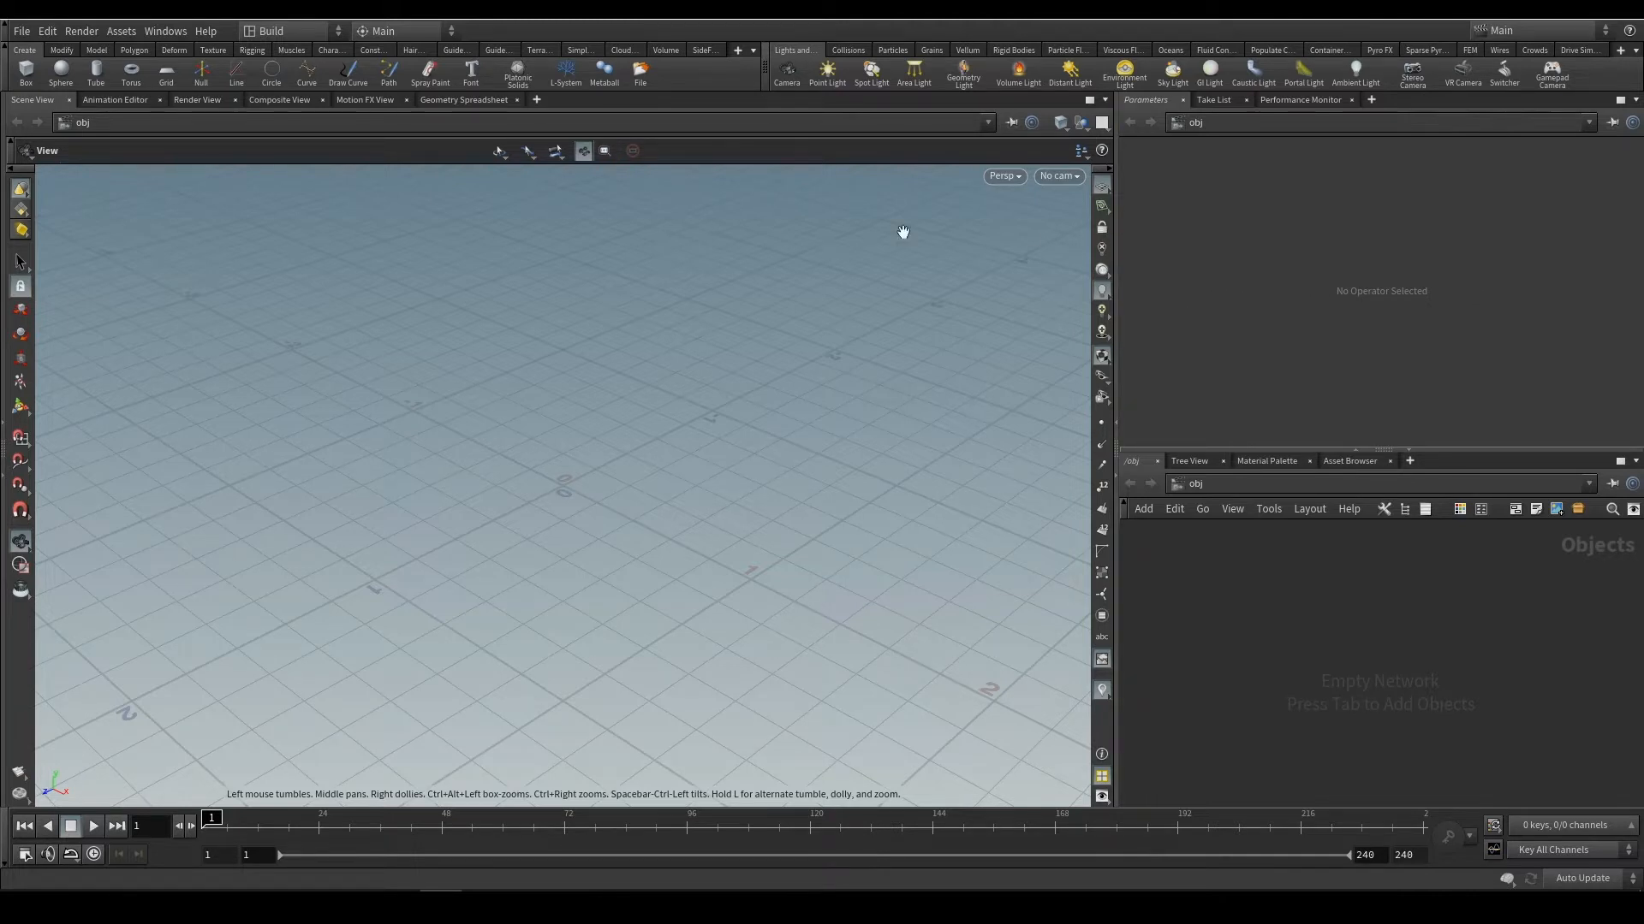
Rearrange the workspace: widen the network editor, collapse the separate parameter pane, and show the parameter overlay inside the network editor
{"action": "left_click_drag", "start_coordinate": [1115, 292], "coordinate": [663, 292]}
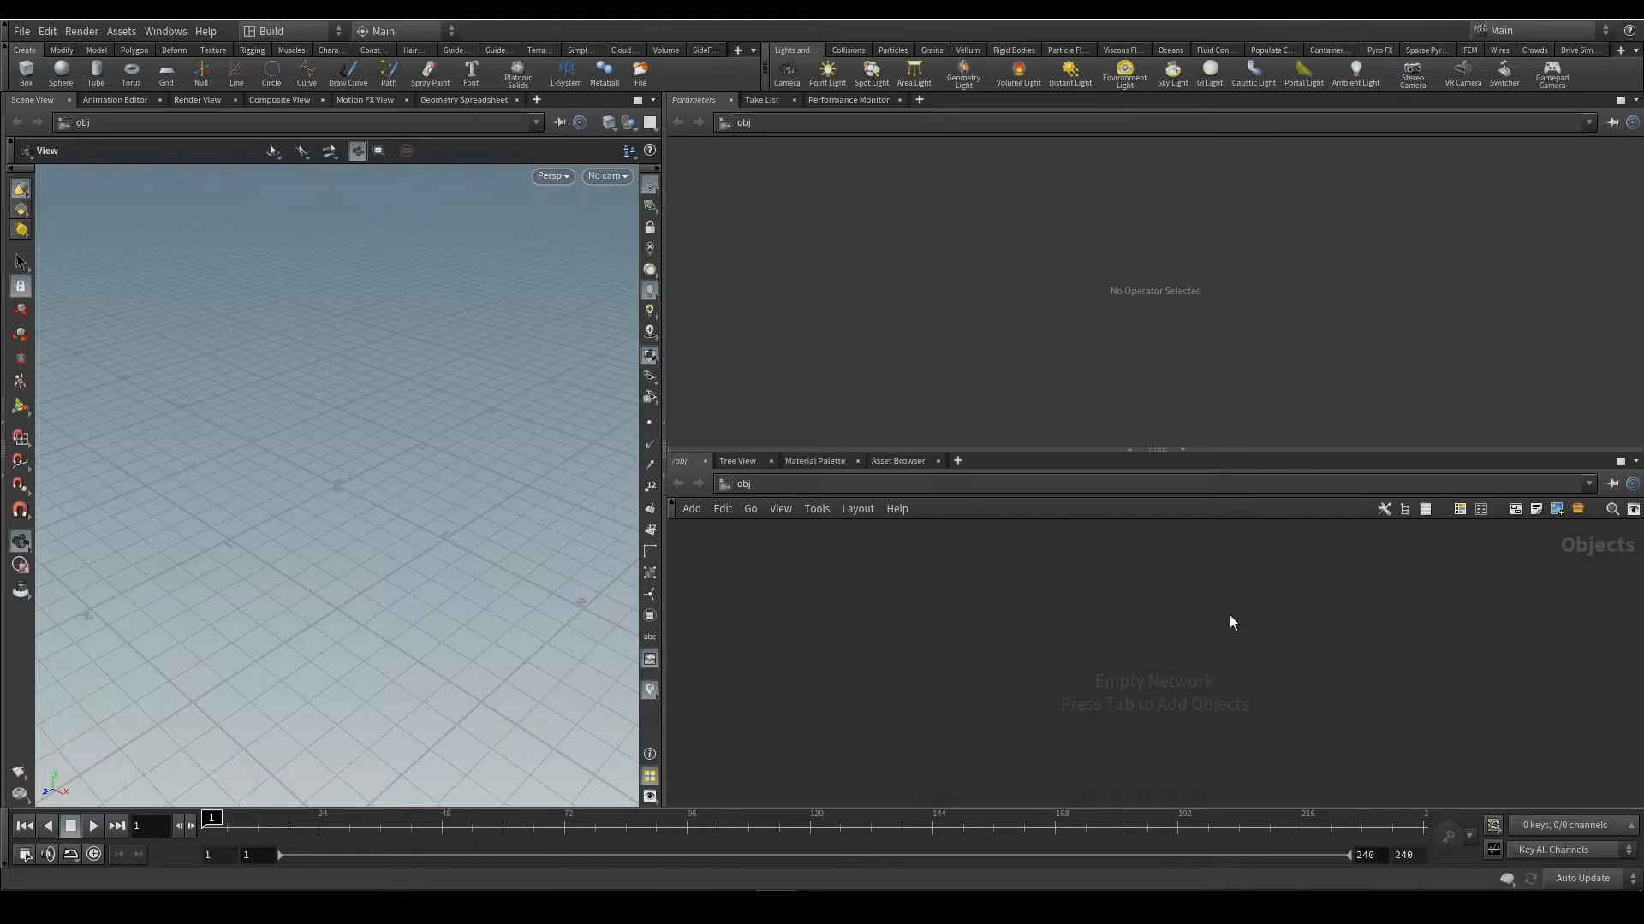
{"action": "left_click", "coordinate": [1123, 451]}
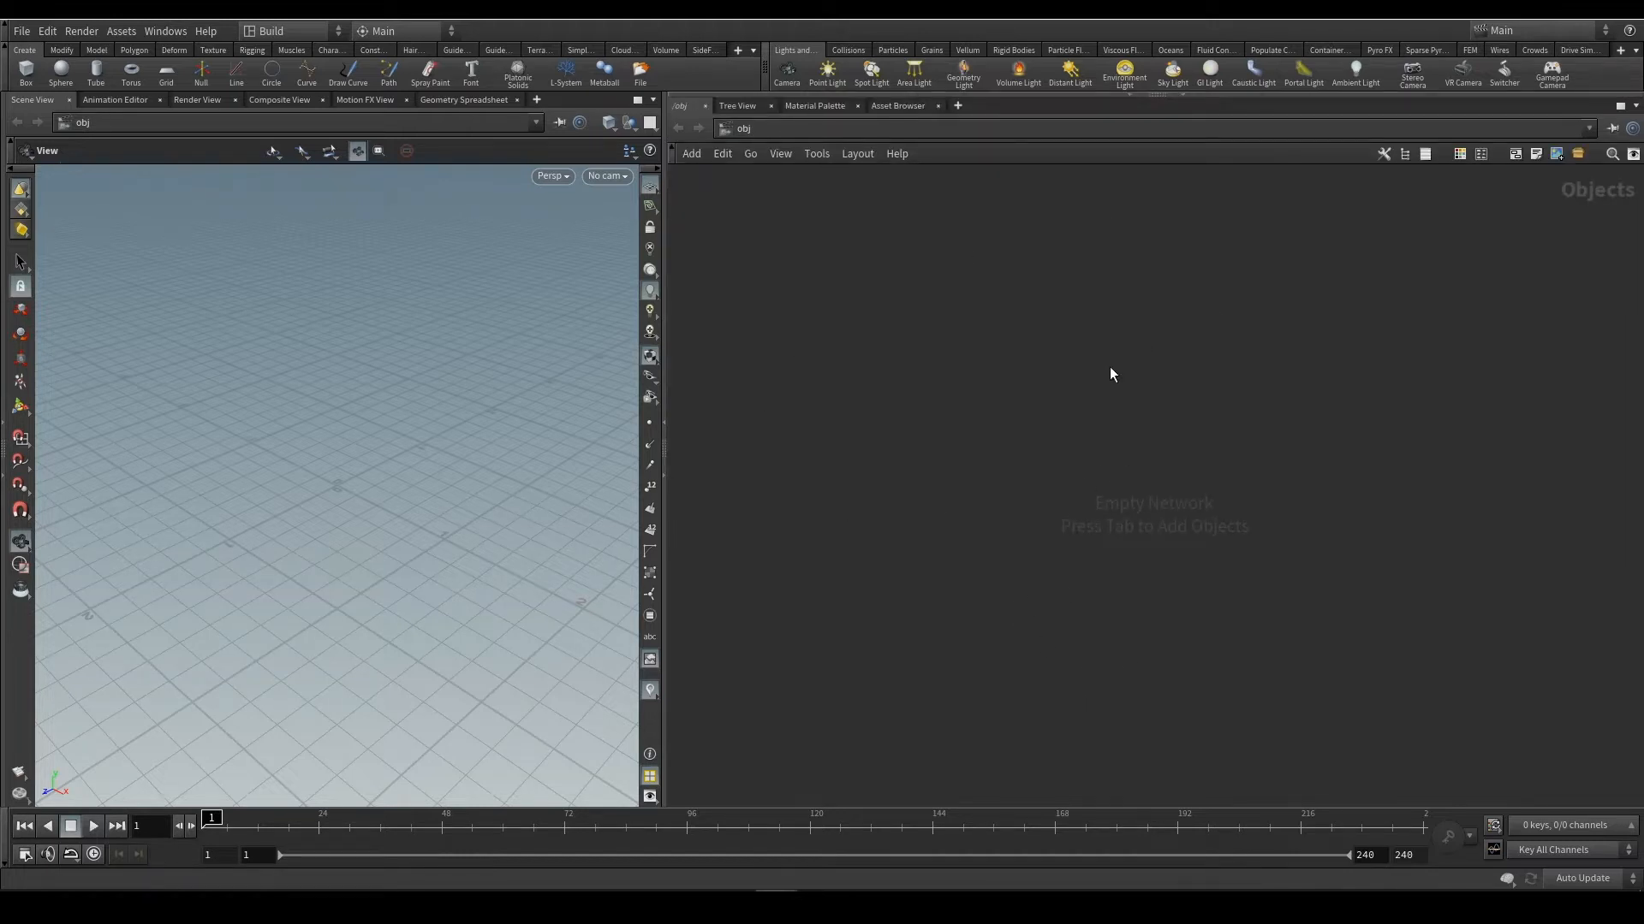
{"action": "key", "text": "p"}
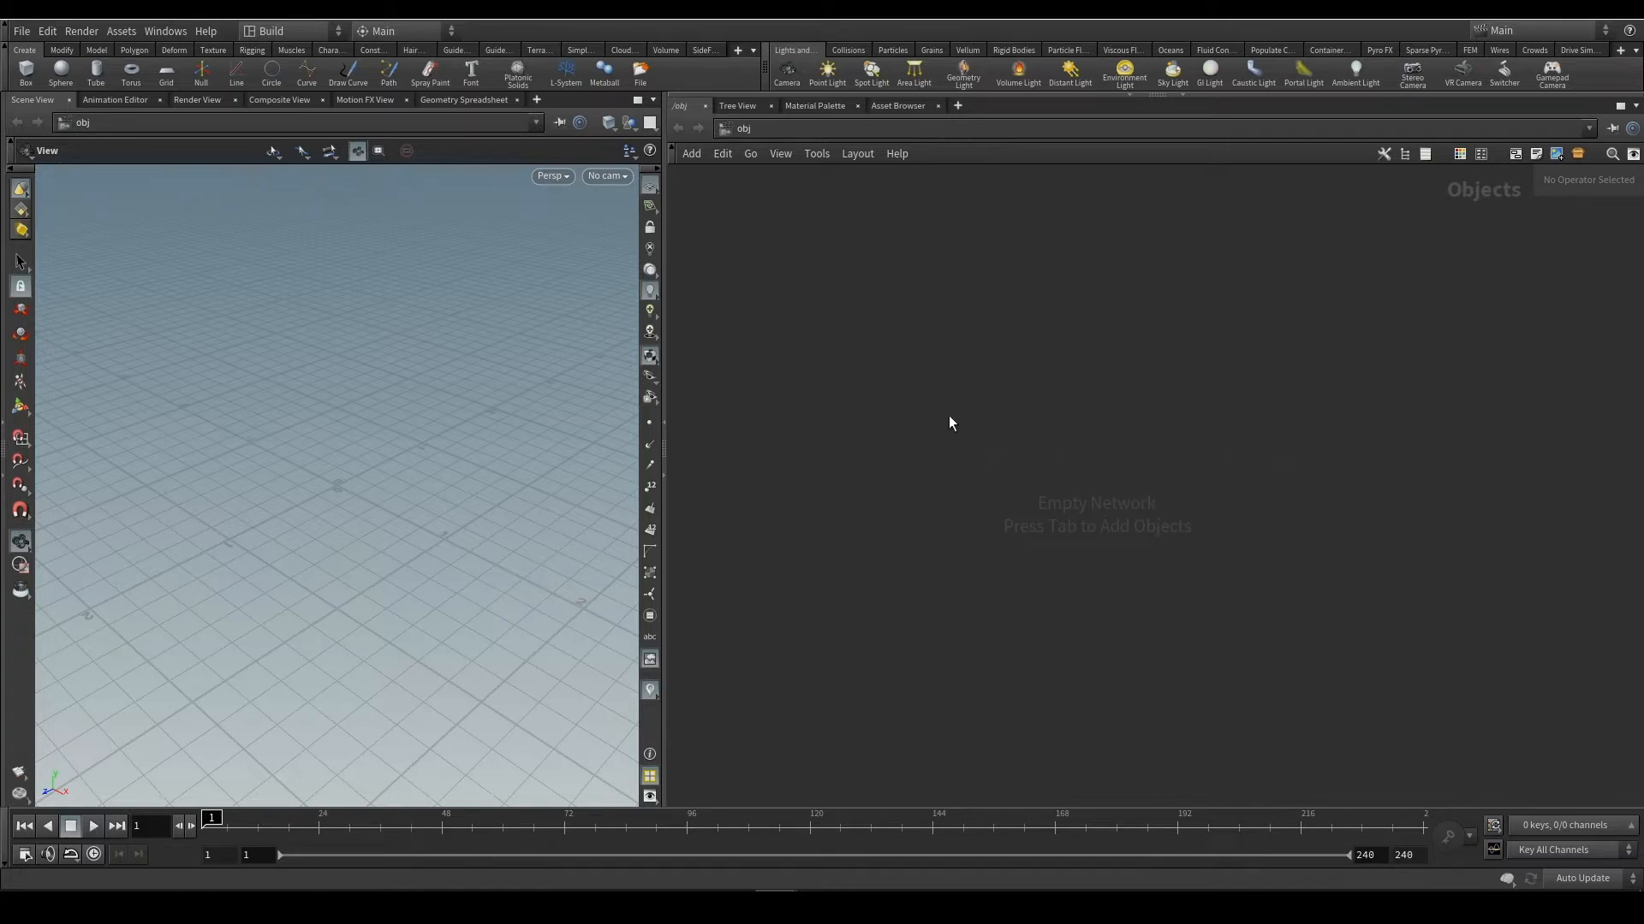
Add a Geometry object to the scene network and rename it BRIDGE
{"action": "key", "text": "Tab"}
{"action": "type", "text": "geo"}
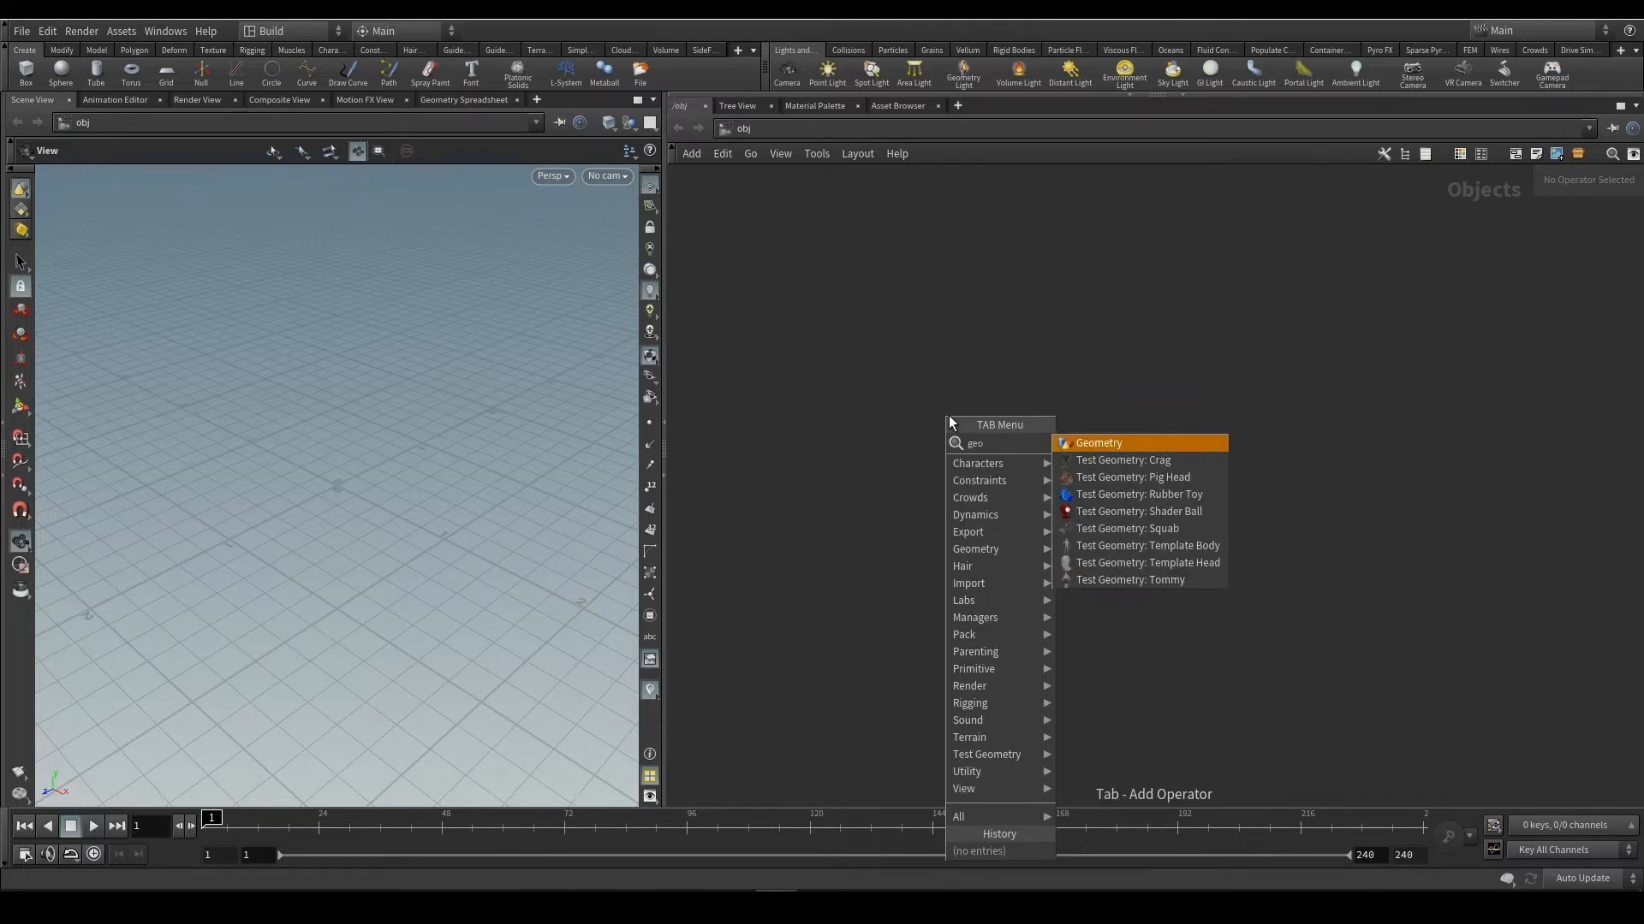
{"action": "key", "text": "Return"}
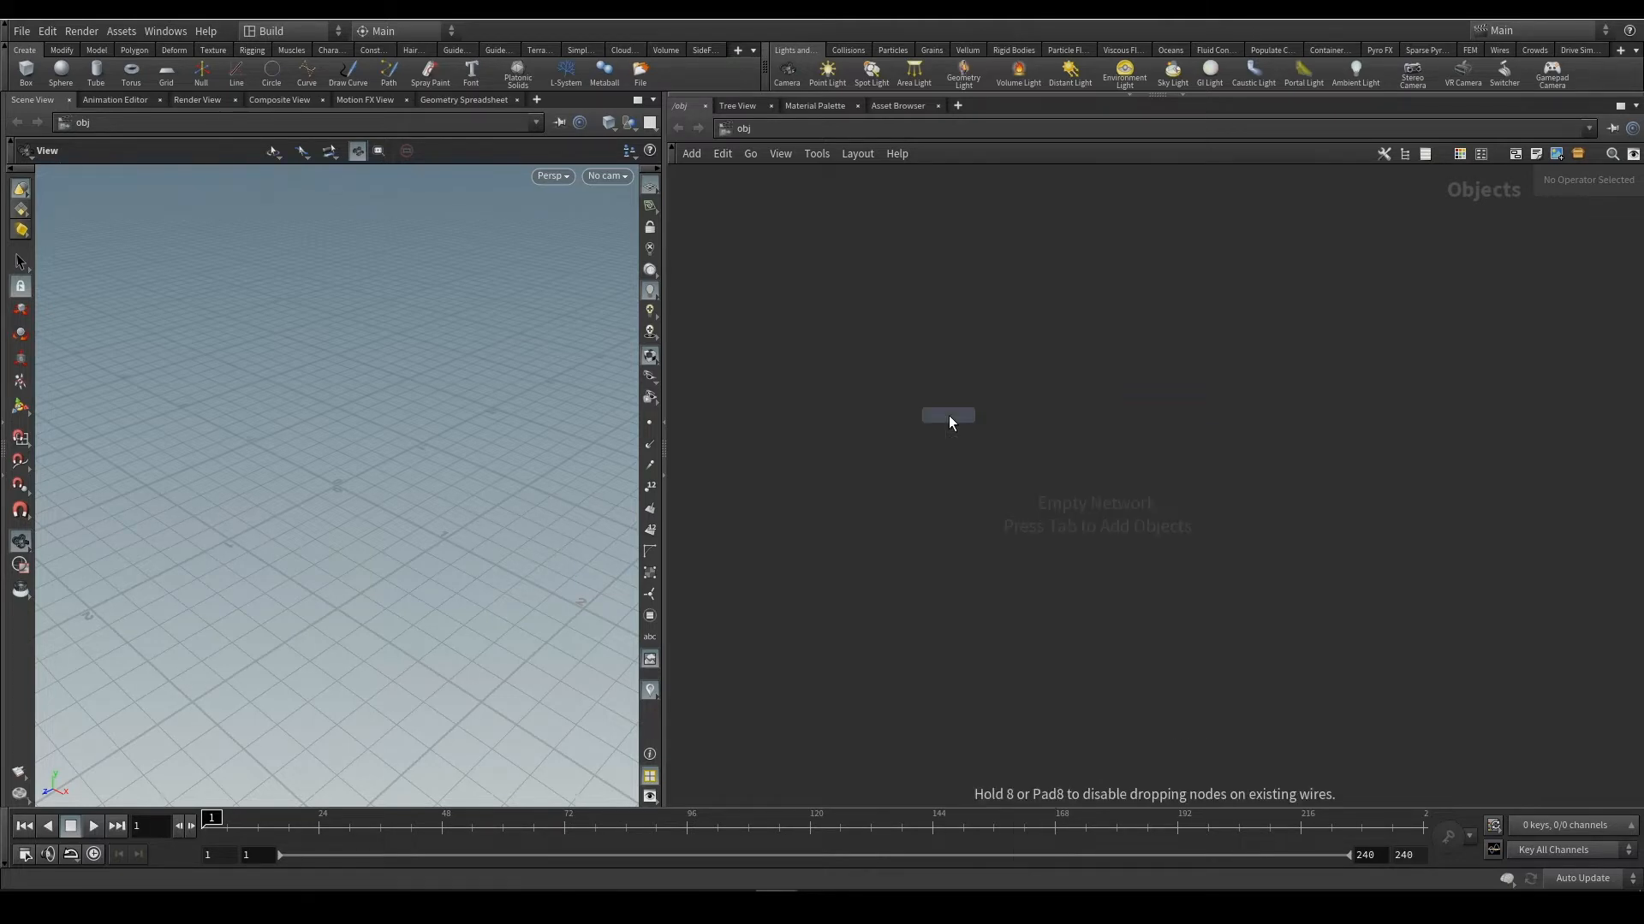
{"action": "left_click", "coordinate": [988, 394]}
{"action": "double_click", "coordinate": [1029, 394]}
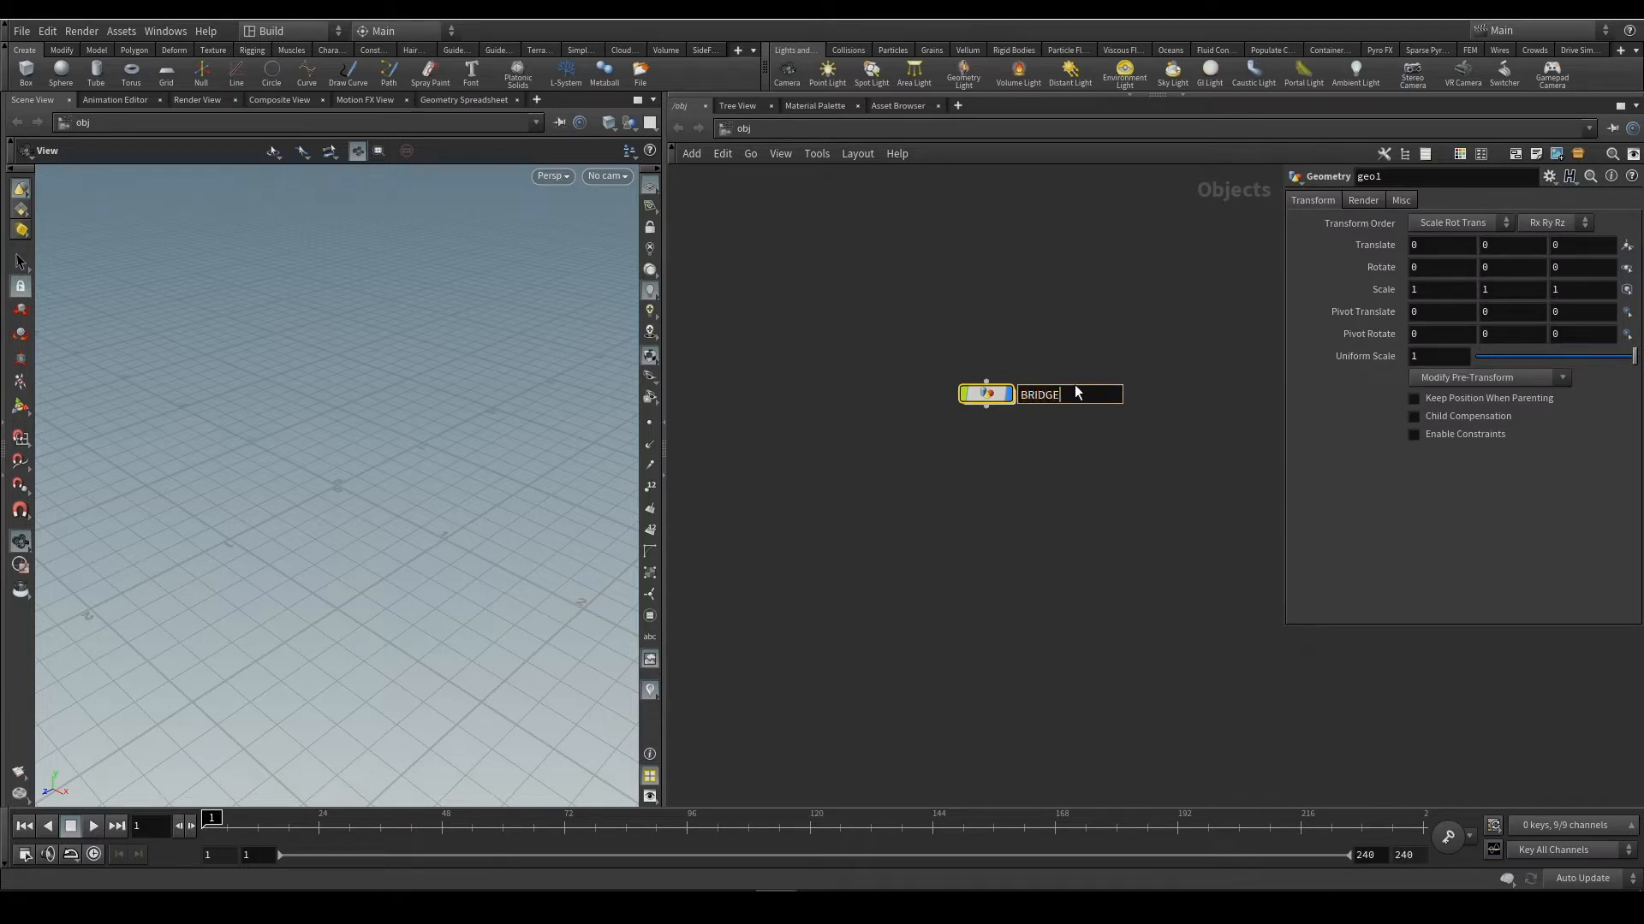
{"action": "key", "text": "Return"}
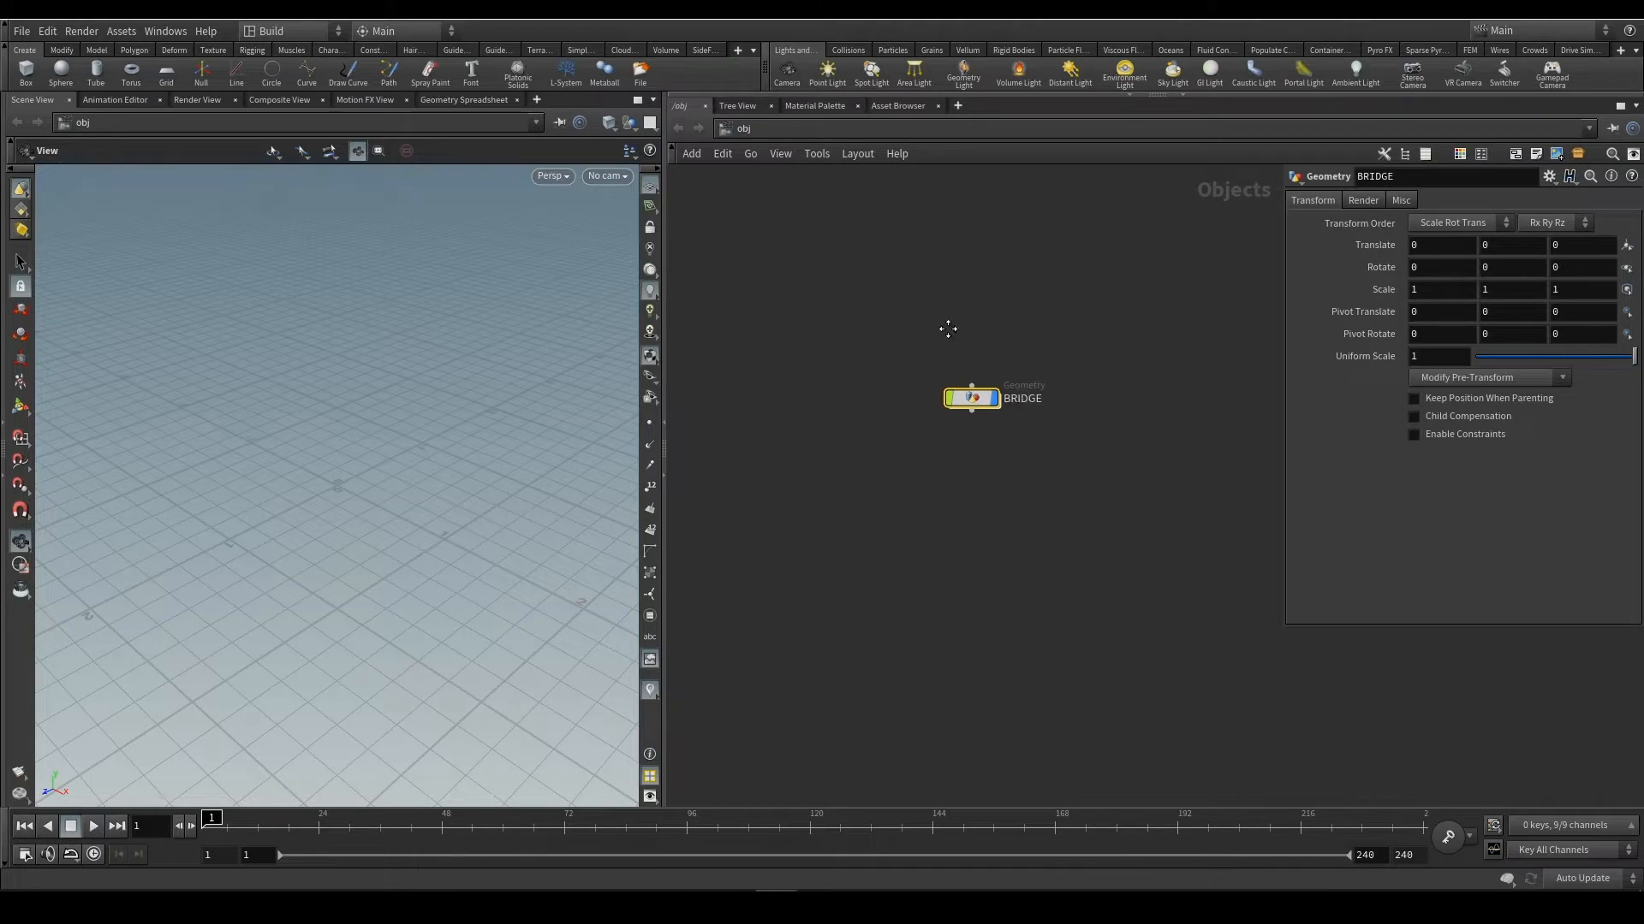
{"action": "left_click_drag", "start_coordinate": [964, 395], "coordinate": [941, 400]}
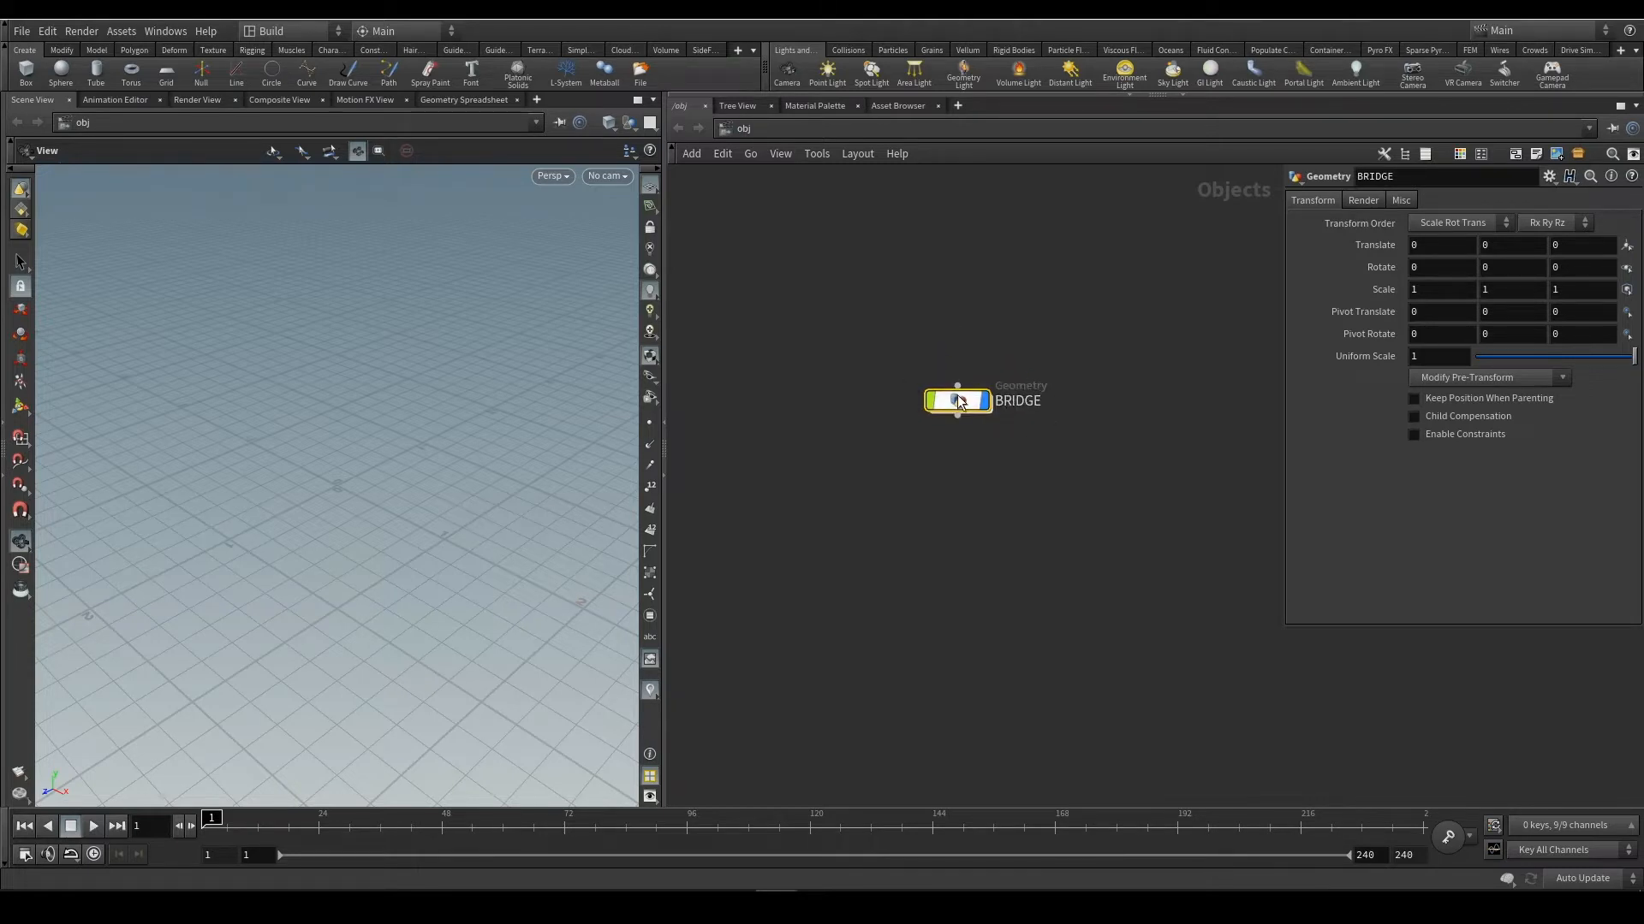
Go inside the BRIDGE object and add a Line node to its empty network
{"action": "double_click", "coordinate": [970, 407]}
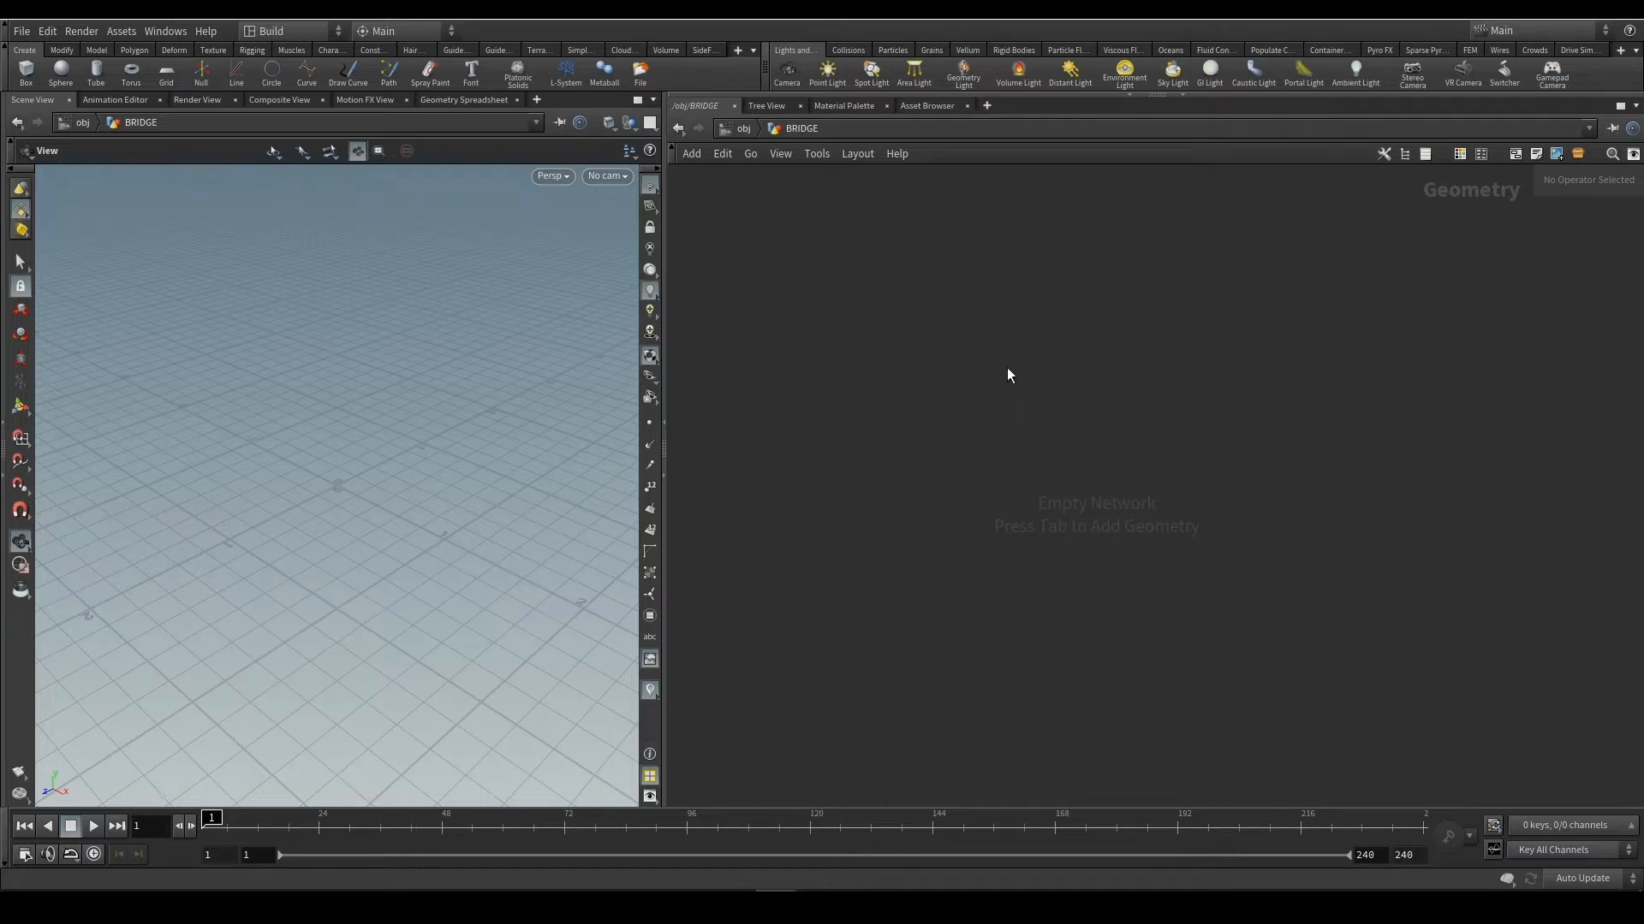
{"action": "key", "text": "Tab"}
{"action": "type", "text": "line"}
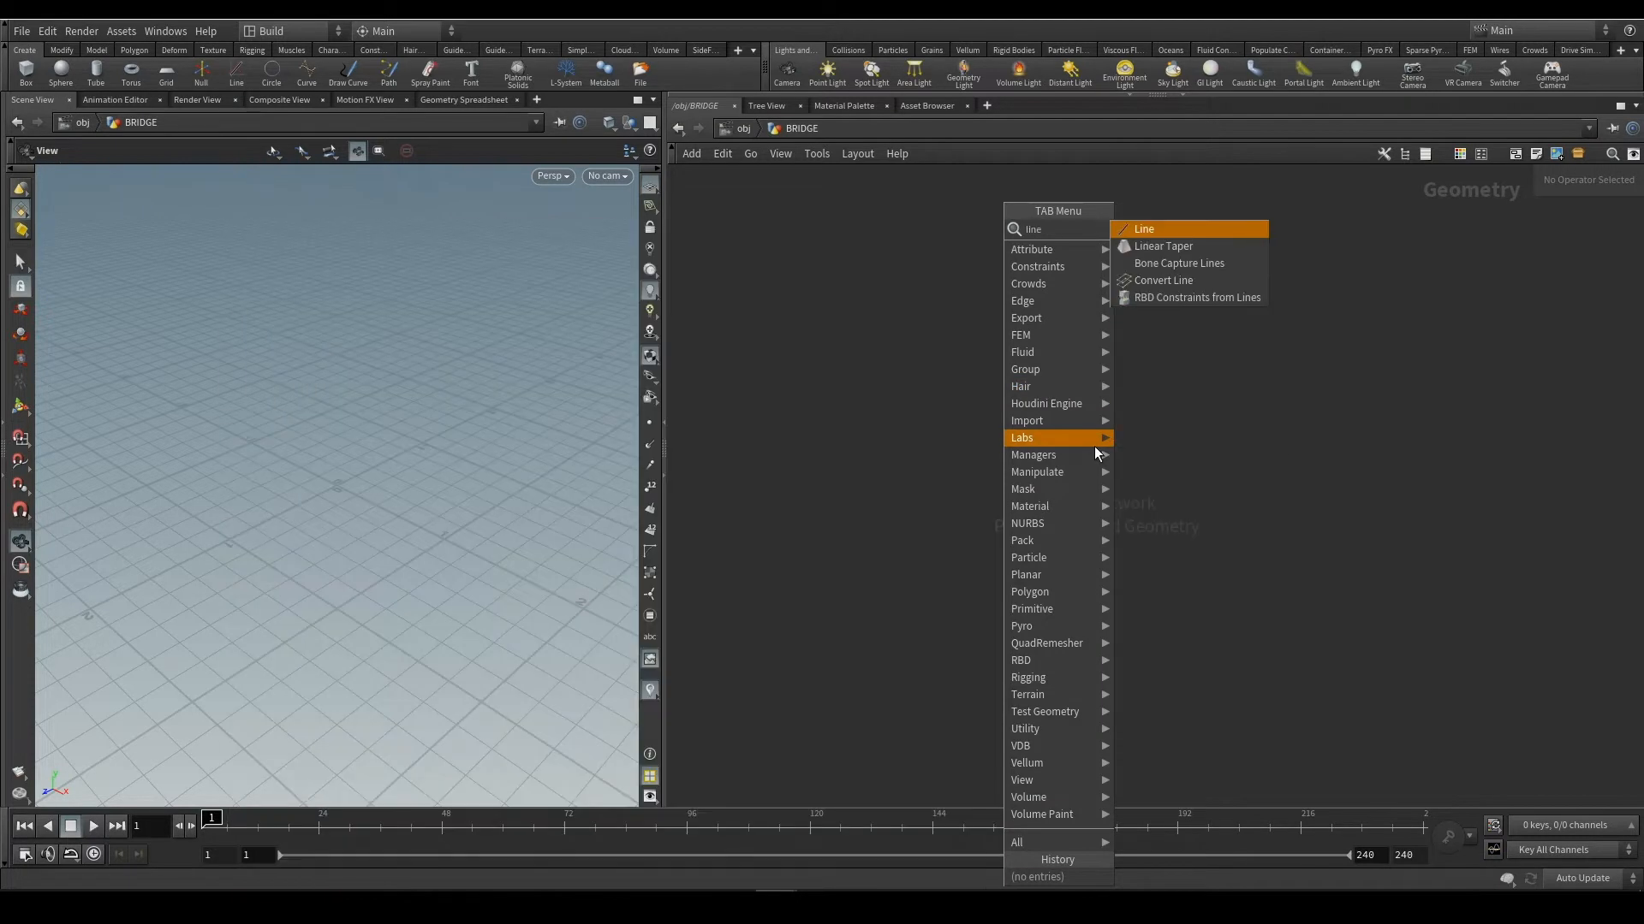
{"action": "key", "text": "Return"}
{"action": "left_click", "coordinate": [1040, 426]}
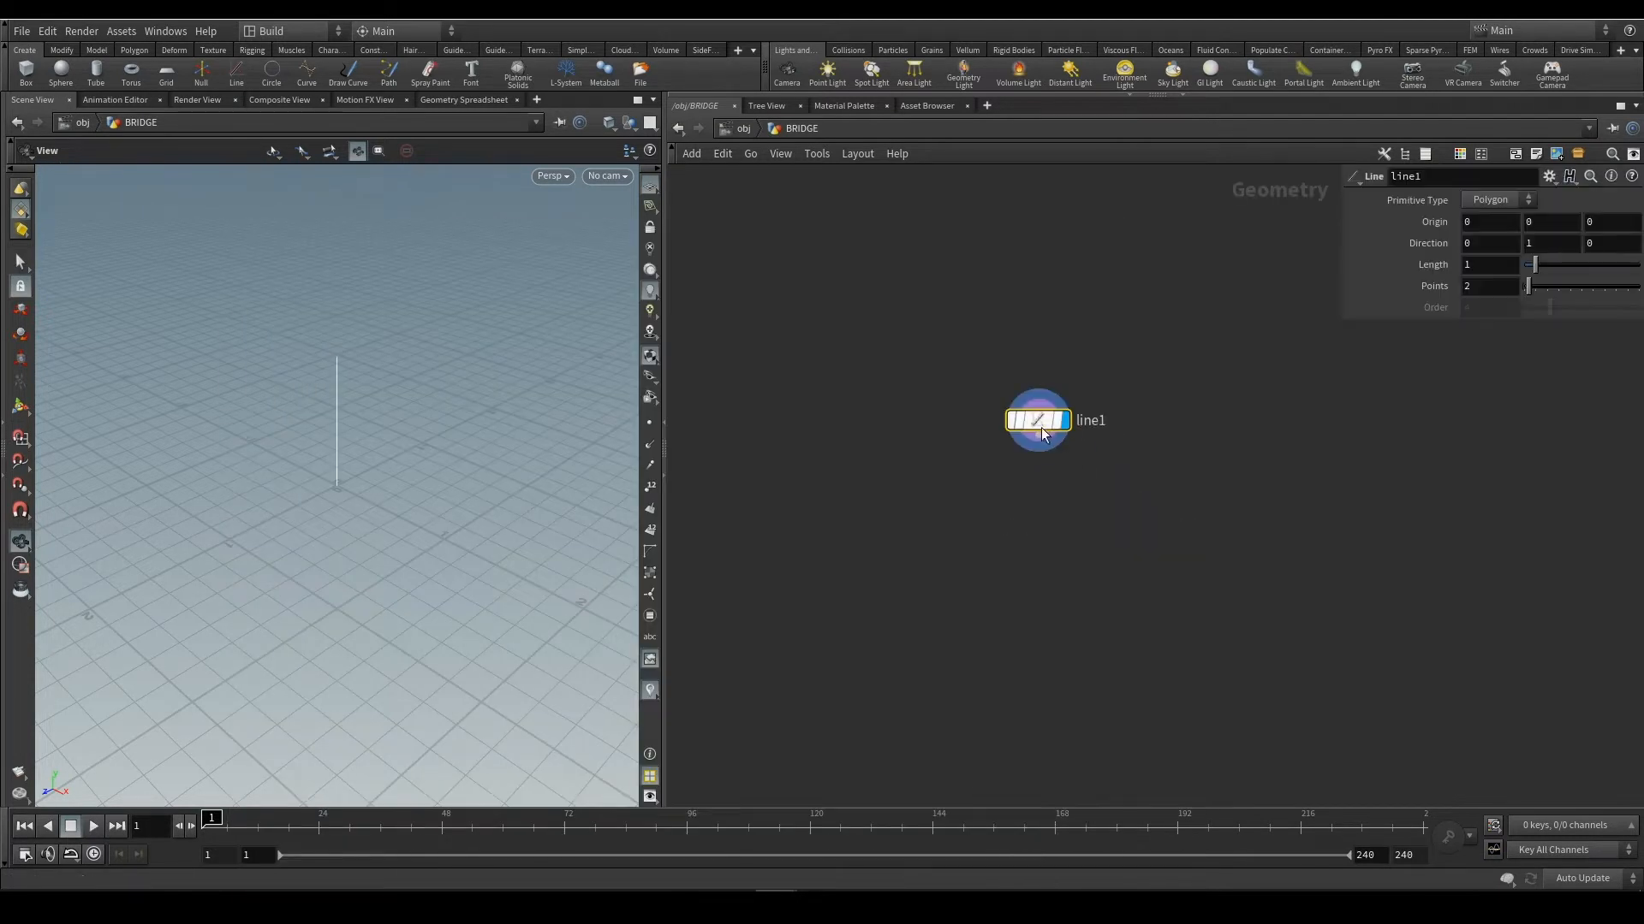
{"action": "scroll", "coordinate": [349, 467], "scroll_direction": "up", "scroll_amount": 3}
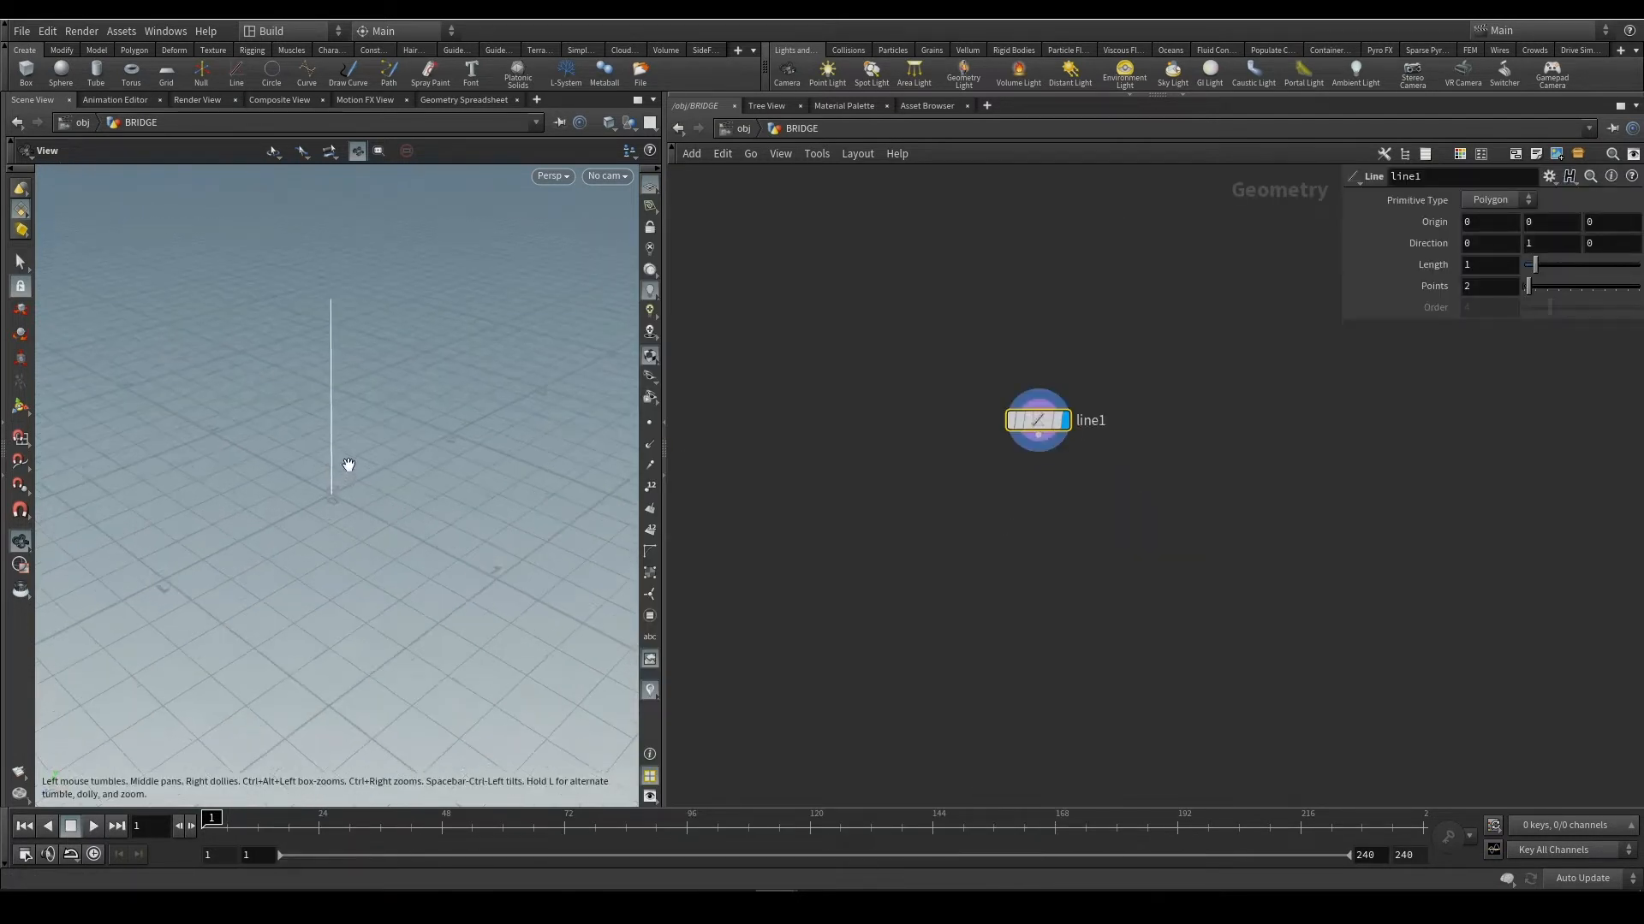
{"action": "middle_click_drag", "start_coordinate": [369, 455], "coordinate": [375, 500]}
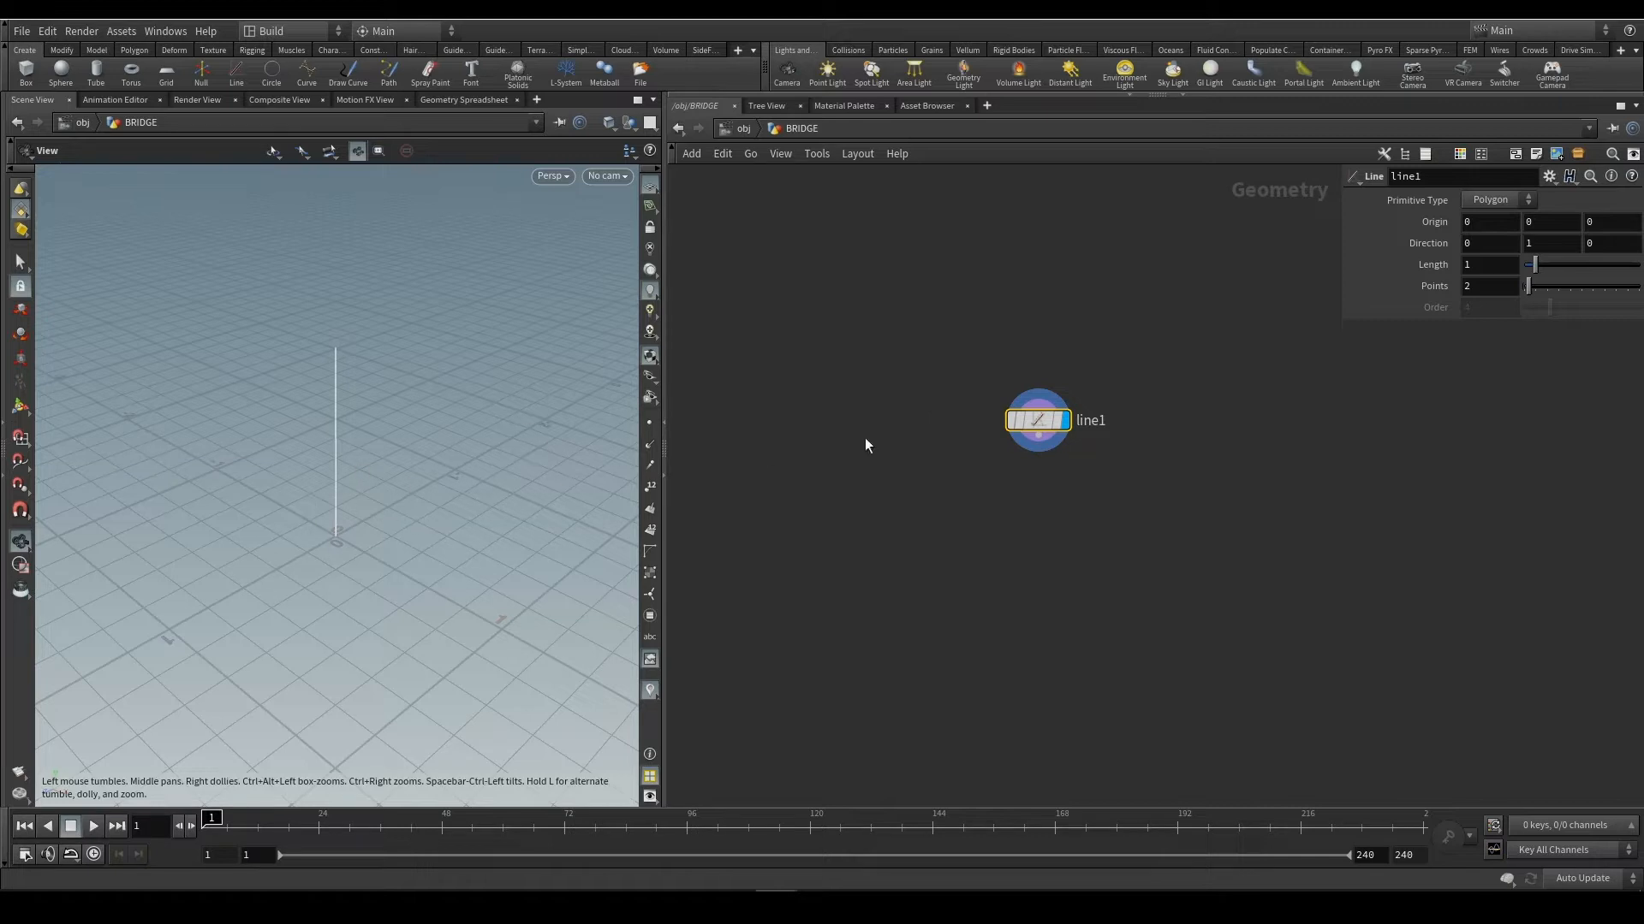
{"action": "left_click_drag", "start_coordinate": [1037, 417], "coordinate": [943, 390]}
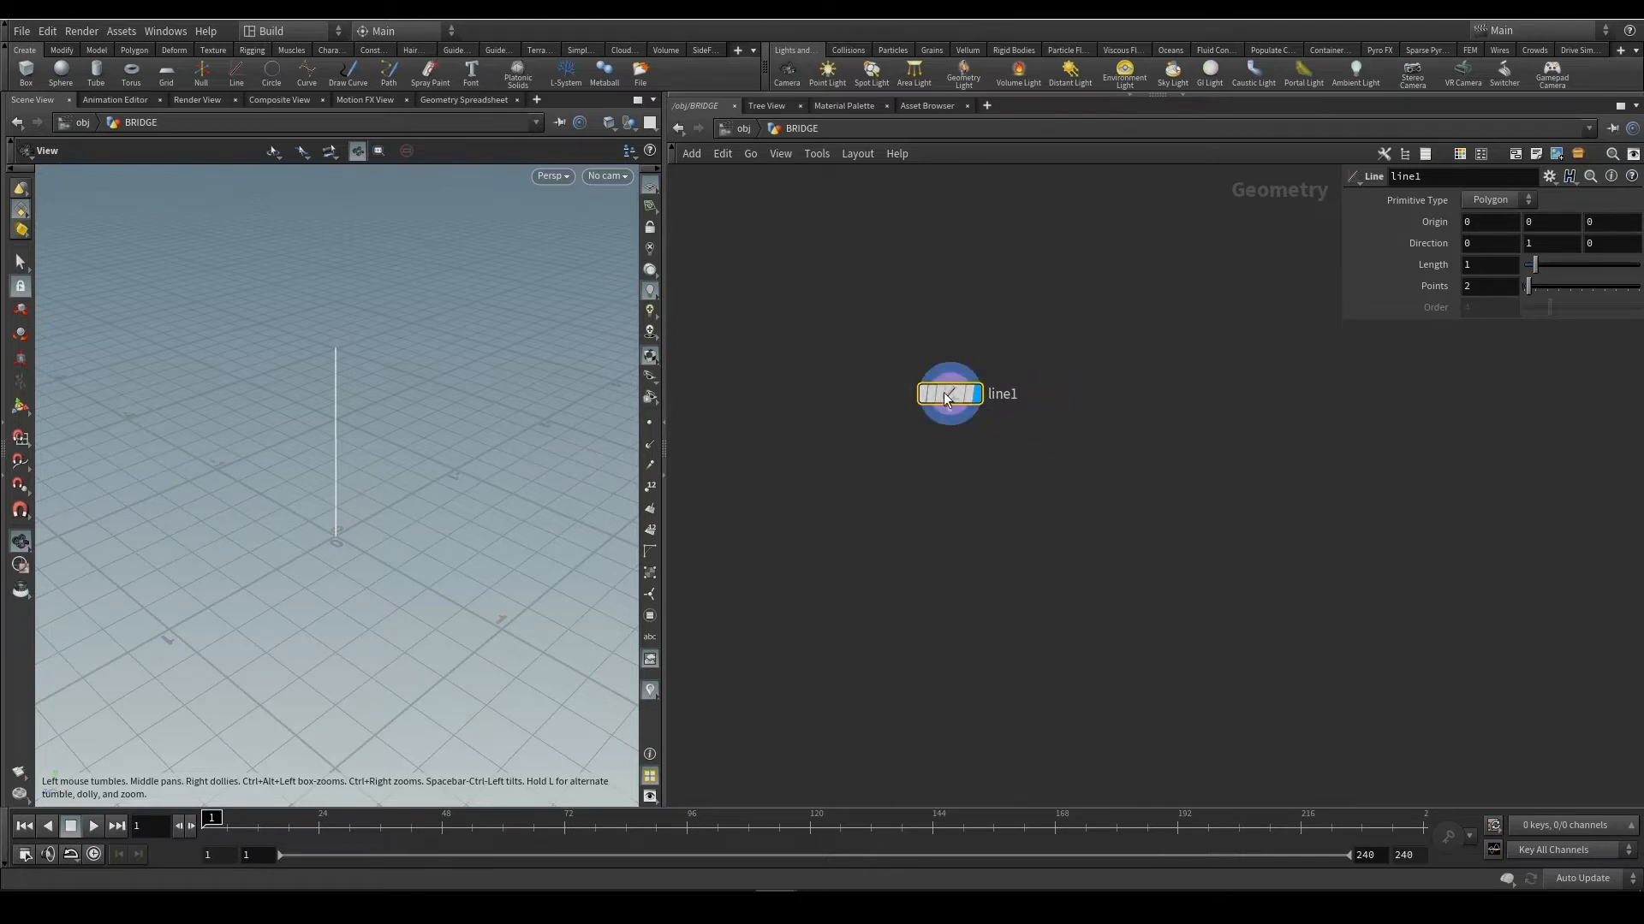
Set the line's direction to 0, 0, 1 so that it runs along the Z axis
{"action": "left_click_drag", "start_coordinate": [398, 457], "coordinate": [459, 546]}
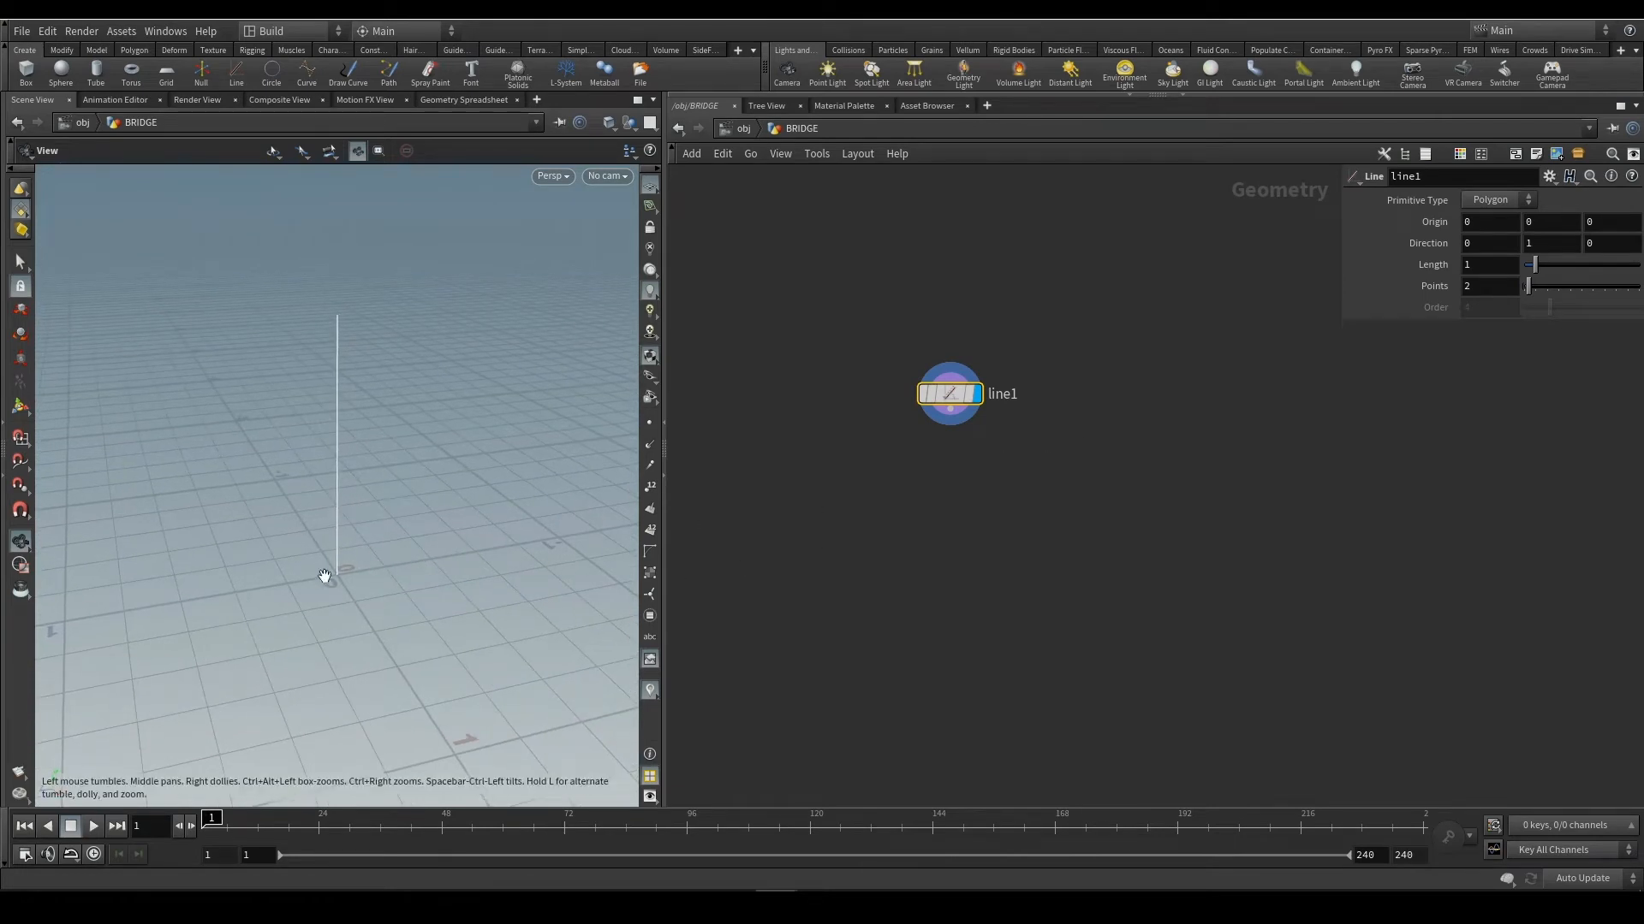
{"action": "left_click_drag", "start_coordinate": [147, 723], "coordinate": [290, 719]}
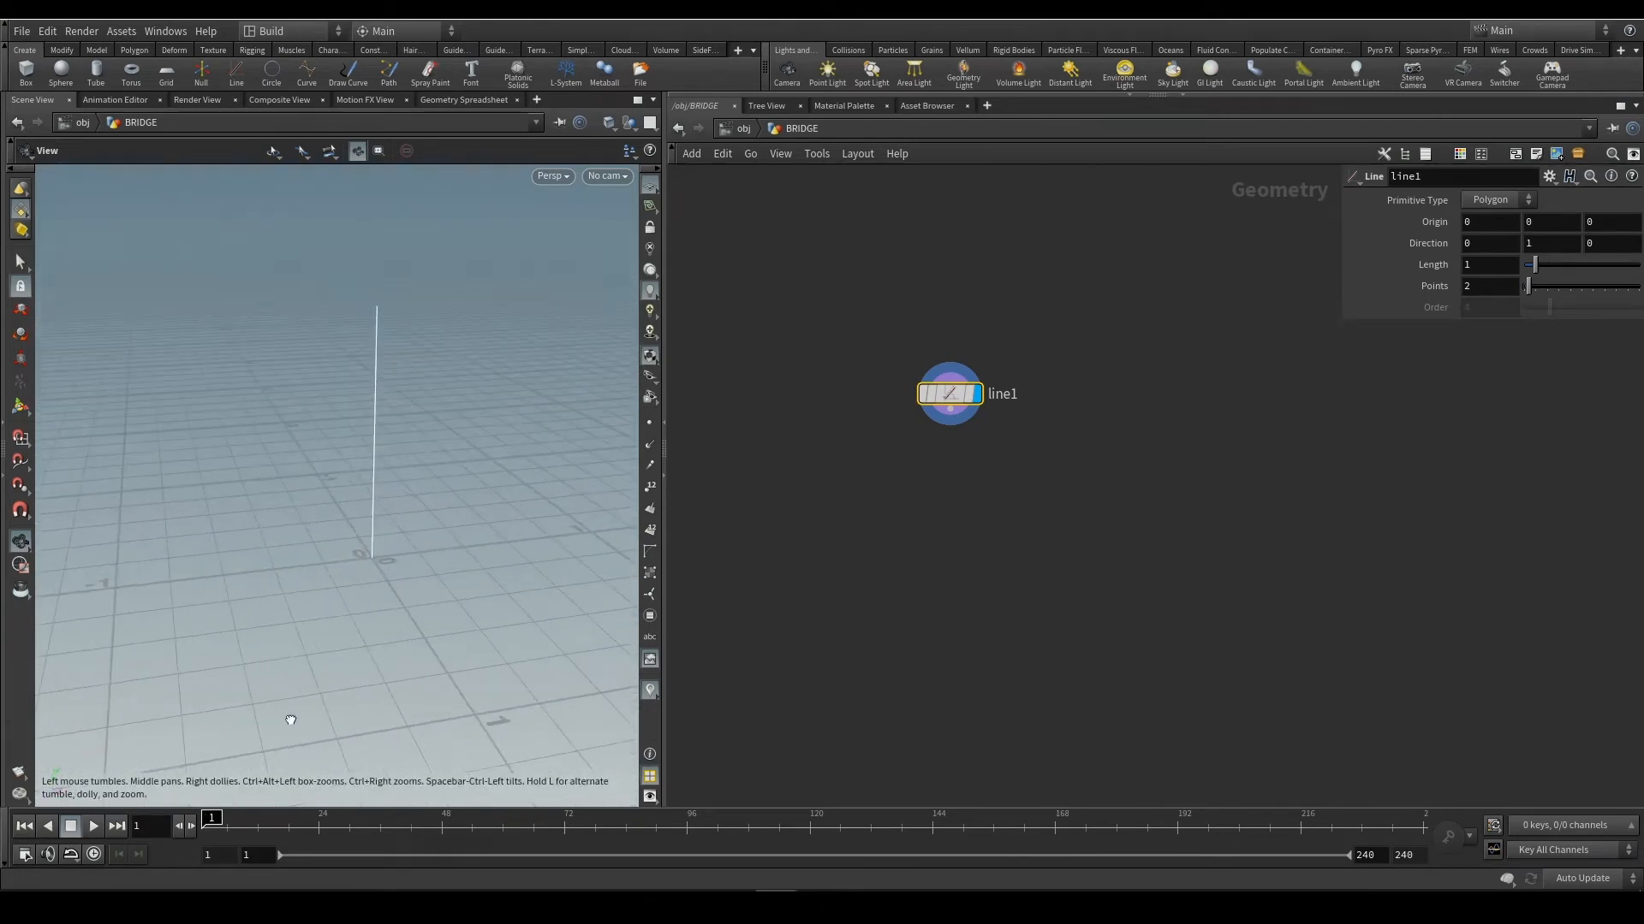
{"action": "left_click_drag", "start_coordinate": [183, 745], "coordinate": [323, 736]}
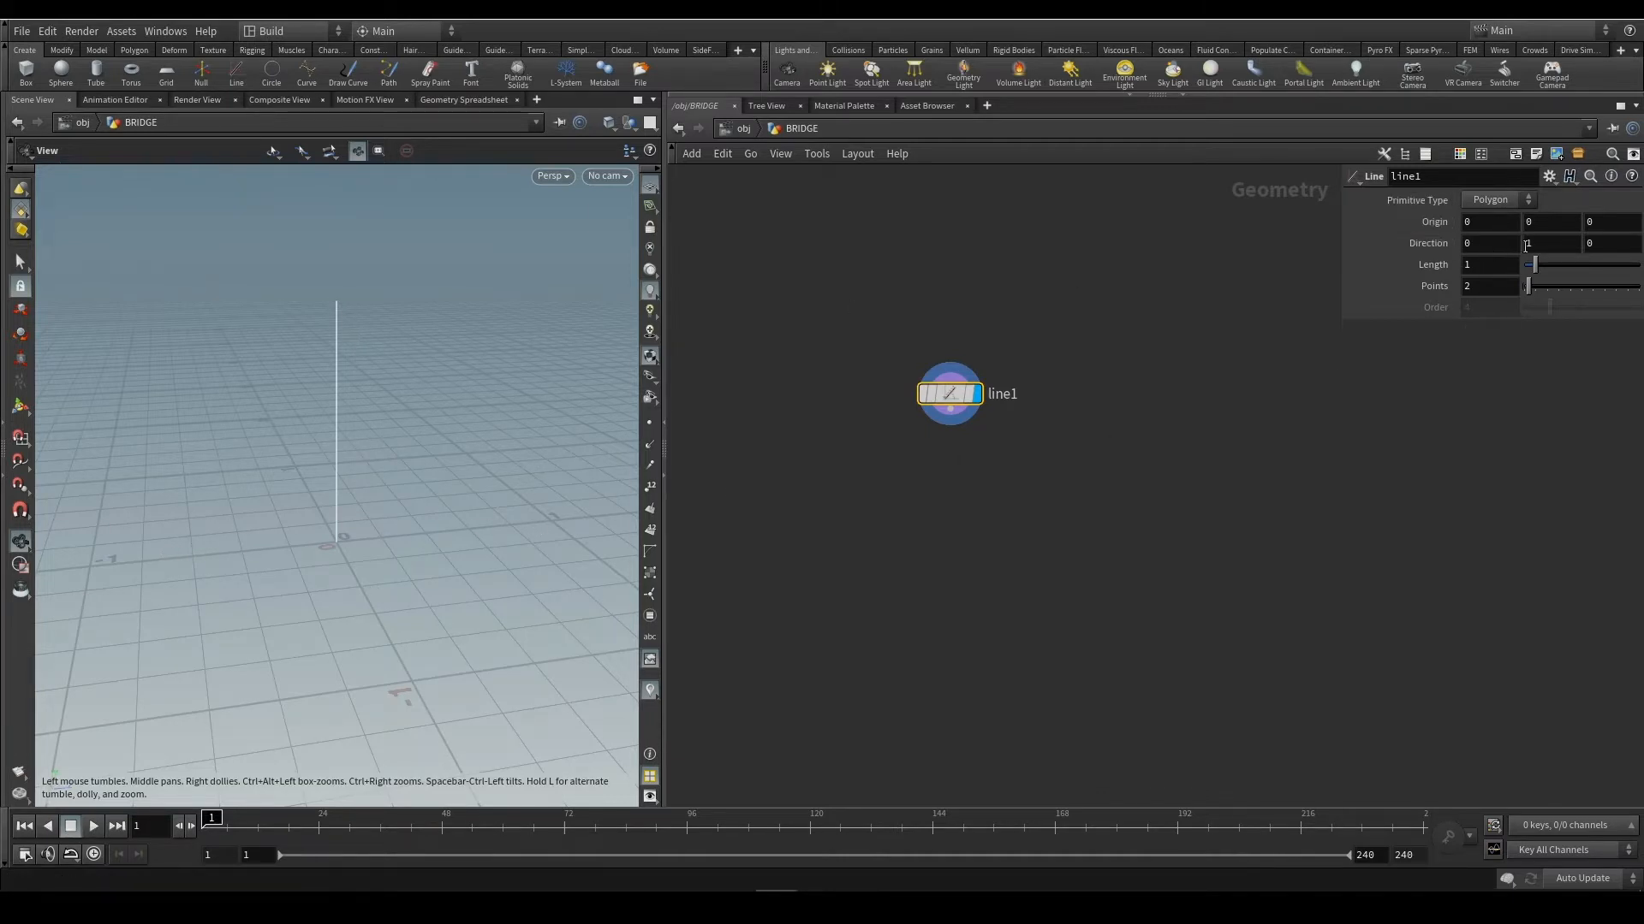
{"action": "double_click", "coordinate": [1555, 240]}
{"action": "type", "text": "0"}
{"action": "double_click", "coordinate": [1609, 246]}
{"action": "type", "text": "1"}
{"action": "key", "text": "Return"}
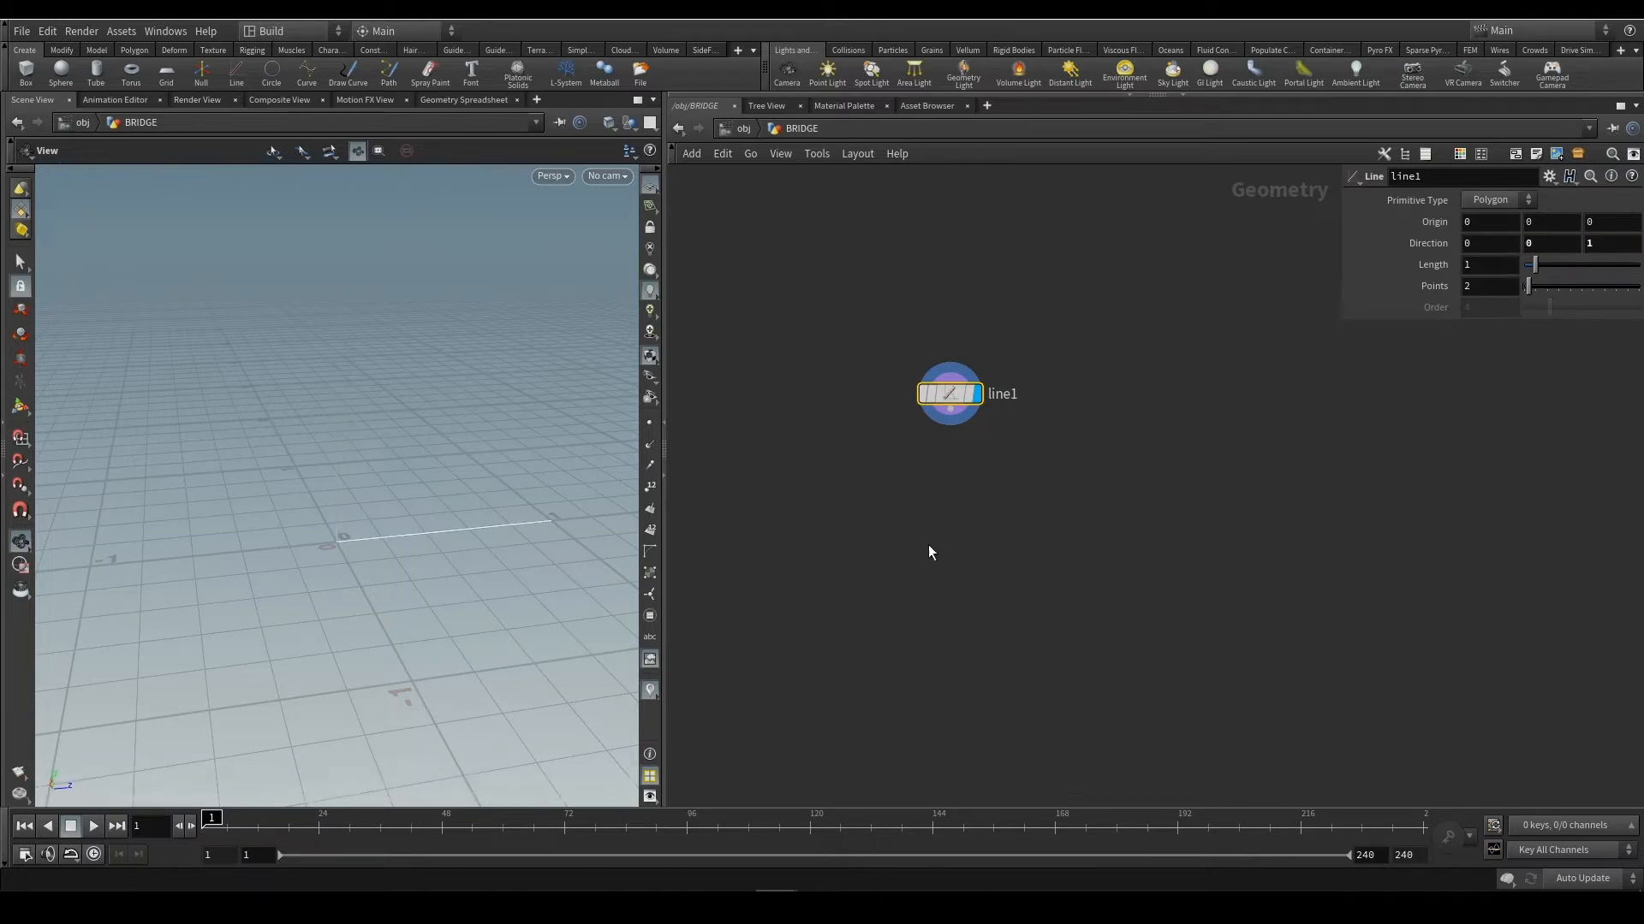
Display the points and point numbers of the line in the viewport
{"action": "left_click", "coordinate": [649, 486]}
{"action": "left_click_drag", "start_coordinate": [452, 551], "coordinate": [362, 588]}
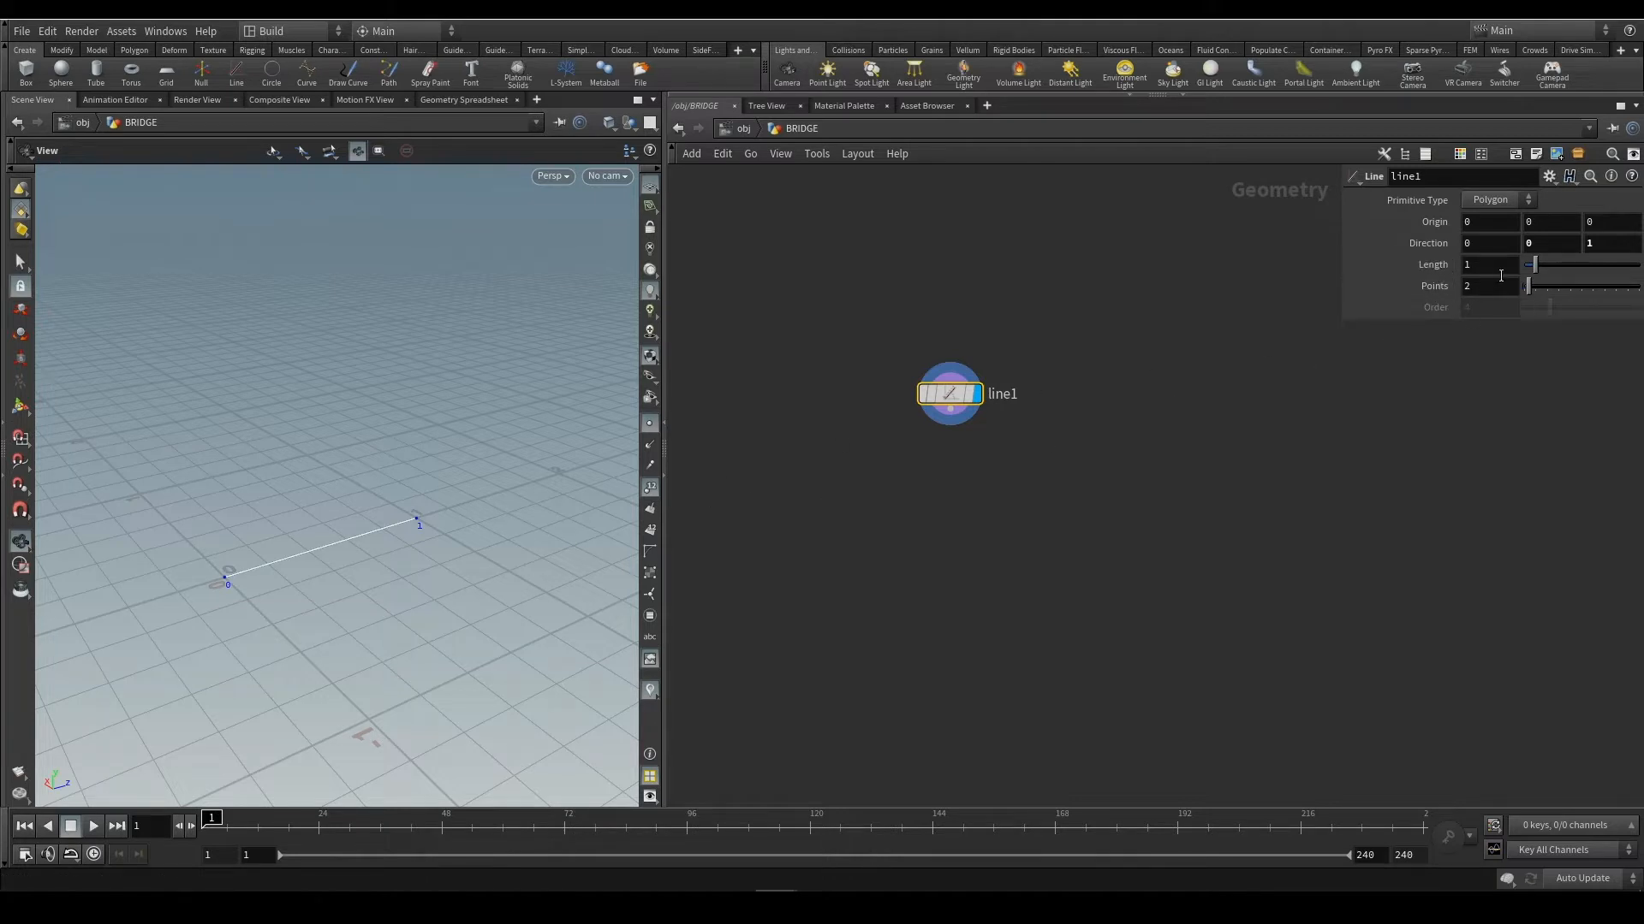
{"action": "left_click_drag", "start_coordinate": [287, 558], "coordinate": [309, 533]}
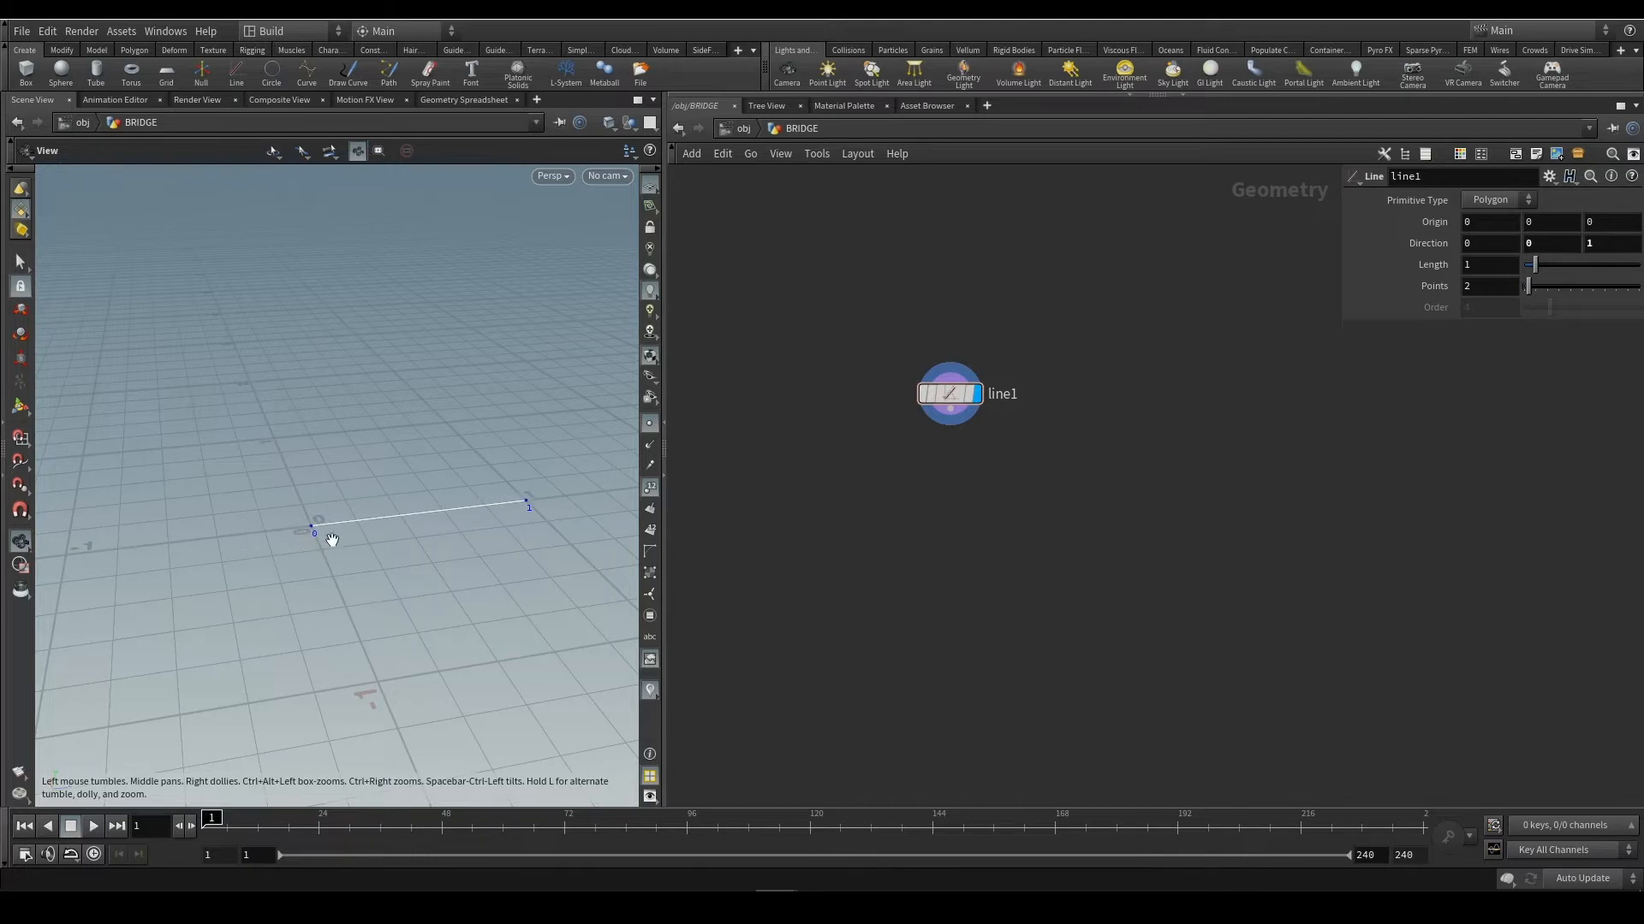
{"action": "middle_click_drag", "start_coordinate": [410, 562], "coordinate": [486, 545]}
{"action": "left_click_drag", "start_coordinate": [487, 545], "coordinate": [414, 577]}
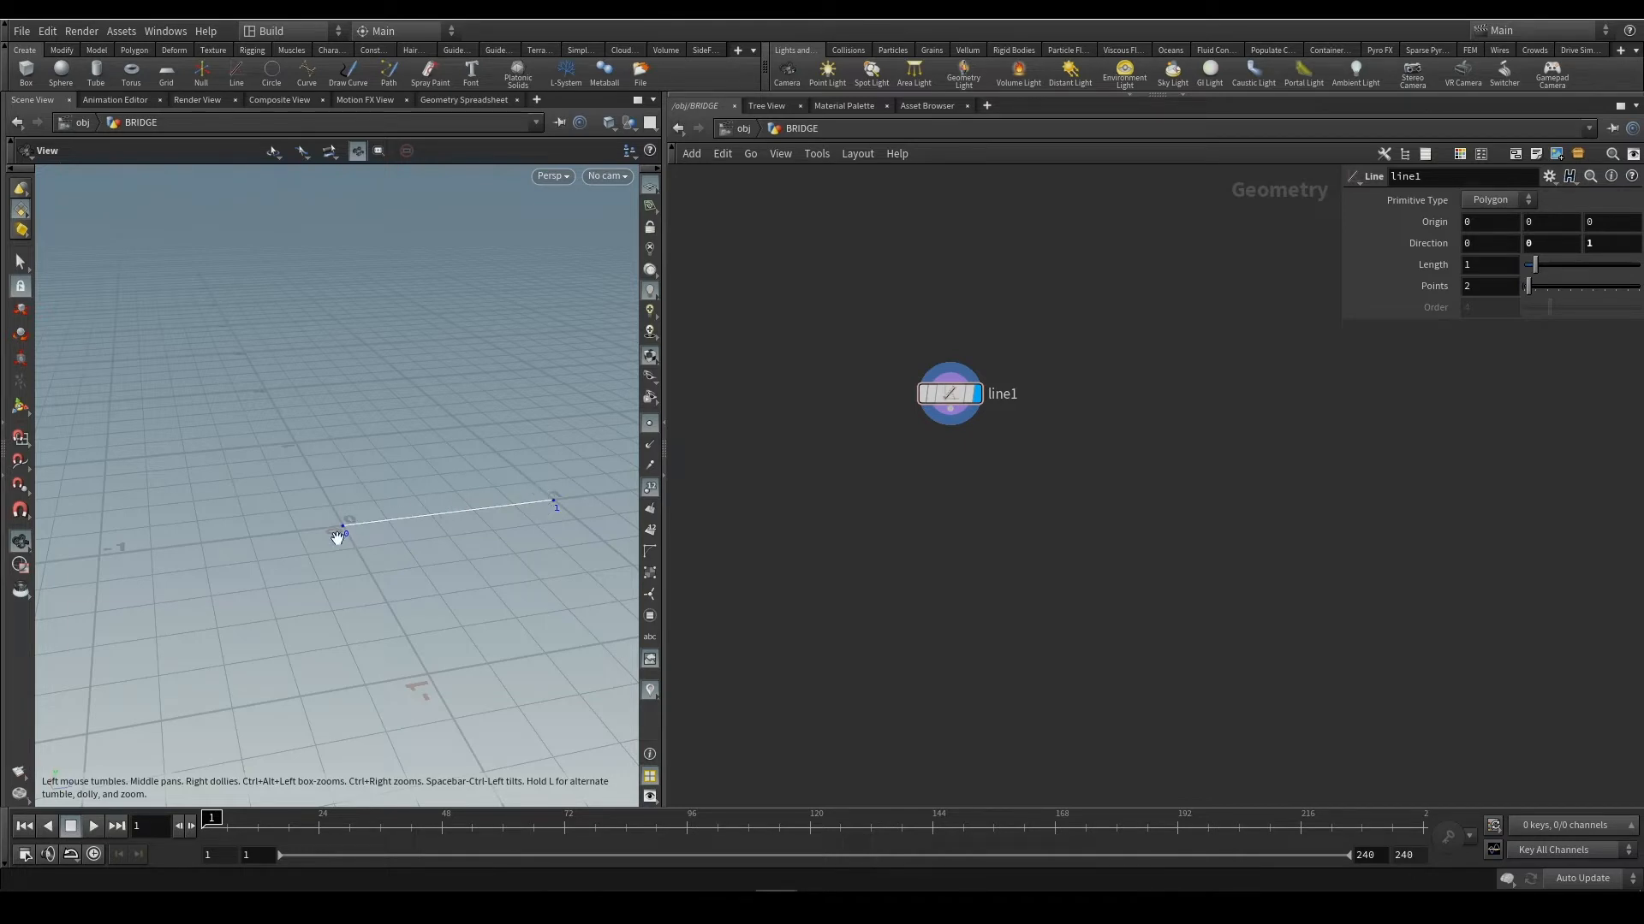
Reference the line's Length in its Origin Z and extend the expression to ch("dist")/-2 to centre the line
{"action": "right_click", "coordinate": [1429, 265]}
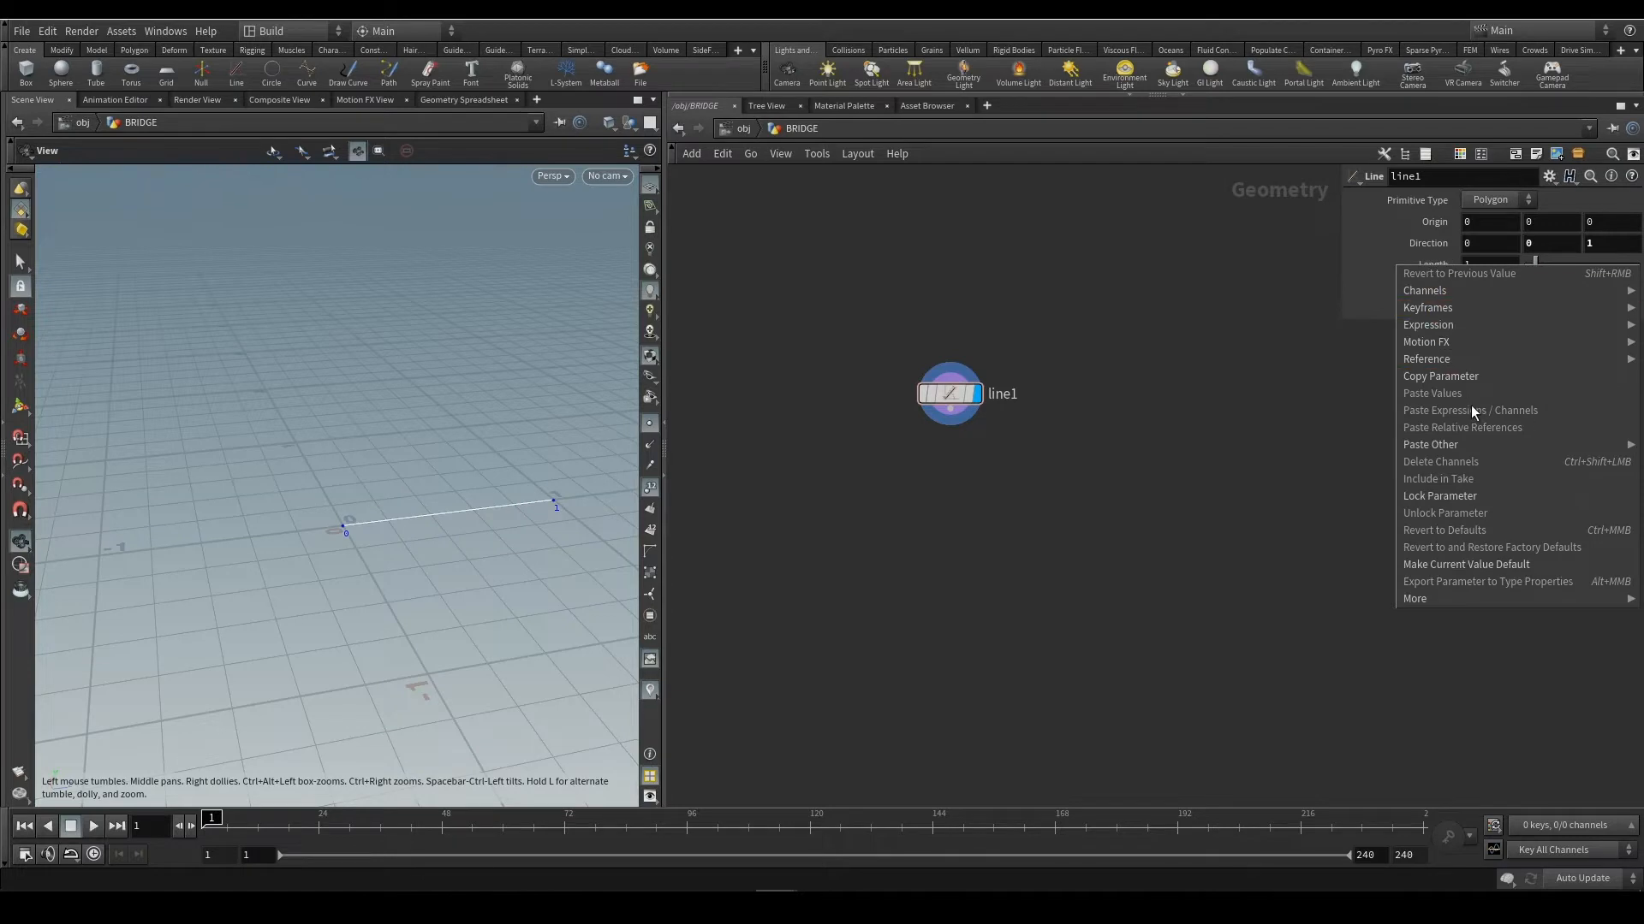
{"action": "left_click", "coordinate": [1503, 376]}
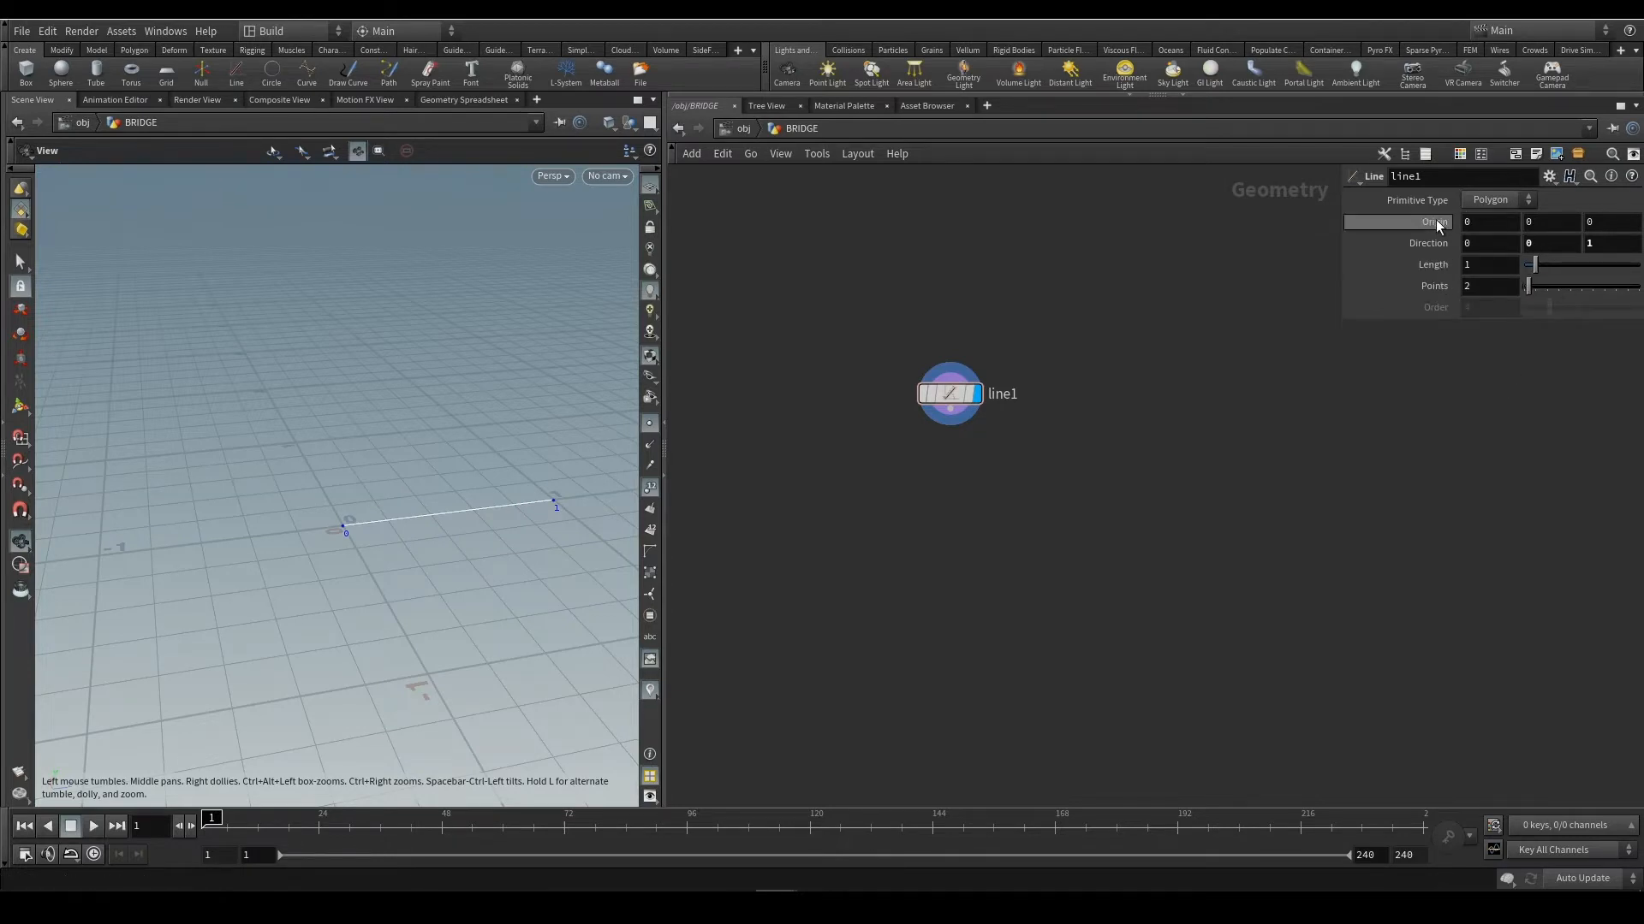
{"action": "left_click", "coordinate": [1489, 221]}
{"action": "key", "text": "Tab"}
{"action": "key", "text": "Tab"}
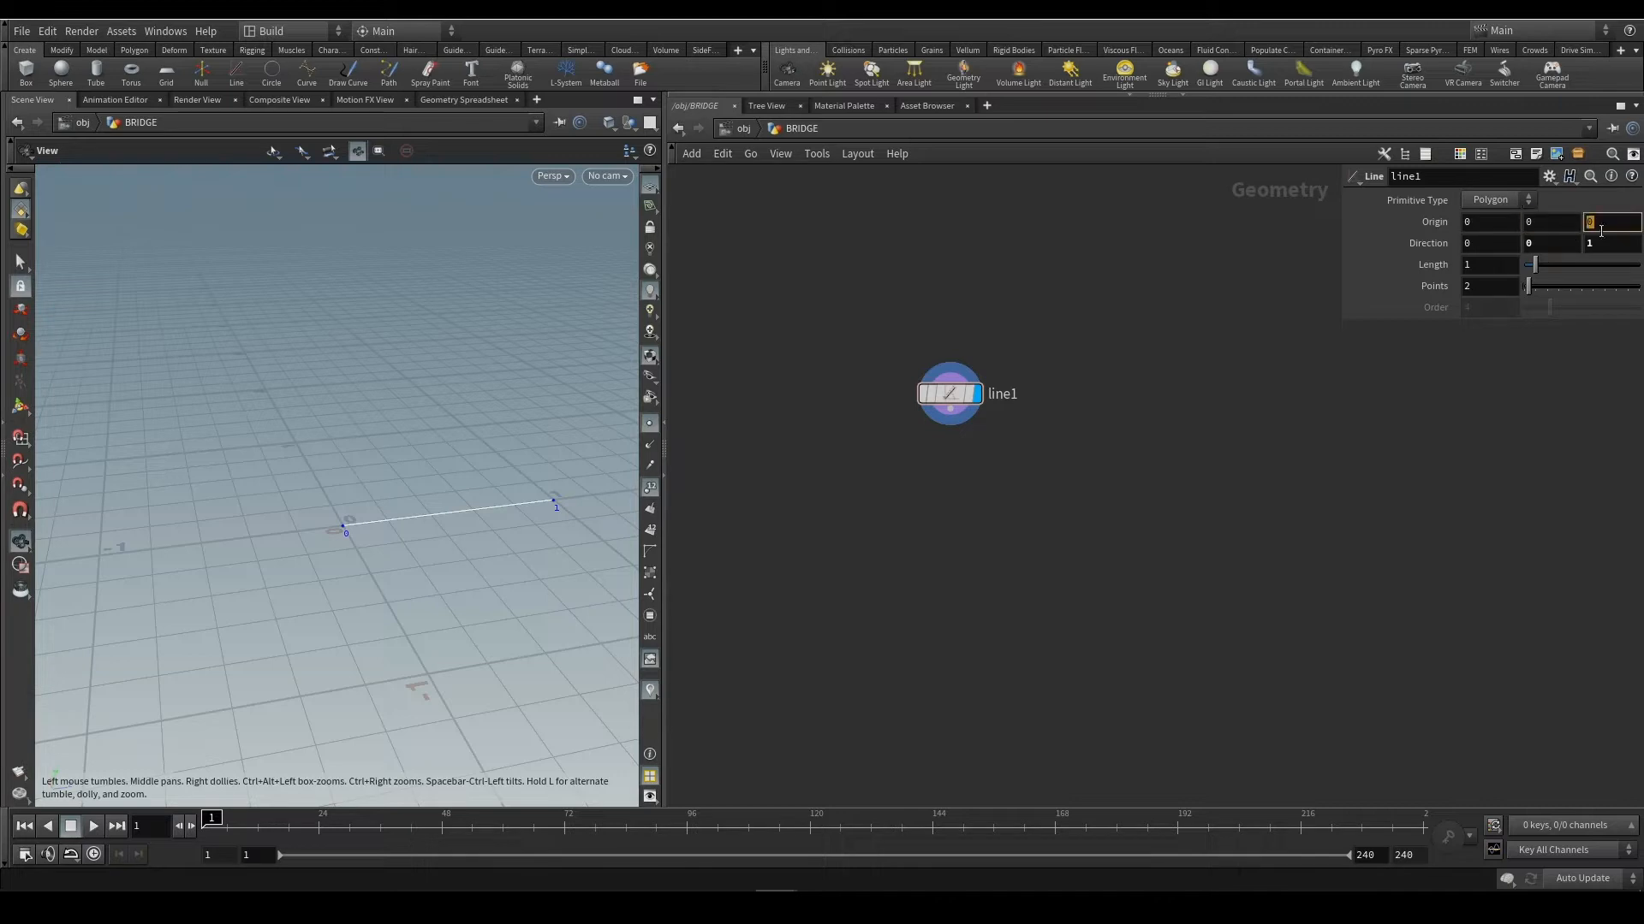
{"action": "right_click", "coordinate": [1603, 224]}
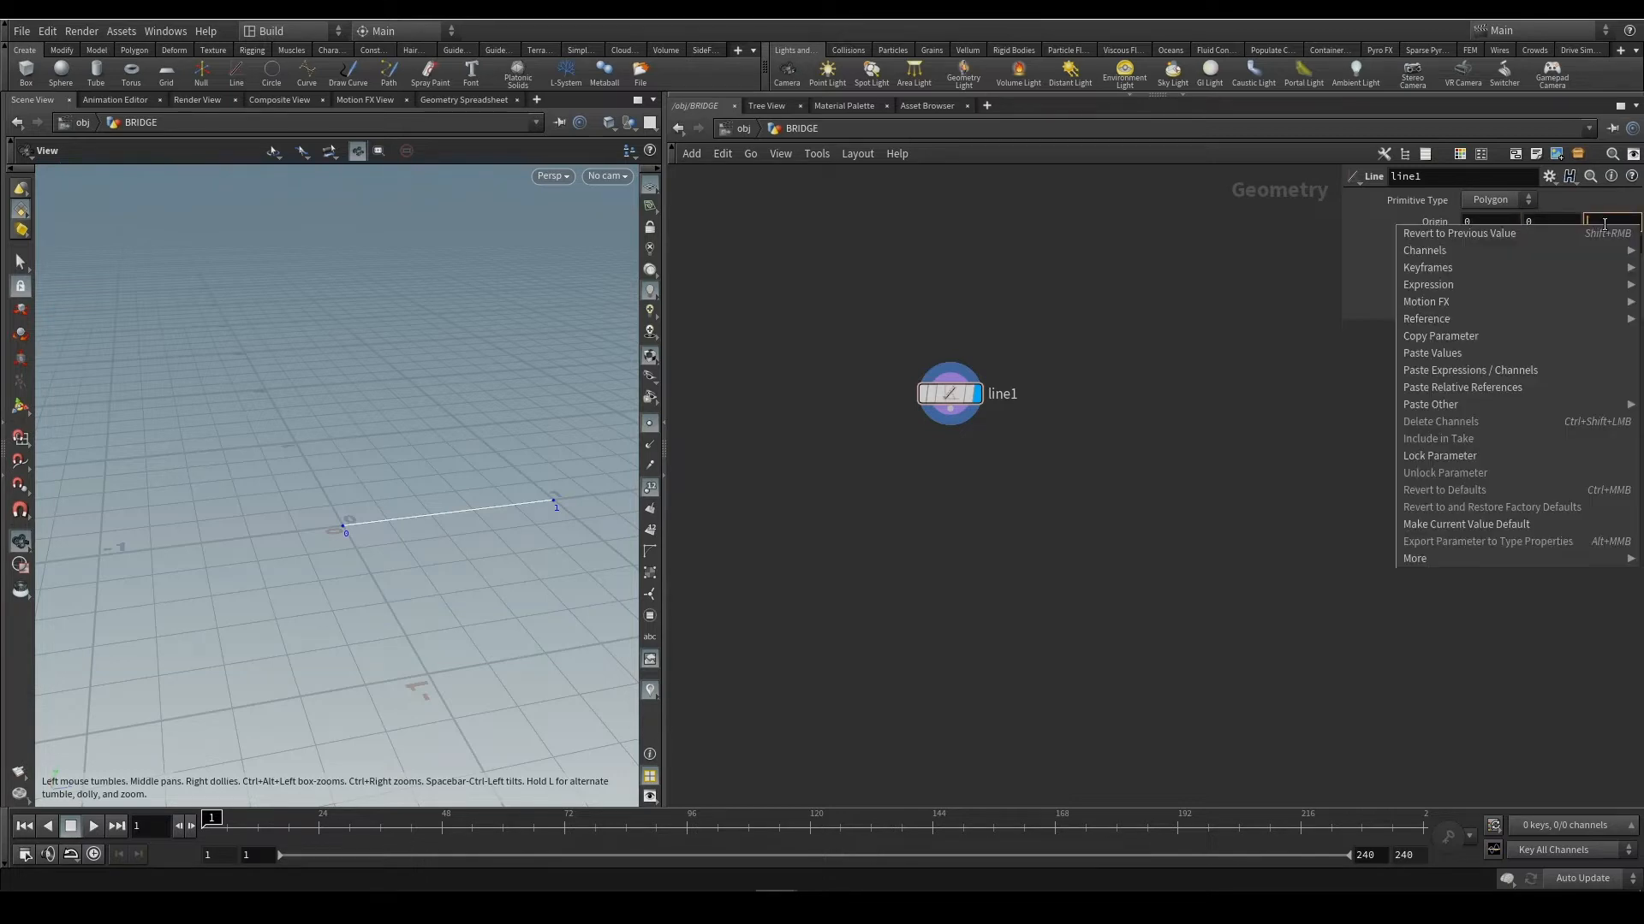
{"action": "left_click", "coordinate": [1533, 387]}
{"action": "type", "text": "h(\"dist\")"}
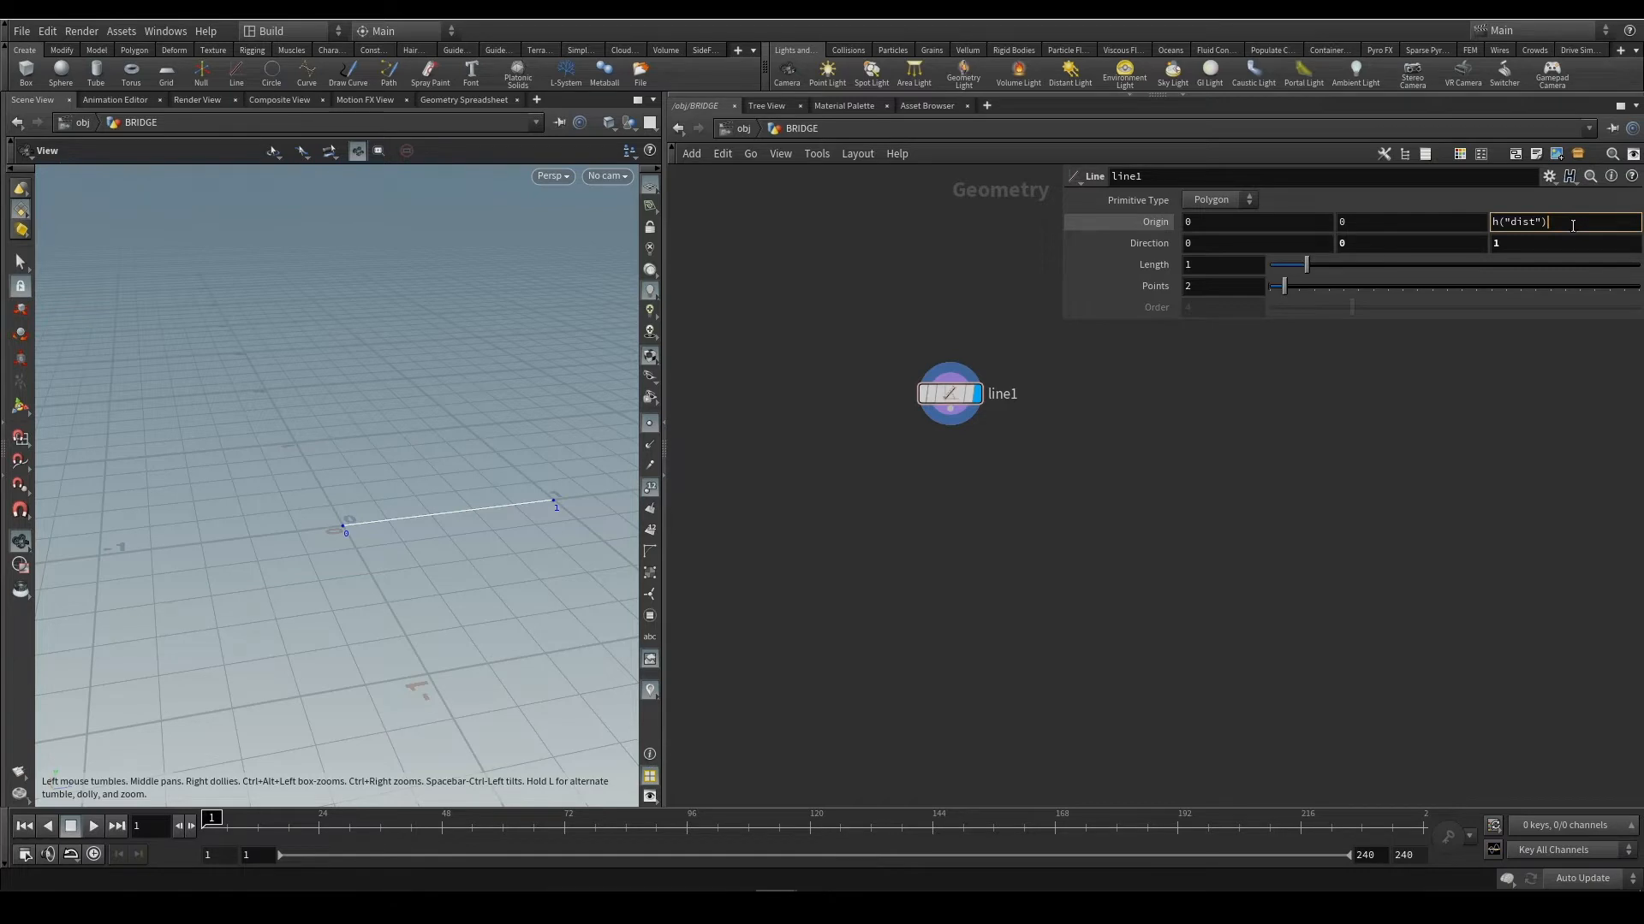
{"action": "type", "text": "/"}
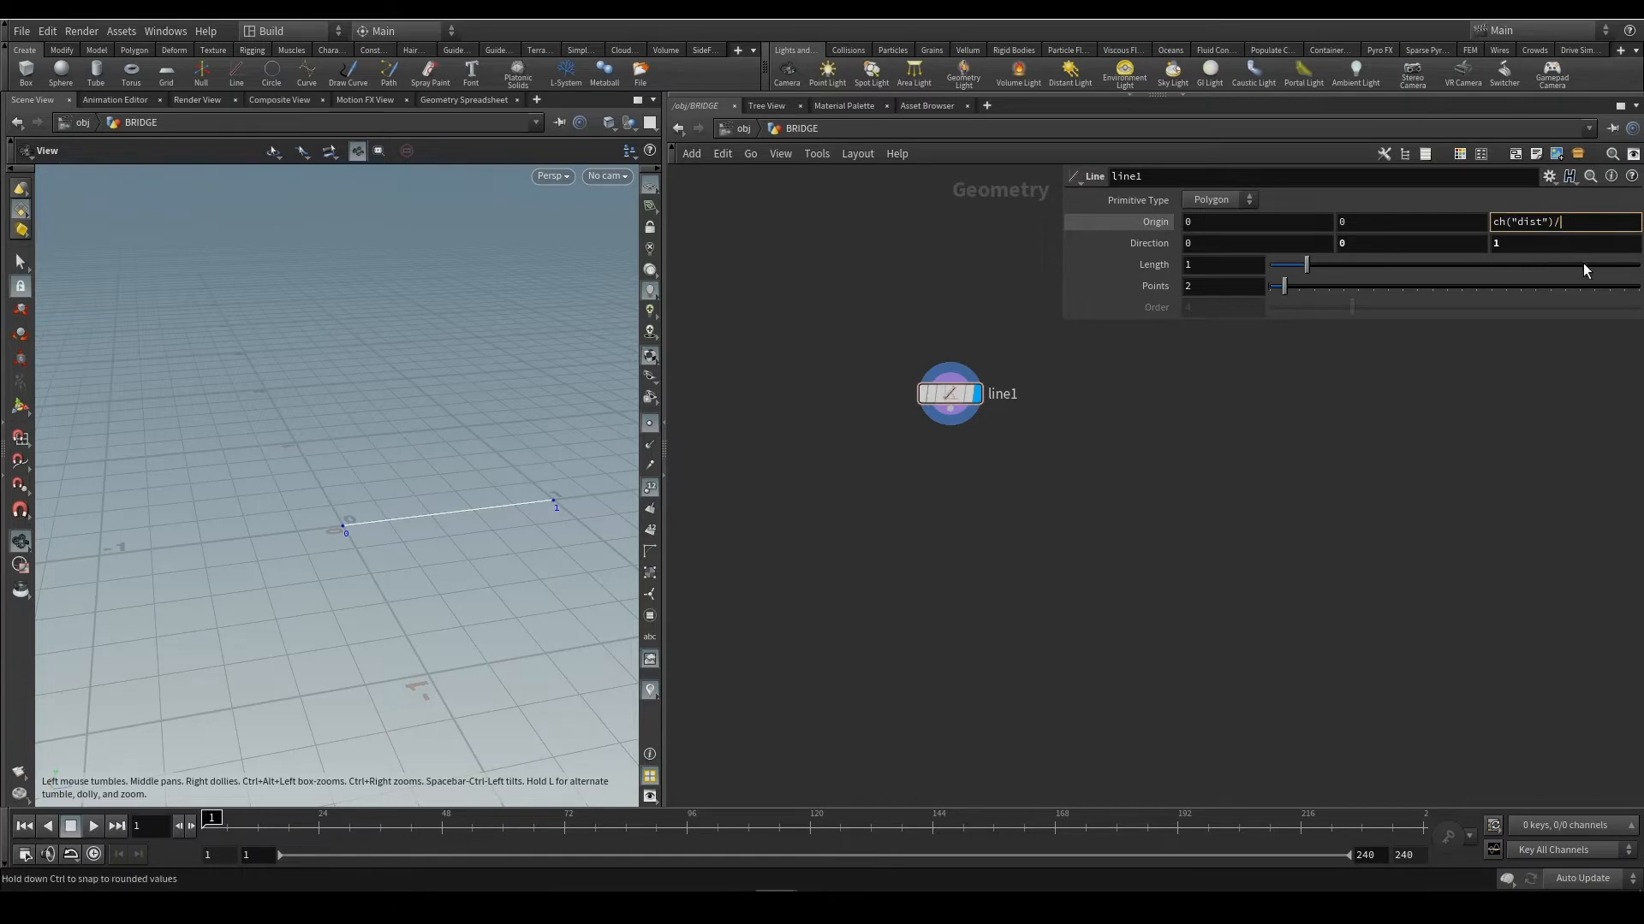
{"action": "type", "text": "-2"}
{"action": "key", "text": "Return"}
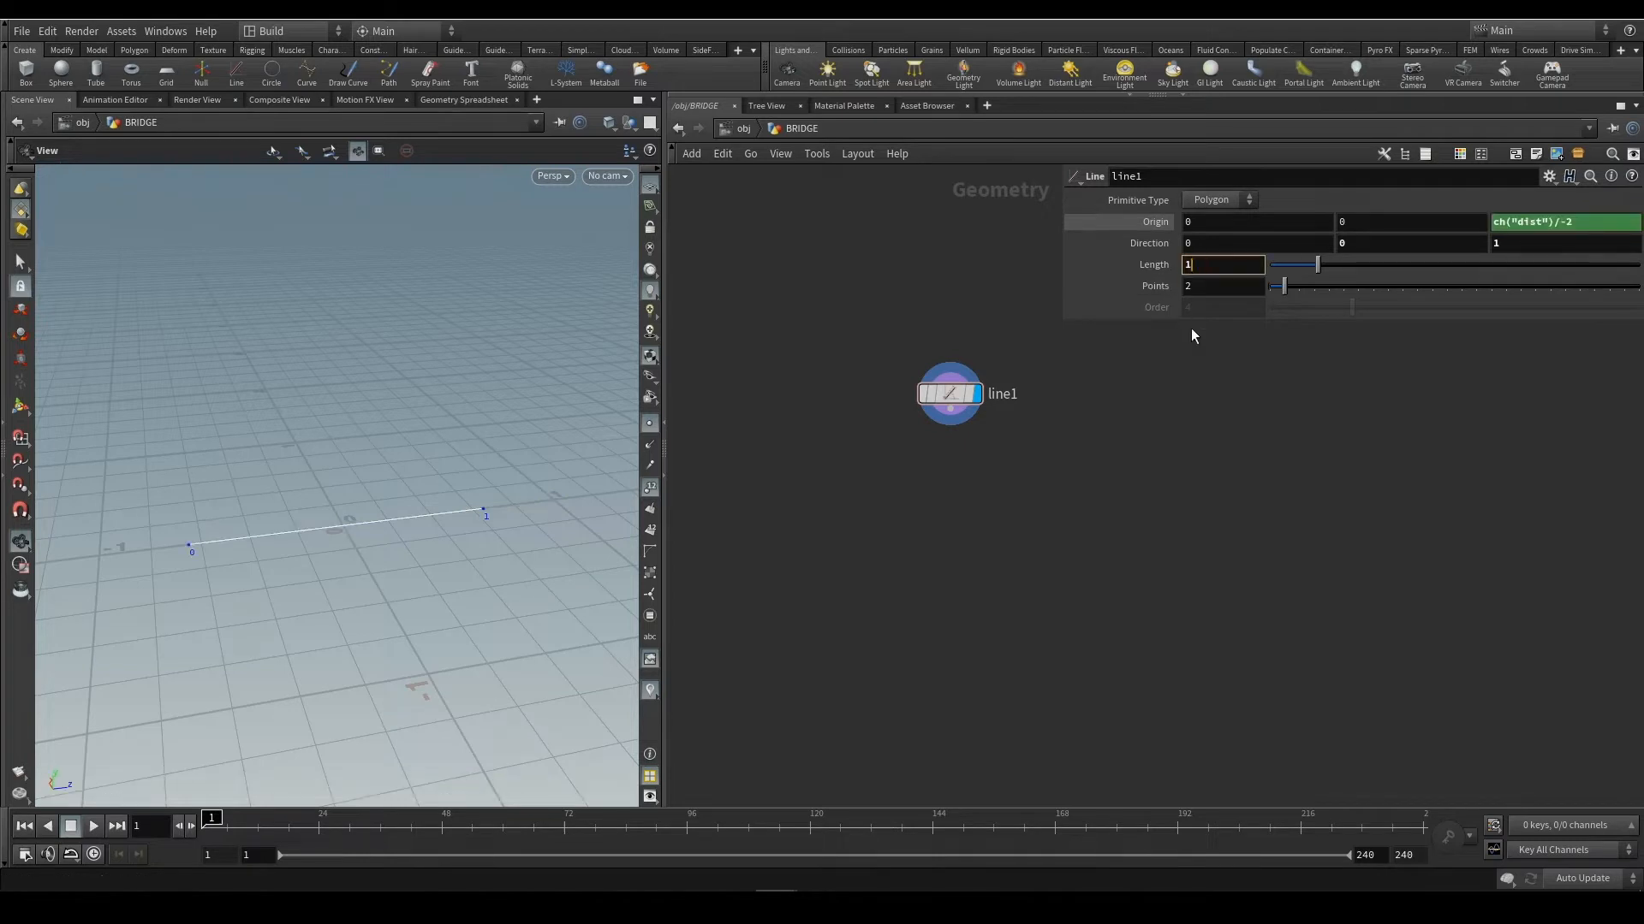
{"action": "left_click_drag", "start_coordinate": [392, 568], "coordinate": [392, 539]}
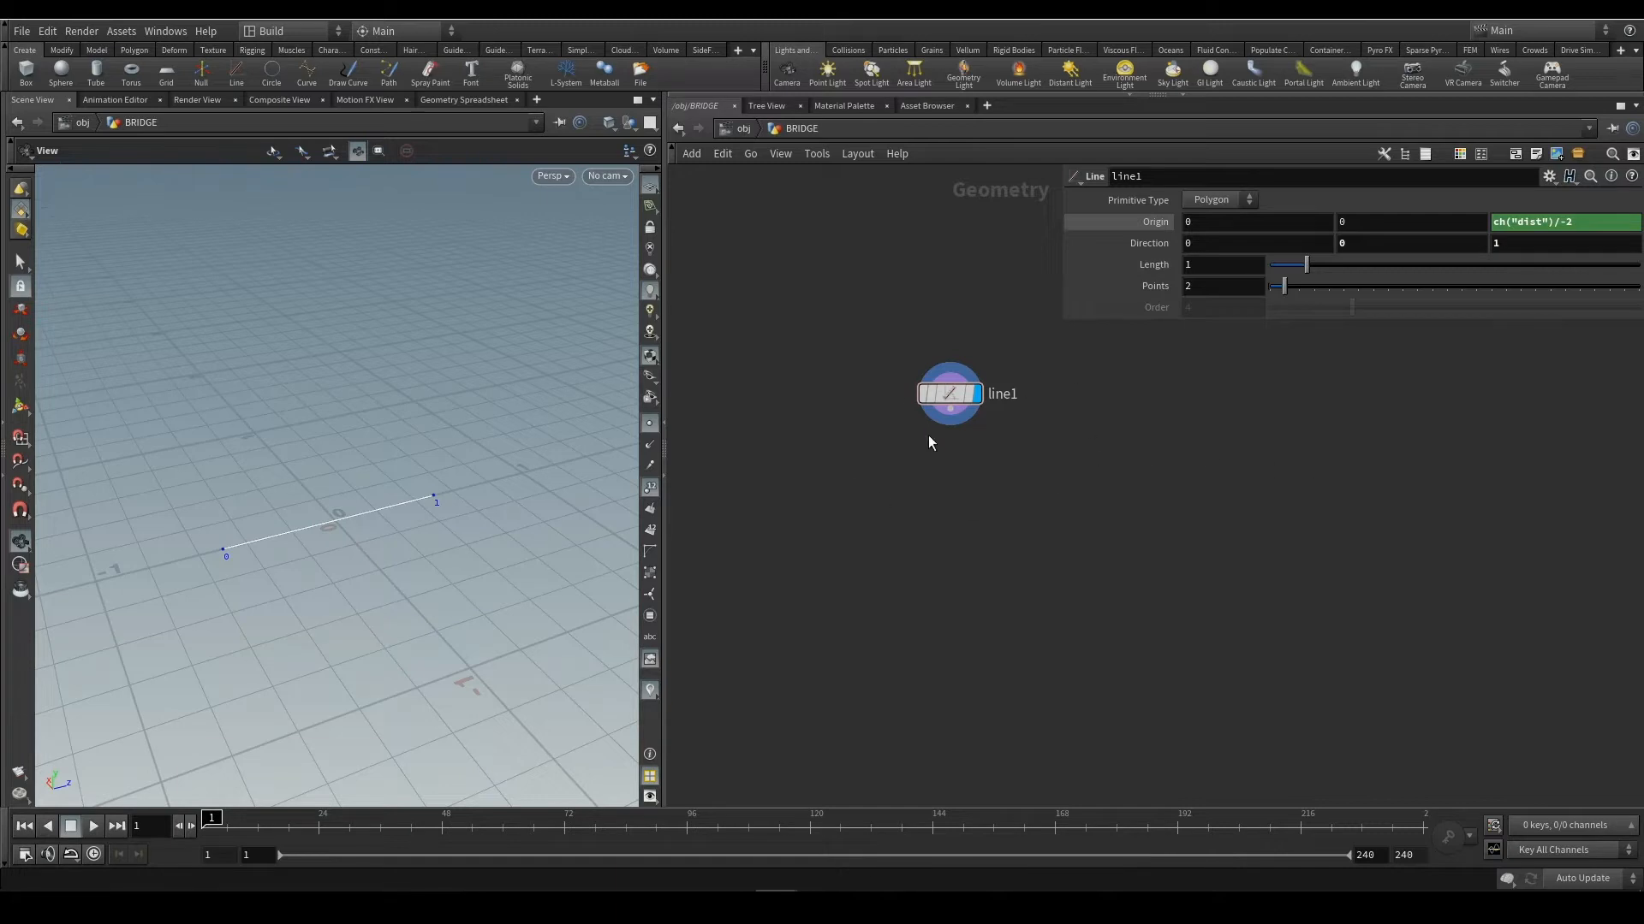
{"action": "middle_click_drag", "start_coordinate": [1001, 471], "coordinate": [915, 457]}
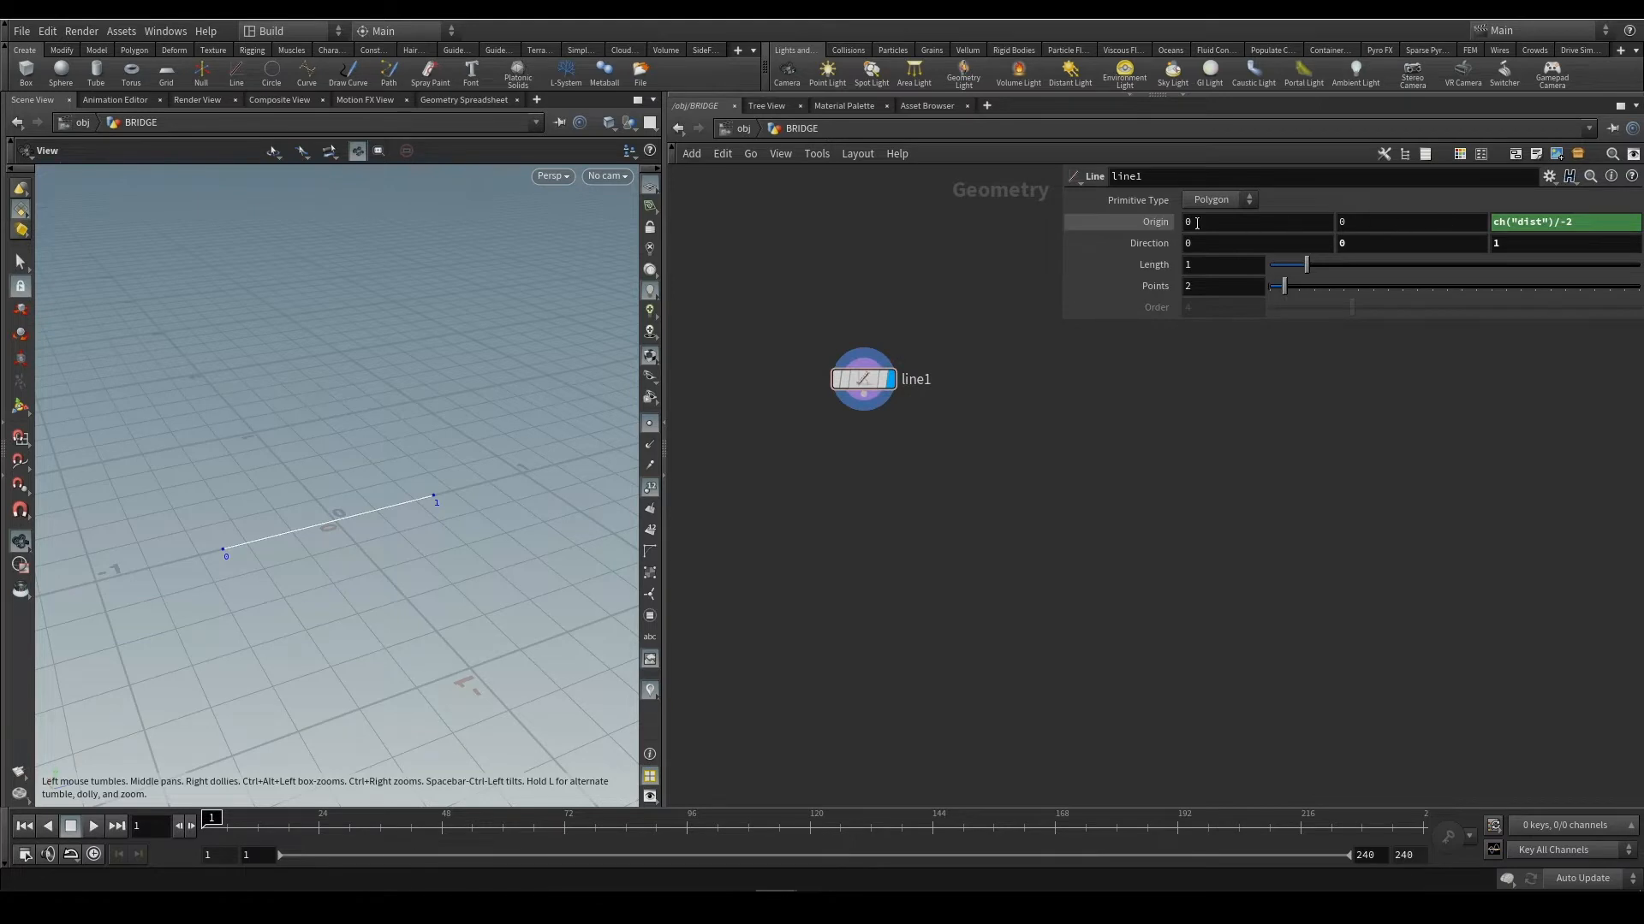
{"action": "right_click", "coordinate": [1557, 217]}
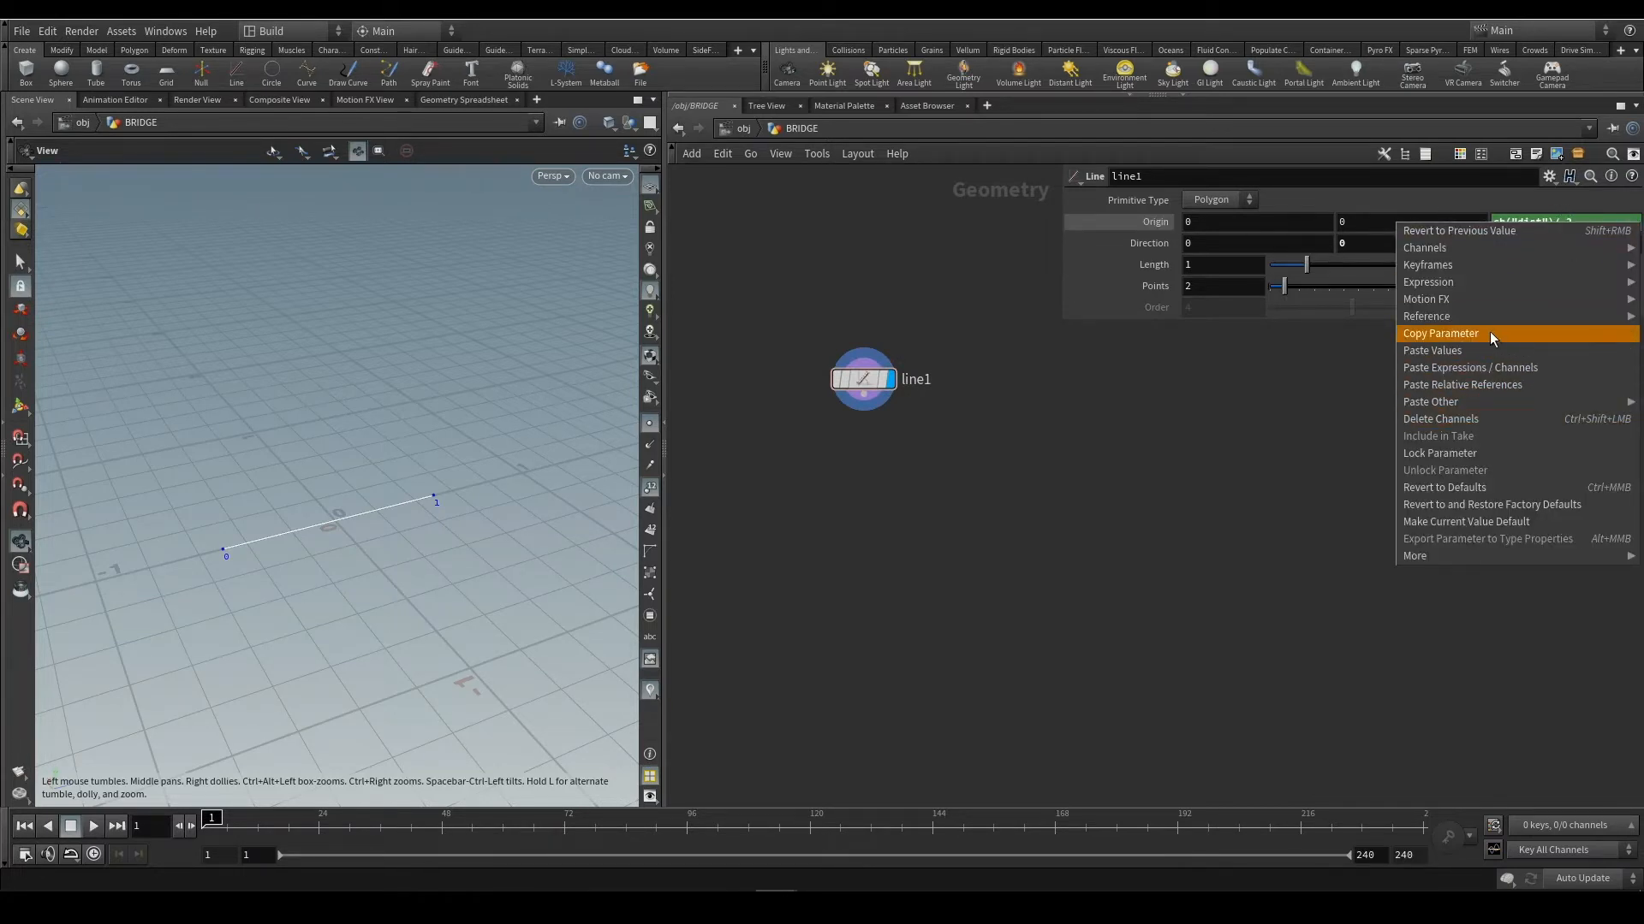
{"action": "right_click", "coordinate": [1232, 246]}
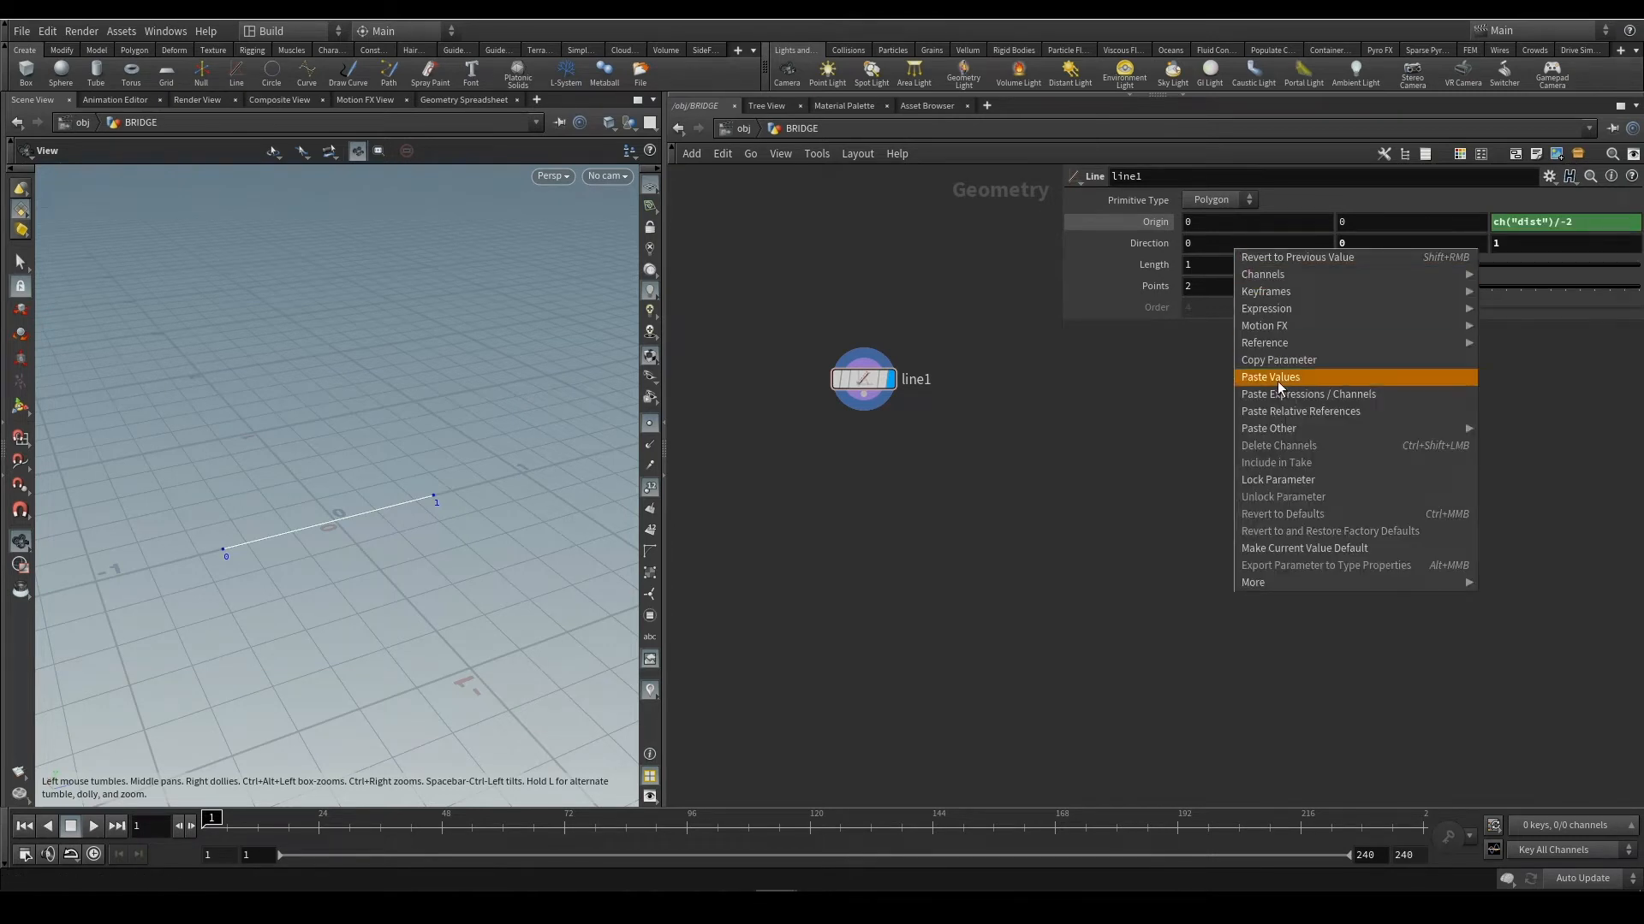
{"action": "left_click", "coordinate": [1102, 456]}
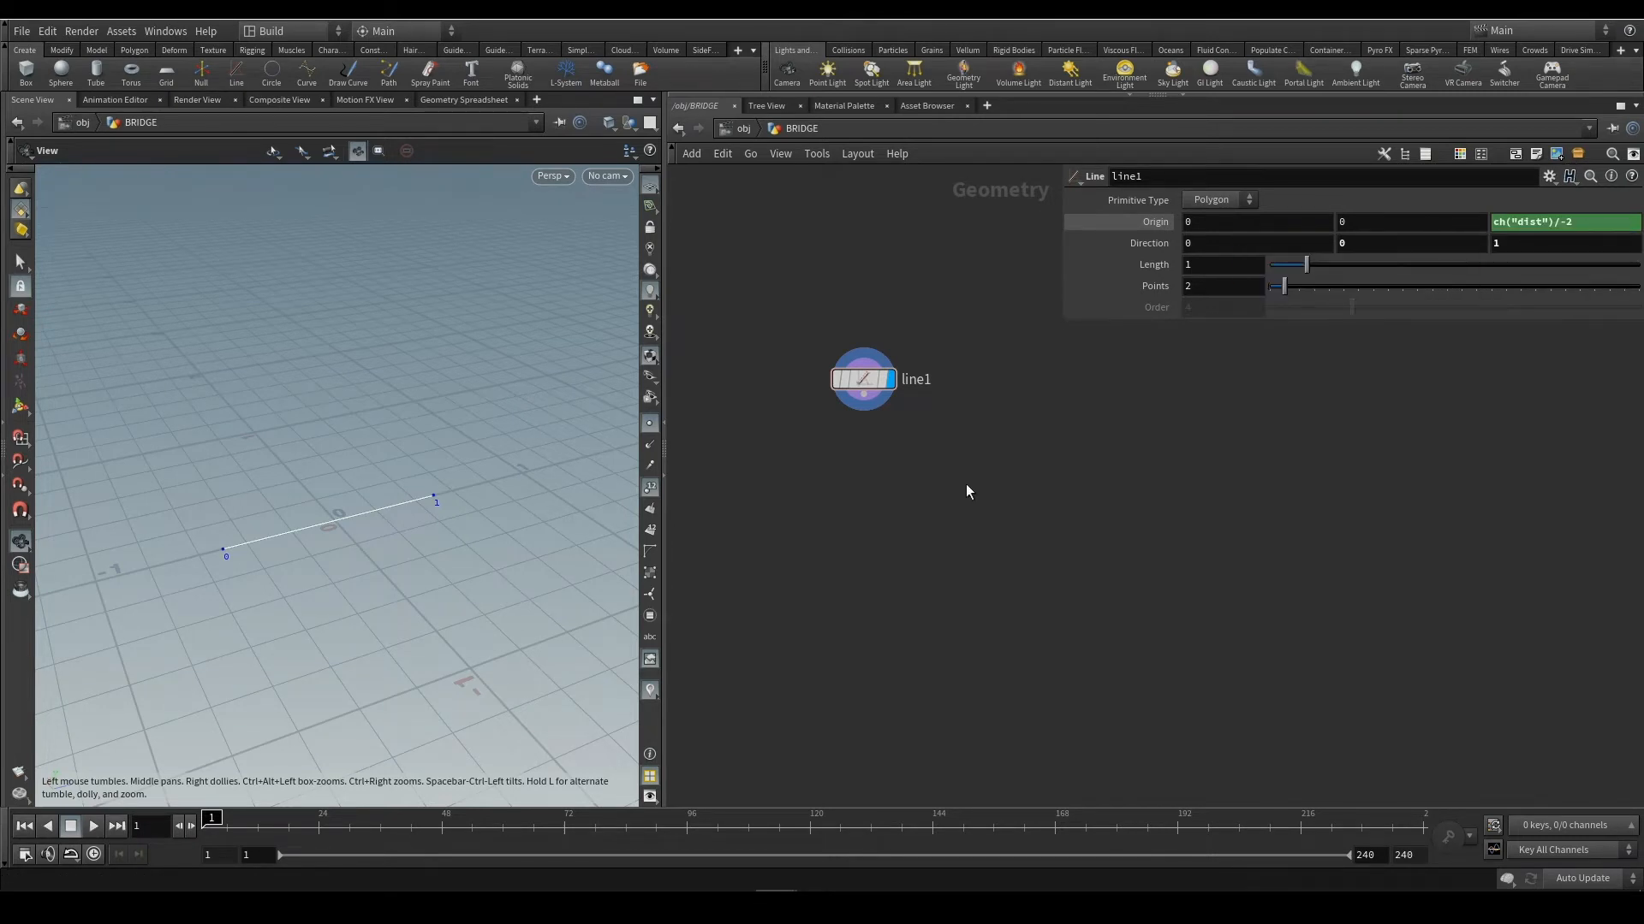
{"action": "middle_click_drag", "start_coordinate": [891, 469], "coordinate": [942, 494]}
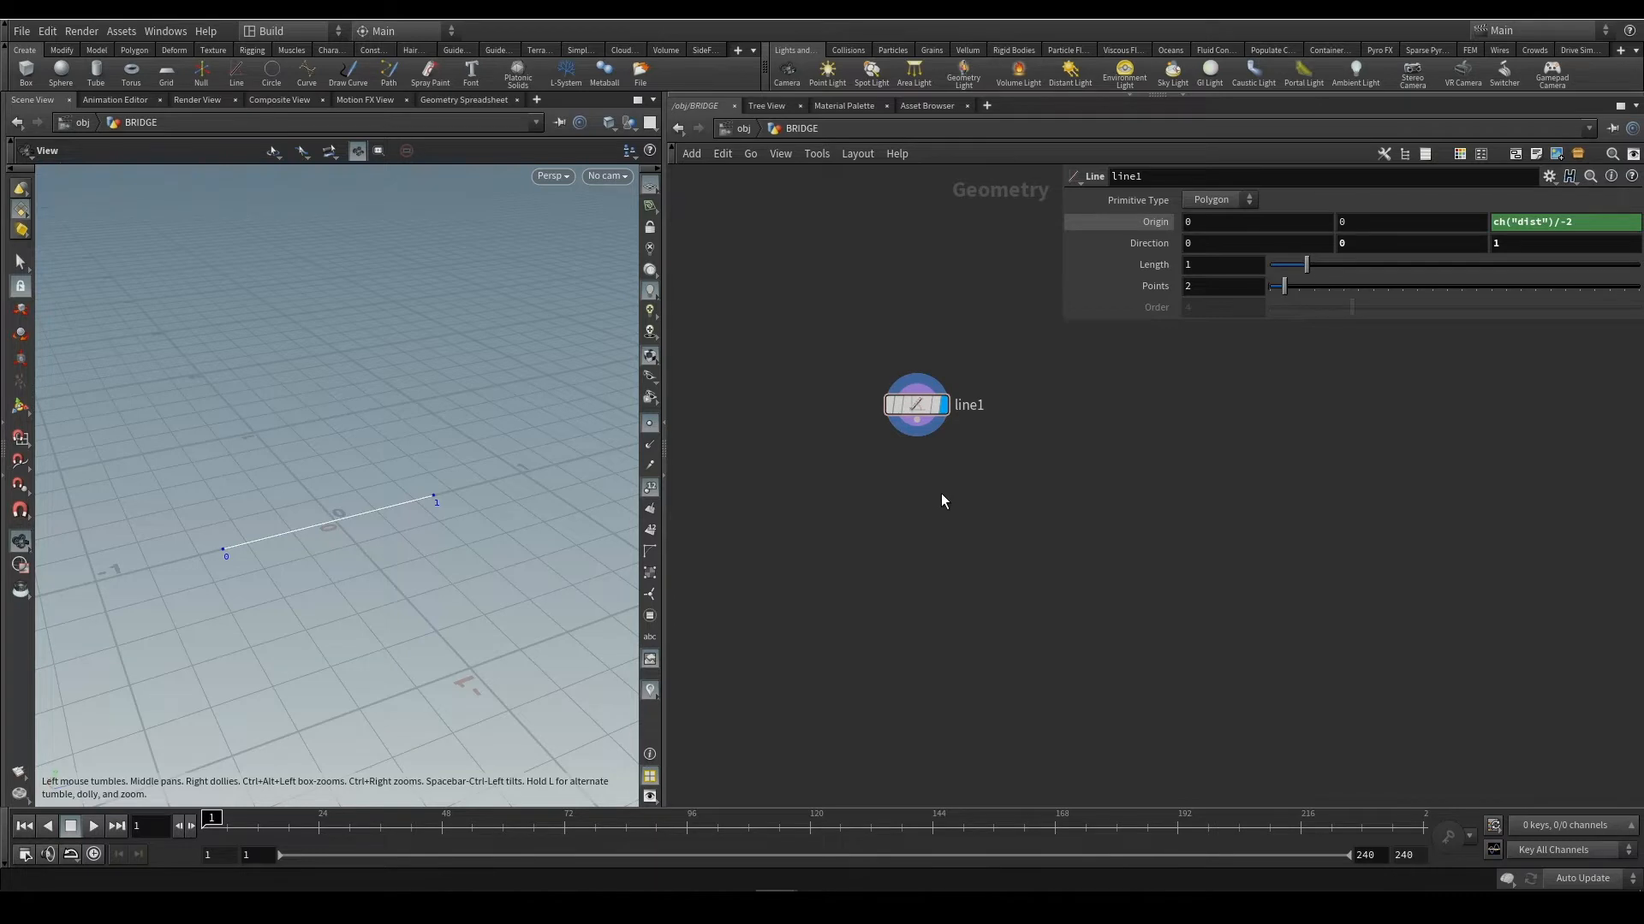
{"action": "scroll", "coordinate": [941, 492], "scroll_direction": "up", "scroll_amount": 1}
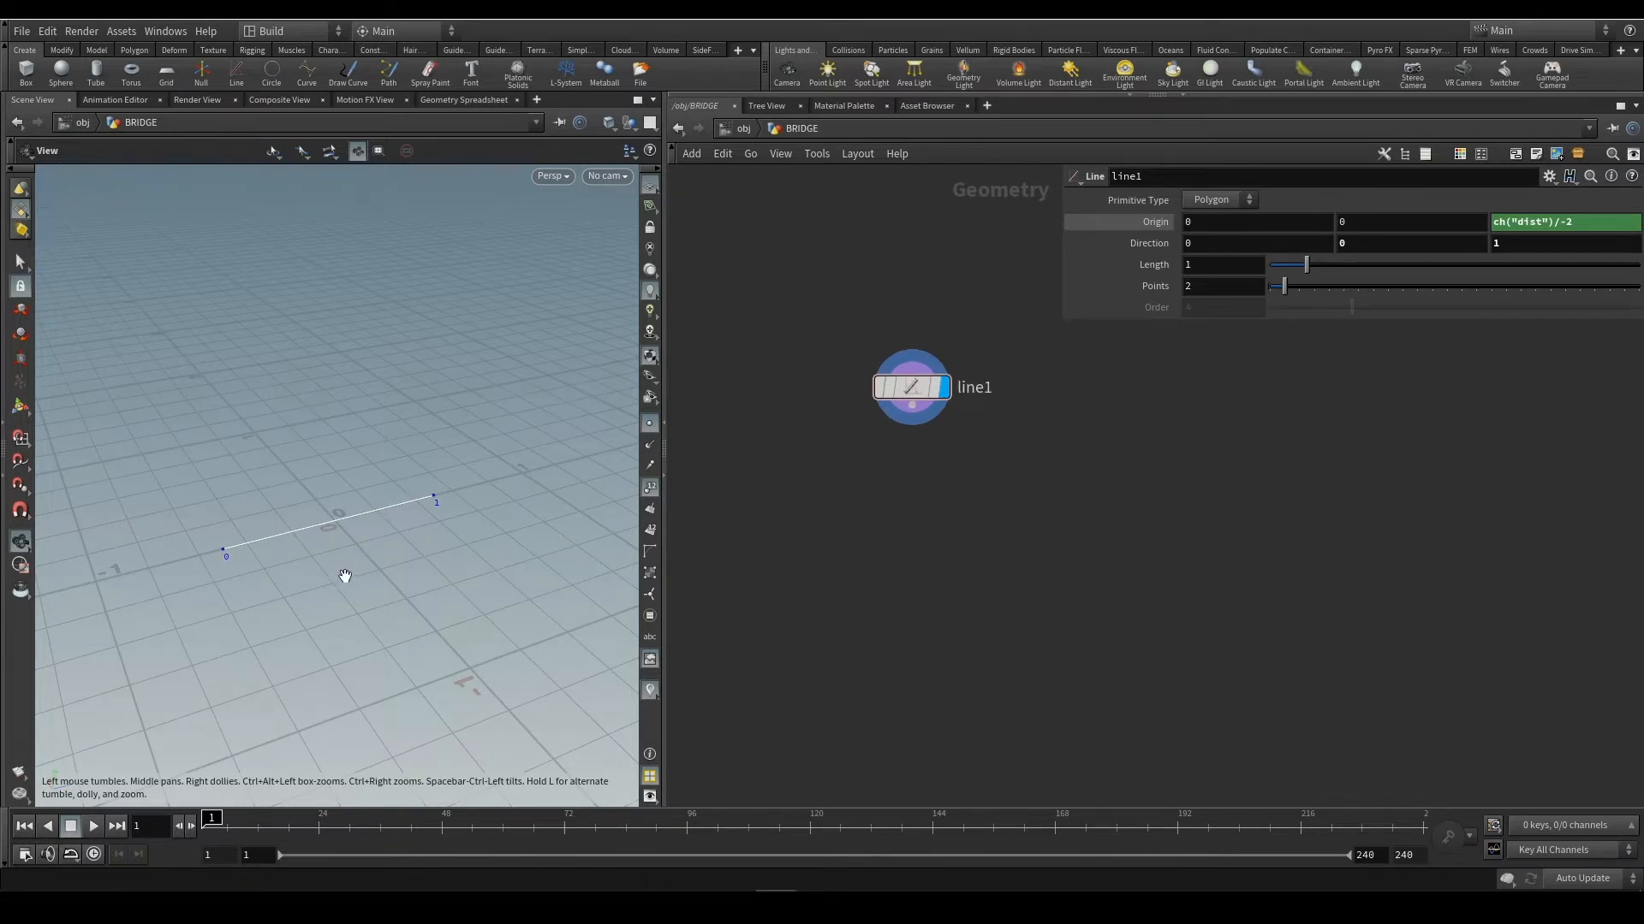
Add a Resample node below the line, fed by the line's output, and make it the displayed node
{"action": "left_click_drag", "start_coordinate": [345, 576], "coordinate": [315, 606]}
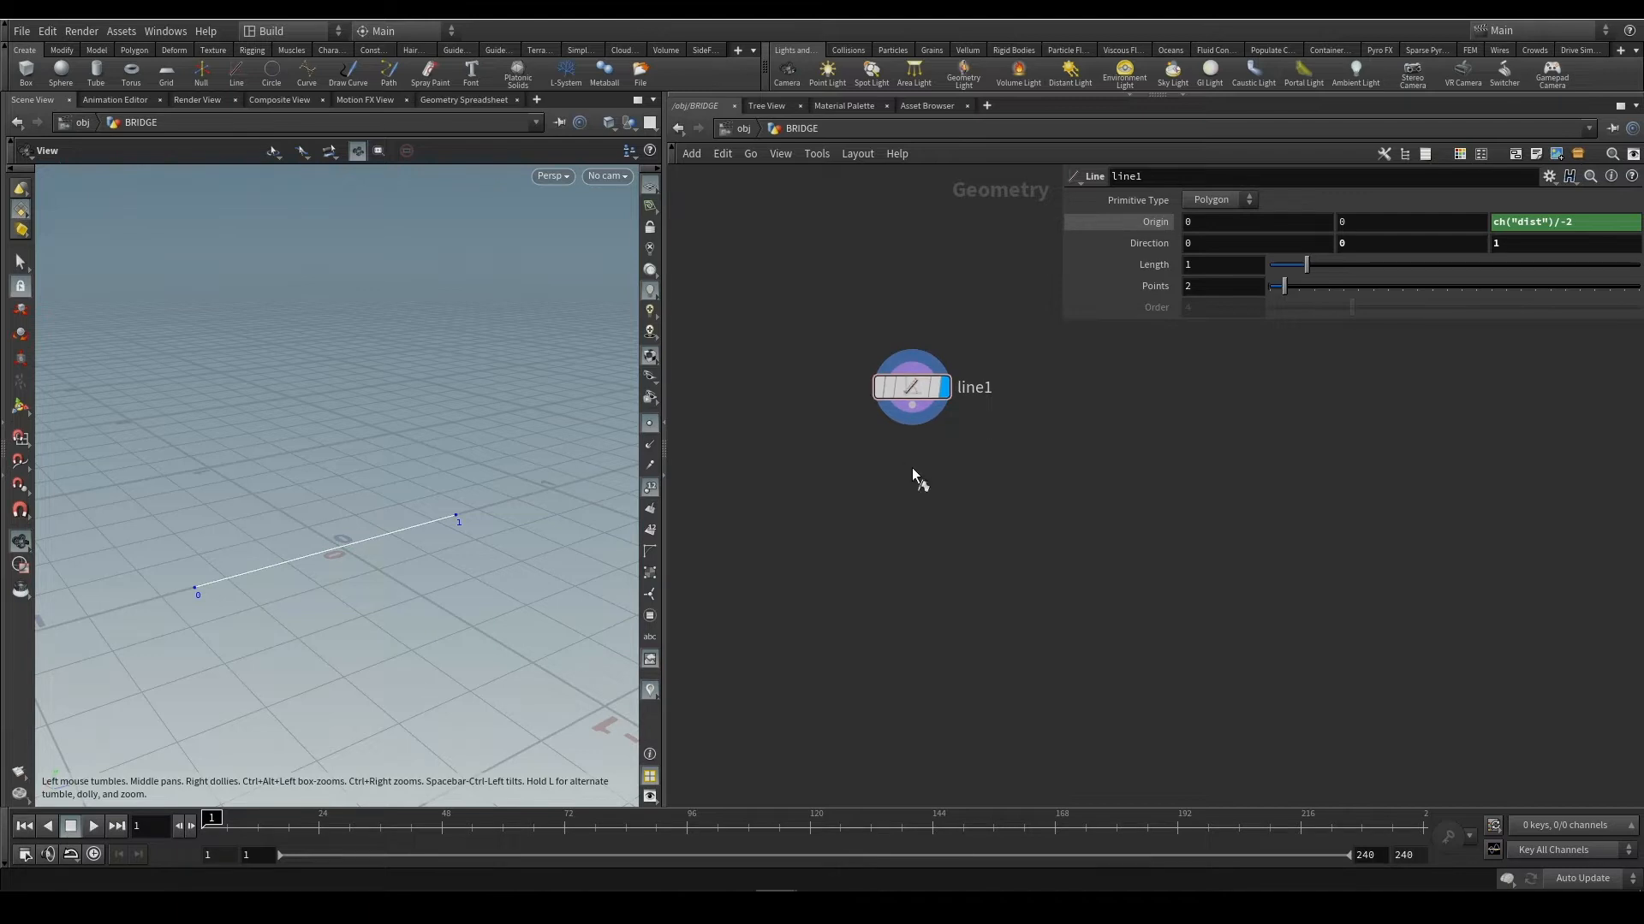
{"action": "key", "text": "Tab"}
{"action": "type", "text": "res"}
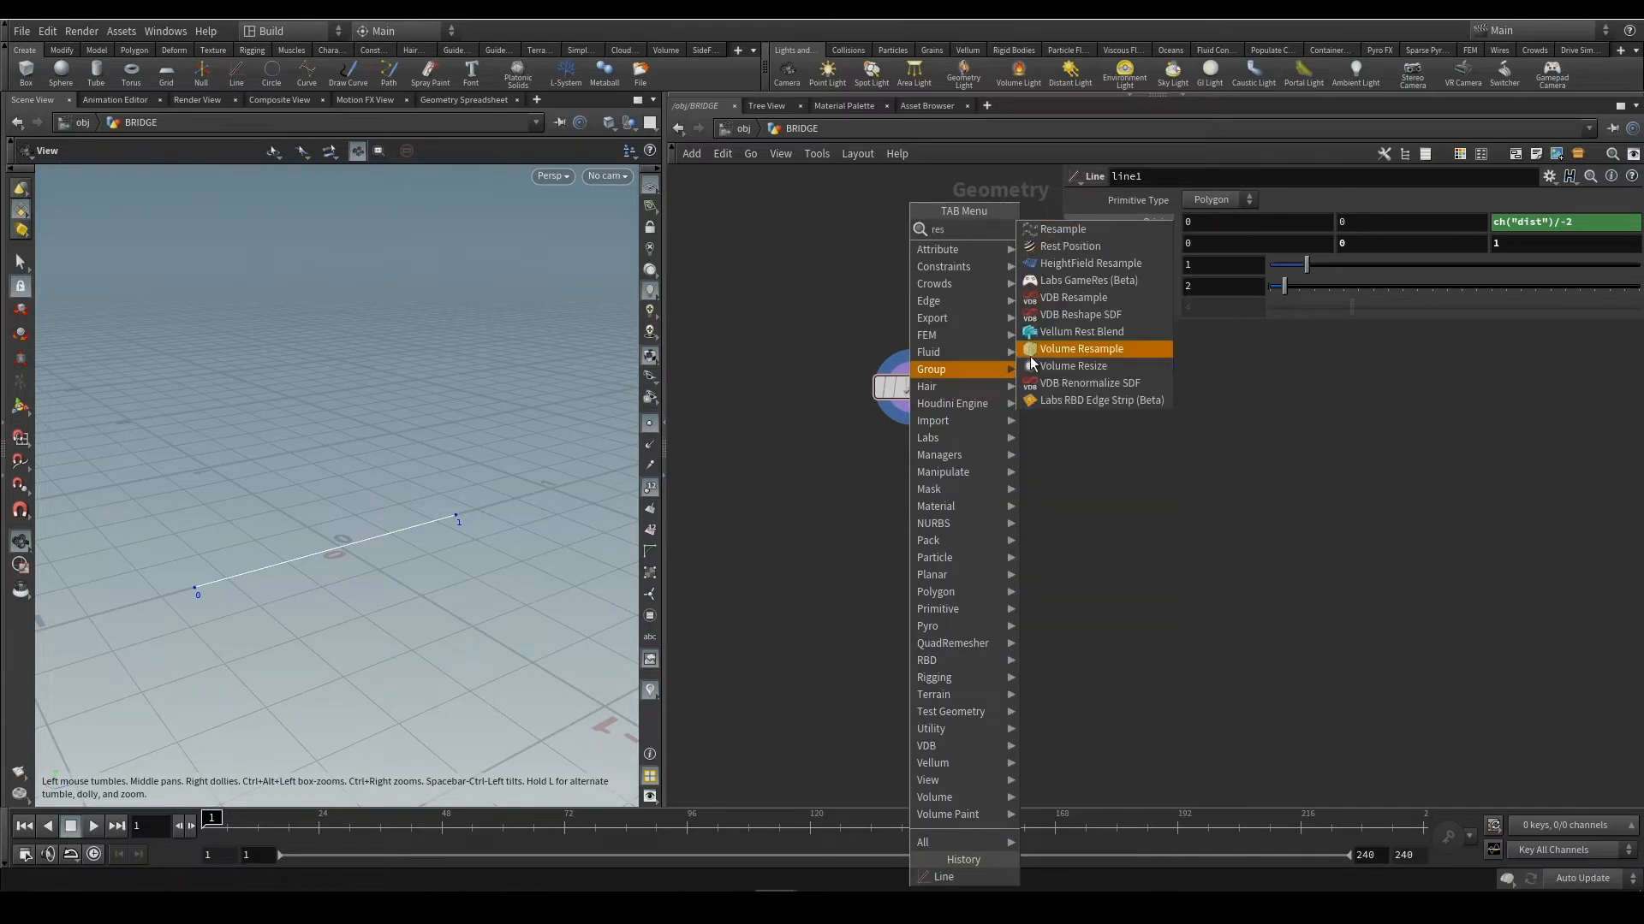
{"action": "key", "text": "Return"}
{"action": "left_click", "coordinate": [904, 455]}
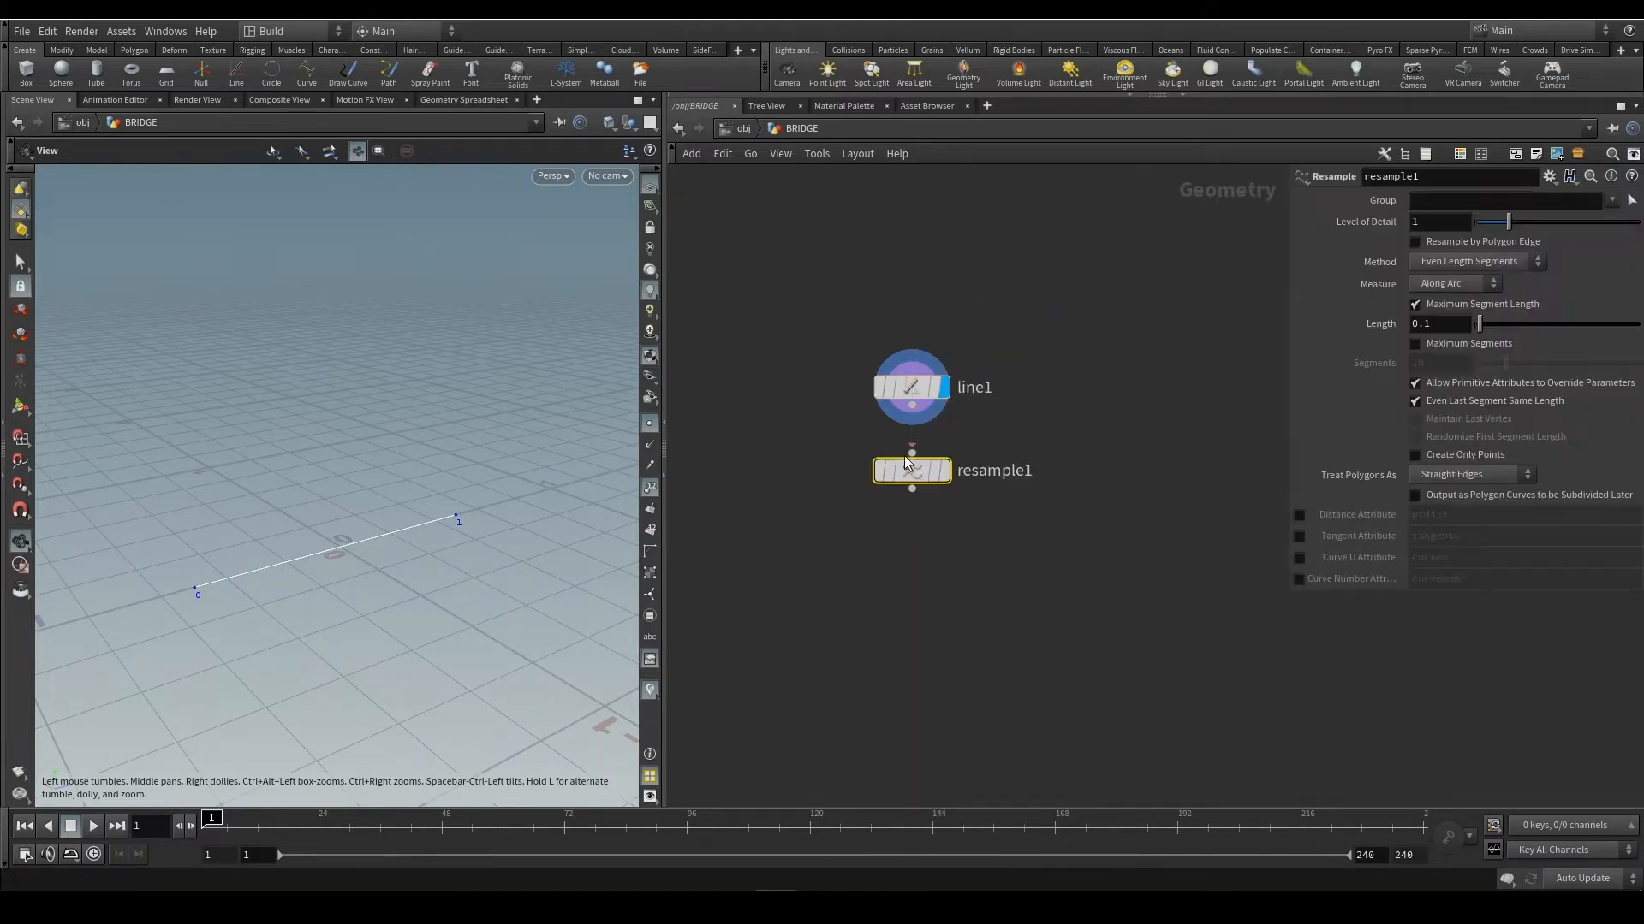
{"action": "left_click", "coordinate": [945, 472]}
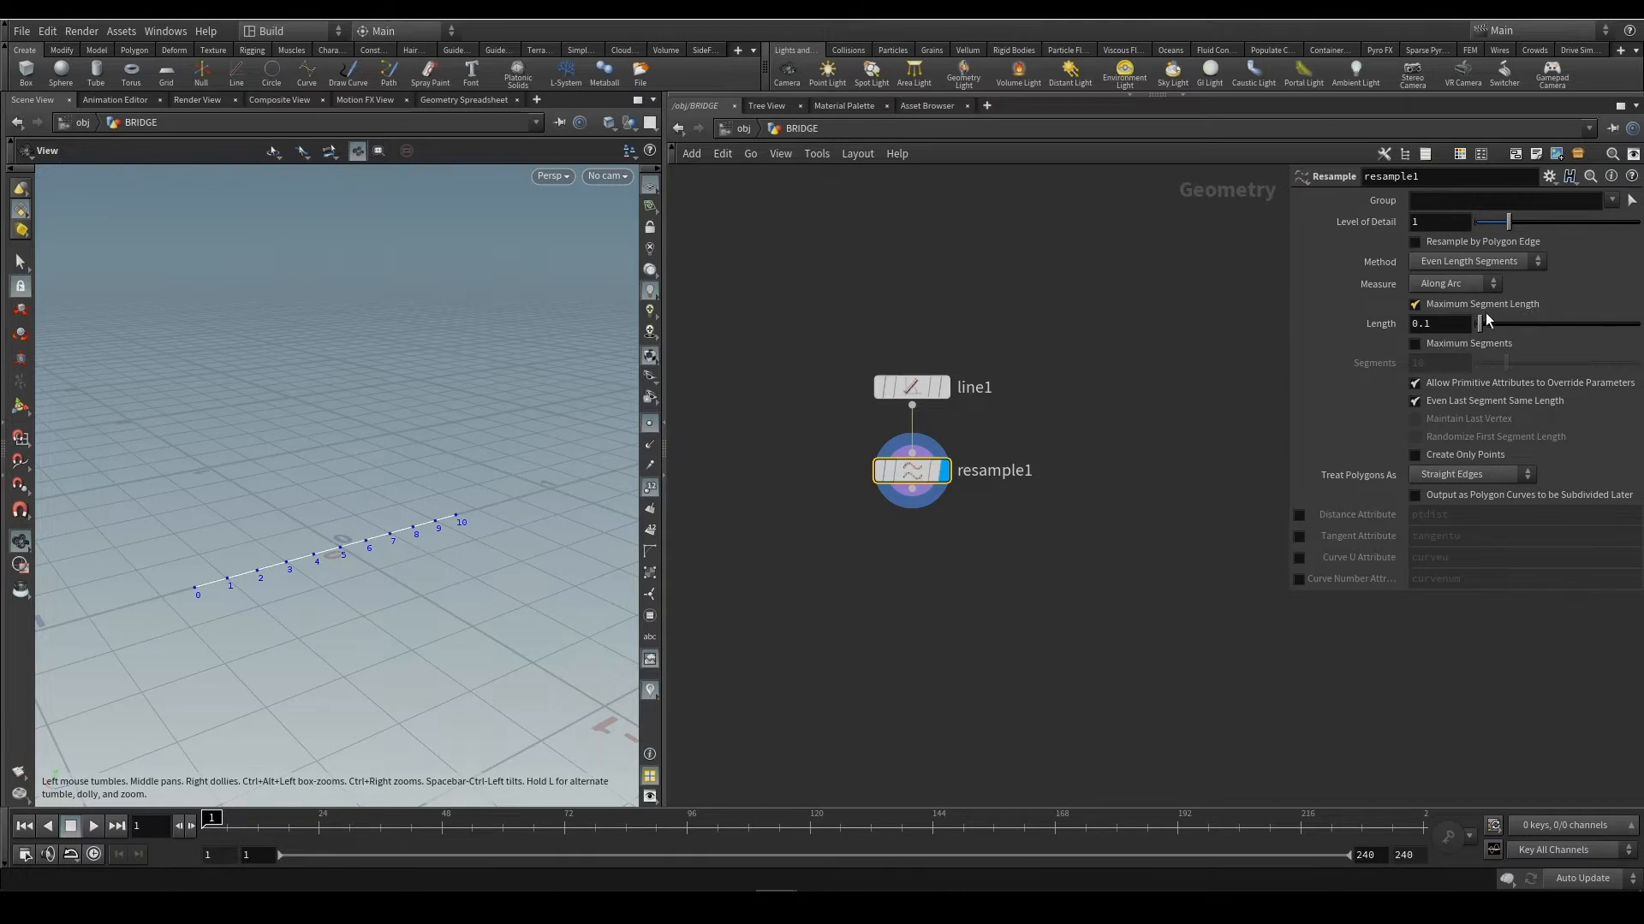
Switch the Resample node from Maximum Segment Length to Maximum Segments and set Segments to 8
{"action": "left_click_drag", "start_coordinate": [1486, 318], "coordinate": [1483, 332]}
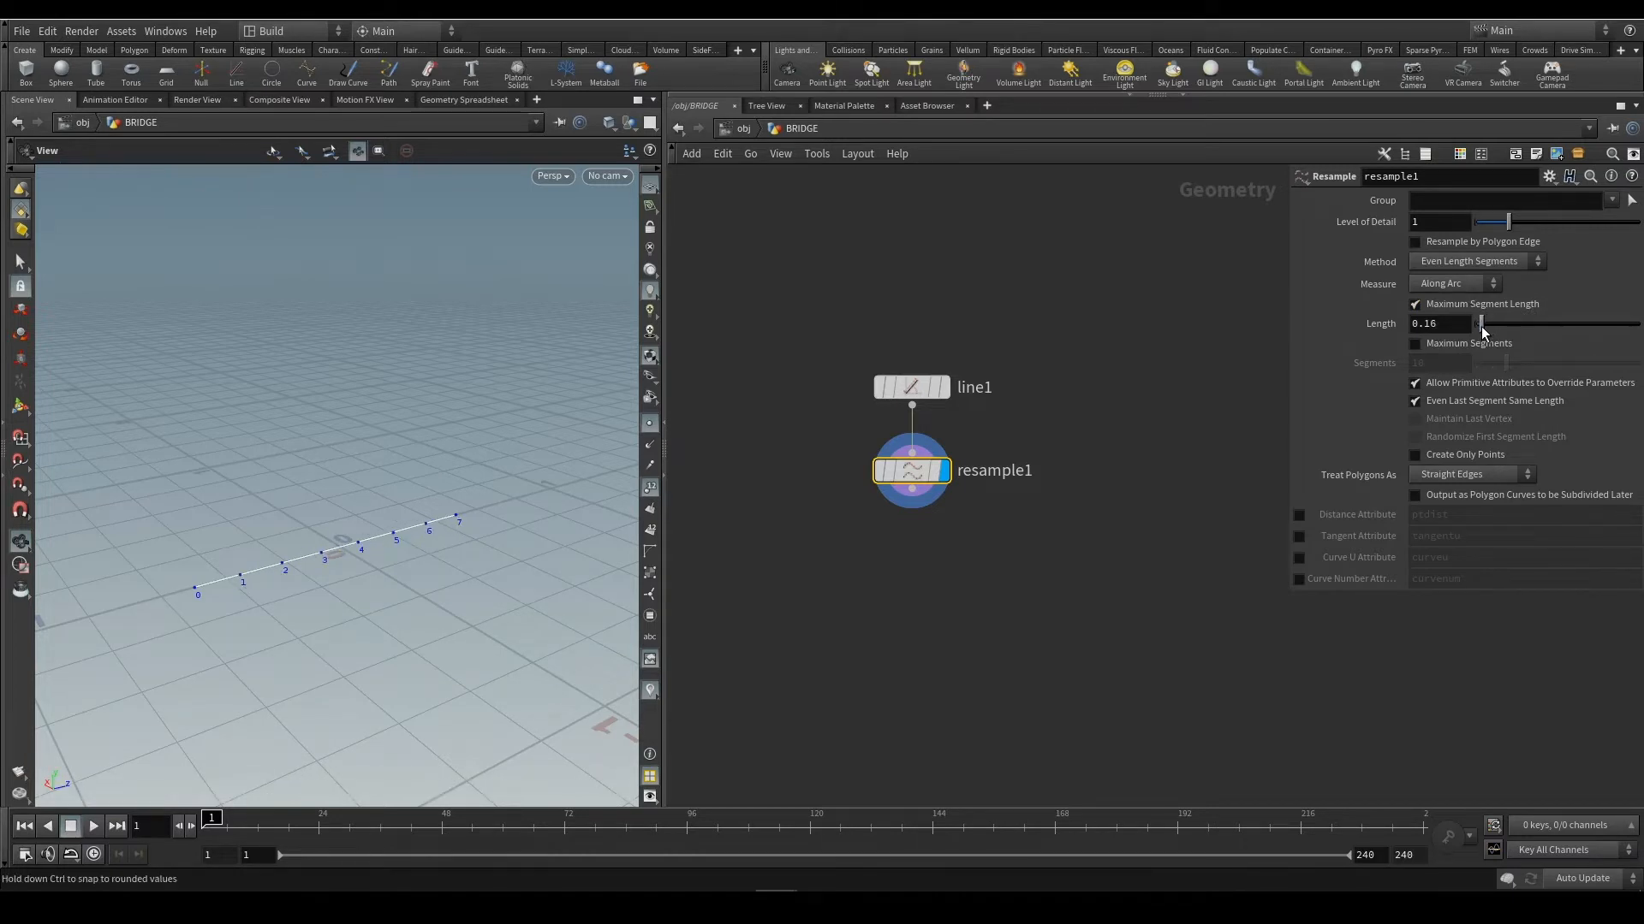
{"action": "left_click", "coordinate": [1416, 306]}
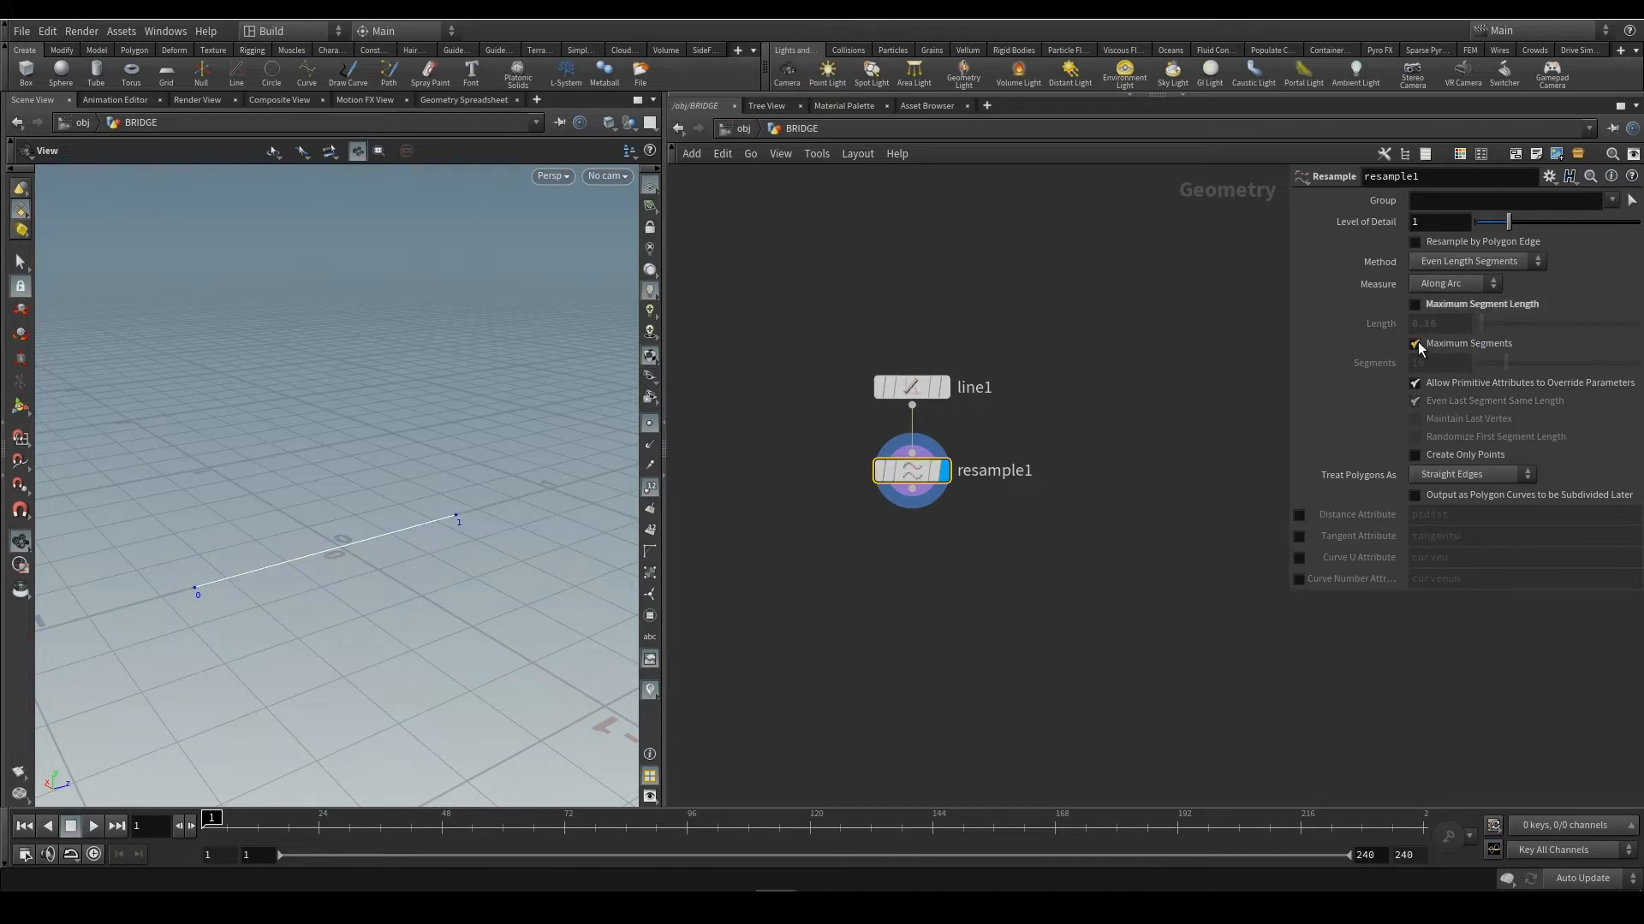
{"action": "left_click", "coordinate": [1415, 345]}
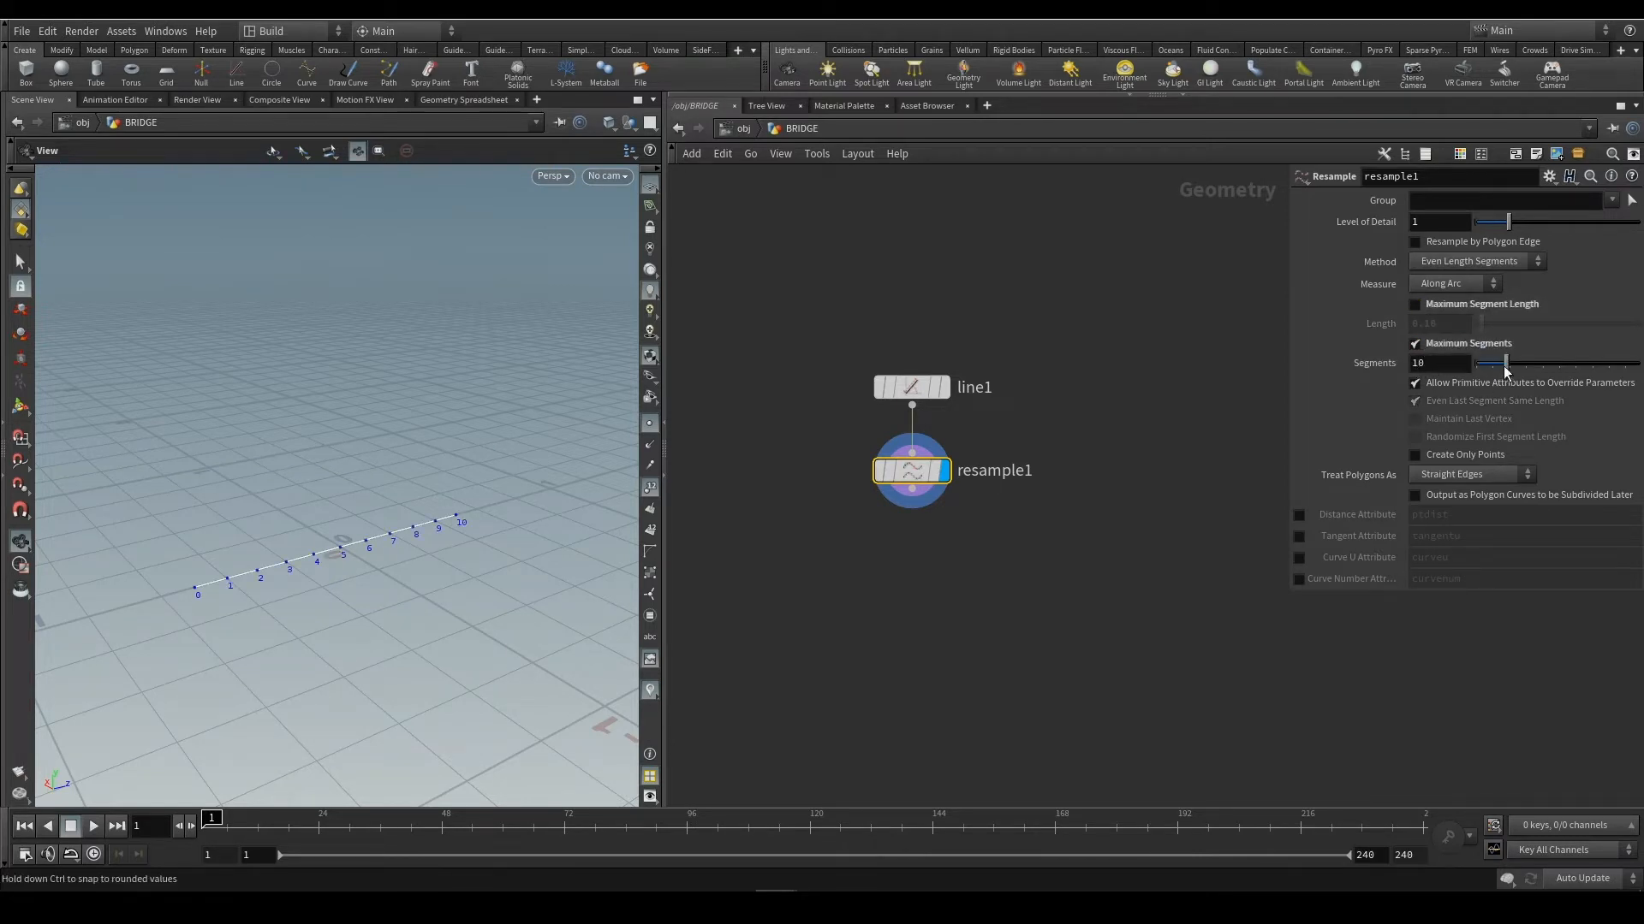
{"action": "mouse_move", "coordinate": [1506, 366]}
{"action": "left_mouse_down"}
{"action": "mouse_move", "coordinate": [1480, 369]}
{"action": "mouse_move", "coordinate": [1501, 370]}
{"action": "left_mouse_up"}
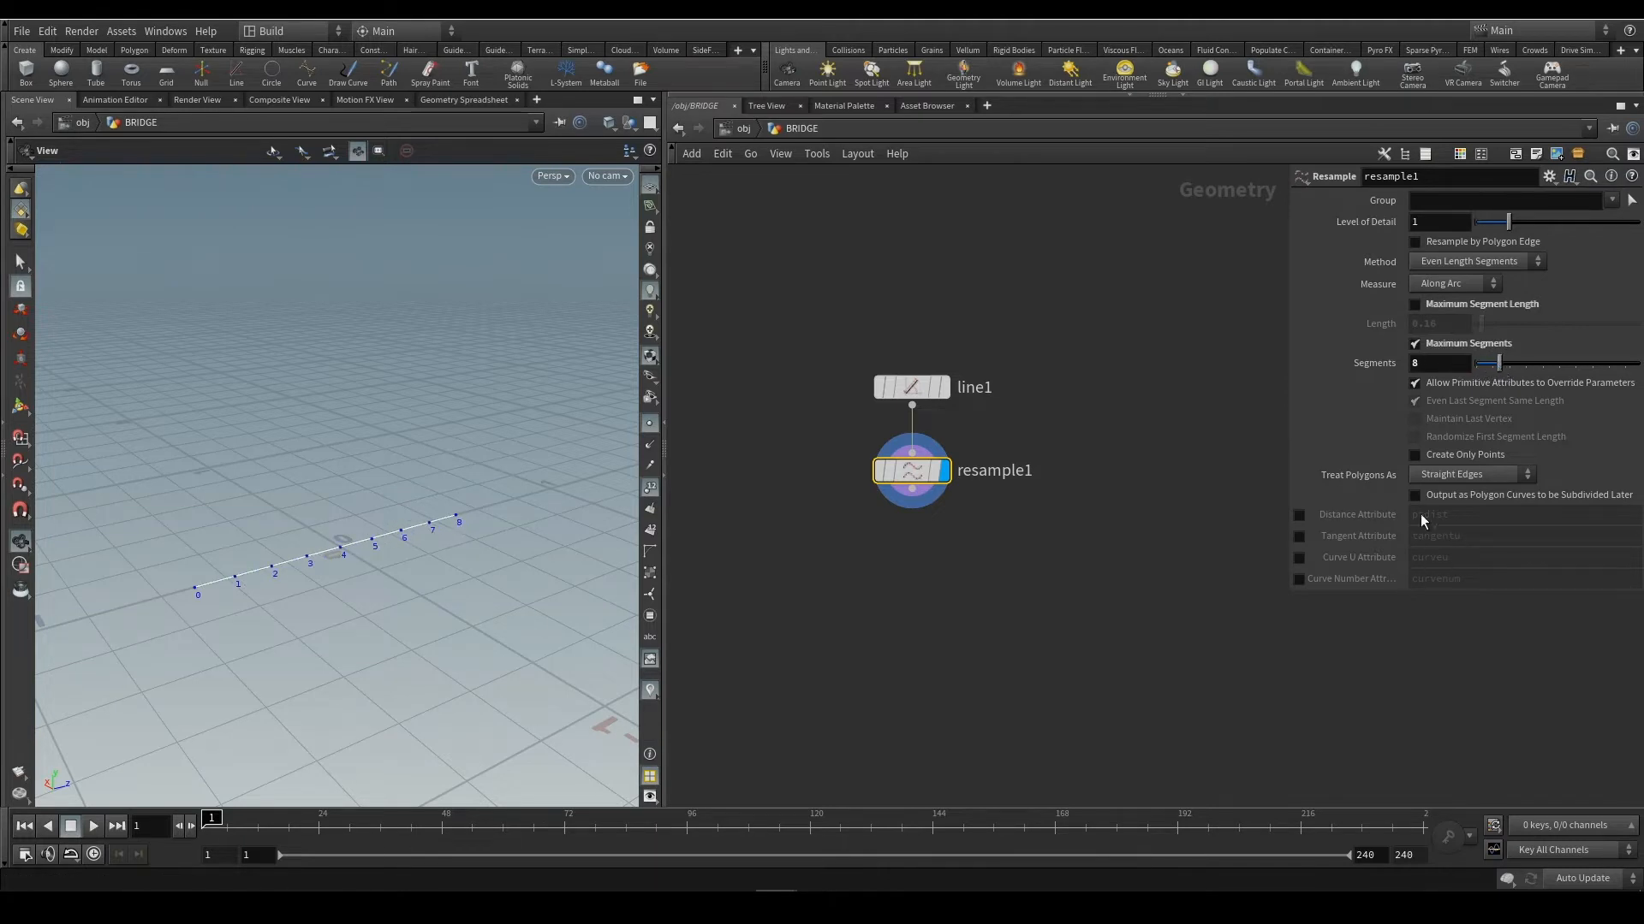
Try 100 segments on the Resample node and return the value to 8
{"action": "left_click", "coordinate": [1444, 361]}
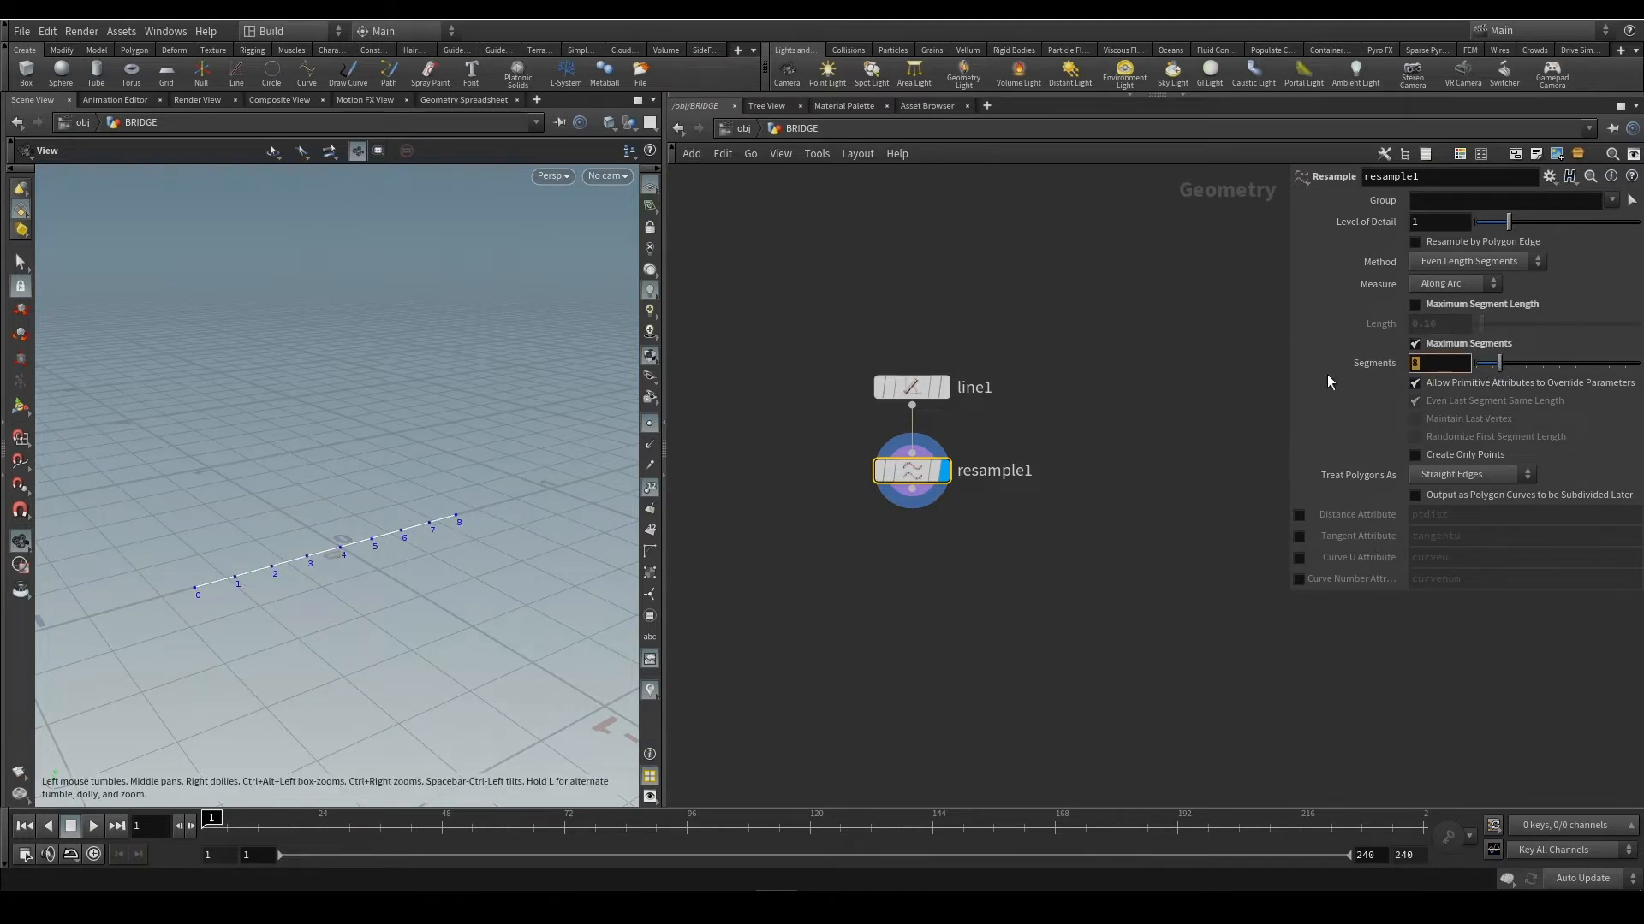
{"action": "key", "text": "Return"}
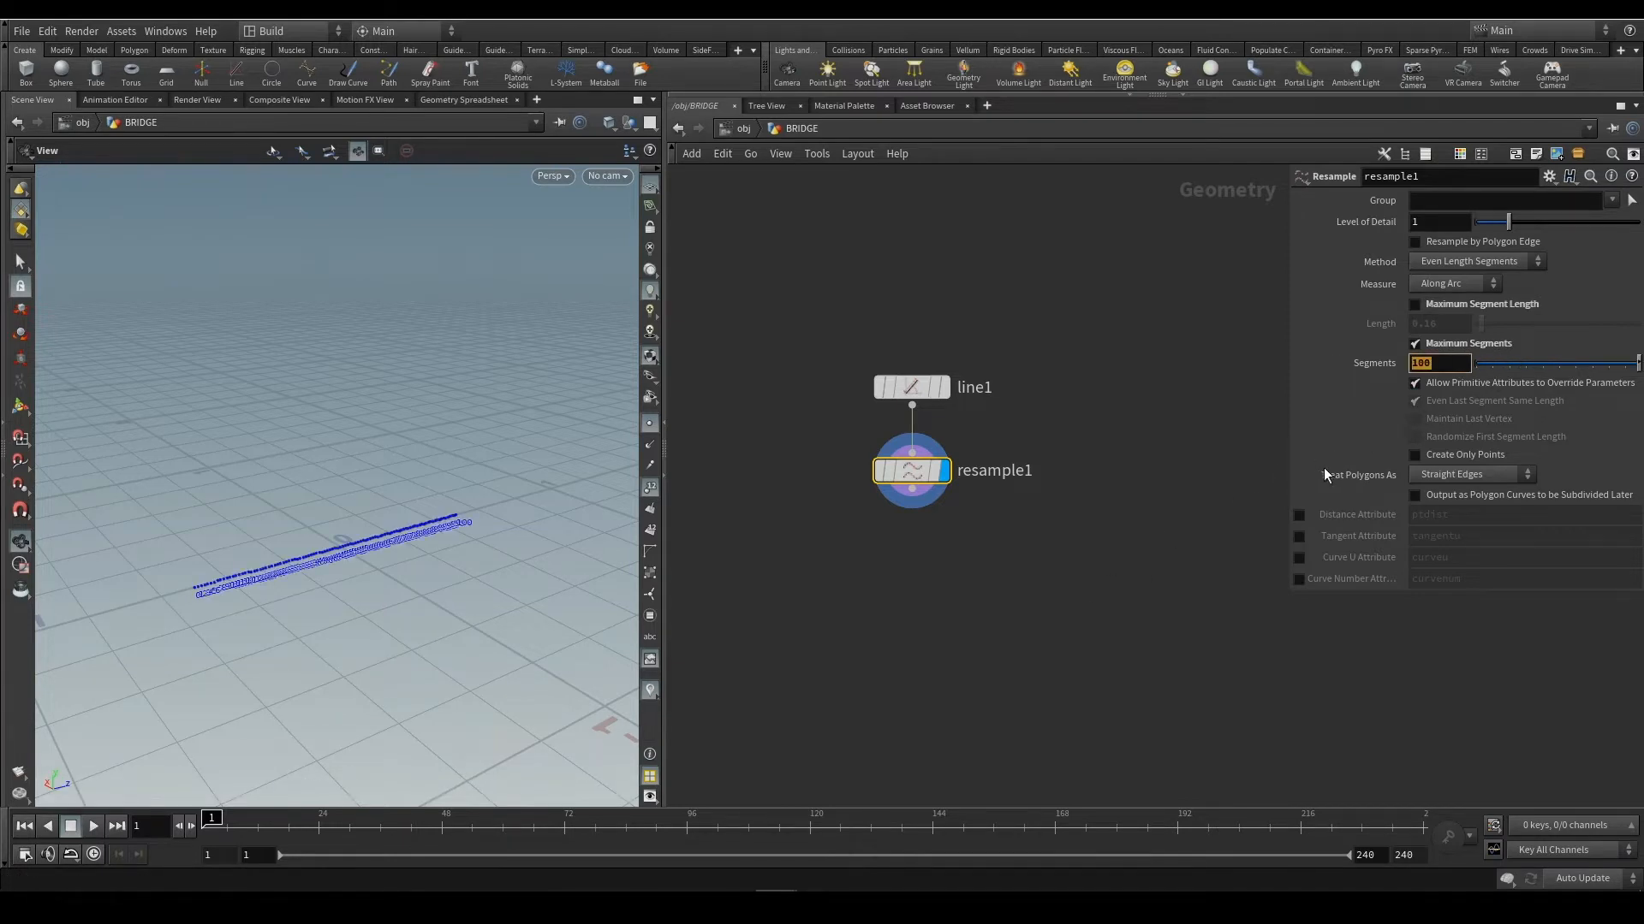
{"action": "type", "text": "8"}
{"action": "key", "text": "Return"}
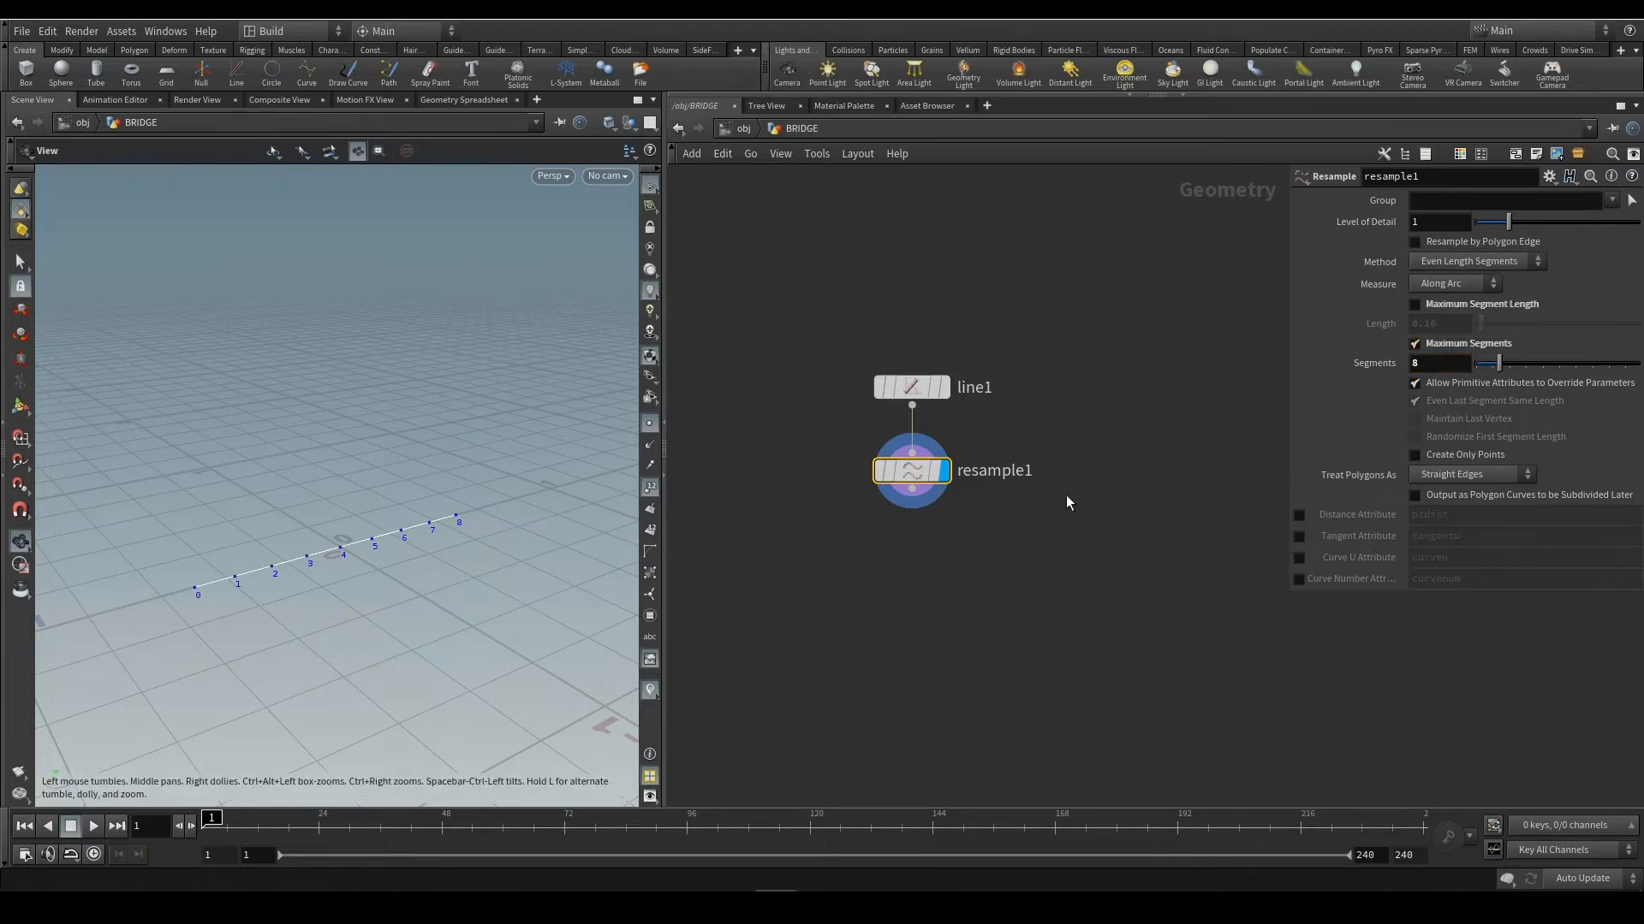
Add a Point VOP node below the Resample node and connect the Resample output to its first input
{"action": "mouse_move", "coordinate": [367, 572]}
{"action": "left_mouse_down"}
{"action": "mouse_move", "coordinate": [377, 588]}
{"action": "mouse_move", "coordinate": [356, 576]}
{"action": "mouse_move", "coordinate": [380, 559]}
{"action": "left_mouse_up"}
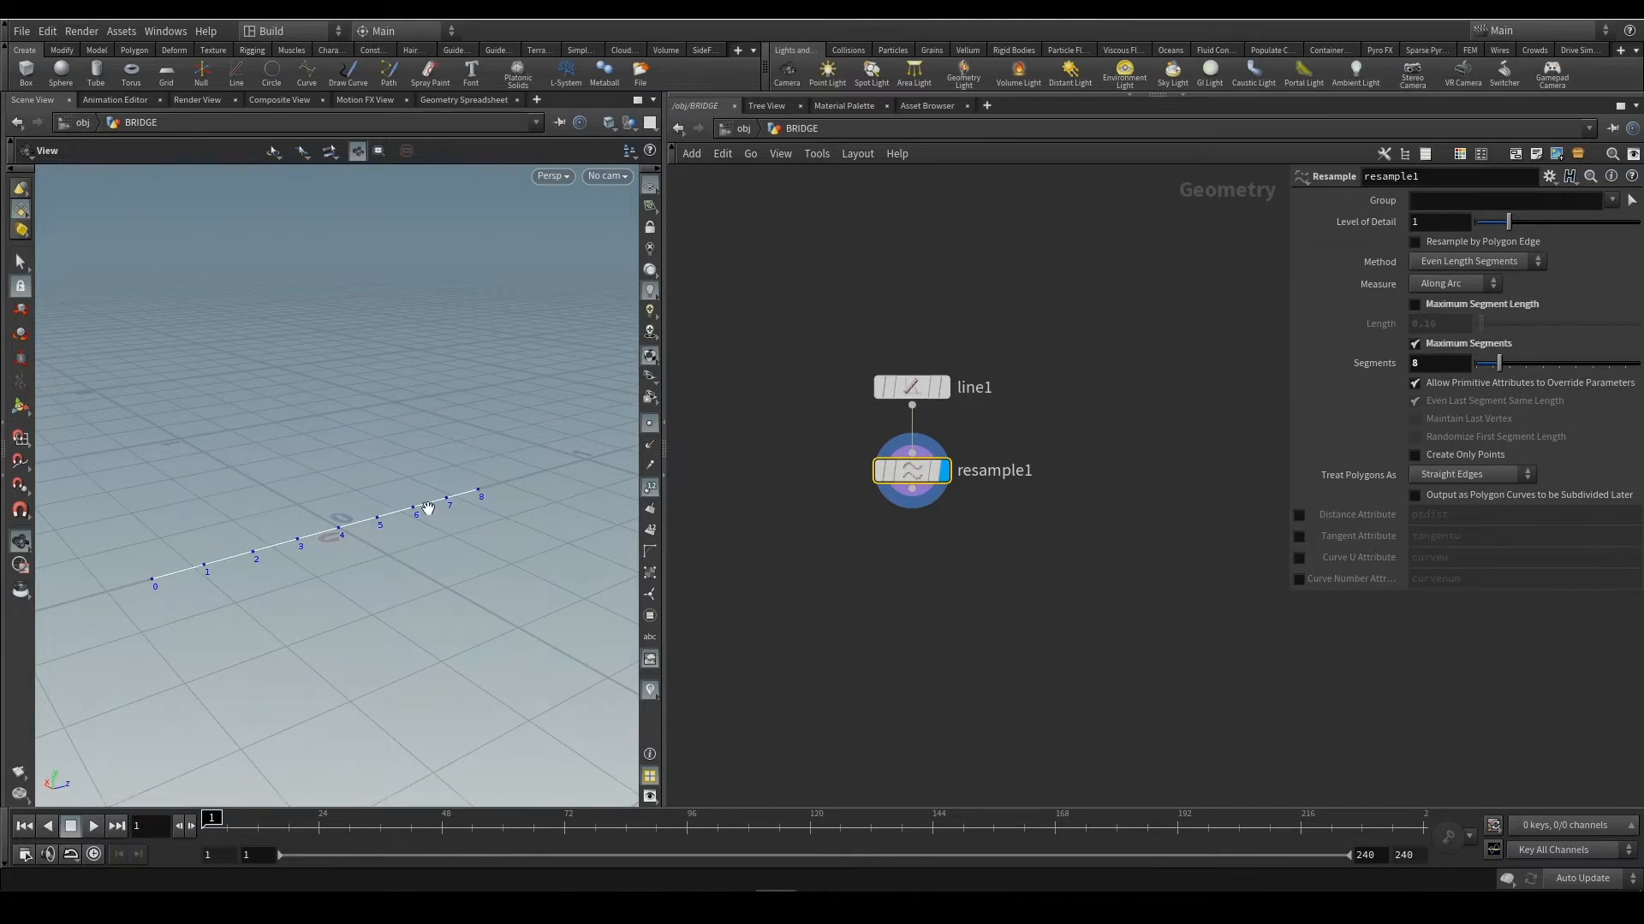
{"action": "middle_click_drag", "start_coordinate": [1067, 486], "coordinate": [1082, 444]}
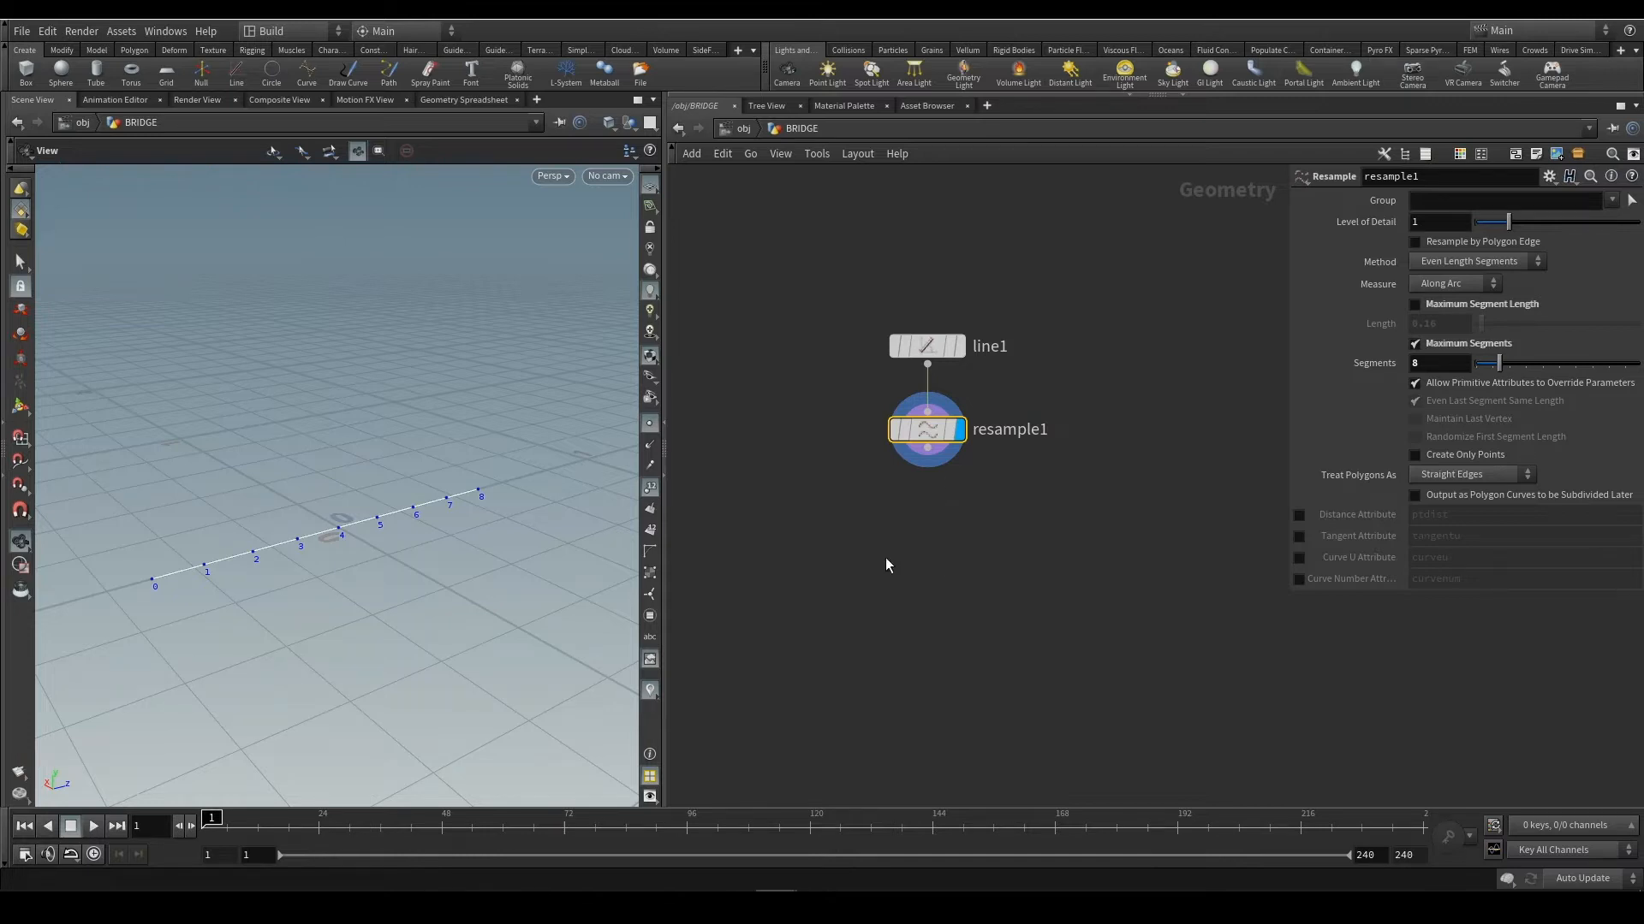
{"action": "scroll", "coordinate": [904, 496], "scroll_direction": "up", "scroll_amount": 1}
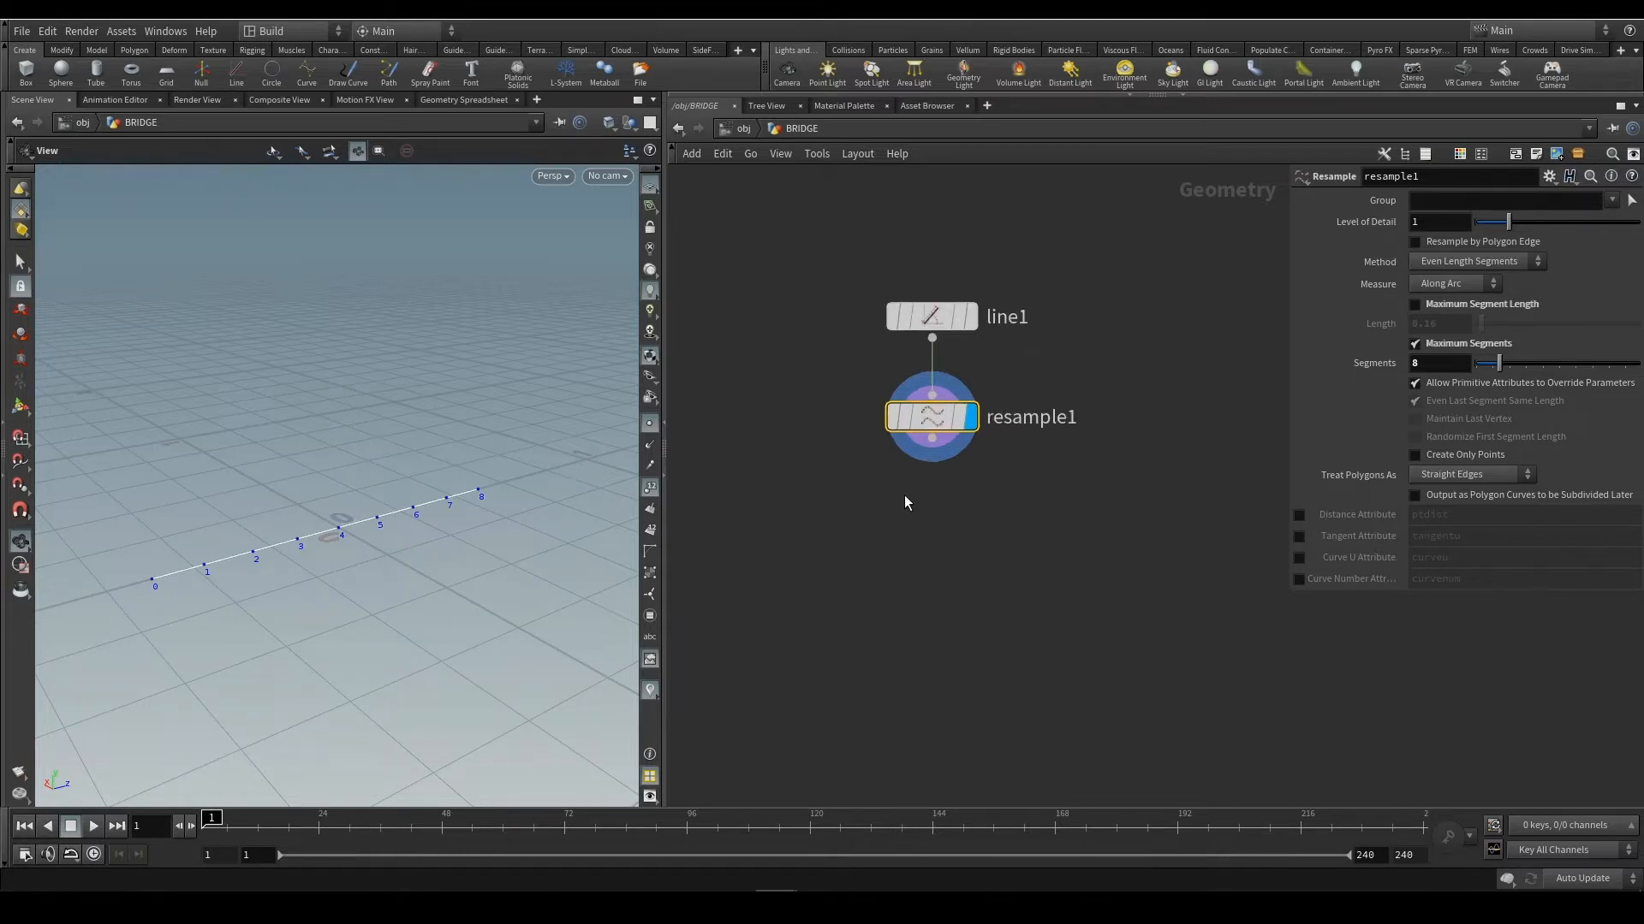
{"action": "key", "text": "Tab"}
{"action": "type", "text": "poi"}
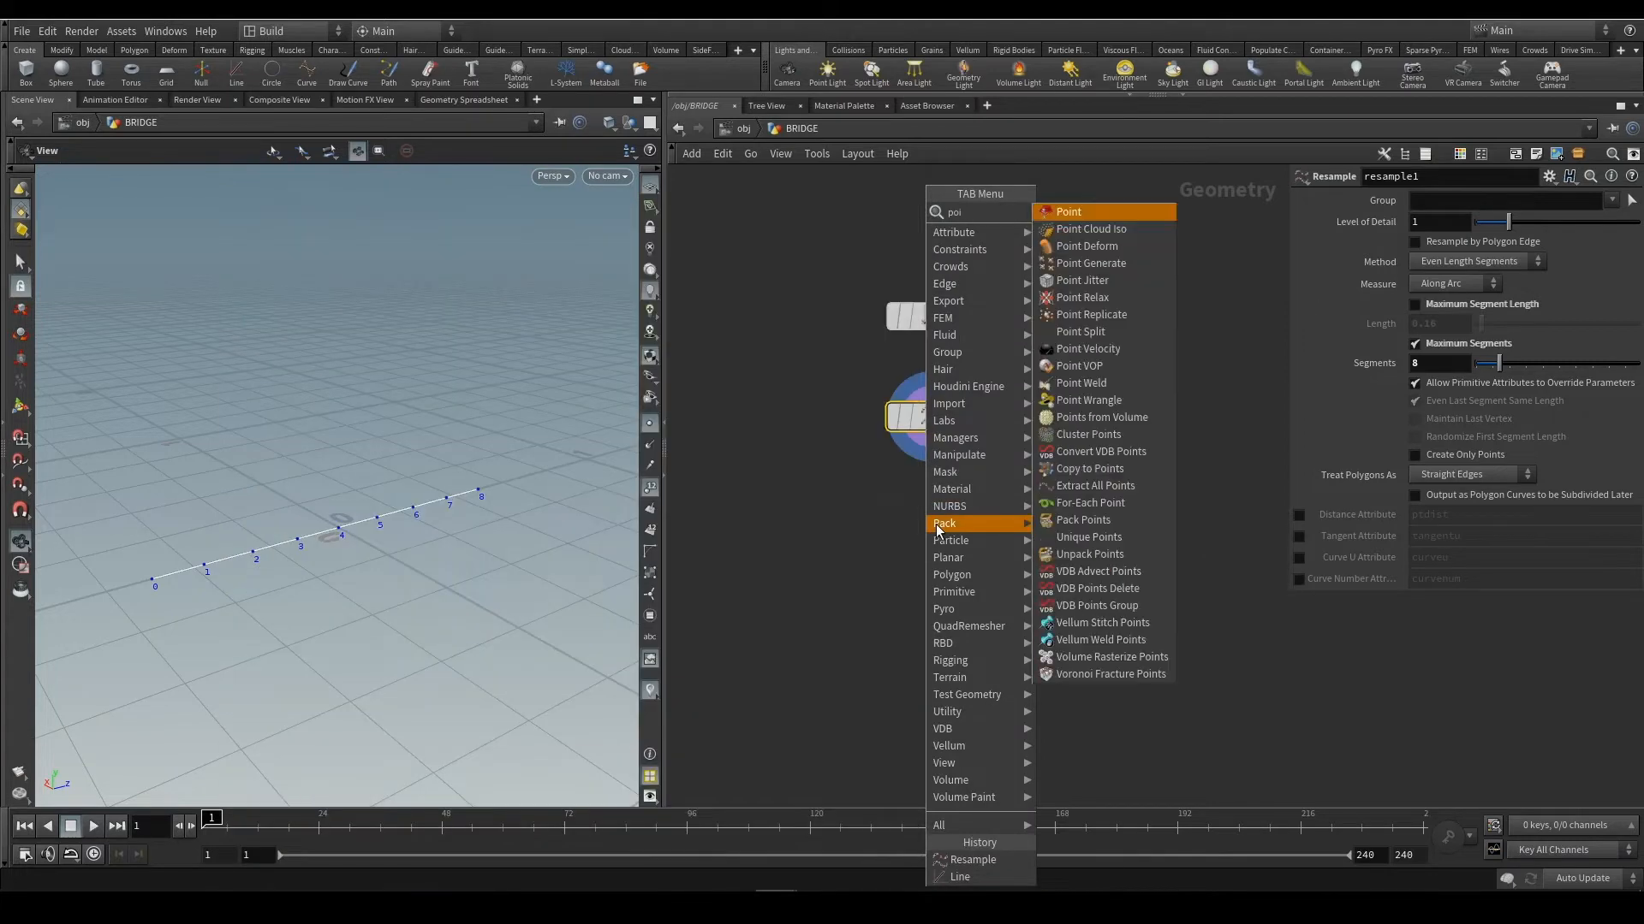
{"action": "left_click", "coordinate": [1081, 366]}
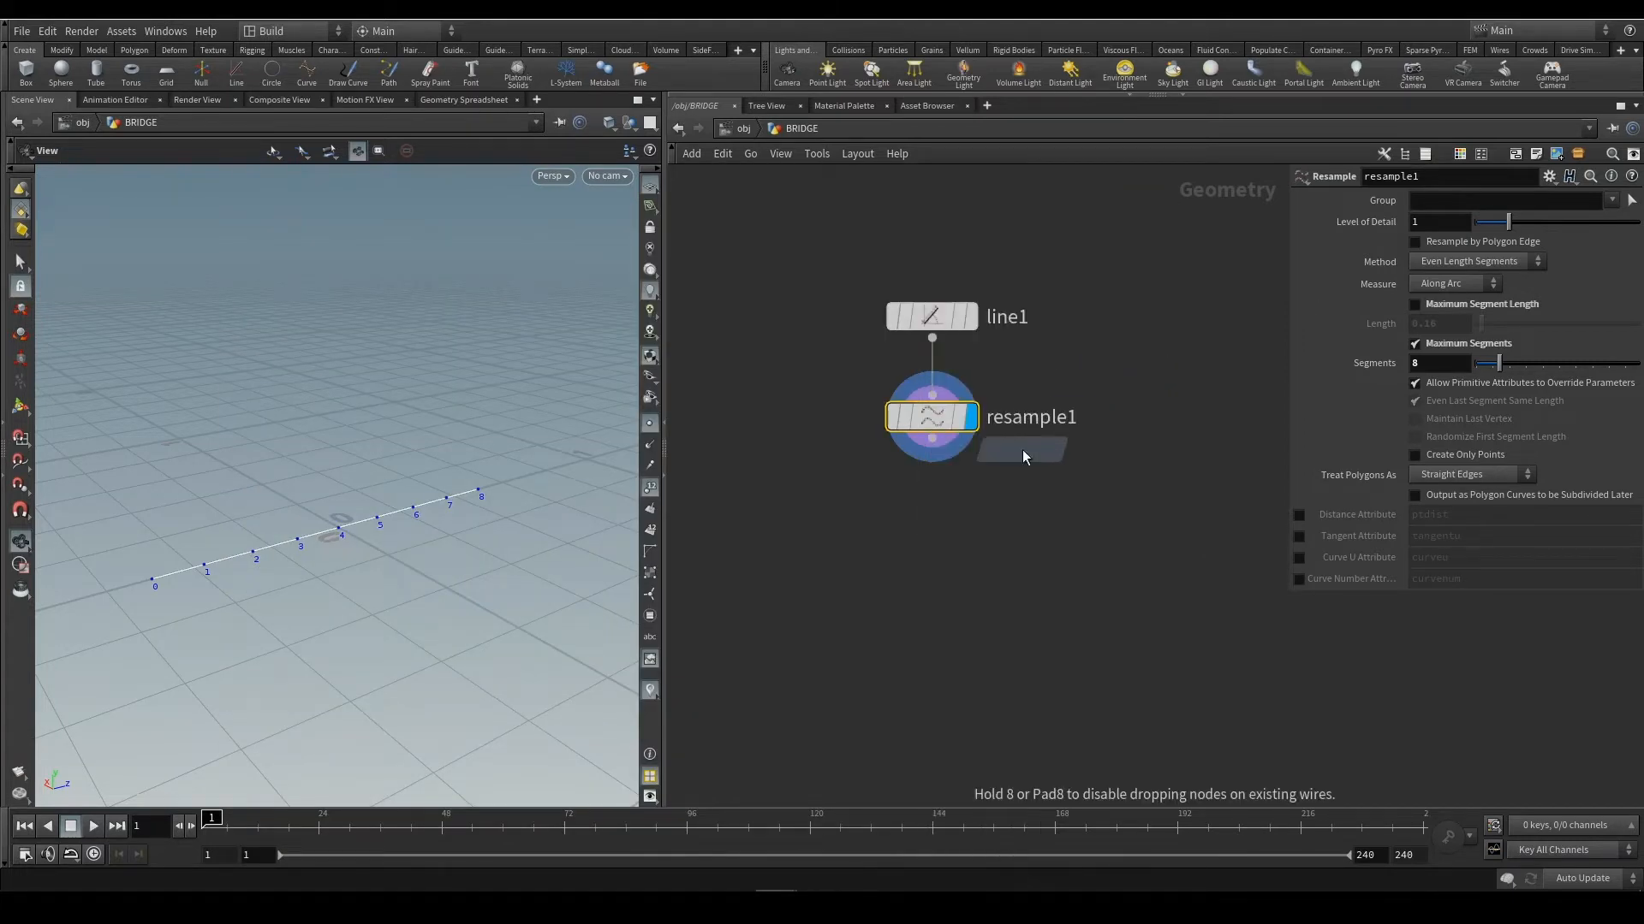
{"action": "left_click", "coordinate": [924, 498]}
{"action": "left_click_drag", "start_coordinate": [932, 438], "coordinate": [931, 493]}
Rename the Point VOP node as CURVECONTROL
{"action": "double_click", "coordinate": [1037, 512]}
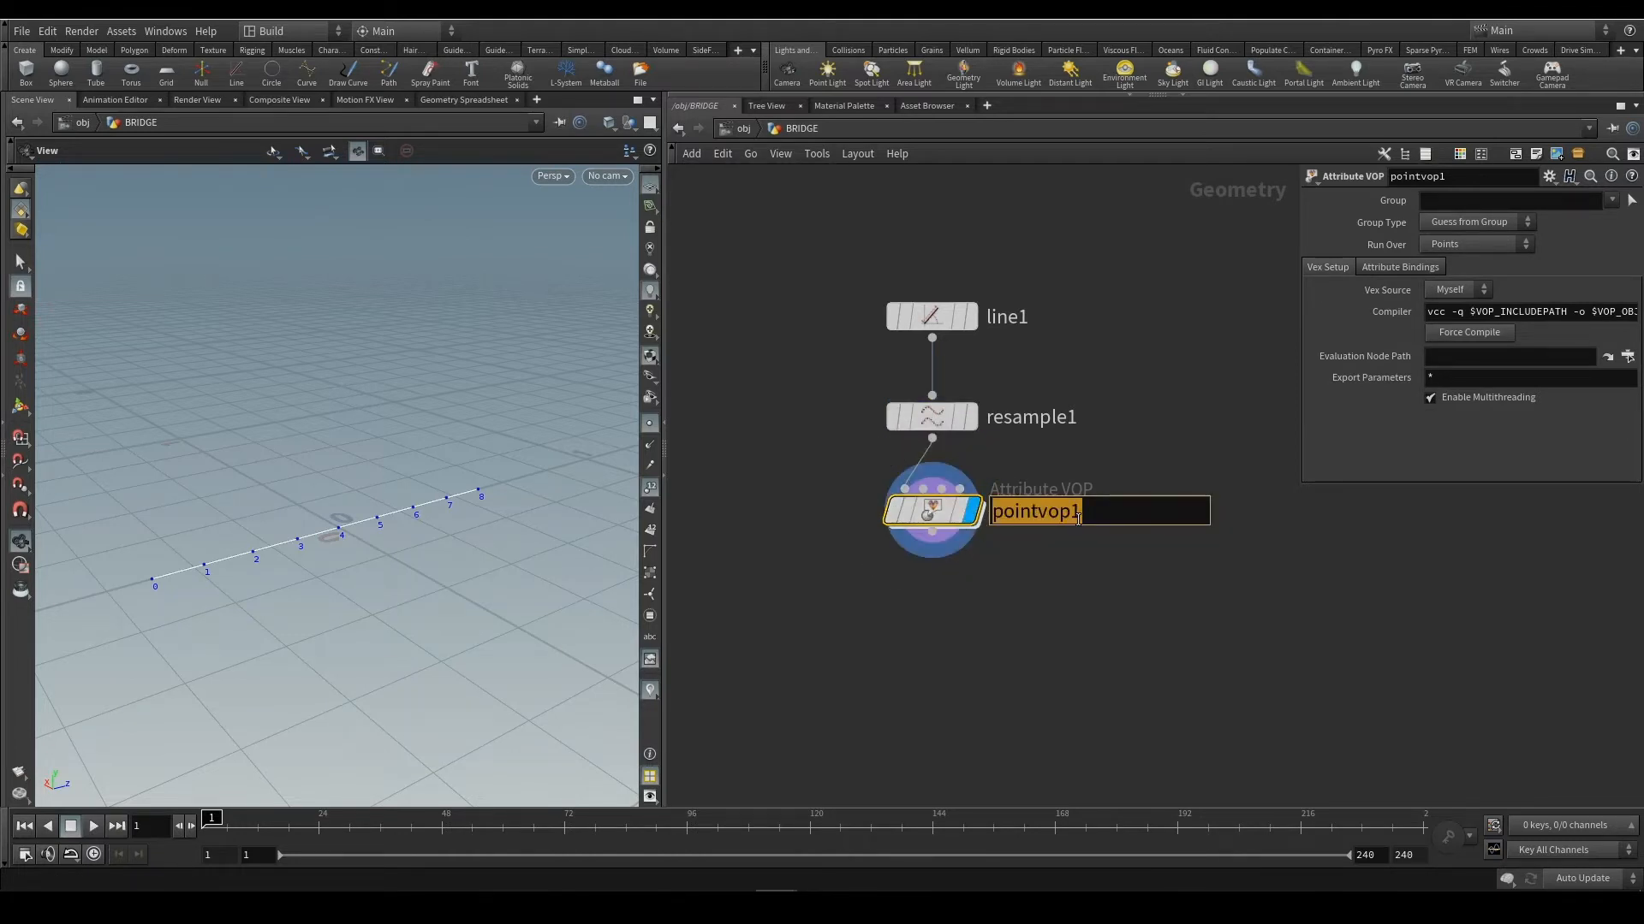
{"action": "type", "text": "CURVECO"}
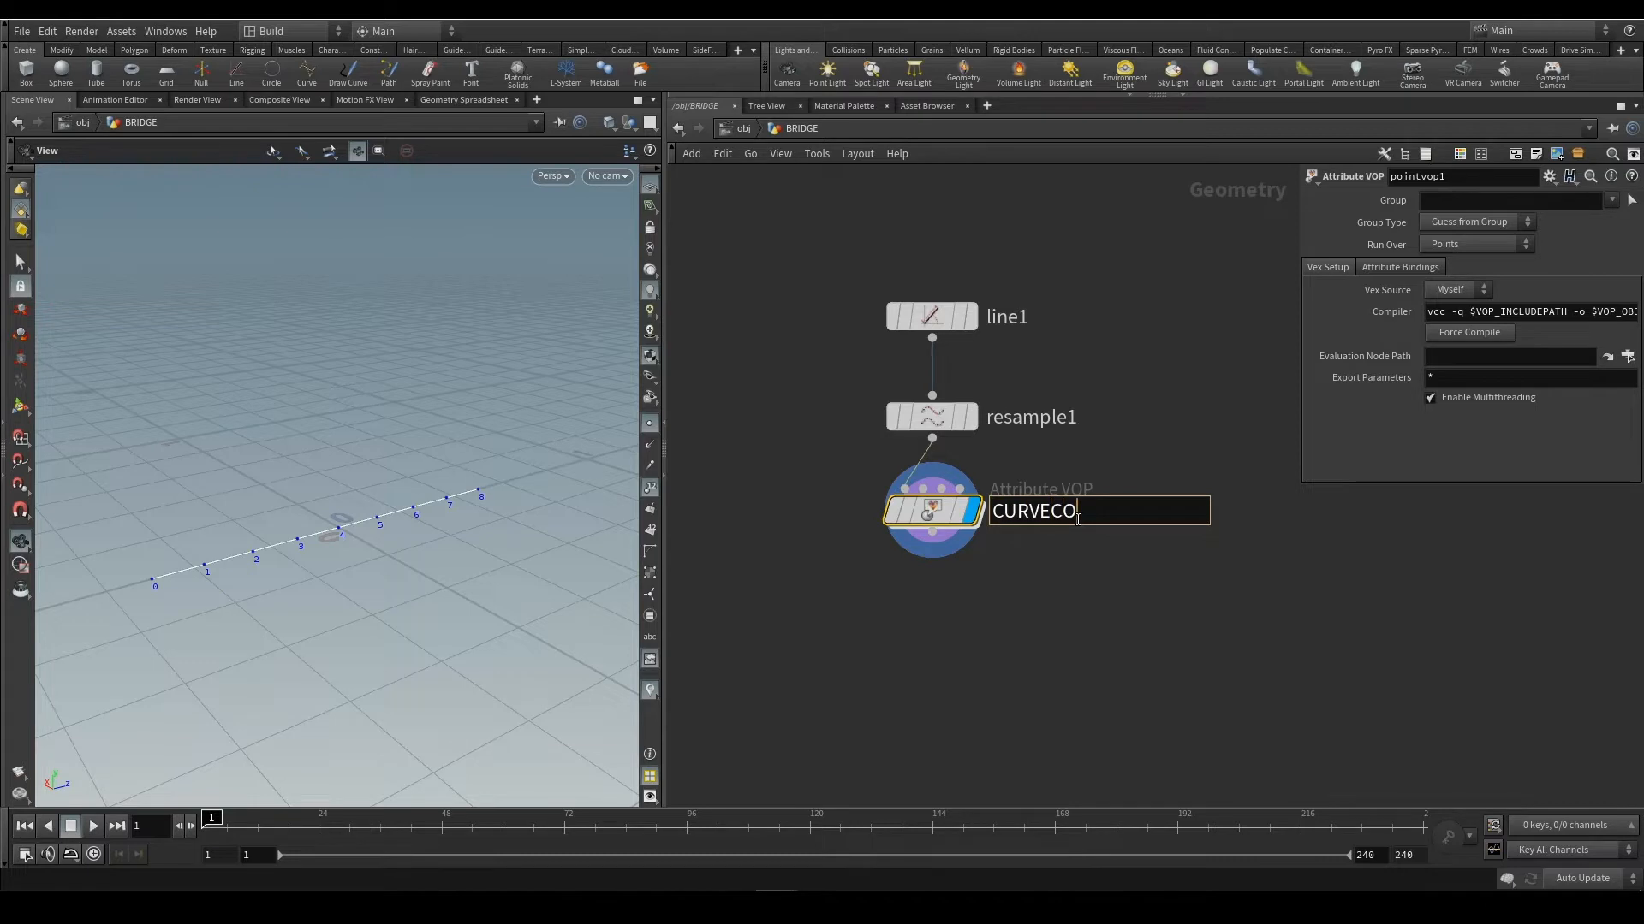
{"action": "type", "text": "NTROL"}
{"action": "key", "text": "Return"}
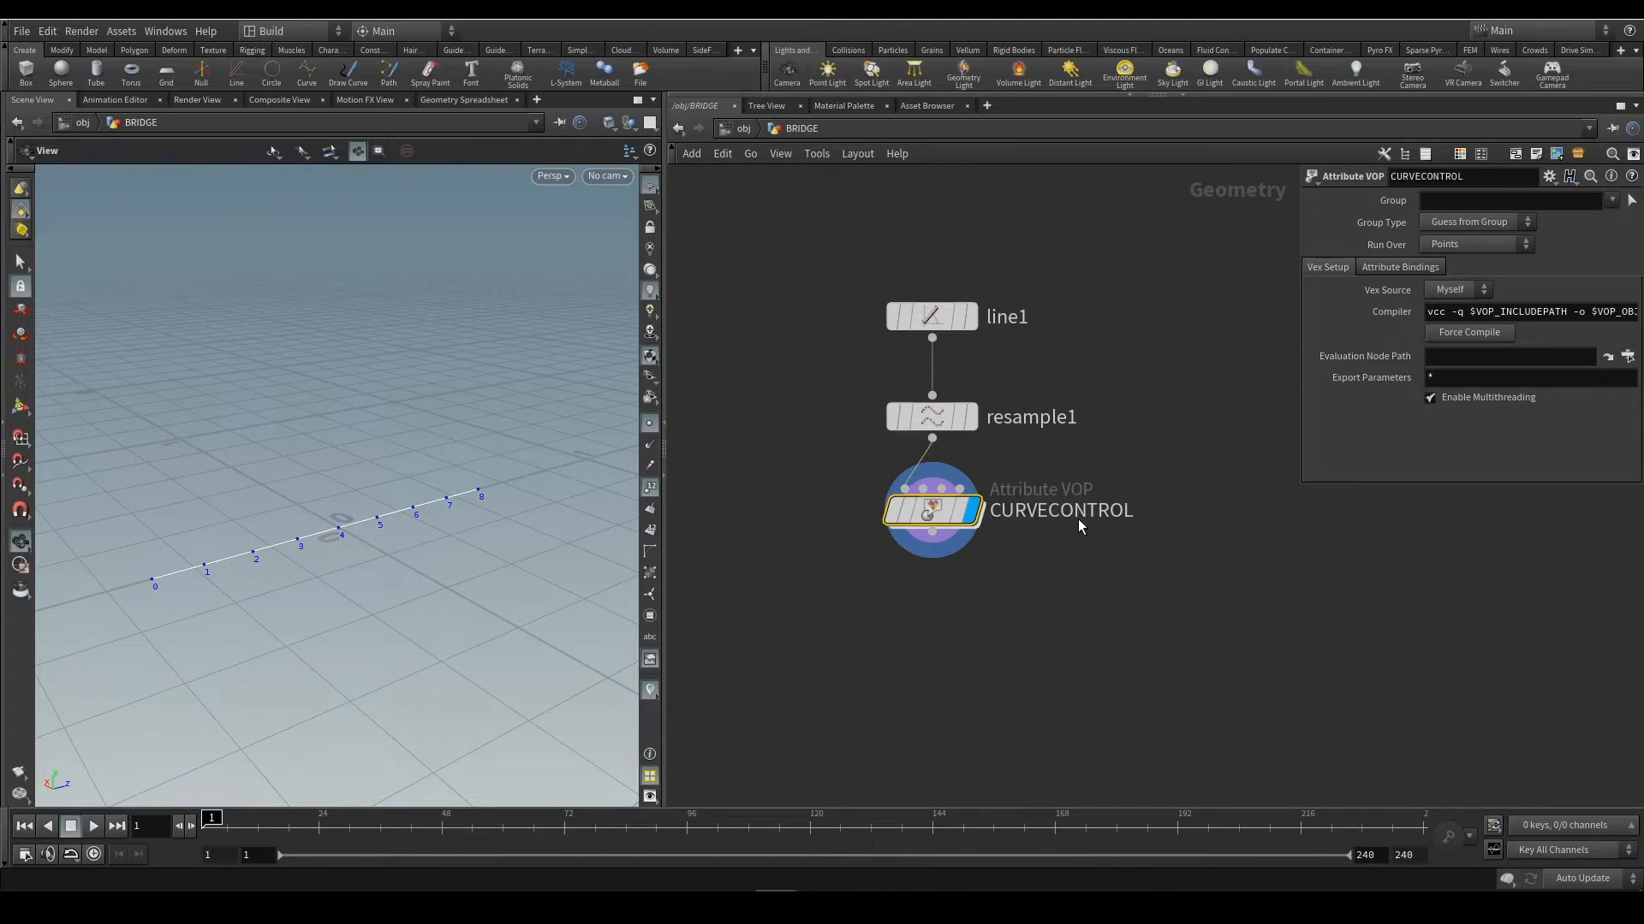
Colour the CURVECONTROL node yellow and hide the colour palette
{"action": "middle_click_drag", "start_coordinate": [1083, 617], "coordinate": [1023, 597]}
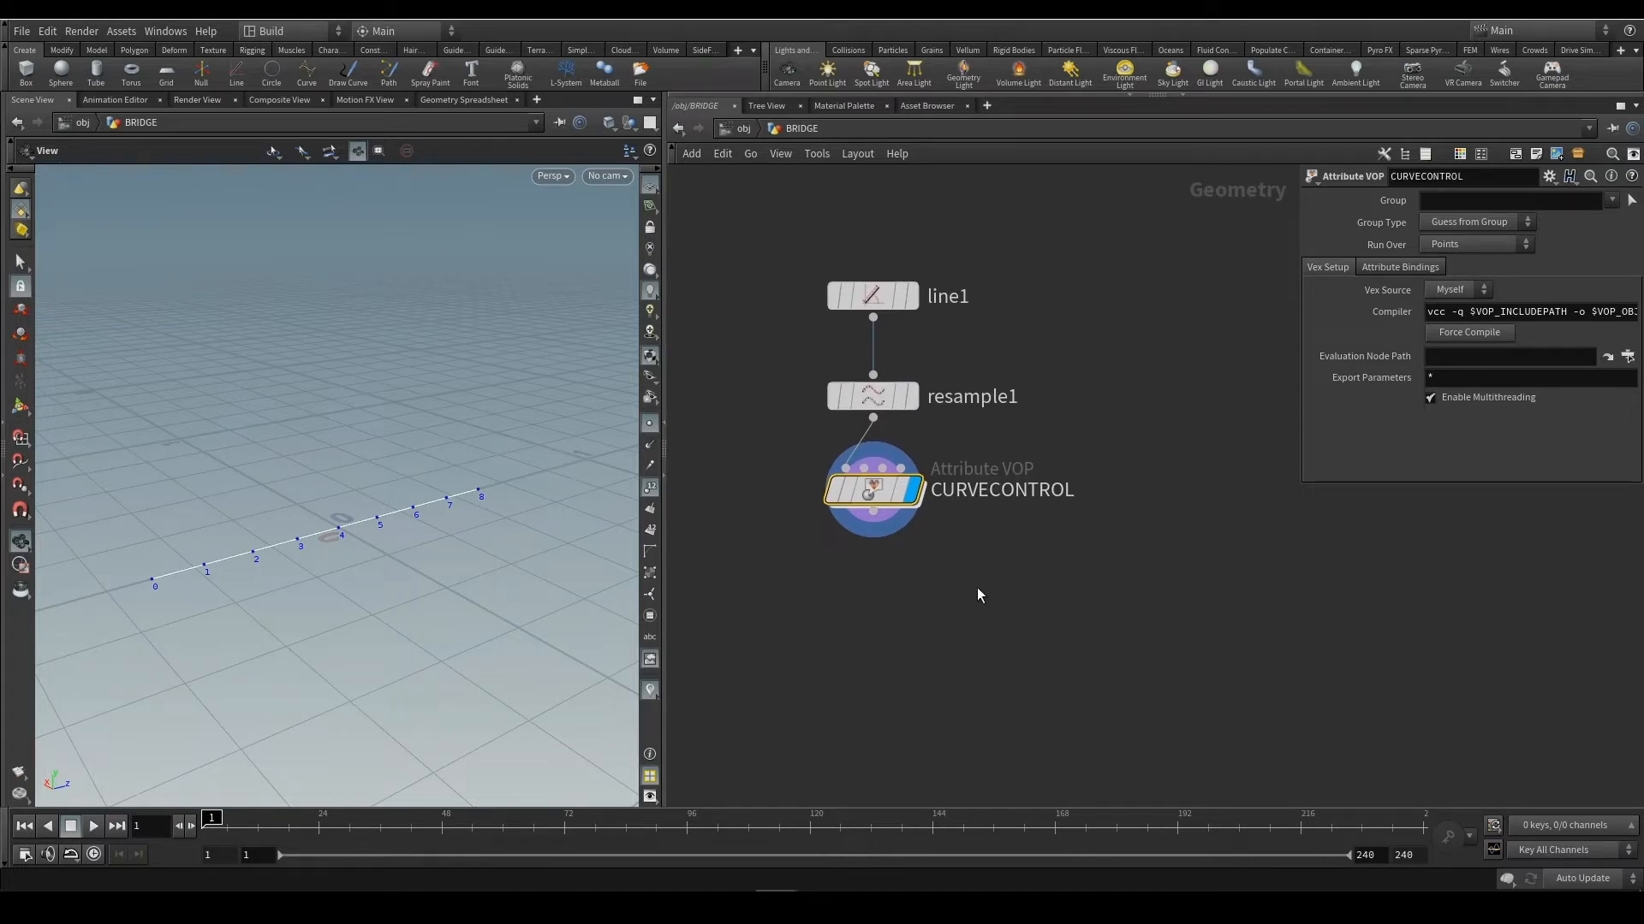
{"action": "mouse_move", "coordinate": [886, 510]}
{"action": "key", "text": "c"}
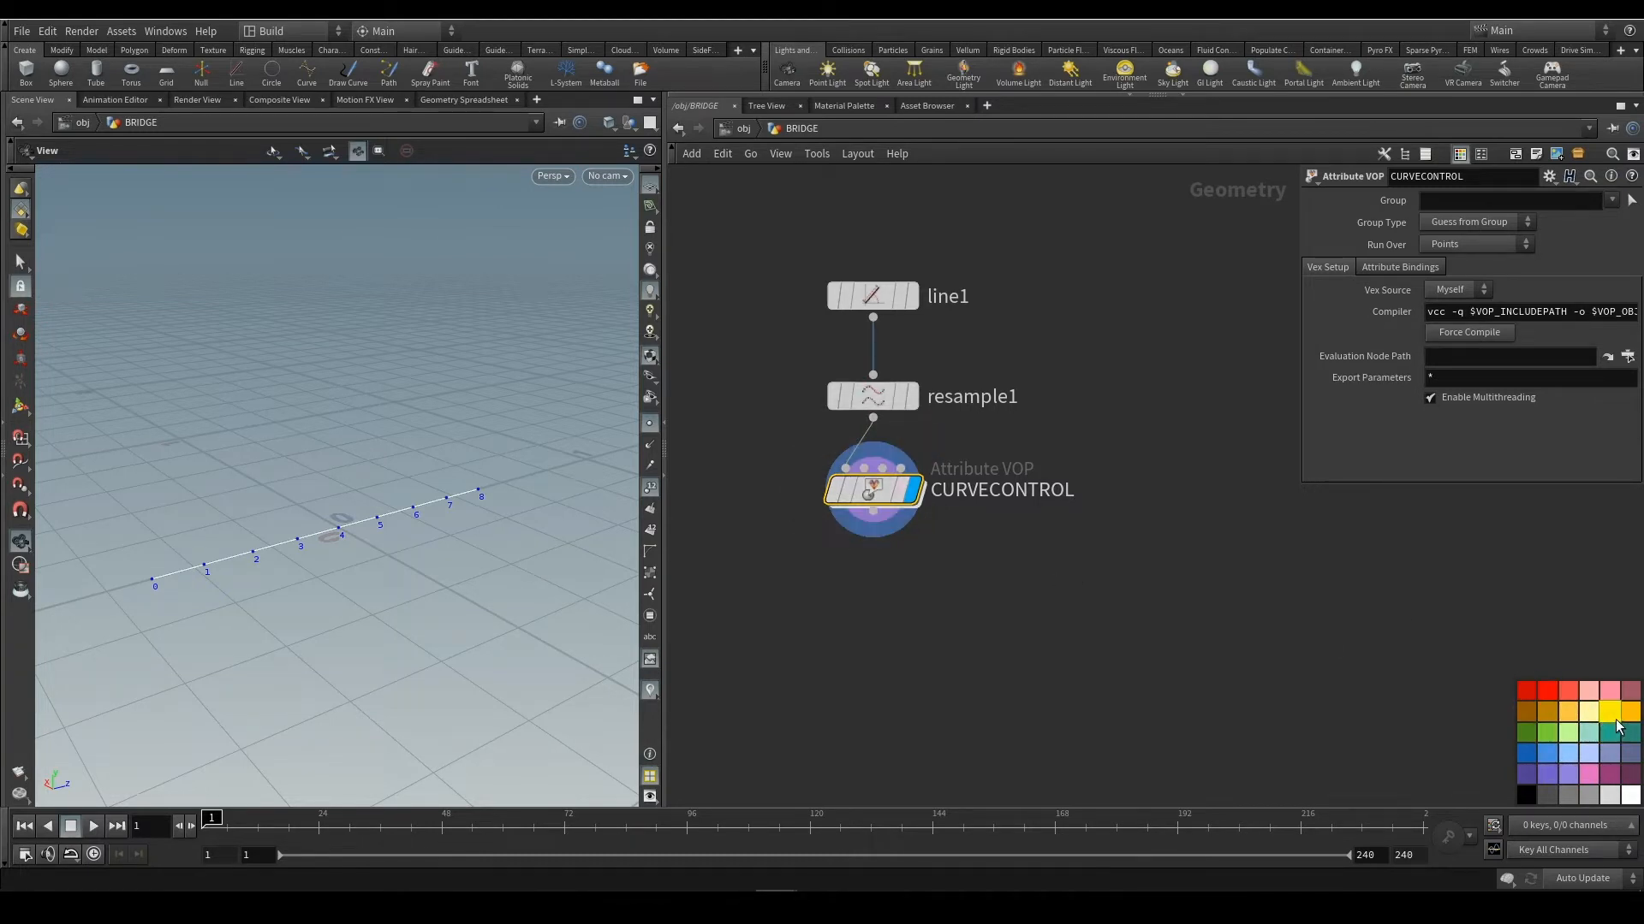
{"action": "left_click_drag", "start_coordinate": [1610, 712], "coordinate": [861, 490]}
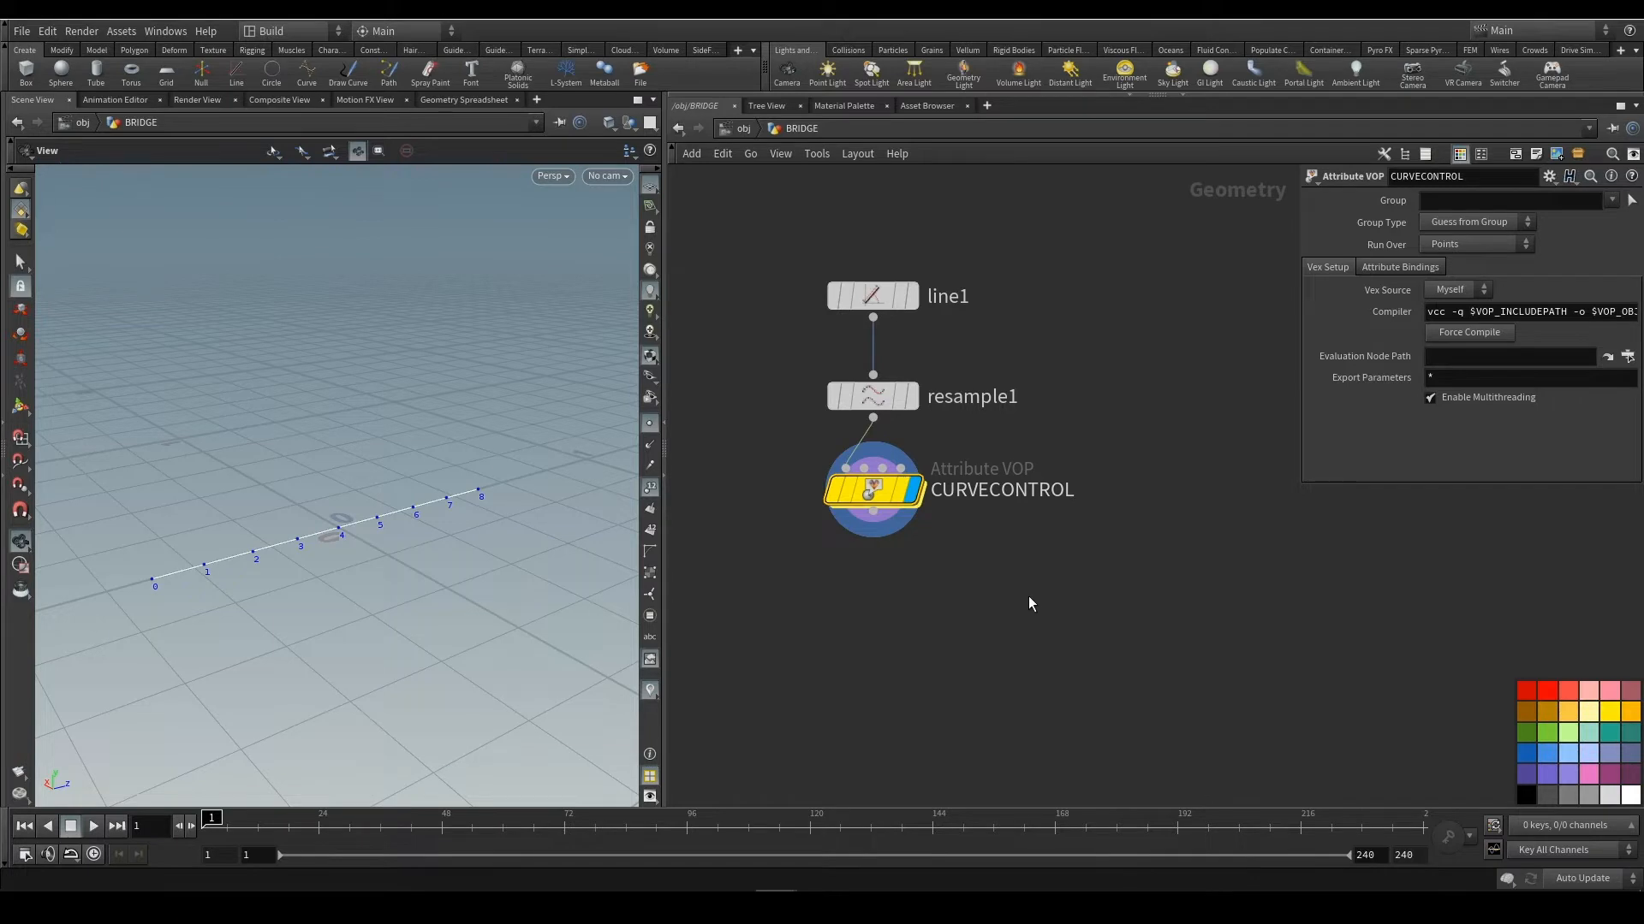
{"action": "mouse_move", "coordinate": [1034, 563]}
{"action": "middle_mouse_down"}
{"action": "mouse_move", "coordinate": [1080, 584]}
{"action": "mouse_move", "coordinate": [1034, 547]}
{"action": "middle_mouse_up"}
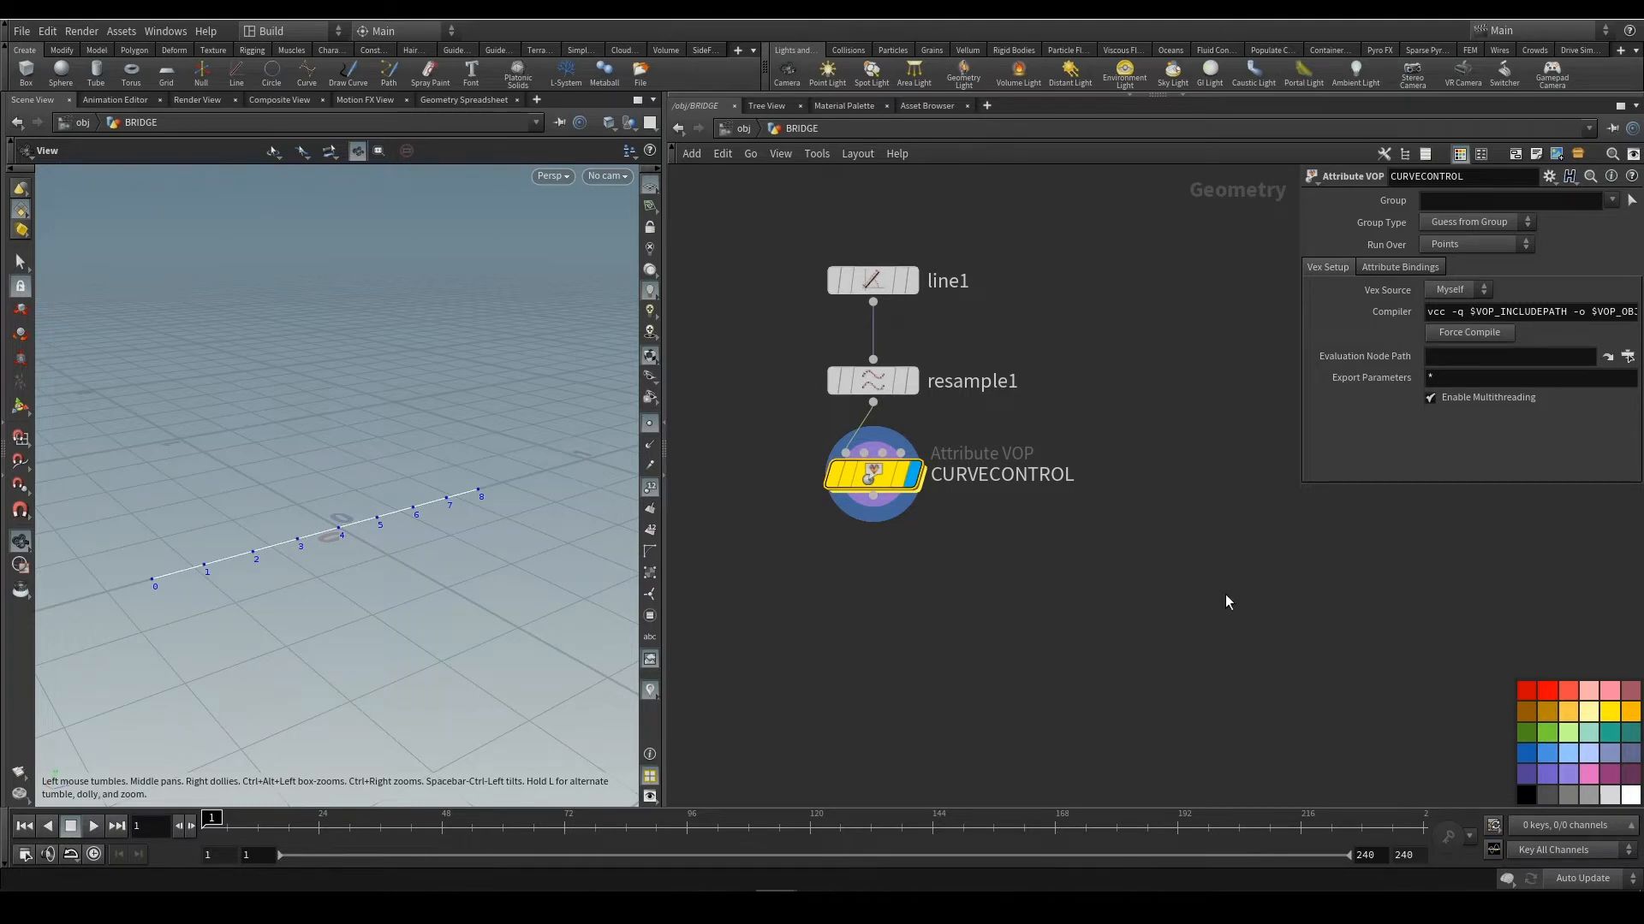
{"action": "key", "text": "c"}
{"action": "key", "text": "c"}
{"action": "key", "text": "c"}
{"action": "key", "text": "c"}
{"action": "key", "text": "c"}
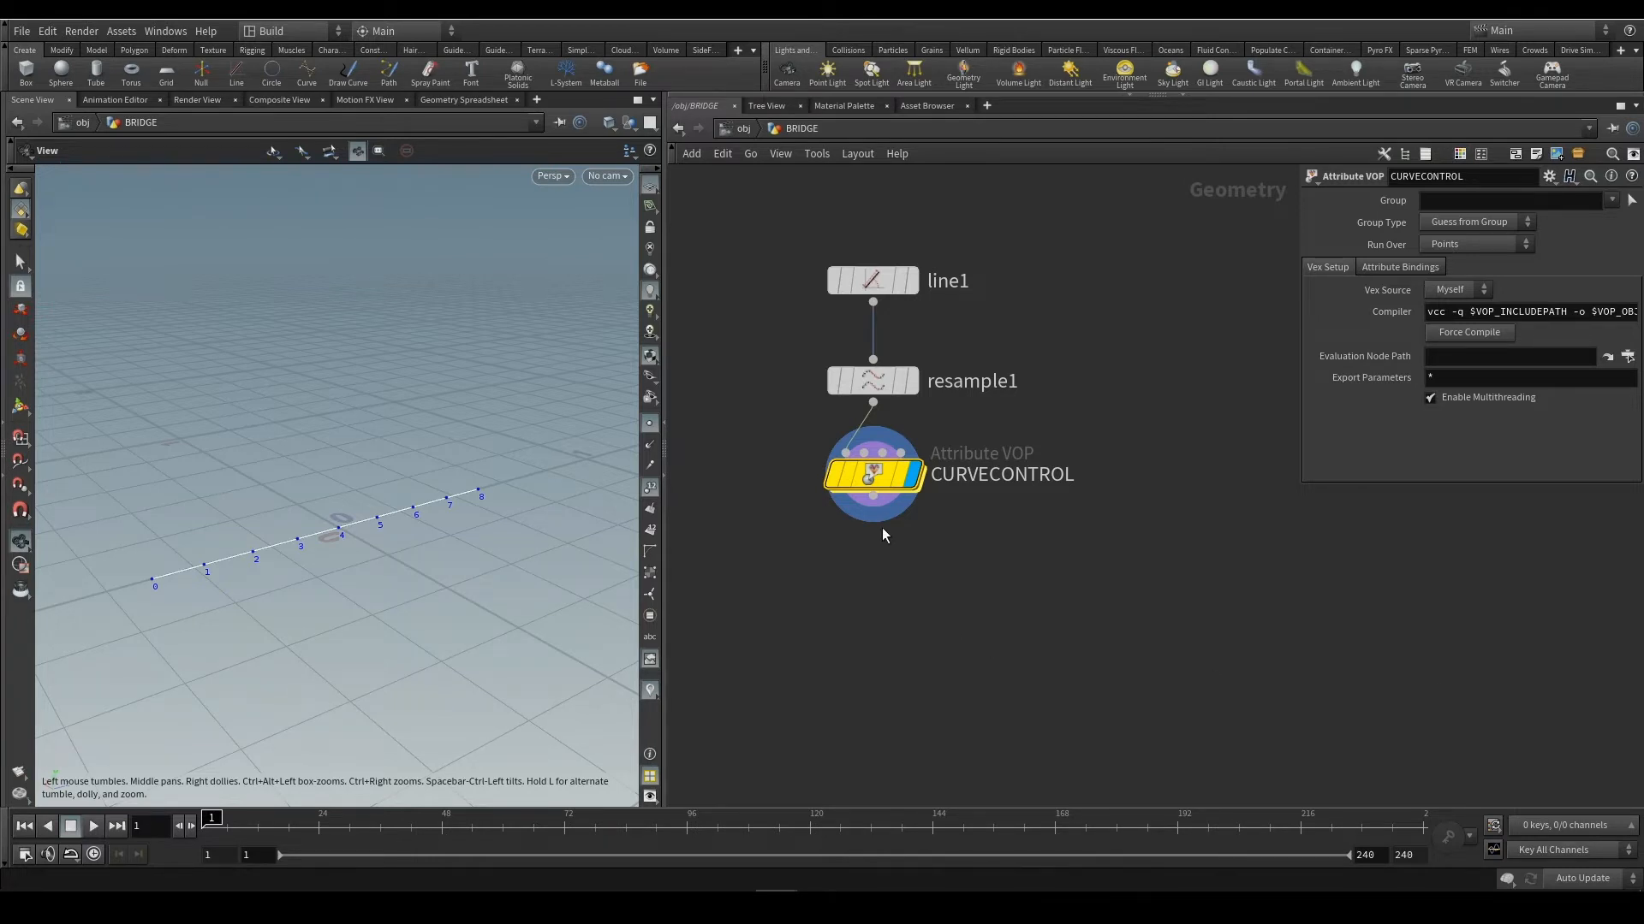
Go inside the CURVECONTROL node and move its geometry output node farther away from the global parameters node
{"action": "mouse_move", "coordinate": [874, 474]}
{"action": "double_click", "coordinate": [868, 479]}
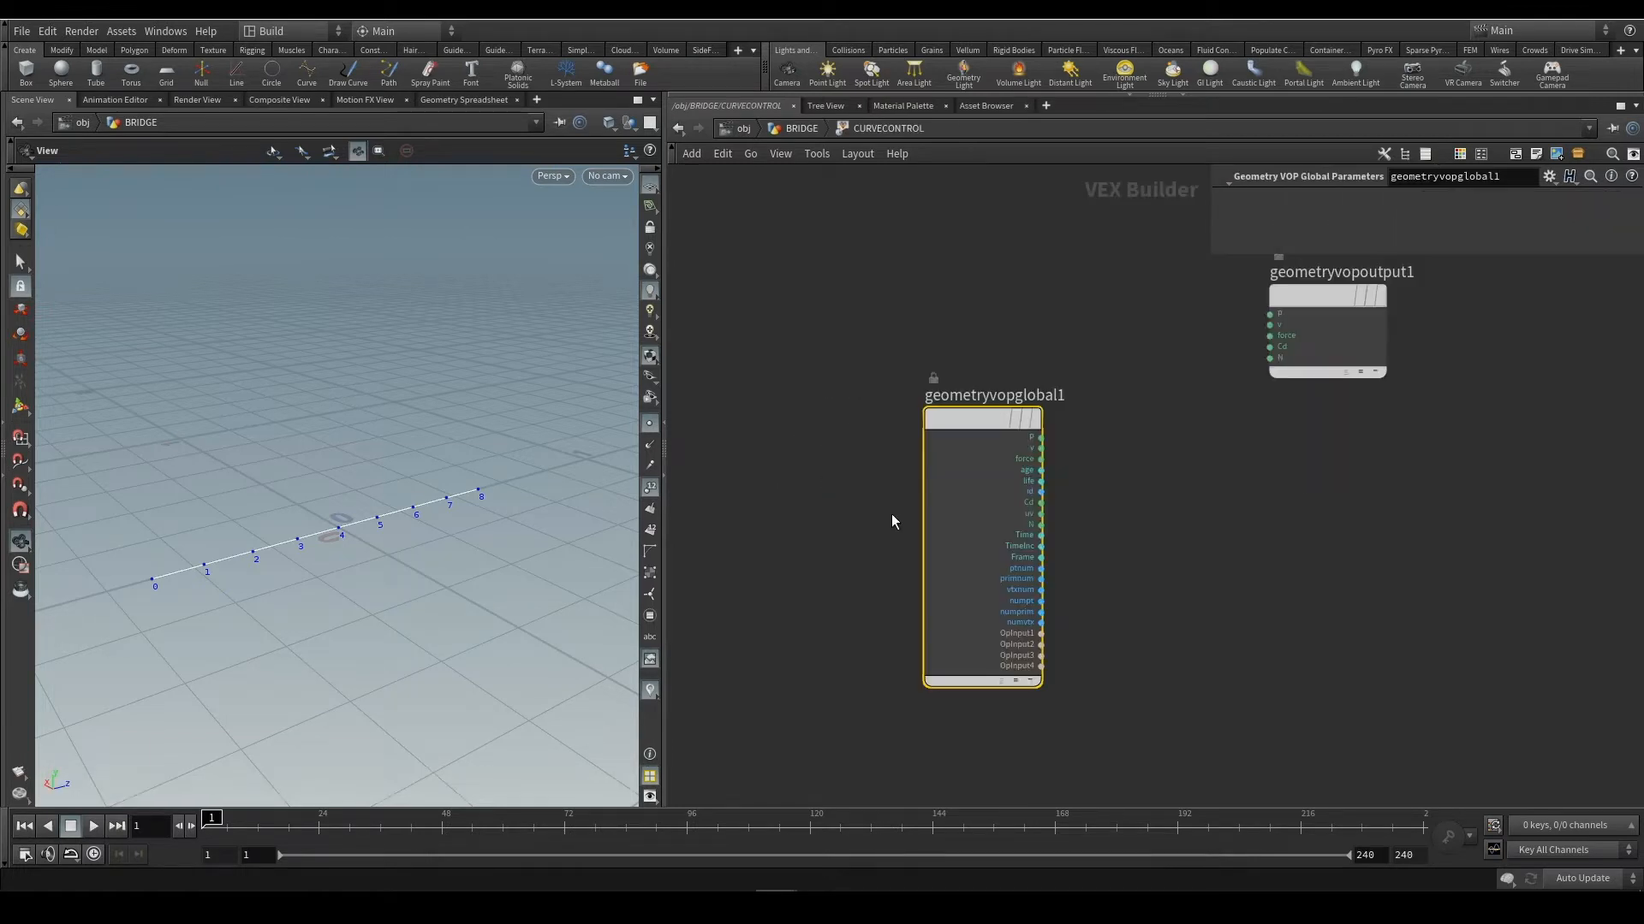
{"action": "left_click_drag", "start_coordinate": [1172, 301], "coordinate": [1399, 425]}
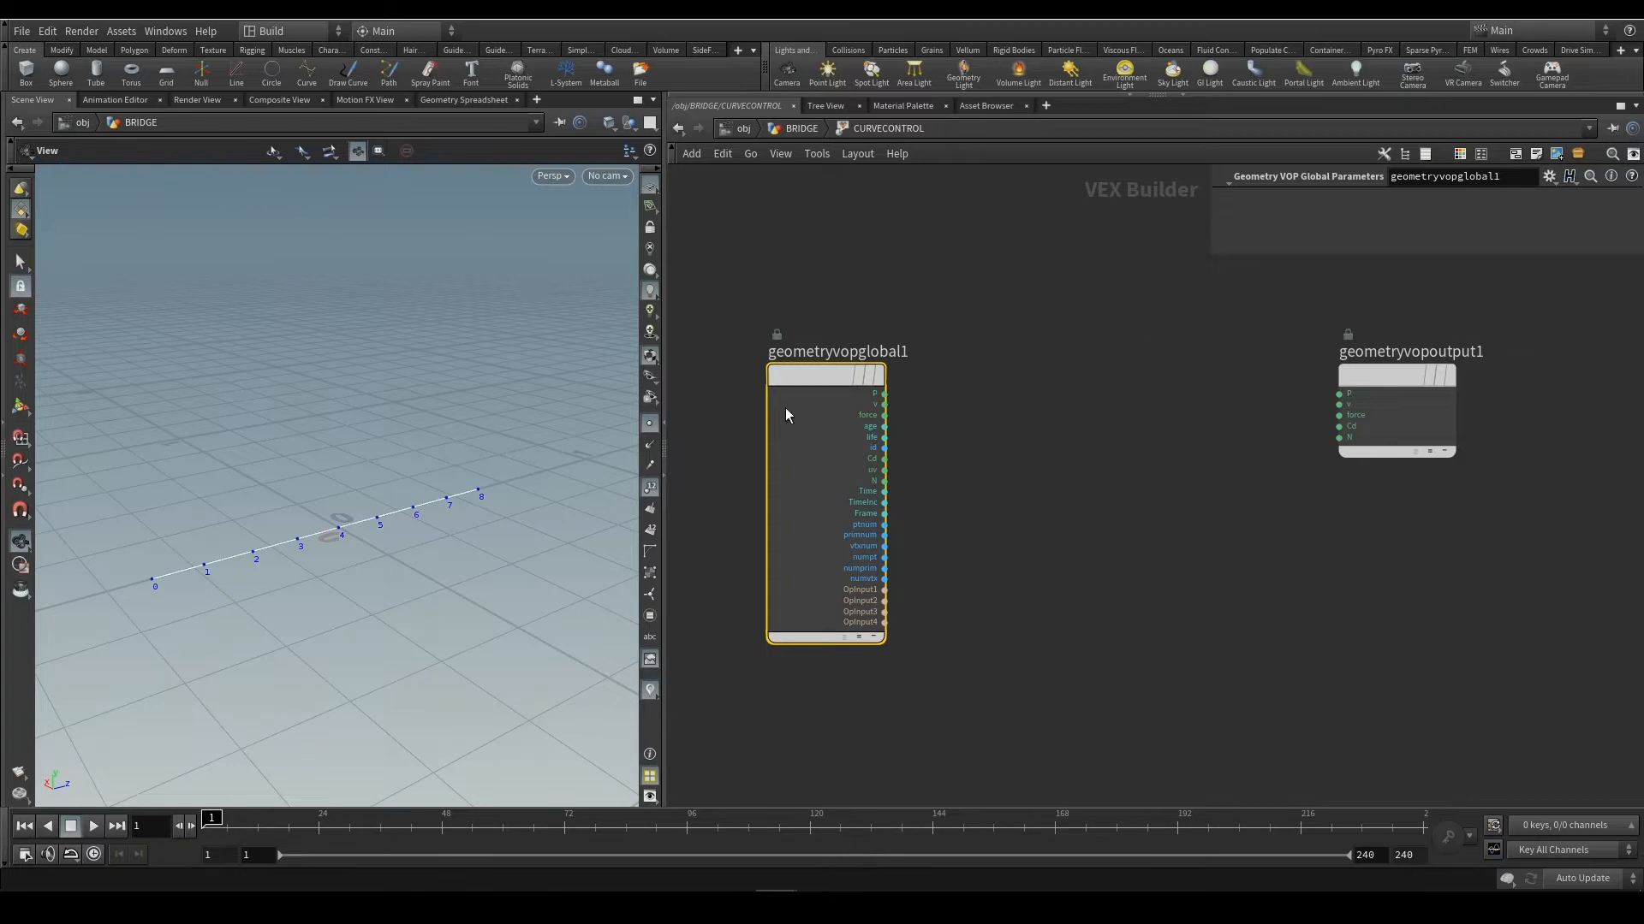
Examine the outputs of the global parameters node and the inputs of the geometry output node
{"action": "mouse_move", "coordinate": [819, 383]}
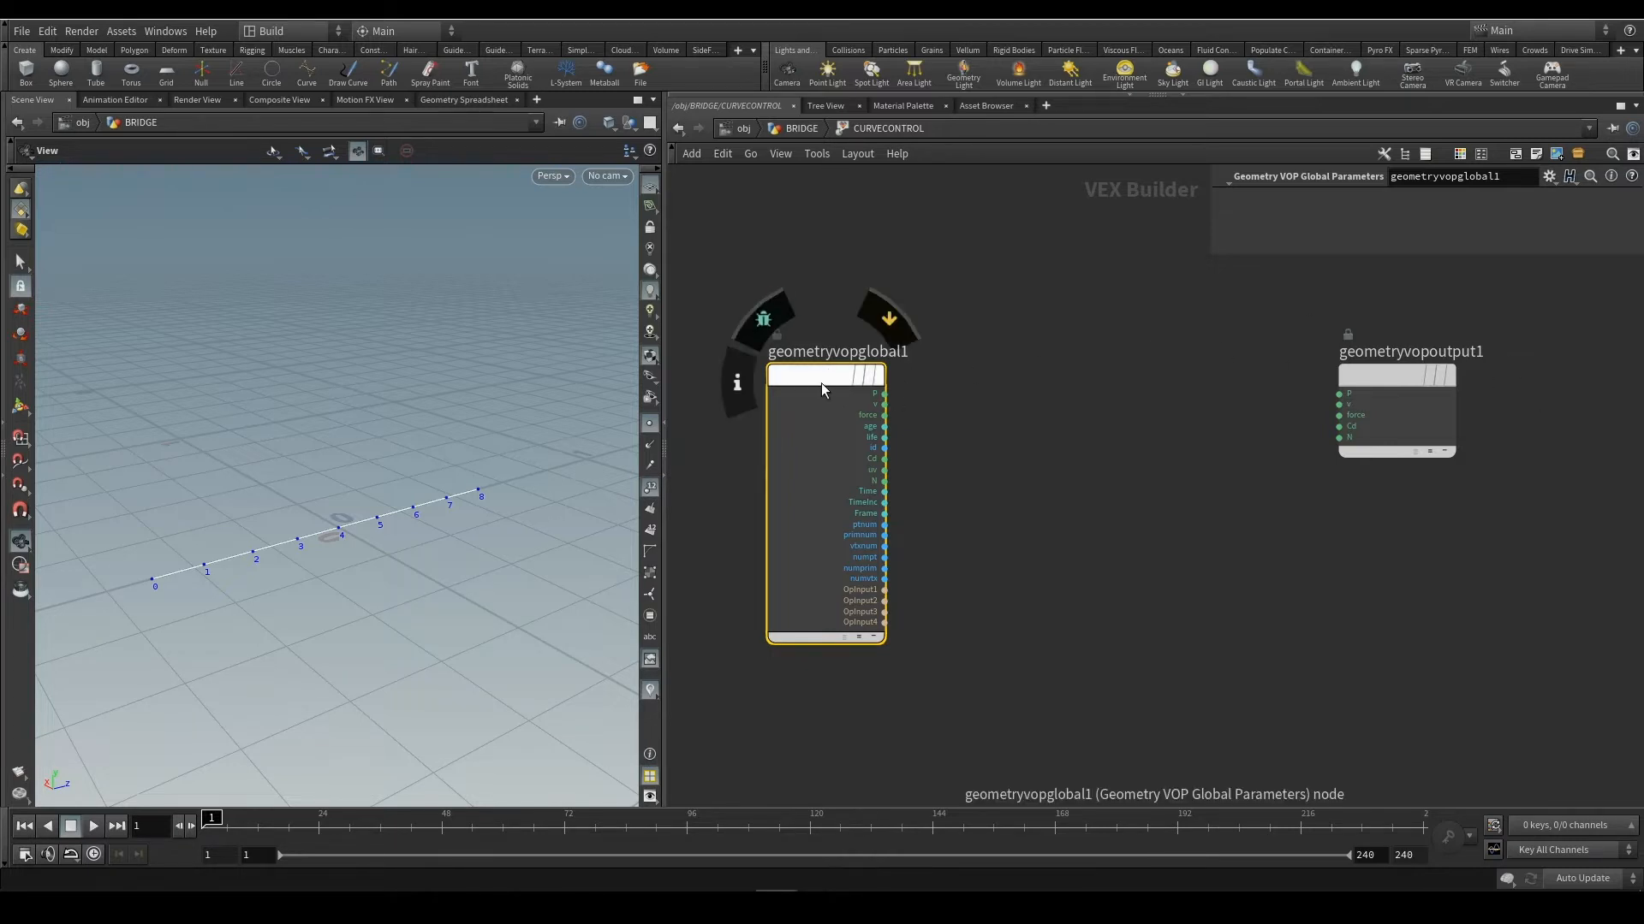
{"action": "left_click", "coordinate": [1411, 399]}
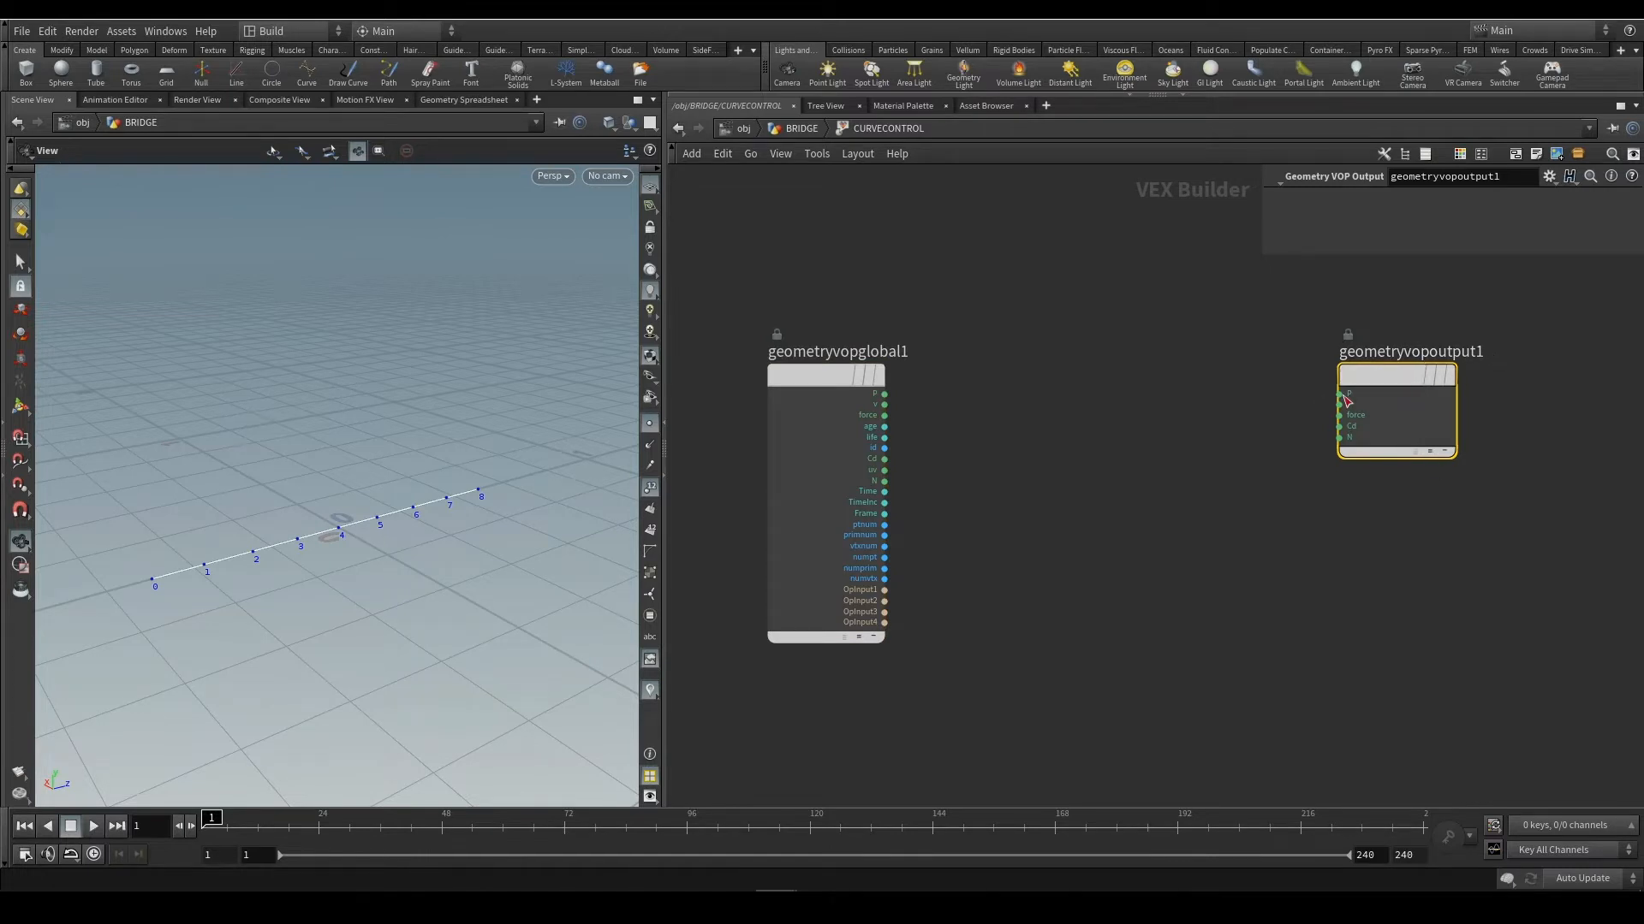
{"action": "scroll", "coordinate": [904, 413], "scroll_direction": "up", "scroll_amount": 3}
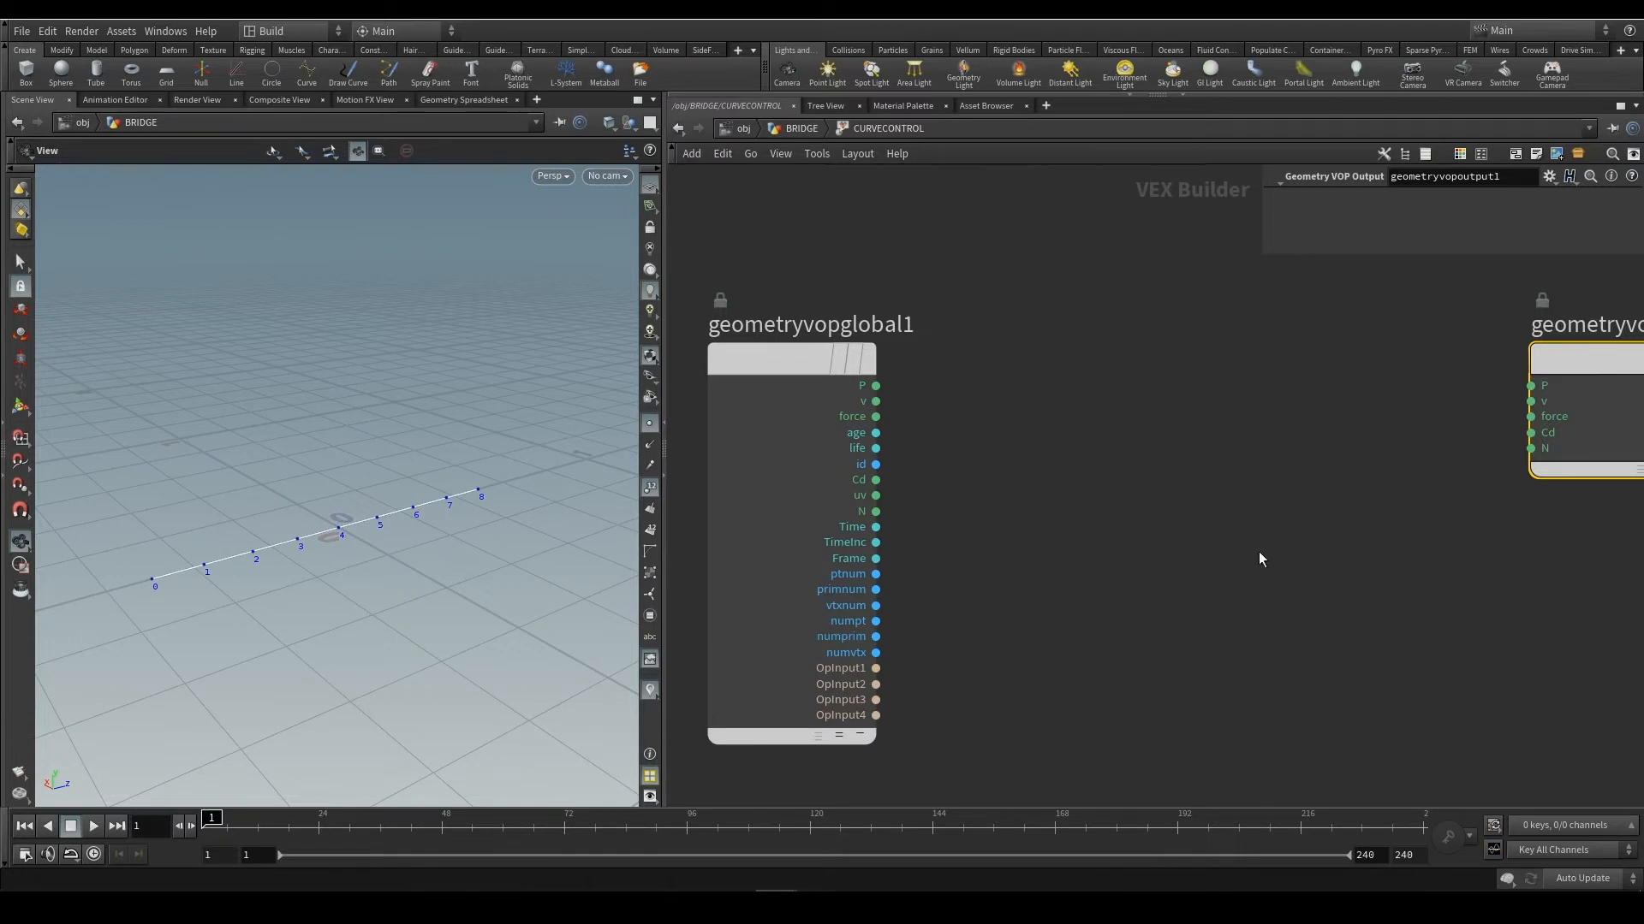
{"action": "middle_click_drag", "start_coordinate": [1259, 552], "coordinate": [1060, 532]}
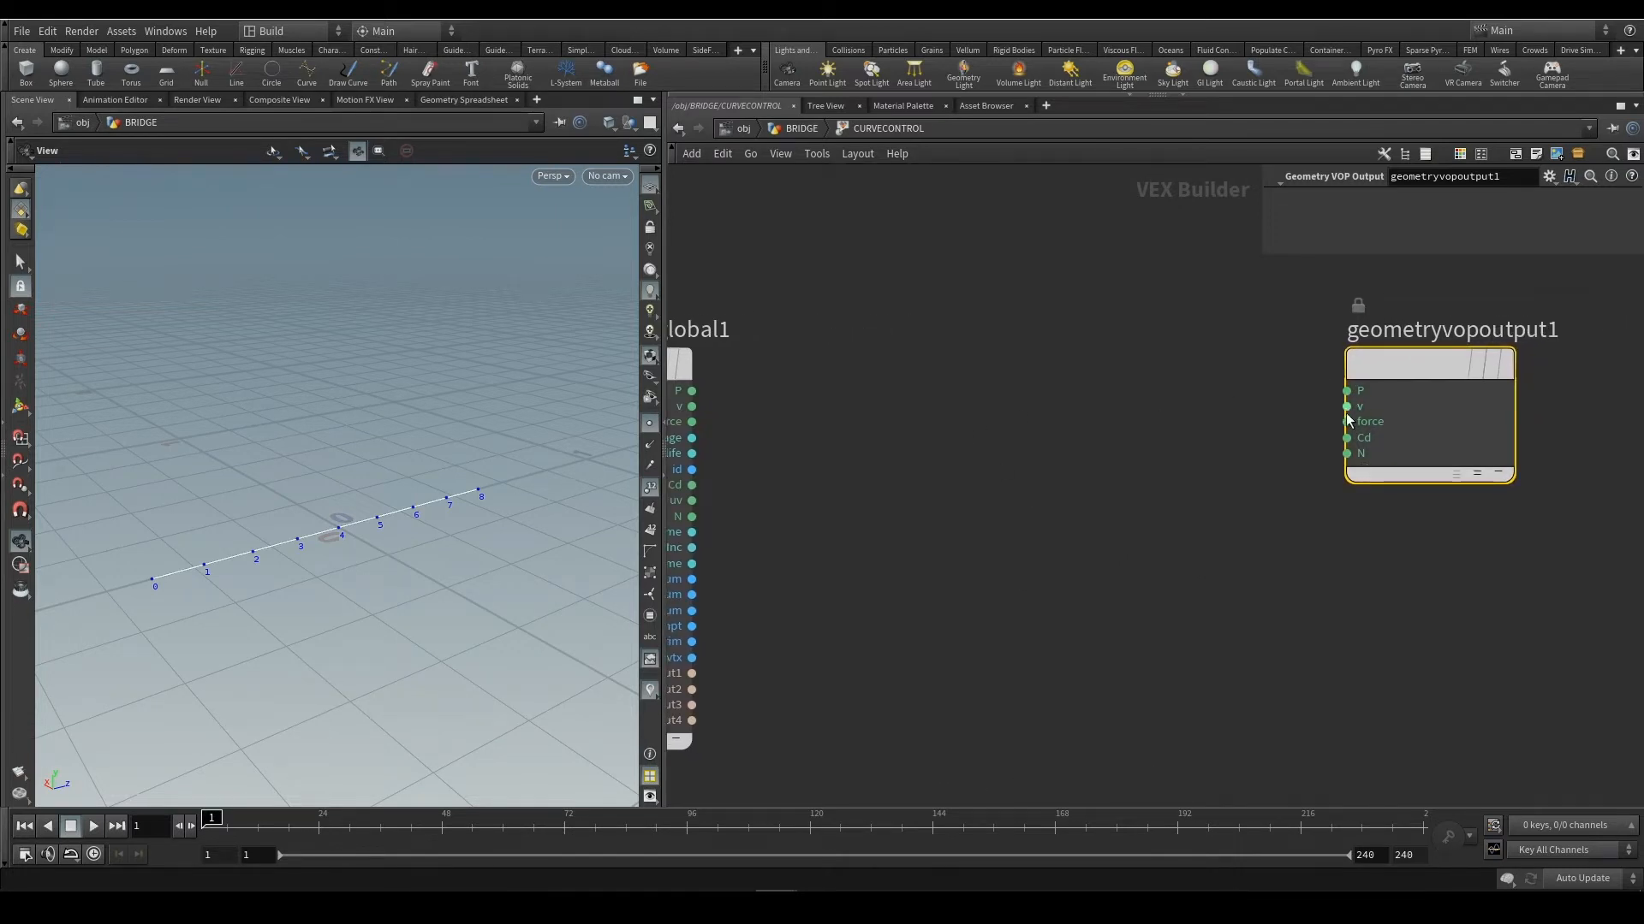
{"action": "middle_click_drag", "start_coordinate": [966, 500], "coordinate": [1032, 484]}
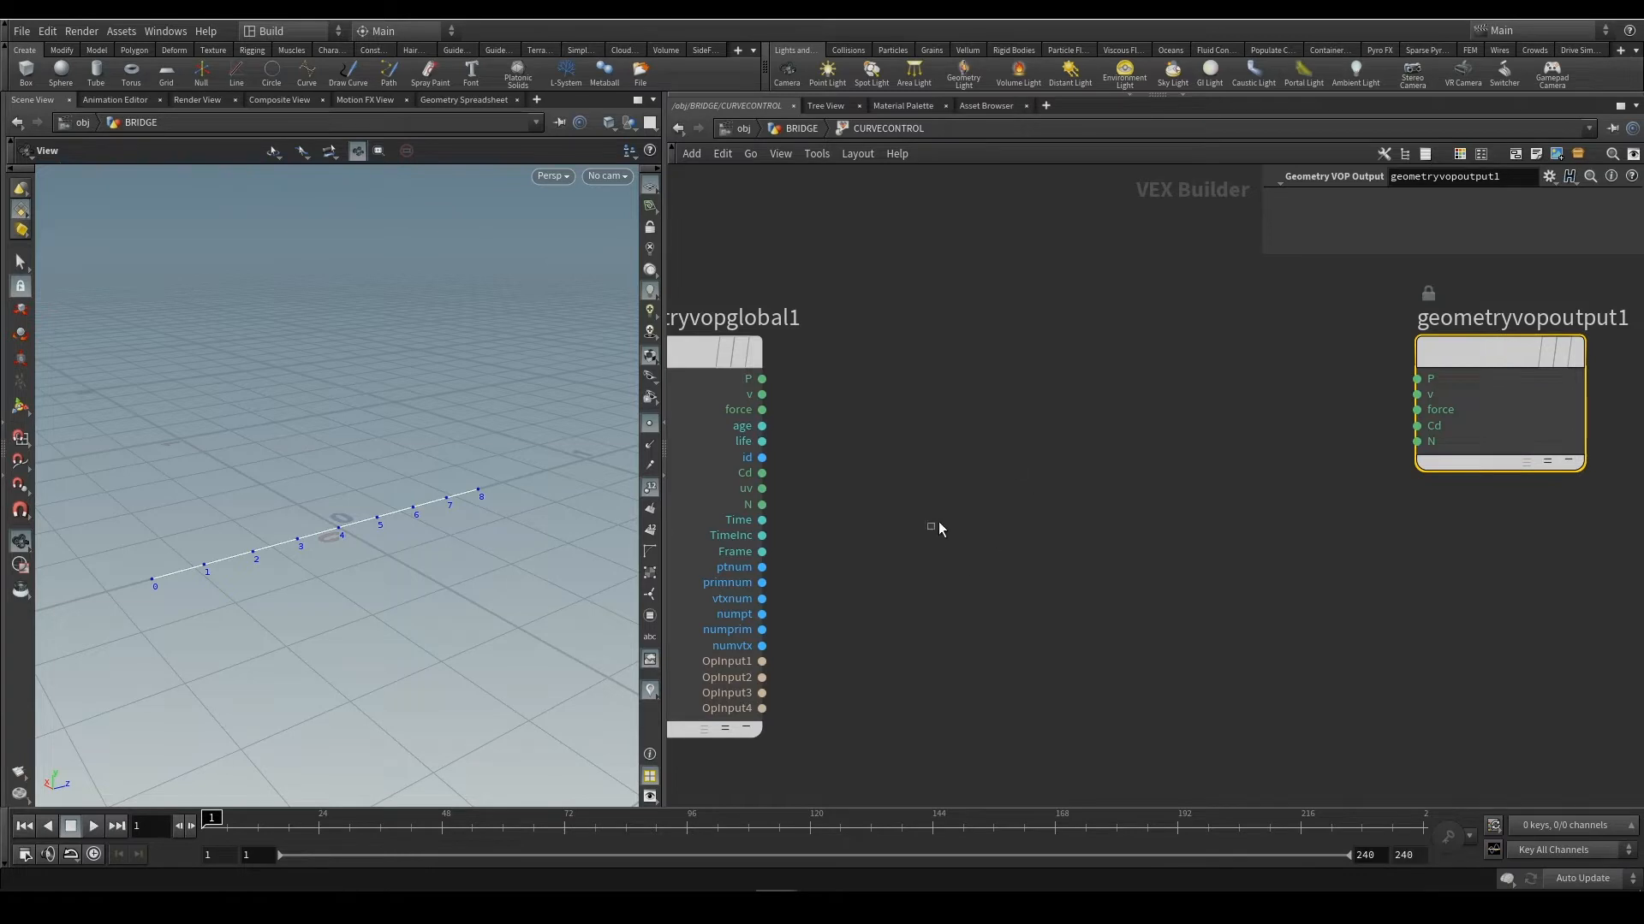
{"action": "left_click", "coordinate": [936, 524]}
{"action": "right_click_drag", "start_coordinate": [909, 364], "coordinate": [877, 379]}
{"action": "middle_click_drag", "start_coordinate": [904, 378], "coordinate": [944, 375]}
{"action": "scroll", "coordinate": [943, 375], "scroll_direction": "up", "scroll_amount": 2}
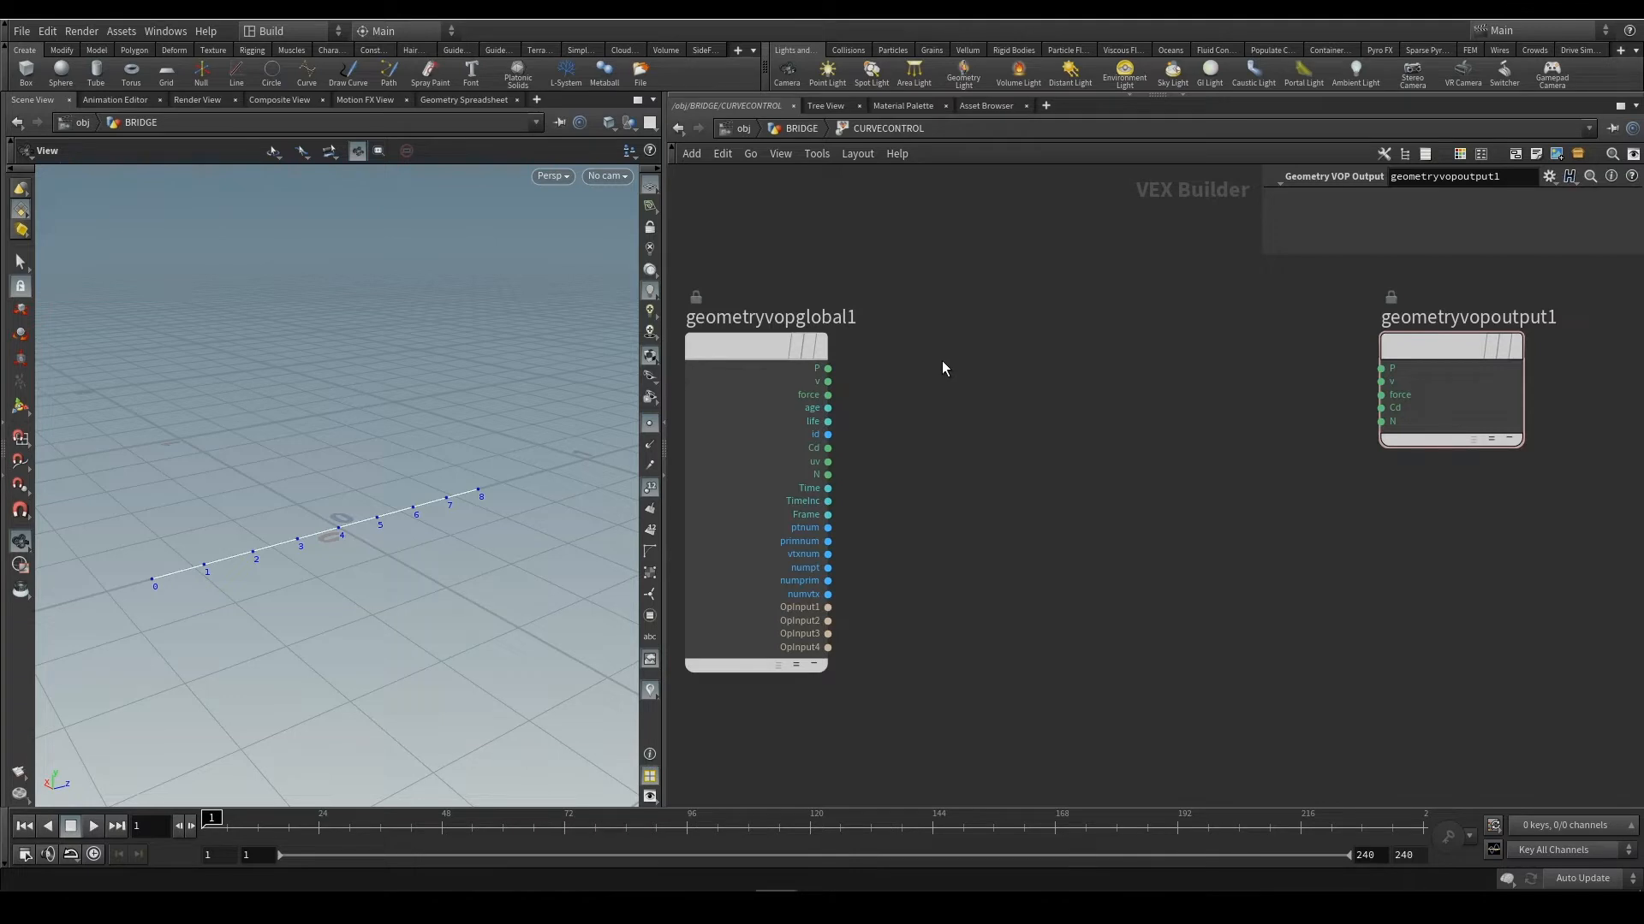
Add a Vector to Float node fed by the P output of the global parameters node
{"action": "left_click", "coordinate": [828, 368]}
{"action": "key", "text": "Tab"}
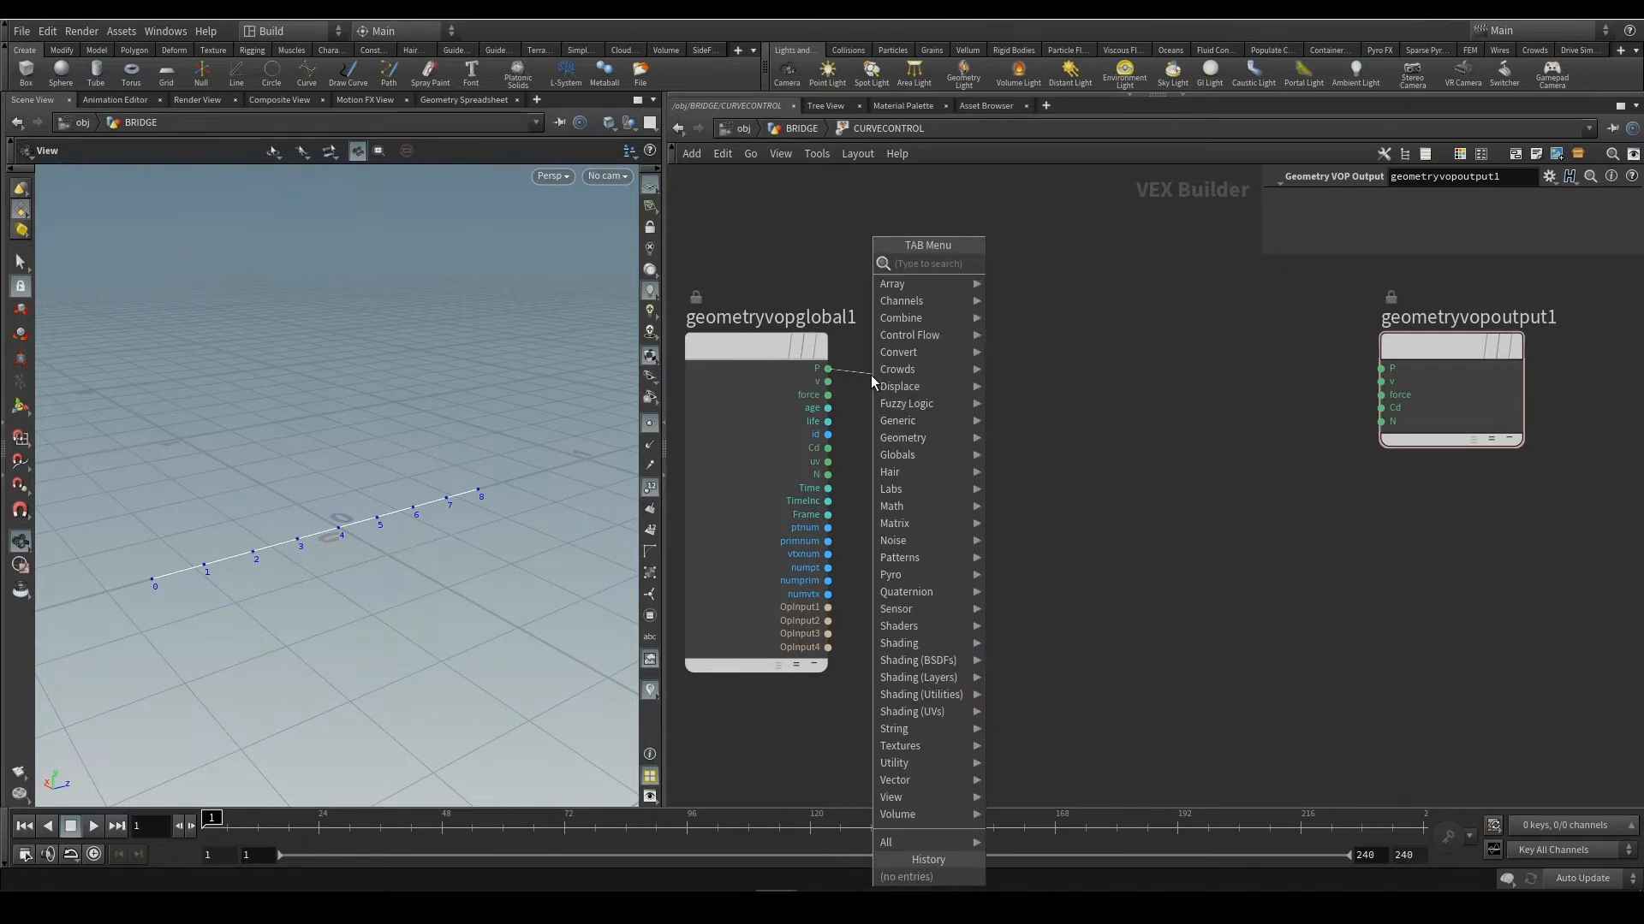
{"action": "type", "text": "vecto"}
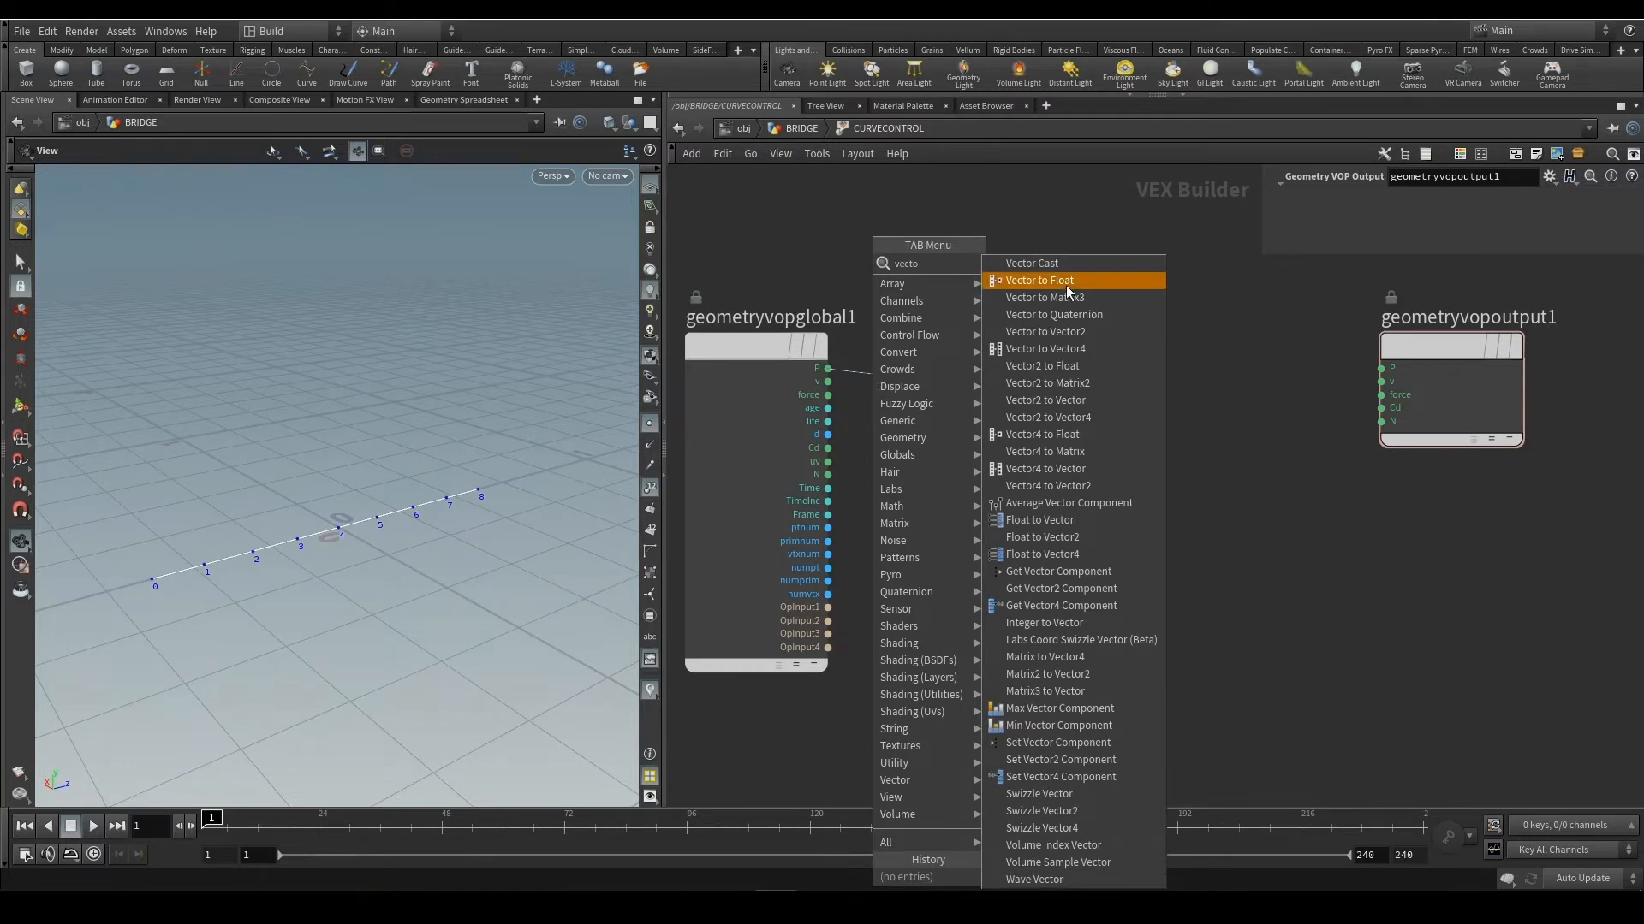
{"action": "left_click", "coordinate": [1070, 283]}
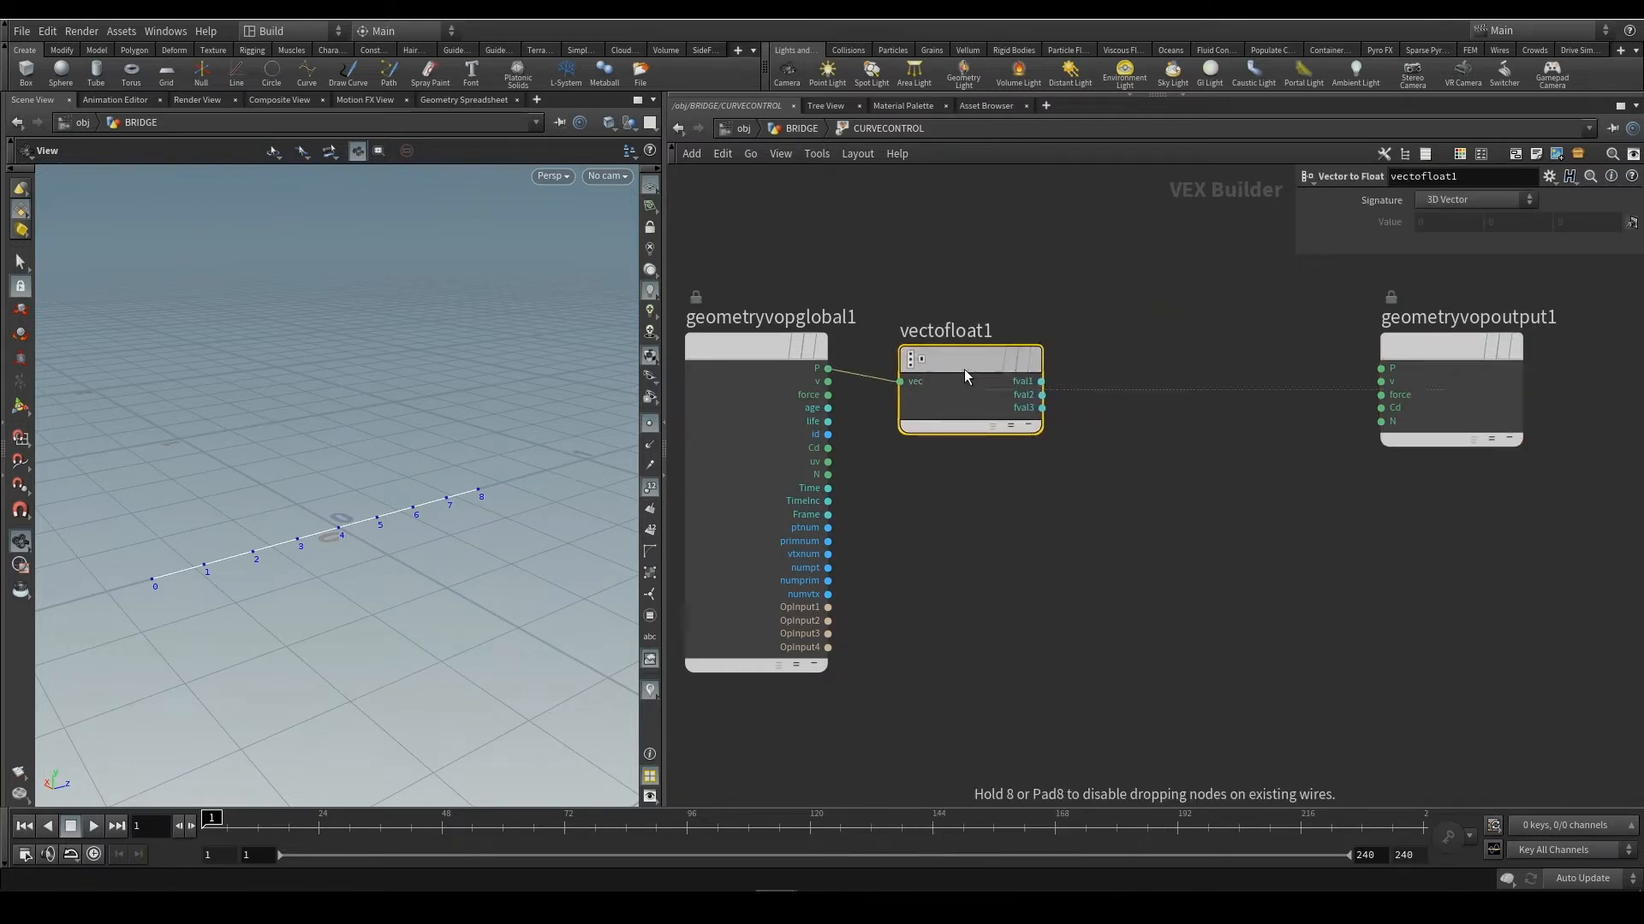
Move the geometry output node slightly farther away and add a Float to Vector node feeding its P input
{"action": "left_click", "coordinate": [932, 363]}
{"action": "middle_click_drag", "start_coordinate": [1118, 380], "coordinate": [1053, 408]}
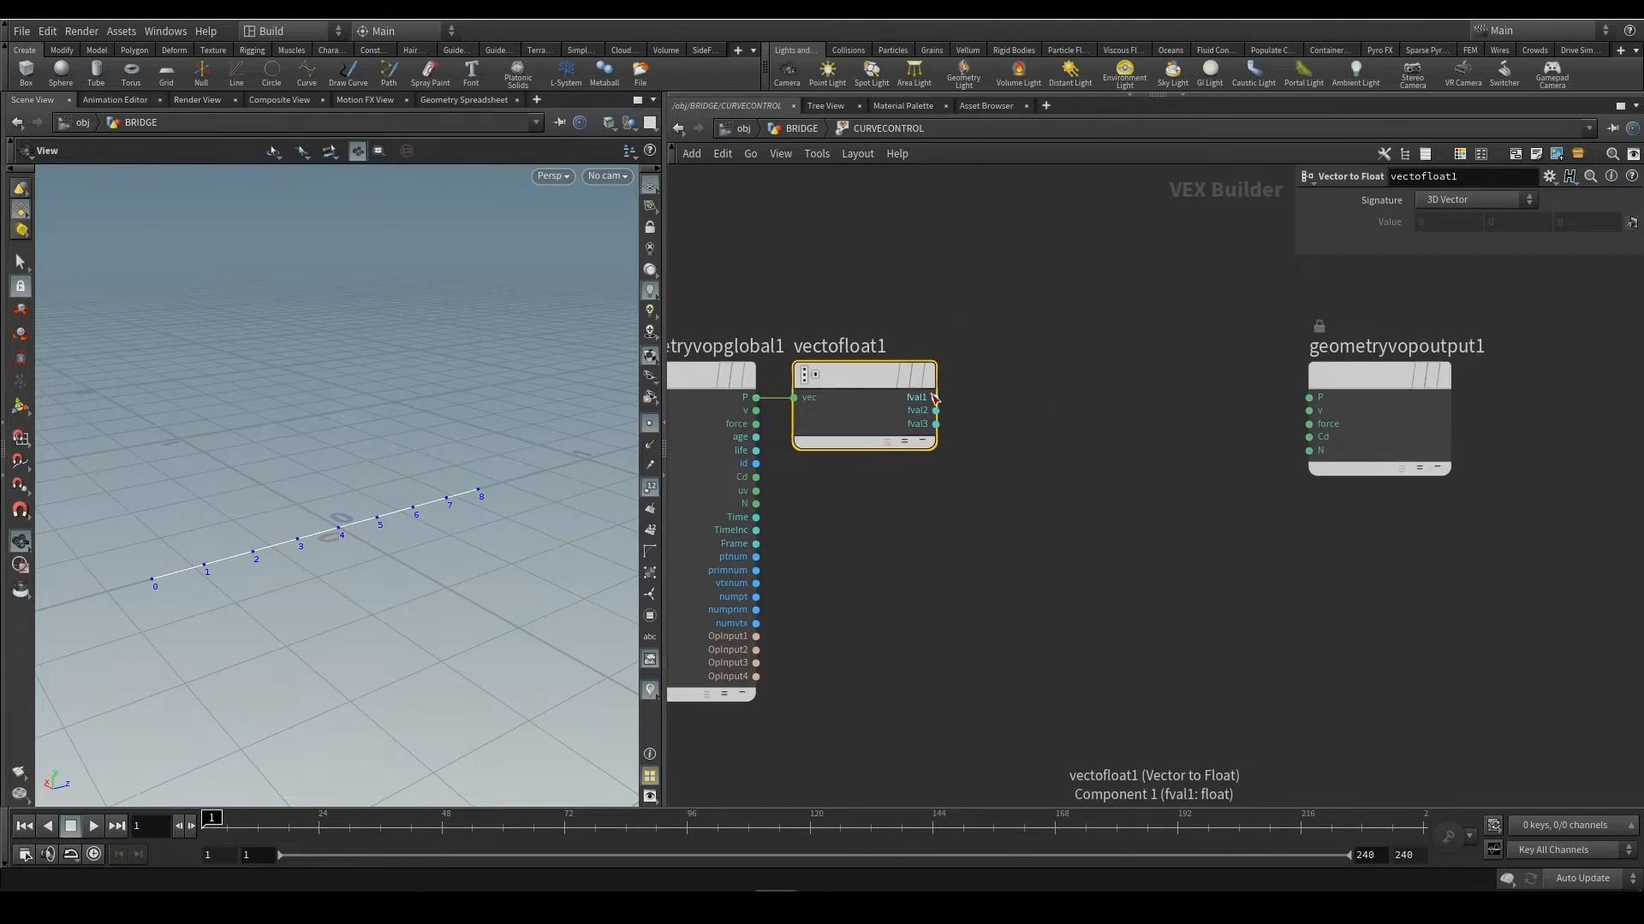
{"action": "left_click_drag", "start_coordinate": [1390, 365], "coordinate": [1433, 351]}
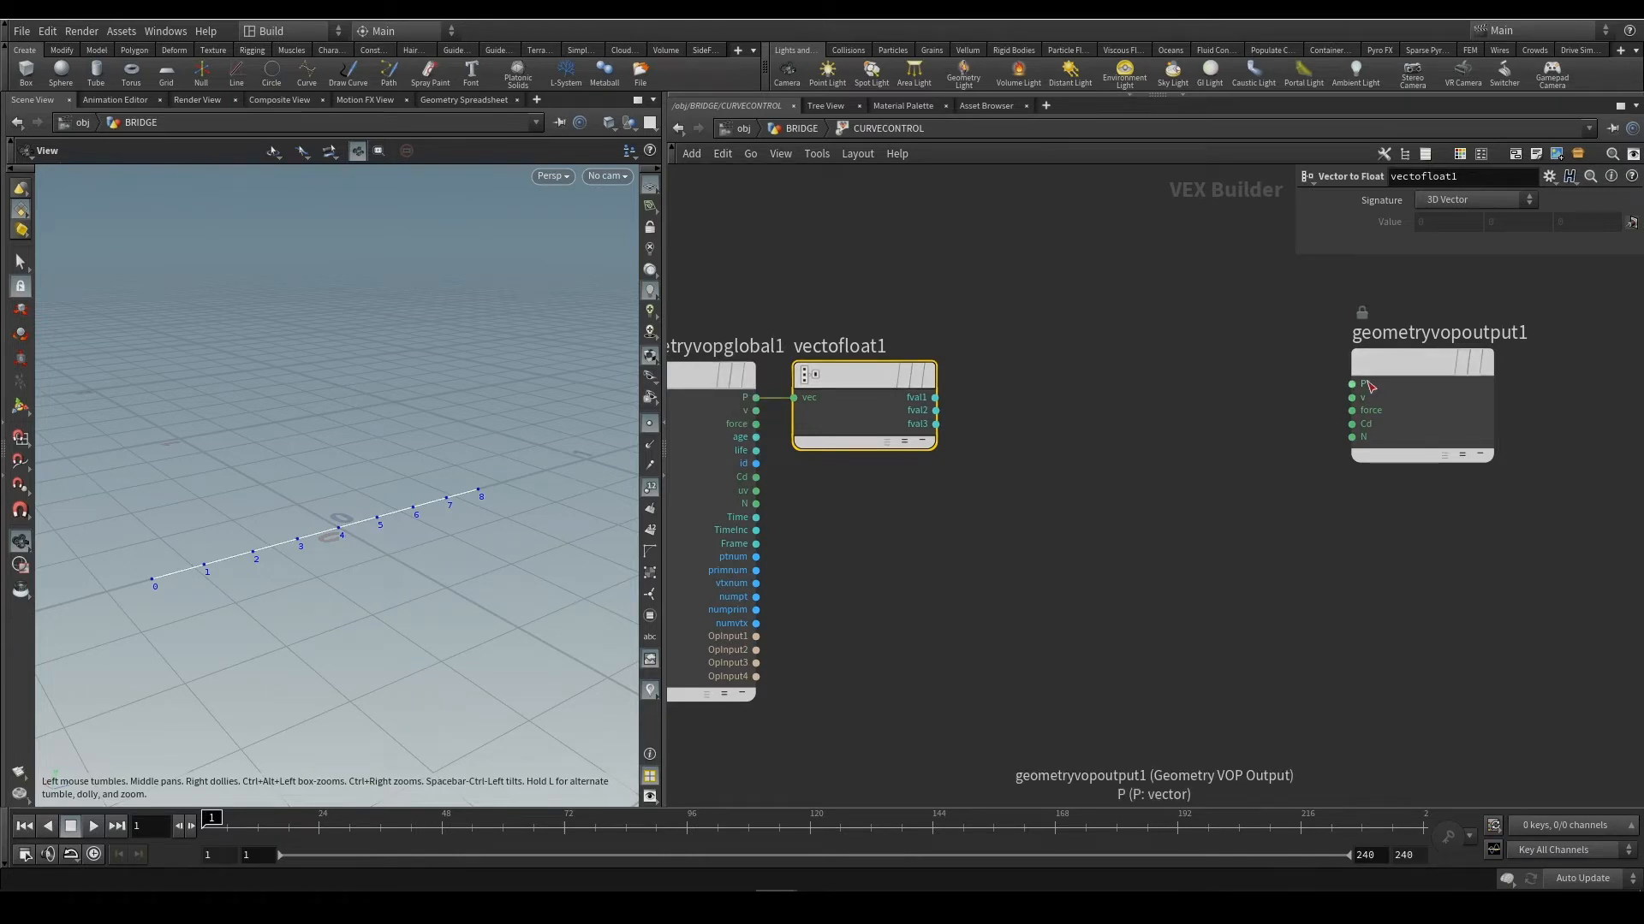
{"action": "left_click_drag", "start_coordinate": [1357, 392], "coordinate": [1277, 392]}
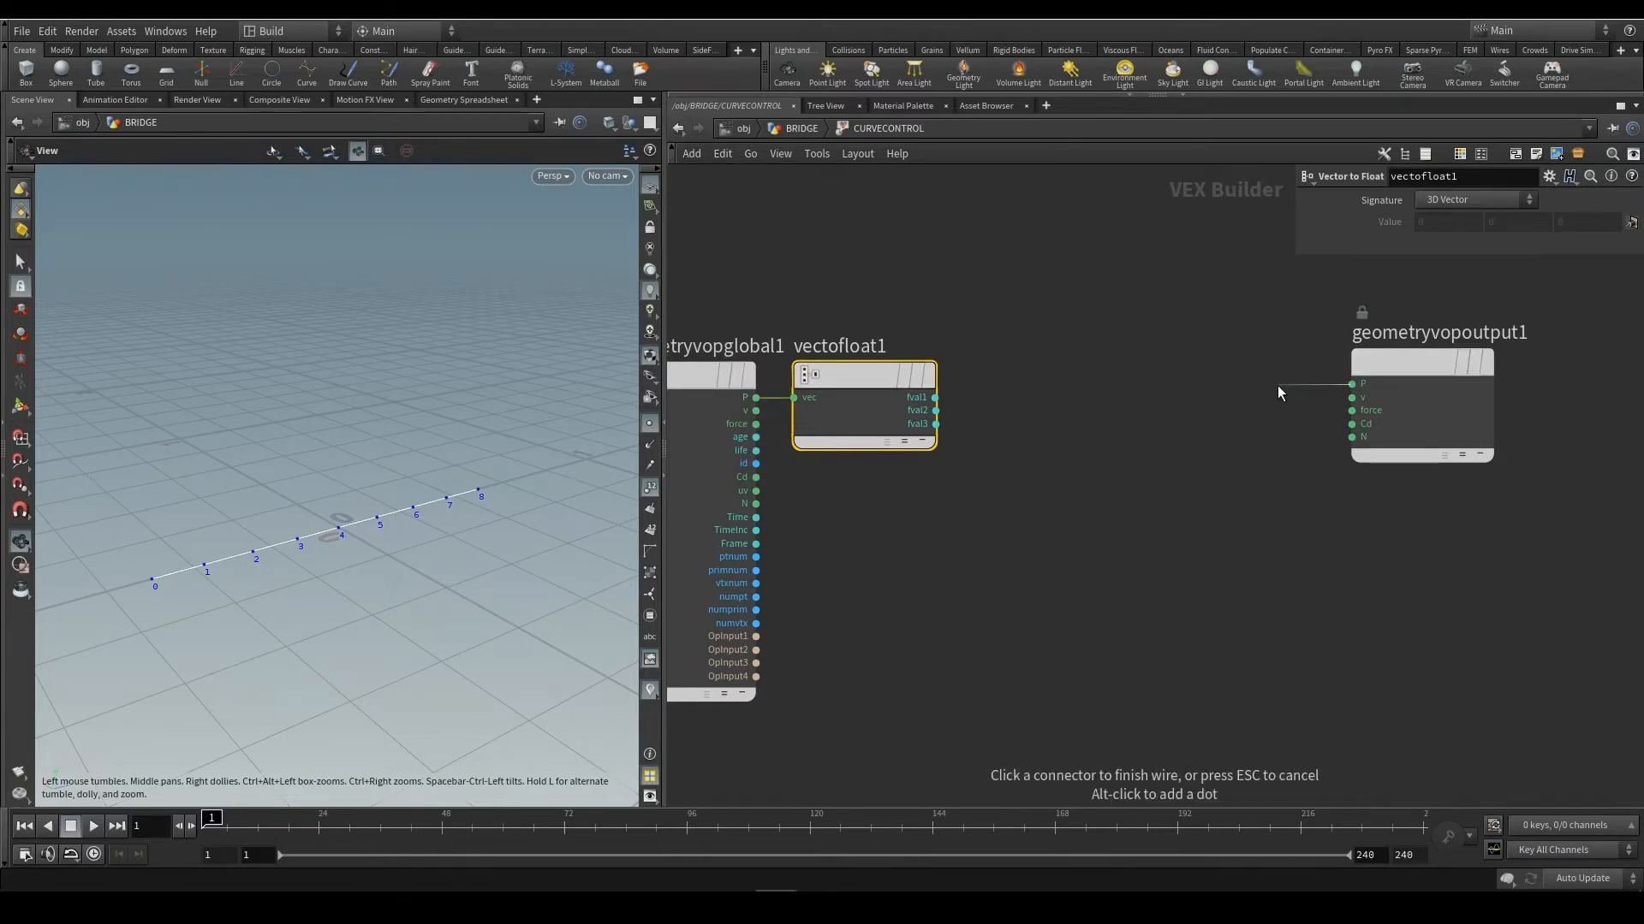
{"action": "key", "text": "Tab"}
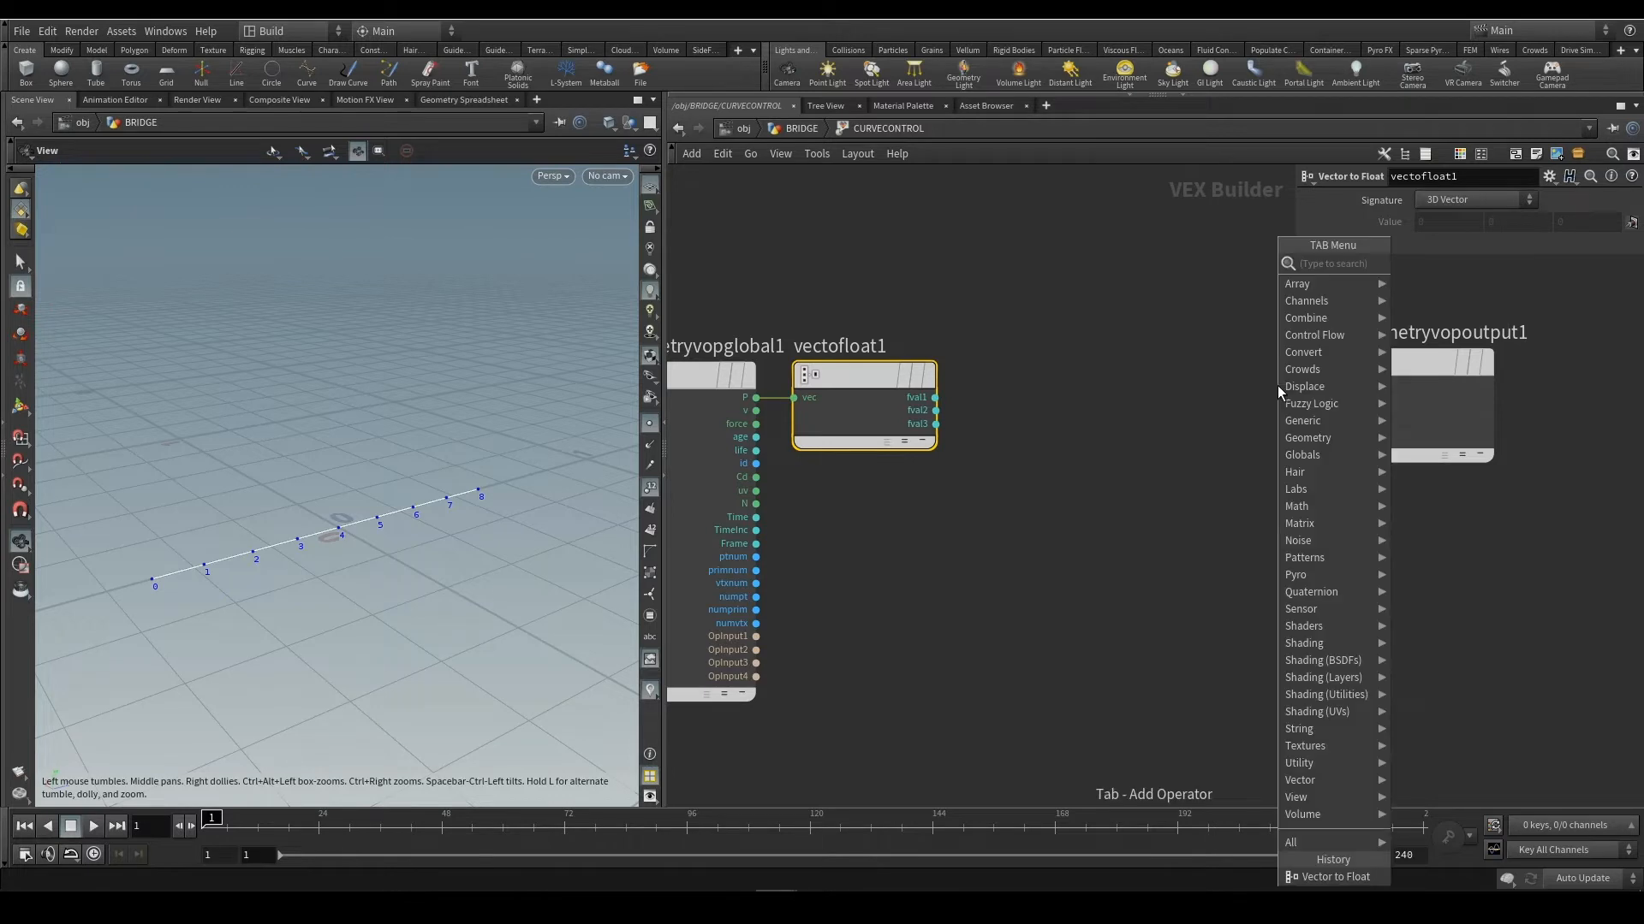
{"action": "type", "text": "floa"}
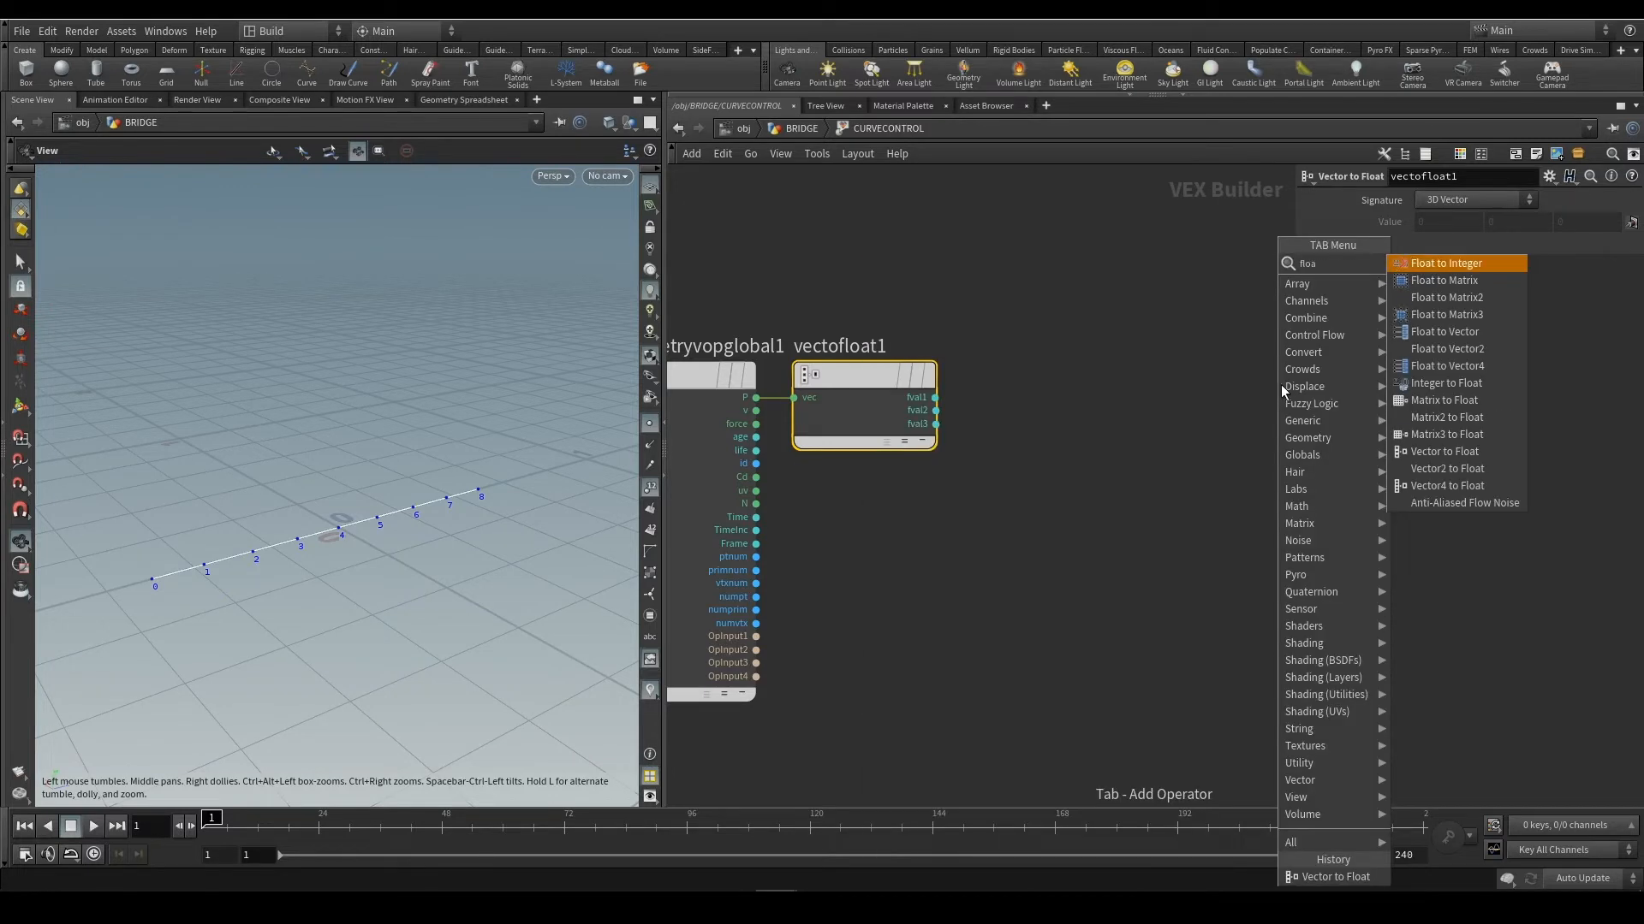
{"action": "left_click", "coordinate": [1442, 332]}
{"action": "left_click", "coordinate": [1292, 401]}
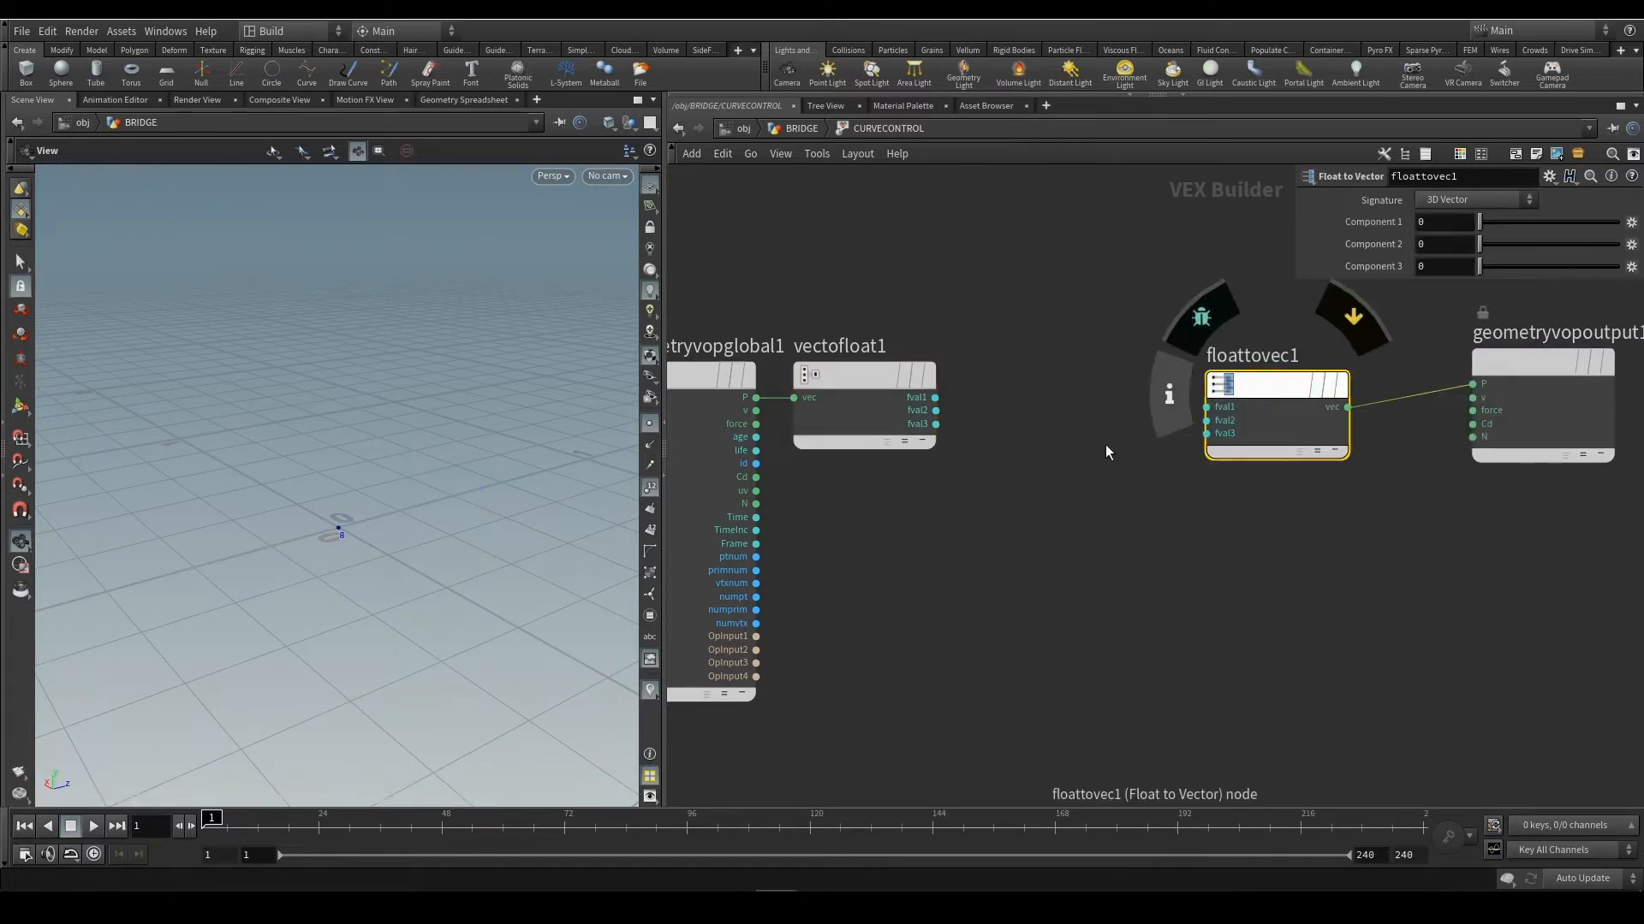
Wire fval1 and fval3 of the Vector to Float node into the matching inputs of the Float to Vector node
{"action": "left_click_drag", "start_coordinate": [935, 397], "coordinate": [1208, 408]}
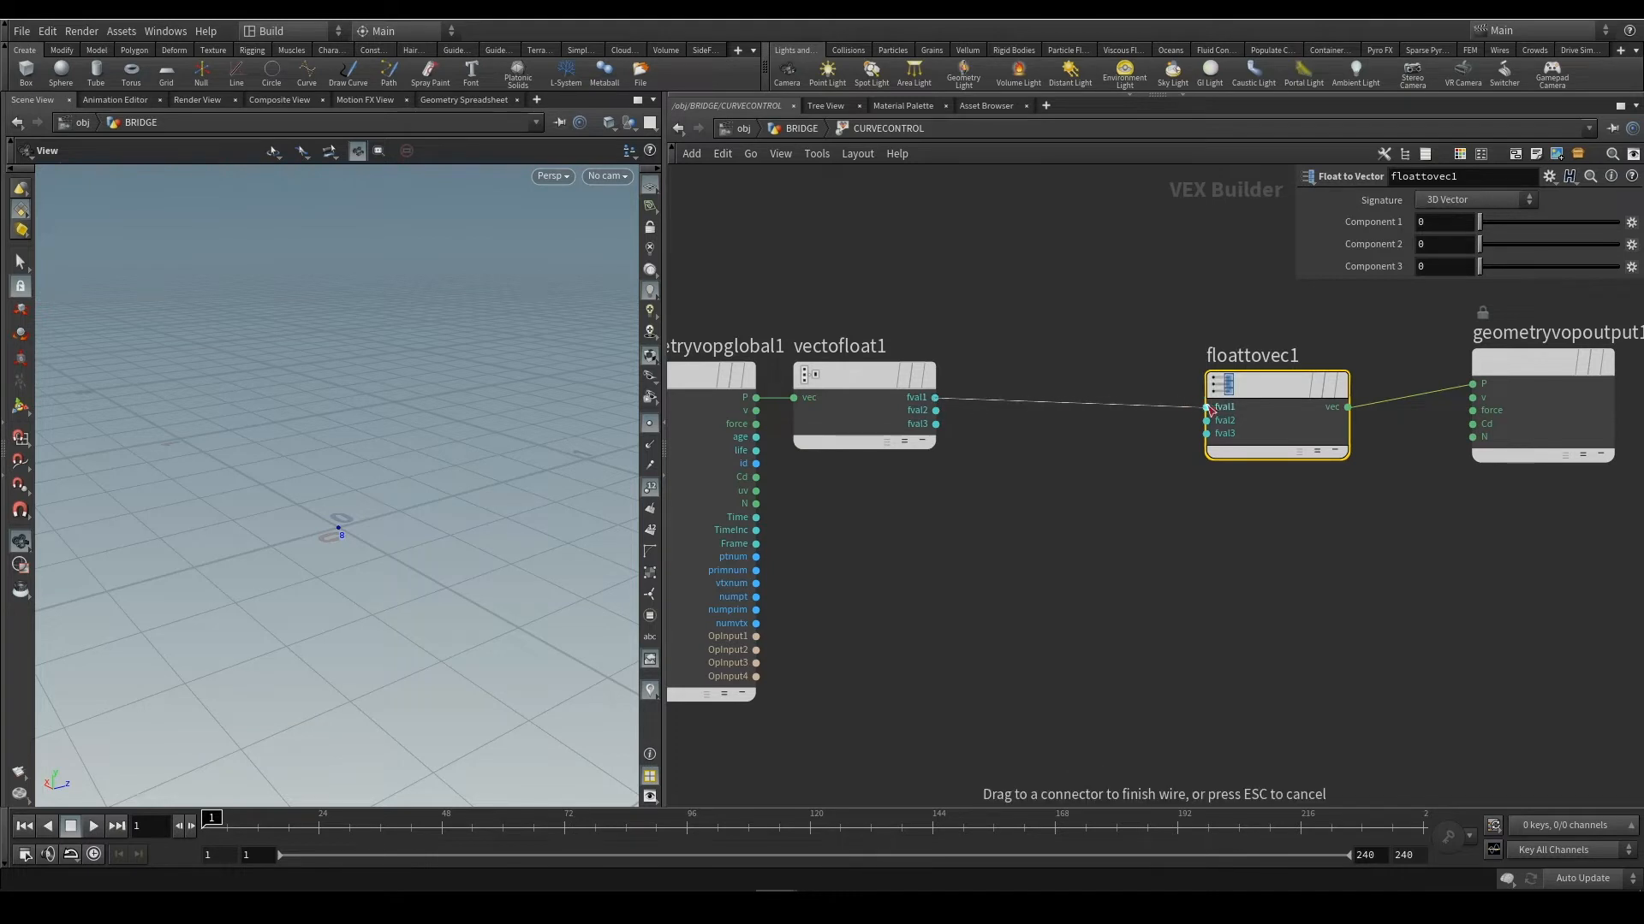
{"action": "left_click_drag", "start_coordinate": [935, 424], "coordinate": [1207, 433]}
{"action": "left_click_drag", "start_coordinate": [1305, 430], "coordinate": [1359, 412]}
{"action": "middle_click_drag", "start_coordinate": [1050, 562], "coordinate": [1092, 473]}
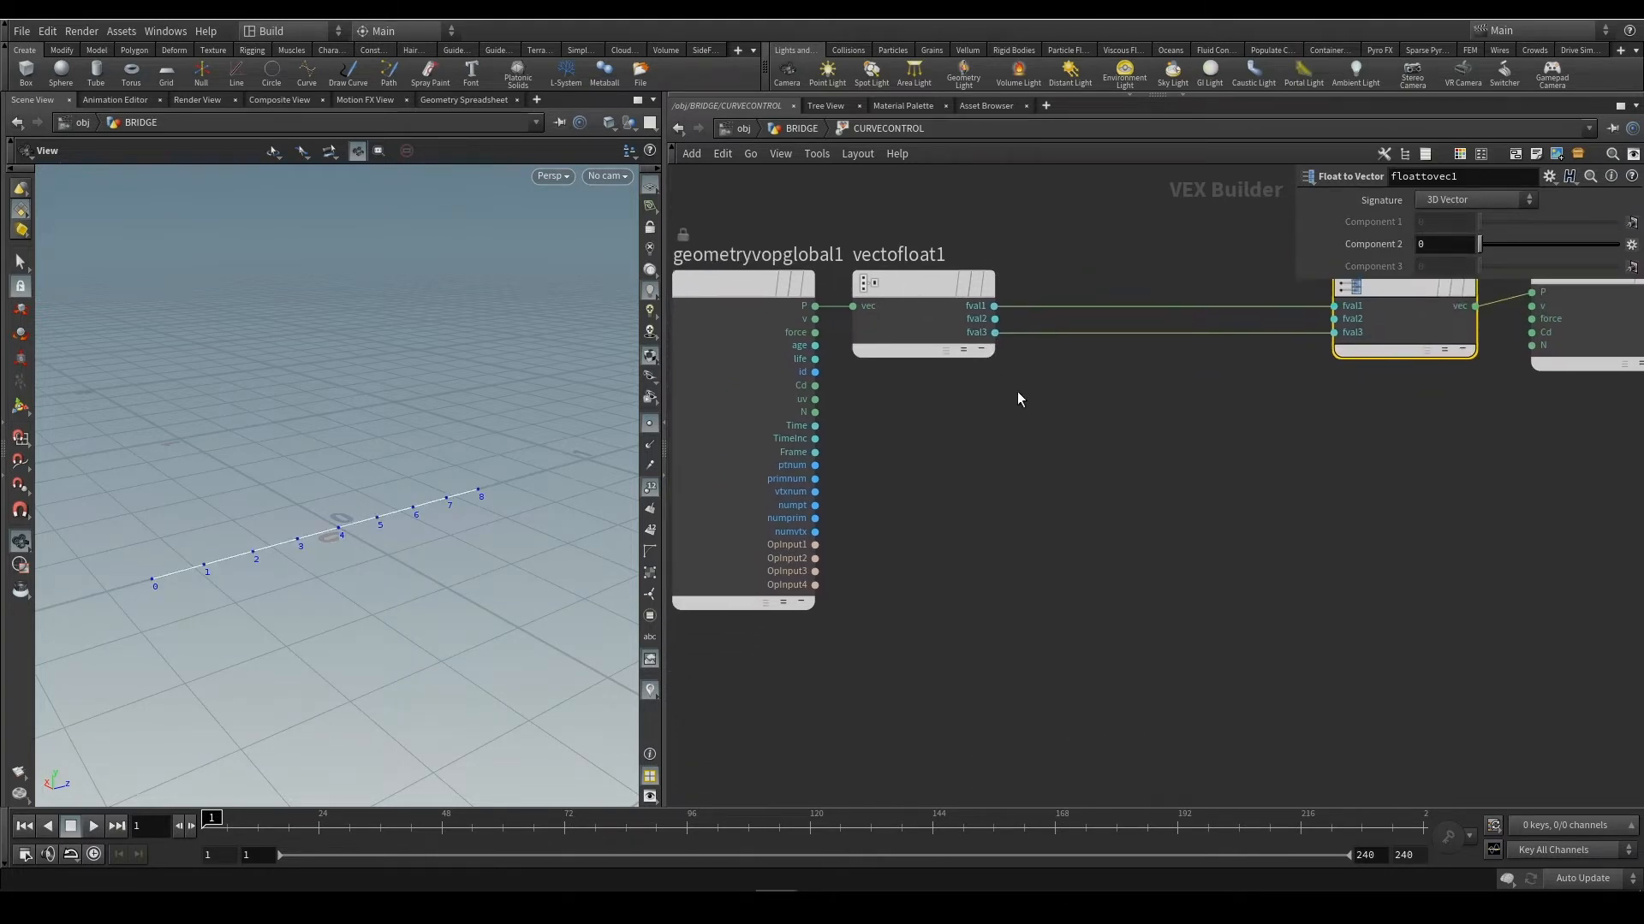
Insert an Add node between the fval2 output of Vector to Float and the fval2 input of Float to Vector
{"action": "left_click", "coordinate": [995, 318]}
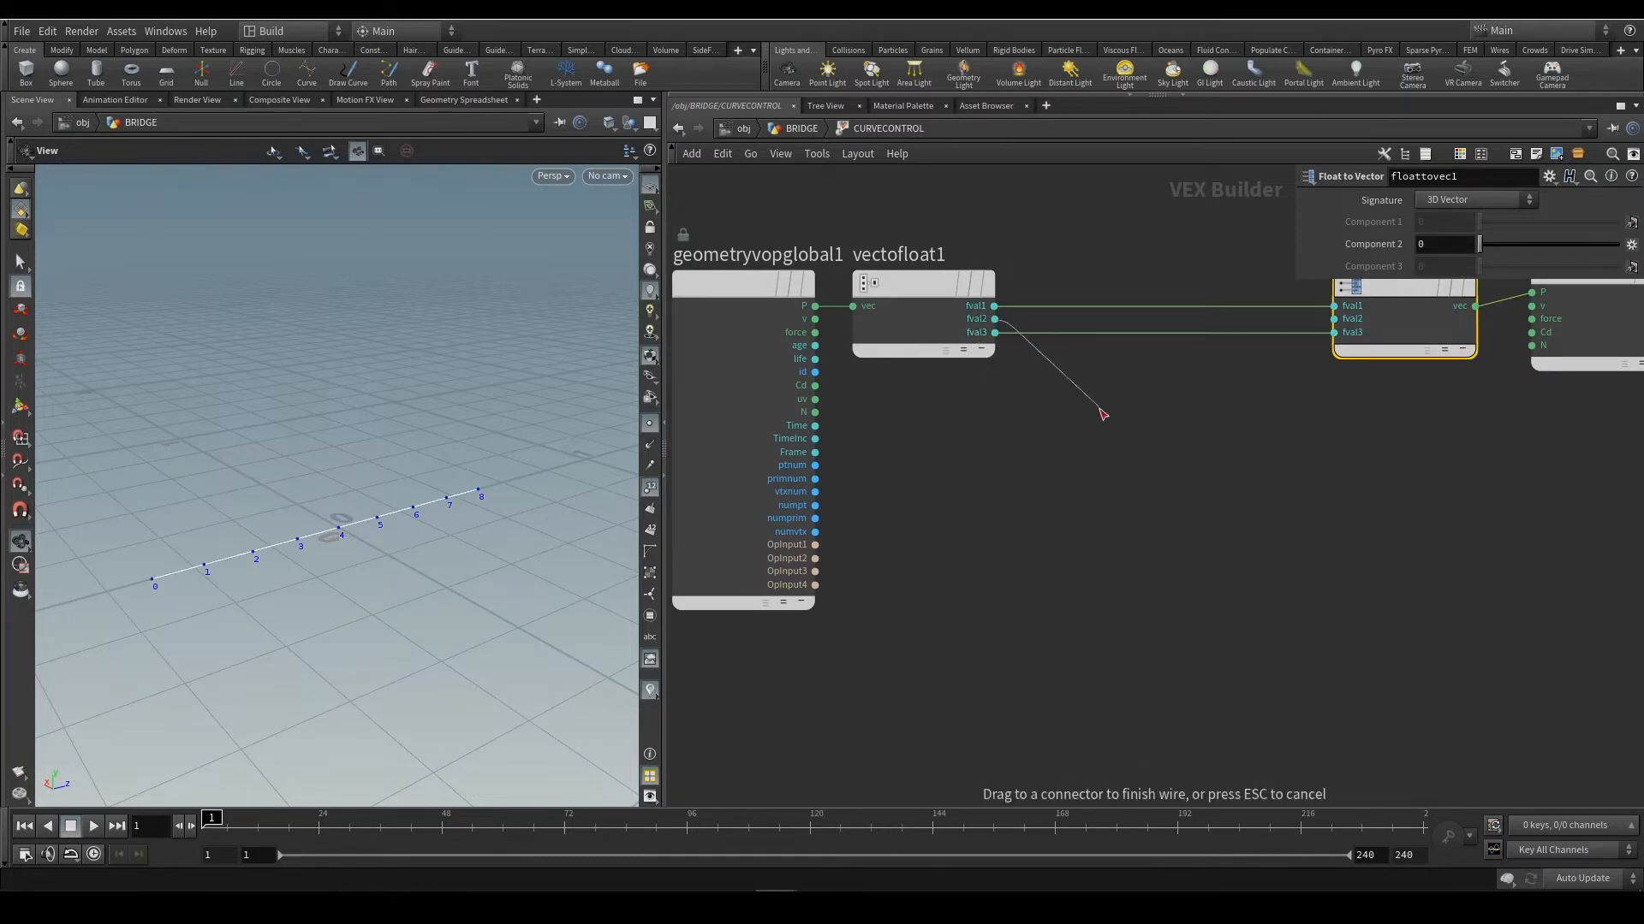
{"action": "key", "text": "Escape"}
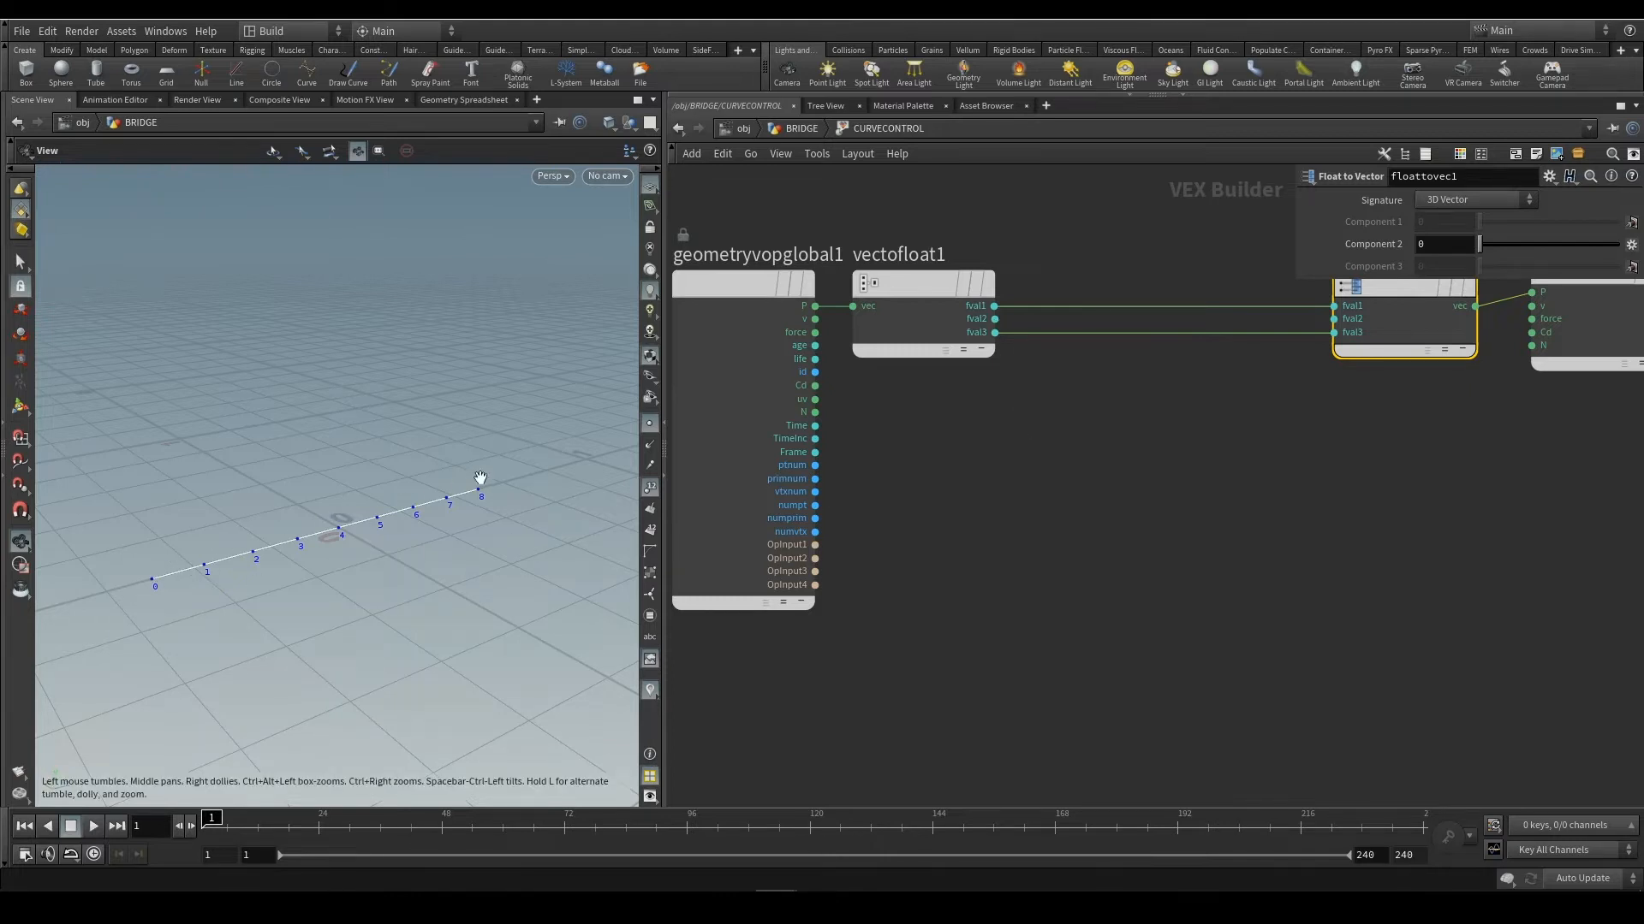
{"action": "left_click_drag", "start_coordinate": [995, 318], "coordinate": [1092, 417]}
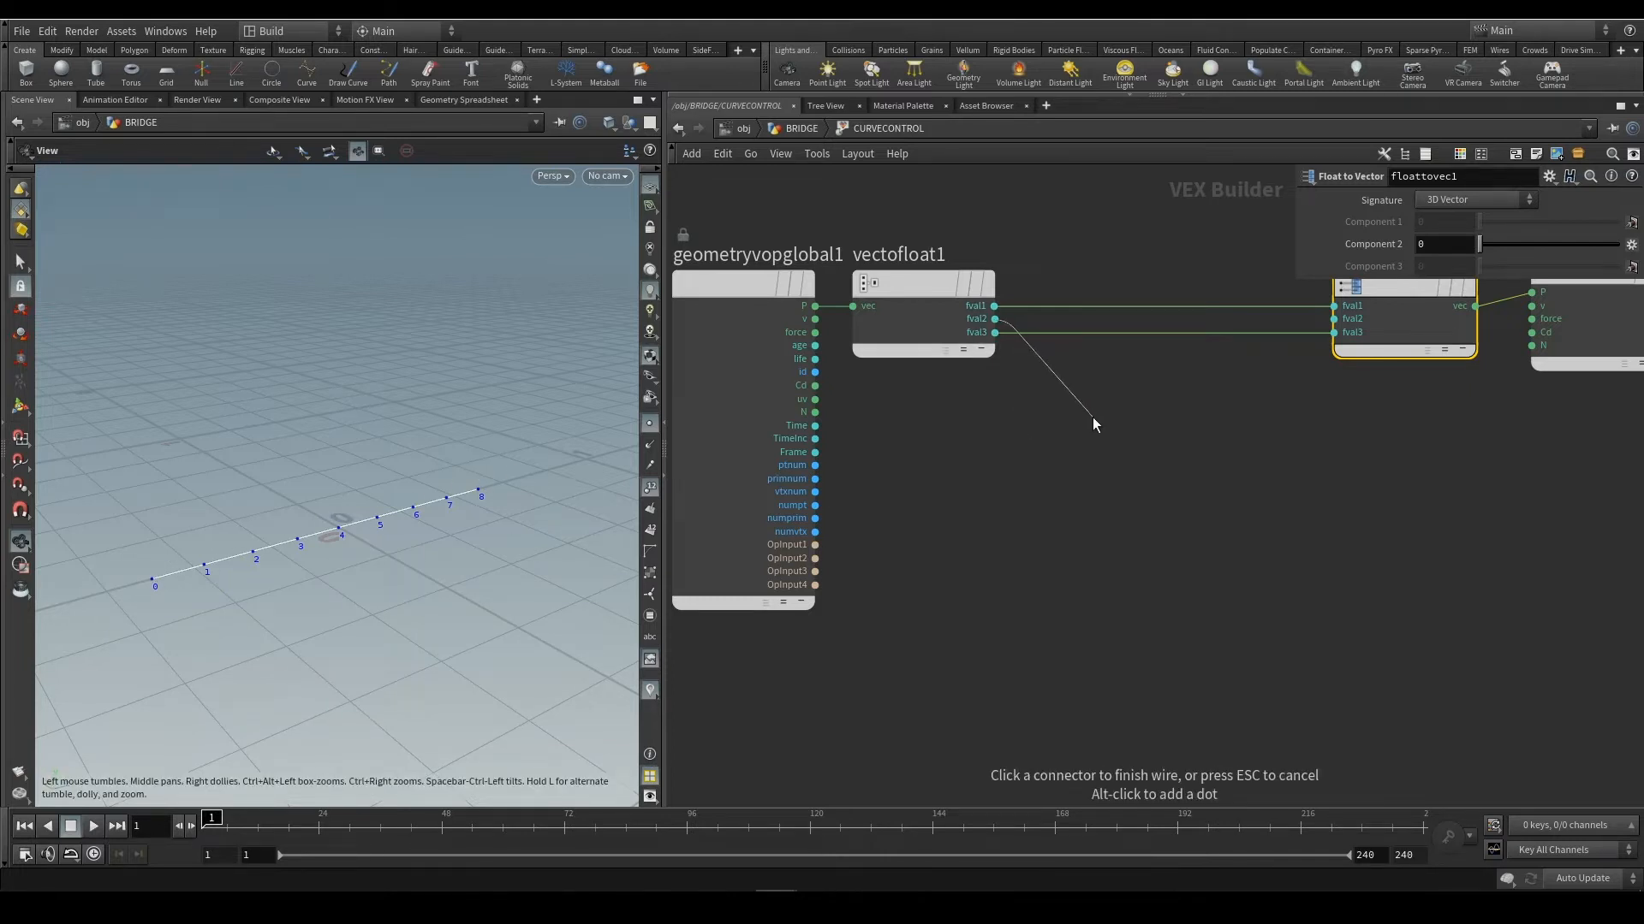
{"action": "key", "text": "Tab"}
{"action": "type", "text": "add"}
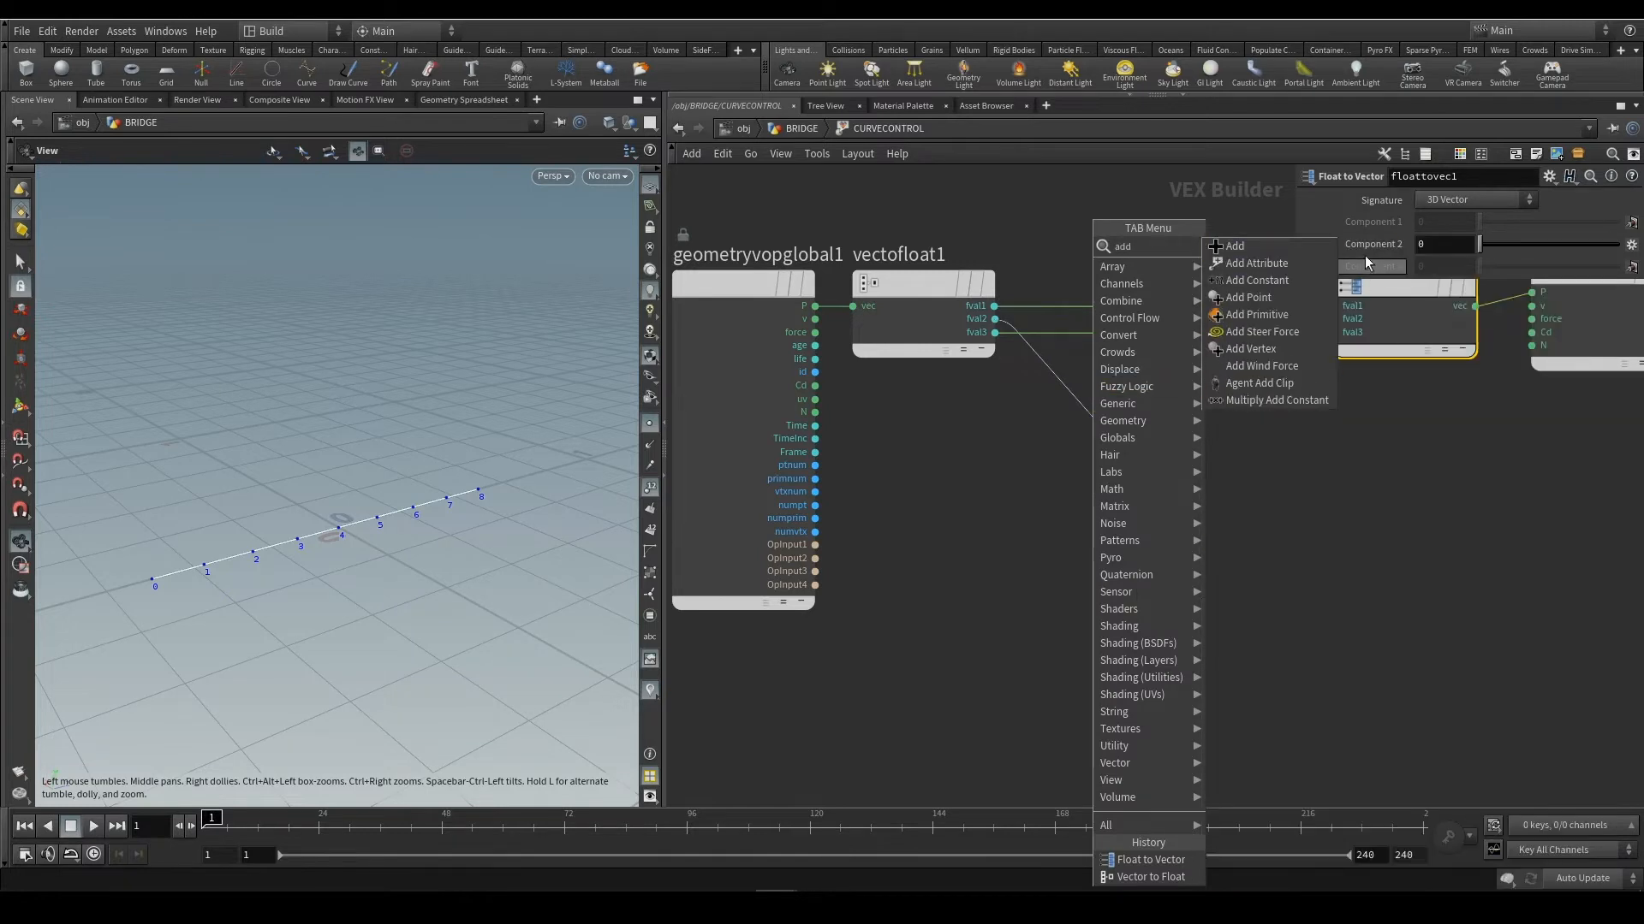
{"action": "left_click", "coordinate": [1288, 248]}
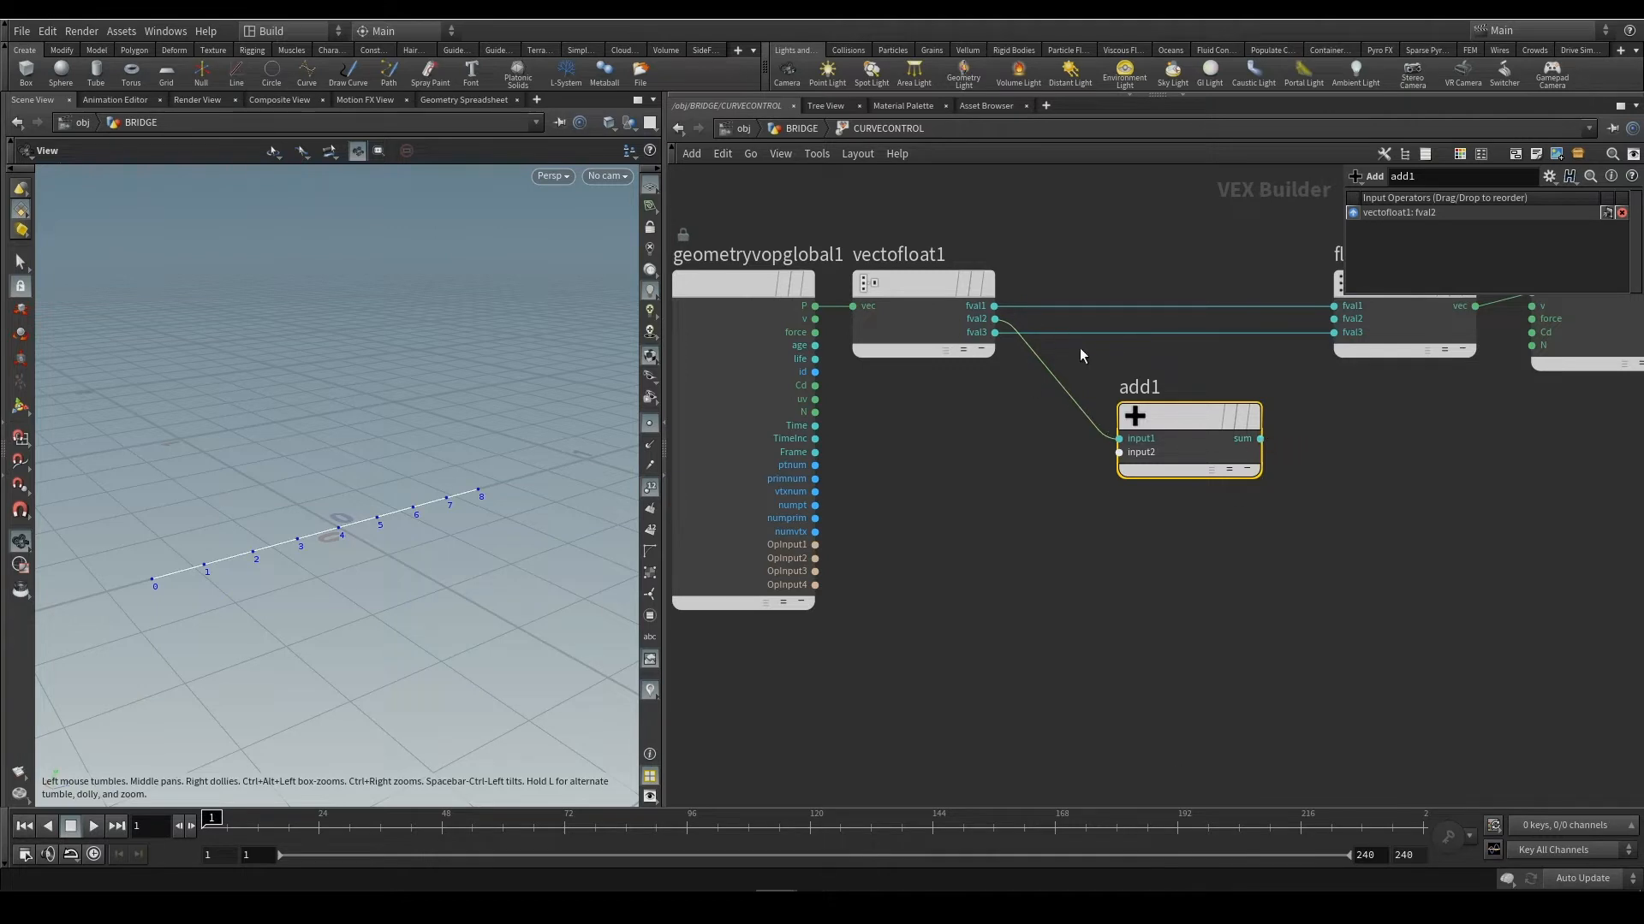
{"action": "left_click_drag", "start_coordinate": [1260, 439], "coordinate": [1351, 319]}
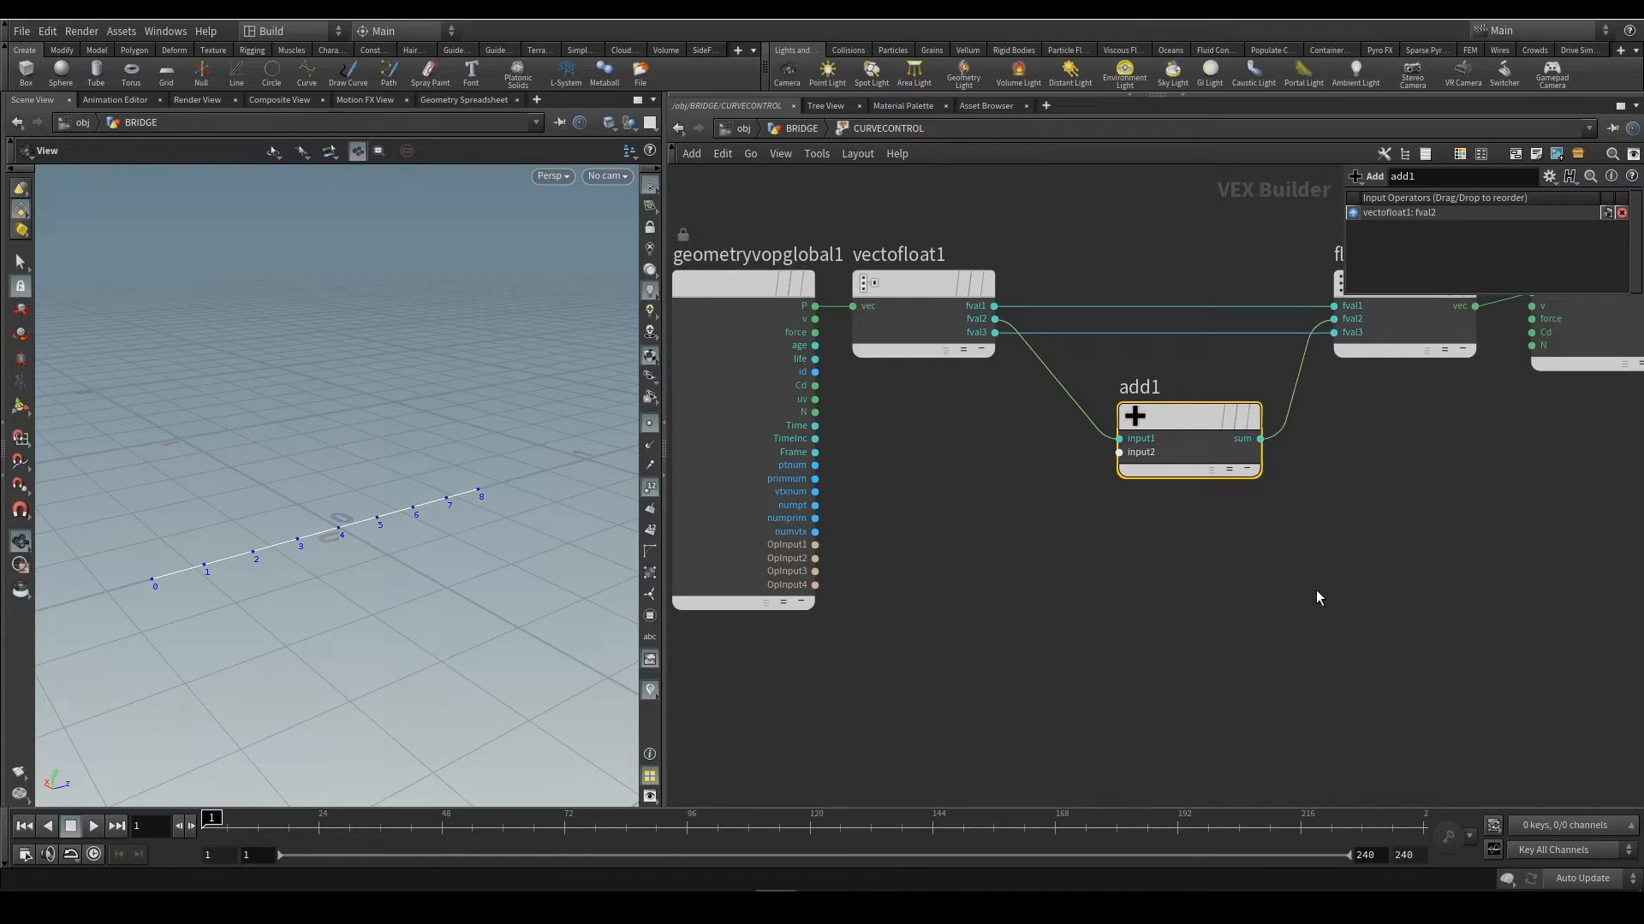
Add a Ramp Parameter node in the empty area below the Add node
{"action": "scroll", "coordinate": [957, 453], "scroll_direction": "up", "scroll_amount": 2}
{"action": "right_click_drag", "start_coordinate": [948, 433], "coordinate": [984, 476]}
{"action": "middle_click_drag", "start_coordinate": [987, 476], "coordinate": [959, 395]}
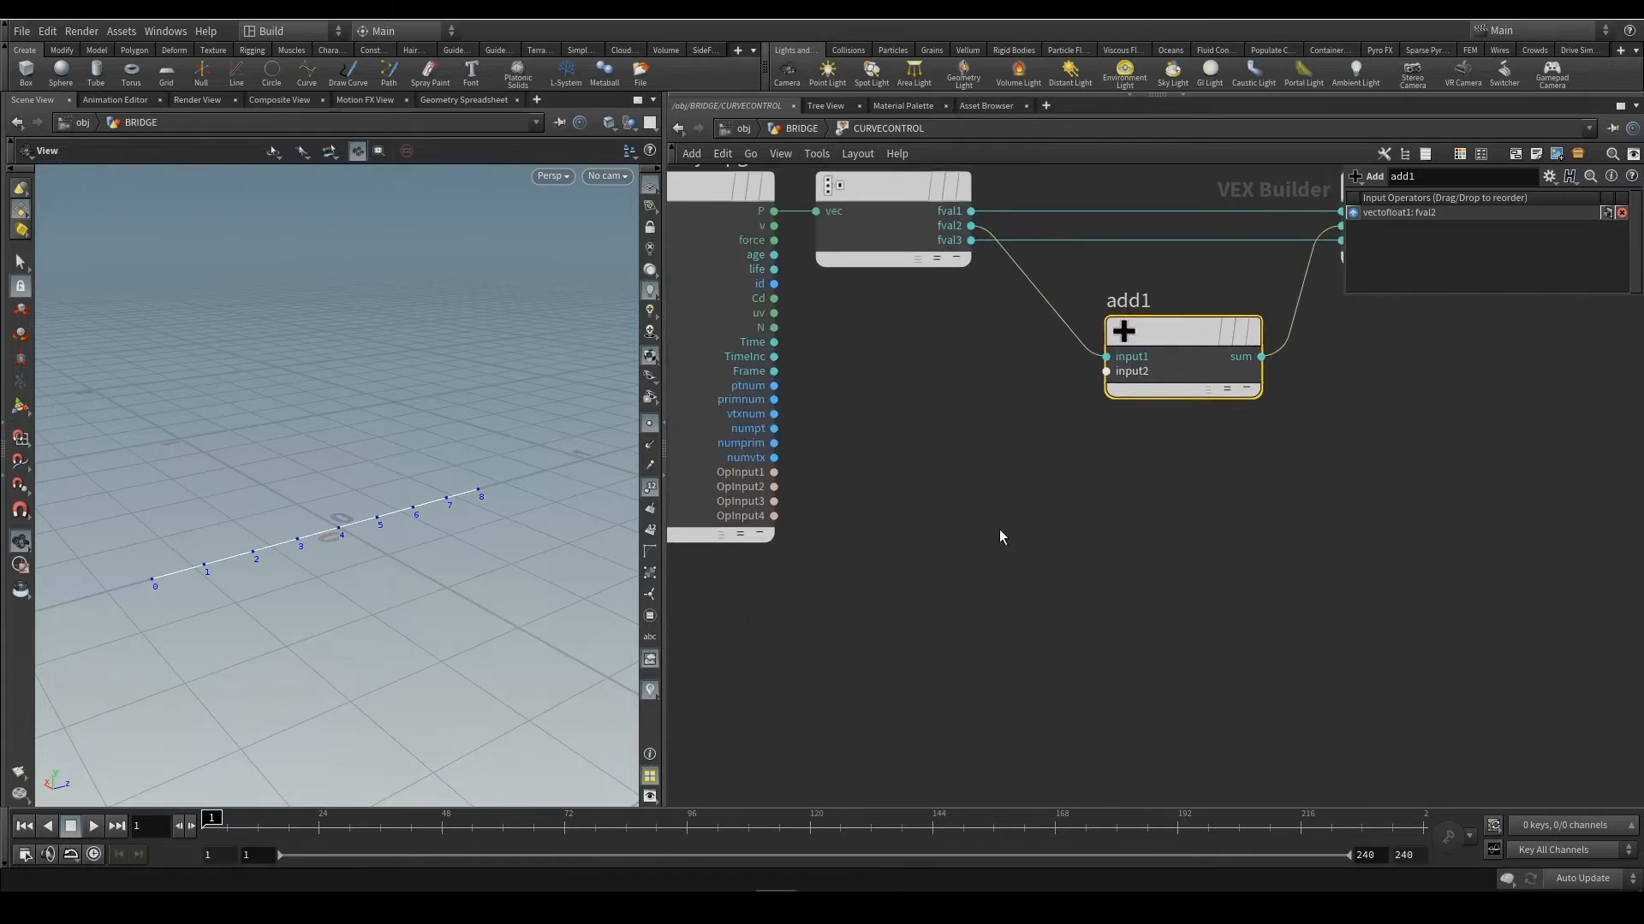
{"action": "key", "text": "Tab"}
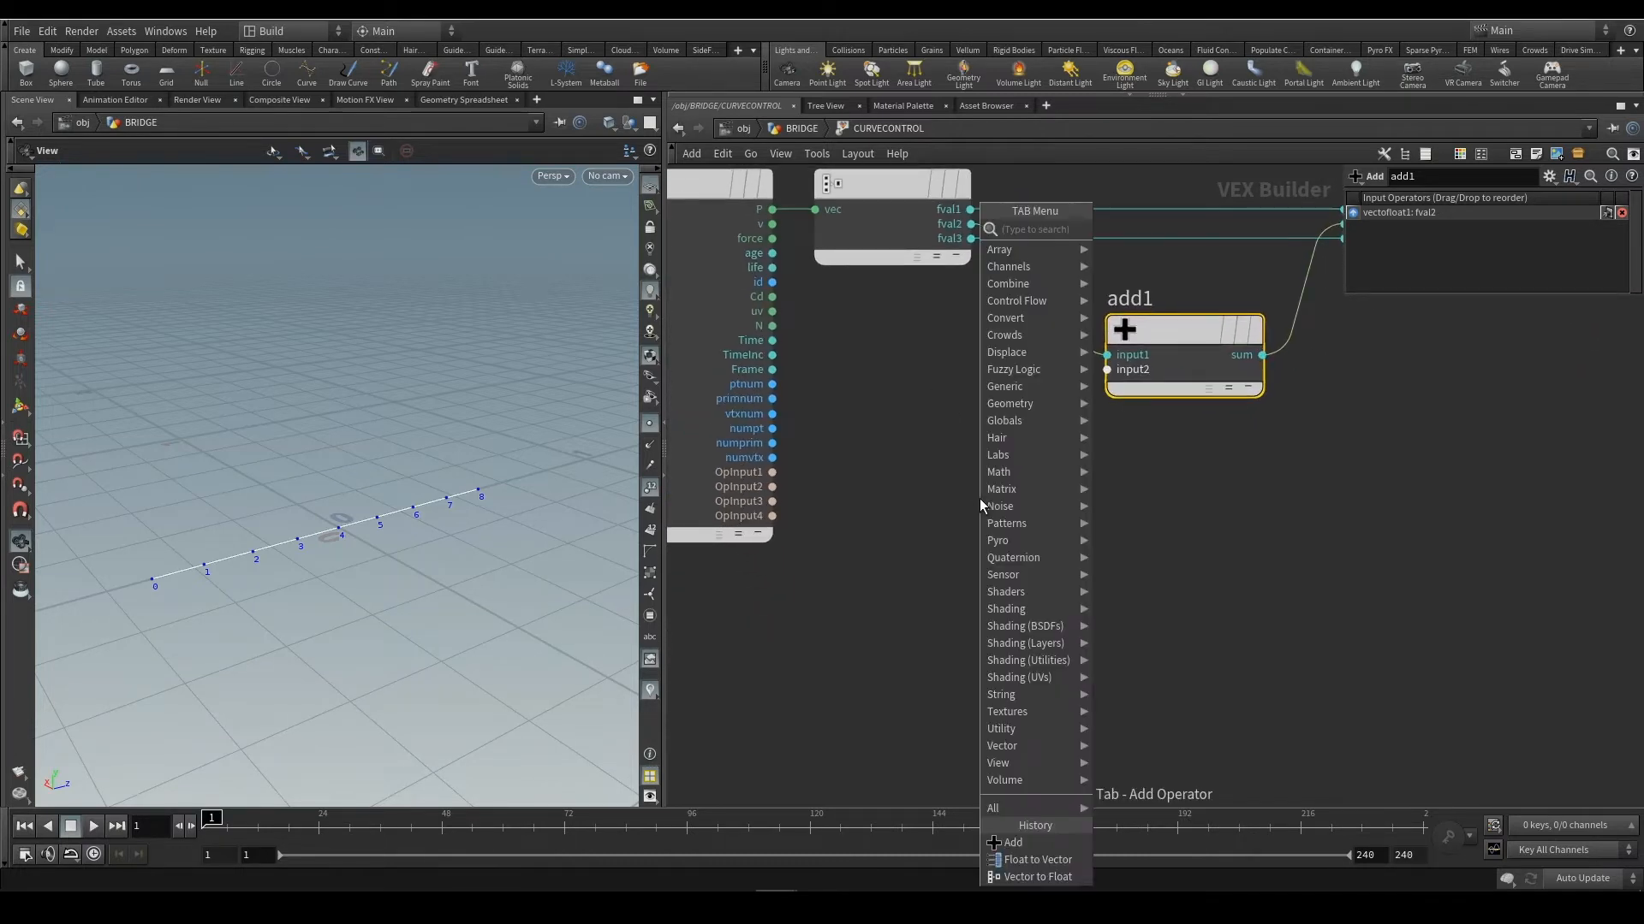
{"action": "type", "text": "ramp"}
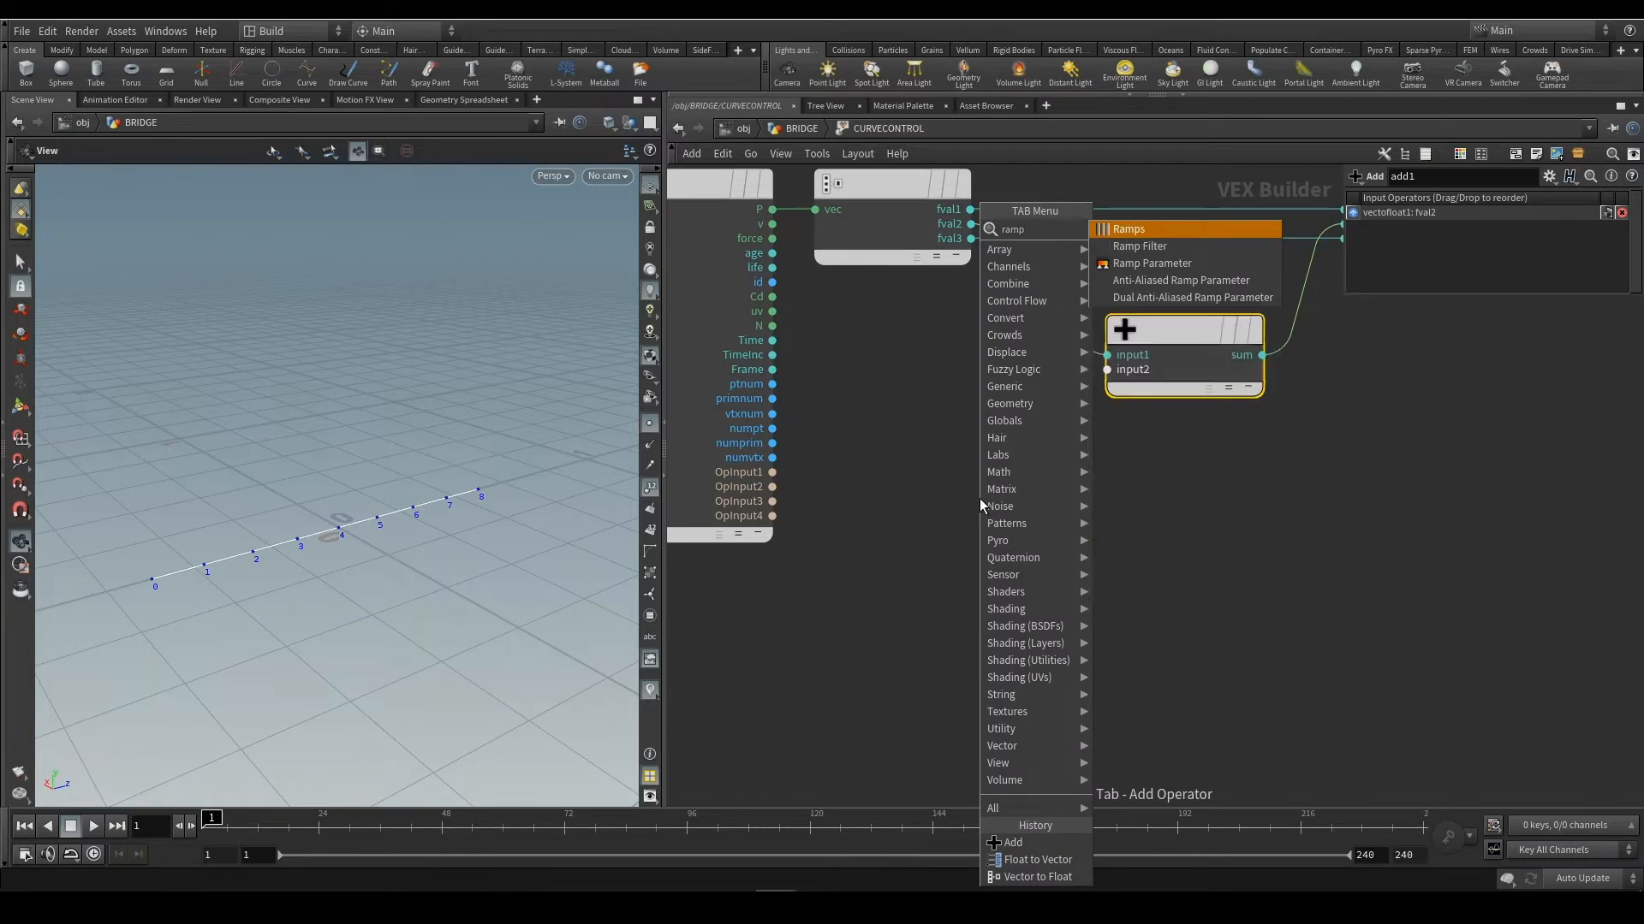
{"action": "left_click", "coordinate": [1211, 265]}
{"action": "left_click", "coordinate": [1006, 503]}
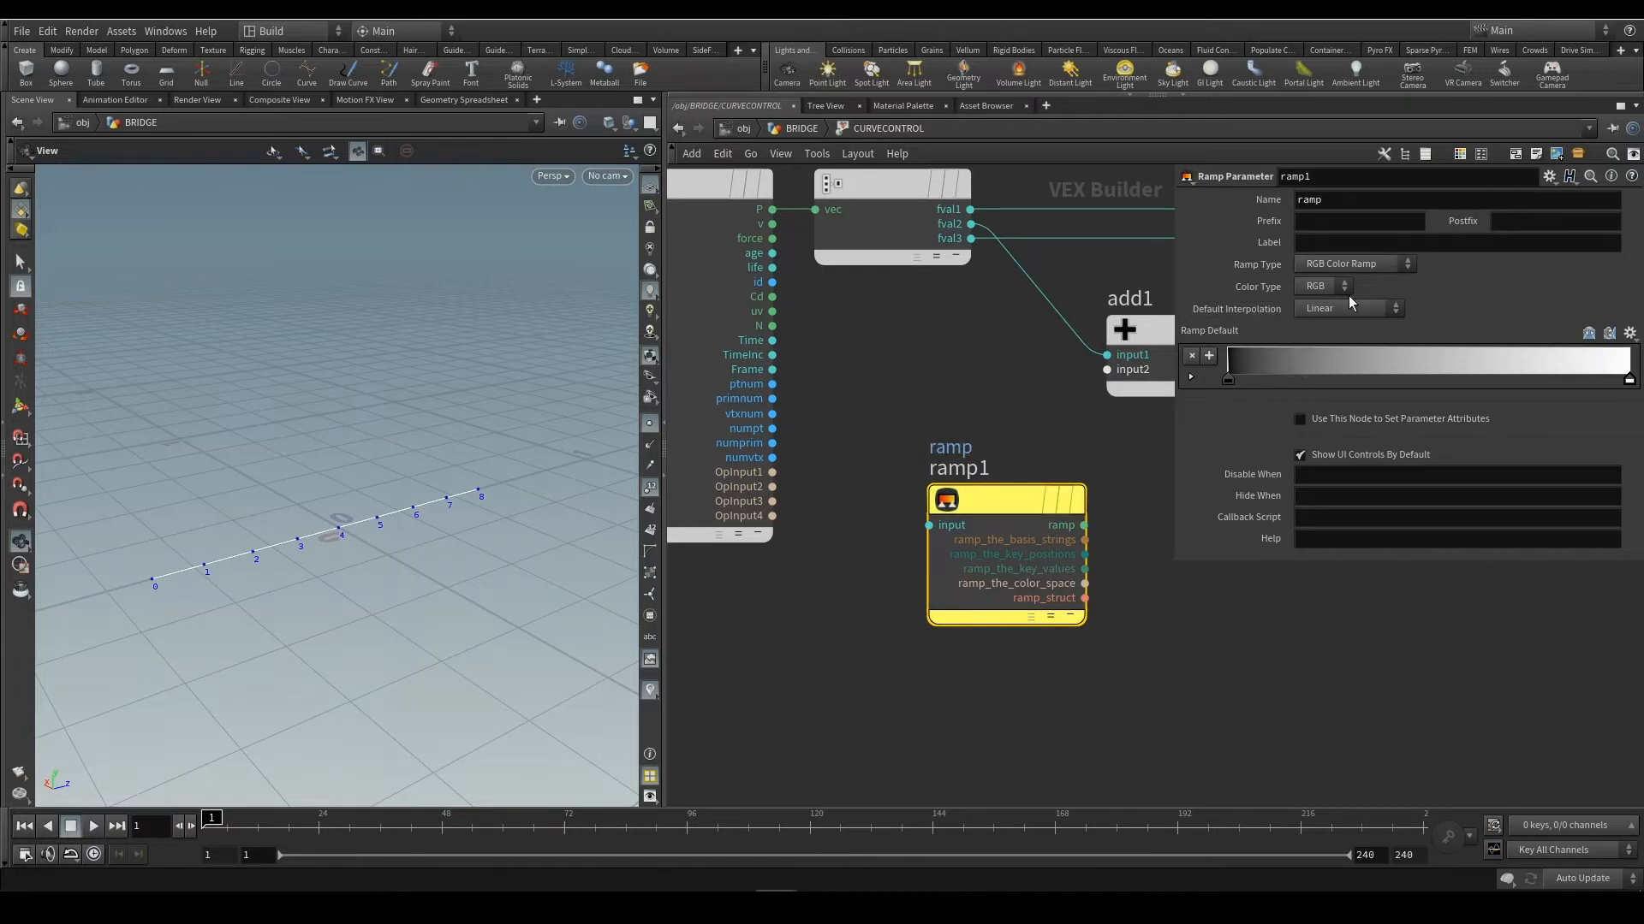
Set the ramp's type to Spline Ramp (float) and shift the ramp node closer beneath the Add node
{"action": "left_click", "coordinate": [1325, 265]}
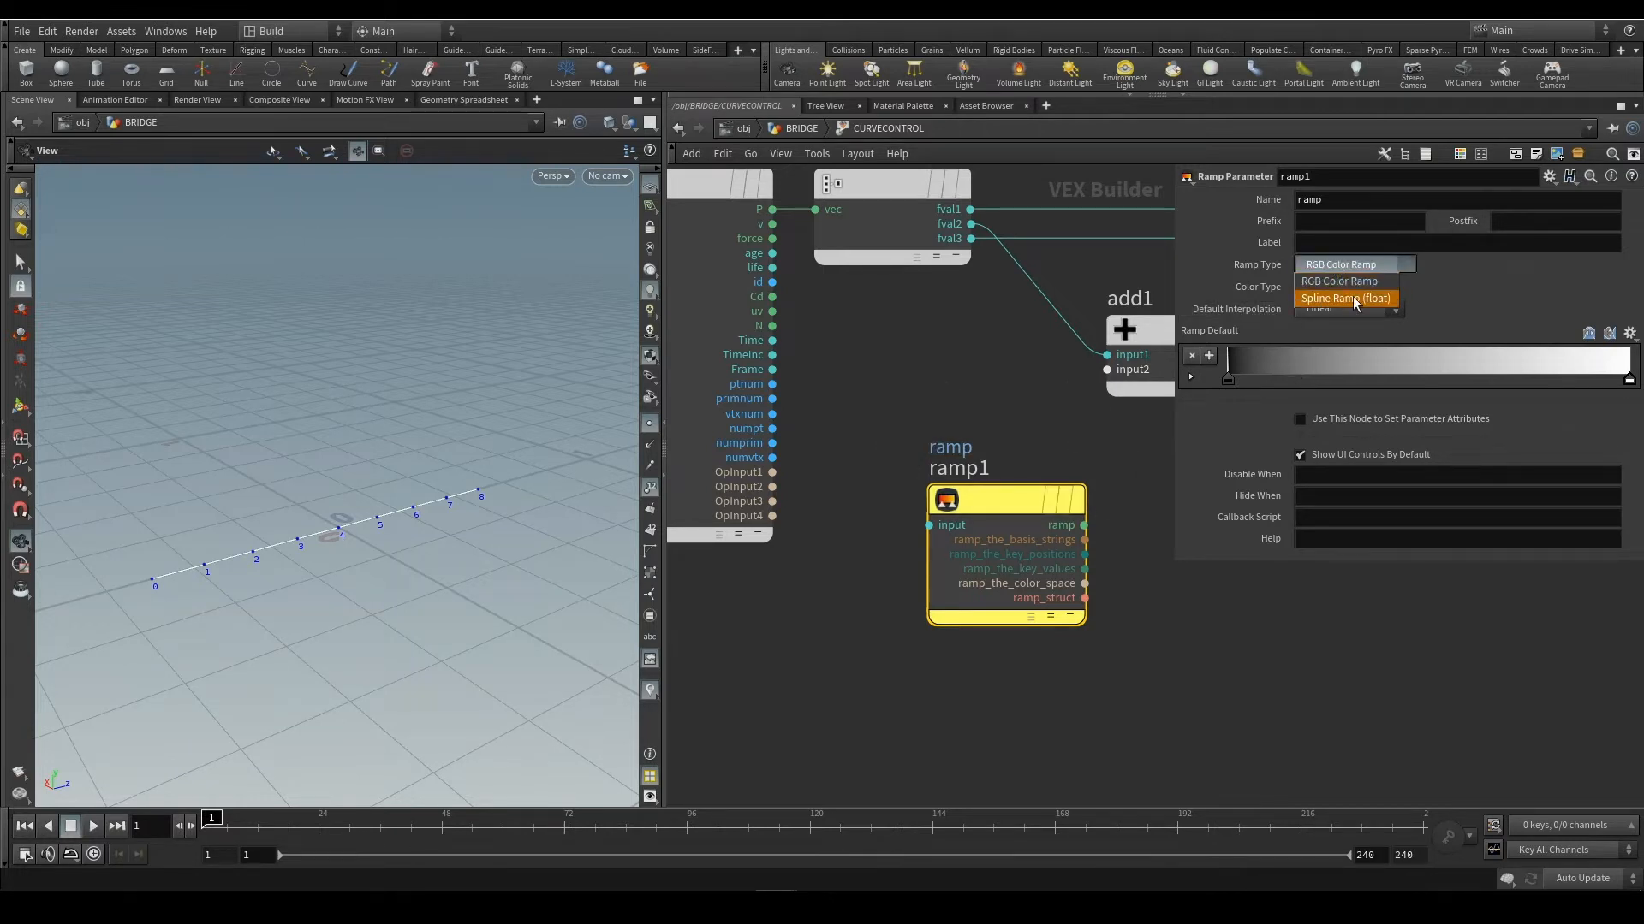
{"action": "left_click", "coordinate": [1352, 296]}
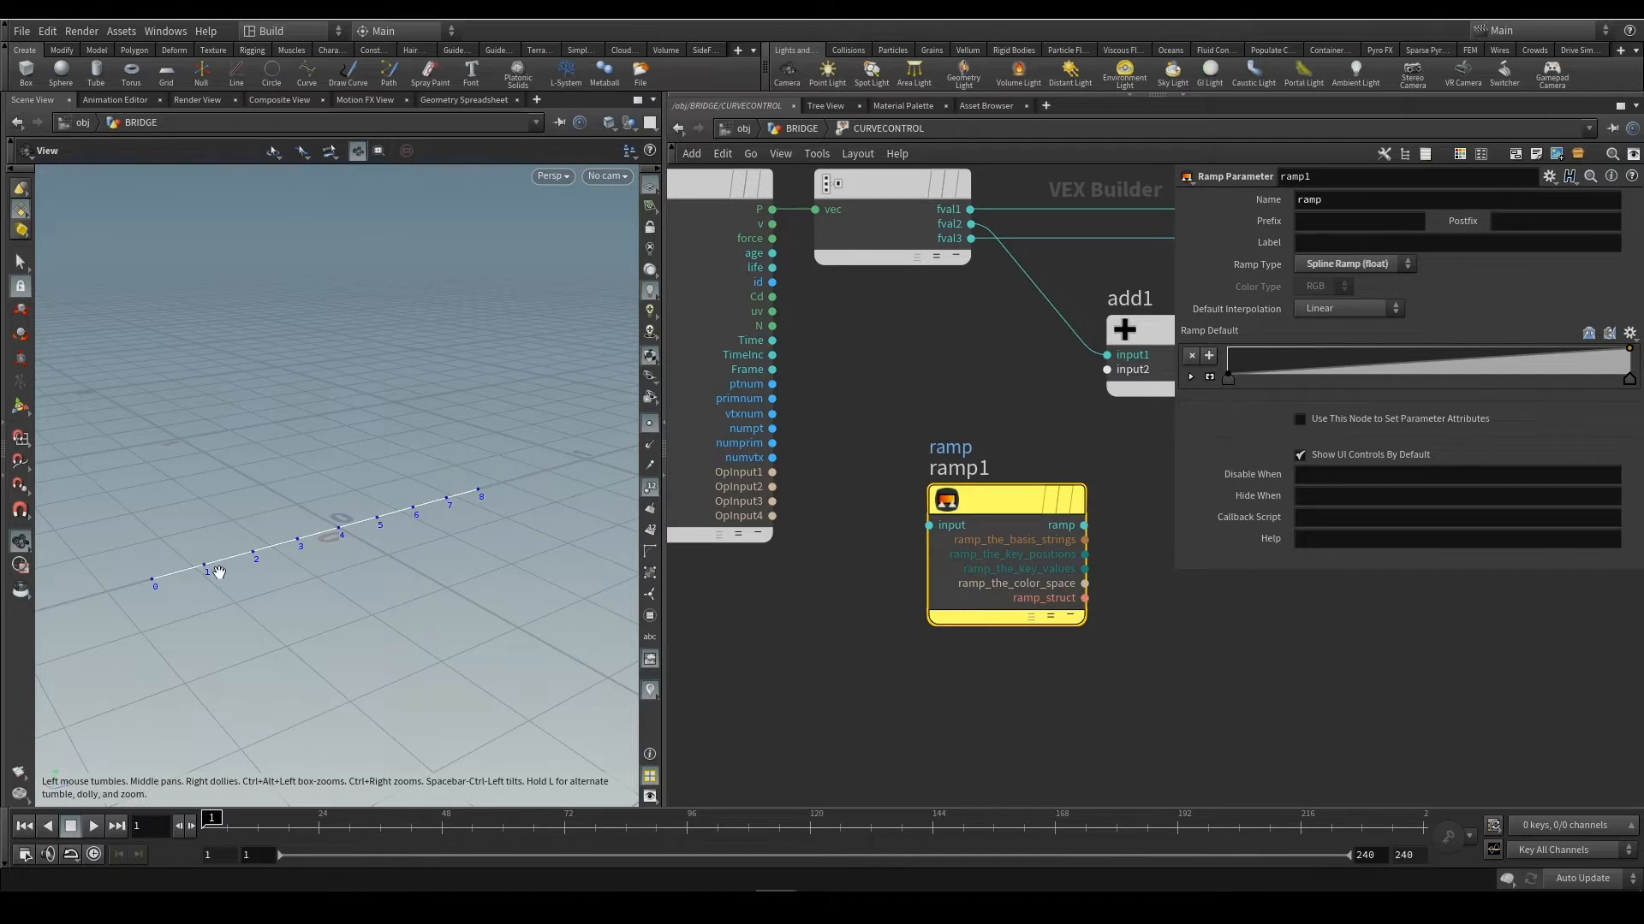
{"action": "left_click_drag", "start_coordinate": [1077, 487], "coordinate": [1077, 489]}
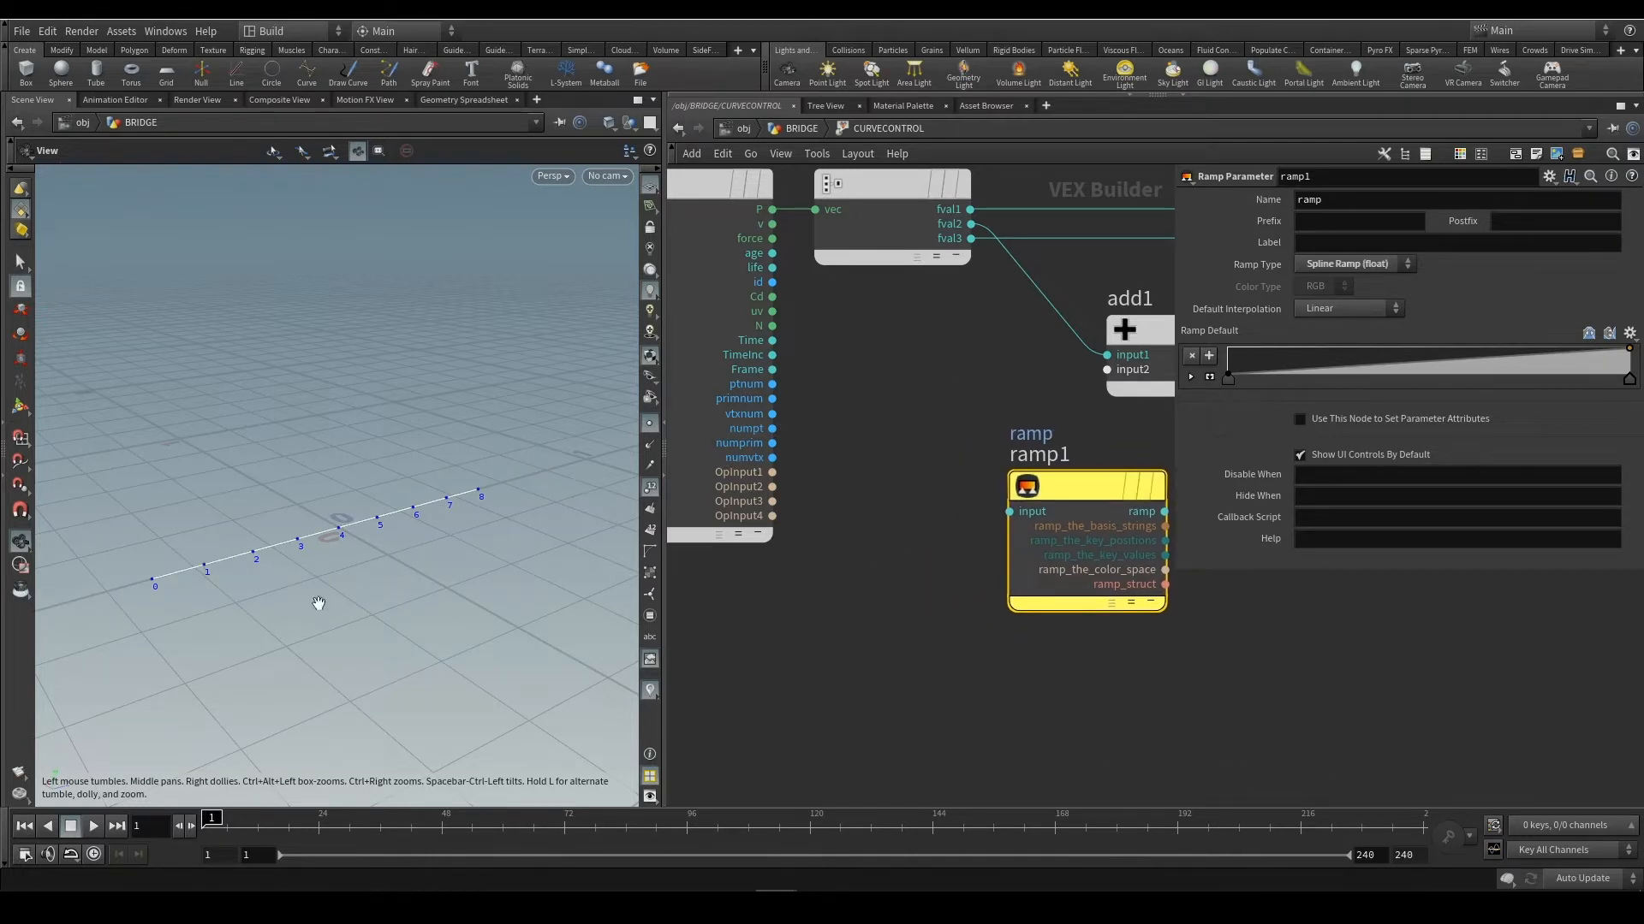
{"action": "left_click_drag", "start_coordinate": [1090, 495], "coordinate": [1061, 505]}
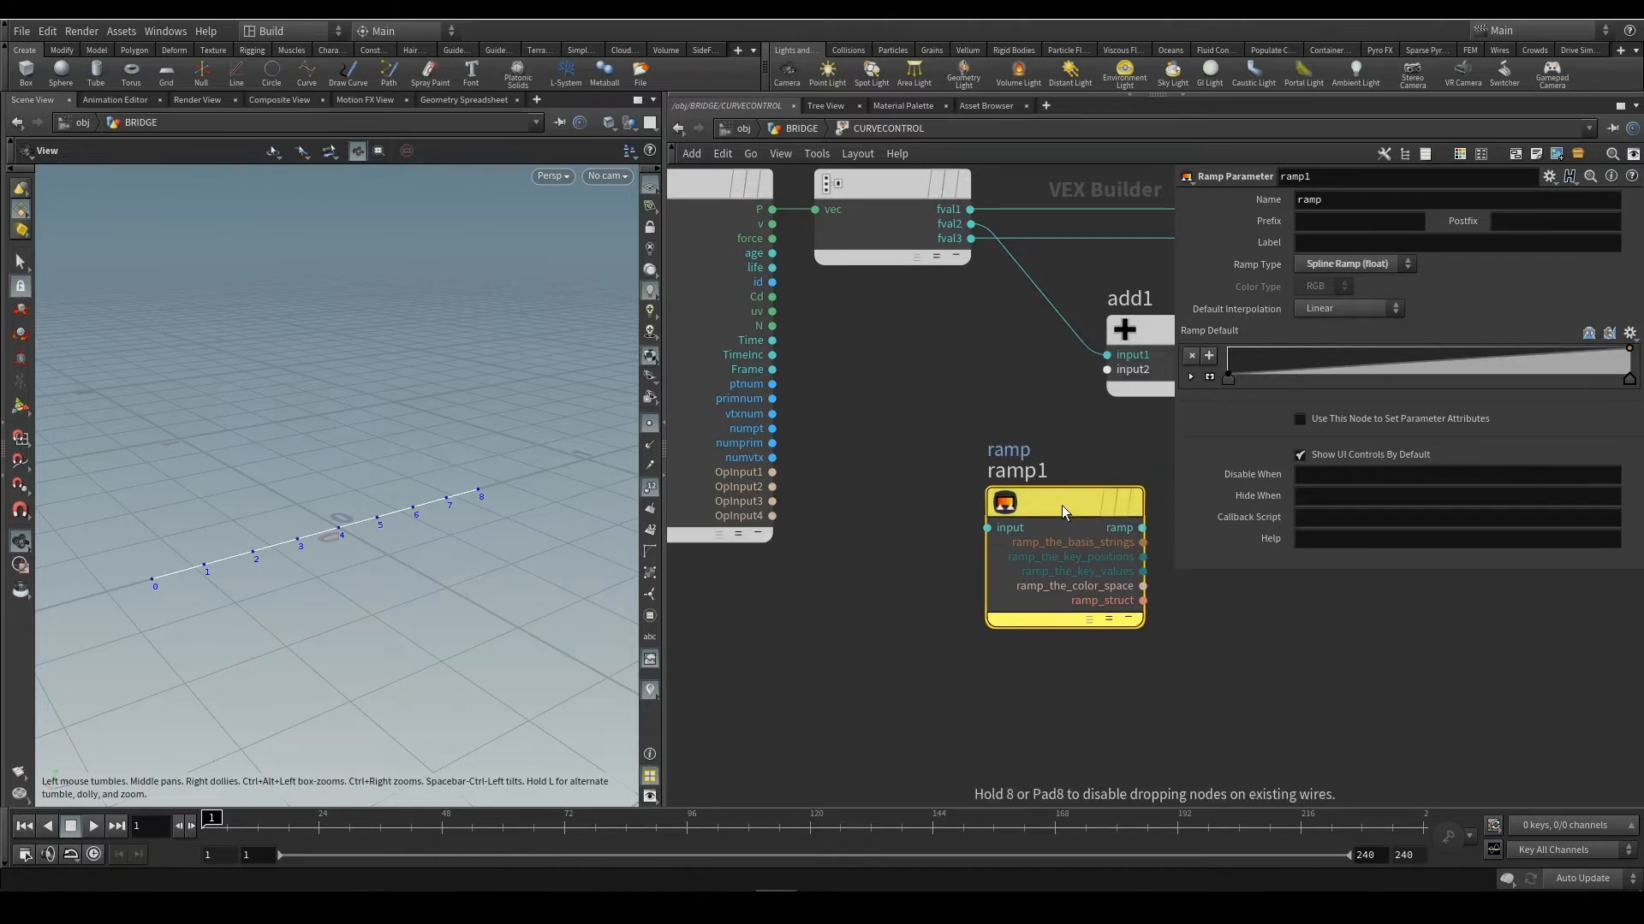
Add a Constant node directly below the global parameters node
{"action": "middle_click_drag", "start_coordinate": [854, 442], "coordinate": [906, 458]}
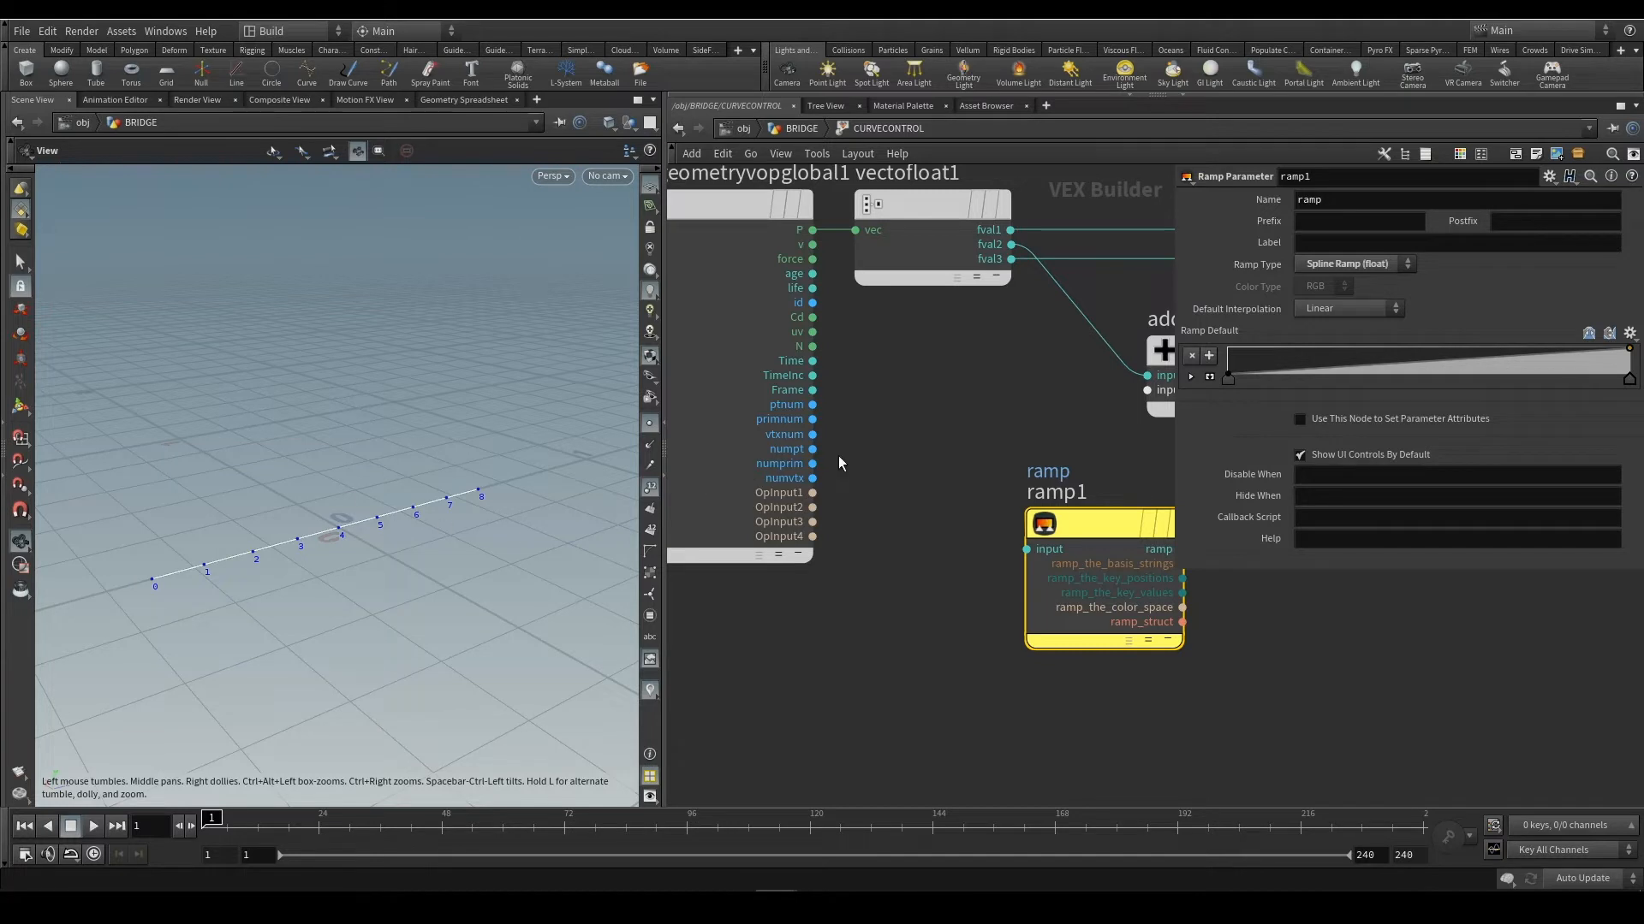
{"action": "scroll", "coordinate": [896, 537], "scroll_direction": "down", "scroll_amount": 2}
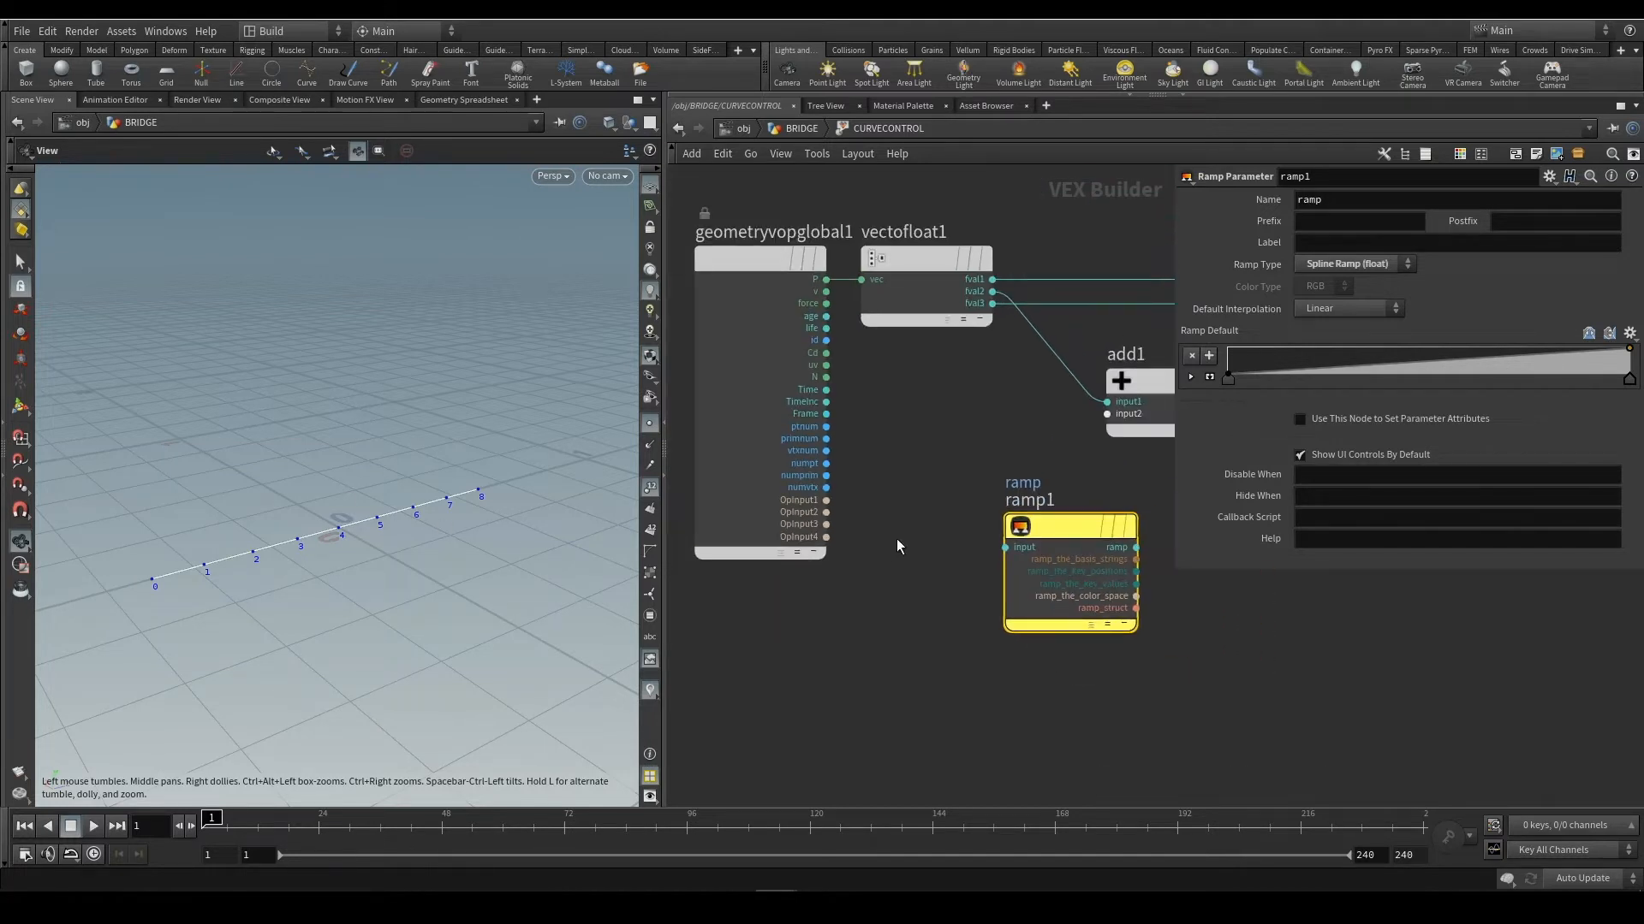
{"action": "middle_click_drag", "start_coordinate": [896, 538], "coordinate": [1000, 445]}
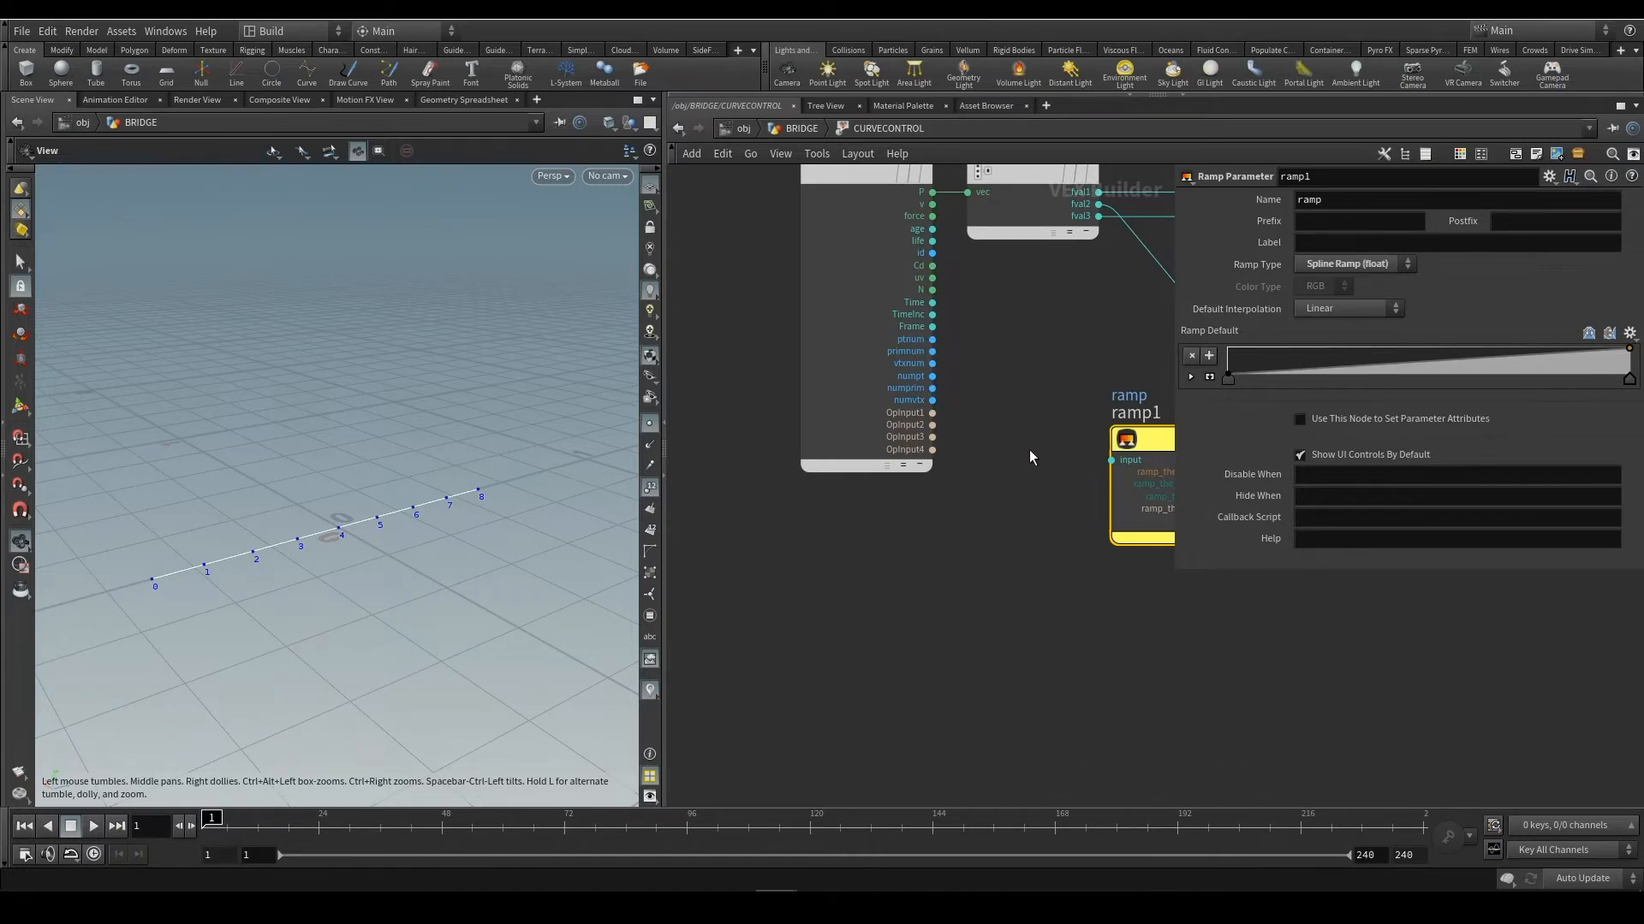
{"action": "middle_click_drag", "start_coordinate": [1030, 457], "coordinate": [1000, 475]}
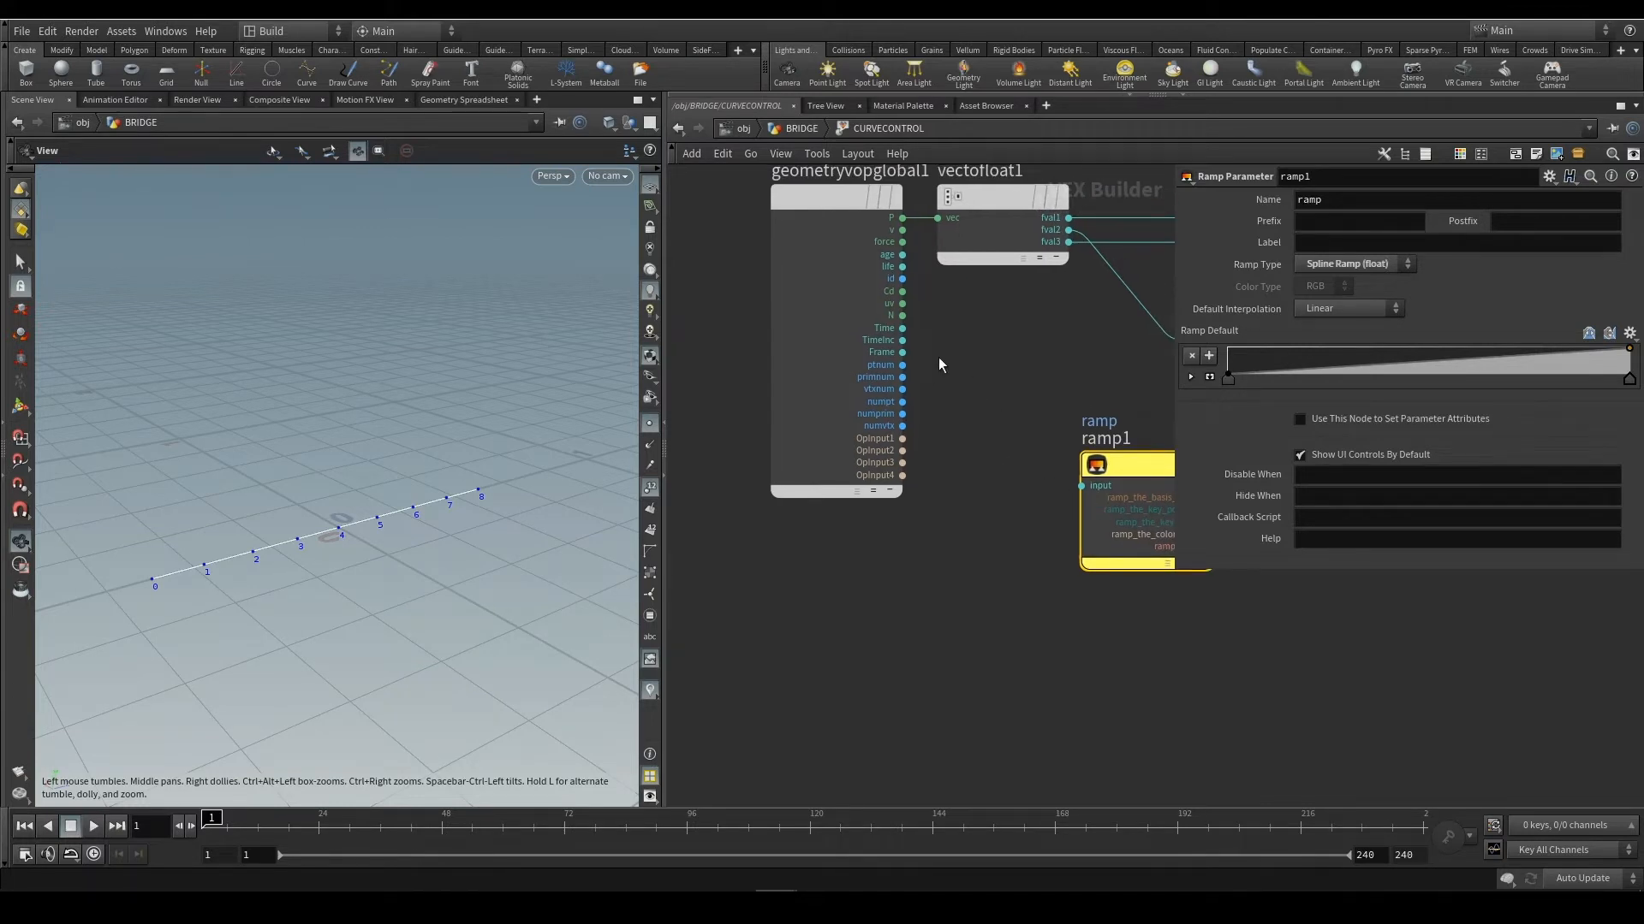
{"action": "mouse_move", "coordinate": [923, 528]}
{"action": "middle_mouse_down"}
{"action": "mouse_move", "coordinate": [959, 462]}
{"action": "mouse_move", "coordinate": [938, 514]}
{"action": "middle_mouse_up"}
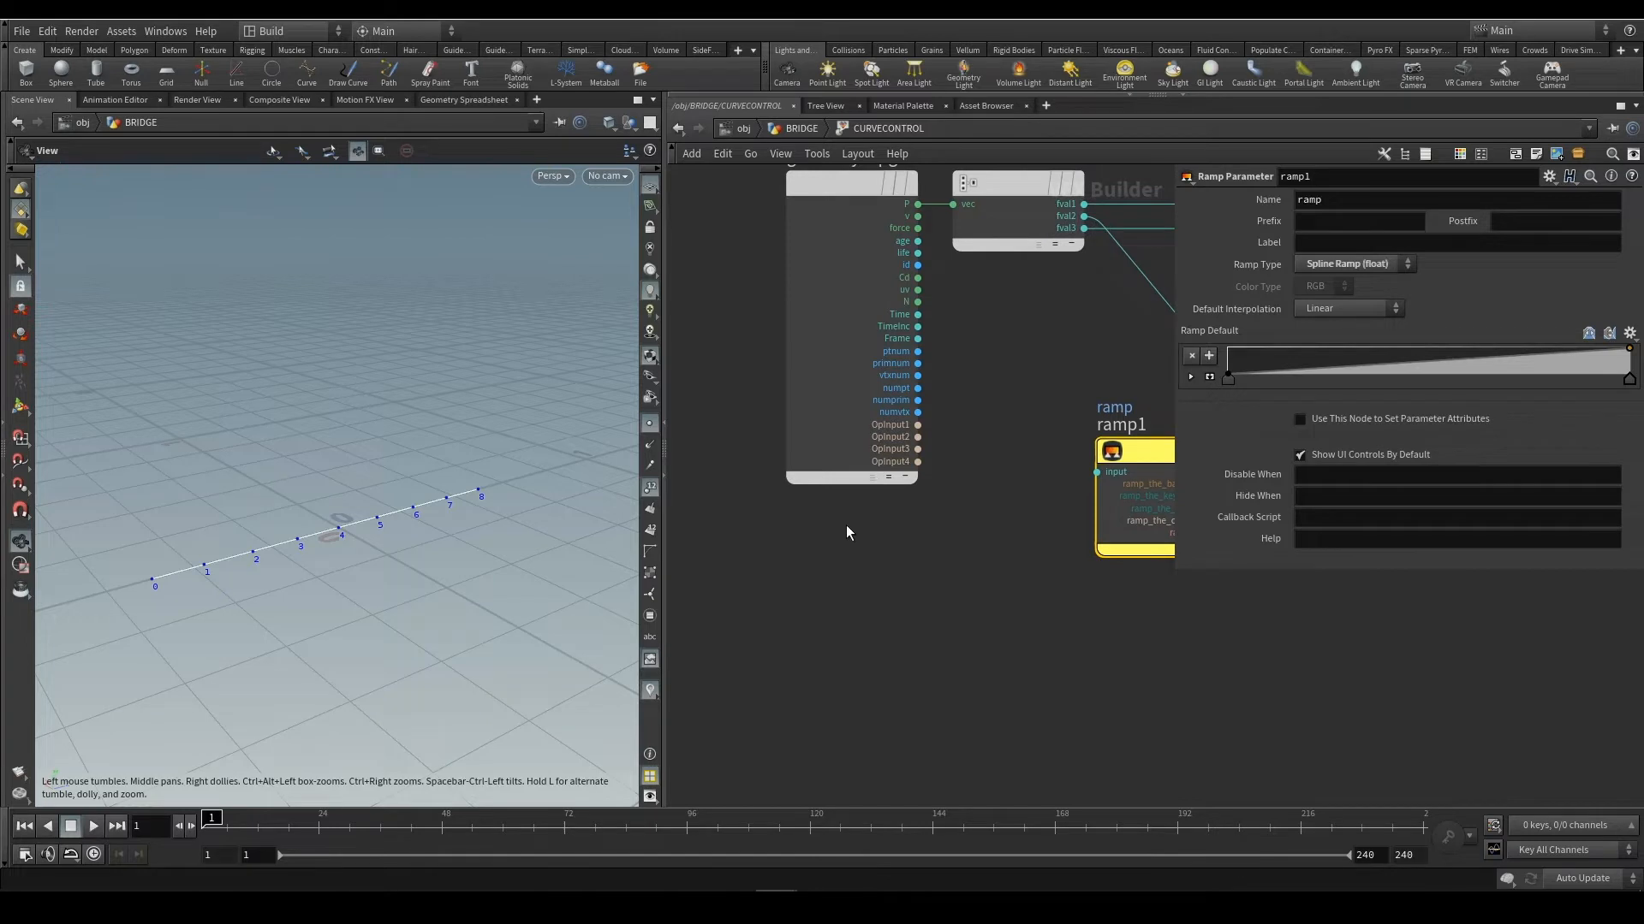
{"action": "key", "text": "Tab"}
{"action": "type", "text": "cons"}
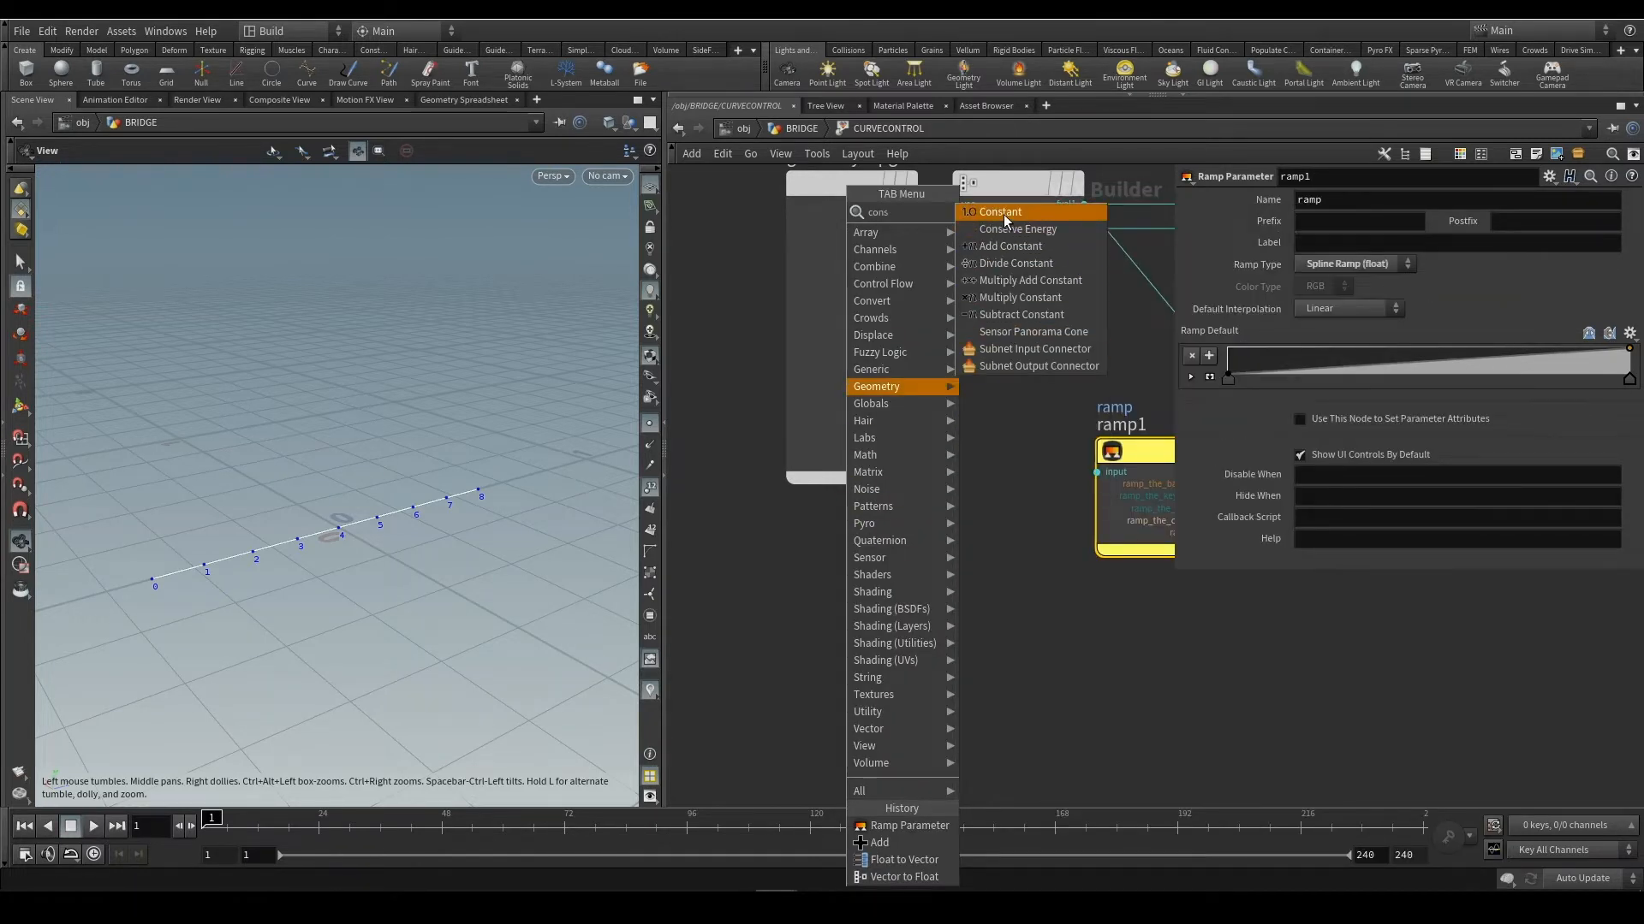
{"action": "left_click", "coordinate": [1003, 214]}
{"action": "left_click", "coordinate": [845, 533]}
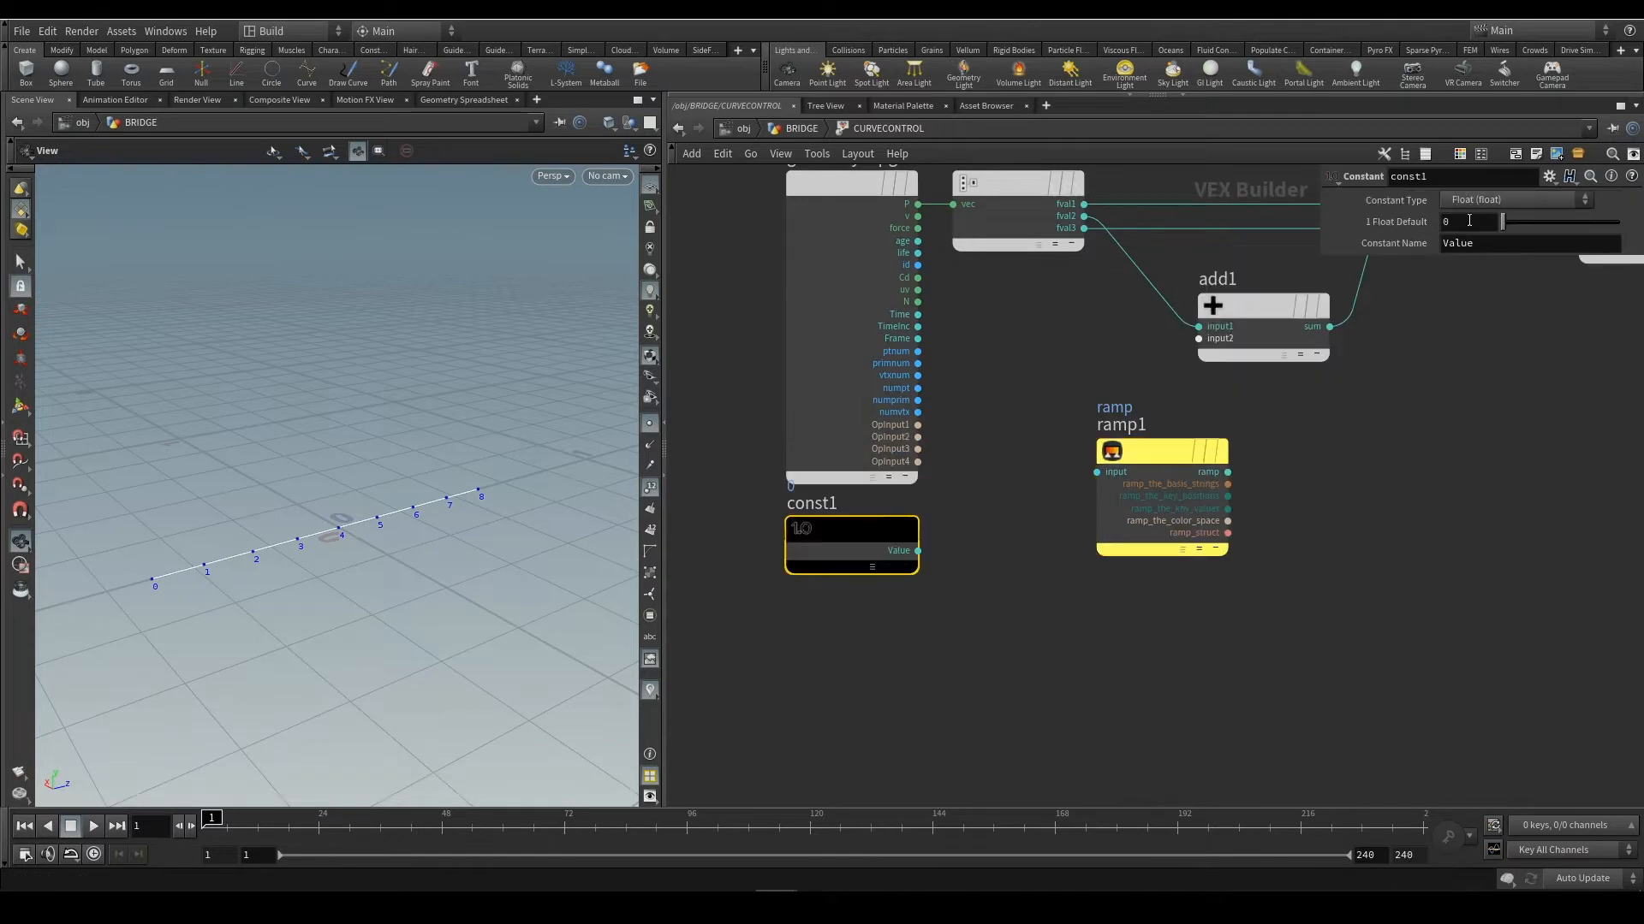
Set the Constant node's float default to 1
{"action": "left_click_drag", "start_coordinate": [1468, 221], "coordinate": [1371, 233]}
{"action": "type", "text": "1"}
{"action": "key", "text": "Return"}
{"action": "left_click", "coordinate": [965, 526]}
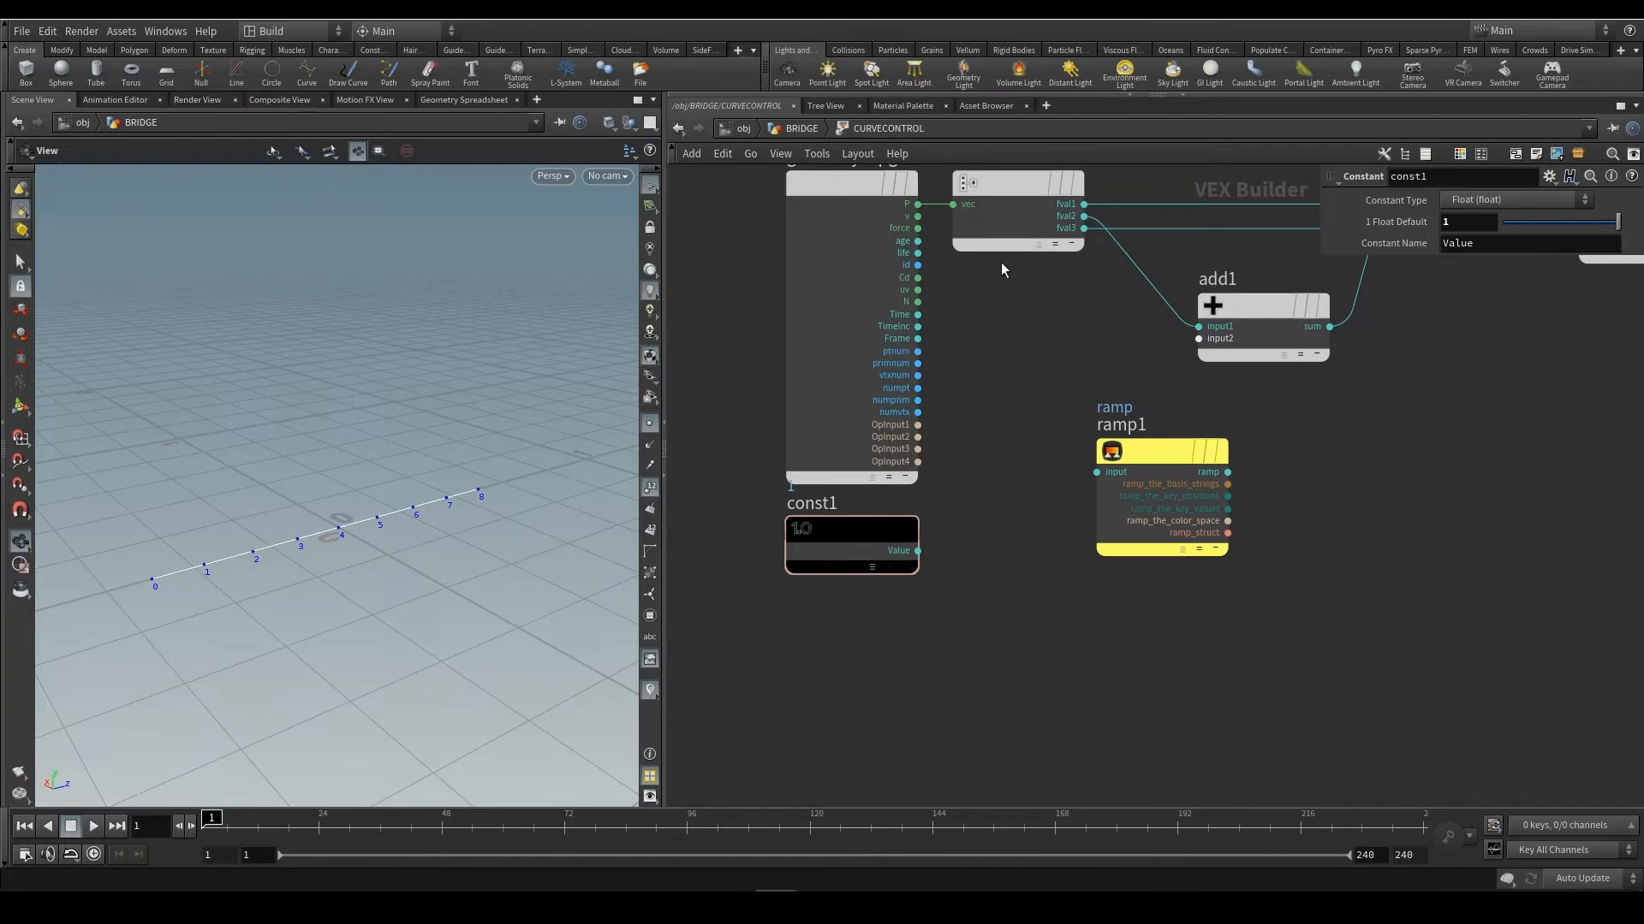
Shift the ramp node away from the global parameters and add a Multiply node beneath the Vector to Float node
{"action": "middle_click_drag", "start_coordinate": [1053, 428], "coordinate": [988, 465]}
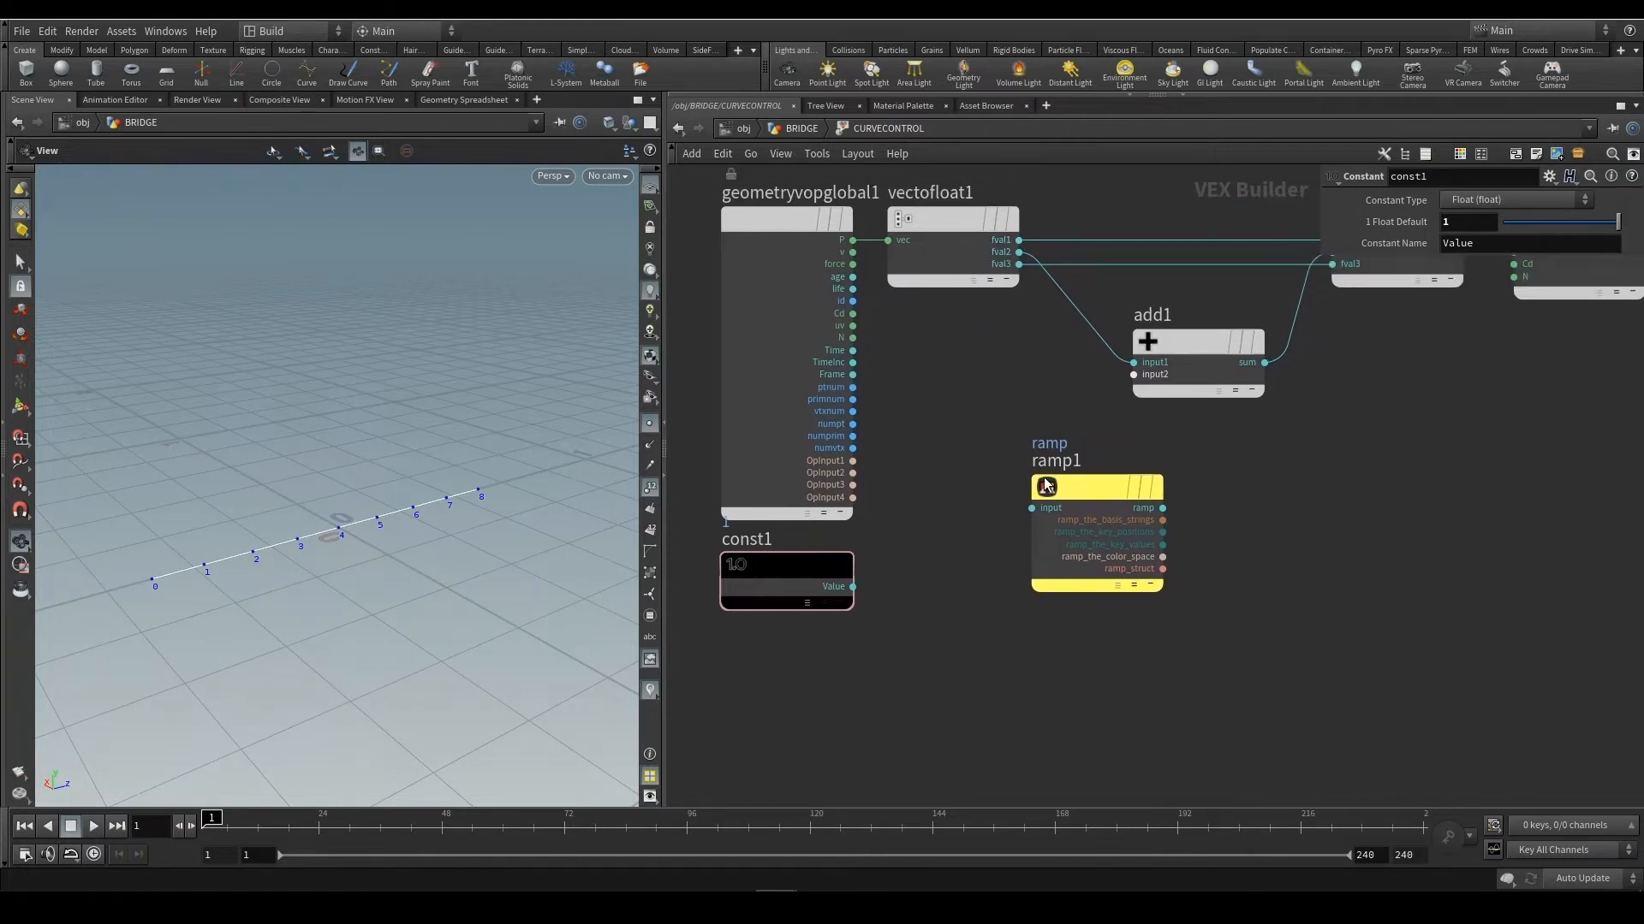
{"action": "left_click_drag", "start_coordinate": [1103, 489], "coordinate": [1234, 489]}
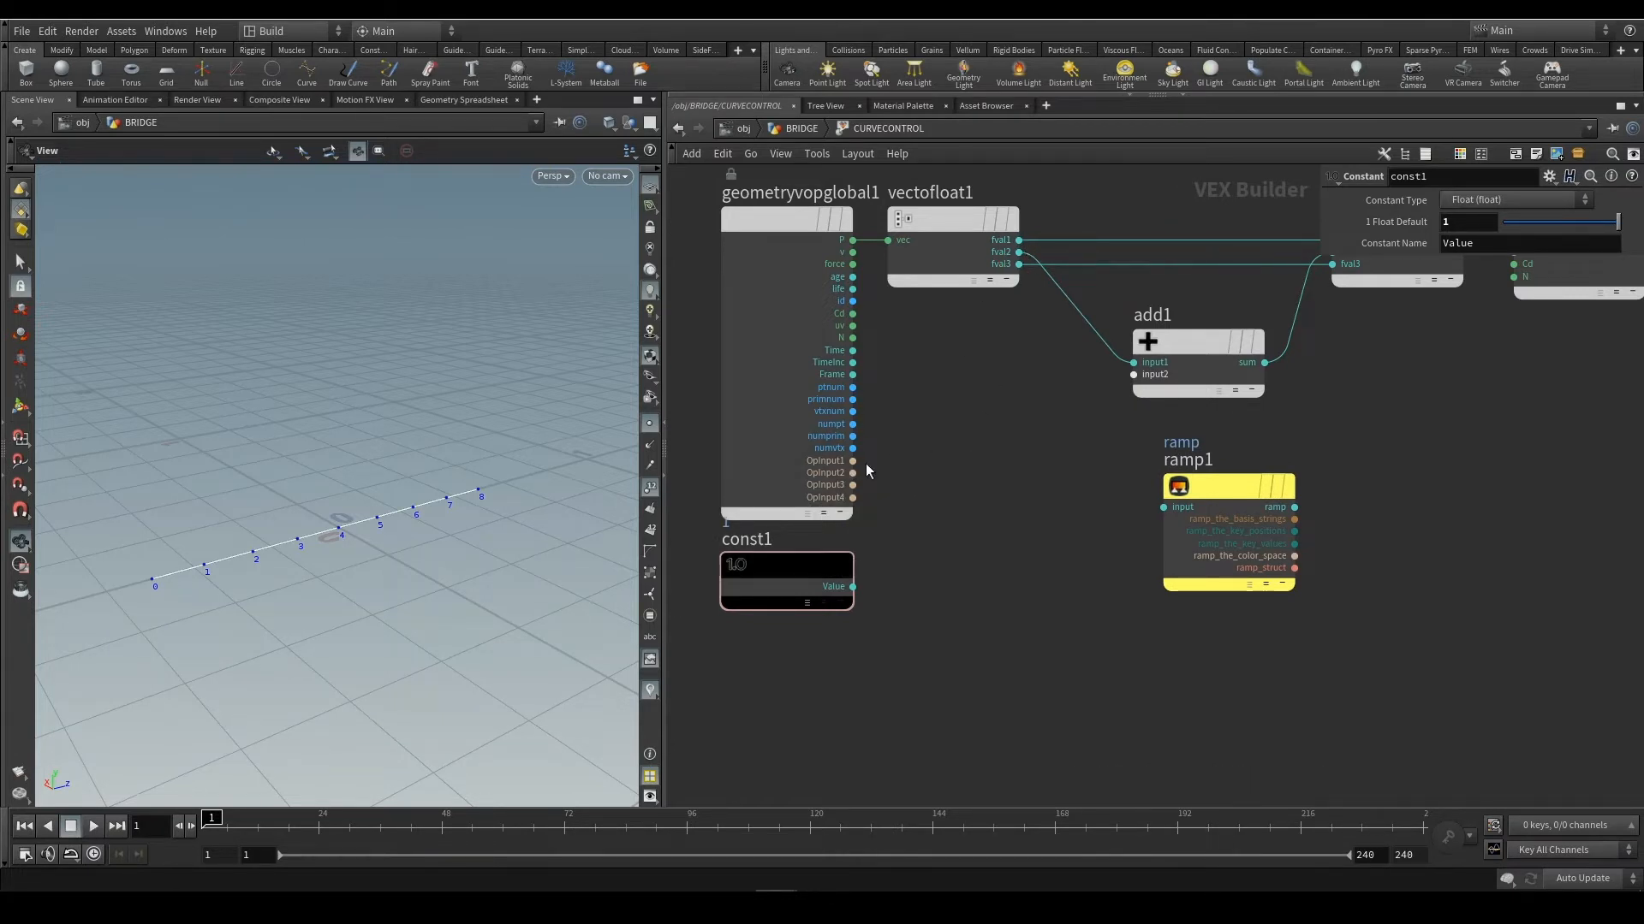
{"action": "key", "text": "Tab"}
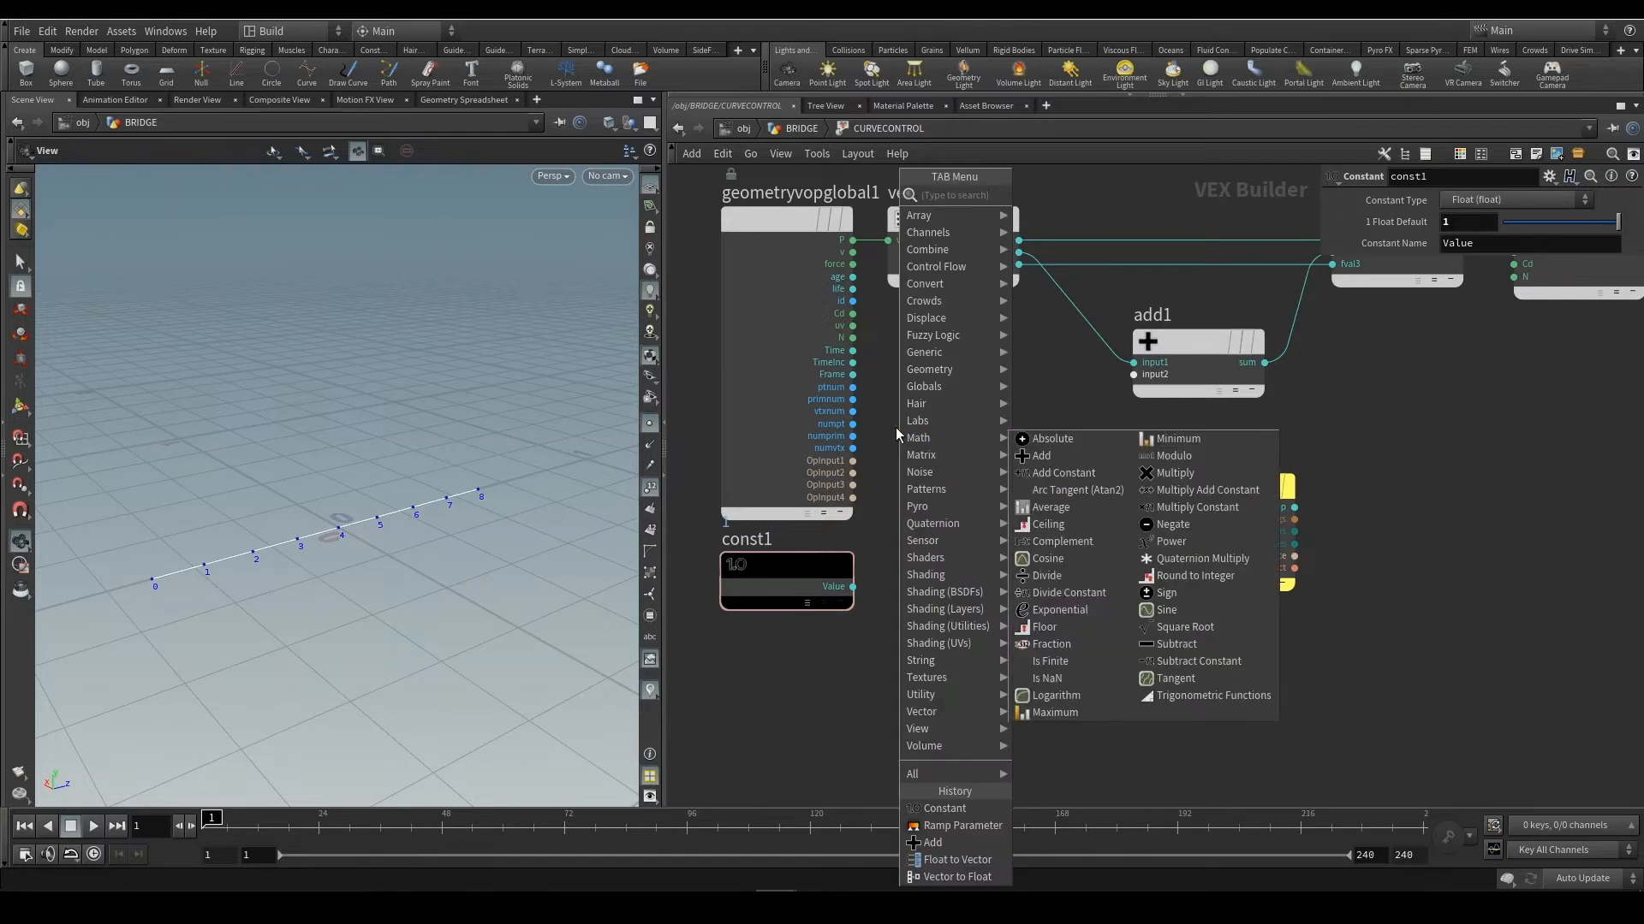
{"action": "type", "text": "mul"}
{"action": "left_click", "coordinate": [1056, 195]}
{"action": "left_click", "coordinate": [957, 385]}
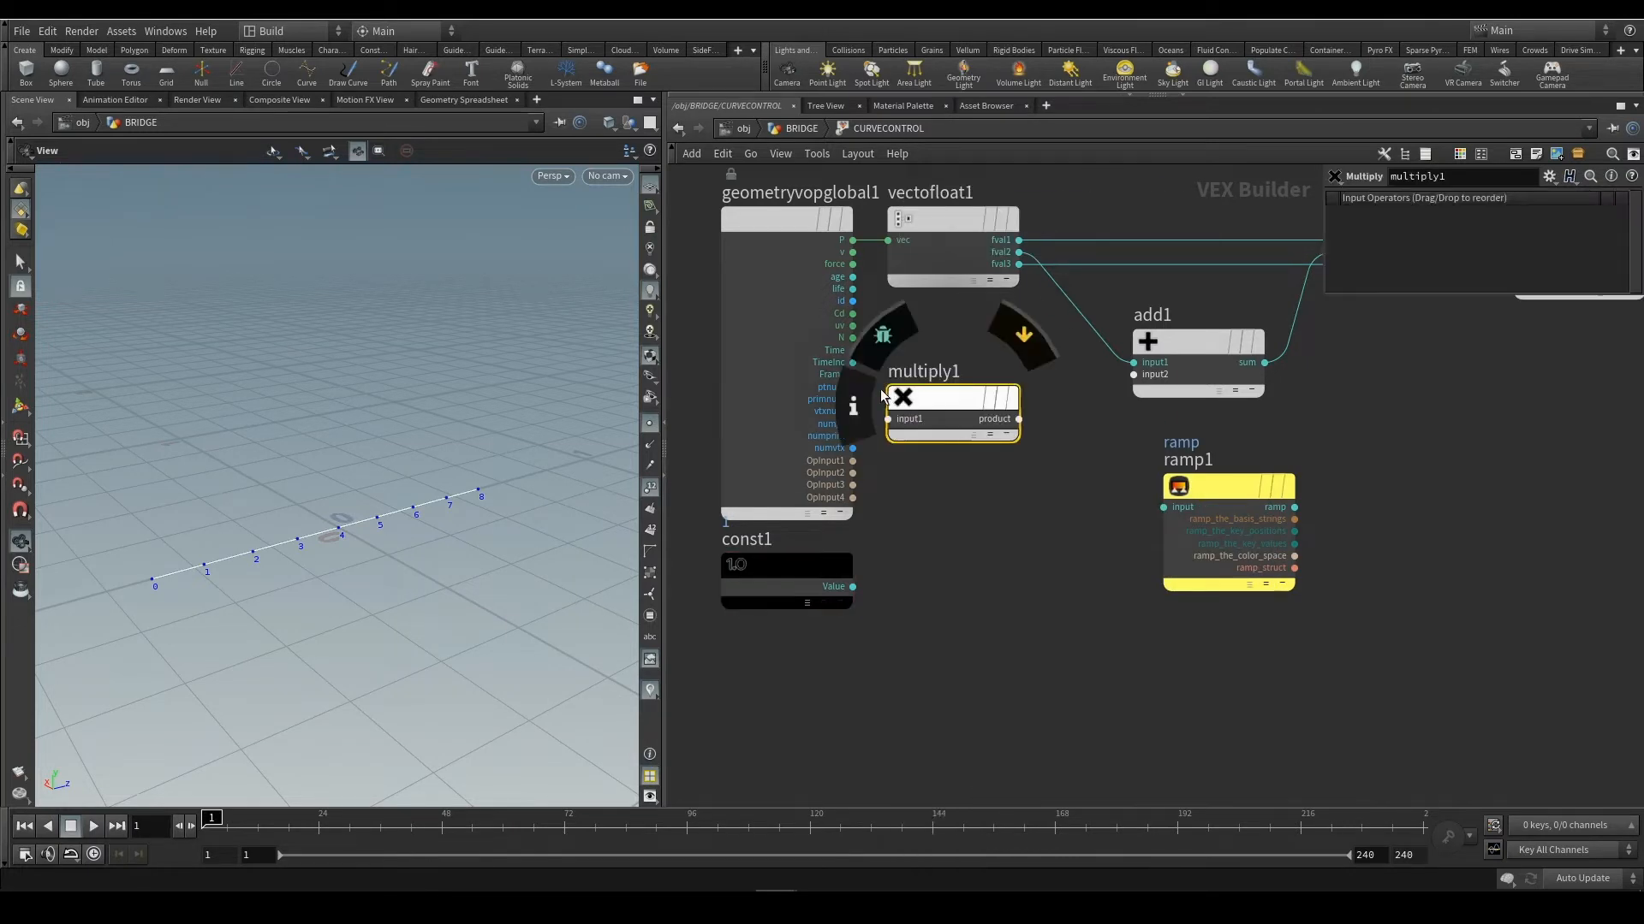
Wire ptnum into the Multiply node's first input and the constant's Value into its second input
{"action": "left_click", "coordinate": [852, 386]}
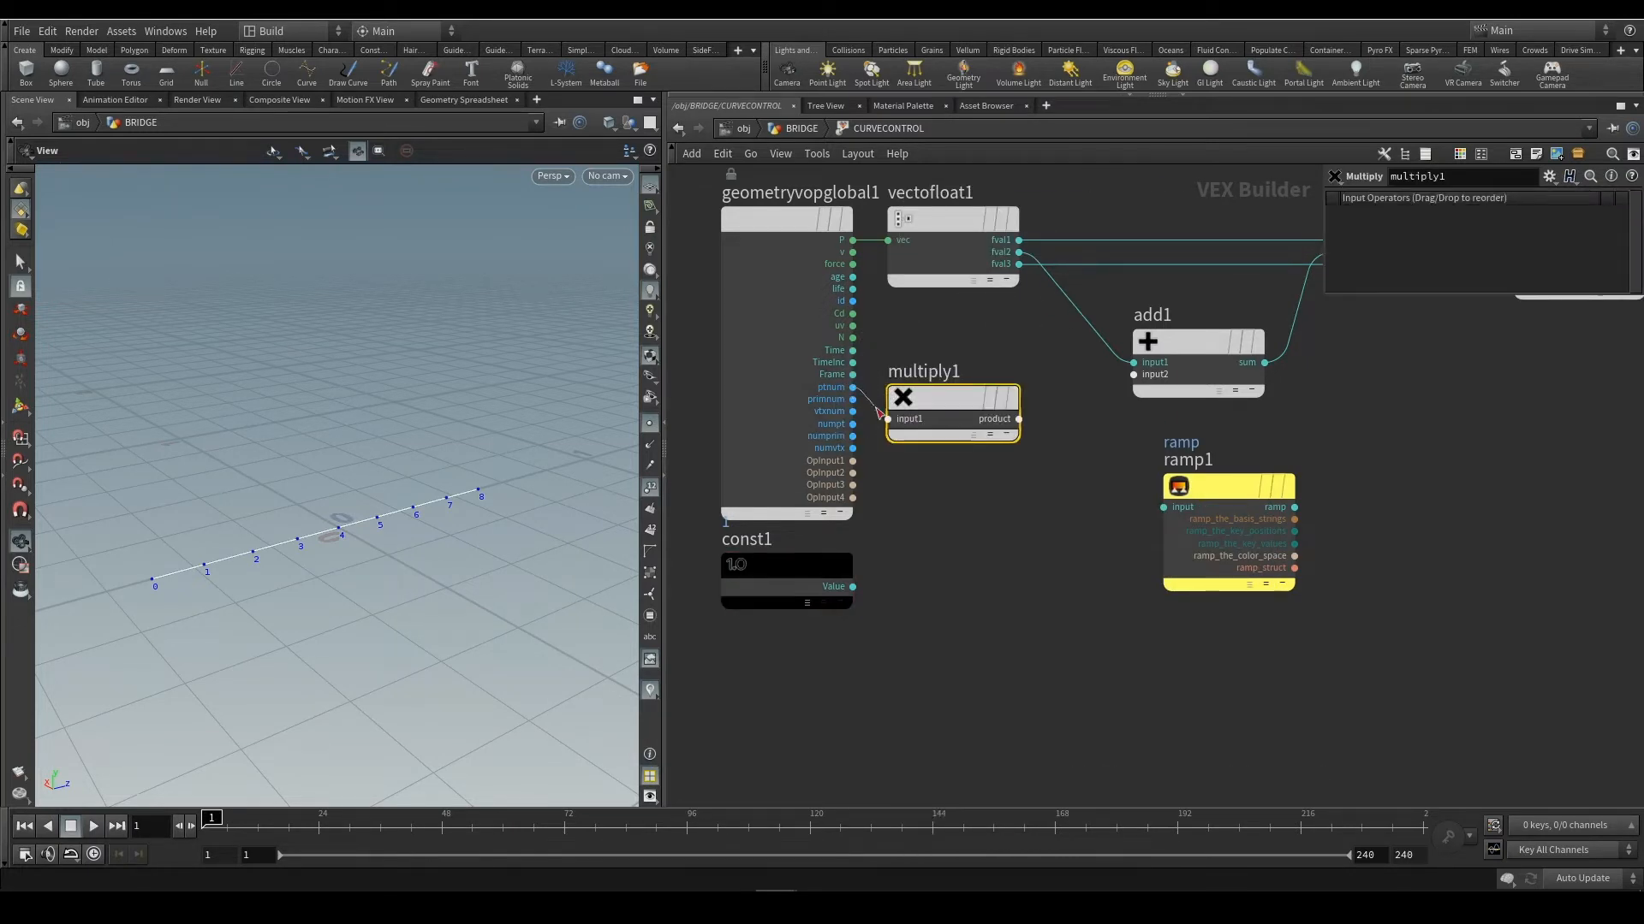
{"action": "left_click", "coordinate": [894, 428]}
{"action": "left_click", "coordinate": [853, 587]}
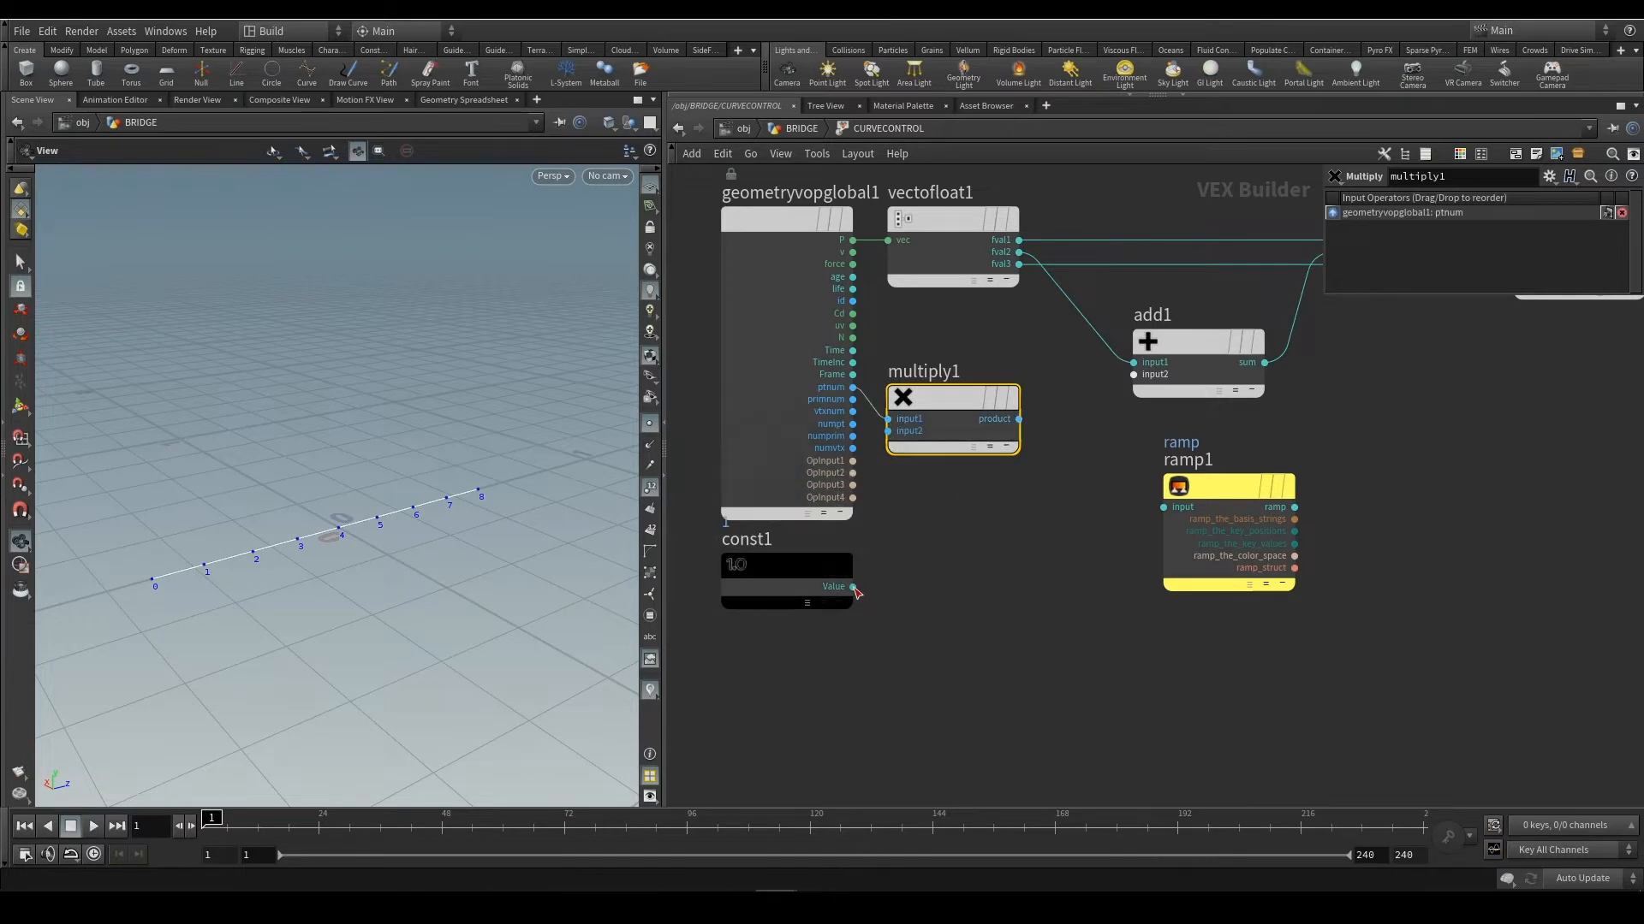
{"action": "left_click", "coordinate": [892, 435]}
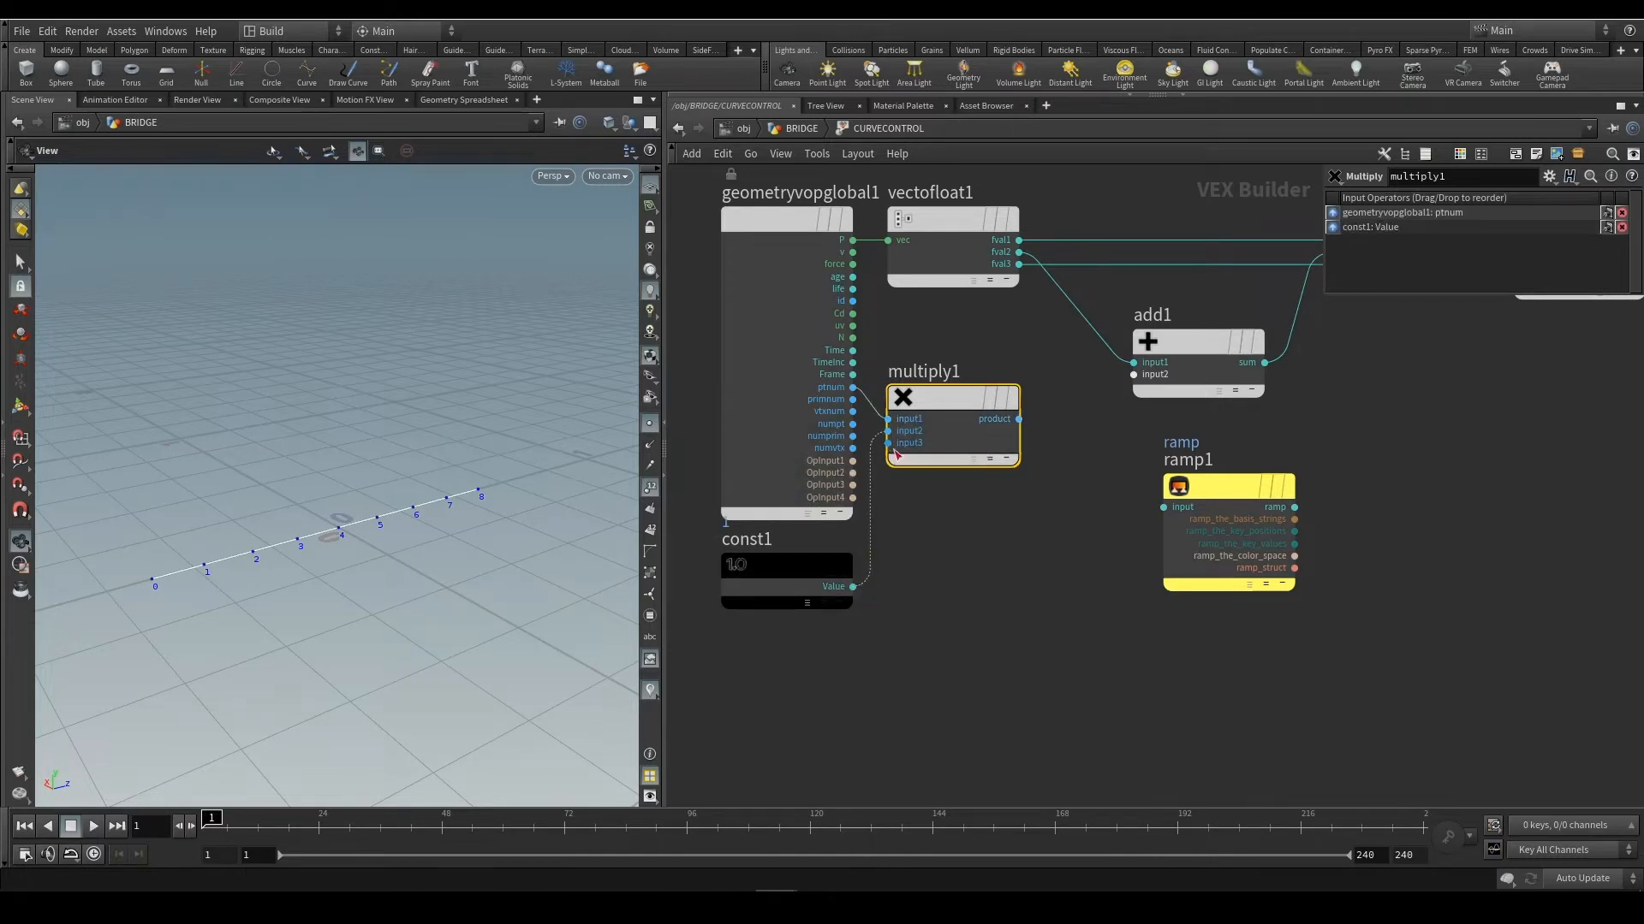
Rewire the Multiply node so the constant's Value feeds input1 and ptnum feeds input2
{"action": "left_click", "coordinate": [854, 588]}
{"action": "left_click", "coordinate": [894, 419]}
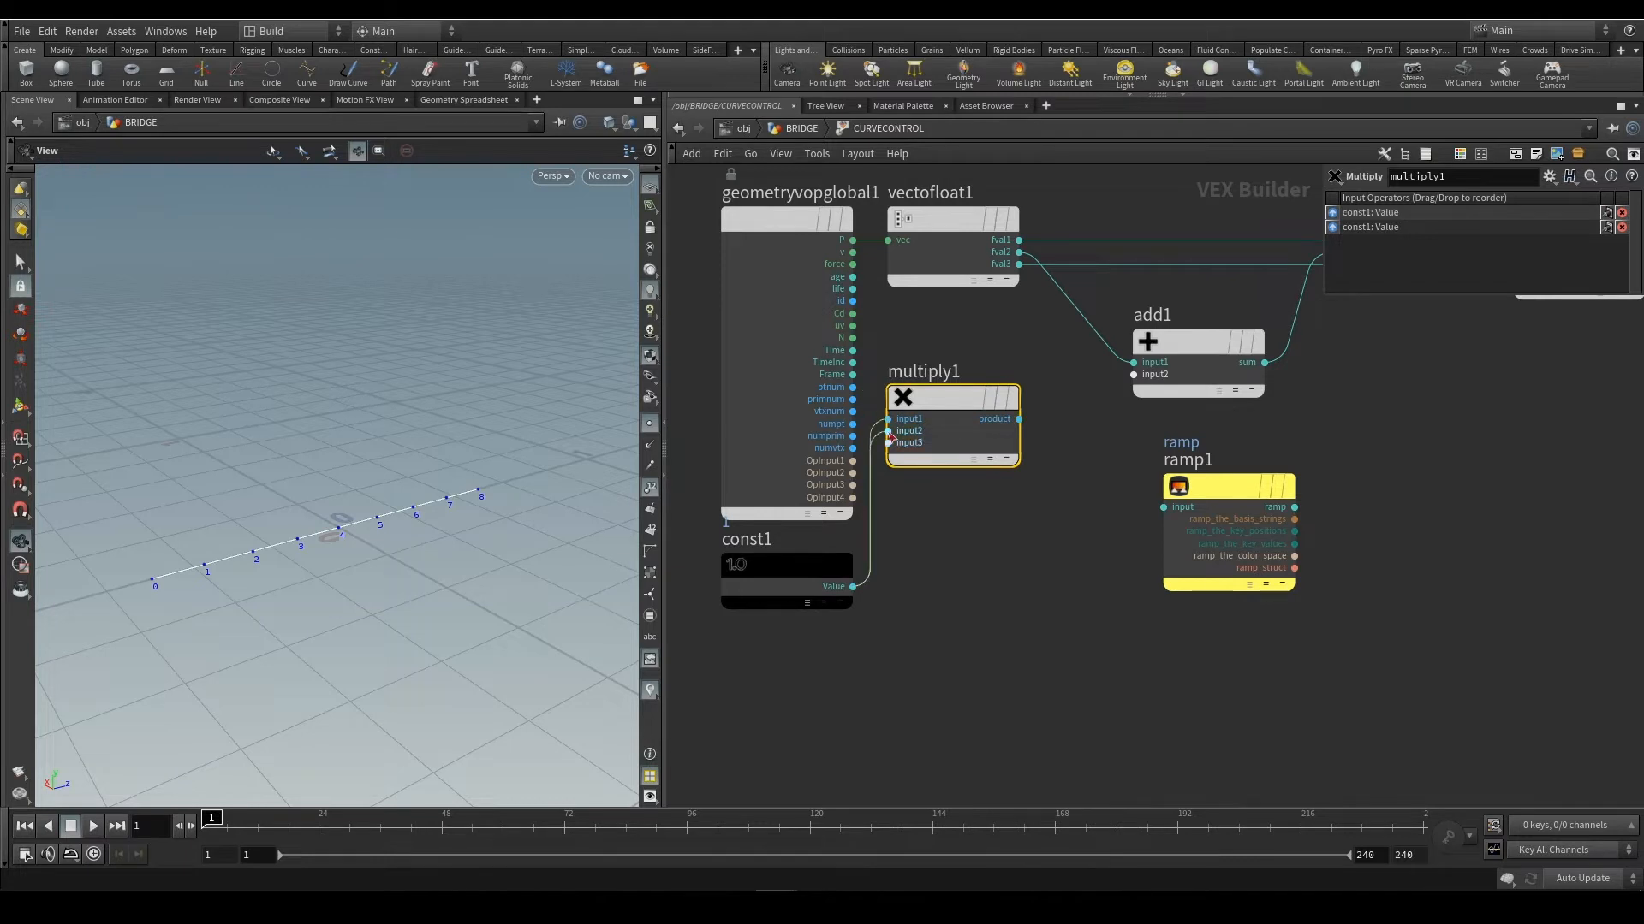
{"action": "left_click", "coordinate": [853, 387]}
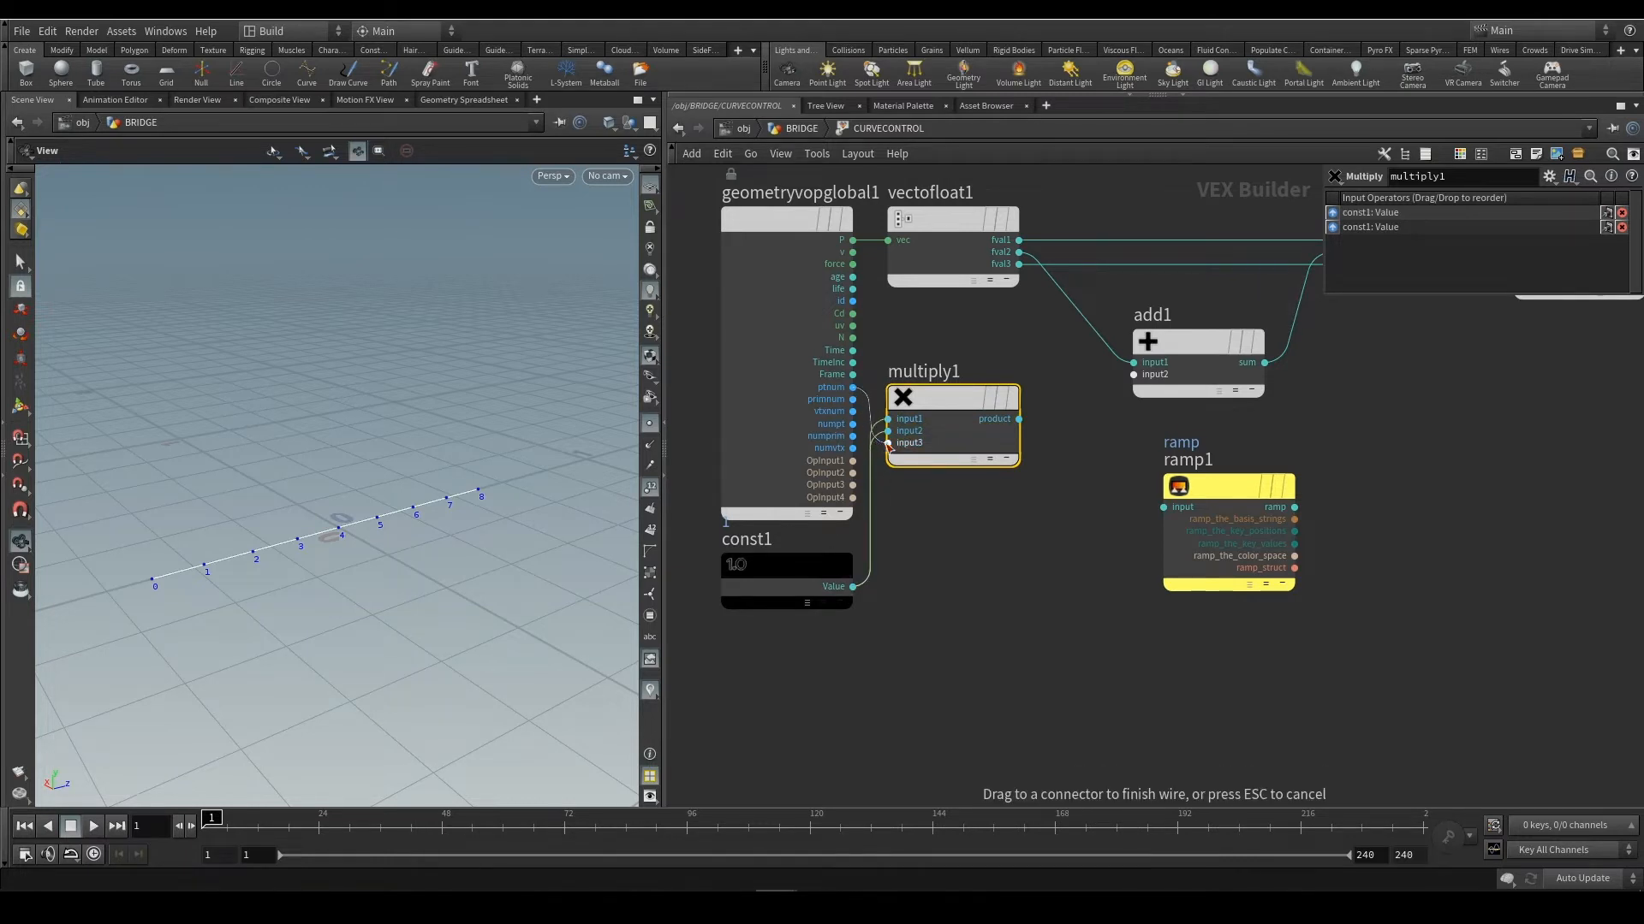
{"action": "left_click", "coordinate": [889, 431]}
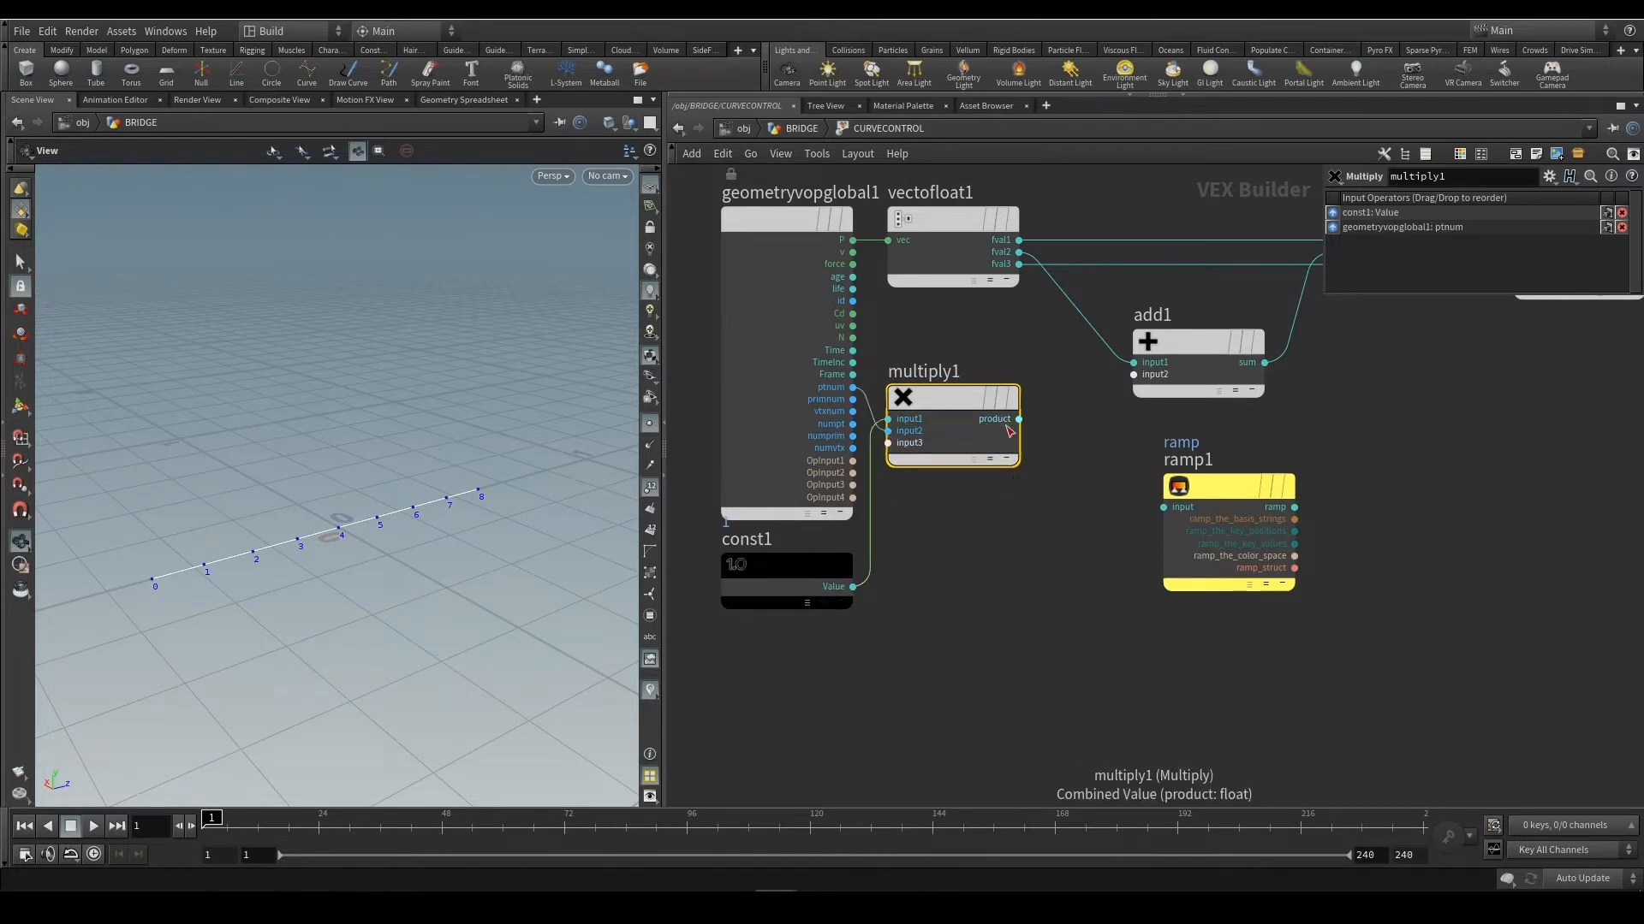
Add a Divide node and position it between the Multiply node and the ramp node, slightly below Multiply
{"action": "middle_click_drag", "start_coordinate": [1015, 540], "coordinate": [974, 506]}
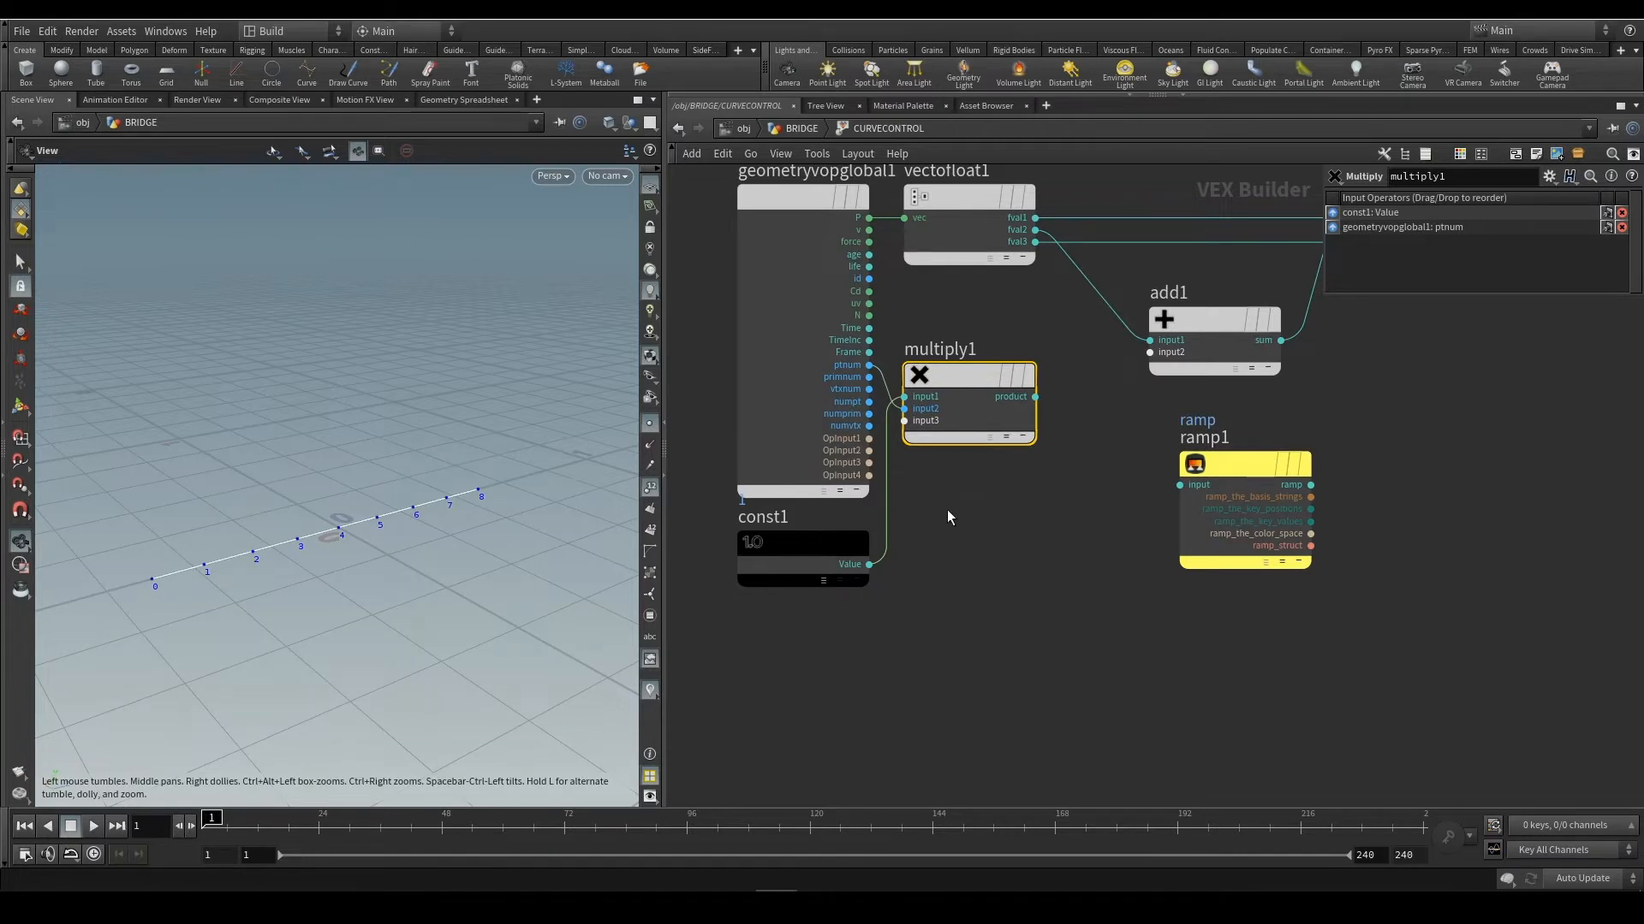
{"action": "key", "text": "Tab"}
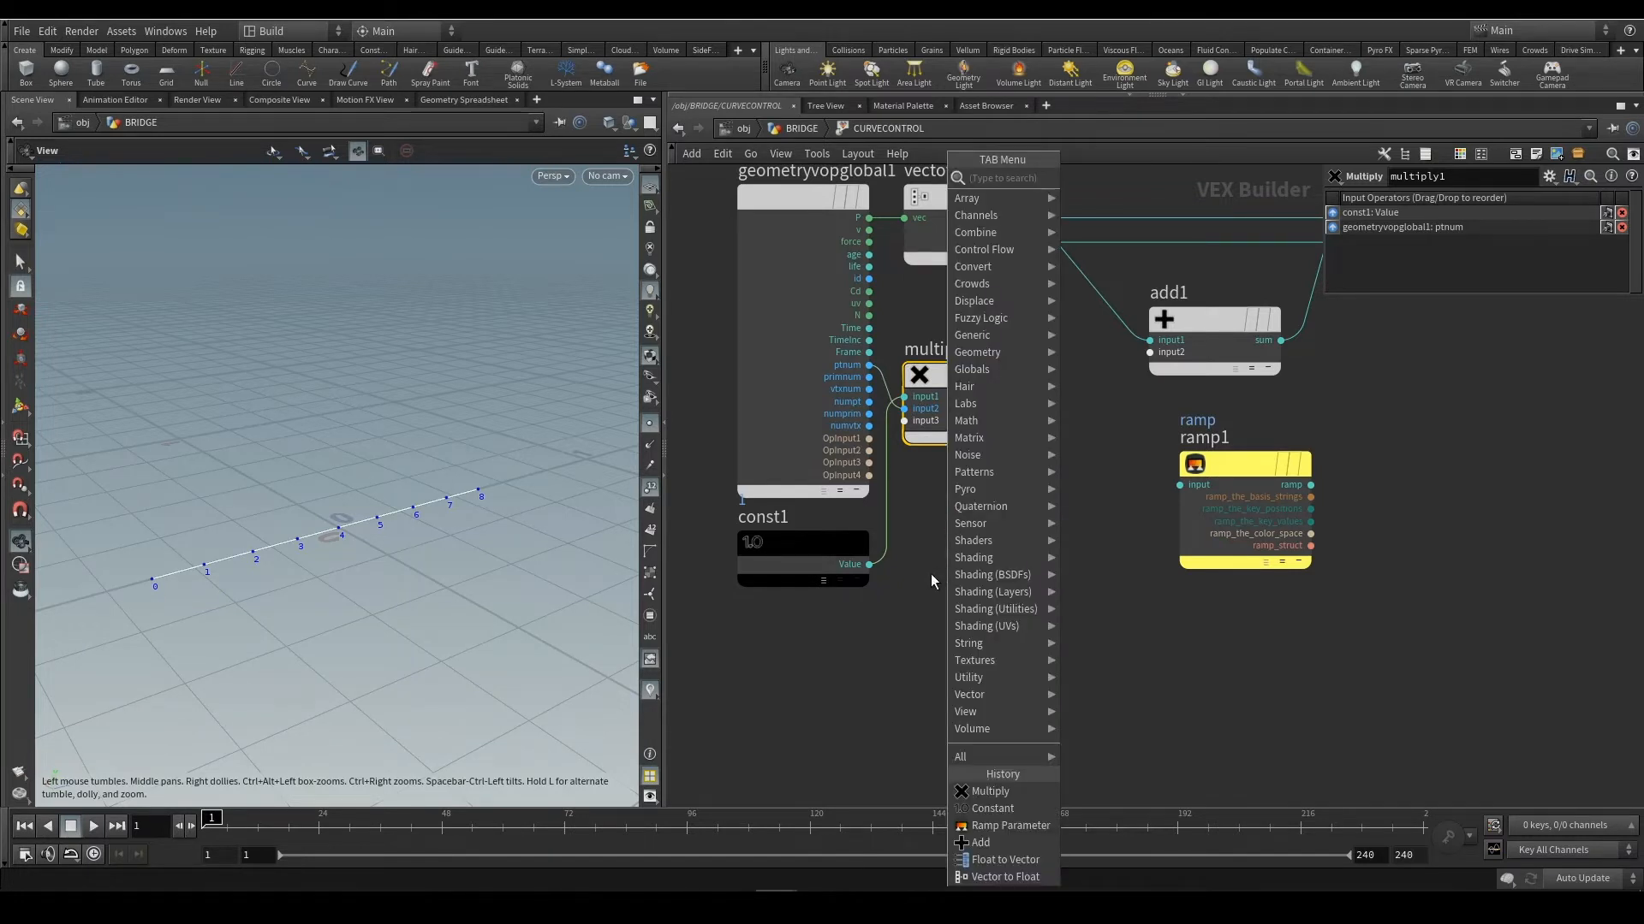
{"action": "type", "text": "divi"}
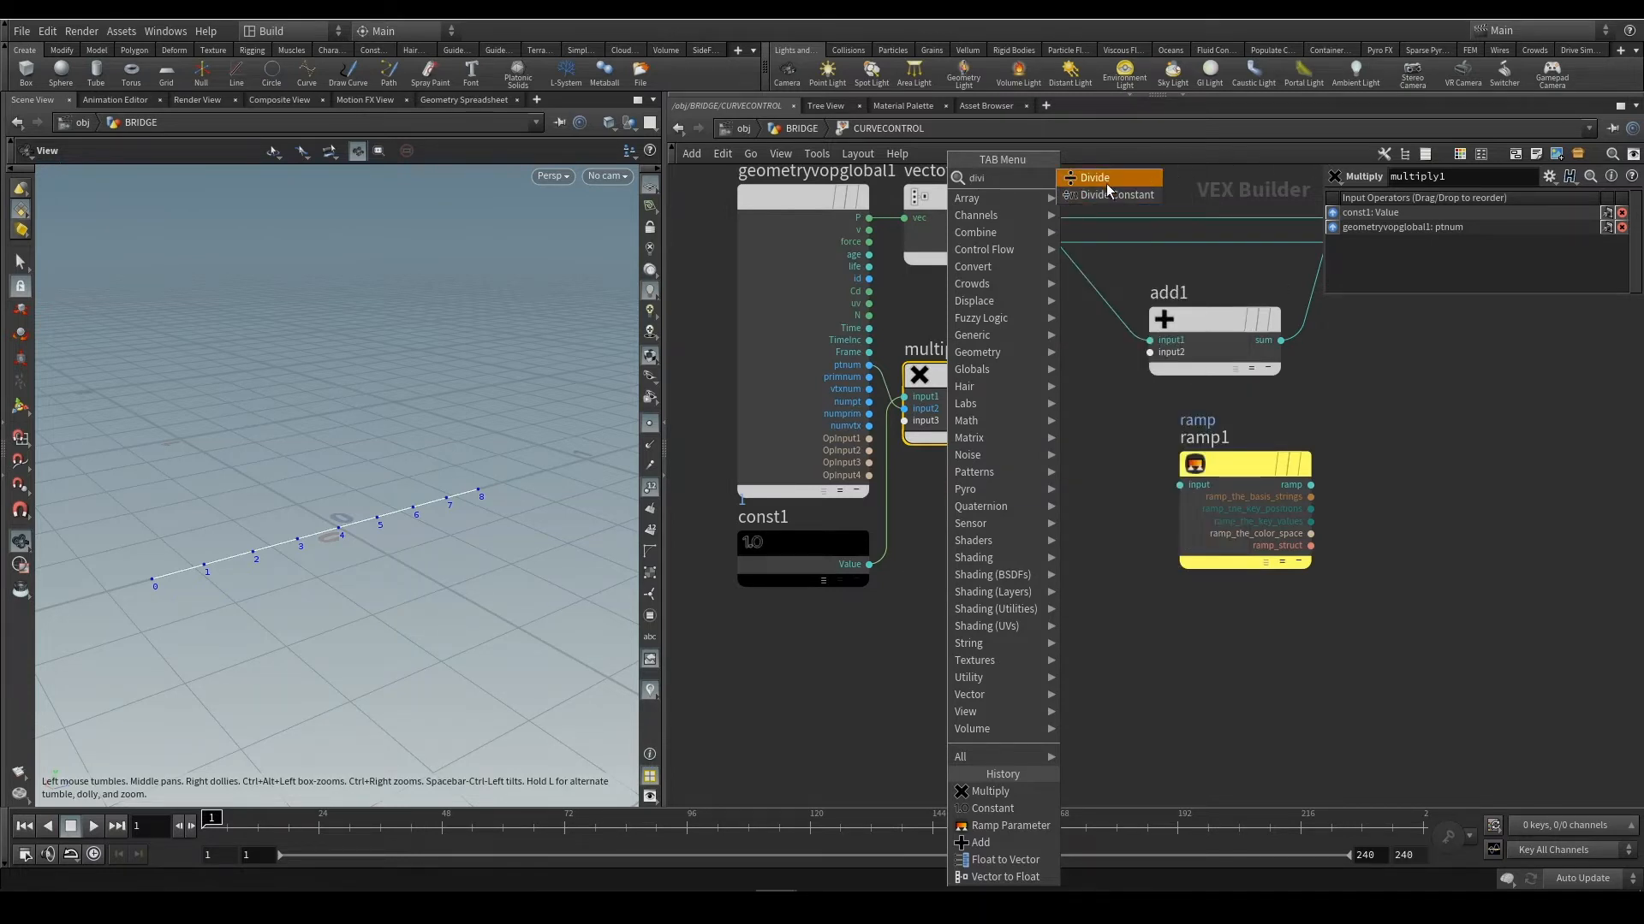
{"action": "left_click", "coordinate": [1107, 182]}
{"action": "left_click", "coordinate": [1001, 515]}
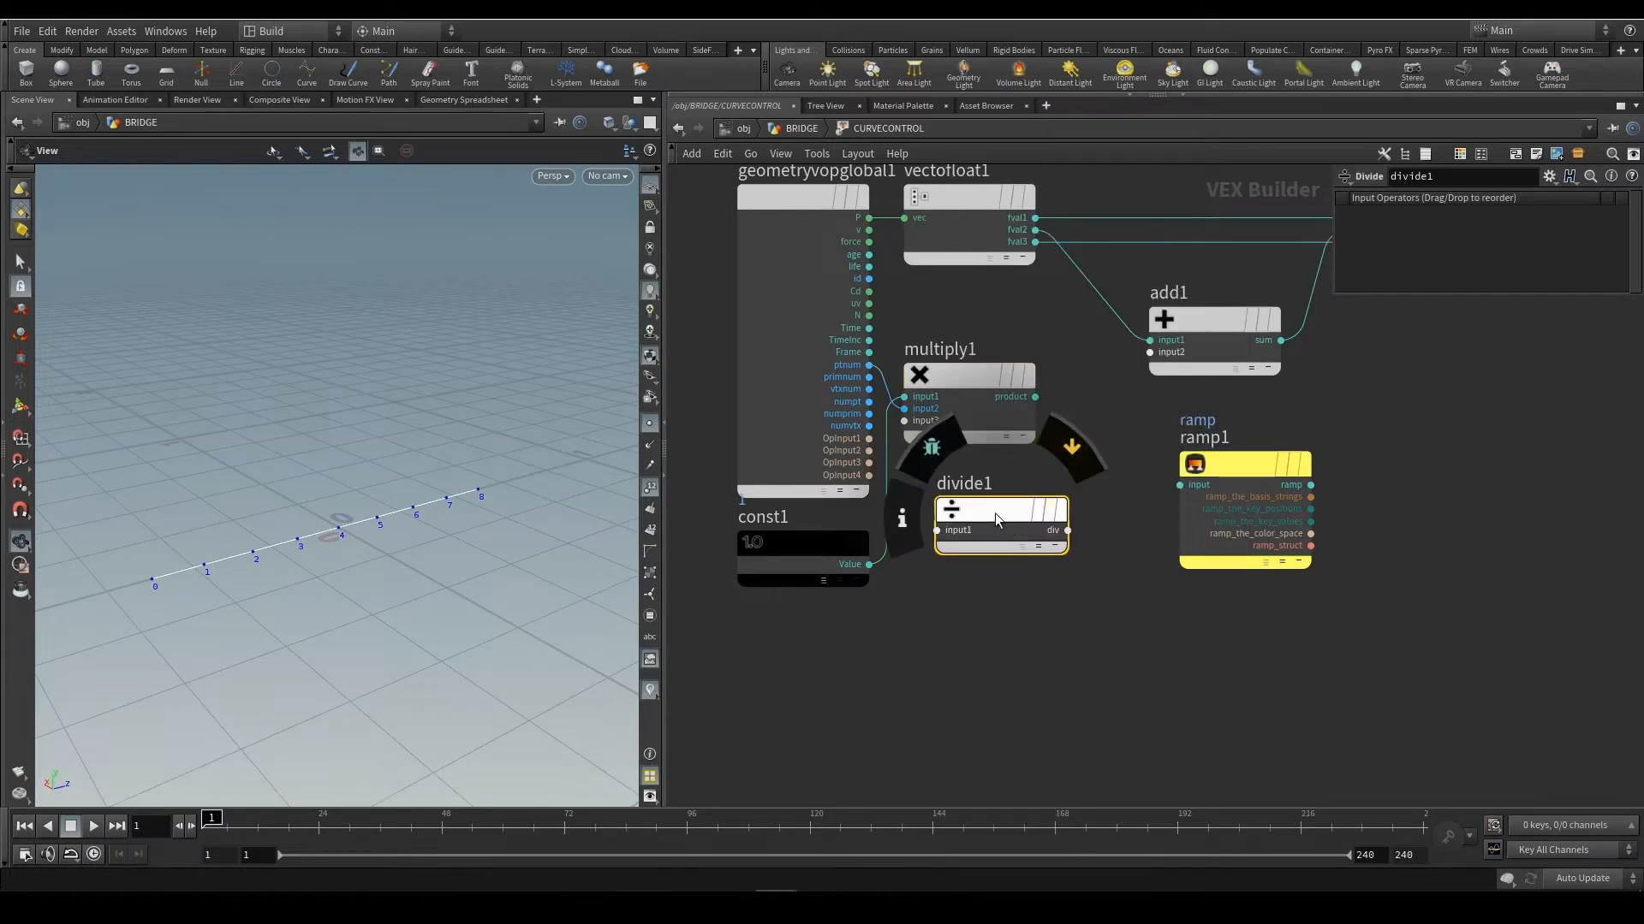
{"action": "left_click_drag", "start_coordinate": [994, 512], "coordinate": [1048, 498]}
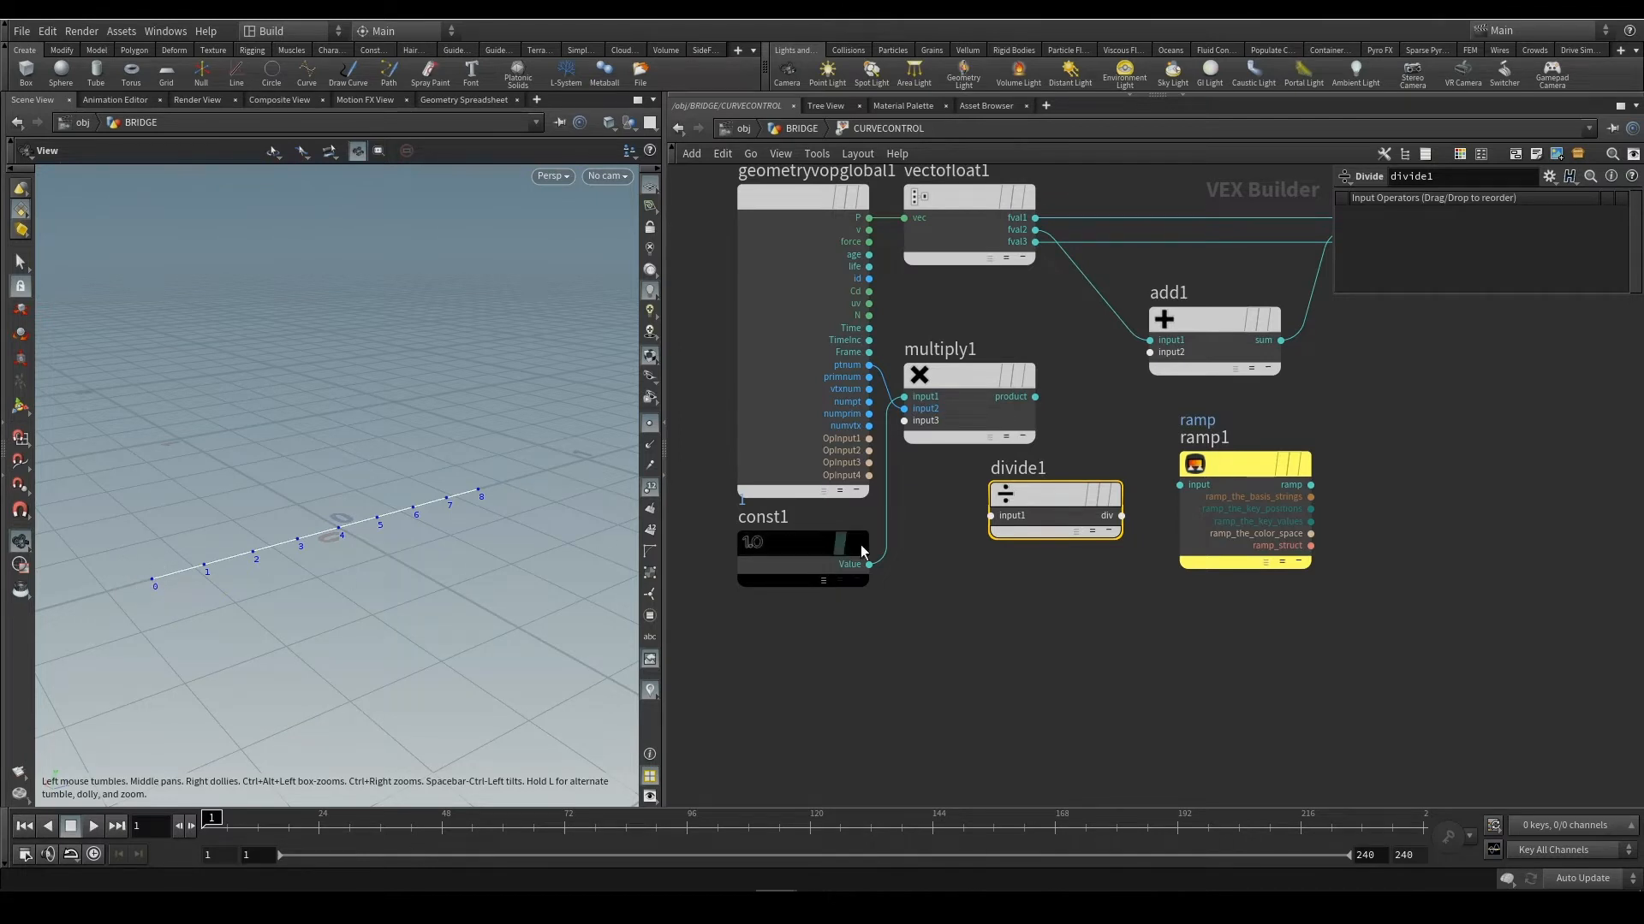
Examine the ptnum and numpt outputs of the global parameters alongside the point numbers on the line
{"action": "scroll", "coordinate": [924, 582], "scroll_direction": "up", "scroll_amount": 5}
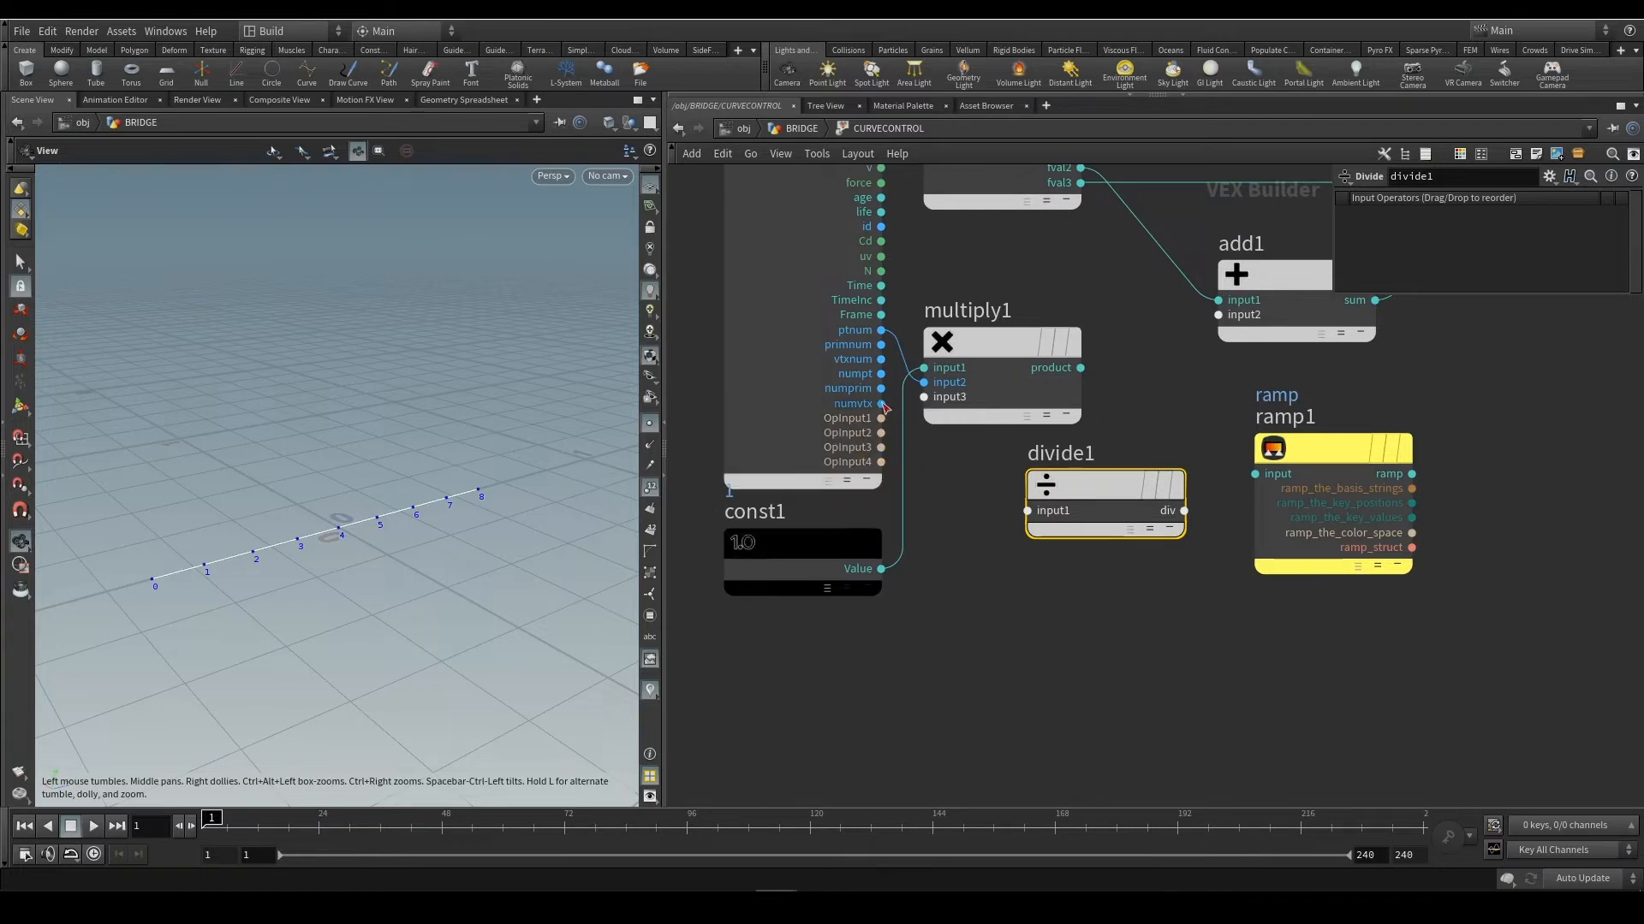
{"action": "scroll", "coordinate": [881, 374], "scroll_direction": "up", "scroll_amount": 3}
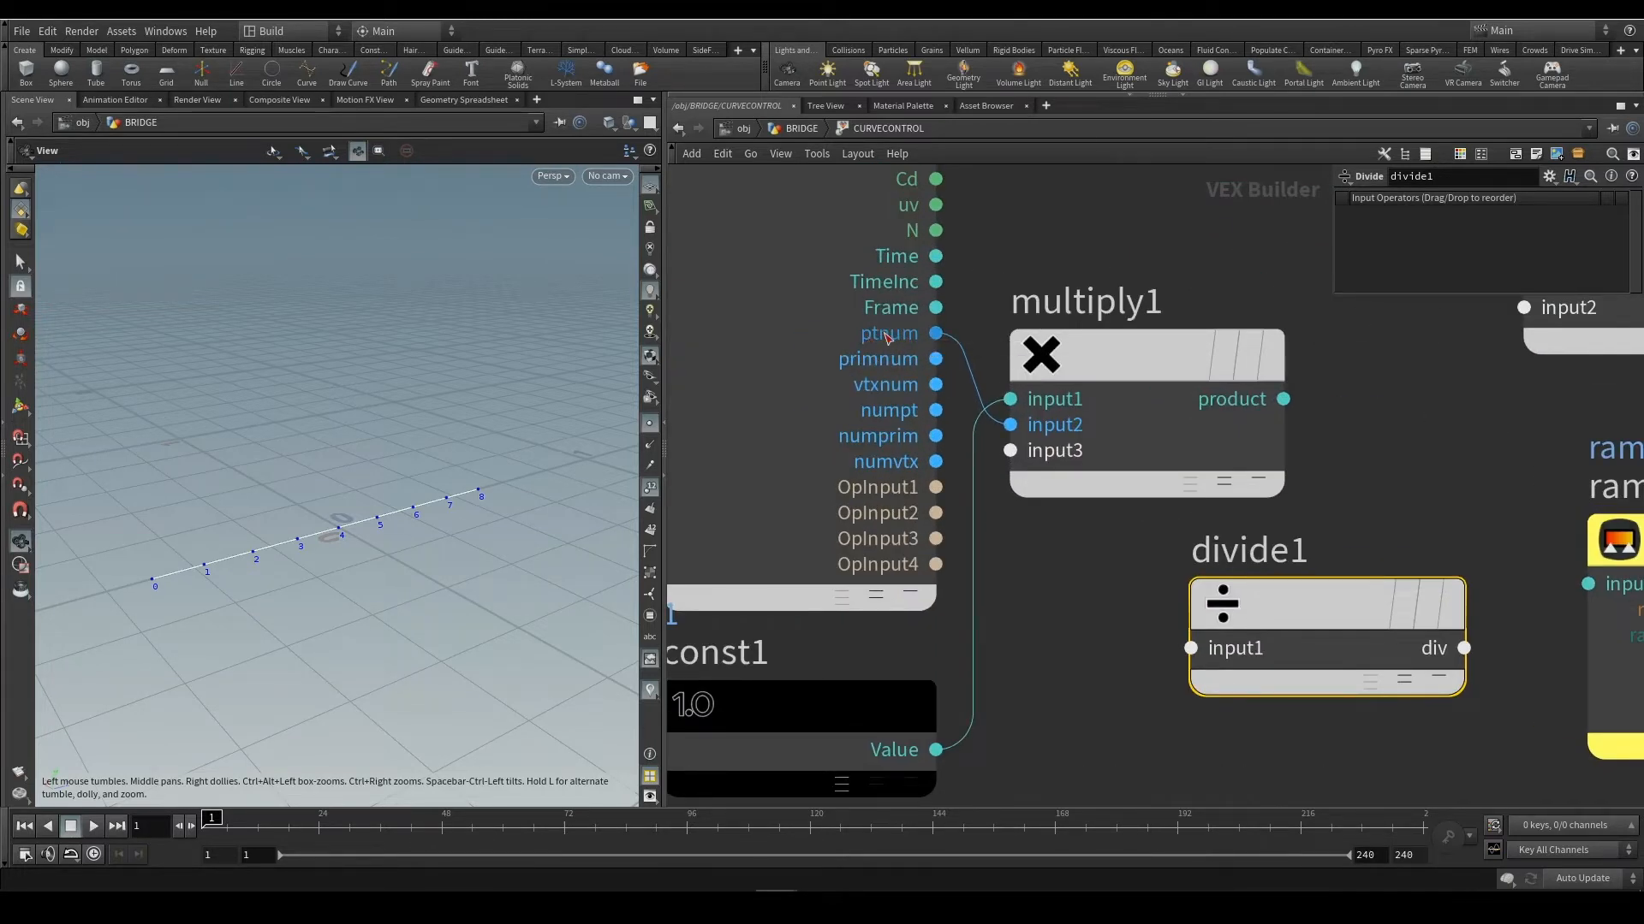
{"action": "scroll", "coordinate": [994, 366], "scroll_direction": "down", "scroll_amount": 3}
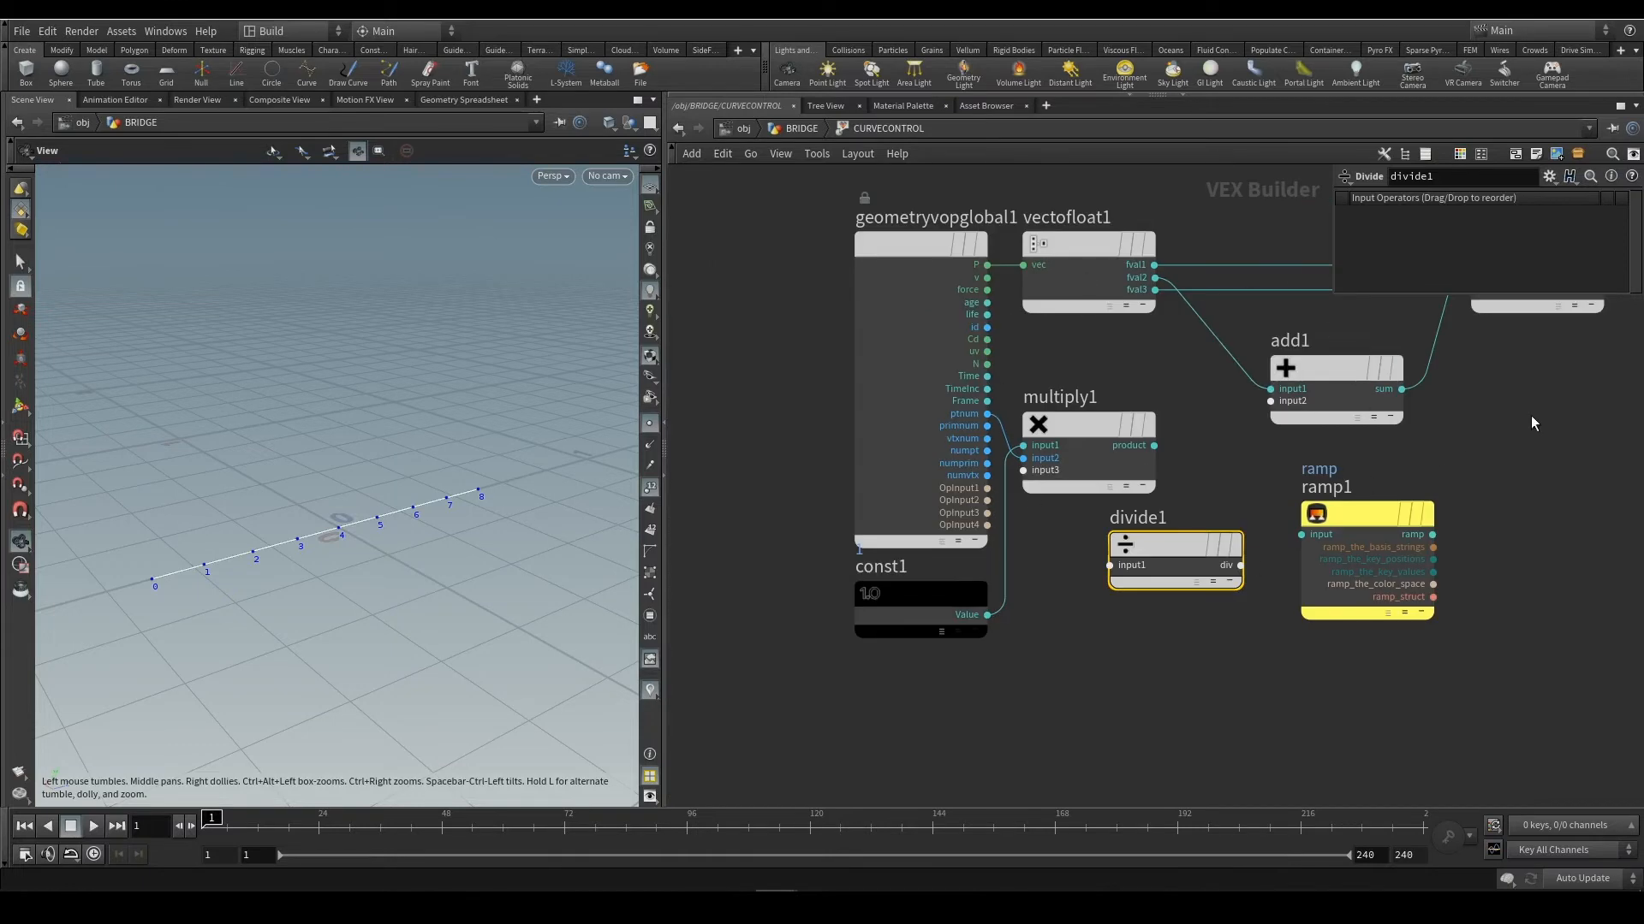
{"action": "middle_click_drag", "start_coordinate": [1511, 407], "coordinate": [1389, 477]}
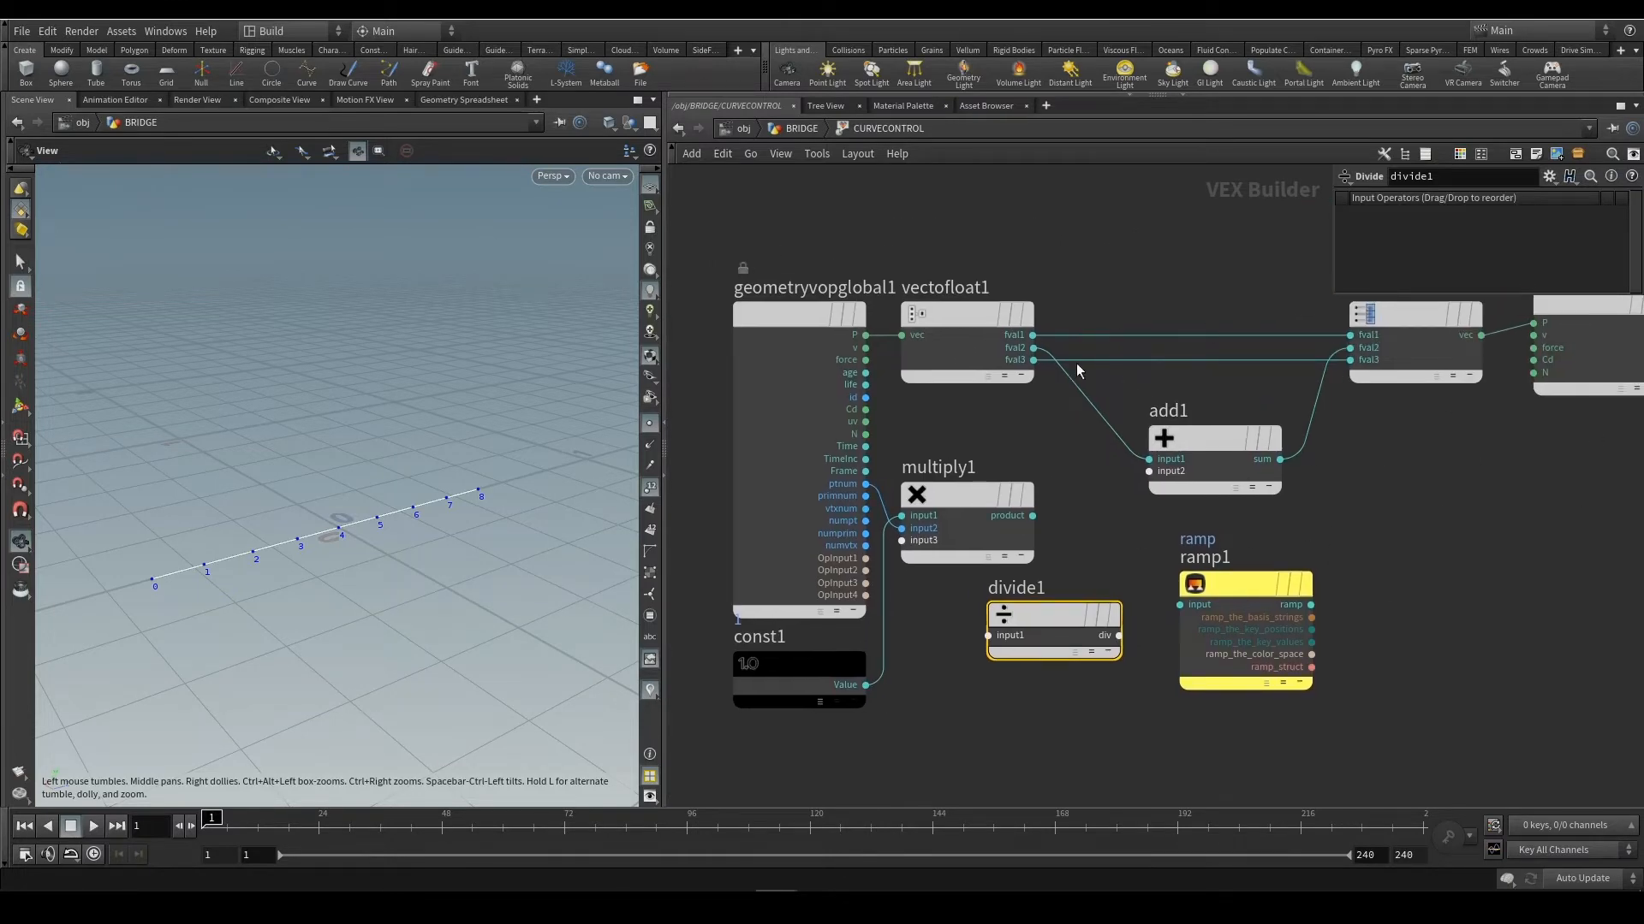
{"action": "scroll", "coordinate": [868, 461], "scroll_direction": "up", "scroll_amount": 3}
{"action": "scroll", "coordinate": [883, 446], "scroll_direction": "down", "scroll_amount": 3}
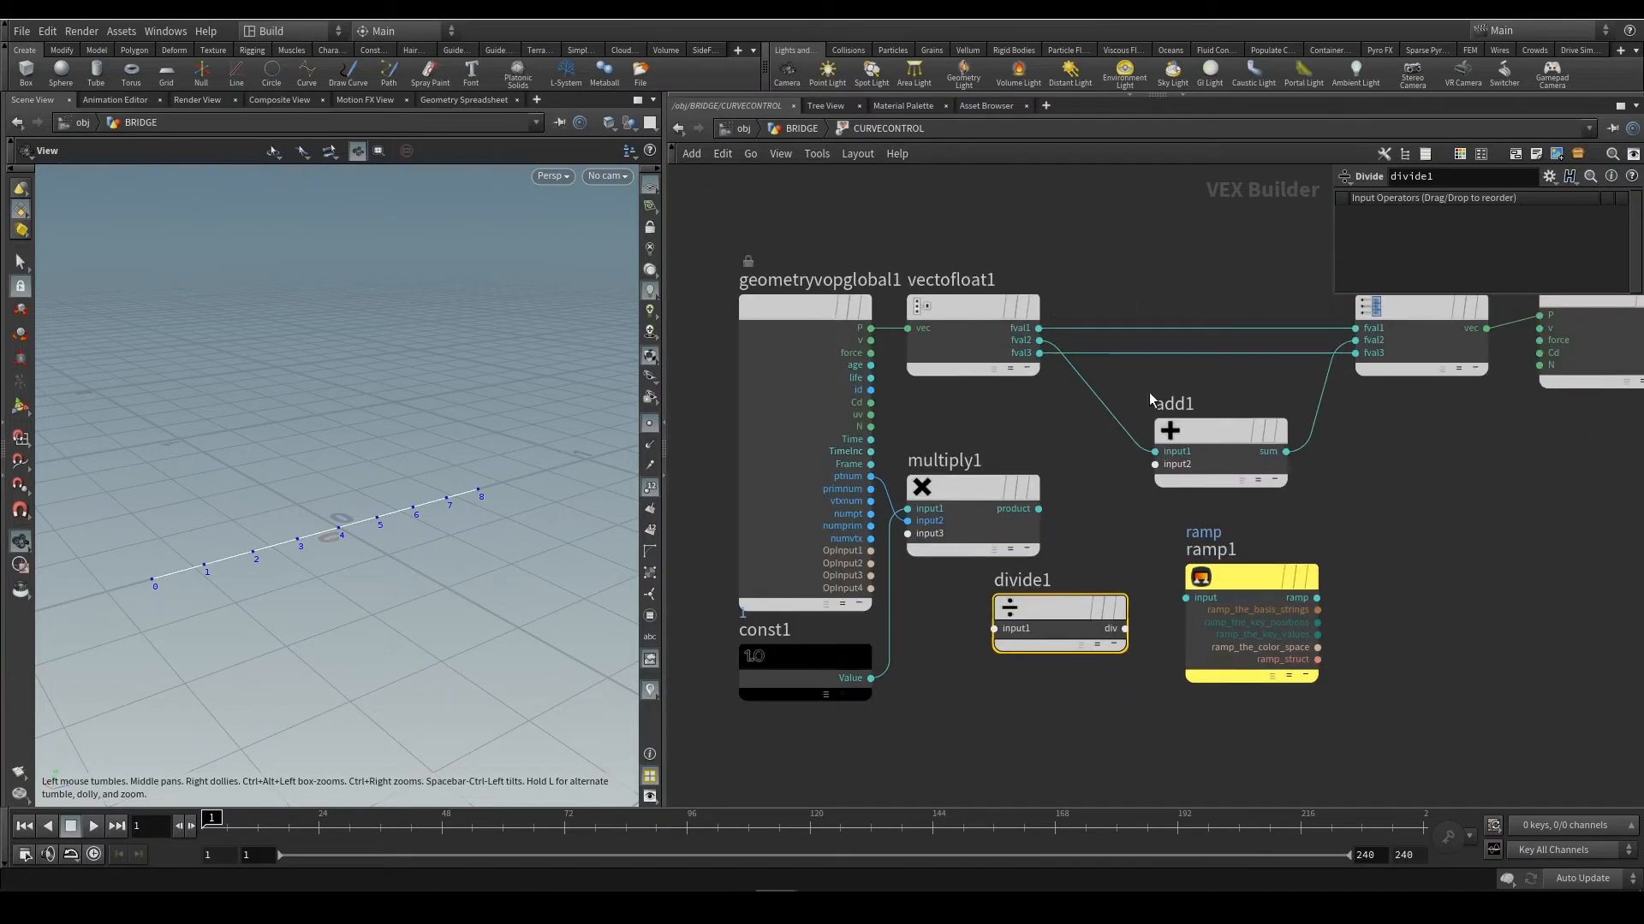
{"action": "middle_click_drag", "start_coordinate": [1510, 503], "coordinate": [1396, 528]}
{"action": "mouse_move", "coordinate": [891, 240]}
{"action": "middle_mouse_down"}
{"action": "mouse_move", "coordinate": [904, 230]}
{"action": "mouse_move", "coordinate": [913, 254]}
{"action": "middle_mouse_up"}
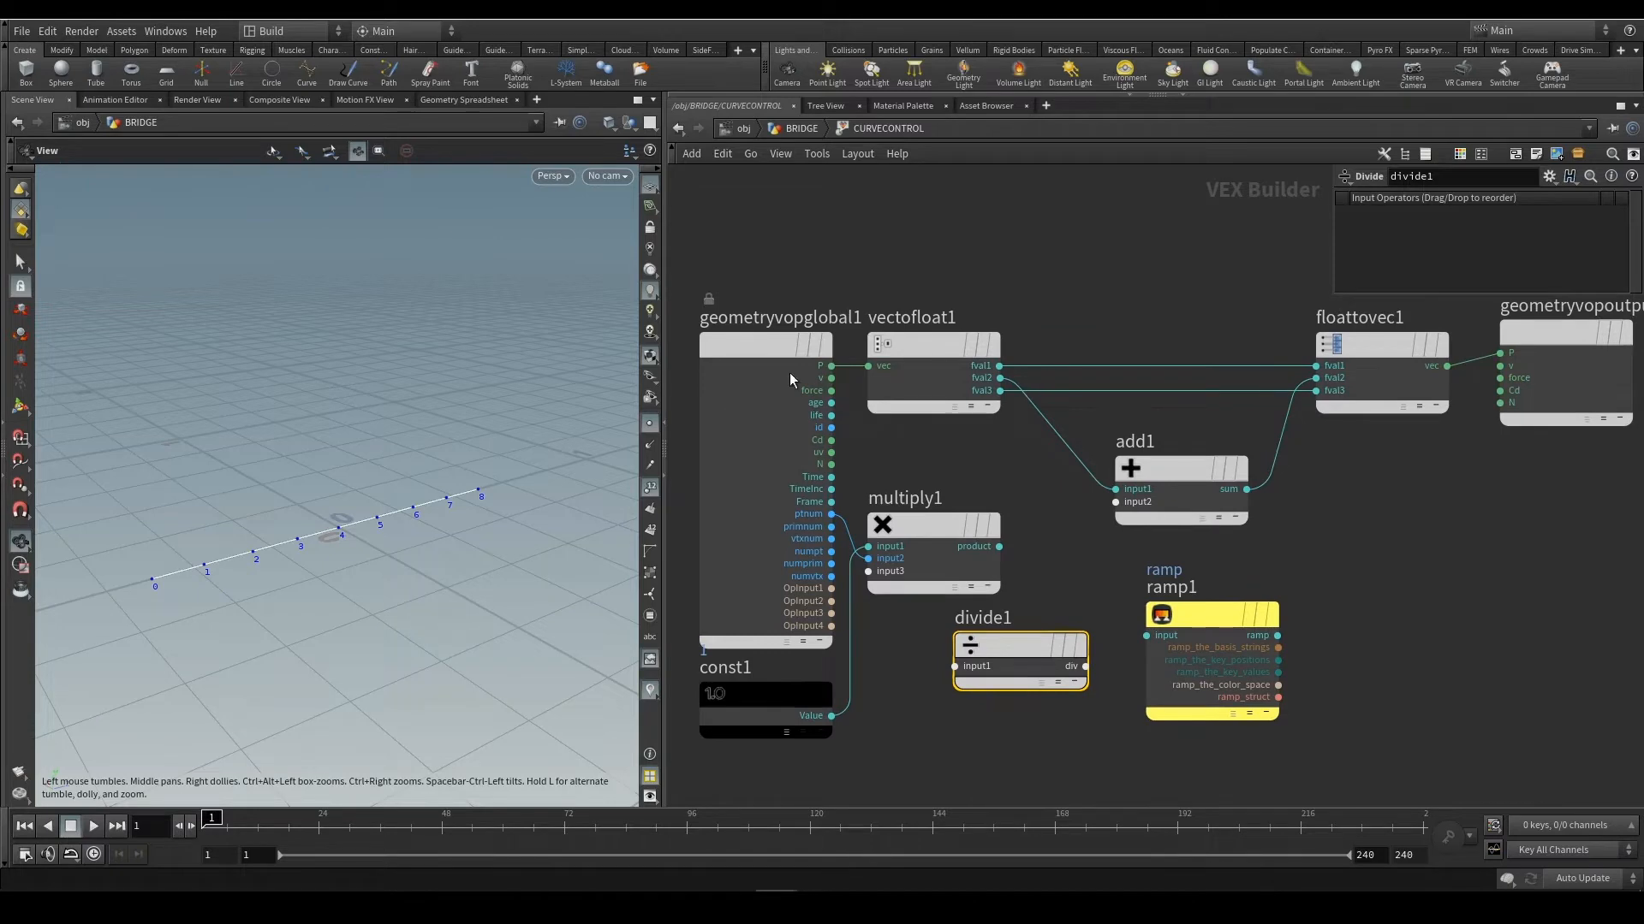
{"action": "middle_click_drag", "start_coordinate": [977, 244], "coordinate": [1046, 138]}
{"action": "scroll", "coordinate": [905, 431], "scroll_direction": "up", "scroll_amount": 3}
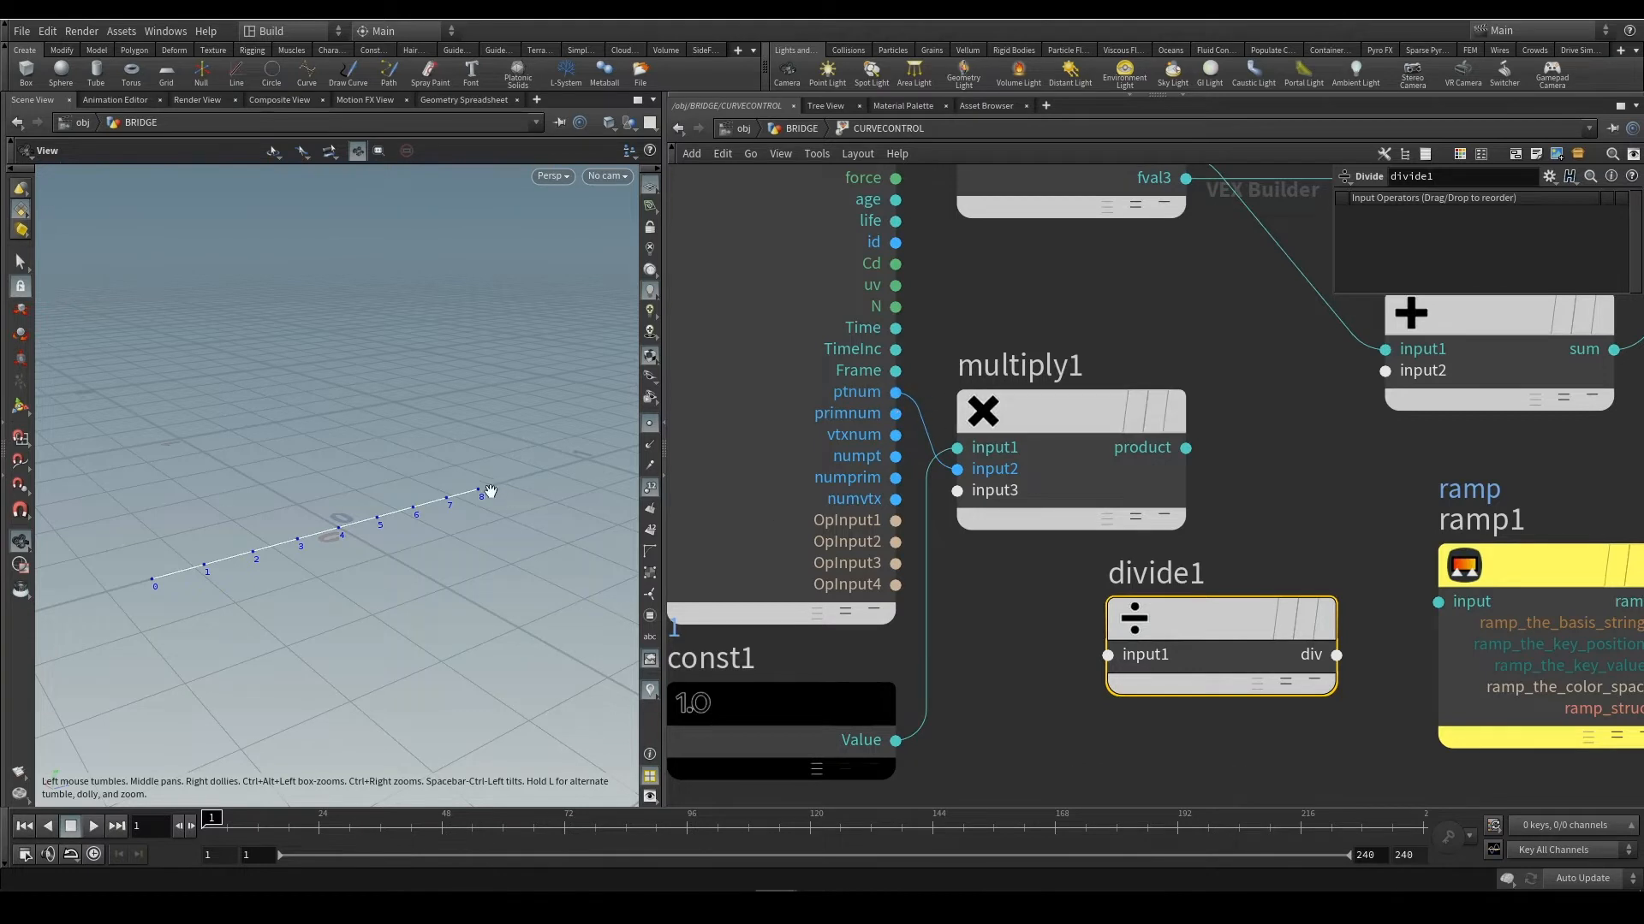
{"action": "middle_click_drag", "start_coordinate": [1131, 347], "coordinate": [1123, 232]}
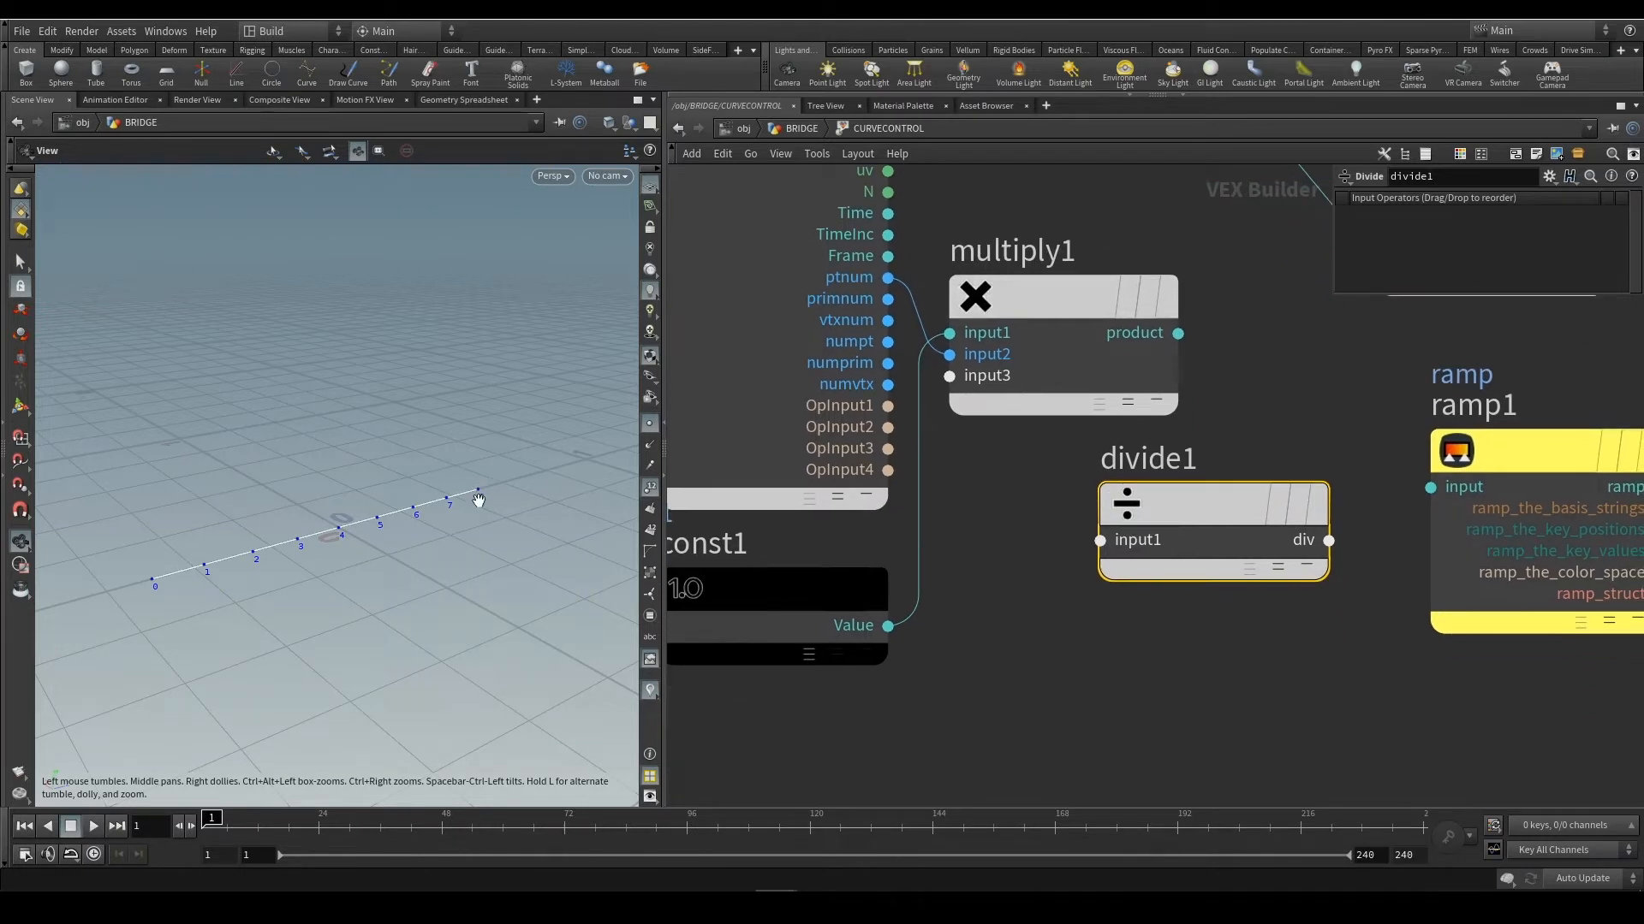
{"action": "middle_click_drag", "start_coordinate": [1017, 549], "coordinate": [1001, 509]}
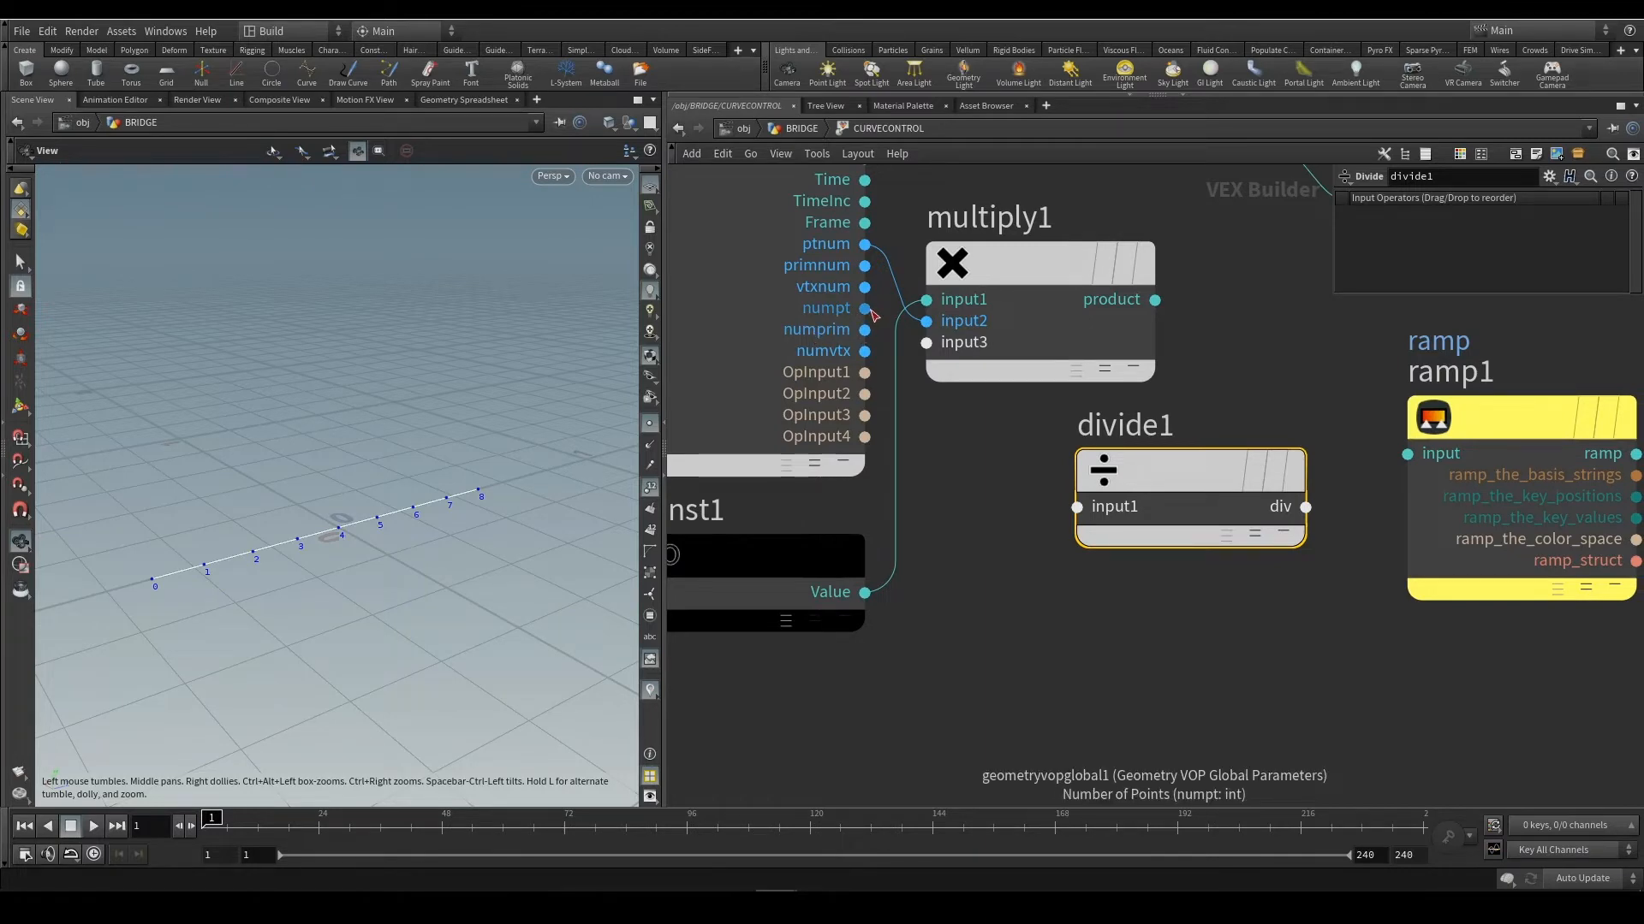
Add a Subtract node below Divide, with numpt feeding its first input and the constant's Value its second
{"action": "left_click_drag", "start_coordinate": [865, 308], "coordinate": [969, 625]}
{"action": "key", "text": "Tab"}
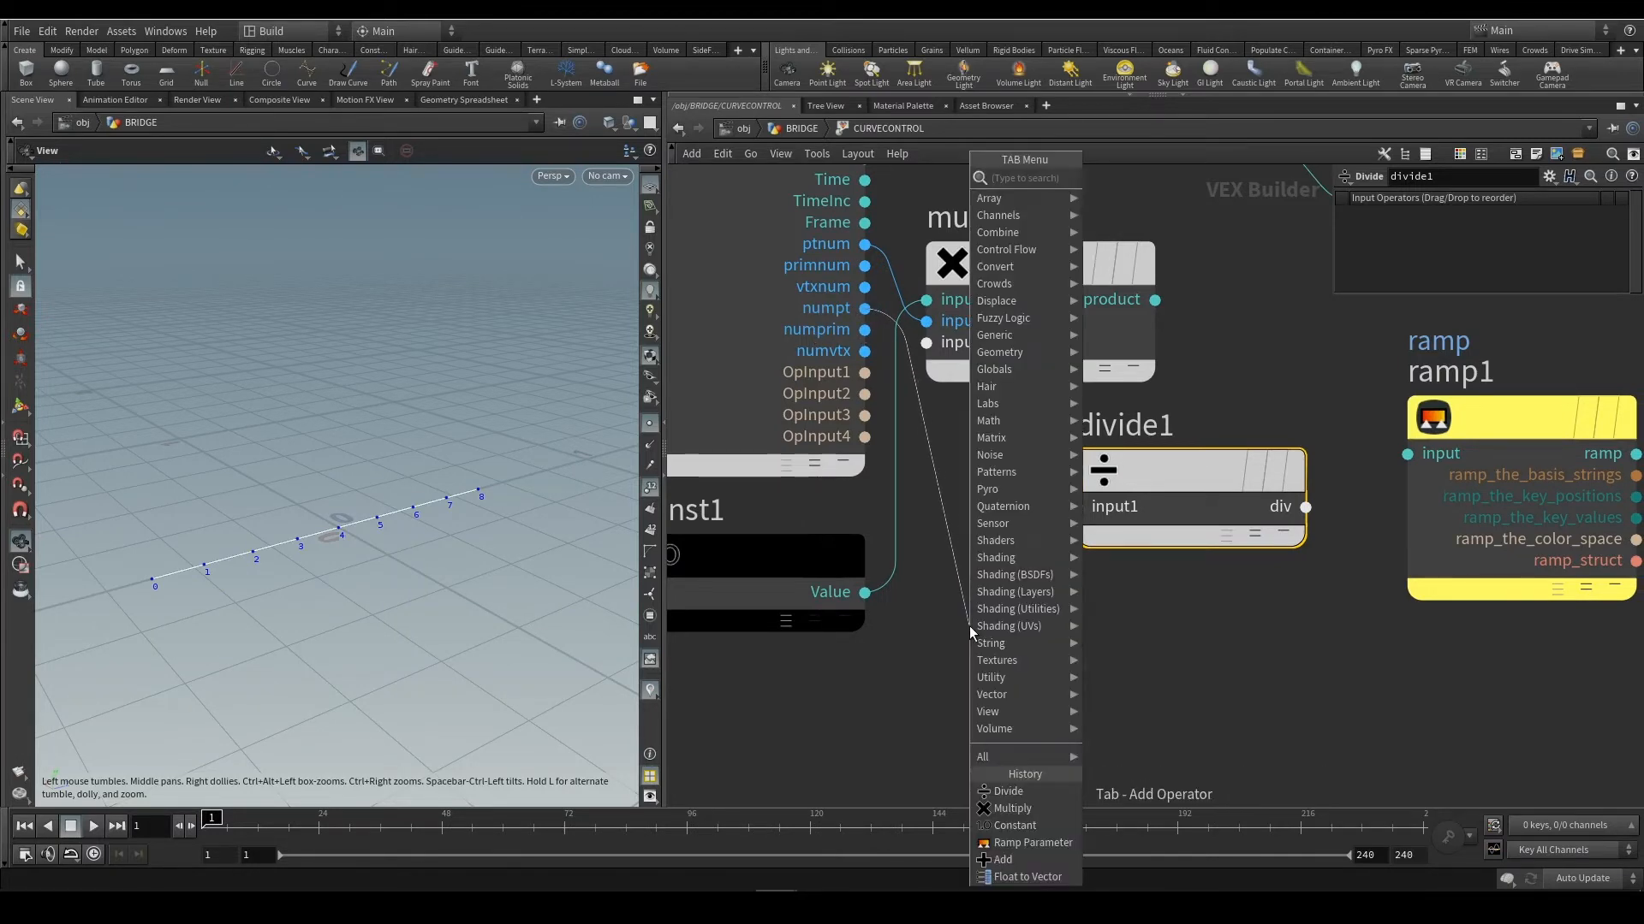
{"action": "type", "text": "sub"}
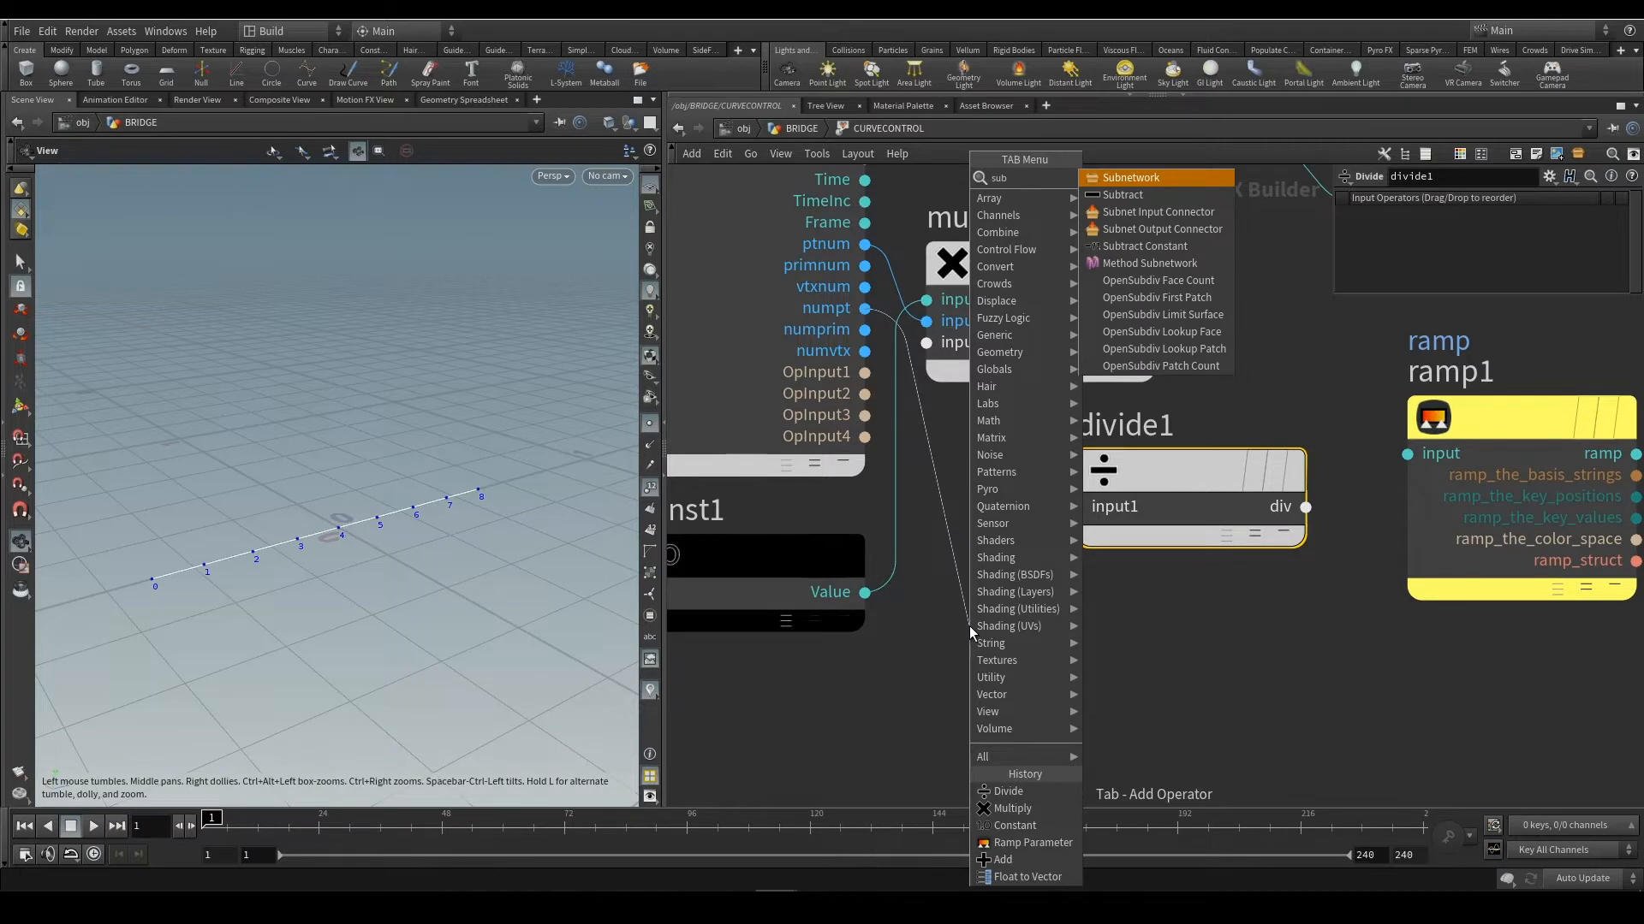
{"action": "key", "text": "Down"}
{"action": "key", "text": "Return"}
{"action": "left_click", "coordinate": [1092, 666]}
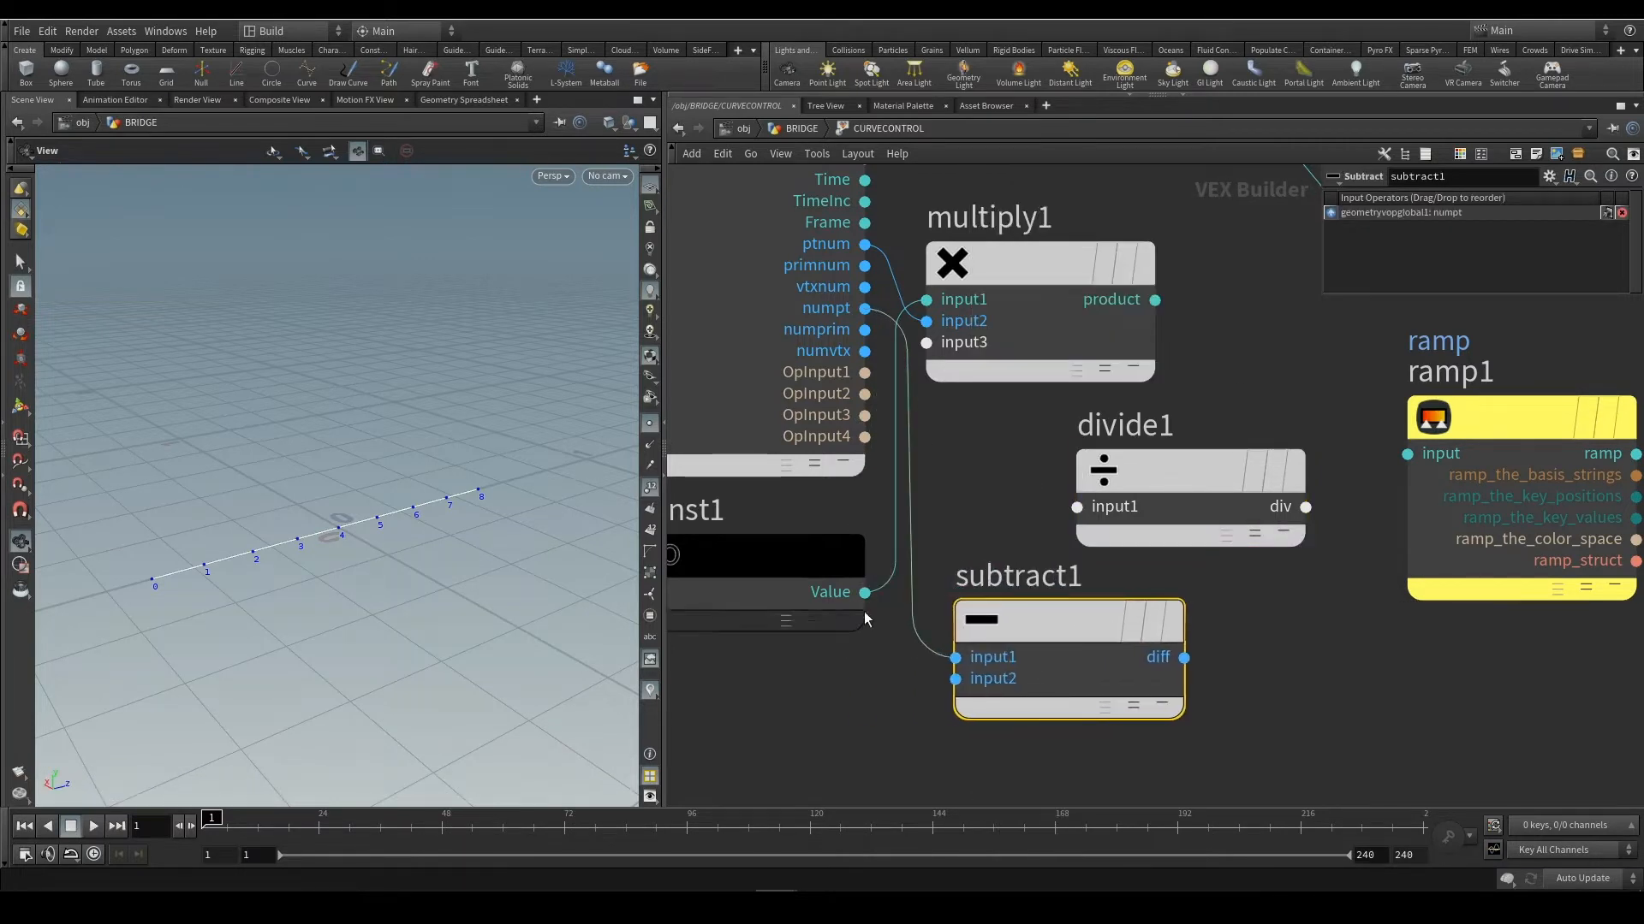
{"action": "left_click_drag", "start_coordinate": [865, 593], "coordinate": [955, 679]}
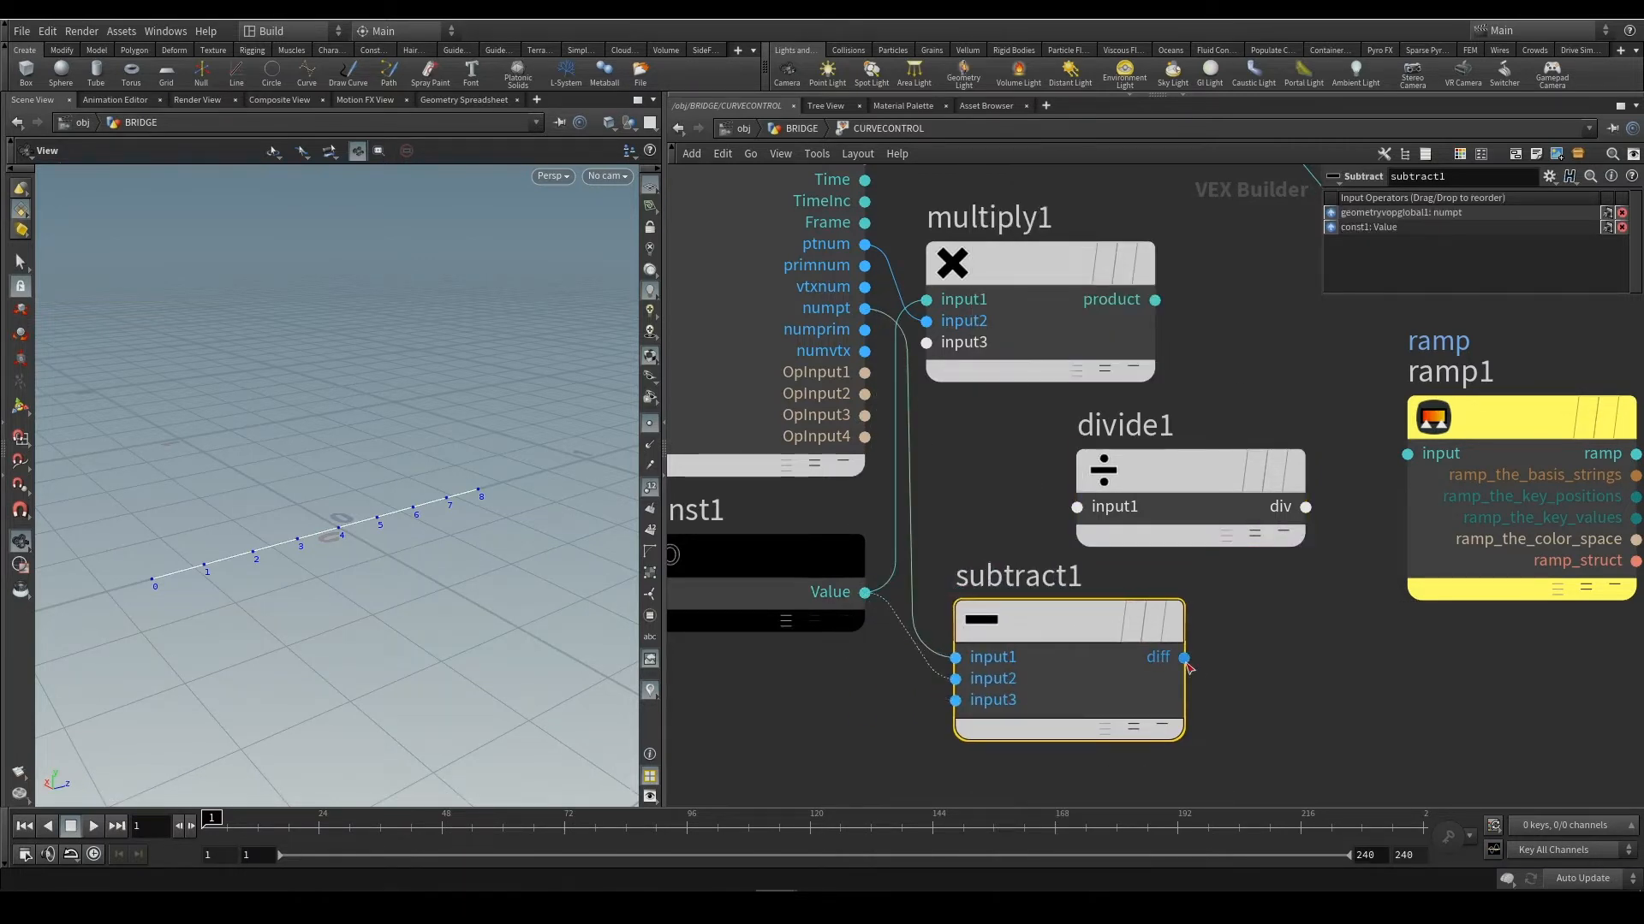
Wire the Multiply product into the Divide node's input1 and the Subtract diff into its input2
{"action": "left_click_drag", "start_coordinate": [1184, 659], "coordinate": [1128, 356]}
{"action": "key", "text": "Escape"}
{"action": "left_click_drag", "start_coordinate": [1155, 302], "coordinate": [1077, 507]}
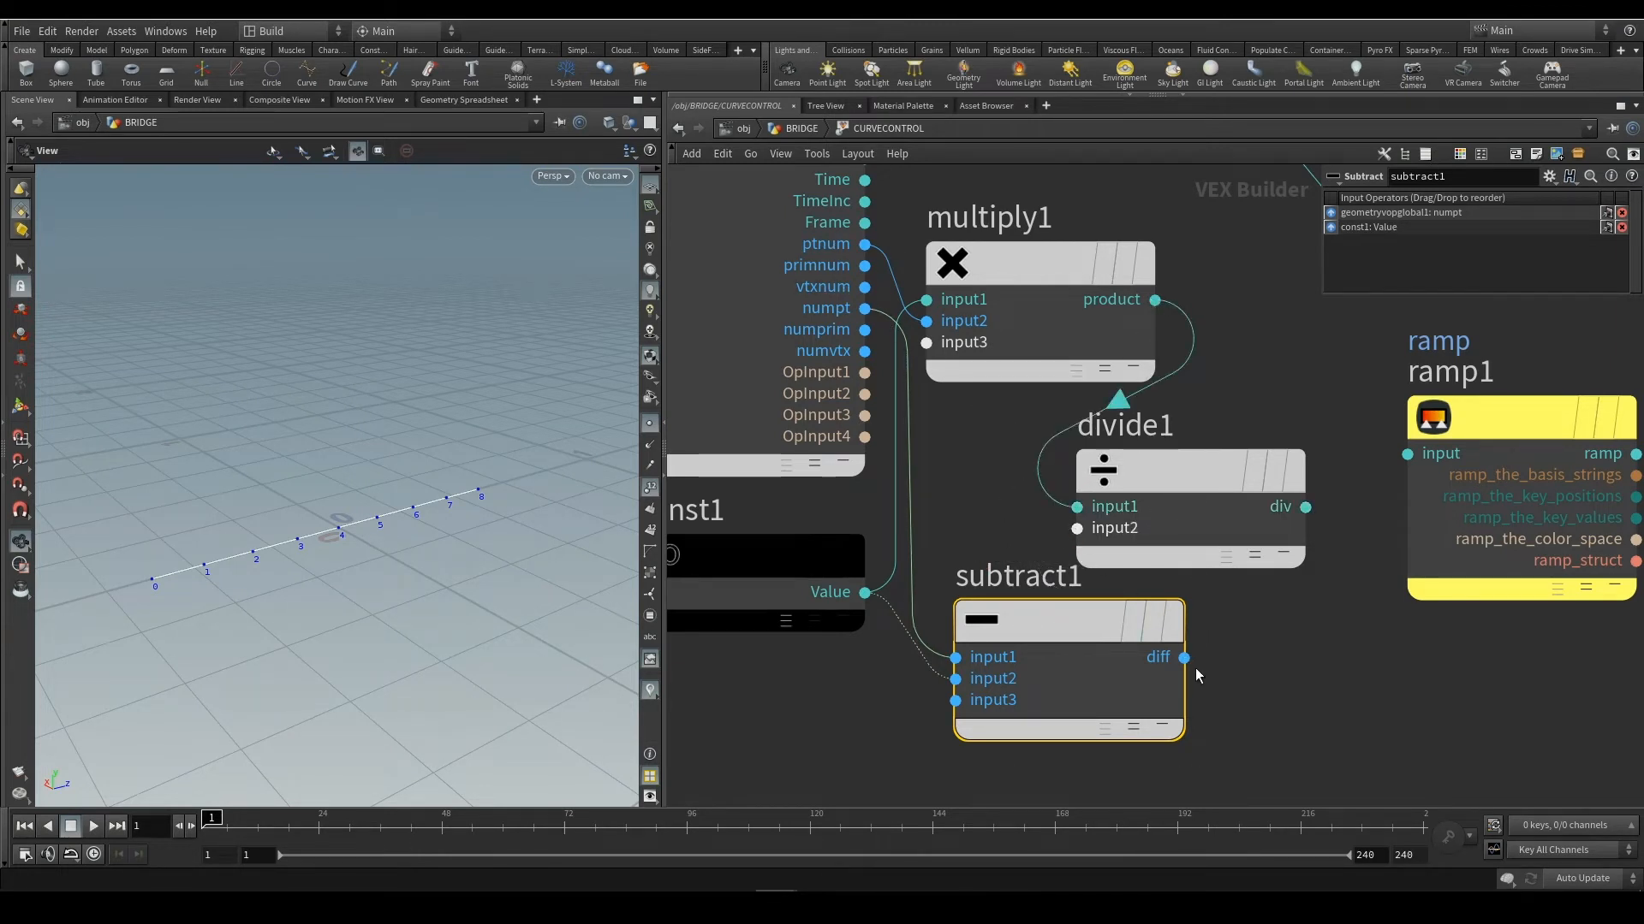
{"action": "left_click_drag", "start_coordinate": [1184, 657], "coordinate": [1051, 546]}
Rearrange the Divide and ramp nodes side by side, clear of the Multiply and Subtract nodes
{"action": "middle_click_drag", "start_coordinate": [1325, 610], "coordinate": [1031, 596]}
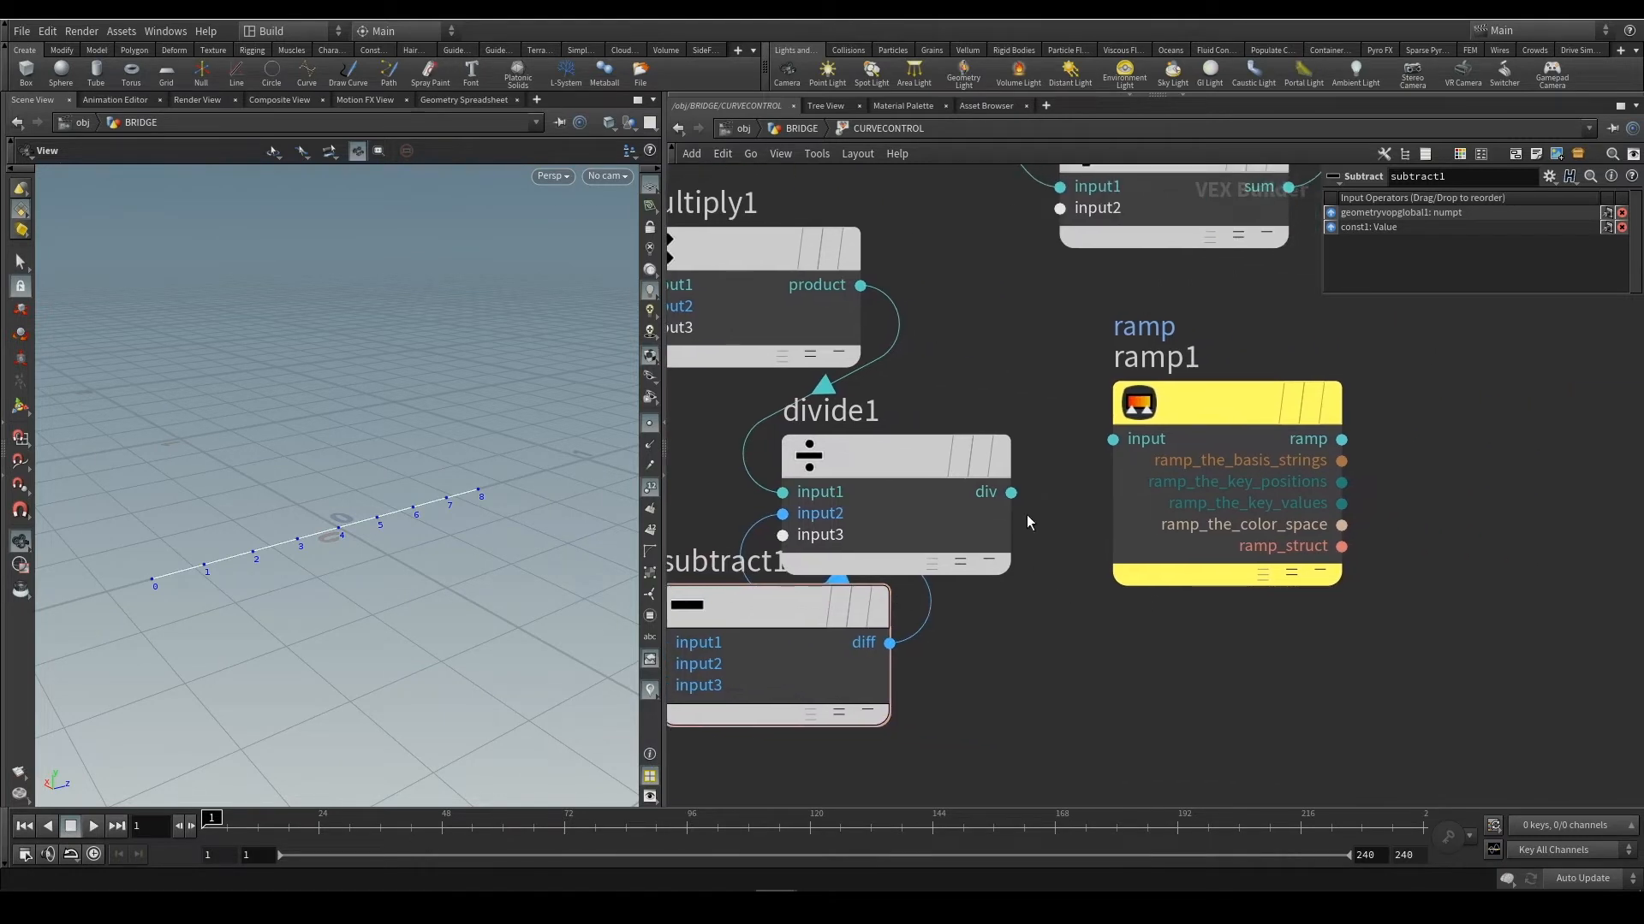
{"action": "left_click_drag", "start_coordinate": [939, 456], "coordinate": [1009, 403]}
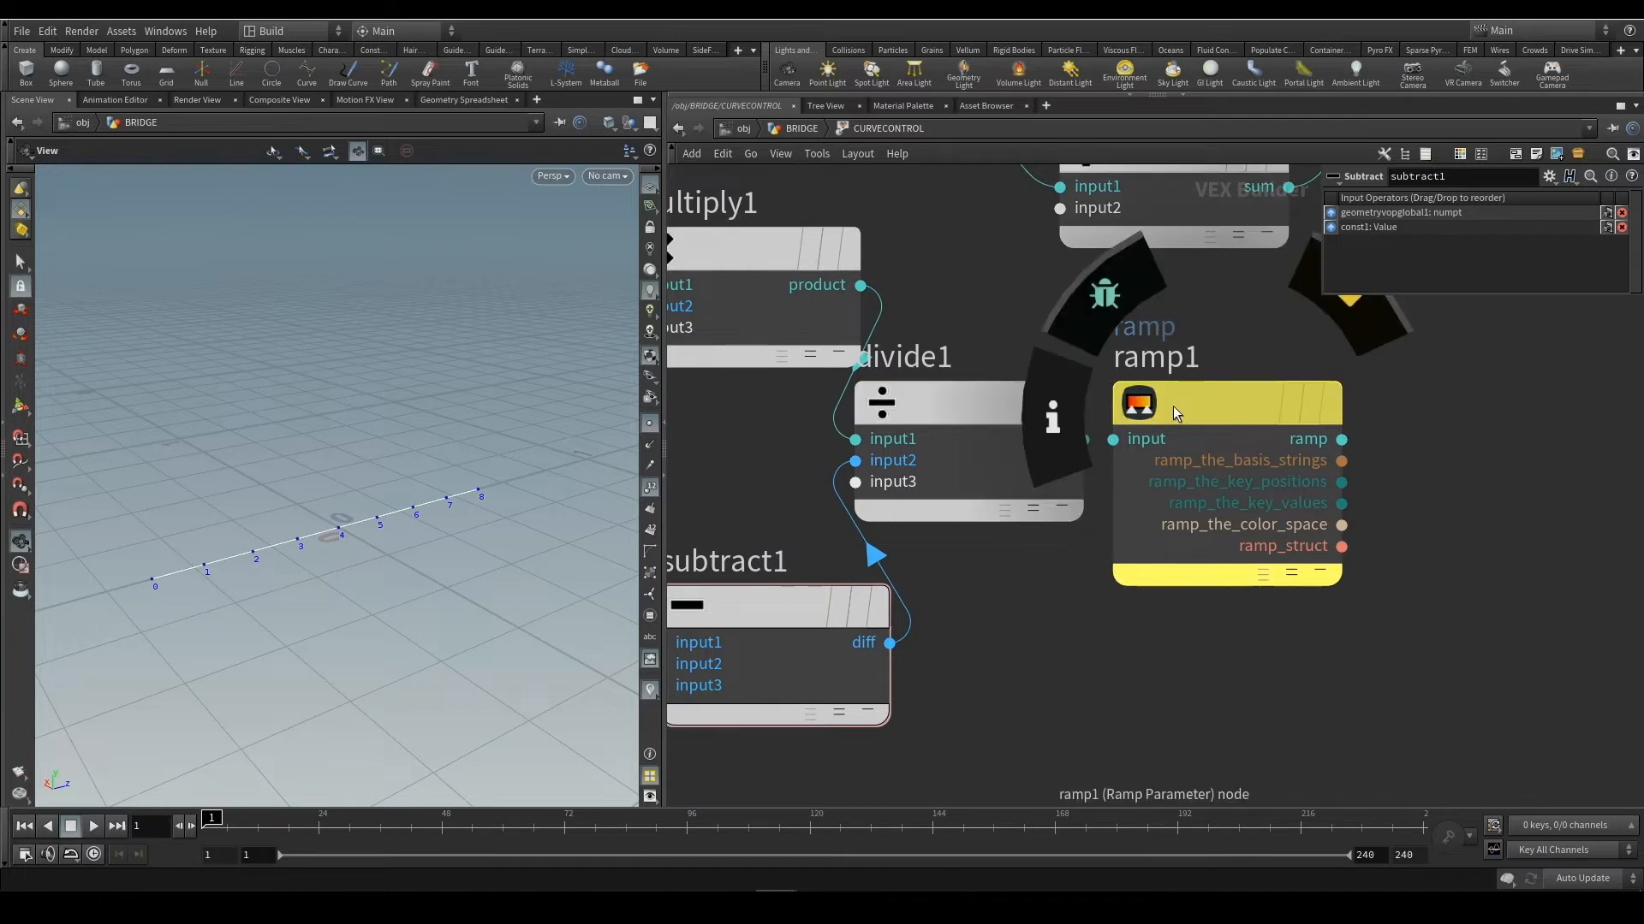
{"action": "left_click_drag", "start_coordinate": [1173, 407], "coordinate": [1269, 407]}
{"action": "left_click_drag", "start_coordinate": [958, 412], "coordinate": [1023, 414]}
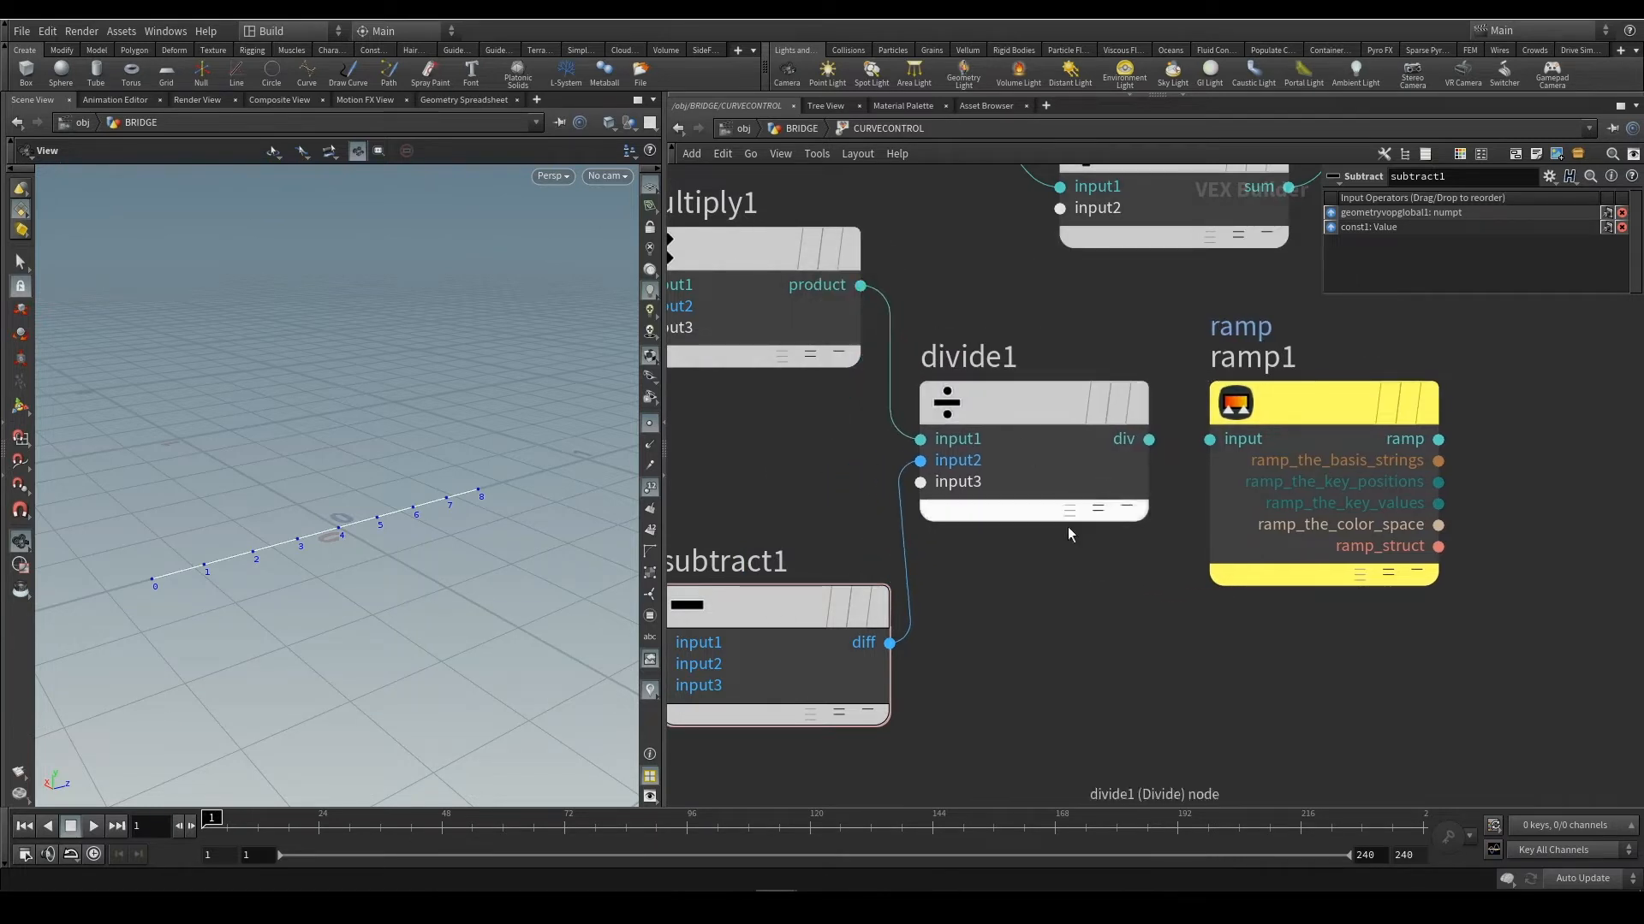
Move the ramp node slightly farther from Divide and connect the div output to the ramp's input
{"action": "middle_click_drag", "start_coordinate": [1177, 474], "coordinate": [1070, 475]}
{"action": "scroll", "coordinate": [1036, 459], "scroll_direction": "up", "scroll_amount": 2}
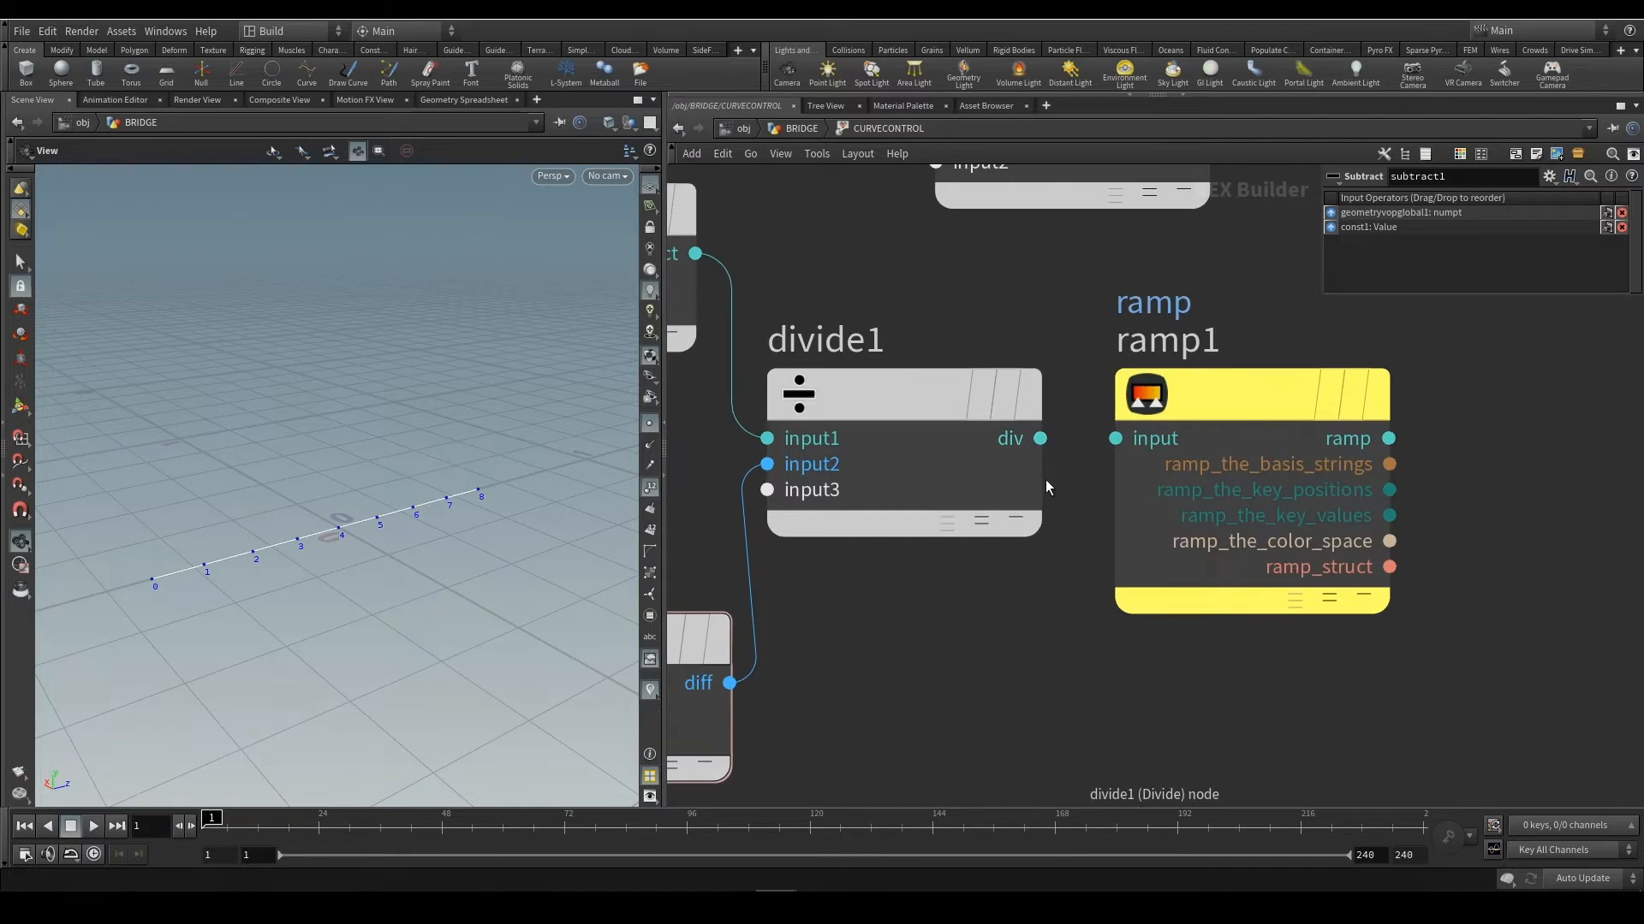
{"action": "left_click_drag", "start_coordinate": [1184, 431], "coordinate": [1228, 431]}
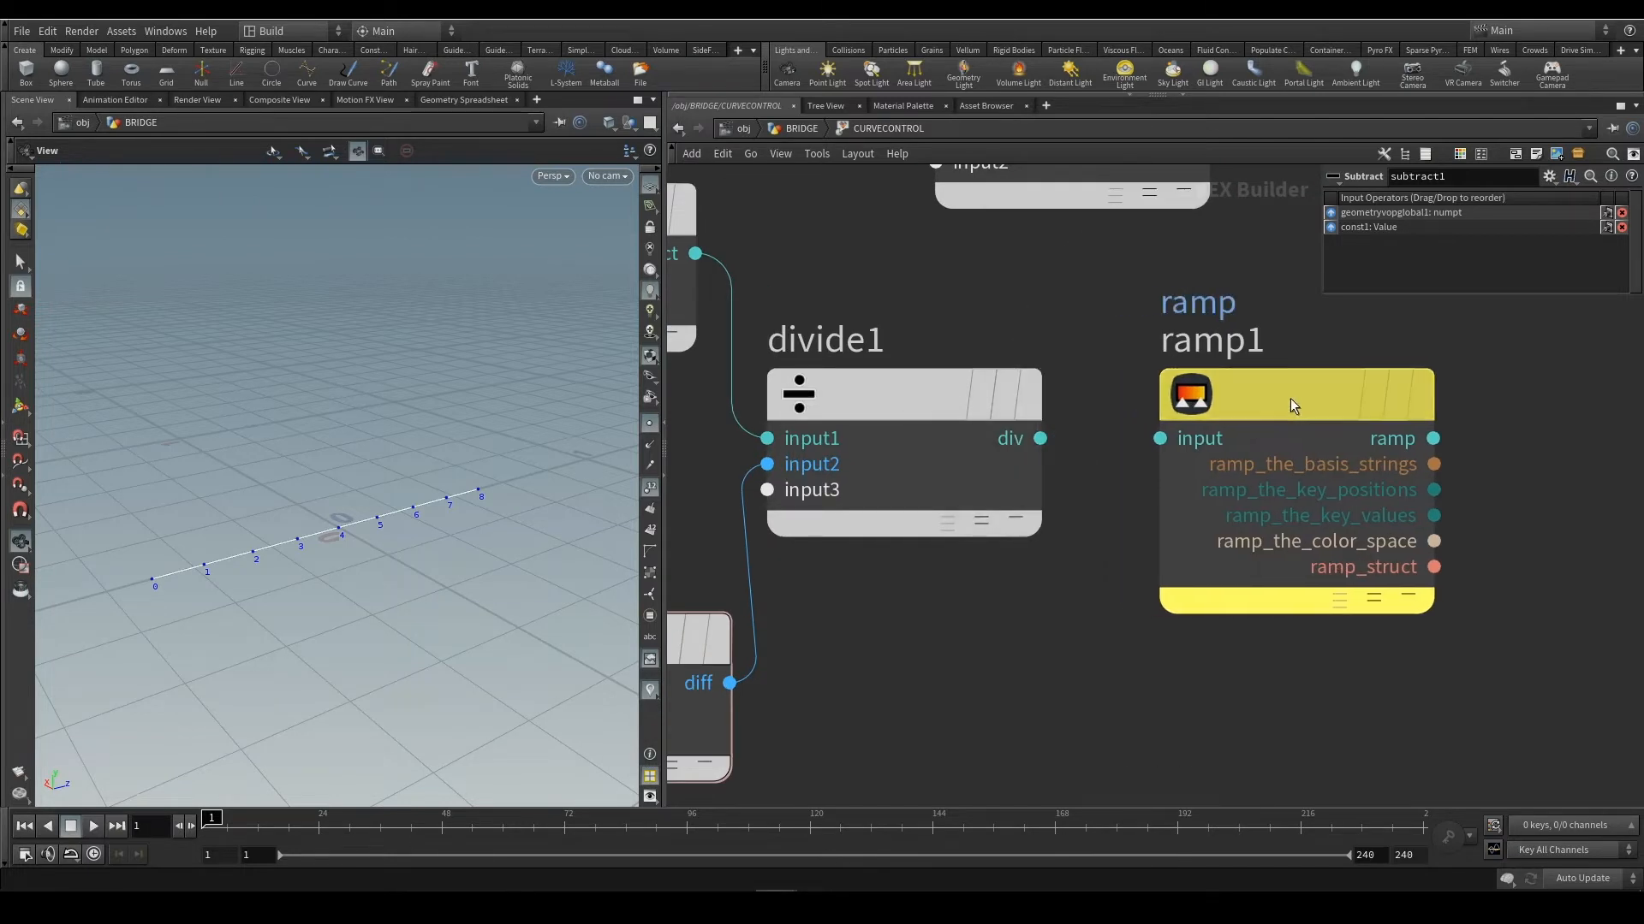
{"action": "left_click_drag", "start_coordinate": [1040, 439], "coordinate": [1160, 439]}
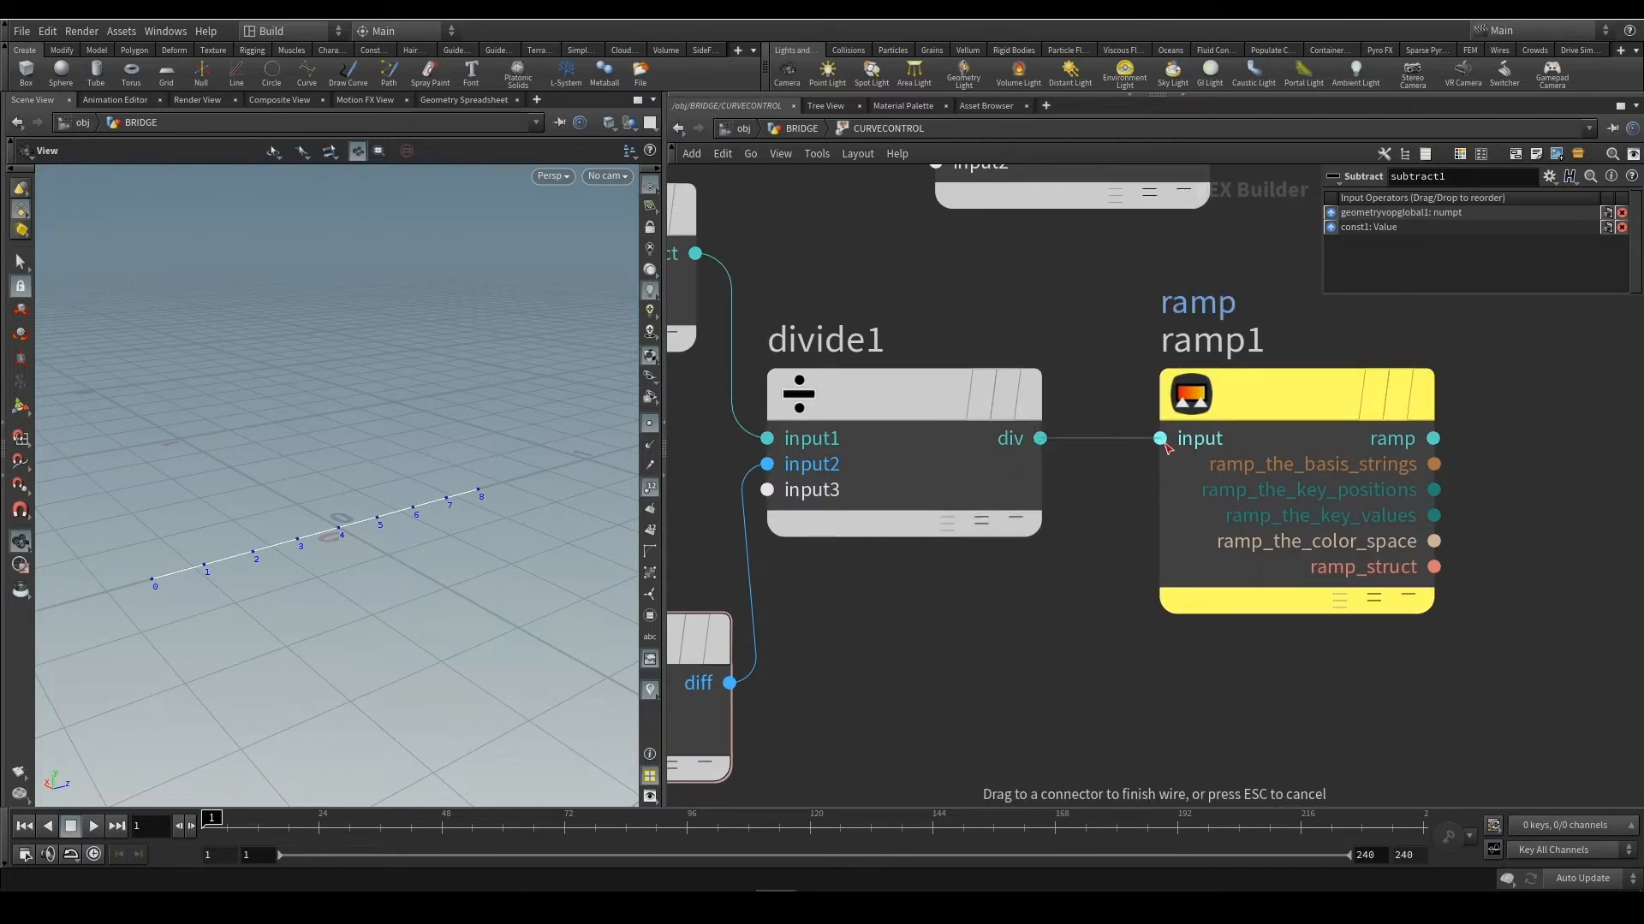
Move the ramp node closer to Divide and wire its ramp output into input2 of the Add node
{"action": "left_click_drag", "start_coordinate": [1301, 414], "coordinate": [1241, 415]}
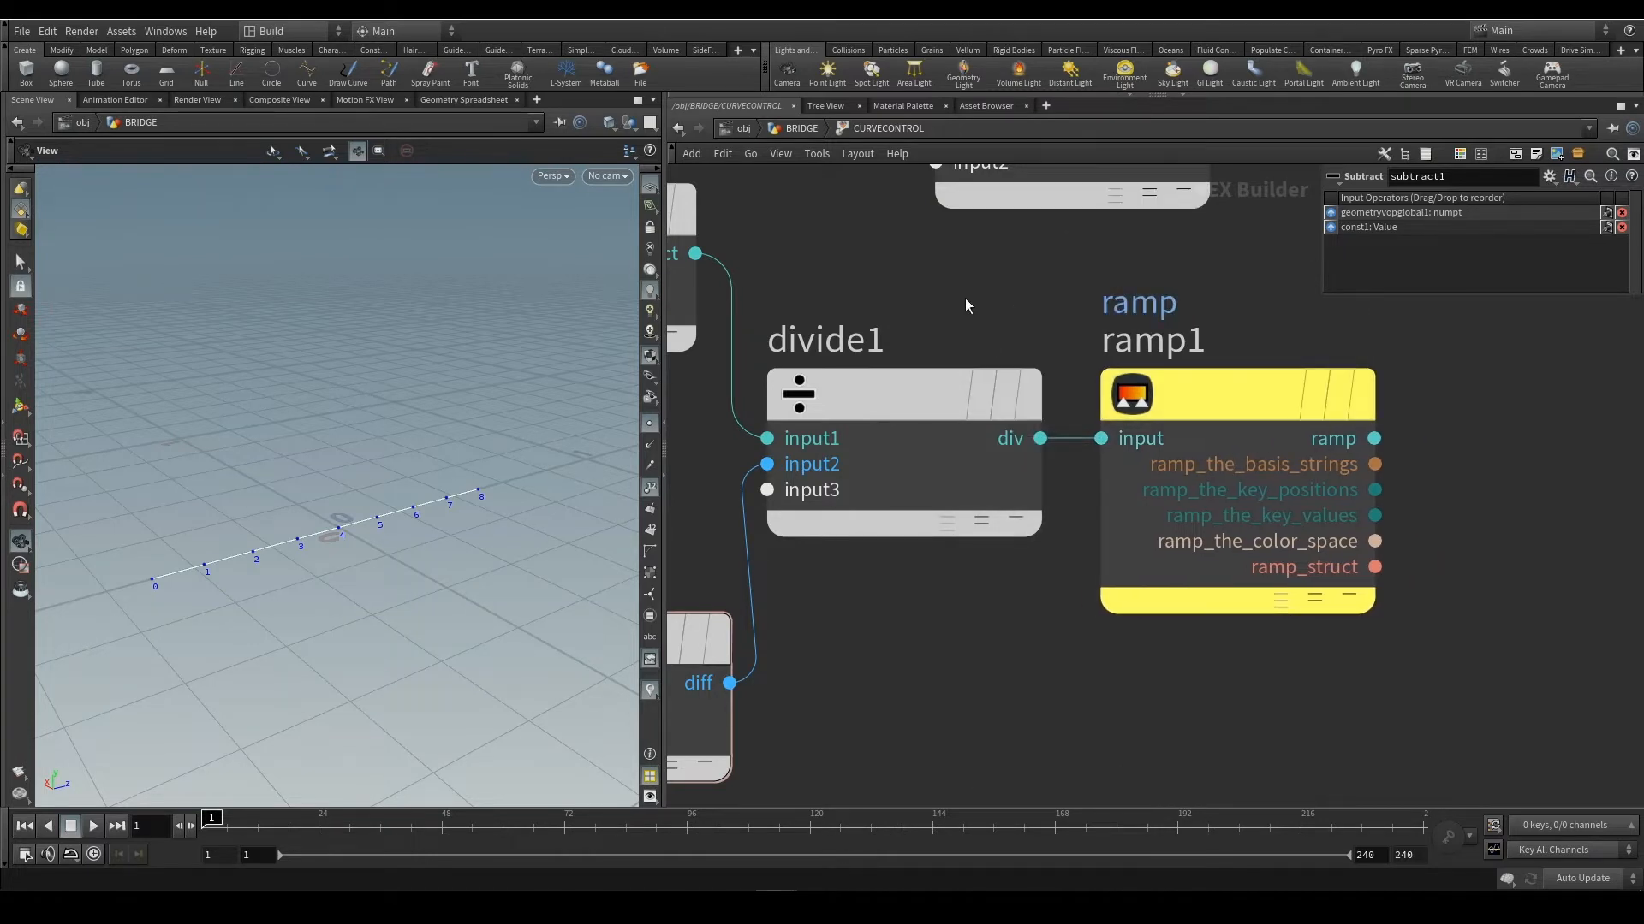
{"action": "scroll", "coordinate": [964, 298], "scroll_direction": "down", "scroll_amount": 1}
{"action": "middle_click_drag", "start_coordinate": [977, 290], "coordinate": [955, 451]}
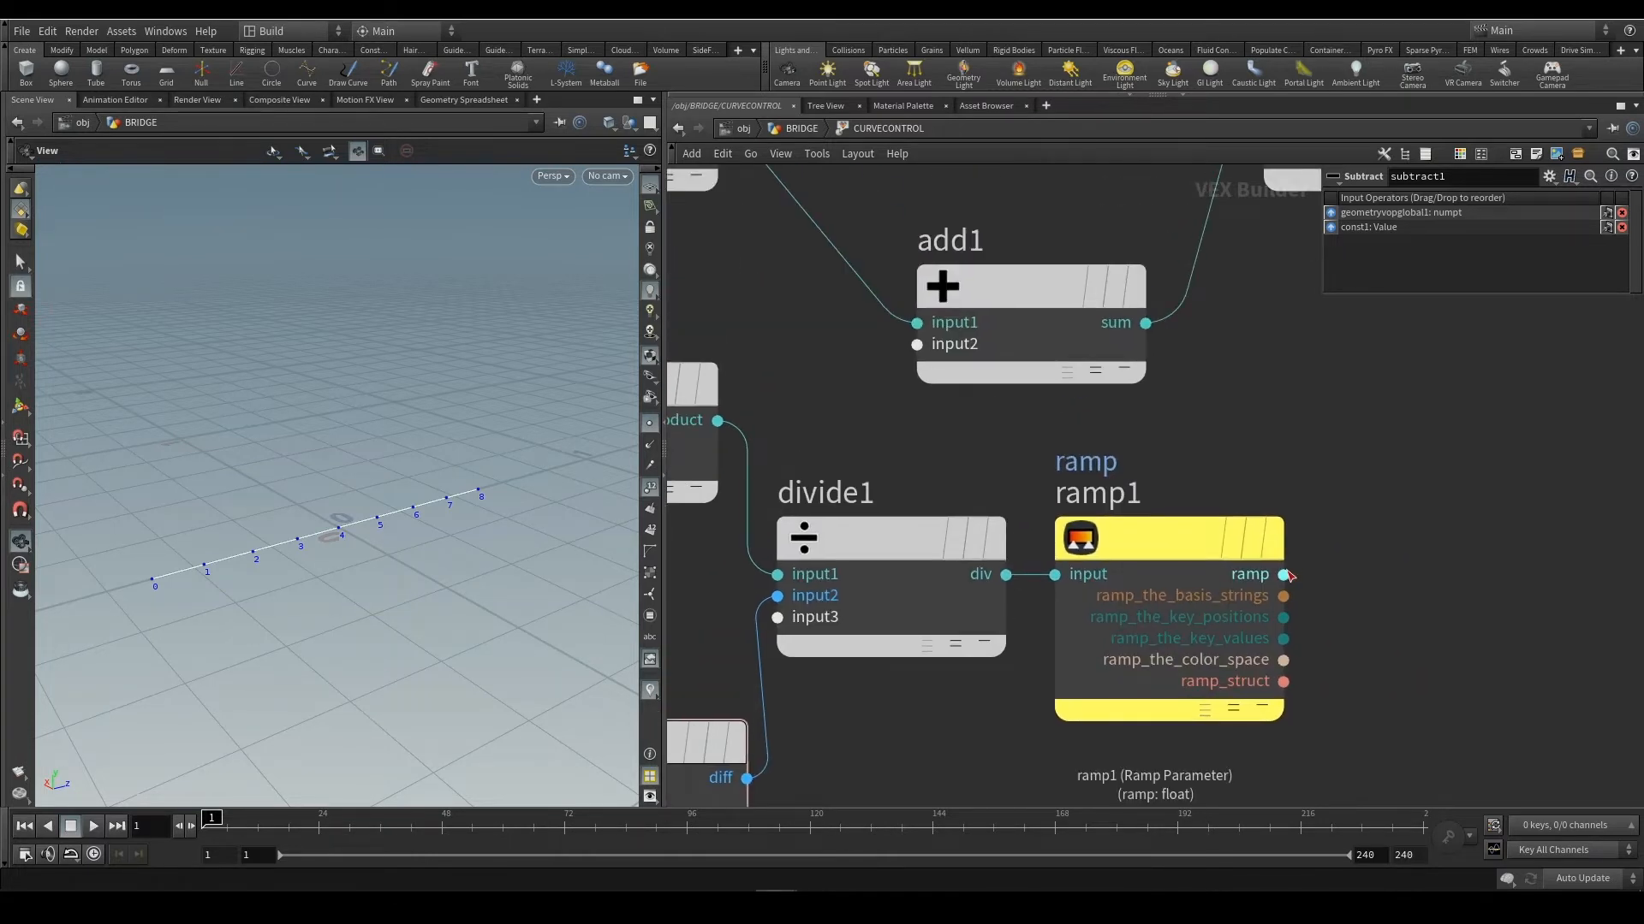
{"action": "left_click_drag", "start_coordinate": [1283, 575], "coordinate": [922, 346]}
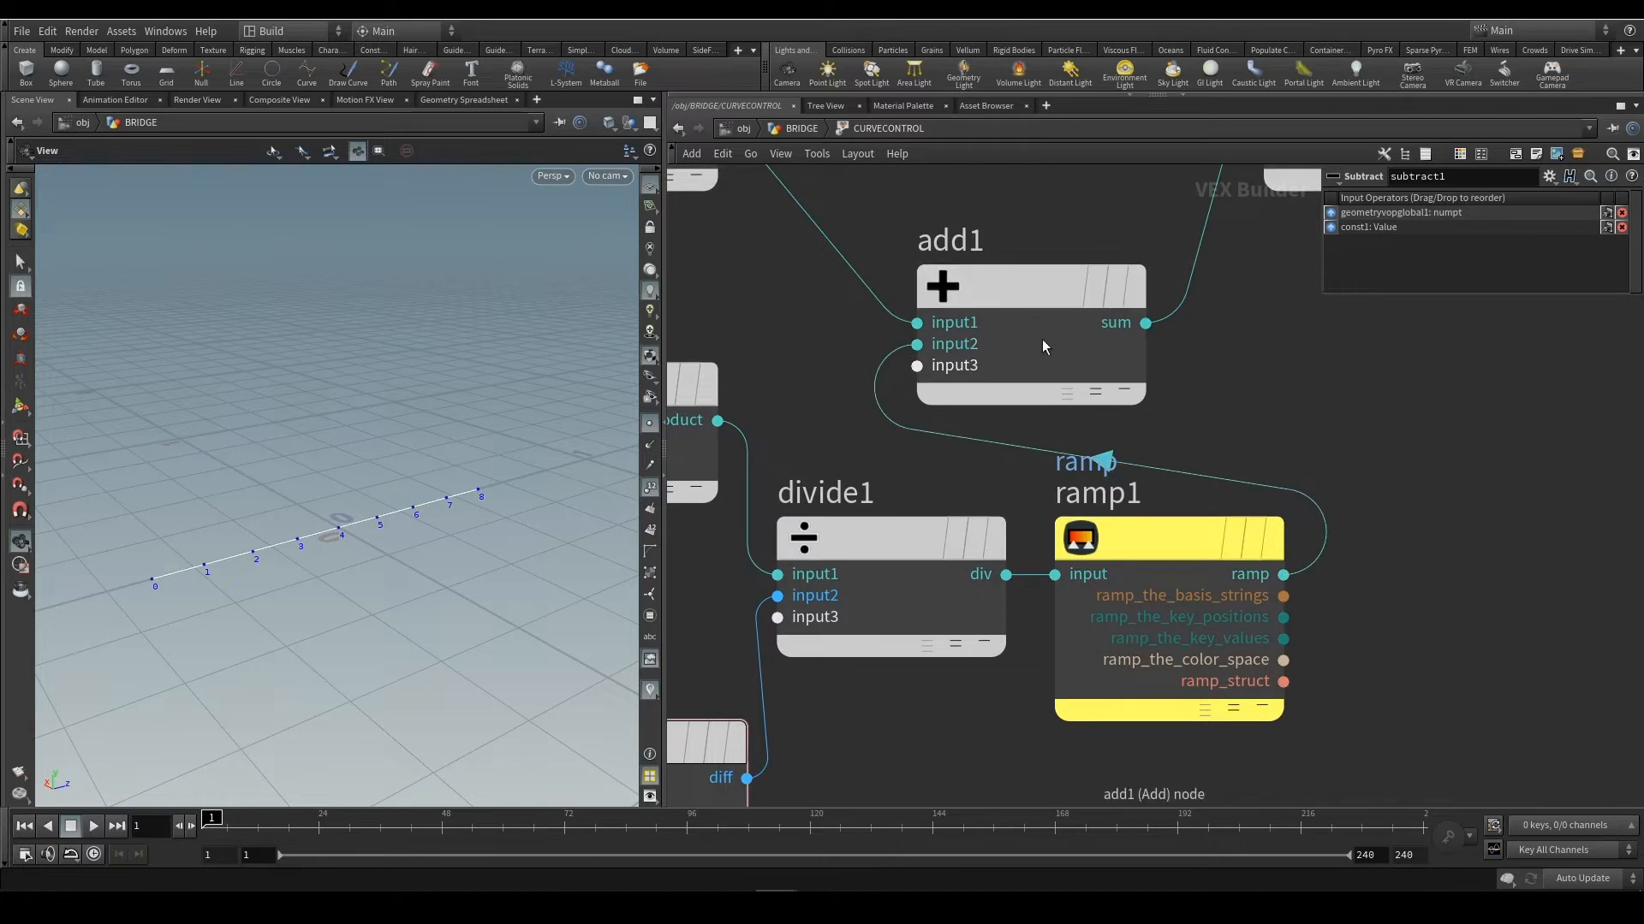
Add five intermediate control points to ramp1's default spline, forming an uneven profile of peaks and dips
{"action": "left_click", "coordinate": [1026, 517]}
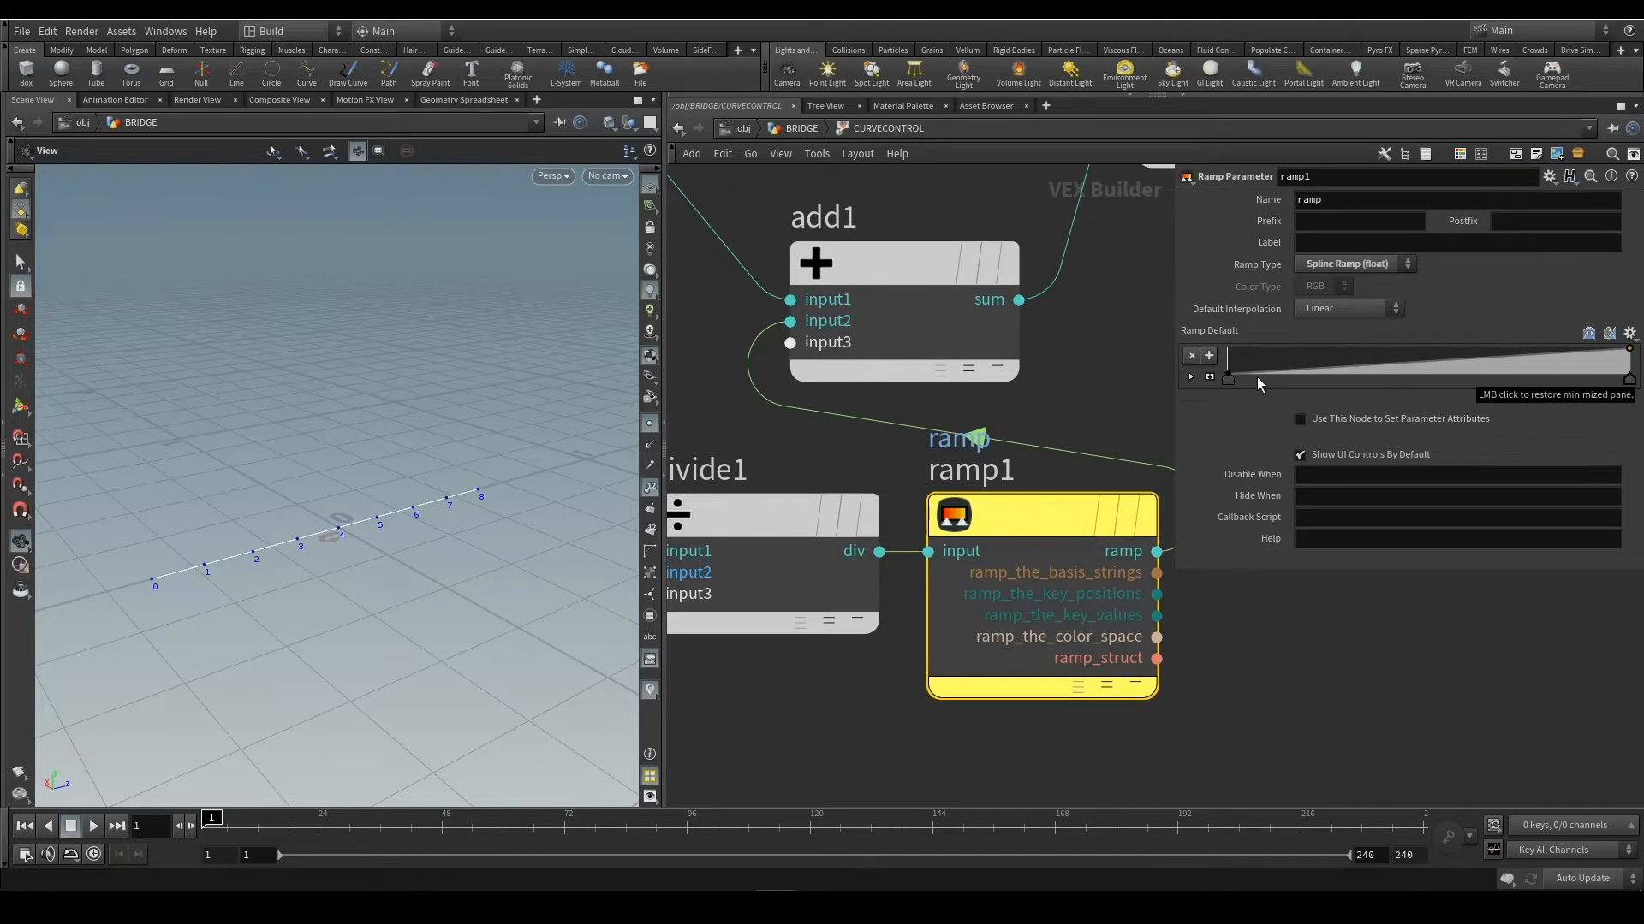
{"action": "left_click_drag", "start_coordinate": [1239, 372], "coordinate": [1334, 367]}
{"action": "left_click_drag", "start_coordinate": [1449, 363], "coordinate": [1596, 368]}
{"action": "left_click", "coordinate": [1583, 356]}
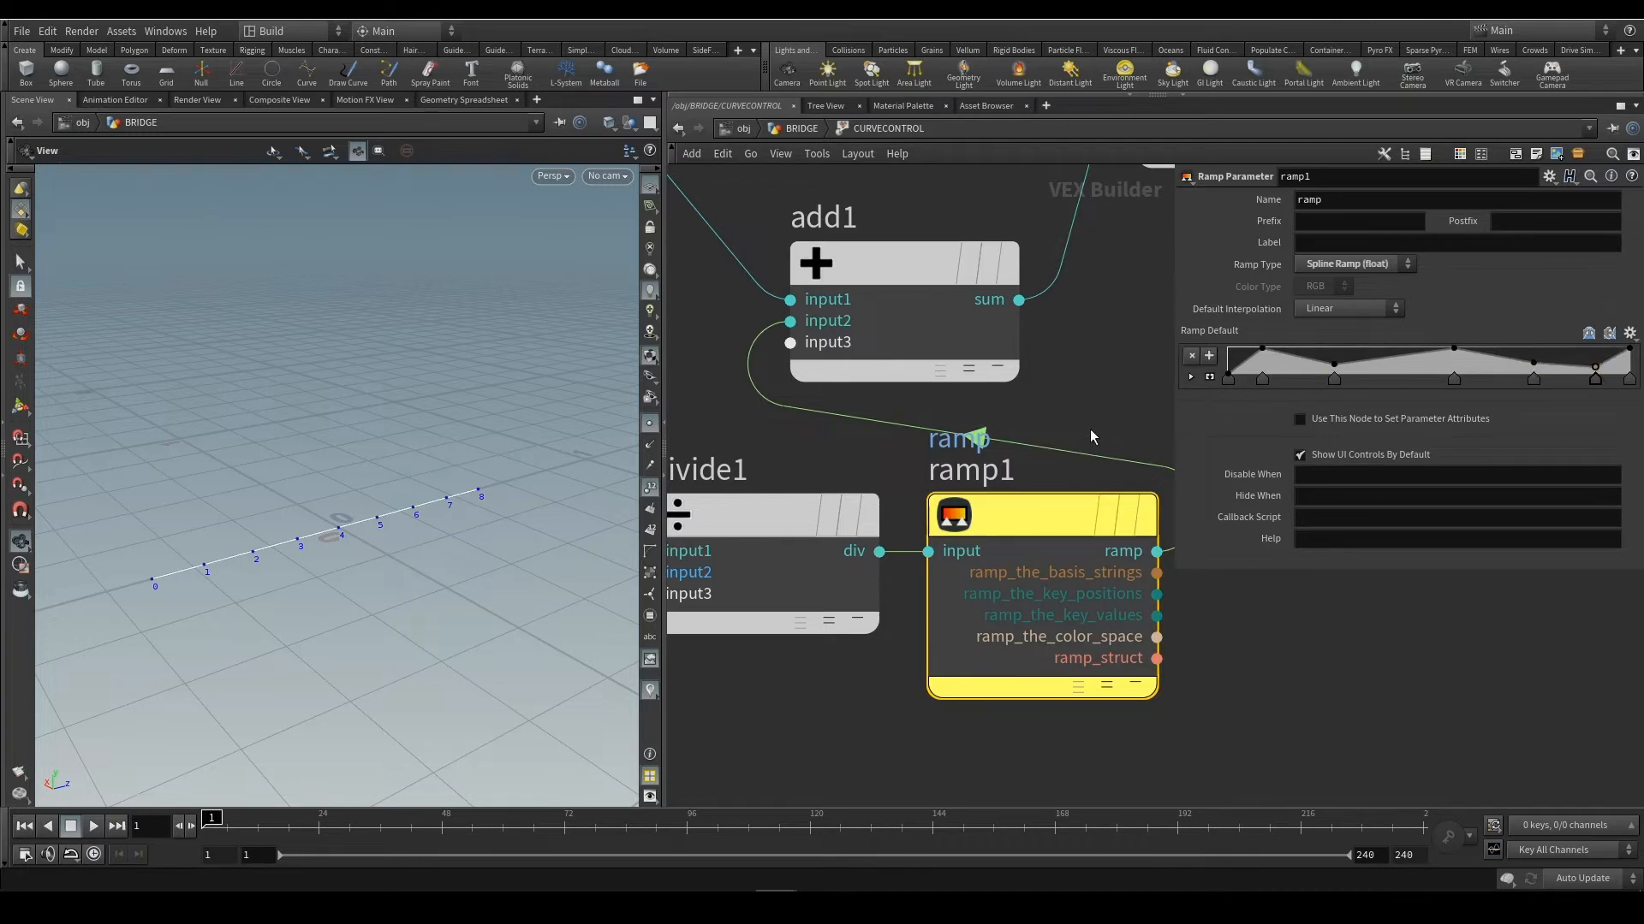
Review how ptnum, numpt and the constant pass through Multiply, Subtract, Divide and the ramp into Add and floattovec1
{"action": "middle_click_drag", "start_coordinate": [1102, 408], "coordinate": [1058, 414]}
{"action": "scroll", "coordinate": [1117, 415], "scroll_direction": "down", "scroll_amount": 3}
{"action": "middle_click_drag", "start_coordinate": [821, 436], "coordinate": [905, 435]}
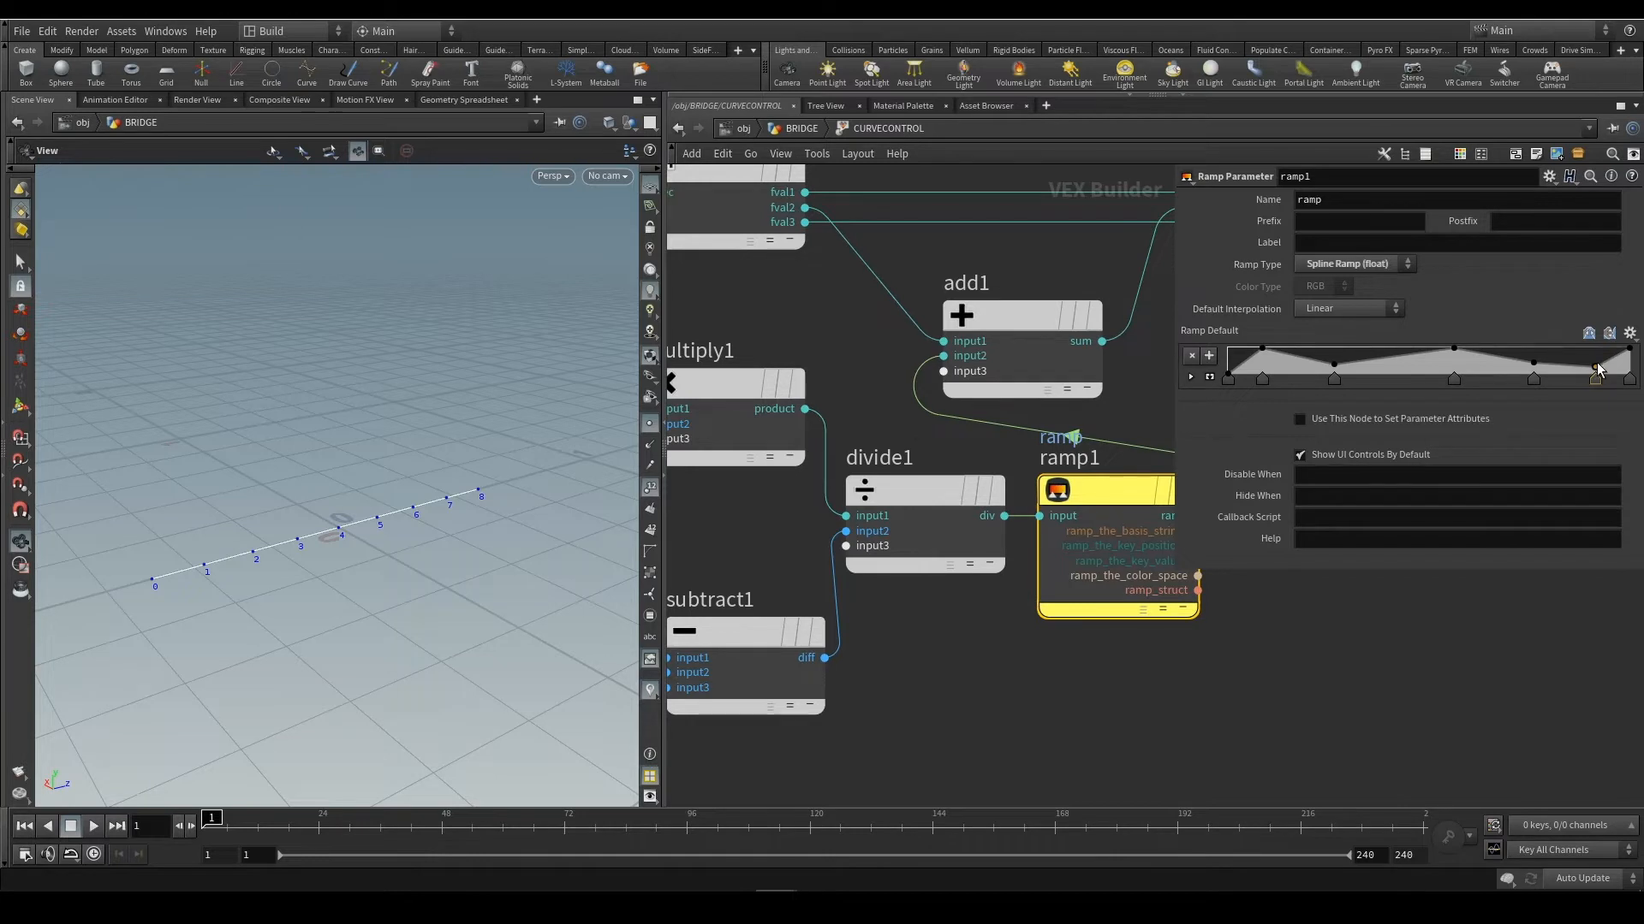
{"action": "middle_click_drag", "start_coordinate": [1291, 650], "coordinate": [1029, 695]}
{"action": "middle_click_drag", "start_coordinate": [958, 457], "coordinate": [1214, 478]}
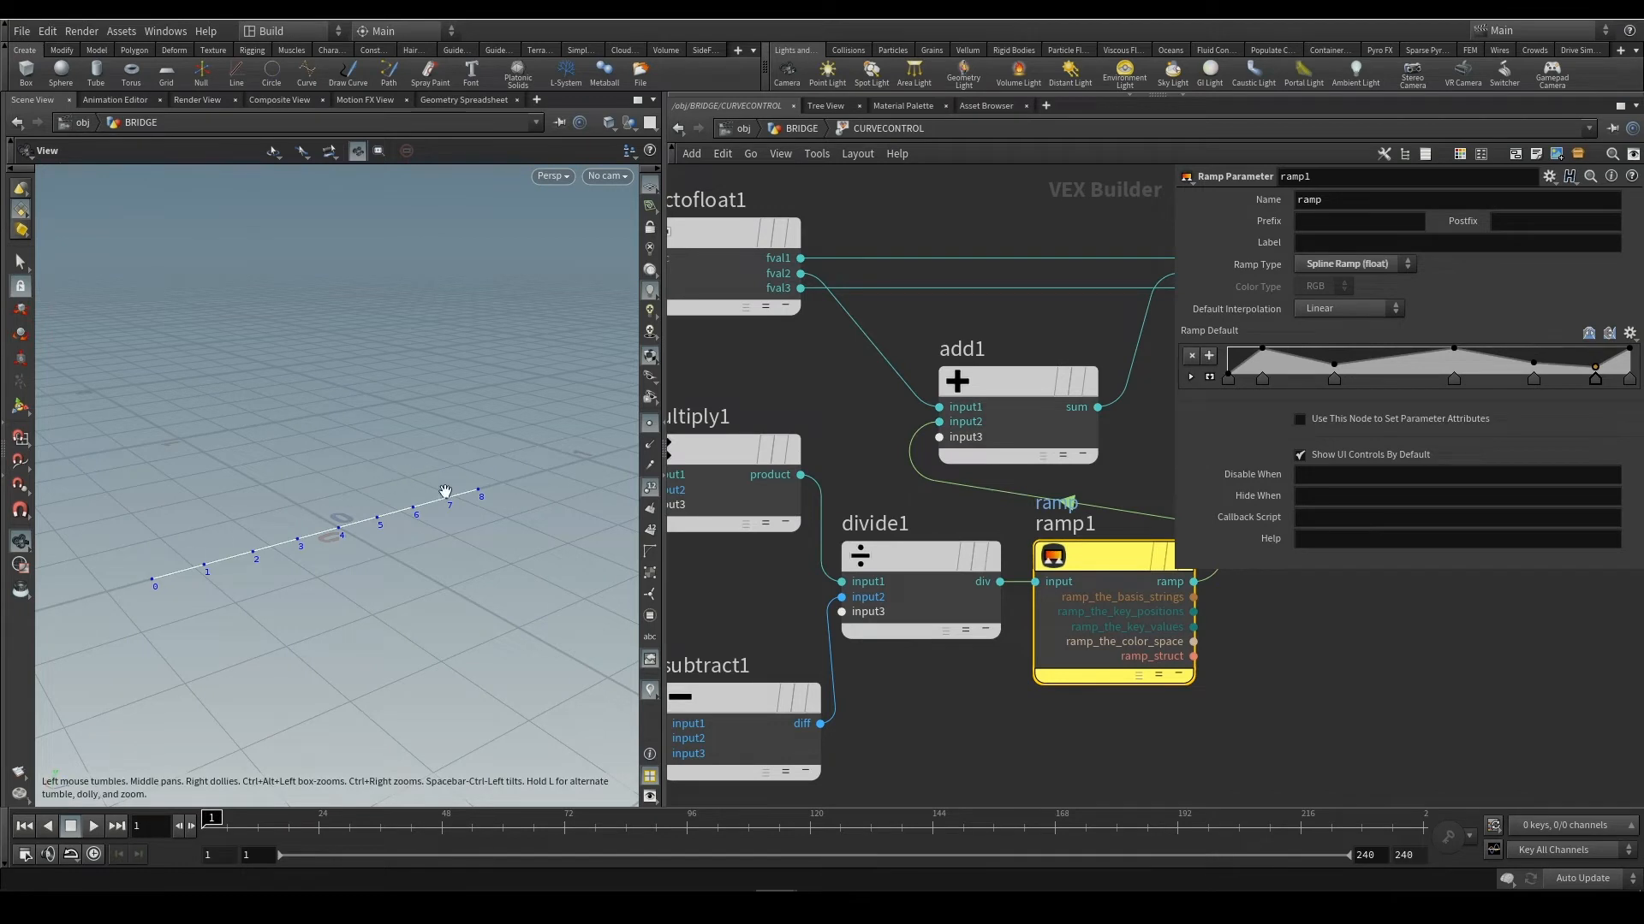
{"action": "middle_click_drag", "start_coordinate": [829, 341], "coordinate": [718, 390]}
{"action": "scroll", "coordinate": [718, 390], "scroll_direction": "down", "scroll_amount": 1}
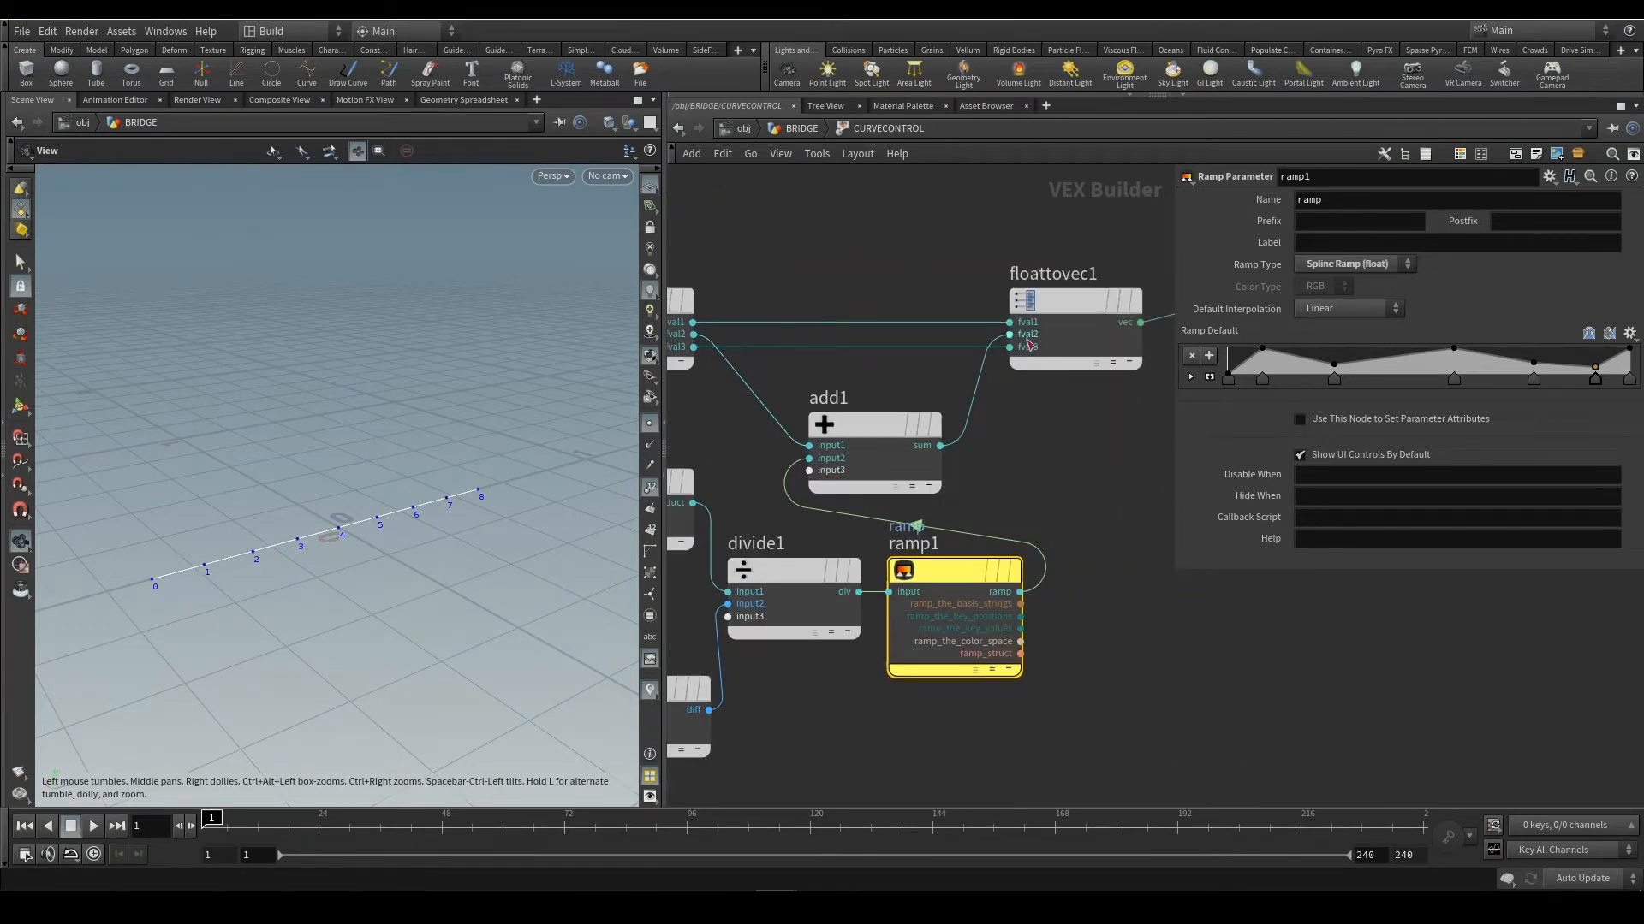
{"action": "middle_click_drag", "start_coordinate": [1147, 613], "coordinate": [1390, 576]}
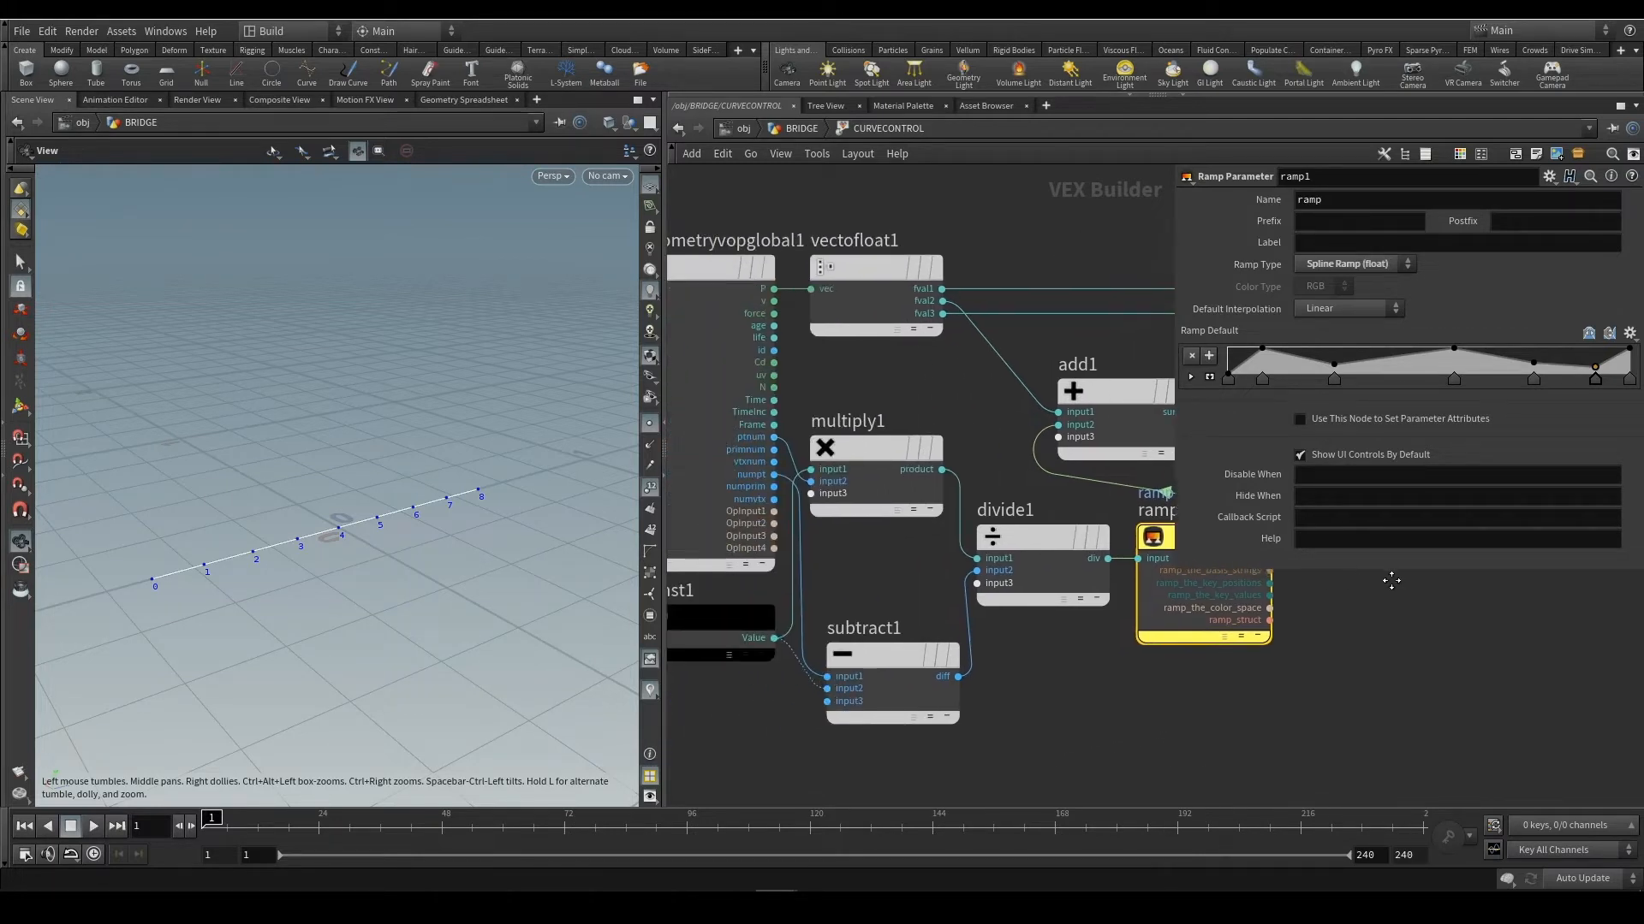
{"action": "scroll", "coordinate": [870, 476], "scroll_direction": "up", "scroll_amount": 1}
{"action": "scroll", "coordinate": [748, 465], "scroll_direction": "up", "scroll_amount": 1}
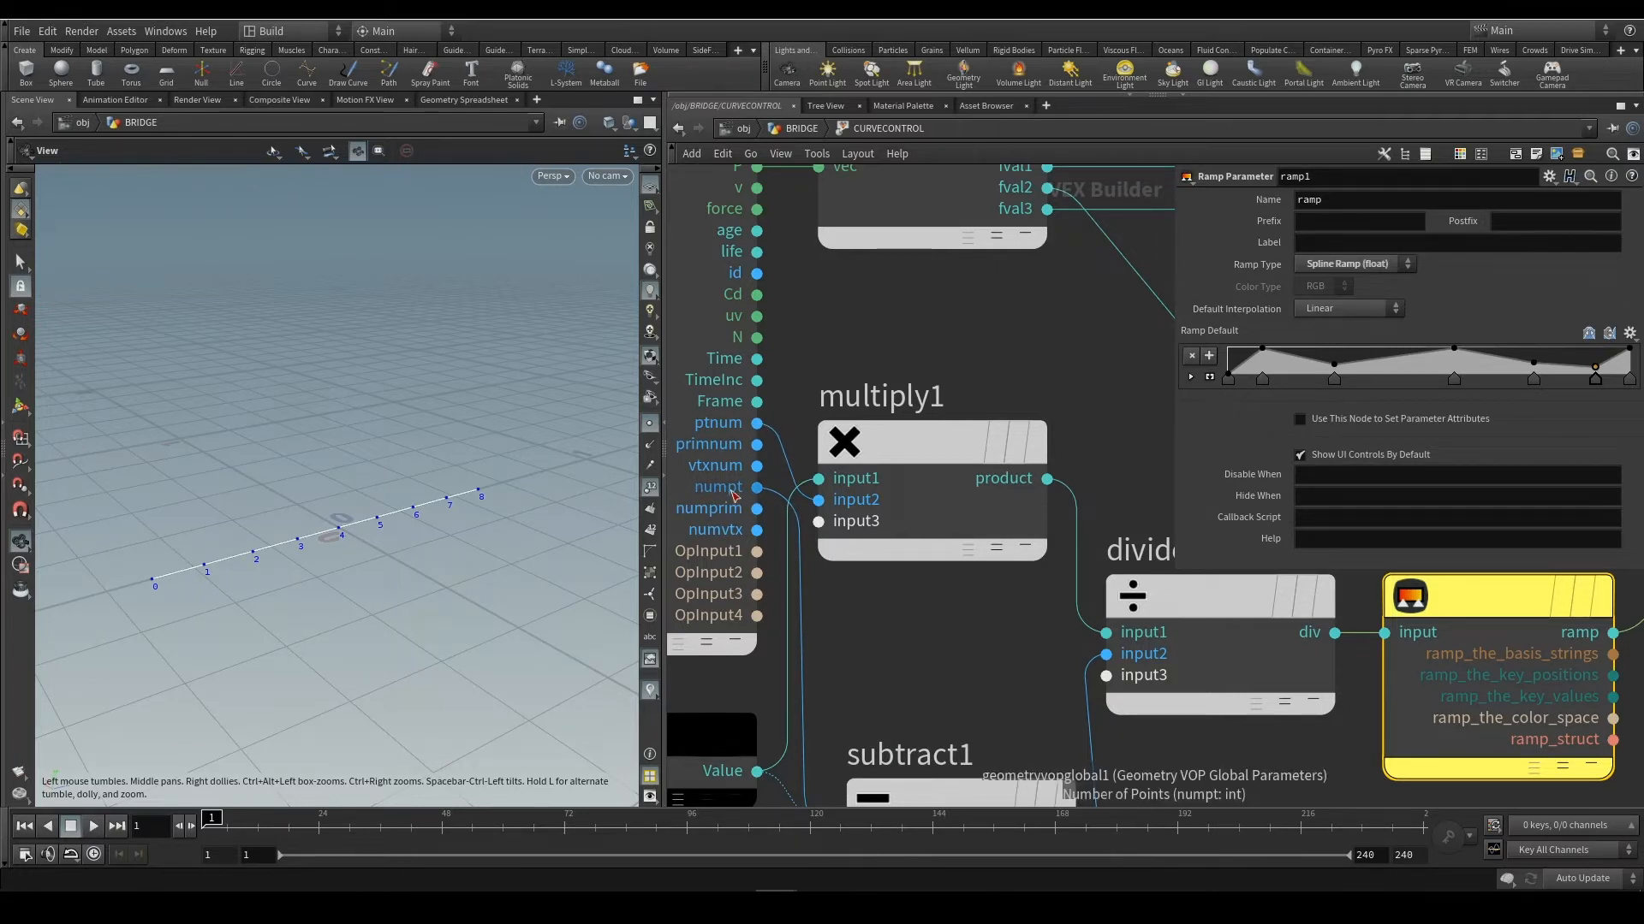
{"action": "scroll", "coordinate": [850, 604], "scroll_direction": "down", "scroll_amount": 2}
{"action": "middle_click_drag", "start_coordinate": [896, 623], "coordinate": [909, 533]}
{"action": "left_click", "coordinate": [705, 639]}
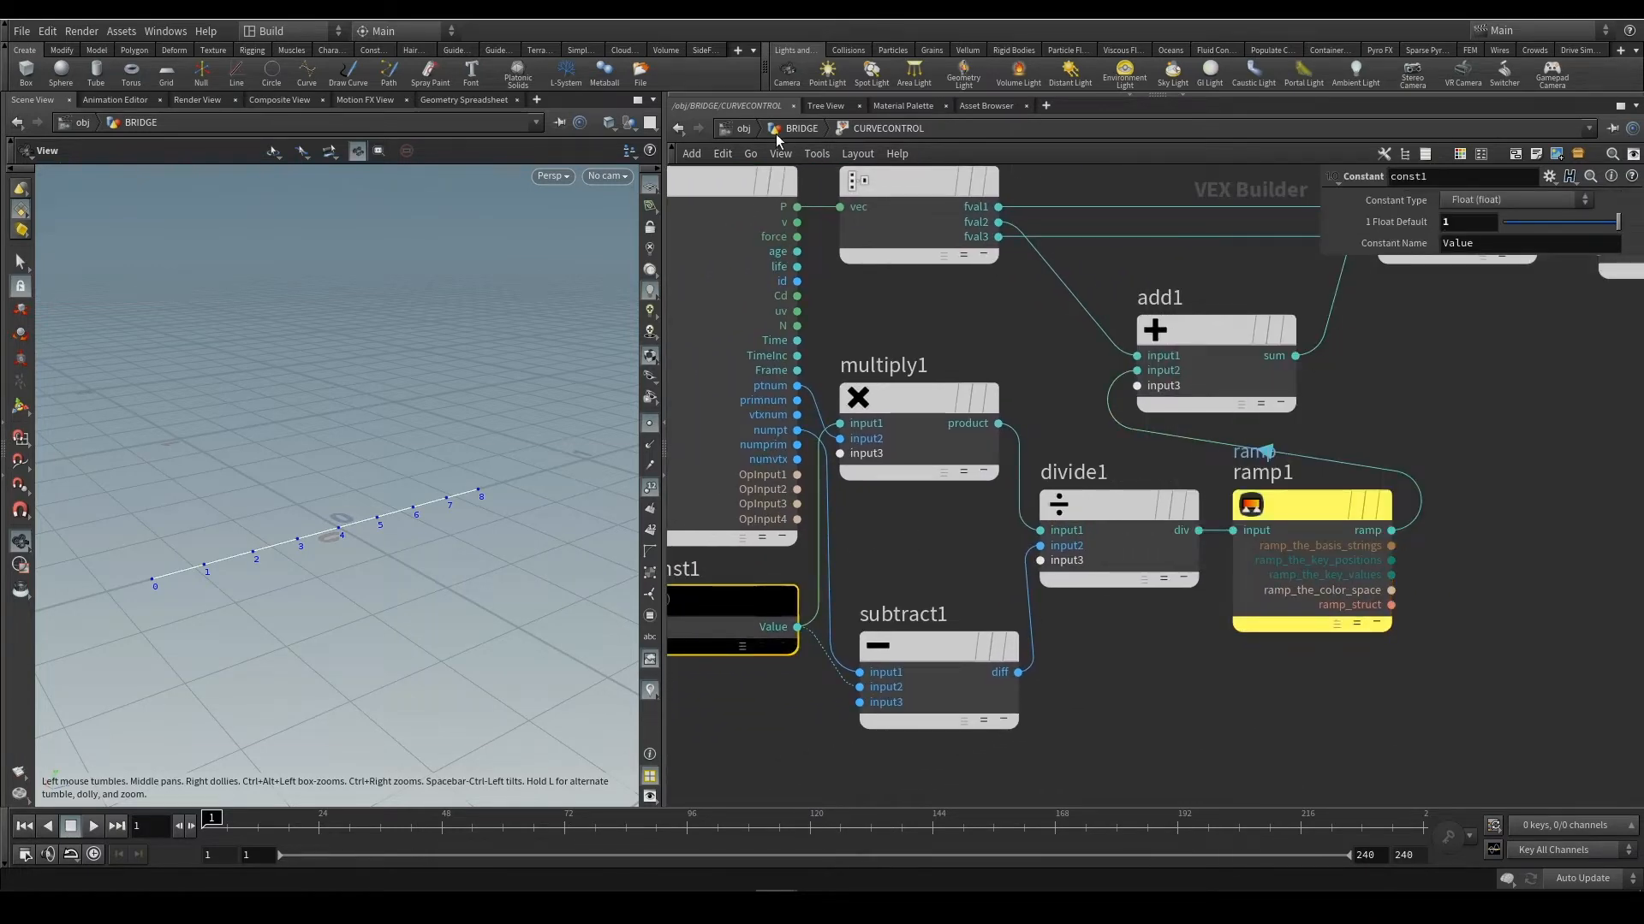
Recheck the complete CURVECONTROL node network and return to the BRIDGE geometry level
{"action": "left_click", "coordinate": [793, 130]}
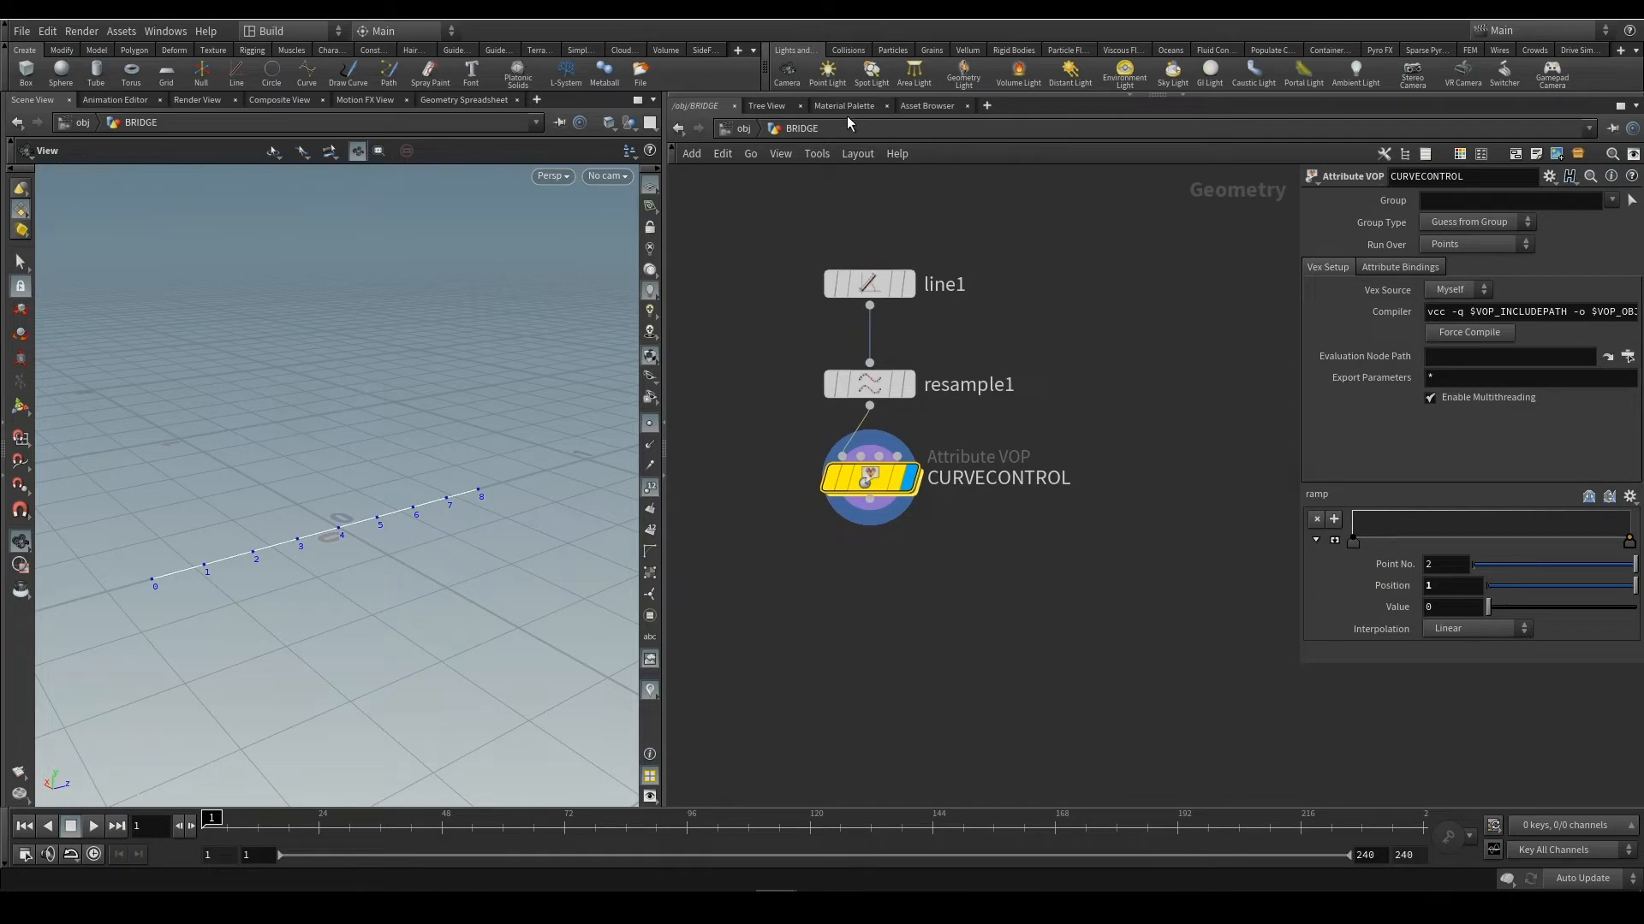
{"action": "double_click", "coordinate": [880, 478]}
{"action": "scroll", "coordinate": [970, 306], "scroll_direction": "down", "scroll_amount": 3}
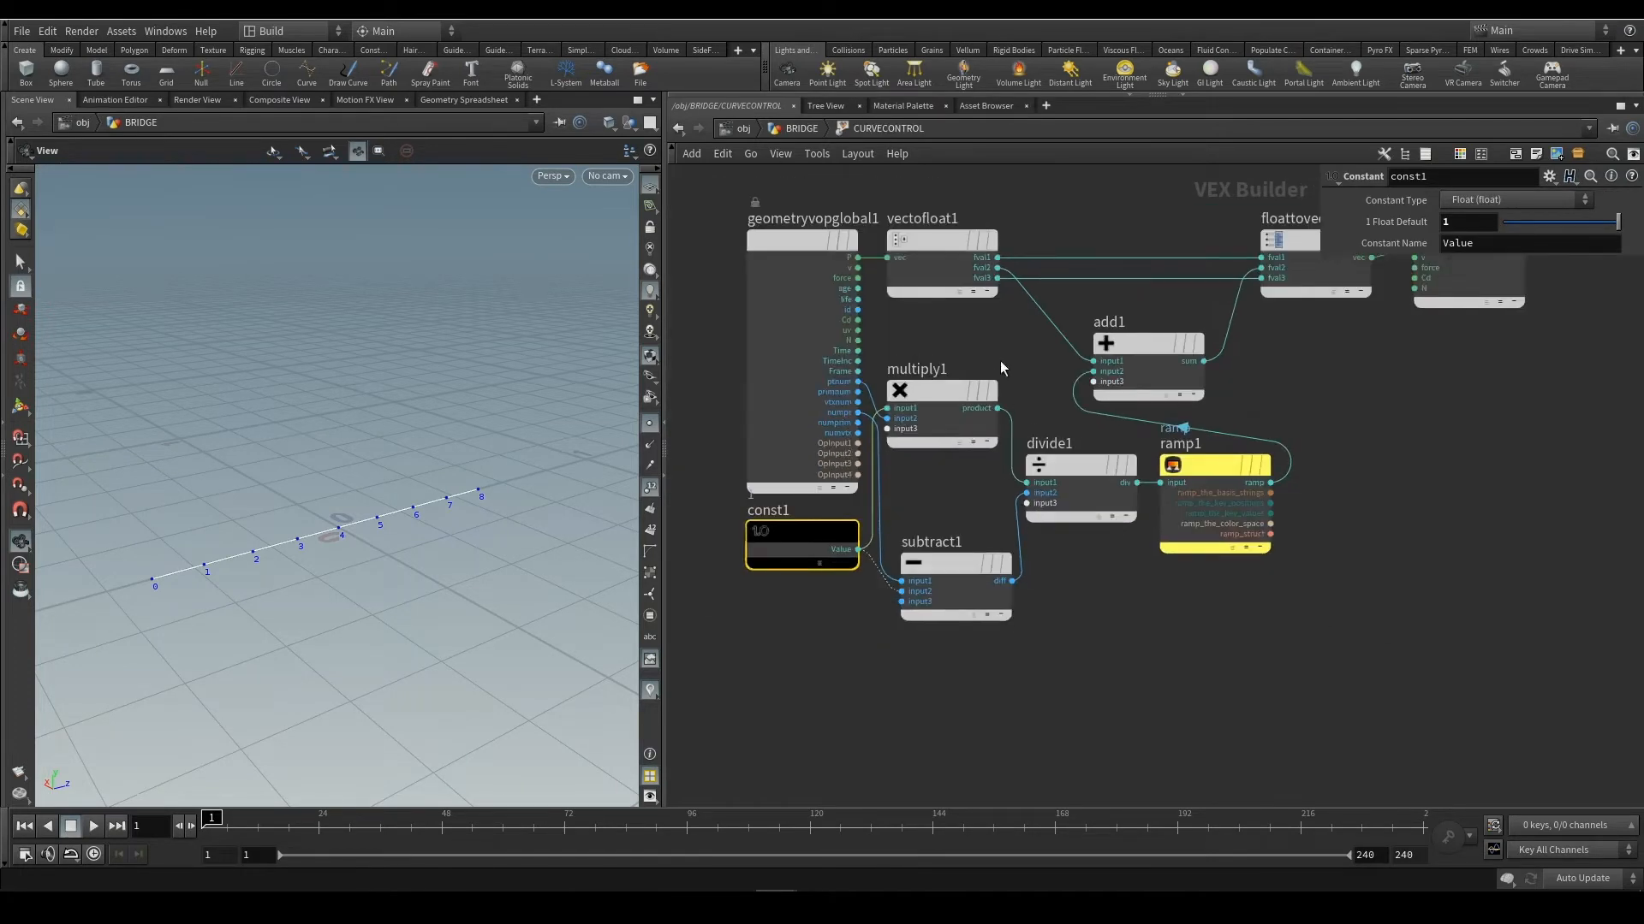
{"action": "middle_click_drag", "start_coordinate": [1000, 361], "coordinate": [1001, 494]}
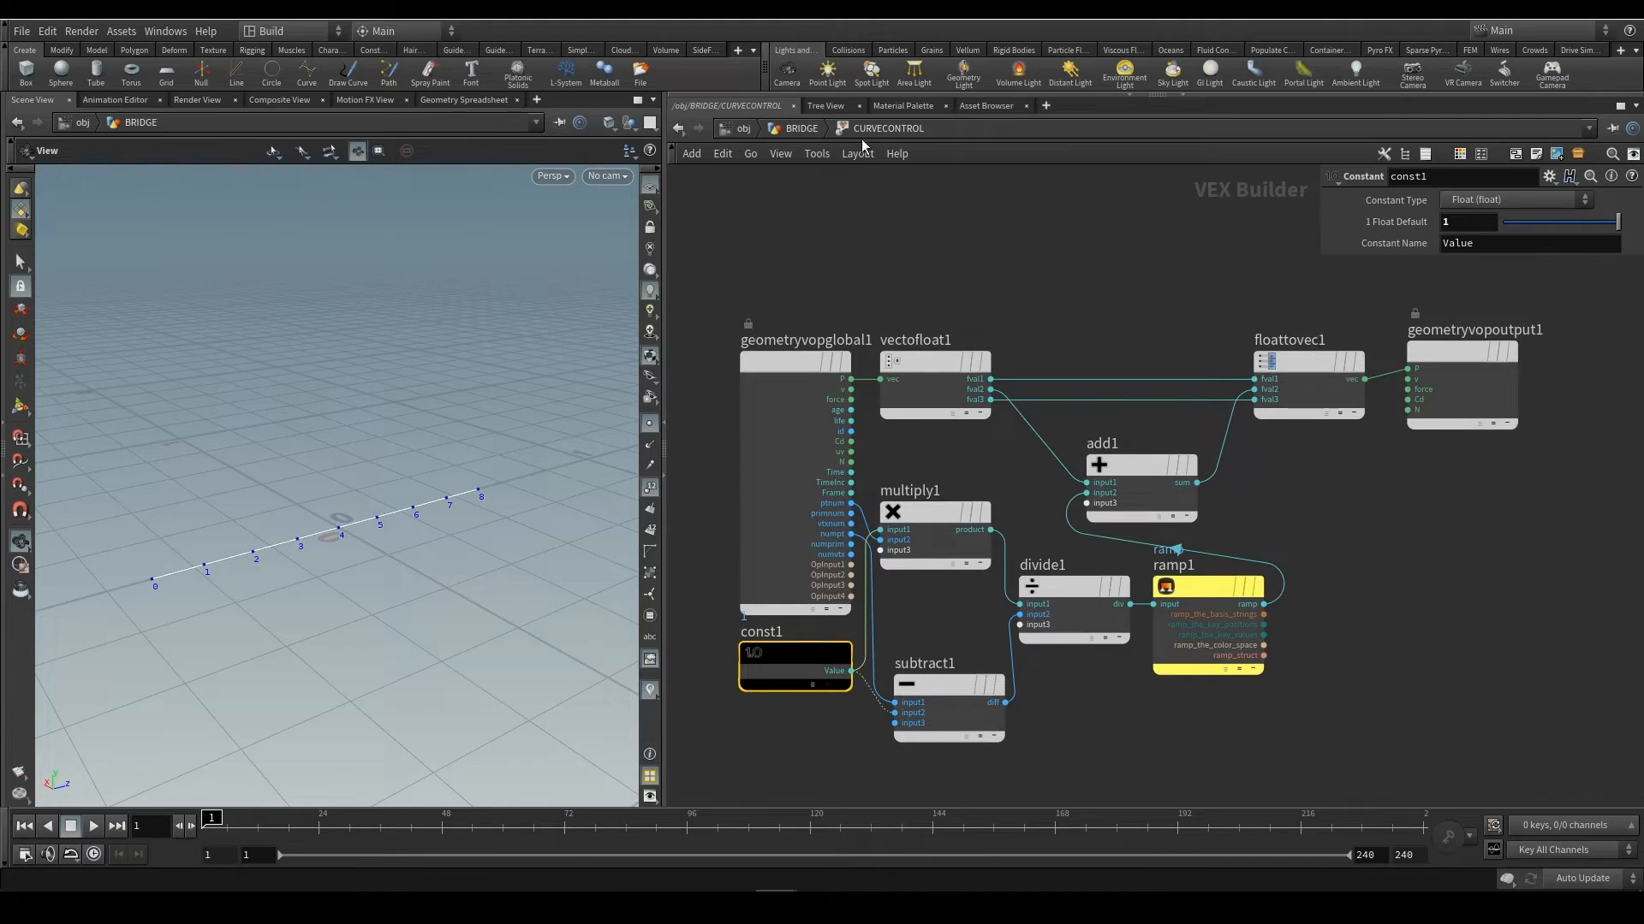
{"action": "left_click", "coordinate": [800, 129]}
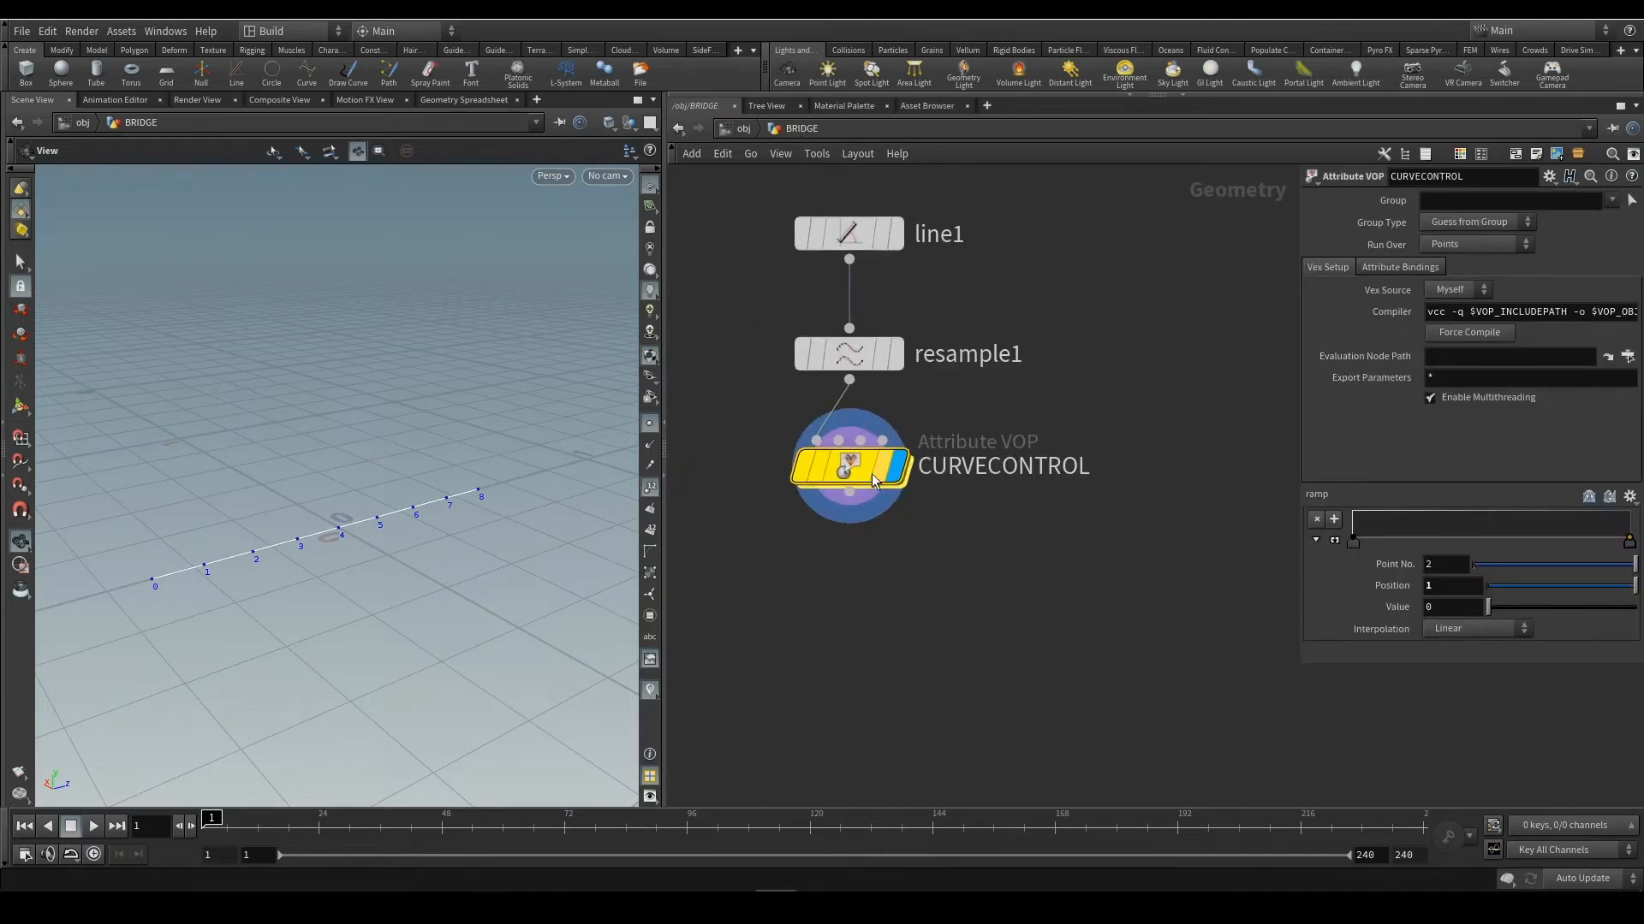
Try an arched profile with three intermediate points on CURVECONTROL's ramp and delete those points again
{"action": "left_click_drag", "start_coordinate": [1397, 533], "coordinate": [1547, 528]}
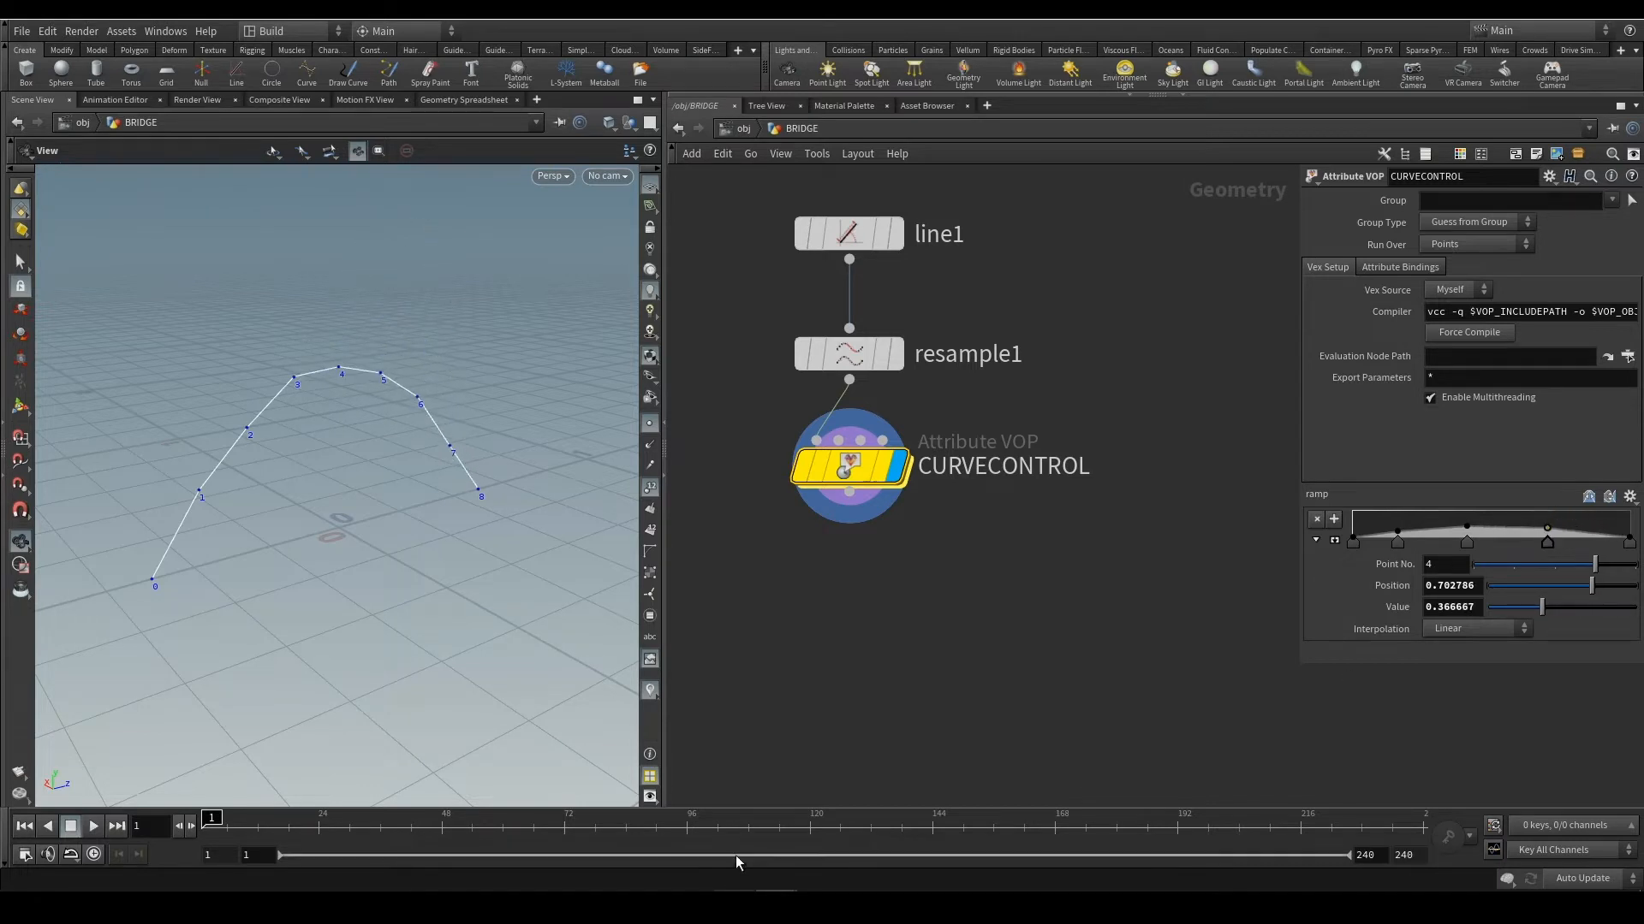
{"action": "left_click", "coordinate": [1401, 538], "text": "ctrl"}
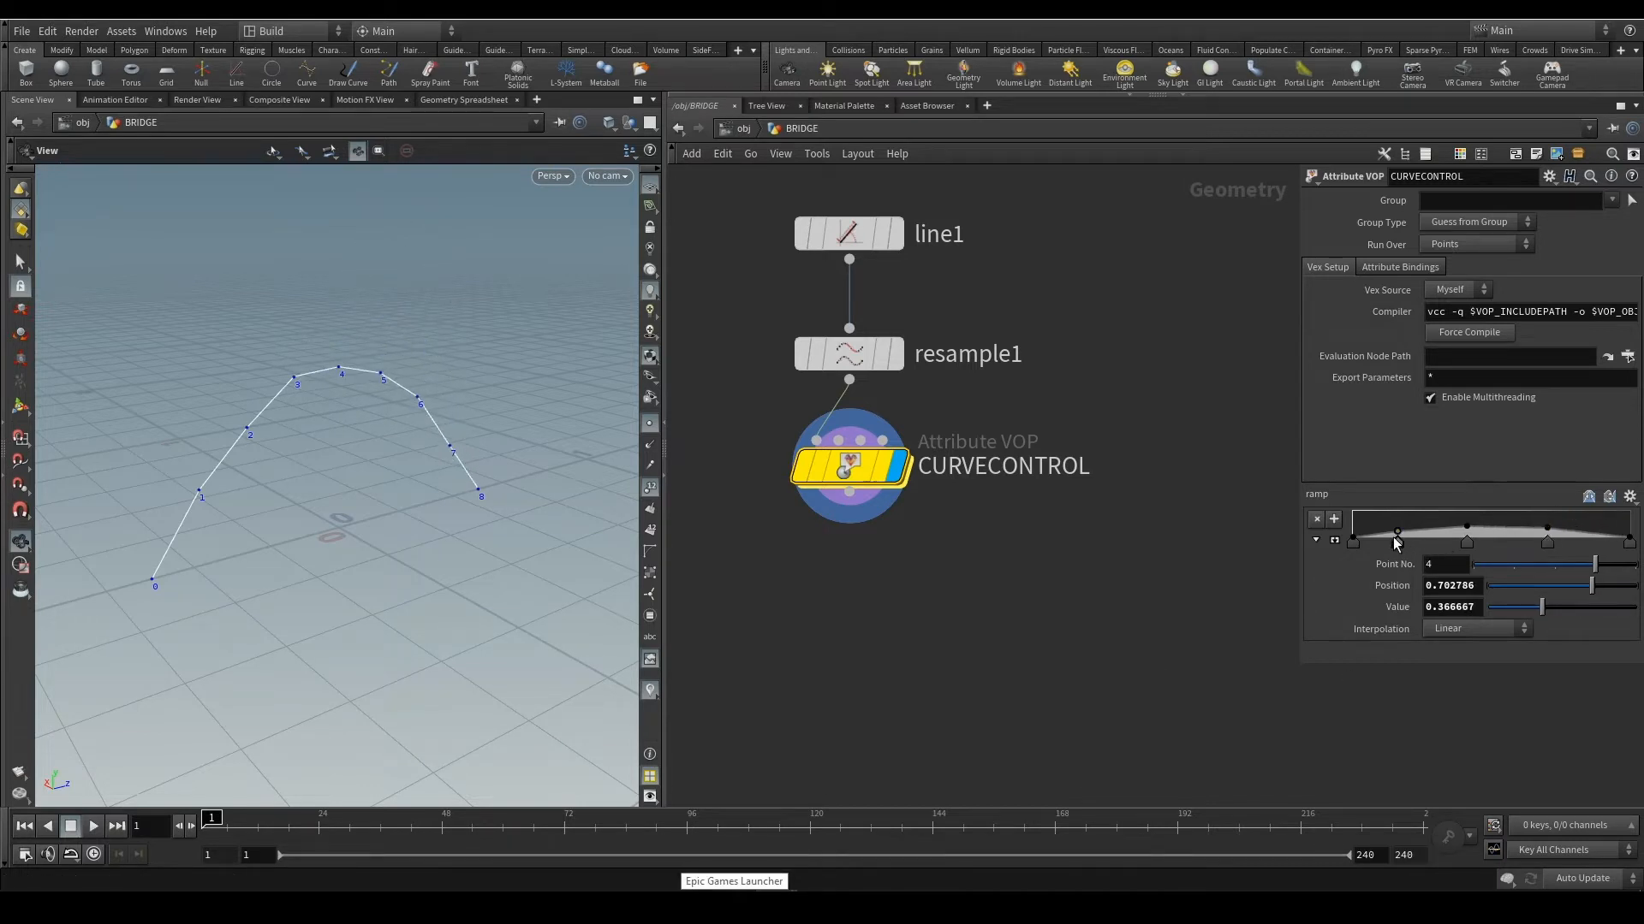
{"action": "left_click", "coordinate": [1467, 542], "text": "ctrl"}
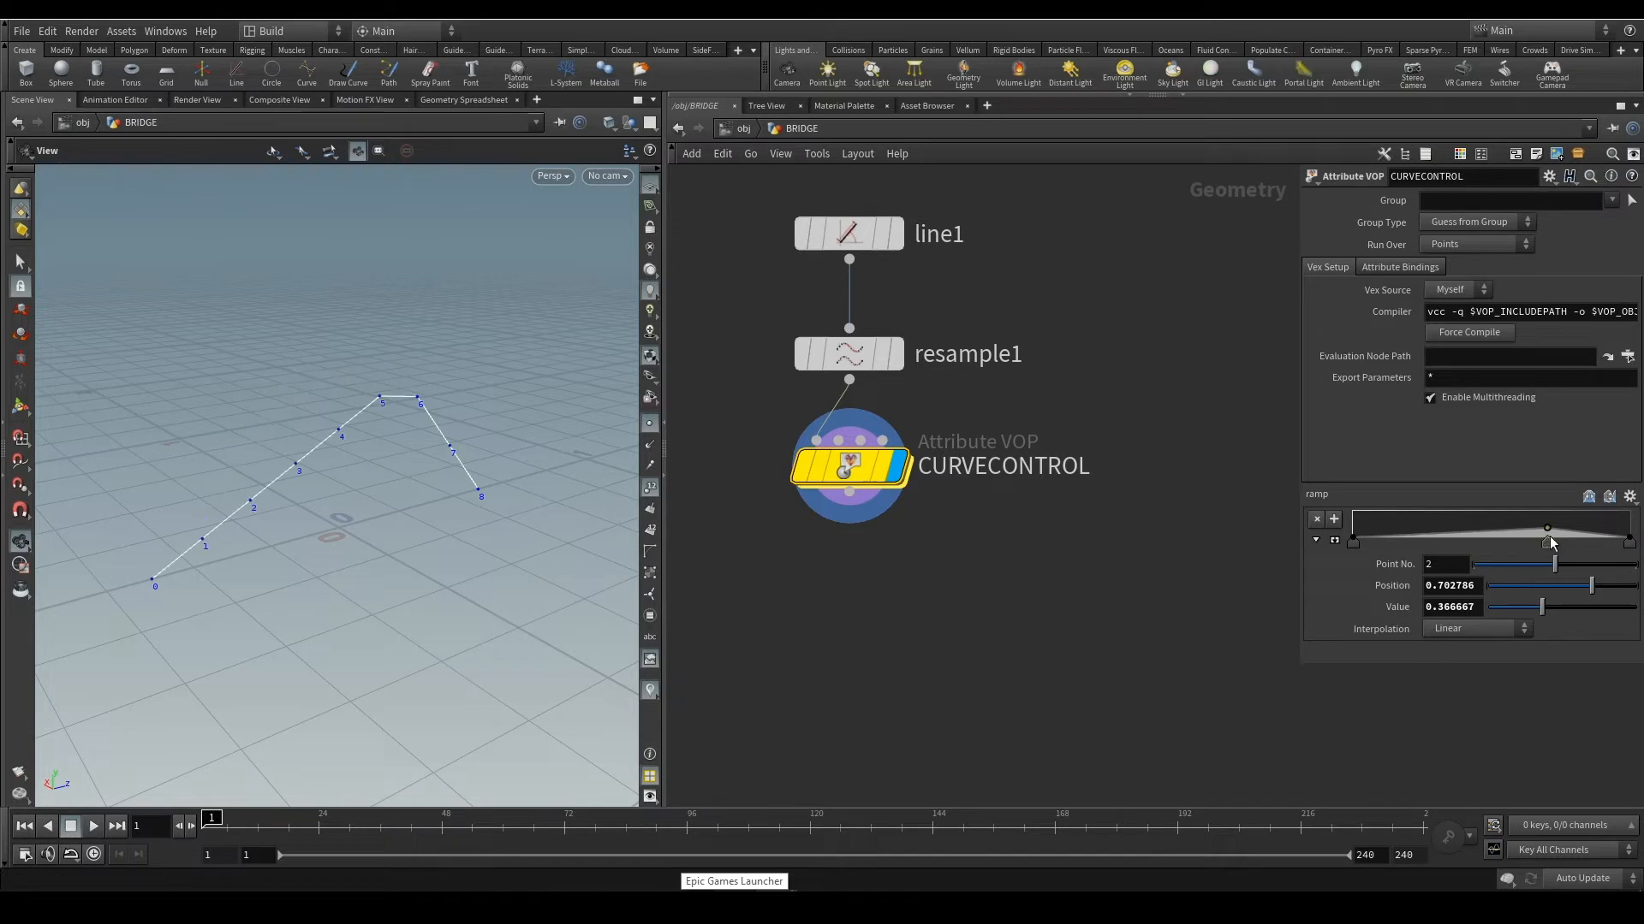
{"action": "left_click", "coordinate": [1551, 545], "text": "ctrl"}
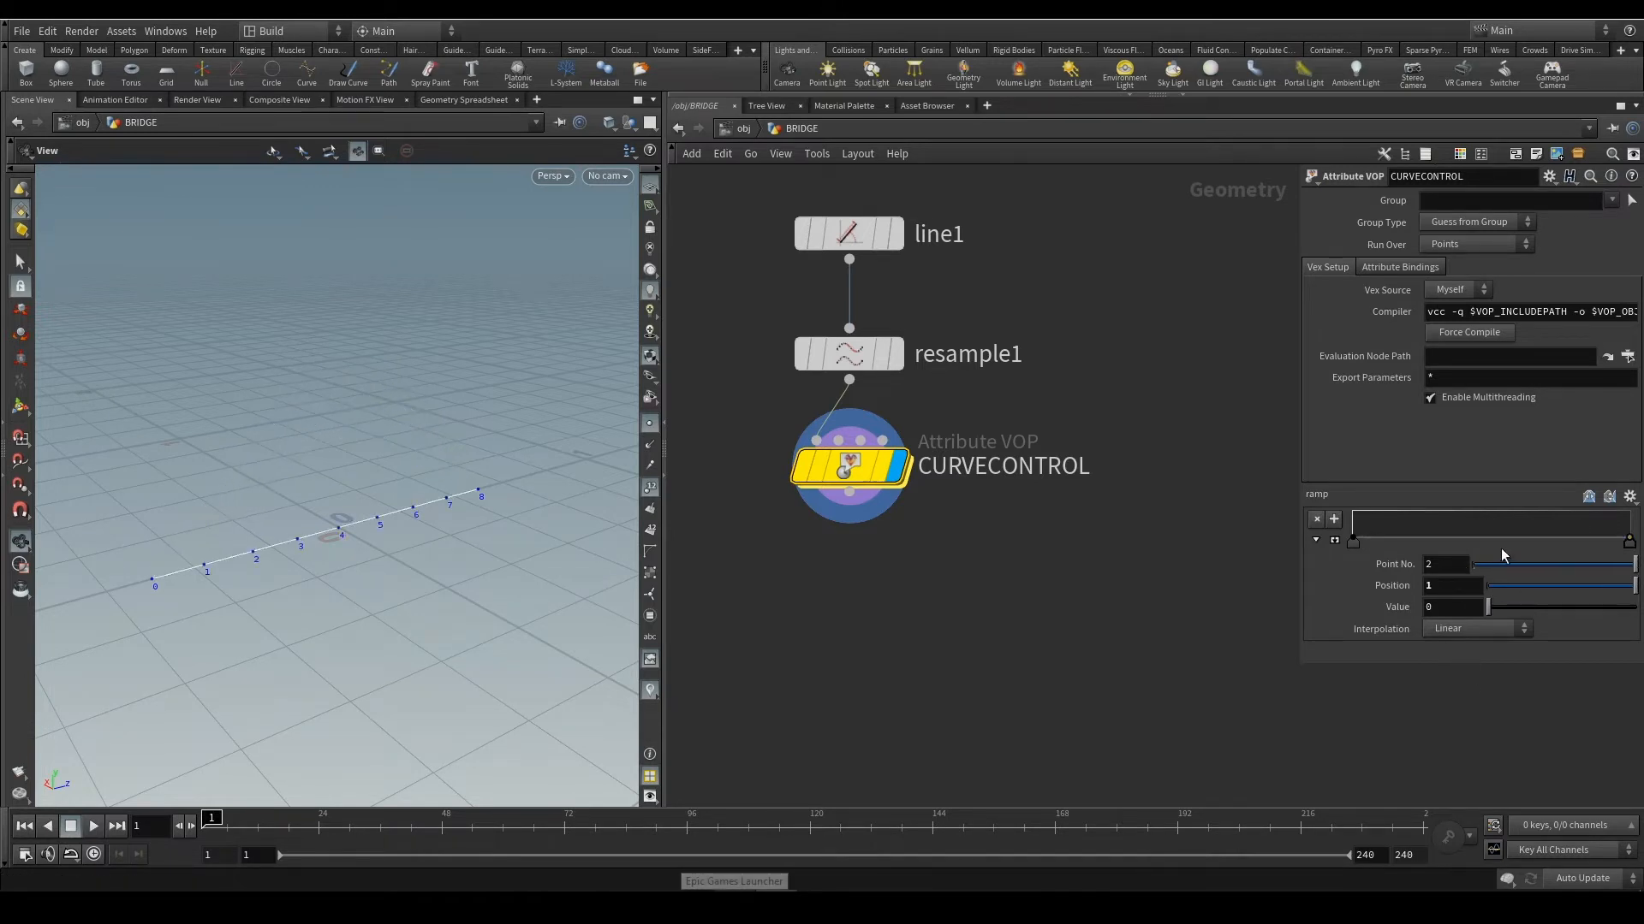
Add a single middle point to CURVECONTROL's ramp at position 0.5 and raise its value to about 0.279
{"action": "left_click", "coordinate": [1499, 543]}
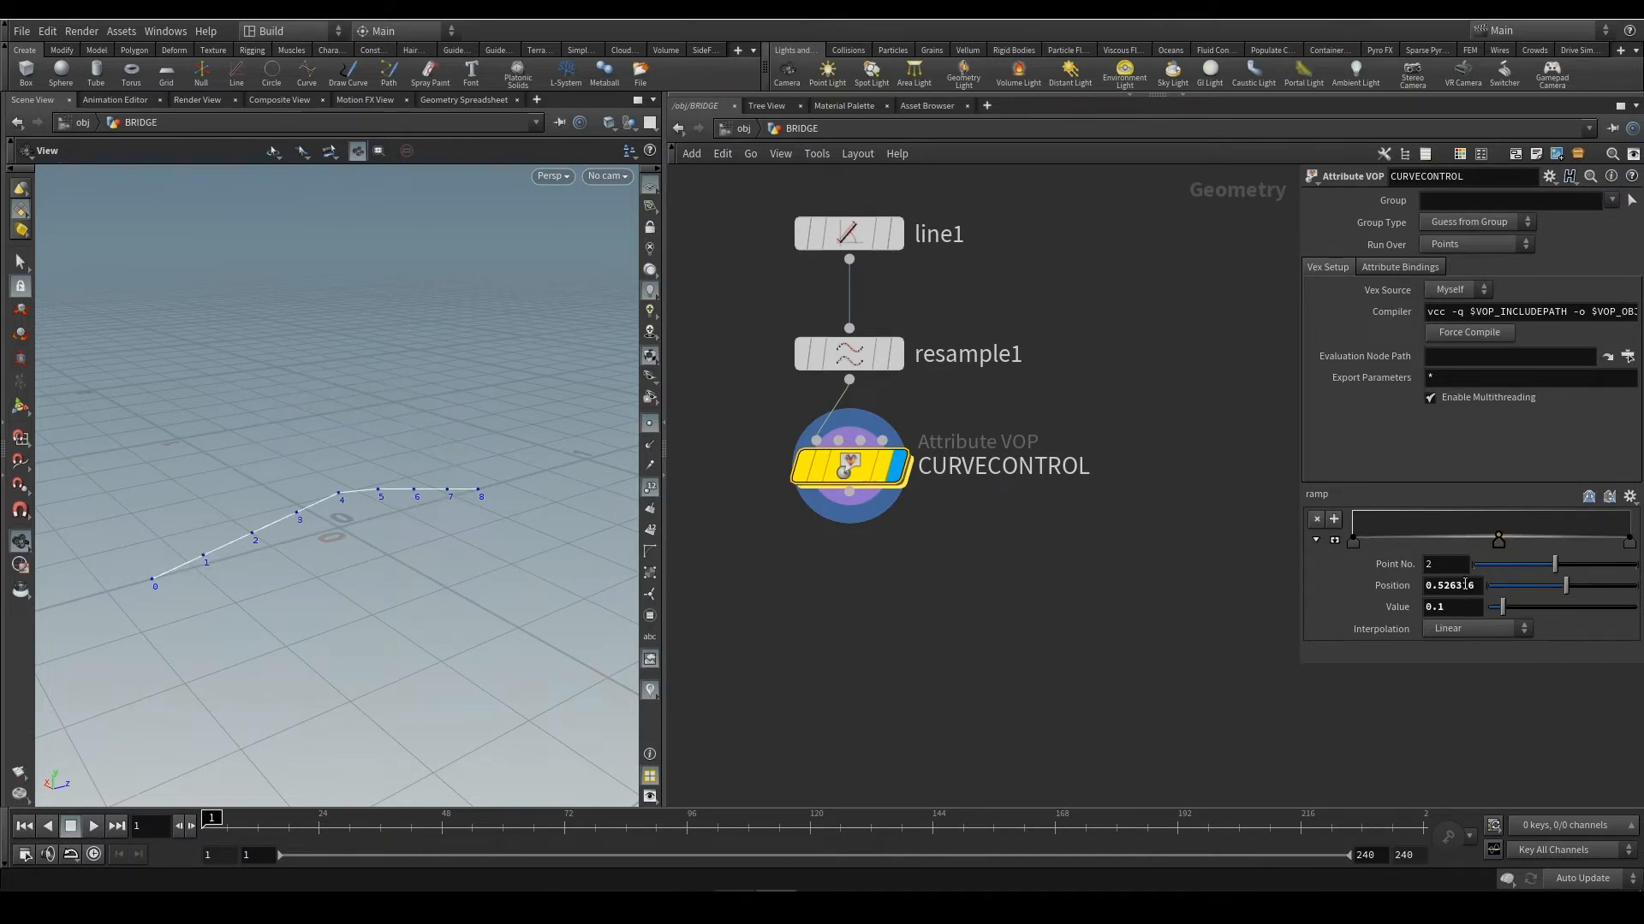
{"action": "left_click_drag", "start_coordinate": [1481, 586], "coordinate": [1425, 585]}
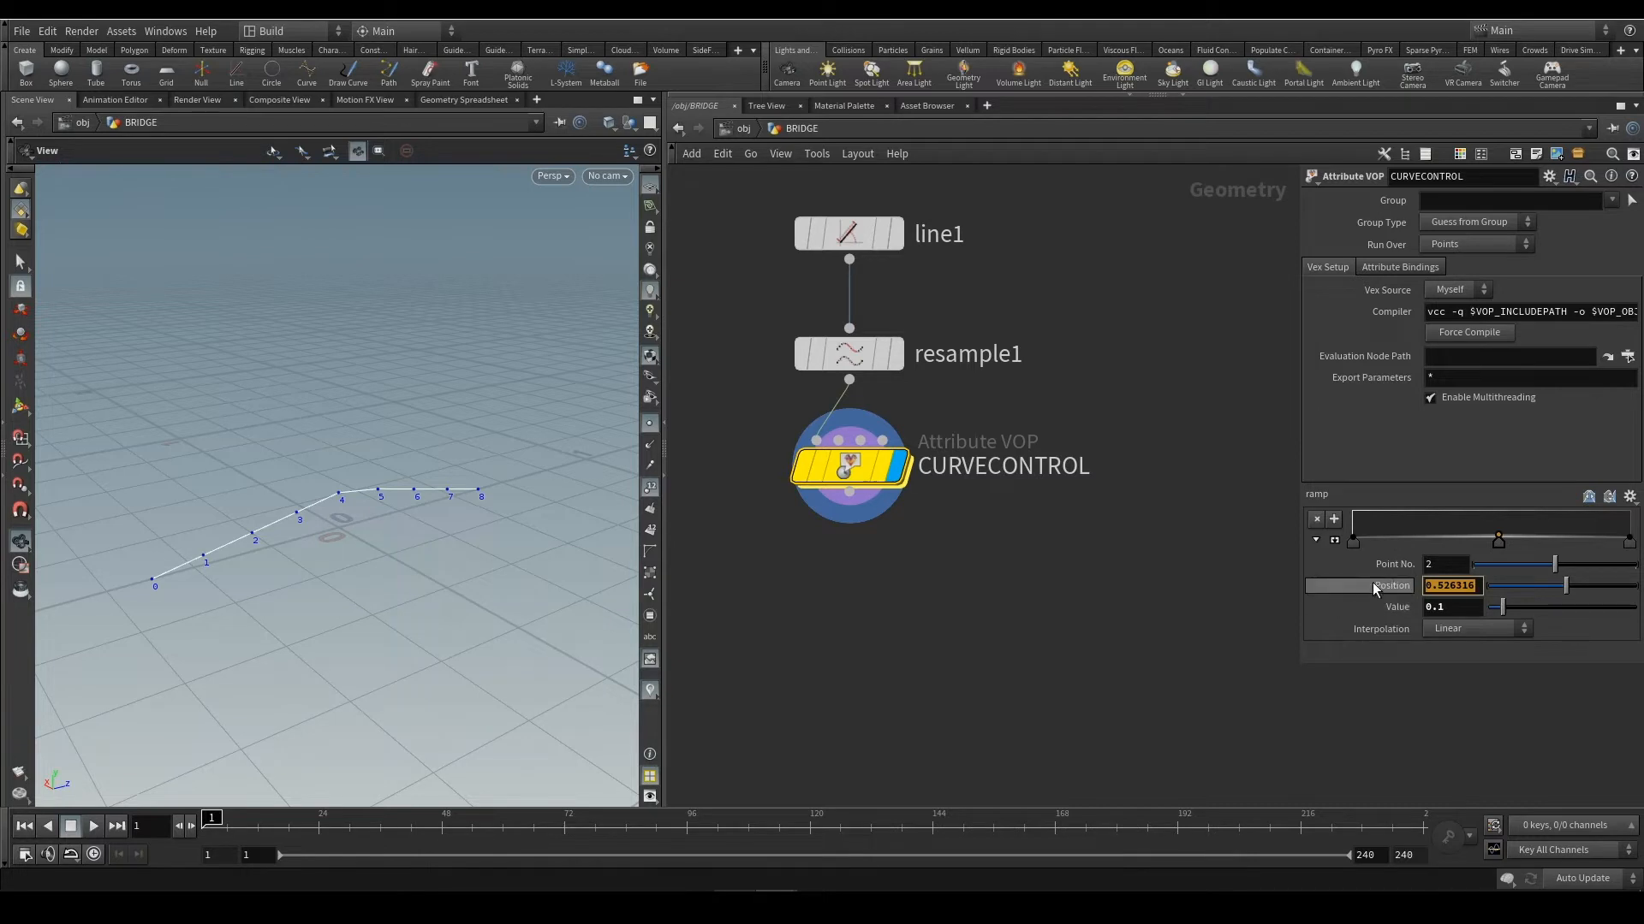
{"action": "type", "text": ".5"}
{"action": "key", "text": "Return"}
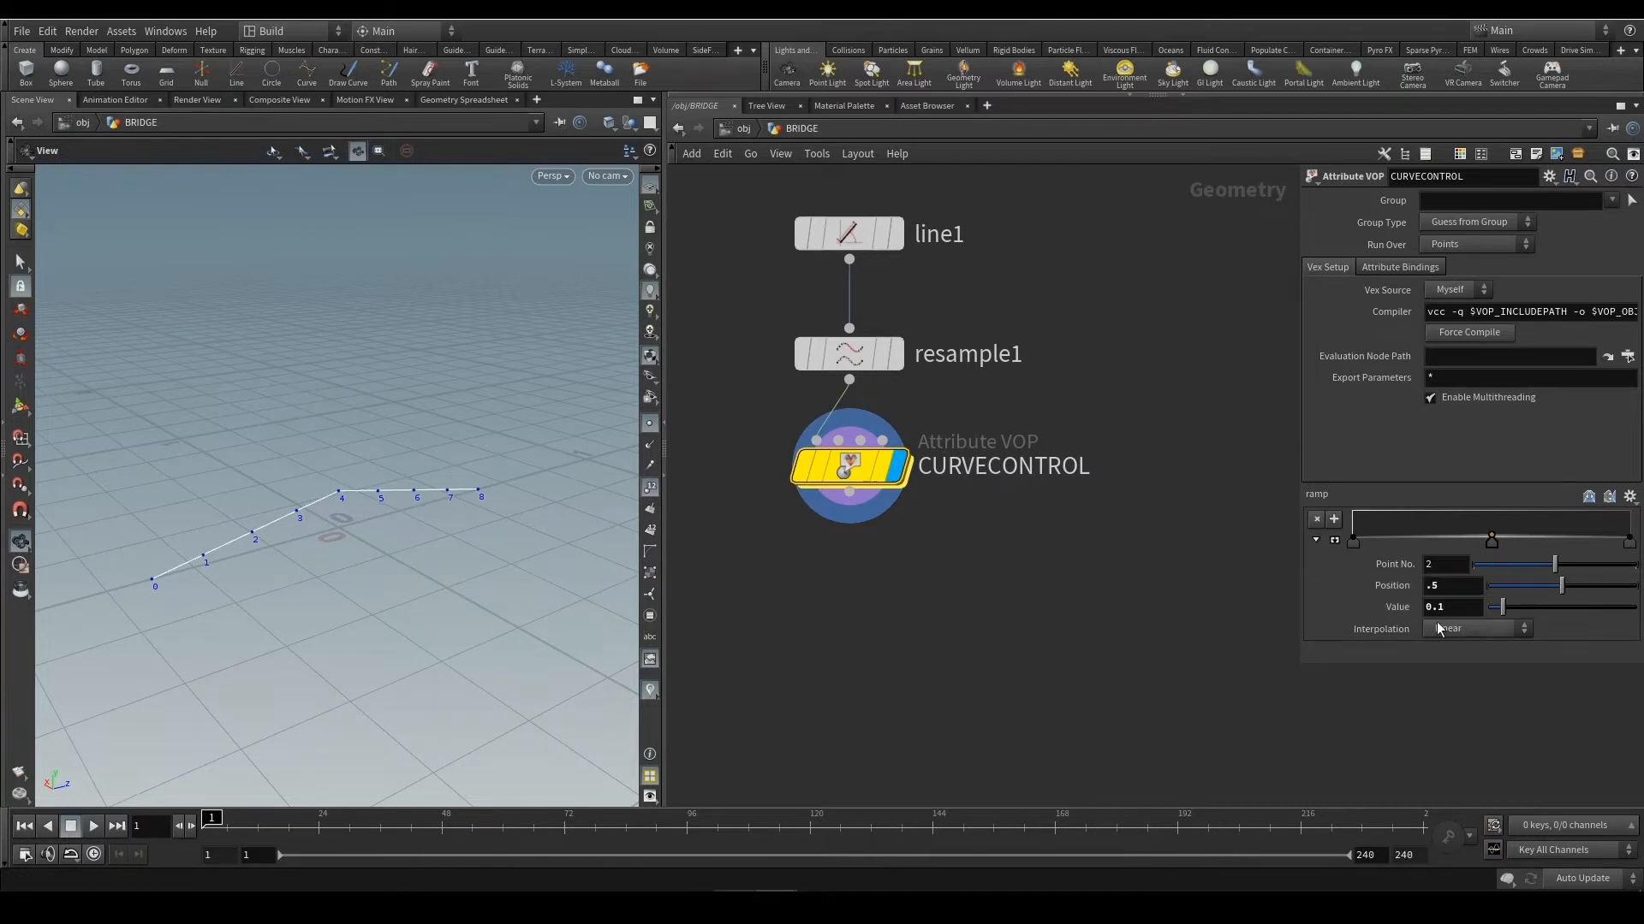
{"action": "left_click_drag", "start_coordinate": [1503, 610], "coordinate": [1528, 616]}
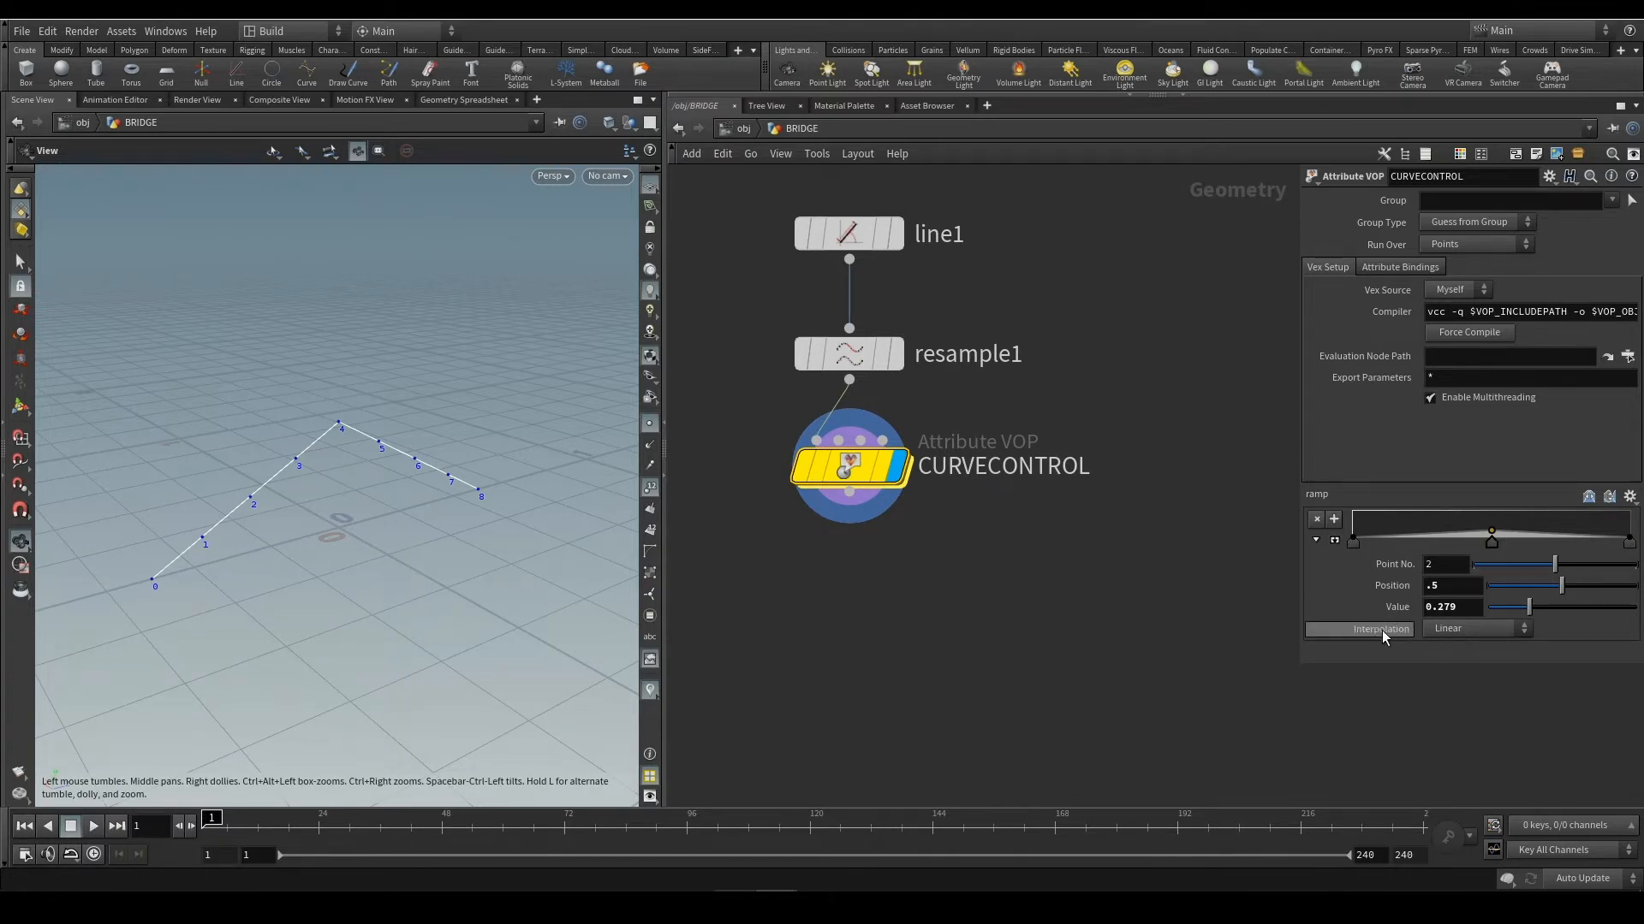
Set the interpolation of the ramp's middle, first and last points to Bezier
{"action": "left_click", "coordinate": [1455, 630]}
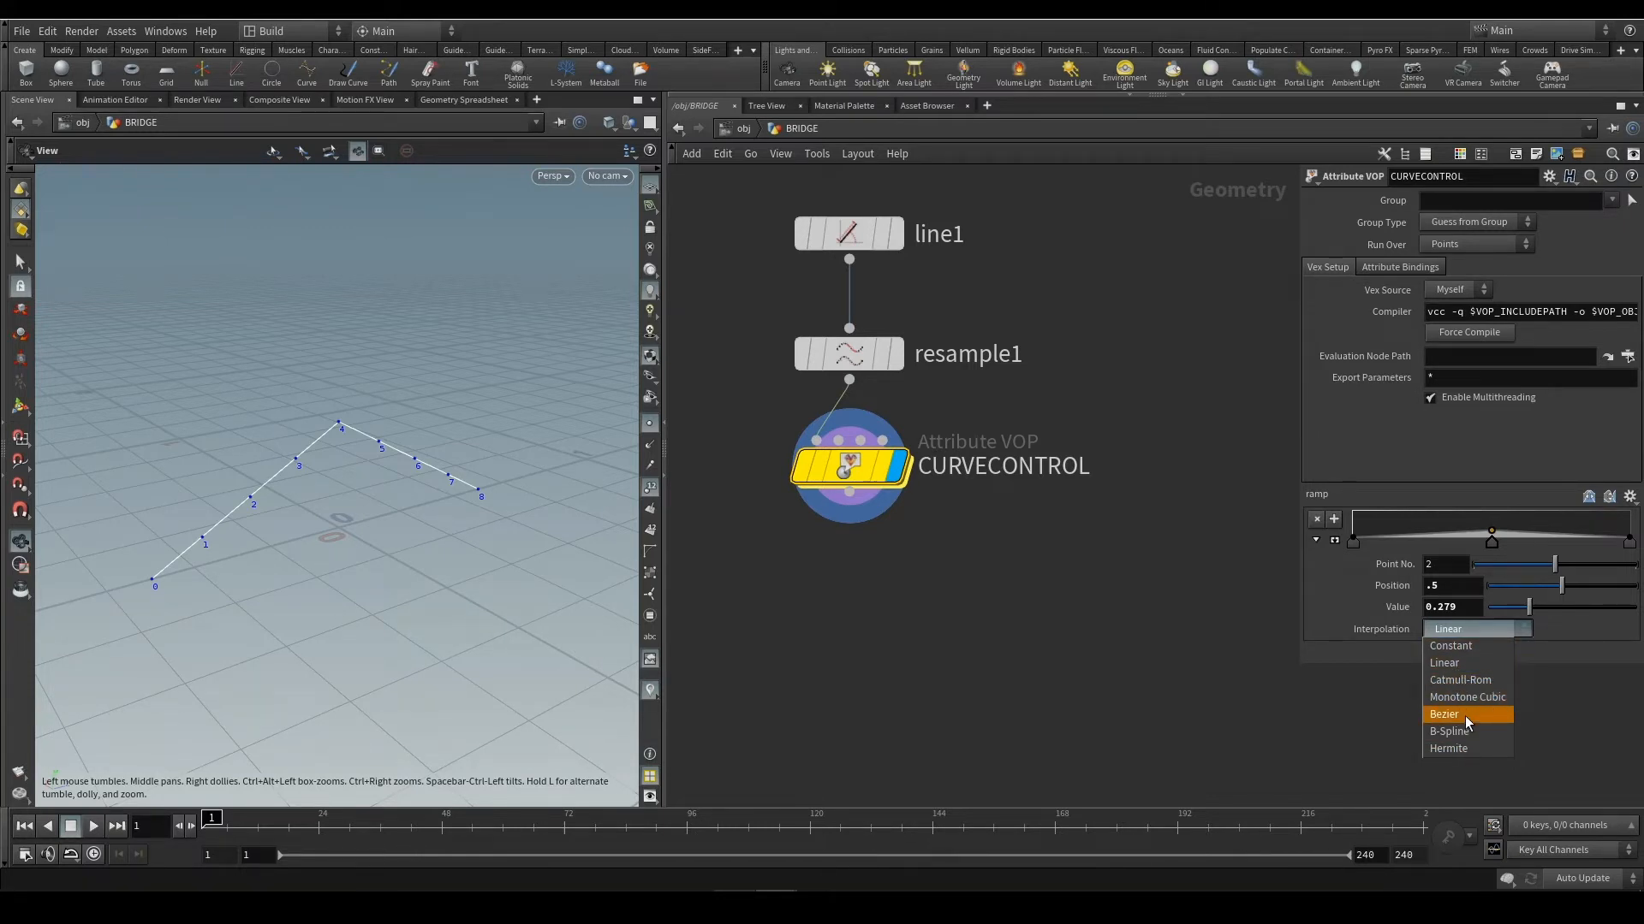
{"action": "left_click", "coordinate": [1467, 715]}
{"action": "left_click", "coordinate": [1353, 541]}
{"action": "left_click", "coordinate": [1469, 631]}
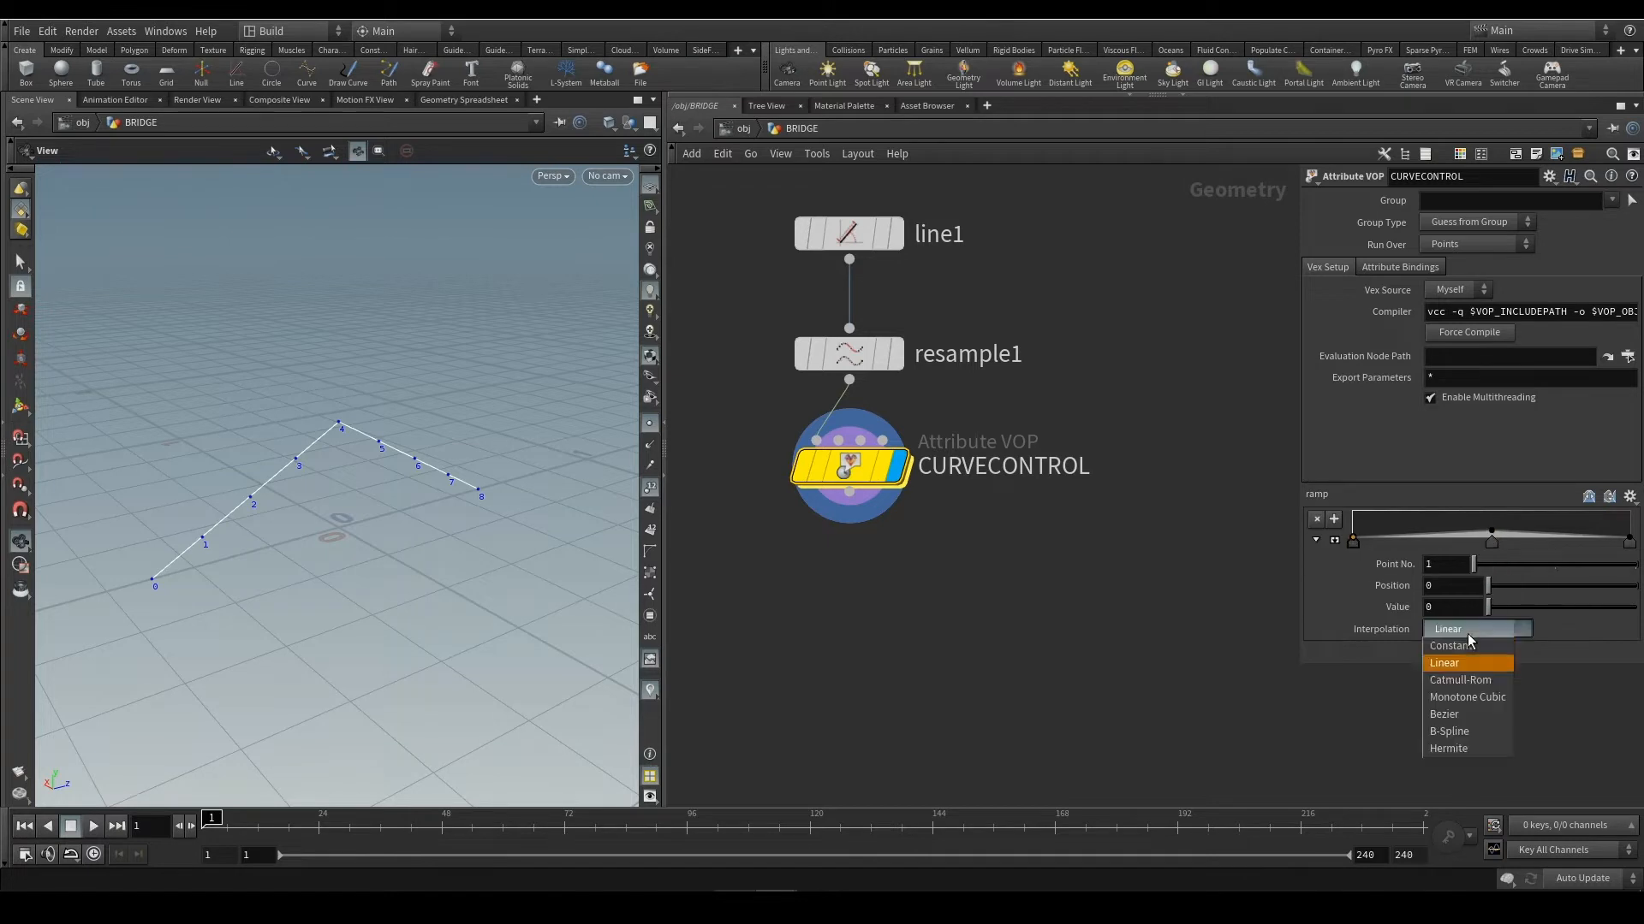
{"action": "left_click", "coordinate": [1485, 714]}
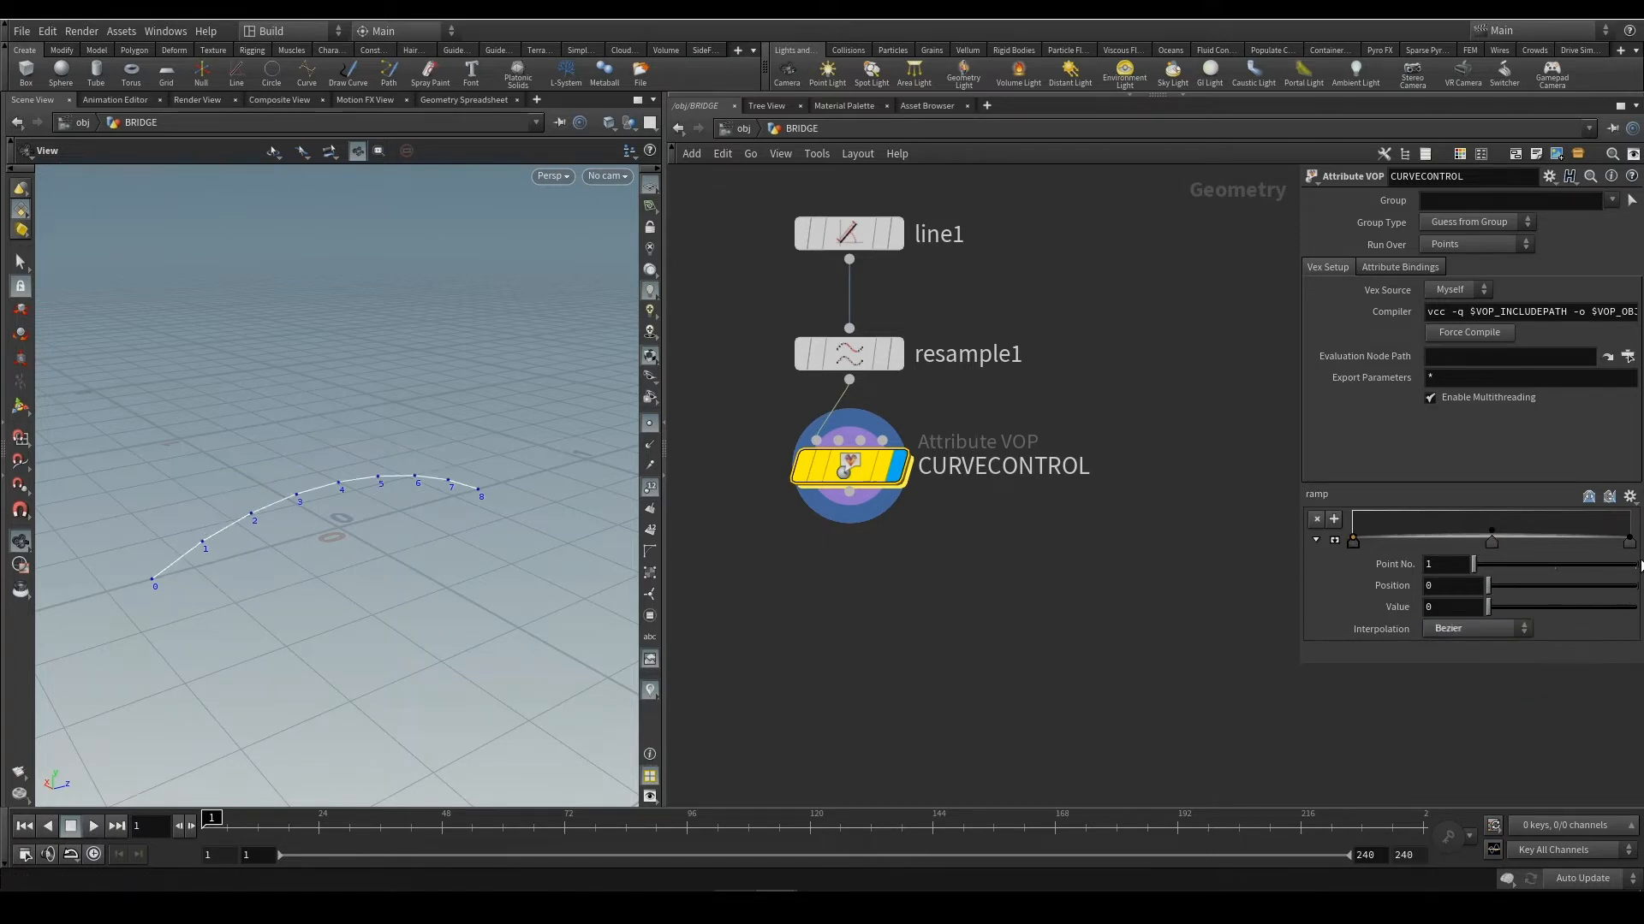
{"action": "left_click", "coordinate": [1630, 543]}
{"action": "left_click", "coordinate": [1494, 629]}
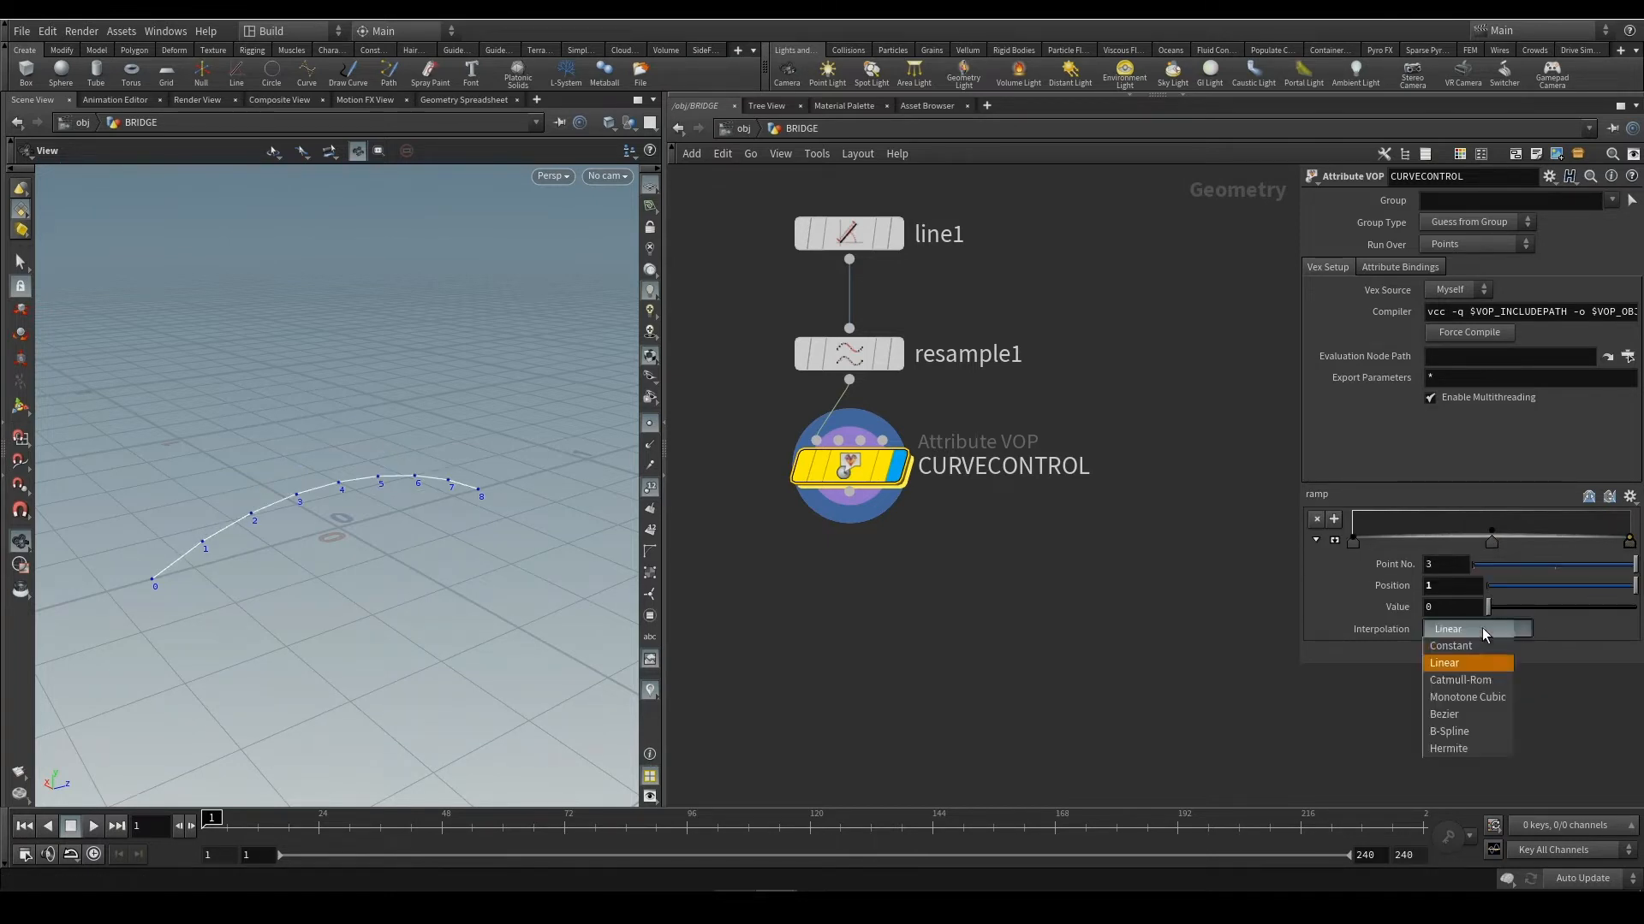
{"action": "left_click", "coordinate": [1485, 715]}
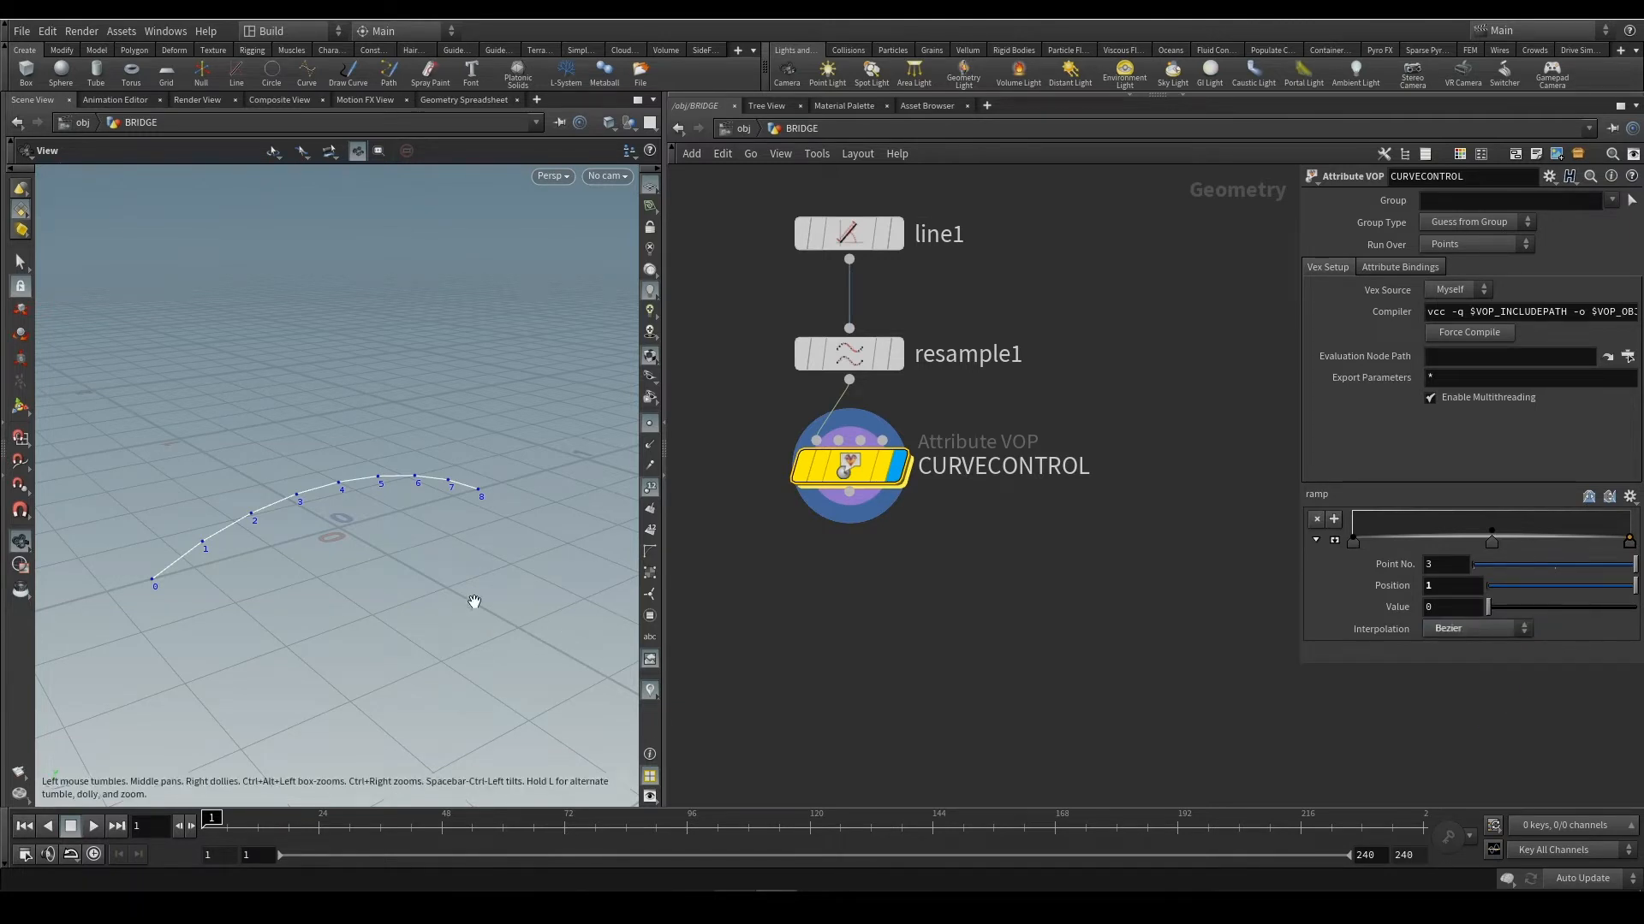
Test the arch height by lowering the middle ramp point's value to 0 and raising it to 0.32
{"action": "left_click_drag", "start_coordinate": [395, 590], "coordinate": [379, 534]}
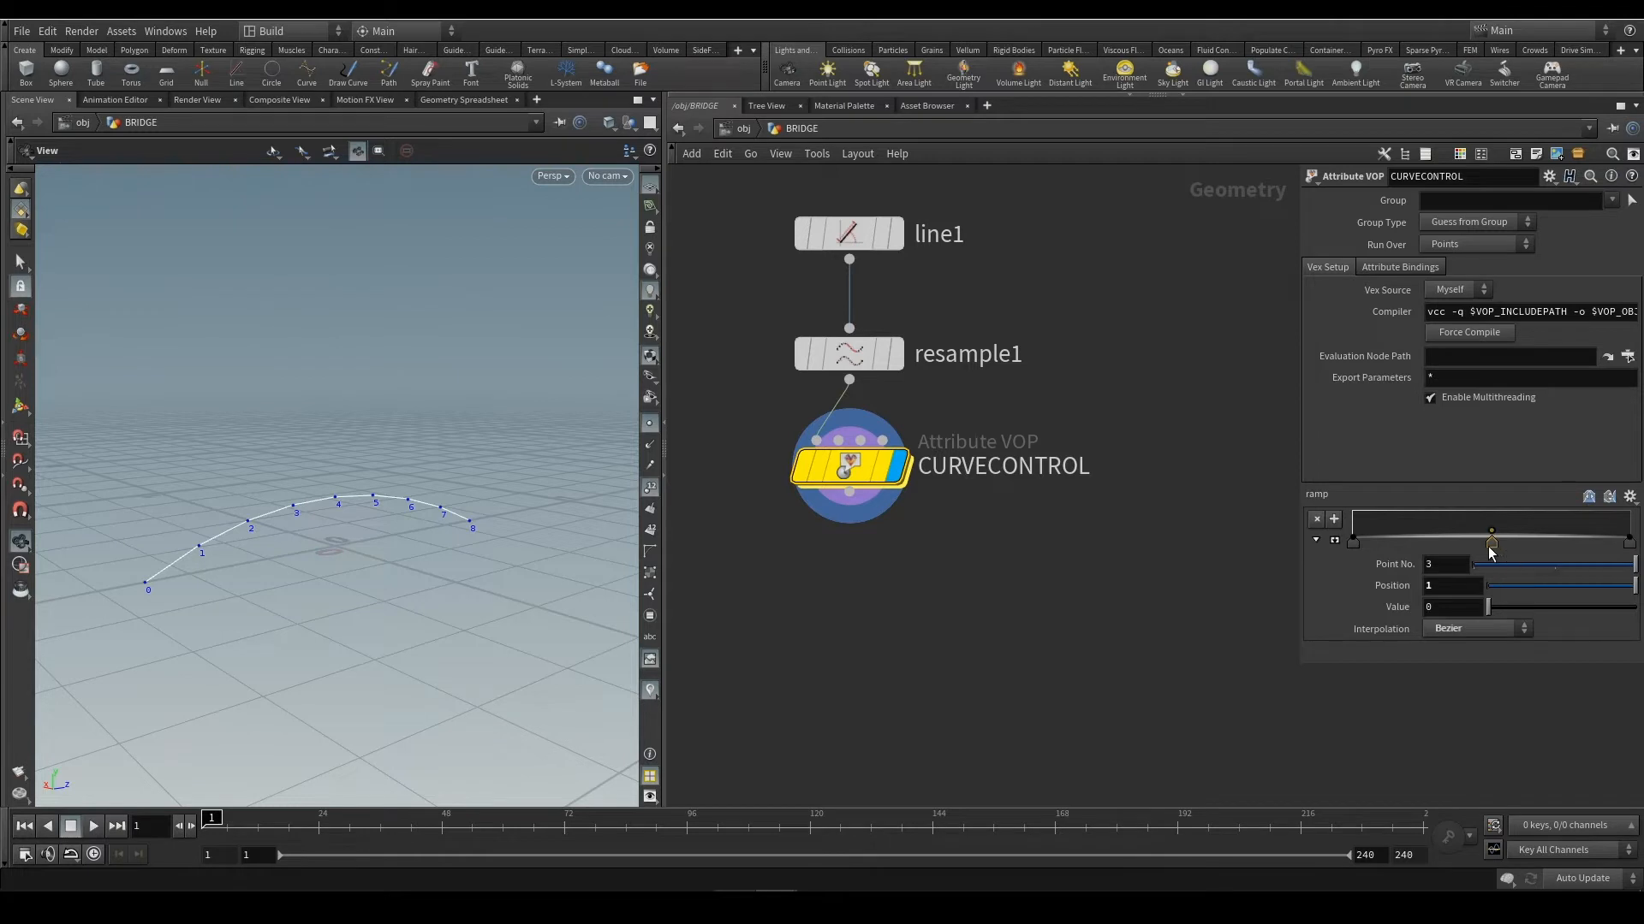
{"action": "left_click", "coordinate": [1490, 550]}
{"action": "left_click_drag", "start_coordinate": [1529, 607], "coordinate": [1477, 635]}
{"action": "mouse_move", "coordinate": [1471, 609]}
{"action": "middle_mouse_down"}
{"action": "mouse_move", "coordinate": [1405, 613]}
{"action": "mouse_move", "coordinate": [1450, 609]}
{"action": "middle_mouse_up"}
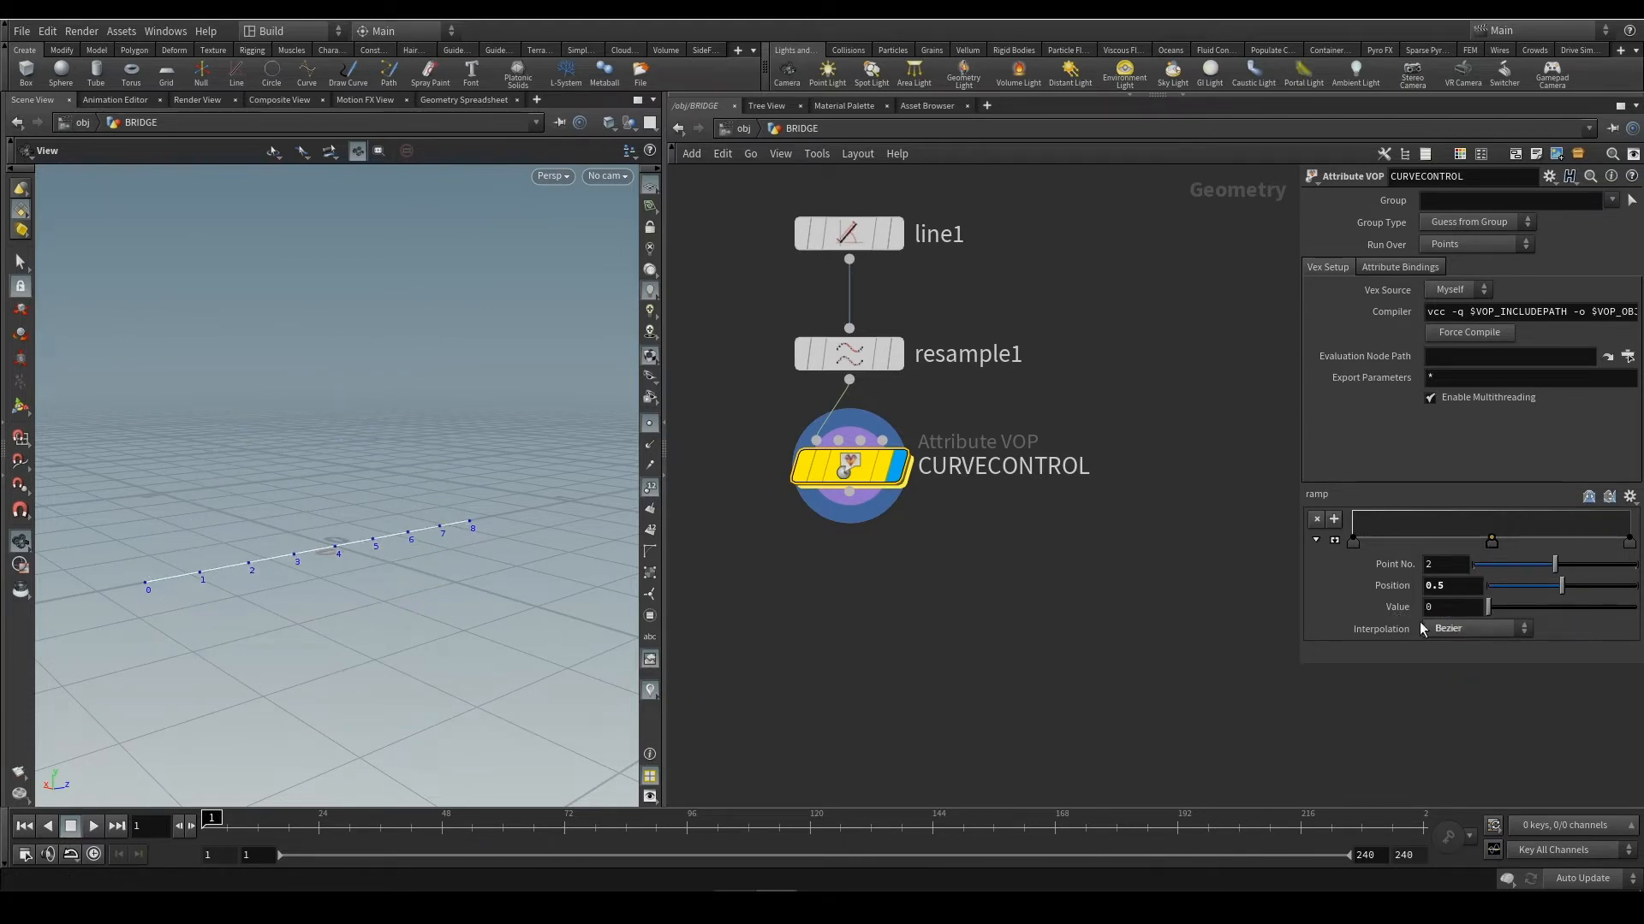
{"action": "middle_click_drag", "start_coordinate": [1464, 647], "coordinate": [1574, 651]}
{"action": "left_click_drag", "start_coordinate": [1489, 607], "coordinate": [1535, 613]}
{"action": "left_click_drag", "start_coordinate": [389, 557], "coordinate": [455, 568]}
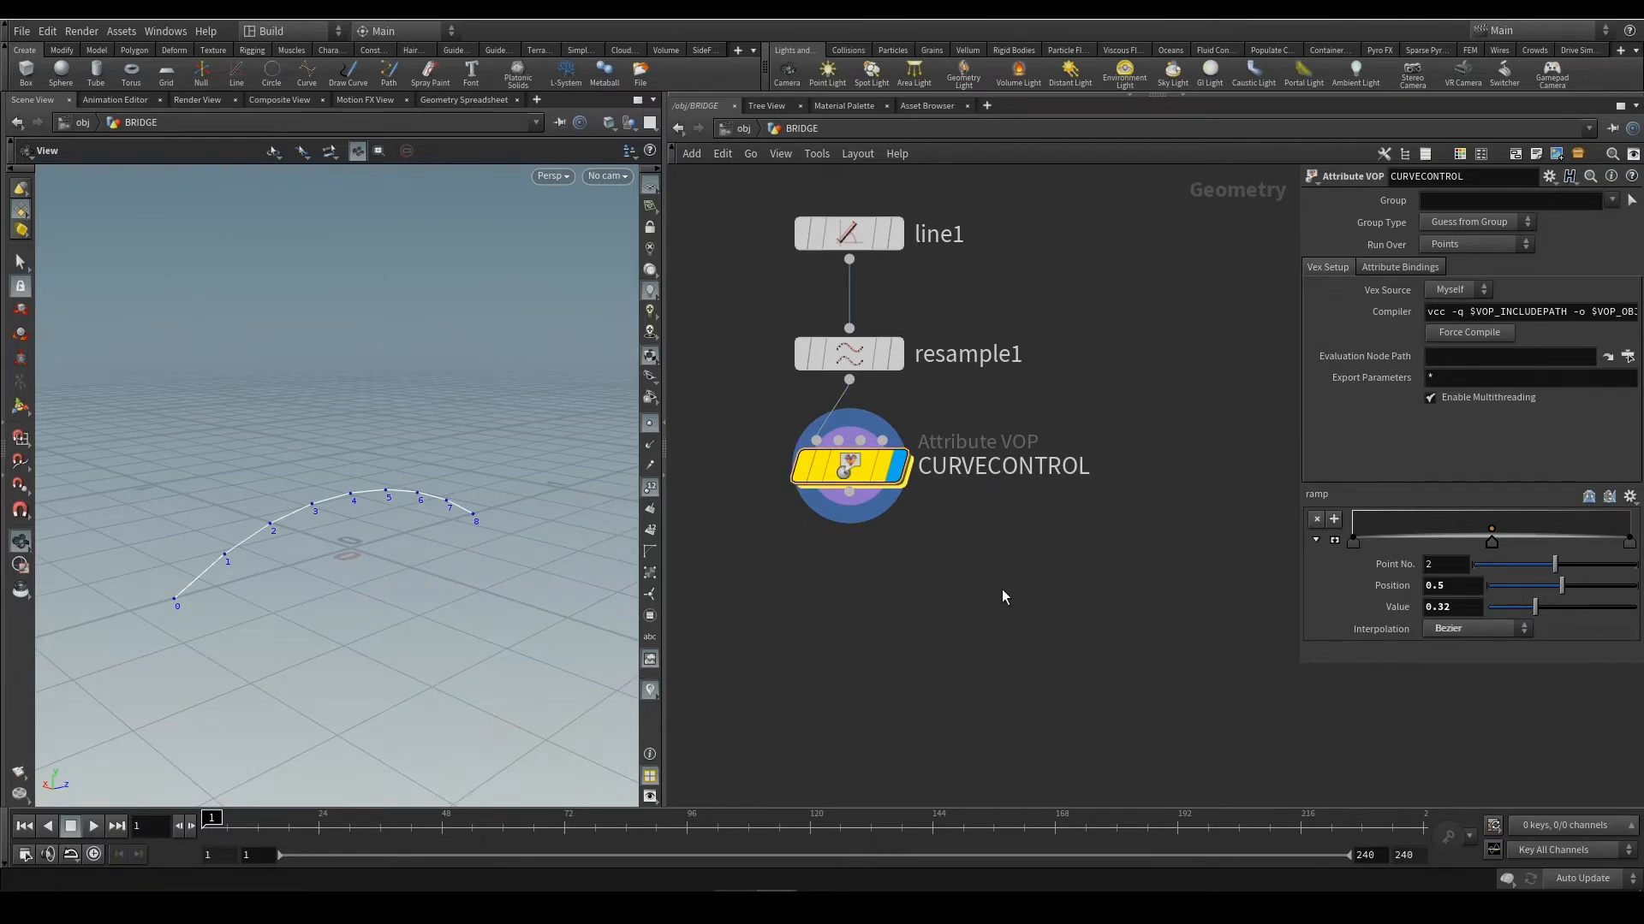
Start saving the scene and create a BRIDGE_DEMO folder inside X:/HOUDINI_TESTS/ for it
{"action": "key", "text": "ctrl+s"}
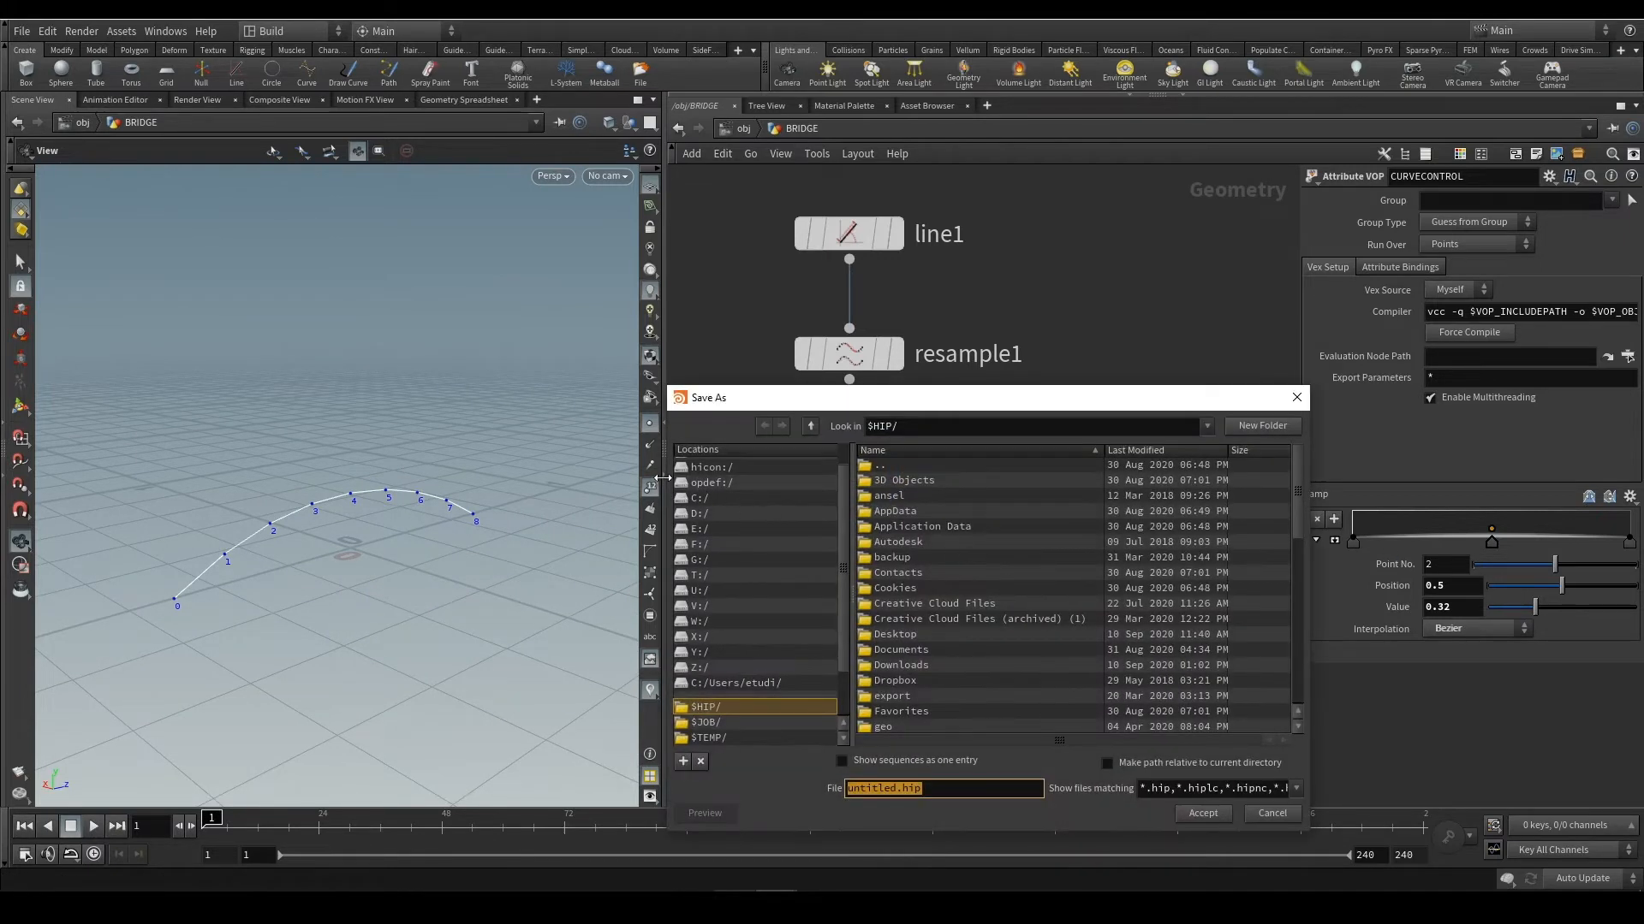
{"action": "scroll", "coordinate": [771, 724], "scroll_direction": "down", "scroll_amount": 1}
{"action": "left_click", "coordinate": [751, 709]}
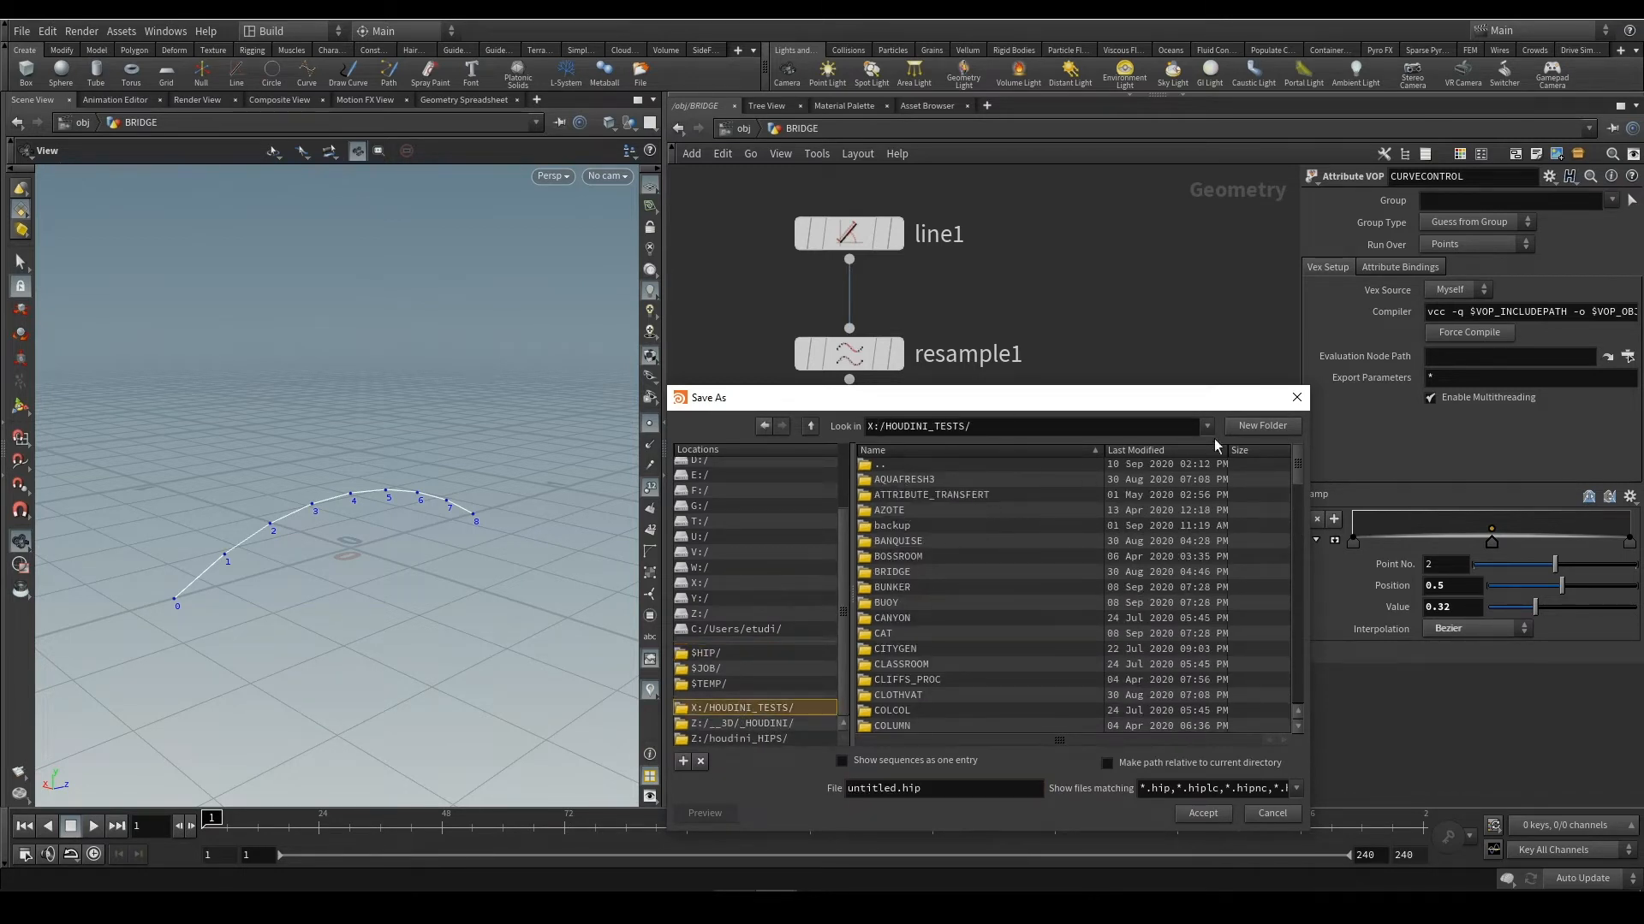
{"action": "left_click", "coordinate": [1275, 427]}
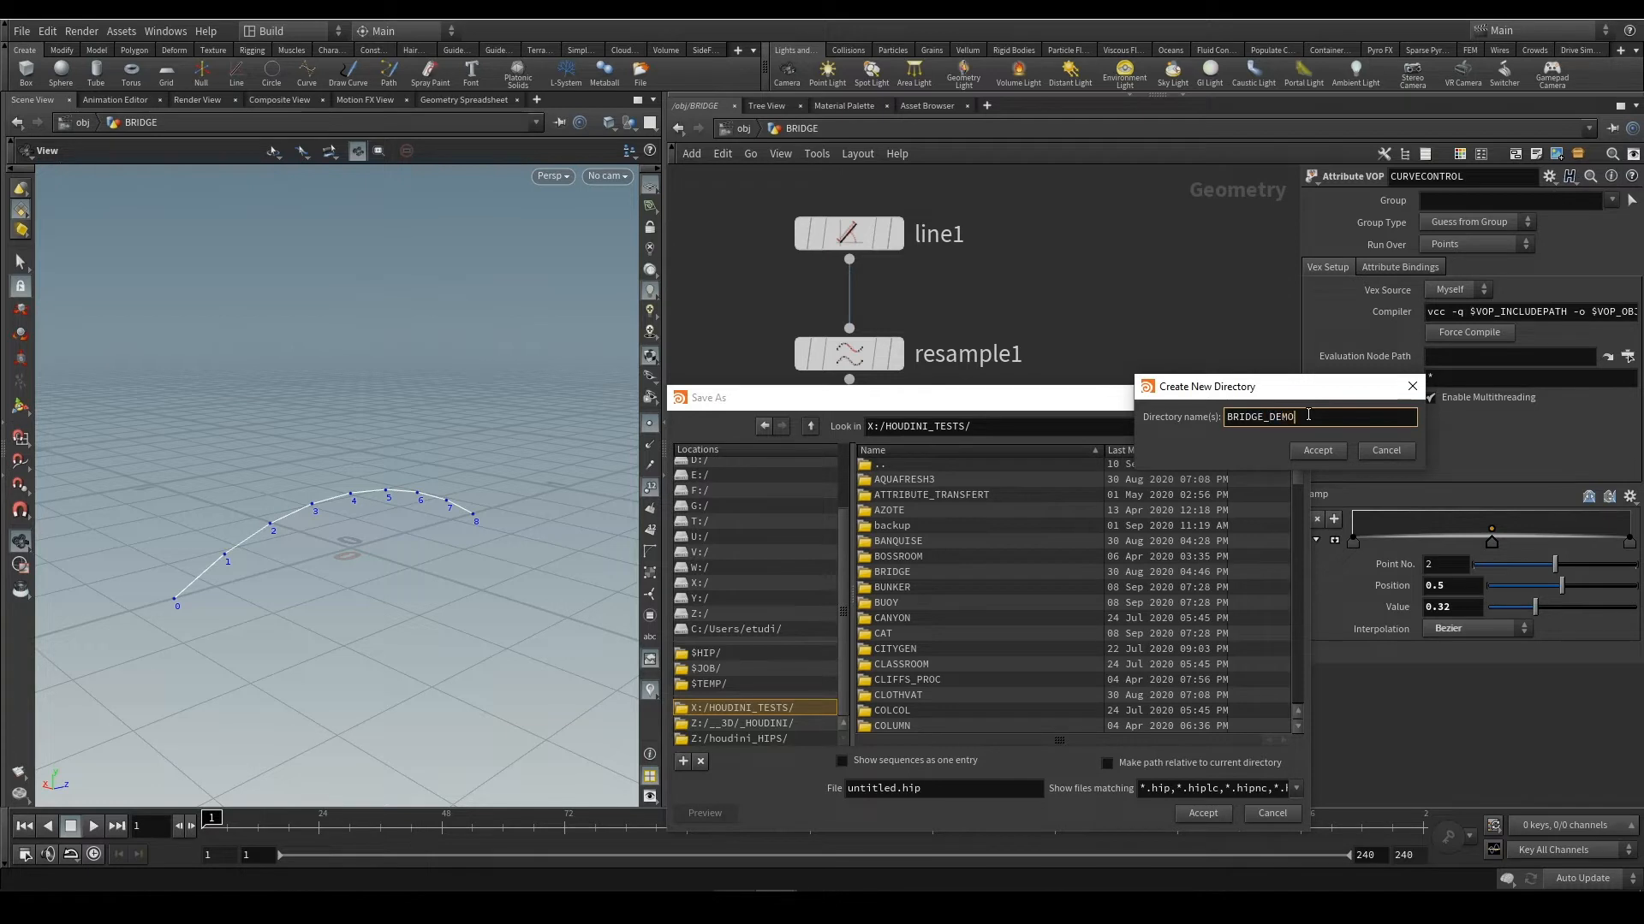
{"action": "type", "text": "MO"}
{"action": "key", "text": "Return"}
Name the scene file bridgedemop.hip and save it in the BRIDGE_DEMO folder
{"action": "left_click_drag", "start_coordinate": [891, 788], "coordinate": [770, 792]}
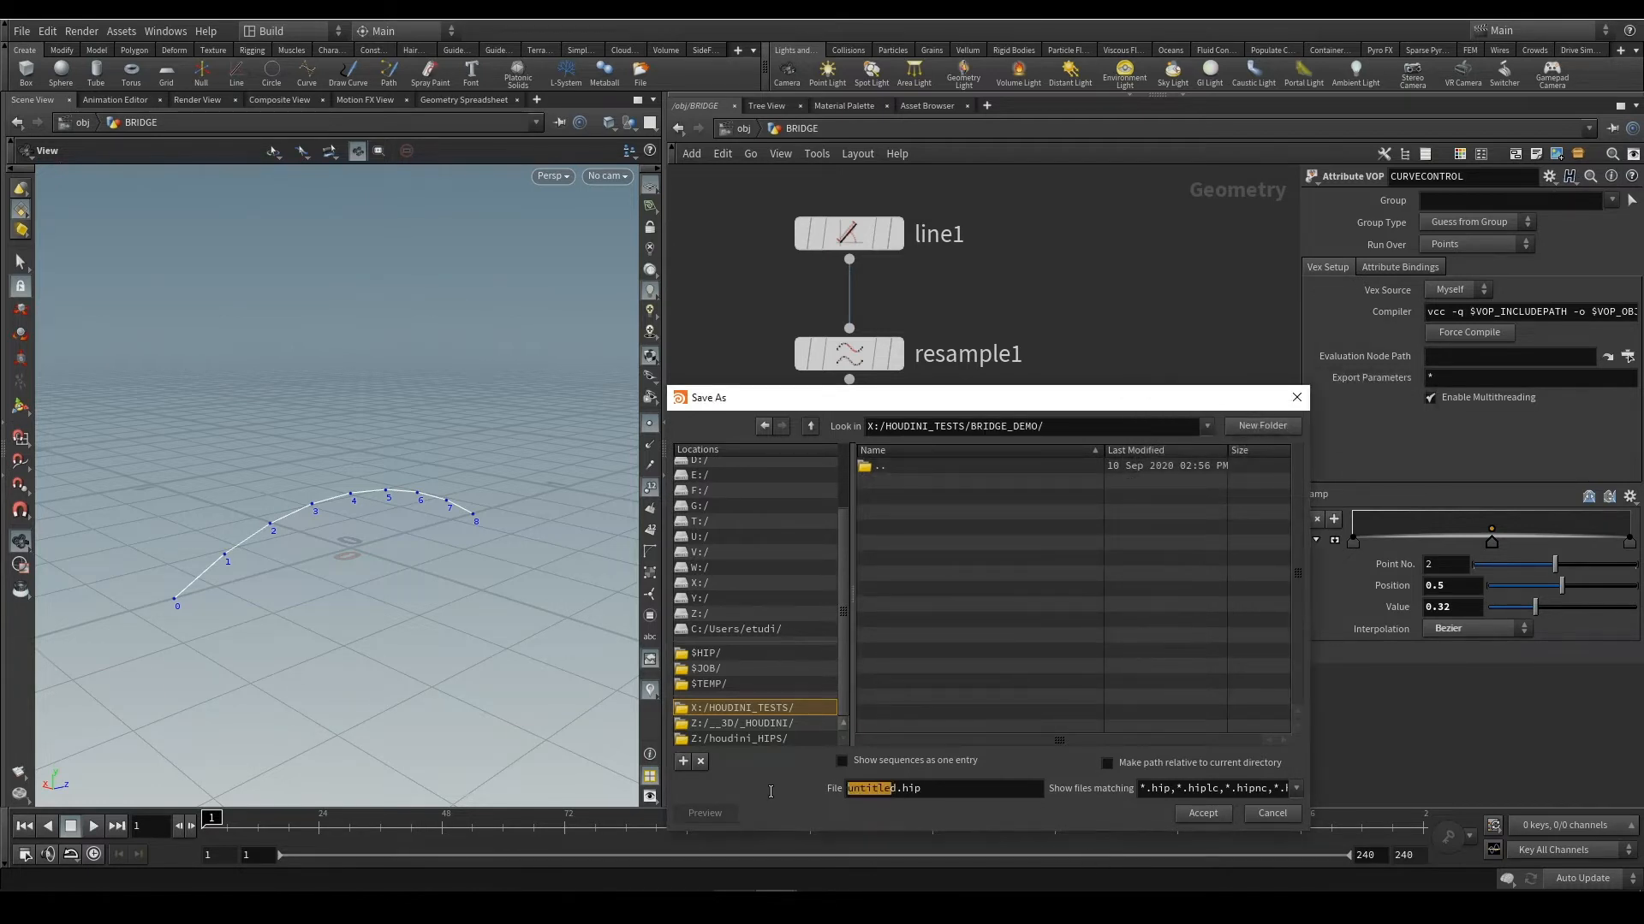
{"action": "key", "text": "BackSpace"}
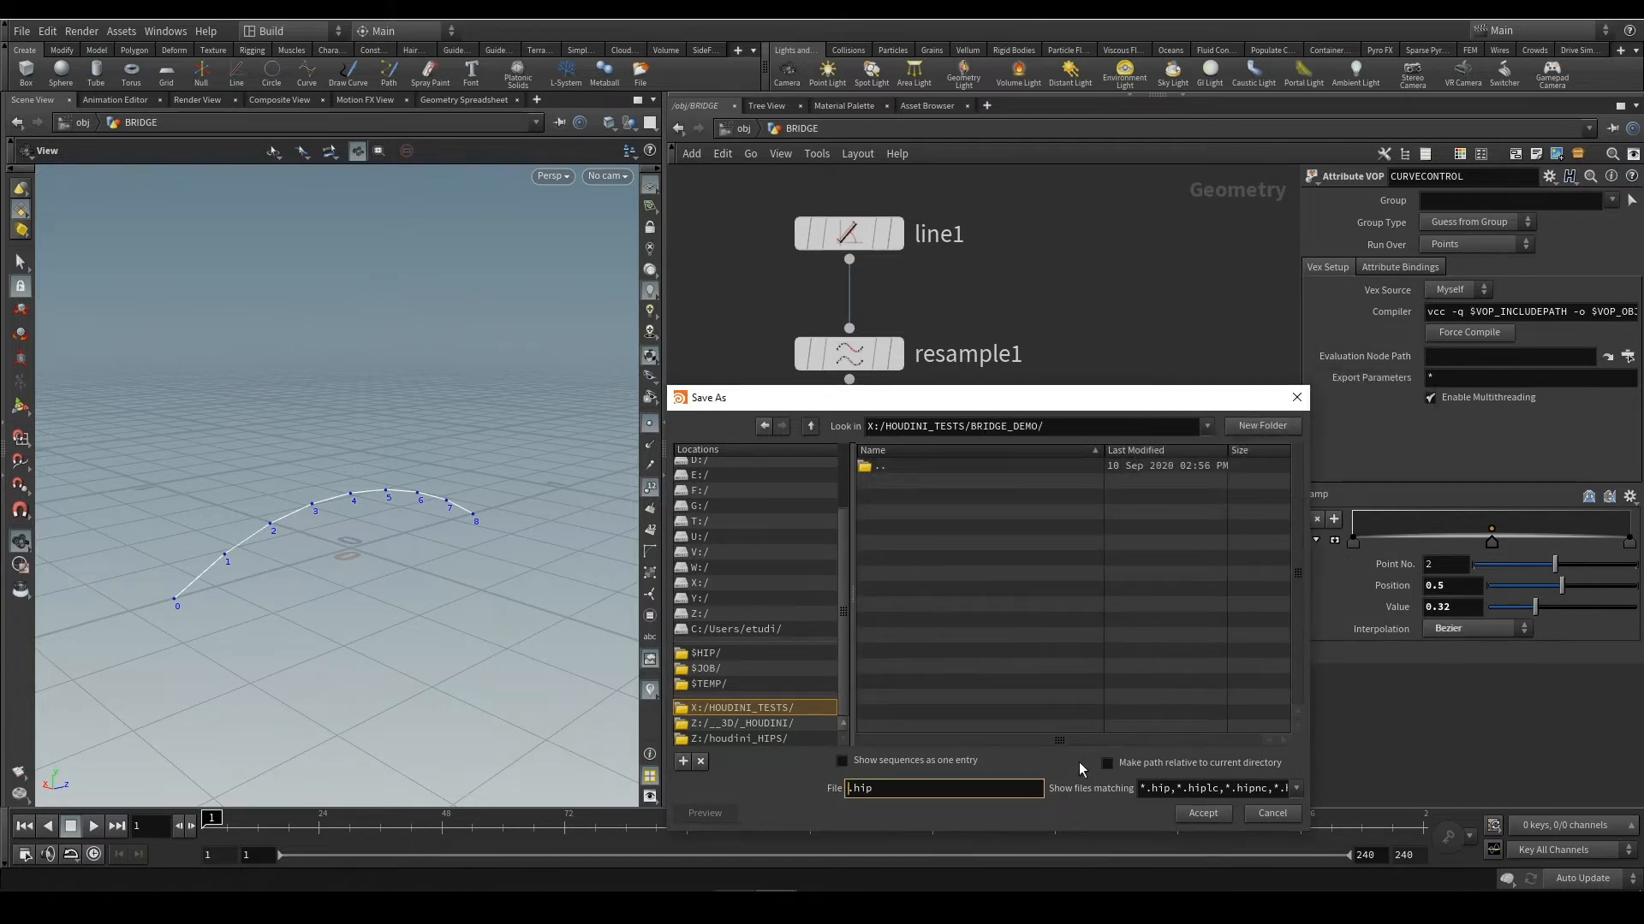
{"action": "type", "text": "bridgedemop"}
{"action": "key", "text": "Return"}
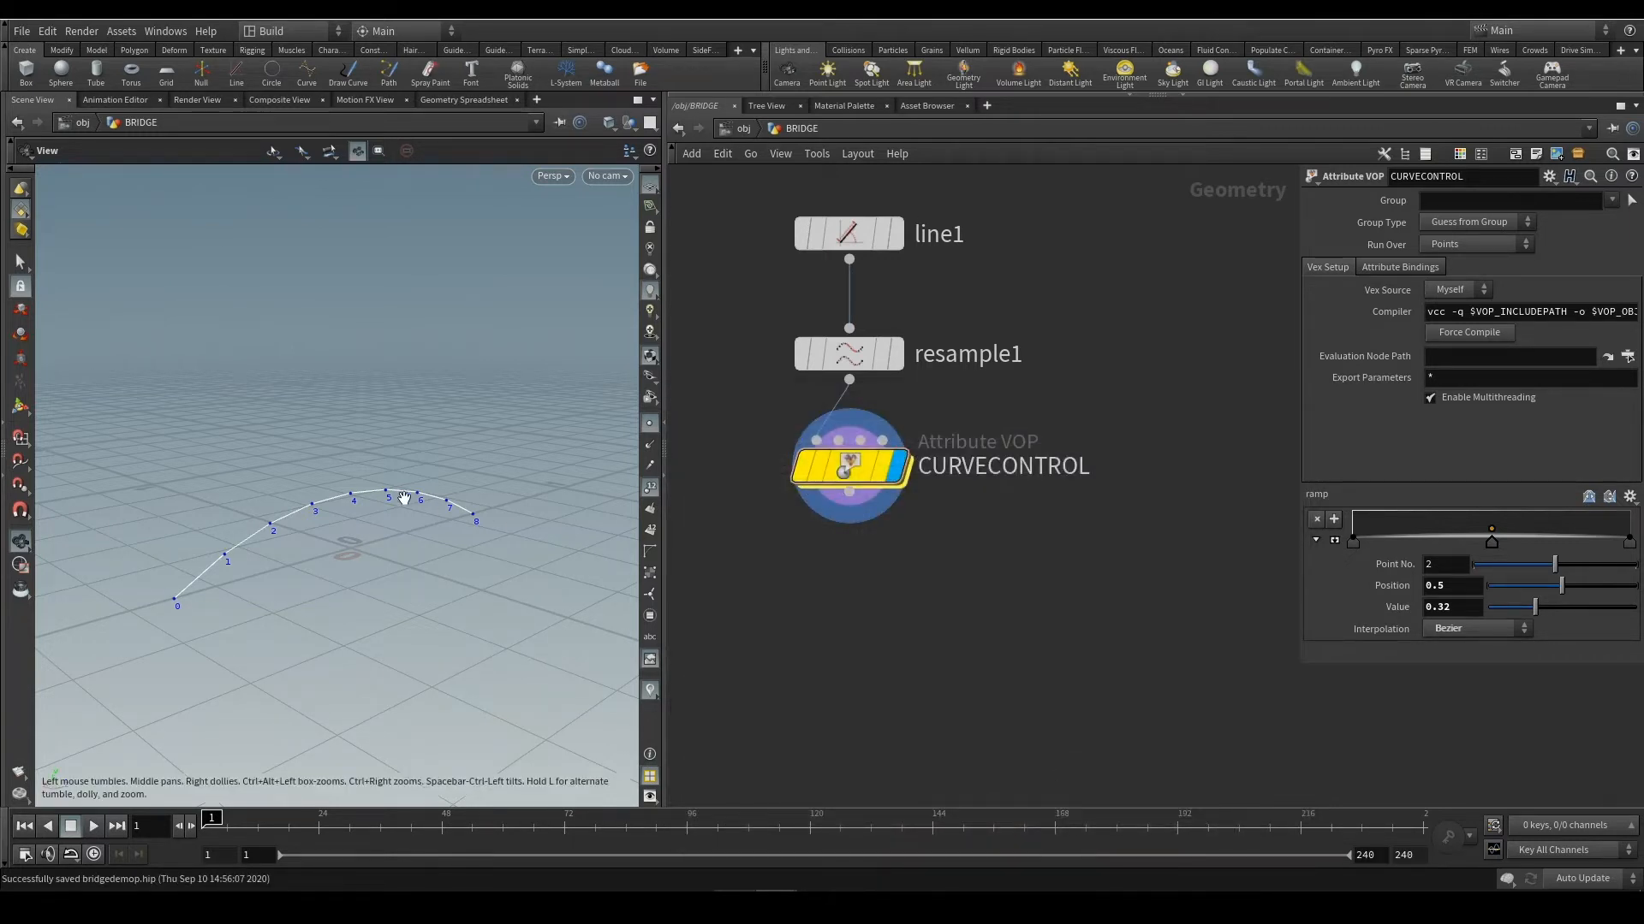
Add a second Resample node, feed it from CURVECONTROL's output, and place it on a separate branch beside the main chain
{"action": "mouse_move", "coordinate": [393, 508]}
{"action": "left_mouse_down"}
{"action": "mouse_move", "coordinate": [430, 509]}
{"action": "mouse_move", "coordinate": [393, 513]}
{"action": "mouse_move", "coordinate": [403, 548]}
{"action": "mouse_move", "coordinate": [414, 506]}
{"action": "mouse_move", "coordinate": [380, 521]}
{"action": "left_mouse_up"}
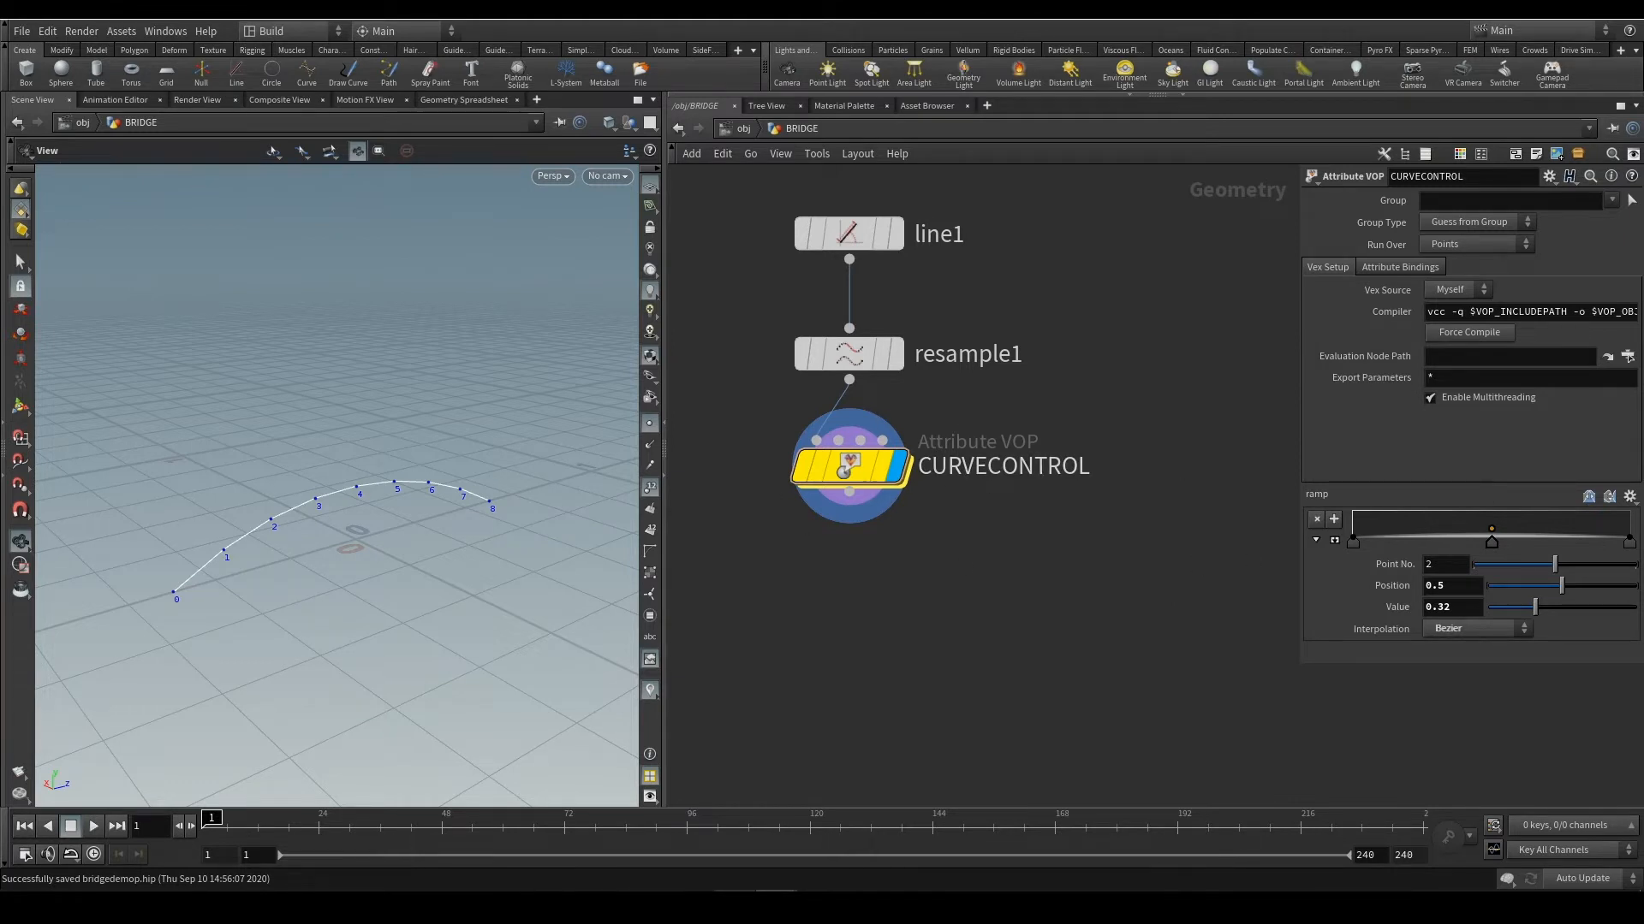
{"action": "left_click_drag", "start_coordinate": [513, 557], "coordinate": [403, 547]}
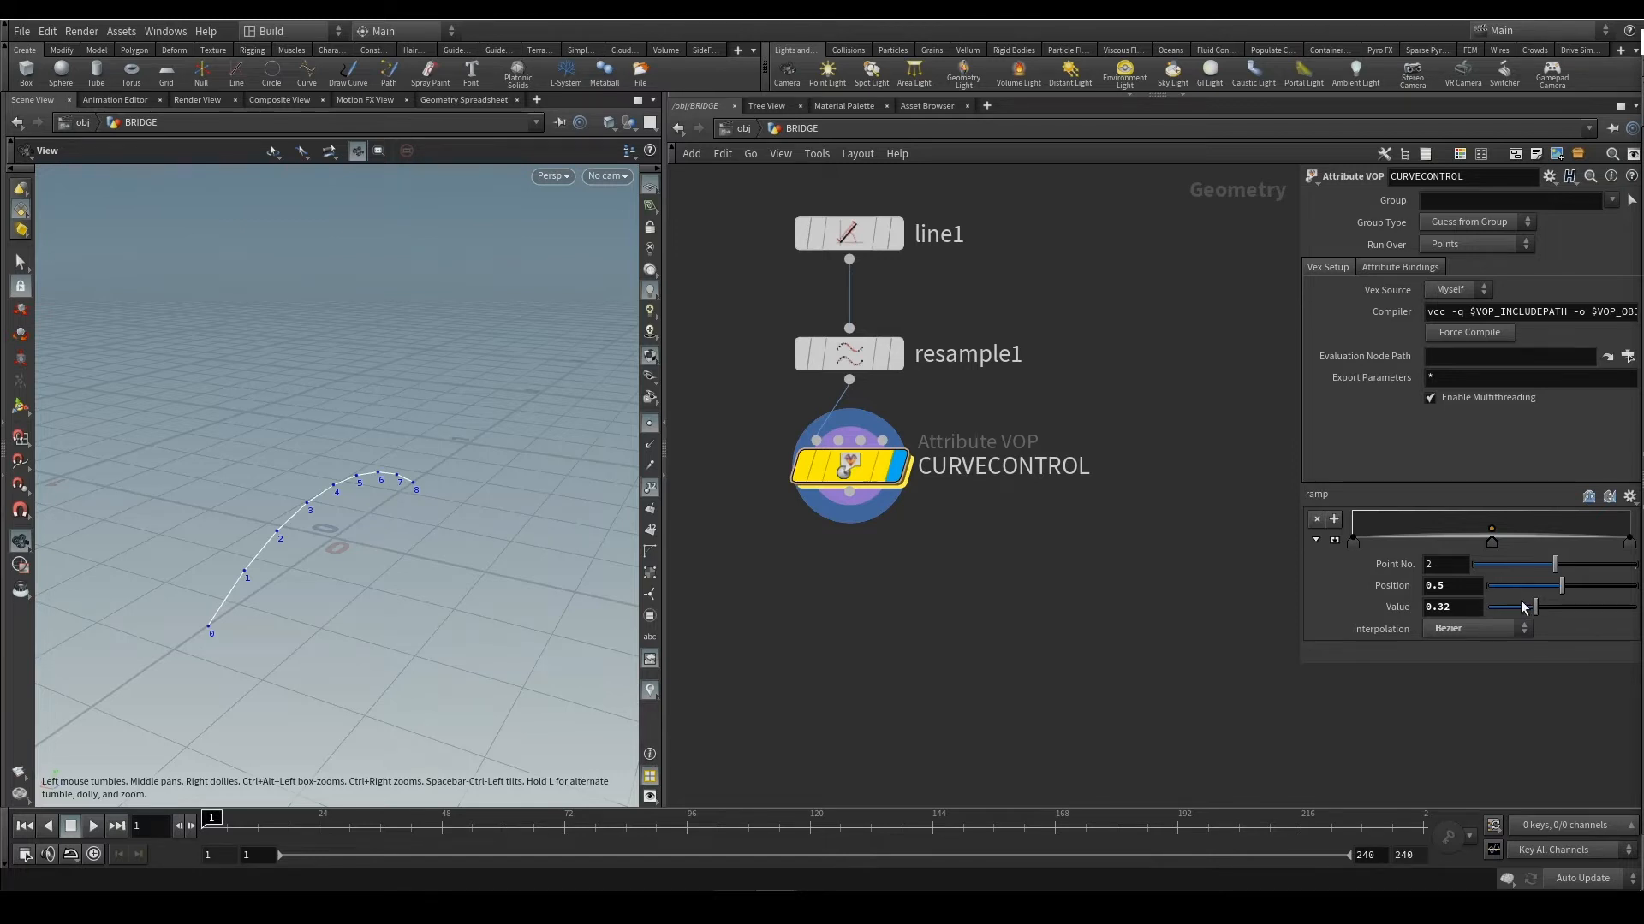
{"action": "middle_click_drag", "start_coordinate": [915, 606], "coordinate": [940, 572]}
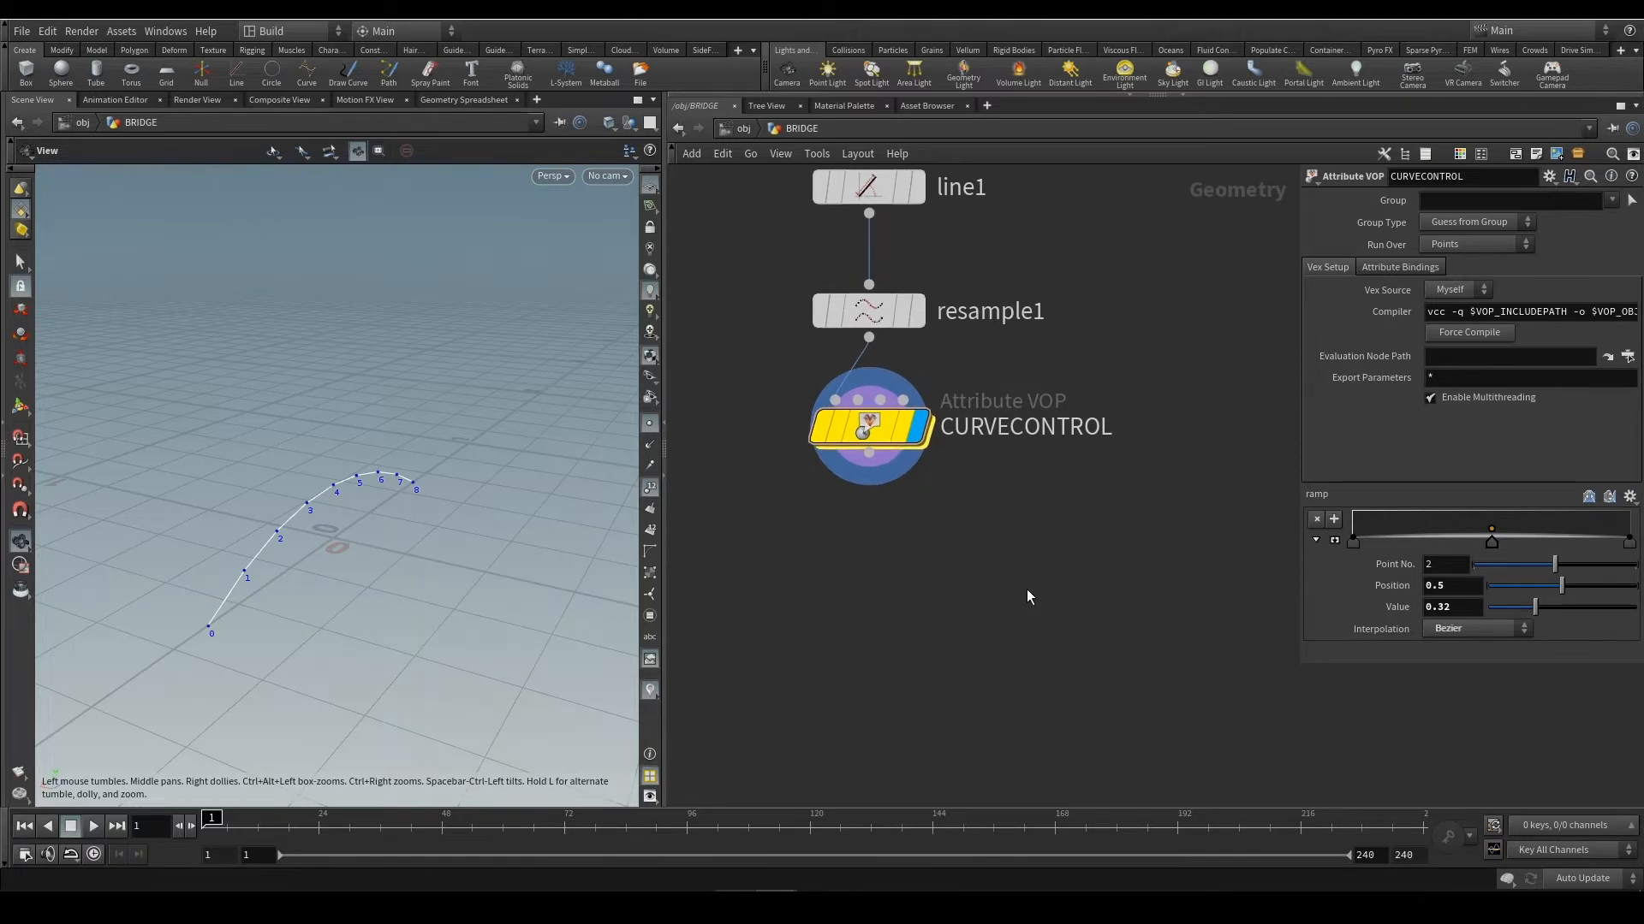
{"action": "key", "text": "Tab"}
{"action": "mouse_move", "coordinate": [1021, 576]}
{"action": "type", "text": "res"}
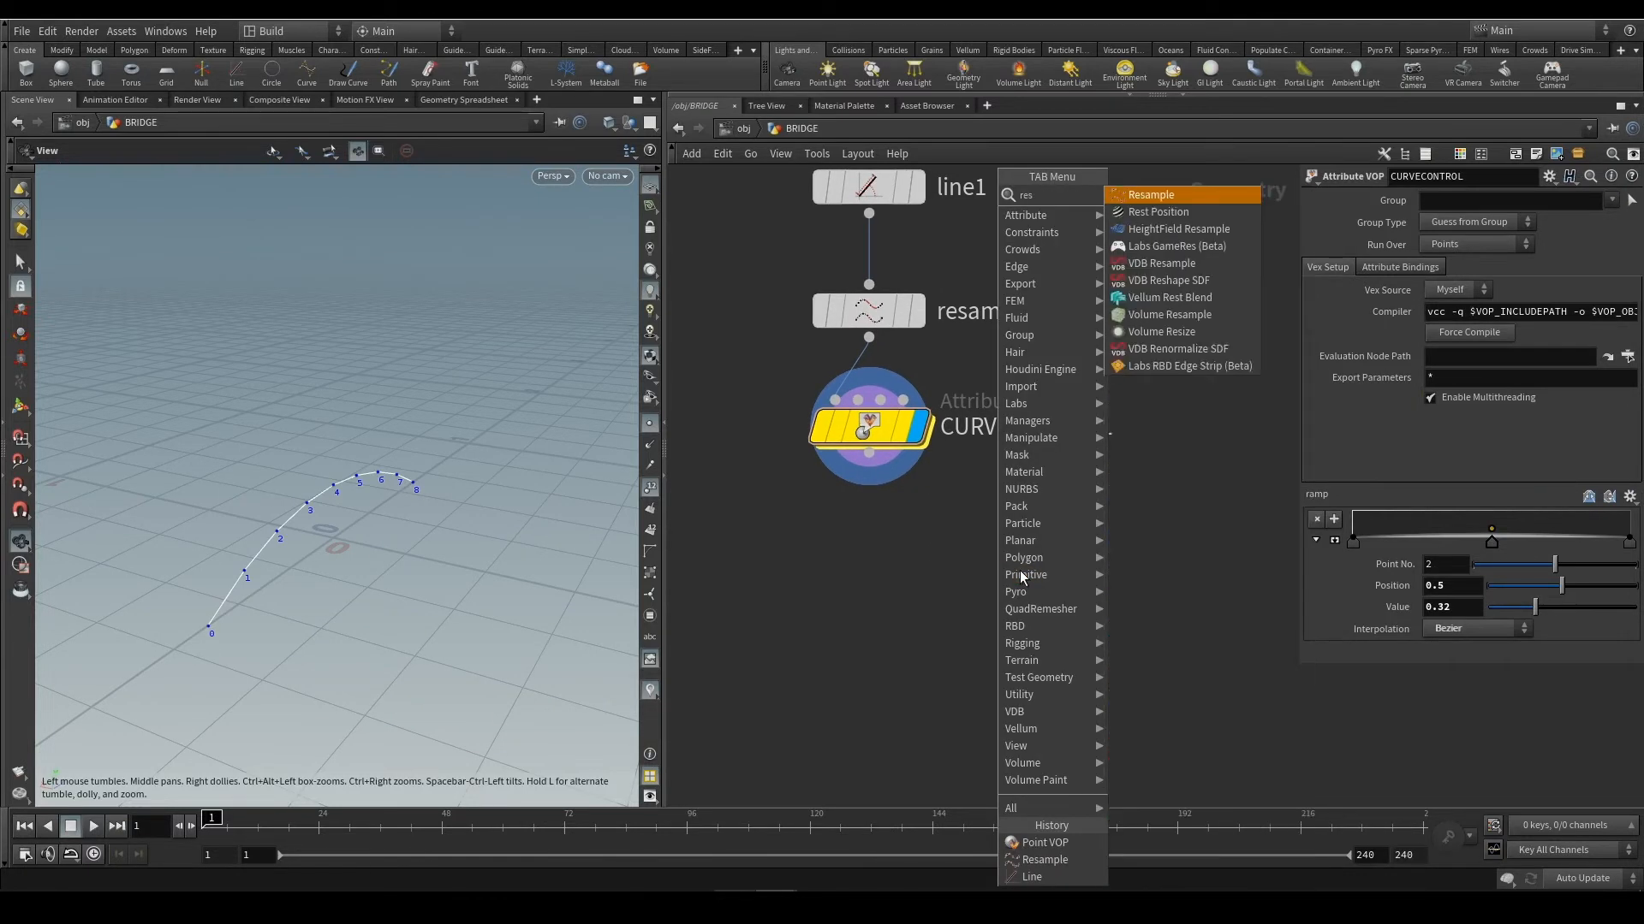
{"action": "key", "text": "Return"}
{"action": "left_click", "coordinate": [1111, 603]}
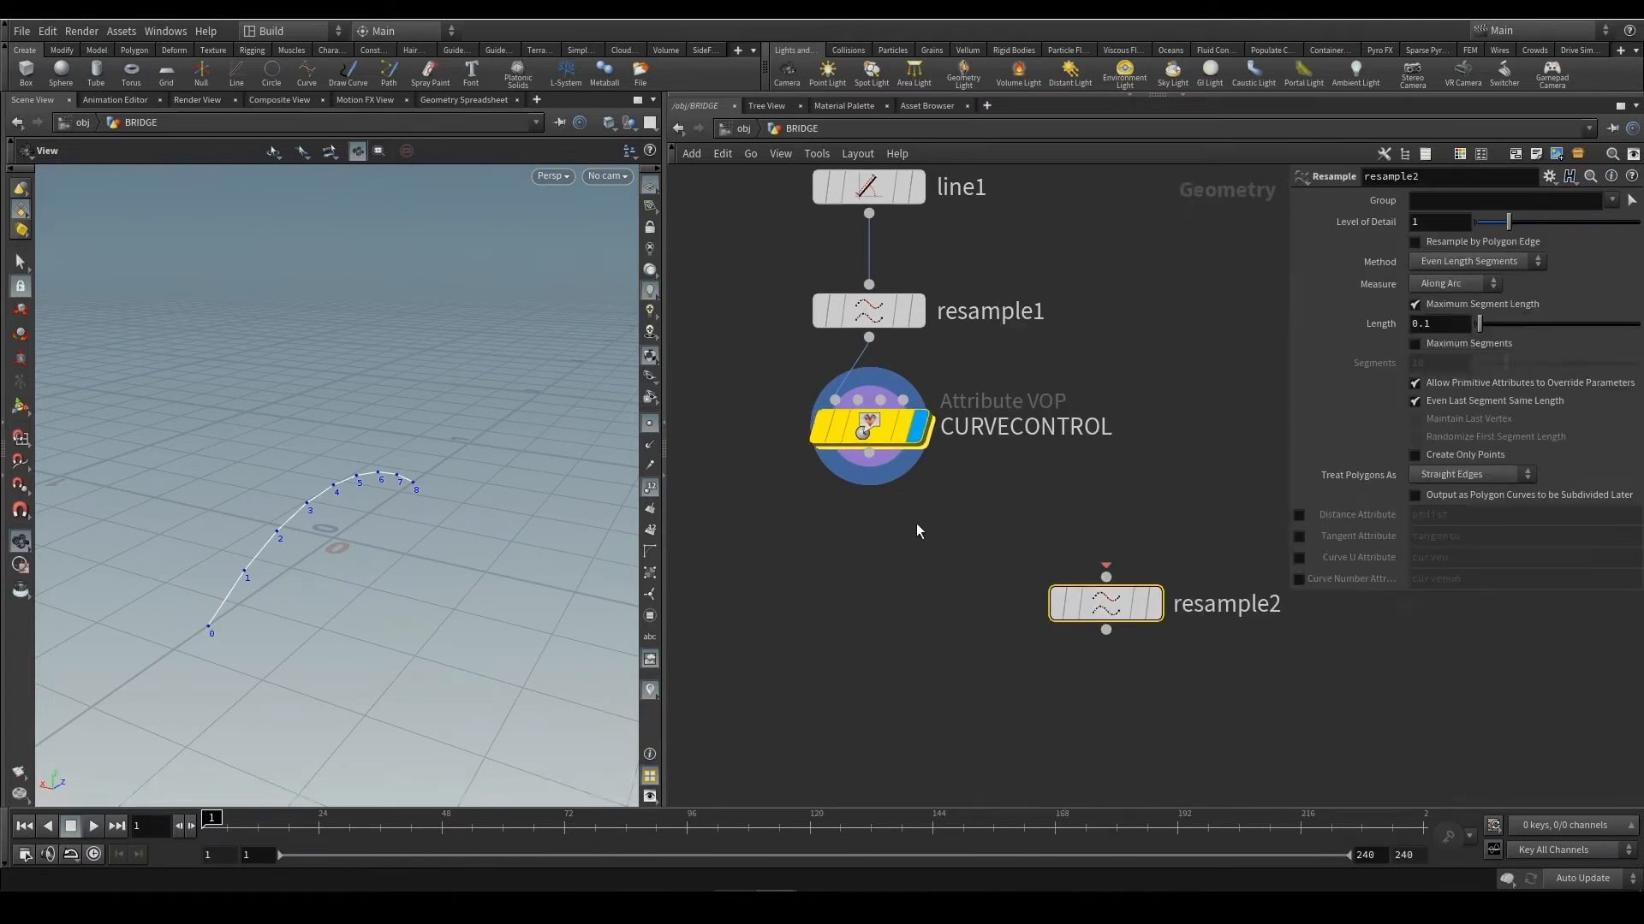
{"action": "left_click_drag", "start_coordinate": [869, 454], "coordinate": [853, 591]}
{"action": "middle_click_drag", "start_coordinate": [946, 512], "coordinate": [1212, 534]}
{"action": "left_click_drag", "start_coordinate": [1127, 616], "coordinate": [741, 565]}
{"action": "scroll", "coordinate": [844, 455], "scroll_direction": "down", "scroll_amount": 2}
{"action": "scroll", "coordinate": [822, 446], "scroll_direction": "down", "scroll_amount": 4}
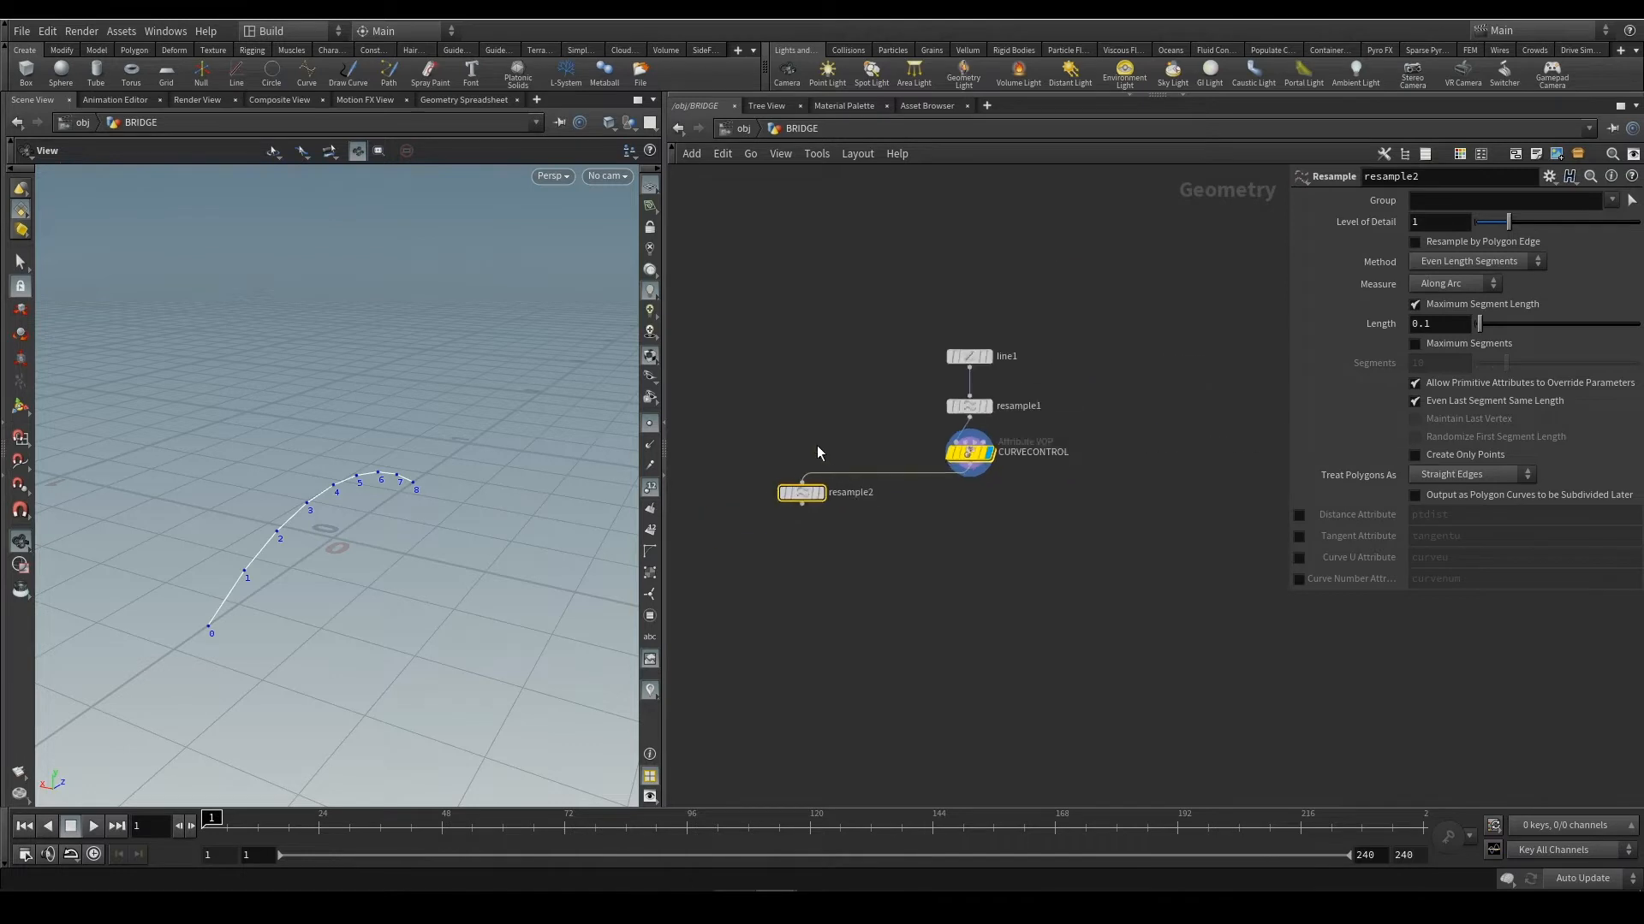
Display resample2, disable its Maximum Segment Length, and enable Maximum Segments with 21 segments
{"action": "mouse_move", "coordinate": [853, 530]}
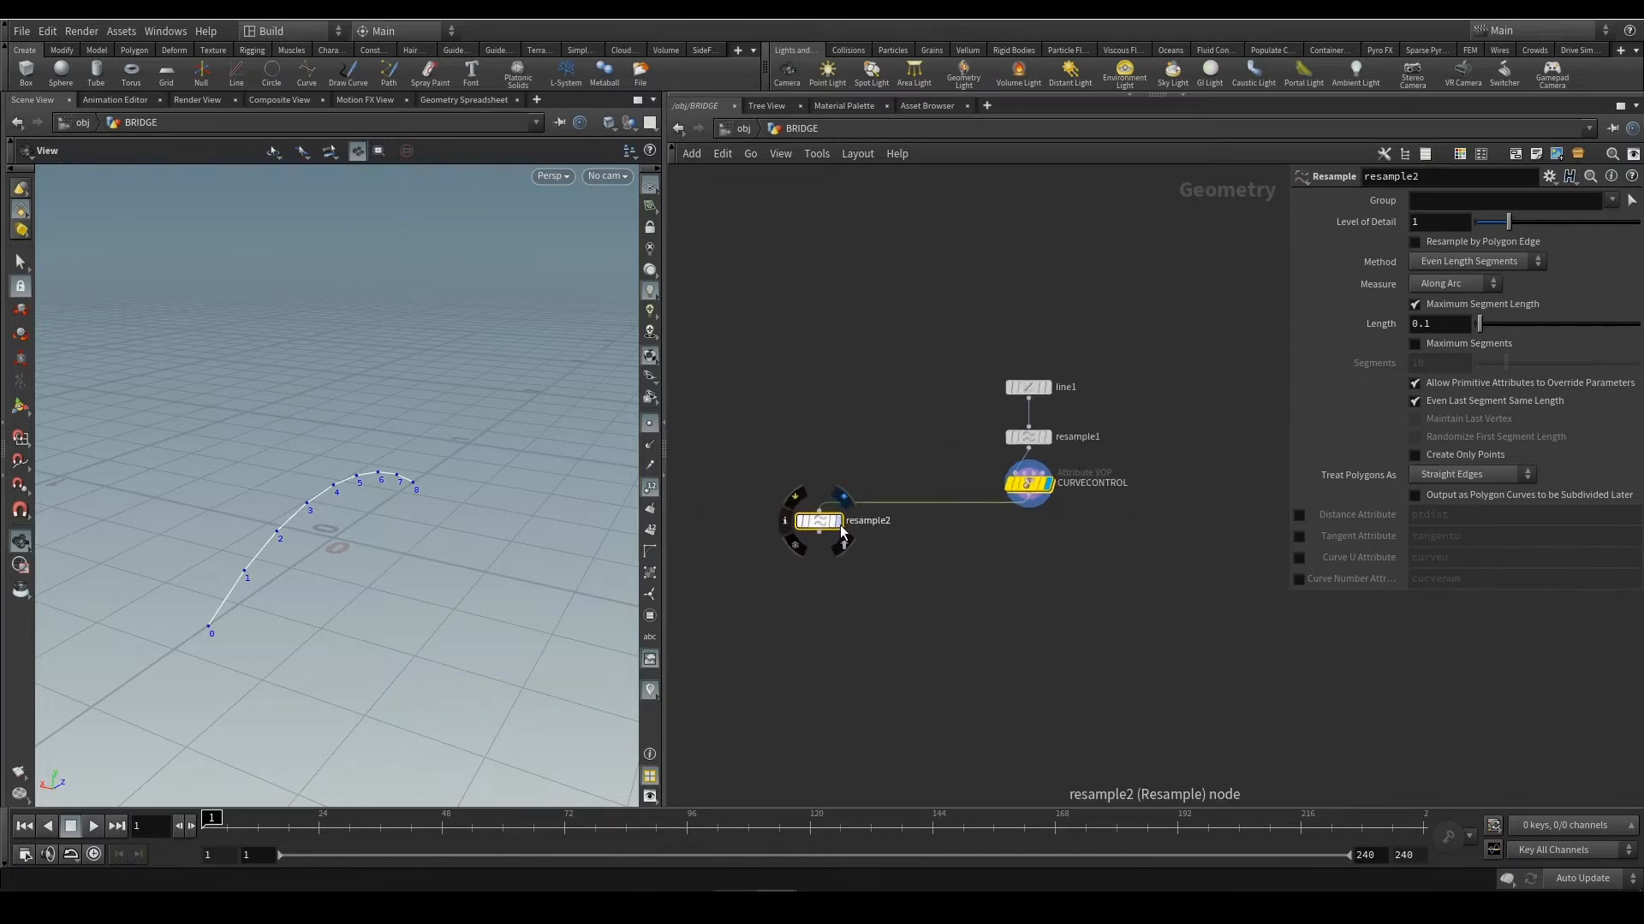
{"action": "left_click", "coordinate": [842, 496]}
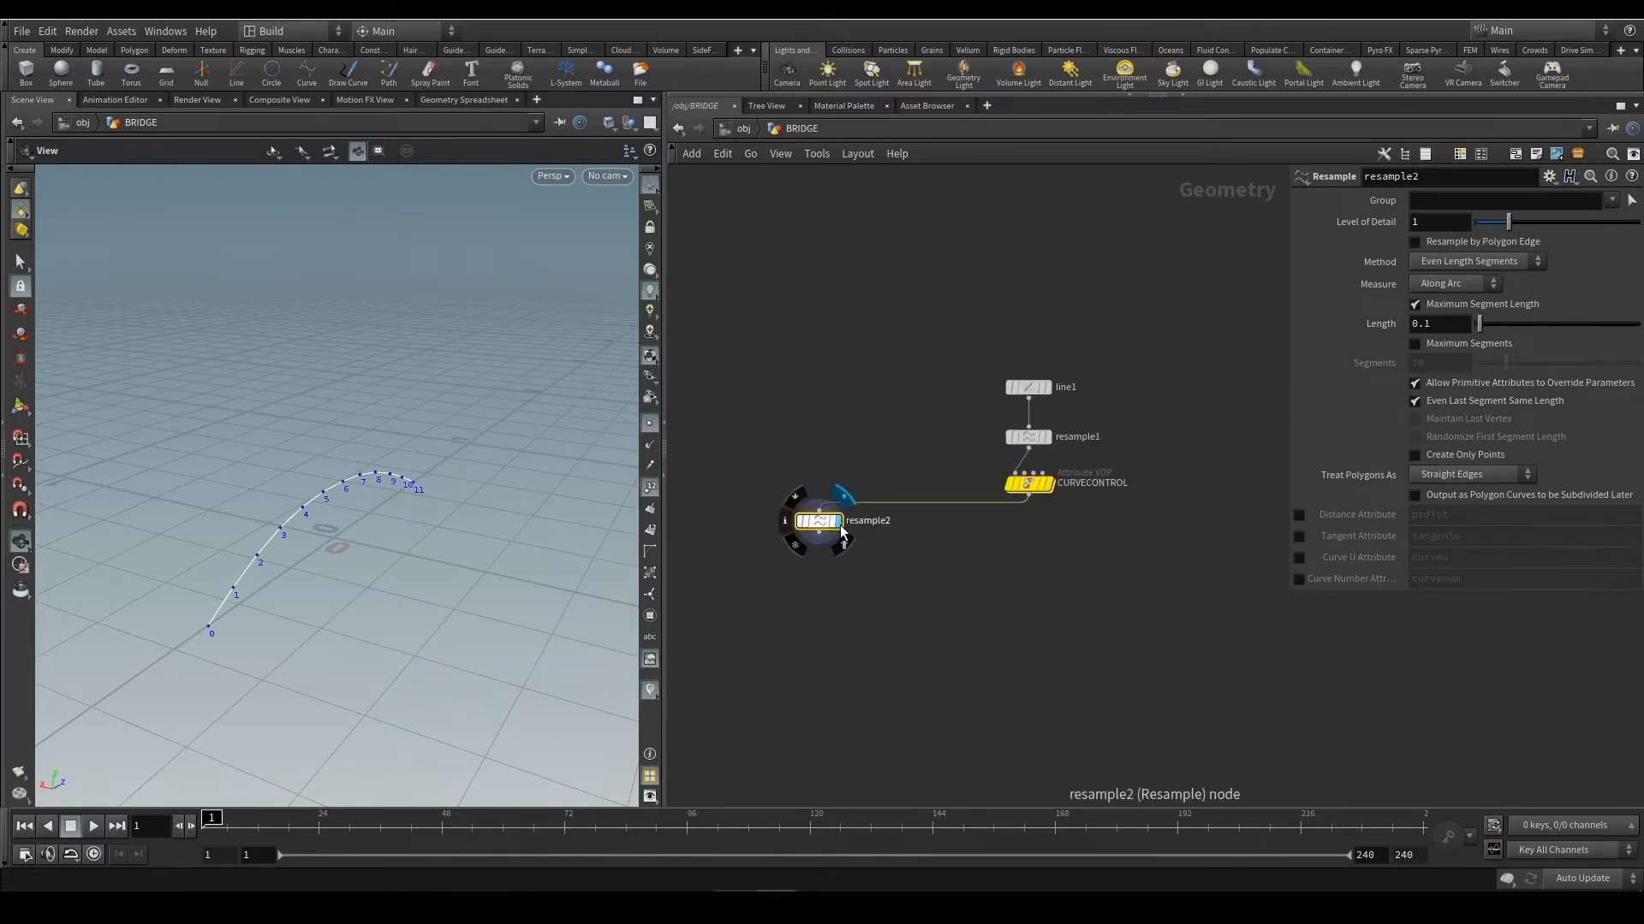
{"action": "left_click", "coordinate": [1455, 304]}
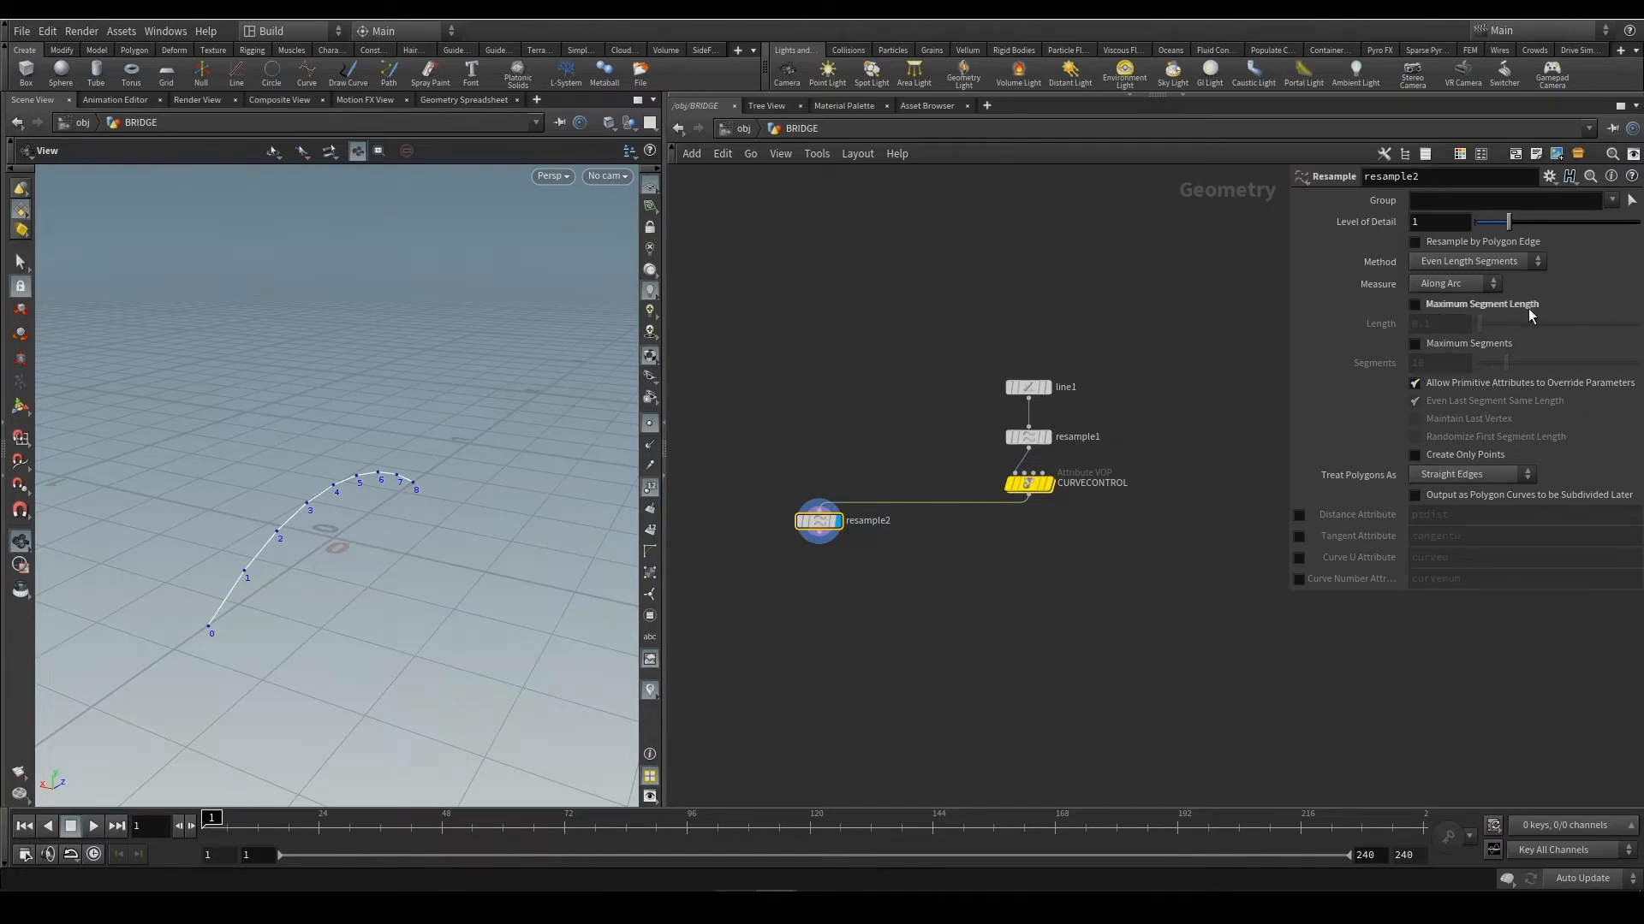
{"action": "left_click", "coordinate": [1431, 343]}
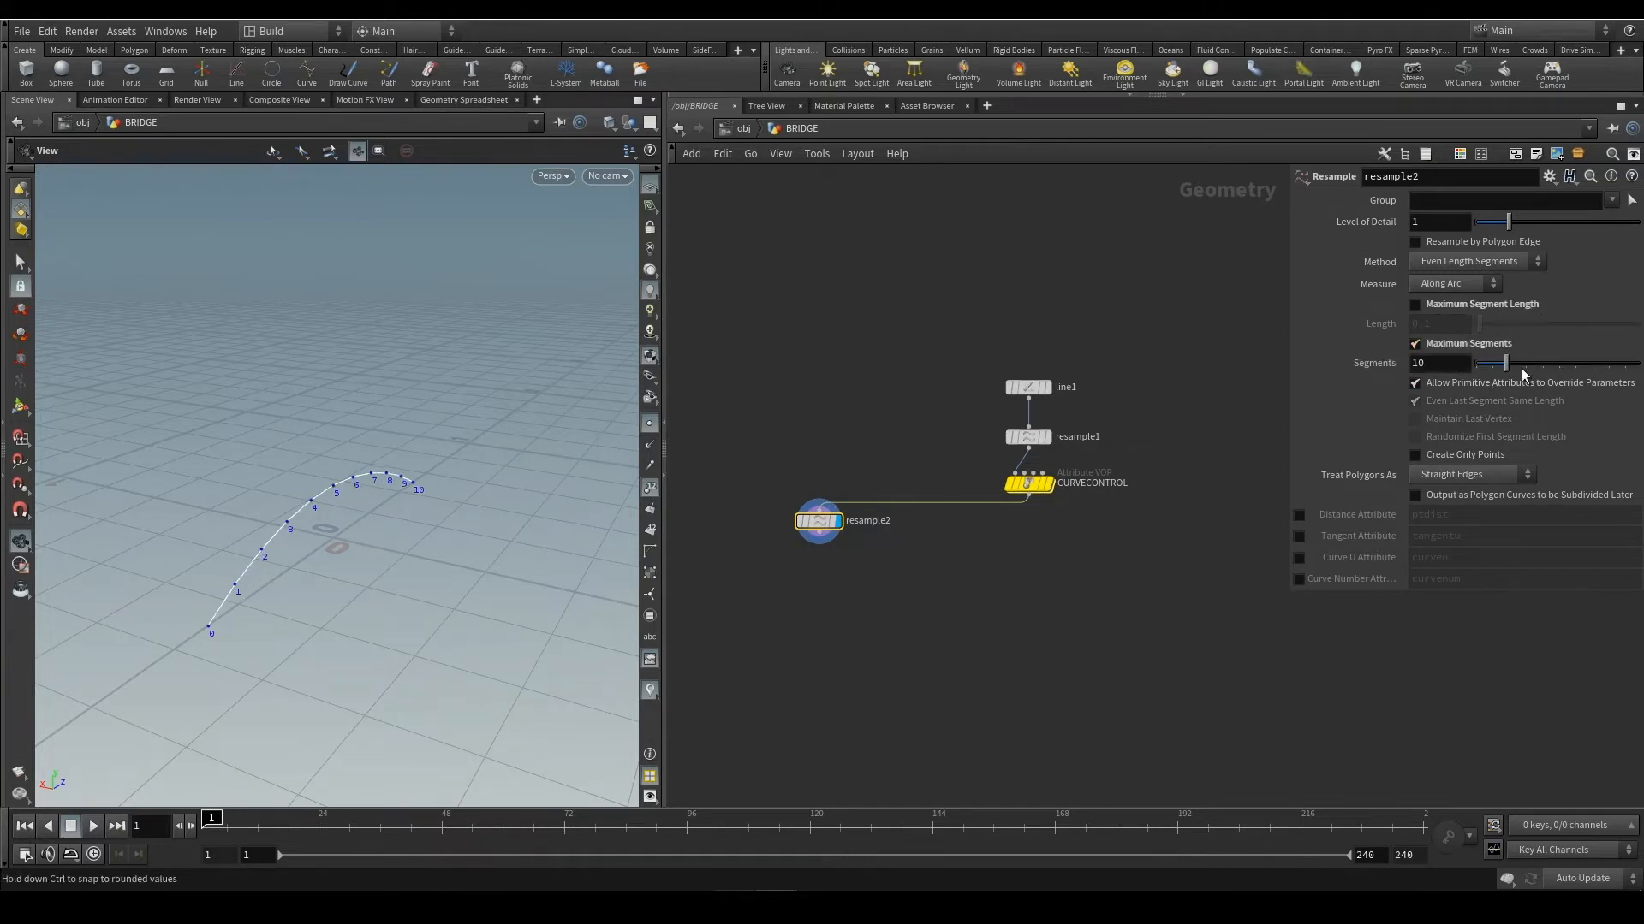
{"action": "left_click_drag", "start_coordinate": [1507, 363], "coordinate": [1543, 364]}
{"action": "mouse_move", "coordinate": [410, 503]}
{"action": "left_mouse_down"}
{"action": "mouse_move", "coordinate": [268, 459]}
{"action": "mouse_move", "coordinate": [354, 490]}
{"action": "mouse_move", "coordinate": [434, 473]}
{"action": "mouse_move", "coordinate": [419, 498]}
{"action": "left_mouse_up"}
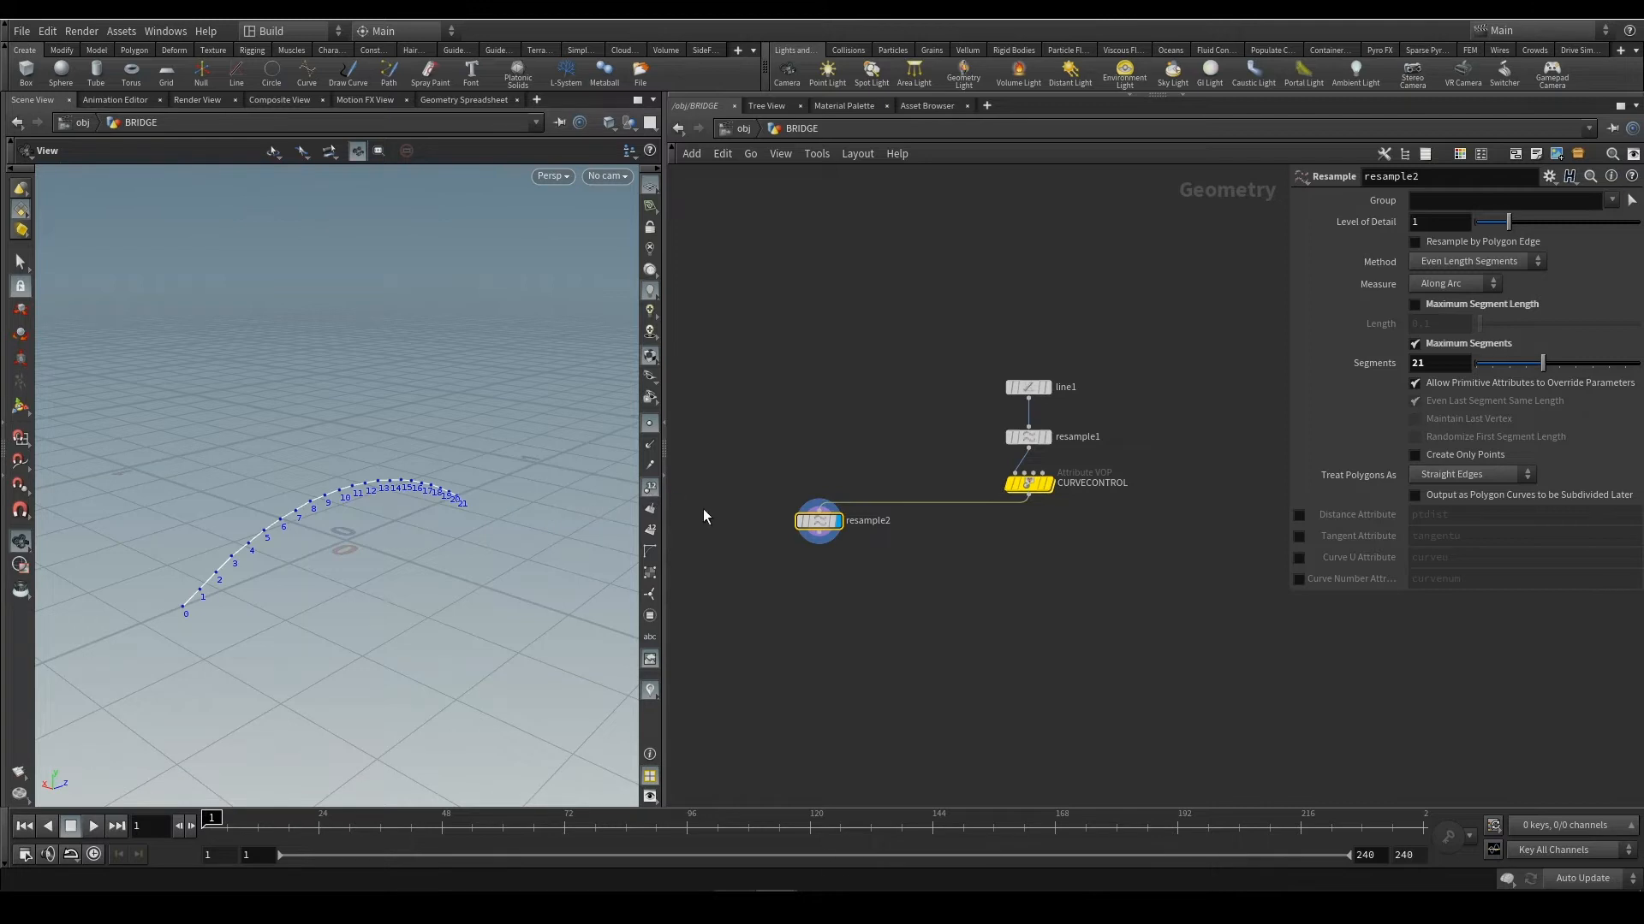
{"action": "scroll", "coordinate": [887, 526], "scroll_direction": "up", "scroll_amount": 2}
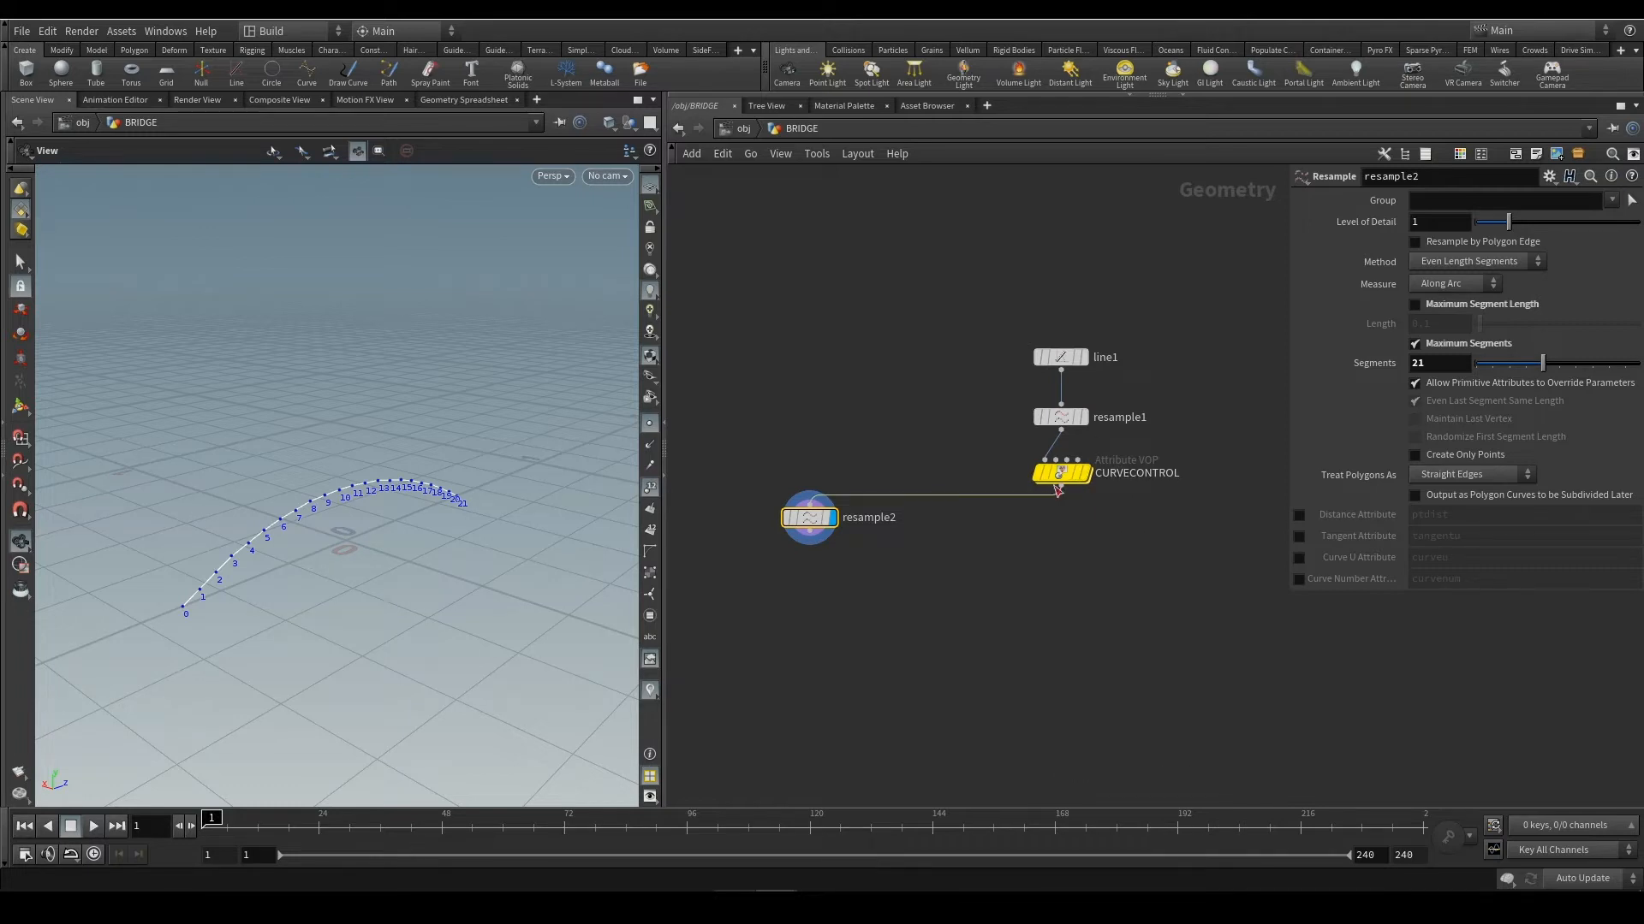
{"action": "mouse_move", "coordinate": [1063, 481]}
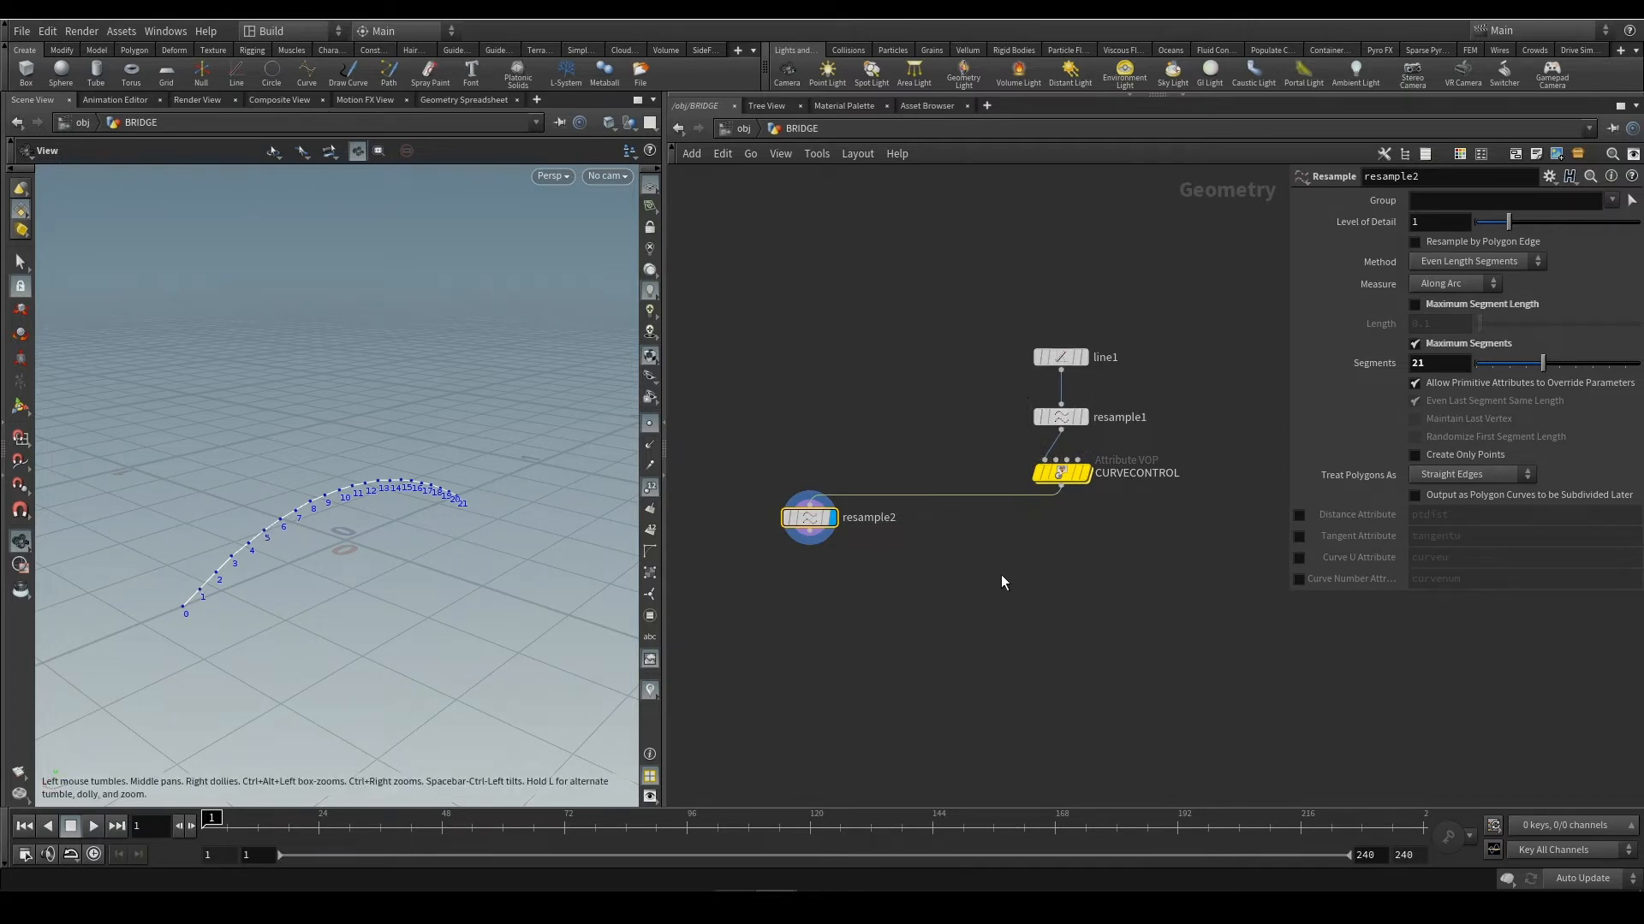
{"action": "middle_click_drag", "start_coordinate": [886, 567], "coordinate": [912, 521]}
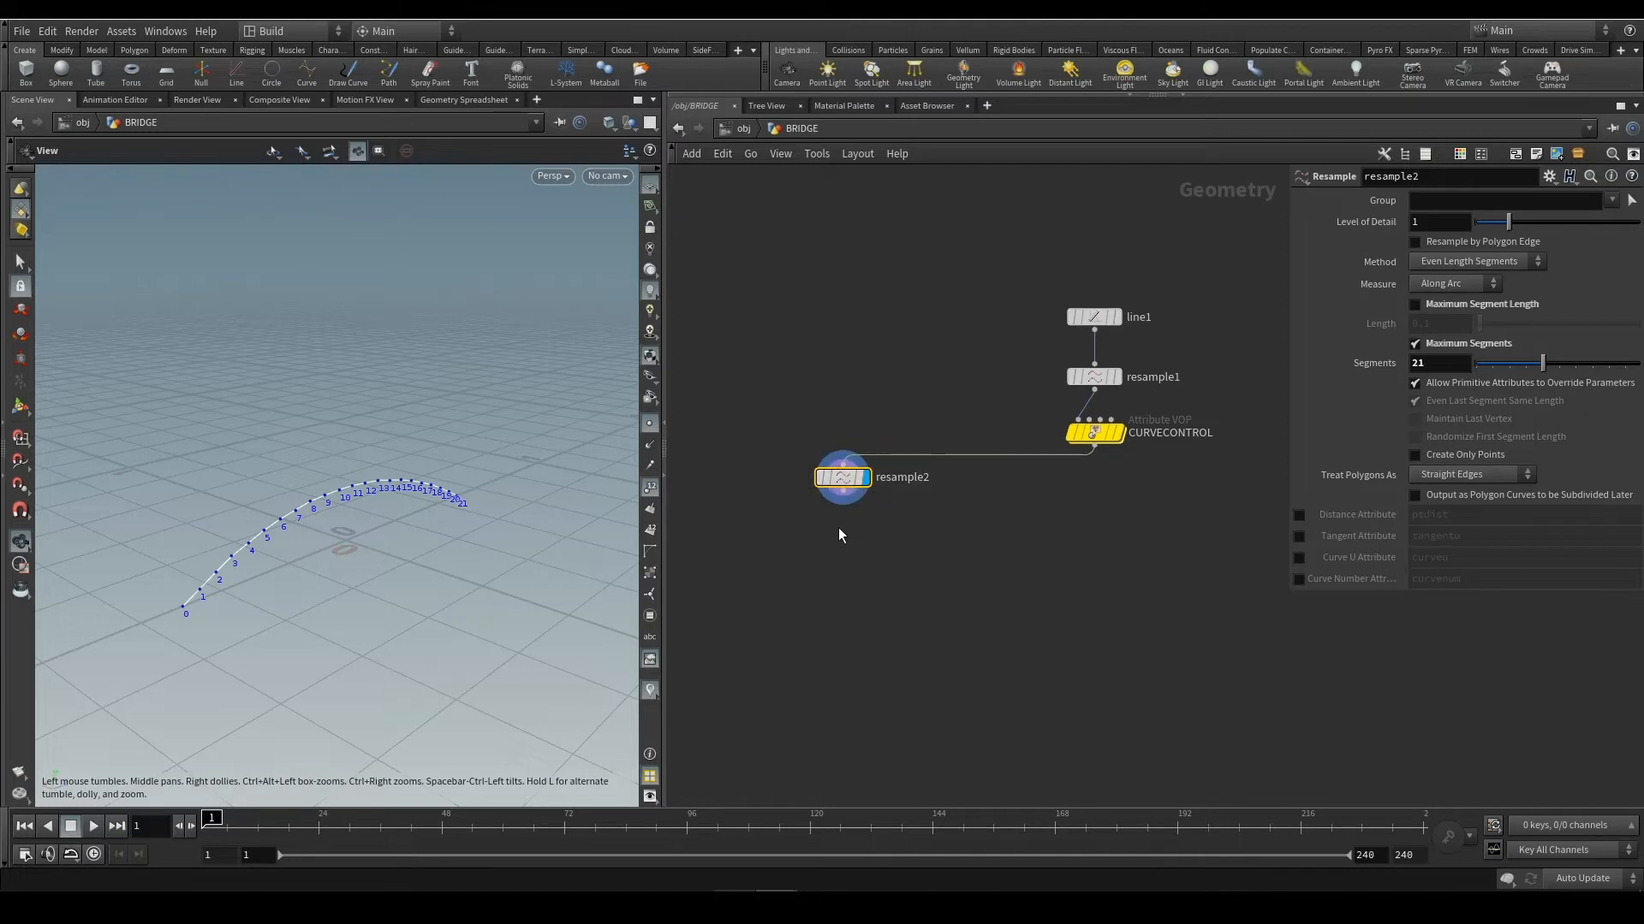
{"action": "middle_click_drag", "start_coordinate": [906, 584], "coordinate": [926, 557]}
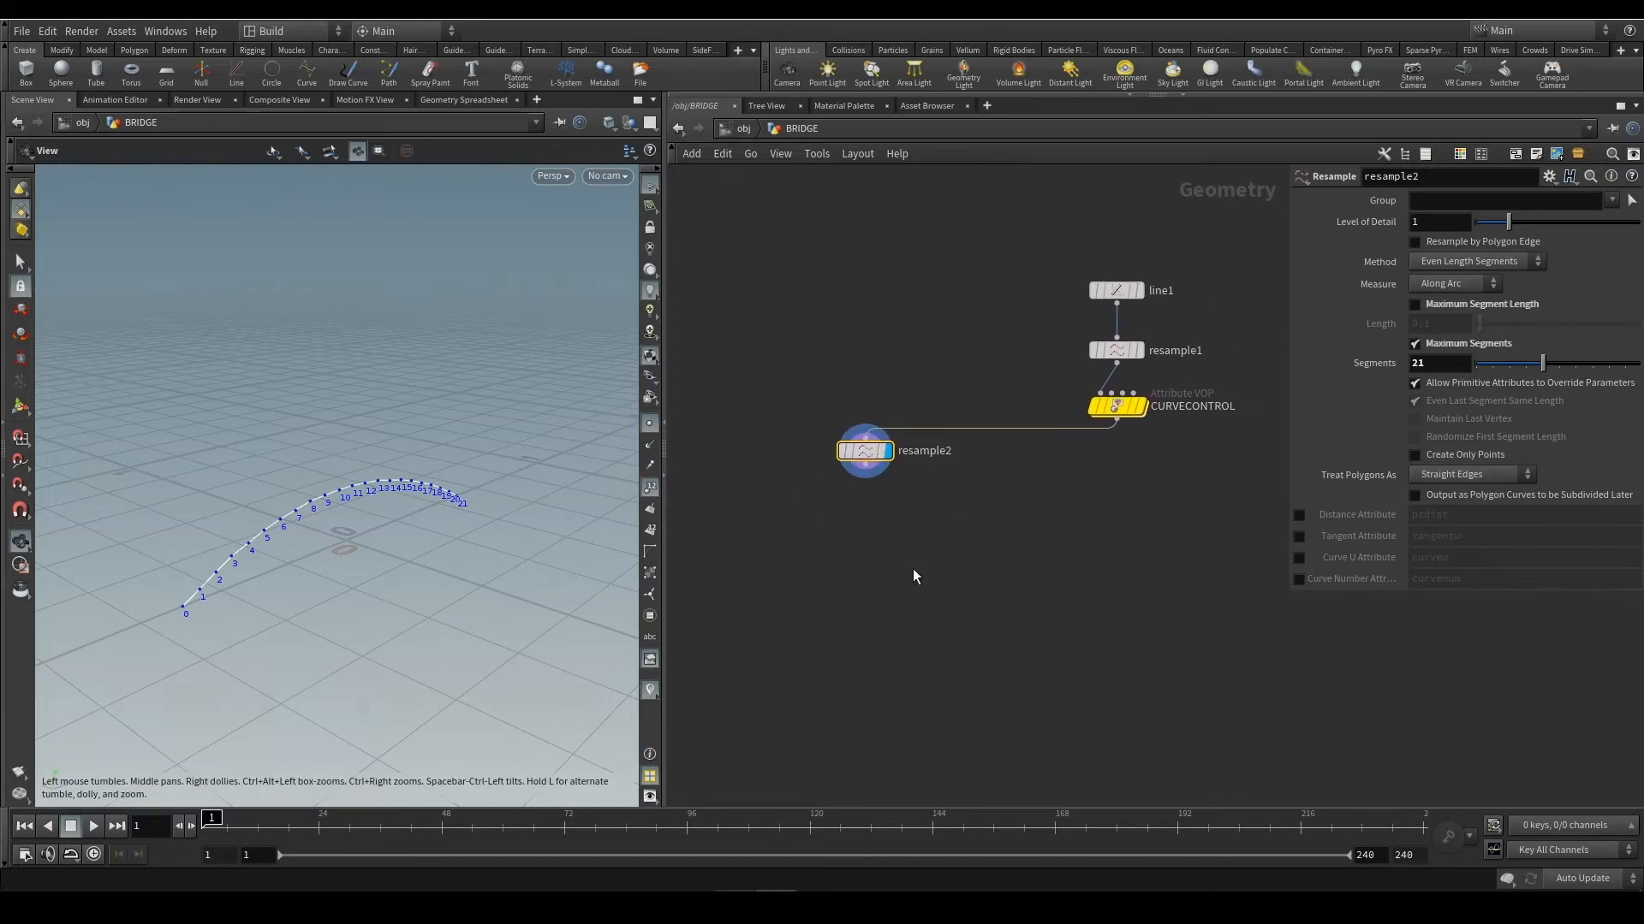
{"action": "key", "text": "Tab"}
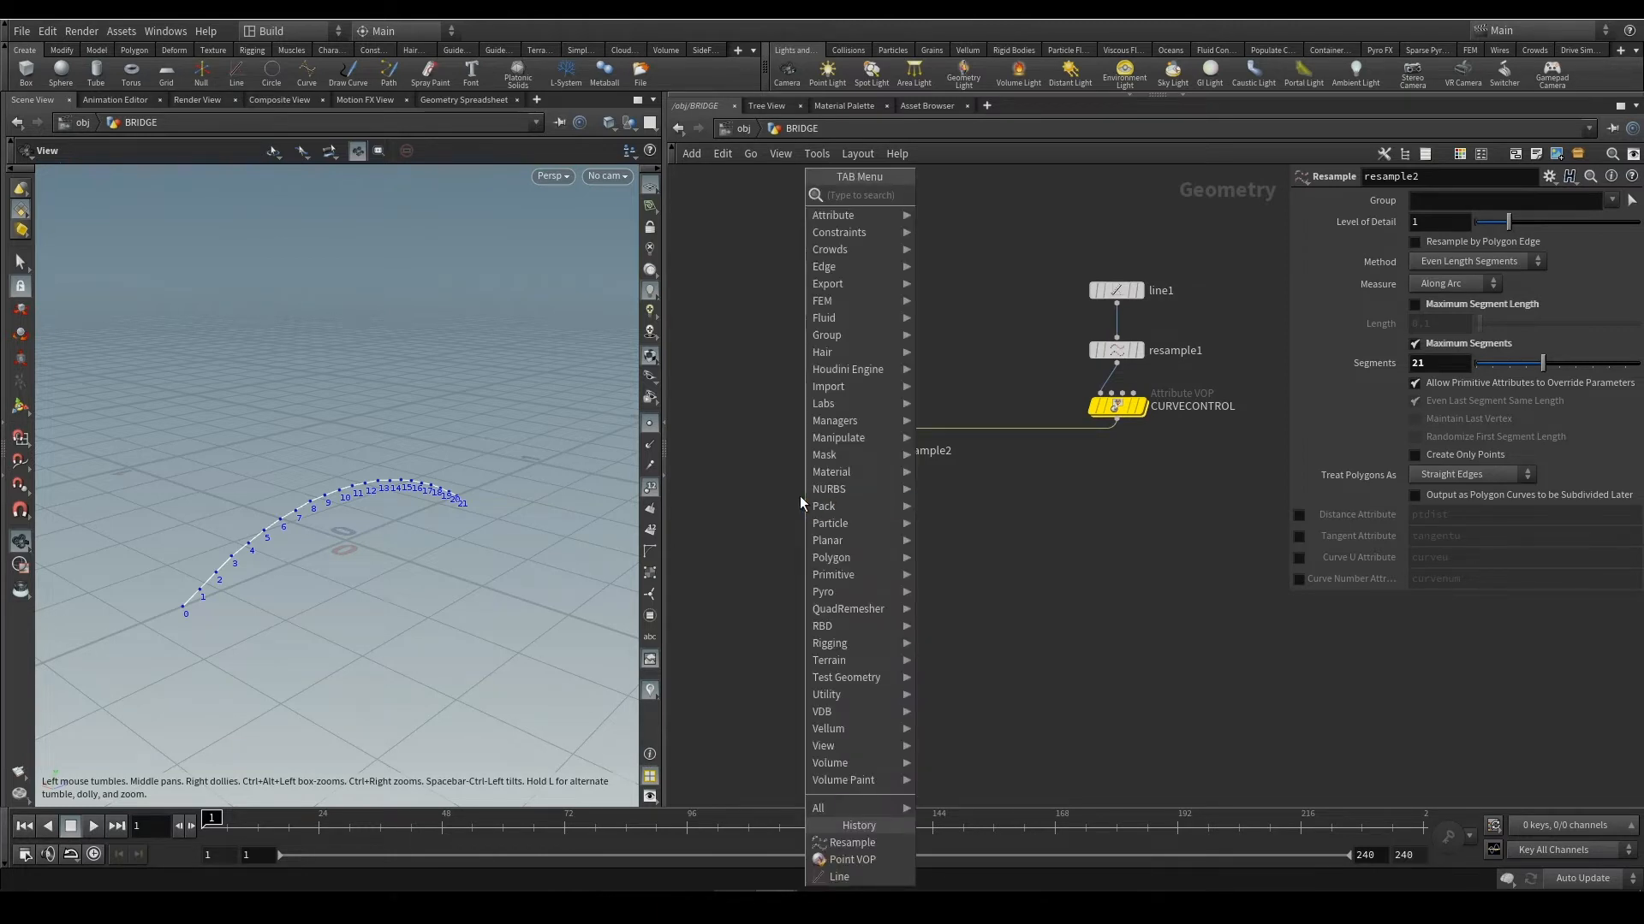
{"action": "left_click", "coordinate": [1164, 545]}
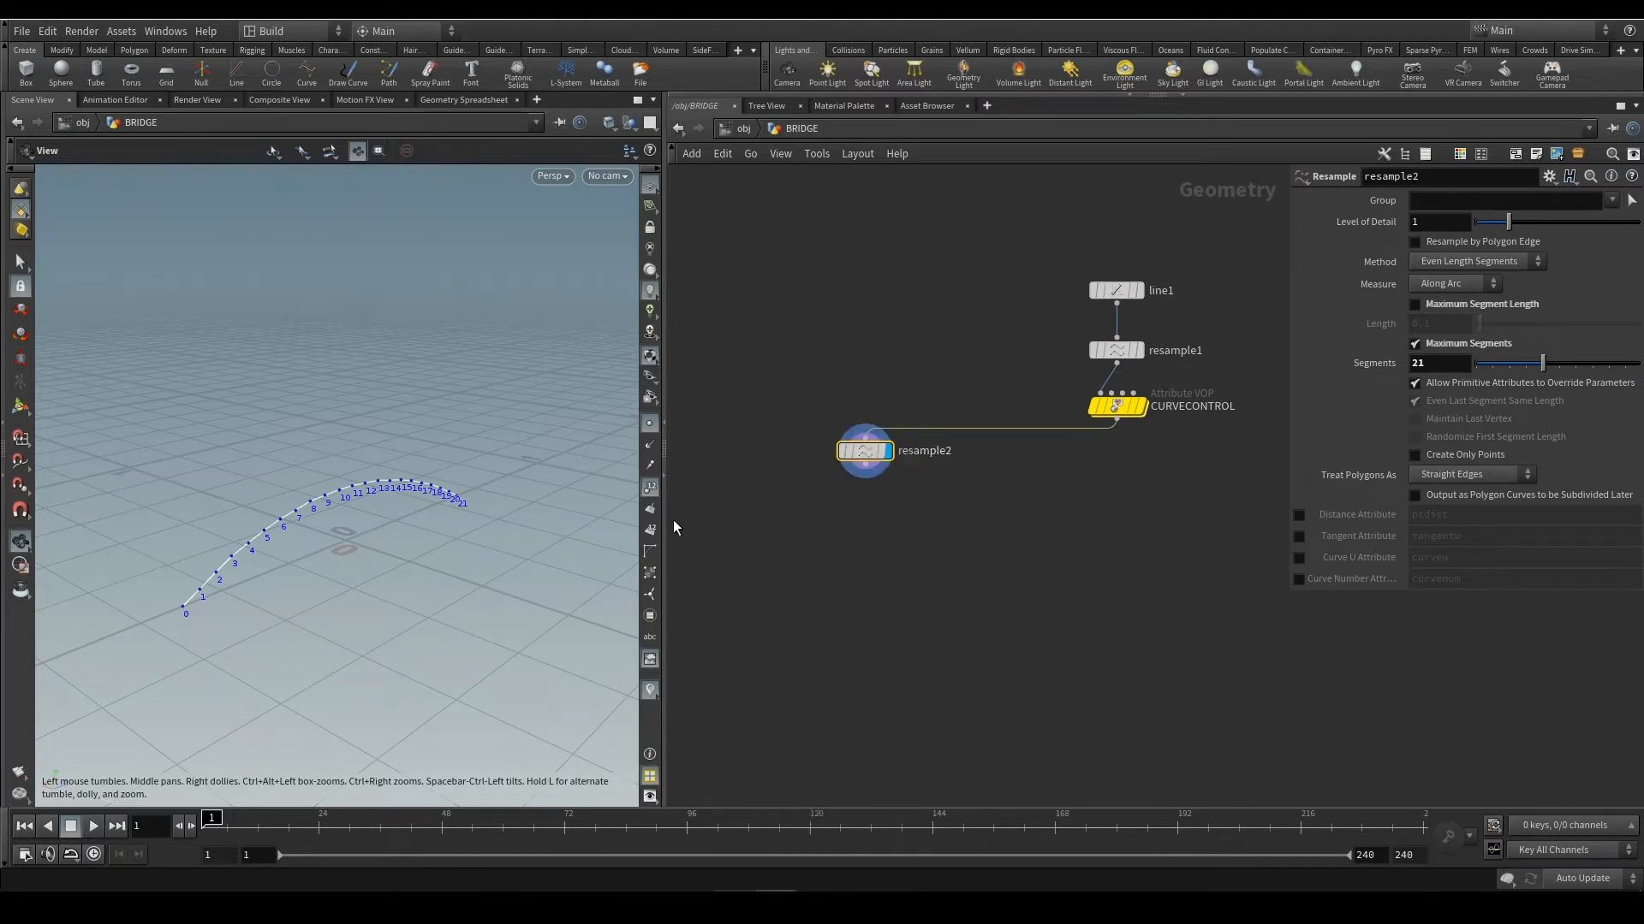
{"action": "right_click_drag", "start_coordinate": [773, 532], "coordinate": [784, 521]}
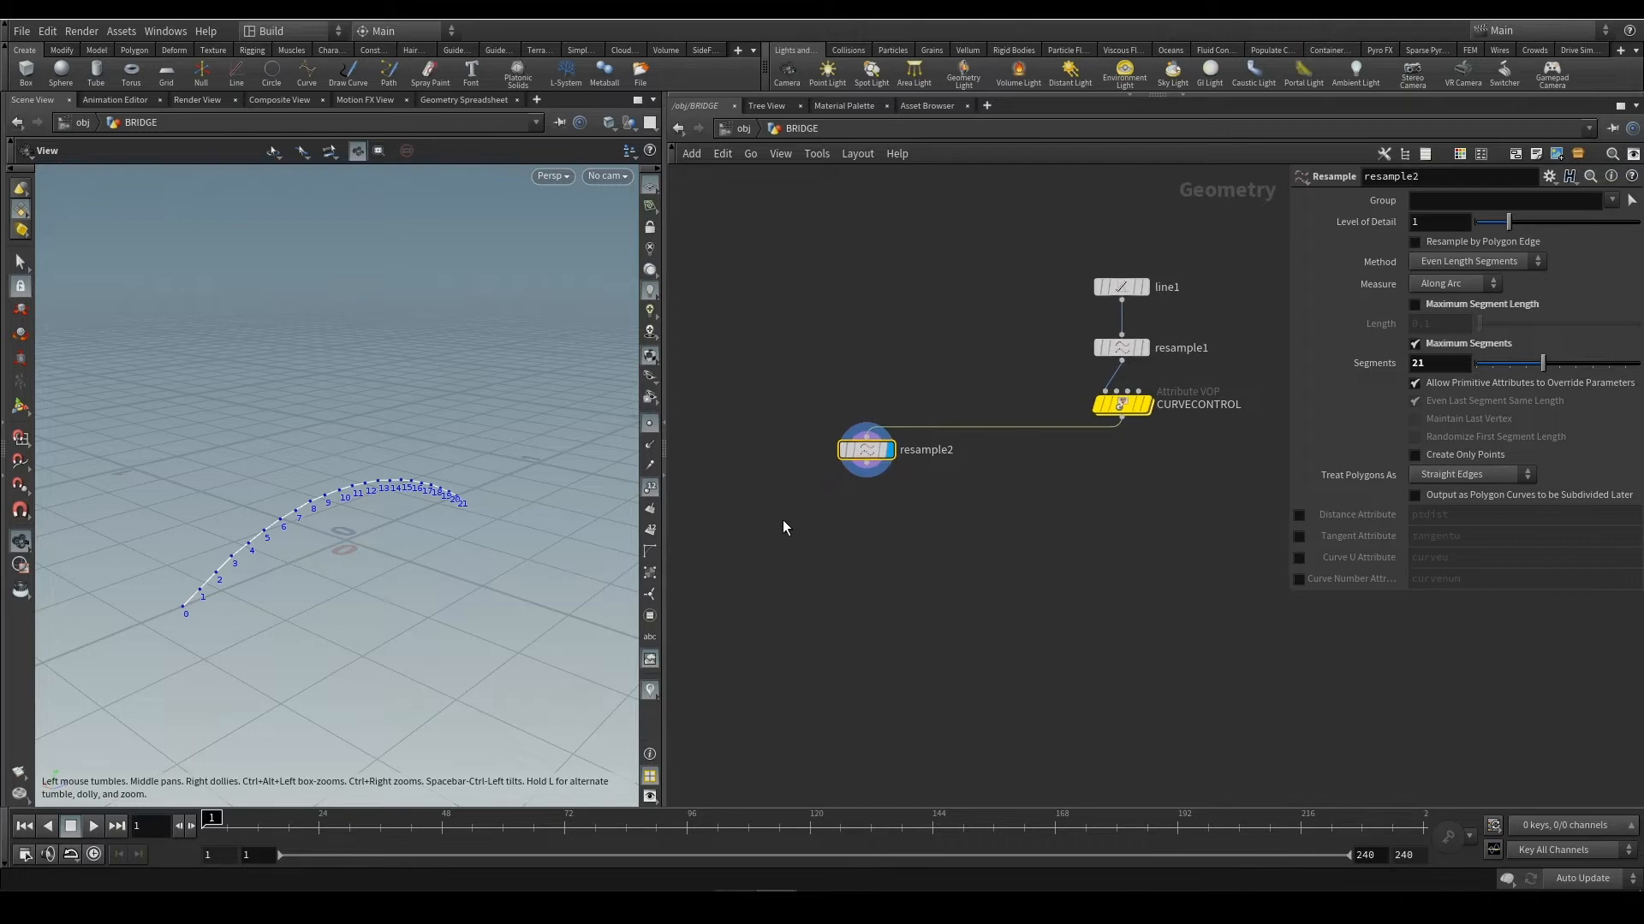
Add a Copy to Points node below resample2 and connect resample2 to its target points input
{"action": "key", "text": "Tab"}
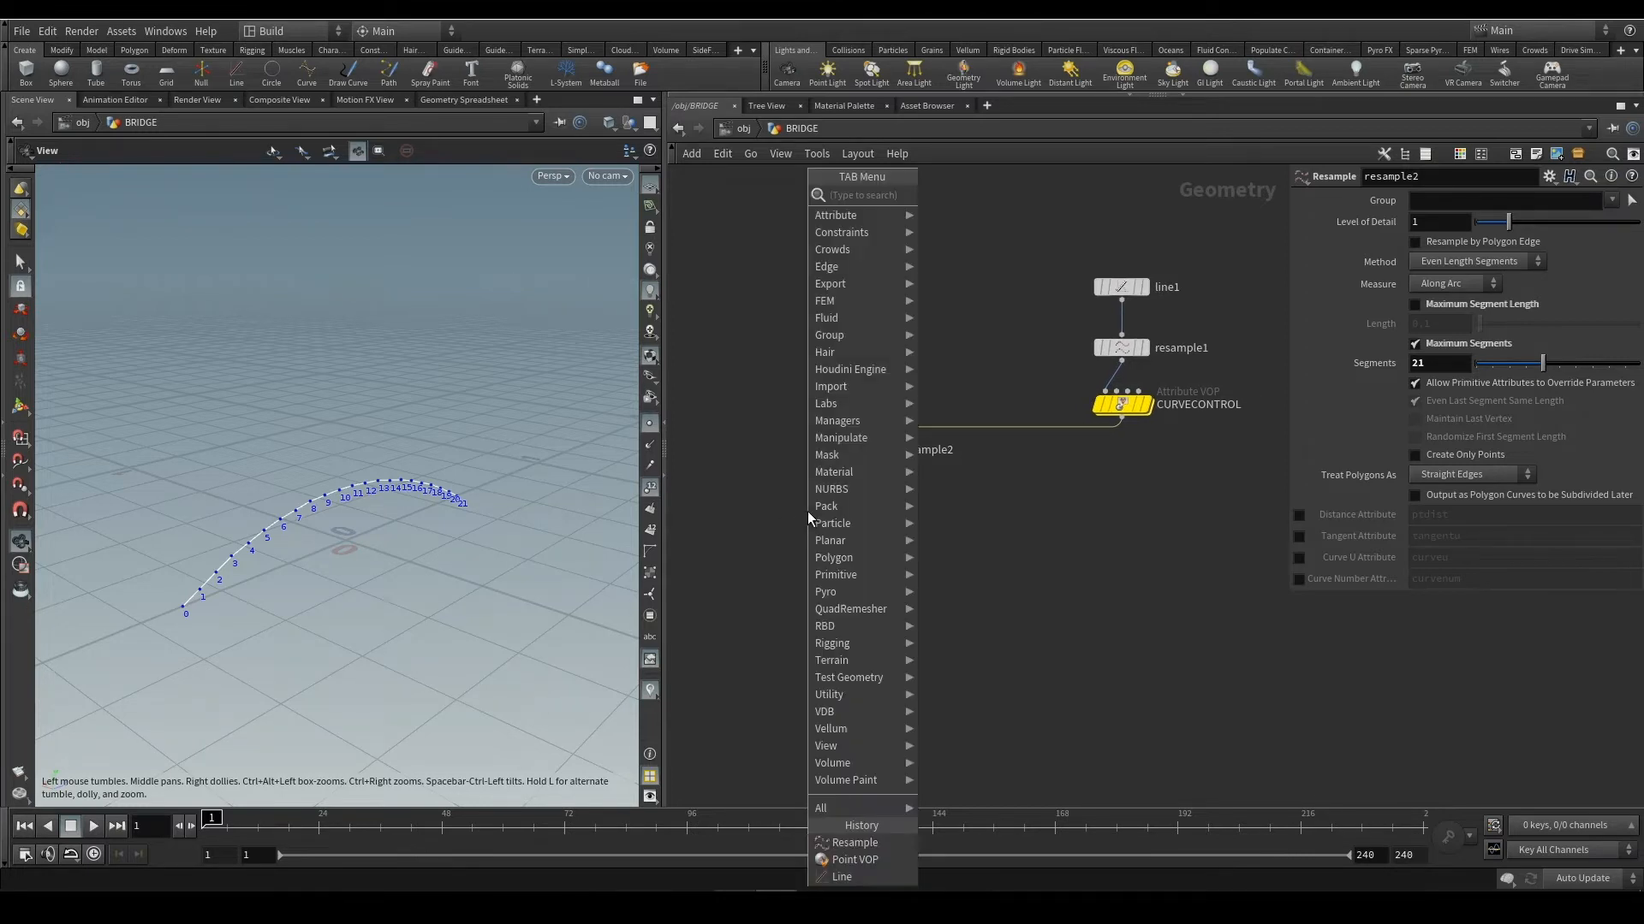
{"action": "type", "text": "copy"}
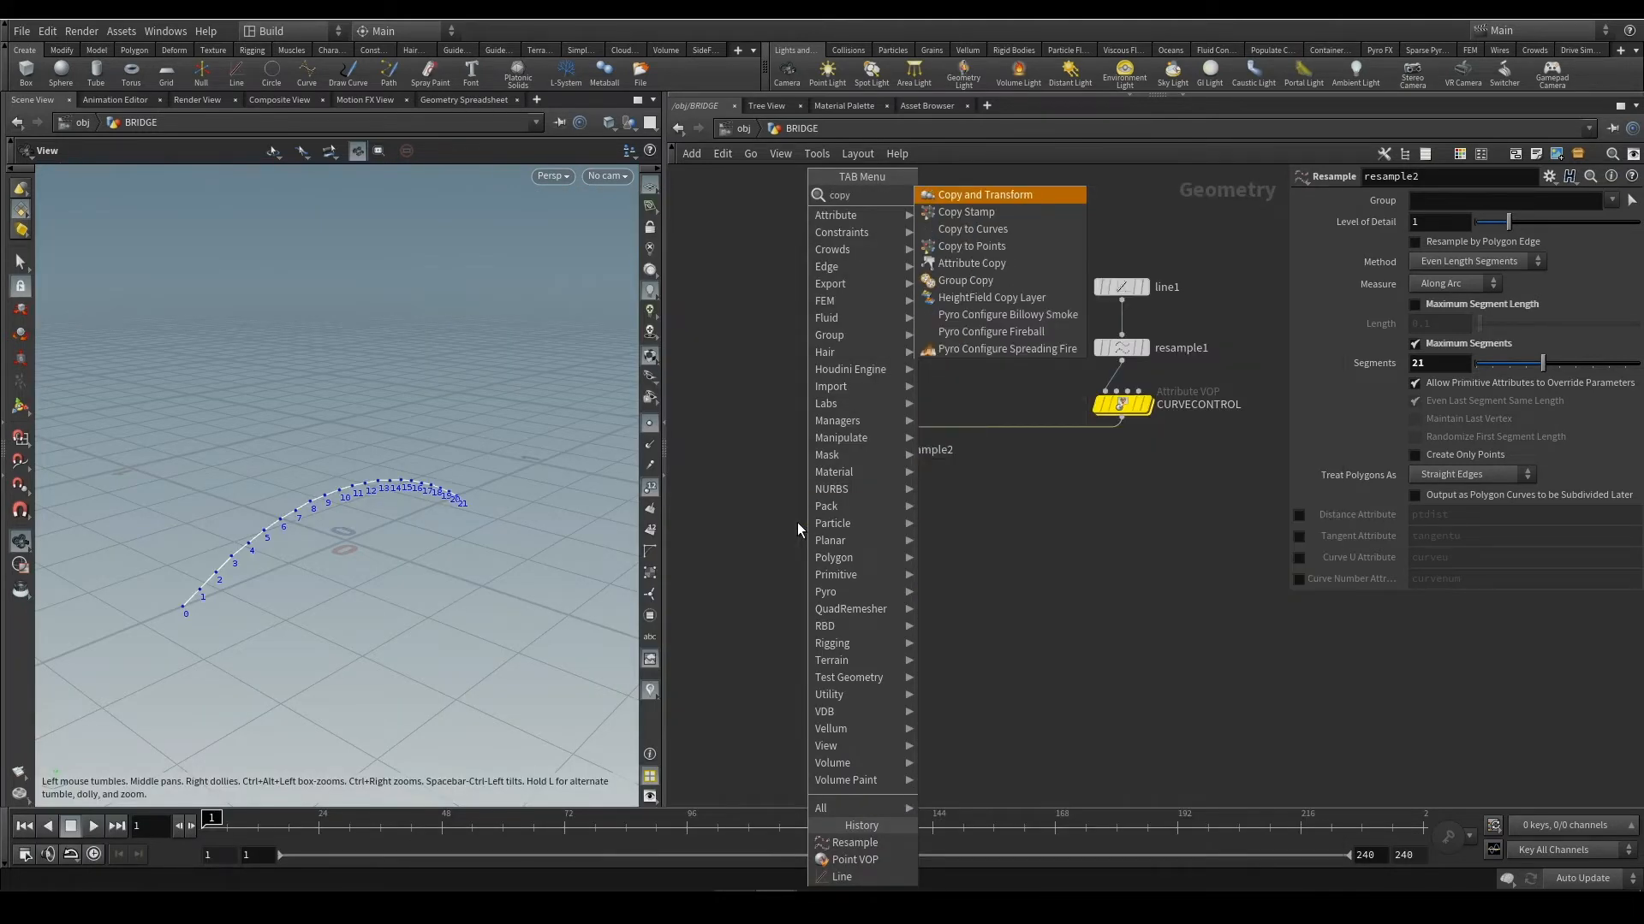
{"action": "left_click", "coordinate": [983, 247]}
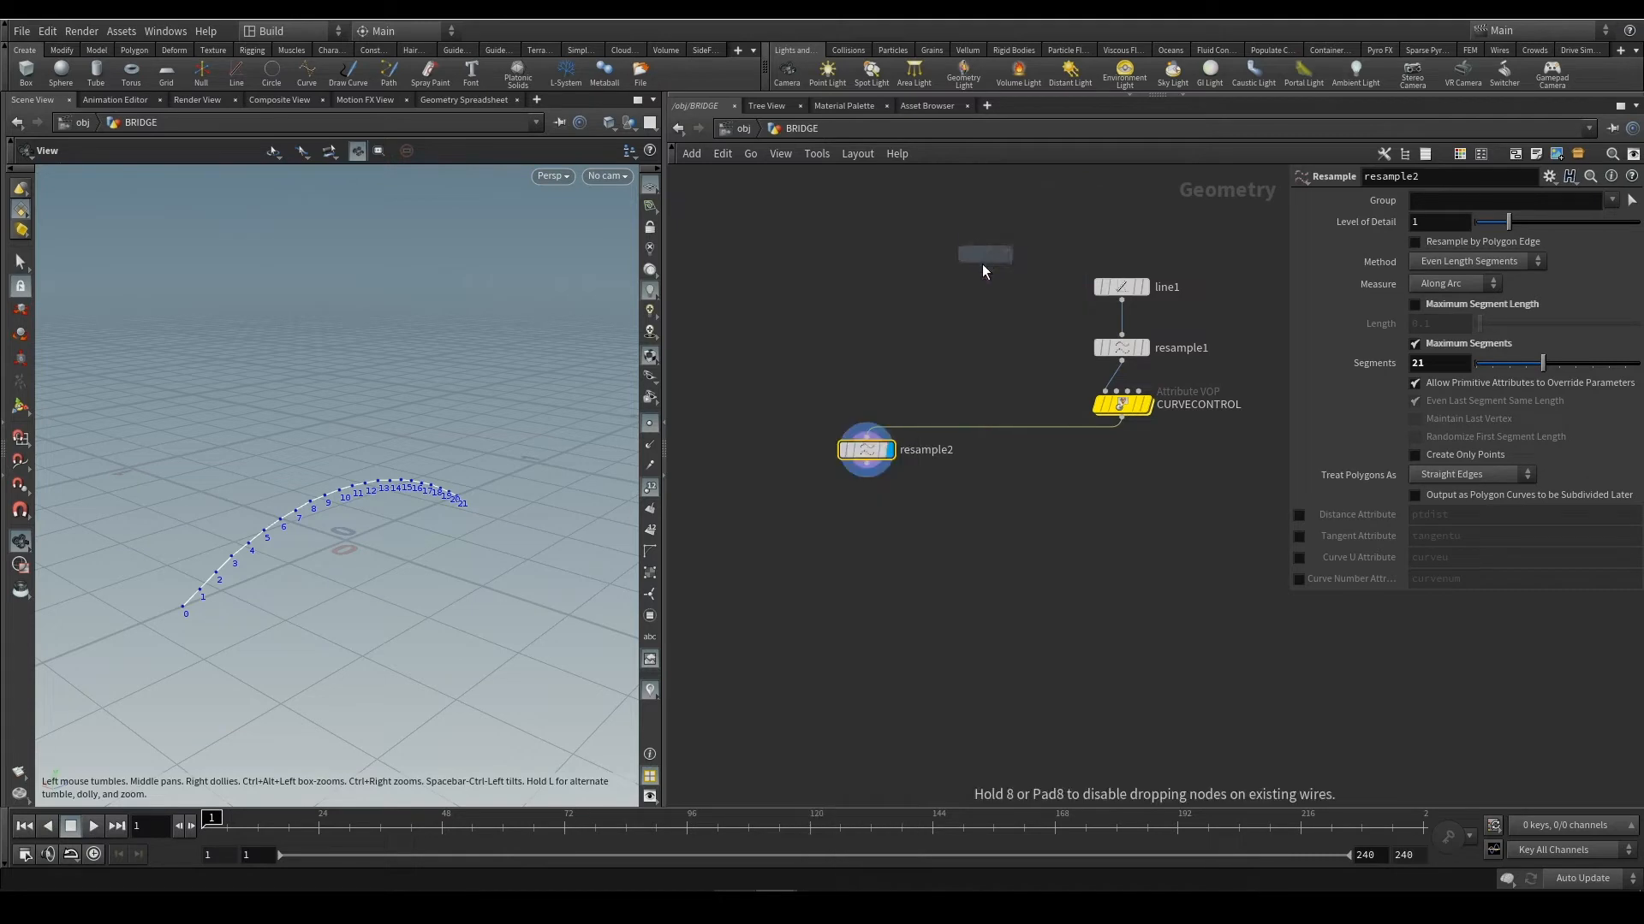
{"action": "left_click", "coordinate": [845, 541]}
{"action": "scroll", "coordinate": [847, 548], "scroll_direction": "up", "scroll_amount": 3}
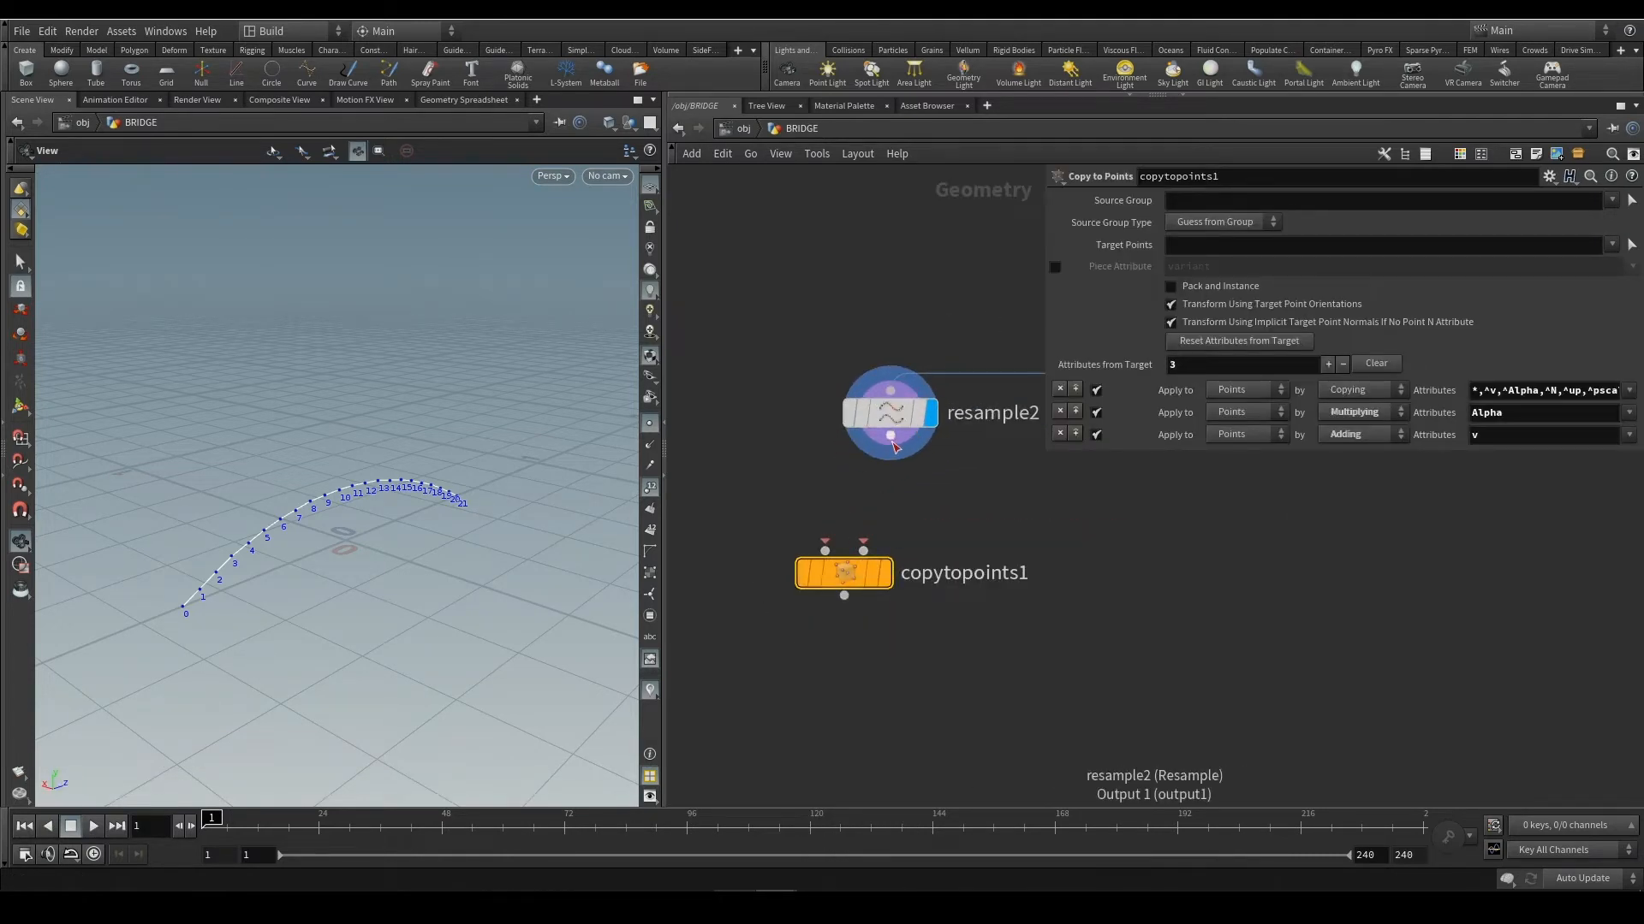
{"action": "left_click_drag", "start_coordinate": [890, 437], "coordinate": [864, 550]}
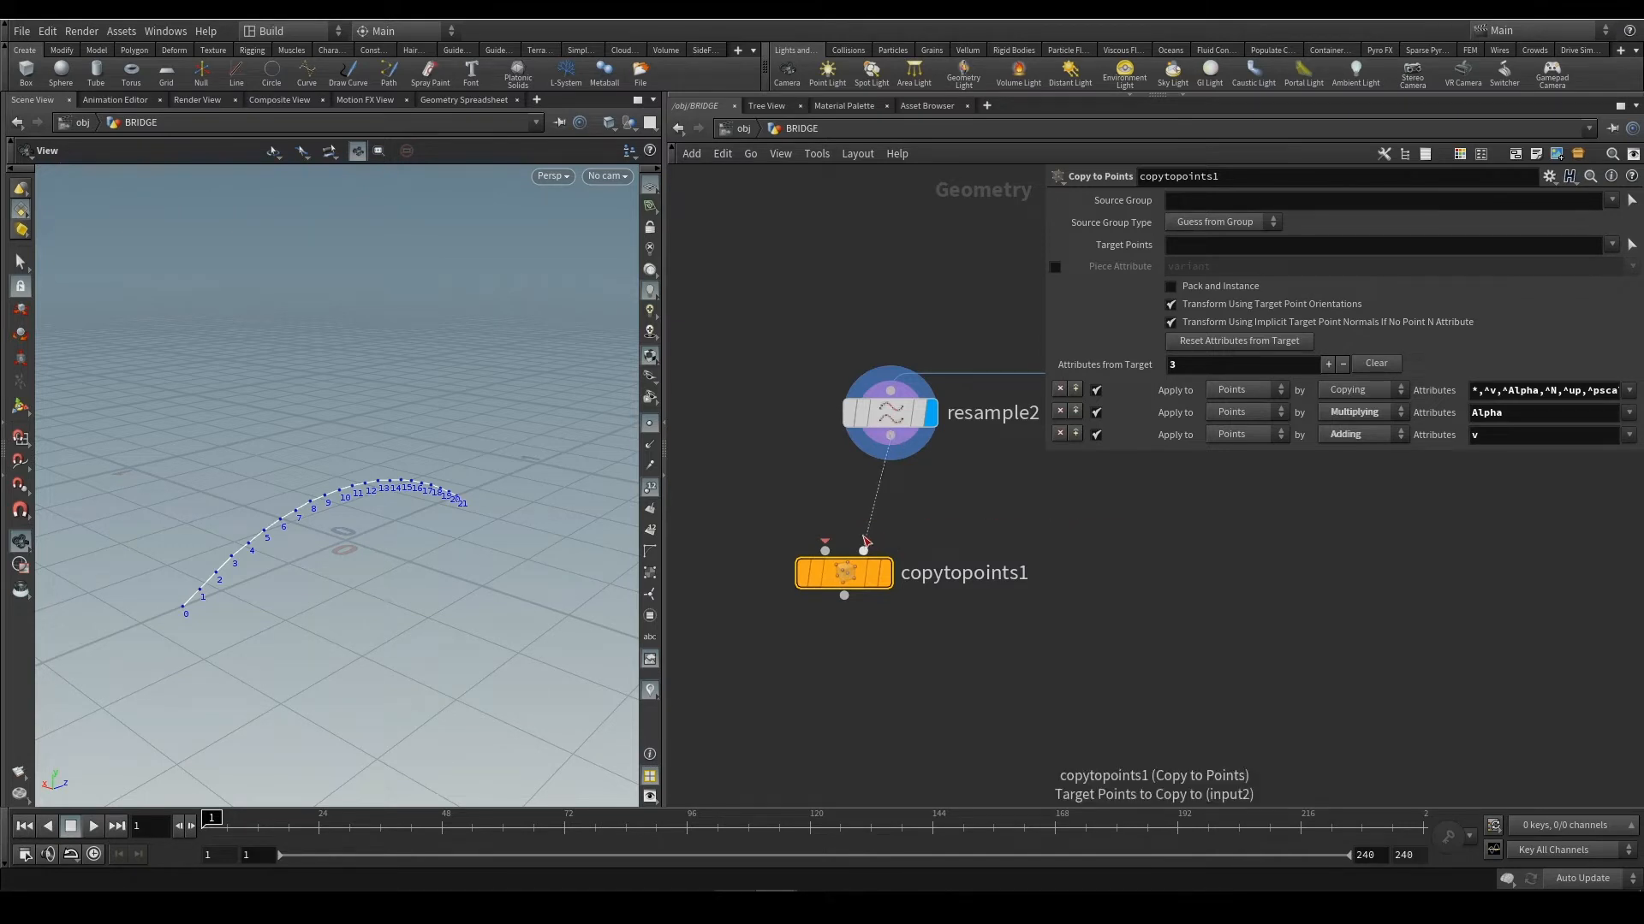
Add a Grid node beside resample2 and connect it to the first input of copytopoints1 as the geometry to copy
{"action": "middle_click_drag", "start_coordinate": [803, 496], "coordinate": [868, 559]}
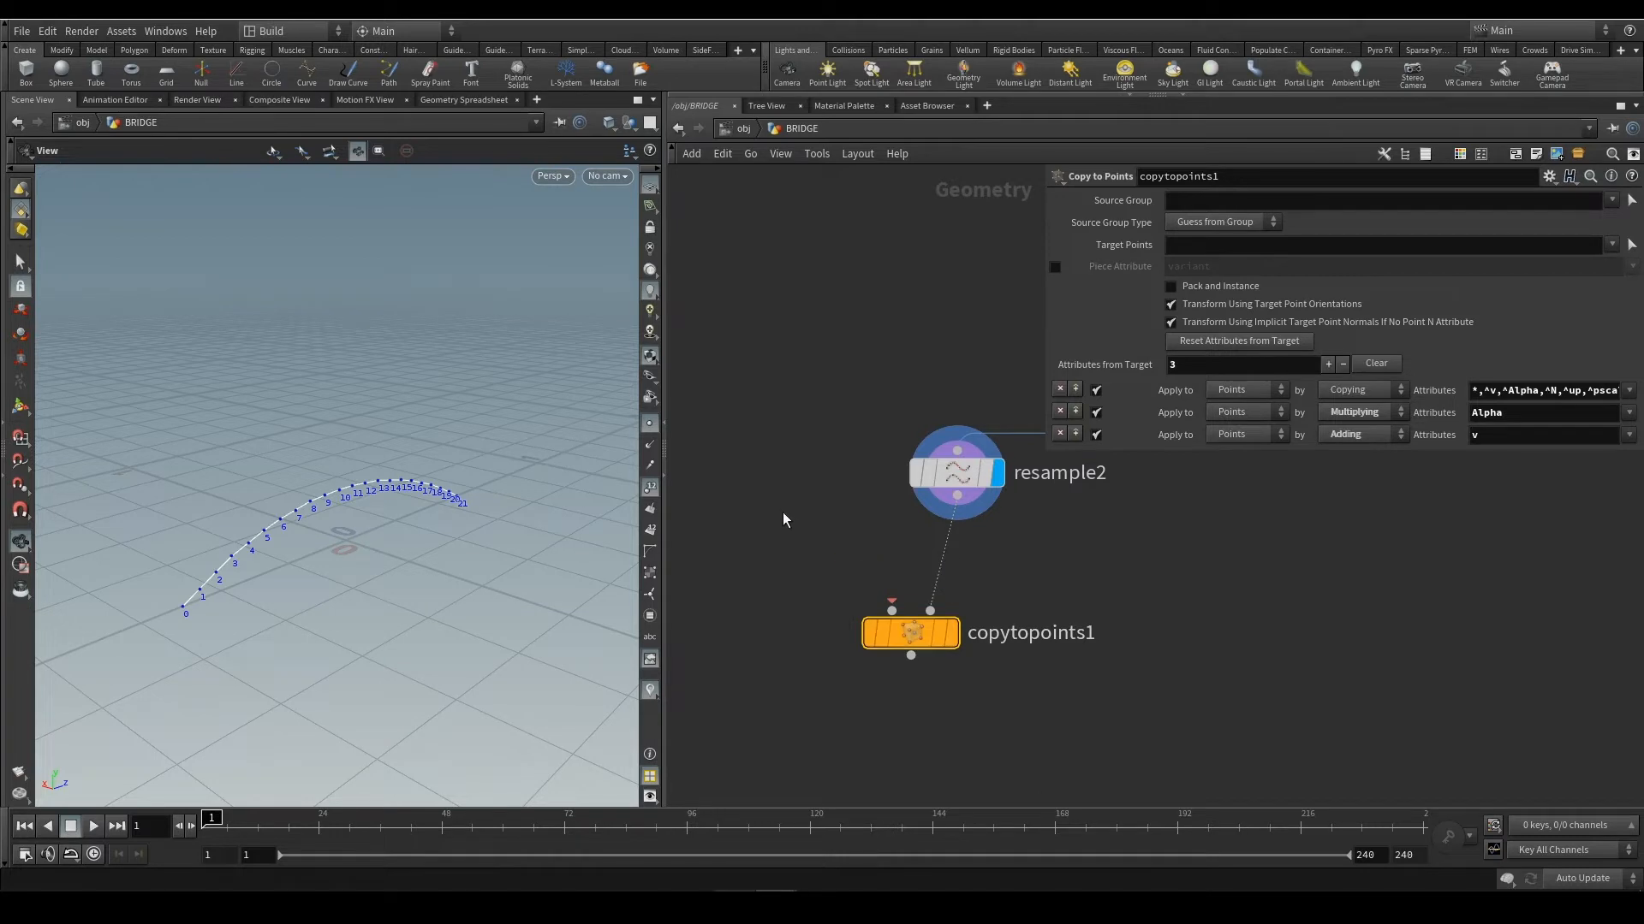
{"action": "middle_click_drag", "start_coordinate": [817, 514], "coordinate": [868, 502]}
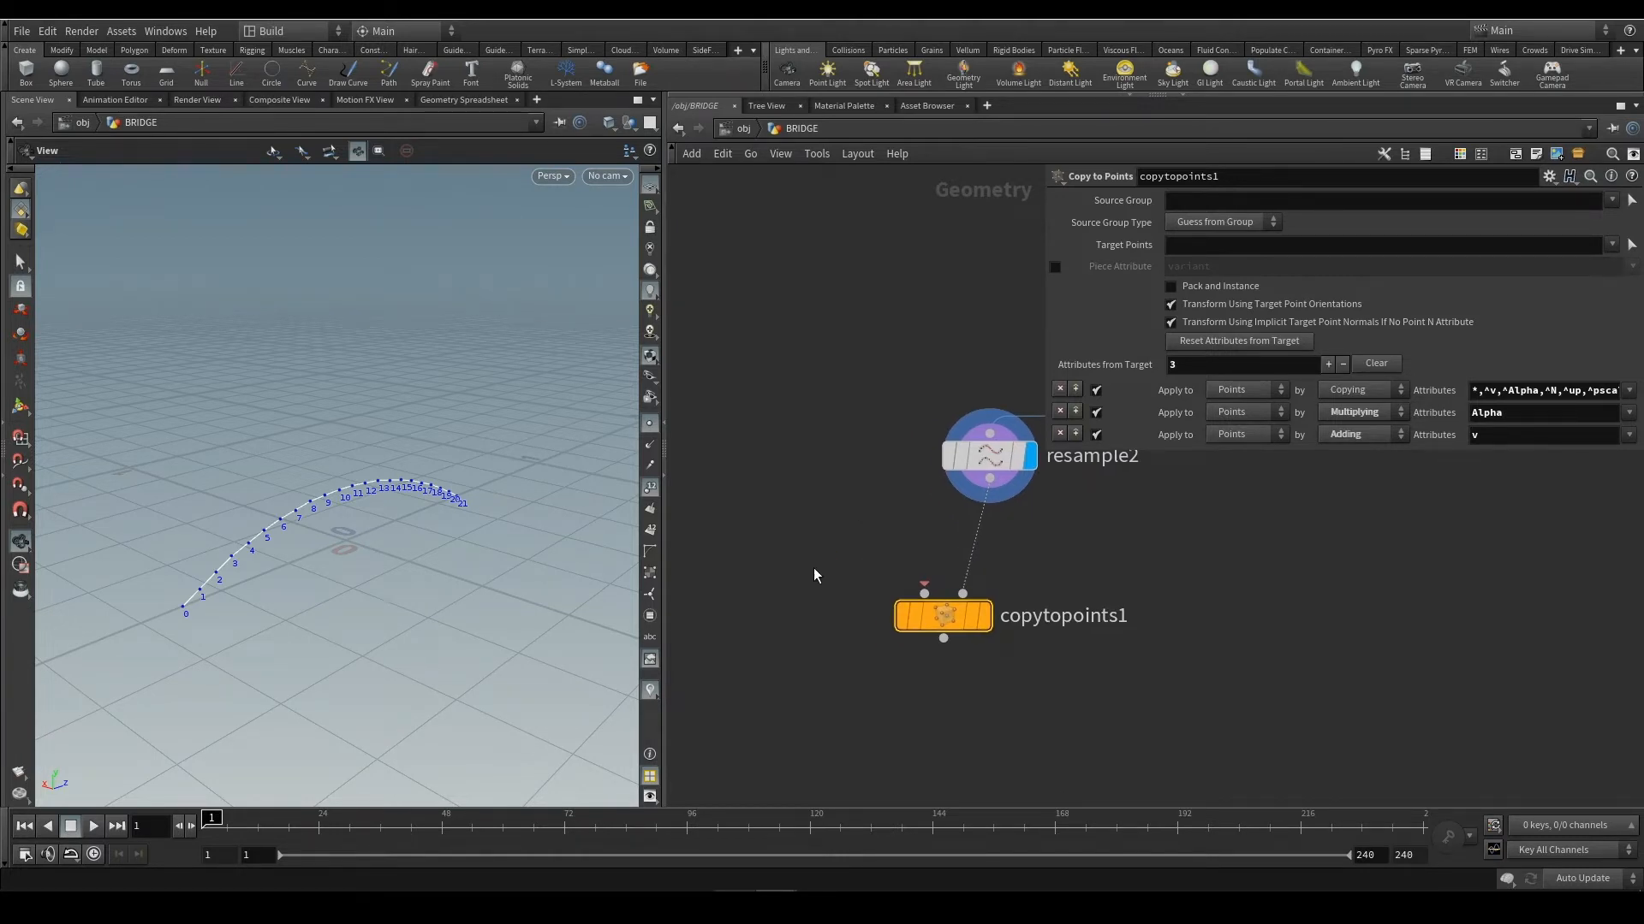
{"action": "key", "text": "Tab"}
{"action": "type", "text": "gri"}
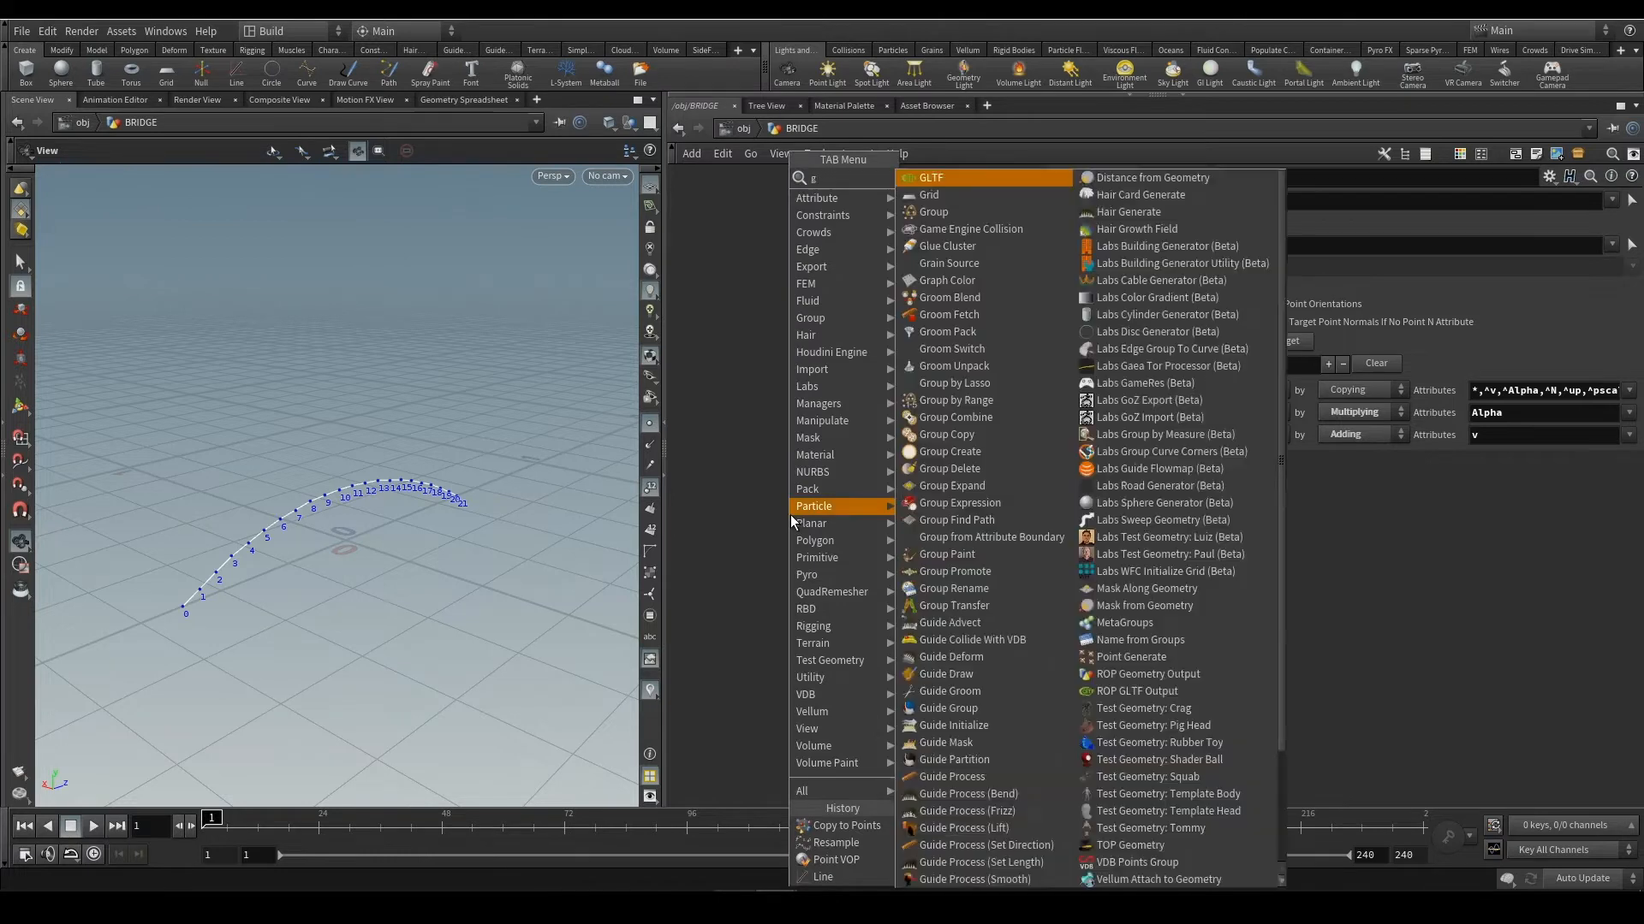
{"action": "key", "text": "Return"}
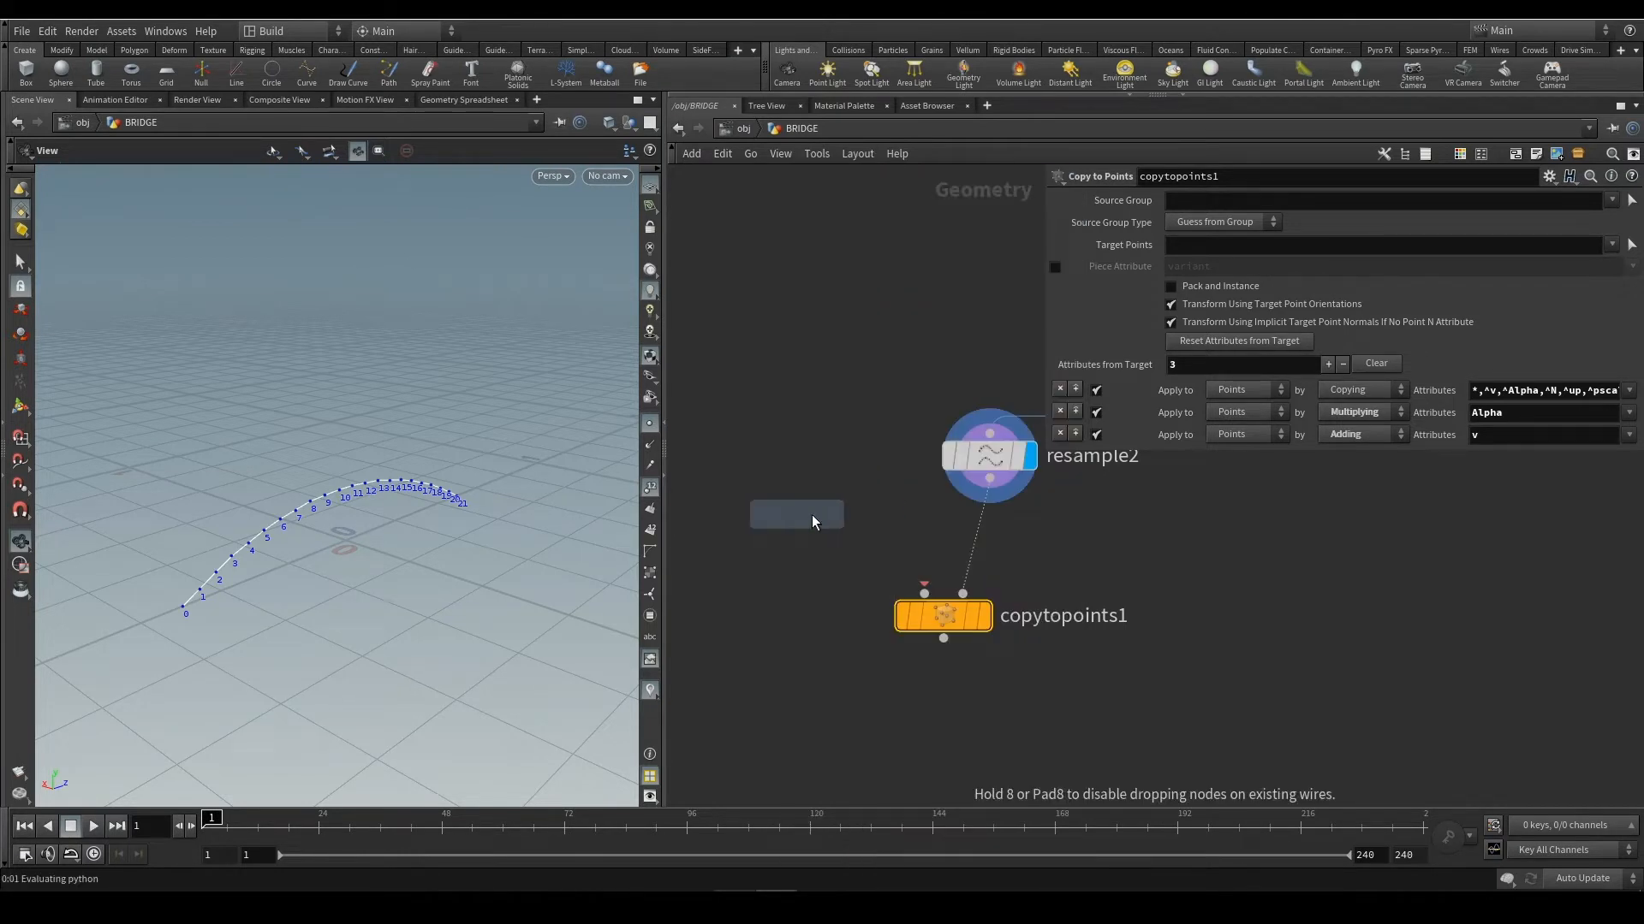
{"action": "left_click", "coordinate": [779, 525]}
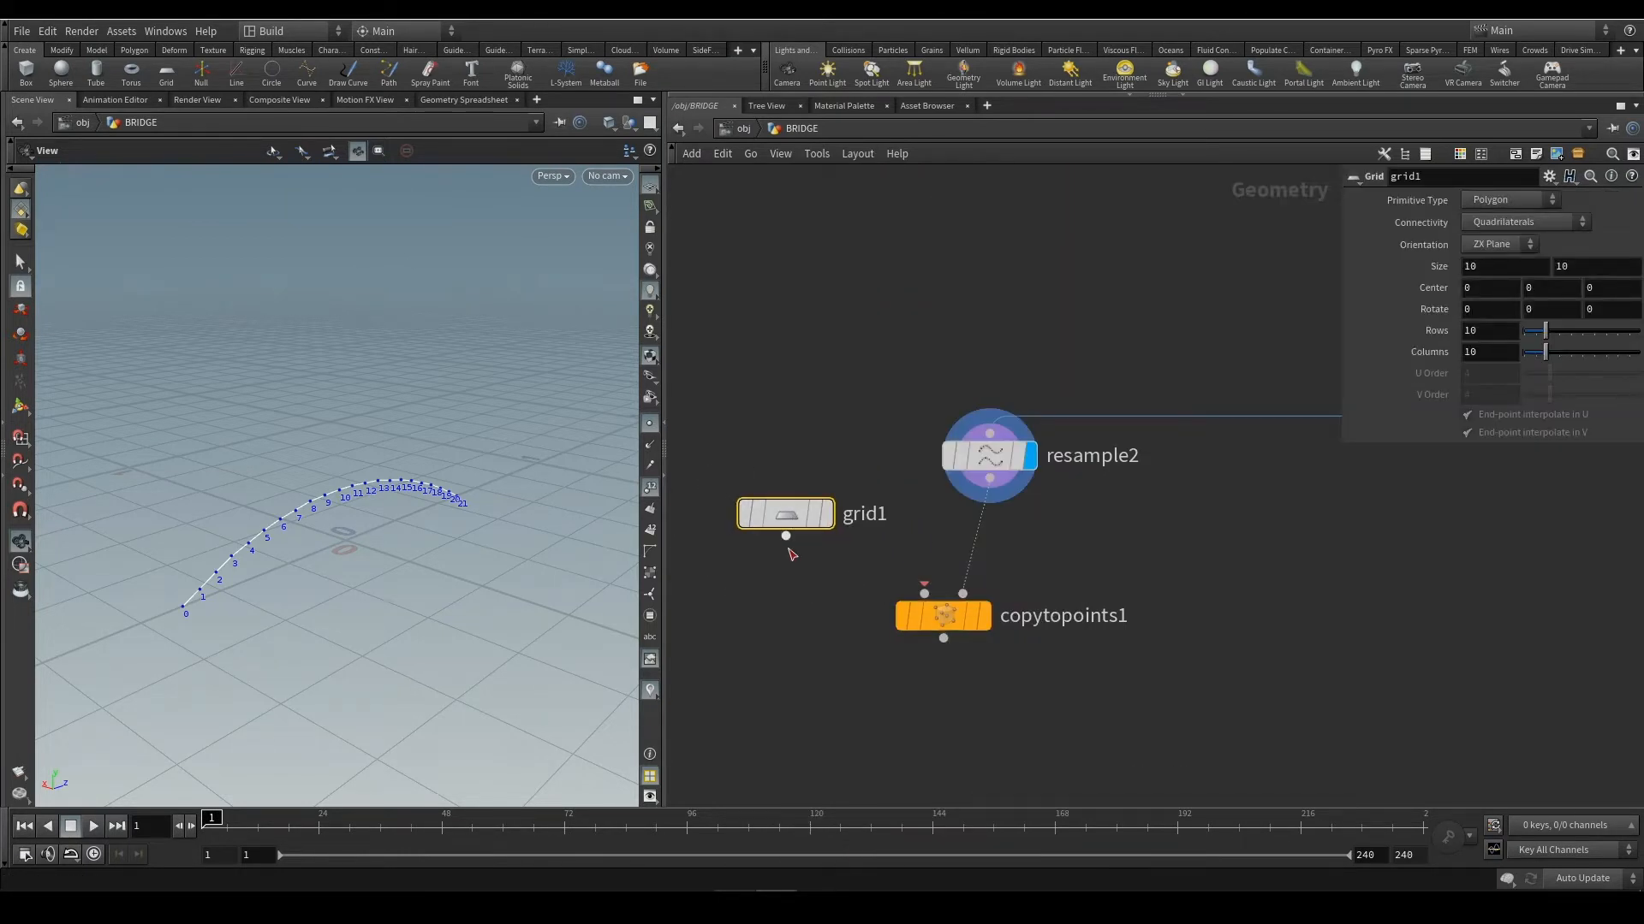
{"action": "left_click_drag", "start_coordinate": [786, 537], "coordinate": [924, 593]}
{"action": "middle_click_drag", "start_coordinate": [1175, 516], "coordinate": [1127, 531]}
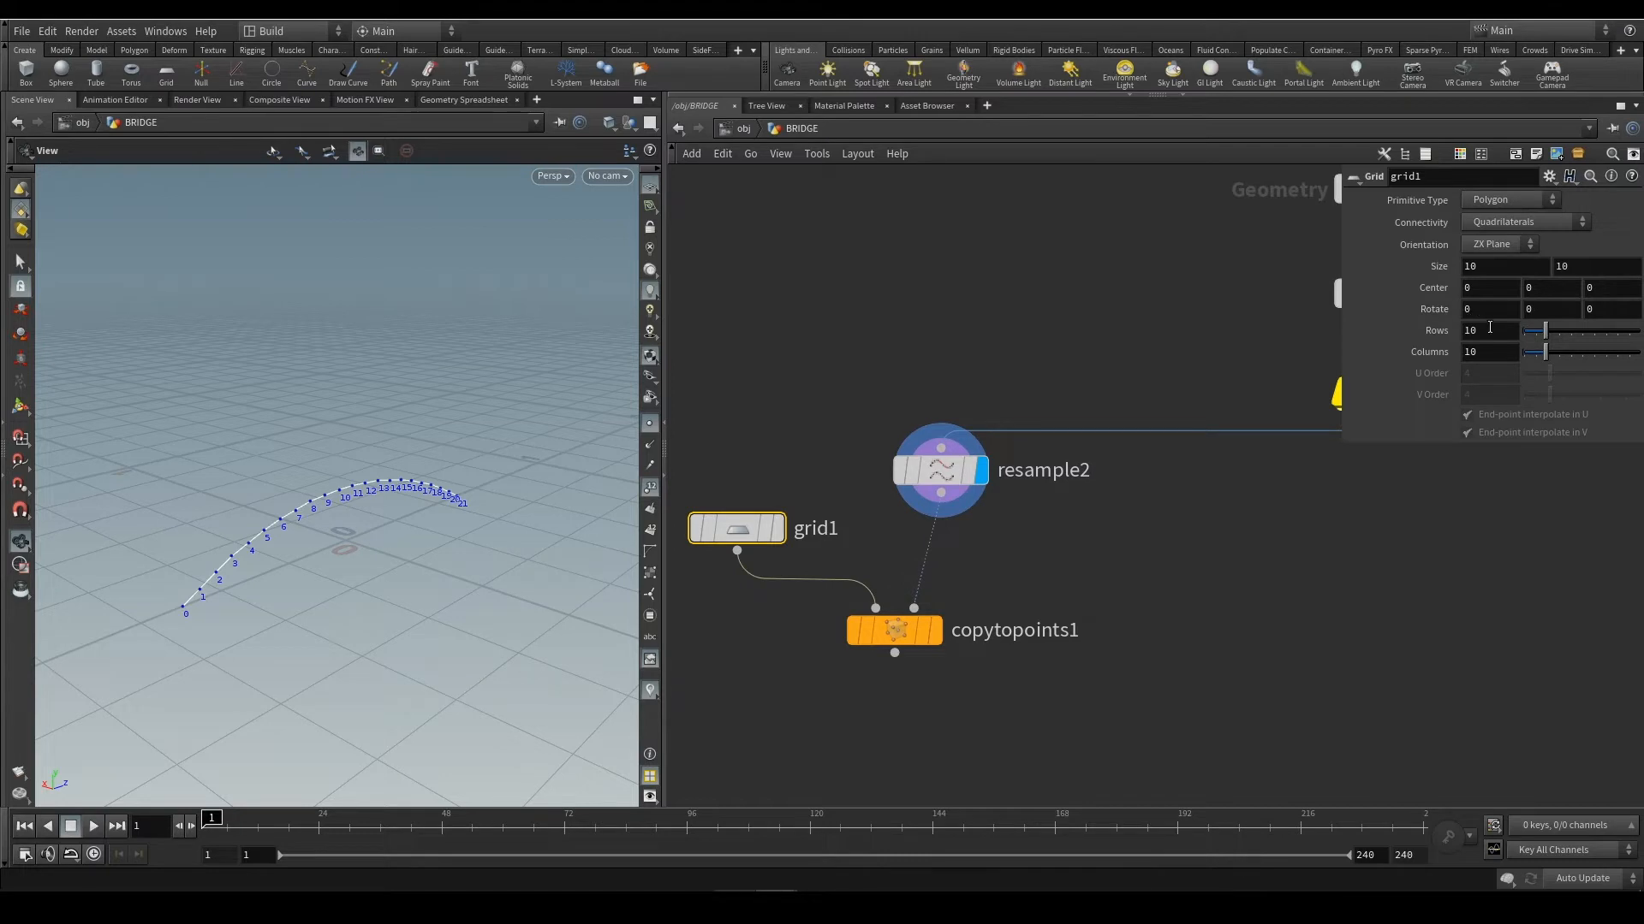
Display grid1 and set its size to 1 by 1
{"action": "mouse_move", "coordinate": [775, 533]}
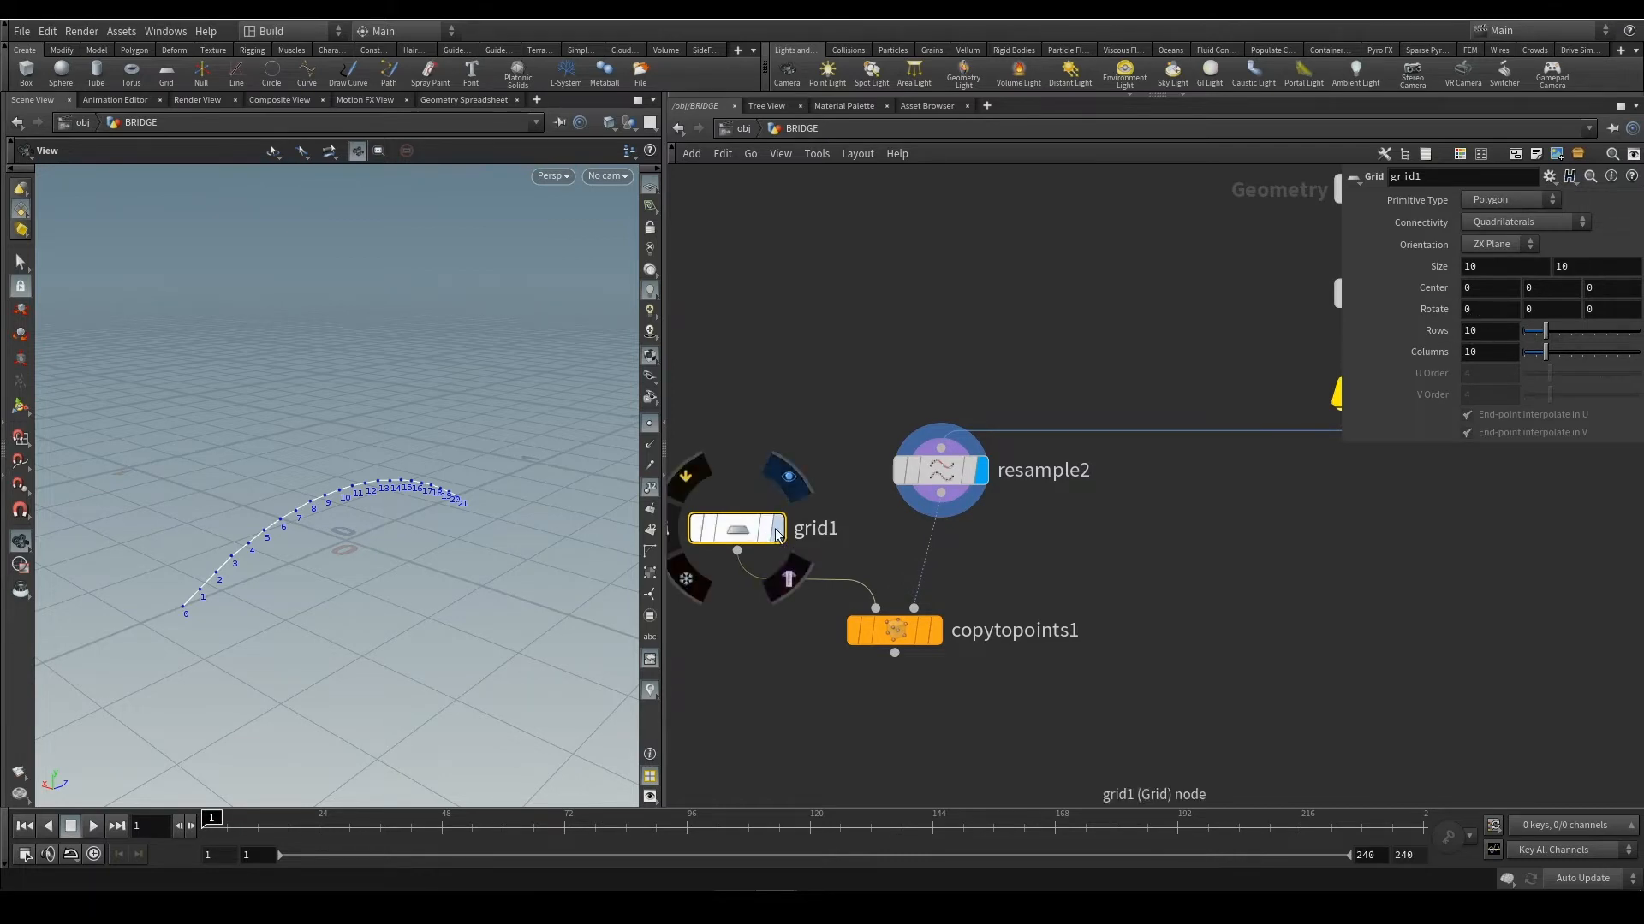
{"action": "middle_click_drag", "start_coordinate": [805, 445], "coordinate": [826, 425]}
{"action": "left_click", "coordinate": [798, 509]}
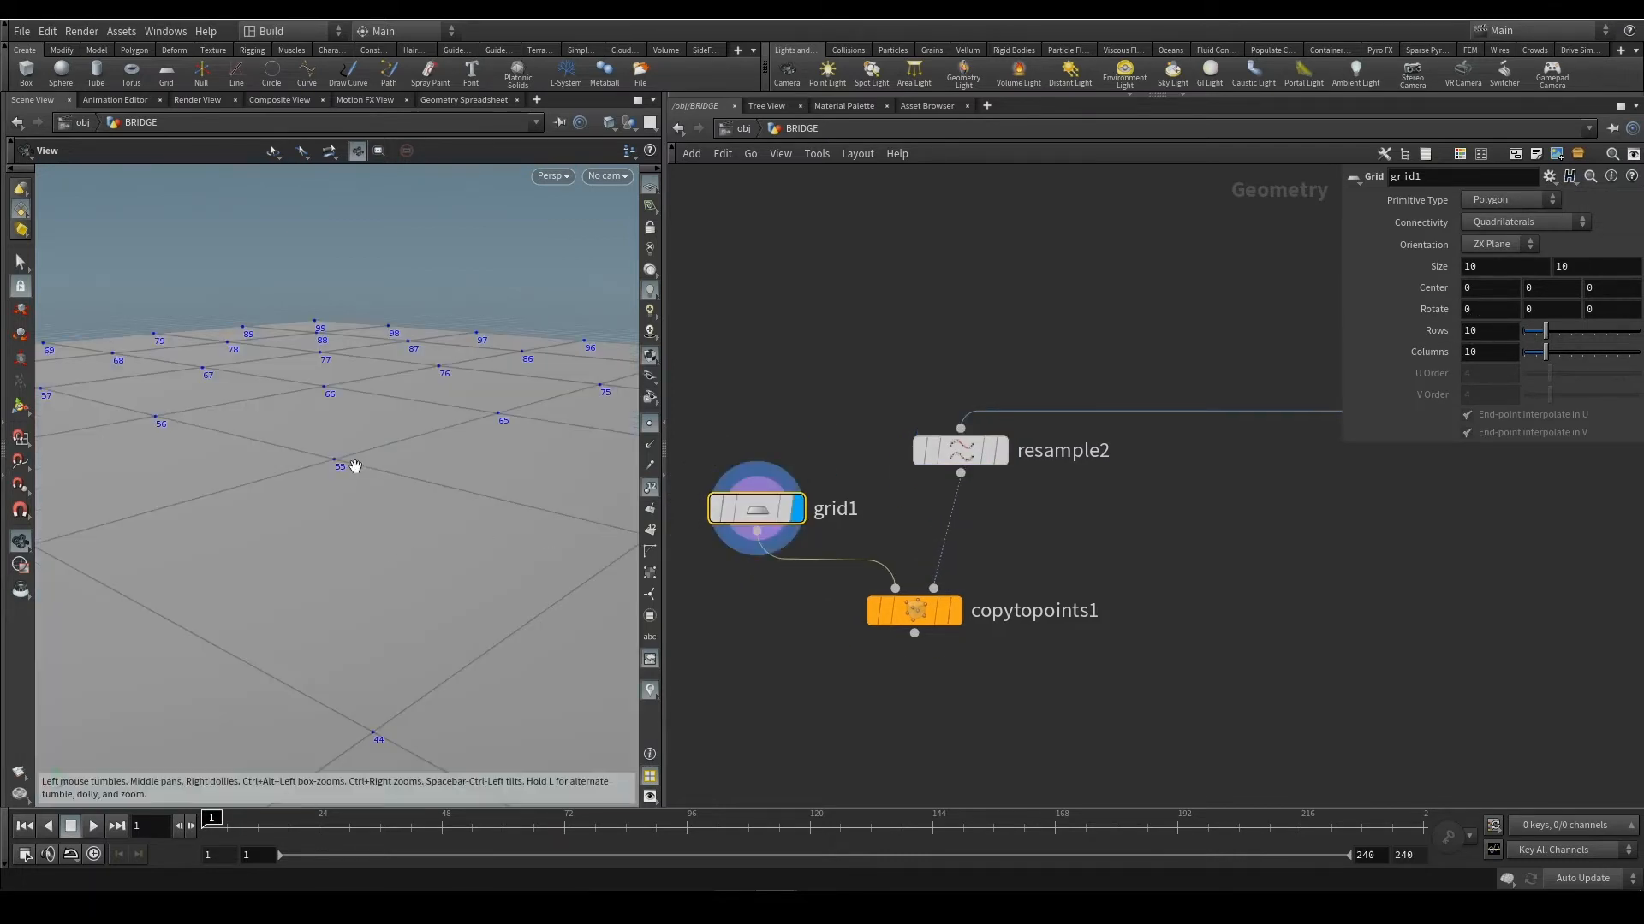
{"action": "left_click_drag", "start_coordinate": [326, 477], "coordinate": [369, 519]}
{"action": "double_click", "coordinate": [1481, 268]}
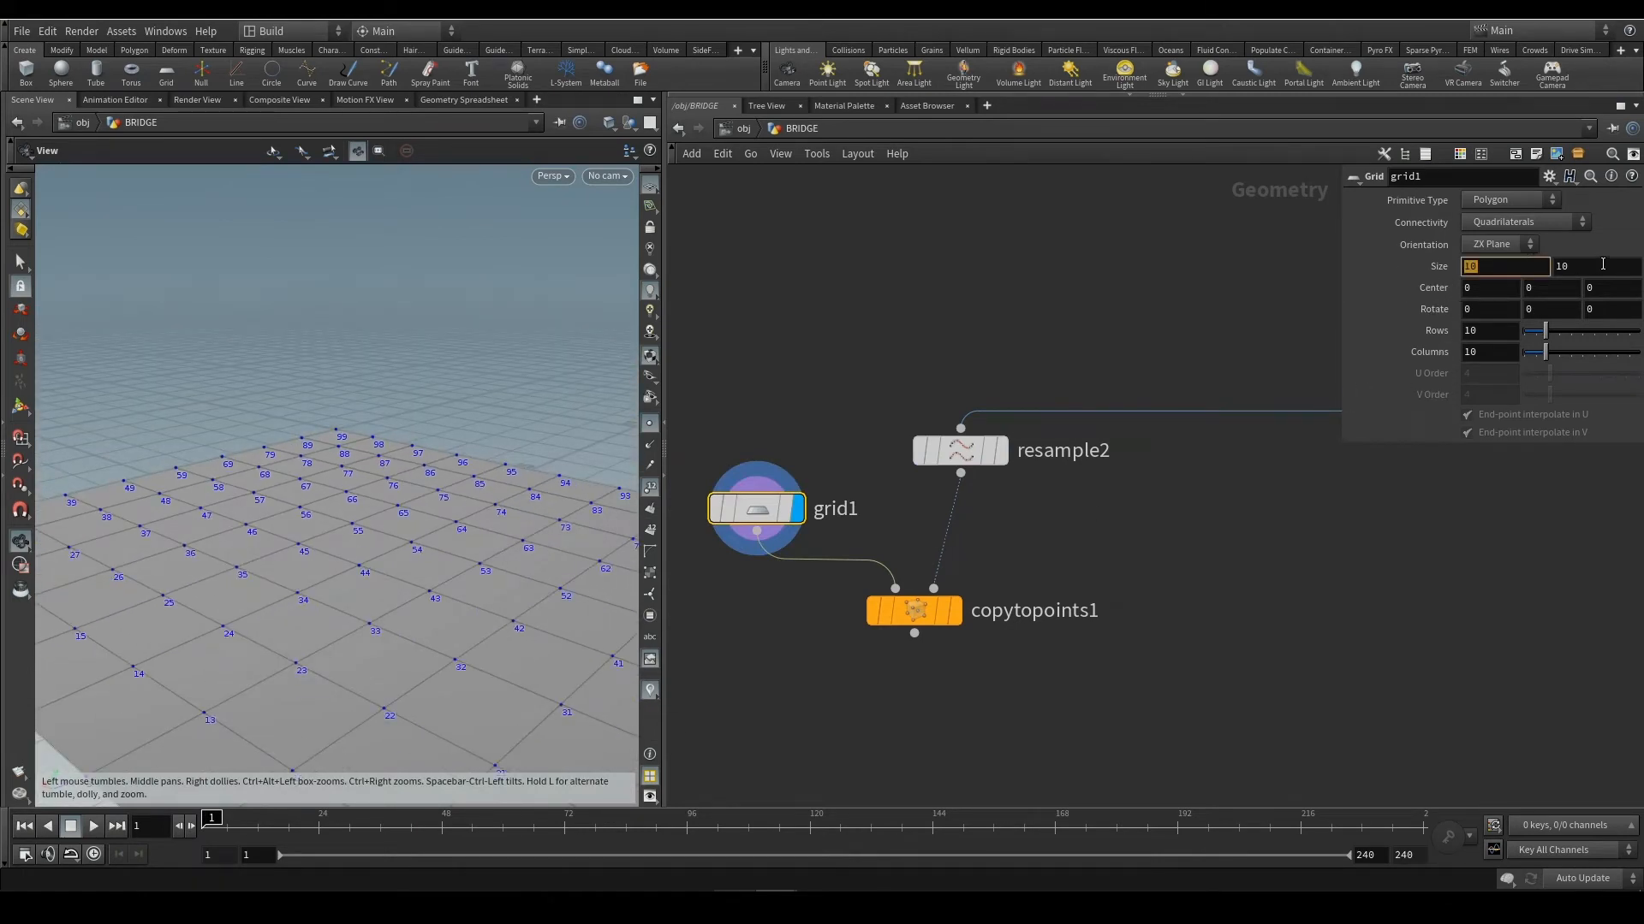
{"action": "type", "text": "1"}
{"action": "key", "text": "Tab"}
{"action": "type", "text": "1"}
{"action": "key", "text": "Return"}
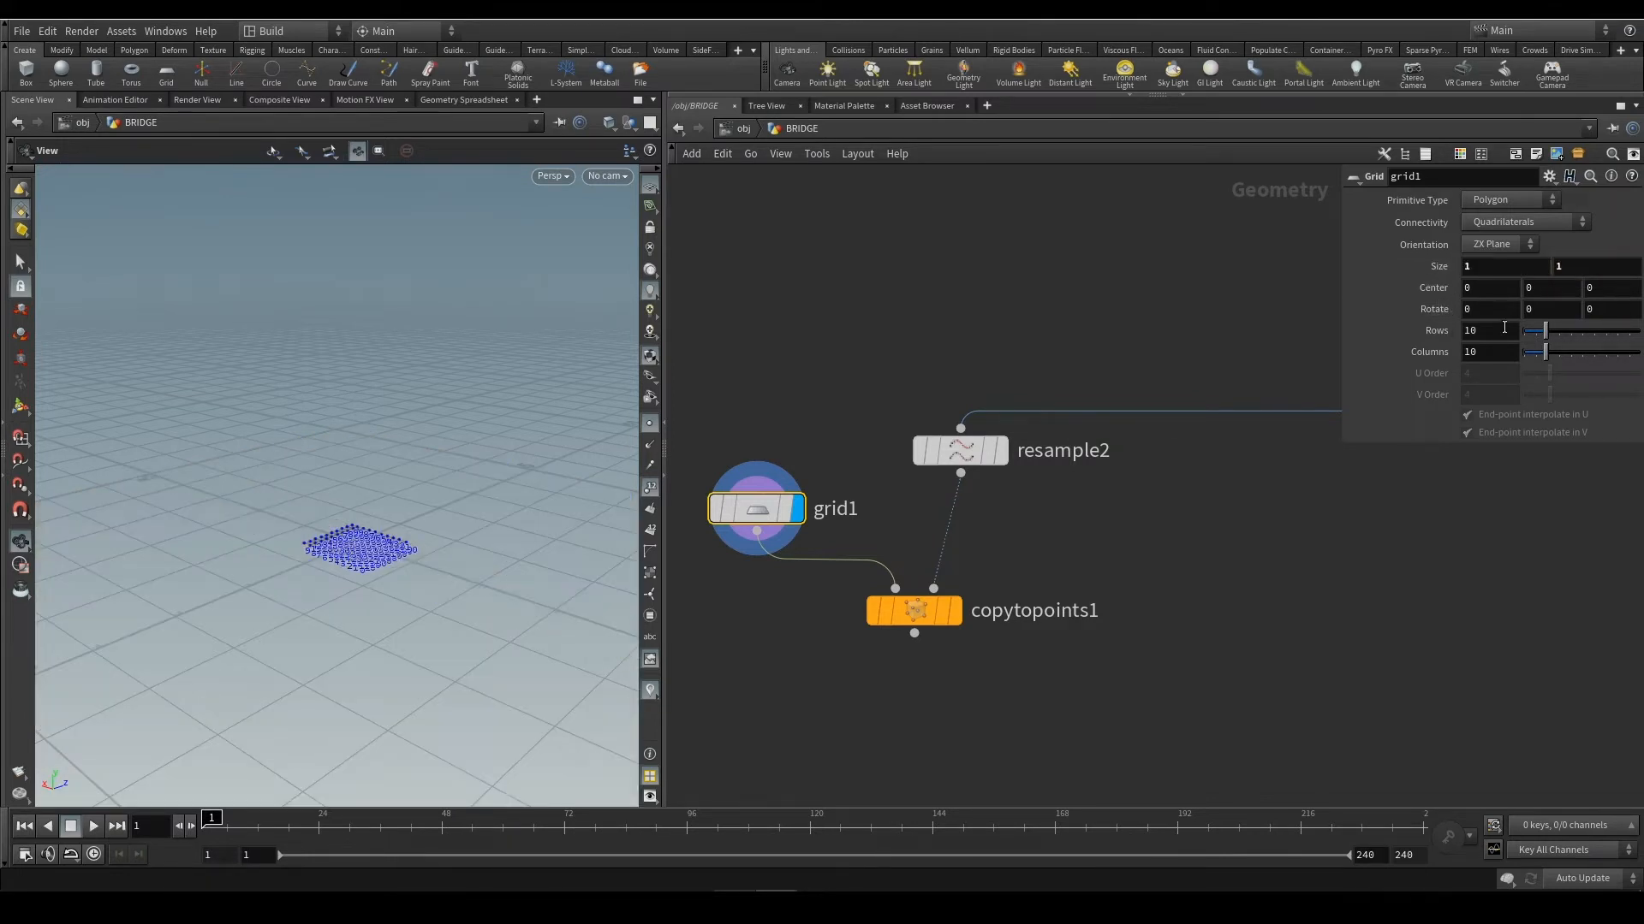
{"action": "double_click", "coordinate": [1495, 337]}
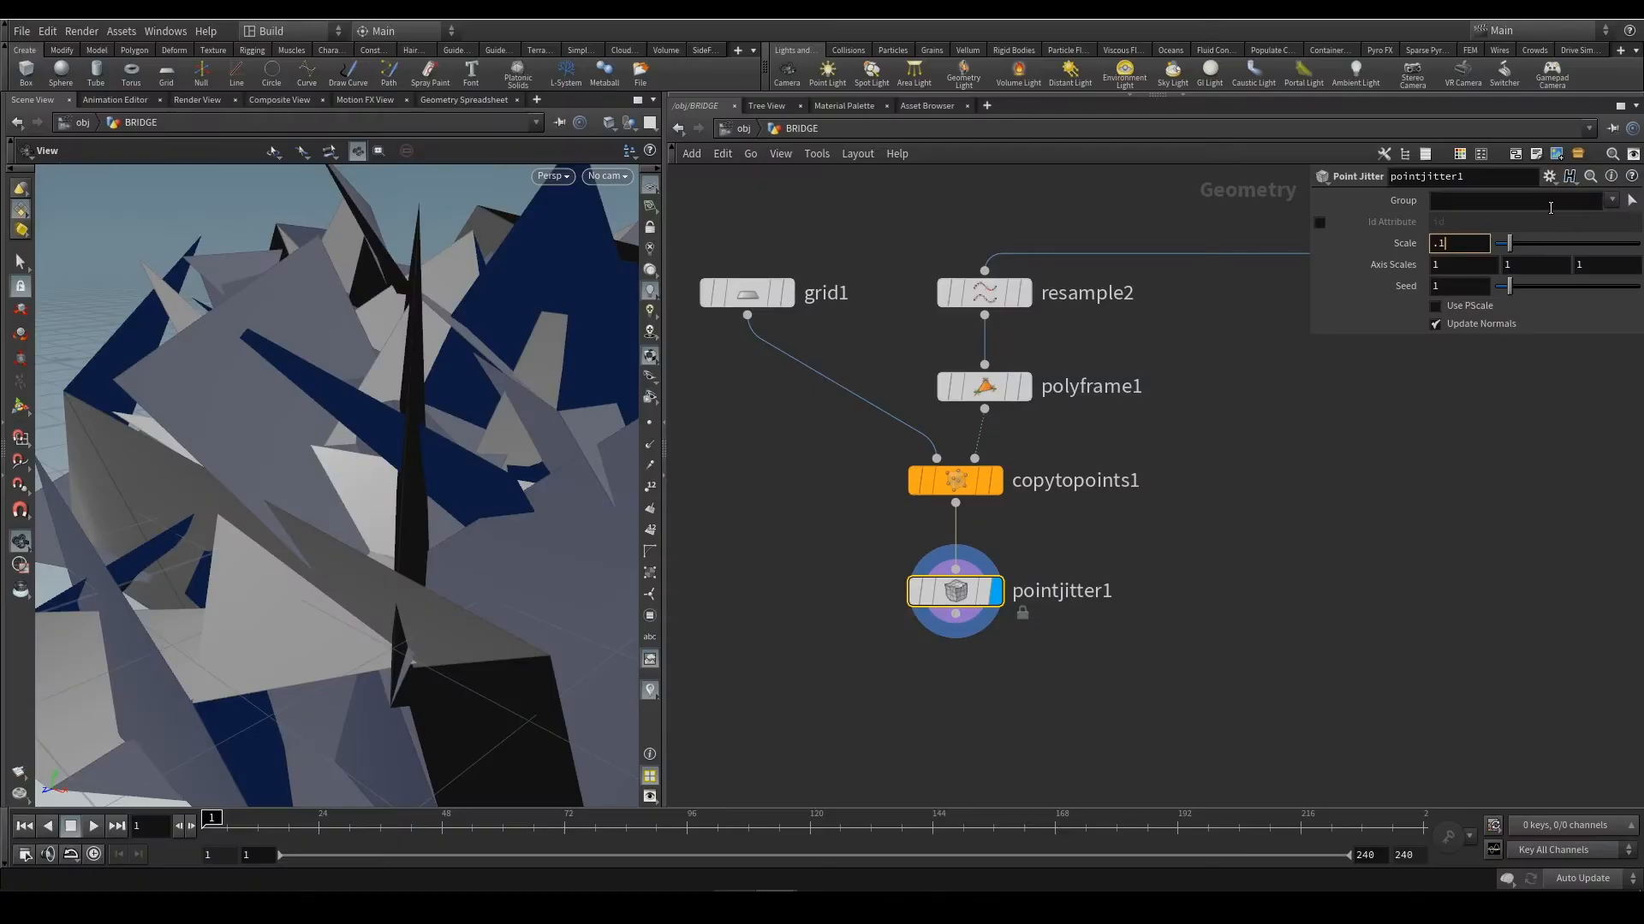
Set pointjitter1's Scale to .01 to reduce the jitter on the copied planks
{"action": "left_click", "coordinate": [1469, 247]}
{"action": "key", "text": "BackSpace"}
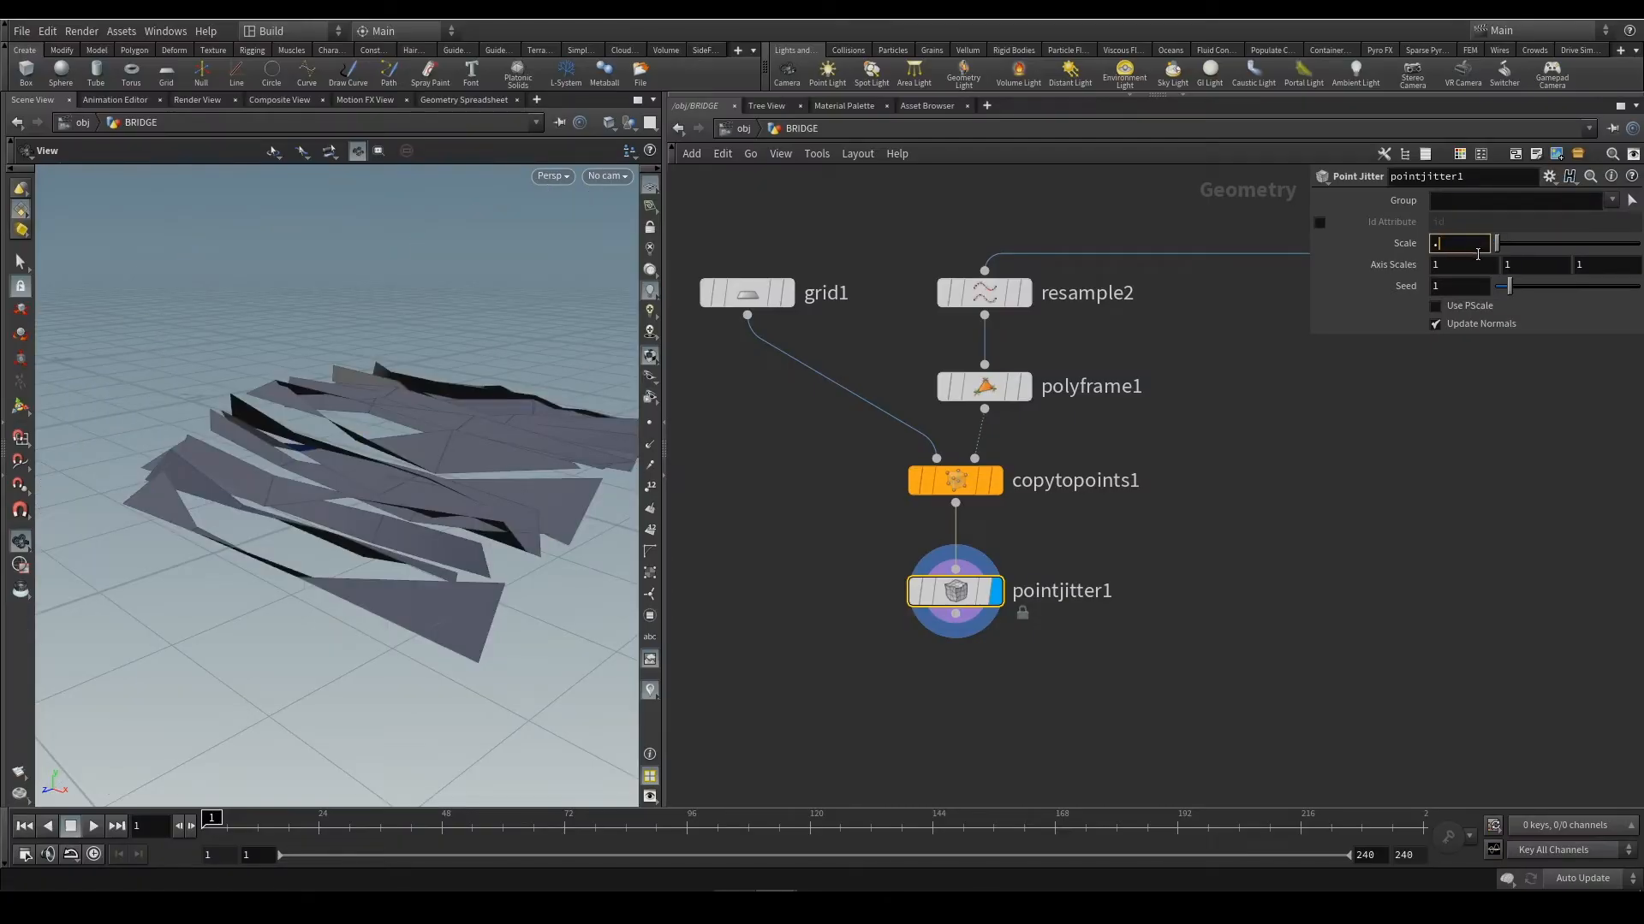
{"action": "type", "text": "01"}
{"action": "key", "text": "Return"}
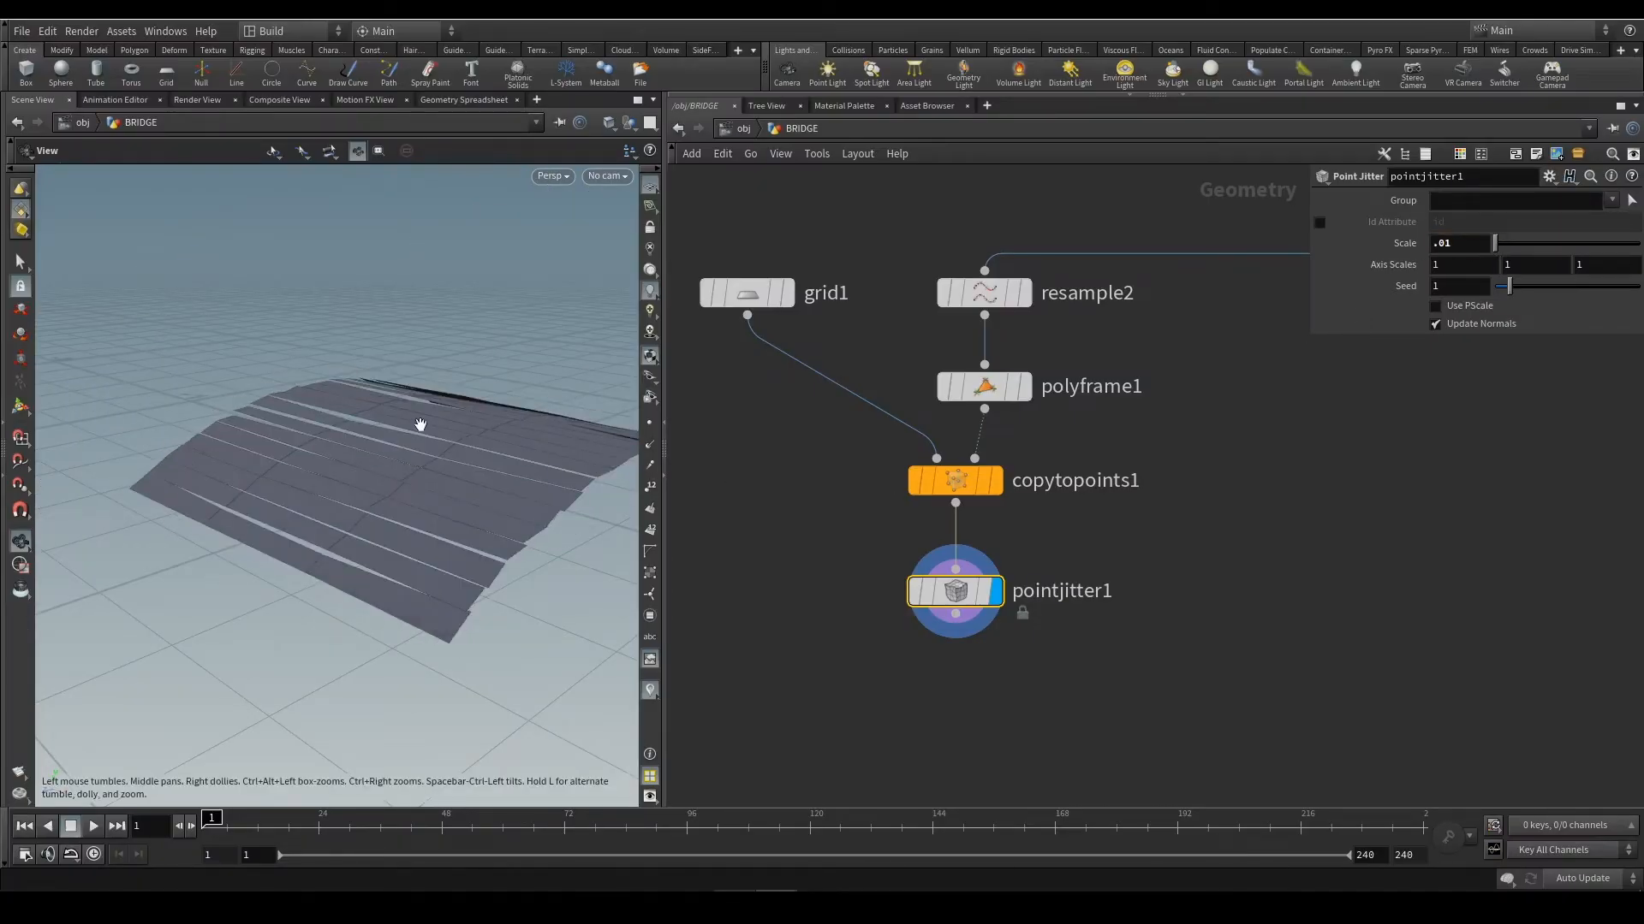
{"action": "left_click_drag", "start_coordinate": [418, 422], "coordinate": [274, 428]}
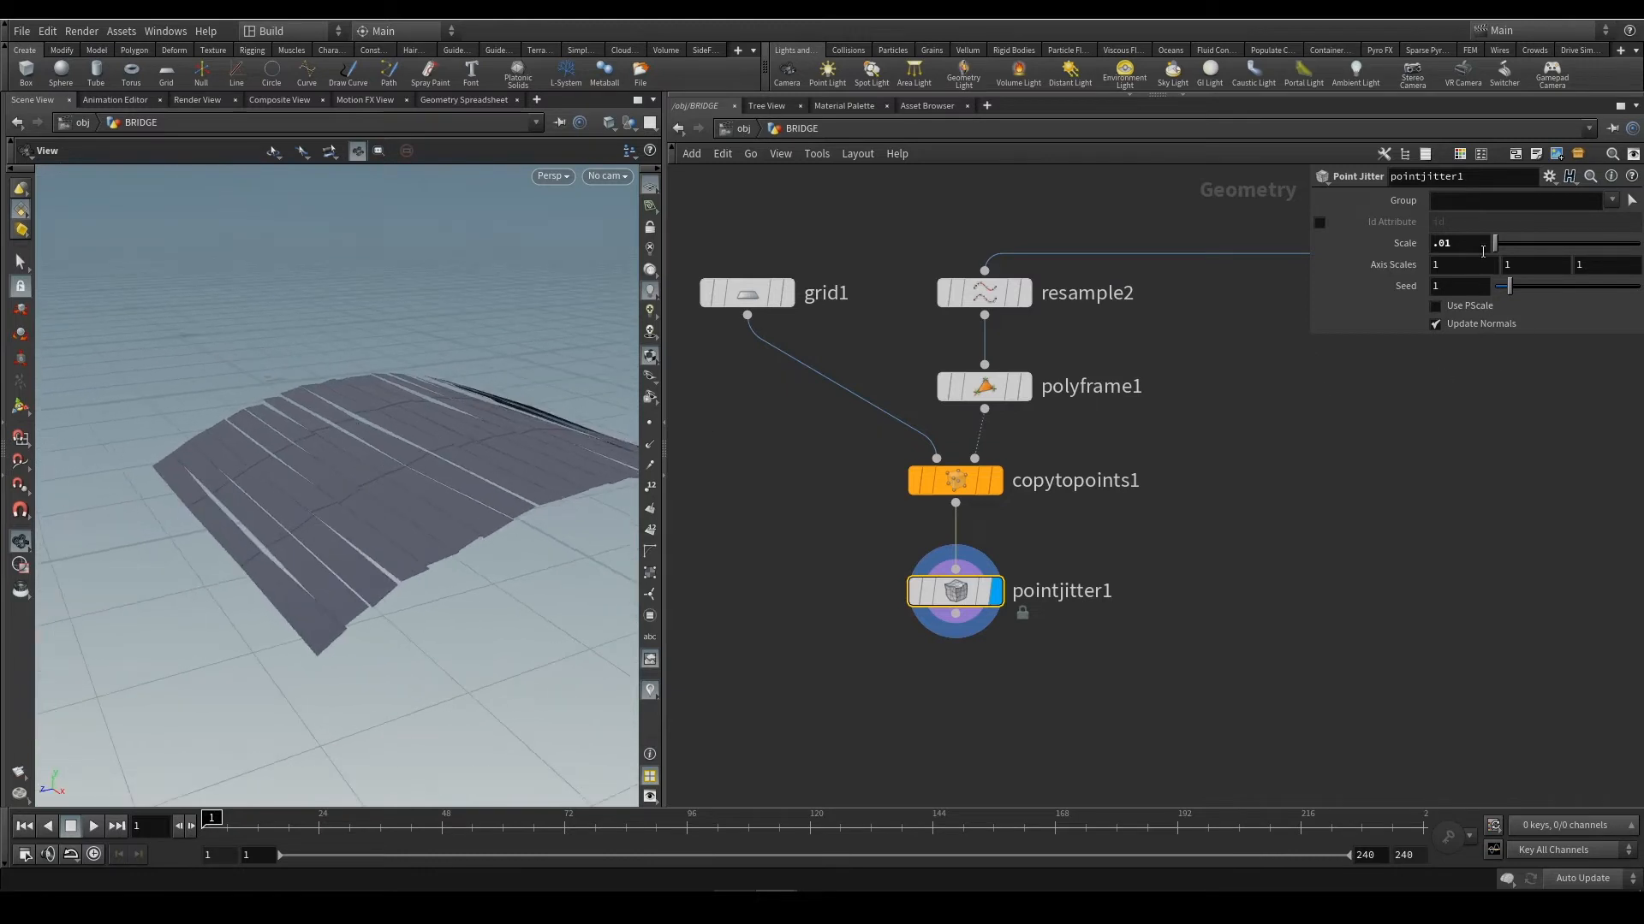
{"action": "left_click", "coordinate": [1474, 243]}
{"action": "key", "text": "BackSpace"}
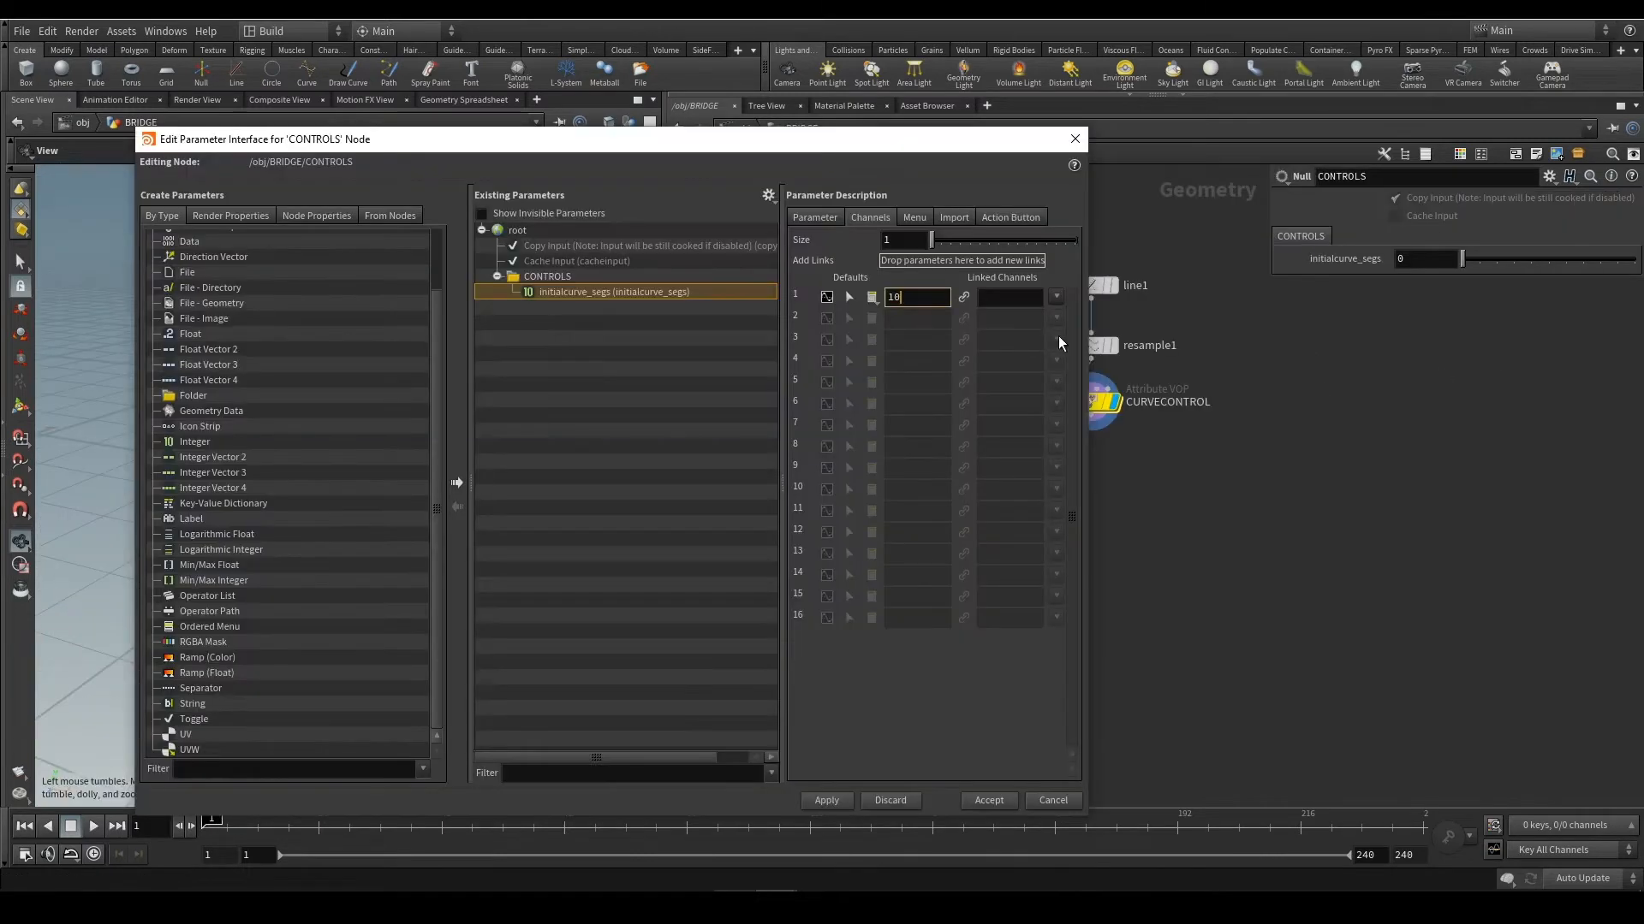
Apply the default of 10 for initialcurve_segs and enable its range from 2 to 100
{"action": "left_click", "coordinate": [826, 800]}
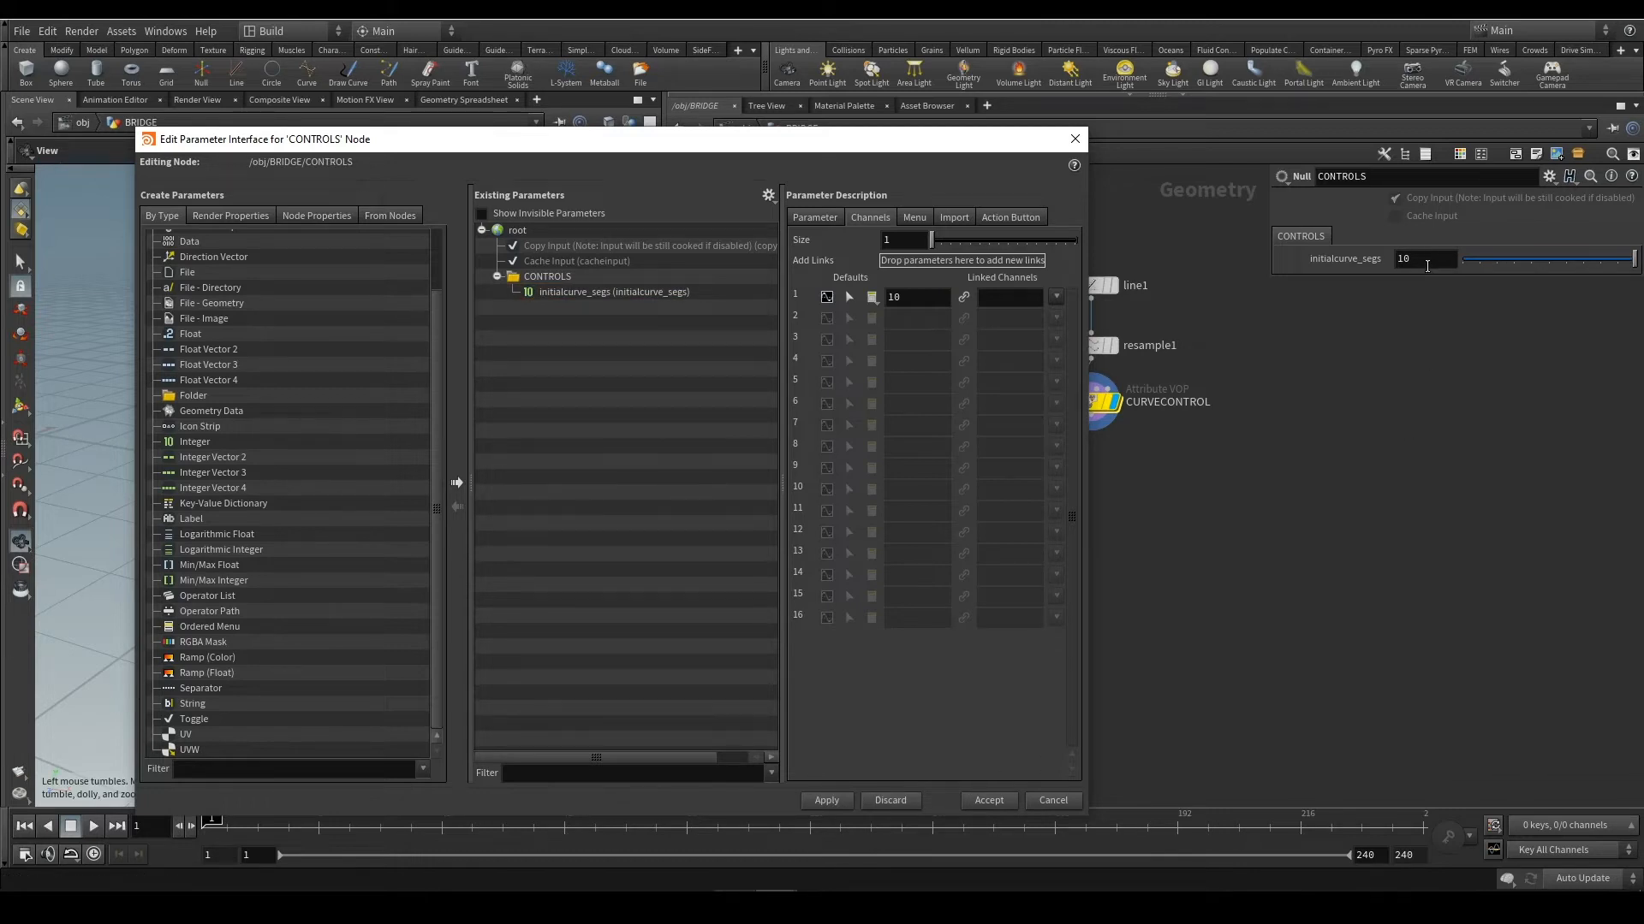
{"action": "left_click", "coordinate": [819, 219]}
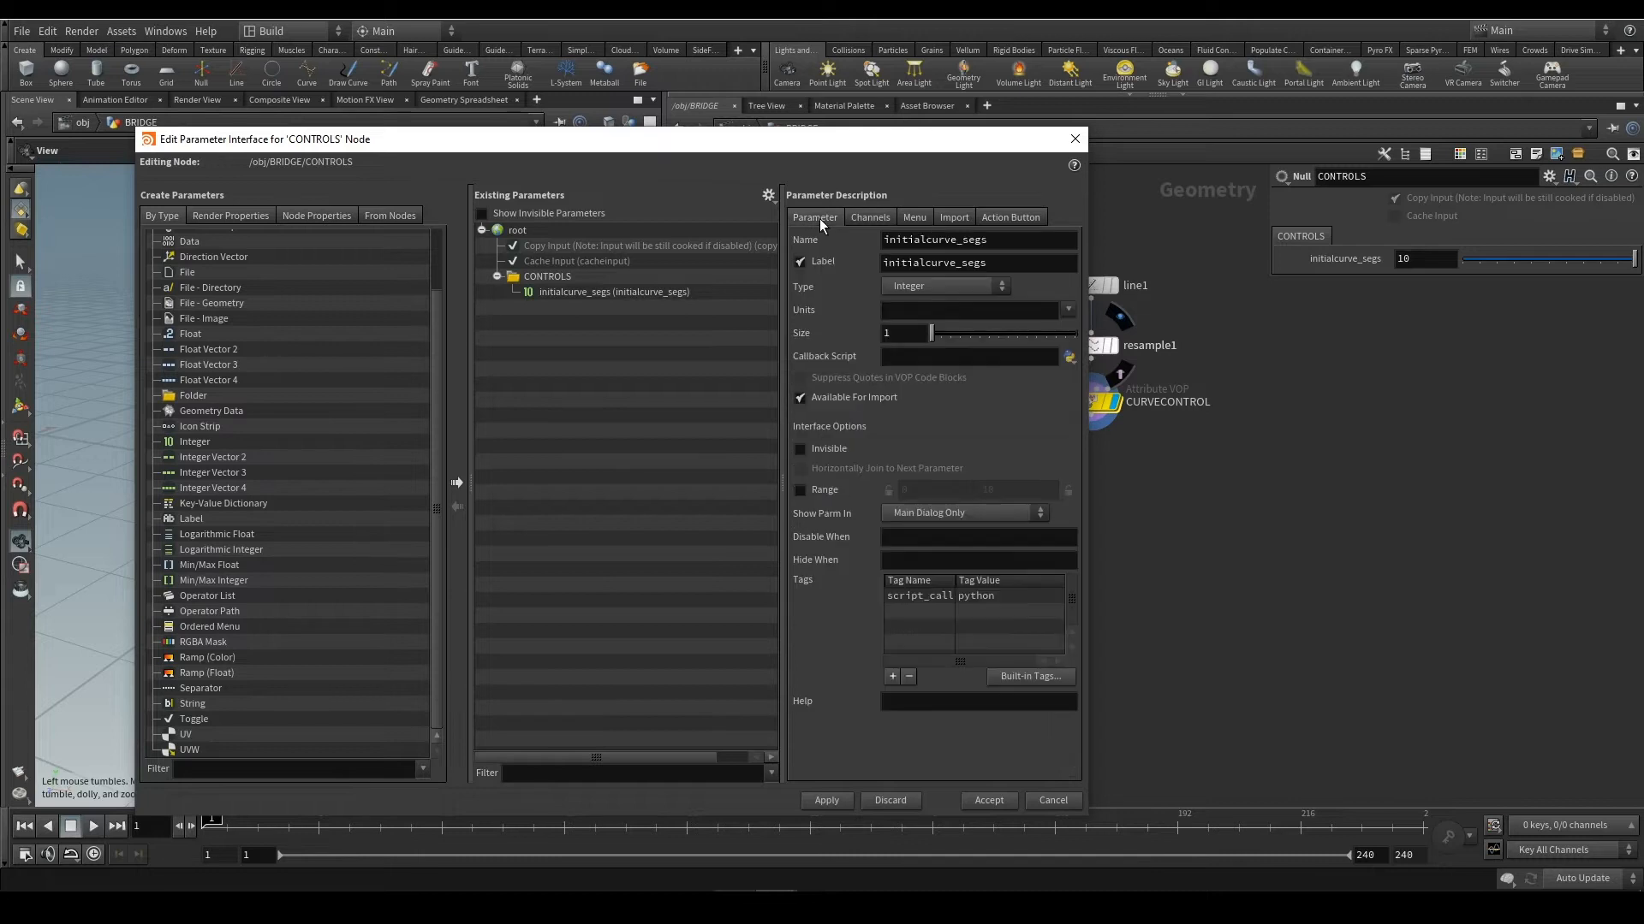
{"action": "left_click", "coordinate": [800, 490]}
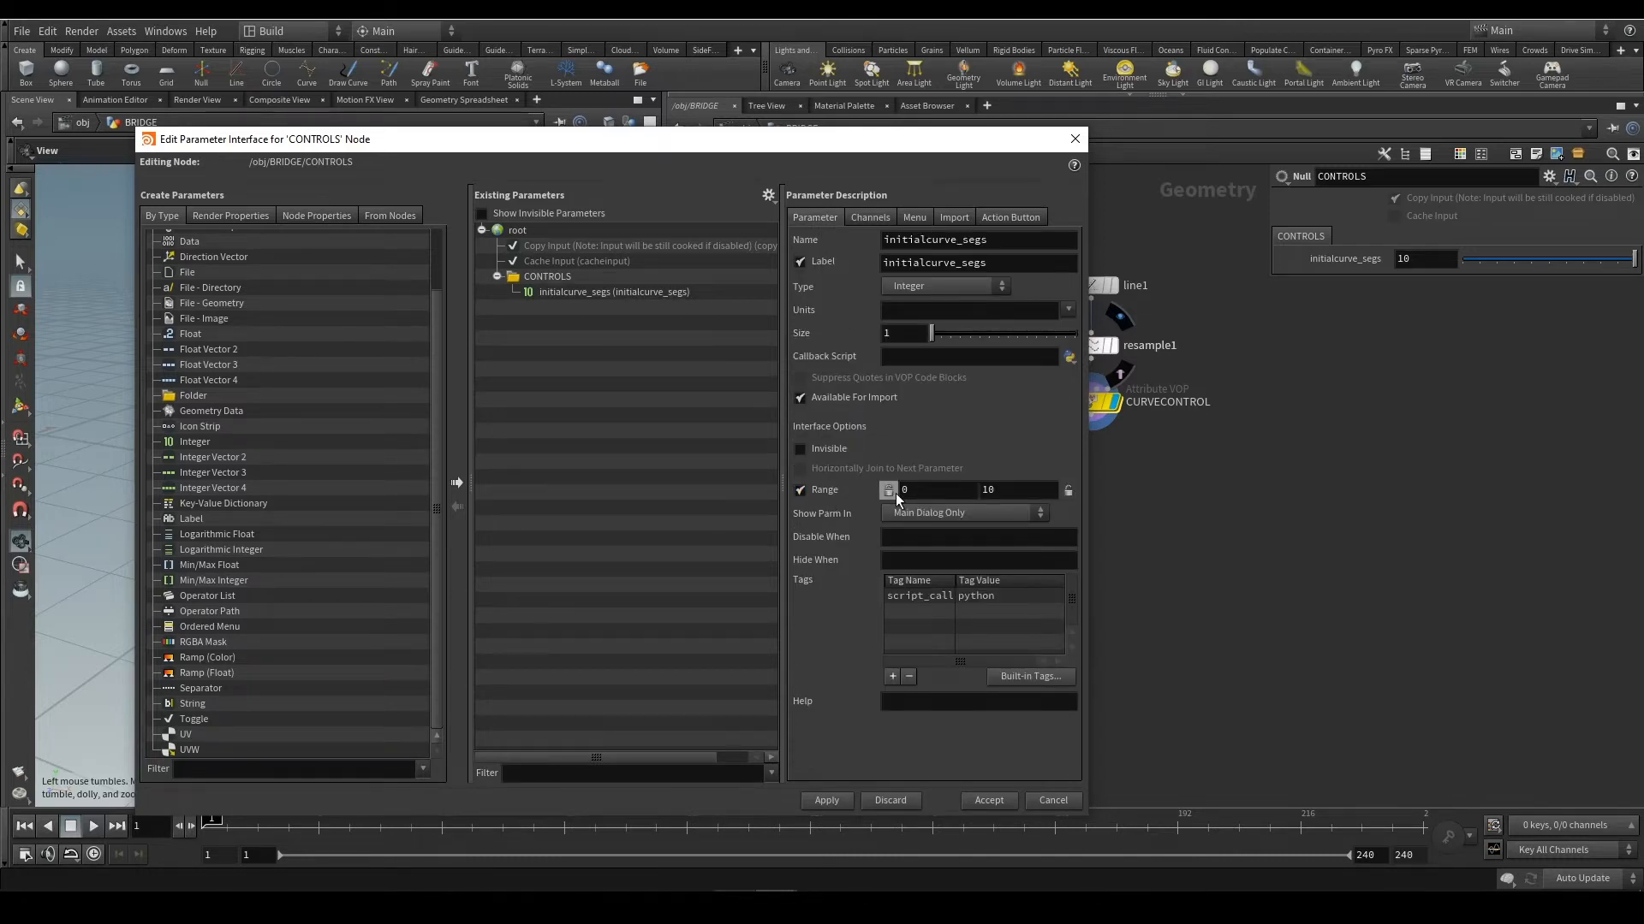
{"action": "left_click", "coordinate": [891, 492]}
{"action": "left_click", "coordinate": [922, 493]}
{"action": "type", "text": "2"}
{"action": "key", "text": "Tab"}
{"action": "type", "text": "100"}
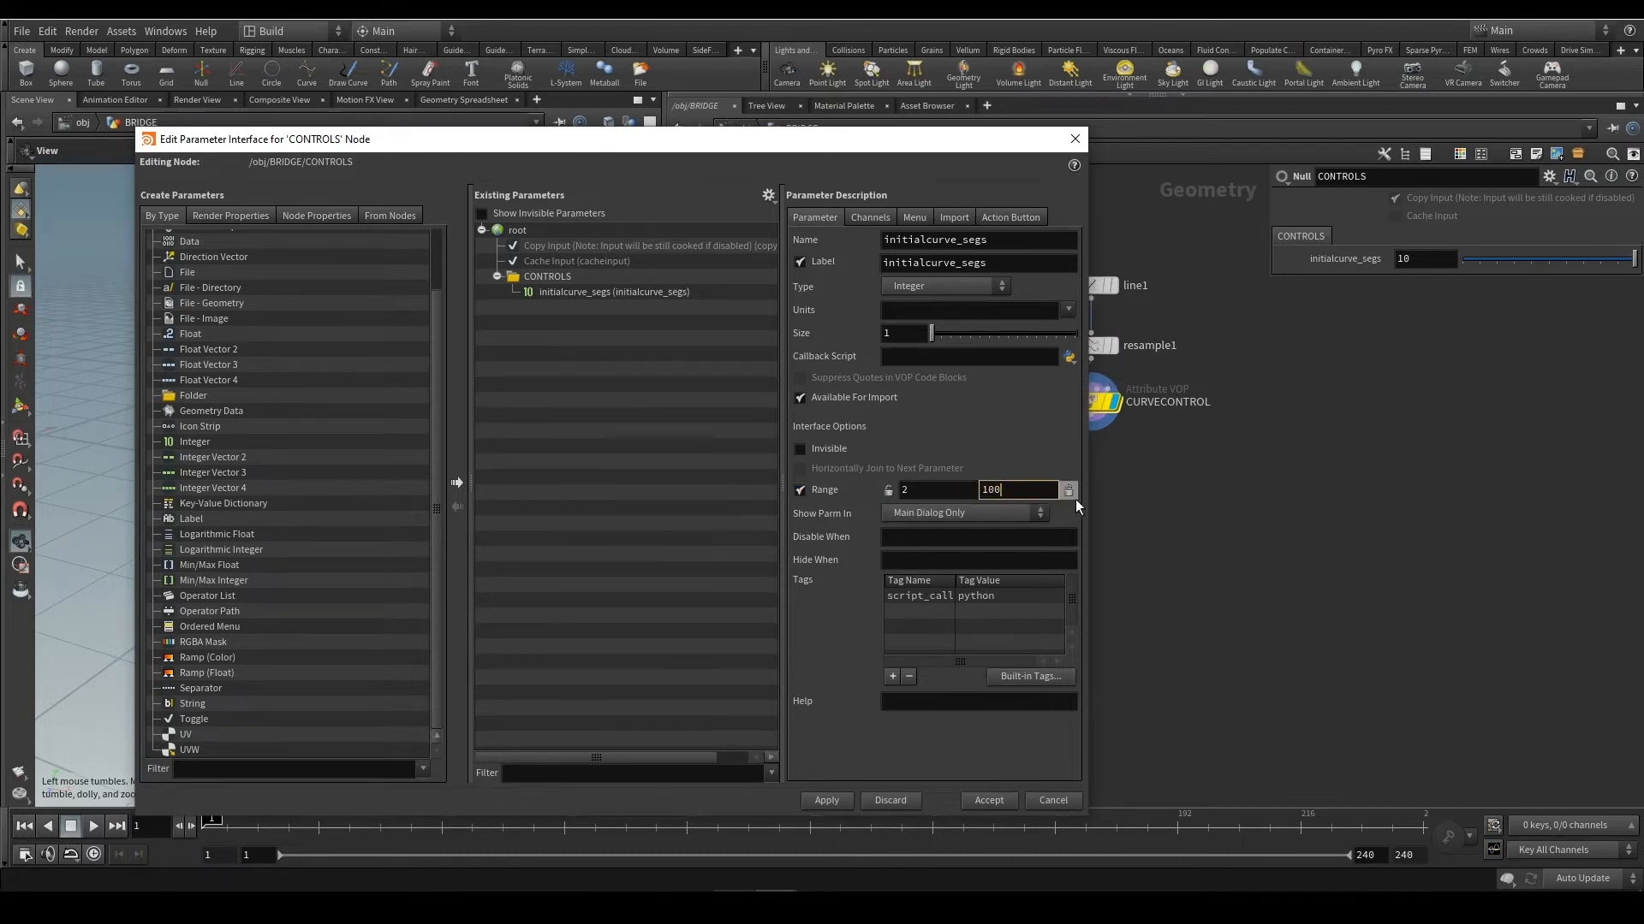
{"action": "key", "text": "Return"}
Set the minimum of the initialcurve_segs range to 0 and apply the parameter interface changes
{"action": "left_click_drag", "start_coordinate": [933, 492], "coordinate": [856, 519]}
{"action": "type", "text": "0"}
{"action": "key", "text": "Return"}
{"action": "left_click", "coordinate": [827, 801]}
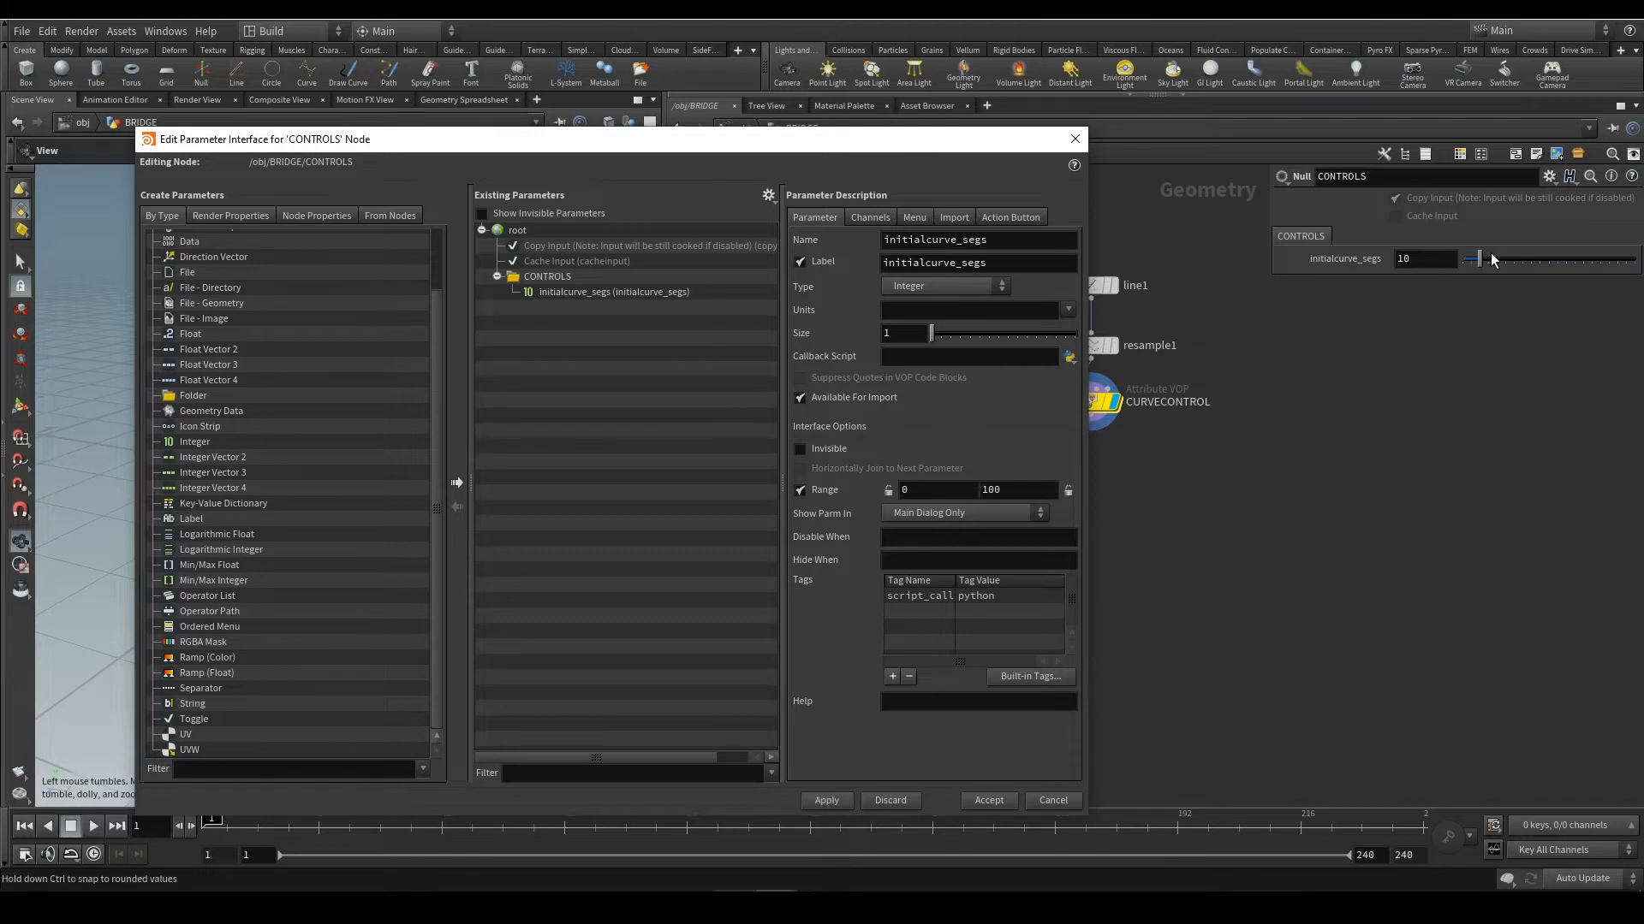
Test initialcurve_segs on CONTROLS with values of 100 and 1000 against its unlocked 0 to 100 range
{"action": "left_click_drag", "start_coordinate": [1478, 263], "coordinate": [1637, 261]}
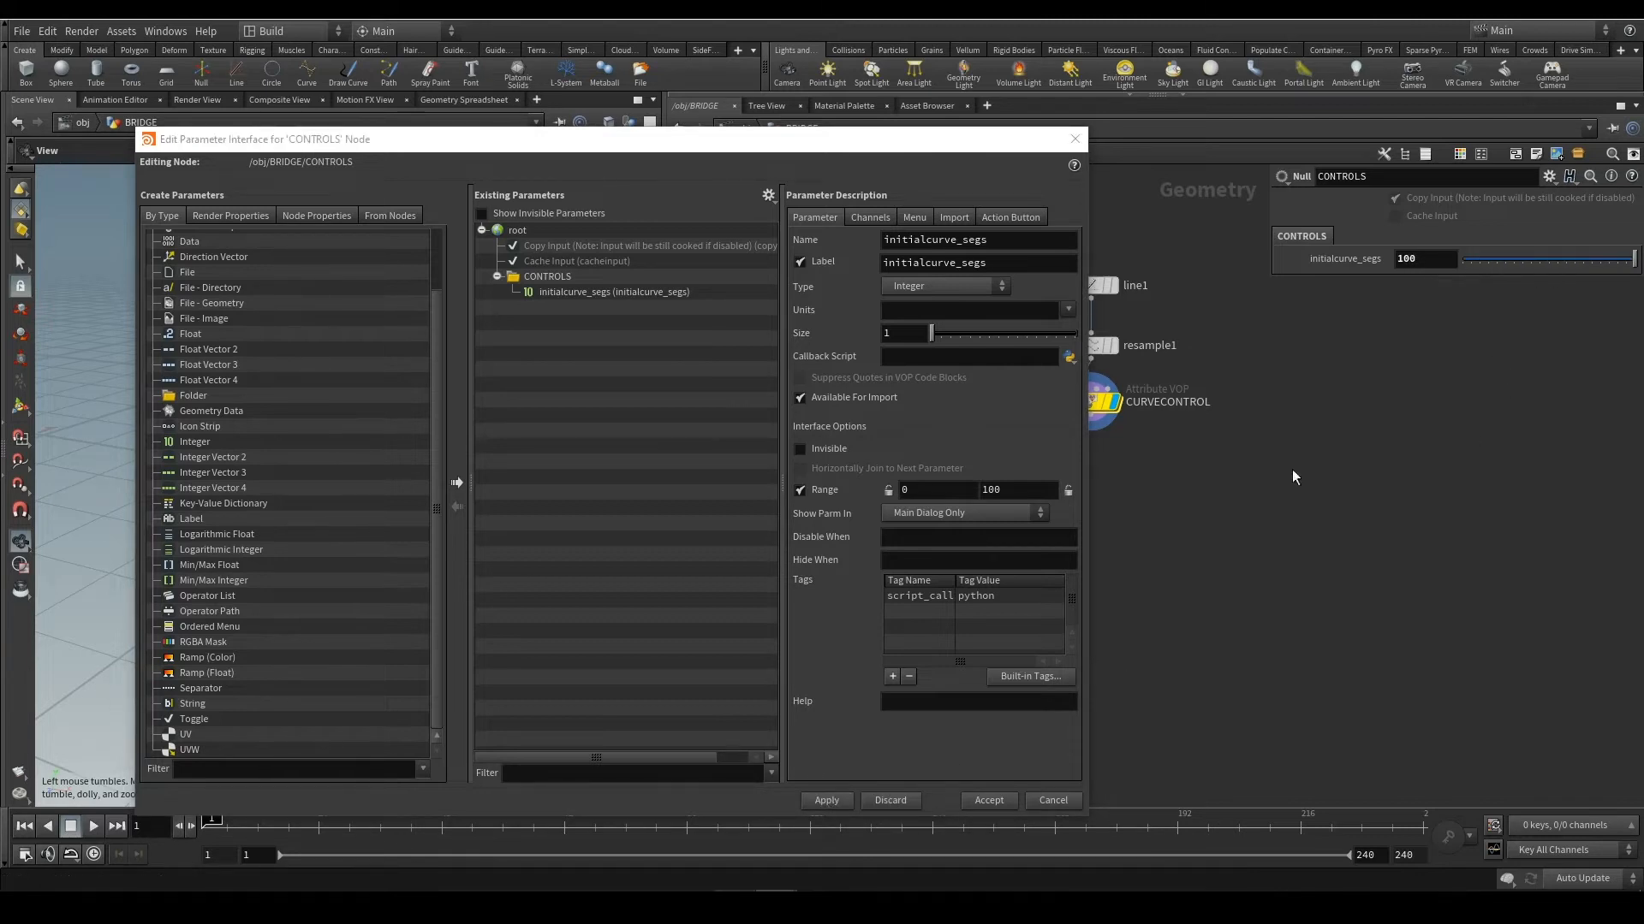
{"action": "double_click", "coordinate": [996, 488]}
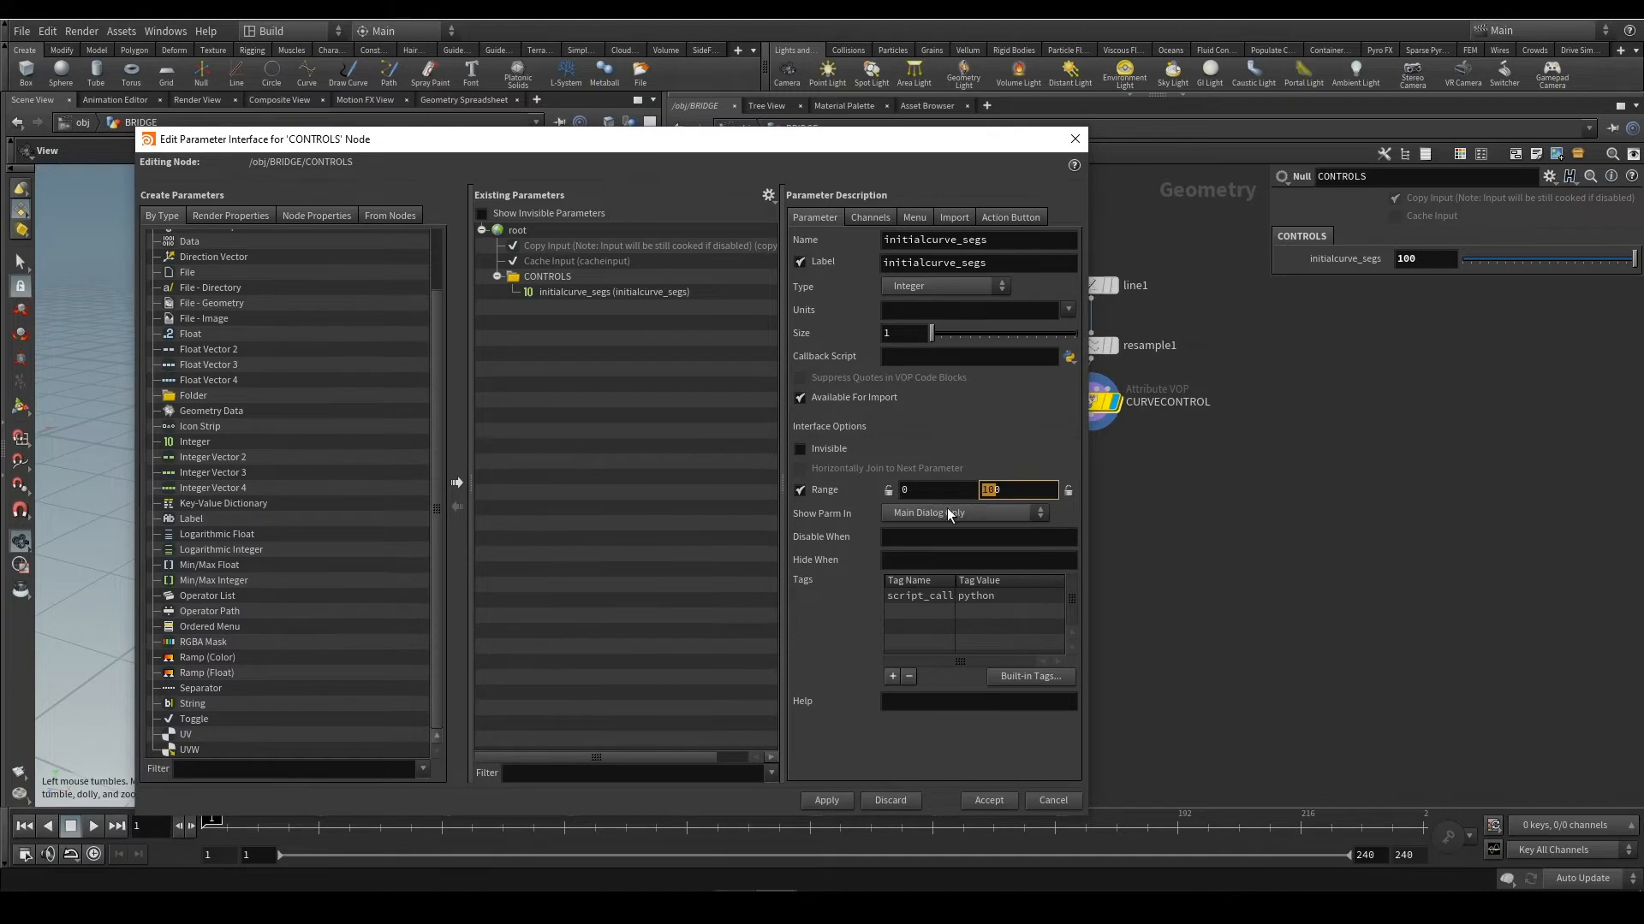
{"action": "left_click", "coordinate": [1035, 479]}
{"action": "type", "text": "0"}
{"action": "key", "text": "Return"}
{"action": "left_click", "coordinate": [1013, 494]}
{"action": "key", "text": "BackSpace"}
{"action": "left_click", "coordinate": [1427, 257]}
{"action": "type", "text": "0"}
{"action": "key", "text": "Return"}
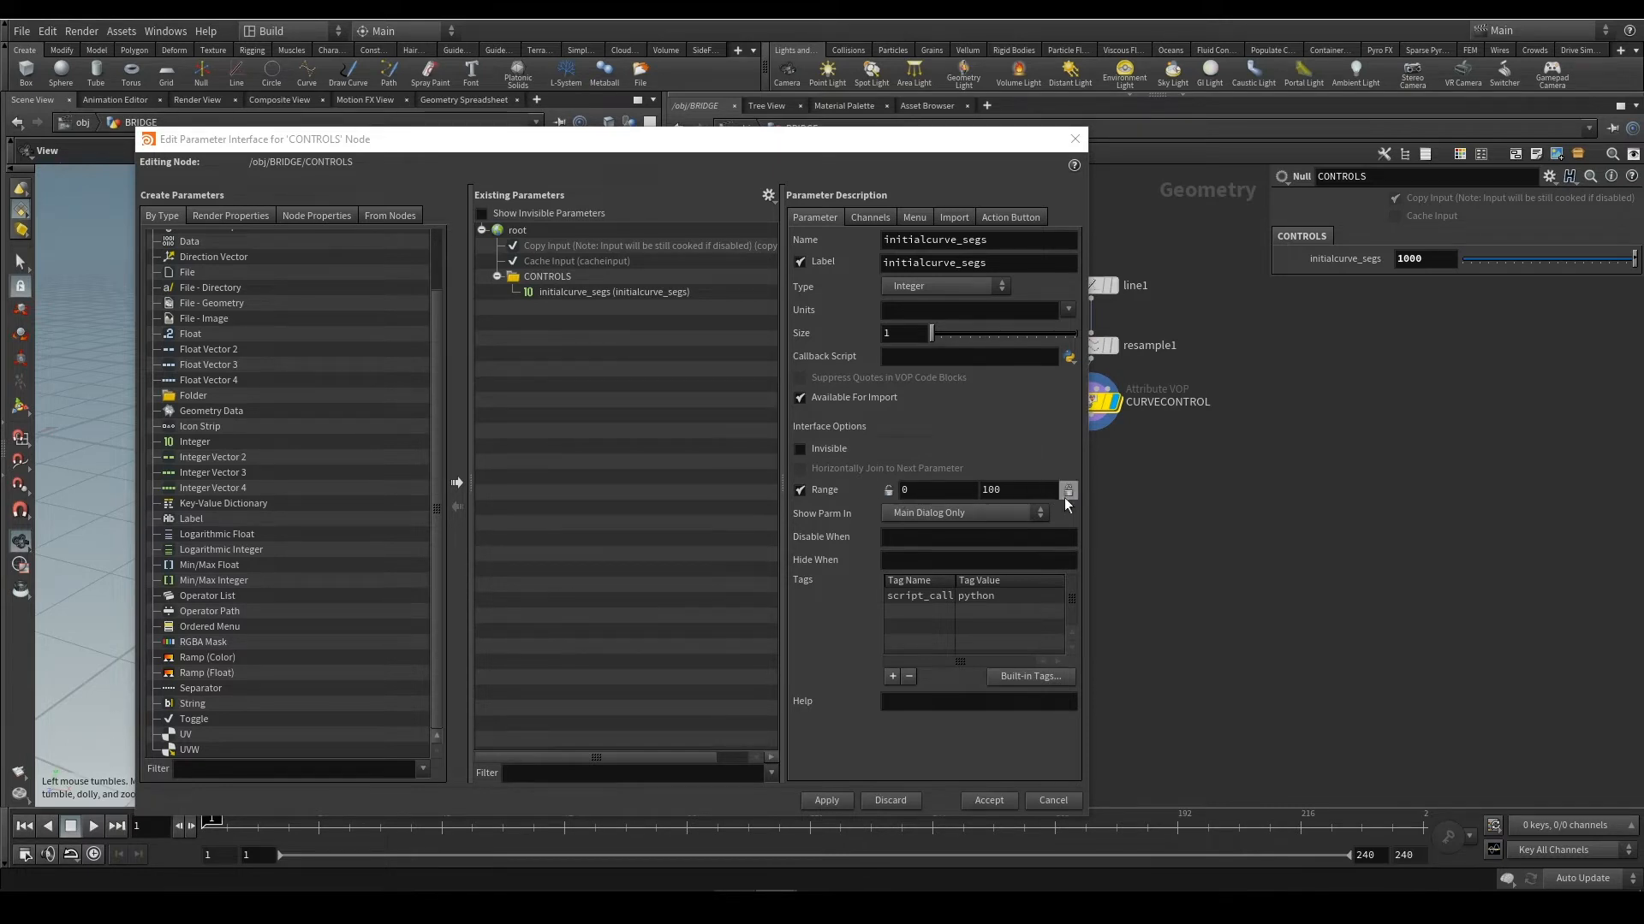
{"action": "left_click", "coordinate": [888, 492]}
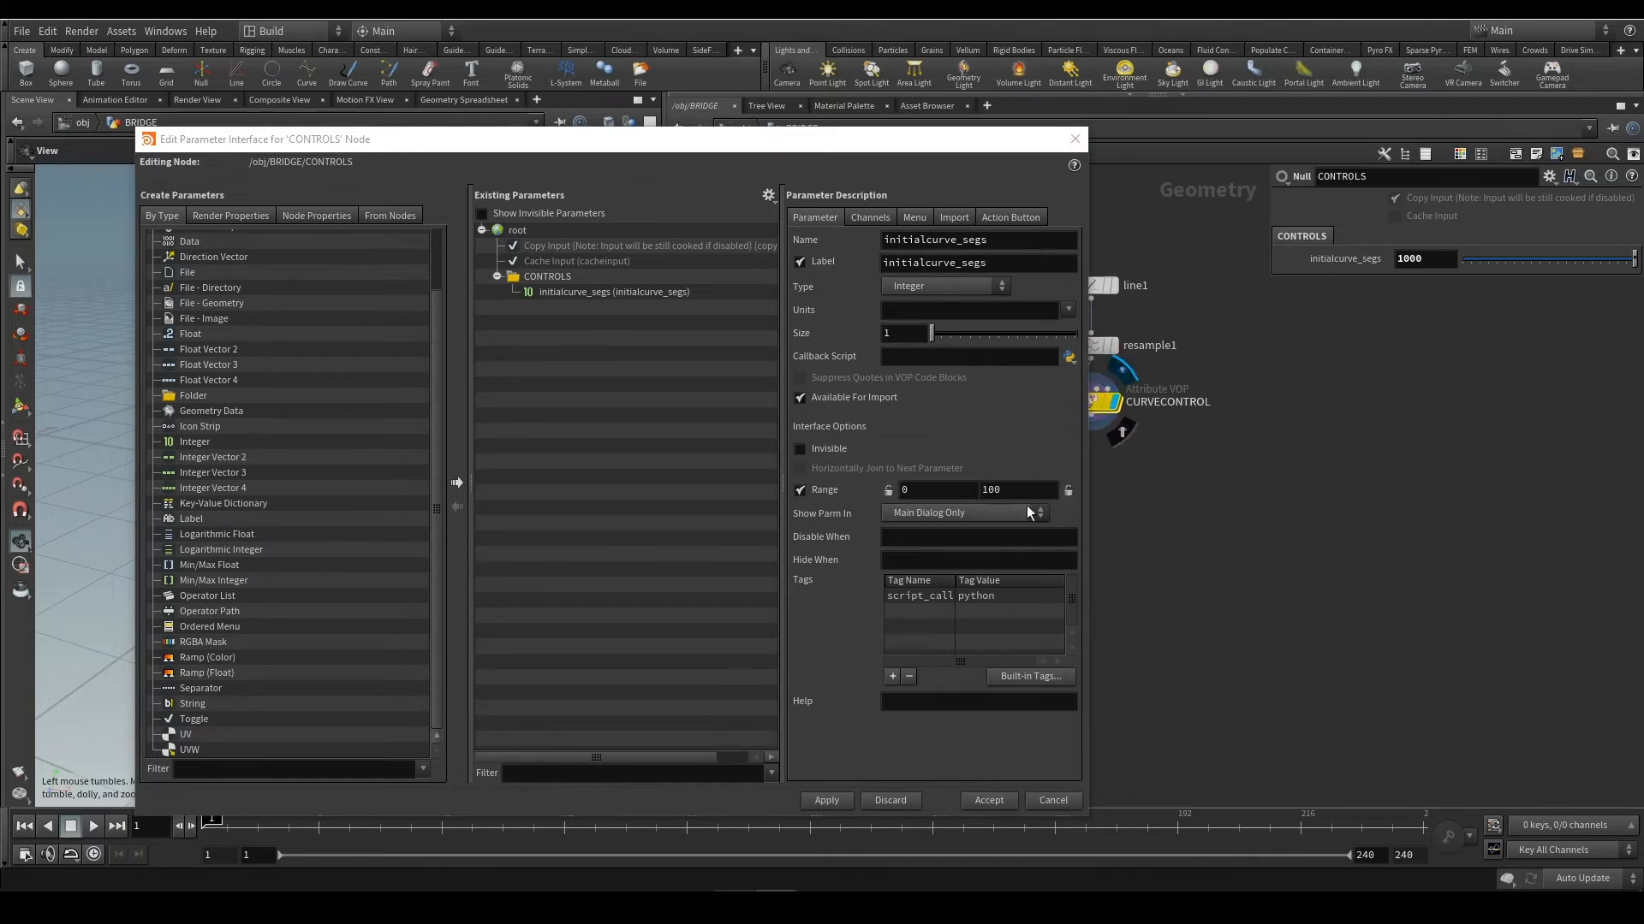
Set the maximum of the initialcurve_segs range to 50 and return the parameter's value to 10
{"action": "left_click_drag", "start_coordinate": [1016, 491], "coordinate": [914, 489]}
{"action": "type", "text": "50"}
{"action": "key", "text": "Return"}
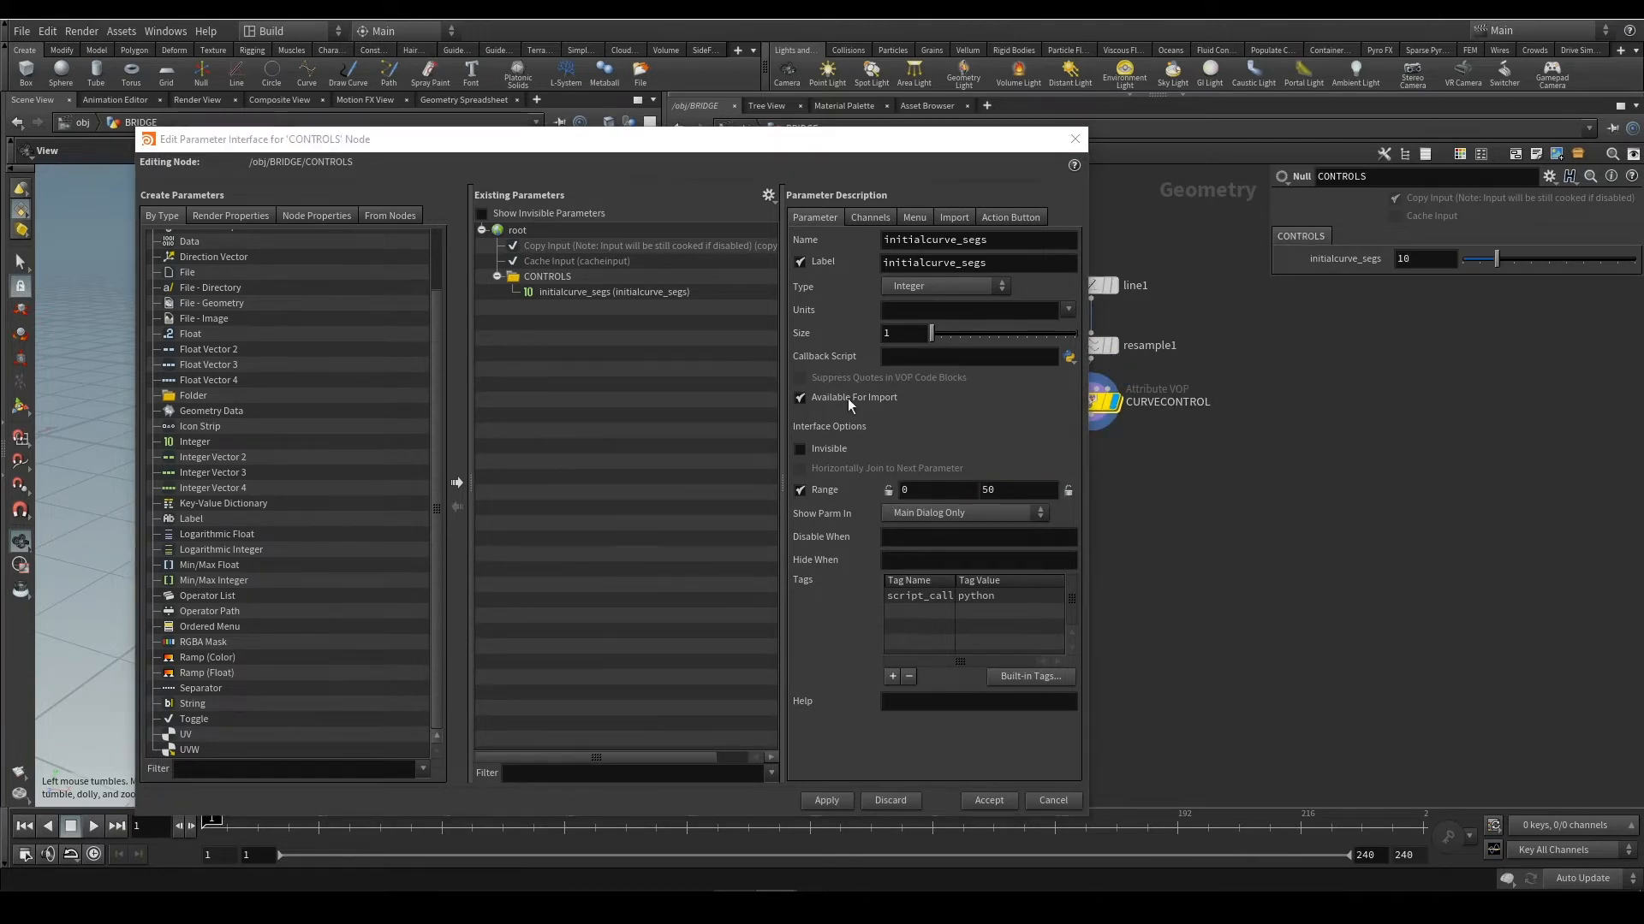
{"action": "left_click_drag", "start_coordinate": [777, 138], "coordinate": [819, 98]}
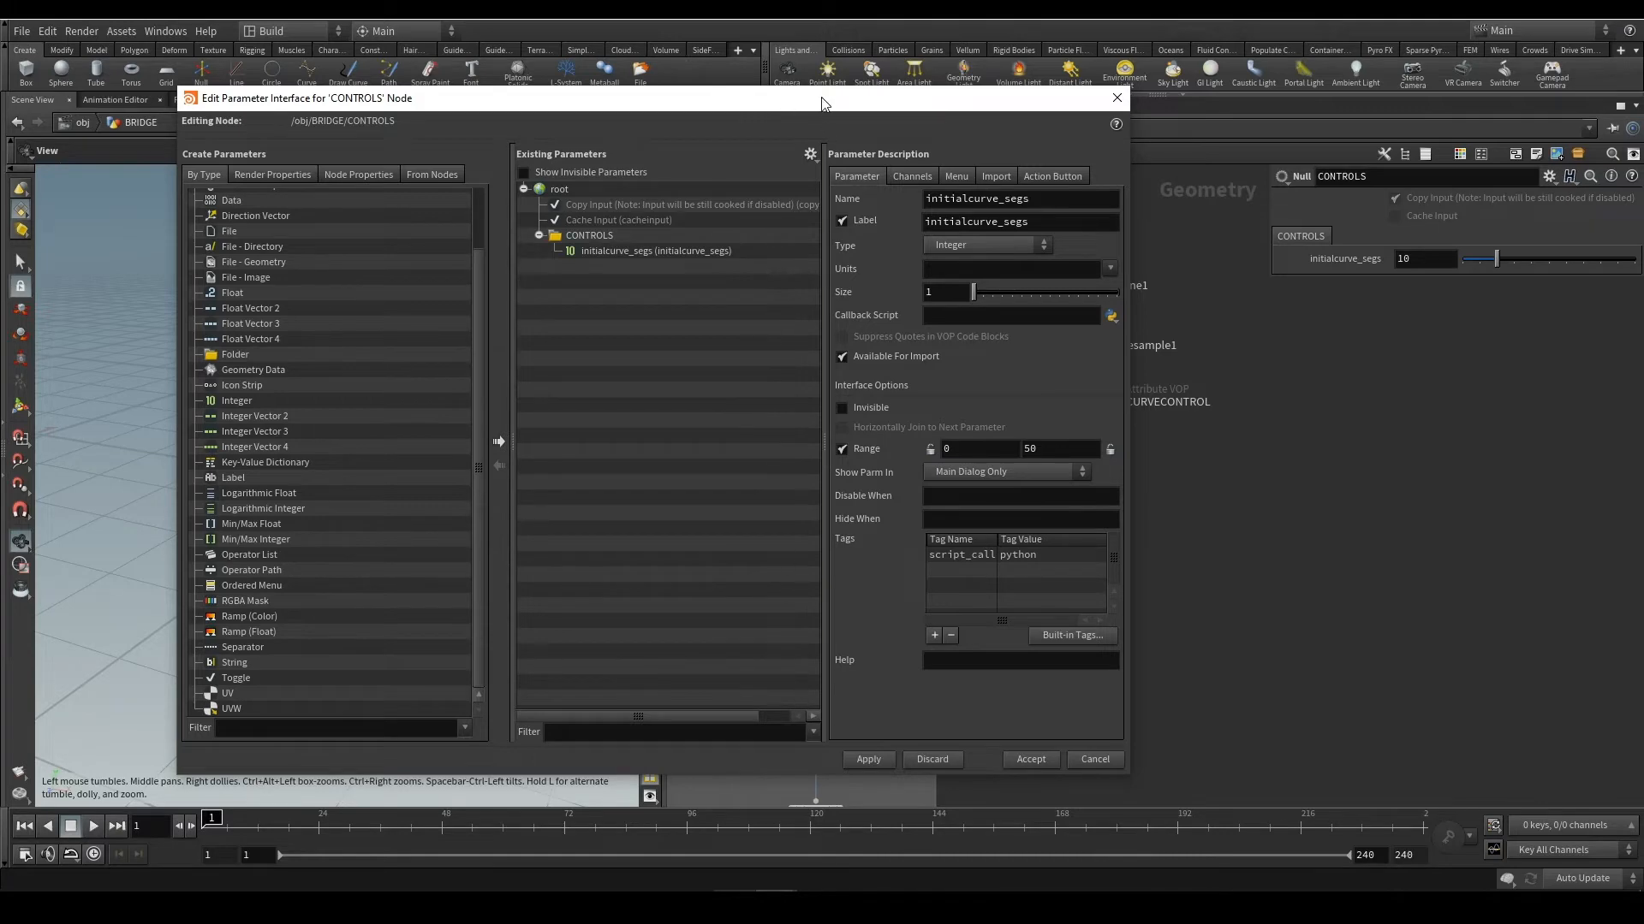
{"action": "left_click_drag", "start_coordinate": [826, 98], "coordinate": [904, 665]}
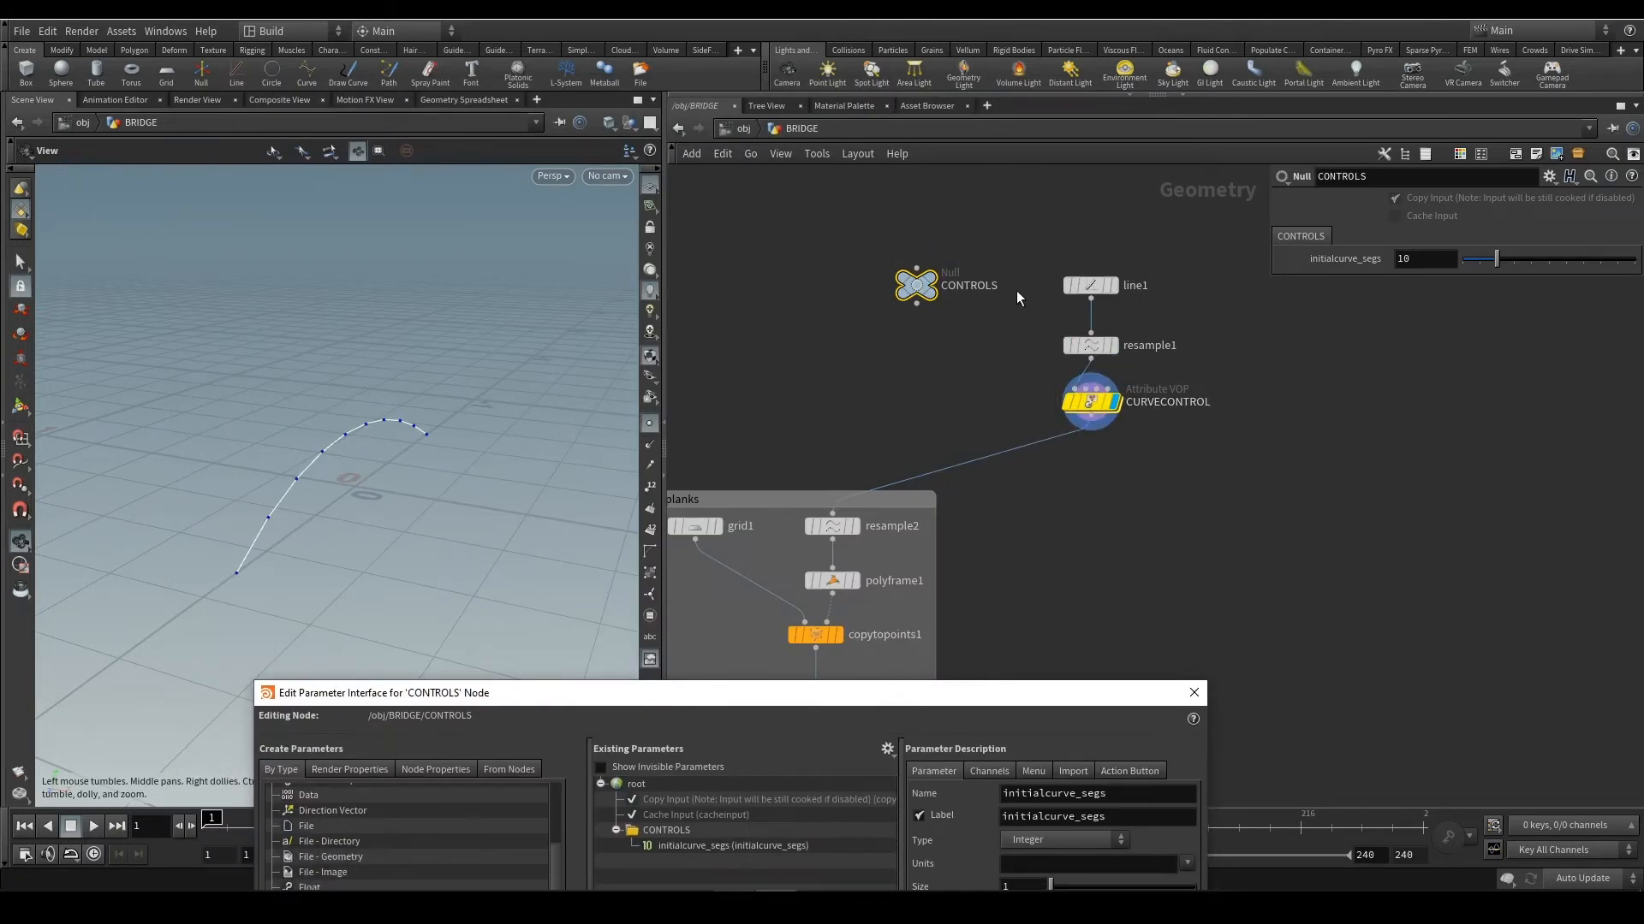
{"action": "mouse_move", "coordinate": [918, 283]}
{"action": "left_click_drag", "start_coordinate": [966, 697], "coordinate": [884, 174]}
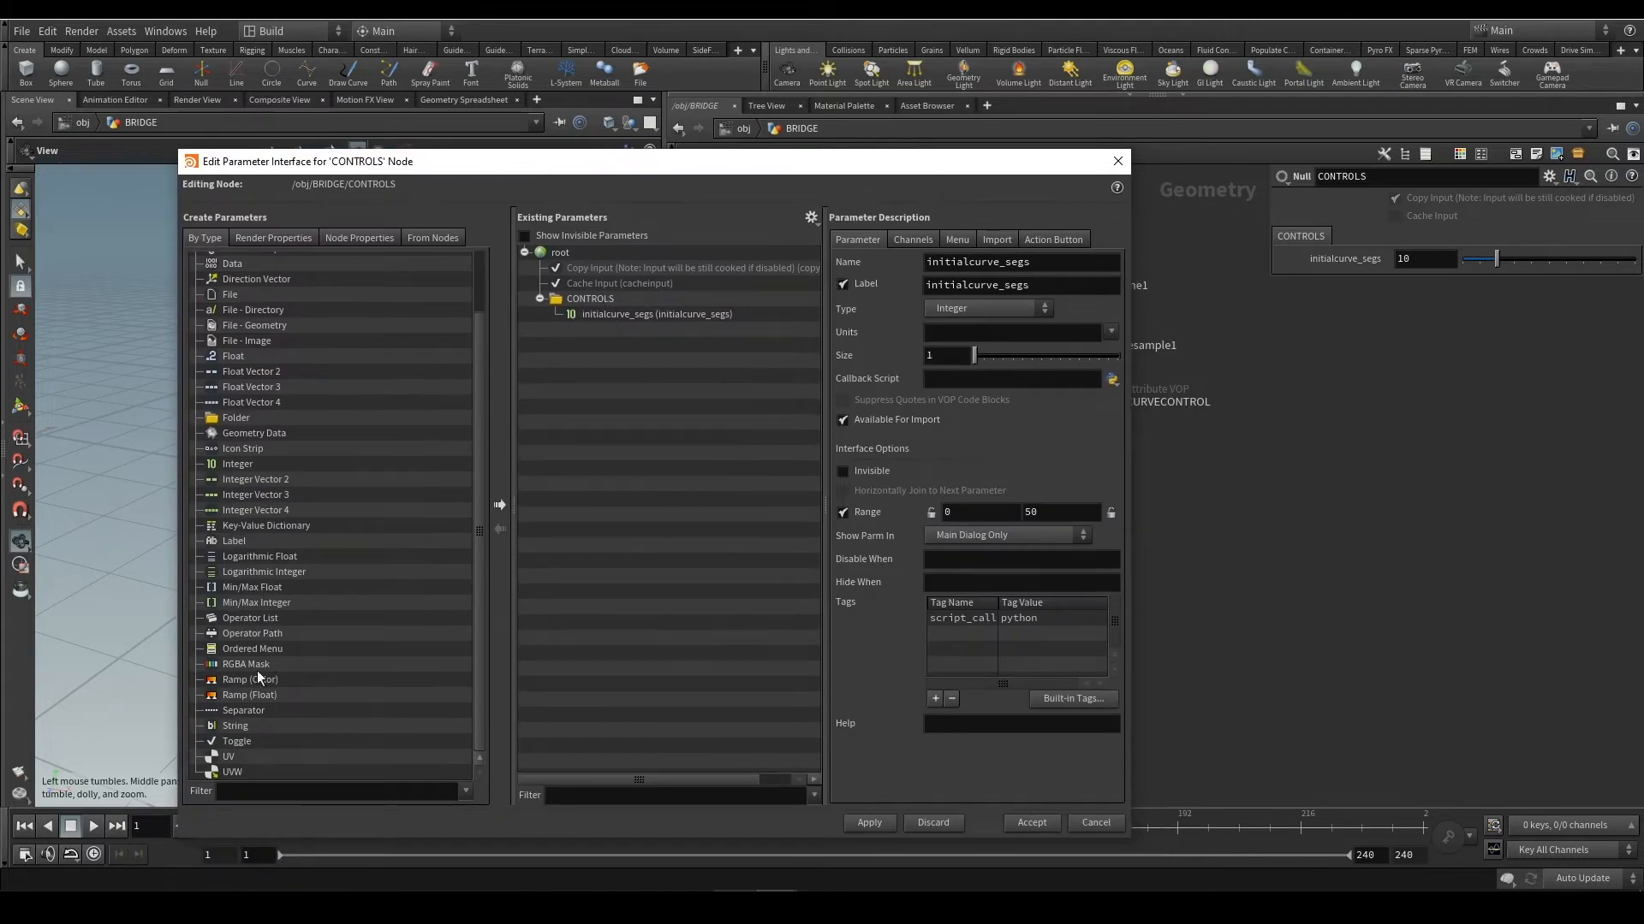
Add a Ramp (Float) parameter to the CONTROLS folder and set its name and label to rampshape
{"action": "left_click_drag", "start_coordinate": [249, 697], "coordinate": [592, 296]}
{"action": "double_click", "coordinate": [1045, 271]}
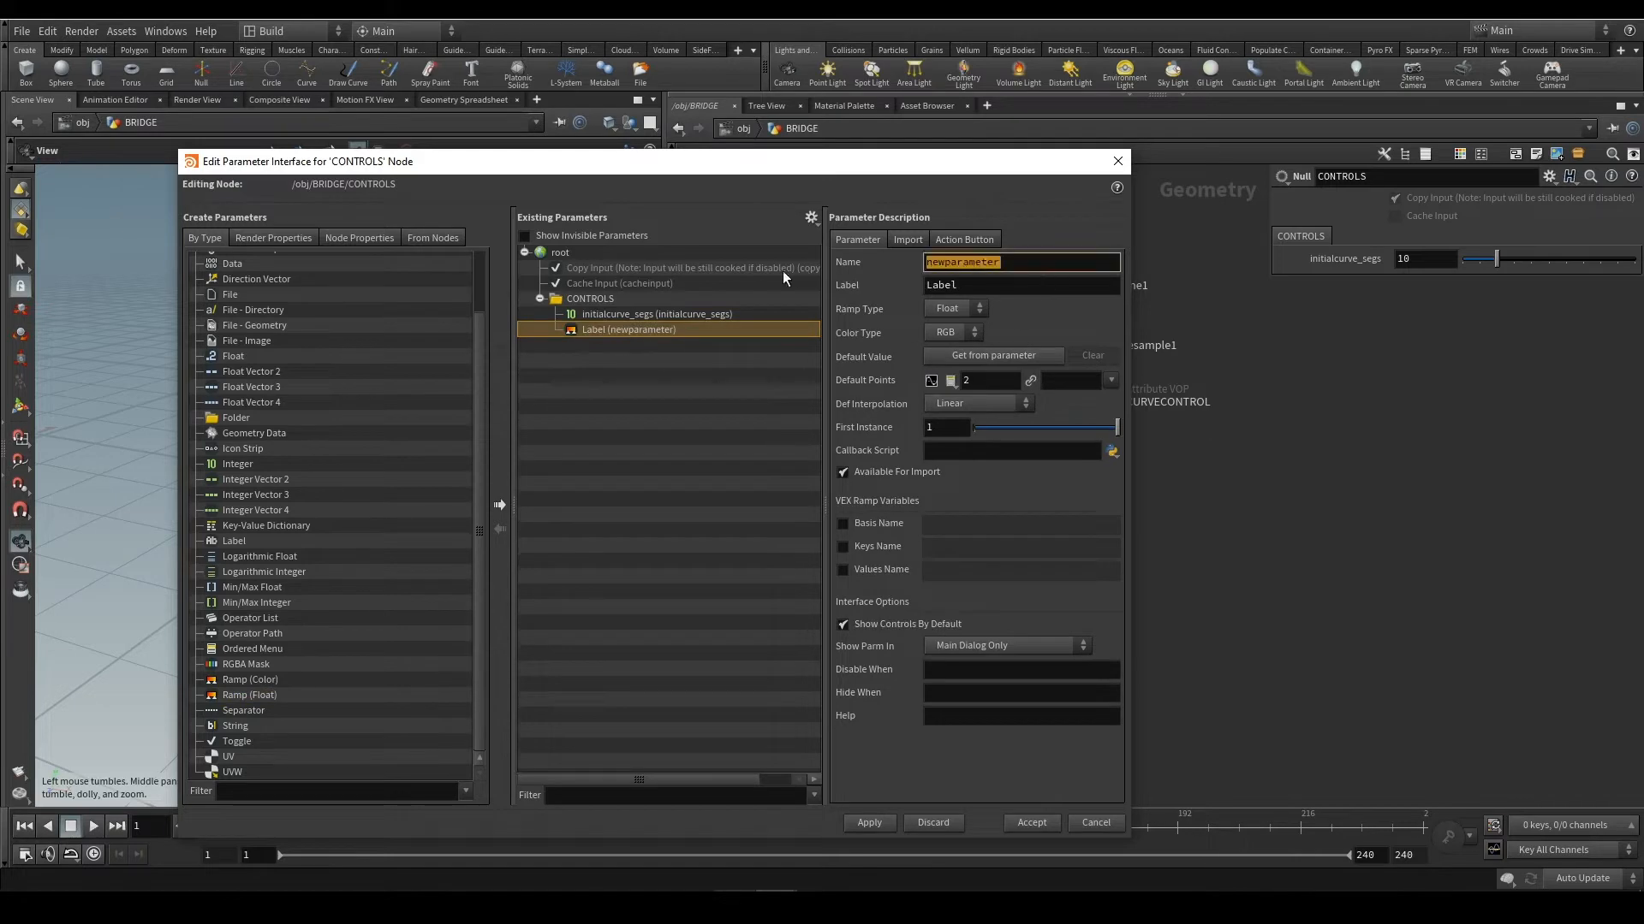
{"action": "type", "text": "rampshape"}
{"action": "key", "text": "Return"}
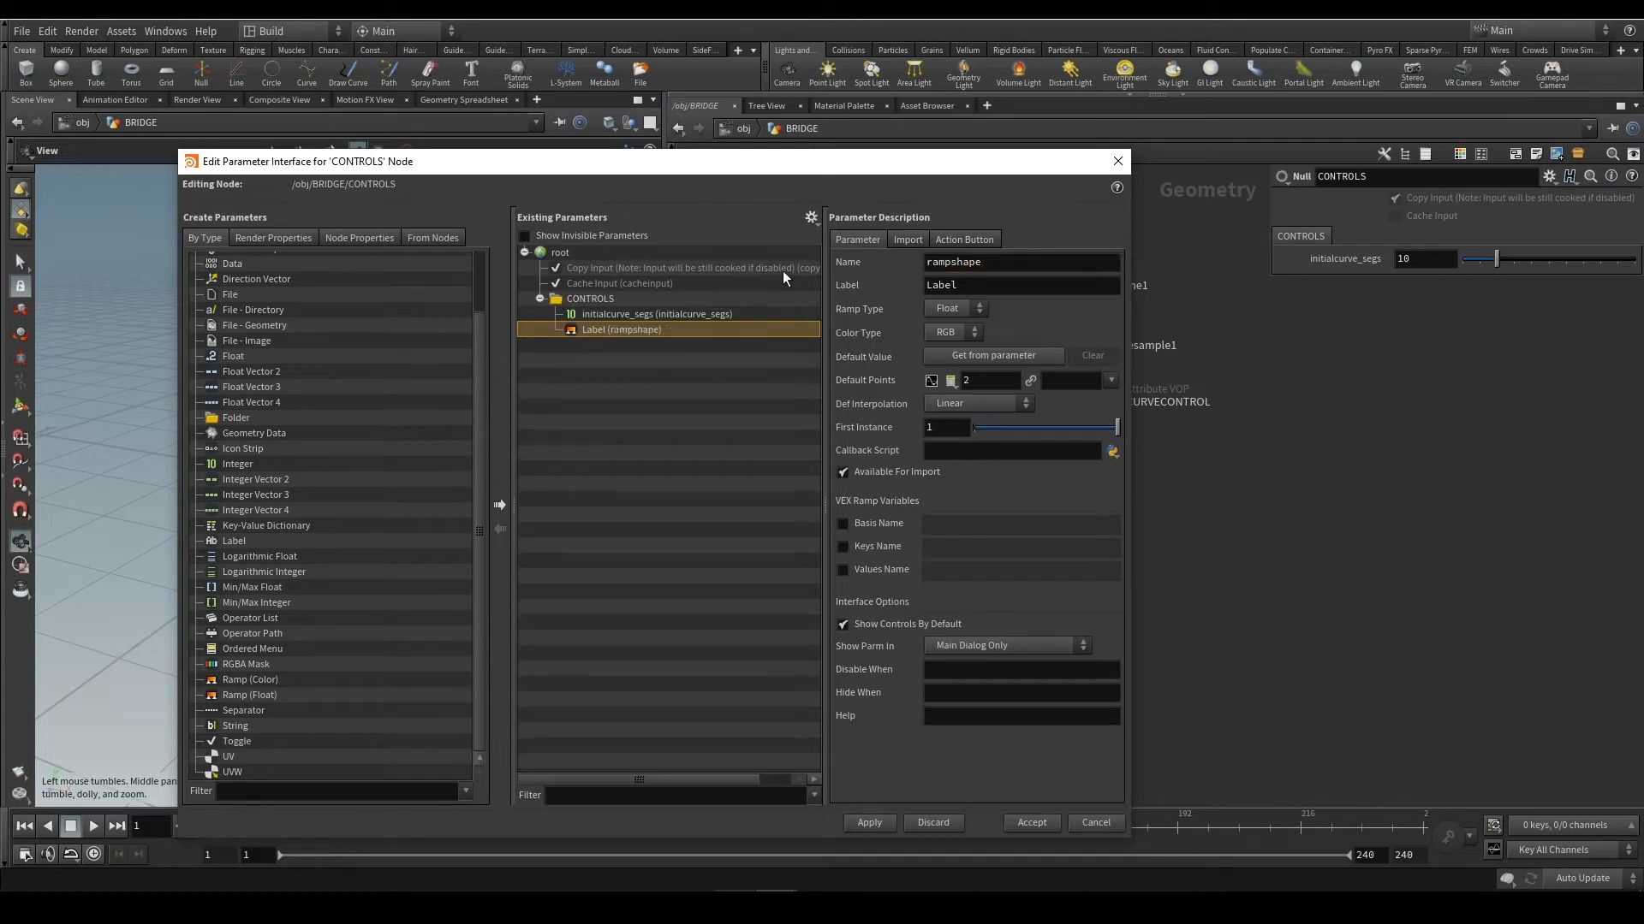
{"action": "left_click_drag", "start_coordinate": [990, 264], "coordinate": [803, 264]}
{"action": "key", "text": "ctrl+c"}
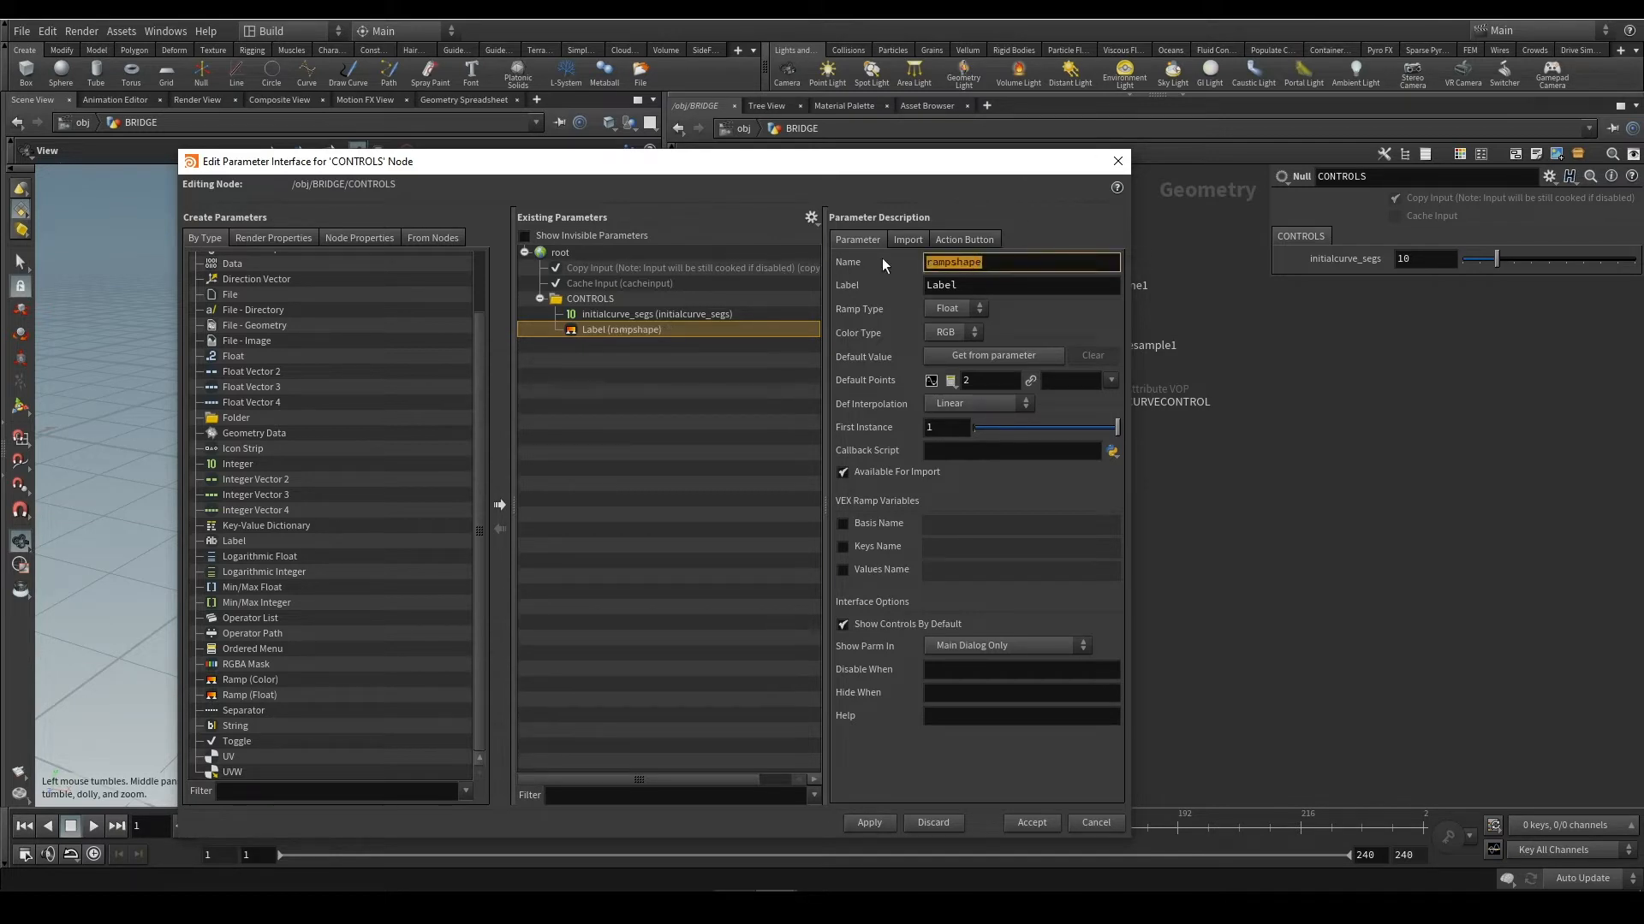
{"action": "double_click", "coordinate": [971, 283]}
{"action": "key", "text": "ctrl+v"}
{"action": "key", "text": "Return"}
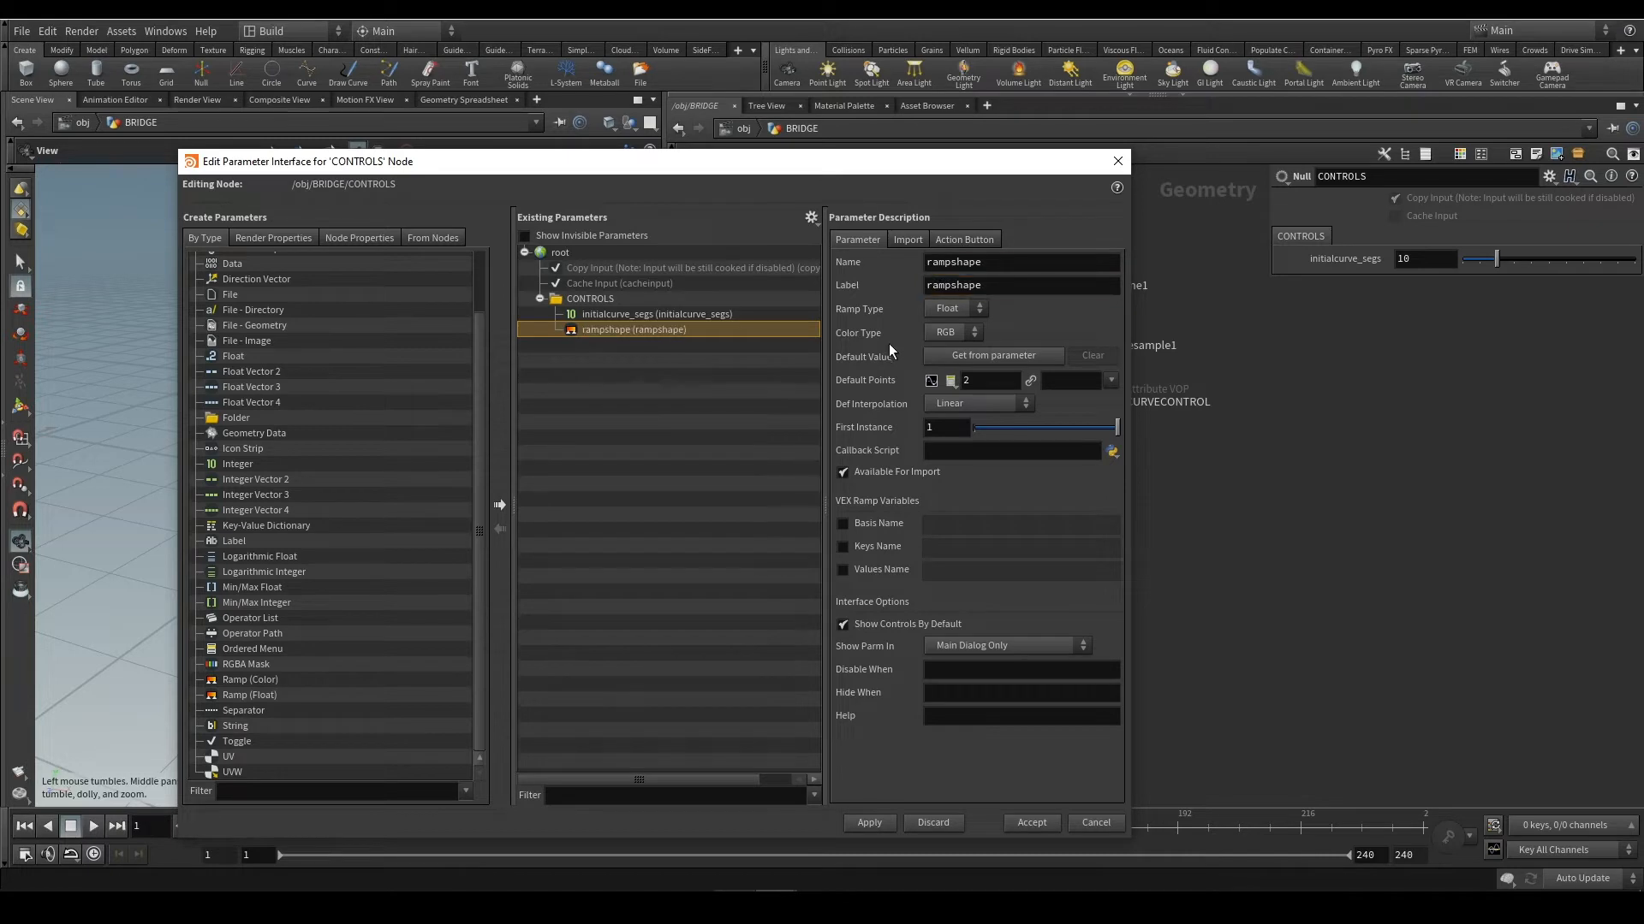
Set rampshape's default interpolation to Bezier and accept the parameter interface edits
{"action": "left_click", "coordinate": [964, 405]}
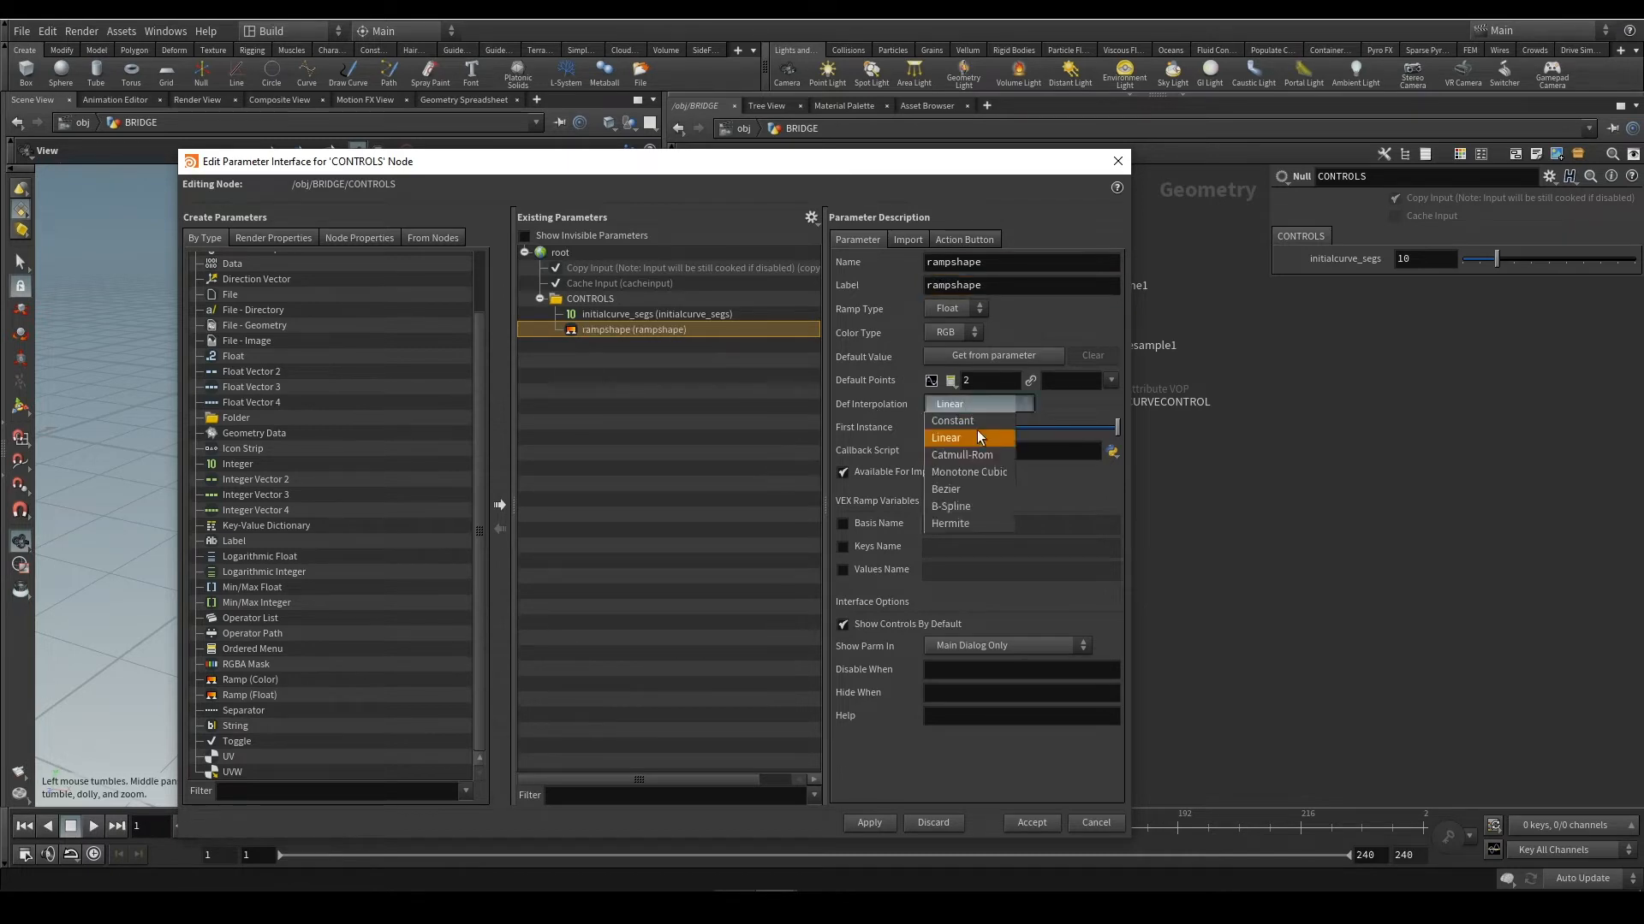
{"action": "left_click", "coordinate": [983, 490]}
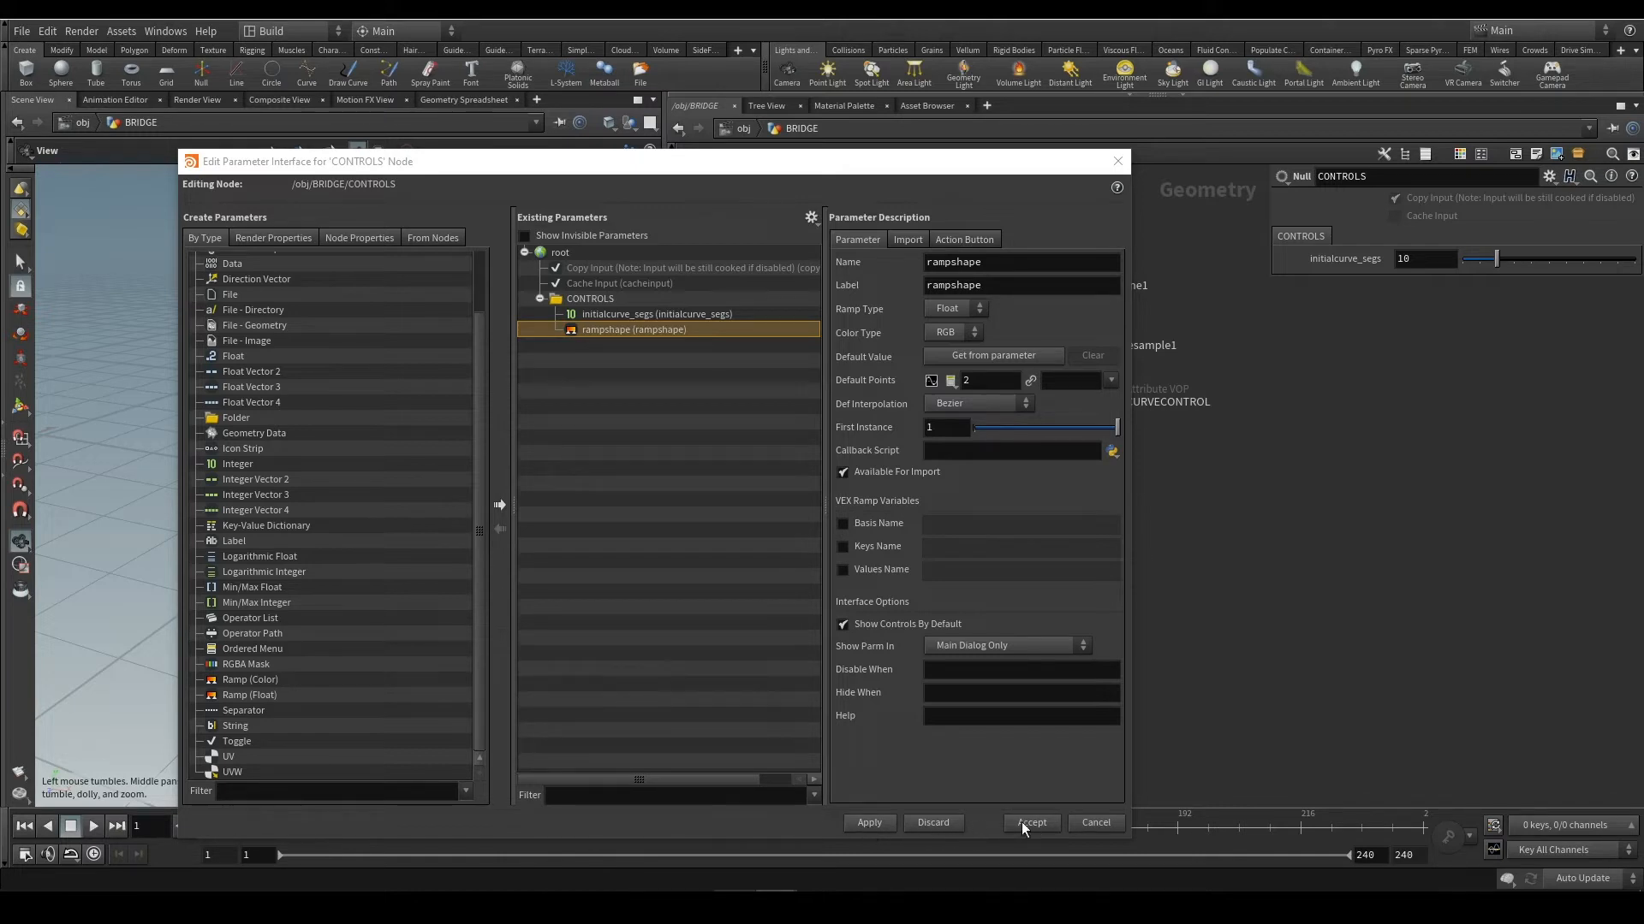
{"action": "left_click", "coordinate": [861, 824]}
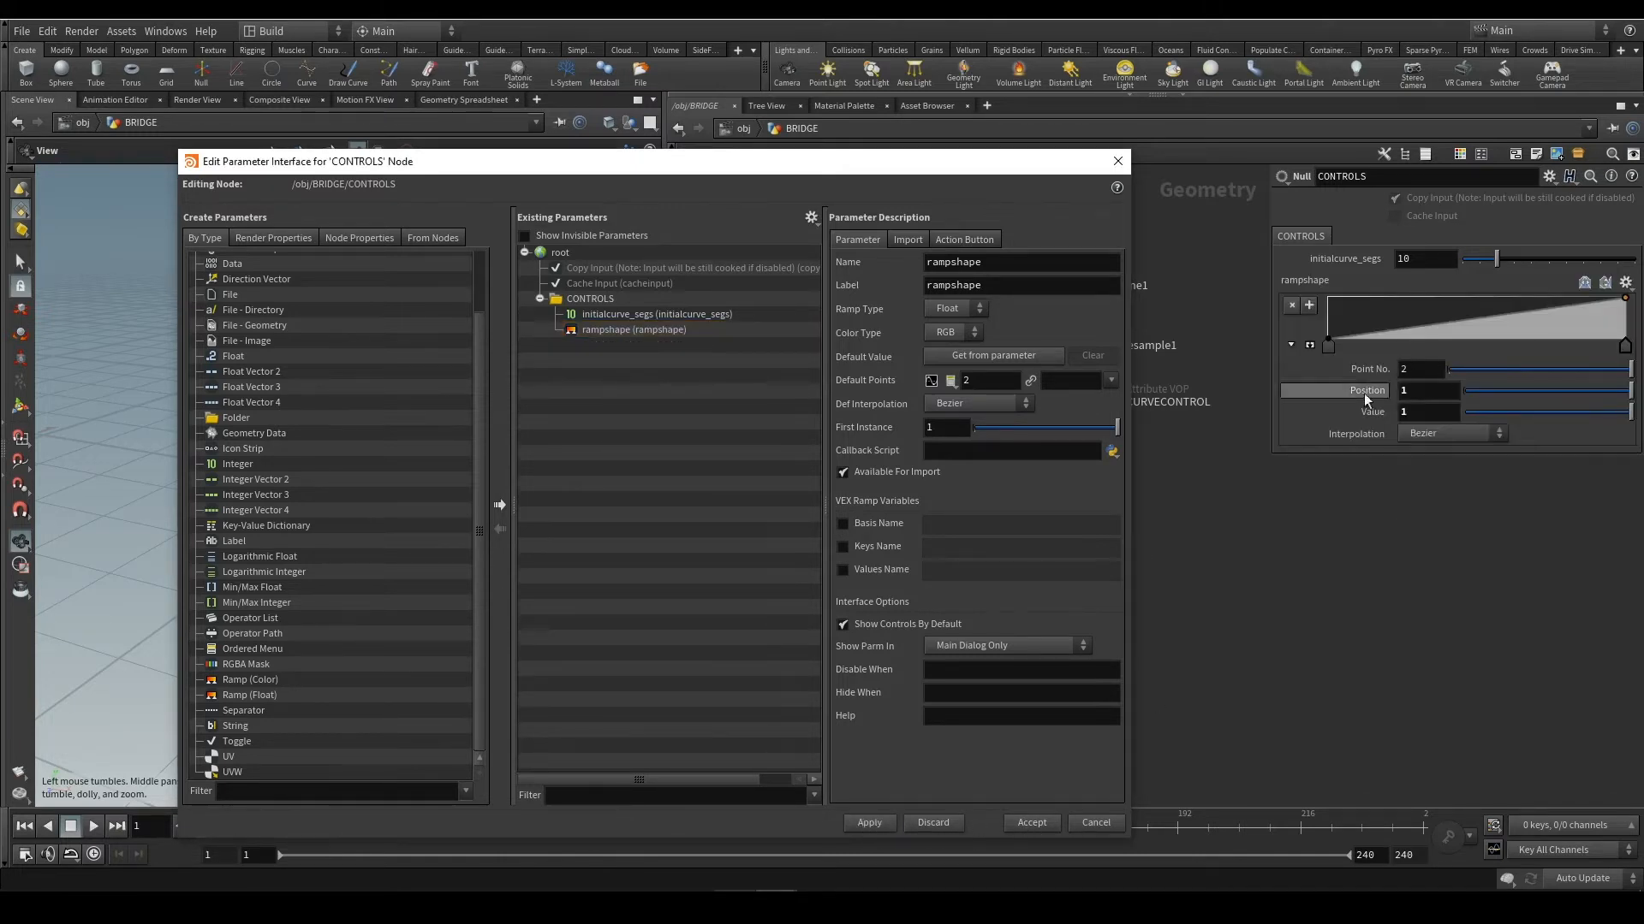
{"action": "left_click", "coordinate": [1020, 823]}
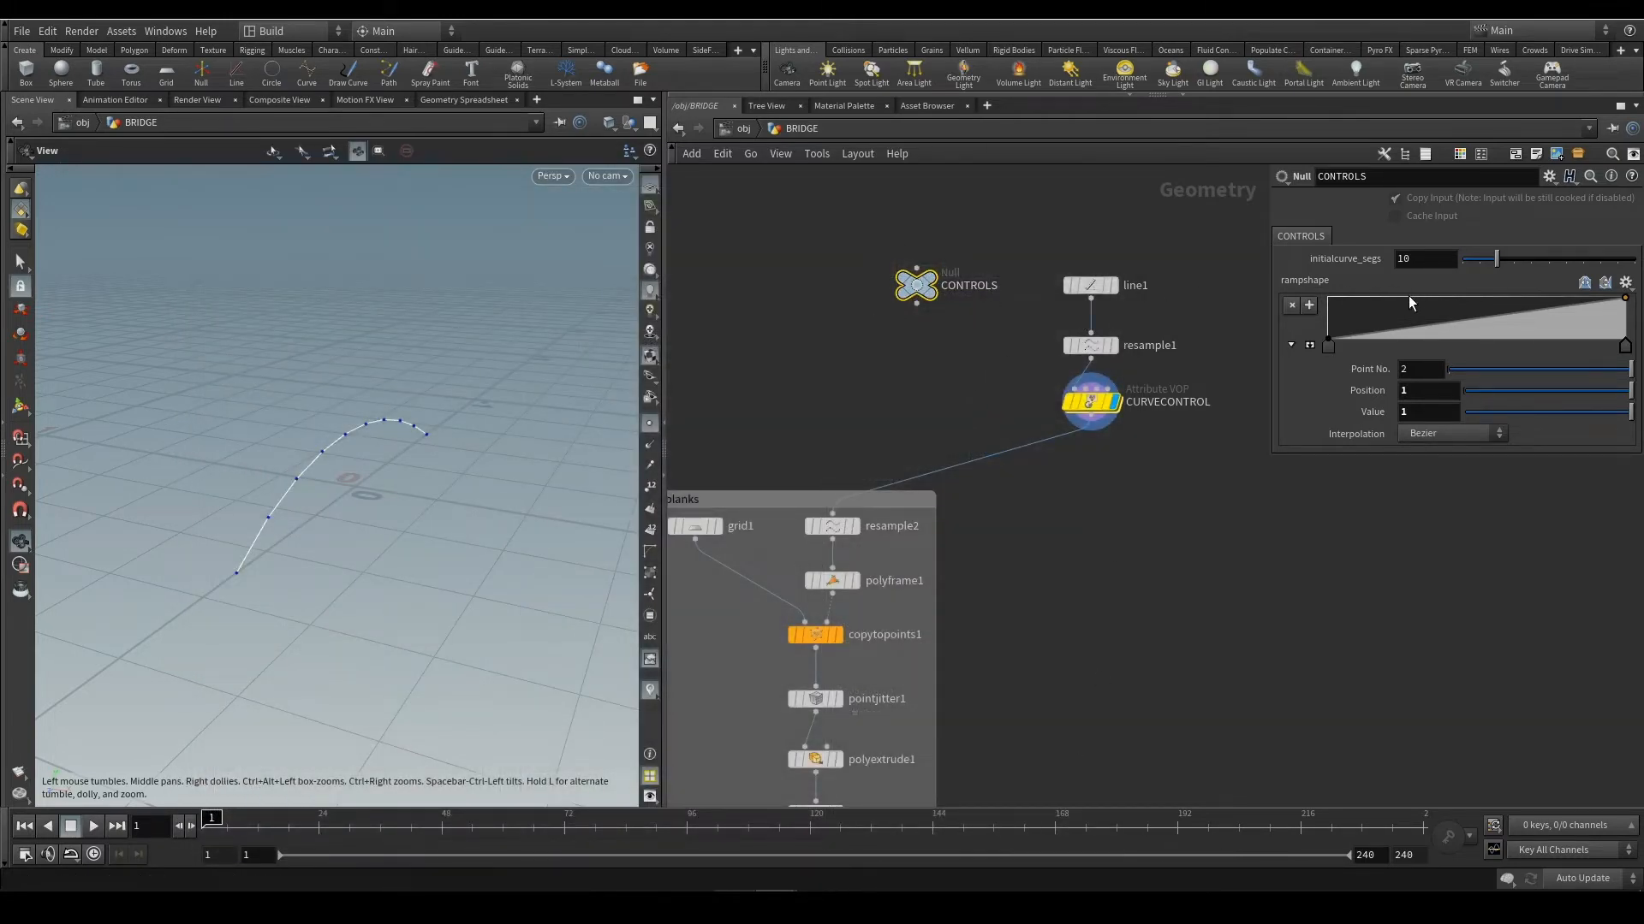
Set initialcurve_segs to 12 and link CURVECONTROL's ramp to the CONTROLS rampshape parameter by pasting relative references
{"action": "mouse_move", "coordinate": [1512, 259]}
{"action": "left_mouse_down"}
{"action": "mouse_move", "coordinate": [1586, 262]}
{"action": "mouse_move", "coordinate": [1503, 260]}
{"action": "left_mouse_up"}
{"action": "right_click", "coordinate": [1302, 283]}
{"action": "left_click", "coordinate": [1353, 394]}
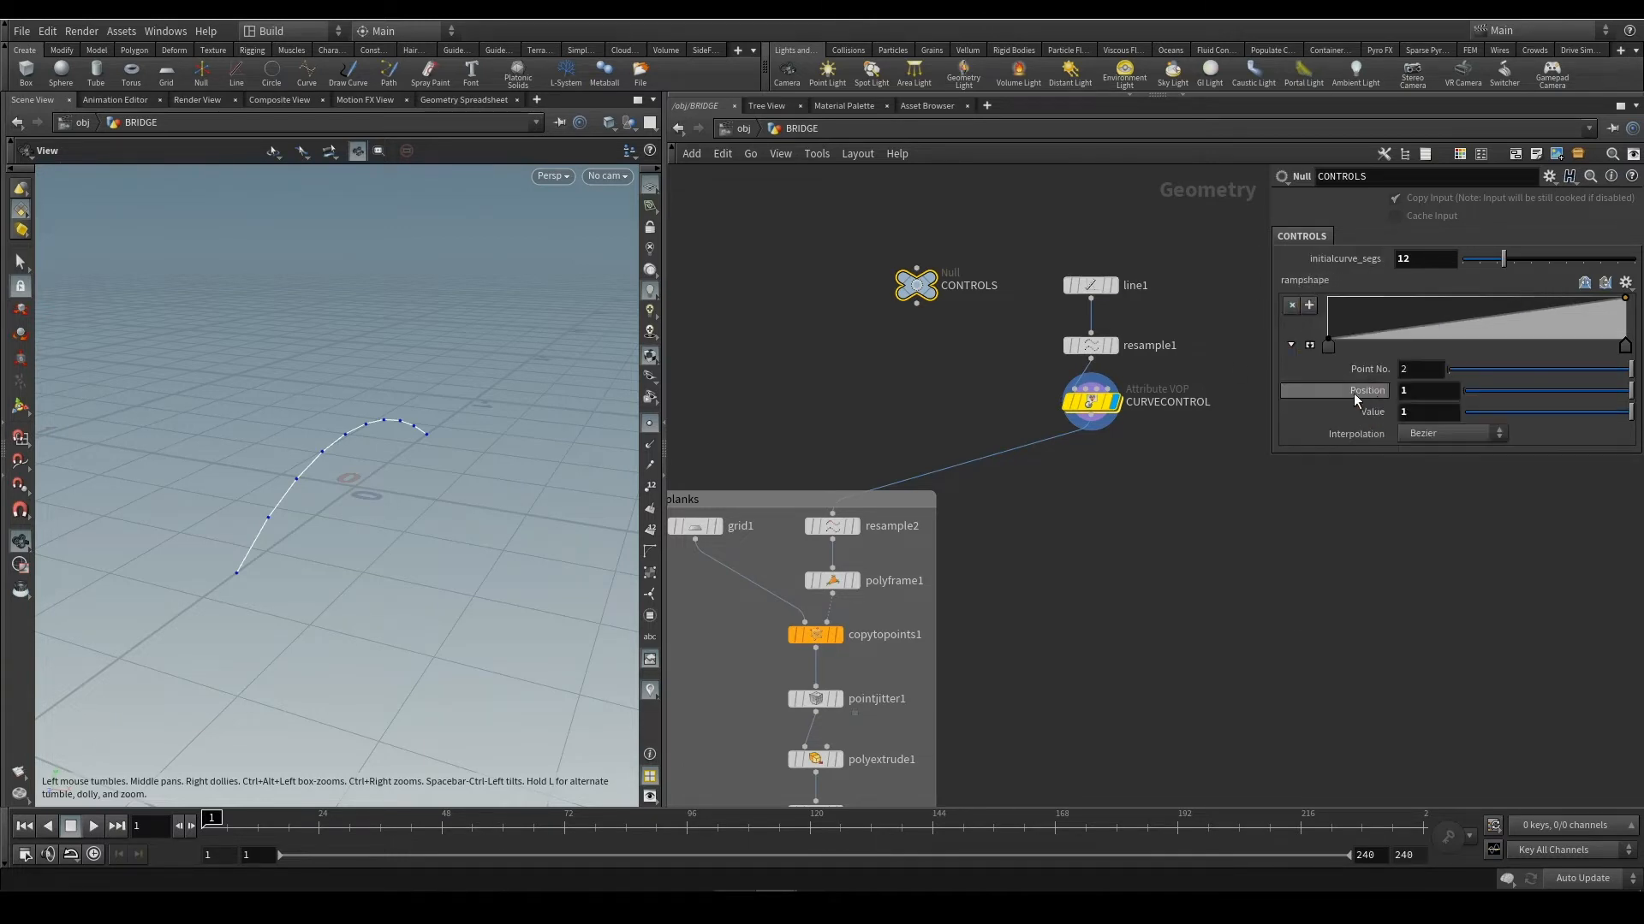
{"action": "mouse_move", "coordinate": [1092, 399]}
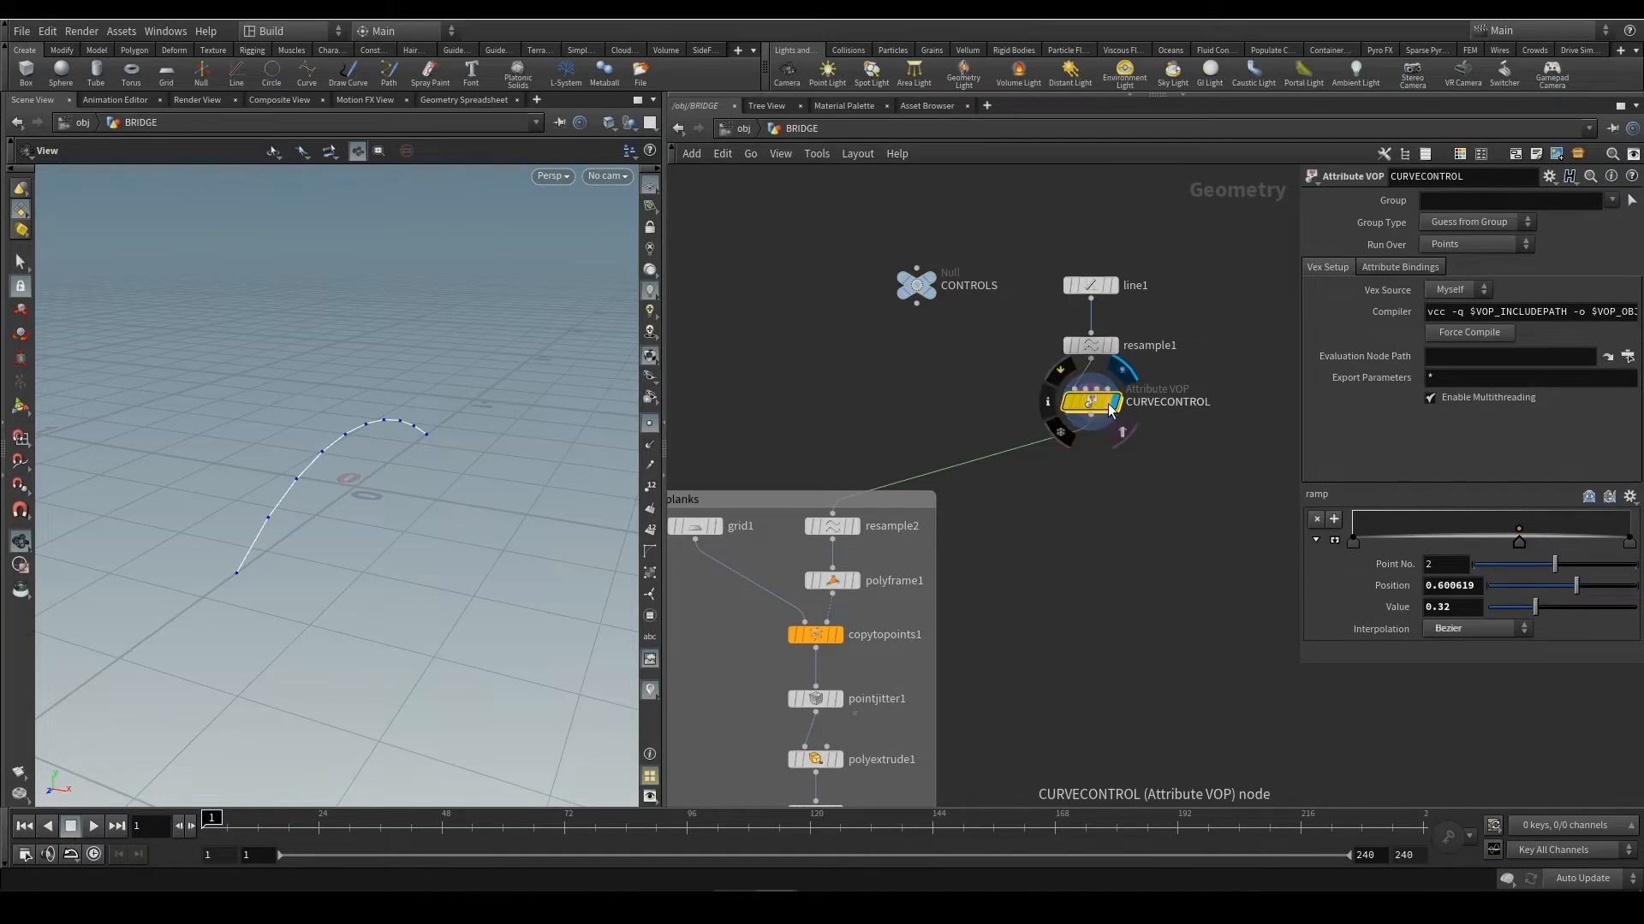
{"action": "right_click", "coordinate": [1314, 497]}
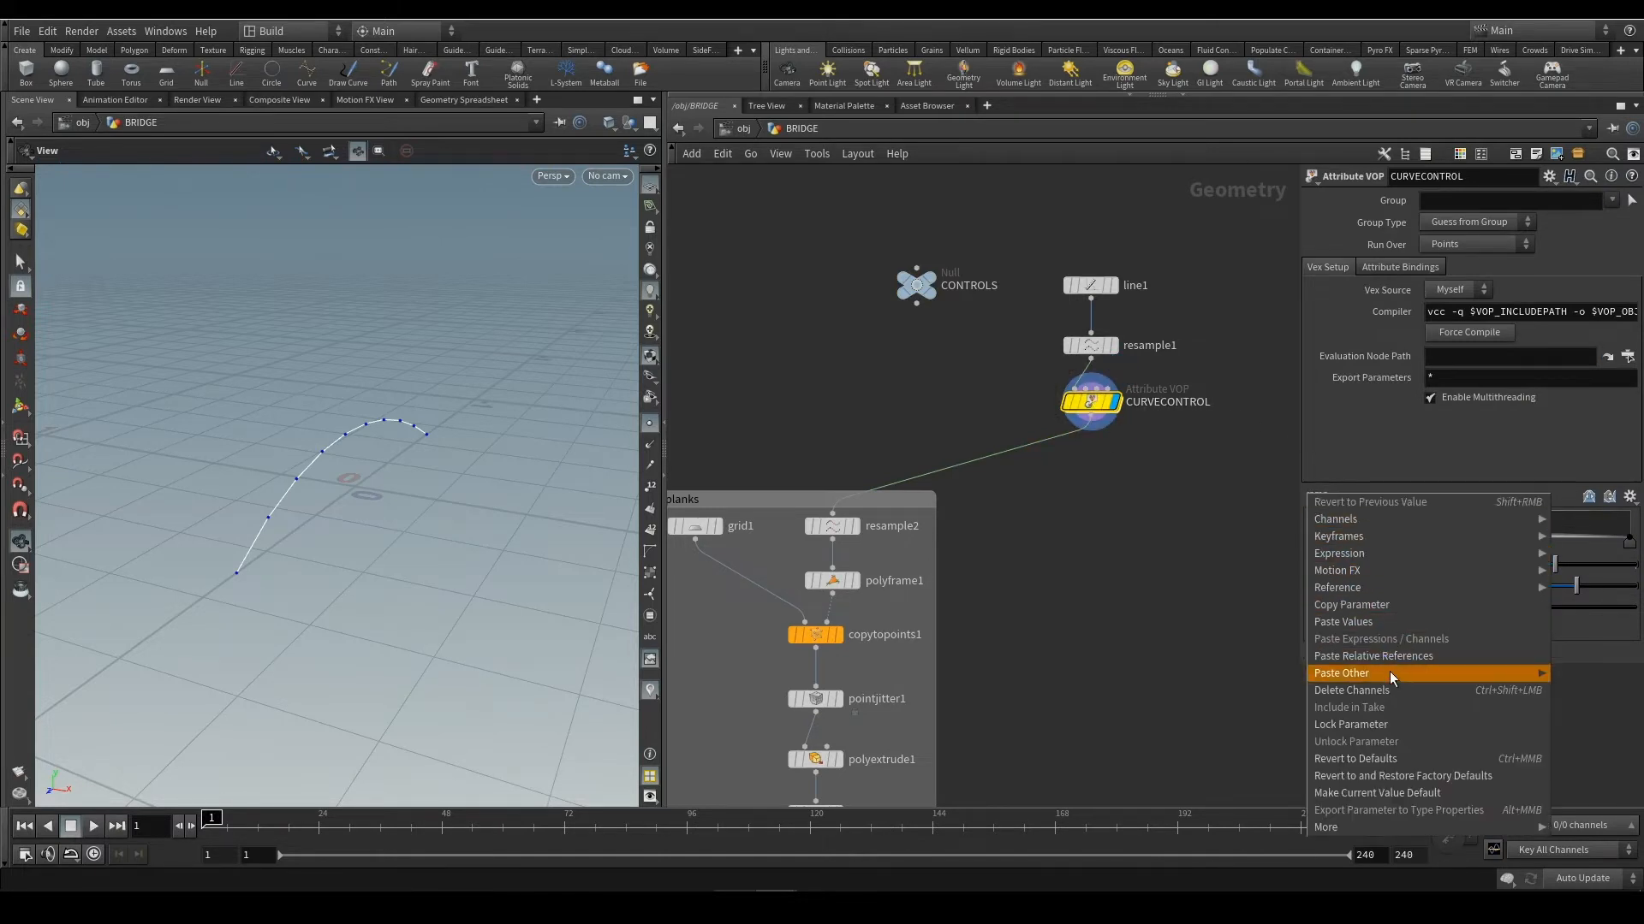
{"action": "left_click", "coordinate": [1410, 656]}
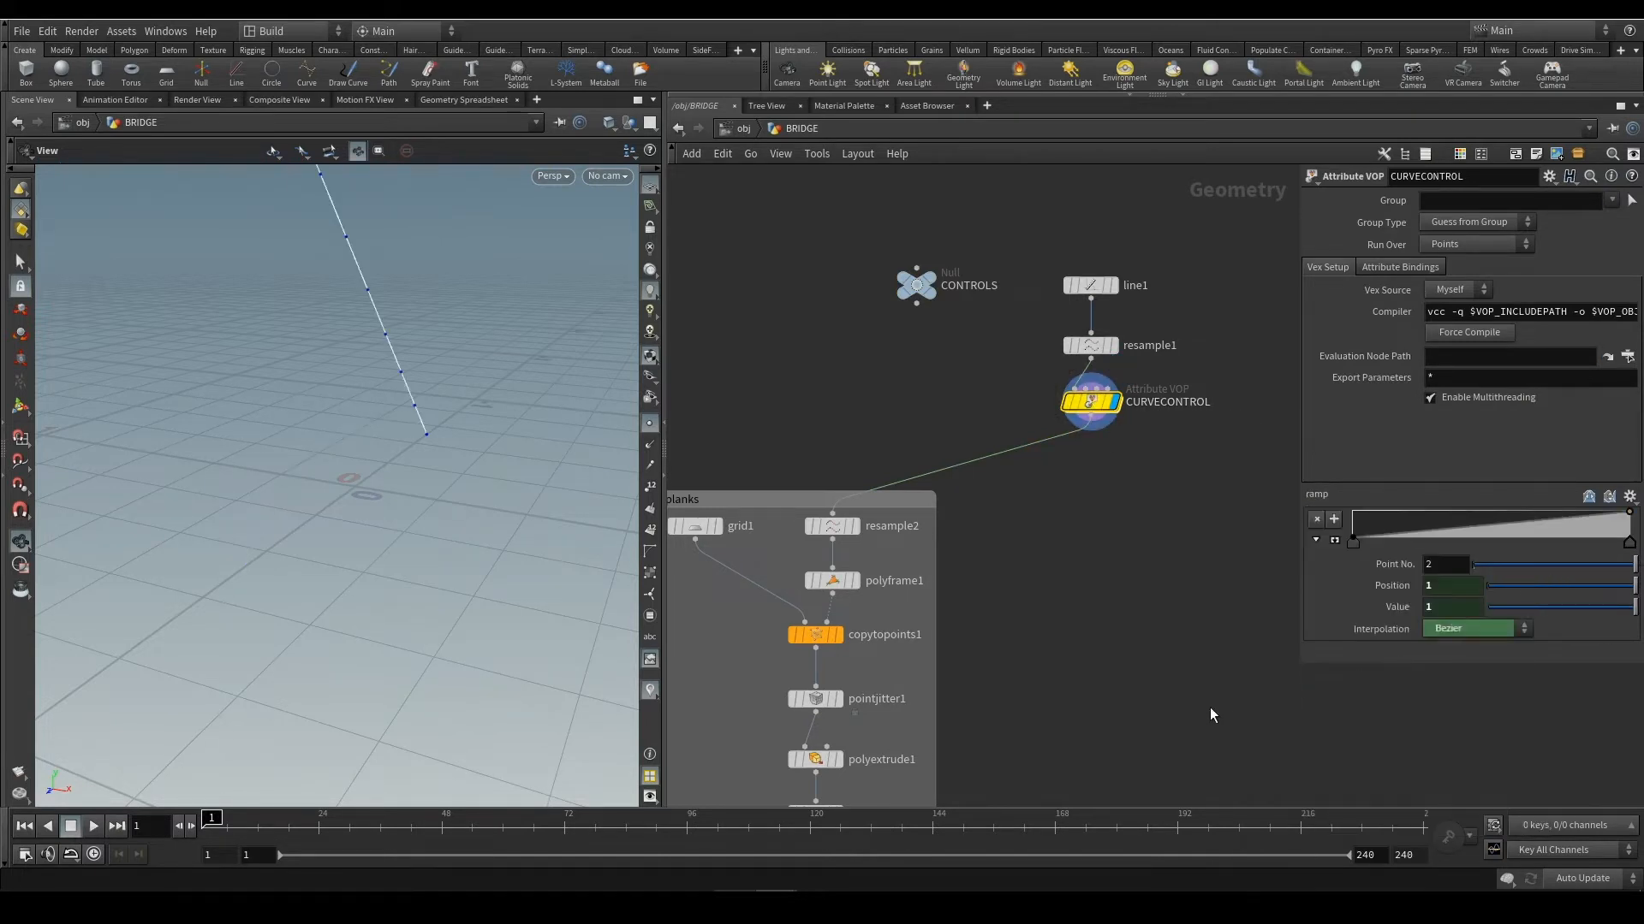
{"action": "left_click", "coordinate": [1394, 587]}
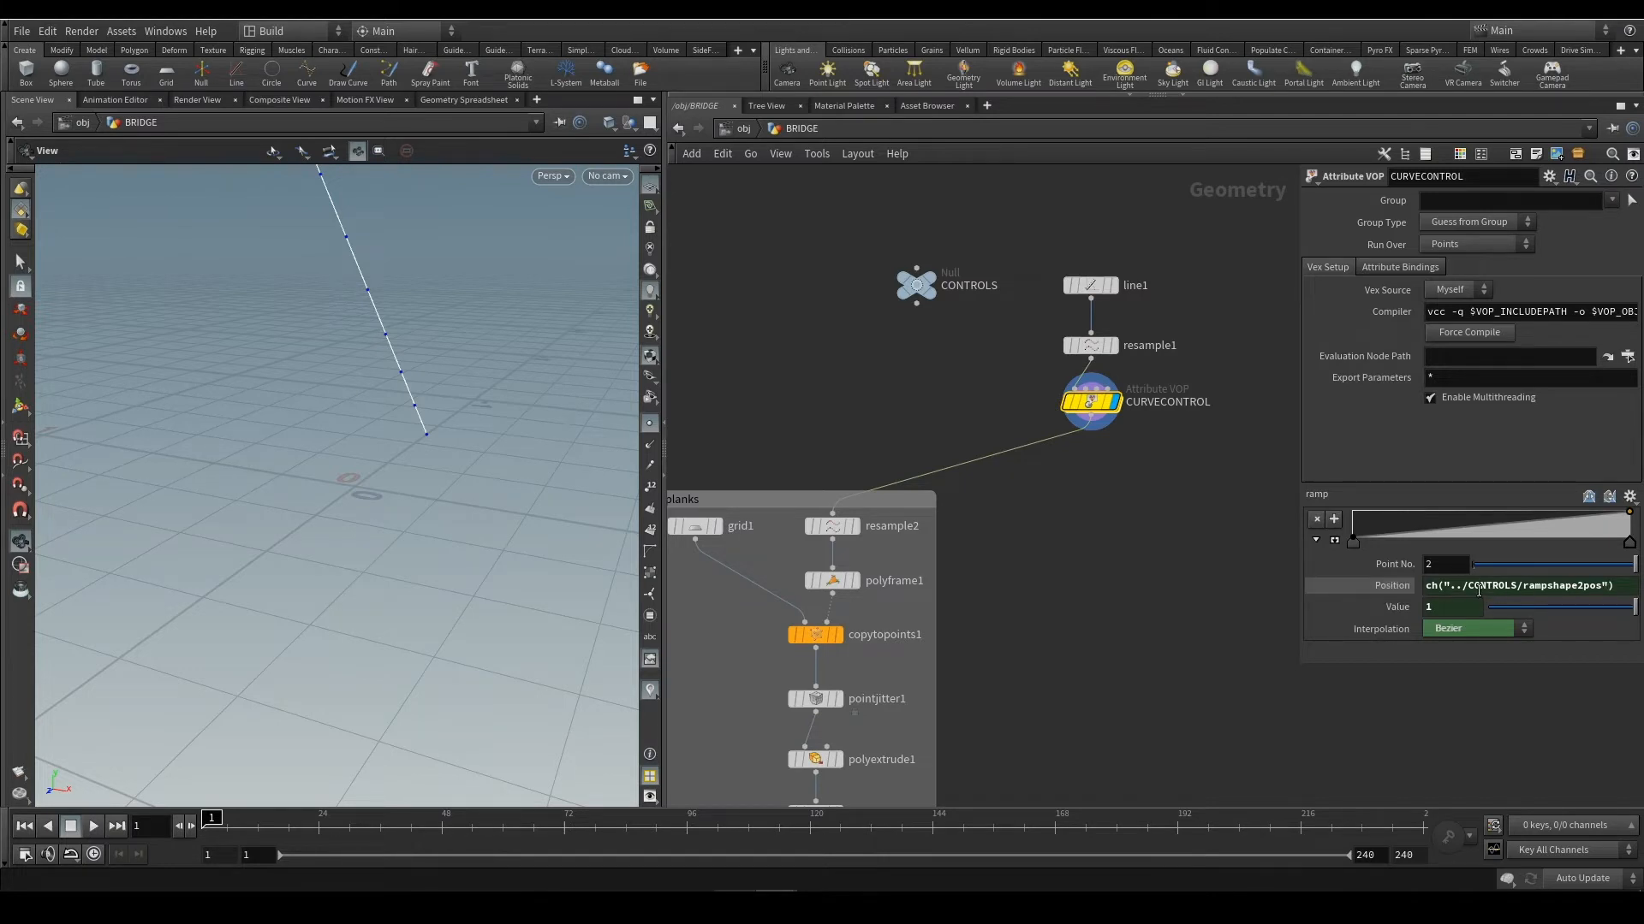
Lower the end point of the CONTROLS rampshape ramp to the baseline and add a new point near its middle
{"action": "left_click", "coordinate": [1392, 586]}
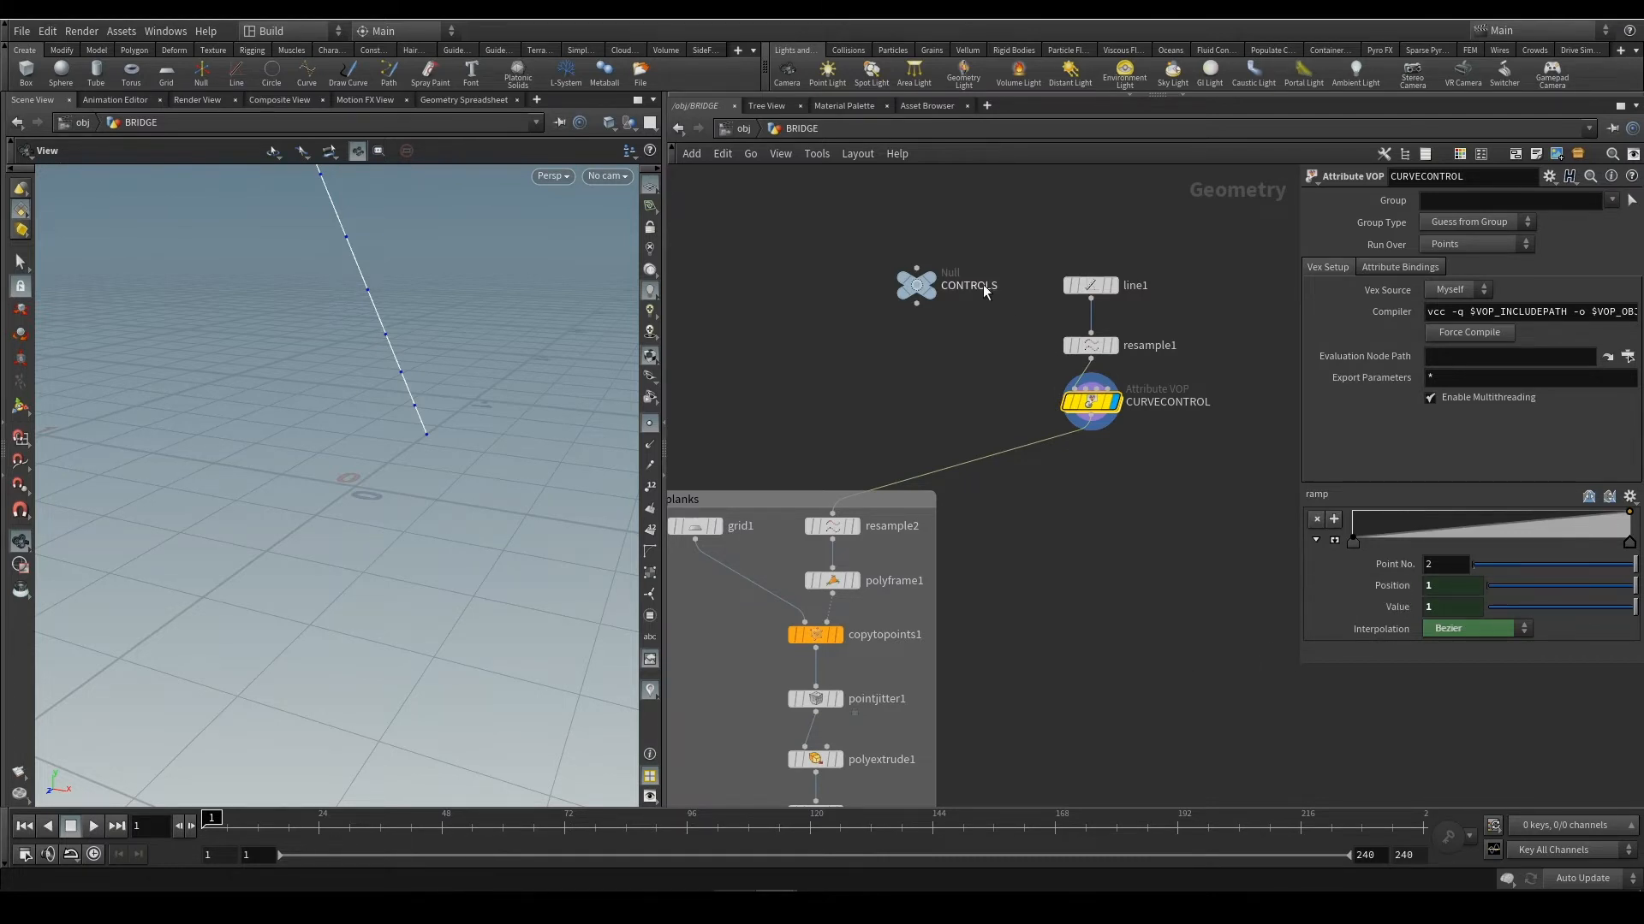
{"action": "left_click", "coordinate": [925, 278]}
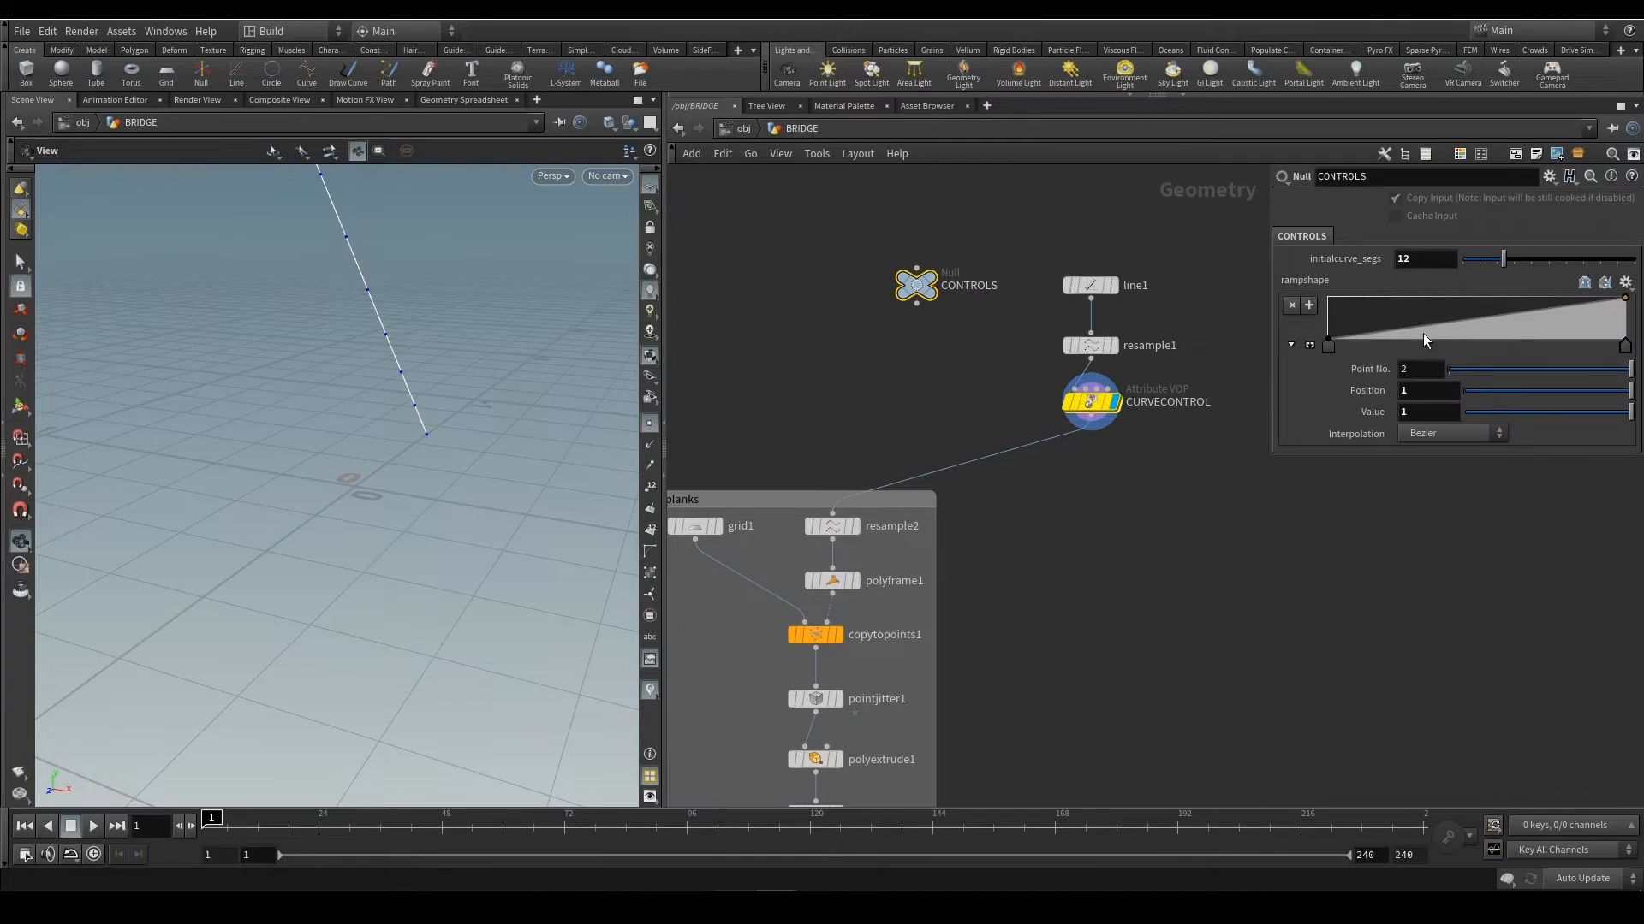
{"action": "left_click_drag", "start_coordinate": [1617, 301], "coordinate": [1624, 344]}
{"action": "left_click", "coordinate": [1485, 344]}
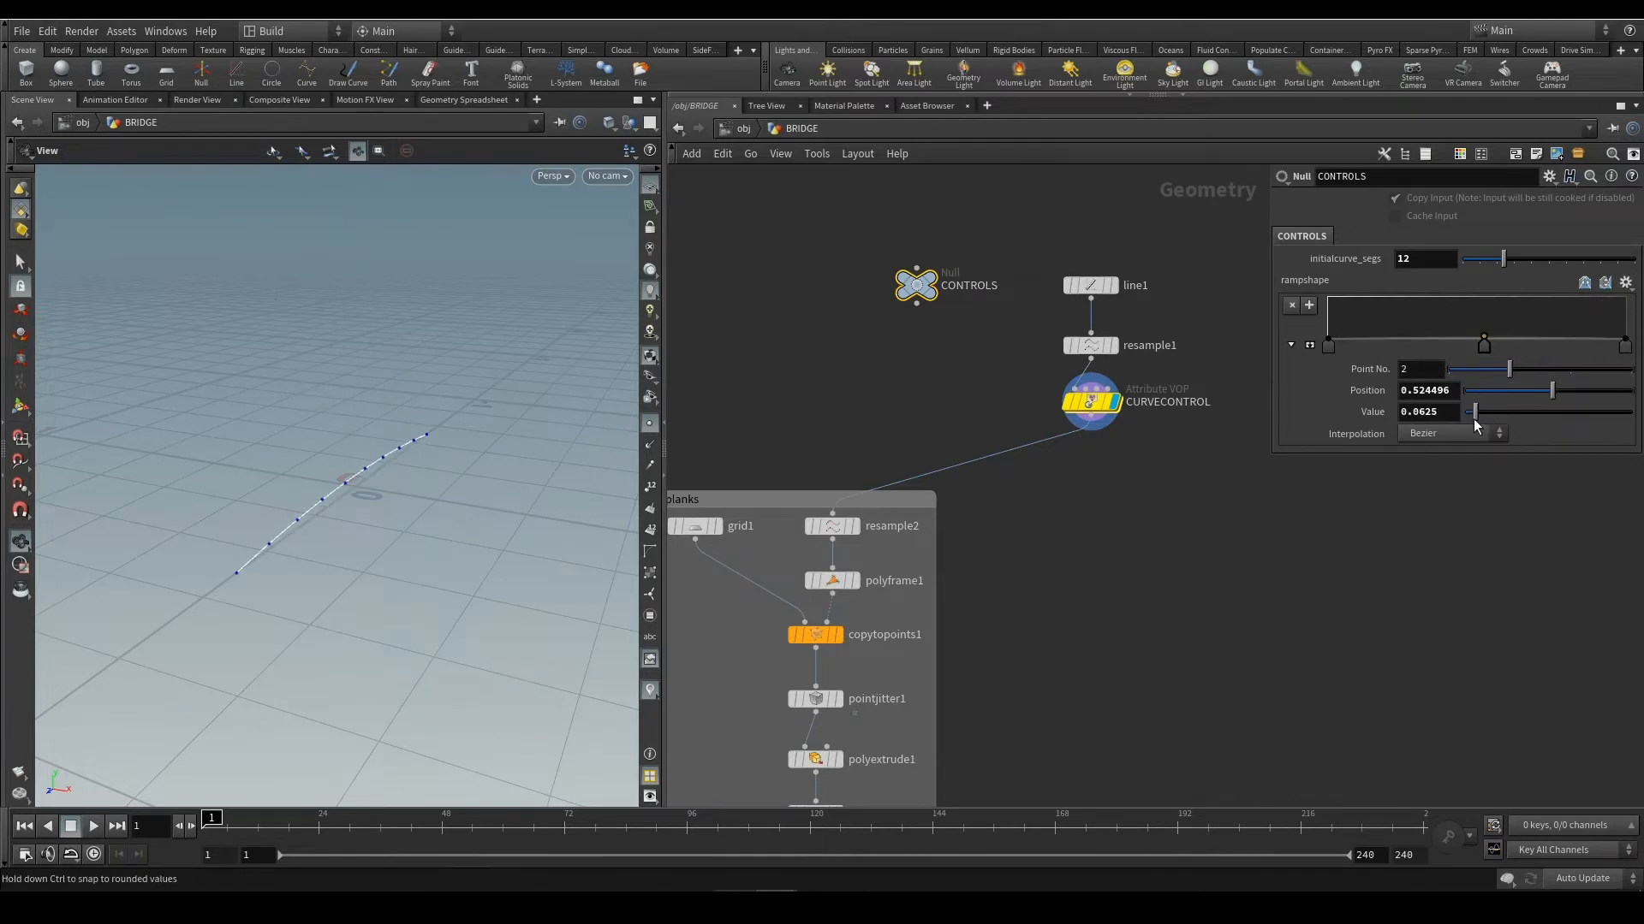
Place the middle point of rampshape at position .5 with a value of 0.284 to arch the curve
{"action": "double_click", "coordinate": [1436, 390]}
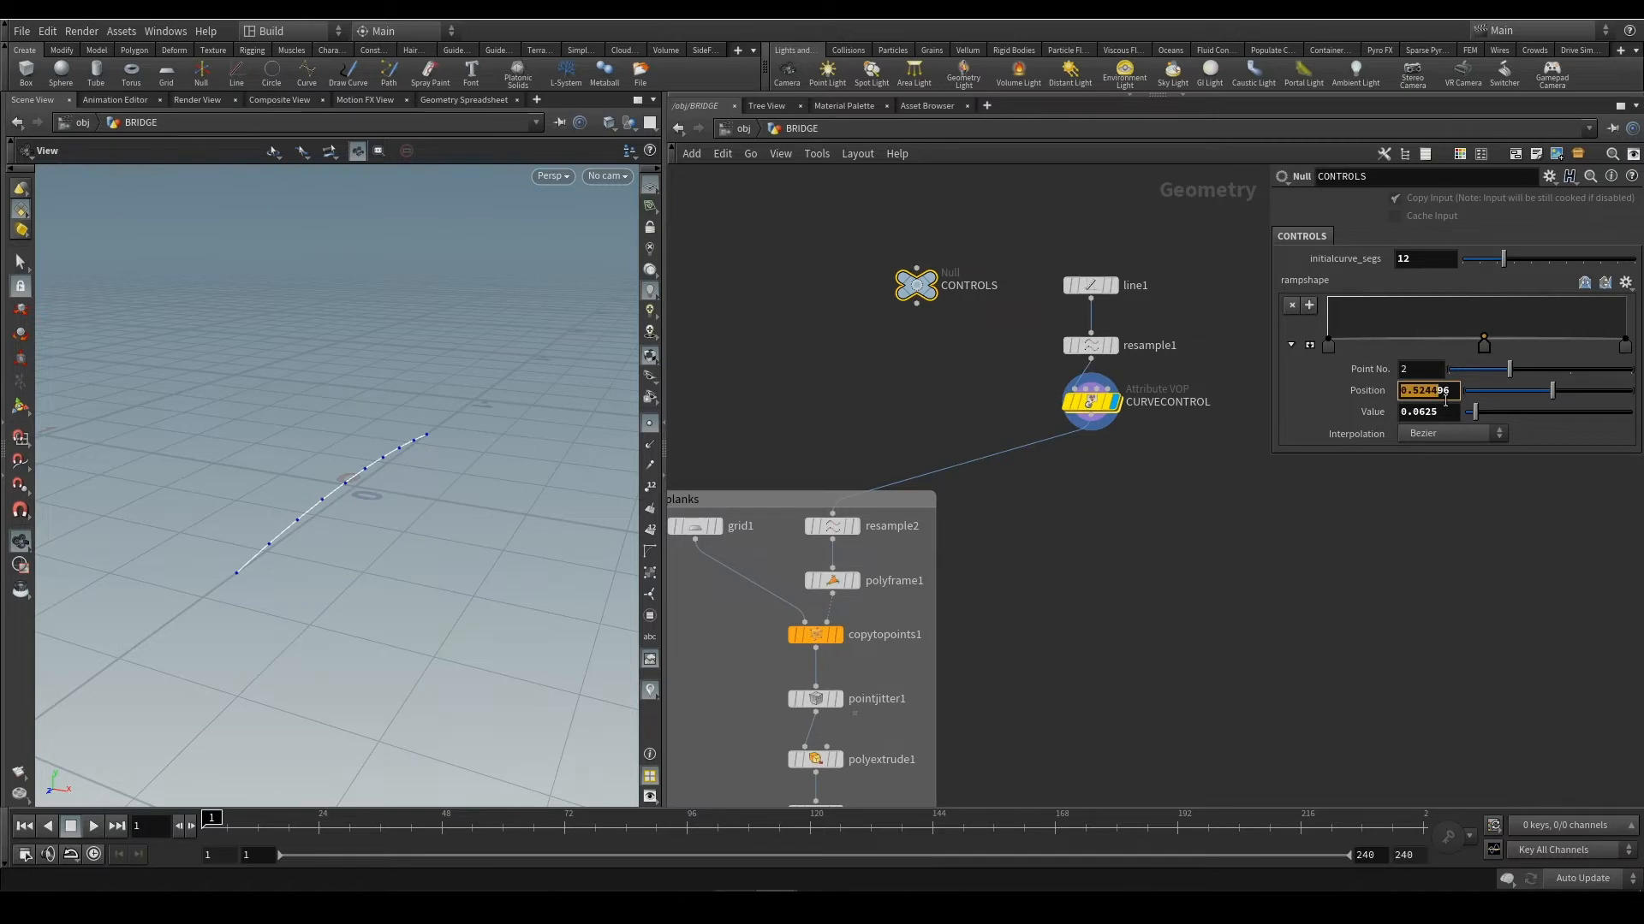
{"action": "type", "text": ".5"}
{"action": "key", "text": "Return"}
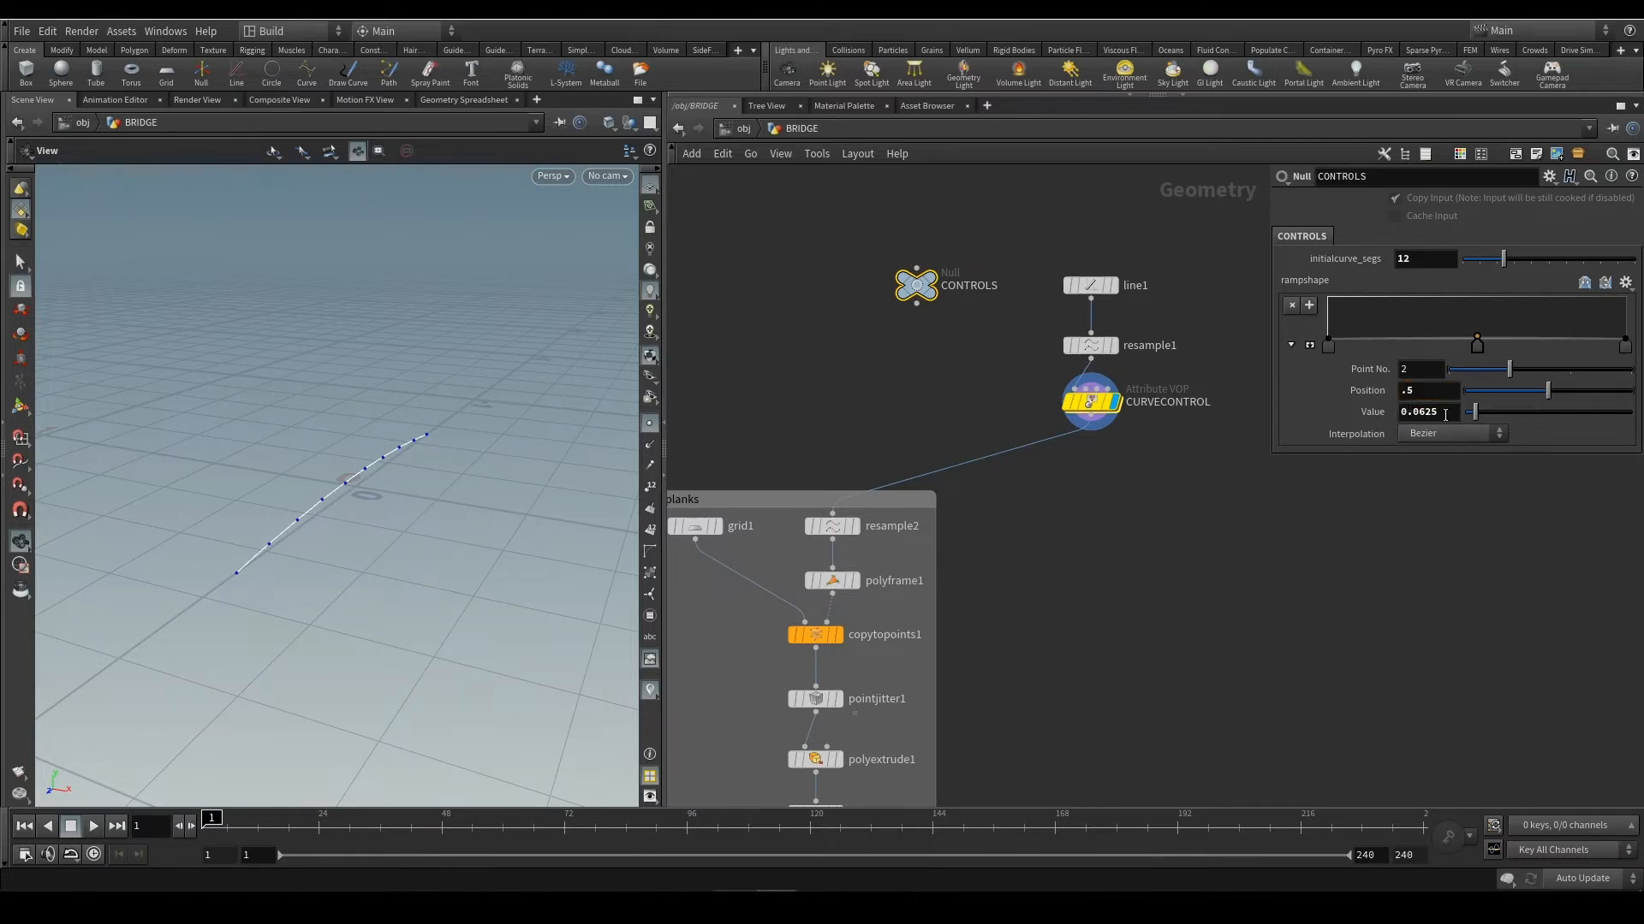
{"action": "left_click_drag", "start_coordinate": [1475, 413], "coordinate": [1513, 416]}
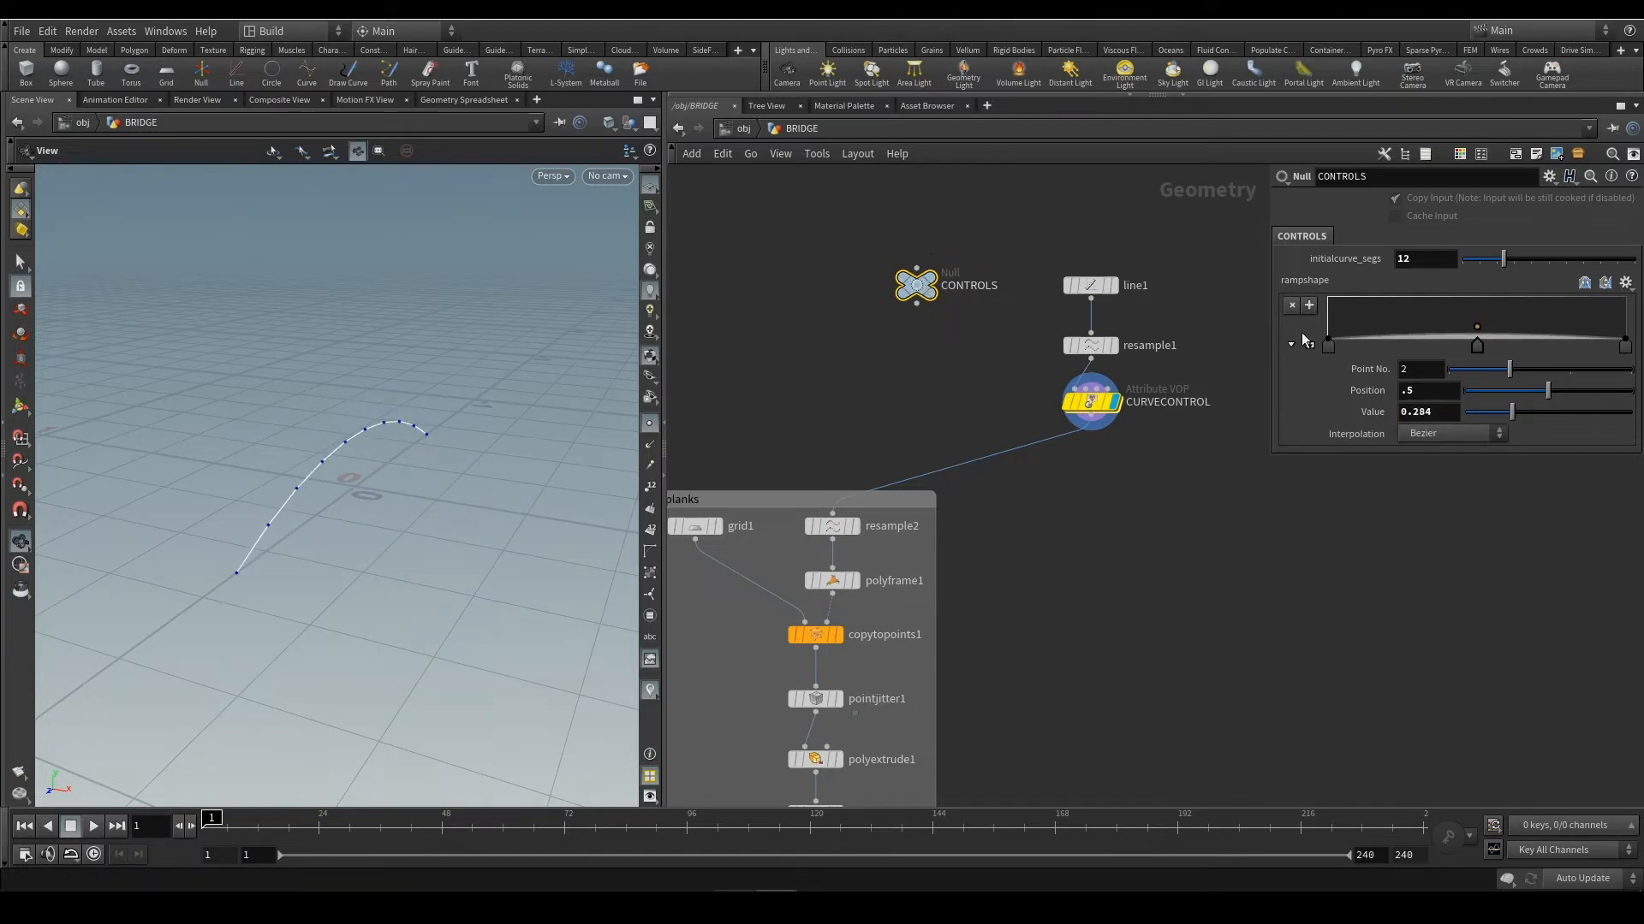
{"action": "mouse_move", "coordinate": [1479, 345]}
{"action": "left_mouse_down"}
{"action": "mouse_move", "coordinate": [1369, 345]}
{"action": "mouse_move", "coordinate": [1532, 345]}
{"action": "mouse_move", "coordinate": [1456, 345]}
{"action": "mouse_move", "coordinate": [1482, 346]}
{"action": "left_mouse_up"}
{"action": "double_click", "coordinate": [1427, 390]}
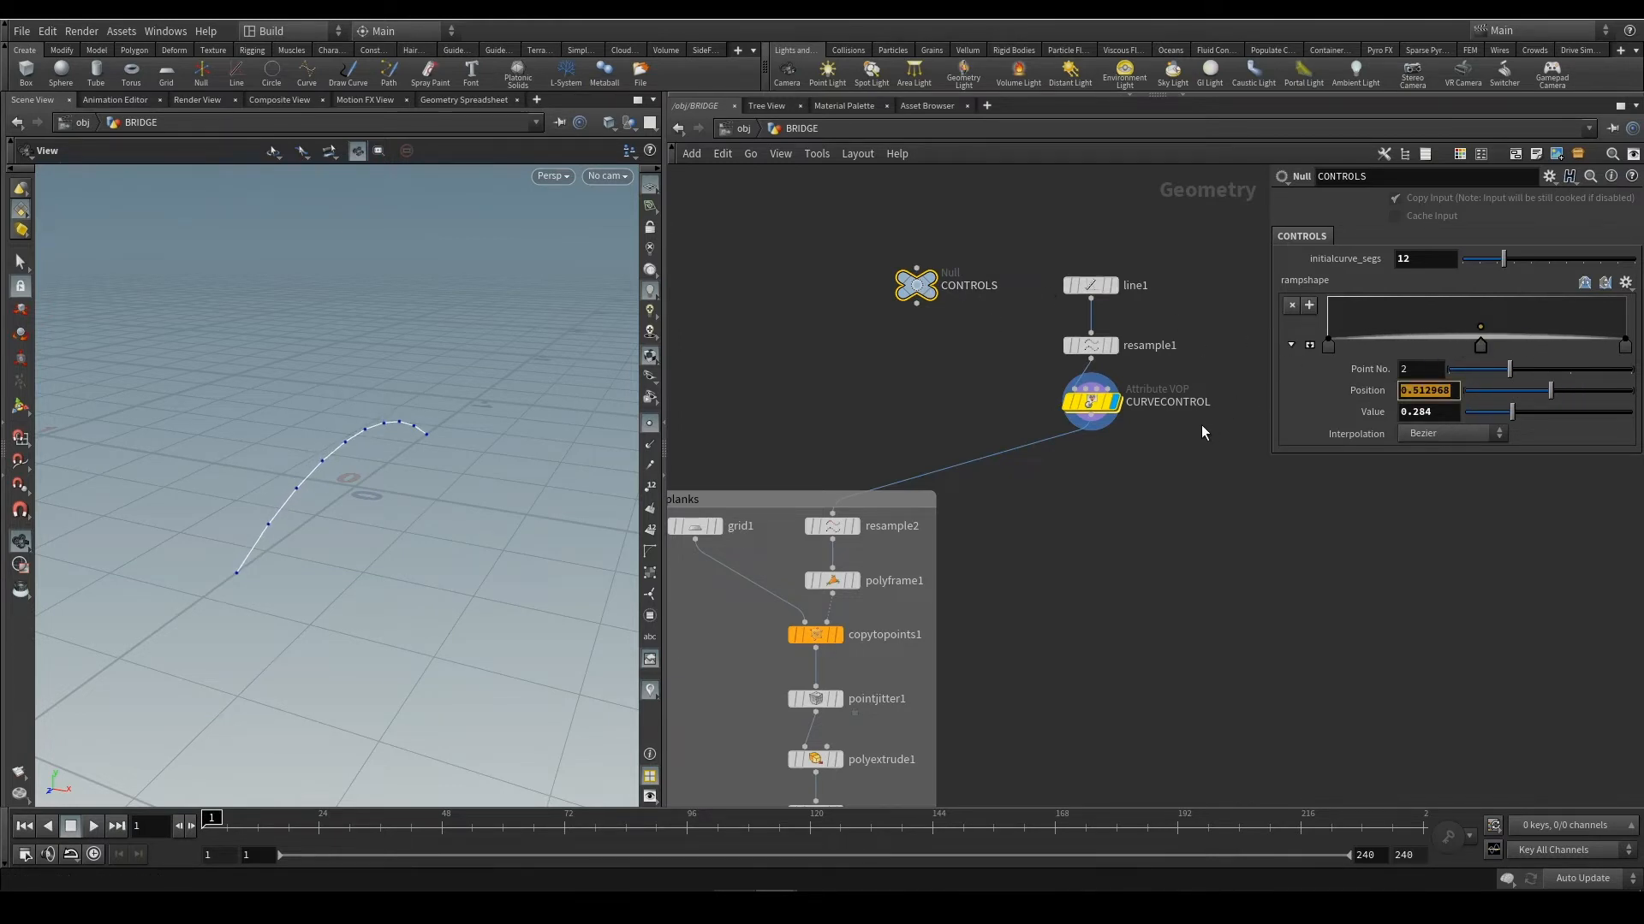
{"action": "type", "text": ".5"}
{"action": "key", "text": "Return"}
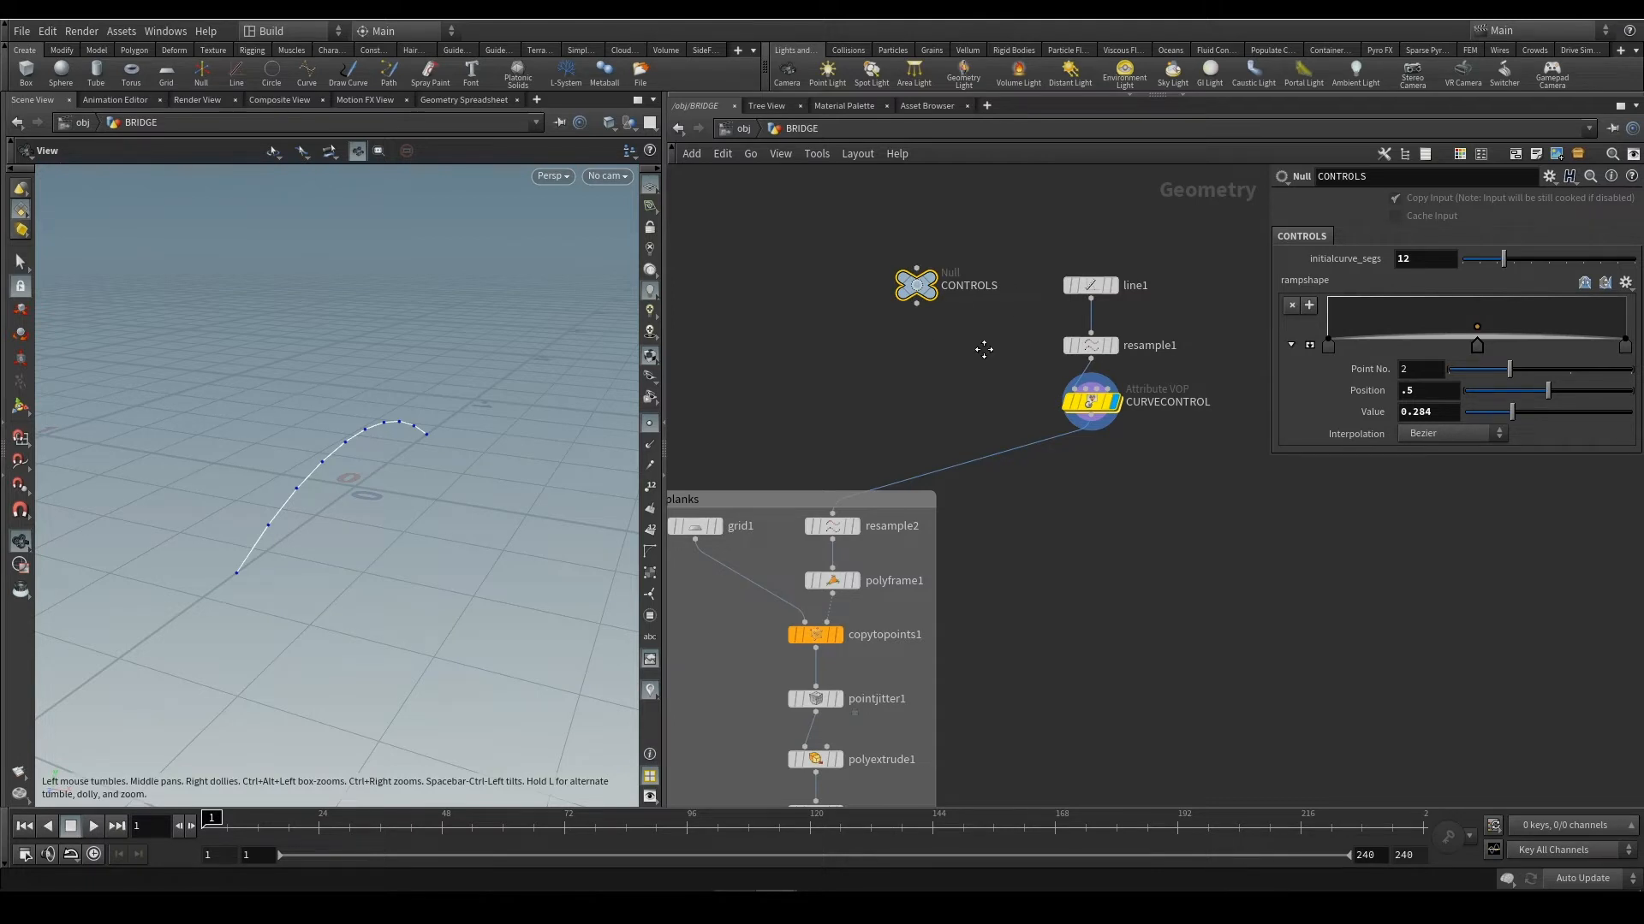
Copy the initialcurve_segs parameter from CONTROLS and paste it as a relative reference into resample1's Segments
{"action": "middle_click_drag", "start_coordinate": [983, 349], "coordinate": [935, 347]}
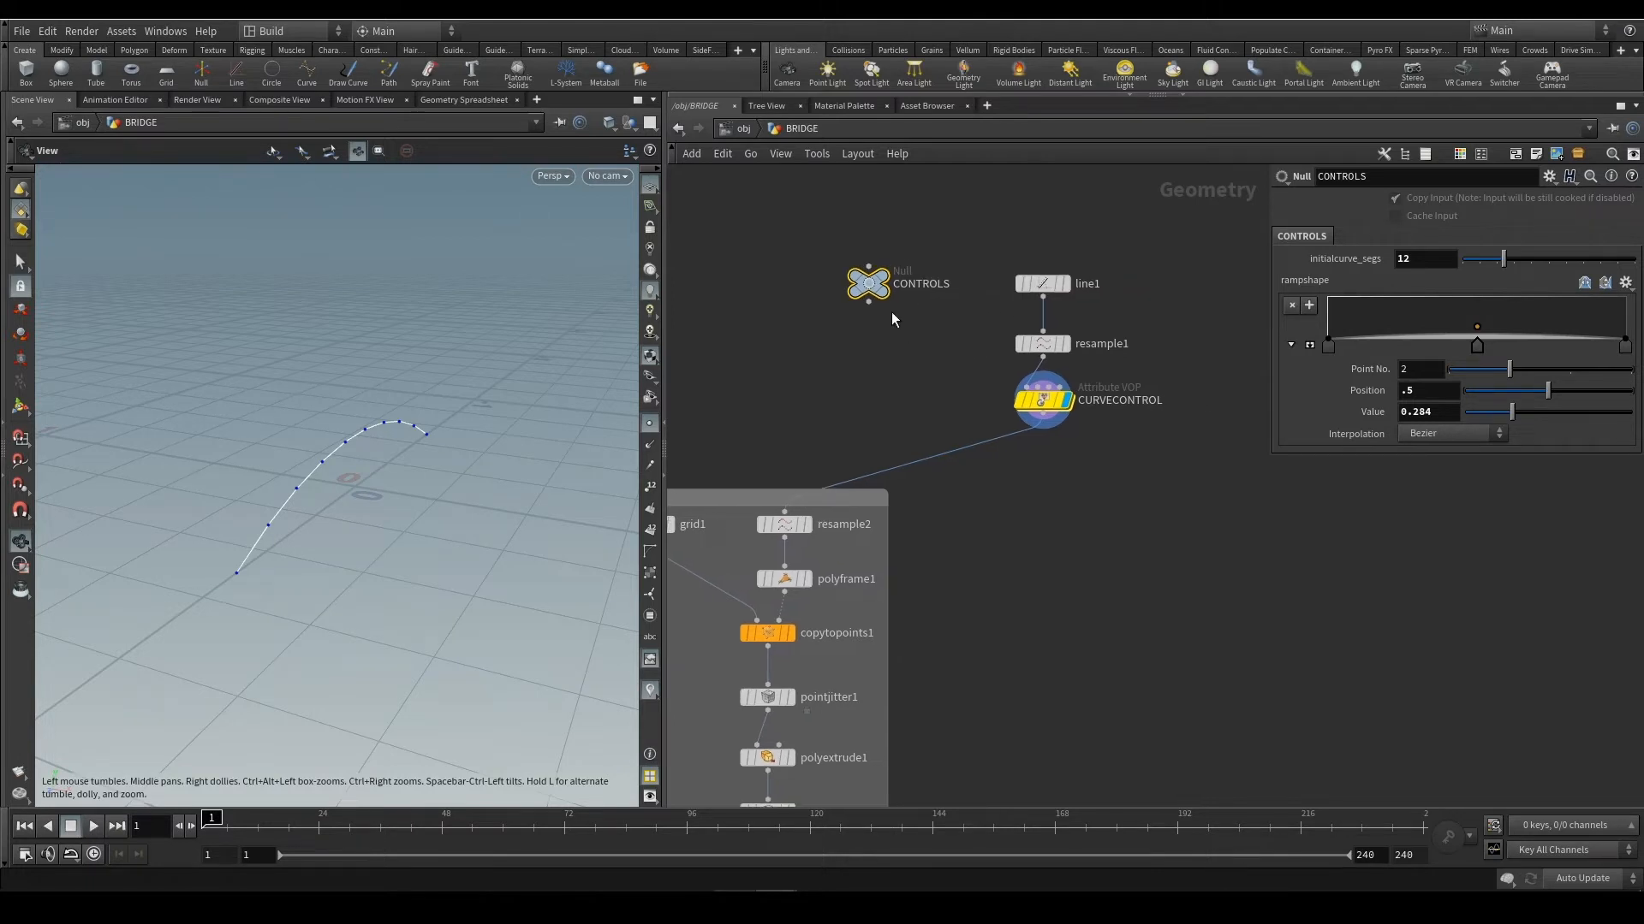
{"action": "right_click", "coordinate": [1344, 259]}
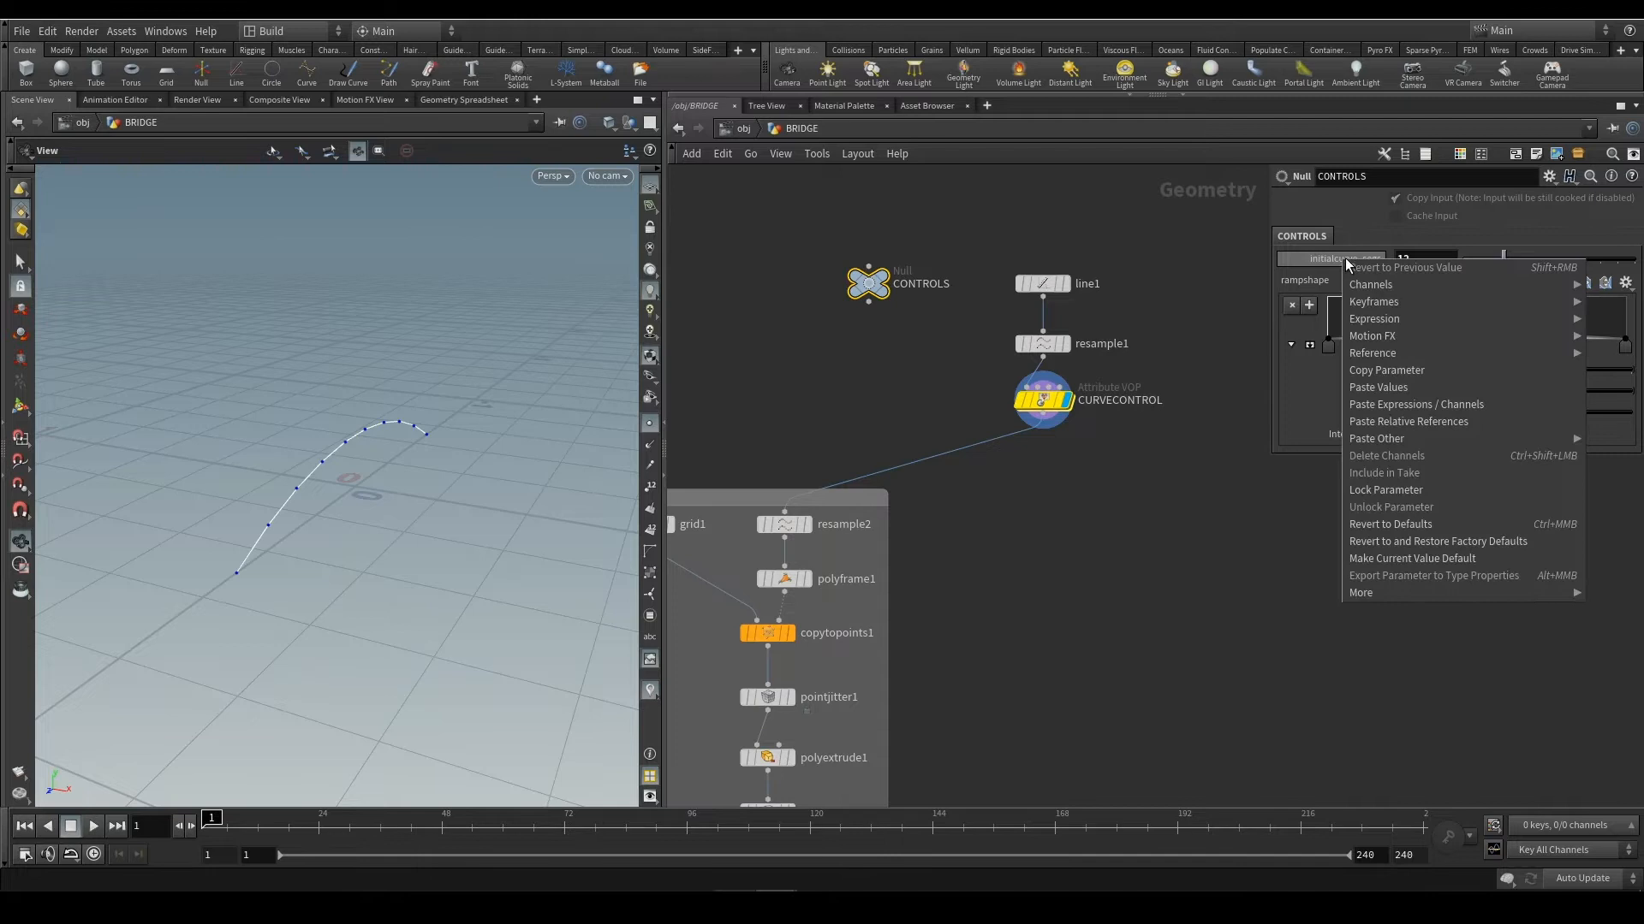
{"action": "left_click", "coordinate": [1413, 366]}
{"action": "left_click", "coordinate": [1042, 284]}
{"action": "left_click", "coordinate": [1042, 344]}
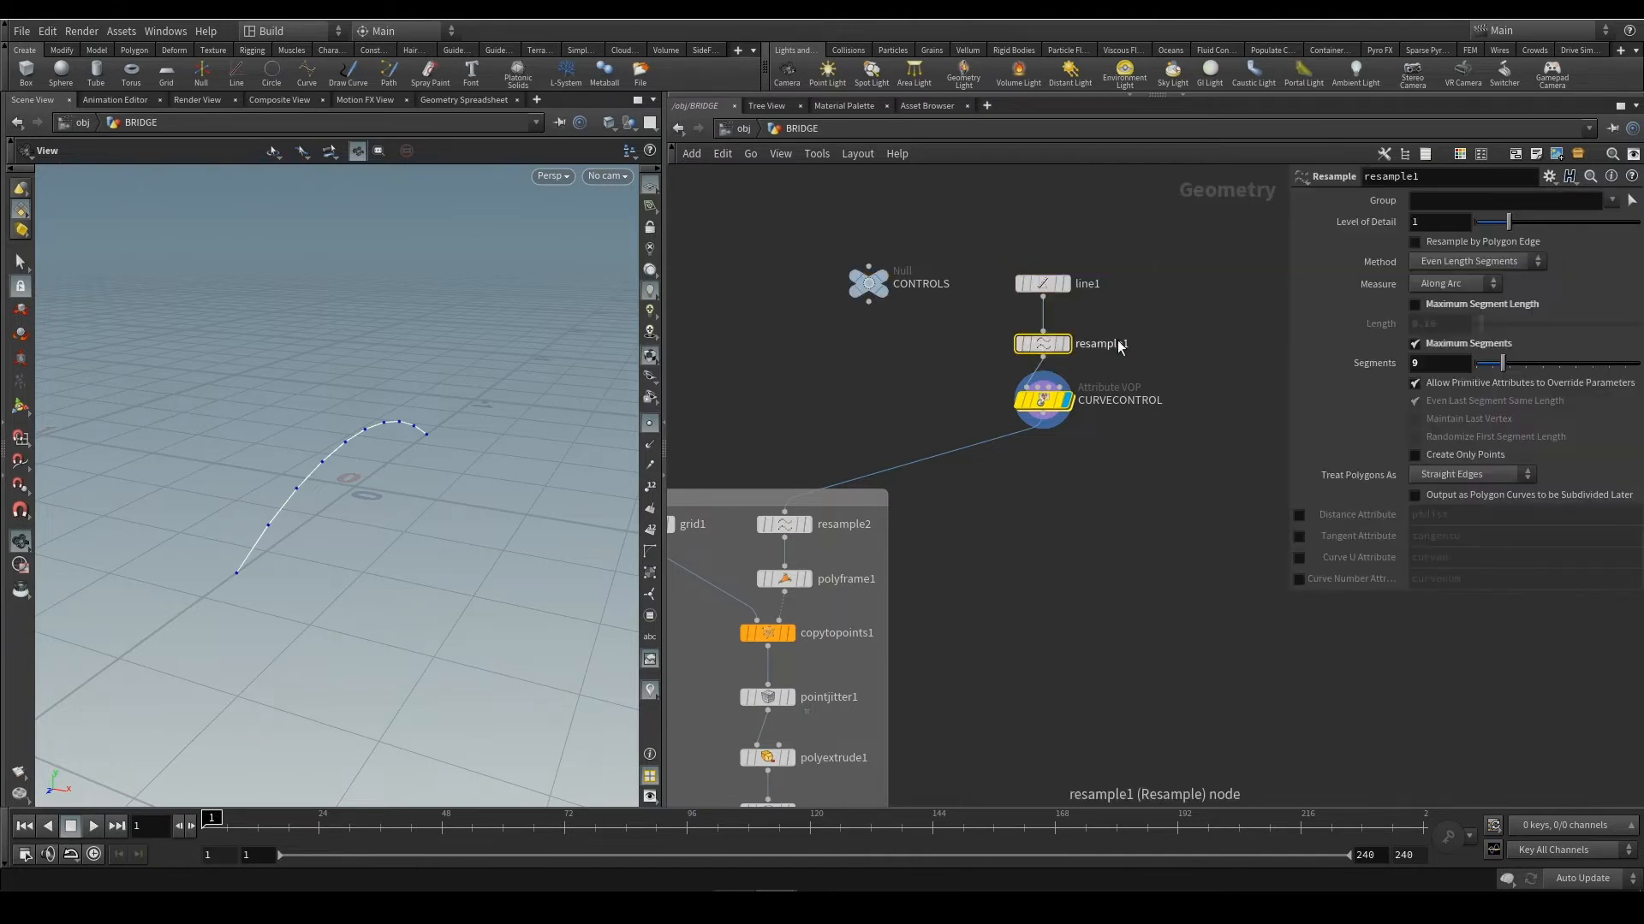
{"action": "left_click_drag", "start_coordinate": [1428, 365], "coordinate": [1358, 382]}
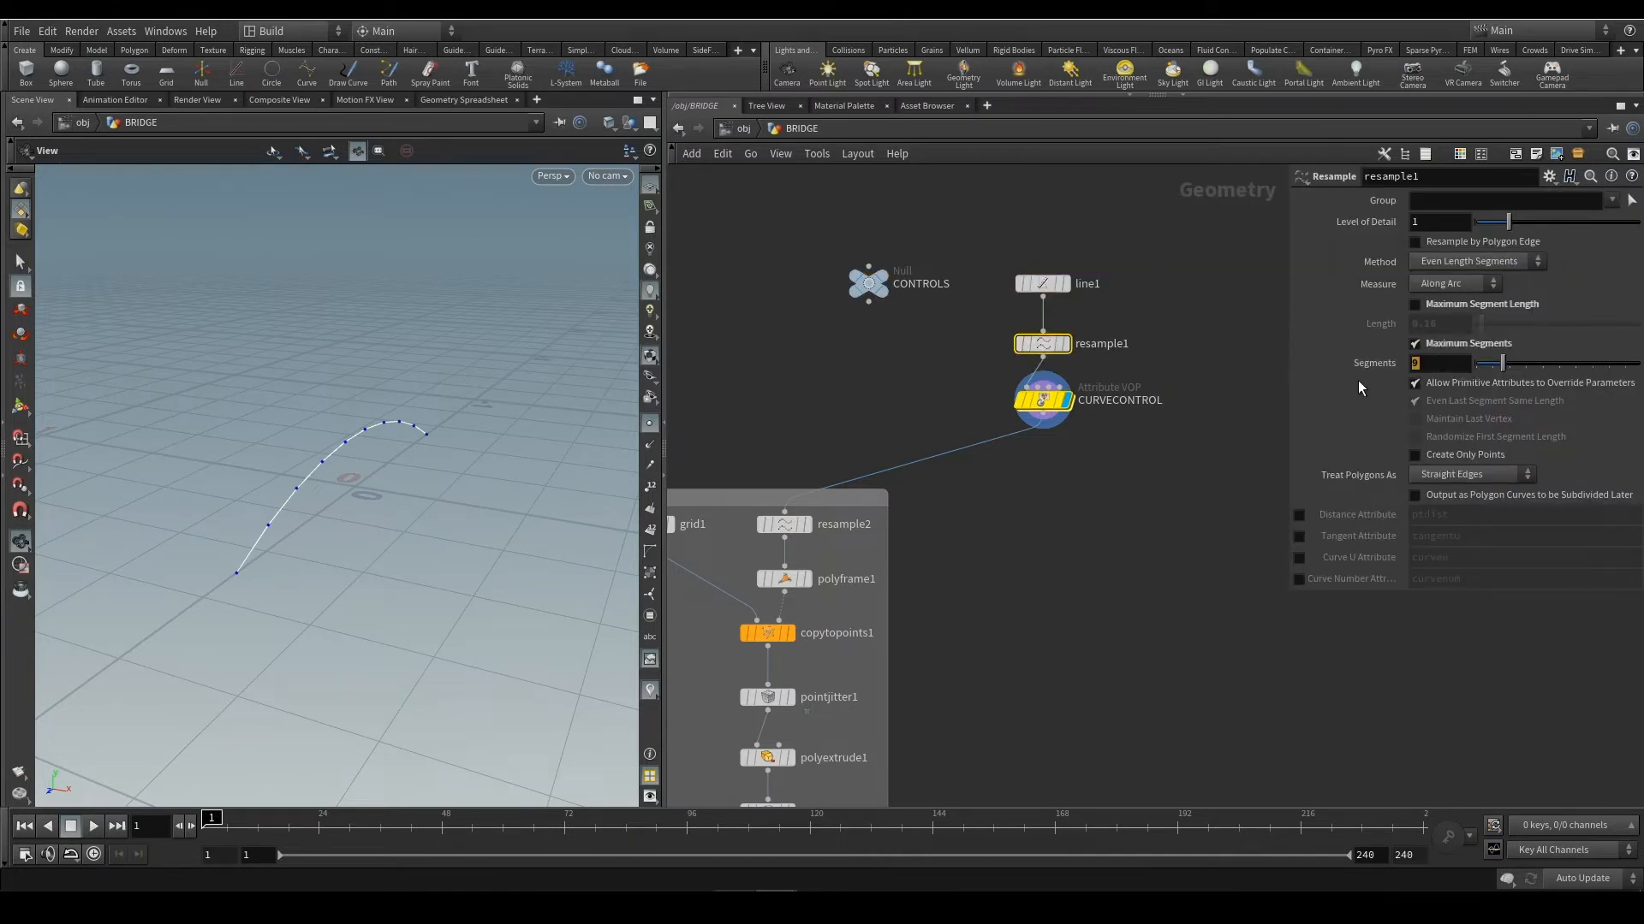
{"action": "right_click", "coordinate": [1430, 367]}
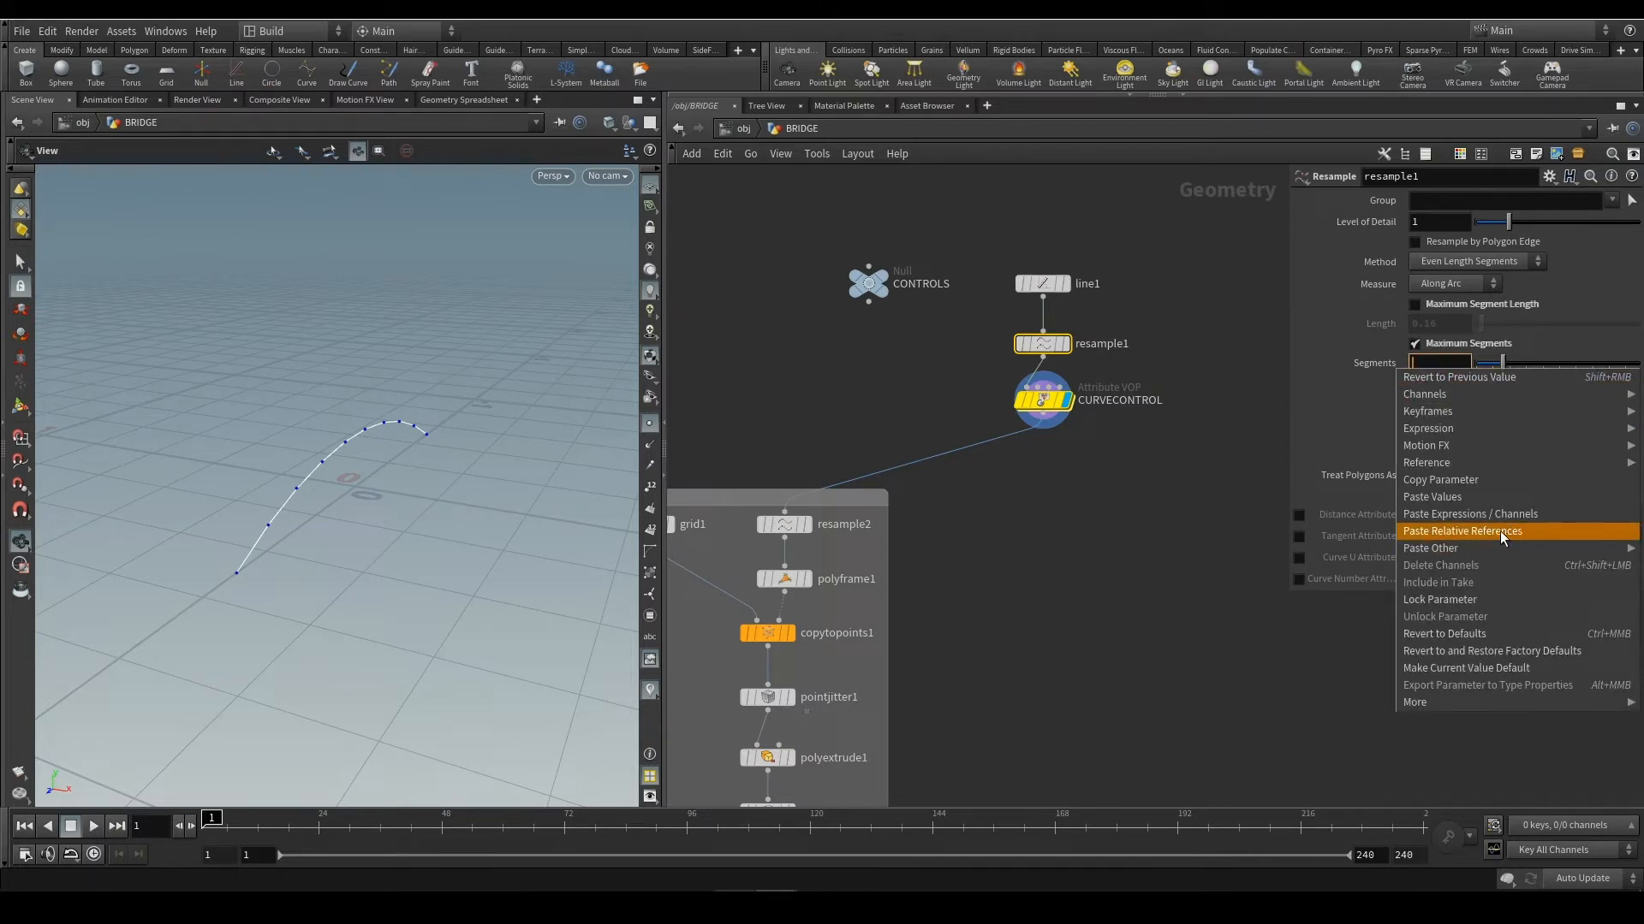
{"action": "left_click", "coordinate": [1500, 530]}
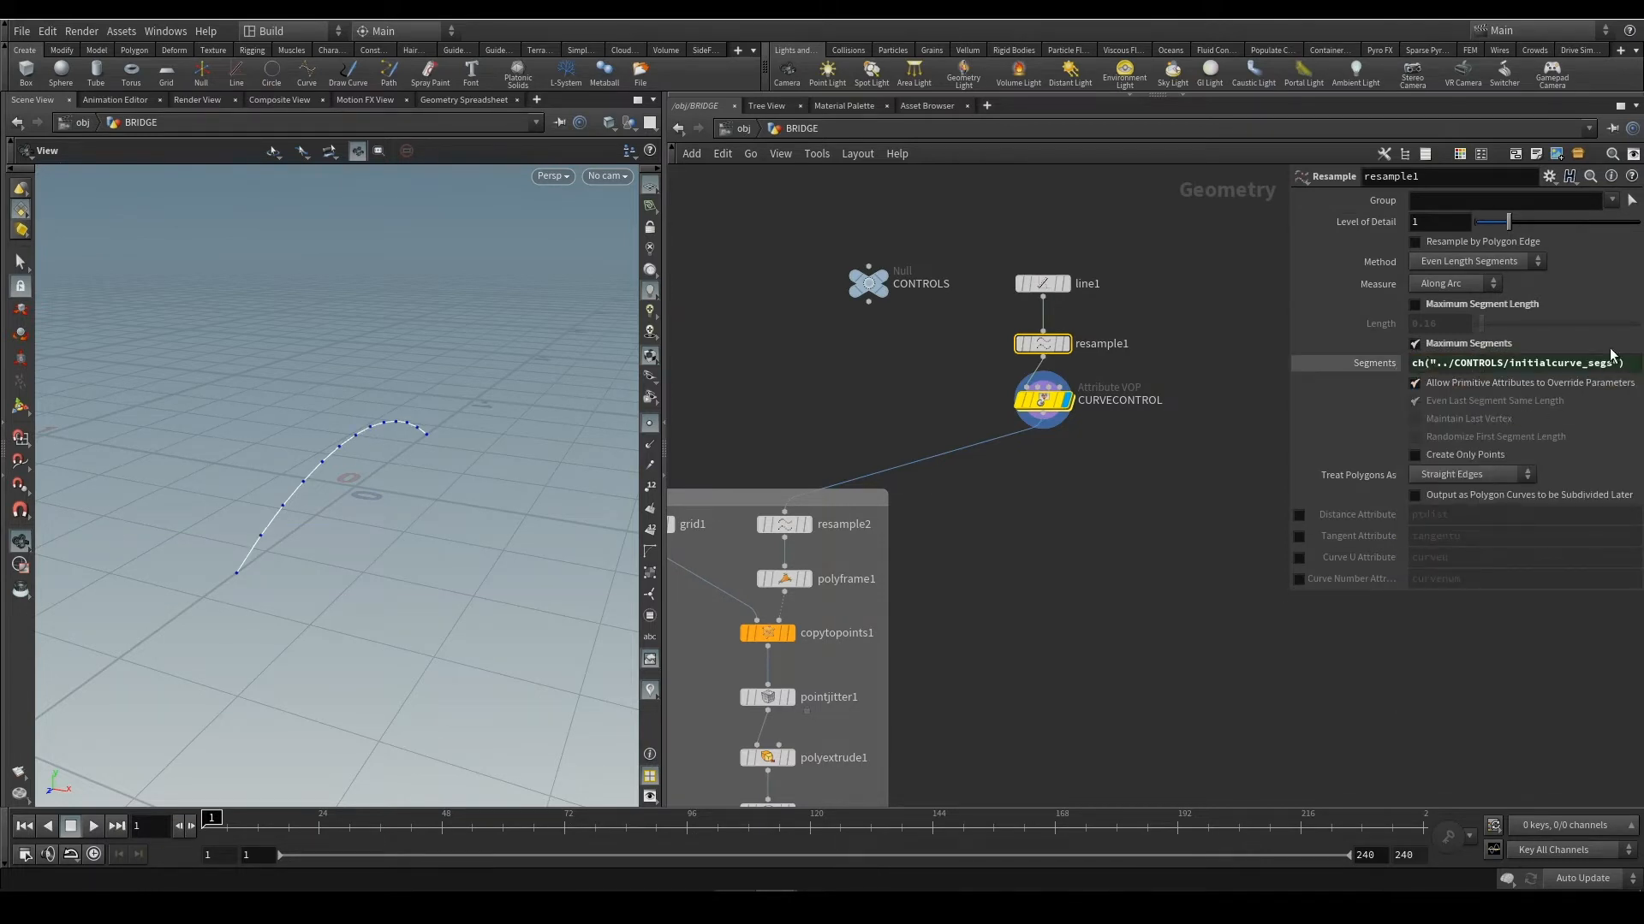
Set initialcurve_segs on CONTROLS to 10 and save the scene
{"action": "left_click", "coordinate": [868, 284]}
{"action": "mouse_move", "coordinate": [1503, 259]}
{"action": "left_mouse_down"}
{"action": "mouse_move", "coordinate": [1554, 261]}
{"action": "mouse_move", "coordinate": [1497, 262]}
{"action": "left_mouse_up"}
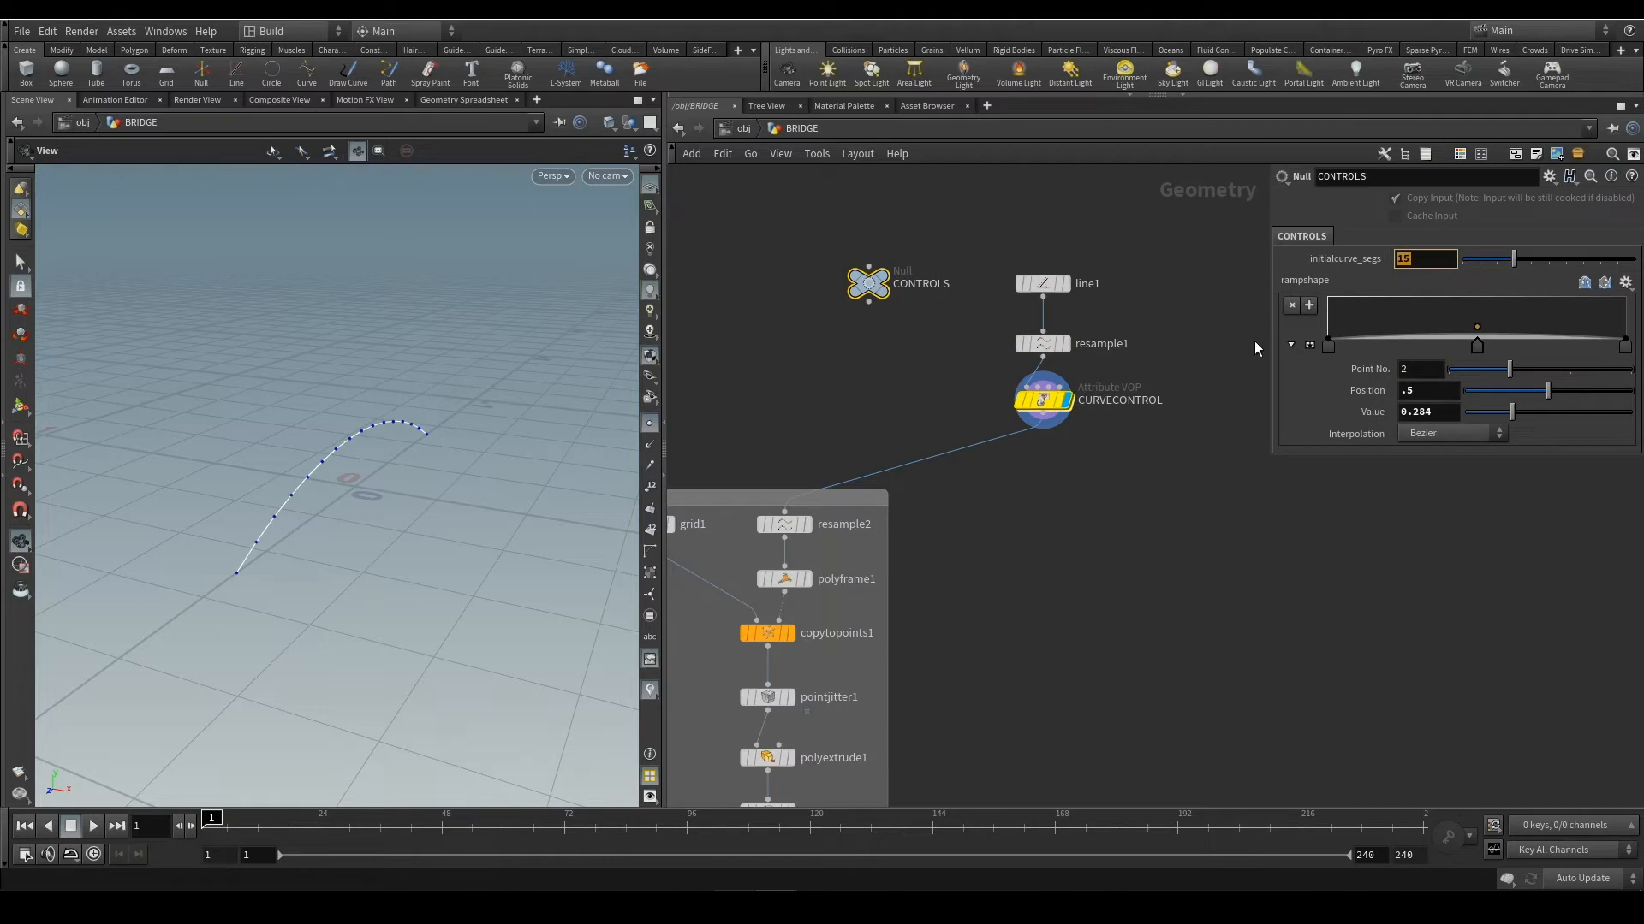
{"action": "scroll", "coordinate": [952, 541], "scroll_direction": "down", "scroll_amount": 2}
{"action": "middle_click_drag", "start_coordinate": [984, 536], "coordinate": [989, 409]}
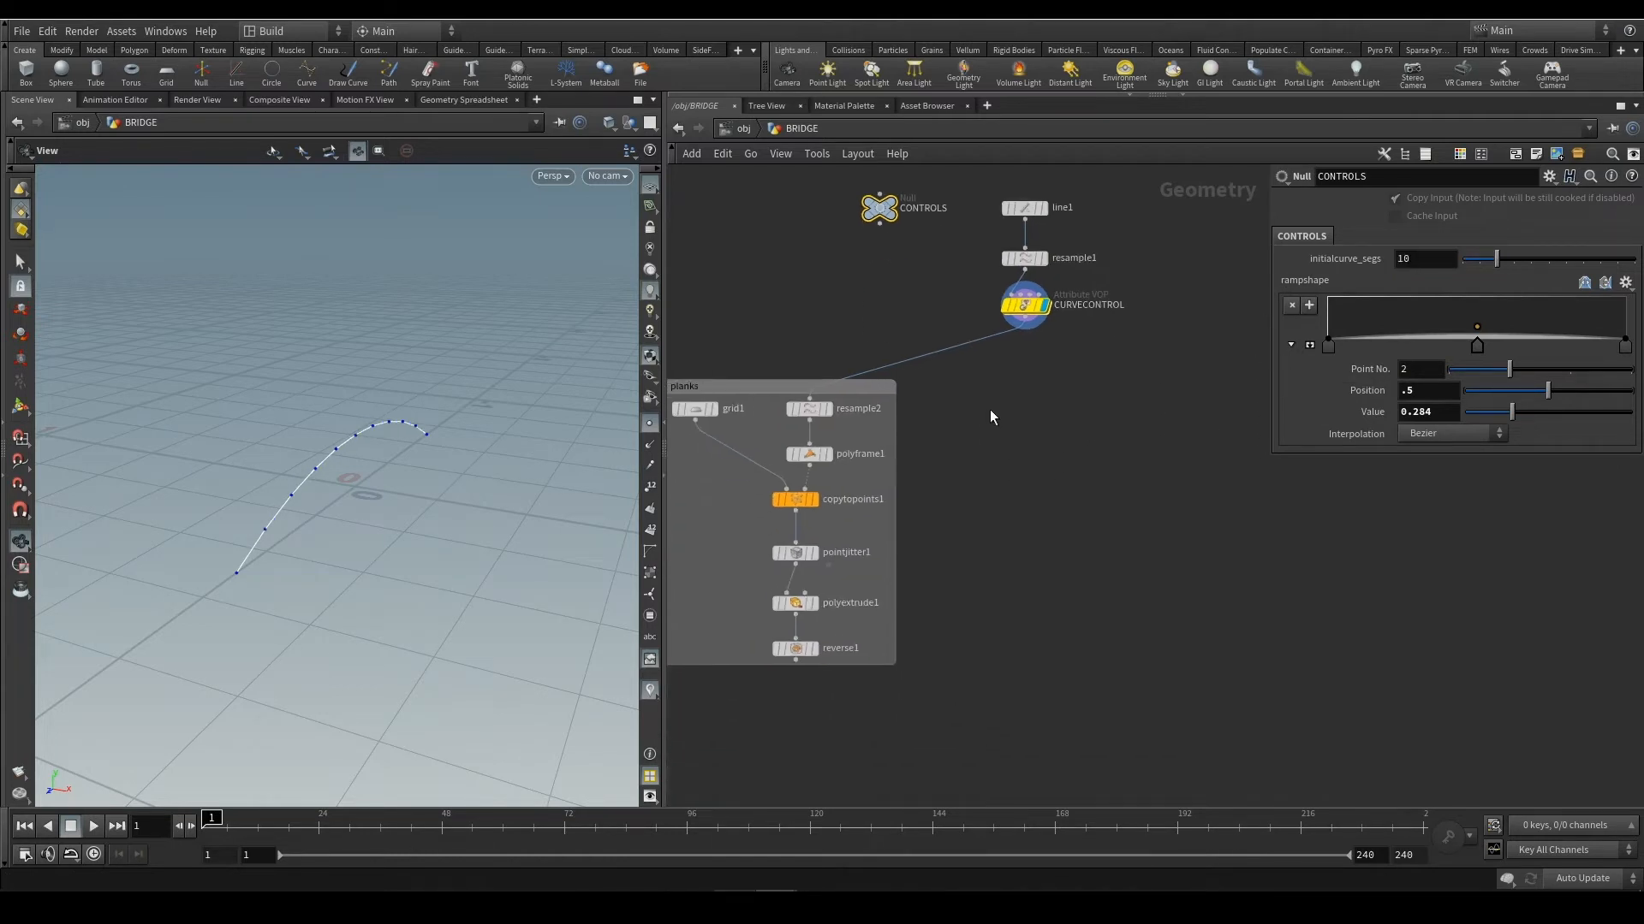
{"action": "key", "text": "ctrl+s"}
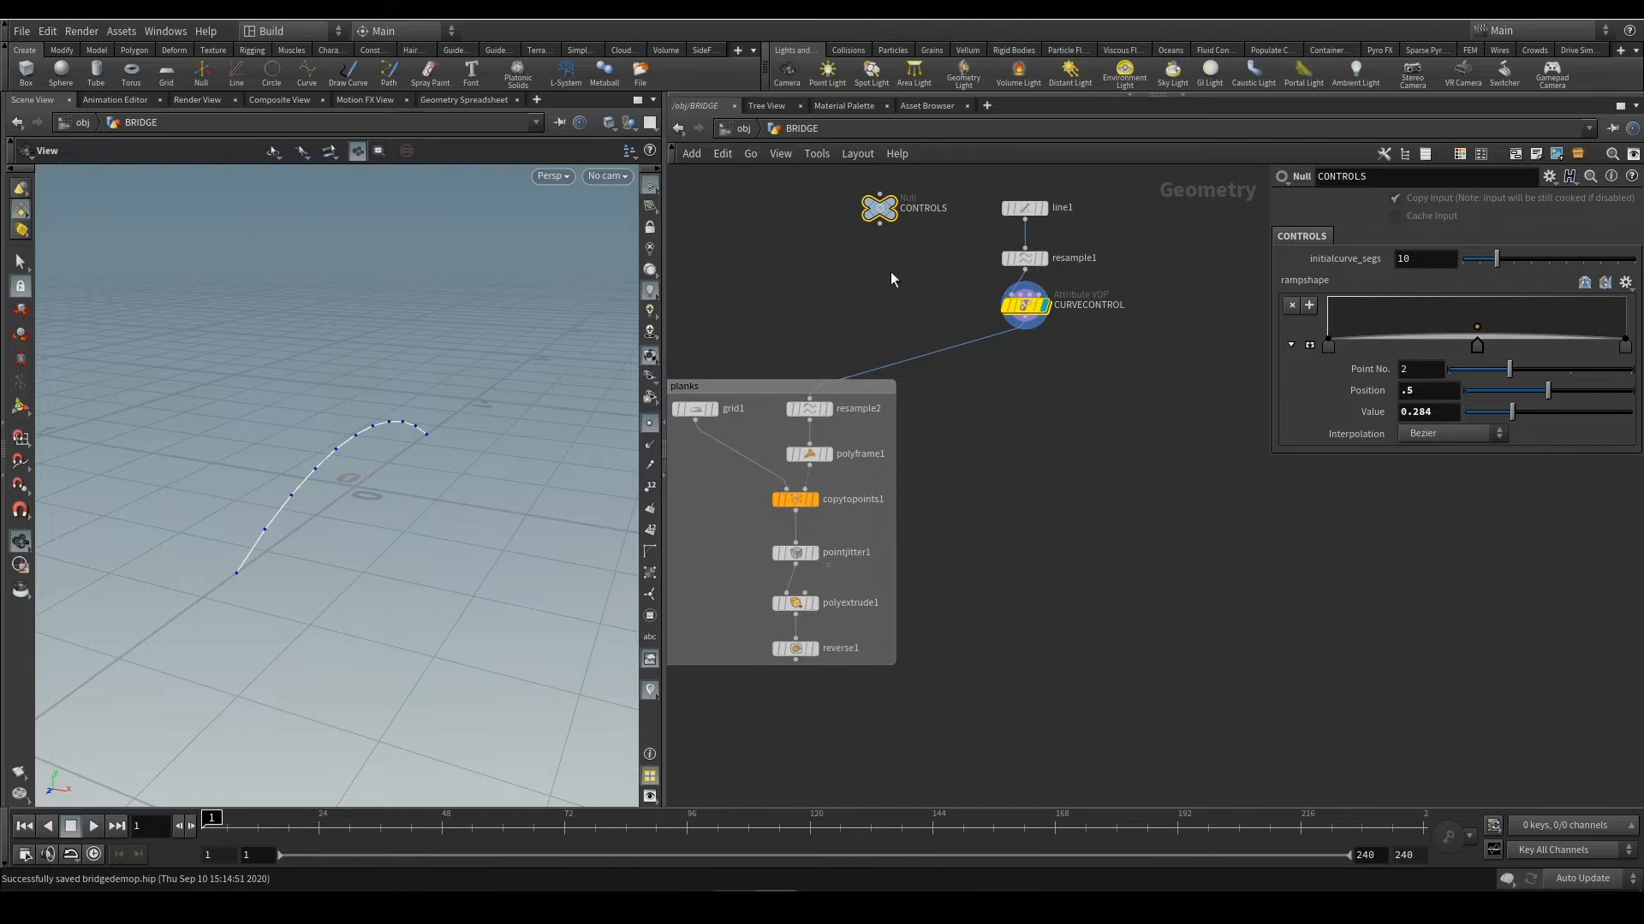
{"action": "middle_click_drag", "start_coordinate": [1055, 395], "coordinate": [1102, 418]}
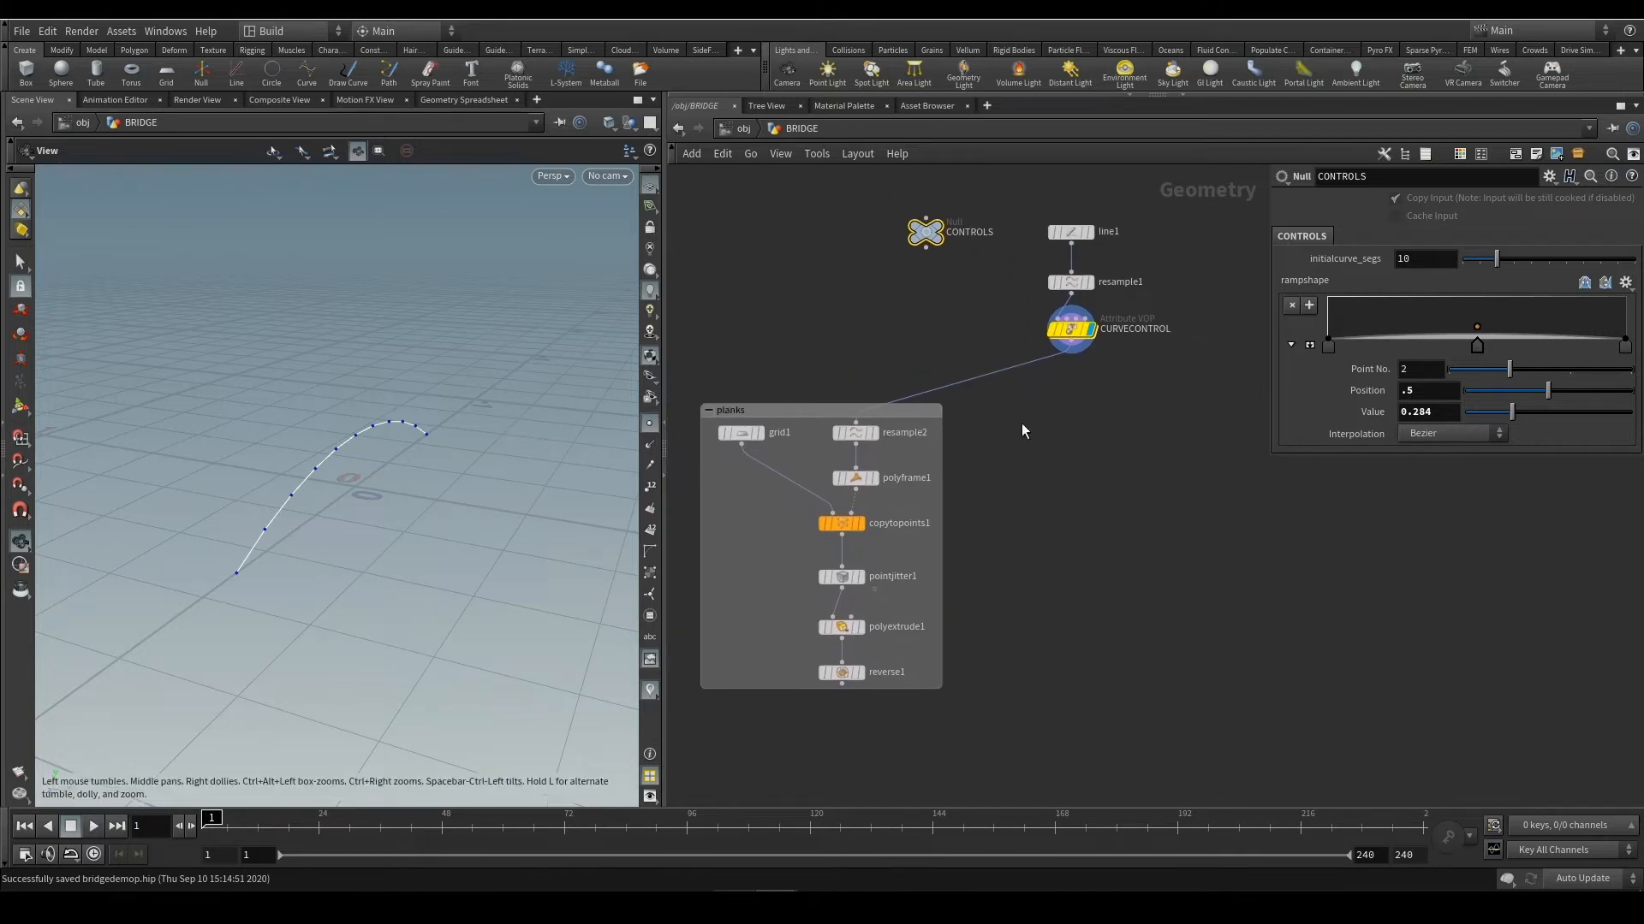
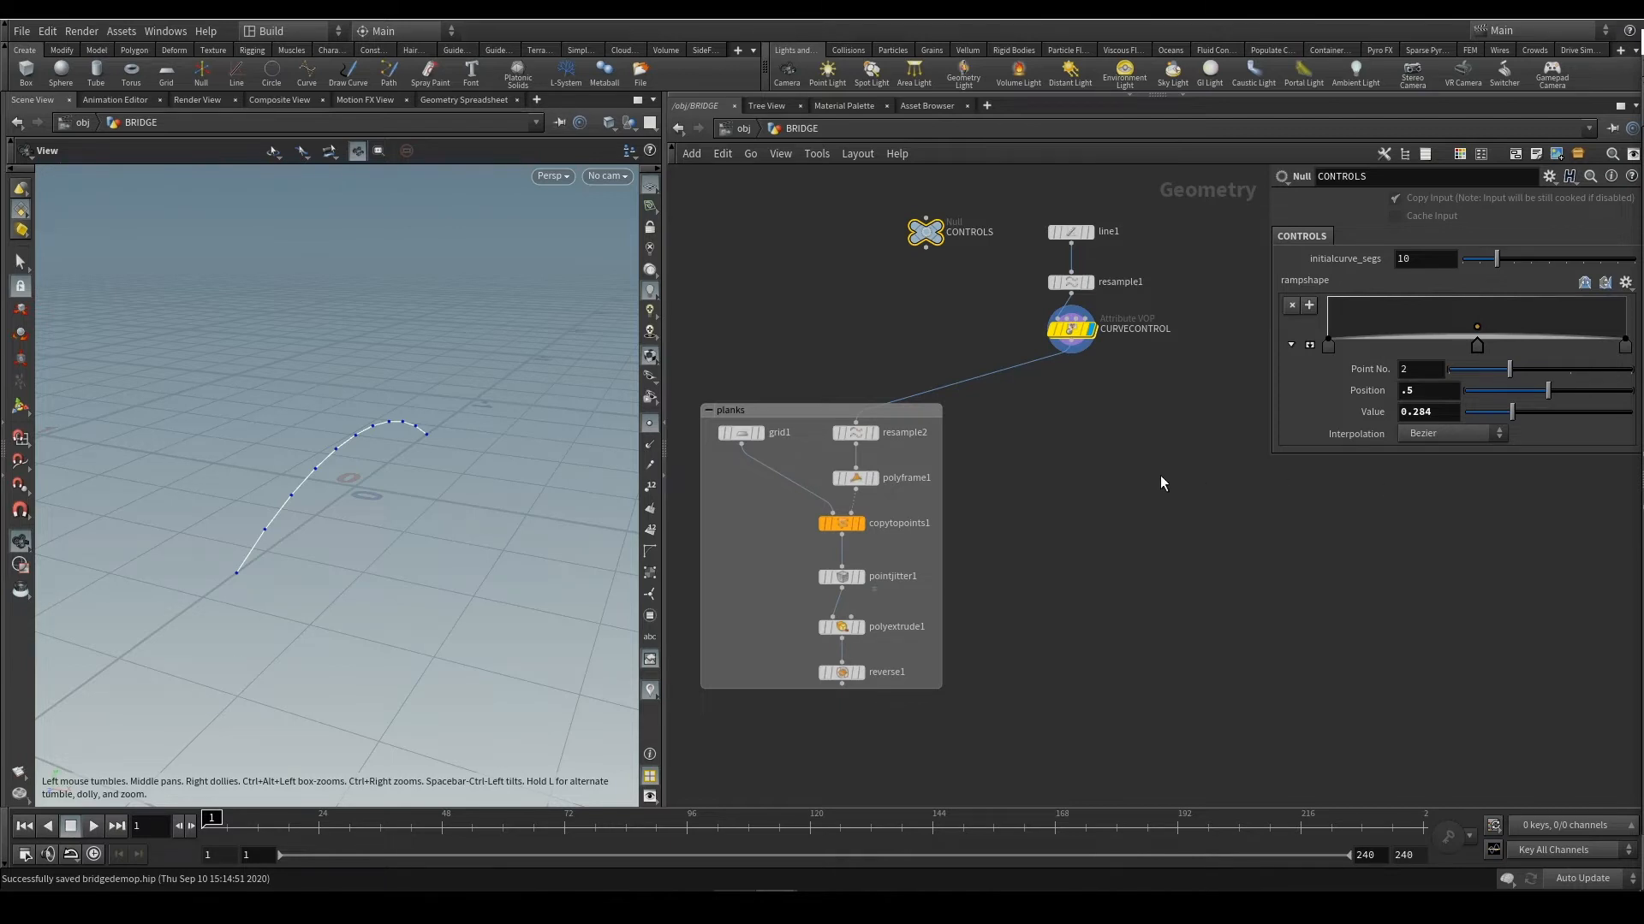
Branch a second output from CURVECONTROL into a new Resample node beside the planks network
{"action": "left_click_drag", "start_coordinate": [984, 360], "coordinate": [1040, 417]}
{"action": "middle_click_drag", "start_coordinate": [1104, 409], "coordinate": [1017, 415]}
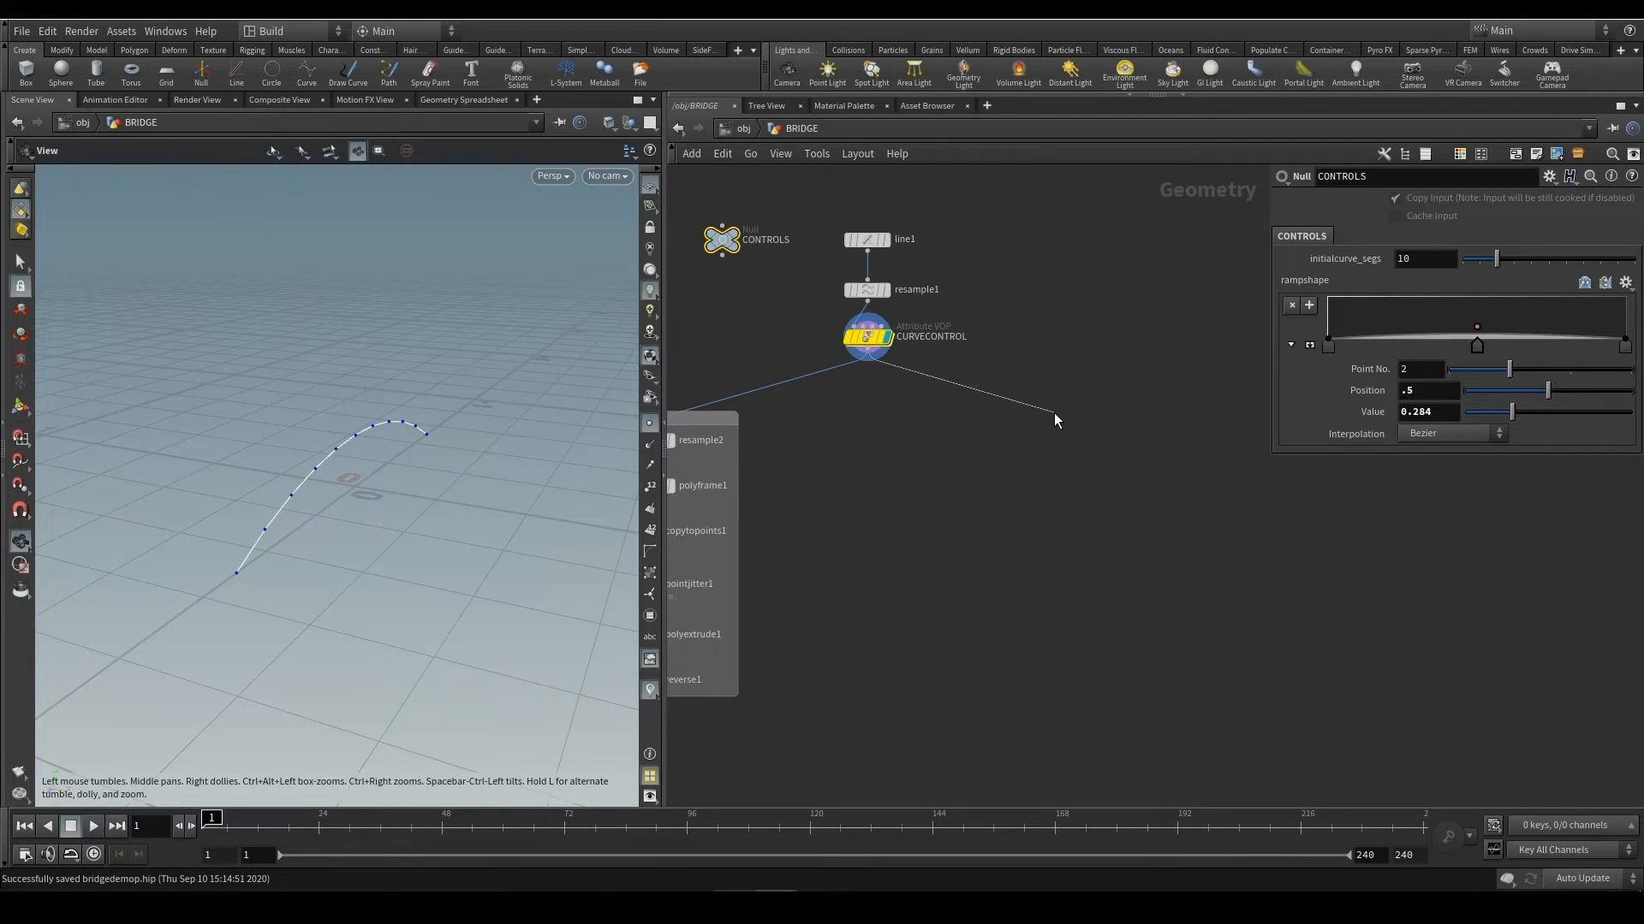
{"action": "left_click", "coordinate": [1034, 409]}
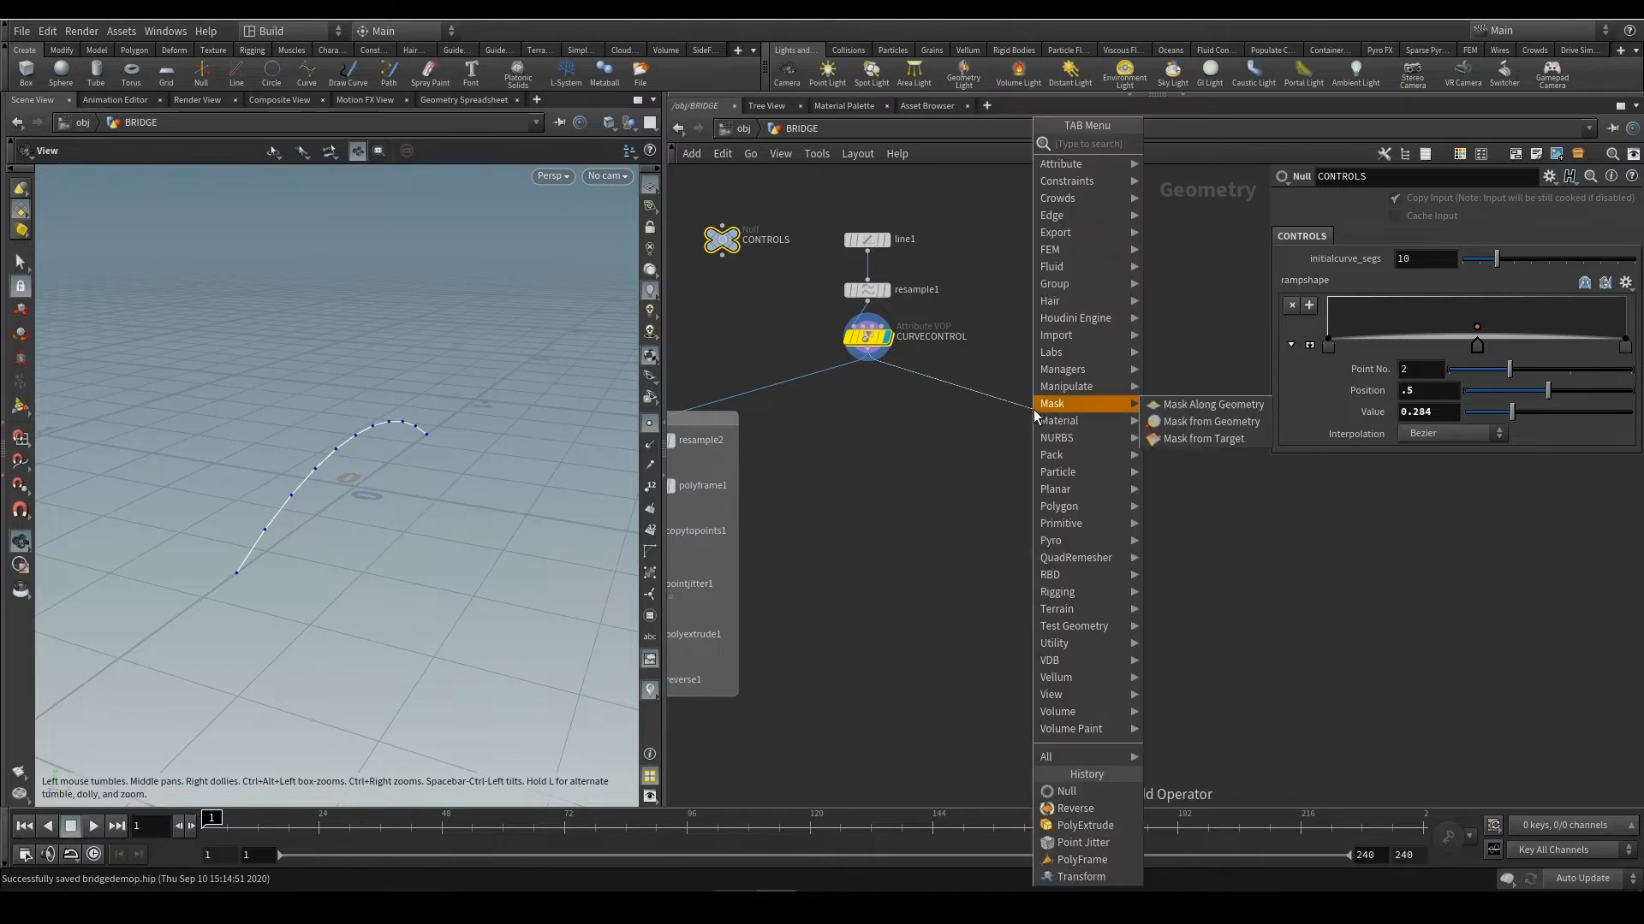
{"action": "type", "text": "res"}
{"action": "key", "text": "Return"}
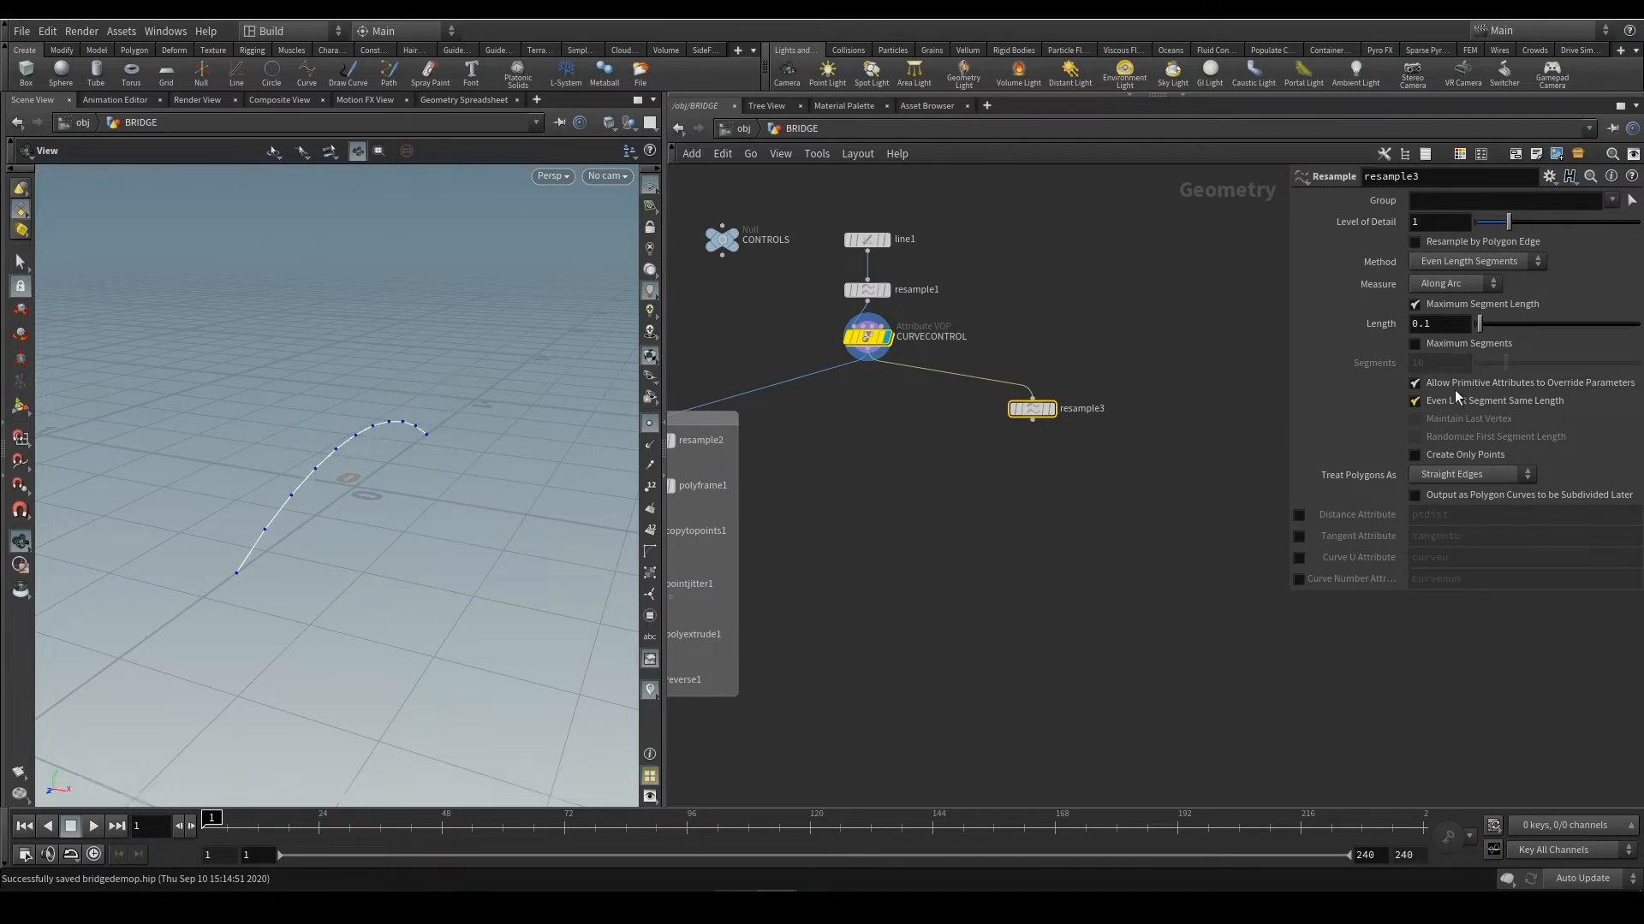
Switch resample3 from Maximum Segment Length to Maximum Segments, display the node and set its Segments to 7
{"action": "left_click", "coordinate": [1469, 305]}
{"action": "left_click", "coordinate": [1455, 343]}
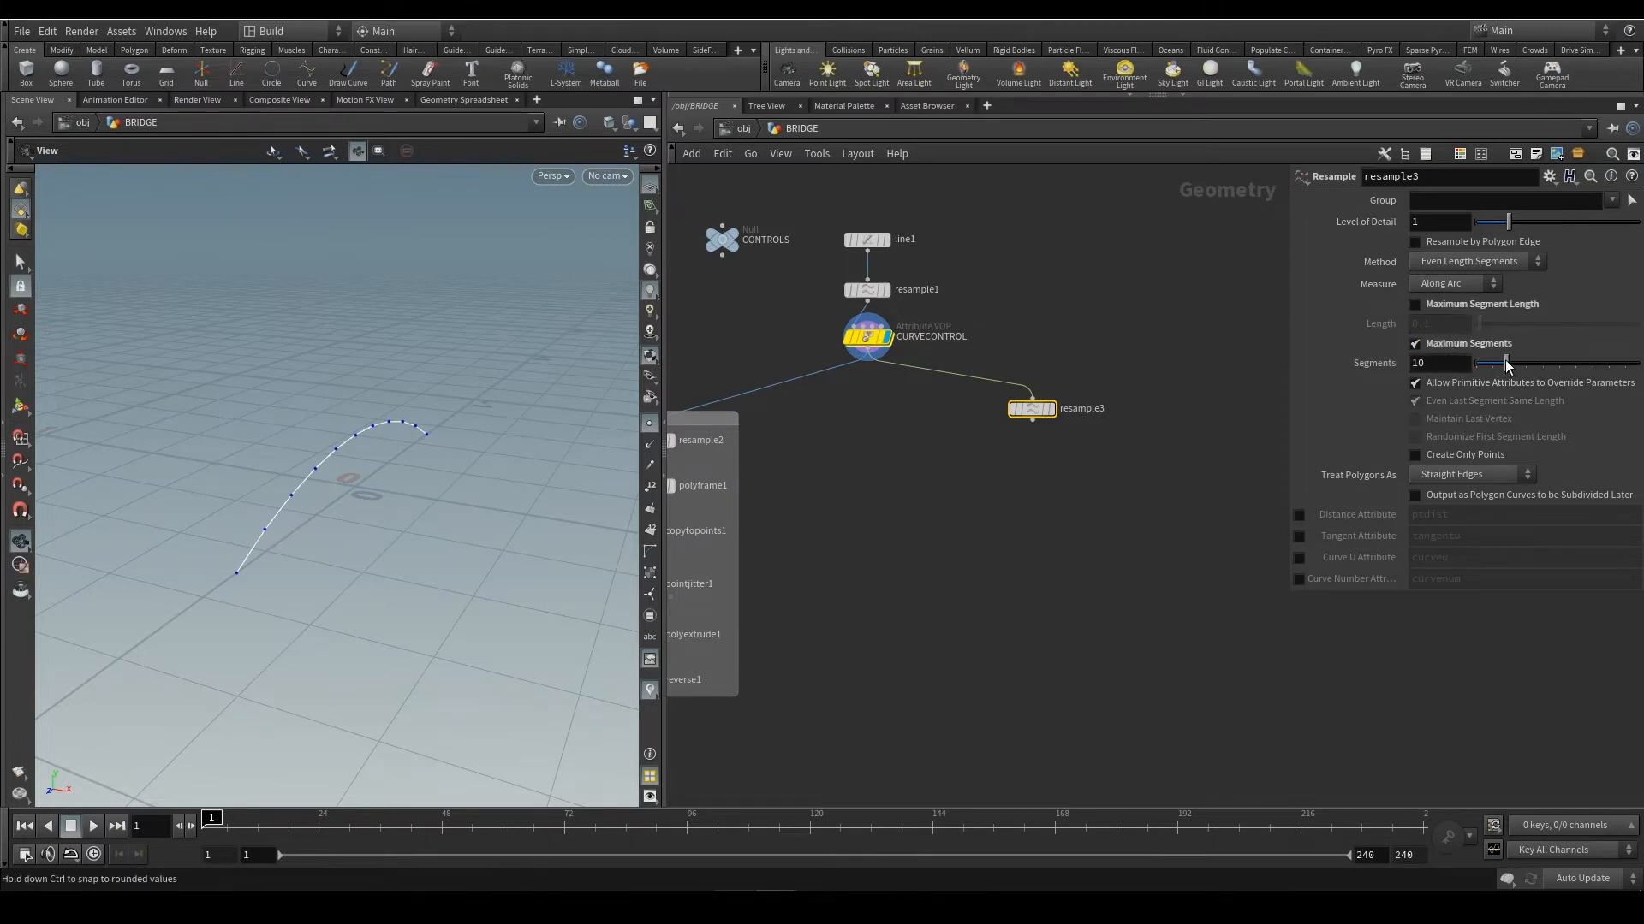
{"action": "left_click_drag", "start_coordinate": [1508, 367], "coordinate": [1488, 365]}
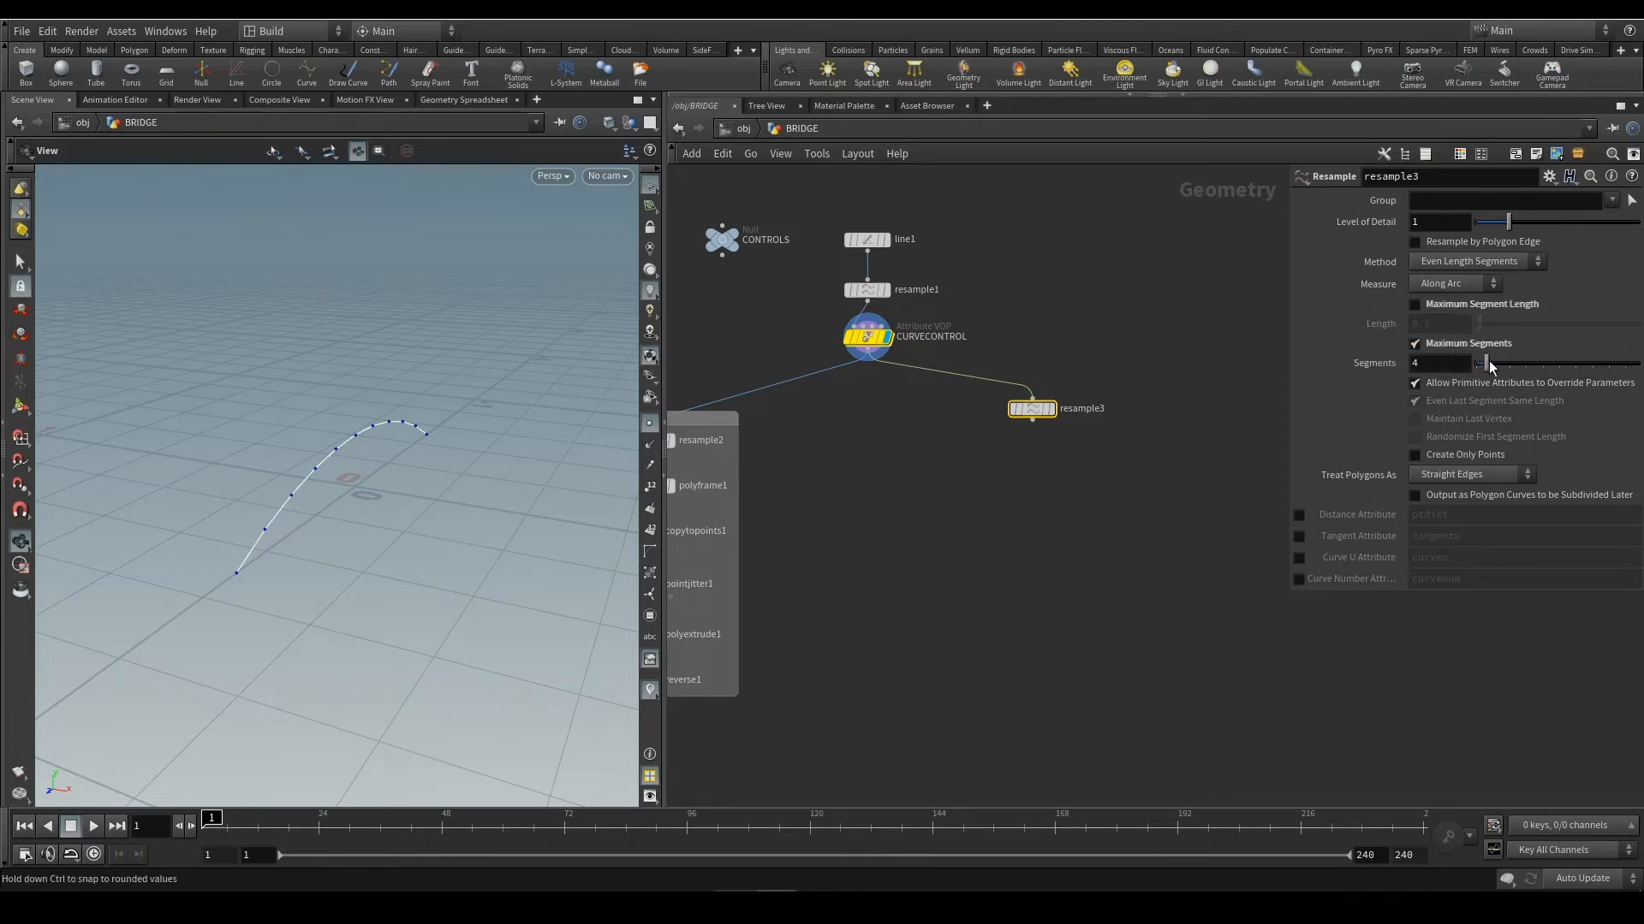
{"action": "left_click", "coordinate": [1052, 410]}
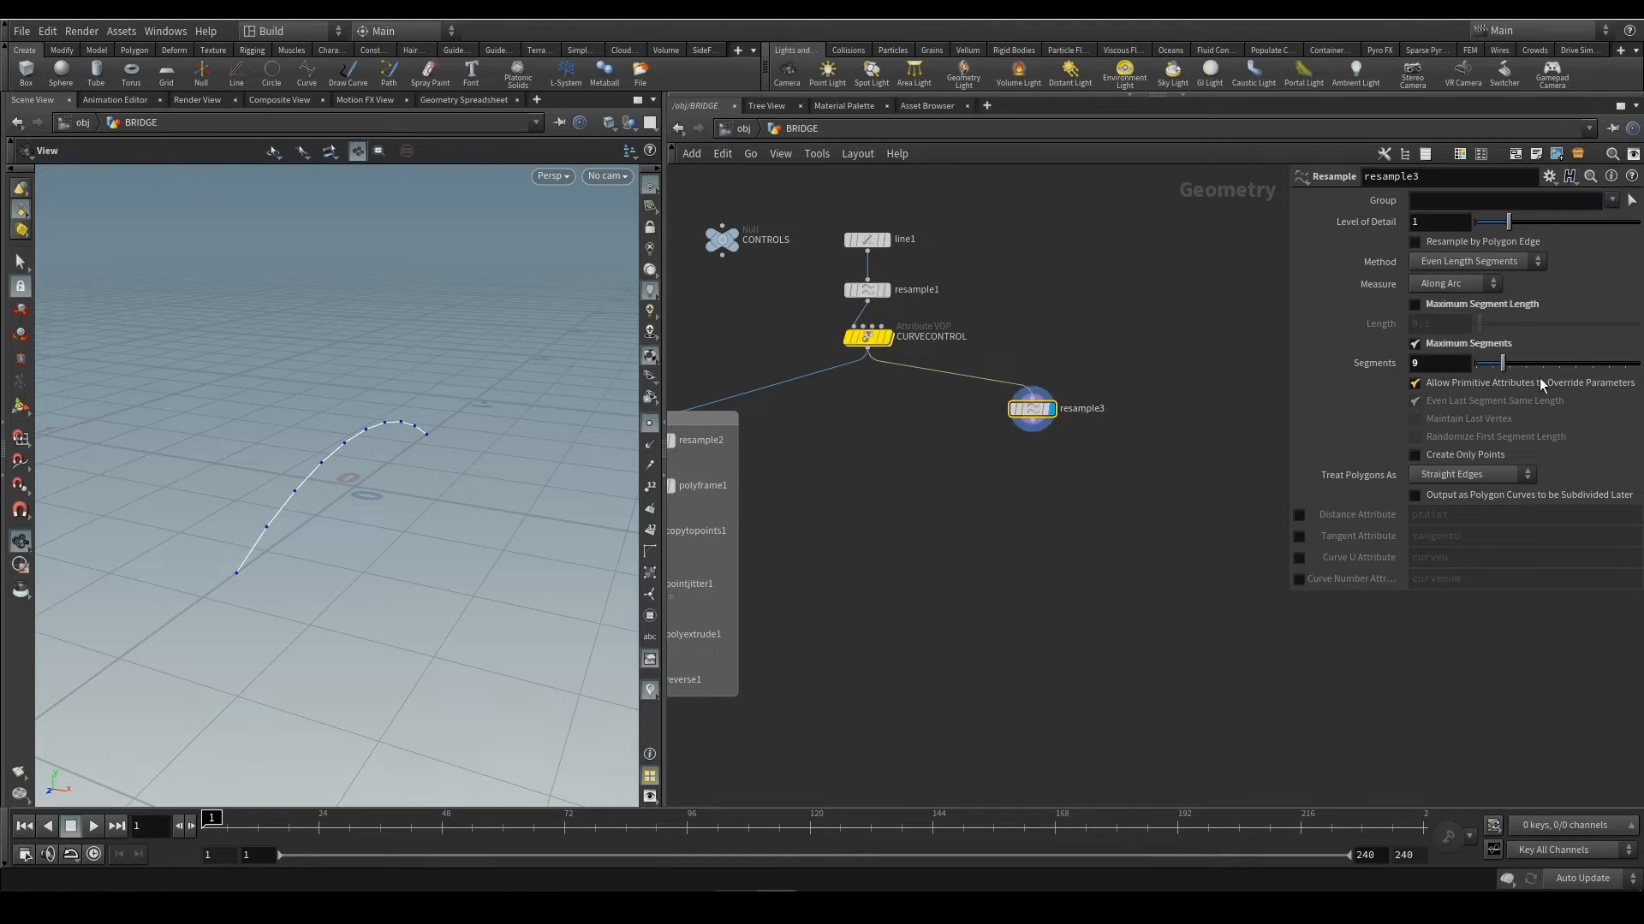
{"action": "mouse_move", "coordinate": [1503, 364]}
{"action": "left_mouse_down"}
{"action": "mouse_move", "coordinate": [1592, 364]}
{"action": "mouse_move", "coordinate": [1497, 368]}
{"action": "left_mouse_up"}
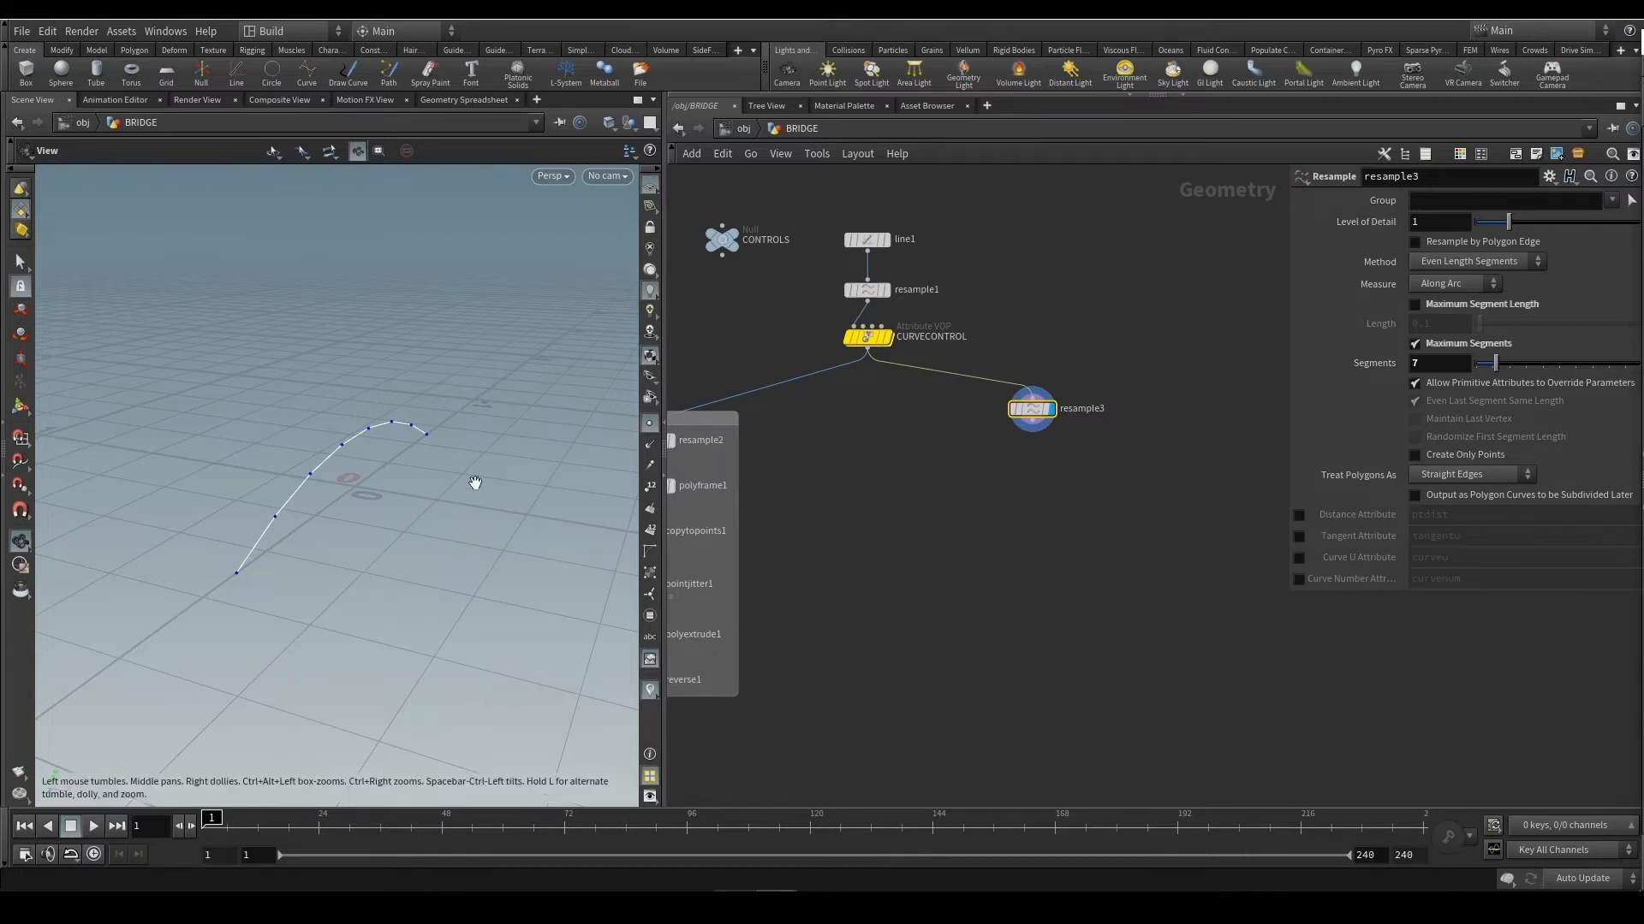
{"action": "left_click_drag", "start_coordinate": [476, 476], "coordinate": [447, 440]}
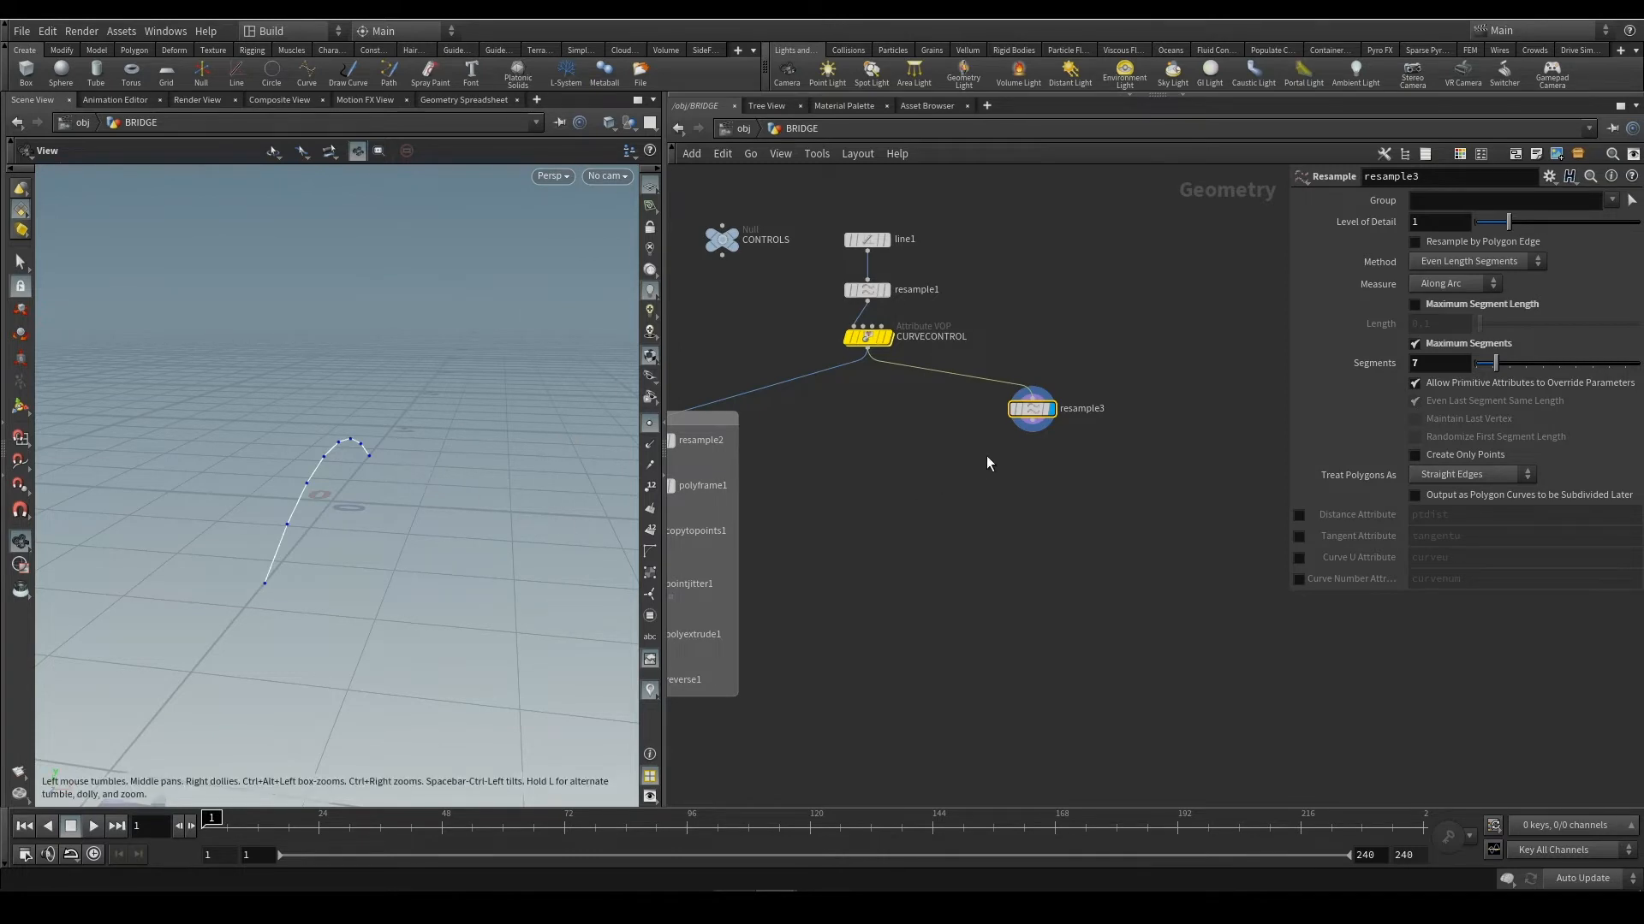
{"action": "middle_click_drag", "start_coordinate": [987, 463], "coordinate": [985, 501]}
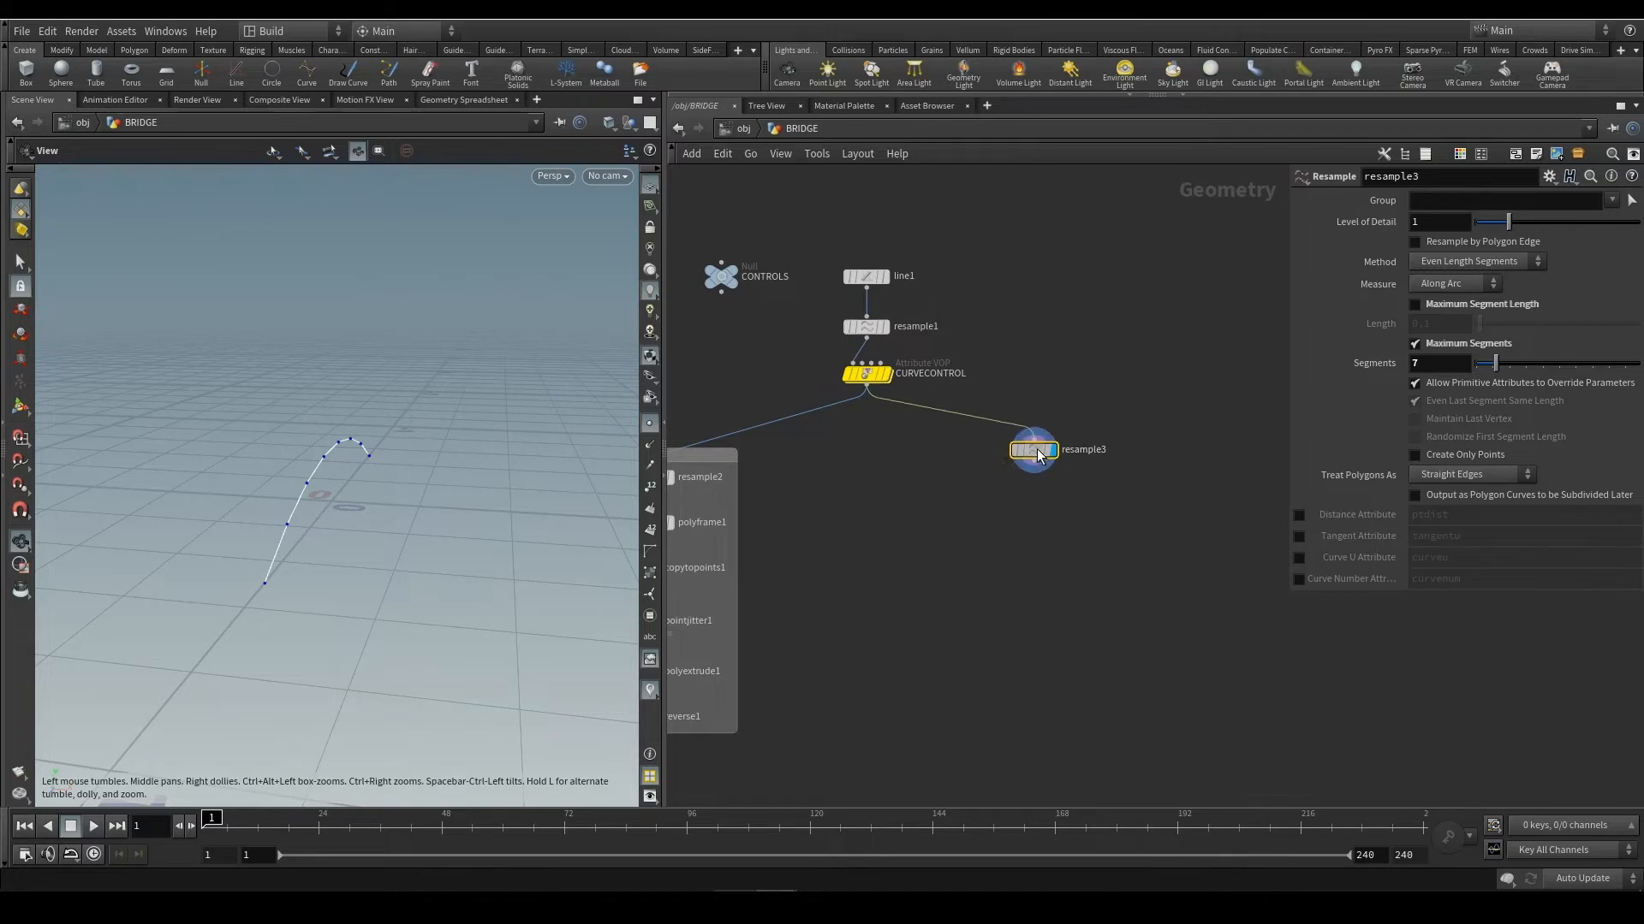
{"action": "mouse_move", "coordinate": [1035, 451]}
{"action": "left_mouse_down"}
{"action": "mouse_move", "coordinate": [1038, 473]}
{"action": "mouse_move", "coordinate": [1034, 458]}
{"action": "left_mouse_up"}
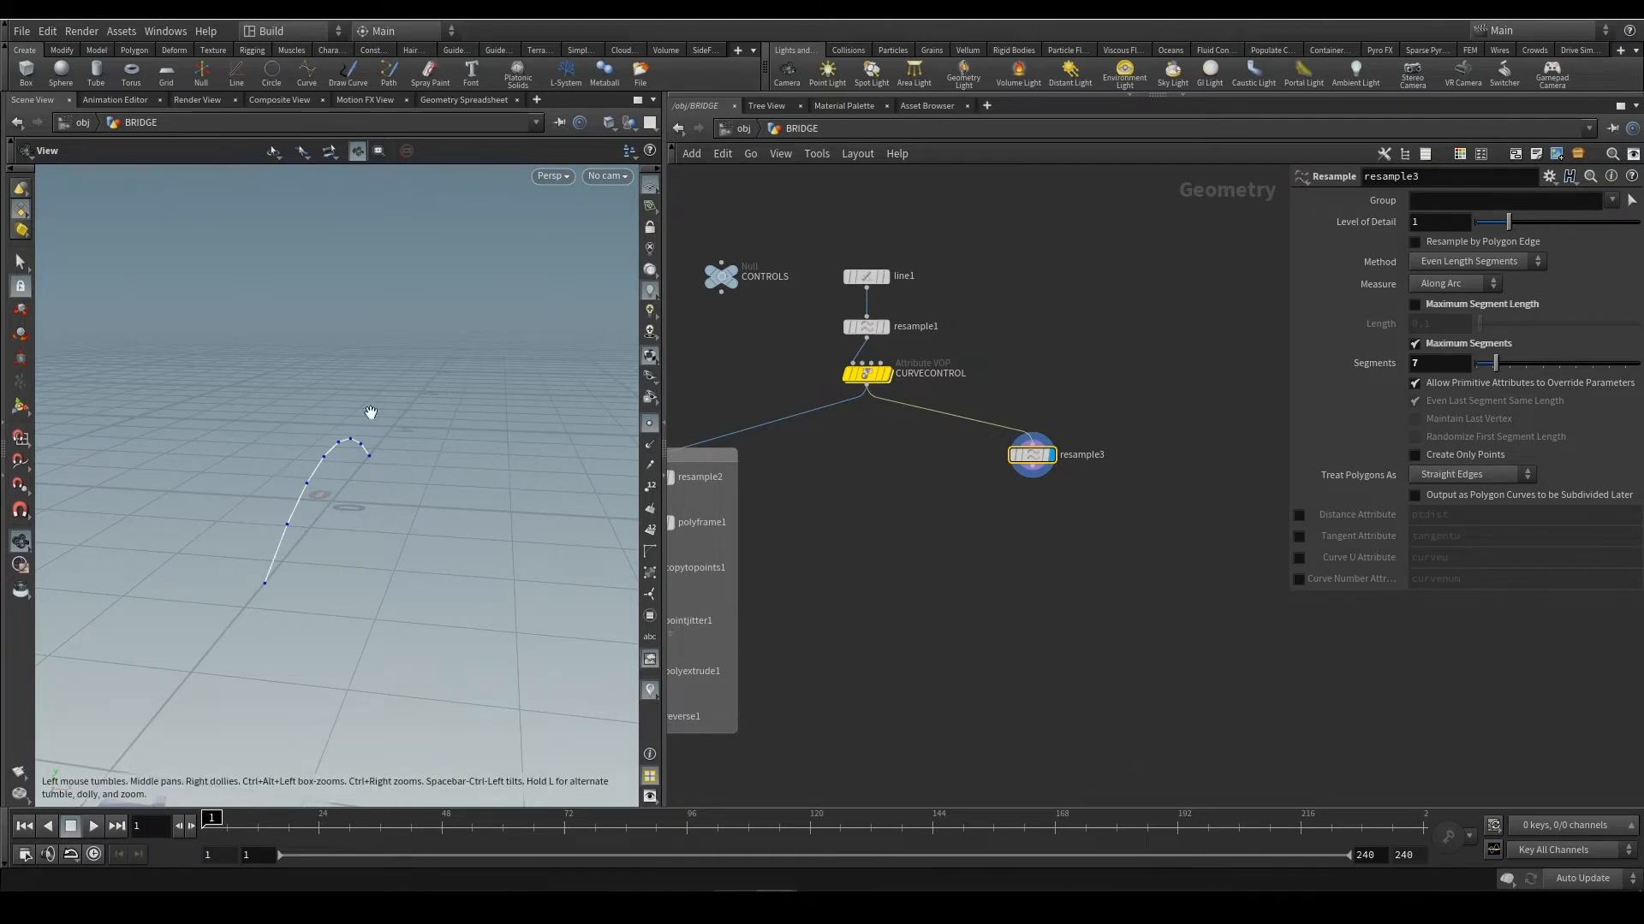
{"action": "key", "text": "h"}
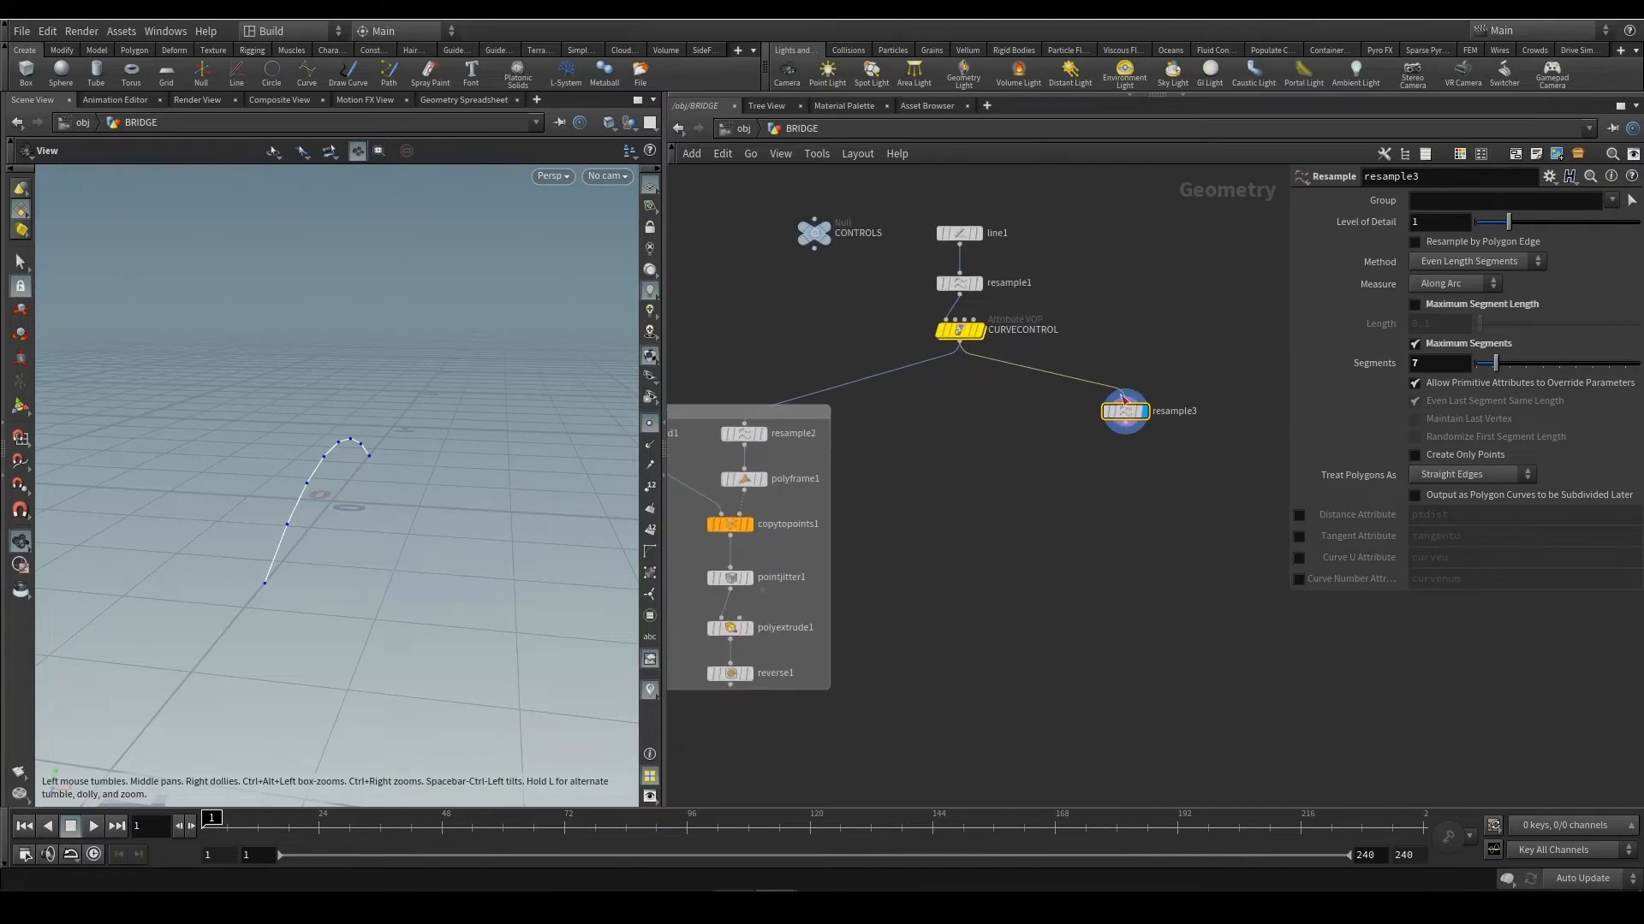
{"action": "middle_click_drag", "start_coordinate": [1121, 480], "coordinate": [1007, 487]}
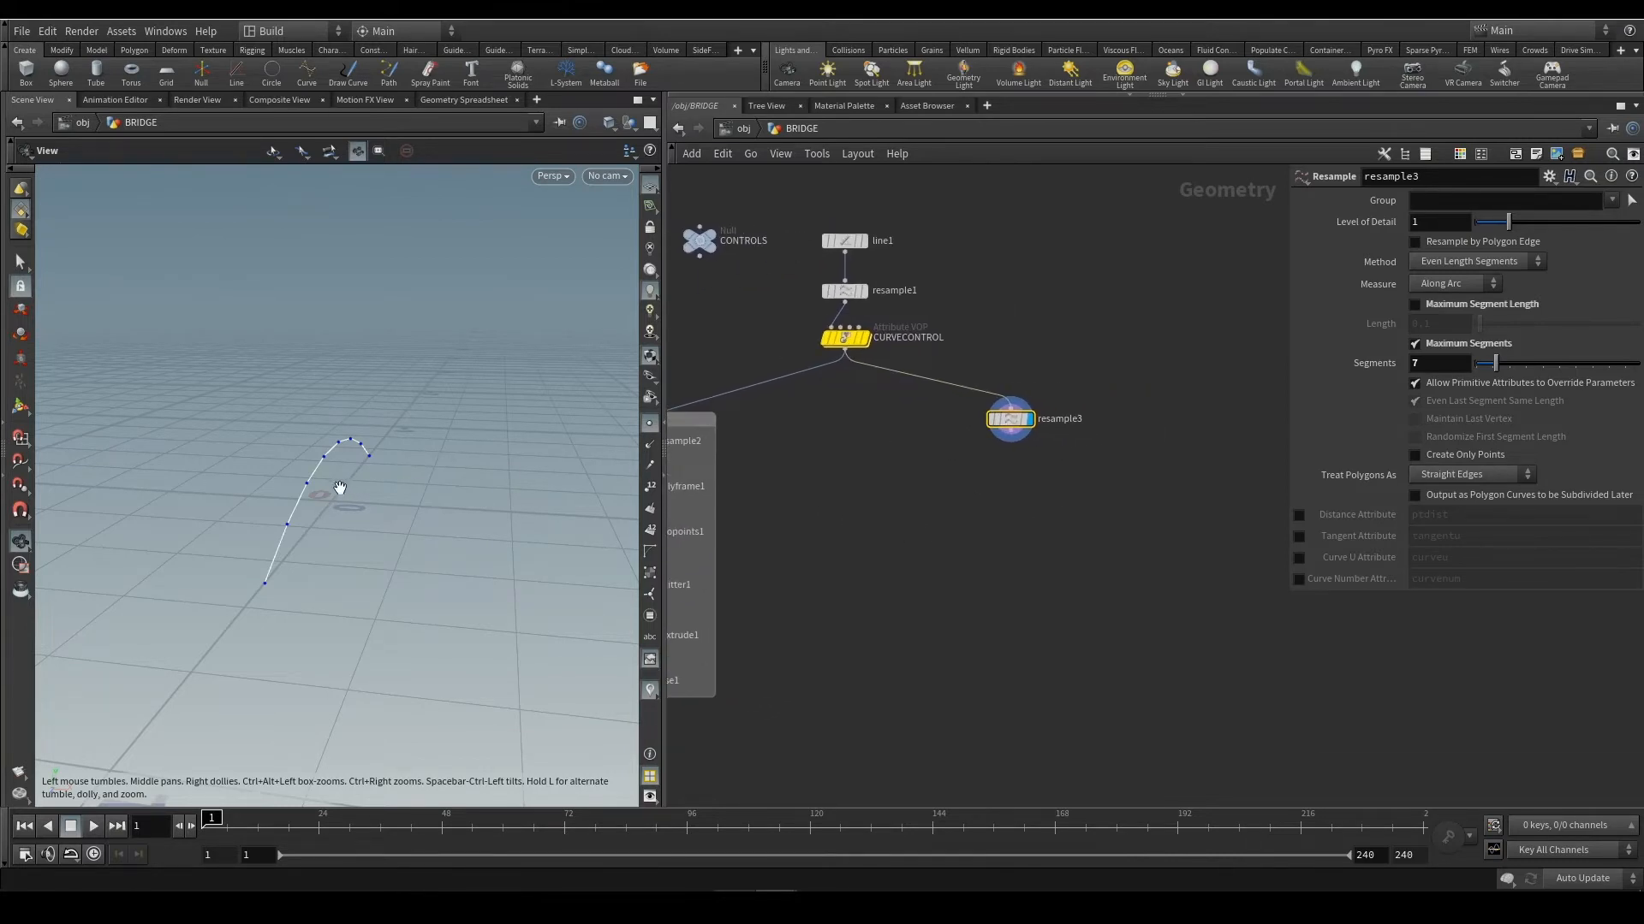
{"action": "left_click_drag", "start_coordinate": [341, 481], "coordinate": [463, 510]}
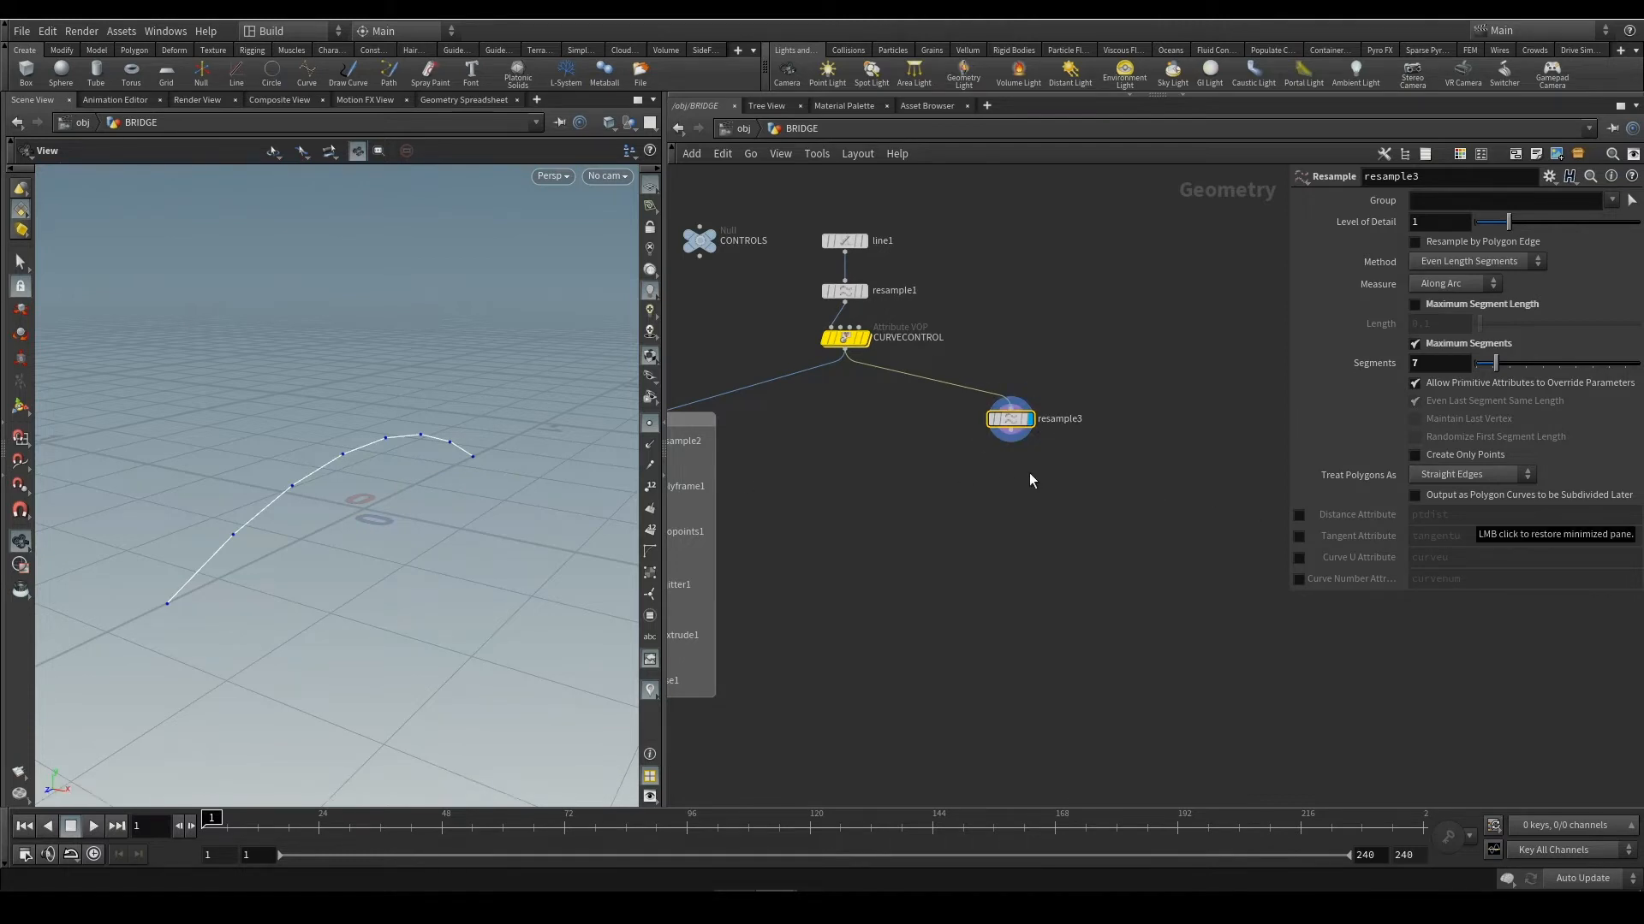
Add a PolyExtrude node below resample3 and connect resample3's output to its first input
{"action": "key", "text": "Tab"}
{"action": "type", "text": "pol"}
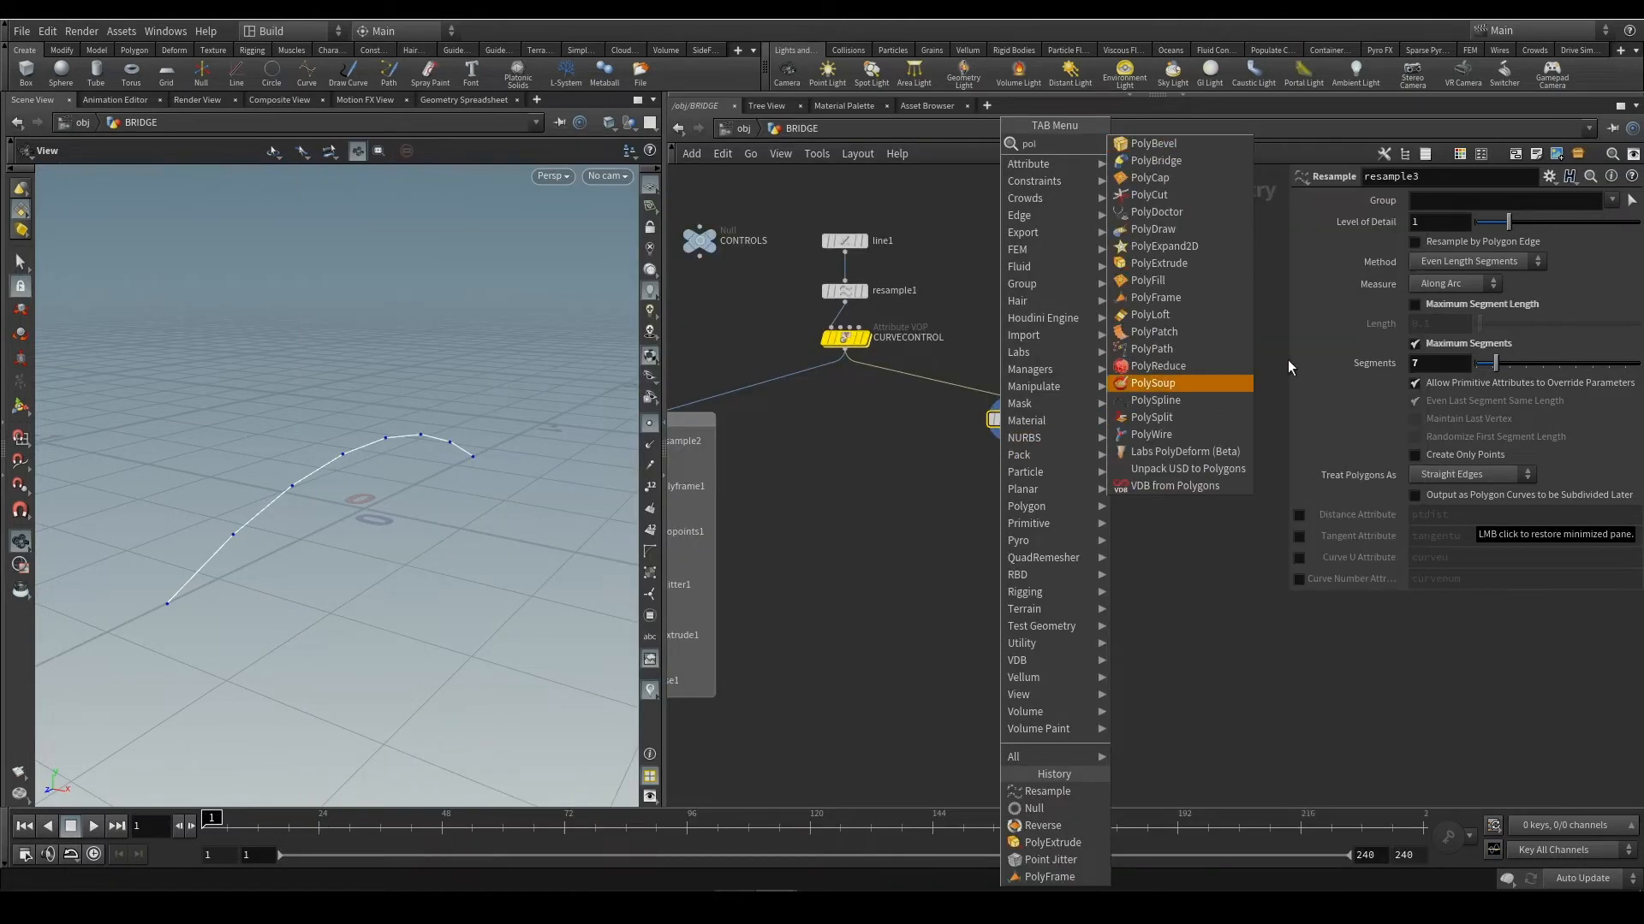
{"action": "left_click", "coordinate": [1210, 264]}
{"action": "left_click", "coordinate": [1016, 474]}
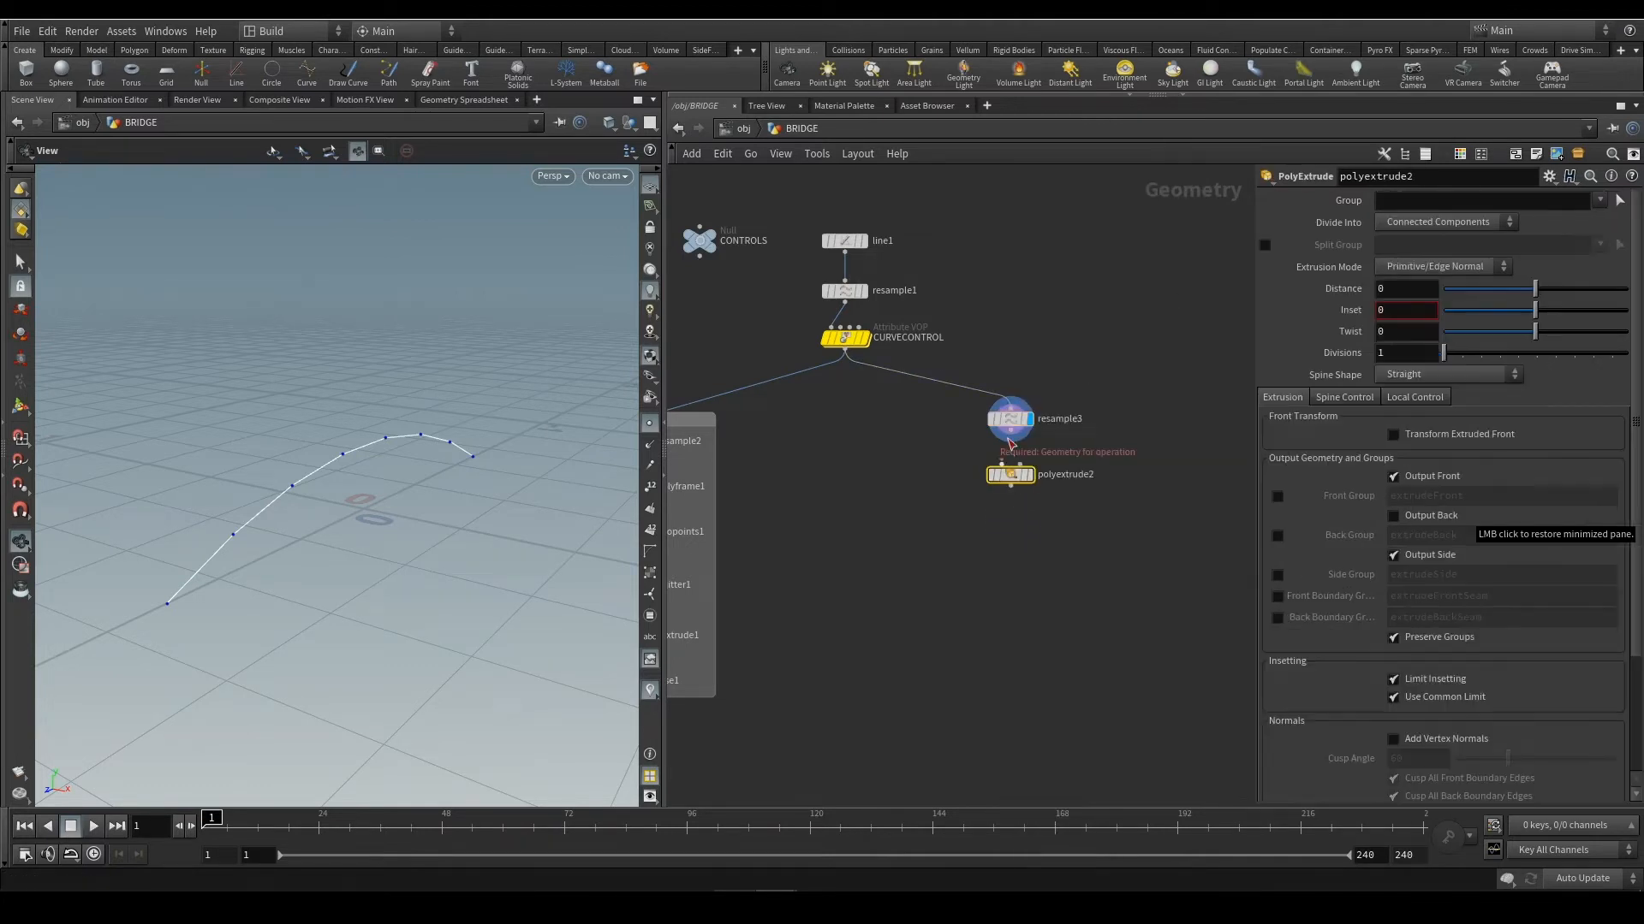
{"action": "left_click", "coordinate": [1011, 442]}
{"action": "left_click", "coordinate": [1010, 467]}
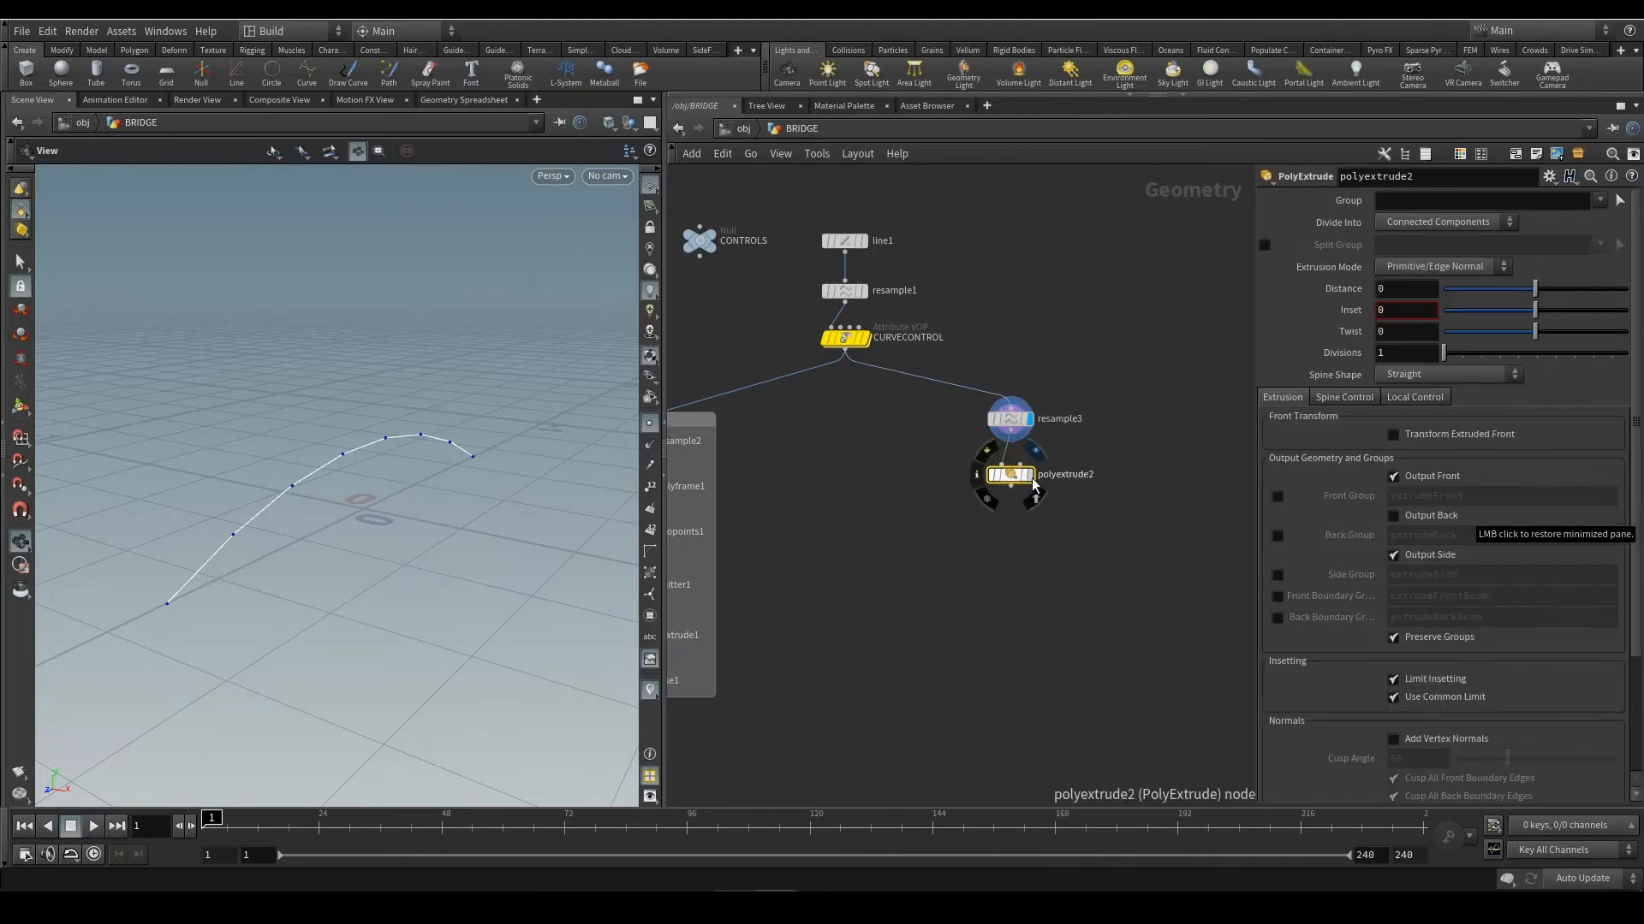
Set polyextrude2's Distance to about 0.093 and display the node so the resampled curve becomes a strip
{"action": "left_click_drag", "start_coordinate": [1538, 293], "coordinate": [1544, 293]}
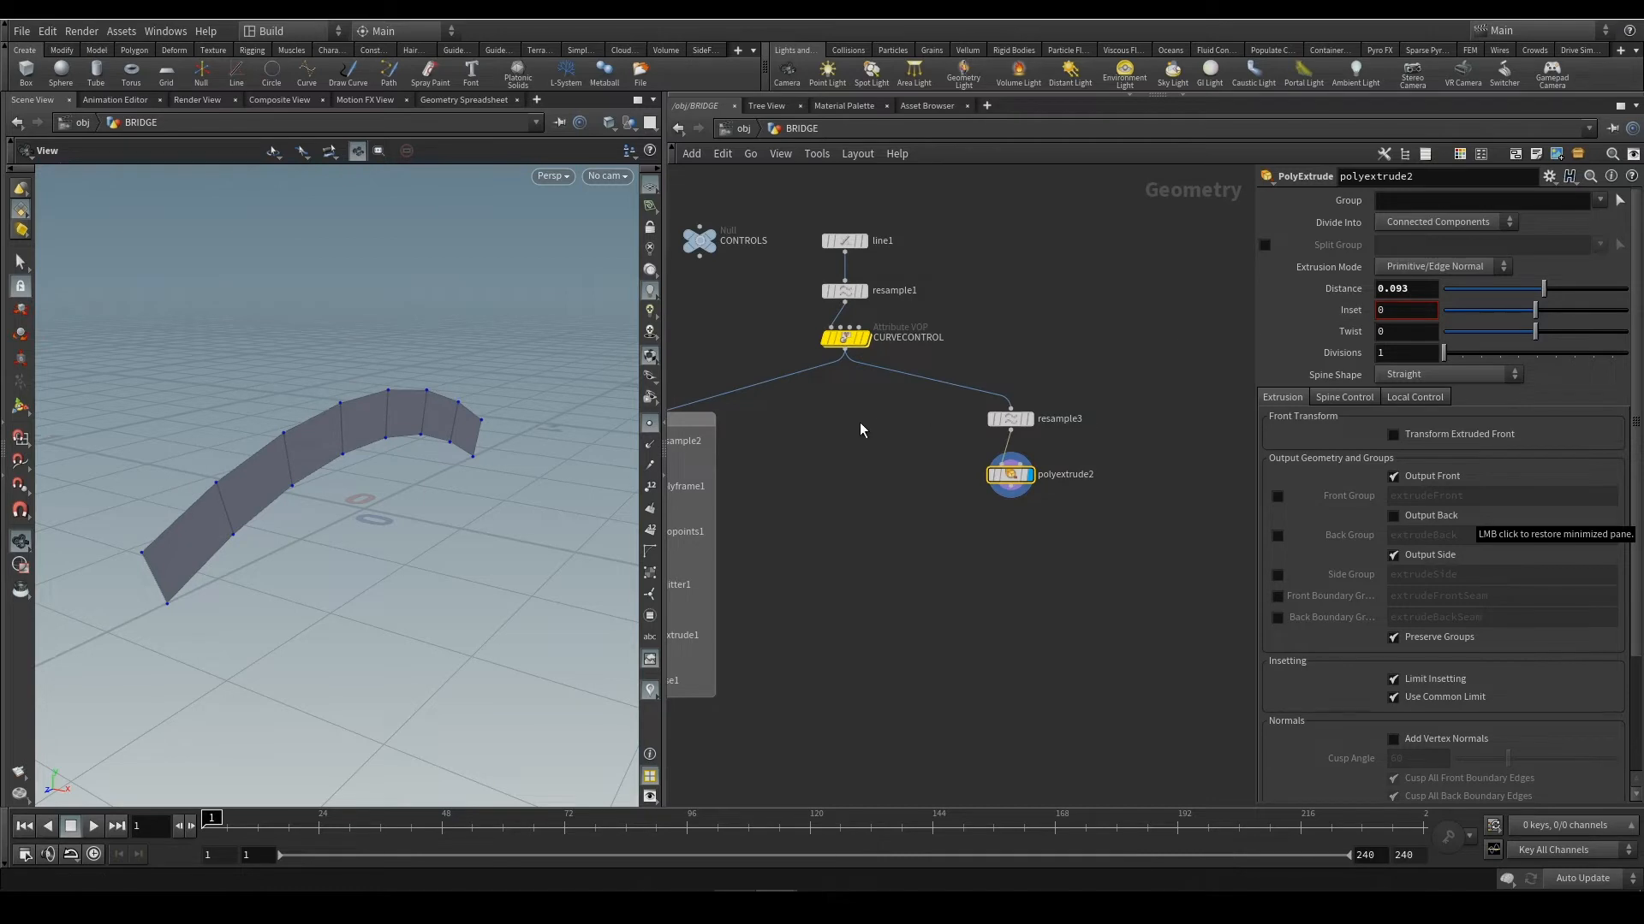
{"action": "middle_click_drag", "start_coordinate": [914, 516], "coordinate": [967, 550]}
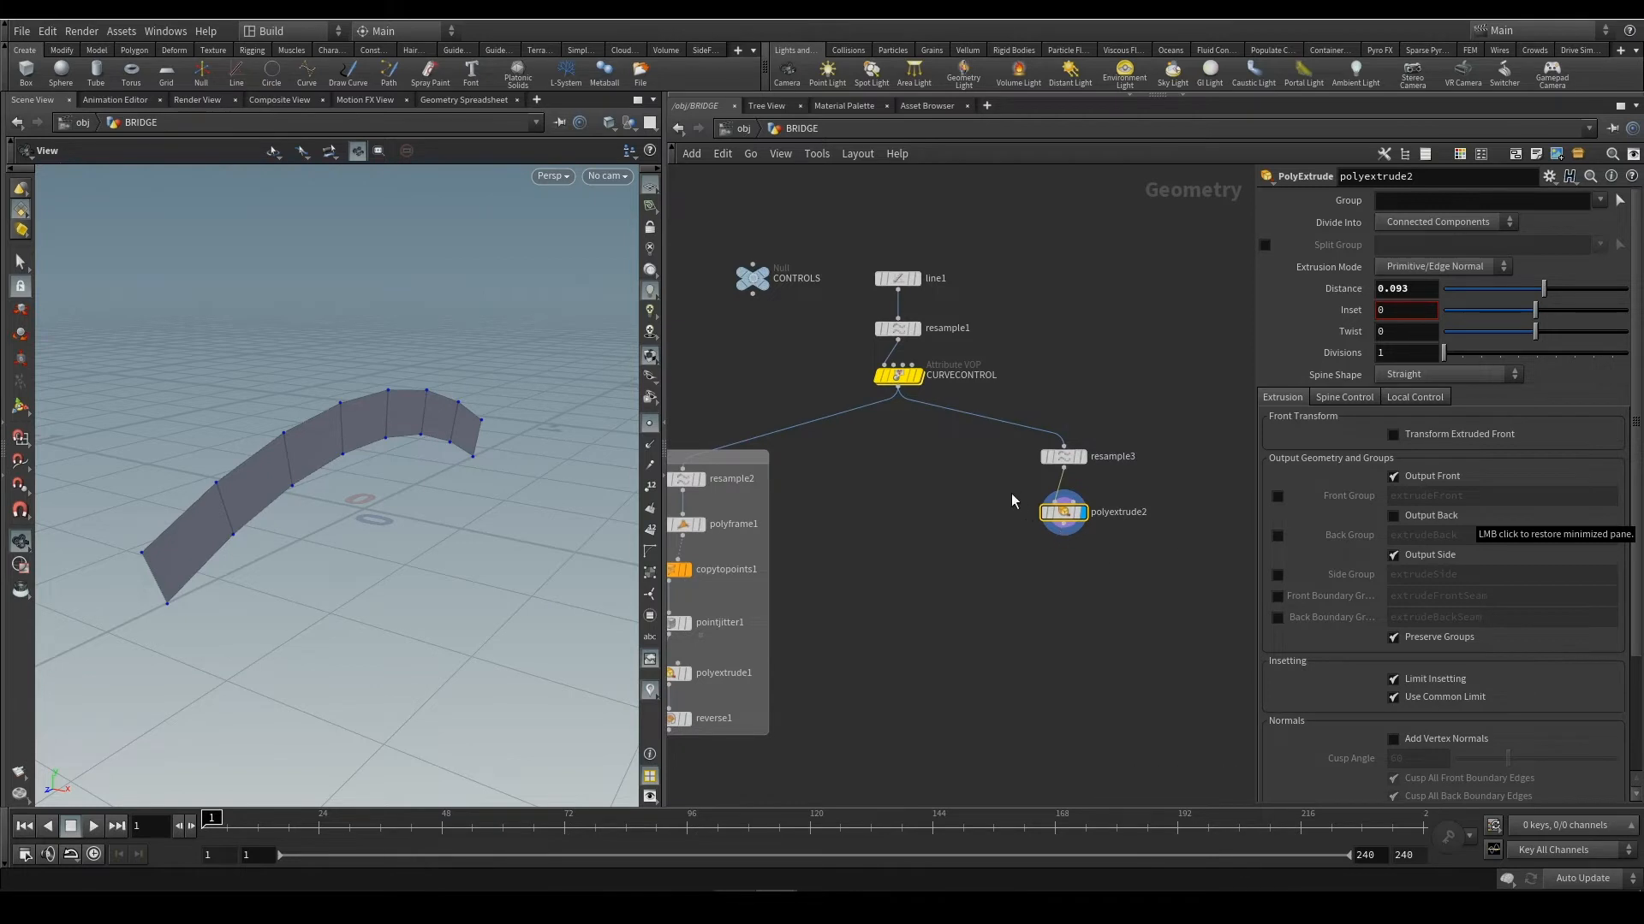
{"action": "left_click", "coordinate": [754, 284]}
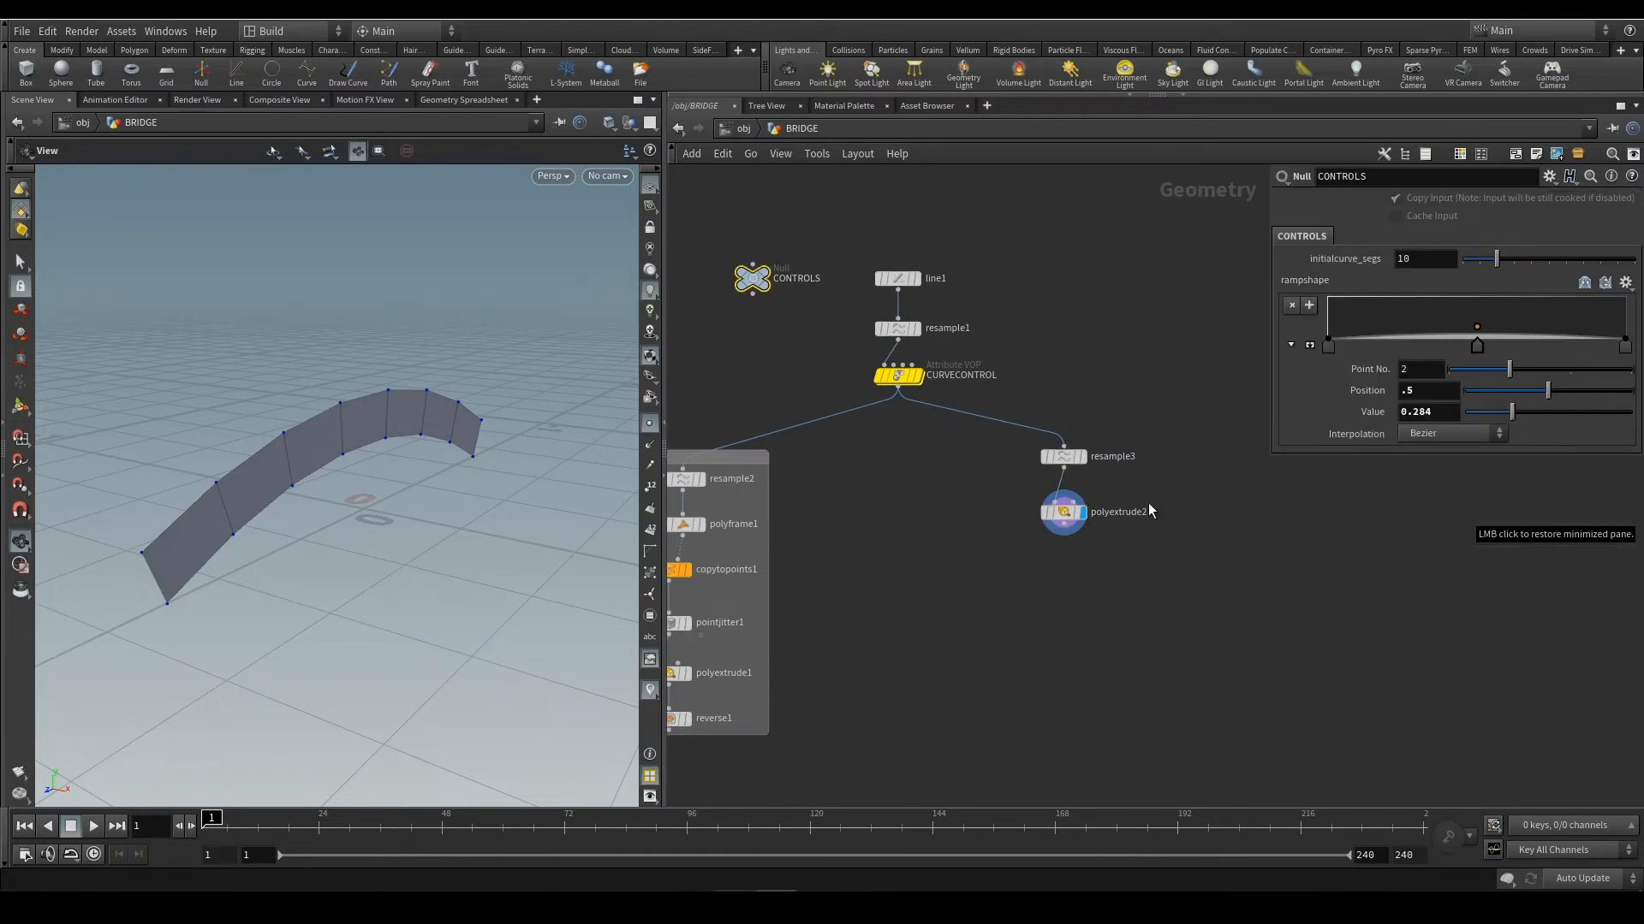
{"action": "middle_click_drag", "start_coordinate": [1159, 544], "coordinate": [1136, 531]}
{"action": "left_click", "coordinate": [1041, 501]}
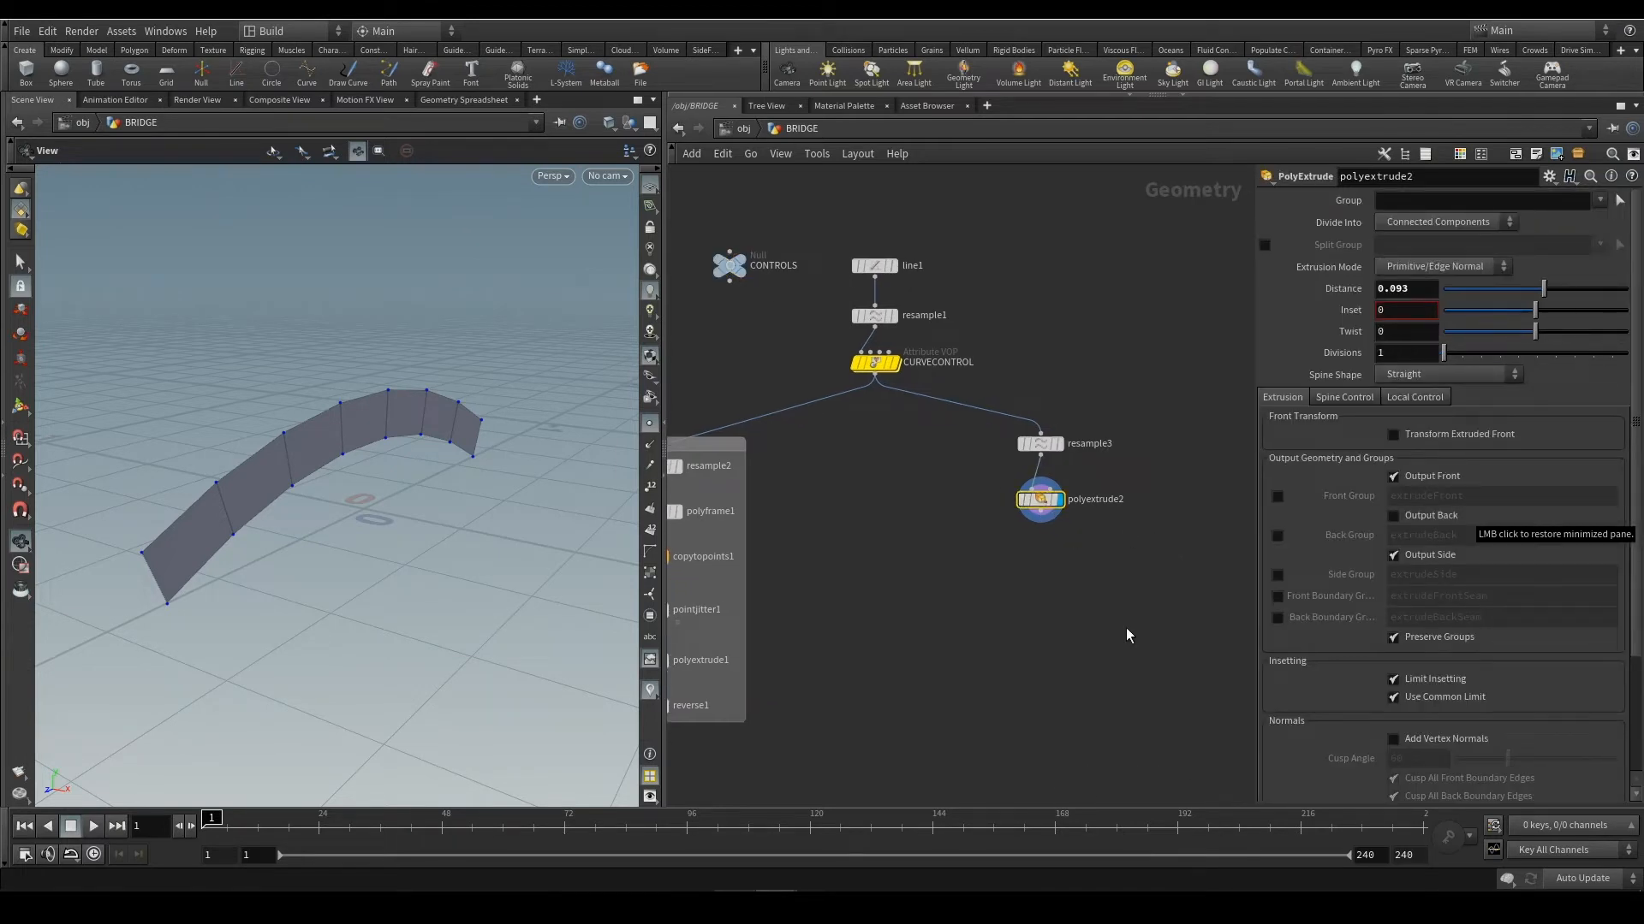
{"action": "middle_click_drag", "start_coordinate": [1127, 629], "coordinate": [1080, 607]}
{"action": "key", "text": "h"}
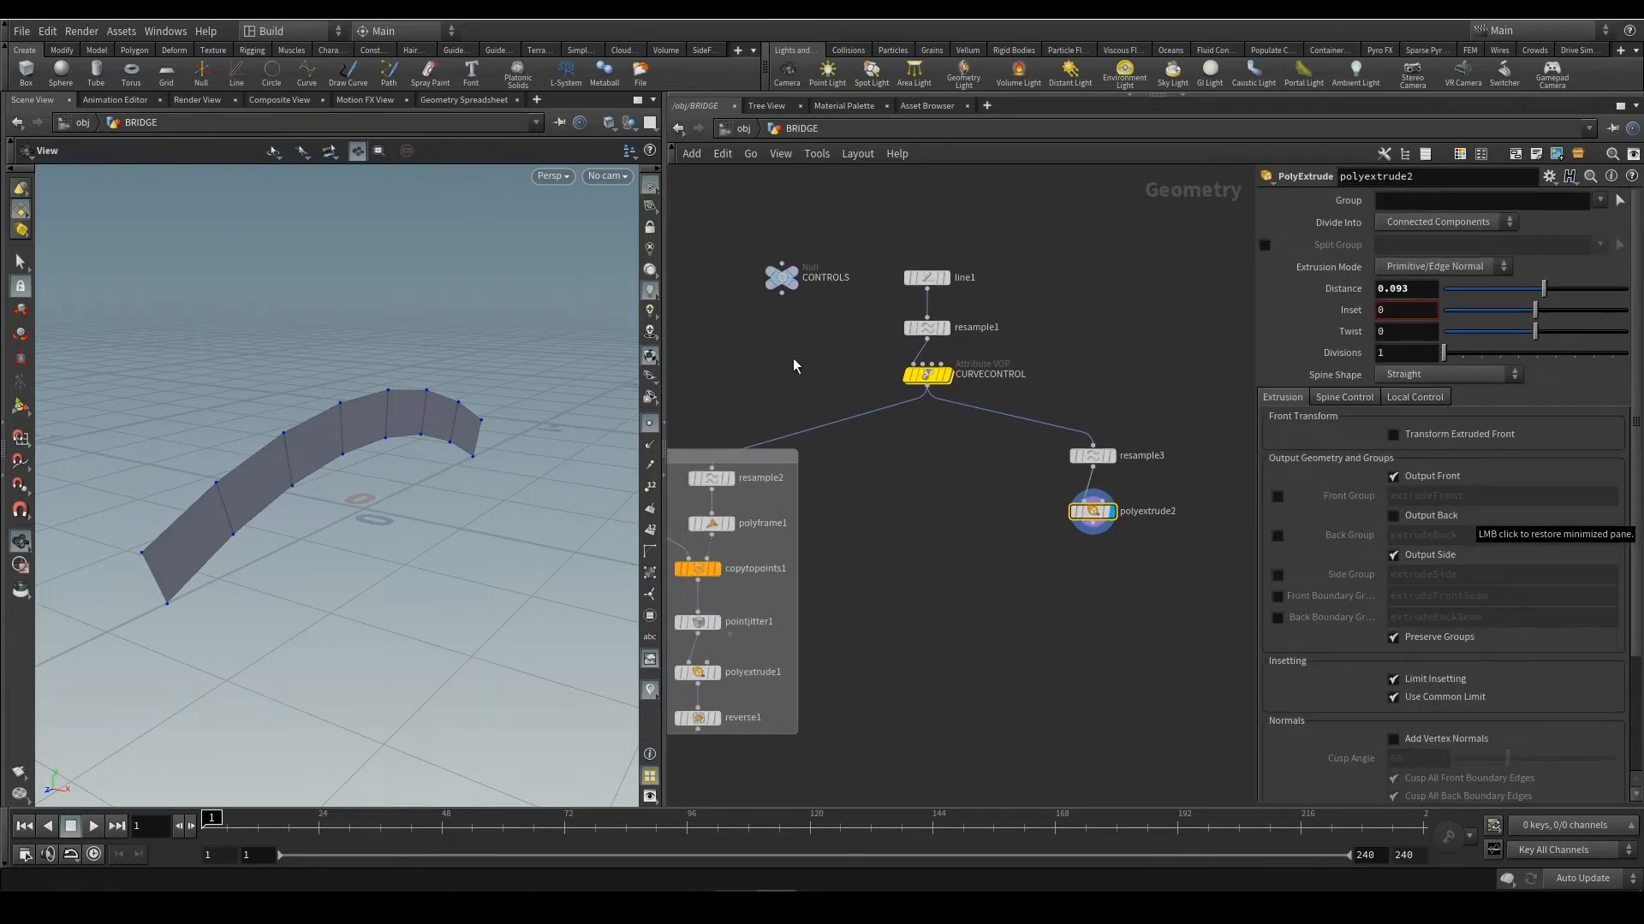
Open the Edit Parameter Interface window for the CONTROLS null
{"action": "left_click", "coordinate": [783, 280]}
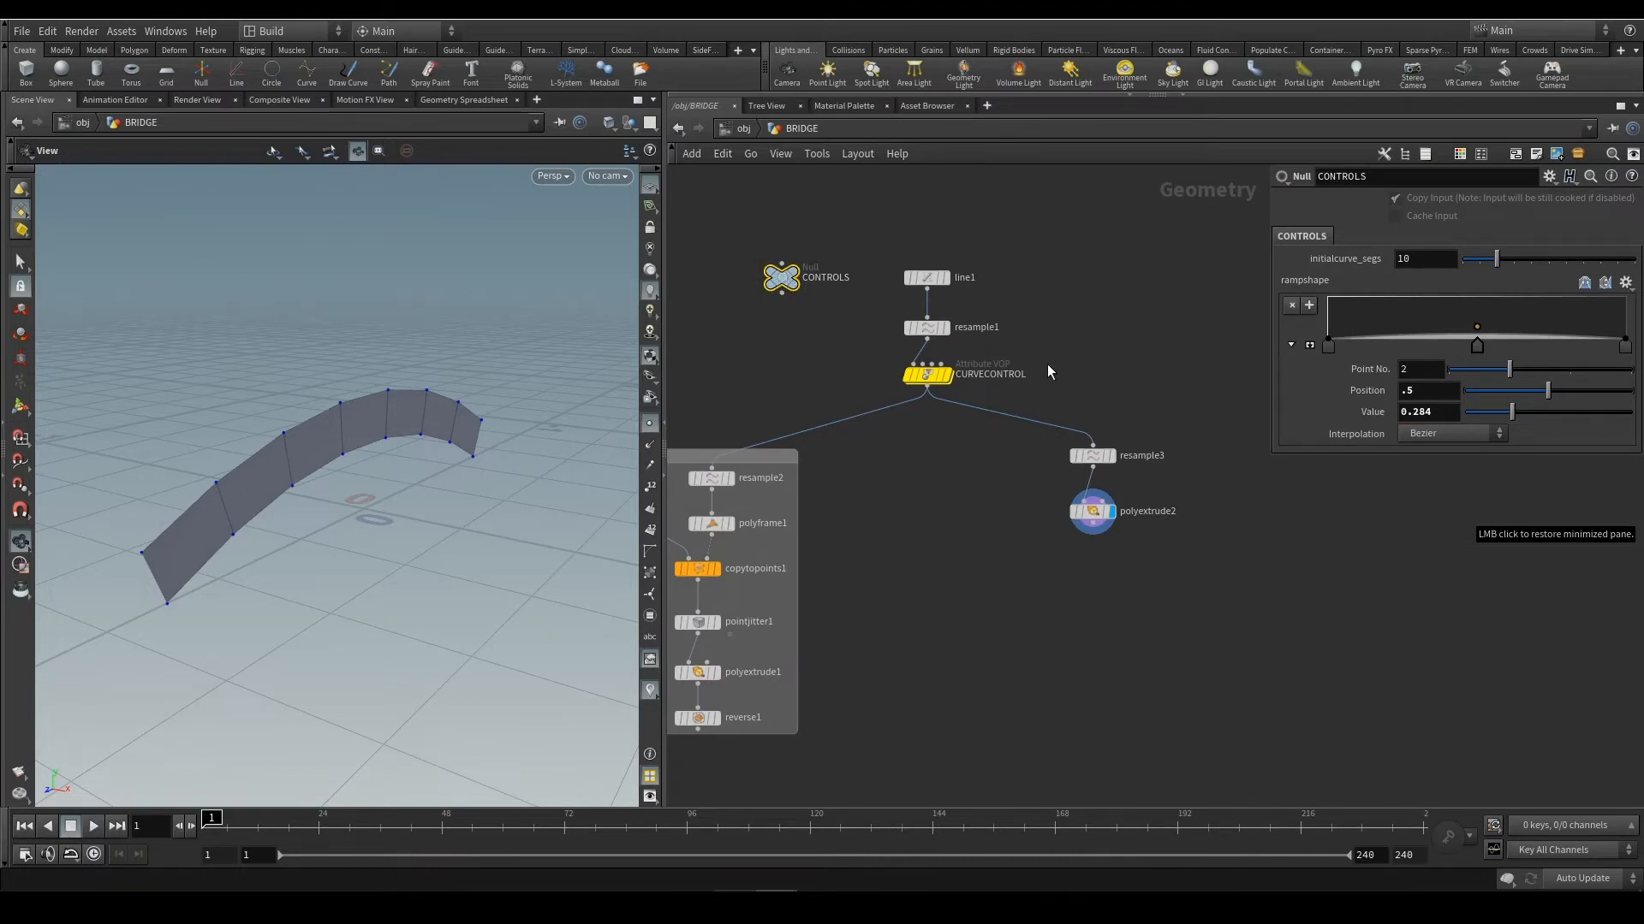
{"action": "middle_click_drag", "start_coordinate": [1010, 345], "coordinate": [1034, 351]}
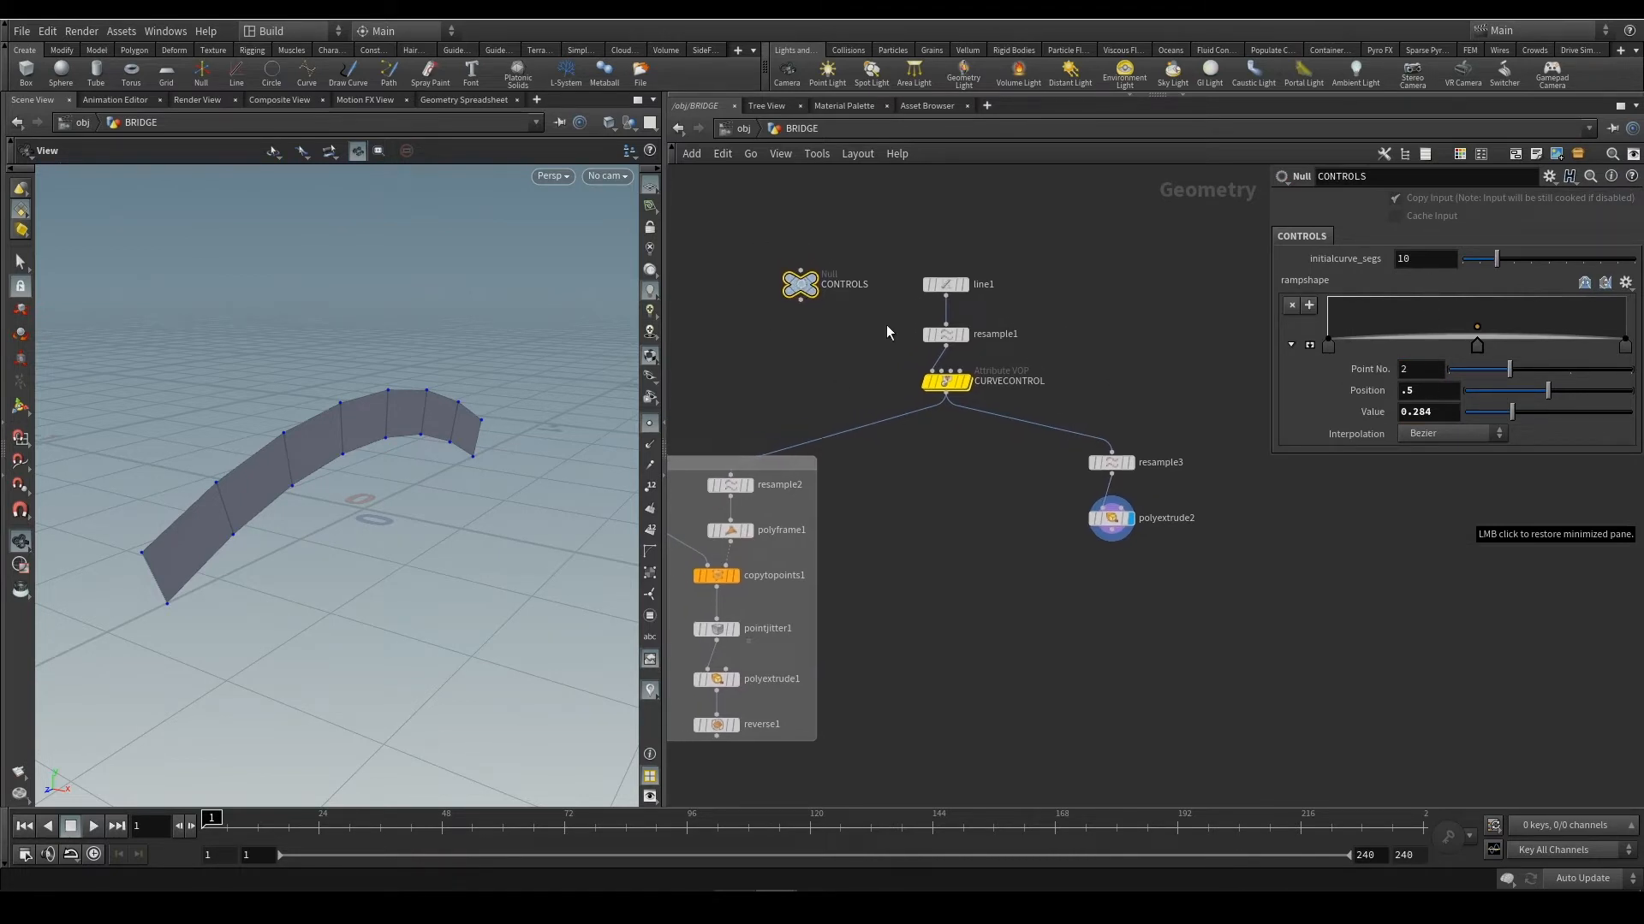
{"action": "mouse_move", "coordinate": [803, 289]}
{"action": "left_mouse_down"}
{"action": "mouse_move", "coordinate": [1020, 298]}
{"action": "mouse_move", "coordinate": [826, 309]}
{"action": "mouse_move", "coordinate": [824, 293]}
{"action": "left_mouse_up"}
{"action": "right_click", "coordinate": [824, 293]}
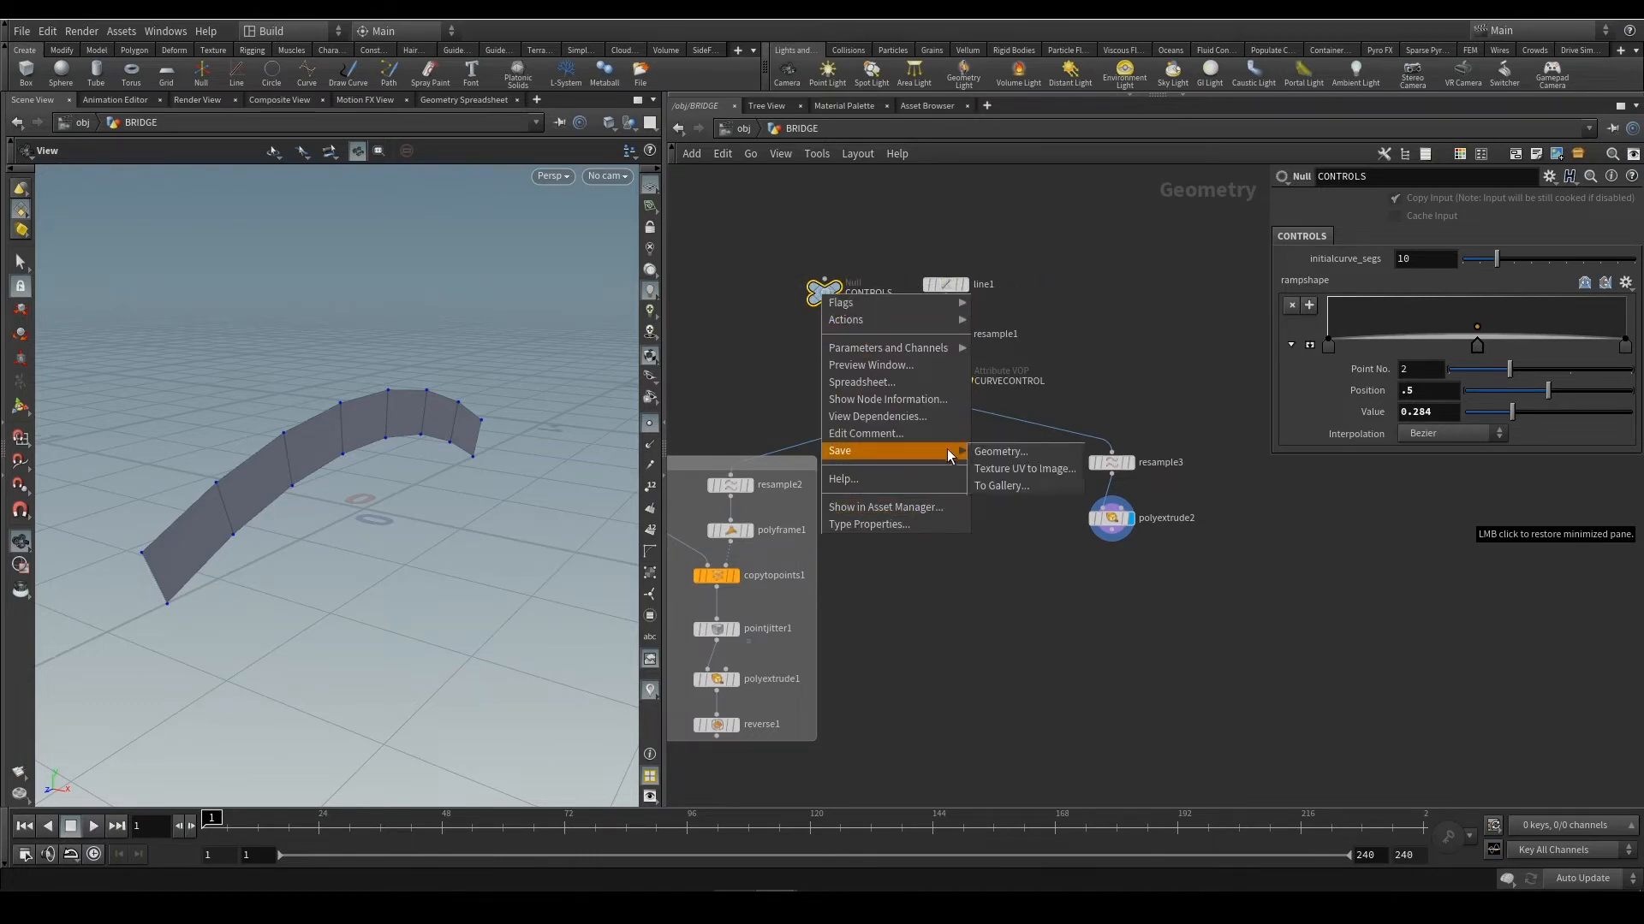
{"action": "left_click", "coordinate": [779, 292]}
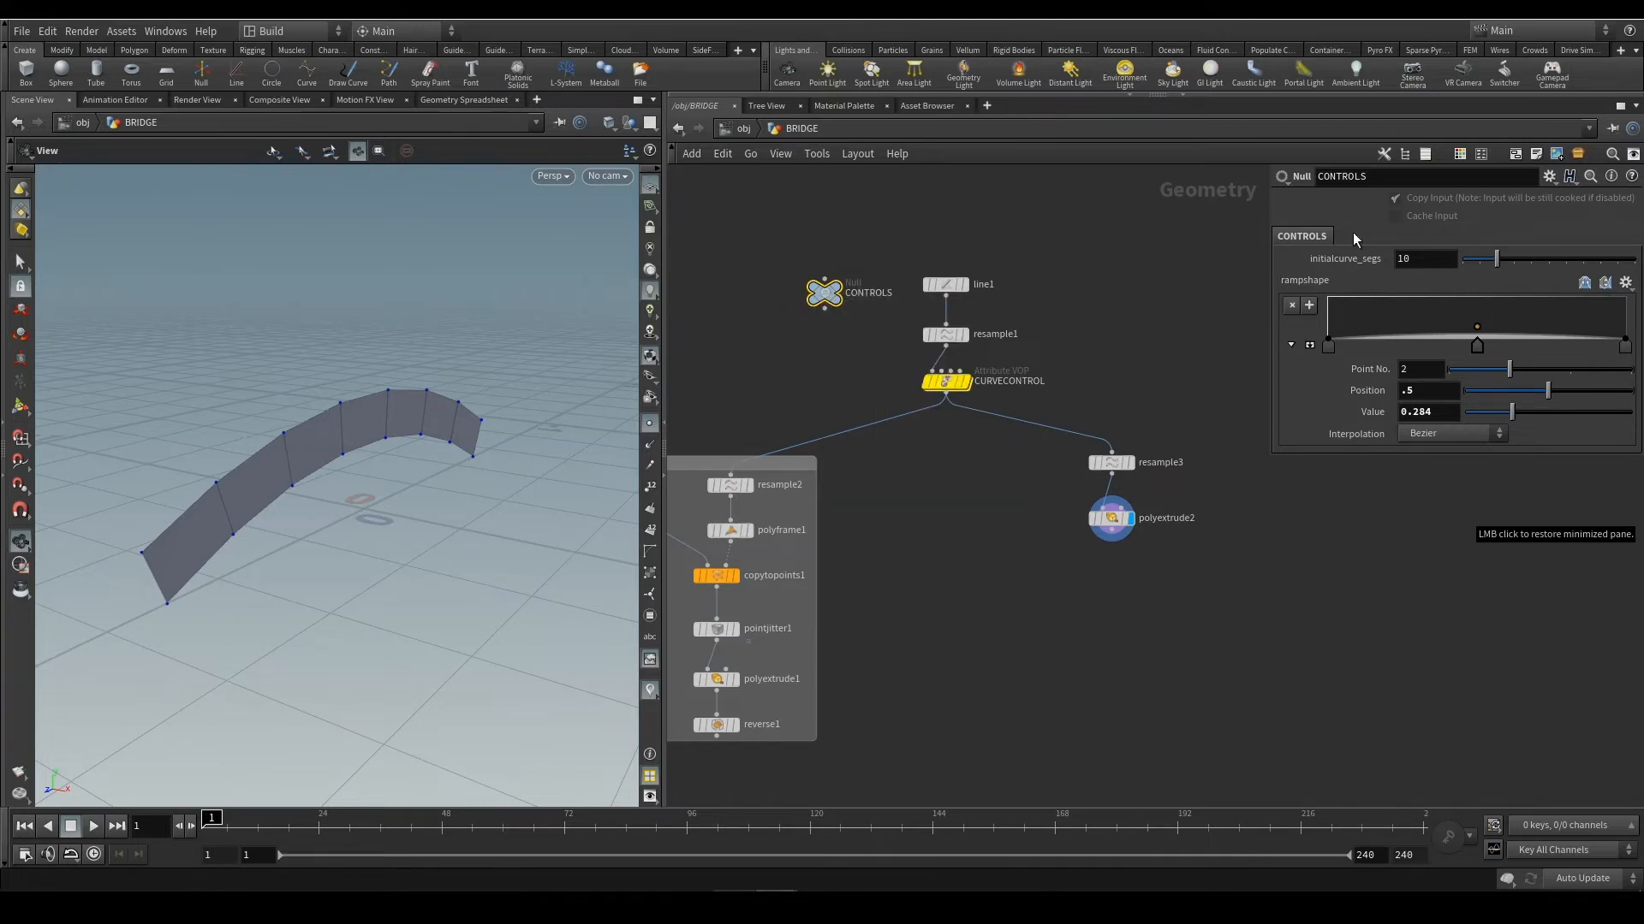
{"action": "right_click", "coordinate": [825, 294]}
{"action": "mouse_move", "coordinate": [941, 350]}
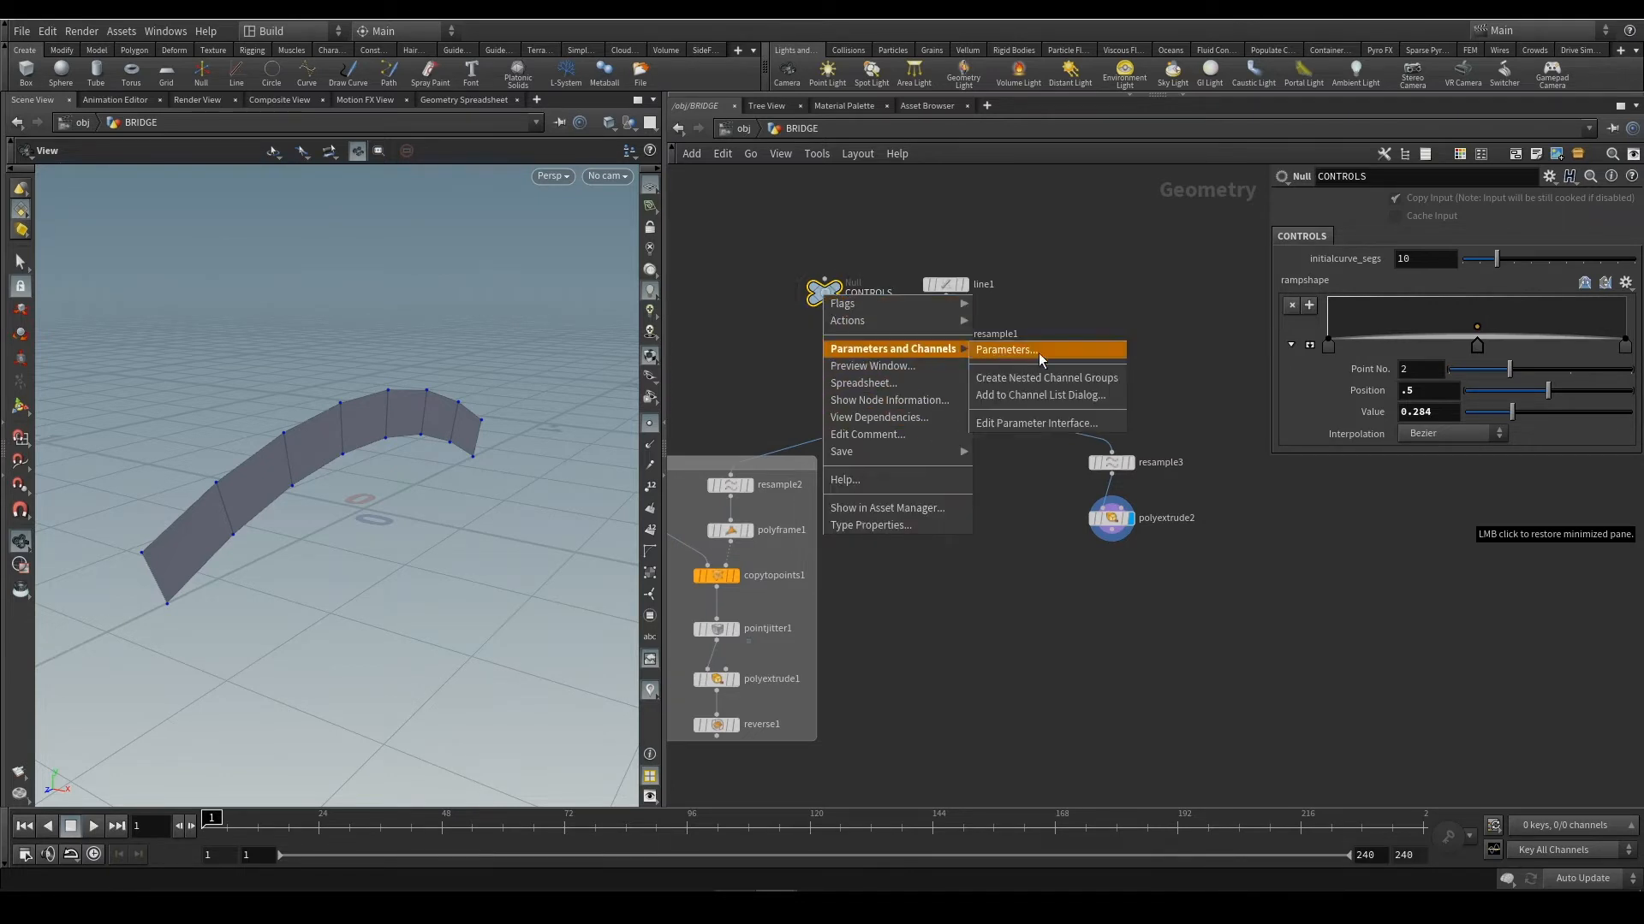
{"action": "left_click", "coordinate": [1058, 423]}
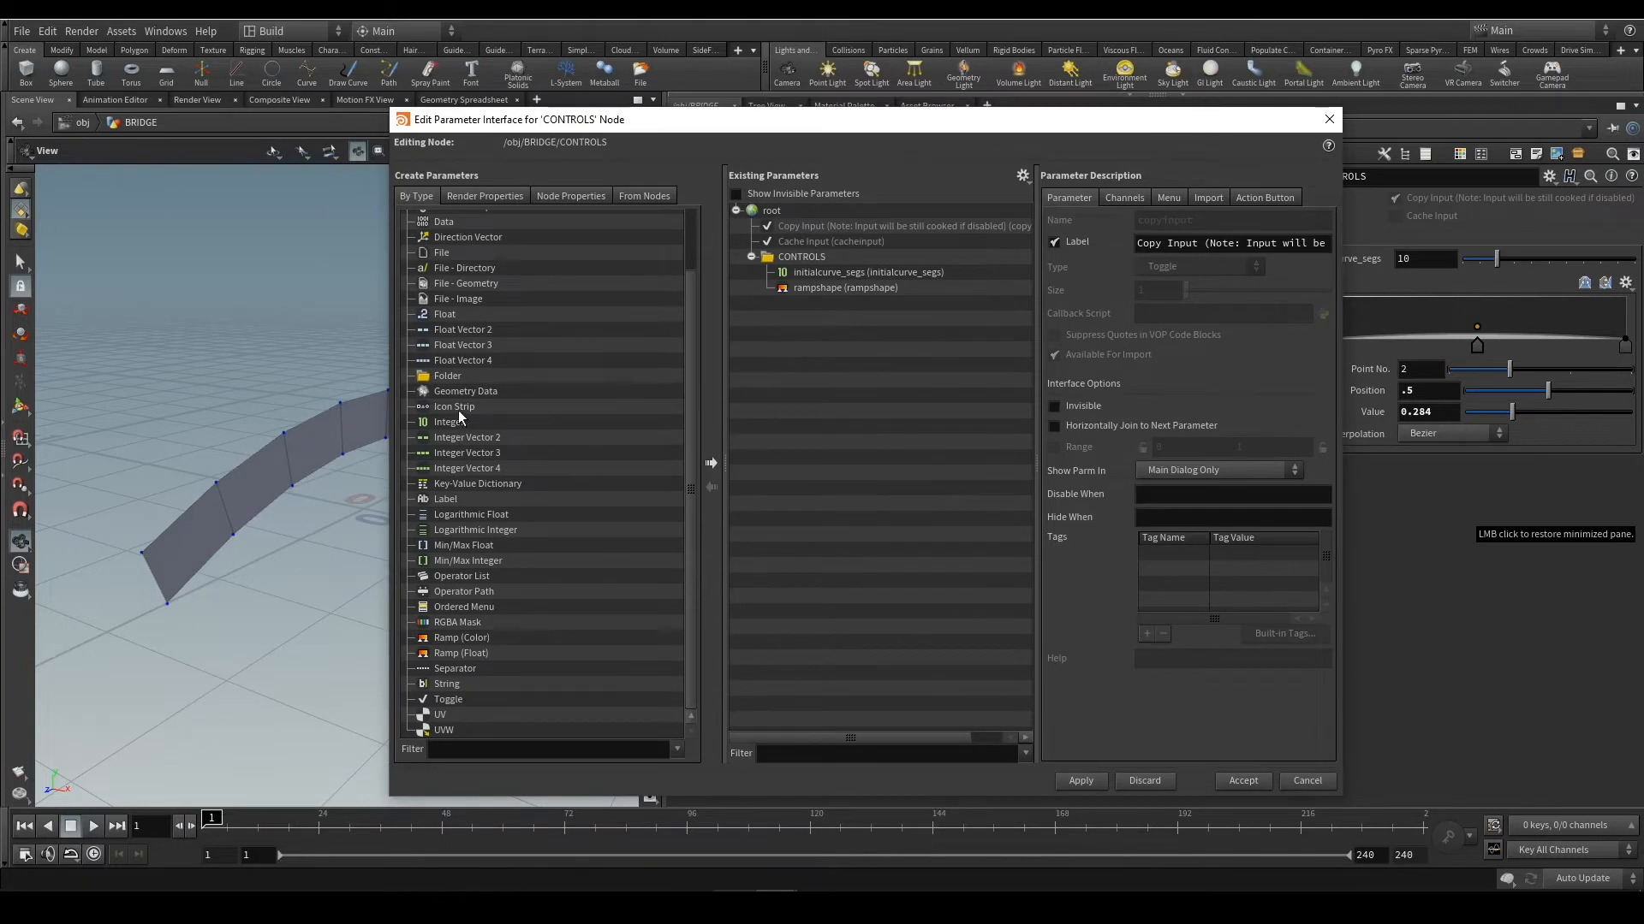
{"action": "left_click_drag", "start_coordinate": [938, 119], "coordinate": [593, 330]}
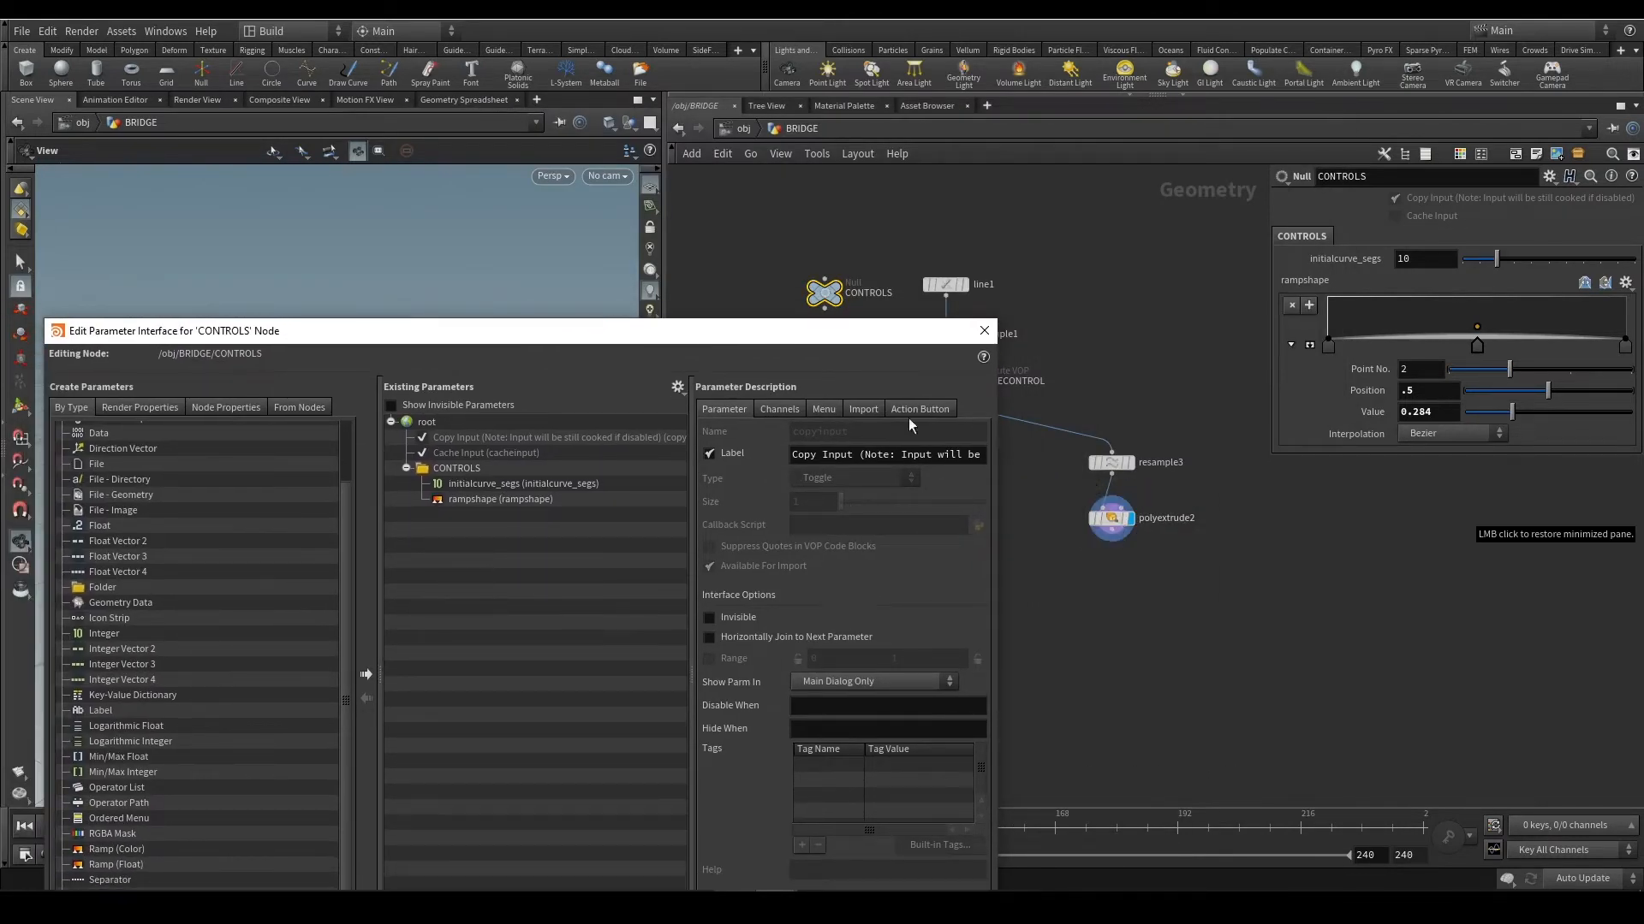
{"action": "left_click_drag", "start_coordinate": [653, 333], "coordinate": [993, 212]}
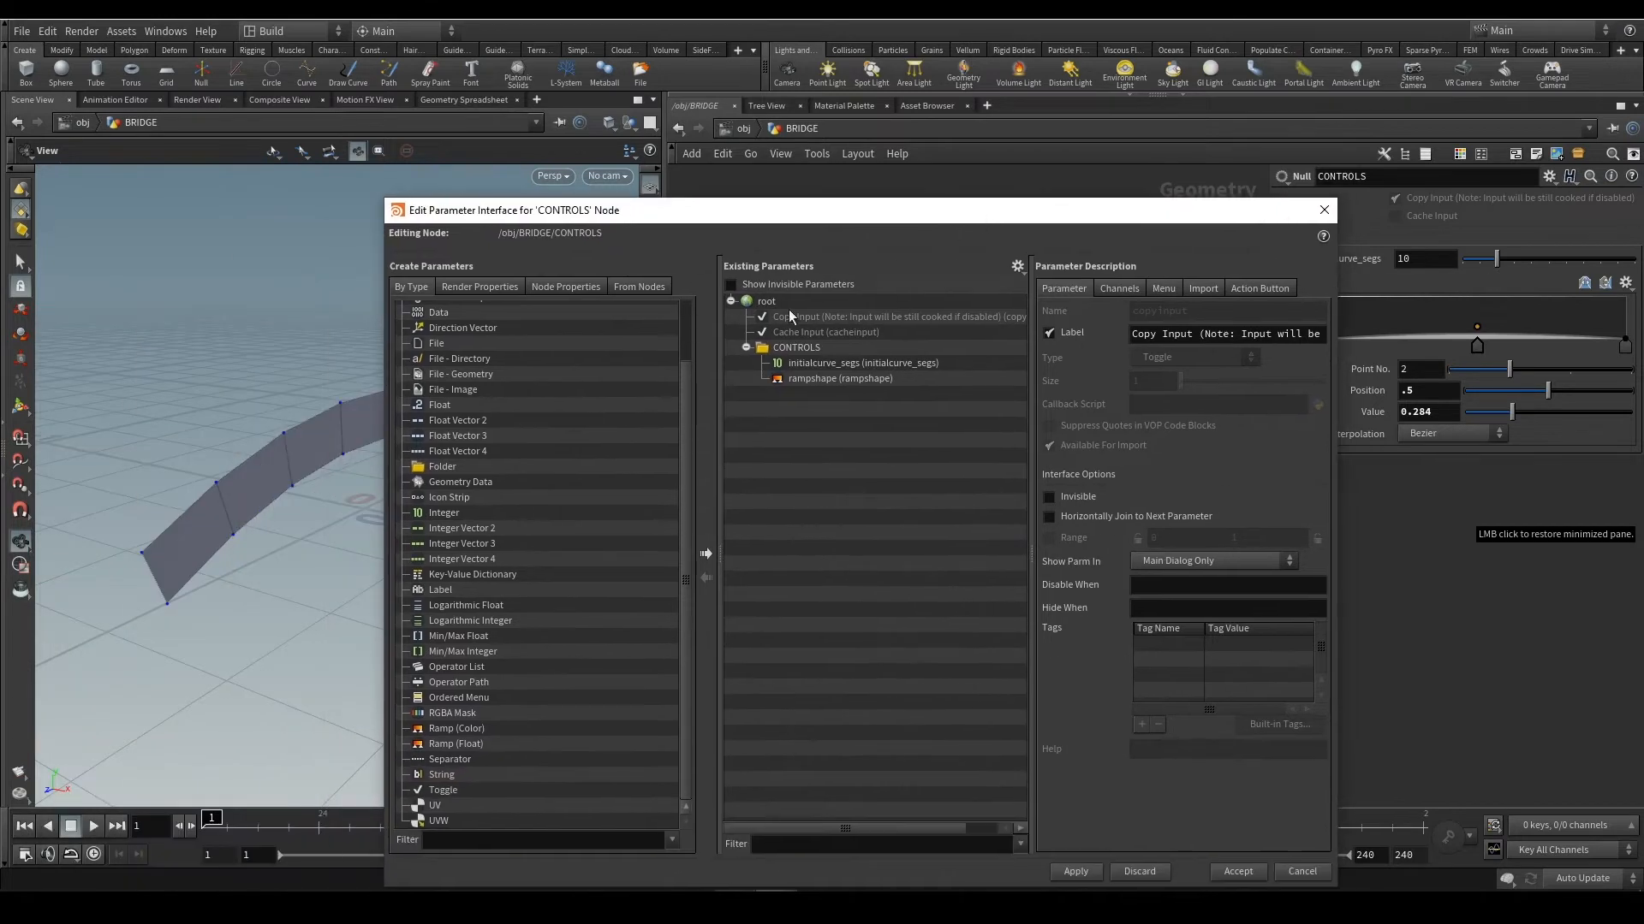
Add a Float parameter to the CONTROLS folder below rampshape, with sides_height as both name and label, and apply it
{"action": "left_click", "coordinate": [451, 419]}
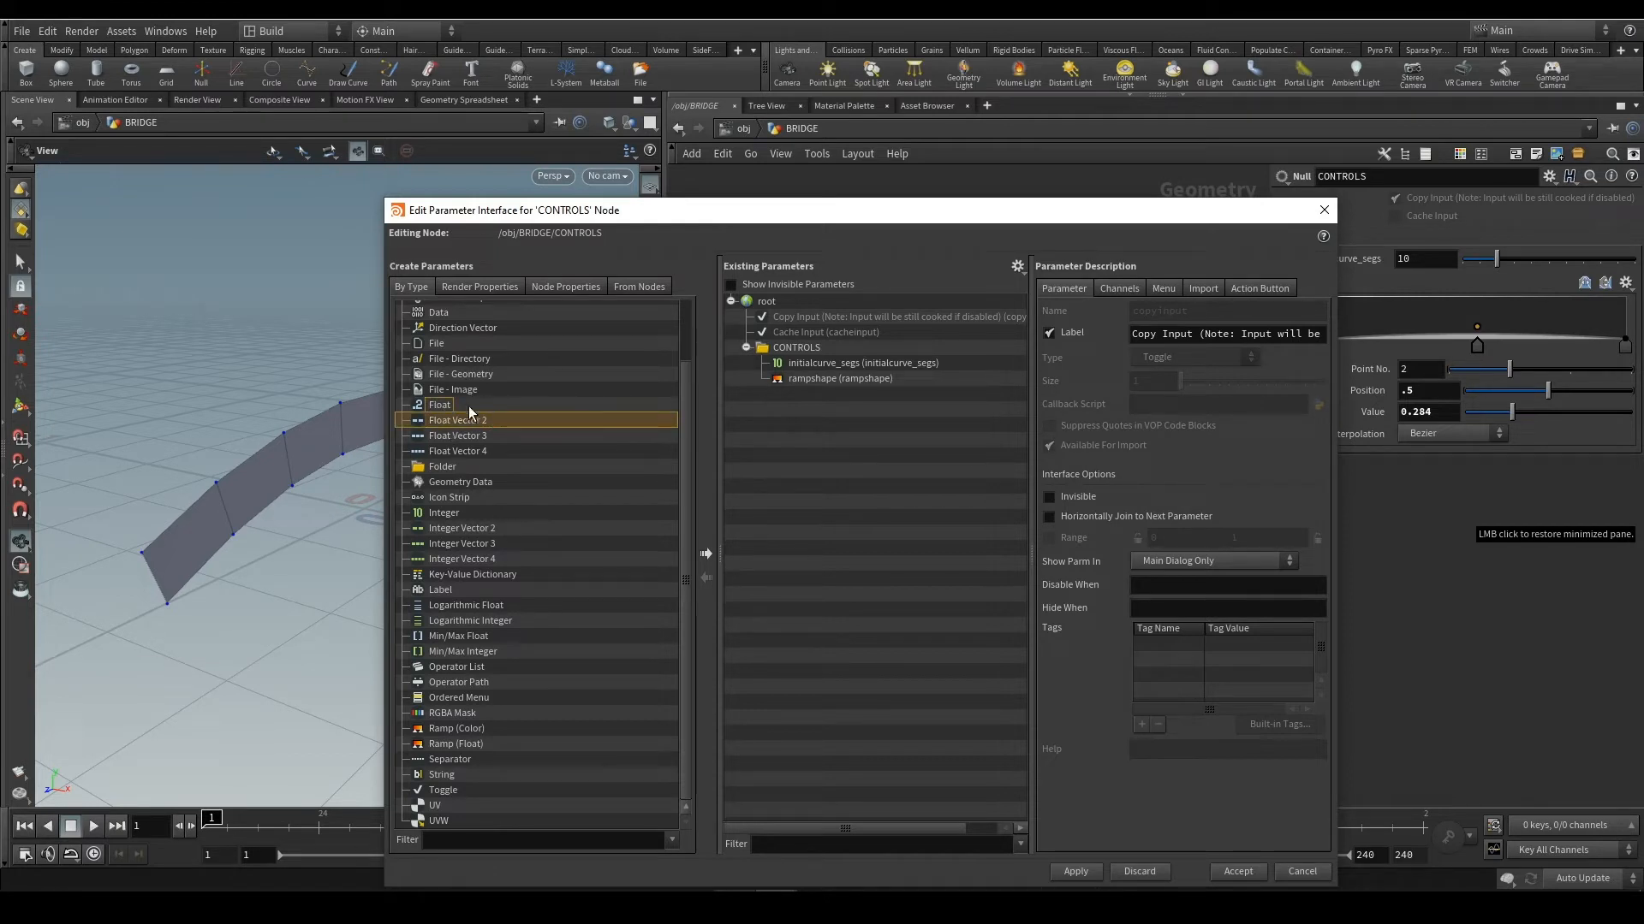
{"action": "left_click_drag", "start_coordinate": [469, 406], "coordinate": [799, 347]}
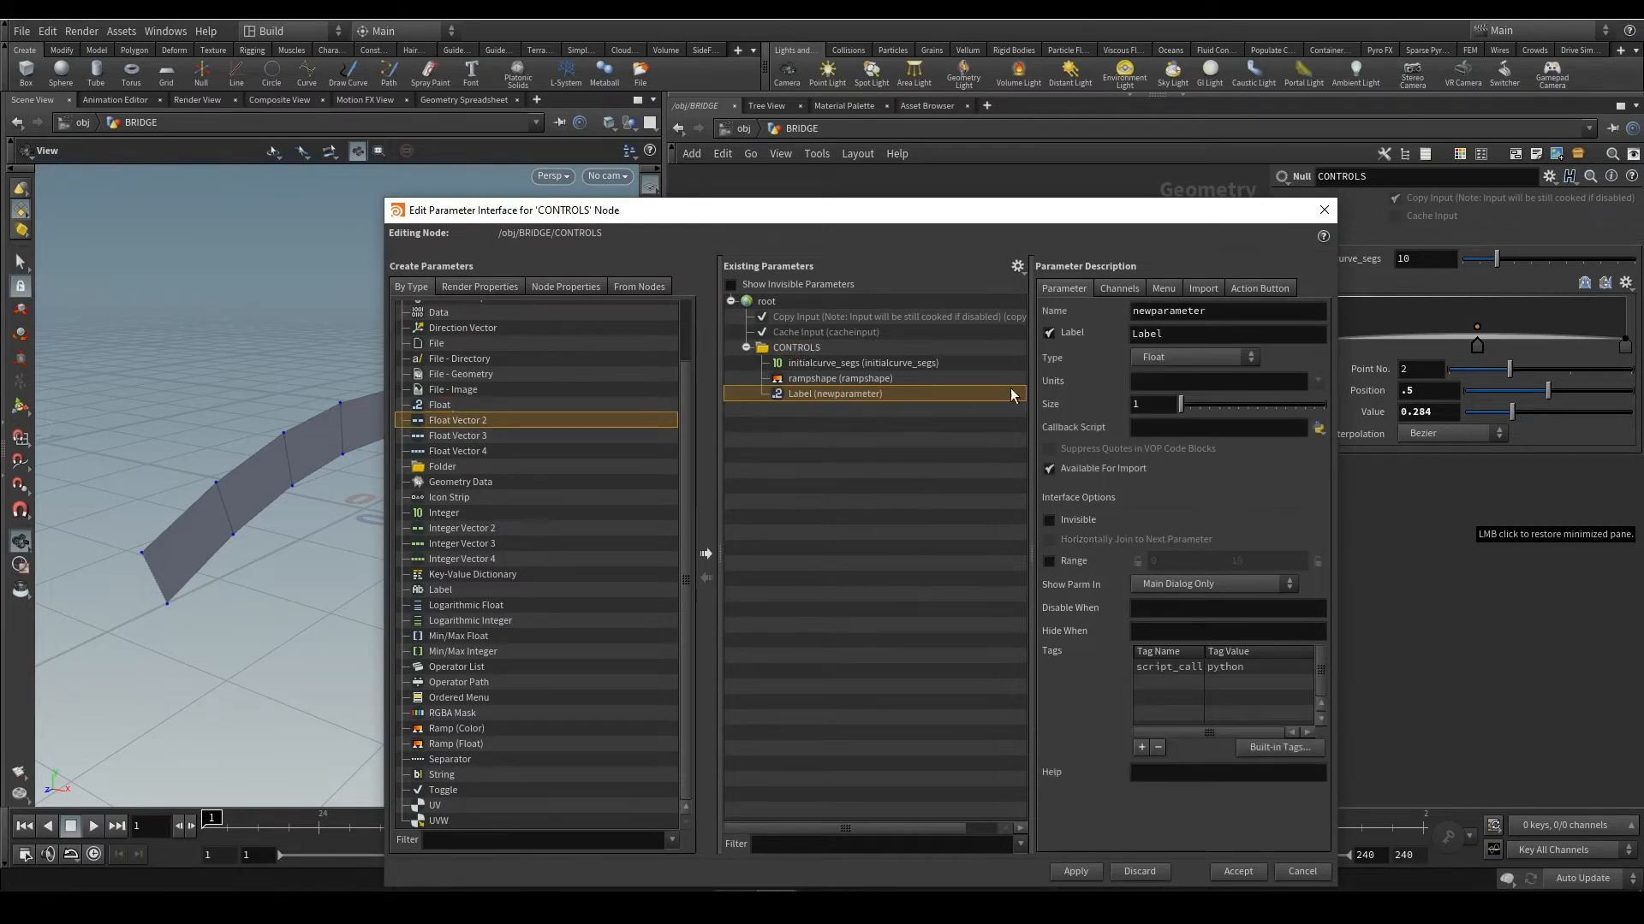
{"action": "double_click", "coordinate": [1256, 311]}
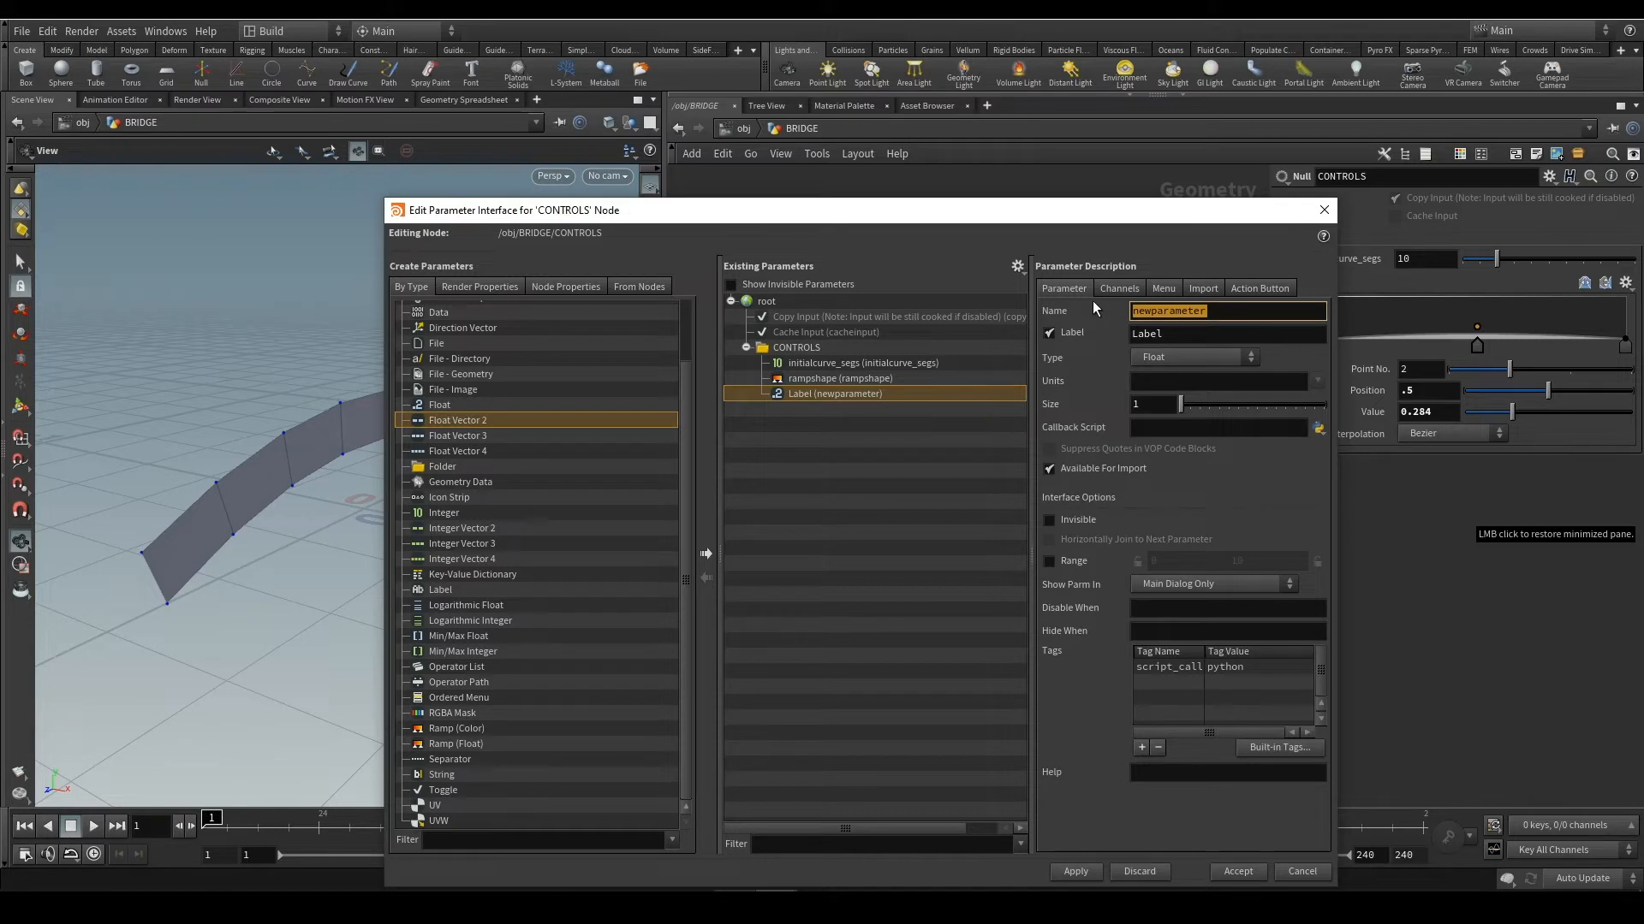
{"action": "type", "text": "sides_height"}
{"action": "key", "text": "Return"}
{"action": "key", "text": "ctrl+c"}
{"action": "double_click", "coordinate": [1181, 337]}
{"action": "key", "text": "ctrl+v"}
{"action": "key", "text": "Return"}
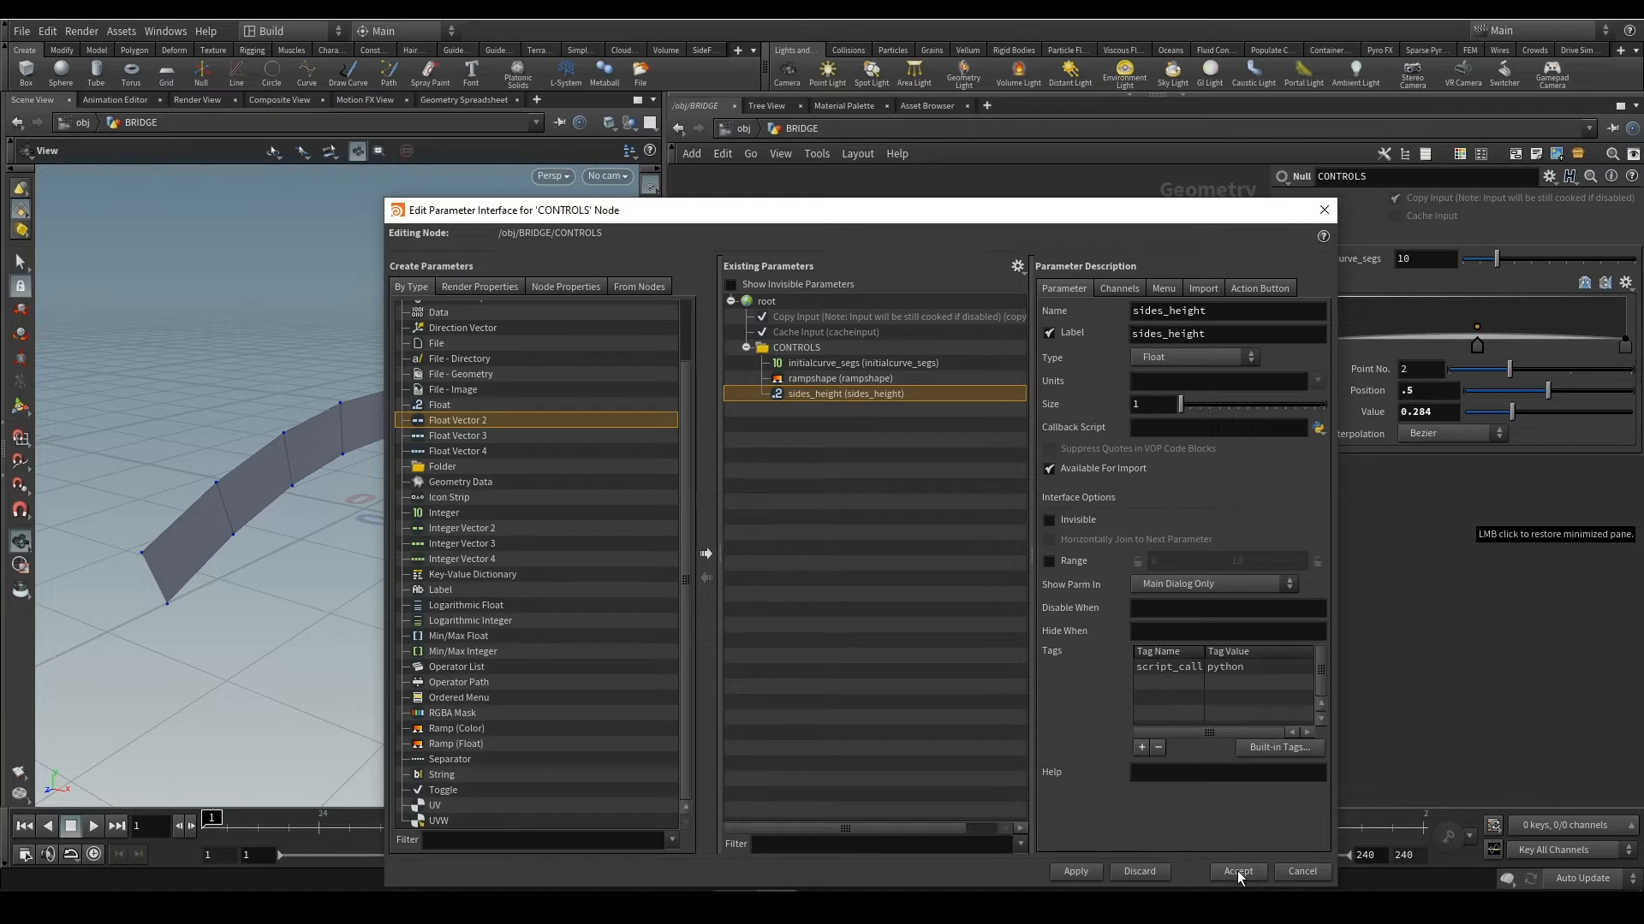
{"action": "left_click", "coordinate": [1089, 872]}
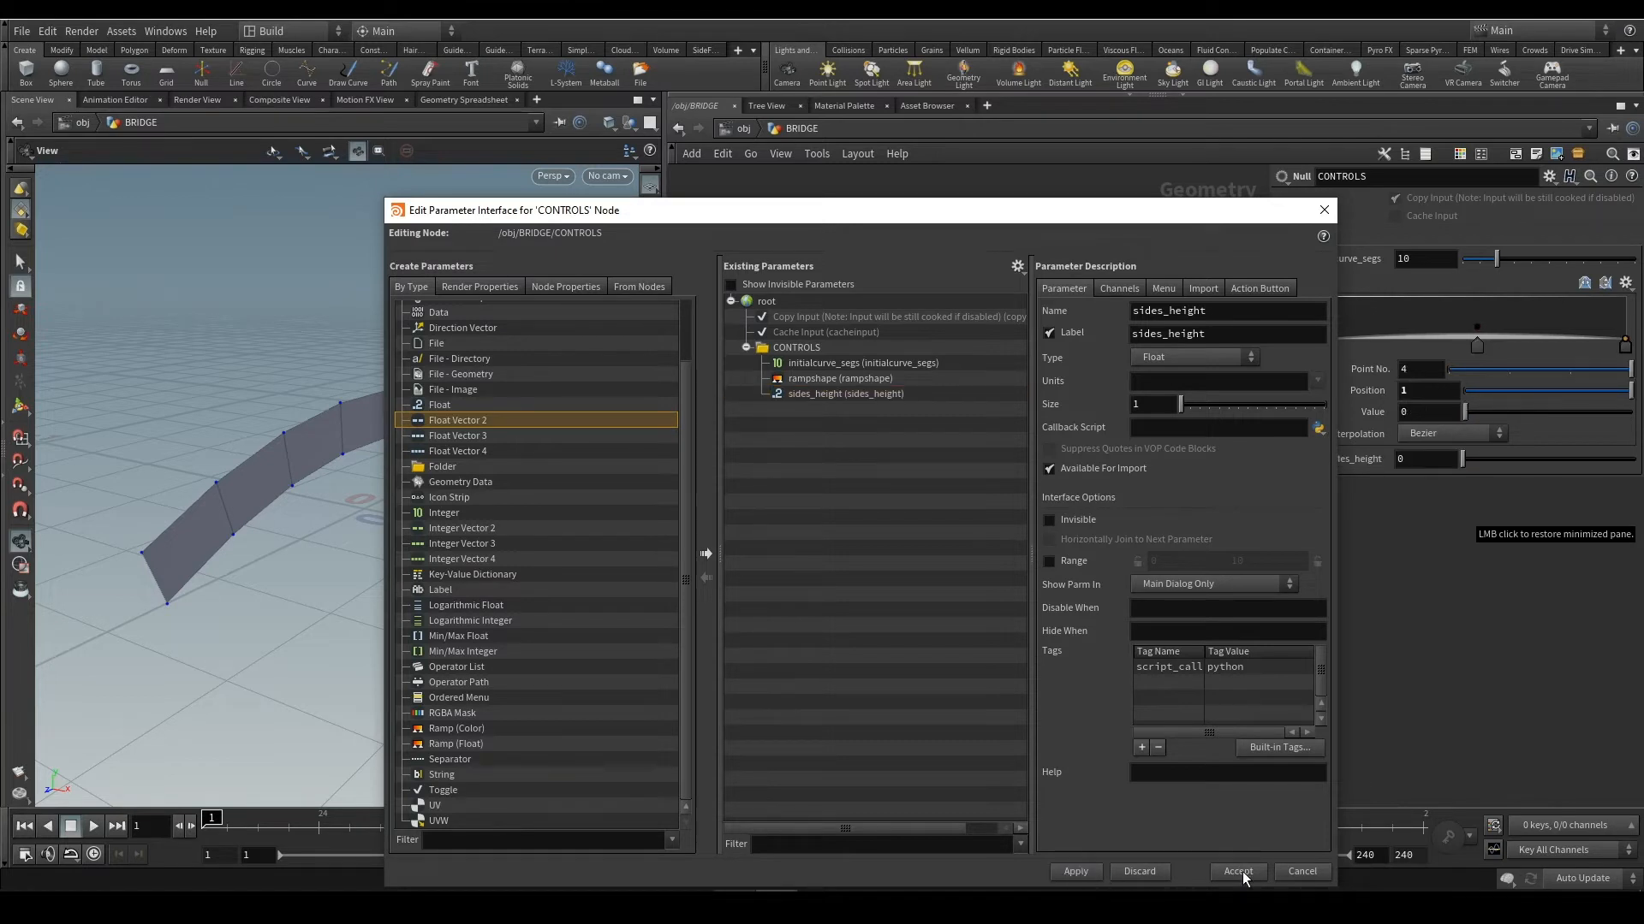
Set the default value of sides_height to 1 and accept the parameter interface changes
{"action": "left_click", "coordinate": [1124, 289]}
{"action": "double_click", "coordinate": [1166, 374]}
{"action": "type", "text": "1"}
{"action": "key", "text": "Return"}
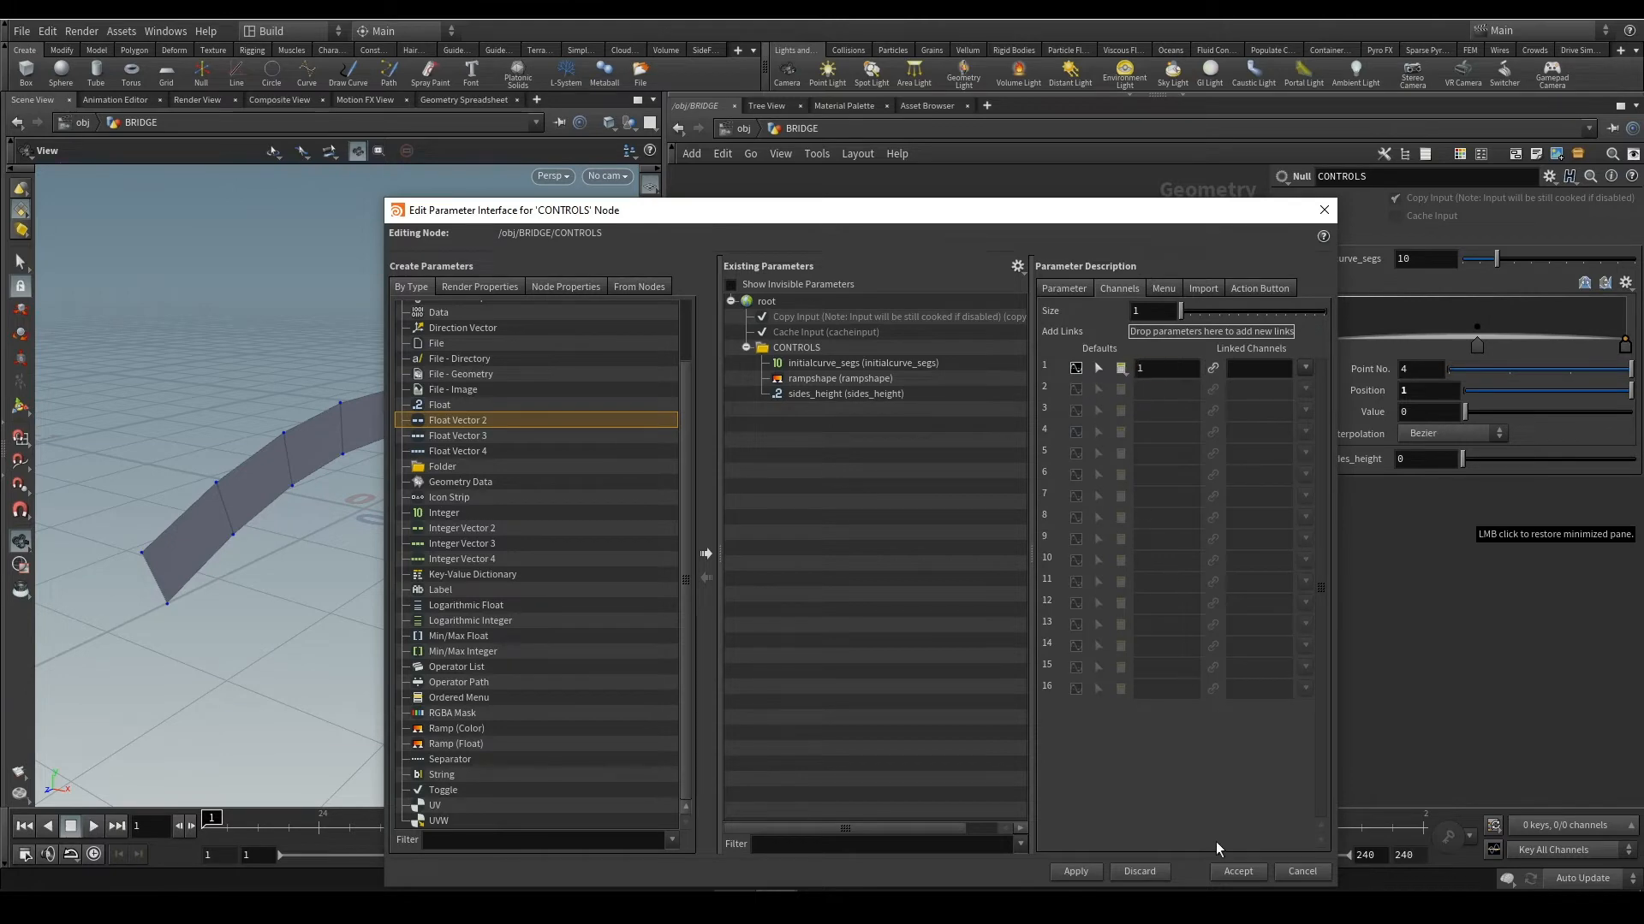
{"action": "left_click", "coordinate": [1238, 871]}
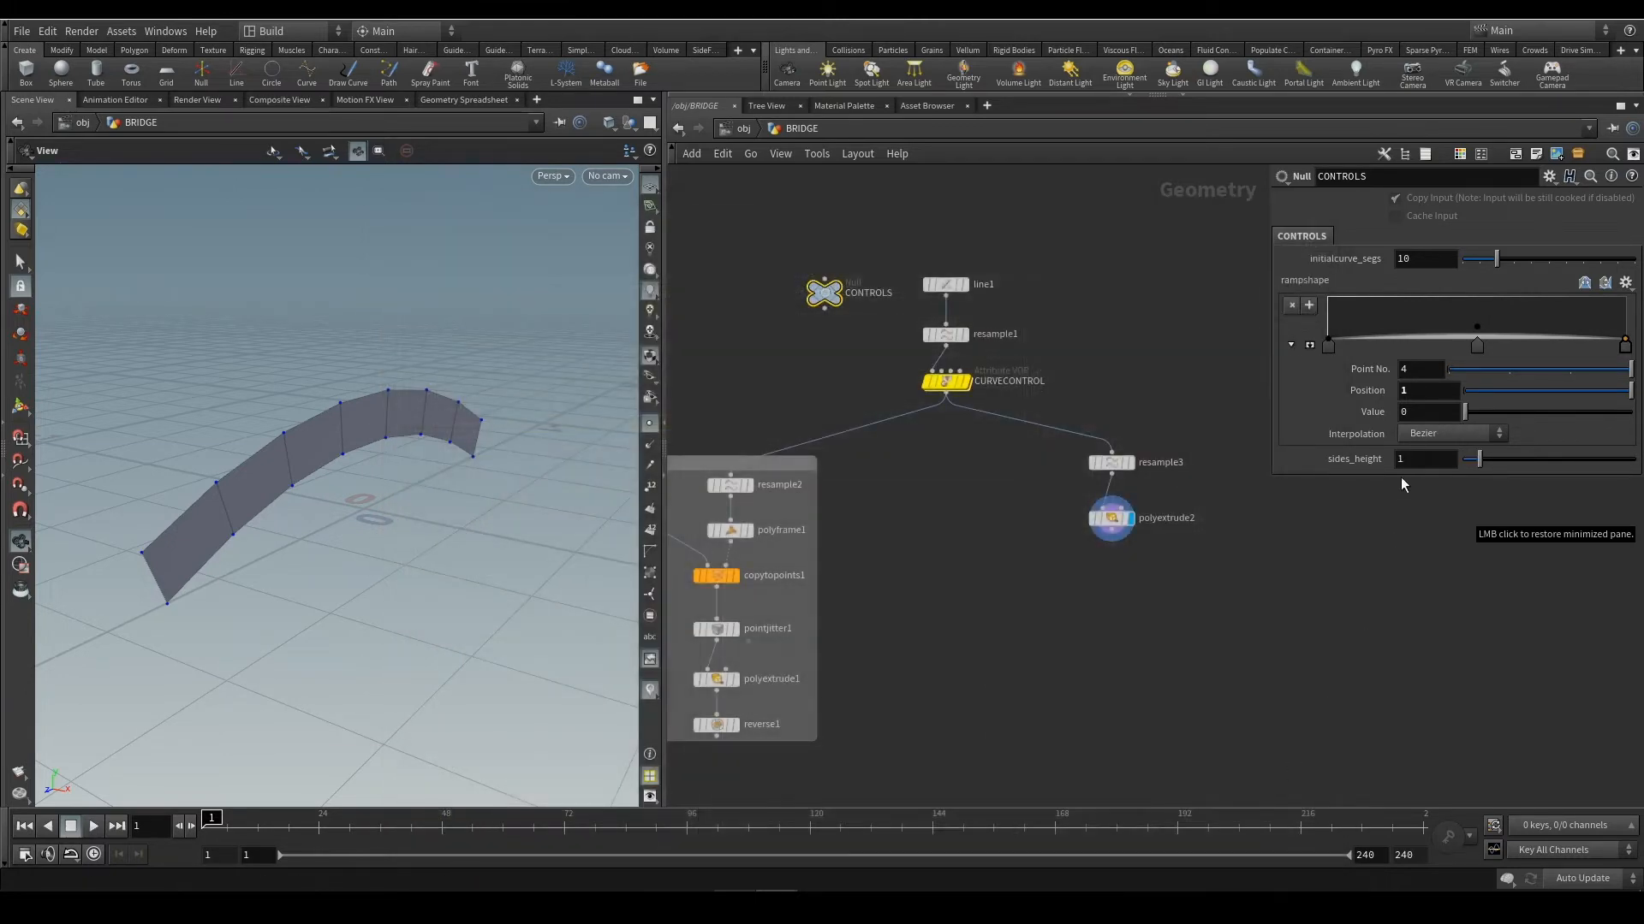
Copy the sides_height parameter from CONTROLS and paste it as a relative reference into polyextrude2's Distance
{"action": "right_click", "coordinate": [1345, 462]}
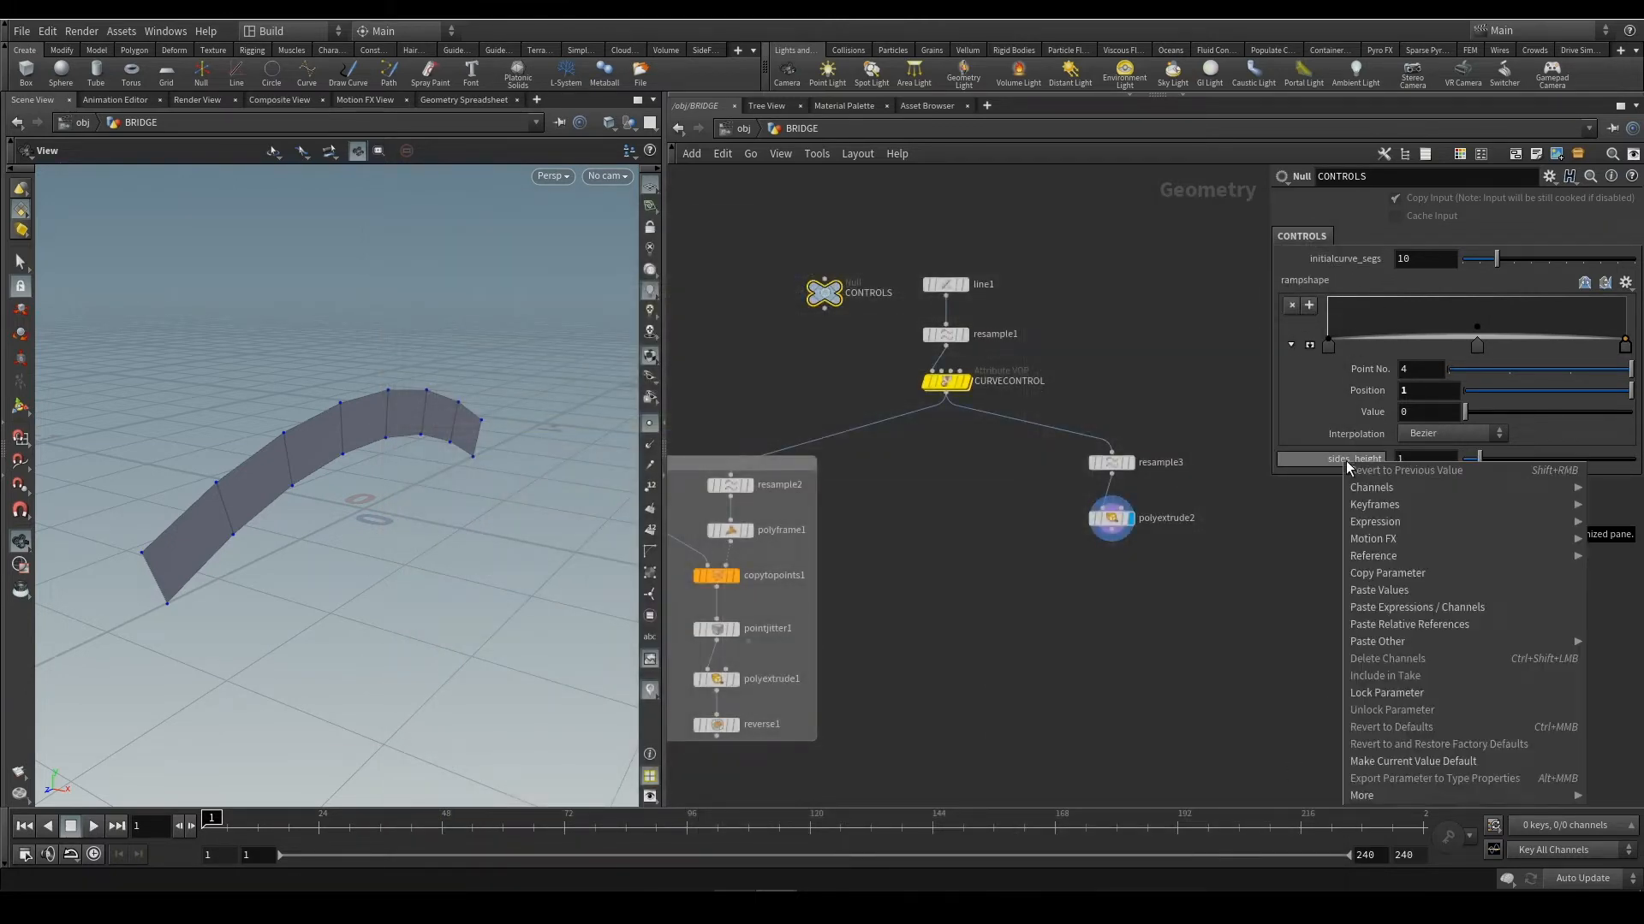
{"action": "left_click", "coordinate": [1386, 573]}
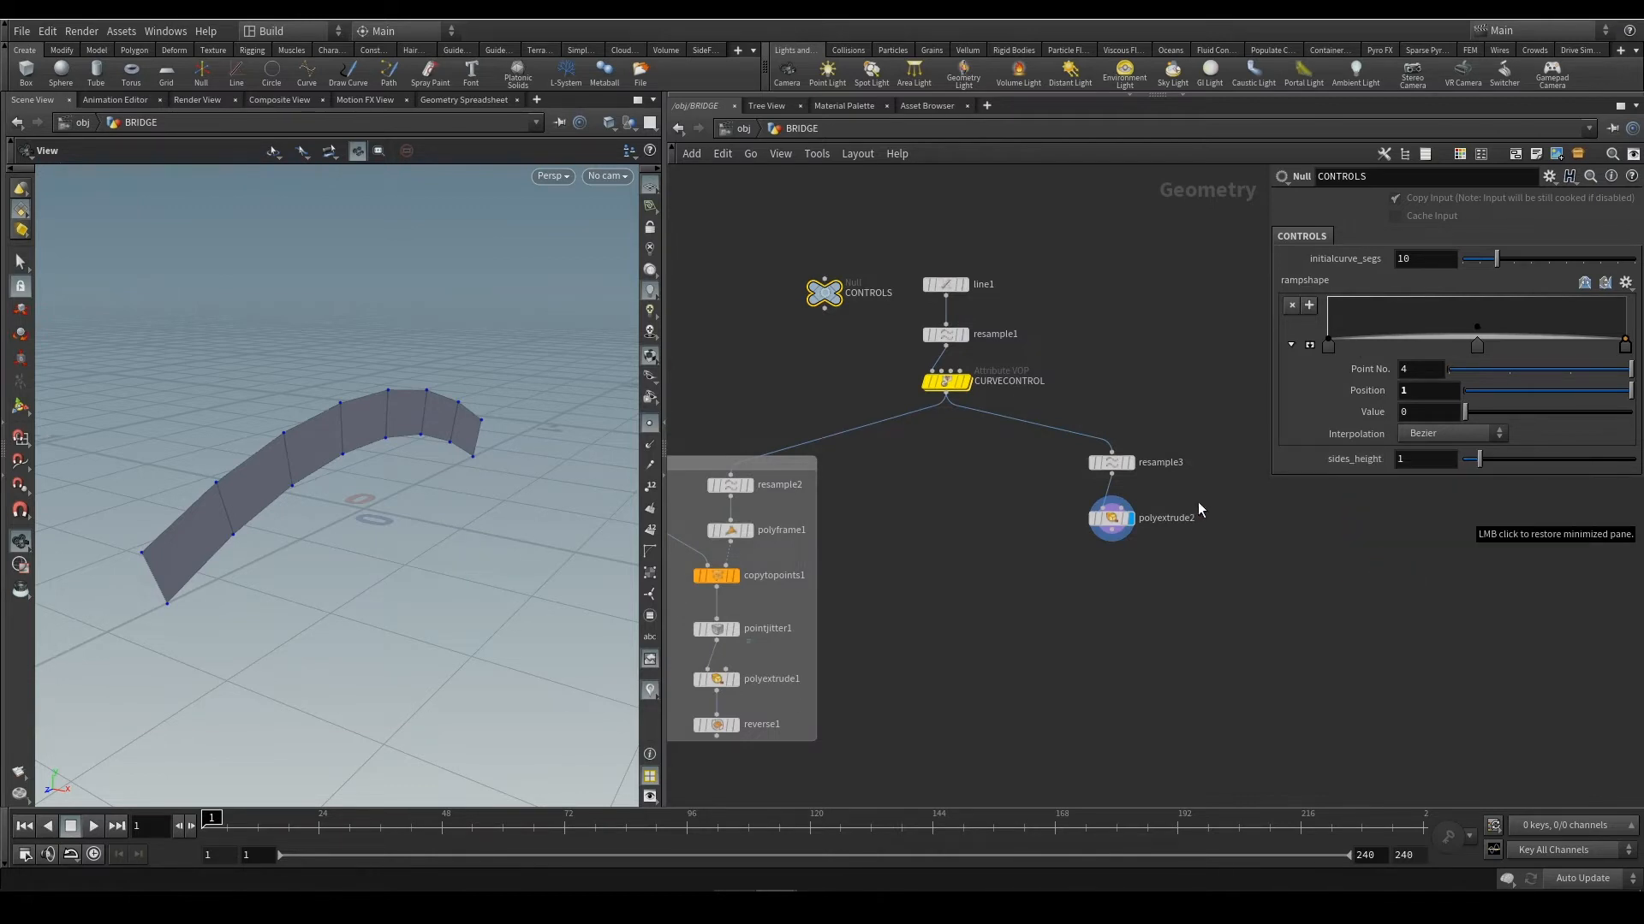
{"action": "left_click", "coordinate": [1111, 519]}
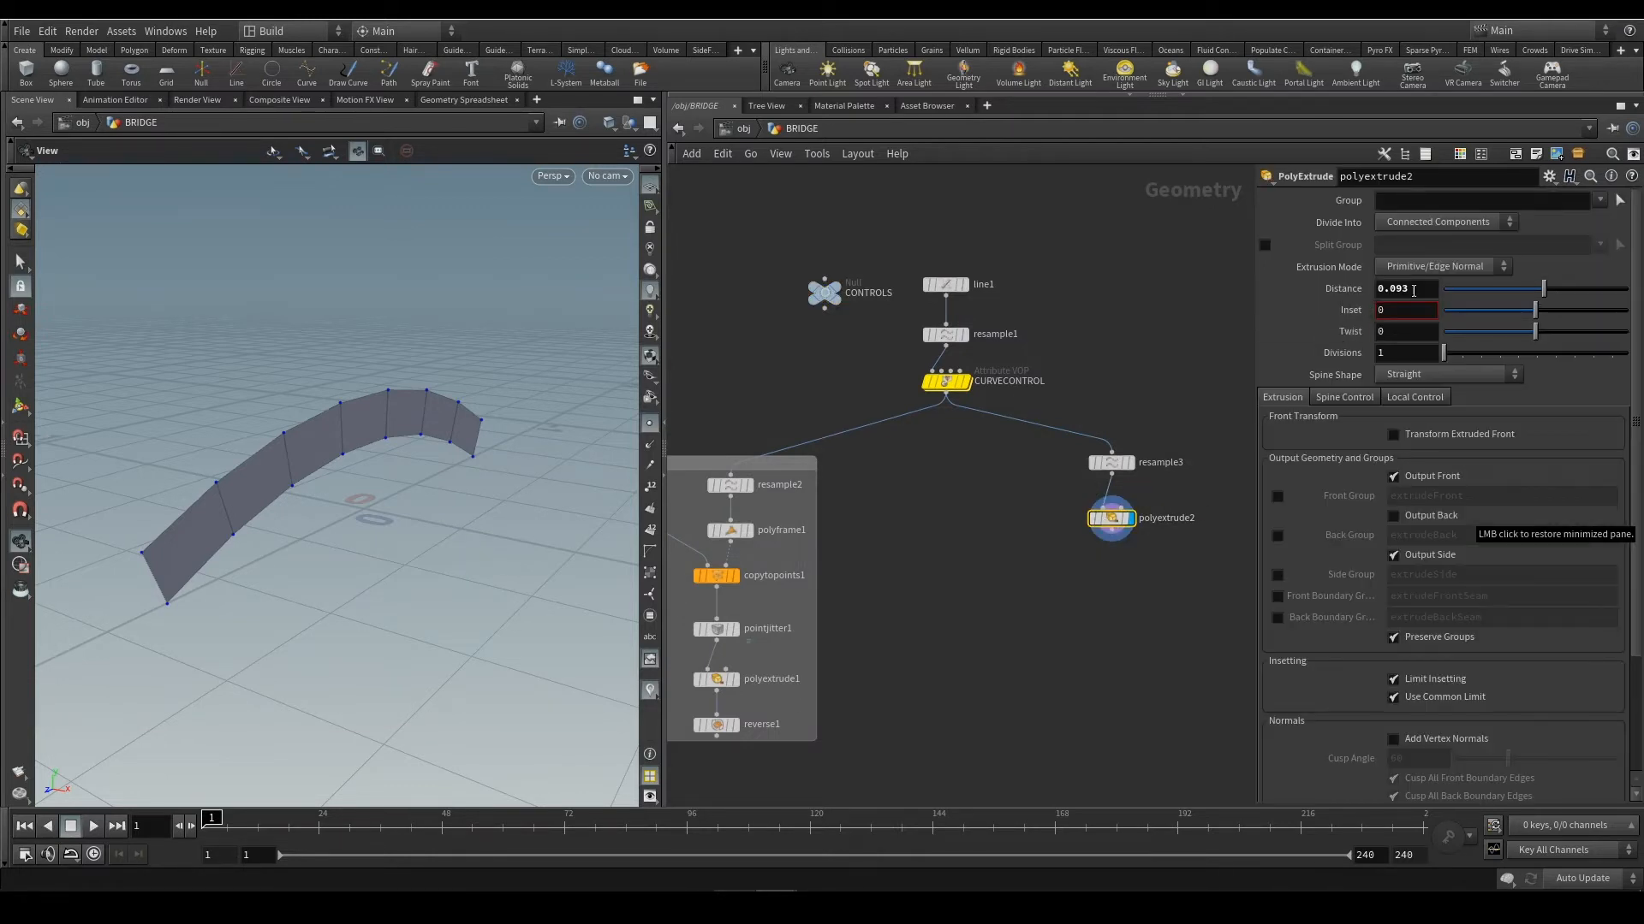
{"action": "left_click", "coordinate": [1379, 290]}
{"action": "right_click", "coordinate": [1359, 293]}
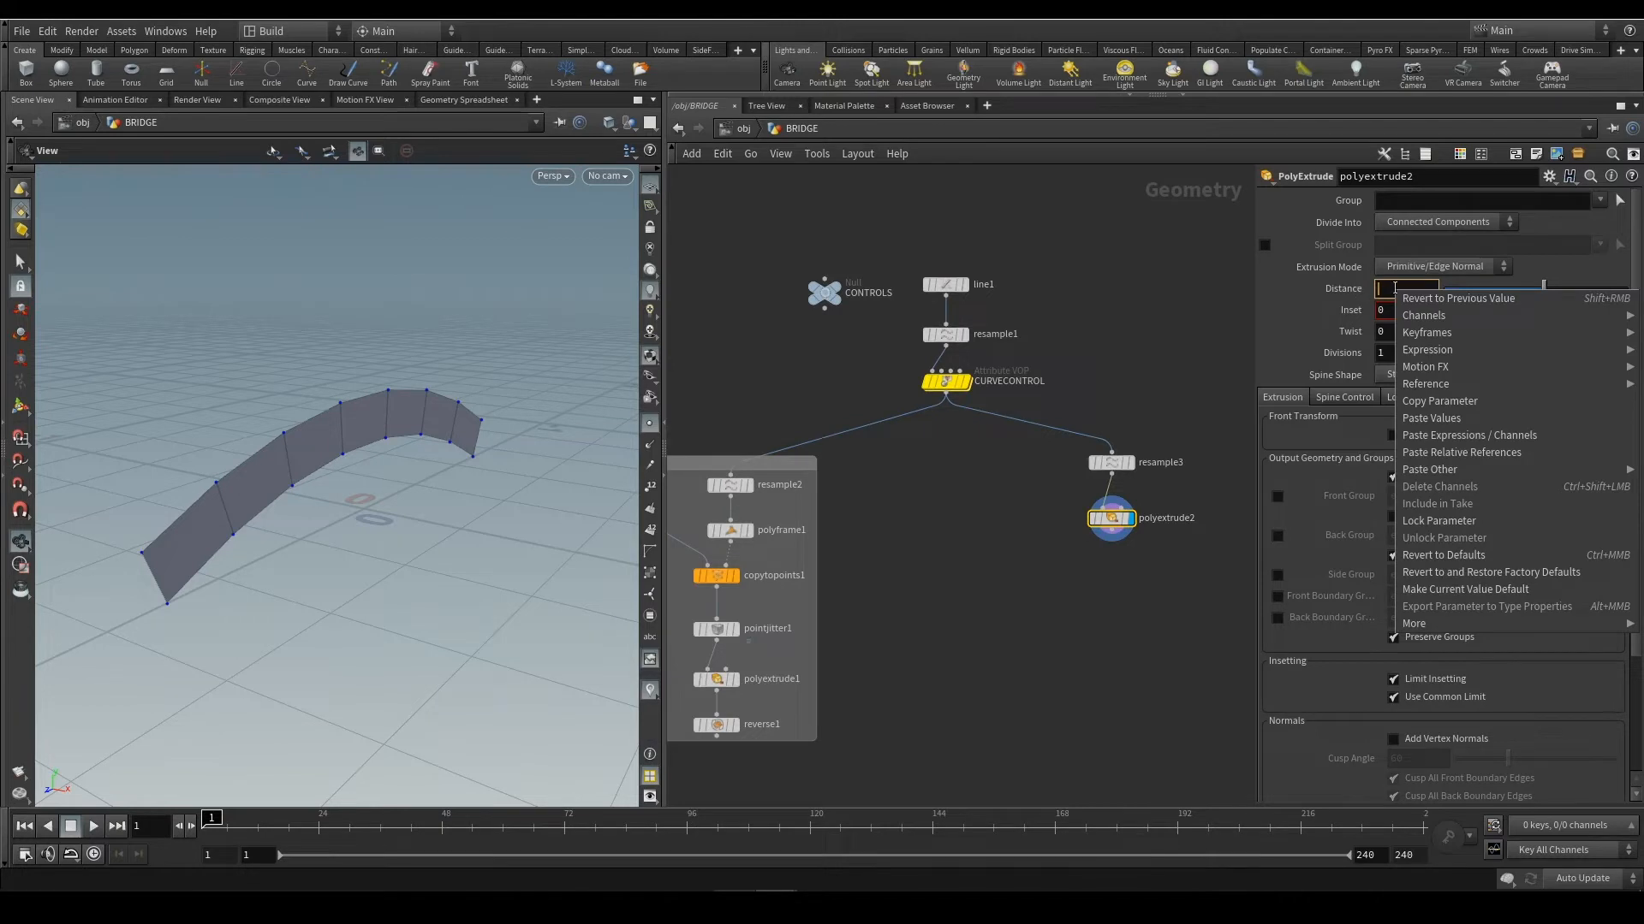
{"action": "left_click", "coordinate": [1375, 291]}
{"action": "right_click", "coordinate": [1396, 292]}
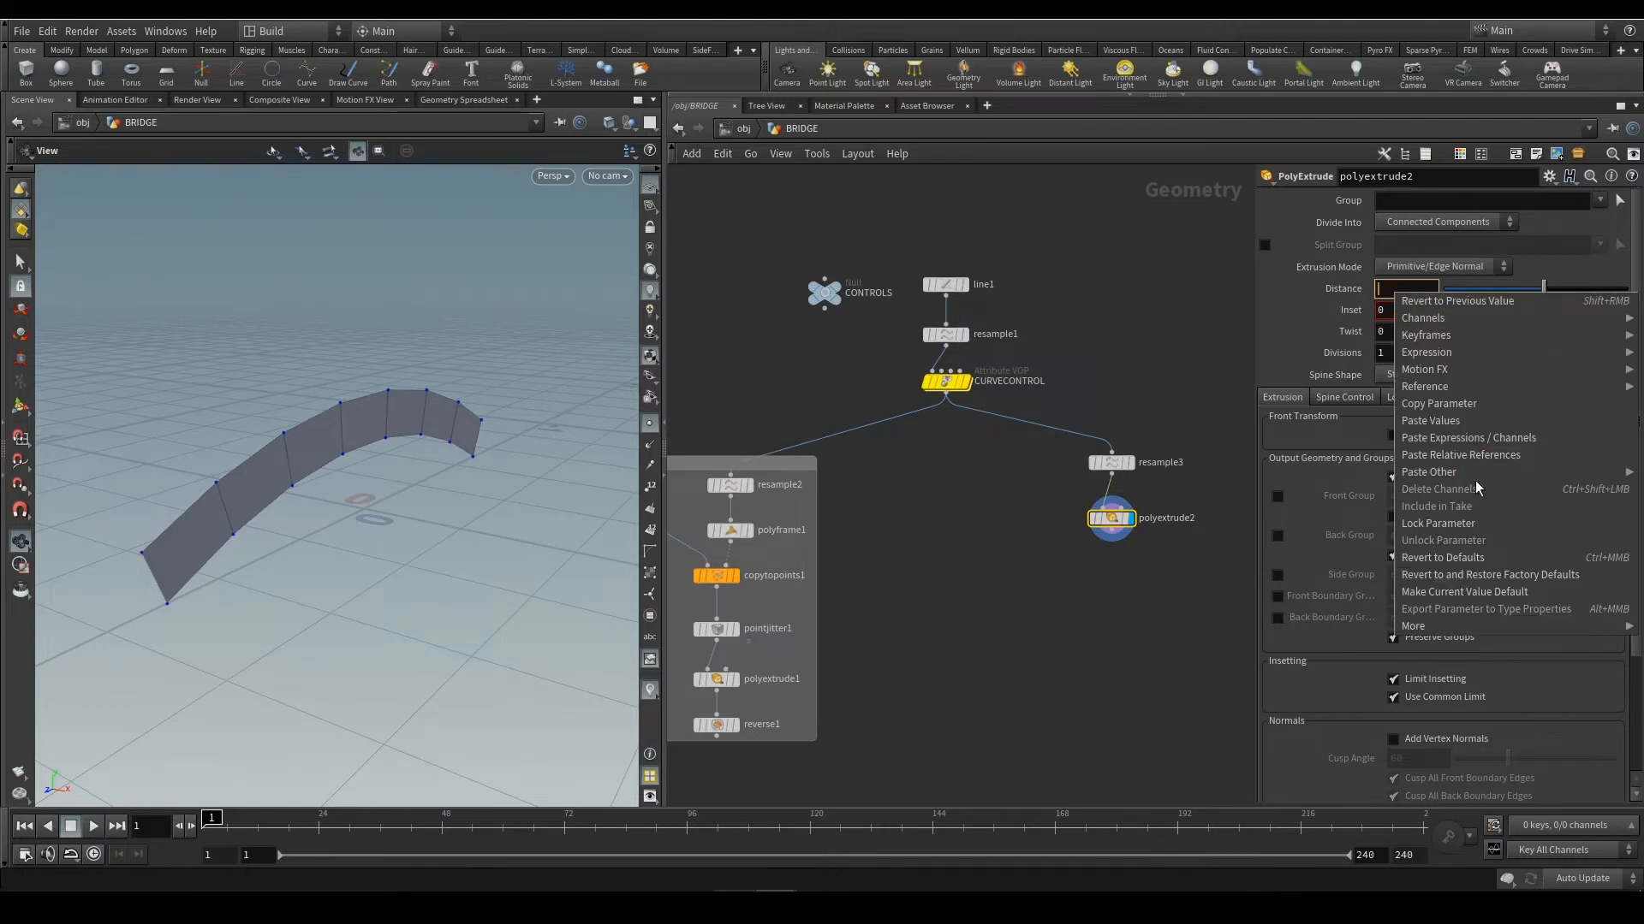
Link polyextrude2's Distance to the CONTROLS sides_height parameter by relative reference, and set sides_height to 0.099
{"action": "left_click", "coordinate": [1498, 454]}
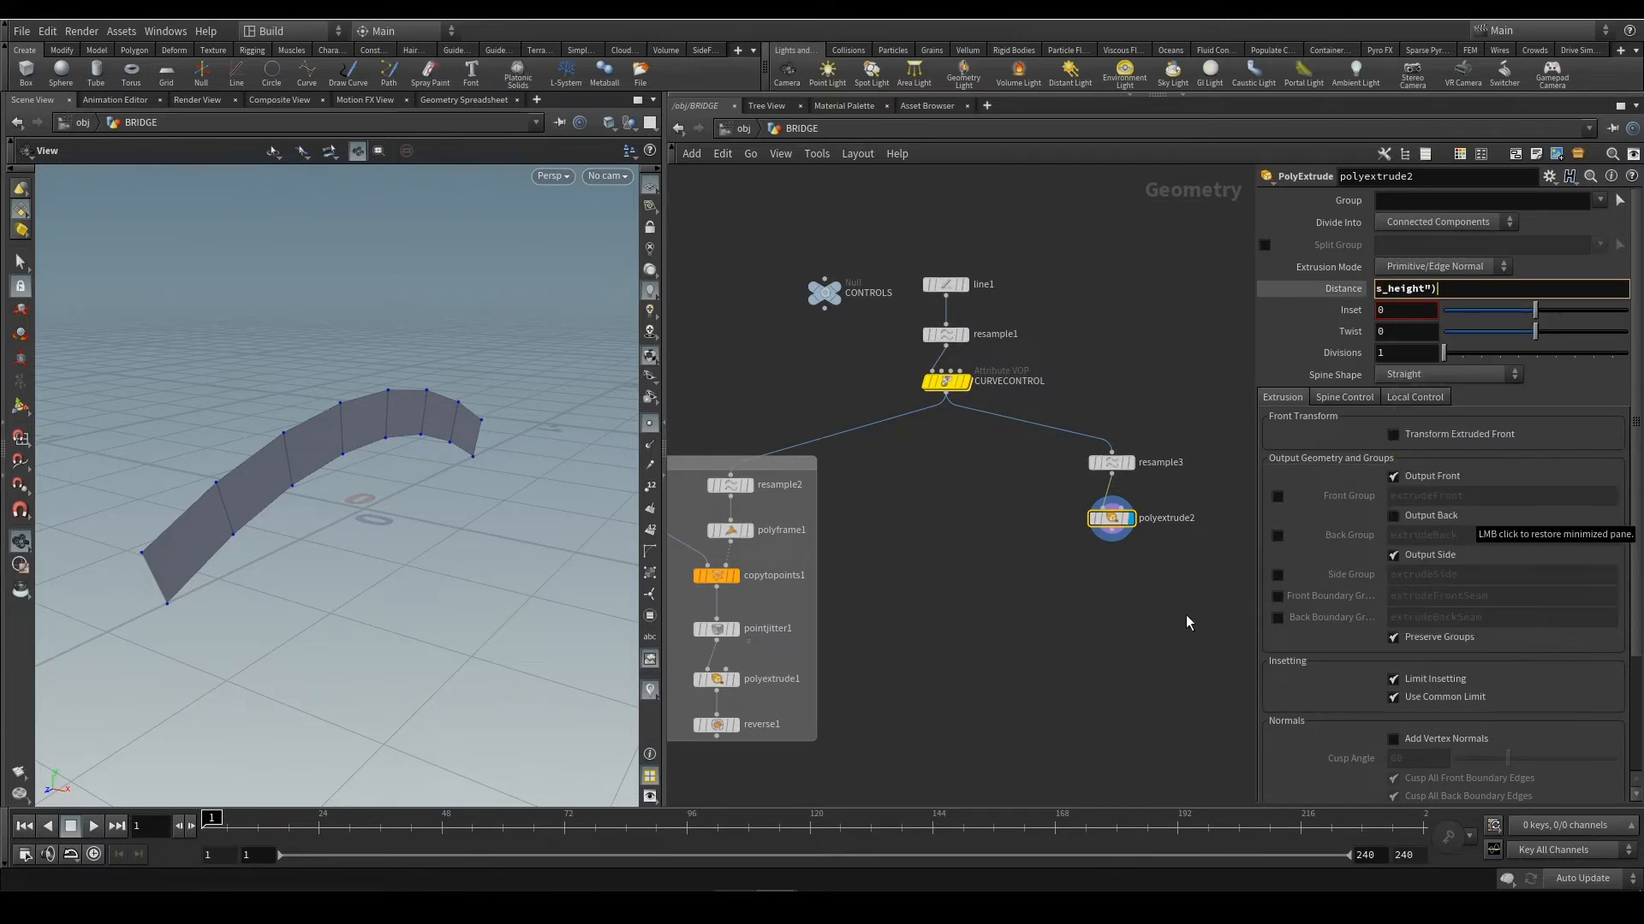
{"action": "left_click", "coordinate": [824, 291]}
{"action": "left_click_drag", "start_coordinate": [1491, 454], "coordinate": [1455, 474]}
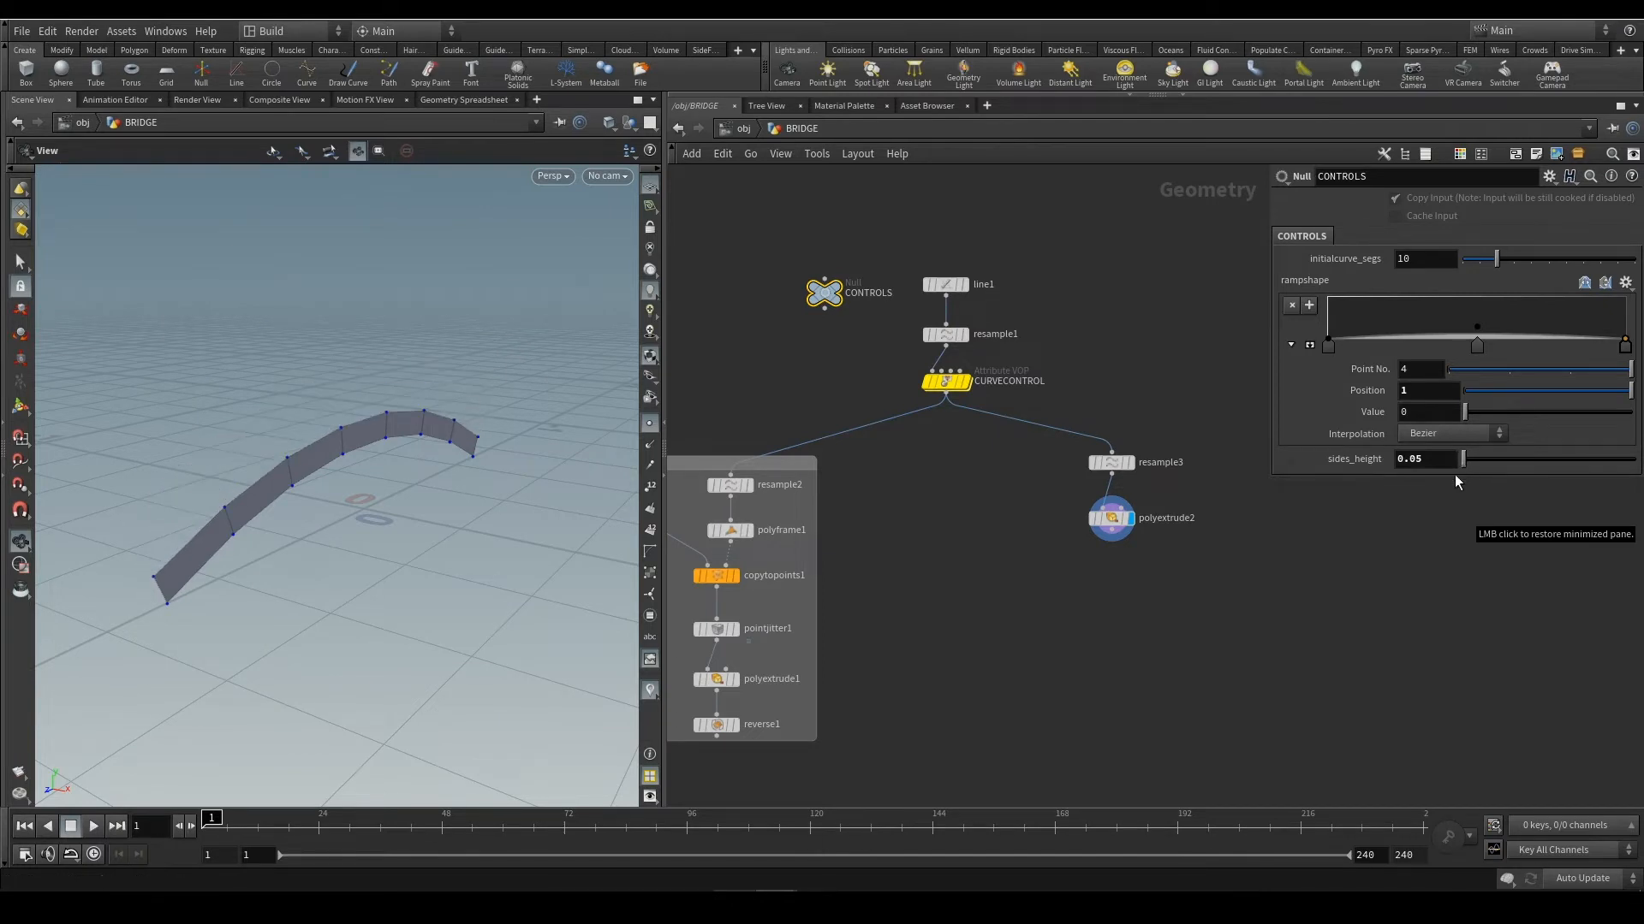
{"action": "middle_click_drag", "start_coordinate": [1422, 459], "coordinate": [1421, 521]}
{"action": "middle_click_drag", "start_coordinate": [1423, 461], "coordinate": [1455, 524]}
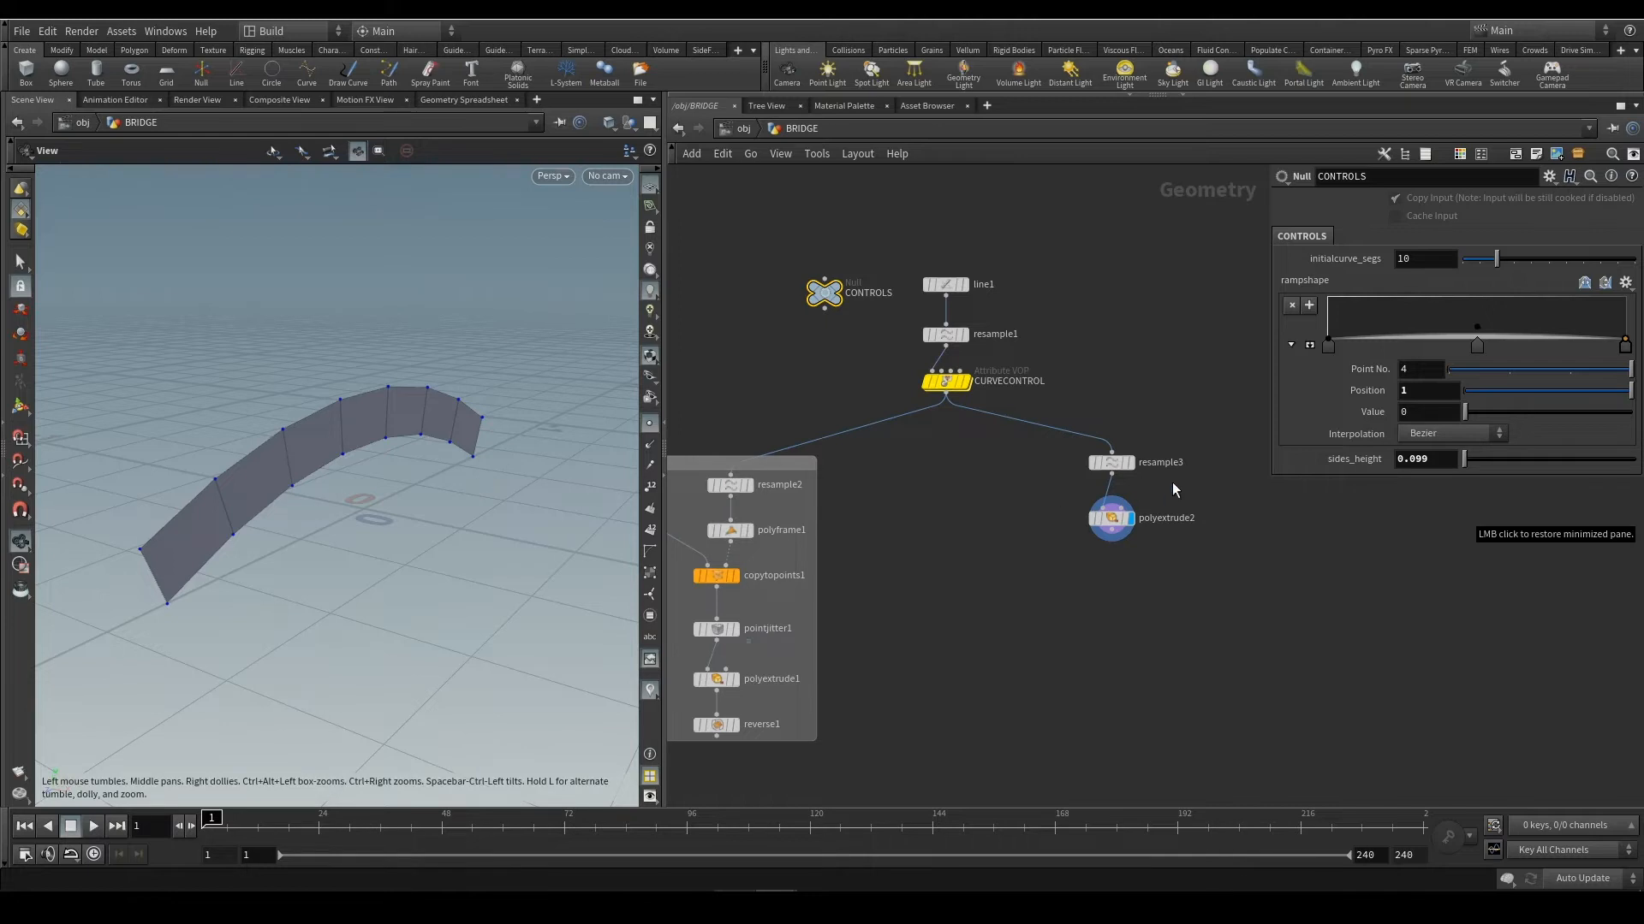
Show primitive numbers on the extruded bridge side in the viewport and save the scene
{"action": "middle_click_drag", "start_coordinate": [1154, 541], "coordinate": [1106, 475]}
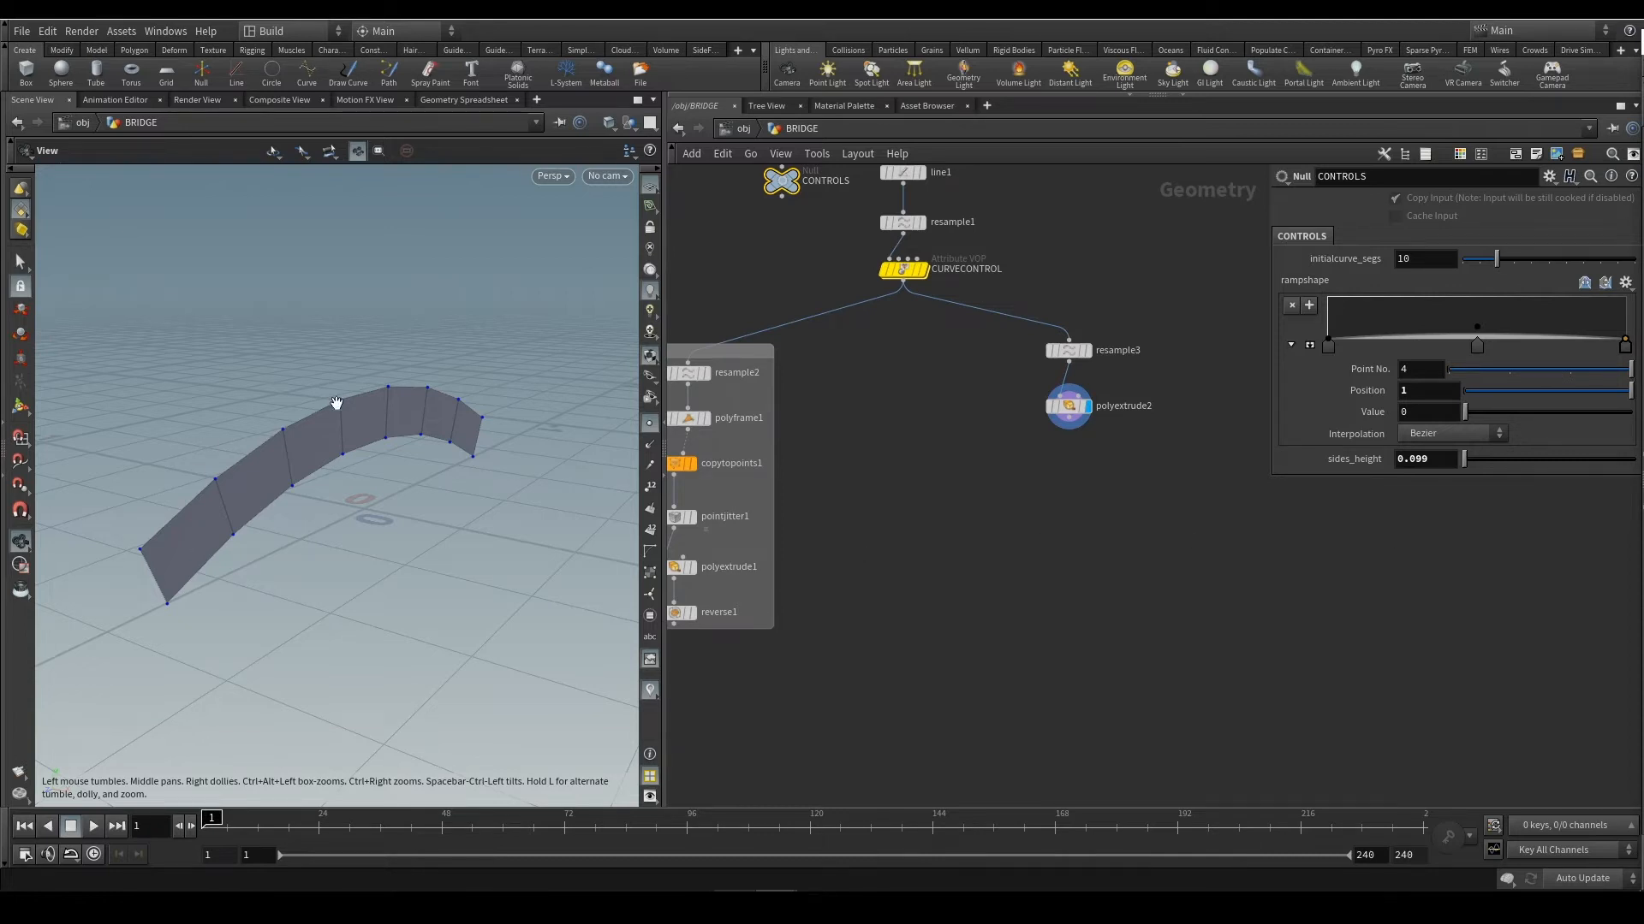
{"action": "left_click_drag", "start_coordinate": [433, 491], "coordinate": [485, 548]}
{"action": "middle_click_drag", "start_coordinate": [484, 548], "coordinate": [341, 502]}
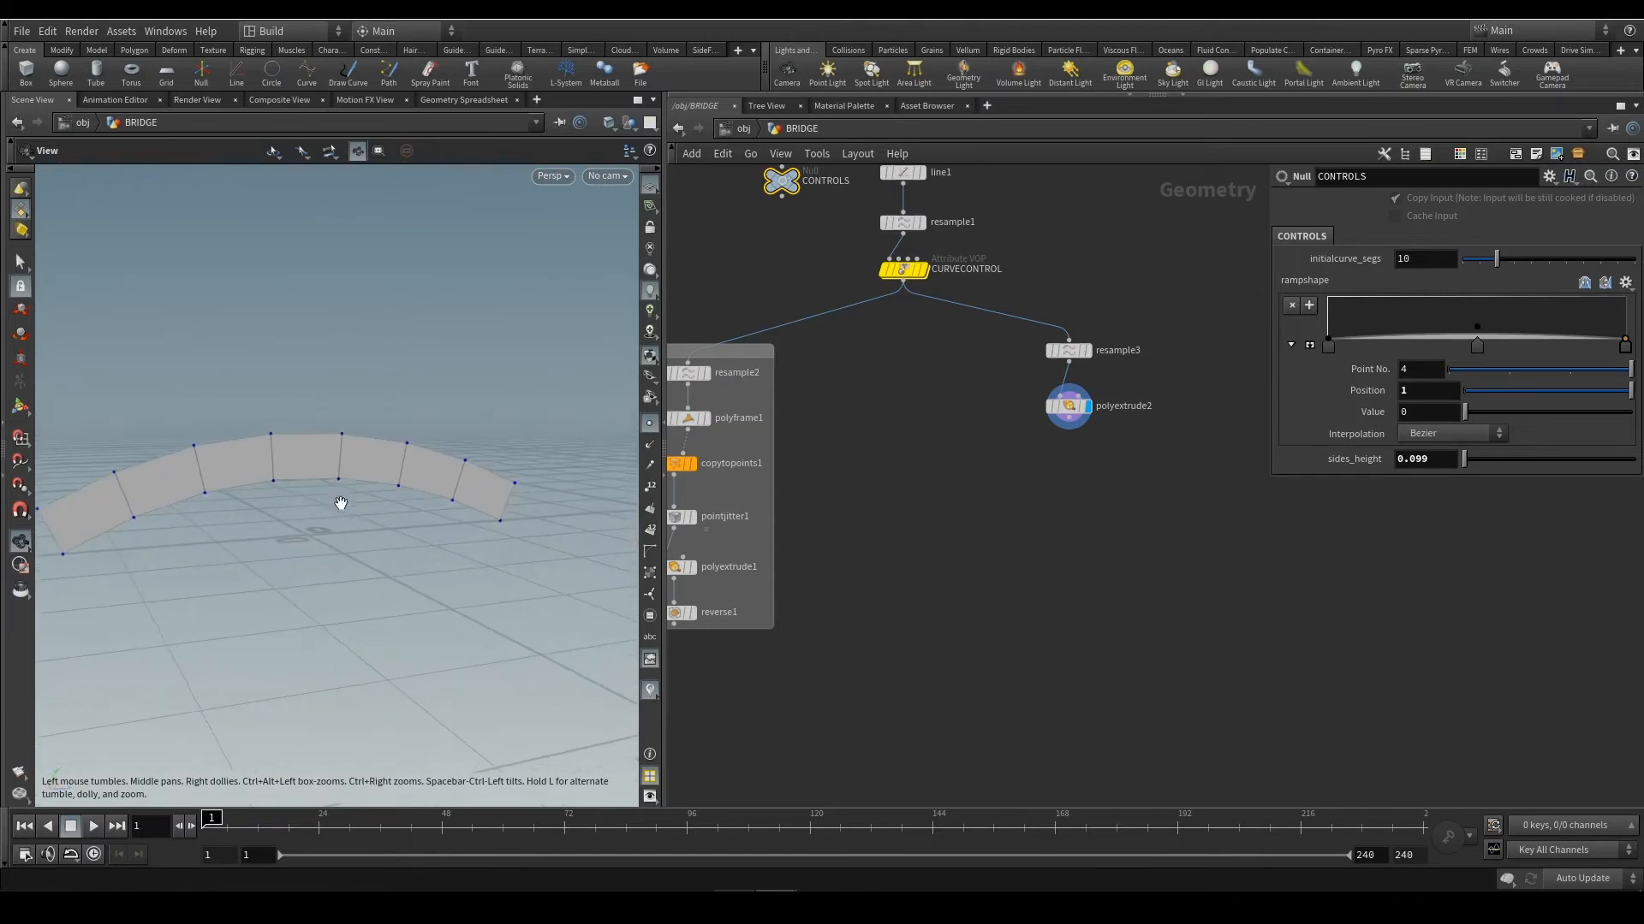
{"action": "left_click_drag", "start_coordinate": [342, 503], "coordinate": [388, 532]}
{"action": "middle_click_drag", "start_coordinate": [389, 532], "coordinate": [425, 466]}
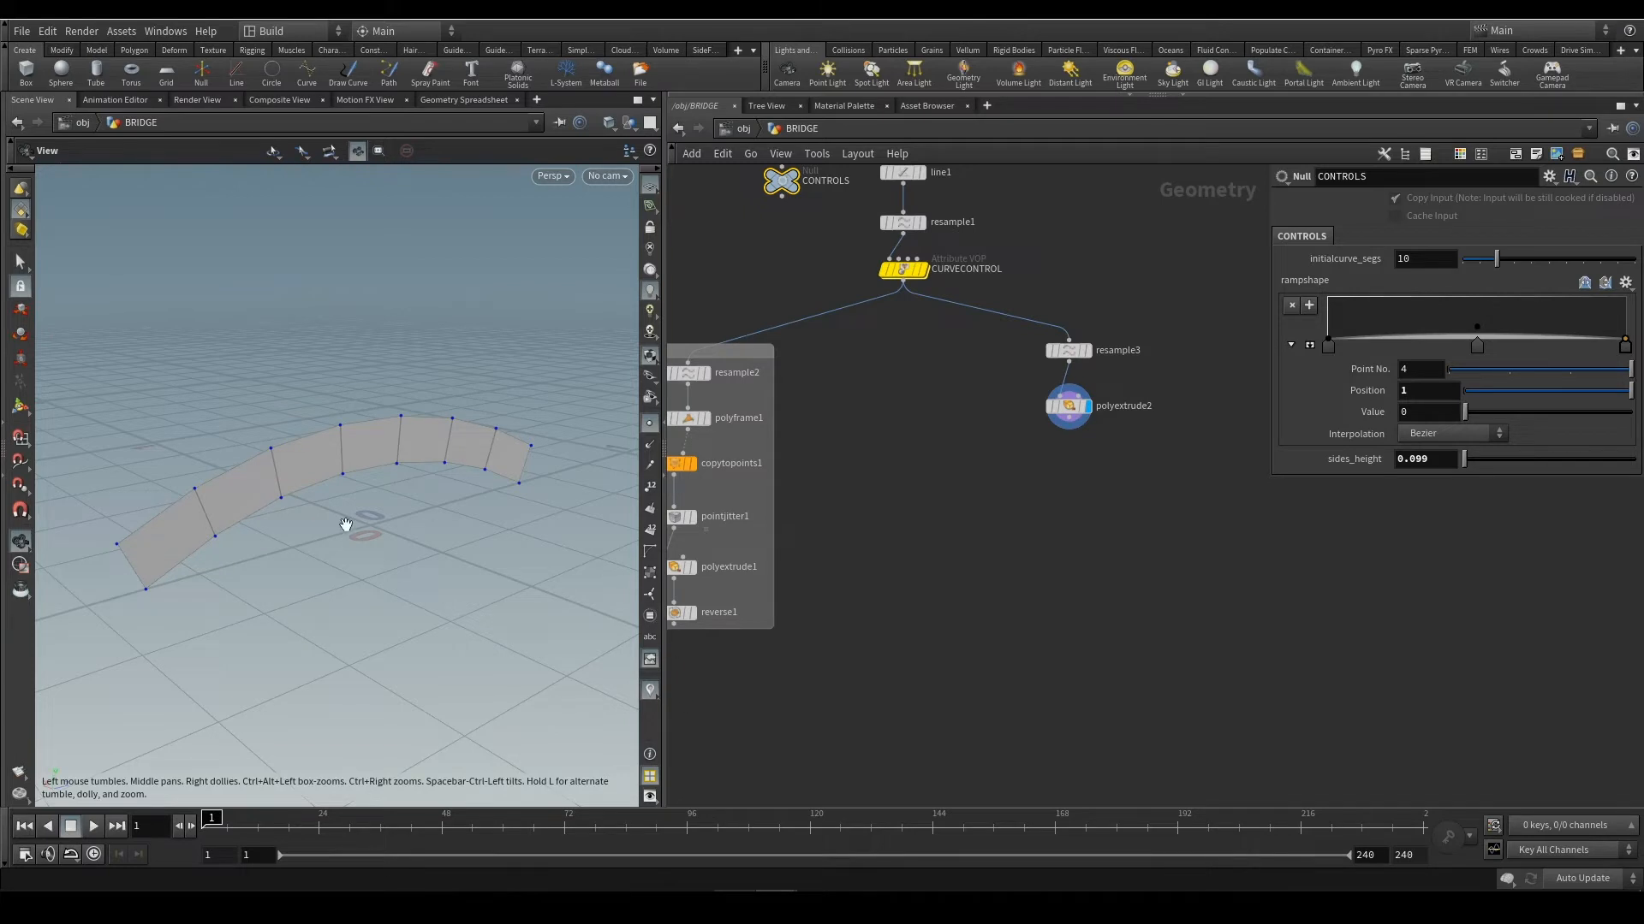
{"action": "left_click", "coordinate": [650, 532]}
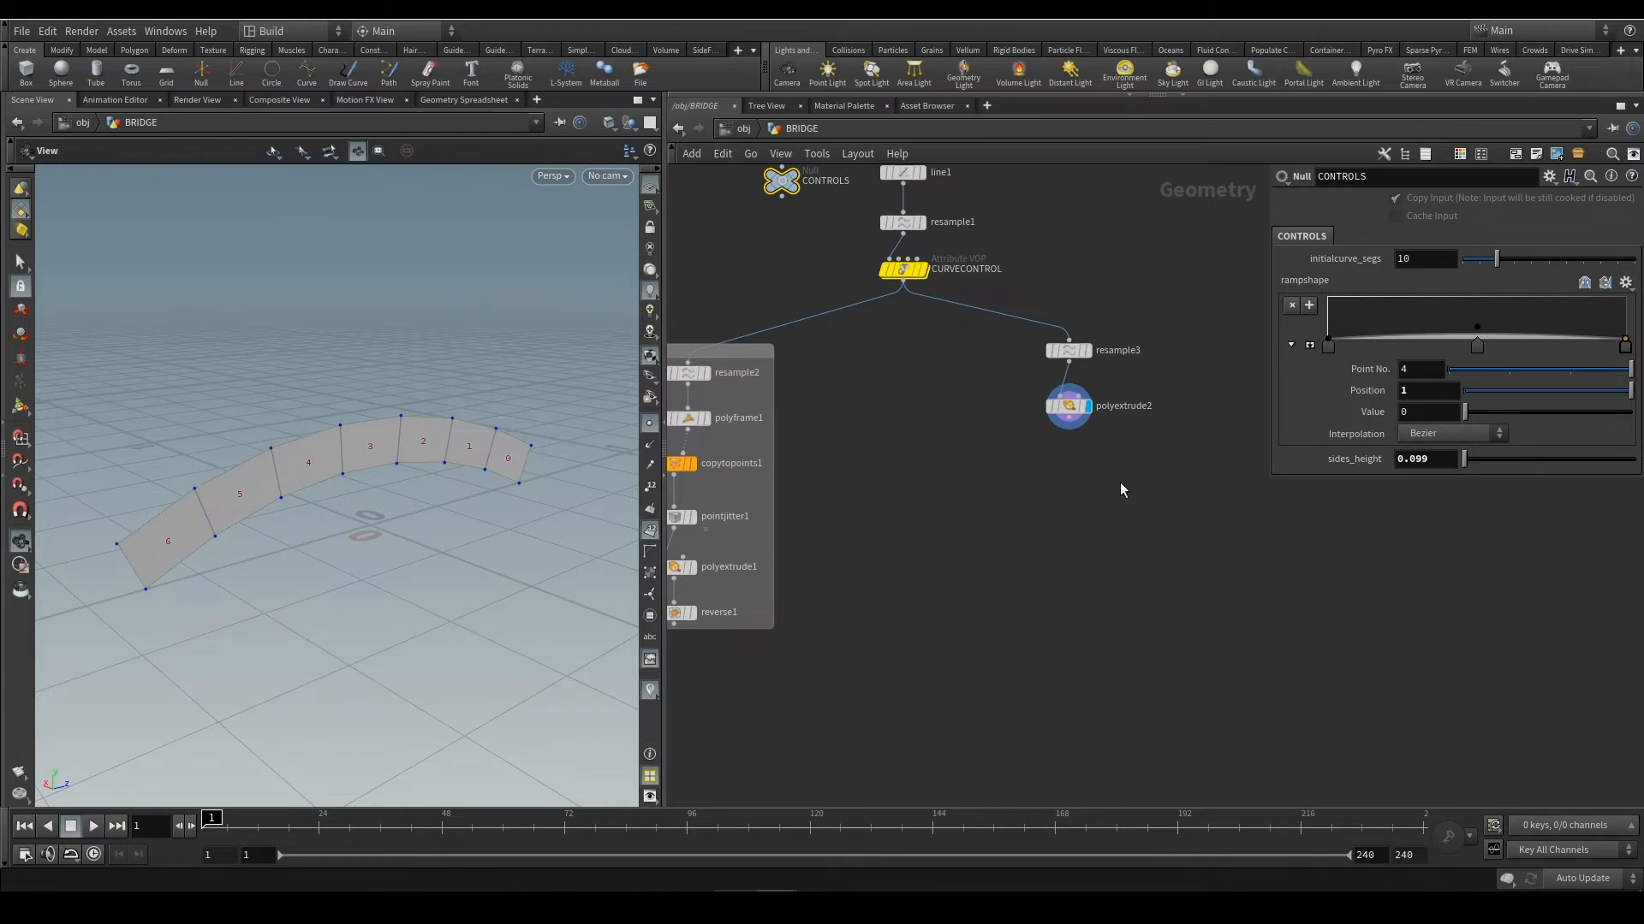
{"action": "scroll", "coordinate": [1119, 482], "scroll_direction": "down", "scroll_amount": 1}
{"action": "middle_click_drag", "start_coordinate": [1103, 457], "coordinate": [1046, 433]}
{"action": "scroll", "coordinate": [1093, 483], "scroll_direction": "up", "scroll_amount": 2}
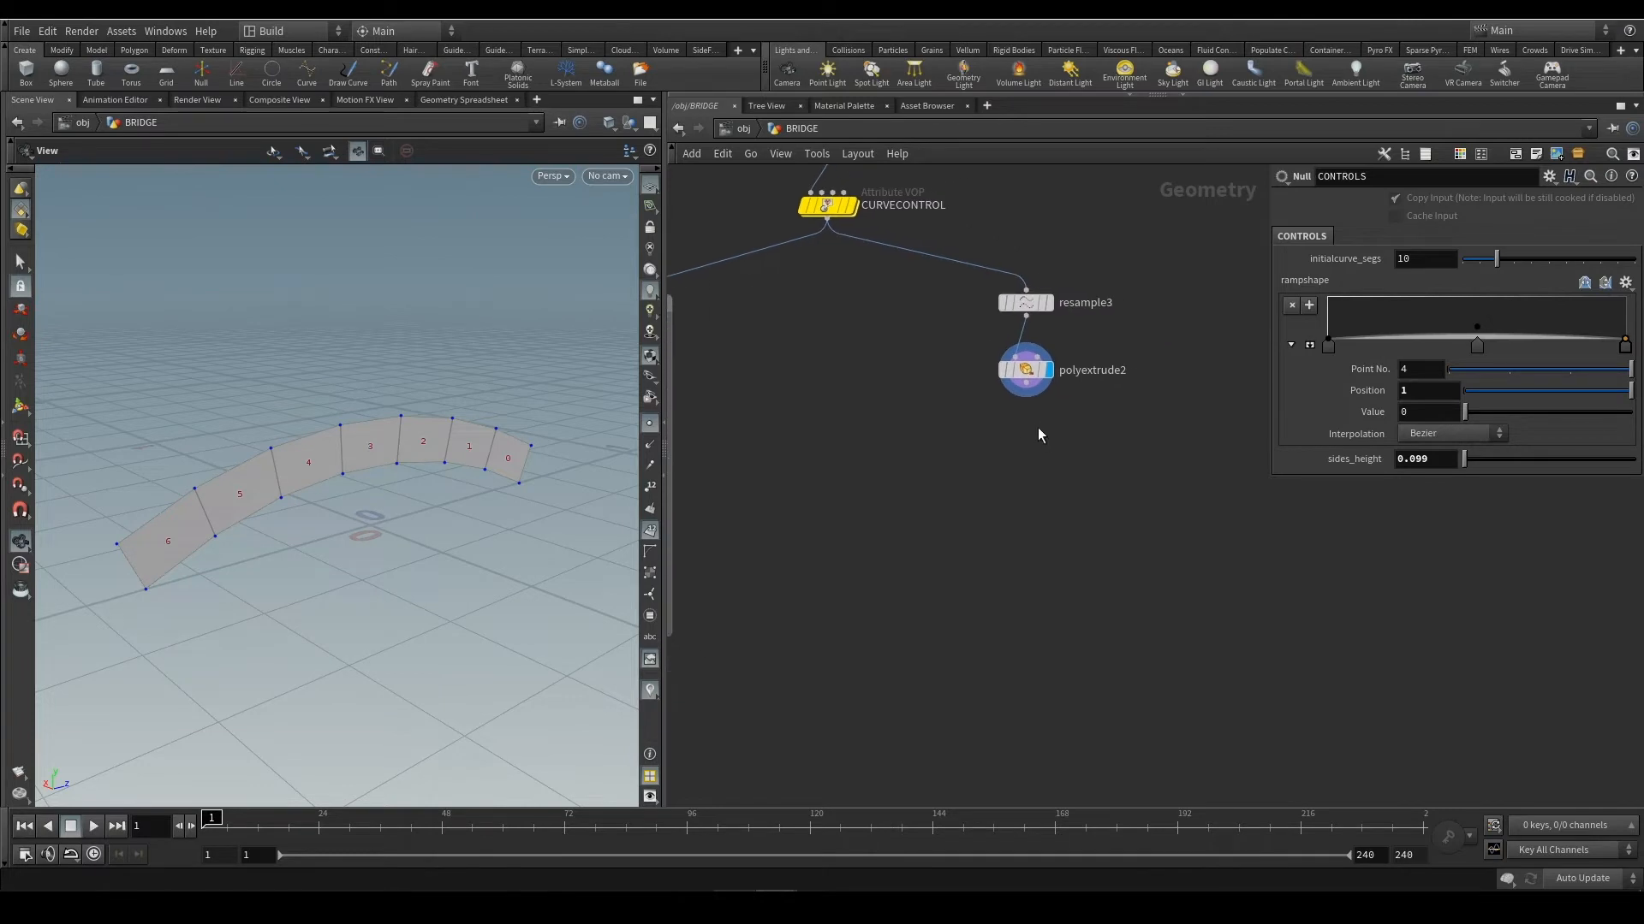
{"action": "key", "text": "ctrl+s"}
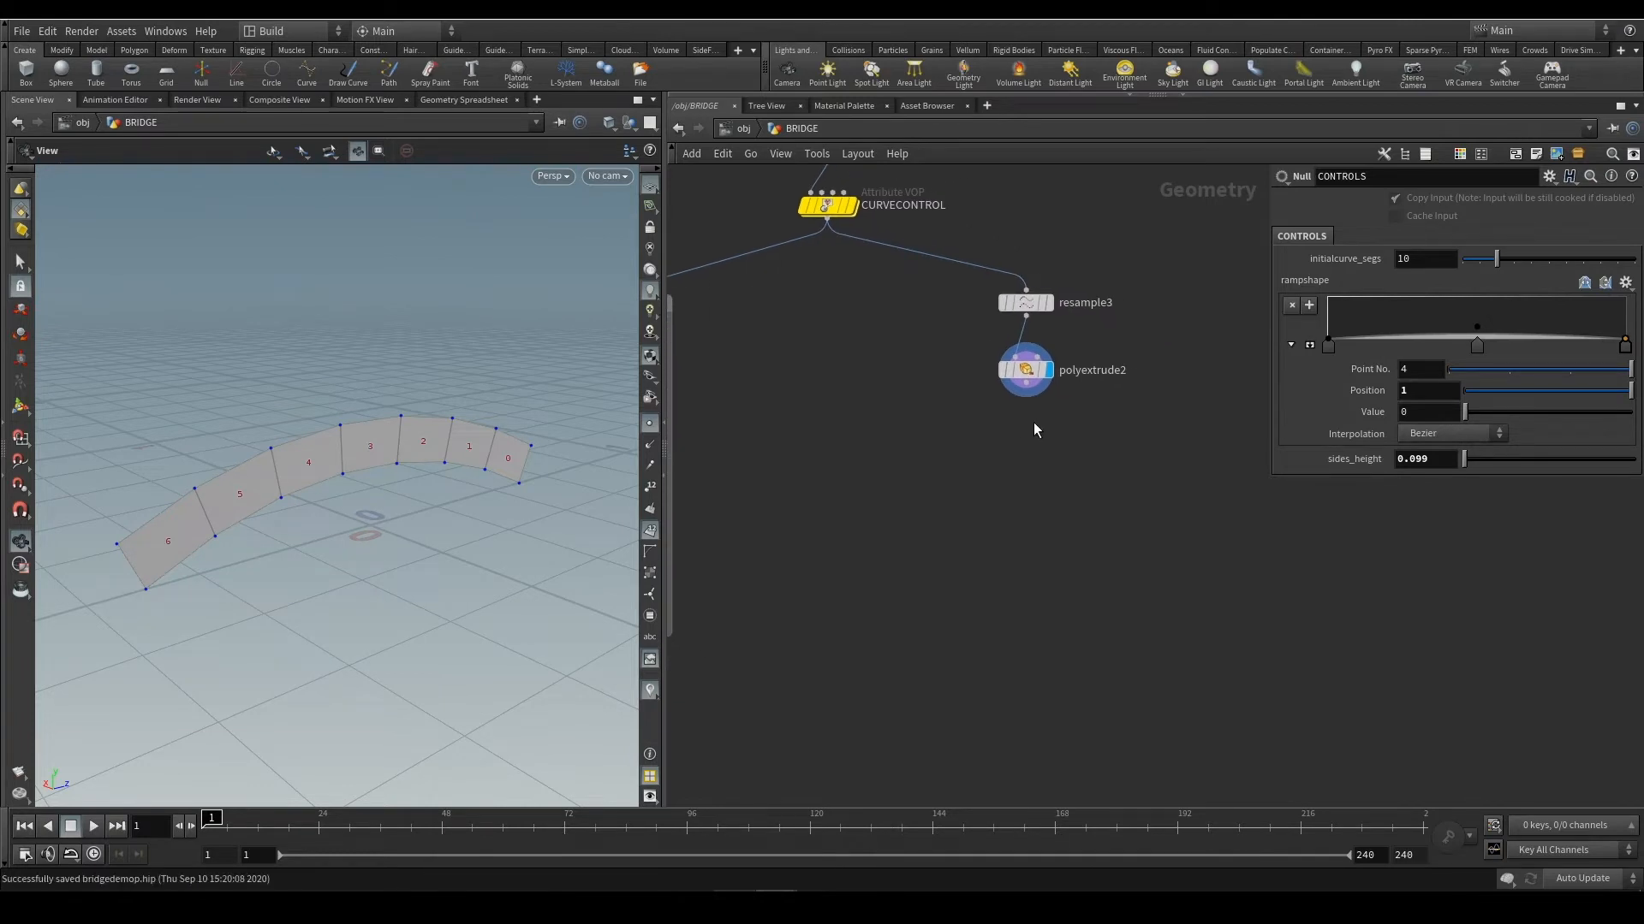
Add a For-Each Primitive block below polyextrude2 and feed polyextrude2's output into foreach_begin1
{"action": "middle_click_drag", "start_coordinate": [970, 439], "coordinate": [977, 395]}
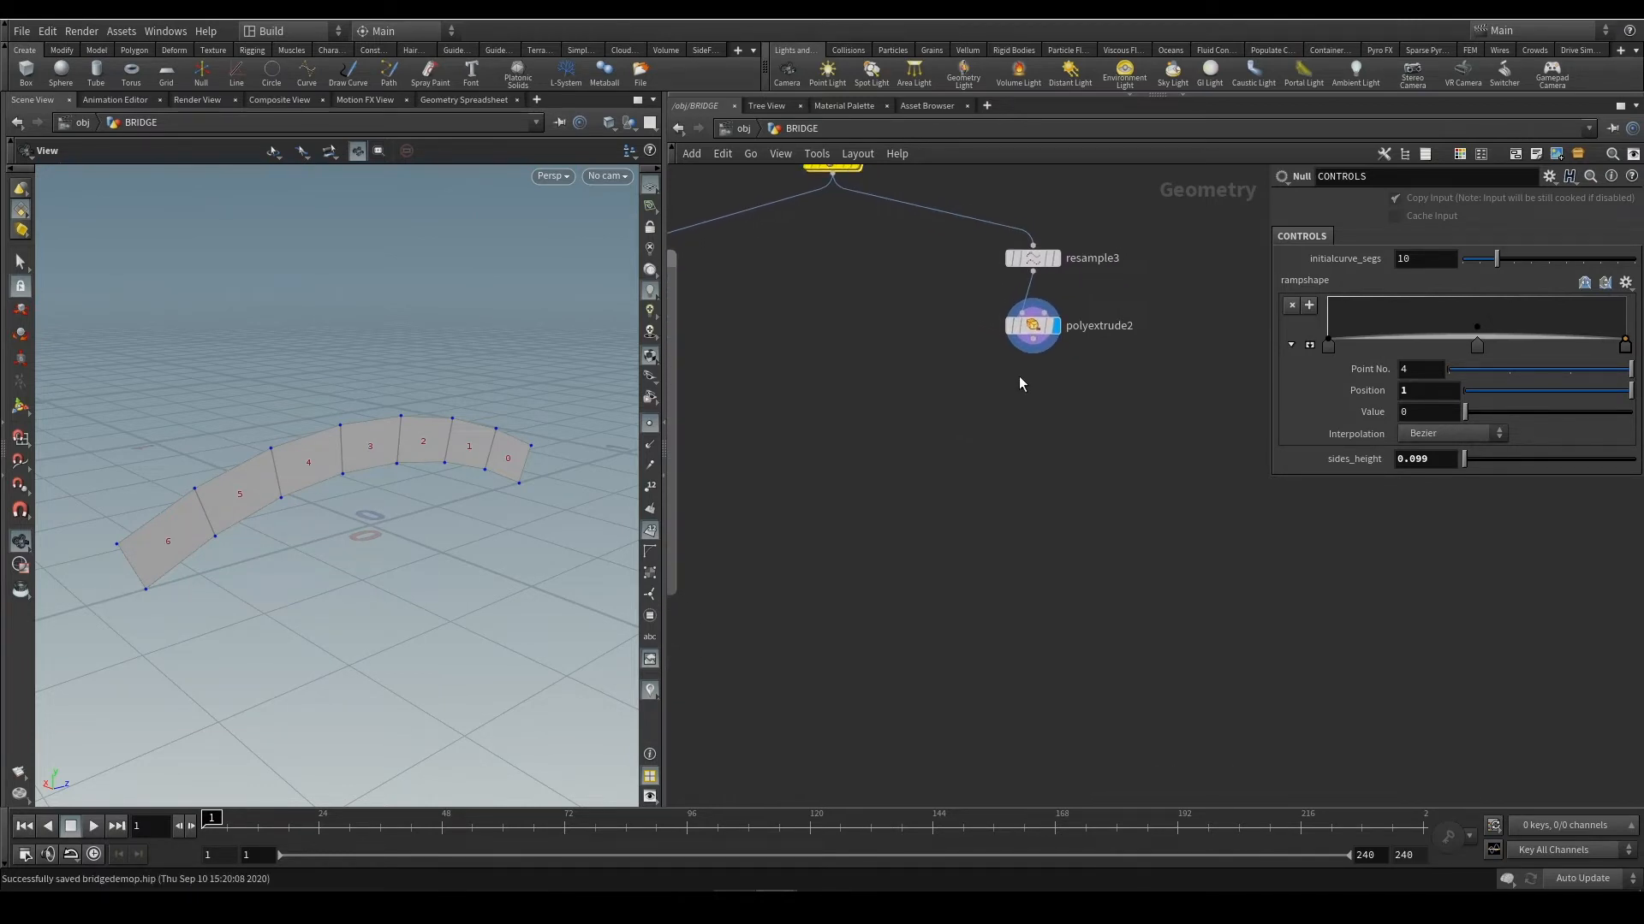
{"action": "scroll", "coordinate": [1025, 378], "scroll_direction": "up", "scroll_amount": 1}
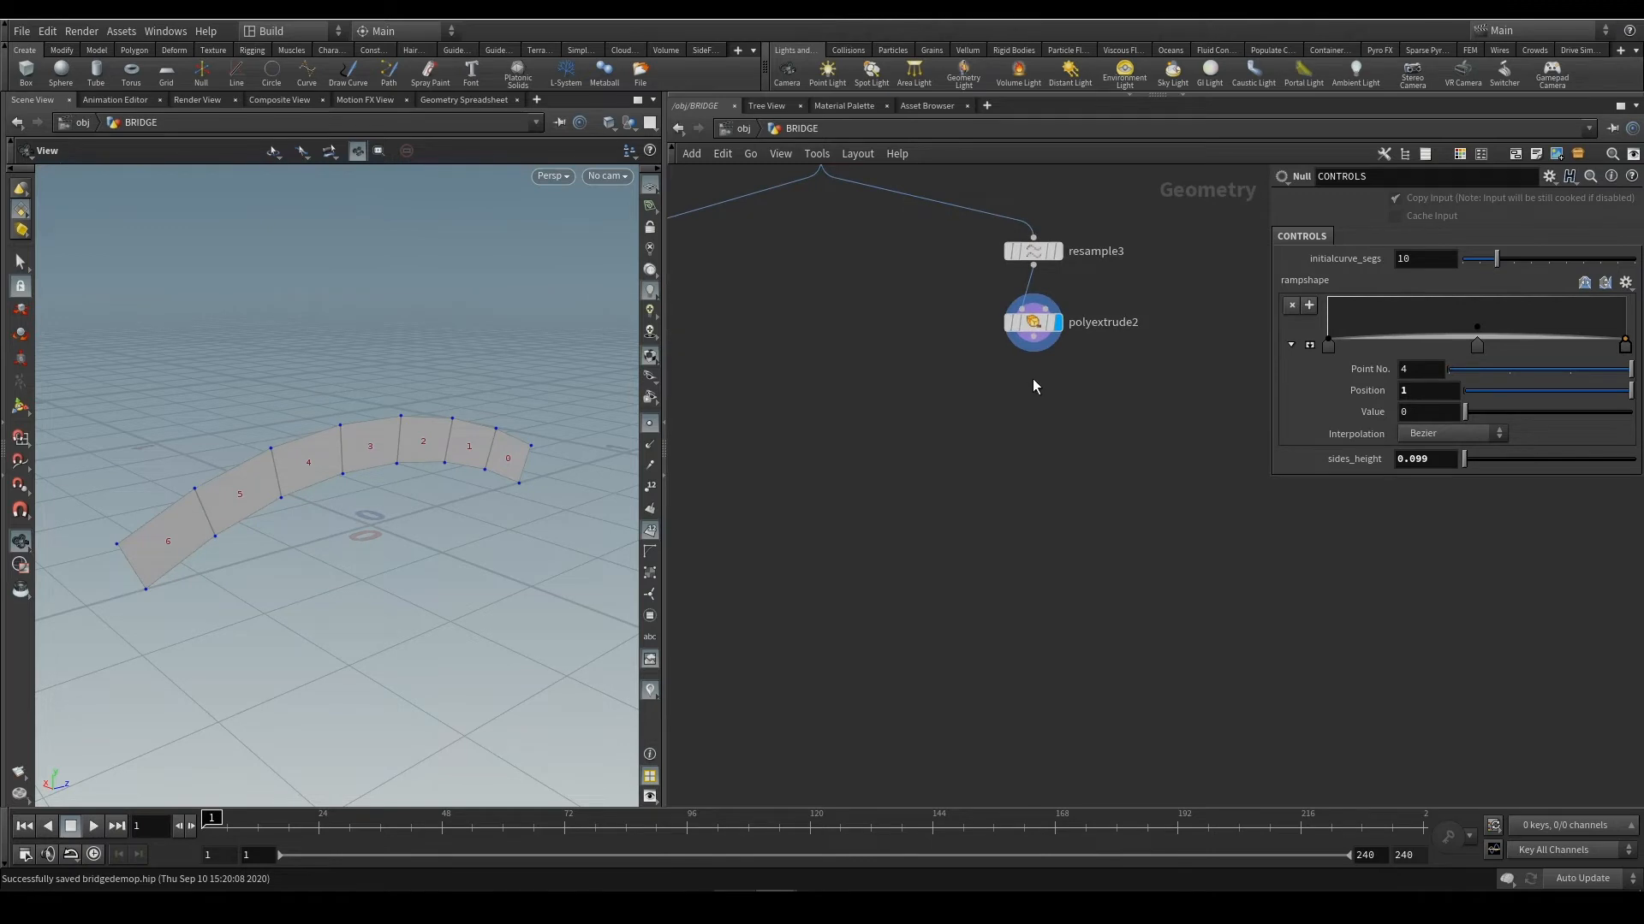
{"action": "key", "text": "Tab"}
{"action": "type", "text": "for"}
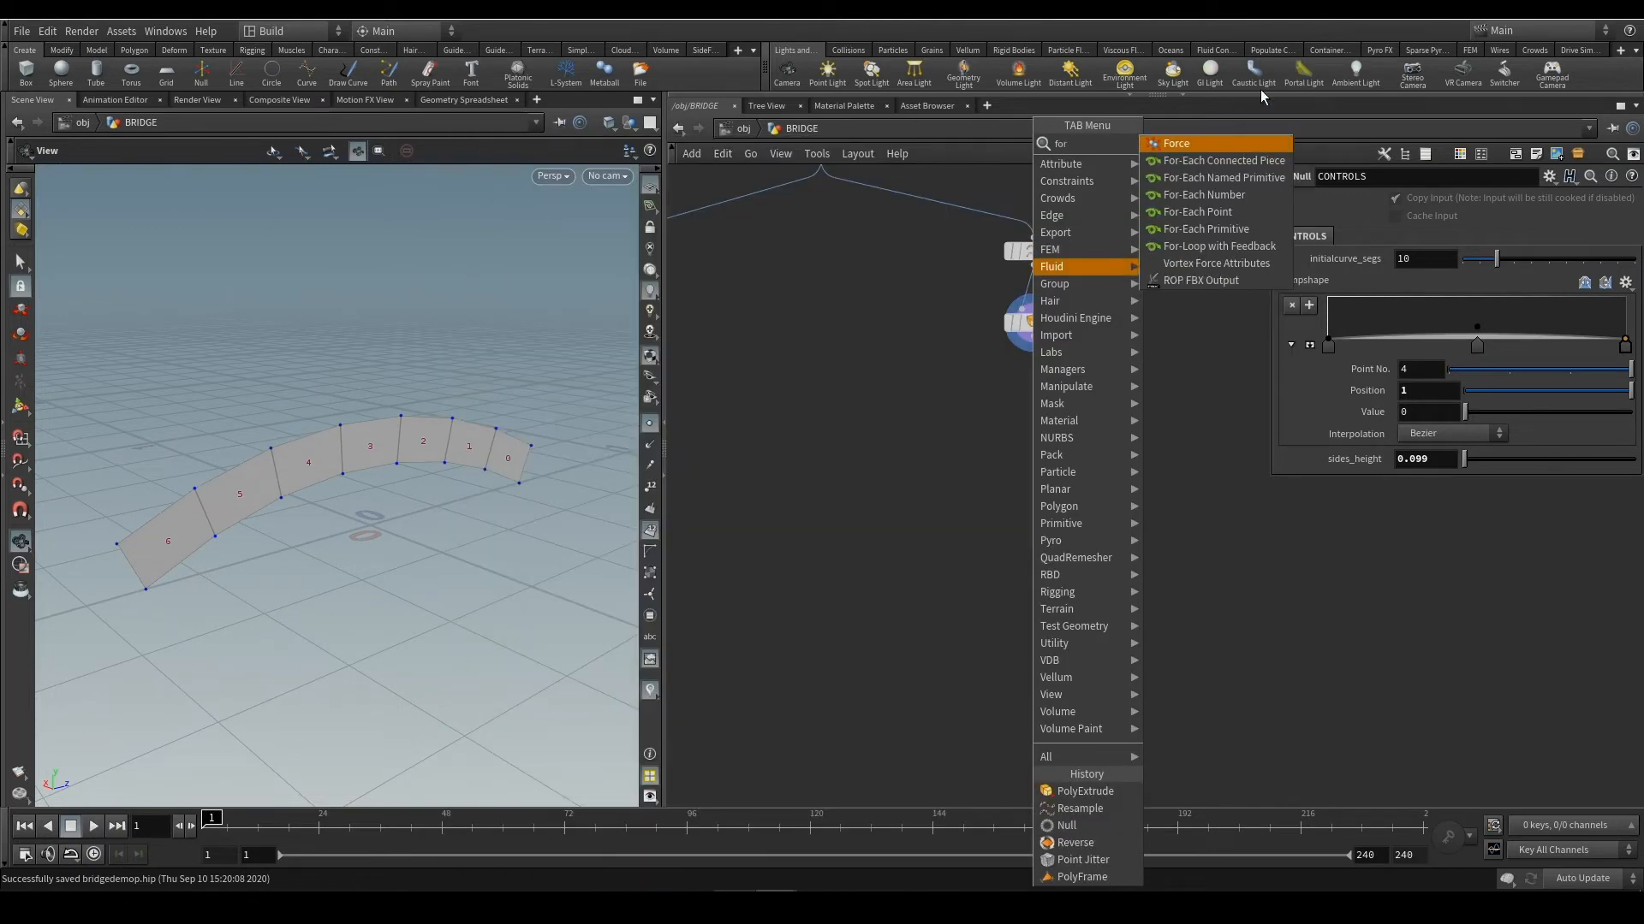
{"action": "left_click", "coordinate": [1190, 229]}
{"action": "left_click", "coordinate": [1030, 388]}
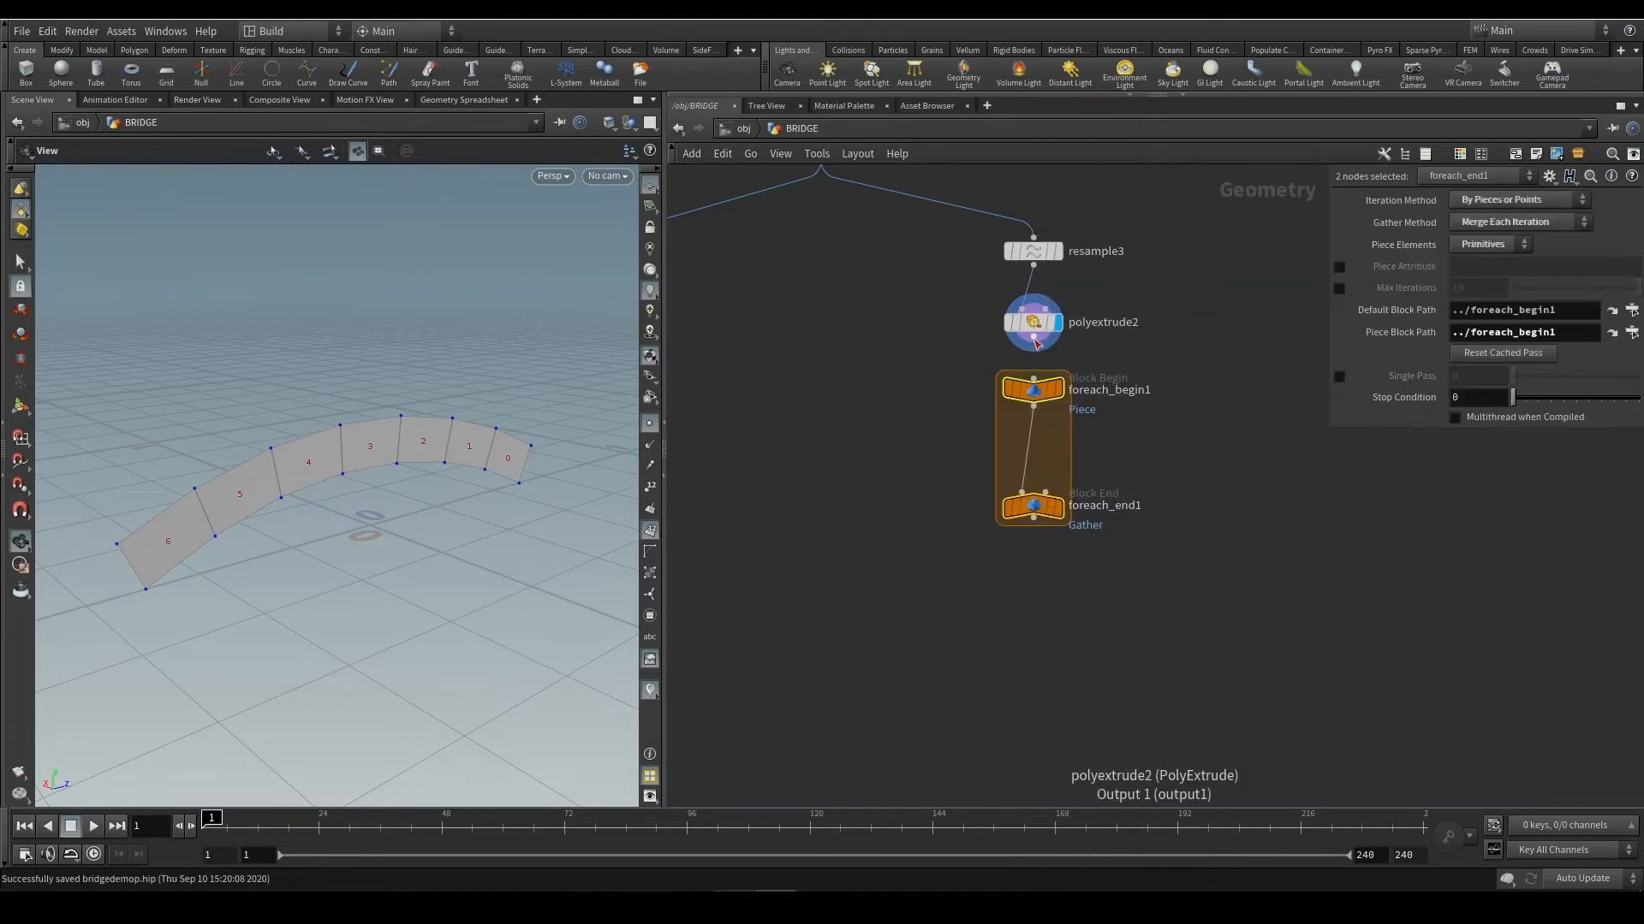
{"action": "left_click", "coordinate": [1152, 475]}
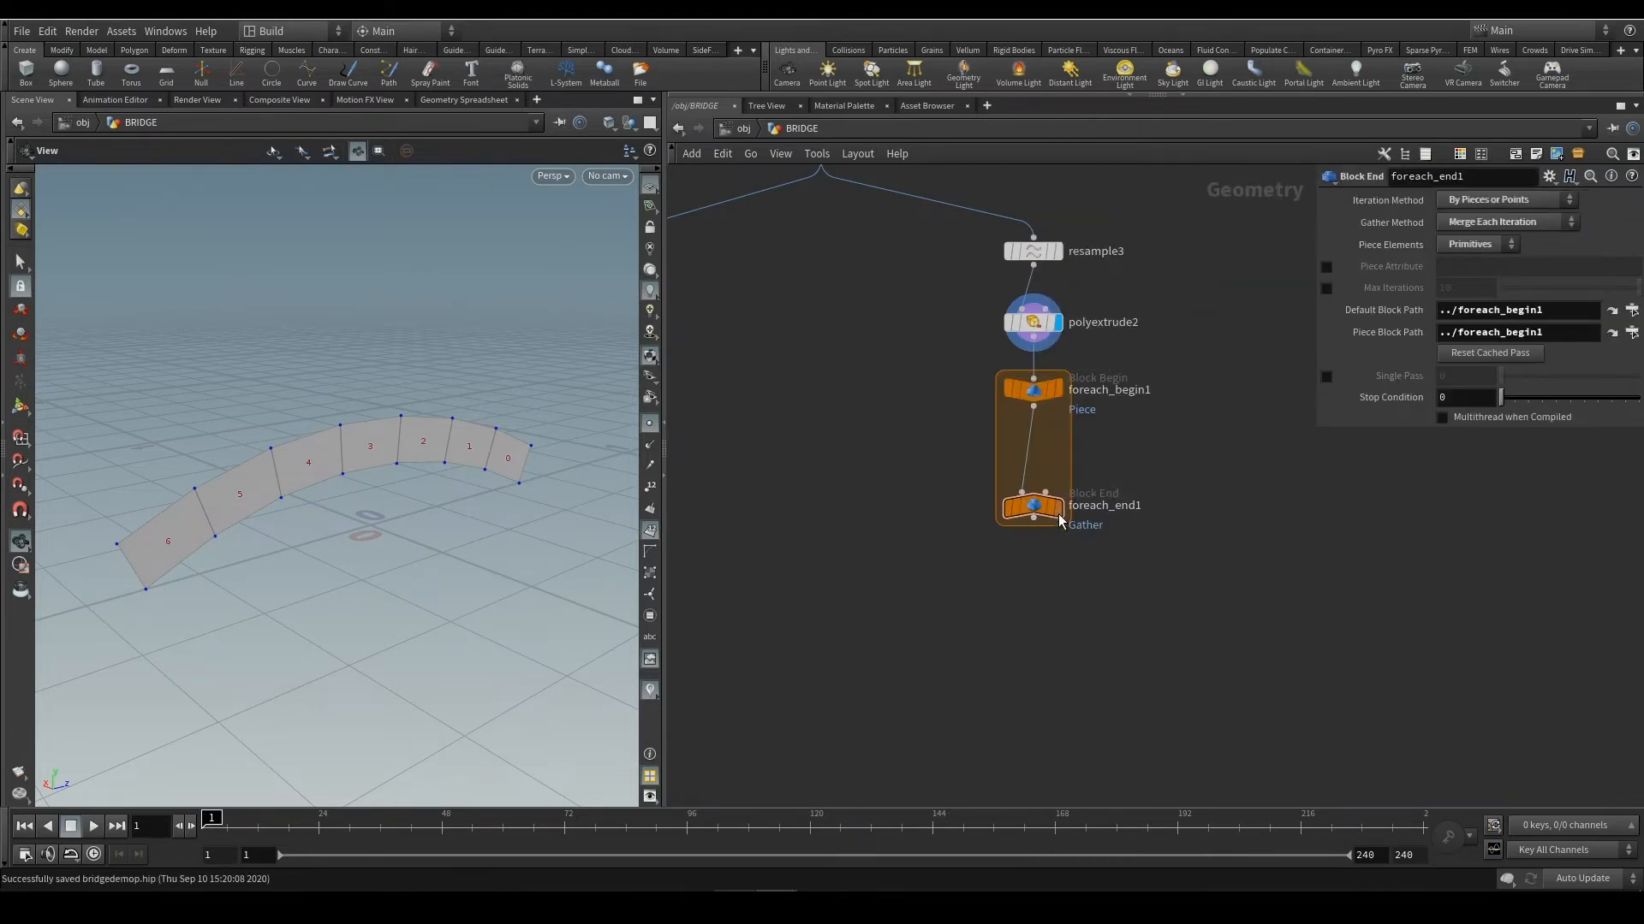
Display the output of foreach_end1 and move that node lower to lengthen the loop block
{"action": "mouse_move", "coordinate": [1060, 518]}
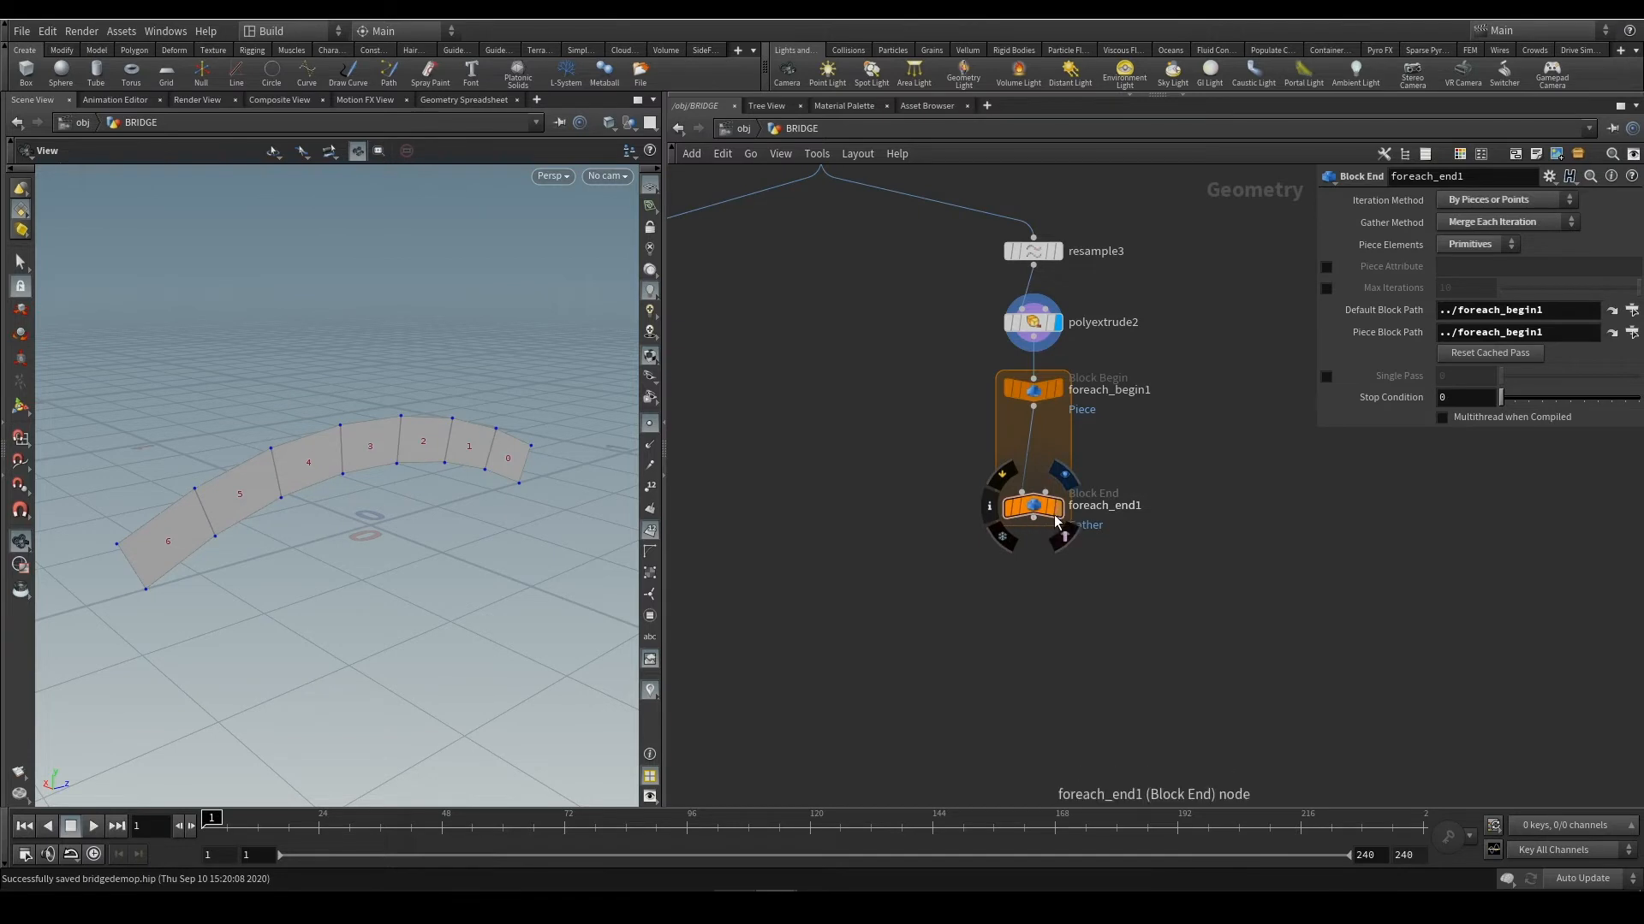
{"action": "left_click", "coordinate": [1061, 510]}
{"action": "left_click_drag", "start_coordinate": [1035, 511], "coordinate": [1044, 594]}
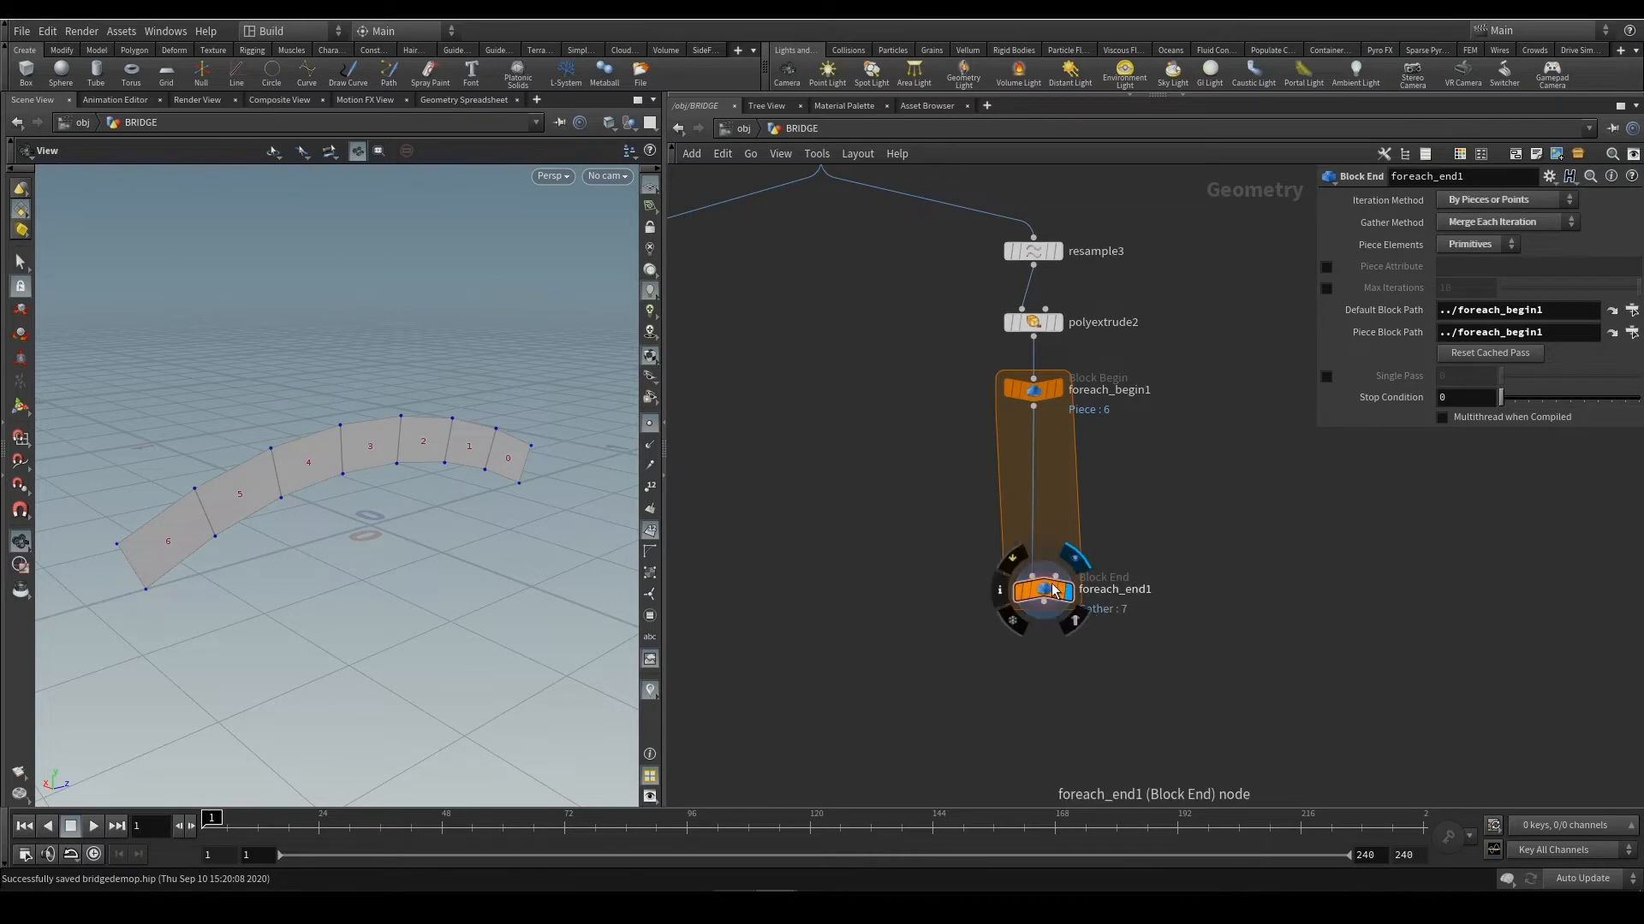
{"action": "left_click_drag", "start_coordinate": [1061, 591], "coordinate": [1062, 614]}
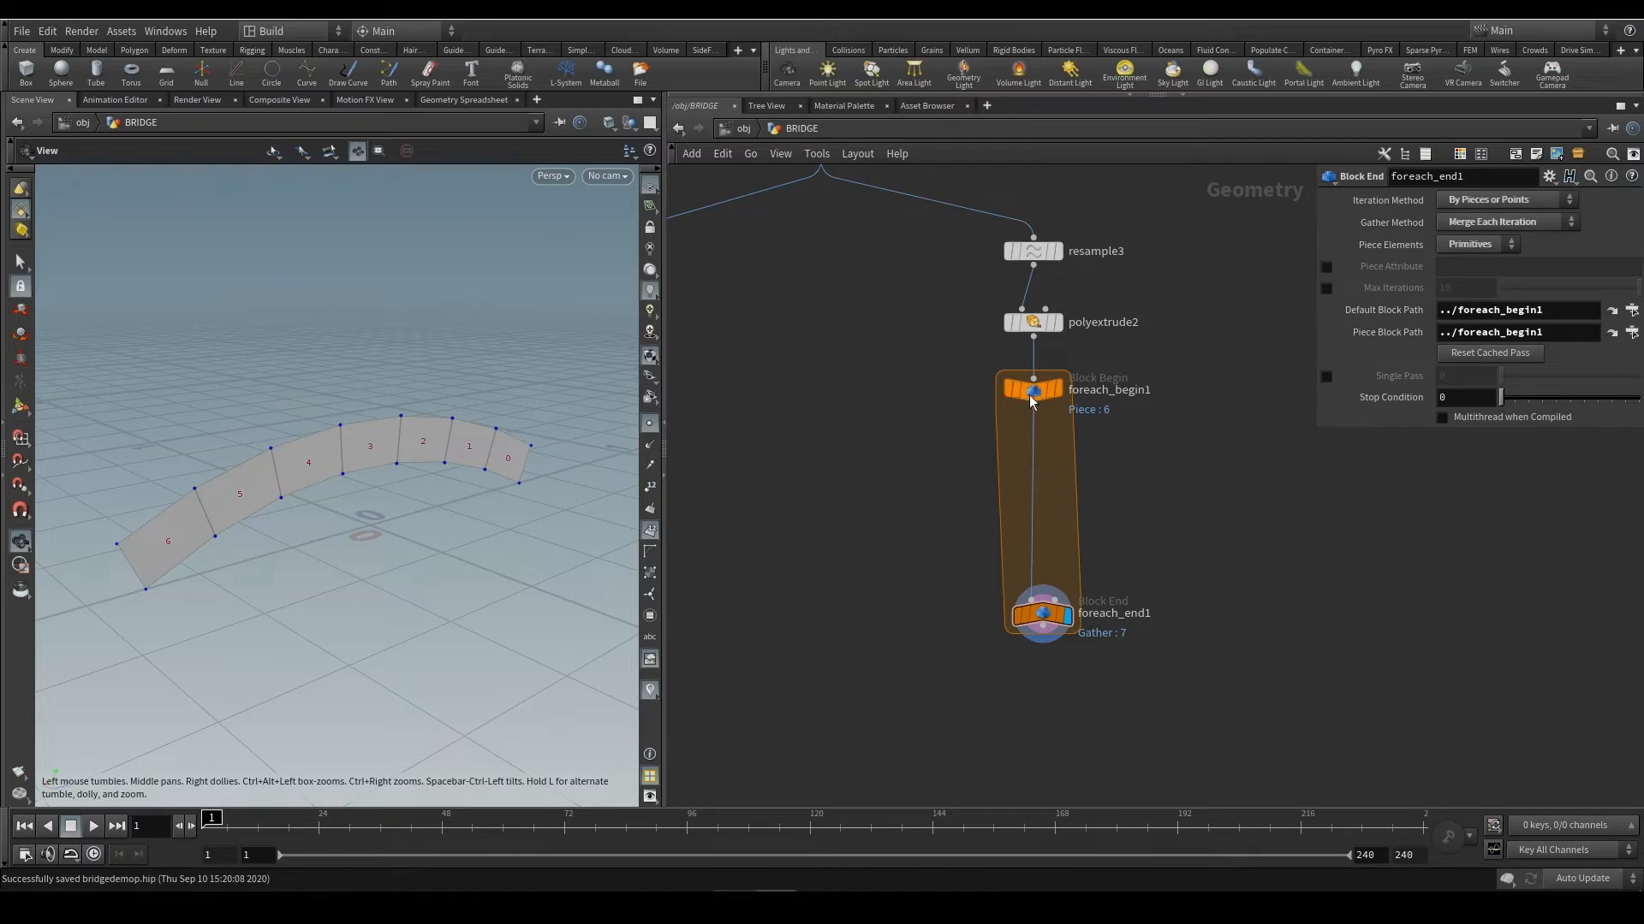
Enable Single Pass on foreach_end1 with a value of 2 and display the loop's output for that piece
{"action": "left_click", "coordinate": [1059, 391]}
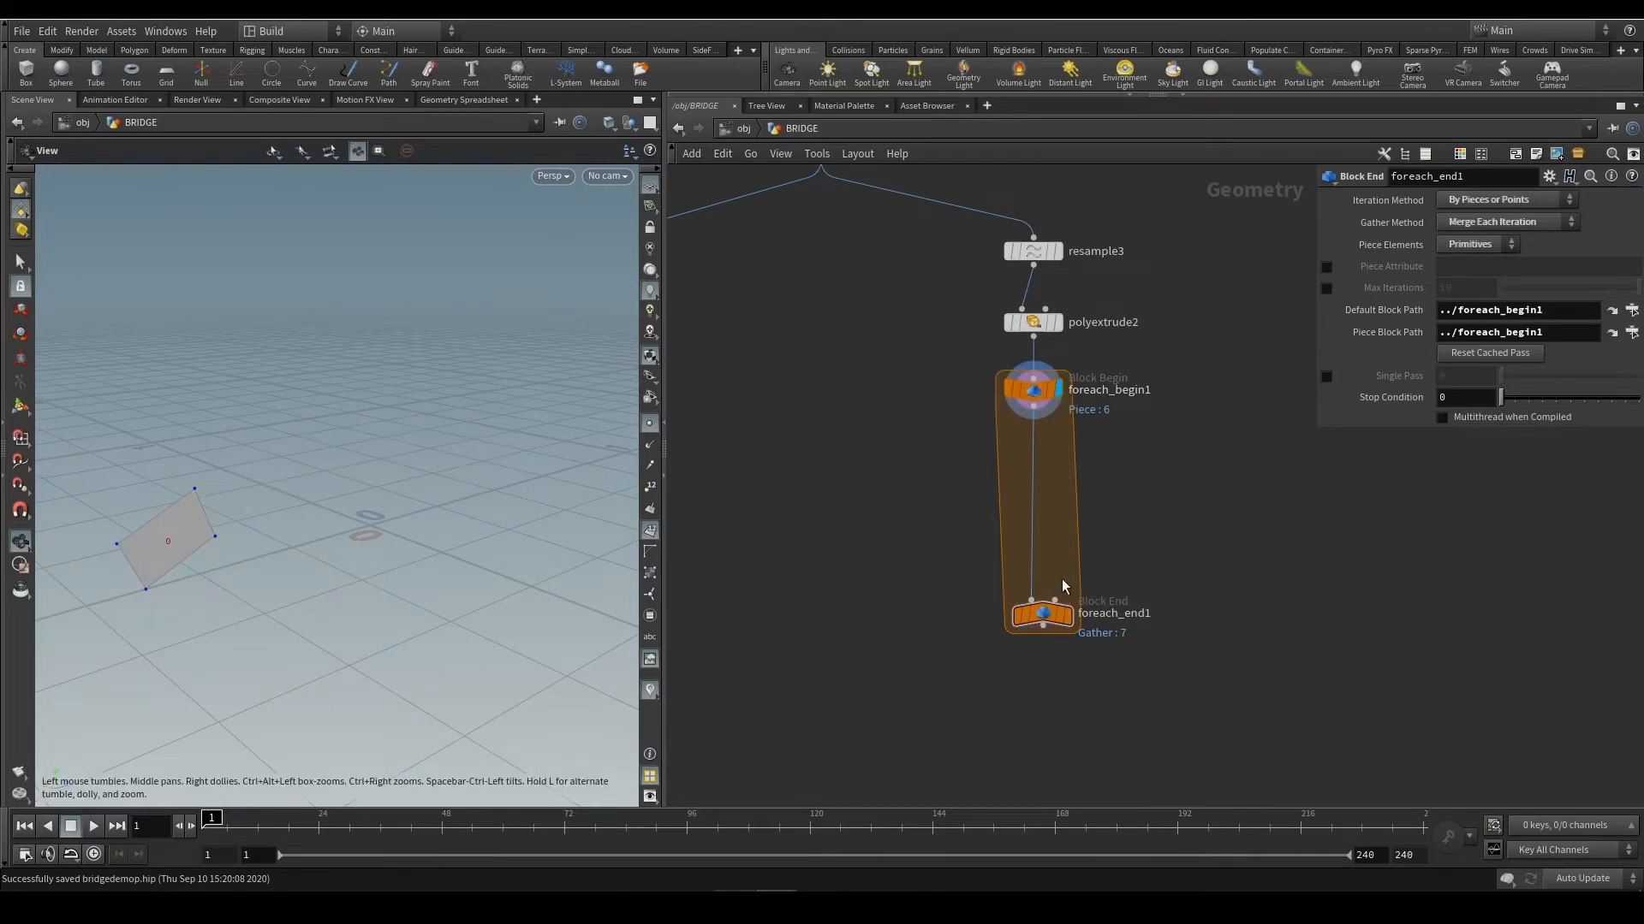
{"action": "left_click", "coordinate": [1042, 613]}
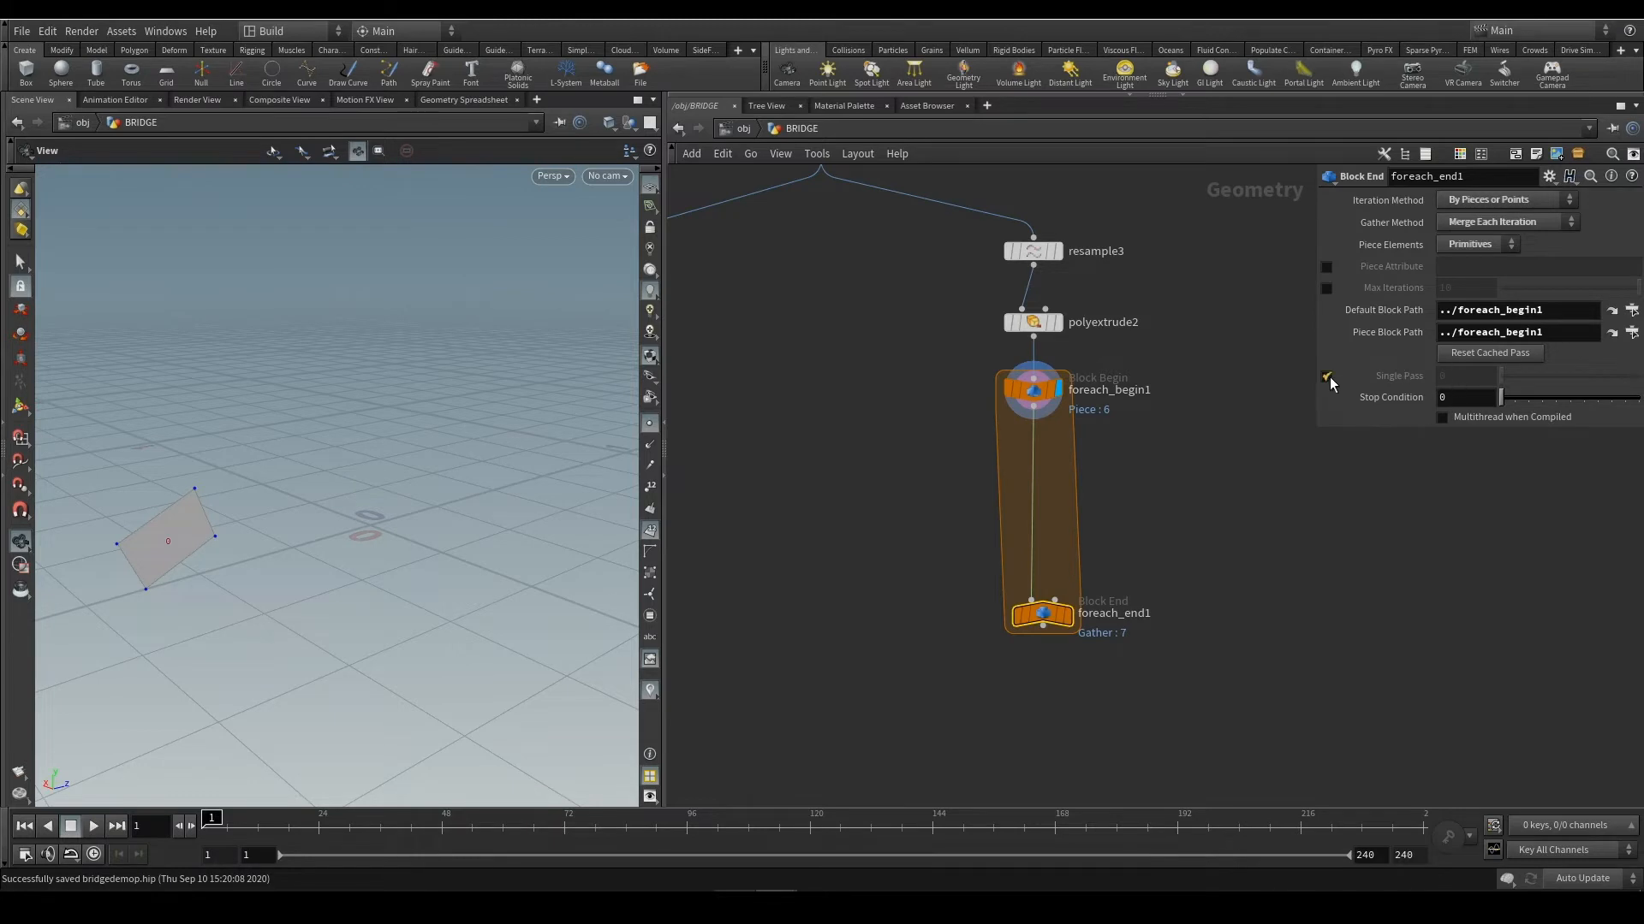
{"action": "left_click", "coordinate": [1327, 376]}
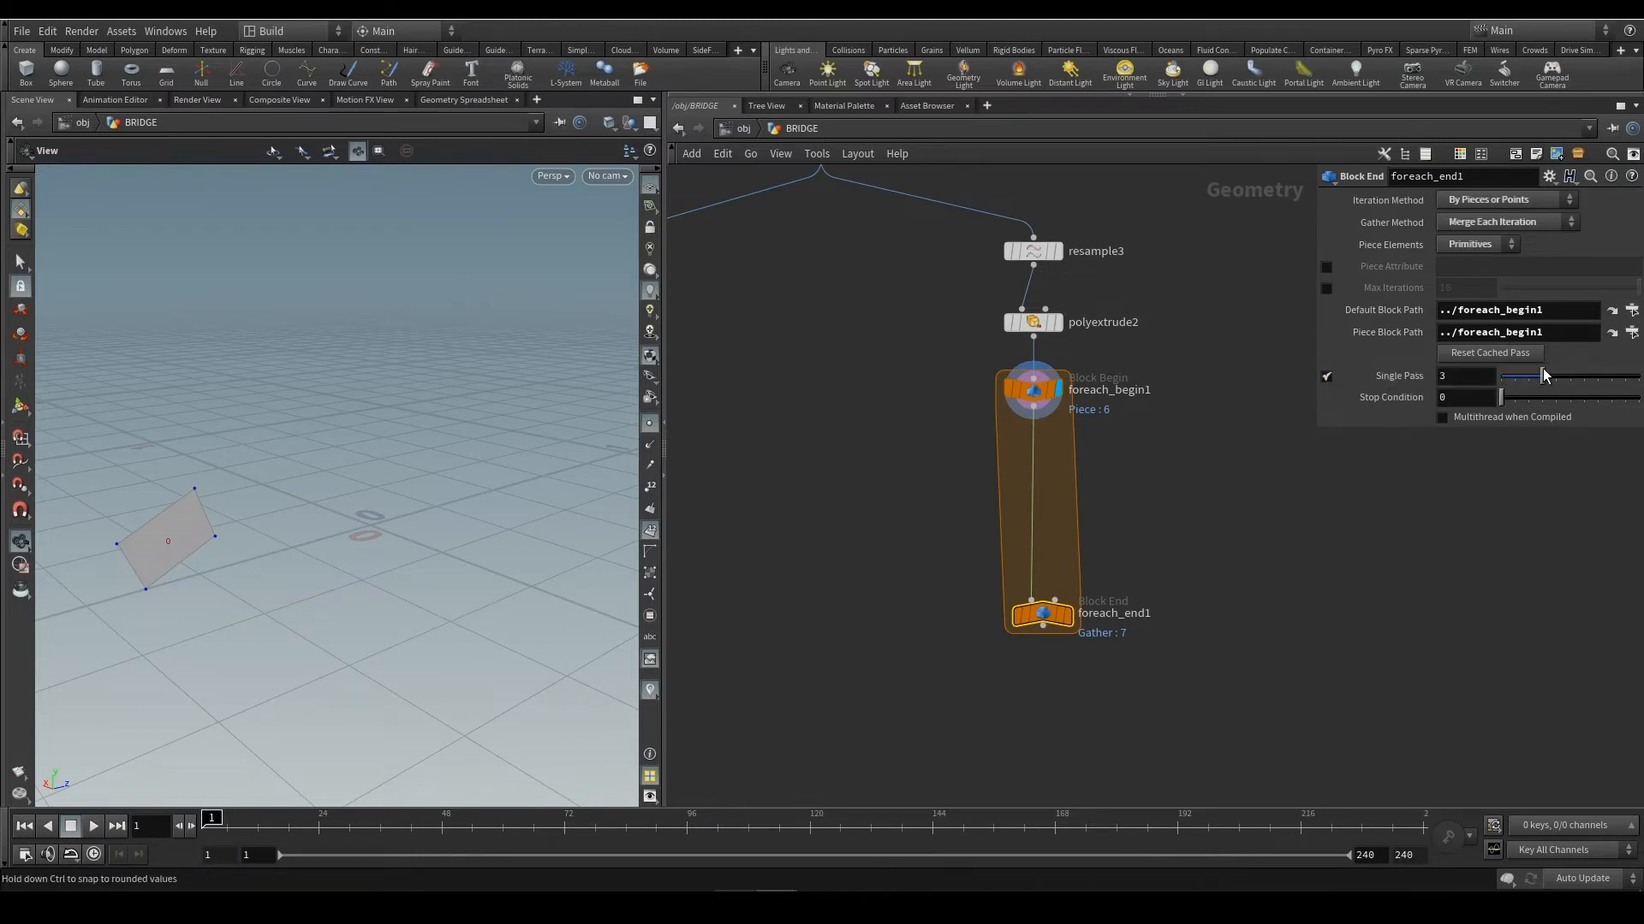
{"action": "left_click_drag", "start_coordinate": [1500, 377], "coordinate": [1528, 377]}
{"action": "left_click", "coordinate": [1067, 614]}
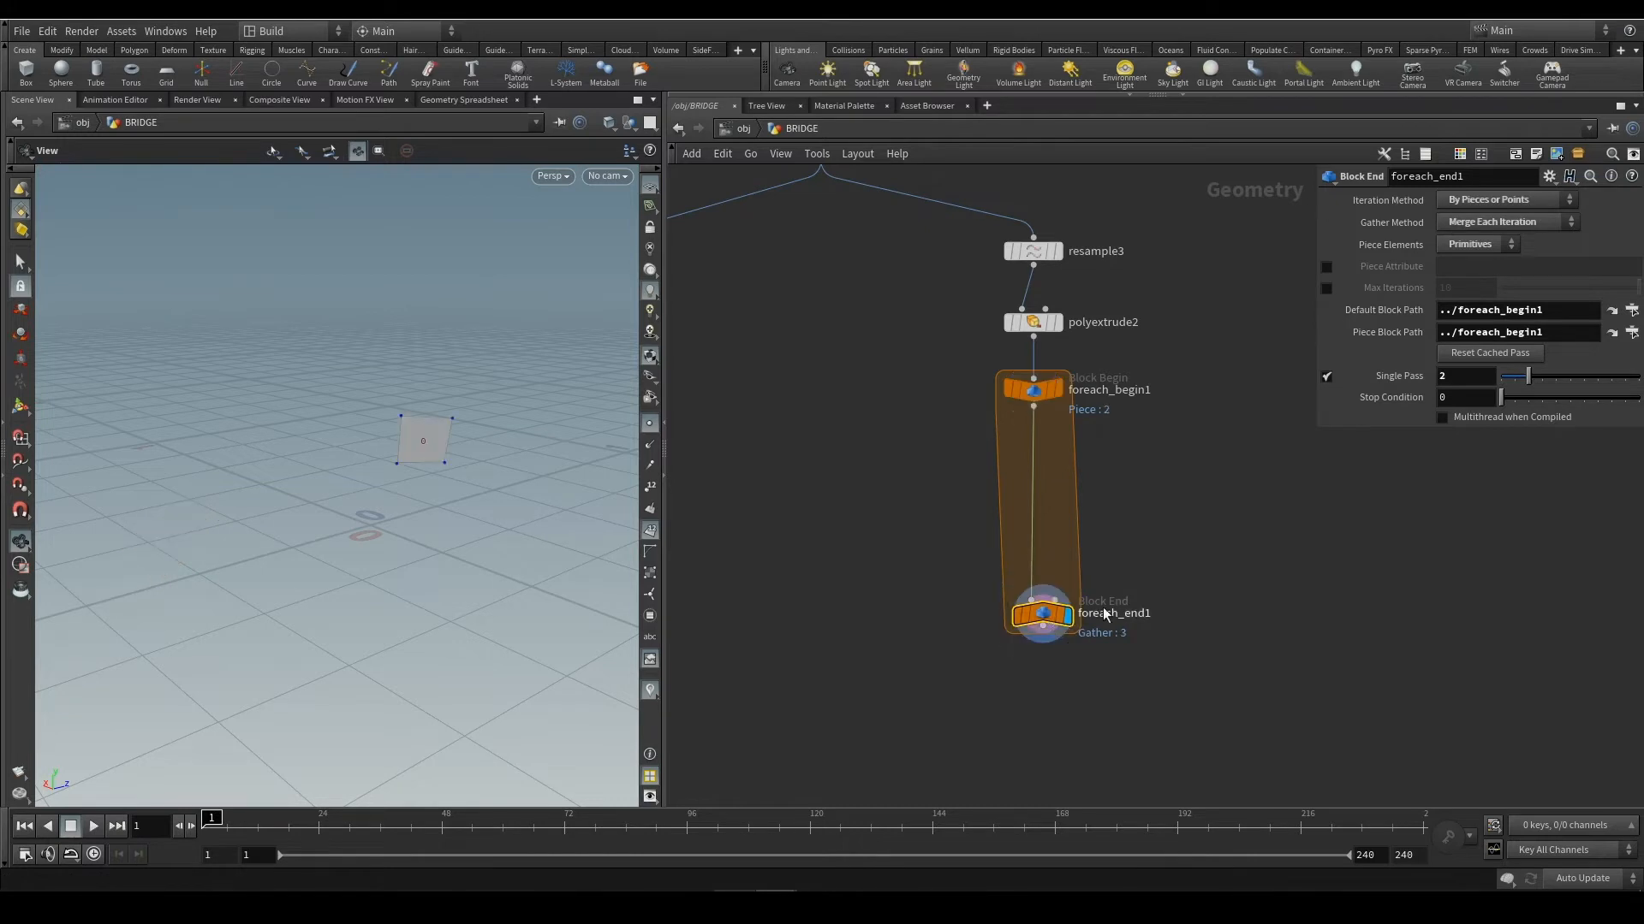
Set foreach_end1's Single Pass to 0 to inspect the first piece, and turn Single Pass off again
{"action": "left_click", "coordinate": [1513, 377]}
{"action": "left_click_drag", "start_coordinate": [1514, 374], "coordinate": [1485, 407]}
{"action": "left_click", "coordinate": [1033, 390]}
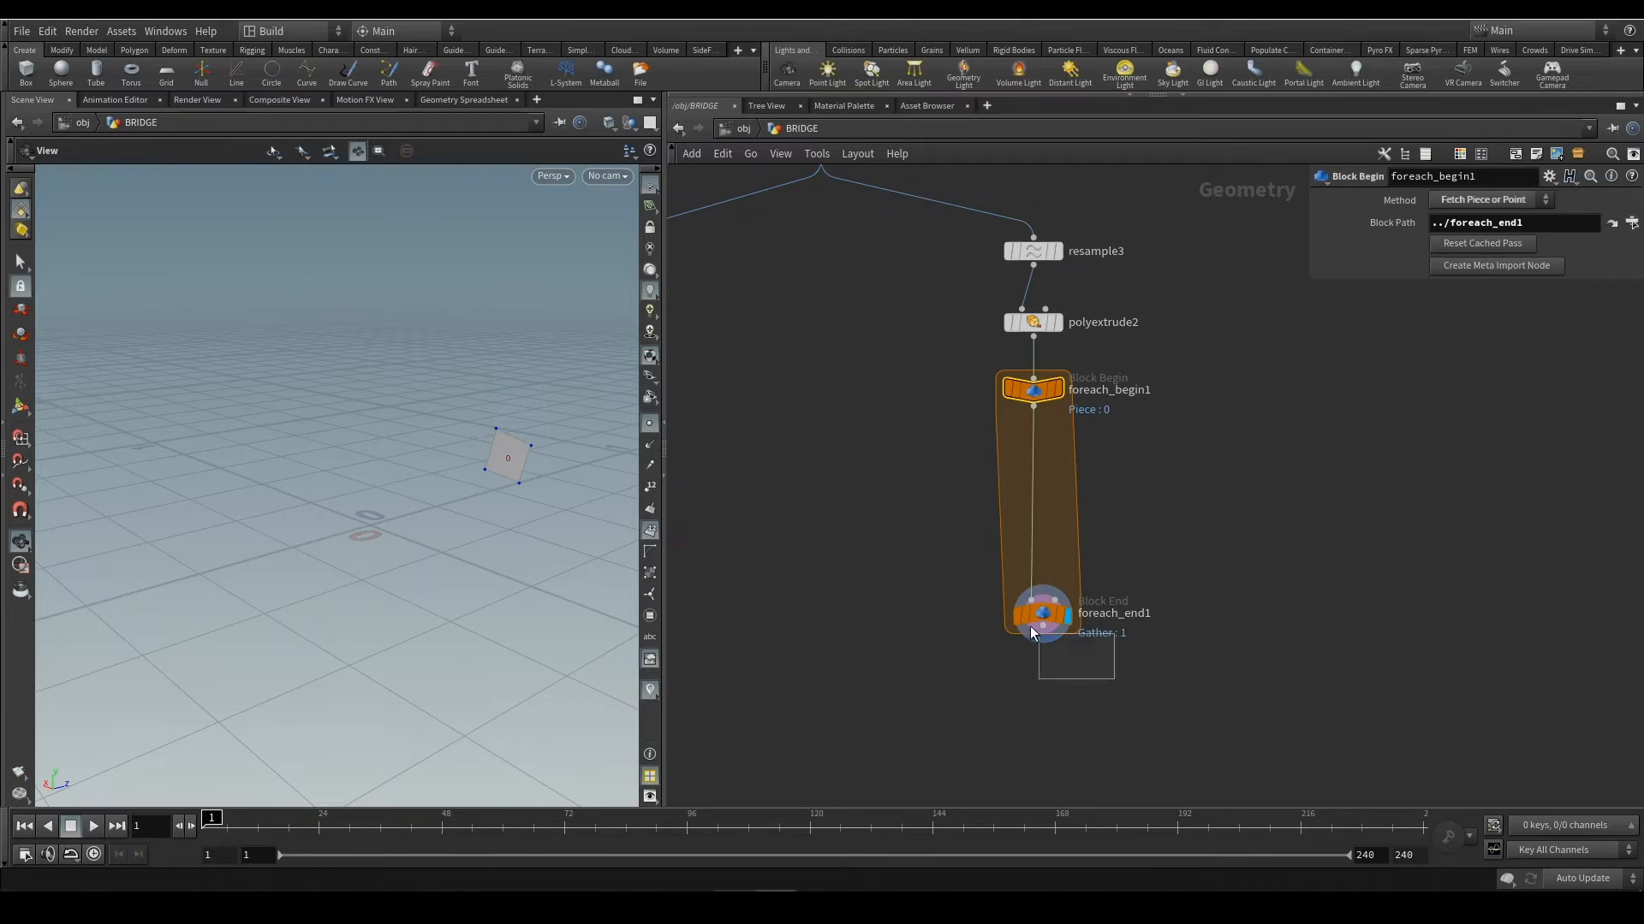
{"action": "left_click_drag", "start_coordinate": [1030, 631], "coordinate": [933, 386]}
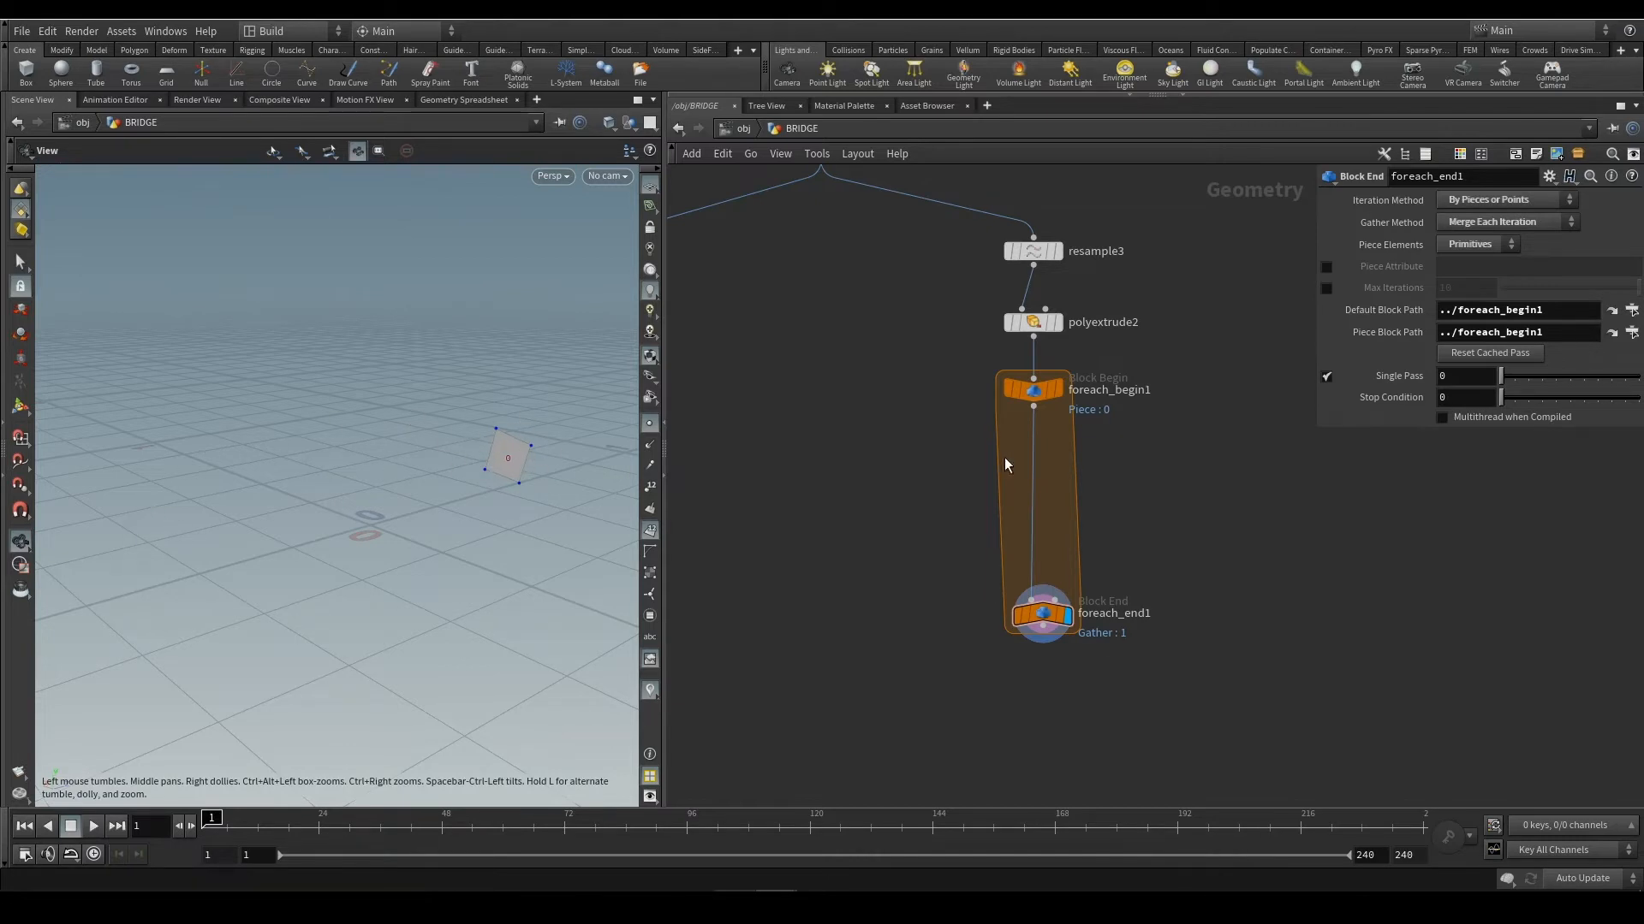
{"action": "left_click", "coordinate": [1326, 377]}
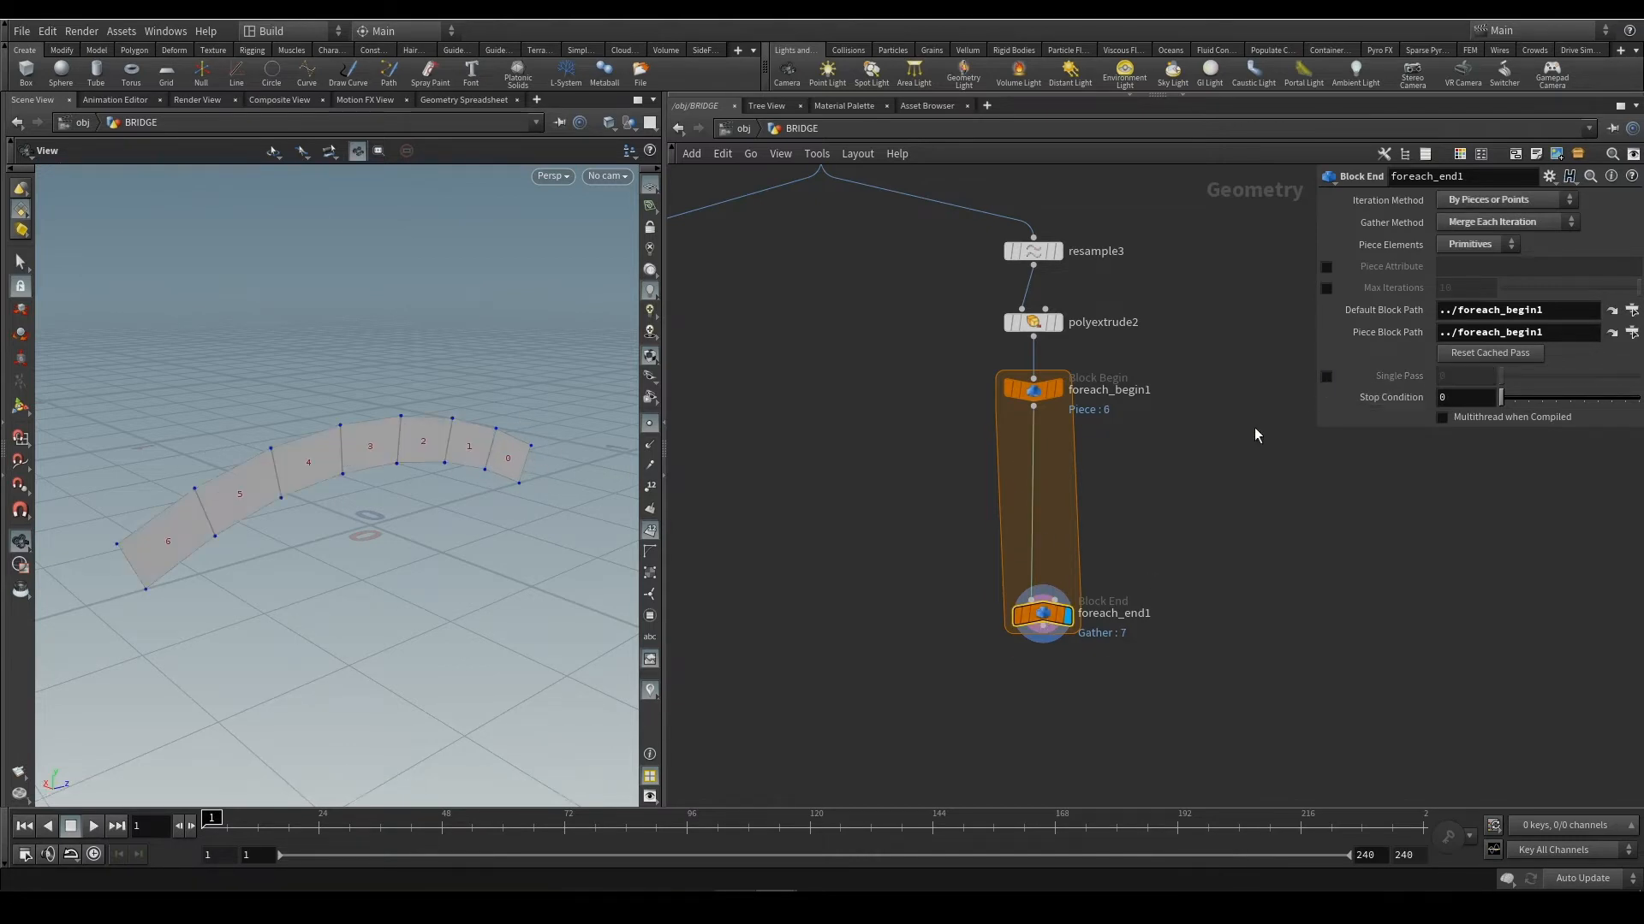
Move foreach_end1 further down and add an Extract Centroid node inside the loop, fed by foreach_begin1
{"action": "middle_click_drag", "start_coordinate": [1126, 502], "coordinate": [1122, 475]}
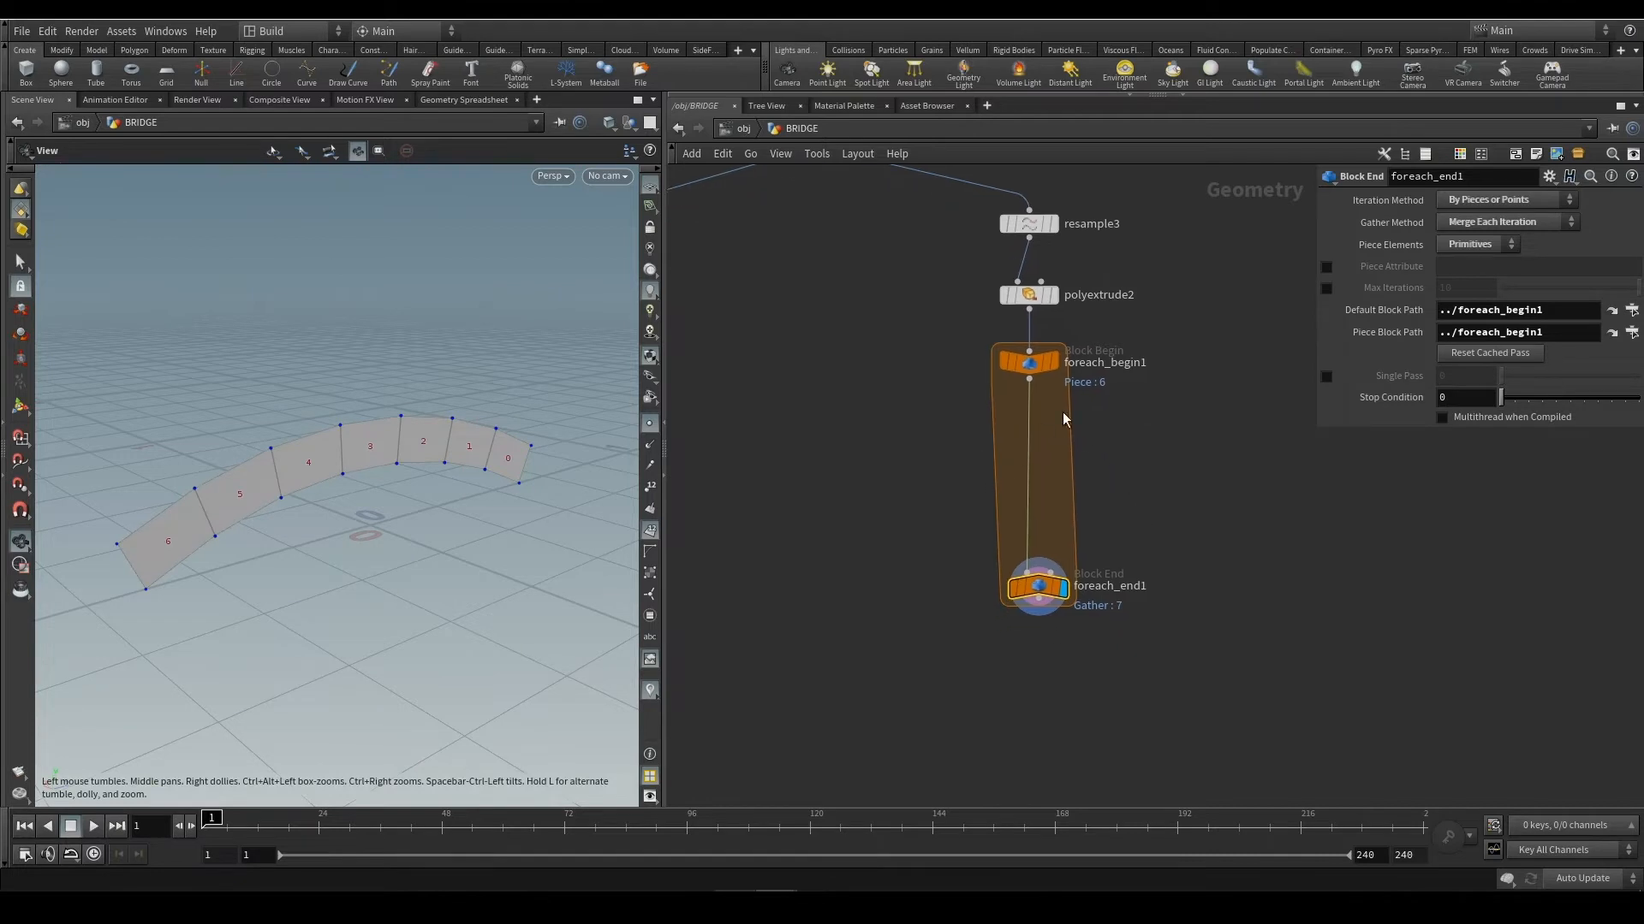
{"action": "left_click_drag", "start_coordinate": [1037, 587], "coordinate": [1029, 648]}
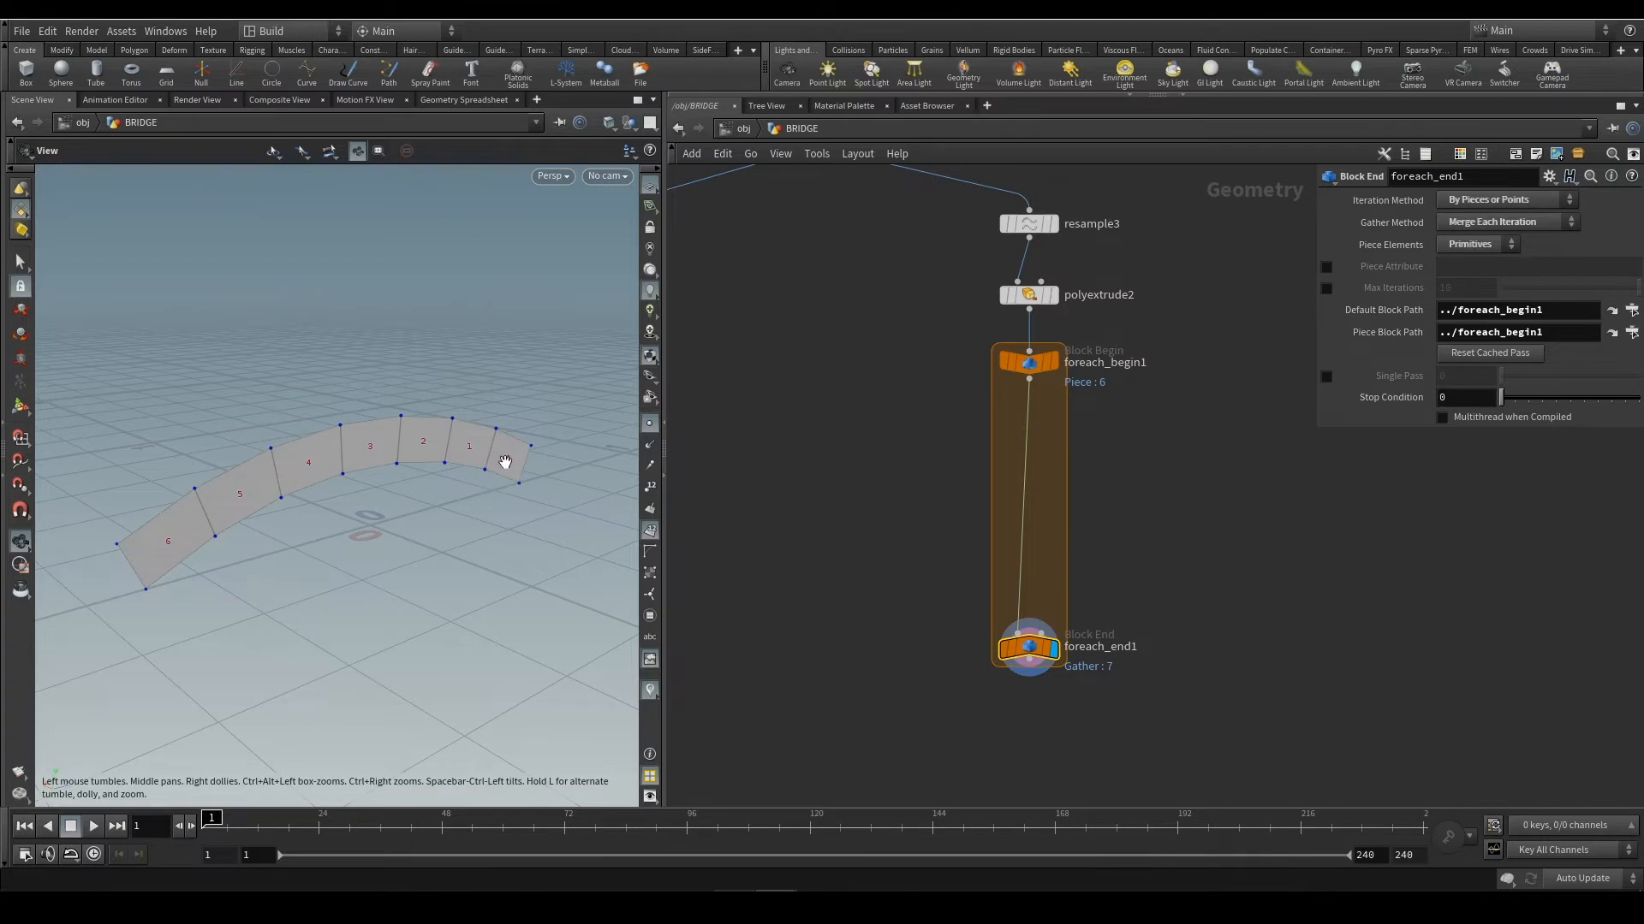
{"action": "middle_click_drag", "start_coordinate": [1113, 424], "coordinate": [1015, 434]}
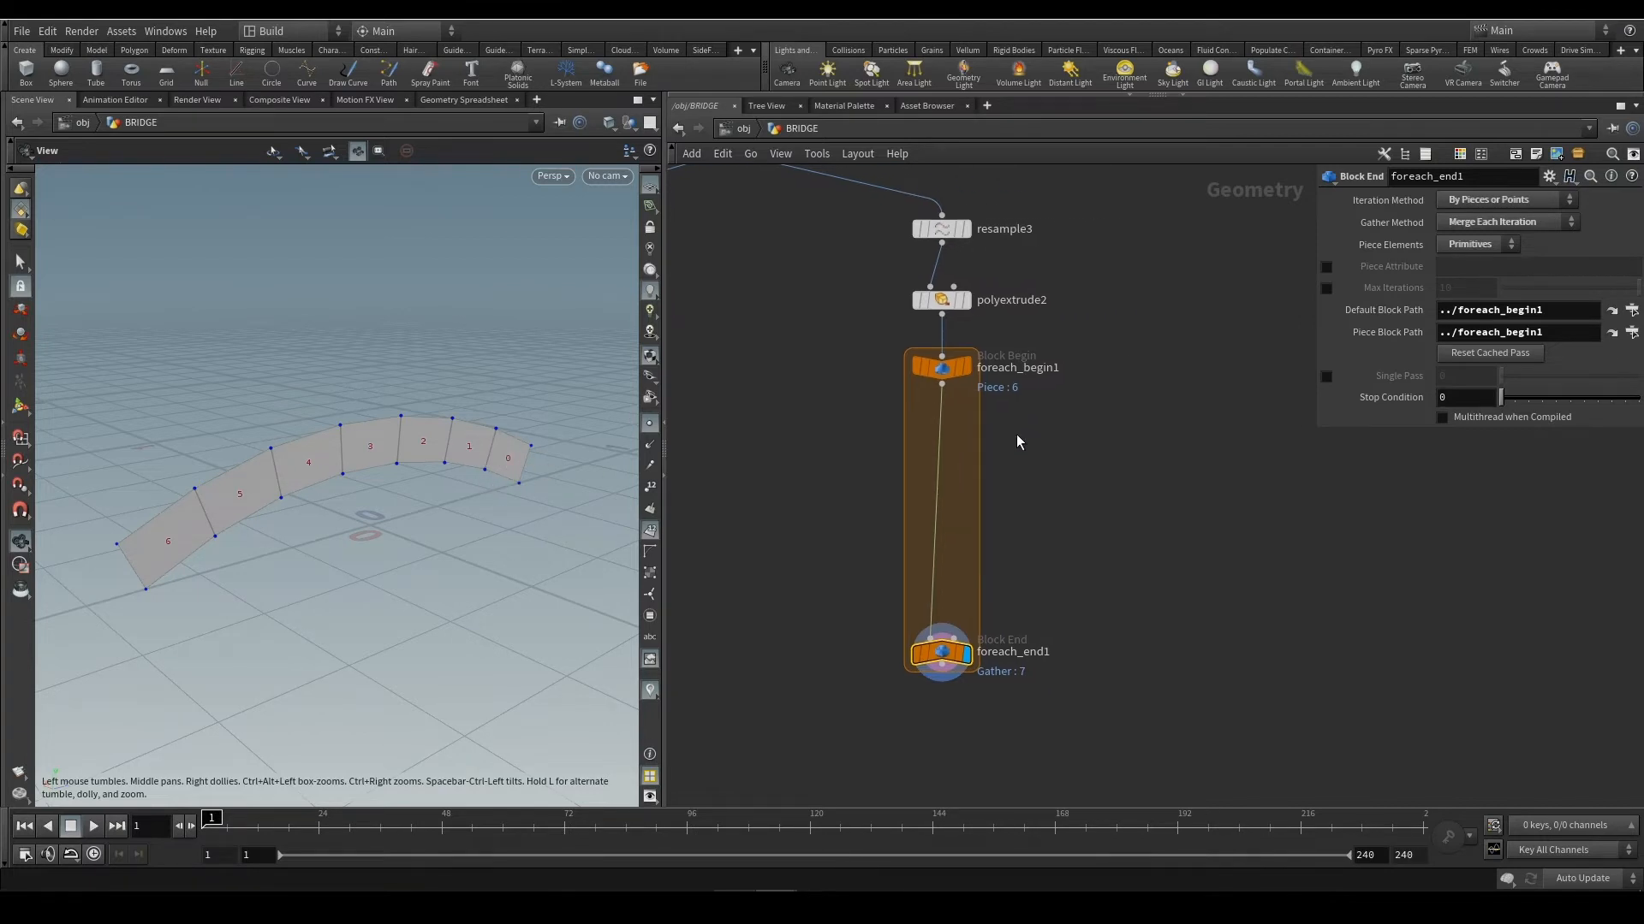
{"action": "key", "text": "Tab"}
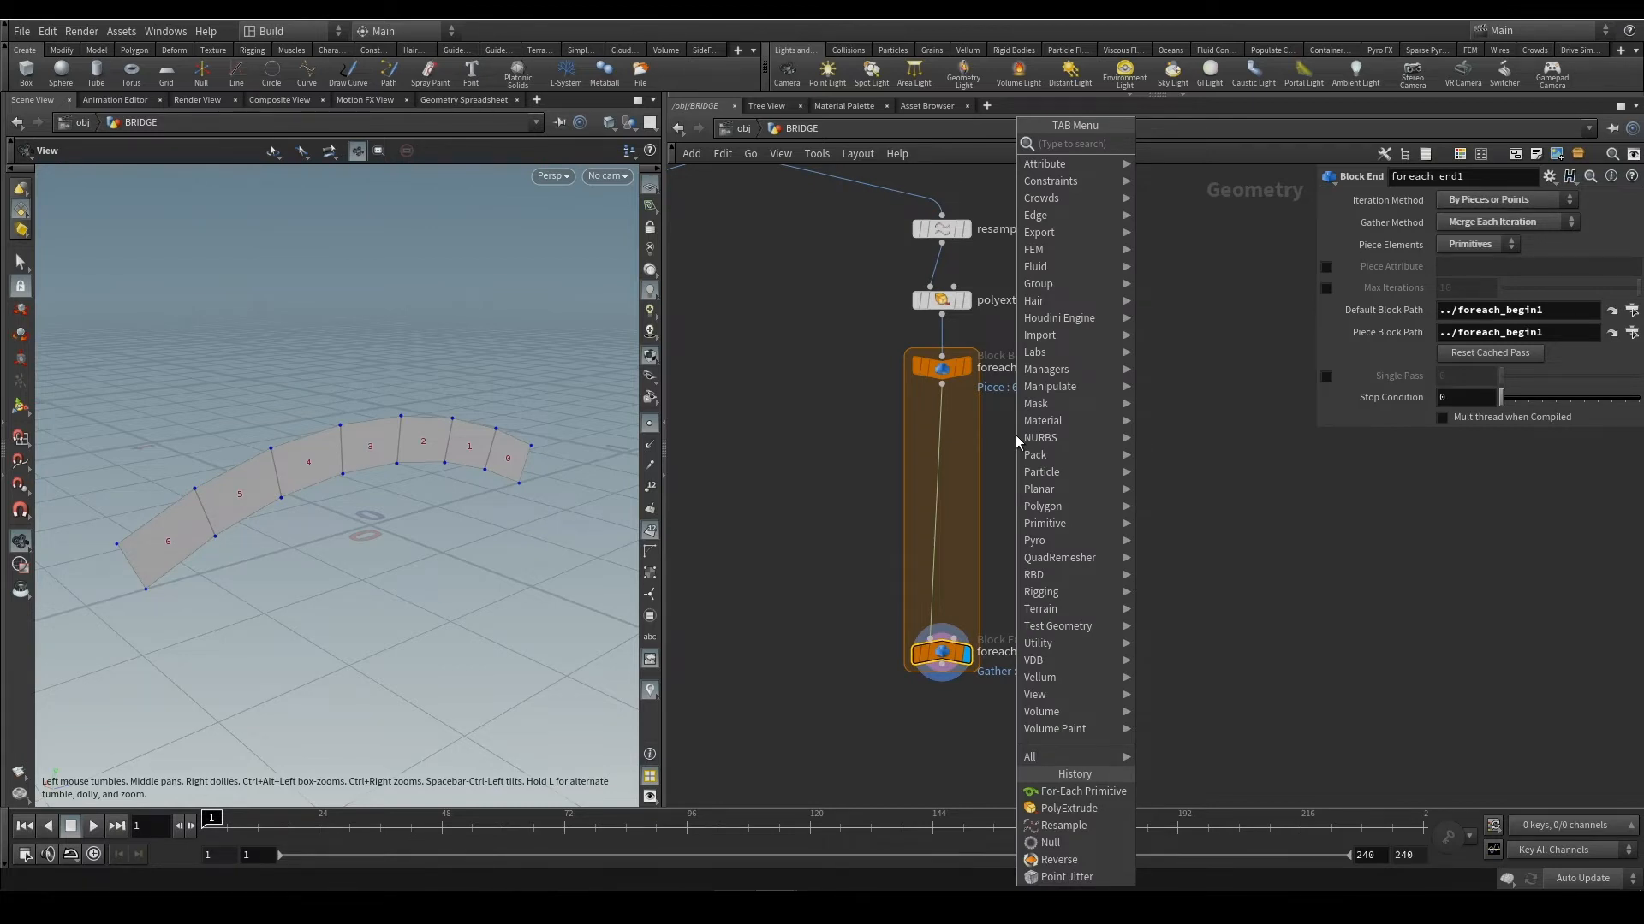
{"action": "type", "text": "extr"}
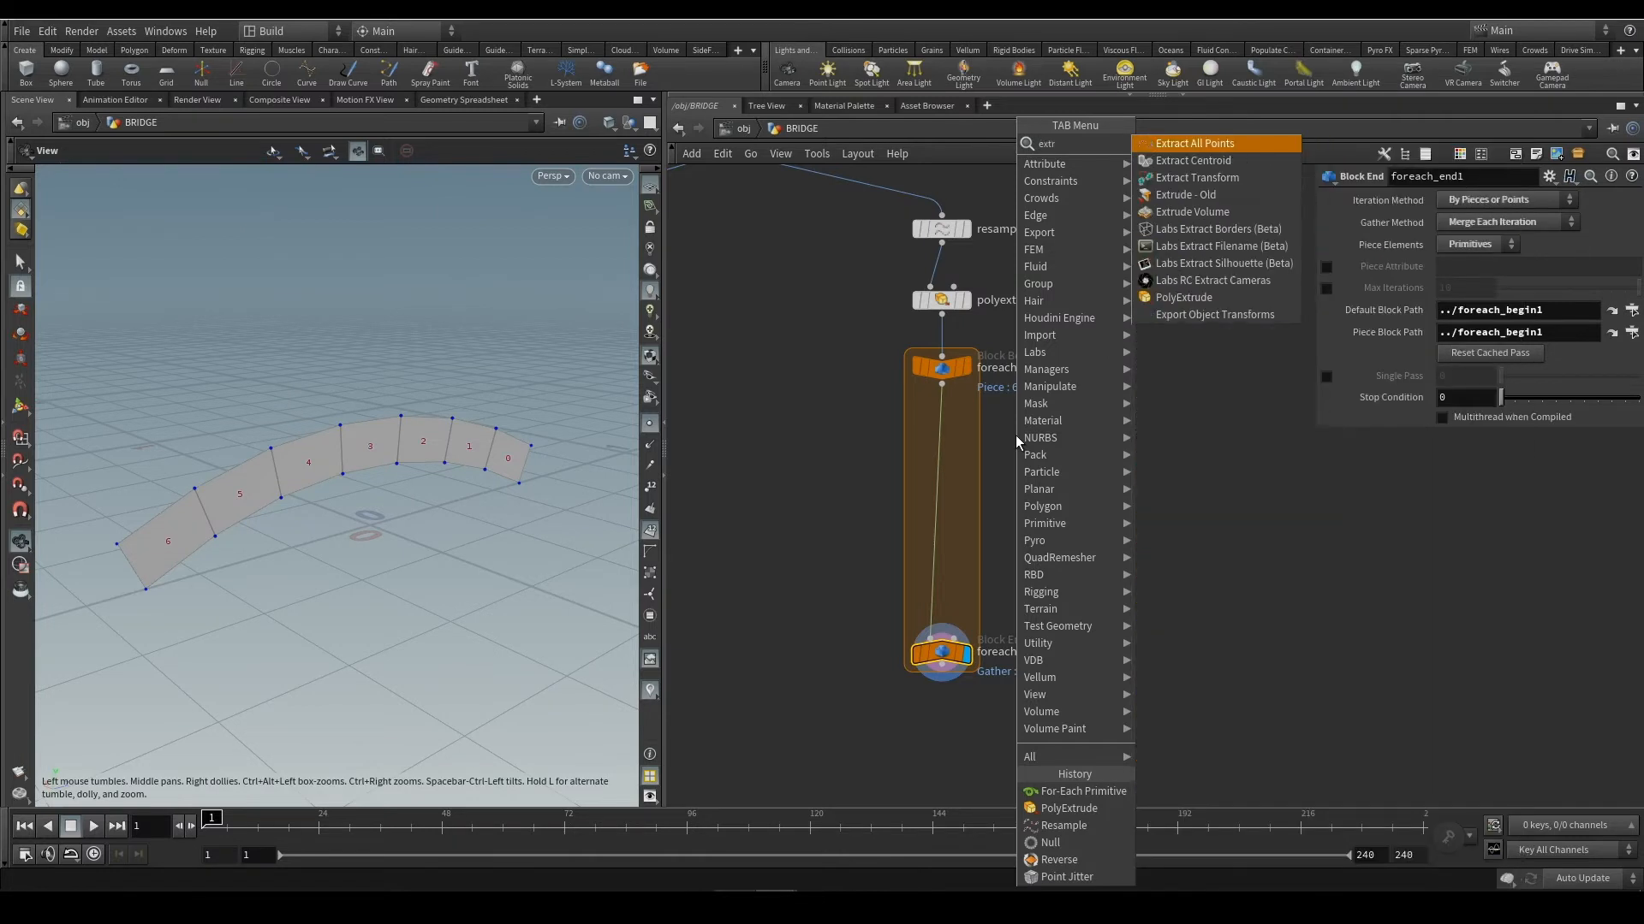
{"action": "left_click", "coordinate": [1232, 161]}
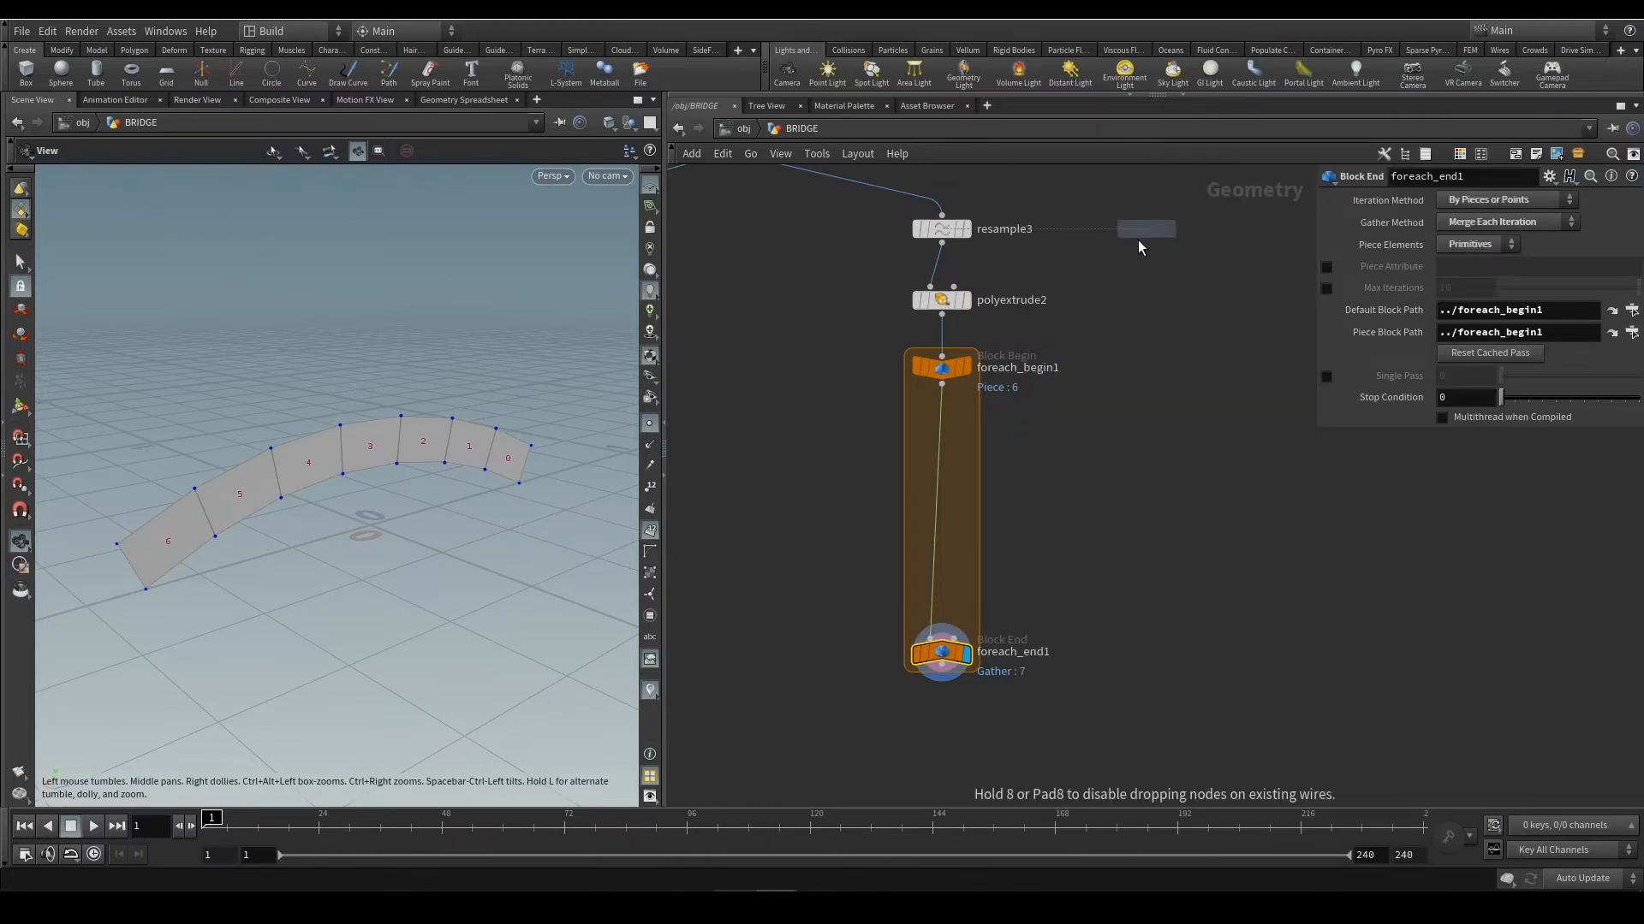
{"action": "left_click", "coordinate": [963, 434]}
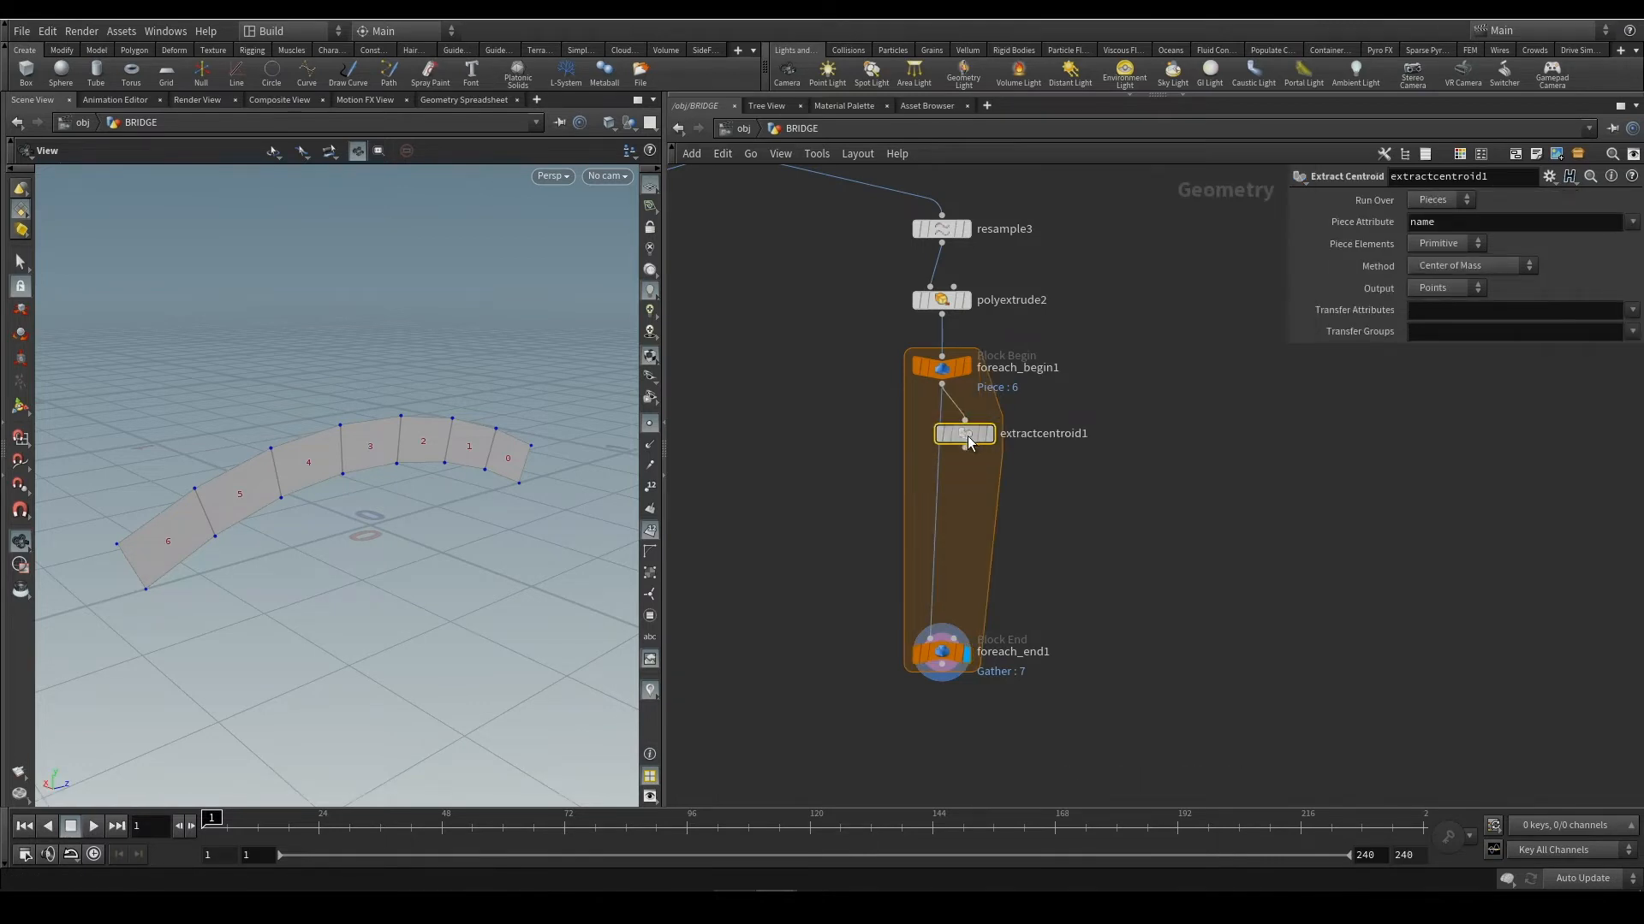
Place the Extract Centroid node beside the loop's main wire, display it, and set its Run Over to Detail
{"action": "left_click_drag", "start_coordinate": [968, 441], "coordinate": [1010, 446]}
{"action": "left_click", "coordinate": [1032, 439]}
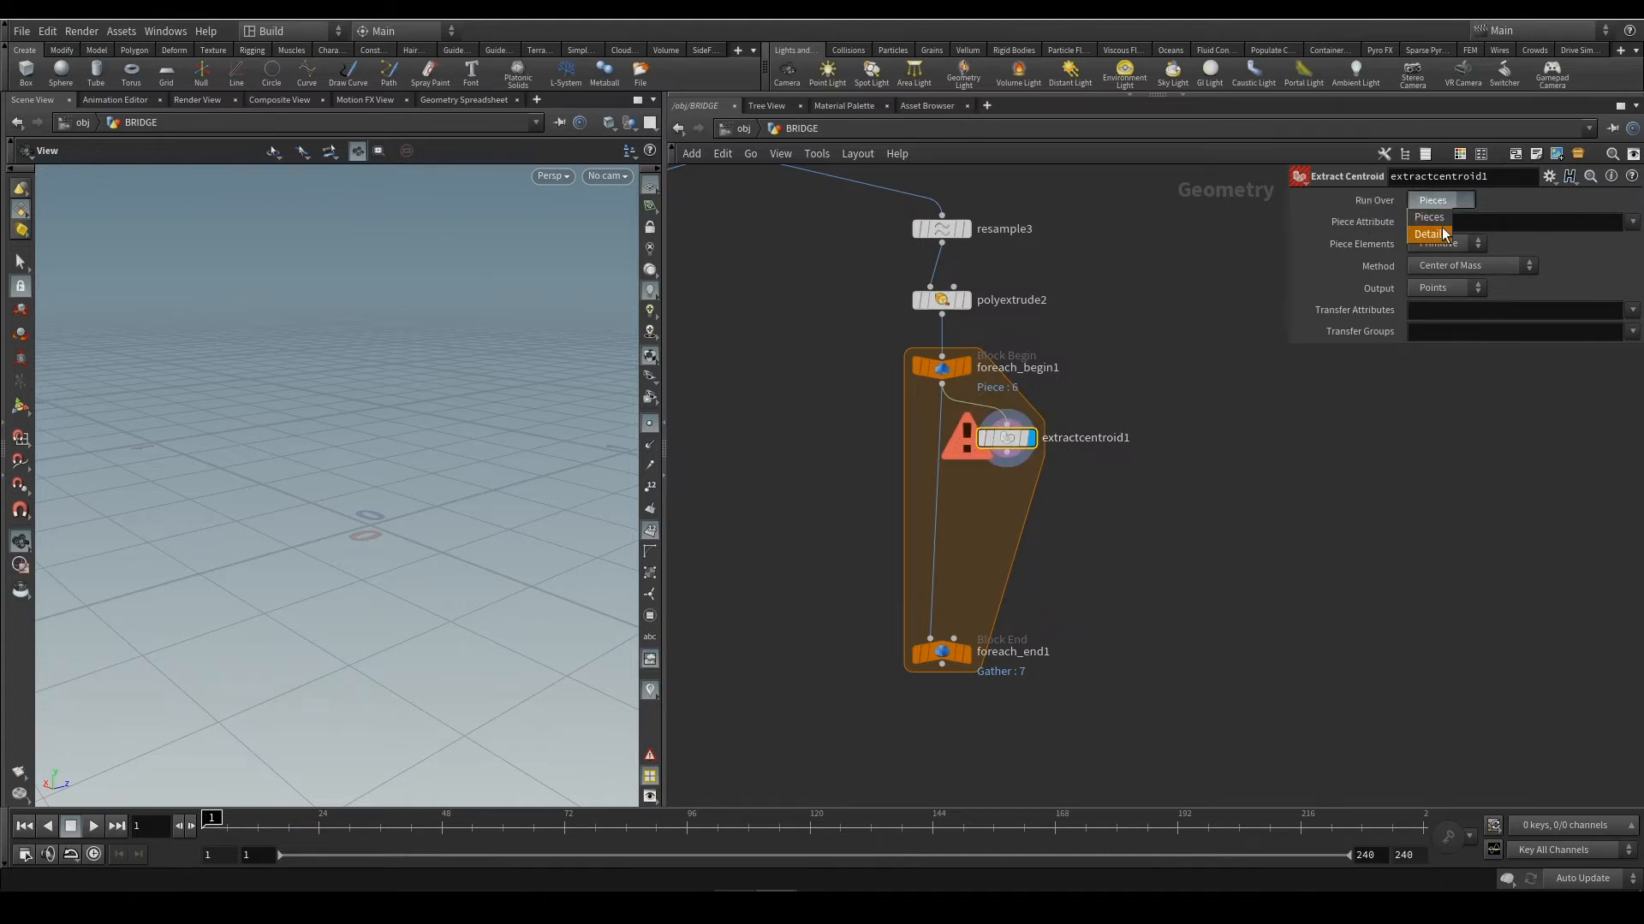
{"action": "left_click", "coordinate": [1428, 234]}
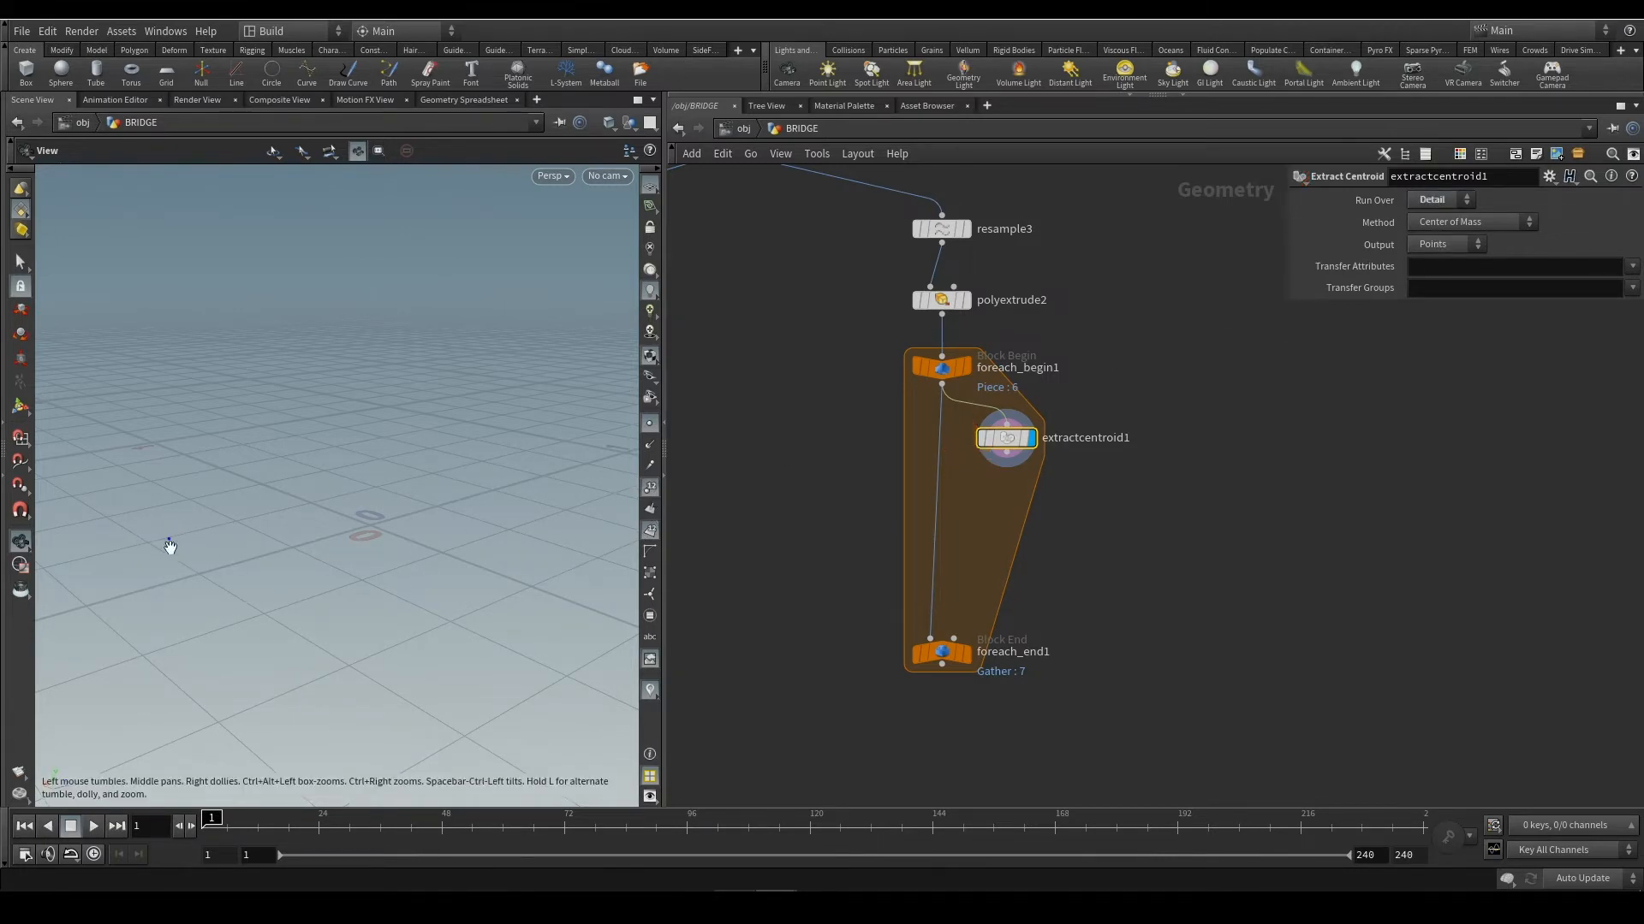
Template foreach_begin1 to compare the piece's outline with the extracted centroid point in the viewport
{"action": "mouse_move", "coordinate": [1005, 444]}
{"action": "left_click", "coordinate": [973, 397]}
{"action": "scroll", "coordinate": [159, 575], "scroll_direction": "up", "scroll_amount": 2}
{"action": "middle_click_drag", "start_coordinate": [176, 558], "coordinate": [315, 555]}
{"action": "mouse_move", "coordinate": [315, 555]}
{"action": "left_mouse_down"}
{"action": "mouse_move", "coordinate": [310, 539]}
{"action": "mouse_move", "coordinate": [331, 548]}
{"action": "left_mouse_up"}
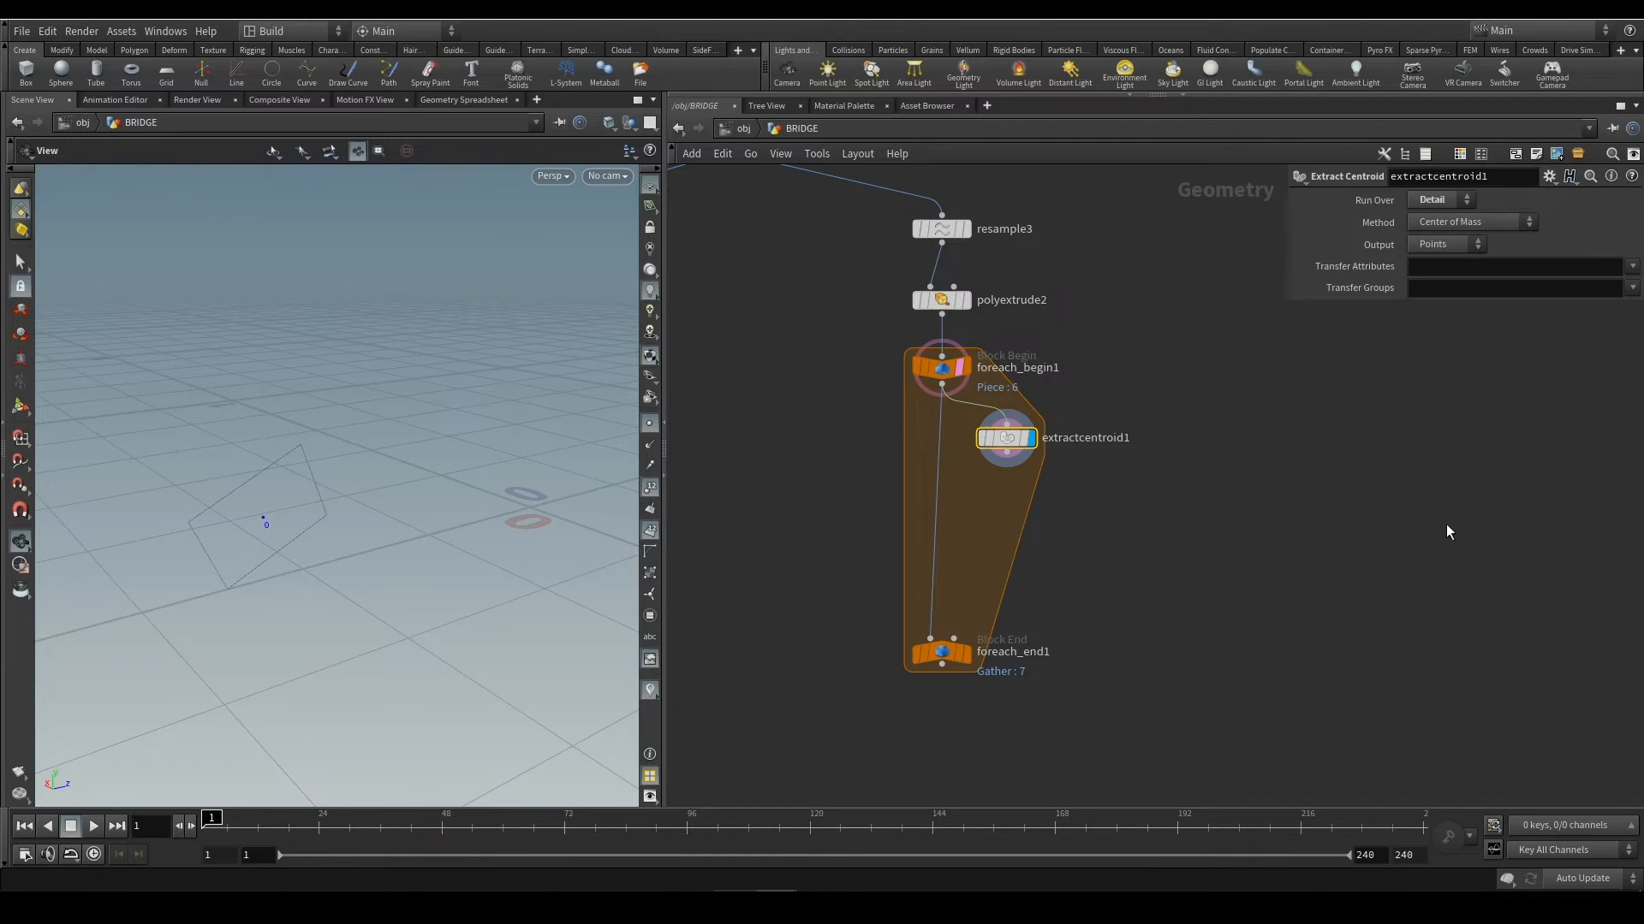
{"action": "middle_click_drag", "start_coordinate": [1045, 511], "coordinate": [1007, 475]}
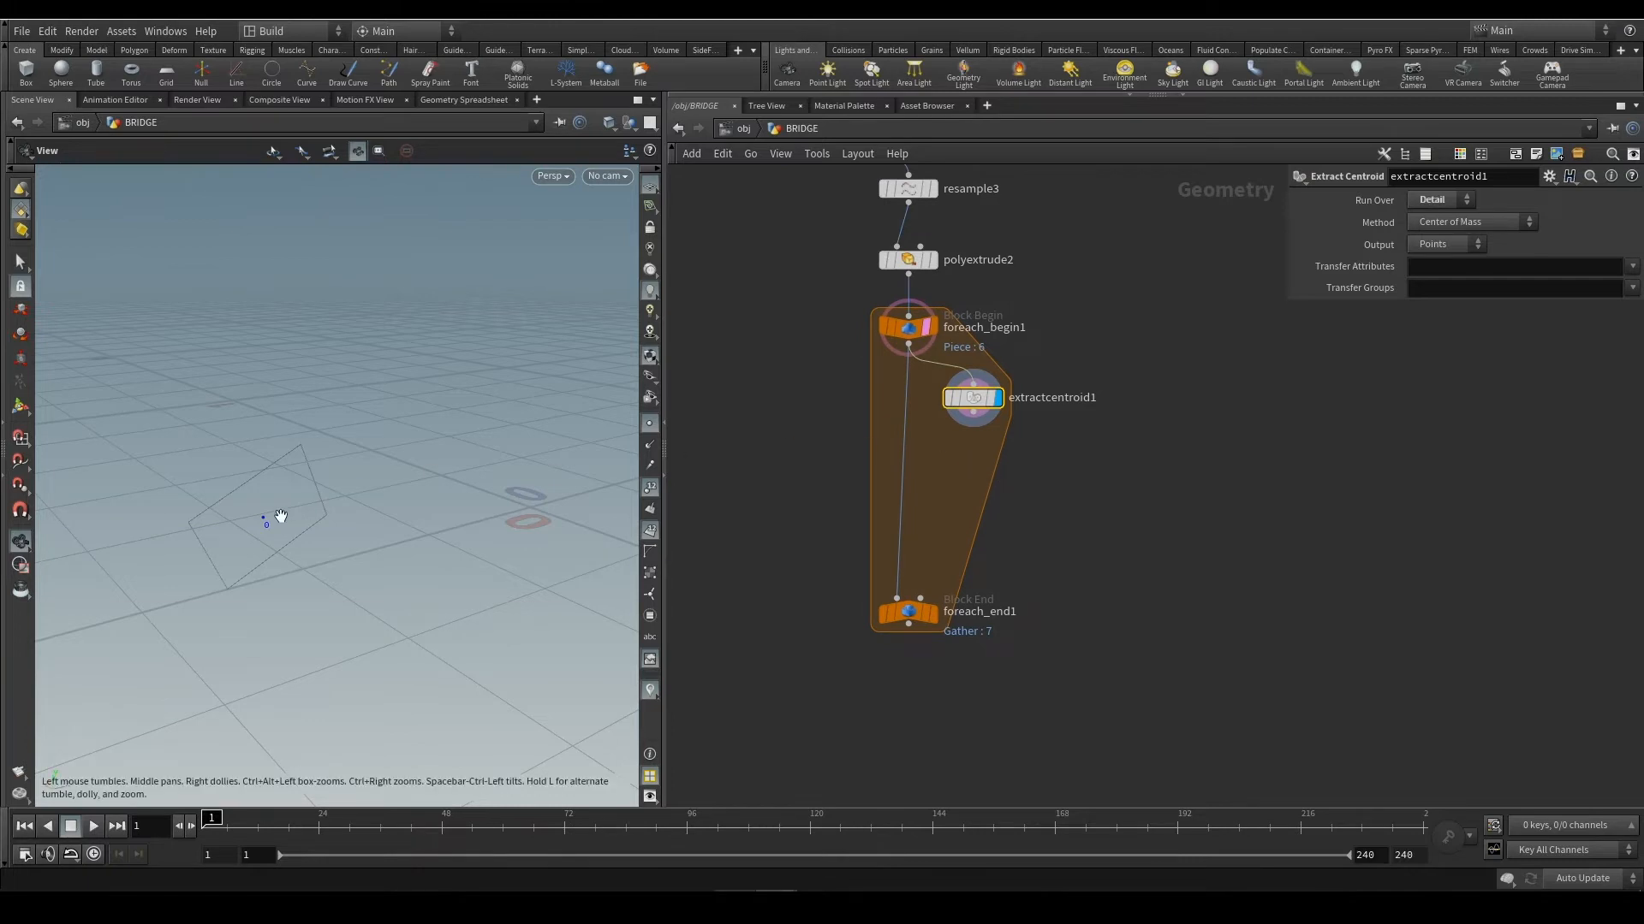
Move the Extract Centroid node aside and add a Copy to Points node below it, using the centroid as the target points
{"action": "left_click_drag", "start_coordinate": [981, 426], "coordinate": [1137, 443]}
{"action": "key", "text": "Tab"}
{"action": "mouse_move", "coordinate": [1052, 488]}
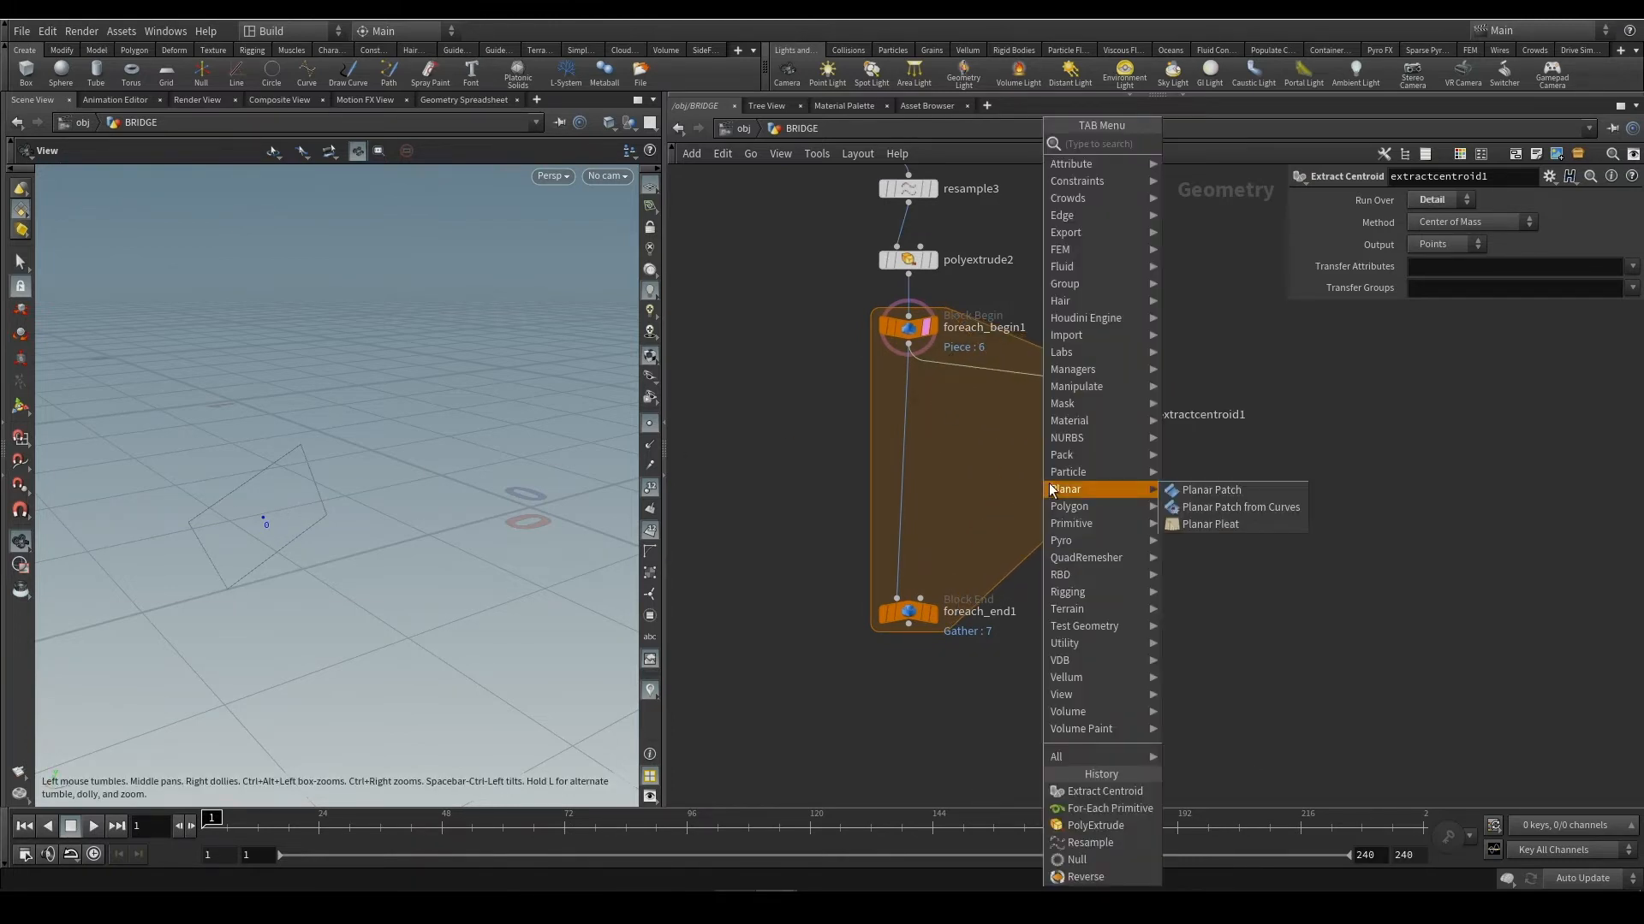
{"action": "type", "text": "copy"}
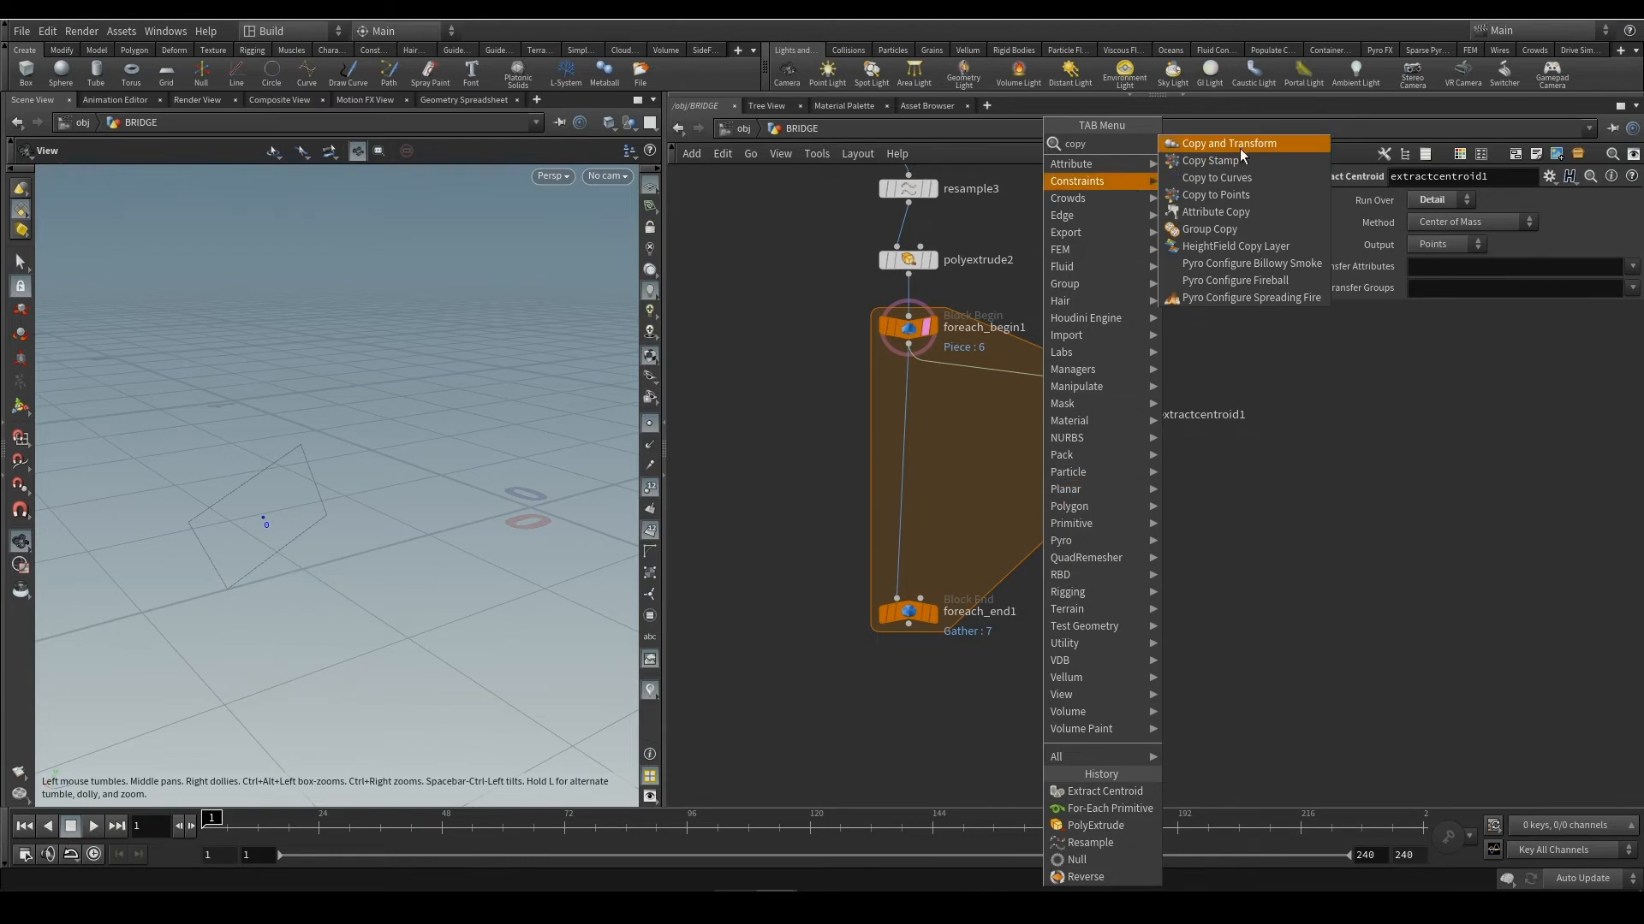
{"action": "left_click", "coordinate": [1216, 194]}
{"action": "left_click", "coordinate": [1100, 495]}
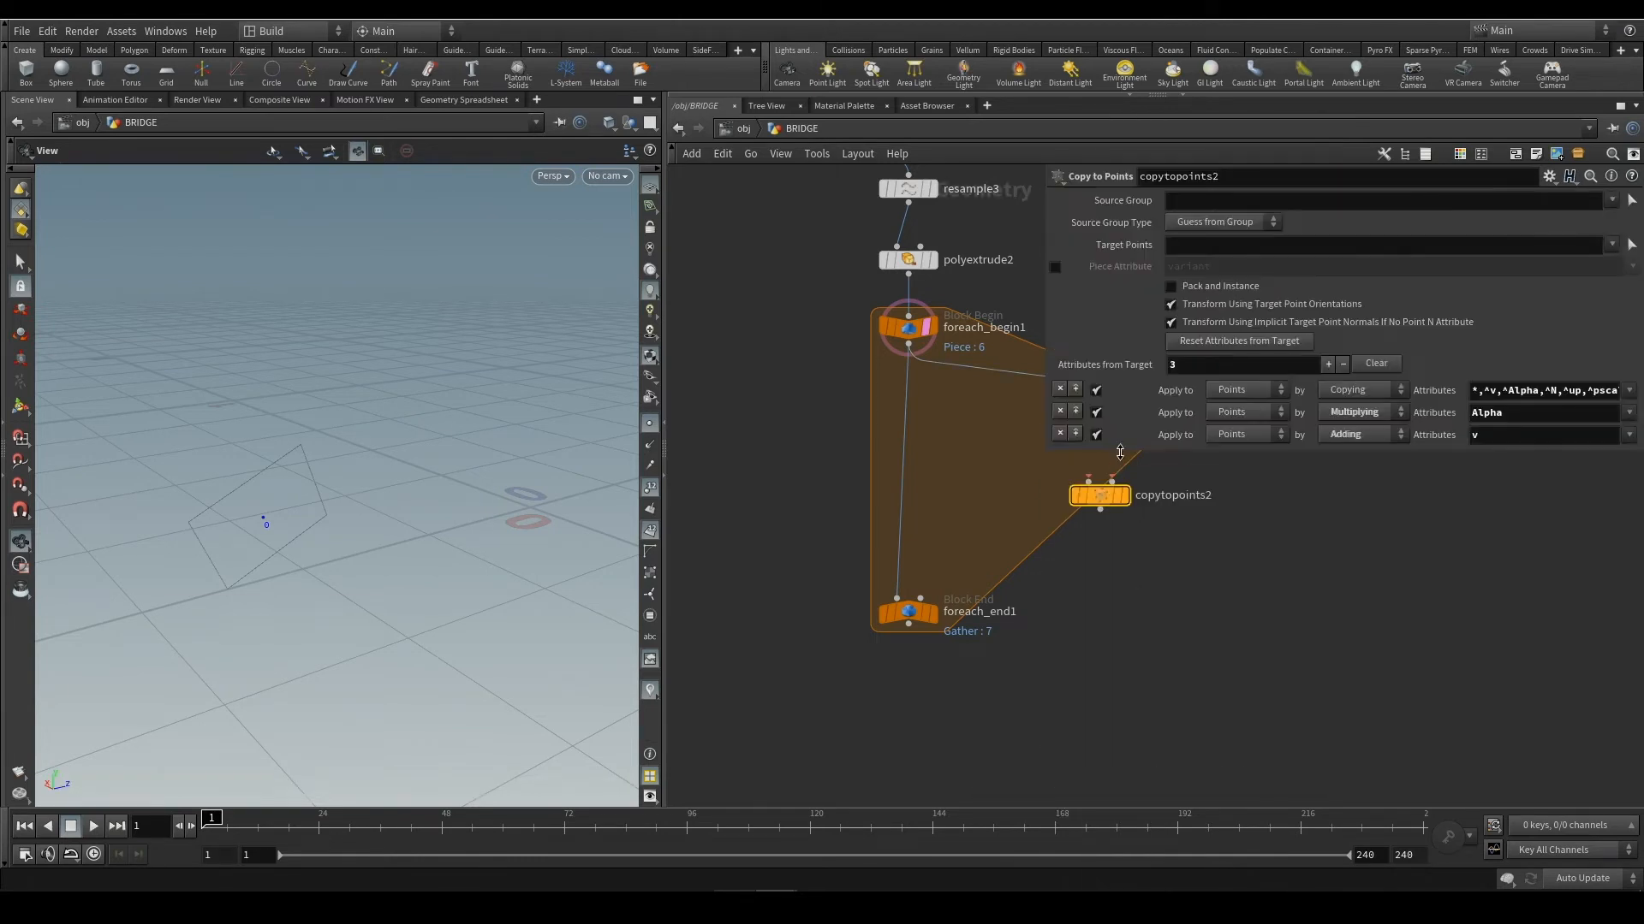
{"action": "left_click_drag", "start_coordinate": [1089, 502], "coordinate": [1039, 502]}
{"action": "middle_click_drag", "start_coordinate": [1158, 519], "coordinate": [993, 609]}
{"action": "left_click_drag", "start_coordinate": [957, 519], "coordinate": [899, 576]}
{"action": "middle_click_drag", "start_coordinate": [950, 645], "coordinate": [1033, 650]}
Add a Circle node inside the loop and connect it to copytopoints2 as the geometry to copy
{"action": "key", "text": "Tab"}
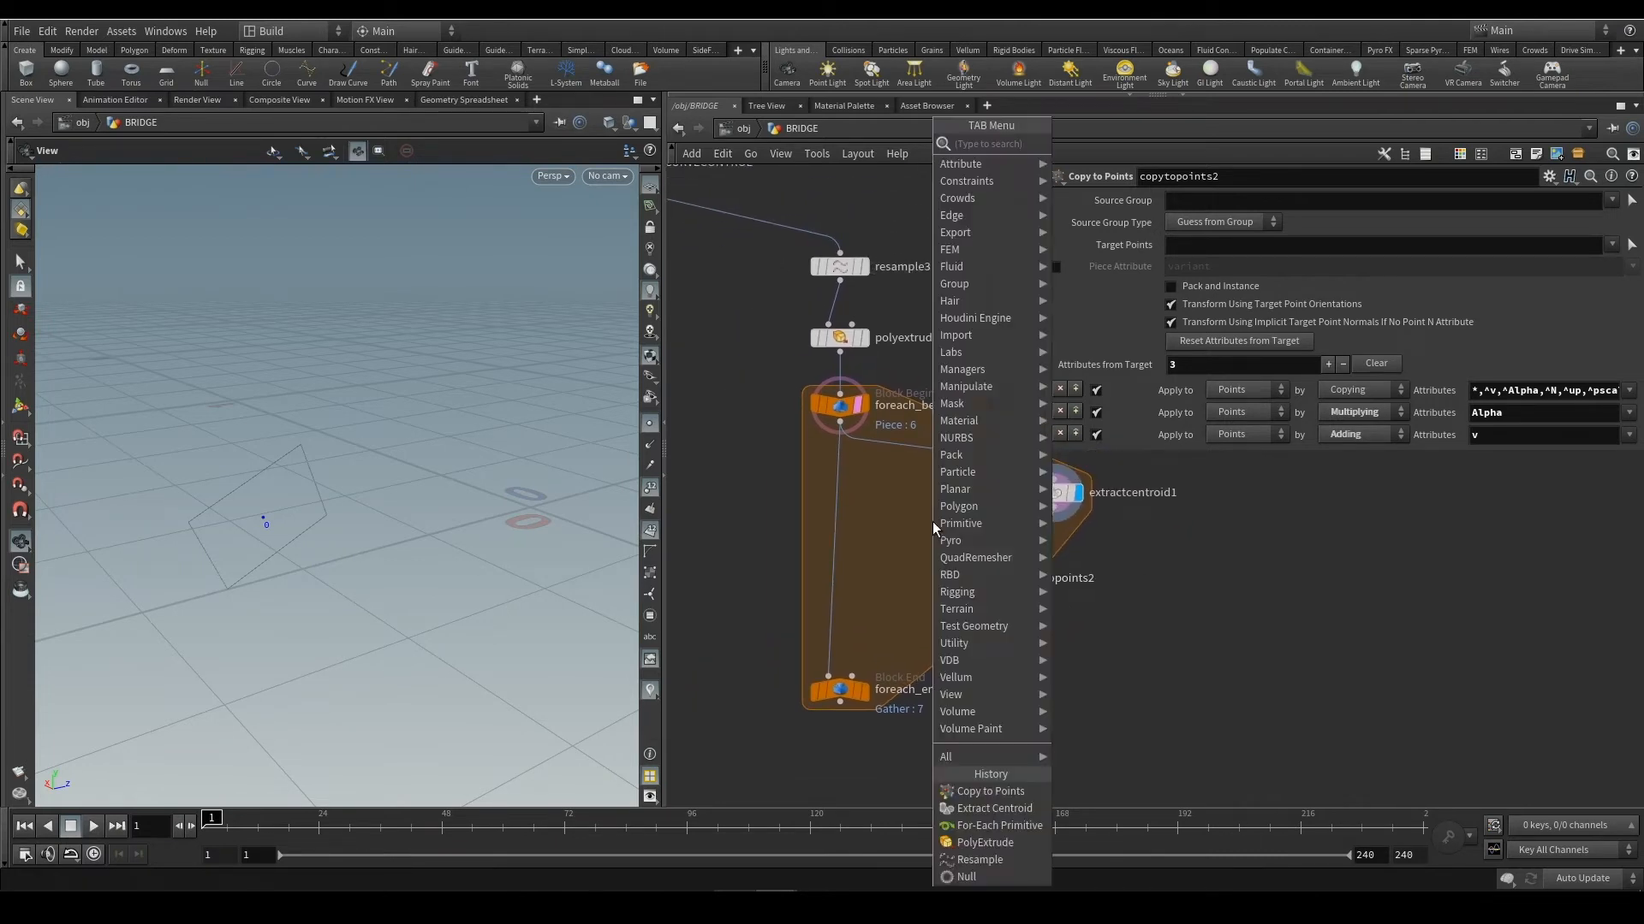
{"action": "mouse_move", "coordinate": [957, 479]}
{"action": "type", "text": "cir"}
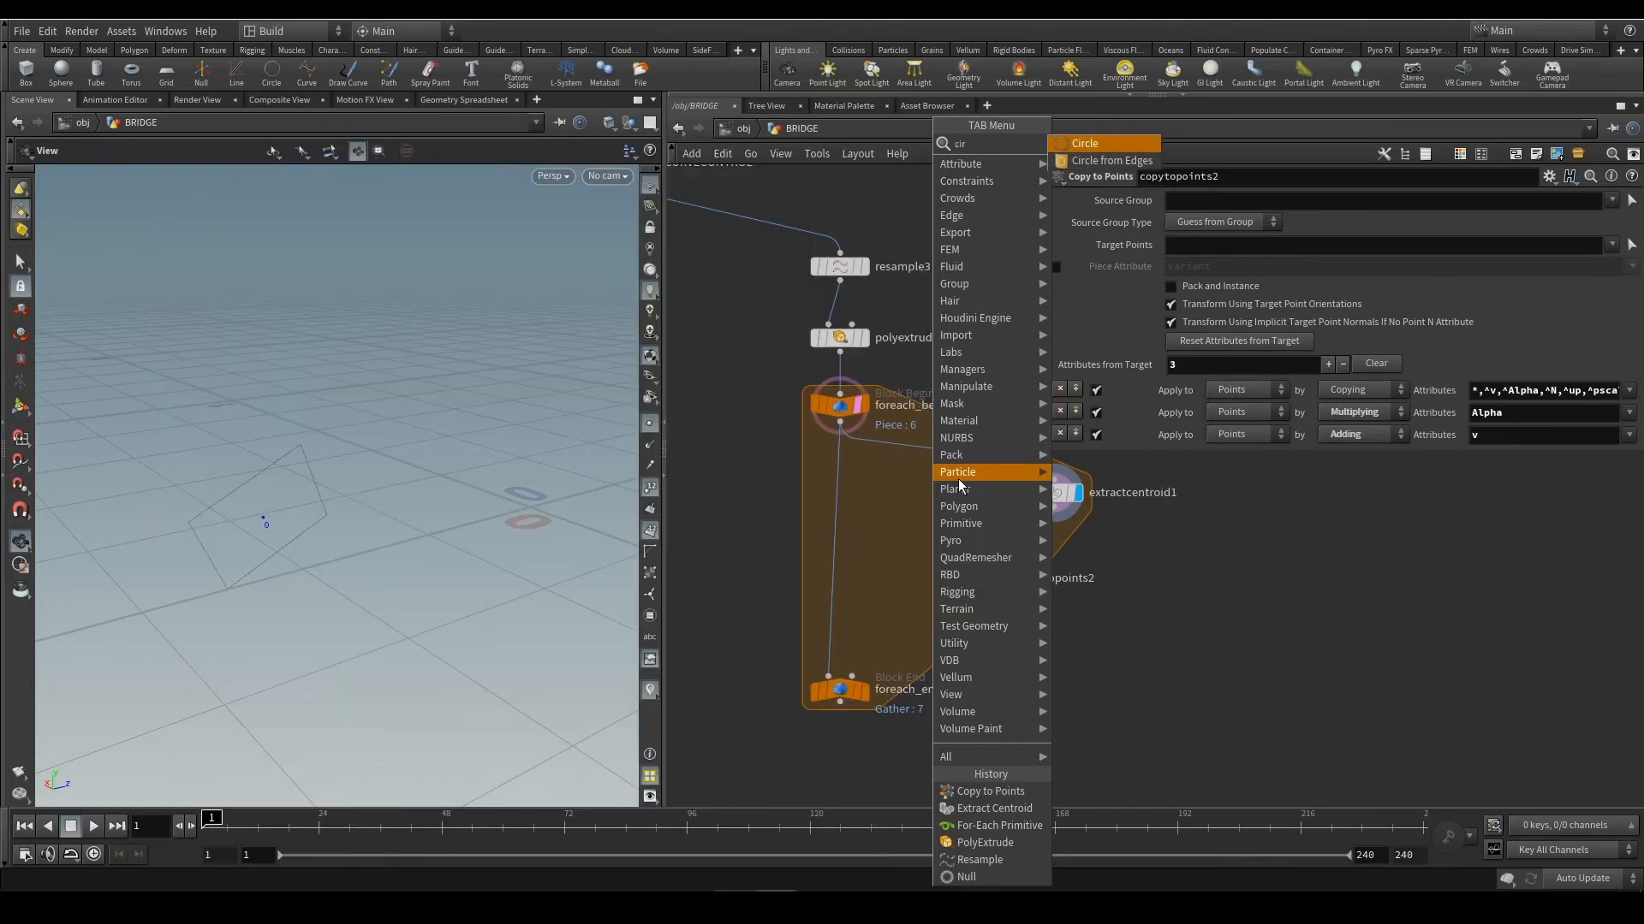
{"action": "type", "text": "cle"}
{"action": "key", "text": "Return"}
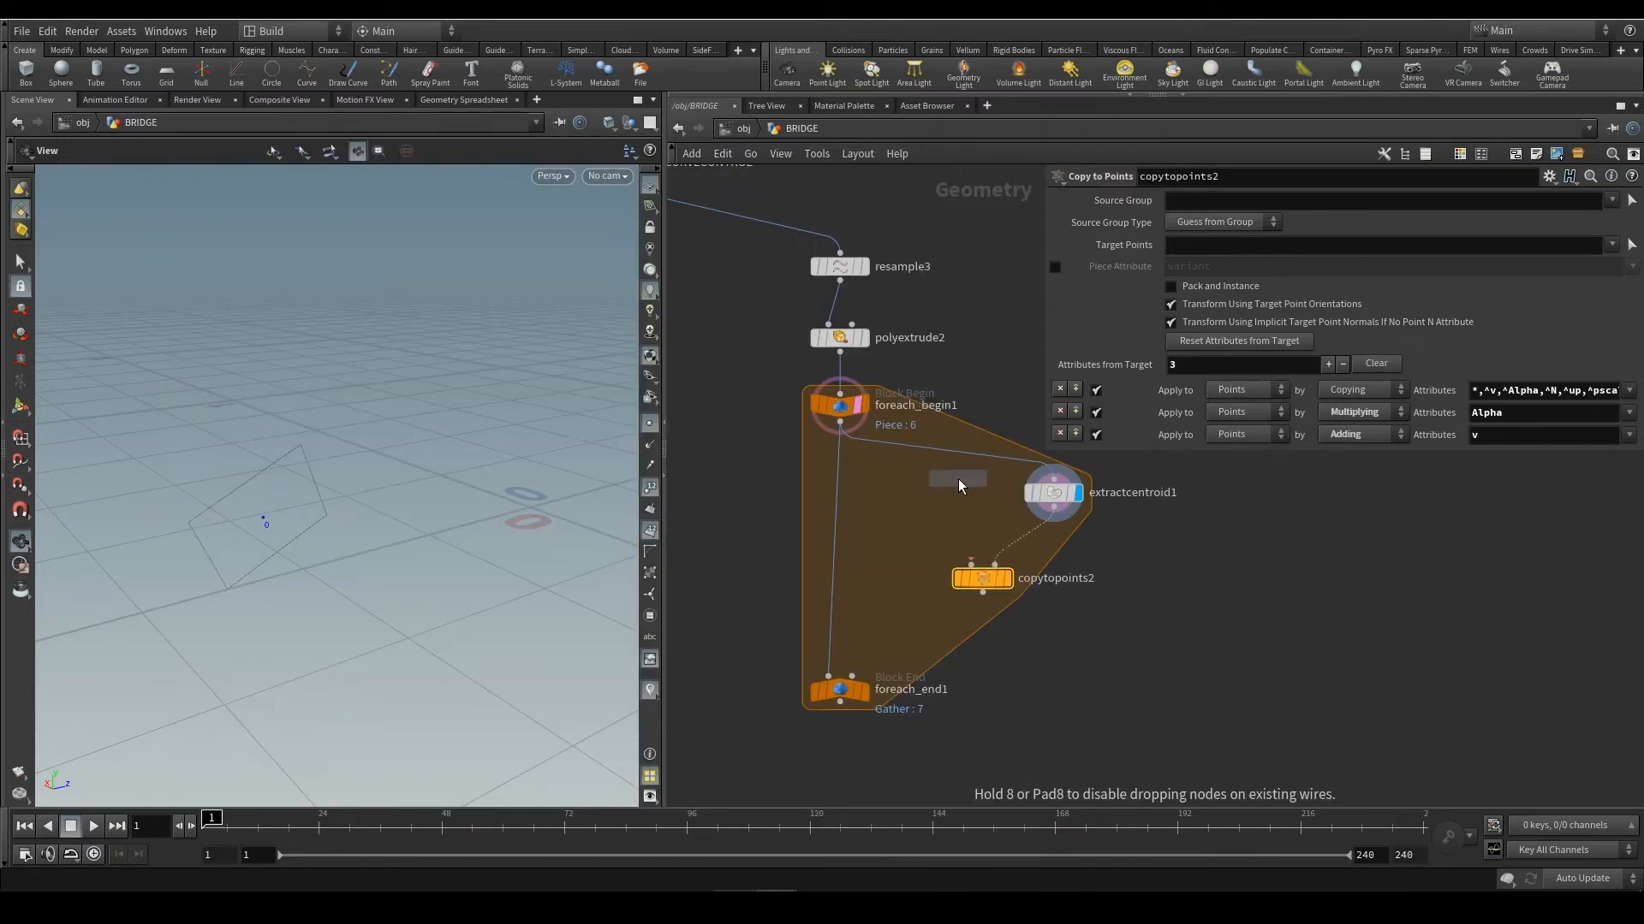
{"action": "left_click", "coordinate": [942, 503]}
{"action": "left_click_drag", "start_coordinate": [943, 517], "coordinate": [970, 567]}
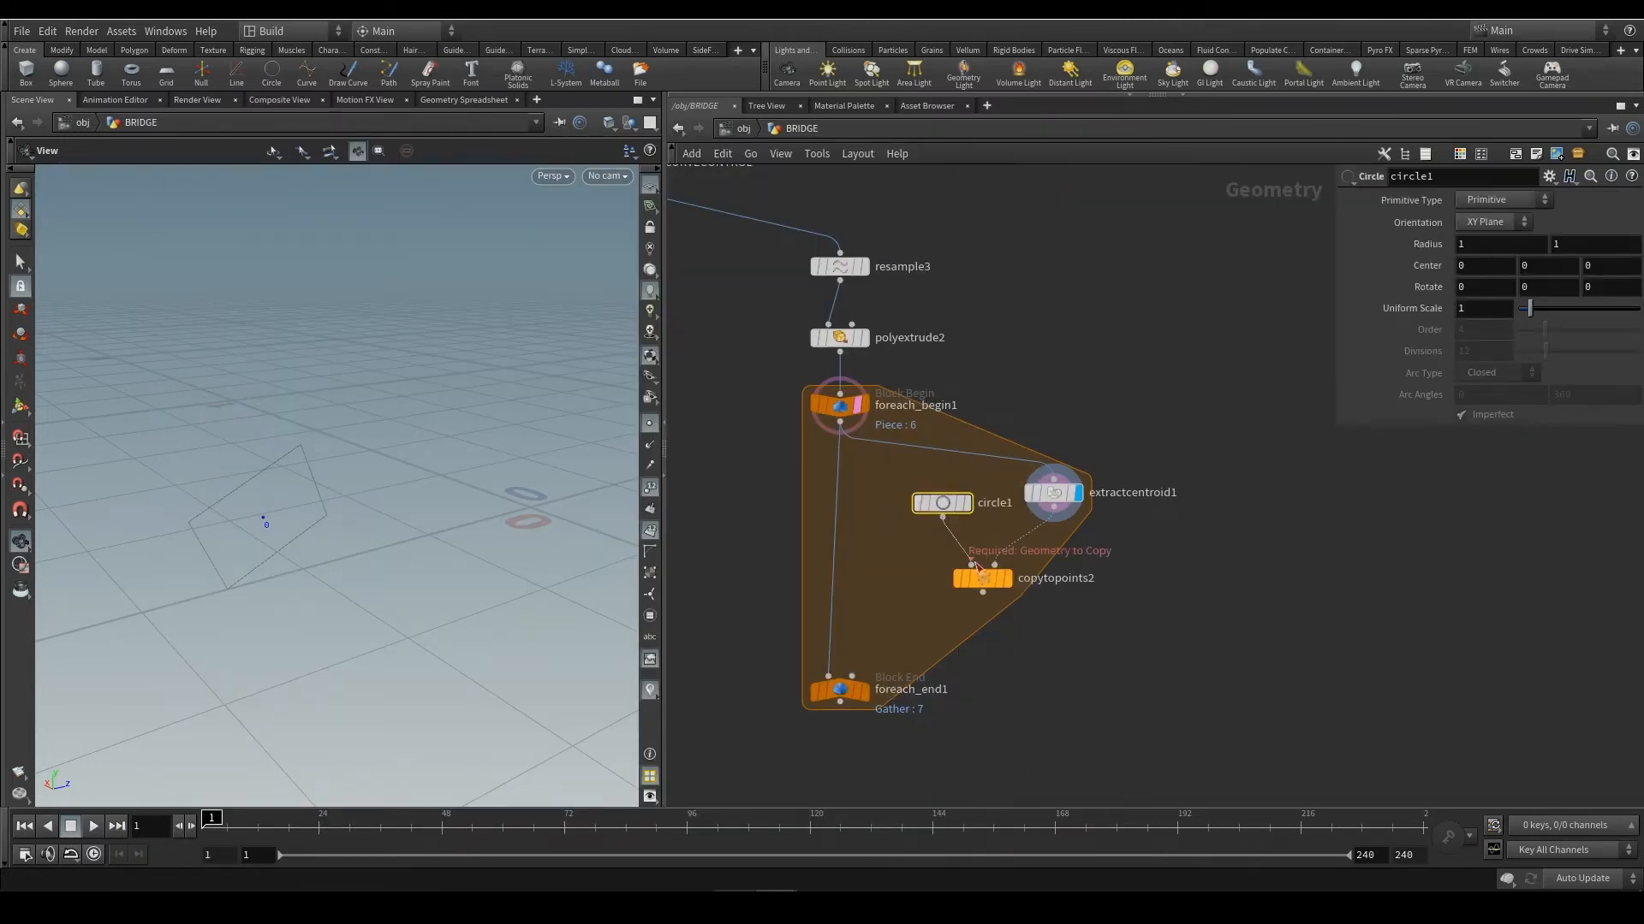
{"action": "middle_click_drag", "start_coordinate": [1066, 634], "coordinate": [1108, 564]}
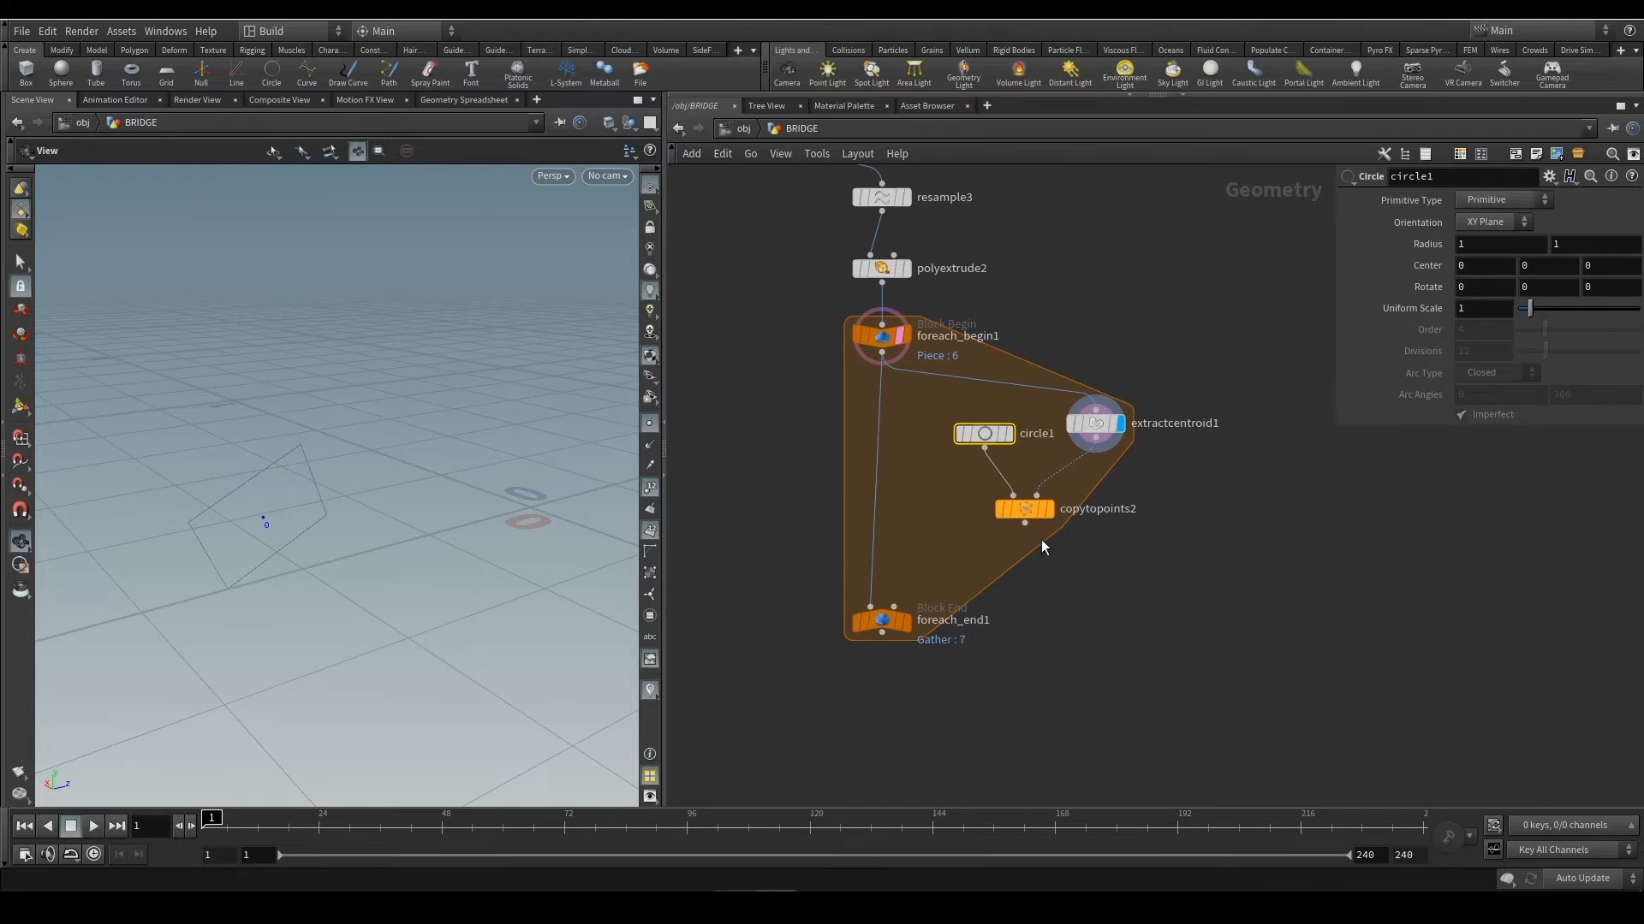
Display copytopoints2 and reduce circle1's Uniform Scale to 0.03 so it fits inside the piece
{"action": "left_click", "coordinate": [1047, 509]}
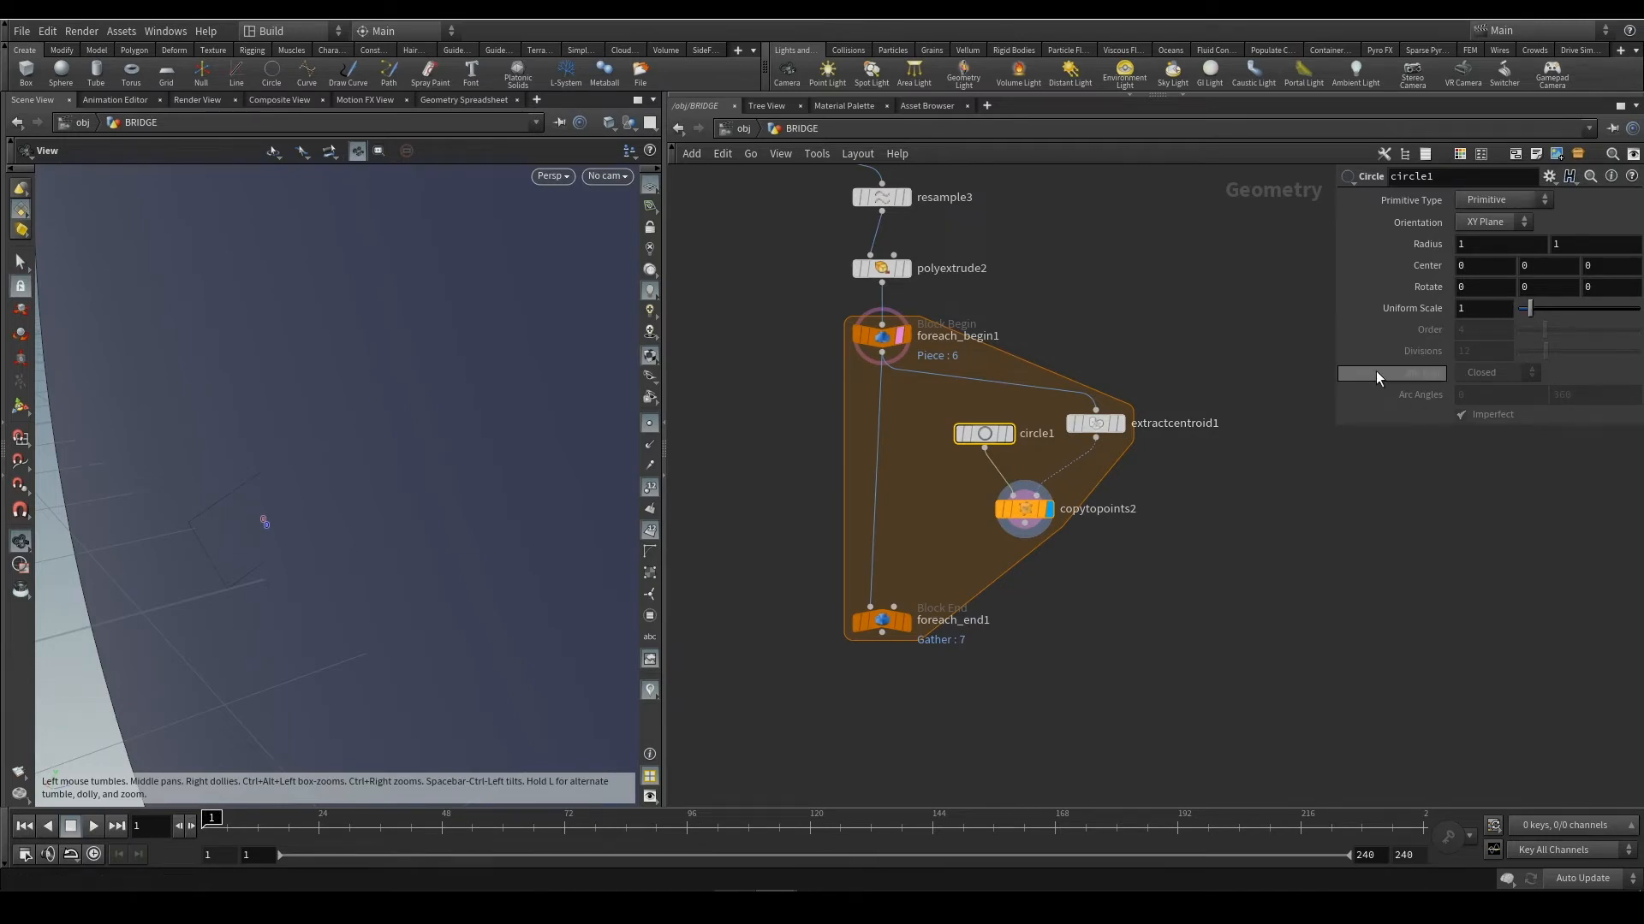
{"action": "middle_click_drag", "start_coordinate": [1489, 314], "coordinate": [762, 401]}
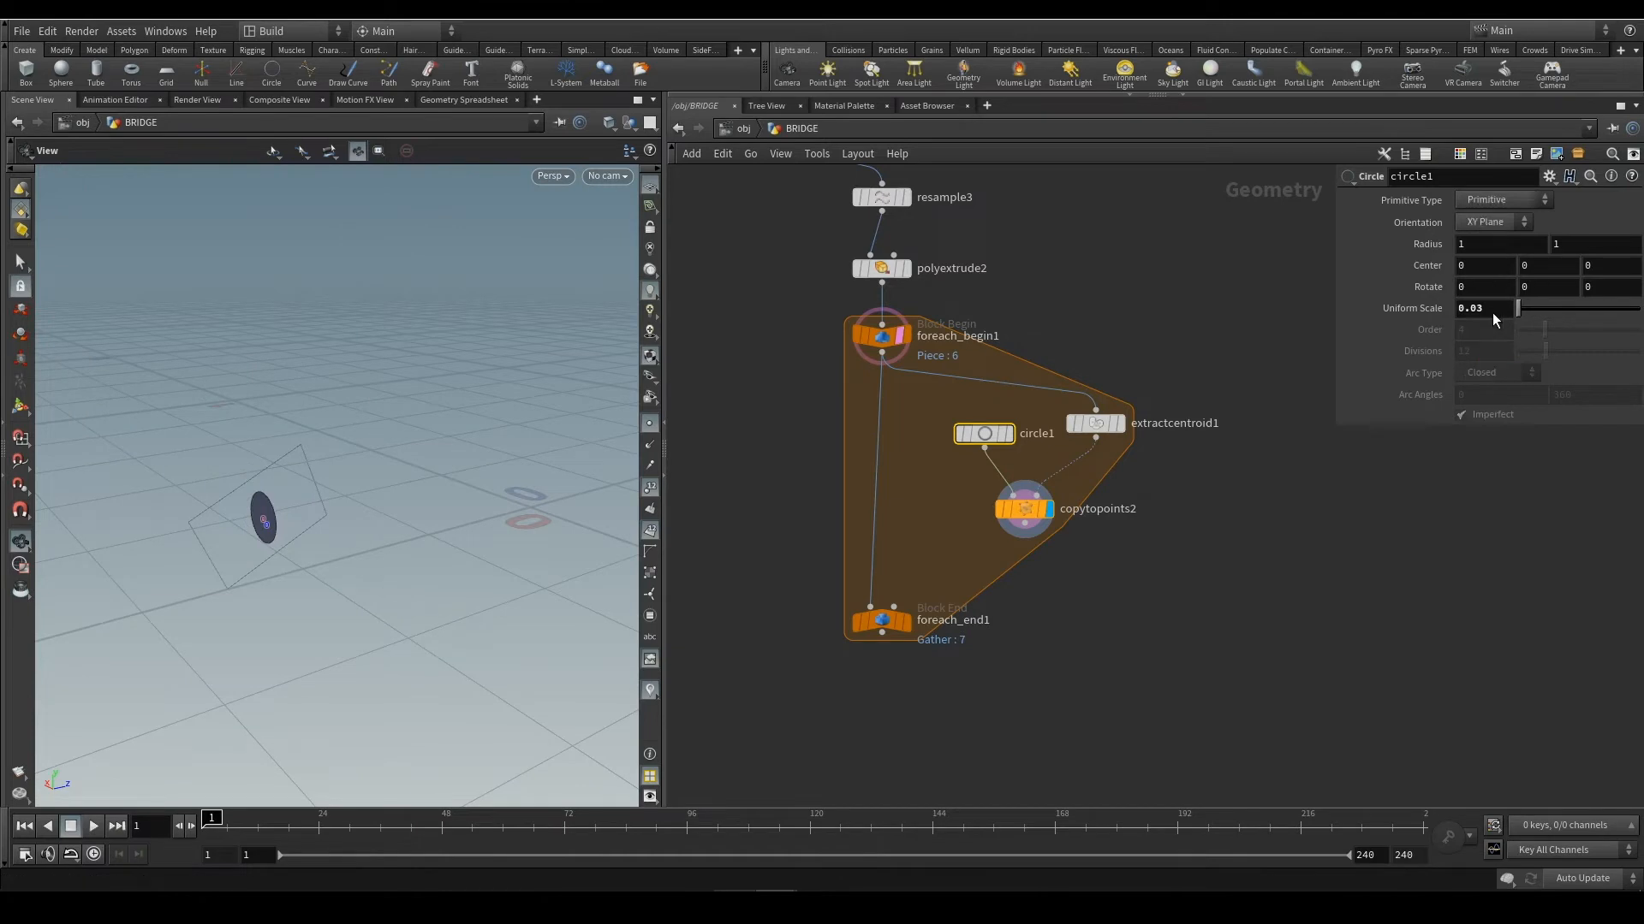
{"action": "mouse_move", "coordinate": [239, 514]}
{"action": "left_mouse_down"}
{"action": "mouse_move", "coordinate": [308, 553]}
{"action": "mouse_move", "coordinate": [265, 528]}
{"action": "left_mouse_up"}
{"action": "left_click_drag", "start_coordinate": [409, 532], "coordinate": [350, 623]}
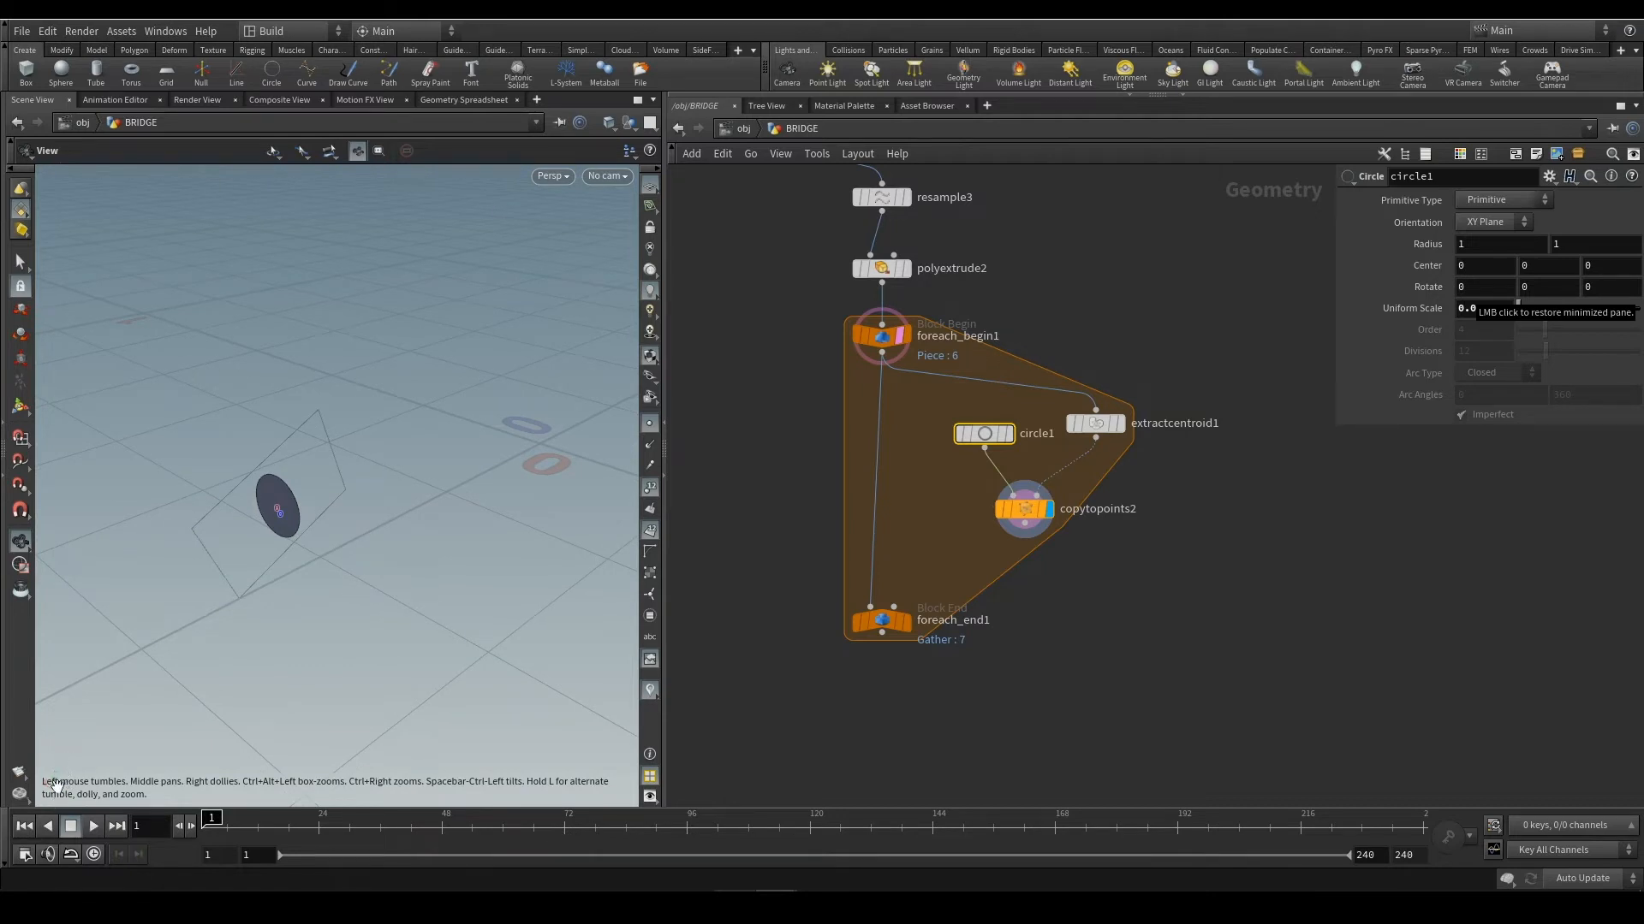
Set circle1's Orientation to YZ Plane and check its alignment with the piece's outline
{"action": "left_click", "coordinate": [1494, 222]}
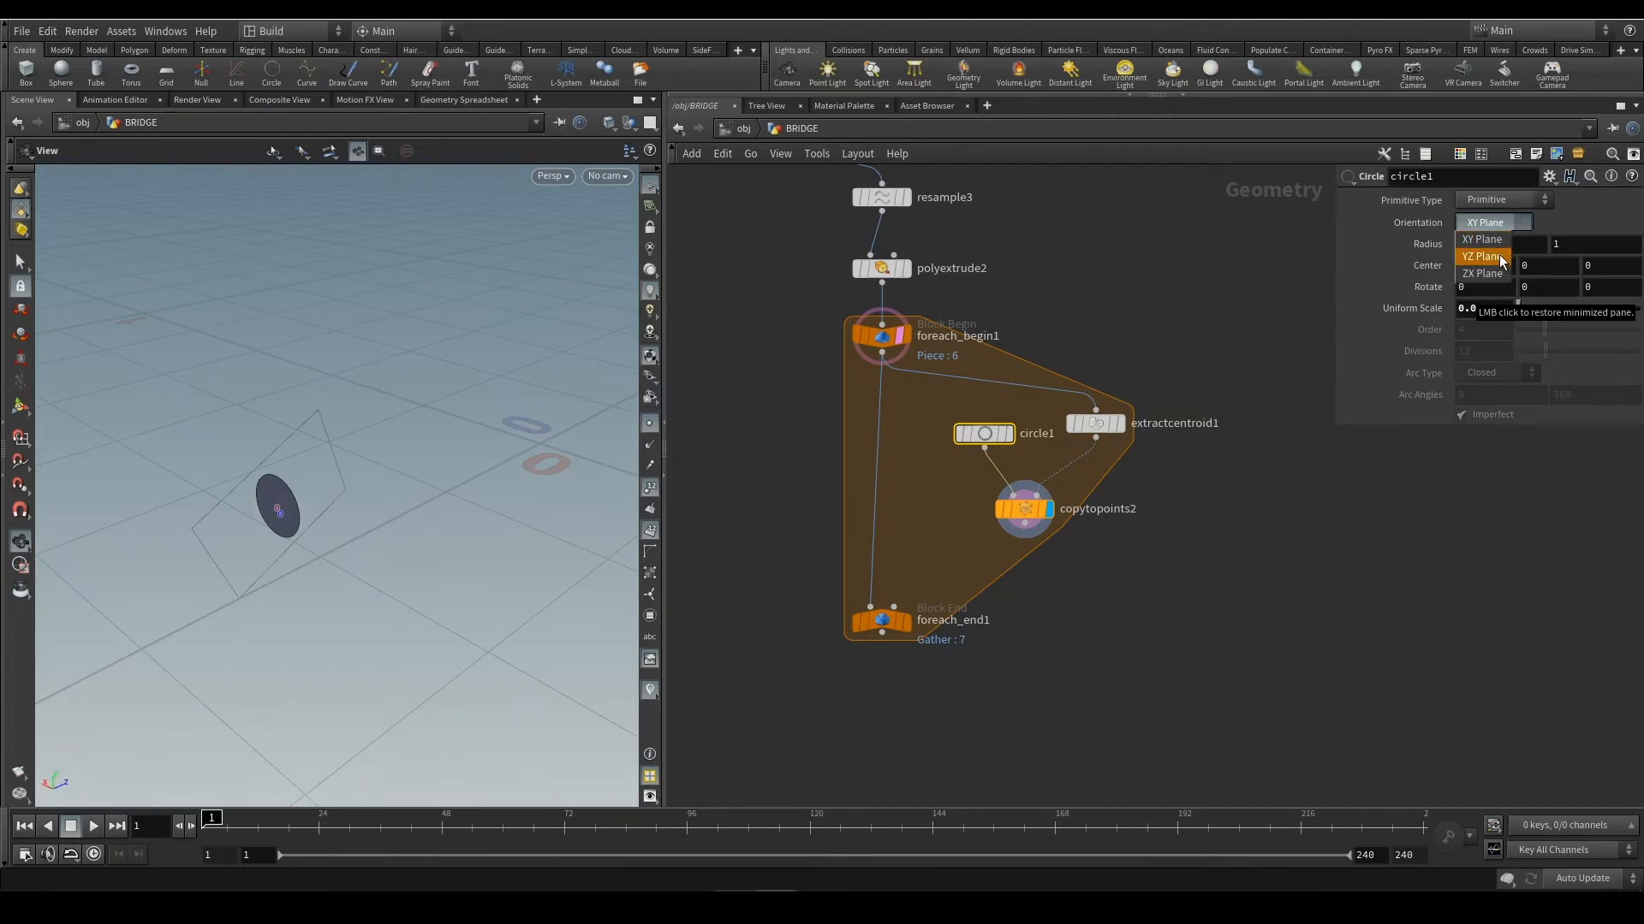
{"action": "left_click", "coordinate": [1489, 243]}
{"action": "left_click_drag", "start_coordinate": [387, 501], "coordinate": [356, 495]}
{"action": "scroll", "coordinate": [152, 376], "scroll_direction": "up", "scroll_amount": 4}
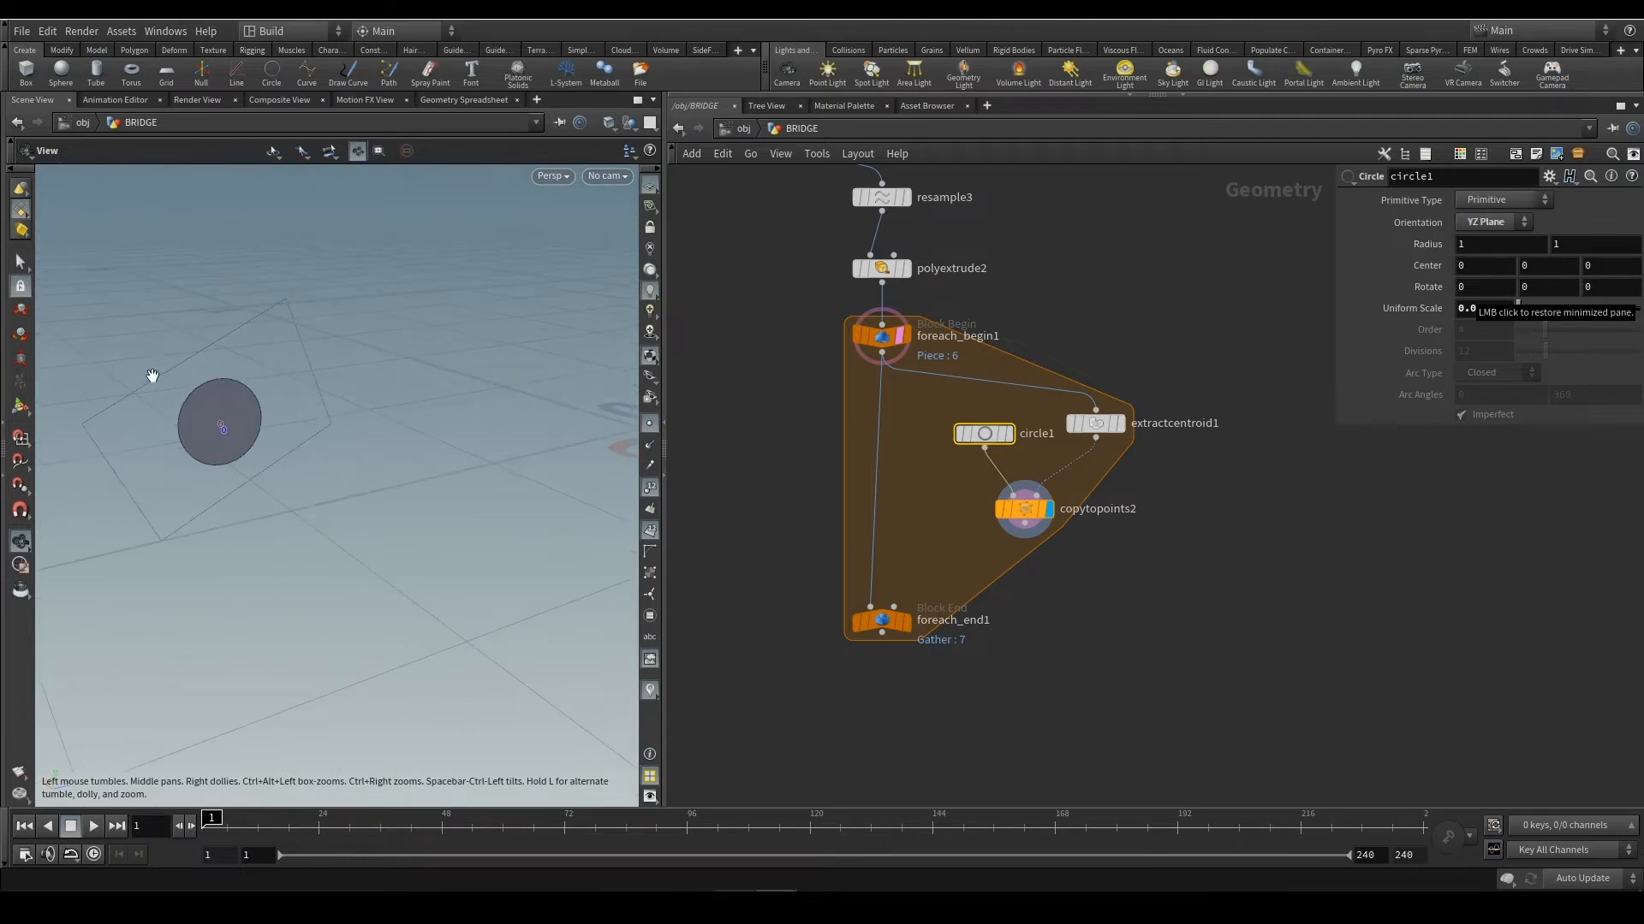
{"action": "scroll", "coordinate": [216, 399], "scroll_direction": "up", "scroll_amount": 3}
{"action": "middle_click_drag", "start_coordinate": [255, 411], "coordinate": [372, 458]}
{"action": "left_click_drag", "start_coordinate": [385, 491], "coordinate": [424, 451]}
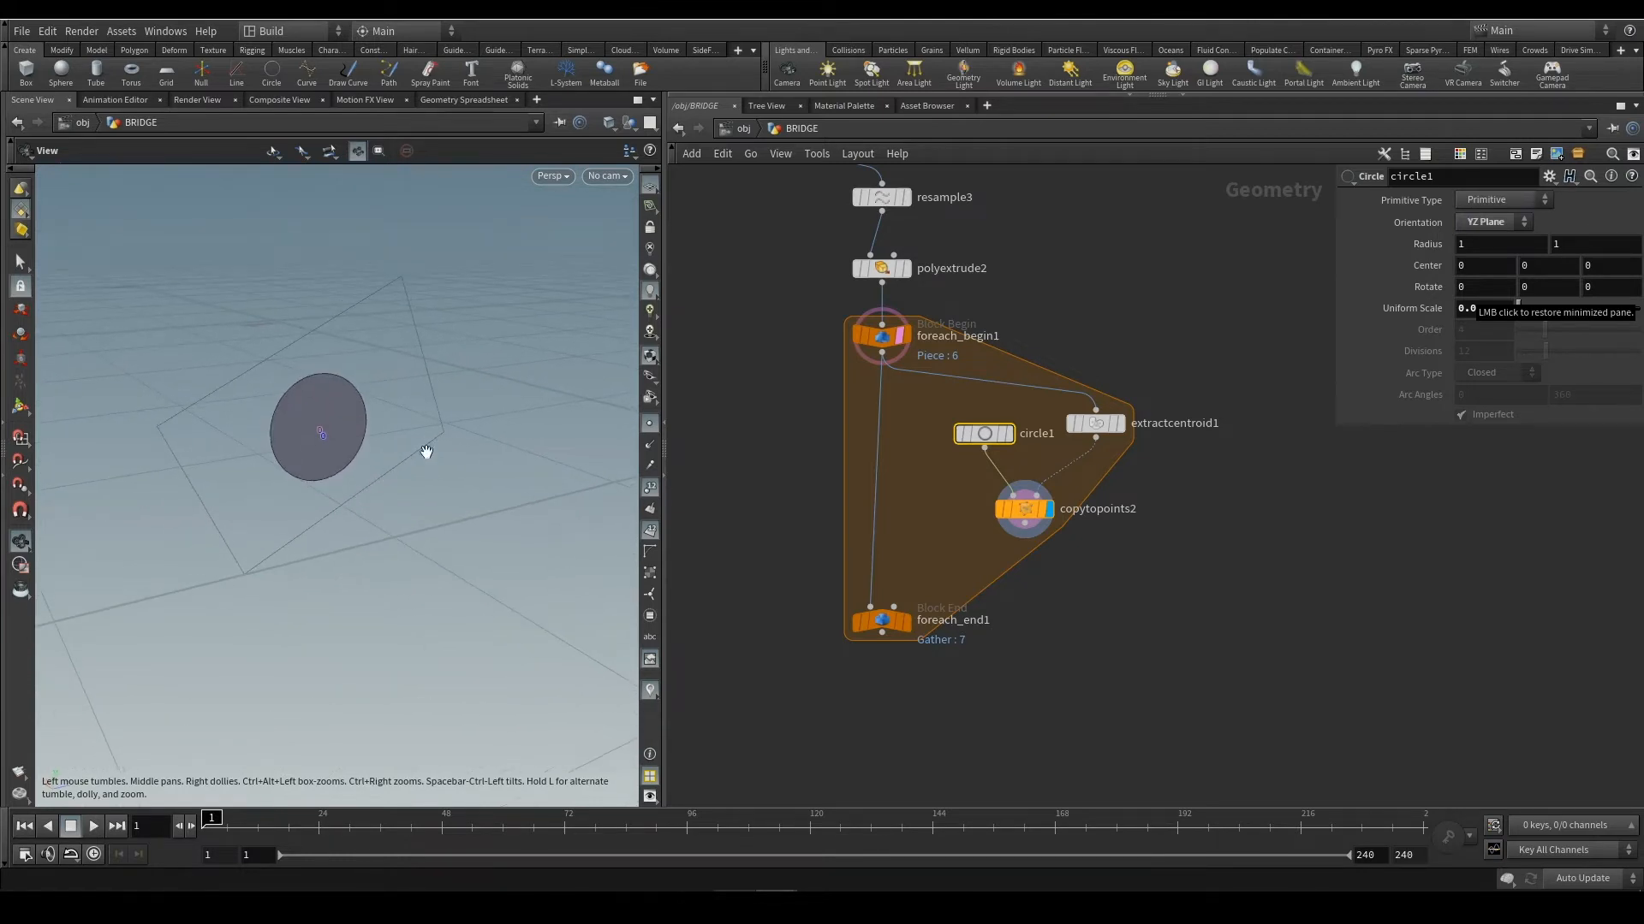
Change circle1's Primitive Type to Polygon with 6 Divisions and save the scene
{"action": "left_click", "coordinate": [1482, 199]}
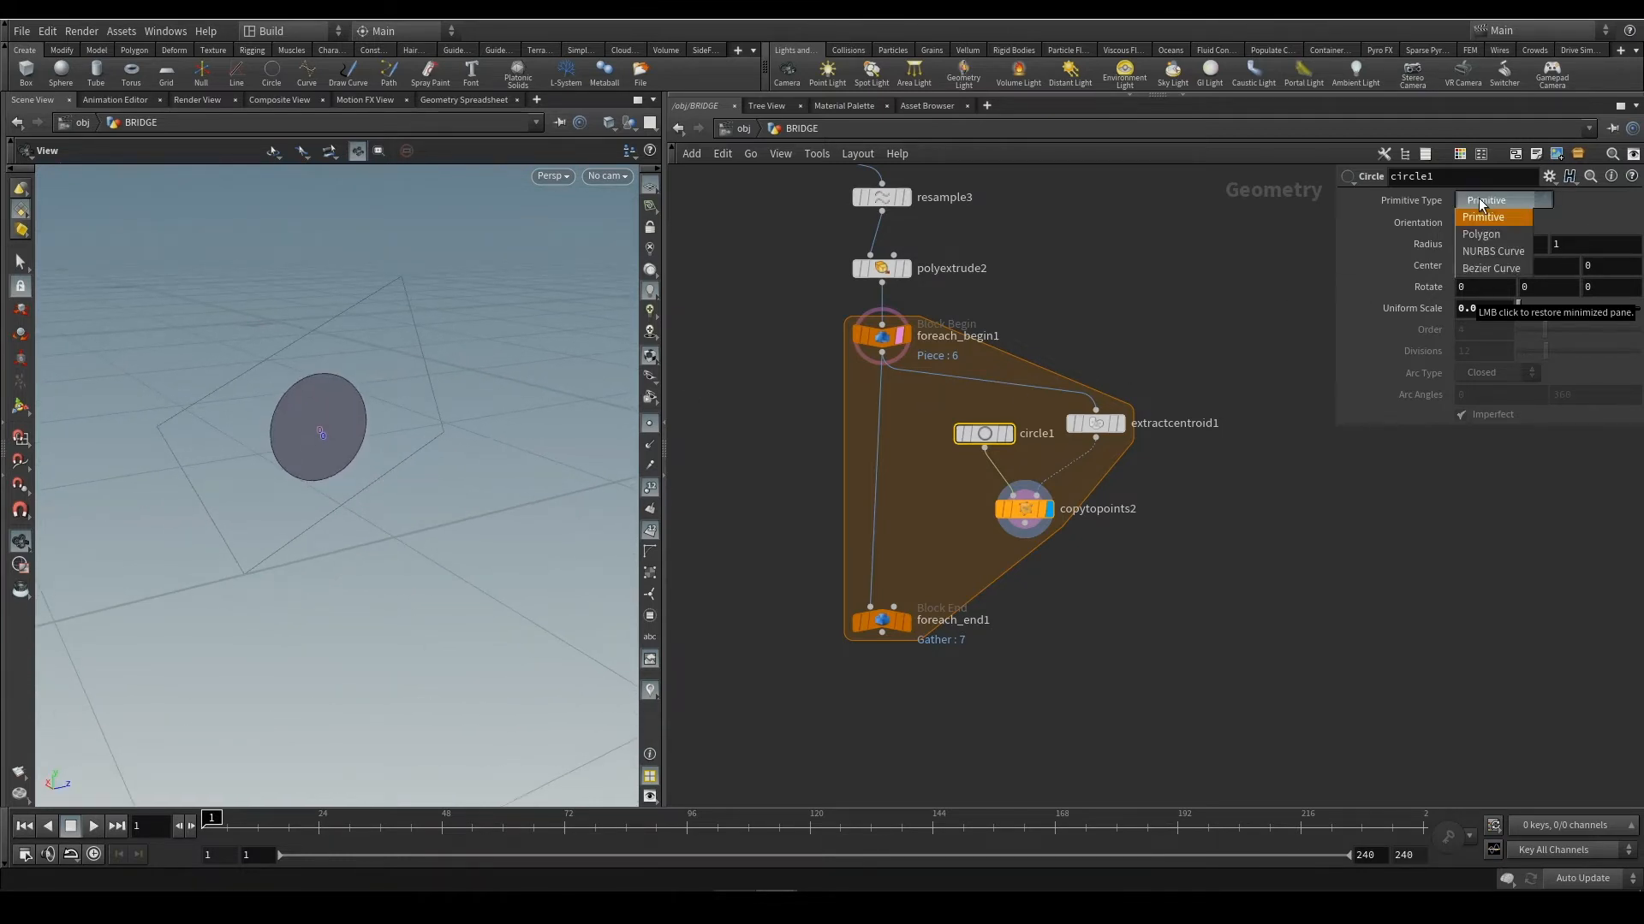
{"action": "left_click", "coordinate": [1510, 233]}
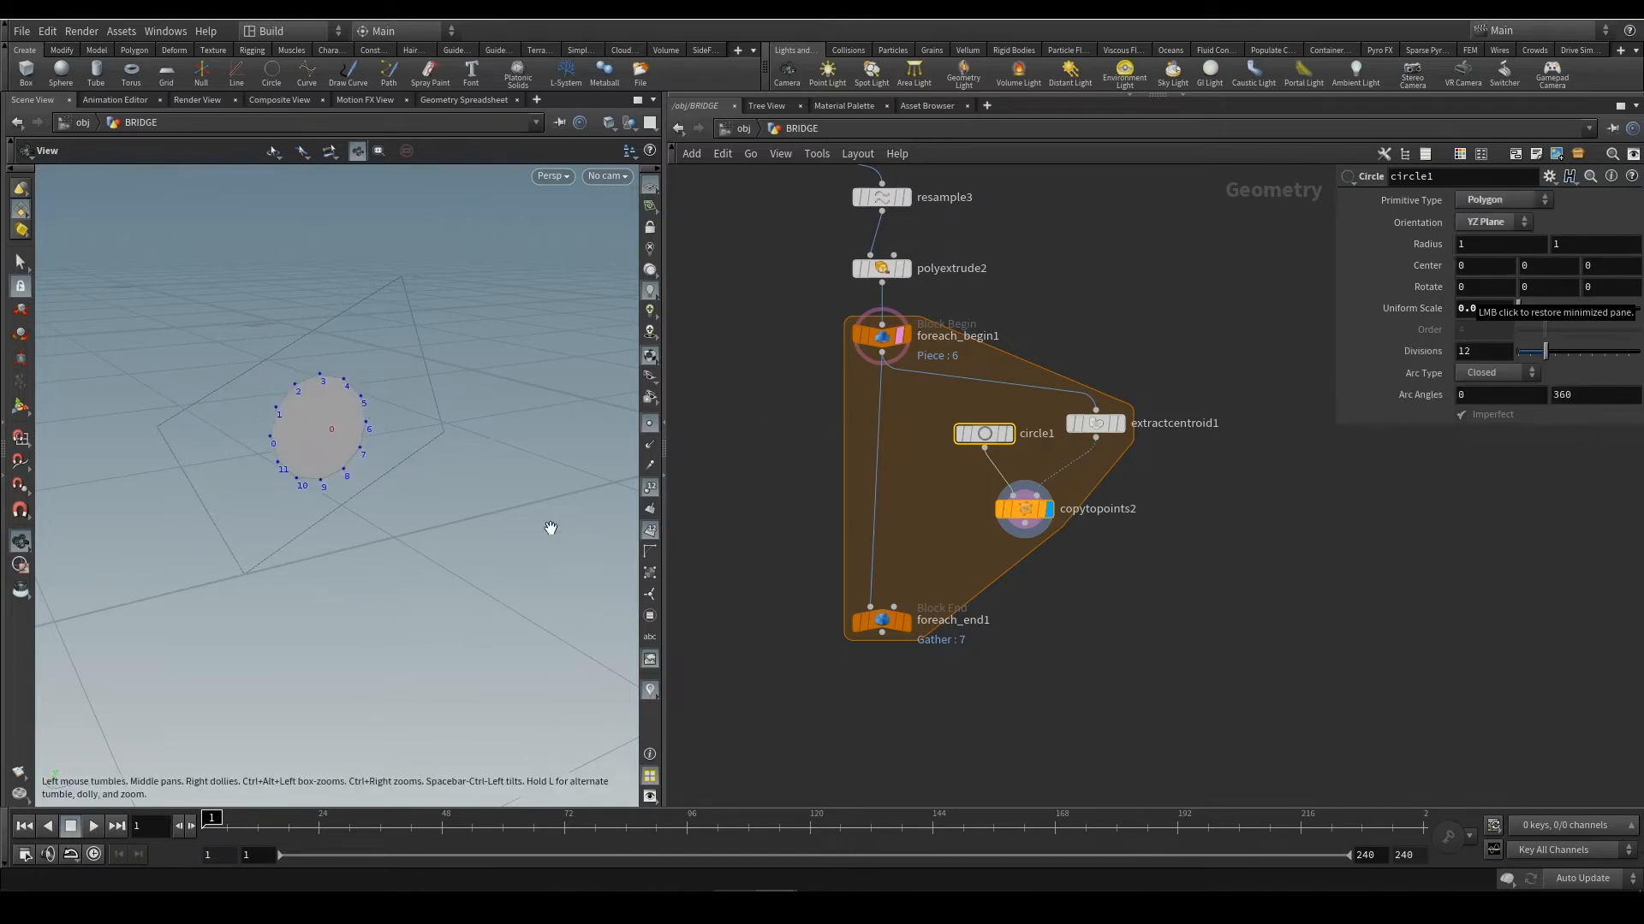
{"action": "left_click_drag", "start_coordinate": [1543, 357], "coordinate": [1531, 358]}
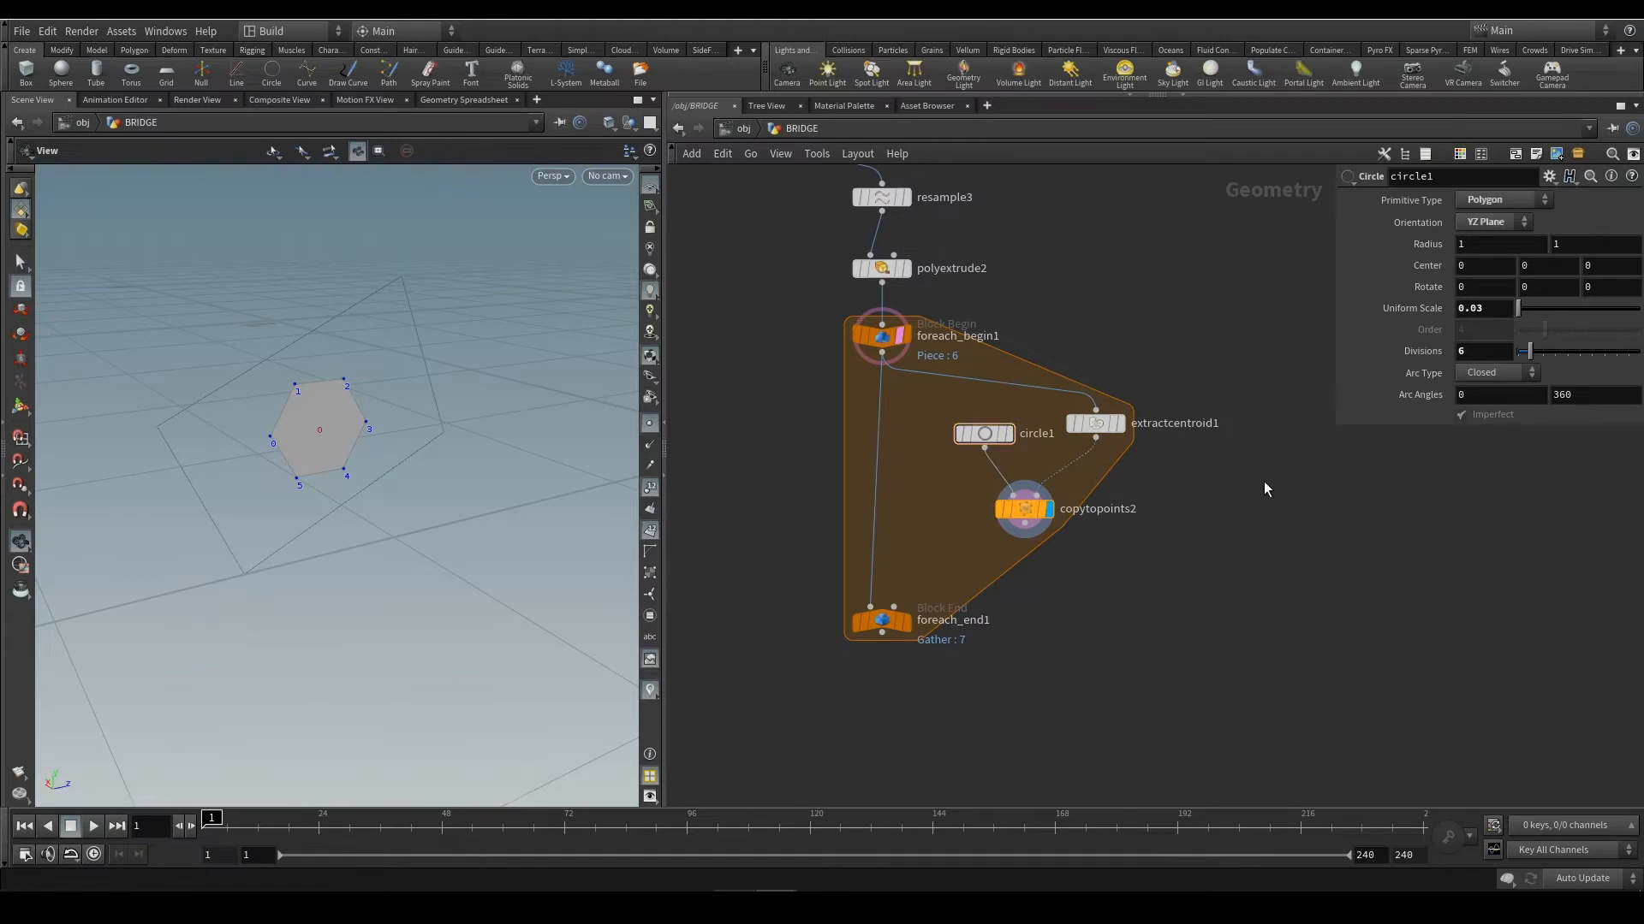
{"action": "key", "text": "ctrl+s"}
Add a Merge node inside the loop and connect copytopoints2 and foreach_begin1 to it
{"action": "middle_click_drag", "start_coordinate": [1095, 577], "coordinate": [1132, 510]}
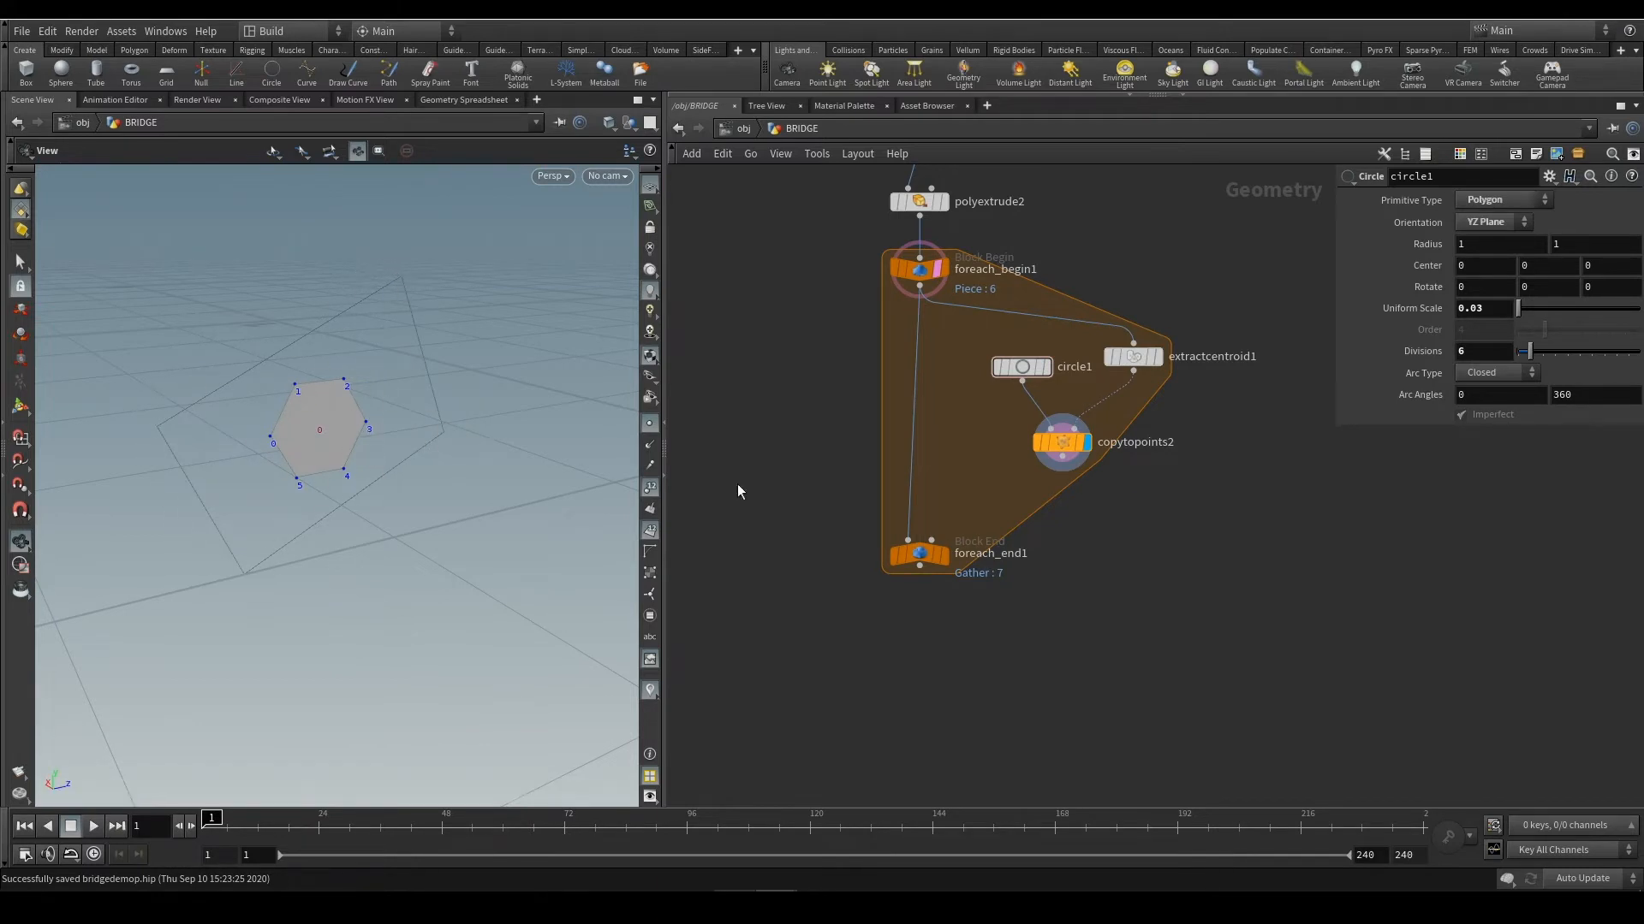
{"action": "key", "text": "Tab"}
{"action": "type", "text": "merge"}
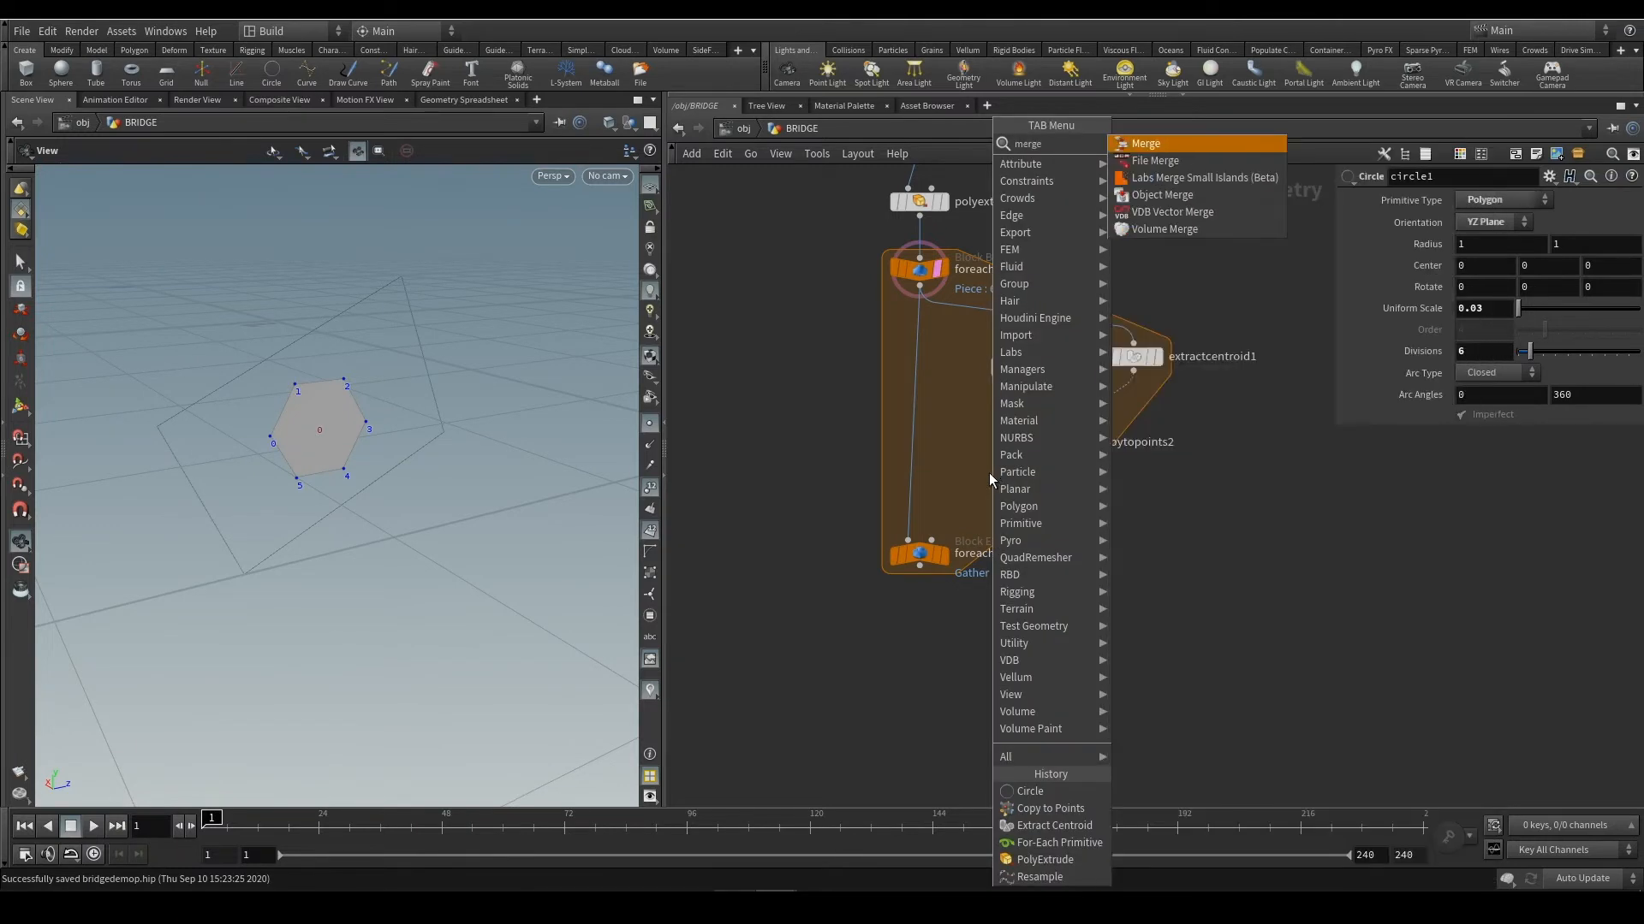
{"action": "key", "text": "Return"}
{"action": "left_click", "coordinate": [988, 473]}
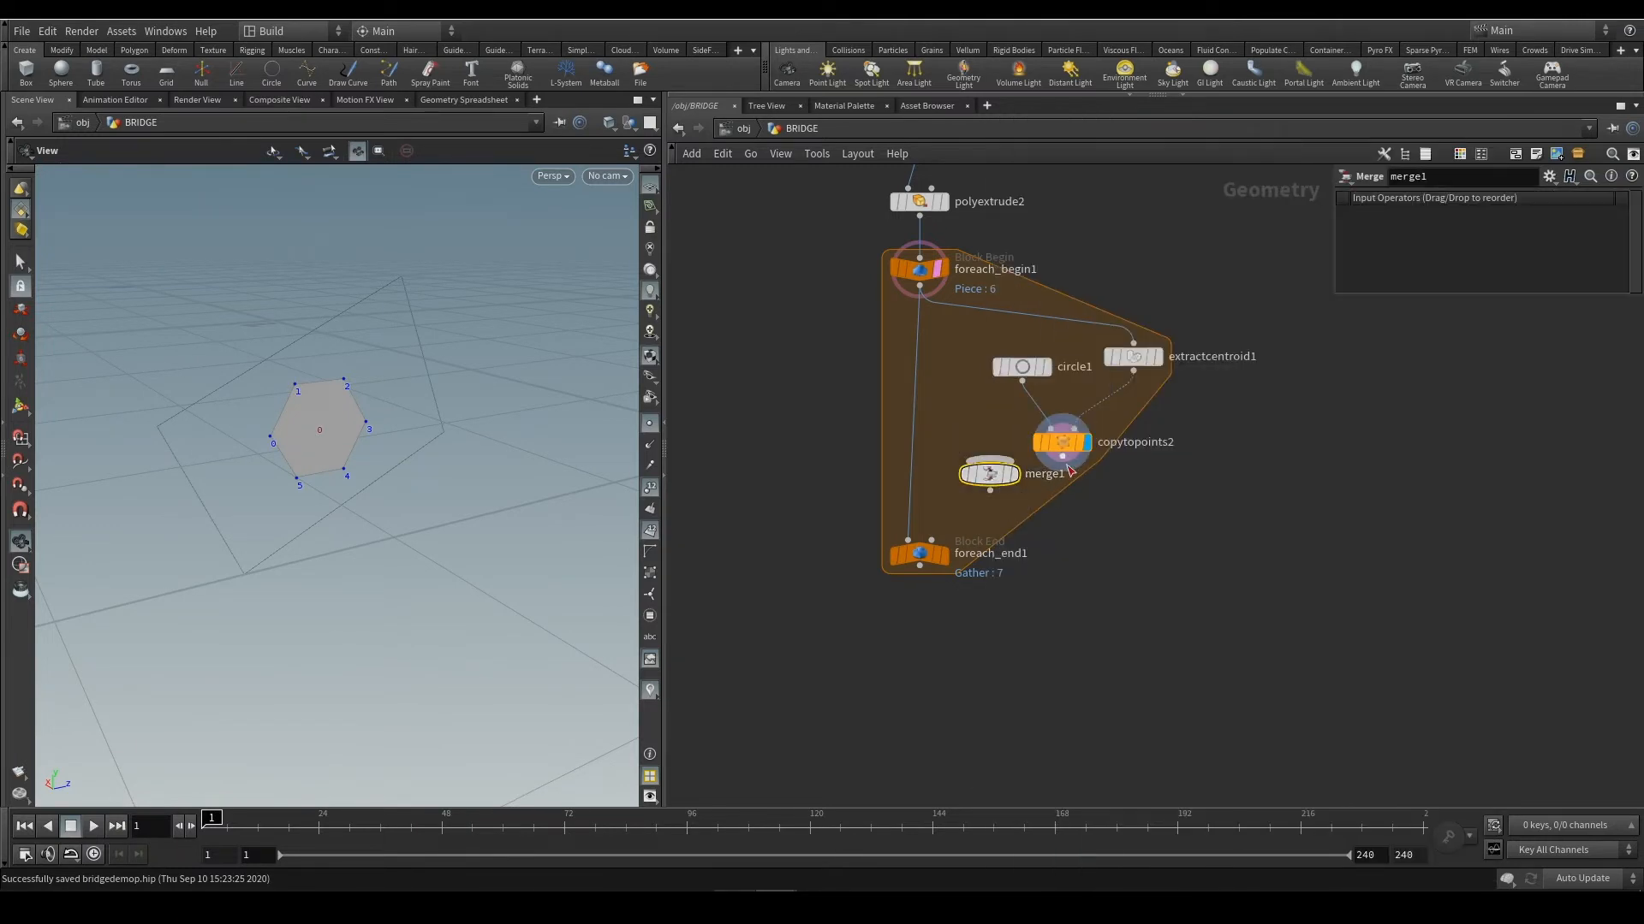
{"action": "left_click_drag", "start_coordinate": [1067, 460], "coordinate": [989, 467]}
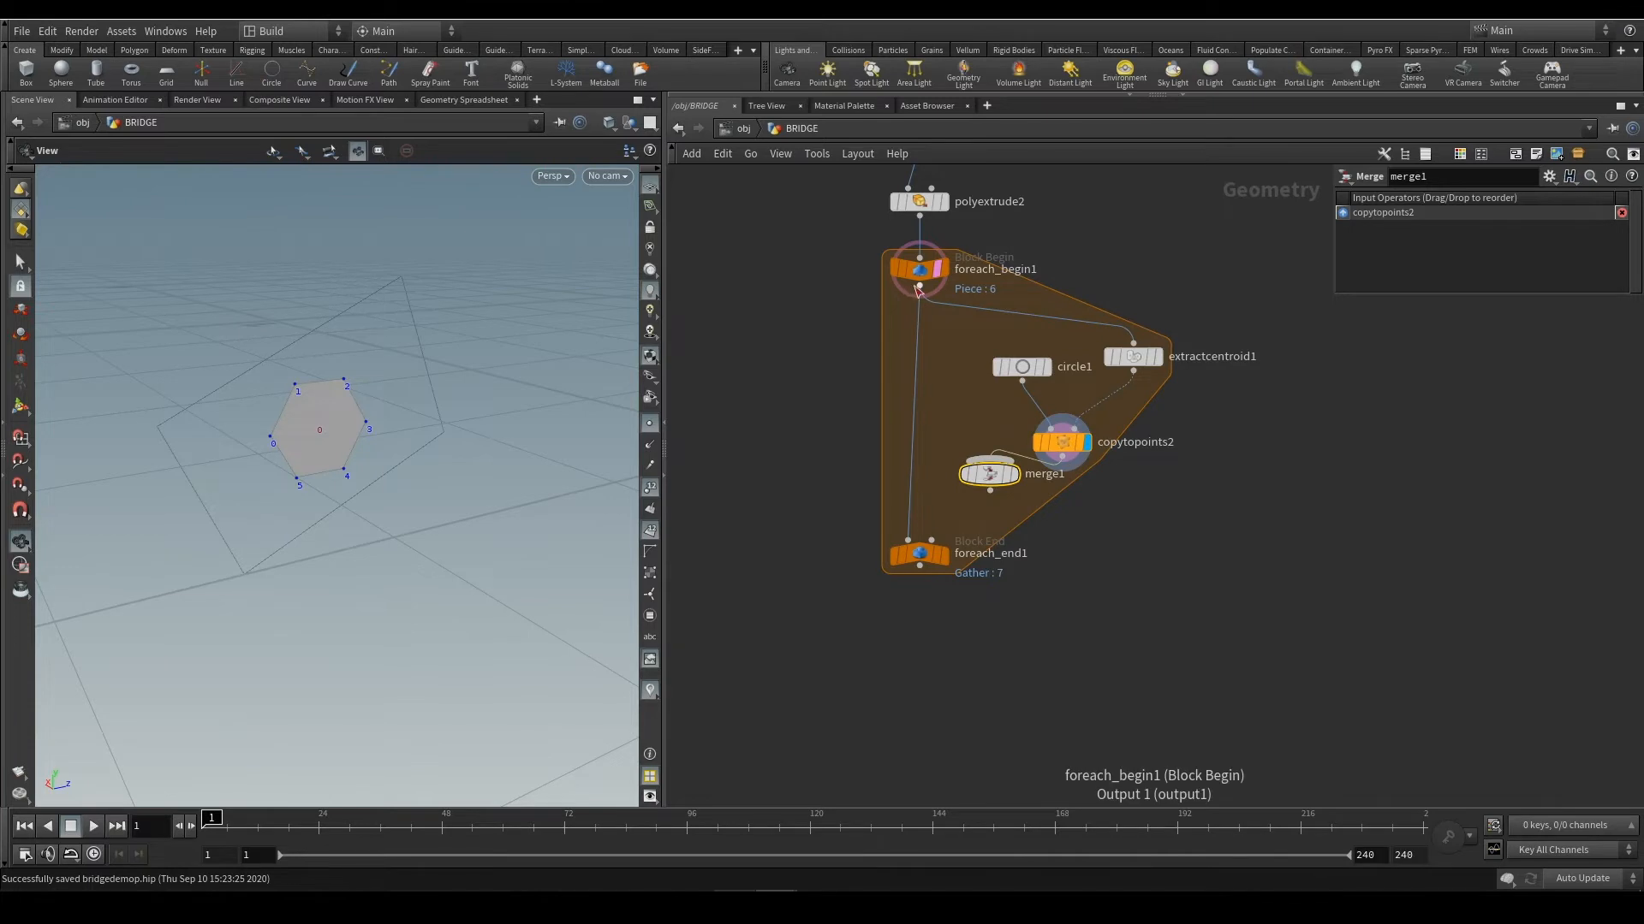
{"action": "left_click_drag", "start_coordinate": [920, 288], "coordinate": [989, 457]}
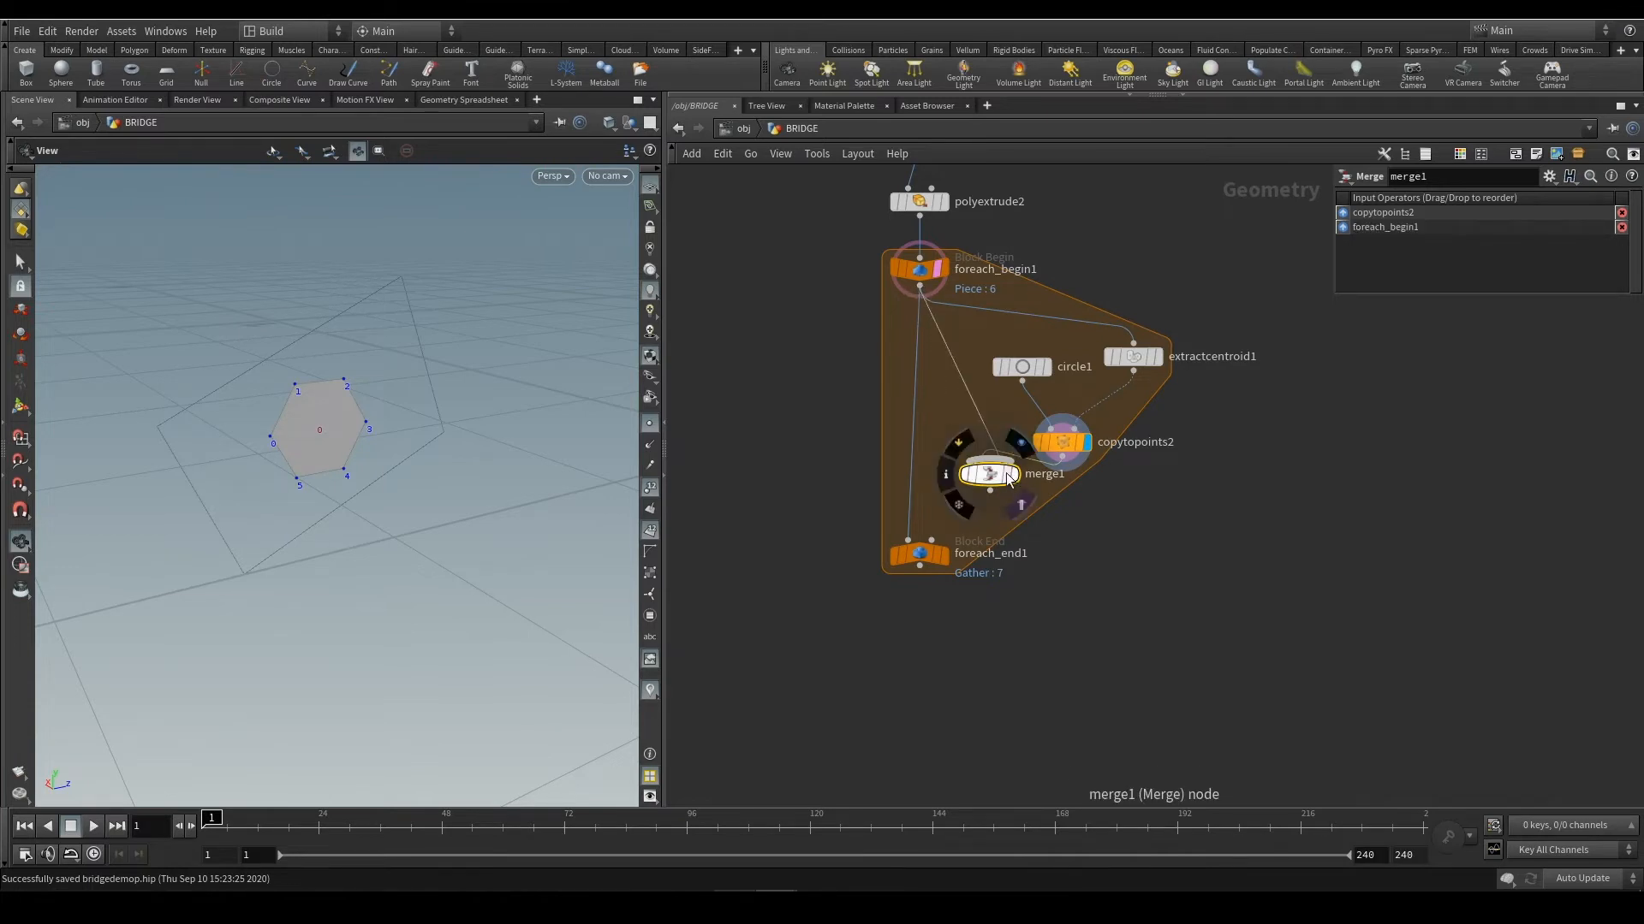
Reorder merge1's inputs so foreach_begin1 comes before copytopoints2, and display the merged result
{"action": "left_click_drag", "start_coordinate": [1385, 233], "coordinate": [1399, 212]}
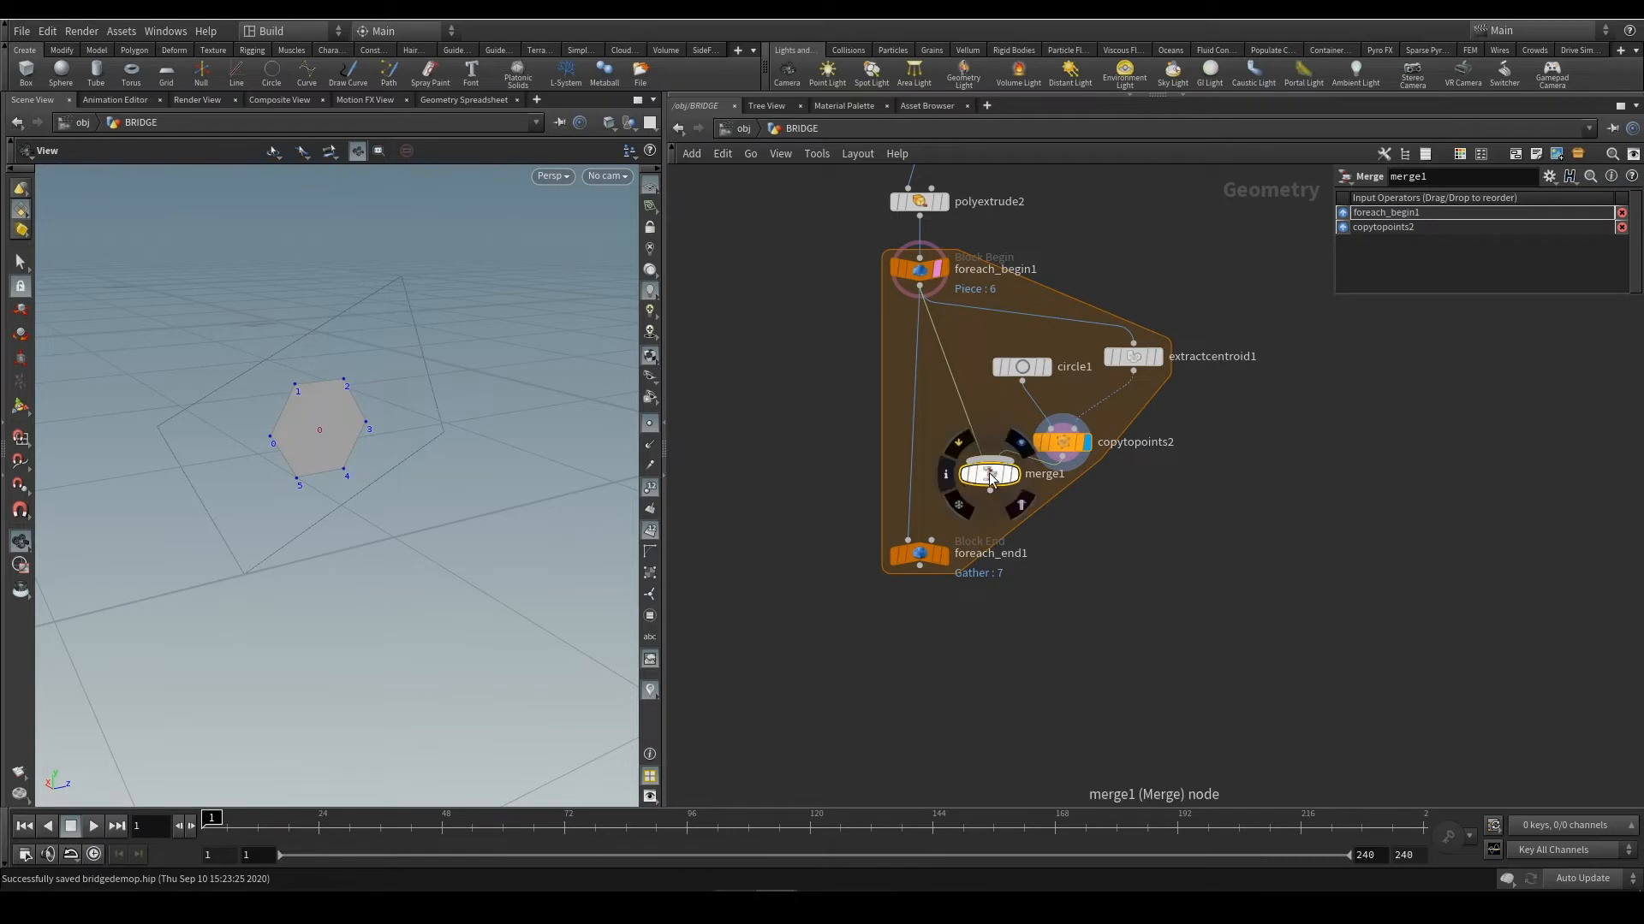
{"action": "left_click_drag", "start_coordinate": [989, 472], "coordinate": [978, 466]}
{"action": "left_click", "coordinate": [1001, 467]}
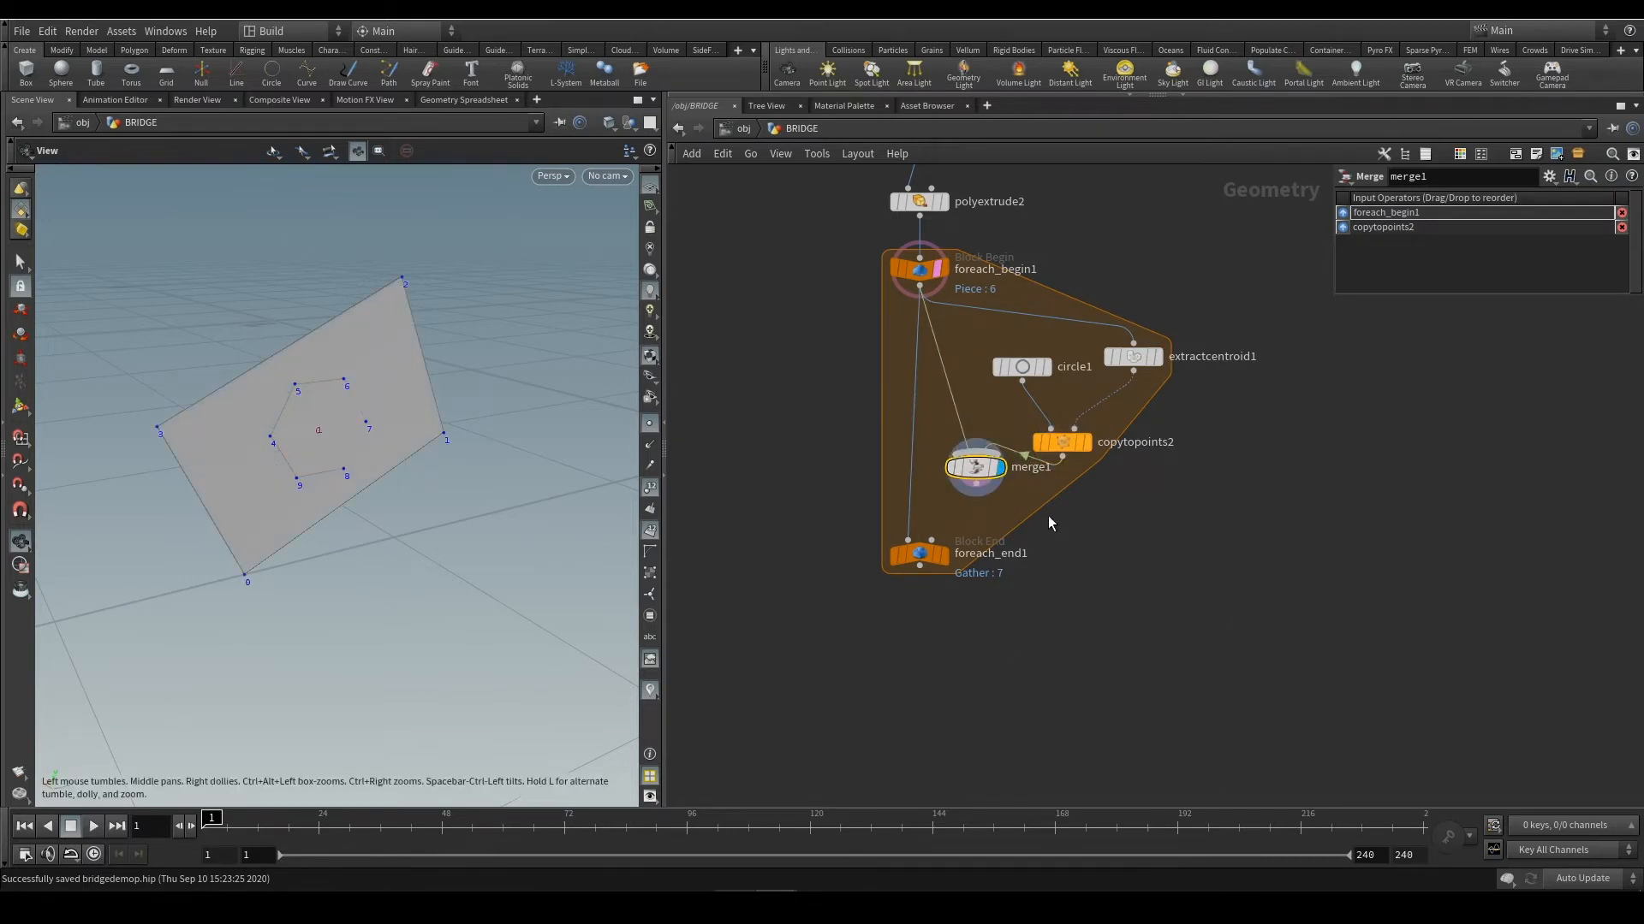
Move foreach_end1 and merge1 down and insert a Voronoi Fracture node on the wire between foreach_begin1 and foreach_end1
{"action": "left_click", "coordinate": [919, 269]}
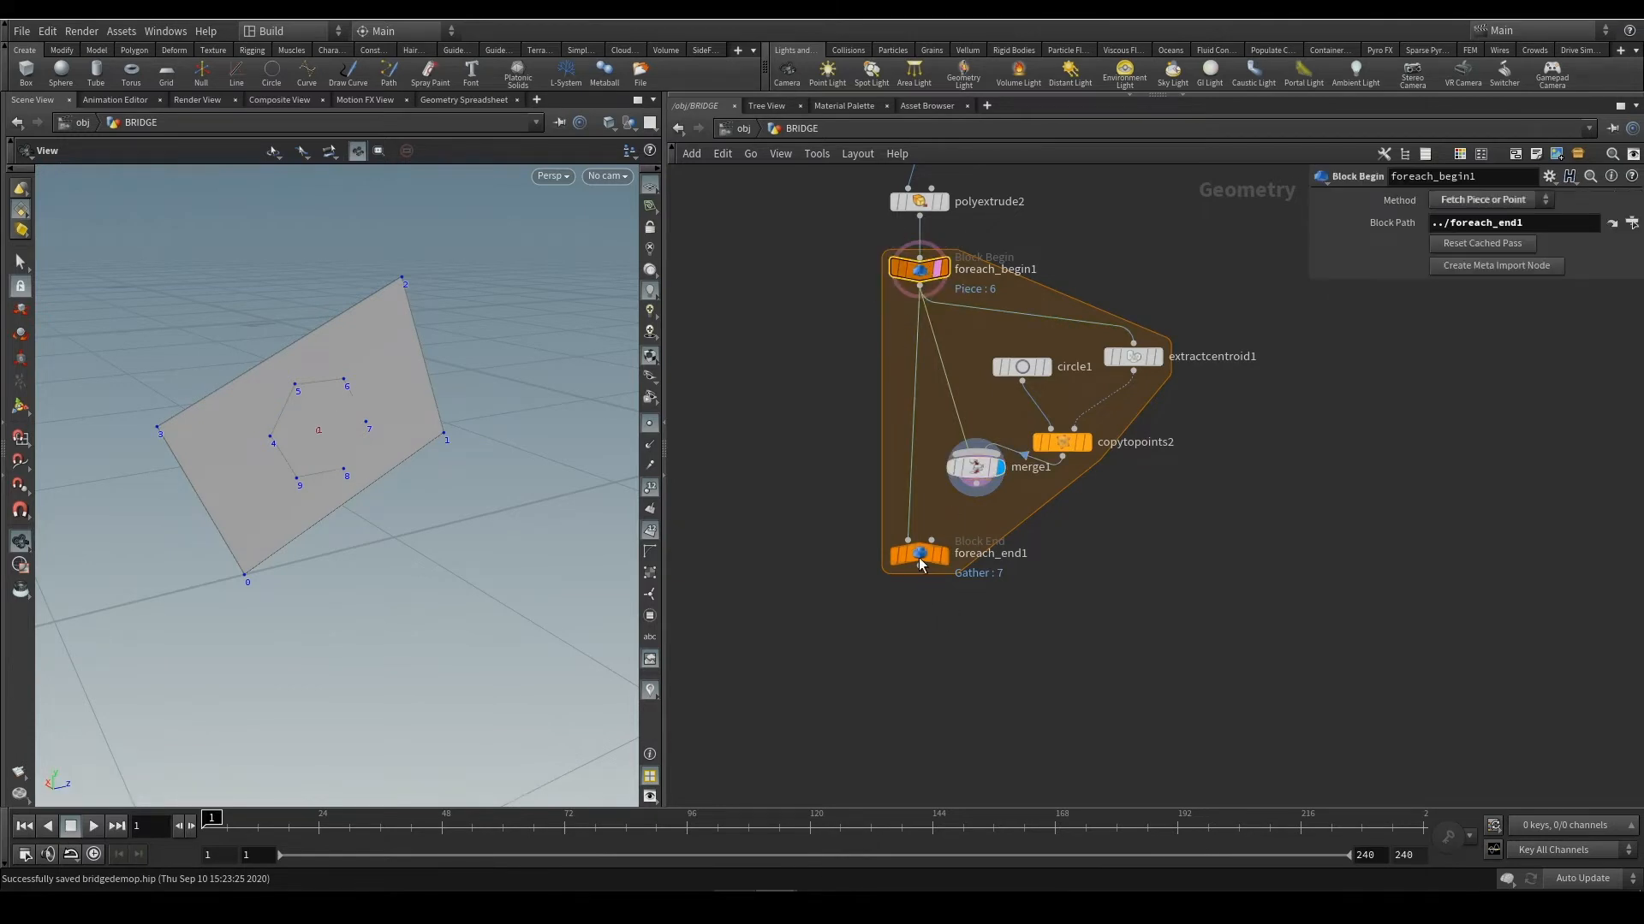
{"action": "left_click_drag", "start_coordinate": [919, 558], "coordinate": [918, 669]}
{"action": "left_click_drag", "start_coordinate": [984, 470], "coordinate": [1016, 507]}
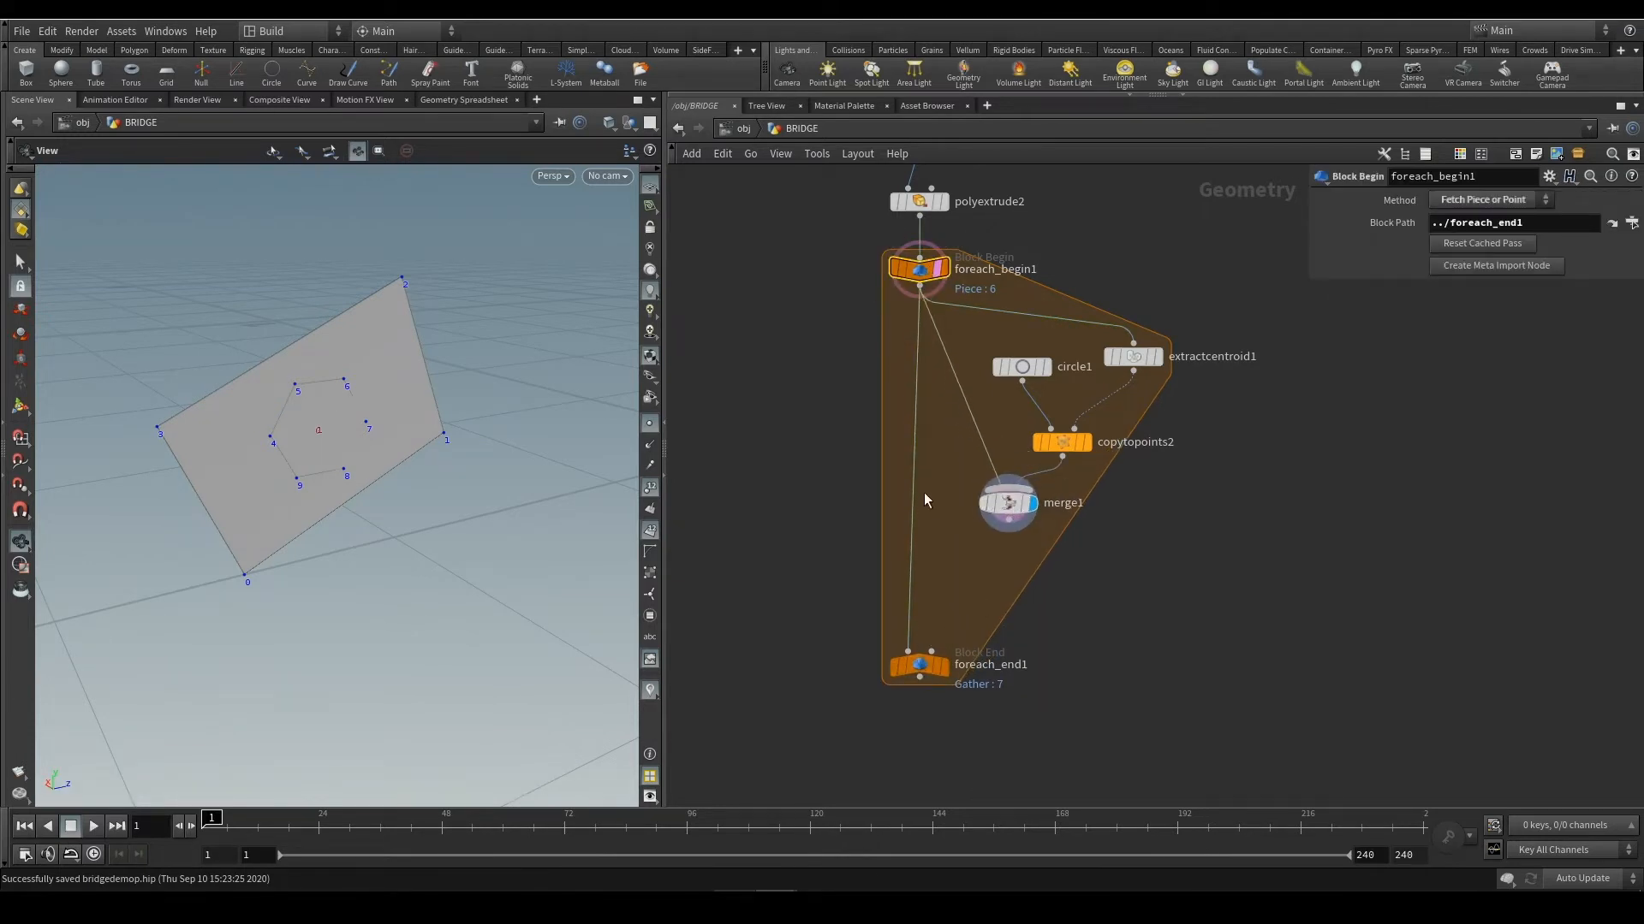
{"action": "key", "text": "Tab"}
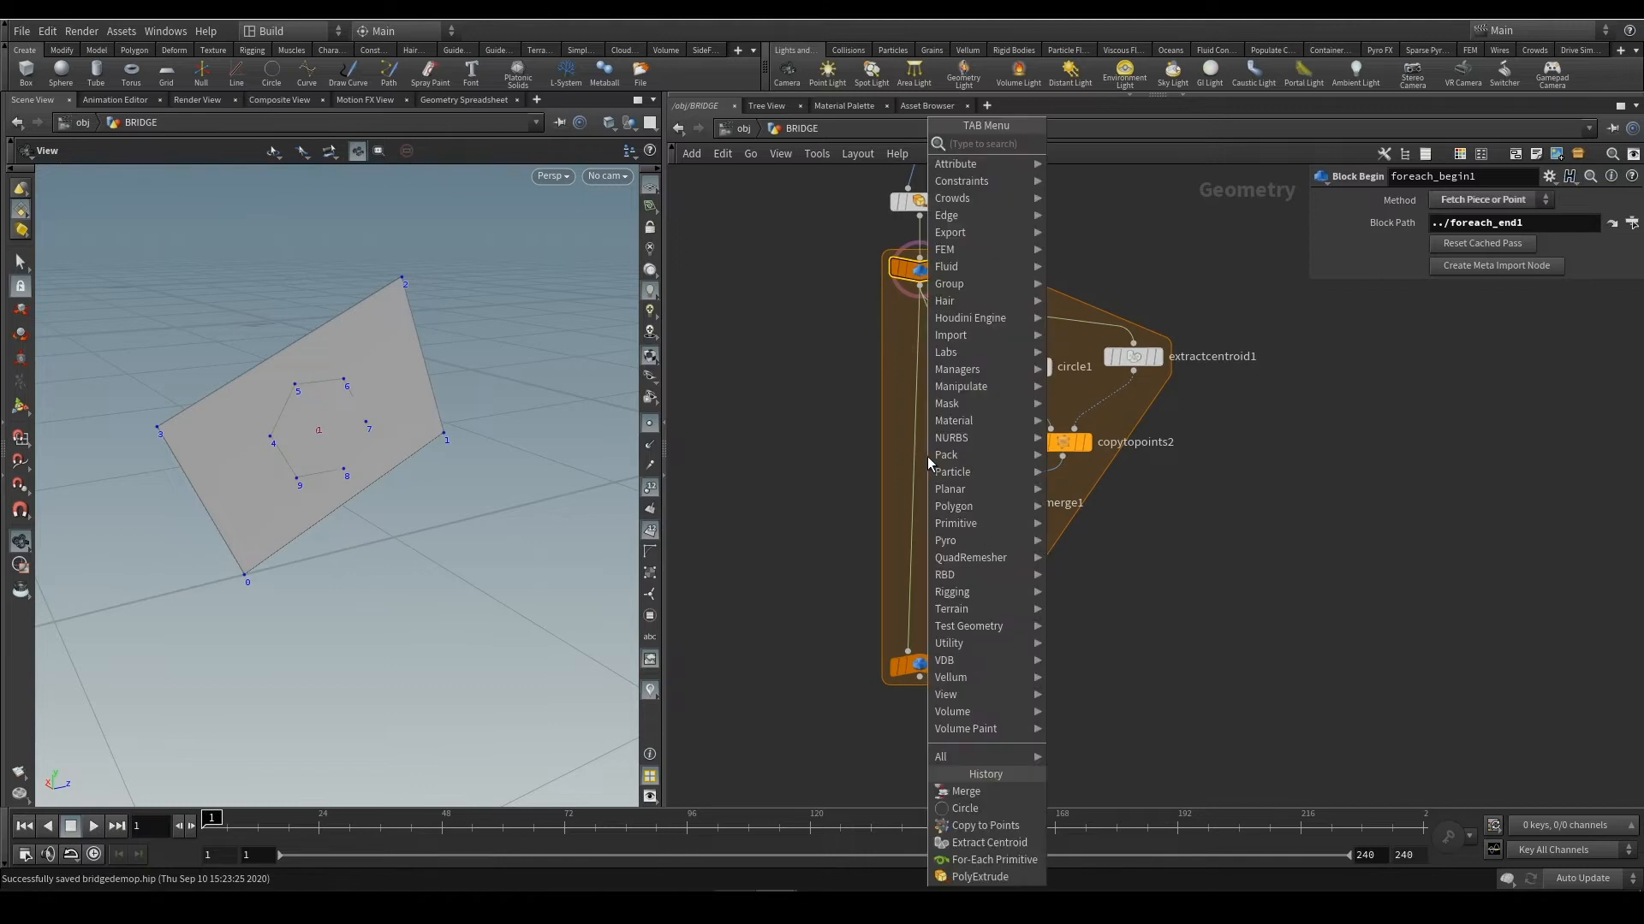
{"action": "type", "text": "vrono"}
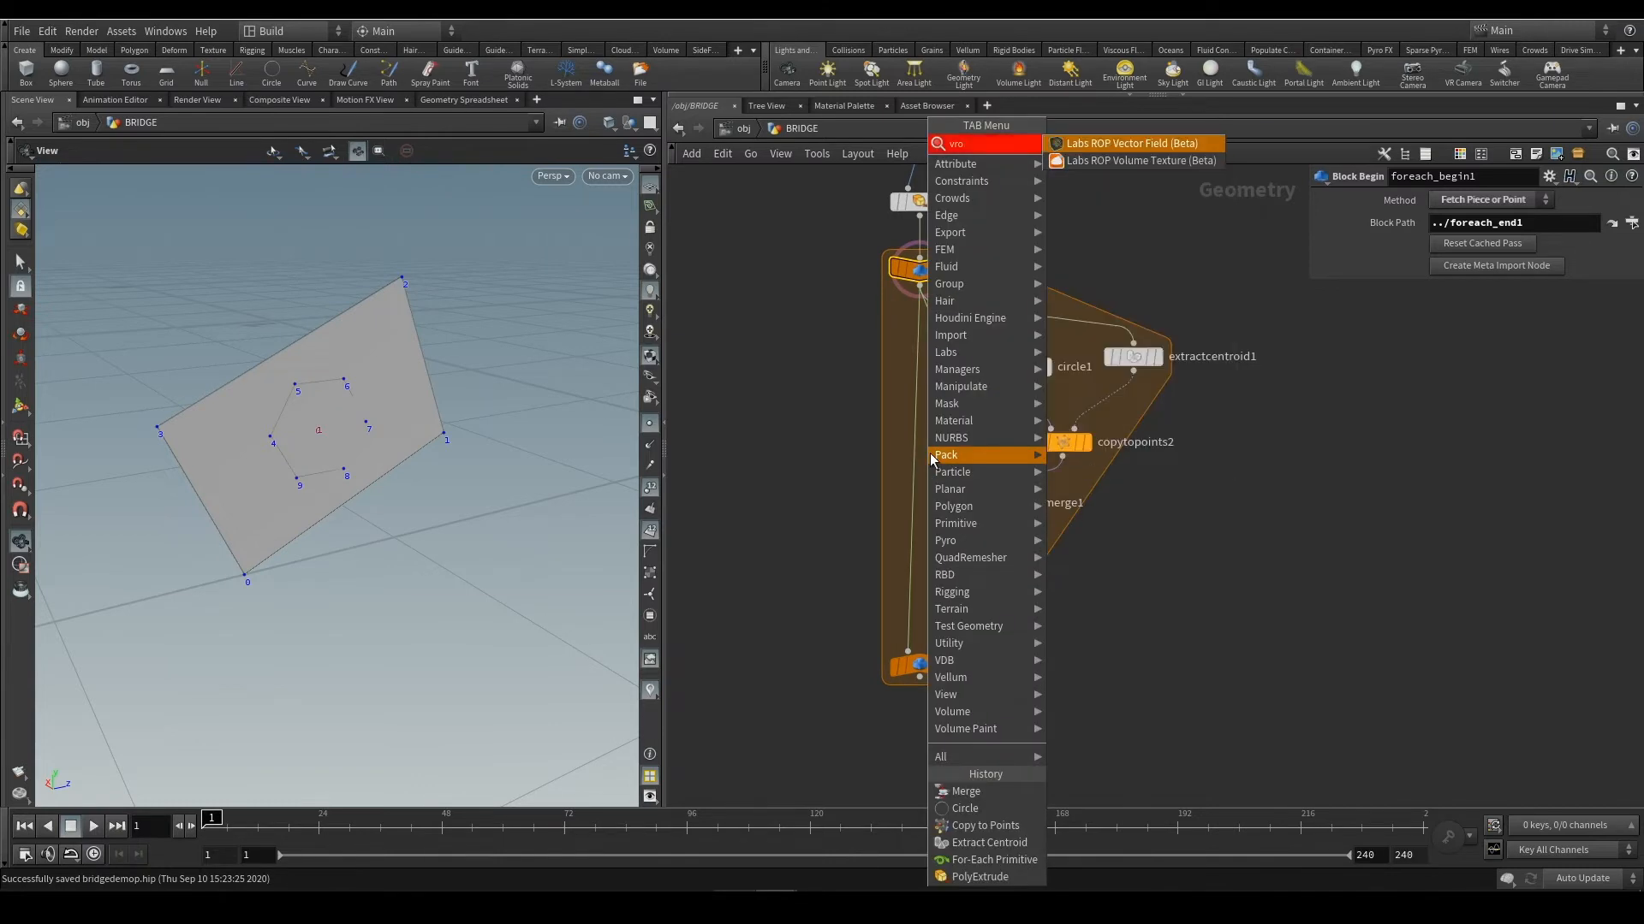
{"action": "key", "text": "BackSpace"}
{"action": "key", "text": "BackSpace"}
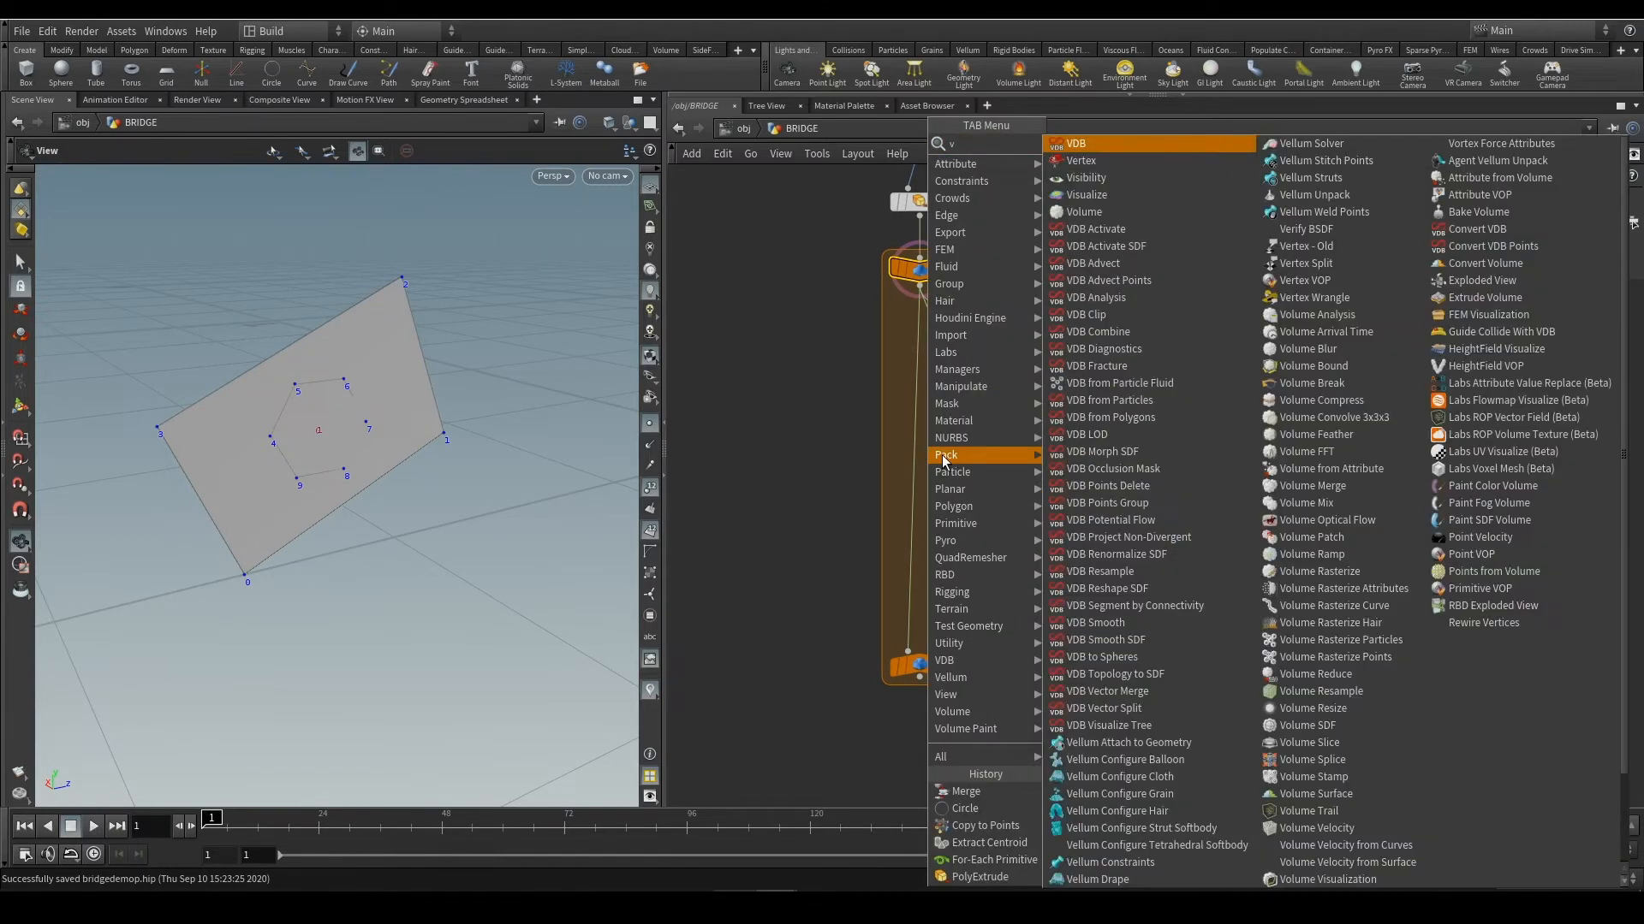
{"action": "type", "text": "orono"}
{"action": "key", "text": "Return"}
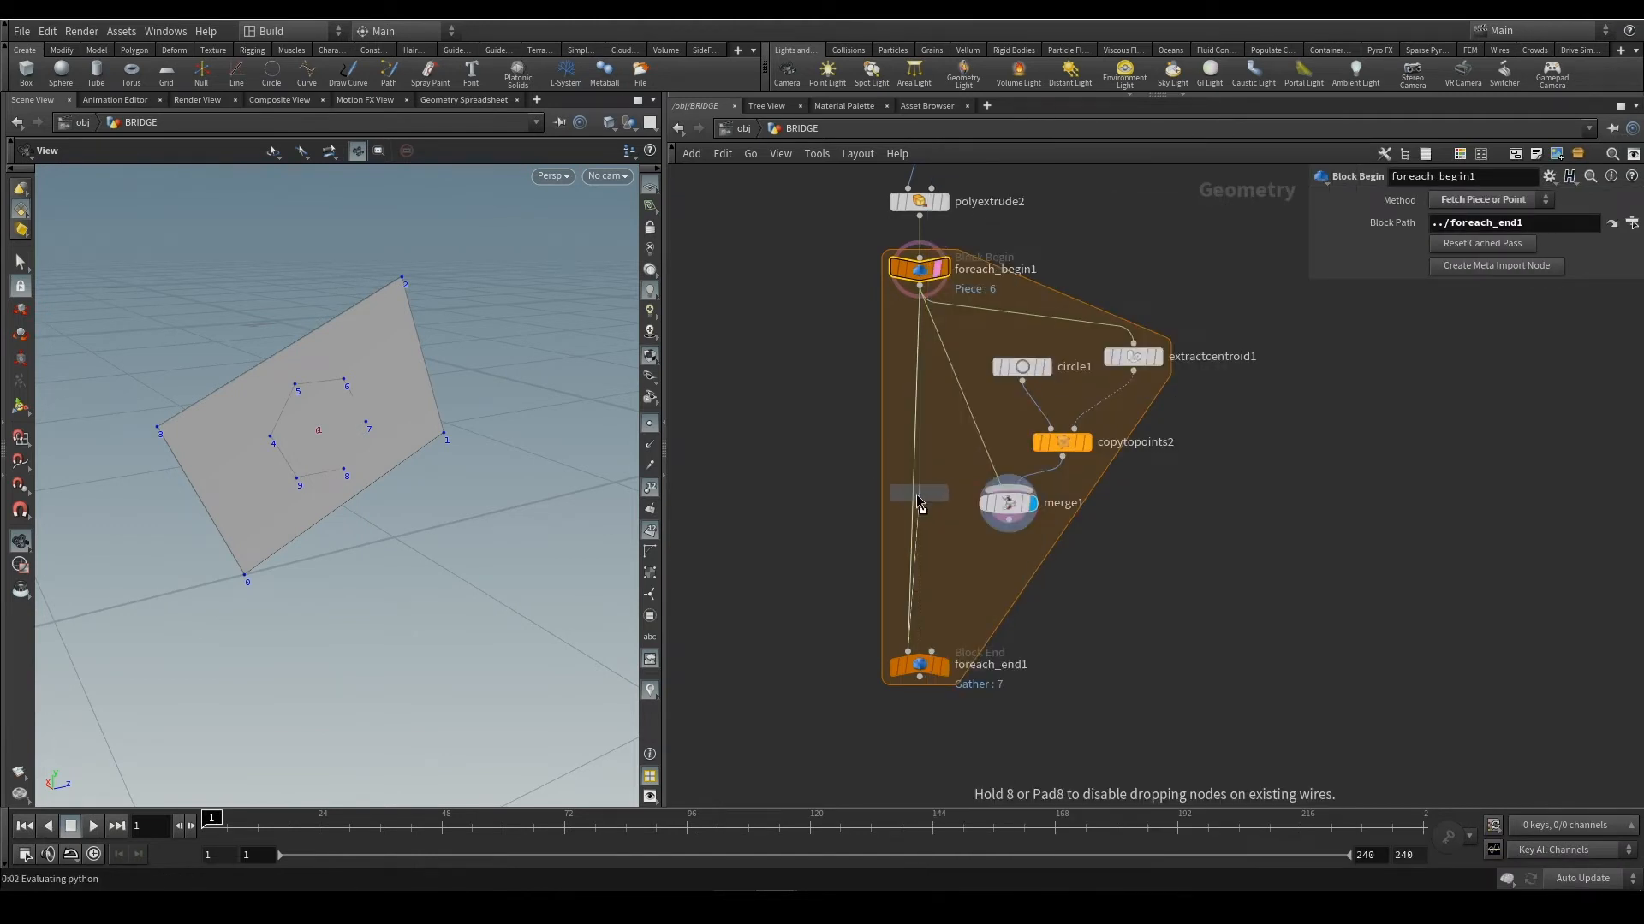
{"action": "left_click", "coordinate": [941, 497]}
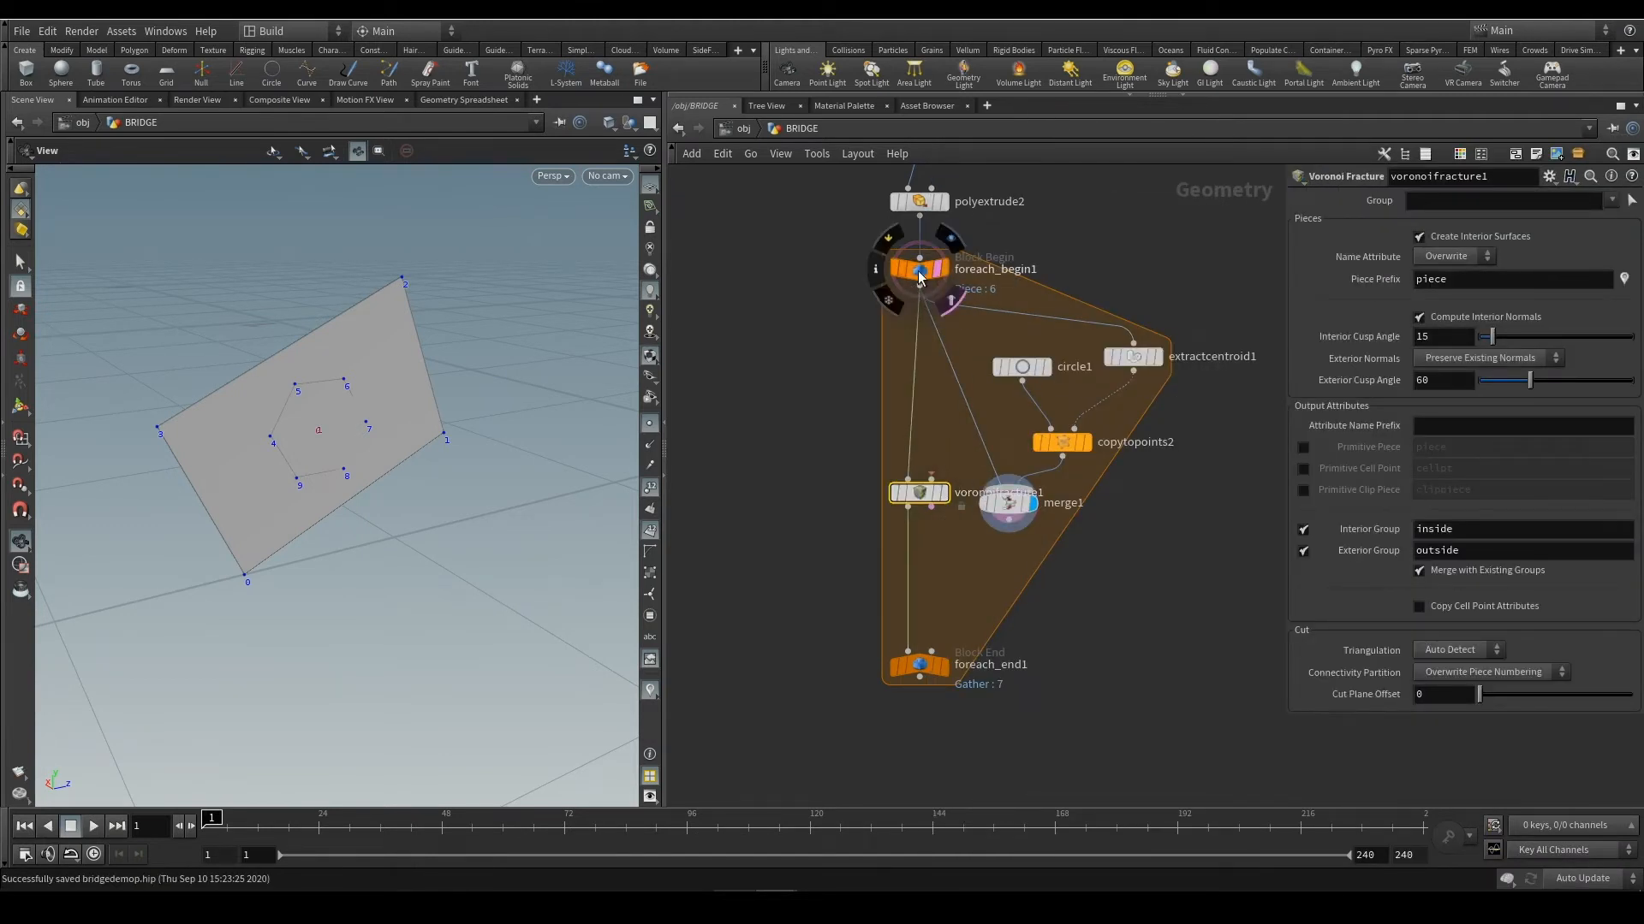
Compare foreach_begin1 with merge1, then place voronoifracture1 lower with merge1 feeding its second input, and display the fracture
{"action": "left_click", "coordinate": [933, 270]}
{"action": "left_click", "coordinate": [938, 270]}
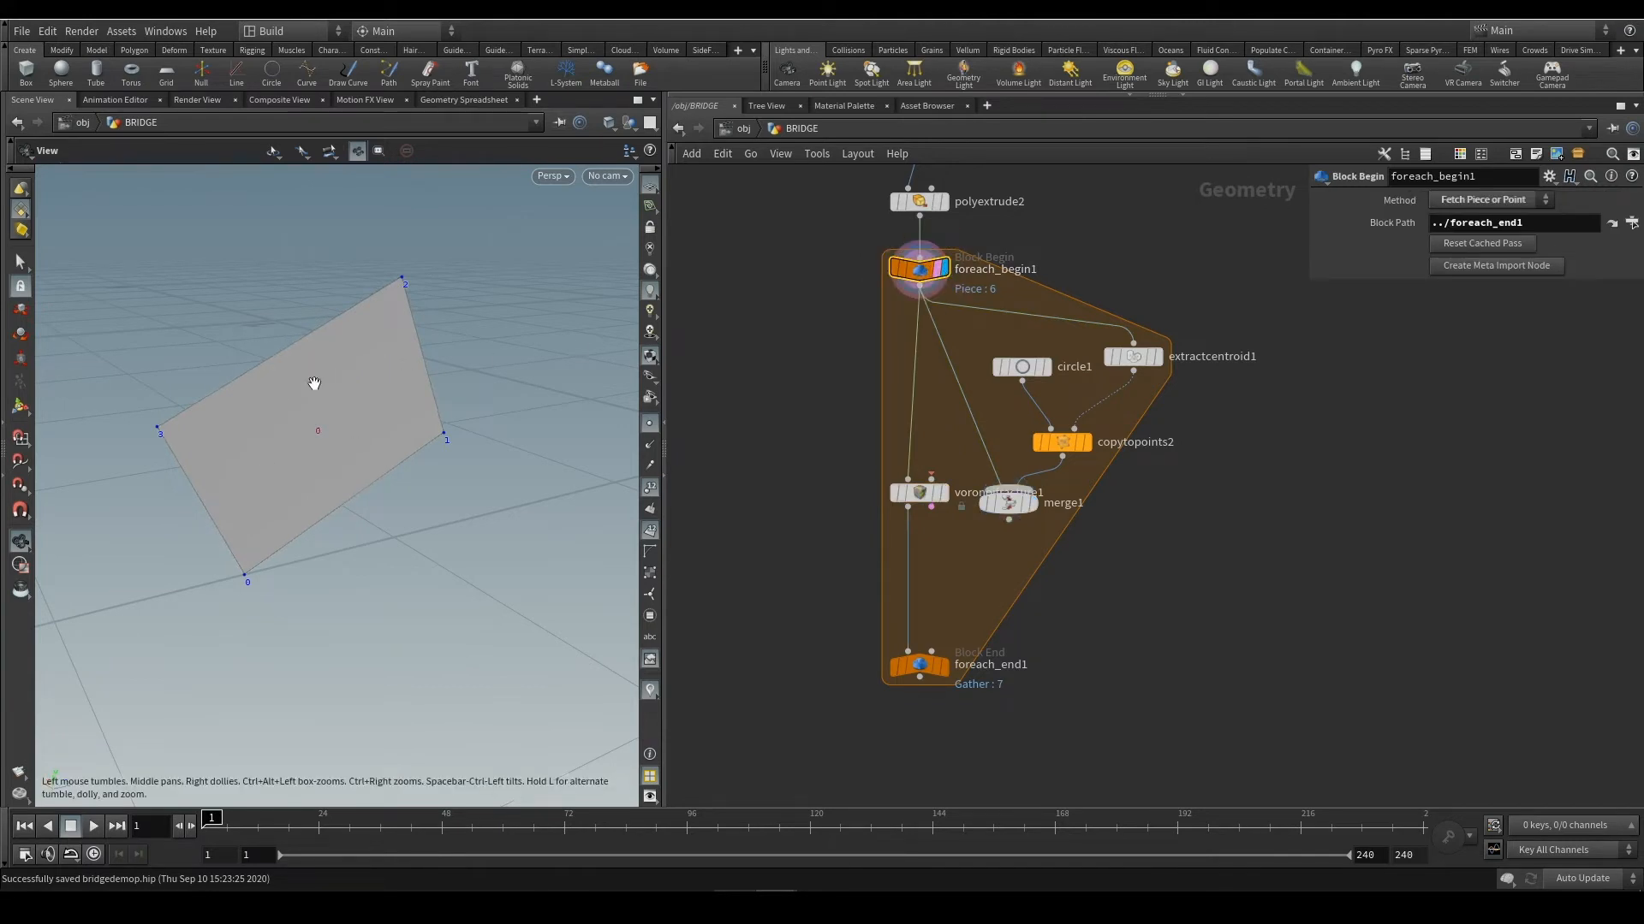
{"action": "left_click", "coordinate": [1032, 503]}
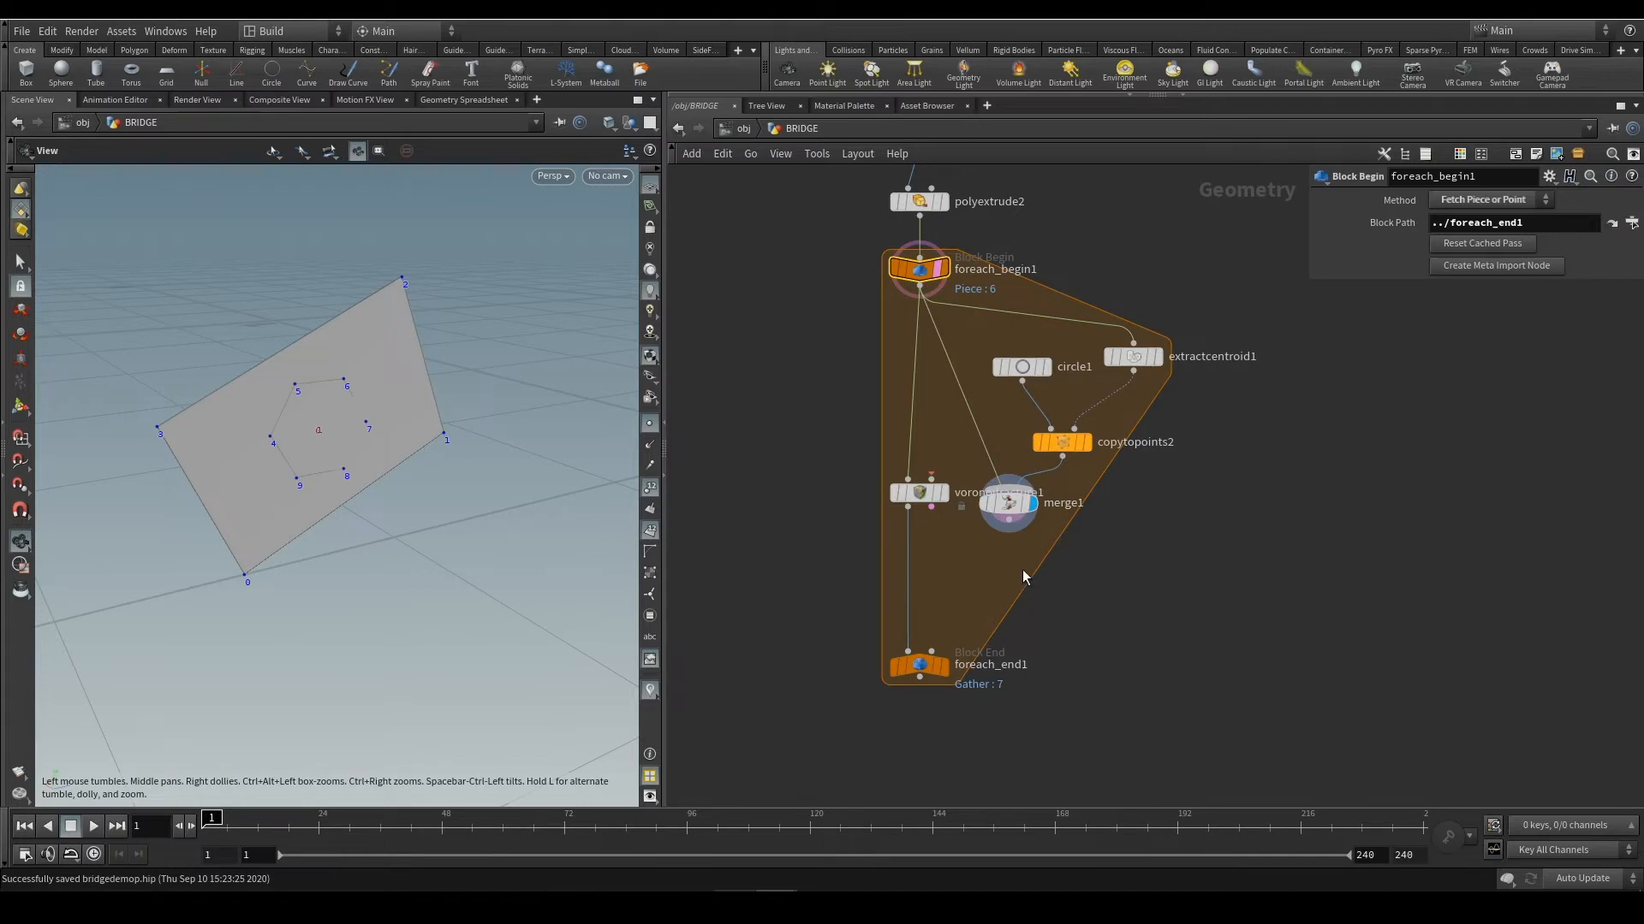
{"action": "left_click_drag", "start_coordinate": [920, 493], "coordinate": [933, 568]}
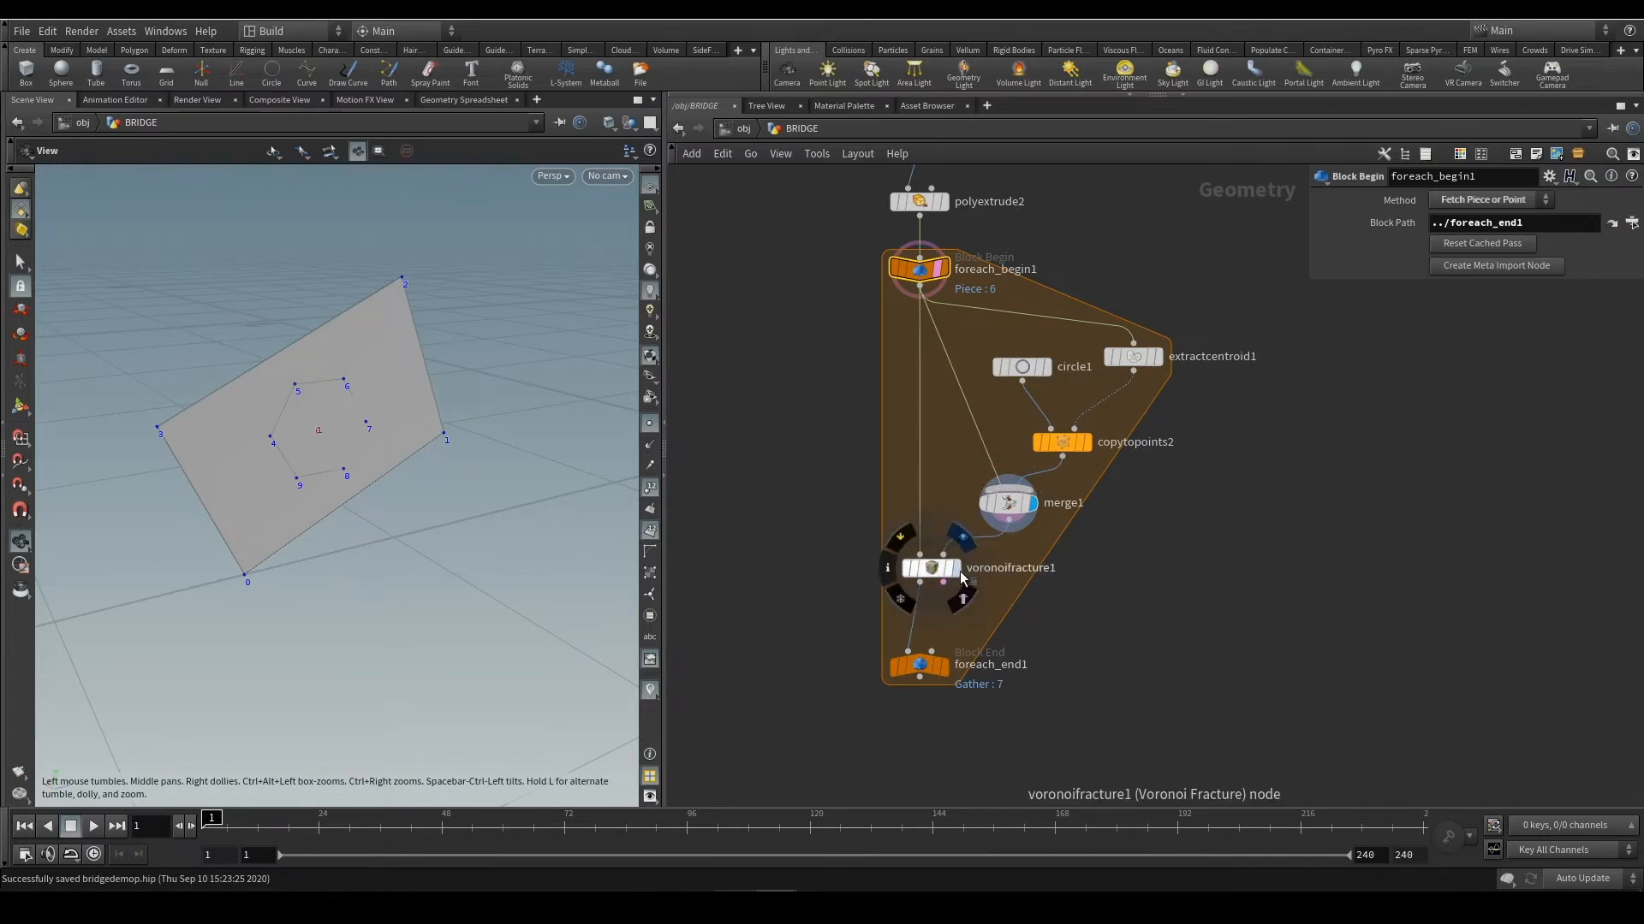
{"action": "left_click", "coordinate": [956, 568]}
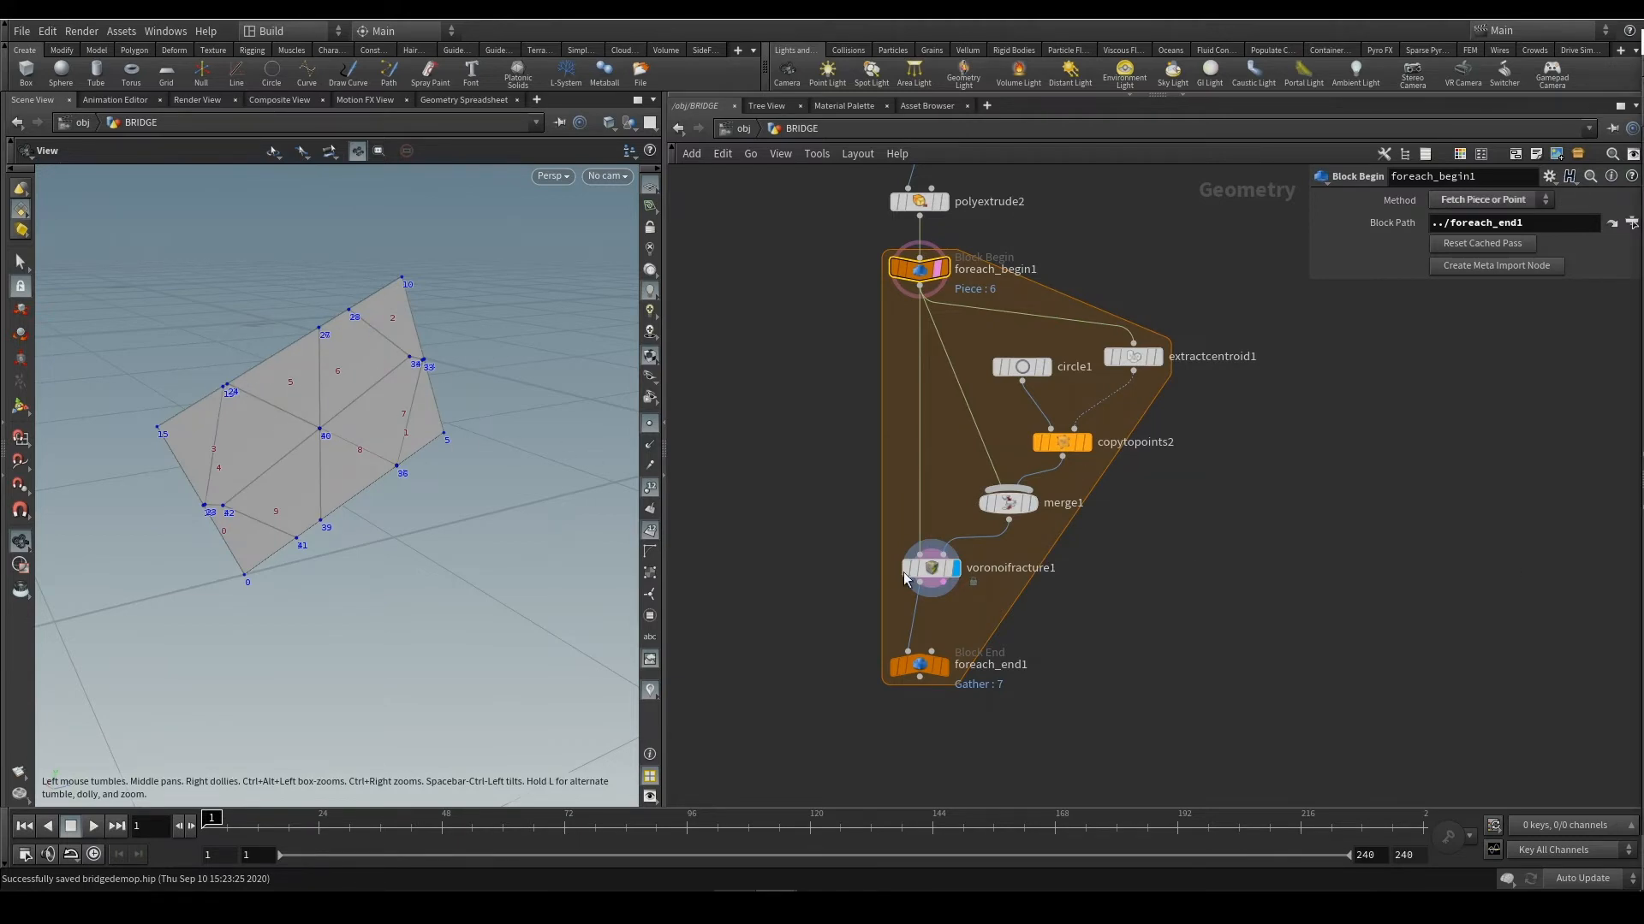
Move circle1 and copytopoints2 closer to foreach_begin1, leaving extractcentroid1 clear beside them inside the loop
{"action": "mouse_move", "coordinate": [415, 487]}
{"action": "right_mouse_down"}
{"action": "mouse_move", "coordinate": [323, 494]}
{"action": "mouse_move", "coordinate": [408, 498]}
{"action": "right_mouse_up"}
{"action": "mouse_move", "coordinate": [406, 498]}
{"action": "left_mouse_down"}
{"action": "mouse_move", "coordinate": [393, 489]}
{"action": "mouse_move", "coordinate": [413, 490]}
{"action": "left_mouse_up"}
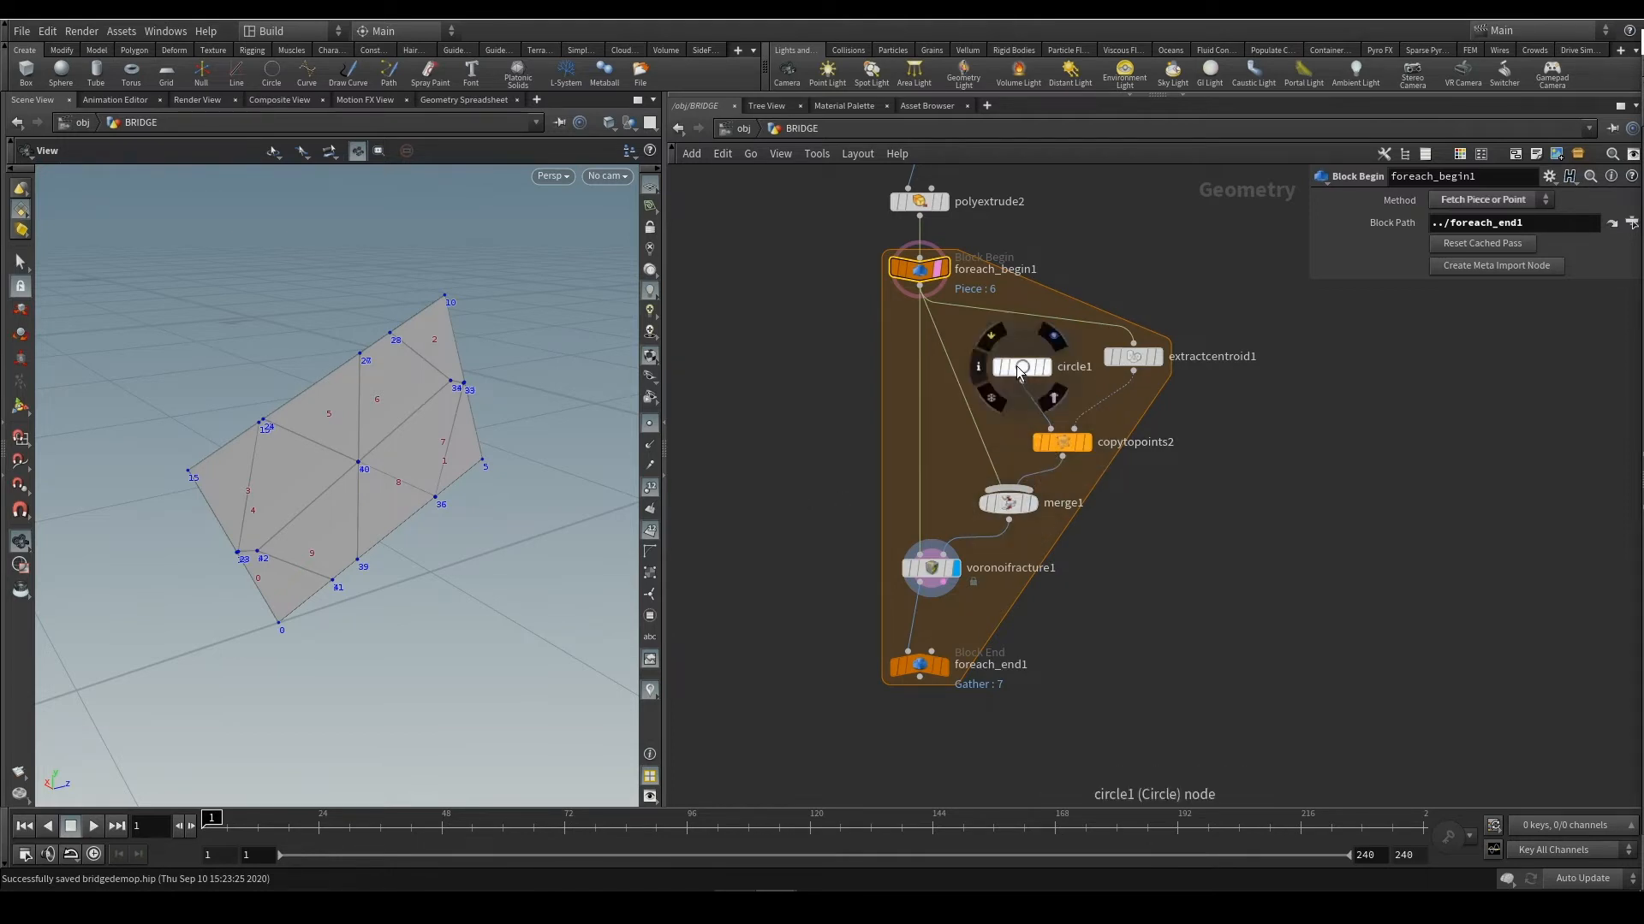
{"action": "left_click_drag", "start_coordinate": [1017, 368], "coordinate": [978, 349]}
{"action": "left_click_drag", "start_coordinate": [1062, 442], "coordinate": [1015, 411]}
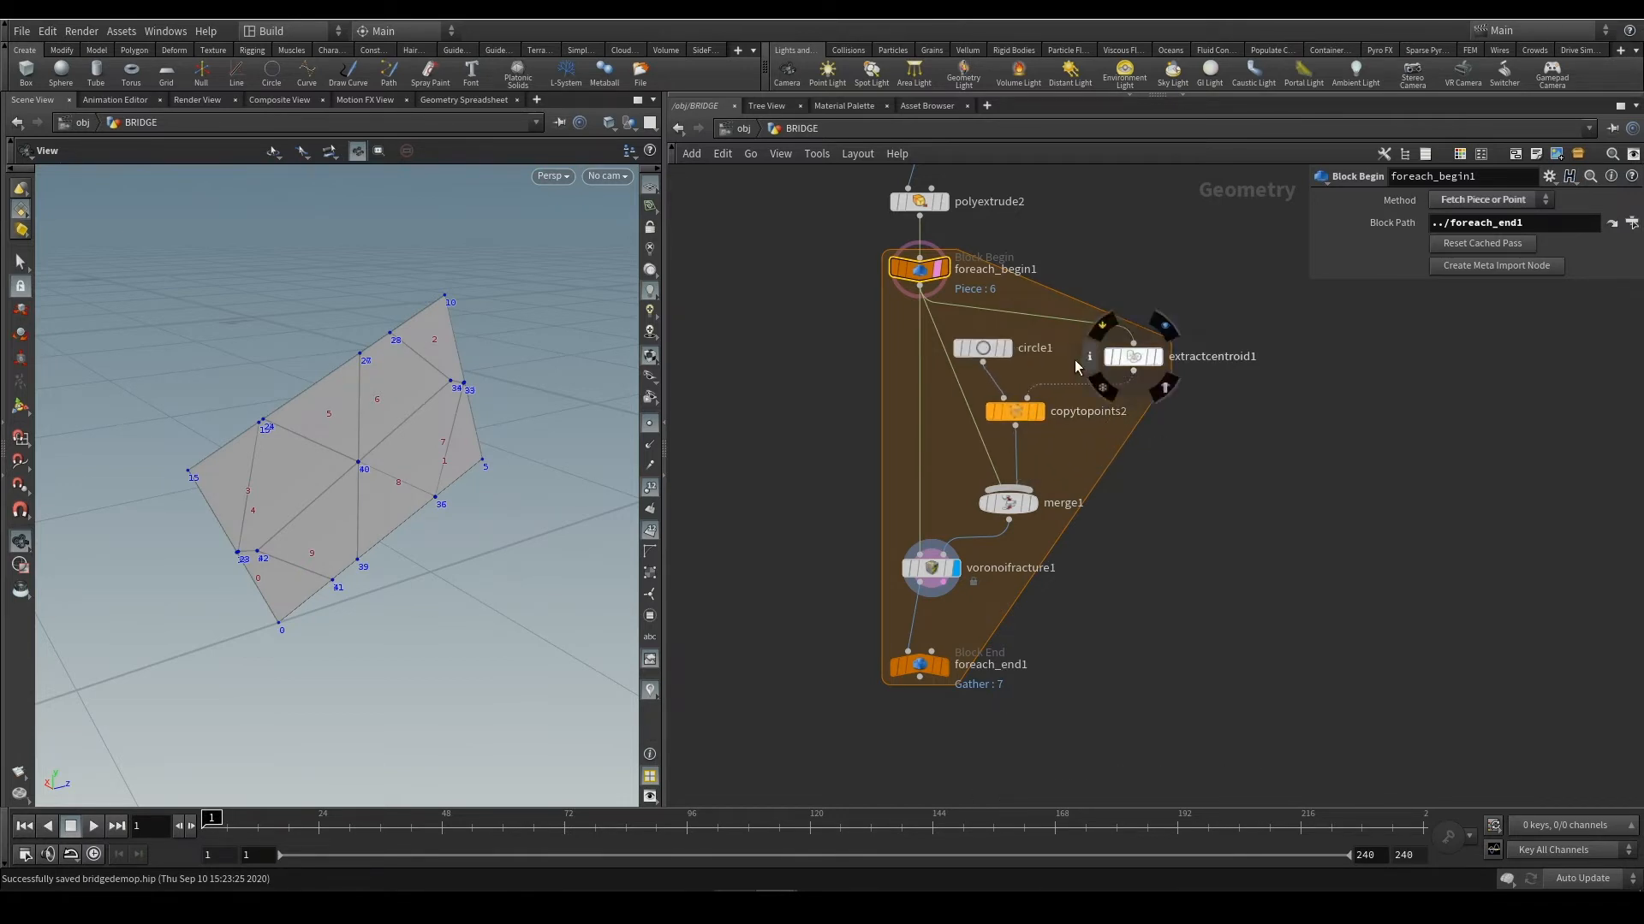
Connect extractcentroid1's output to merge1 to add the centre point, and display voronoifracture1
{"action": "left_click", "coordinate": [1031, 502]}
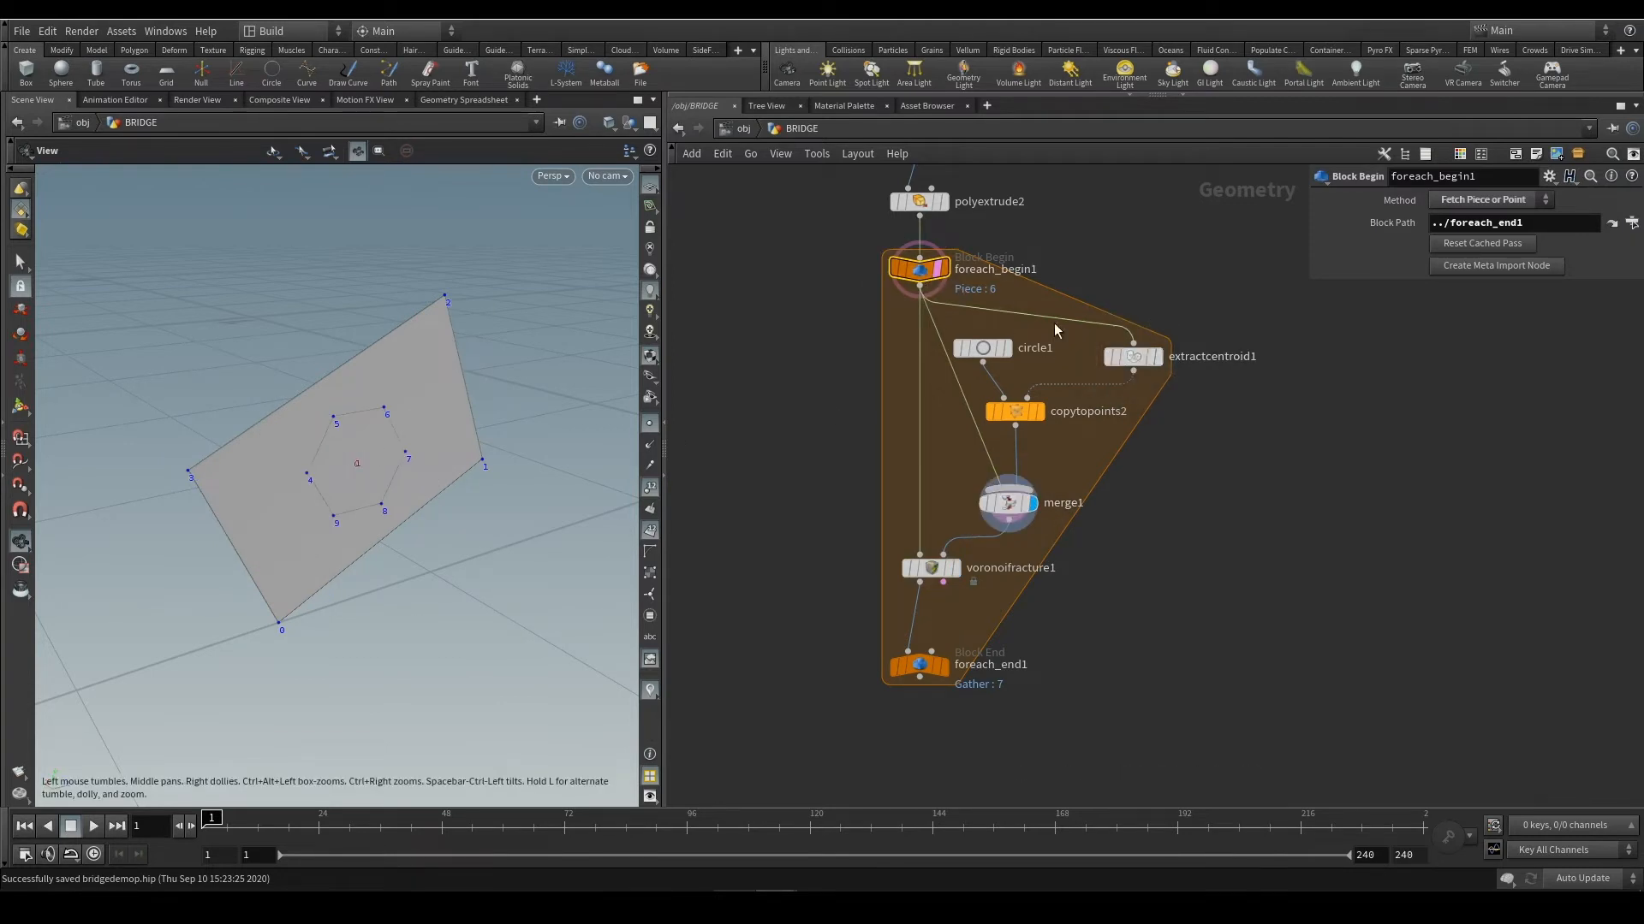
{"action": "left_click_drag", "start_coordinate": [1139, 374], "coordinate": [1031, 503]}
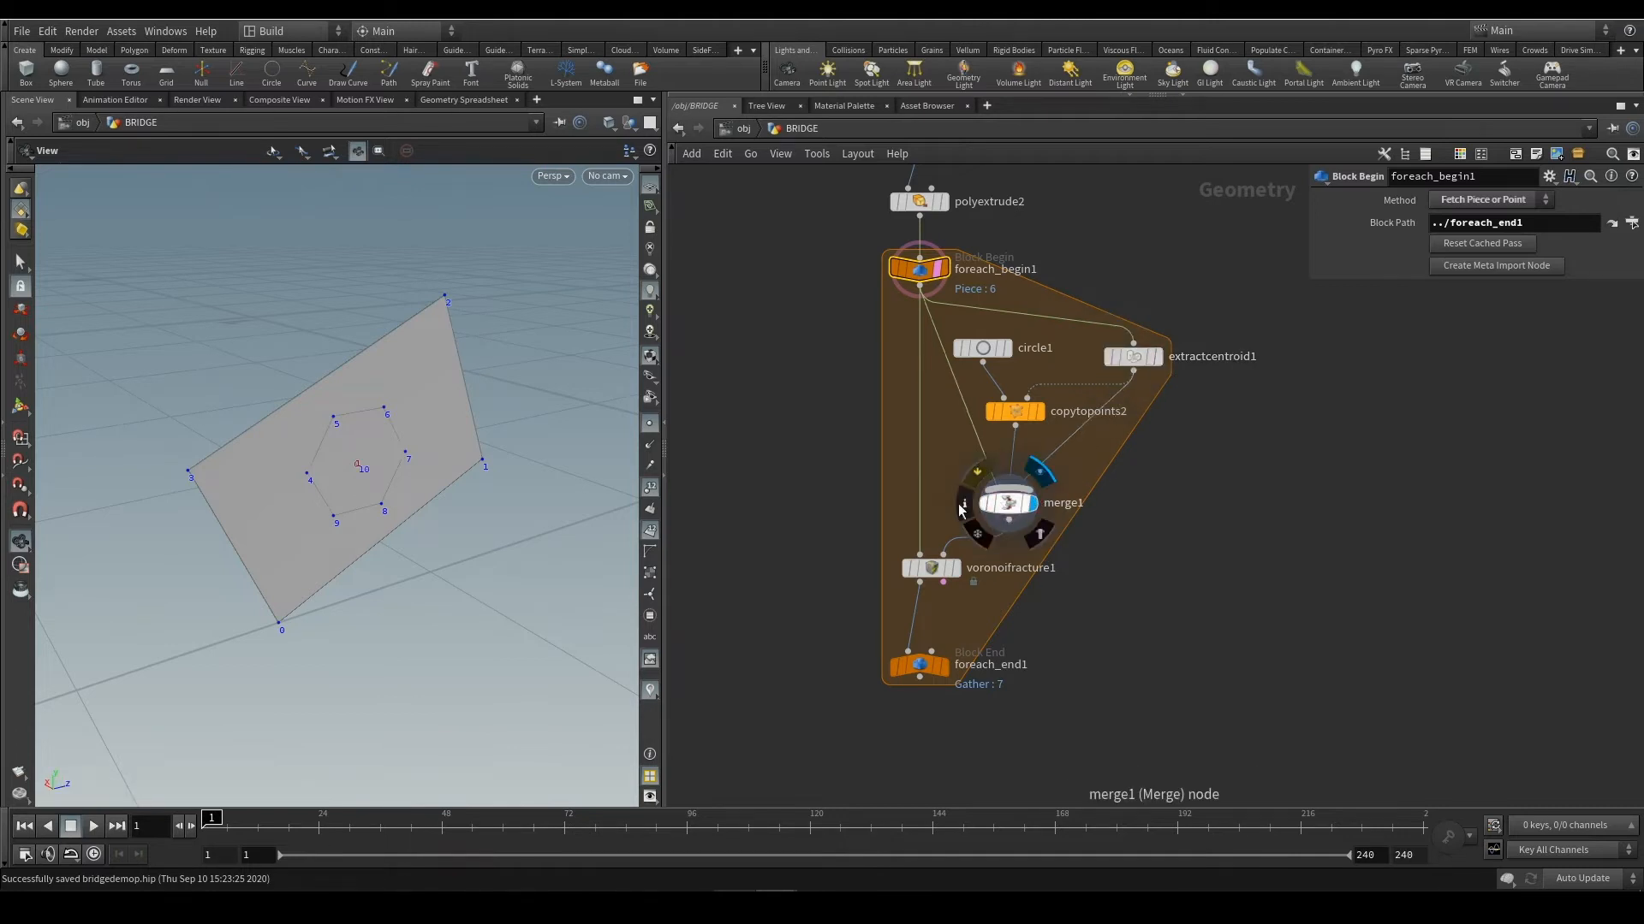
{"action": "left_click", "coordinate": [956, 568]}
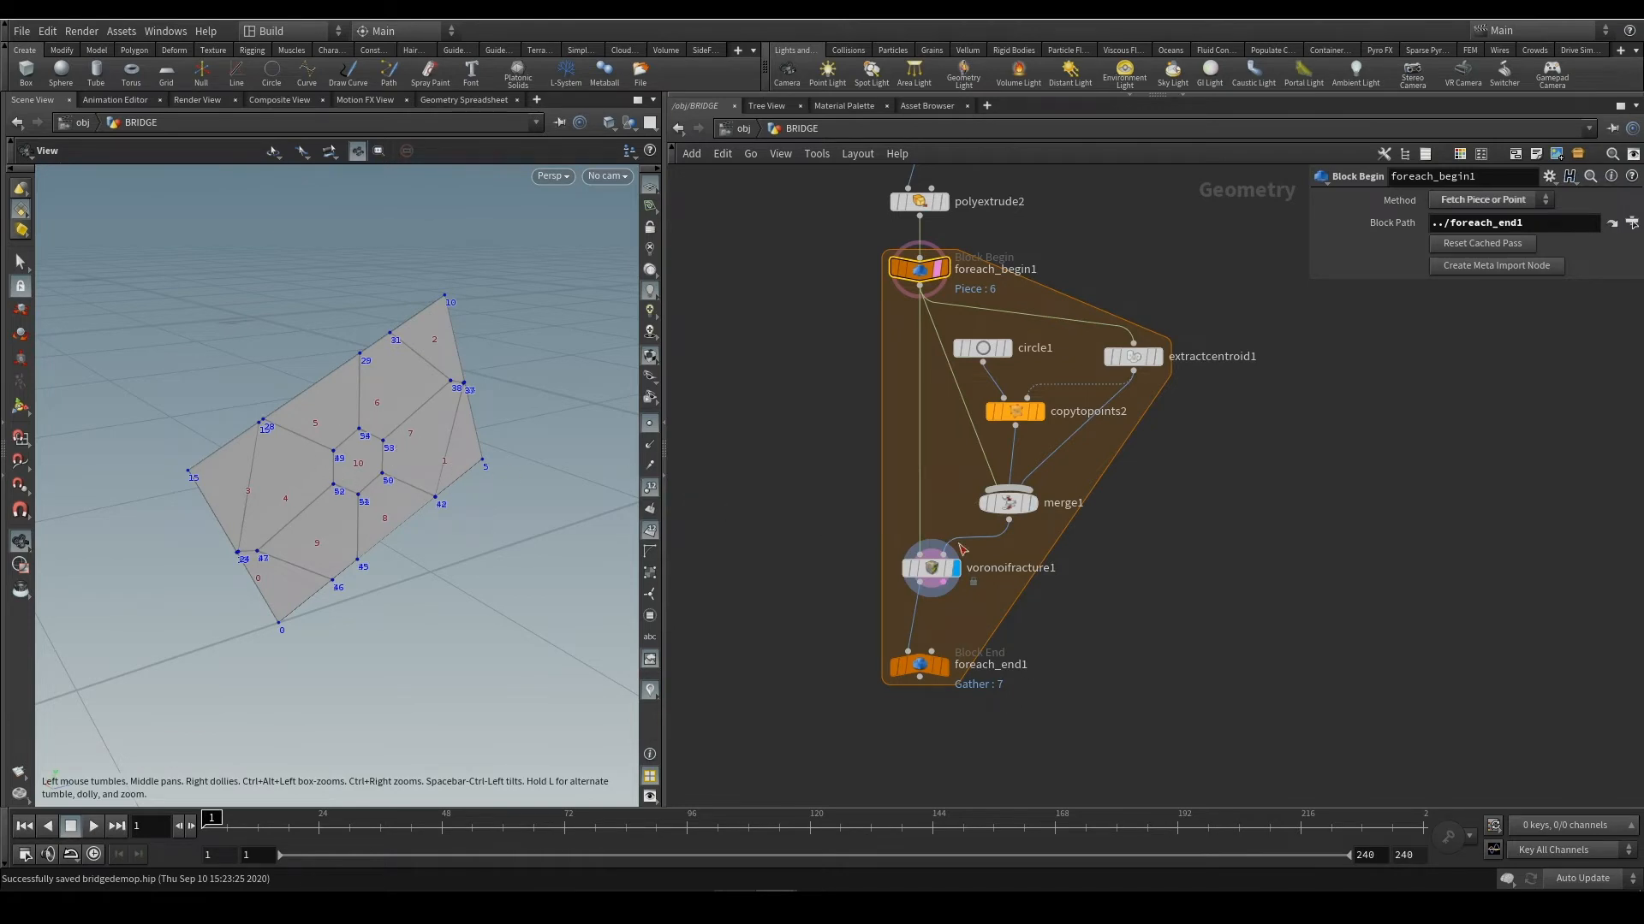
Try 7 divisions on circle1, and set the divisions back to 6
{"action": "left_click", "coordinate": [984, 348]}
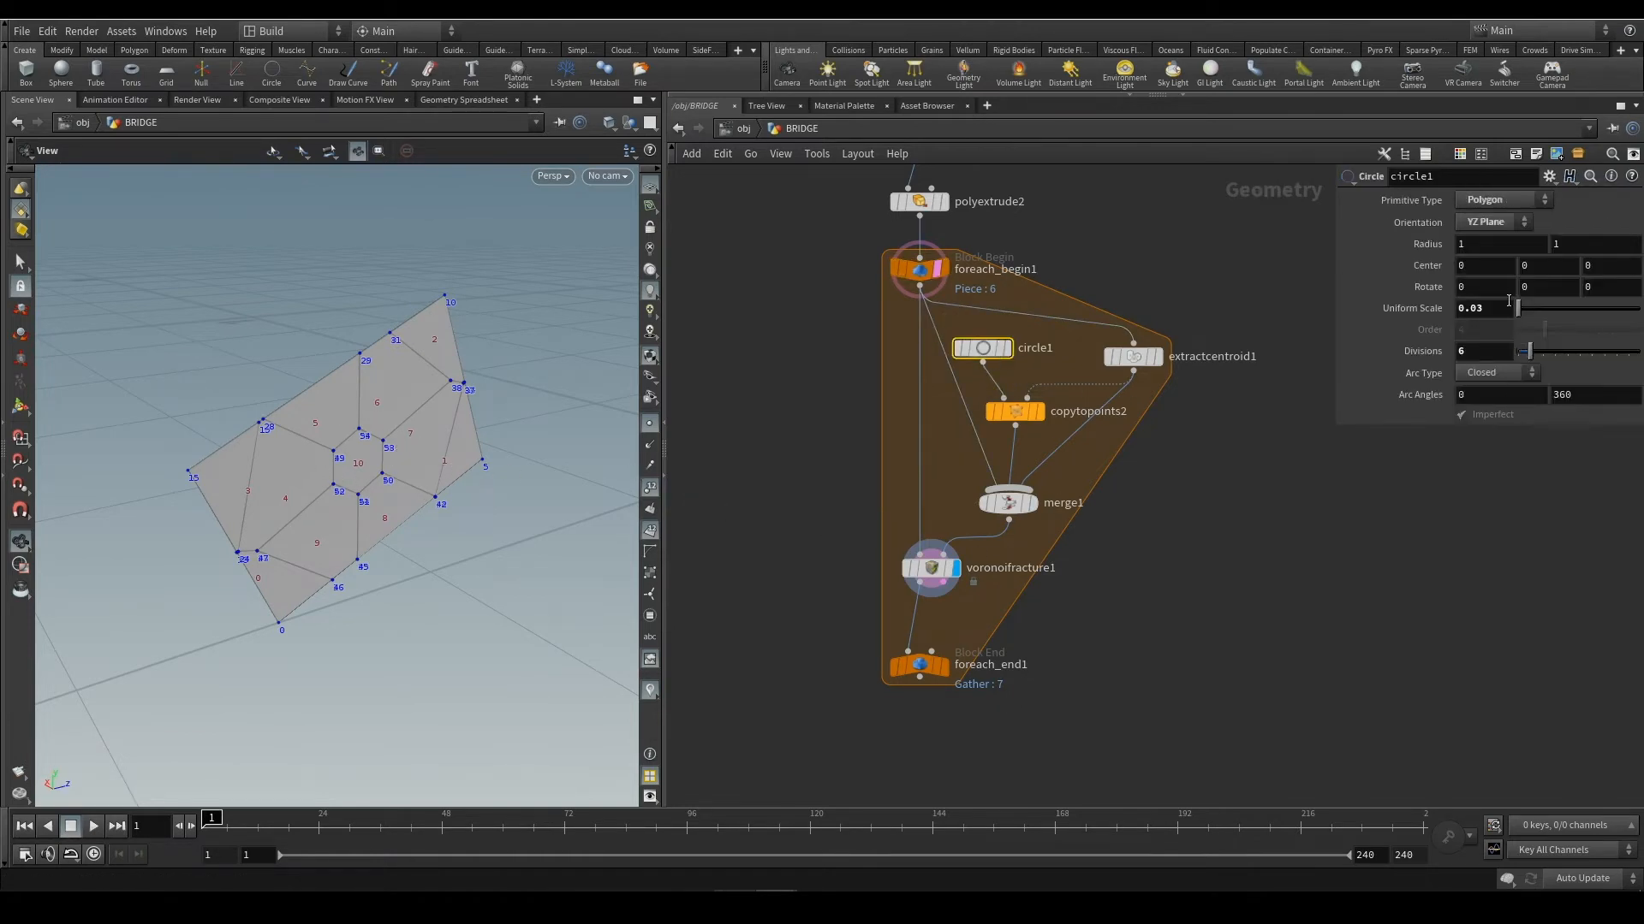
{"action": "middle_click_drag", "start_coordinate": [1506, 305], "coordinate": [1494, 349]}
{"action": "left_click_drag", "start_coordinate": [1530, 351], "coordinate": [1525, 385]}
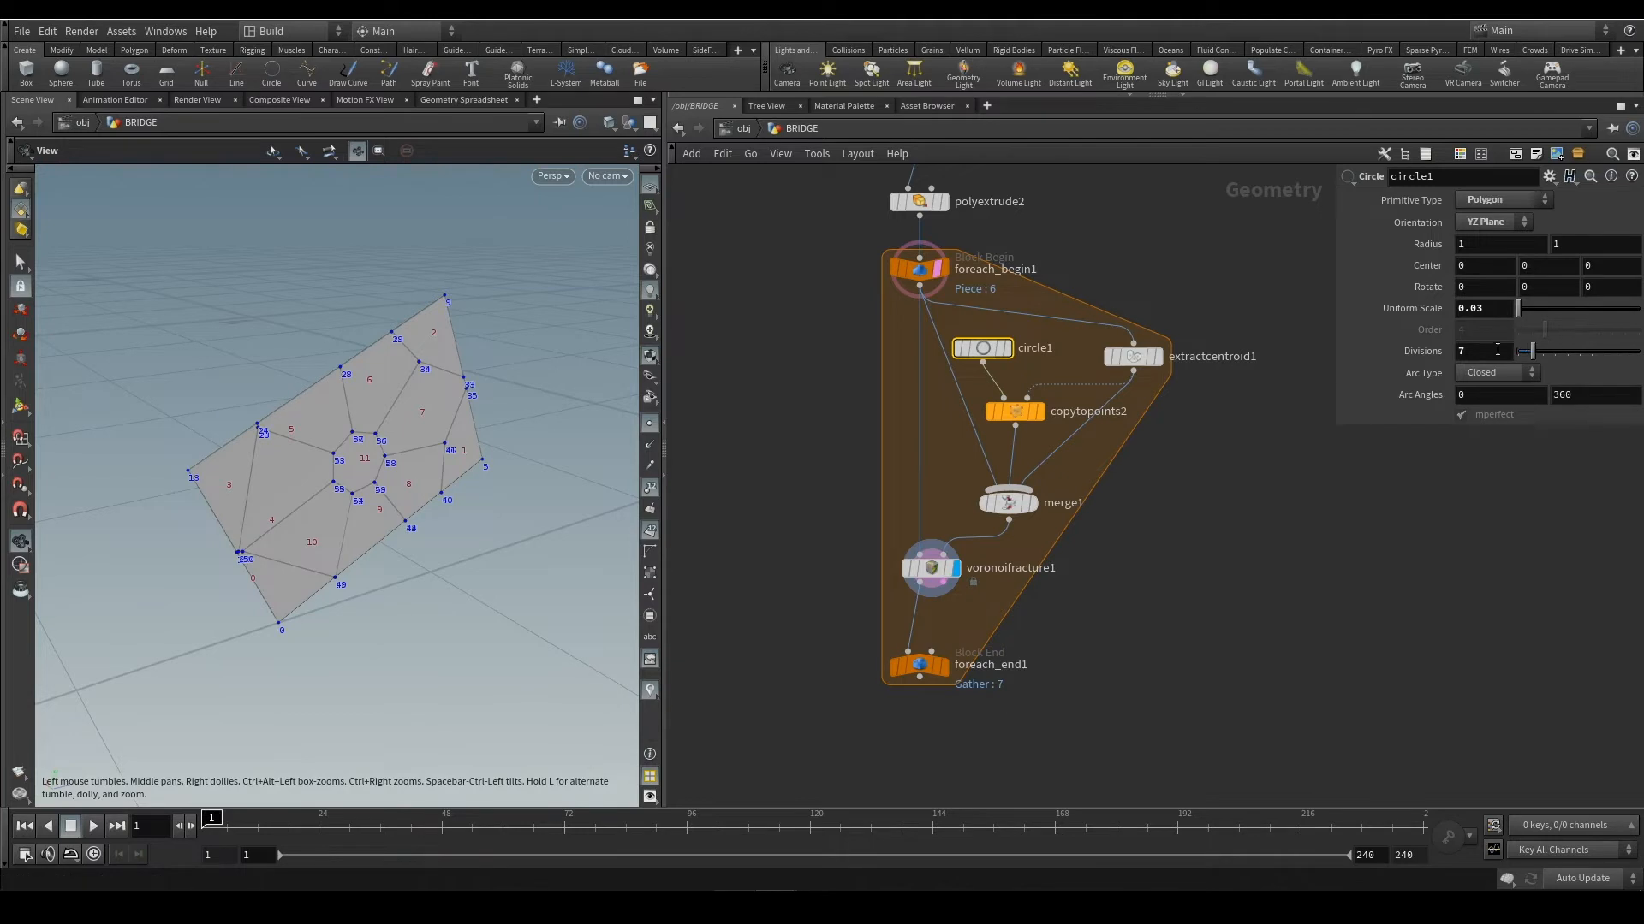
{"action": "left_click_drag", "start_coordinate": [1478, 352], "coordinate": [1348, 353]}
{"action": "type", "text": "6"}
{"action": "key", "text": "Return"}
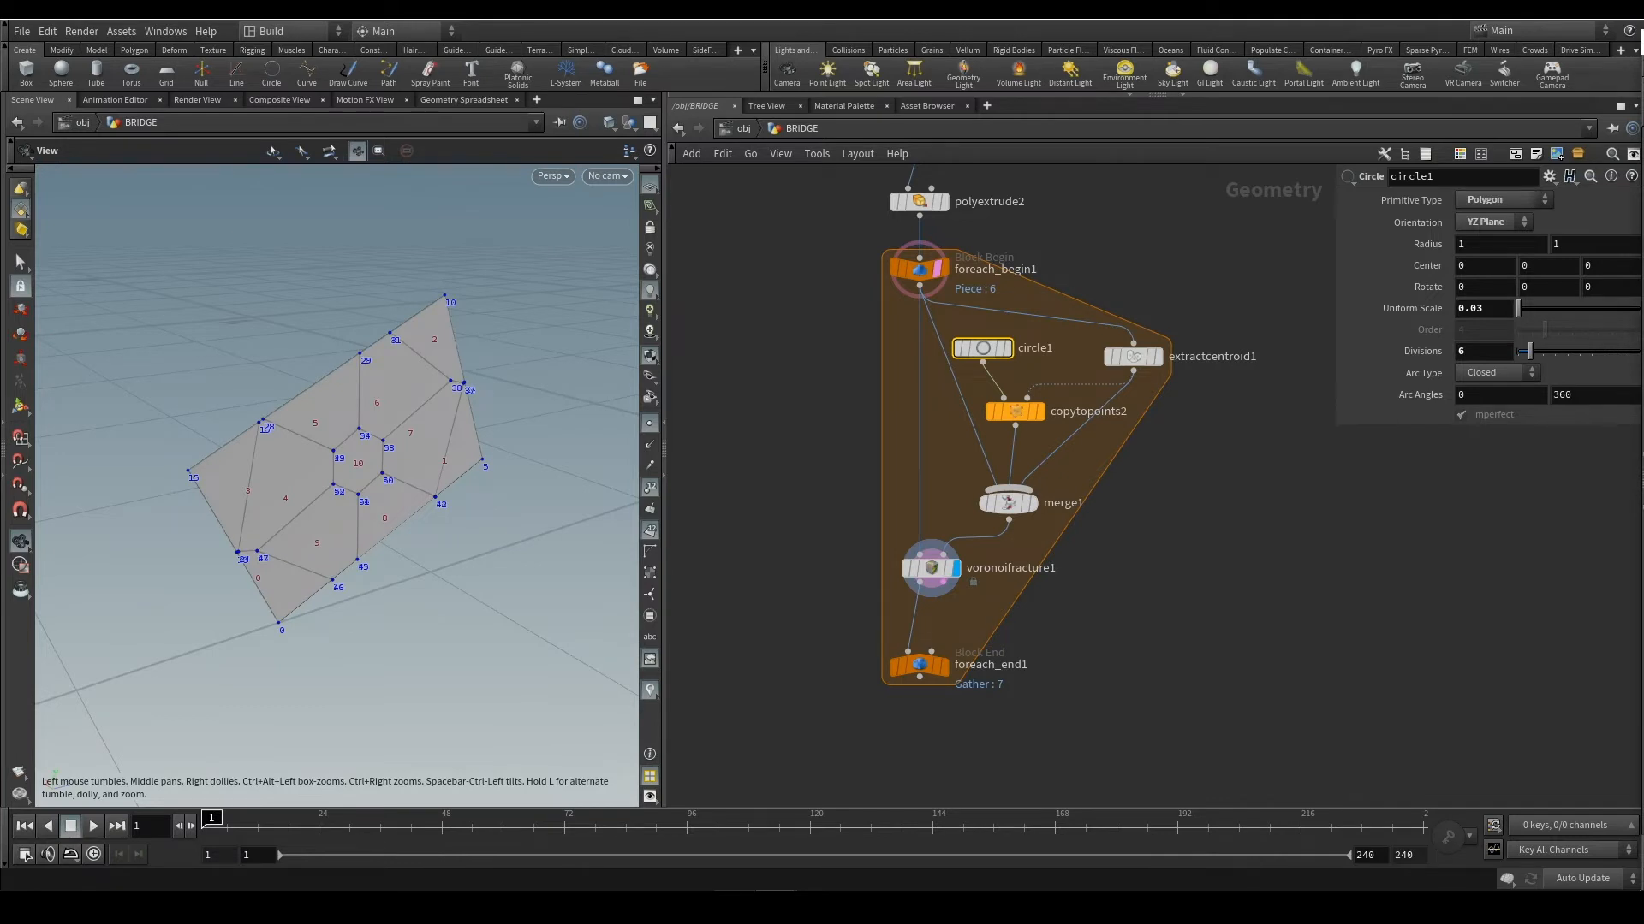
Display foreach_end1's gathered result and turn off the point and primitive numbers in the viewport
{"action": "middle_click_drag", "start_coordinate": [1070, 644], "coordinate": [1052, 395]}
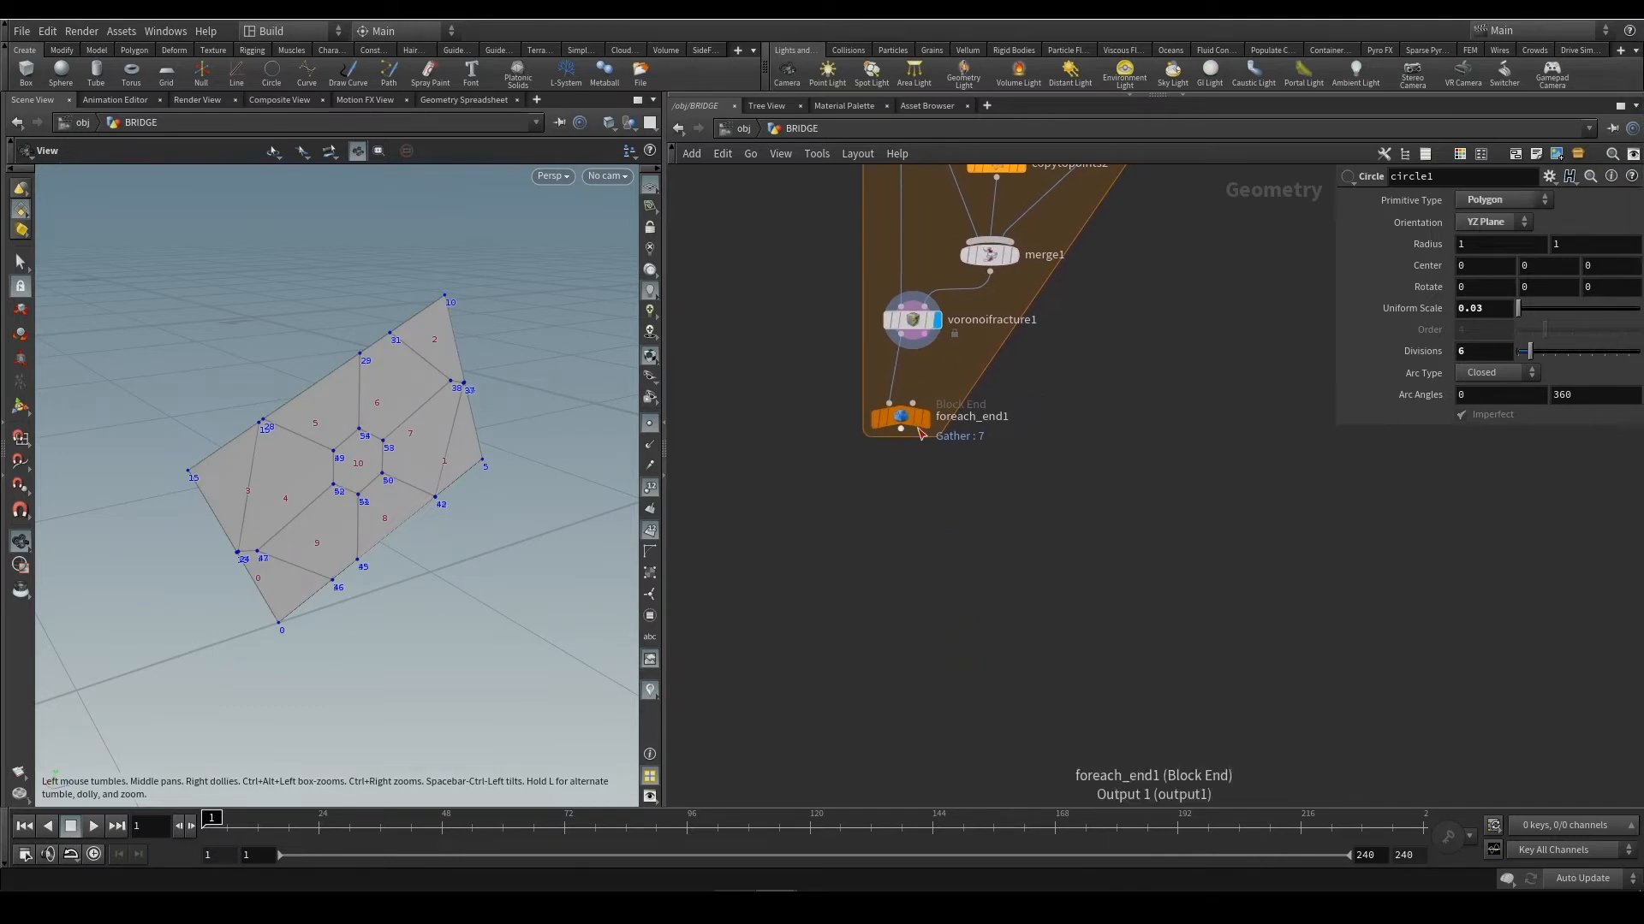
{"action": "left_click", "coordinate": [930, 387]}
{"action": "left_click", "coordinate": [904, 419]}
{"action": "scroll", "coordinate": [441, 481], "scroll_direction": "down", "scroll_amount": 8}
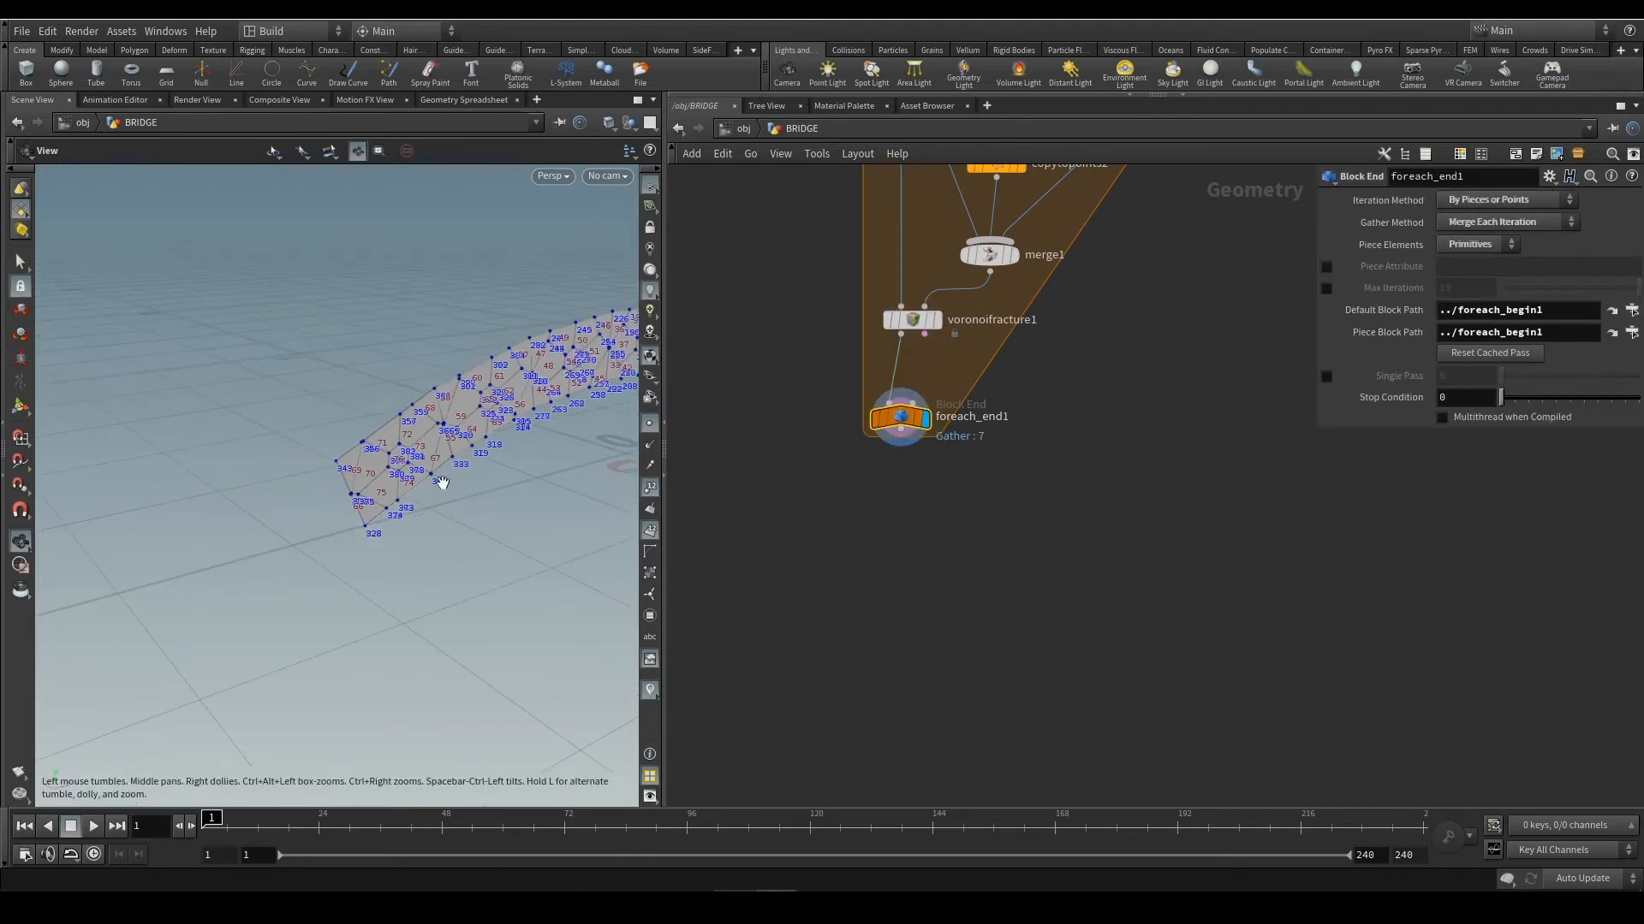
{"action": "middle_click_drag", "start_coordinate": [492, 471], "coordinate": [266, 461]}
{"action": "left_click", "coordinate": [650, 530]}
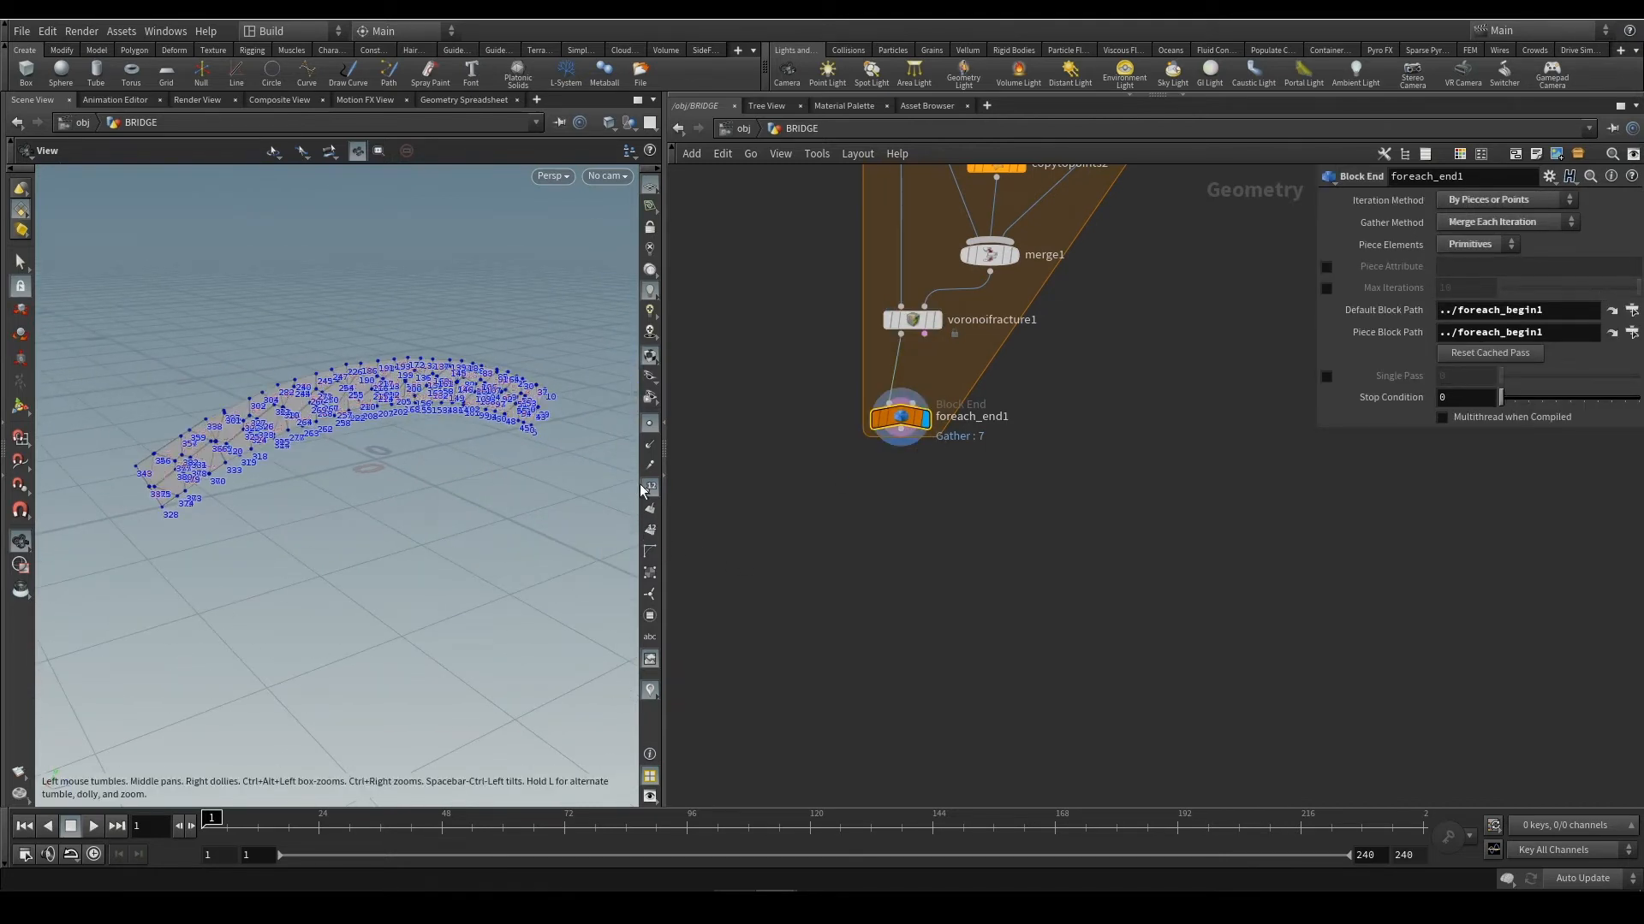
{"action": "left_click", "coordinate": [650, 487]}
{"action": "left_click_drag", "start_coordinate": [287, 472], "coordinate": [334, 547]}
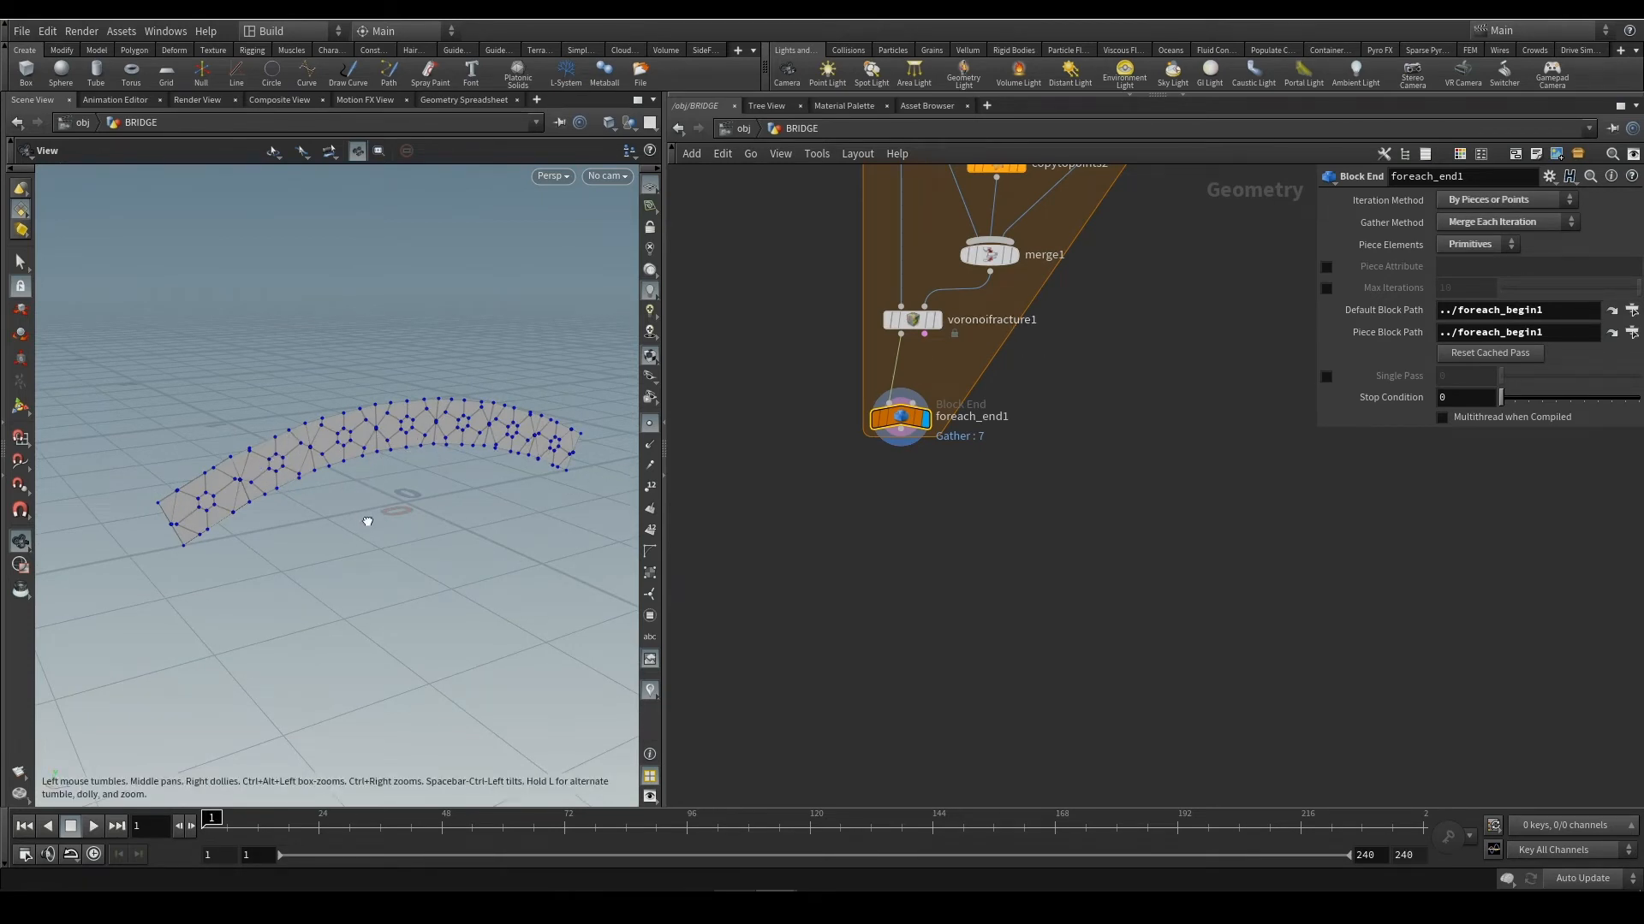
{"action": "left_click_drag", "start_coordinate": [367, 521], "coordinate": [426, 507]}
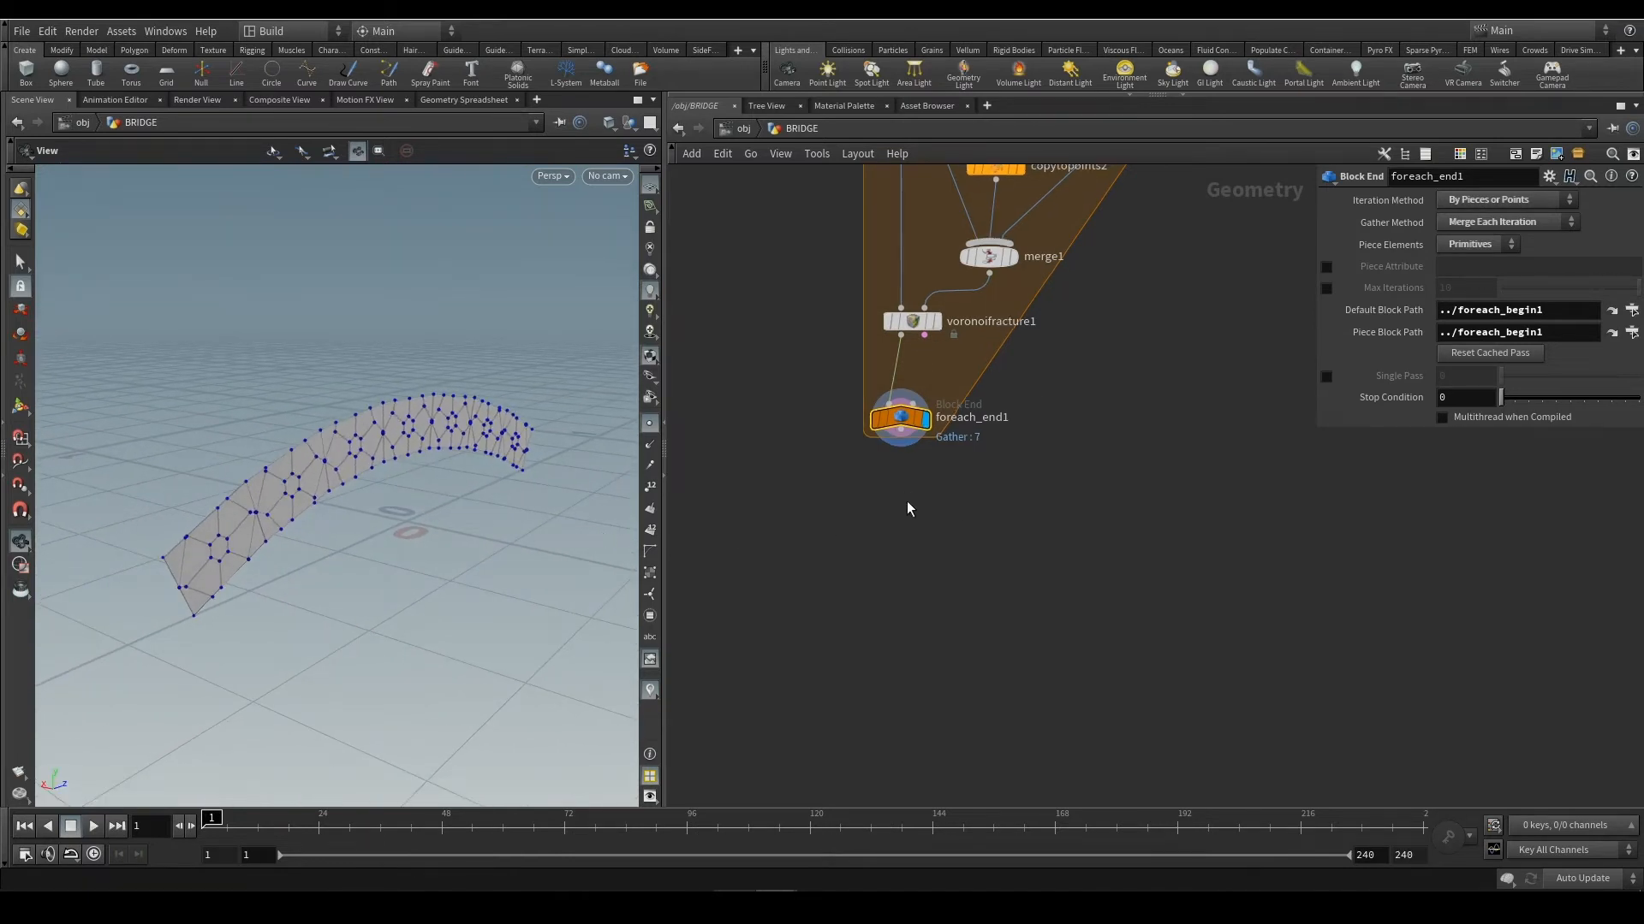
Add a Fuse node after foreach_end1, display it and check the points and its snap distance
{"action": "key", "text": "Tab"}
{"action": "type", "text": "fuse"}
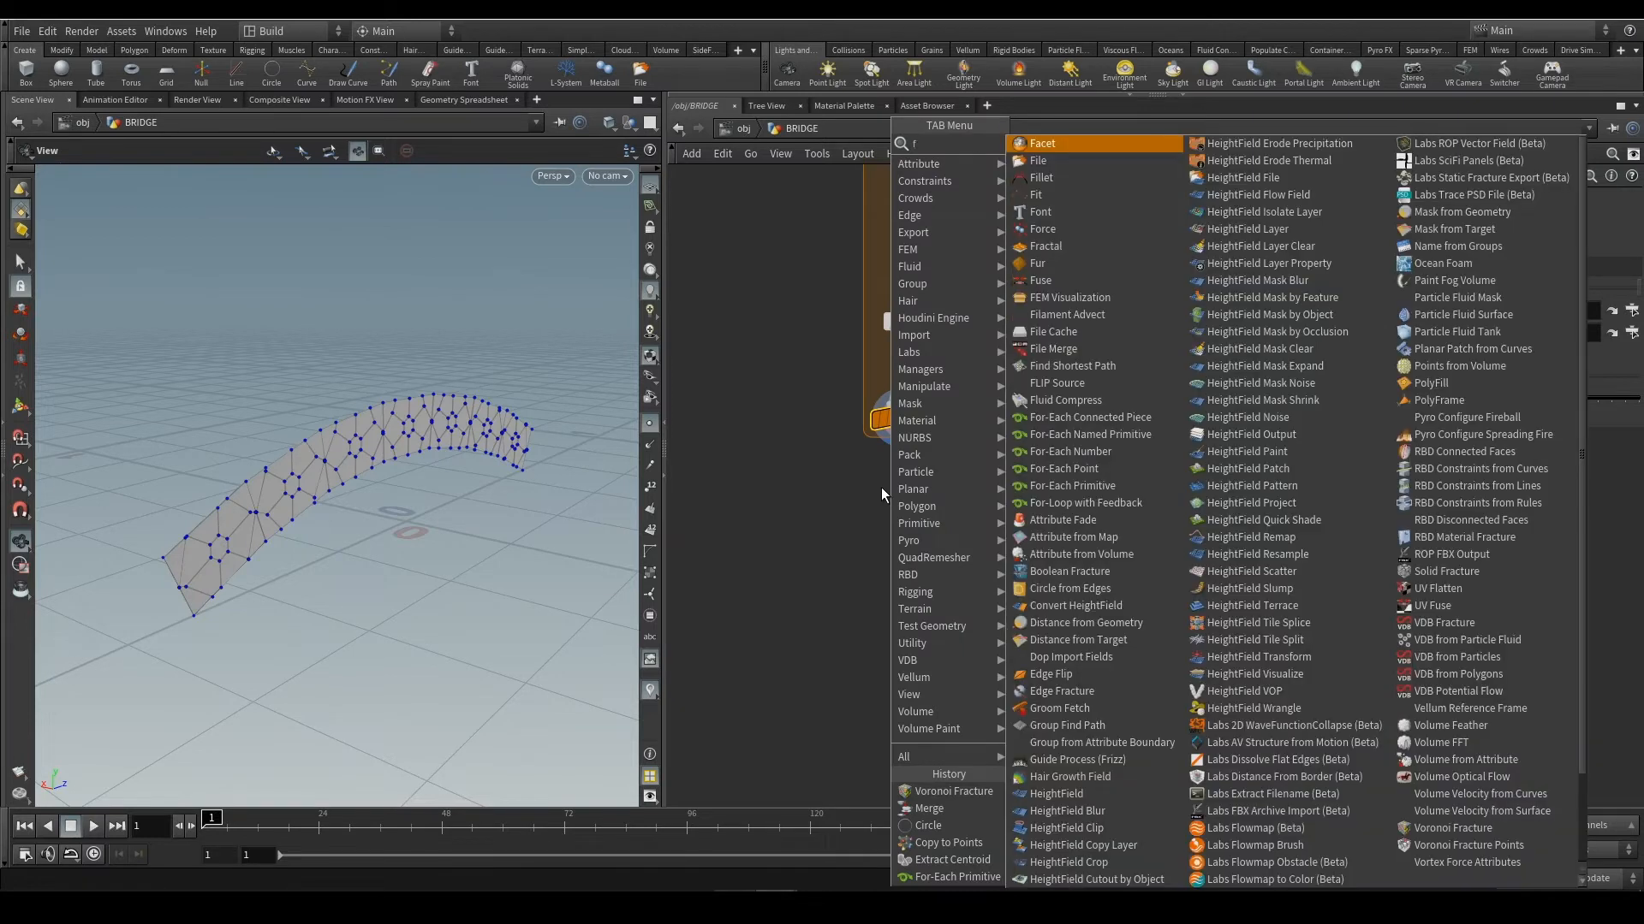
{"action": "key", "text": "Return"}
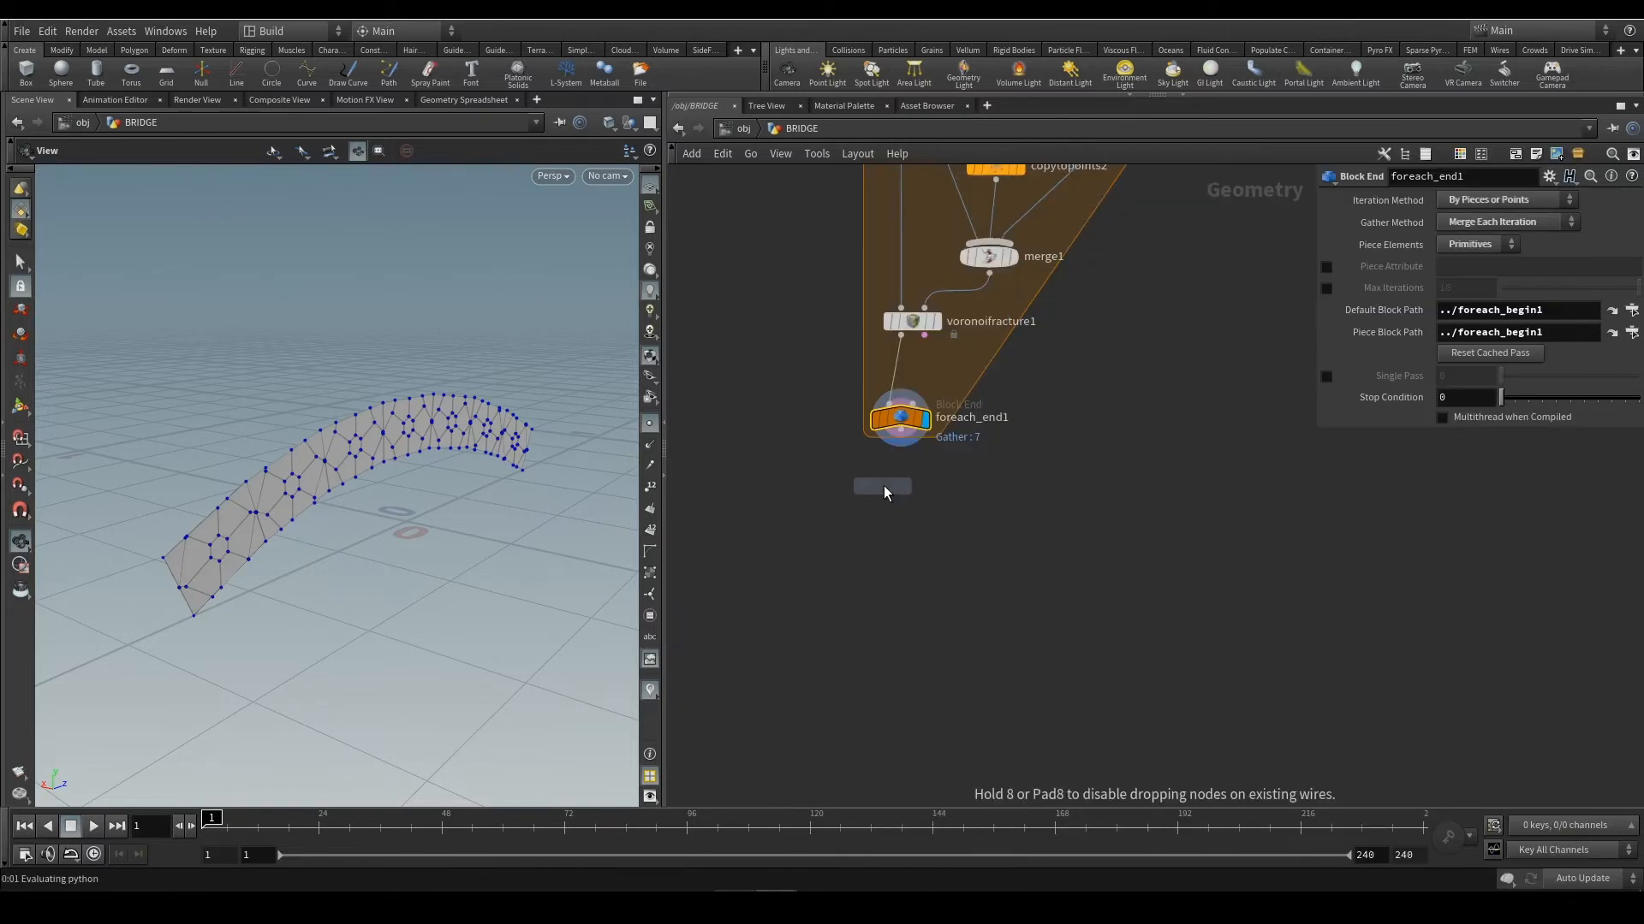
{"action": "left_click", "coordinate": [900, 485]}
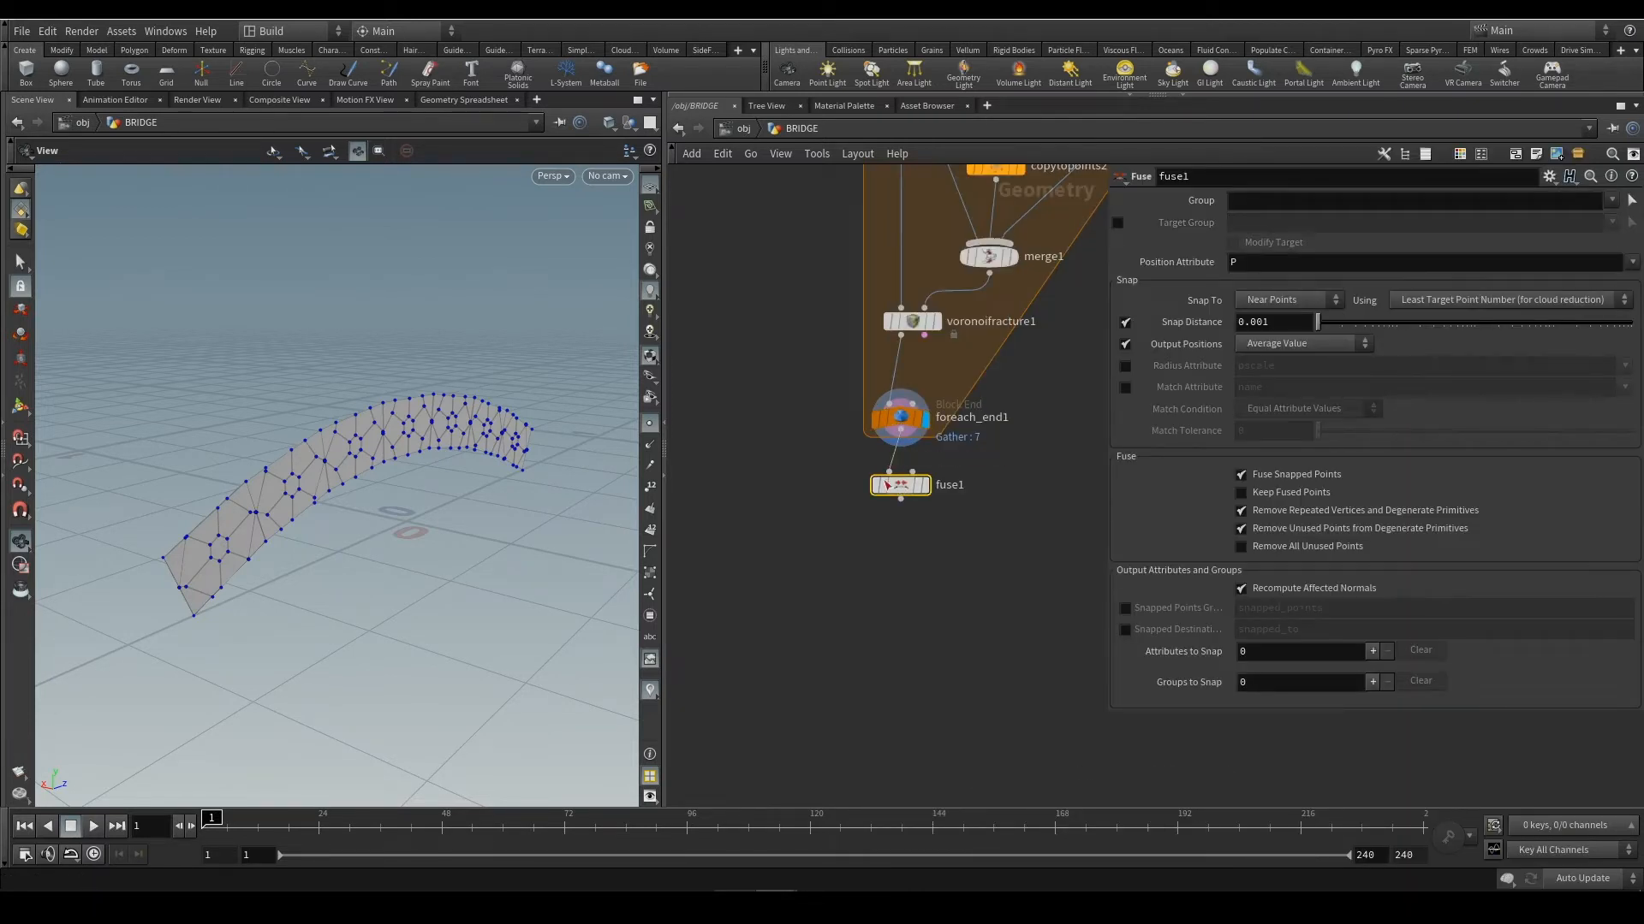
{"action": "left_click", "coordinate": [926, 487]}
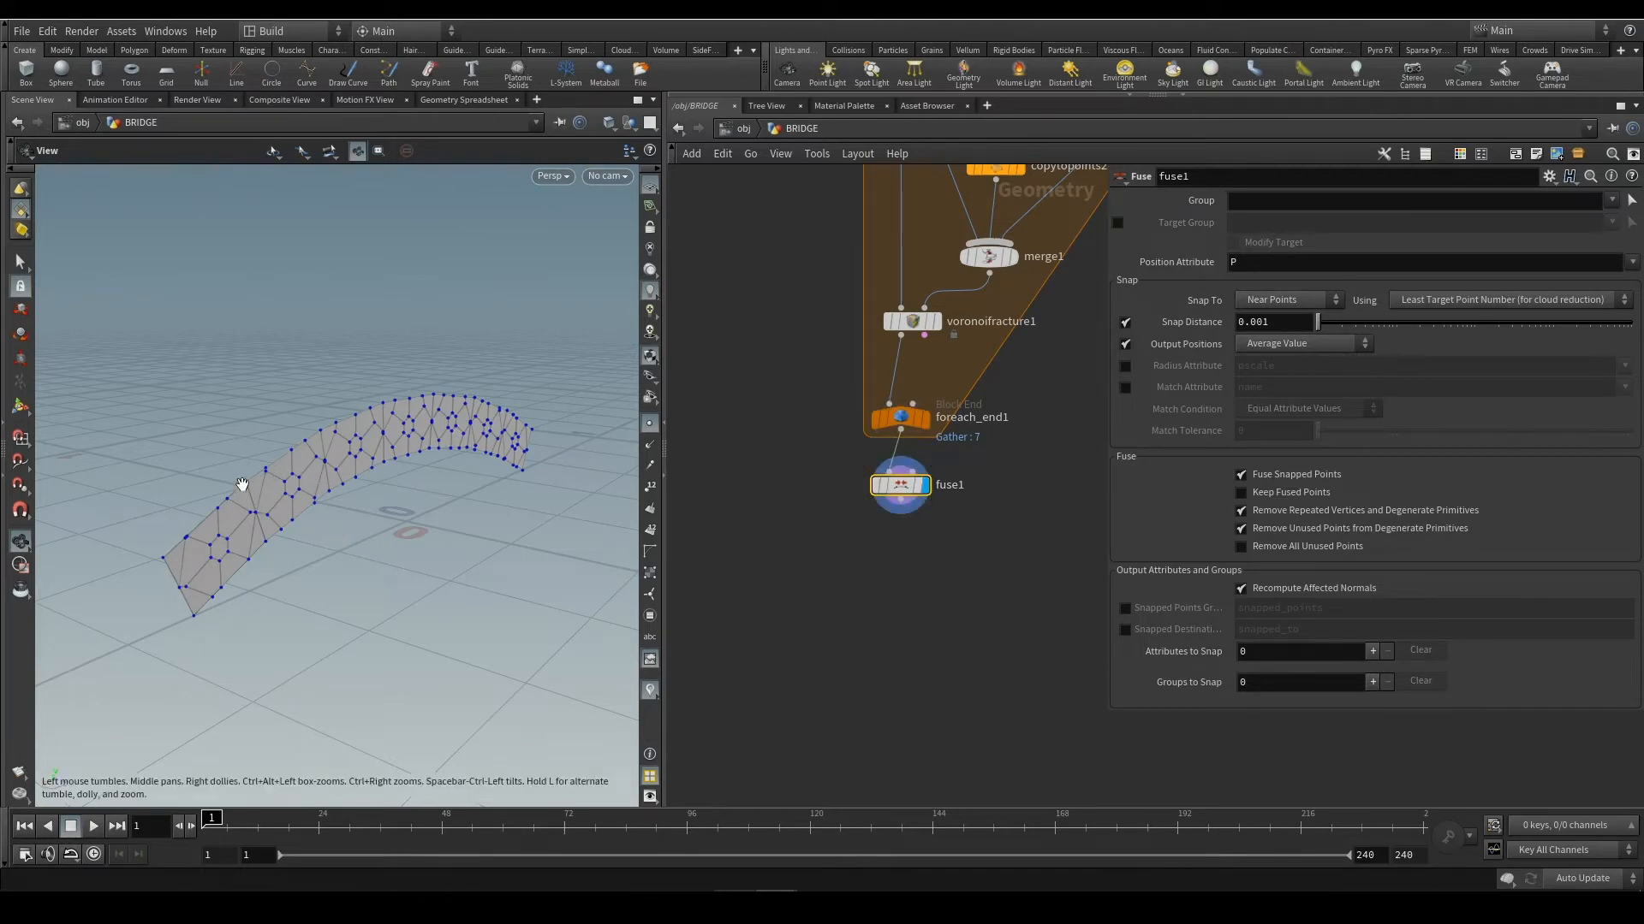
{"action": "scroll", "coordinate": [231, 513], "scroll_direction": "up", "scroll_amount": 5}
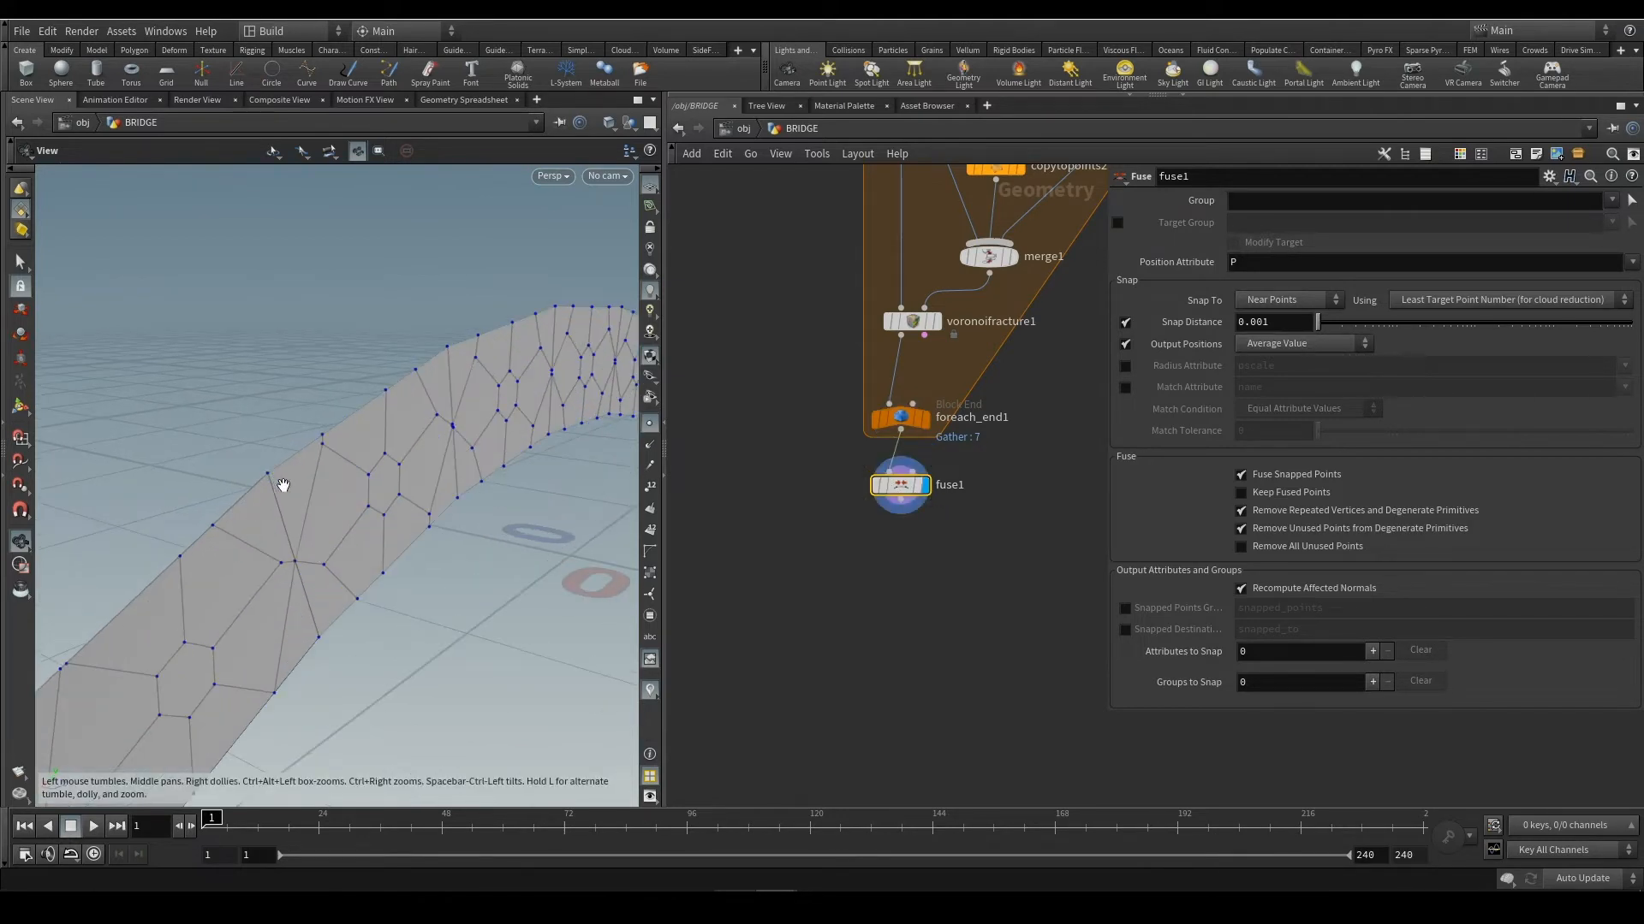
{"action": "scroll", "coordinate": [283, 485], "scroll_direction": "down", "scroll_amount": 3}
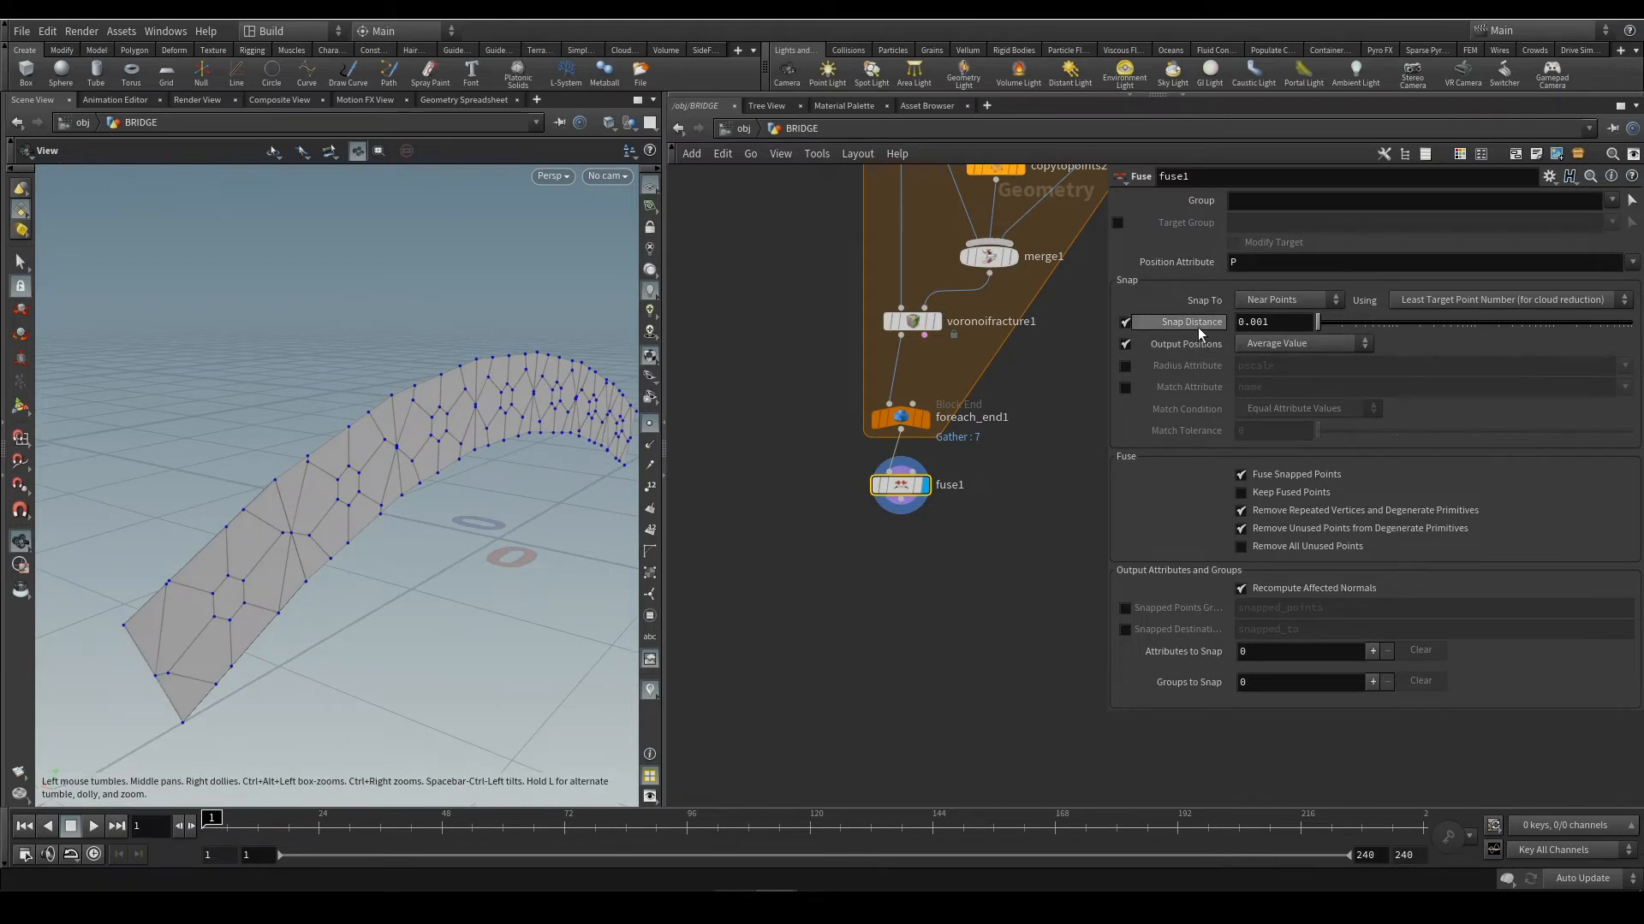
{"action": "left_click", "coordinate": [1279, 322]}
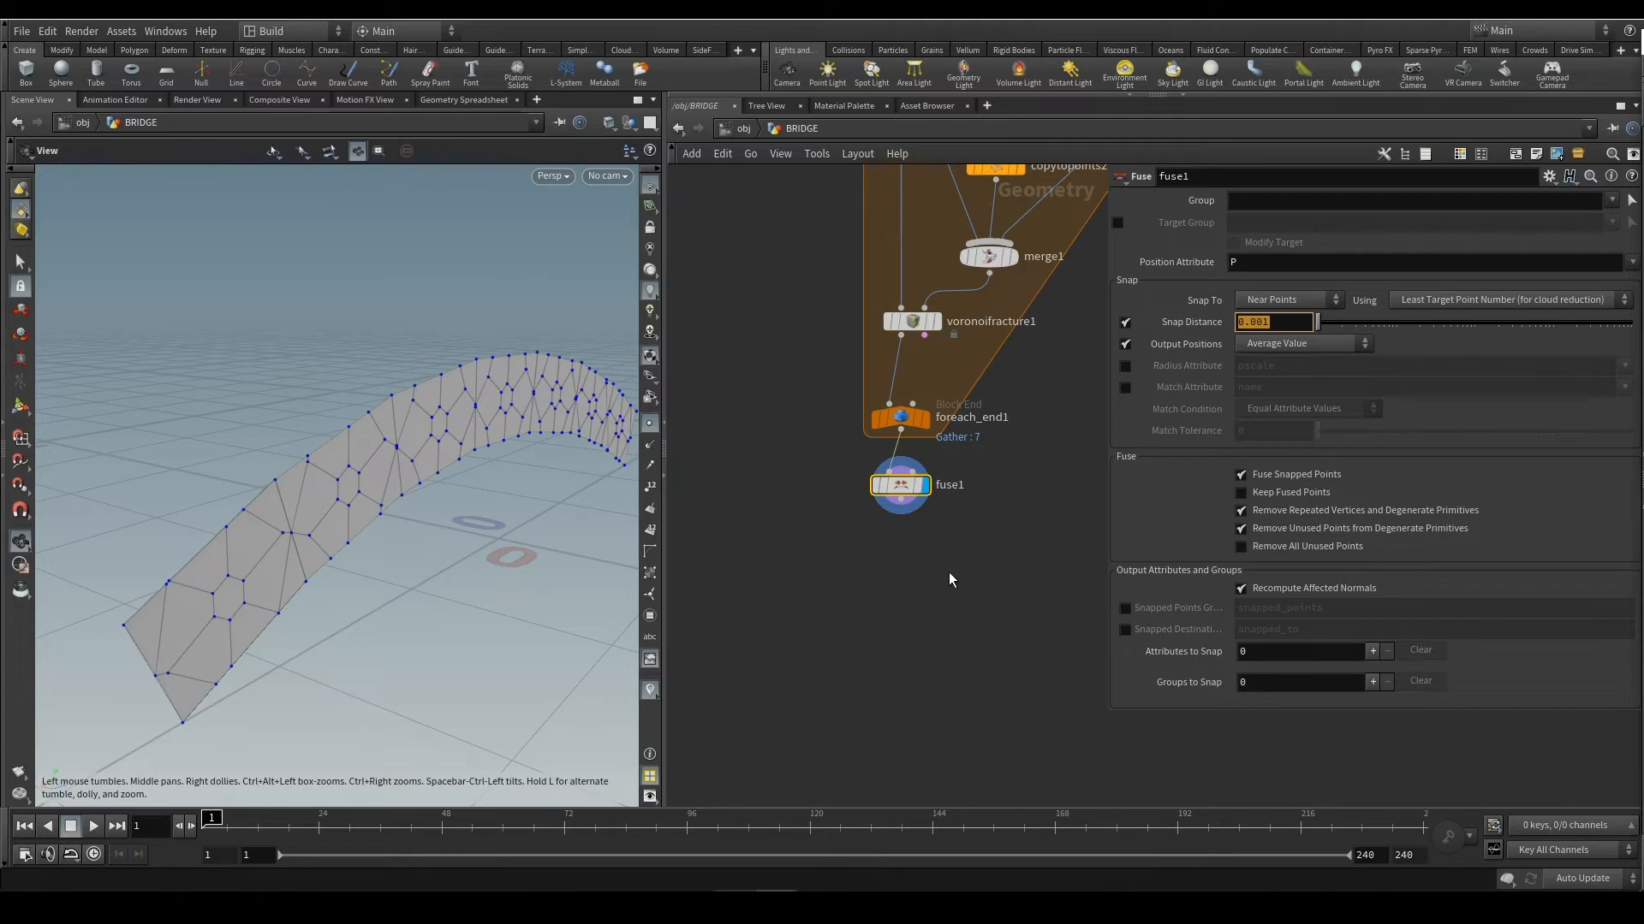
Add a PolyWire node fed by fuse1, display it and set its wire radius to 0.003
{"action": "middle_click_drag", "start_coordinate": [950, 580], "coordinate": [927, 585]}
{"action": "scroll", "coordinate": [897, 548], "scroll_direction": "up", "scroll_amount": 2}
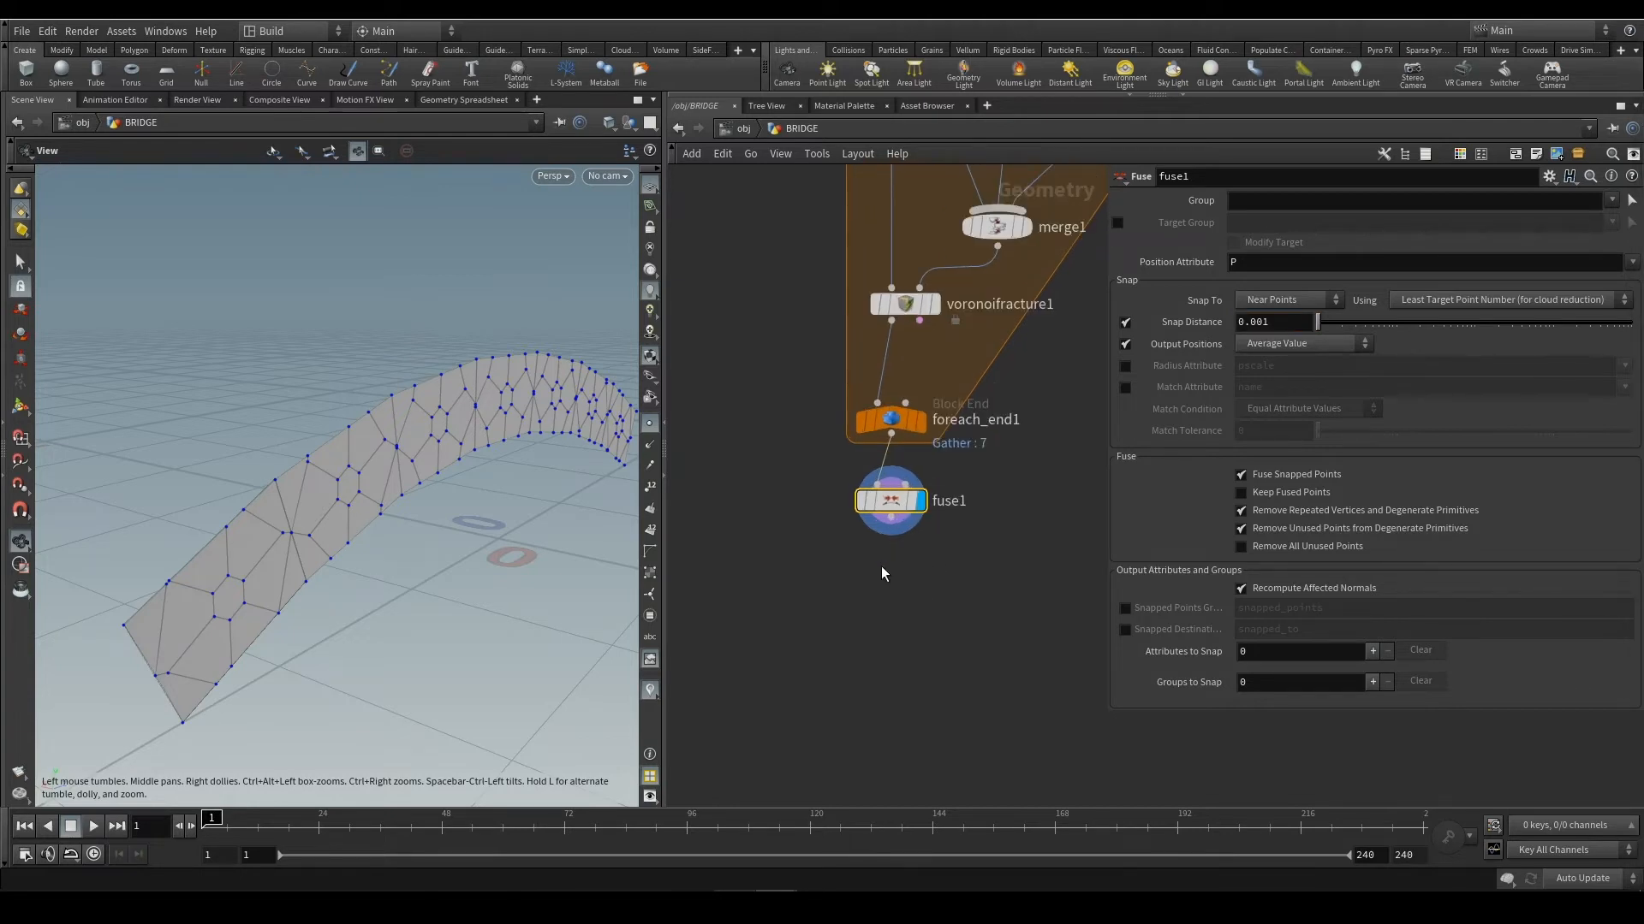
{"action": "key", "text": "Tab"}
{"action": "key", "text": "Escape"}
{"action": "right_click_drag", "start_coordinate": [890, 577], "coordinate": [890, 576]}
{"action": "key", "text": "Tab"}
{"action": "mouse_move", "coordinate": [899, 575]}
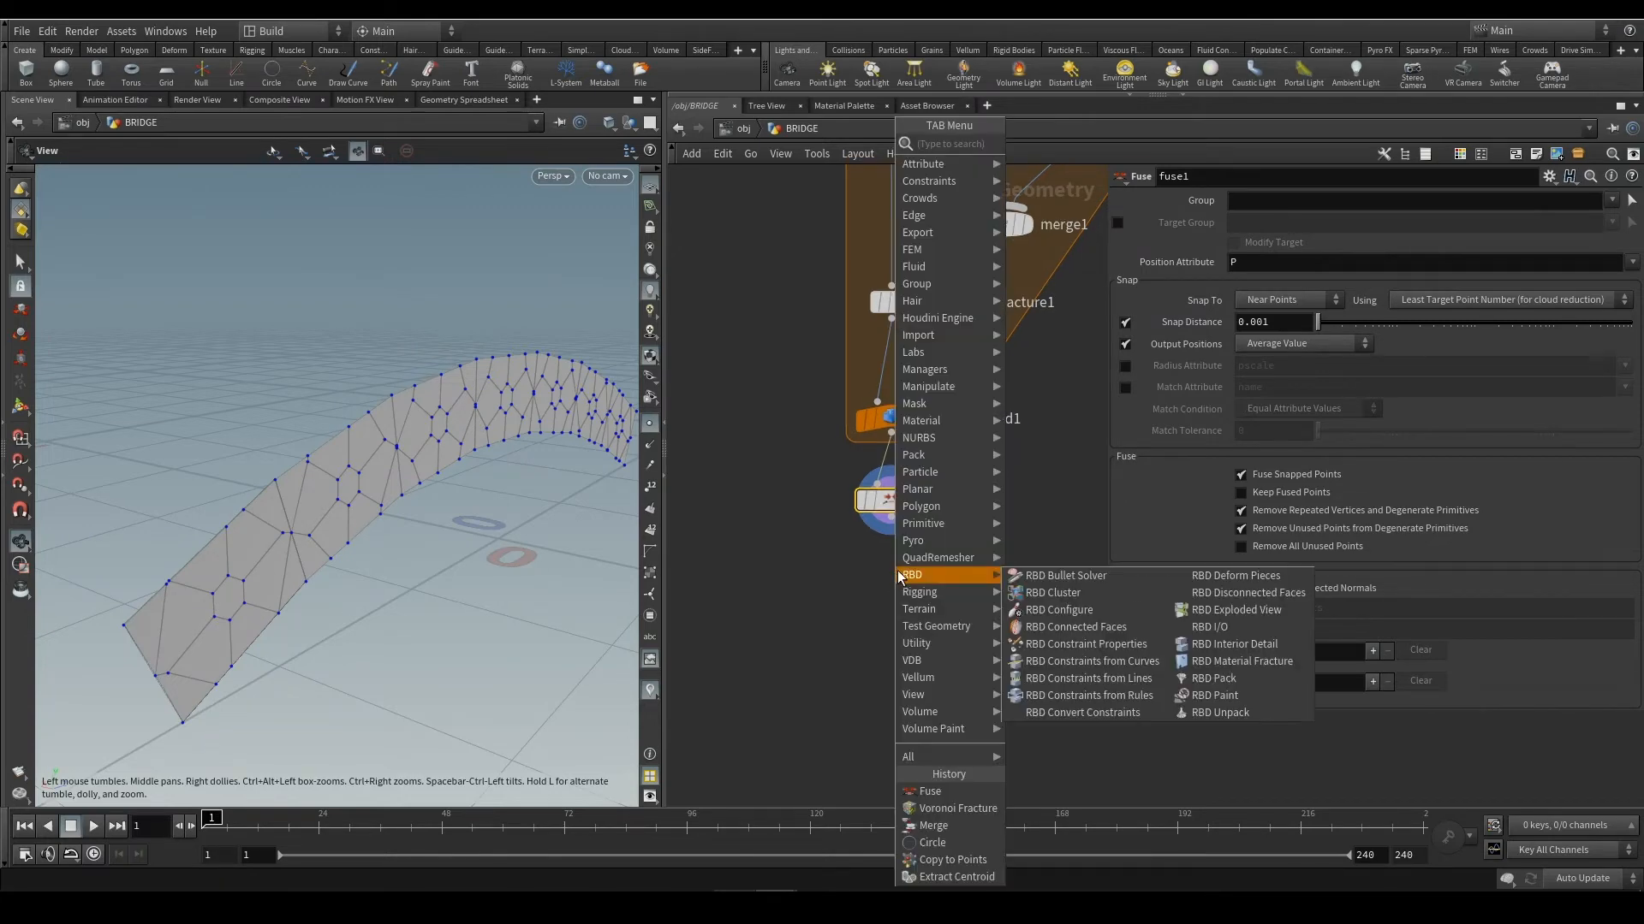
{"action": "type", "text": "pol"}
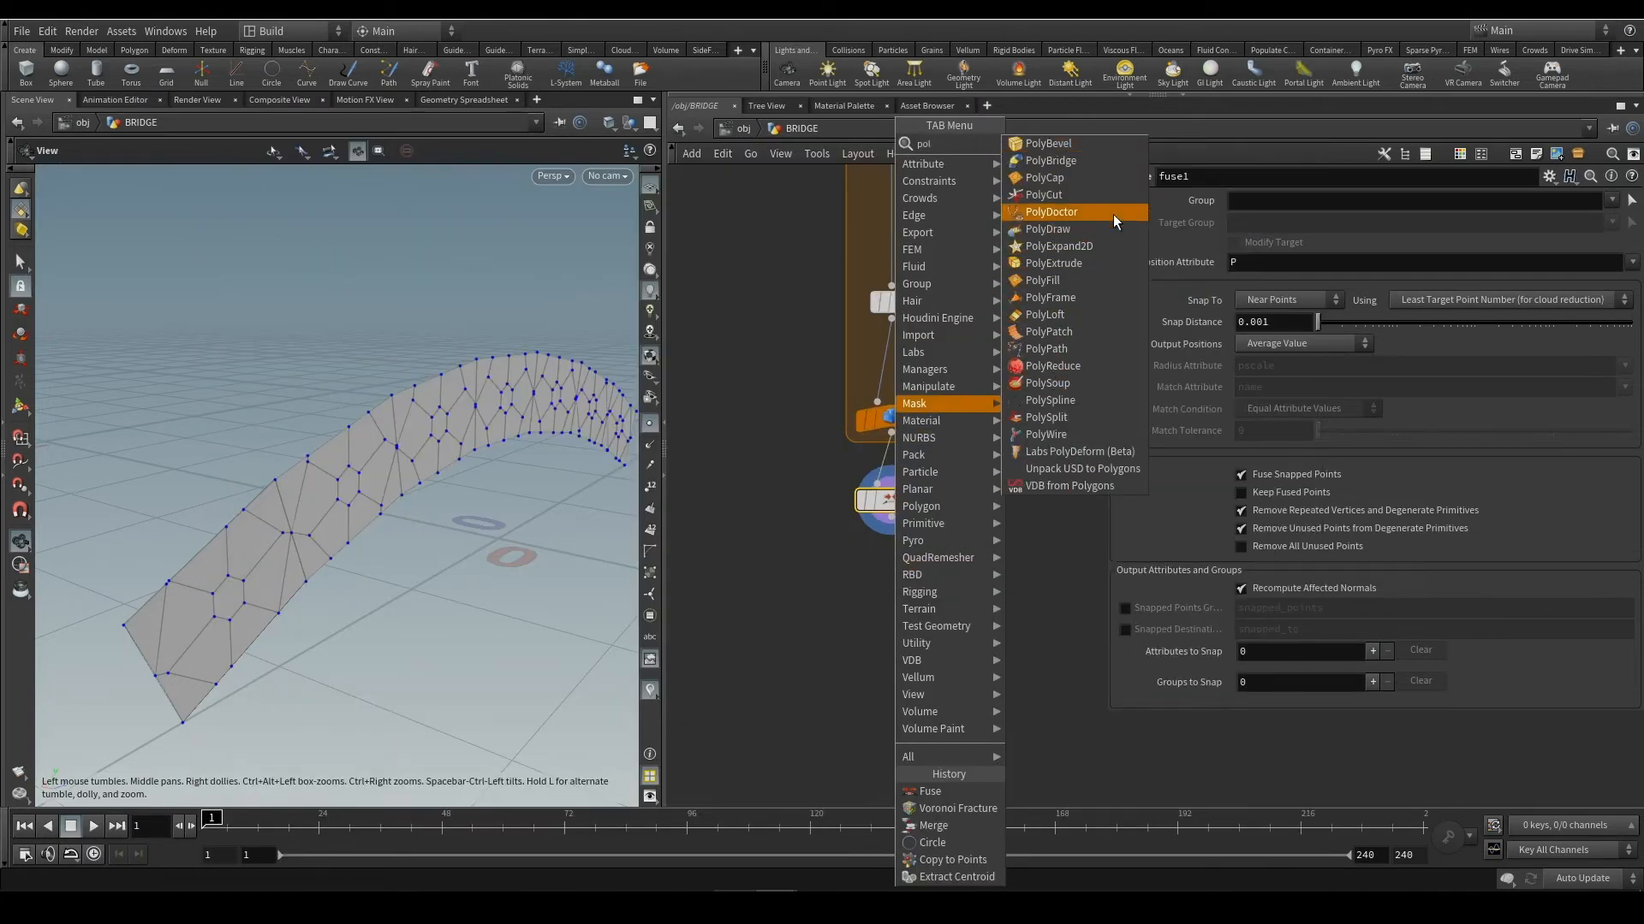
{"action": "left_click", "coordinate": [1091, 434]}
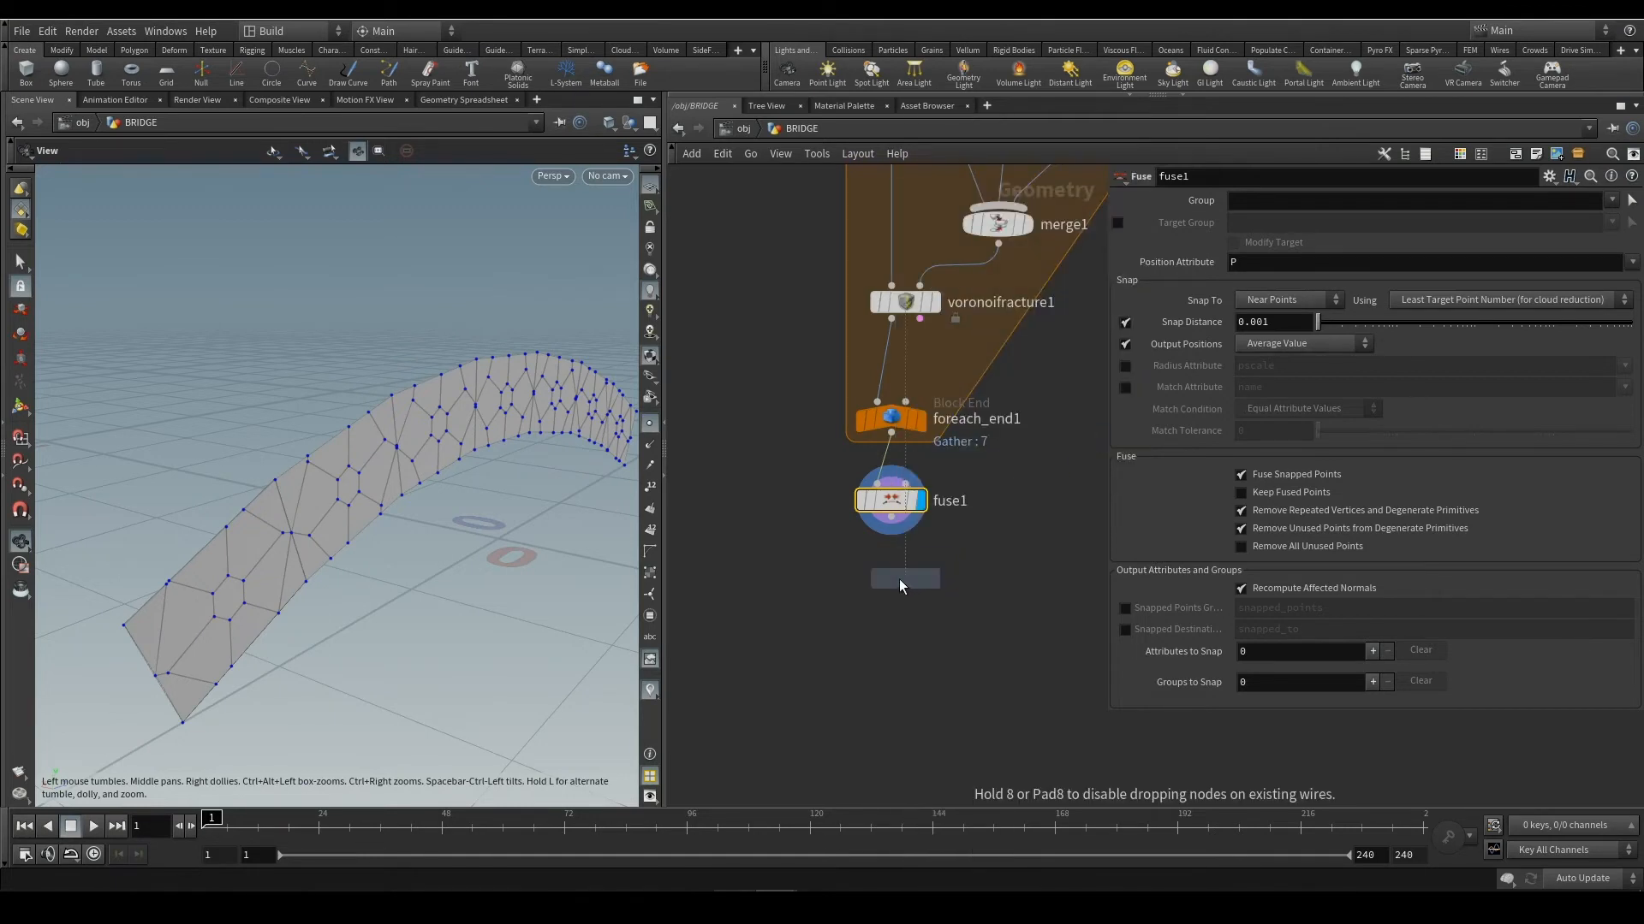
{"action": "left_click", "coordinate": [890, 591]}
{"action": "left_click", "coordinate": [891, 517]}
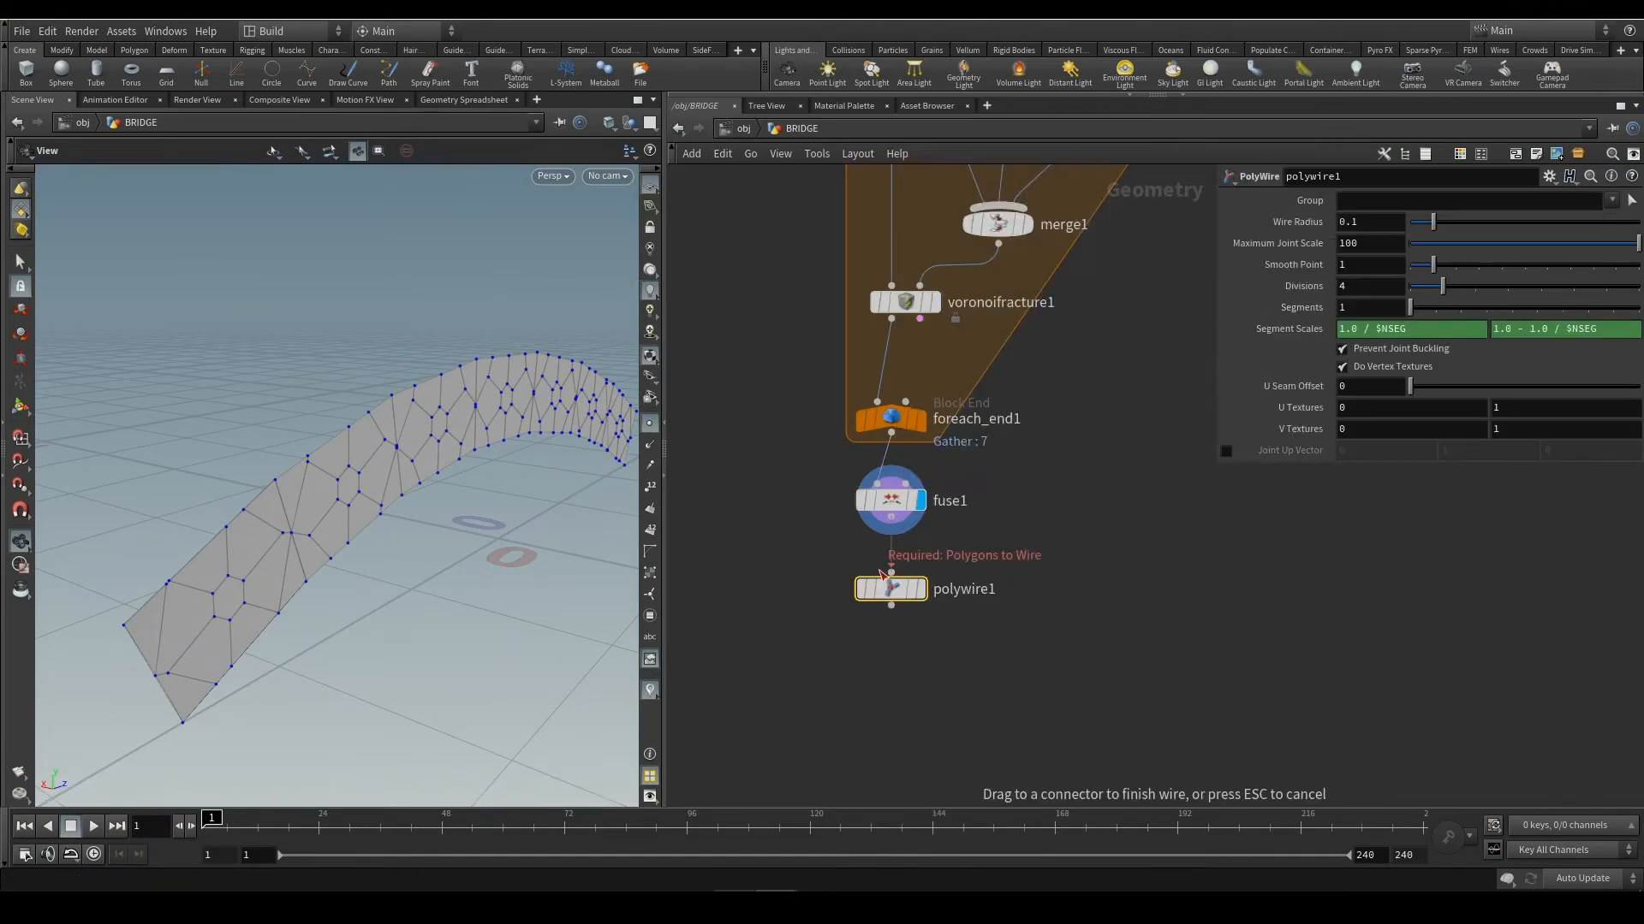
{"action": "left_click", "coordinate": [891, 572]}
{"action": "left_click", "coordinate": [923, 589]}
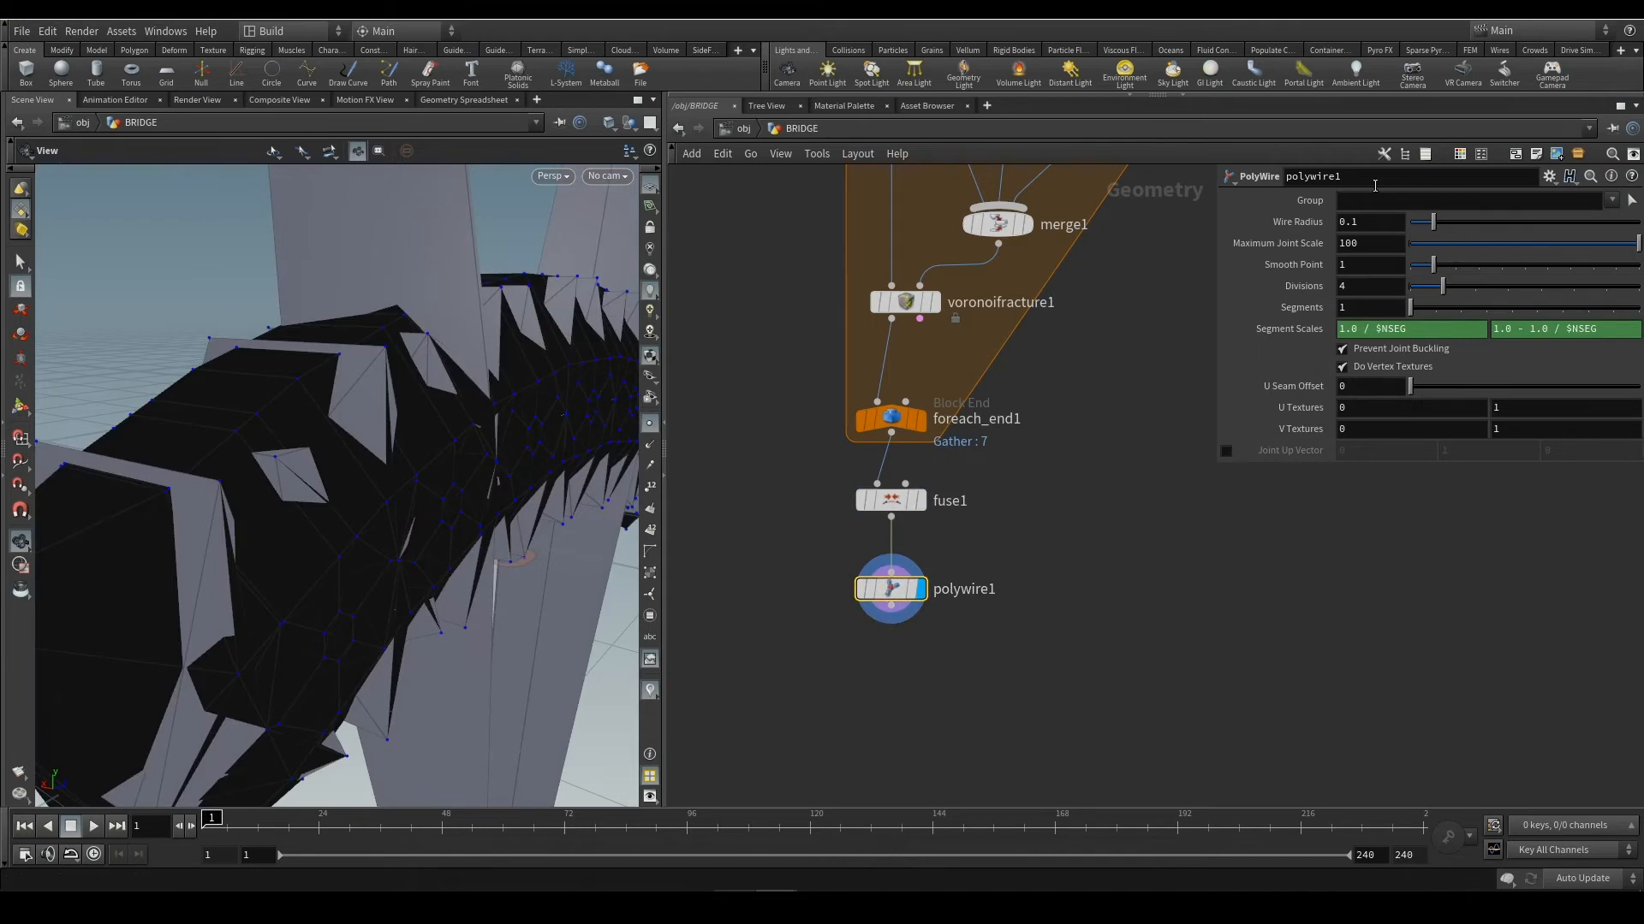
{"action": "middle_click_drag", "start_coordinate": [1316, 222], "coordinate": [1515, 298]}
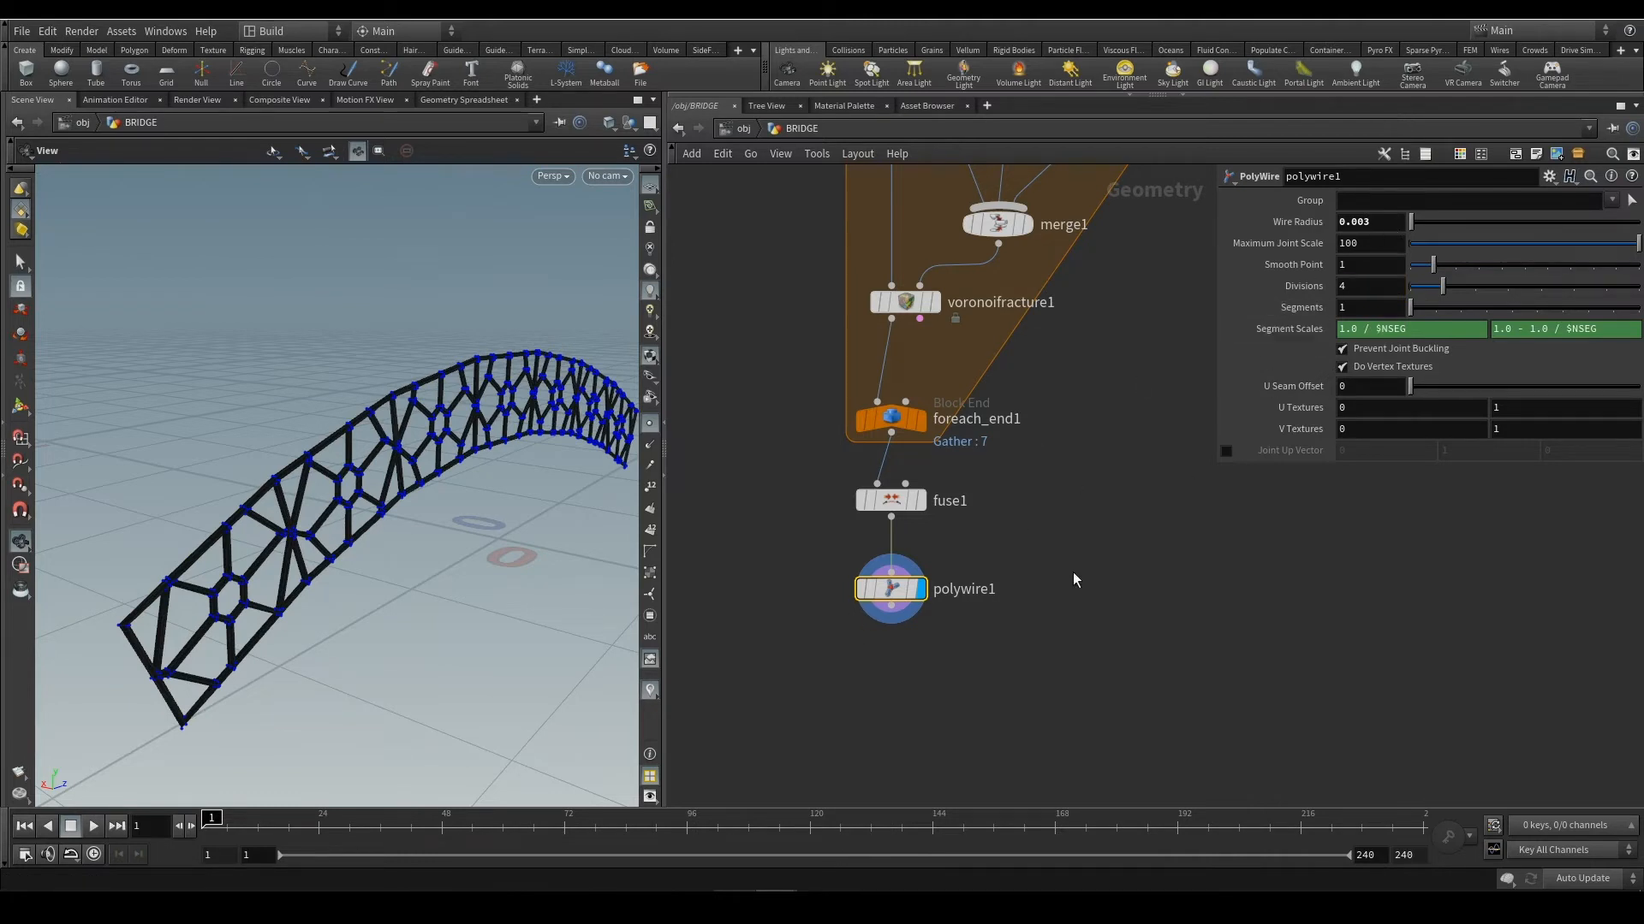
Add a Normal node after polywire1, align it under the chain and display it
{"action": "left_click", "coordinate": [869, 723]}
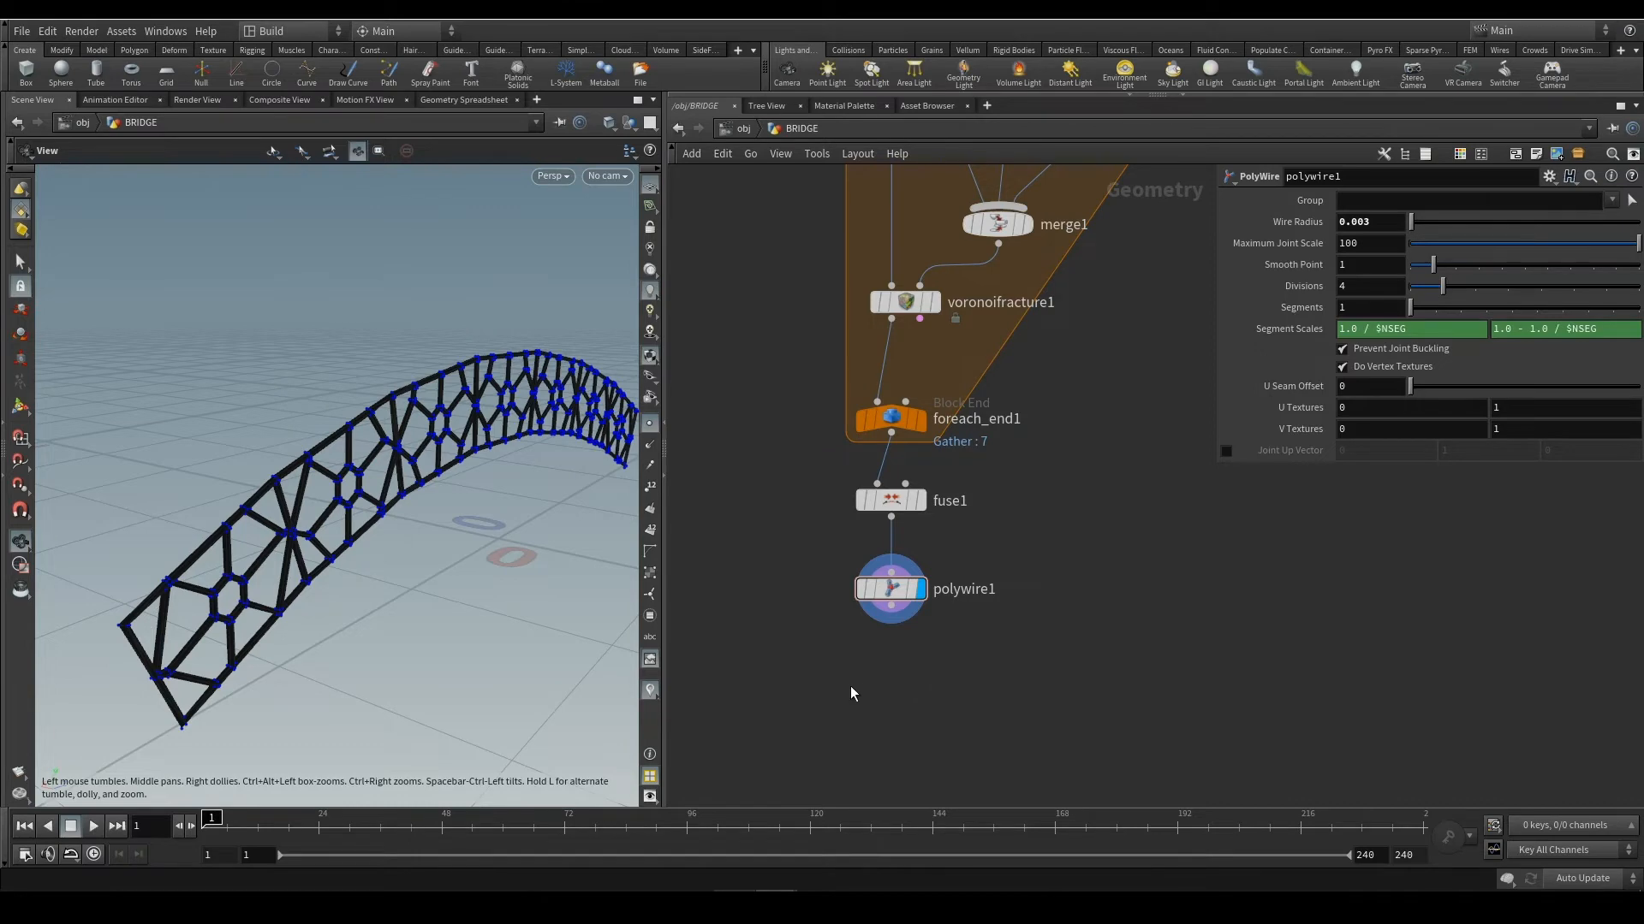
{"action": "key", "text": "Tab"}
{"action": "type", "text": "nop"}
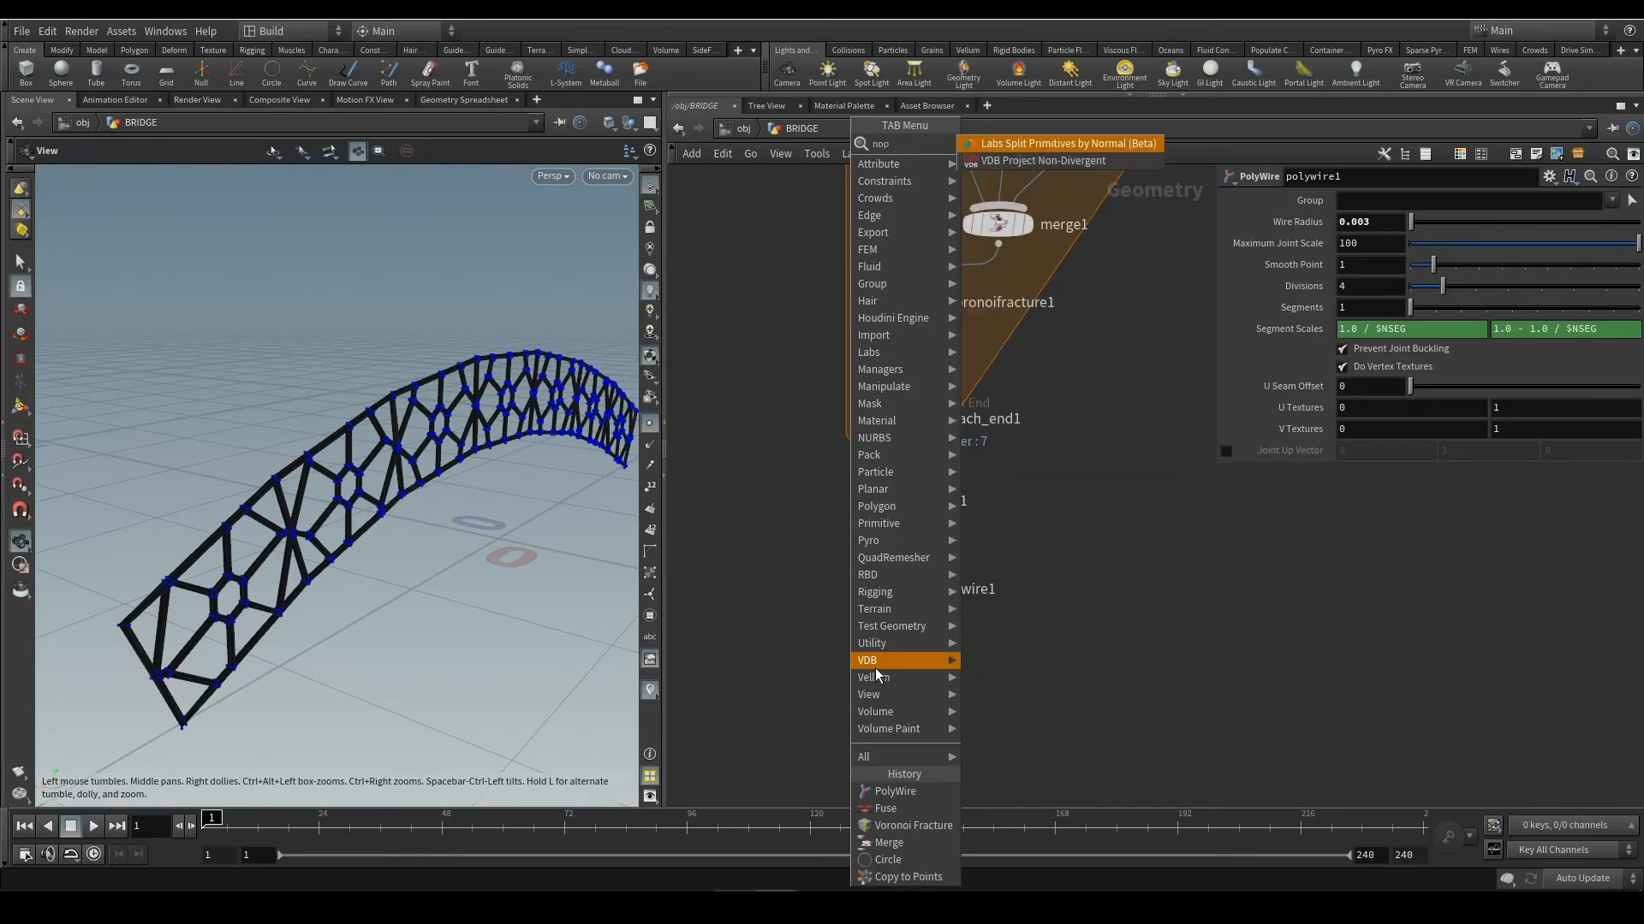
{"action": "key", "text": "BackSpace"}
{"action": "key", "text": "Return"}
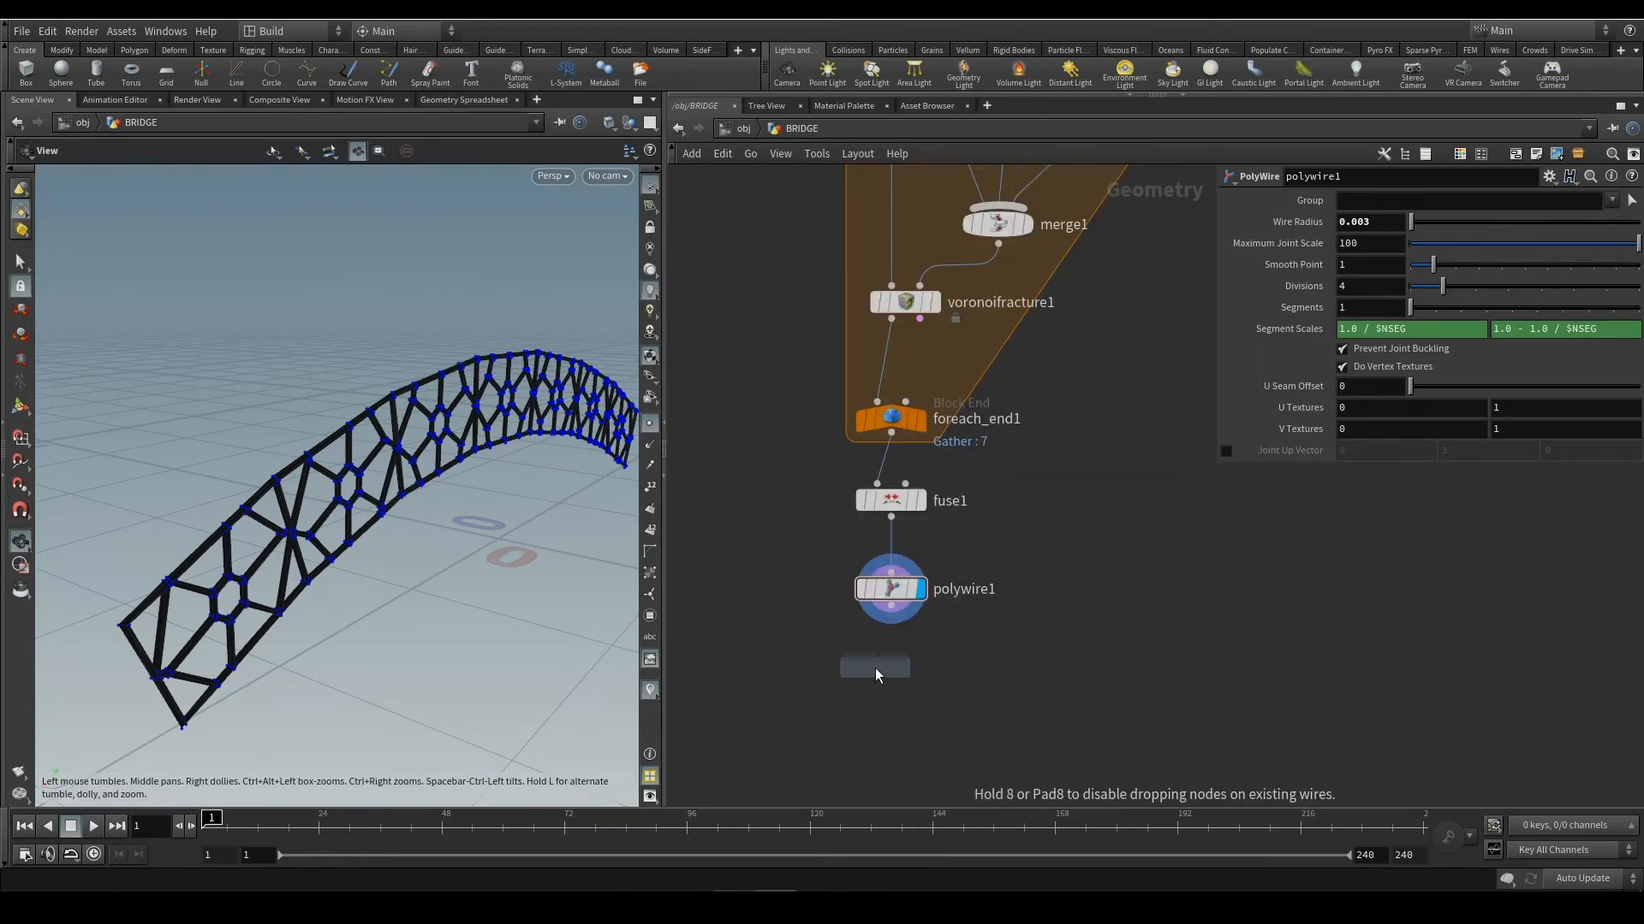
{"action": "left_click", "coordinate": [883, 663]}
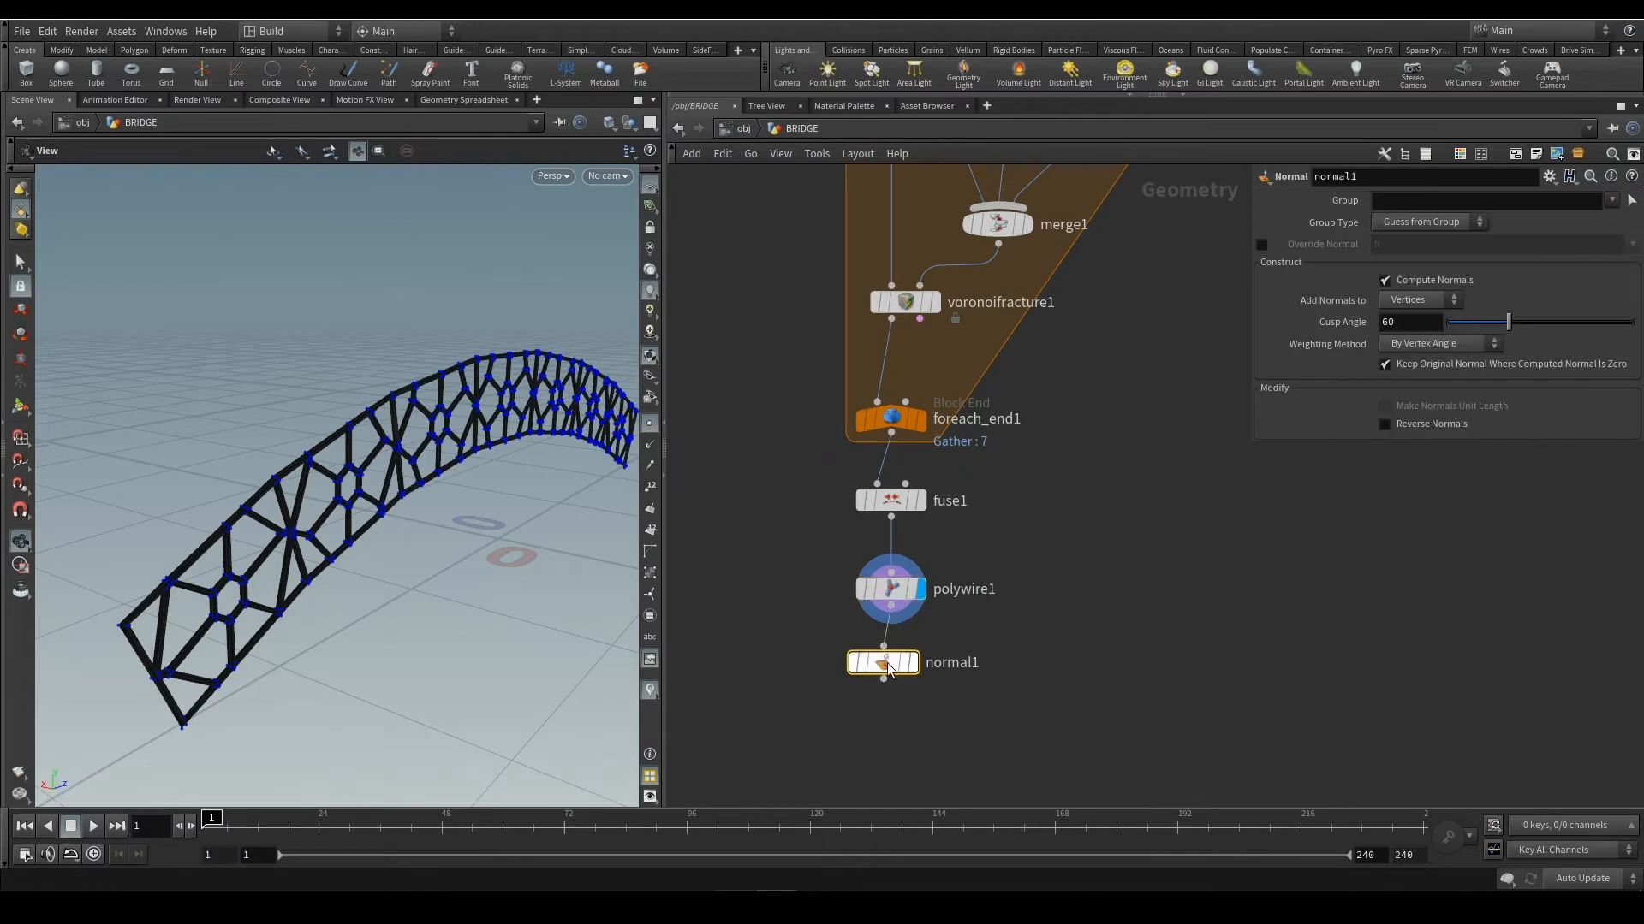
{"action": "mouse_move", "coordinate": [887, 665]}
{"action": "left_mouse_down"}
{"action": "mouse_move", "coordinate": [910, 655]}
{"action": "mouse_move", "coordinate": [881, 662]}
{"action": "left_mouse_up"}
{"action": "left_click", "coordinate": [934, 654]}
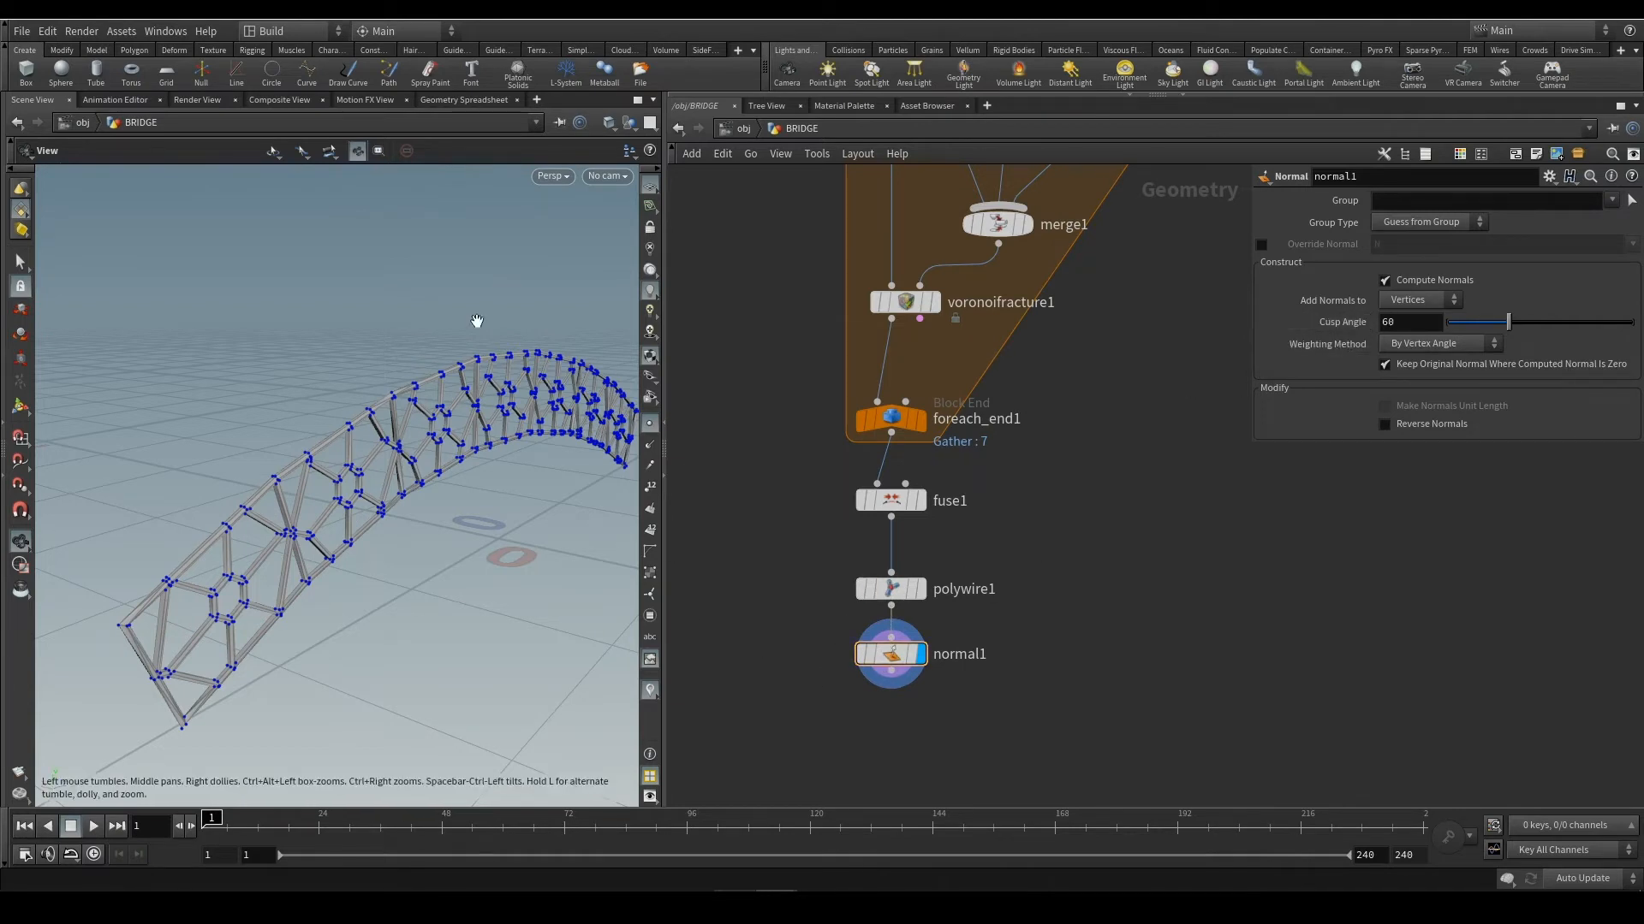
Turn off the point markers in the viewport and inspect the wire lattice of the bridge side up close
{"action": "left_click", "coordinate": [651, 423]}
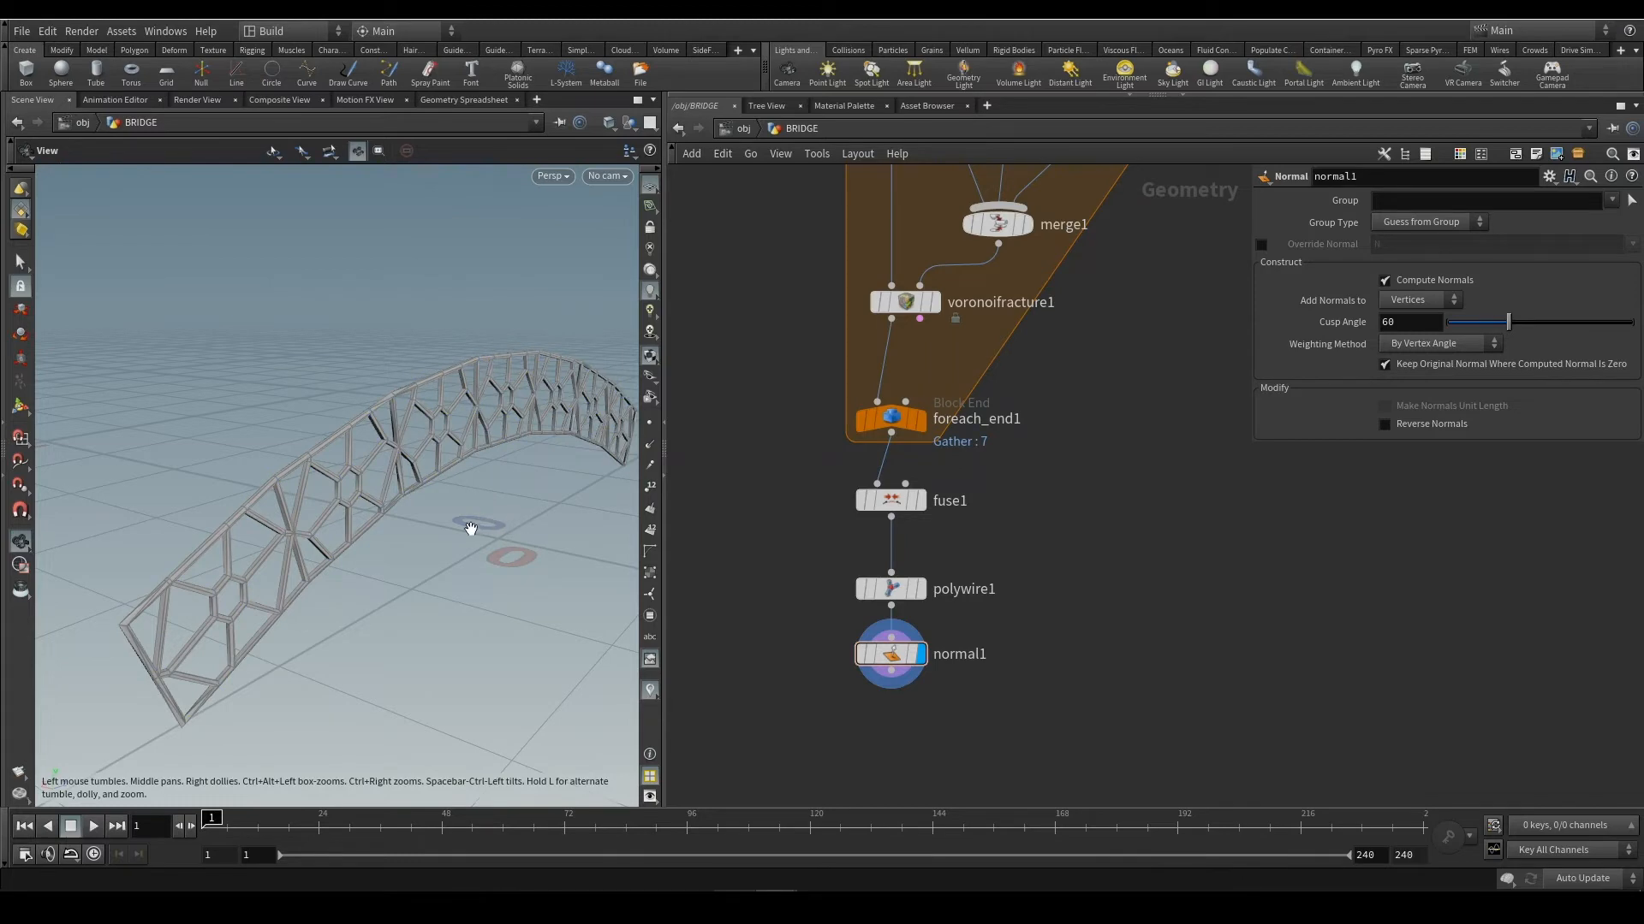
{"action": "mouse_move", "coordinate": [470, 528]}
{"action": "left_mouse_down"}
{"action": "mouse_move", "coordinate": [614, 520]}
{"action": "mouse_move", "coordinate": [440, 529]}
{"action": "left_mouse_up"}
{"action": "middle_click_drag", "start_coordinate": [502, 508], "coordinate": [317, 542]}
{"action": "left_click_drag", "start_coordinate": [317, 541], "coordinate": [375, 542]}
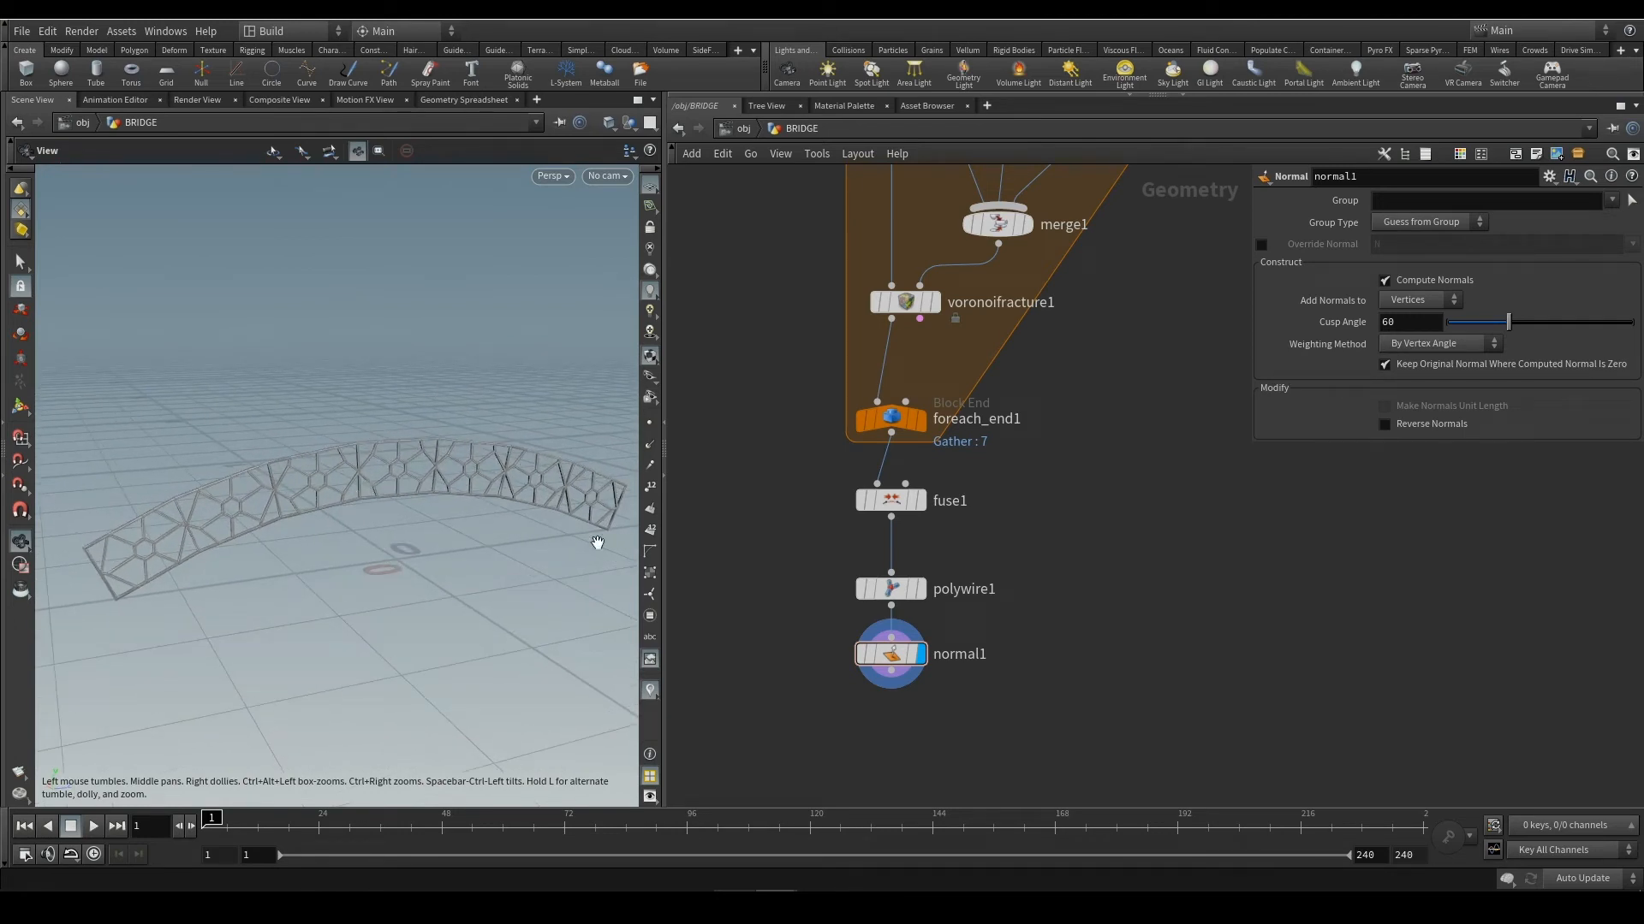
{"action": "scroll", "coordinate": [479, 473], "scroll_direction": "up", "scroll_amount": 2}
{"action": "scroll", "coordinate": [522, 477], "scroll_direction": "up", "scroll_amount": 3}
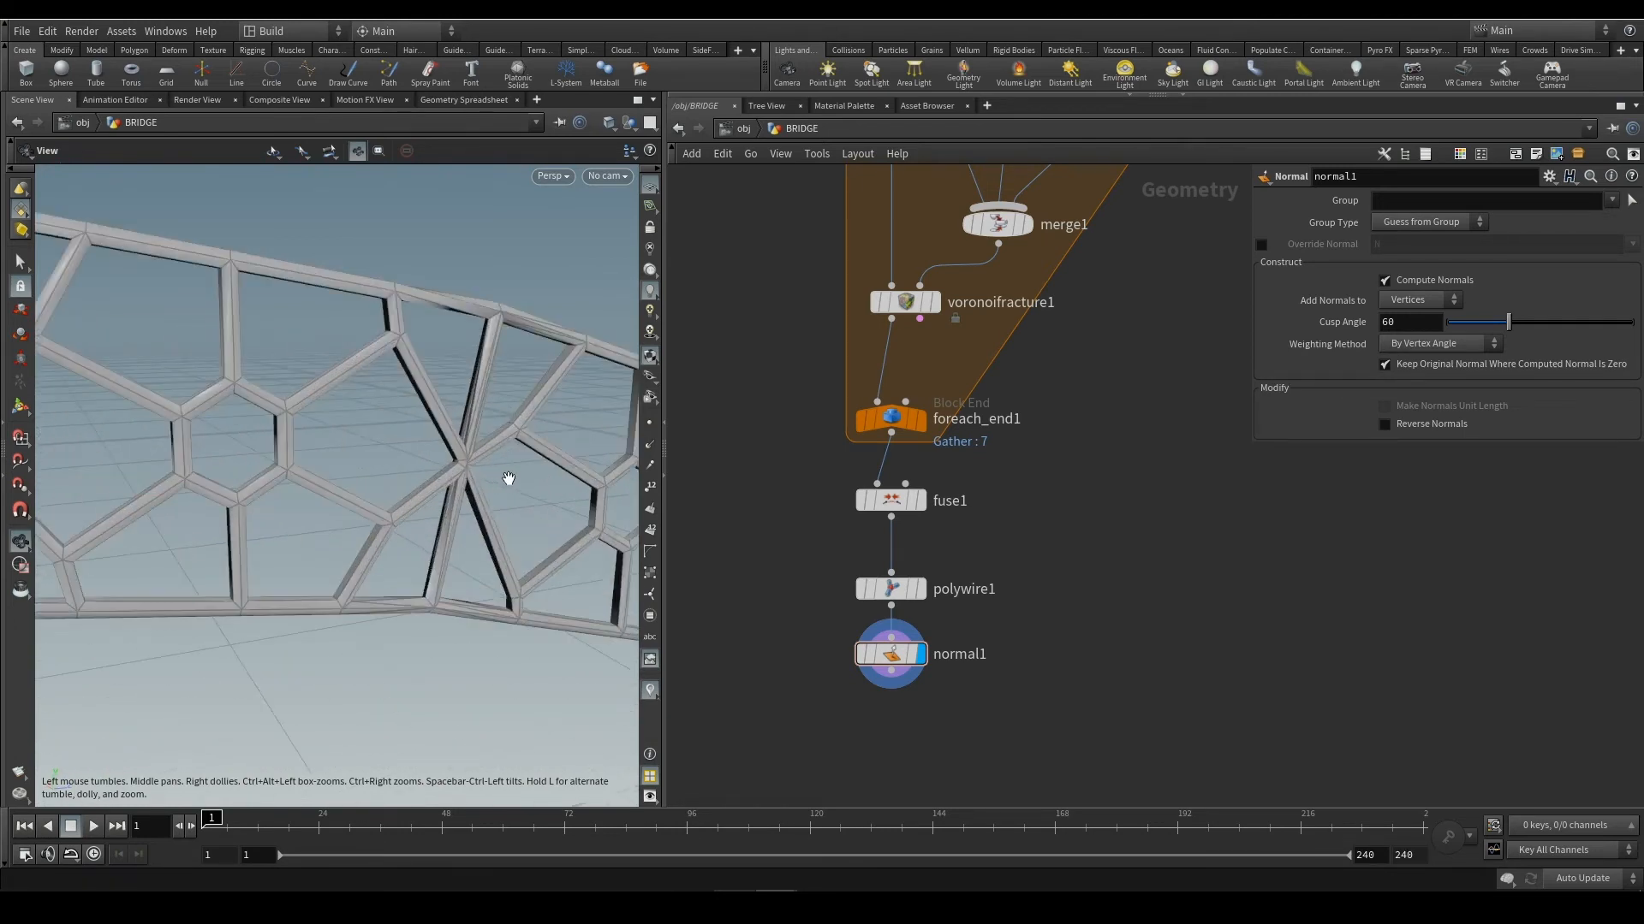
Inspect the joints of the bridge side's wire lattice, return to the for-each loop nodes and save the scene
{"action": "scroll", "coordinate": [462, 484], "scroll_direction": "up", "scroll_amount": 3}
{"action": "left_click_drag", "start_coordinate": [440, 487], "coordinate": [435, 446]}
{"action": "scroll", "coordinate": [396, 499], "scroll_direction": "down", "scroll_amount": 3}
{"action": "middle_click_drag", "start_coordinate": [435, 446], "coordinate": [436, 424]}
{"action": "middle_click_drag", "start_coordinate": [1114, 366], "coordinate": [1092, 672]}
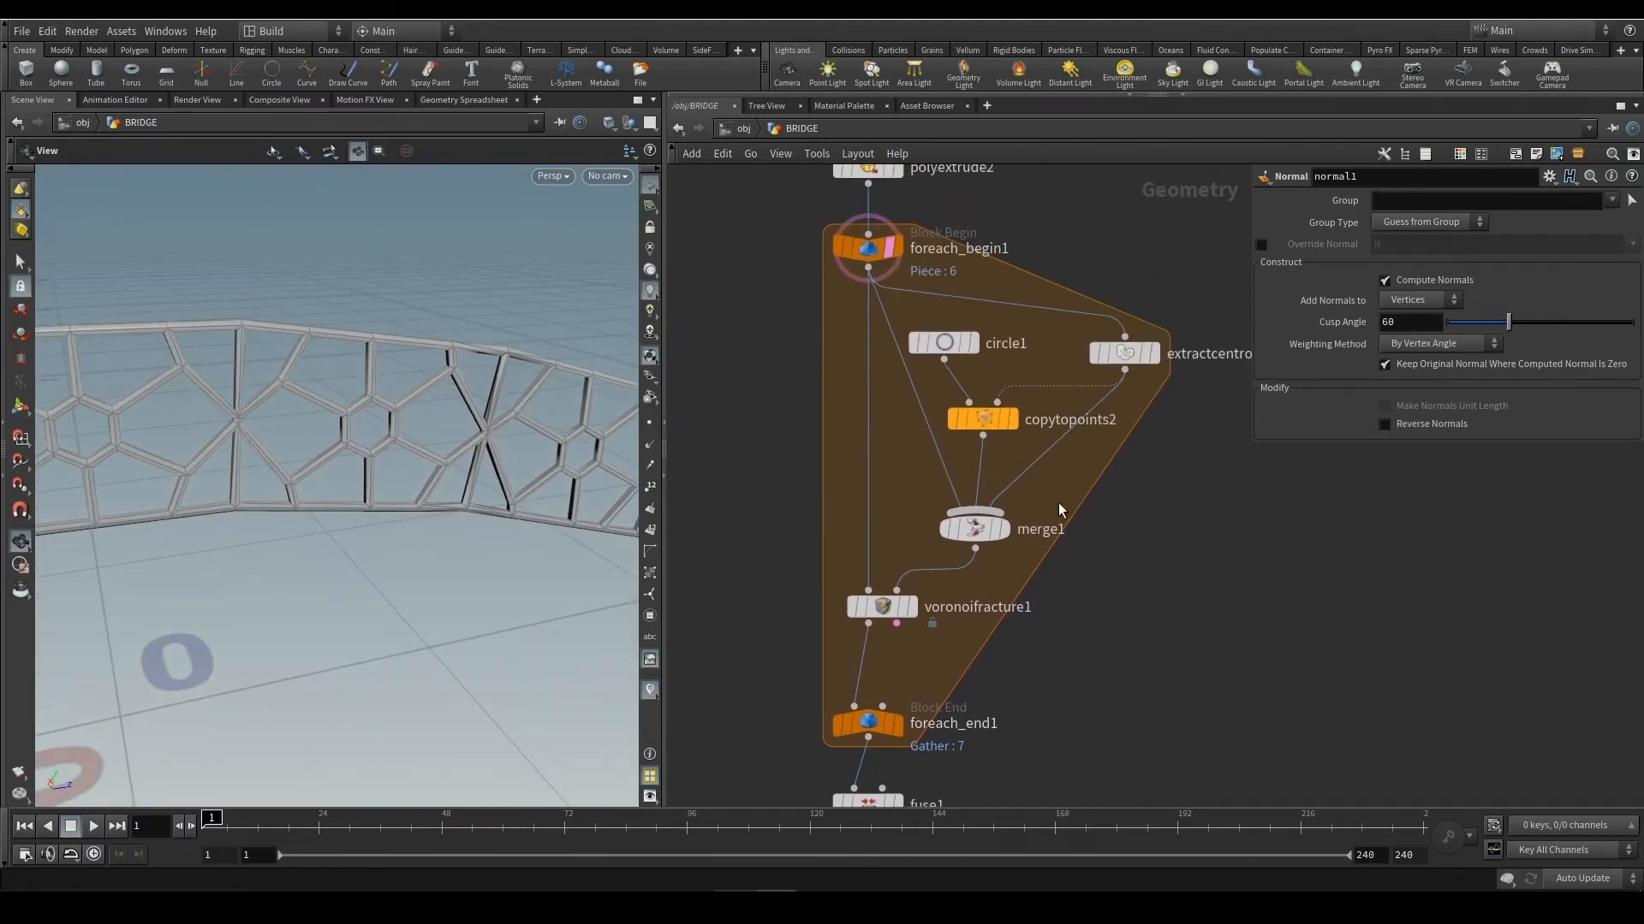
{"action": "key", "text": "ctrl+s"}
Select circle1 inside the for-each loop and space circle1 and copytopoints2 further apart
{"action": "mouse_move", "coordinate": [886, 259]}
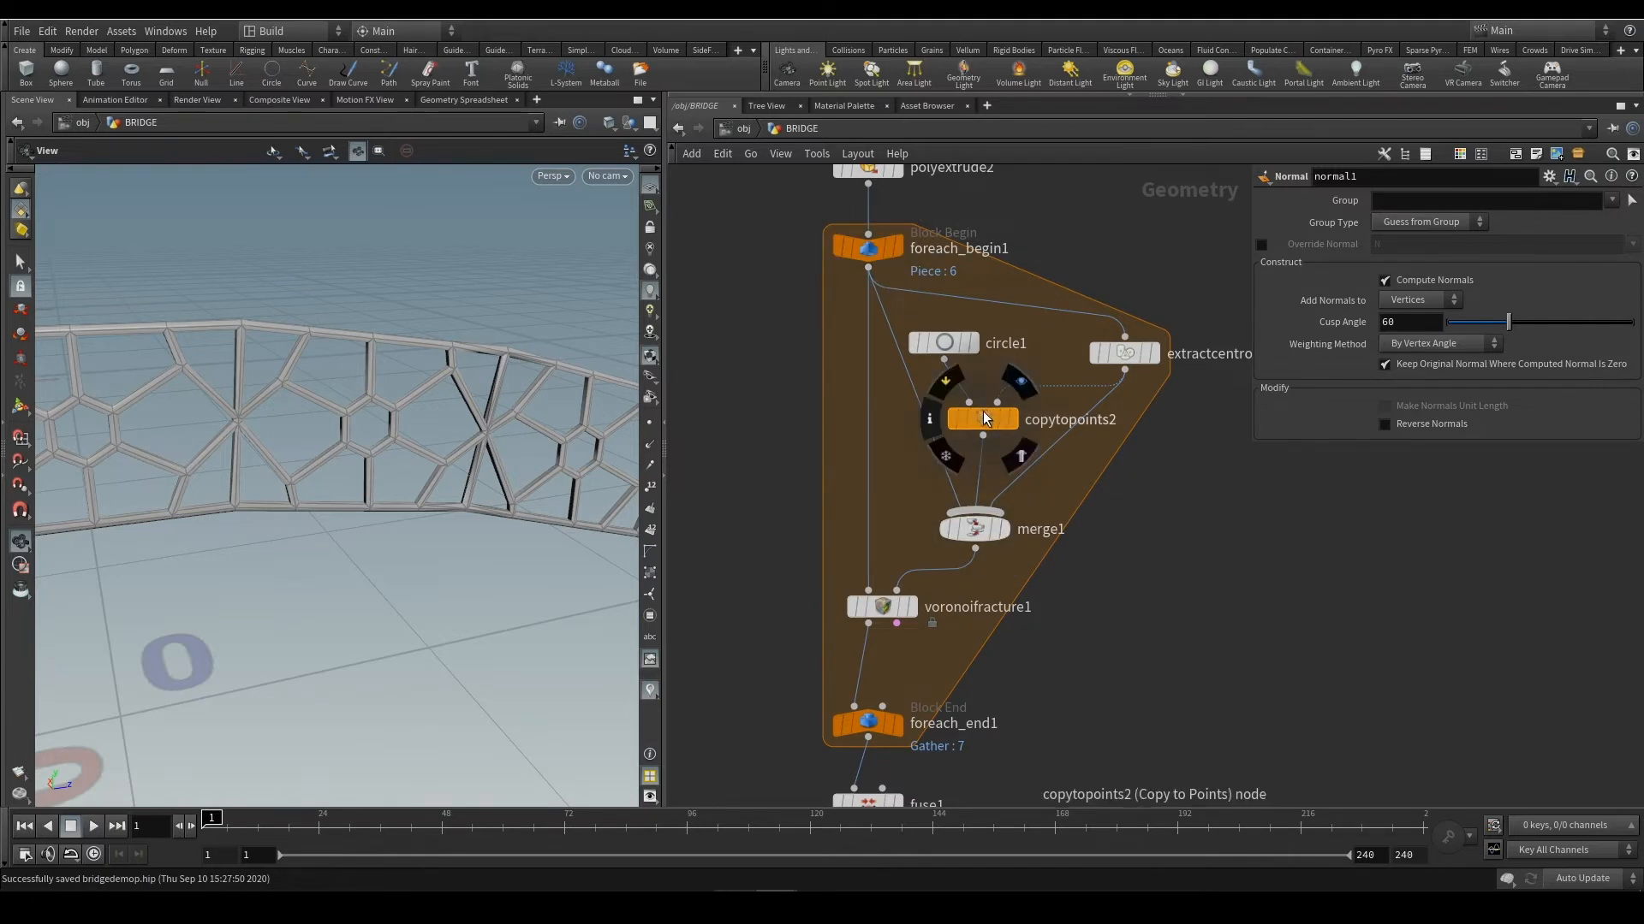
{"action": "left_click", "coordinate": [945, 344]}
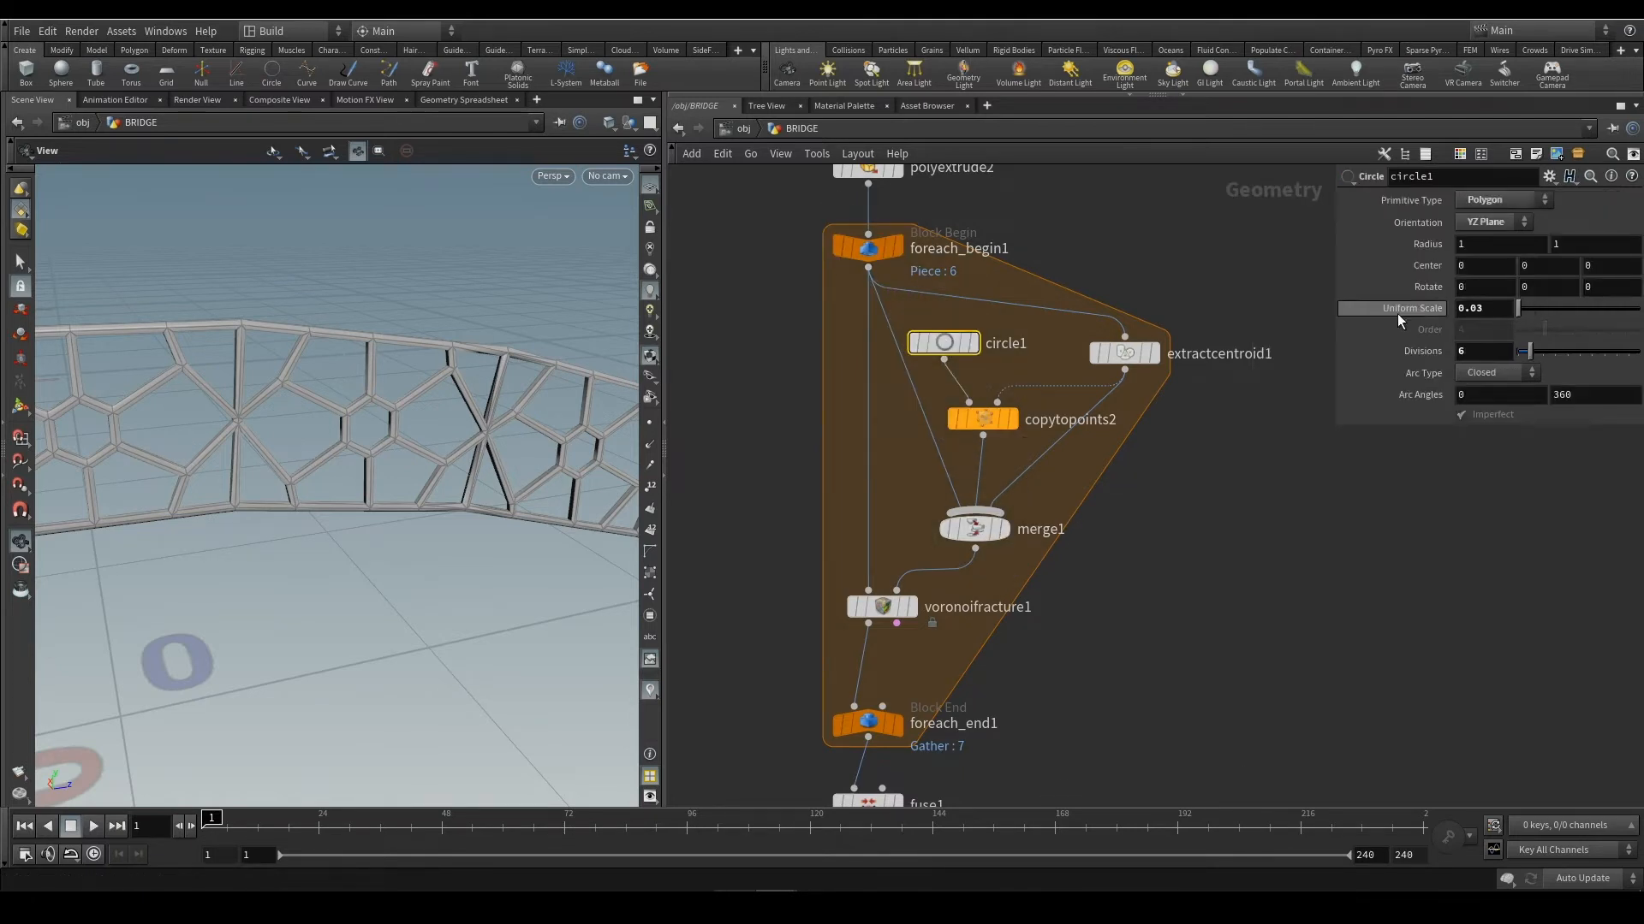
{"action": "mouse_move", "coordinate": [967, 418]}
{"action": "left_click_drag", "start_coordinate": [947, 341], "coordinate": [947, 334]}
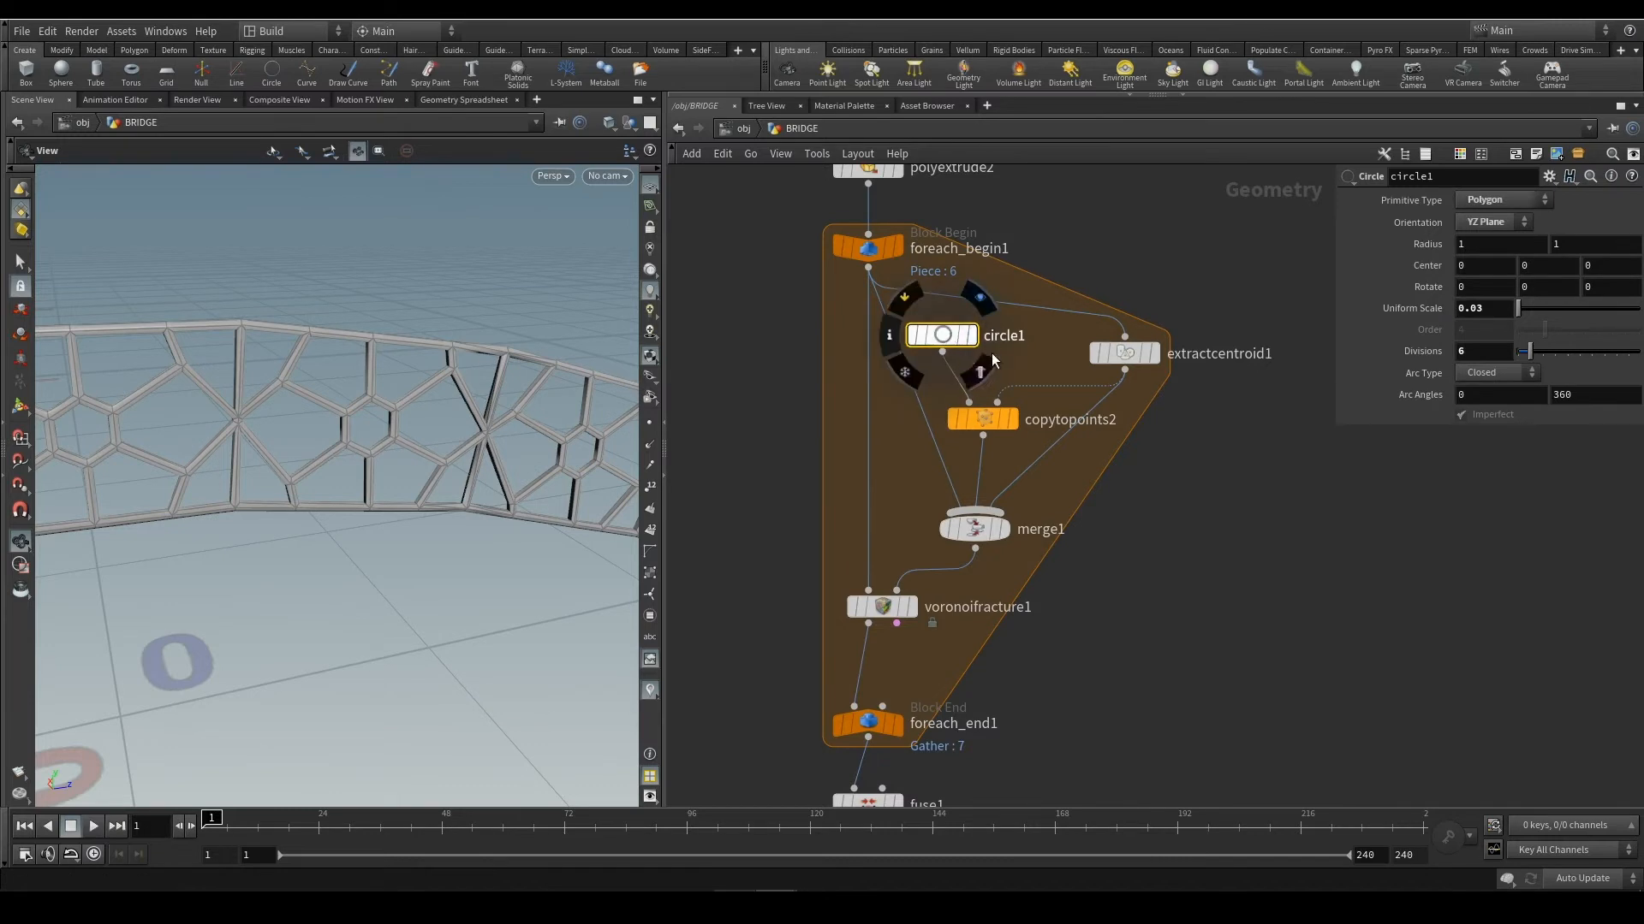
{"action": "left_click_drag", "start_coordinate": [986, 416], "coordinate": [991, 434]}
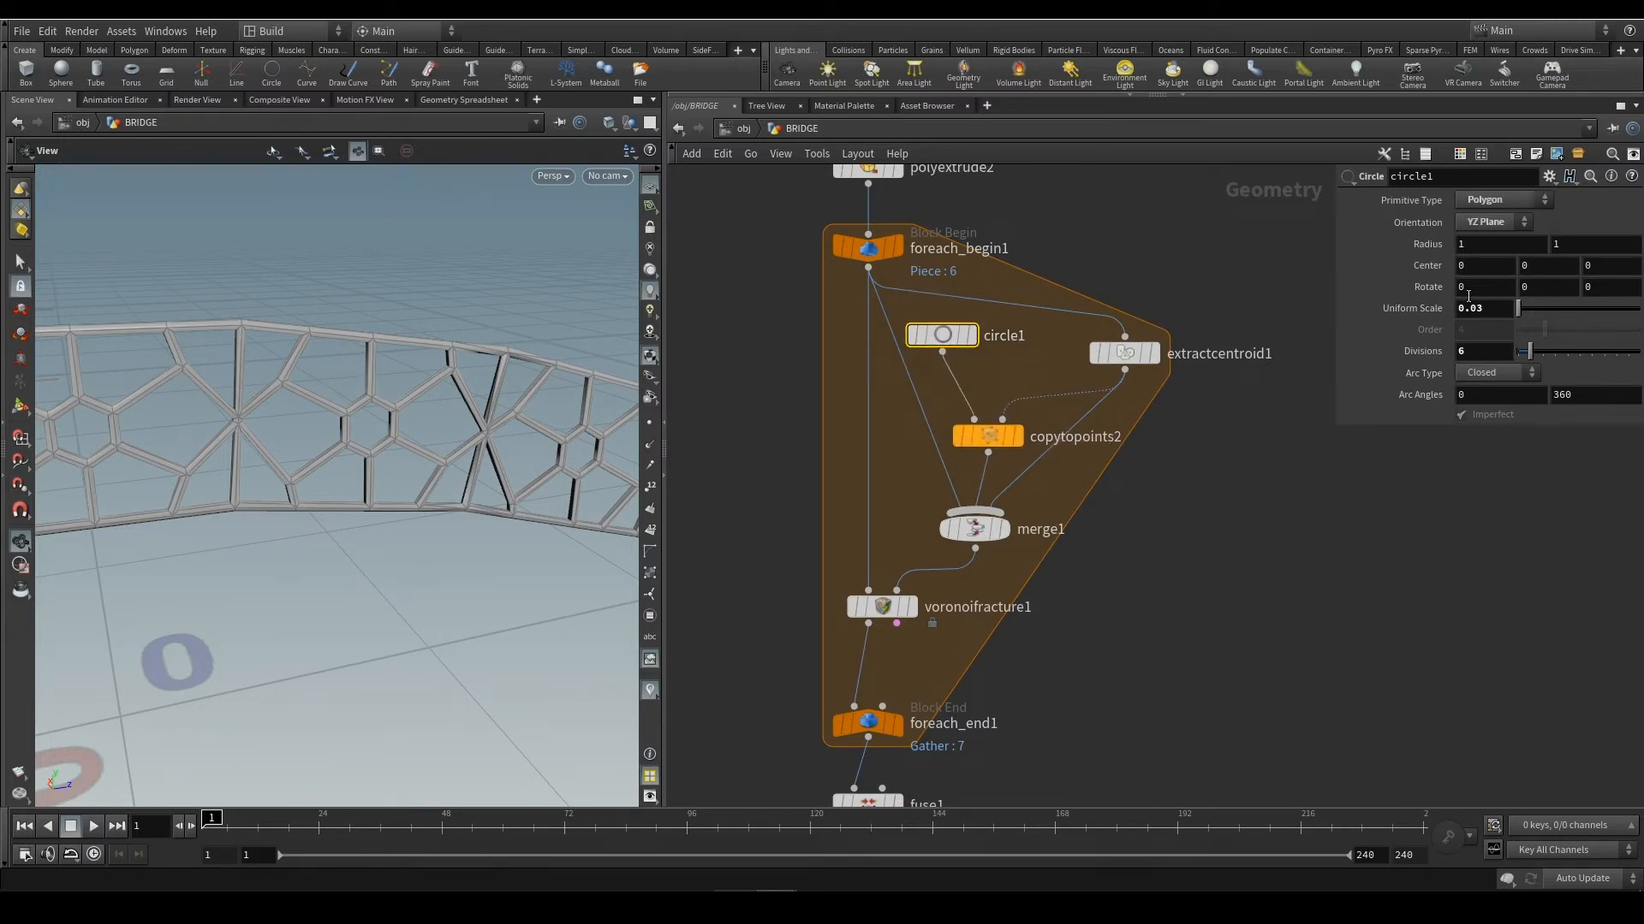
Set circle1's radius to 1.23 by 0.69, check the lattice along the whole bridge side and save the scene
{"action": "middle_click_drag", "start_coordinate": [1491, 247], "coordinate": [1145, 291]}
{"action": "middle_click_drag", "start_coordinate": [1583, 244], "coordinate": [1552, 266]}
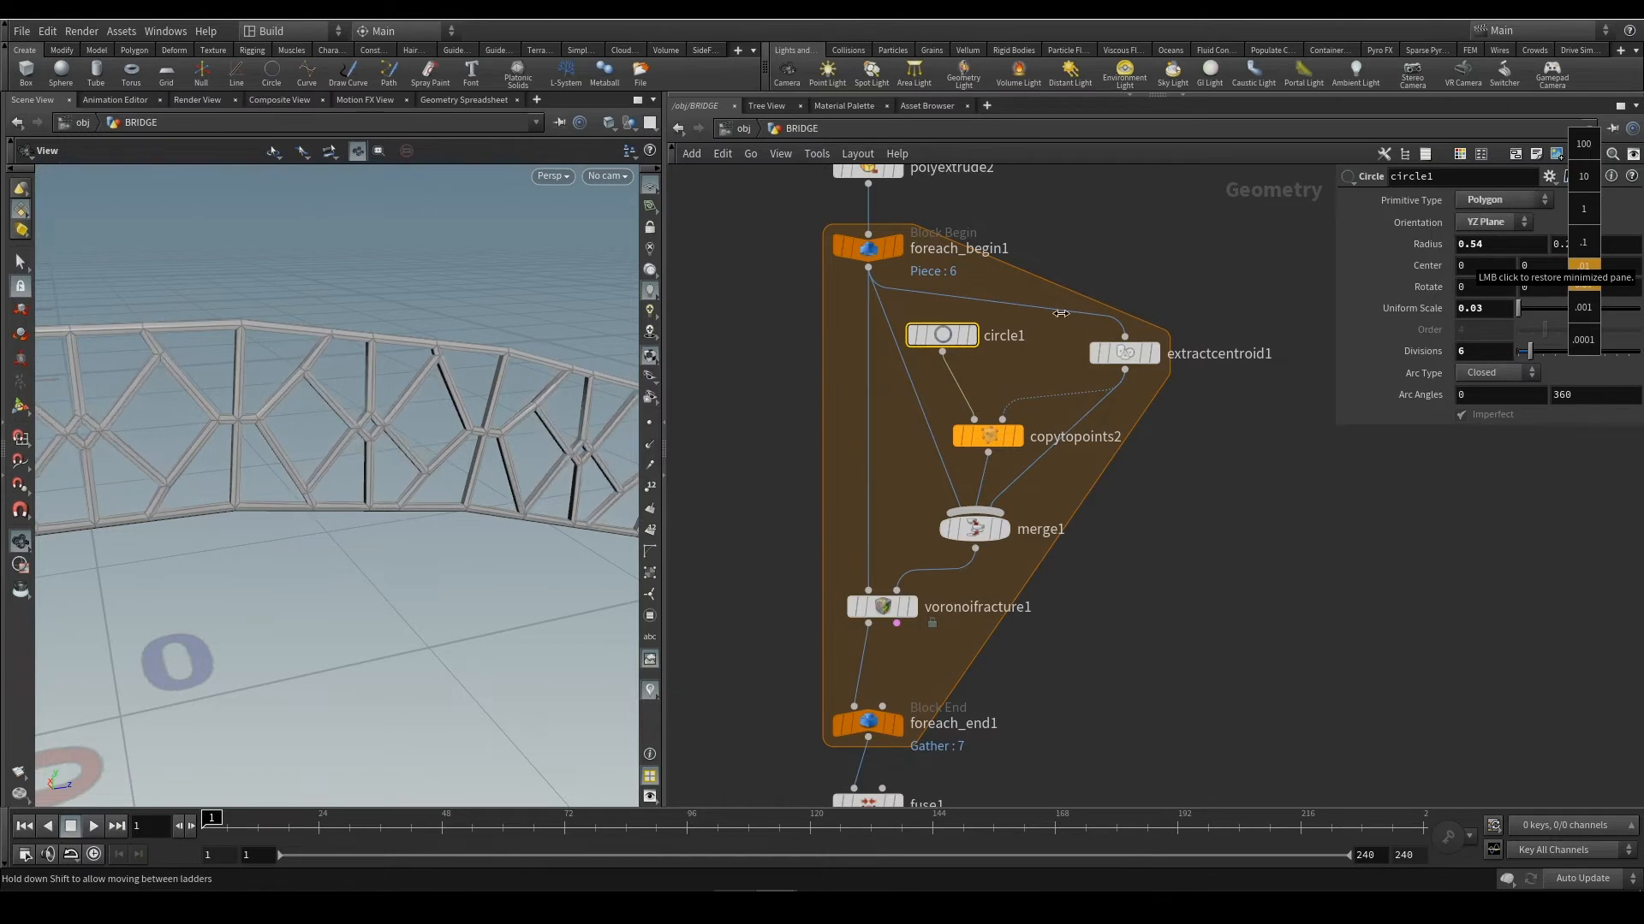
{"action": "middle_click_drag", "start_coordinate": [1060, 314], "coordinate": [1356, 295]}
{"action": "middle_click_drag", "start_coordinate": [1504, 245], "coordinate": [1583, 272]}
{"action": "right_click_drag", "start_coordinate": [264, 536], "coordinate": [319, 576]}
{"action": "left_click_drag", "start_coordinate": [319, 576], "coordinate": [480, 467]}
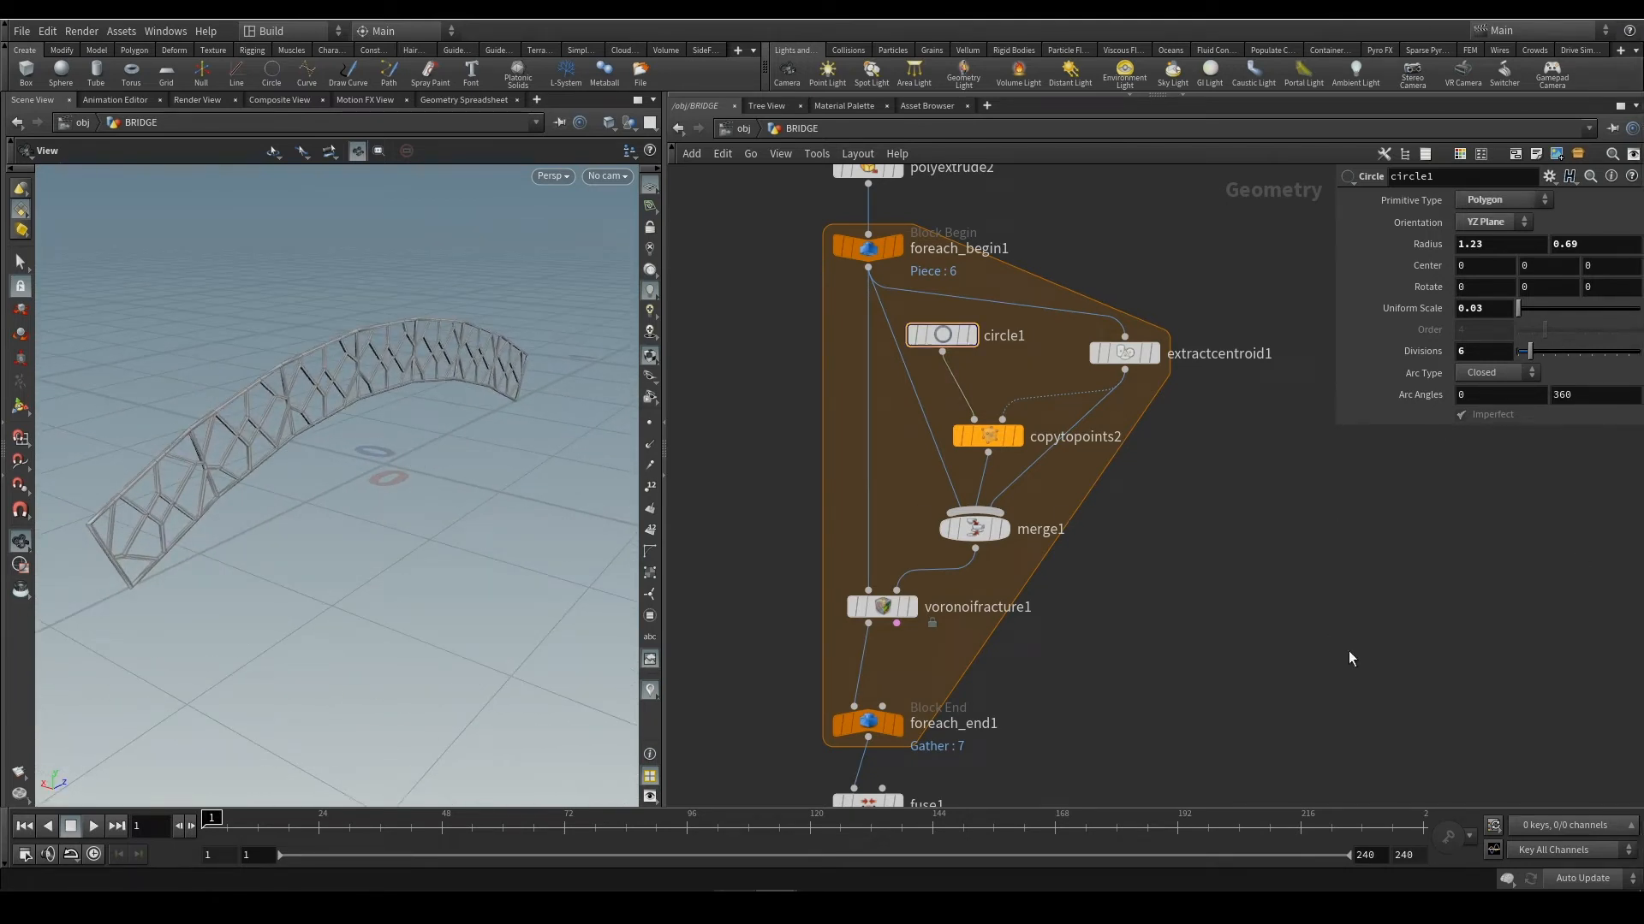
{"action": "key", "text": "ctrl+s"}
Enclose the nodes from resample3 down to normal1 in a network box titled SIDES and extend its lower edge
{"action": "scroll", "coordinate": [1077, 607], "scroll_direction": "down", "scroll_amount": 5}
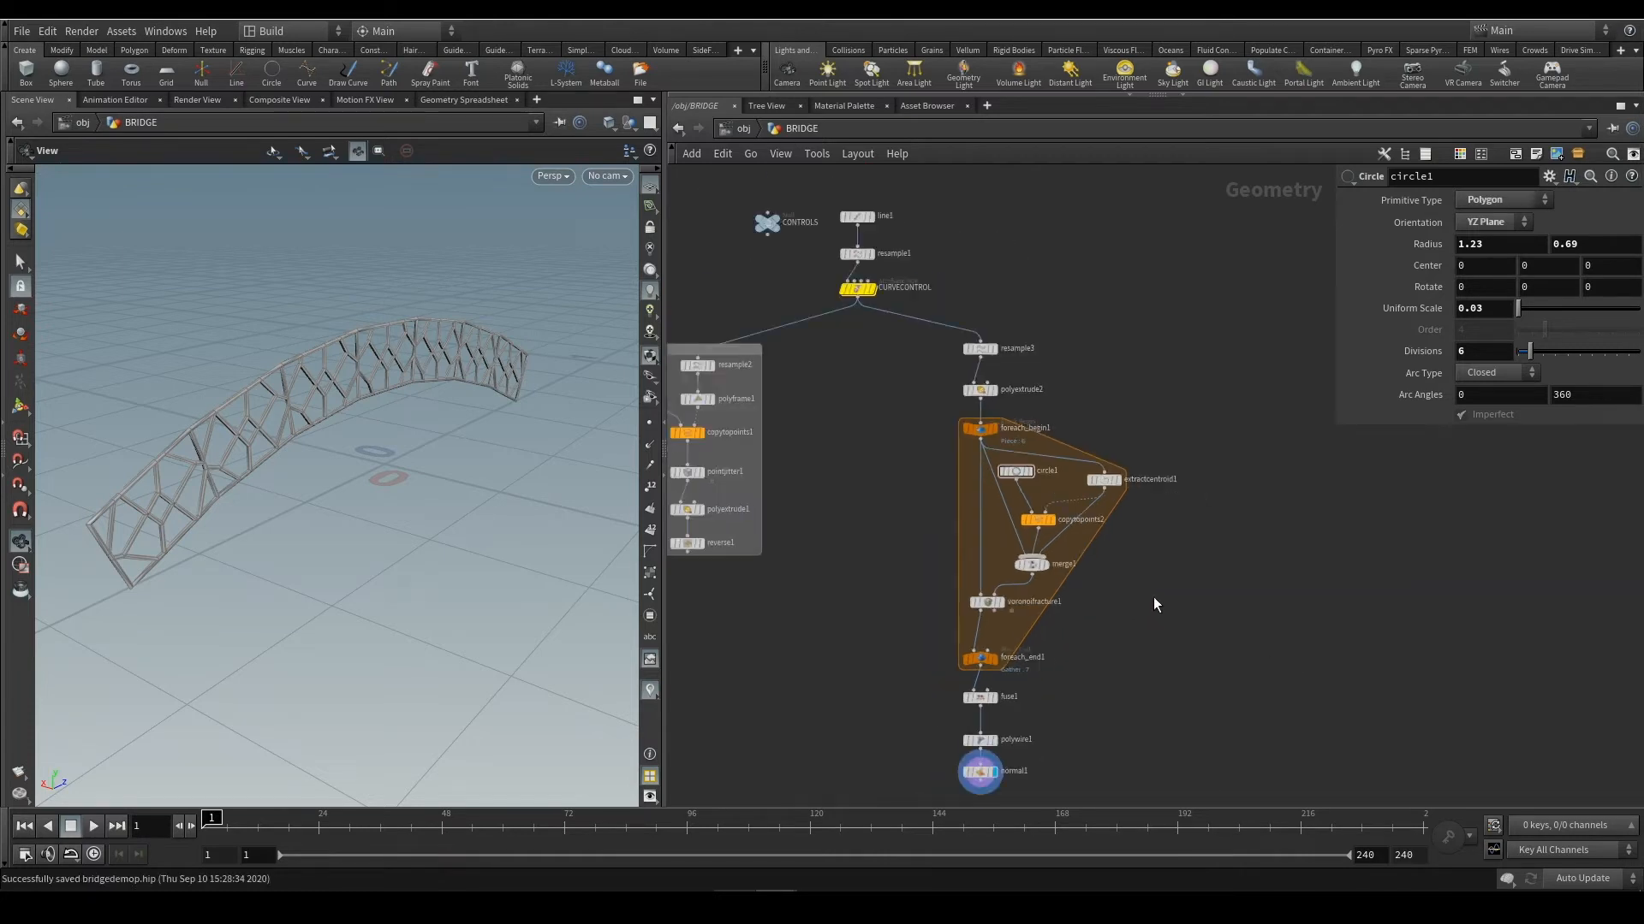
{"action": "left_click_drag", "start_coordinate": [1194, 750], "coordinate": [866, 228]}
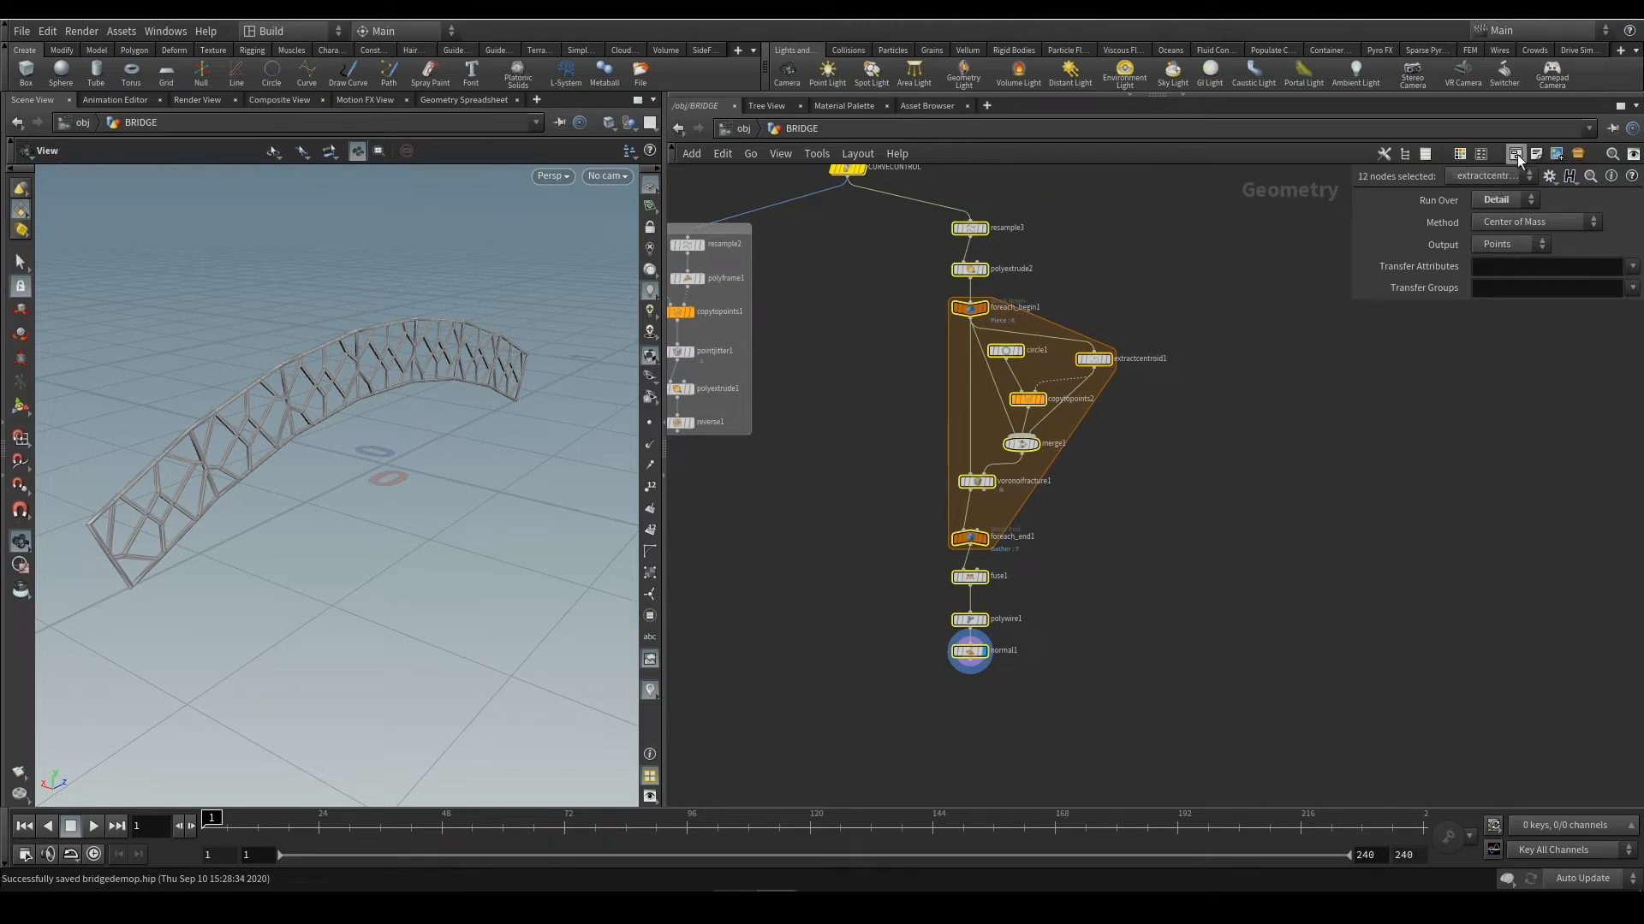
{"action": "key", "text": "shift+o"}
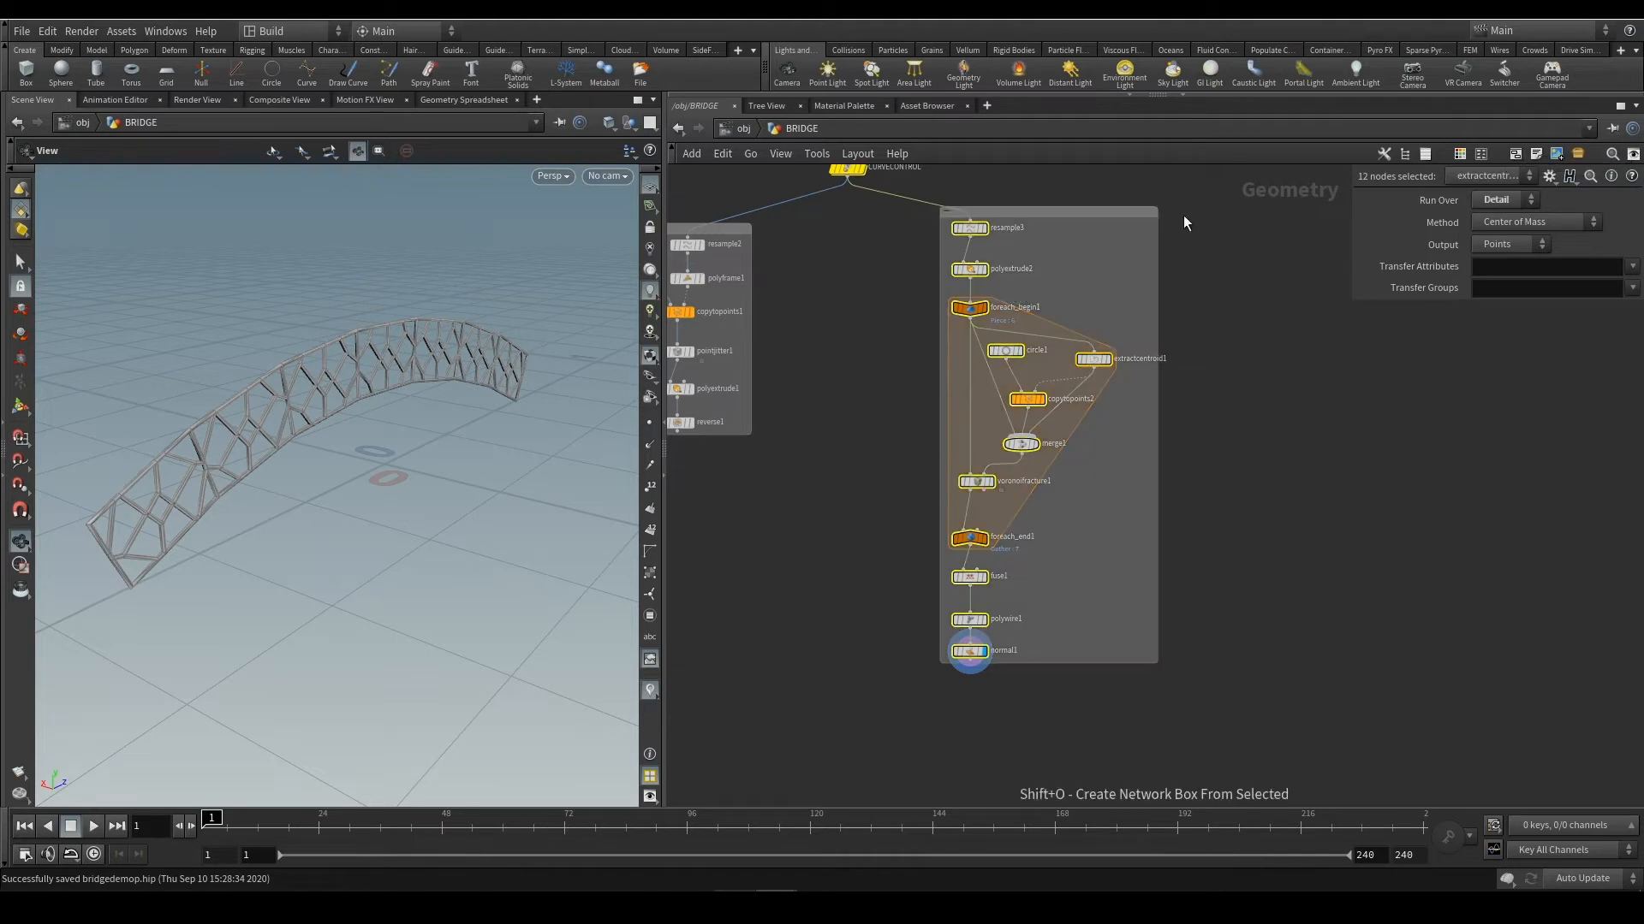
{"action": "double_click", "coordinate": [1023, 215]}
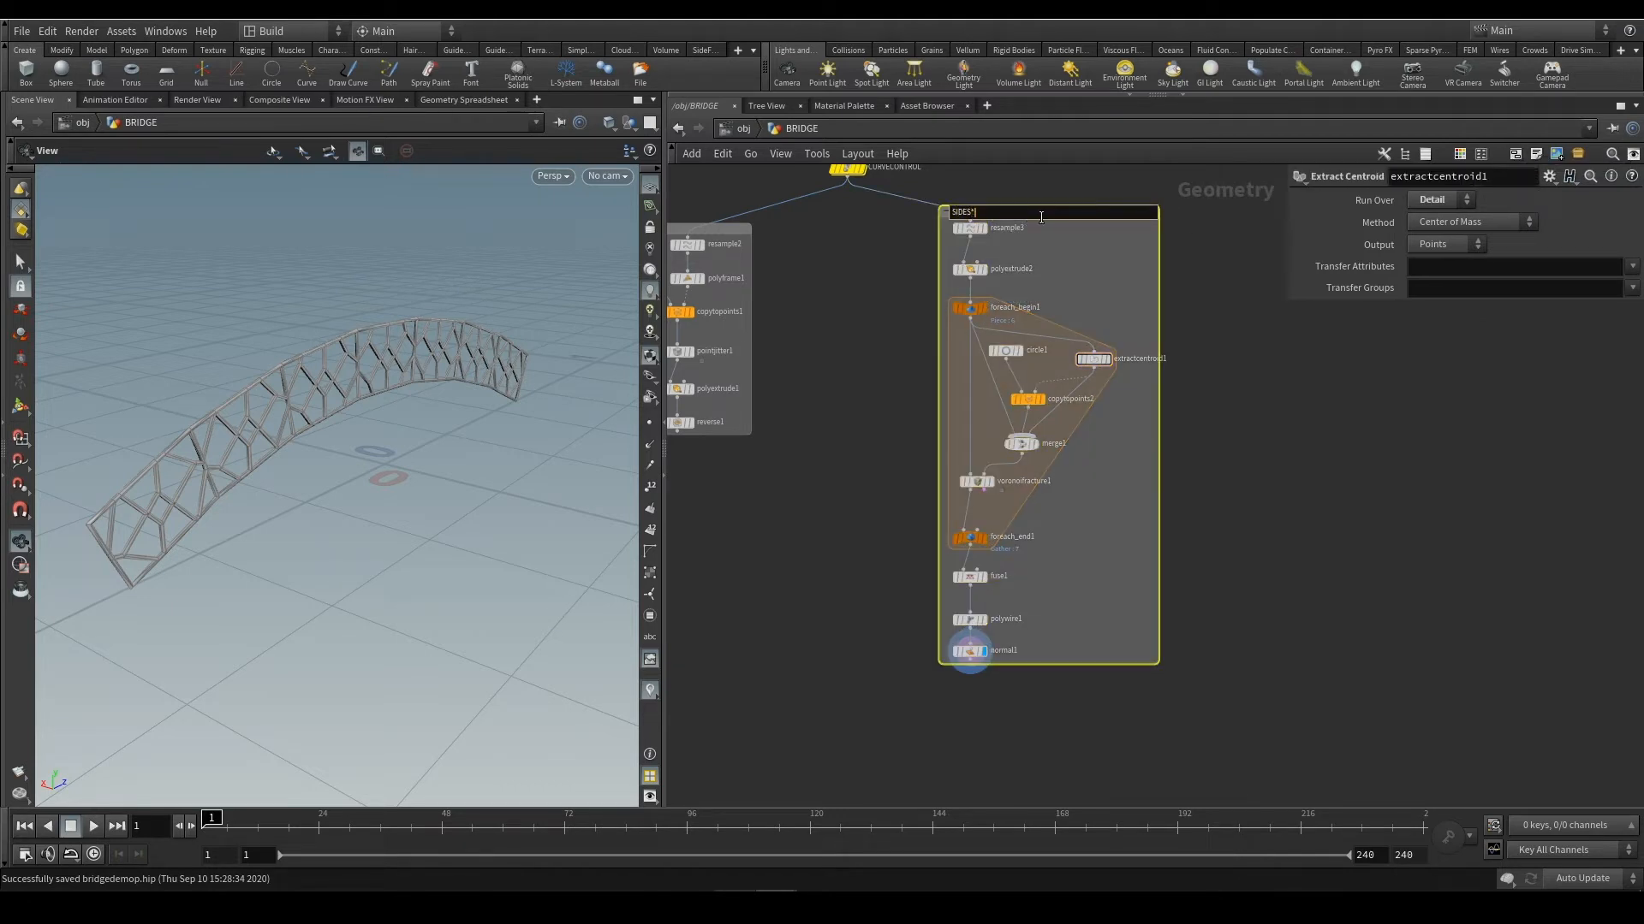
{"action": "key", "text": "Return"}
{"action": "left_click", "coordinate": [839, 270]}
{"action": "key", "text": "h"}
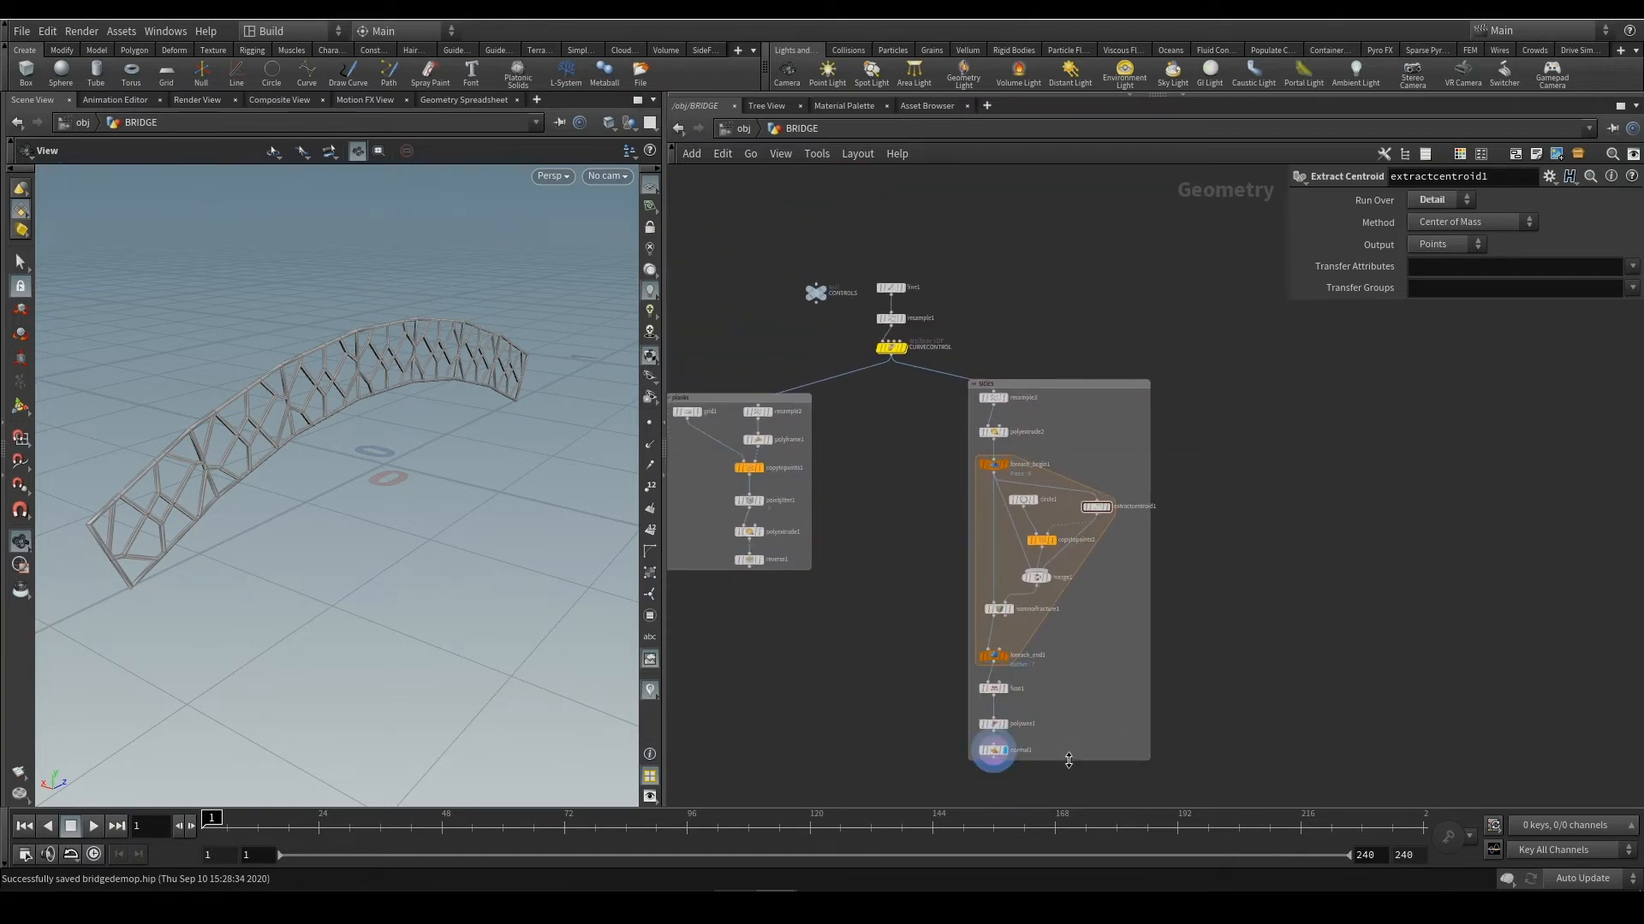
{"action": "left_click_drag", "start_coordinate": [1067, 761], "coordinate": [1058, 797]}
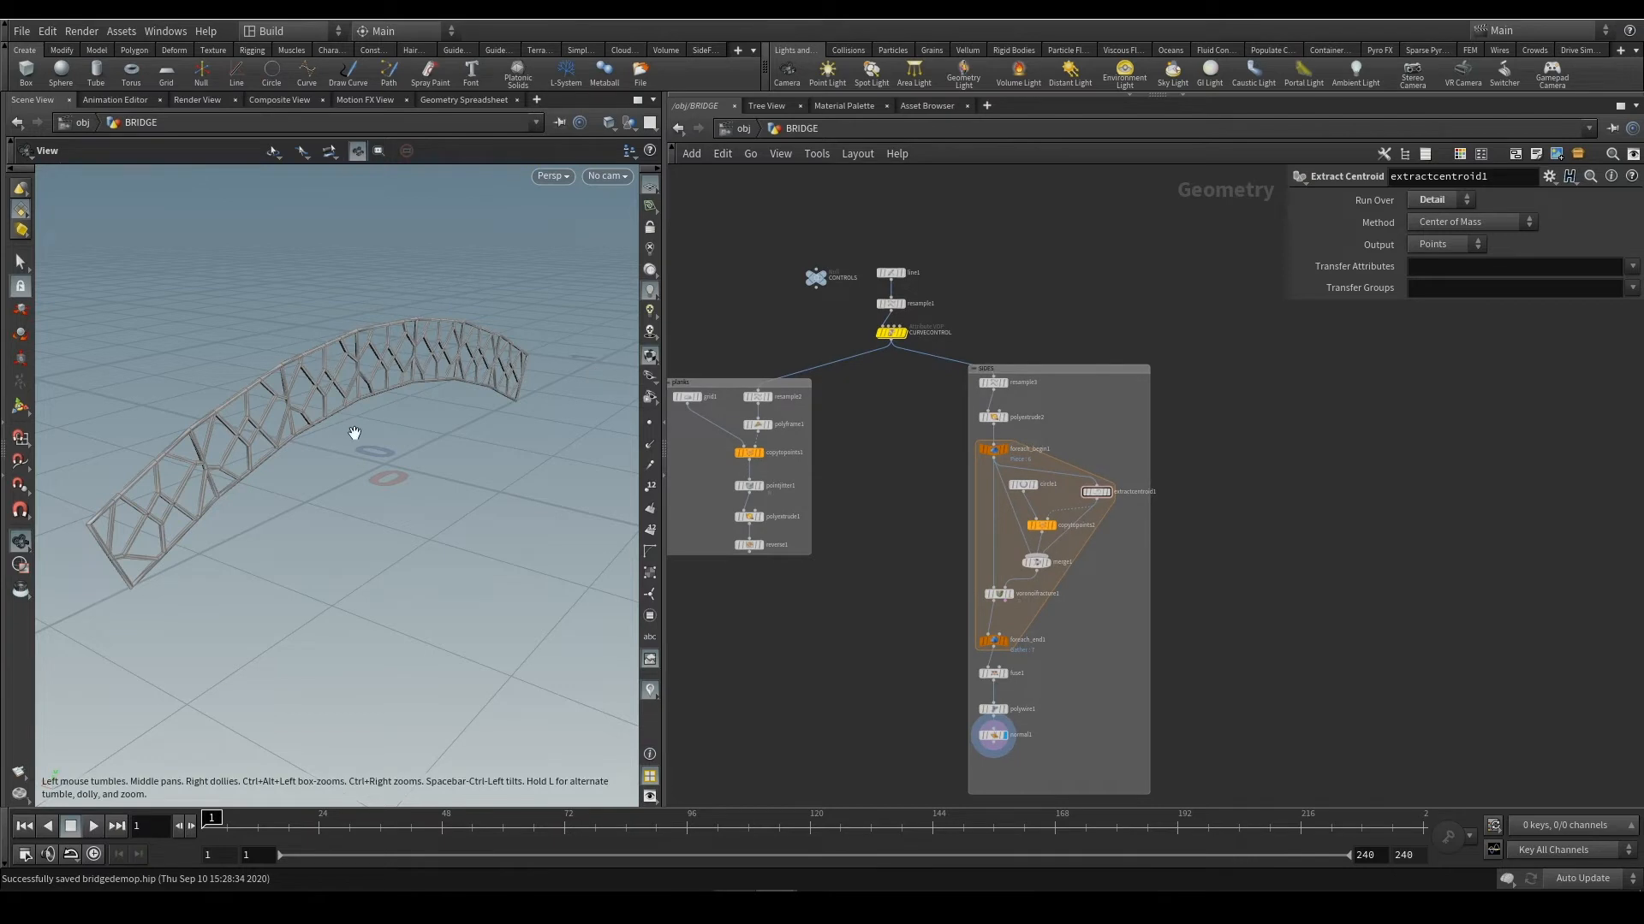
Display the planks branch's reverse1 node and set the first size value of grid1 to 0.36
{"action": "left_click_drag", "start_coordinate": [354, 434], "coordinate": [336, 388]}
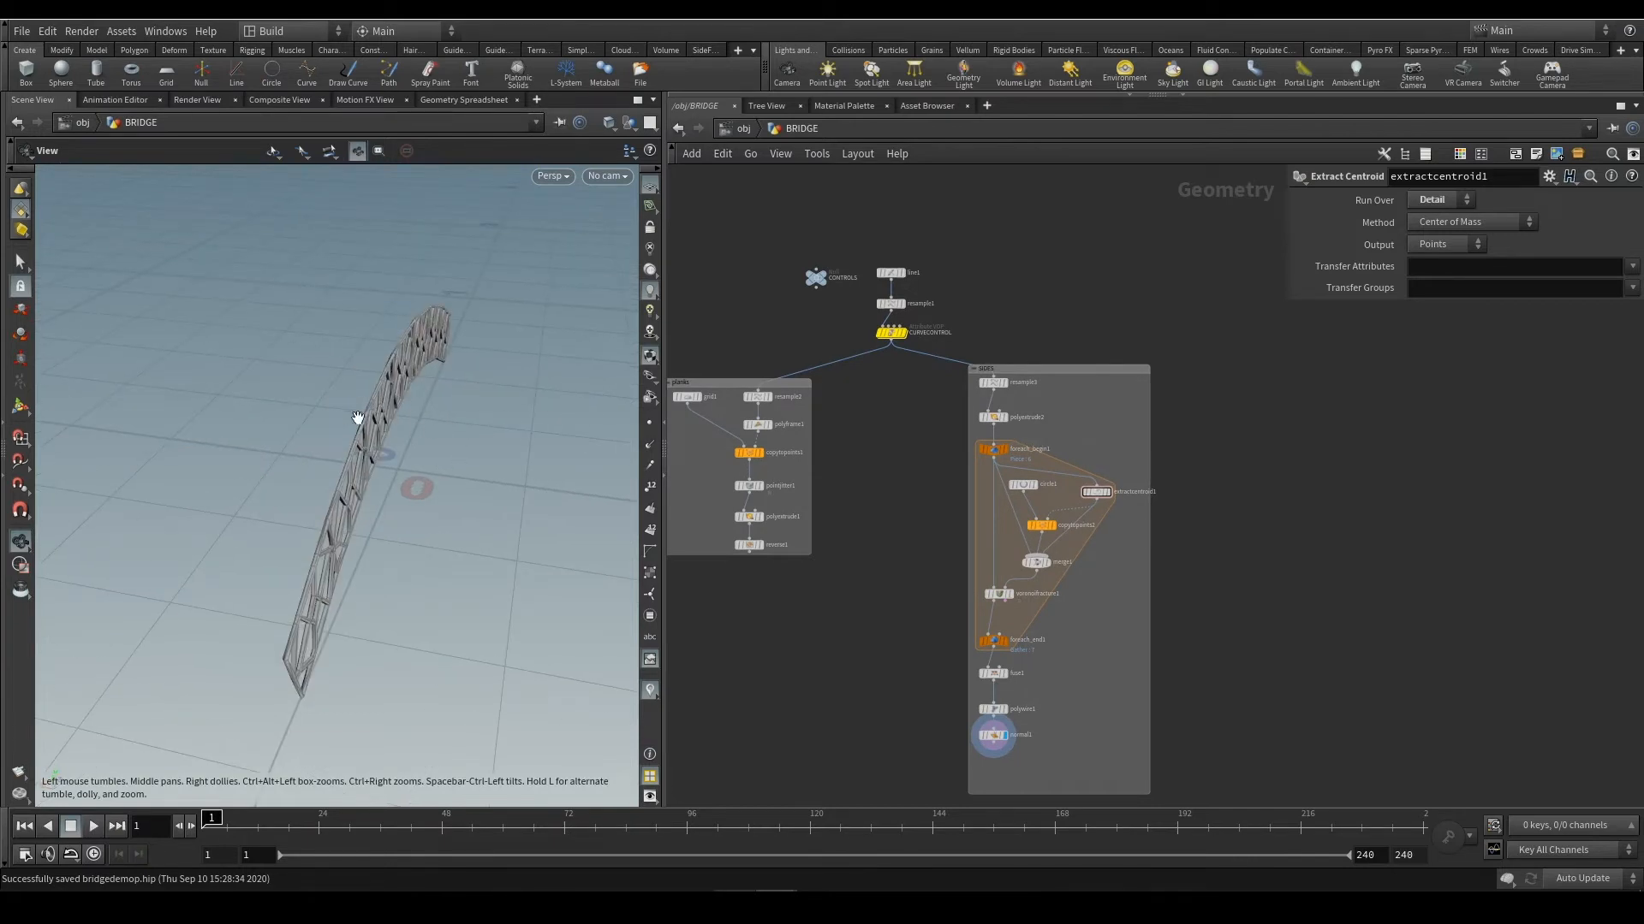
{"action": "middle_click_drag", "start_coordinate": [905, 428], "coordinate": [990, 421]}
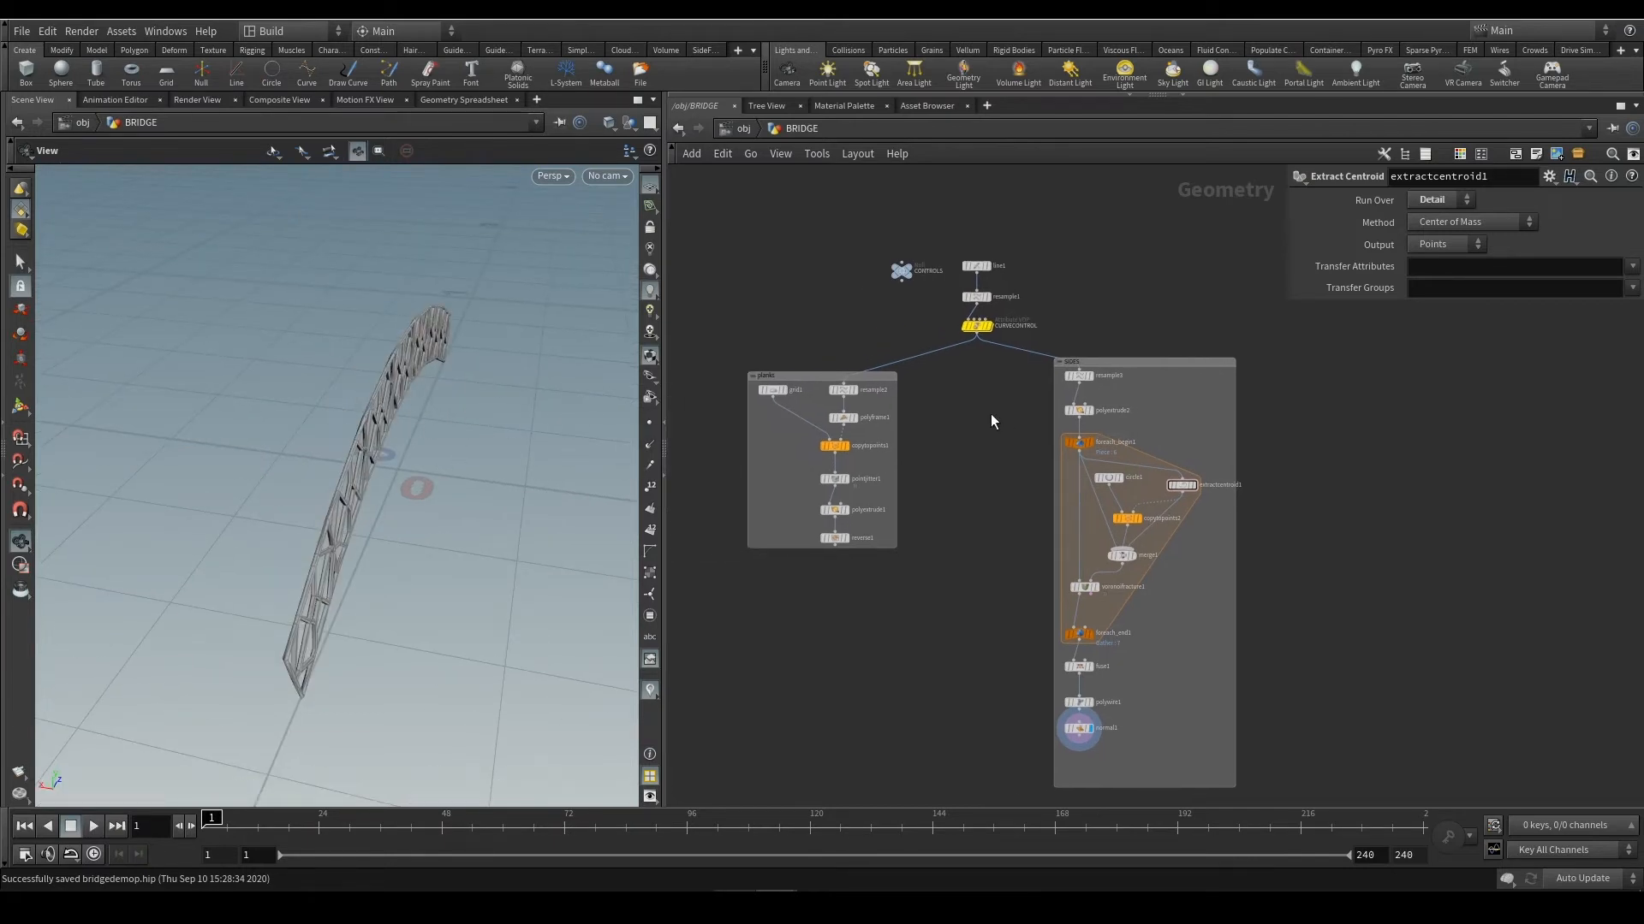
{"action": "left_click", "coordinate": [773, 390]}
{"action": "middle_click", "coordinate": [1484, 266]}
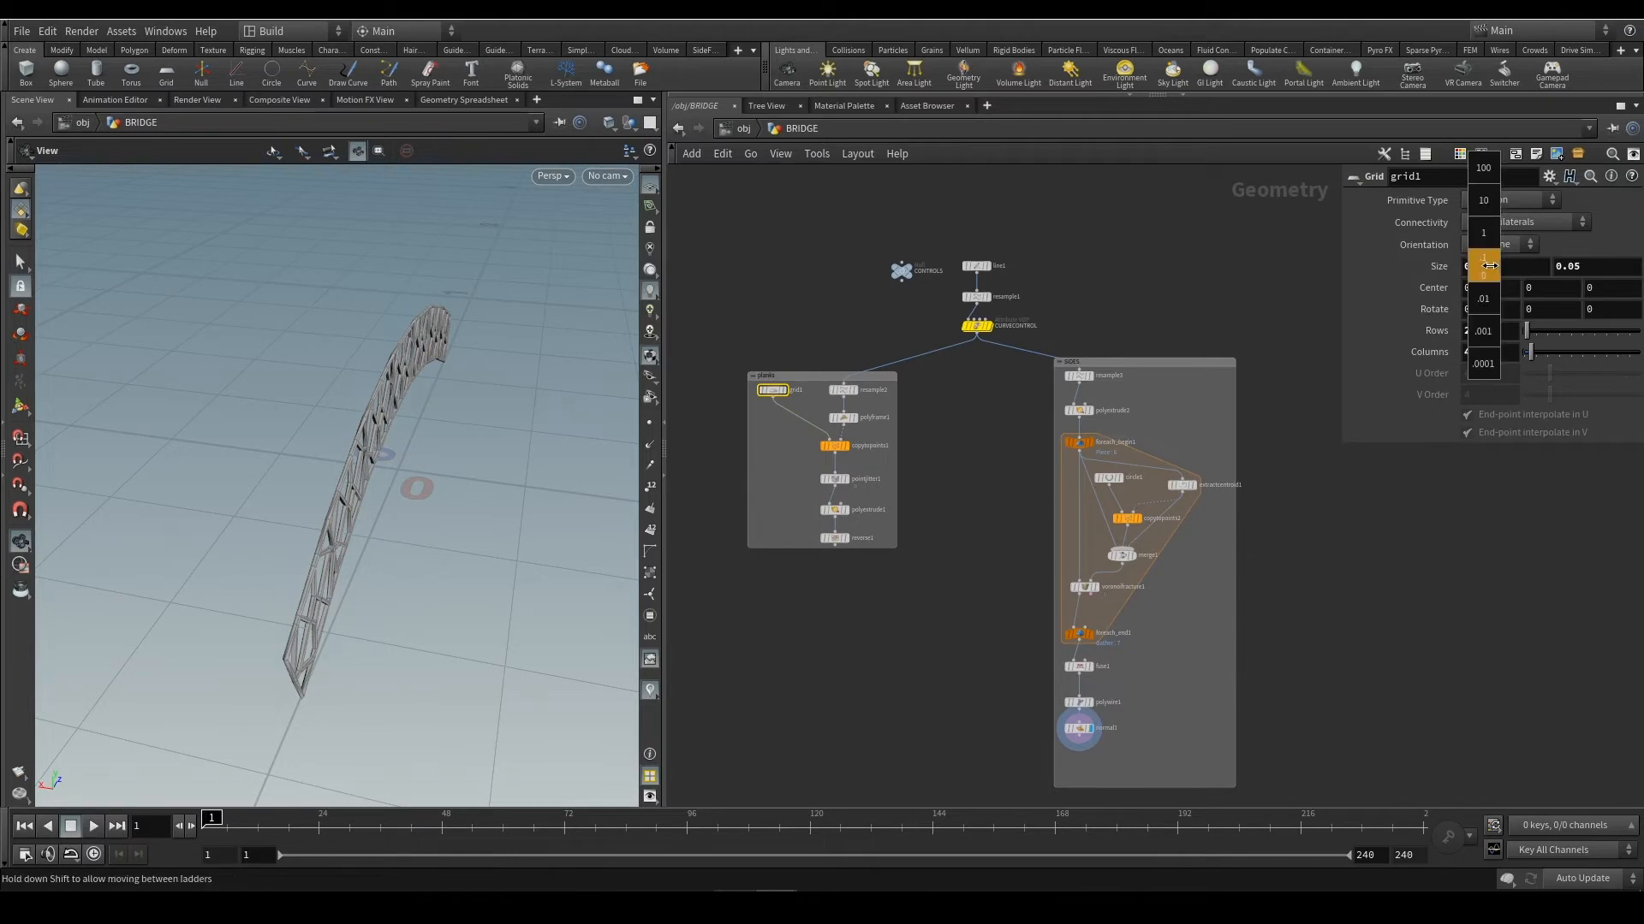
{"action": "left_click", "coordinate": [845, 538]}
{"action": "left_click_drag", "start_coordinate": [514, 513], "coordinate": [445, 479]}
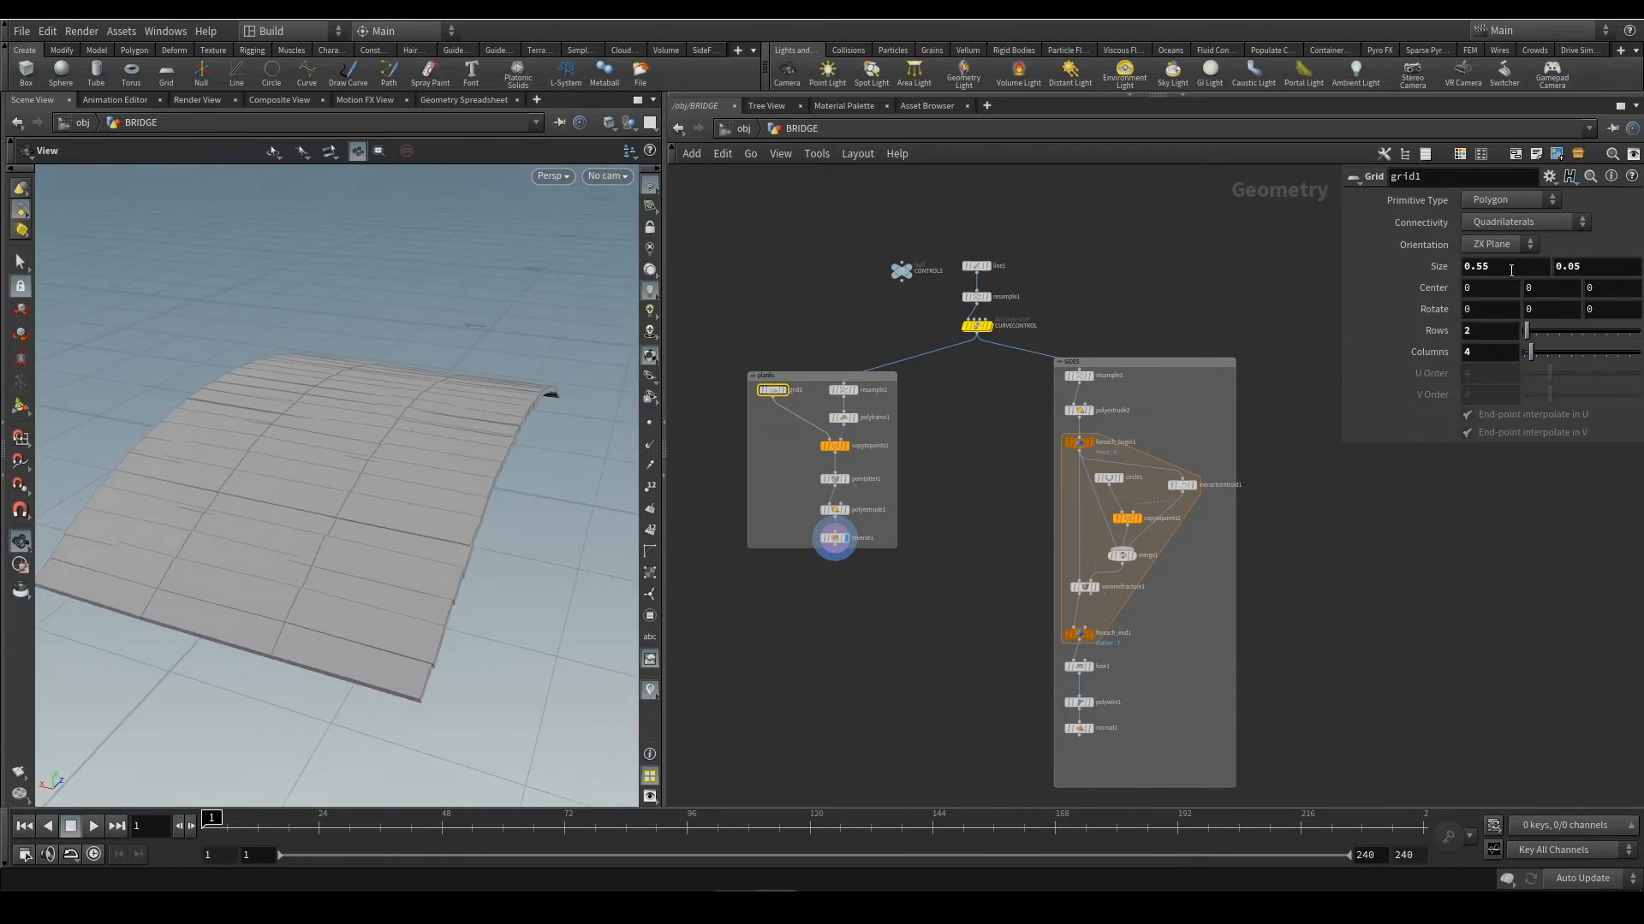
{"action": "middle_click_drag", "start_coordinate": [1511, 271], "coordinate": [1370, 295]}
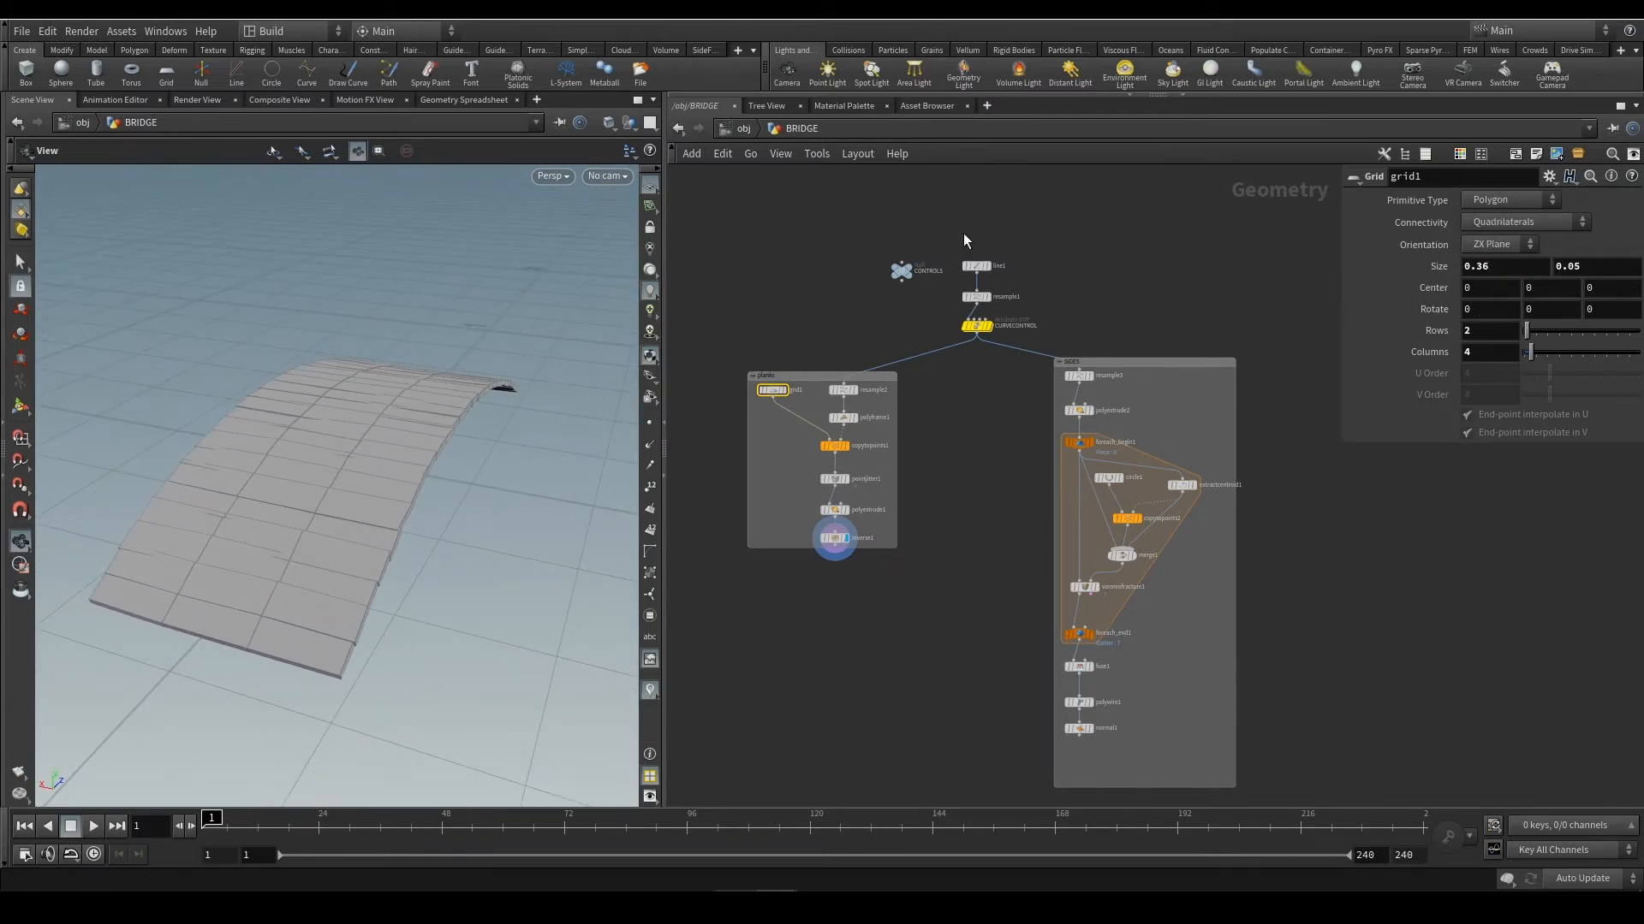
Edit the parameter interface of the CONTROLS null and add a Float parameter below sides_height
{"action": "scroll", "coordinate": [897, 276], "scroll_direction": "up", "scroll_amount": 3}
{"action": "left_click", "coordinate": [898, 272]}
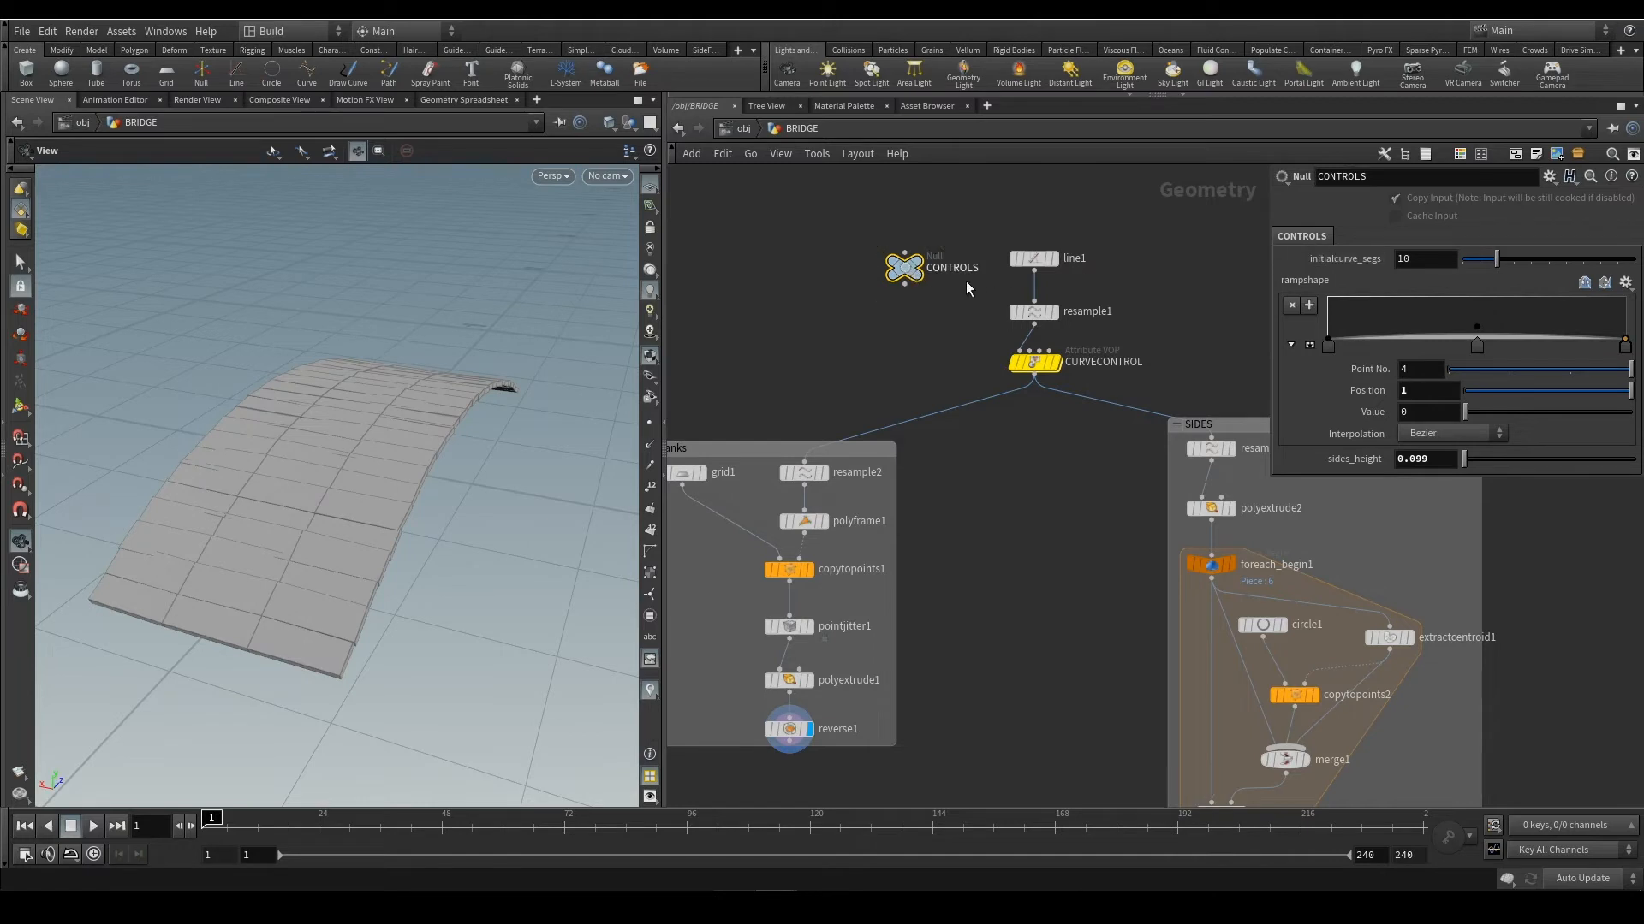
{"action": "right_click", "coordinate": [913, 270]}
{"action": "mouse_move", "coordinate": [1030, 317]}
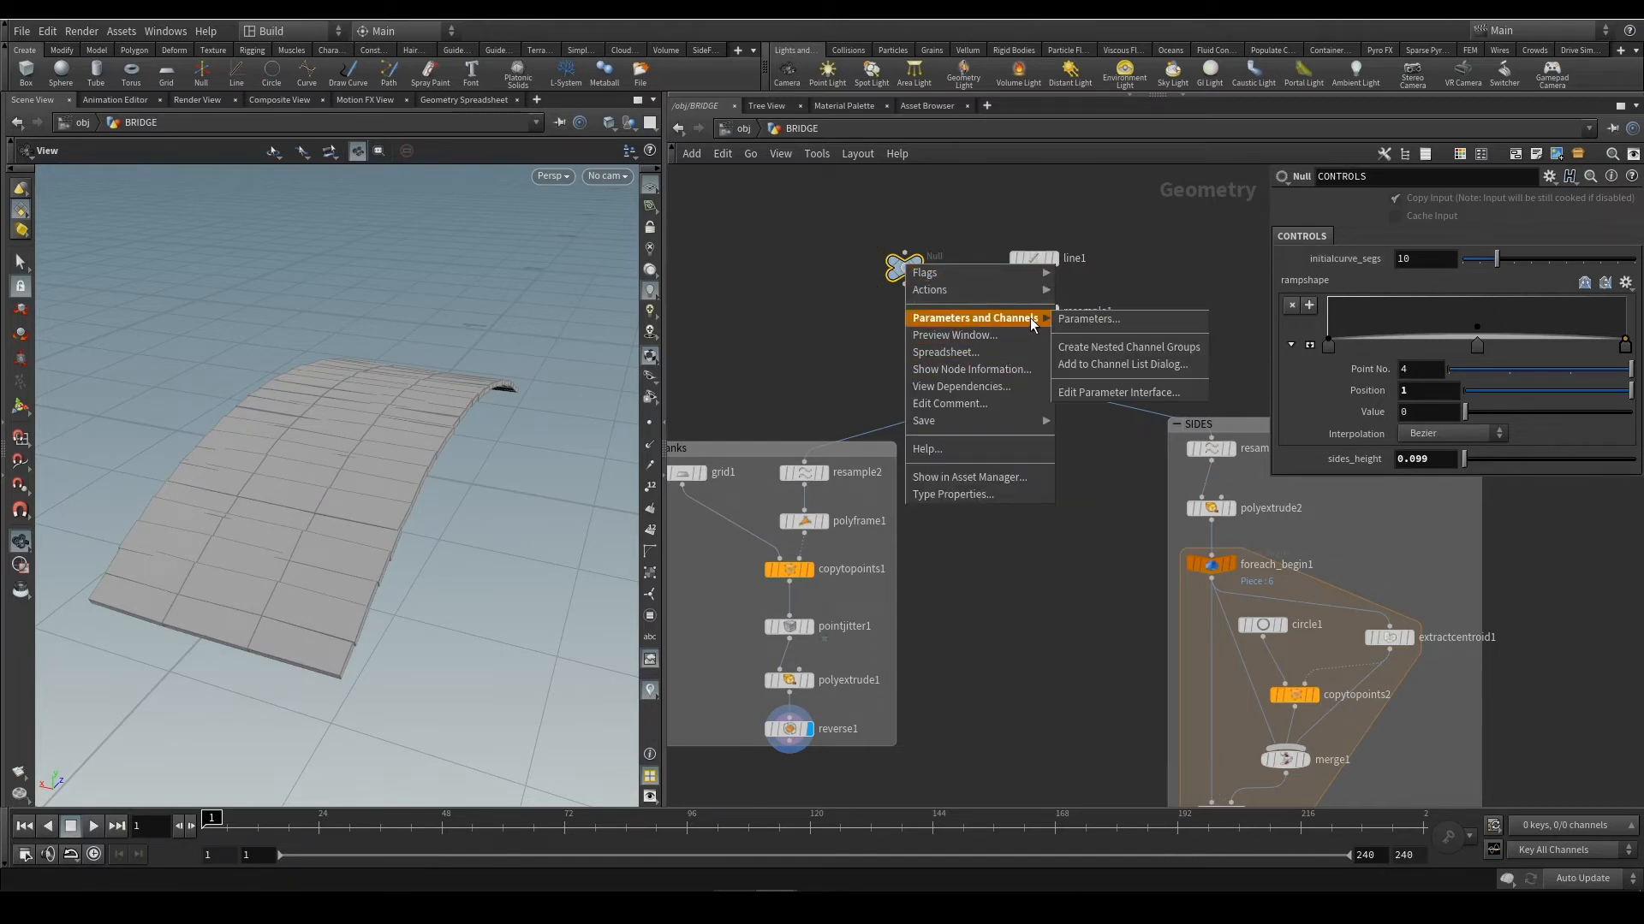
{"action": "left_click", "coordinate": [1151, 392]}
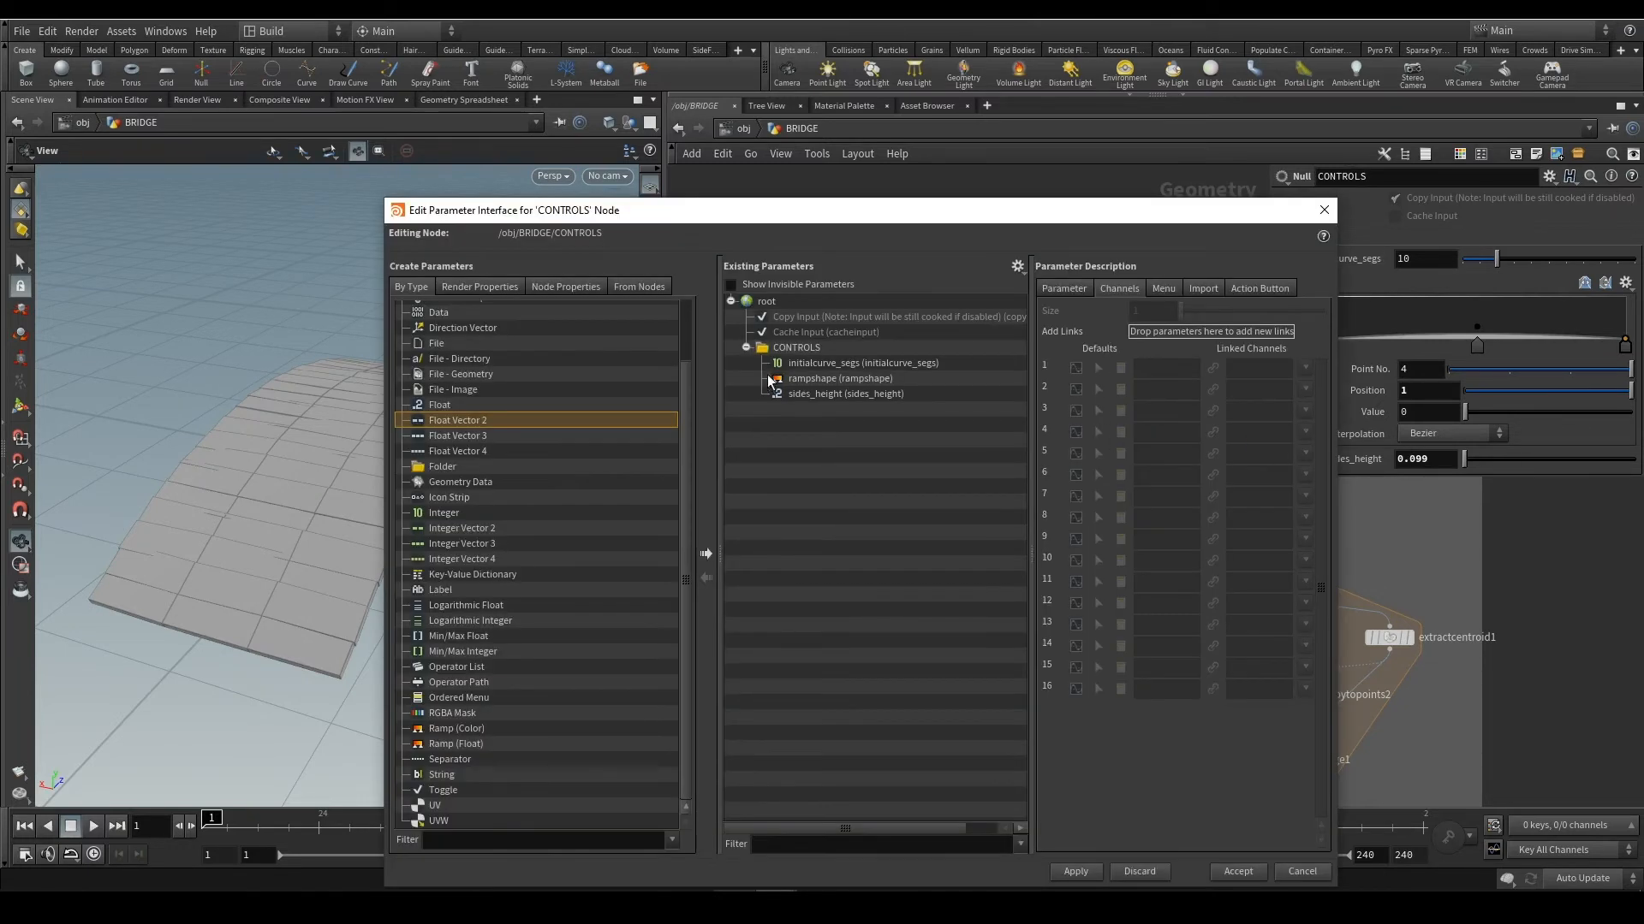
{"action": "left_click_drag", "start_coordinate": [438, 407], "coordinate": [801, 353]}
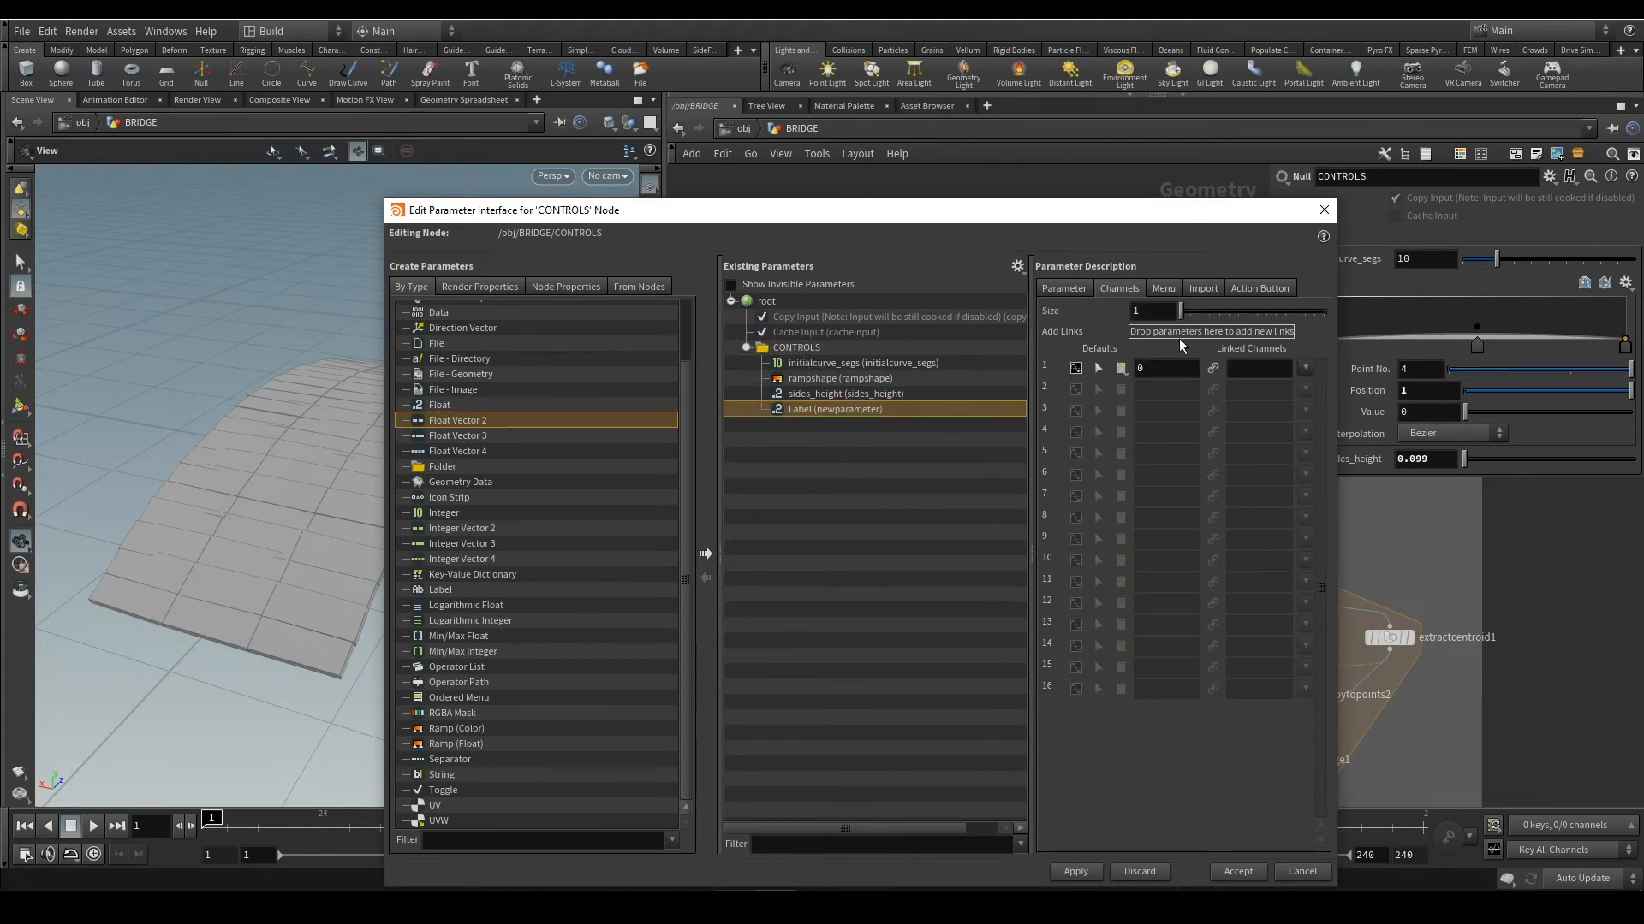
Set both the name and the label of the new float parameter to bridge_width
{"action": "left_click", "coordinate": [1064, 288]}
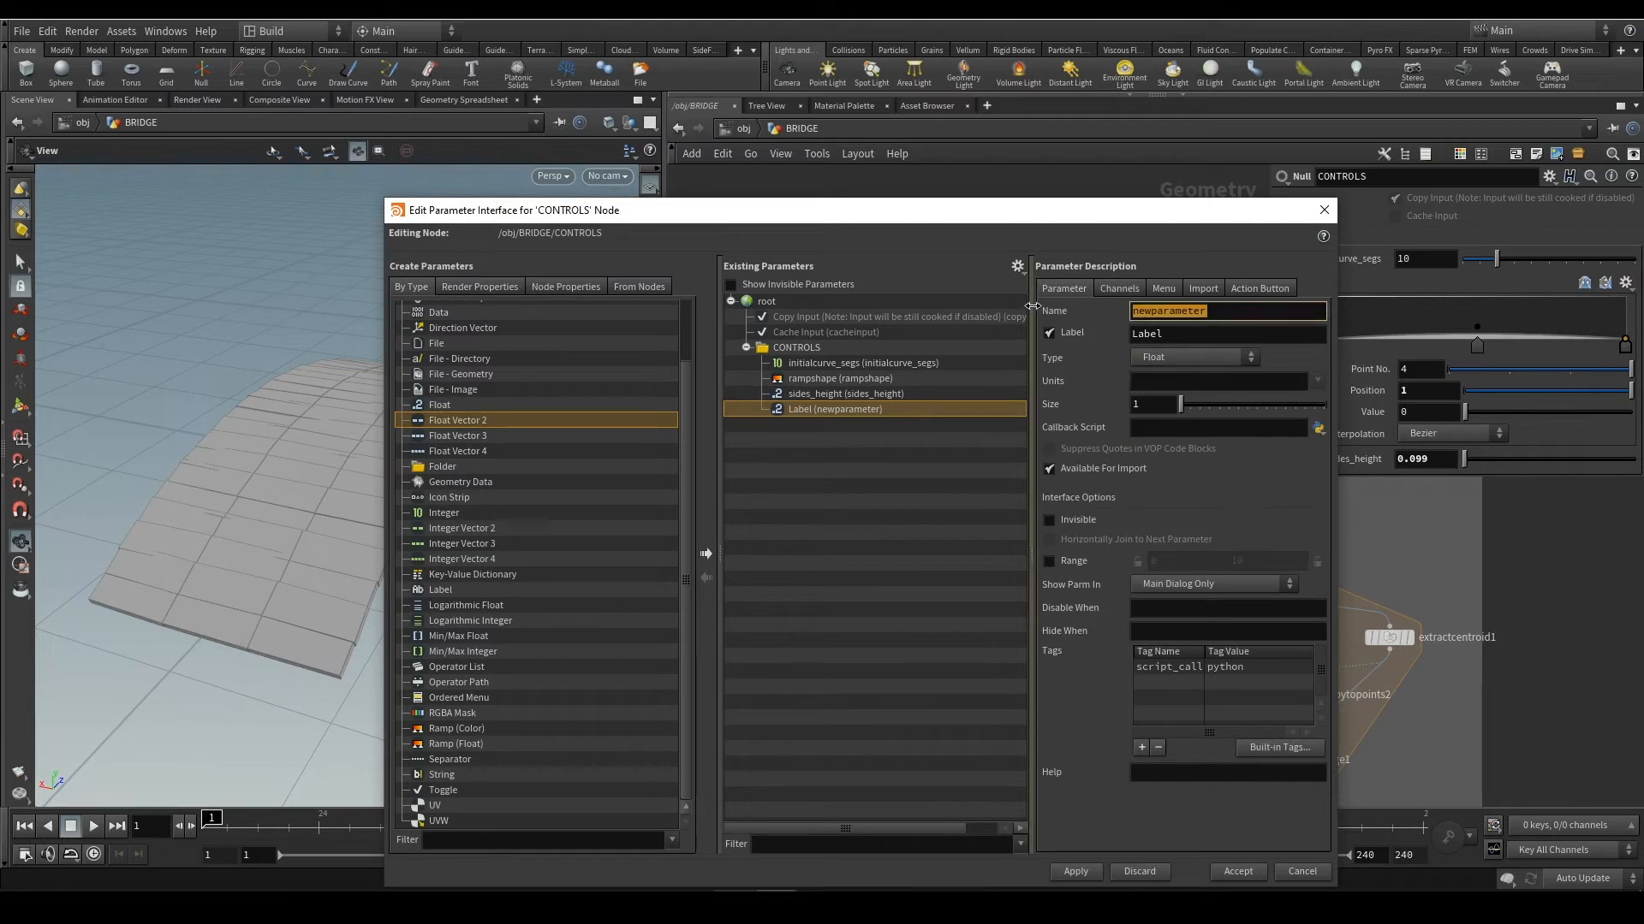
{"action": "type", "text": "bv"}
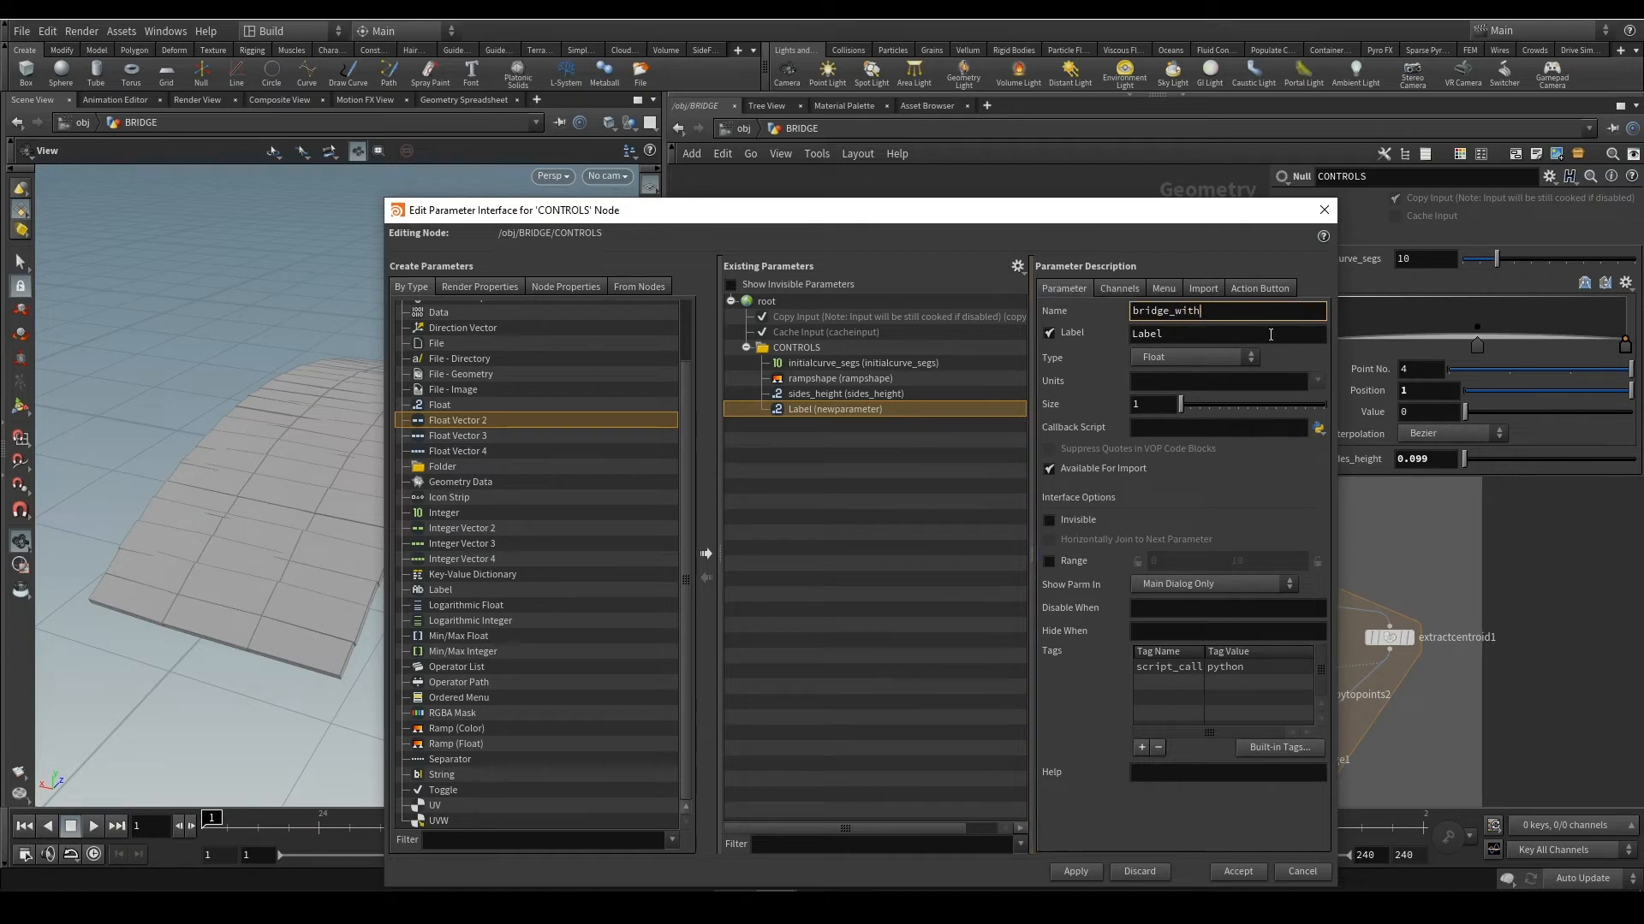
{"action": "key", "text": "ctrl+a"}
{"action": "key", "text": "ctrl+c"}
{"action": "key", "text": "Tab"}
{"action": "key", "text": "ctrl+v"}
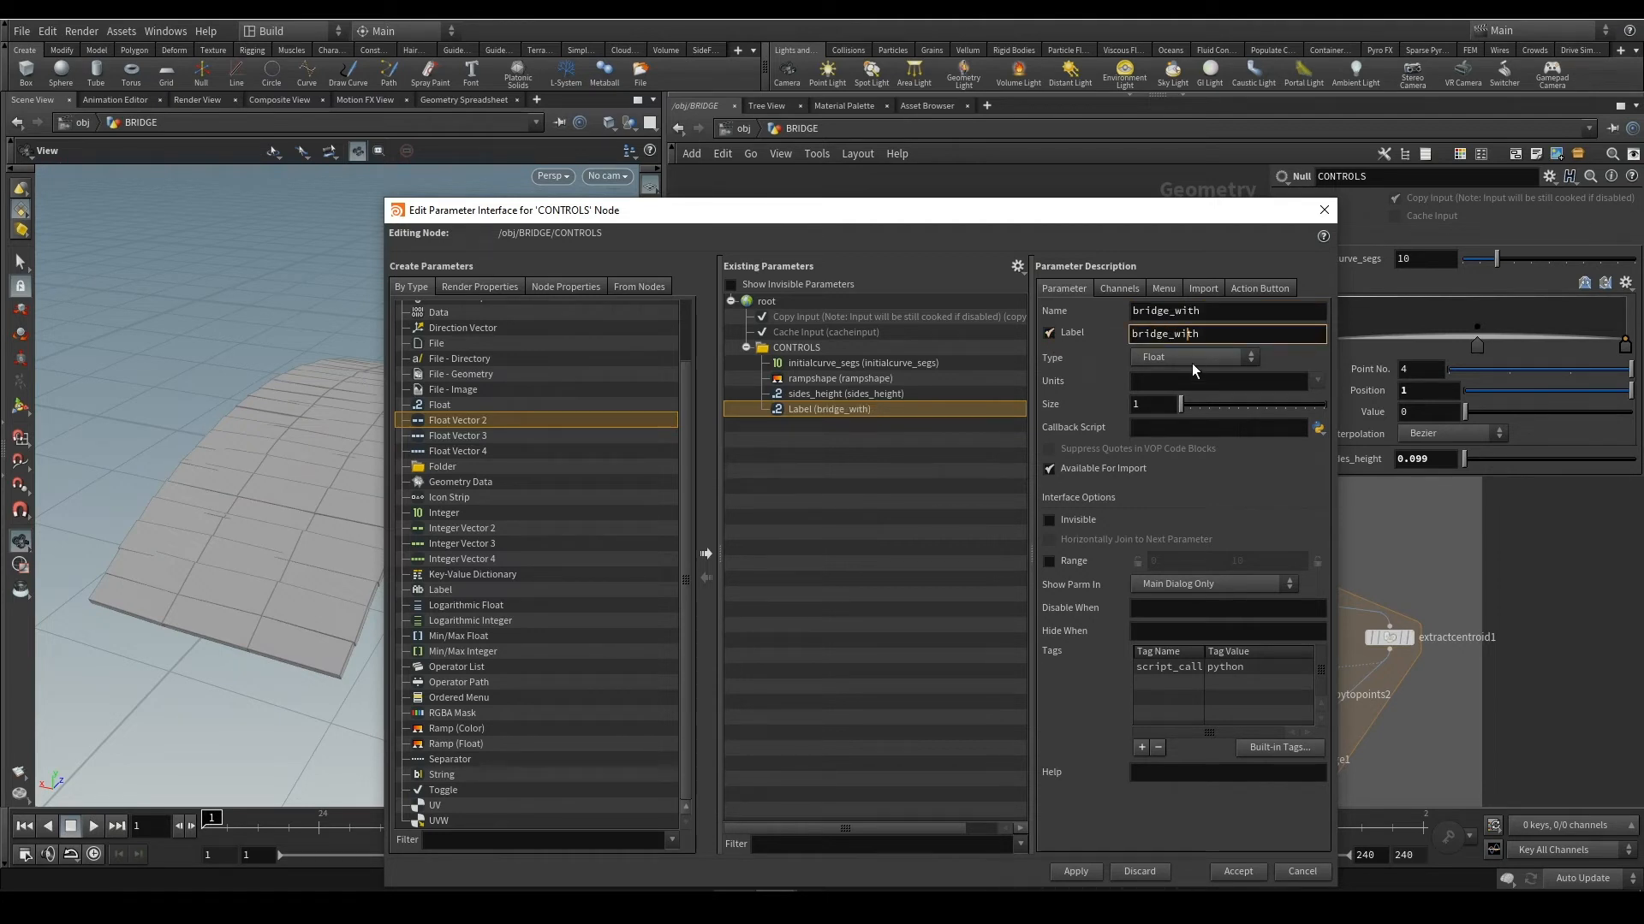
{"action": "left_click", "coordinate": [1208, 307]}
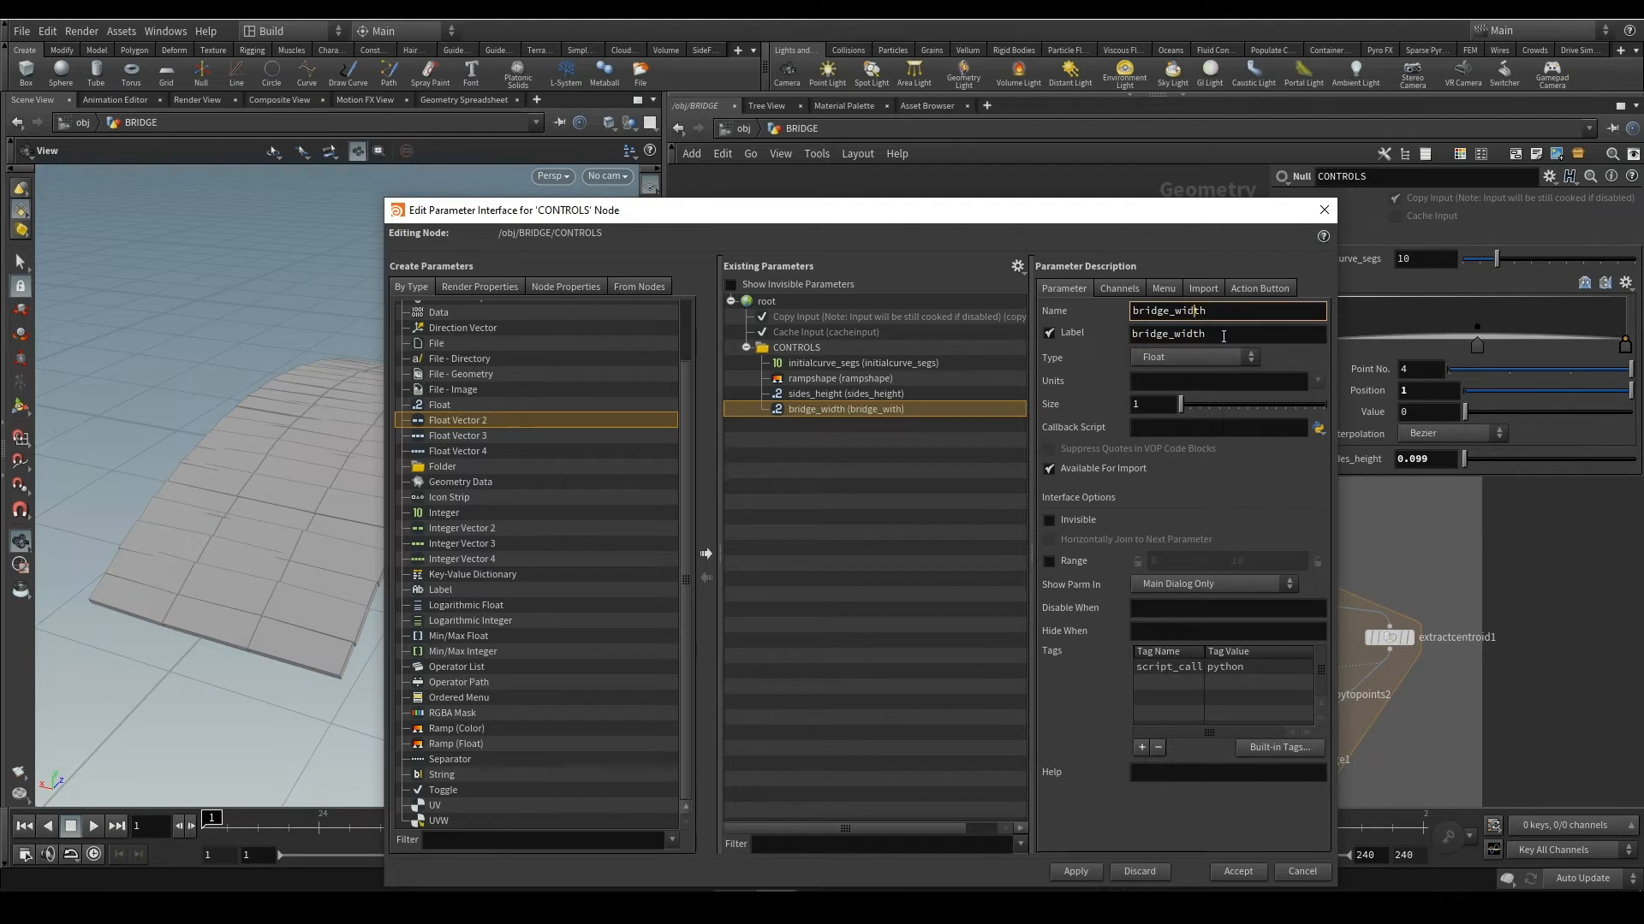
{"action": "key", "text": "Tab"}
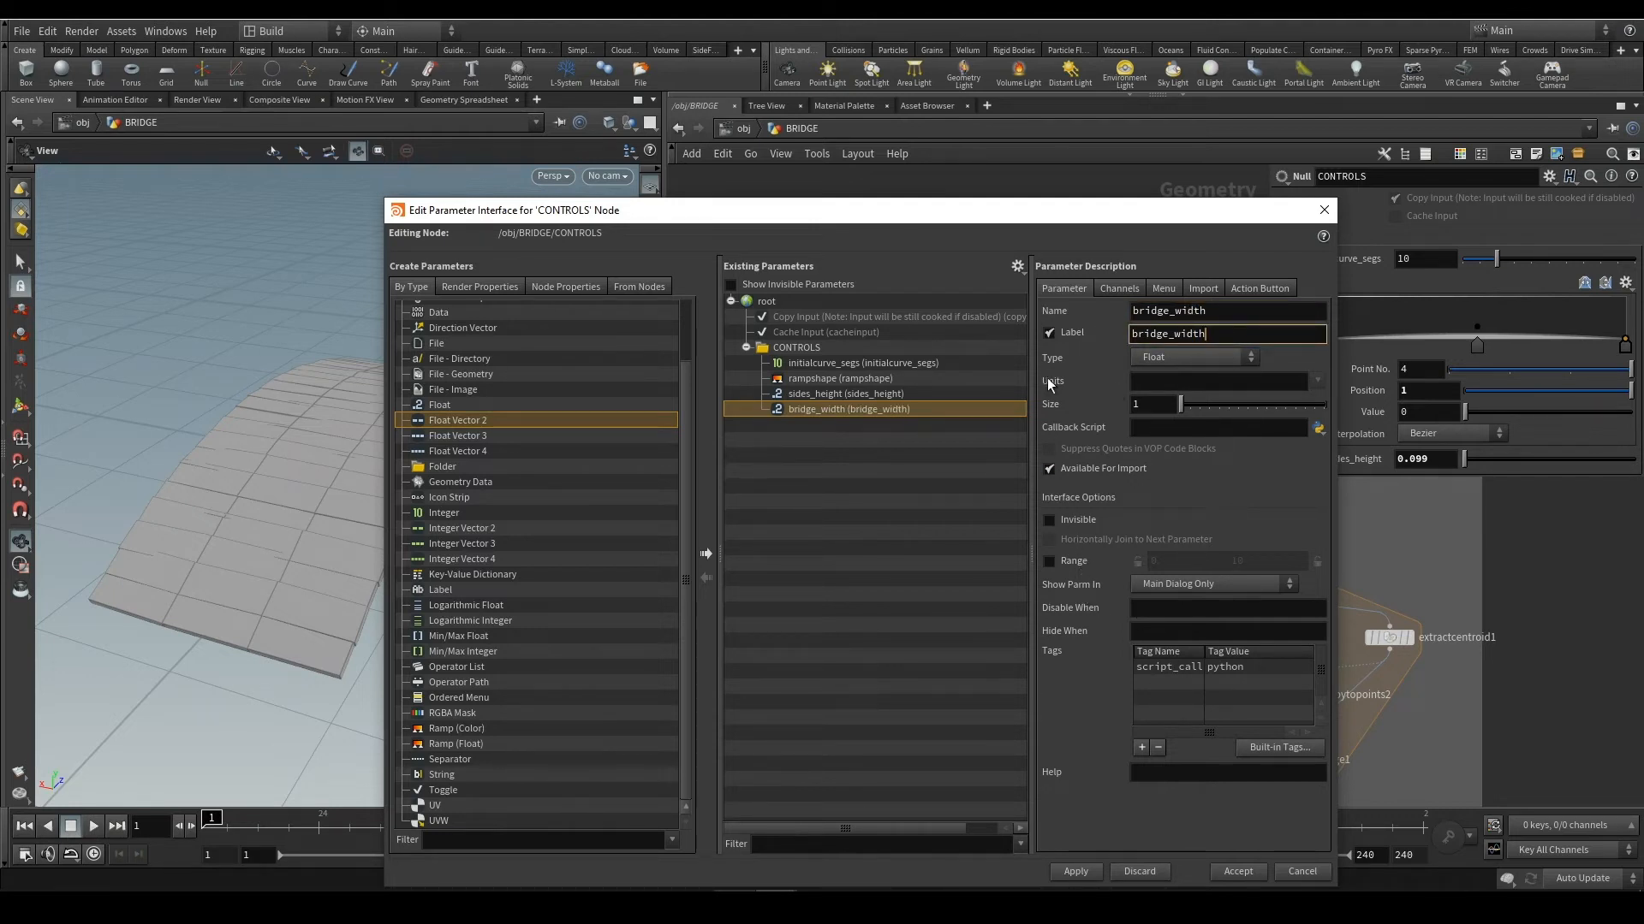
Set the default value of bridge_width to 0.5, then apply and accept the interface changes
{"action": "left_click", "coordinate": [1111, 289]}
{"action": "left_click", "coordinate": [1153, 370]}
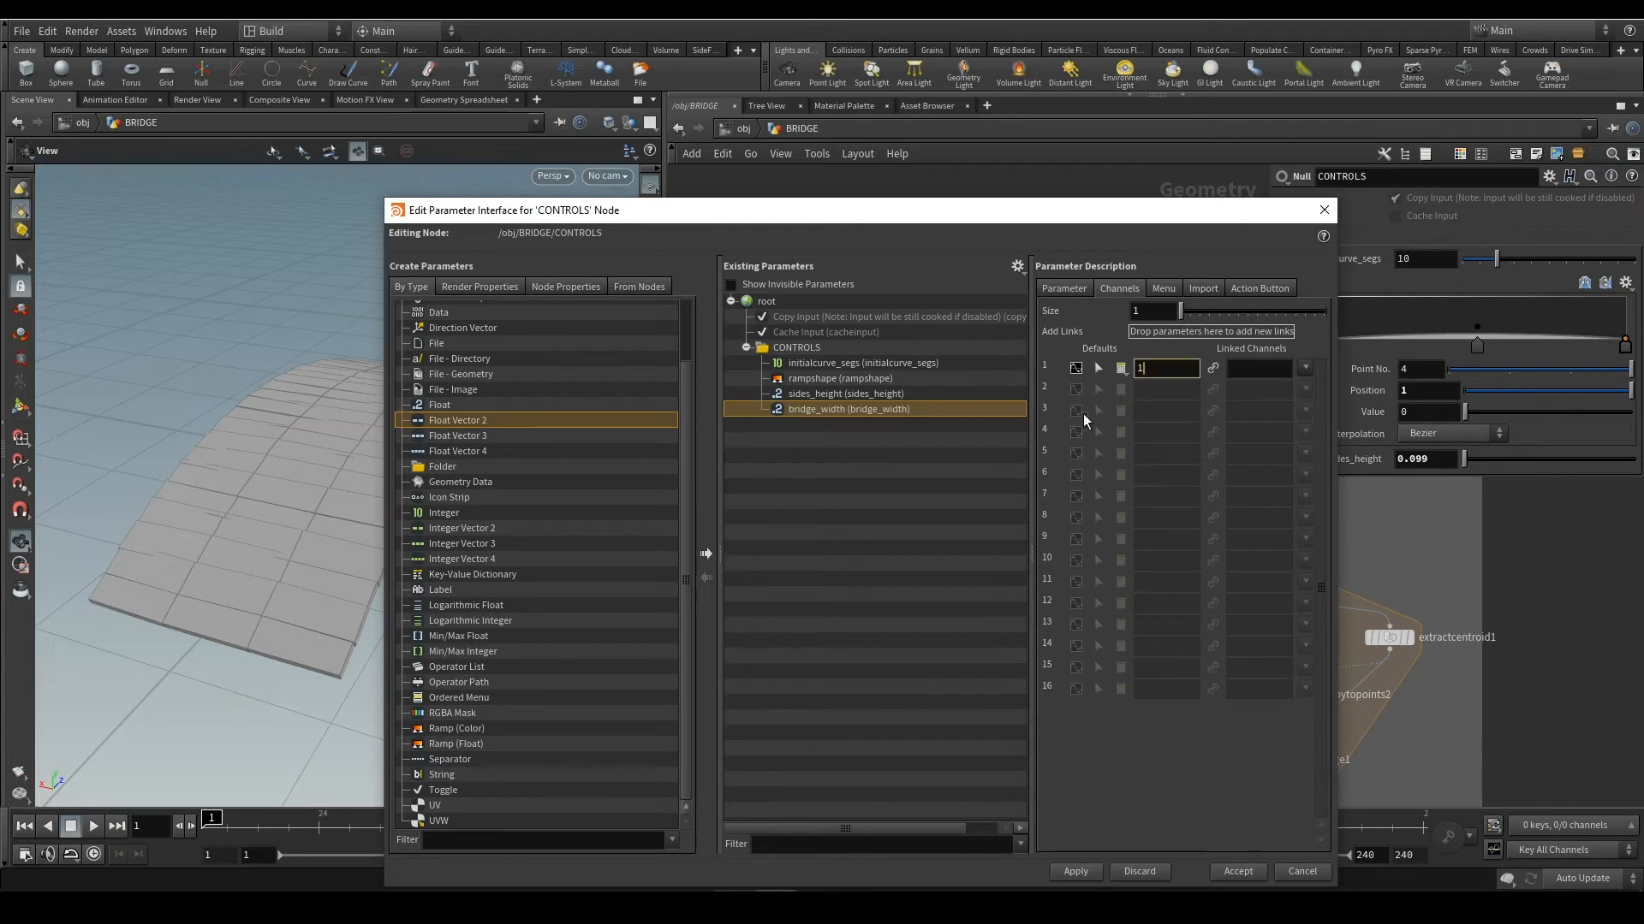
{"action": "type", "text": "1"}
{"action": "left_click_drag", "start_coordinate": [1153, 369], "coordinate": [1127, 369]}
{"action": "left_click", "coordinate": [1075, 872]}
{"action": "left_click", "coordinate": [1238, 871]}
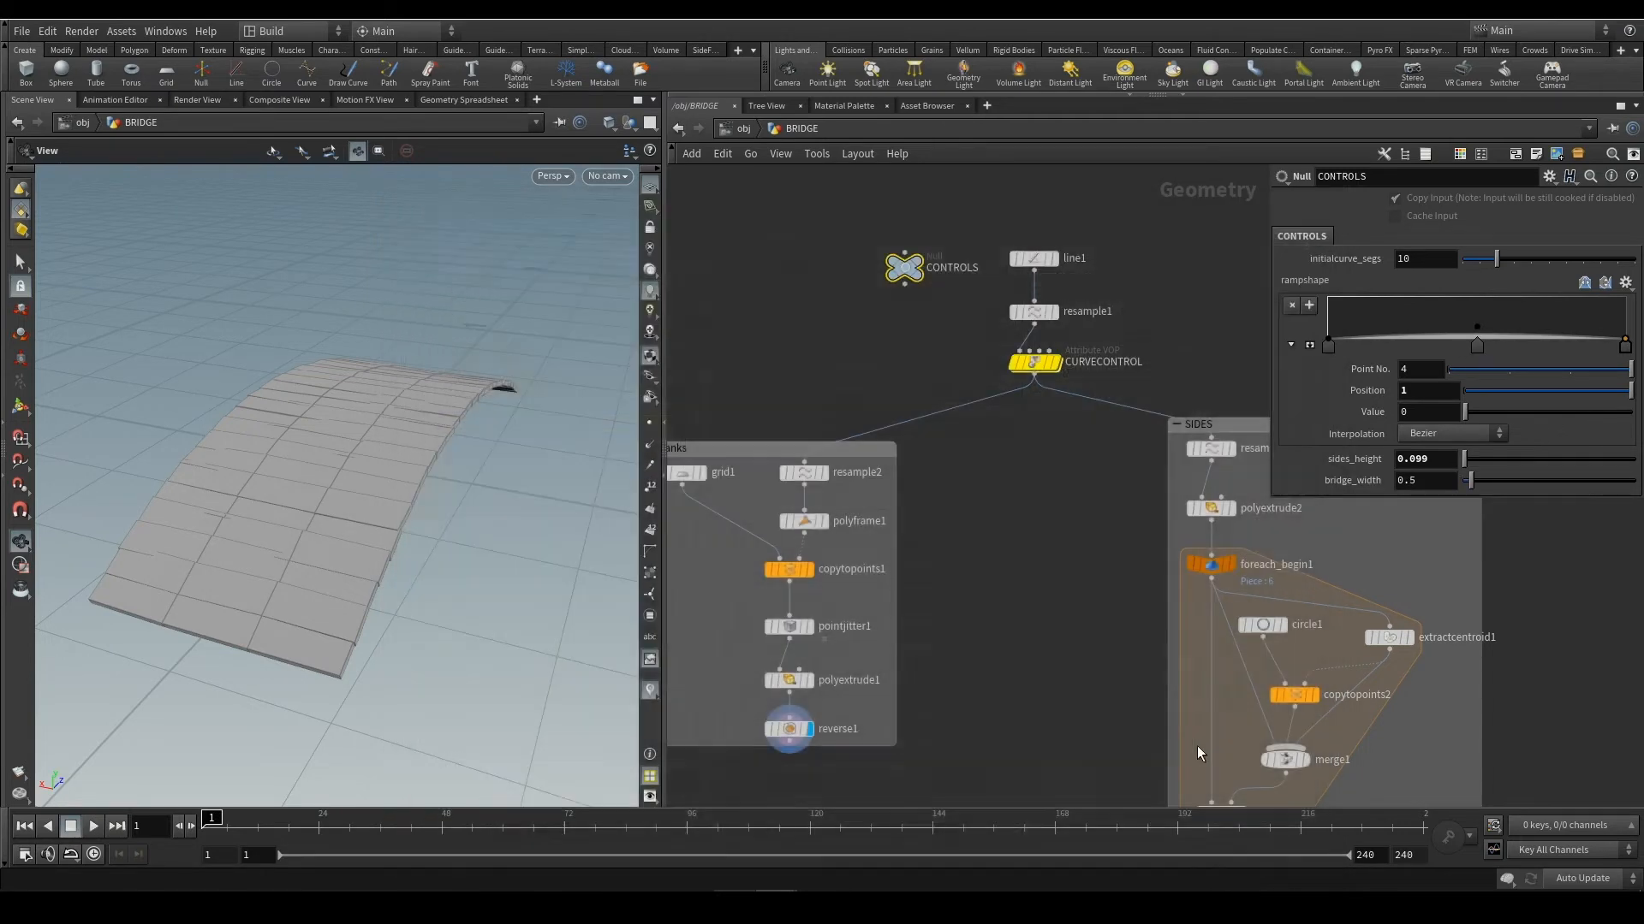
Copy the bridge_width parameter from CONTROLS and paste it as a relative reference into grid1's first size value
{"action": "right_click", "coordinate": [1342, 480]}
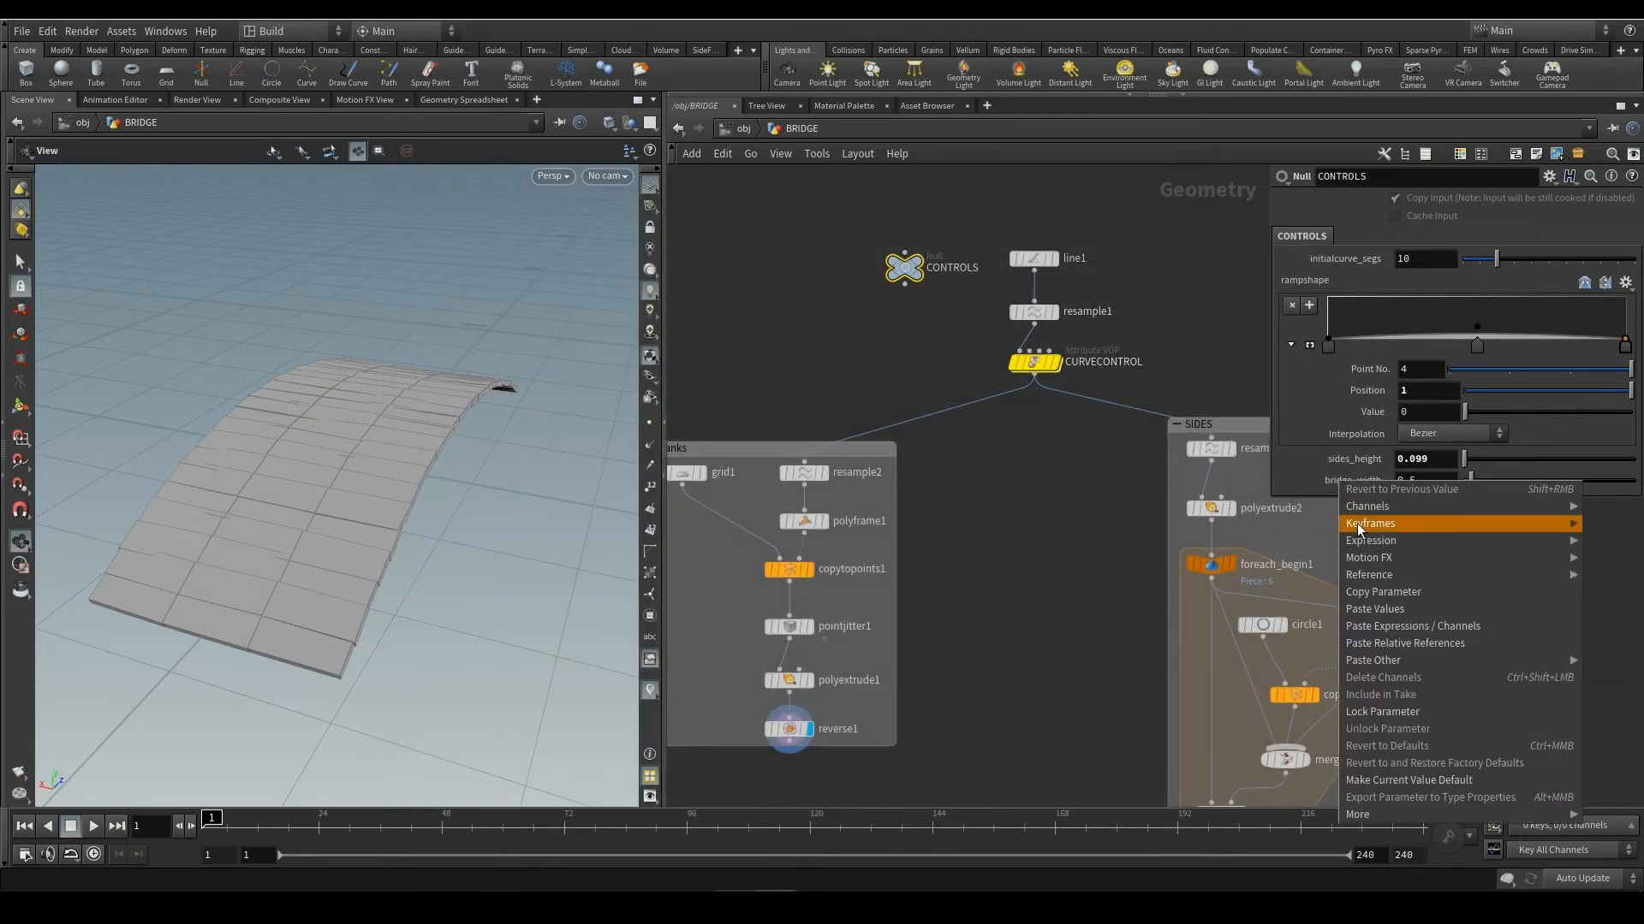
{"action": "left_click", "coordinate": [1410, 601]}
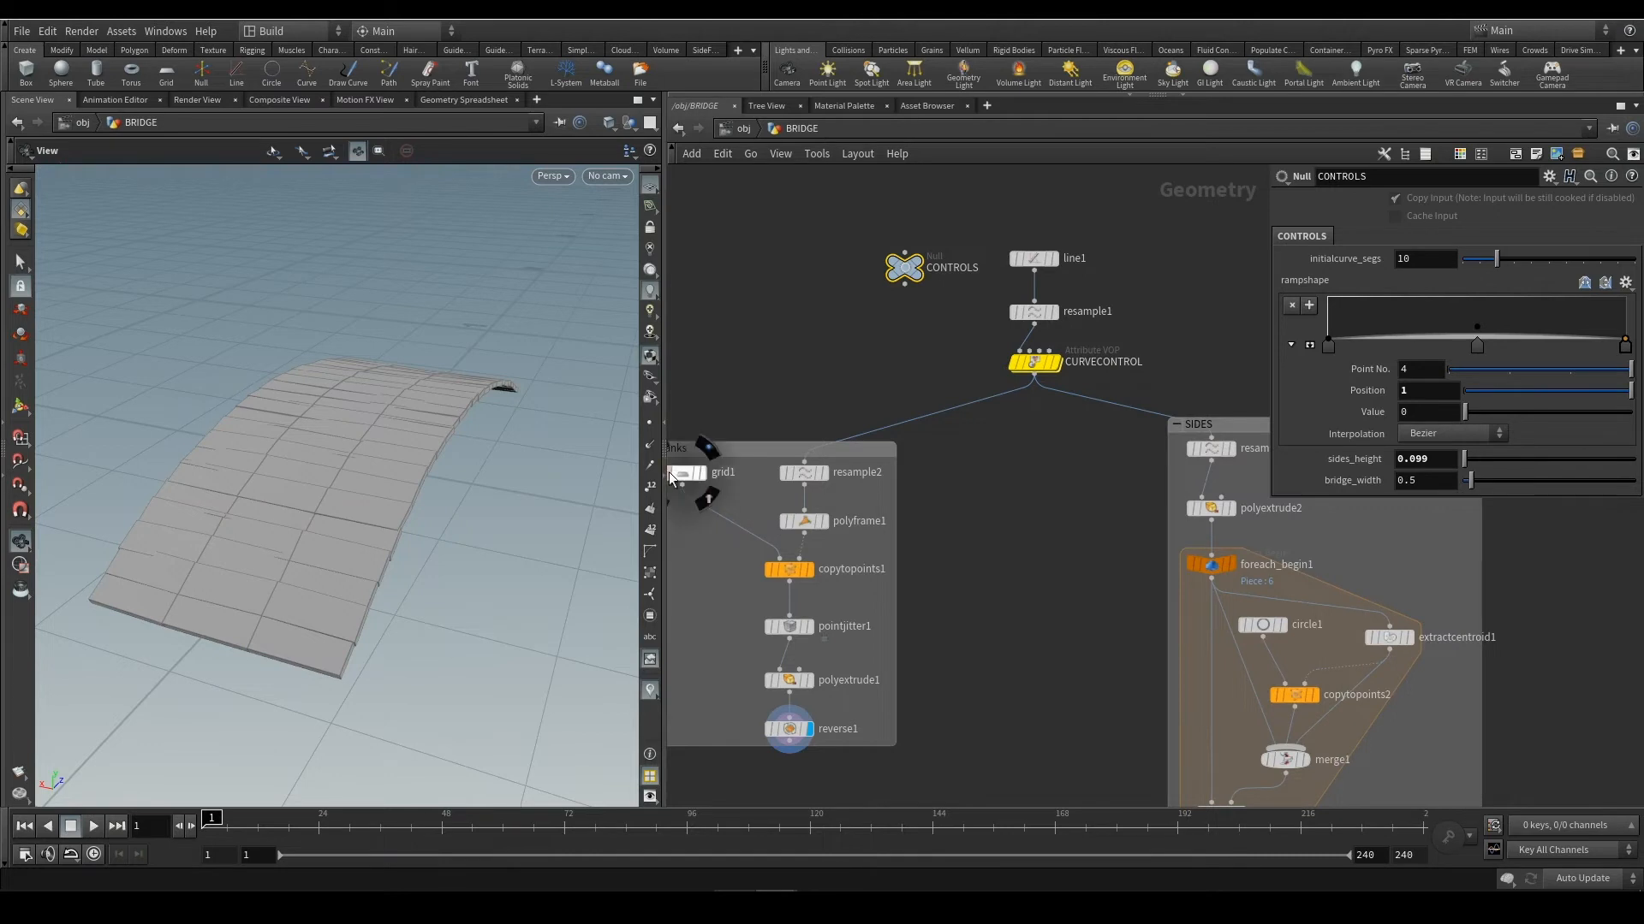
{"action": "left_click", "coordinate": [690, 474]}
{"action": "double_click", "coordinate": [1495, 269]}
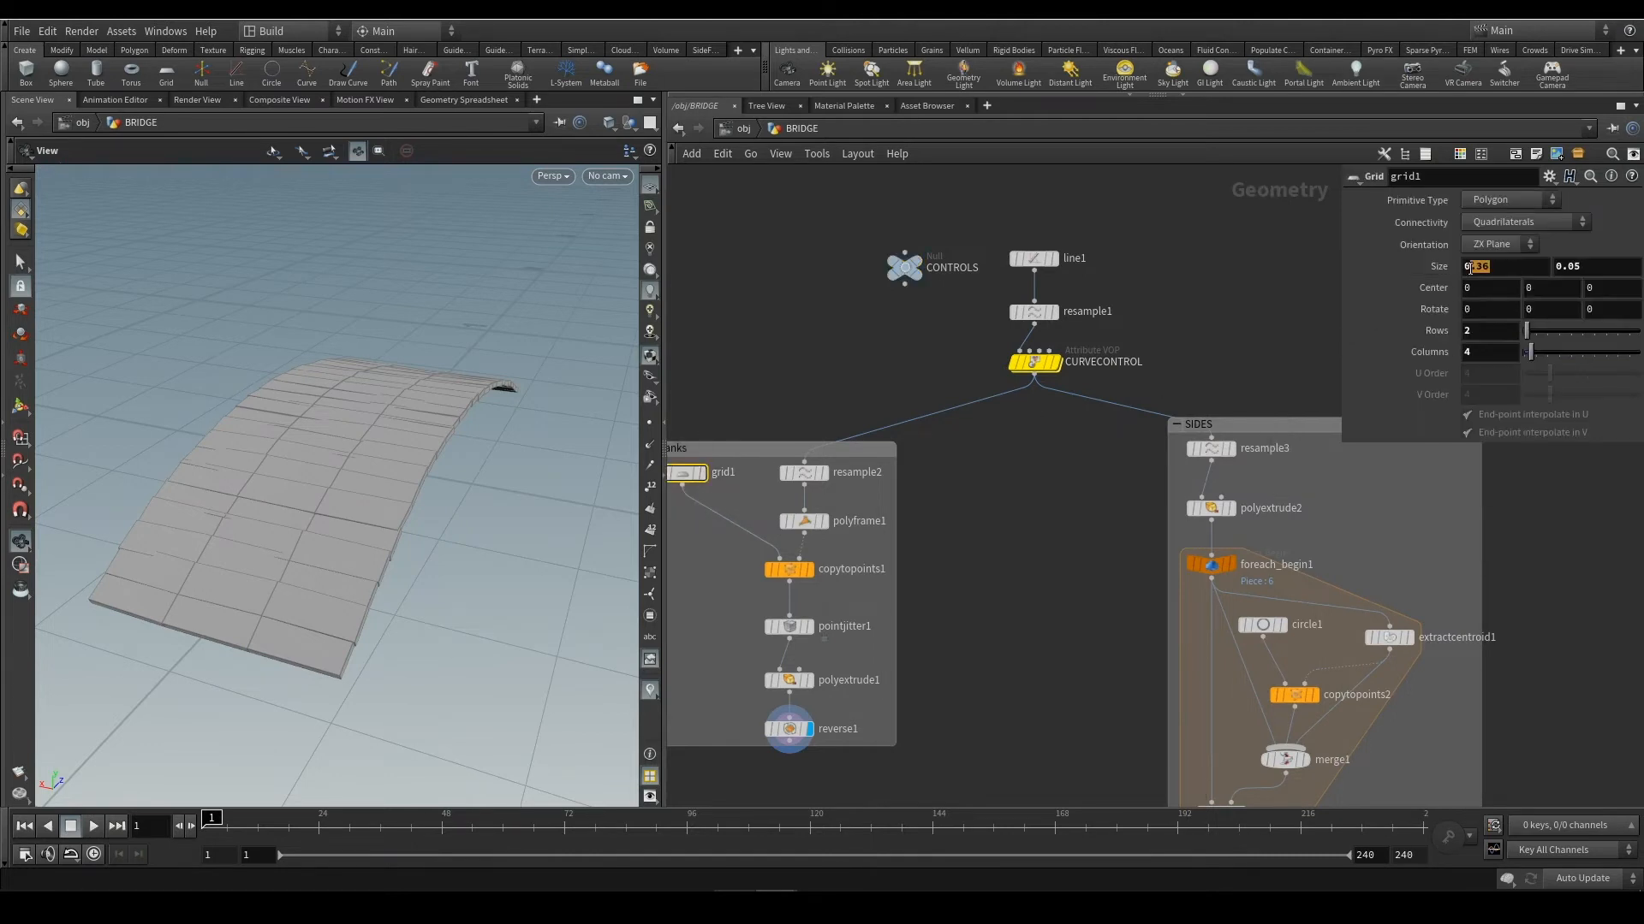
{"action": "key", "text": "BackSpace"}
{"action": "right_click", "coordinate": [1479, 266]}
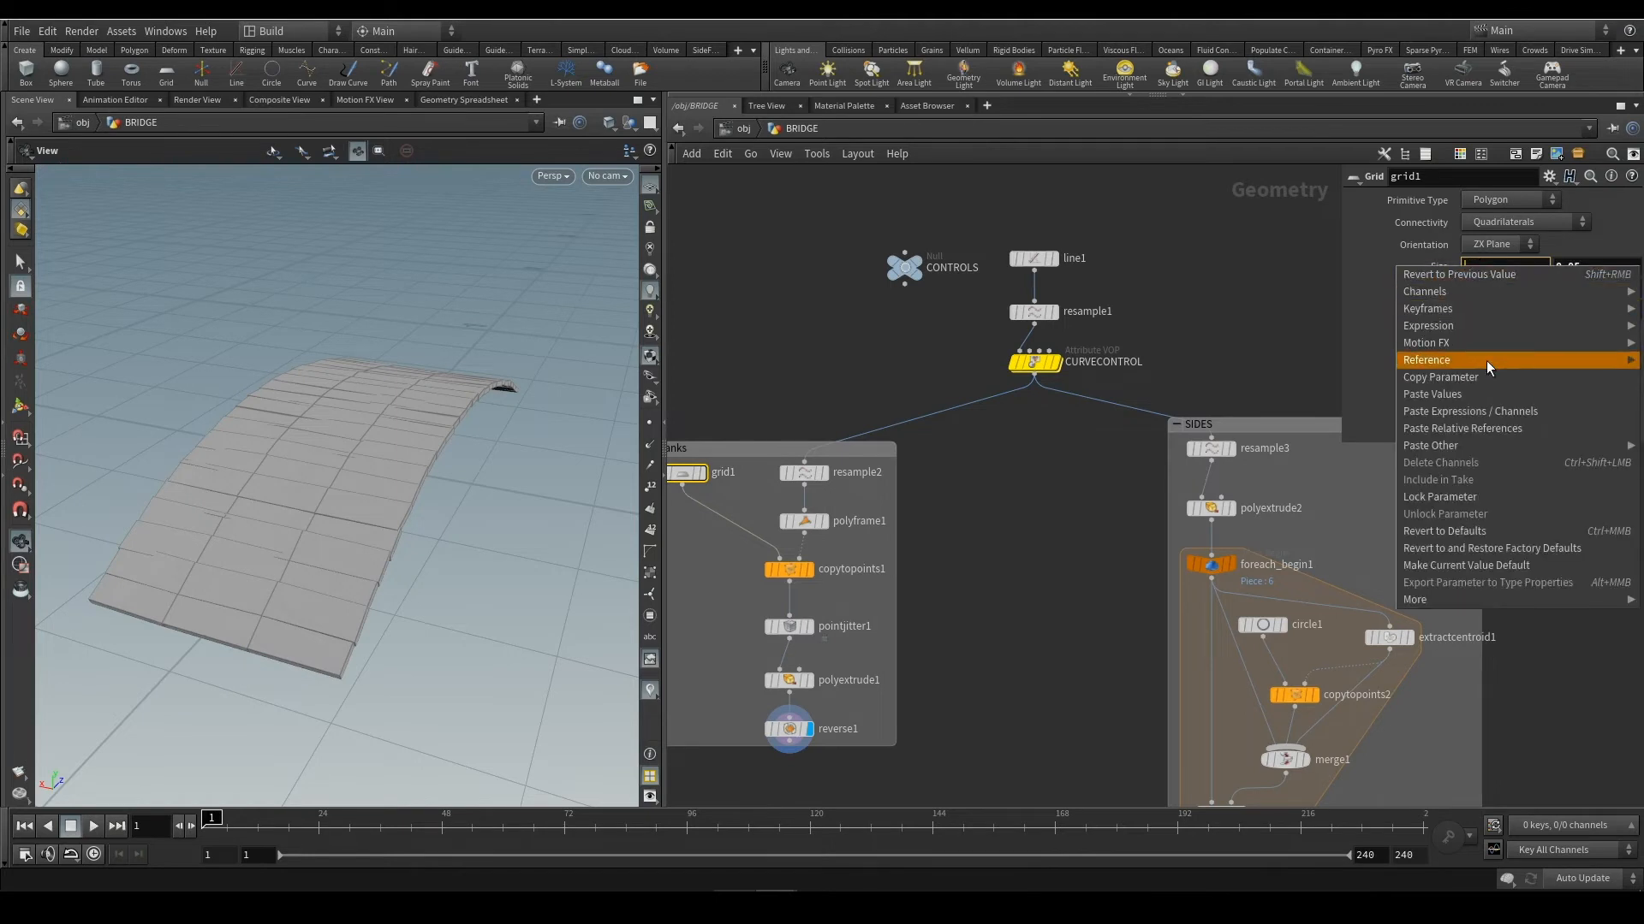
{"action": "left_click", "coordinate": [1495, 429]}
{"action": "key", "text": "Return"}
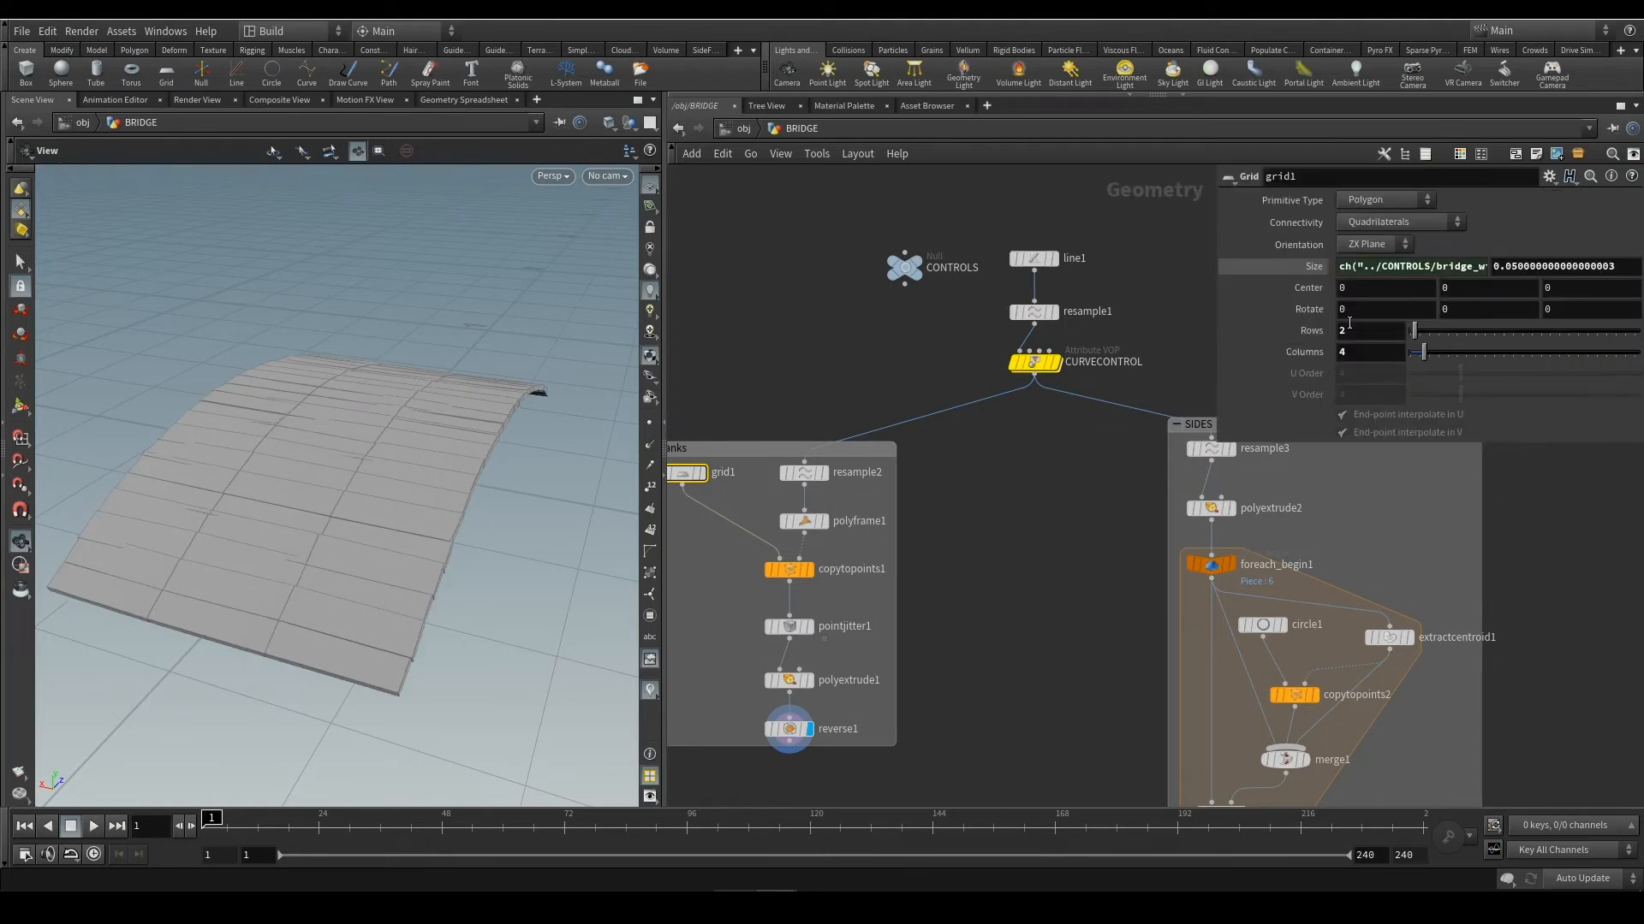
{"action": "left_click_drag", "start_coordinate": [1432, 266], "coordinate": [1508, 271]}
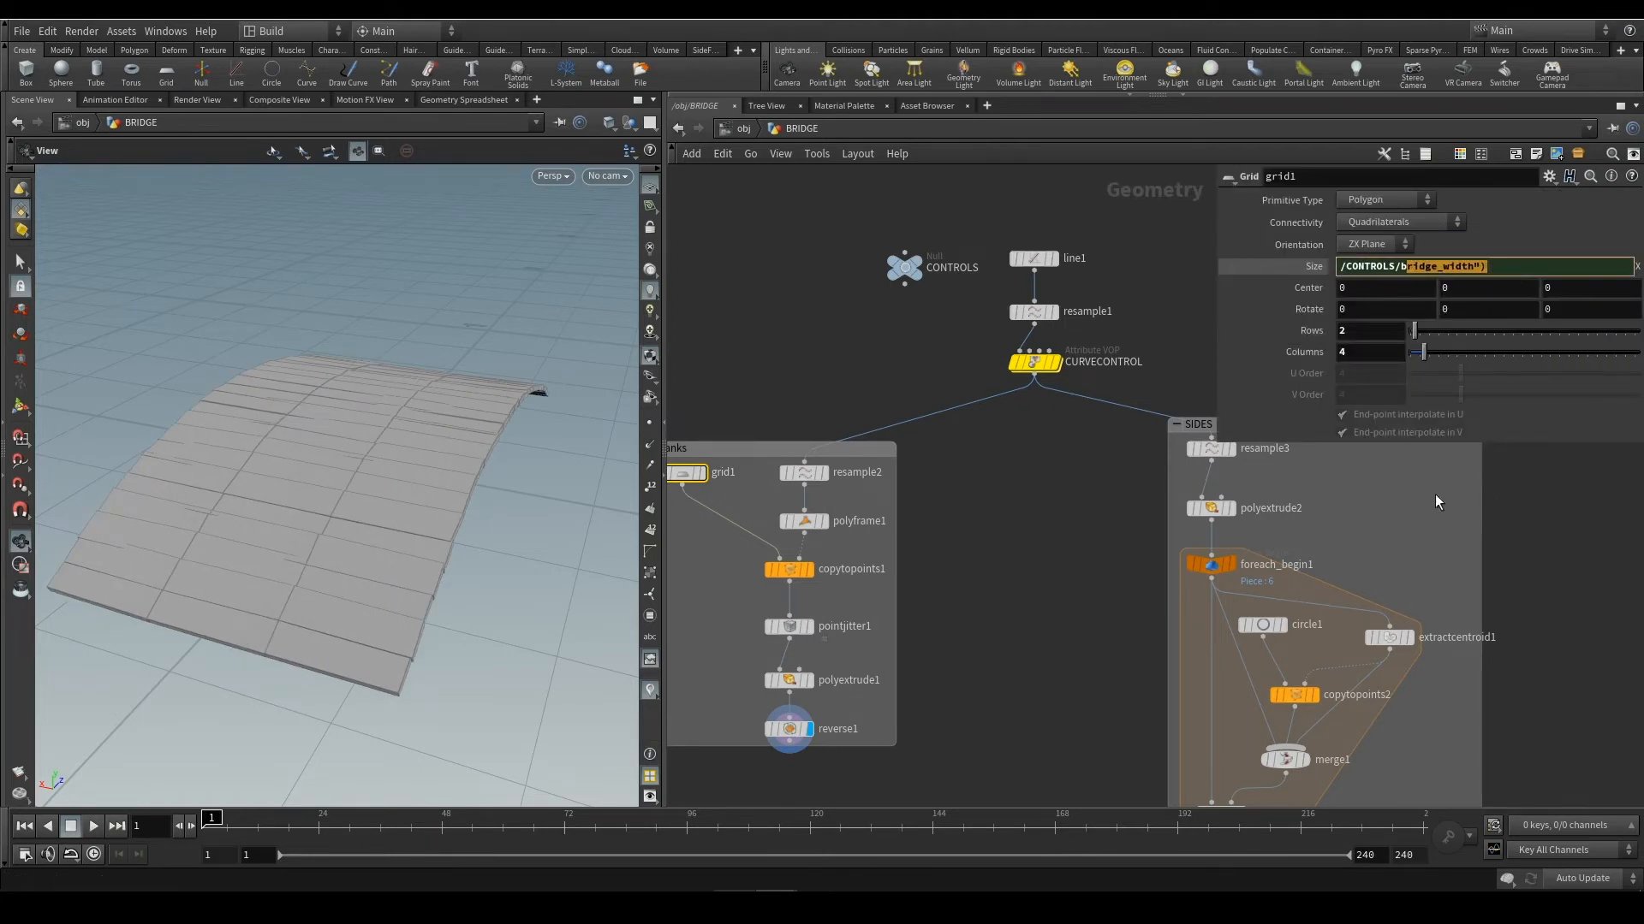
Open the CONTROLS null's parameters and try out the bridge_width value
{"action": "middle_click_drag", "start_coordinate": [1130, 551], "coordinate": [1108, 515]}
{"action": "left_click", "coordinate": [868, 225]}
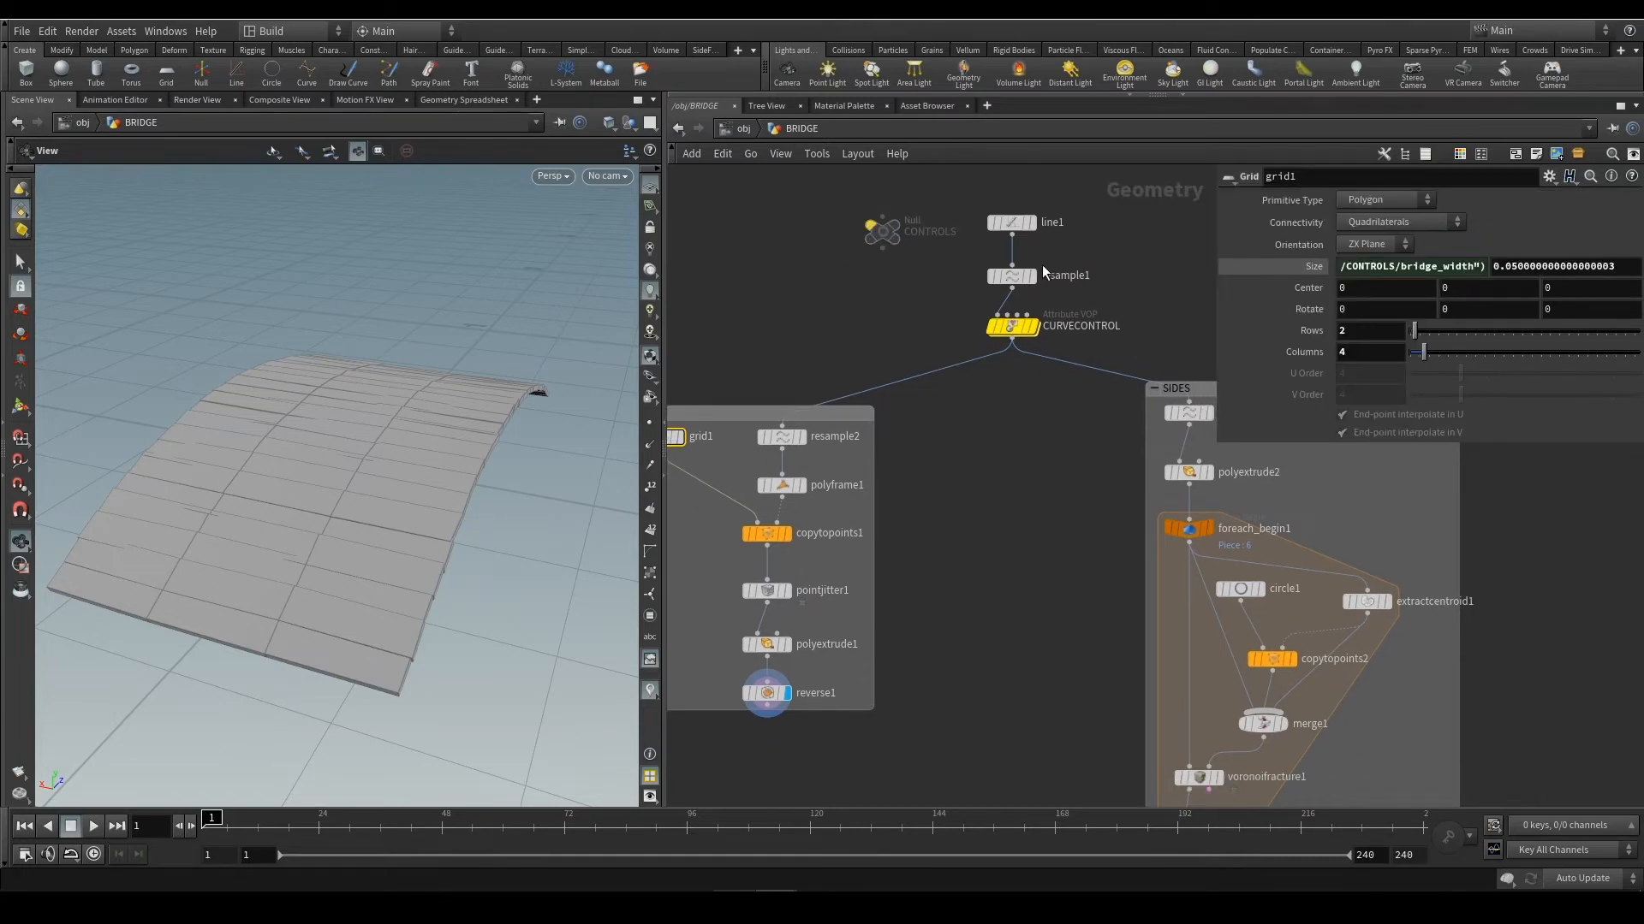
{"action": "left_click", "coordinate": [869, 225]}
{"action": "left_click", "coordinate": [869, 228]}
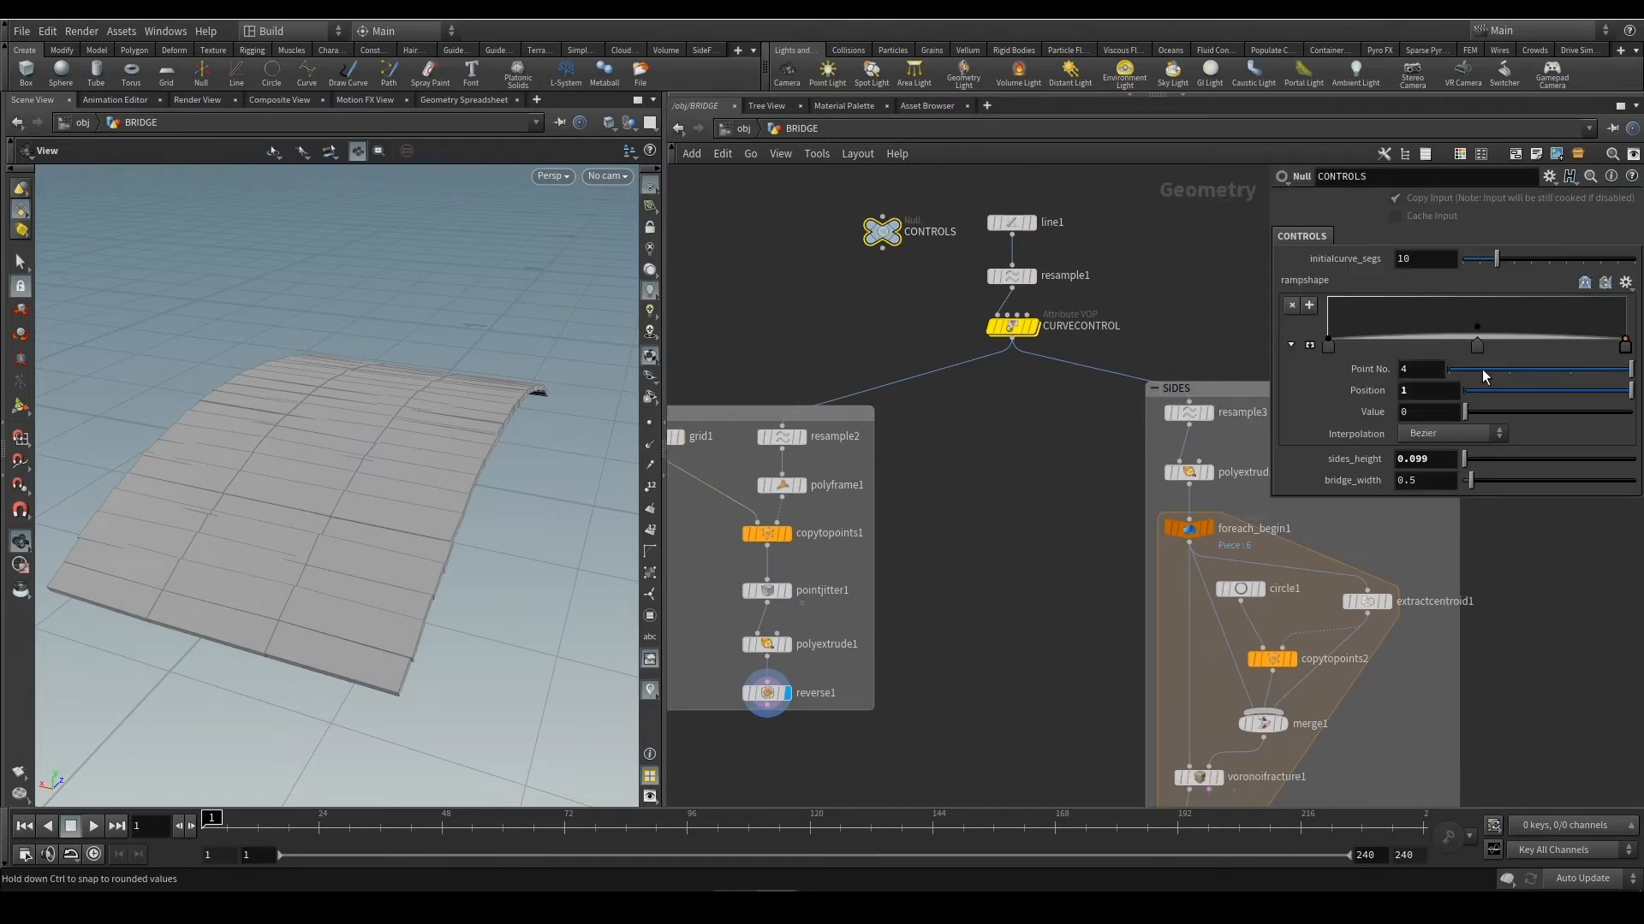
{"action": "middle_click_drag", "start_coordinate": [1434, 481], "coordinate": [1434, 521]}
Add a Transform node below normal1 in the SIDES network, wire it to normal1's output and display it
{"action": "middle_click_drag", "start_coordinate": [997, 677], "coordinate": [894, 390]}
{"action": "middle_click_drag", "start_coordinate": [916, 565], "coordinate": [875, 572]}
{"action": "scroll", "coordinate": [872, 573], "scroll_direction": "down", "scroll_amount": 3}
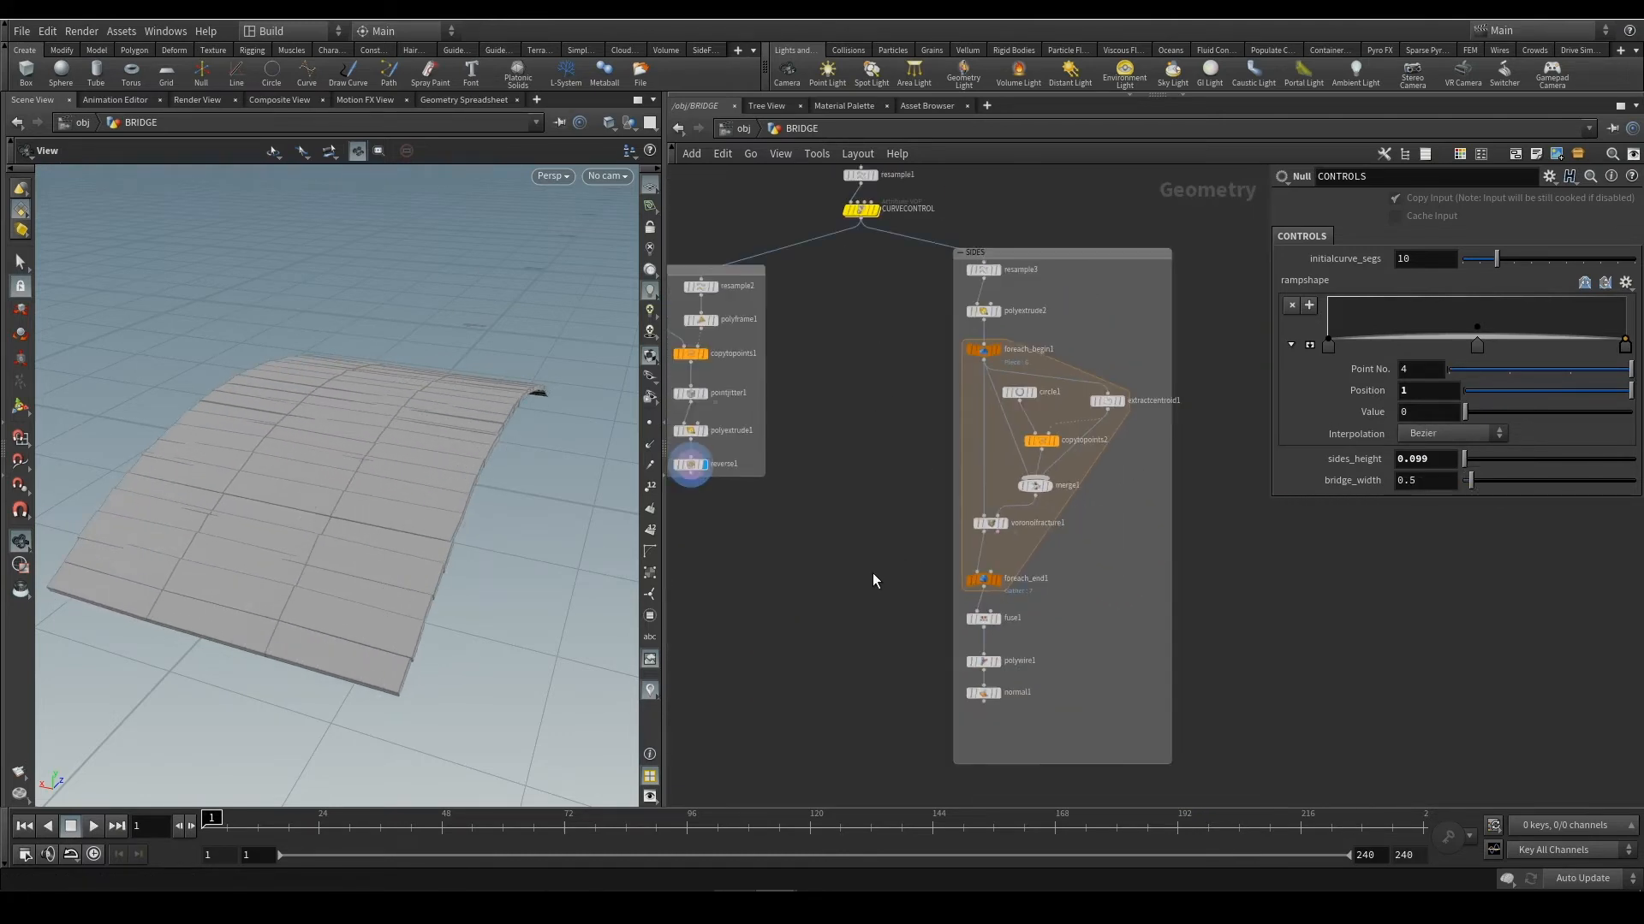
{"action": "middle_click_drag", "start_coordinate": [833, 425], "coordinate": [1015, 573]}
{"action": "middle_click_drag", "start_coordinate": [1028, 447], "coordinate": [907, 270]}
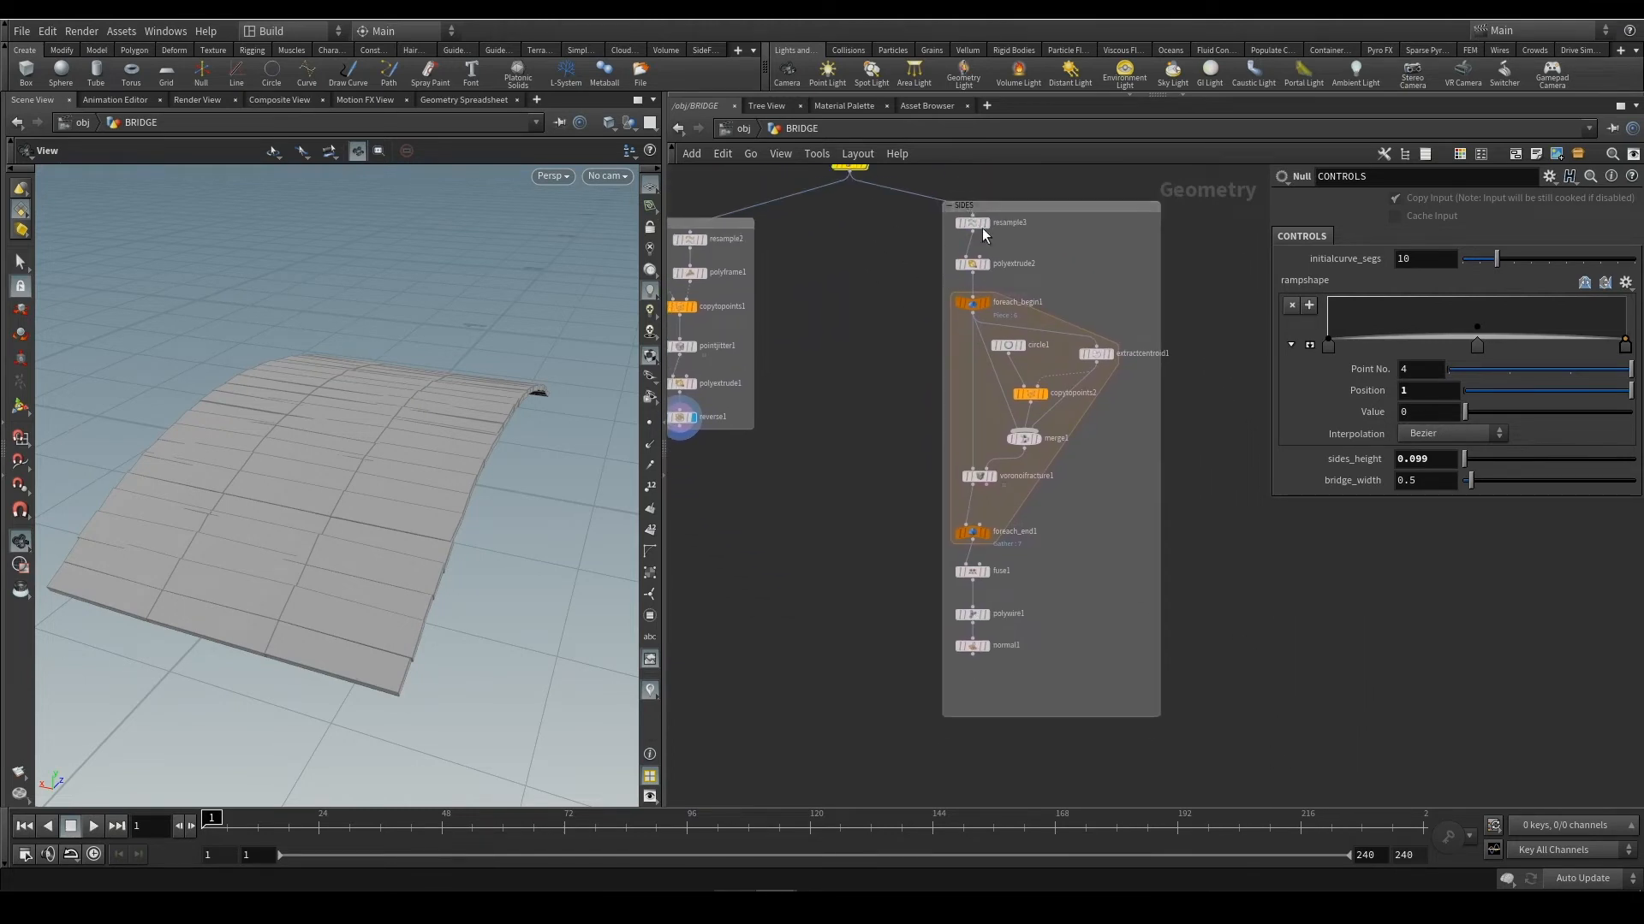
{"action": "middle_click_drag", "start_coordinate": [1089, 753], "coordinate": [1125, 698]}
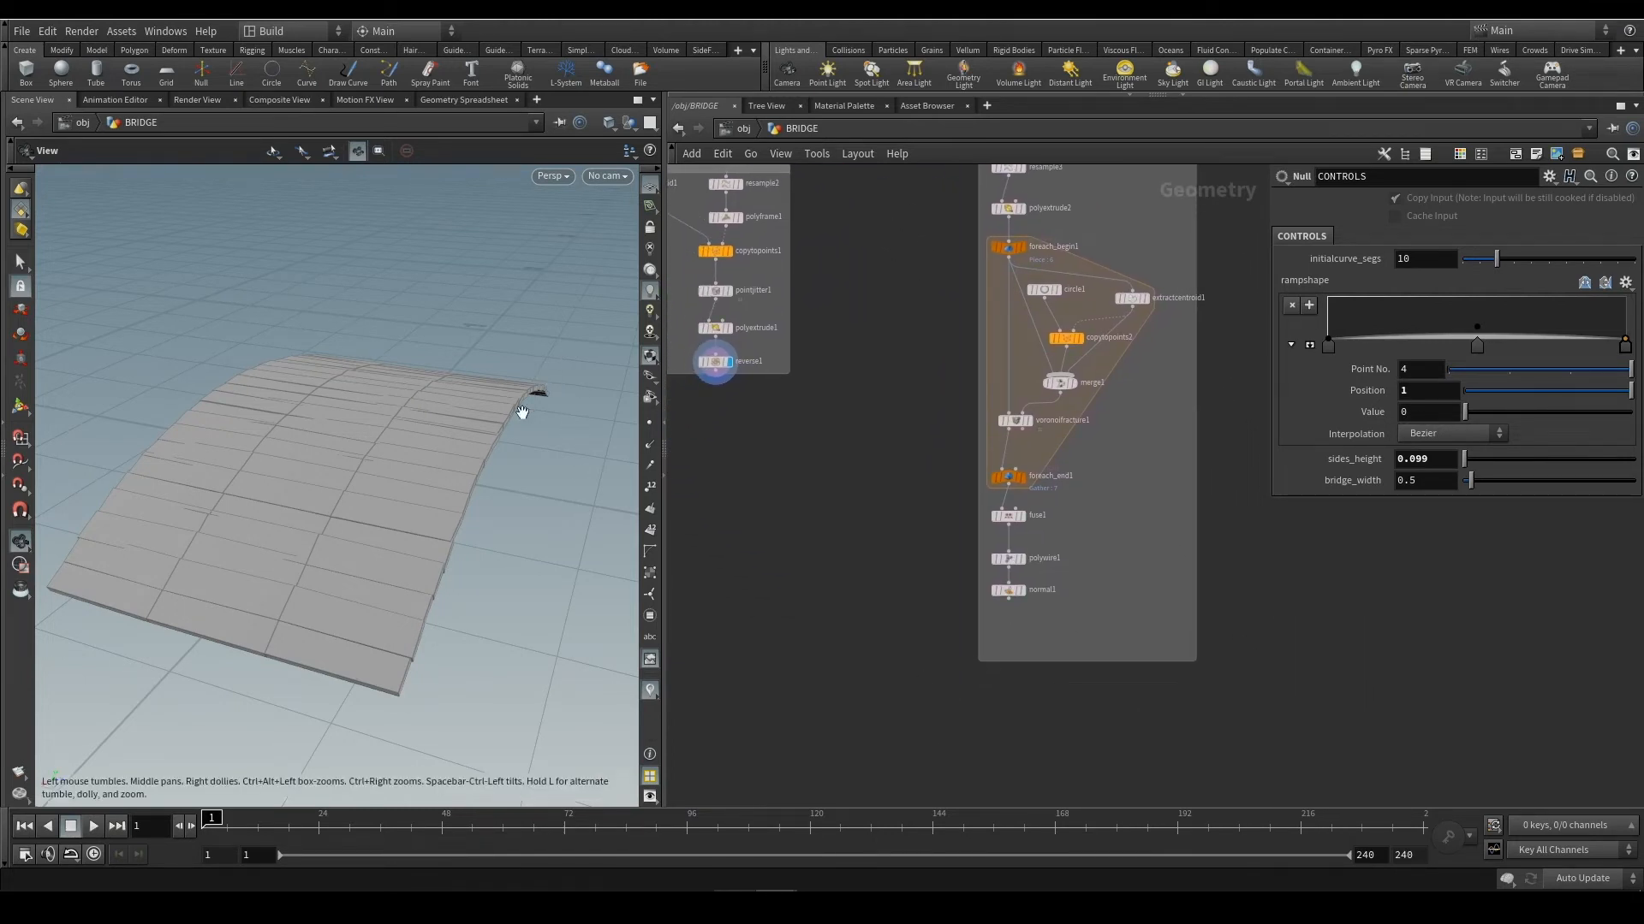
{"action": "scroll", "coordinate": [1009, 628], "scroll_direction": "up", "scroll_amount": 2}
{"action": "key", "text": "Tab"}
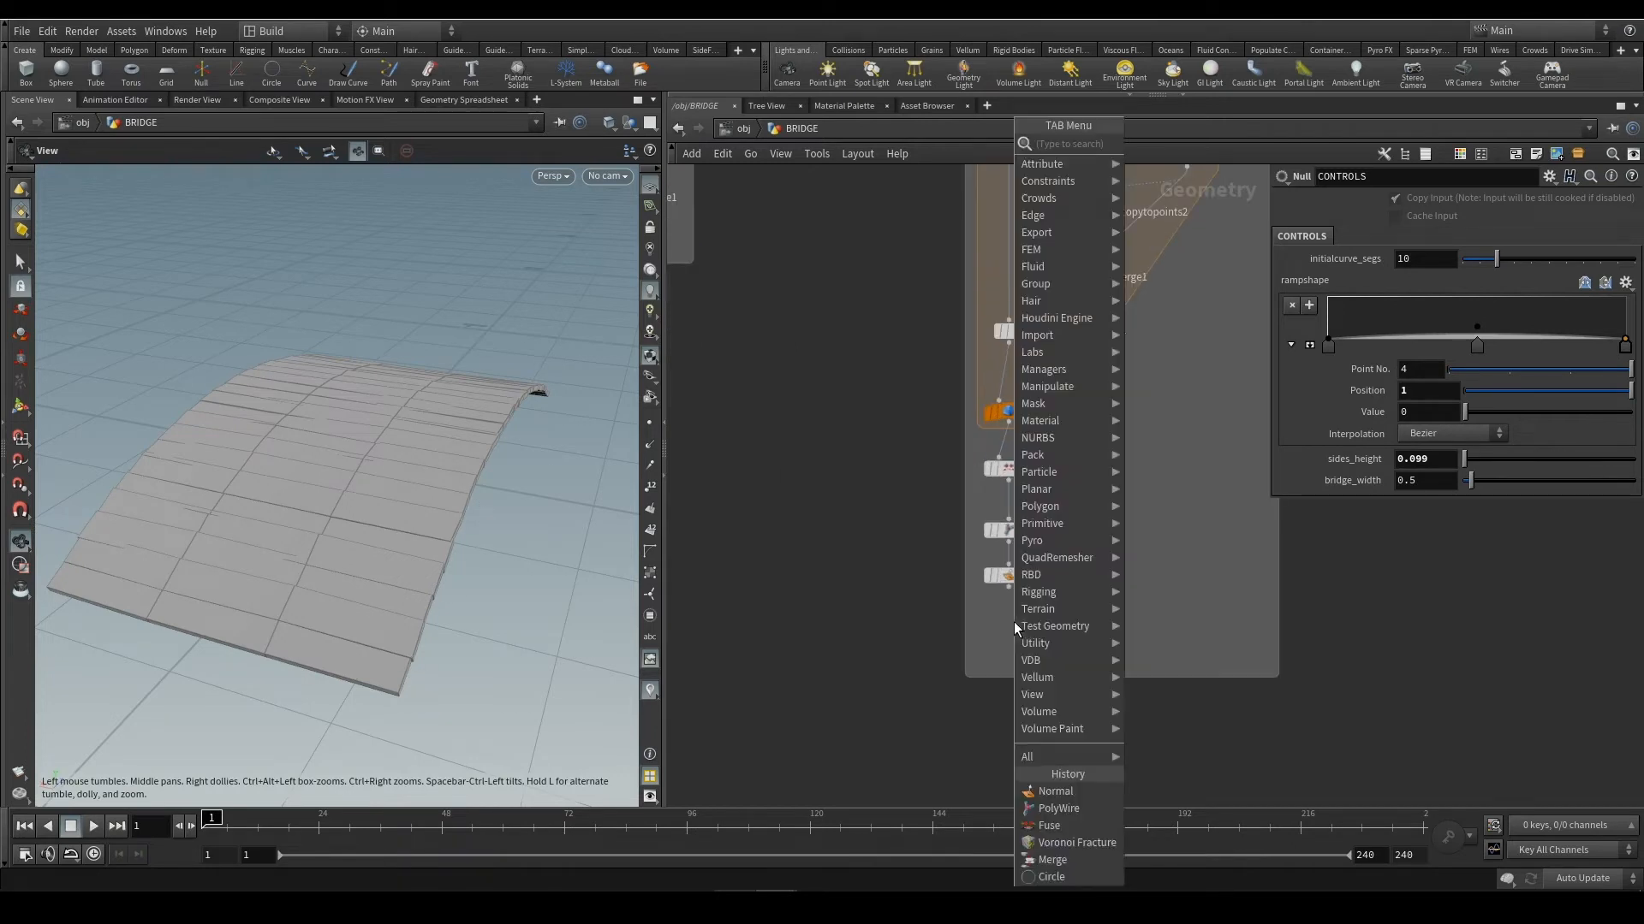
{"action": "type", "text": "tr"}
{"action": "left_click", "coordinate": [1214, 179]}
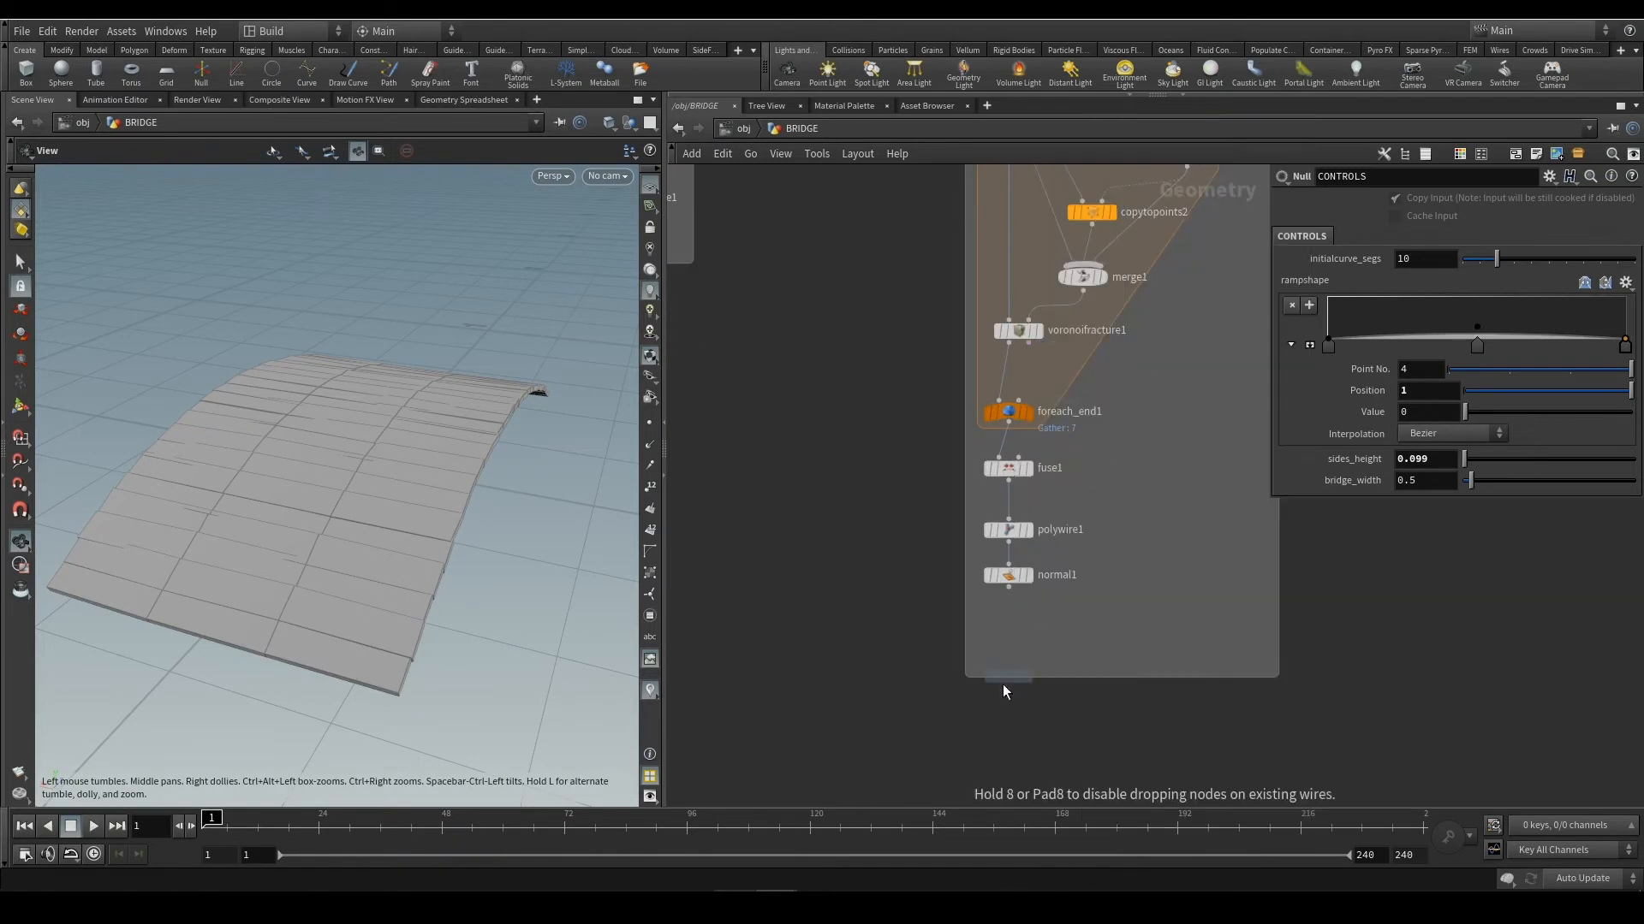
{"action": "left_click", "coordinate": [1010, 632]}
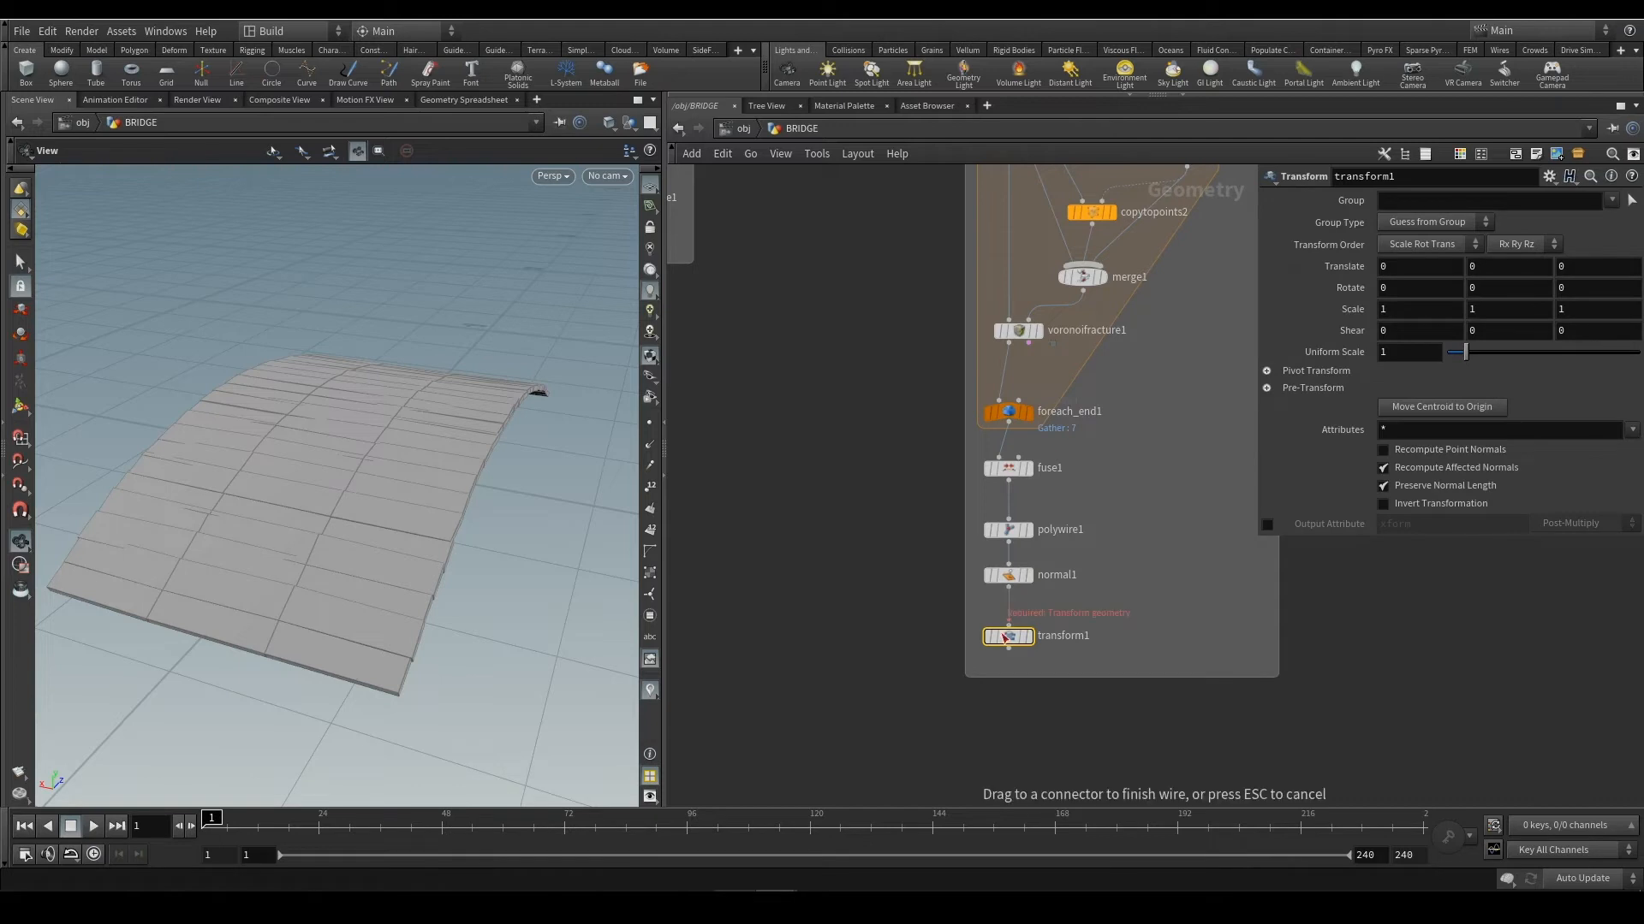
{"action": "left_click", "coordinate": [1025, 635]}
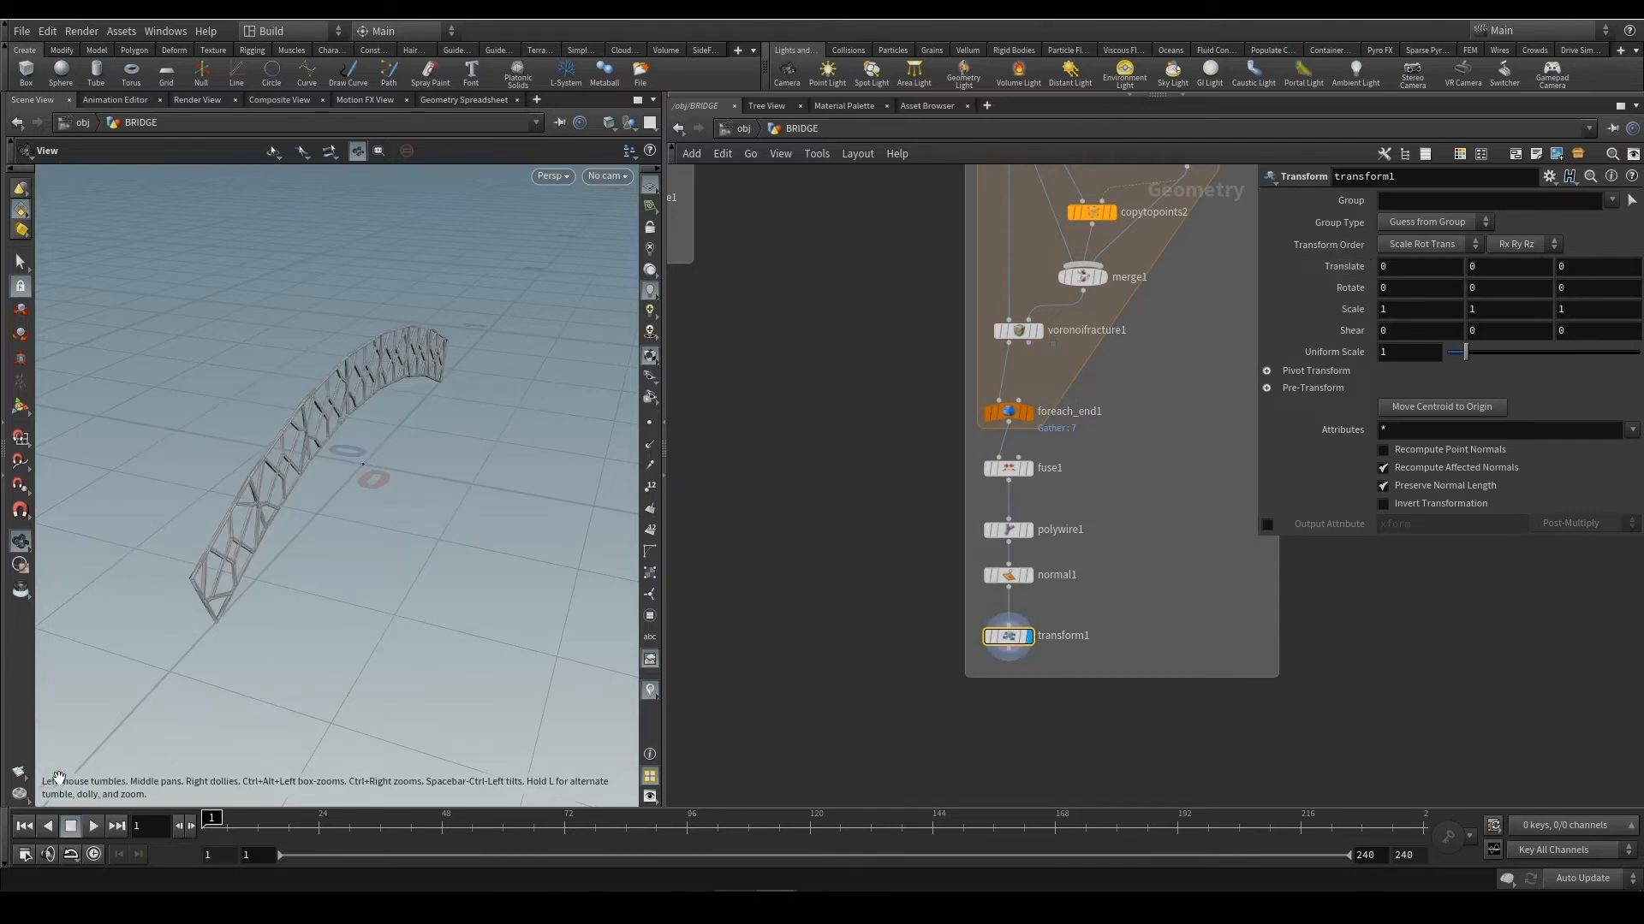
Paste the relative reference to CONTROLS bridge_width into transform1's X translate, then open that expression for editing
{"action": "right_click", "coordinate": [1395, 266]}
{"action": "left_click", "coordinate": [1368, 491]}
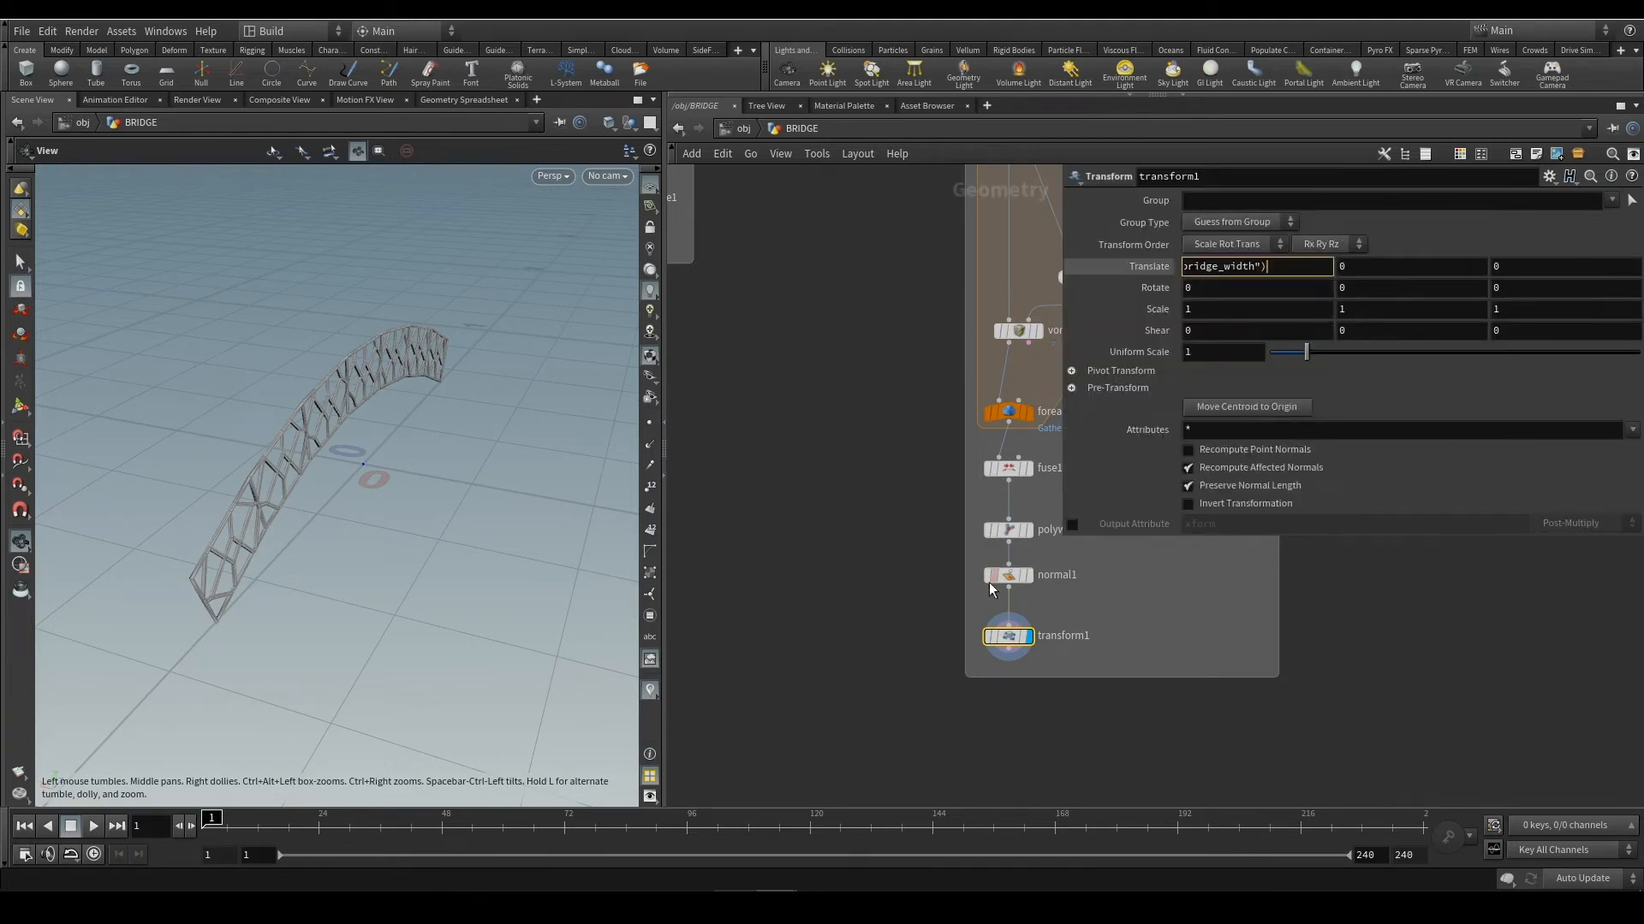
{"action": "key", "text": "Return"}
{"action": "left_click", "coordinate": [1320, 267]}
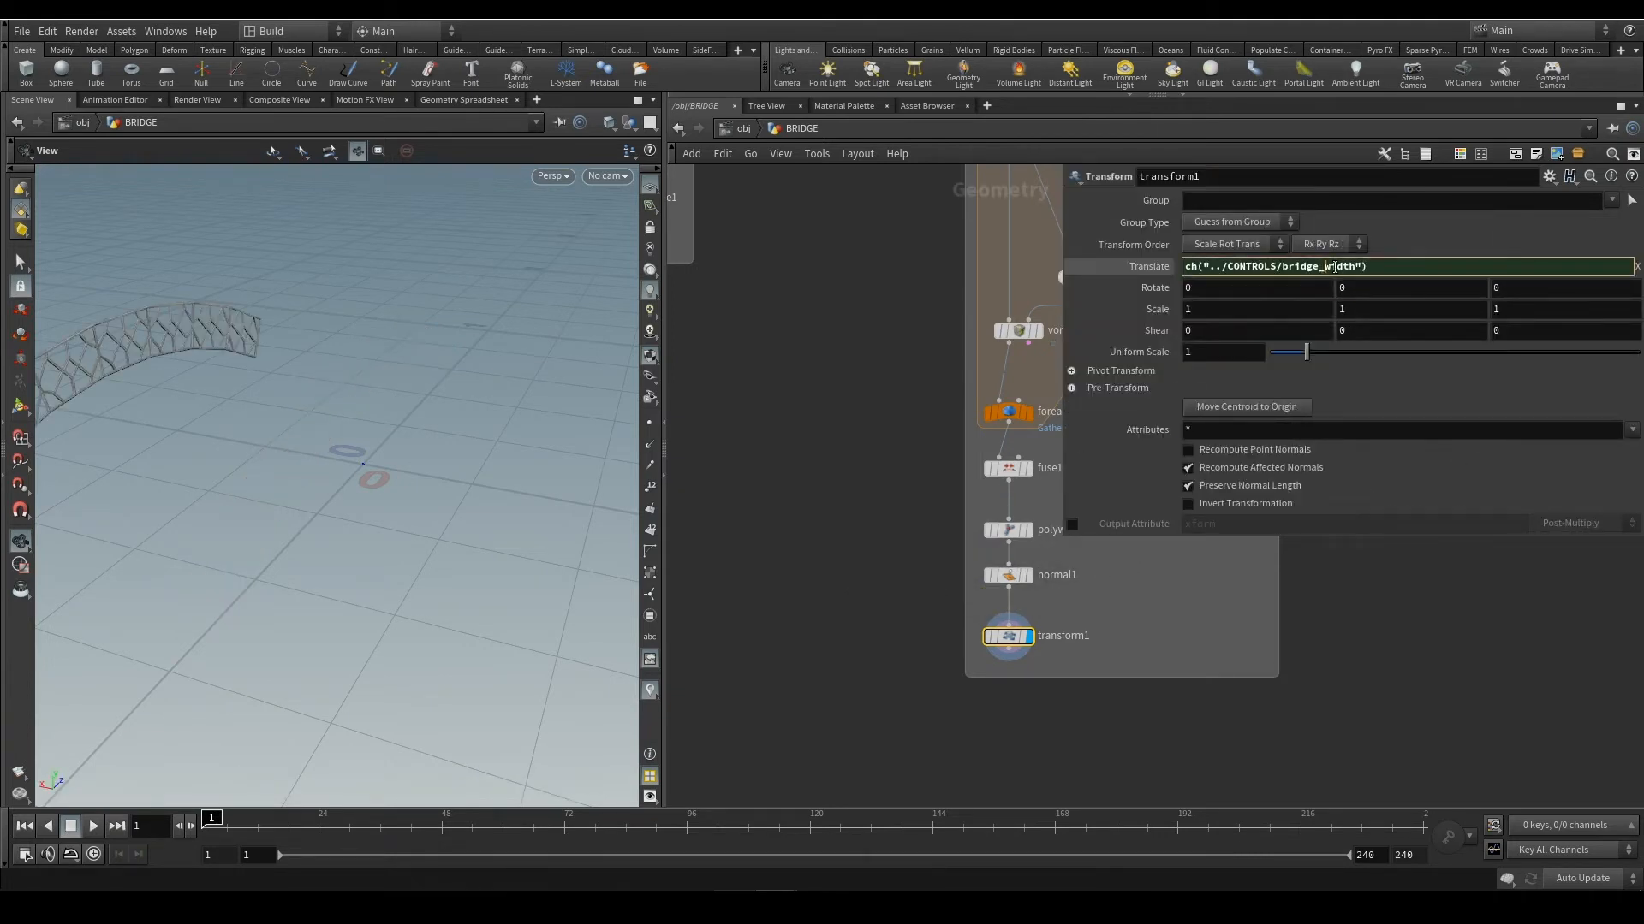
{"action": "left_click", "coordinate": [1382, 266]}
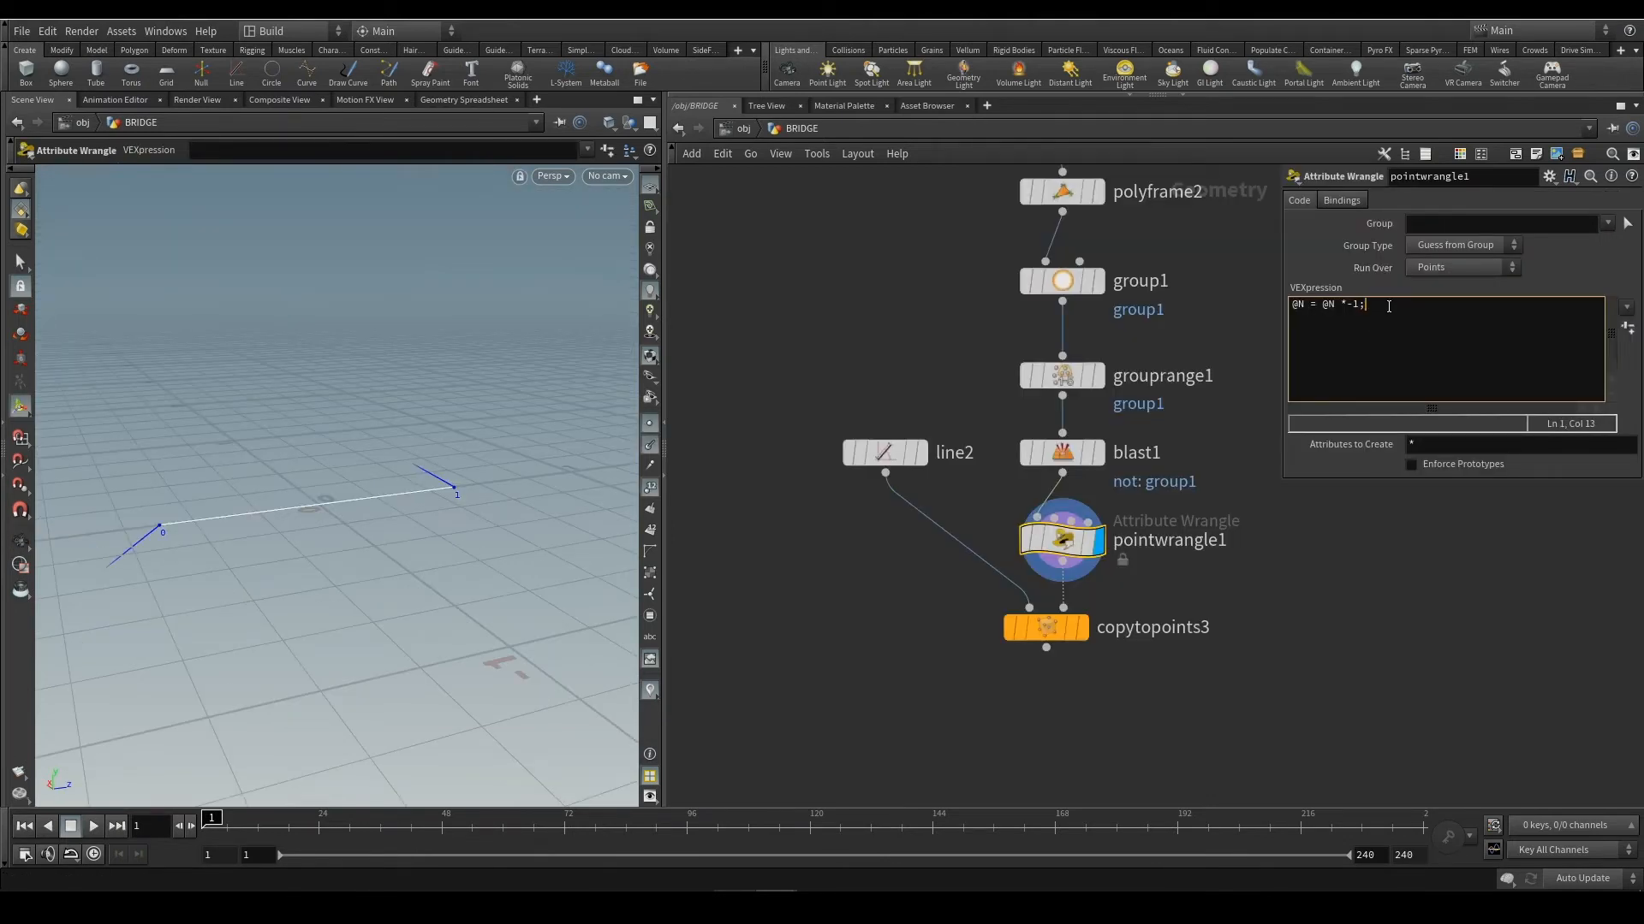
Commit the expression @N = @N *-1; in pointwrangle1 and display copytopoints3 to check the copied lines
{"action": "left_click", "coordinate": [1569, 278]}
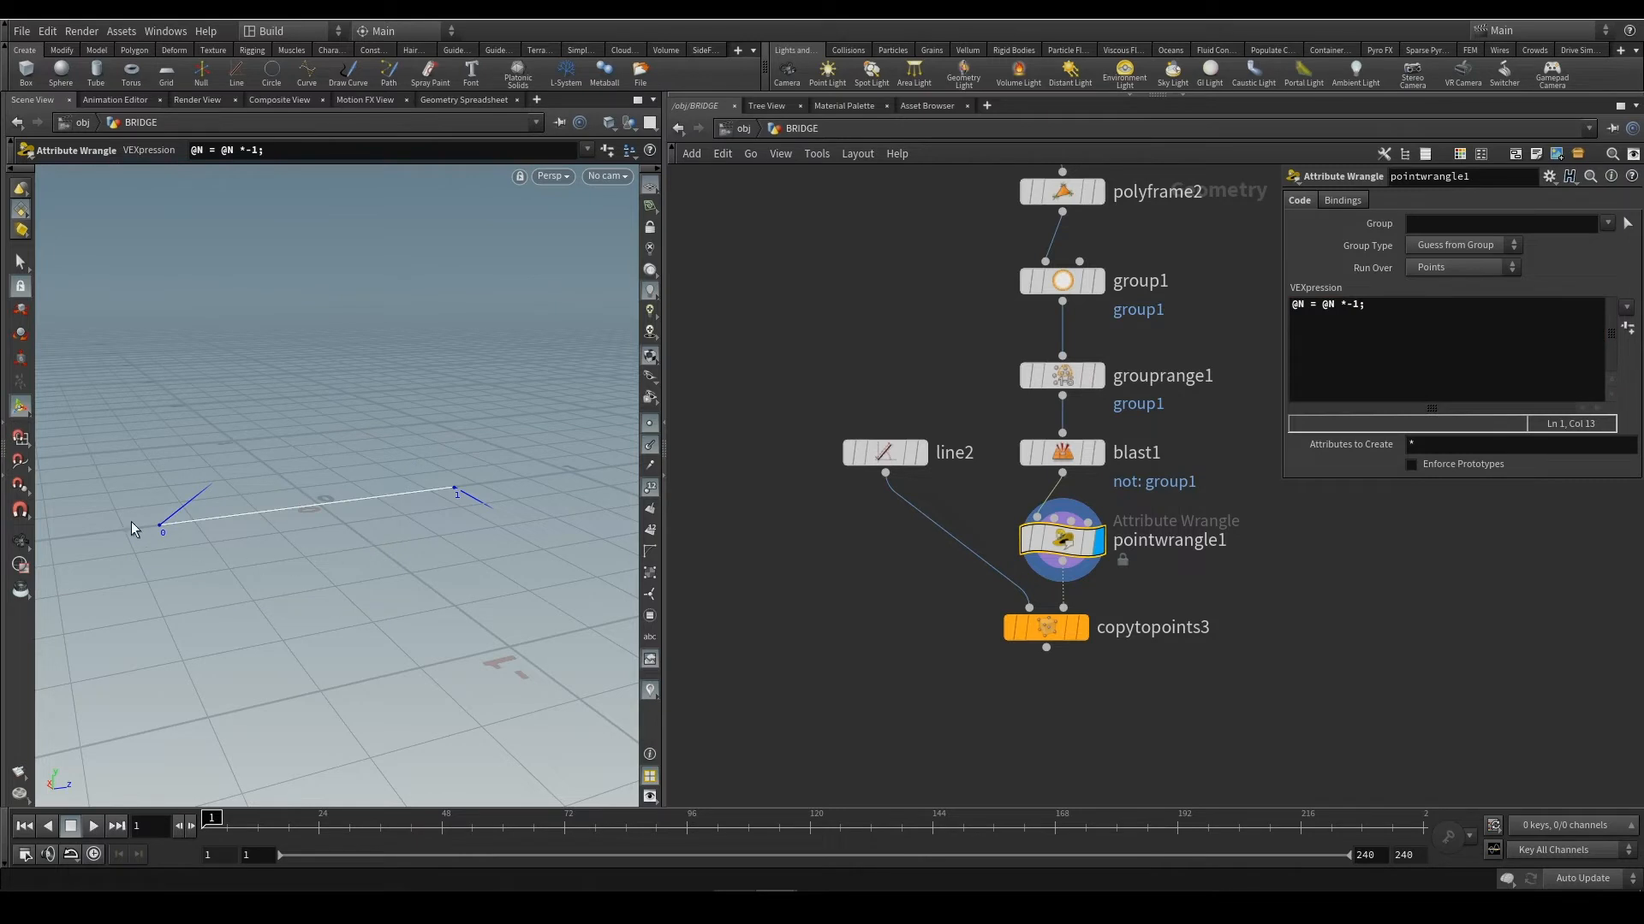
{"action": "left_click", "coordinate": [1083, 628]}
{"action": "key", "text": "Escape"}
{"action": "left_click_drag", "start_coordinate": [394, 530], "coordinate": [462, 559]}
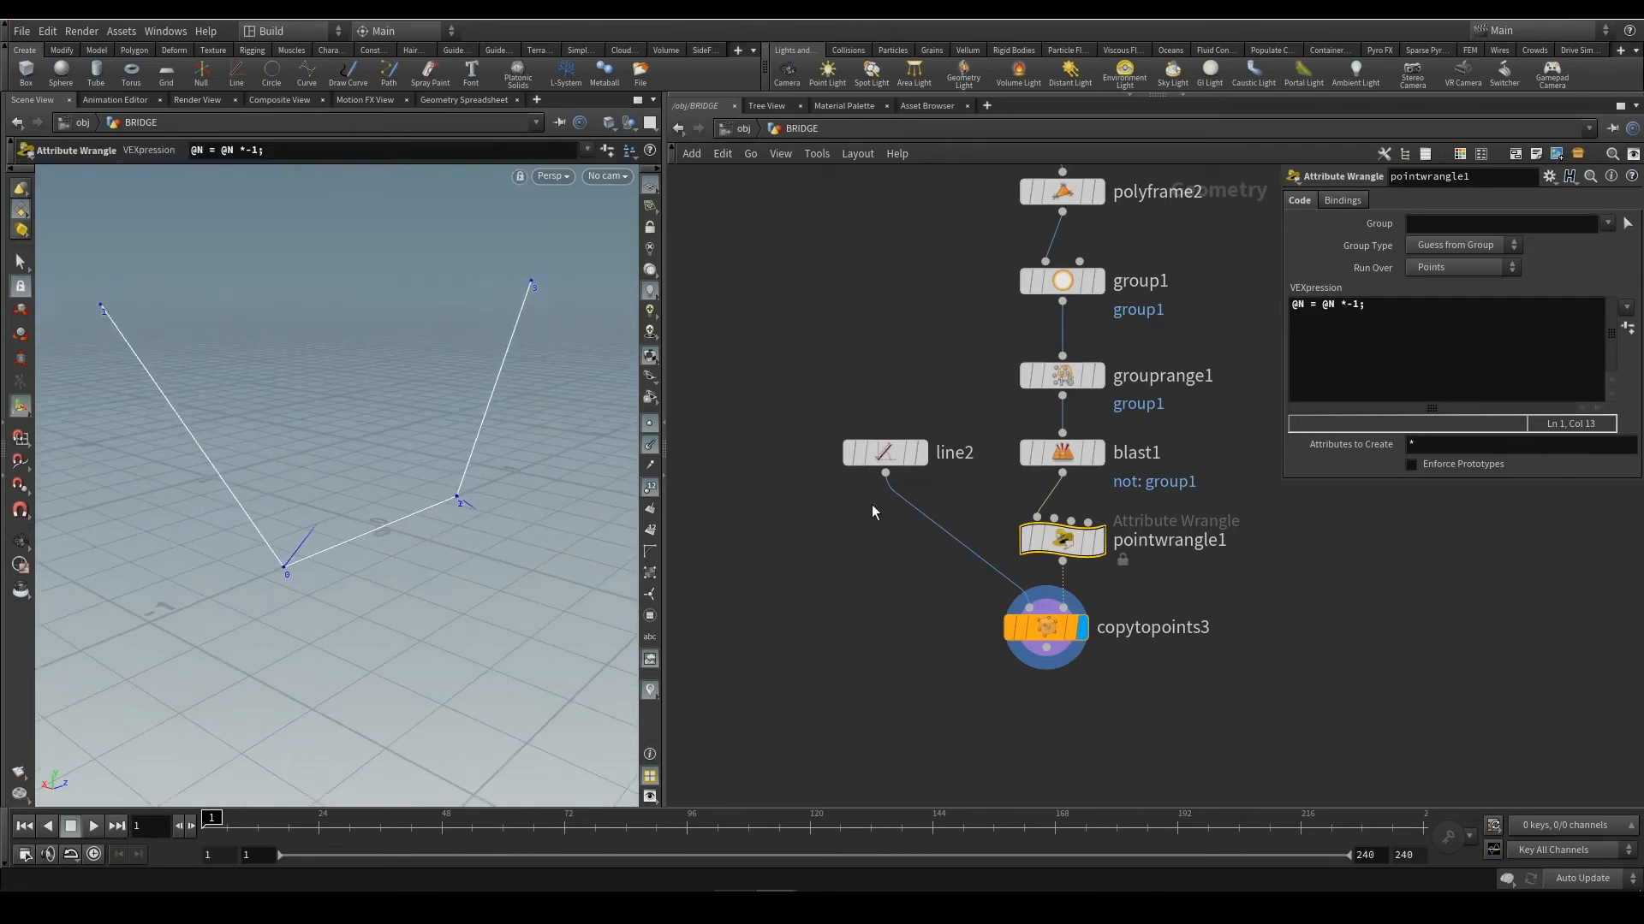
Move line2 away from the wrangle chain, then copy the sides_height expression from polyextrude2's Distance in the SIDES network
{"action": "left_click_drag", "start_coordinate": [895, 453], "coordinate": [833, 404]}
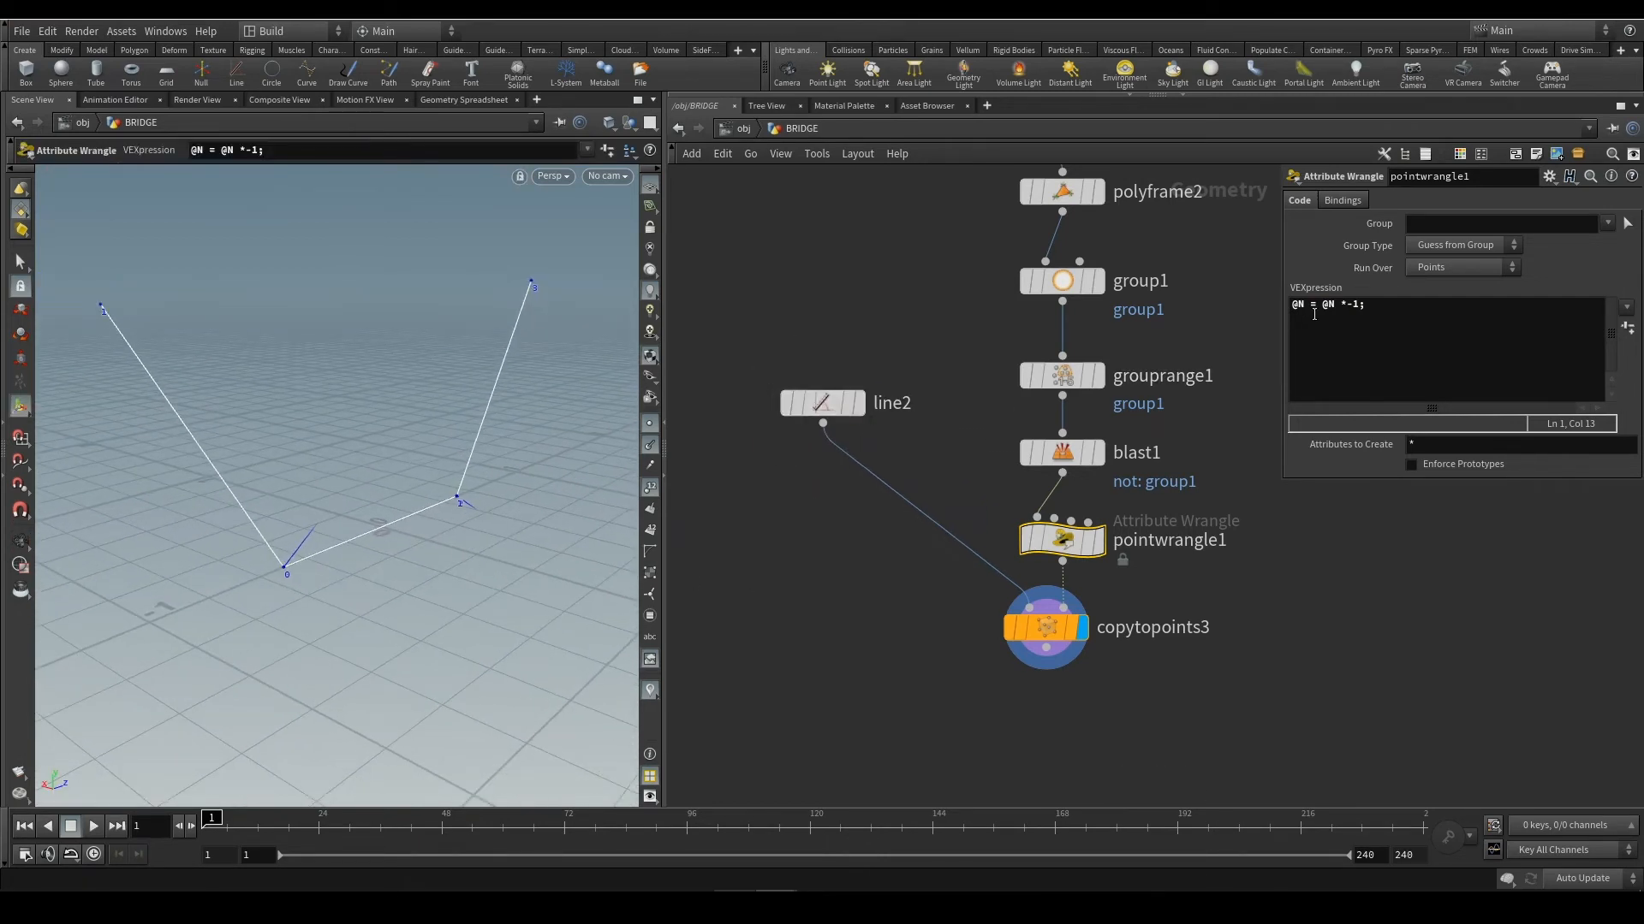
{"action": "left_click", "coordinate": [827, 408]}
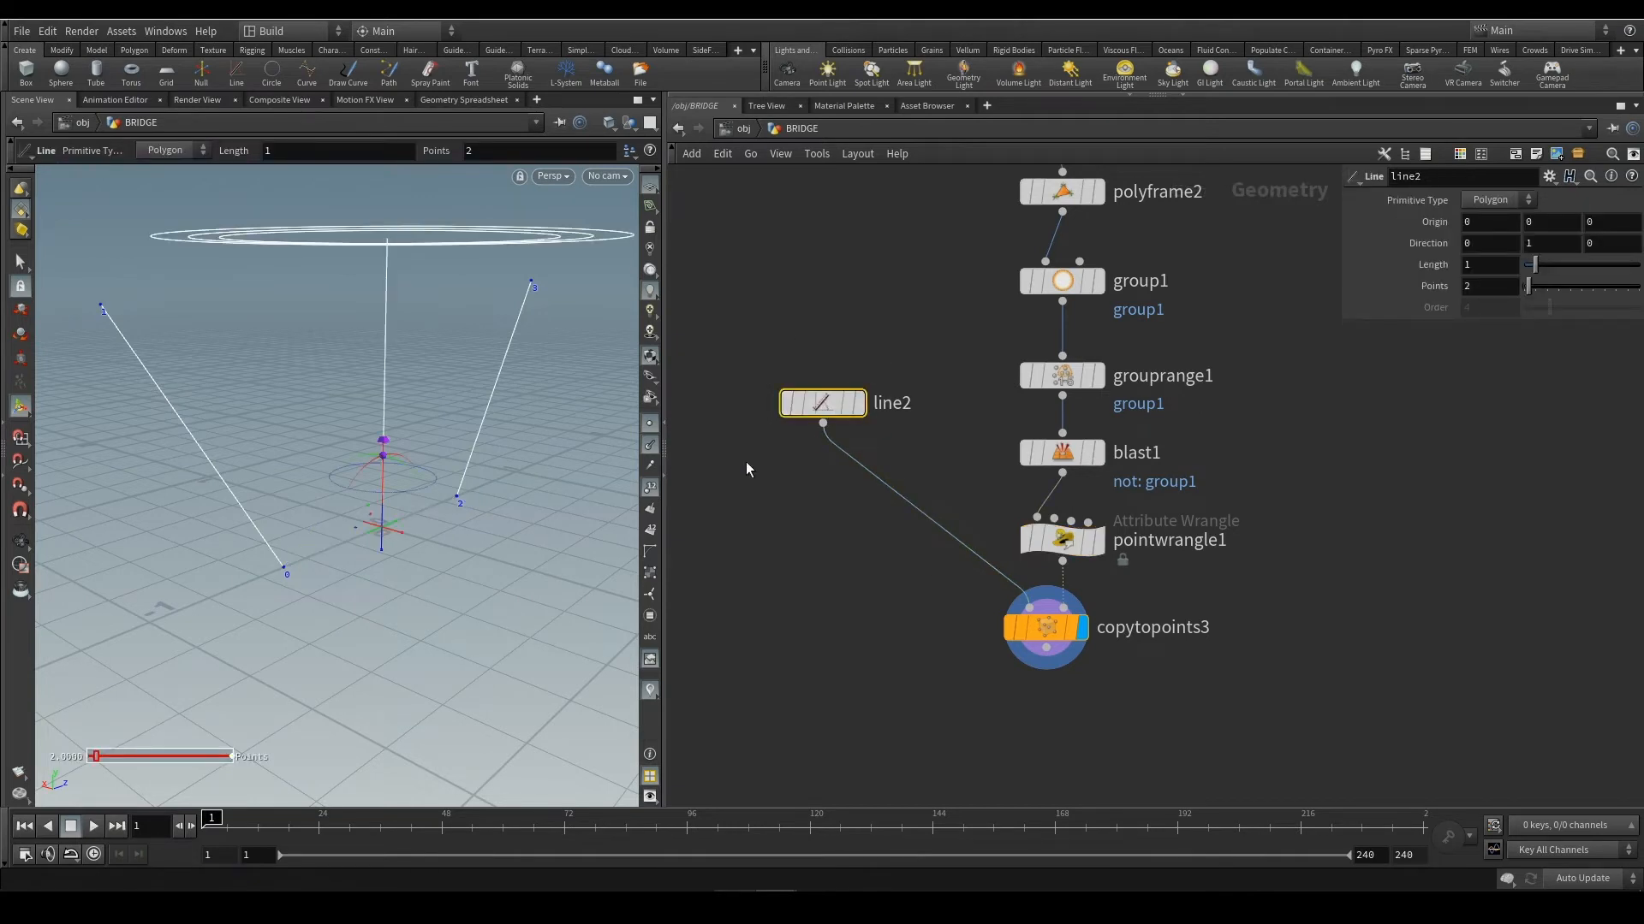
{"action": "scroll", "coordinate": [753, 460], "scroll_direction": "down", "scroll_amount": 3}
{"action": "middle_click_drag", "start_coordinate": [801, 357], "coordinate": [1280, 480]}
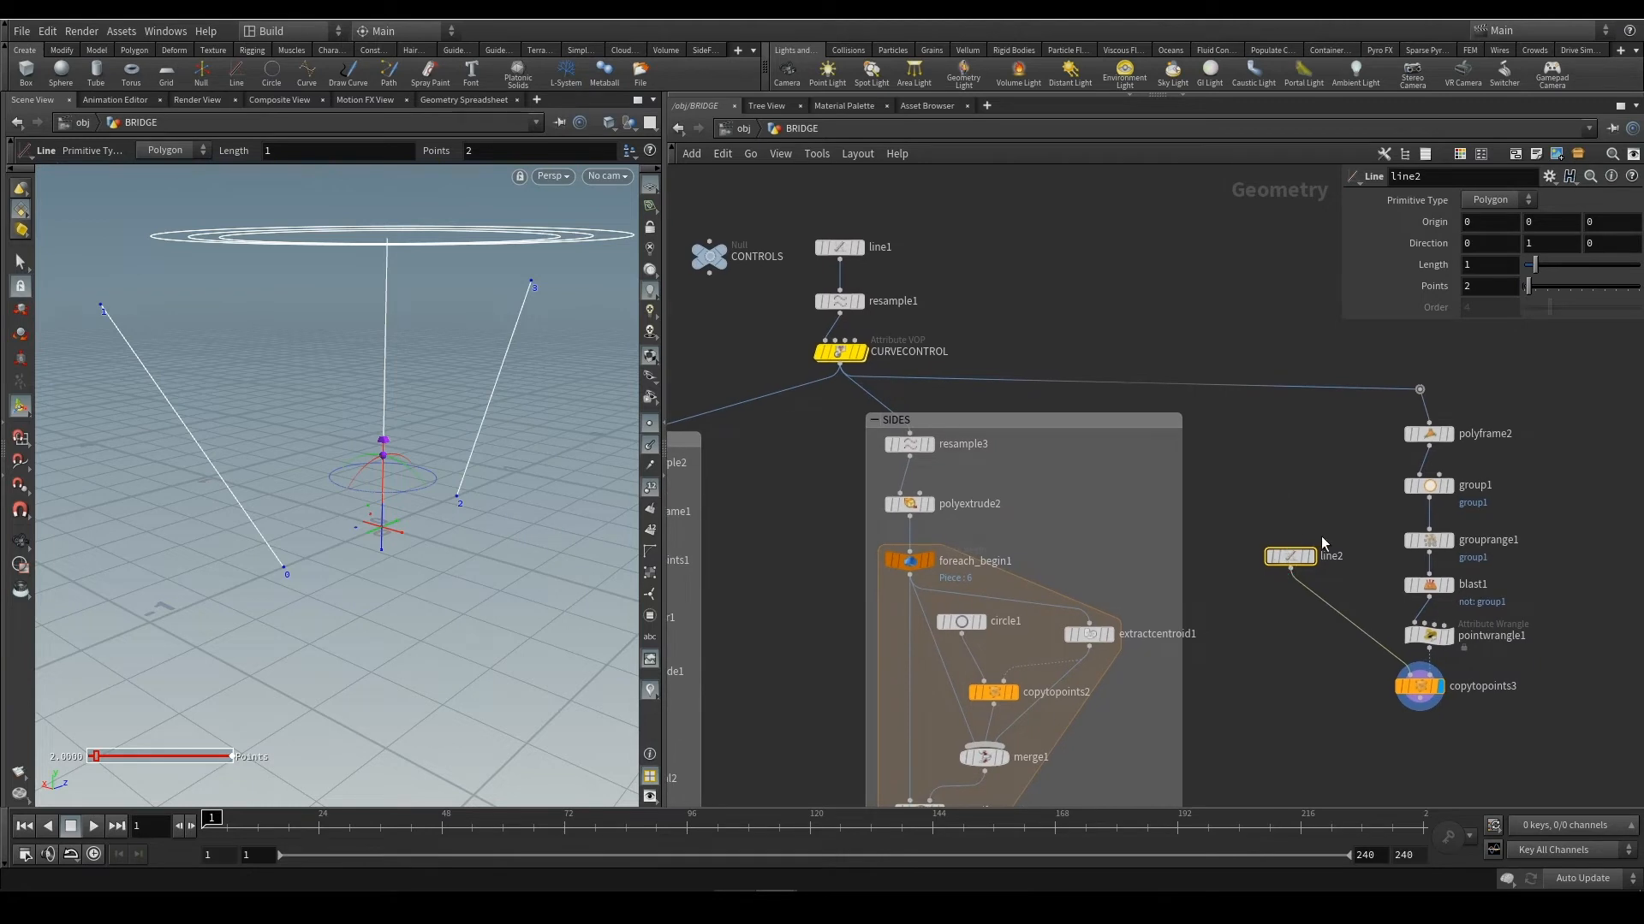
{"action": "left_click", "coordinate": [930, 504]}
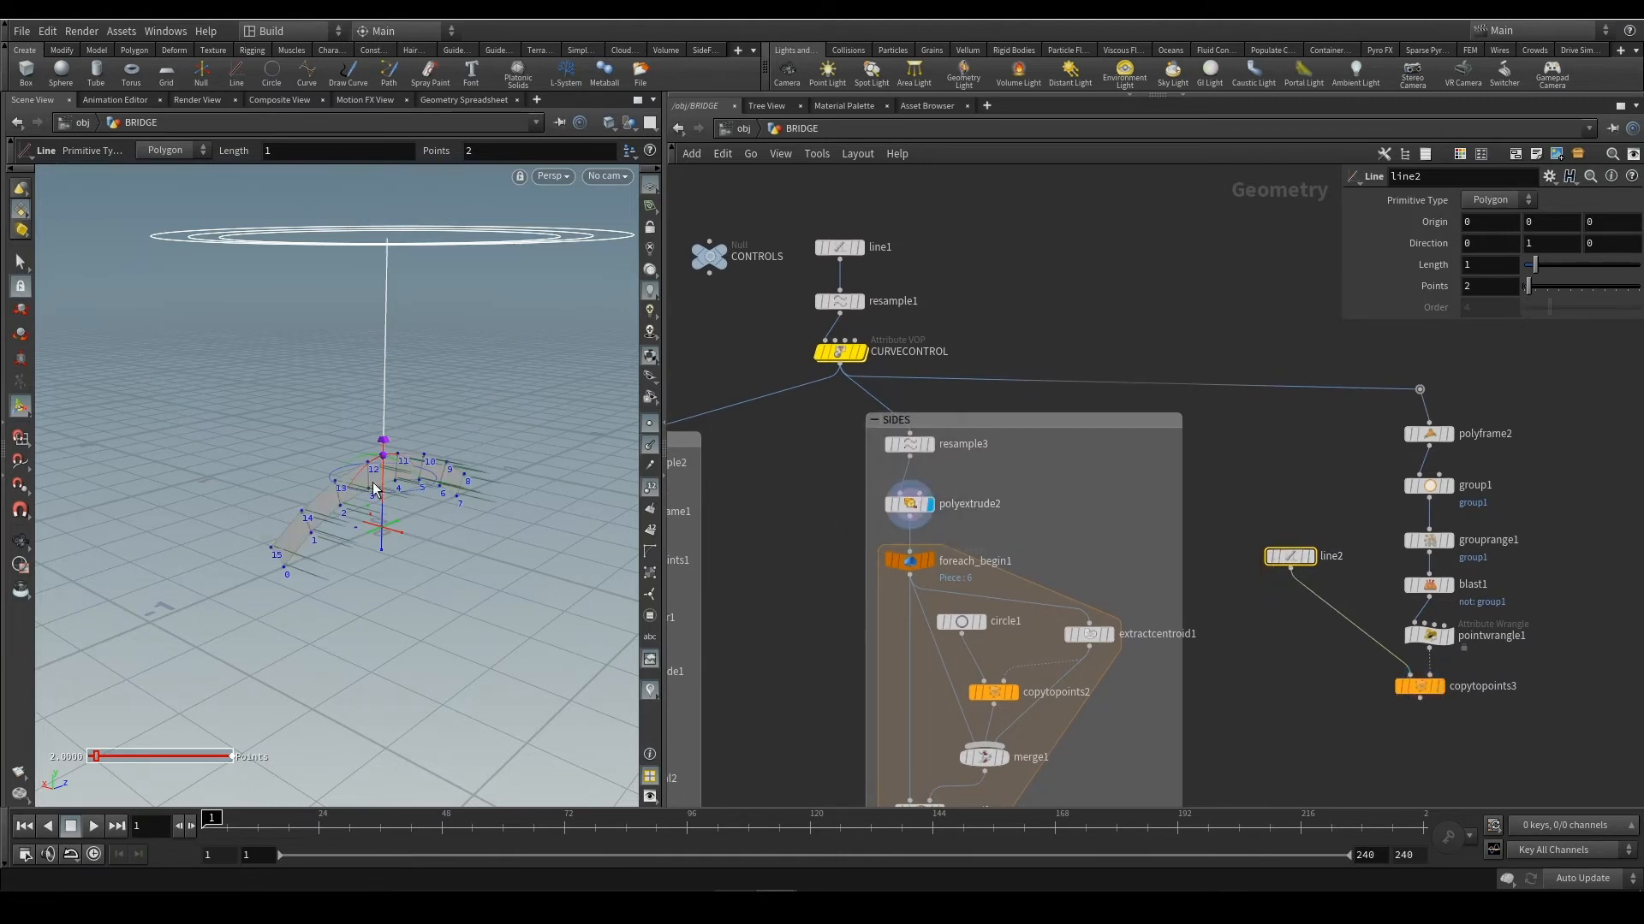
{"action": "left_click", "coordinate": [908, 503]}
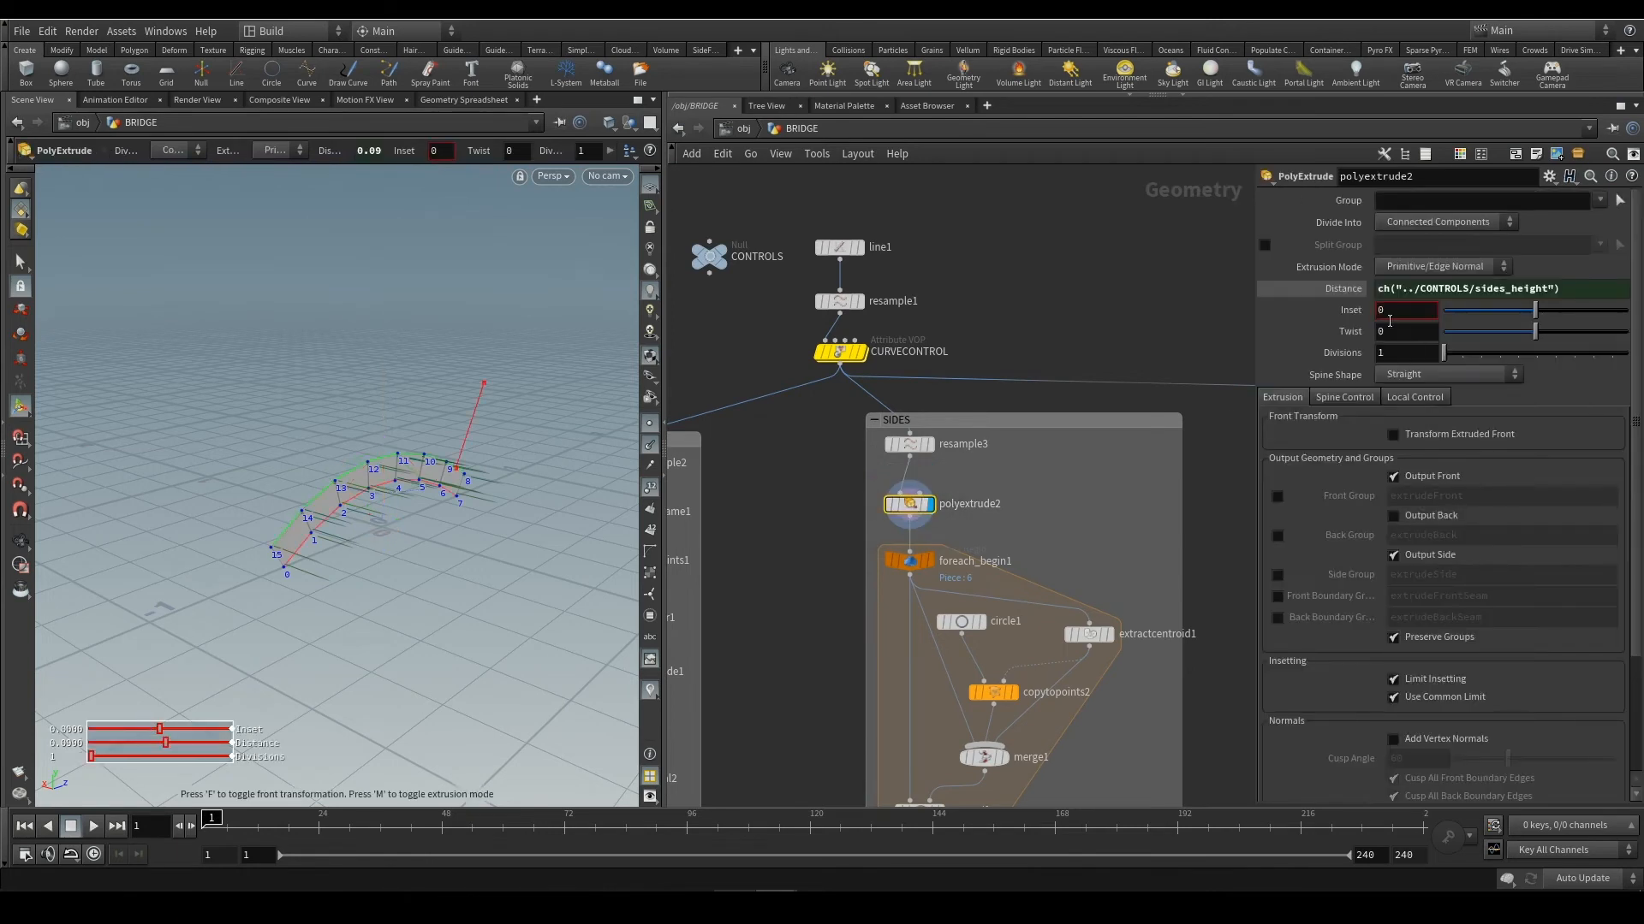
{"action": "left_click", "coordinate": [1485, 283]}
{"action": "key", "text": "ctrl+c"}
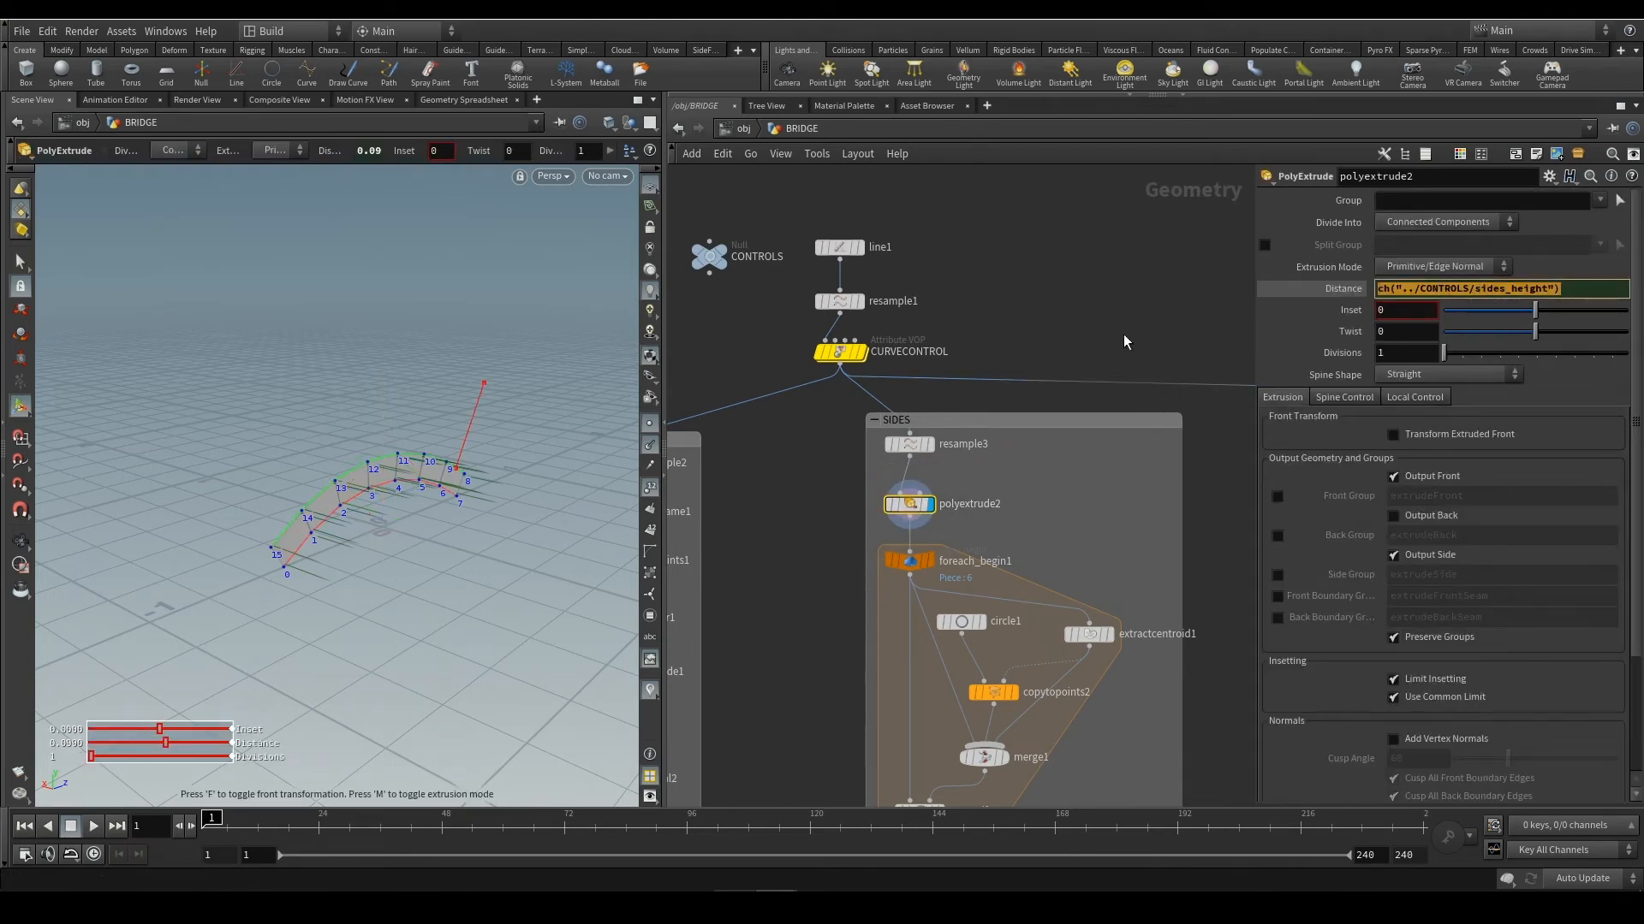
Paste the copied expression ch("../CONTROLS/sides_height") into line2's Length
{"action": "middle_click_drag", "start_coordinate": [1125, 335], "coordinate": [976, 327]}
{"action": "middle_click_drag", "start_coordinate": [1173, 464], "coordinate": [813, 374]}
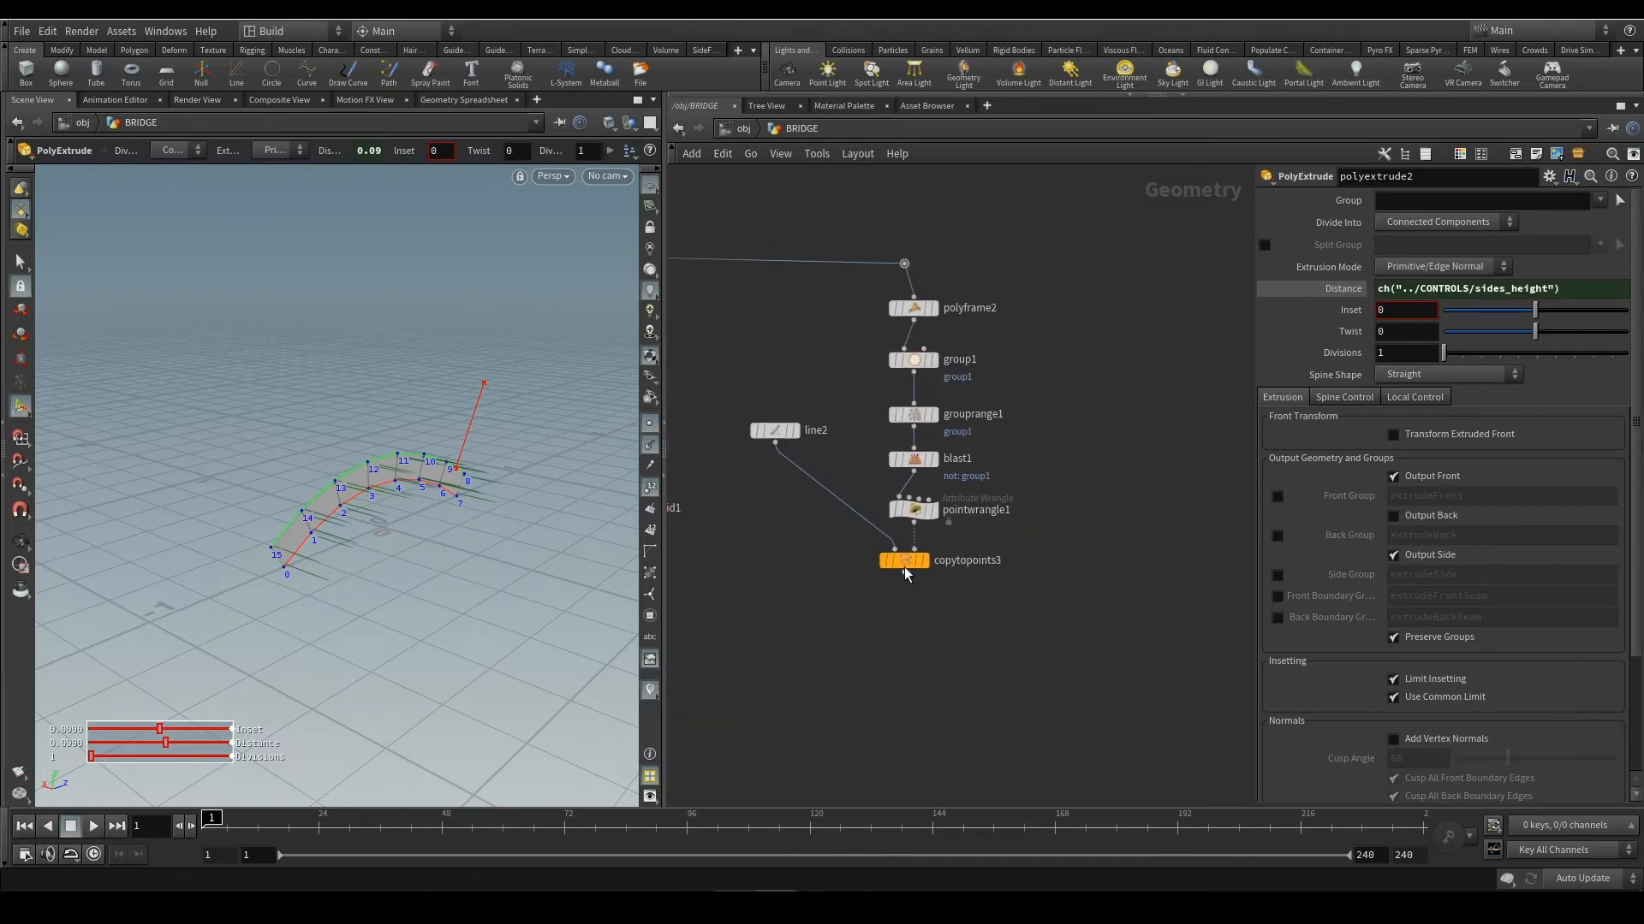
{"action": "left_click", "coordinate": [775, 429]}
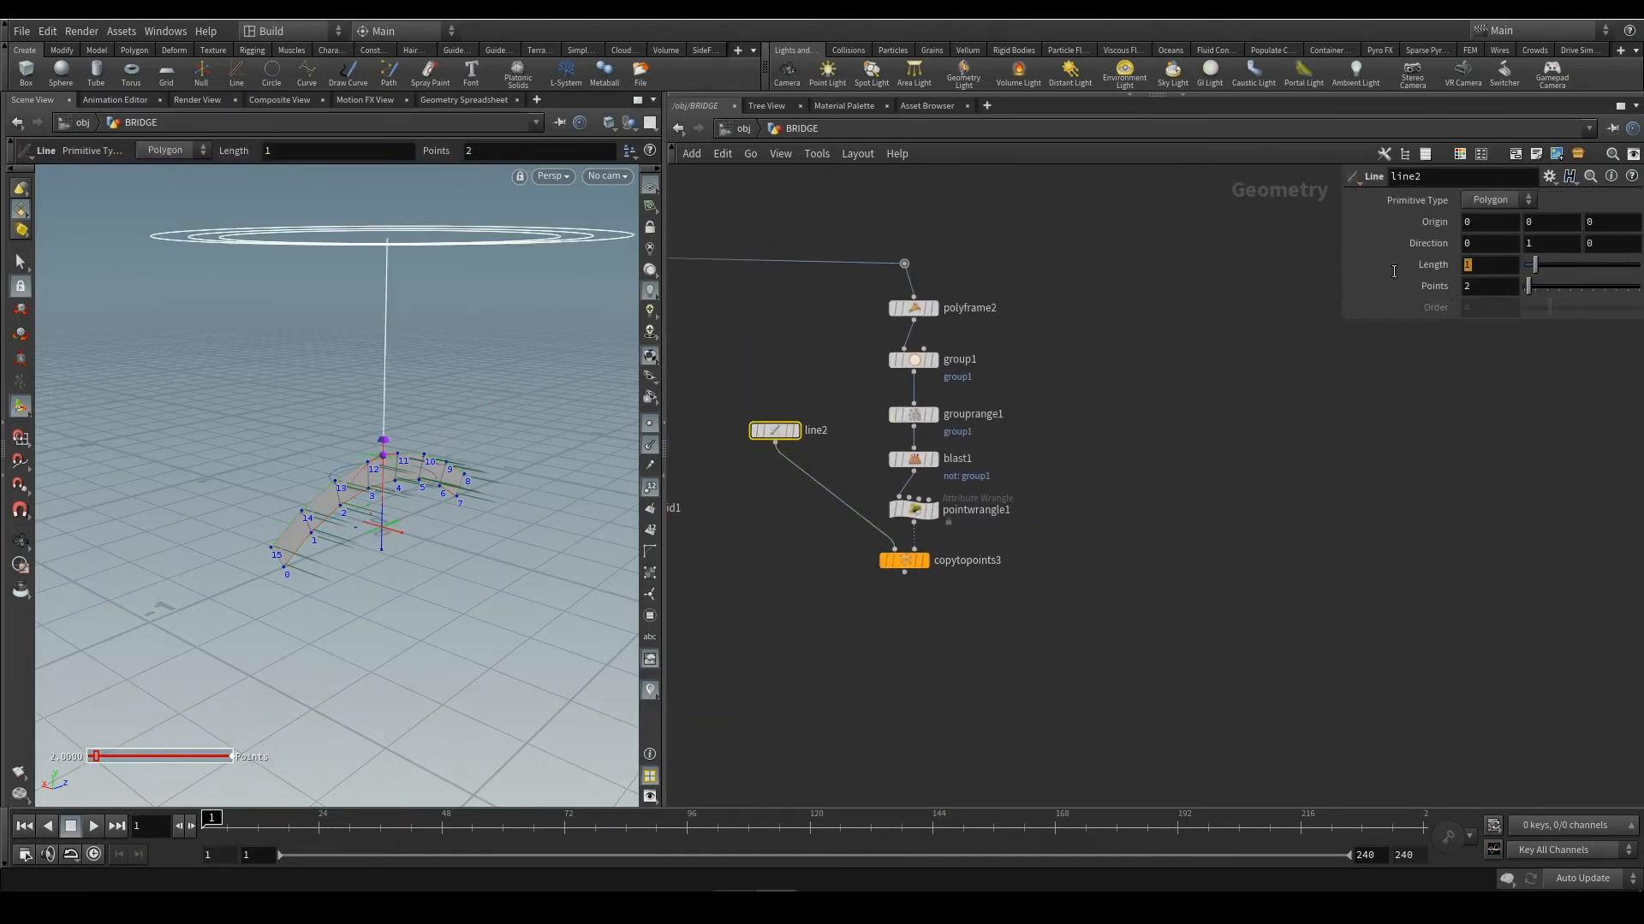
{"action": "key", "text": "ctrl+v"}
{"action": "key", "text": "Return"}
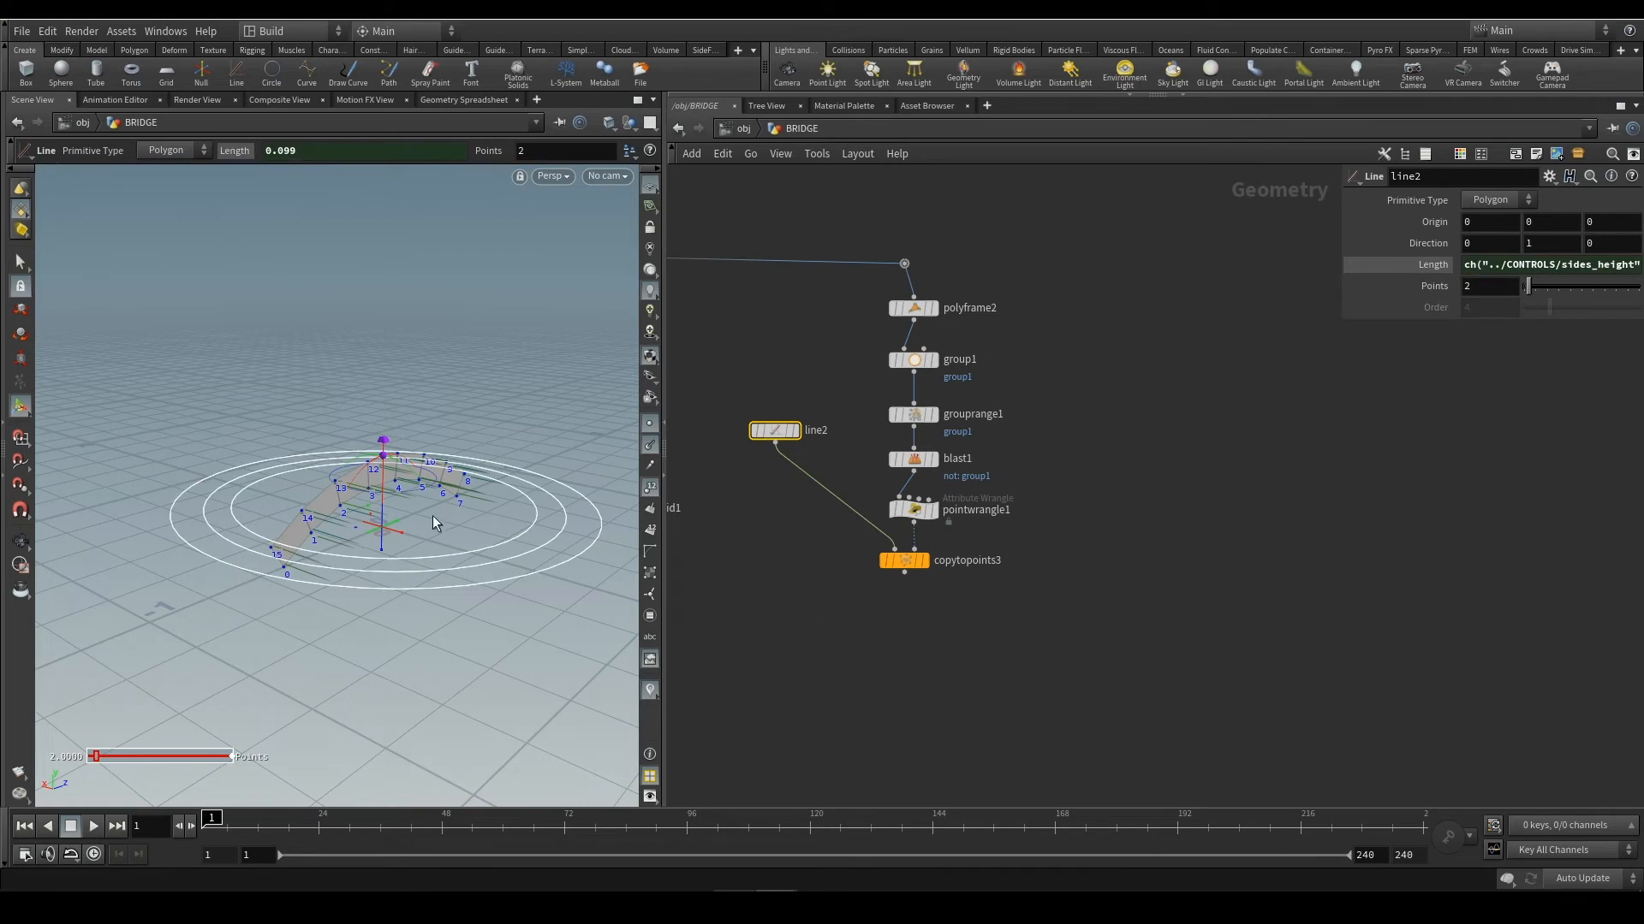
{"action": "scroll", "coordinate": [448, 534], "scroll_direction": "up", "scroll_amount": 4}
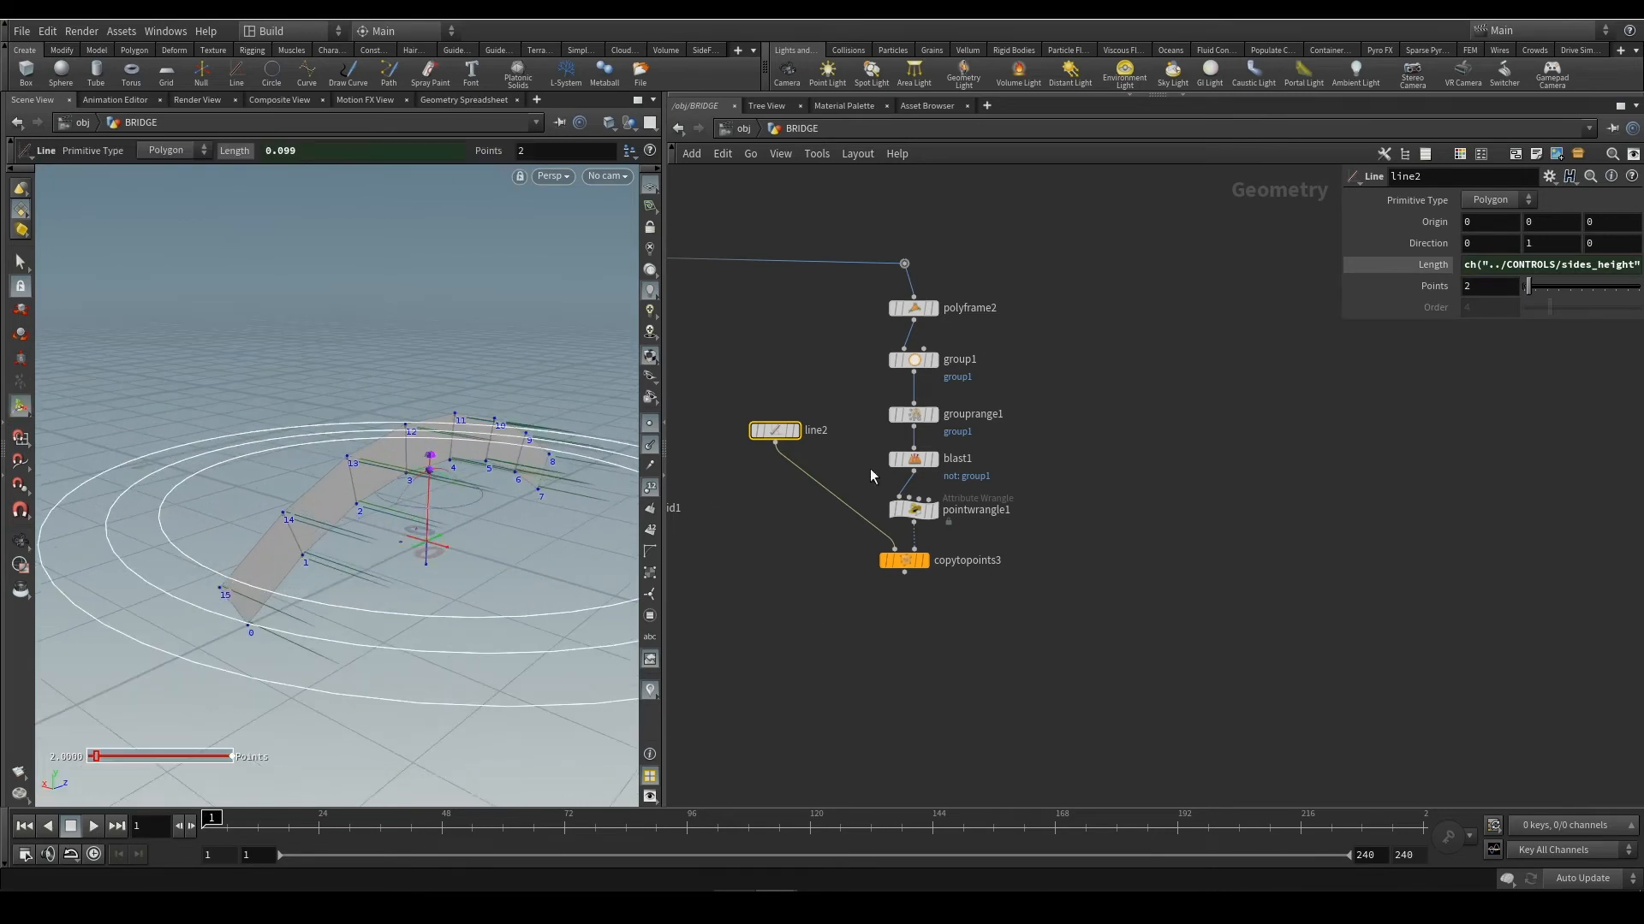
Append +0.1 to line2's Length expression, then display and select copytopoints3
{"action": "left_click", "coordinate": [1510, 266]}
{"action": "left_click", "coordinate": [1630, 266]}
{"action": "key", "text": "Right"}
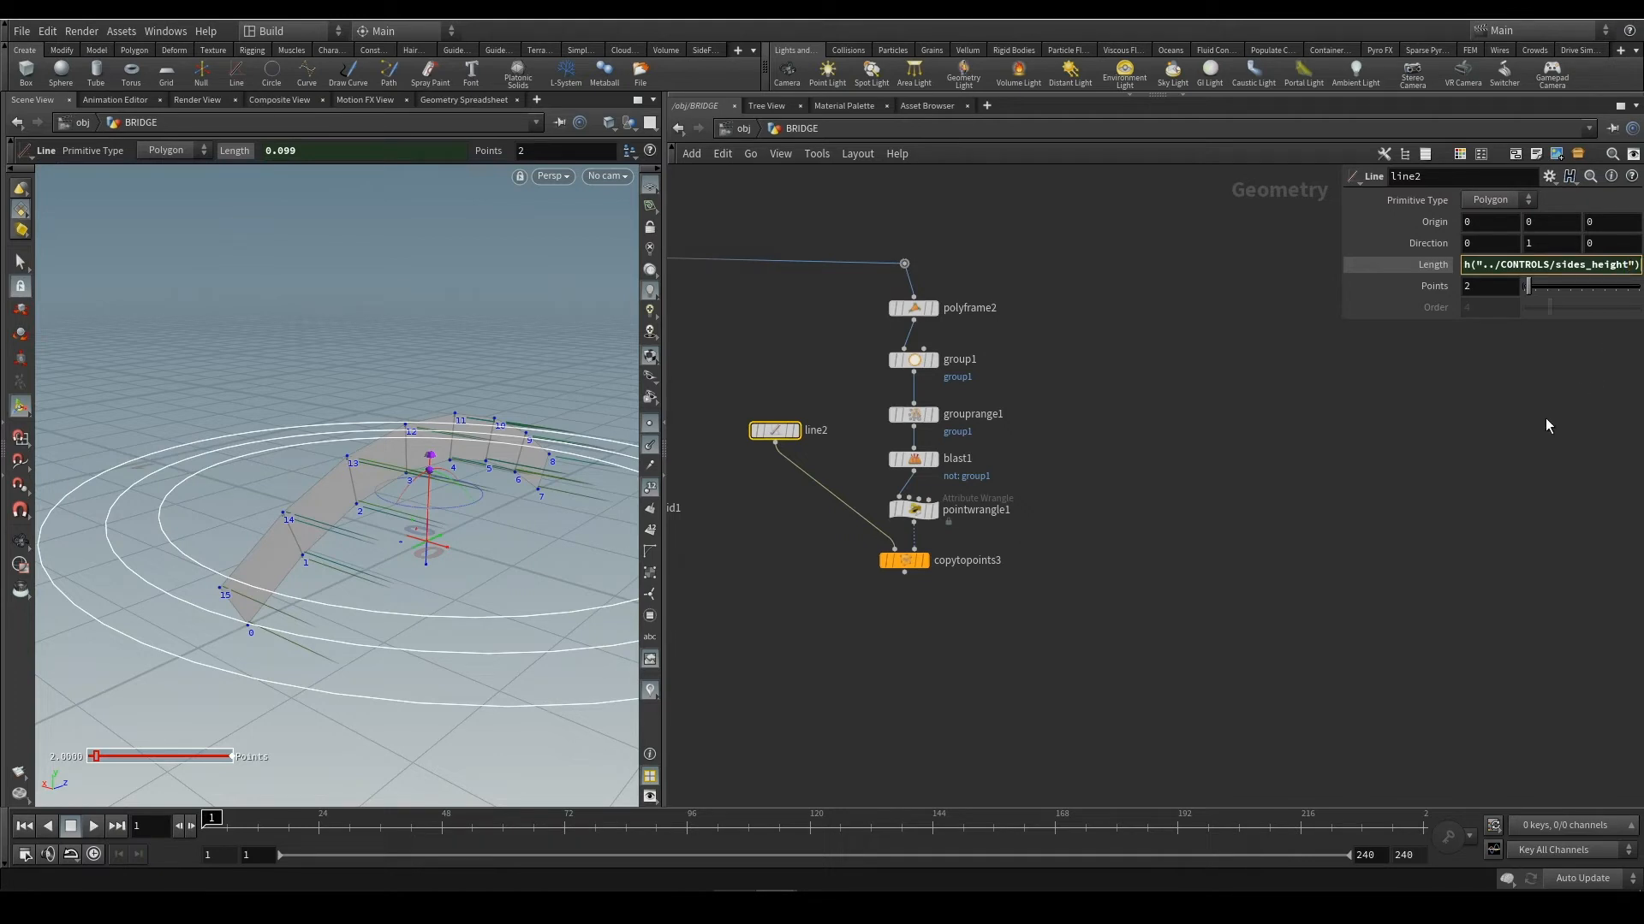
{"action": "type", "text": "+0.1"}
{"action": "key", "text": "Return"}
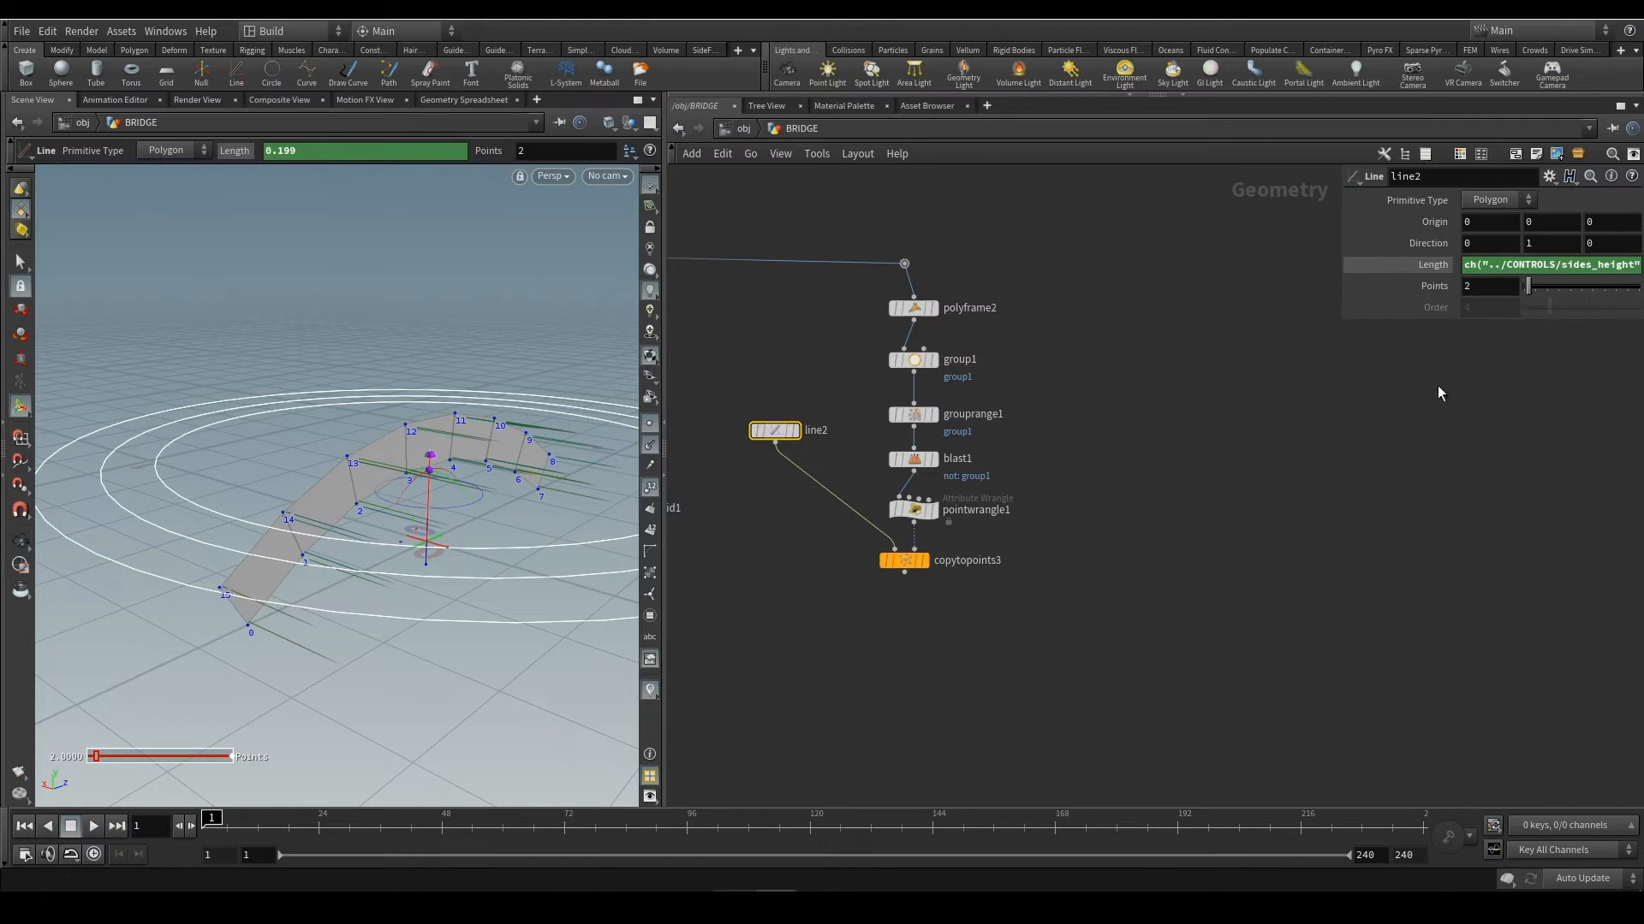
{"action": "left_click", "coordinate": [932, 571]}
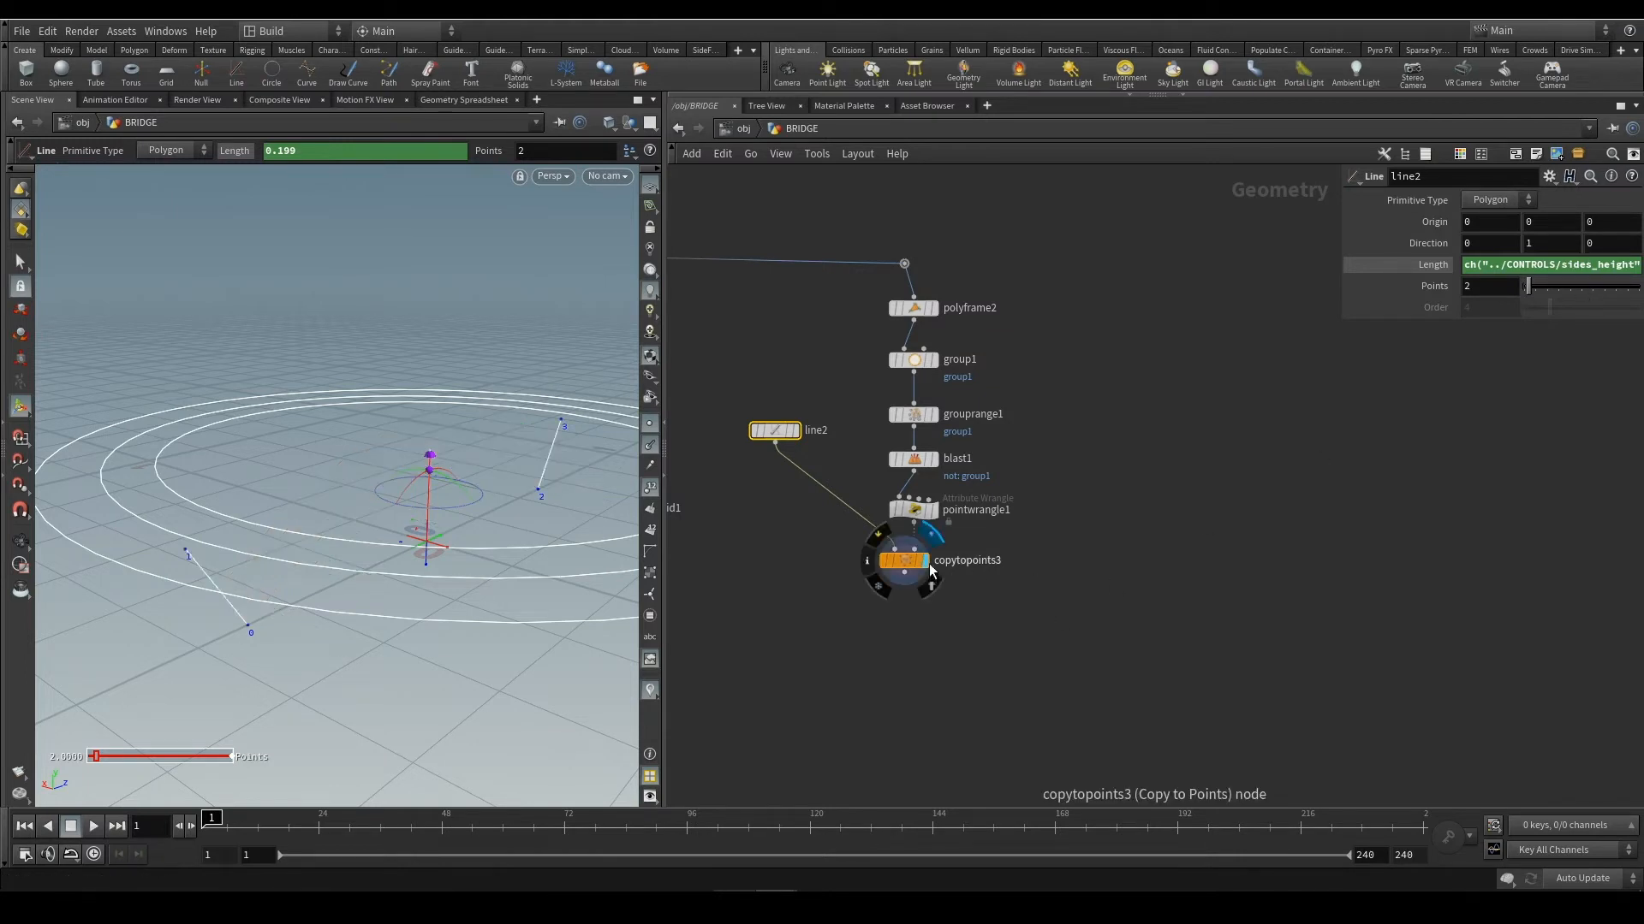
{"action": "left_click", "coordinate": [904, 561]}
Move line2 up to make room and insert a Sweep node on the wire between line2 and copytopoints3
{"action": "middle_click_drag", "start_coordinate": [730, 525], "coordinate": [832, 562]}
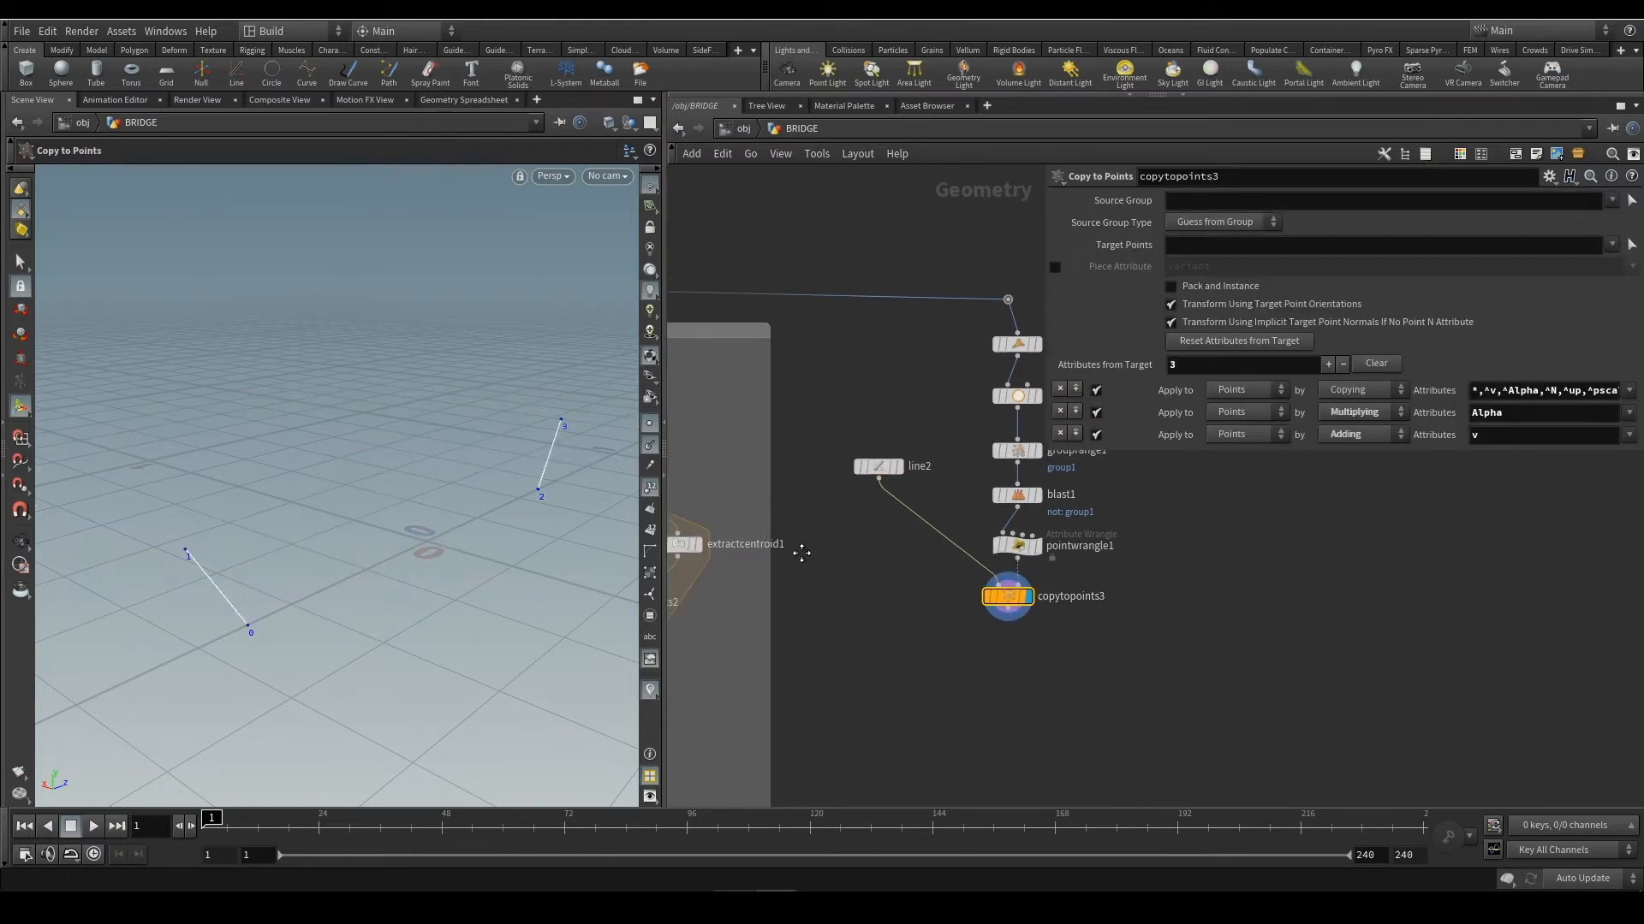
{"action": "left_click_drag", "start_coordinate": [877, 468], "coordinate": [868, 418]}
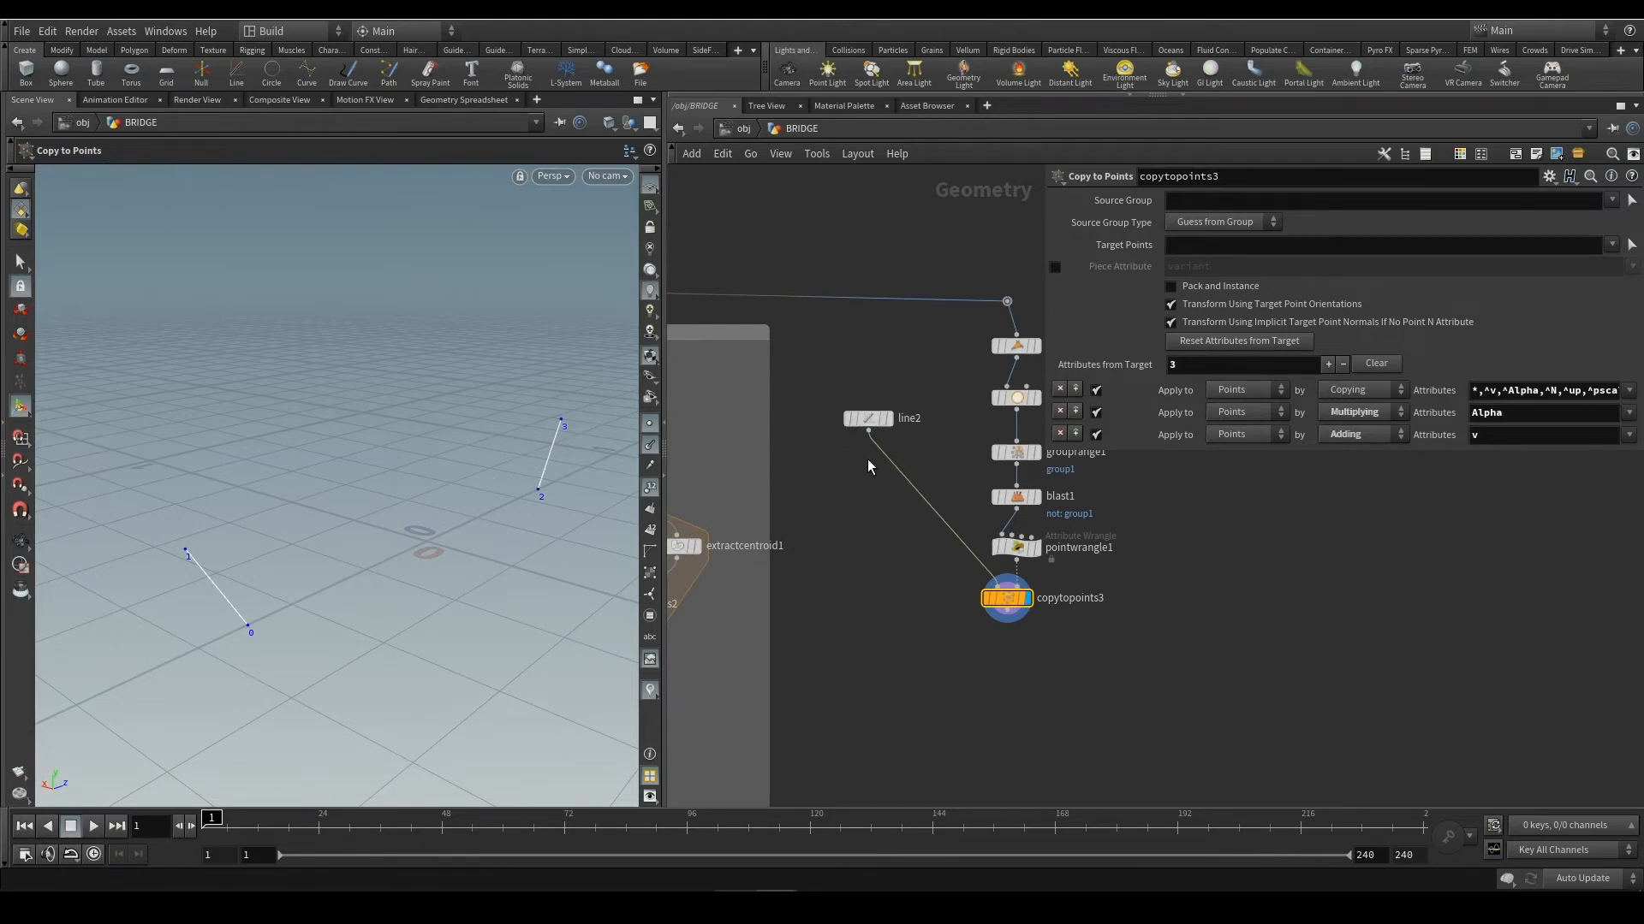
{"action": "key", "text": "Tab"}
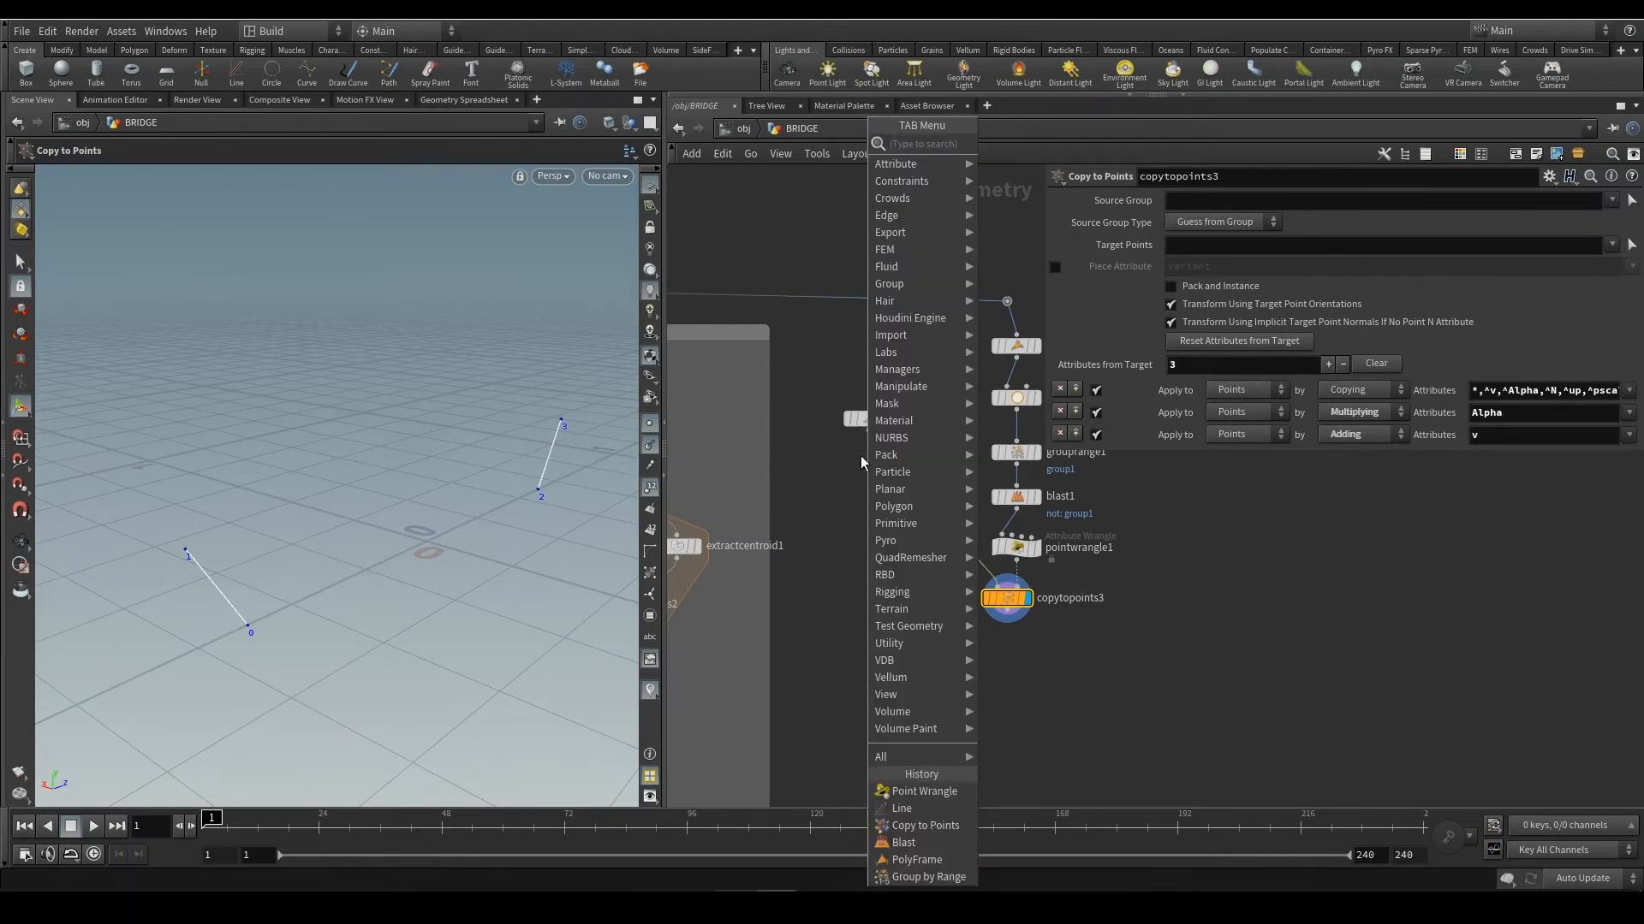
{"action": "type", "text": "swee"}
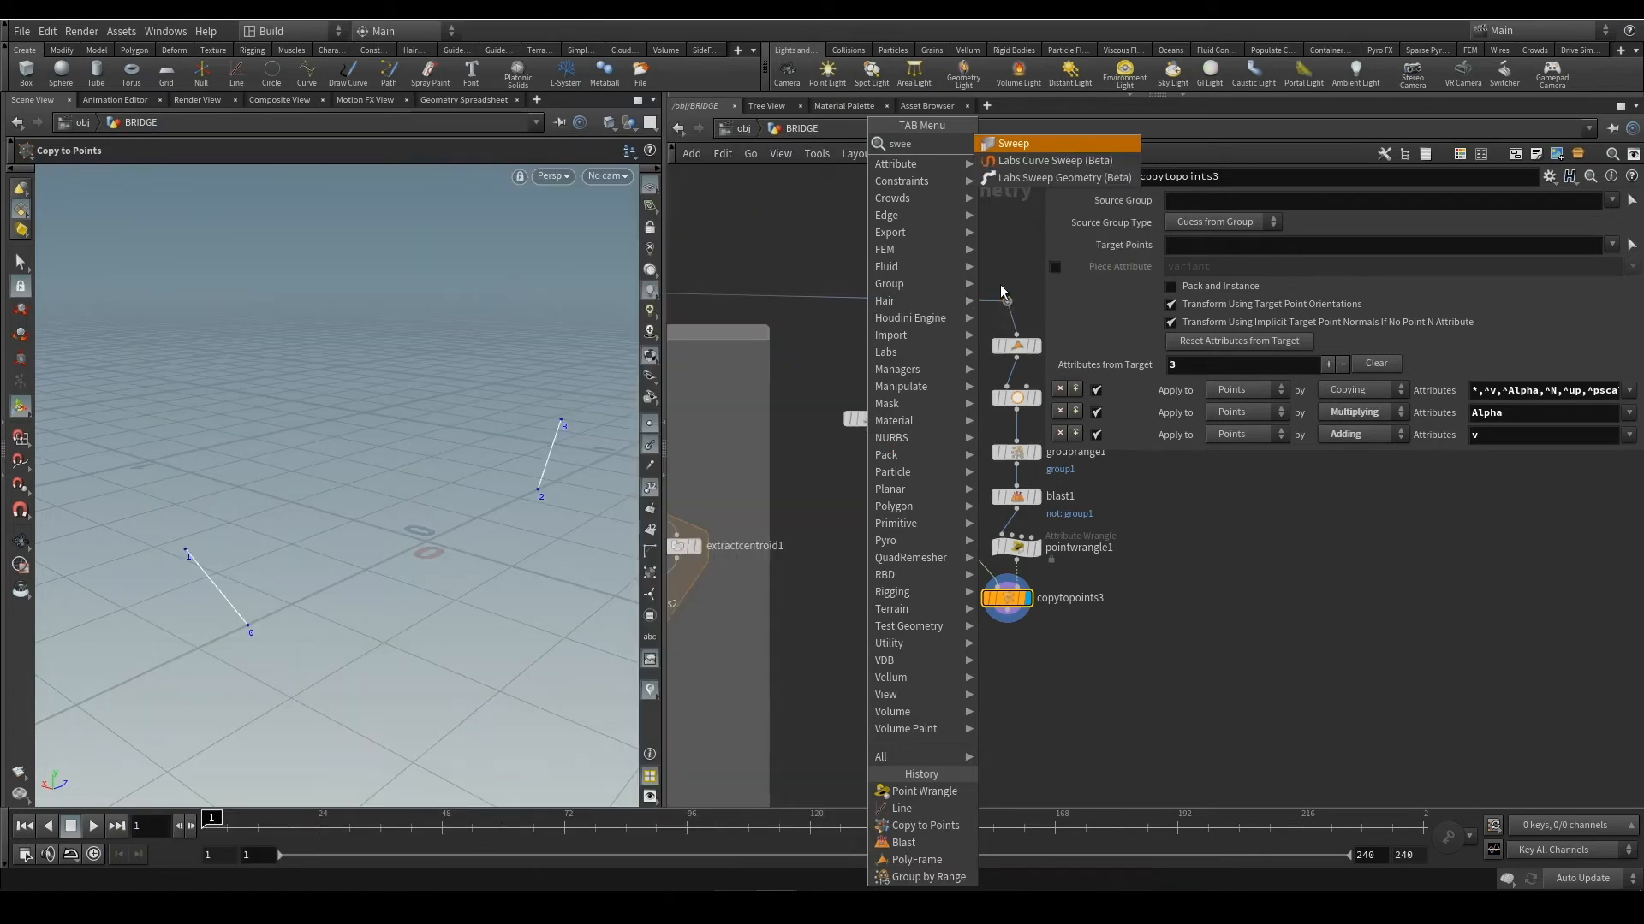
{"action": "left_click", "coordinate": [1044, 144]}
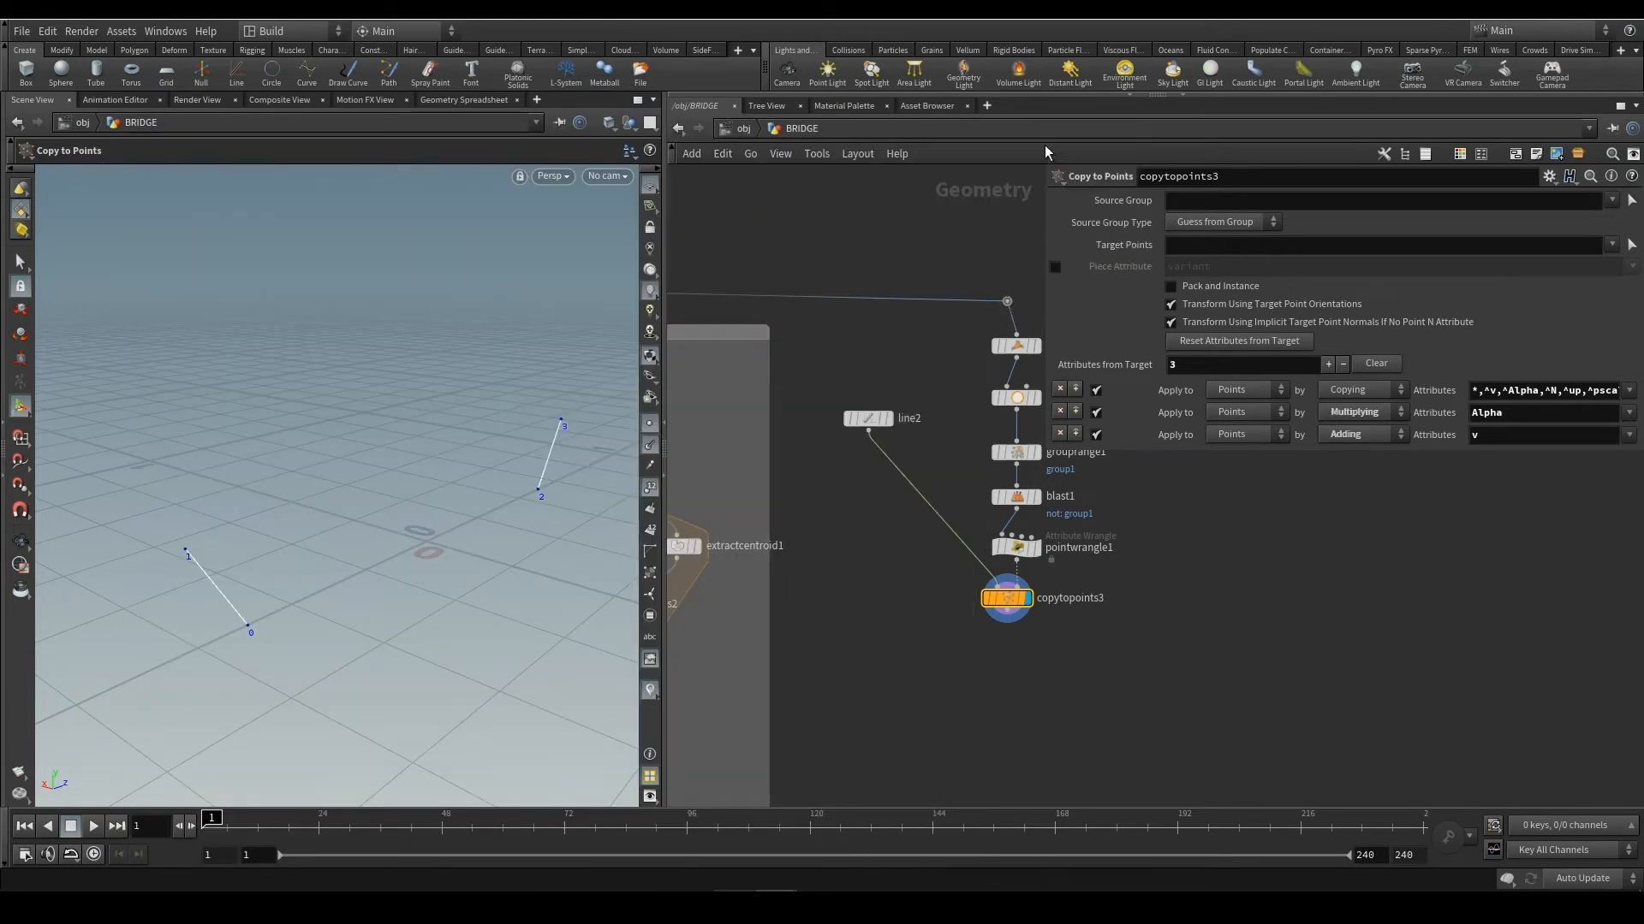
{"action": "left_click", "coordinate": [890, 466]}
{"action": "left_click_drag", "start_coordinate": [892, 469], "coordinate": [875, 475]}
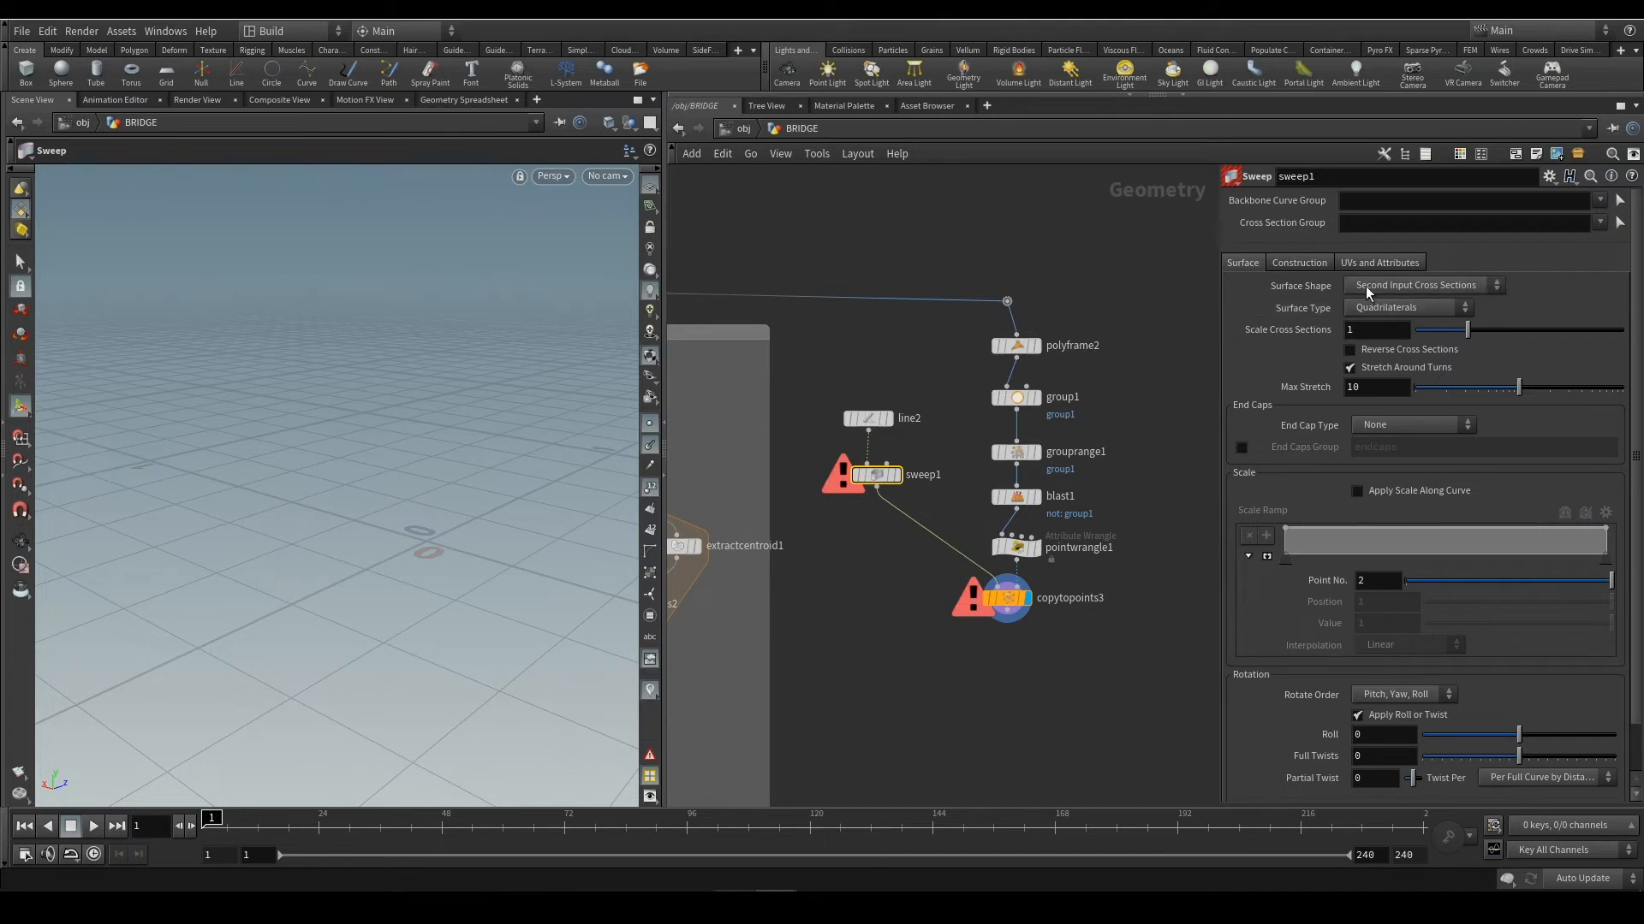
Set sweep1's surface shape to Round Tube with 10 columns
{"action": "left_click", "coordinate": [1391, 288]}
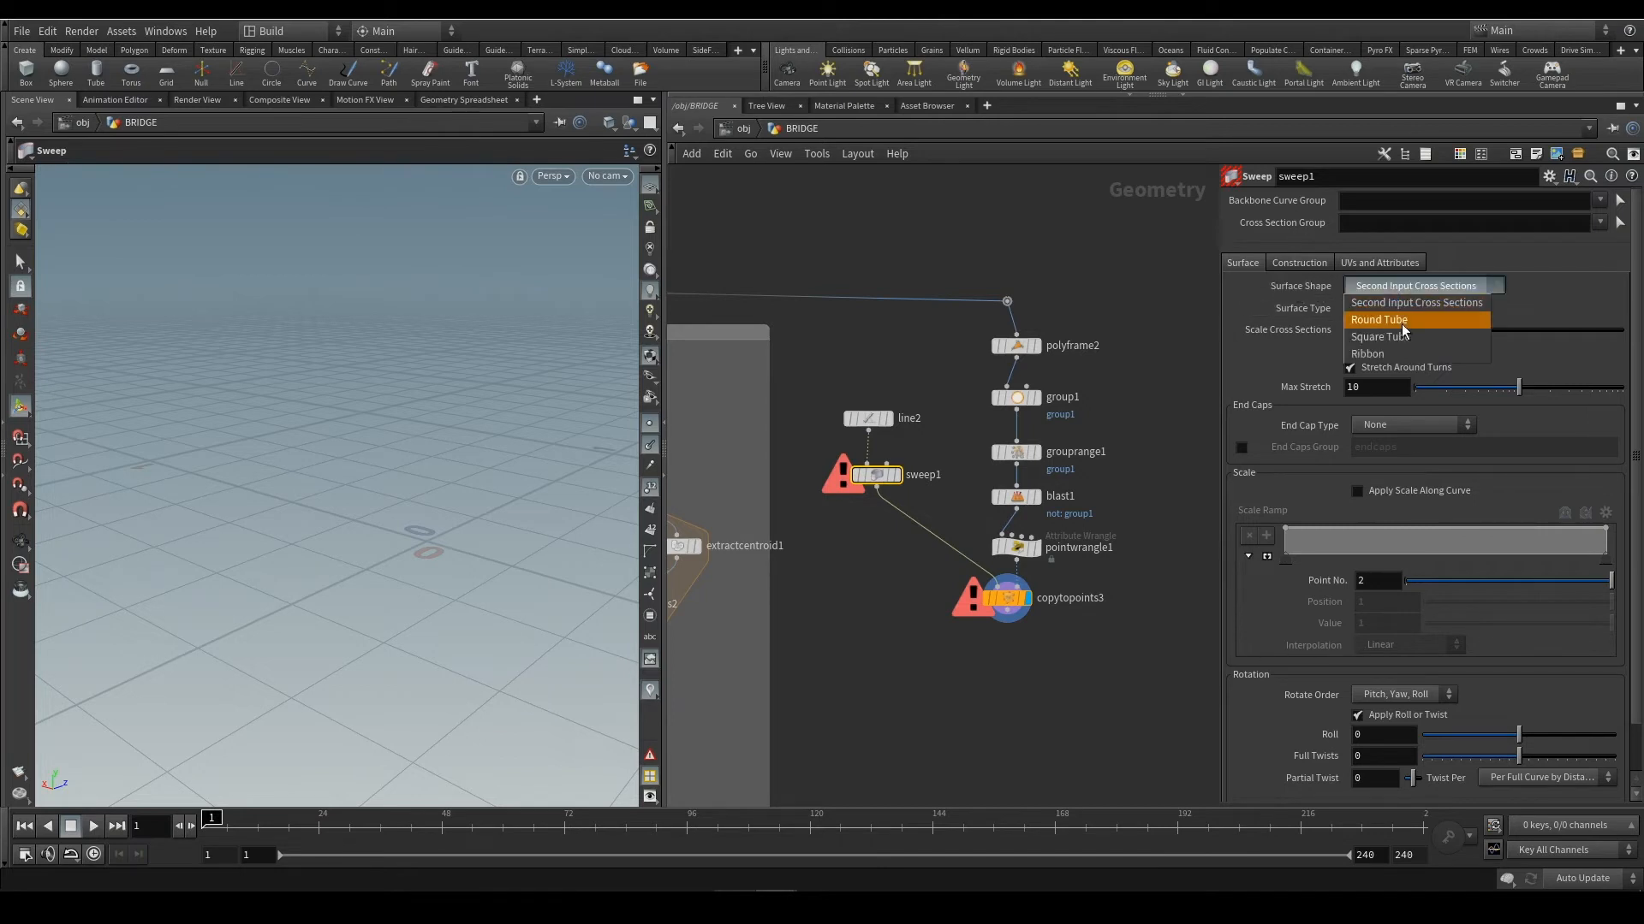
{"action": "left_click", "coordinate": [1400, 322]}
{"action": "mouse_move", "coordinate": [1471, 332]}
{"action": "left_mouse_down"}
{"action": "mouse_move", "coordinate": [1329, 351]}
{"action": "mouse_move", "coordinate": [1519, 336]}
{"action": "mouse_move", "coordinate": [1480, 337]}
{"action": "mouse_move", "coordinate": [1498, 338]}
{"action": "left_mouse_up"}
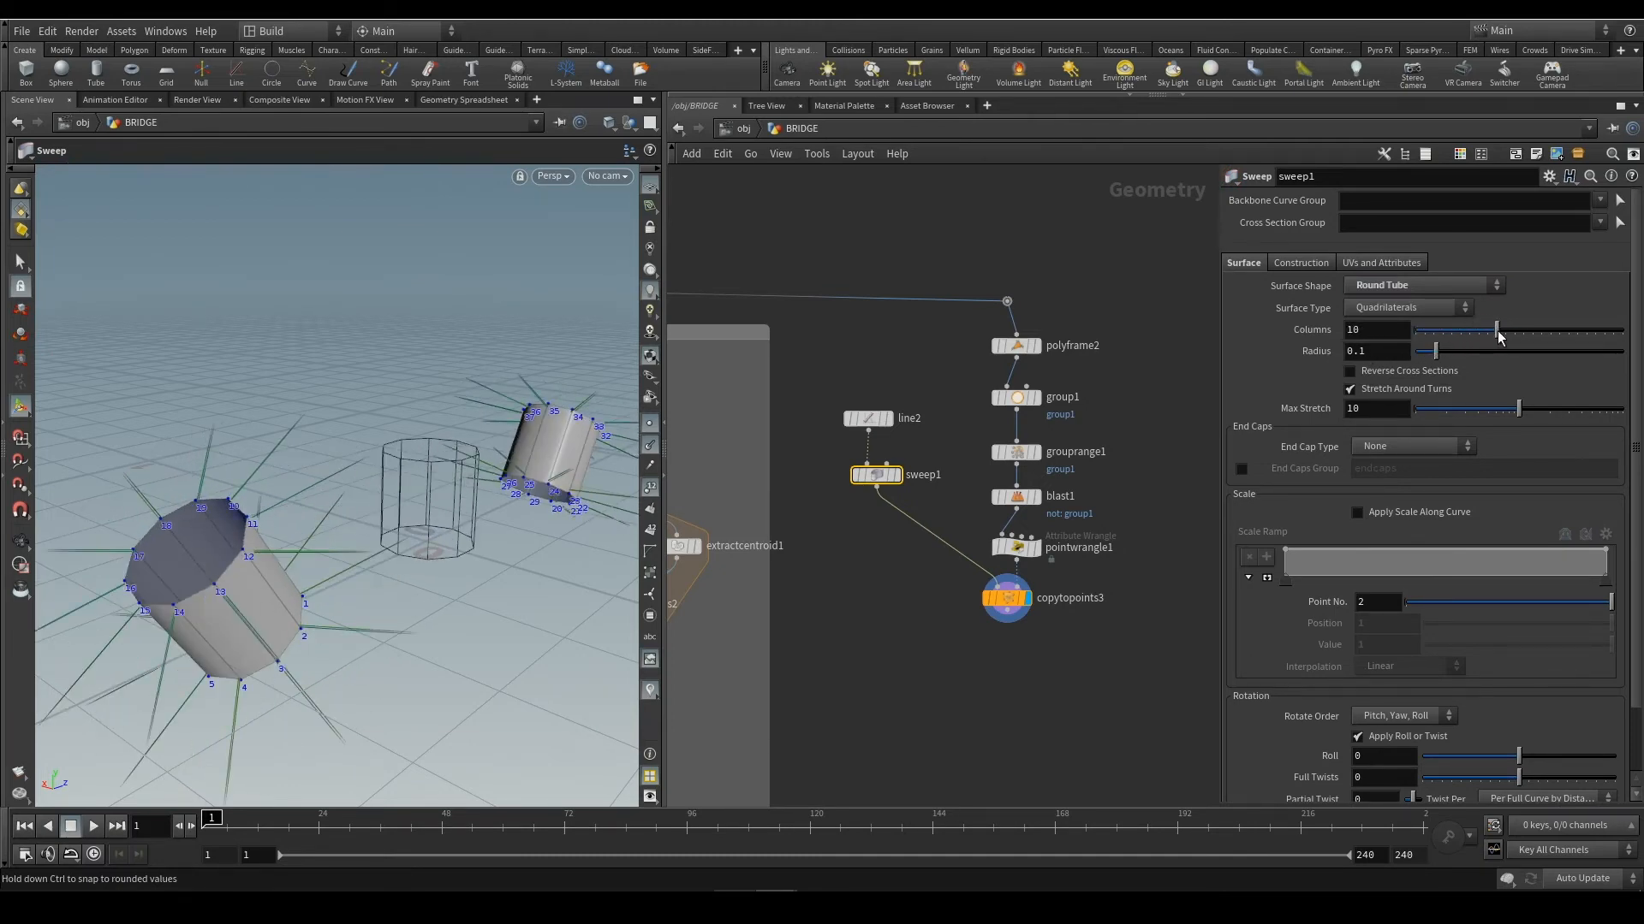
Try the Square Tube surface shape on sweep1 with 1 column and a width of about 0.079
{"action": "left_click", "coordinate": [1435, 285]}
{"action": "left_click", "coordinate": [1407, 331]}
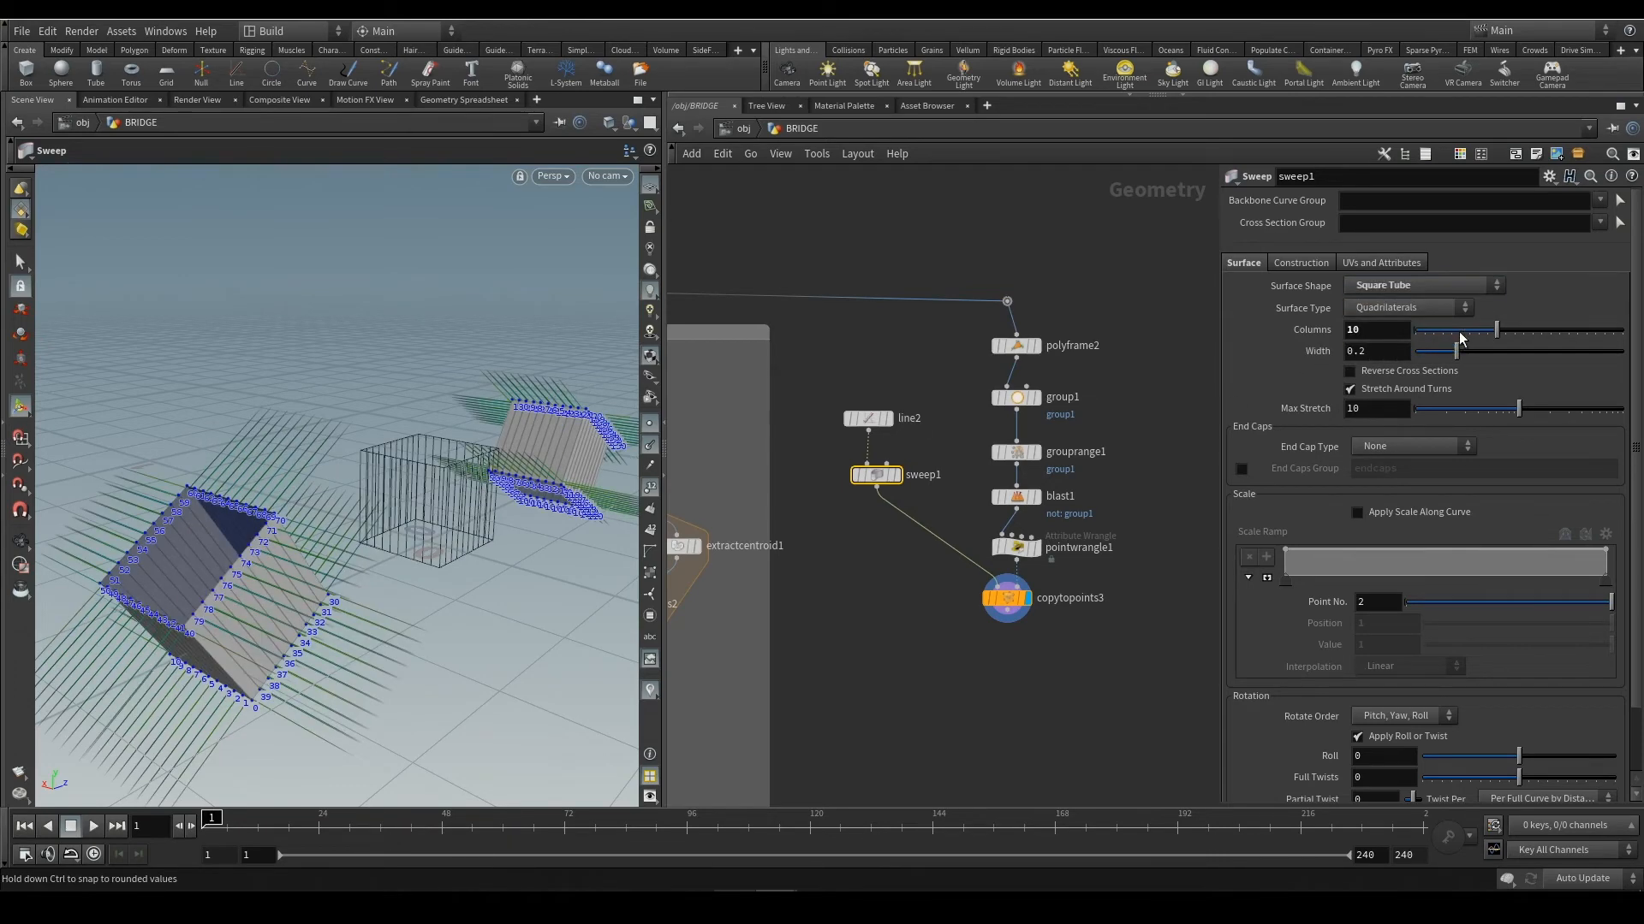
{"action": "left_click_drag", "start_coordinate": [1491, 329], "coordinate": [1322, 368]}
{"action": "mouse_move", "coordinate": [1455, 355]}
{"action": "left_mouse_down"}
{"action": "mouse_move", "coordinate": [1418, 356]}
{"action": "mouse_move", "coordinate": [1455, 356]}
{"action": "left_mouse_up"}
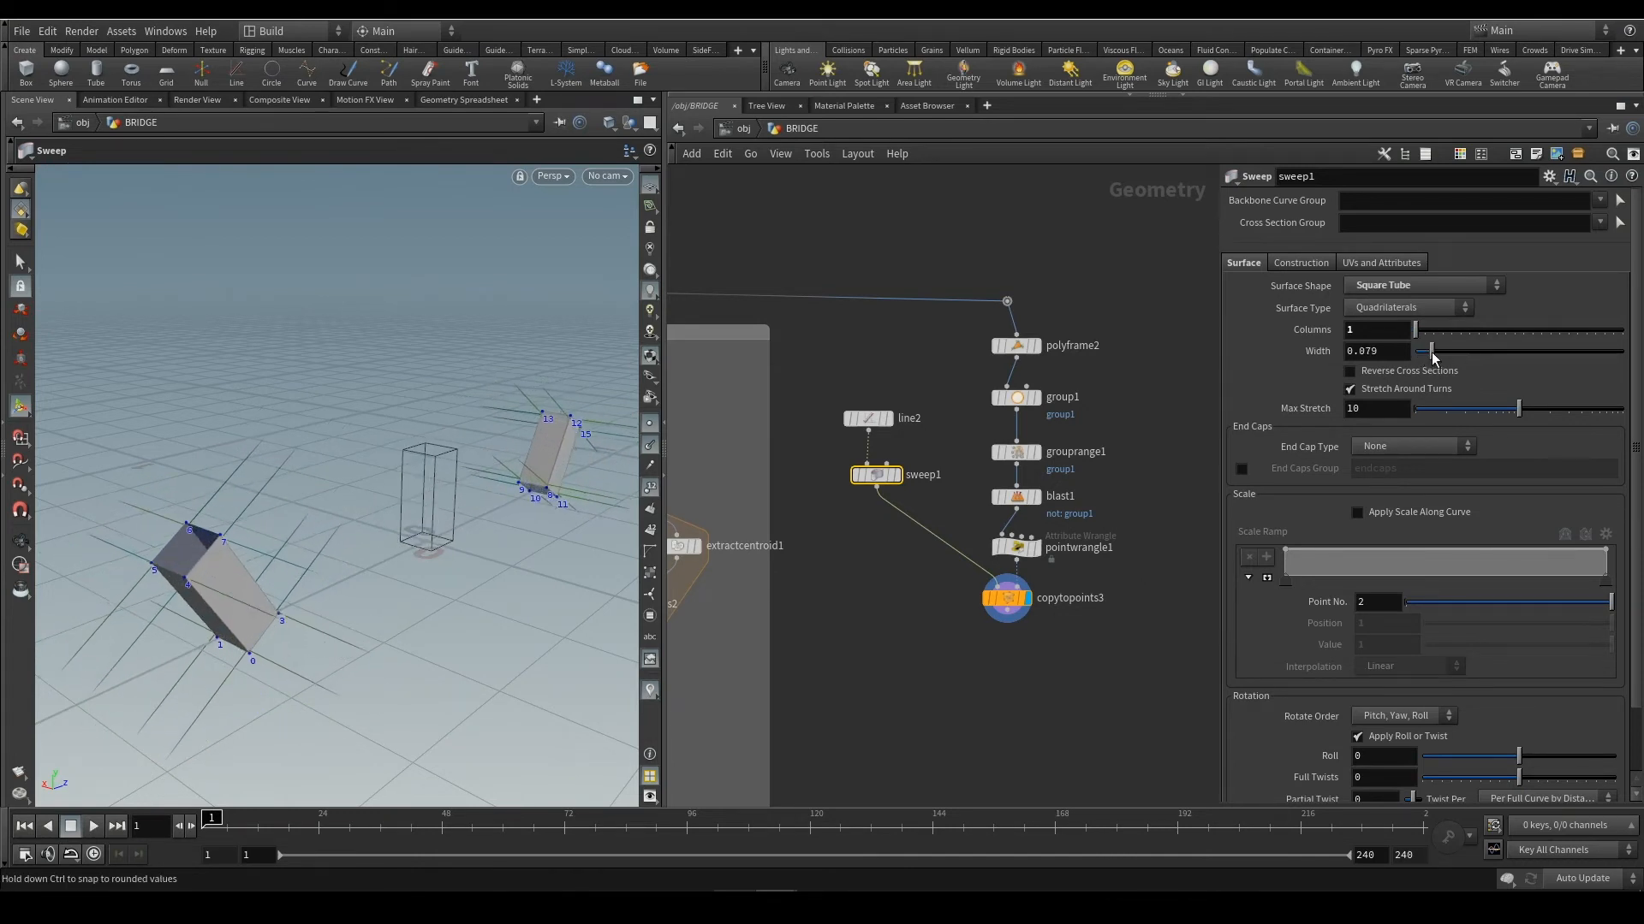
Set sweep1's surface shape to Round Tube with 6 columns and a radius of 0.017
{"action": "left_click", "coordinate": [1438, 288]}
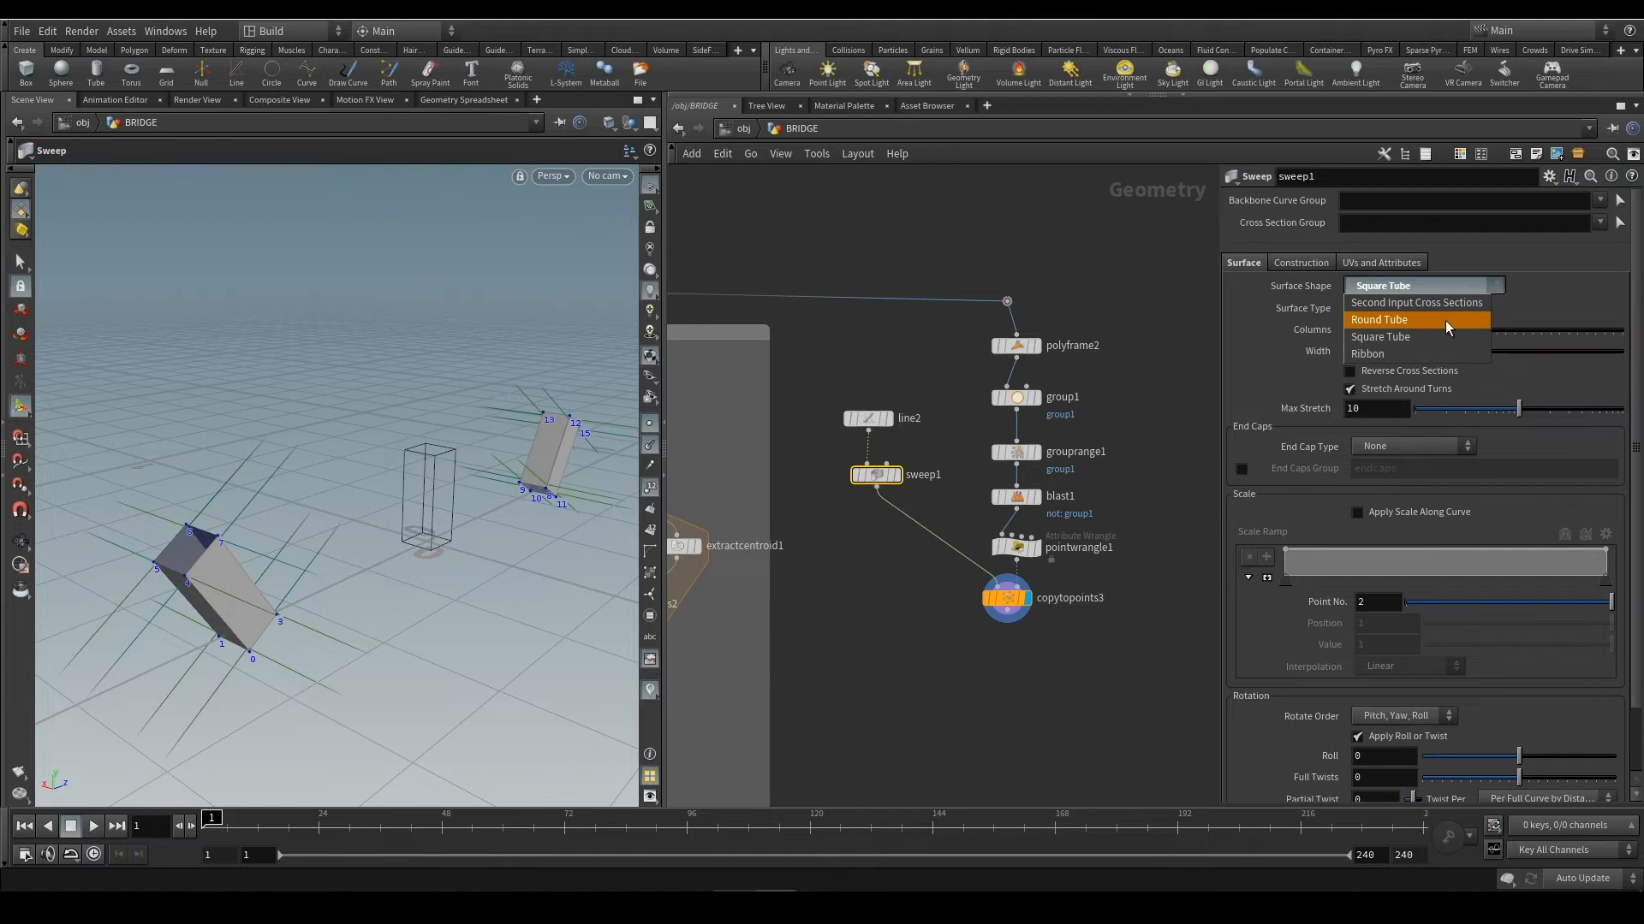
{"action": "left_click", "coordinate": [1445, 320]}
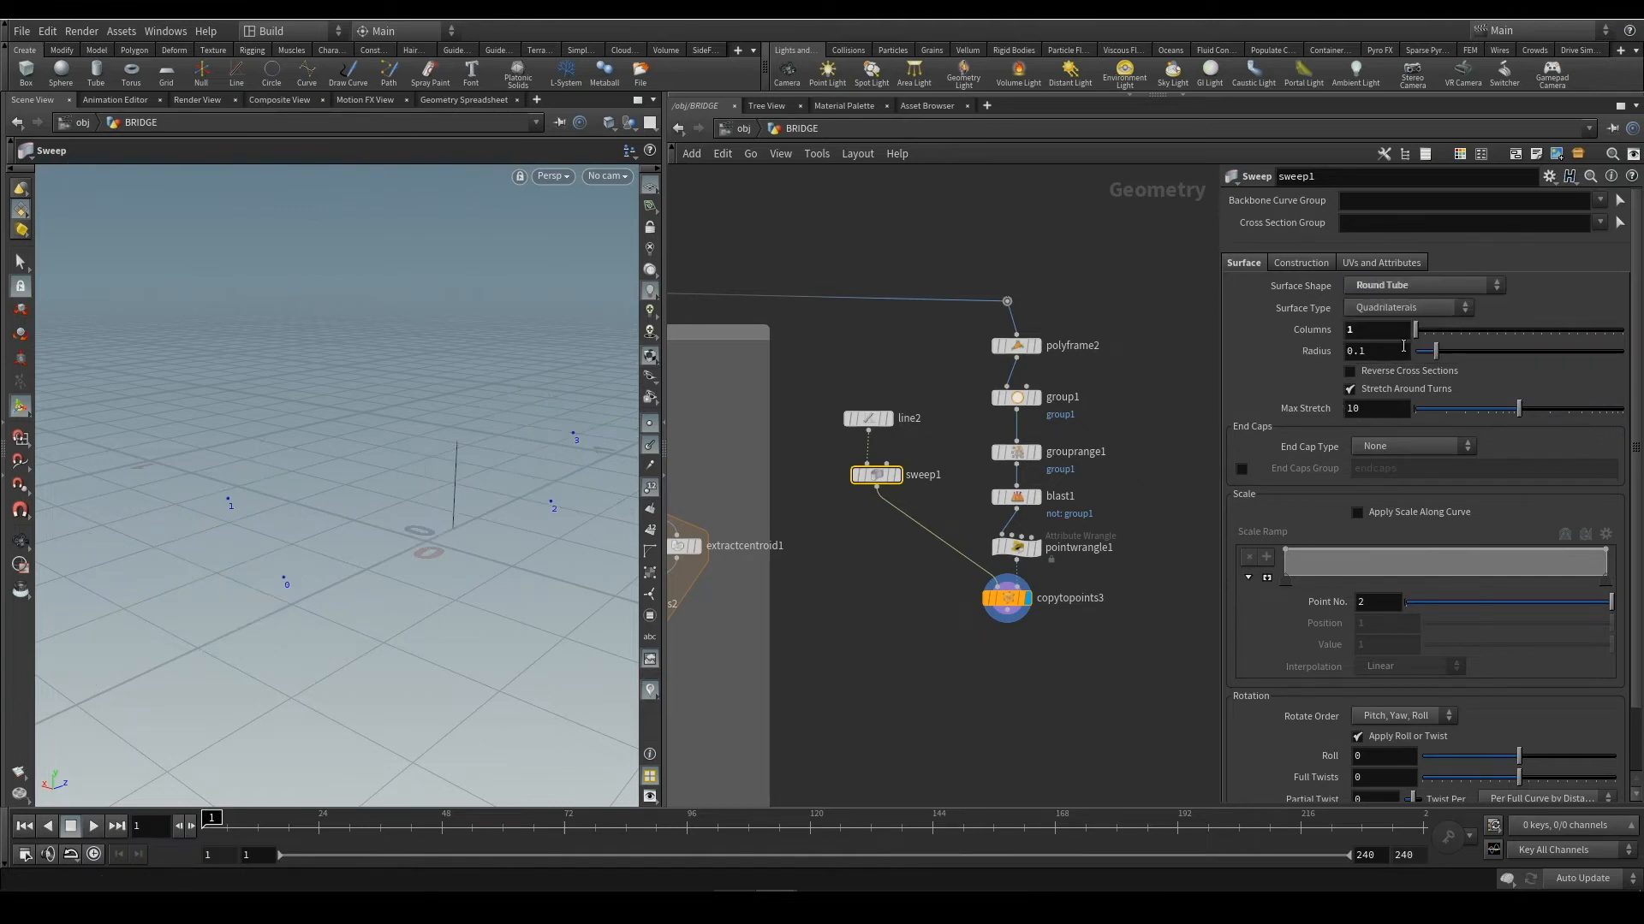
{"action": "left_click_drag", "start_coordinate": [1425, 331], "coordinate": [1460, 333]}
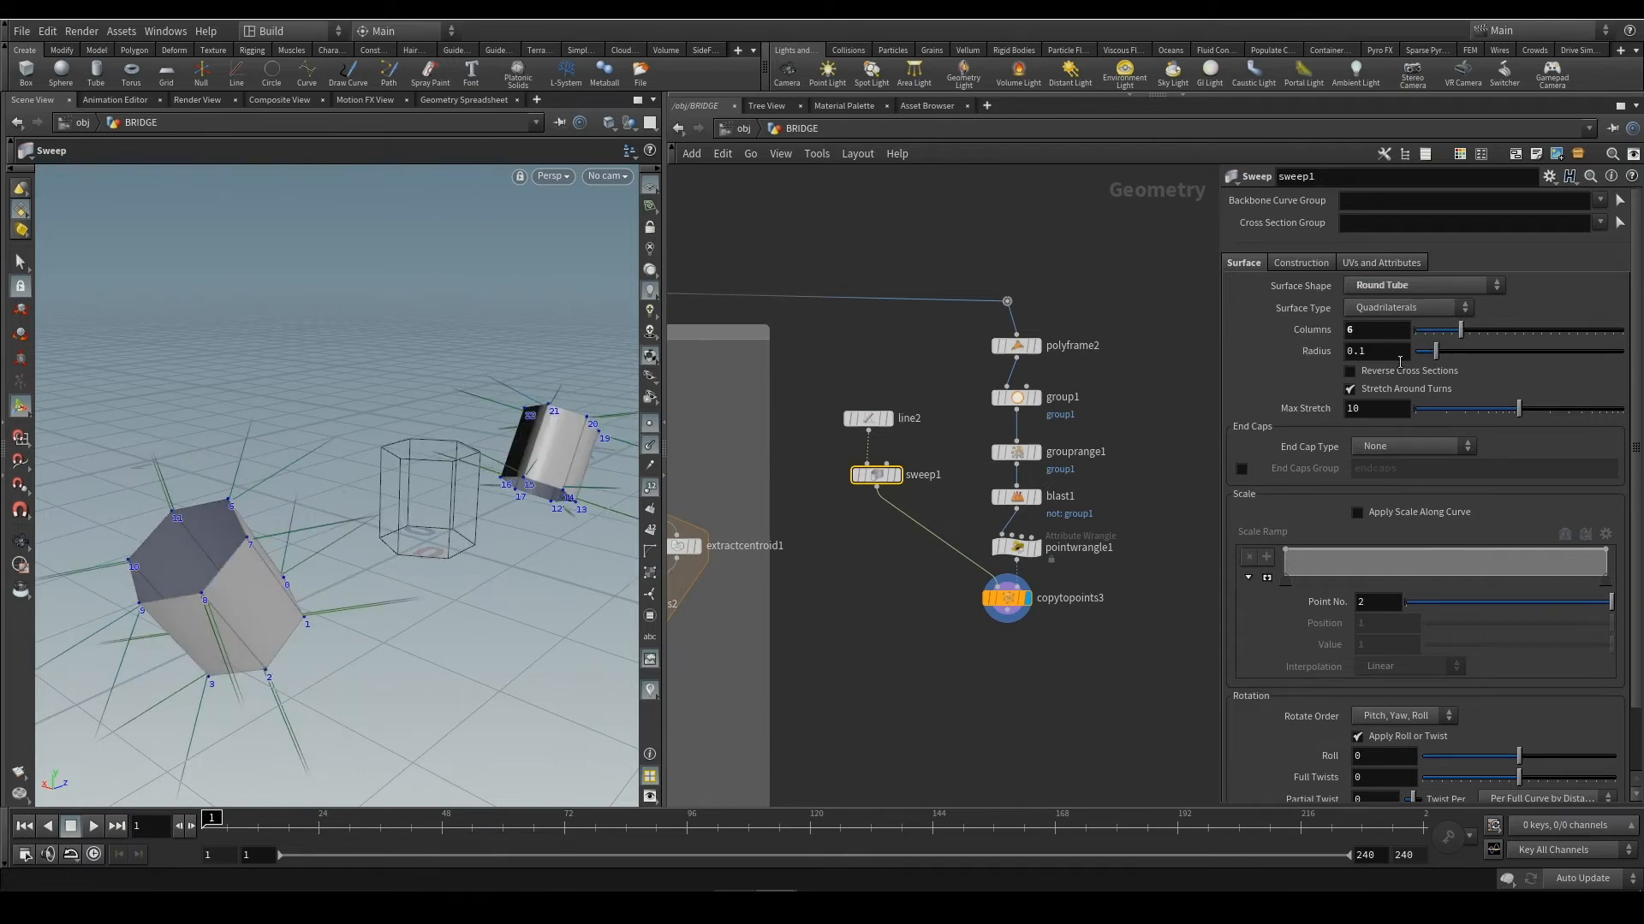
{"action": "middle_click_drag", "start_coordinate": [1381, 351], "coordinate": [777, 507]}
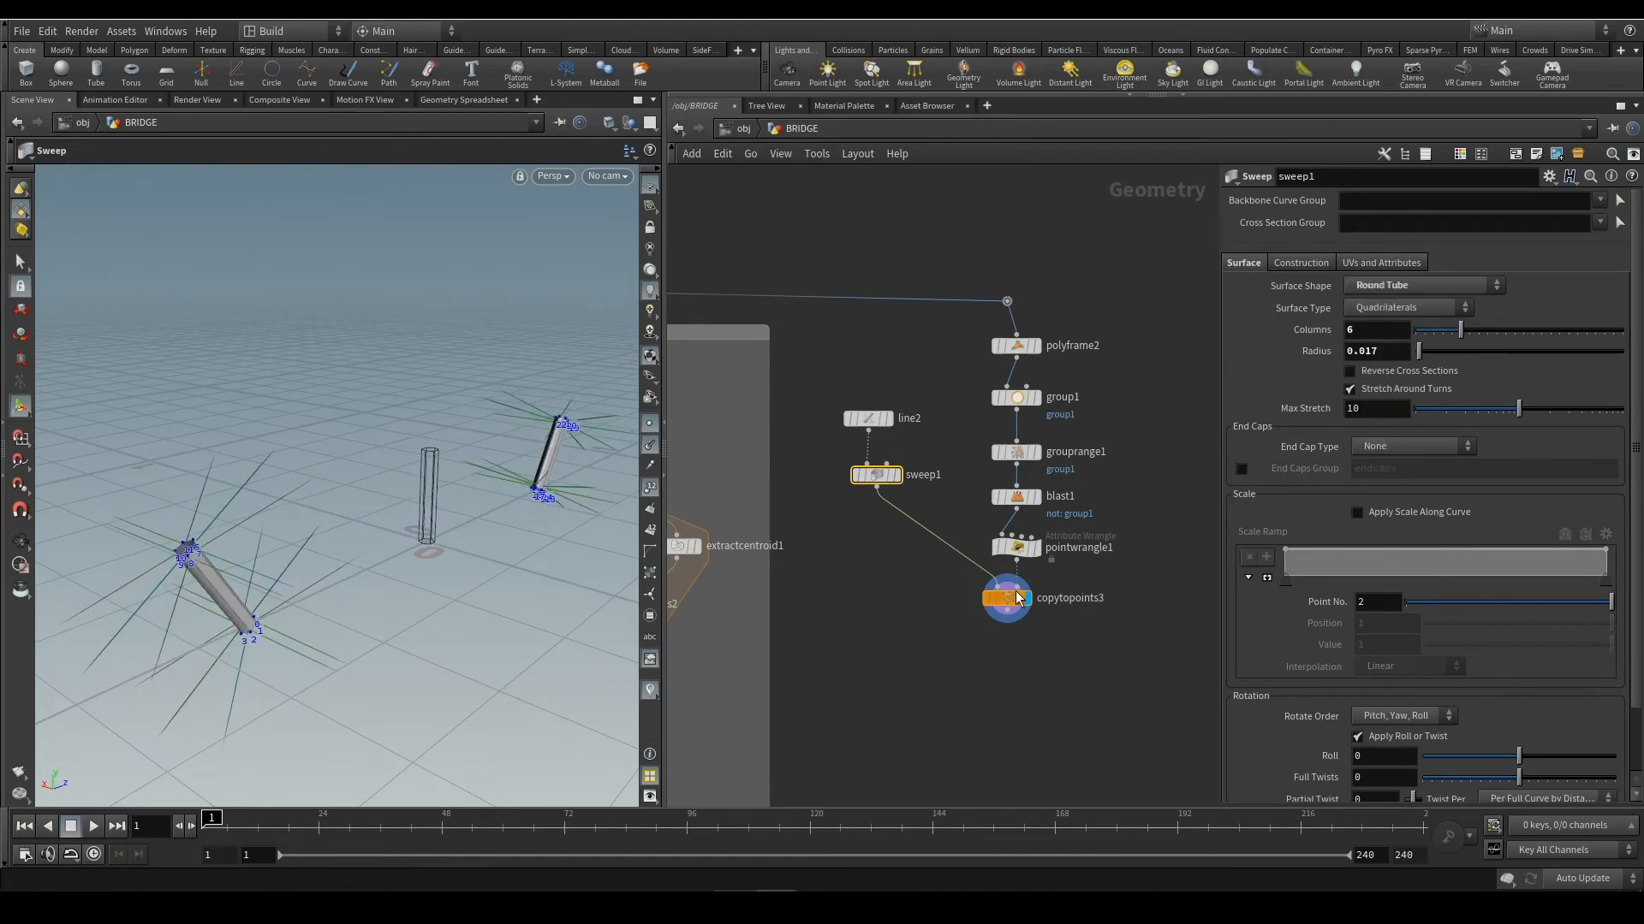
Save the scene and hide the normals, point numbers and point markers in the viewport
{"action": "middle_click_drag", "start_coordinate": [955, 704], "coordinate": [949, 594]}
{"action": "left_click", "coordinate": [954, 576]}
{"action": "key", "text": "ctrl+s"}
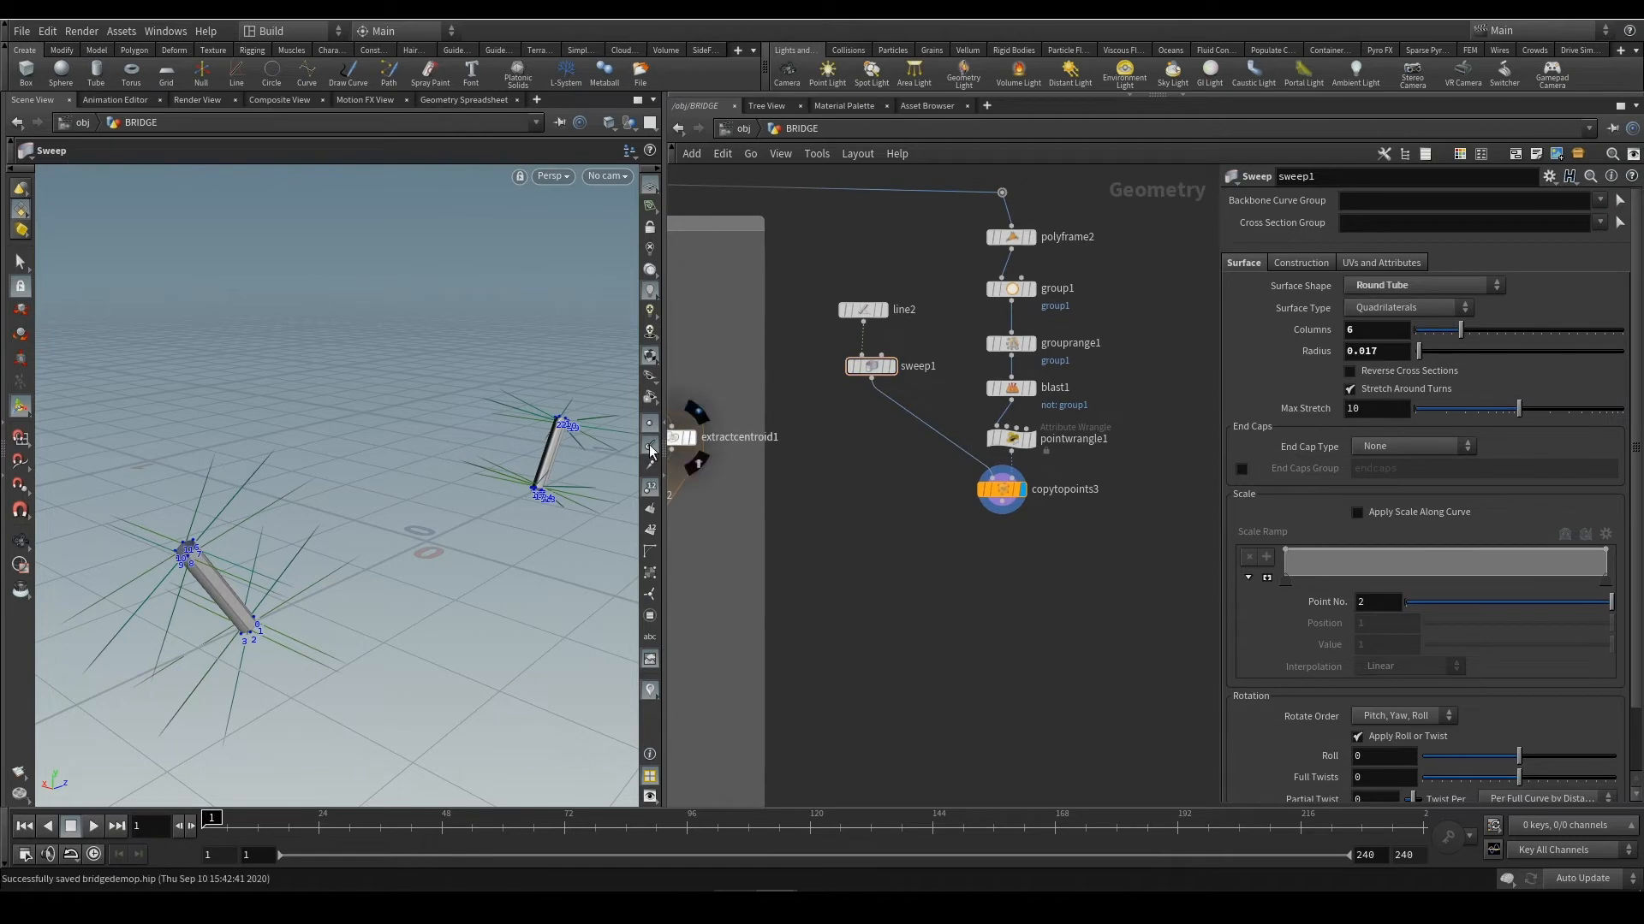
{"action": "left_click", "coordinate": [650, 465]}
{"action": "left_click", "coordinate": [651, 491]}
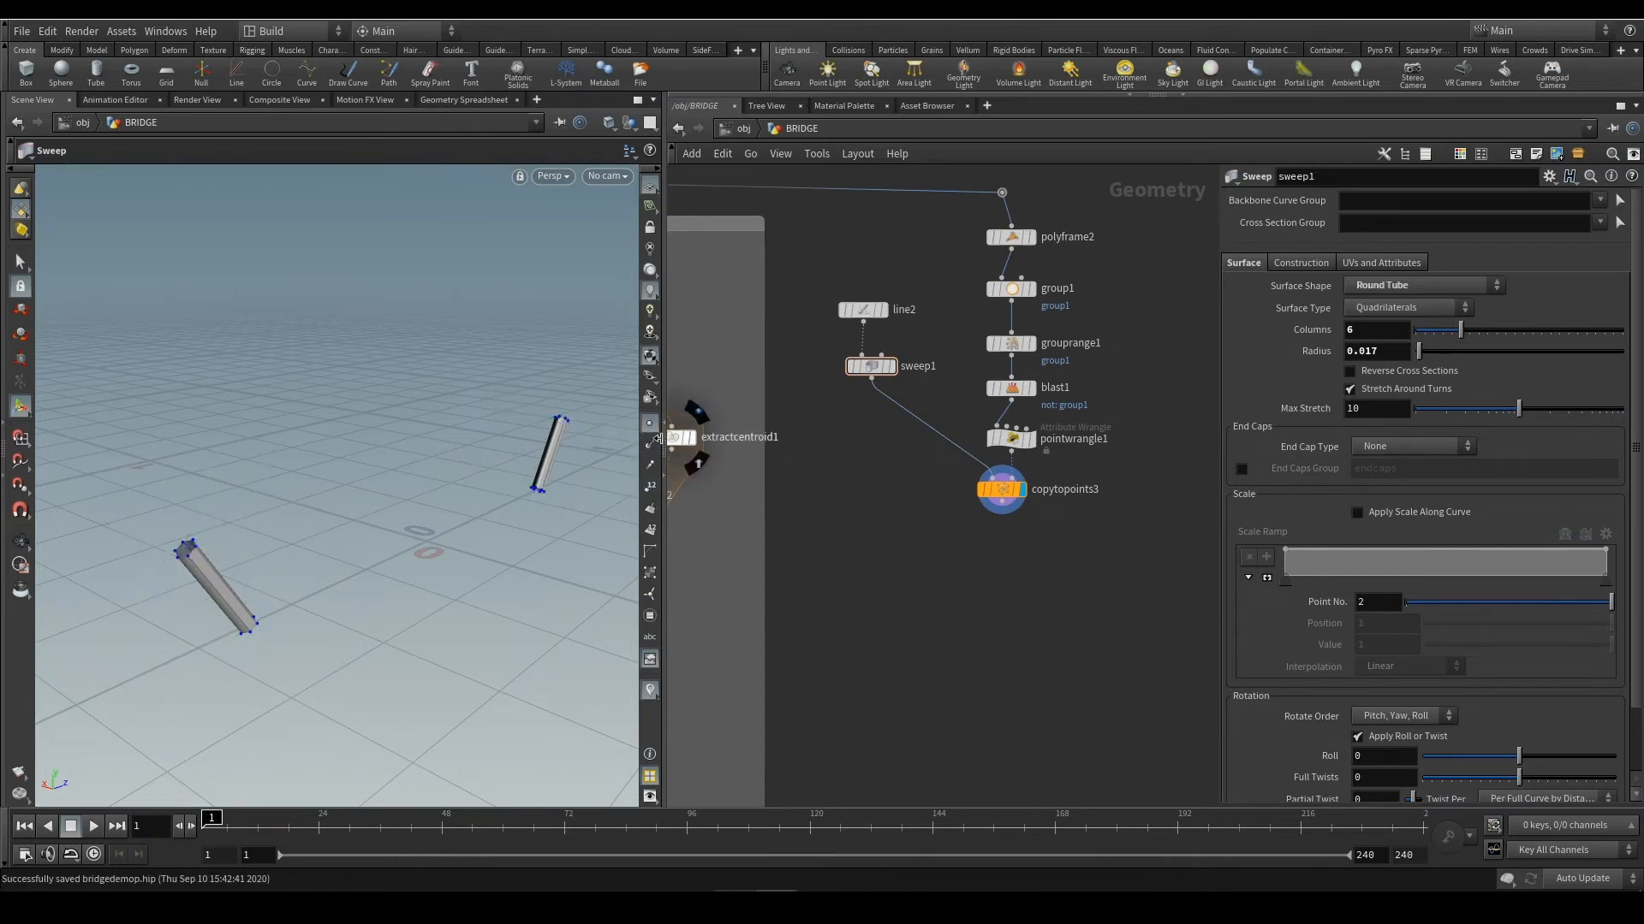
{"action": "left_click", "coordinate": [649, 424]}
{"action": "left_click_drag", "start_coordinate": [391, 606], "coordinate": [383, 556], "text": "alt"}
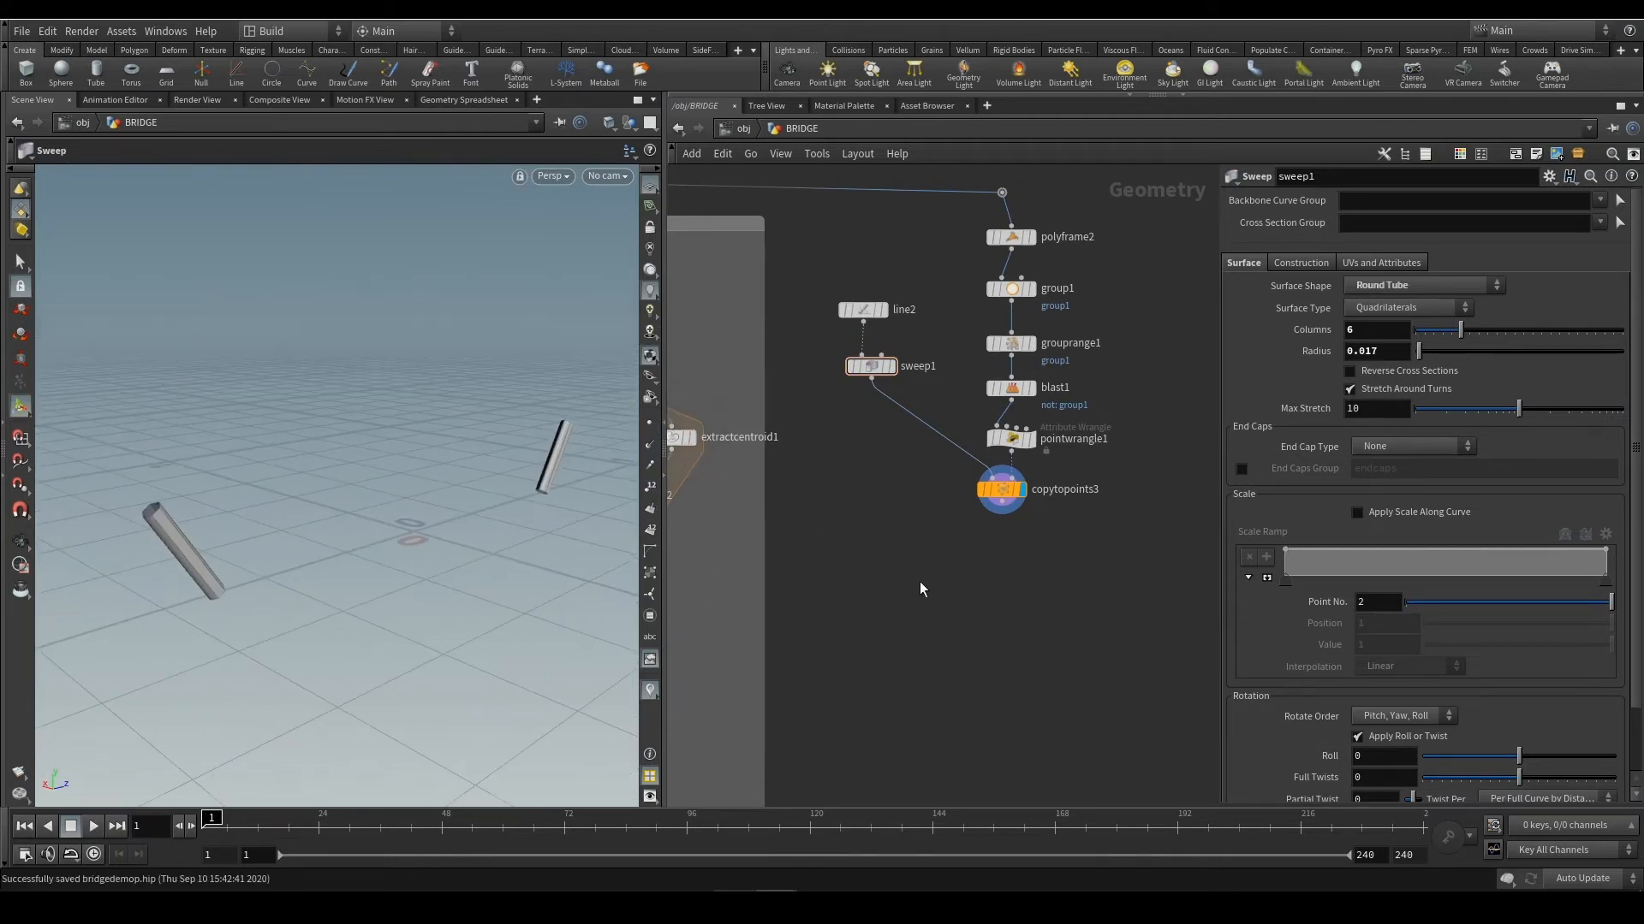
Wire copytopoints3 into merge2 and route the wire around the lattice network box through a dot
{"action": "scroll", "coordinate": [919, 589], "scroll_direction": "down", "scroll_amount": 4}
{"action": "middle_click_drag", "start_coordinate": [976, 631], "coordinate": [1045, 397]}
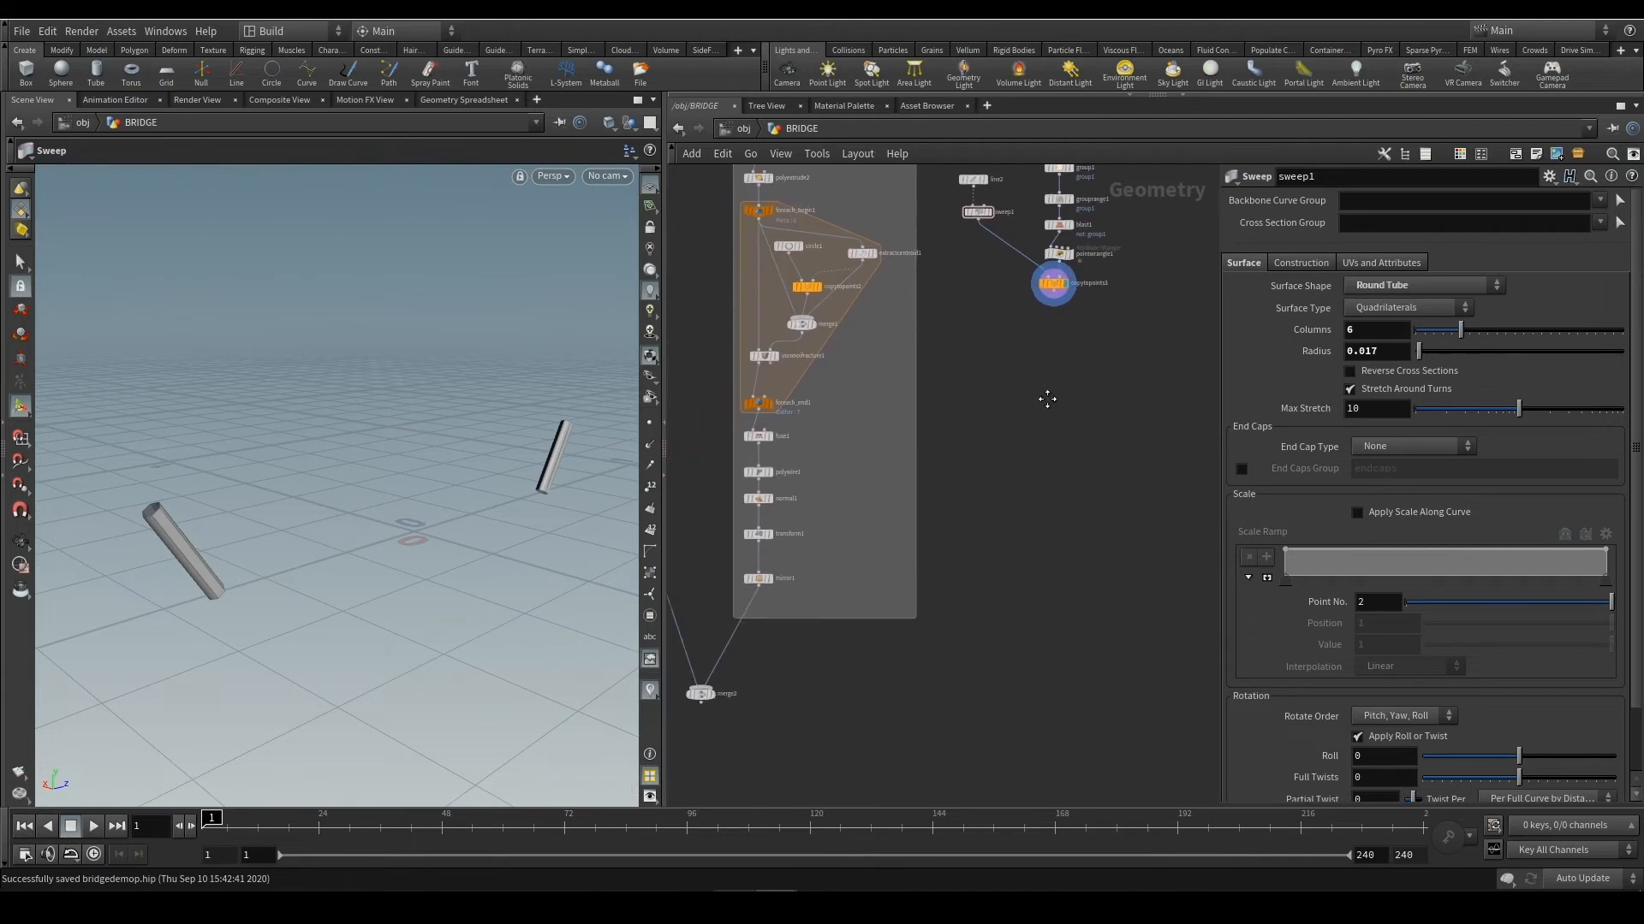
{"action": "left_click", "coordinate": [1064, 285]}
{"action": "left_click", "coordinate": [708, 669]}
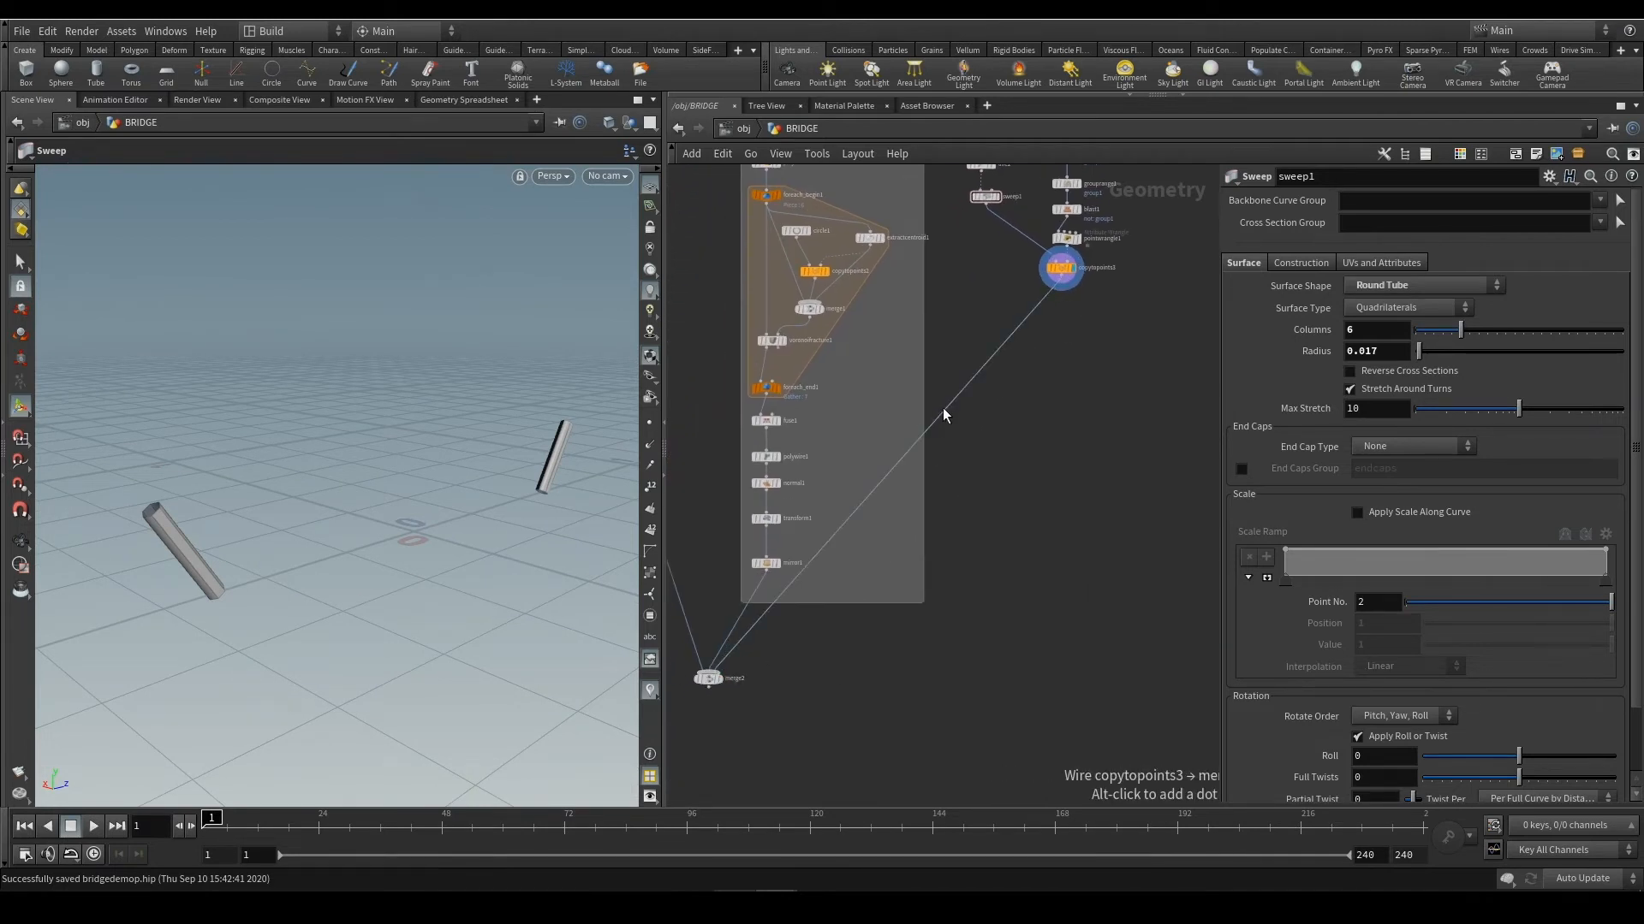
{"action": "left_click", "coordinate": [943, 408], "text": "alt"}
{"action": "left_click_drag", "start_coordinate": [941, 411], "coordinate": [1056, 656]}
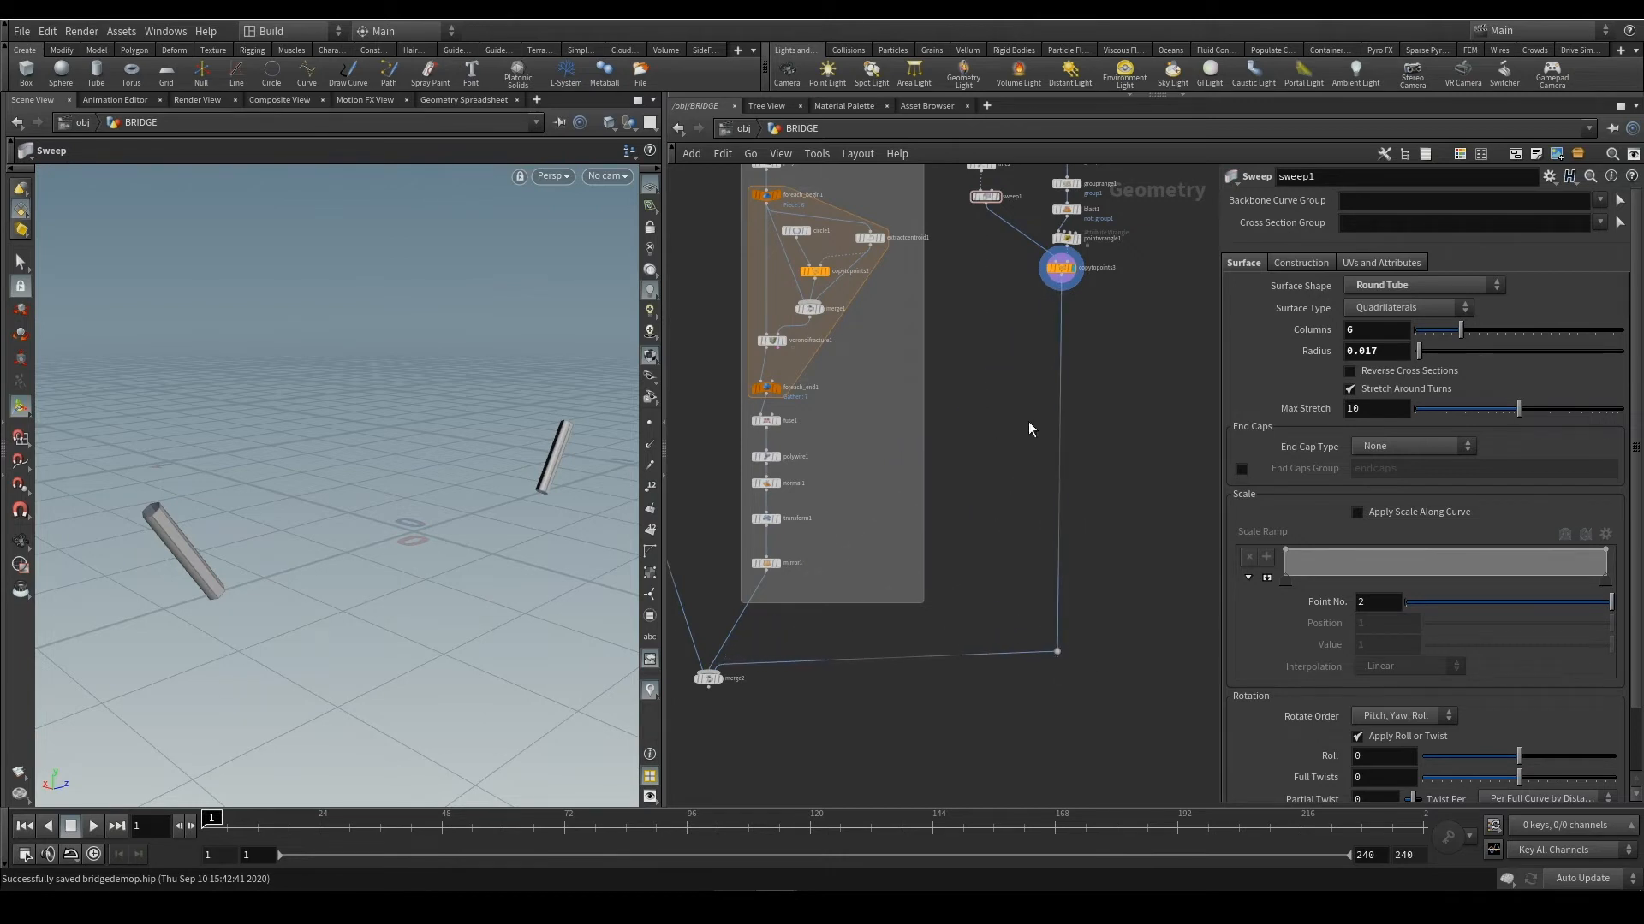
Display merge2 and inspect the posts together with the rest of the bridge
{"action": "middle_click_drag", "start_coordinate": [1036, 381], "coordinate": [1046, 485]}
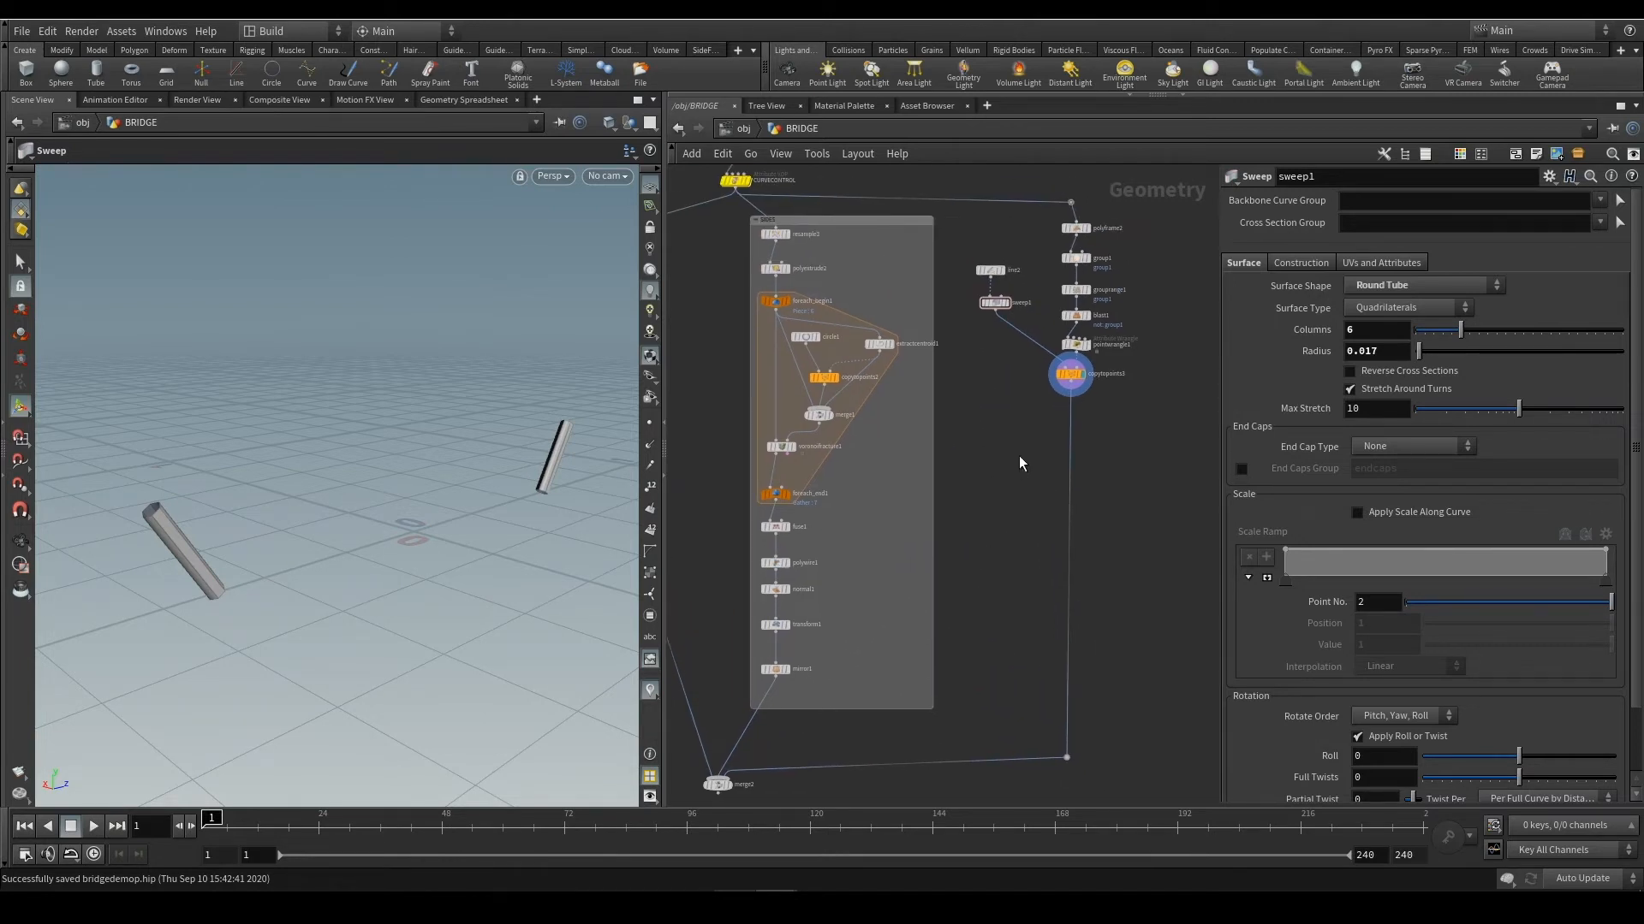
{"action": "middle_click_drag", "start_coordinate": [1037, 627], "coordinate": [1106, 524]}
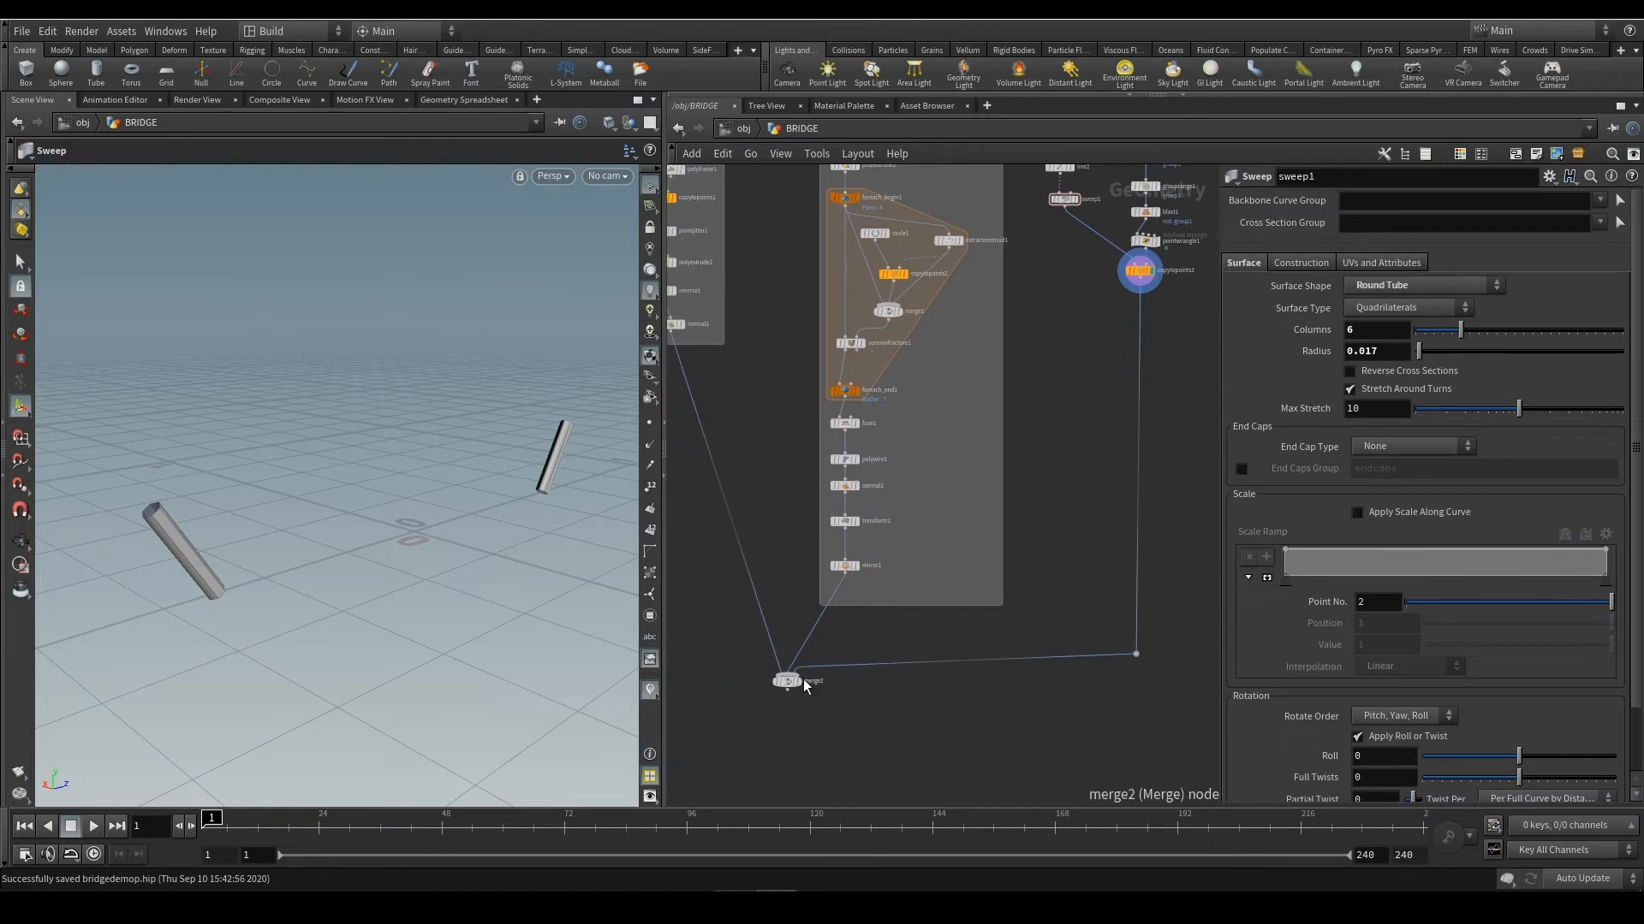
{"action": "left_click", "coordinate": [800, 684]}
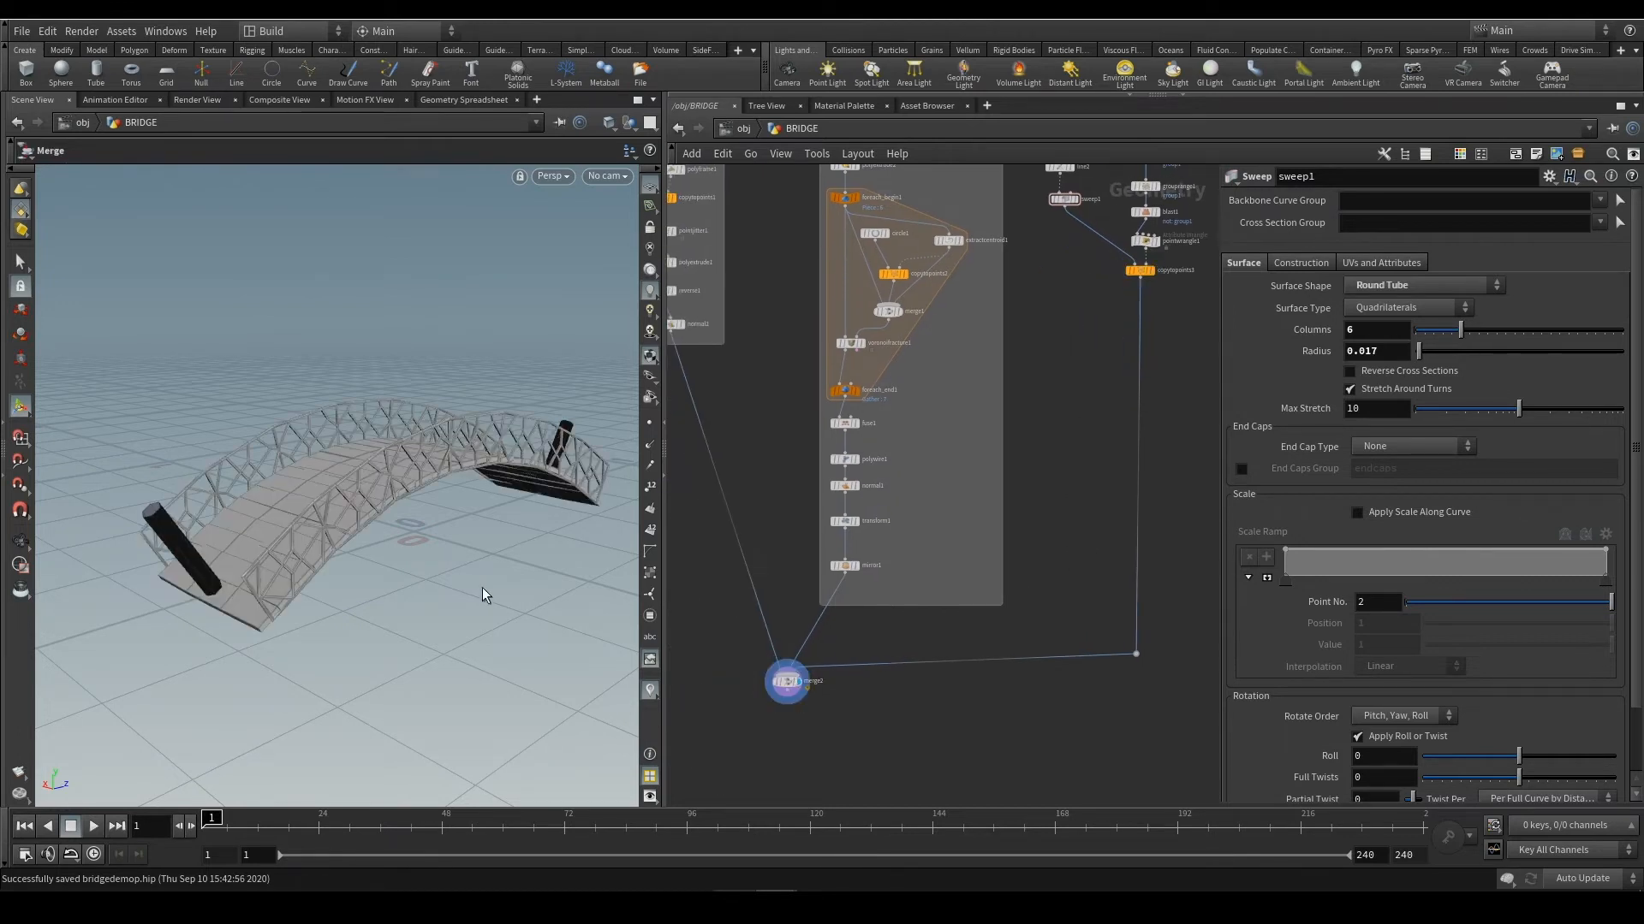
{"action": "left_click_drag", "start_coordinate": [484, 592], "coordinate": [306, 576], "text": "alt"}
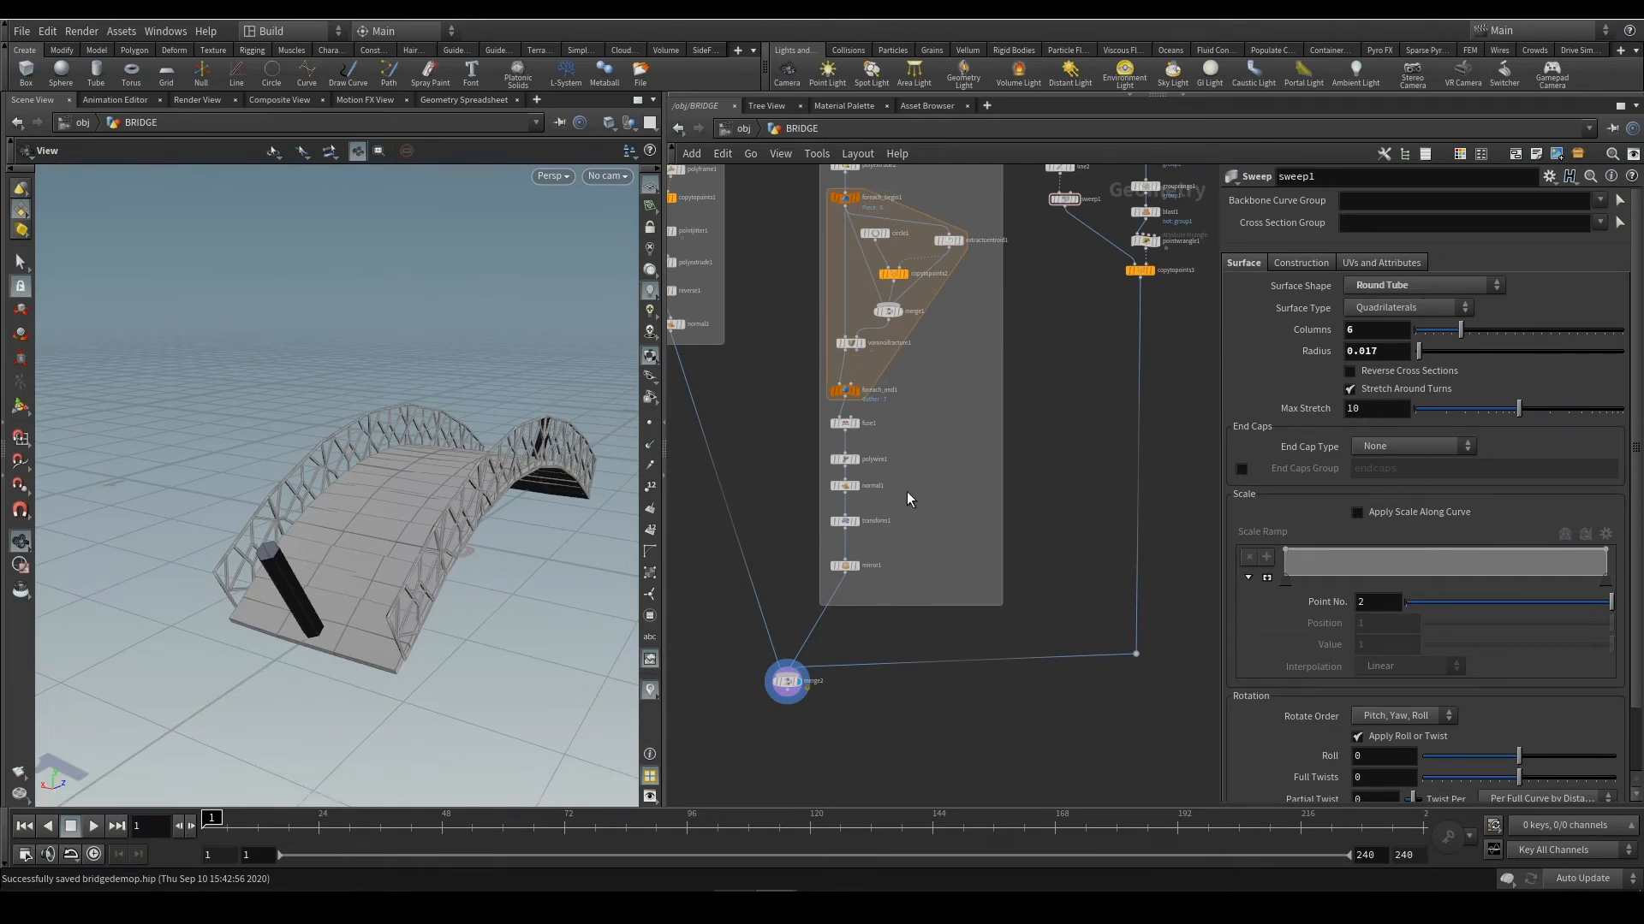
Move transform1 down to make room beneath normal1, and display normal1
{"action": "scroll", "coordinate": [902, 490], "scroll_direction": "up", "scroll_amount": 5}
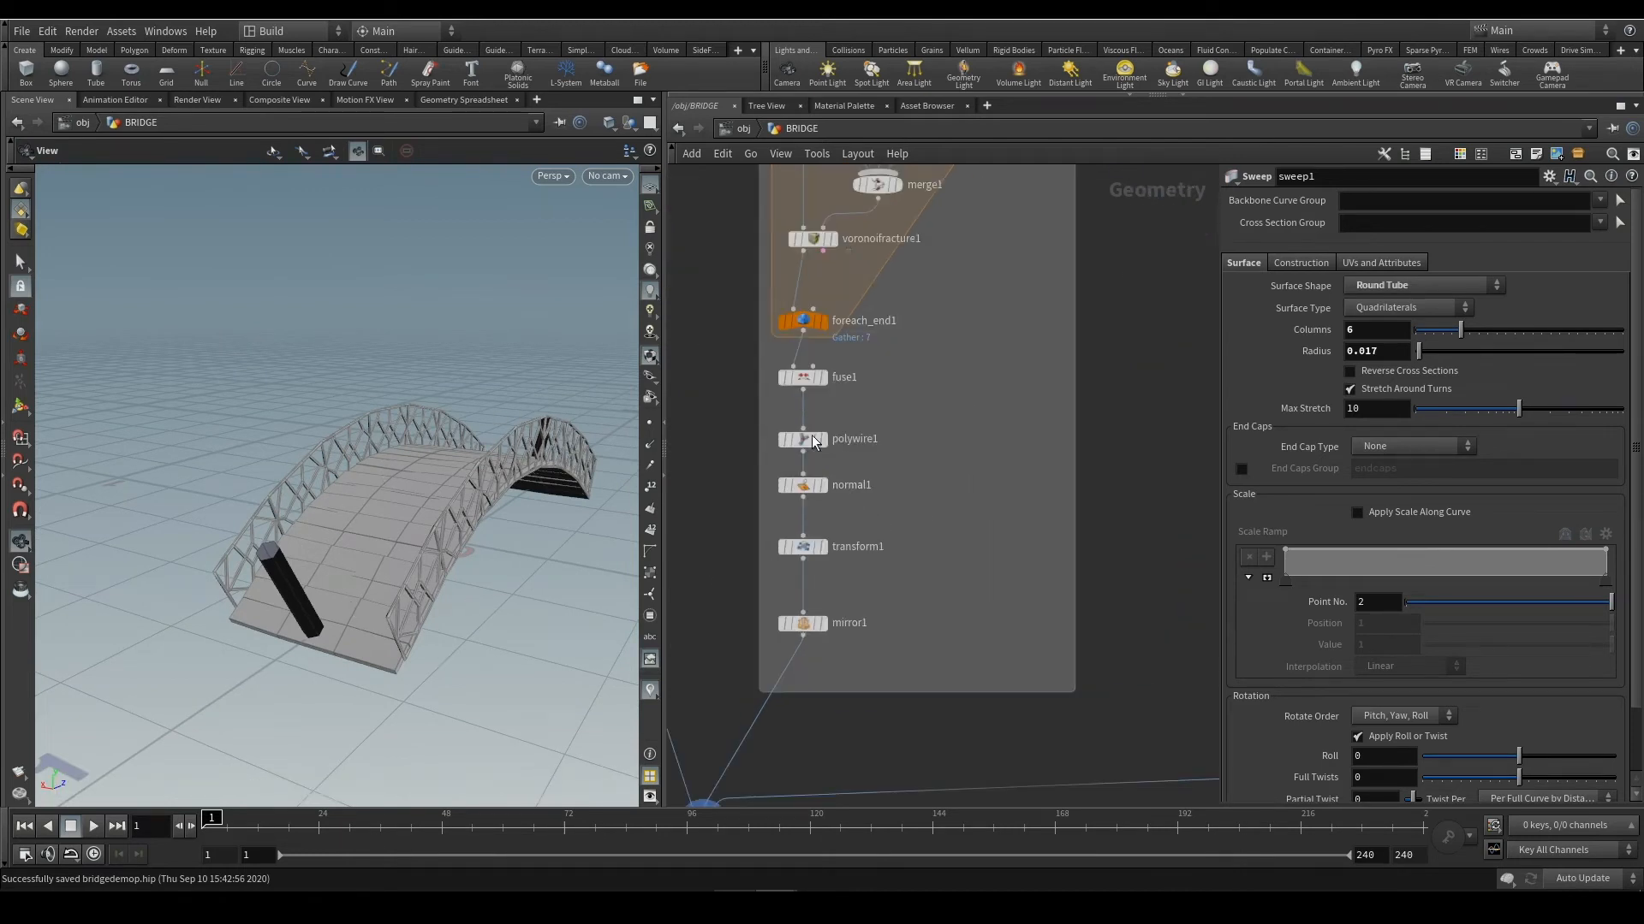
{"action": "mouse_move", "coordinate": [796, 441]}
{"action": "scroll", "coordinate": [885, 603], "scroll_direction": "down", "scroll_amount": 4}
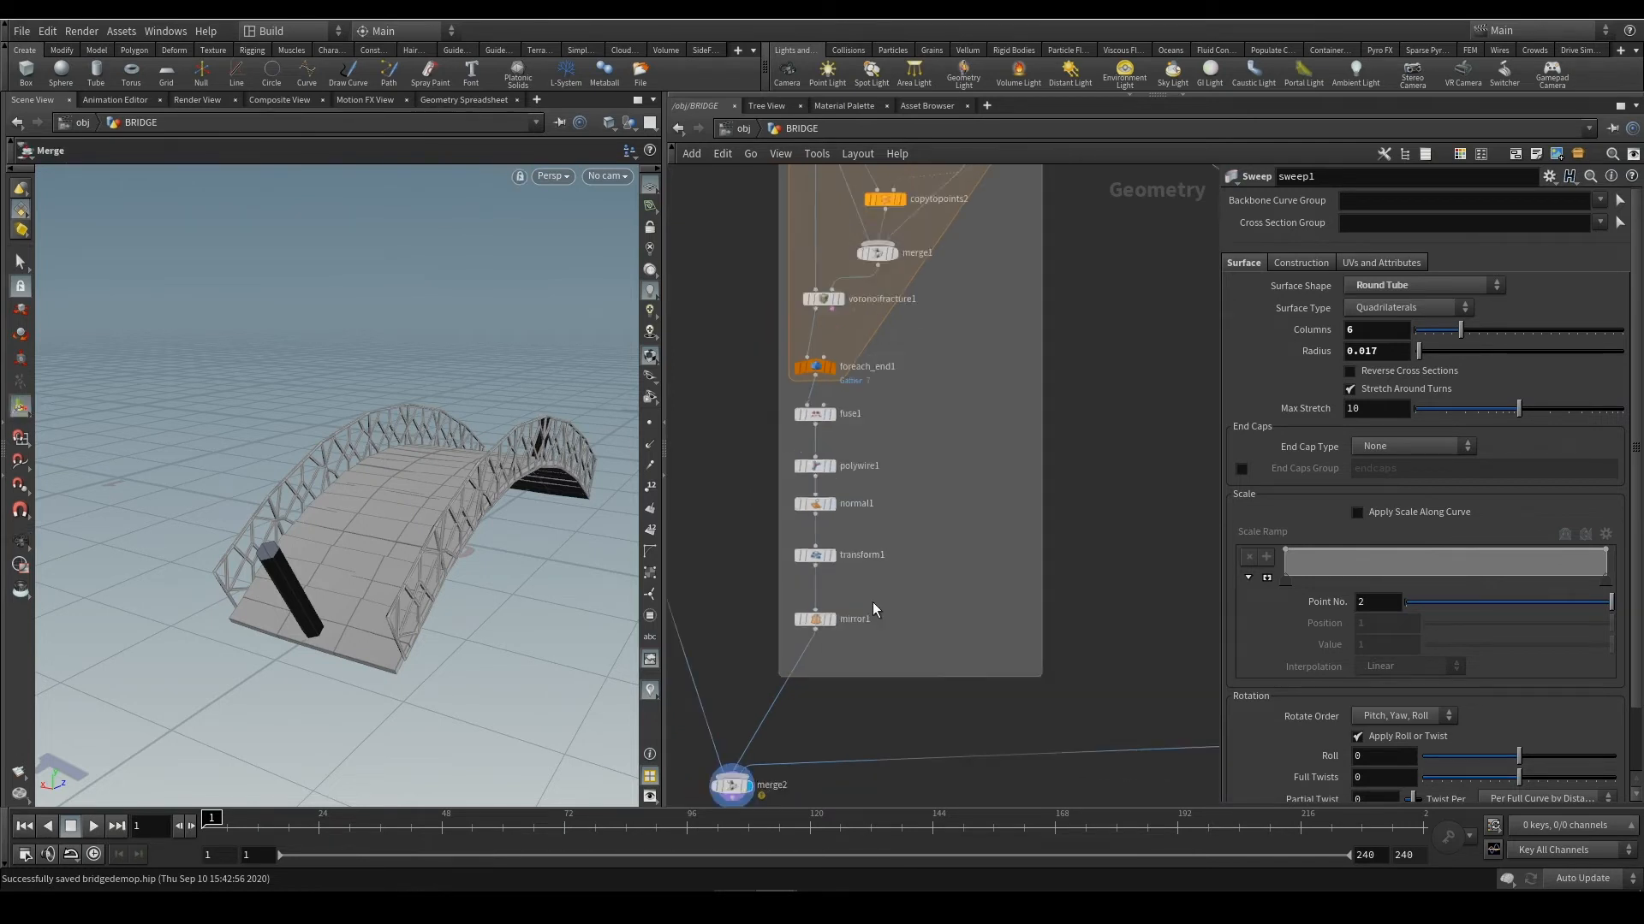
{"action": "mouse_move", "coordinate": [830, 573]}
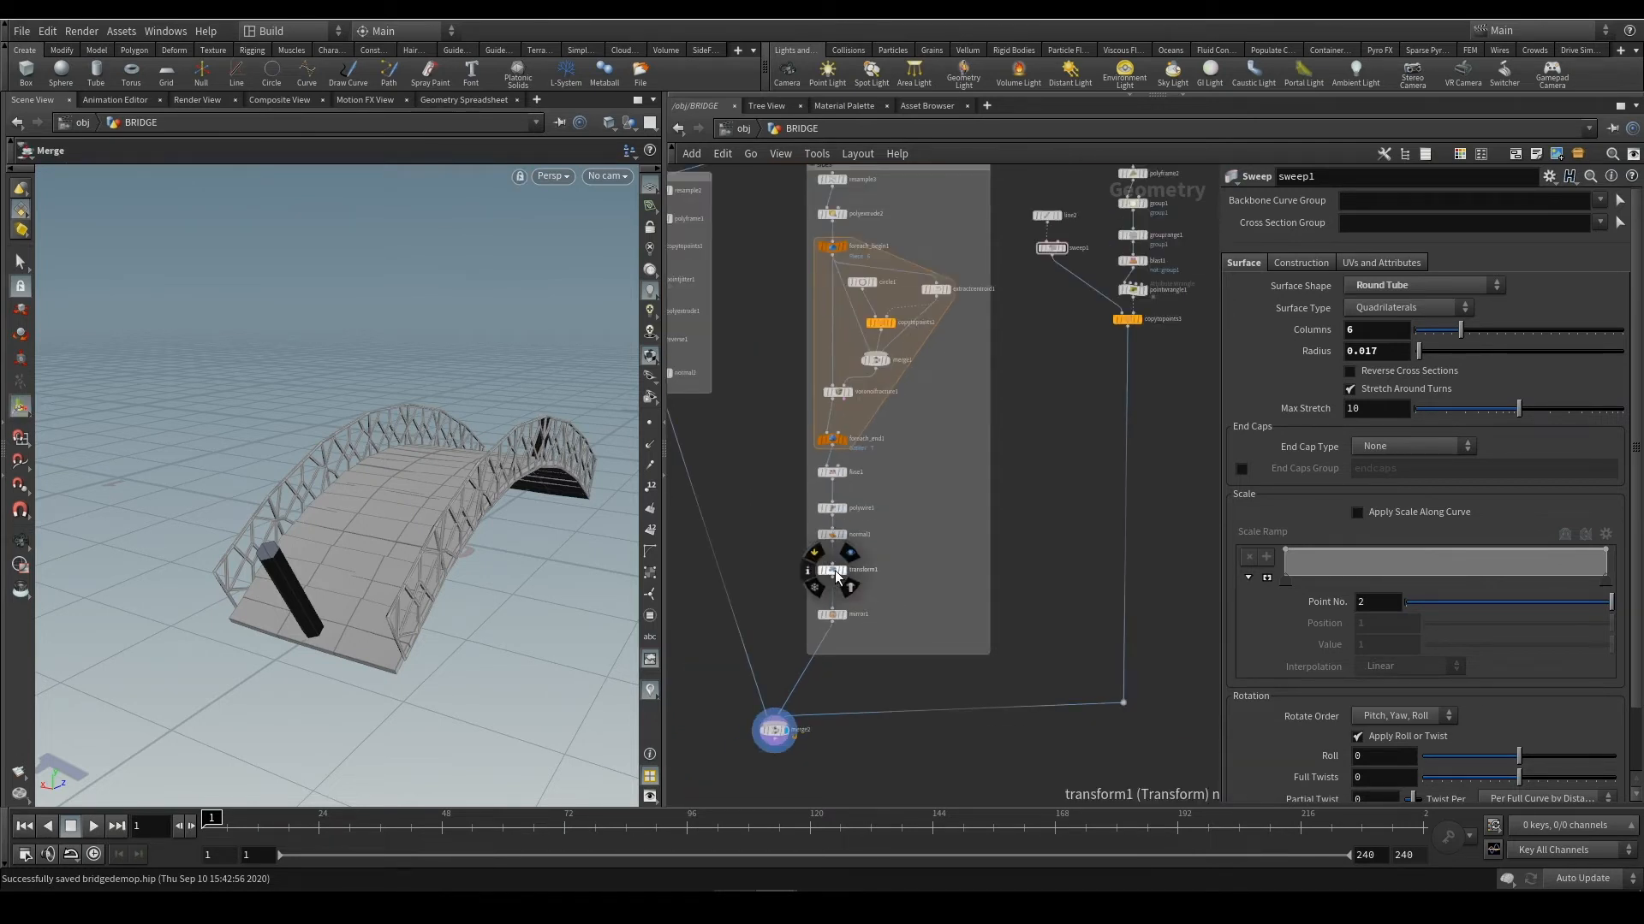
{"action": "left_click_drag", "start_coordinate": [836, 575], "coordinate": [835, 594]}
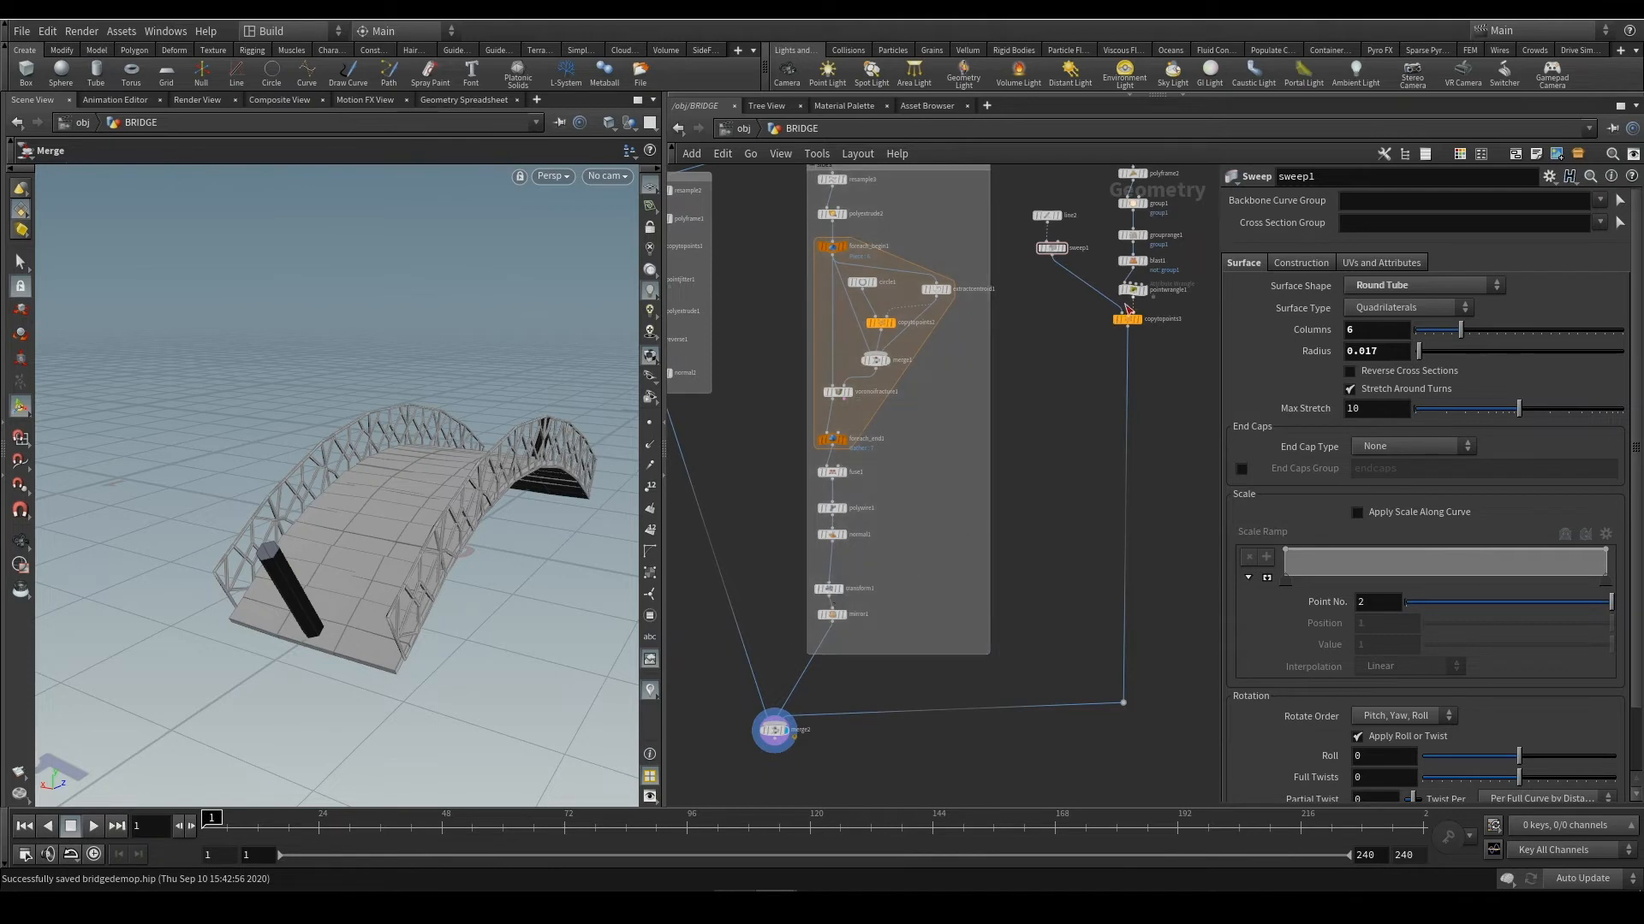
{"action": "left_click", "coordinate": [846, 545]}
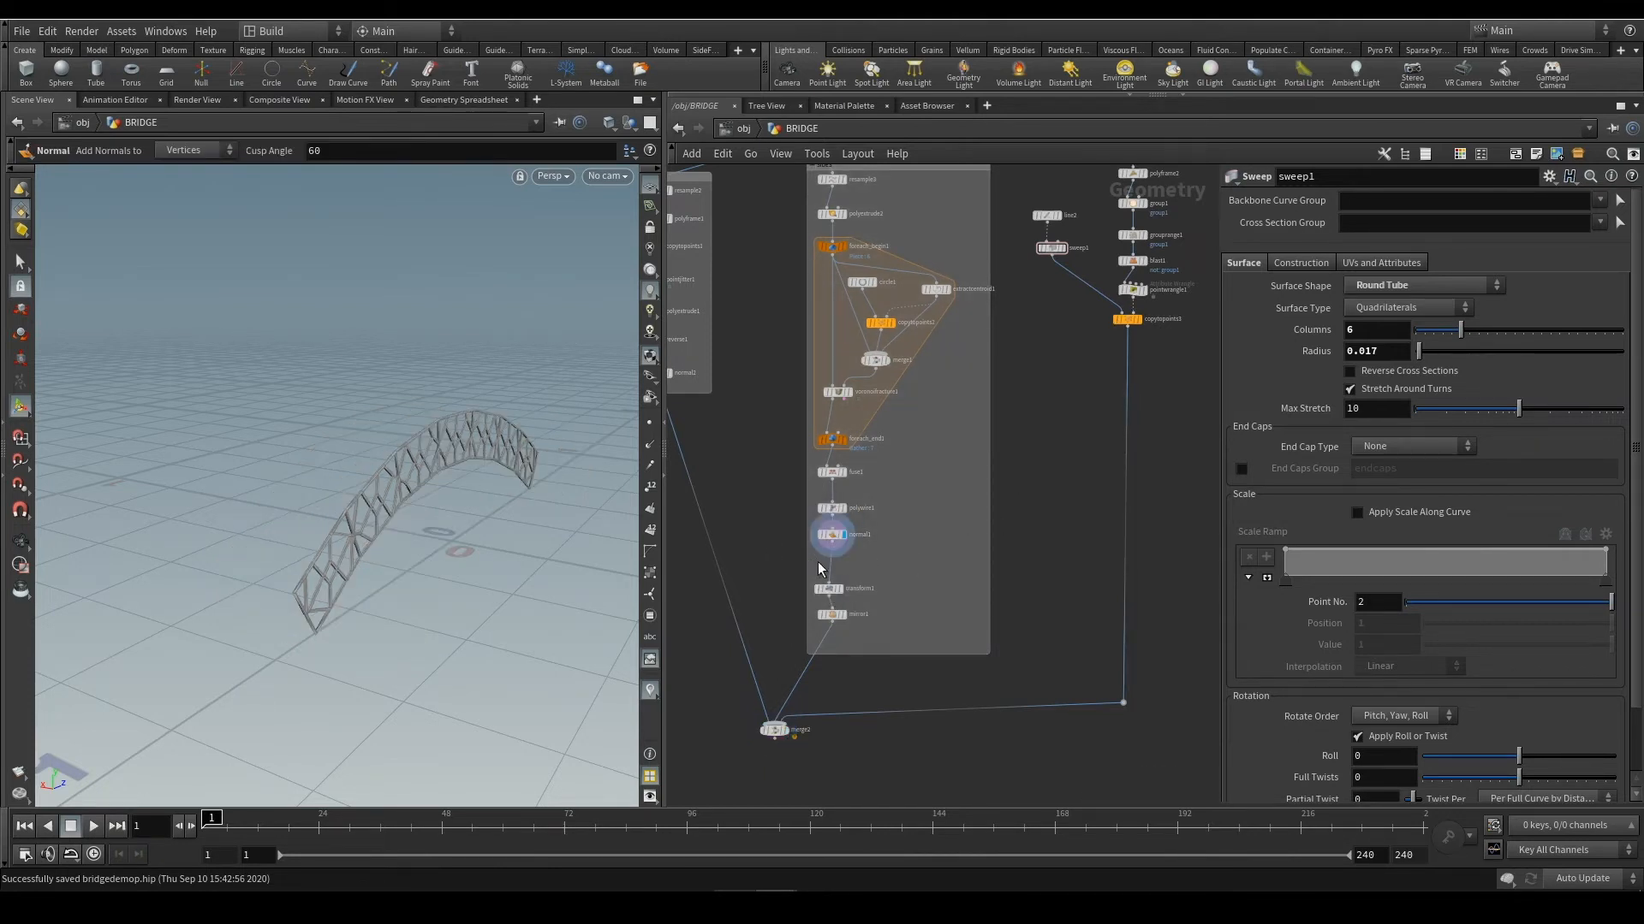
Insert a Merge node on the wire between normal1 and transform1
{"action": "scroll", "coordinate": [851, 565], "scroll_direction": "up", "scroll_amount": 4}
{"action": "key", "text": "Tab"}
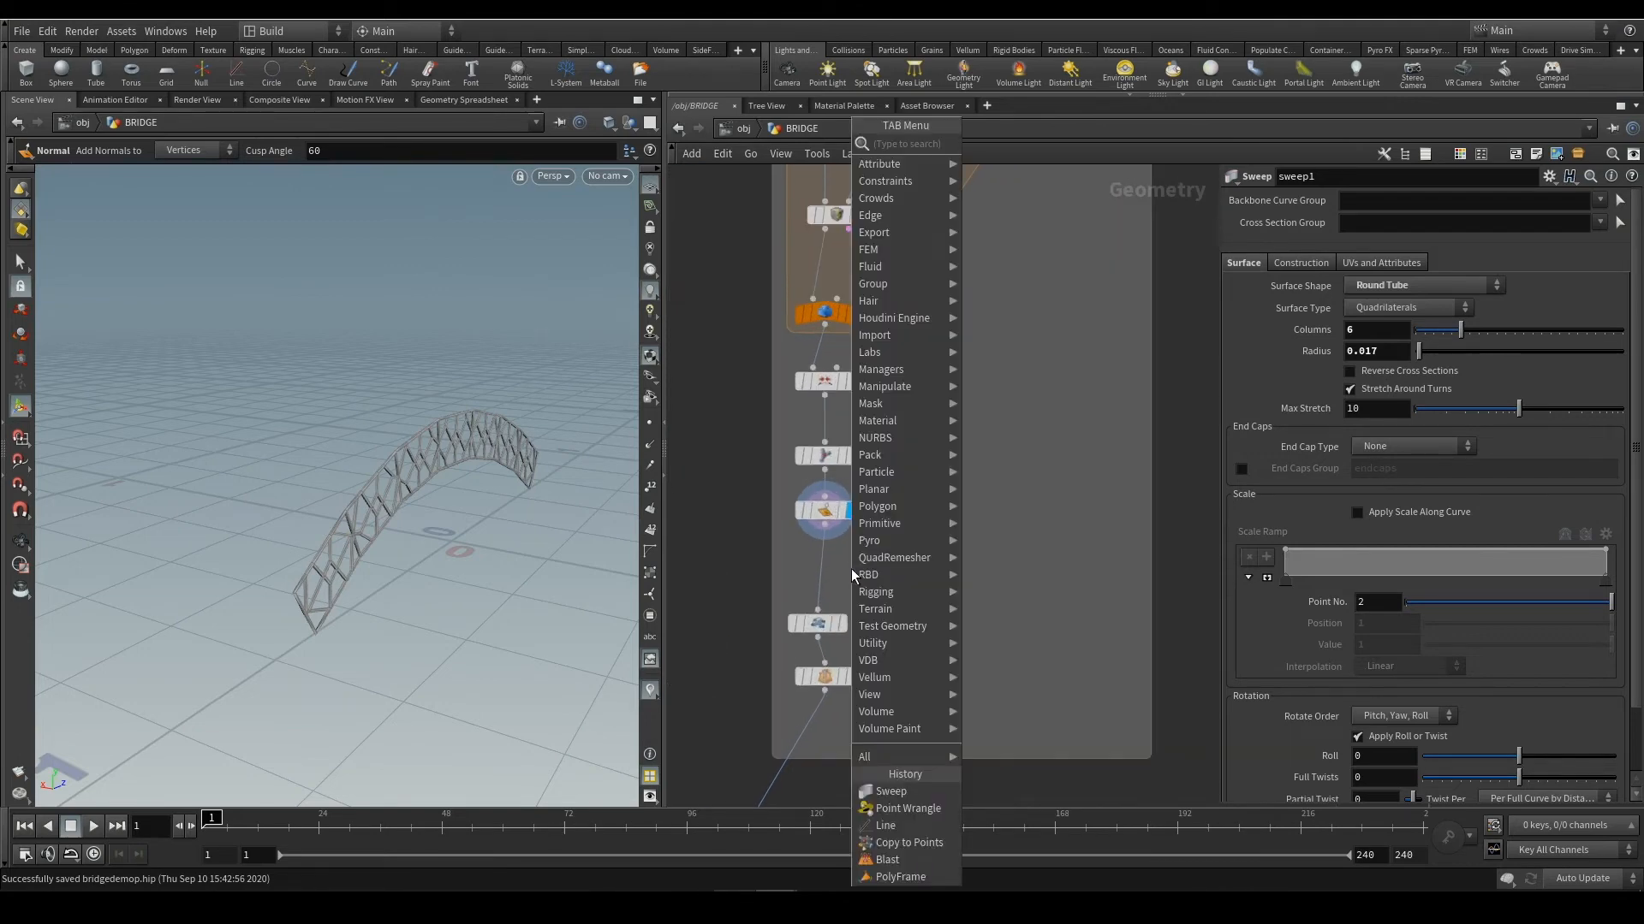
{"action": "type", "text": "merge"}
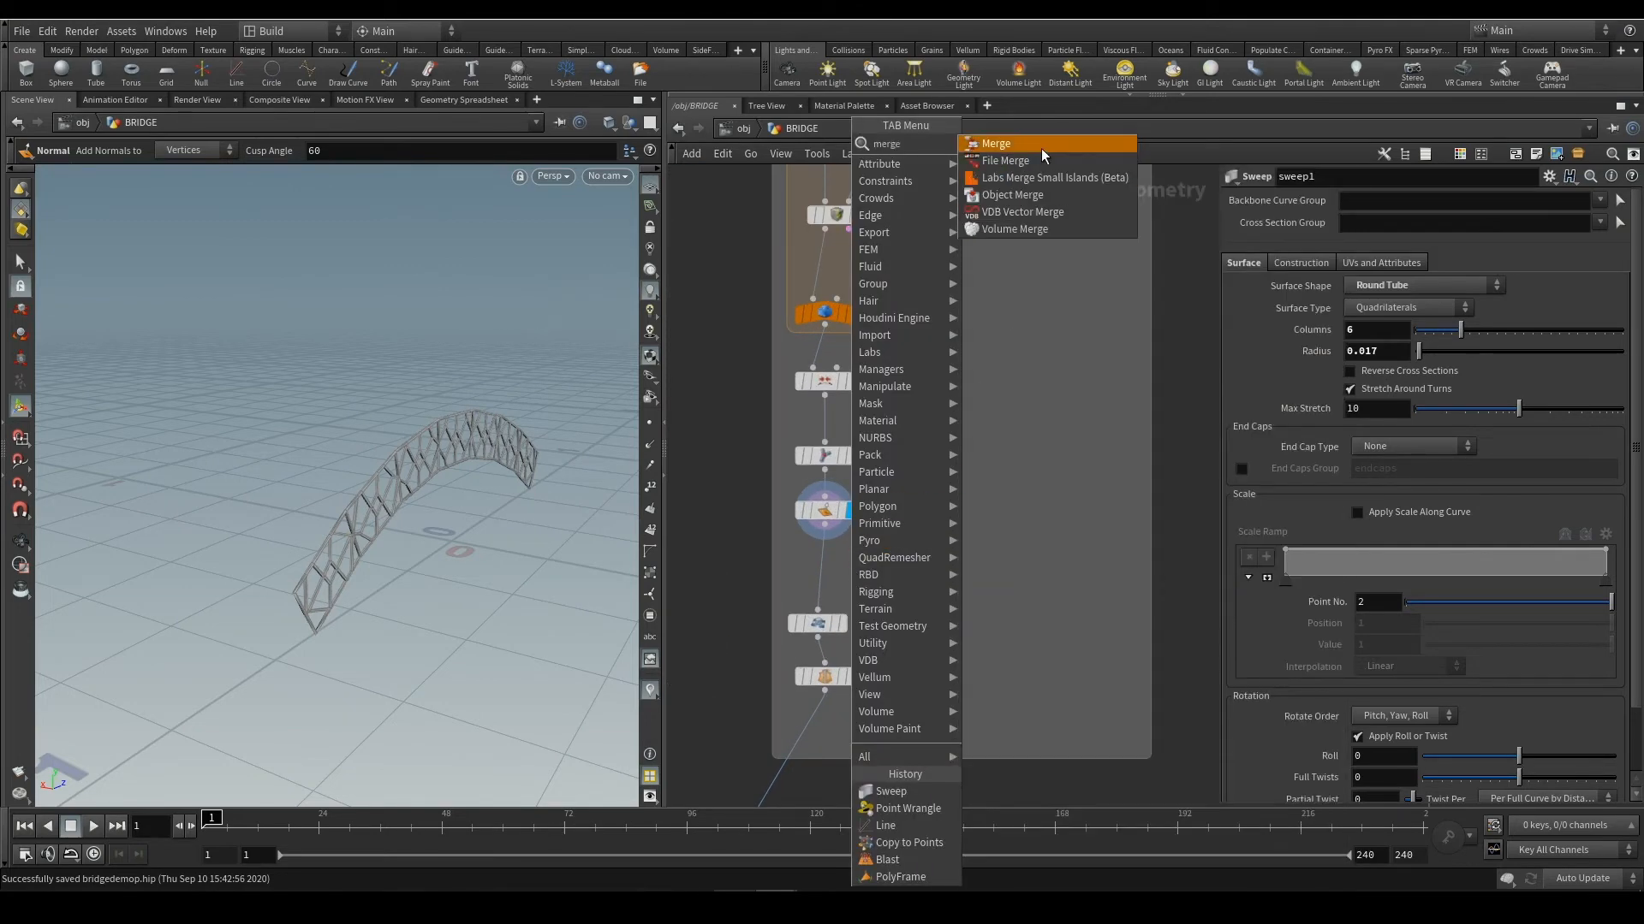
{"action": "left_click", "coordinate": [1042, 151]}
{"action": "left_click", "coordinate": [826, 572]}
{"action": "scroll", "coordinate": [1048, 559], "scroll_direction": "down", "scroll_amount": 3}
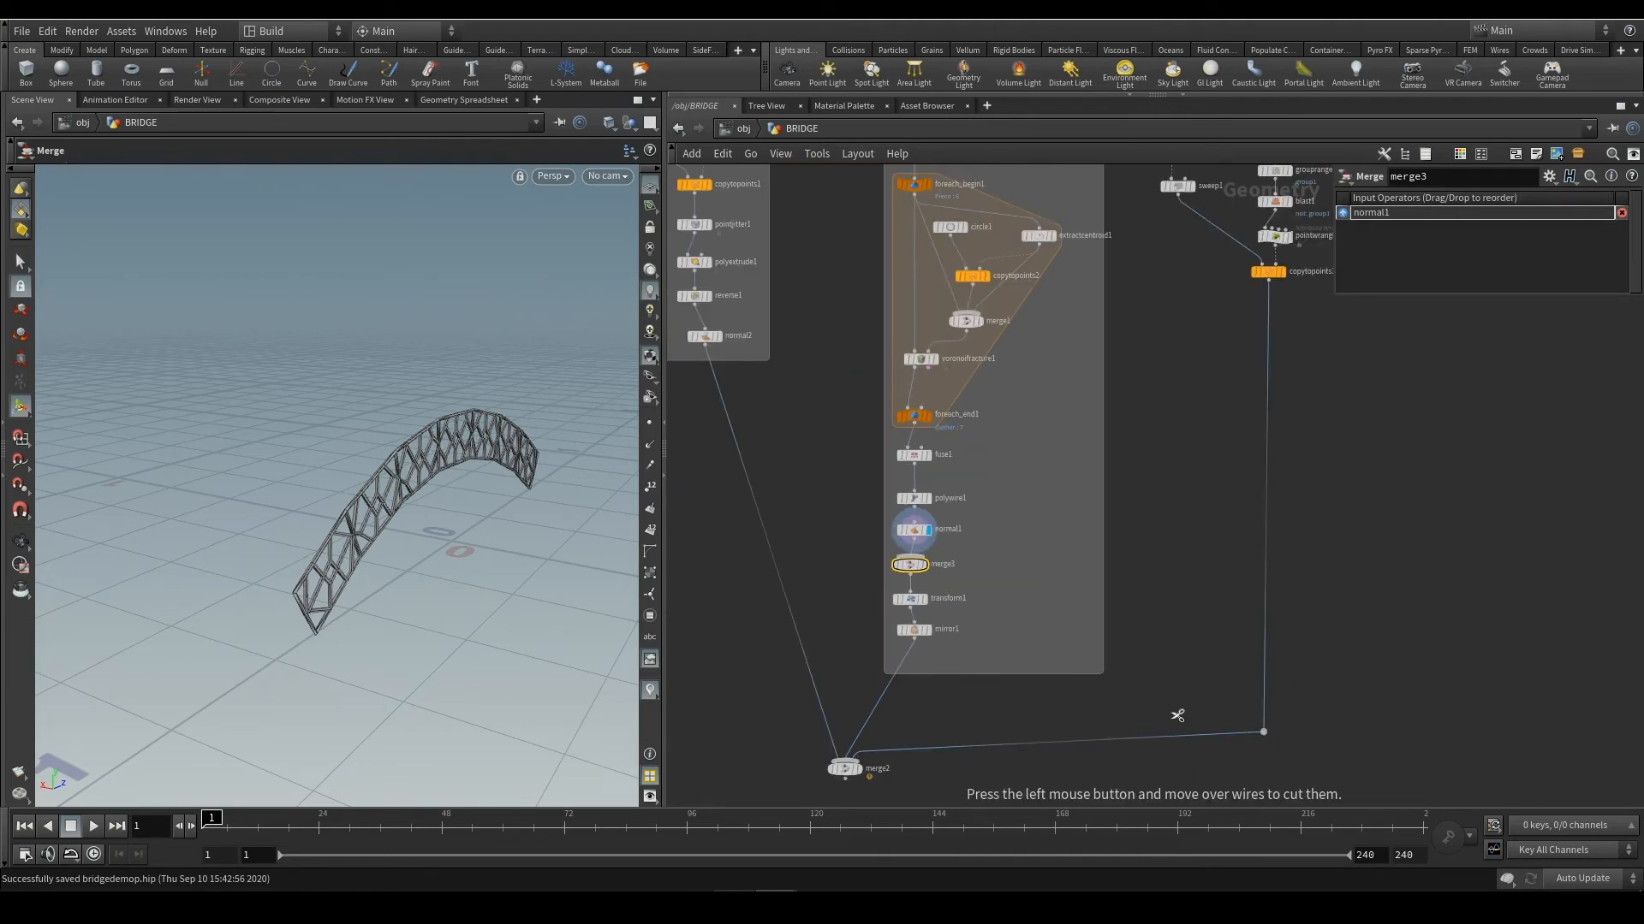
Cut the wire from copytopoints3 to merge2, connect copytopoints3 to merge3 instead, and display merge3
{"action": "left_click_drag", "start_coordinate": [1170, 721], "coordinate": [1171, 767]}
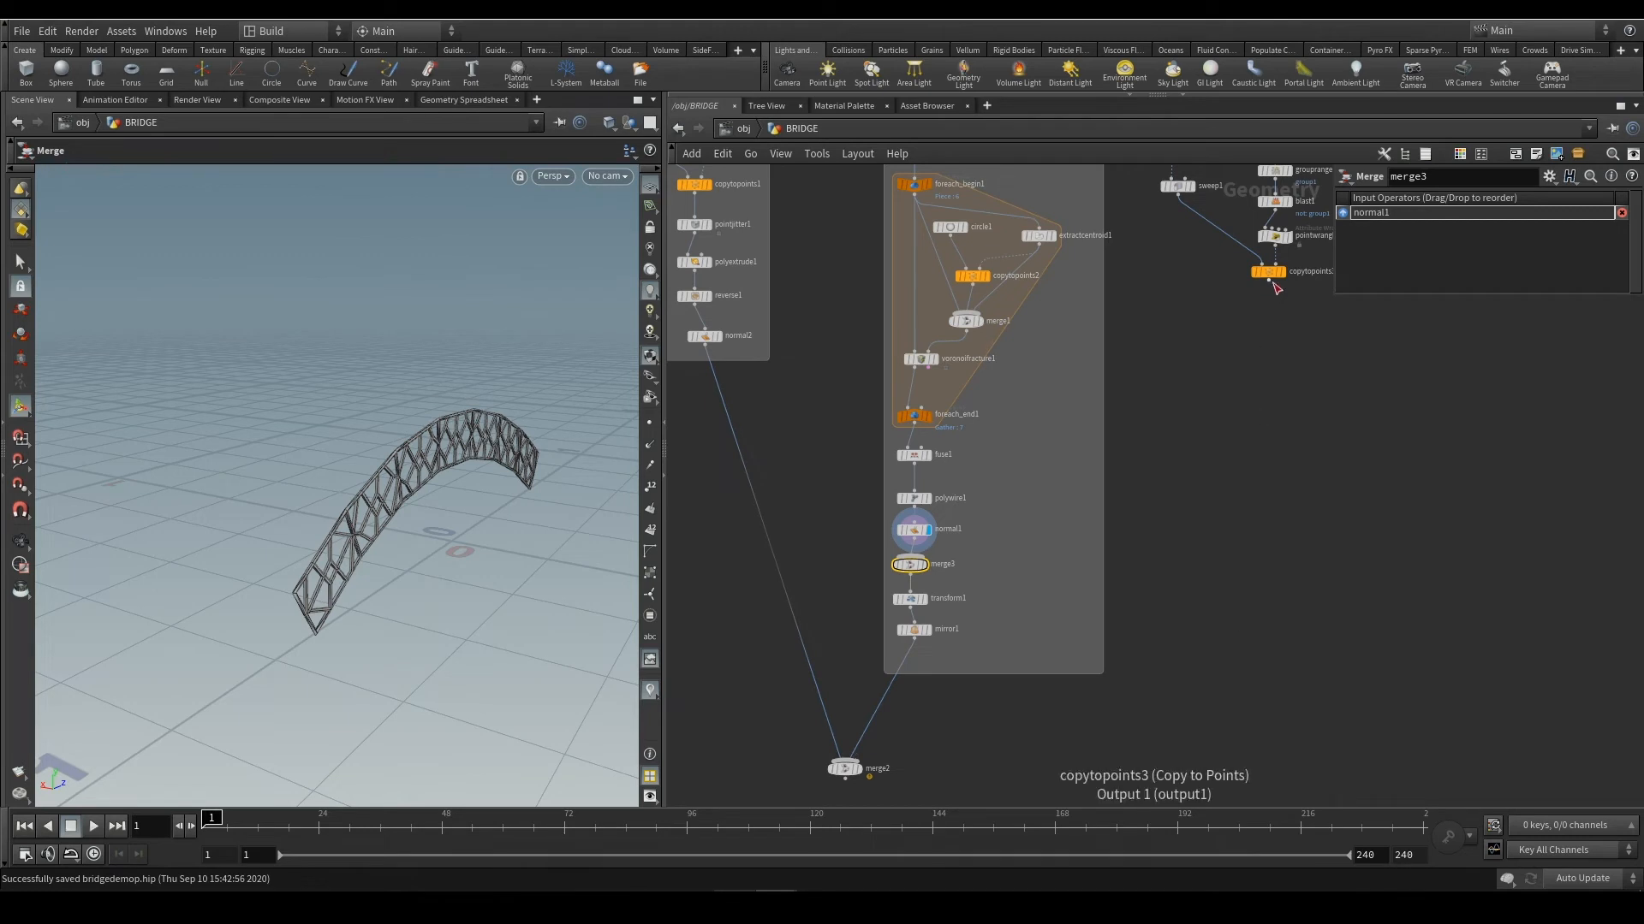
{"action": "left_click_drag", "start_coordinate": [1268, 279], "coordinate": [928, 568]}
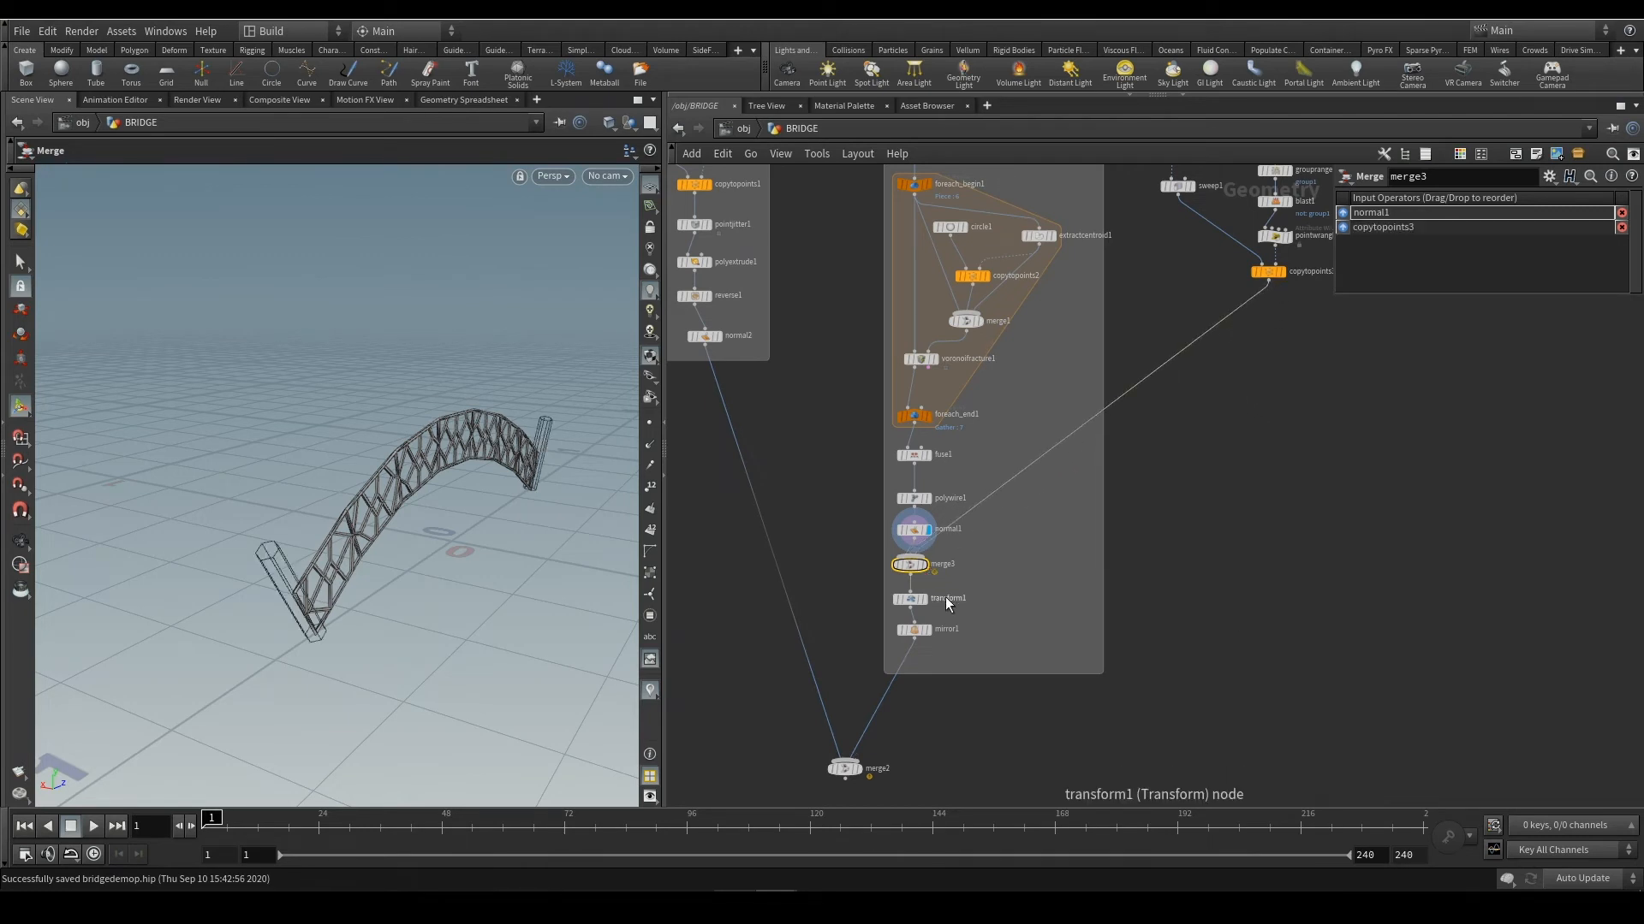
{"action": "left_click", "coordinate": [924, 565]}
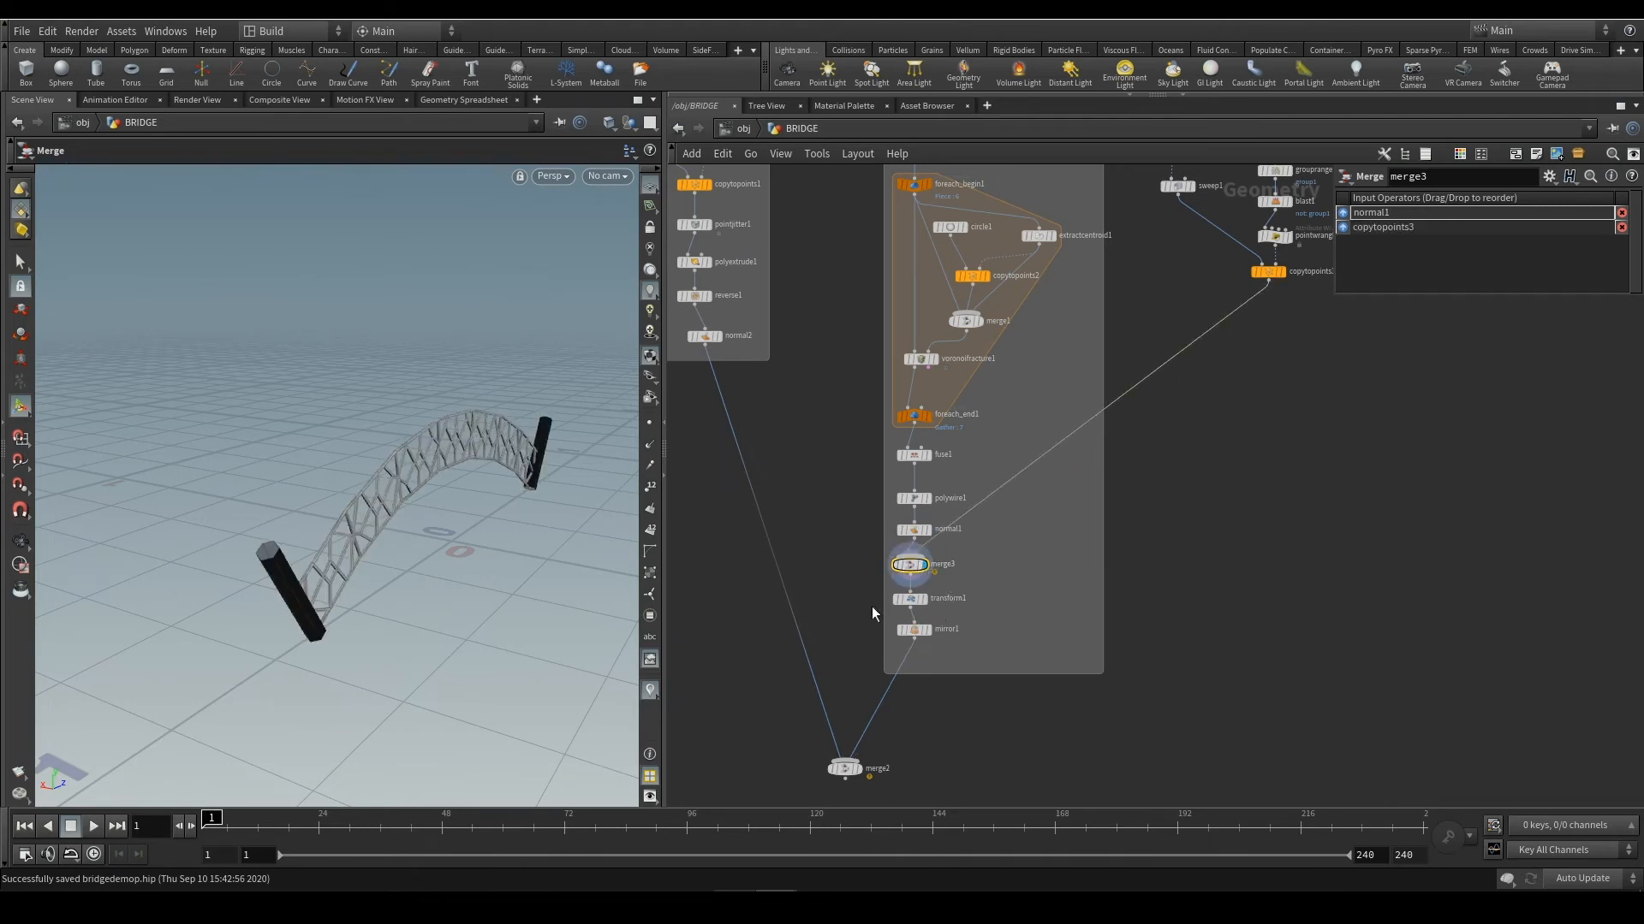
Display and select merge2, and examine the mirrored posts on the full bridge
{"action": "left_click", "coordinate": [860, 768]}
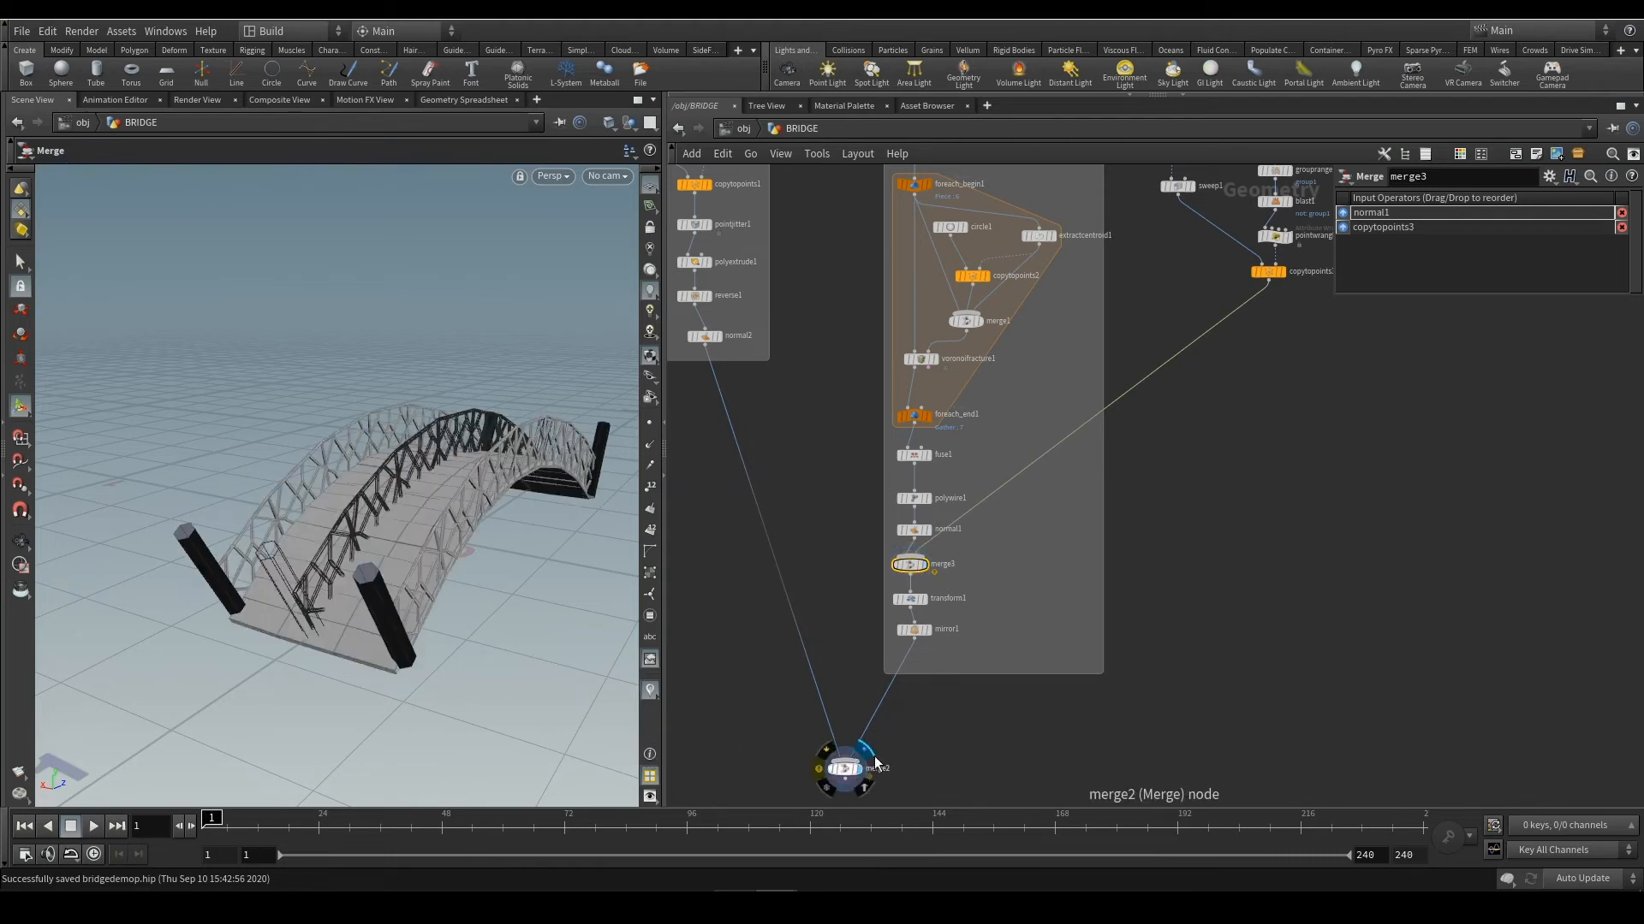
{"action": "left_click", "coordinate": [844, 769]}
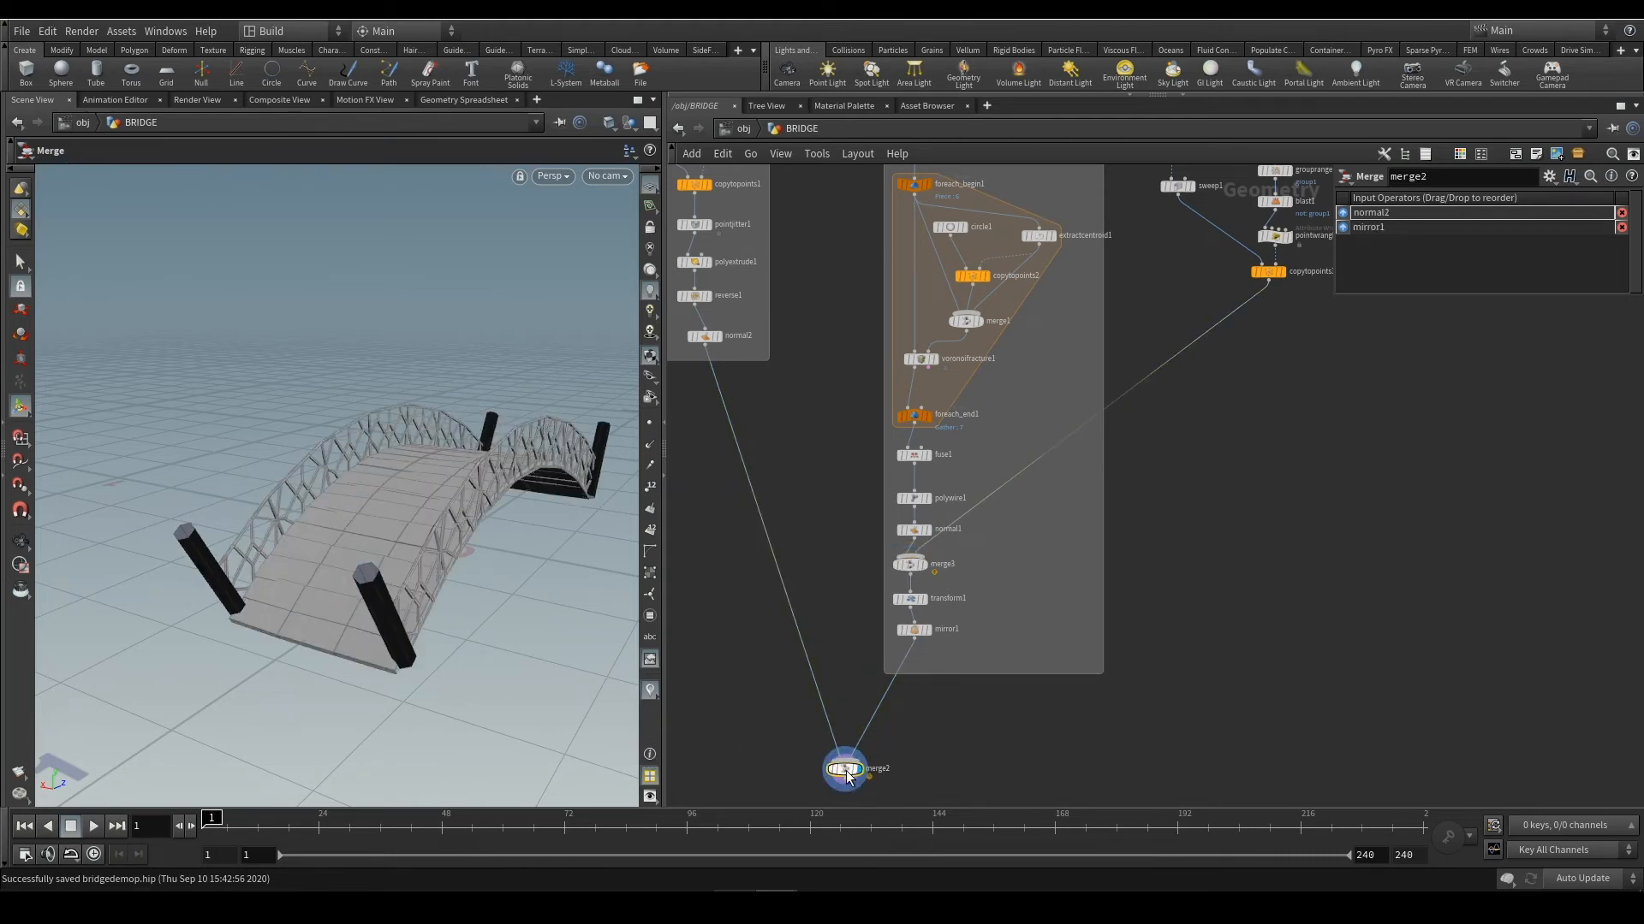
{"action": "key", "text": "Escape"}
{"action": "left_click_drag", "start_coordinate": [301, 597], "coordinate": [326, 477]}
{"action": "left_click_drag", "start_coordinate": [307, 496], "coordinate": [319, 435], "text": "alt"}
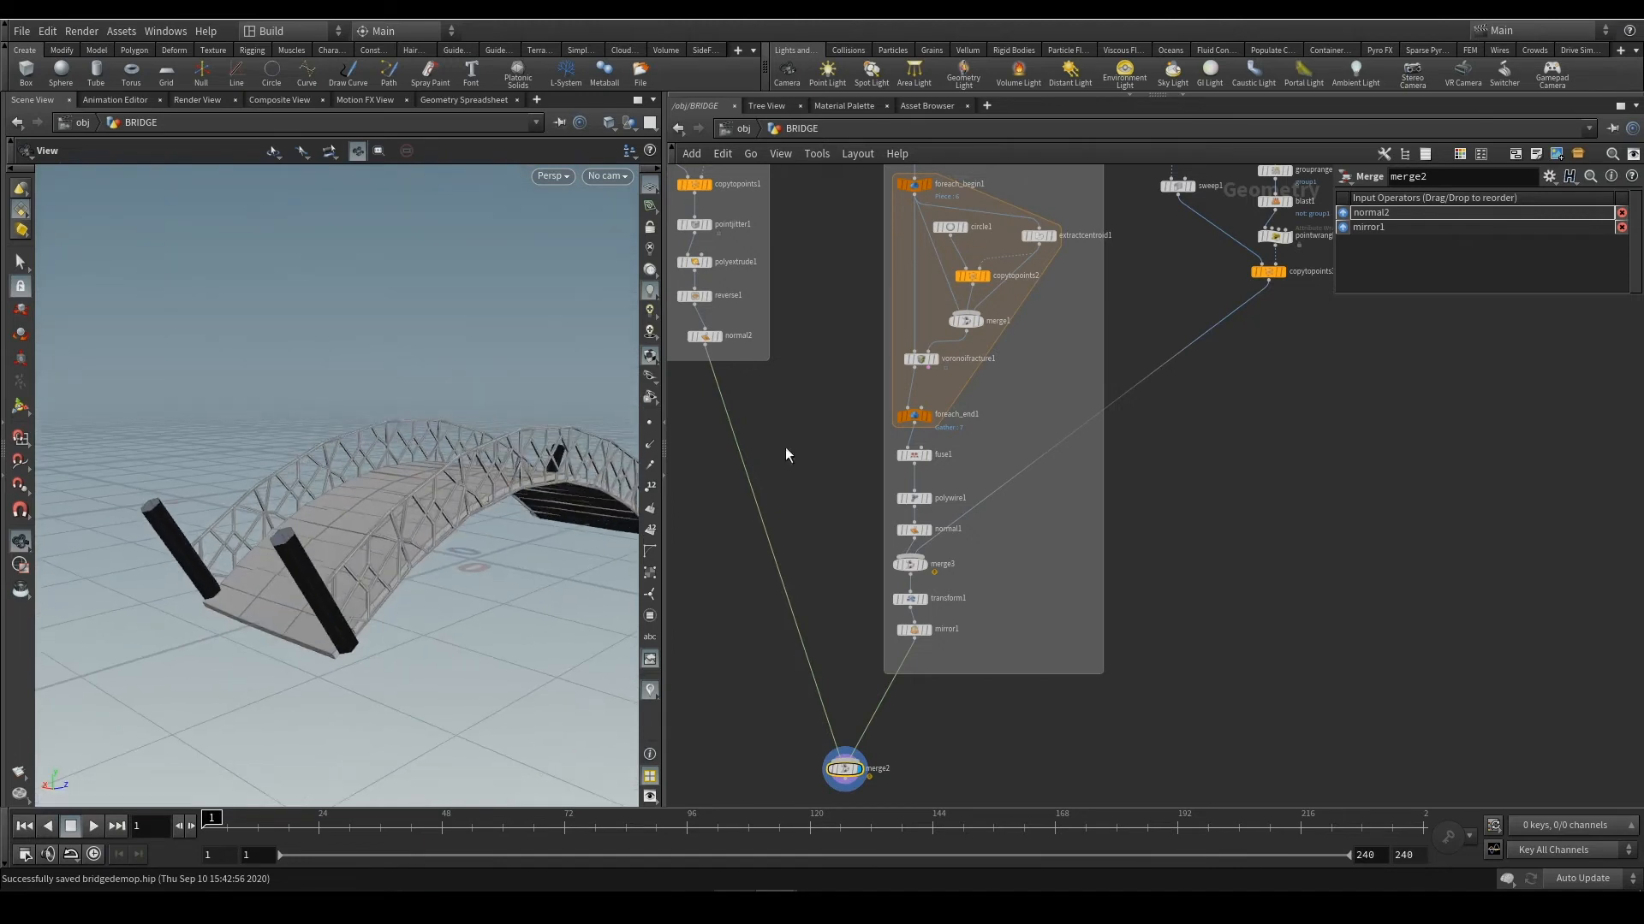
{"action": "middle_click_drag", "start_coordinate": [1259, 361], "coordinate": [1117, 431]}
{"action": "scroll", "coordinate": [1077, 451], "scroll_direction": "down", "scroll_amount": 1}
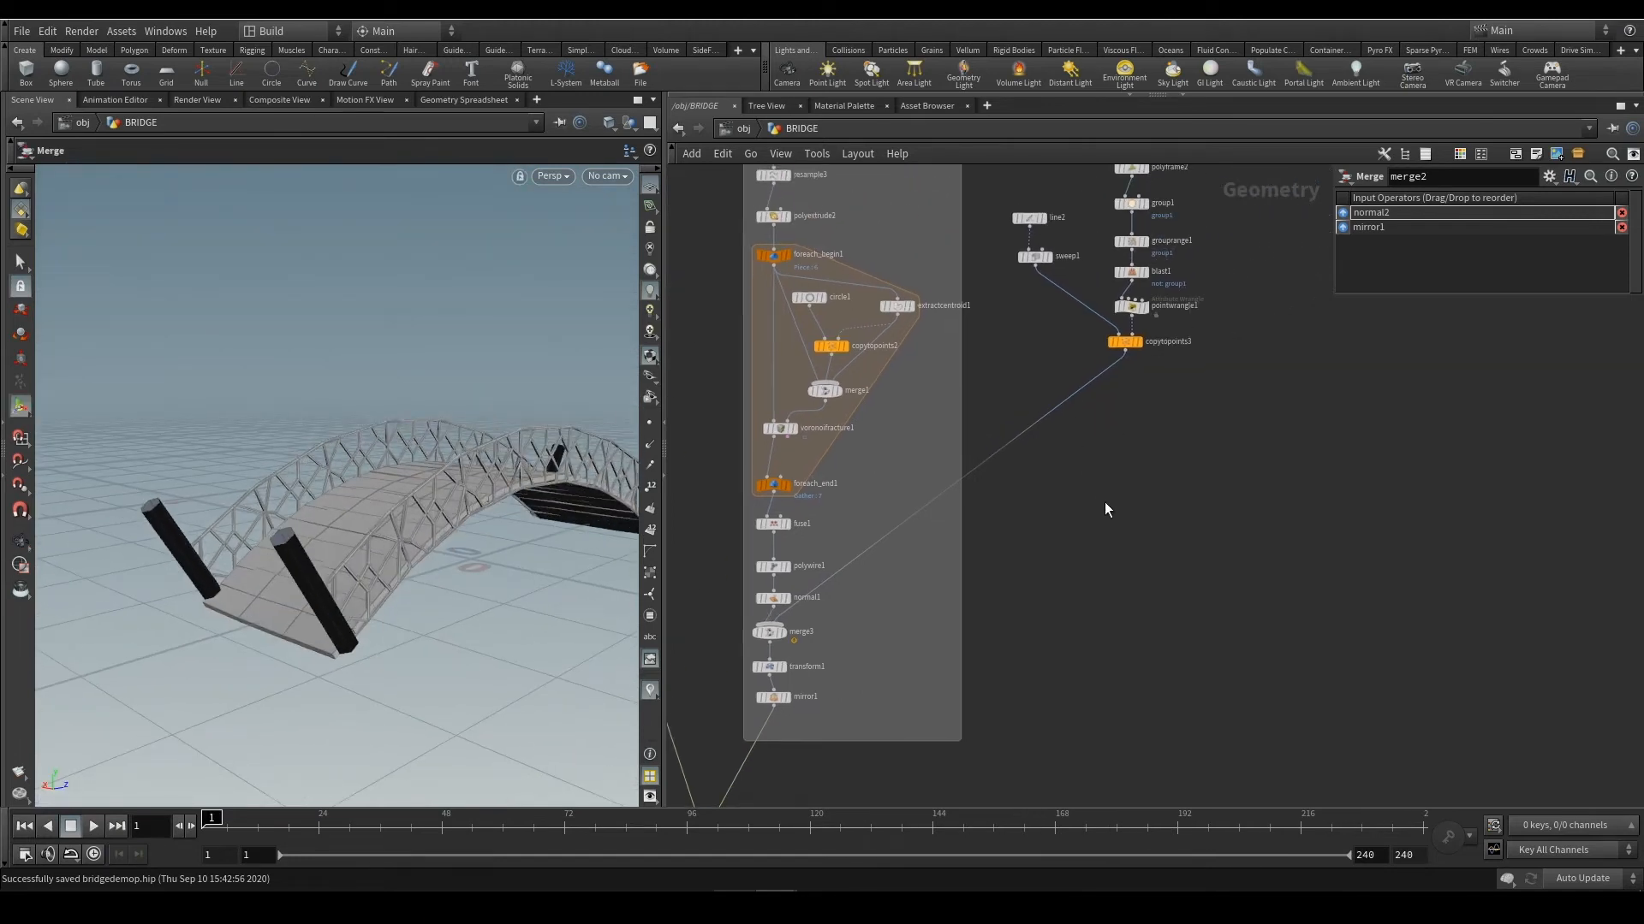
{"action": "key", "text": "Tab"}
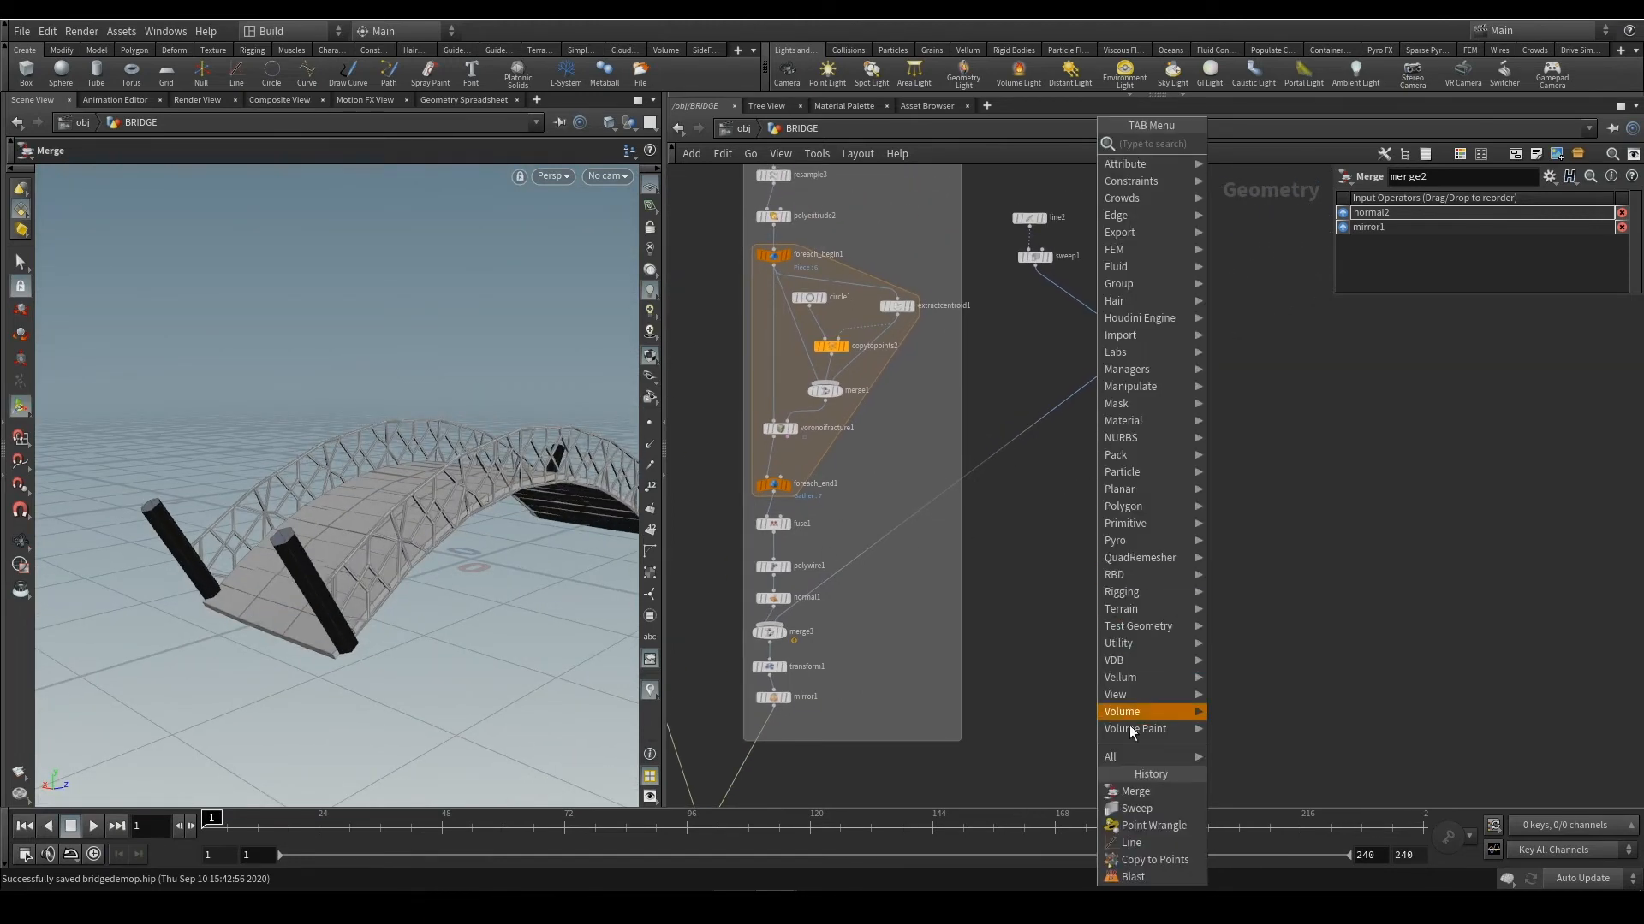
{"action": "key", "text": "Tab"}
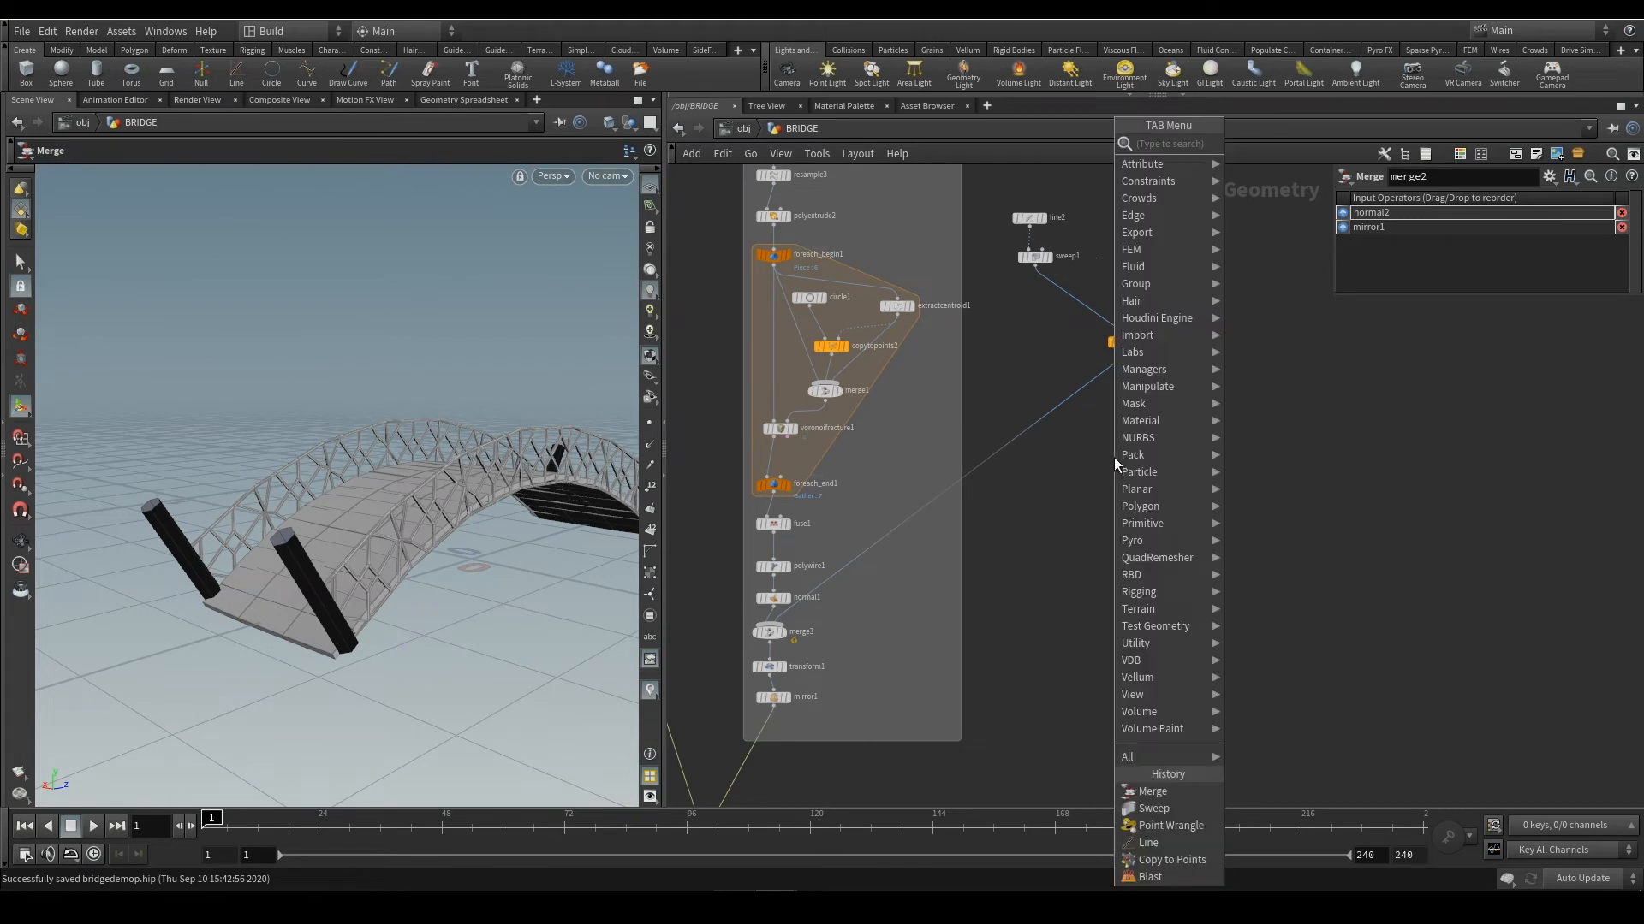
{"action": "key", "text": "Tab"}
{"action": "mouse_move", "coordinate": [1070, 471]}
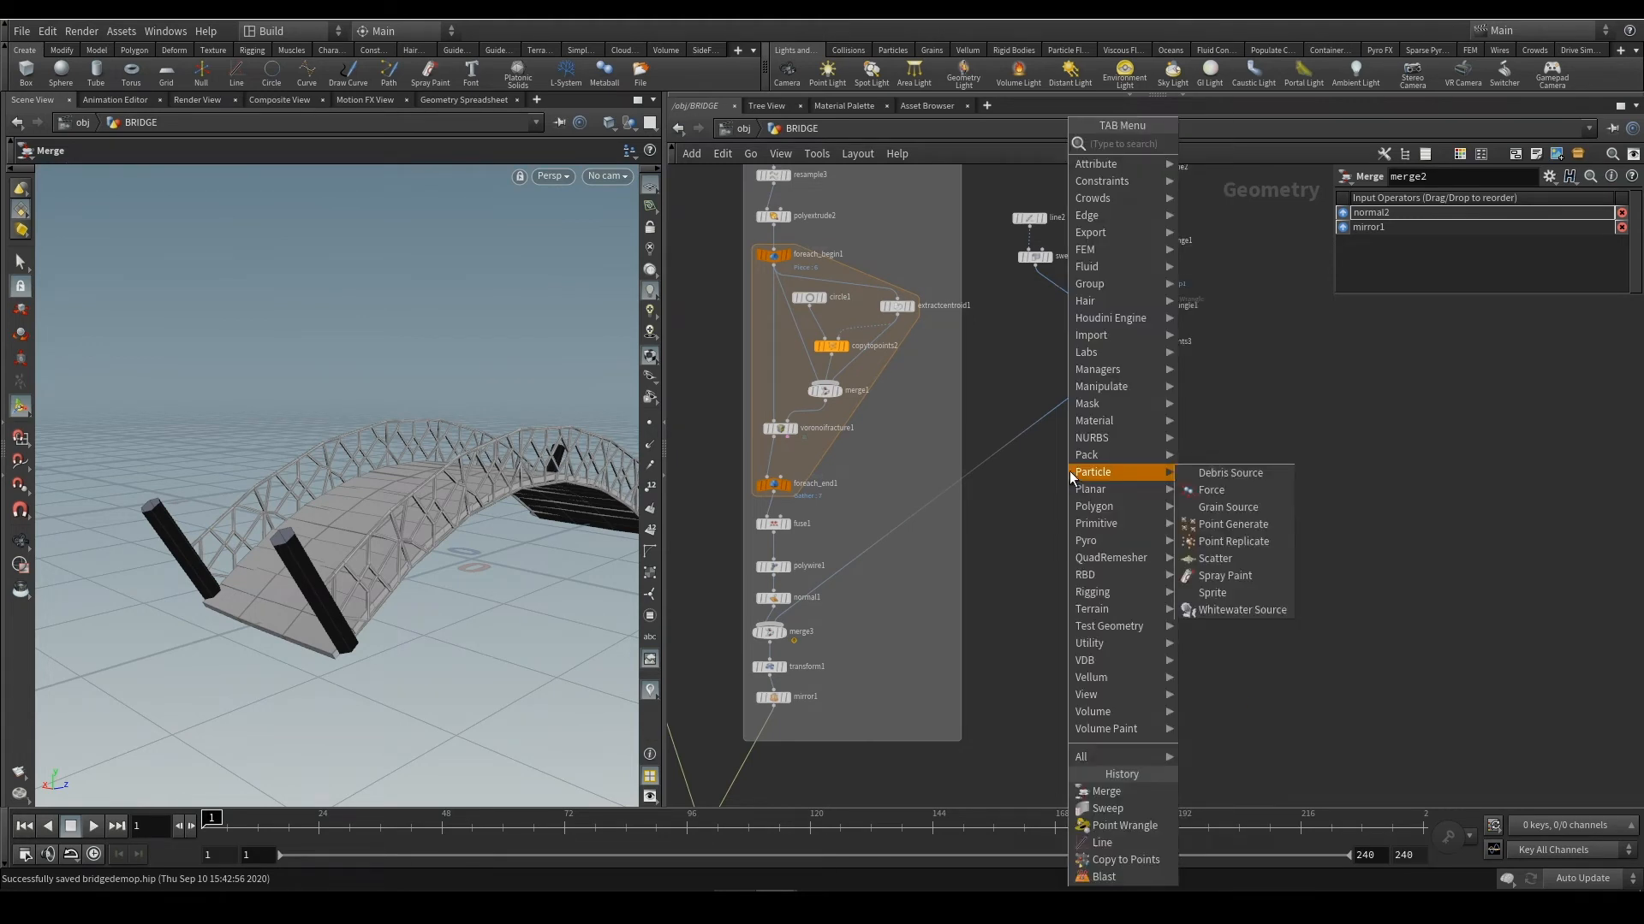
{"action": "type", "text": "nor"}
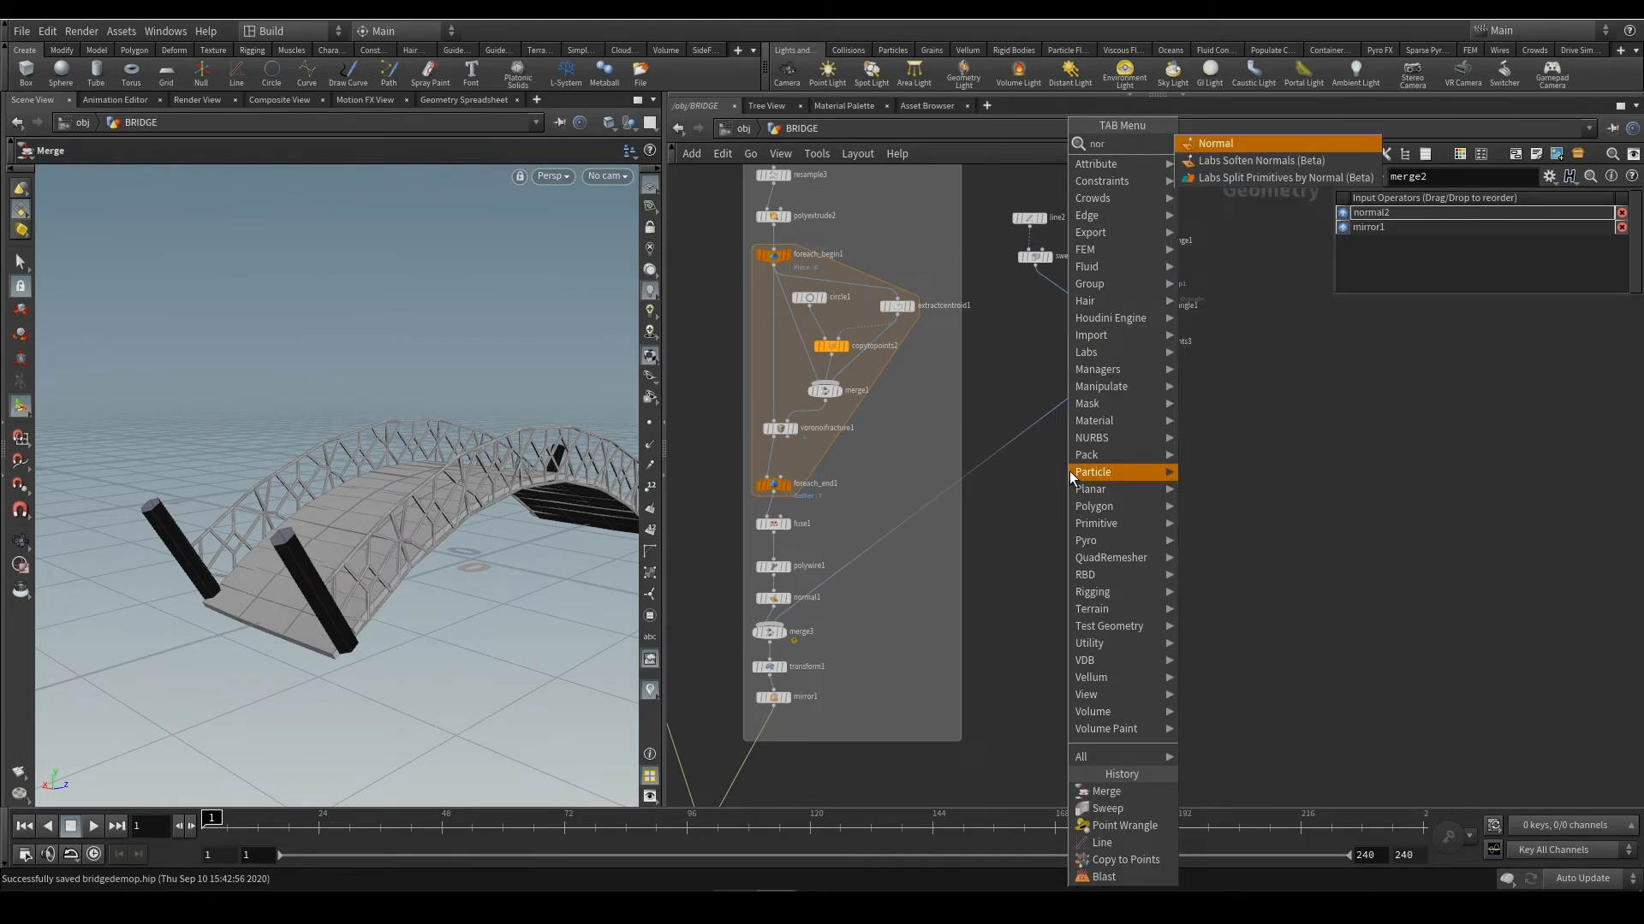
{"action": "left_click", "coordinate": [1260, 349]}
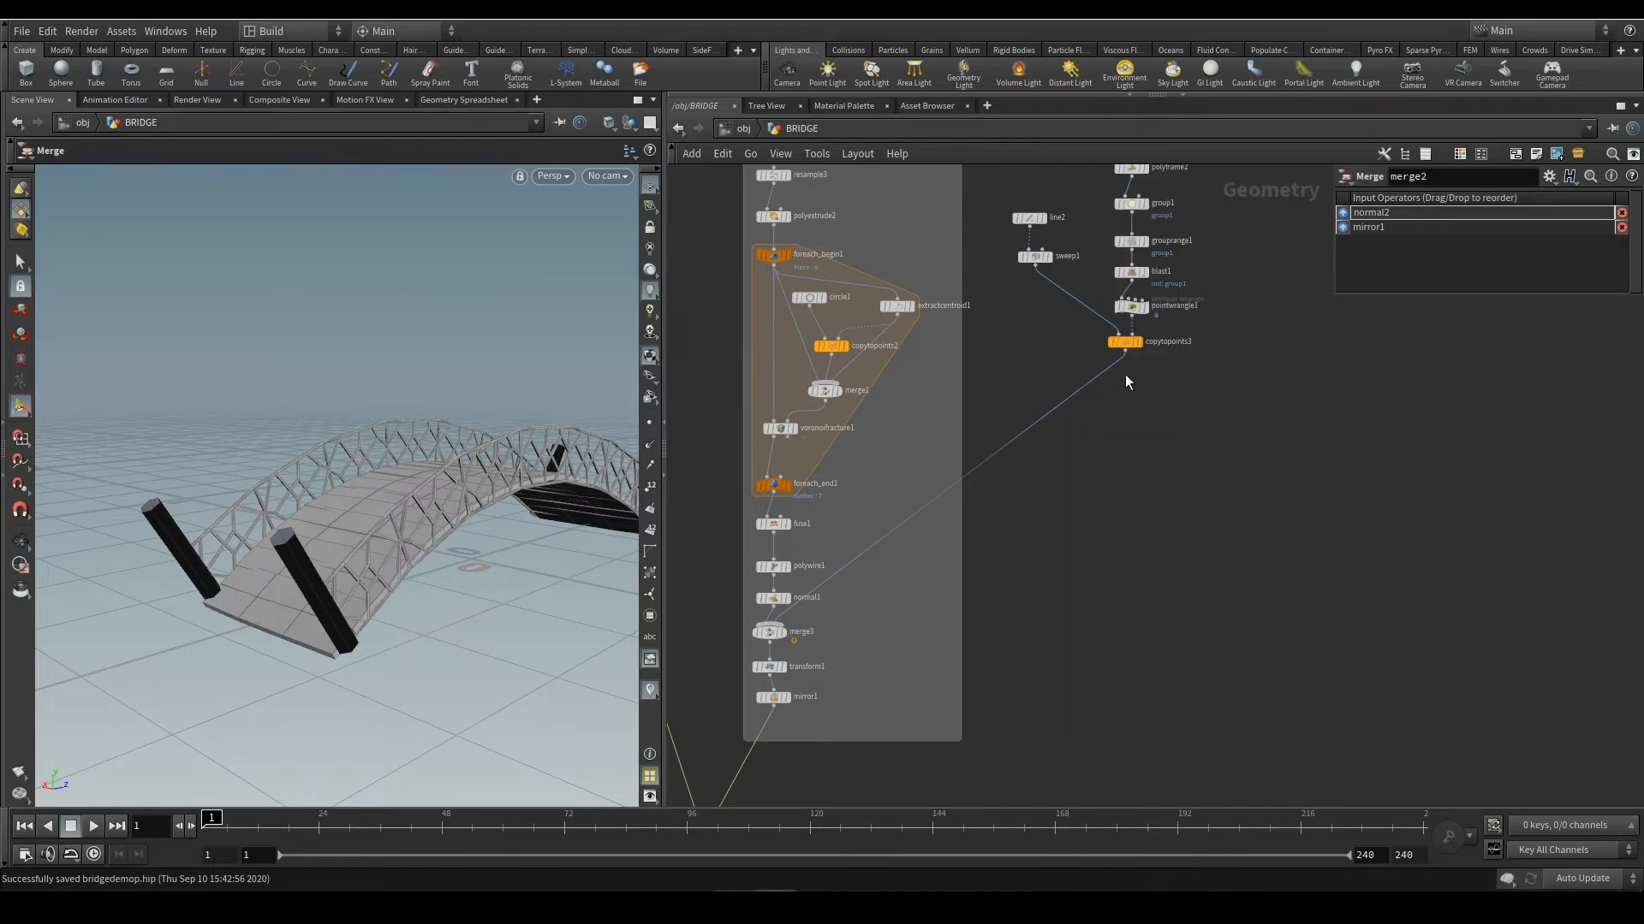
Examine sweep1's surface, construction, and UV and attribute settings for a normals option
{"action": "scroll", "coordinate": [1215, 296], "scroll_direction": "up", "scroll_amount": 4}
{"action": "middle_click_drag", "start_coordinate": [1224, 319], "coordinate": [1238, 540]}
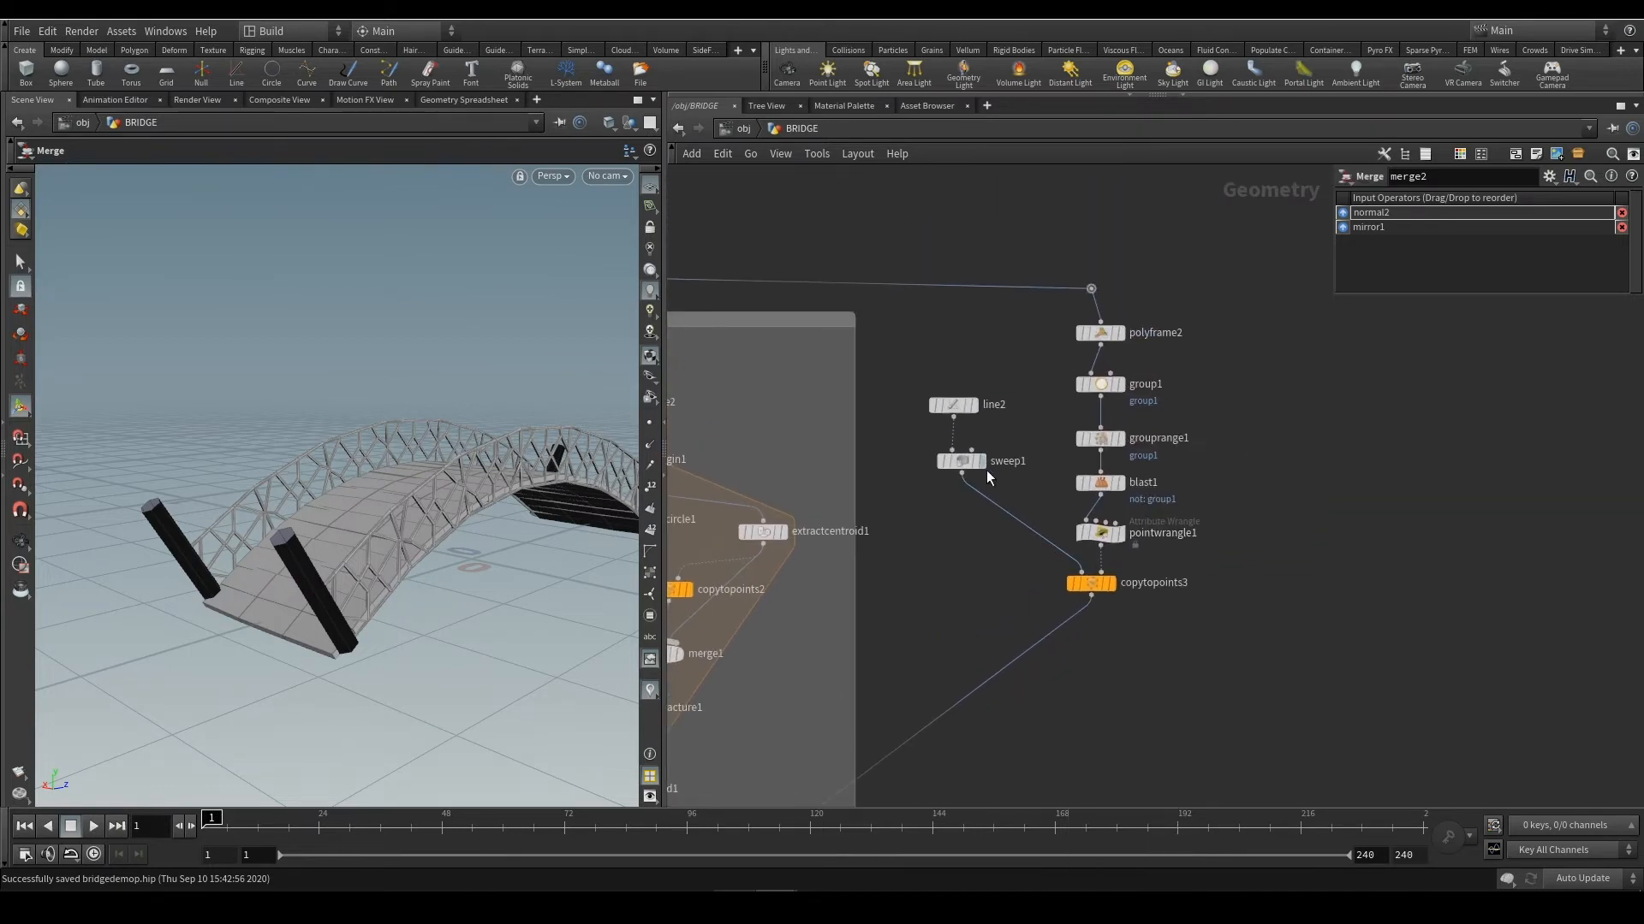
{"action": "left_click", "coordinate": [964, 462]}
{"action": "scroll", "coordinate": [1396, 640], "scroll_direction": "down", "scroll_amount": 3}
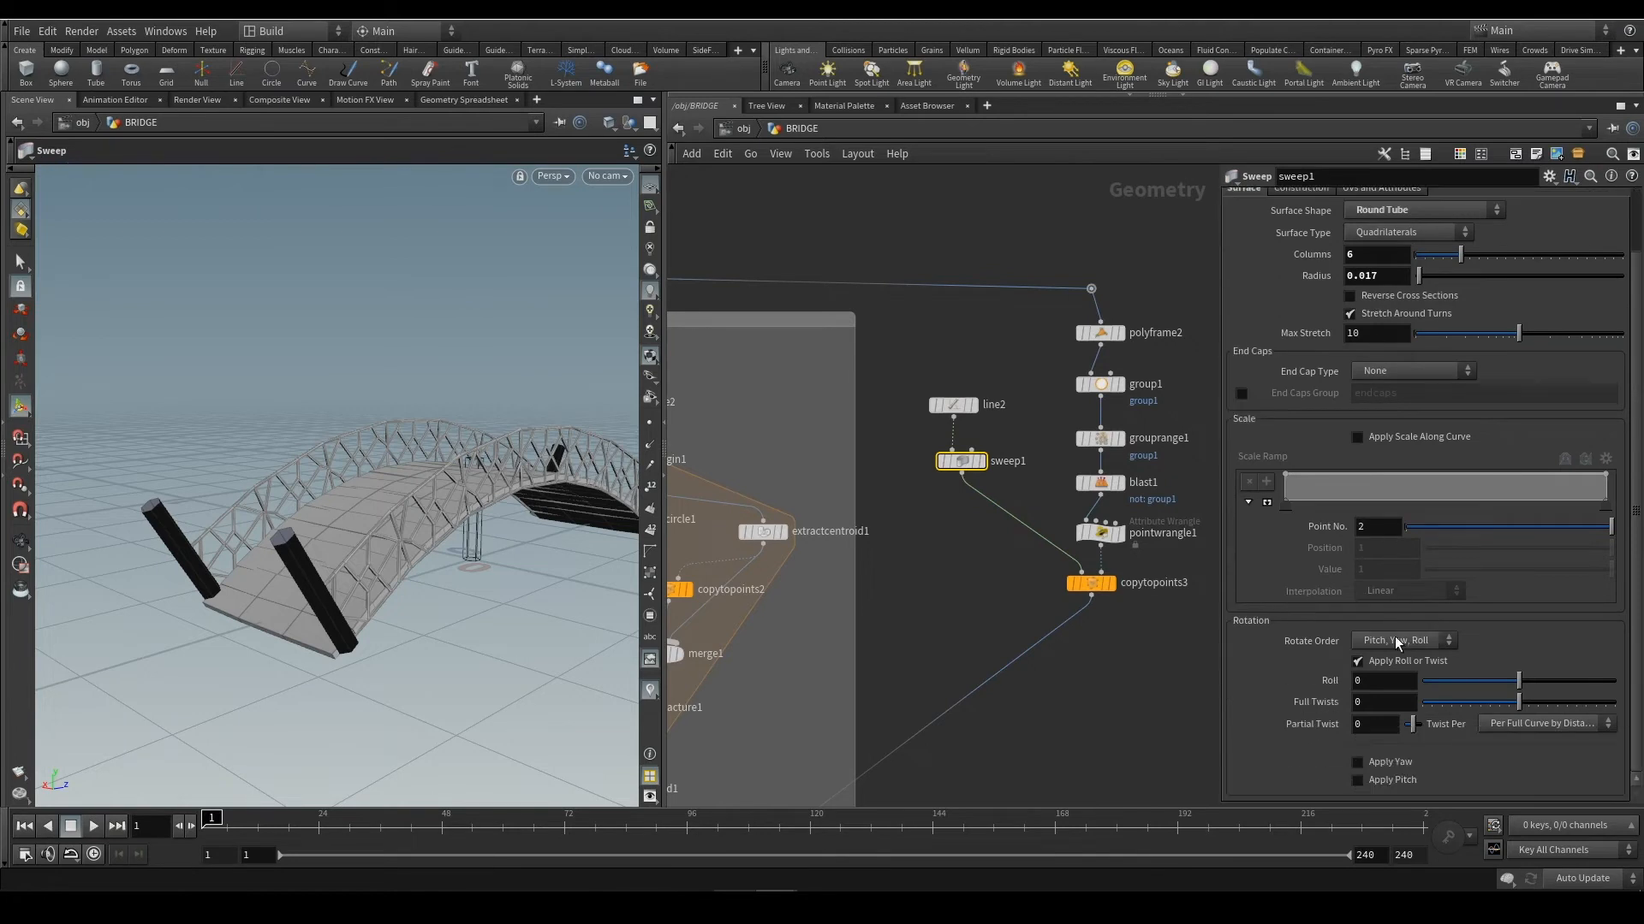
{"action": "scroll", "coordinate": [1386, 475], "scroll_direction": "up", "scroll_amount": 3}
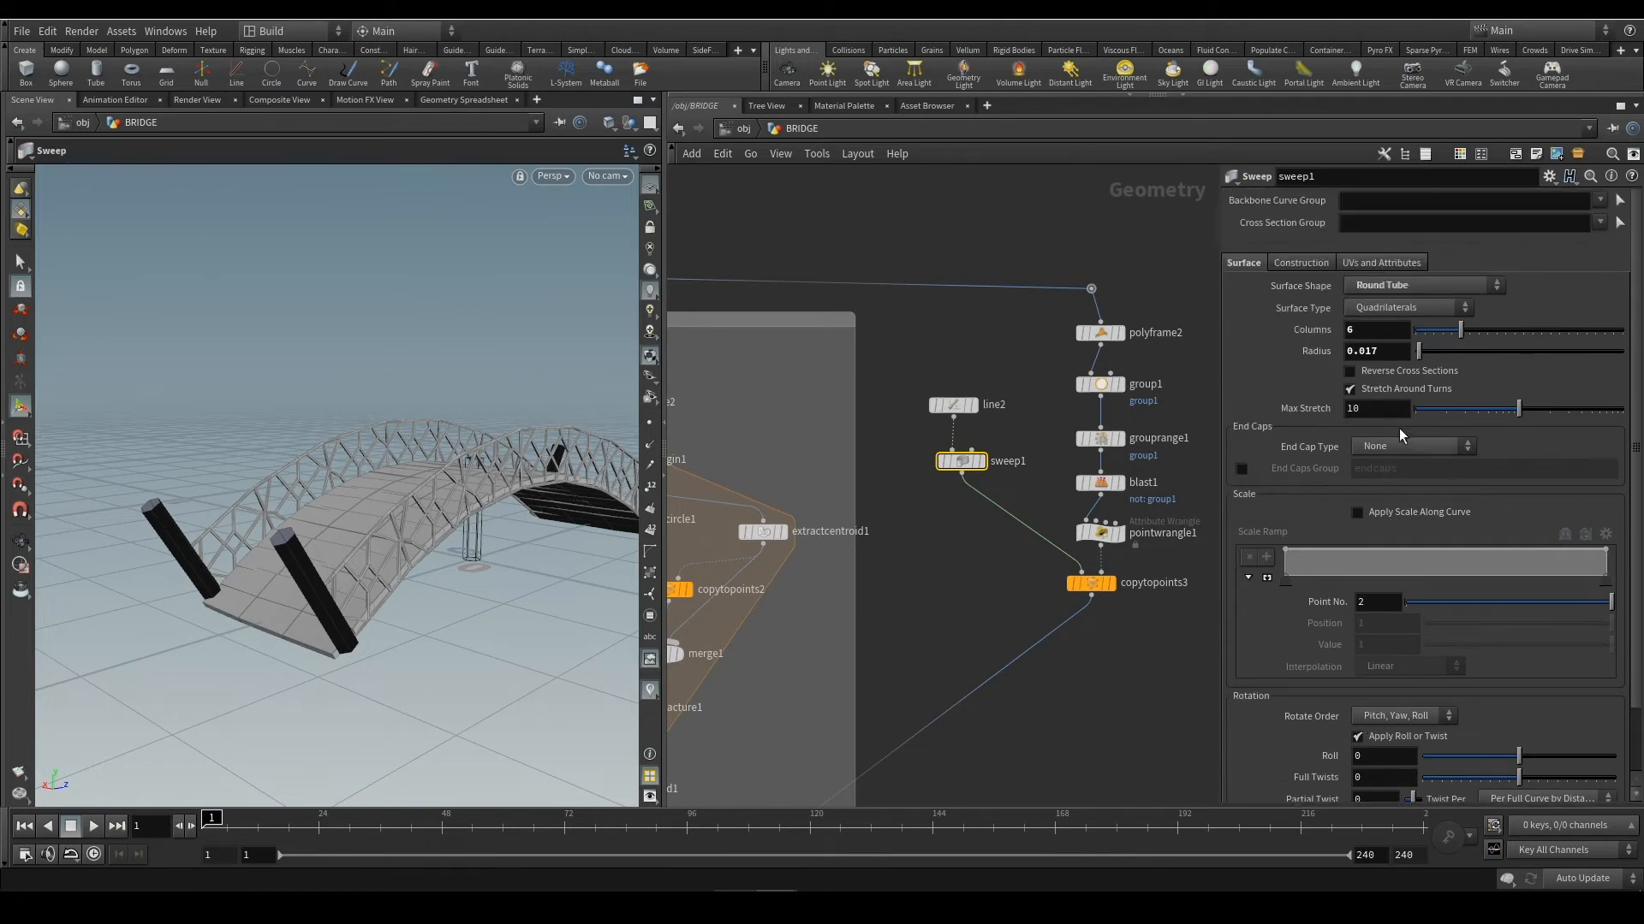
{"action": "left_click", "coordinate": [1302, 263]}
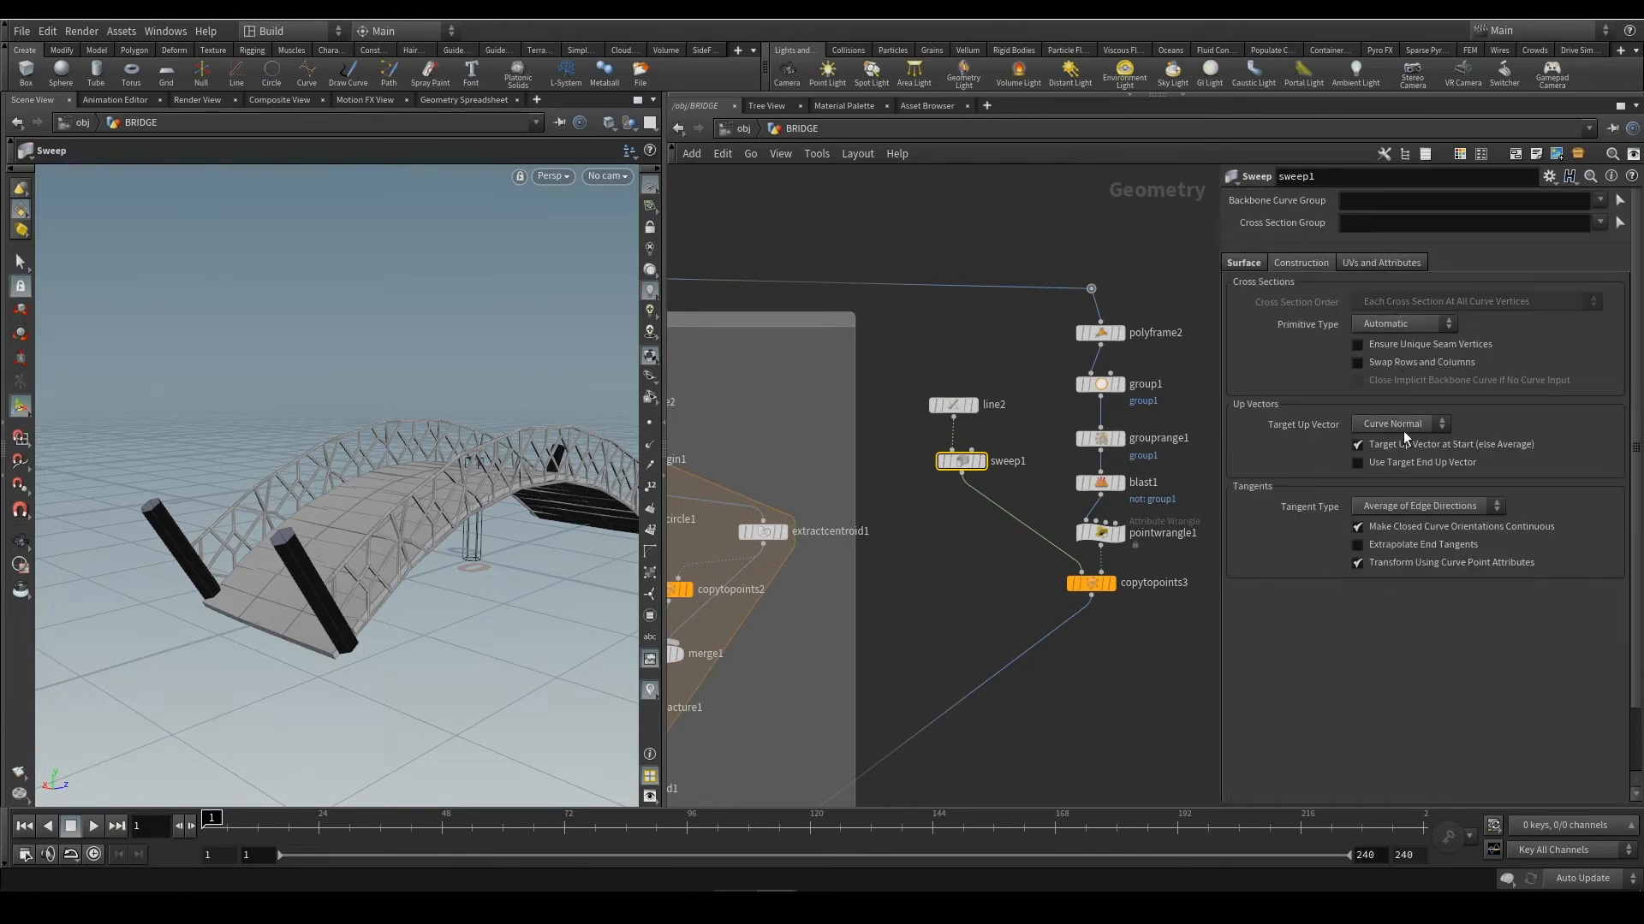
{"action": "left_click", "coordinate": [1396, 263]}
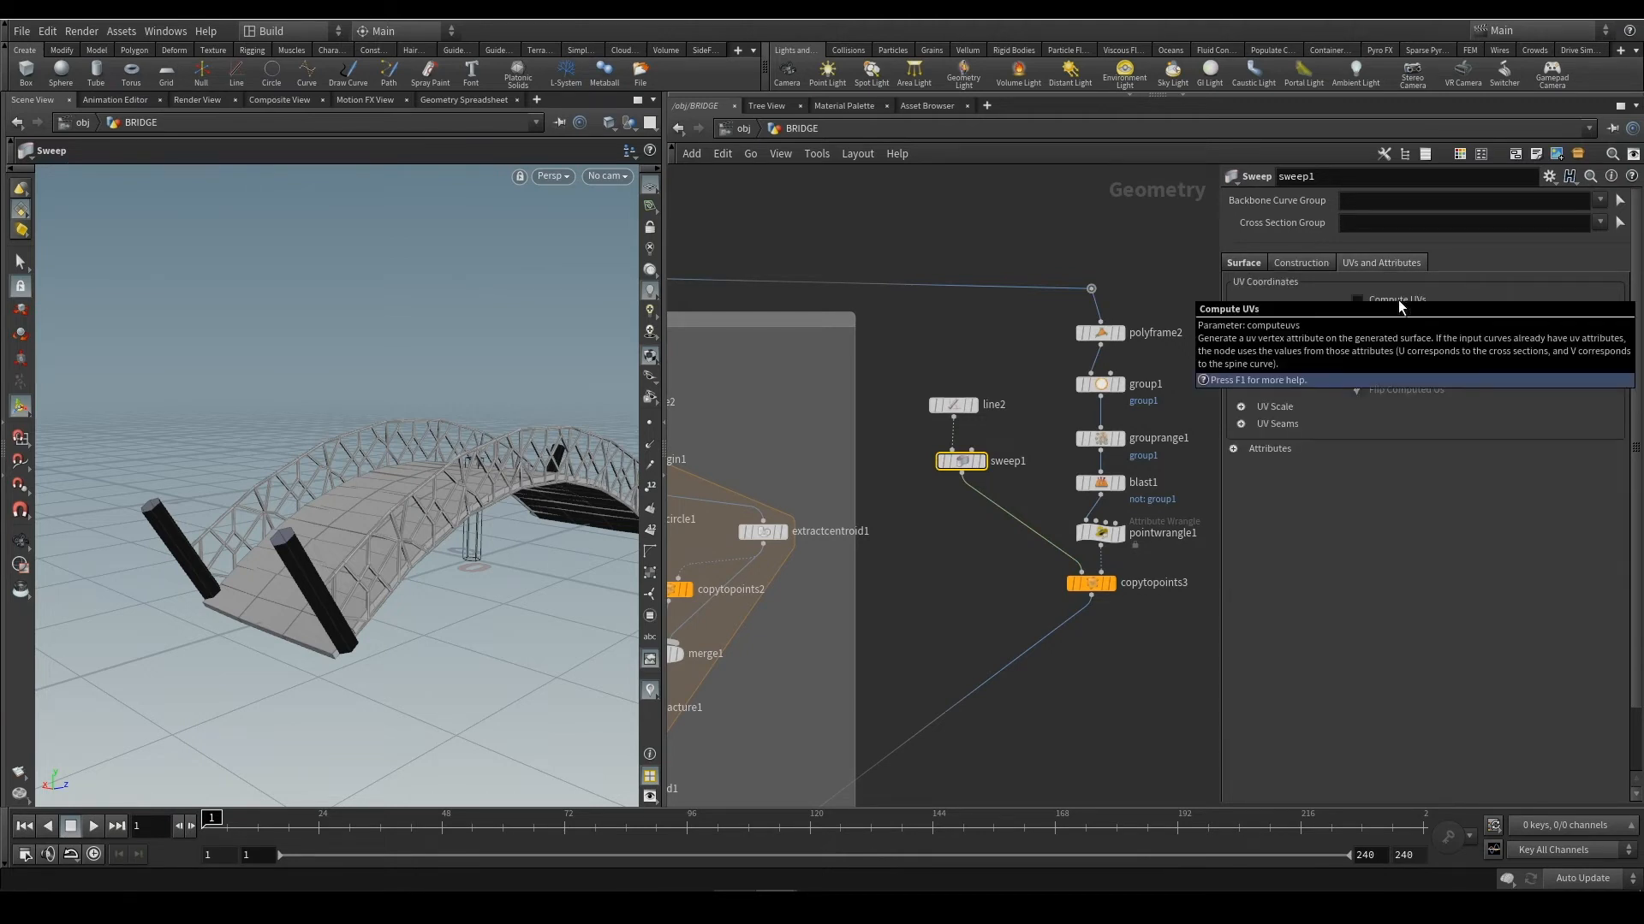
{"action": "left_click", "coordinate": [1262, 450]}
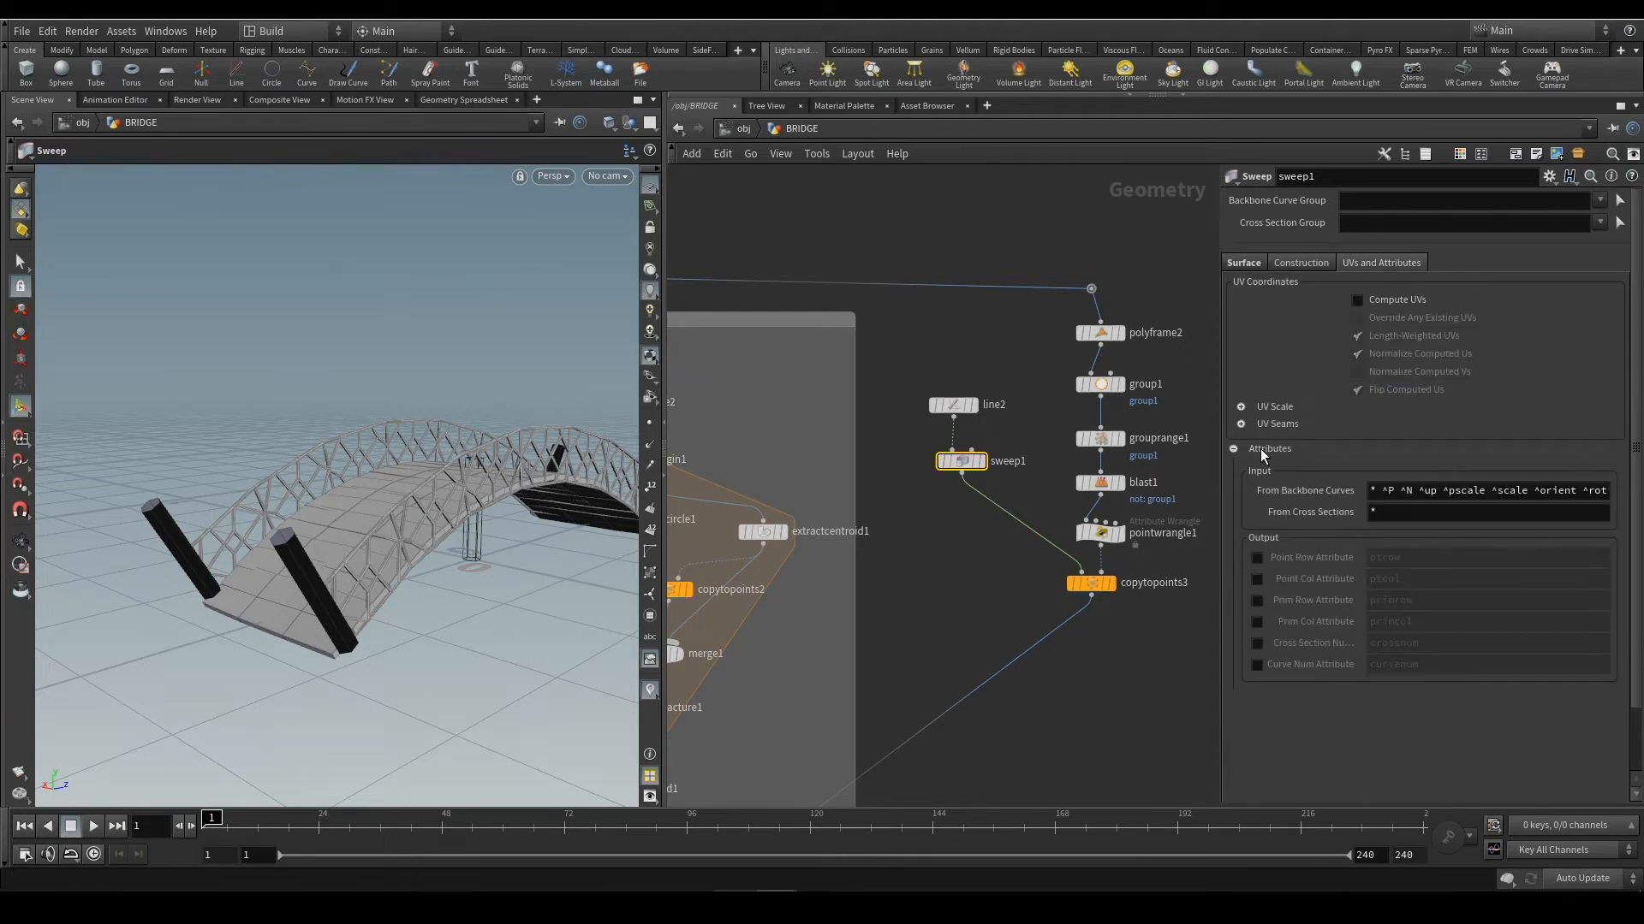
{"action": "left_click", "coordinate": [1262, 449]}
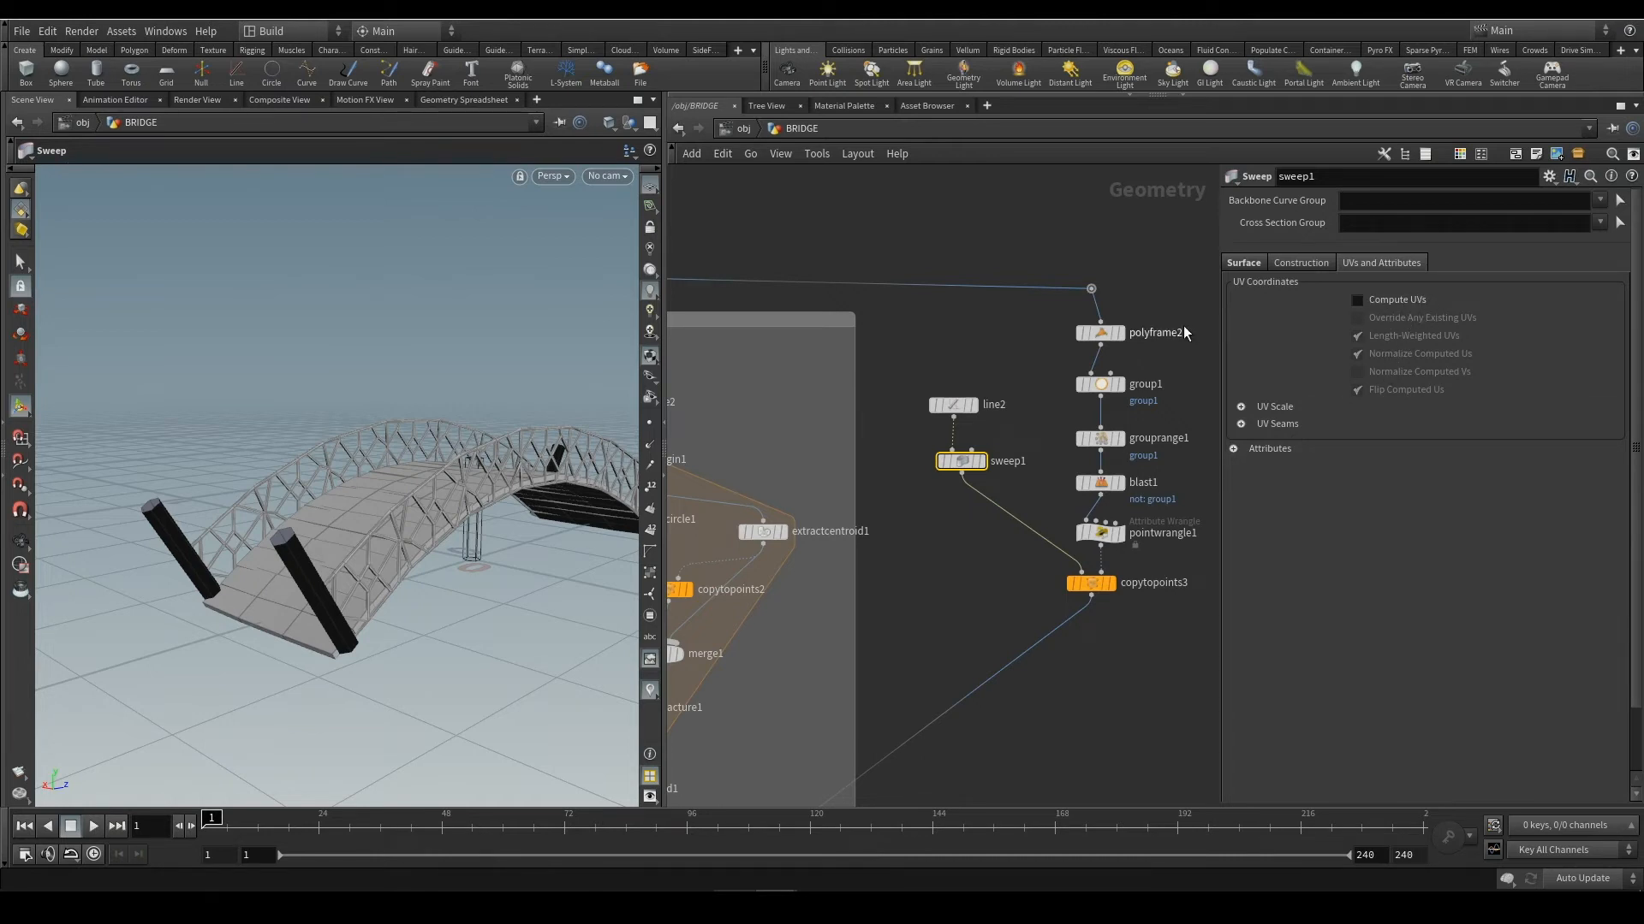
{"action": "left_click", "coordinate": [1240, 267]}
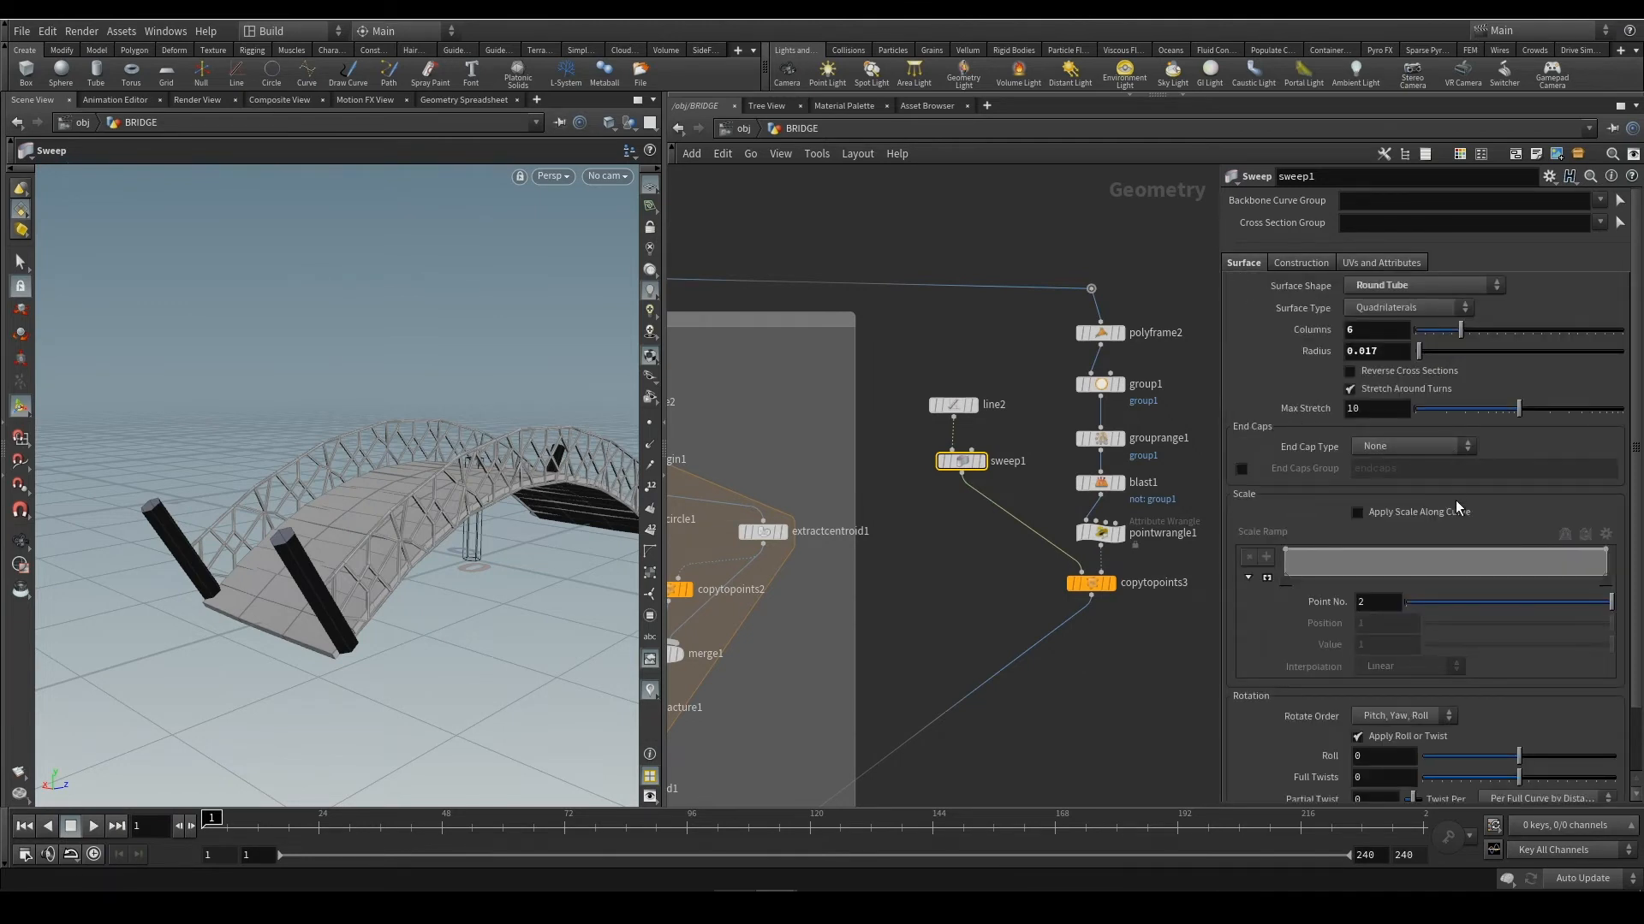
{"action": "scroll", "coordinate": [1474, 507], "scroll_direction": "down", "scroll_amount": 2}
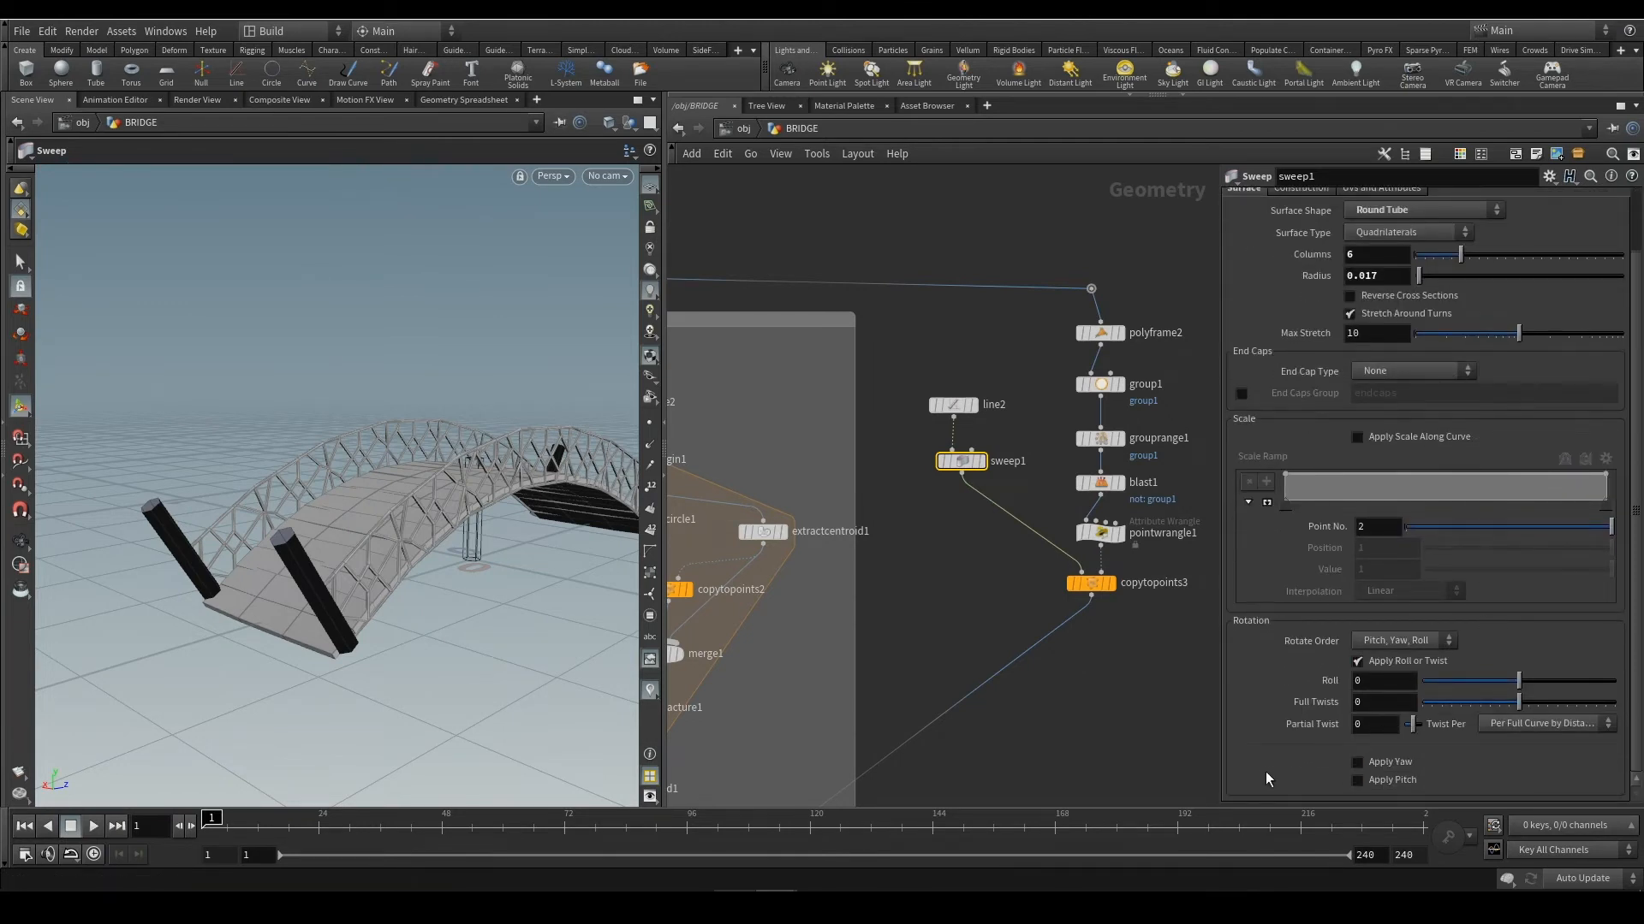
Insert a Normal node on the wire between copytopoints3 and merge3, directly below copytopoints3
{"action": "middle_click_drag", "start_coordinate": [1078, 736], "coordinate": [1056, 552]}
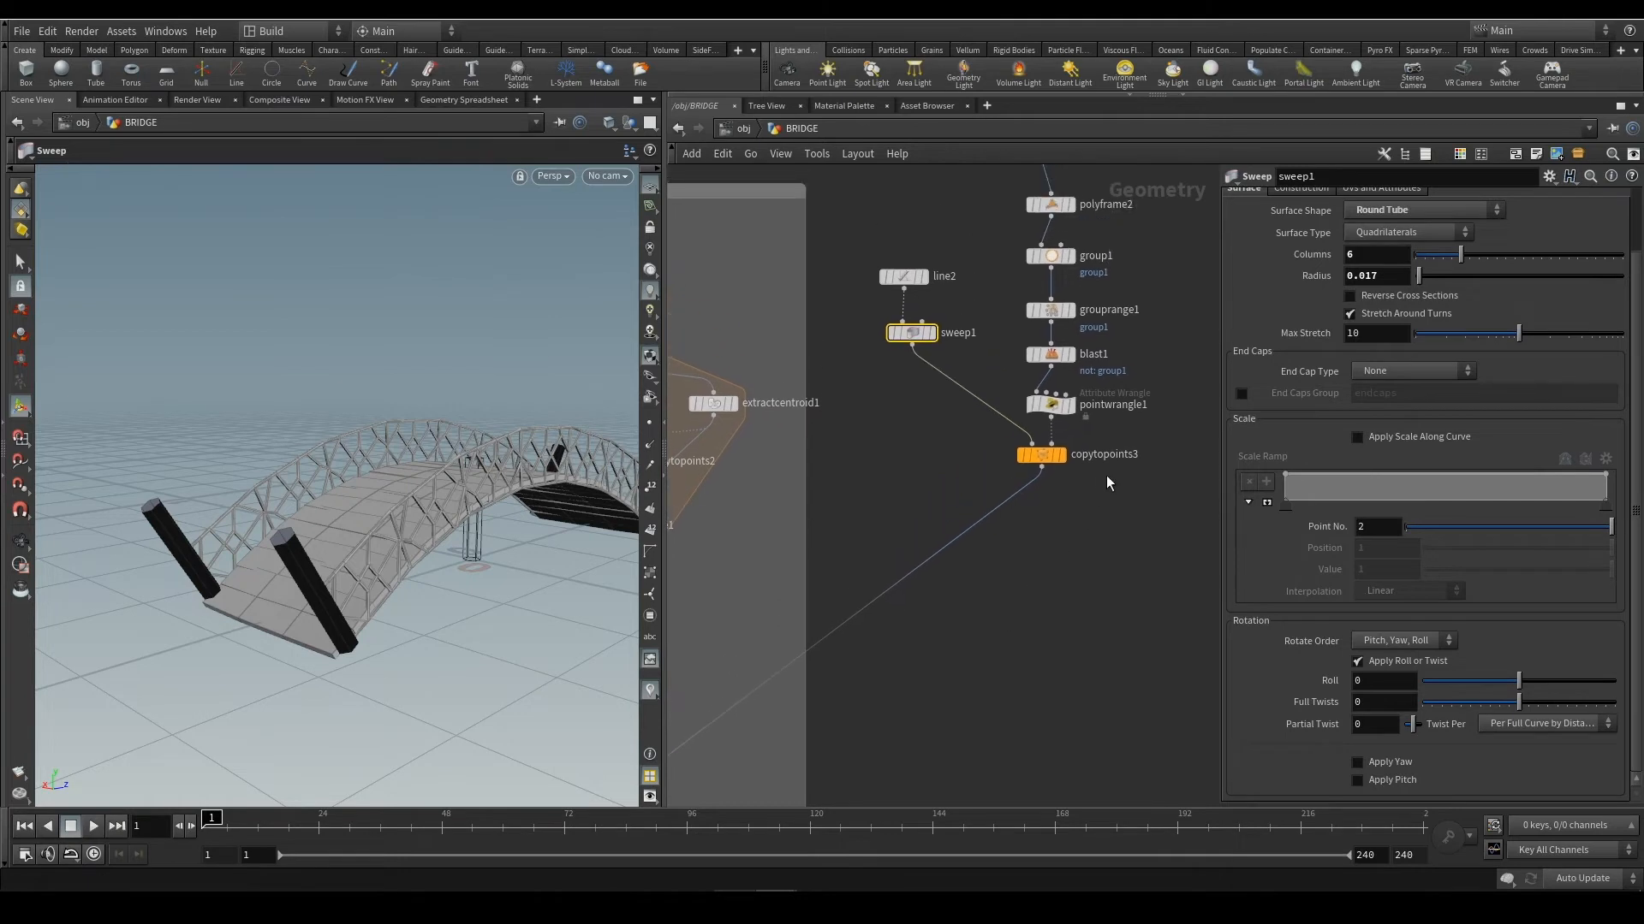
{"action": "scroll", "coordinate": [1106, 475], "scroll_direction": "up", "scroll_amount": 3}
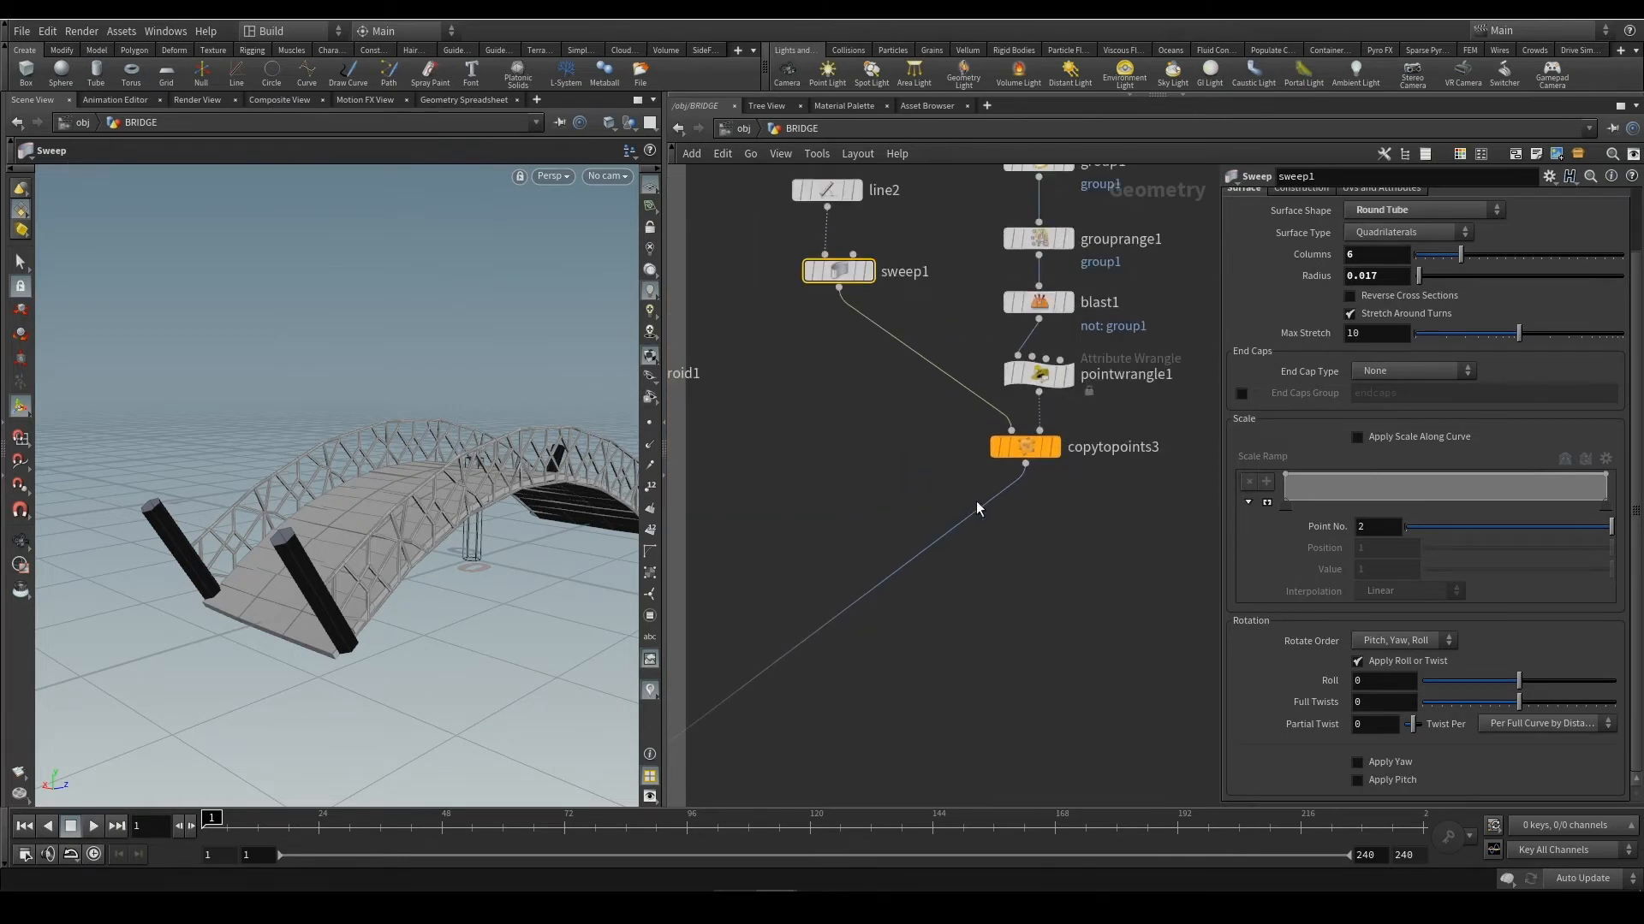
{"action": "key", "text": "Tab"}
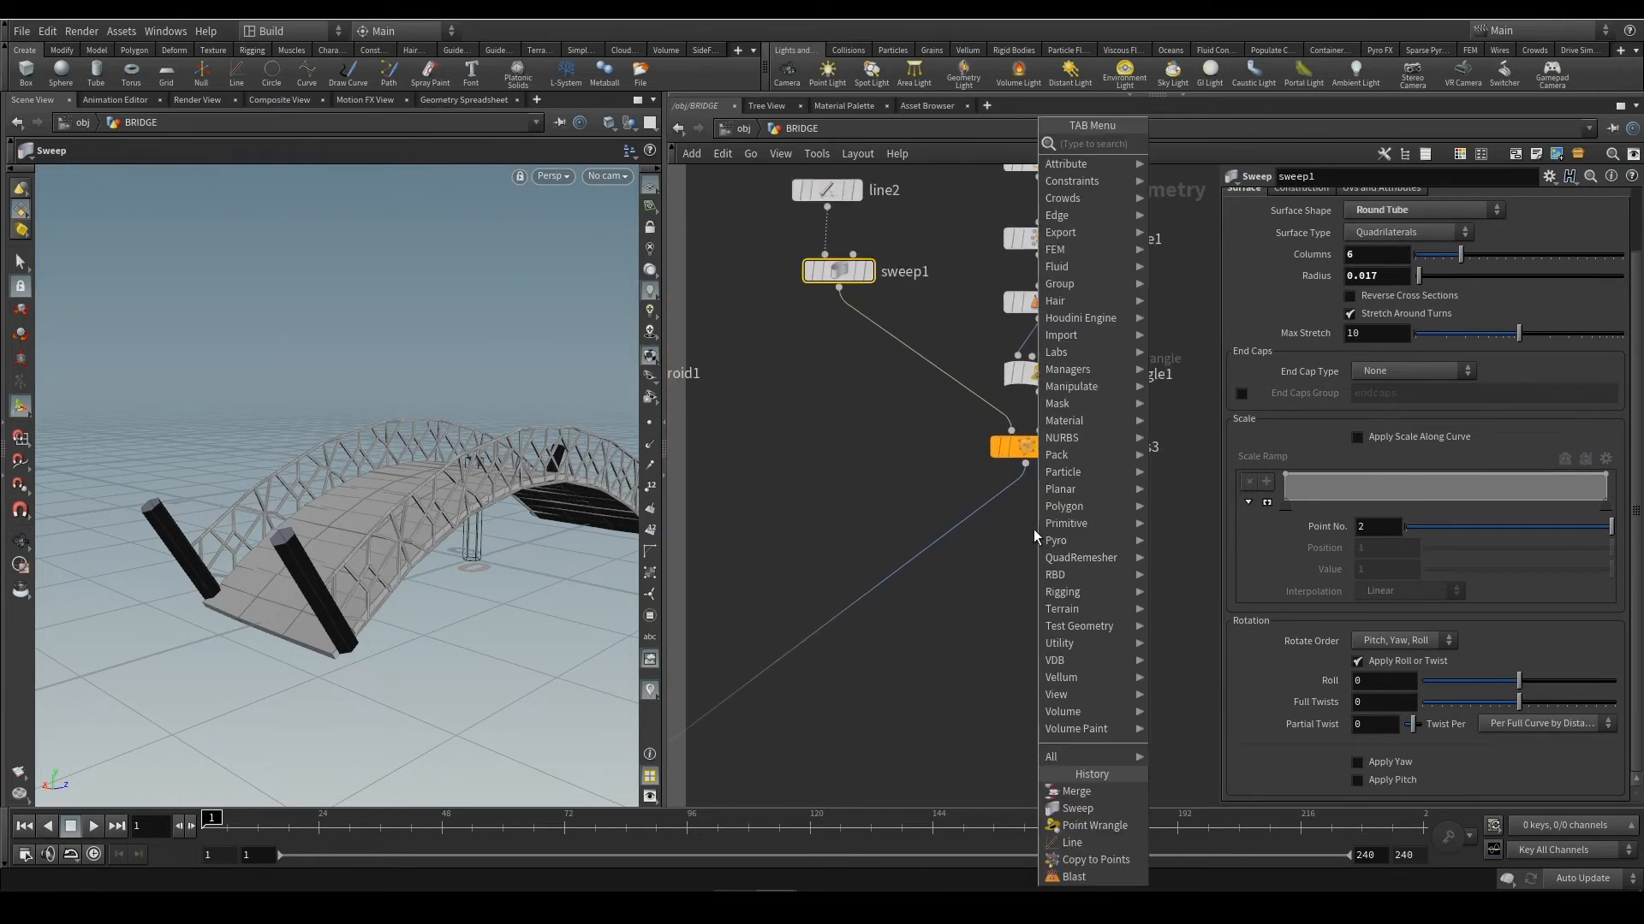
{"action": "type", "text": "norm"}
{"action": "key", "text": "Return"}
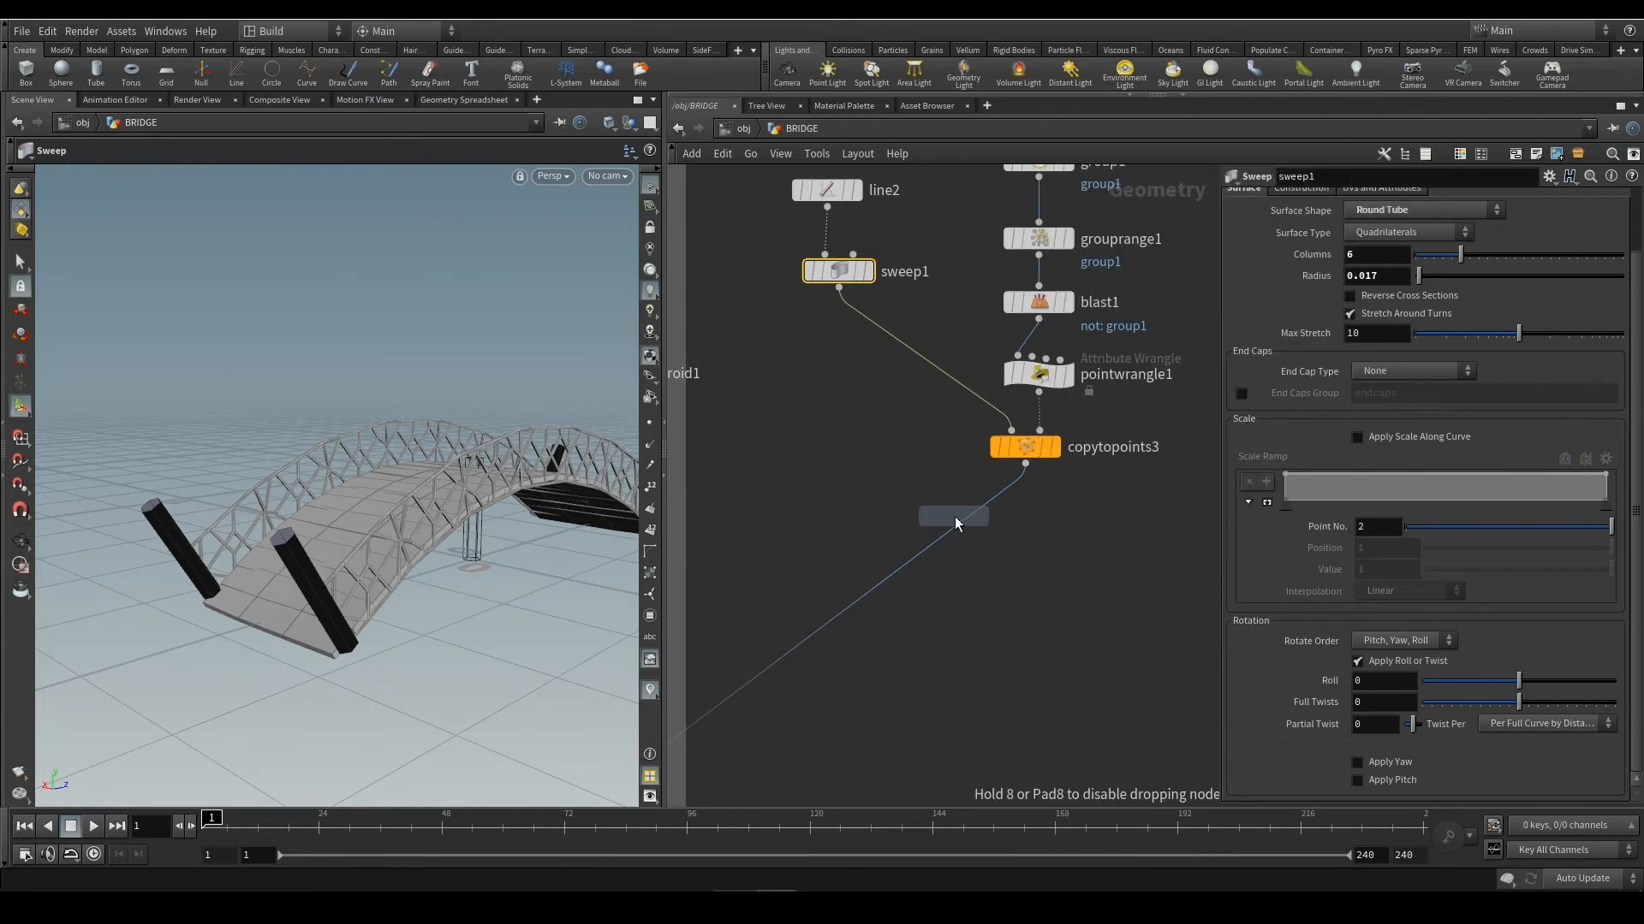
{"action": "left_click_drag", "start_coordinate": [964, 520], "coordinate": [1022, 532]}
{"action": "middle_click_drag", "start_coordinate": [861, 370], "coordinate": [869, 439]}
Remove the +.1 offset from line2's length expression, leaving ch("../CONTROLS/sides_height")
{"action": "left_click", "coordinate": [846, 343]}
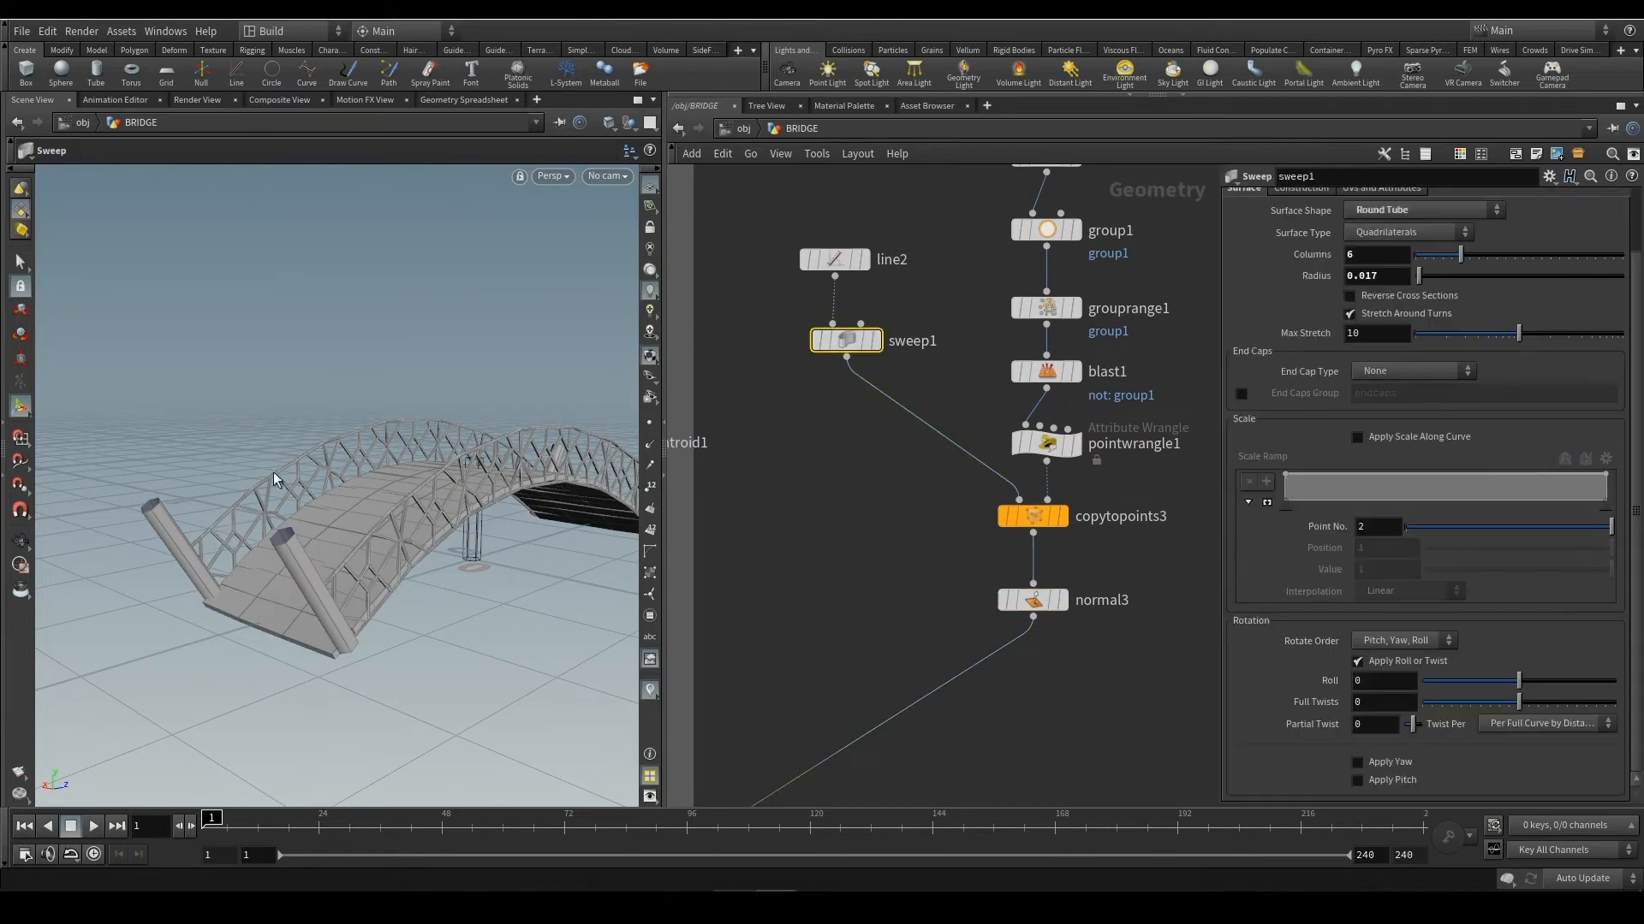
{"action": "scroll", "coordinate": [1527, 245], "scroll_direction": "up", "scroll_amount": 2}
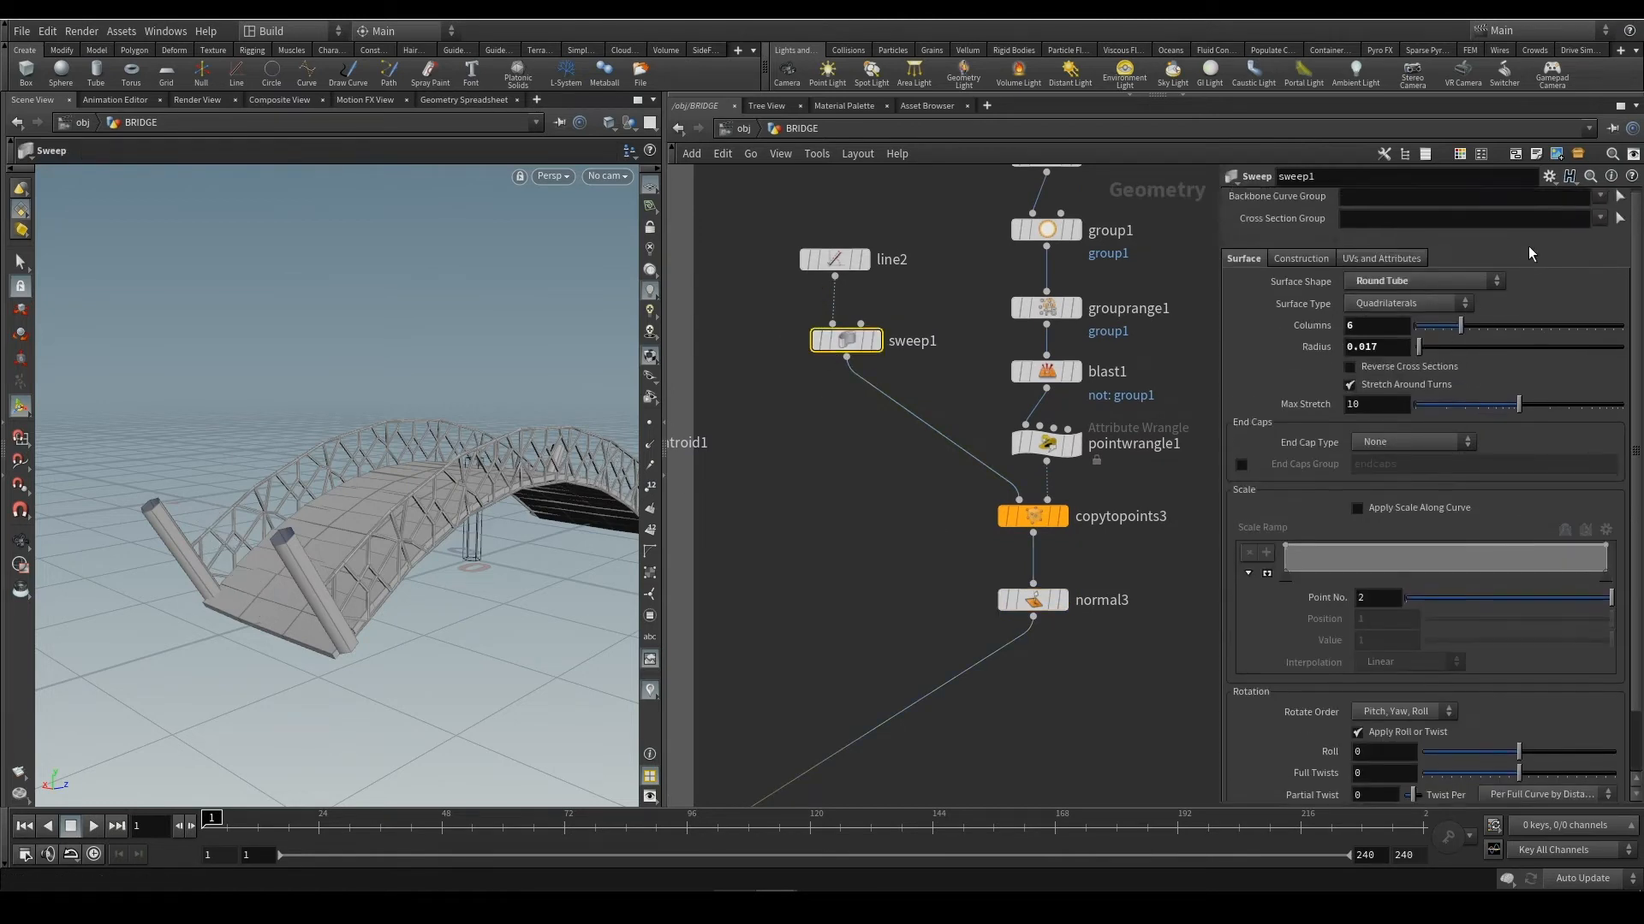
{"action": "left_click", "coordinate": [827, 270]}
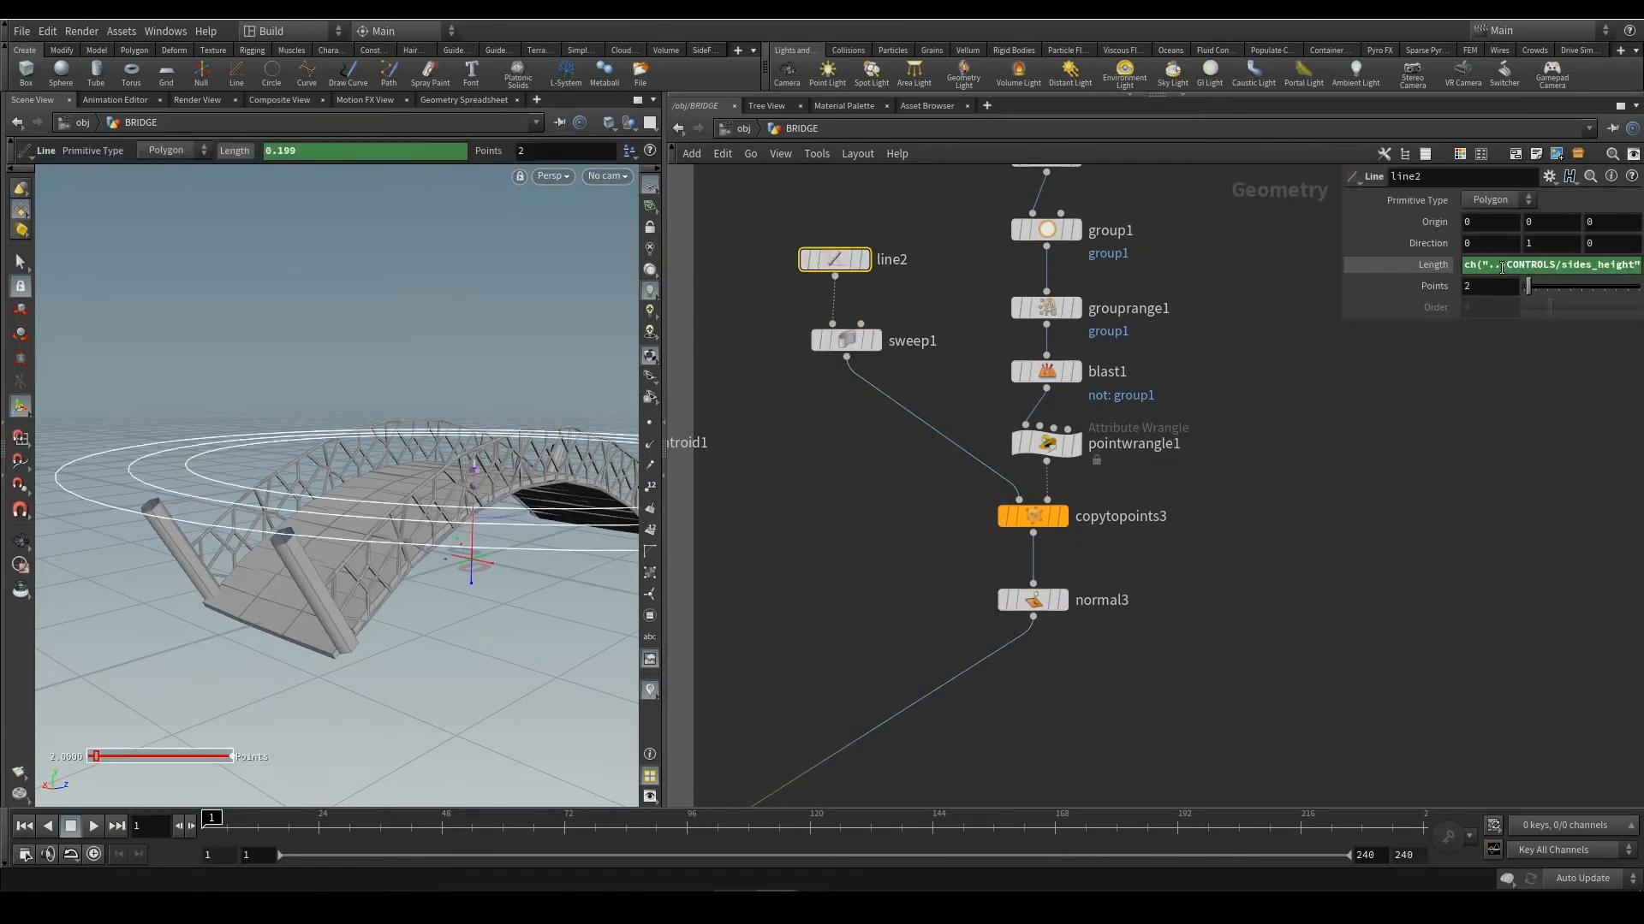
{"action": "type", "text": ")+.1"}
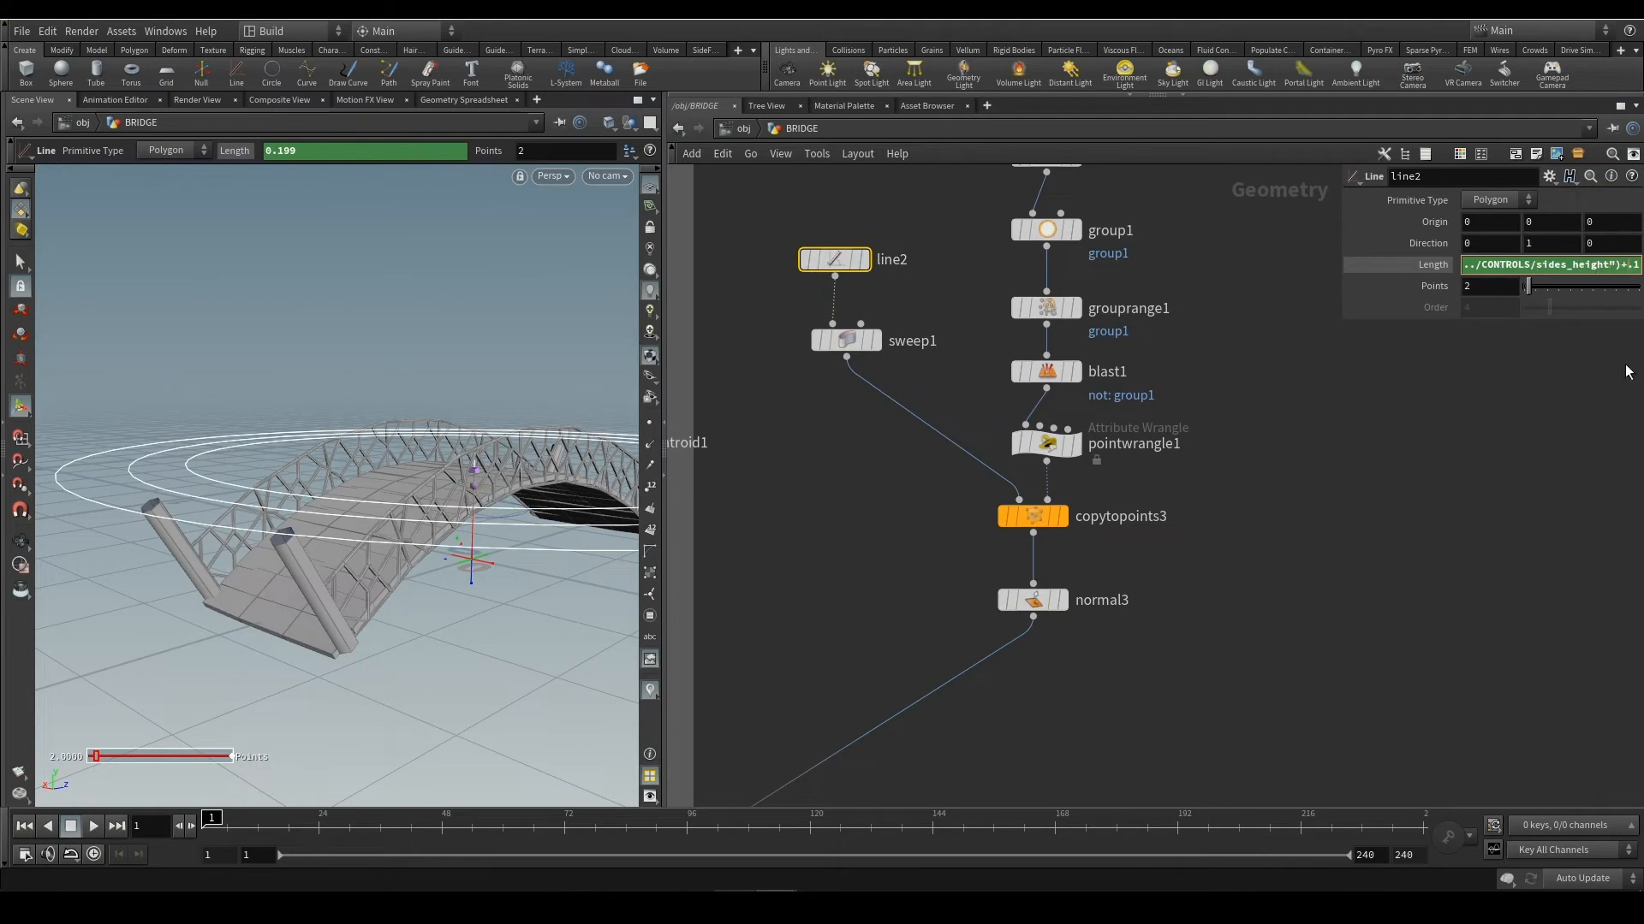
{"action": "key", "text": "Return"}
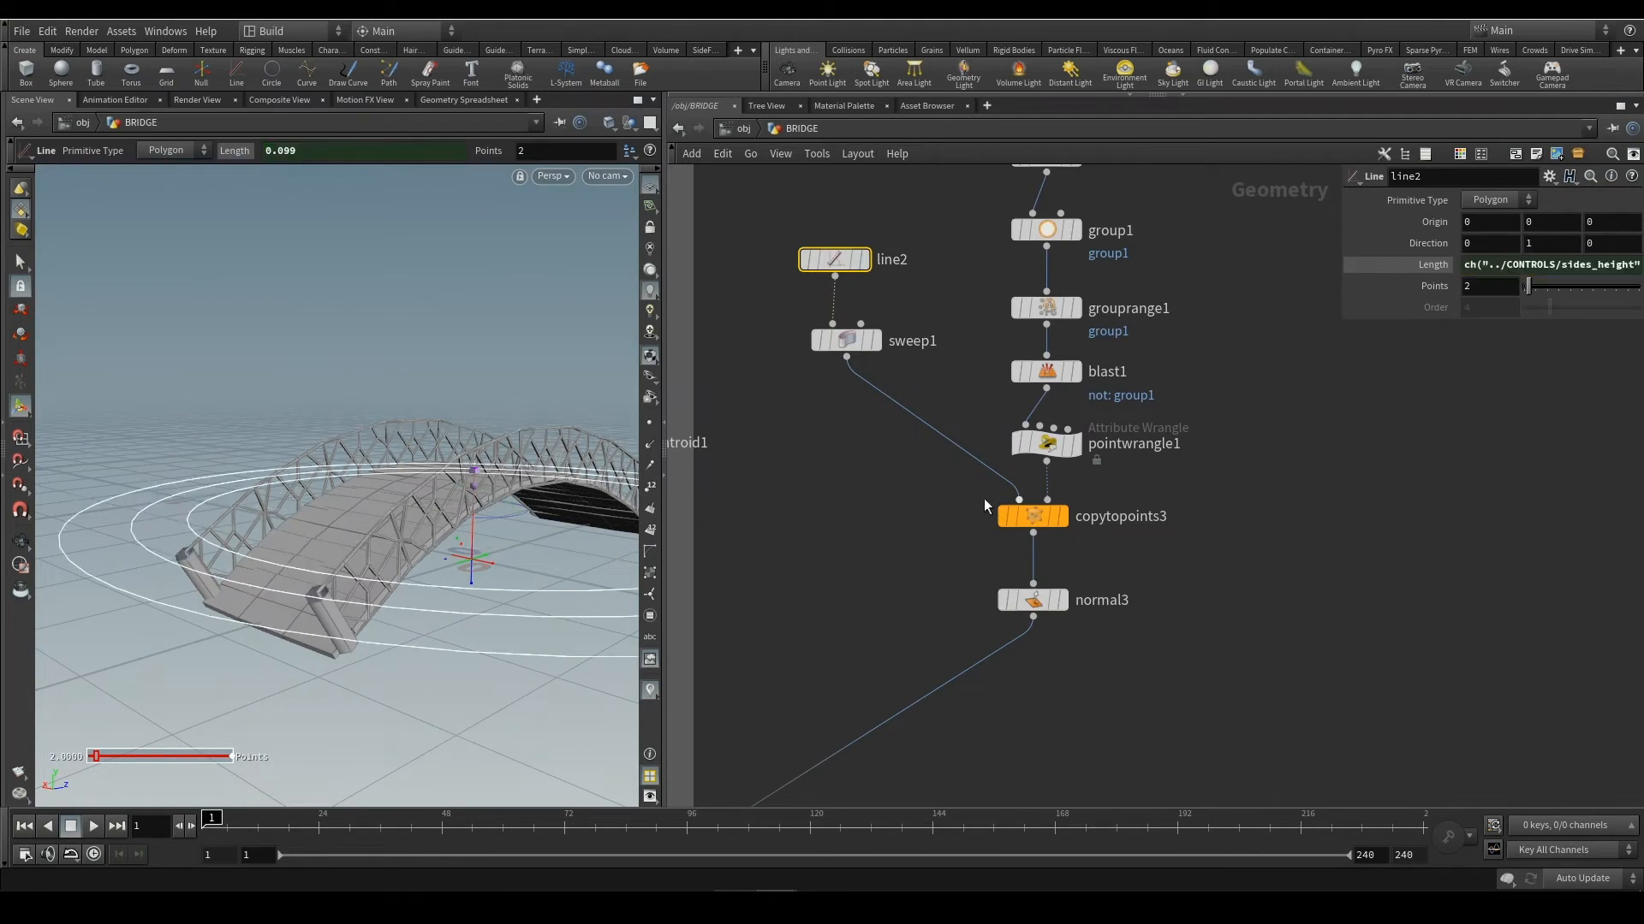
Close the open ends of the posts by setting sweep1's End Cap Type to Single Polygon
{"action": "left_click", "coordinate": [847, 343]}
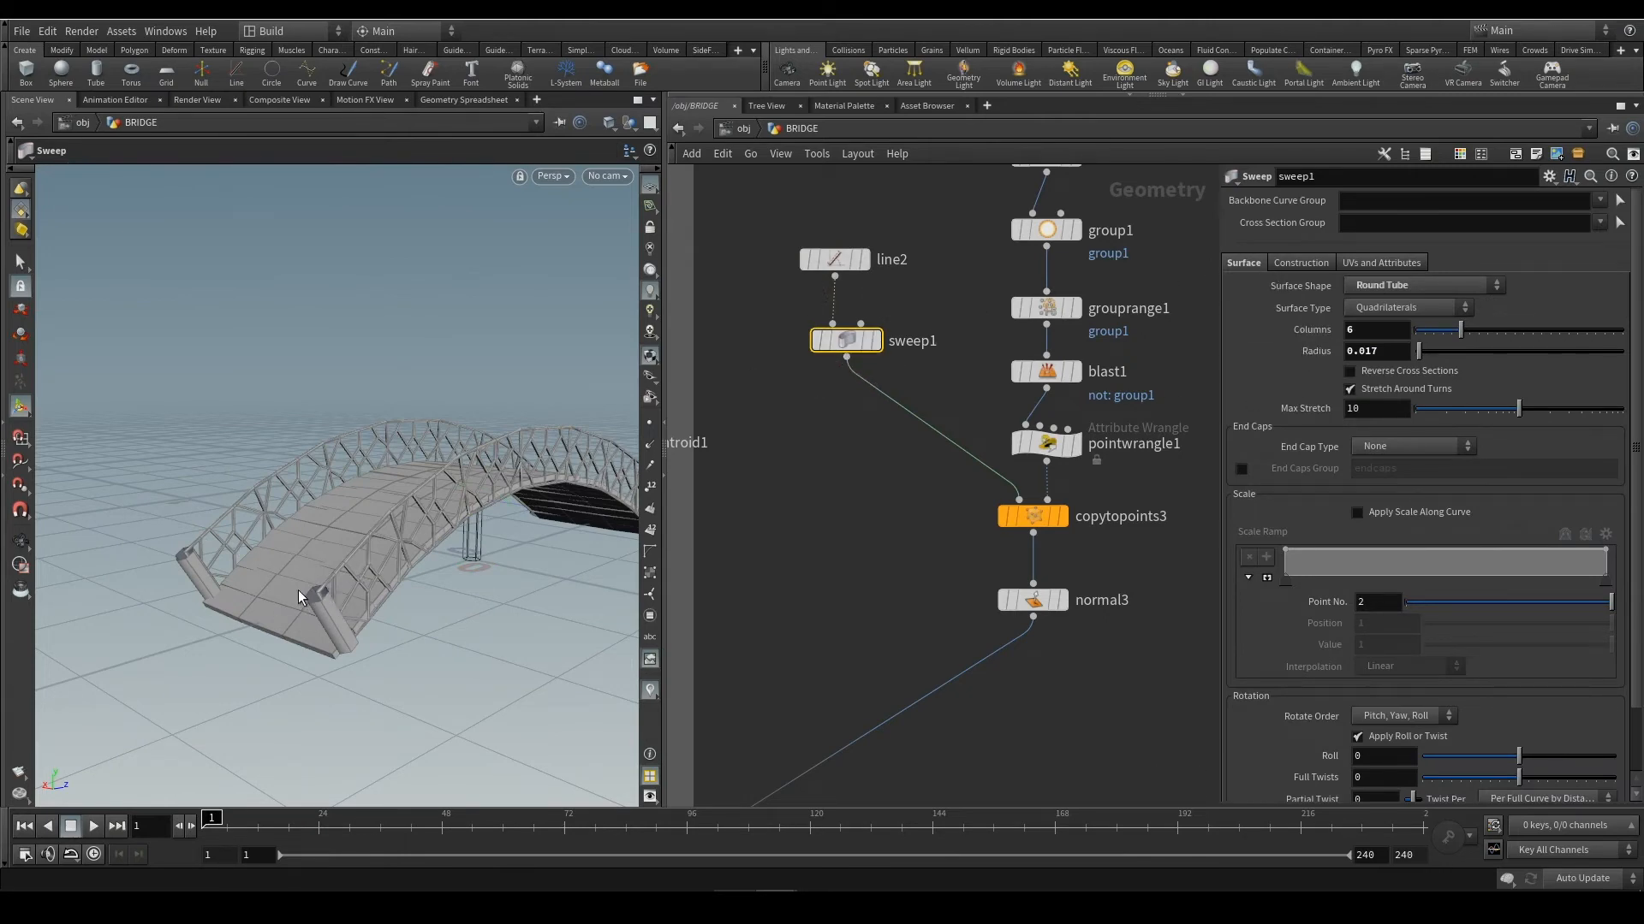
{"action": "scroll", "coordinate": [336, 605], "scroll_direction": "up", "scroll_amount": 8}
{"action": "scroll", "coordinate": [341, 615], "scroll_direction": "down", "scroll_amount": 6}
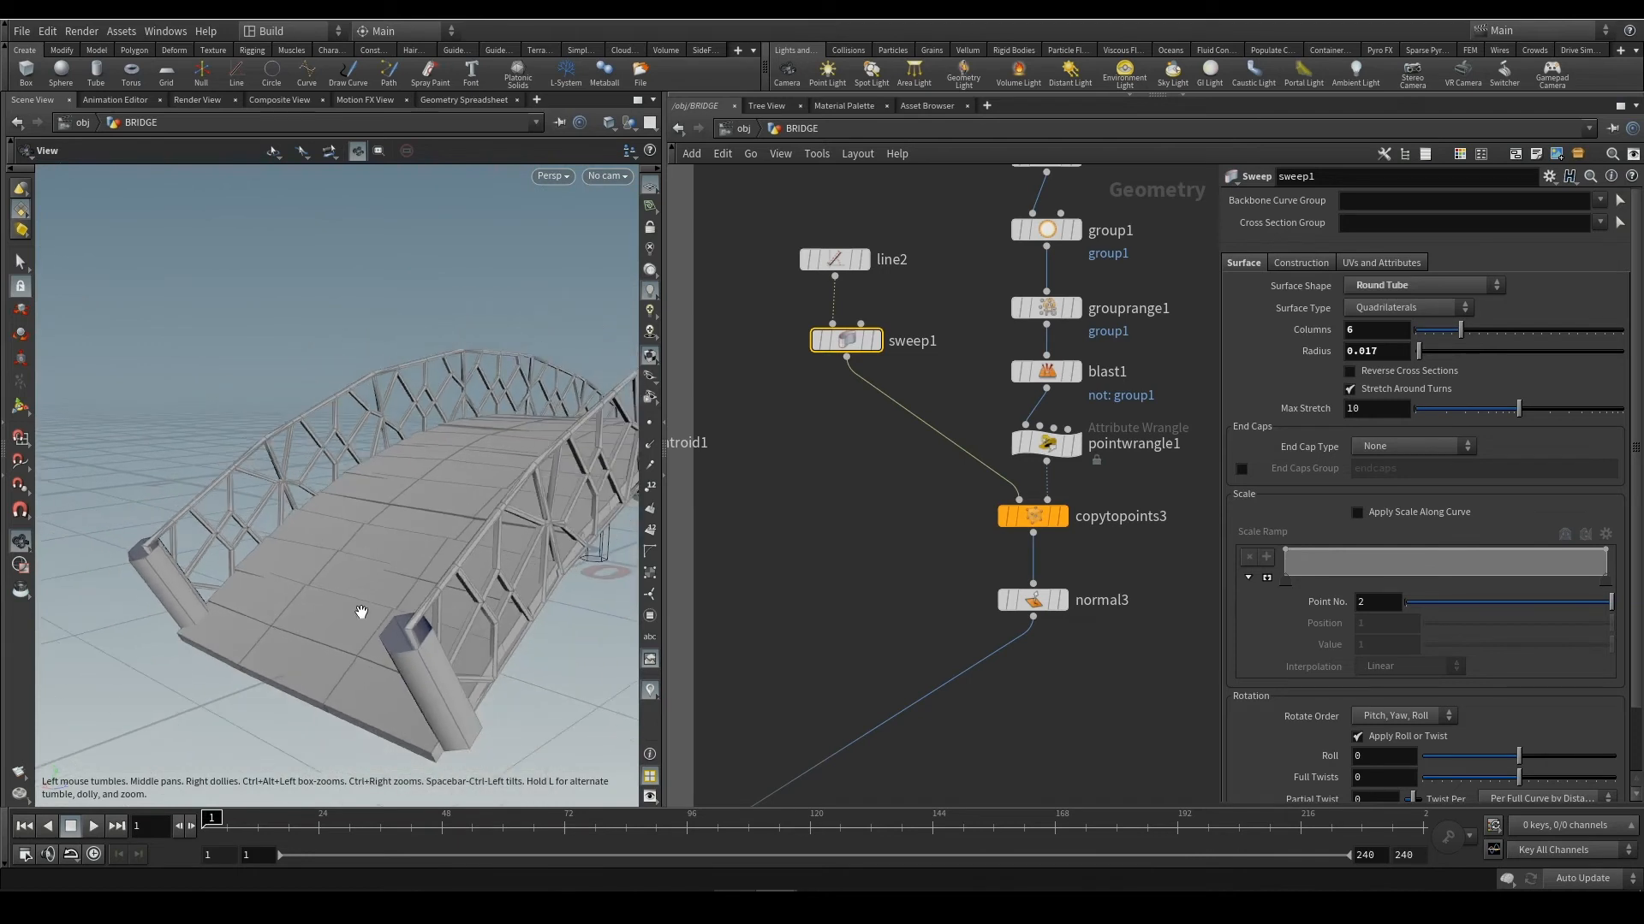
{"action": "left_click_drag", "start_coordinate": [361, 612], "coordinate": [363, 503]}
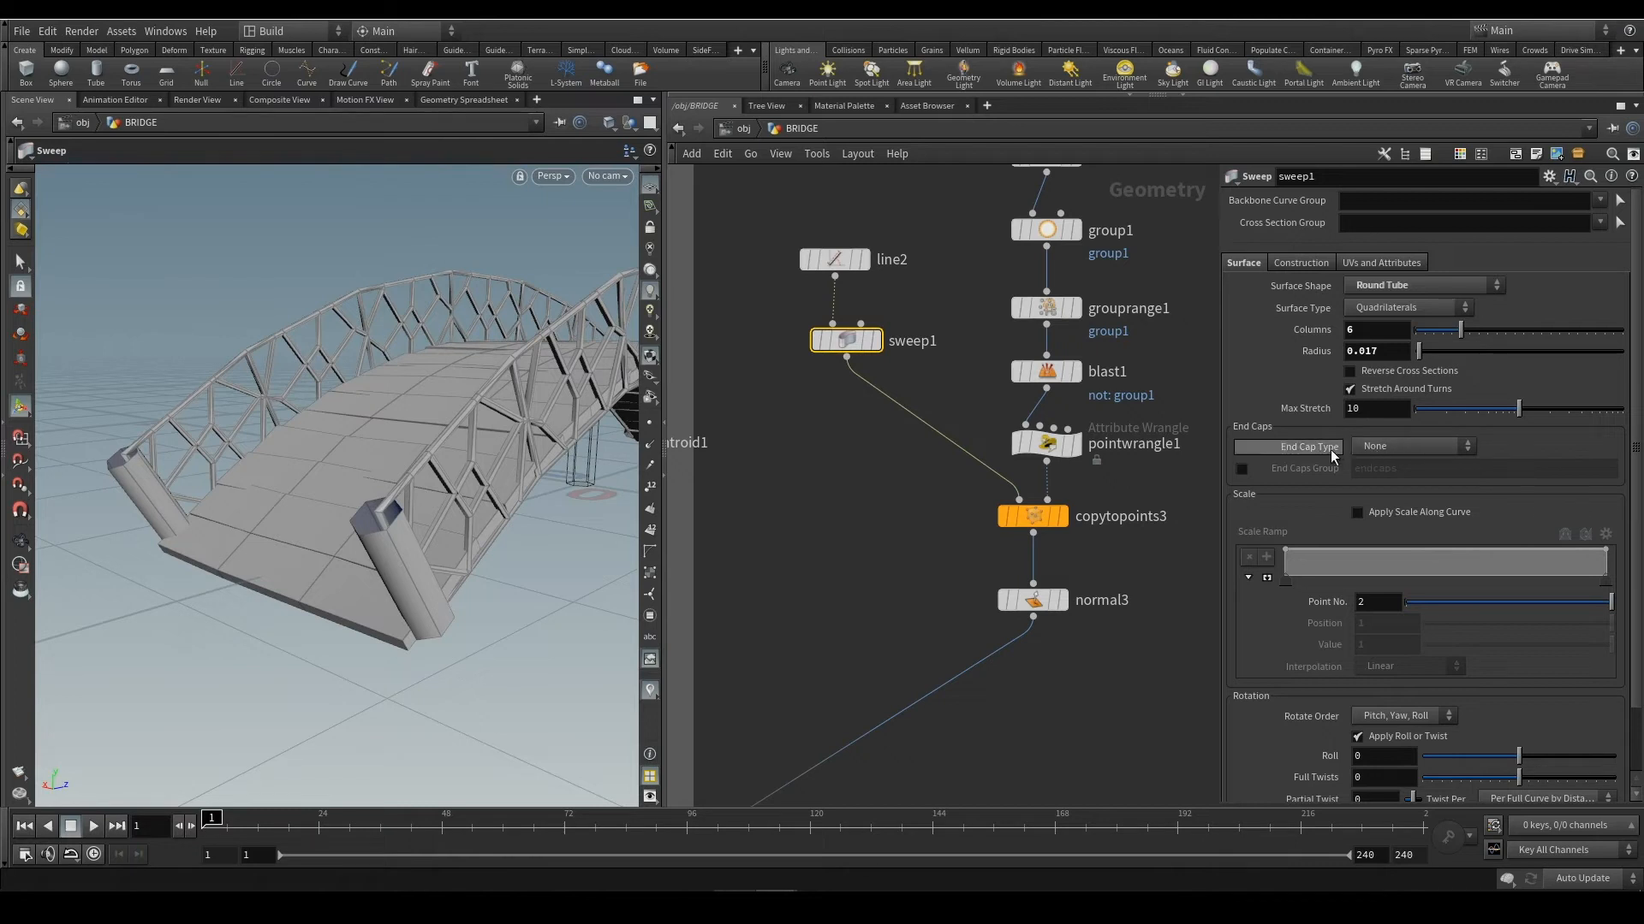
{"action": "left_click", "coordinate": [1374, 447]}
{"action": "left_click", "coordinate": [1390, 480]}
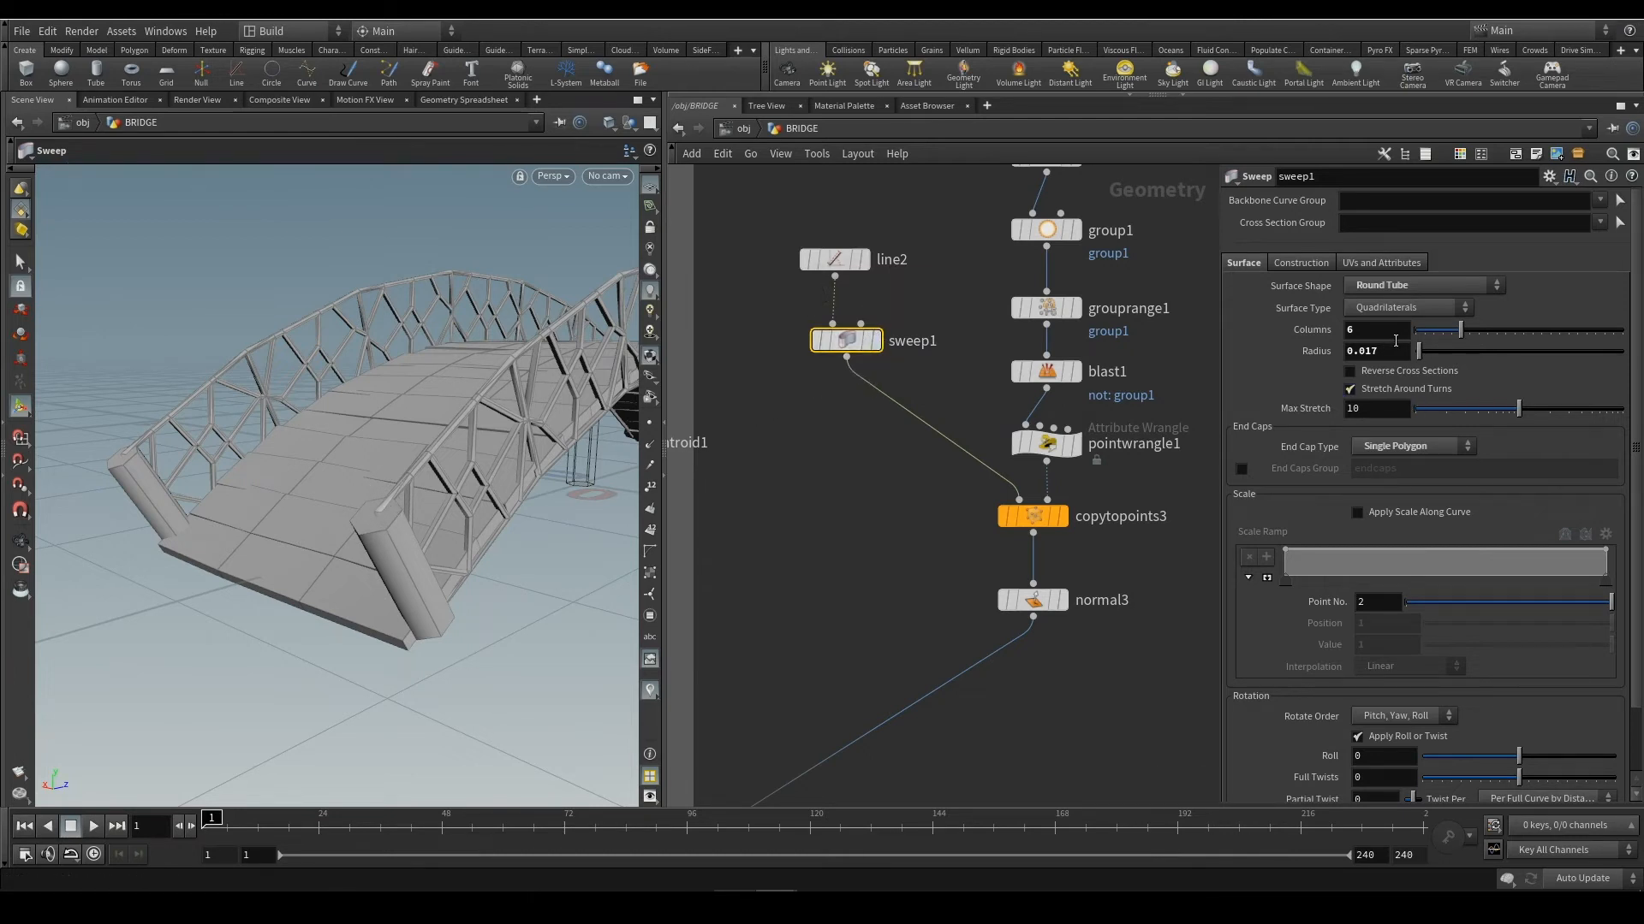
Reduce sweep1's radius to 0.01 and save the scene
{"action": "middle_click_drag", "start_coordinate": [1391, 342], "coordinate": [1438, 399]}
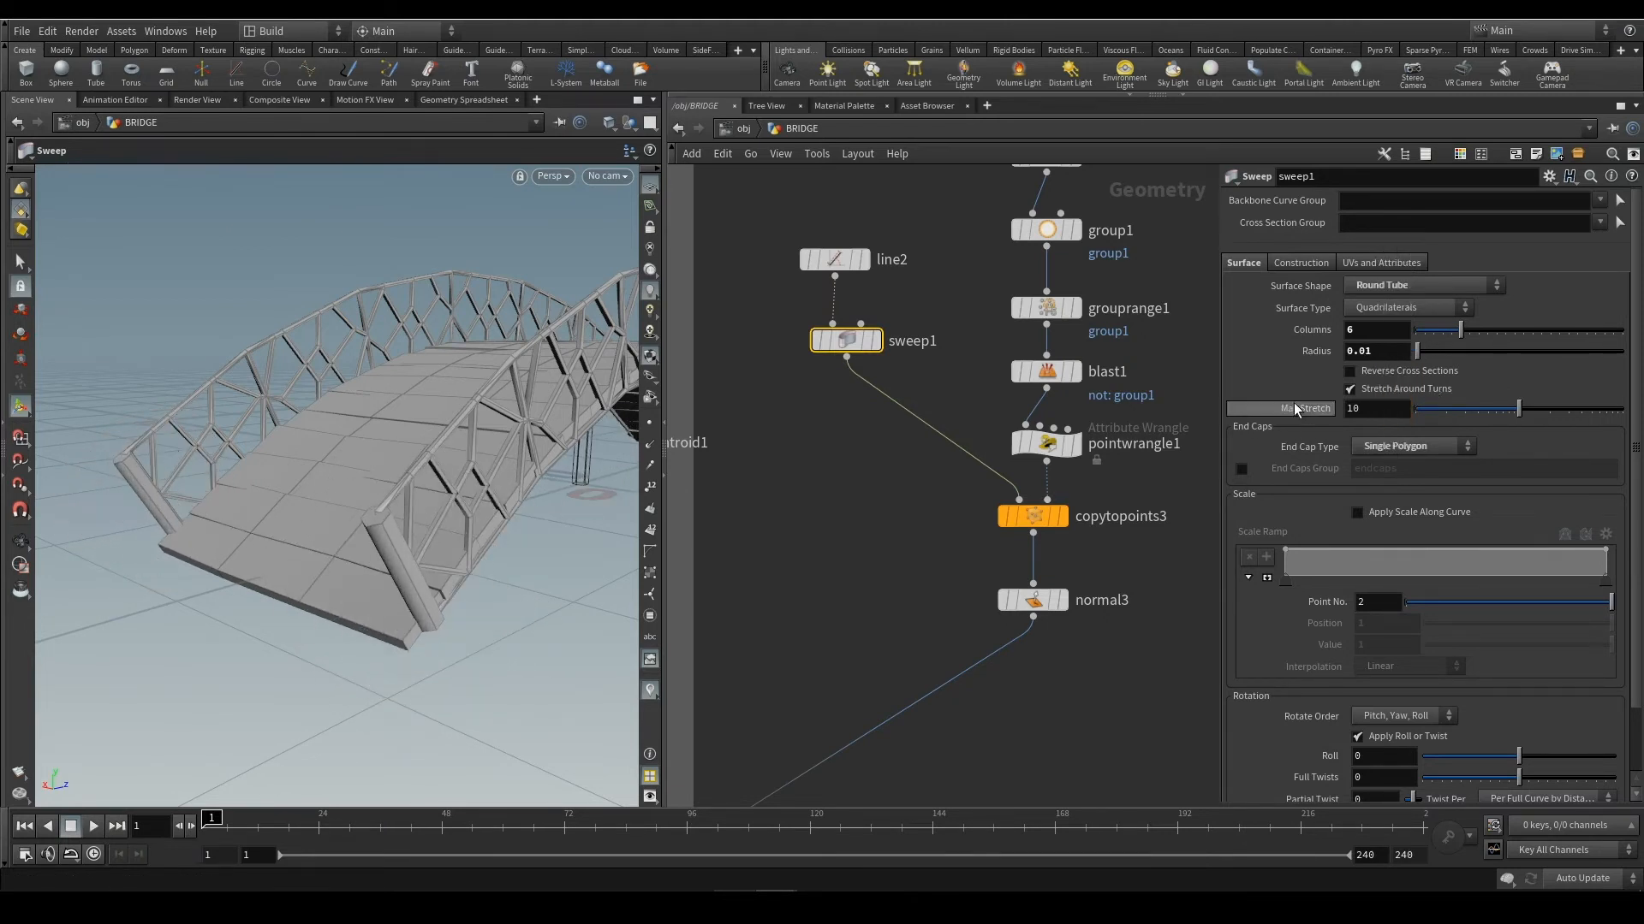
{"action": "scroll", "coordinate": [1121, 423], "scroll_direction": "down", "scroll_amount": 6}
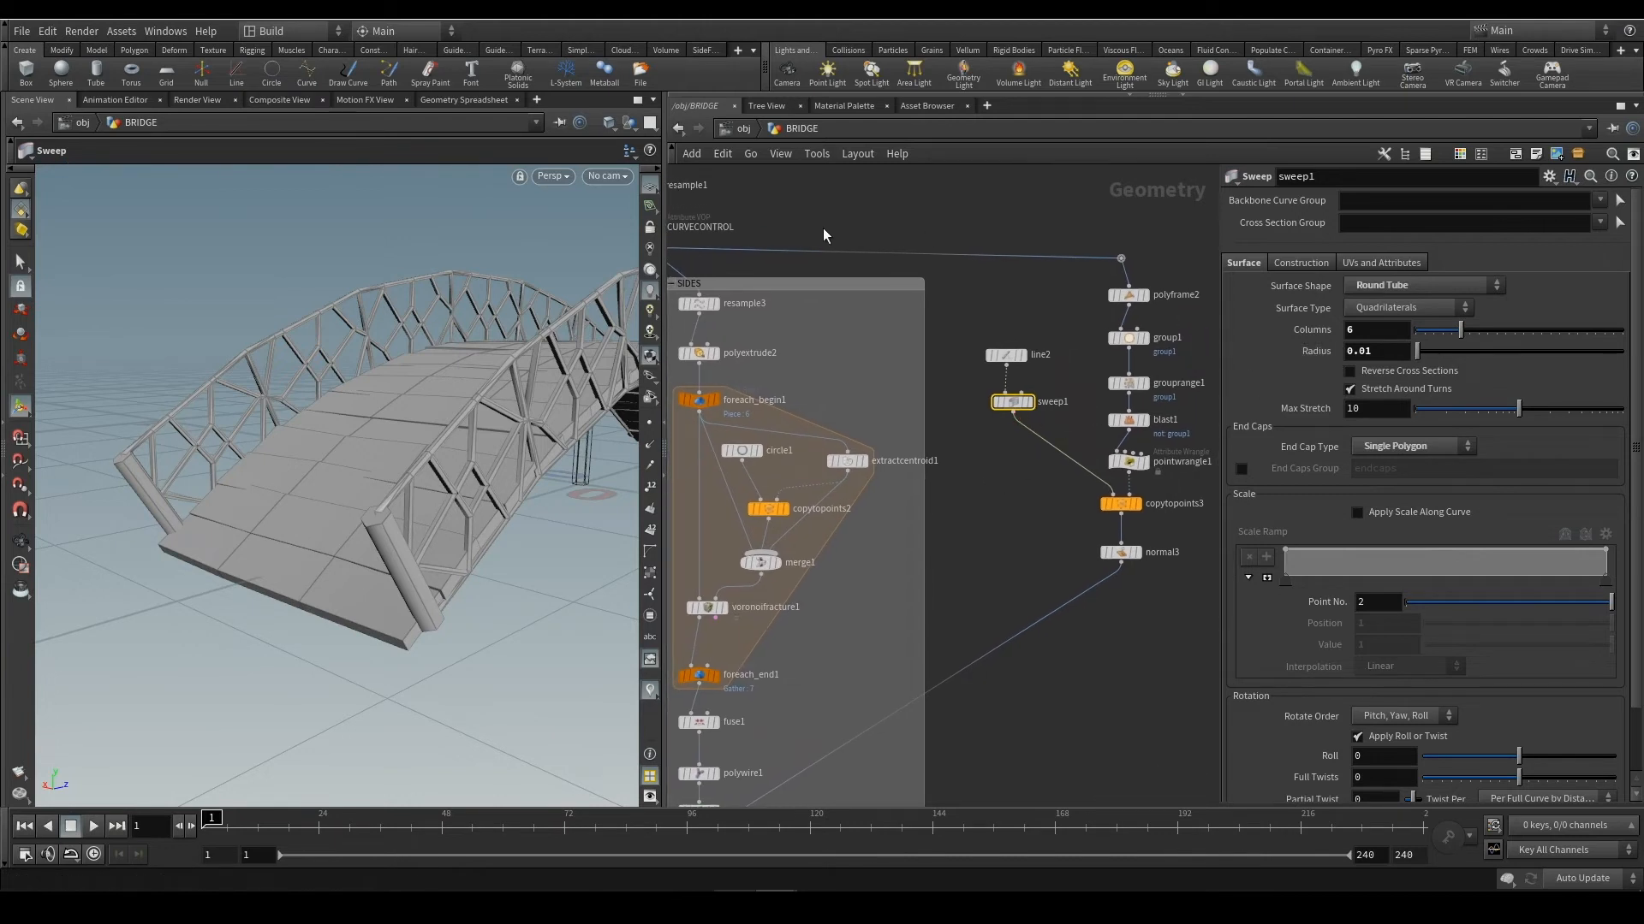
{"action": "middle_click_drag", "start_coordinate": [826, 236], "coordinate": [868, 251]}
{"action": "key", "text": "ctrl+s"}
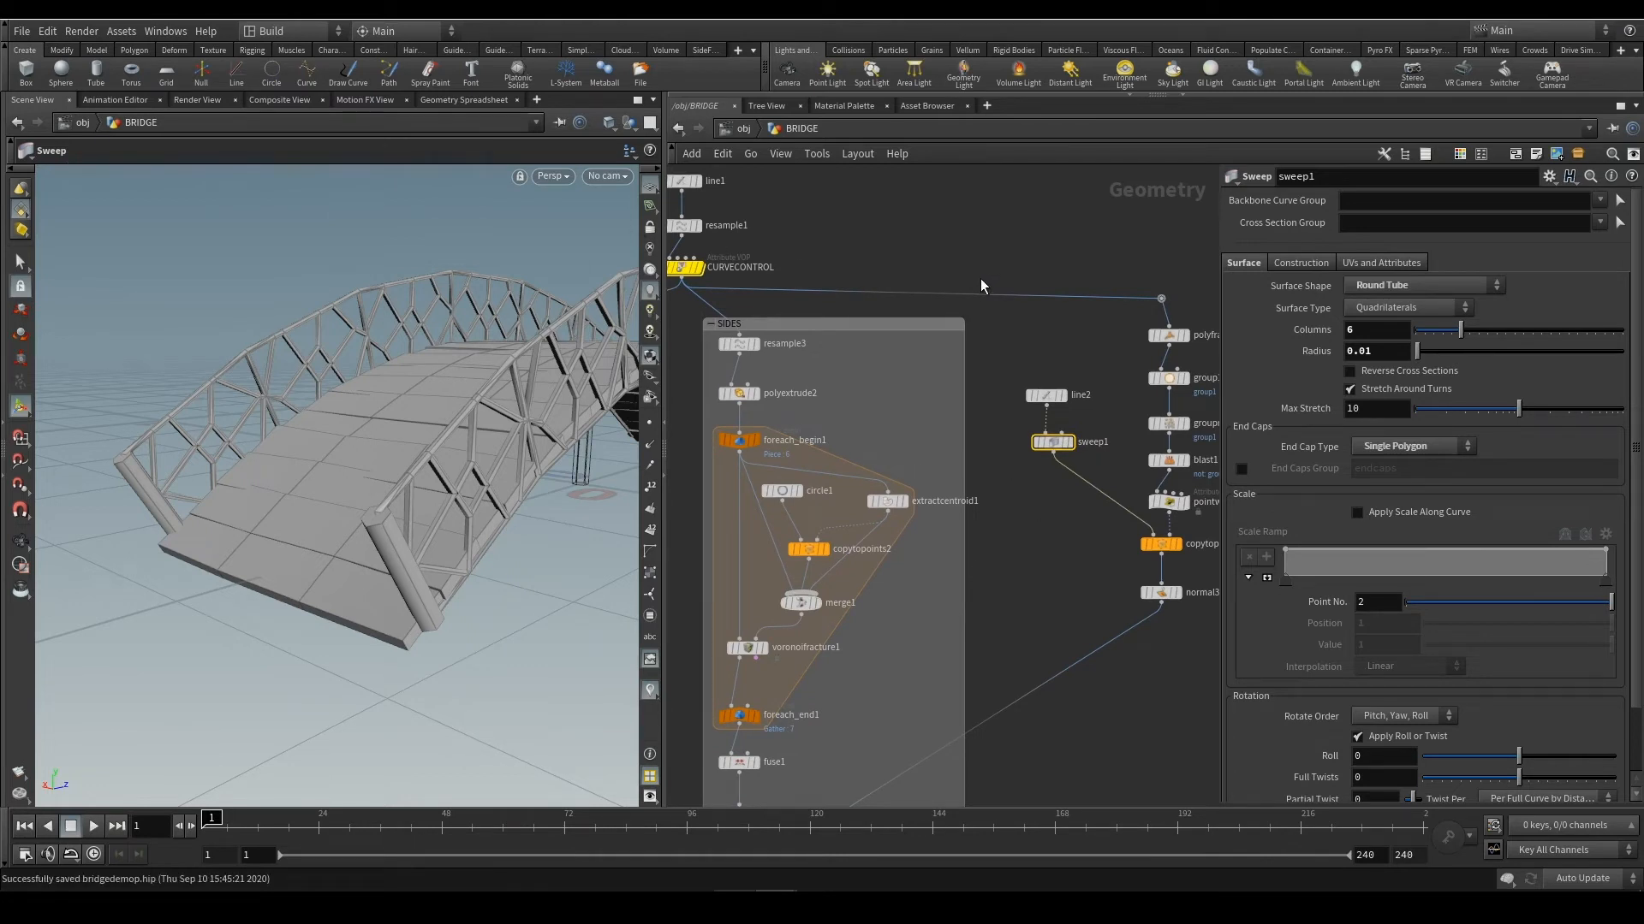
Display sweep1 with line2 selected, and examine the single post on its own
{"action": "scroll", "coordinate": [1126, 352], "scroll_direction": "up", "scroll_amount": 1}
{"action": "scroll", "coordinate": [1096, 369], "scroll_direction": "up", "scroll_amount": 1}
{"action": "middle_click_drag", "start_coordinate": [1098, 351], "coordinate": [881, 257]}
{"action": "scroll", "coordinate": [865, 271], "scroll_direction": "down", "scroll_amount": 1}
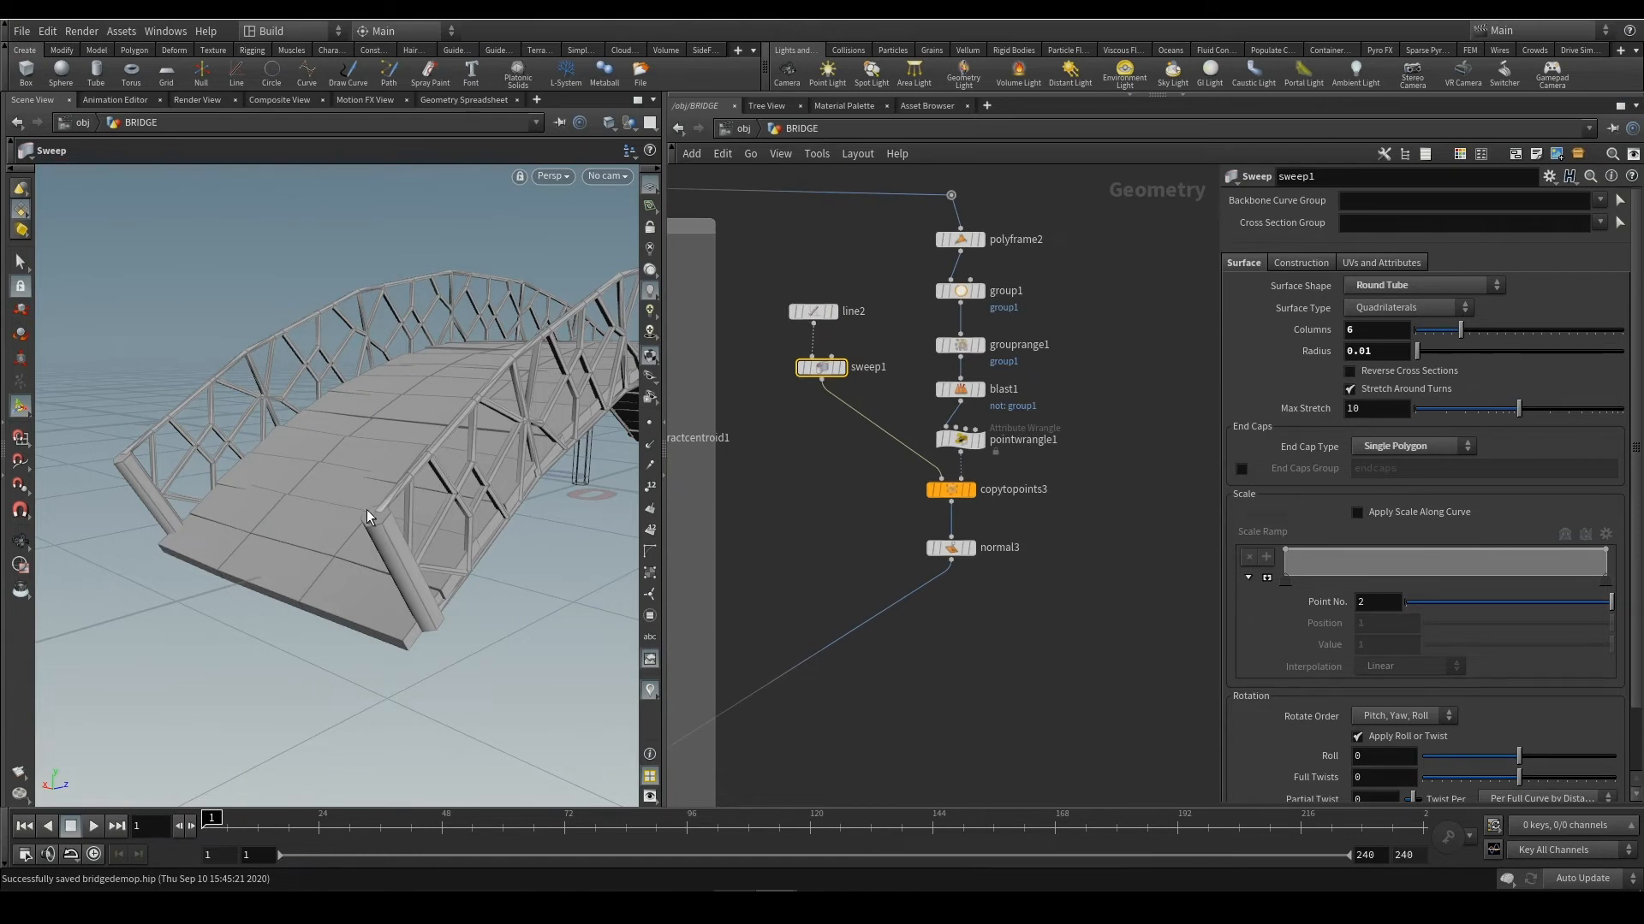
{"action": "middle_click_drag", "start_coordinate": [840, 448], "coordinate": [922, 427]}
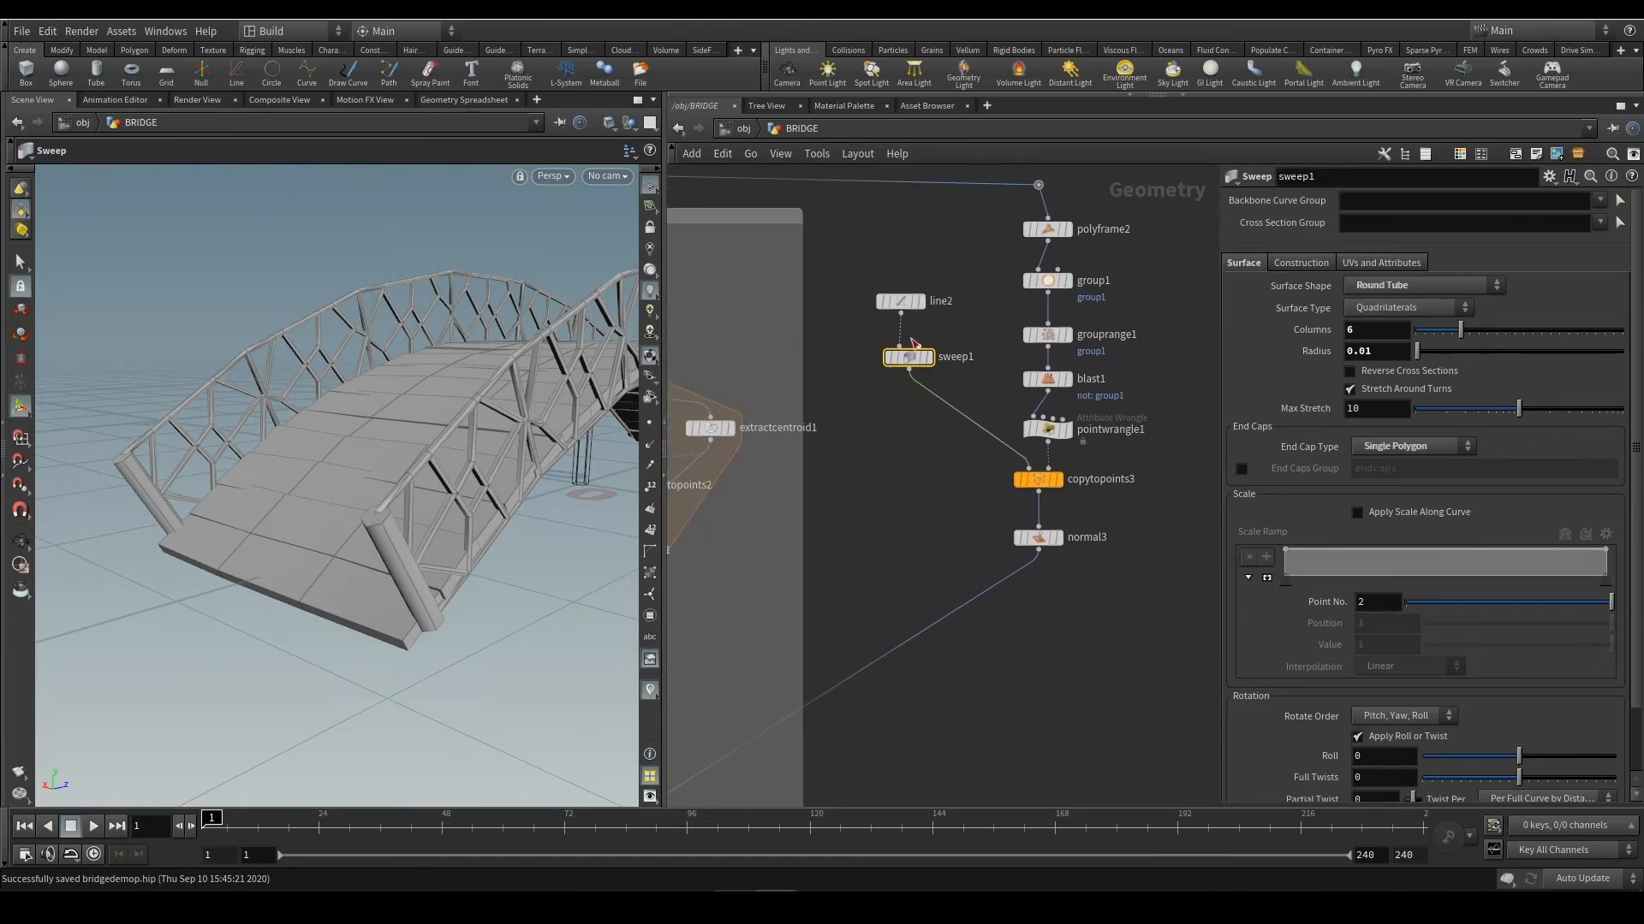
{"action": "left_click", "coordinate": [901, 300]}
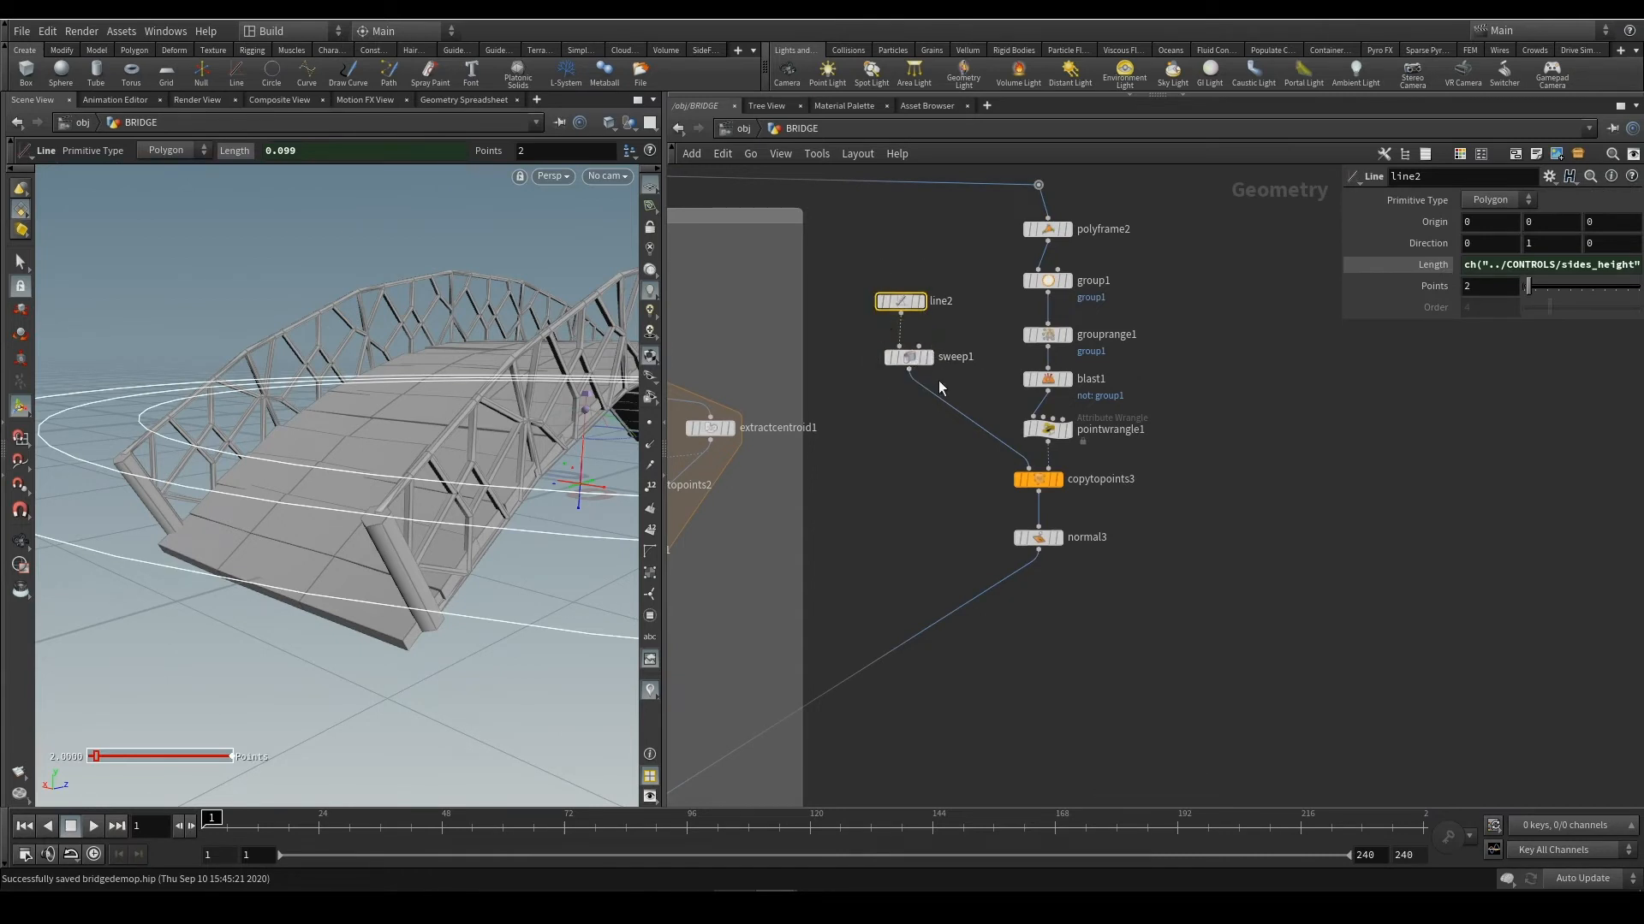
{"action": "left_click", "coordinate": [928, 357]}
{"action": "key", "text": "Escape"}
{"action": "left_click_drag", "start_coordinate": [587, 469], "coordinate": [361, 466]}
{"action": "key", "text": "Return"}
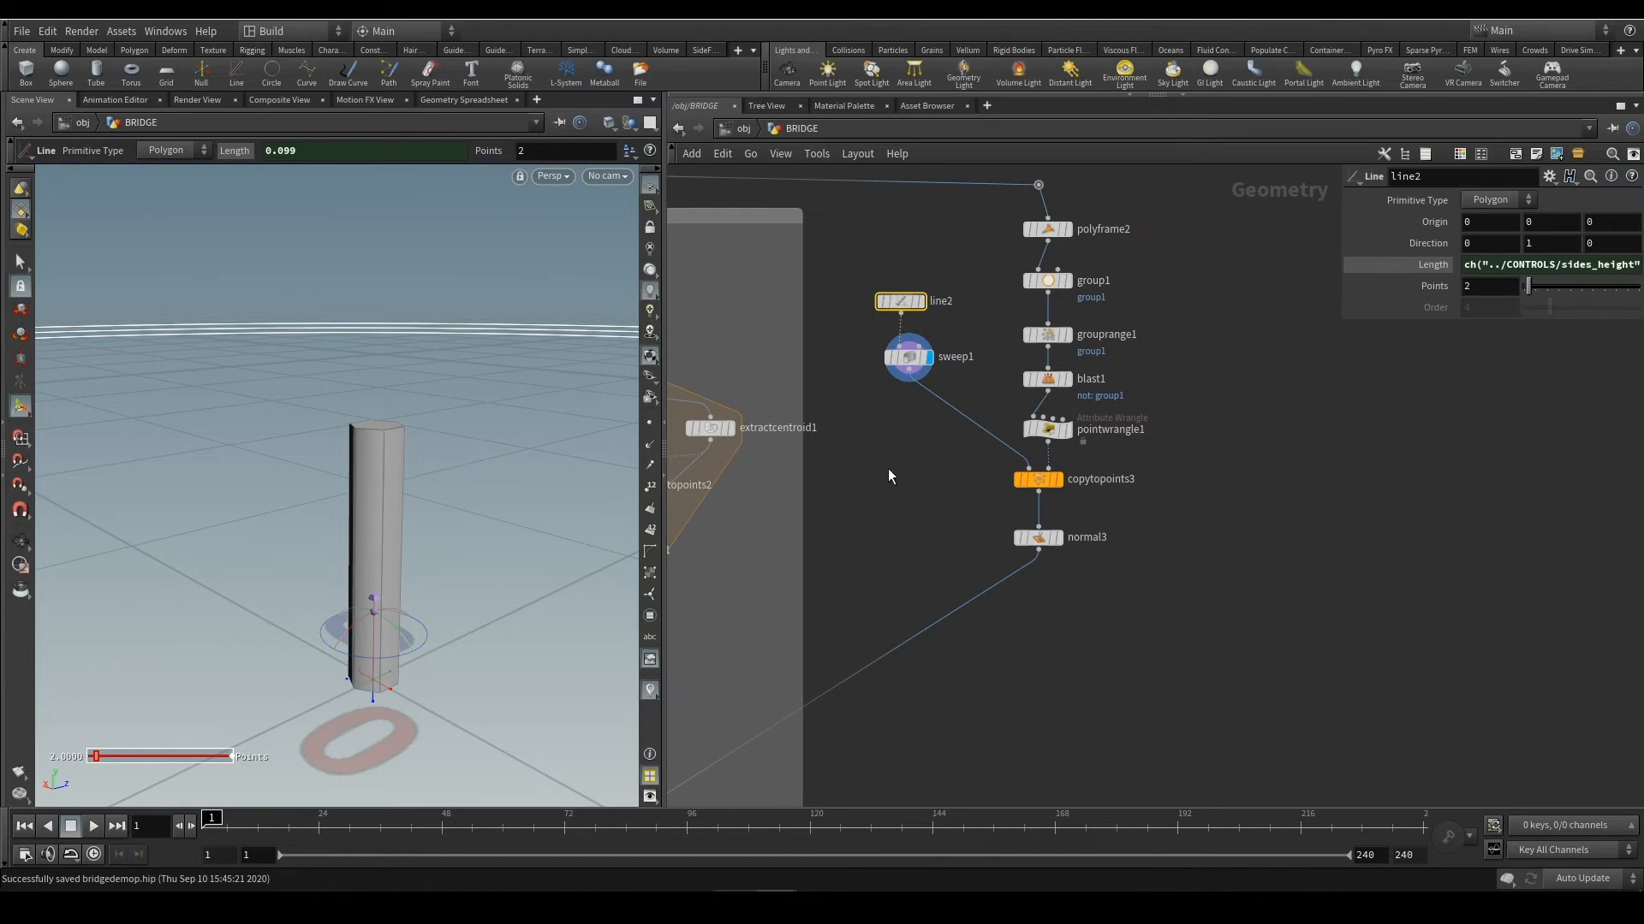
Pick the post's top face in the viewport and insert a Group node between sweep1 and copytopoints3
{"action": "key", "text": "s"}
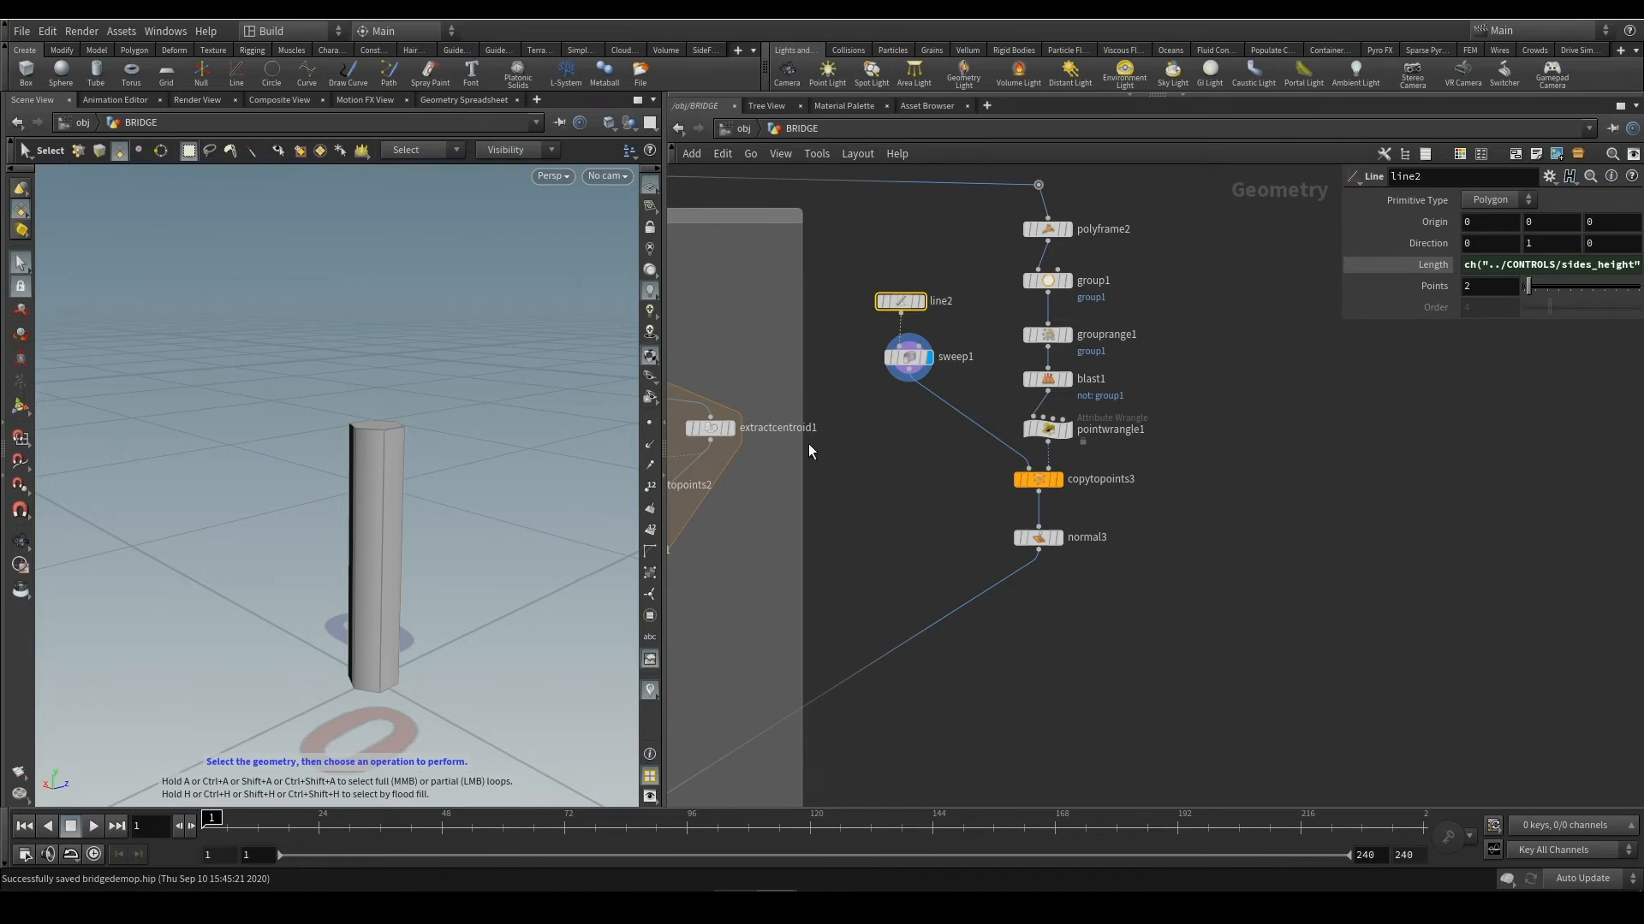
{"action": "left_click", "coordinate": [908, 357]}
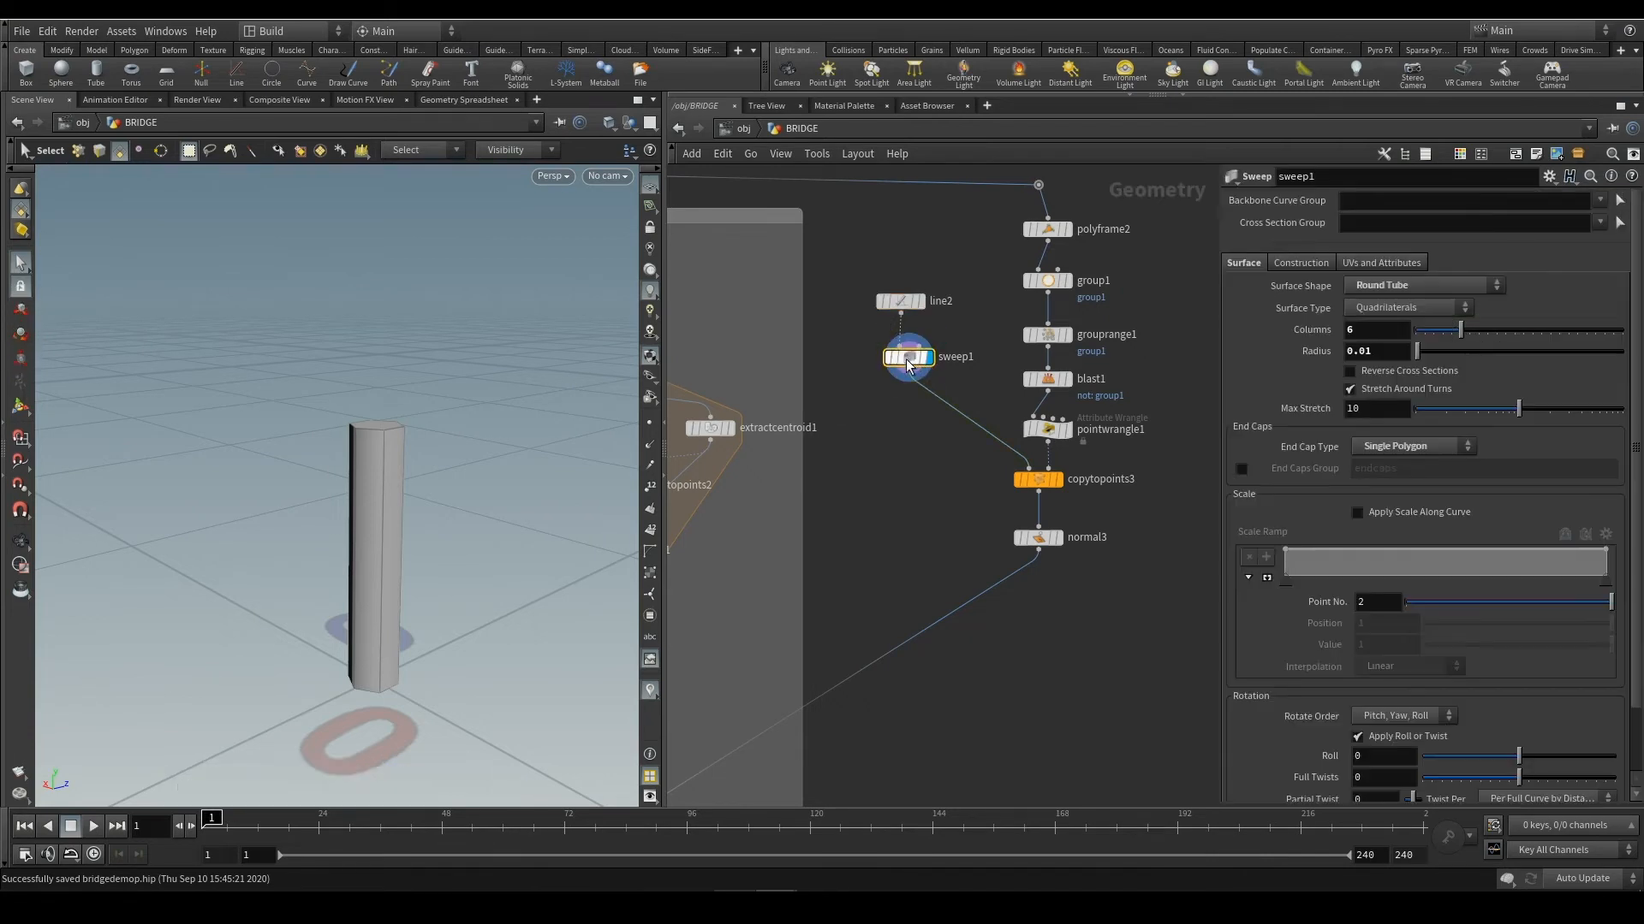
{"action": "left_click", "coordinate": [383, 424]}
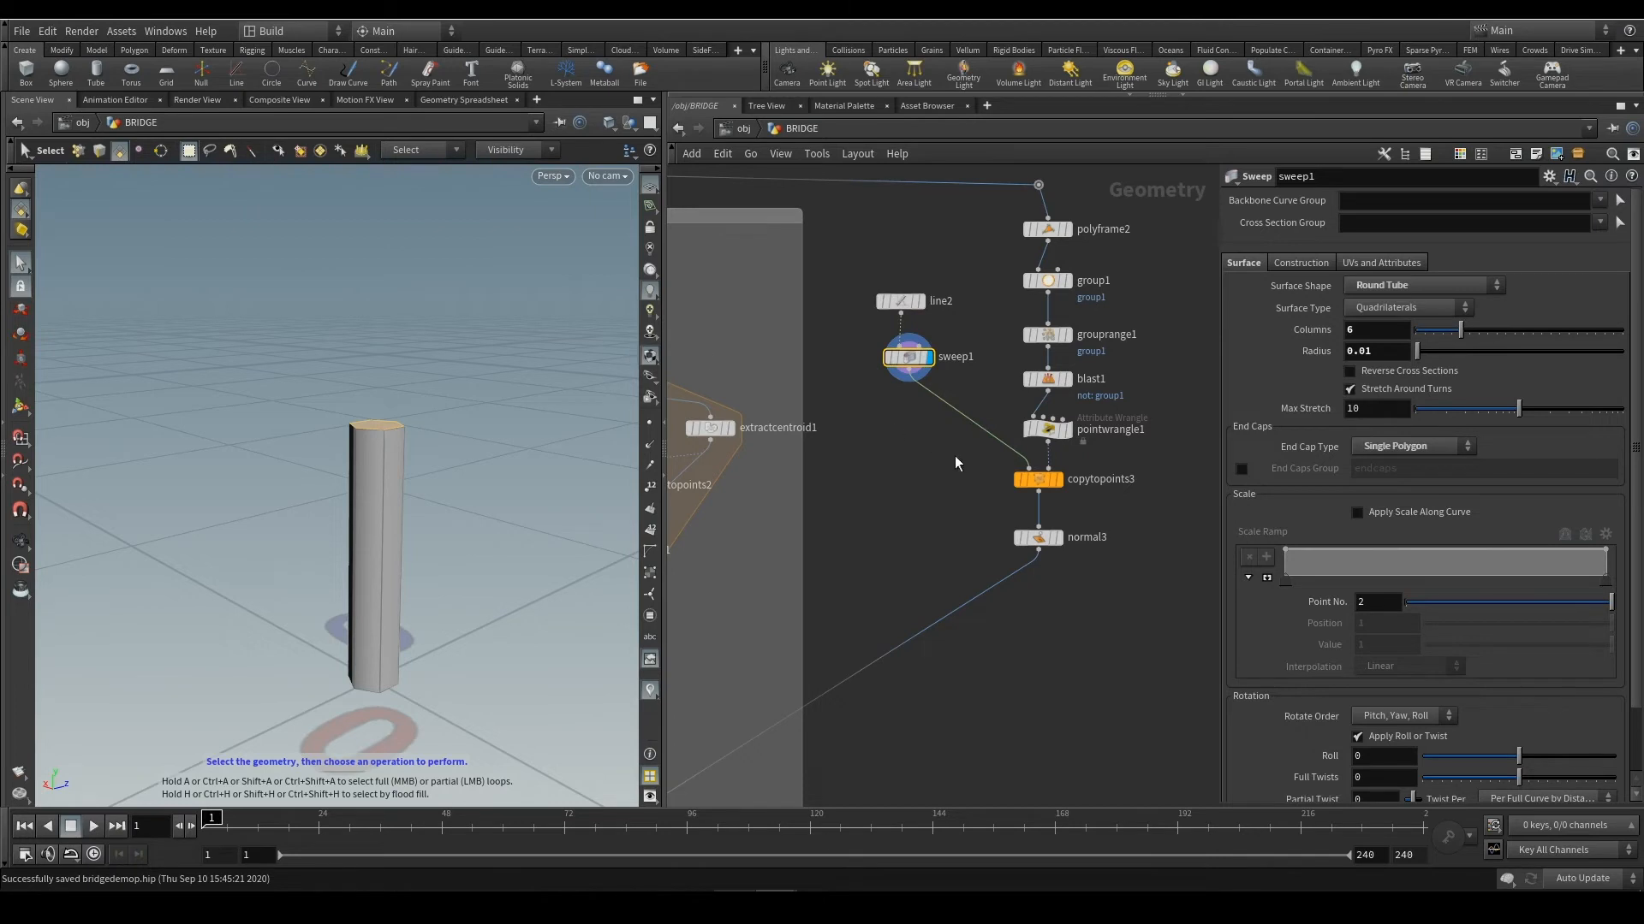
{"action": "middle_click_drag", "start_coordinate": [880, 460], "coordinate": [879, 459]}
{"action": "scroll", "coordinate": [960, 519], "scroll_direction": "up", "scroll_amount": 1}
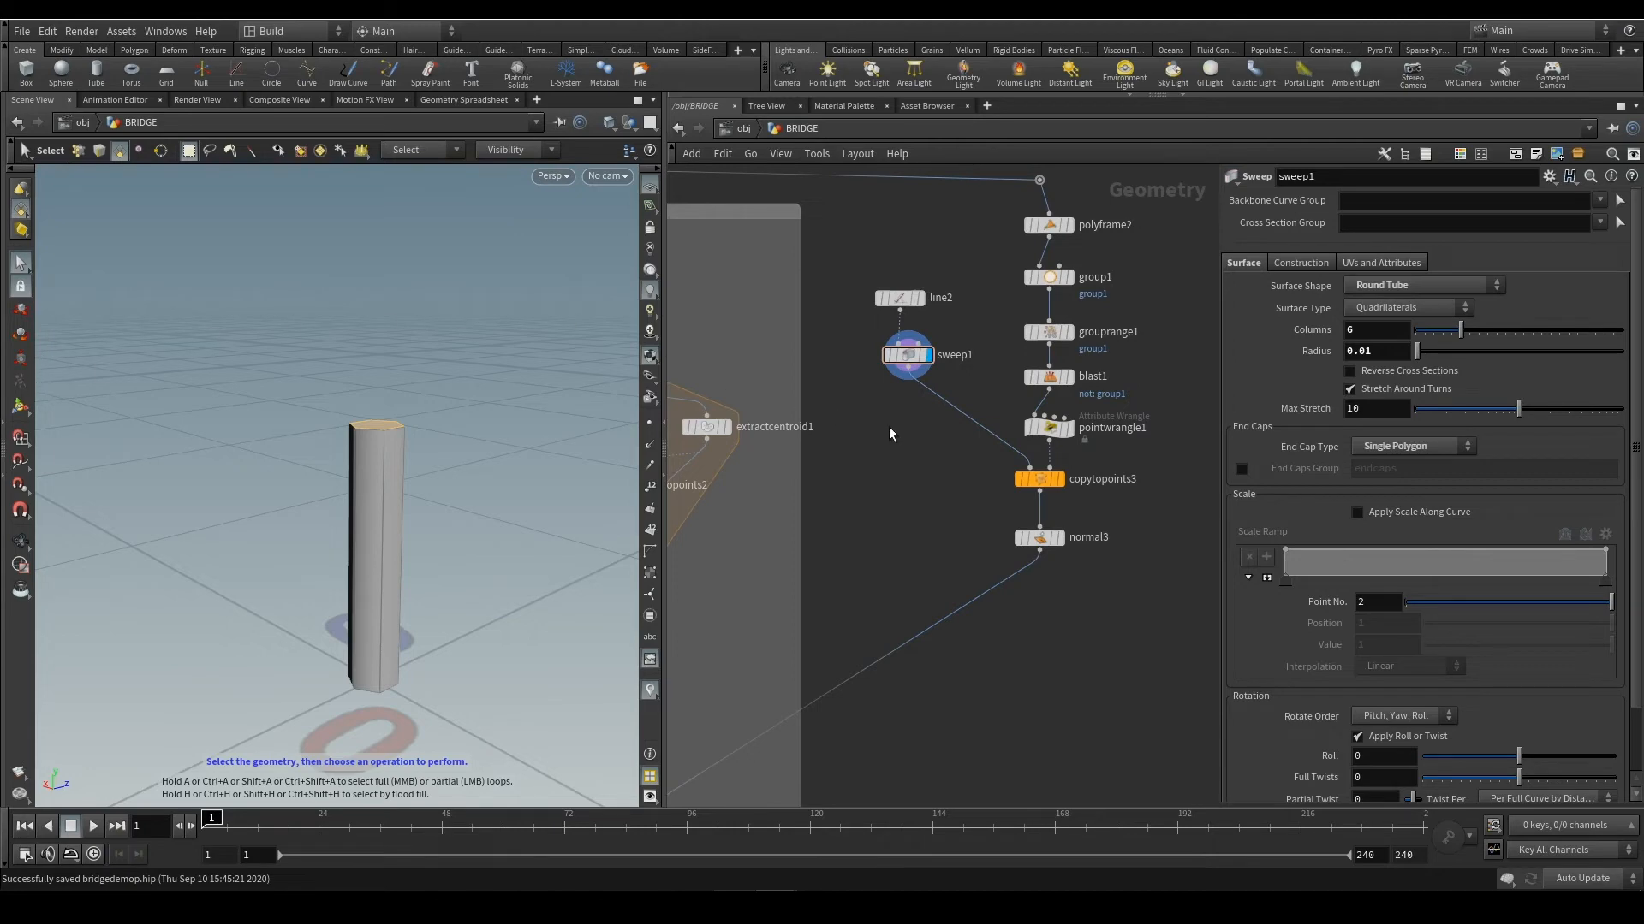
{"action": "key", "text": "Tab"}
{"action": "type", "text": "group"}
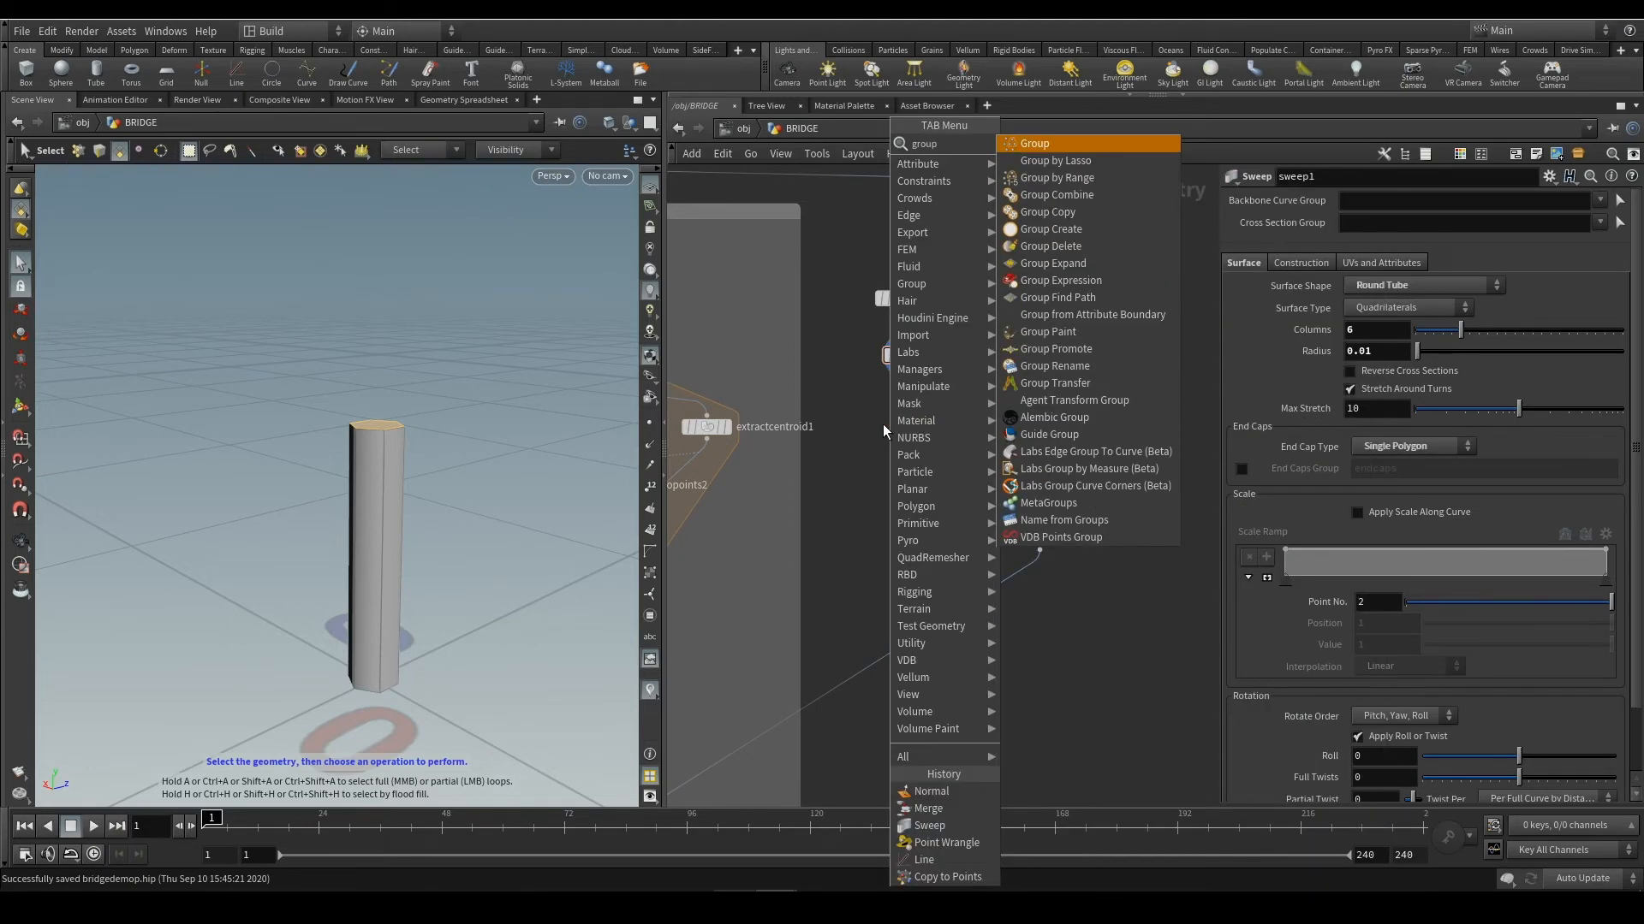
{"action": "key", "text": "Return"}
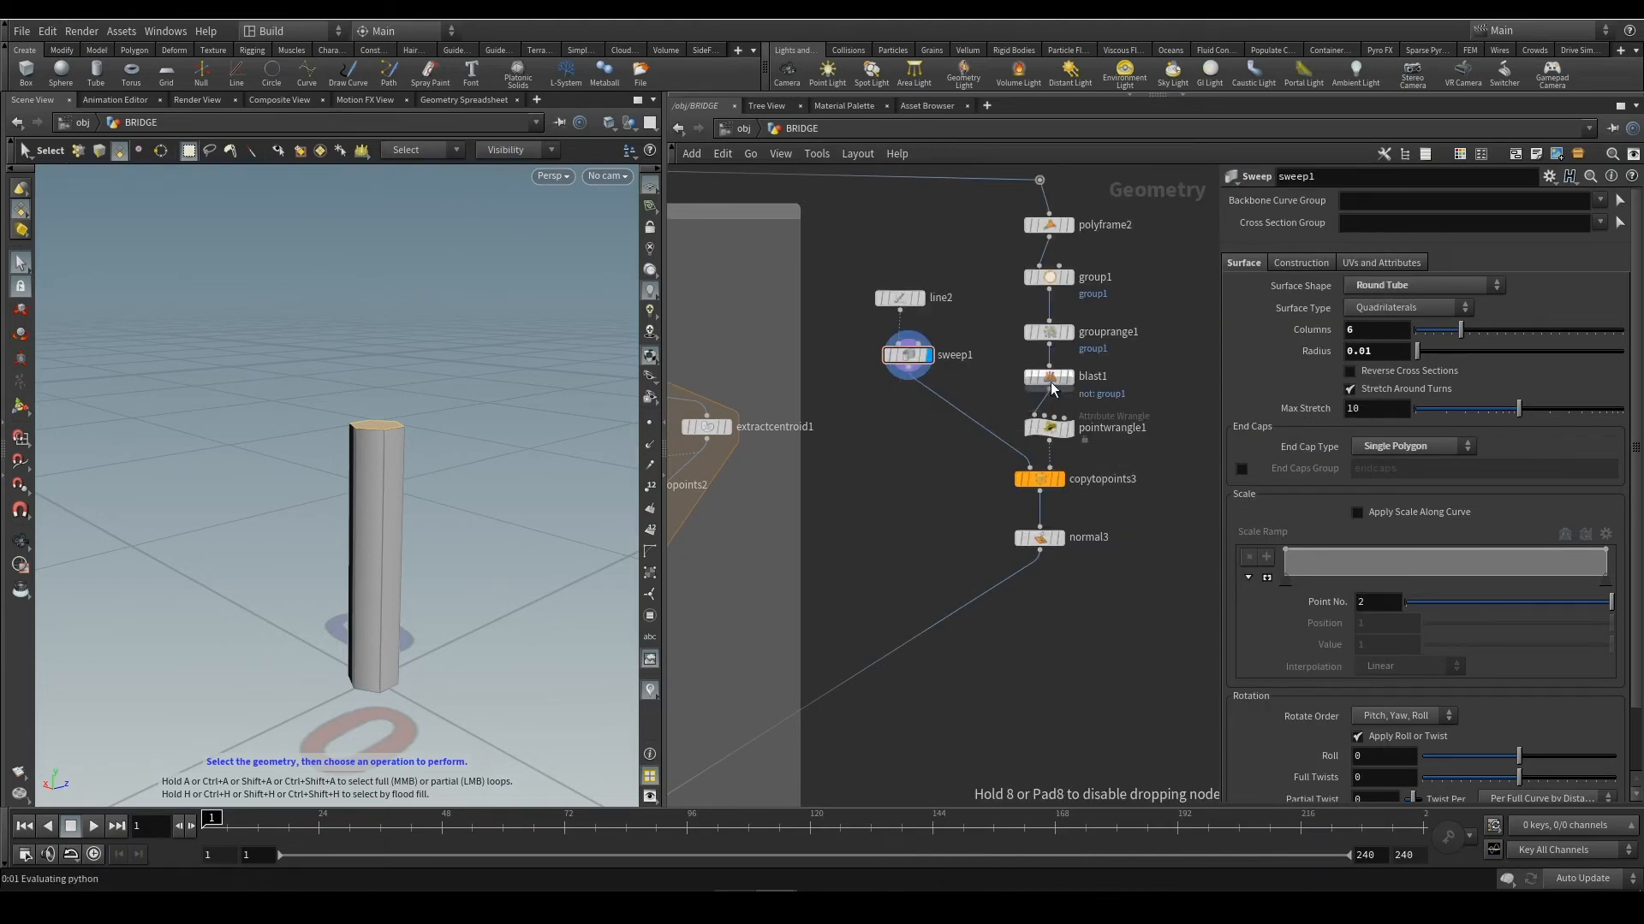
{"action": "left_click", "coordinate": [922, 406]}
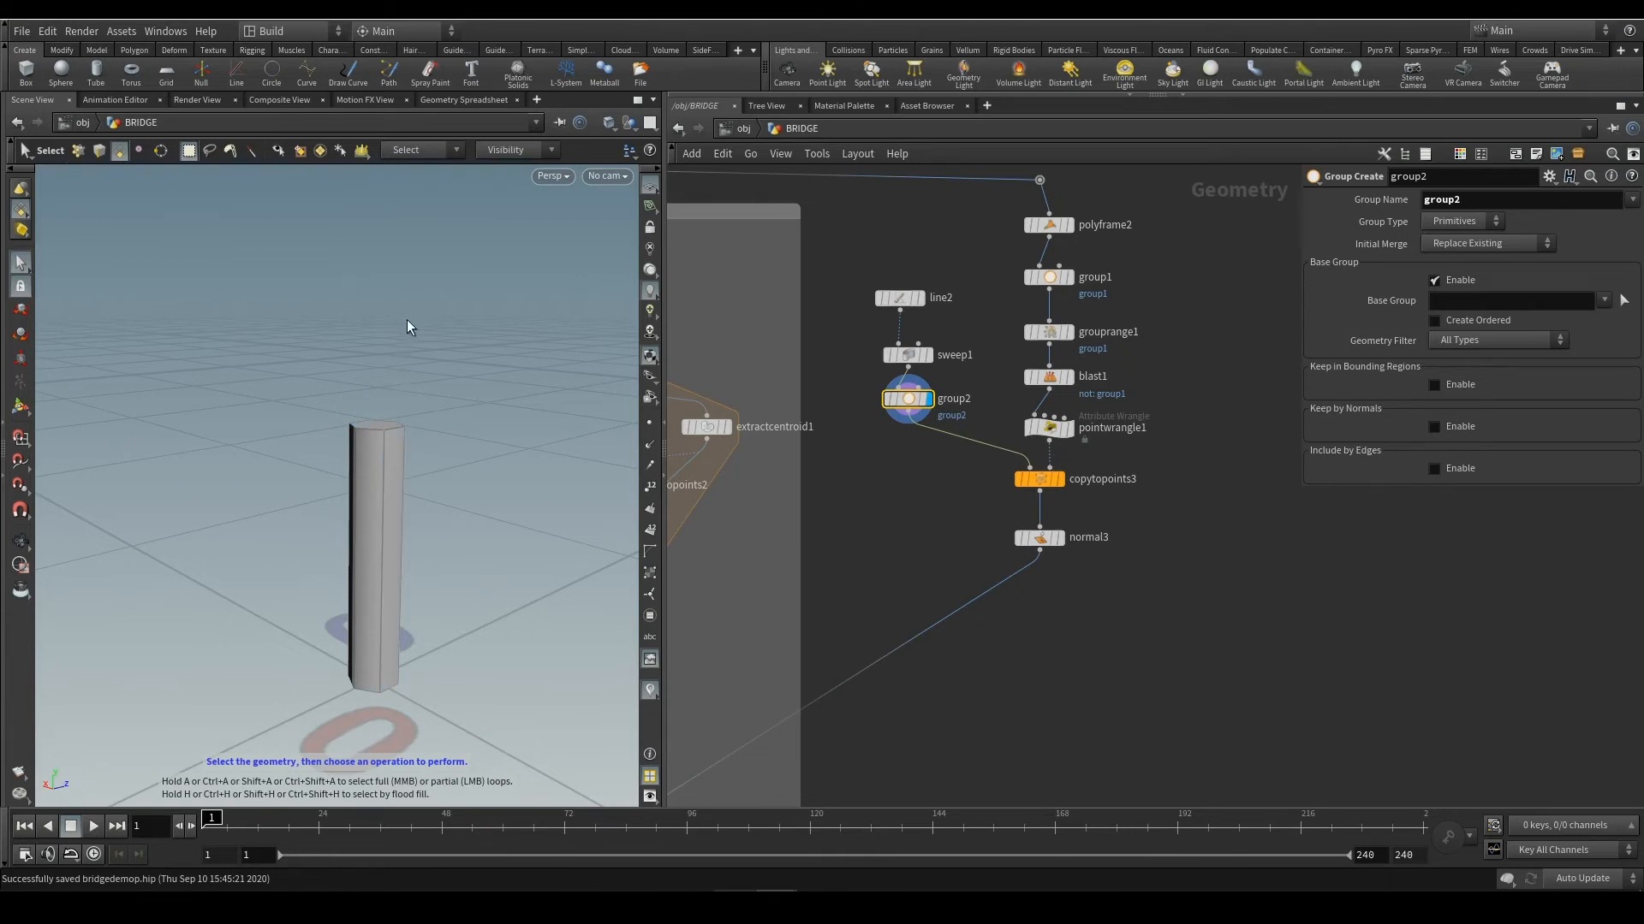
Make group2 select only the post's top cap by disabling Base Group and enabling Keep by Normals with direction 0, 1, 0 and spread angle 0
{"action": "left_click", "coordinate": [1454, 281]}
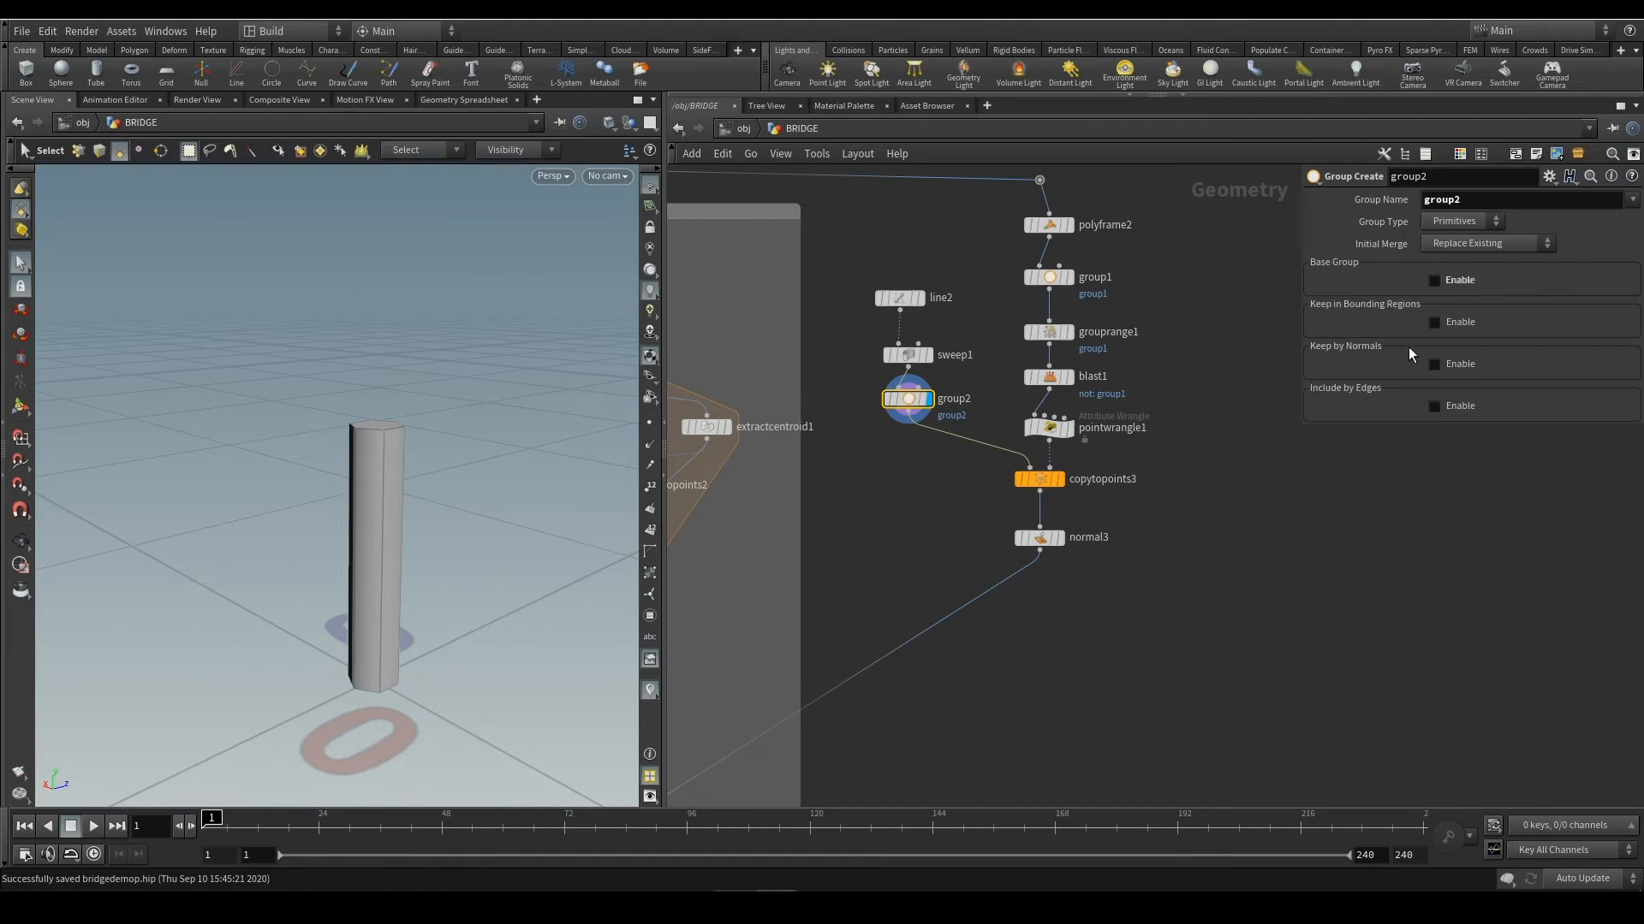
{"action": "left_click", "coordinate": [1435, 363]}
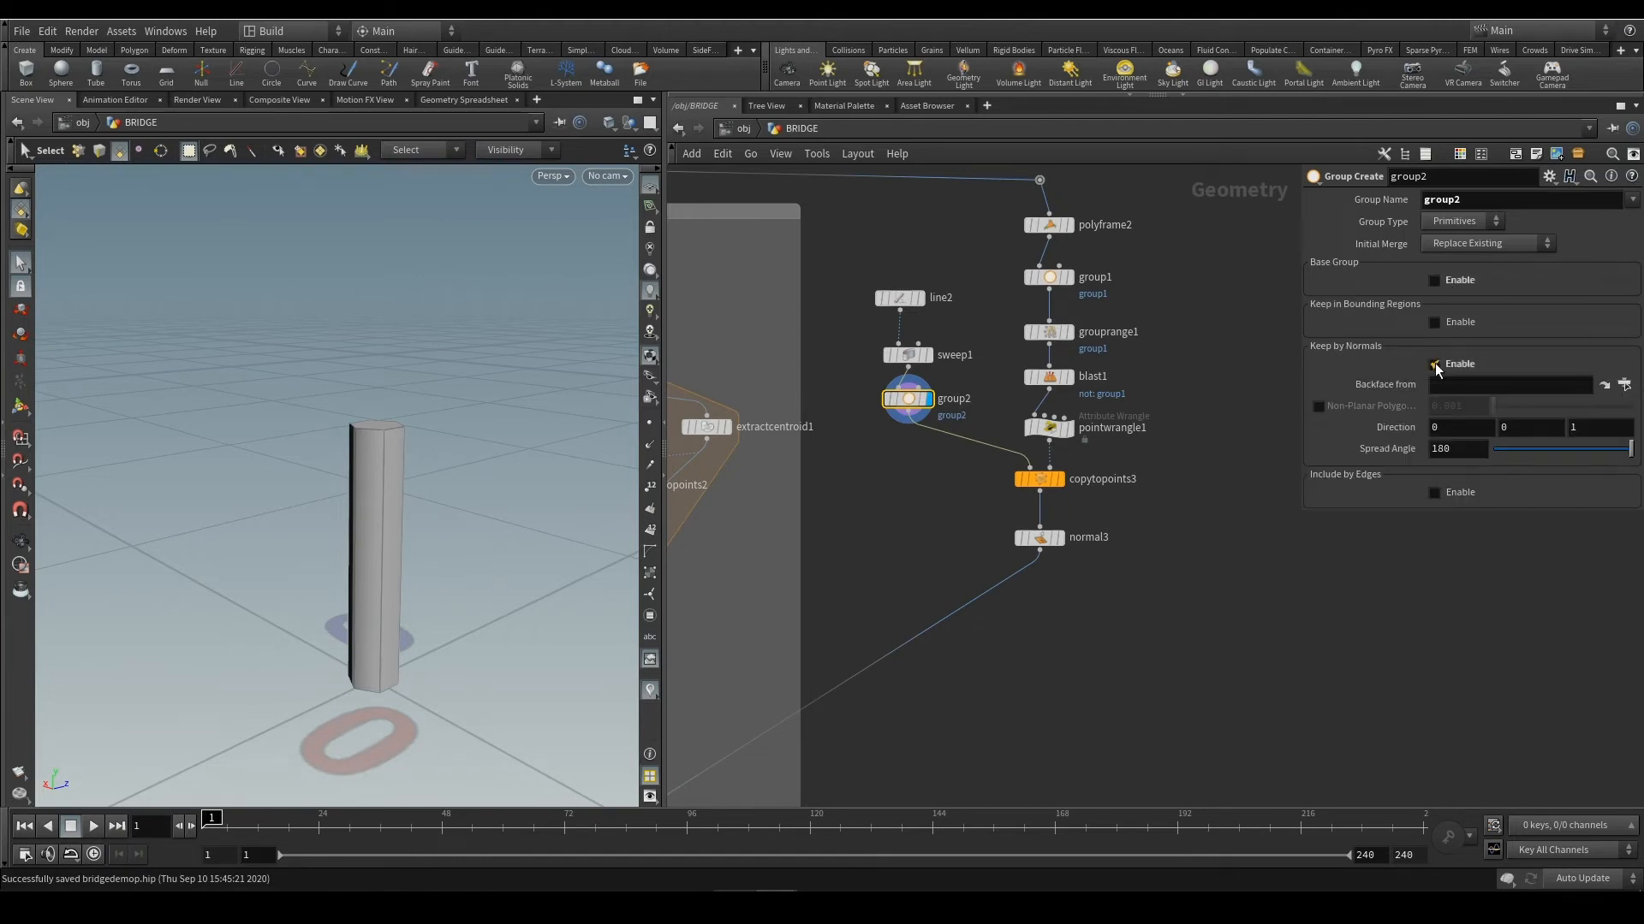
{"action": "left_click", "coordinate": [1516, 433]}
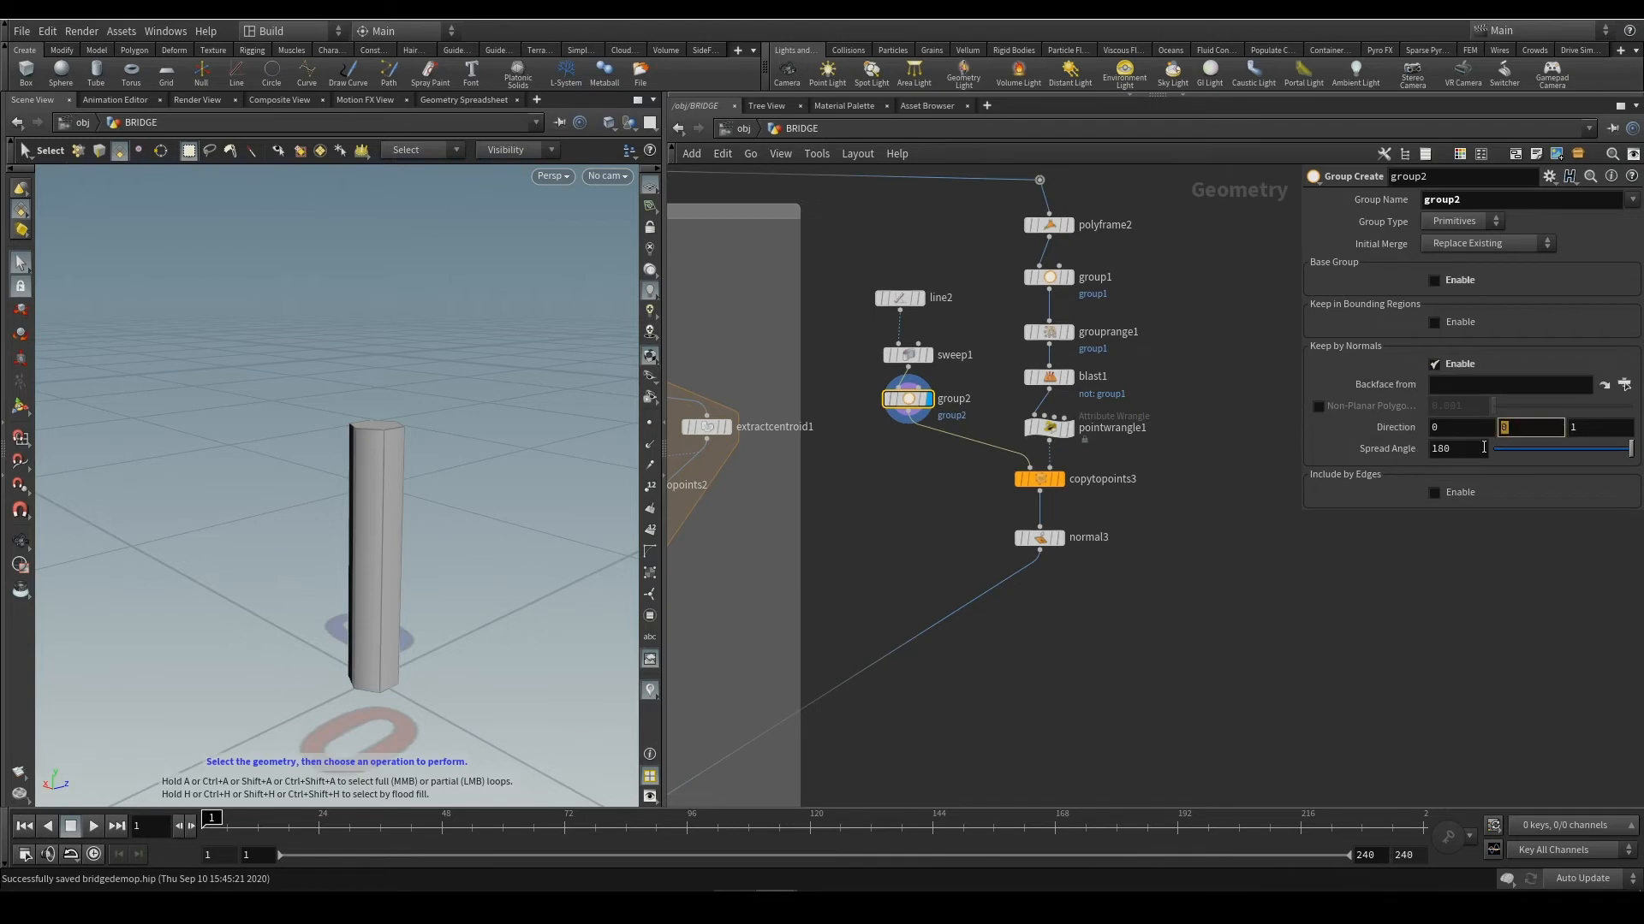
{"action": "left_click", "coordinate": [1601, 431]}
{"action": "type", "text": "0"}
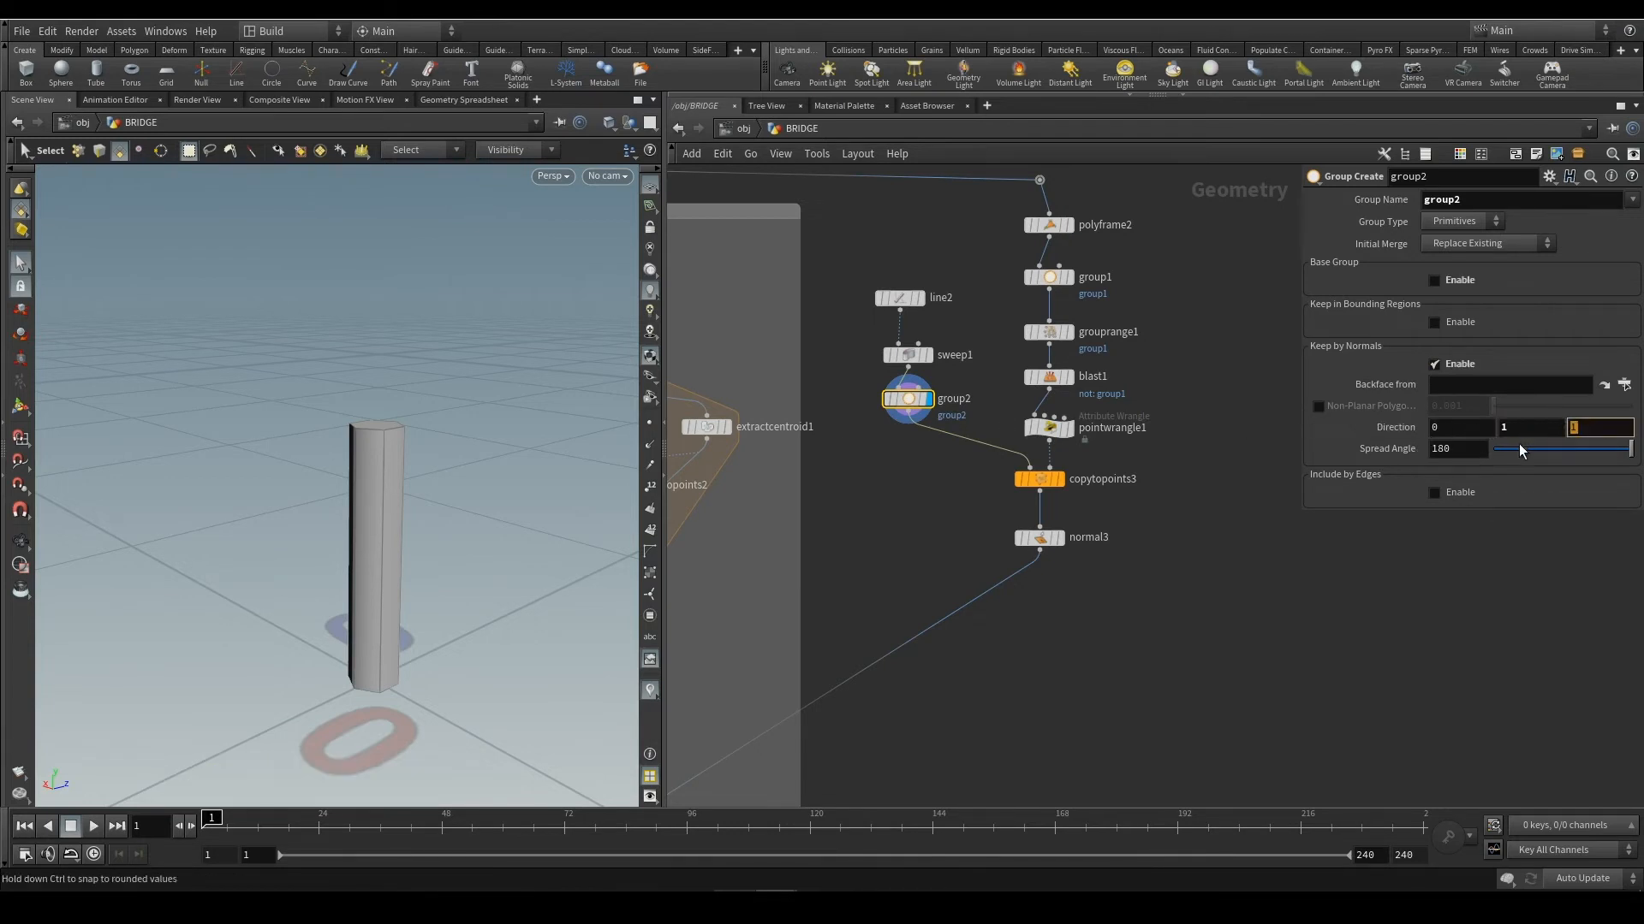
{"action": "key", "text": "Return"}
{"action": "left_click", "coordinate": [1546, 443]}
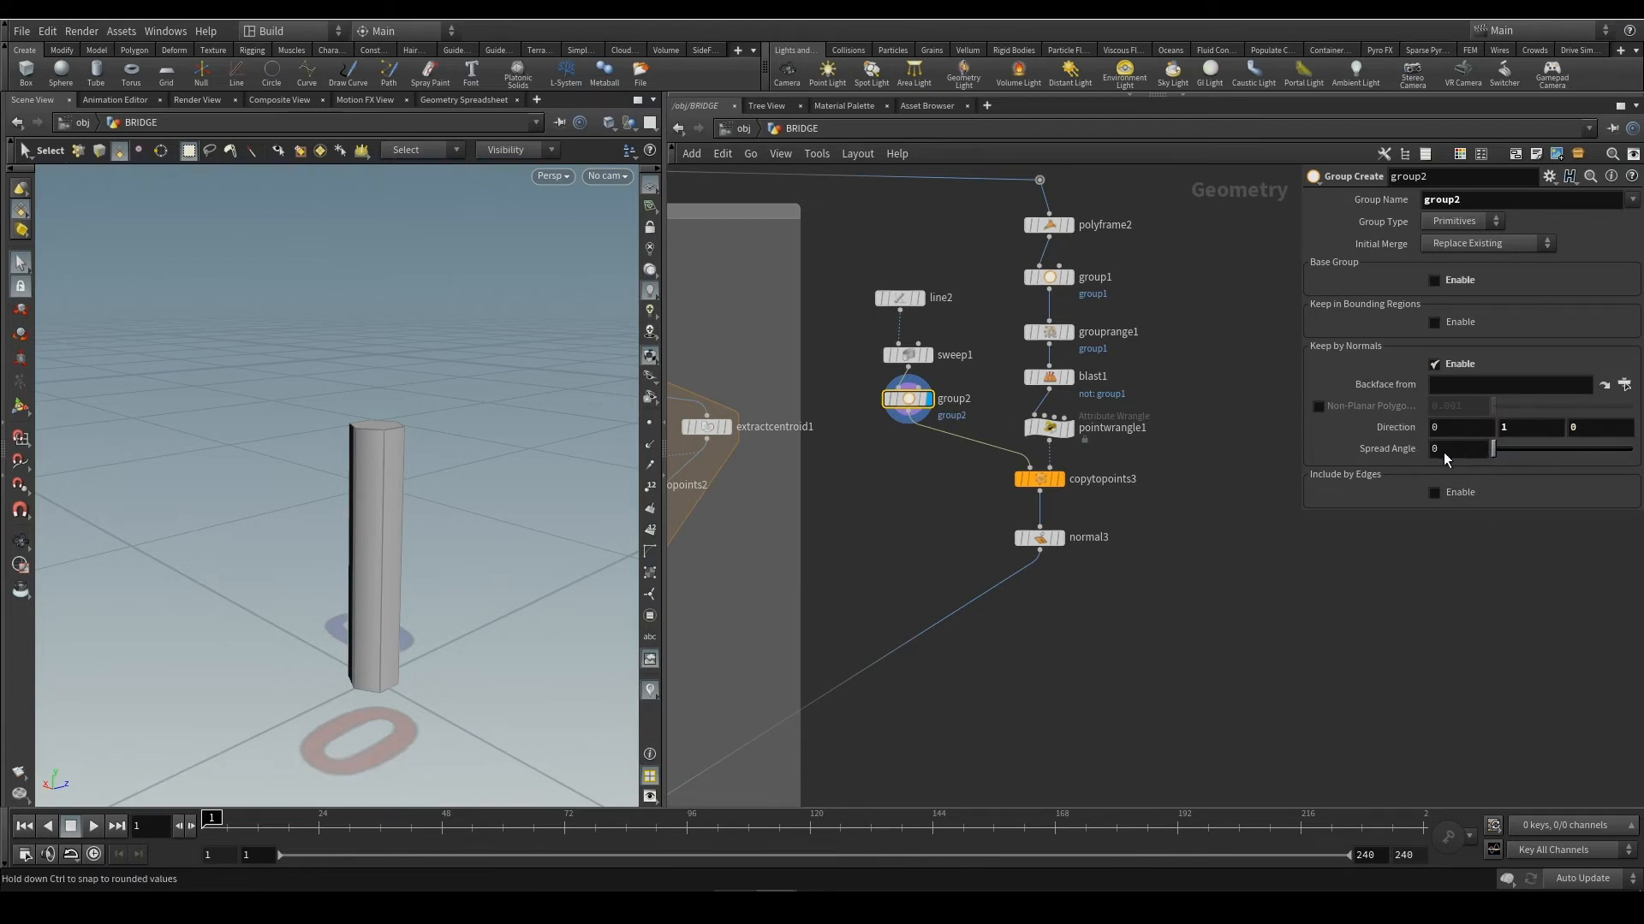
{"action": "key", "text": "Return"}
{"action": "left_click", "coordinate": [14, 406]}
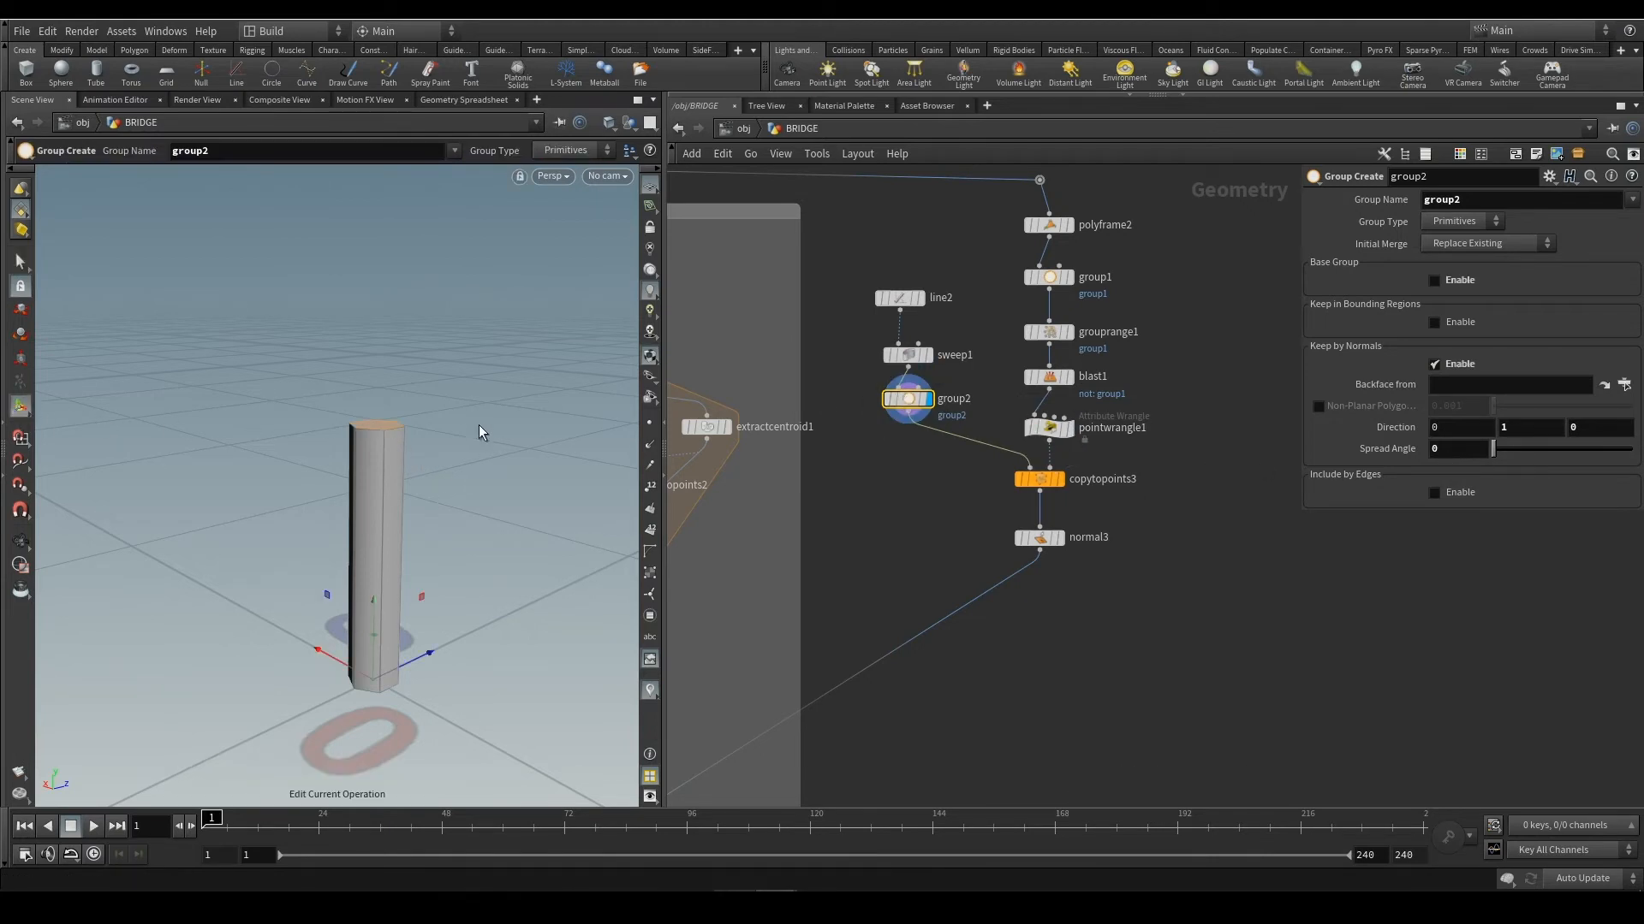
{"action": "key", "text": "Escape"}
{"action": "left_click_drag", "start_coordinate": [479, 432], "coordinate": [414, 470]}
{"action": "key", "text": "Return"}
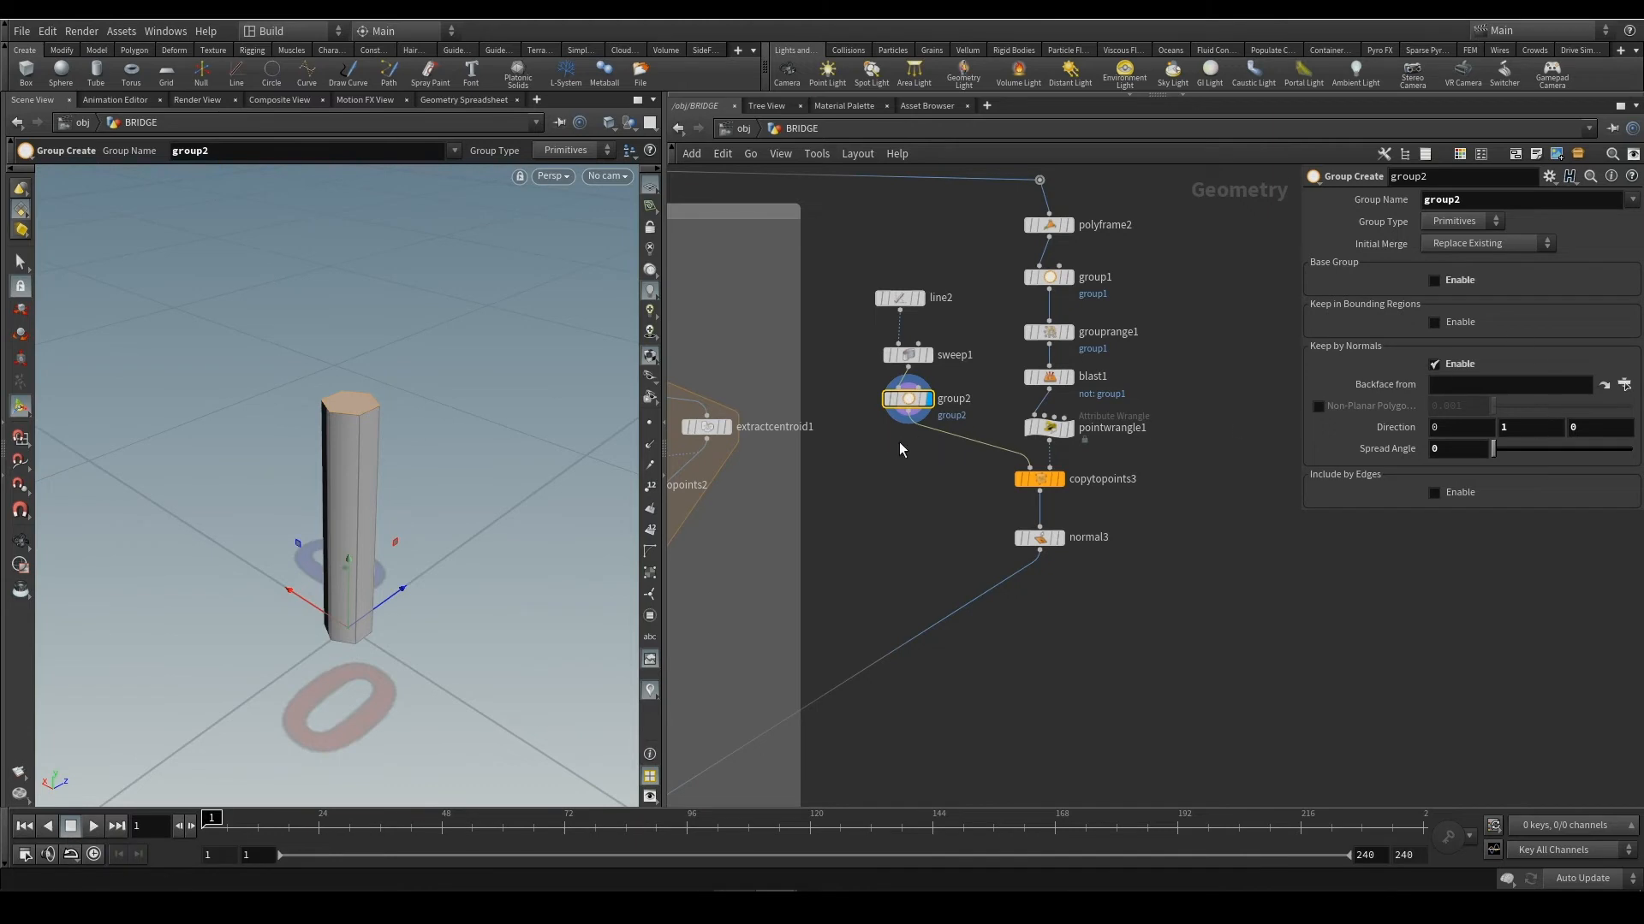
Arrange line2, sweep1 and group2 in a neat vertical column beside the polyframe2 chain
{"action": "middle_click_drag", "start_coordinate": [901, 446], "coordinate": [961, 505]}
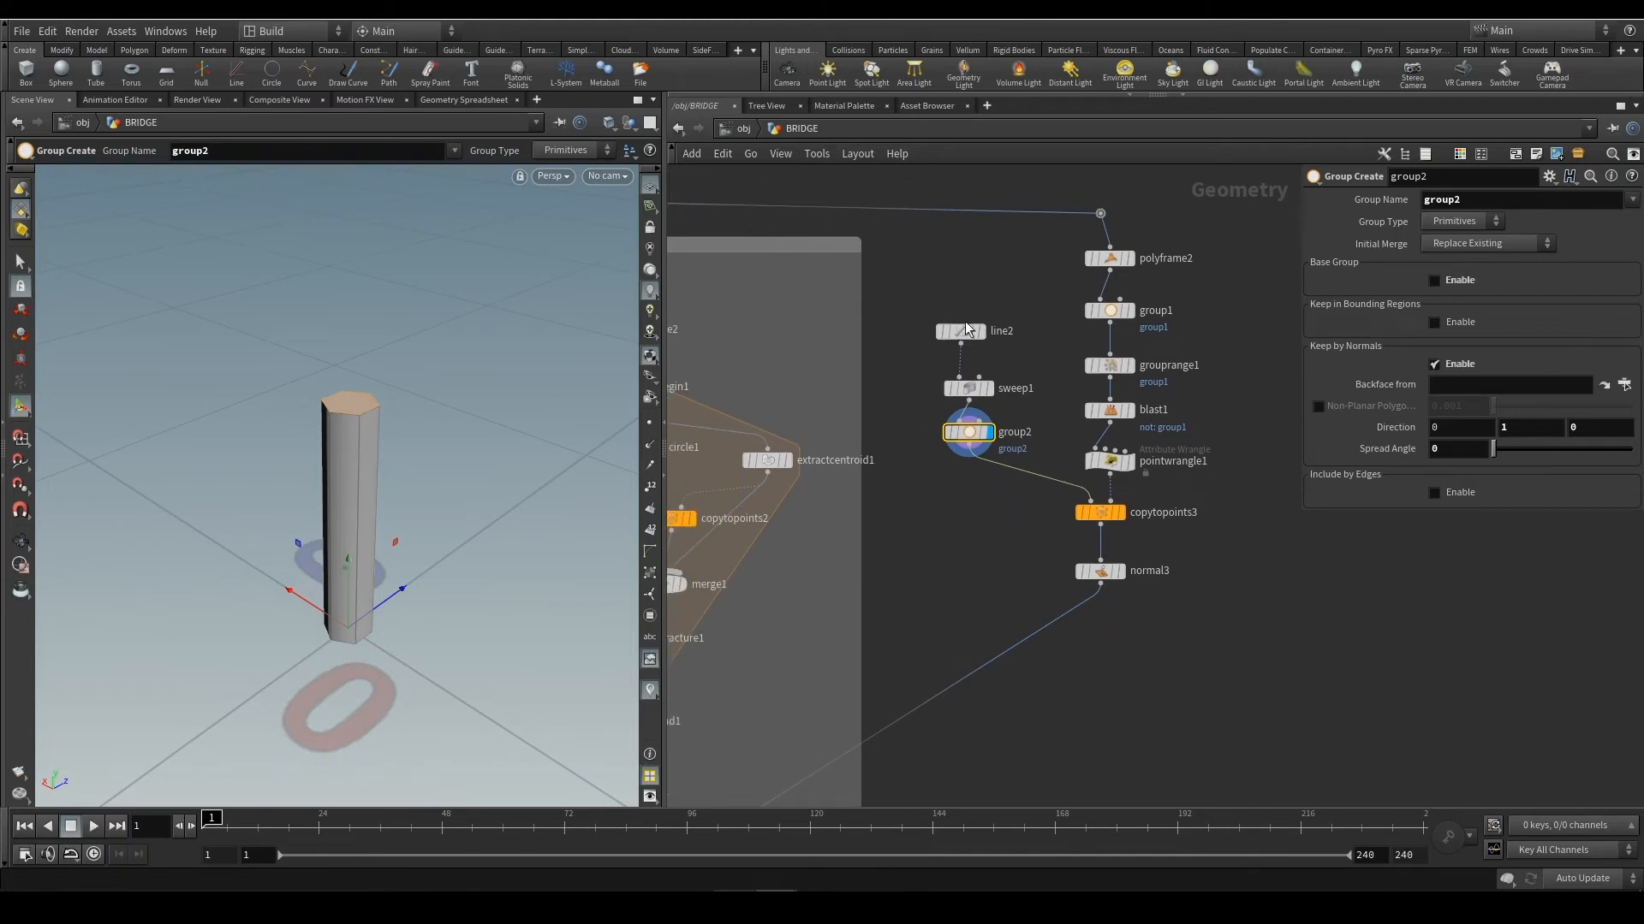
{"action": "left_click_drag", "start_coordinate": [968, 331], "coordinate": [987, 366]}
{"action": "middle_click_drag", "start_coordinate": [974, 409], "coordinate": [964, 438]}
{"action": "scroll", "coordinate": [974, 407], "scroll_direction": "up", "scroll_amount": 1}
{"action": "scroll", "coordinate": [969, 407], "scroll_direction": "down", "scroll_amount": 1}
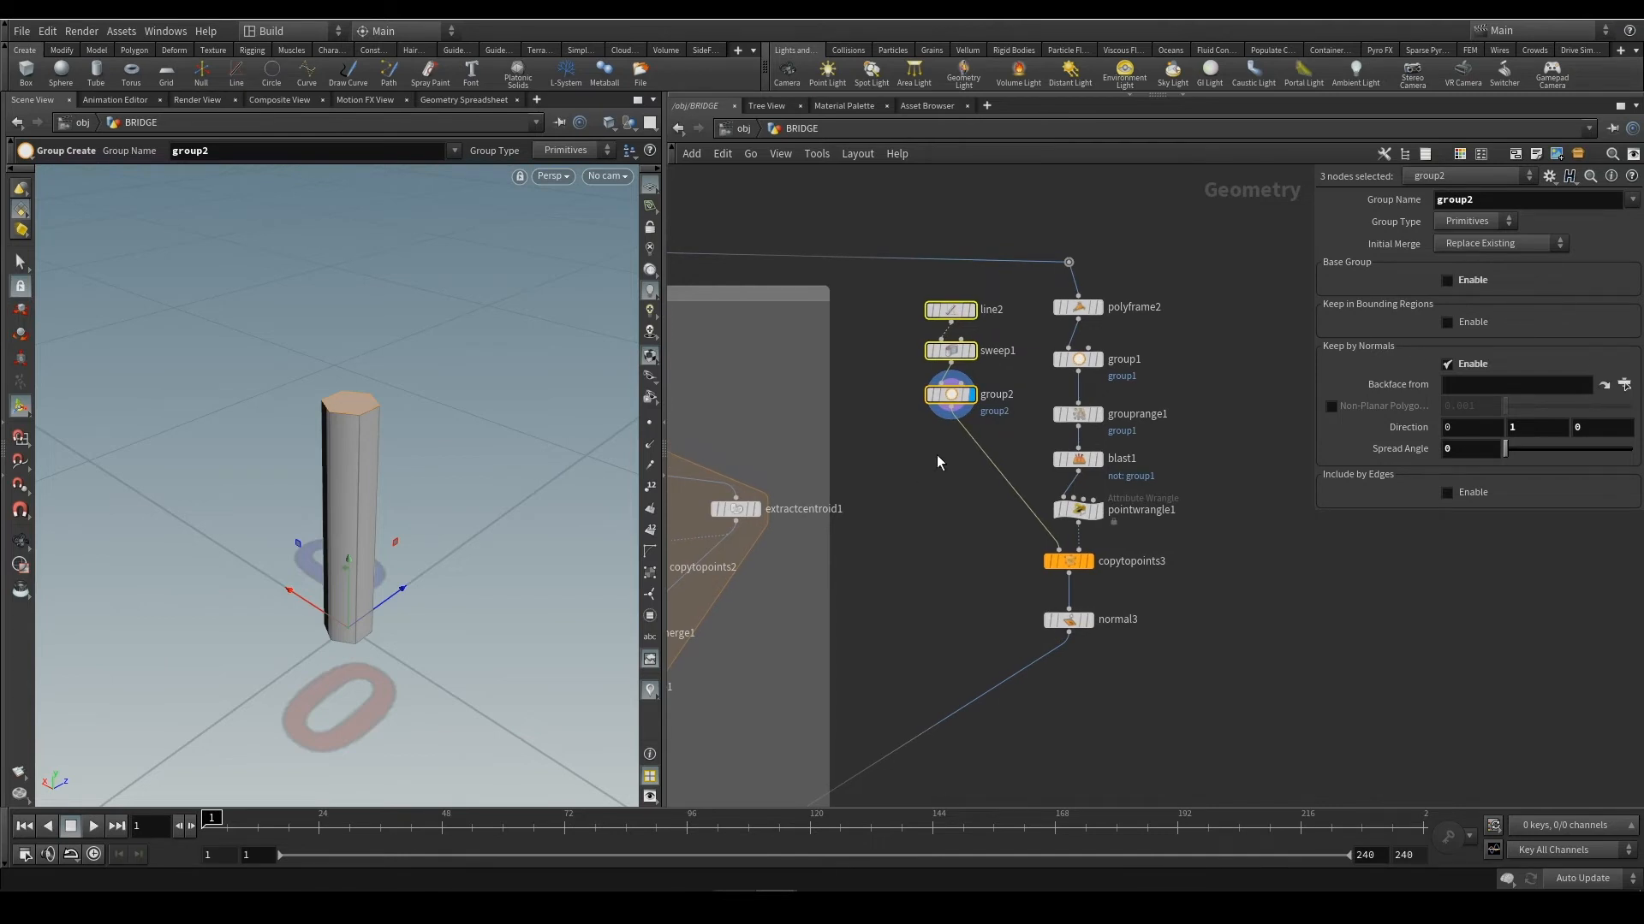
Insert a PolyExtrude node between group2 and copytopoints3 and display its result
{"action": "key", "text": "Tab"}
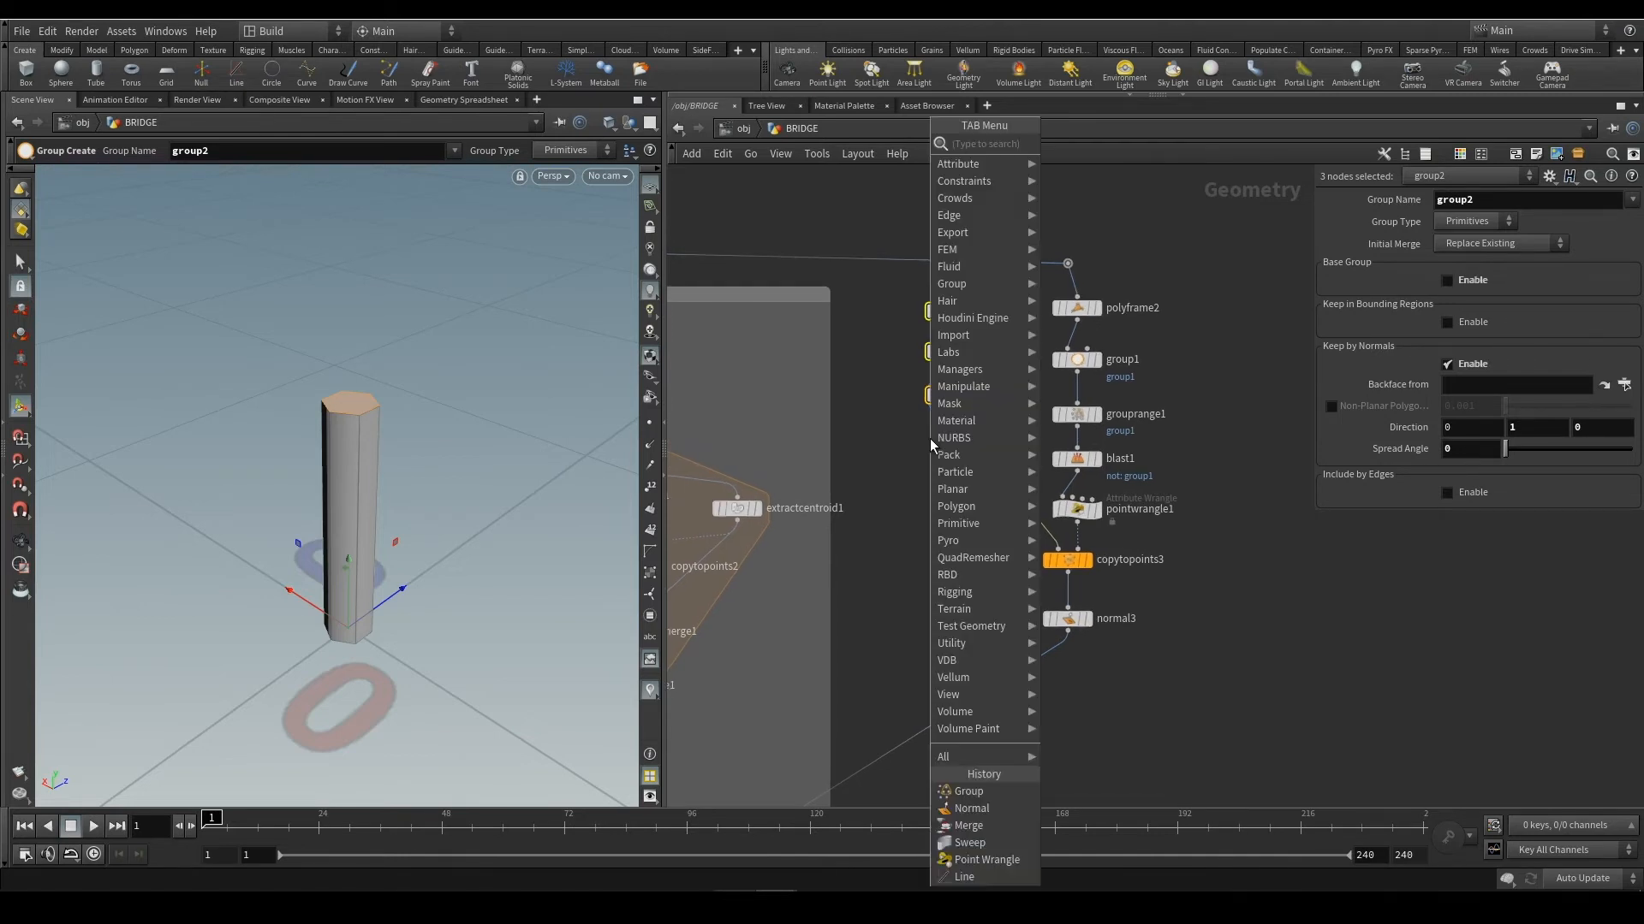
{"action": "type", "text": "extr"}
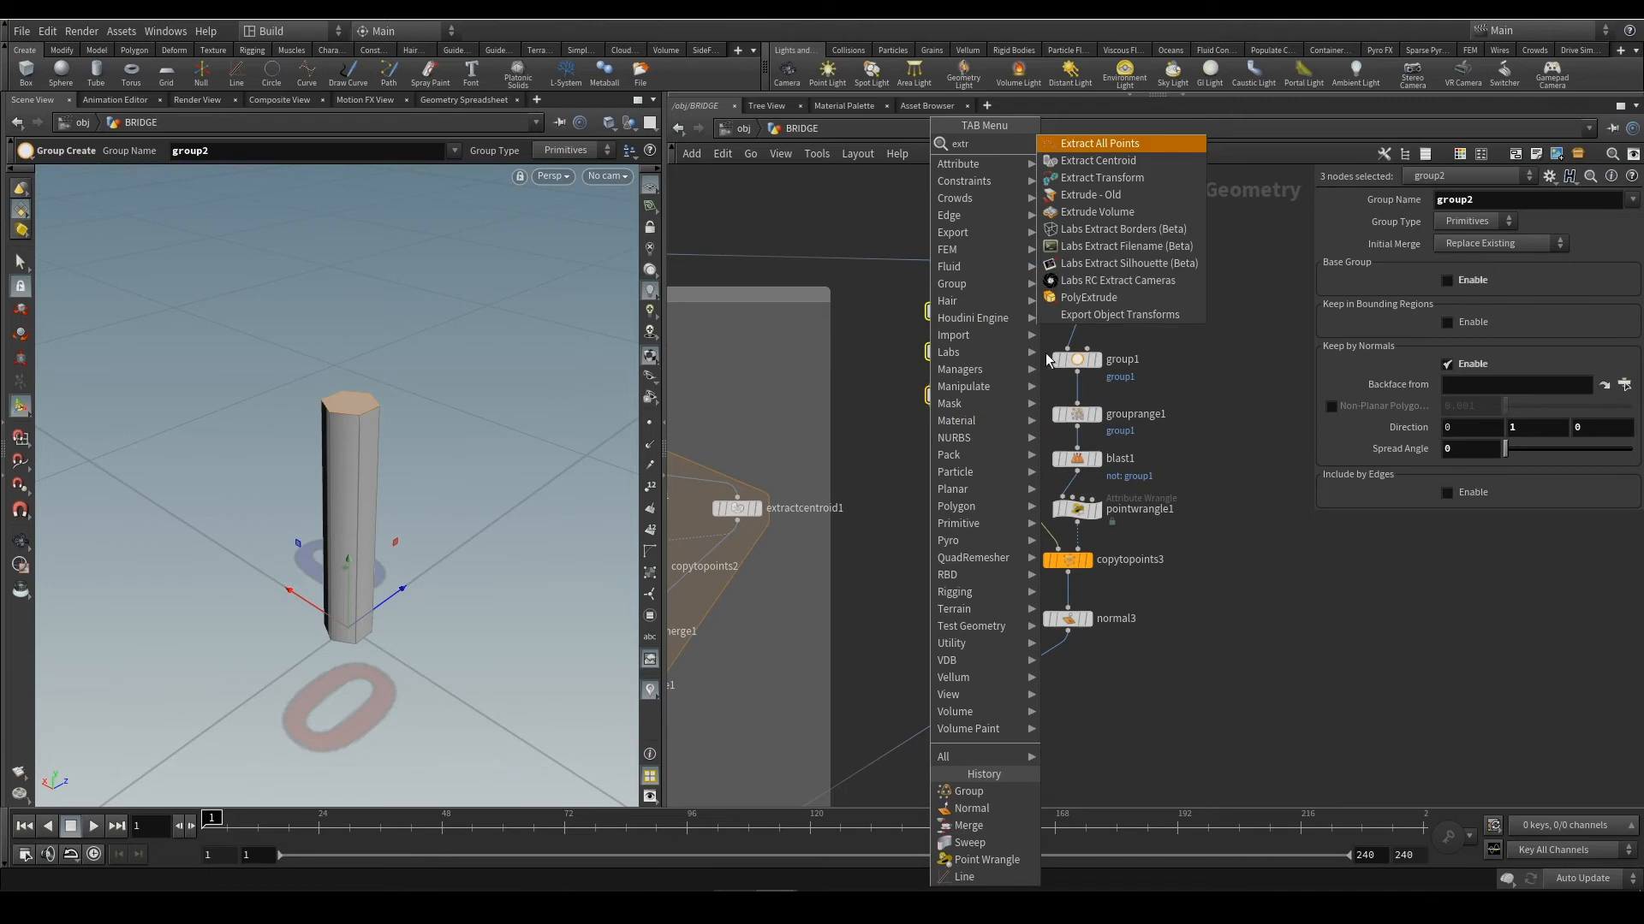
{"action": "left_click", "coordinate": [1143, 296]}
{"action": "left_click", "coordinate": [960, 442]}
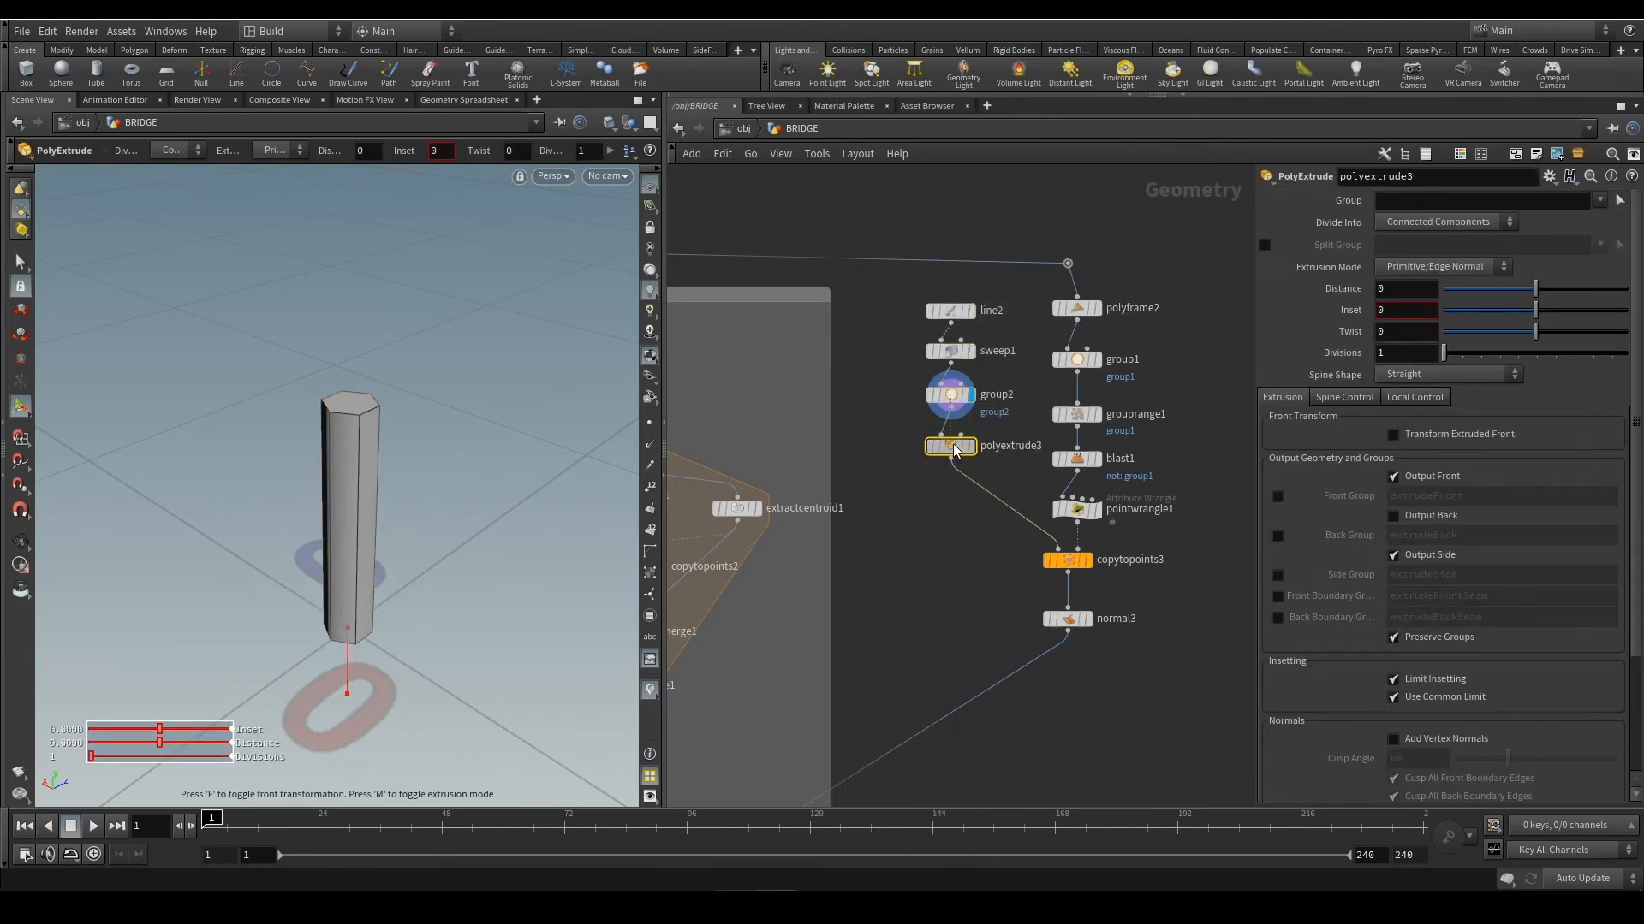
{"action": "left_click", "coordinate": [978, 442]}
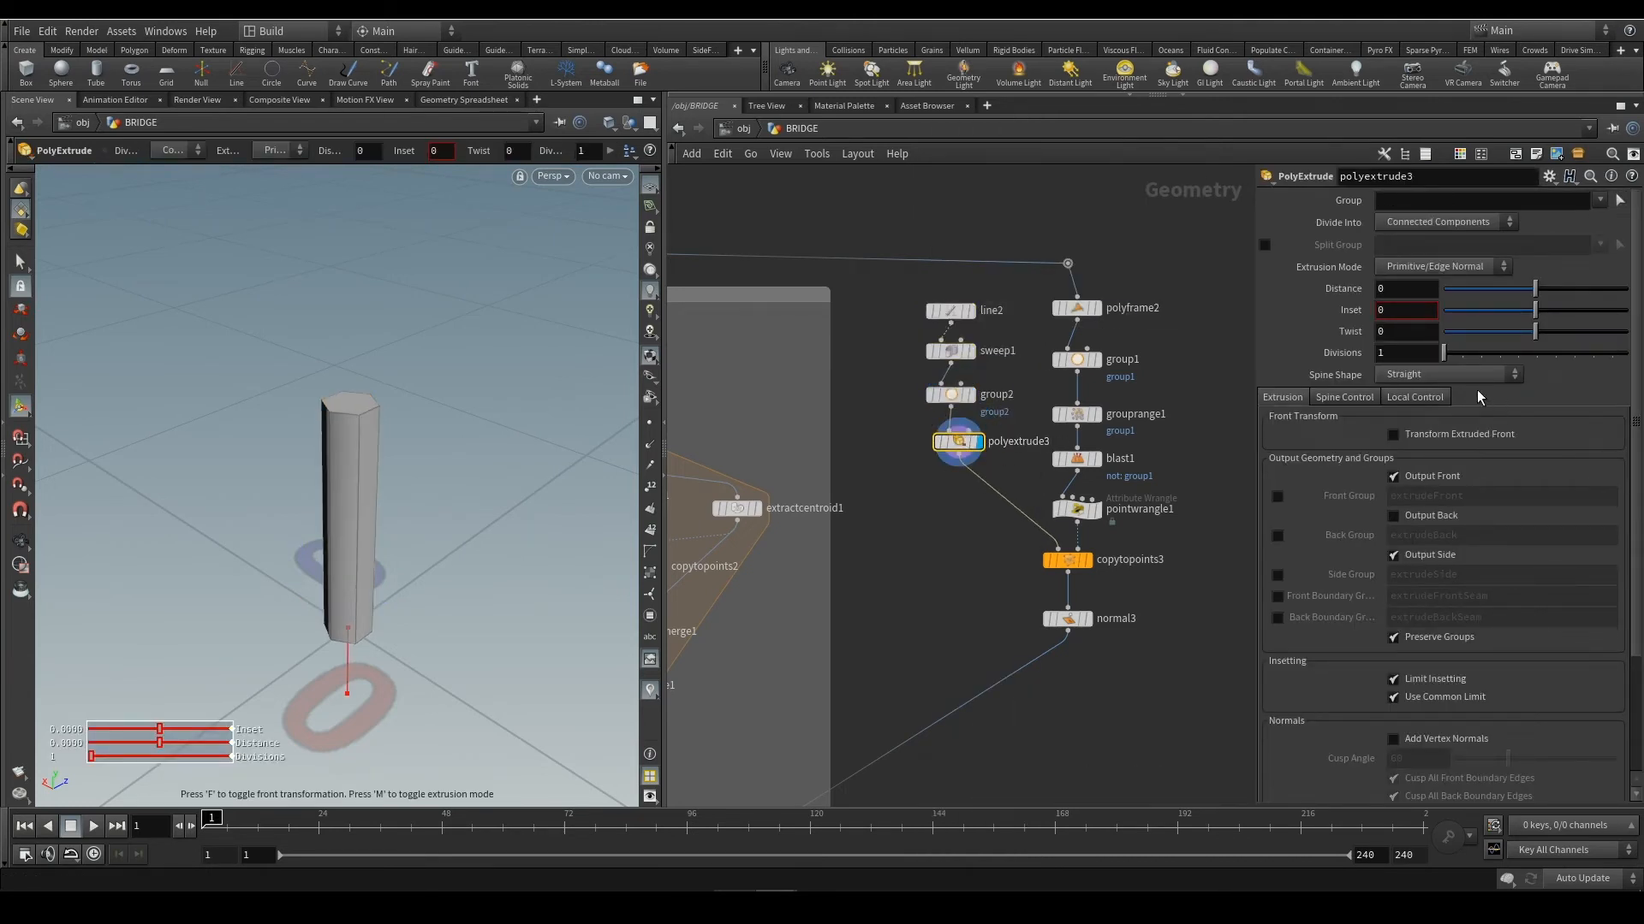
Rename the primitive group created by the group2 node to top_group
{"action": "left_click", "coordinate": [952, 395]}
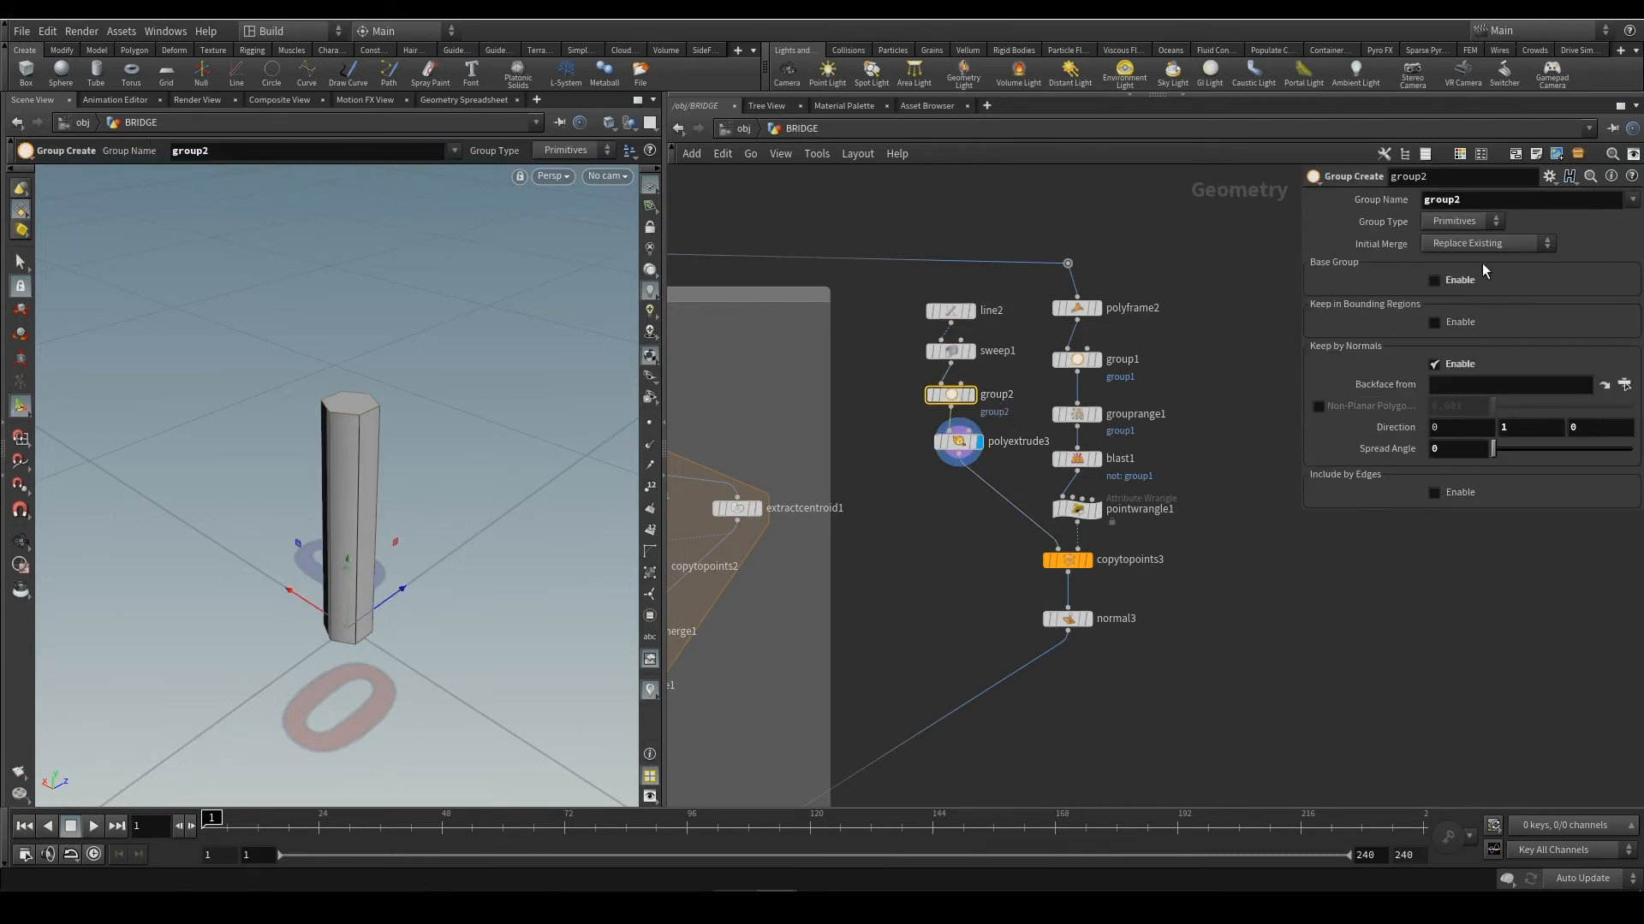
{"action": "left_click", "coordinate": [1475, 199]}
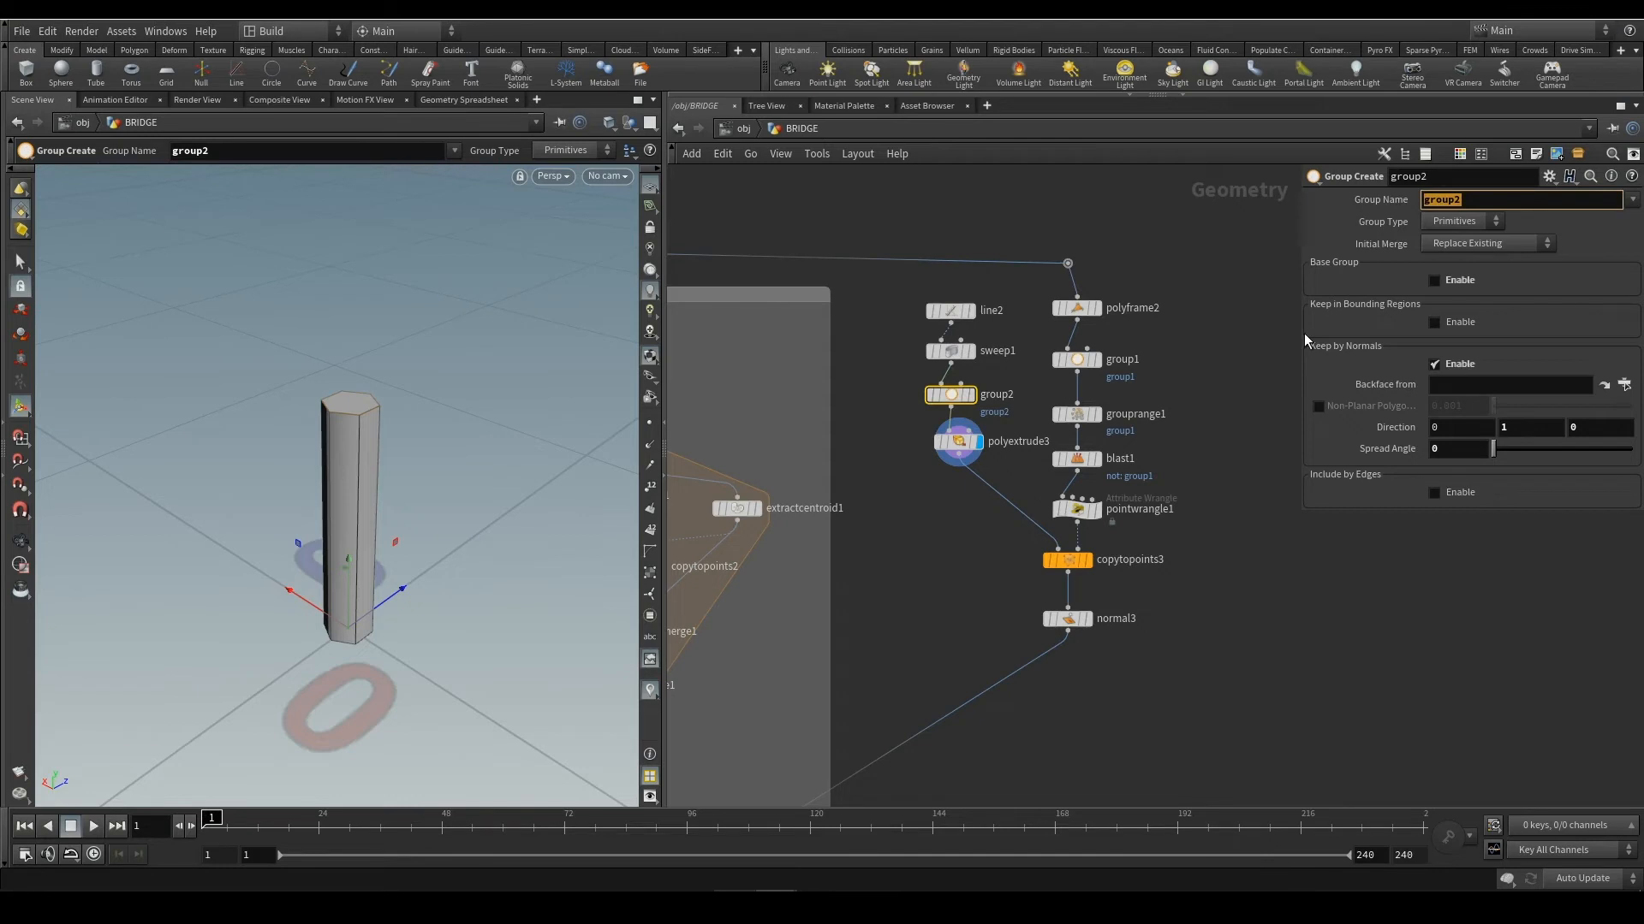
{"action": "type", "text": "top_group"}
{"action": "key", "text": "Return"}
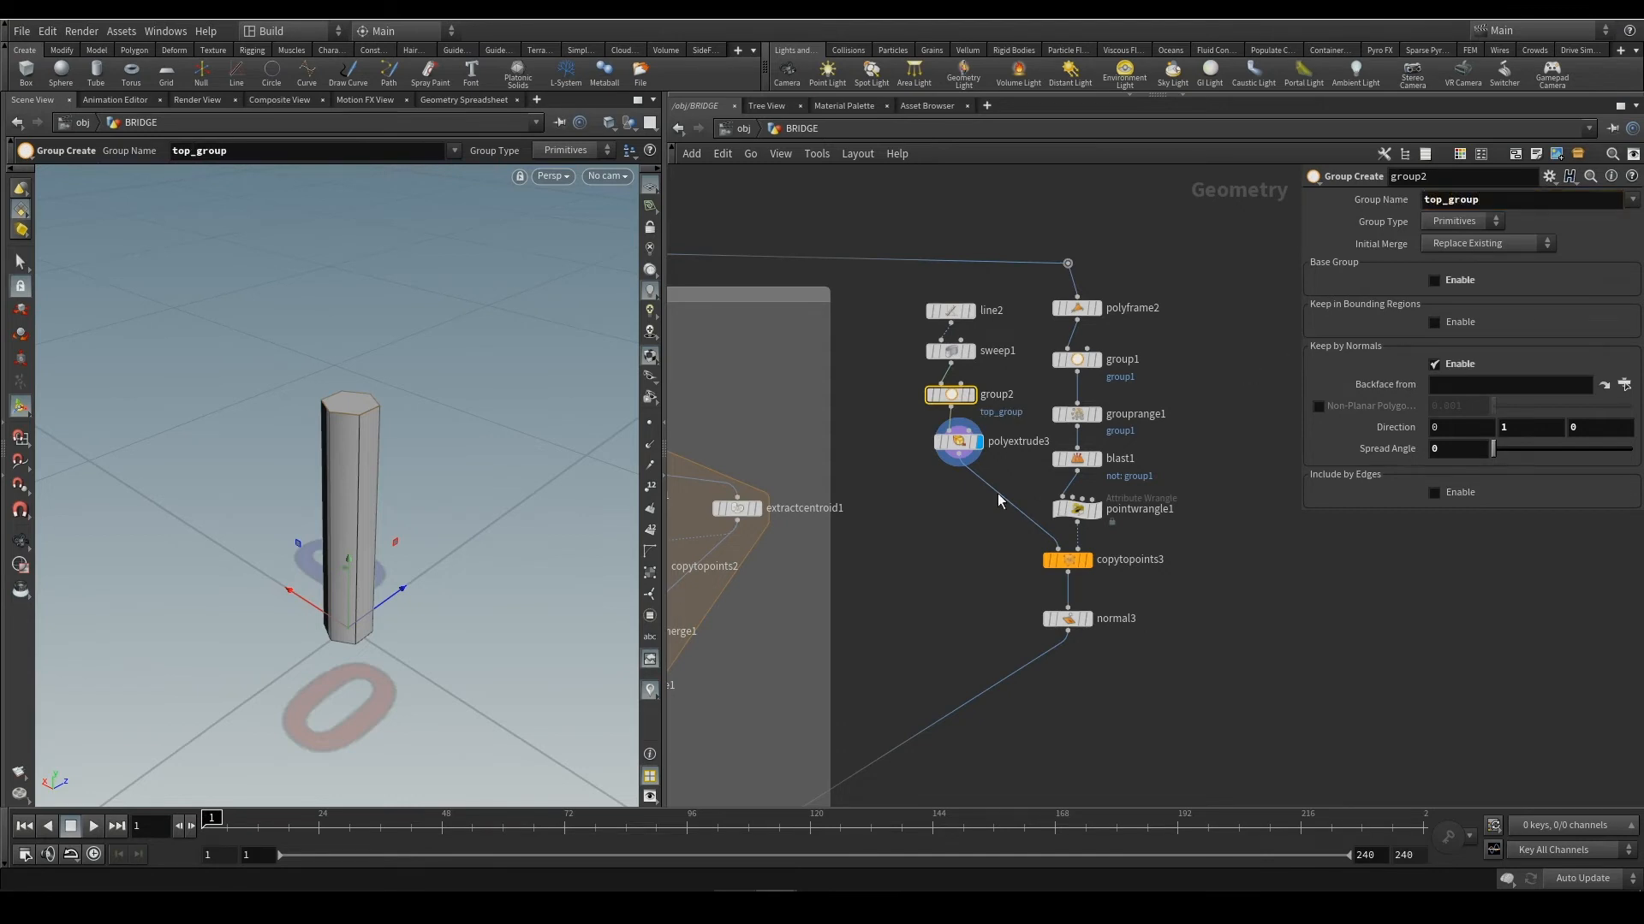
Restrict polyextrude3 to top_group and extrude the post's top cap by a distance of 0.035
{"action": "left_click", "coordinate": [957, 442]}
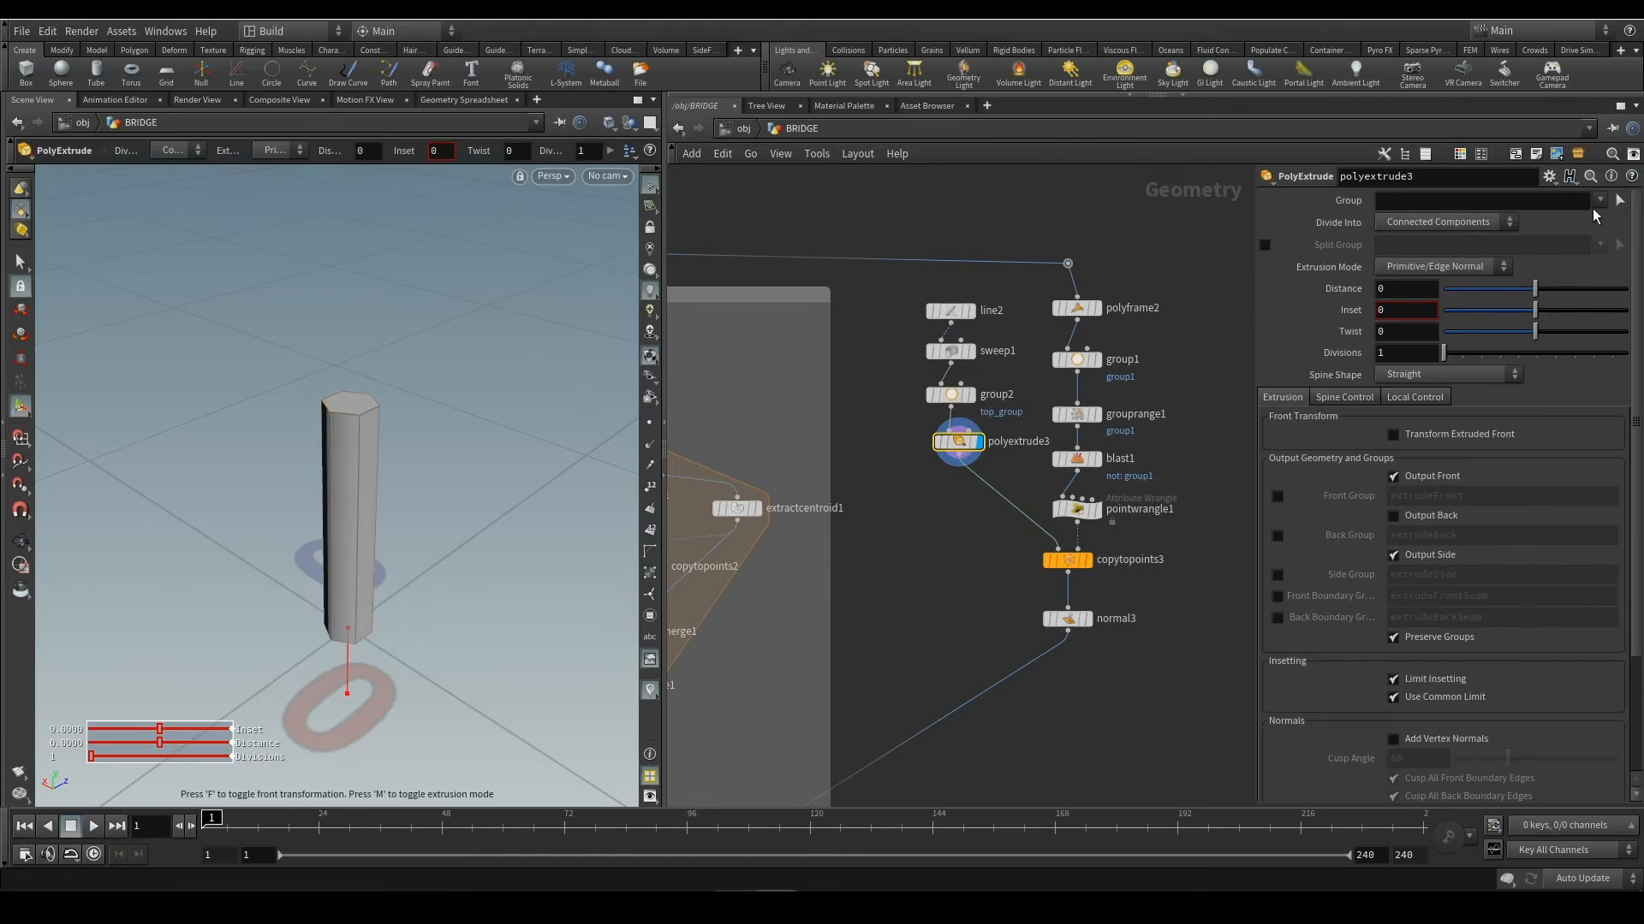
{"action": "left_click", "coordinate": [1599, 200]}
{"action": "left_click", "coordinate": [1584, 224]}
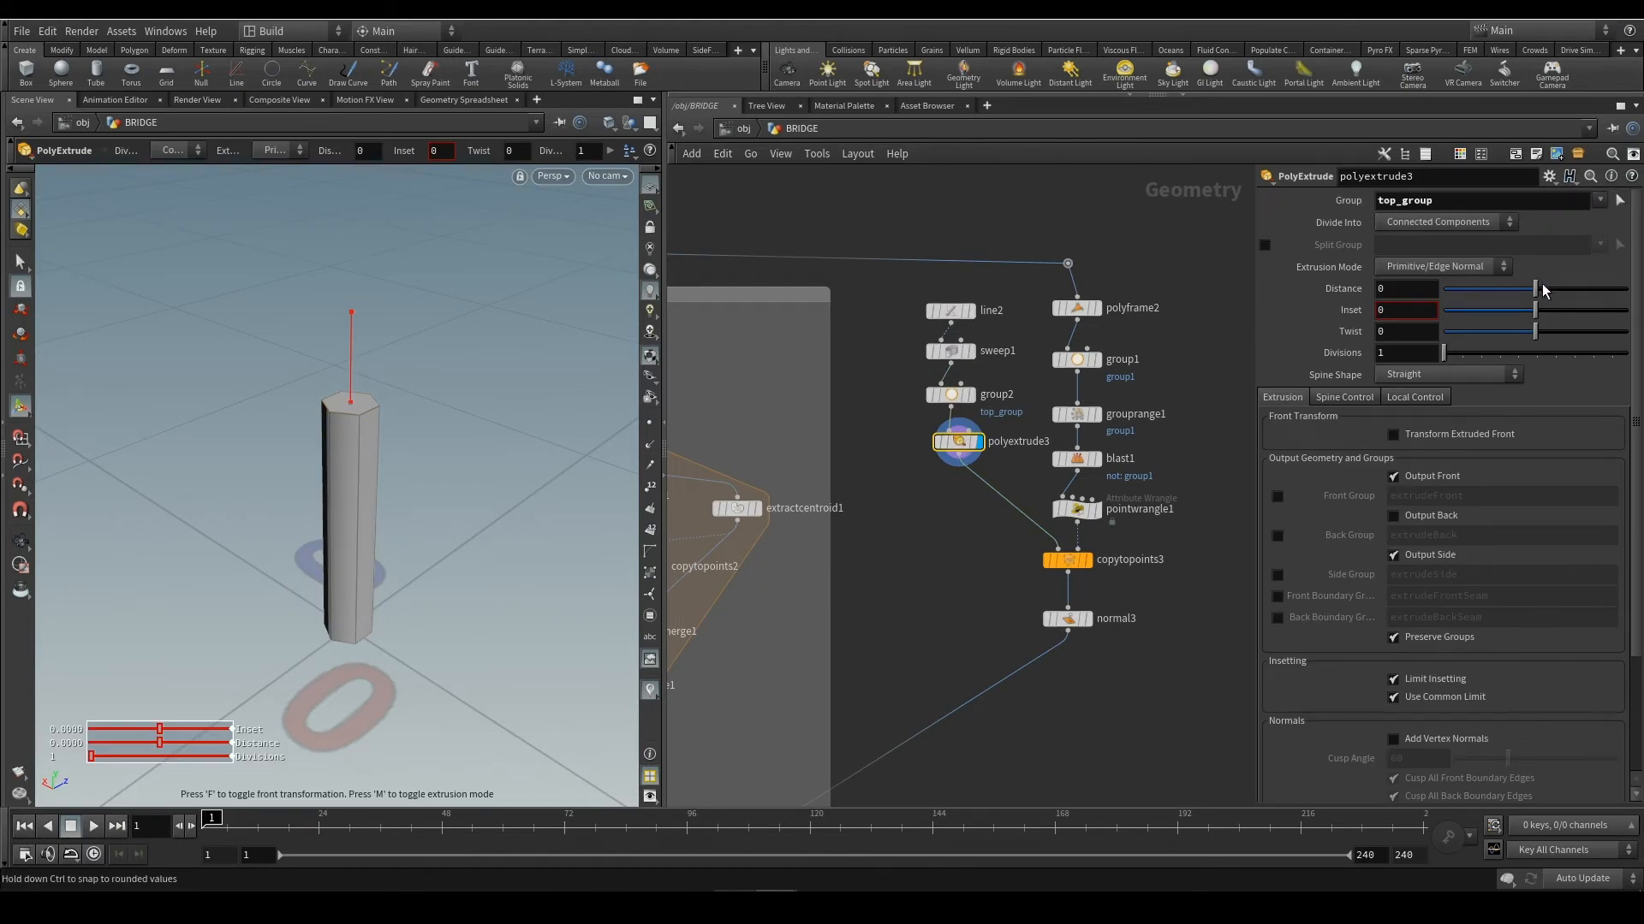
{"action": "left_click_drag", "start_coordinate": [1543, 284], "coordinate": [1547, 284]}
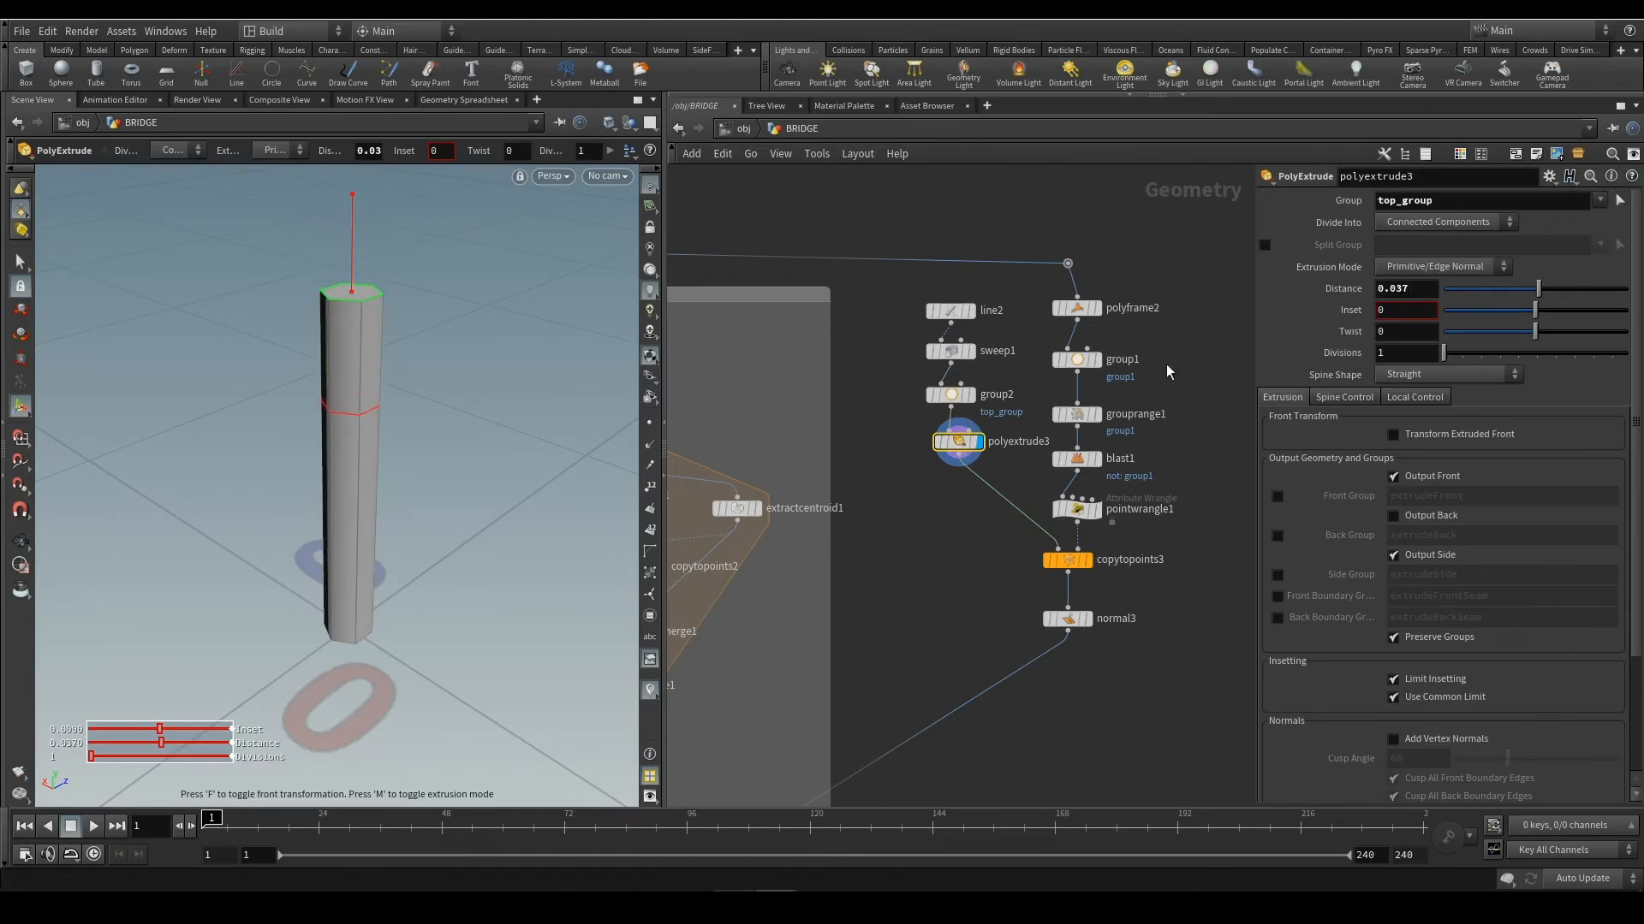
{"action": "key", "text": "BackSpace"}
{"action": "type", "text": "5"}
{"action": "key", "text": "Return"}
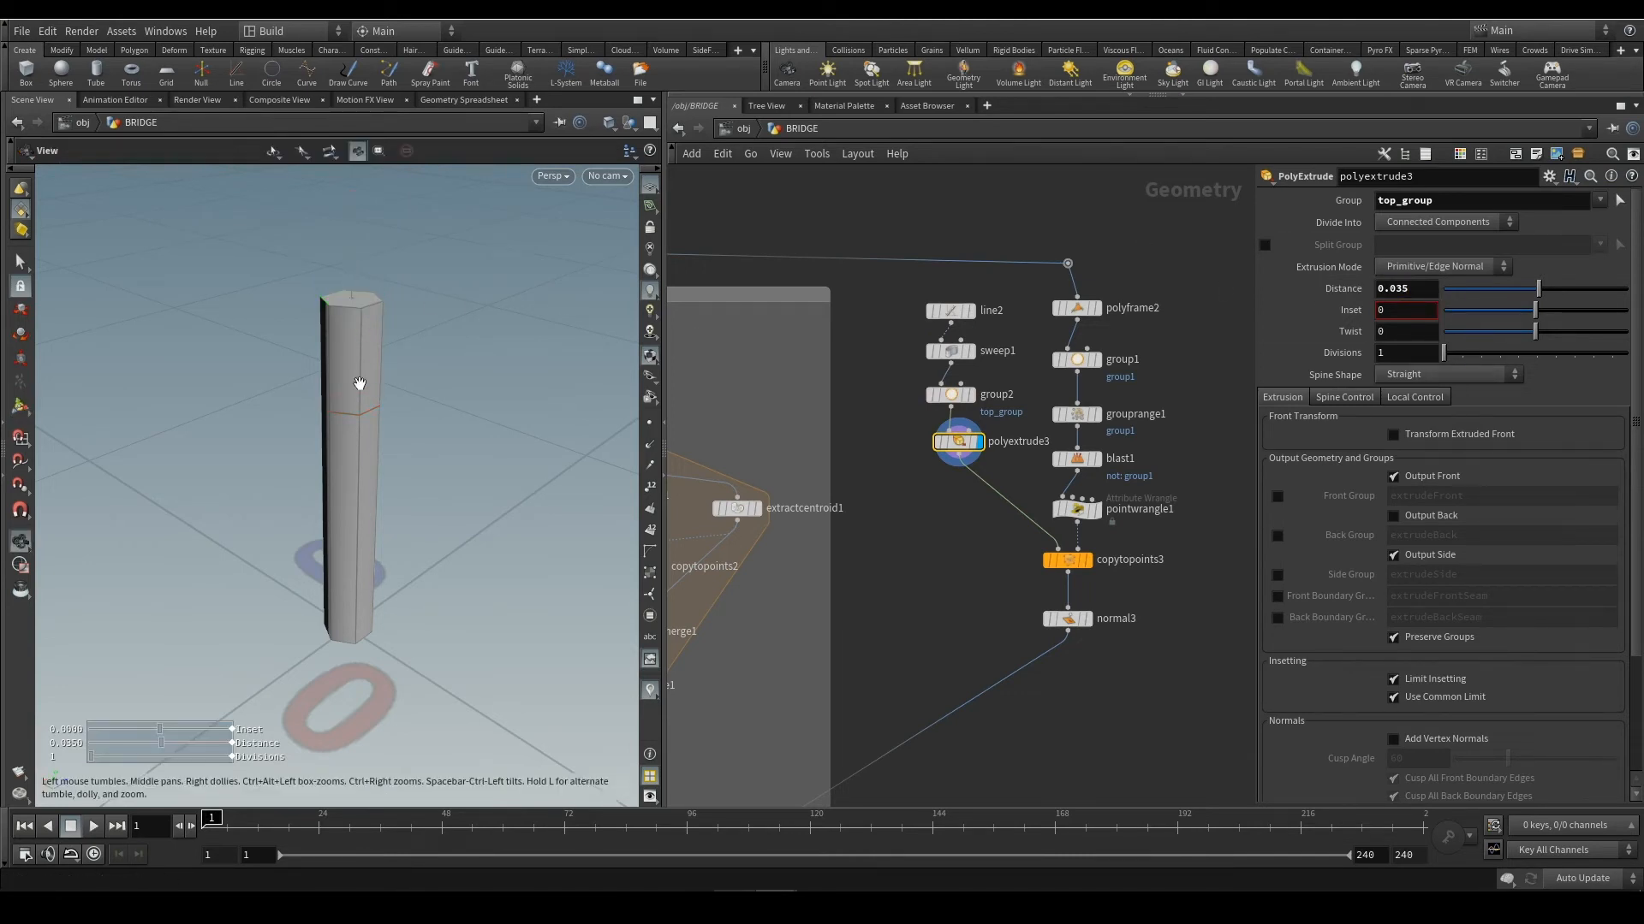
{"action": "scroll", "coordinate": [393, 400], "scroll_direction": "down", "scroll_amount": 2, "text": "alt"}
{"action": "left_click_drag", "start_coordinate": [411, 409], "coordinate": [471, 370], "text": "alt"}
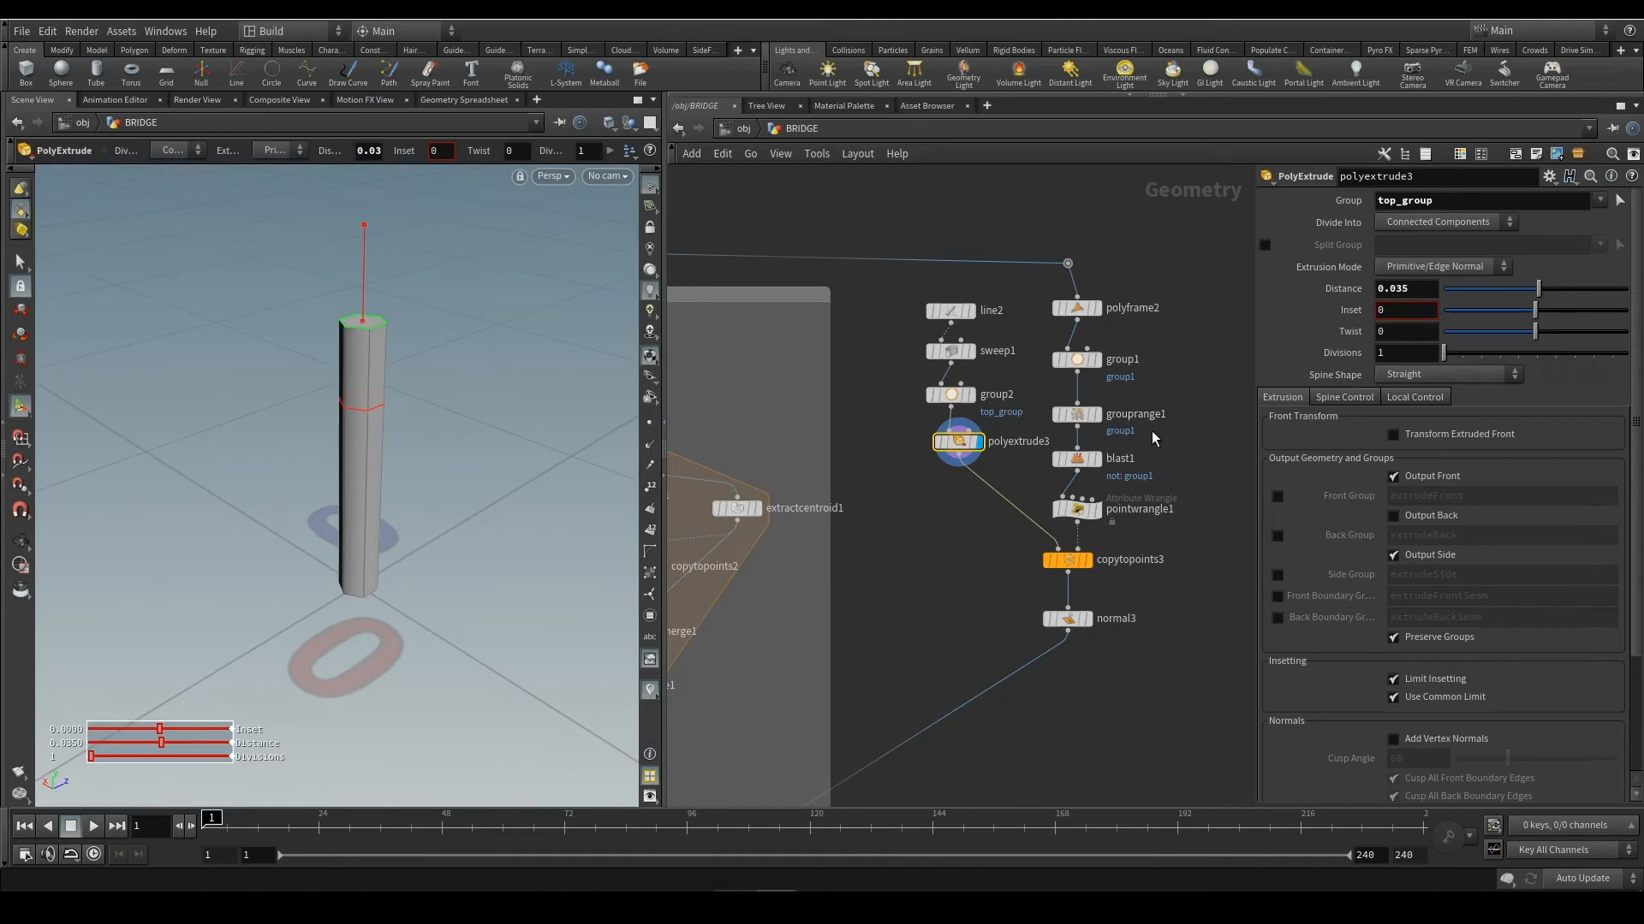
Split the top extrusion into 6 divisions in polyextrude3
{"action": "left_click", "coordinate": [1391, 353]}
{"action": "type", "text": "6"}
{"action": "key", "text": "Return"}
Try an inset of 0.2 on polyextrude3 and undo it
{"action": "scroll", "coordinate": [397, 402], "scroll_direction": "up", "scroll_amount": 2}
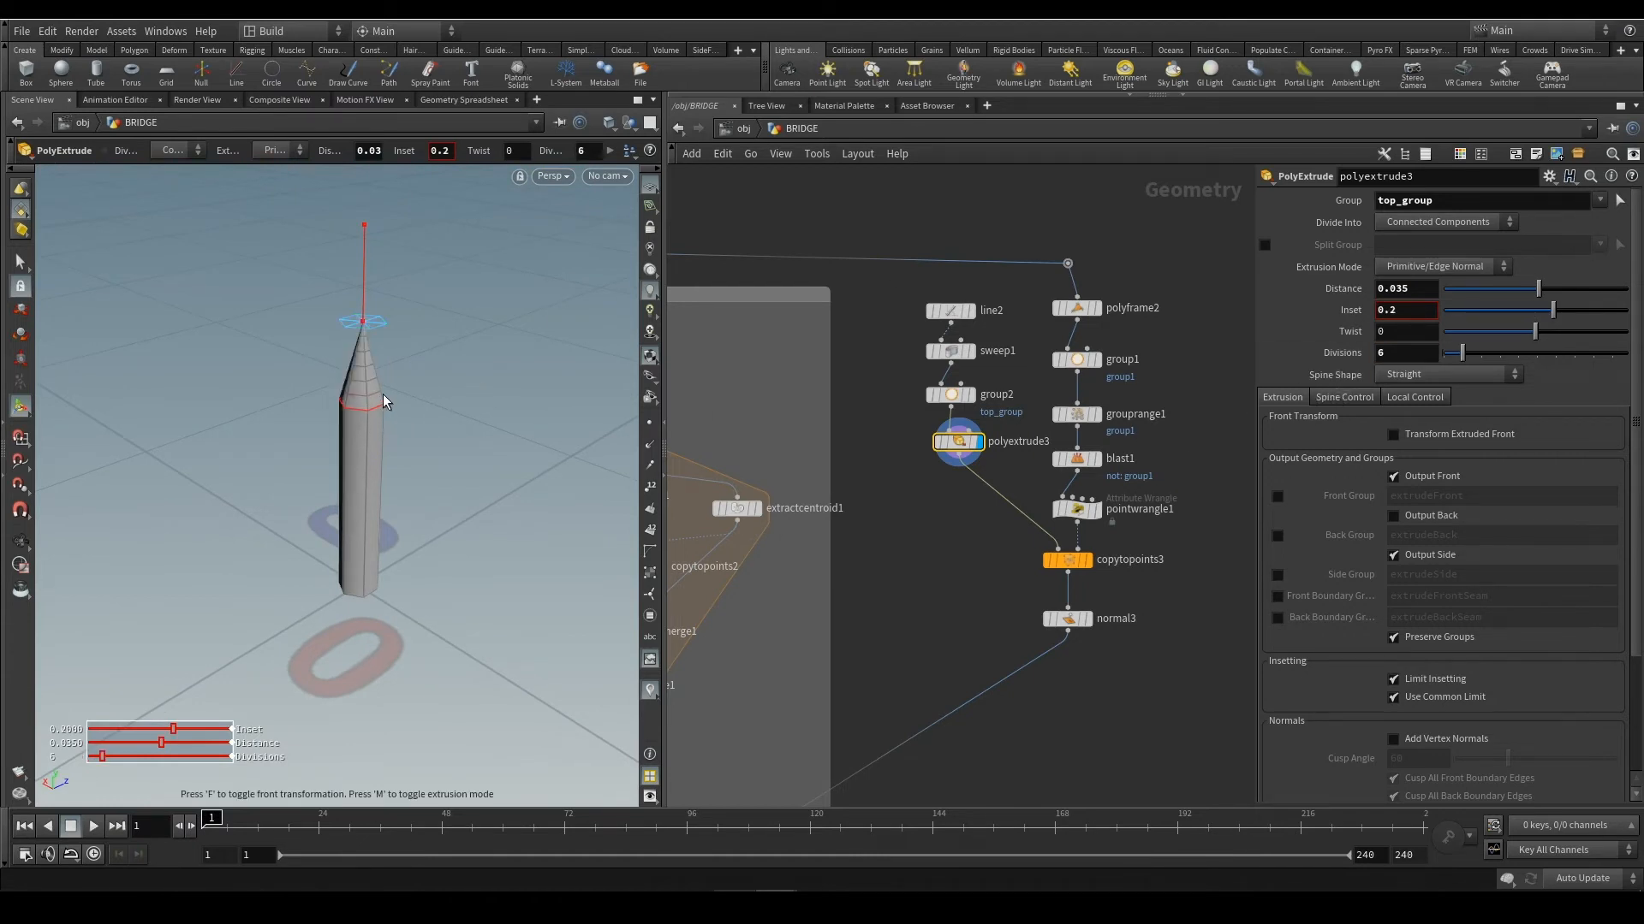
{"action": "scroll", "coordinate": [396, 400], "scroll_direction": "down", "scroll_amount": 4}
{"action": "key", "text": "ctrl+z"}
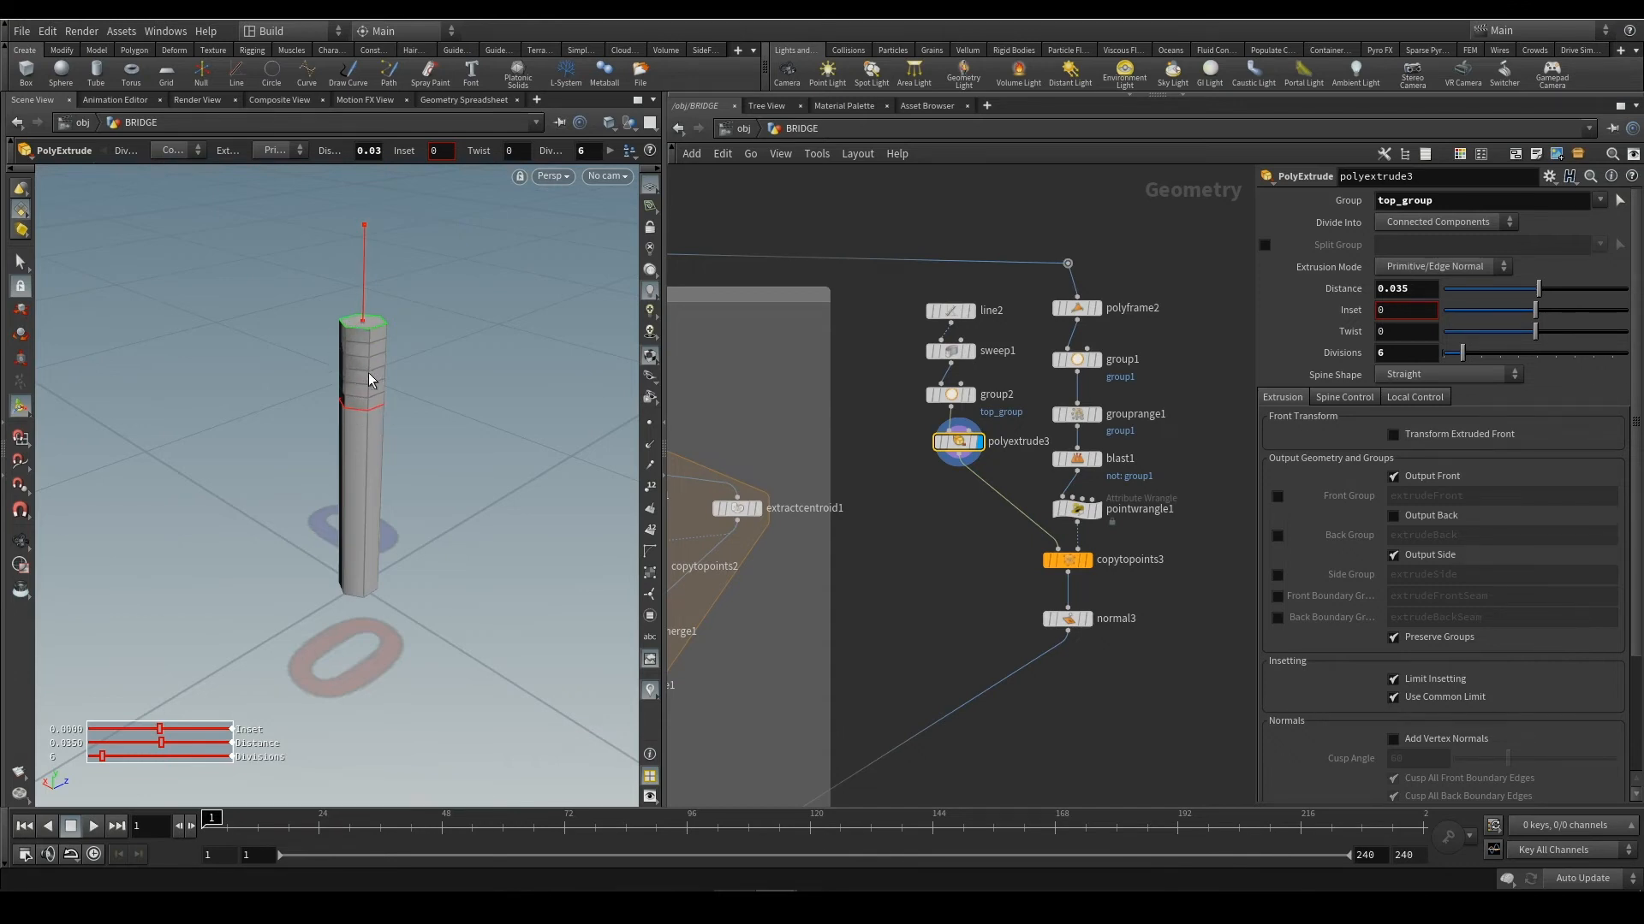
Add points to polyextrude3's Thickness Ramp in Spine Control that pinch the extruded top into a narrow neck near its base
{"action": "key", "text": "Escape"}
{"action": "left_click_drag", "start_coordinate": [459, 433], "coordinate": [519, 404]}
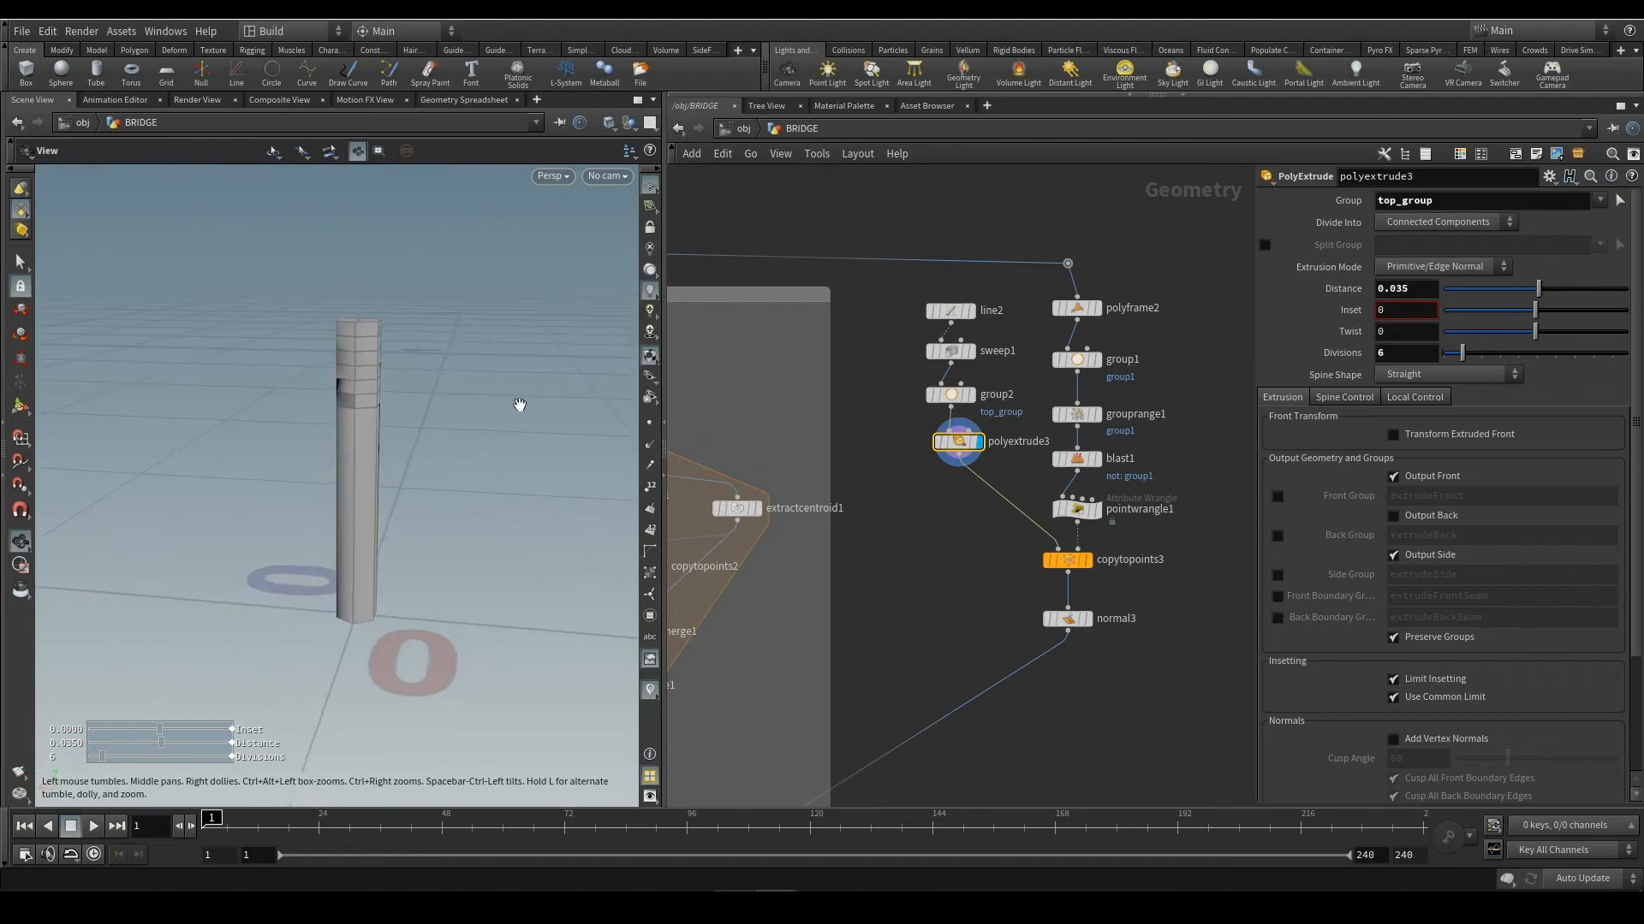
{"action": "right_click_drag", "start_coordinate": [455, 413], "coordinate": [496, 403]}
{"action": "middle_click_drag", "start_coordinate": [399, 415], "coordinate": [439, 477]}
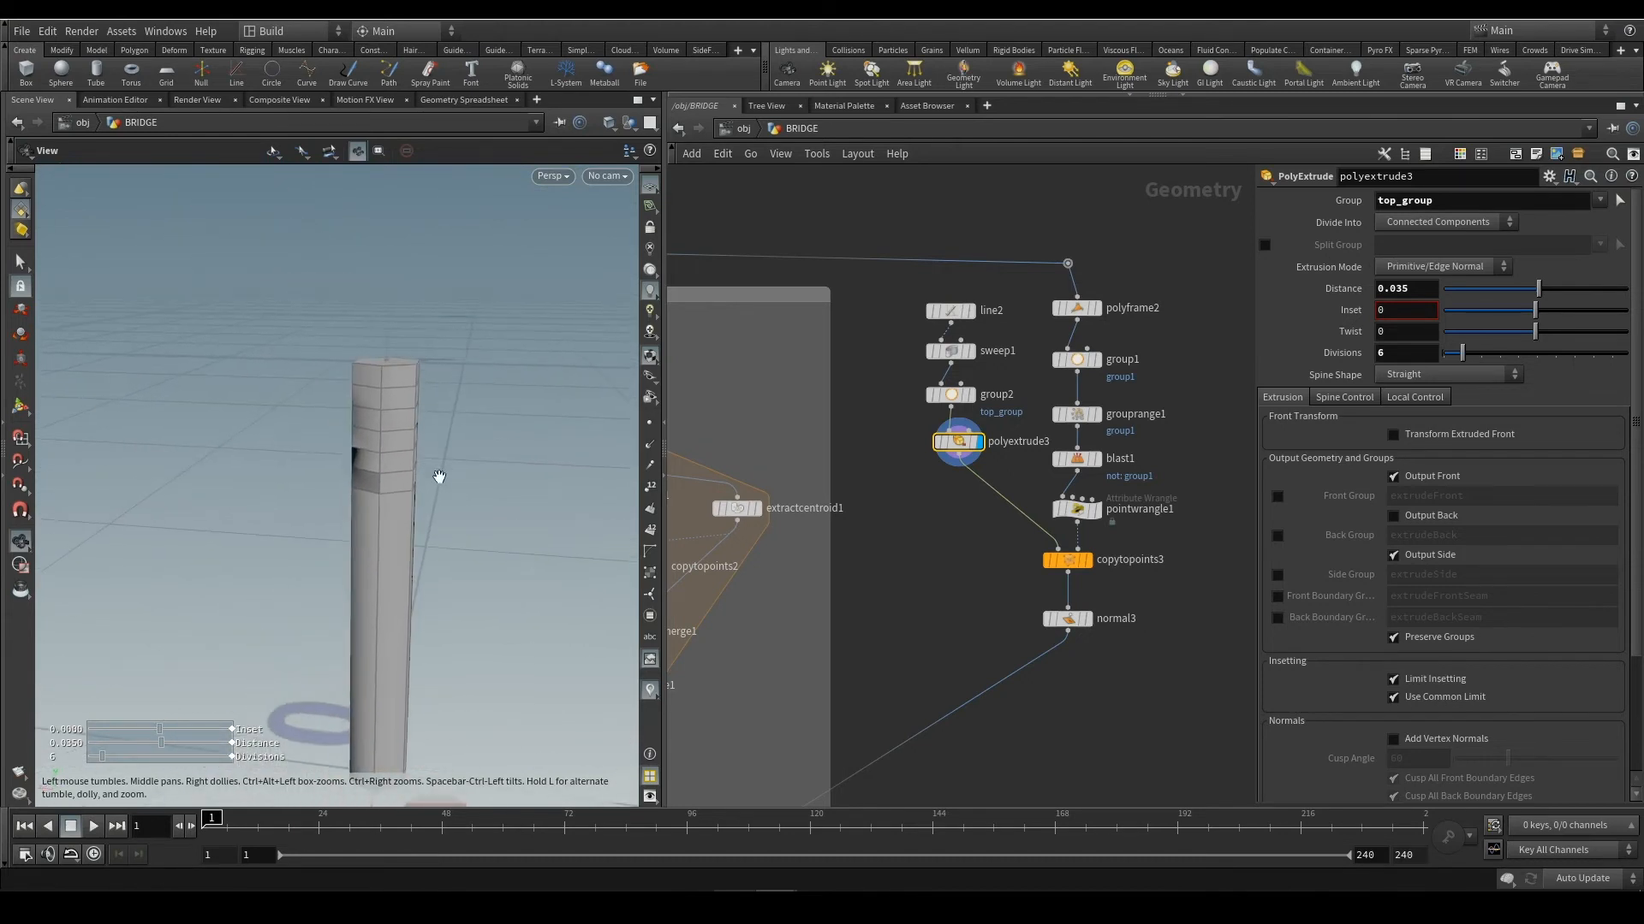
{"action": "left_click_drag", "start_coordinate": [439, 477], "coordinate": [487, 469], "text": "alt"}
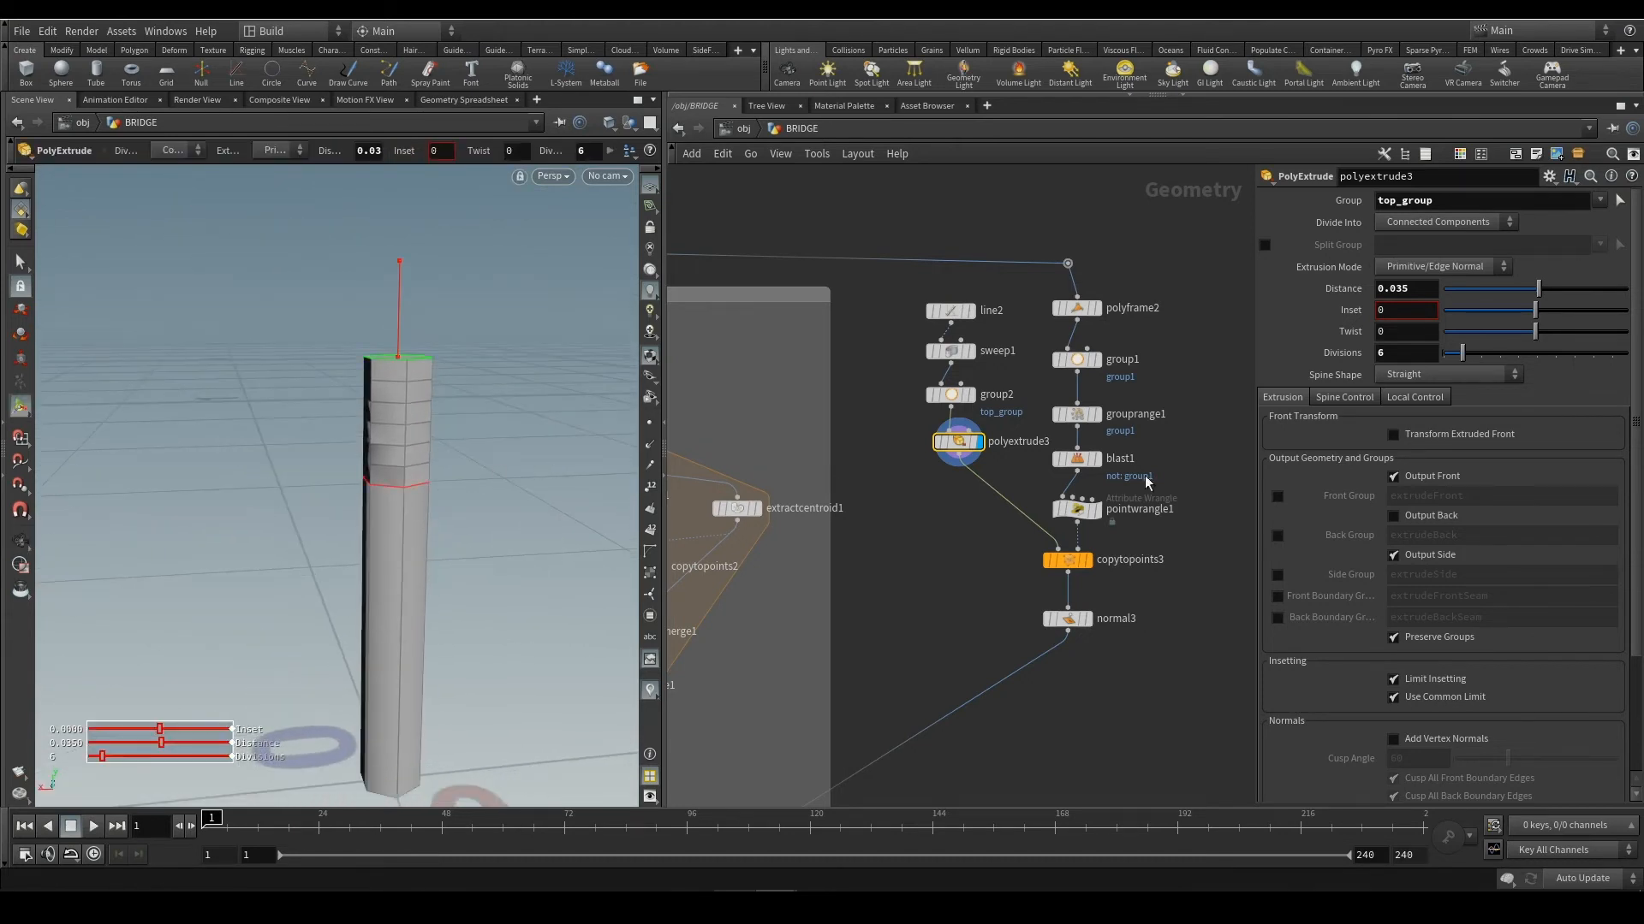
{"action": "left_click", "coordinate": [1345, 397]}
{"action": "scroll", "coordinate": [1522, 506], "scroll_direction": "down", "scroll_amount": 4}
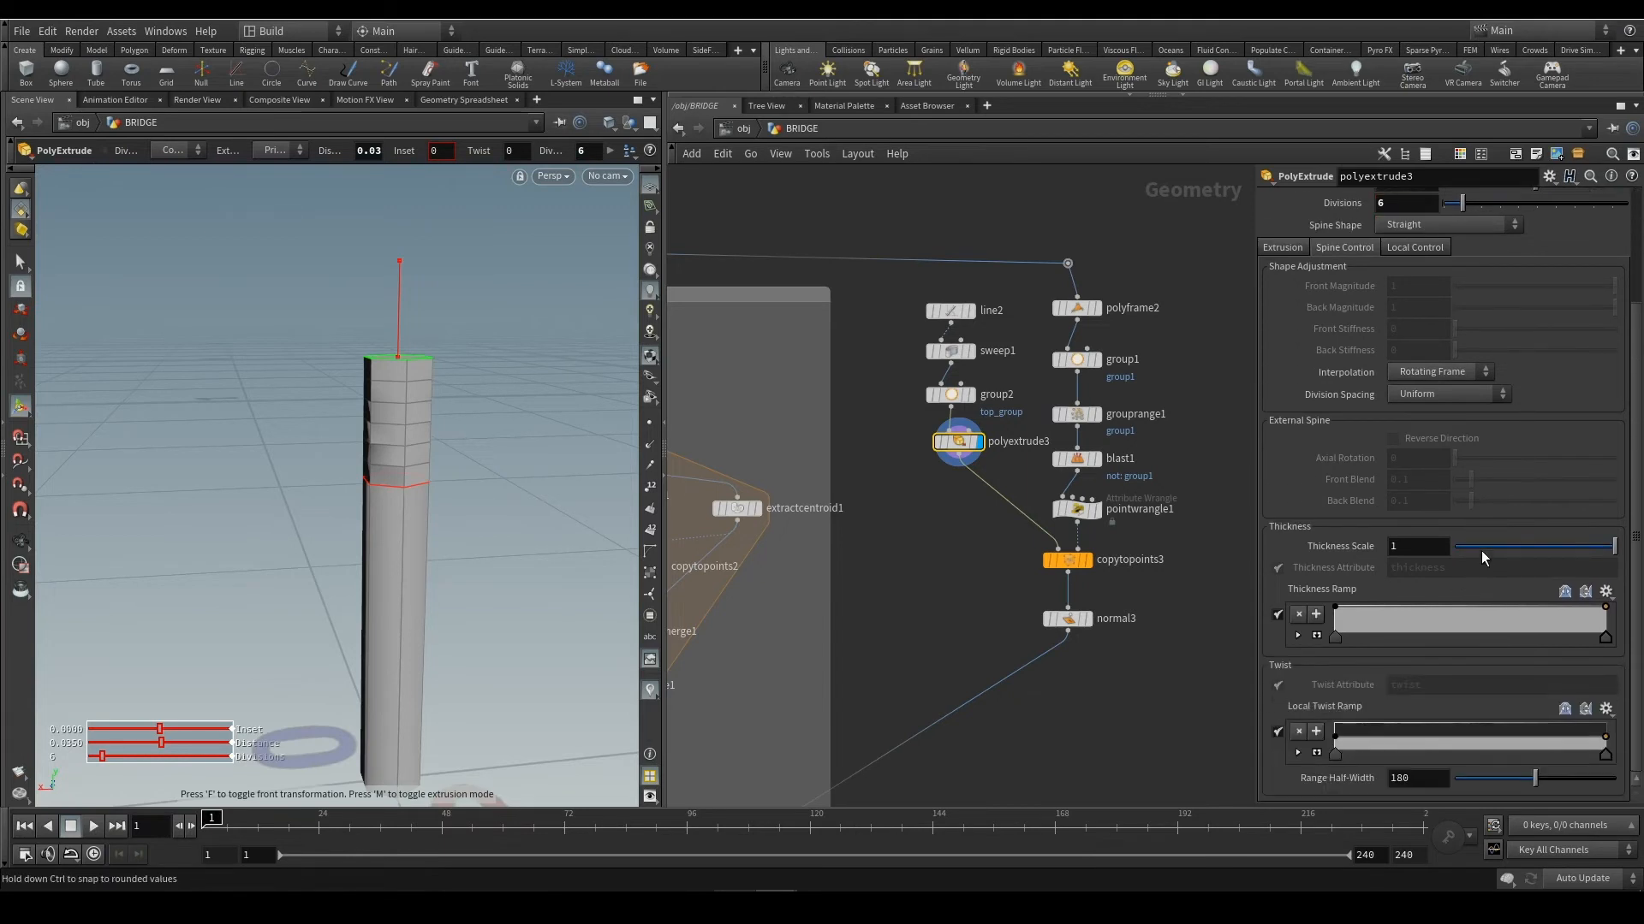
{"action": "mouse_move", "coordinate": [1368, 610]}
{"action": "left_mouse_down"}
{"action": "mouse_move", "coordinate": [1440, 626]}
{"action": "mouse_move", "coordinate": [1398, 623]}
{"action": "left_mouse_up"}
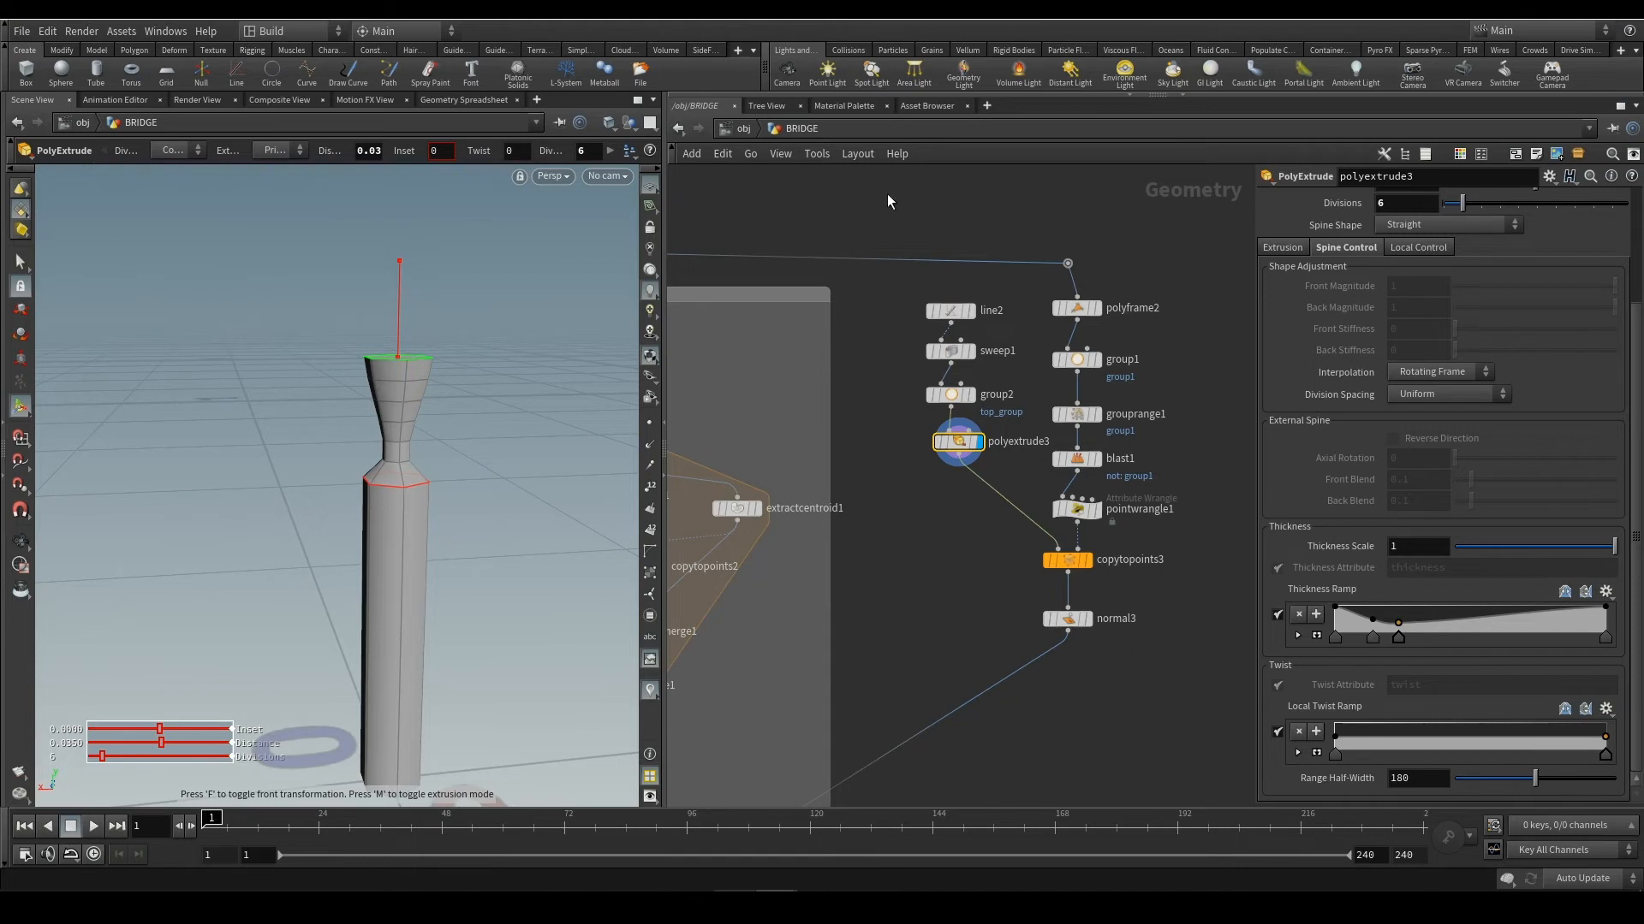
Open the parameter interface of the CONTROLS null for editing and add a float ramp parameter at the end of its CONTROLS folder
{"action": "middle_click_drag", "start_coordinate": [887, 194], "coordinate": [1228, 402]}
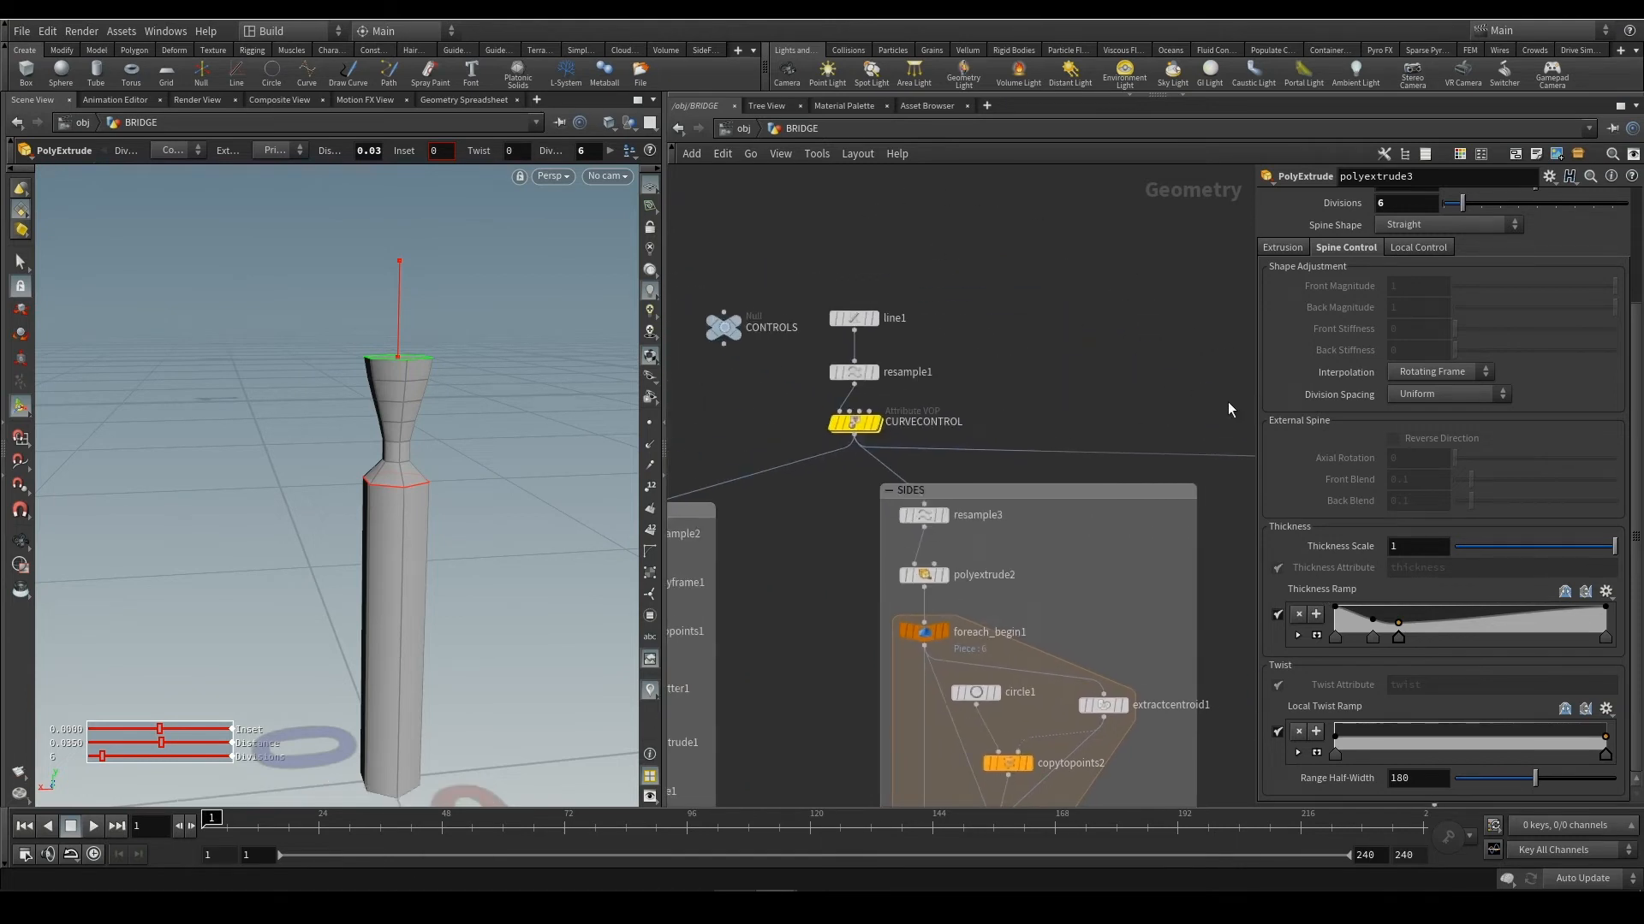
{"action": "left_click", "coordinate": [724, 328]}
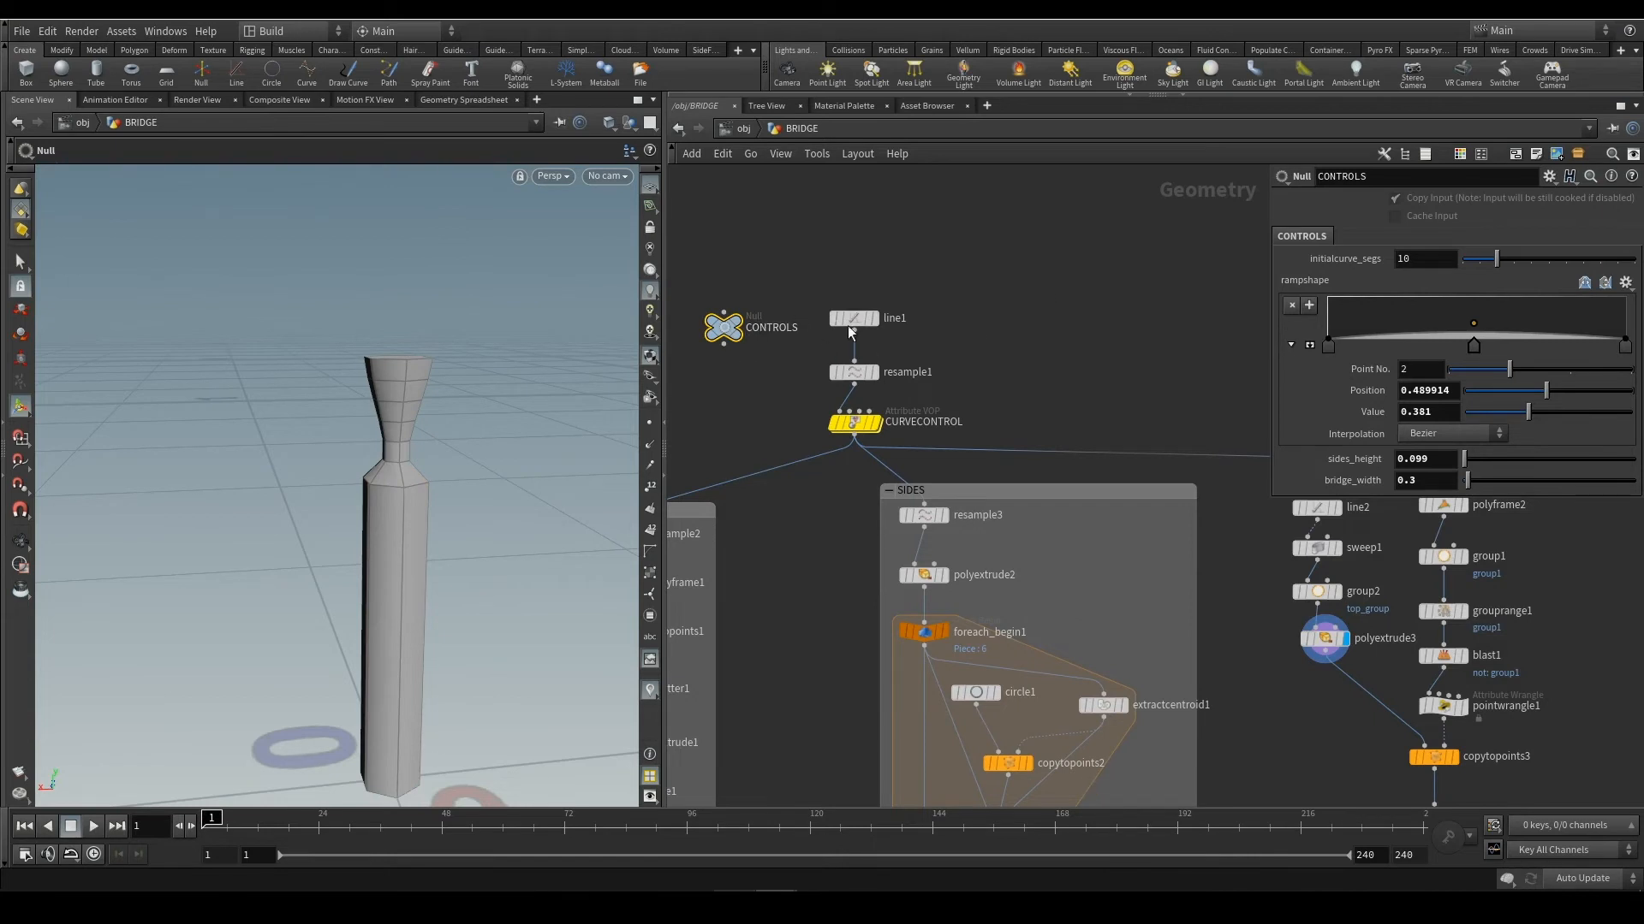
{"action": "right_click", "coordinate": [723, 332]}
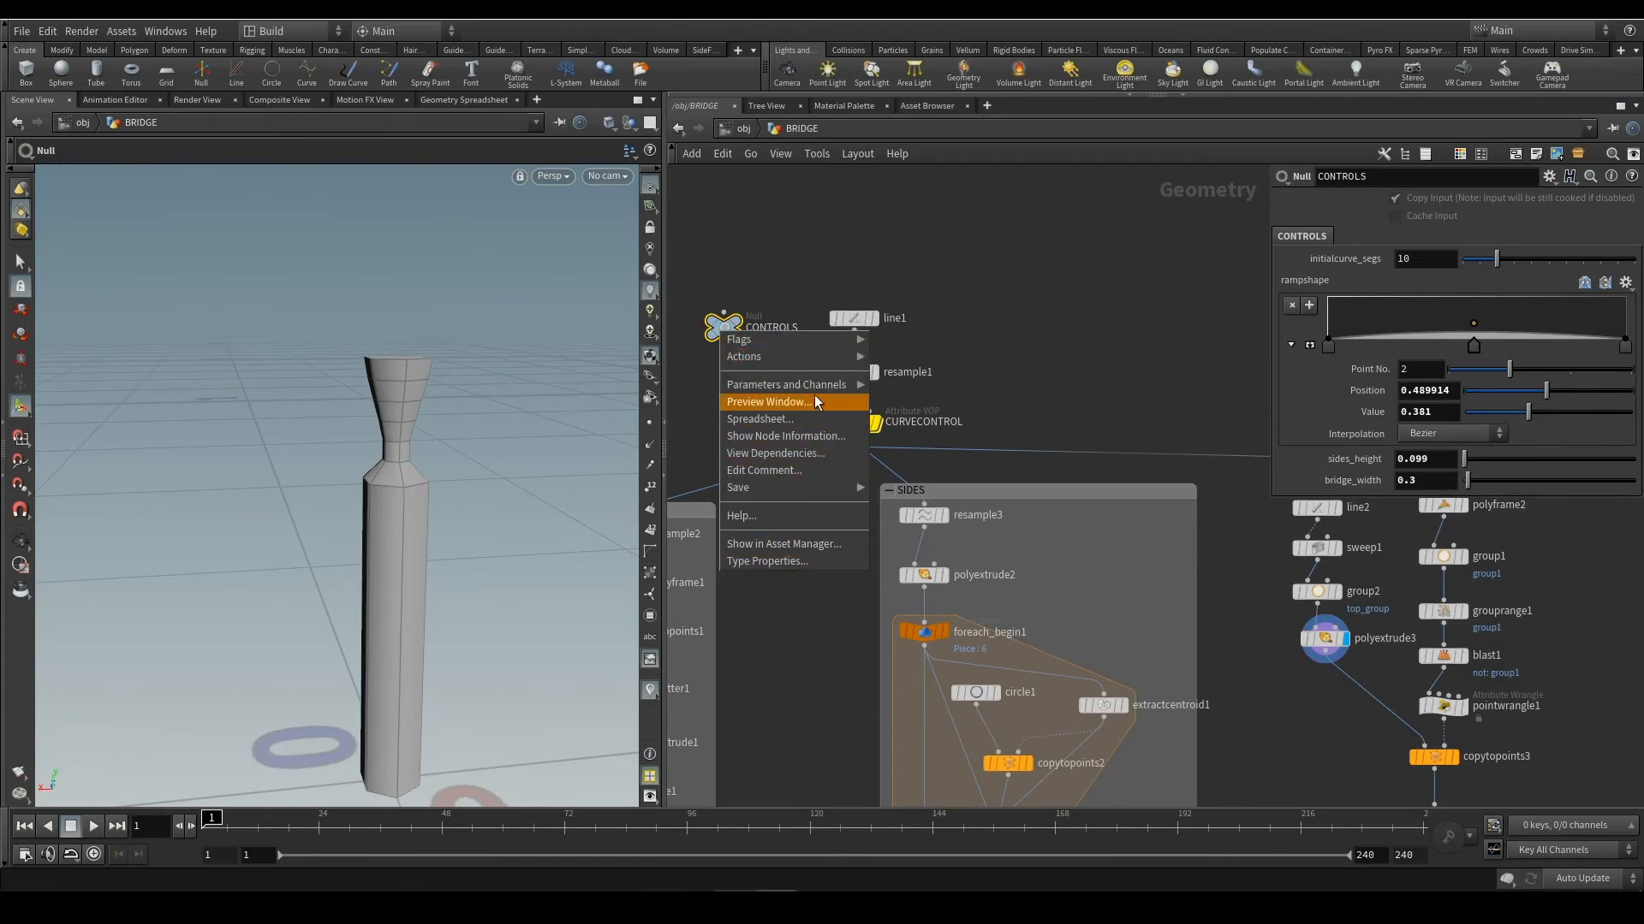
{"action": "mouse_move", "coordinate": [805, 385]}
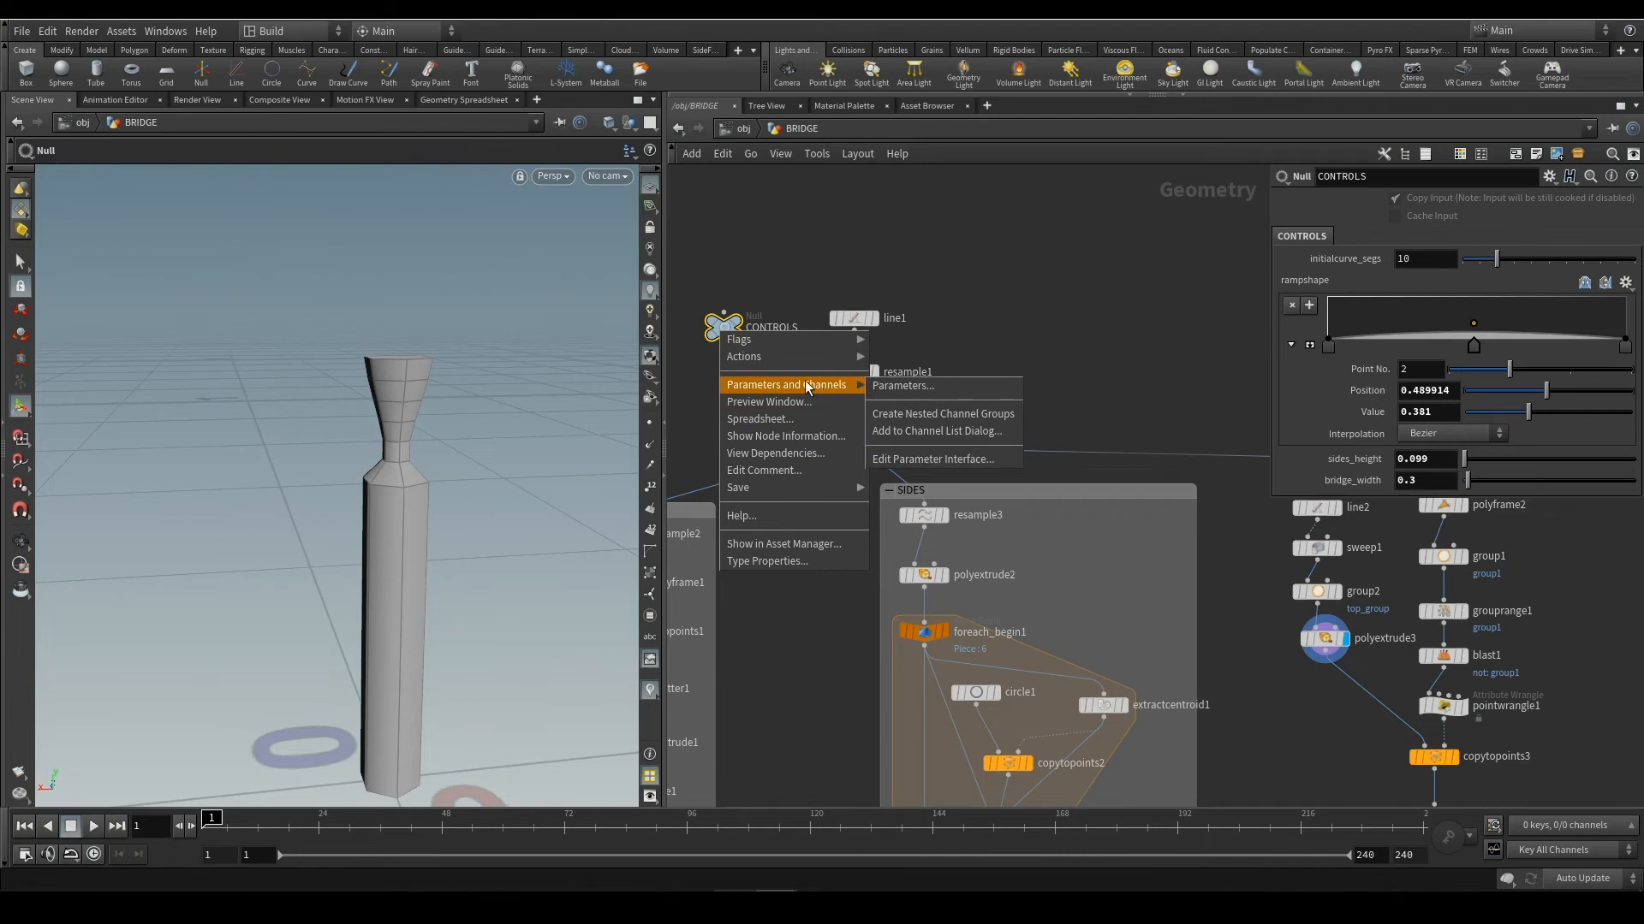
{"action": "left_click", "coordinate": [967, 456]}
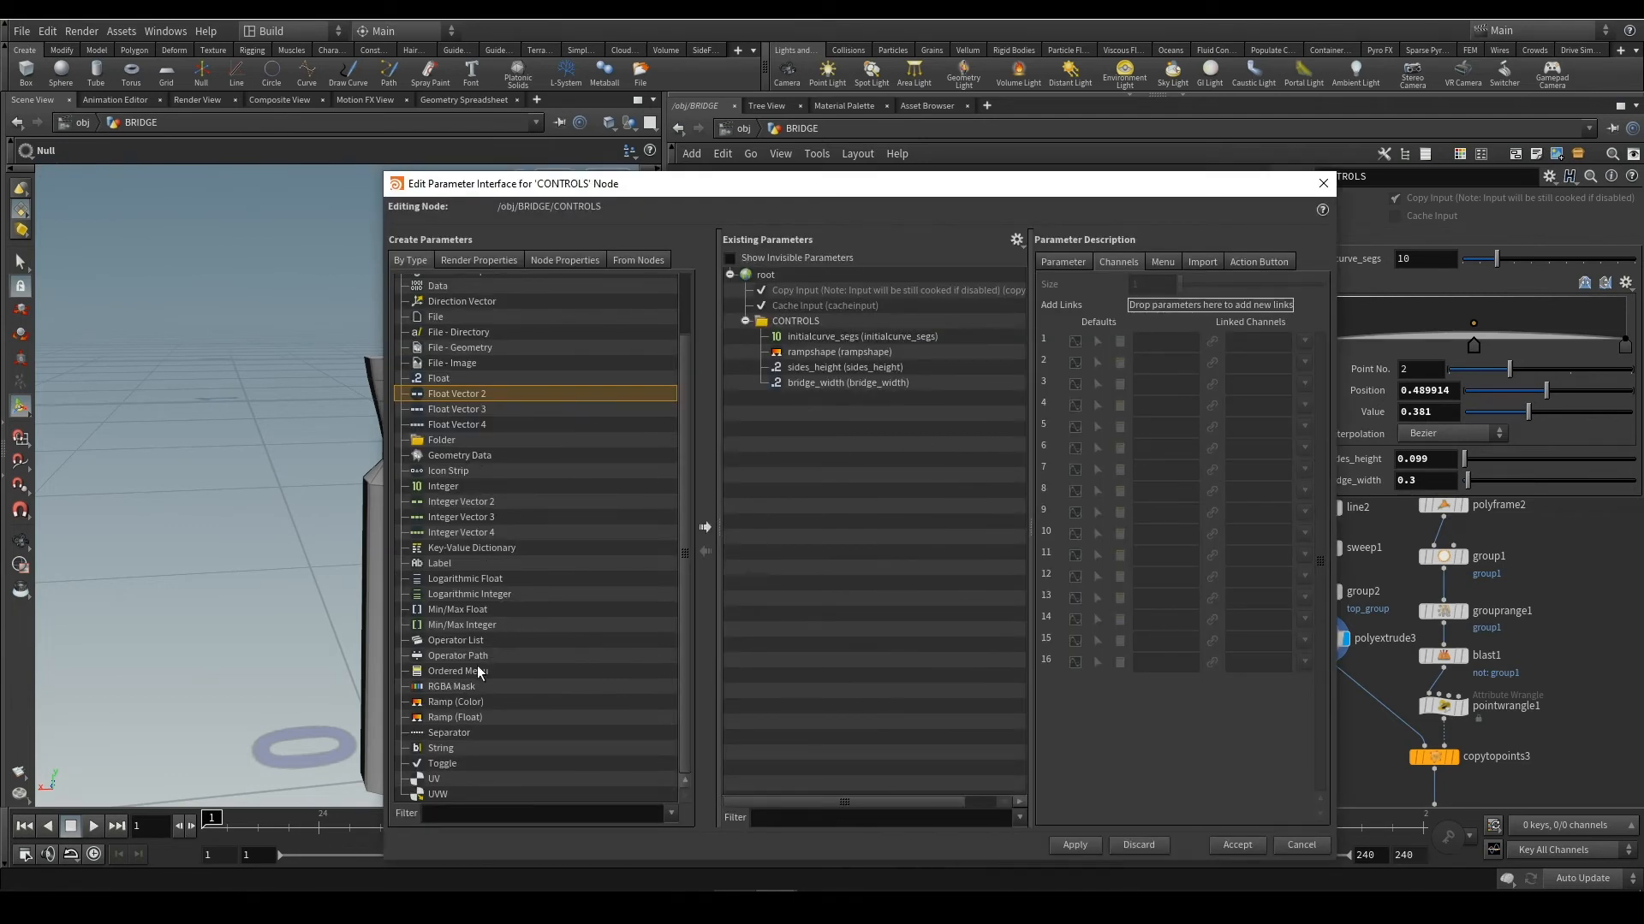
{"action": "left_click_drag", "start_coordinate": [460, 722], "coordinate": [813, 328]}
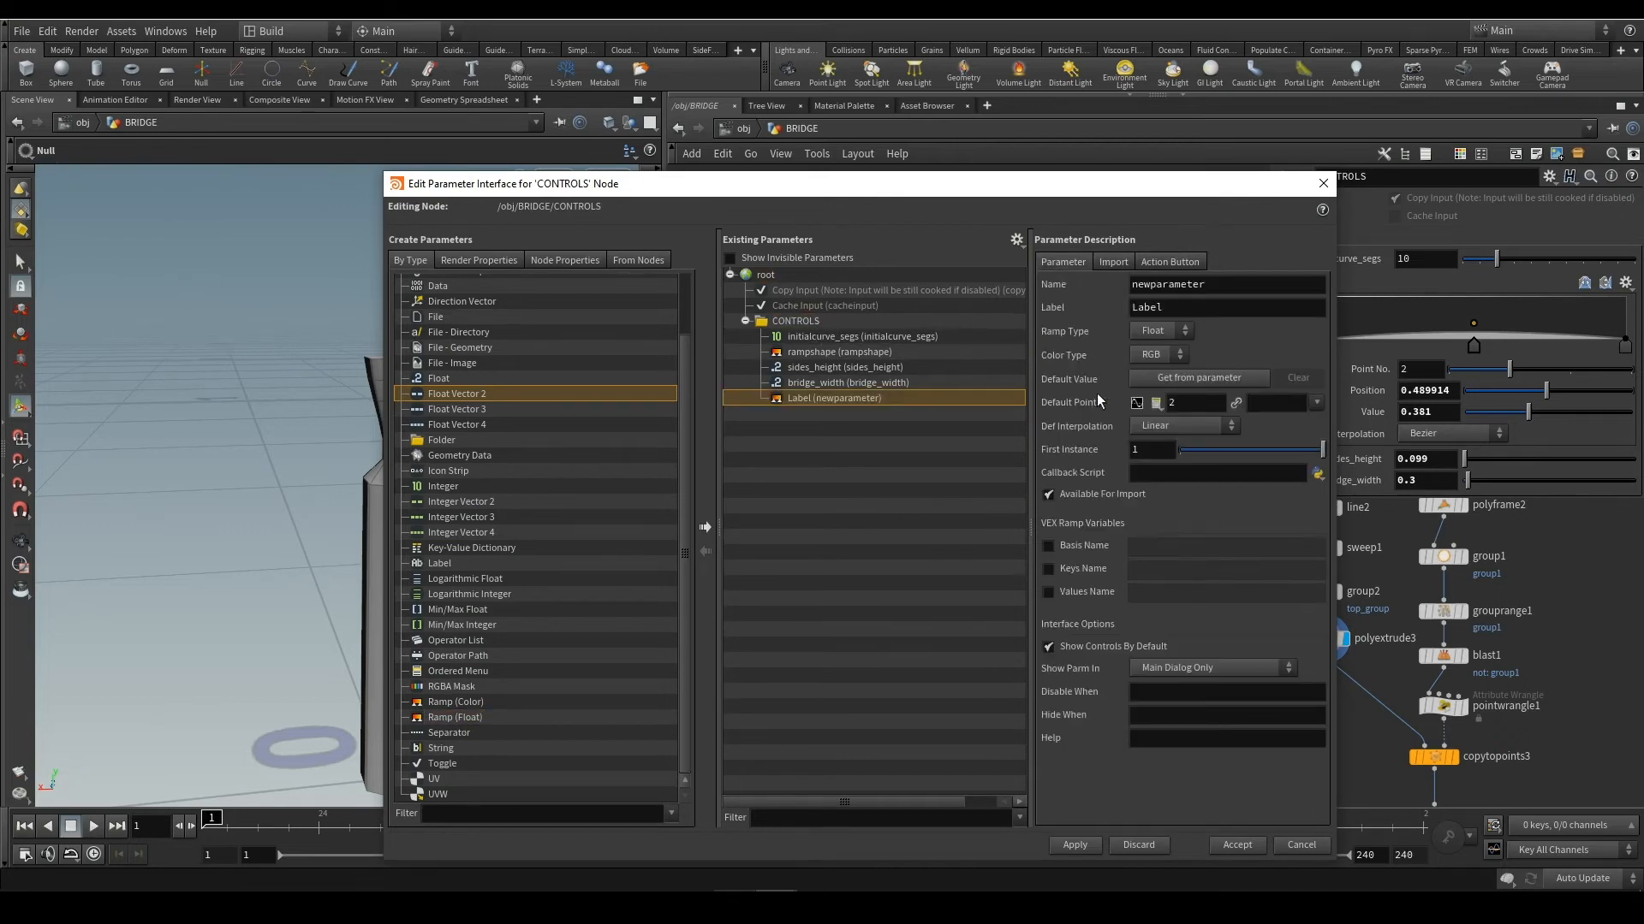
Set both the name and label of the new ramp parameter to pole_topshape and accept the interface changes
{"action": "double_click", "coordinate": [1219, 283]}
{"action": "type", "text": "pole_topshape"}
{"action": "key", "text": "Return"}
{"action": "left_click_drag", "start_coordinate": [1219, 283], "coordinate": [1049, 341]}
{"action": "key", "text": "ctrl+c"}
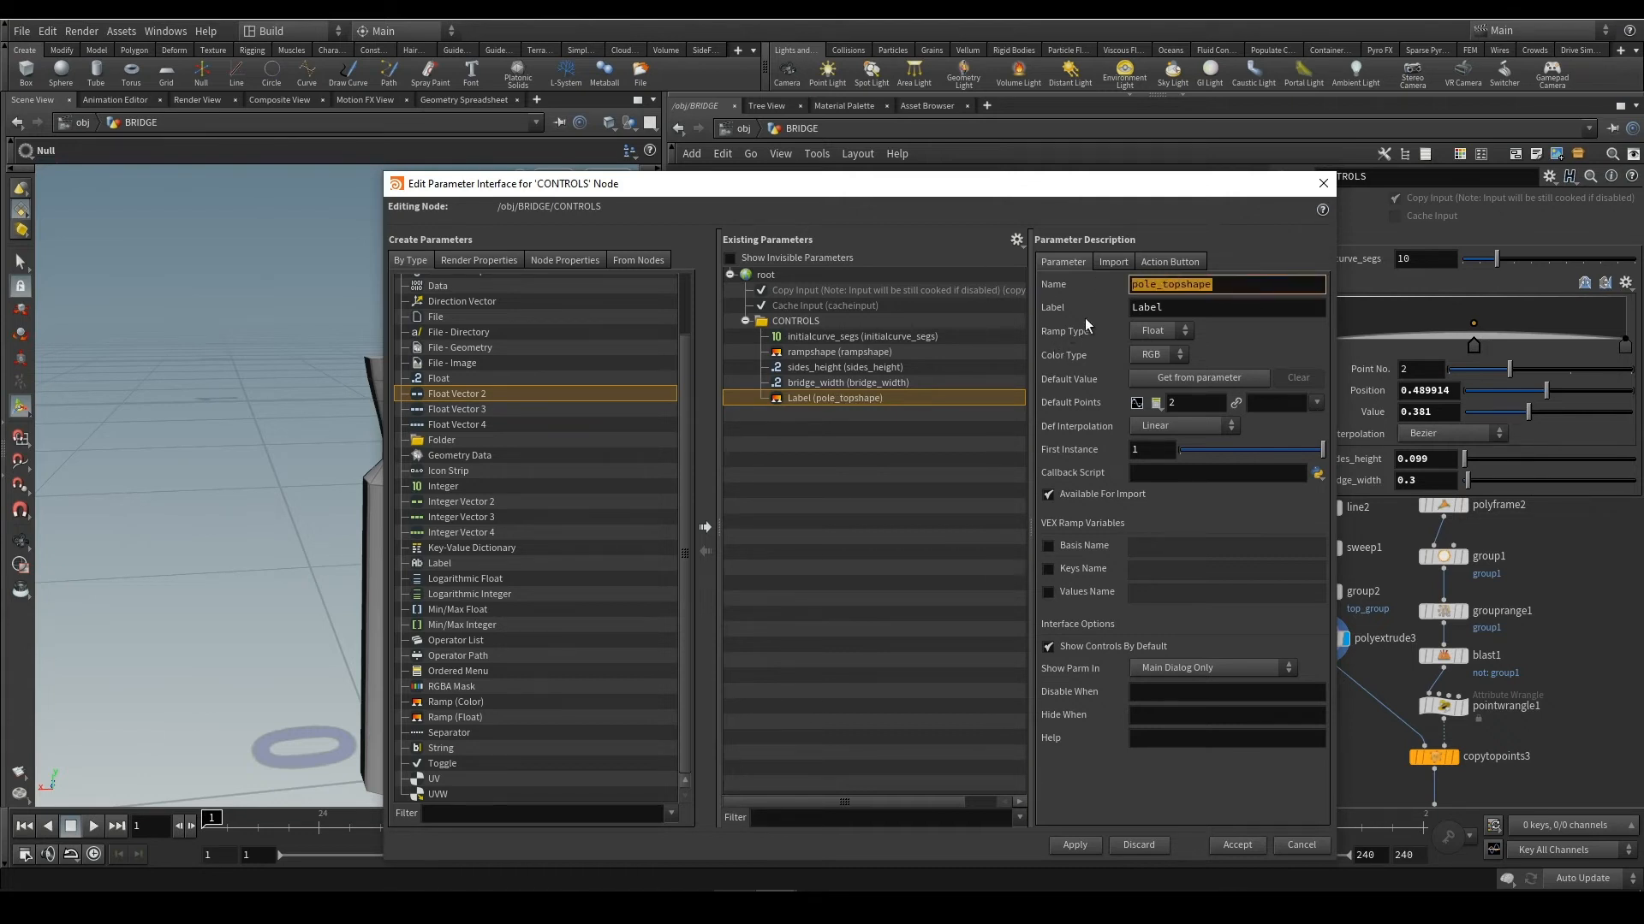
{"action": "double_click", "coordinate": [1177, 300]}
{"action": "key", "text": "ctrl+v"}
{"action": "key", "text": "Return"}
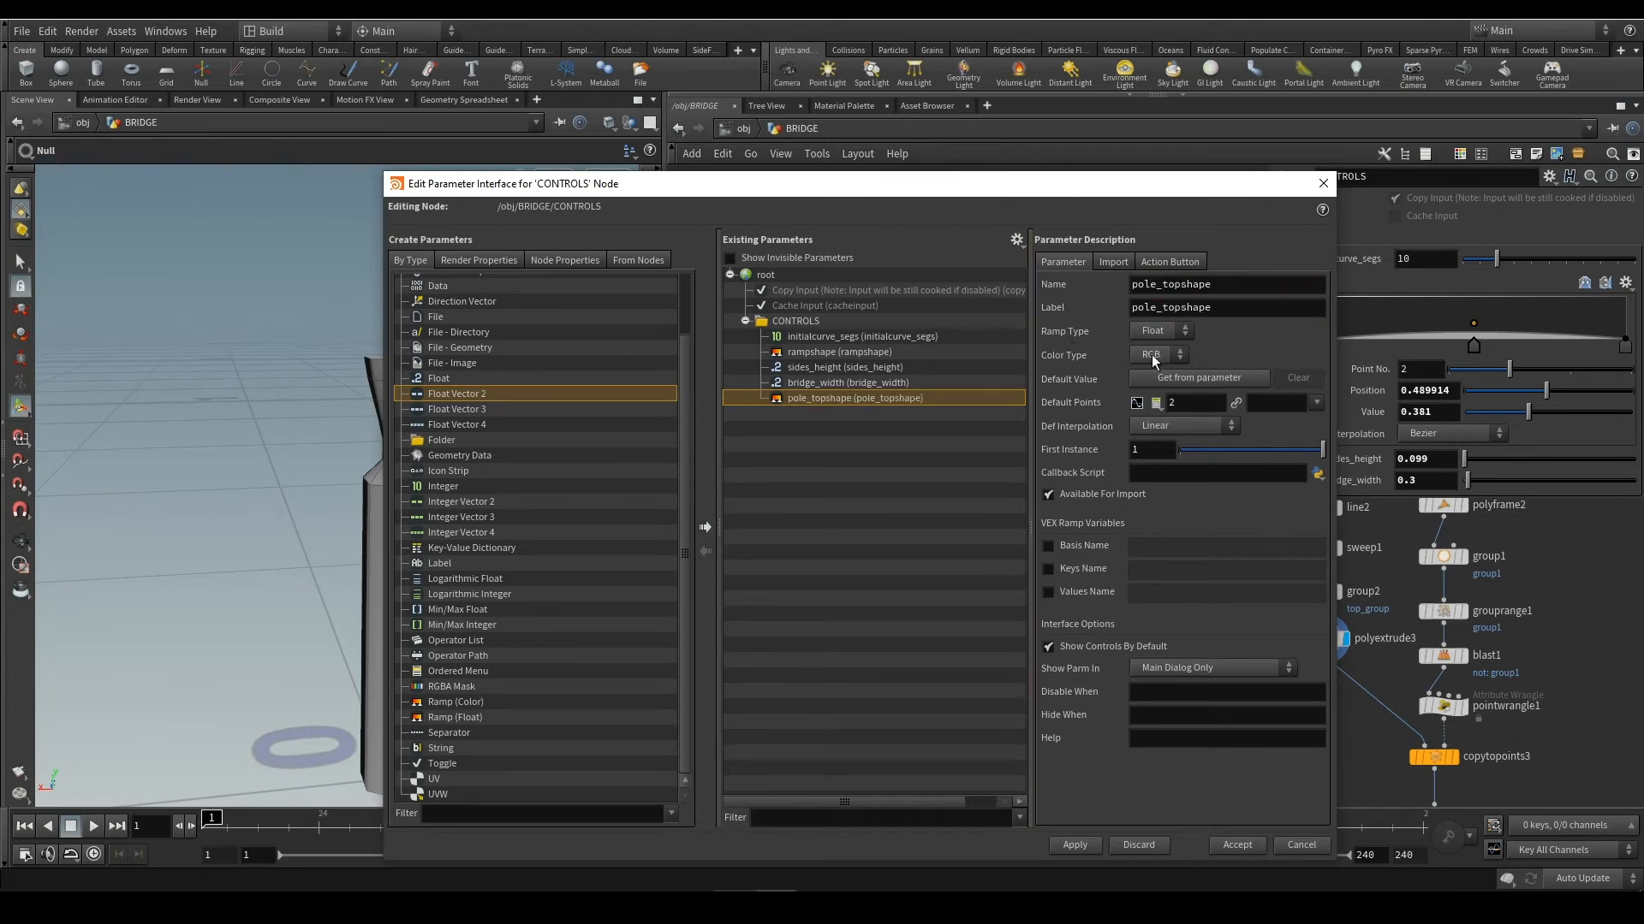
{"action": "left_click", "coordinate": [1093, 842]}
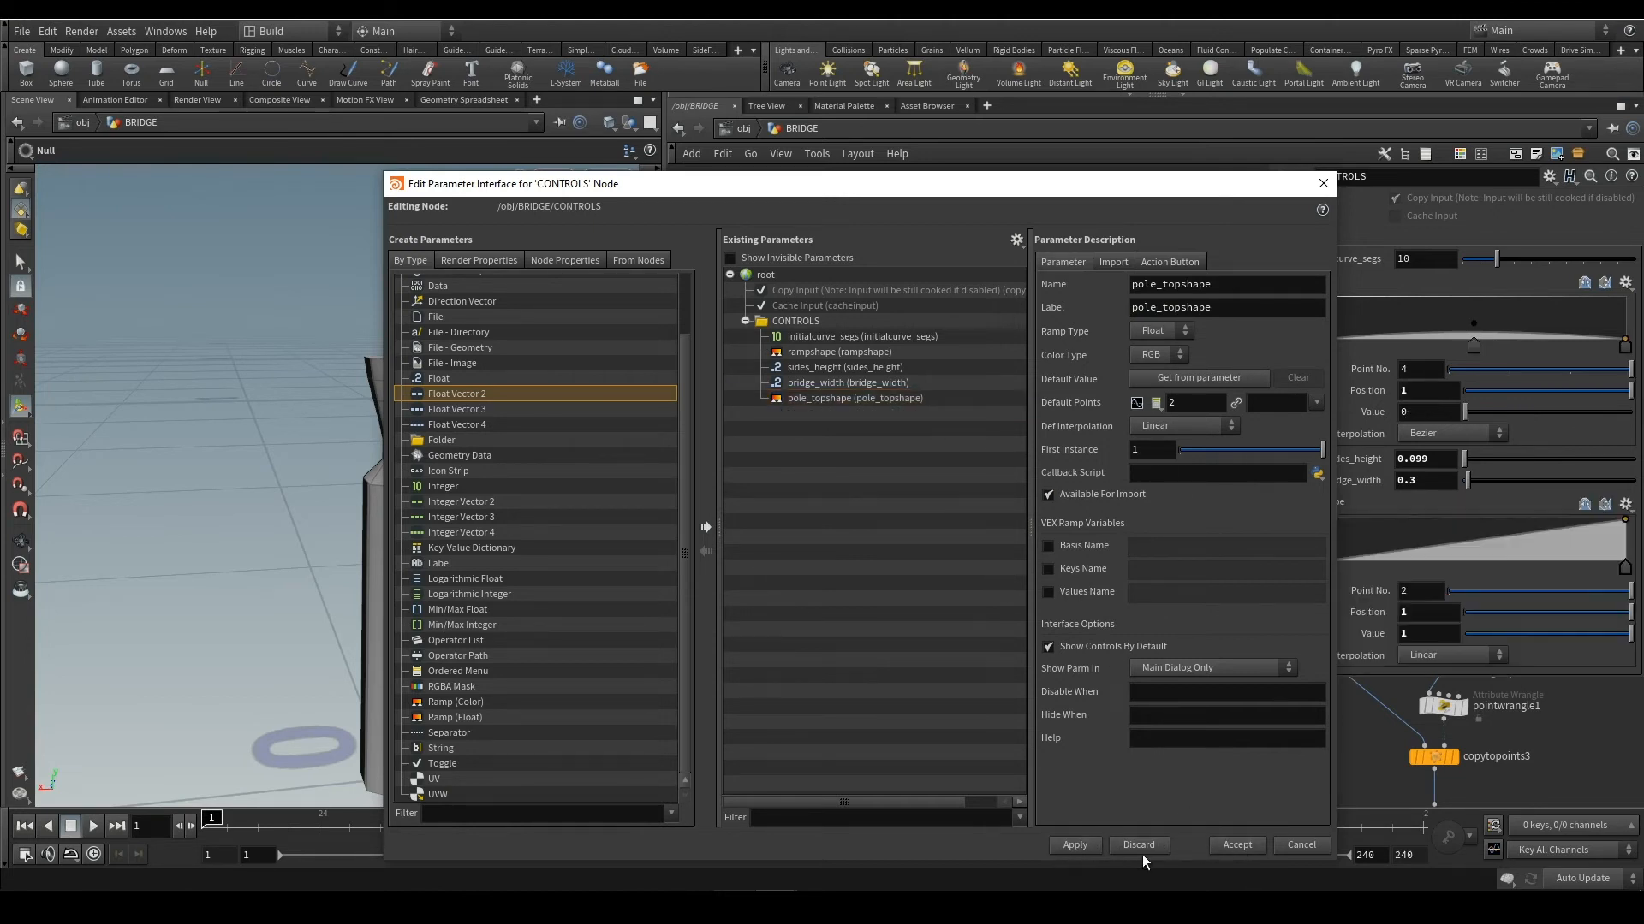
{"action": "left_click", "coordinate": [1237, 844]}
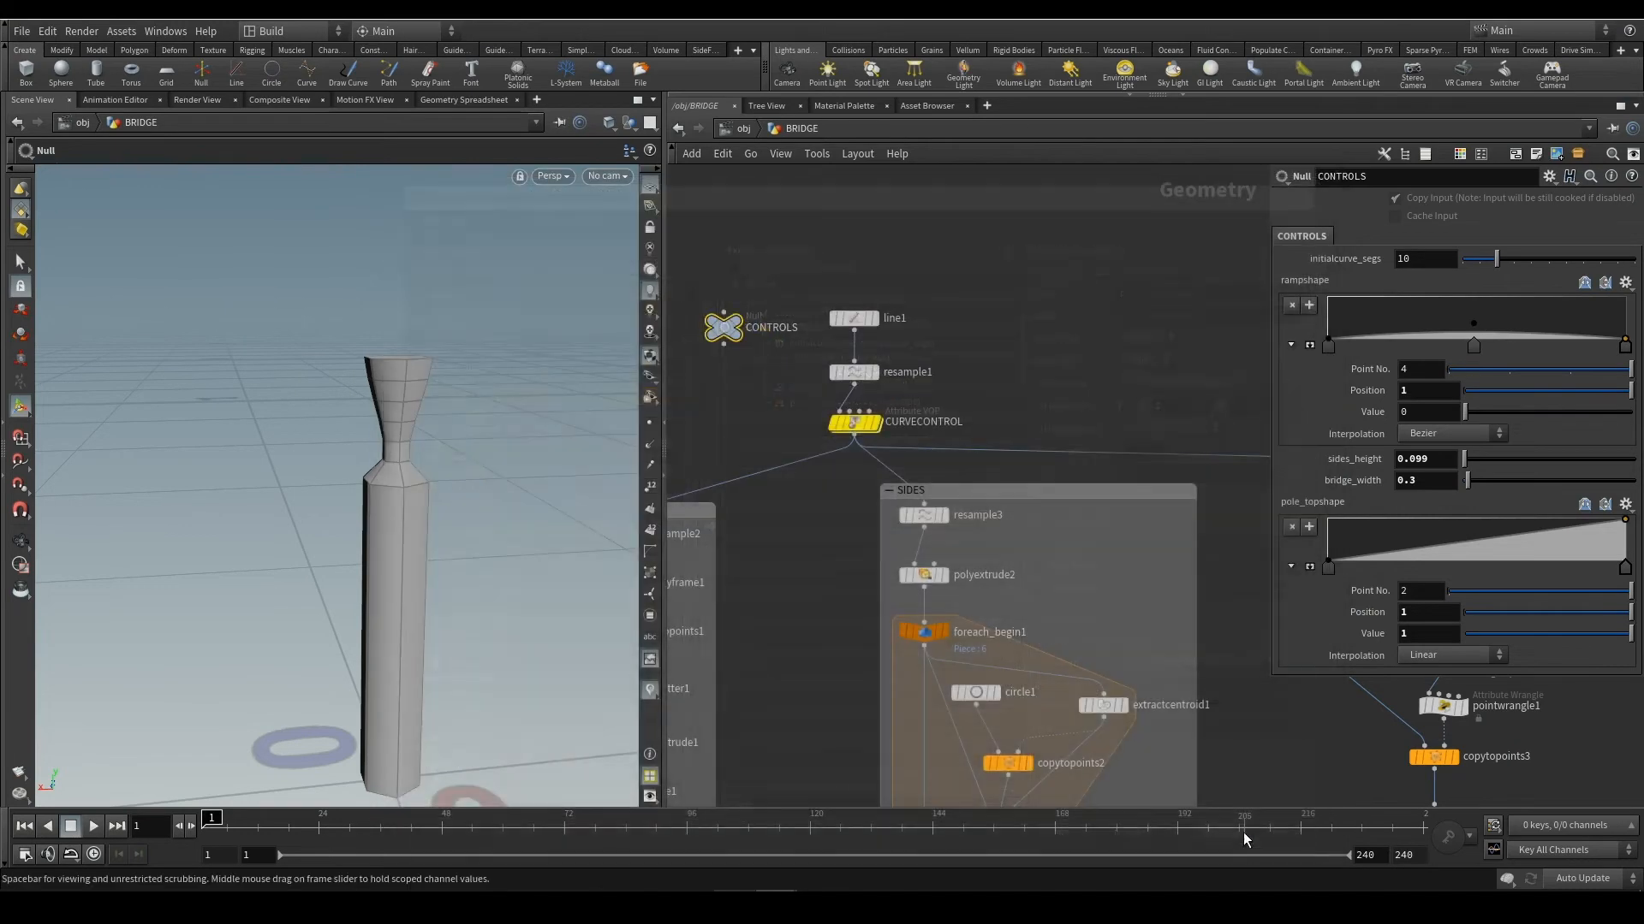
Copy the pole_topshape ramp from CONTROLS and paste it as a relative reference onto polyextrude3's Thickness Ramp
{"action": "right_click", "coordinate": [1318, 500]}
{"action": "left_click", "coordinate": [1393, 610]}
{"action": "middle_click_drag", "start_coordinate": [1211, 659], "coordinate": [786, 402]}
{"action": "scroll", "coordinate": [976, 460], "scroll_direction": "up", "scroll_amount": 2}
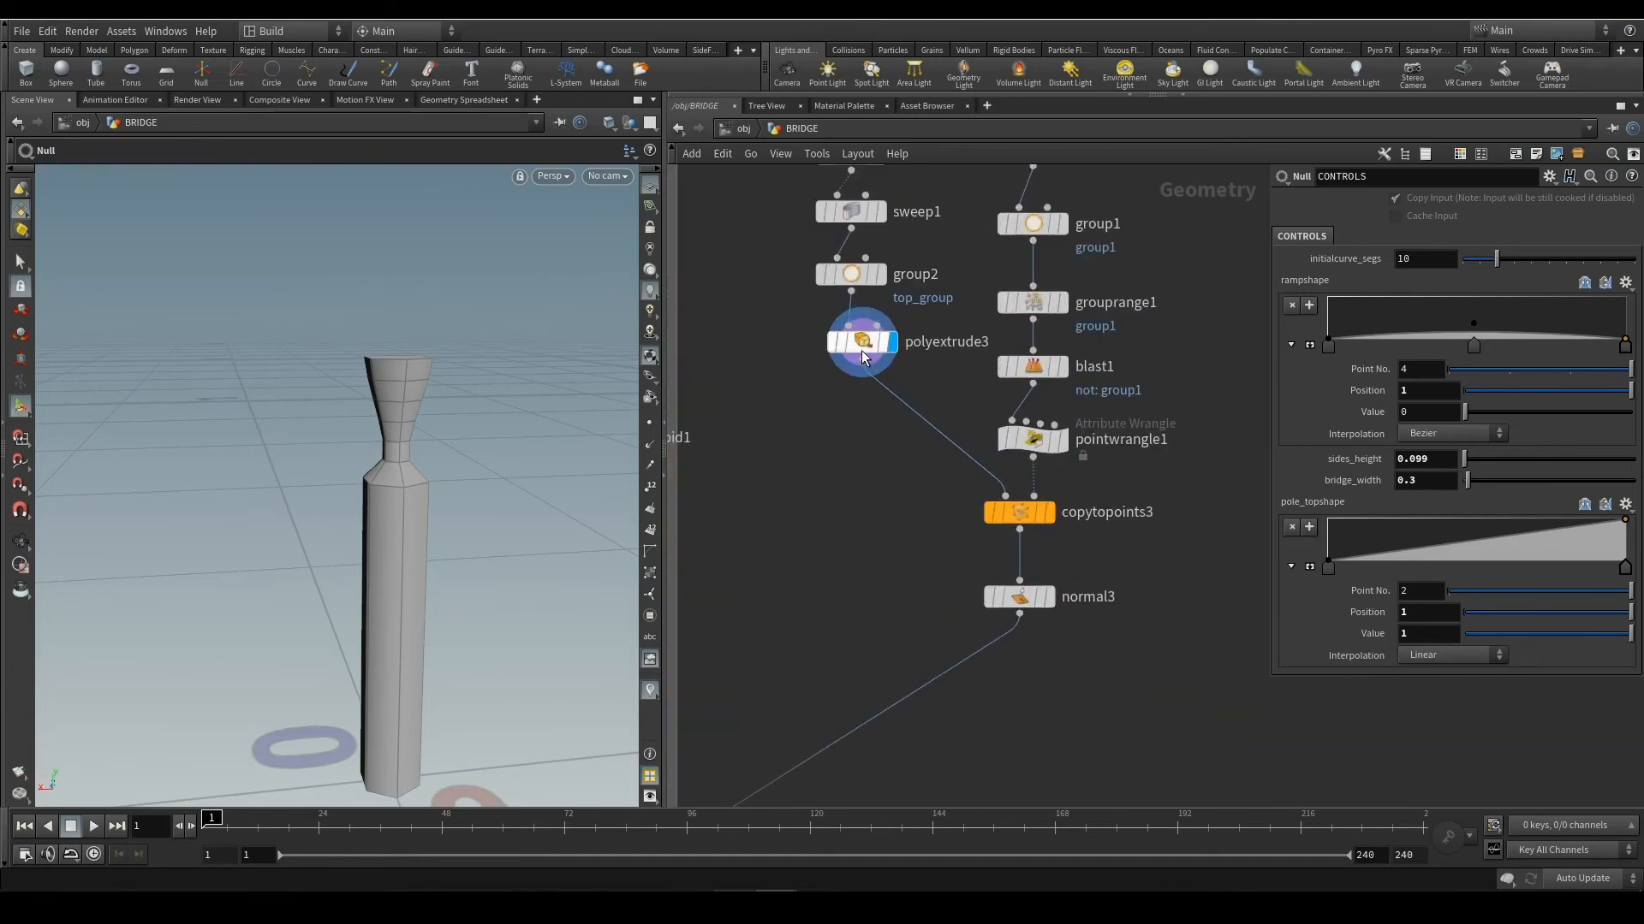
{"action": "left_click", "coordinate": [863, 353]}
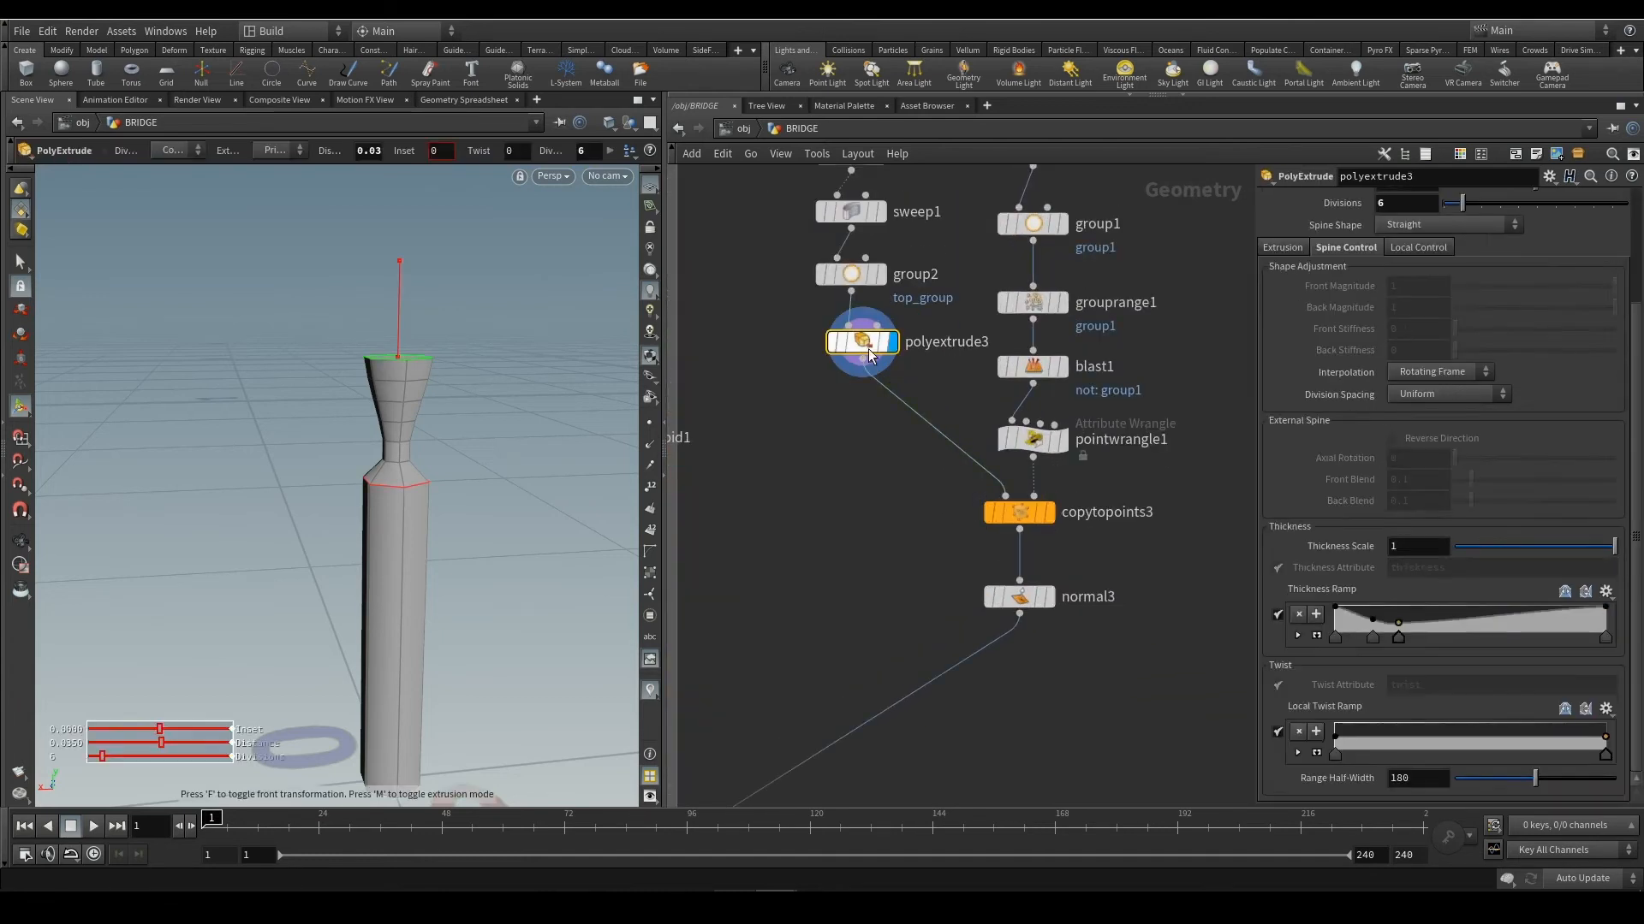
{"action": "right_click", "coordinate": [1318, 598]}
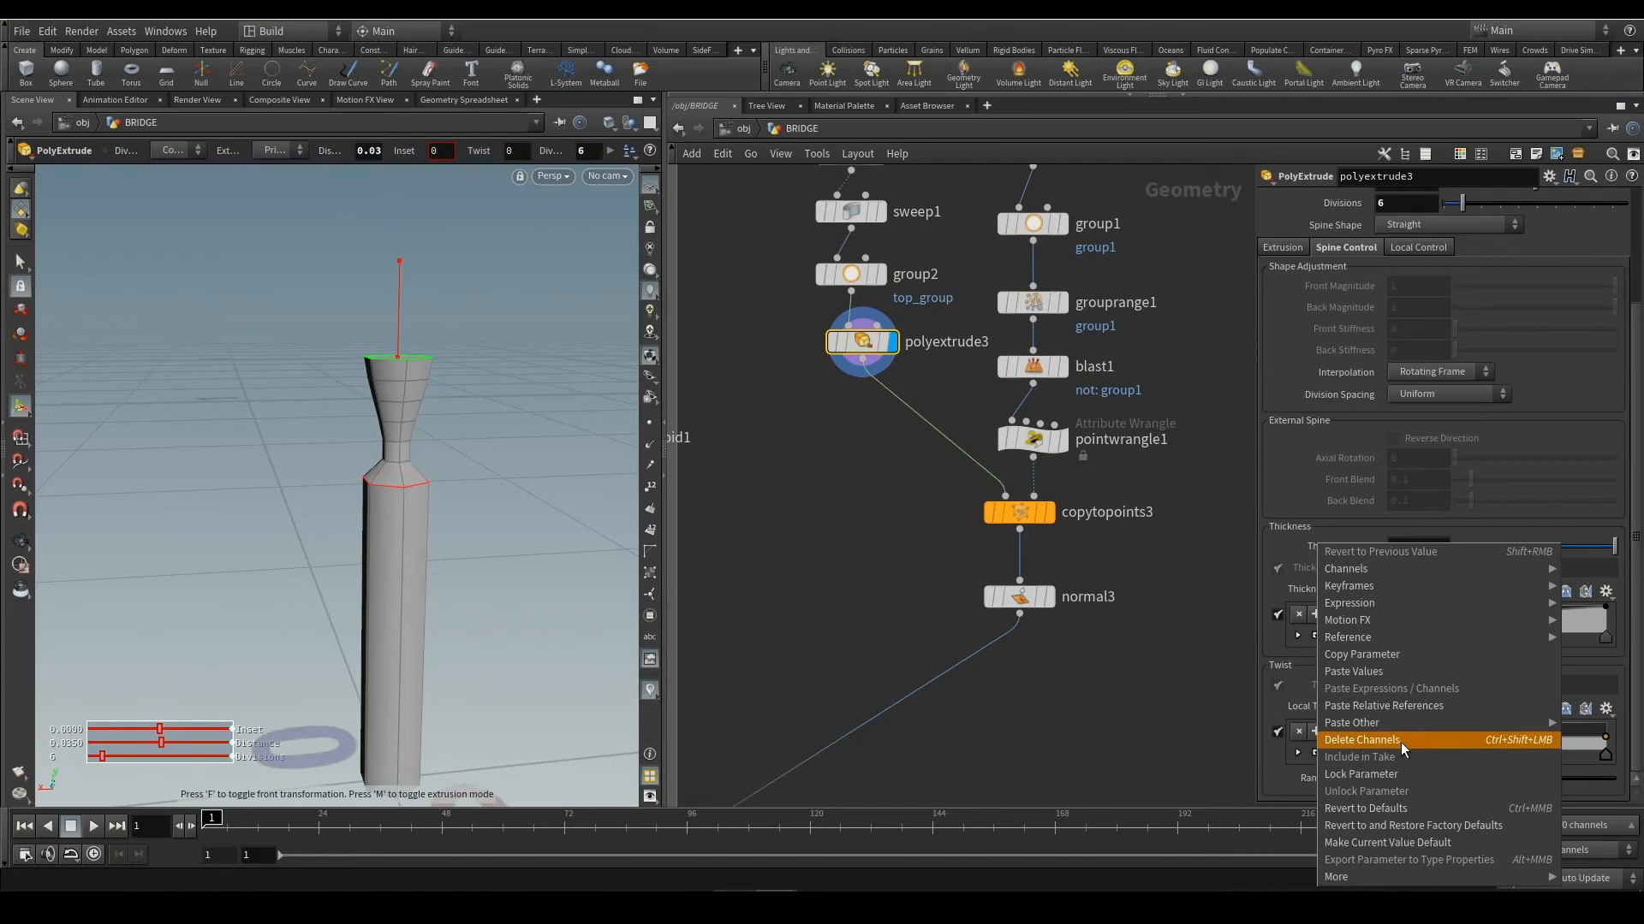
{"action": "left_click", "coordinate": [1411, 708]}
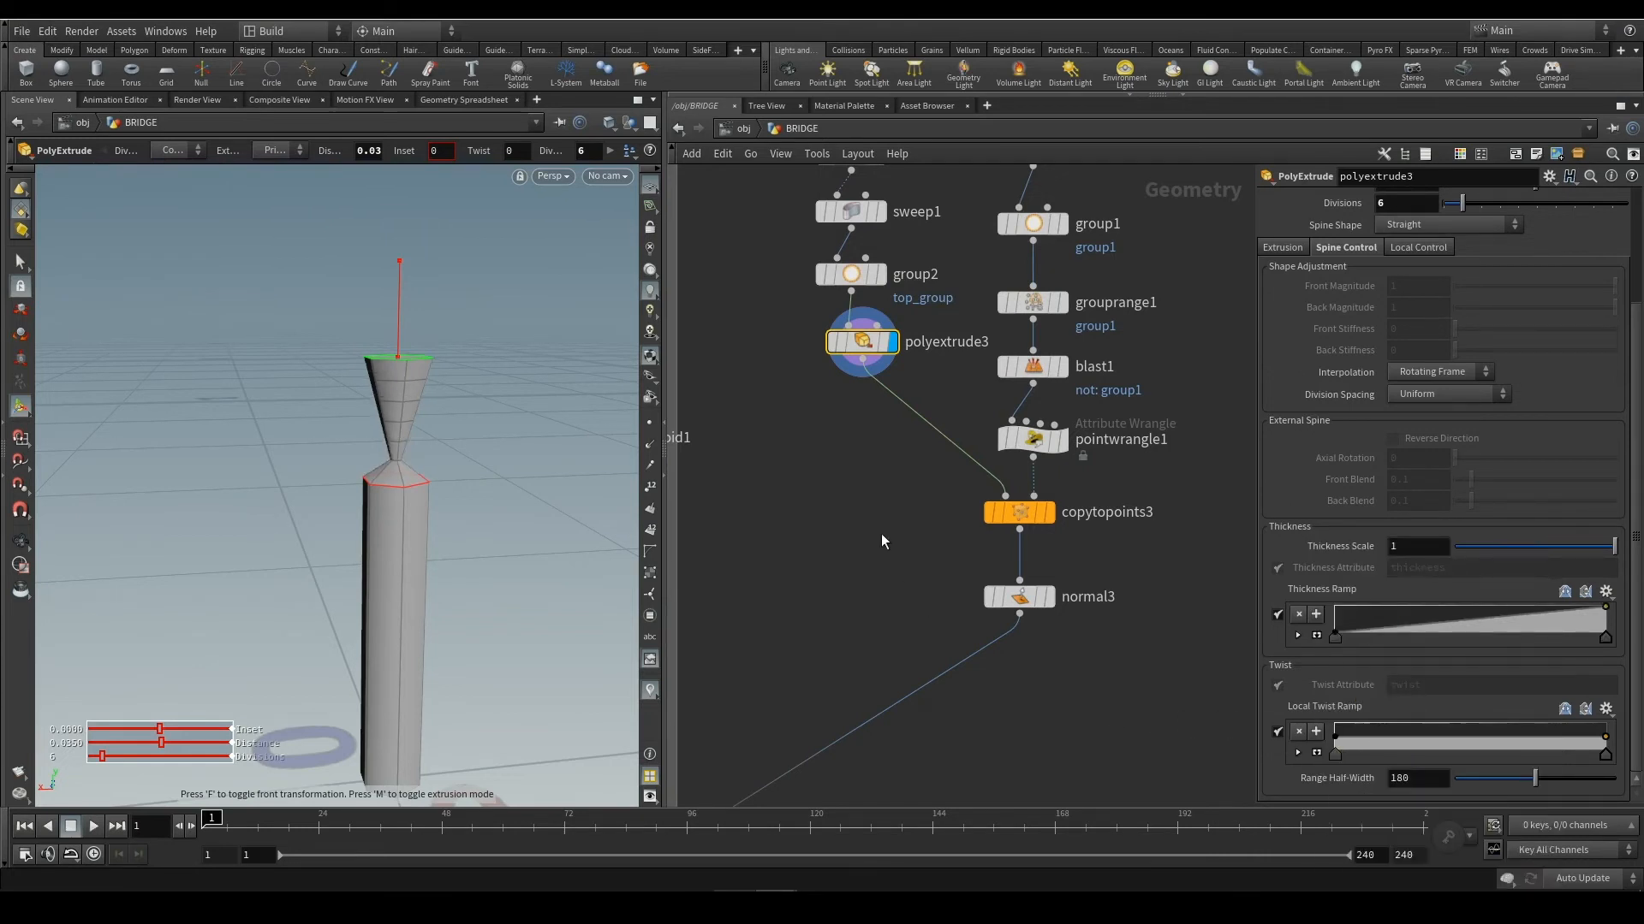
Add three points to the pole_topshape ramp on CONTROLS, dipping to about 0.29 at position 0.36 and rising to about 0.85 at 0.64
{"action": "middle_click_drag", "start_coordinate": [869, 451], "coordinate": [1203, 665]}
{"action": "middle_click_drag", "start_coordinate": [837, 248], "coordinate": [1279, 336]}
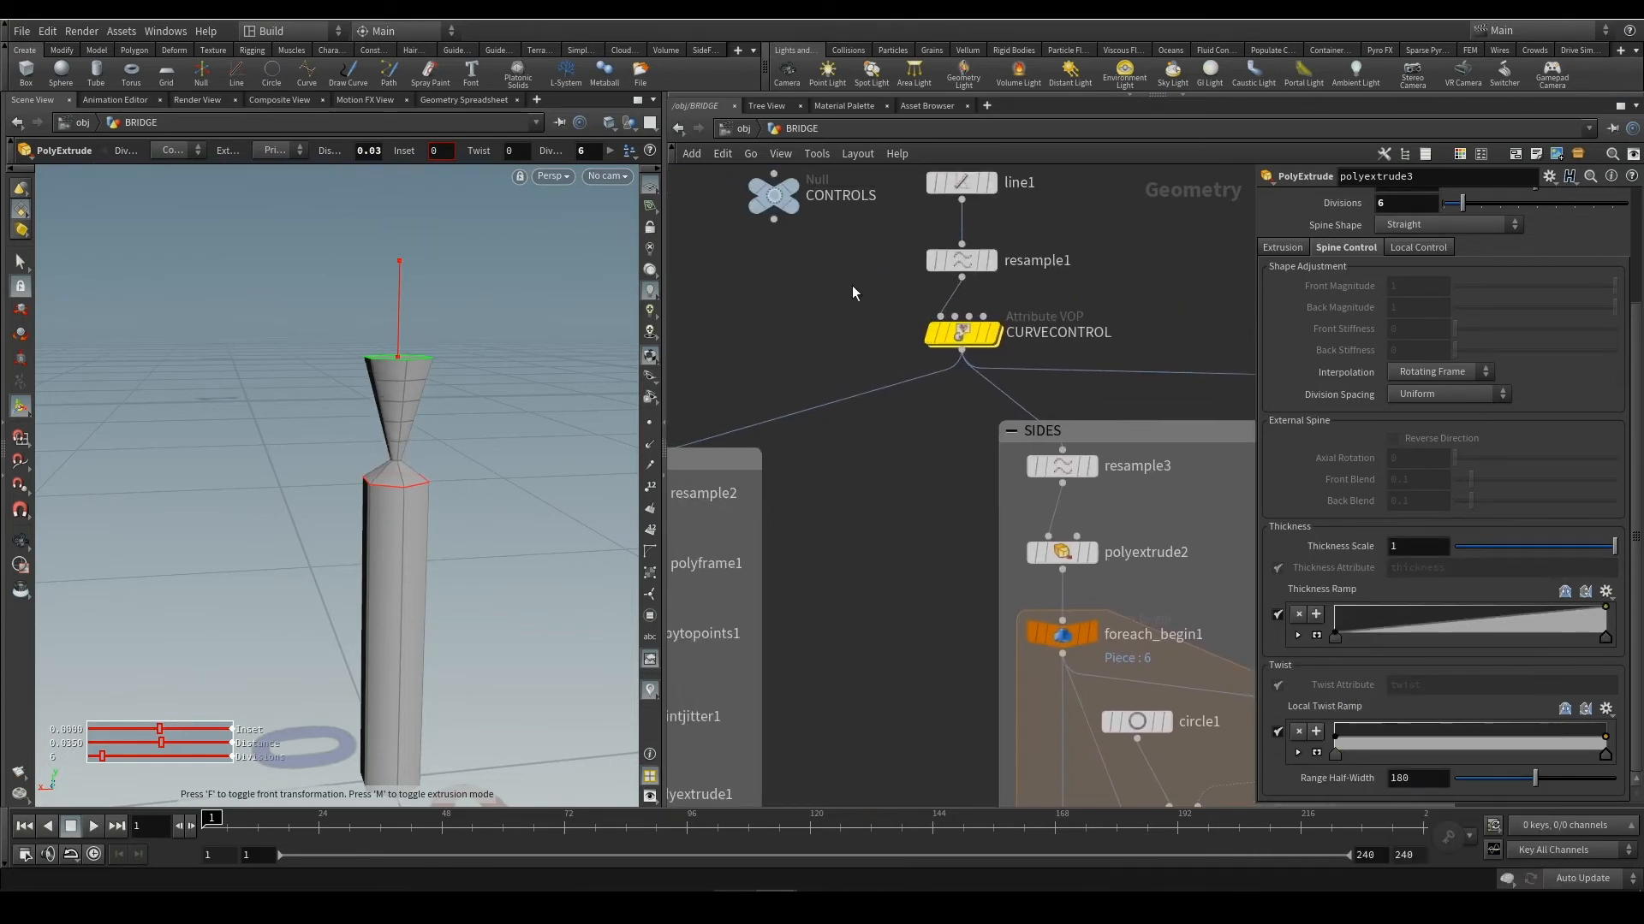
{"action": "middle_click_drag", "start_coordinate": [851, 285], "coordinate": [912, 451]}
{"action": "left_click", "coordinate": [830, 357]}
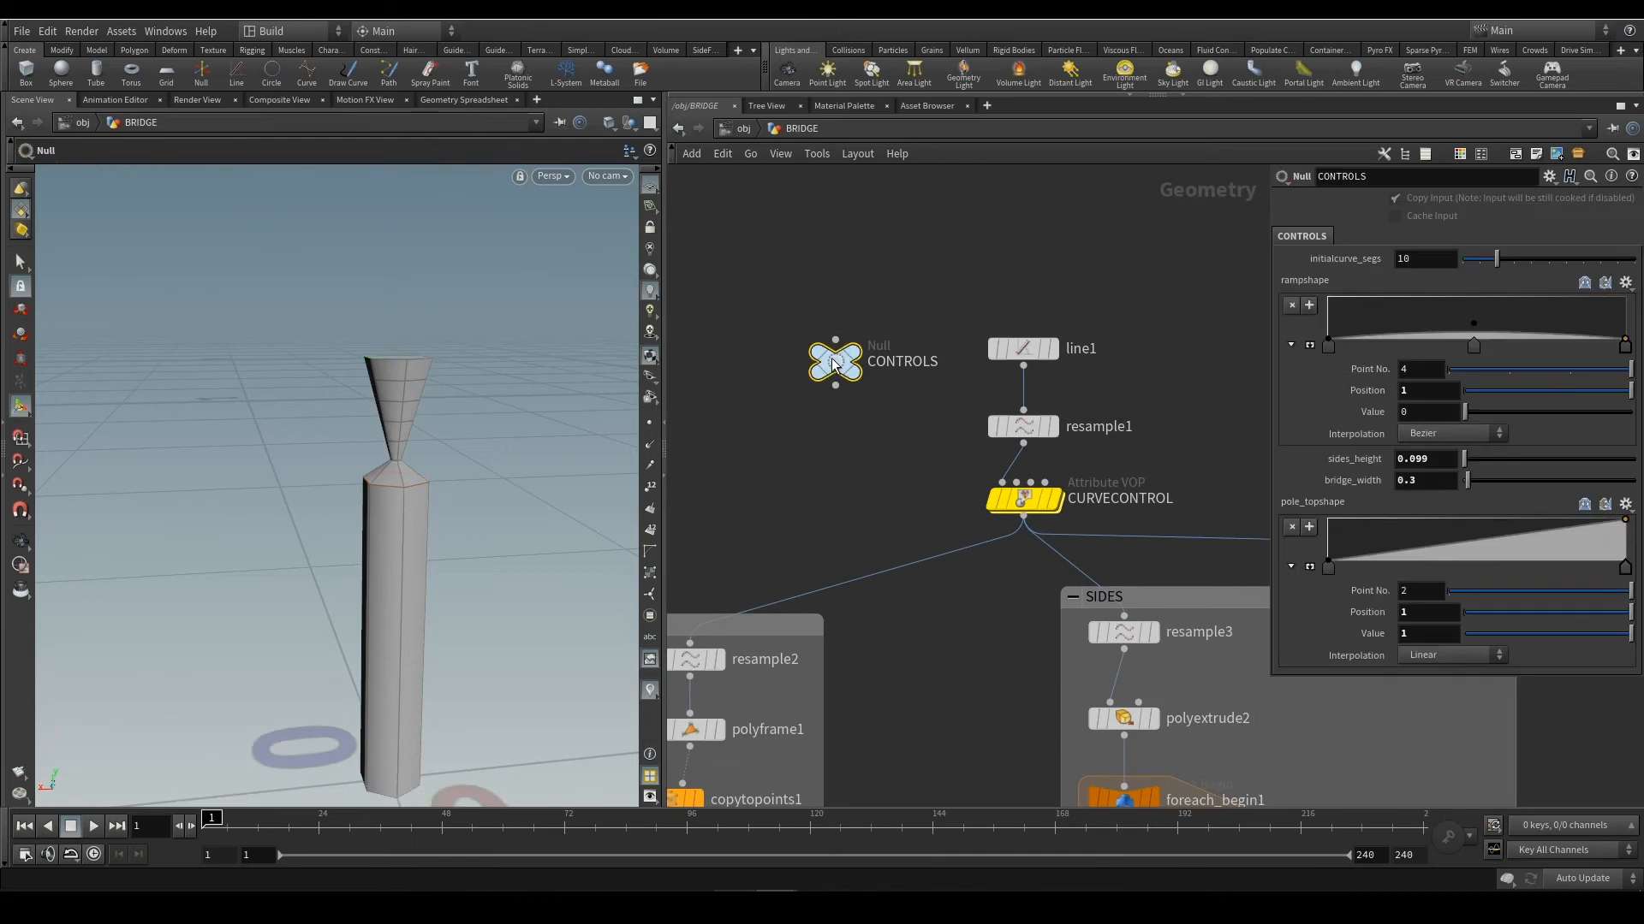
{"action": "left_click", "coordinate": [1374, 542]}
{"action": "left_click", "coordinate": [1437, 548]}
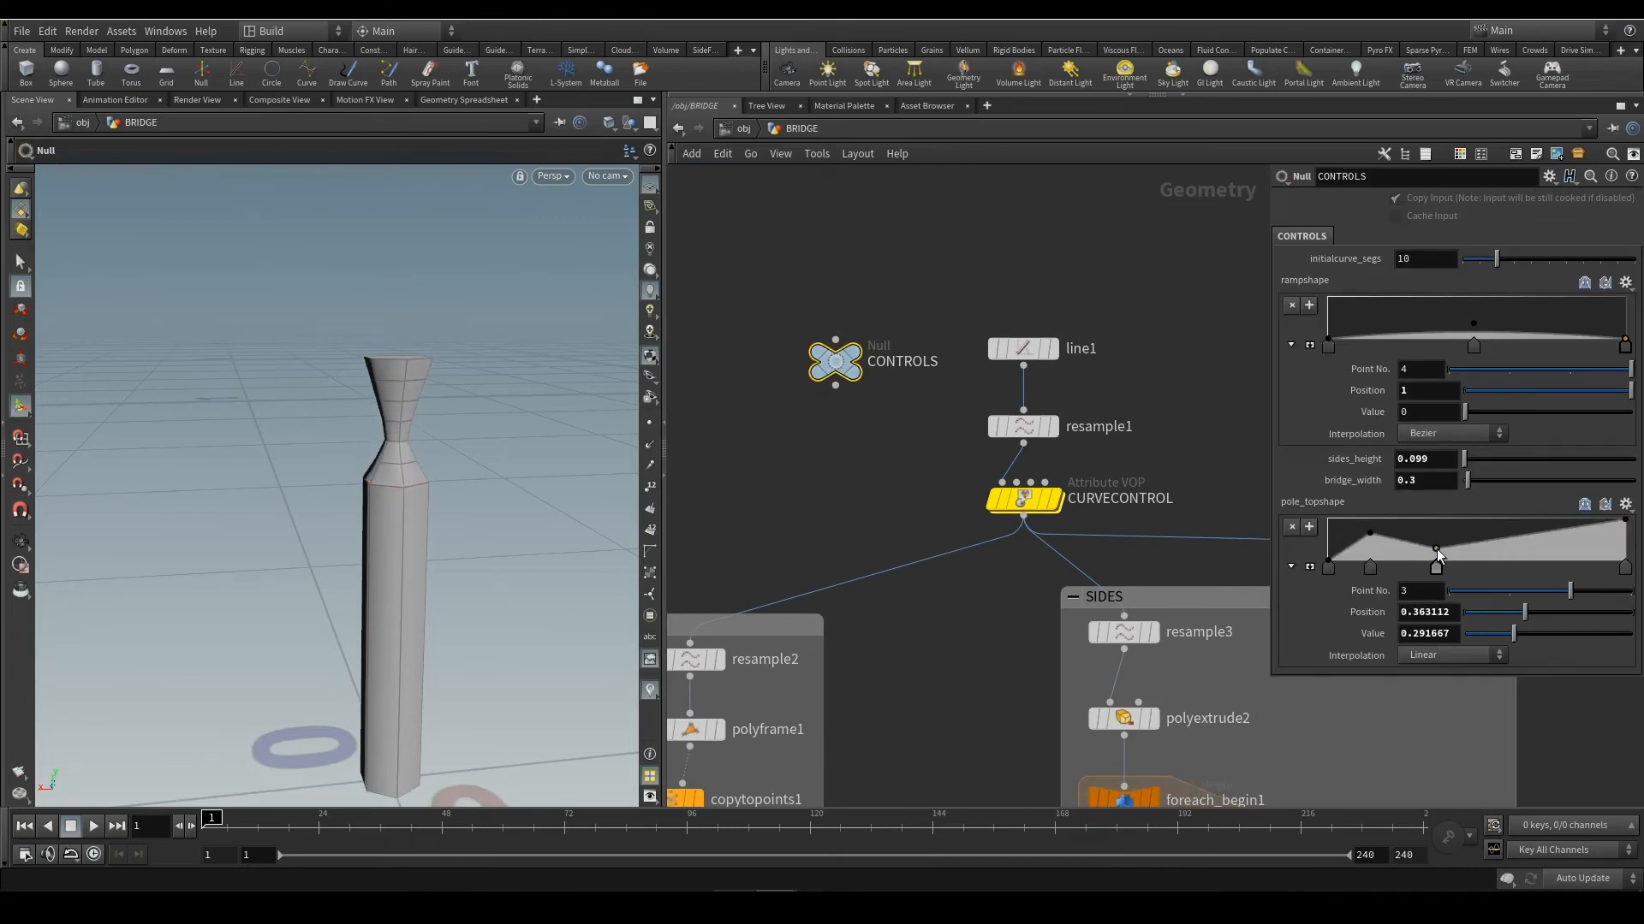
{"action": "left_click", "coordinate": [1517, 525]}
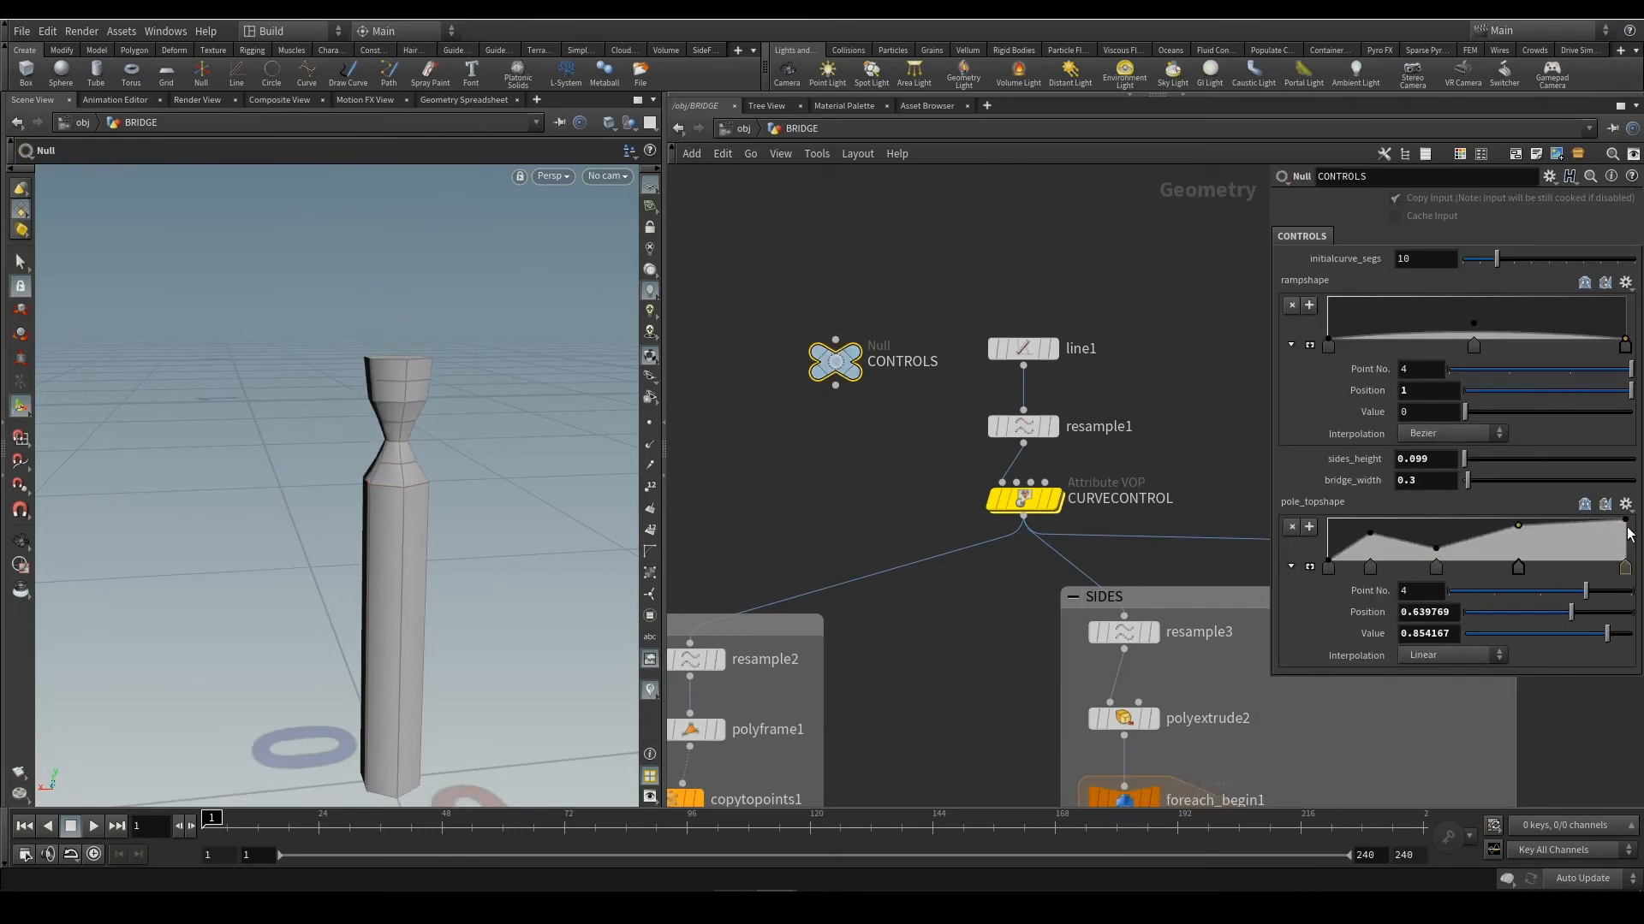
Lower the end of the pole_topshape ramp and add points that shape a rounded knob, with a neck point about 0.35 high at position 0.56
{"action": "left_click_drag", "start_coordinate": [1625, 521], "coordinate": [1531, 517]}
{"action": "left_click", "coordinate": [1597, 520]}
{"action": "left_click_drag", "start_coordinate": [1491, 536], "coordinate": [1495, 546]}
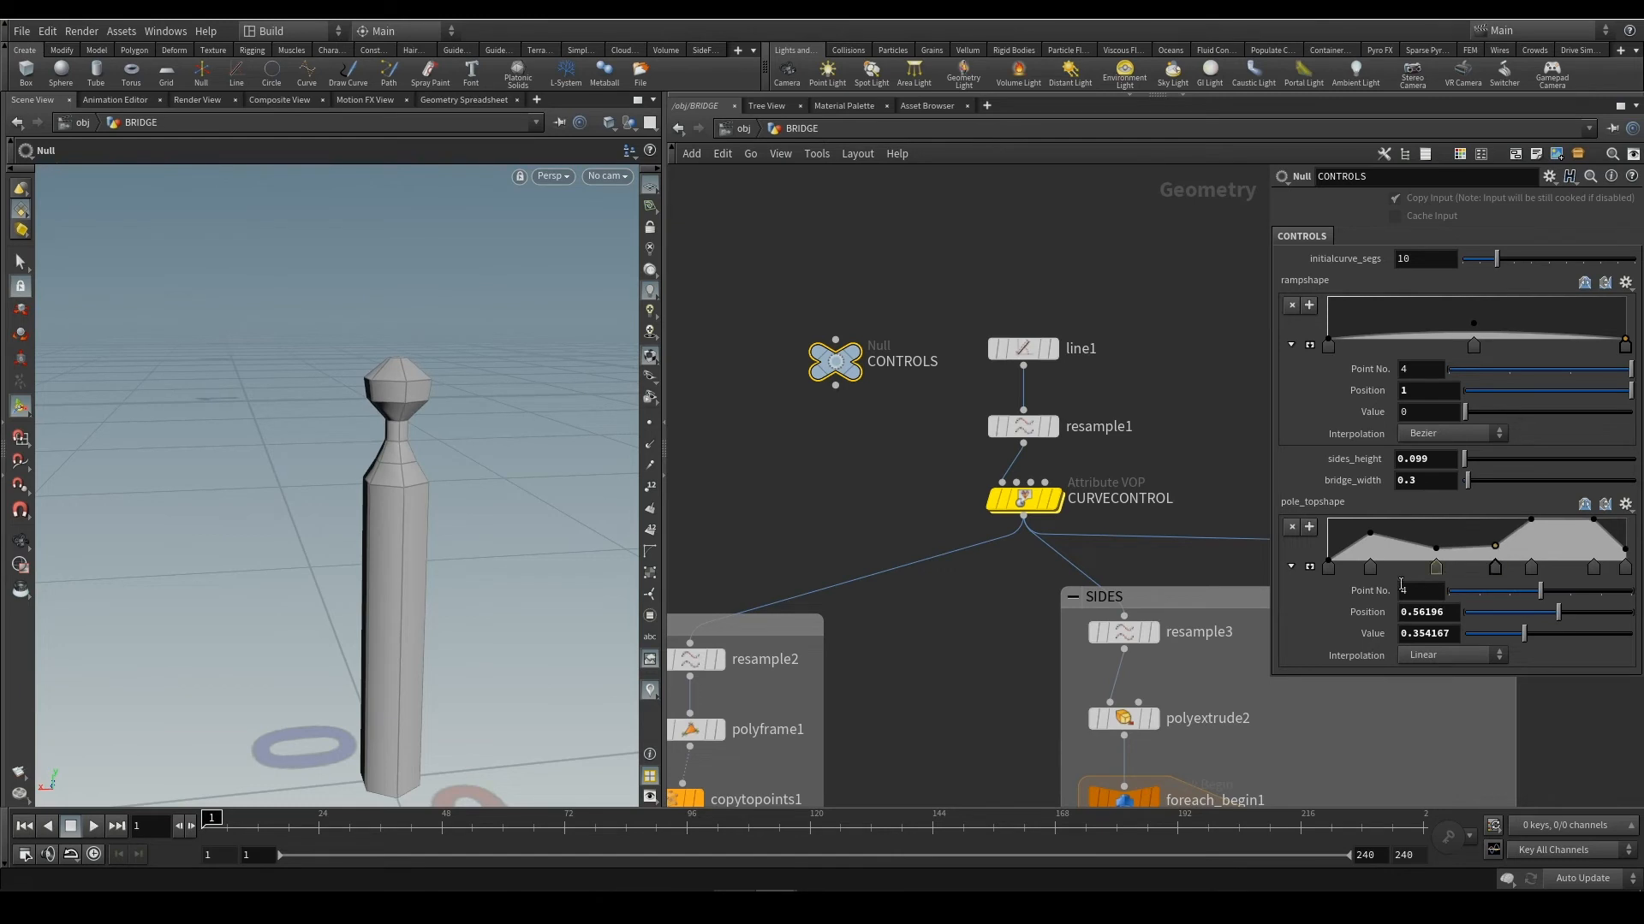
Examine the shaped post from different angles and distances, along with its node chain down to normal3
{"action": "left_click_drag", "start_coordinate": [451, 517], "coordinate": [459, 551], "text": "alt"}
{"action": "scroll", "coordinate": [455, 558], "scroll_direction": "down", "scroll_amount": 5}
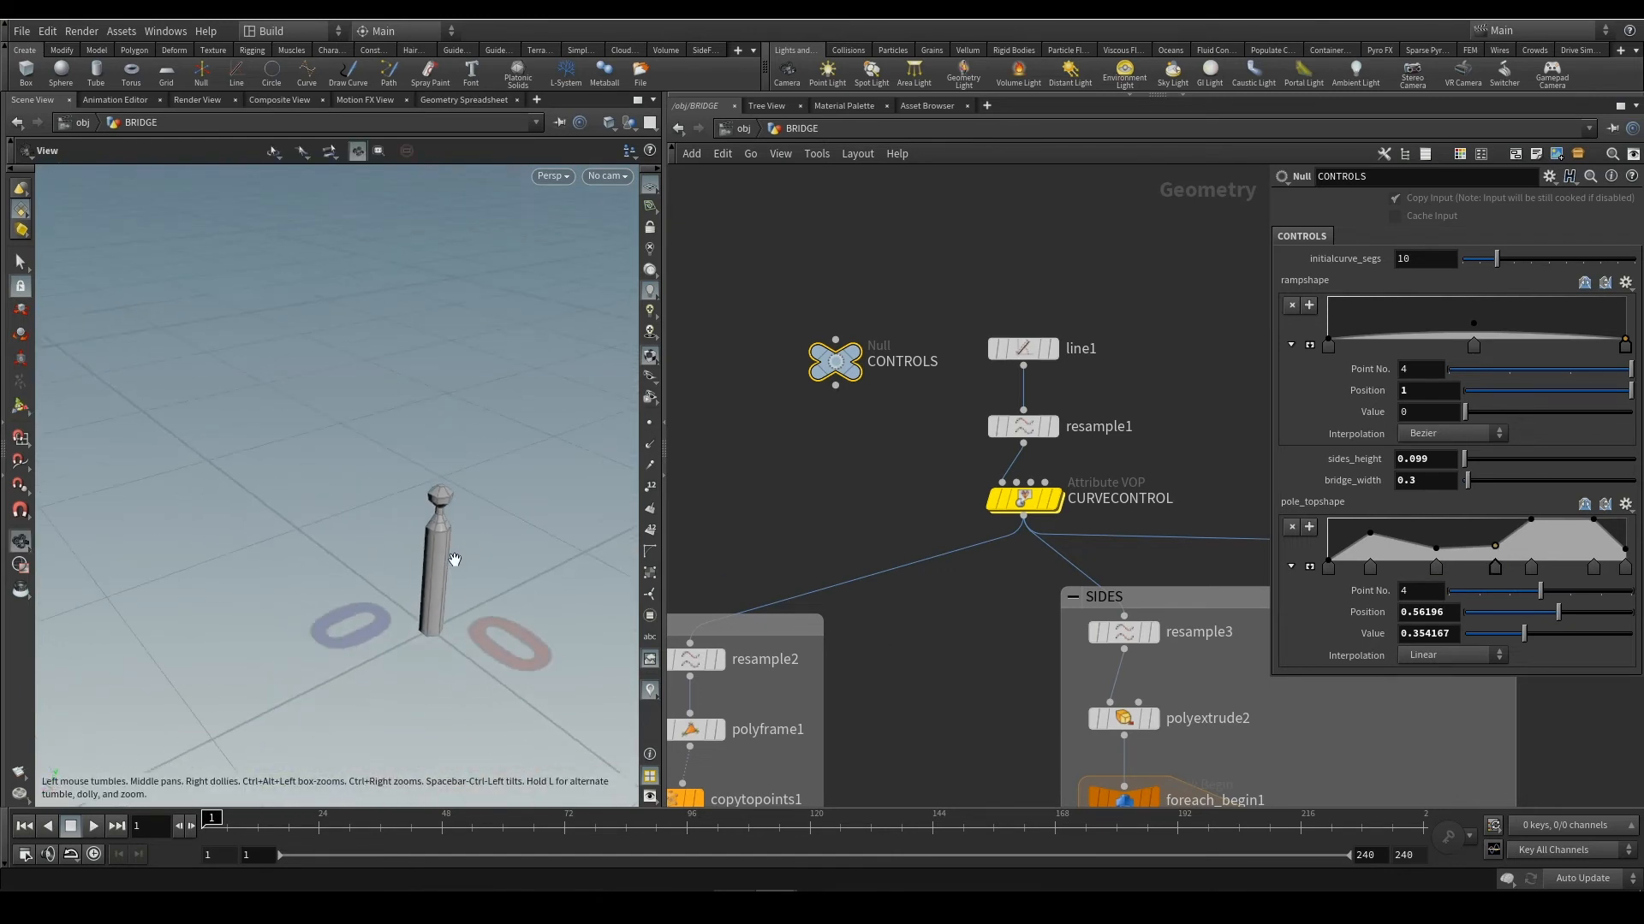
{"action": "middle_click_drag", "start_coordinate": [455, 559], "coordinate": [353, 582], "text": "alt"}
{"action": "left_click_drag", "start_coordinate": [353, 581], "coordinate": [406, 504], "text": "alt"}
{"action": "scroll", "coordinate": [842, 482], "scroll_direction": "down", "scroll_amount": 5}
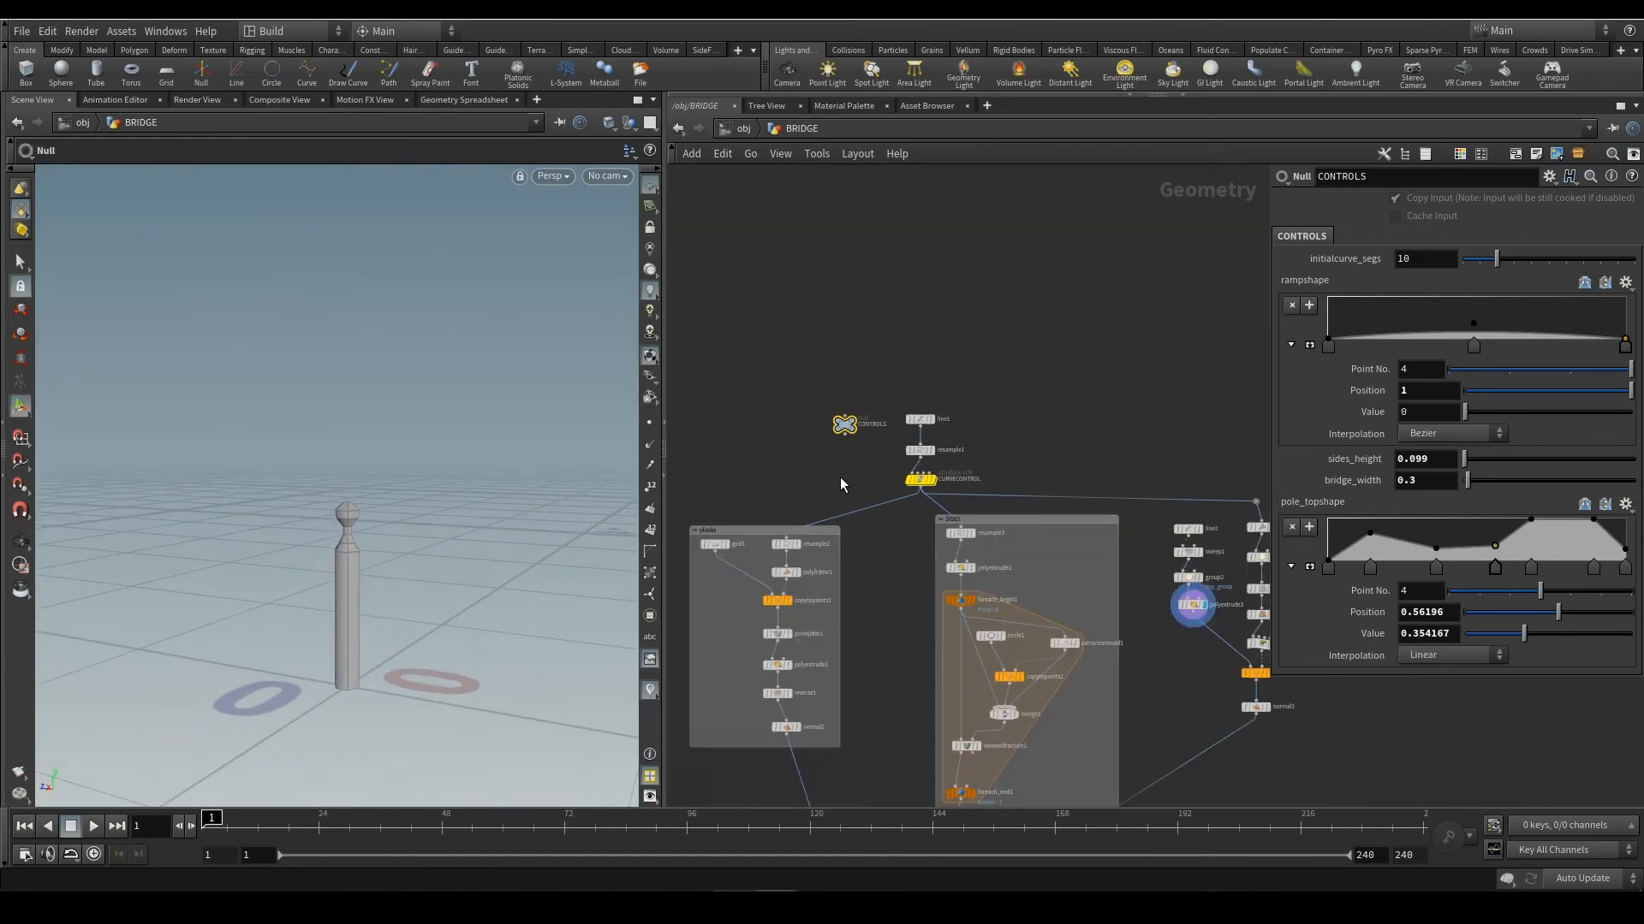
{"action": "middle_click_drag", "start_coordinate": [1245, 743], "coordinate": [1055, 512]}
{"action": "scroll", "coordinate": [1061, 553], "scroll_direction": "up", "scroll_amount": 2}
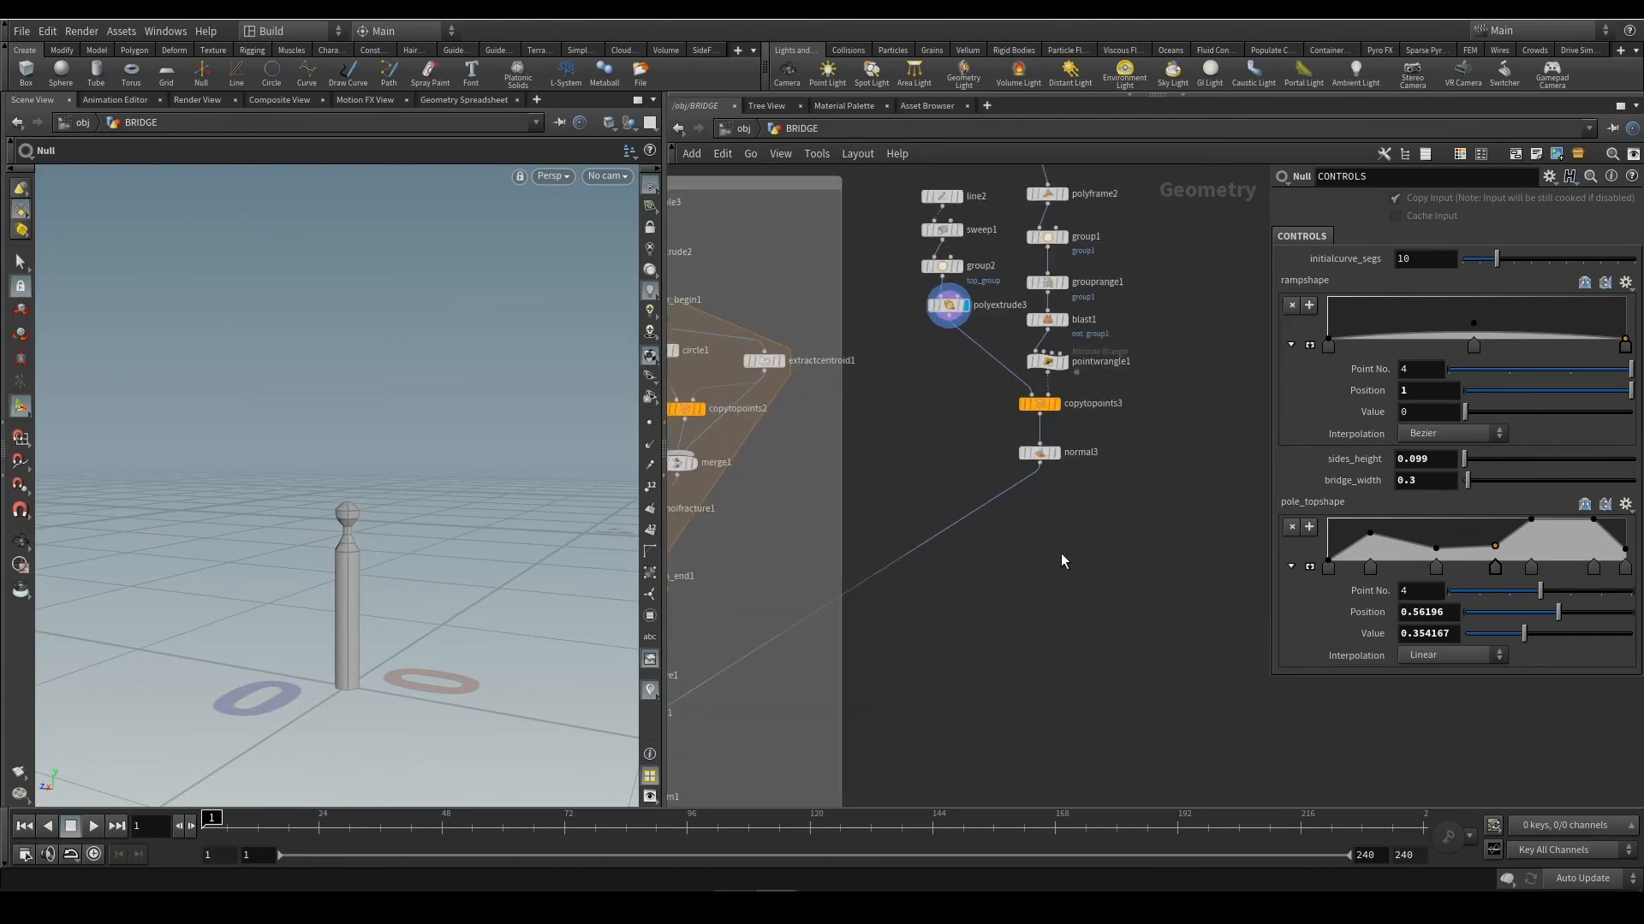
Save the scene and enclose the pole nodes, from line2 and polyframe2 down to normal3, in a network box named "poles"
{"action": "key", "text": "ctrl+s"}
{"action": "middle_click_drag", "start_coordinate": [1173, 510], "coordinate": [1158, 589]}
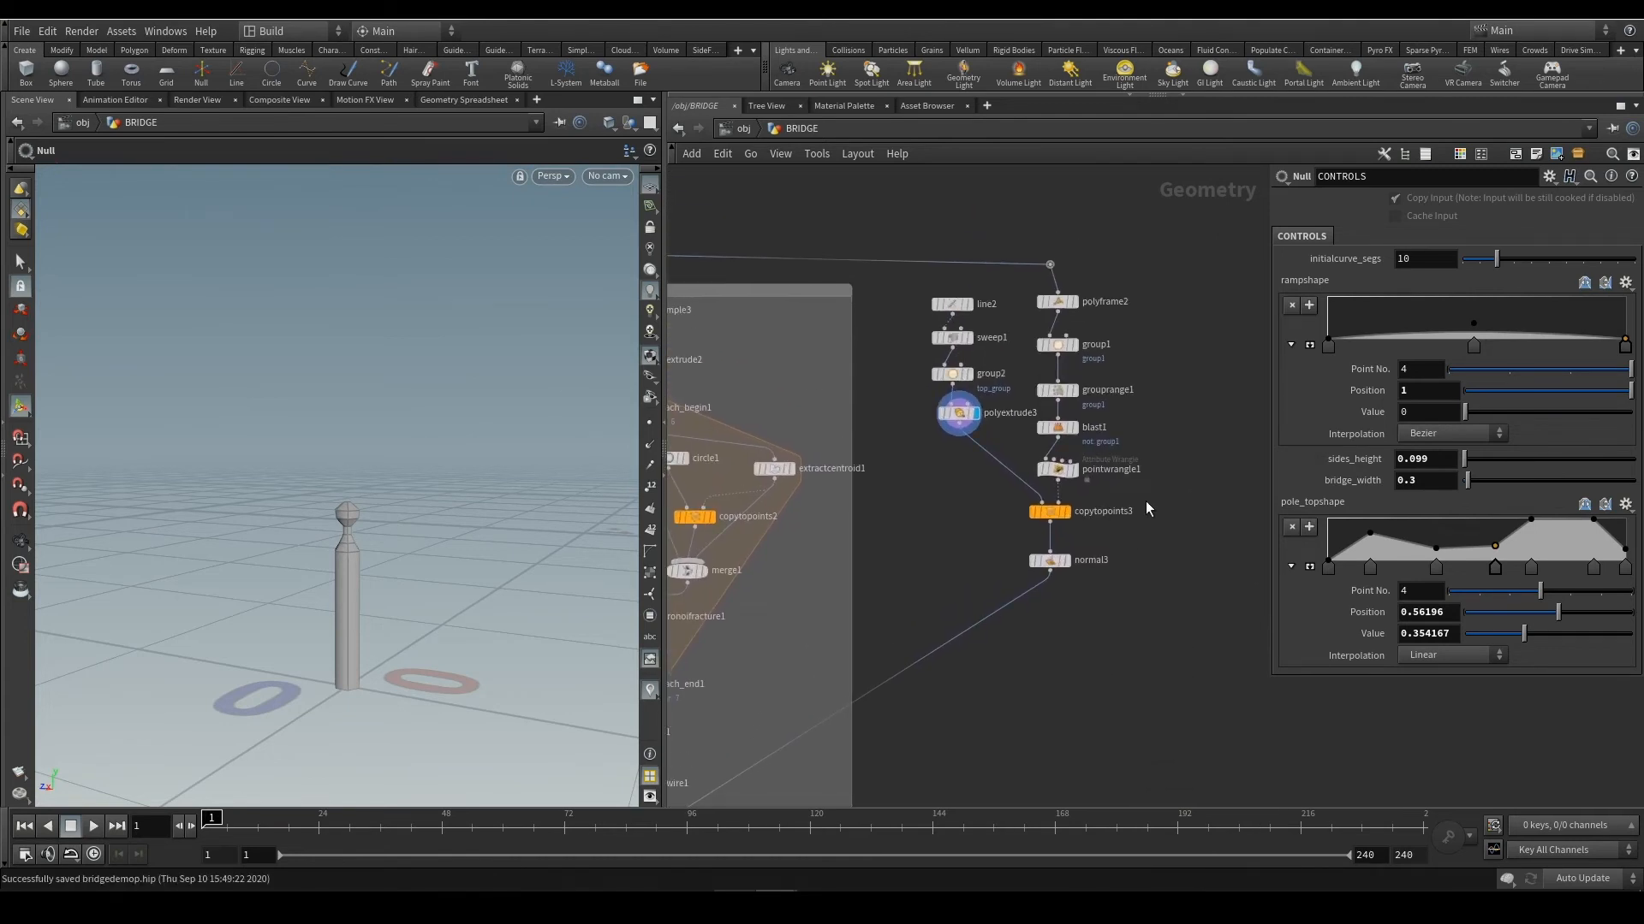
{"action": "left_click_drag", "start_coordinate": [1147, 277], "coordinate": [896, 717]}
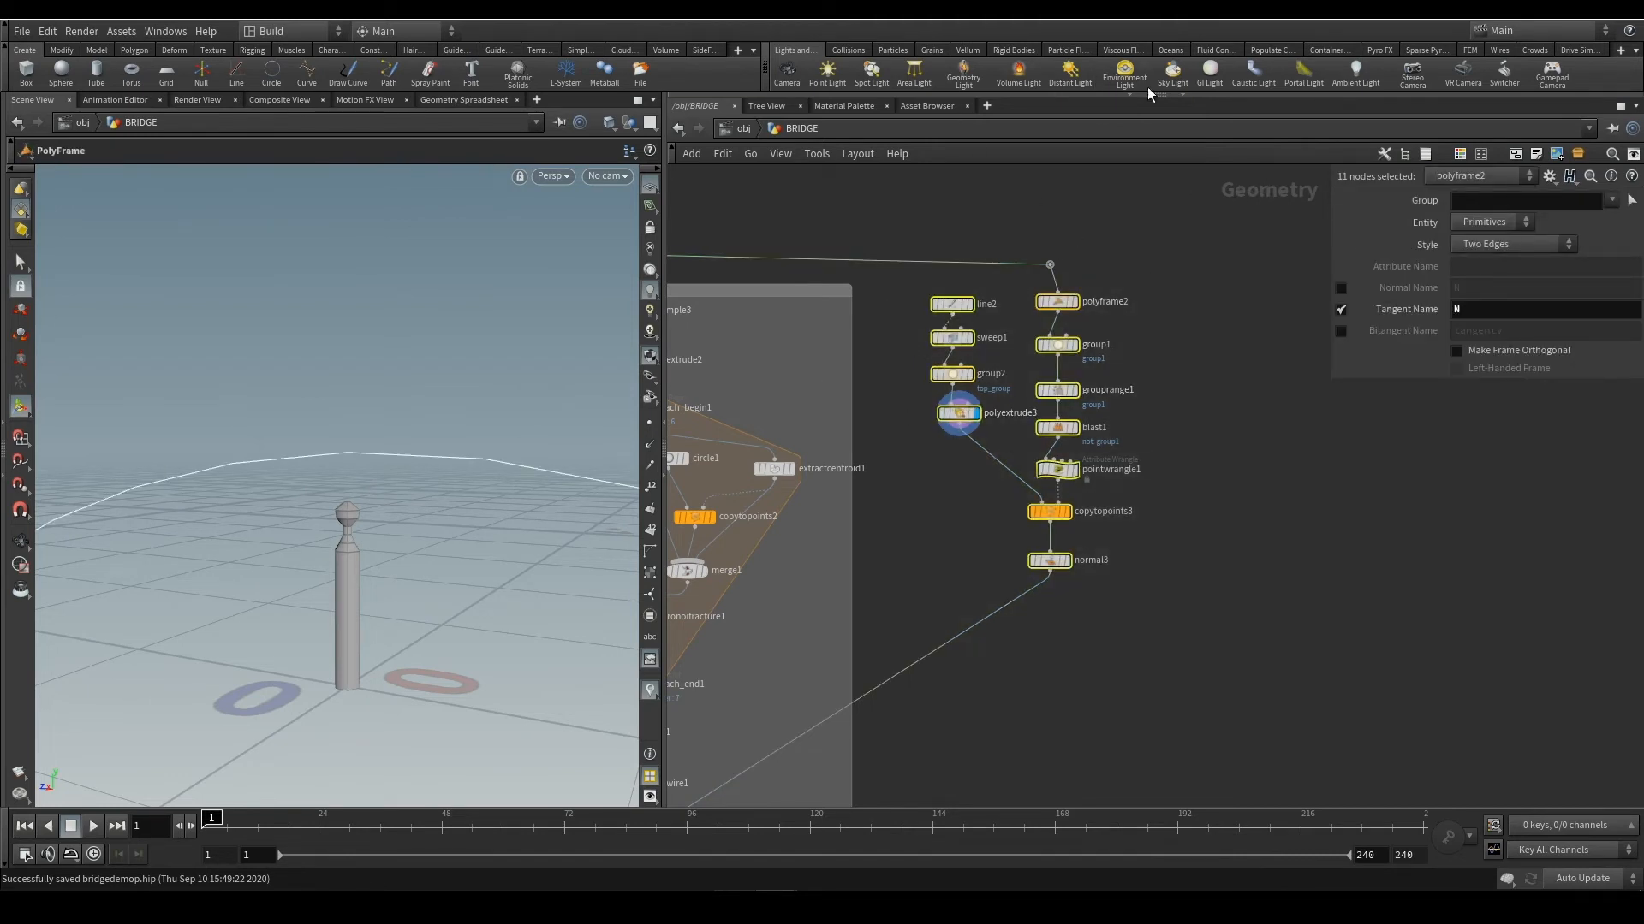
{"action": "left_click", "coordinate": [1516, 155]}
{"action": "left_click", "coordinate": [994, 281]}
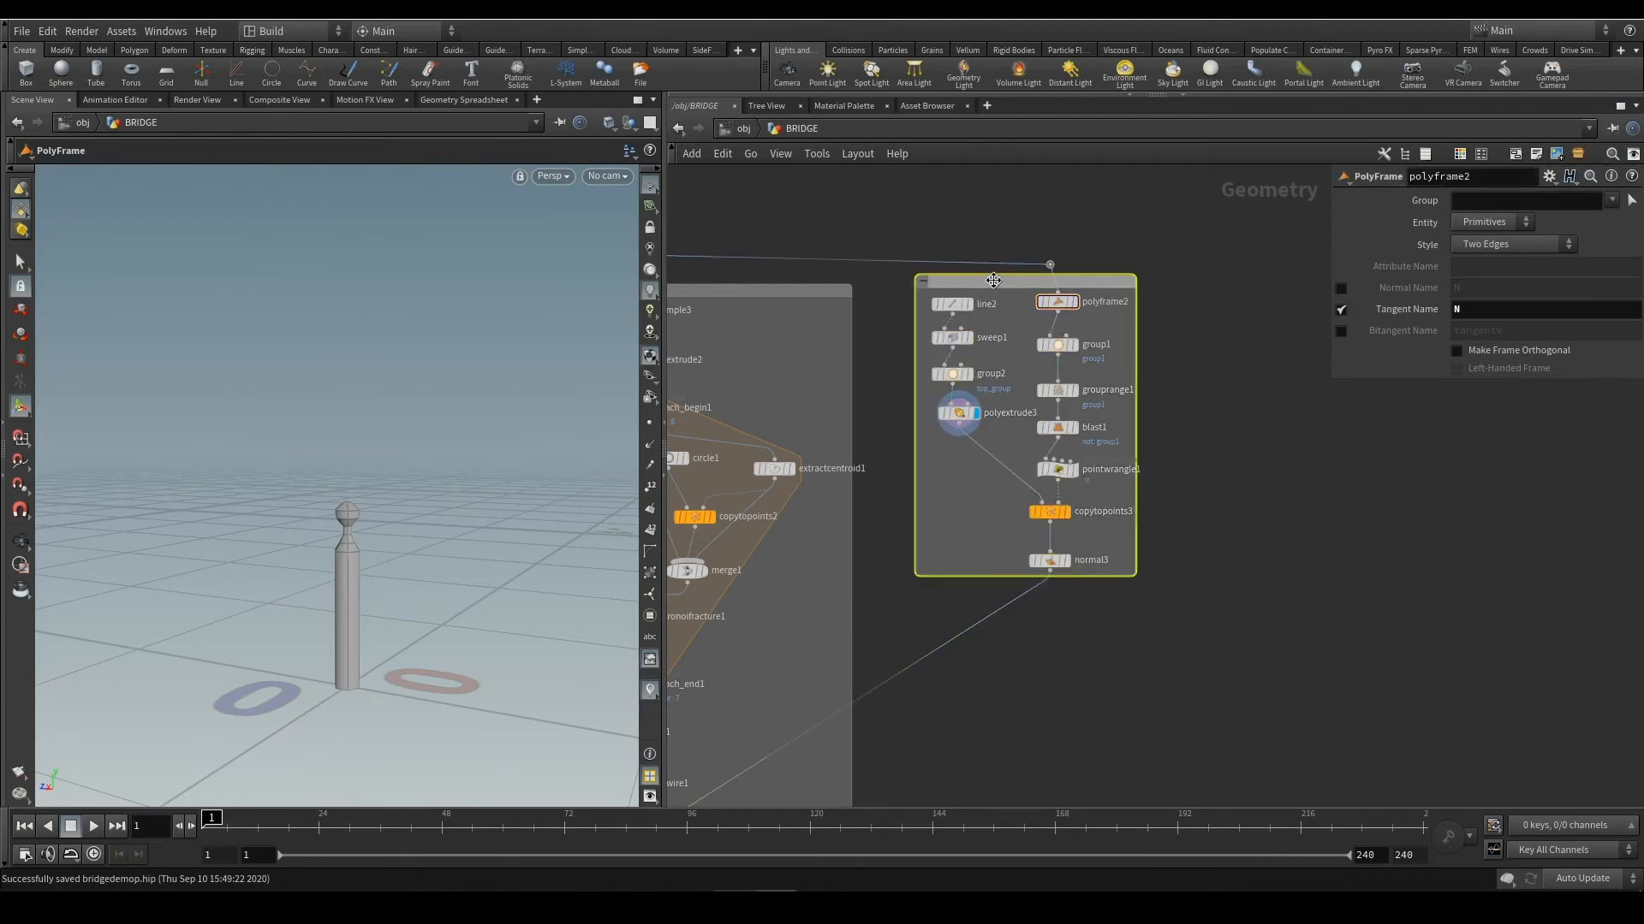
{"action": "double_click", "coordinate": [994, 280]}
{"action": "type", "text": "pole"}
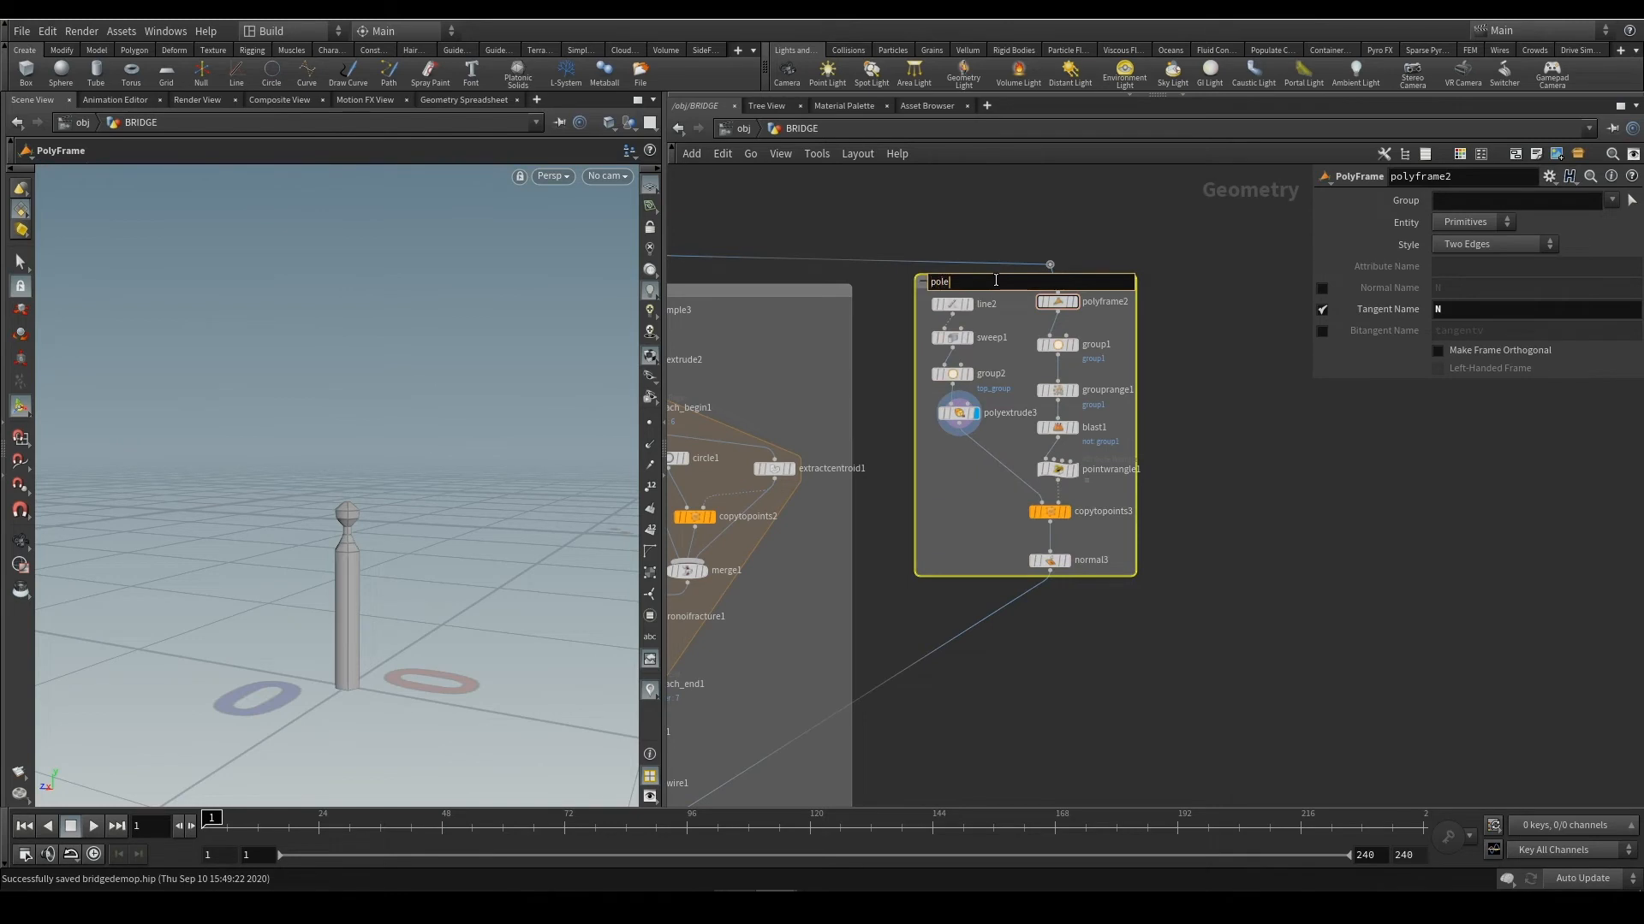
{"action": "type", "text": "s"}
{"action": "key", "text": "Return"}
Display merge3, mirror1 and merge2 in turn and examine the bridge sides and the complete merged bridge
{"action": "scroll", "coordinate": [917, 762], "scroll_direction": "down", "scroll_amount": 3}
{"action": "middle_click_drag", "start_coordinate": [917, 763], "coordinate": [1124, 495]}
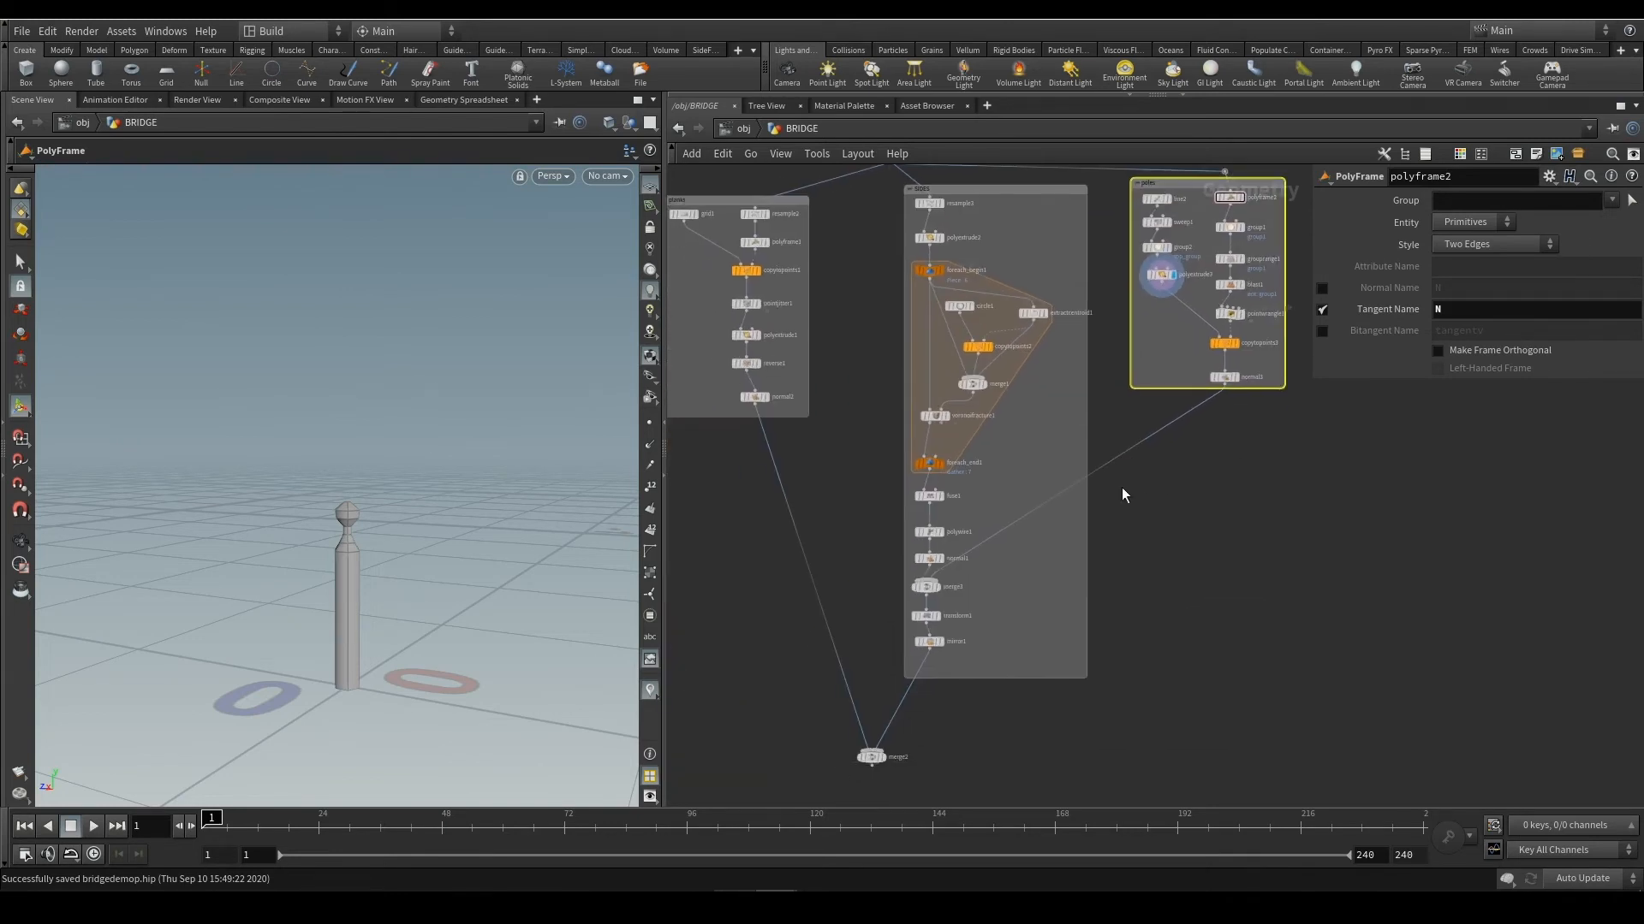
{"action": "scroll", "coordinate": [931, 596], "scroll_direction": "up", "scroll_amount": 3}
{"action": "left_click", "coordinate": [941, 578]}
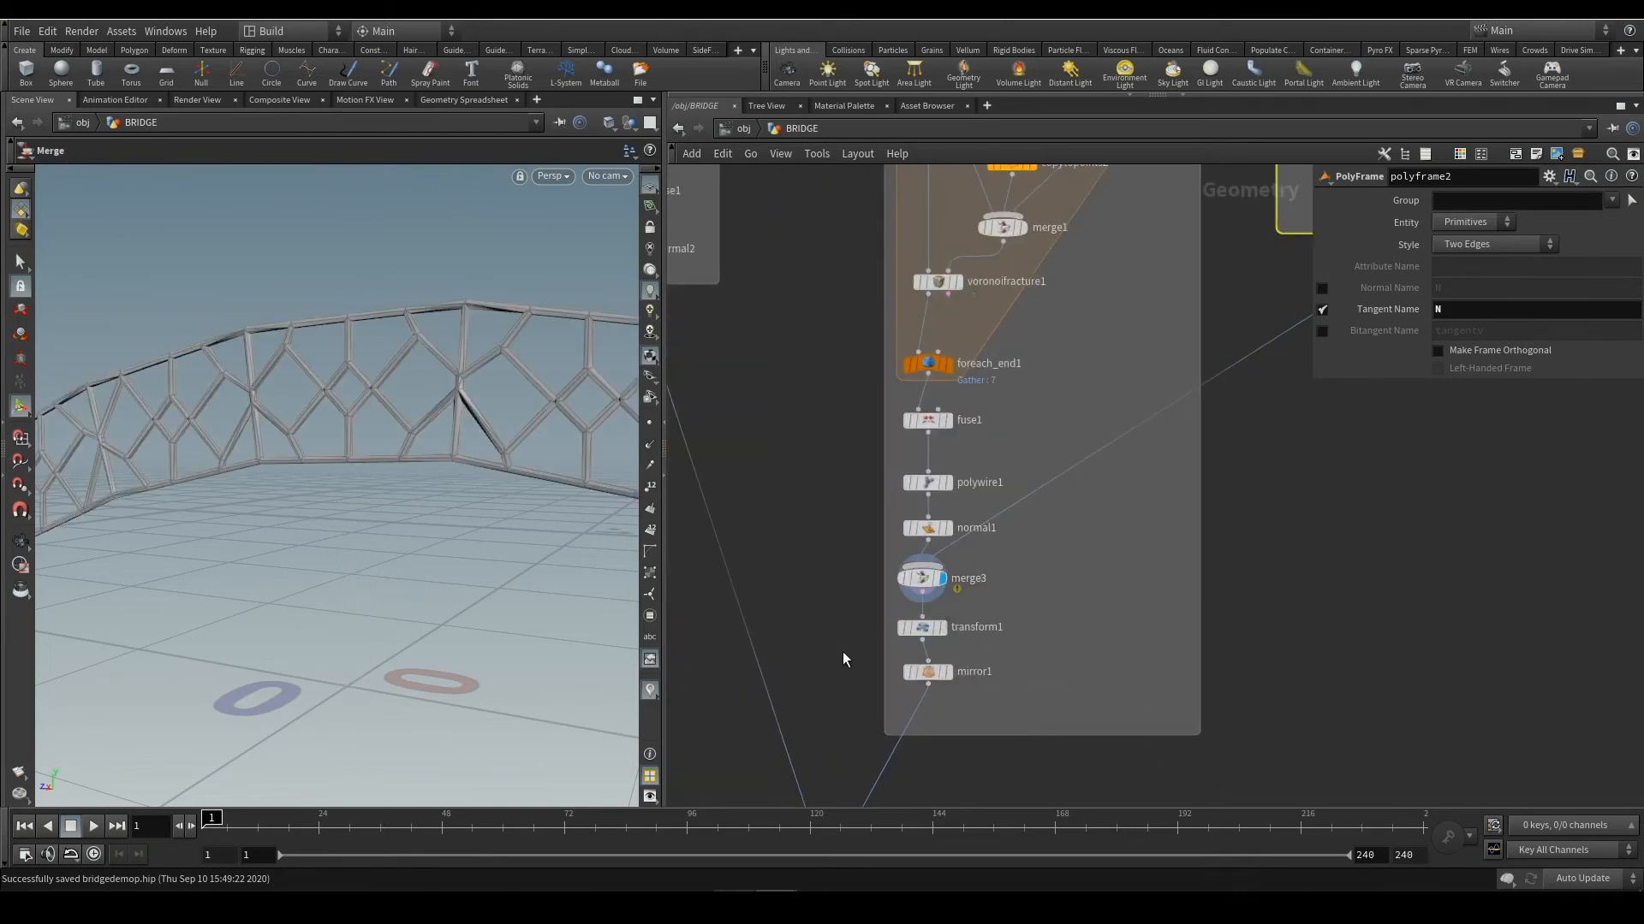
{"action": "key", "text": "Escape"}
{"action": "key", "text": "f"}
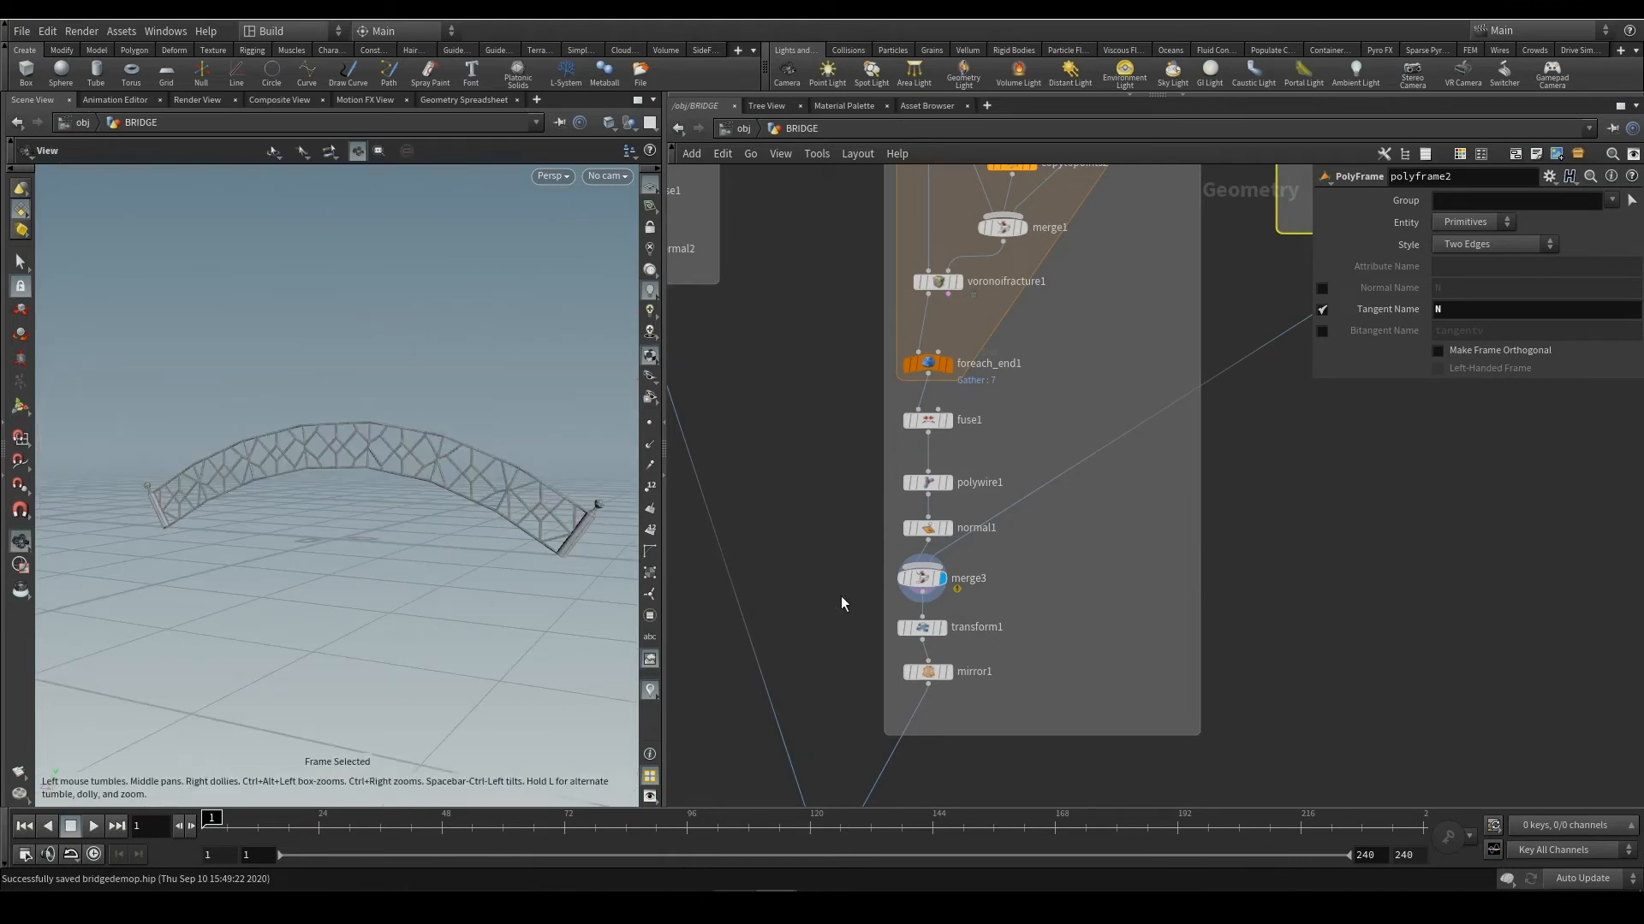
{"action": "left_click", "coordinate": [947, 672]}
{"action": "middle_click_drag", "start_coordinate": [803, 665], "coordinate": [933, 356]}
{"action": "left_click", "coordinate": [978, 563]}
{"action": "left_click_drag", "start_coordinate": [543, 503], "coordinate": [381, 440]}
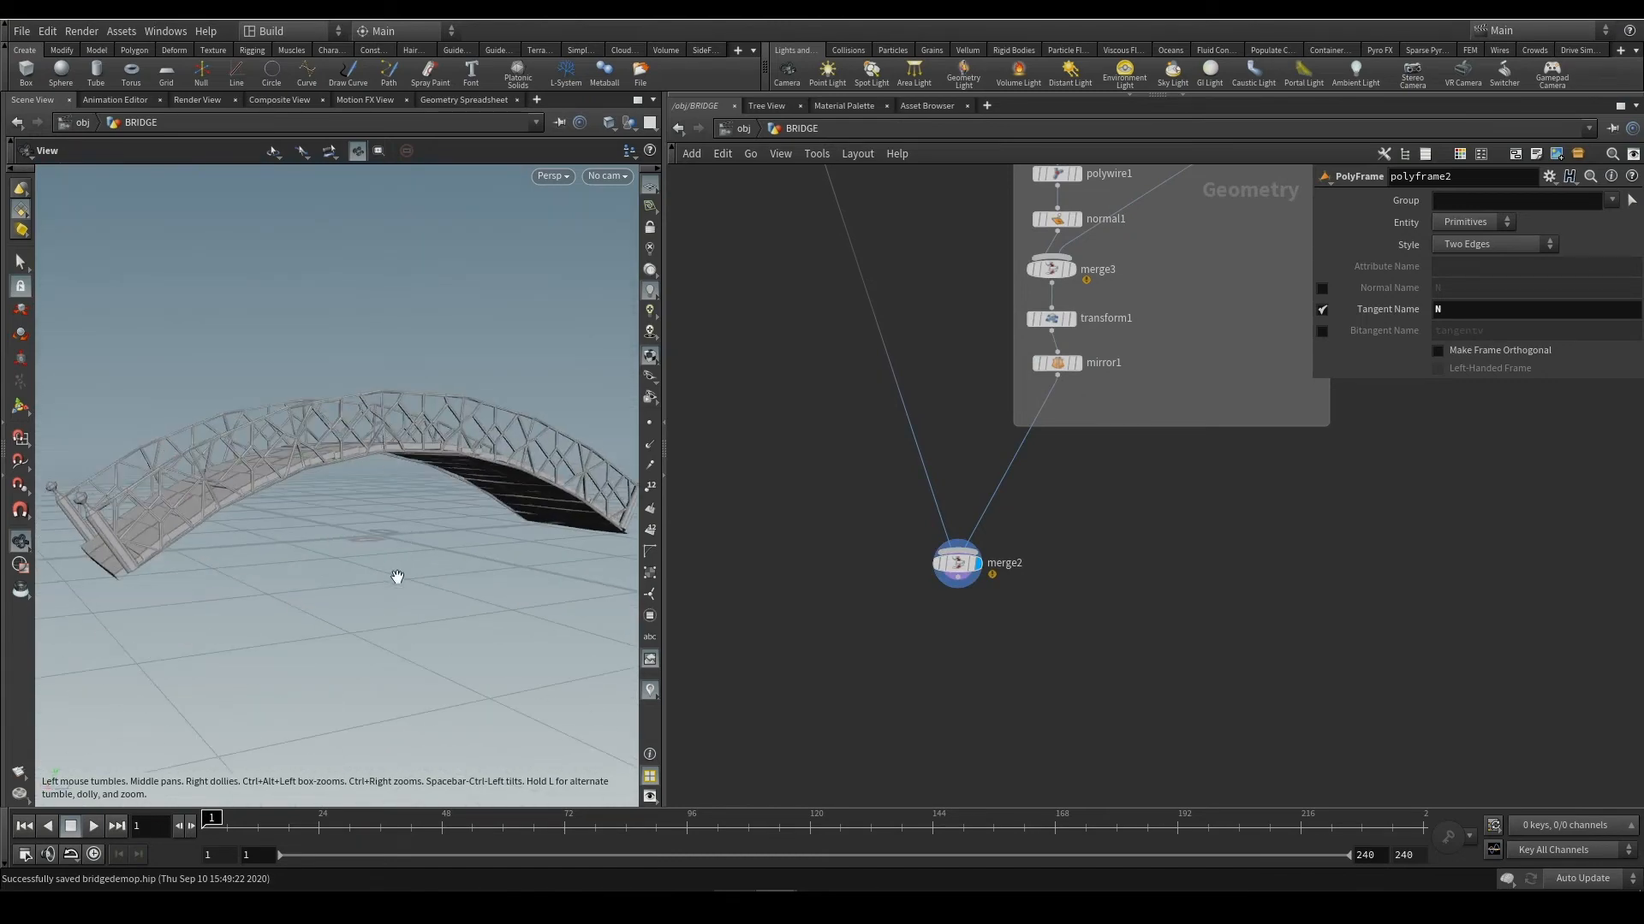
{"action": "middle_click_drag", "start_coordinate": [1084, 516], "coordinate": [945, 617]}
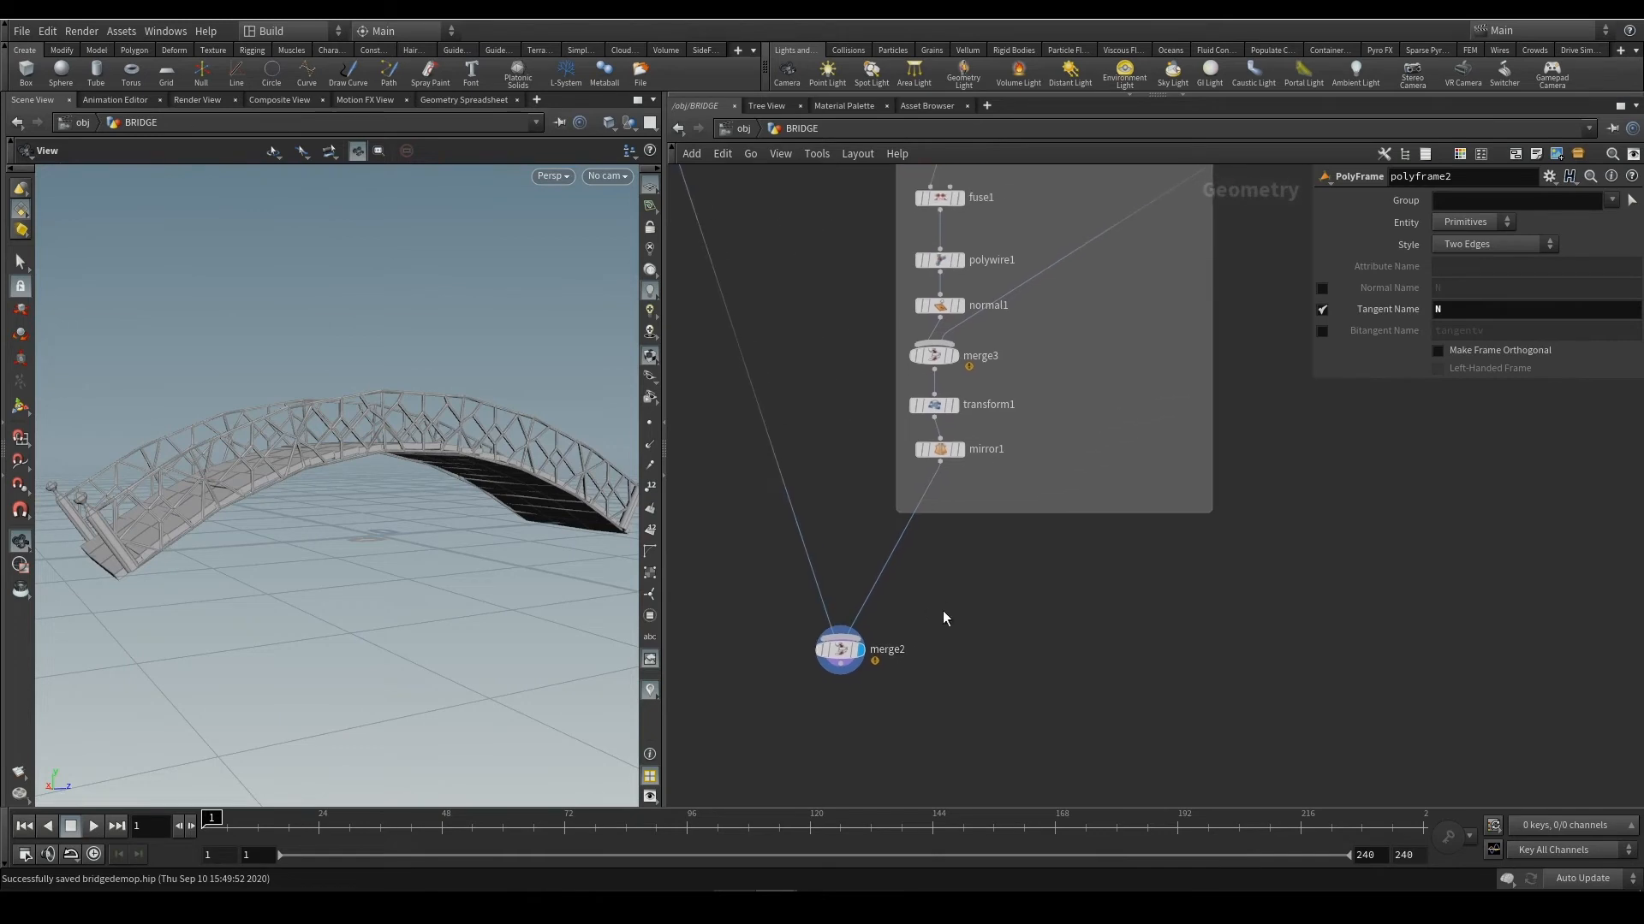
Display resample2 in the planks network box and branch an Ends node off its output, outside the box
{"action": "scroll", "coordinate": [945, 617], "scroll_direction": "down", "scroll_amount": 3}
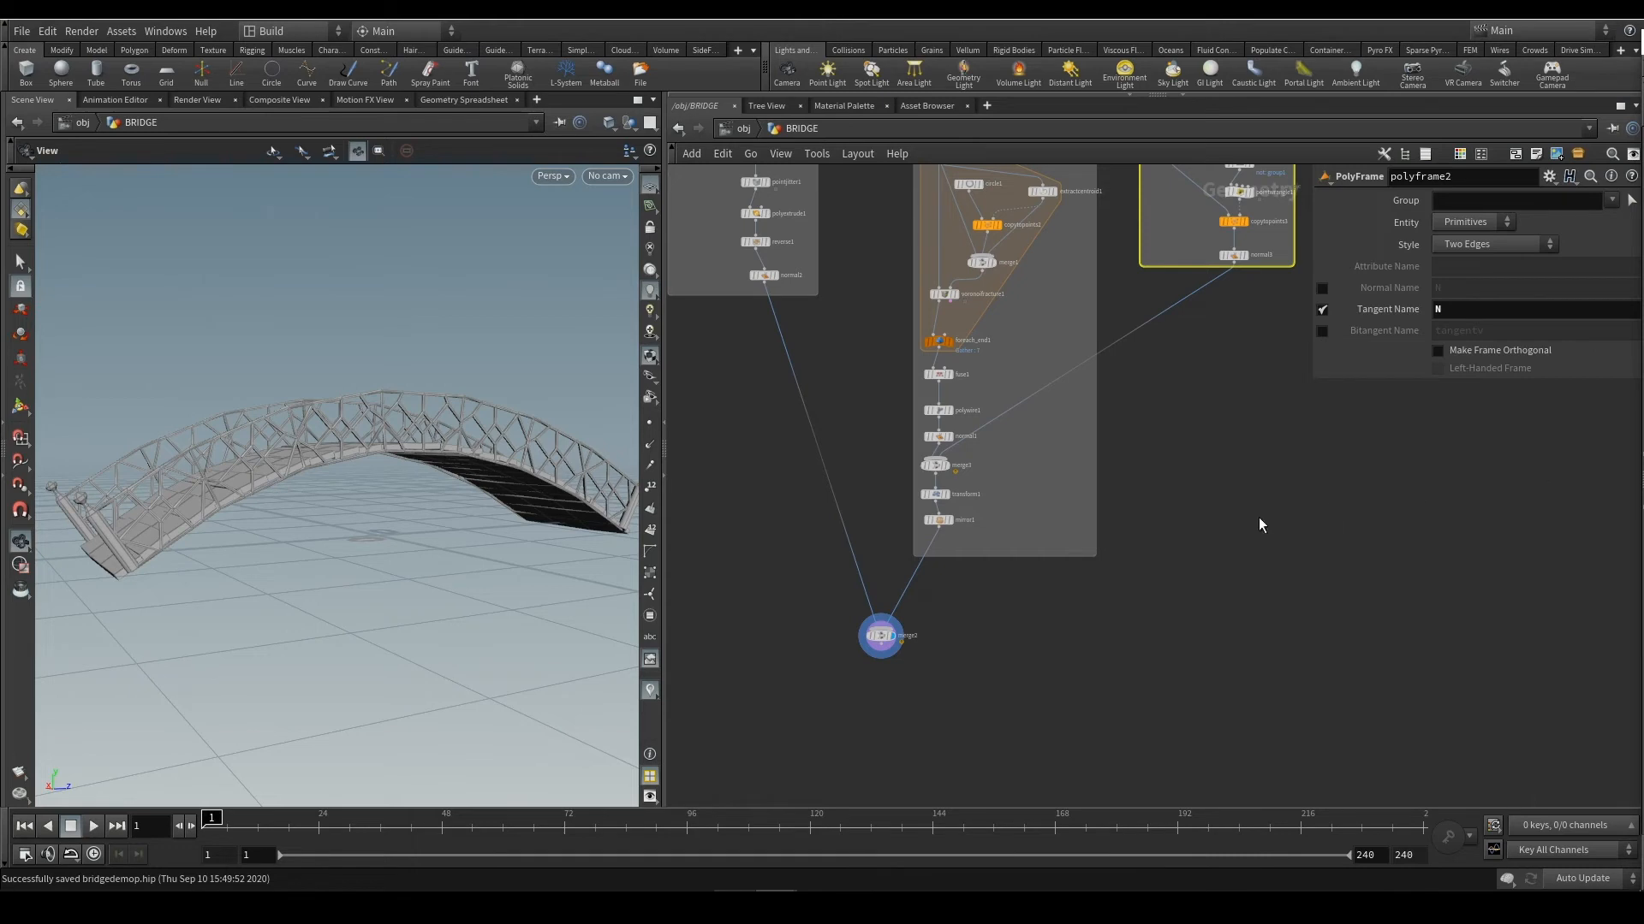
{"action": "middle_click_drag", "start_coordinate": [839, 455], "coordinate": [1019, 564]}
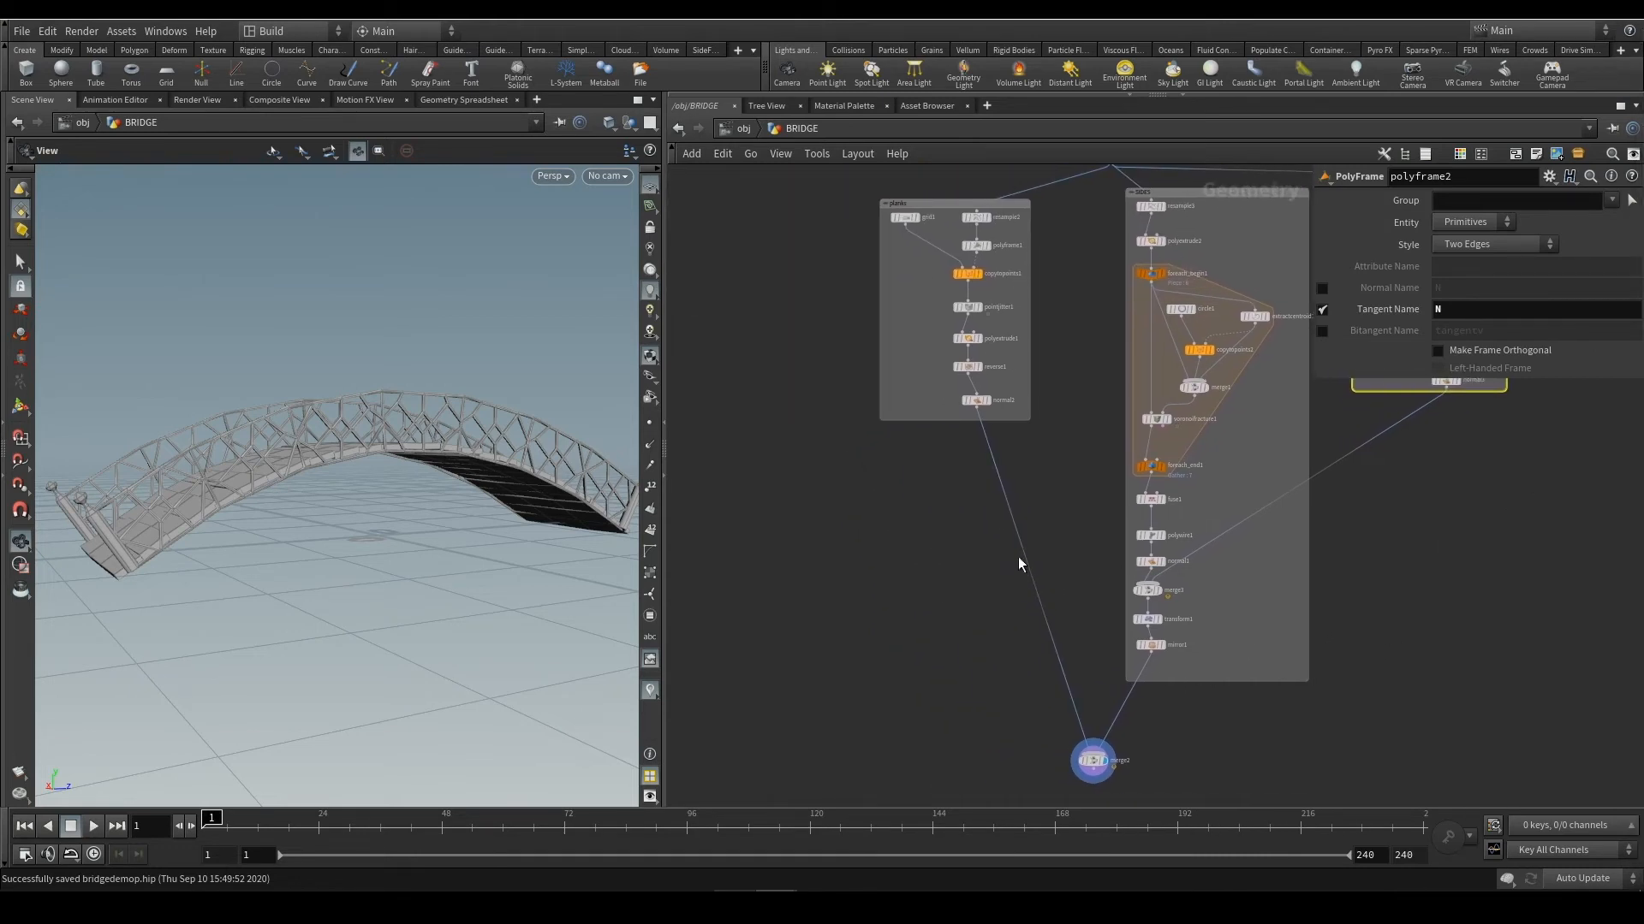
{"action": "left_click", "coordinate": [989, 219]}
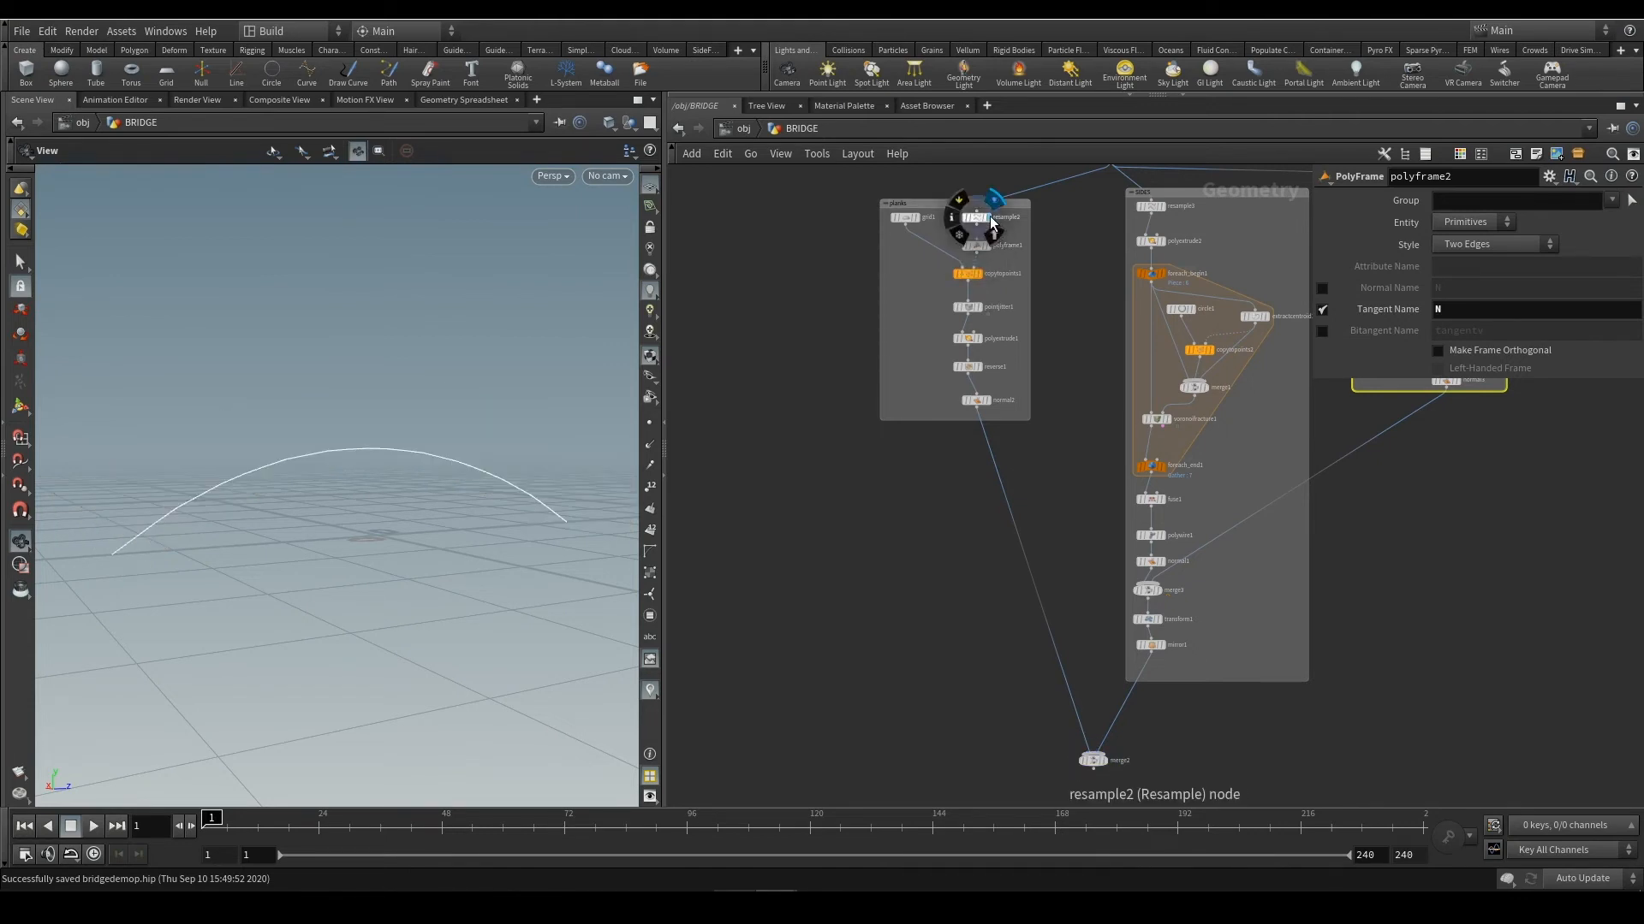
{"action": "middle_click_drag", "start_coordinate": [991, 222], "coordinate": [1056, 275]}
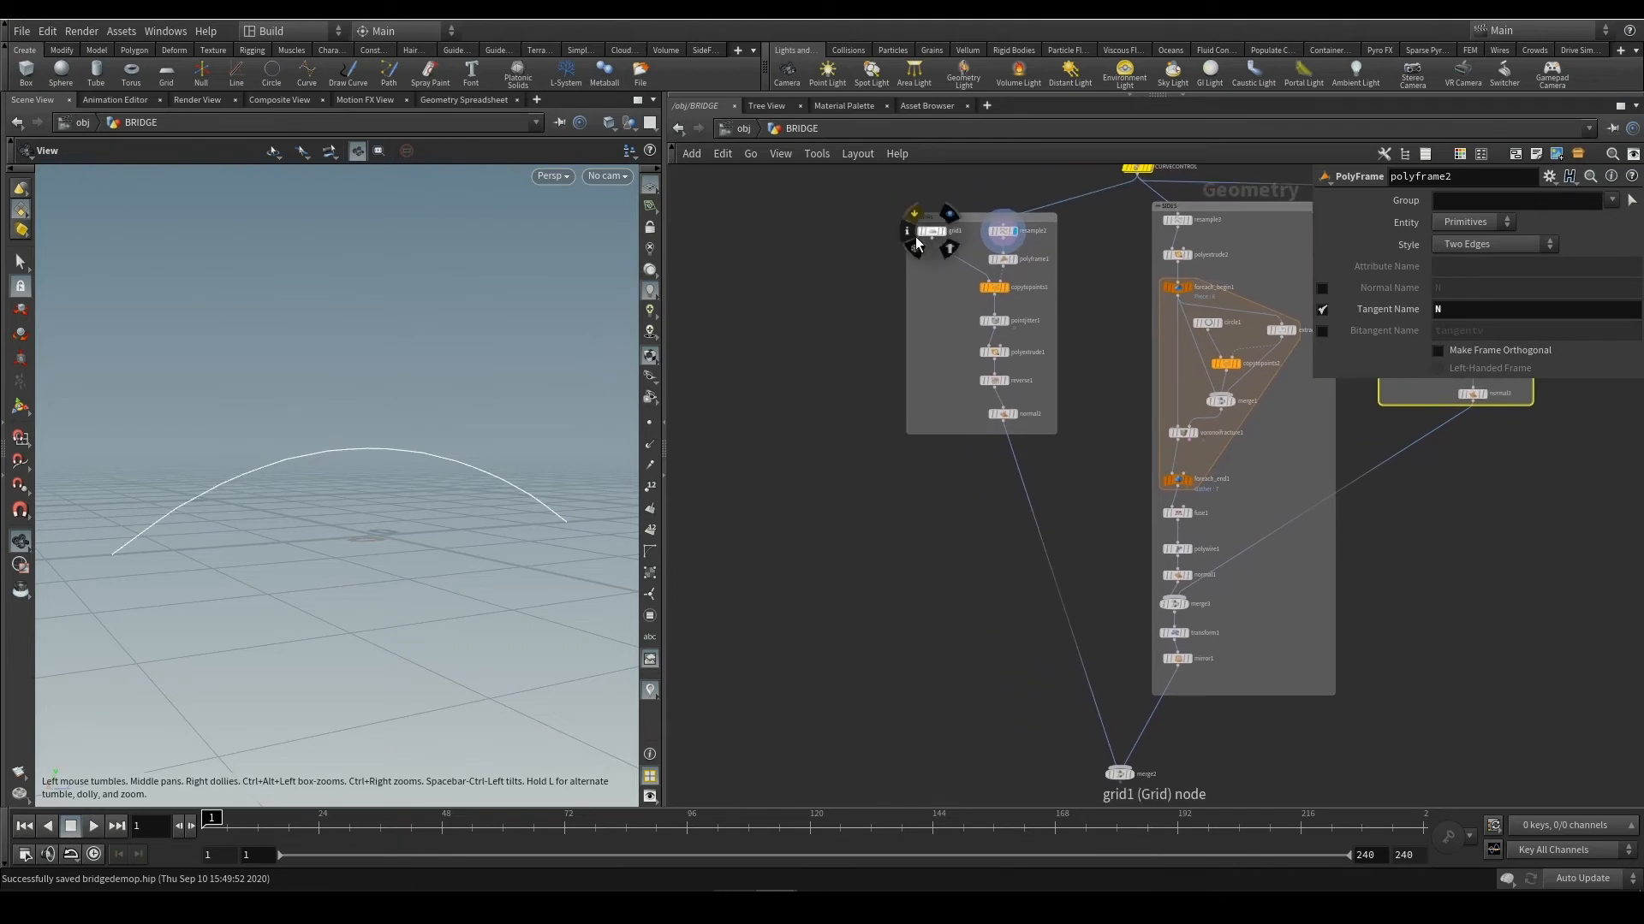
{"action": "left_click_drag", "start_coordinate": [936, 234], "coordinate": [767, 249]}
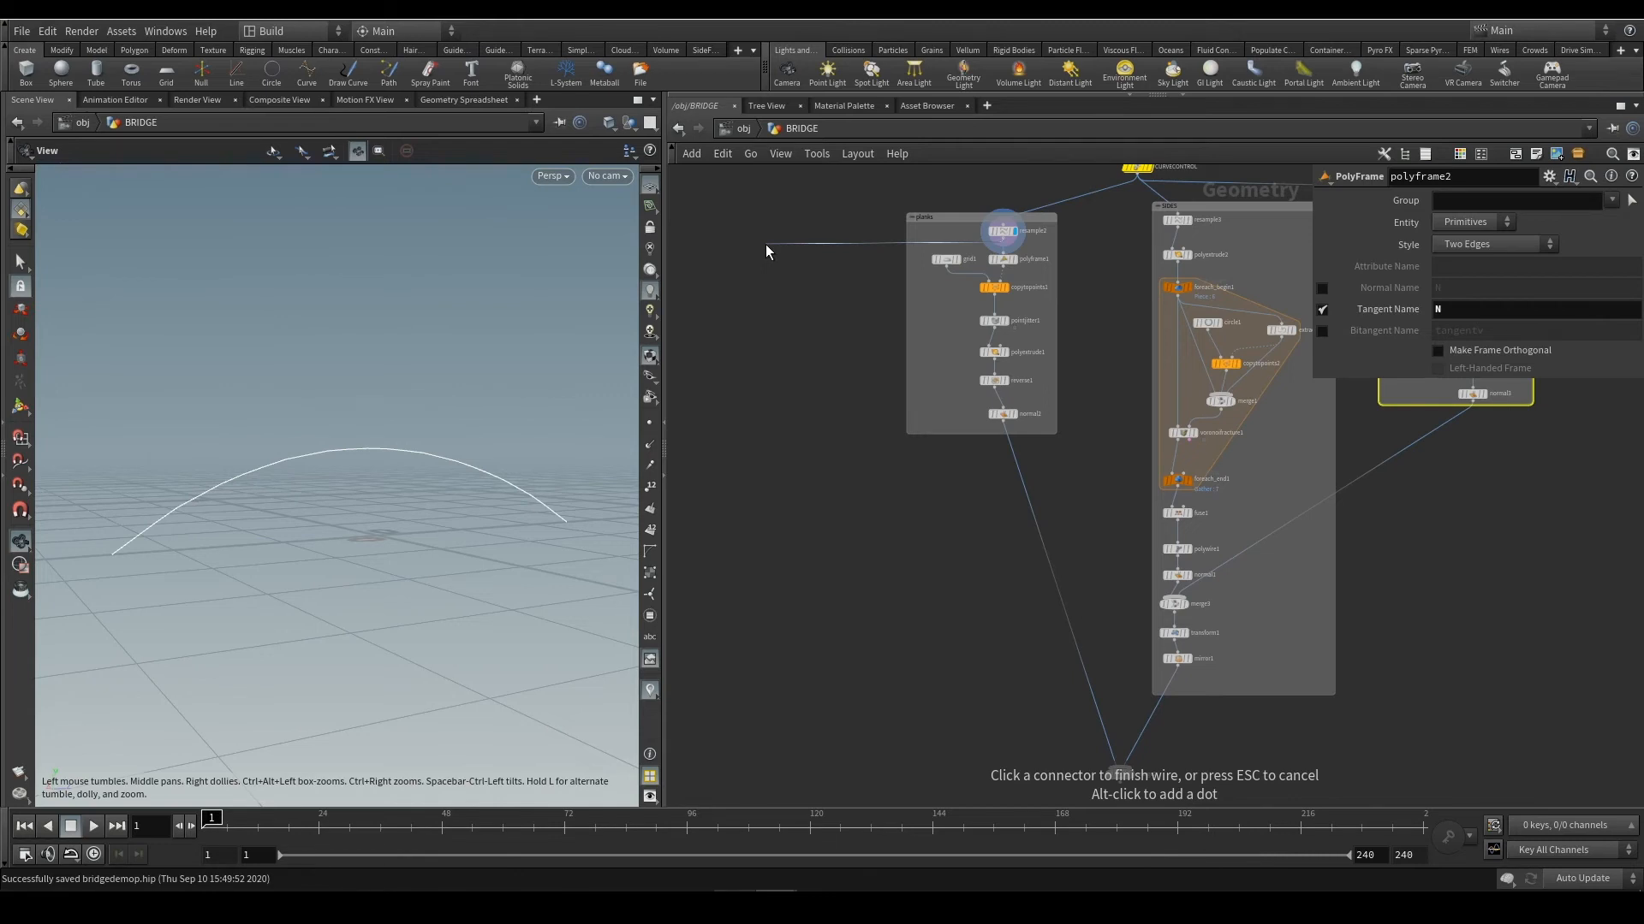
{"action": "key", "text": "Tab"}
{"action": "type", "text": "end"}
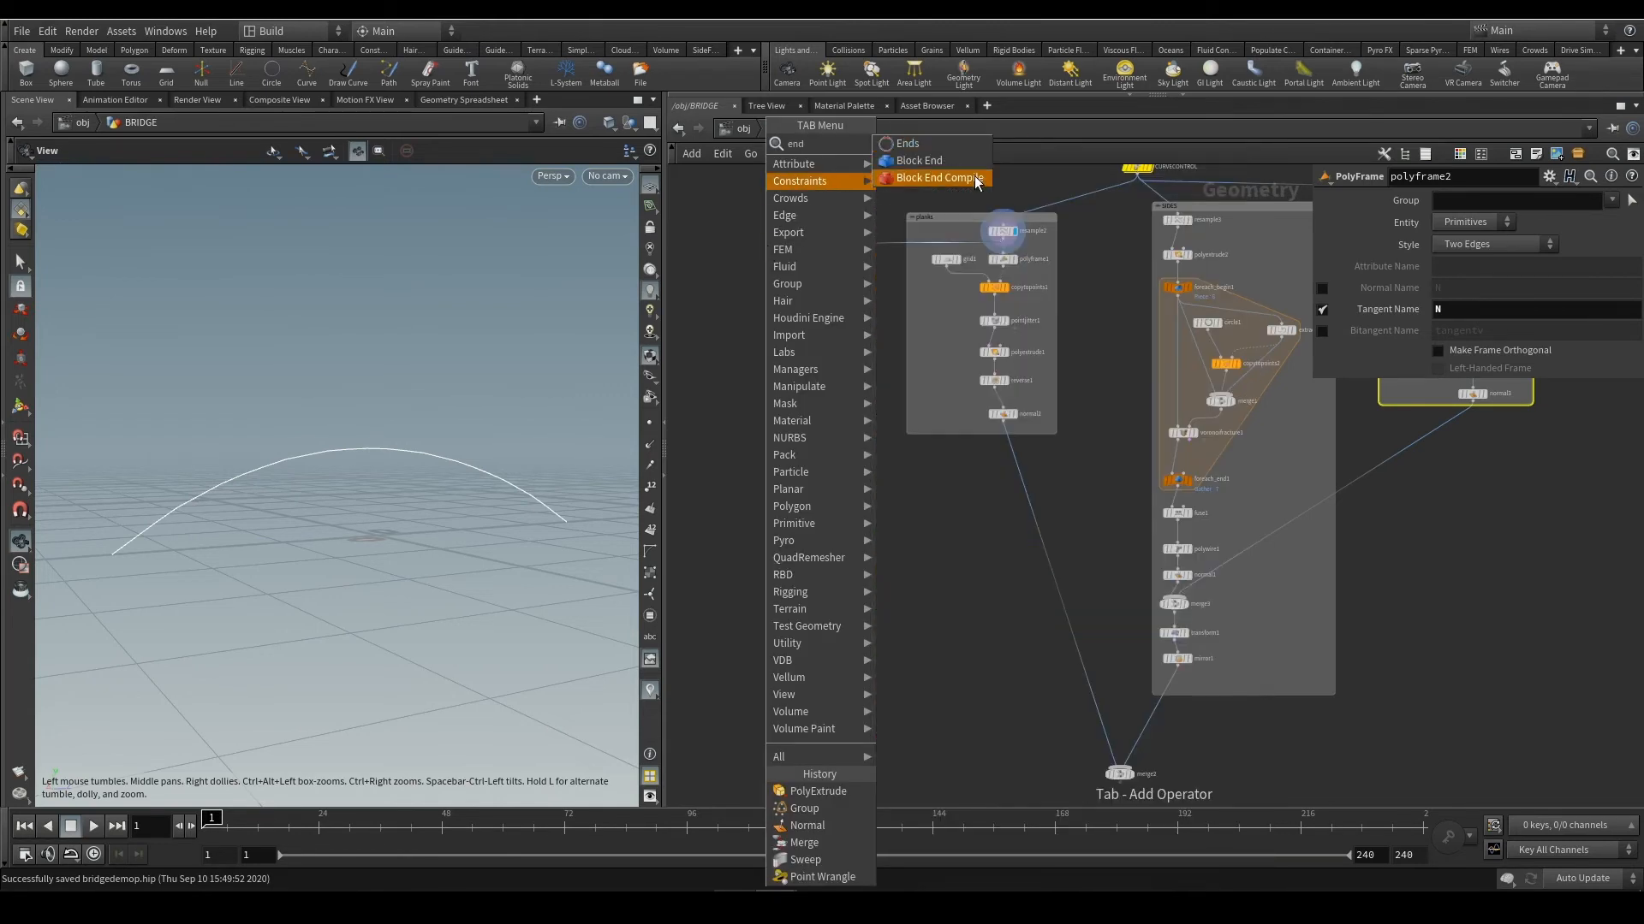
{"action": "left_click", "coordinate": [911, 144]}
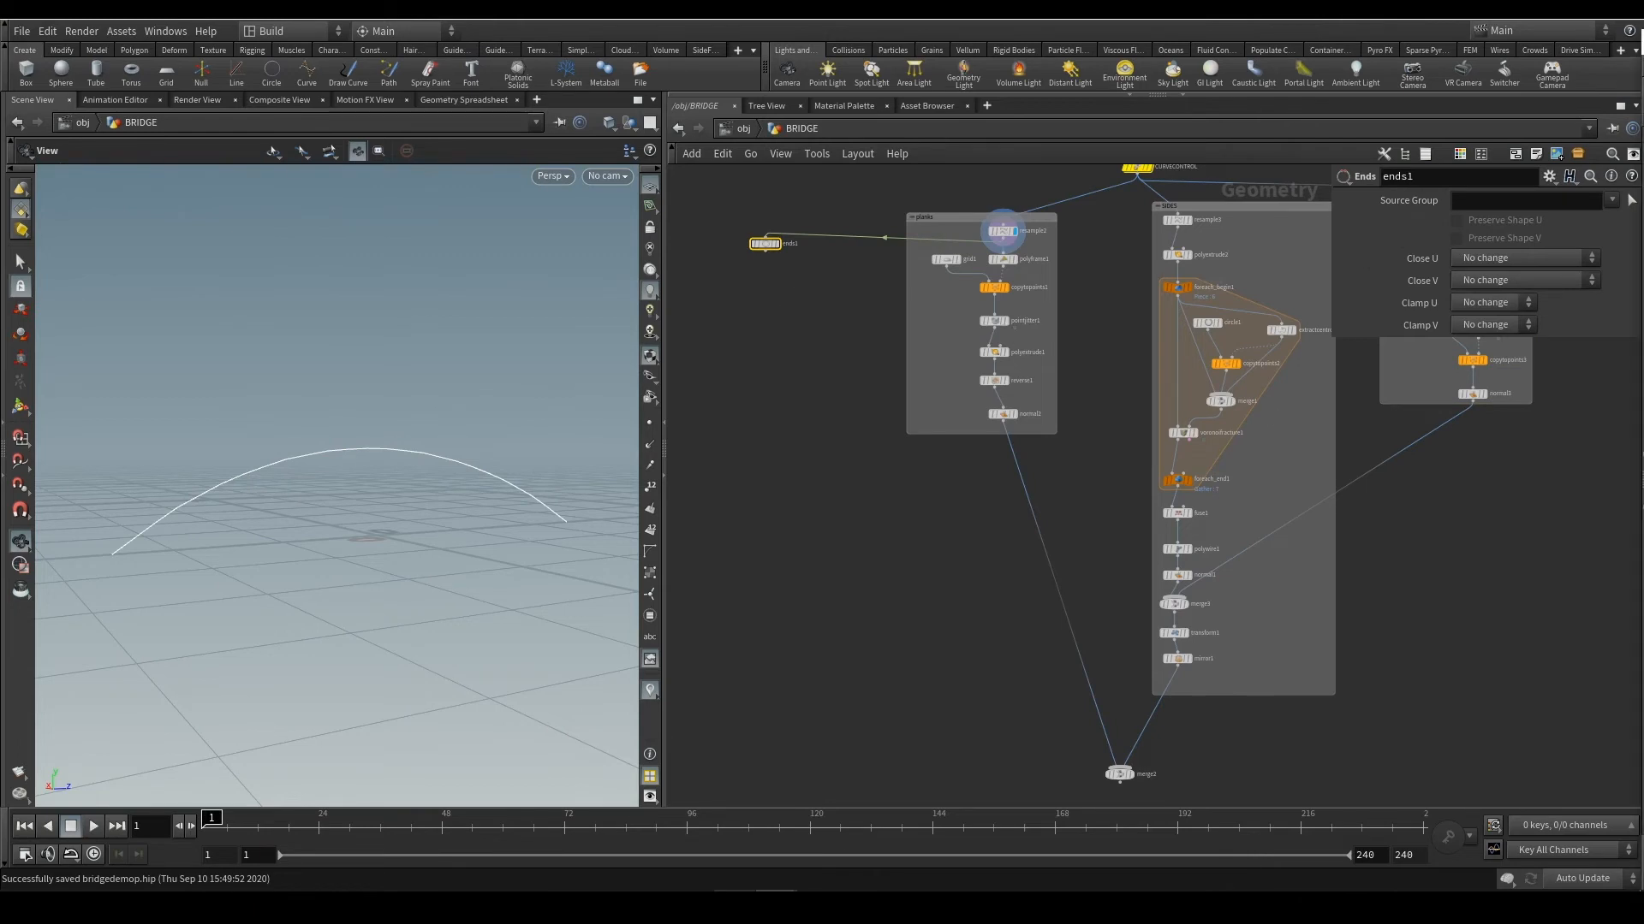
Set Close U to Close Straight on the Ends node and display its result
{"action": "left_click", "coordinate": [1515, 257]}
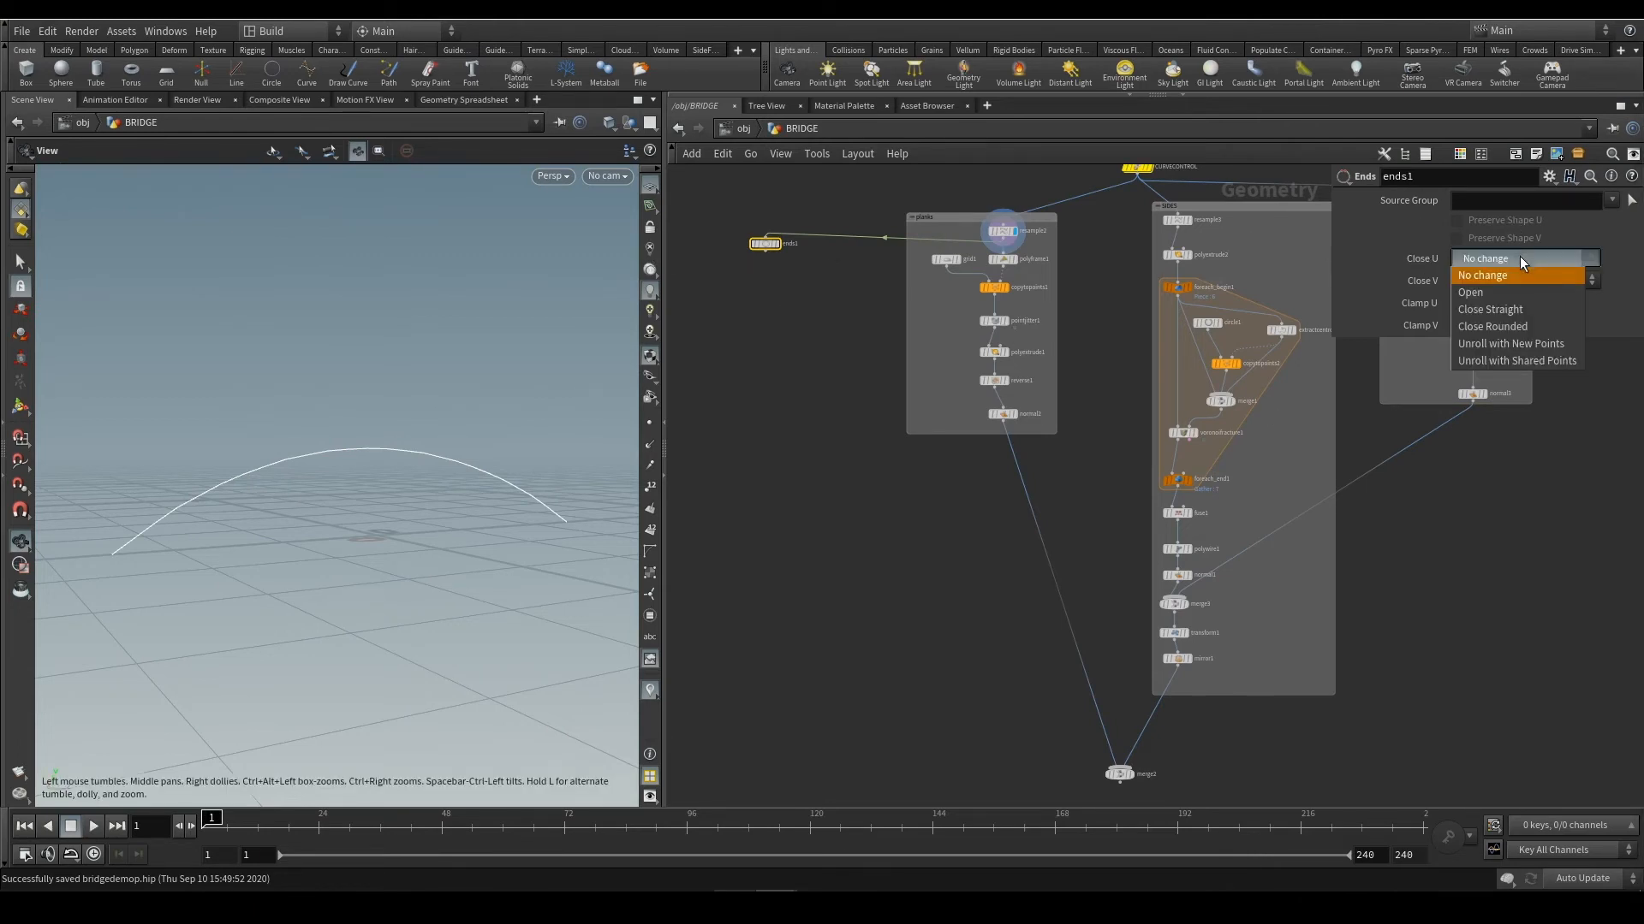
{"action": "left_click", "coordinate": [1517, 310]}
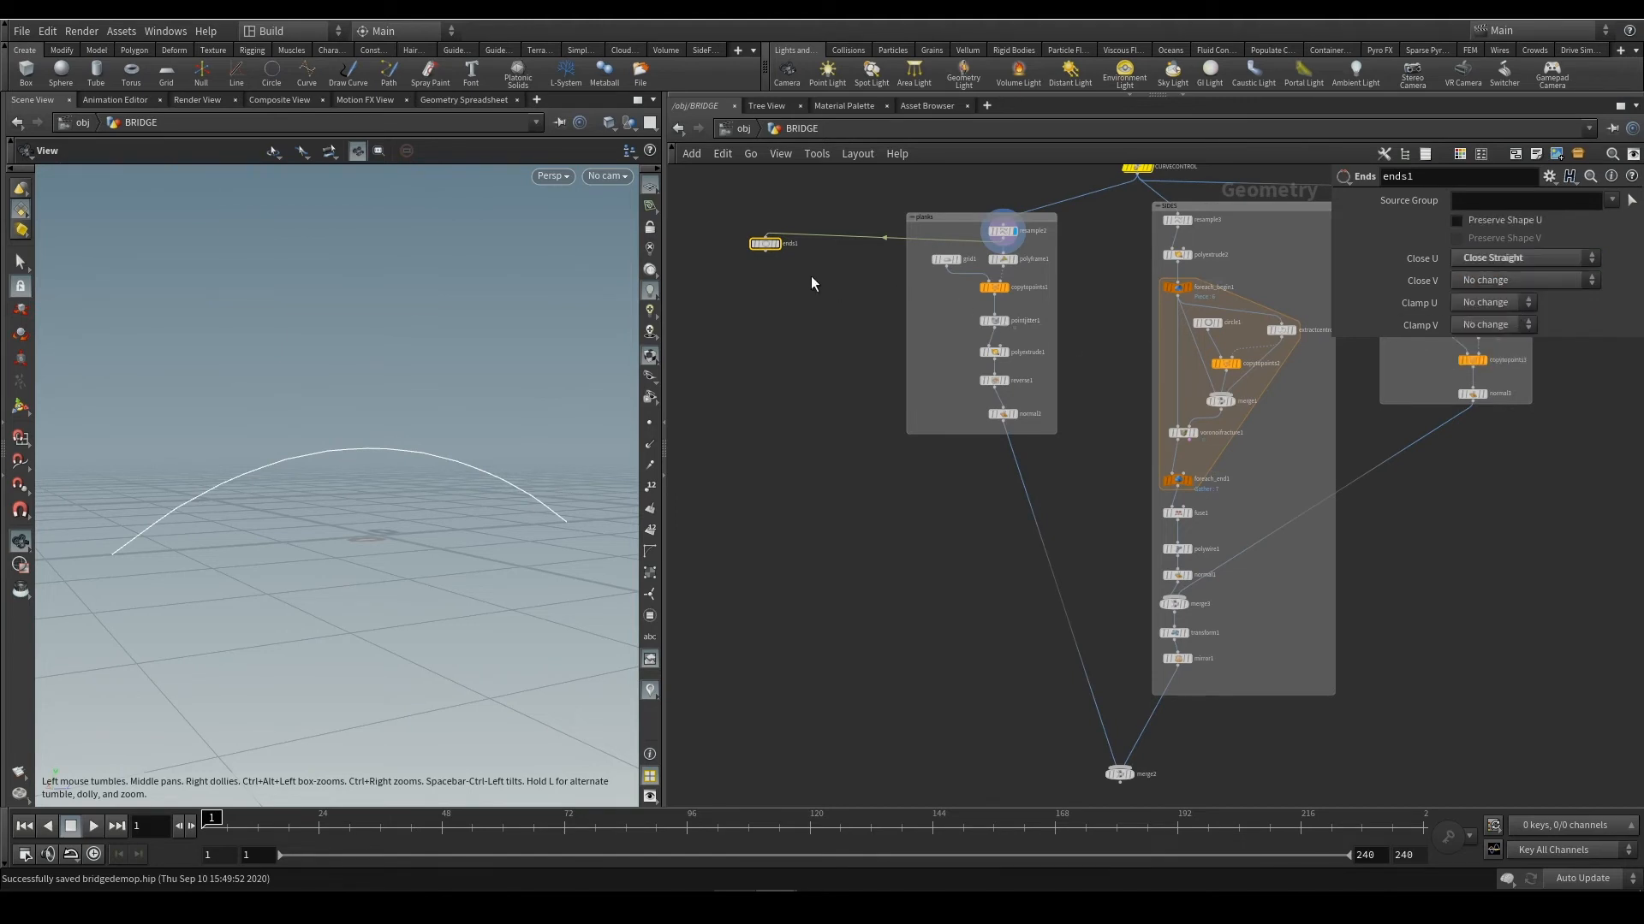
{"action": "left_click", "coordinate": [782, 247]}
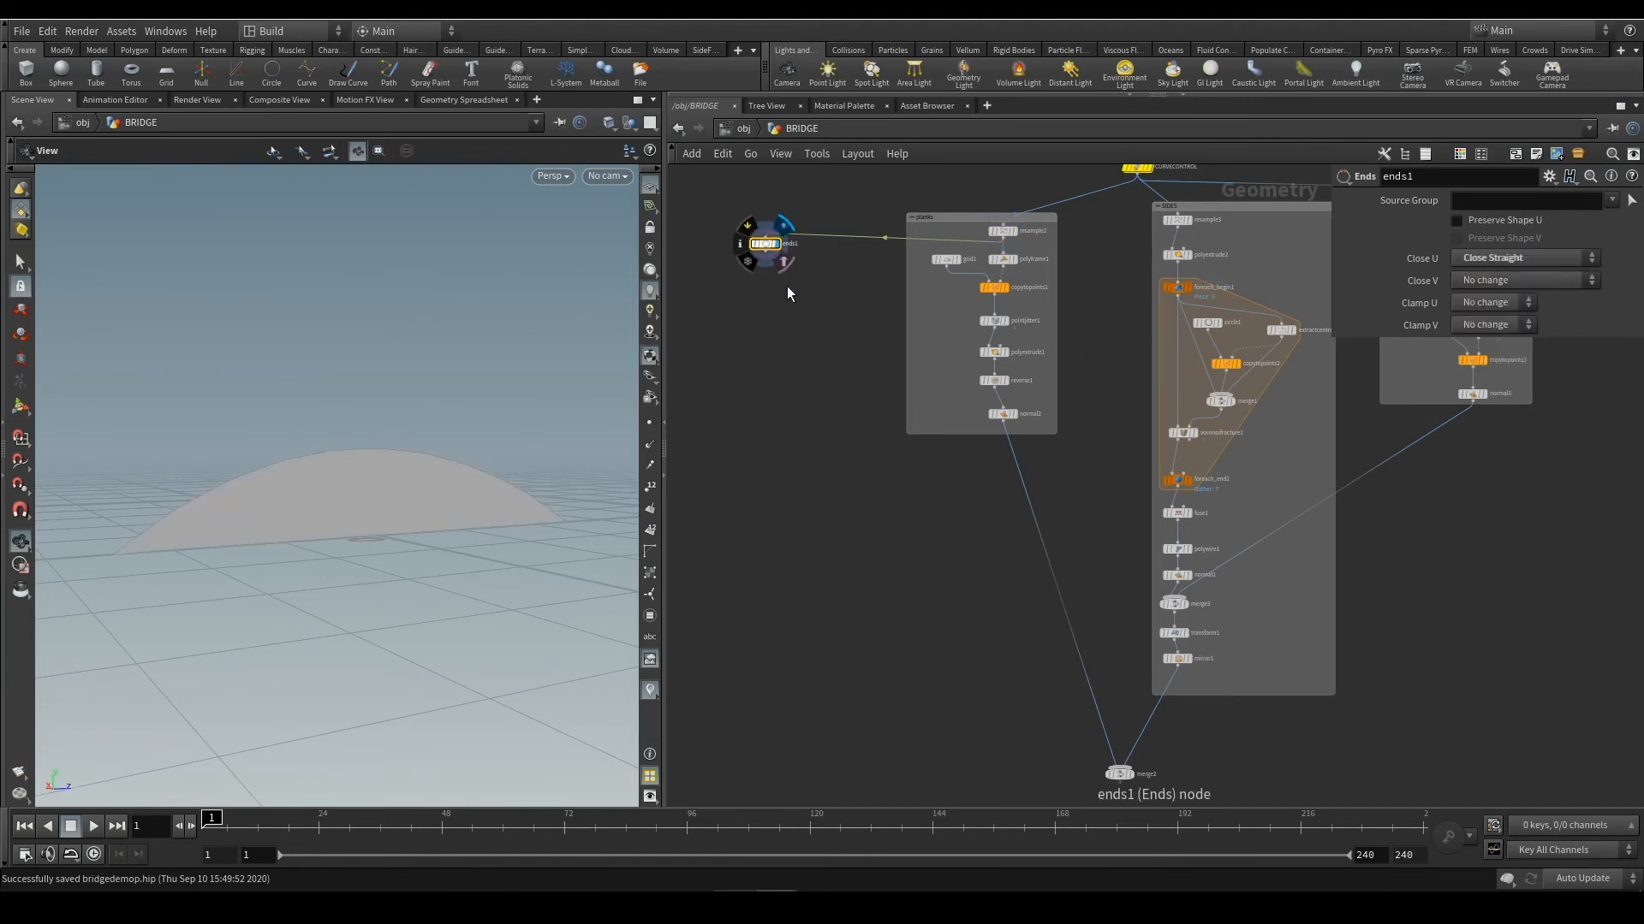
{"action": "left_click_drag", "start_coordinate": [257, 487], "coordinate": [465, 552]}
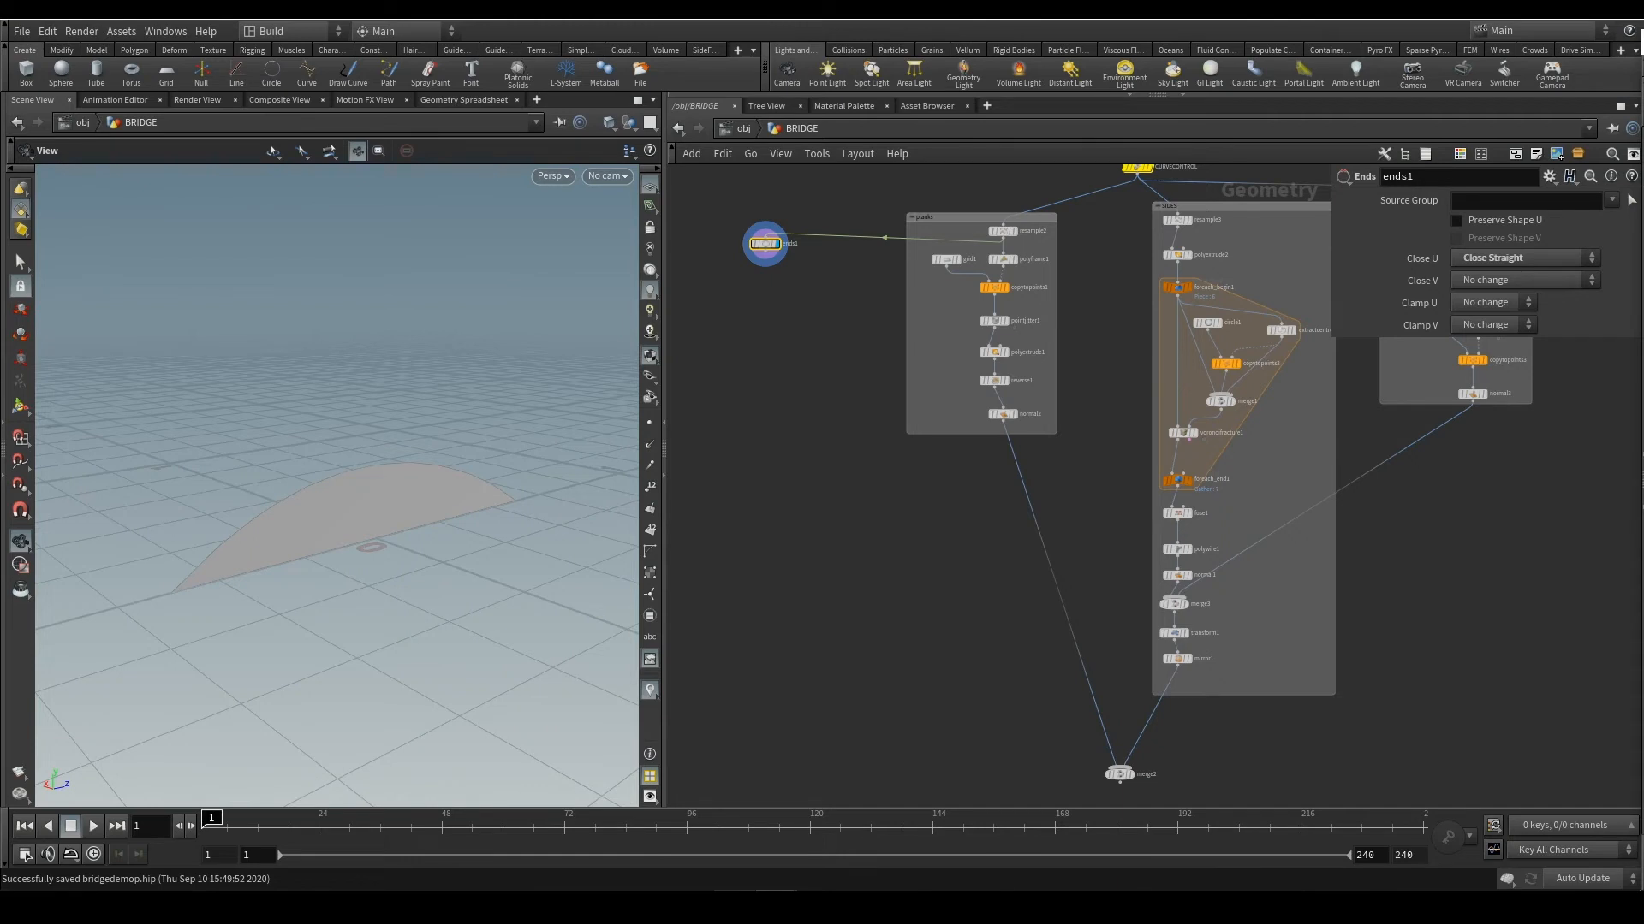
Examine the parameters of the line1 node that feeds the bridge curve
{"action": "middle_click_drag", "start_coordinate": [1145, 265], "coordinate": [1085, 483]}
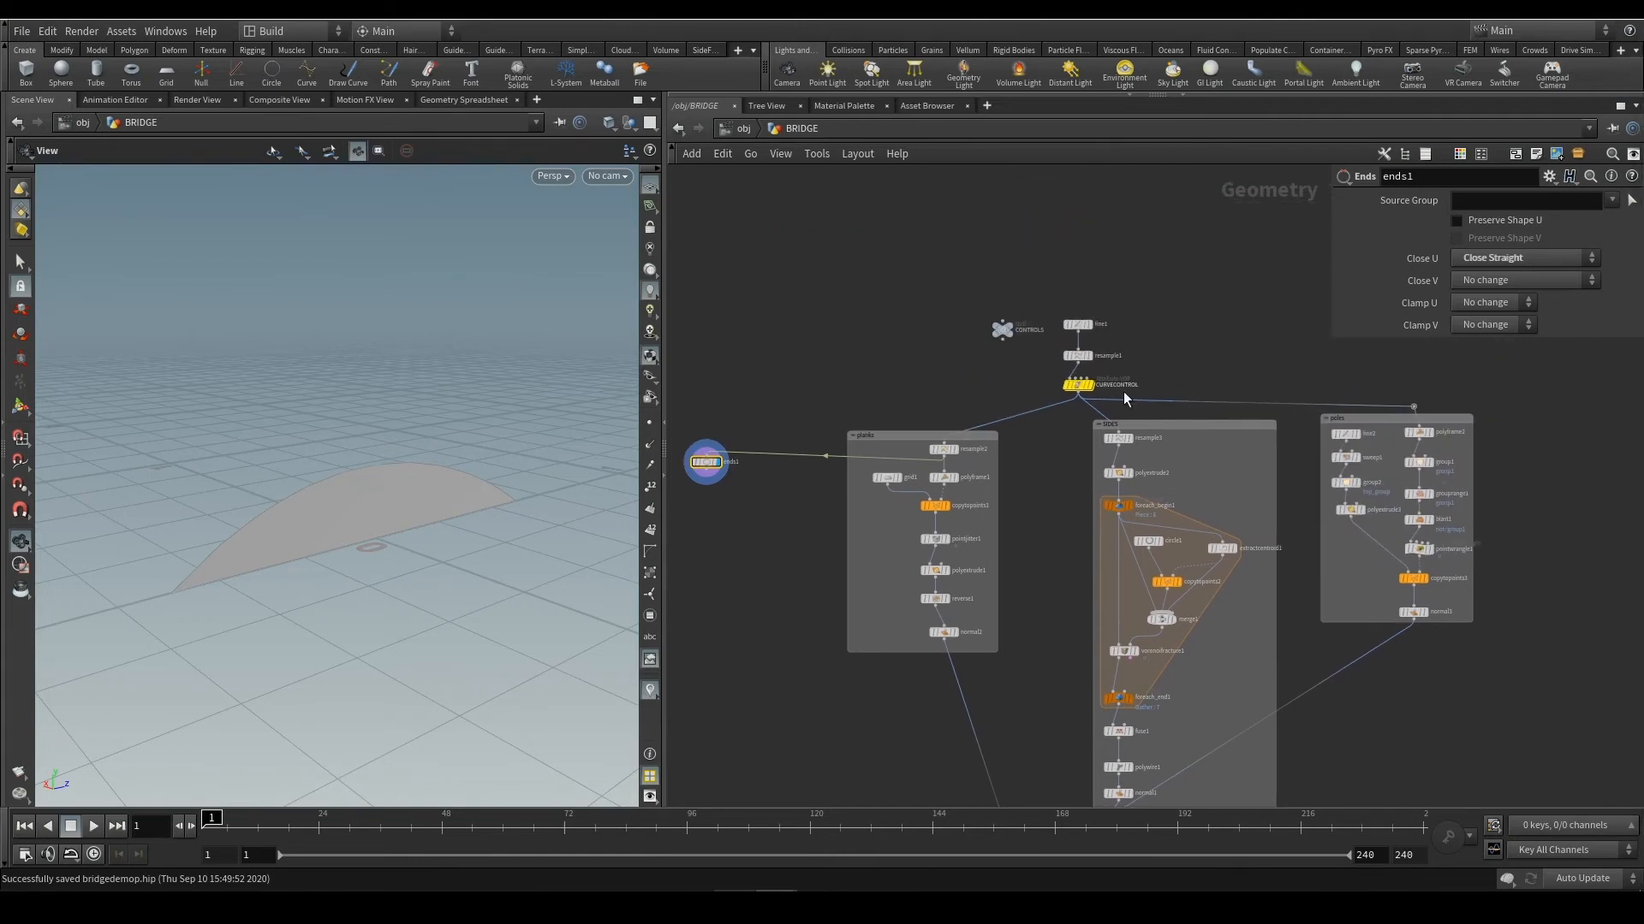
{"action": "scroll", "coordinate": [1078, 355], "scroll_direction": "up", "scroll_amount": 4}
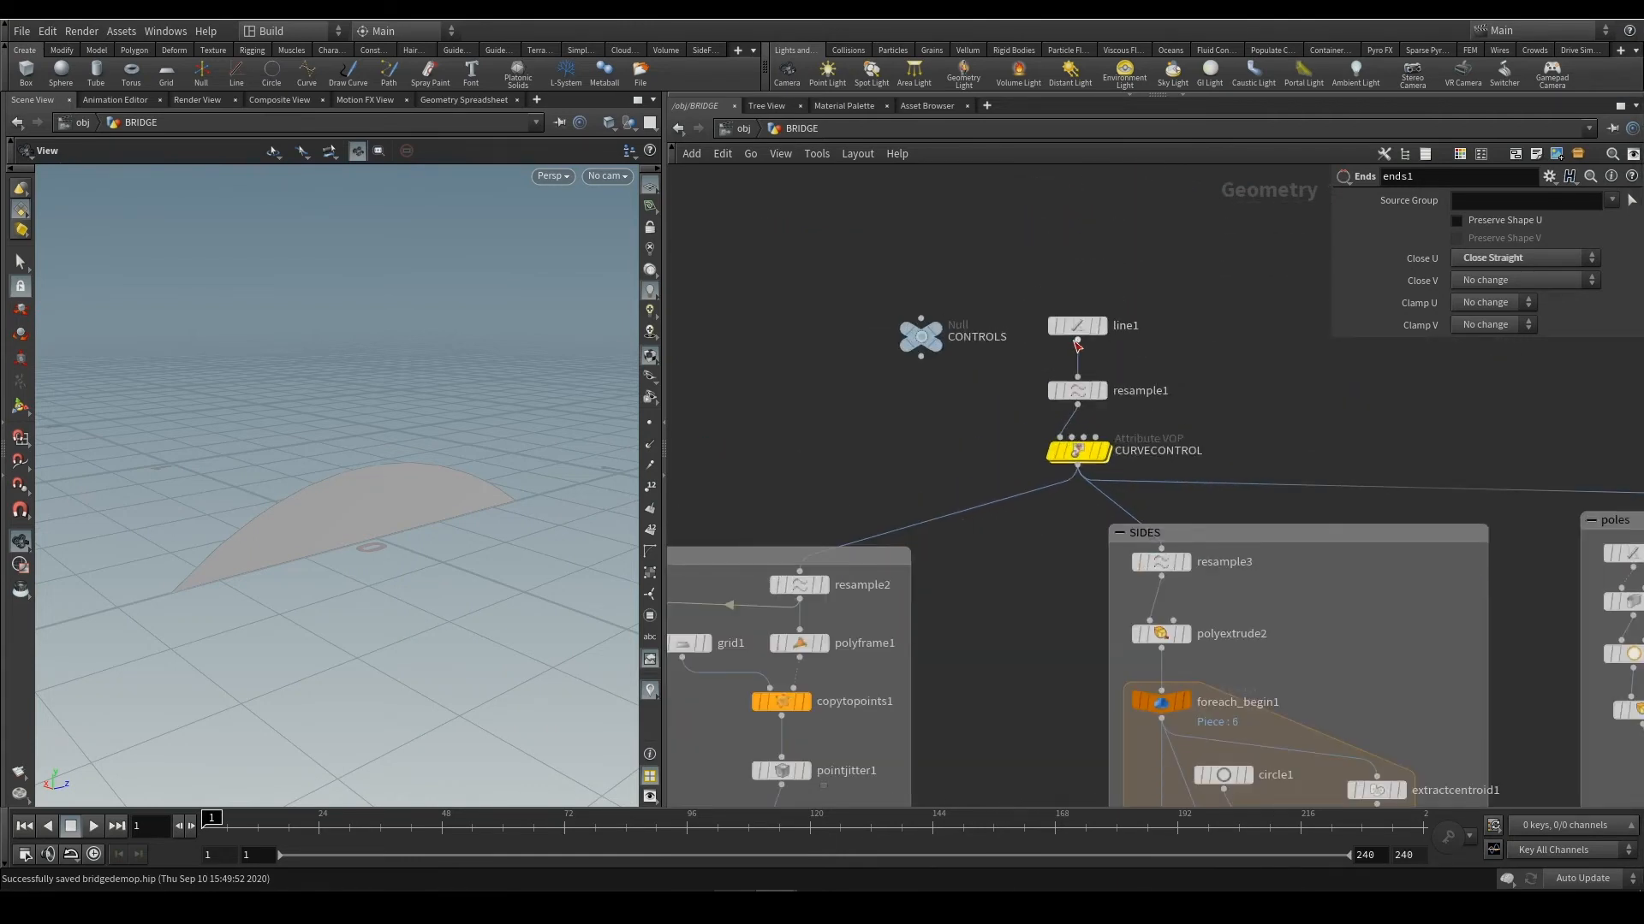
{"action": "left_click", "coordinate": [1076, 341]}
{"action": "left_click", "coordinate": [1077, 326]}
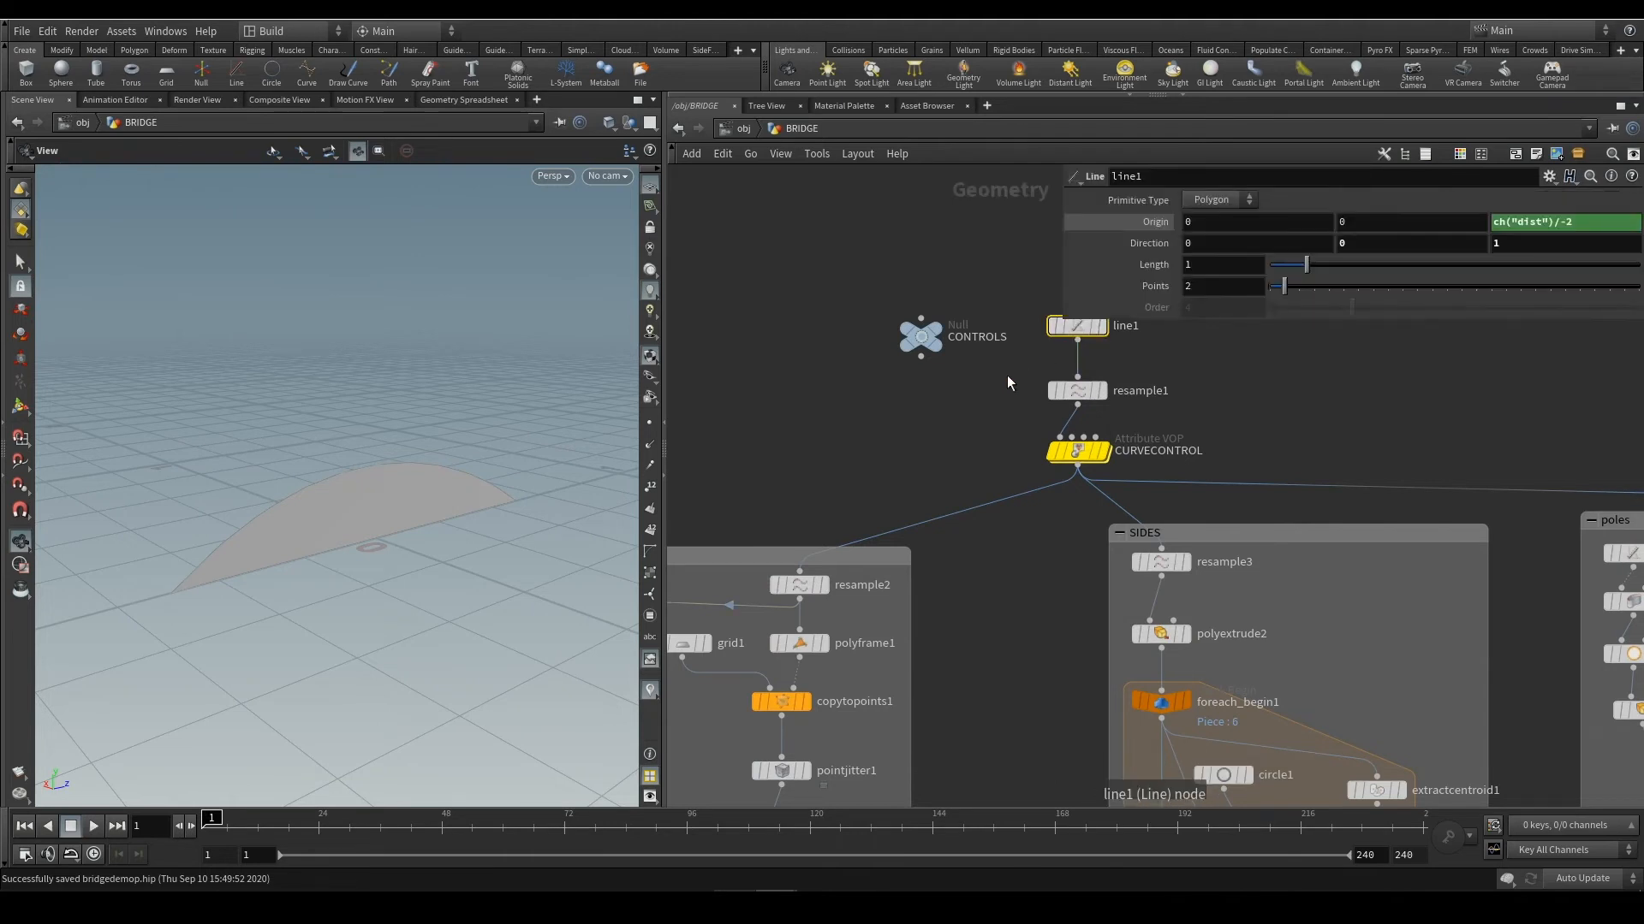
{"action": "scroll", "coordinate": [916, 457], "scroll_direction": "down", "scroll_amount": 3}
{"action": "middle_click_drag", "start_coordinate": [916, 457], "coordinate": [1068, 447]}
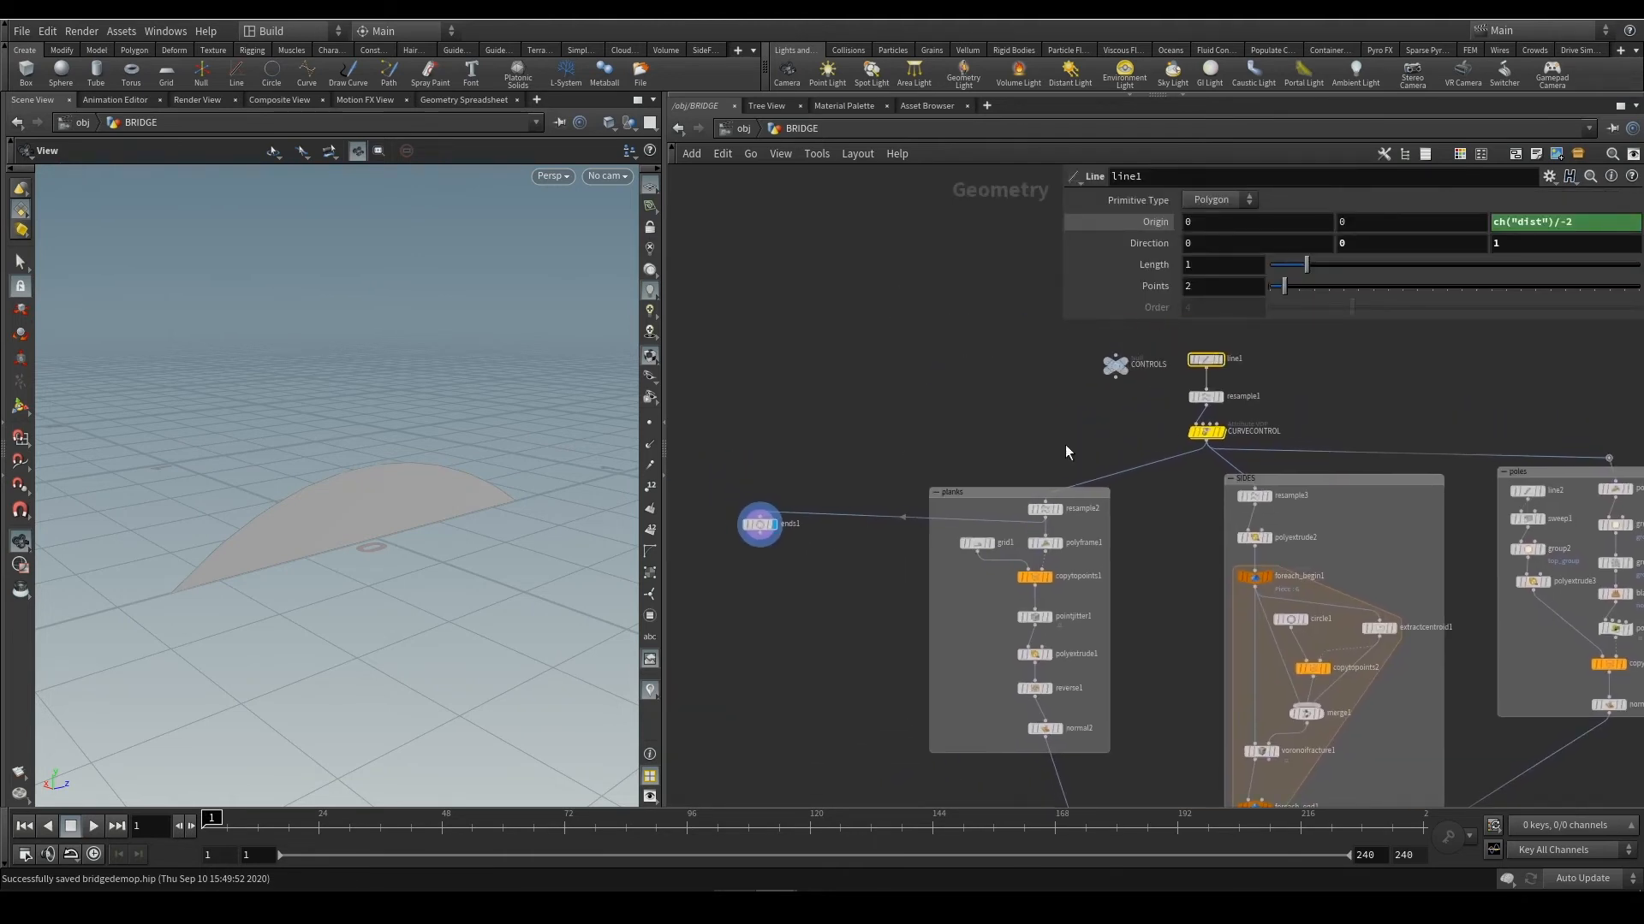
{"action": "mouse_move", "coordinate": [1208, 364]}
{"action": "middle_click_drag", "start_coordinate": [825, 578], "coordinate": [862, 388]}
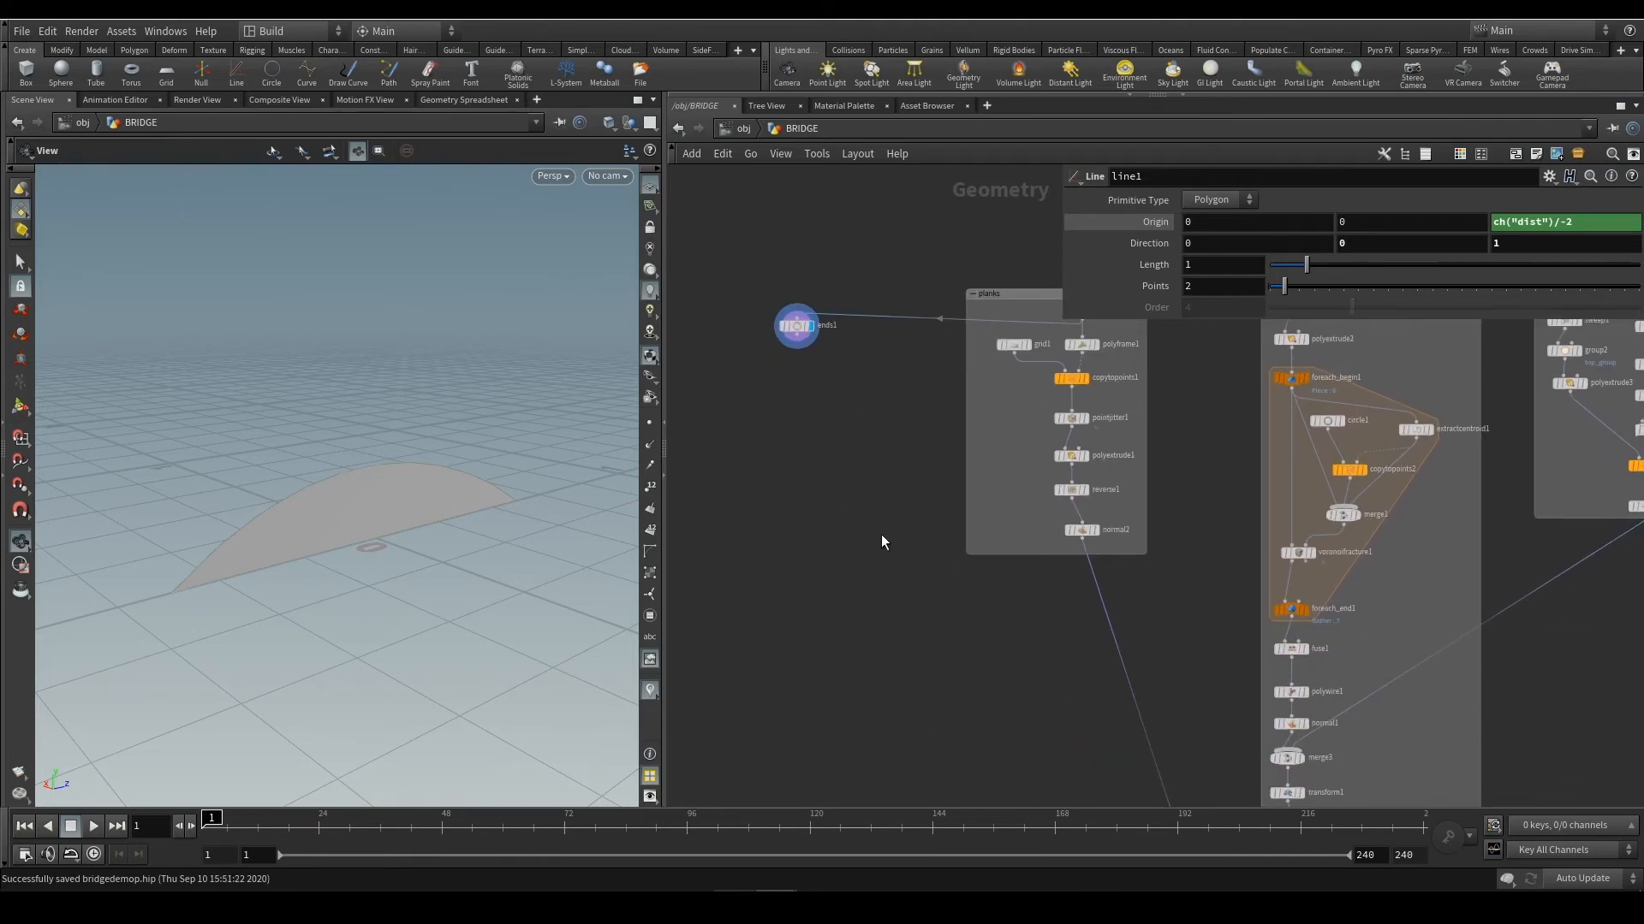
Add an Extract Centroid node below ends1, connect it to the ends1 output and display it
{"action": "left_click_drag", "start_coordinate": [796, 326], "coordinate": [797, 334]}
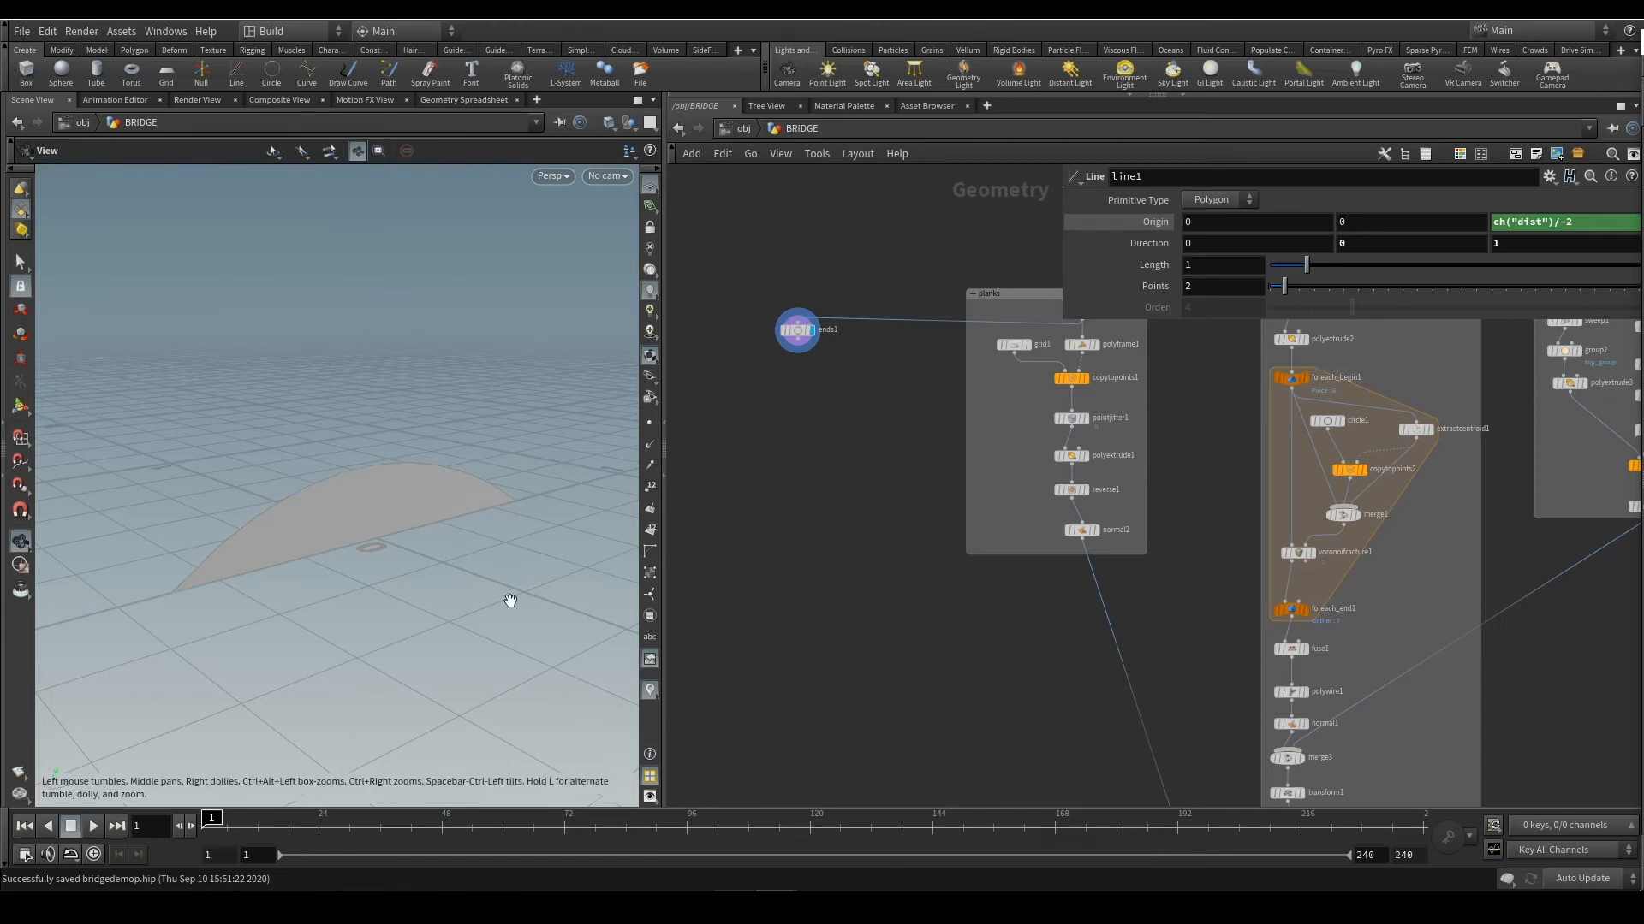
{"action": "middle_click_drag", "start_coordinate": [457, 519], "coordinate": [393, 488]}
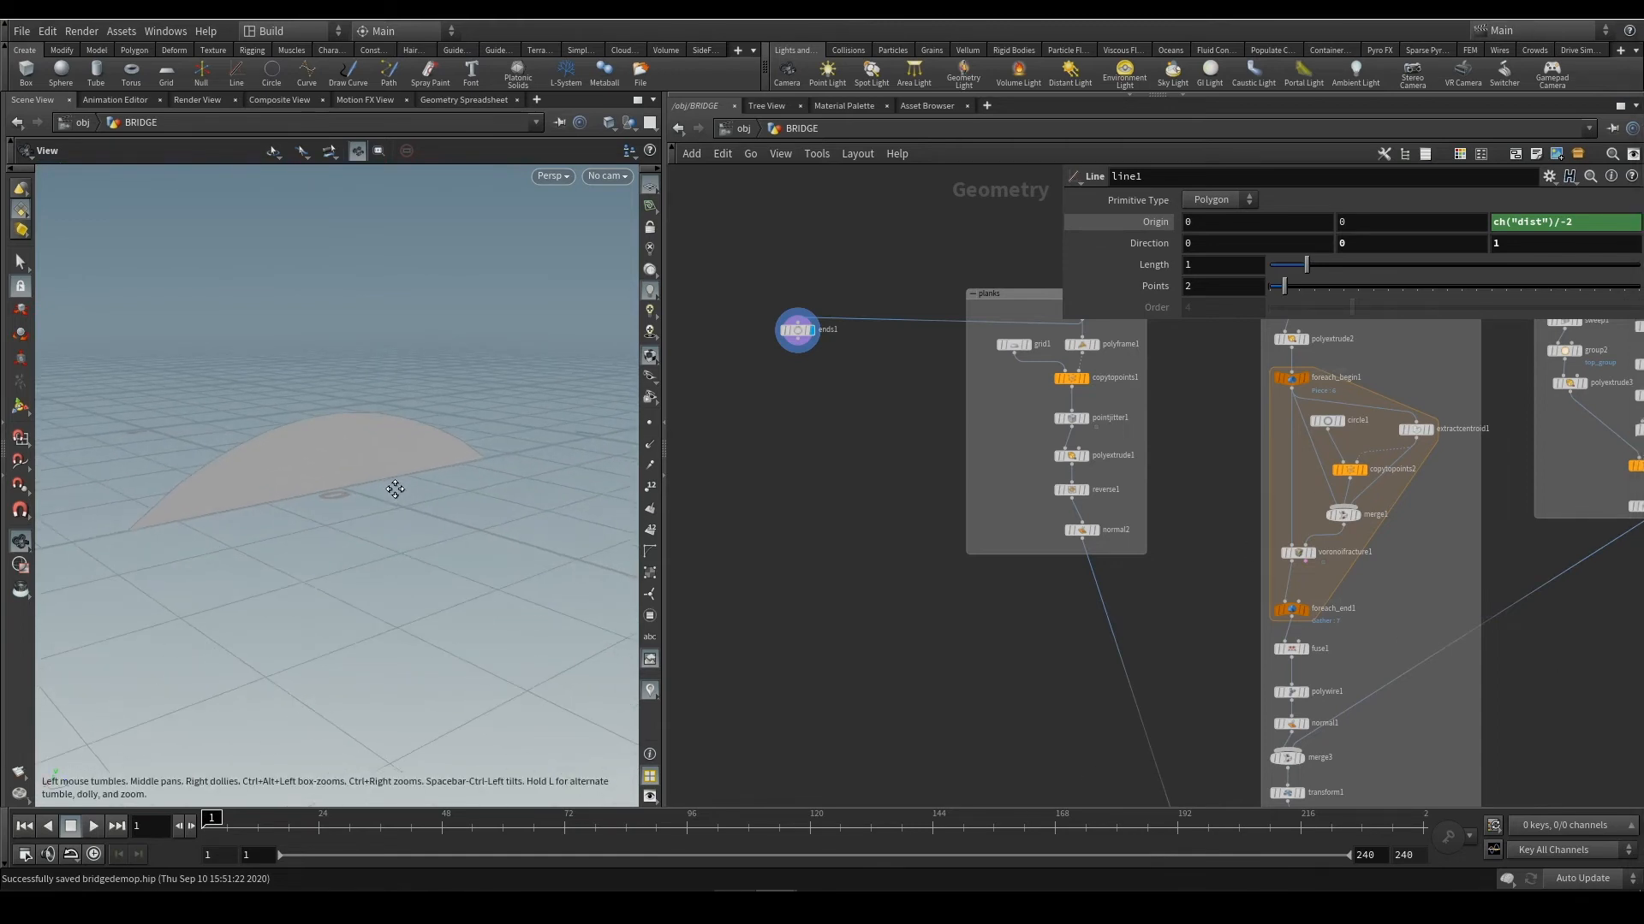
{"action": "scroll", "coordinate": [330, 488], "scroll_direction": "up", "scroll_amount": 2}
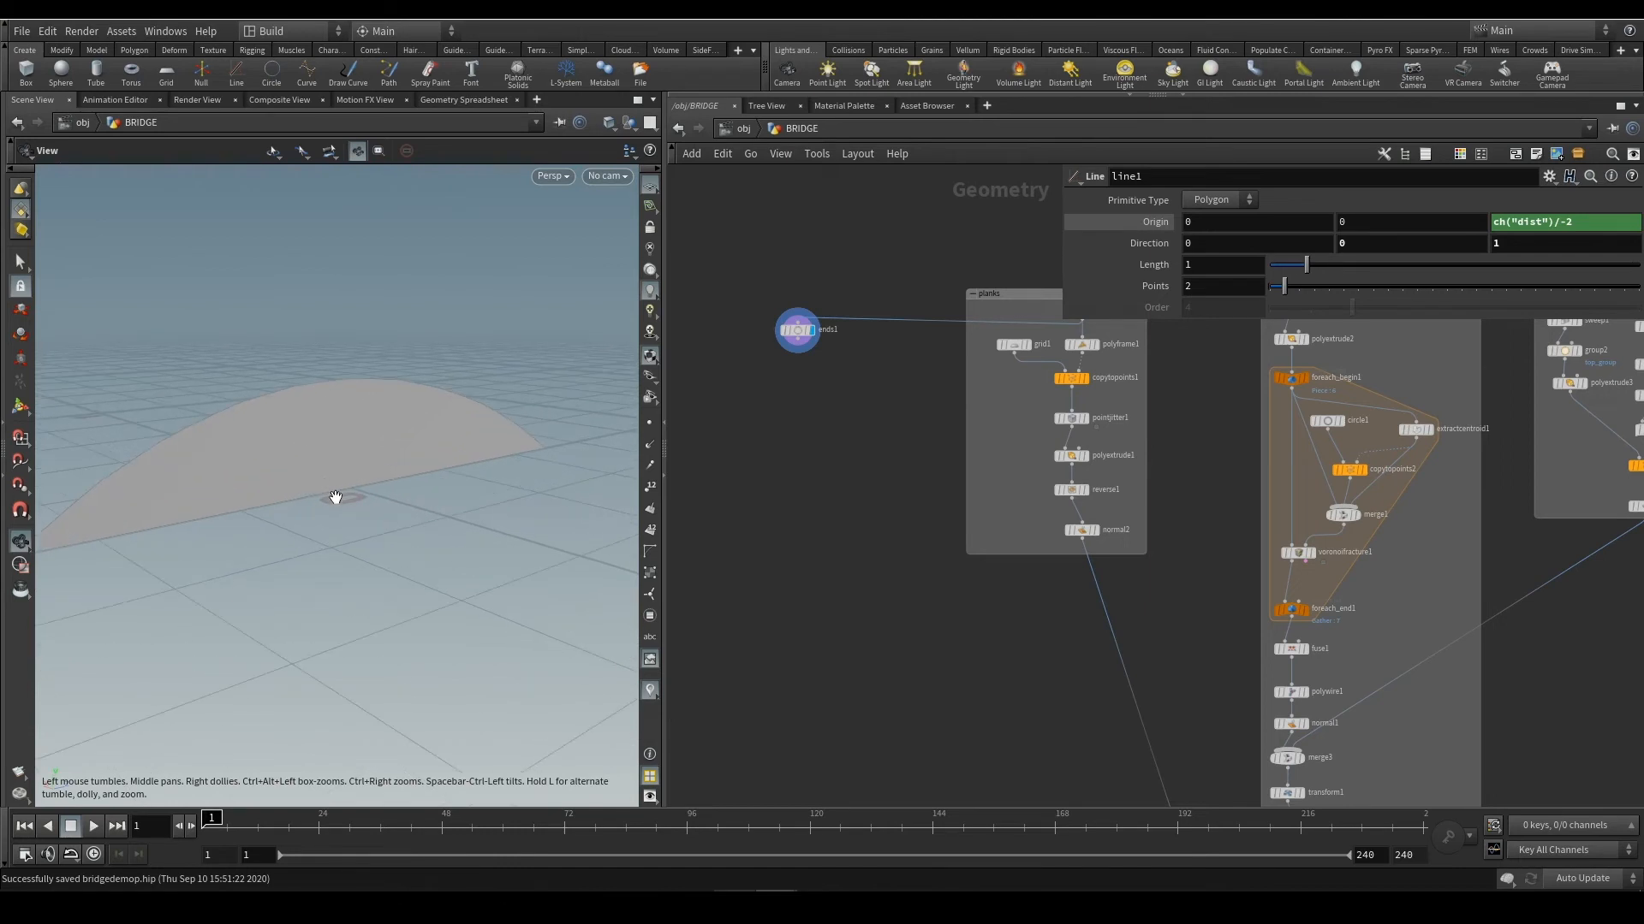
{"action": "scroll", "coordinate": [882, 445], "scroll_direction": "up", "scroll_amount": 3}
{"action": "middle_click_drag", "start_coordinate": [935, 403], "coordinate": [846, 434]}
{"action": "scroll", "coordinate": [815, 450], "scroll_direction": "down", "scroll_amount": 2}
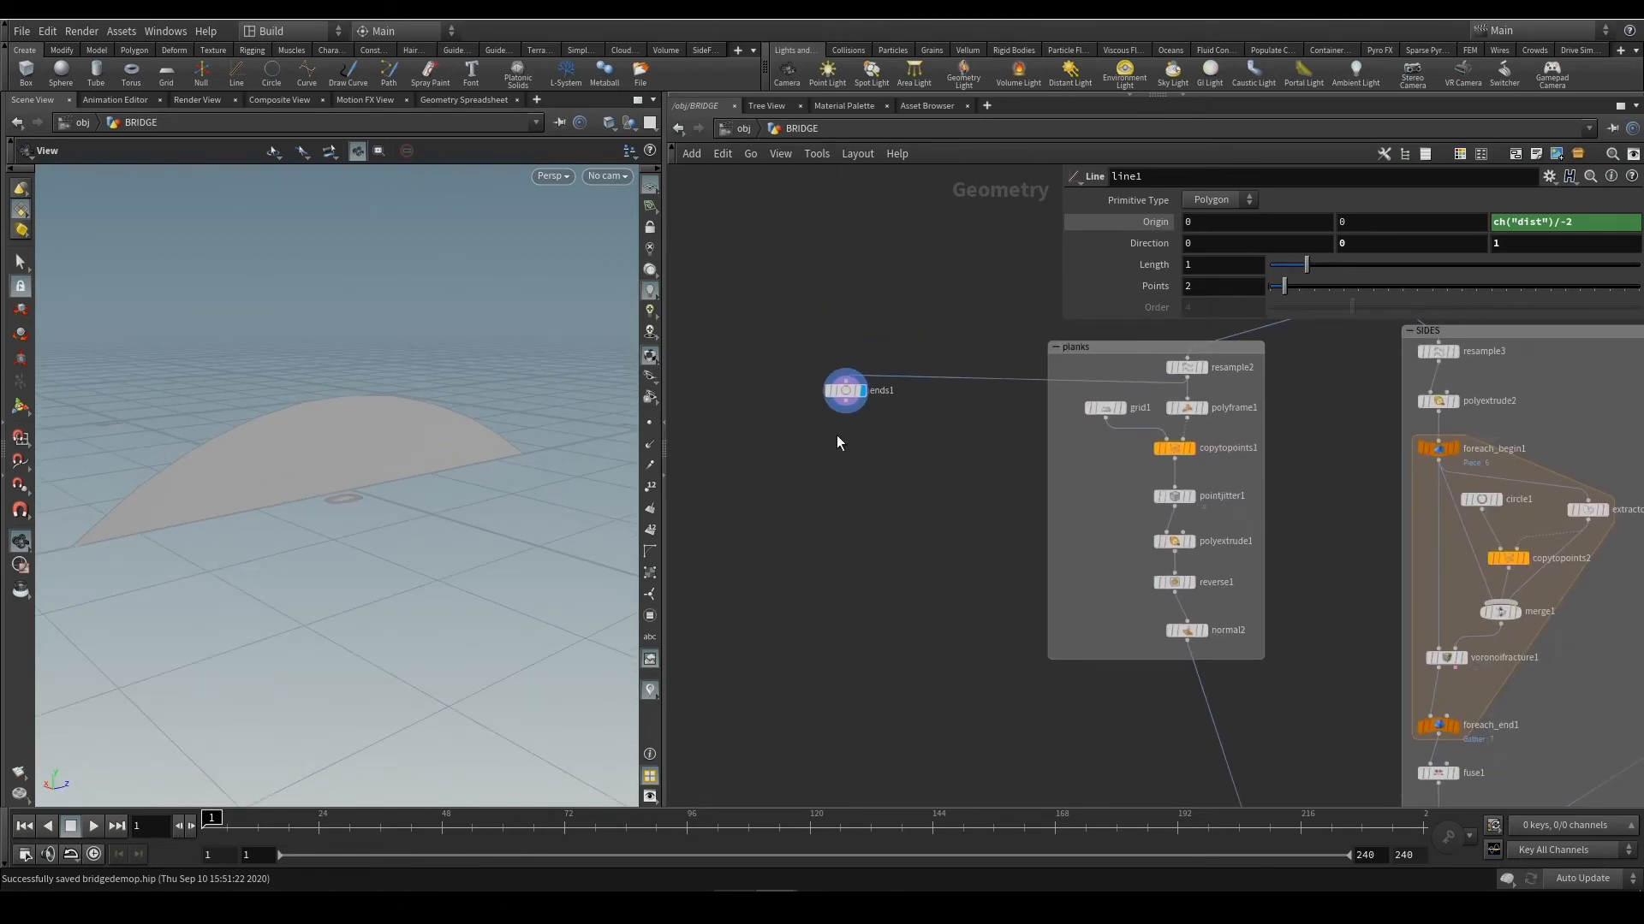
{"action": "key", "text": "Tab"}
{"action": "type", "text": "cen"}
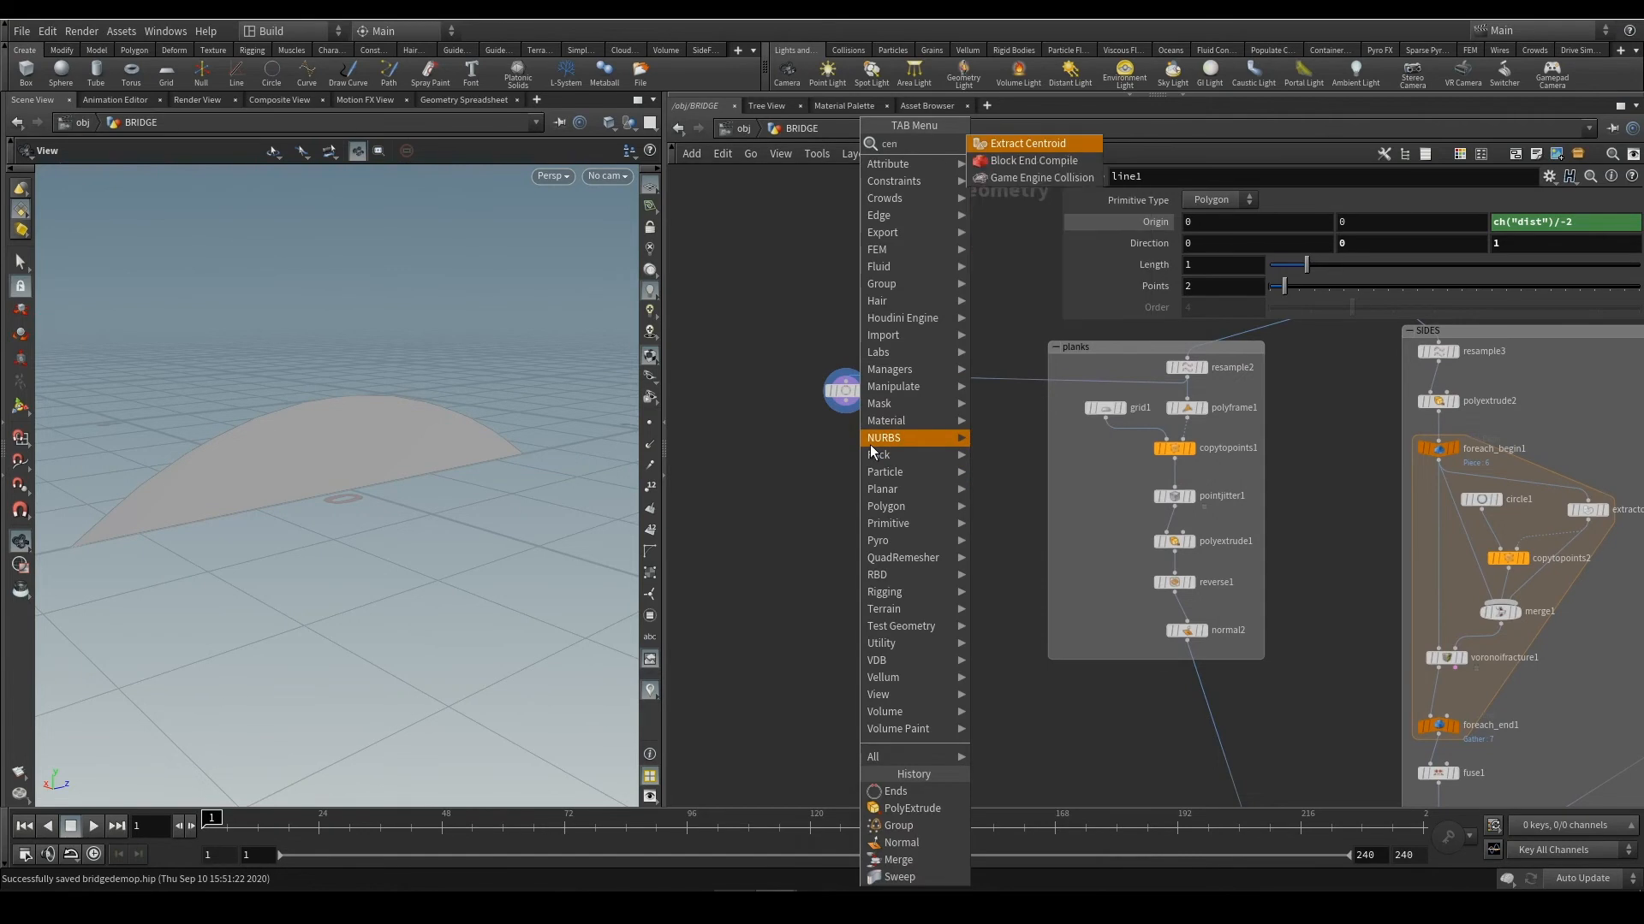
{"action": "type", "text": "troid"}
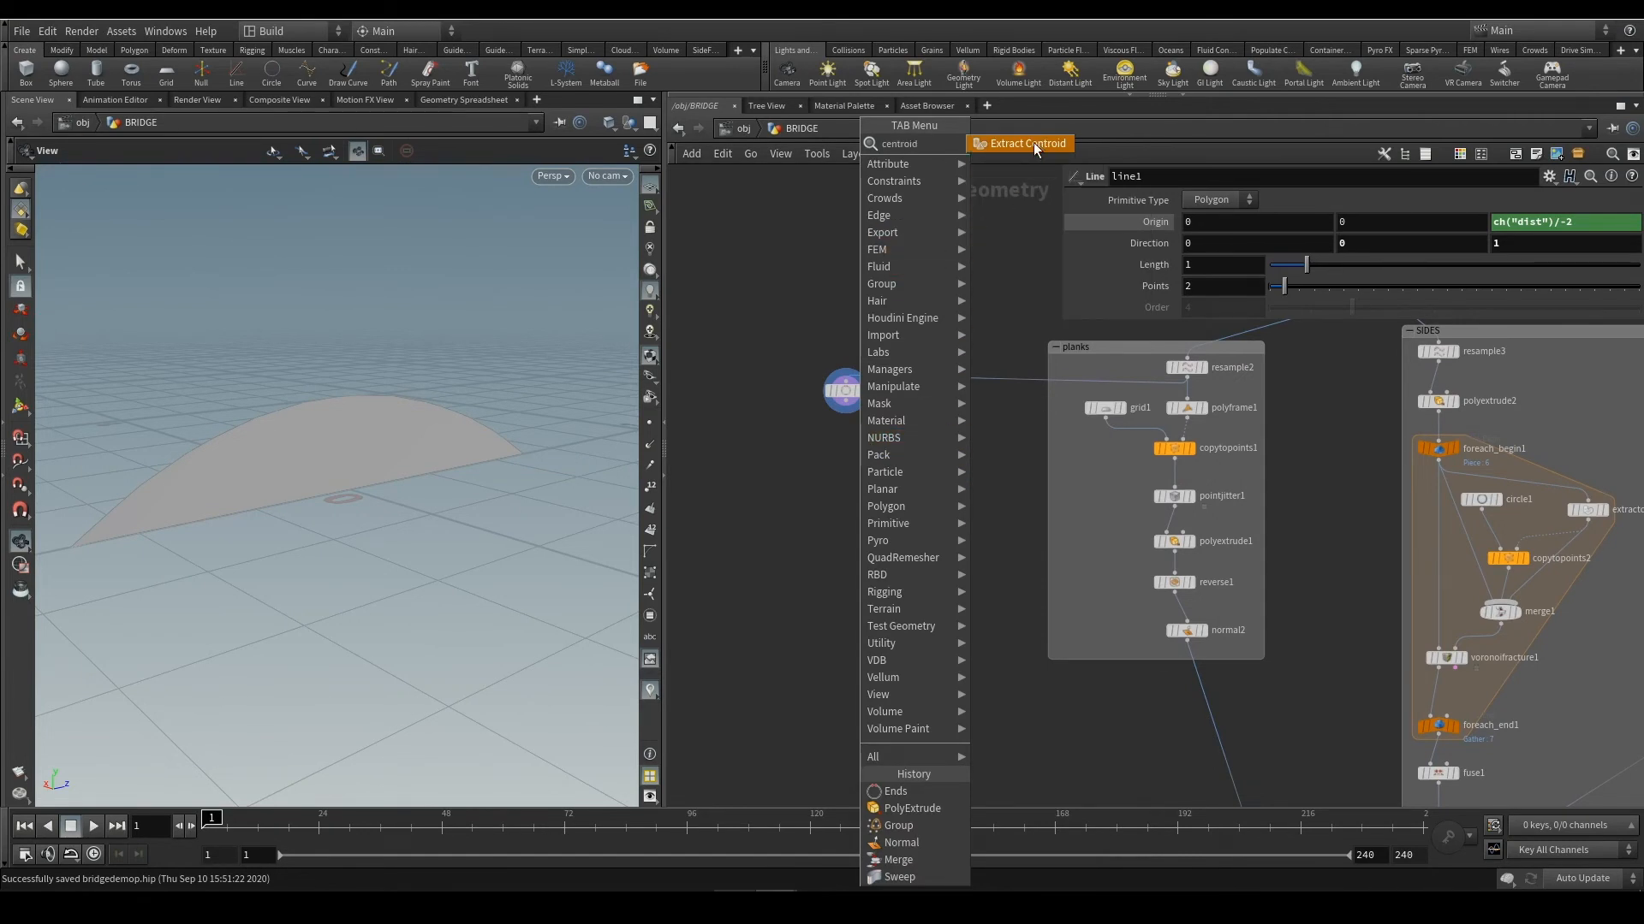
{"action": "left_click", "coordinate": [1034, 142]}
{"action": "left_click", "coordinate": [887, 465]}
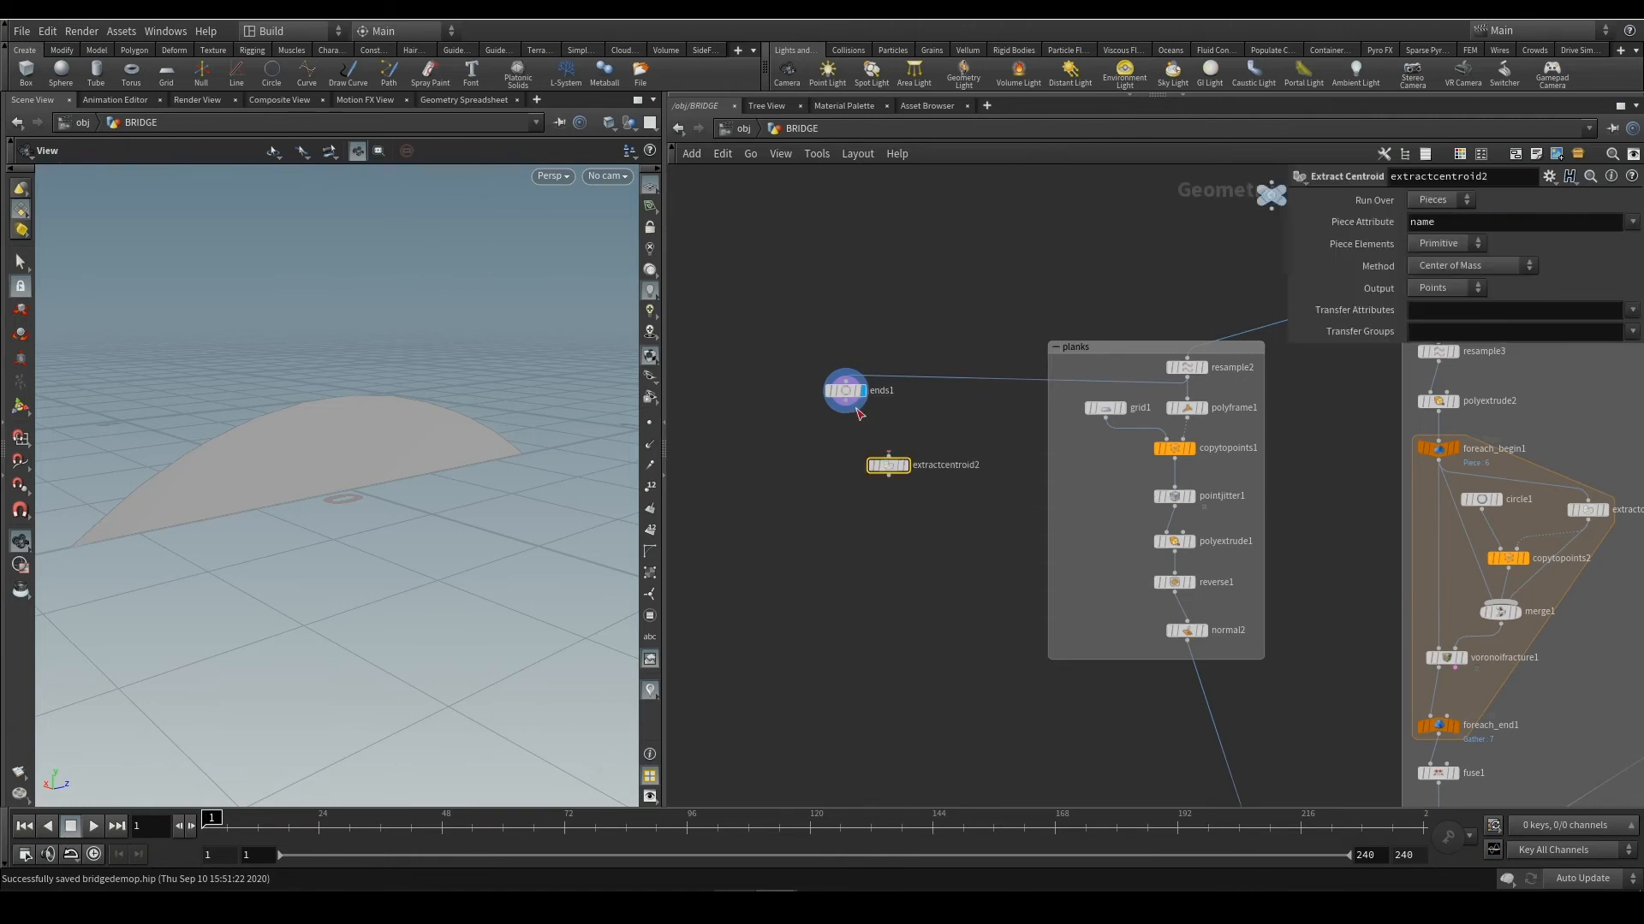
{"action": "left_click_drag", "start_coordinate": [906, 469], "coordinate": [906, 436]}
{"action": "left_click", "coordinate": [904, 430]}
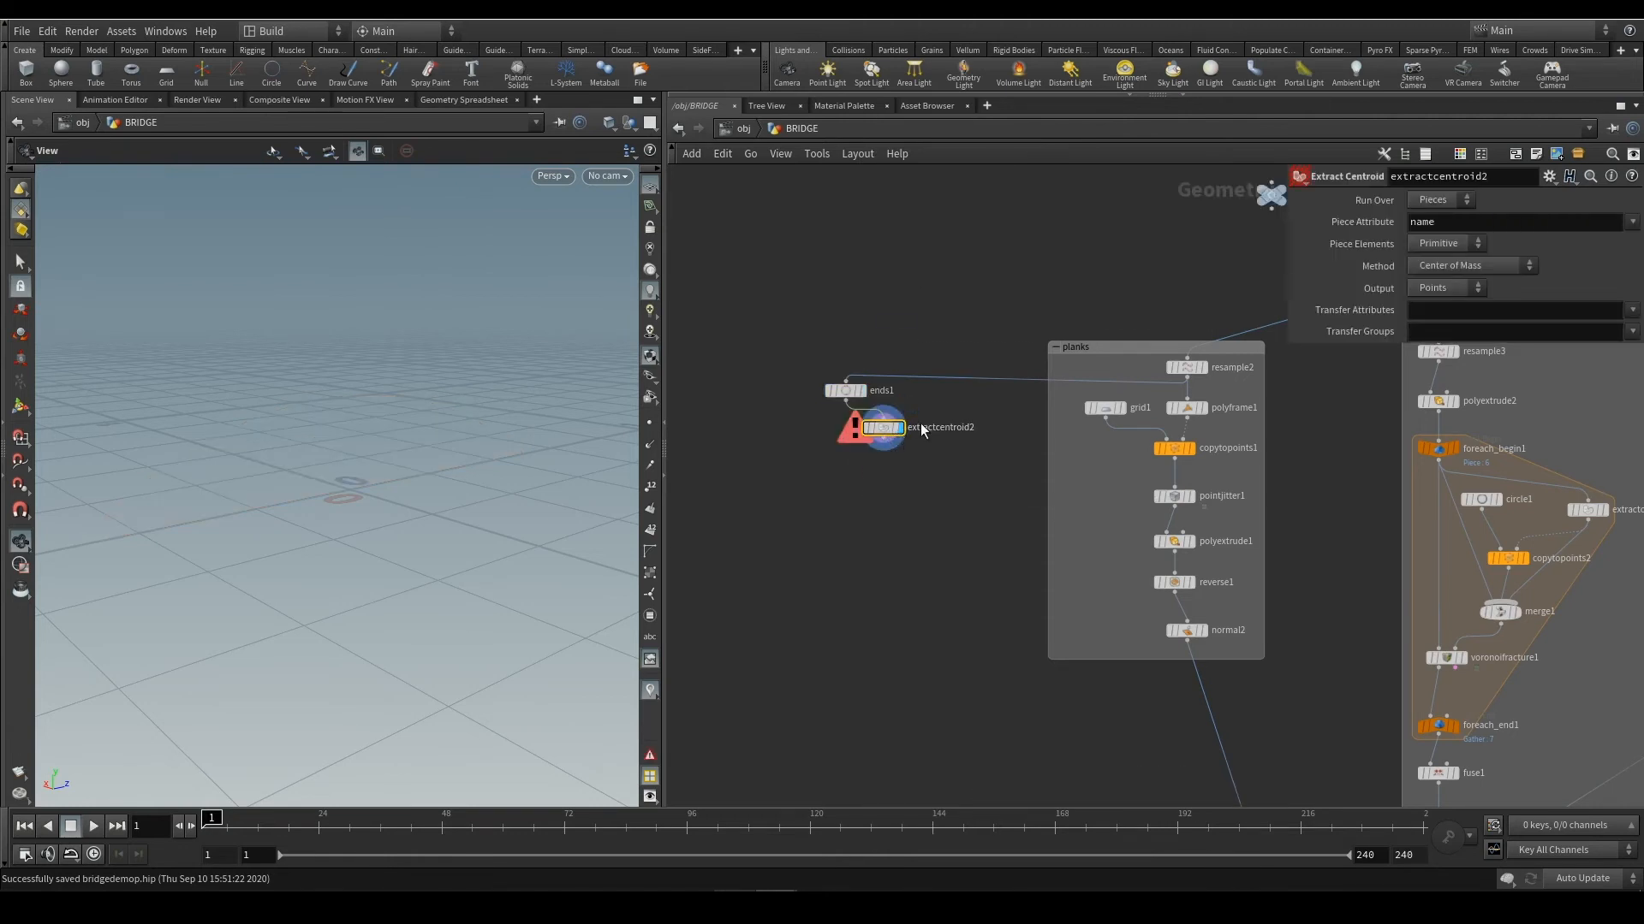
Set the Extract Centroid node's Run Over to Detail and turn on the template flag of ends1
{"action": "left_click", "coordinate": [1440, 230]}
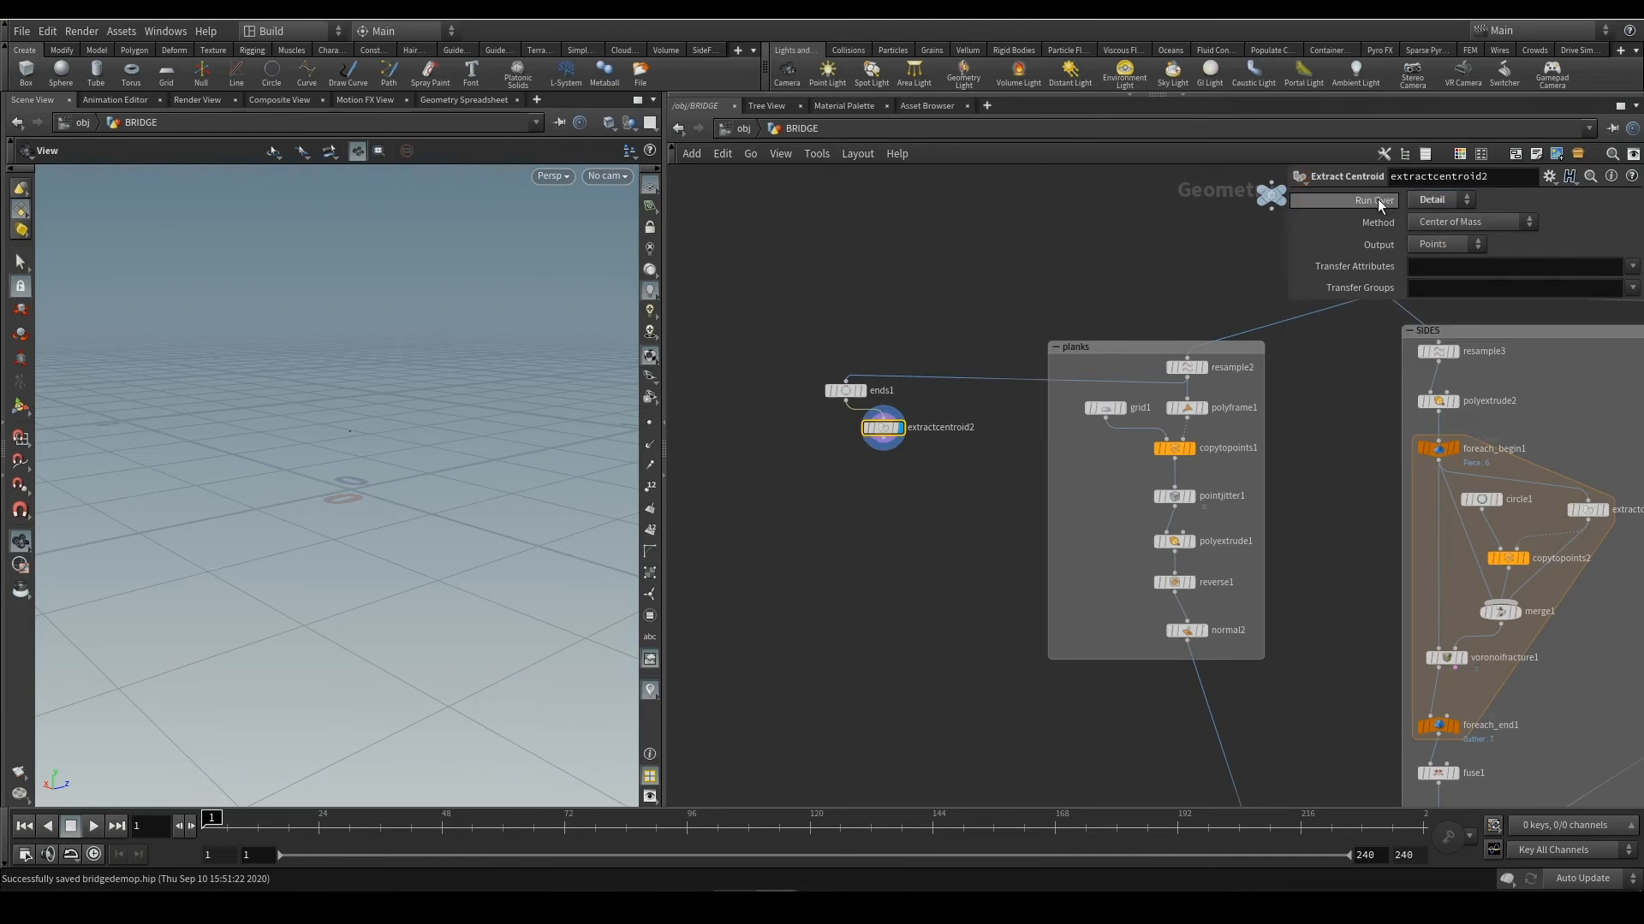
{"action": "left_click", "coordinate": [859, 392]}
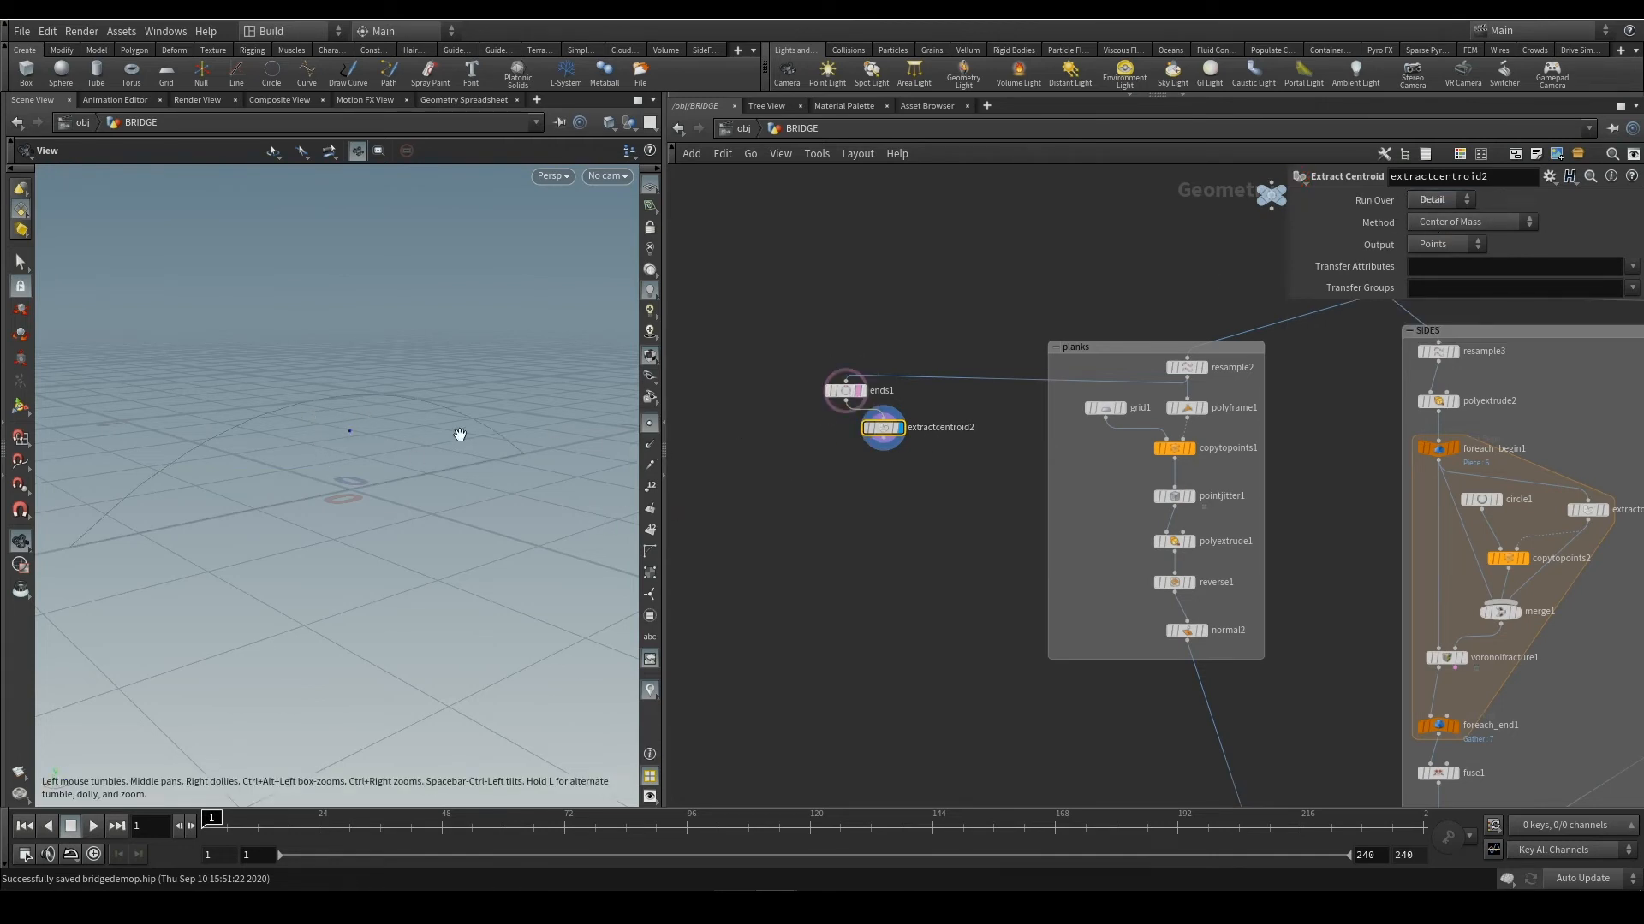
Set the Extract Centroid node's Method to Bounding Box Center
{"action": "left_click_drag", "start_coordinate": [357, 467], "coordinate": [309, 381]}
{"action": "left_click", "coordinate": [1450, 223]}
{"action": "left_click", "coordinate": [1456, 254]}
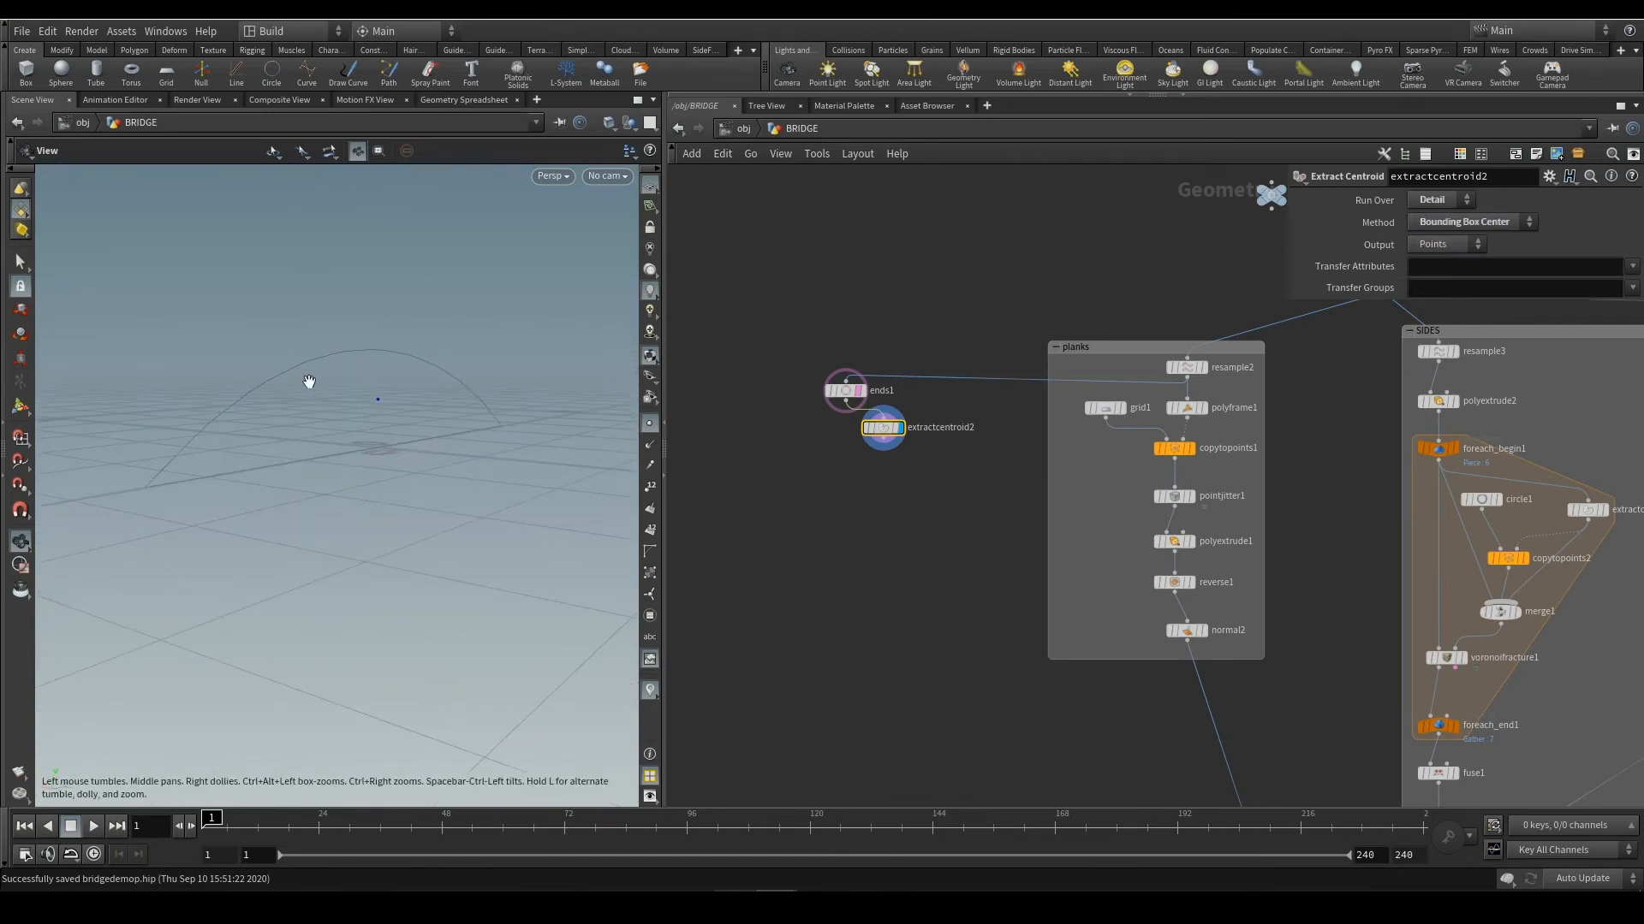
{"action": "mouse_move", "coordinate": [476, 422]}
{"action": "left_mouse_down"}
{"action": "mouse_move", "coordinate": [543, 425]}
{"action": "mouse_move", "coordinate": [462, 444]}
{"action": "left_mouse_up"}
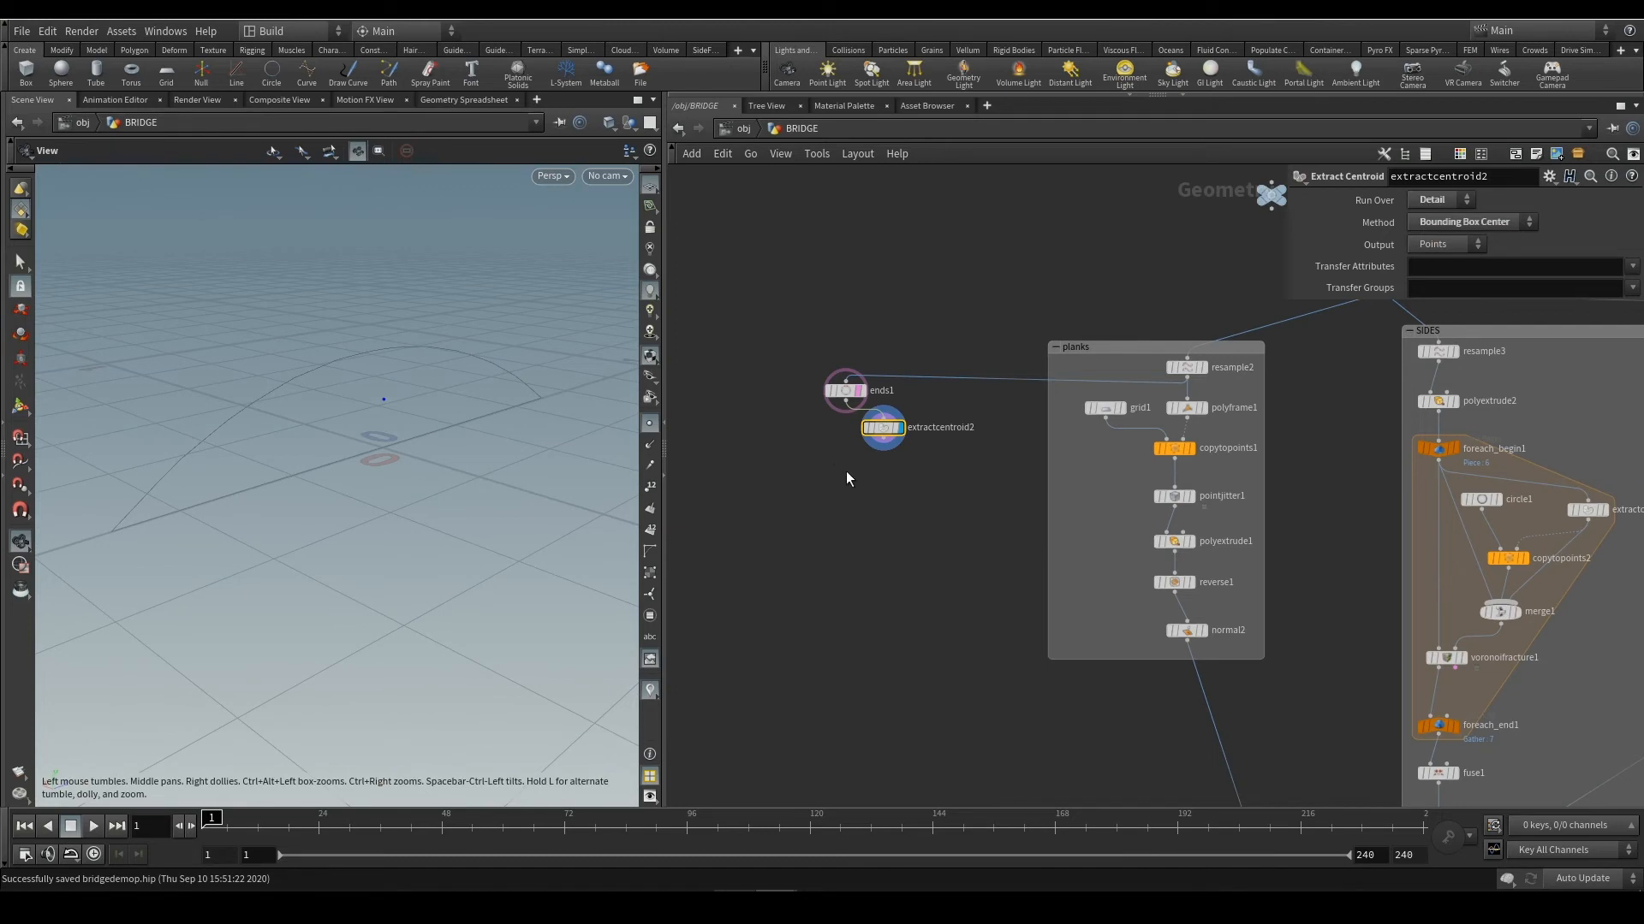
Display the ends1 result and move the Extract Centroid node aside to free space beneath ends1
{"action": "left_click", "coordinate": [863, 391]}
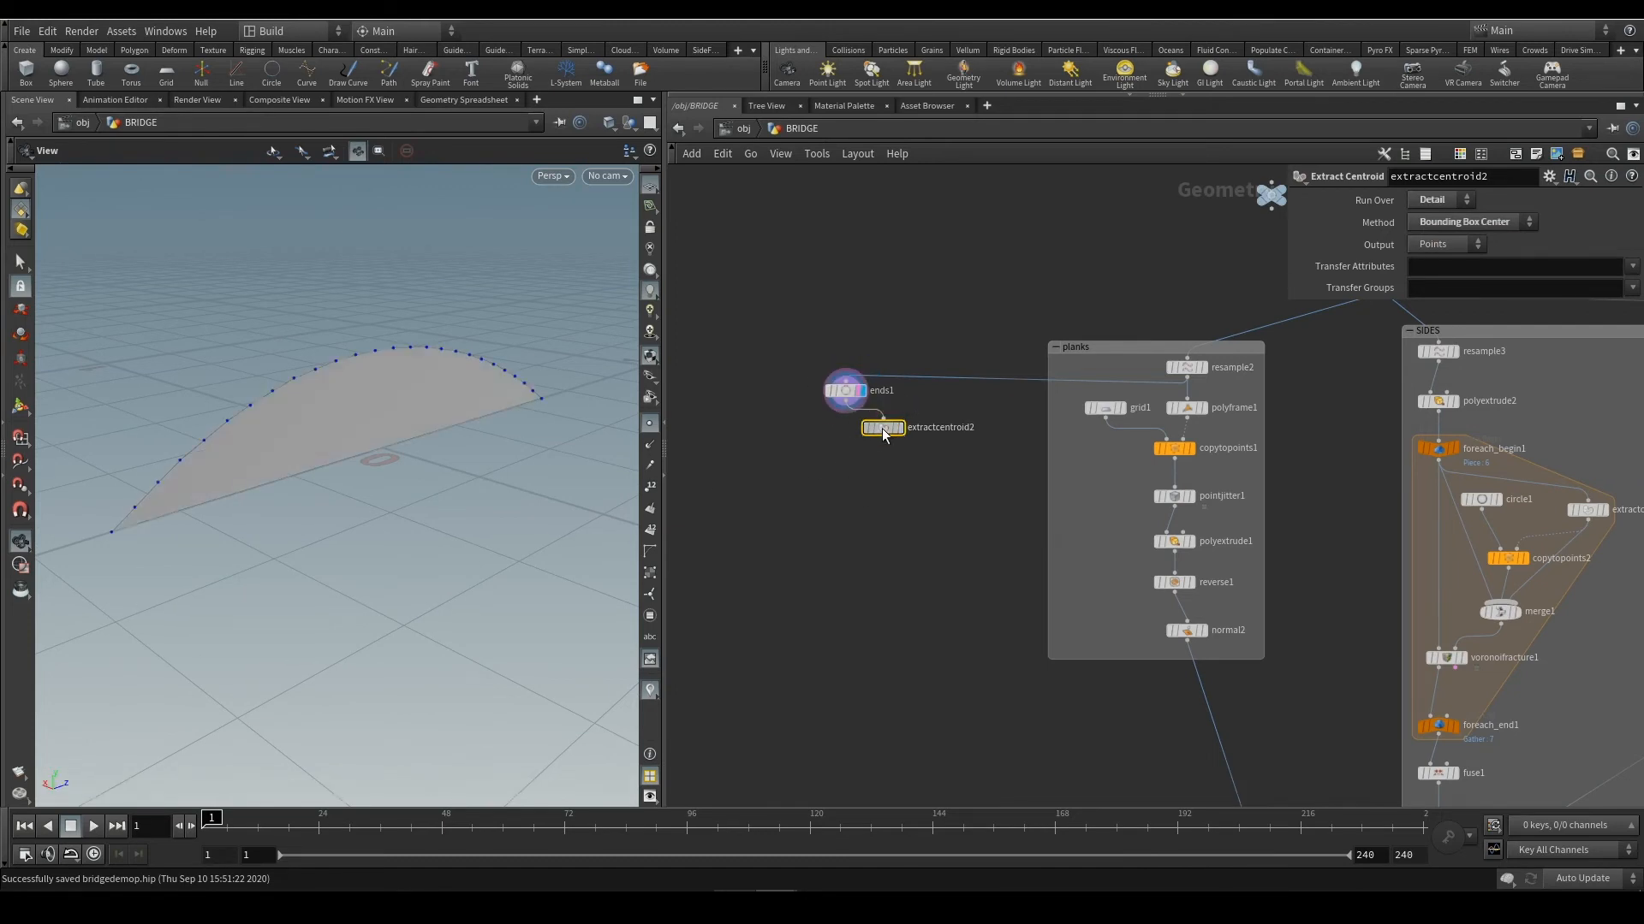
{"action": "left_click_drag", "start_coordinate": [882, 429], "coordinate": [935, 444]}
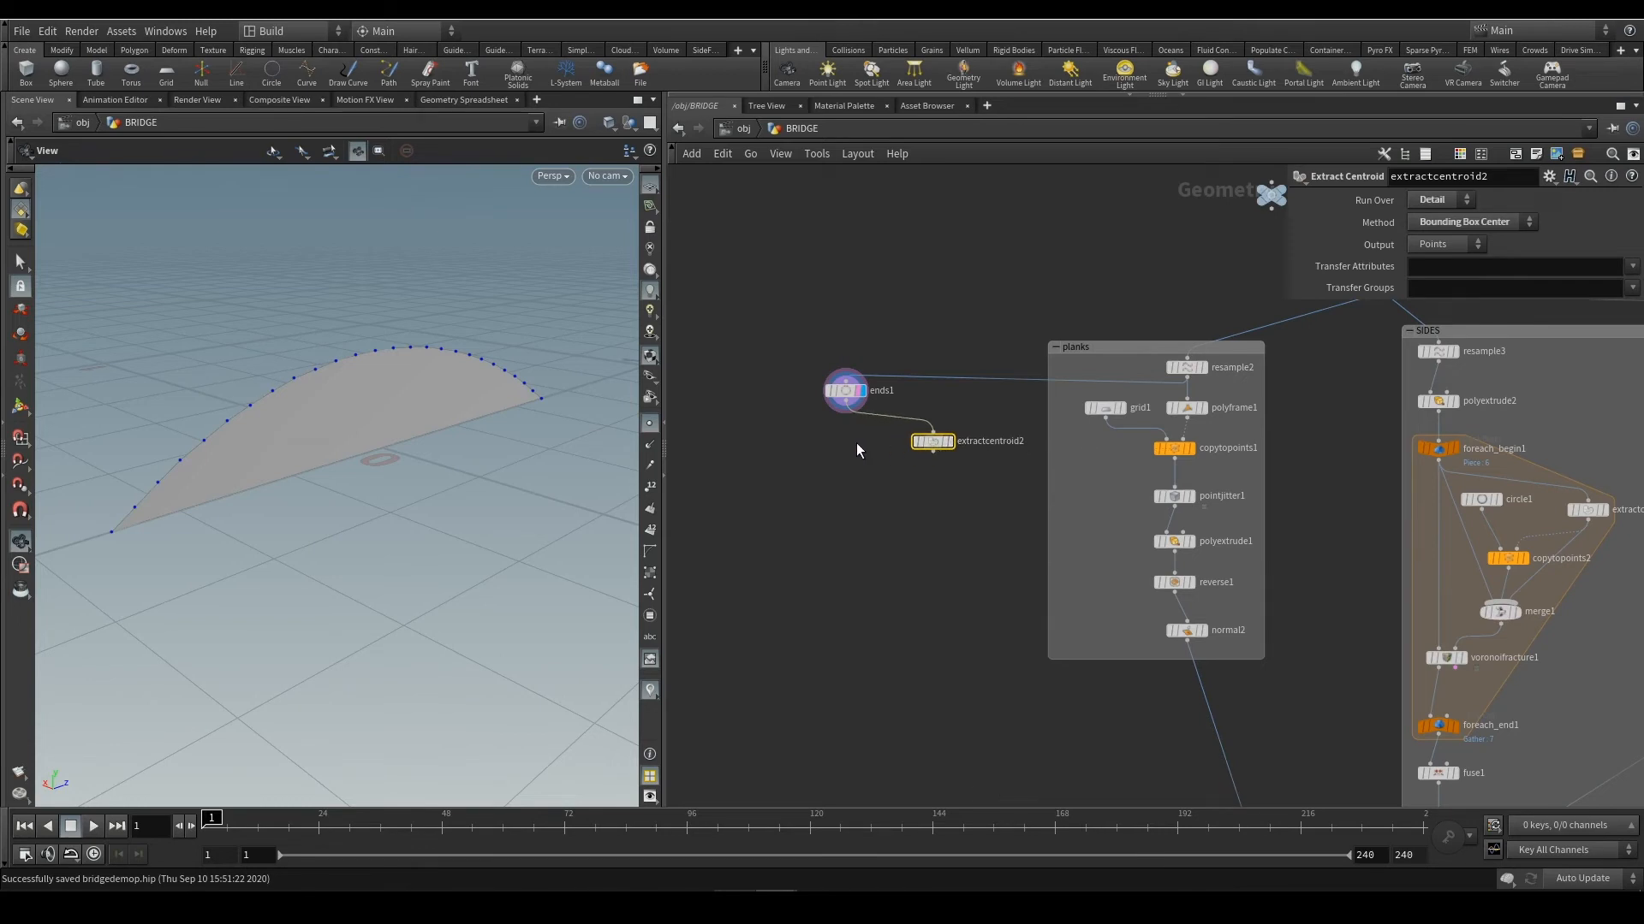
{"action": "key", "text": "Tab"}
{"action": "middle_click_drag", "start_coordinate": [1318, 612], "coordinate": [1533, 522]}
{"action": "scroll", "coordinate": [1070, 354], "scroll_direction": "up", "scroll_amount": 3}
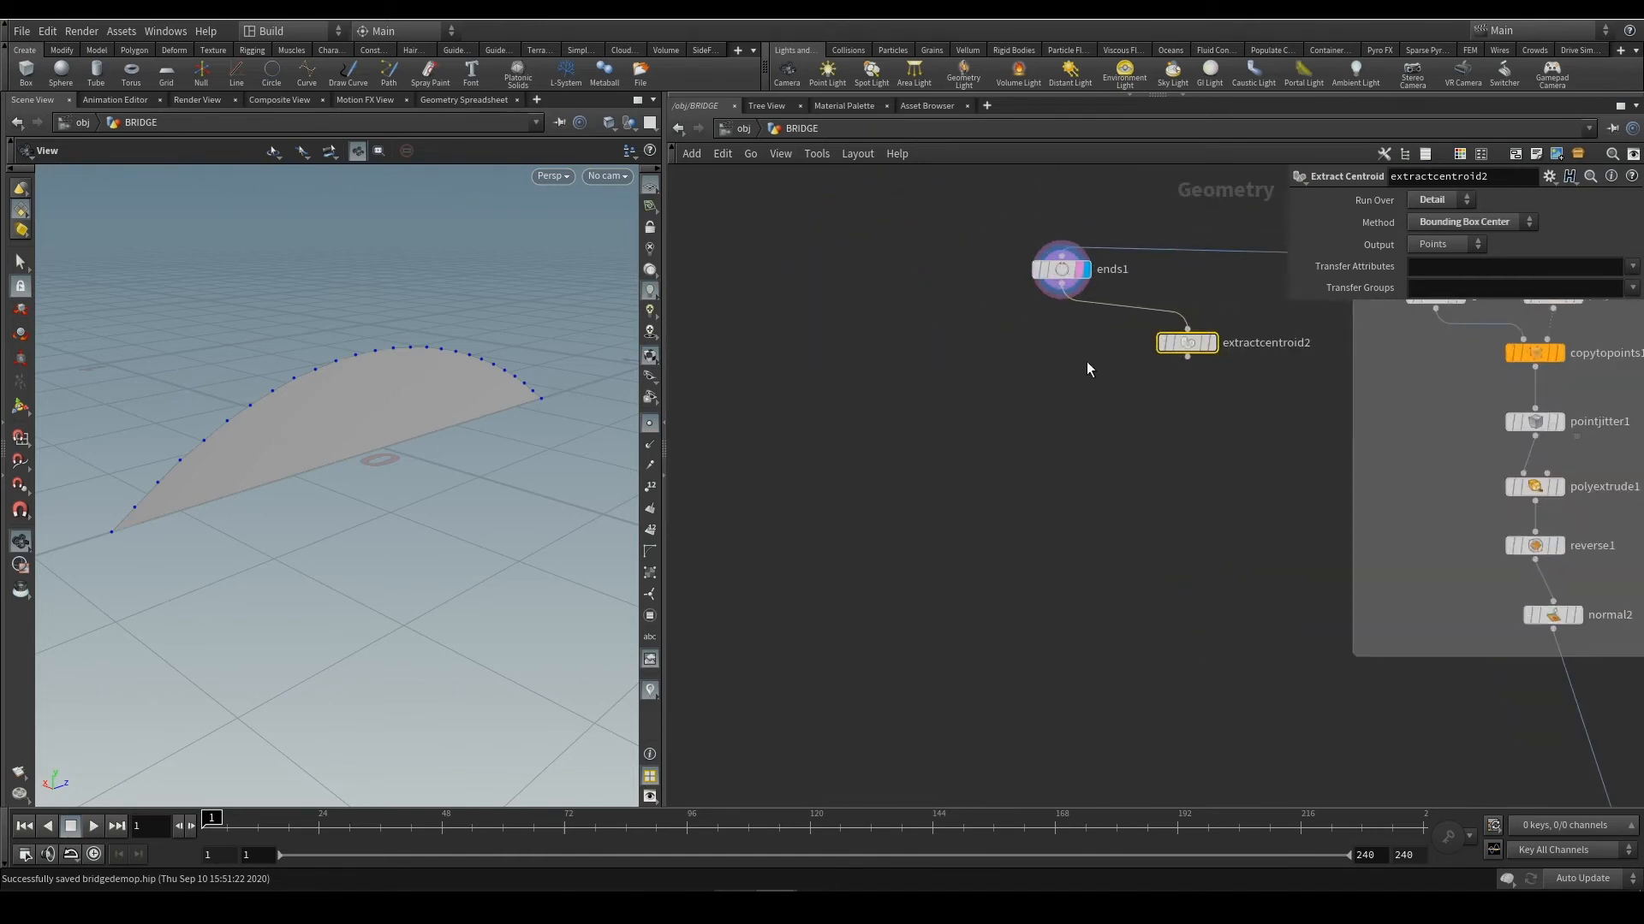
{"action": "scroll", "coordinate": [1037, 434], "scroll_direction": "down", "scroll_amount": 1}
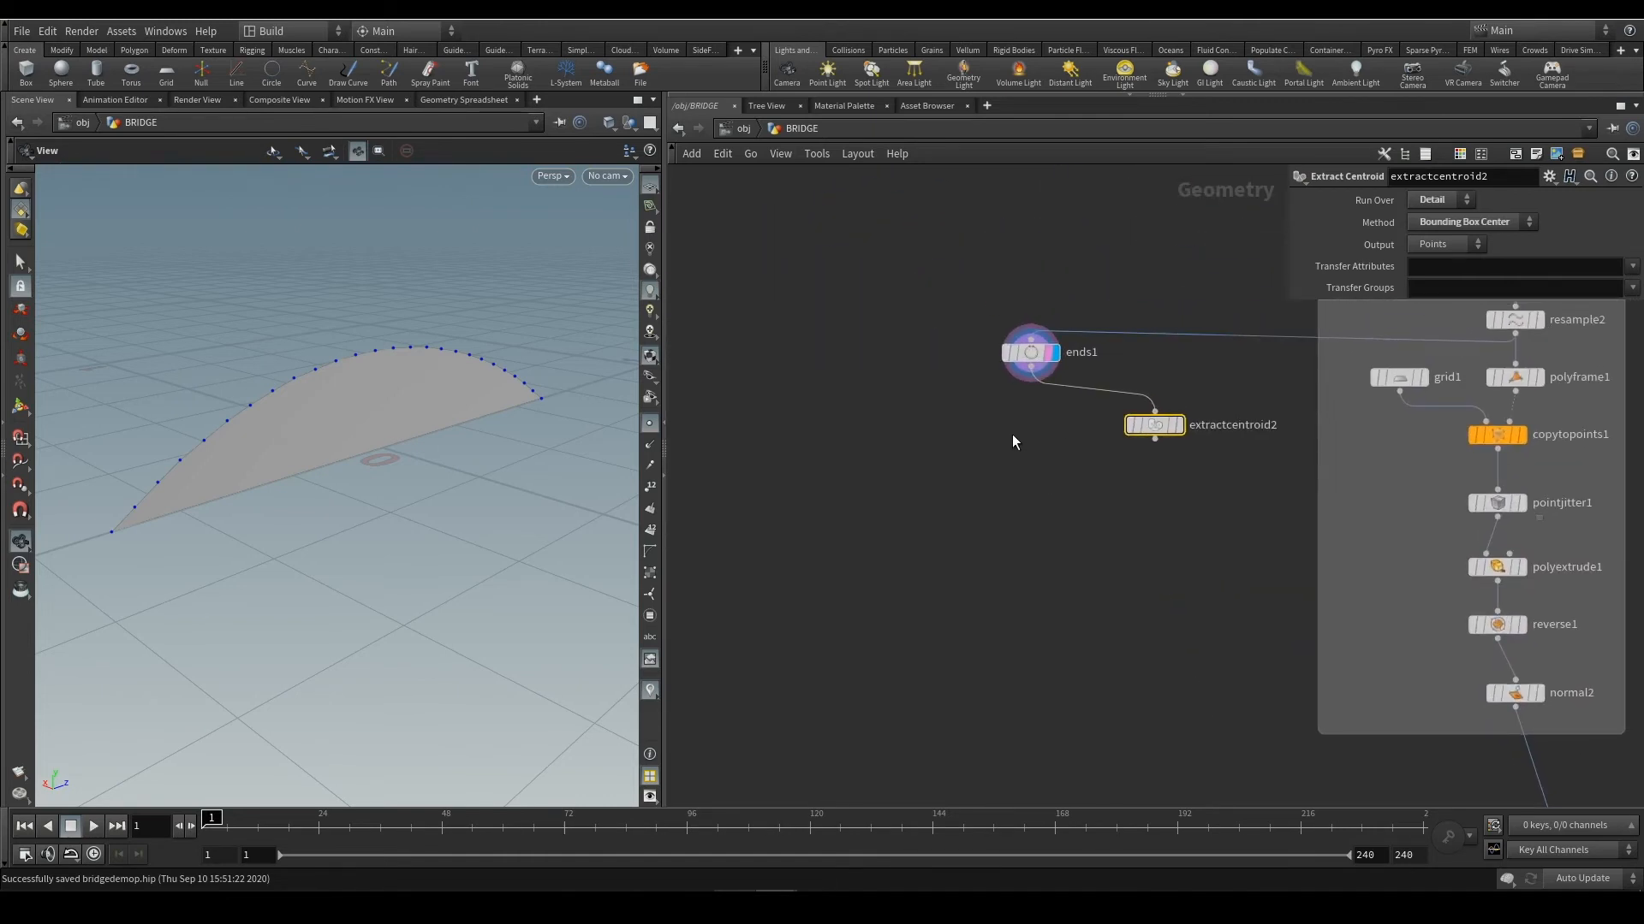
{"action": "scroll", "coordinate": [1034, 433], "scroll_direction": "up", "scroll_amount": 1}
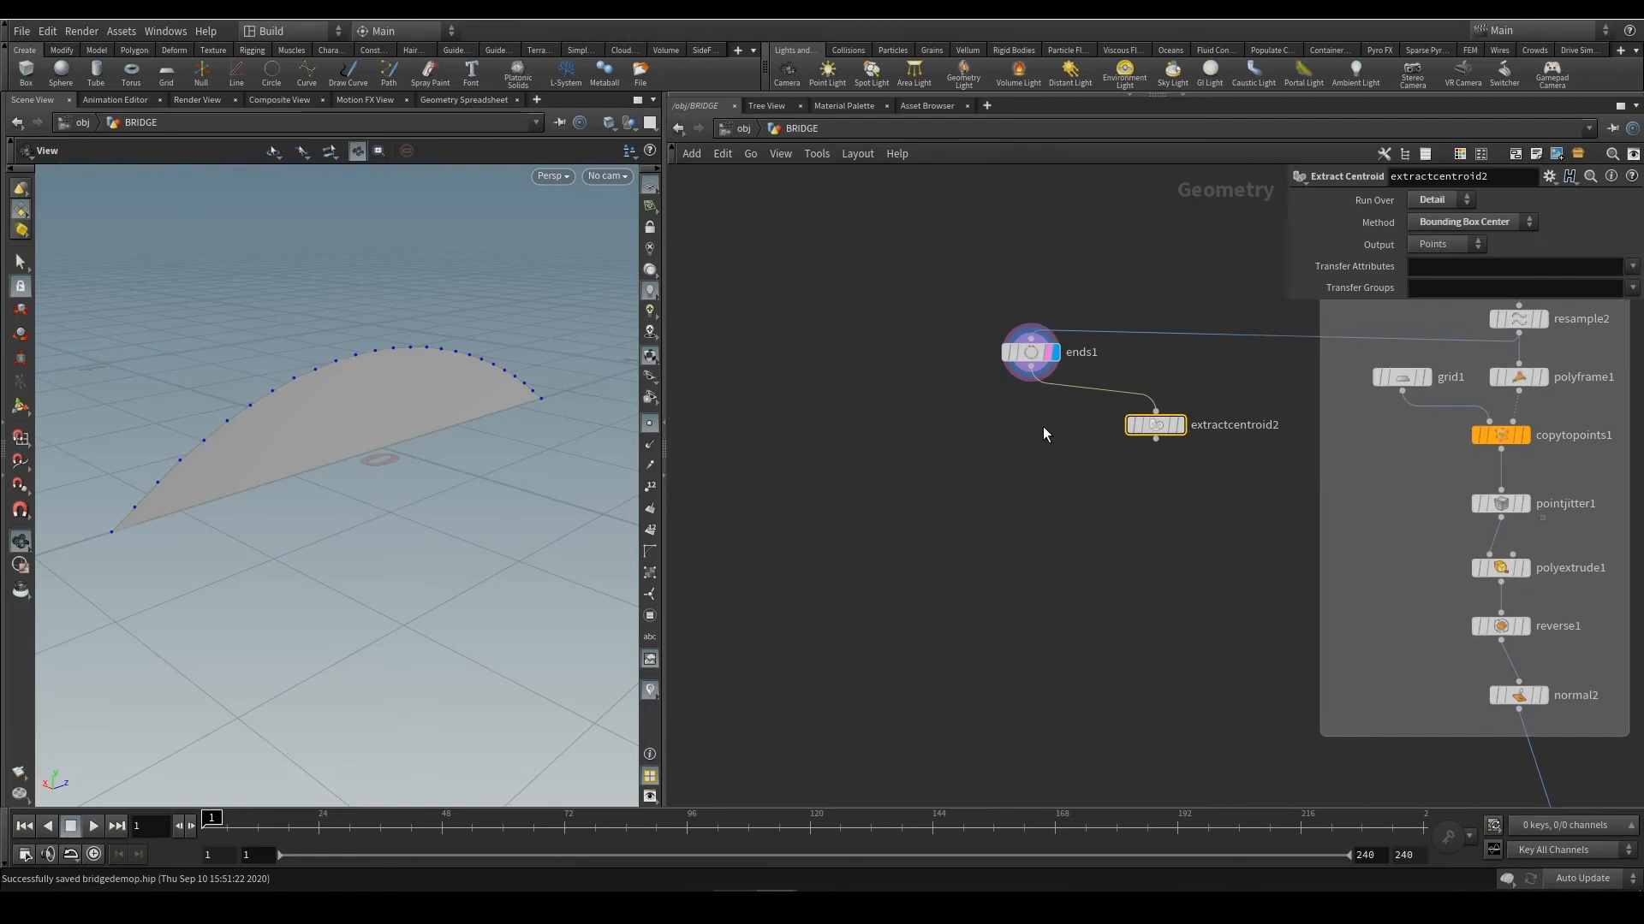
Add a Circle node below ends1, beside the Extract Centroid node
{"action": "key", "text": "Tab"}
{"action": "type", "text": "circle"}
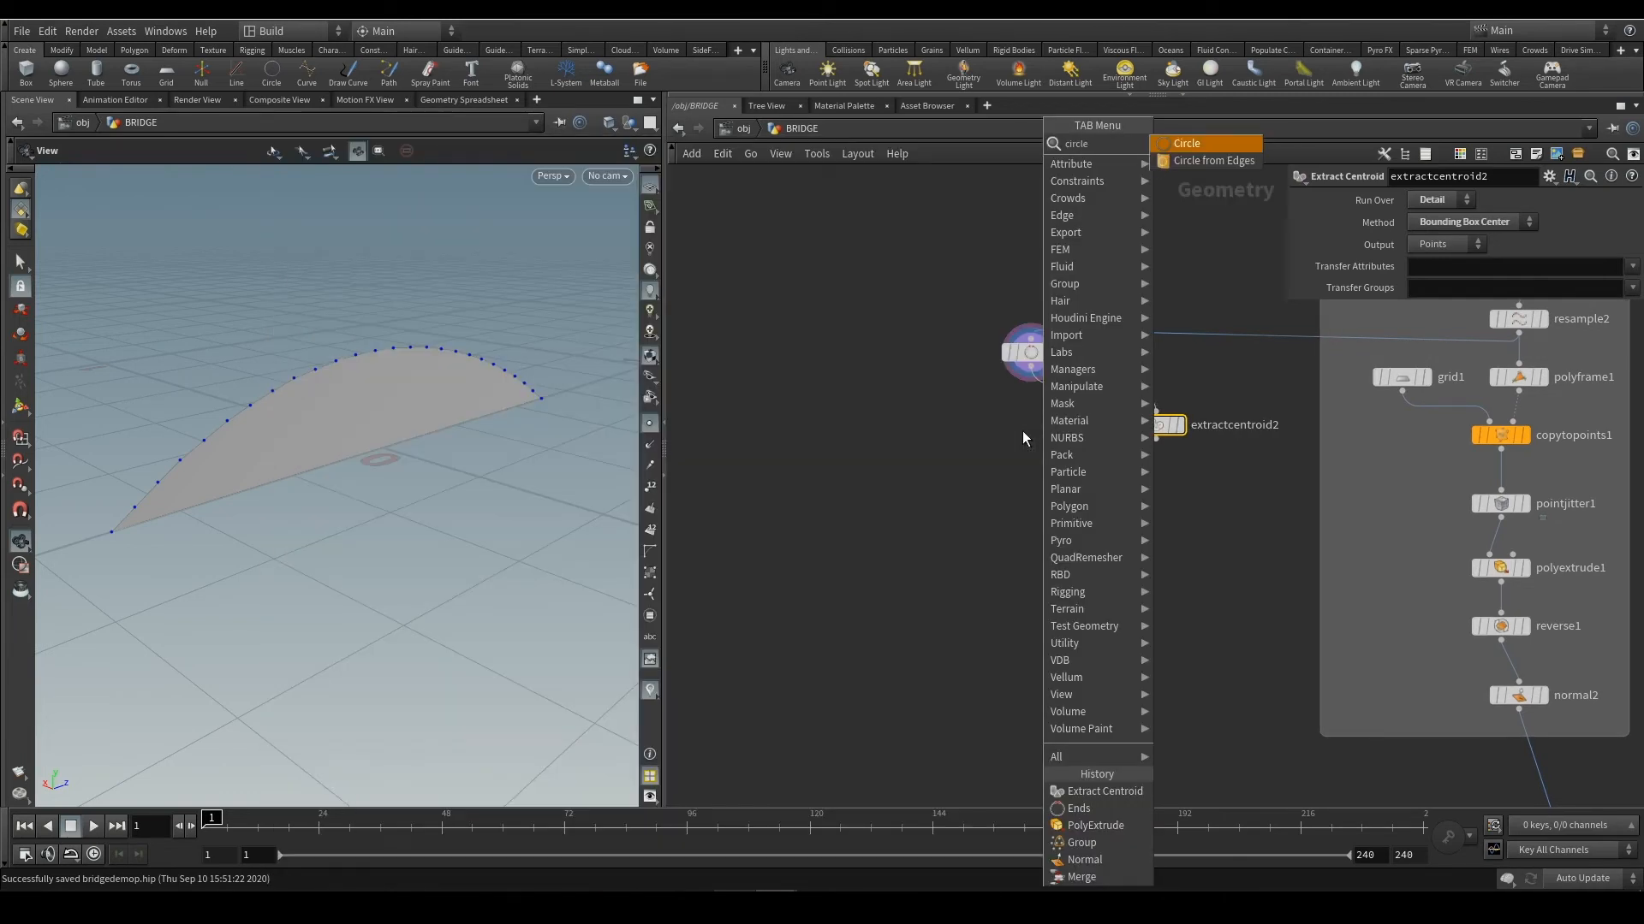
{"action": "key", "text": "Return"}
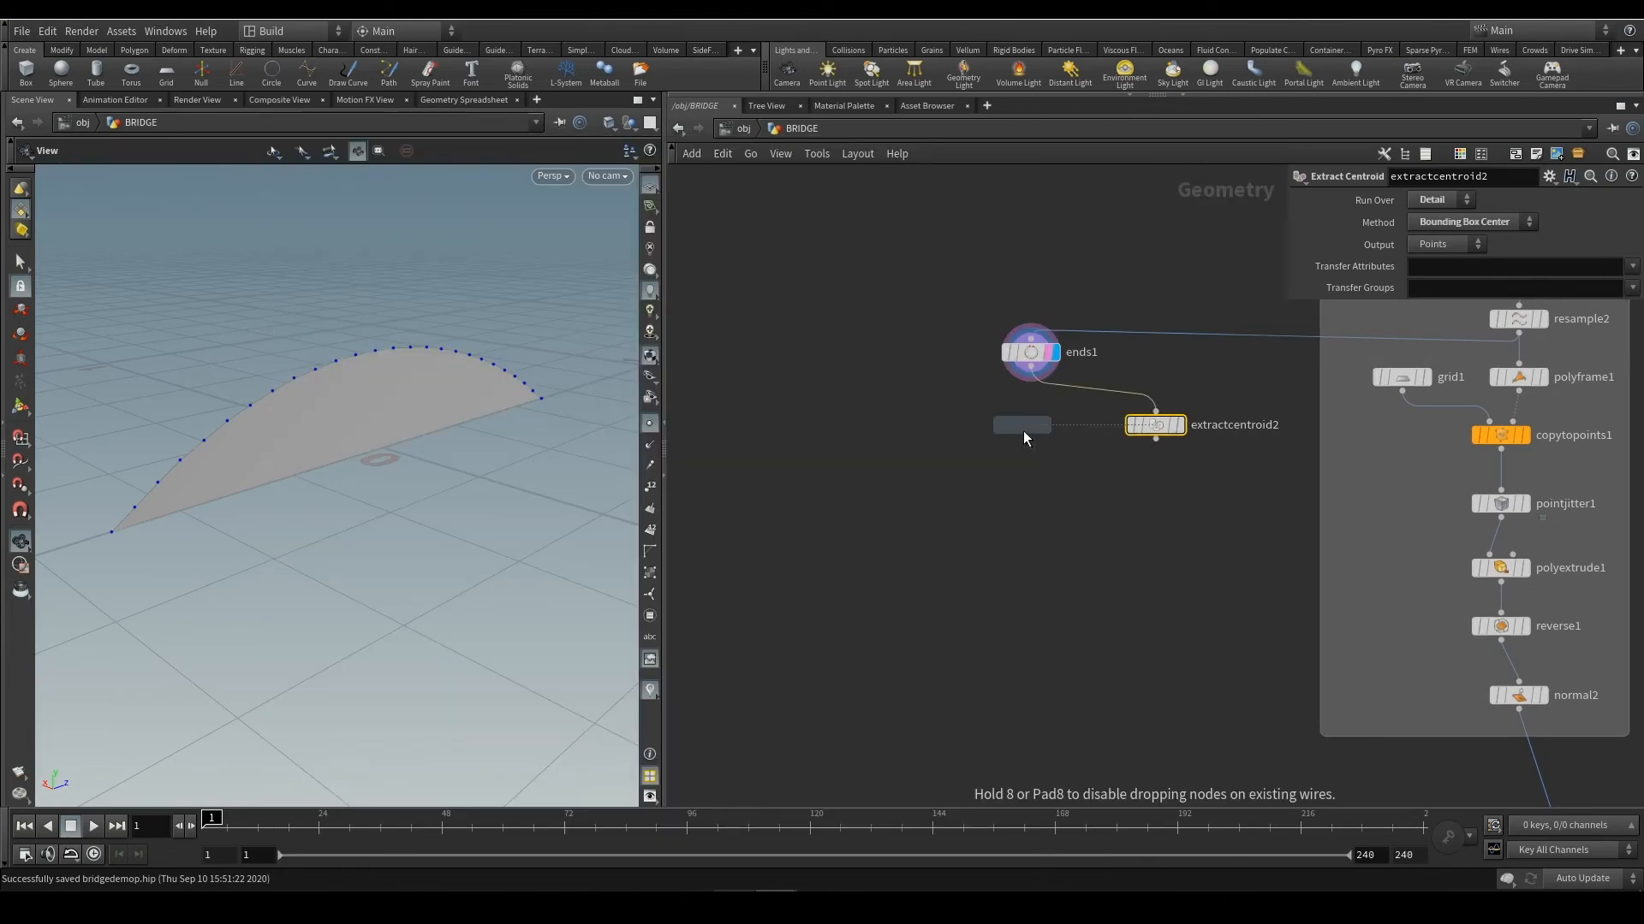
{"action": "left_click", "coordinate": [1024, 432]}
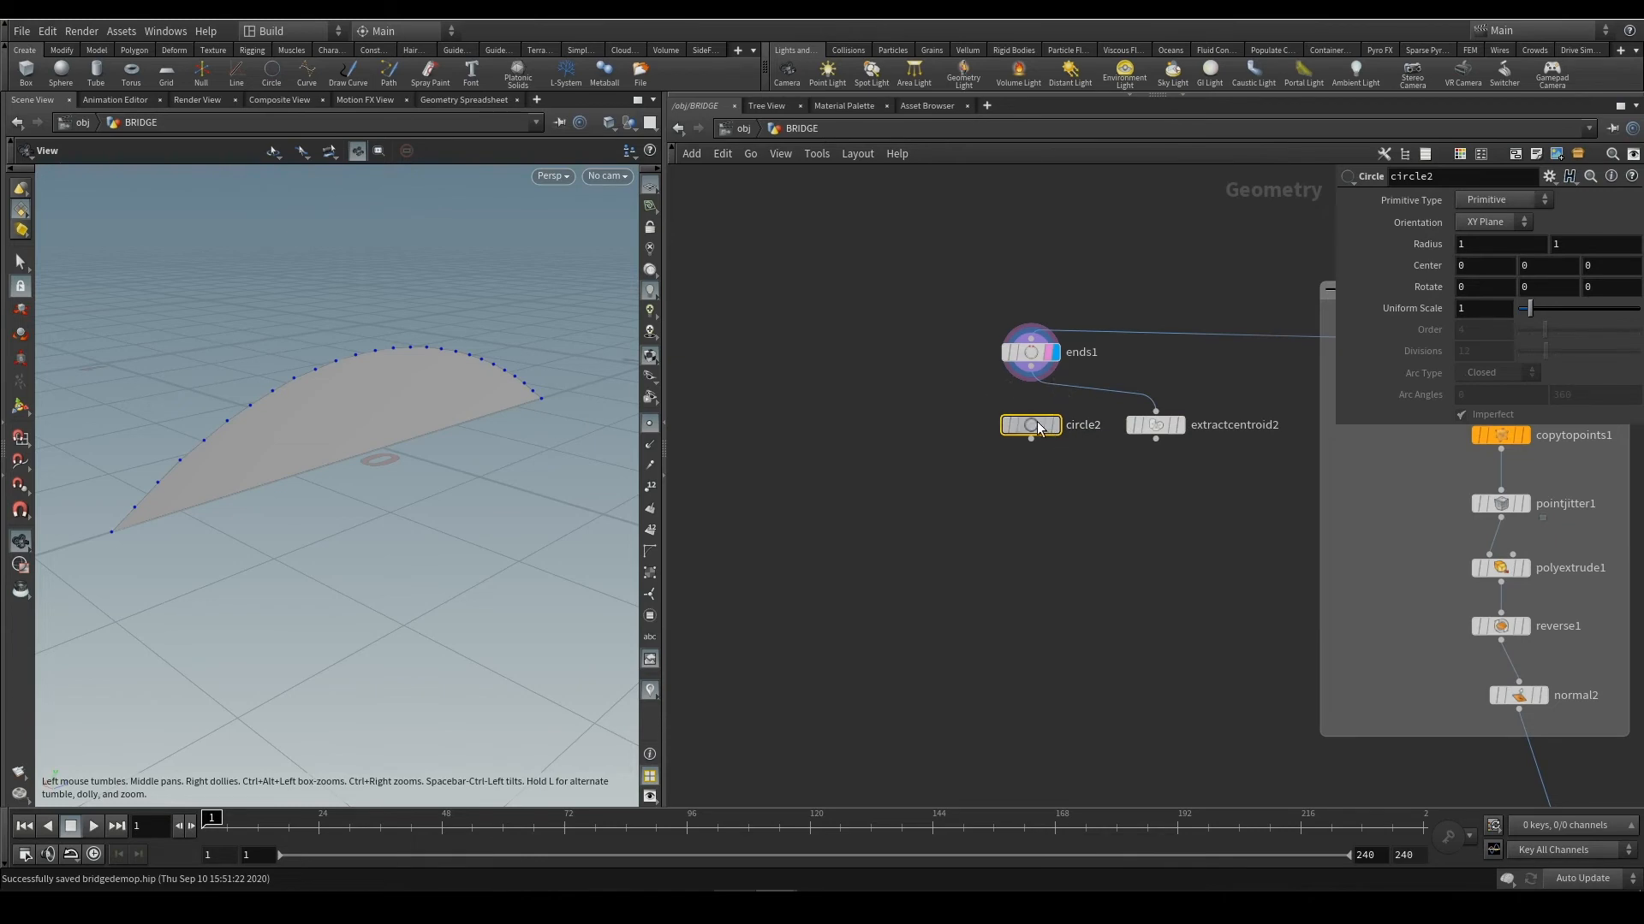
{"action": "left_click_drag", "start_coordinate": [1037, 420], "coordinate": [1051, 414]}
{"action": "scroll", "coordinate": [1047, 489], "scroll_direction": "up", "scroll_amount": 3}
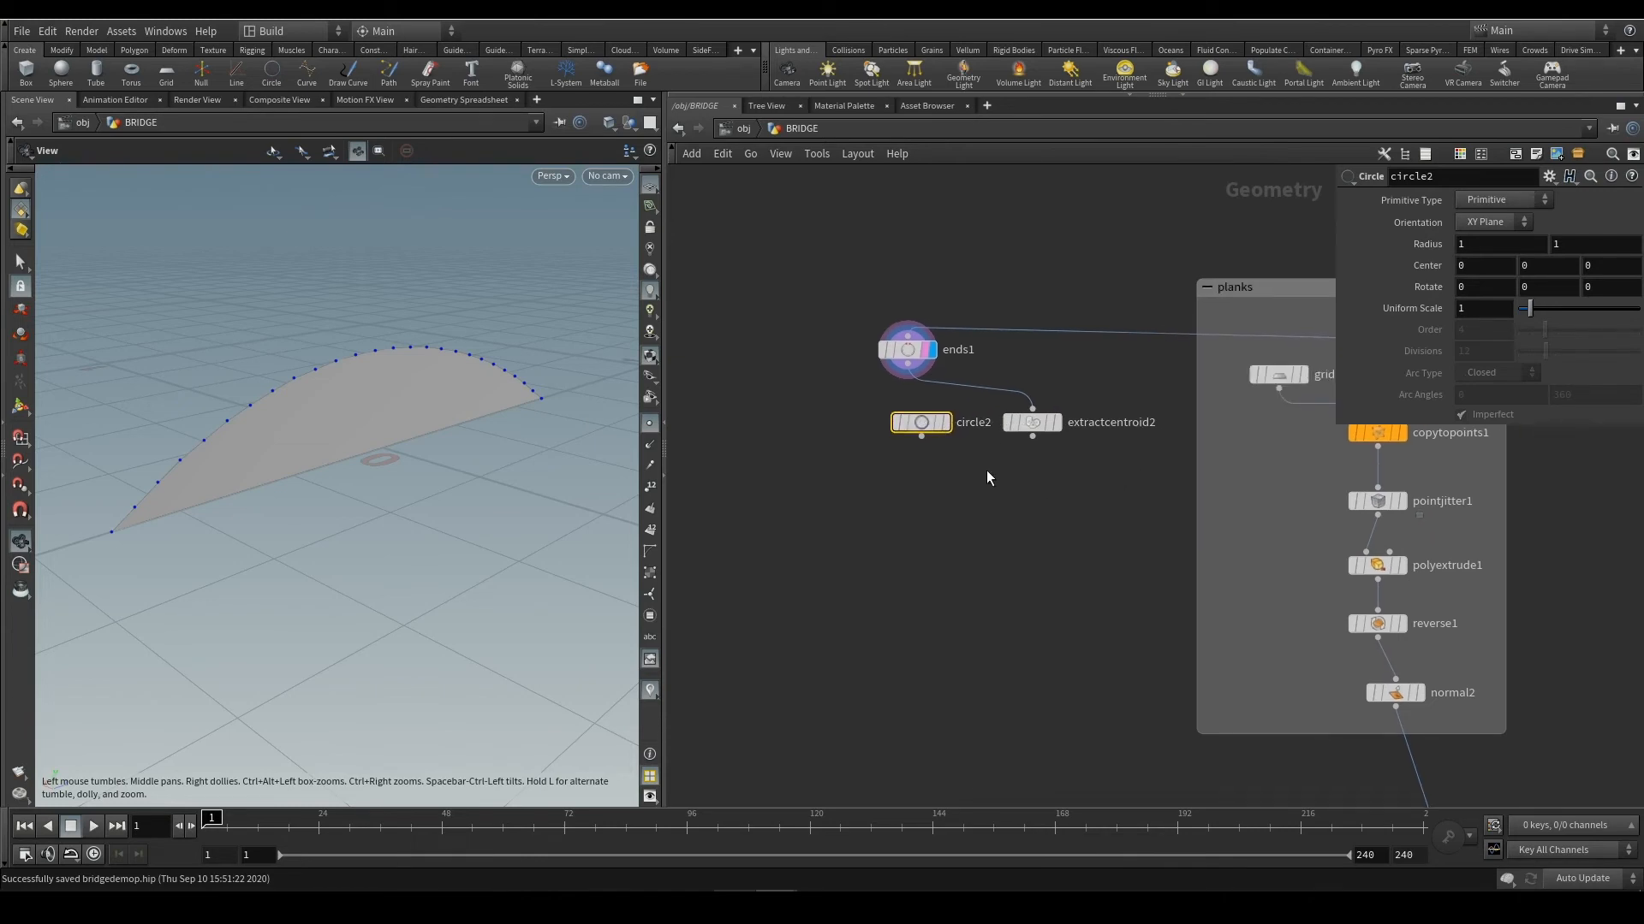
Add a Copy to Points node, wire circle2 to its first input and extractcentroid2 to its second, and display it
{"action": "scroll", "coordinate": [940, 493], "scroll_direction": "down", "scroll_amount": 2}
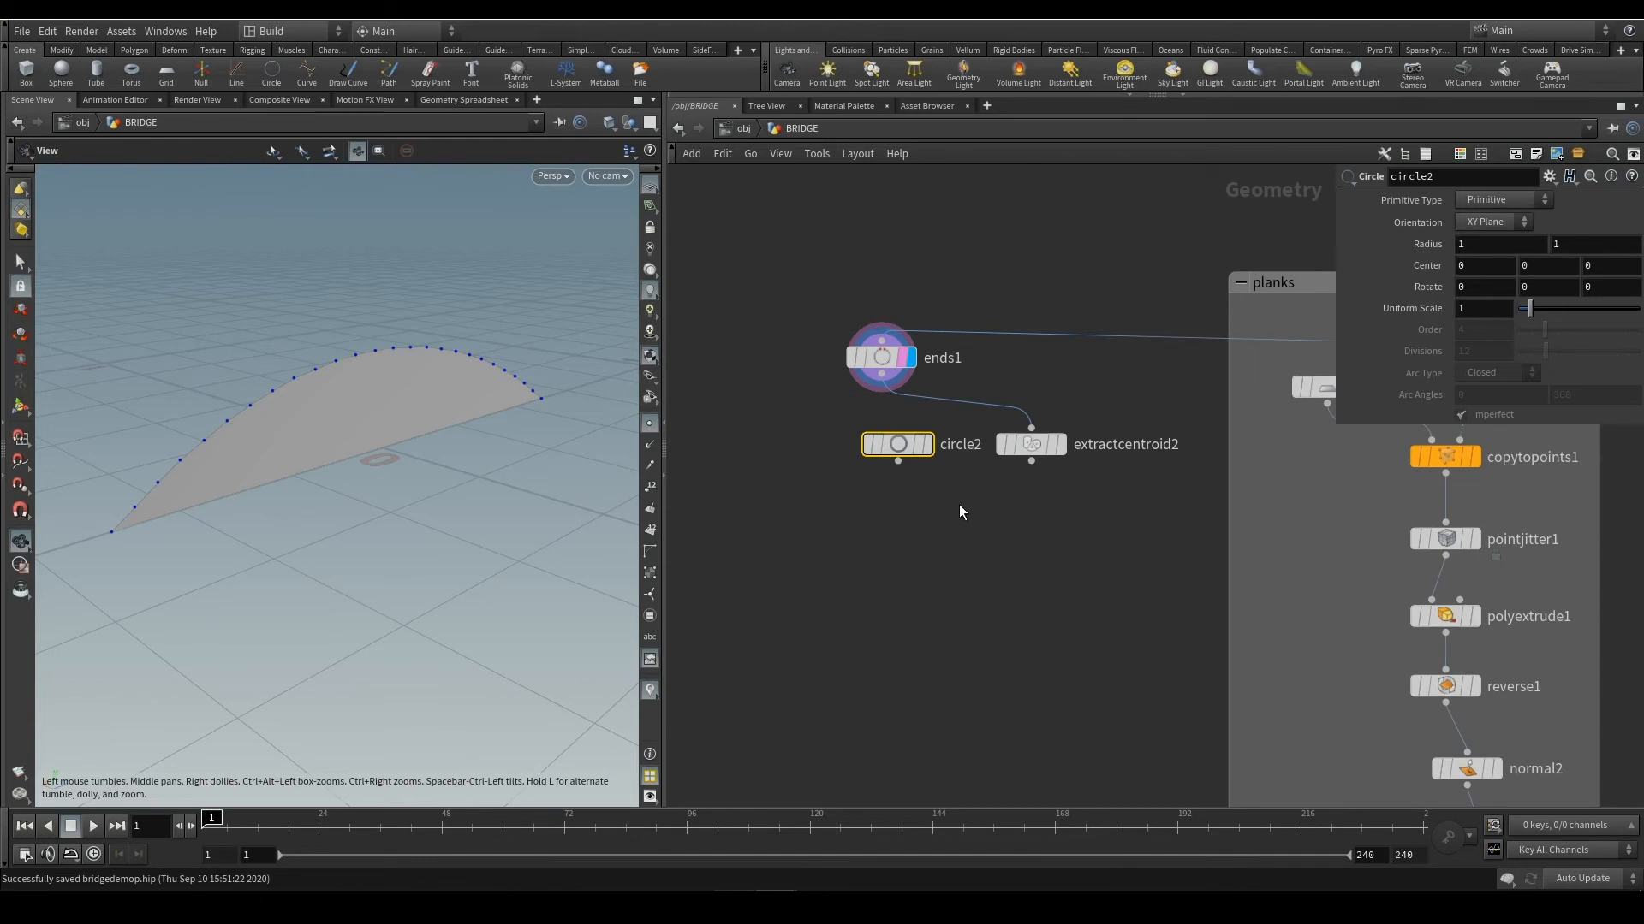
{"action": "mouse_move", "coordinate": [1041, 462]}
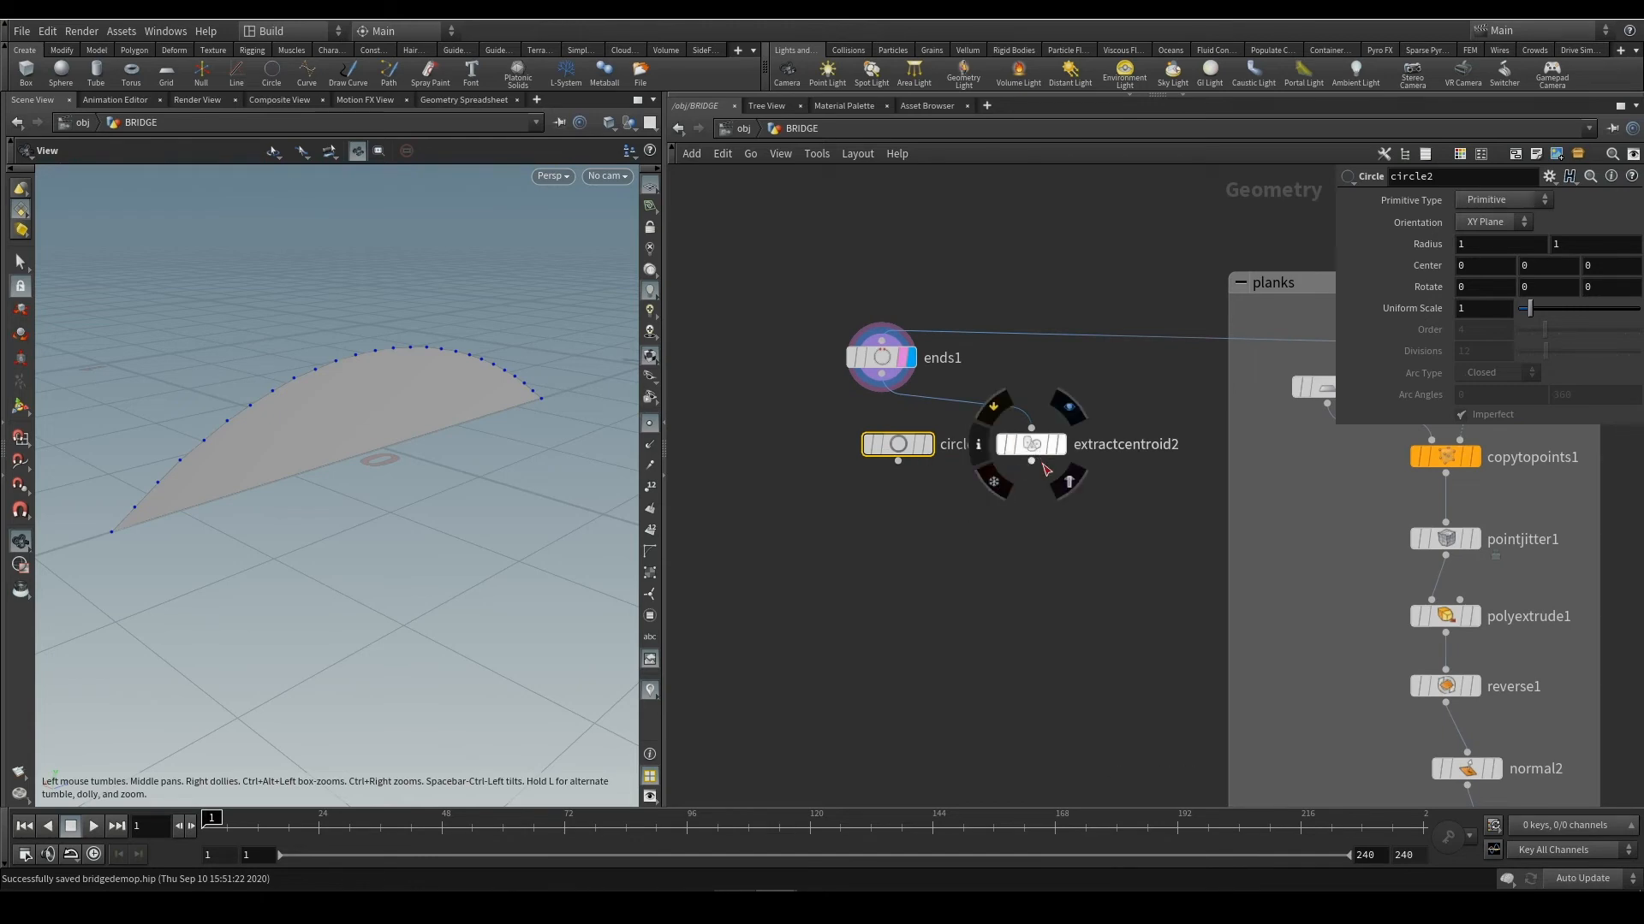
{"action": "key", "text": "Tab"}
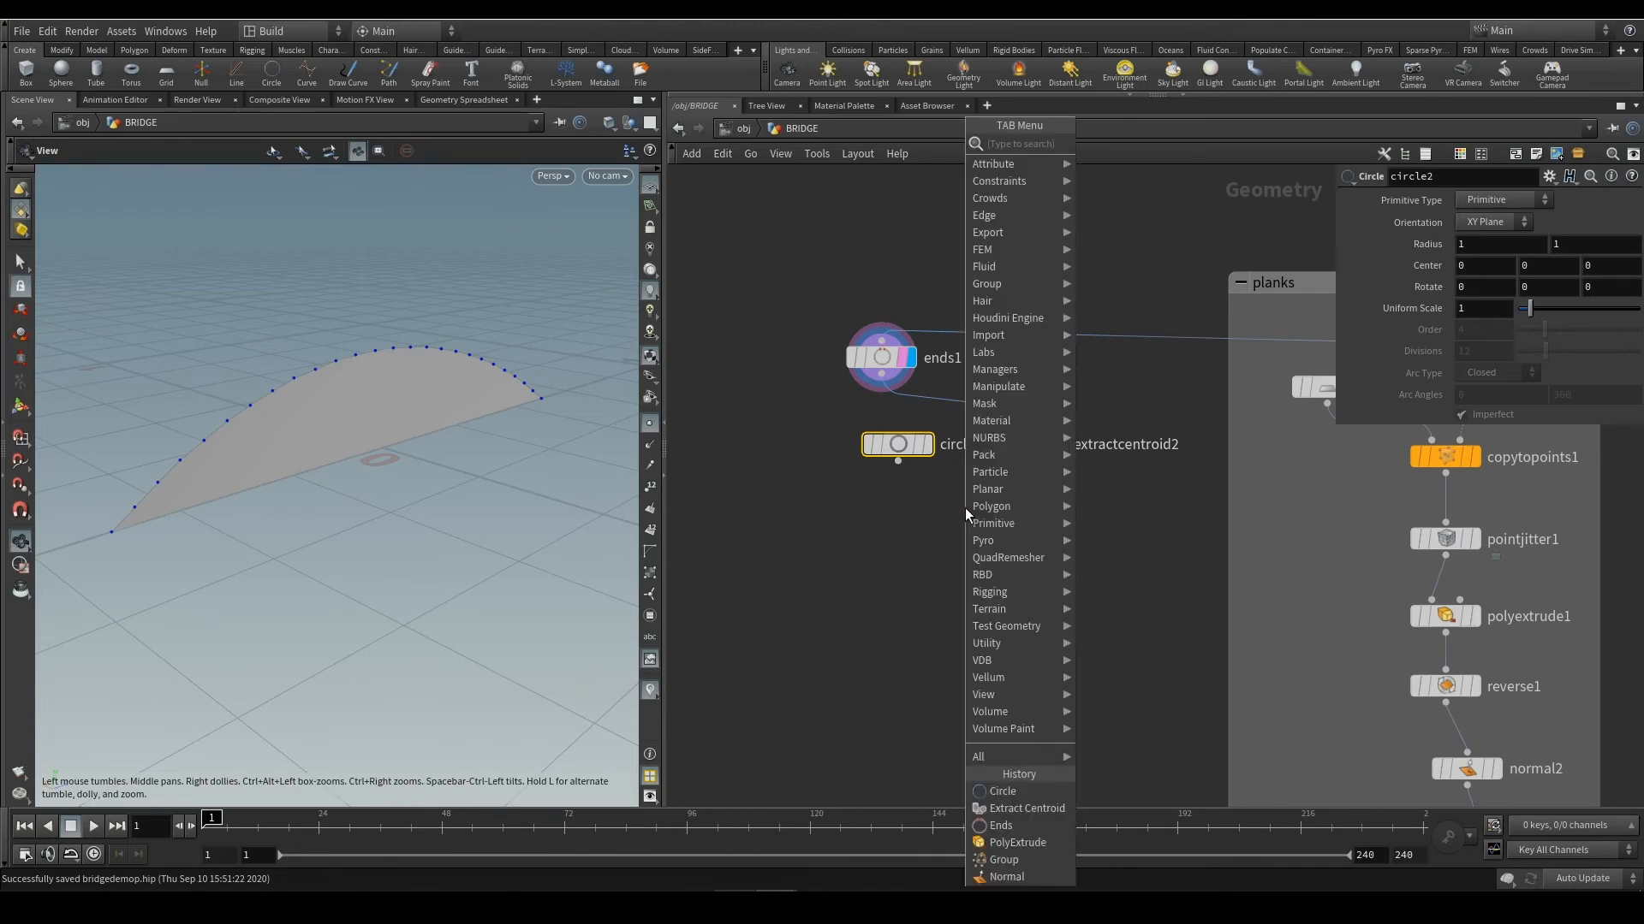
{"action": "left_click", "coordinate": [932, 518]}
{"action": "key", "text": "Tab"}
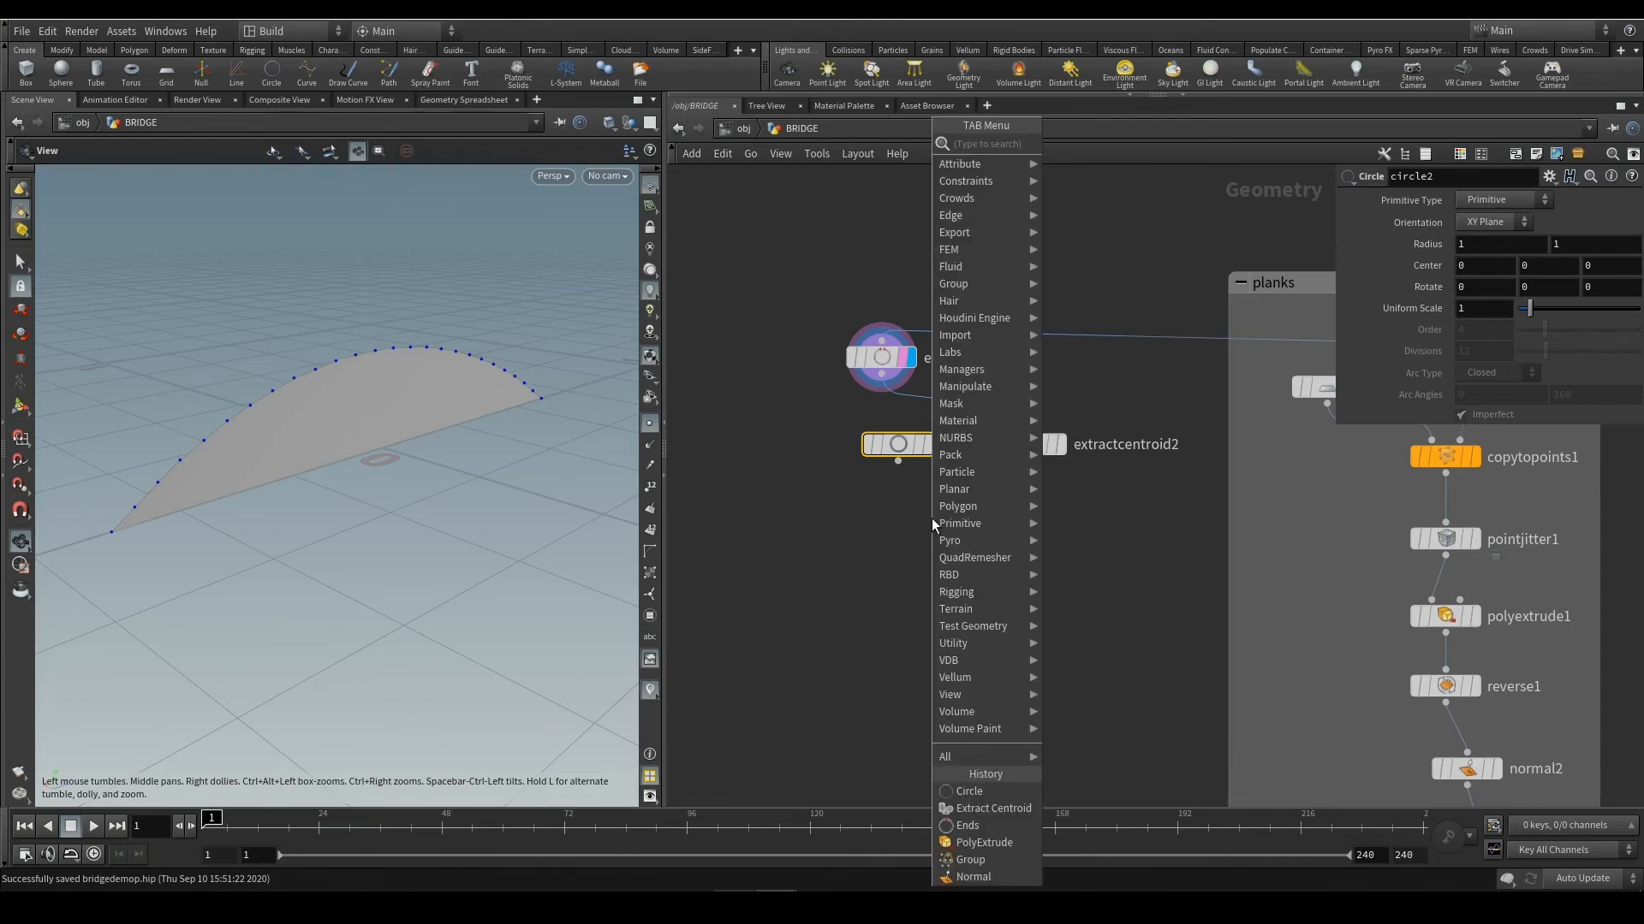
{"action": "type", "text": "copy"}
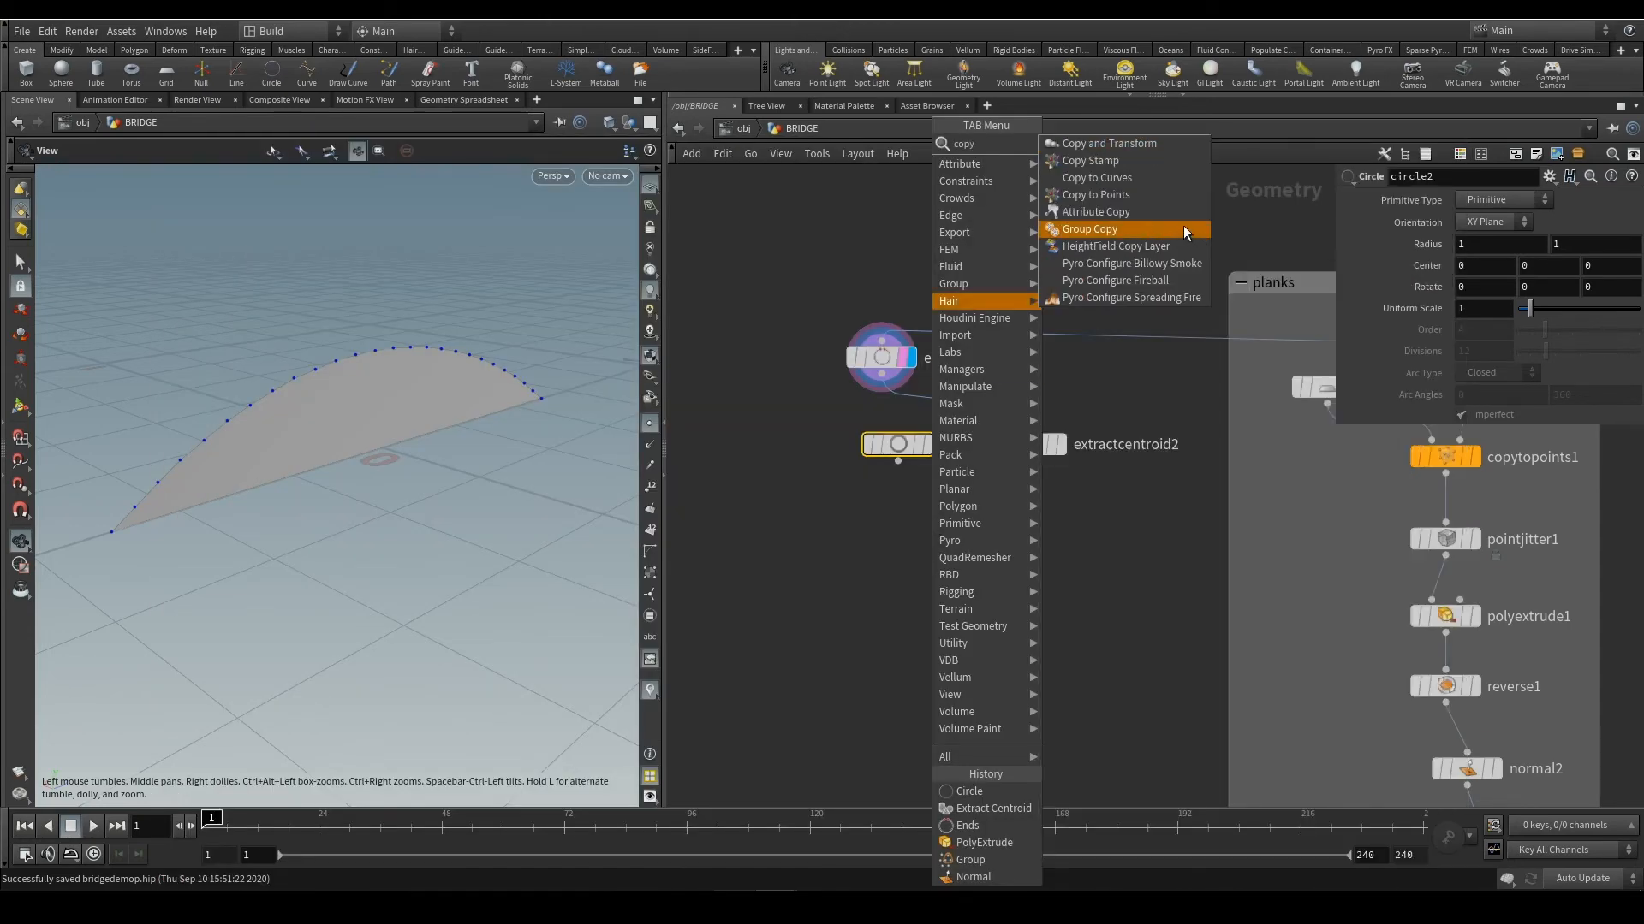
{"action": "left_click", "coordinate": [1178, 197]}
{"action": "left_click", "coordinate": [954, 525]}
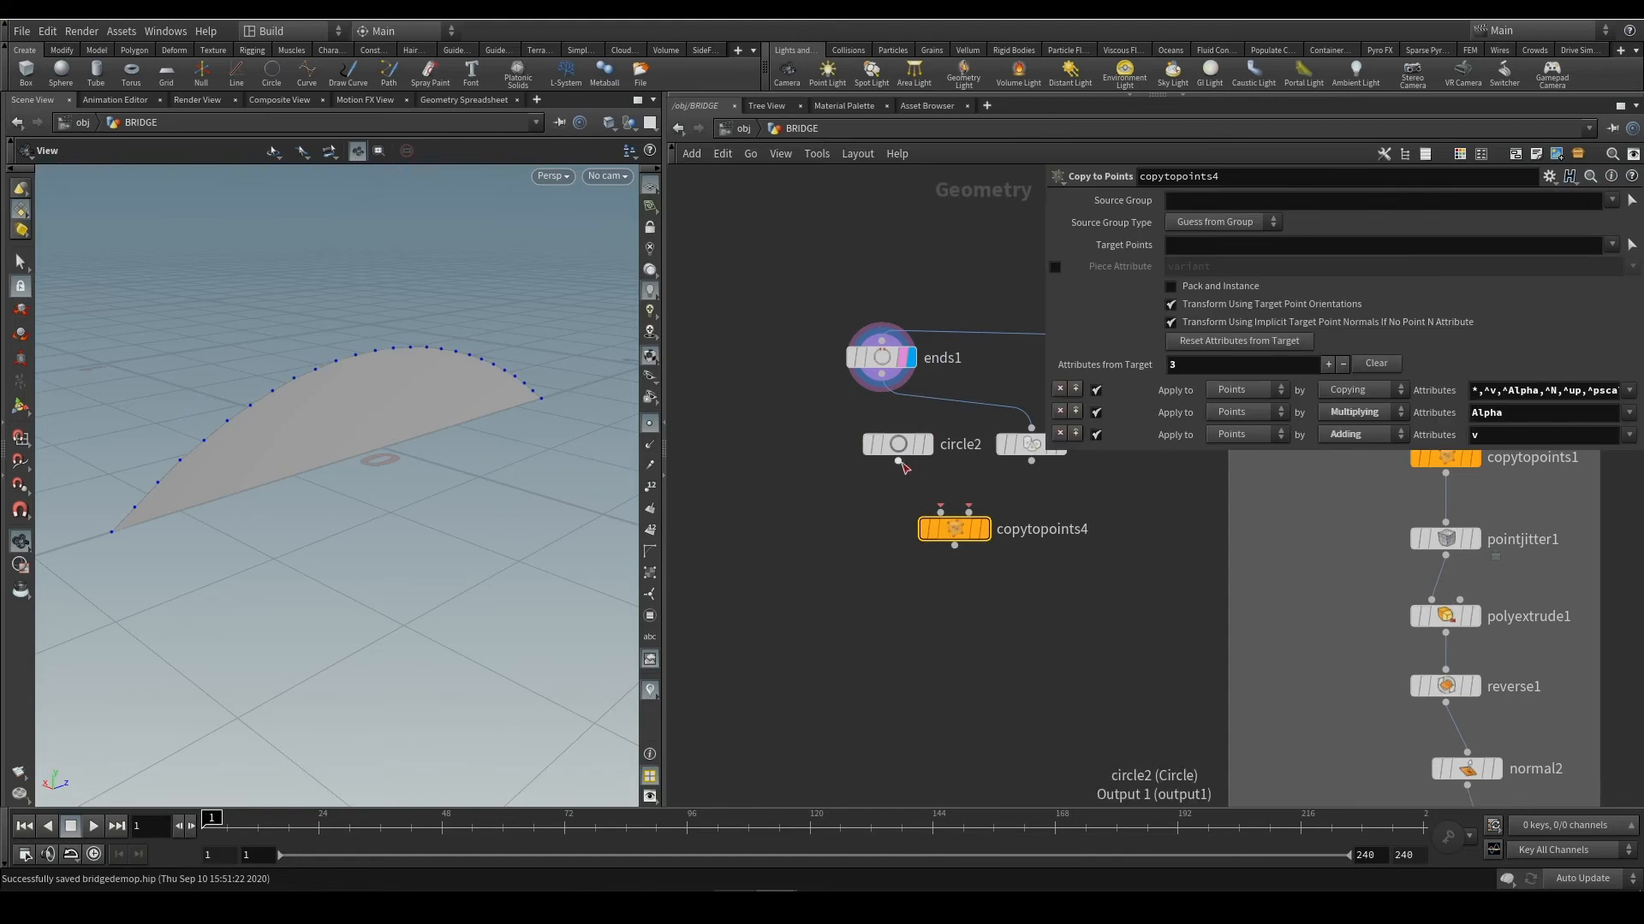
{"action": "left_click_drag", "start_coordinate": [897, 462], "coordinate": [940, 512]}
{"action": "middle_click_drag", "start_coordinate": [1037, 481], "coordinate": [959, 503]}
{"action": "left_click_drag", "start_coordinate": [953, 483], "coordinate": [890, 535]}
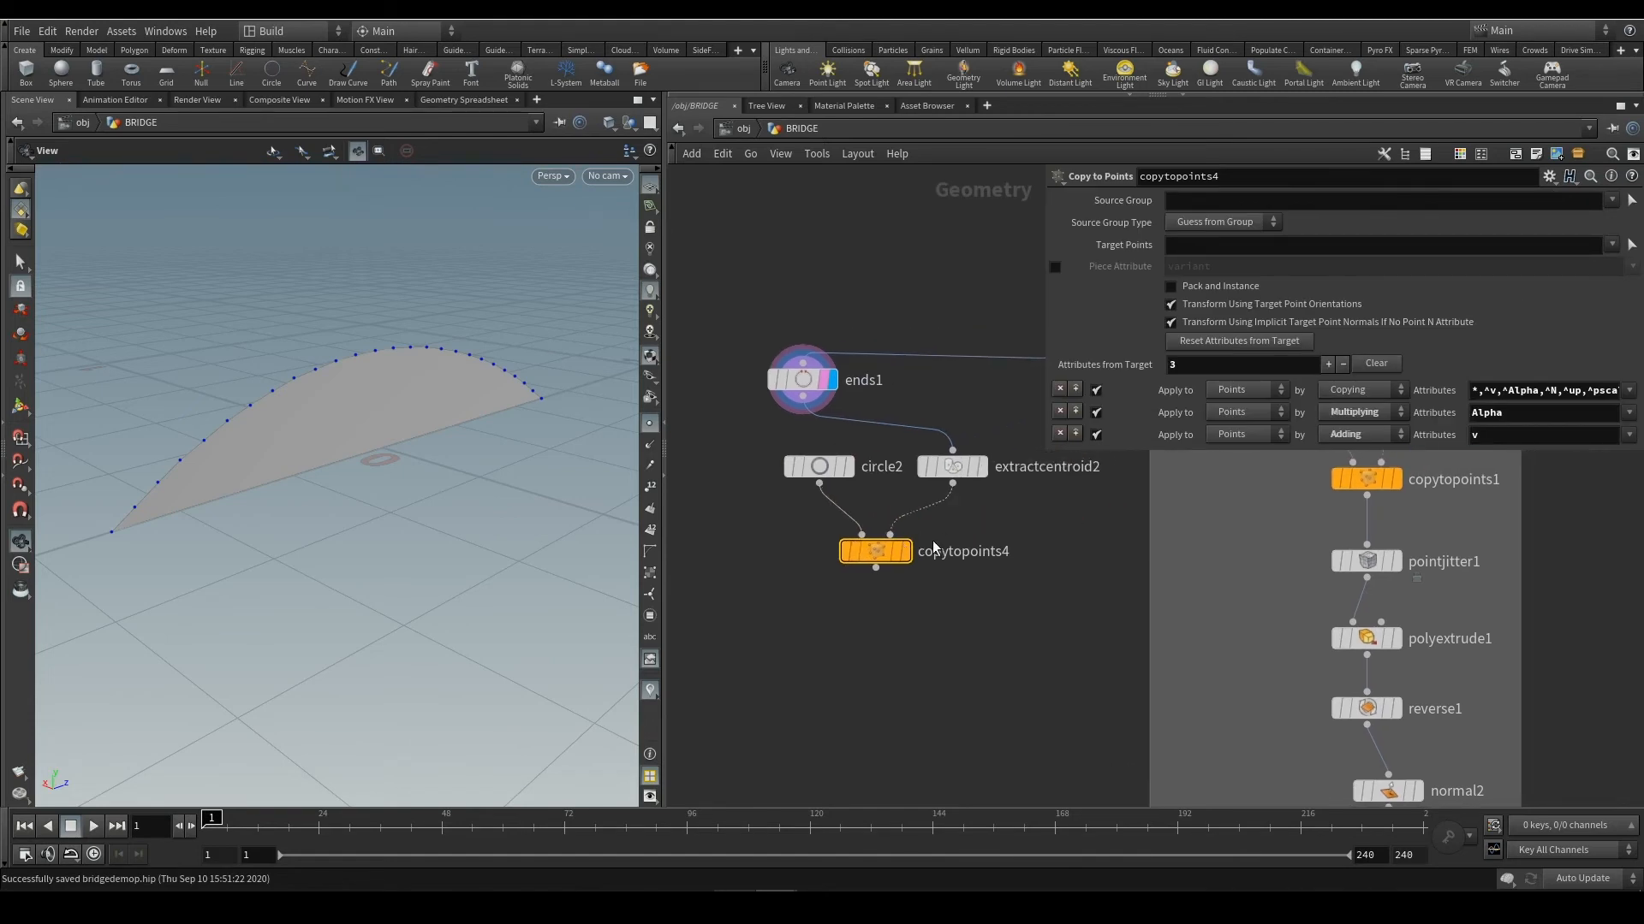
{"action": "left_click", "coordinate": [905, 551]}
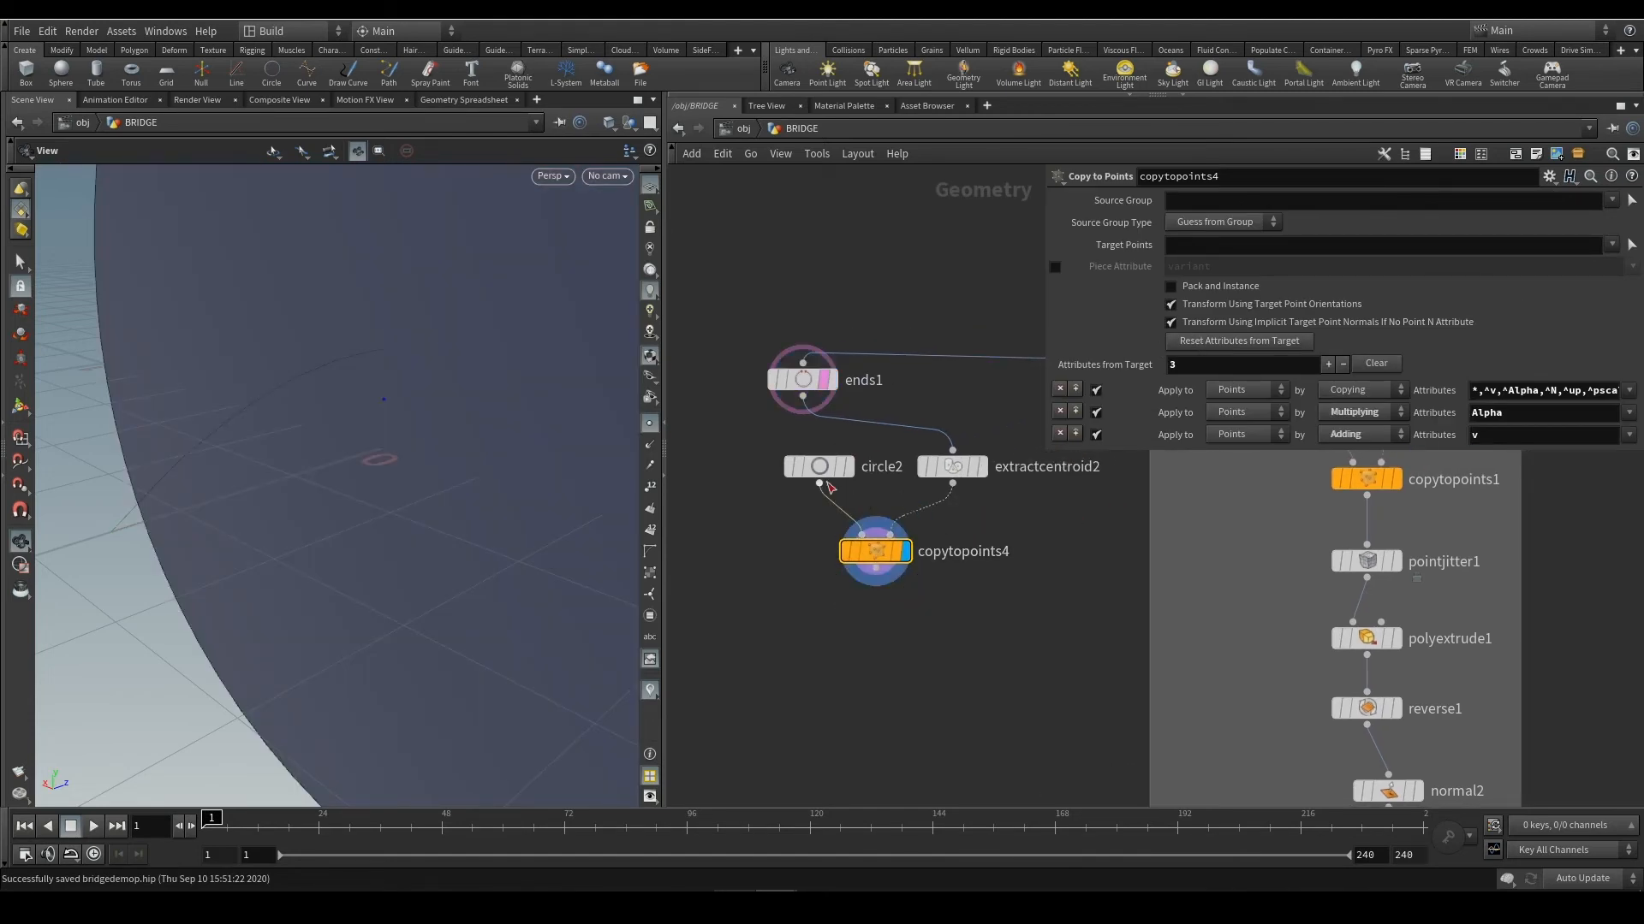
Set the circle2 Orientation to YZ Plane and its Uniform Scale to 0.169
{"action": "left_click", "coordinate": [822, 468]}
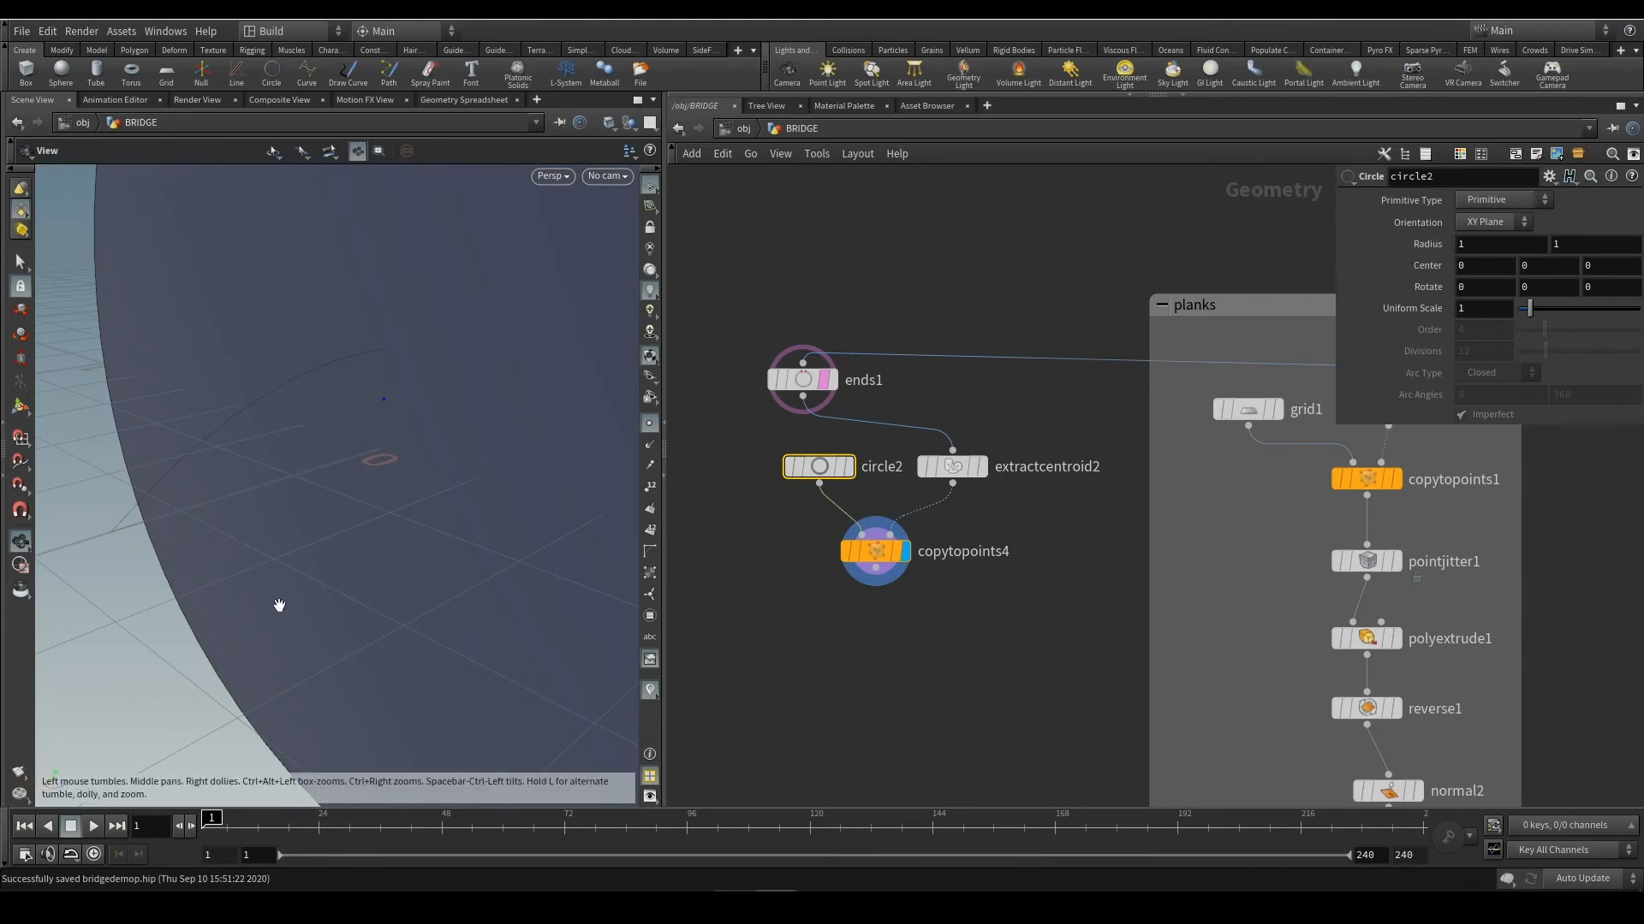
{"action": "left_click_drag", "start_coordinate": [205, 665], "coordinate": [196, 663]}
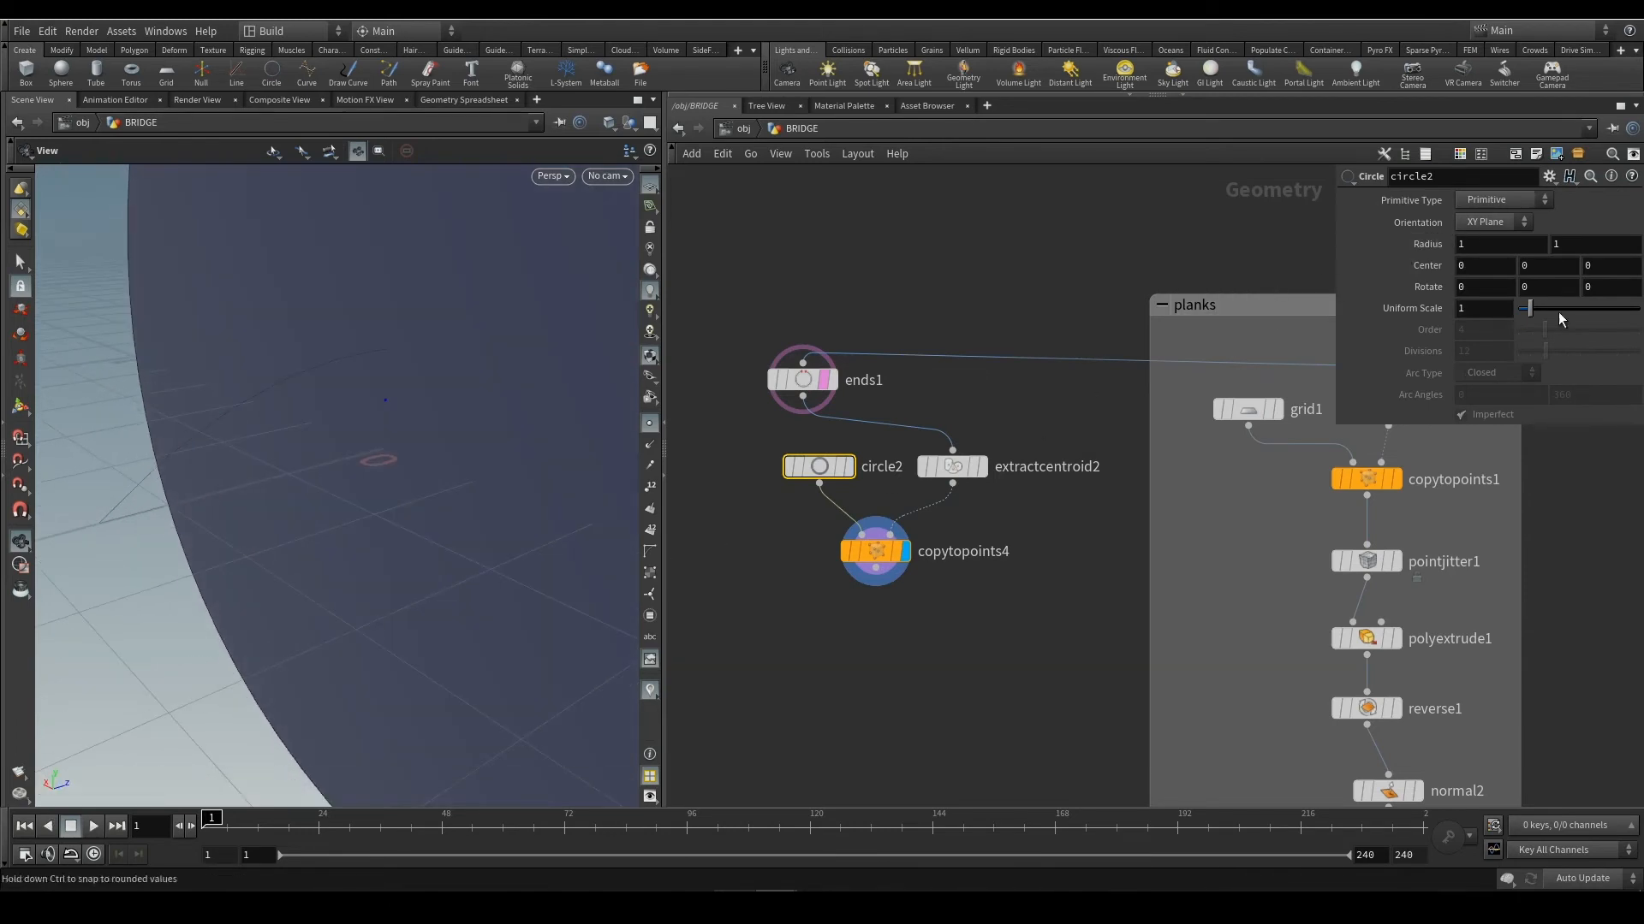
{"action": "left_click", "coordinate": [1488, 222]}
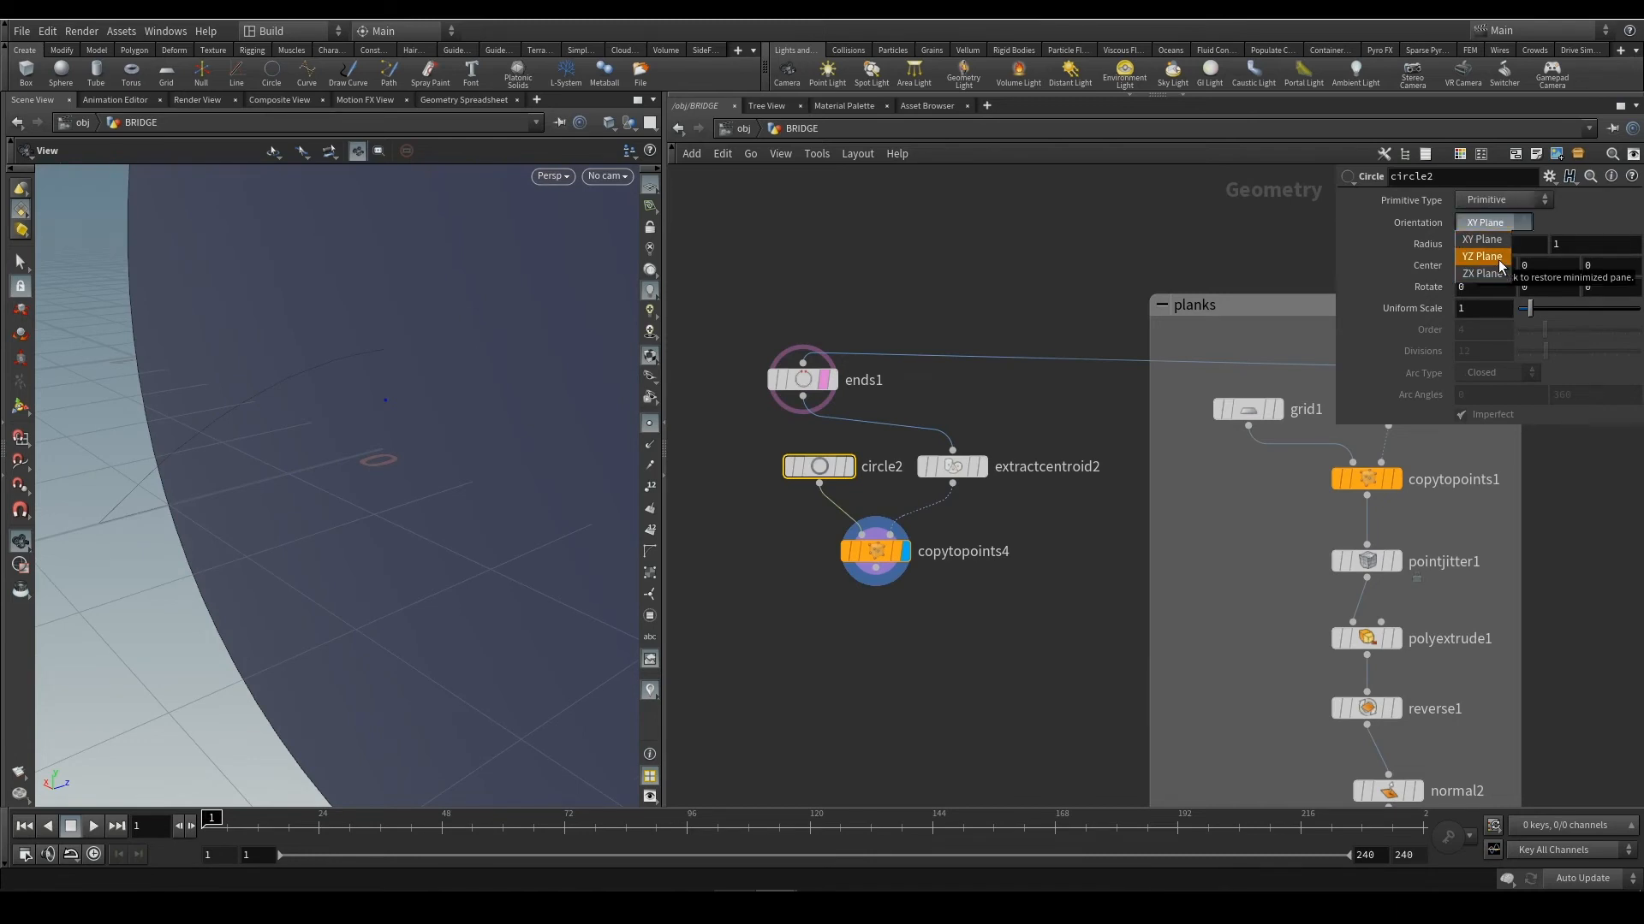
{"action": "left_click", "coordinate": [1498, 259]}
{"action": "mouse_move", "coordinate": [1510, 314]}
{"action": "middle_mouse_down"}
{"action": "mouse_move", "coordinate": [1486, 310]}
{"action": "mouse_move", "coordinate": [1484, 368]}
{"action": "mouse_move", "coordinate": [1541, 369]}
{"action": "mouse_move", "coordinate": [1445, 291]}
{"action": "mouse_move", "coordinate": [1474, 310]}
{"action": "mouse_move", "coordinate": [1419, 328]}
{"action": "mouse_move", "coordinate": [1484, 312]}
{"action": "middle_mouse_up"}
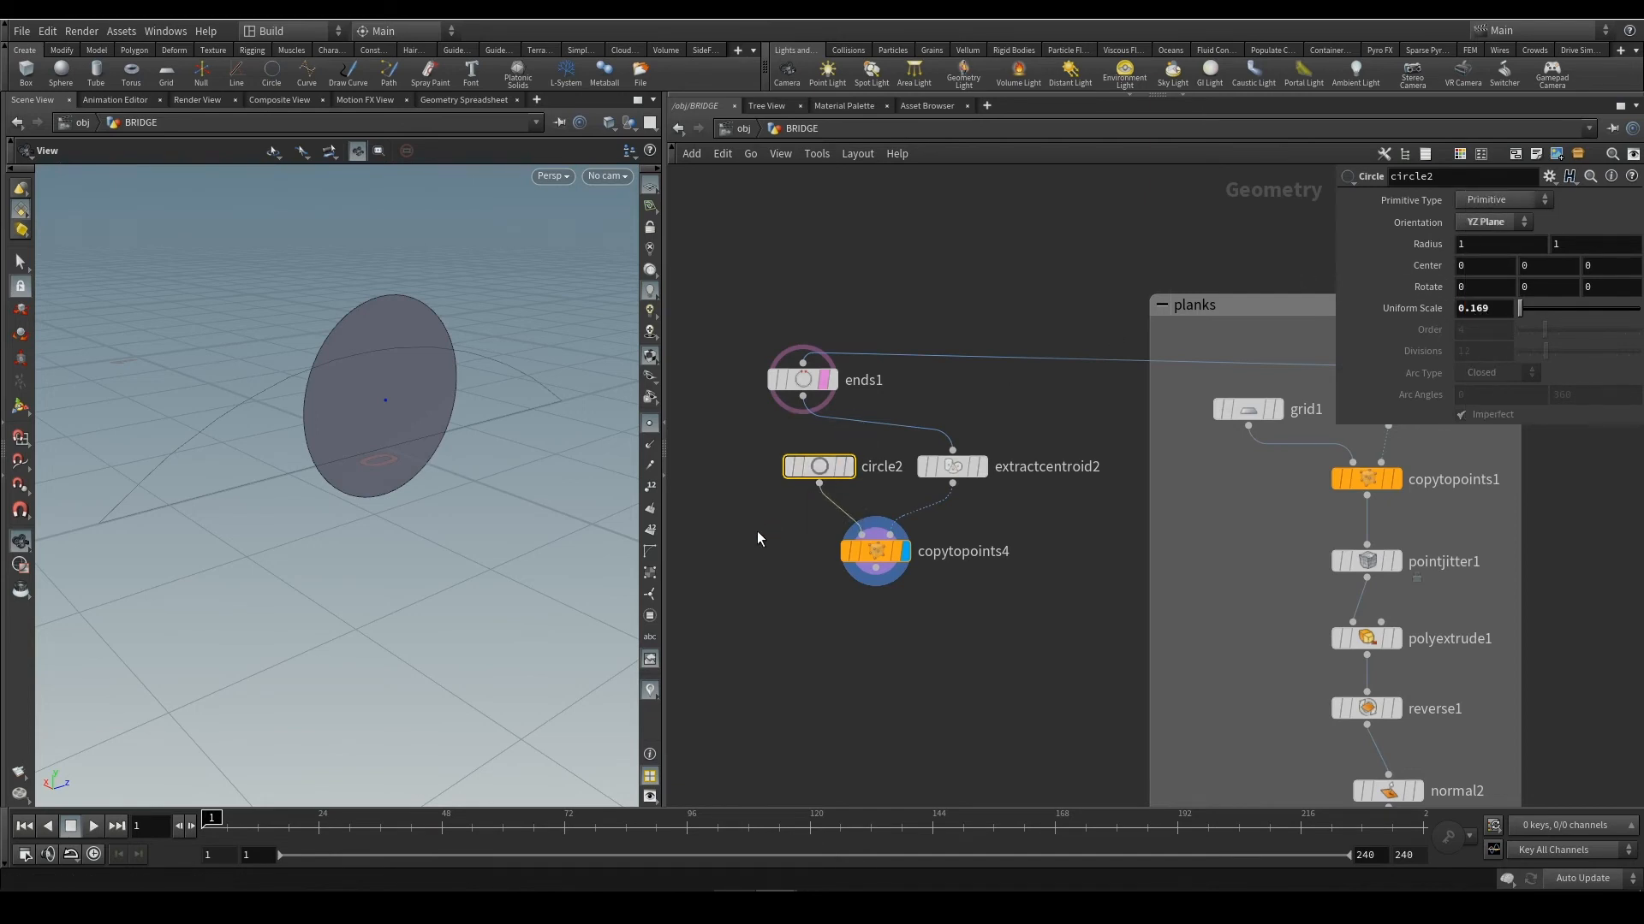
Insert a Transform node between circle2 and copytopoints4 and set its Y translation to -0.05
{"action": "key", "text": "Tab"}
{"action": "mouse_move", "coordinate": [822, 357]}
{"action": "left_click", "coordinate": [963, 191]}
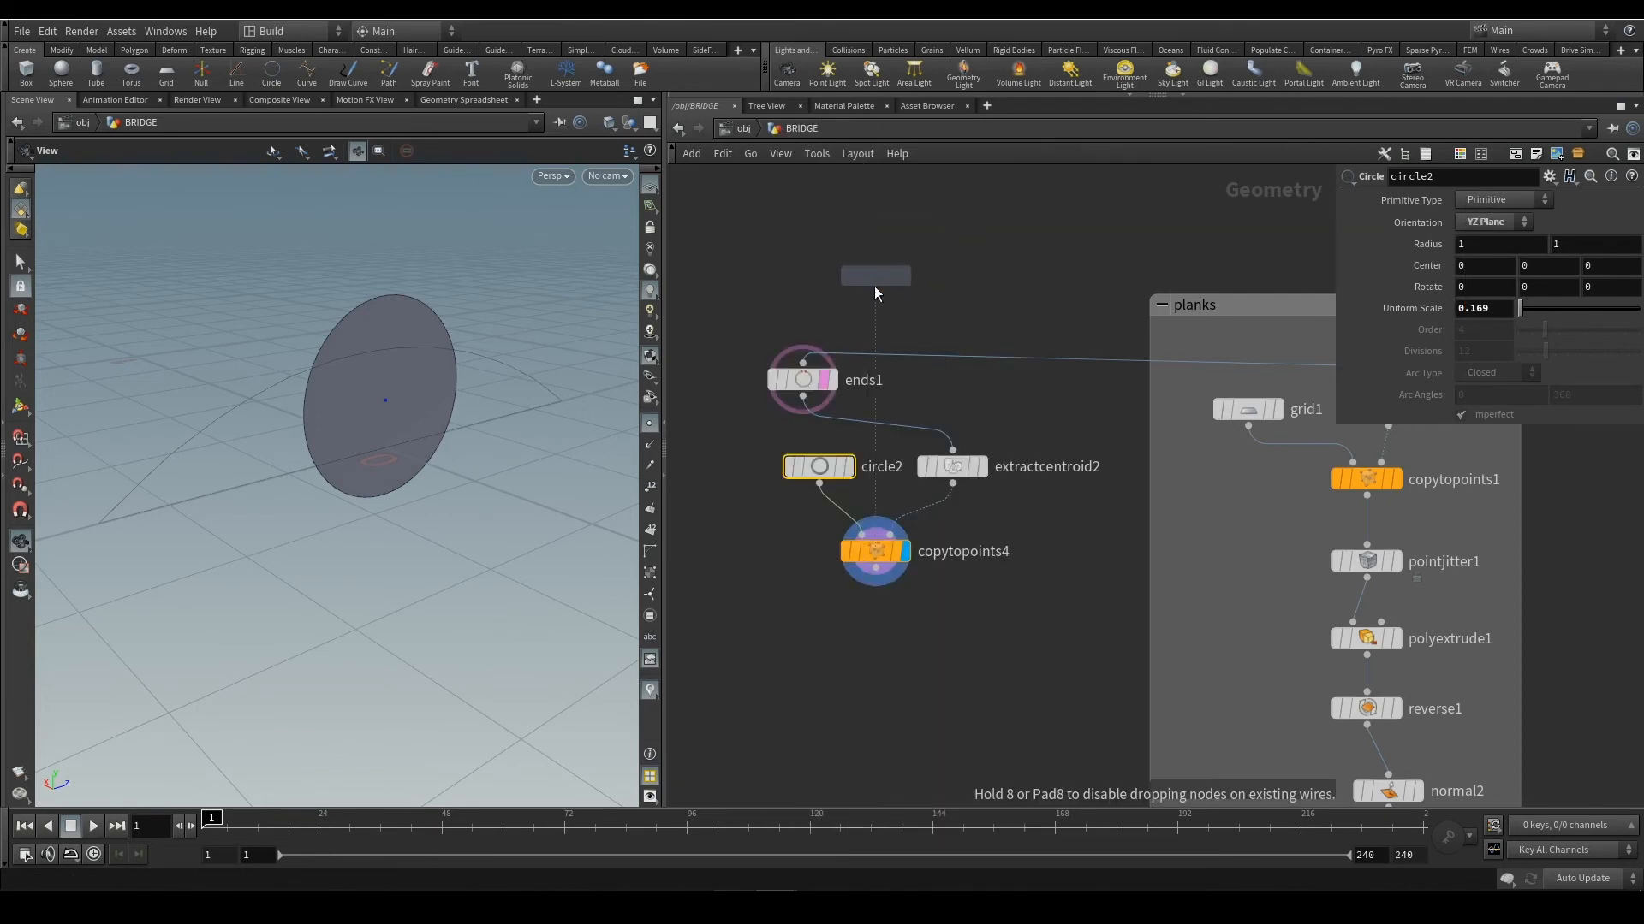
{"action": "left_click", "coordinate": [856, 532]}
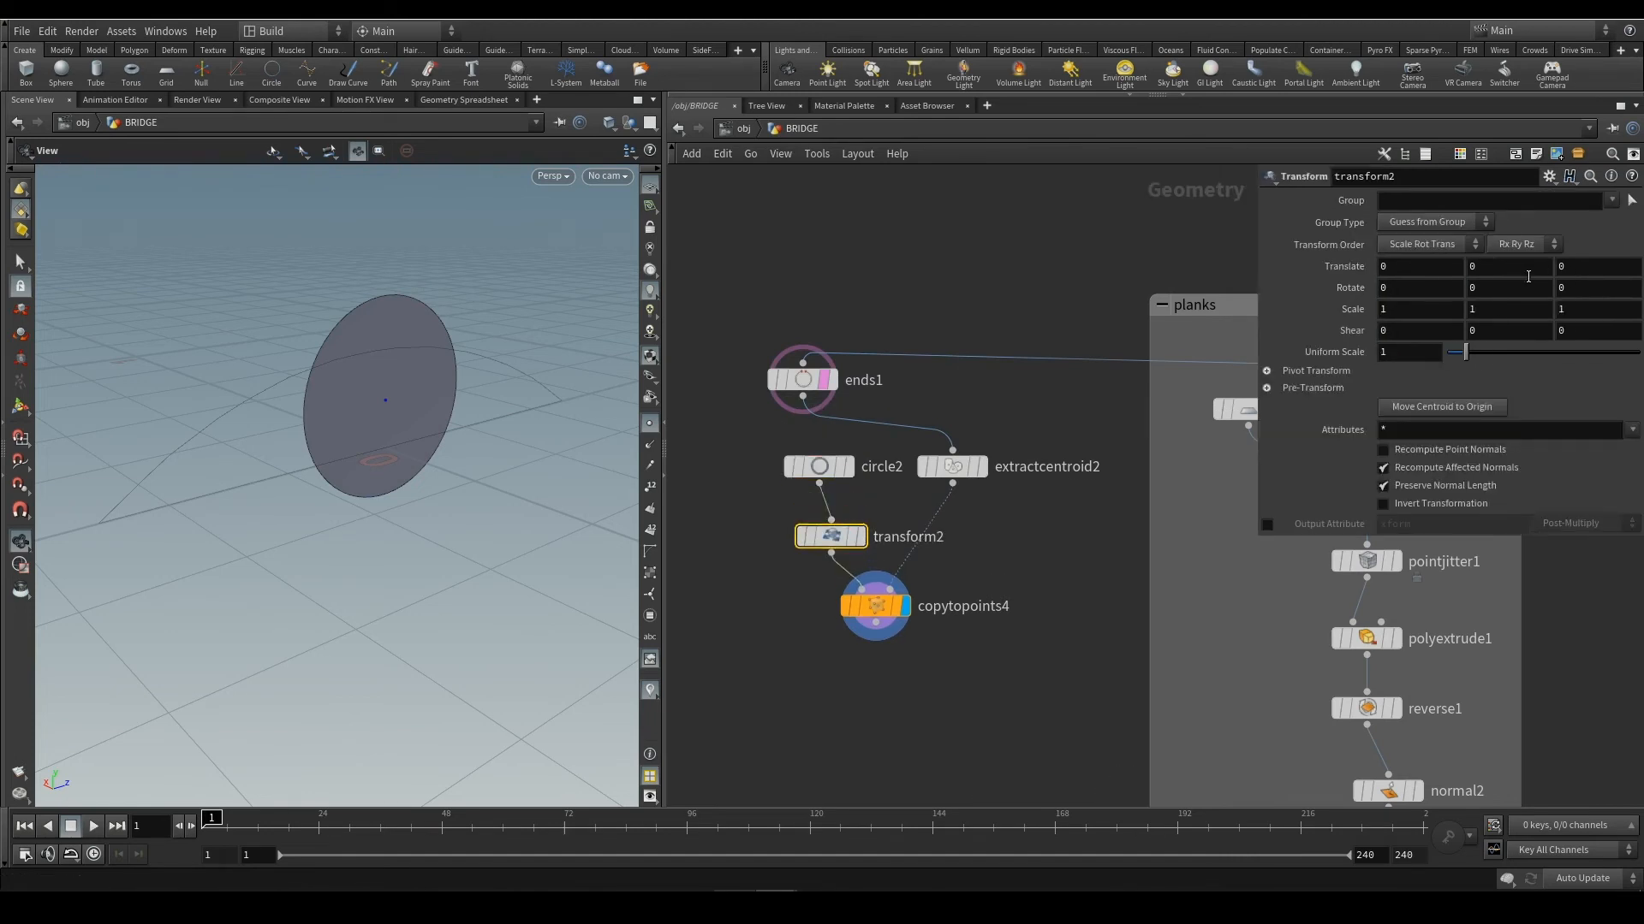
{"action": "middle_click_drag", "start_coordinate": [1528, 277], "coordinate": [1443, 292]}
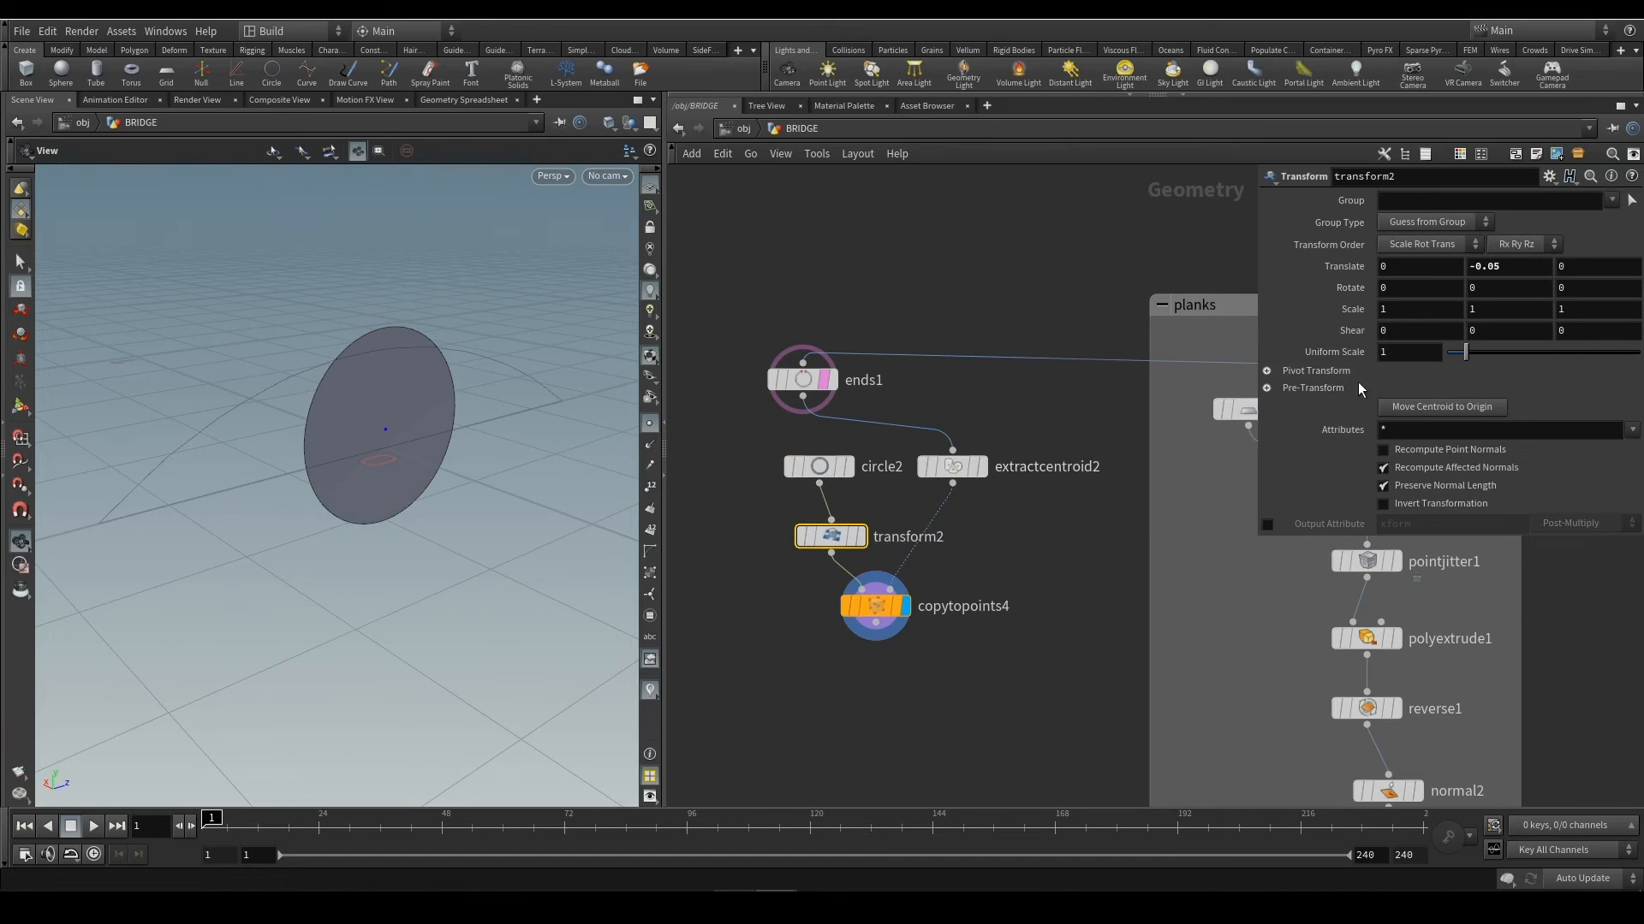
Add a Voronoi Fracture node with ends1 as its first input and copytopoints4 as its second, and display it
{"action": "middle_click_drag", "start_coordinate": [1015, 561], "coordinate": [977, 502]}
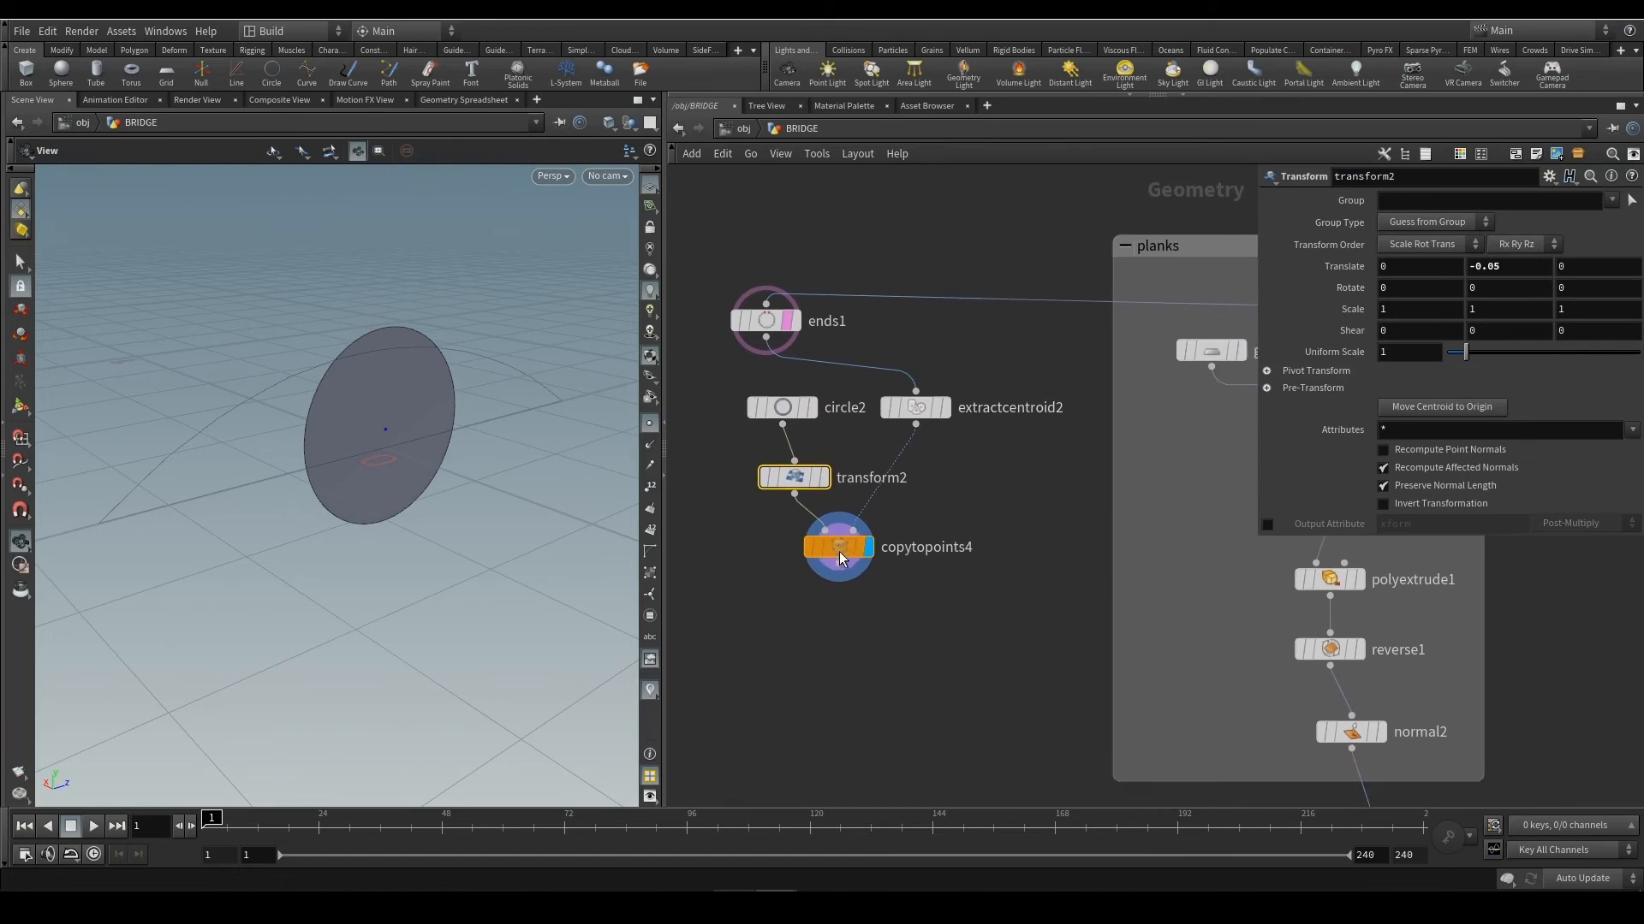
{"action": "left_click_drag", "start_coordinate": [838, 547], "coordinate": [873, 543]}
{"action": "middle_click_drag", "start_coordinate": [771, 574], "coordinate": [871, 542]}
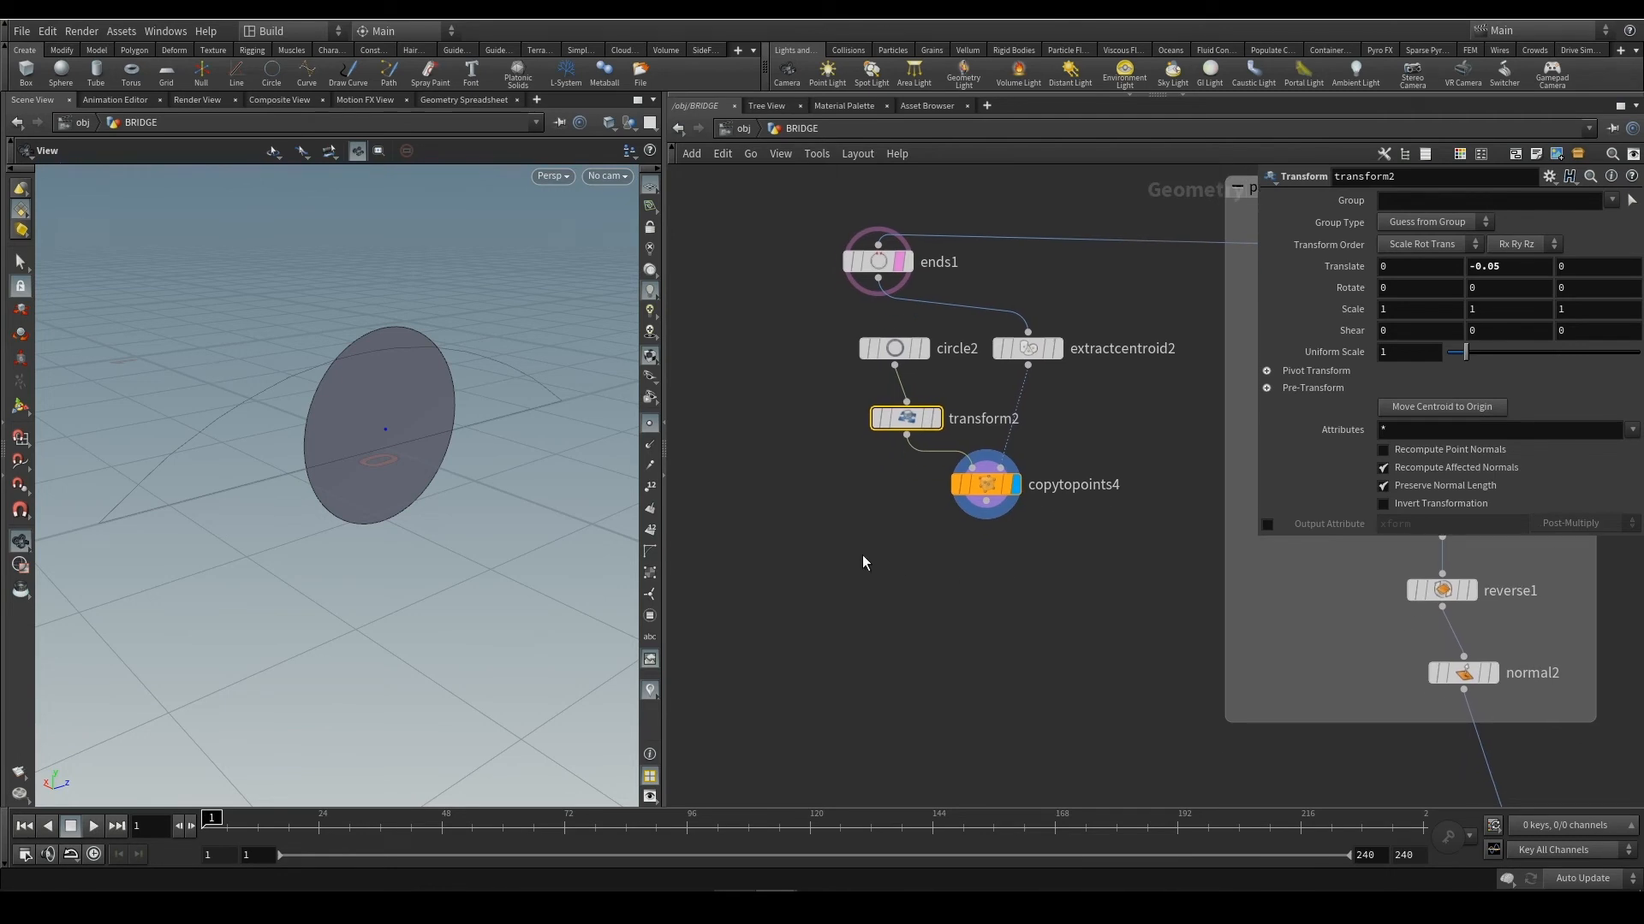
{"action": "key", "text": "Tab"}
{"action": "type", "text": "vor"}
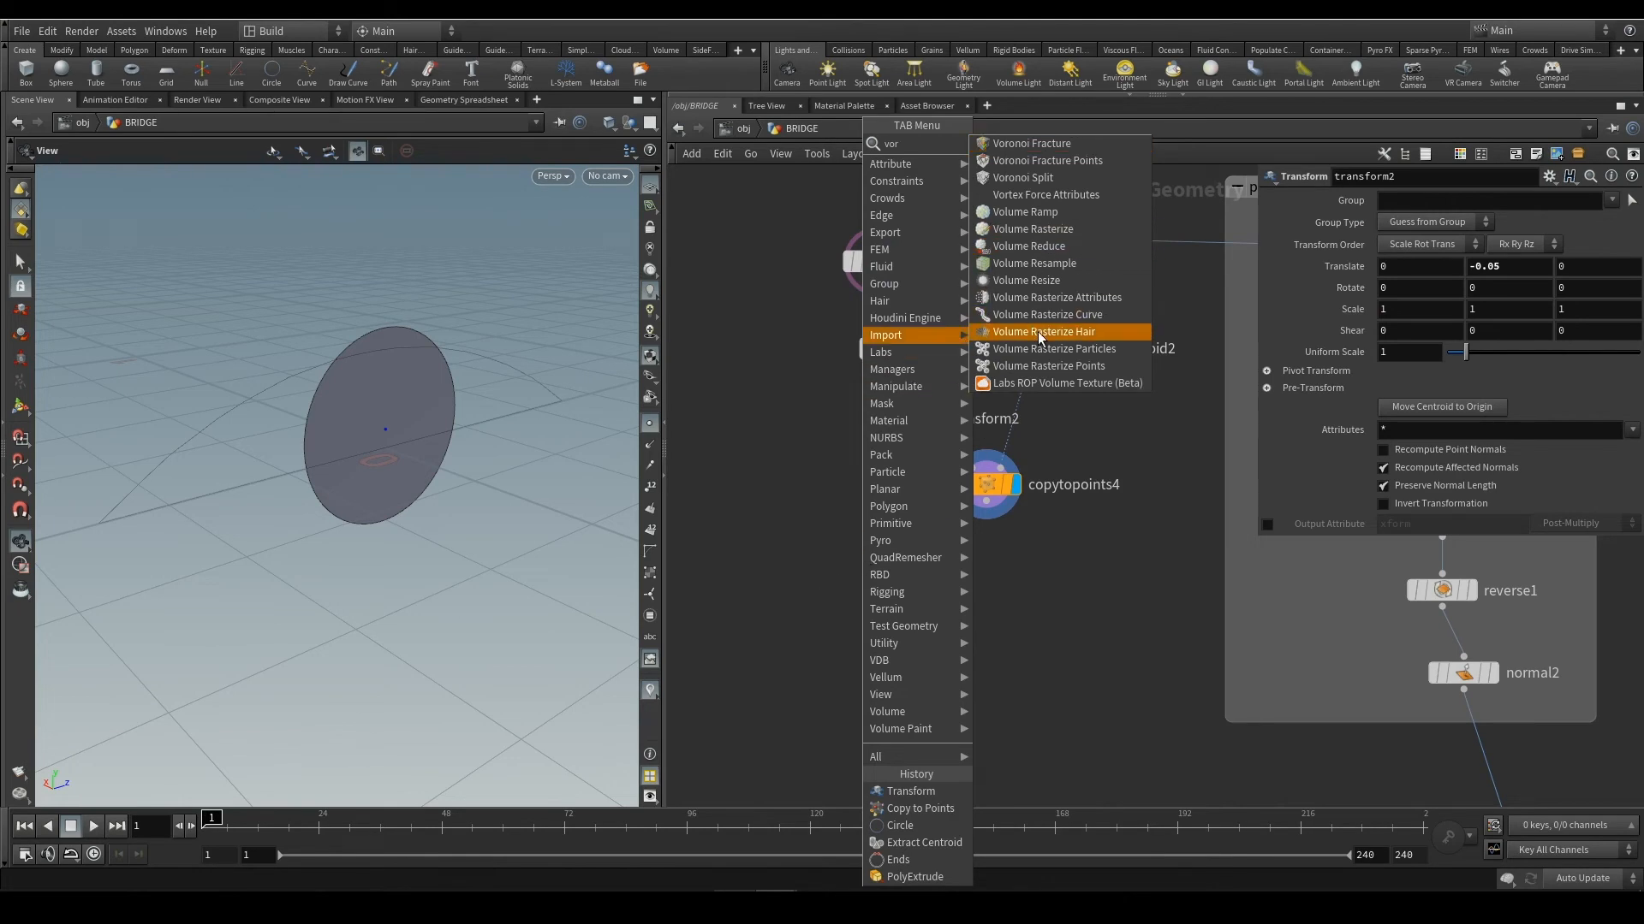
{"action": "left_click", "coordinate": [1092, 160]}
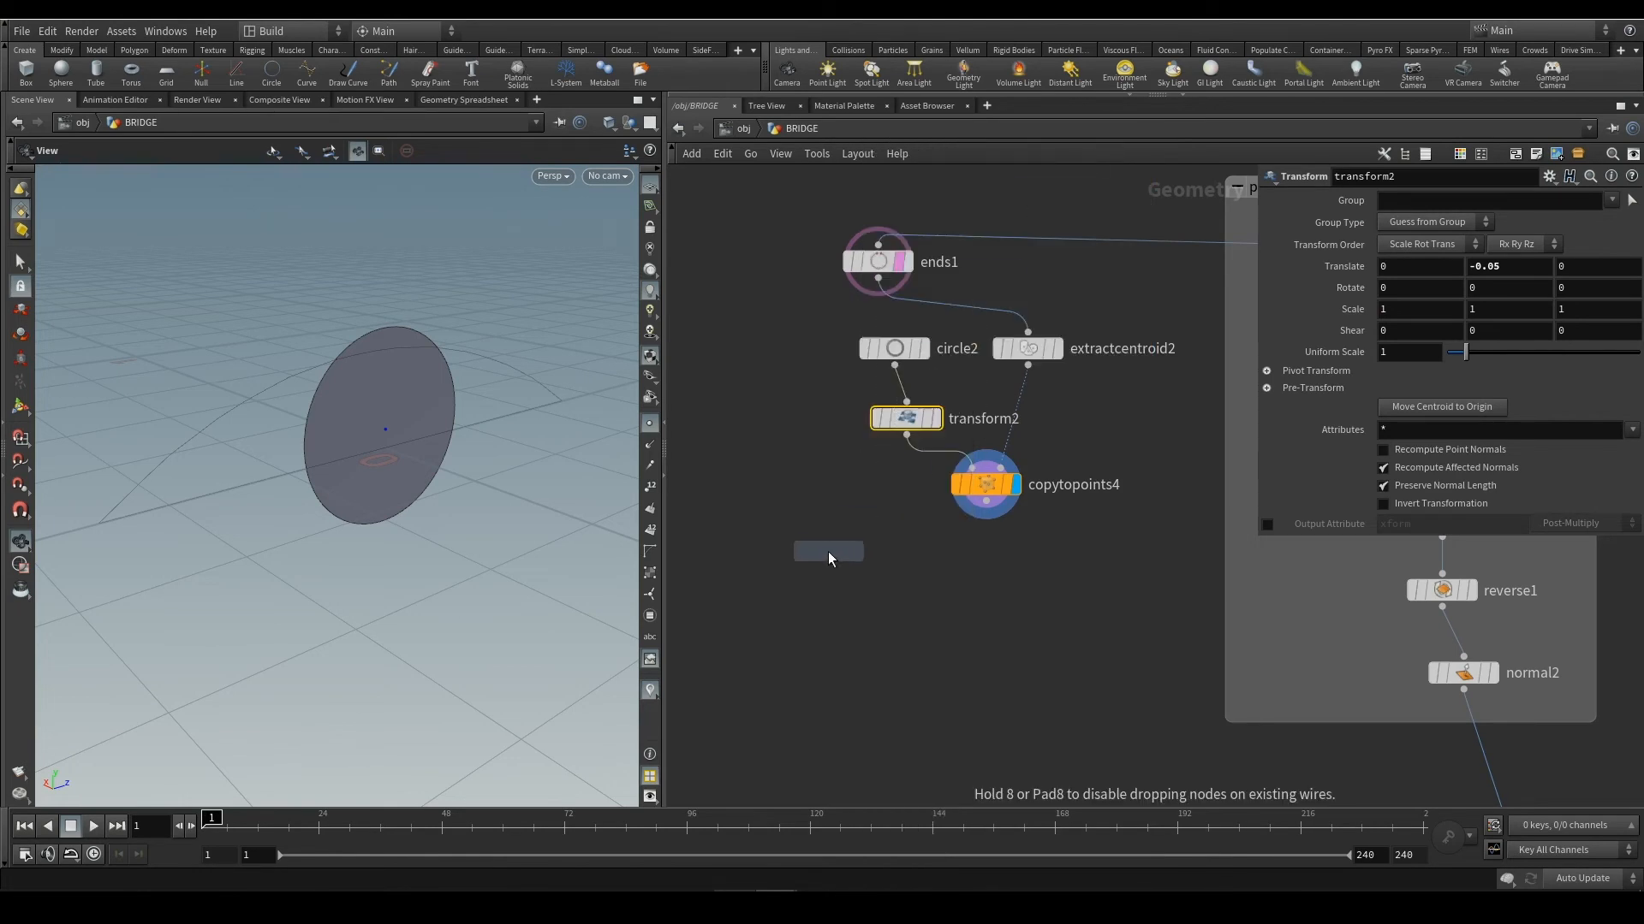
{"action": "left_click", "coordinate": [838, 493]}
{"action": "mouse_move", "coordinate": [878, 278]}
{"action": "left_mouse_down"}
{"action": "mouse_move", "coordinate": [894, 377]}
{"action": "mouse_move", "coordinate": [823, 477]}
{"action": "left_mouse_up"}
{"action": "left_click_drag", "start_coordinate": [961, 507], "coordinate": [833, 554]}
{"action": "left_click", "coordinate": [863, 554]}
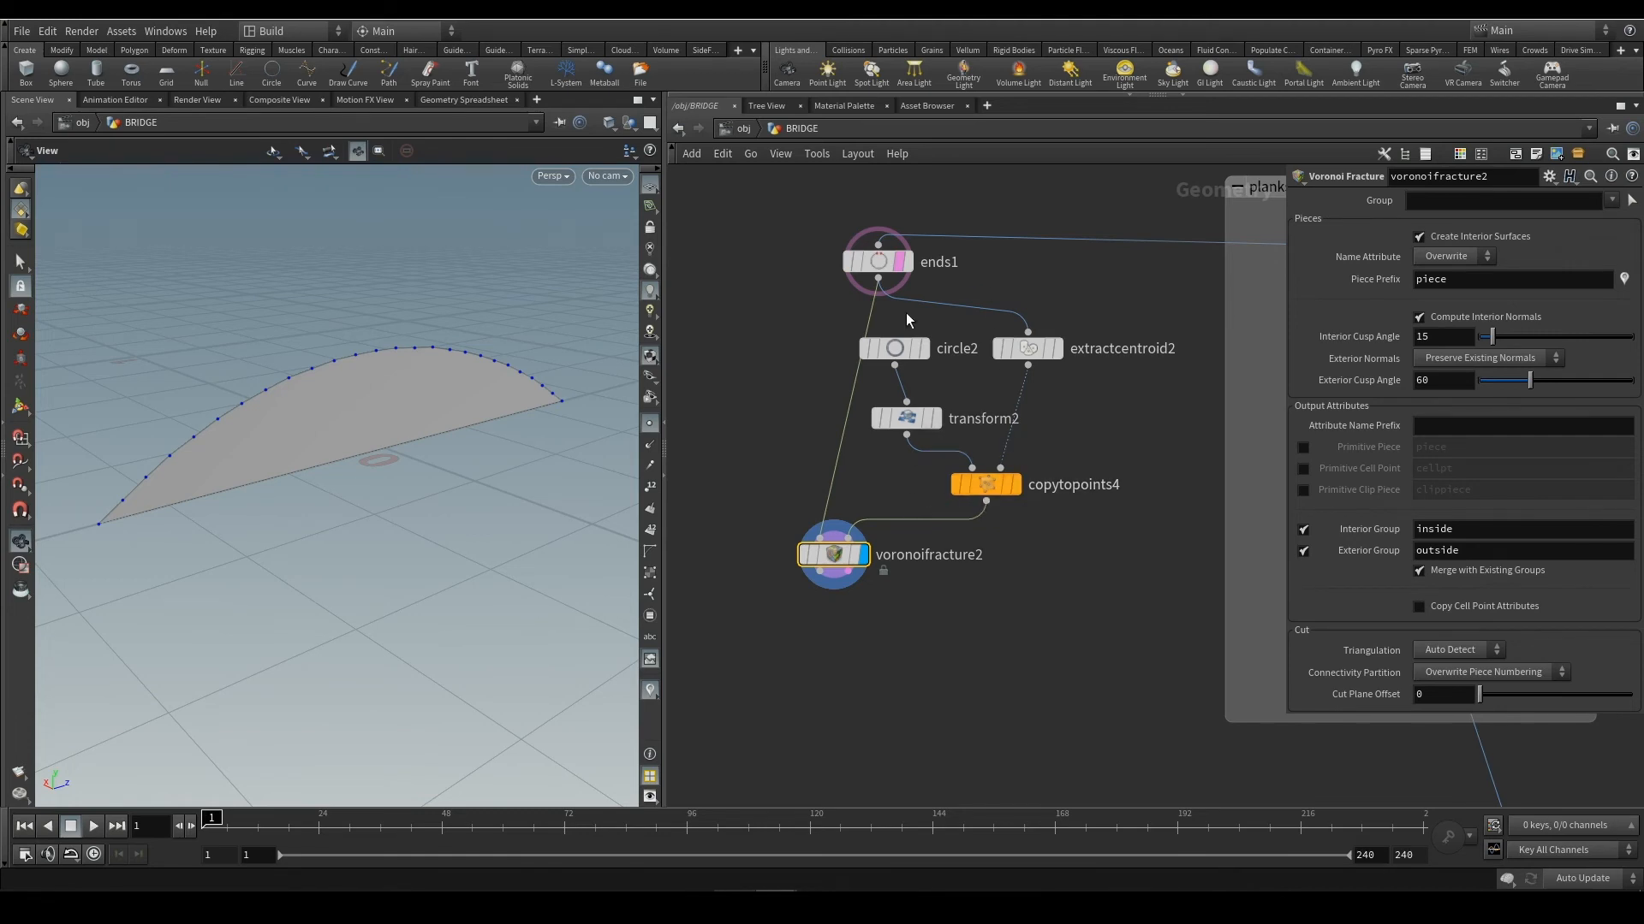
Align ends1 above the Voronoi Fracture node and display the copytopoints4 result
{"action": "left_click_drag", "start_coordinate": [877, 262], "coordinate": [801, 255]}
{"action": "mouse_move", "coordinate": [801, 255]}
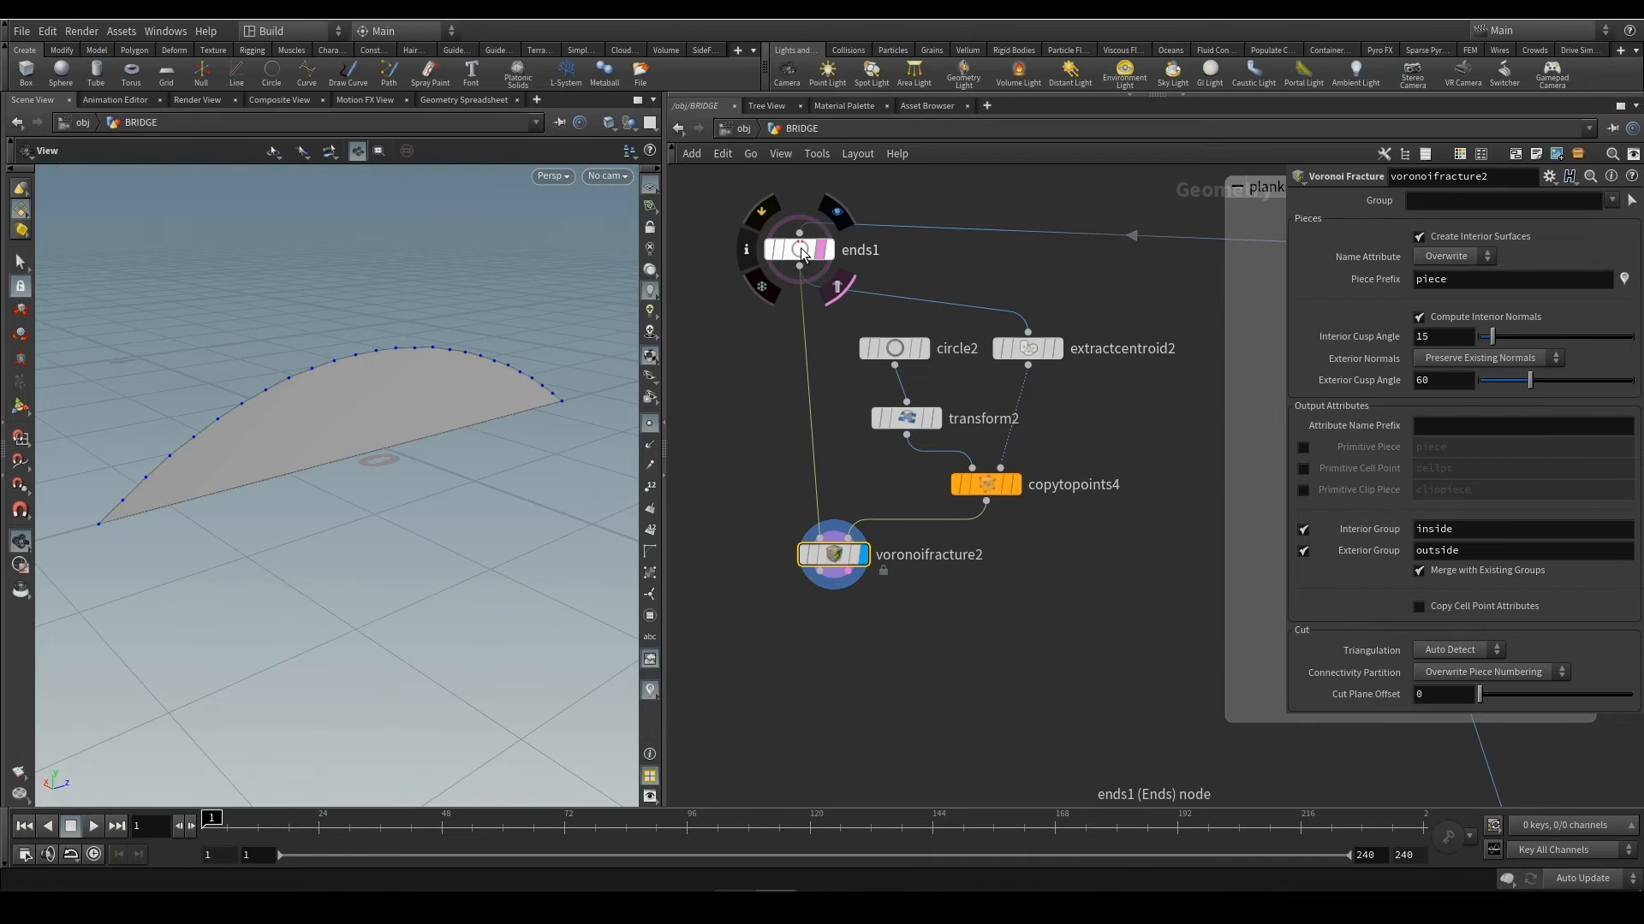
{"action": "left_click", "coordinate": [801, 251]}
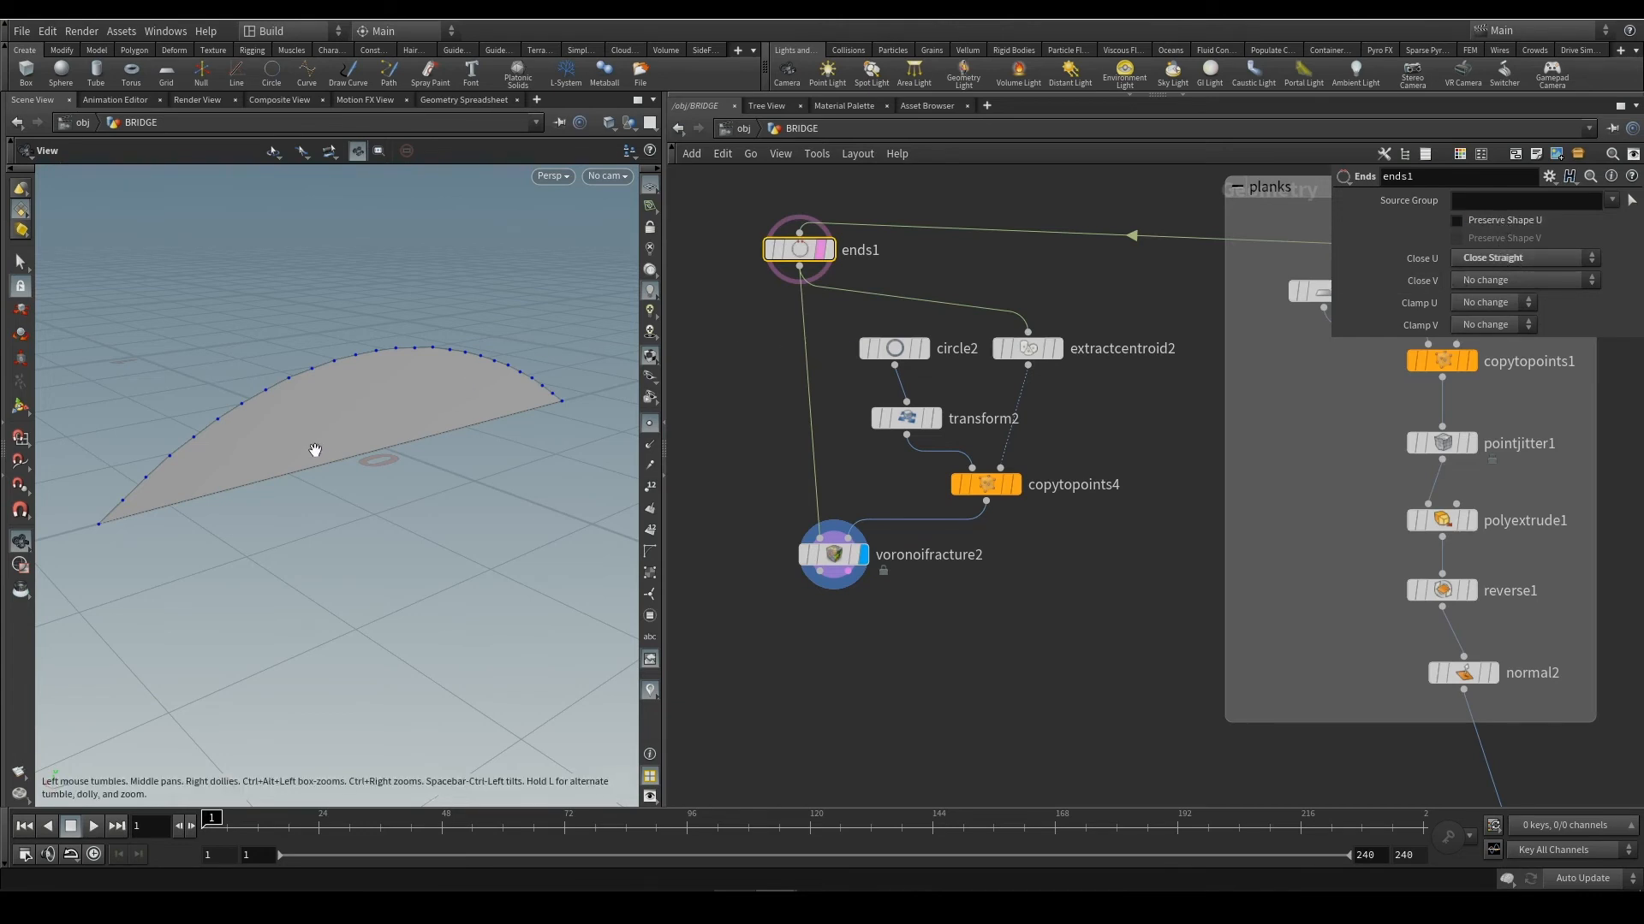
{"action": "left_click_drag", "start_coordinate": [835, 558], "coordinate": [812, 565]}
{"action": "left_click", "coordinate": [984, 486]}
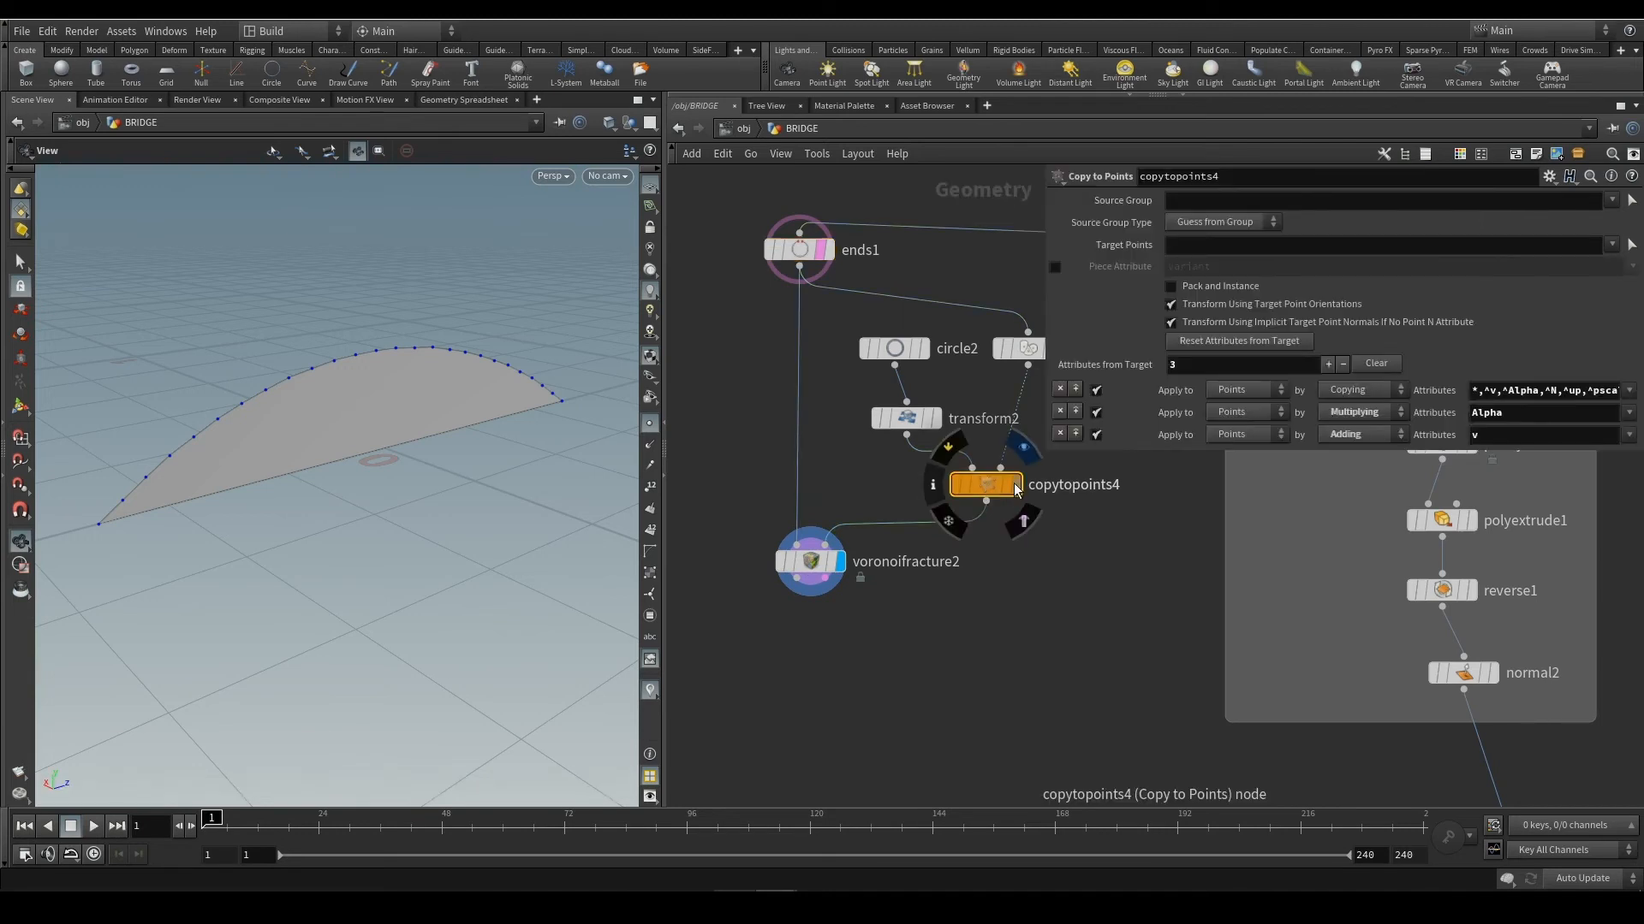
{"action": "left_click", "coordinate": [1015, 484]}
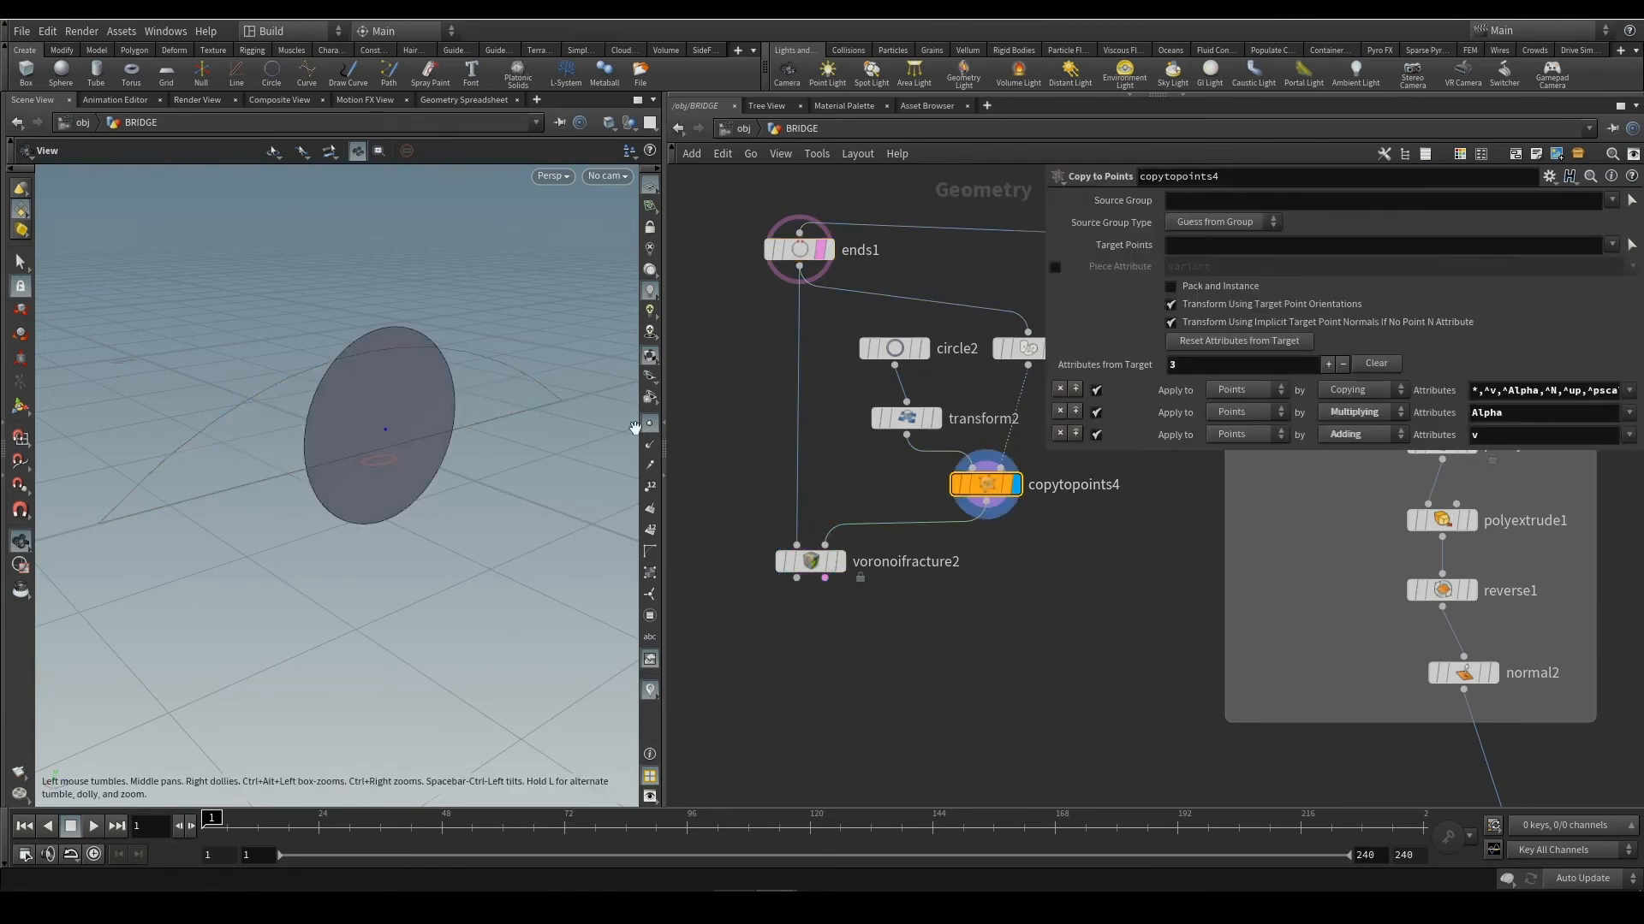
Change circle2's Primitive Type to Polygon and display the voronoifracture2 result
{"action": "left_click", "coordinate": [895, 349]}
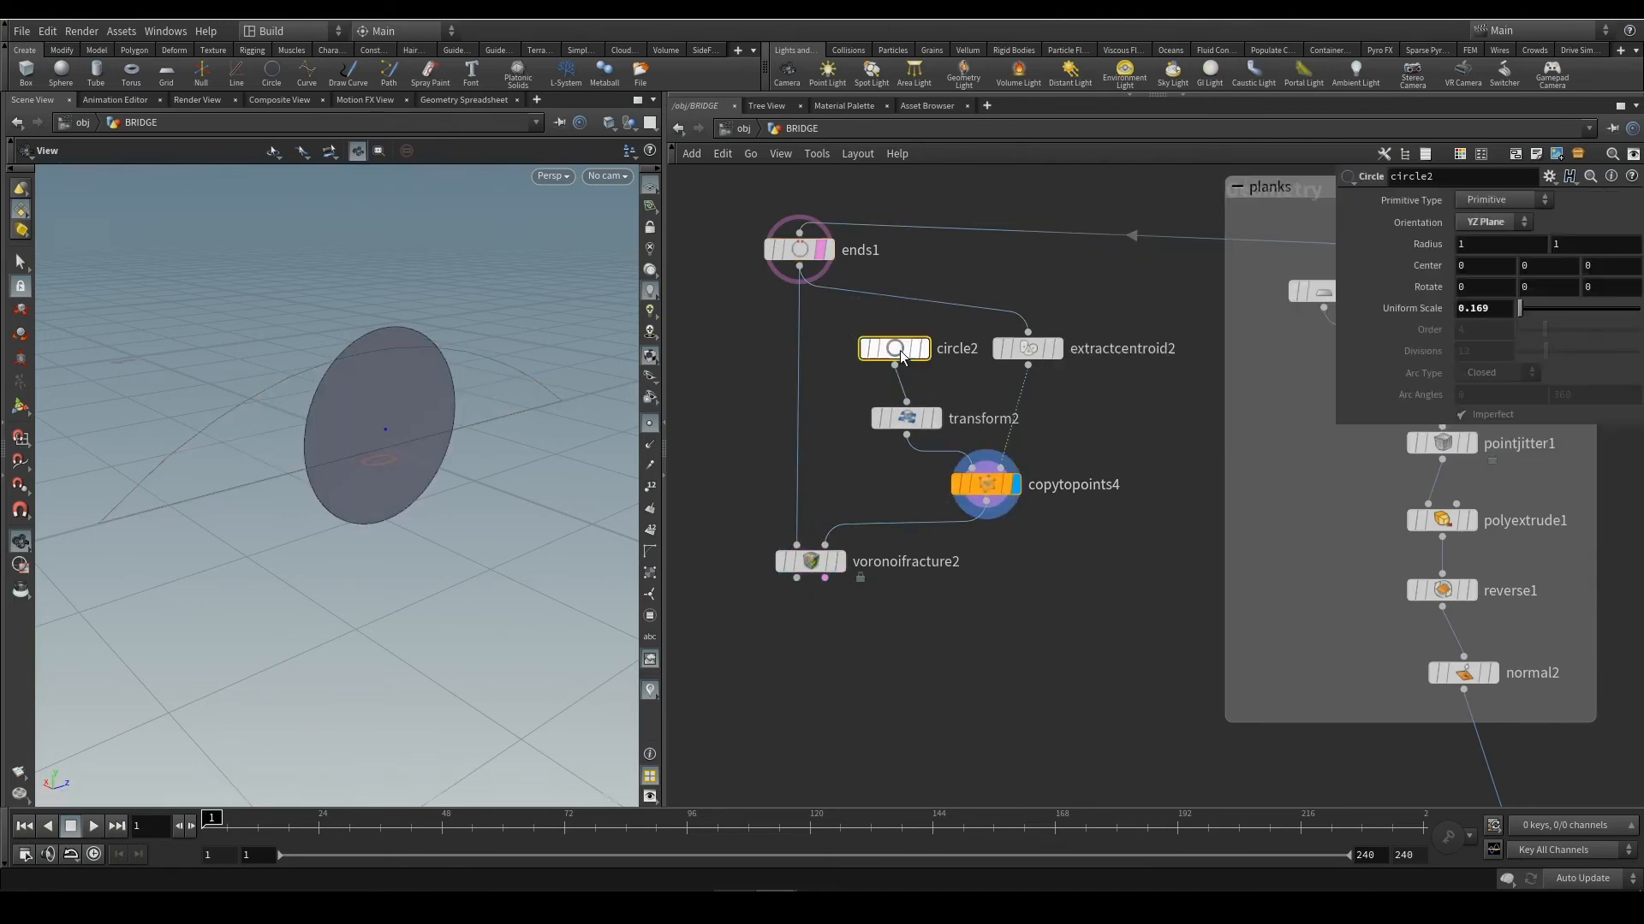
{"action": "left_click", "coordinate": [1489, 201]}
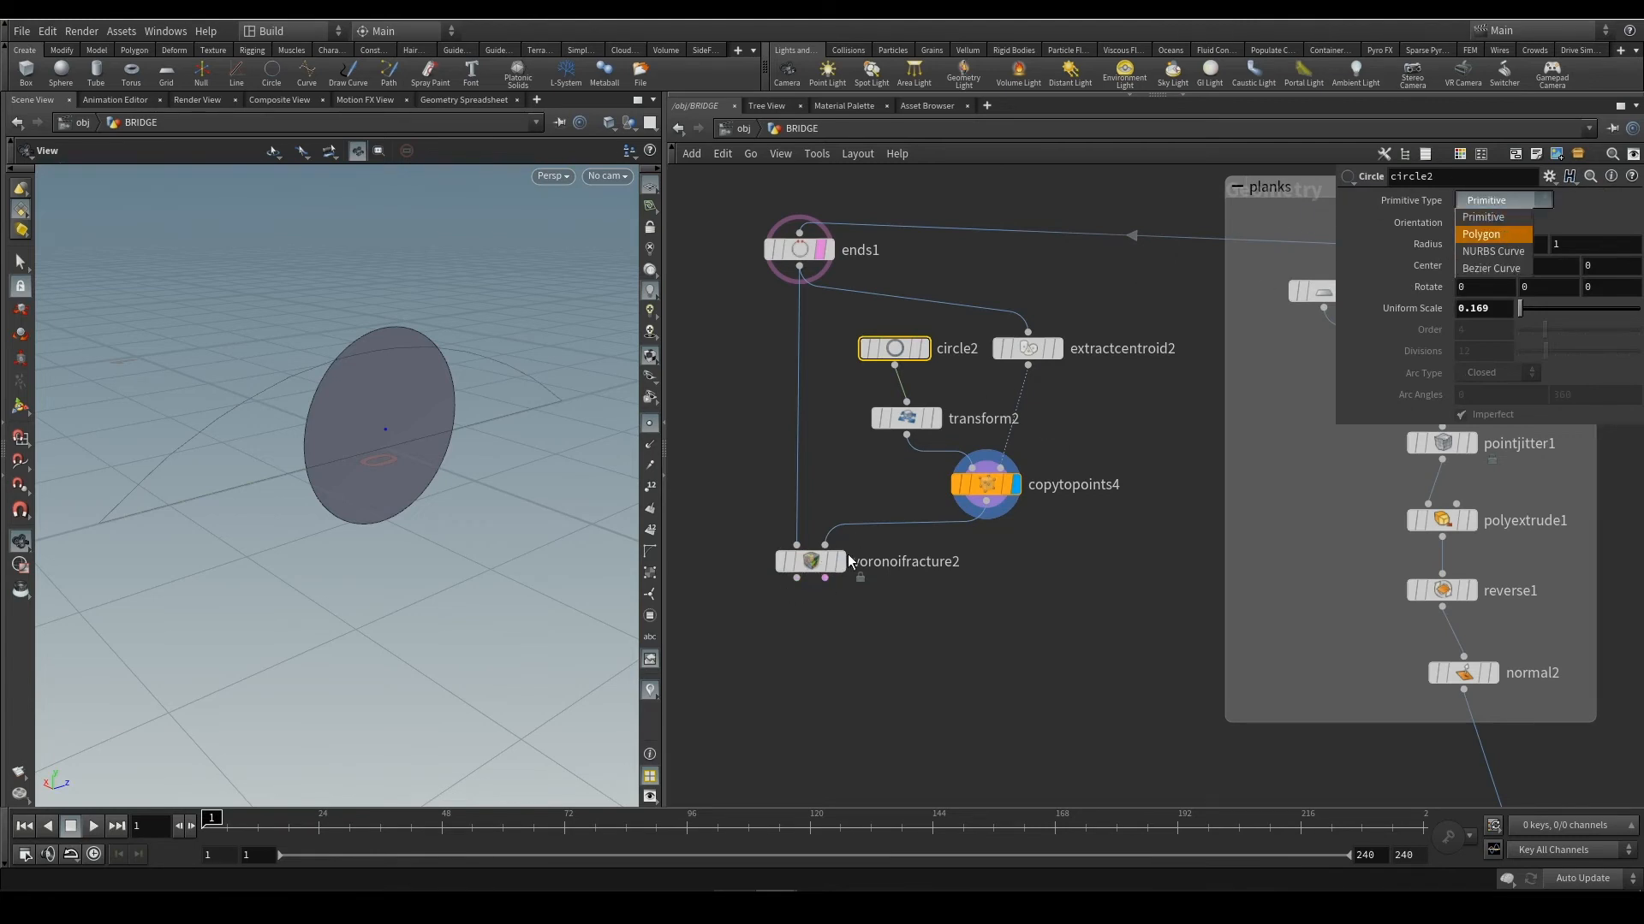
{"action": "left_click", "coordinate": [1498, 219]}
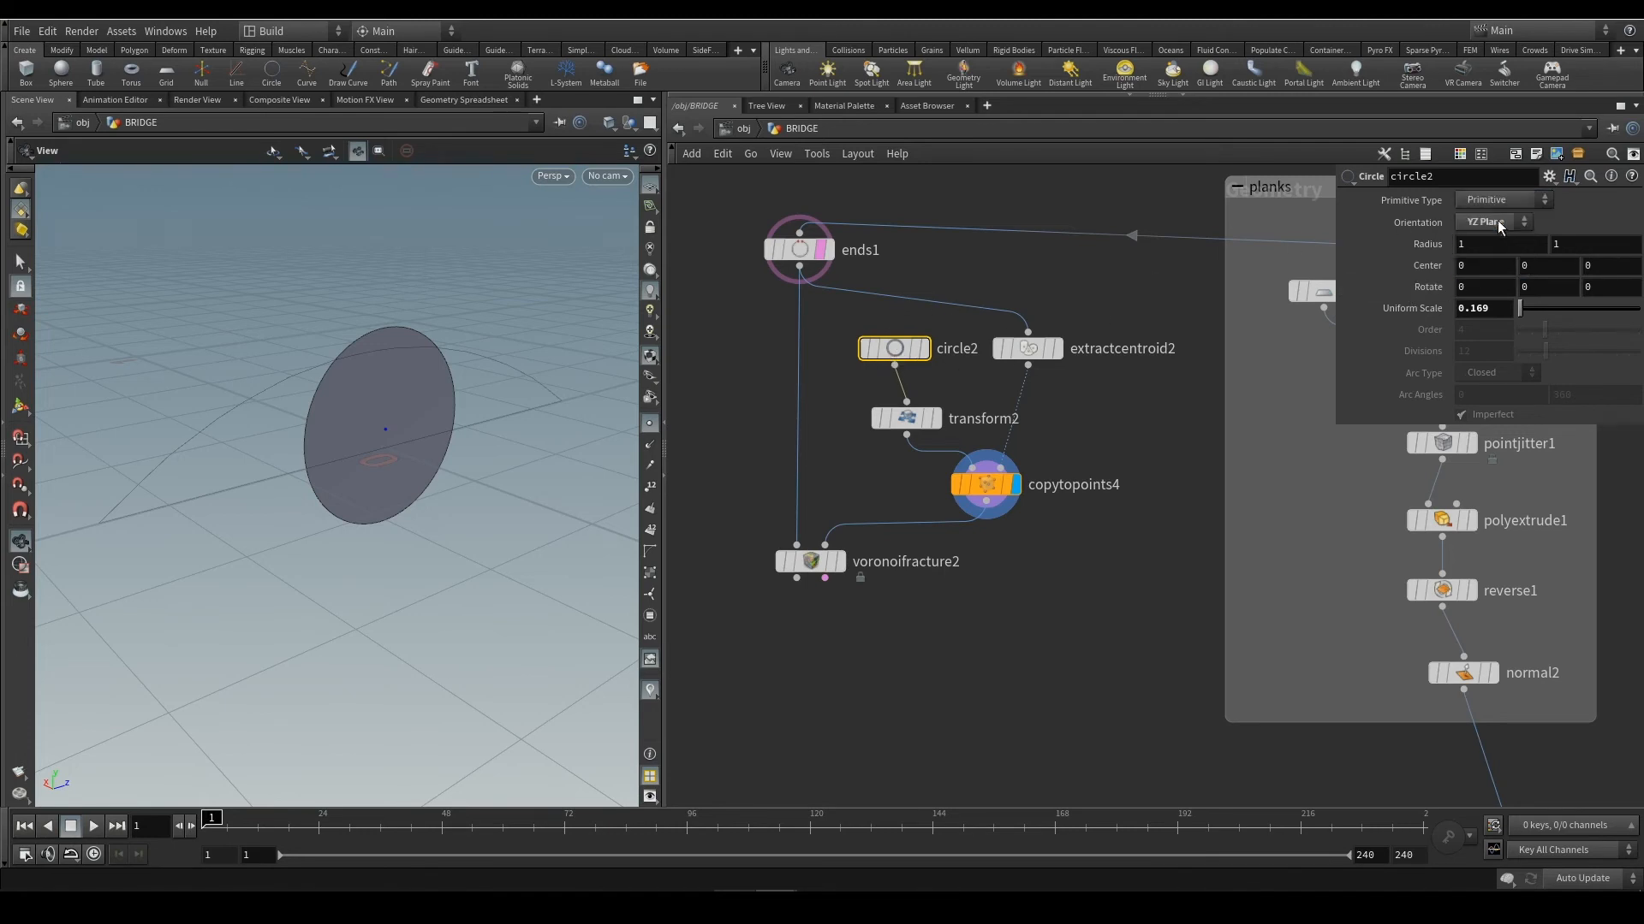
{"action": "left_click", "coordinate": [1503, 200]}
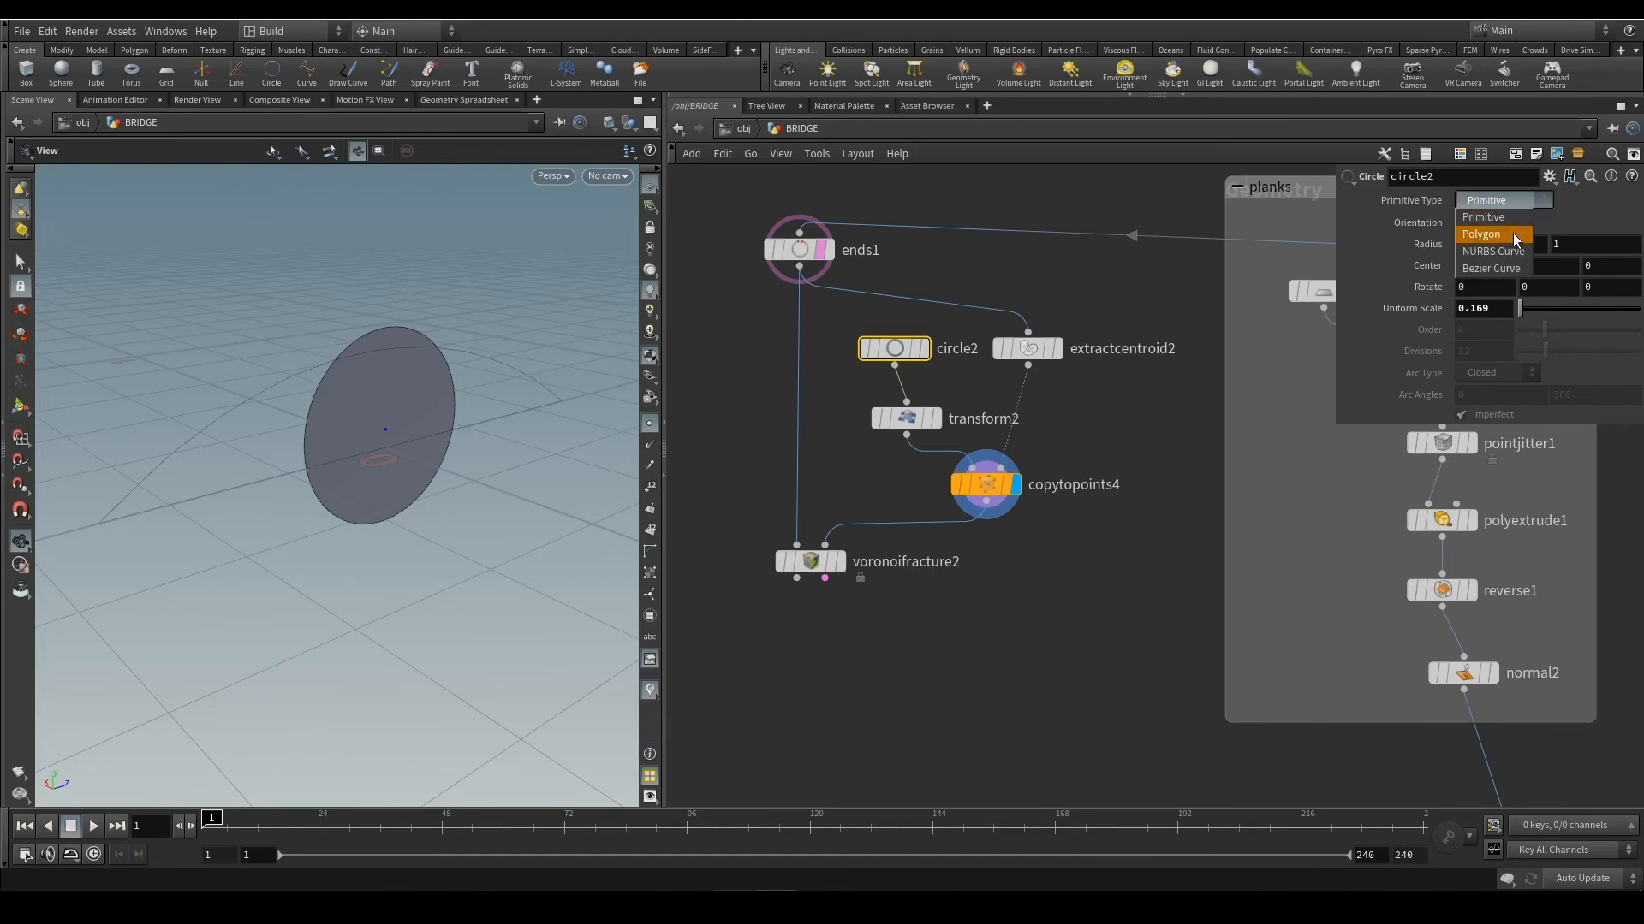
{"action": "left_click", "coordinate": [1487, 216]}
{"action": "left_click", "coordinate": [838, 563]}
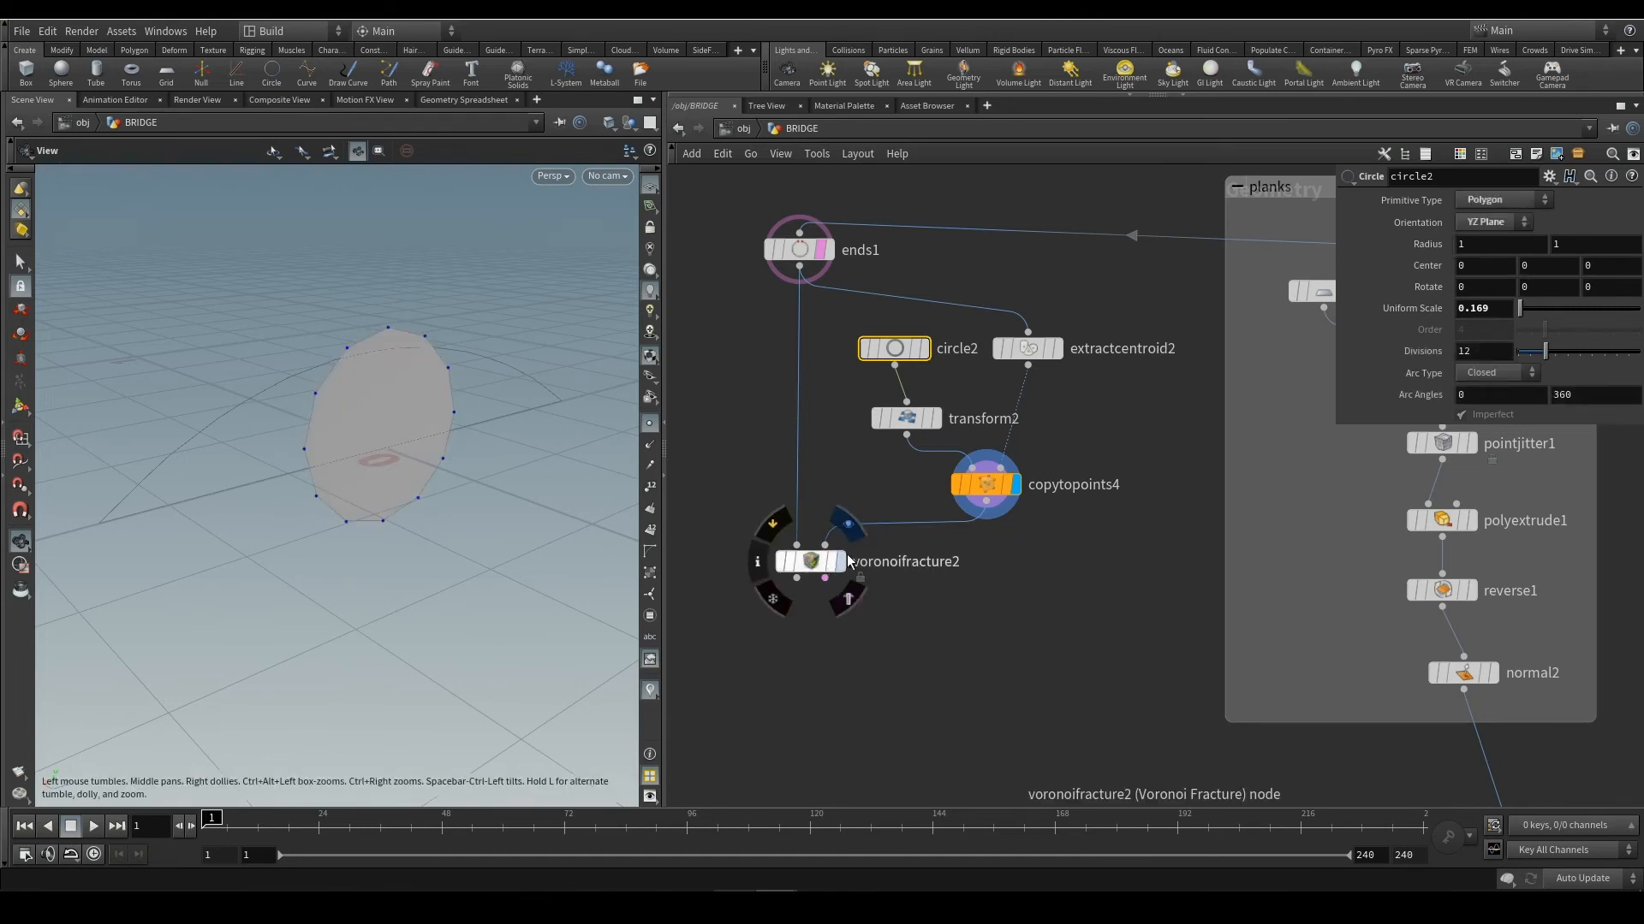
Try a different vertical offset on transform2 and a circle2 Uniform Scale of 0.061, viewing the result on voronoifracture2
{"action": "left_click", "coordinate": [907, 419]}
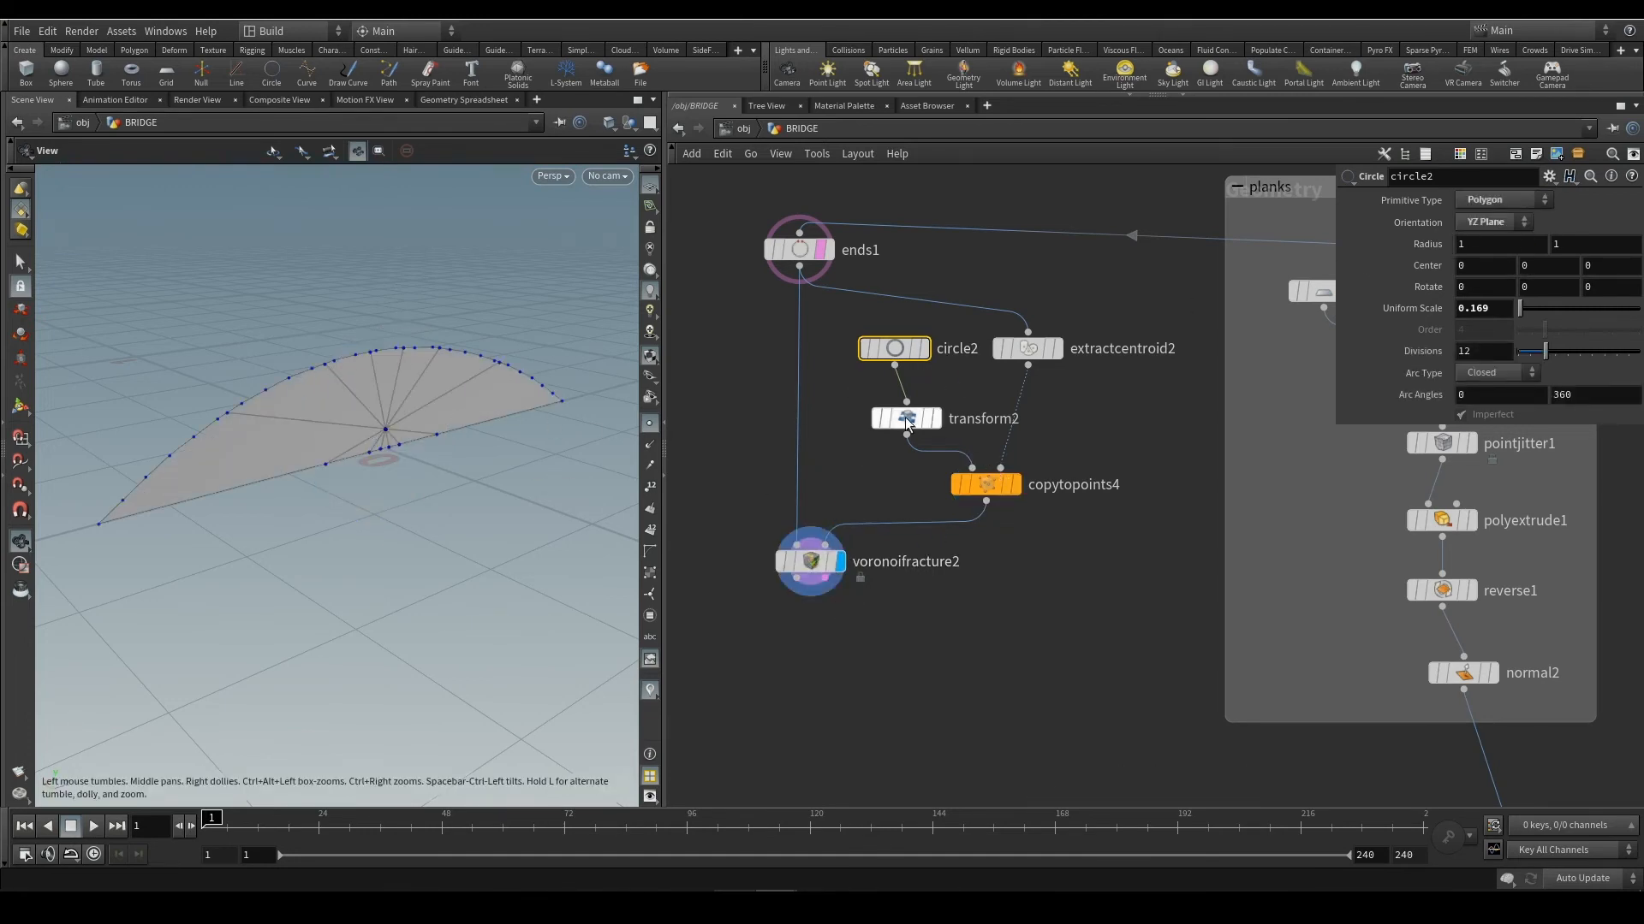
{"action": "middle_click_drag", "start_coordinate": [1490, 285], "coordinate": [1446, 322]}
{"action": "left_click", "coordinate": [894, 348]}
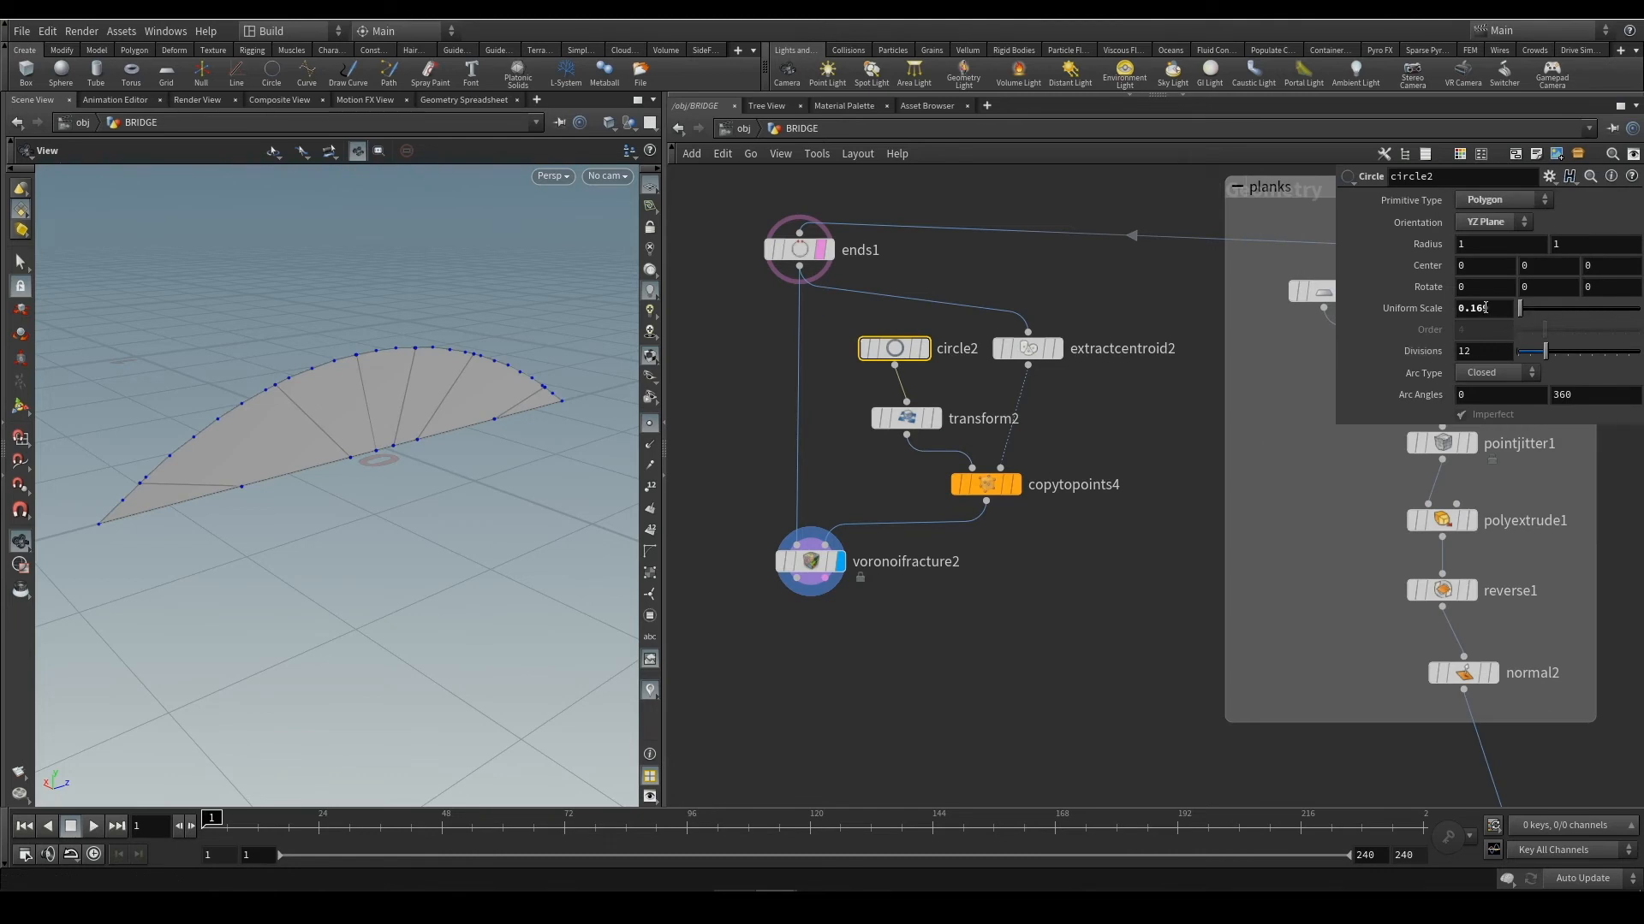
{"action": "middle_click_drag", "start_coordinate": [1480, 308], "coordinate": [1373, 326]}
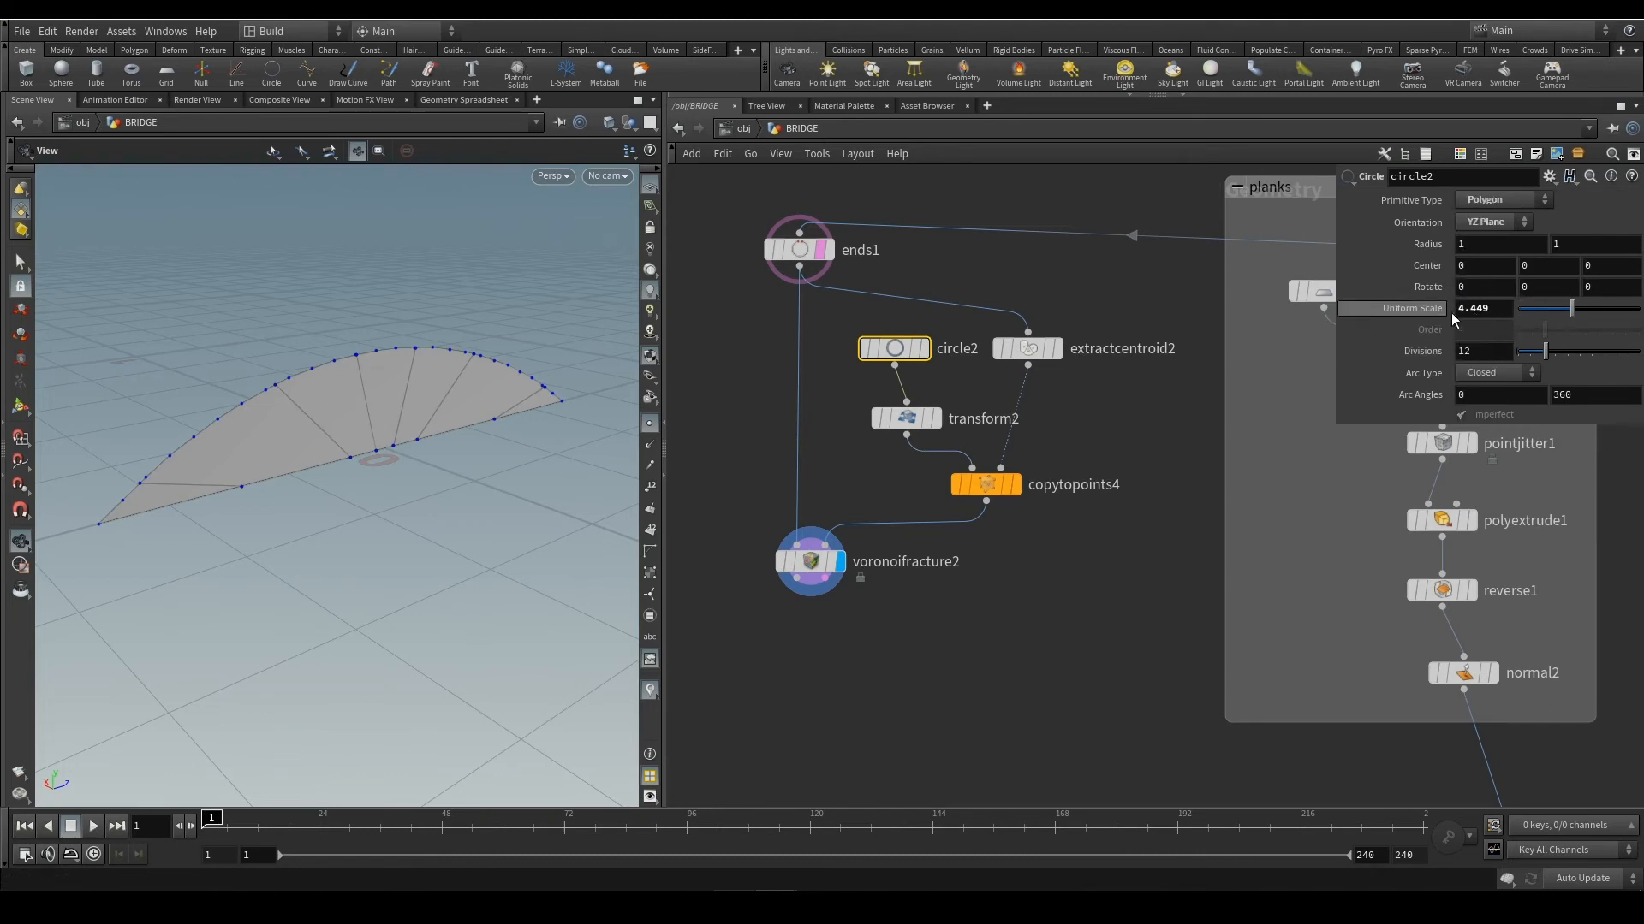
{"action": "left_click_drag", "start_coordinate": [1571, 309], "coordinate": [1508, 310]}
{"action": "middle_click_drag", "start_coordinate": [1466, 311], "coordinate": [1474, 363]}
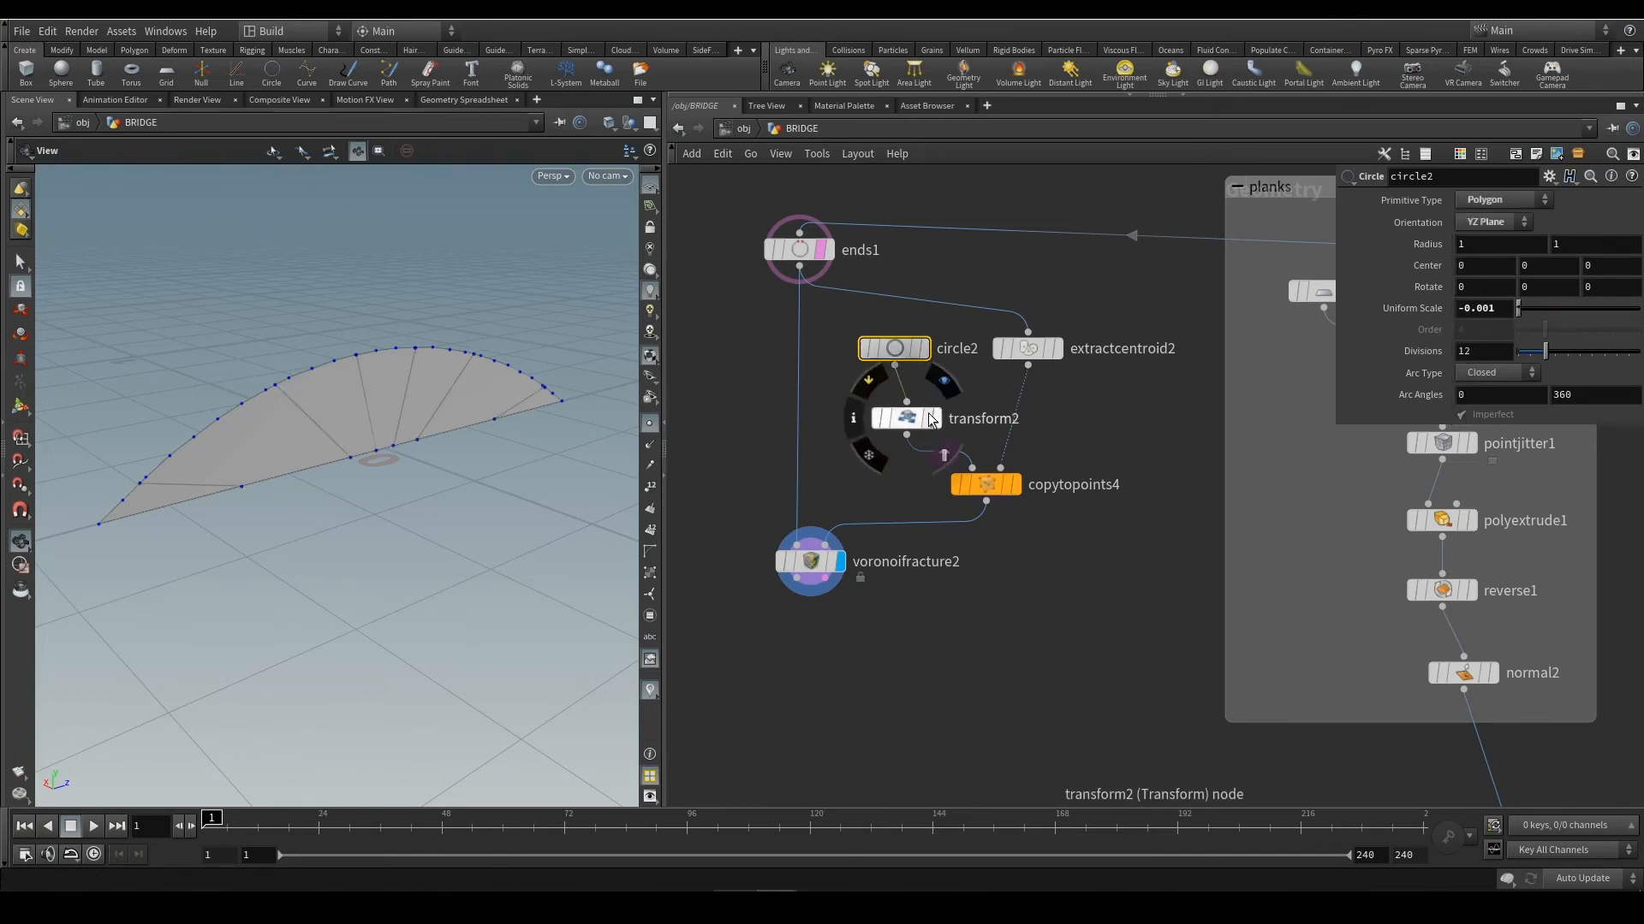
{"action": "mouse_move", "coordinate": [917, 347]}
{"action": "left_click", "coordinate": [932, 386]}
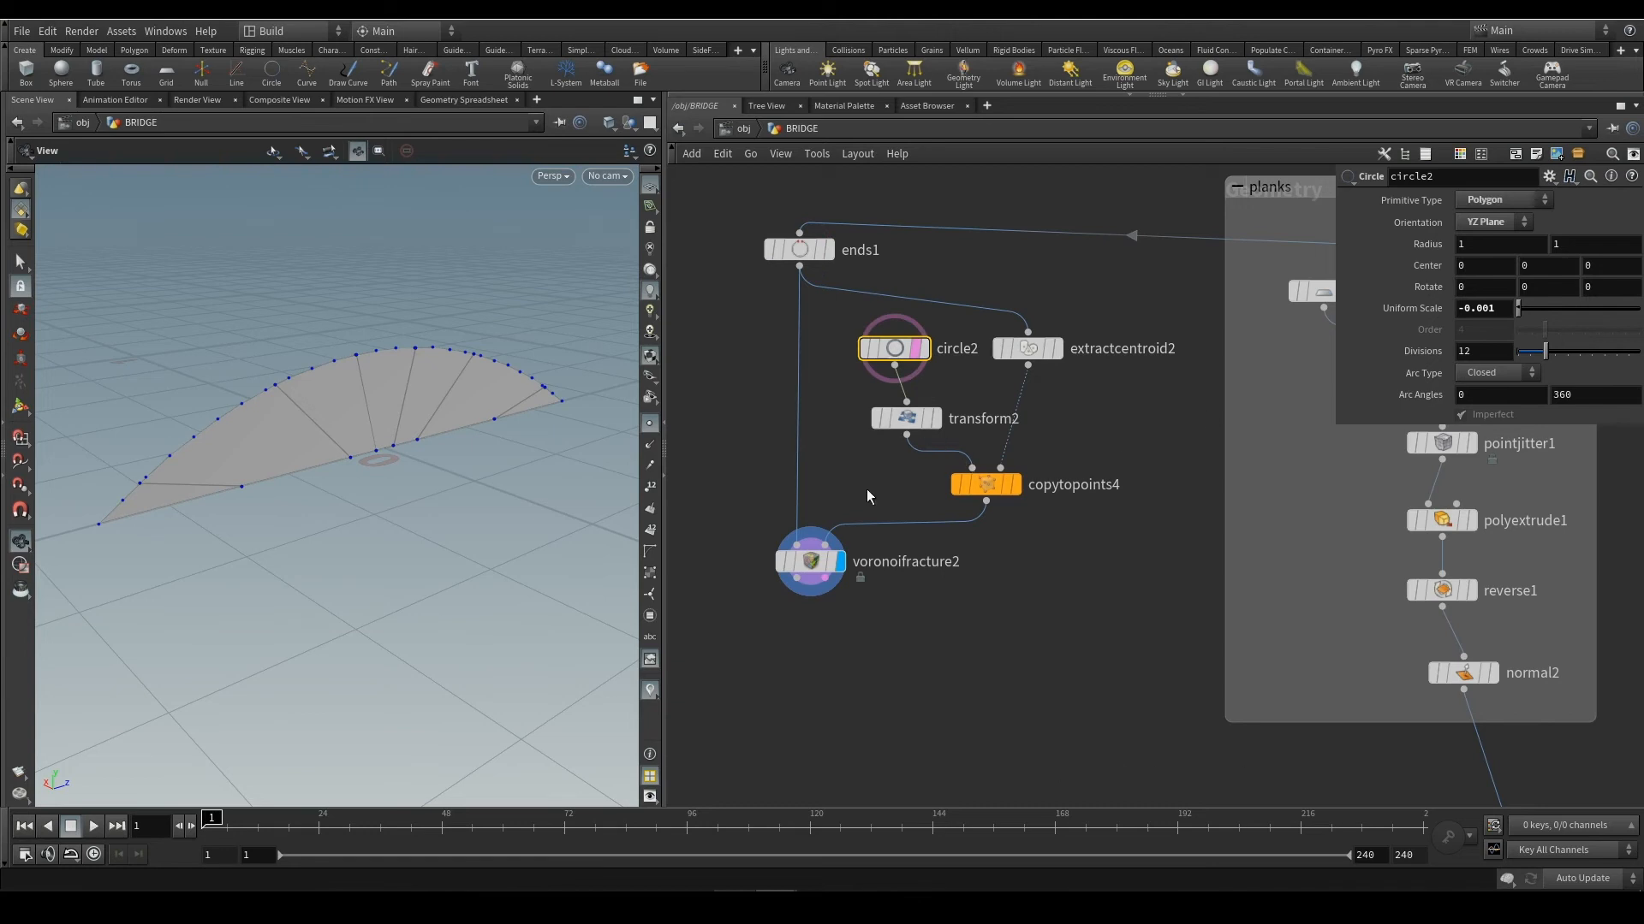
{"action": "left_click", "coordinate": [923, 349]}
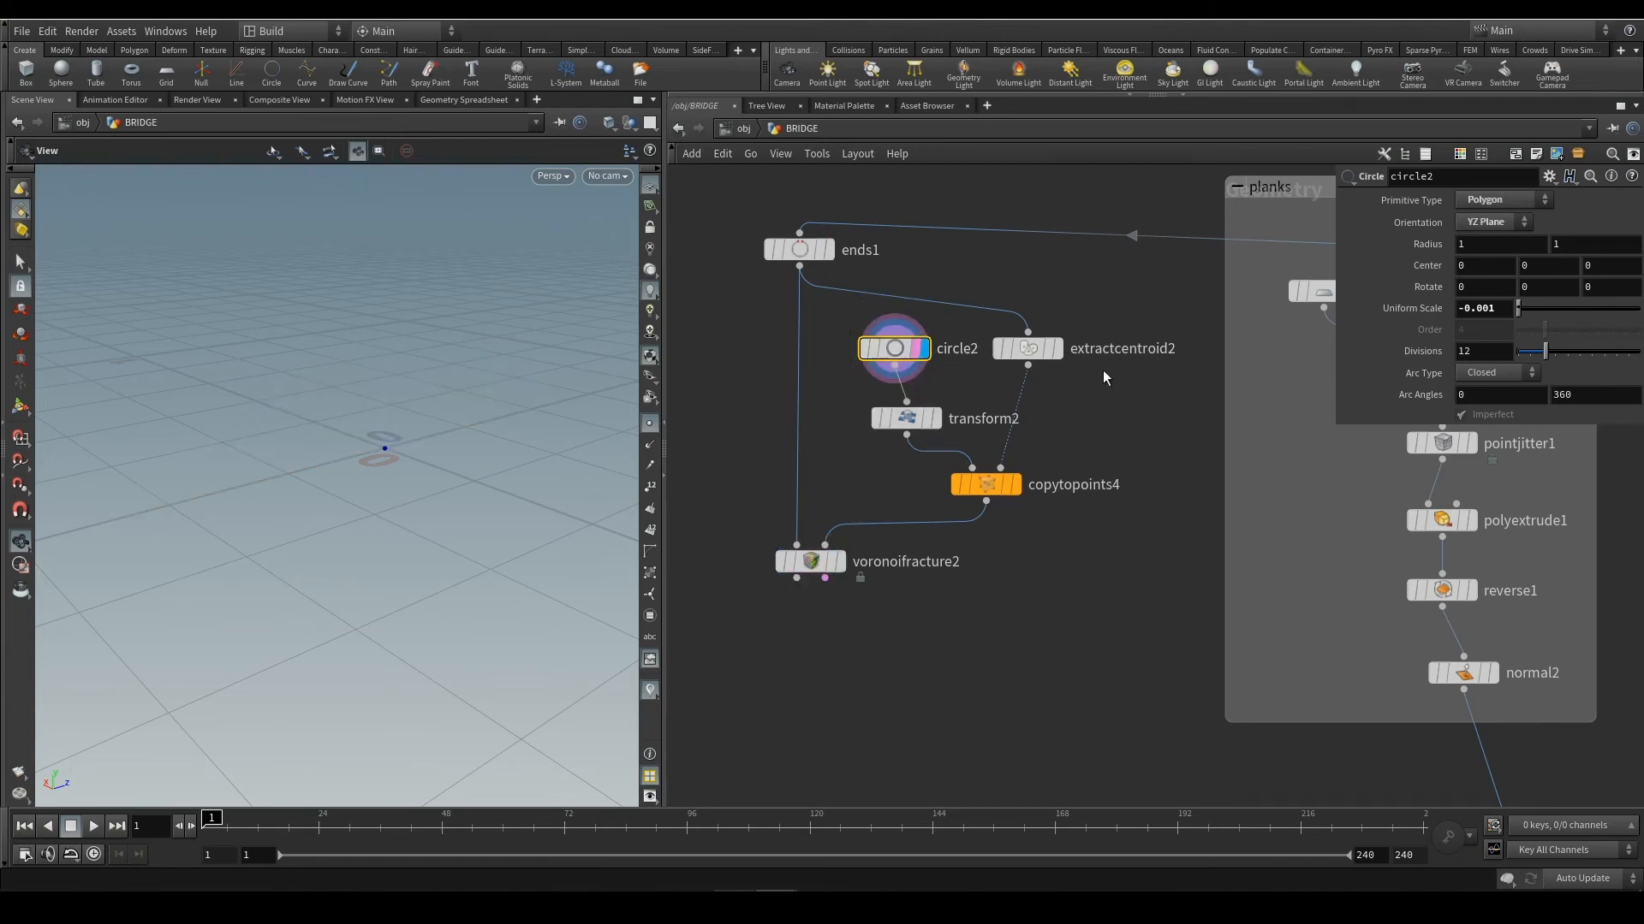
{"action": "middle_click_drag", "start_coordinate": [1483, 312], "coordinate": [1619, 361]}
{"action": "left_click", "coordinate": [841, 565]}
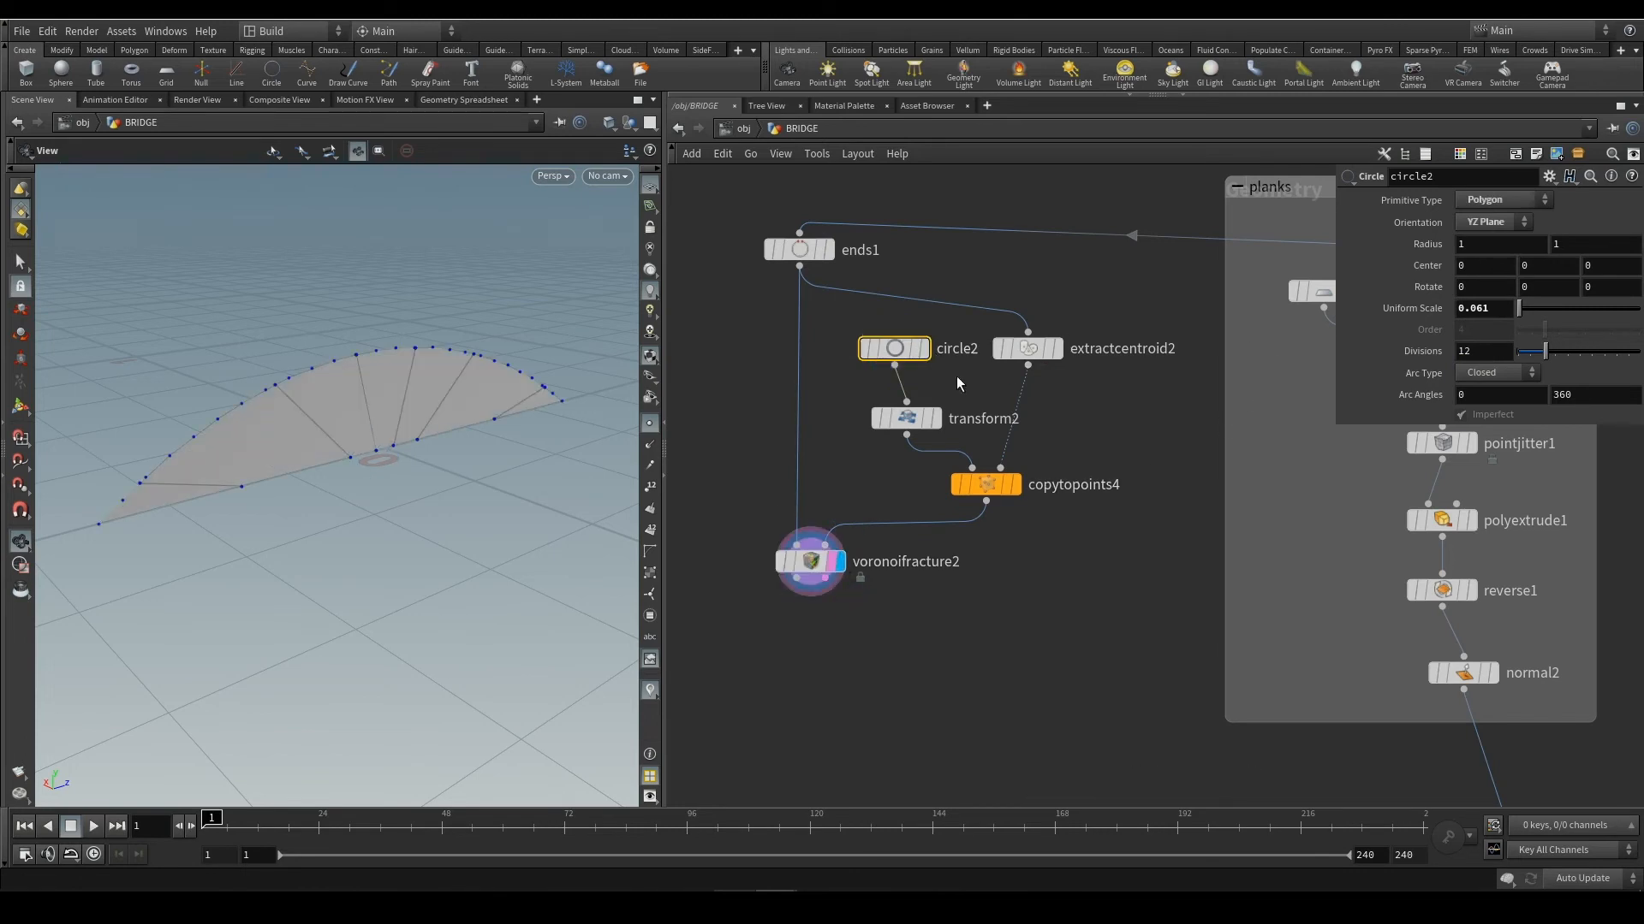
{"action": "mouse_move", "coordinate": [1056, 344]}
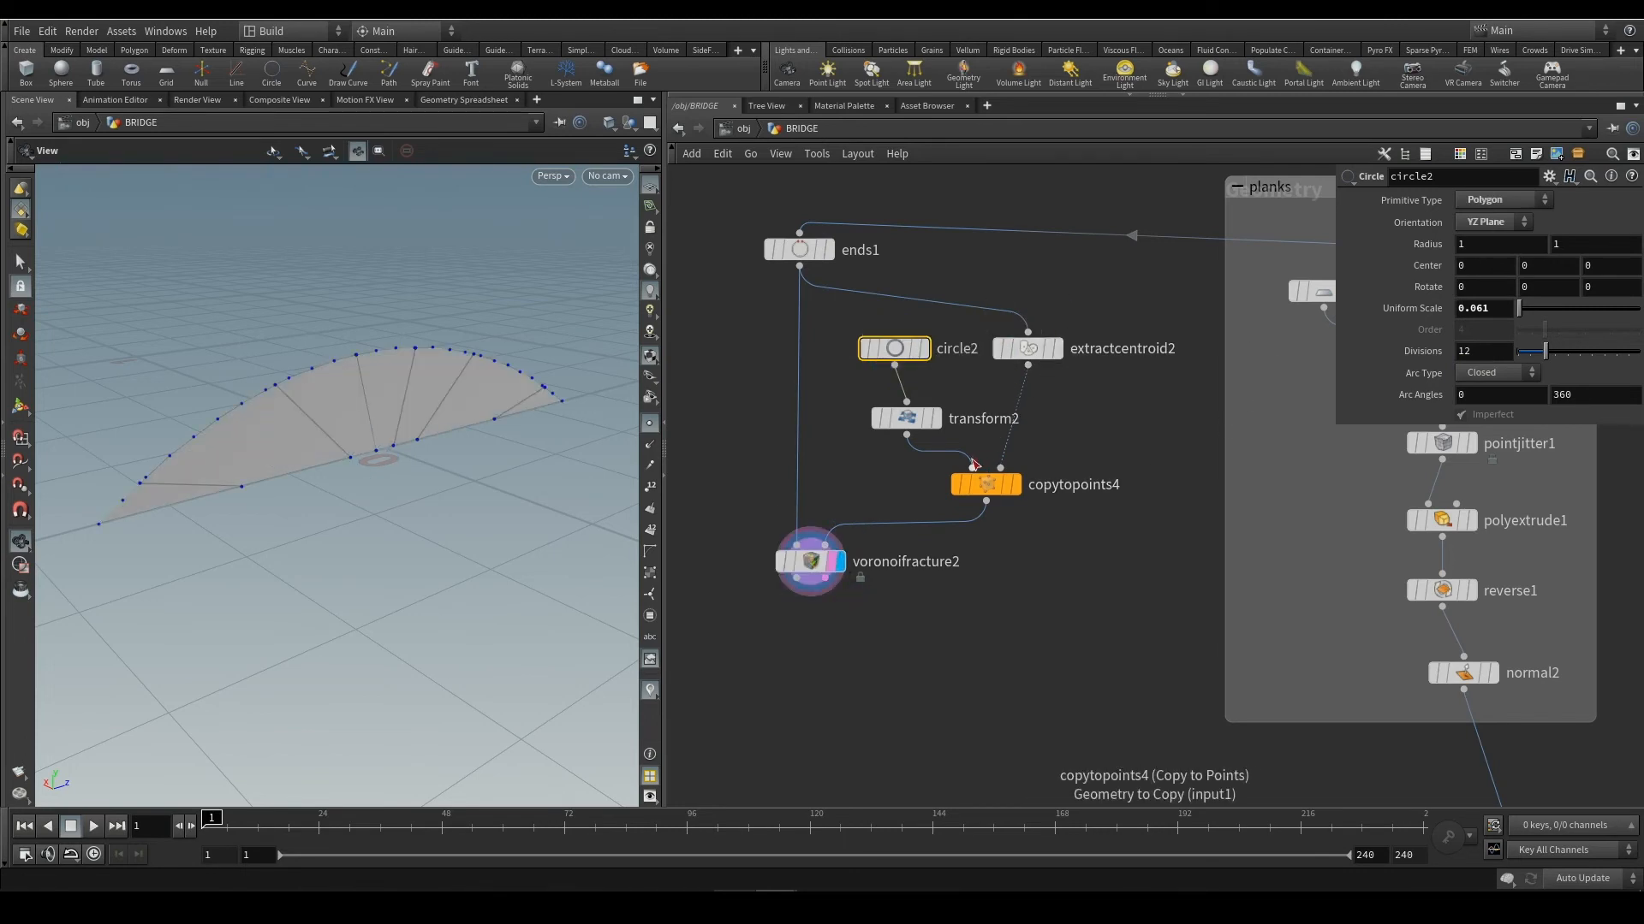
{"action": "left_click_drag", "start_coordinate": [985, 491], "coordinate": [1008, 477]}
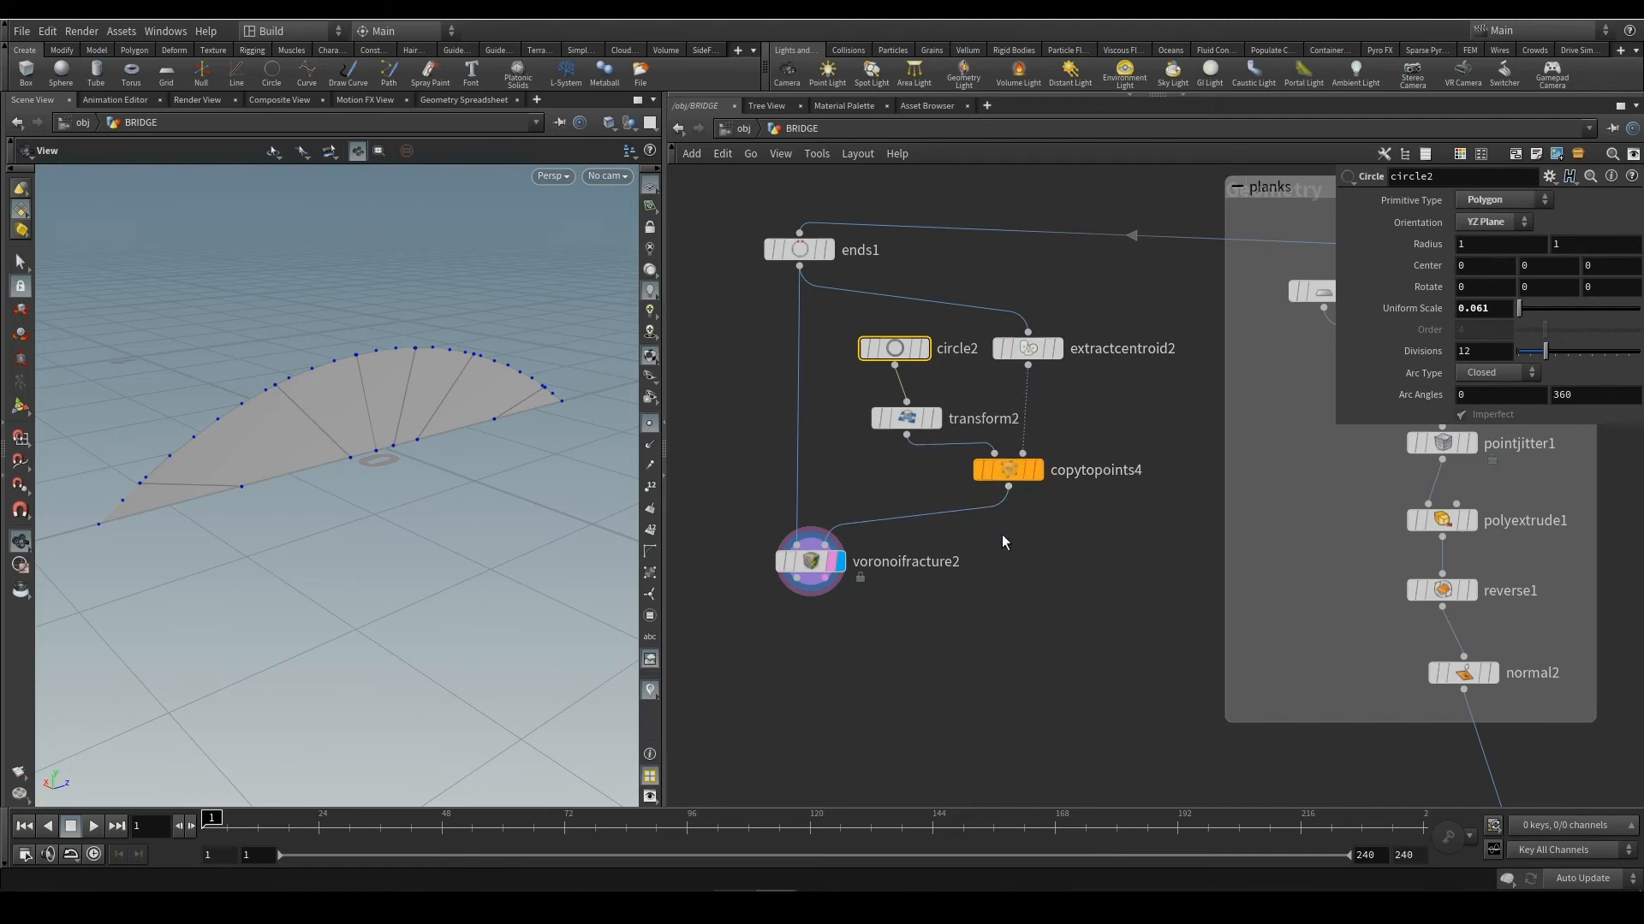
{"action": "key", "text": "Tab"}
{"action": "type", "text": "merge"}
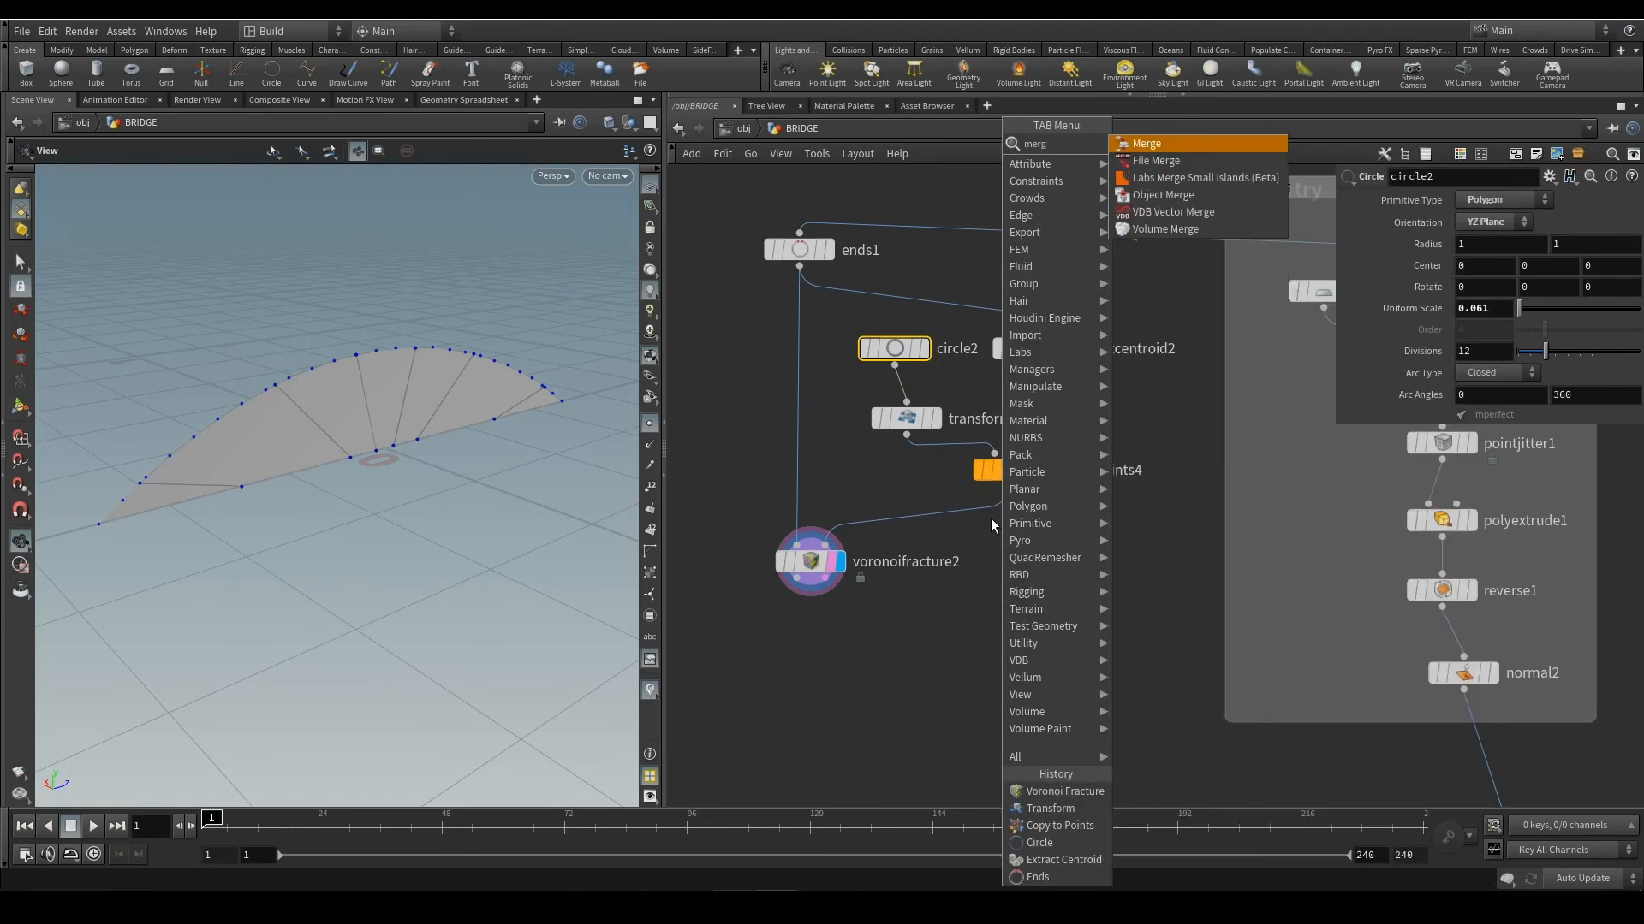
{"action": "left_click", "coordinate": [1152, 146]}
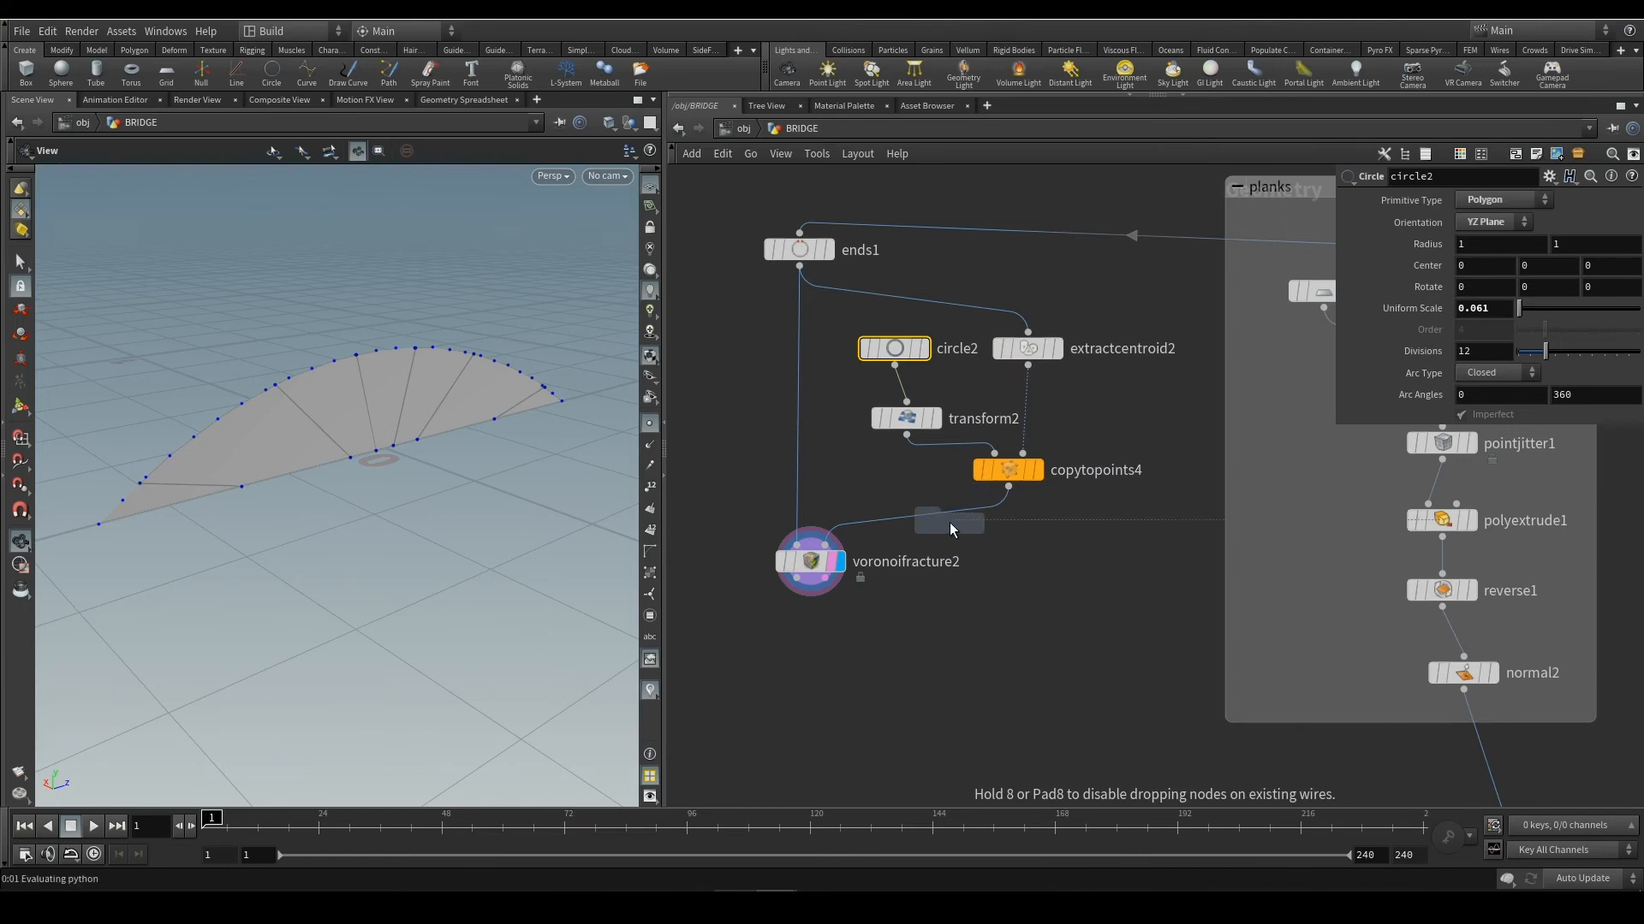
{"action": "left_click", "coordinate": [949, 522]}
{"action": "key", "text": "Delete"}
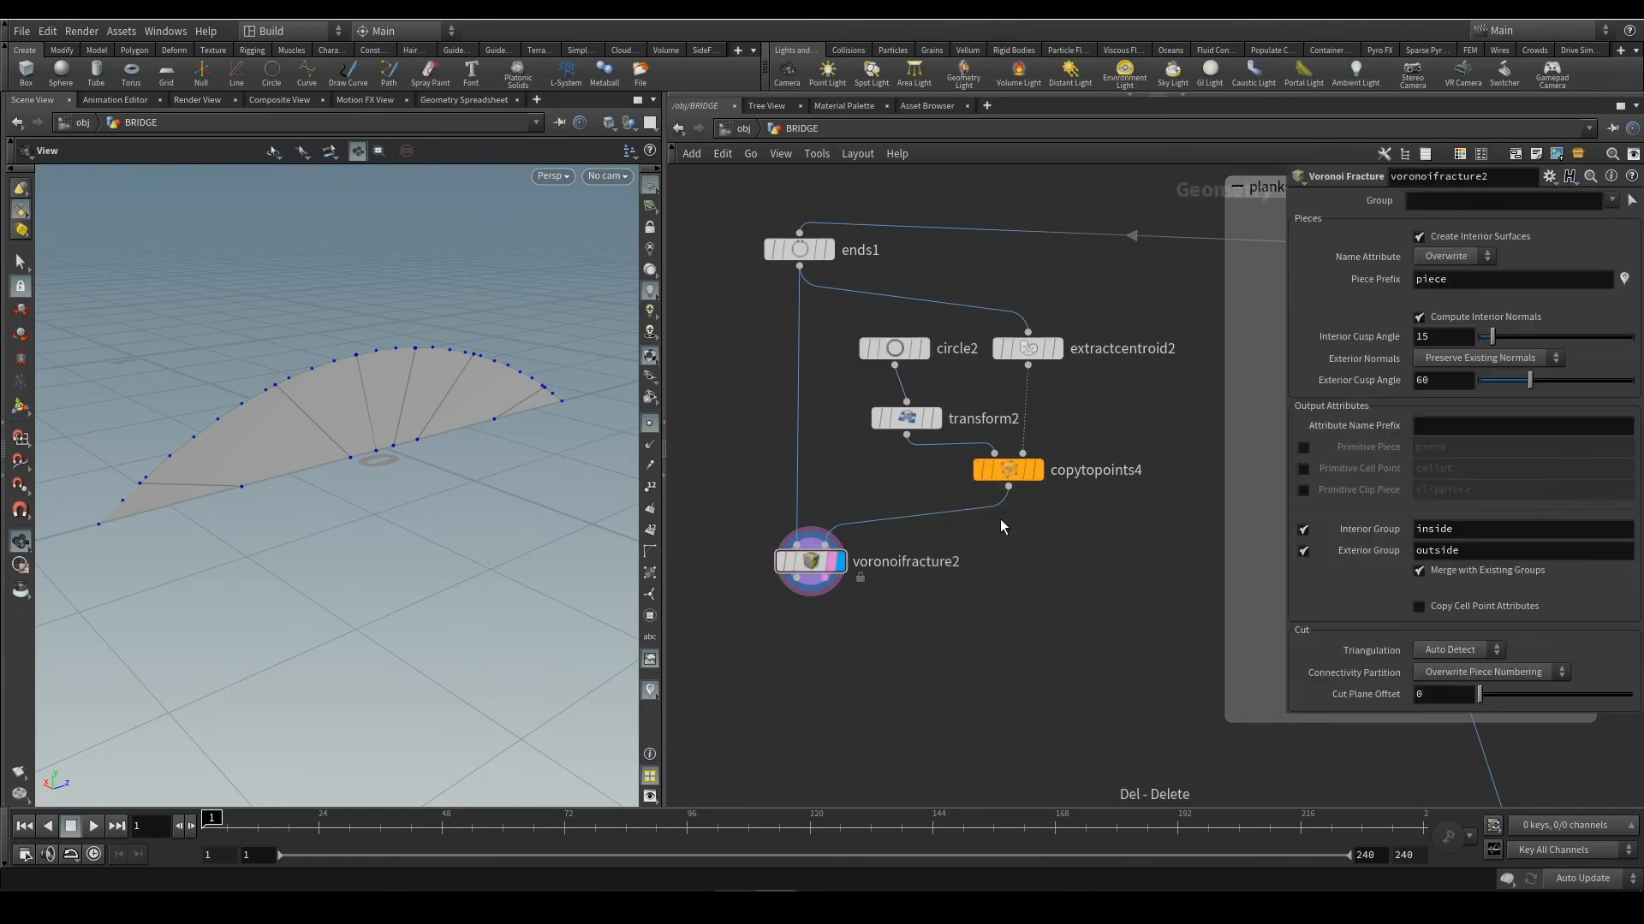
Insert a Merge node between copytopoints4 and voronoifracture2, and connect extractcentroid2 as its second input
{"action": "key", "text": "Tab"}
{"action": "type", "text": "mer"}
{"action": "key", "text": "Return"}
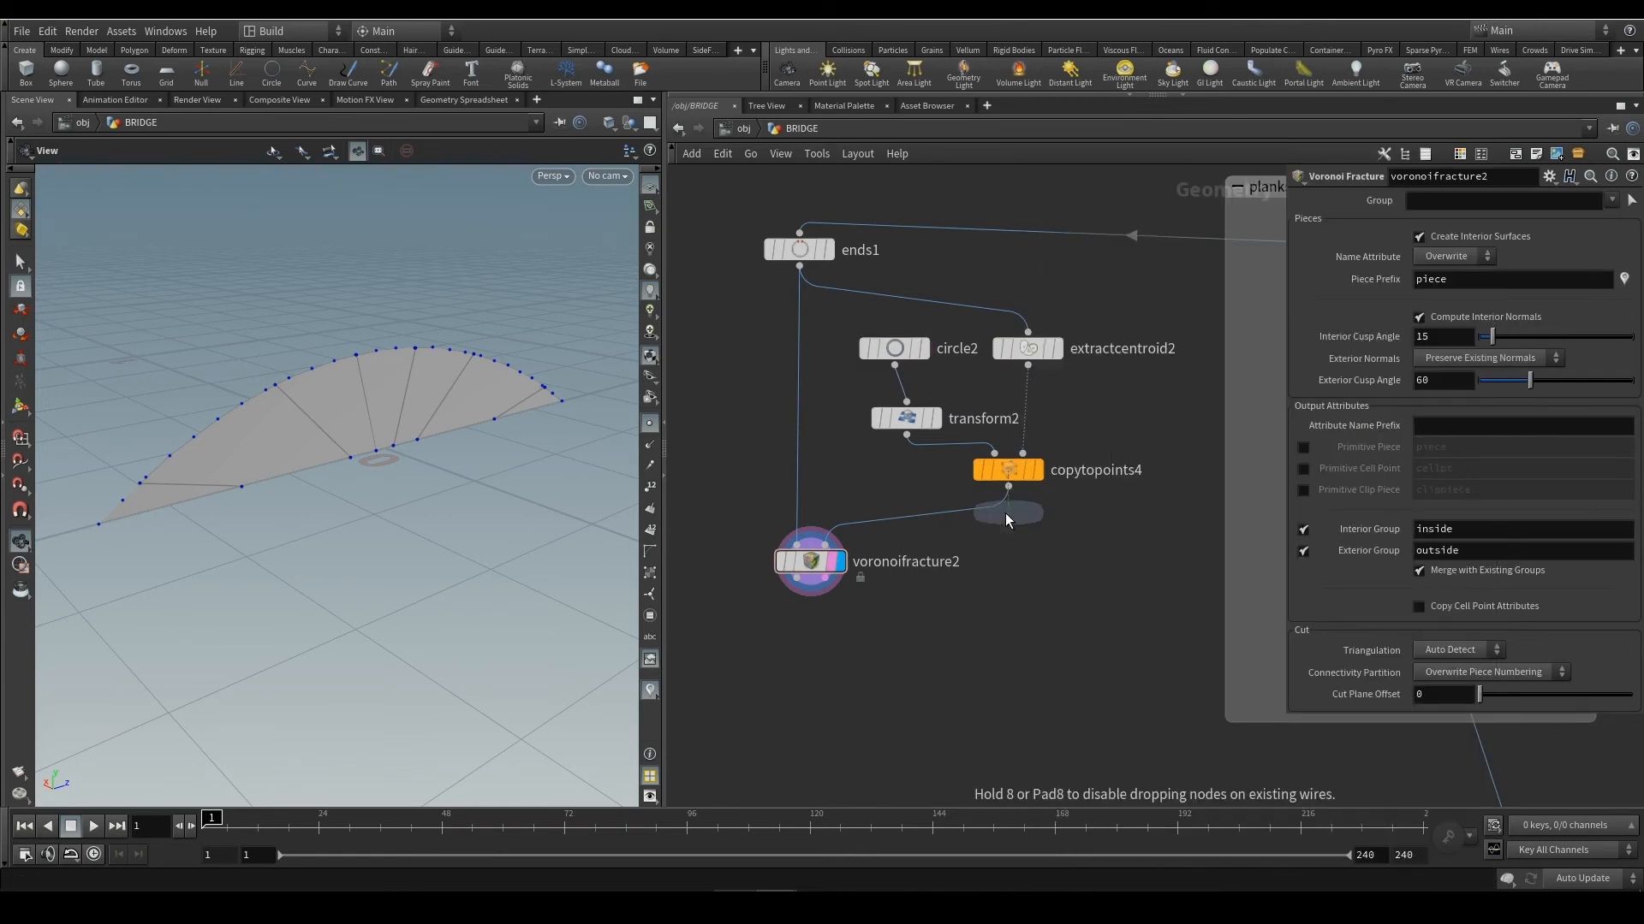
{"action": "left_click", "coordinate": [952, 526]}
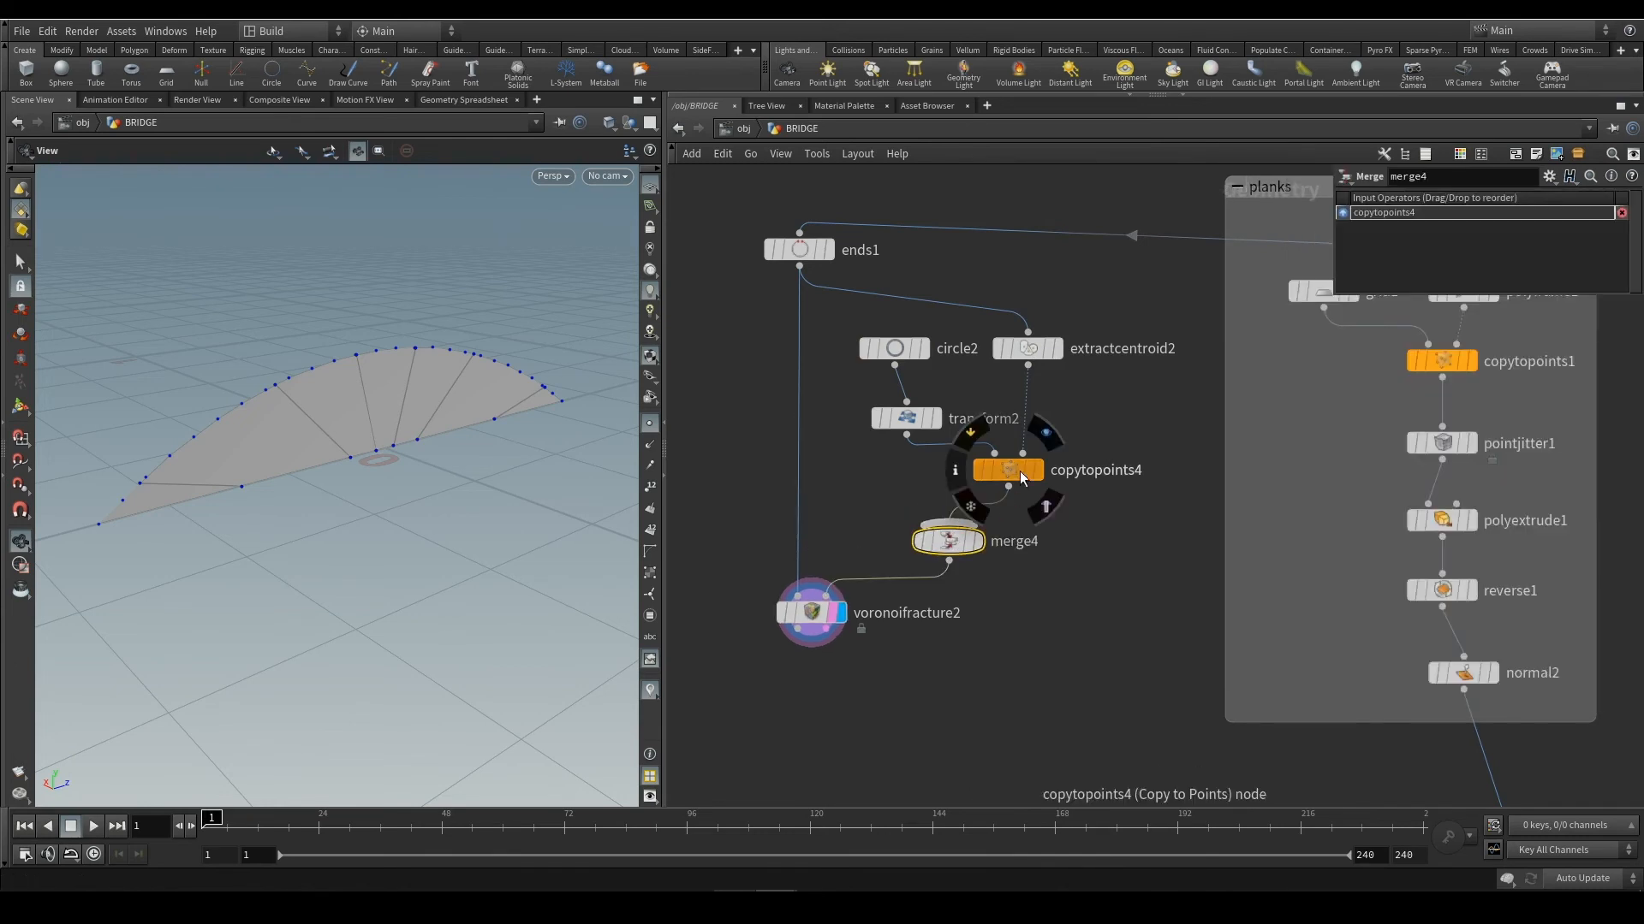
{"action": "left_click_drag", "start_coordinate": [1008, 470], "coordinate": [948, 475]}
{"action": "left_click_drag", "start_coordinate": [1027, 348], "coordinate": [1081, 348]}
{"action": "left_click_drag", "start_coordinate": [1080, 366], "coordinate": [999, 541]}
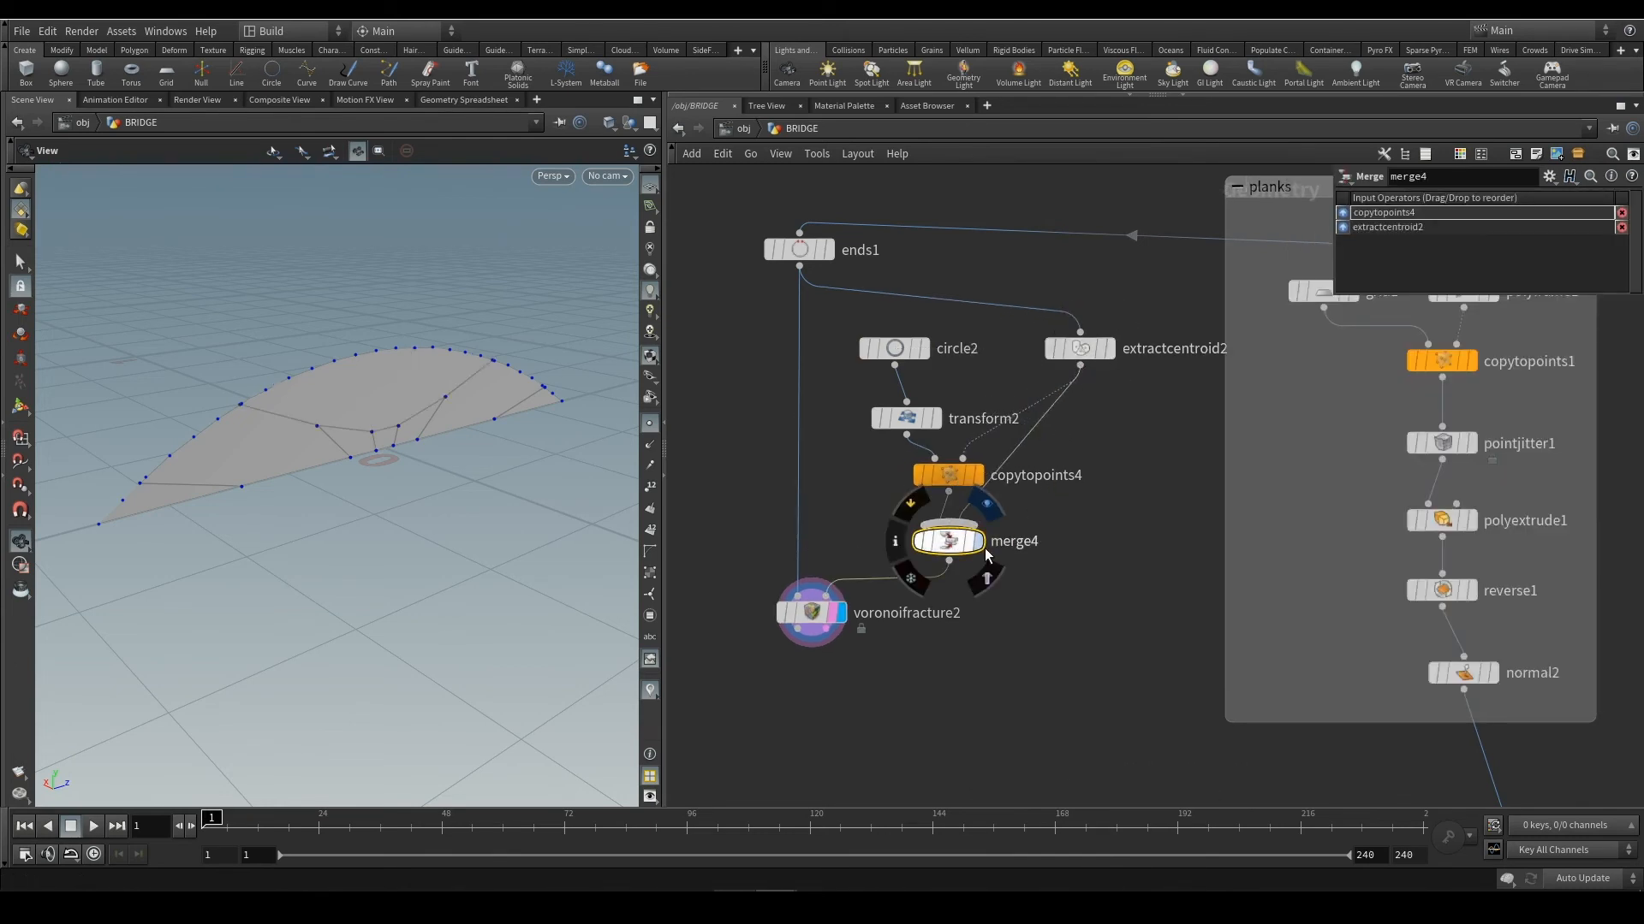
Inspect the merged circle and centroid points, and return the display to voronoifracture2
{"action": "left_click", "coordinate": [979, 541]}
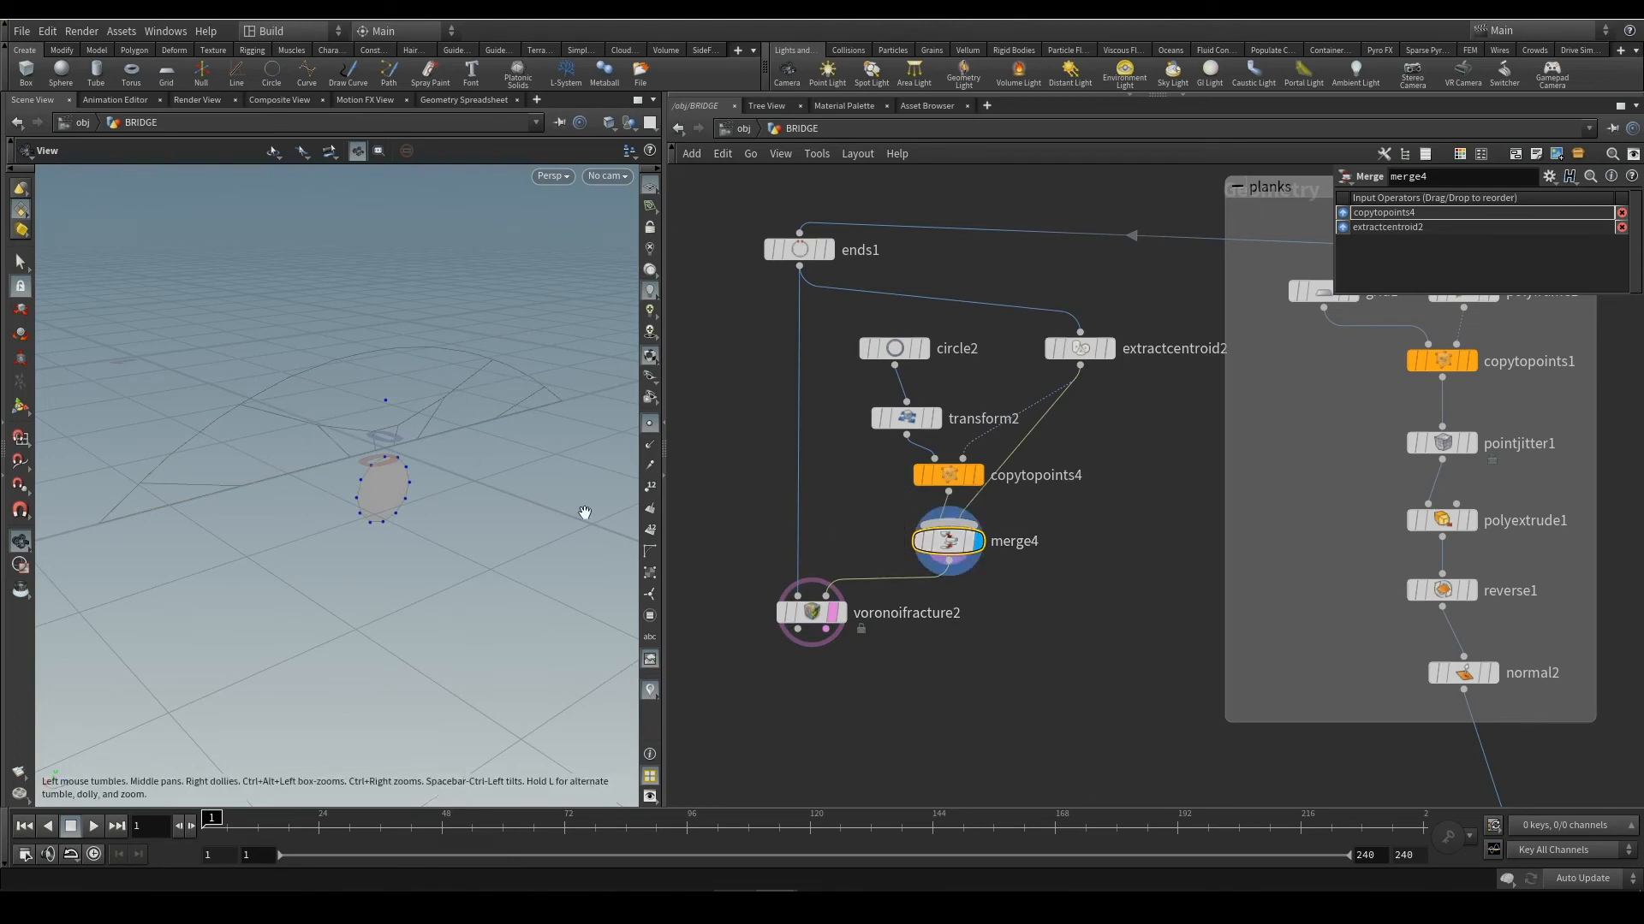
{"action": "left_click", "coordinate": [819, 613]}
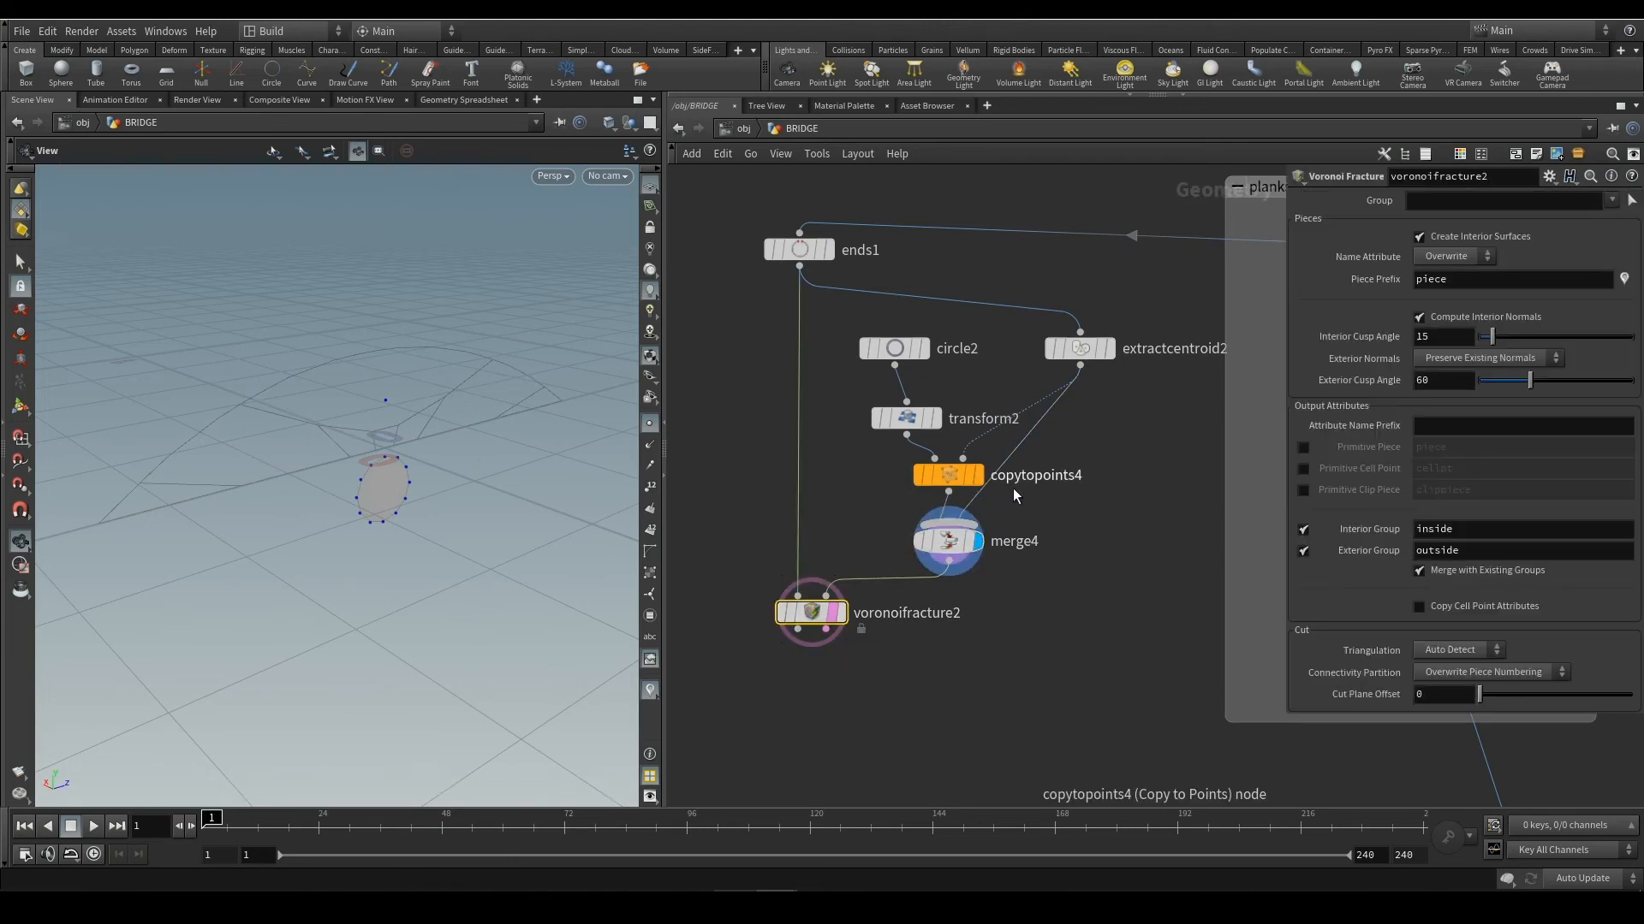
{"action": "left_click", "coordinate": [839, 621]}
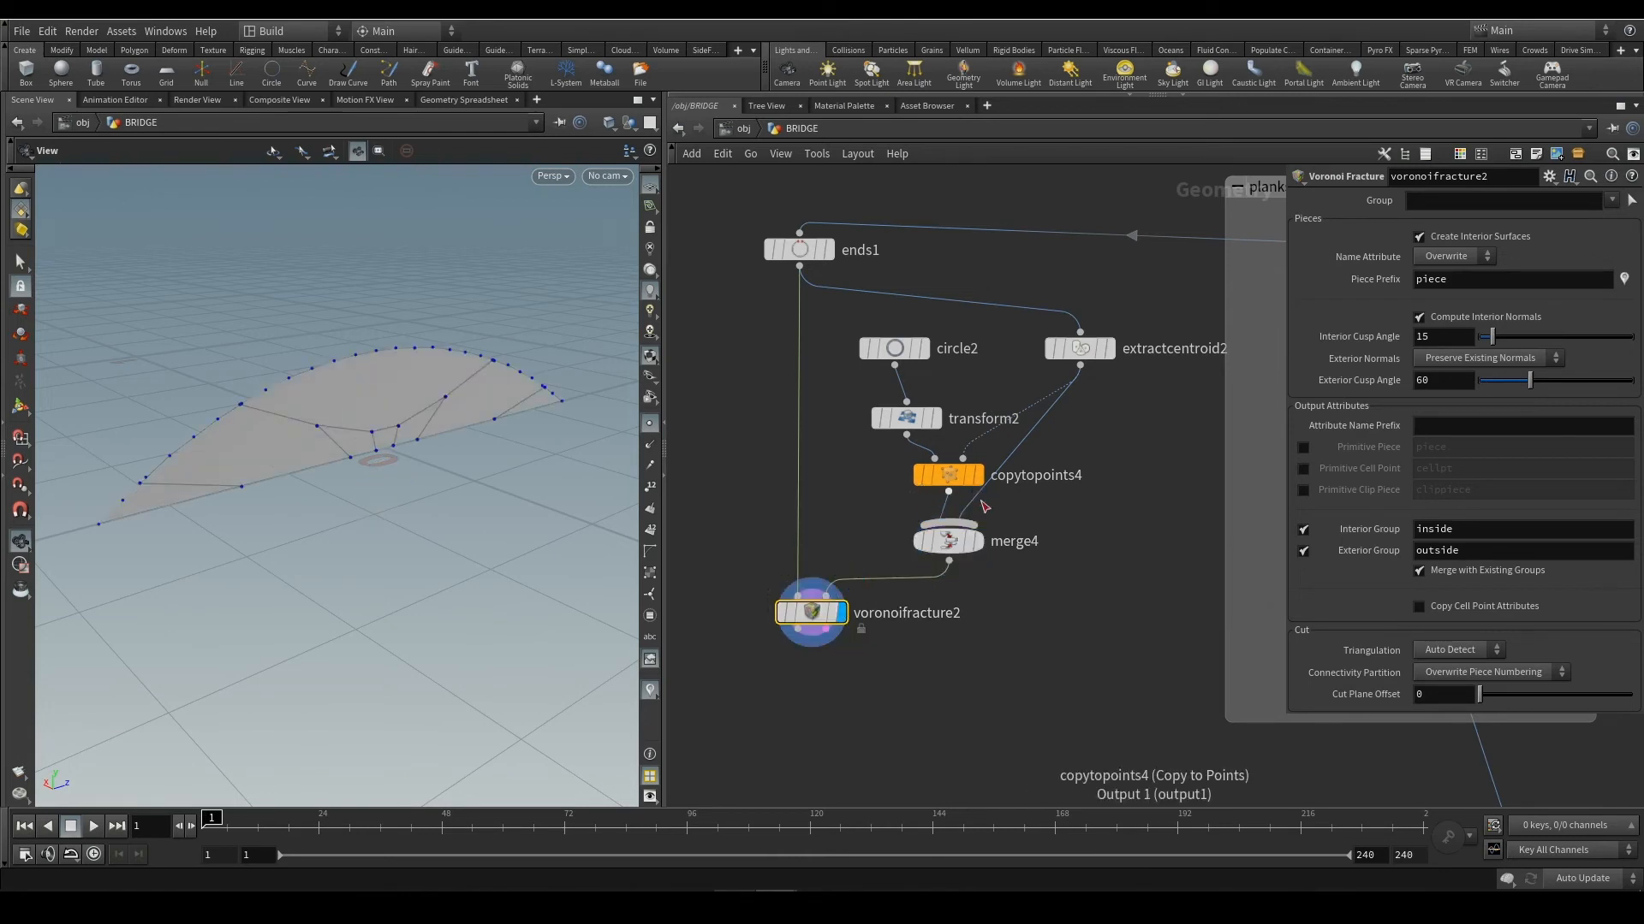
Set circle2's Uniform Scale to 0.083 and its first Radius value to -2.4
{"action": "left_click", "coordinate": [894, 348]}
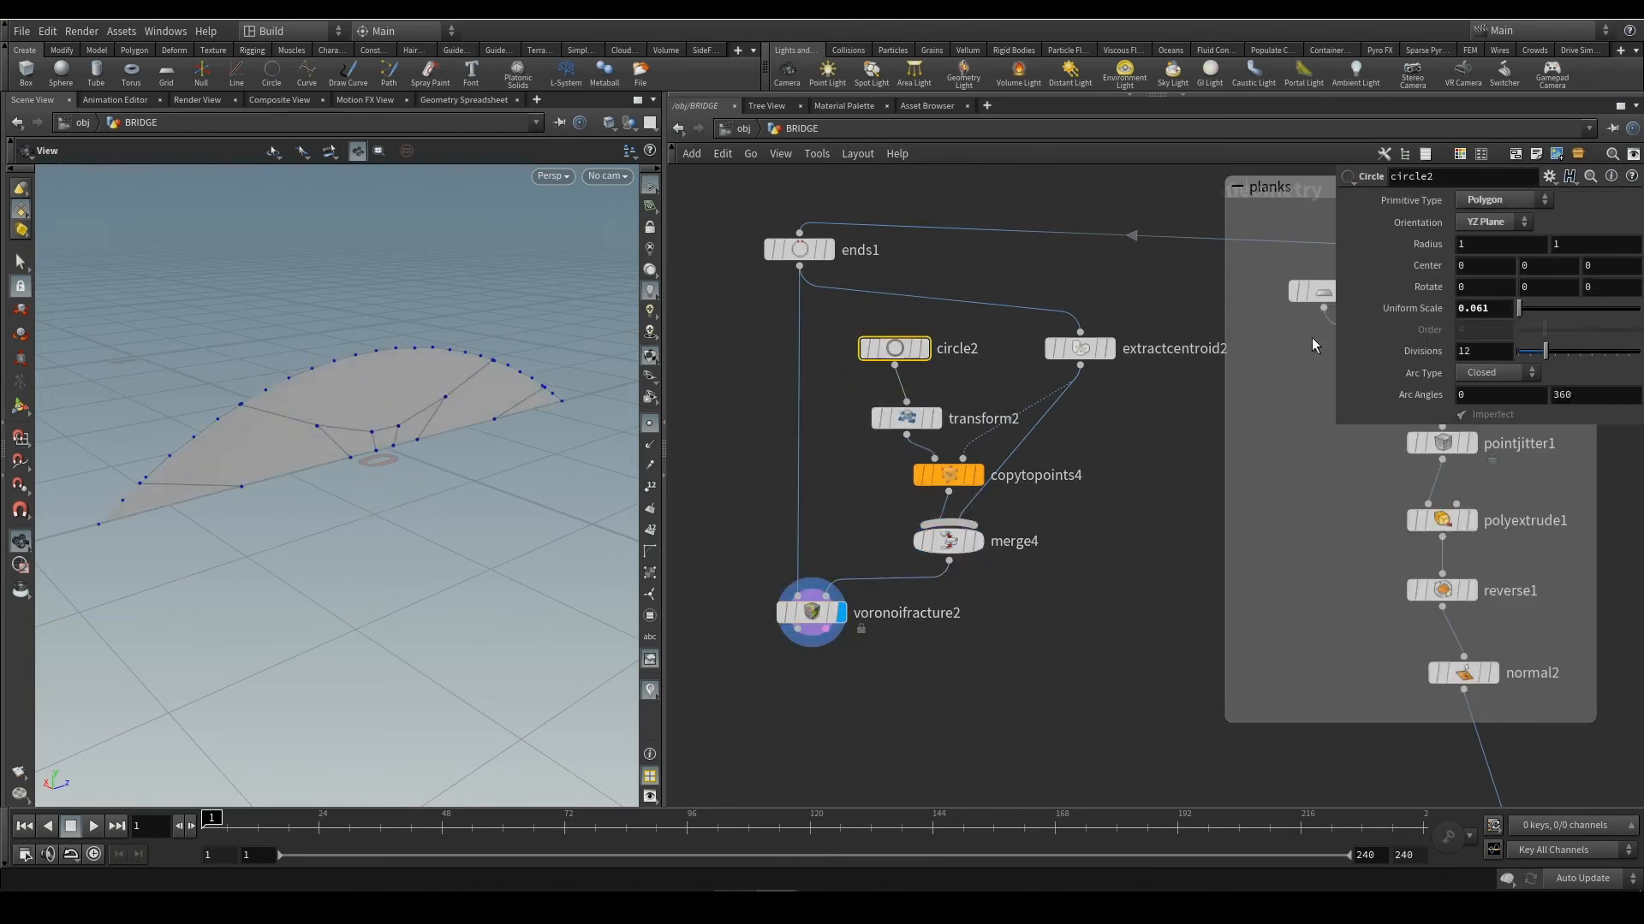
{"action": "middle_click_drag", "start_coordinate": [1483, 307], "coordinate": [1400, 310]}
{"action": "mouse_move", "coordinate": [1535, 247]}
{"action": "middle_mouse_down"}
{"action": "mouse_move", "coordinate": [1071, 286]}
{"action": "mouse_move", "coordinate": [1141, 268]}
{"action": "mouse_move", "coordinate": [1506, 263]}
{"action": "middle_mouse_up"}
Shift transform2 slightly in the network and set its Y translation to -0.02
{"action": "left_click_drag", "start_coordinate": [943, 417], "coordinate": [939, 415]}
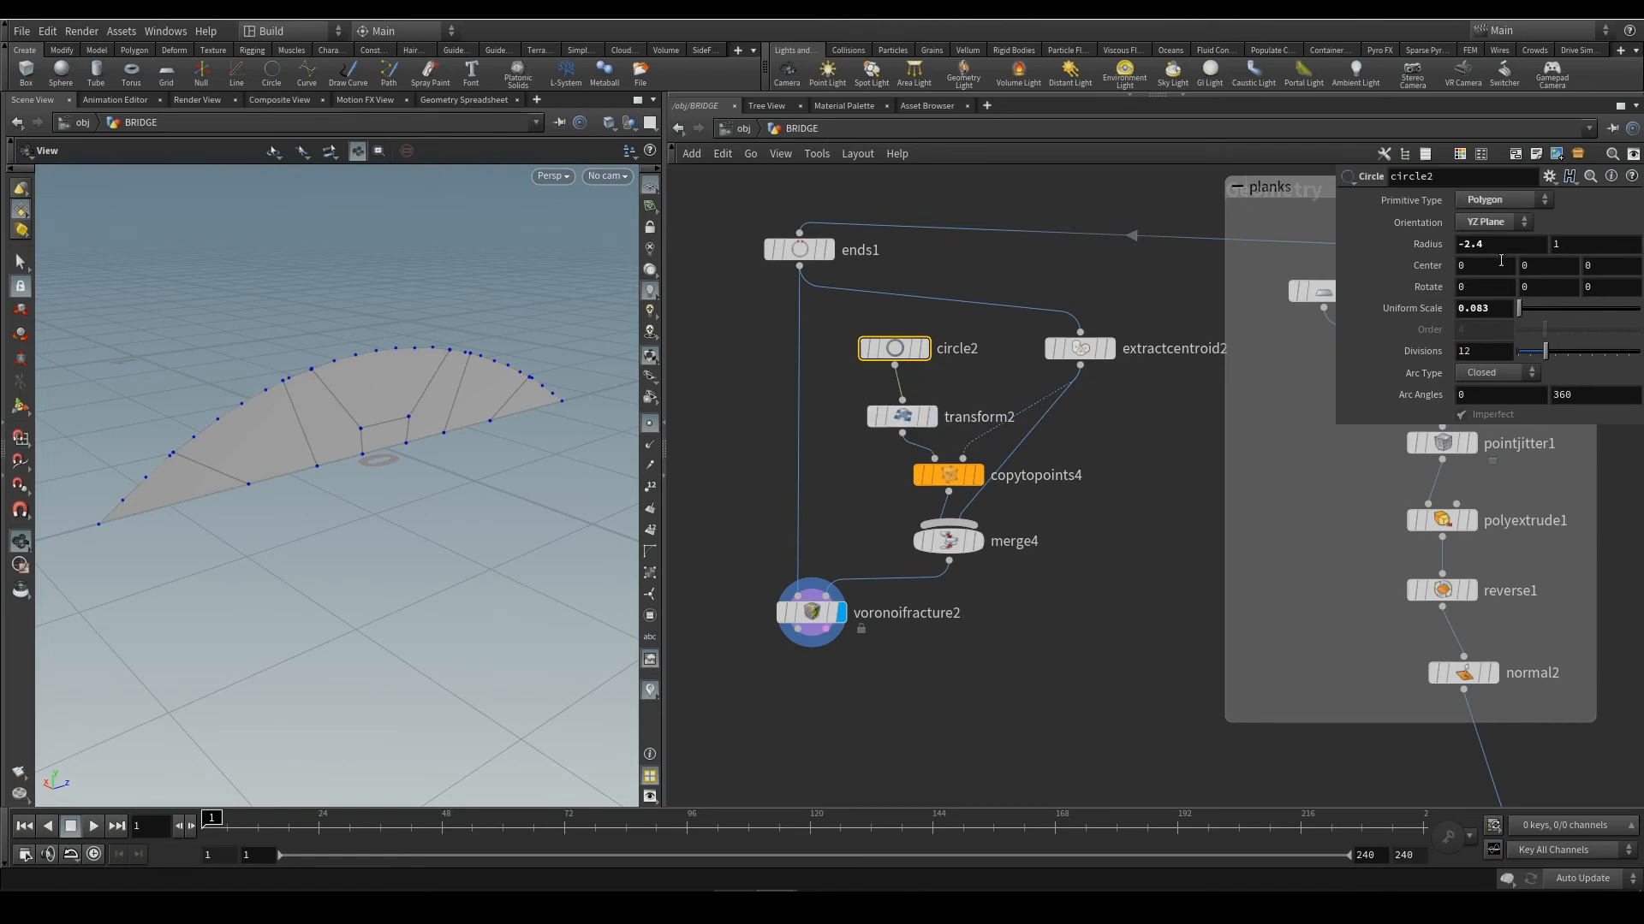
{"action": "left_click", "coordinate": [939, 415]}
{"action": "middle_click_drag", "start_coordinate": [1520, 266], "coordinate": [1624, 293]}
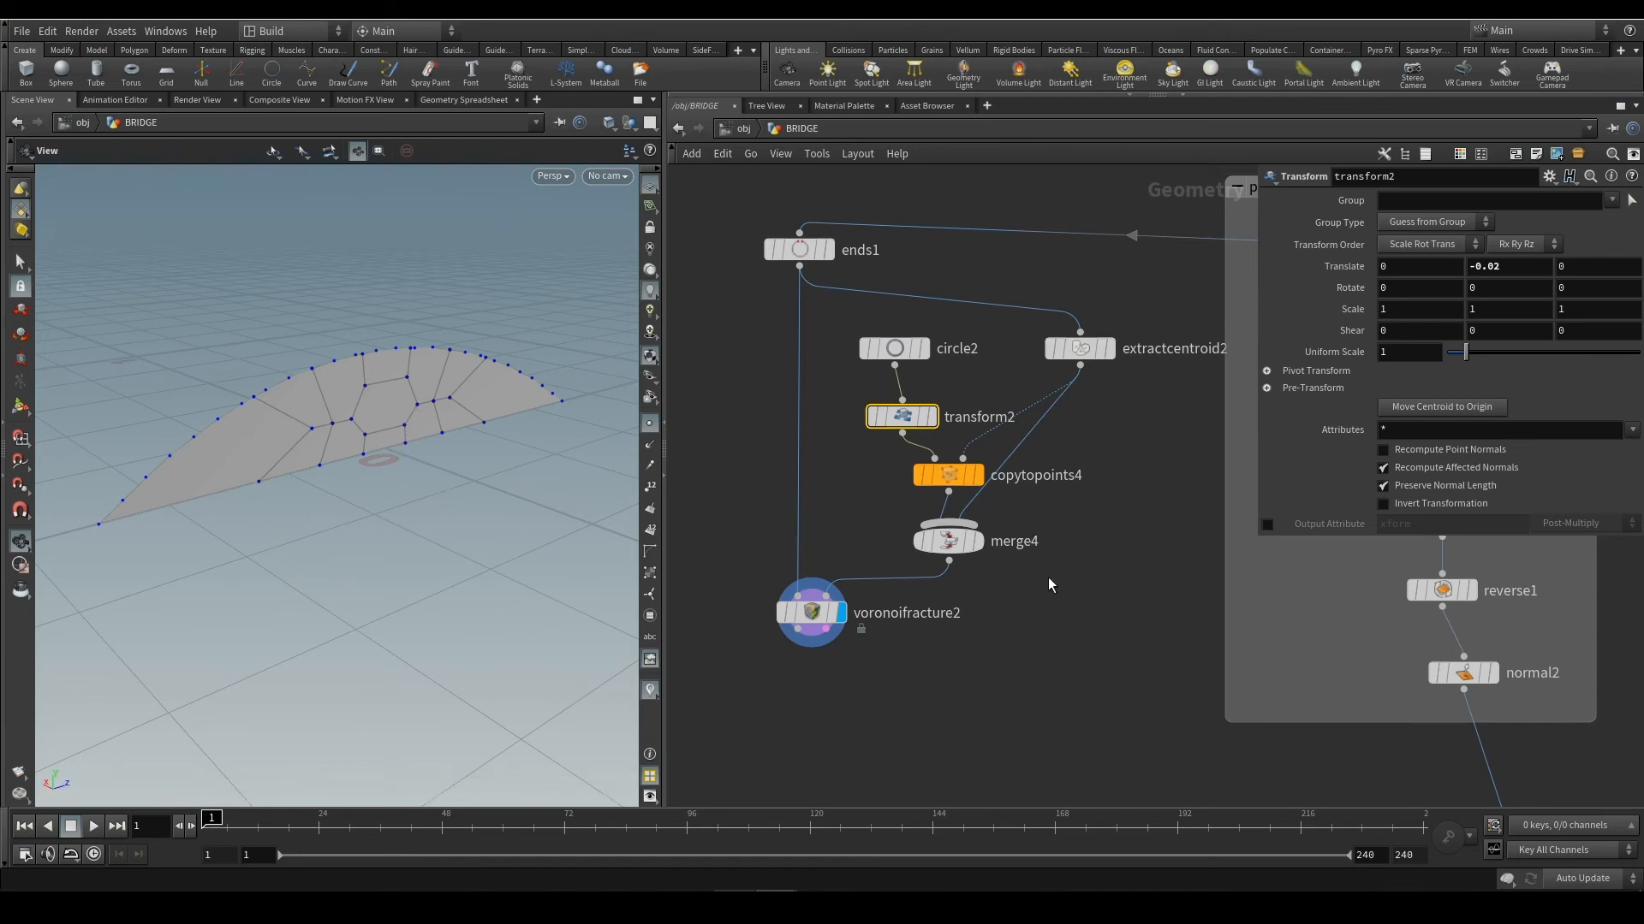
Add a Sweep node below voronoifracture2, feed the fractured geometry into its first input, and display it
{"action": "middle_click_drag", "start_coordinate": [1040, 576], "coordinate": [1082, 452]}
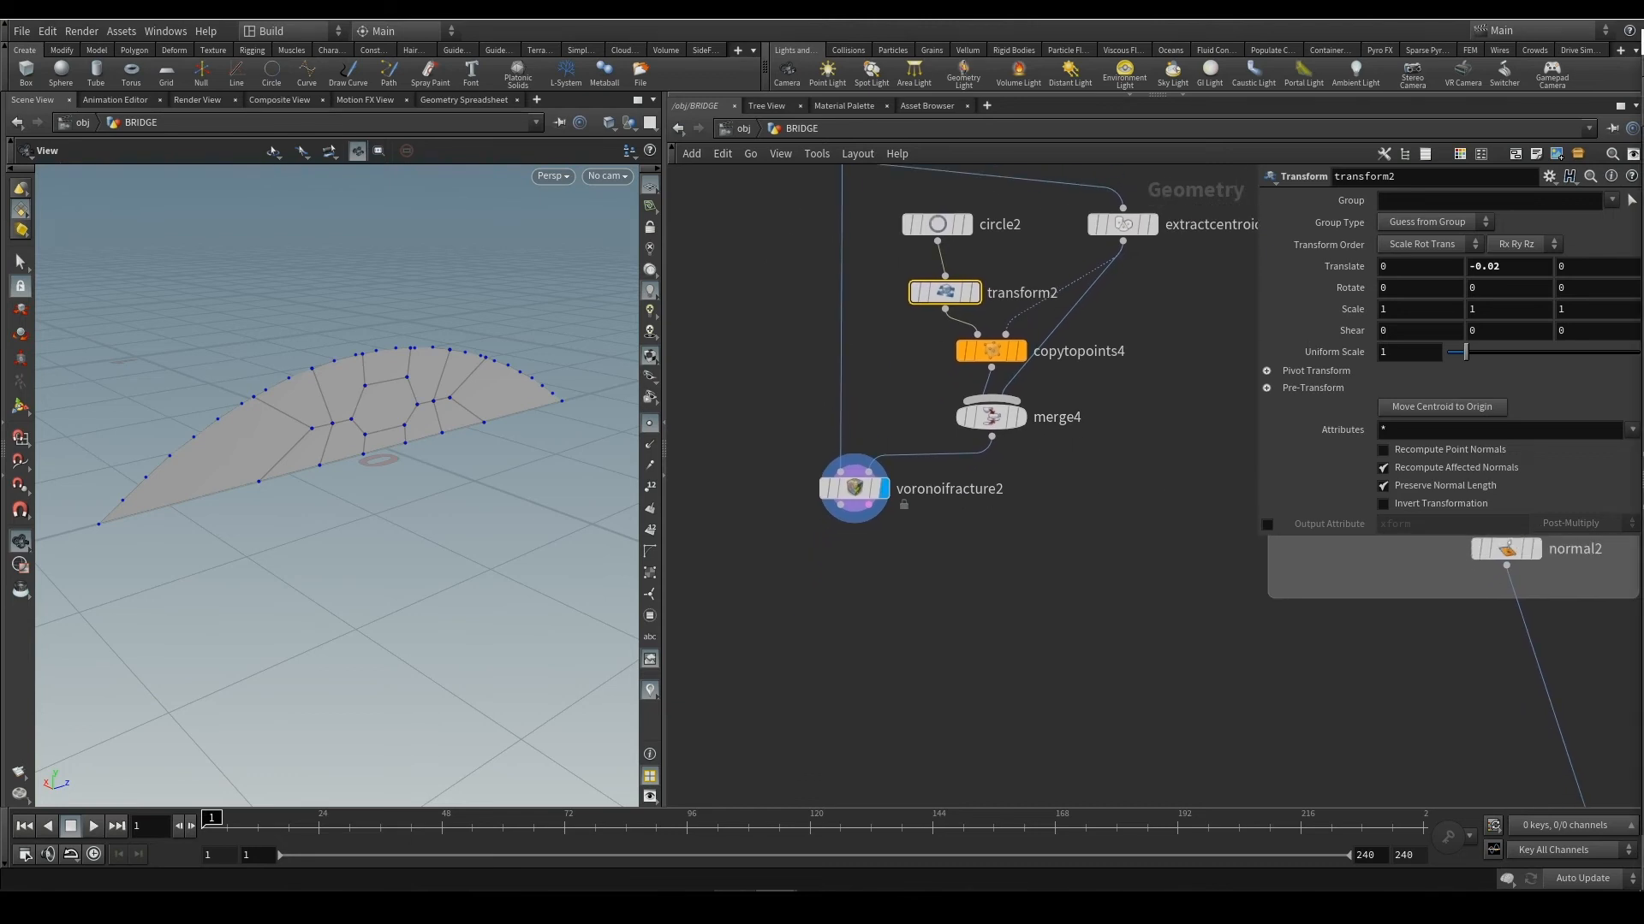
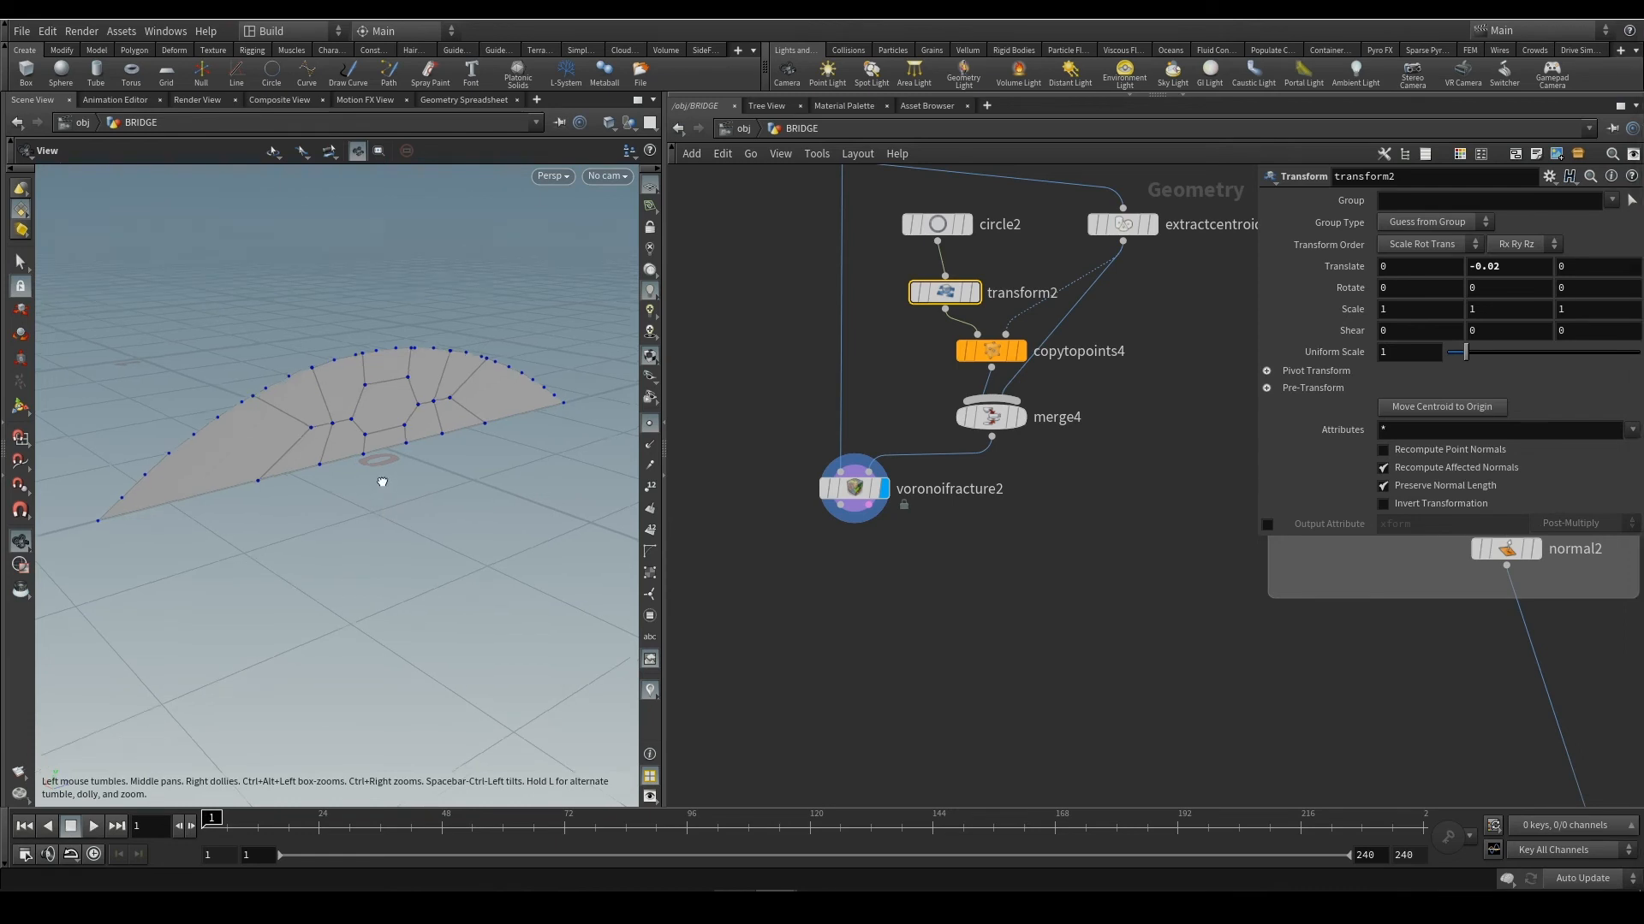
{"action": "left_click_drag", "start_coordinate": [381, 481], "coordinate": [200, 410]}
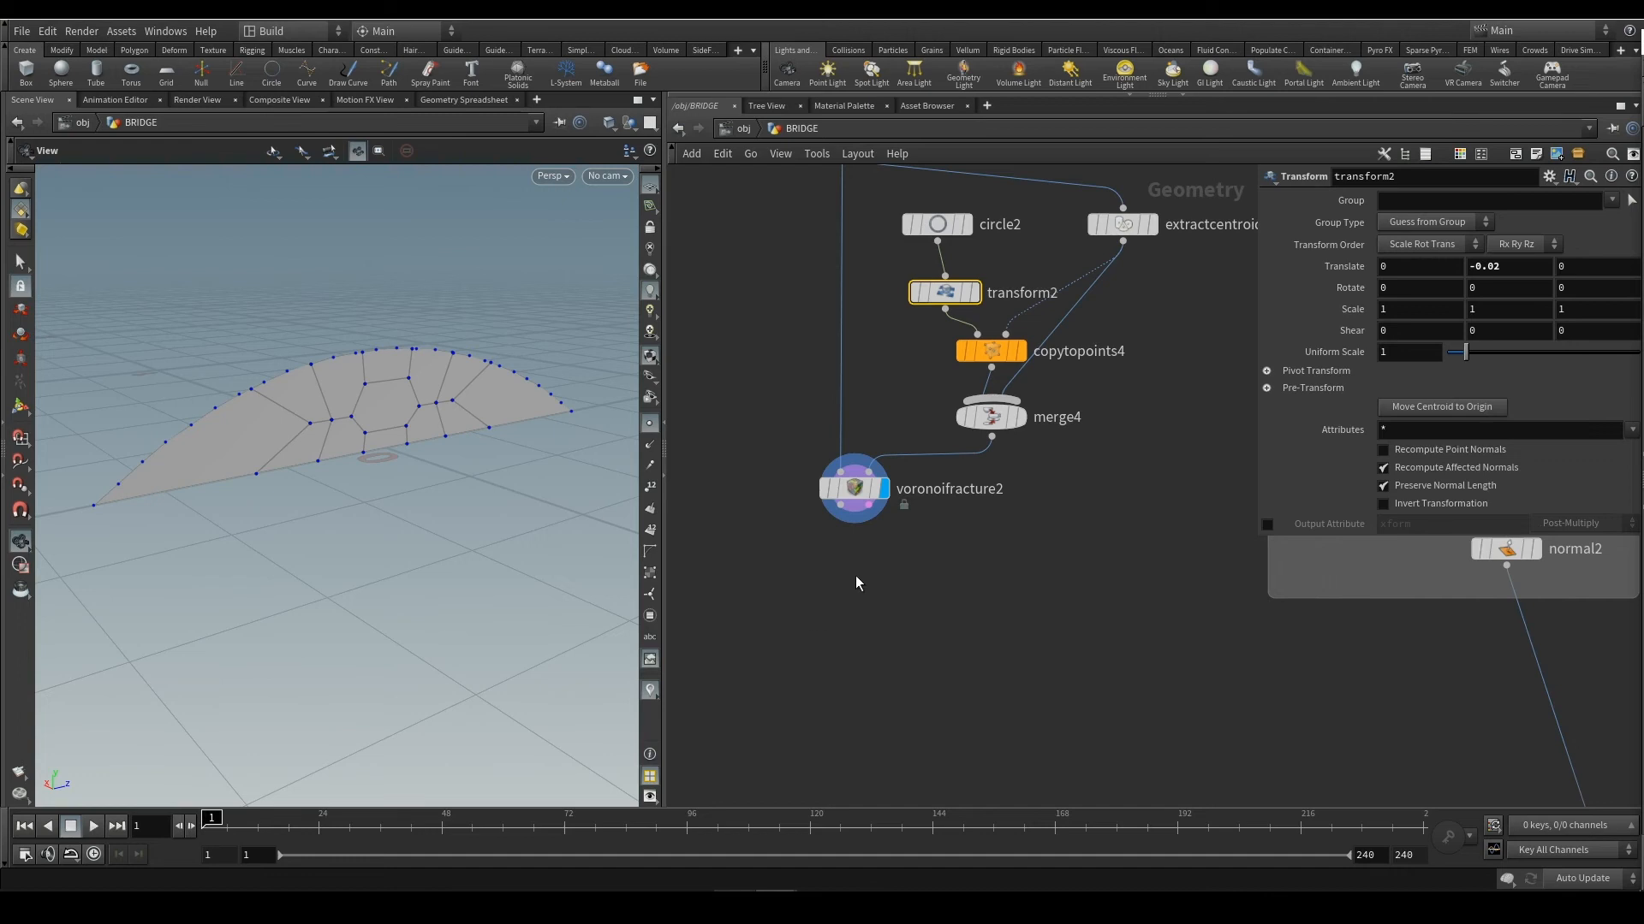
{"action": "key", "text": "Tab"}
{"action": "type", "text": "sweep"}
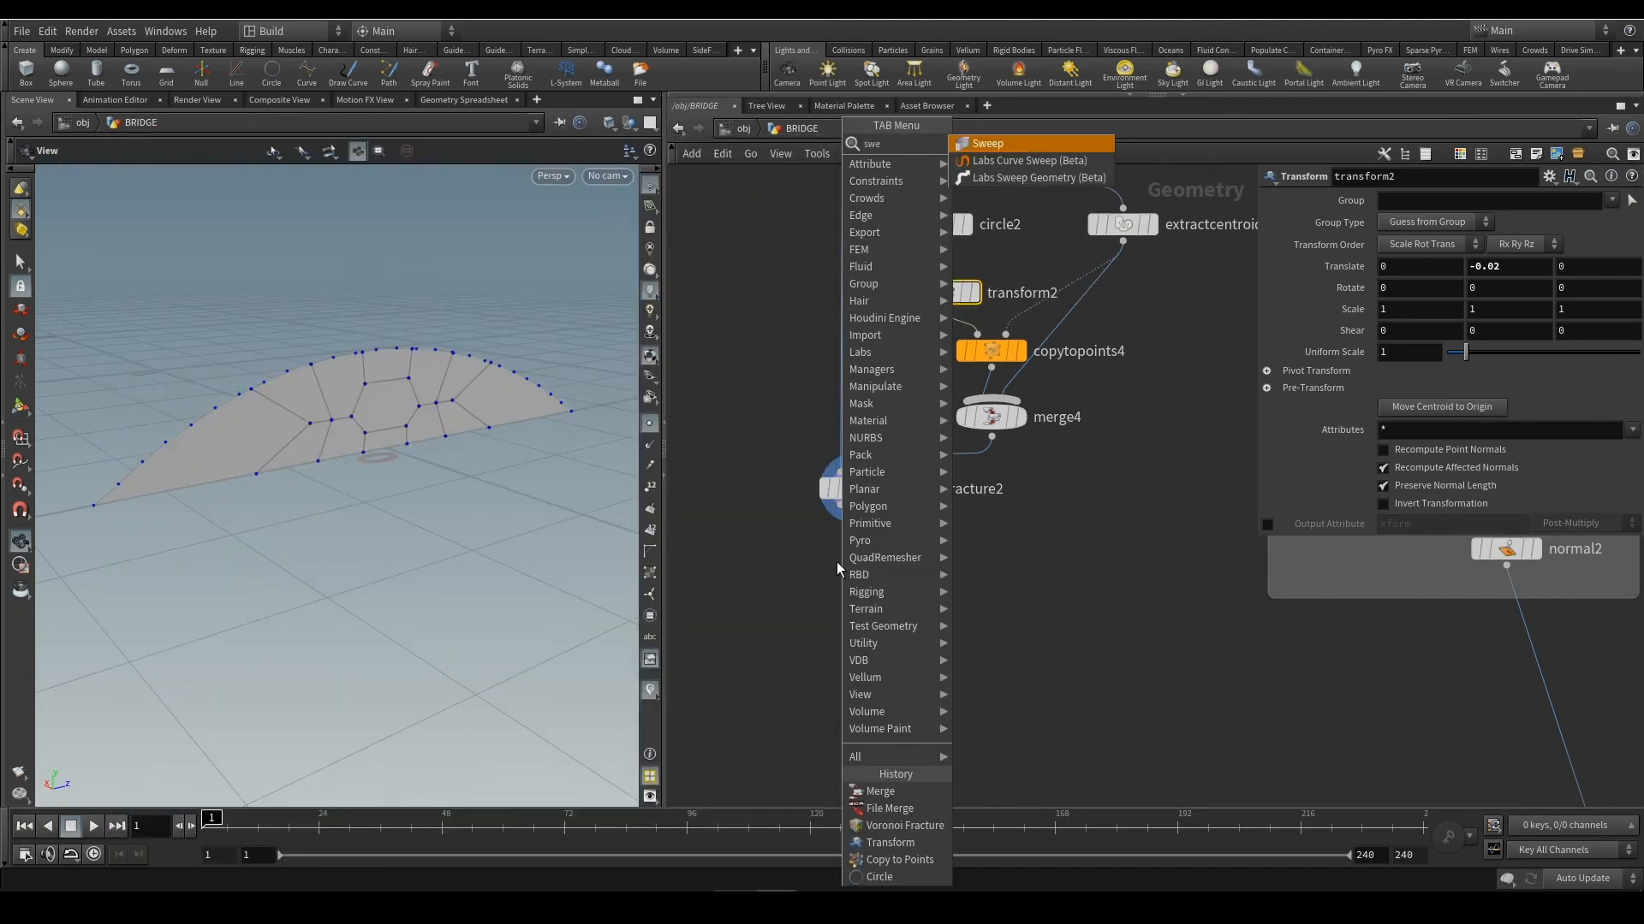
{"action": "key", "text": "Return"}
{"action": "left_click", "coordinate": [854, 582]}
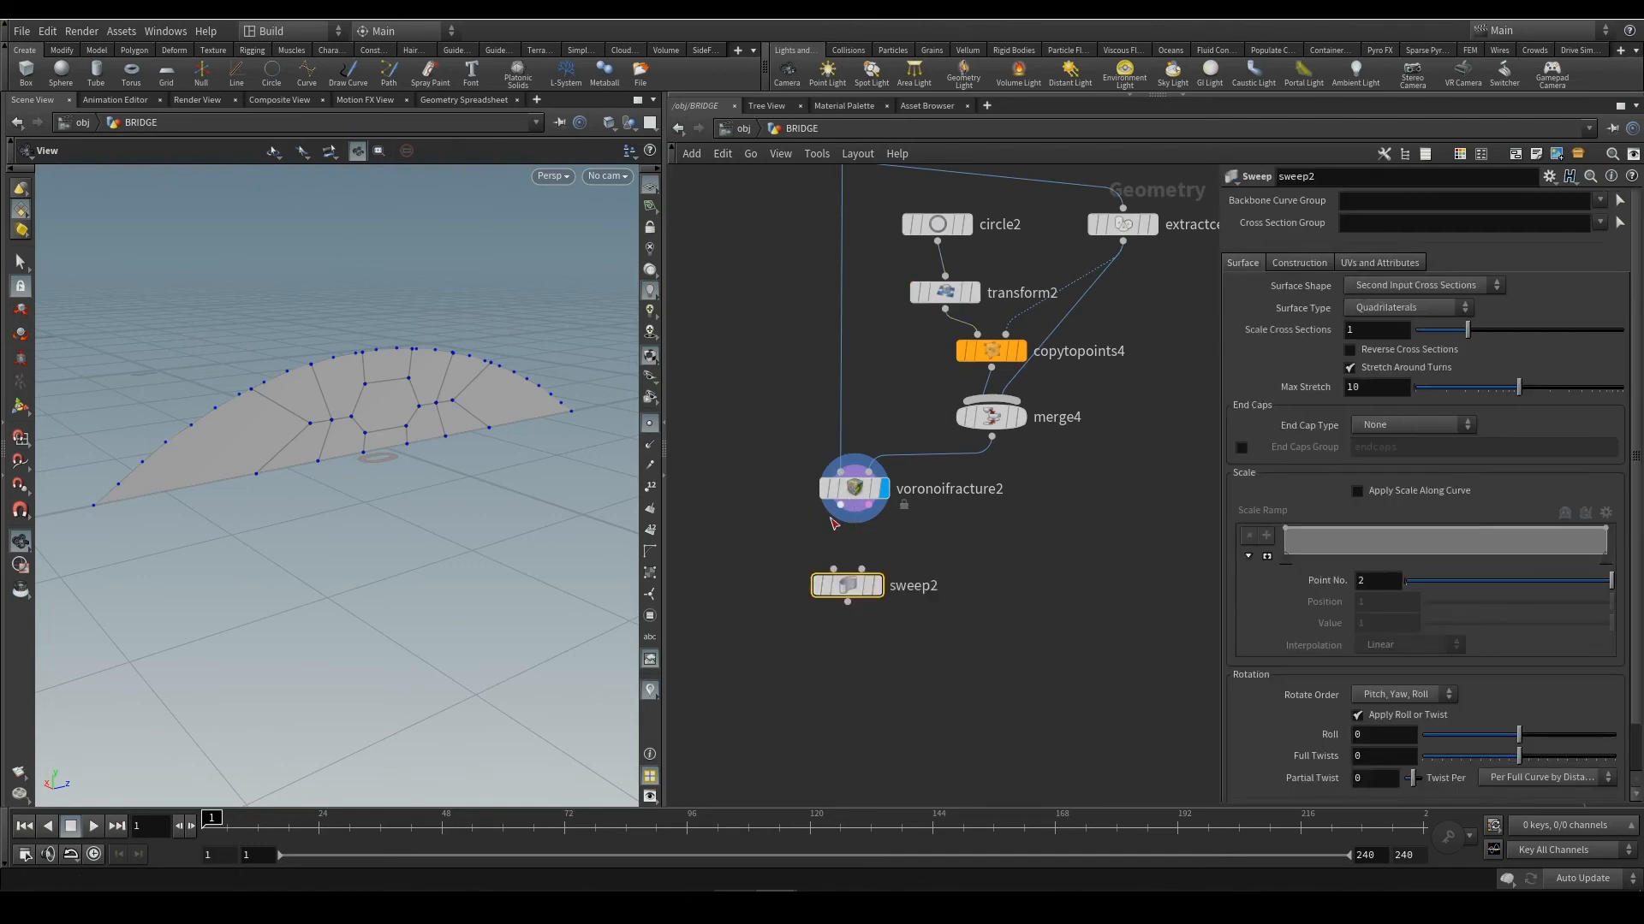
{"action": "left_click", "coordinate": [879, 585]}
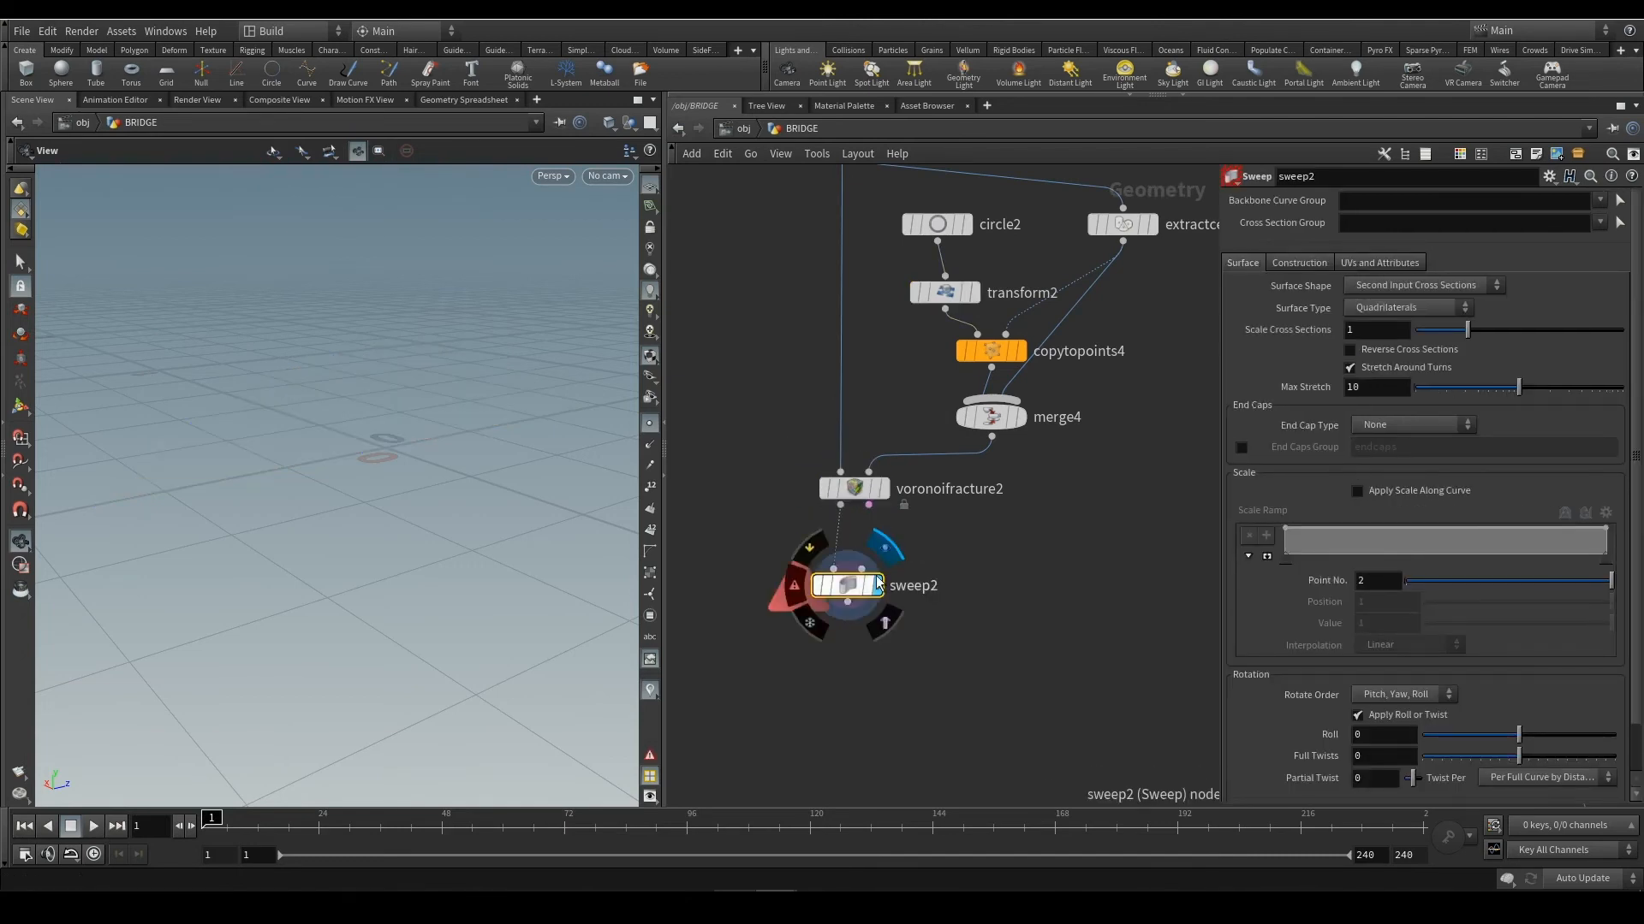
Set sweep2's Surface Shape to Square Tube with 1 column and a Width of 0.01, and check the resulting beams up close
{"action": "left_click", "coordinate": [1387, 285]}
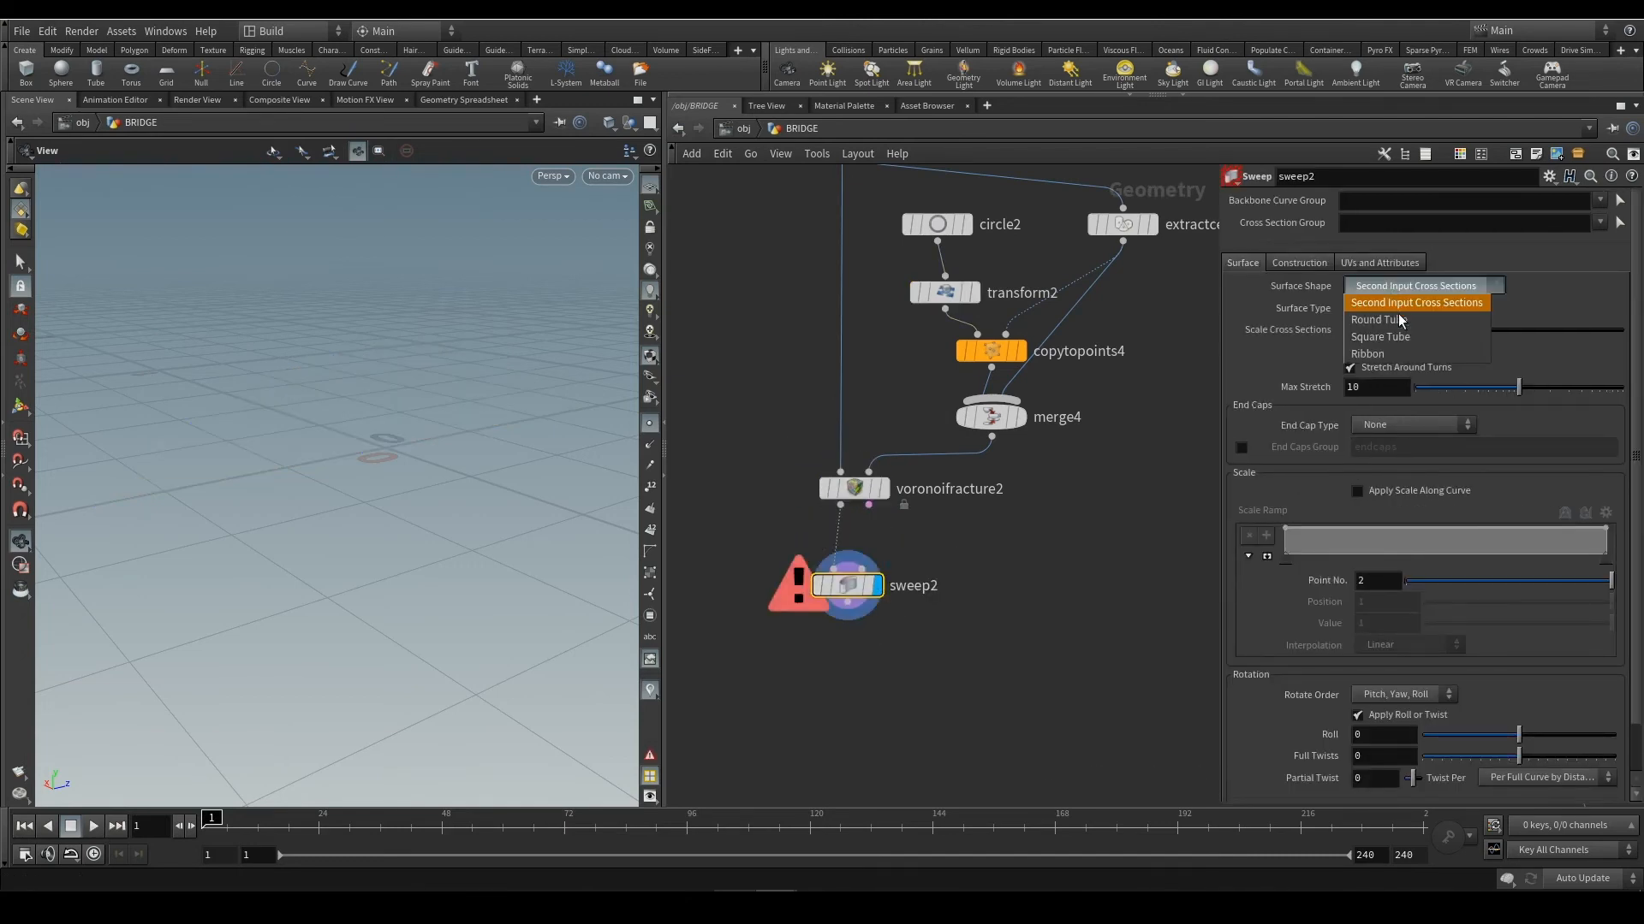
{"action": "left_click", "coordinate": [1401, 338]}
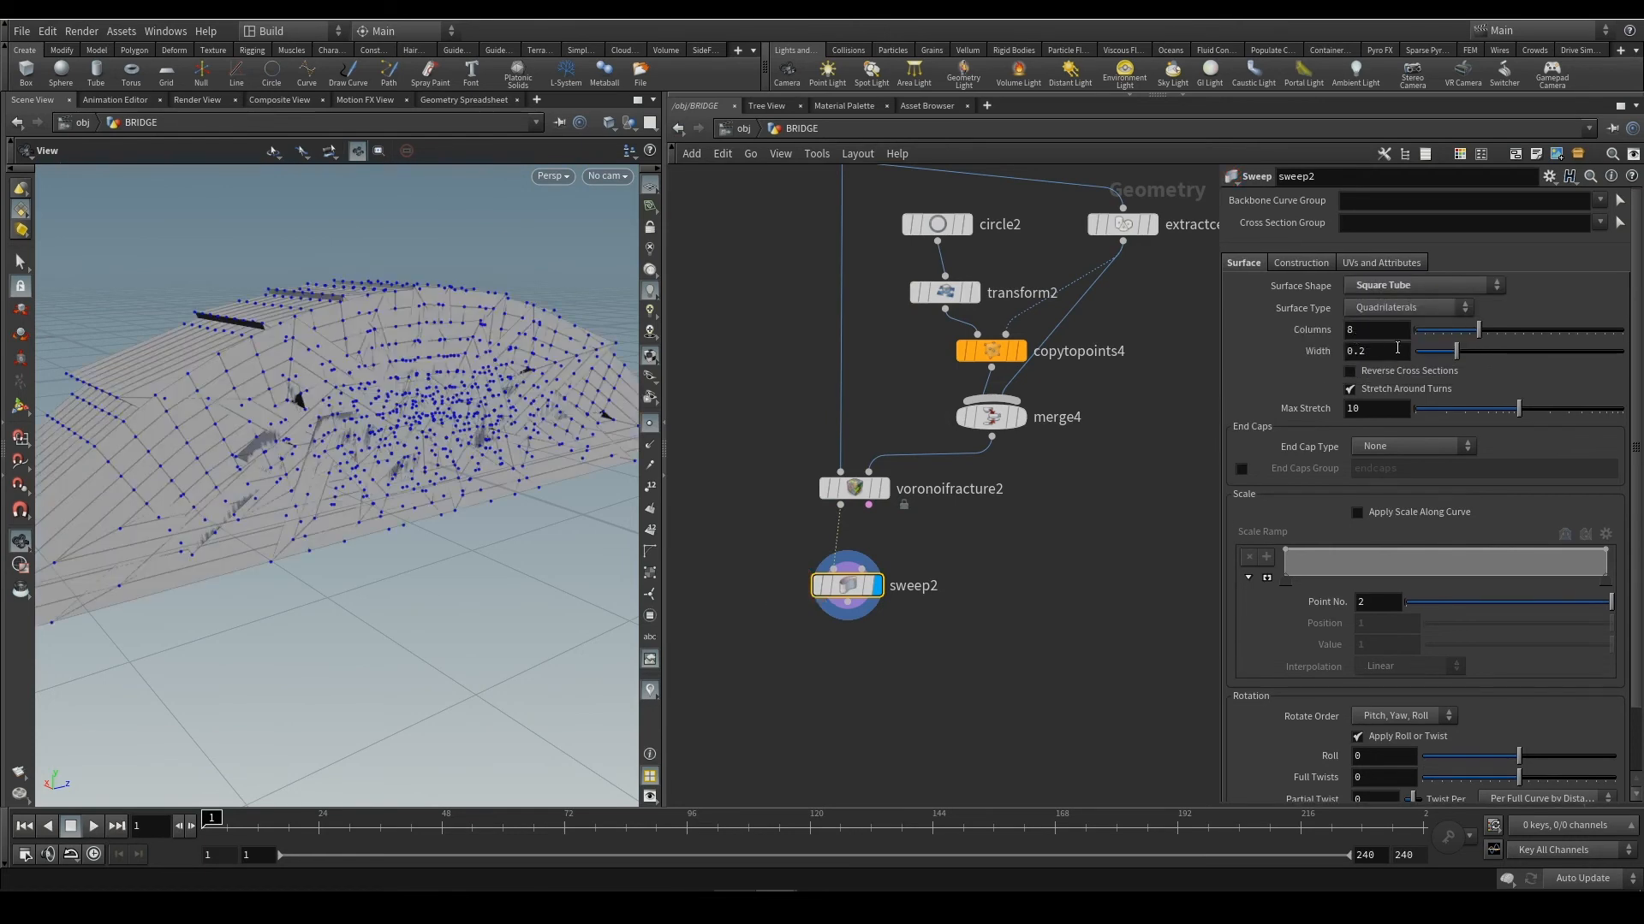
{"action": "middle_click_drag", "start_coordinate": [1389, 351], "coordinate": [1215, 400]}
{"action": "left_click_drag", "start_coordinate": [368, 403], "coordinate": [408, 478]}
{"action": "scroll", "coordinate": [342, 423], "scroll_direction": "up", "scroll_amount": 6}
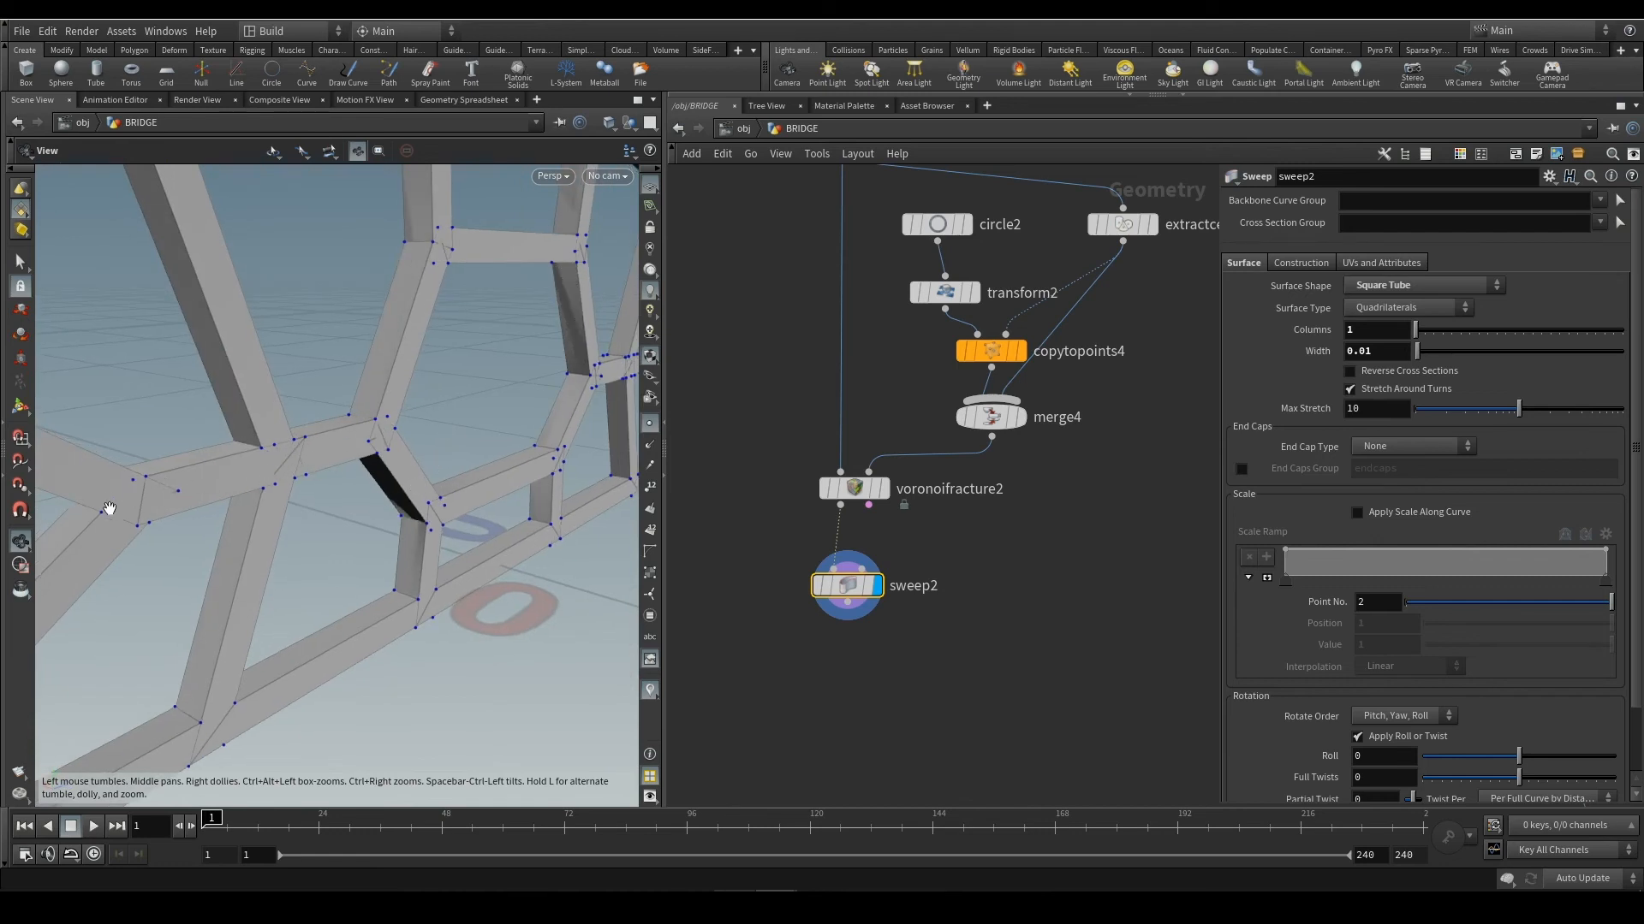
Check the swept beam structure from a wider view and save the scene
{"action": "left_click_drag", "start_coordinate": [368, 479], "coordinate": [390, 424]}
{"action": "left_click_drag", "start_coordinate": [426, 421], "coordinate": [198, 558]}
{"action": "left_click_drag", "start_coordinate": [485, 524], "coordinate": [462, 565]}
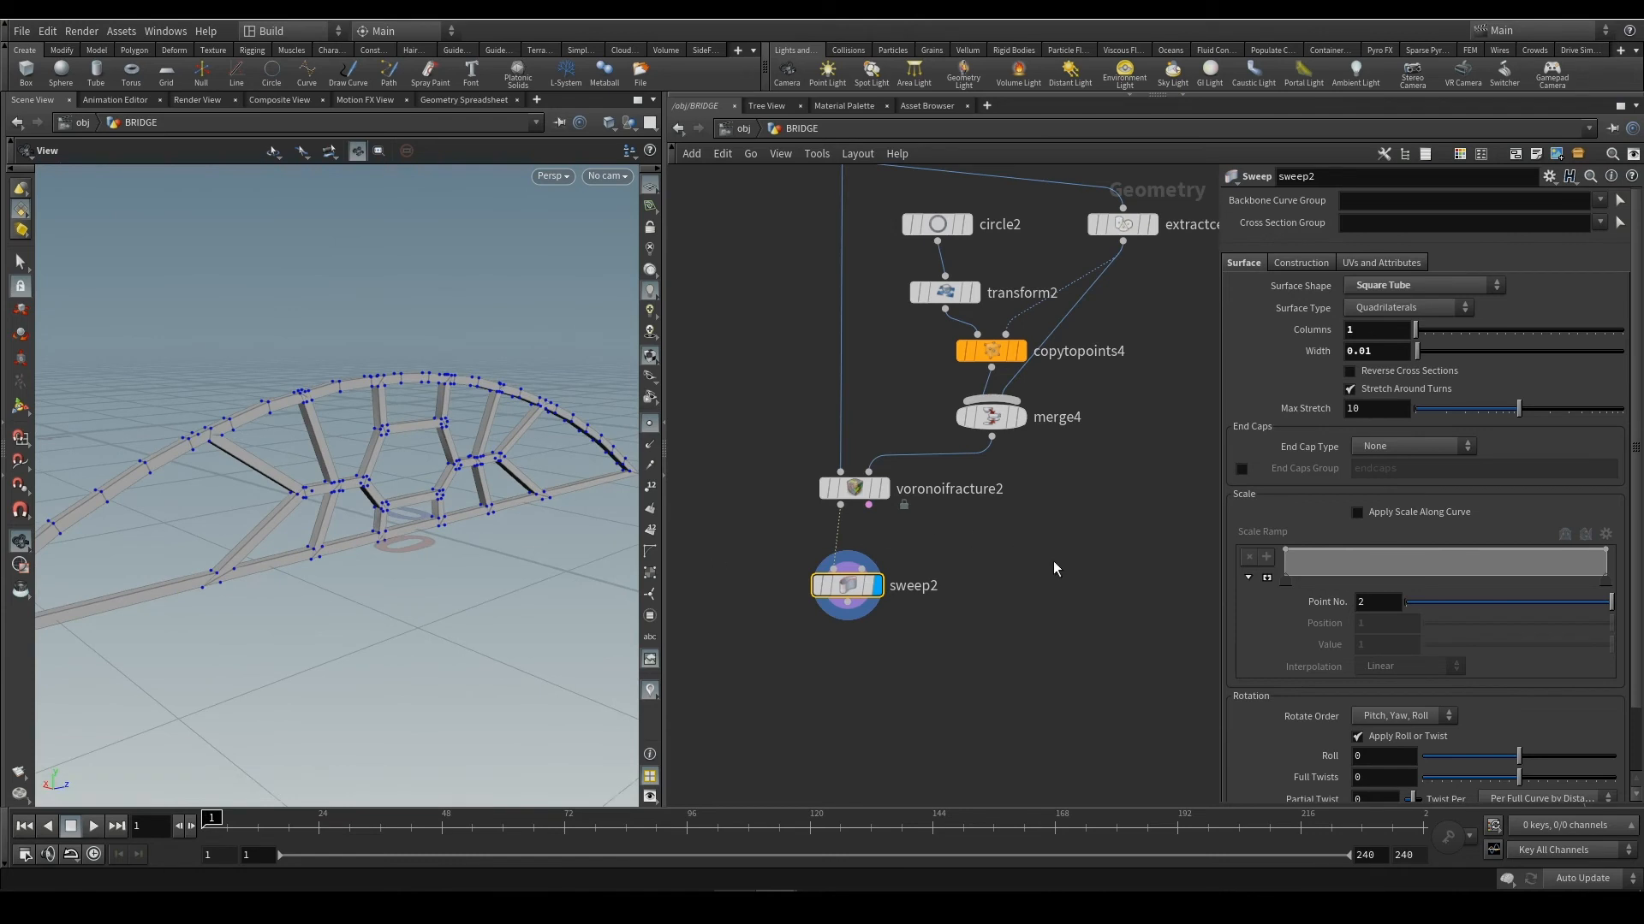
{"action": "key", "text": "ctrl+s"}
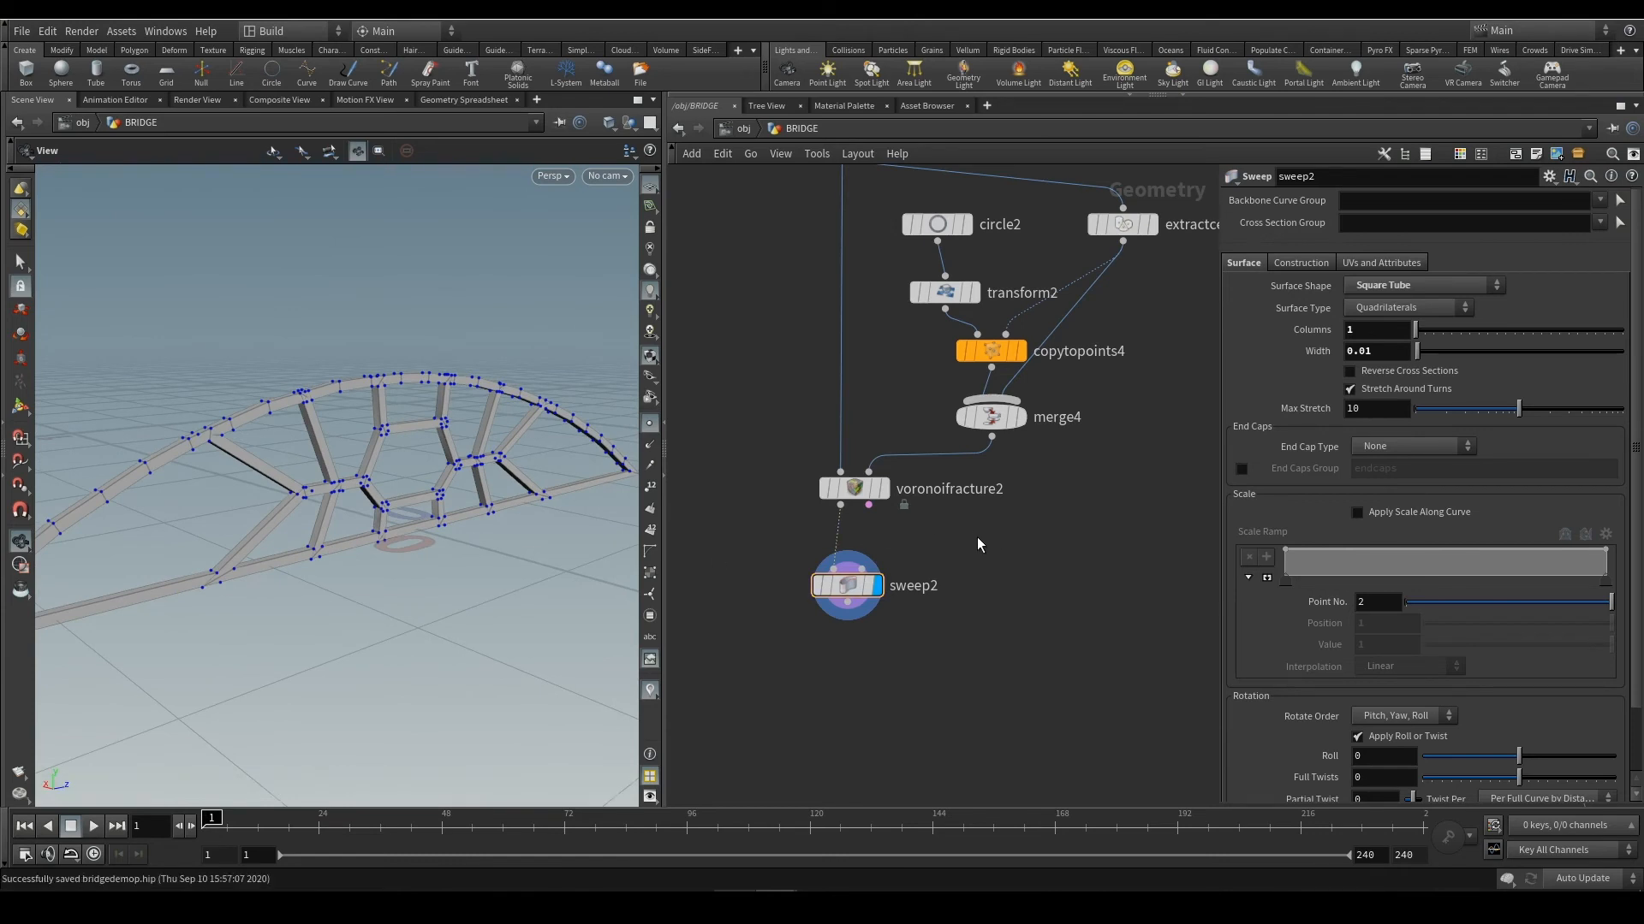
Move sweep2 aside, clearing the space below voronoifracture2 for an additional node
{"action": "middle_click_drag", "start_coordinate": [921, 558], "coordinate": [1093, 560]}
{"action": "left_click_drag", "start_coordinate": [1015, 581], "coordinate": [878, 560]}
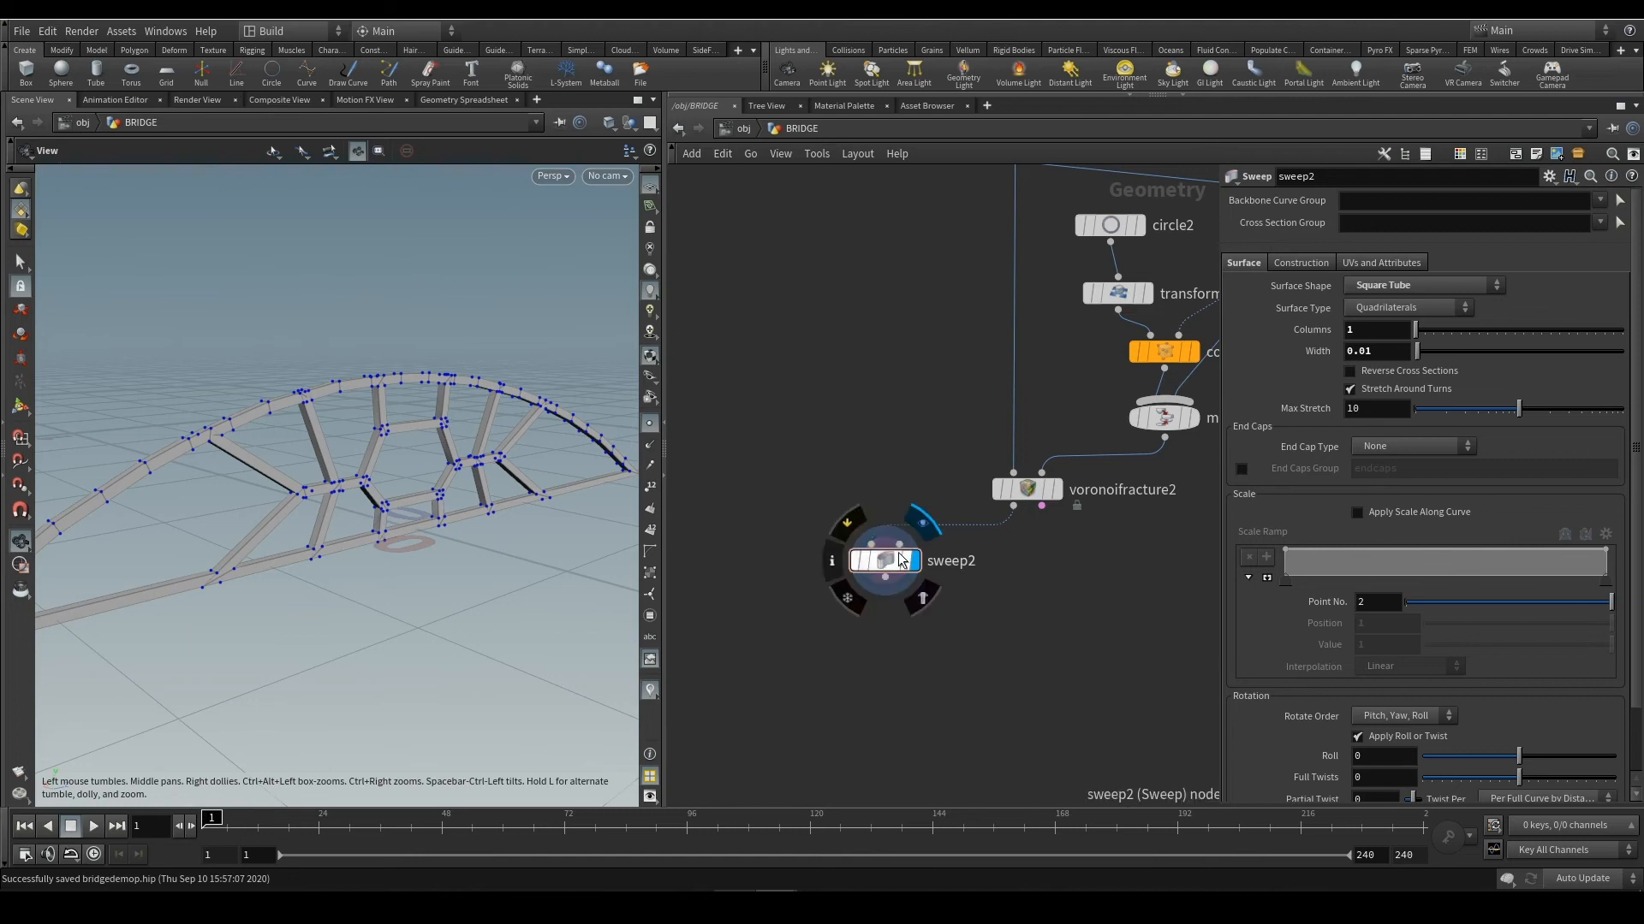
{"action": "left_click_drag", "start_coordinate": [890, 564], "coordinate": [849, 560]}
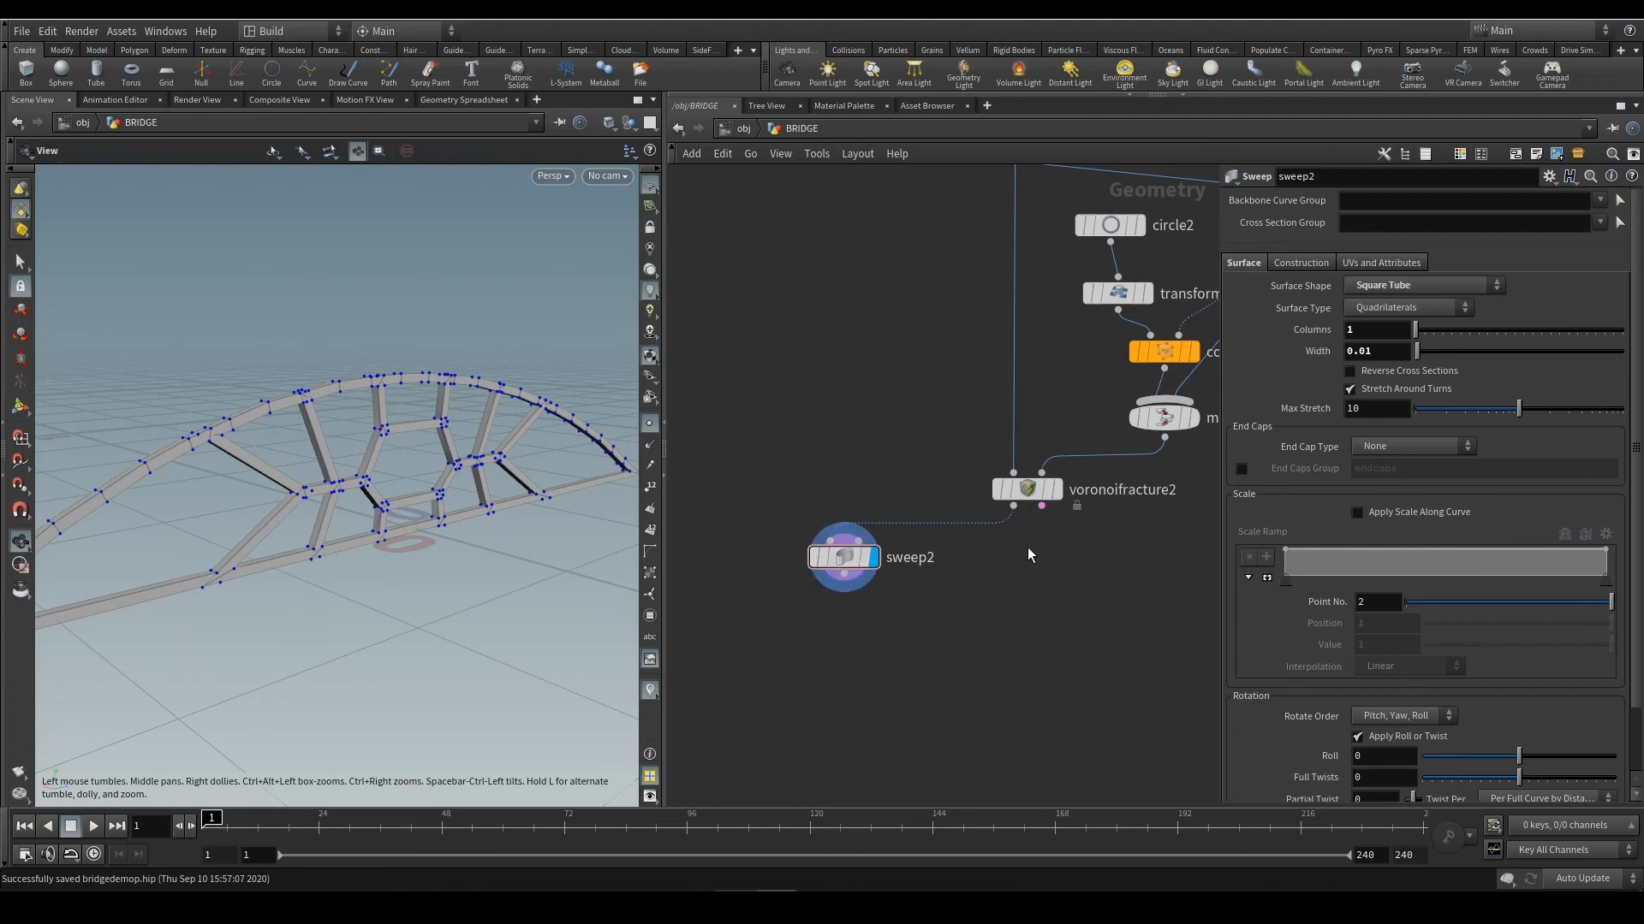
{"action": "key", "text": "Tab"}
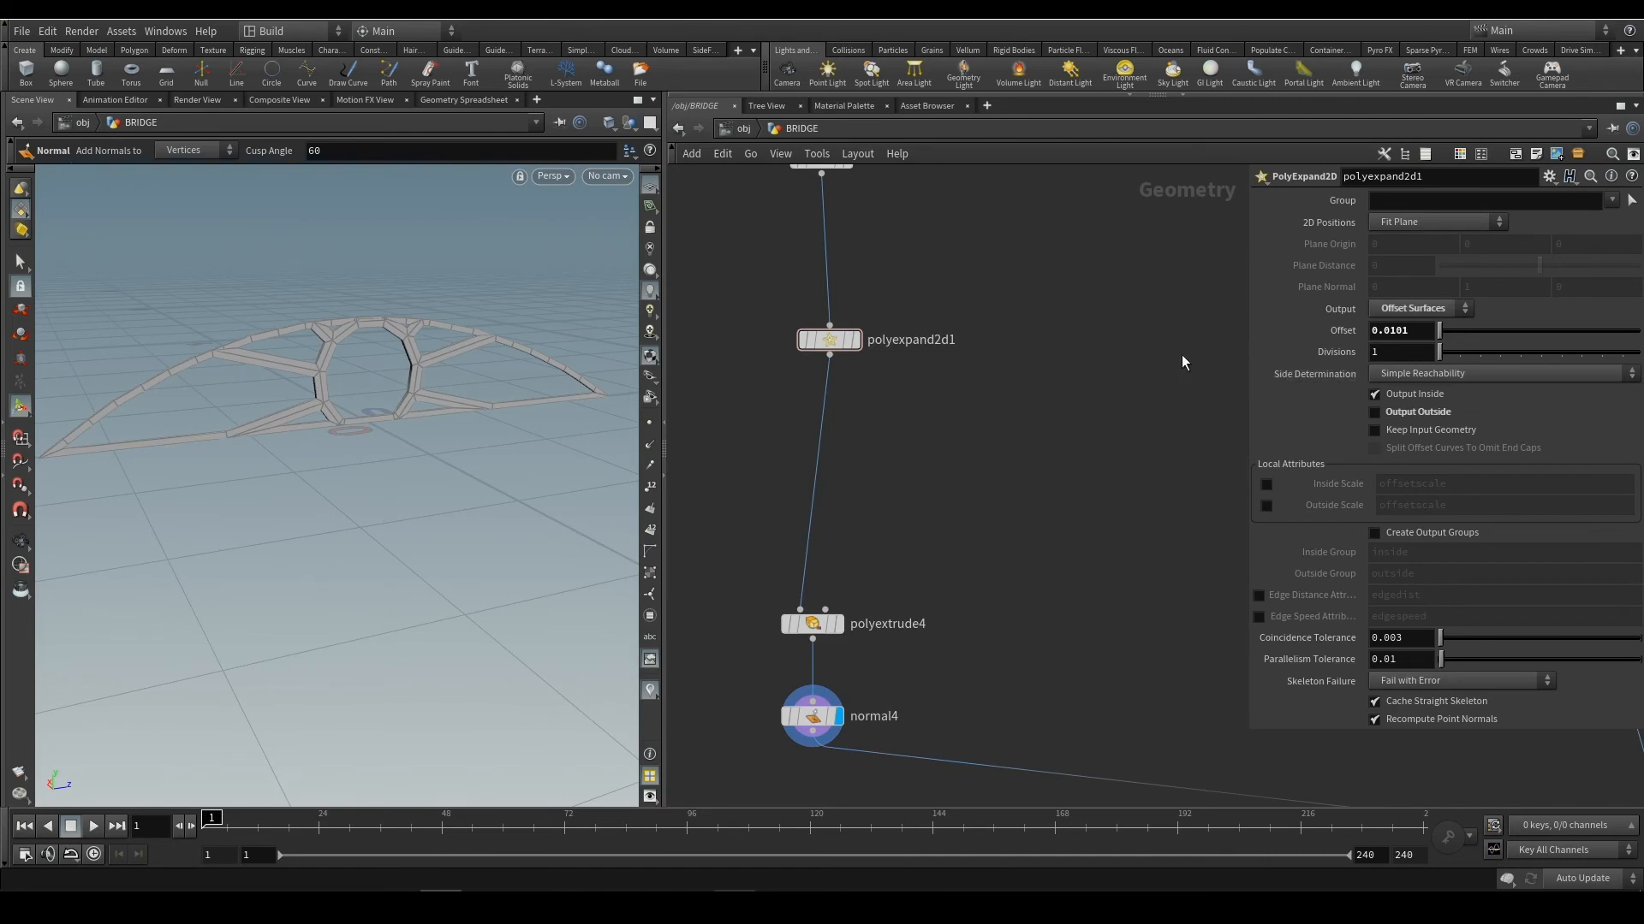
Display voronoifracture2 and fuse2 in turn to compare the fractured cells with the fused result
{"action": "middle_click_drag", "start_coordinate": [1020, 270], "coordinate": [1050, 594]}
{"action": "scroll", "coordinate": [888, 418], "scroll_direction": "up", "scroll_amount": 2}
{"action": "scroll", "coordinate": [885, 414], "scroll_direction": "up", "scroll_amount": 2}
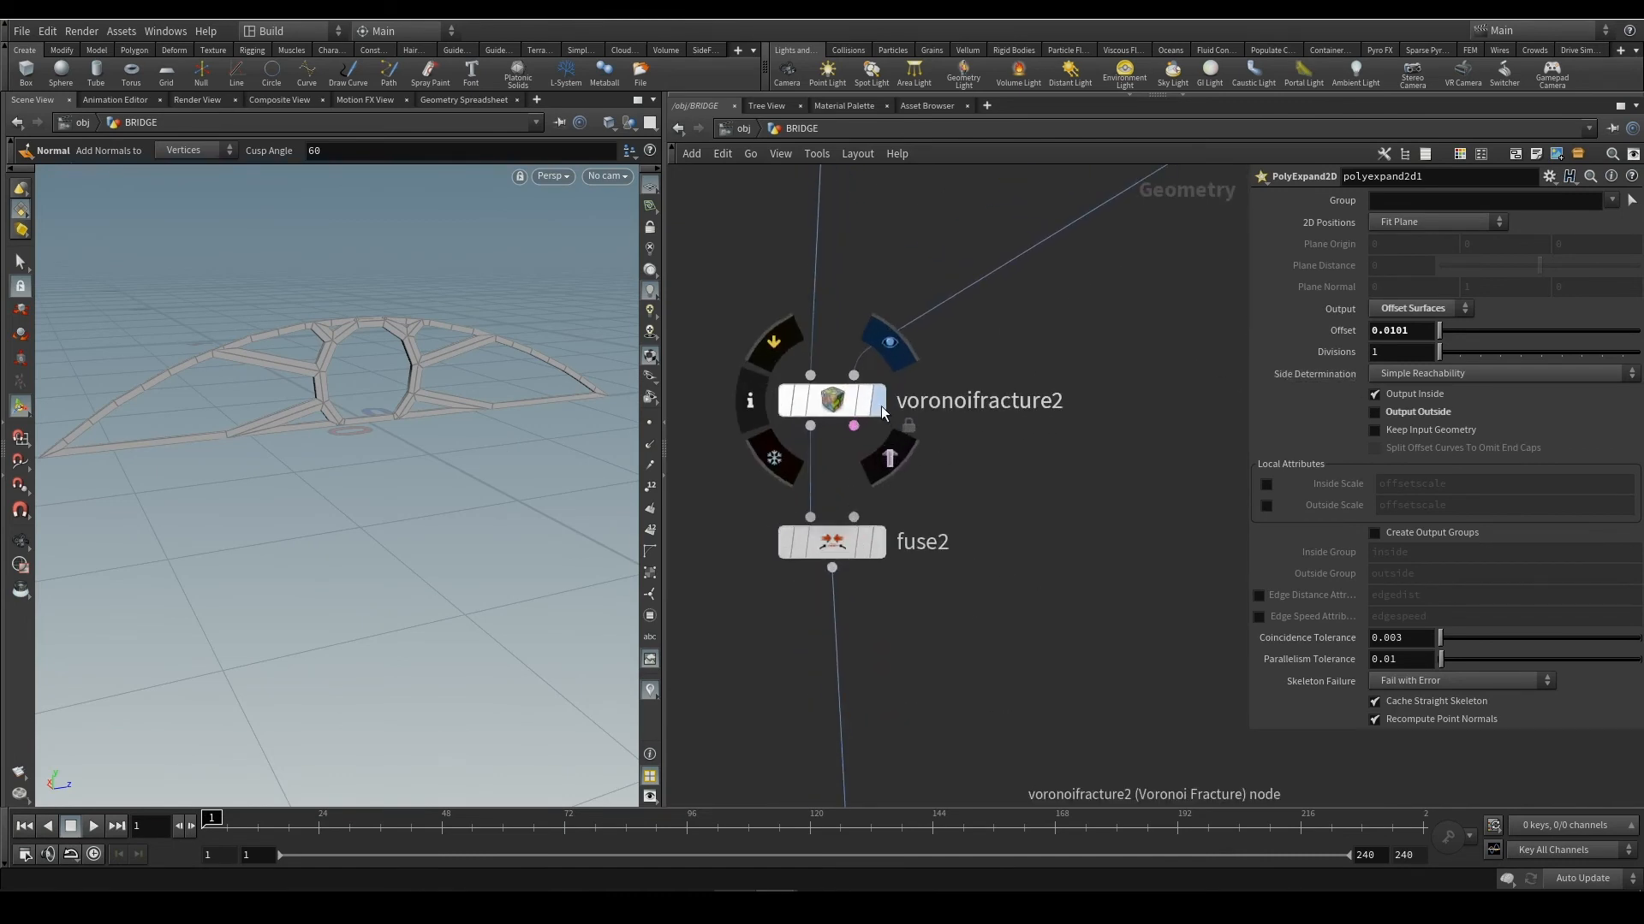
{"action": "left_click", "coordinate": [882, 405]}
{"action": "left_click", "coordinate": [847, 404]}
{"action": "left_click", "coordinate": [854, 548]}
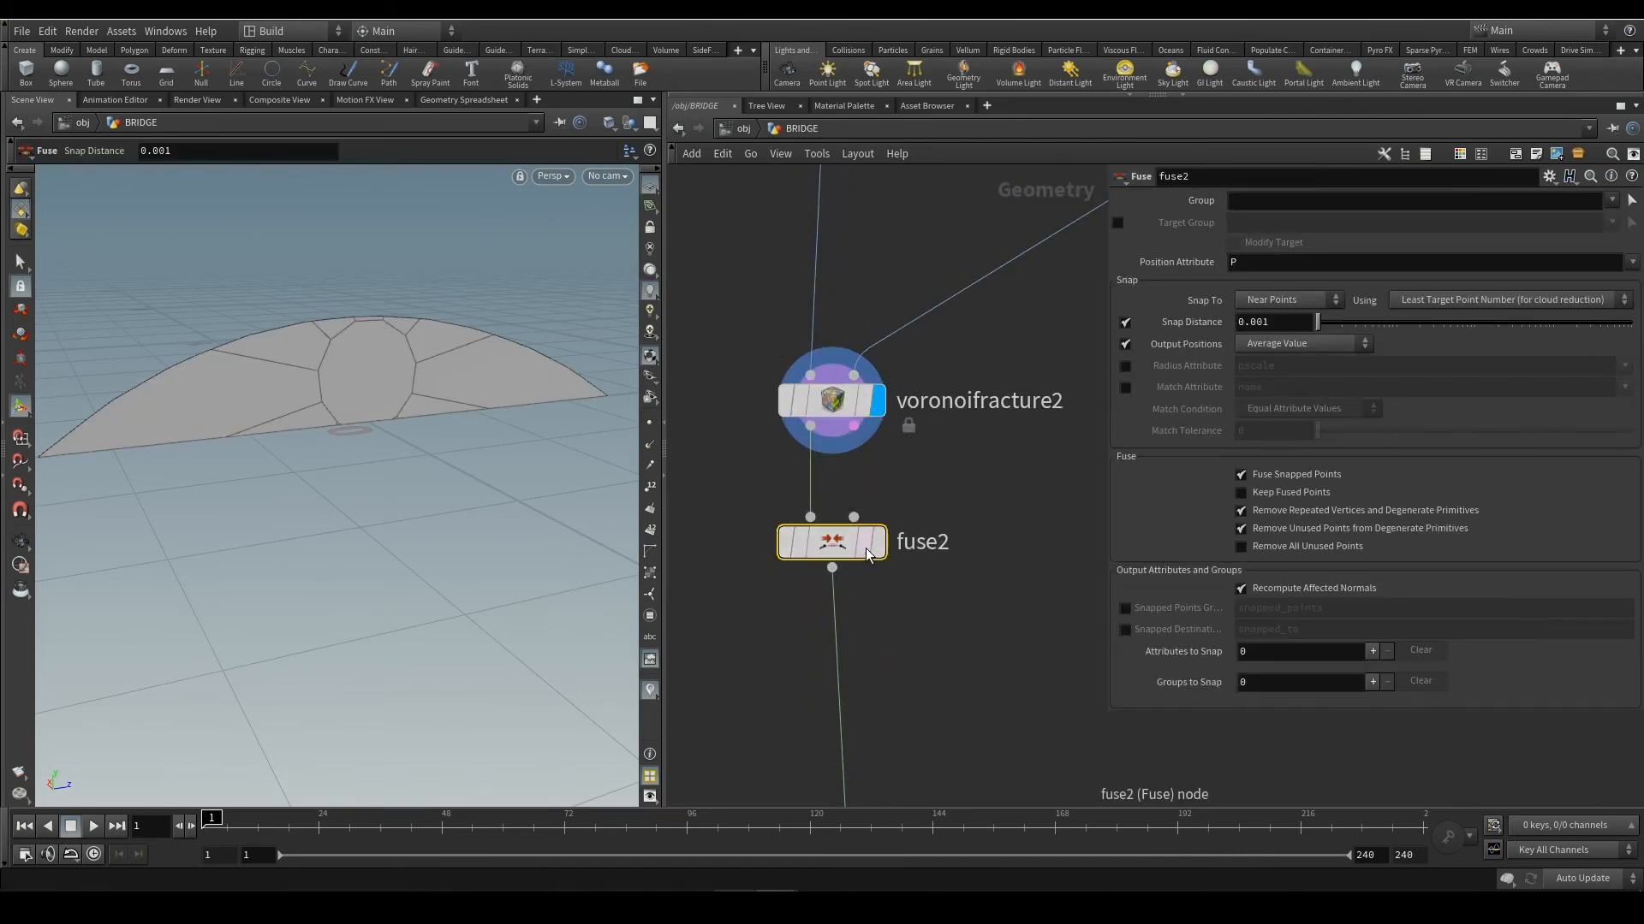
{"action": "left_click", "coordinate": [878, 544]}
{"action": "middle_click_drag", "start_coordinate": [898, 634], "coordinate": [936, 624]}
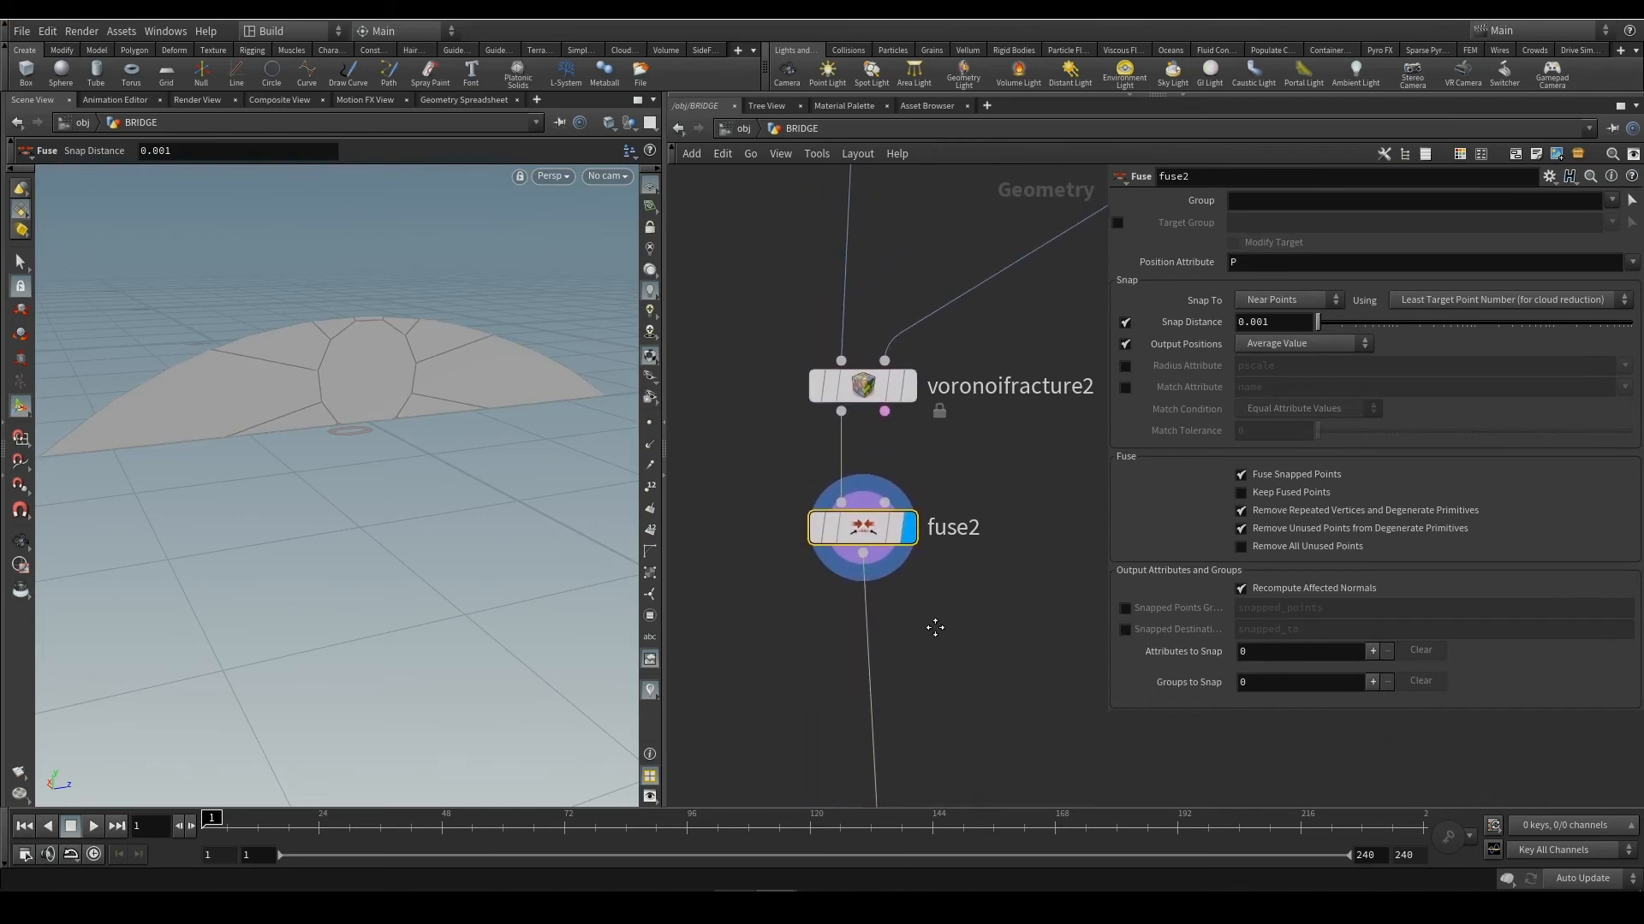
Display voronoifracture2 again, try adjusting its Cut Plane Offset, and reset that parameter to its default
{"action": "left_click", "coordinate": [909, 395]}
{"action": "left_click", "coordinate": [910, 394]}
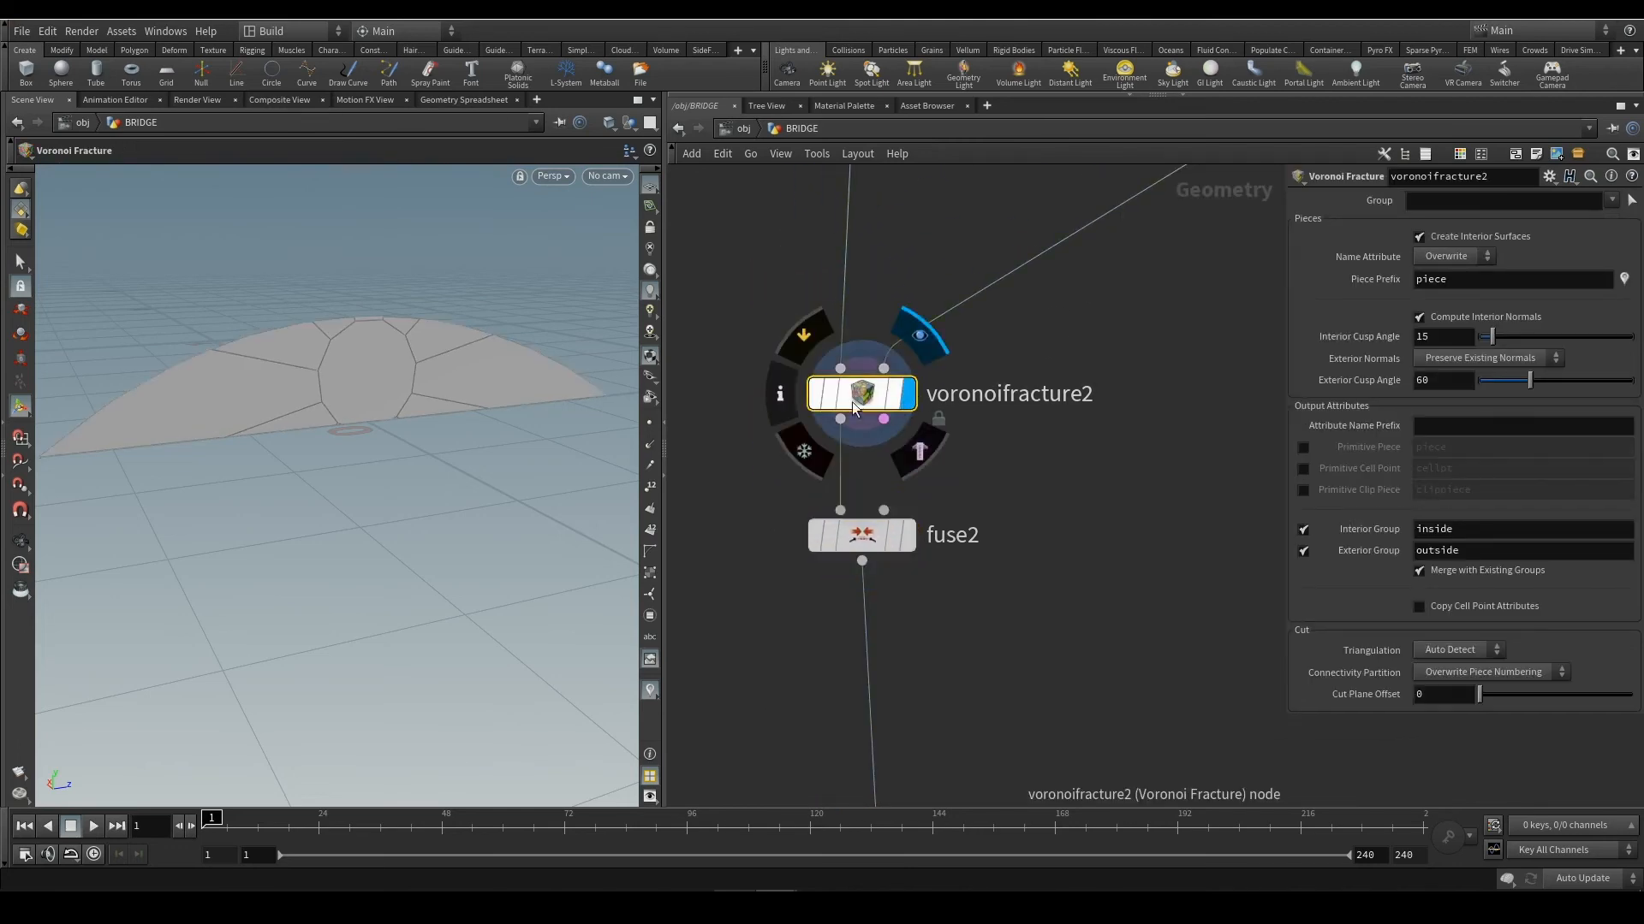
{"action": "key", "text": "Escape"}
{"action": "left_click_drag", "start_coordinate": [506, 456], "coordinate": [407, 488]}
{"action": "key", "text": "Return"}
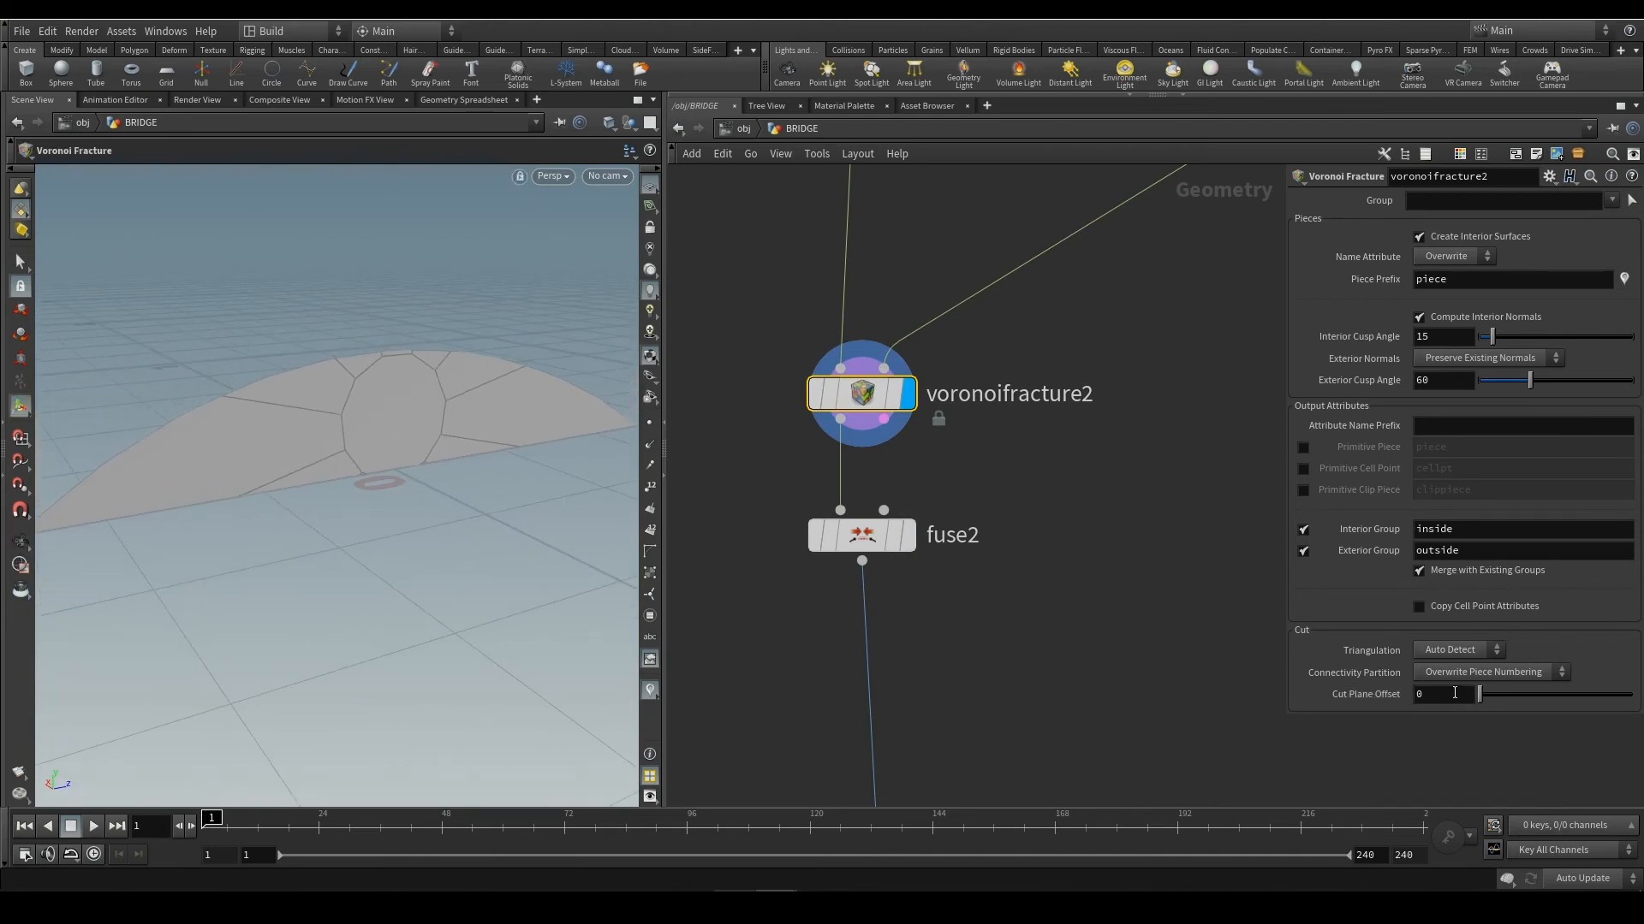
{"action": "middle_click_drag", "start_coordinate": [1455, 694], "coordinate": [1403, 792]}
{"action": "middle_click", "coordinate": [1462, 690], "text": "ctrl"}
Display fuse2 and polyexpand2d1 in turn, and examine the offset surfaces along with the PolyExpand2D output settings
{"action": "left_click", "coordinate": [912, 538]}
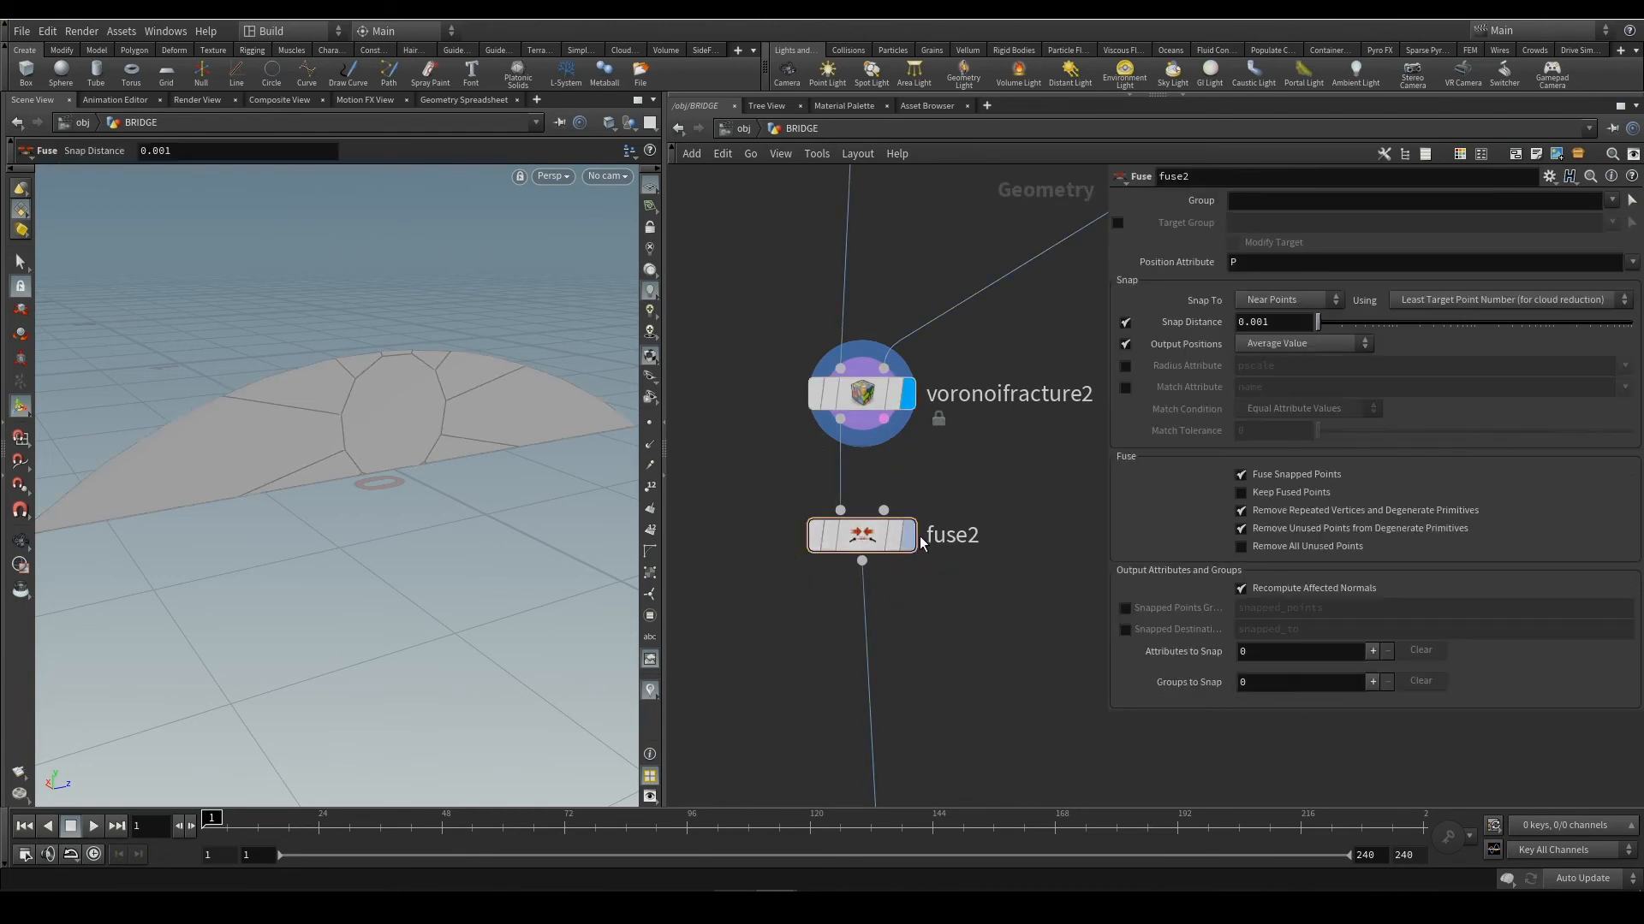
{"action": "left_click", "coordinate": [909, 538]}
{"action": "middle_click_drag", "start_coordinate": [952, 654], "coordinate": [960, 250]}
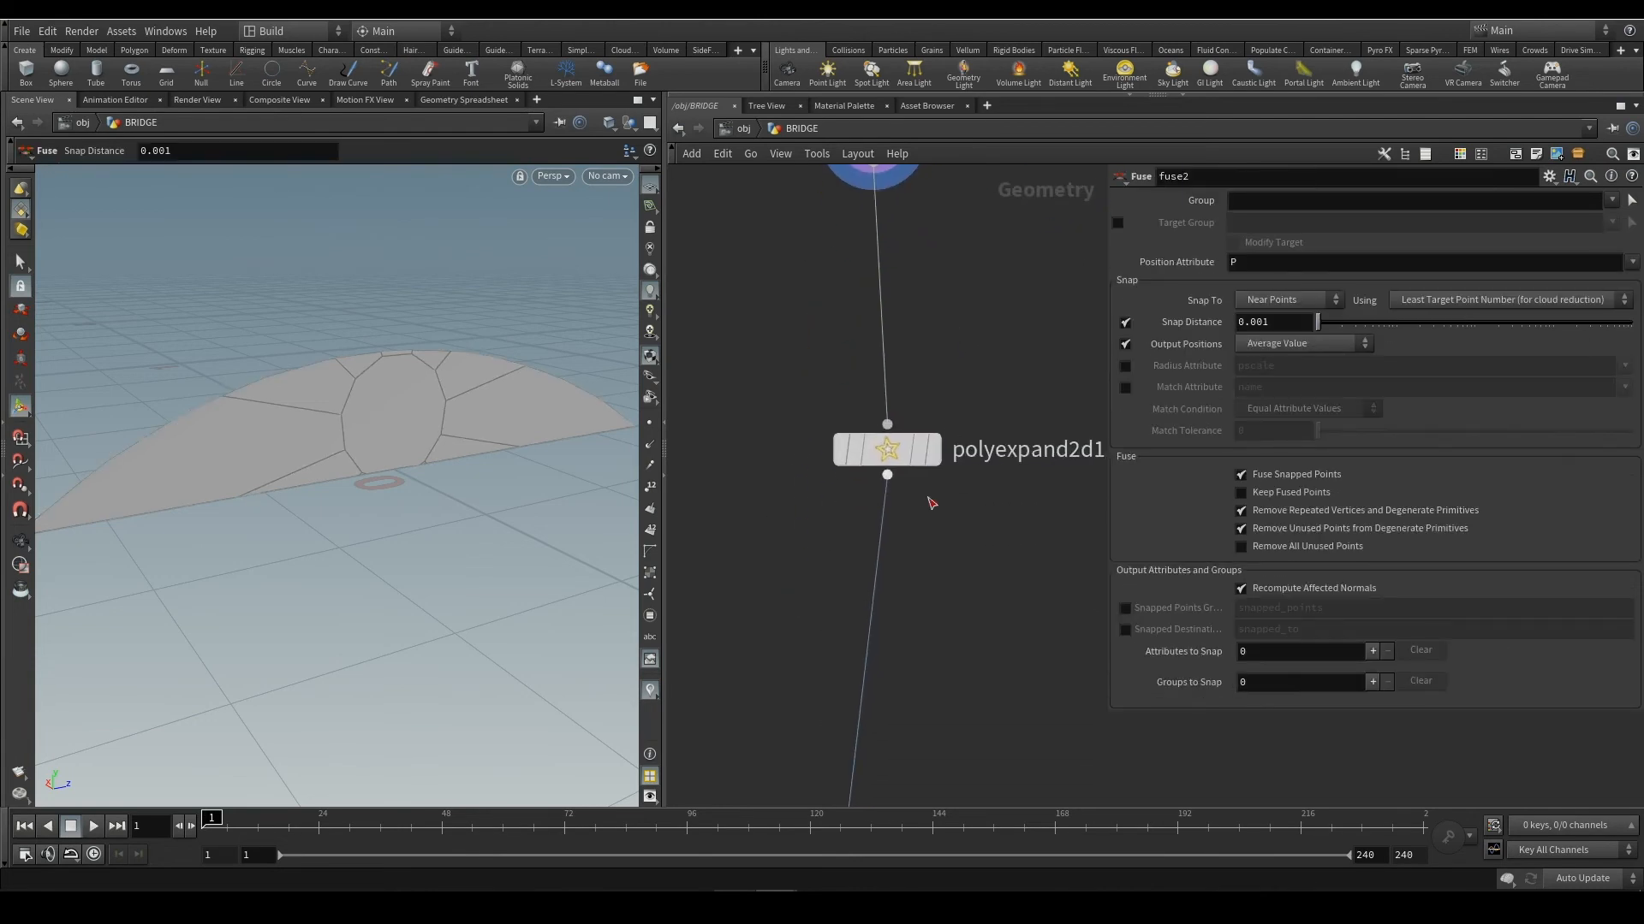
{"action": "middle_click_drag", "start_coordinate": [890, 470], "coordinate": [861, 395]}
{"action": "left_click", "coordinate": [861, 389]}
{"action": "left_click", "coordinate": [905, 382]}
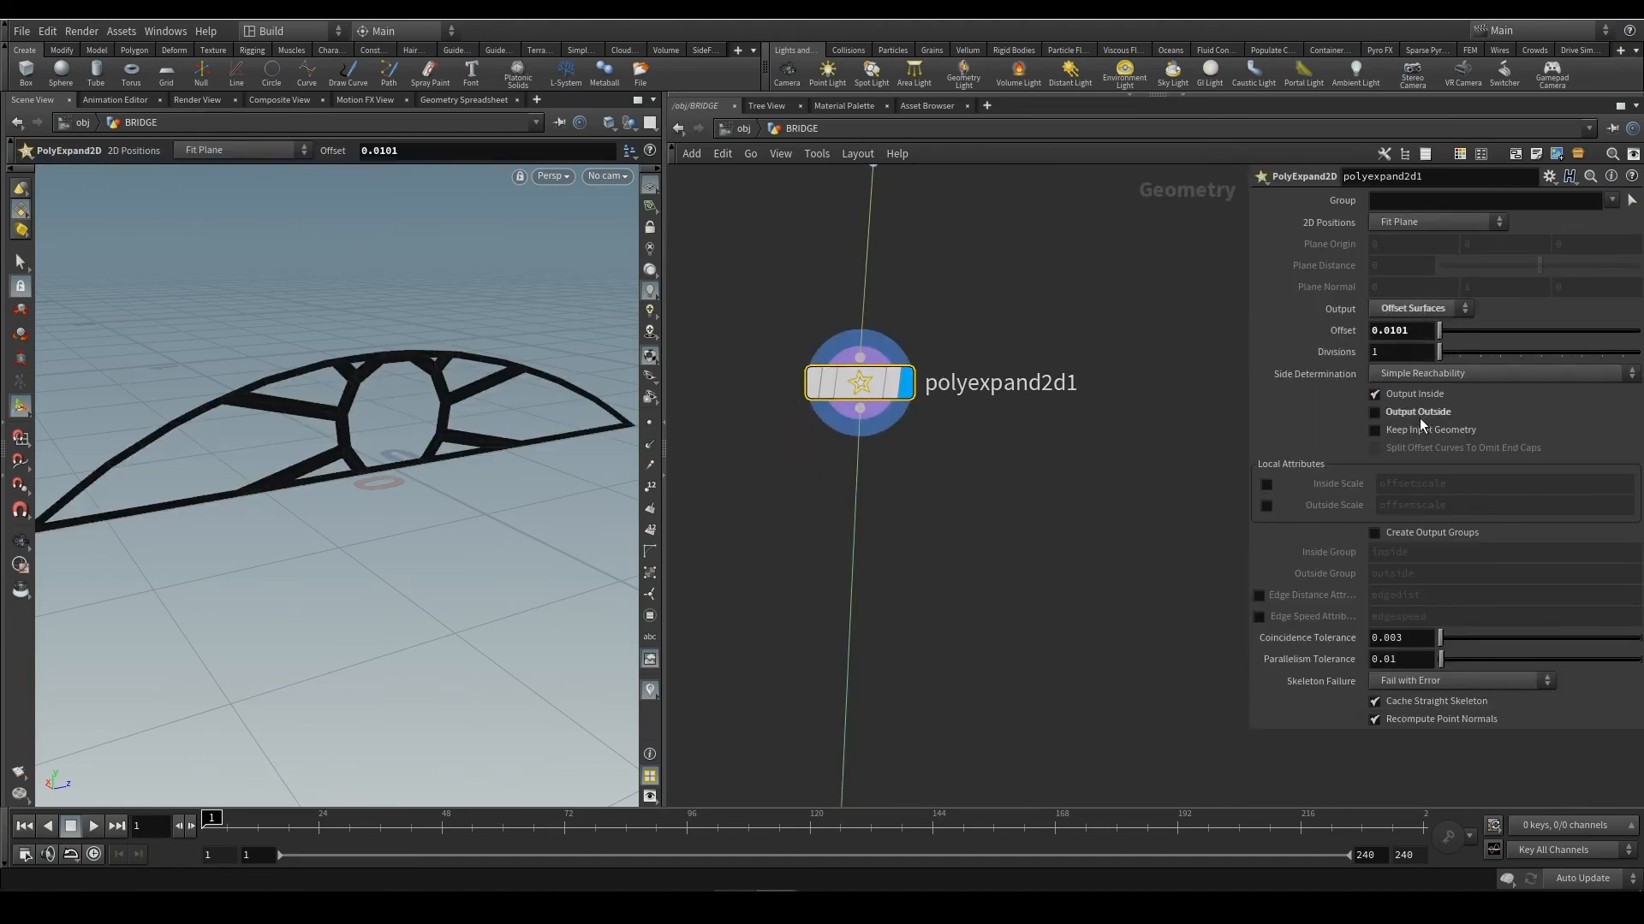
{"action": "left_click", "coordinate": [1415, 394]}
Display polyextrude4 and try enabling Output Outside on polyexpand2d1 to see its effect on the extruded frame
{"action": "middle_click_drag", "start_coordinate": [937, 696], "coordinate": [836, 429]}
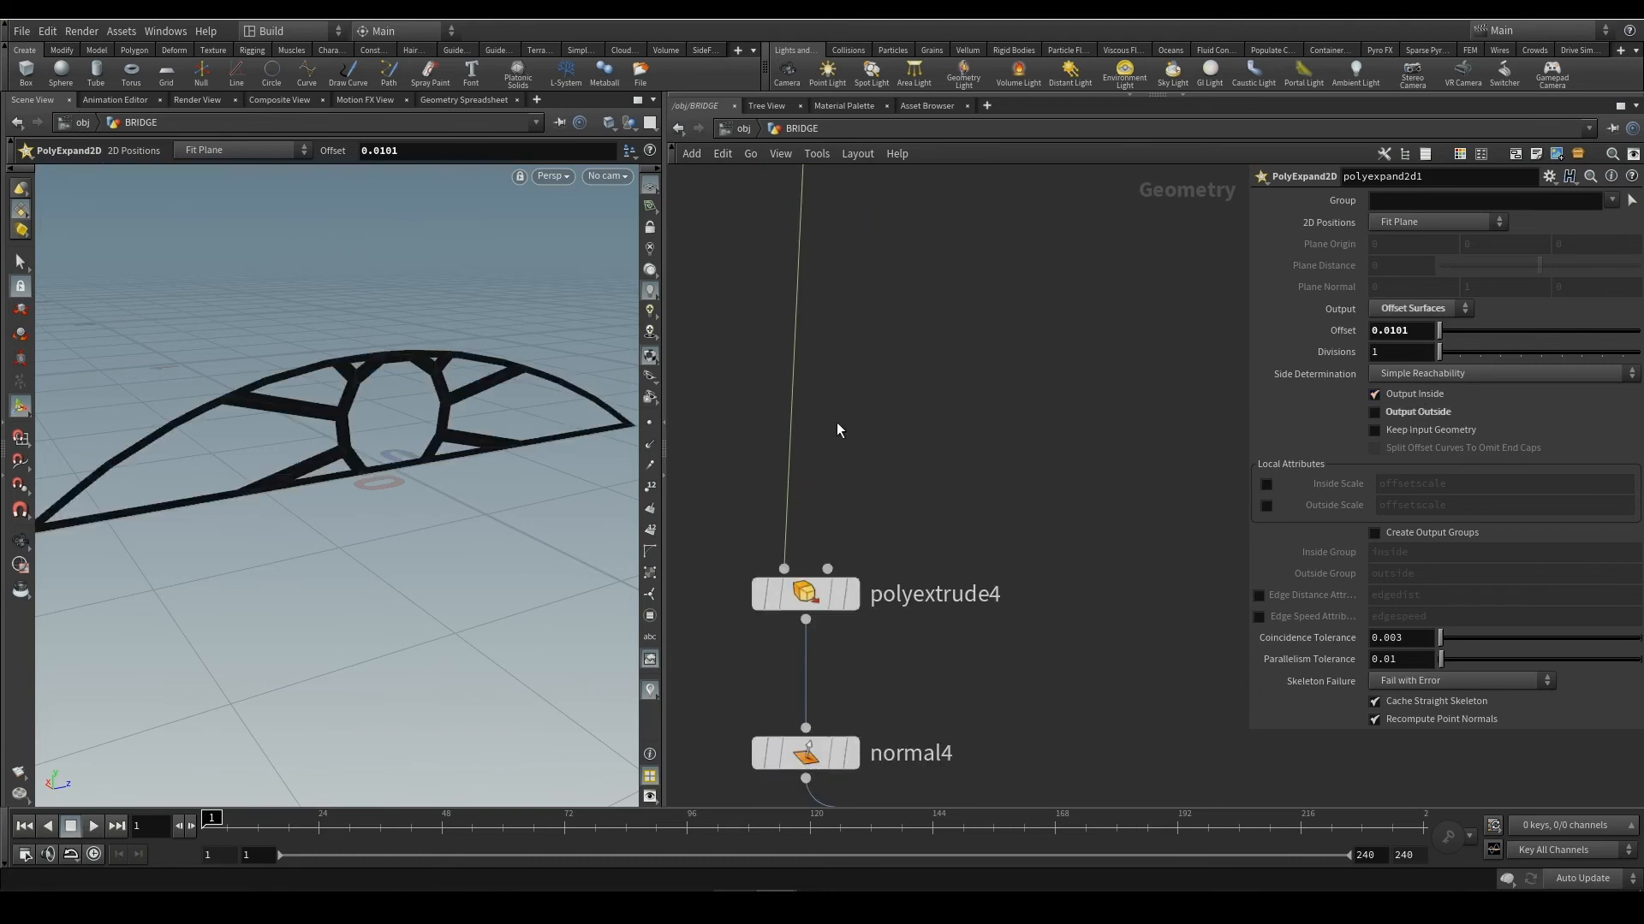
{"action": "left_click", "coordinate": [850, 594]}
{"action": "scroll", "coordinate": [407, 450], "scroll_direction": "up", "scroll_amount": 3}
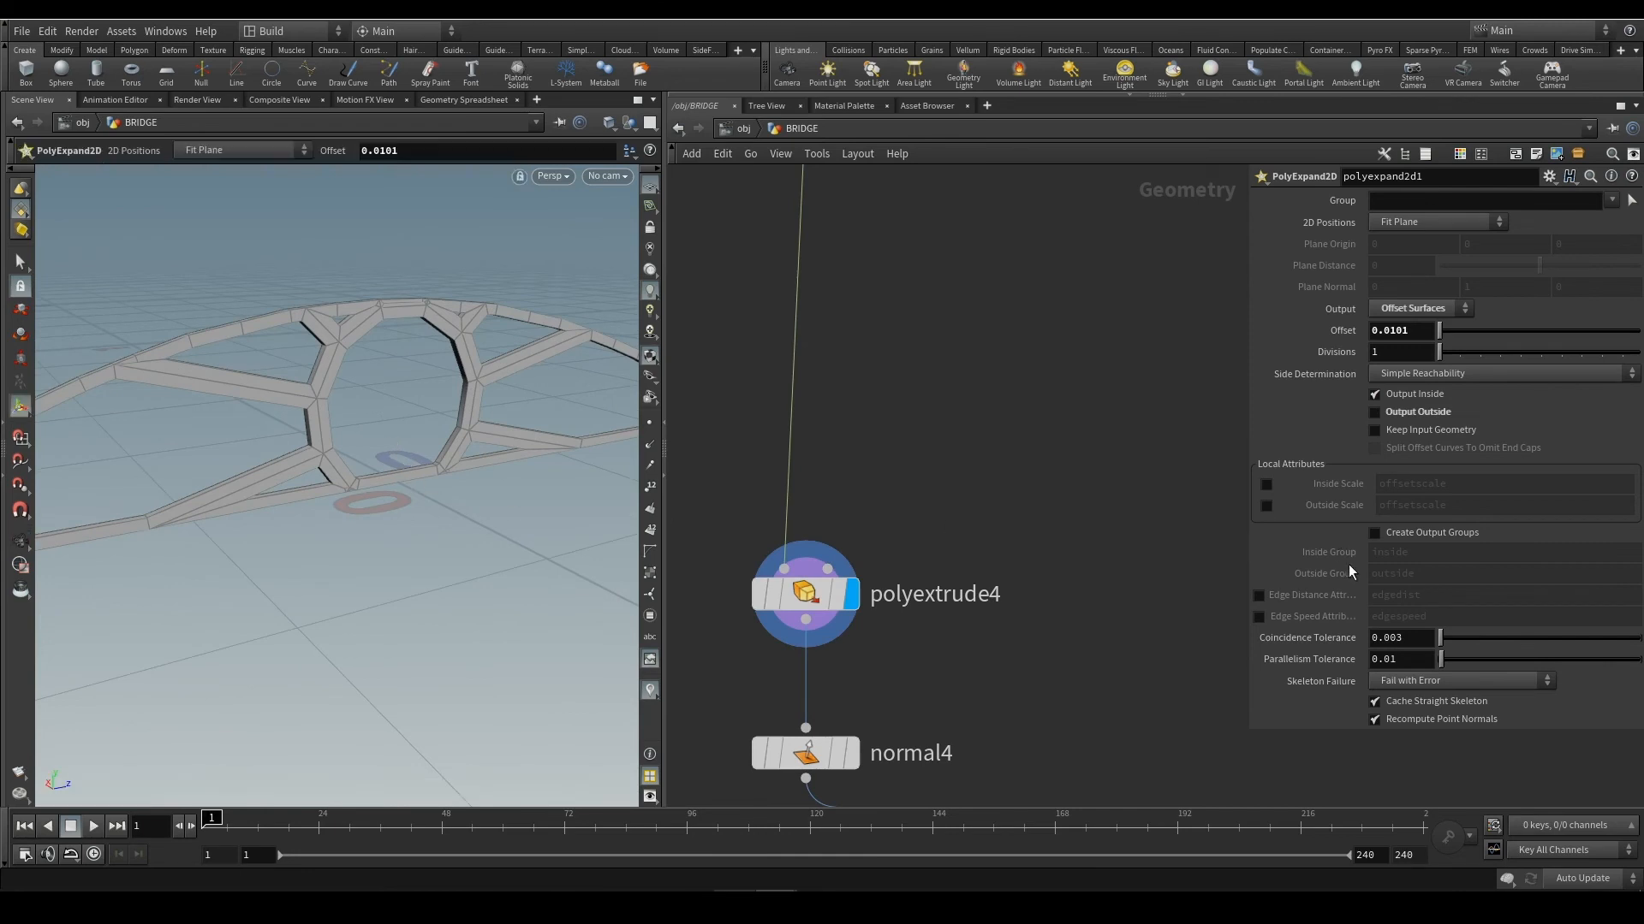
{"action": "left_click", "coordinate": [1400, 414]}
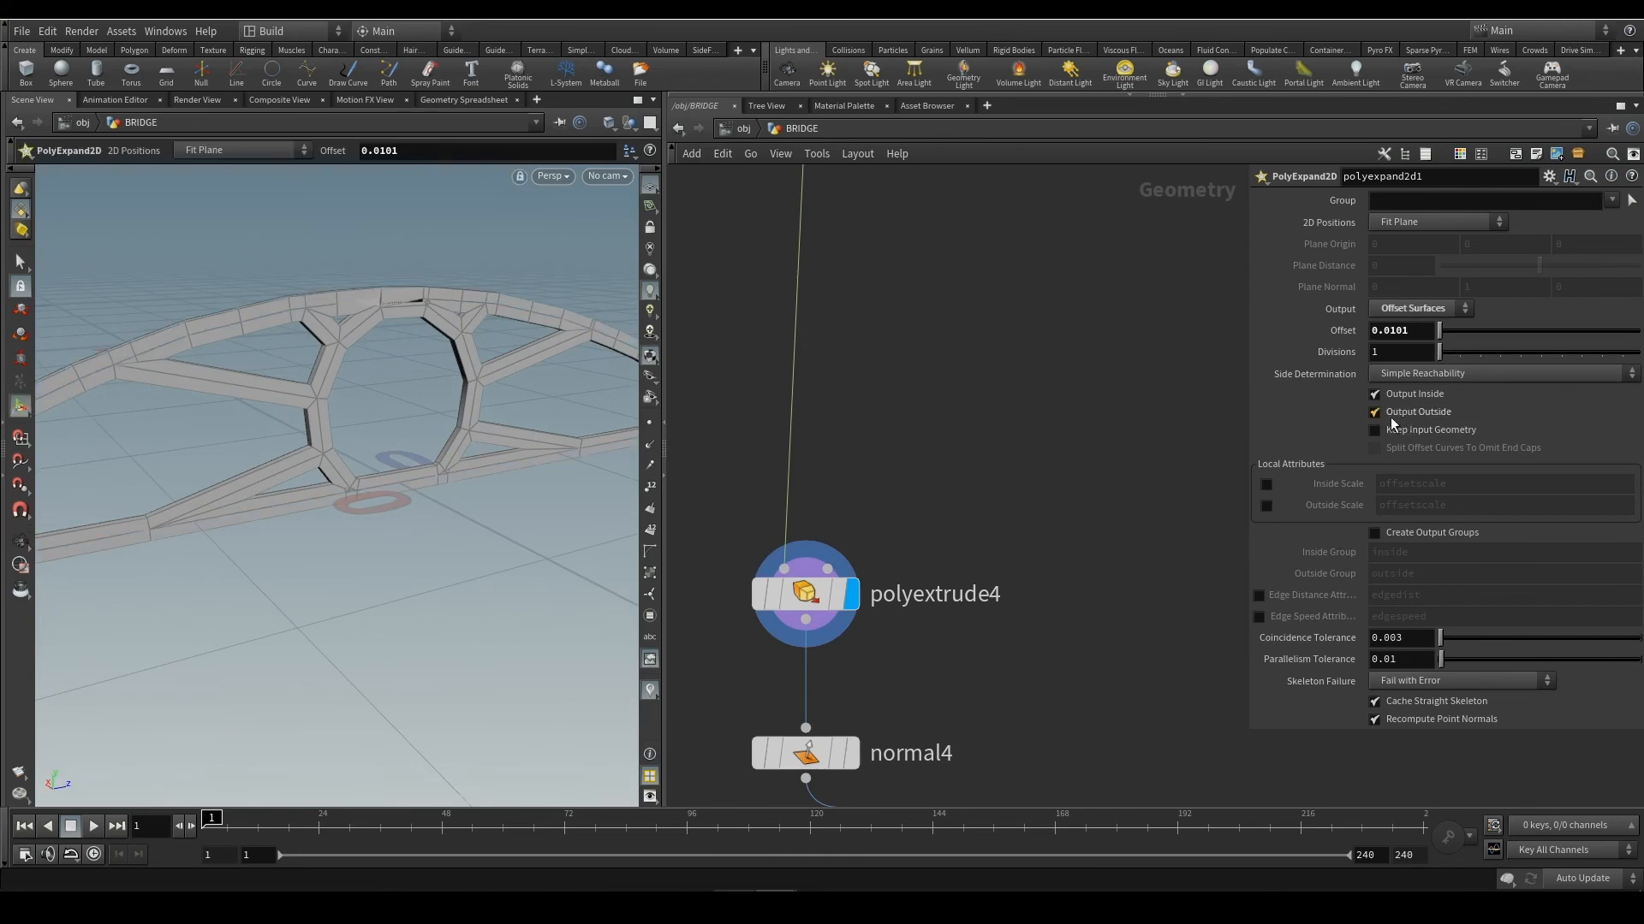
Examine polyextrude4's extrusion settings, and display normal4 to inspect the frame with normals
{"action": "left_click", "coordinate": [804, 594]}
{"action": "left_click_drag", "start_coordinate": [495, 501], "coordinate": [432, 521], "text": "alt"}
{"action": "scroll", "coordinate": [1001, 648], "scroll_direction": "down", "scroll_amount": 2}
{"action": "middle_click_drag", "start_coordinate": [1004, 655], "coordinate": [874, 488]}
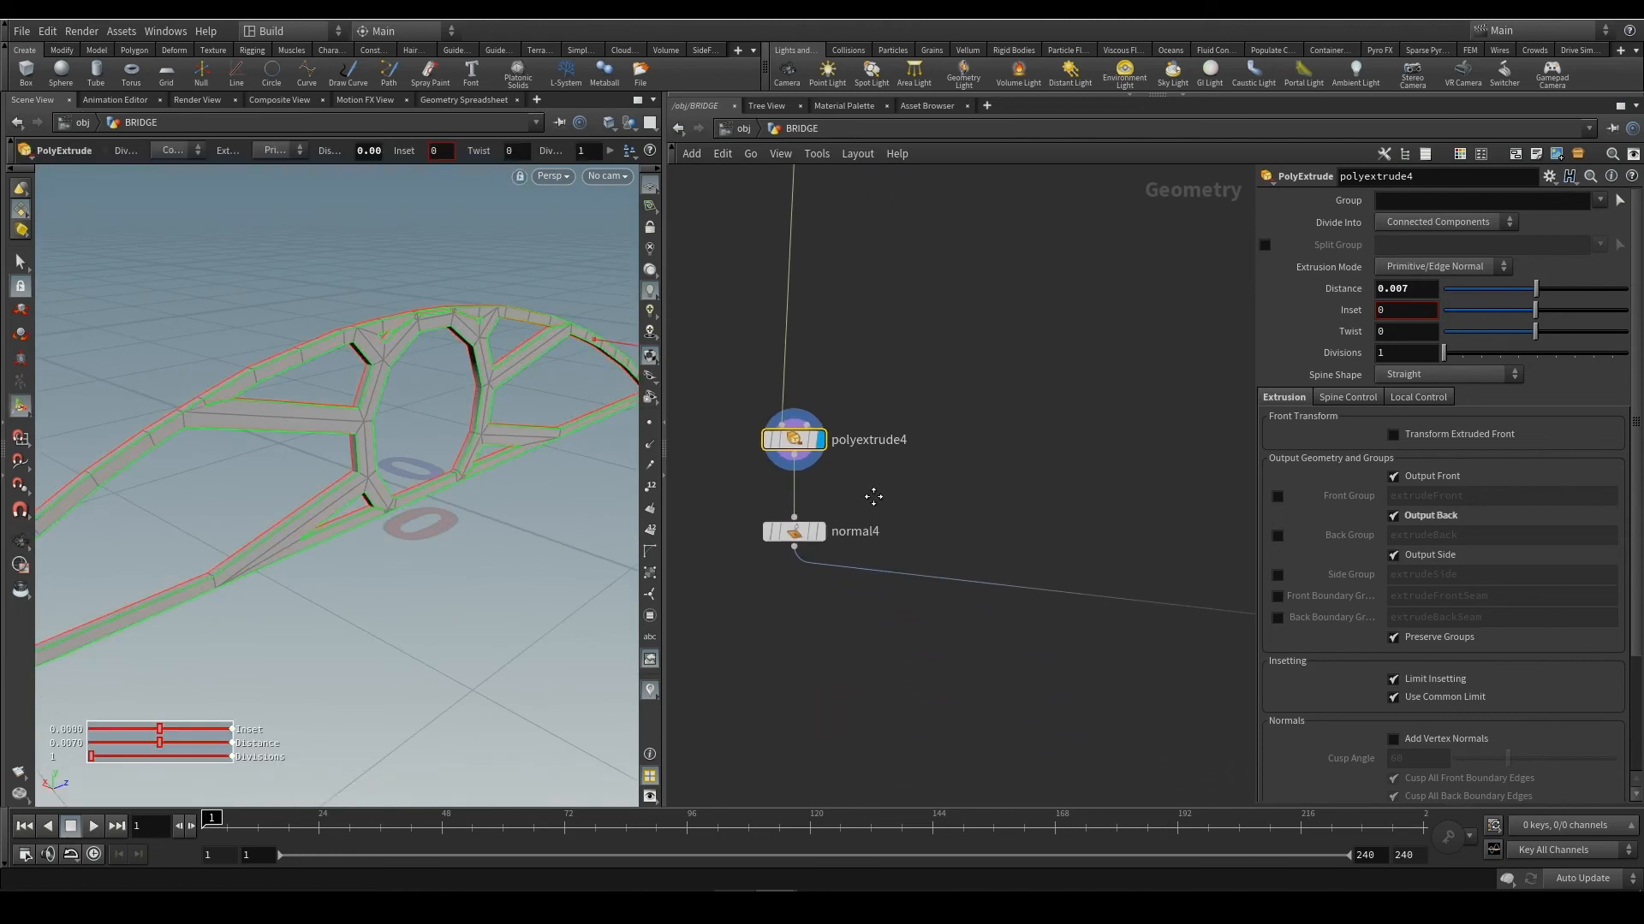
{"action": "left_click", "coordinate": [796, 537]}
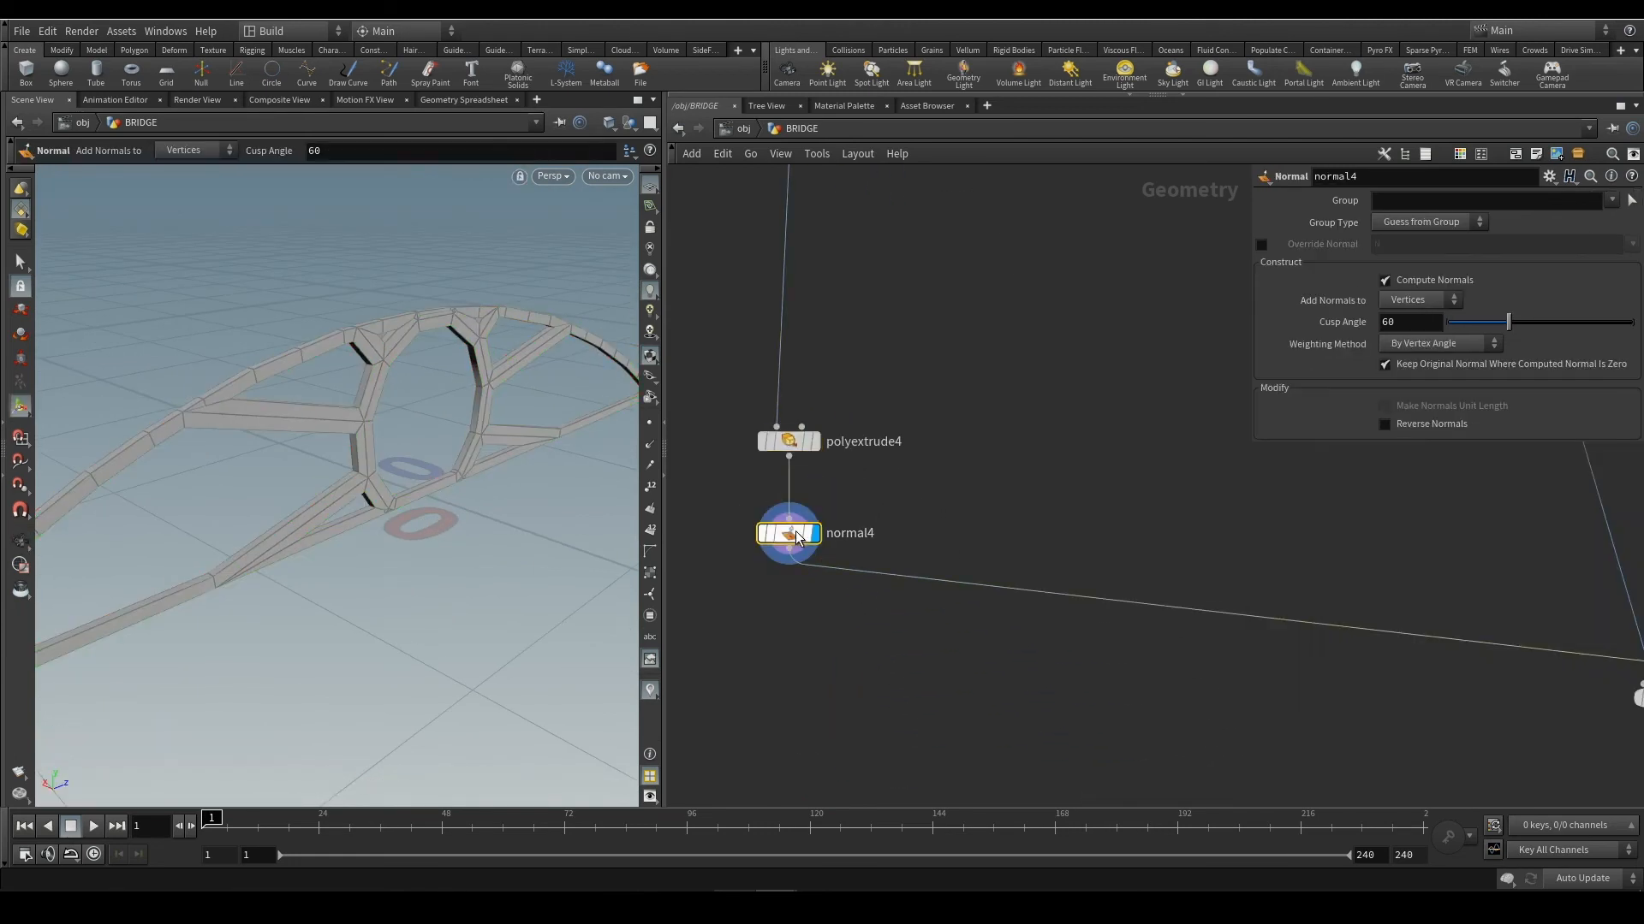
{"action": "right_click_drag", "start_coordinate": [406, 499], "coordinate": [412, 551], "text": "alt"}
Move the whole arch-frame branch from ends1 to normal4, including extractcentroid2, to the other side of the three network boxes
{"action": "middle_click_drag", "start_coordinate": [1100, 406], "coordinate": [856, 555]}
{"action": "scroll", "coordinate": [858, 552], "scroll_direction": "down", "scroll_amount": 9}
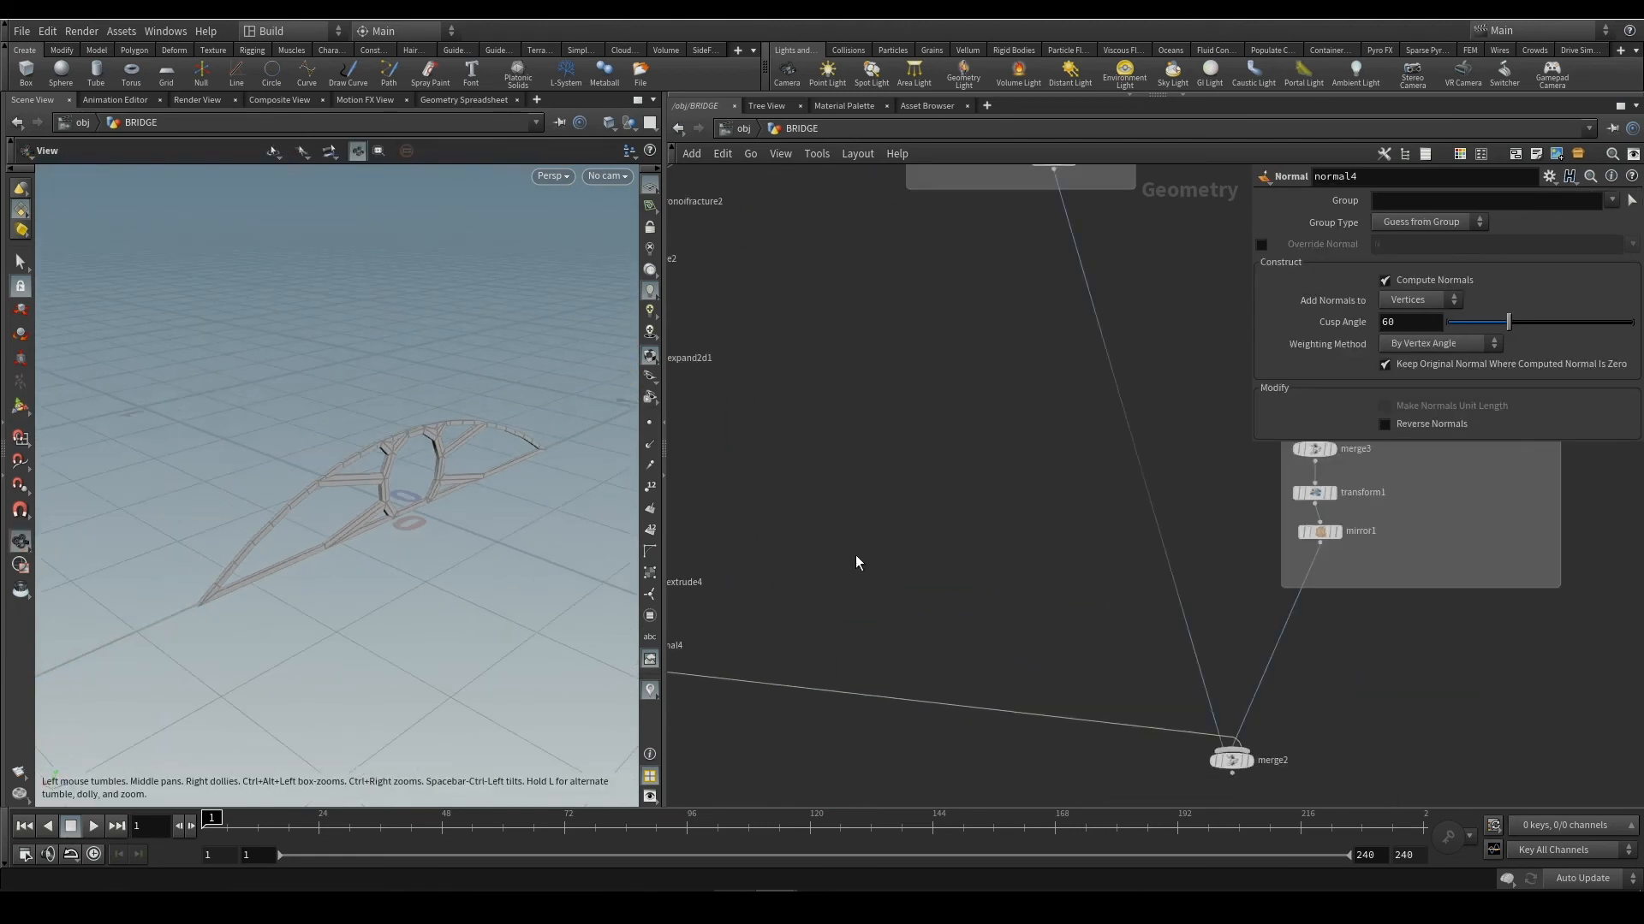
{"action": "middle_click_drag", "start_coordinate": [905, 438], "coordinate": [866, 458]}
{"action": "scroll", "coordinate": [972, 505], "scroll_direction": "up", "scroll_amount": 5}
{"action": "scroll", "coordinate": [874, 546], "scroll_direction": "down", "scroll_amount": 4}
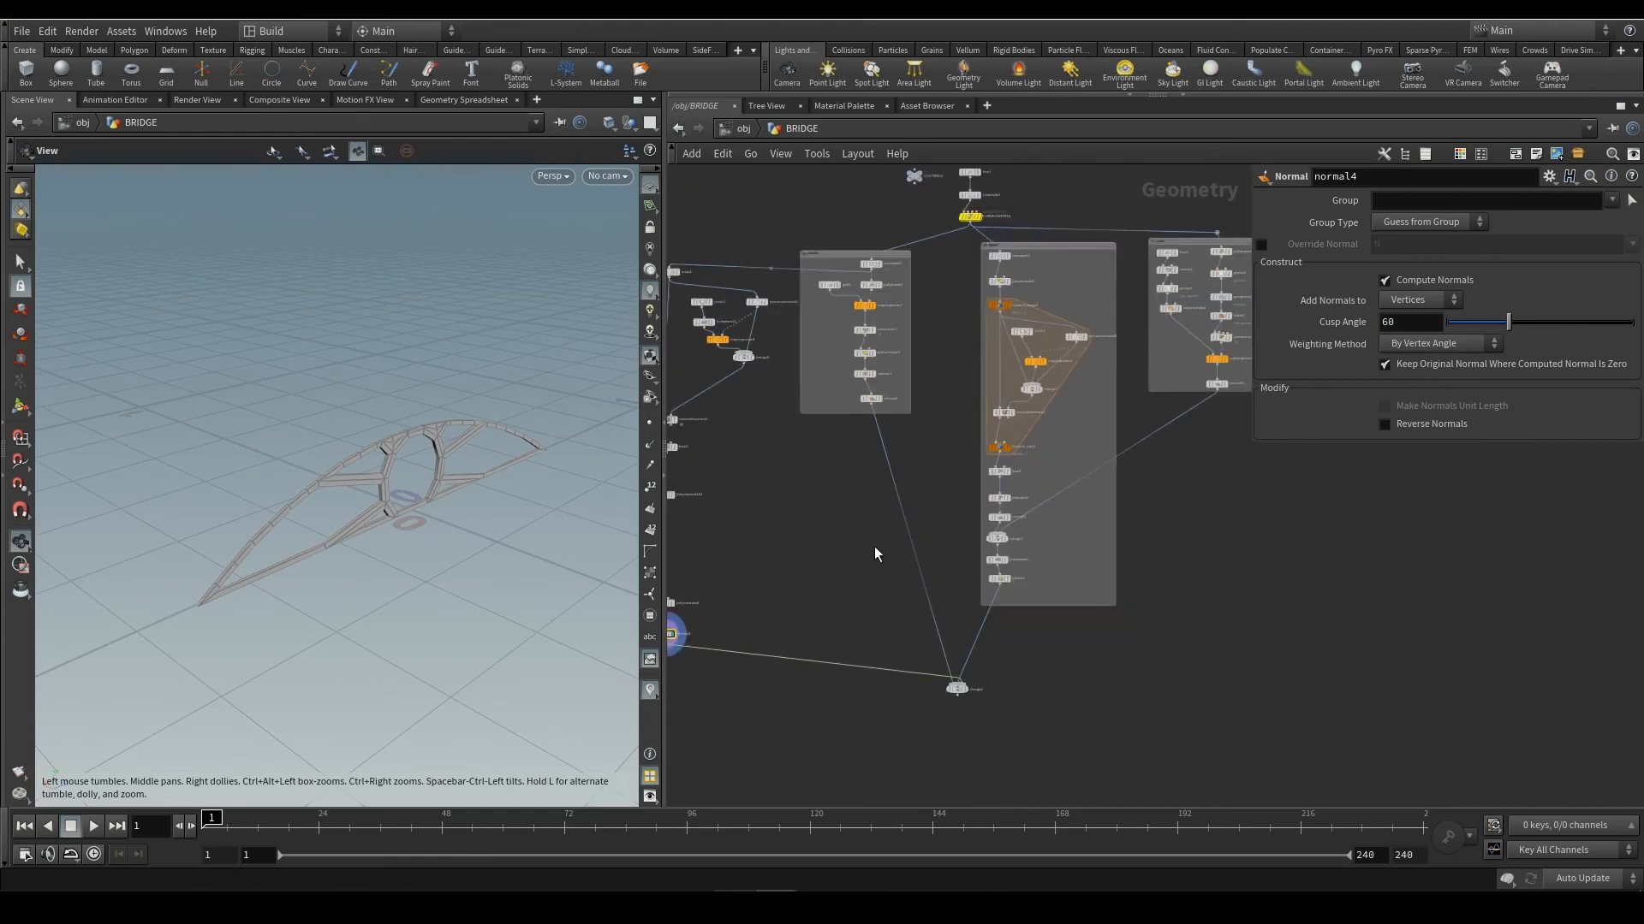
{"action": "middle_click_drag", "start_coordinate": [876, 542], "coordinate": [889, 555]}
{"action": "scroll", "coordinate": [977, 524], "scroll_direction": "up", "scroll_amount": 4}
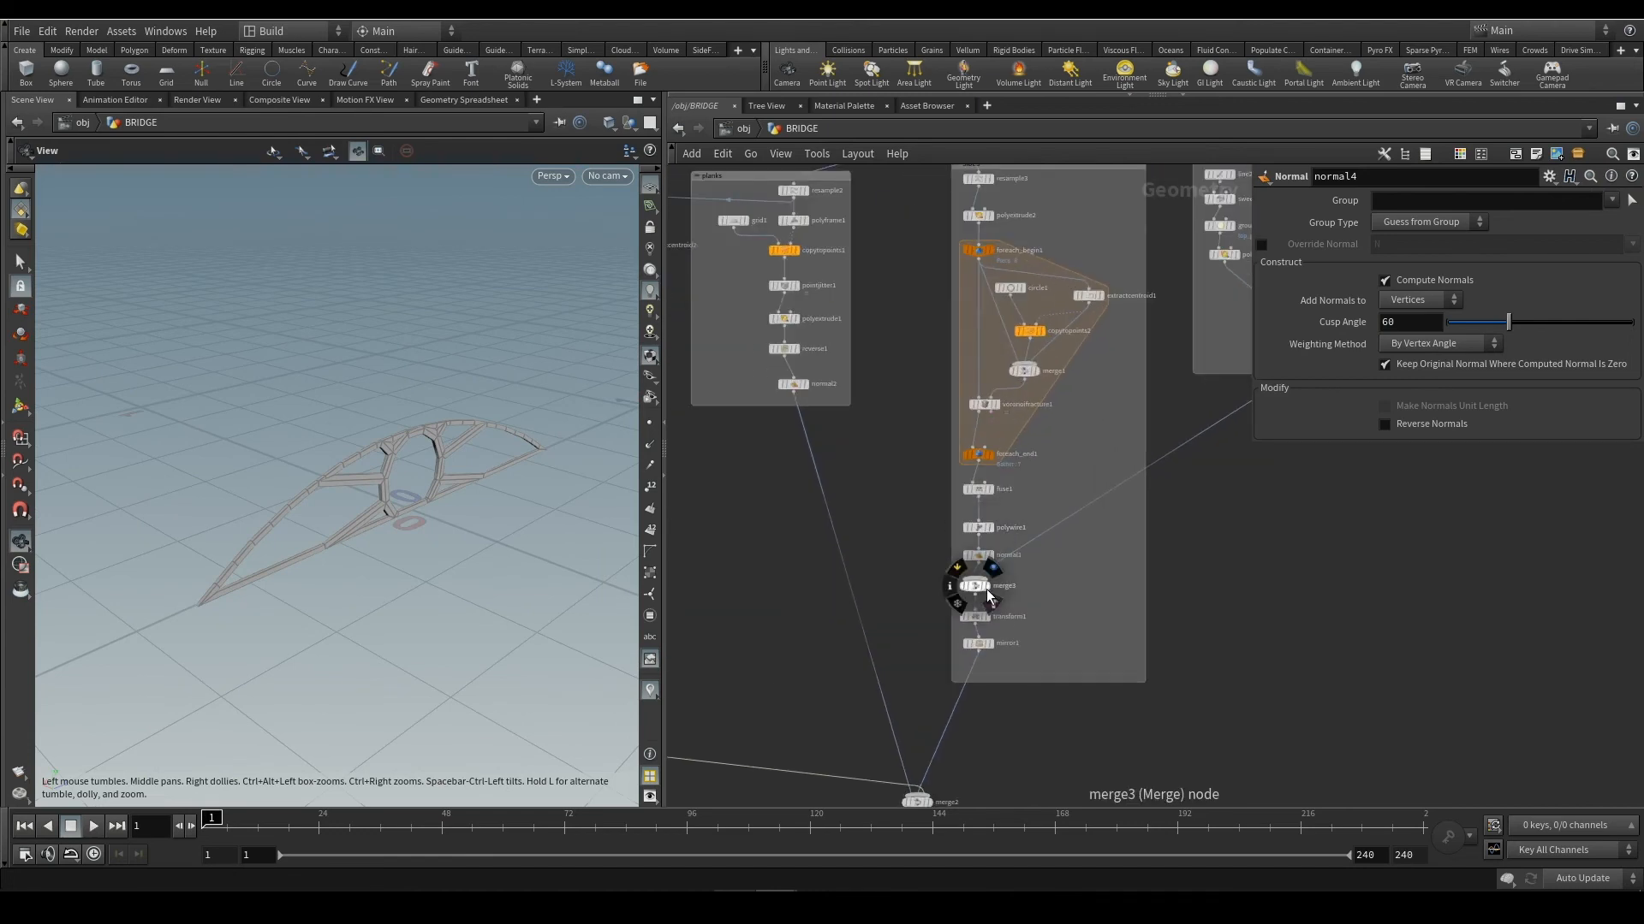
{"action": "scroll", "coordinate": [725, 547], "scroll_direction": "down", "scroll_amount": 4}
{"action": "middle_click_drag", "start_coordinate": [742, 549], "coordinate": [871, 521]}
{"action": "left_click_drag", "start_coordinate": [725, 332], "coordinate": [1153, 600]}
{"action": "scroll", "coordinate": [826, 431], "scroll_direction": "up", "scroll_amount": 4}
{"action": "scroll", "coordinate": [810, 374], "scroll_direction": "down", "scroll_amount": 3}
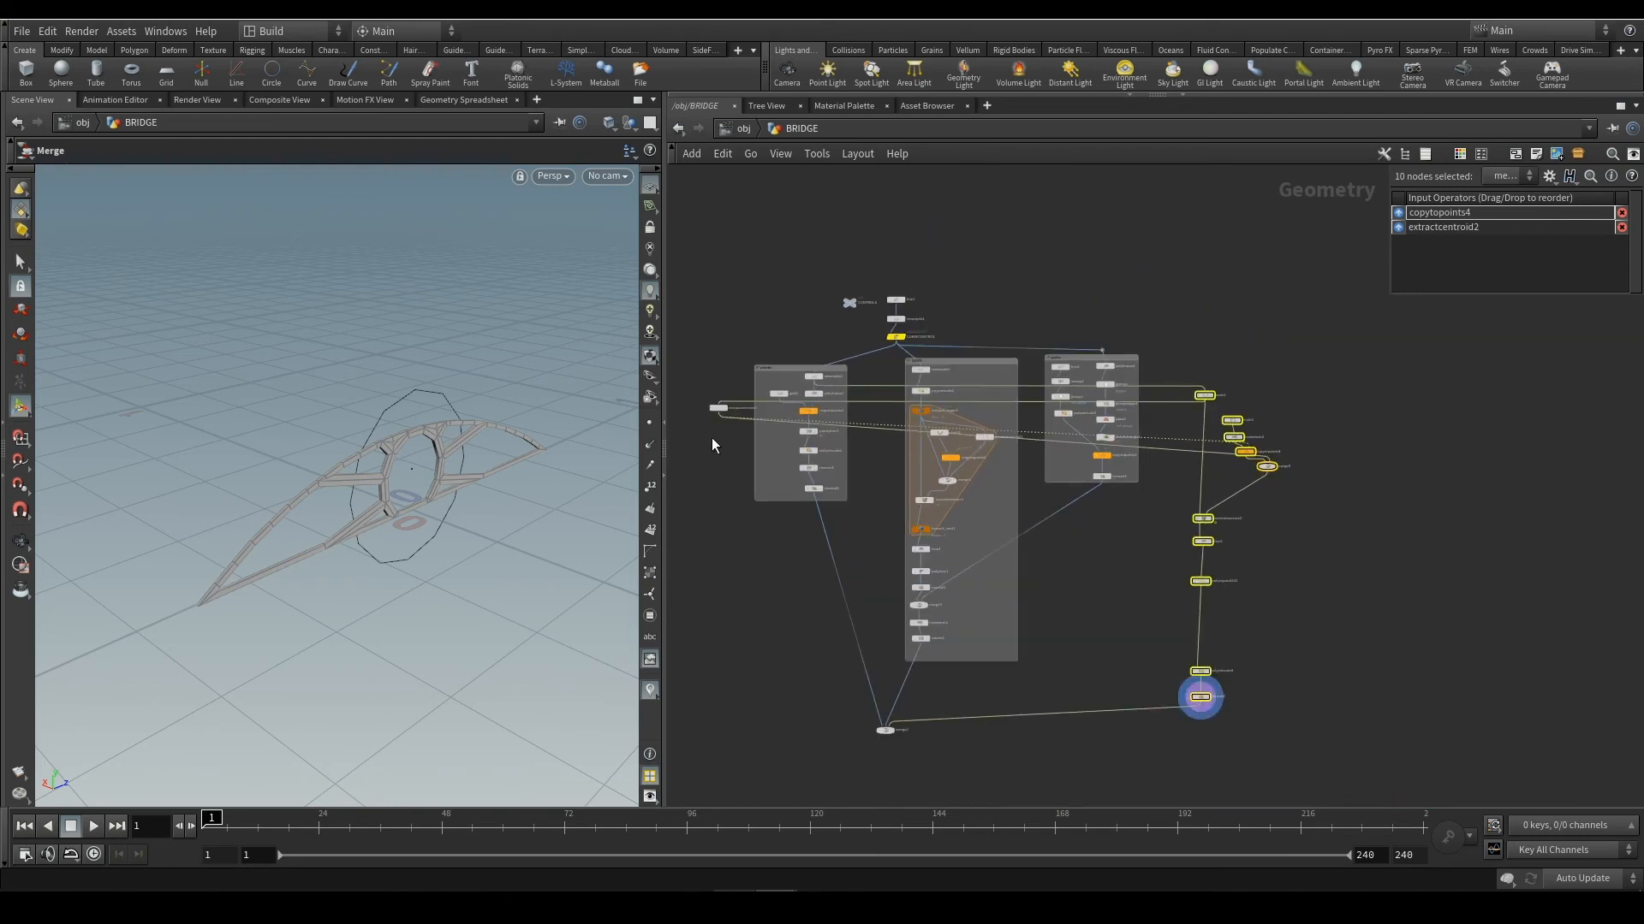
{"action": "left_click_drag", "start_coordinate": [724, 414], "coordinate": [1275, 413]}
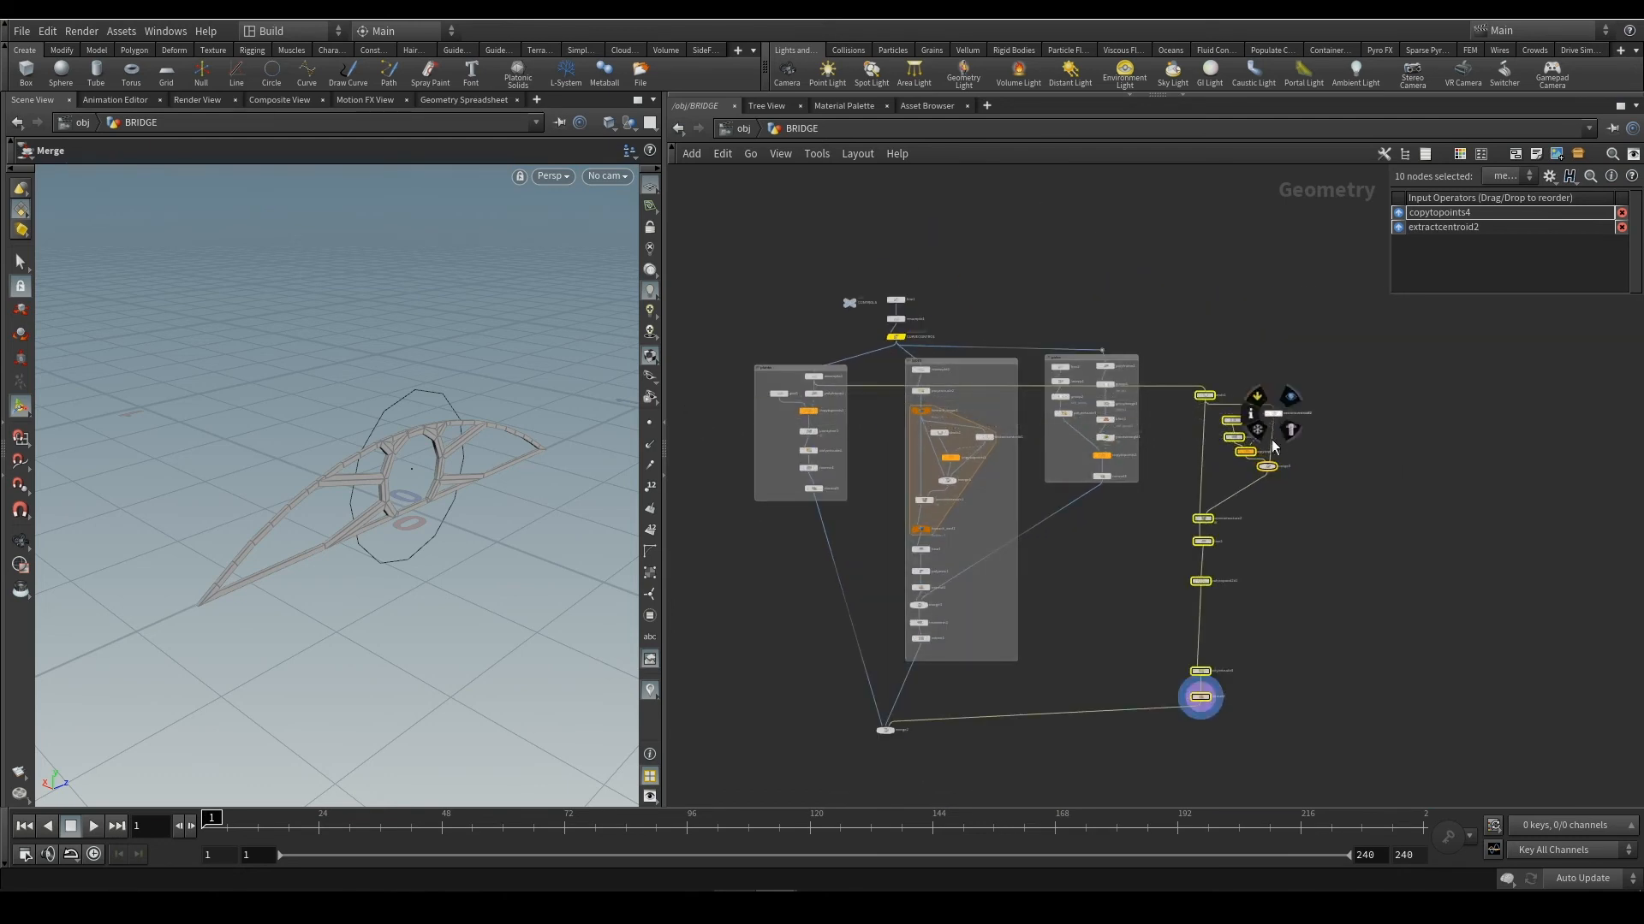
Stack polyexpand2d1, polyextrude4 and normal4 closely below fuse2, disconnecting normal4 from merge2
{"action": "middle_click_drag", "start_coordinate": [1282, 570], "coordinate": [1241, 587]}
{"action": "scroll", "coordinate": [1242, 558], "scroll_direction": "up", "scroll_amount": 1}
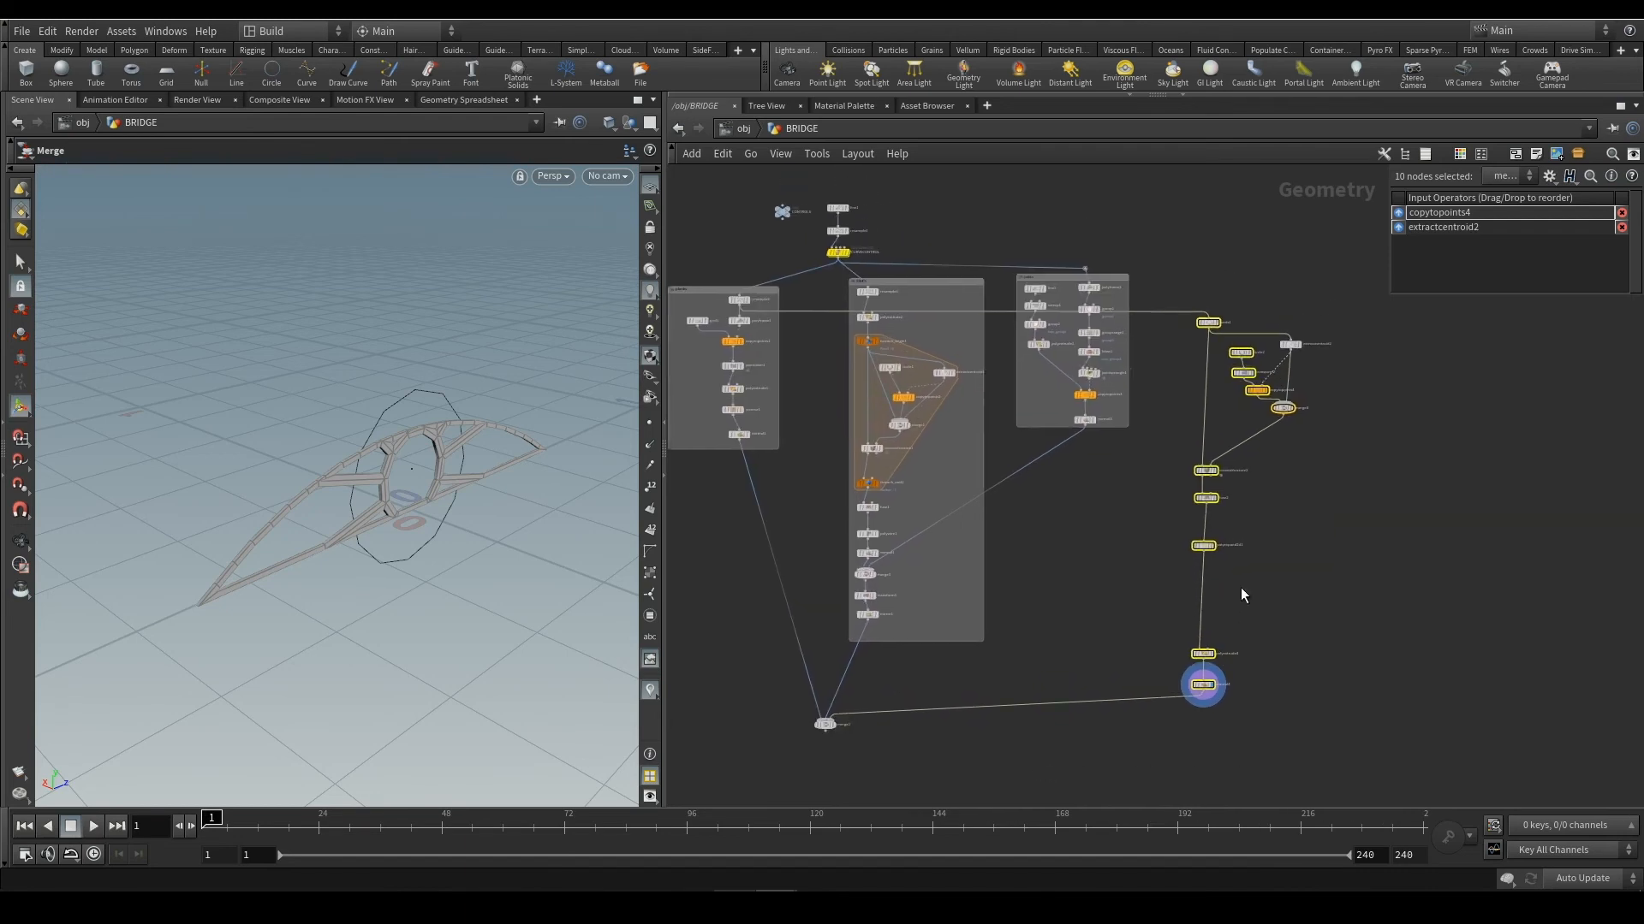
{"action": "left_click", "coordinate": [1281, 660]}
{"action": "scroll", "coordinate": [1239, 536], "scroll_direction": "up", "scroll_amount": 3}
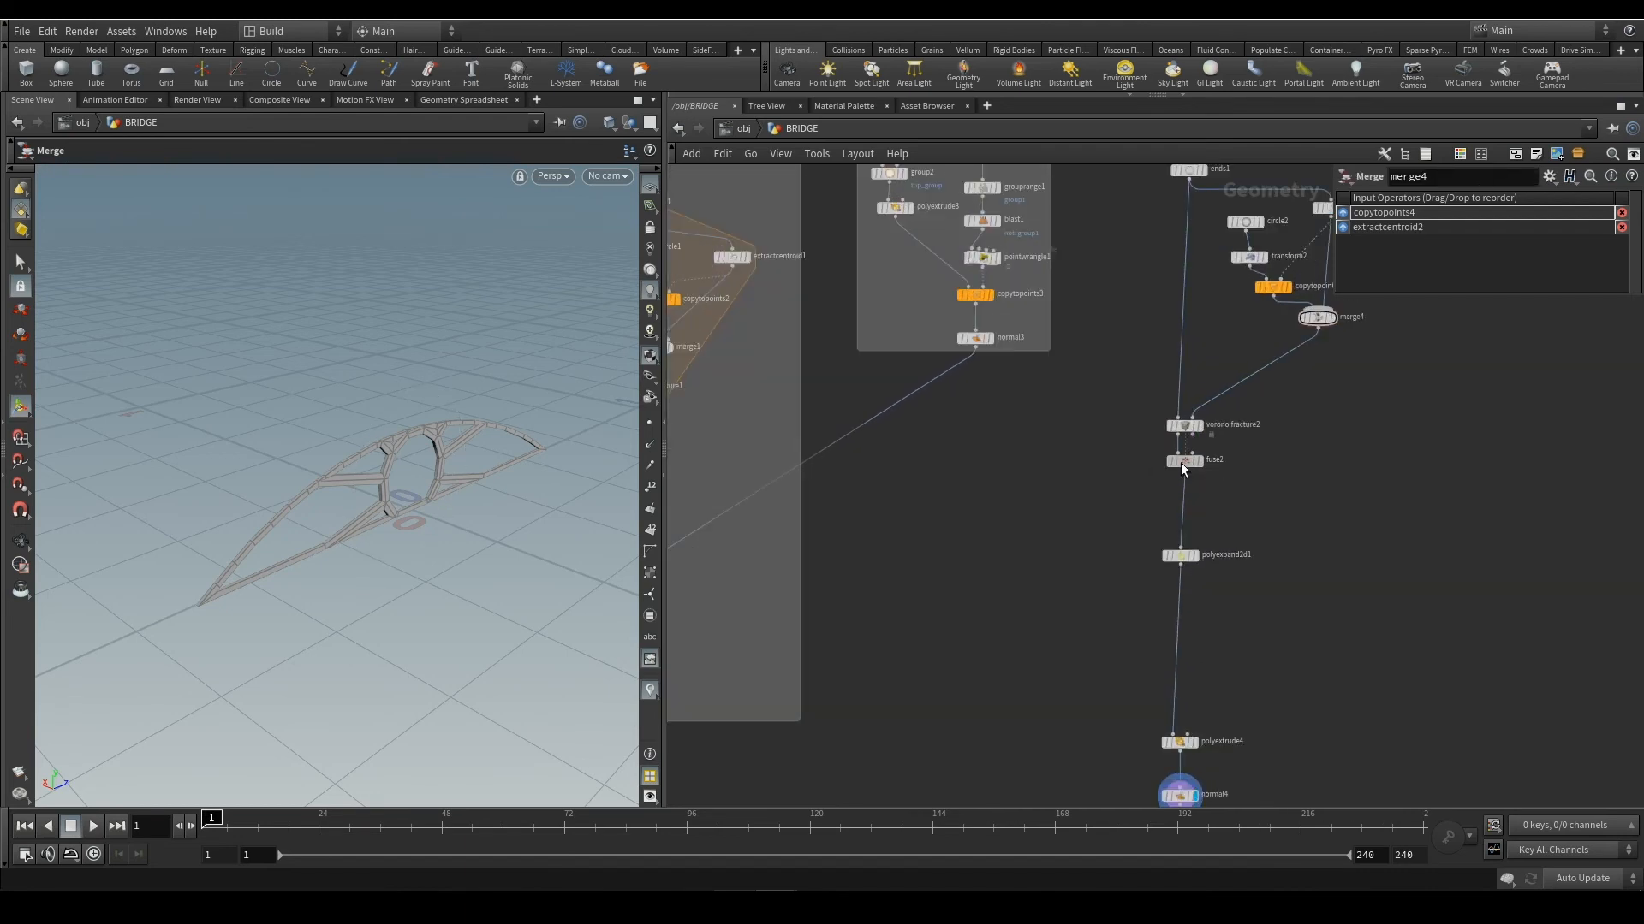
{"action": "left_click_drag", "start_coordinate": [1179, 558], "coordinate": [1175, 483]}
{"action": "left_click_drag", "start_coordinate": [1181, 741], "coordinate": [1183, 517]}
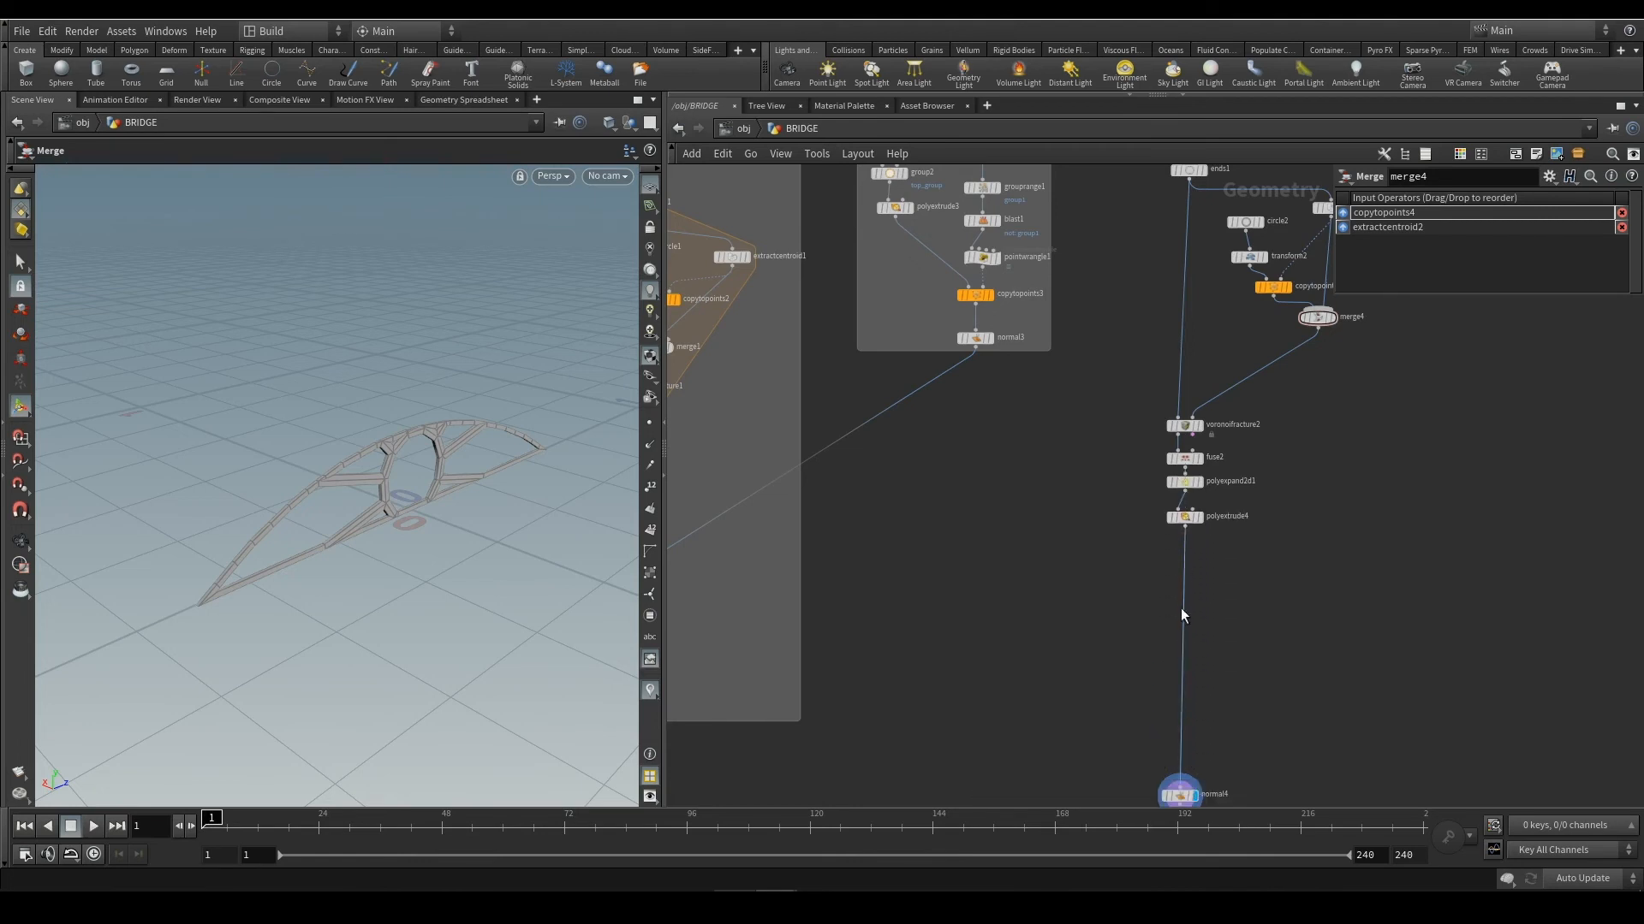
{"action": "left_click_drag", "start_coordinate": [1178, 788], "coordinate": [1128, 635]}
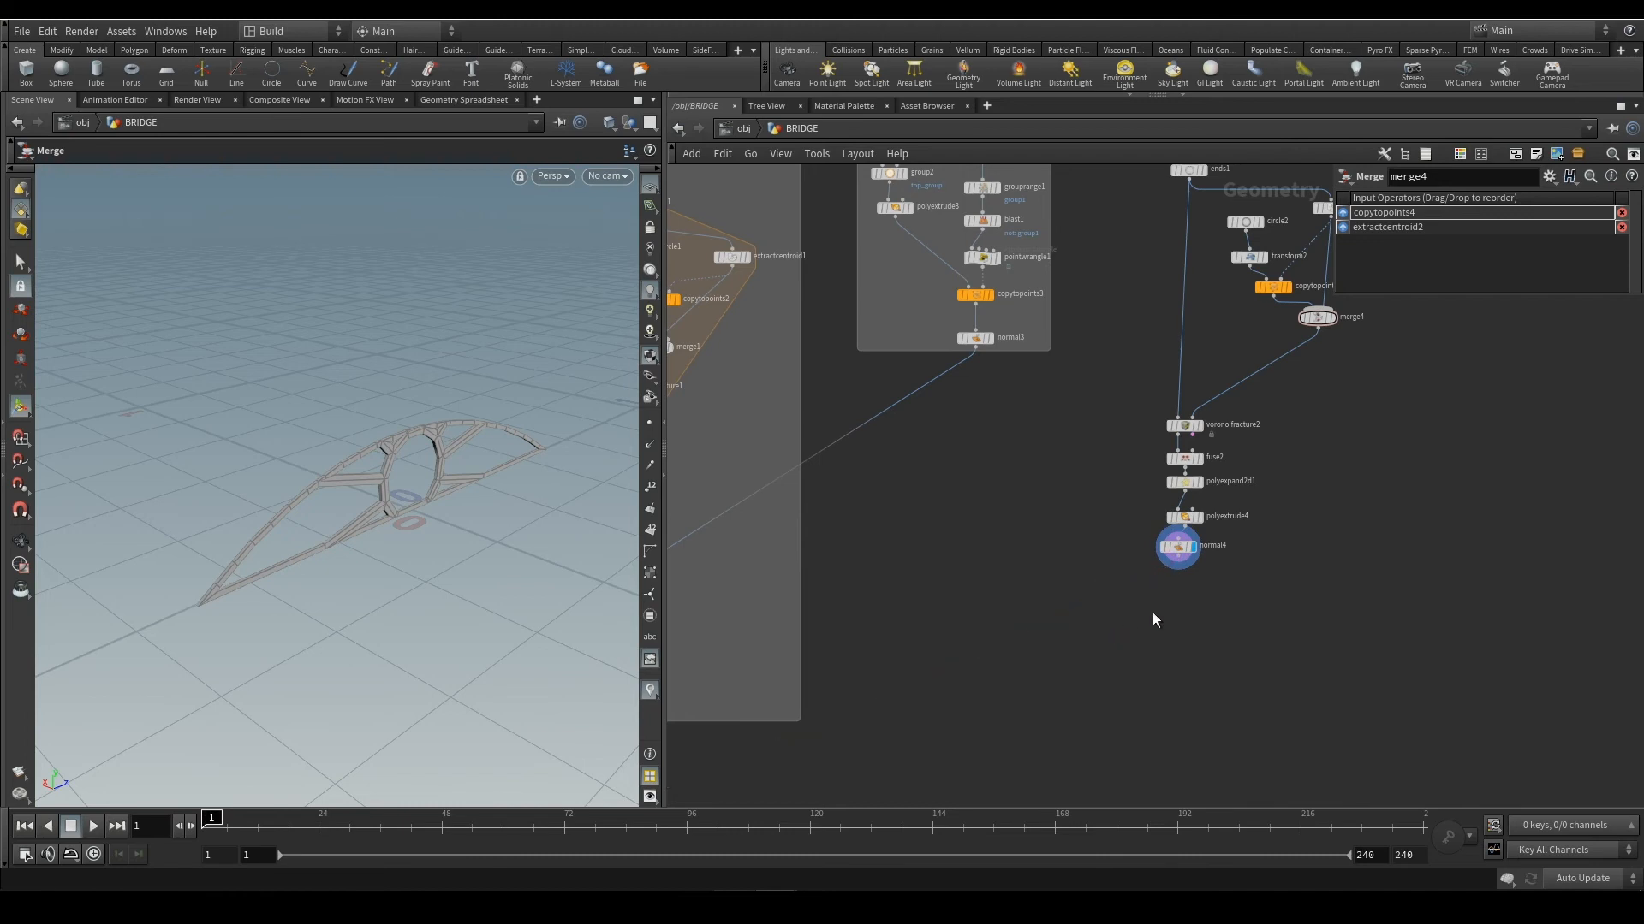
Connect normal4's output to merge3 in the SIDES box and display the merged side
{"action": "middle_click_drag", "start_coordinate": [1151, 636], "coordinate": [1384, 583]}
{"action": "scroll", "coordinate": [1318, 594], "scroll_direction": "down", "scroll_amount": 2}
{"action": "scroll", "coordinate": [1318, 592], "scroll_direction": "up", "scroll_amount": 4}
{"action": "scroll", "coordinate": [1329, 589], "scroll_direction": "down", "scroll_amount": 2}
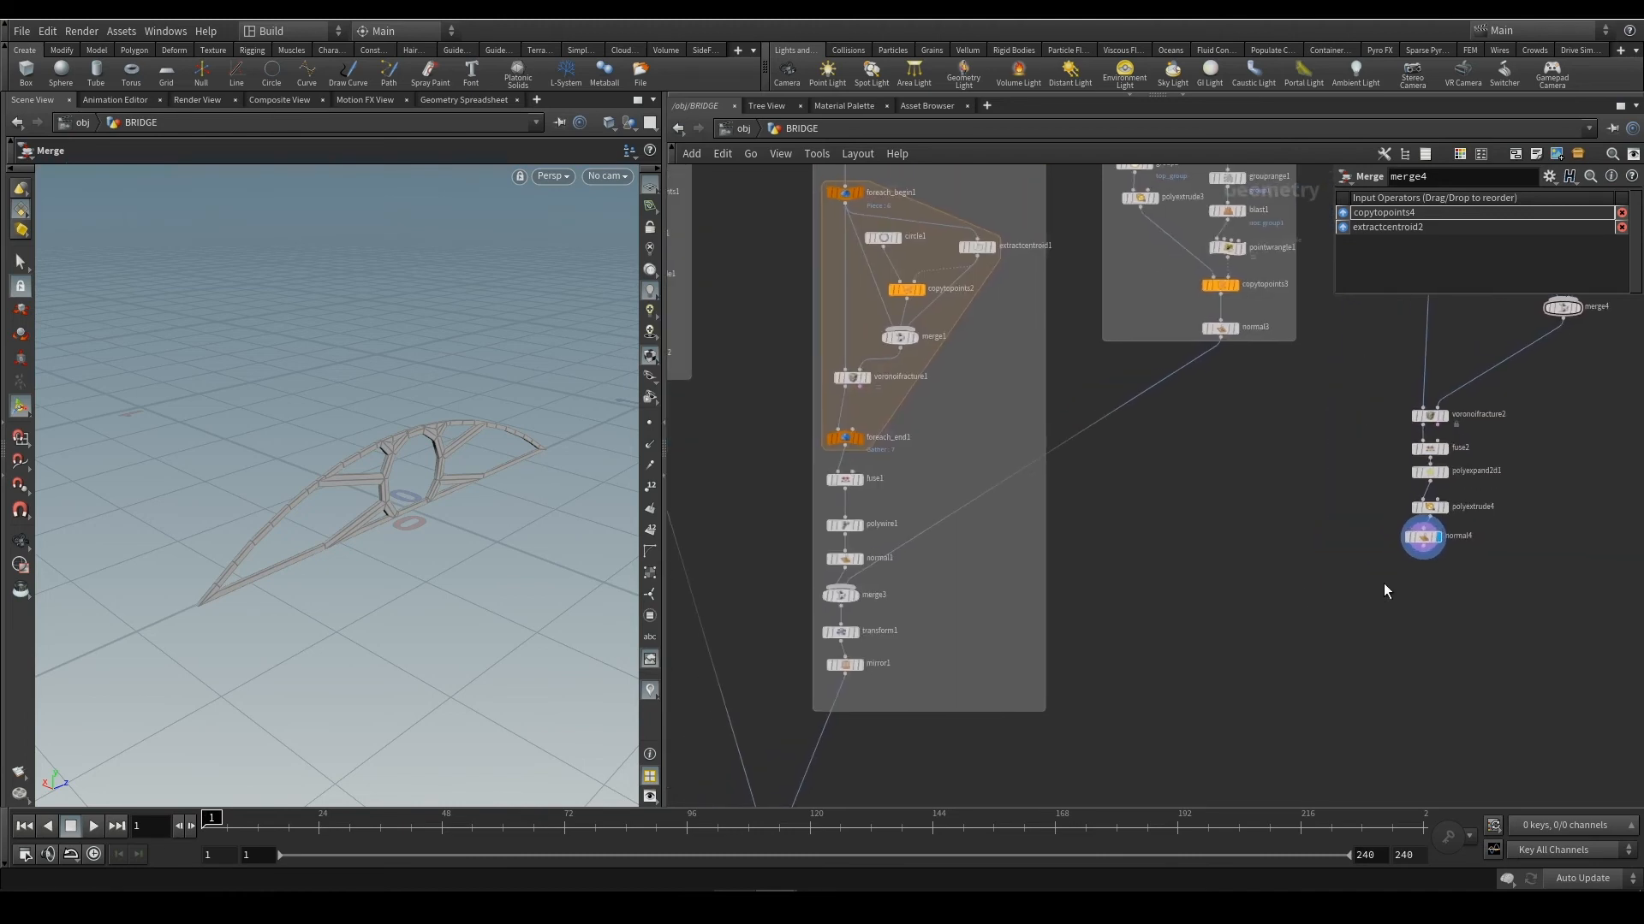
{"action": "left_click", "coordinate": [1423, 555]}
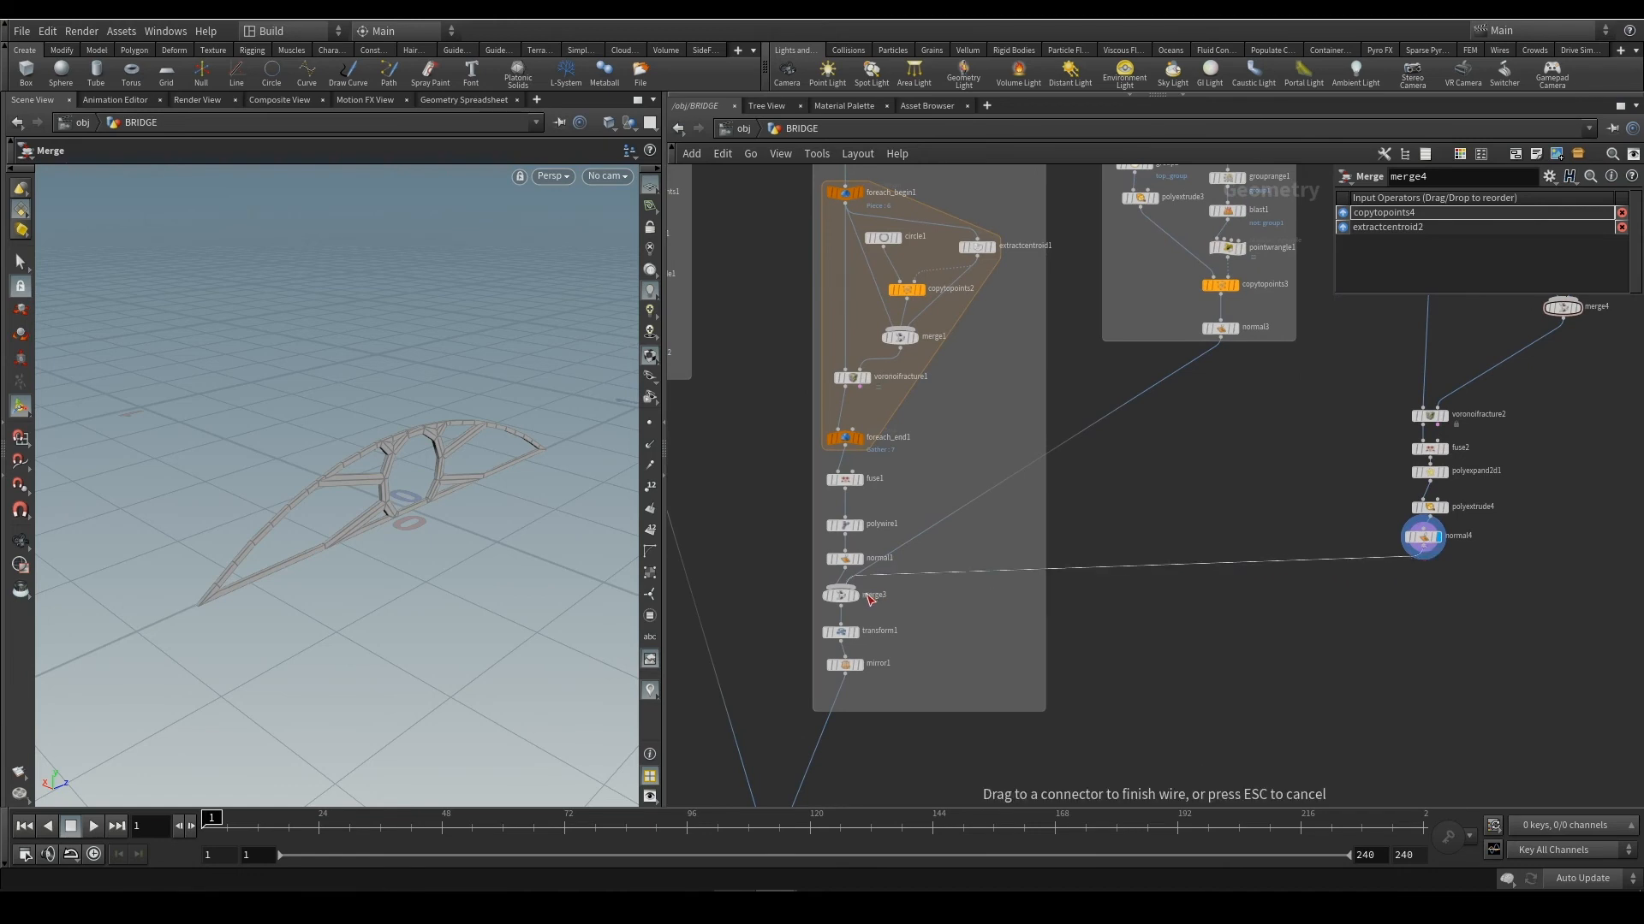
{"action": "left_click", "coordinate": [840, 591]}
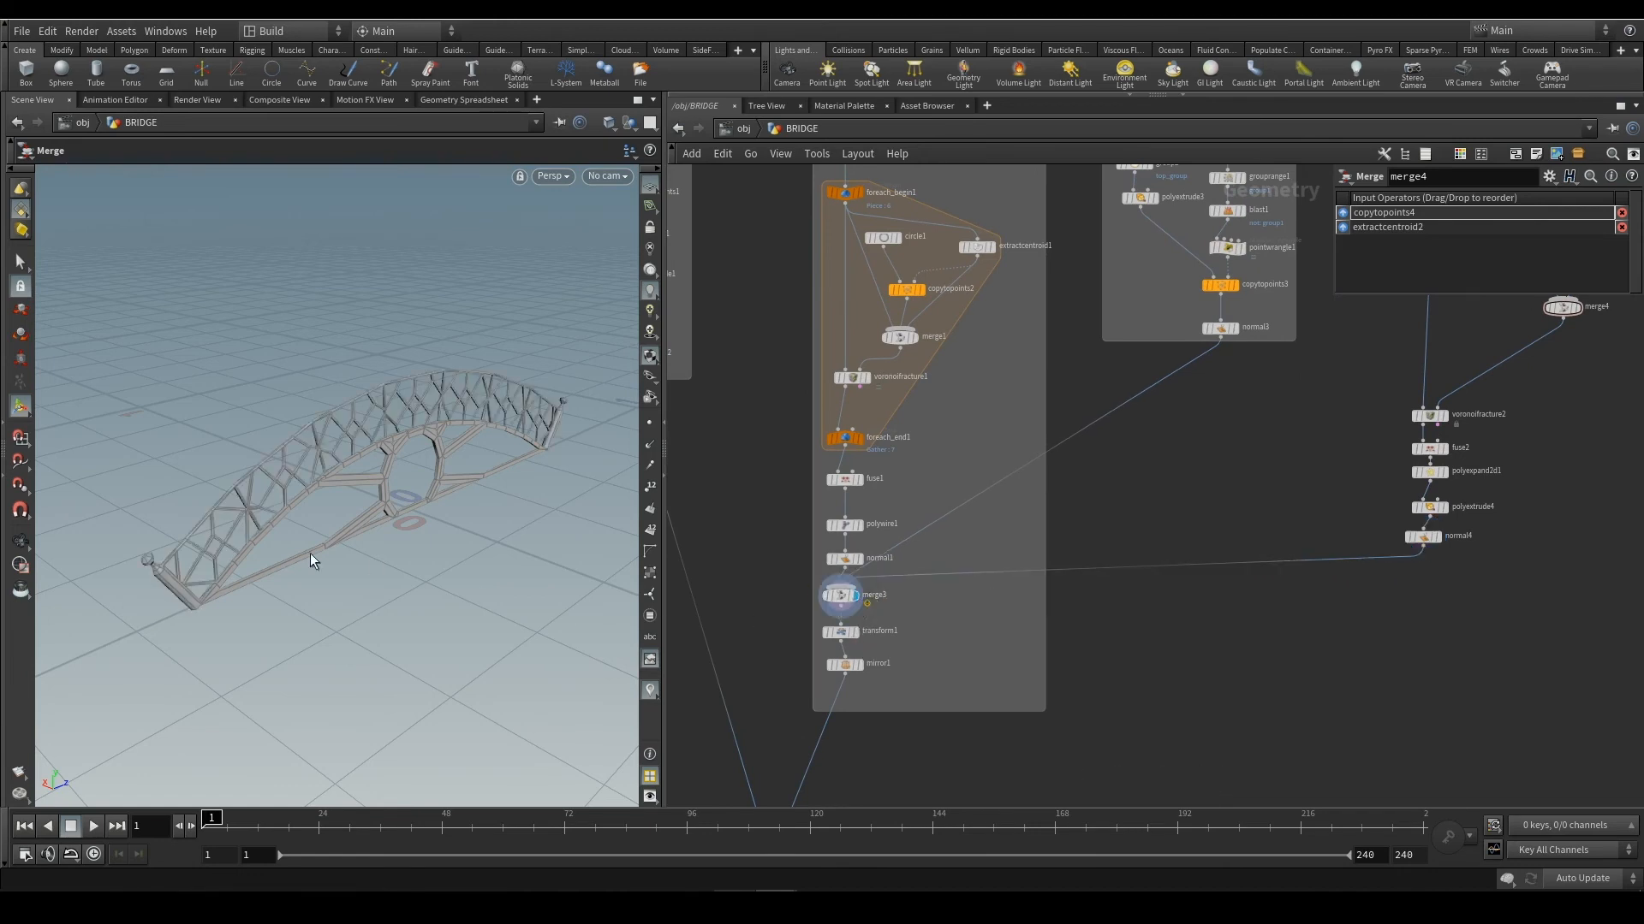
Display transform1, mirror1 and merge2 in turn, and inspect the assembled bridge with both mirrored sides
{"action": "left_click", "coordinate": [858, 631]}
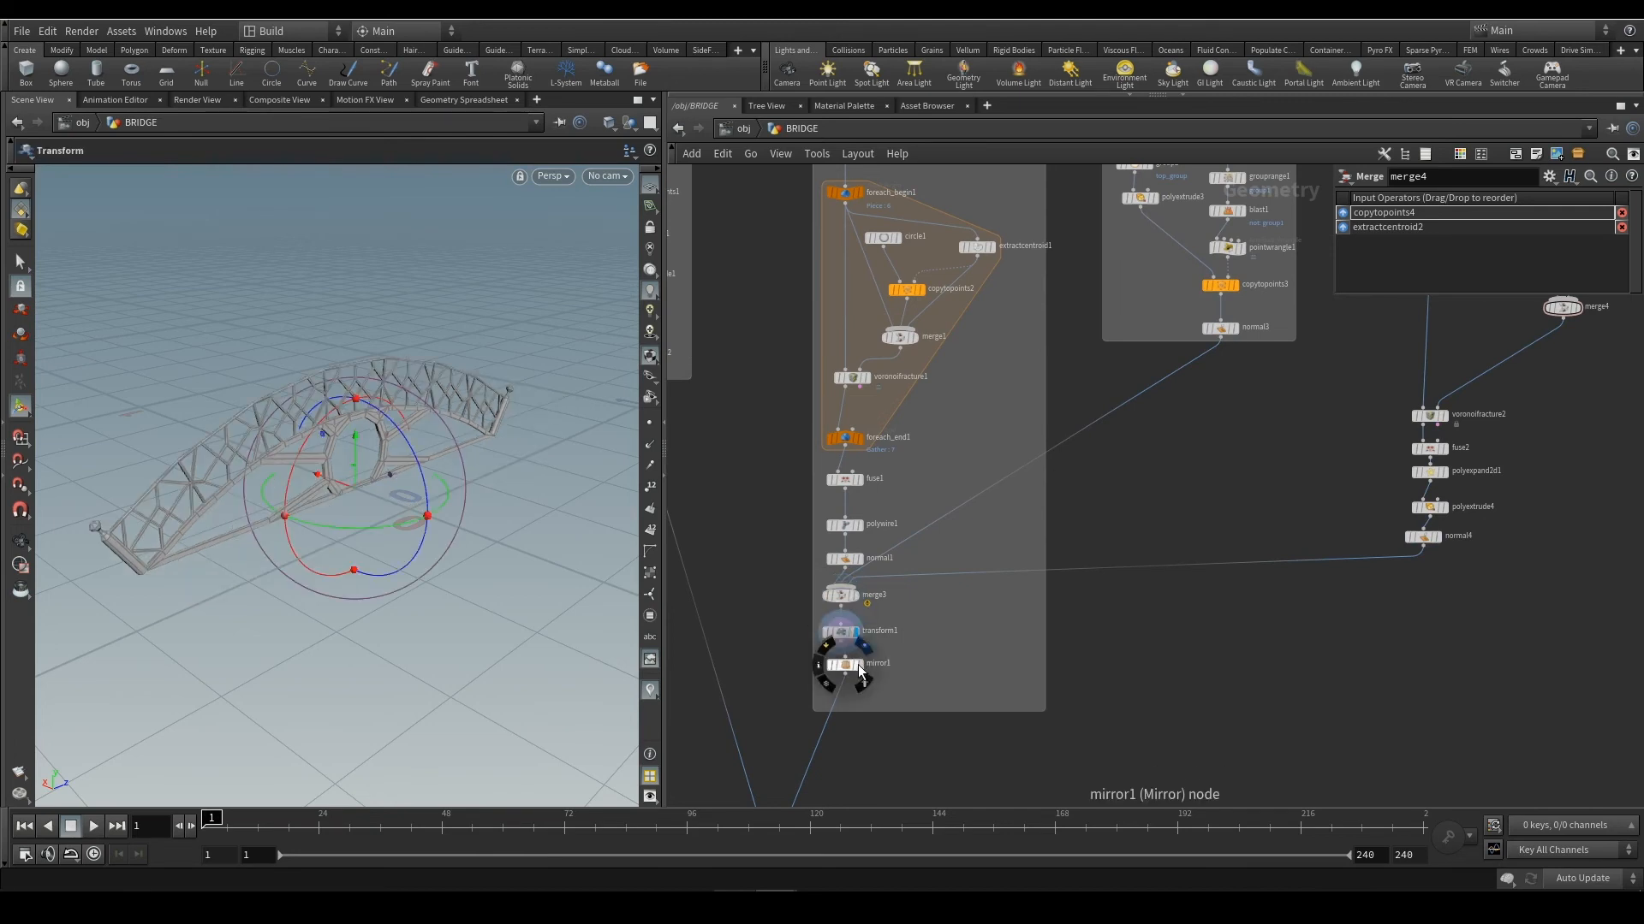
{"action": "left_click", "coordinate": [865, 669]}
{"action": "middle_click_drag", "start_coordinate": [1002, 682], "coordinate": [1343, 491]}
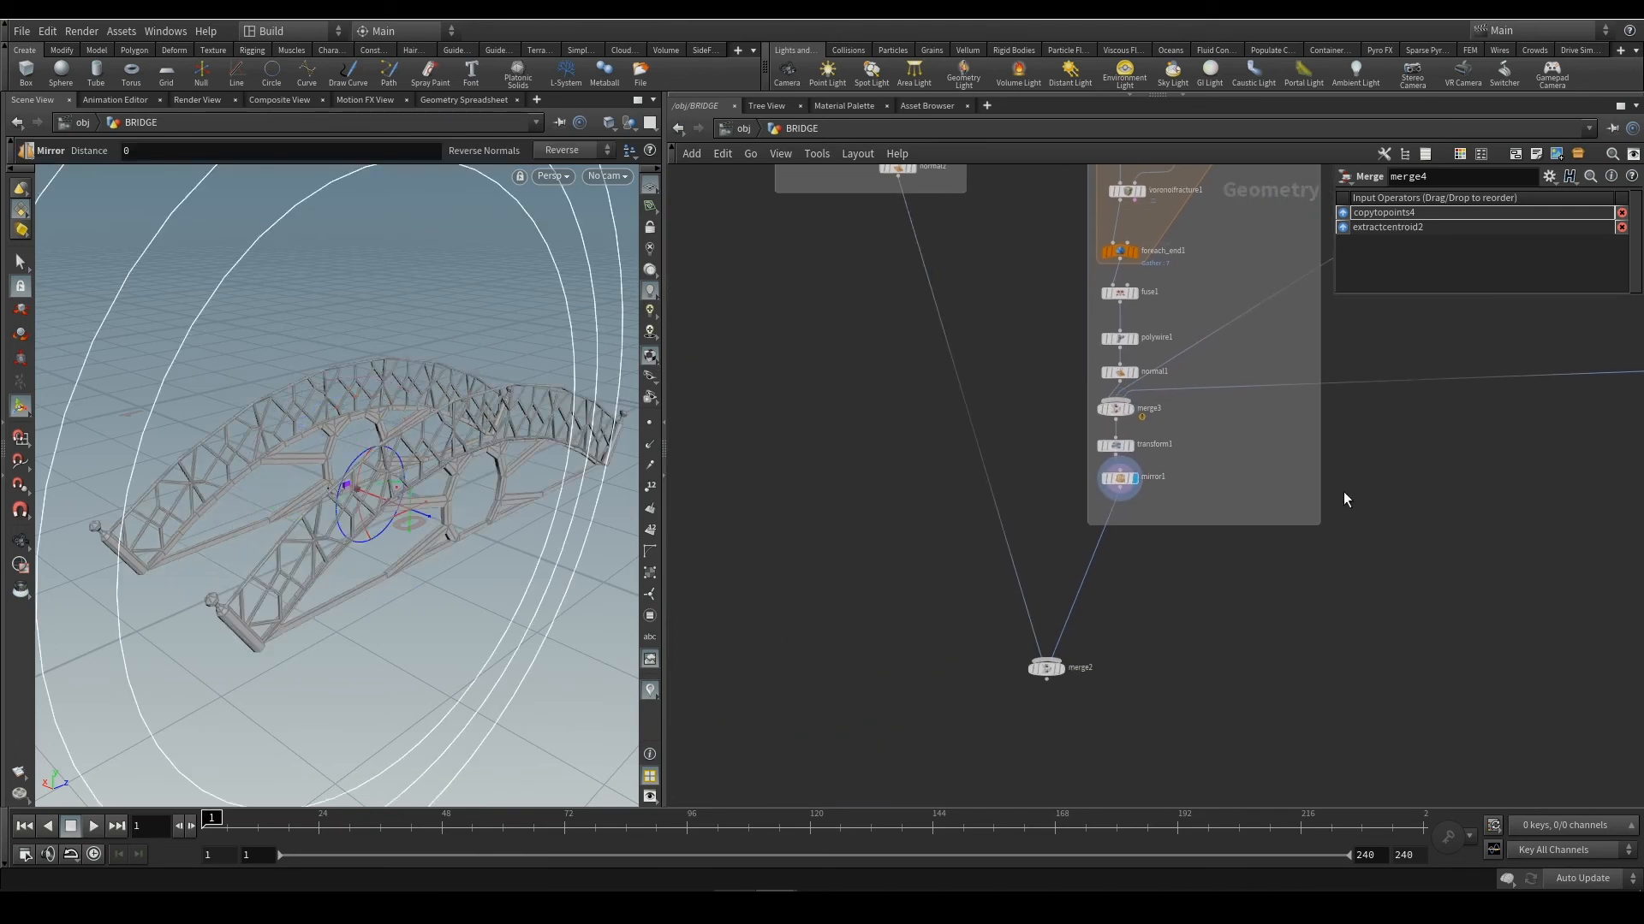
{"action": "left_click", "coordinate": [1063, 668]}
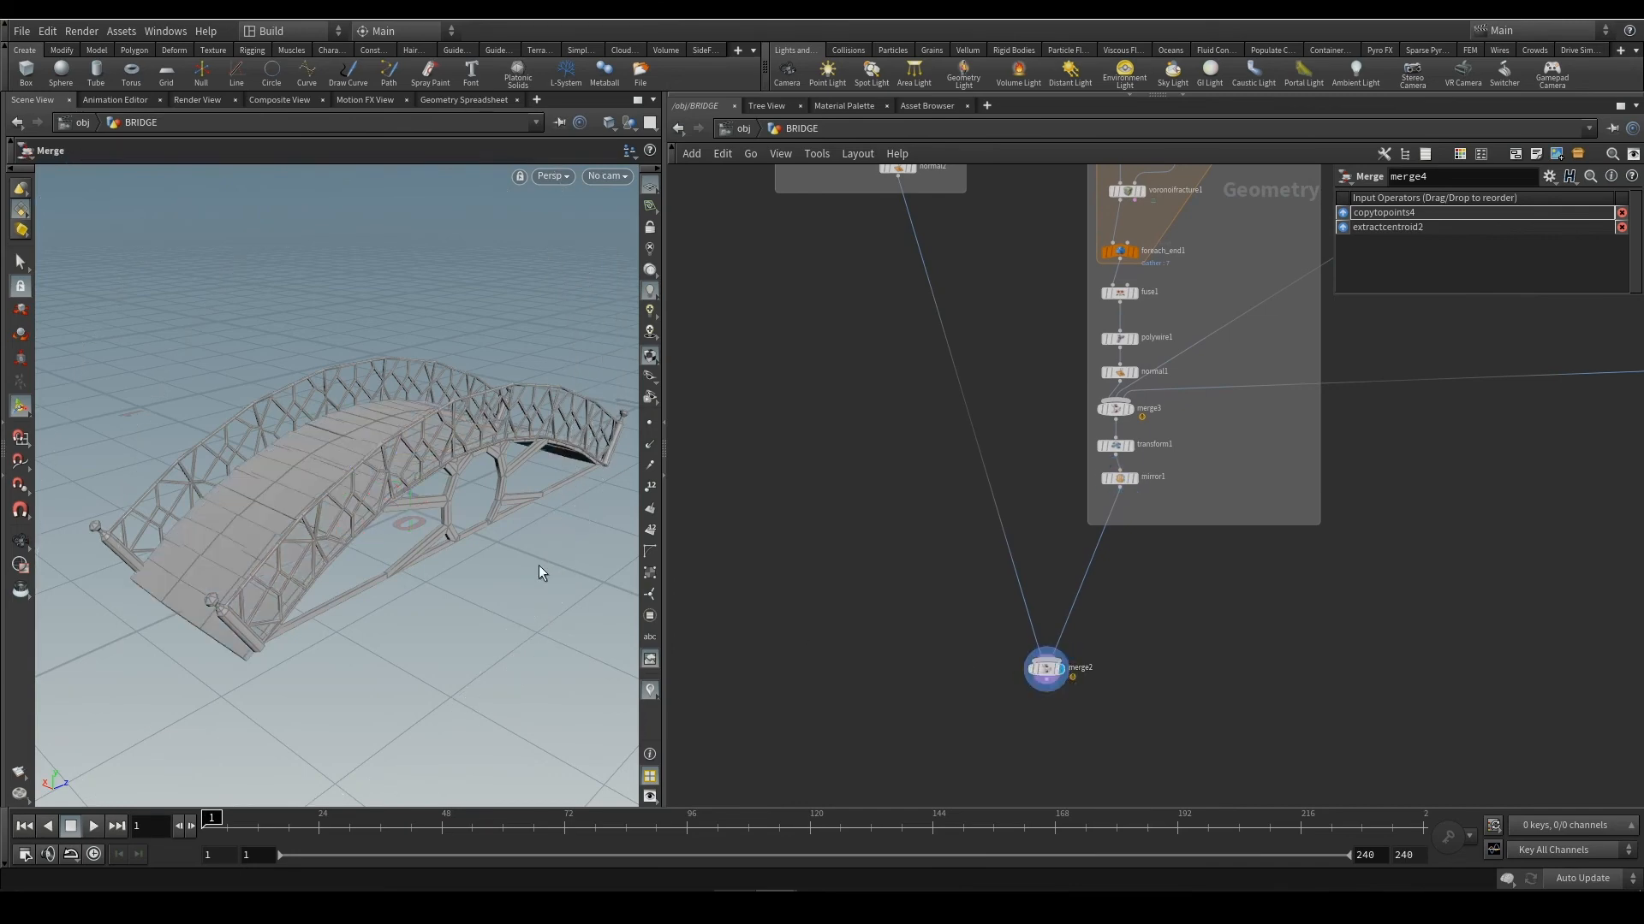
{"action": "left_click_drag", "start_coordinate": [451, 503], "coordinate": [564, 435]}
{"action": "key", "text": "Return"}
Test lower initialcurve_segs values down to 2 on the CONTROLS null while inspecting the bridge, and set it to 12
{"action": "middle_click_drag", "start_coordinate": [886, 349], "coordinate": [973, 615]}
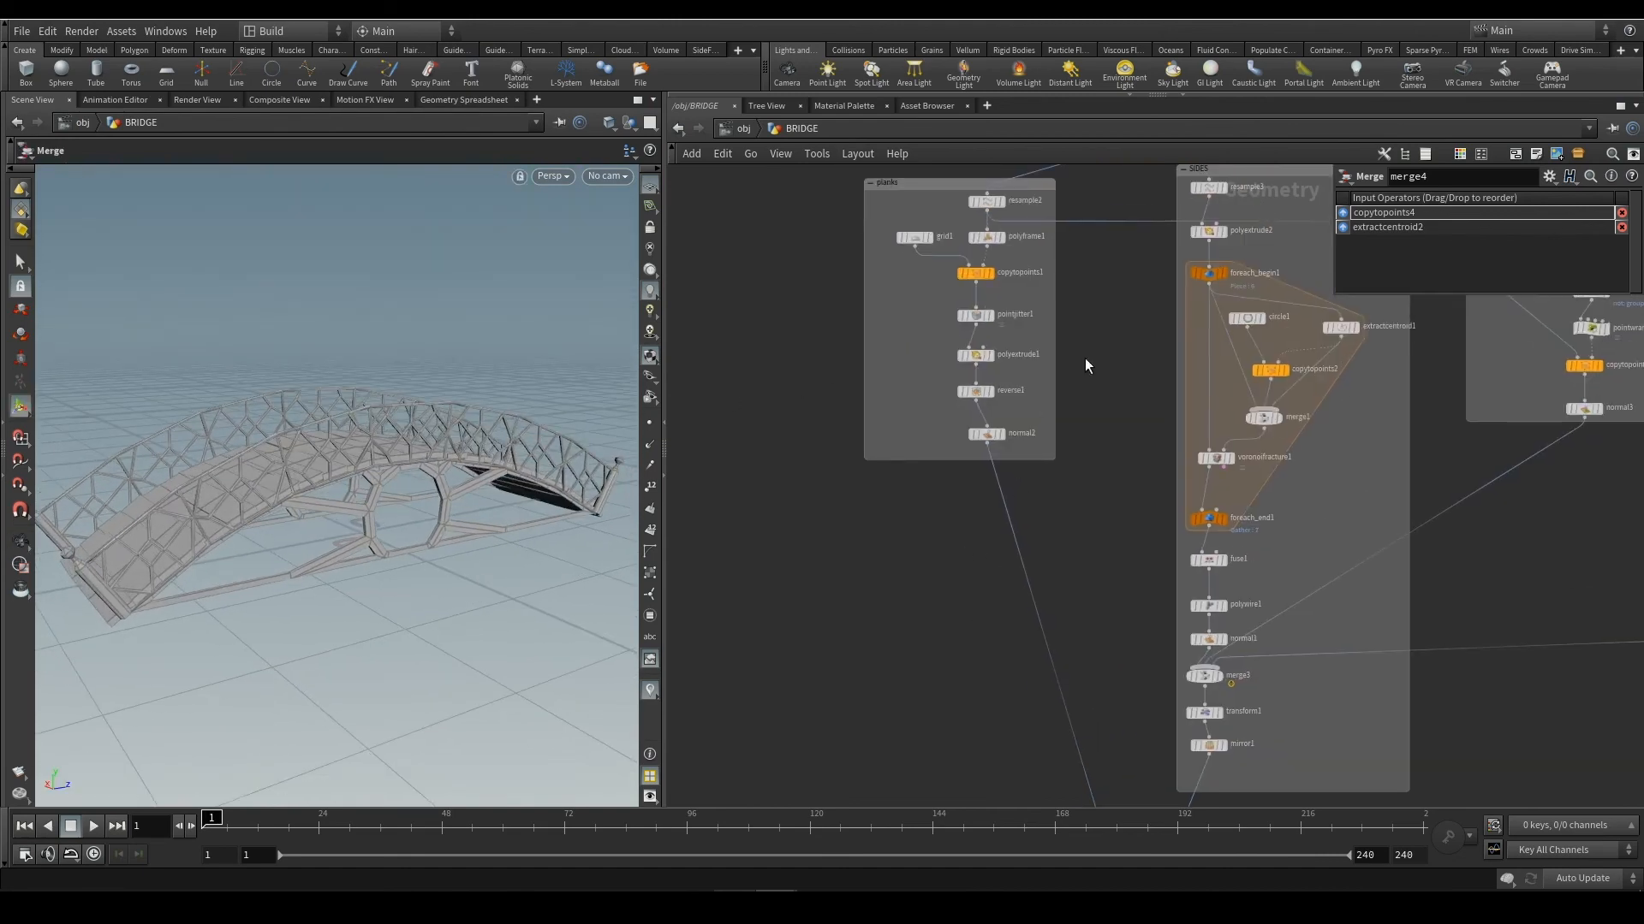
{"action": "middle_click_drag", "start_coordinate": [1111, 306], "coordinate": [1045, 649]}
{"action": "scroll", "coordinate": [1093, 431], "scroll_direction": "up", "scroll_amount": 1}
{"action": "scroll", "coordinate": [1094, 430], "scroll_direction": "up", "scroll_amount": 2}
{"action": "left_click", "coordinate": [922, 365]}
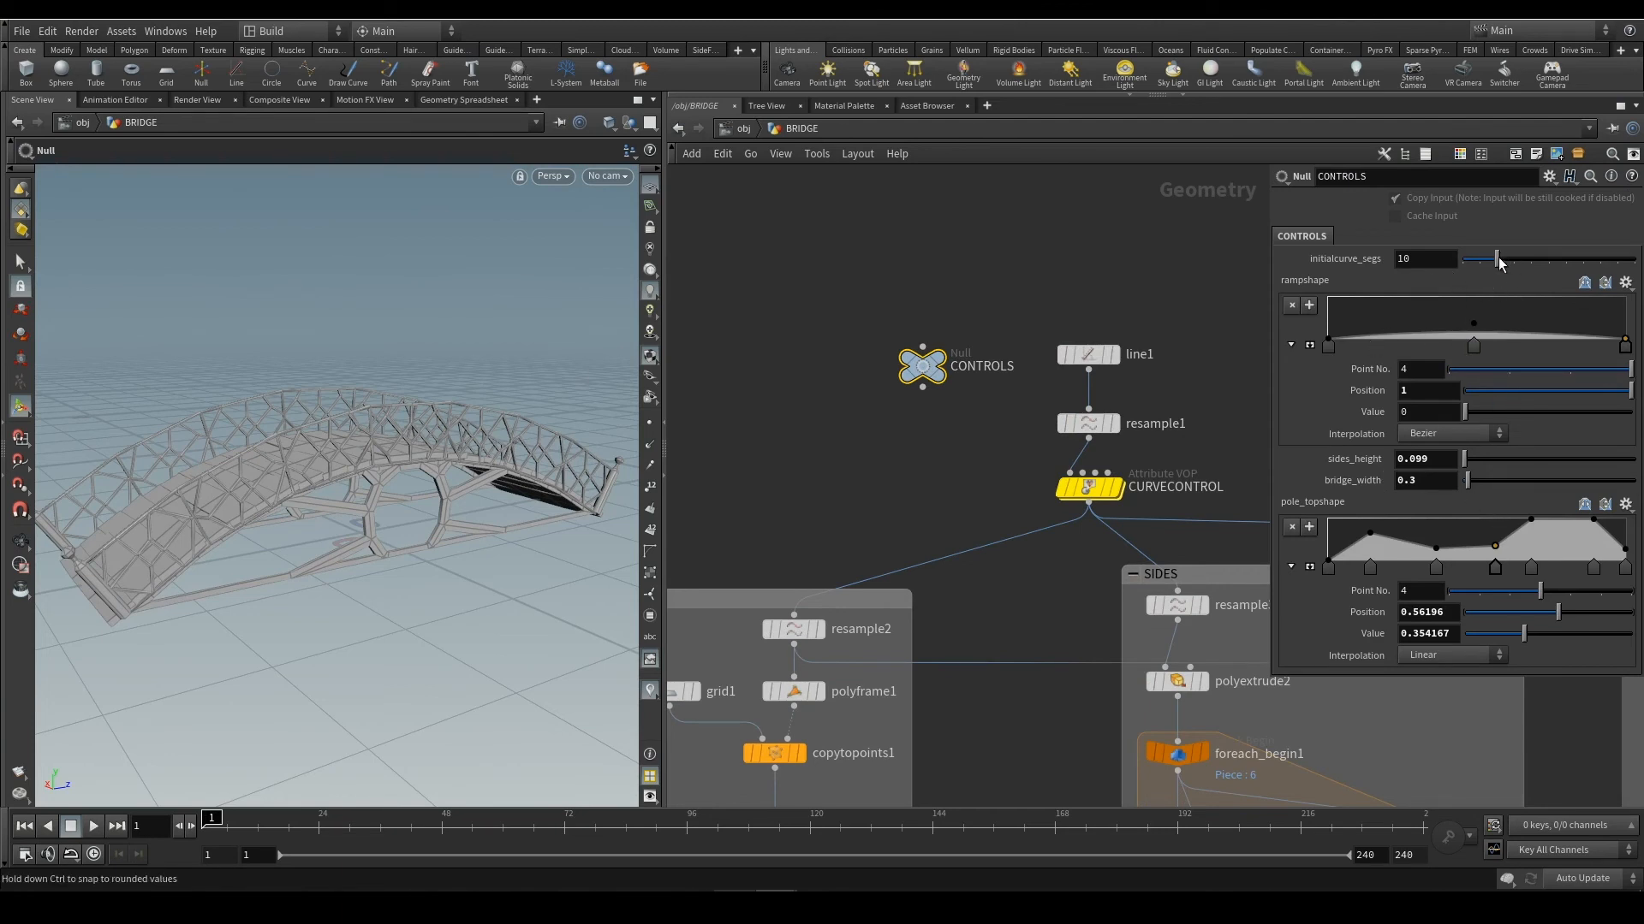
{"action": "left_click_drag", "start_coordinate": [1496, 261], "coordinate": [1471, 266]}
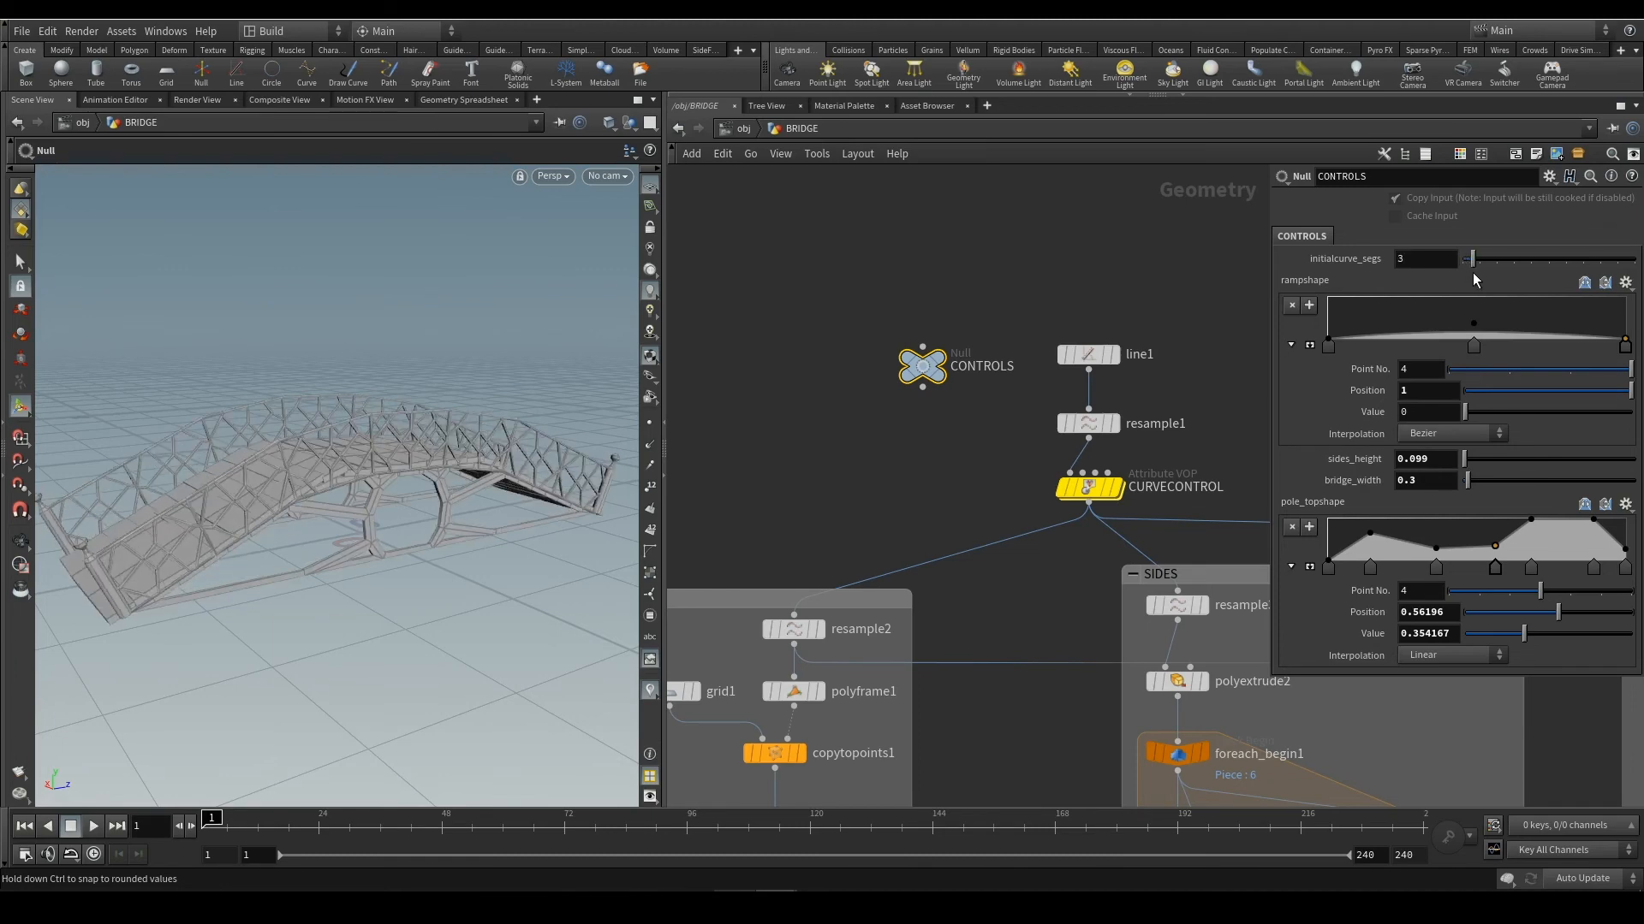
{"action": "mouse_move", "coordinate": [343, 545]}
{"action": "left_mouse_down", "text": "alt"}
{"action": "mouse_move", "coordinate": [400, 568]}
{"action": "mouse_move", "coordinate": [345, 535]}
{"action": "left_mouse_up", "text": "alt"}
{"action": "left_click_drag", "start_coordinate": [483, 446], "coordinate": [458, 550]}
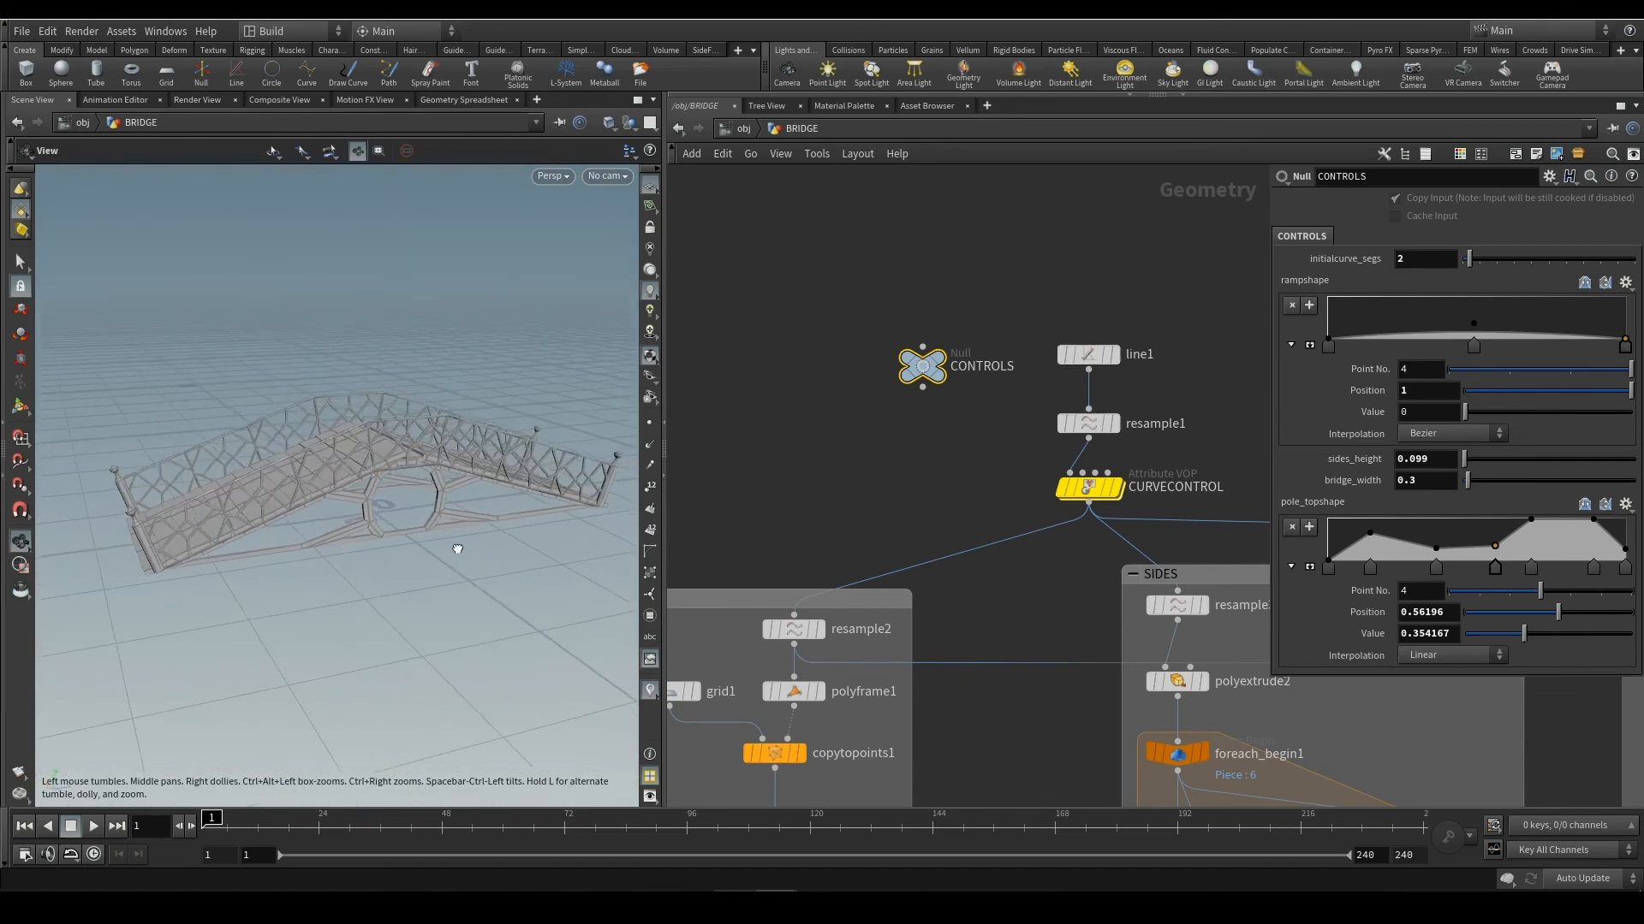
{"action": "left_click", "coordinate": [1508, 260]}
{"action": "left_click_drag", "start_coordinate": [1597, 268], "coordinate": [1510, 260]}
Add a rampshape point at position 0.195965 with value 0, and another at about position 0.82
{"action": "left_click", "coordinate": [1387, 334]}
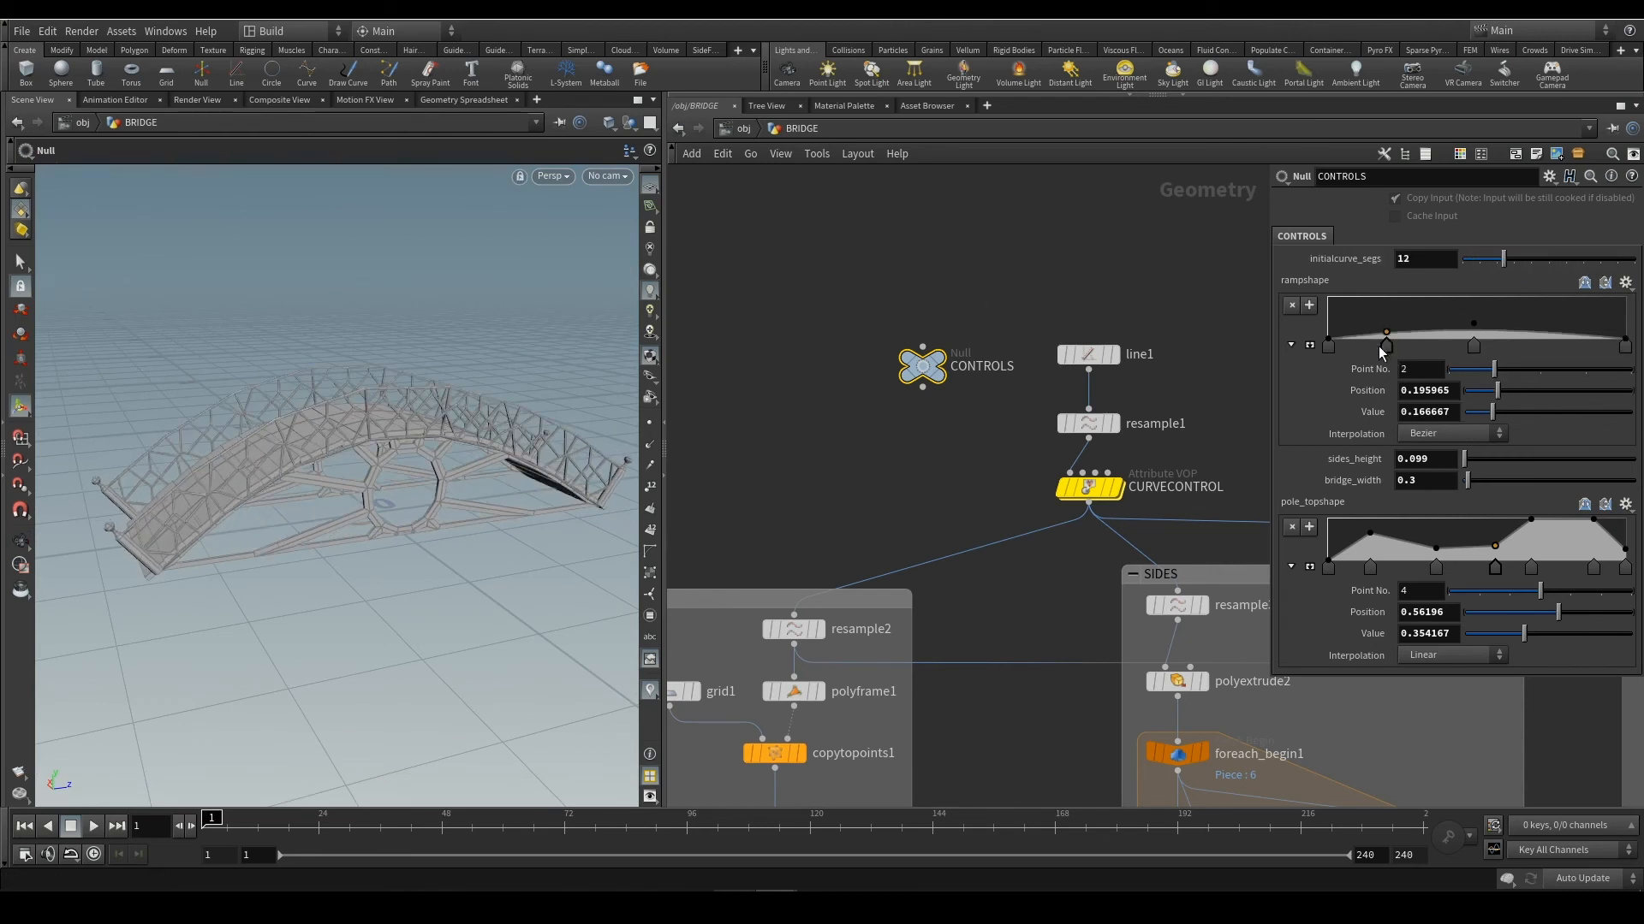
{"action": "left_click", "coordinate": [1451, 413]}
{"action": "type", "text": "0"}
{"action": "key", "text": "Return"}
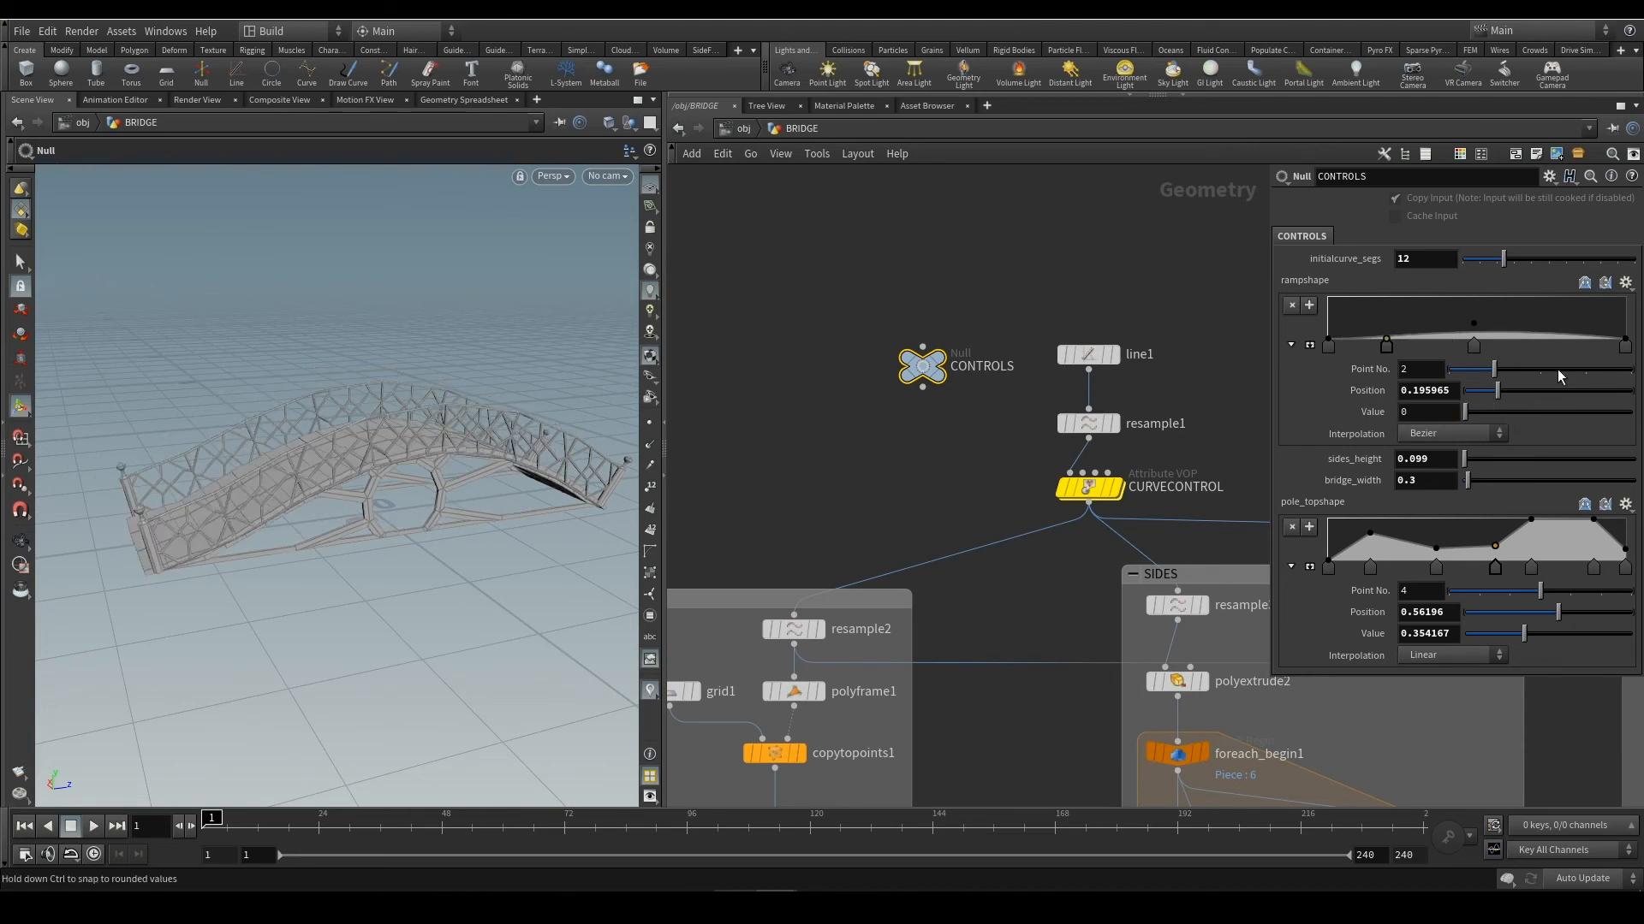
{"action": "left_click", "coordinate": [1571, 337]}
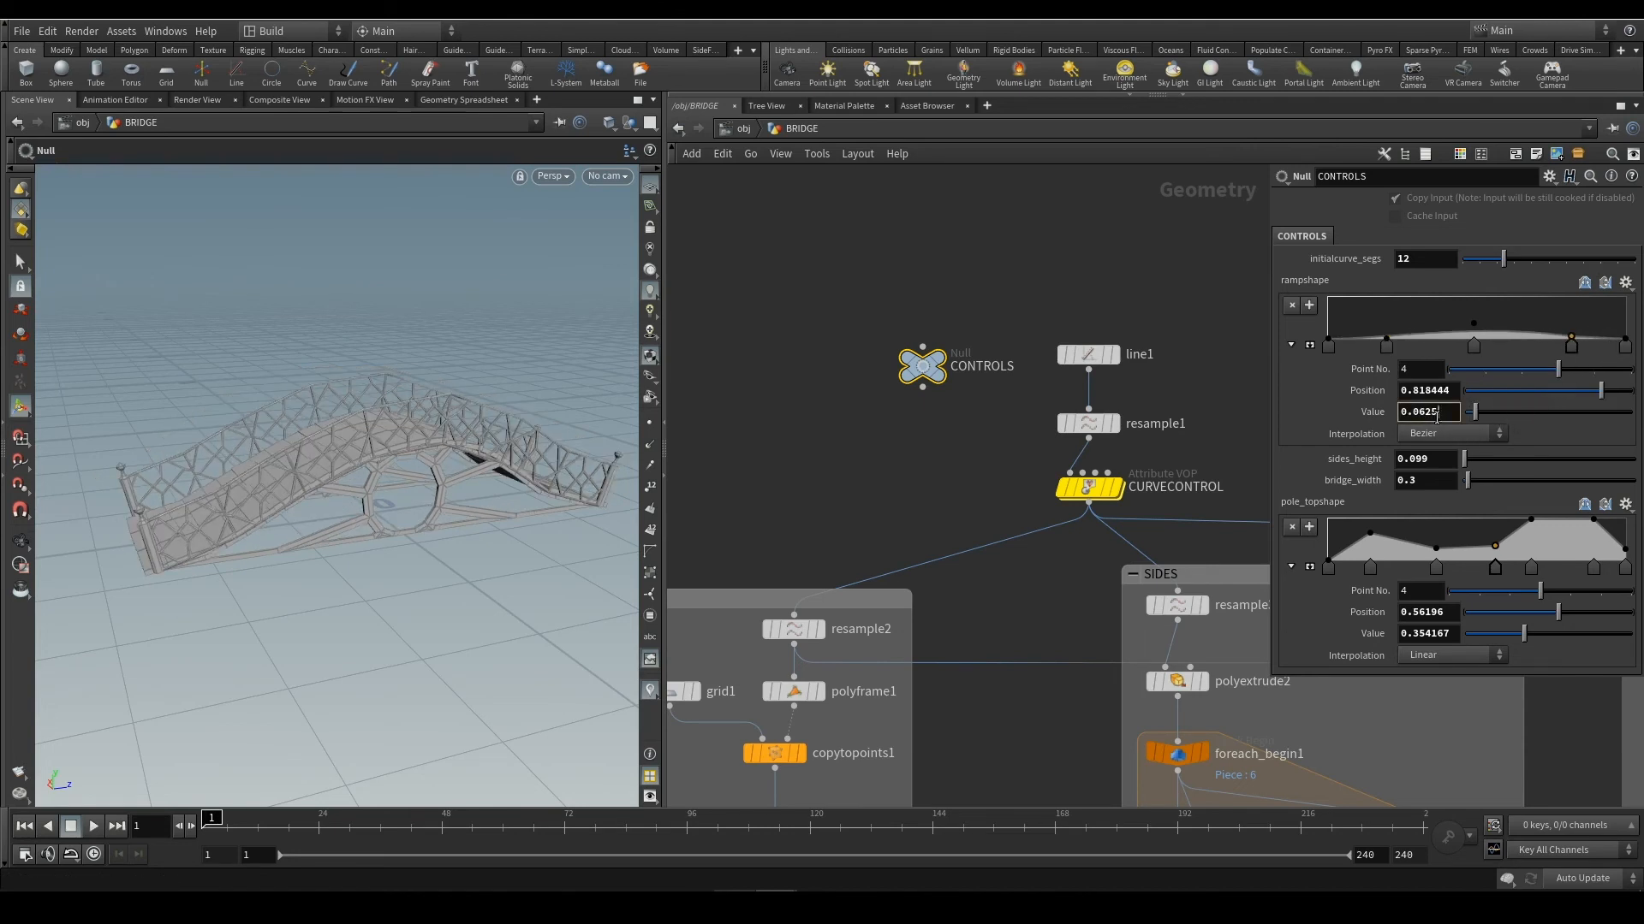
Try value 0 and a position of about 0.78 for the fourth rampshape point, and undo both changes
{"action": "type", "text": "0"}
{"action": "key", "text": "Return"}
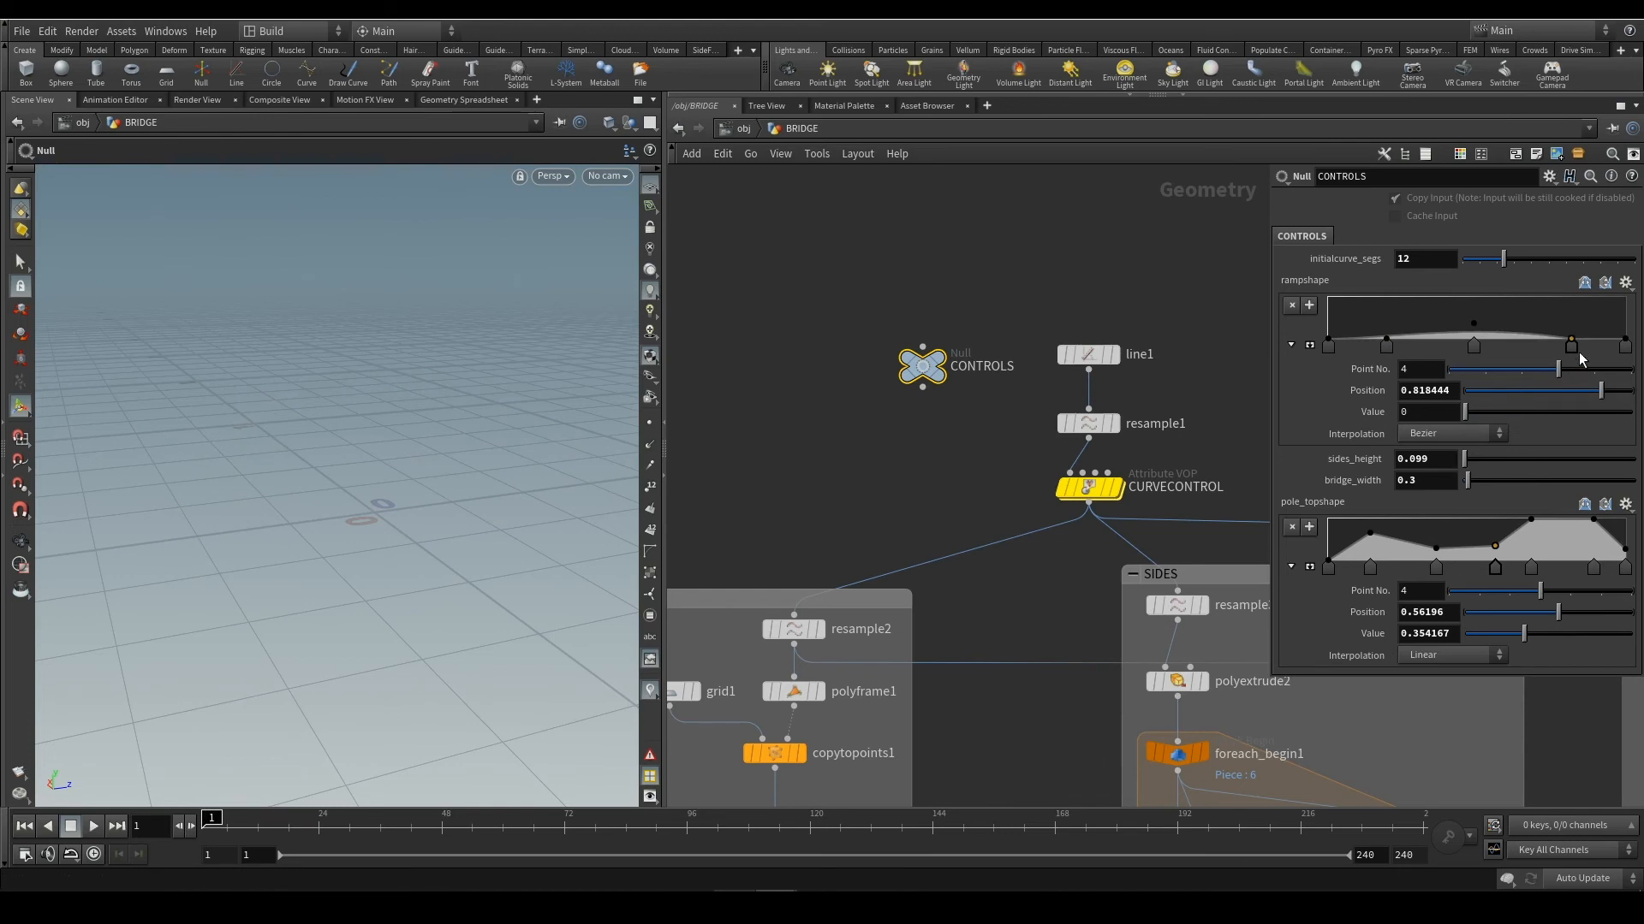
{"action": "left_click_drag", "start_coordinate": [1574, 347], "coordinate": [1559, 347]}
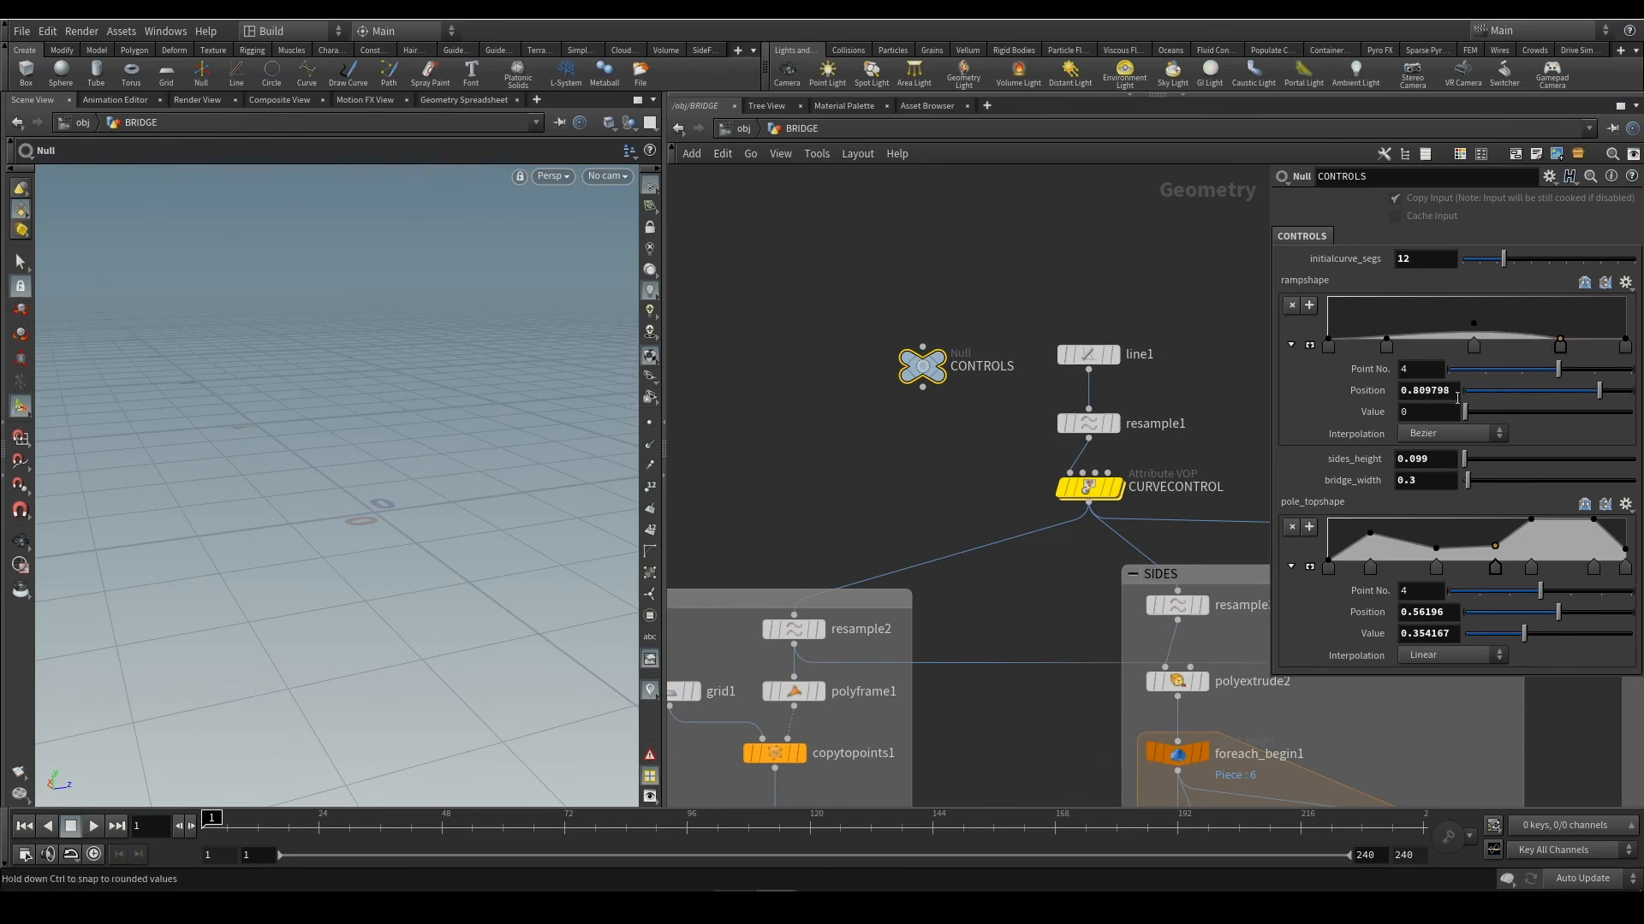
{"action": "scroll", "coordinate": [932, 451], "scroll_direction": "down", "scroll_amount": 3}
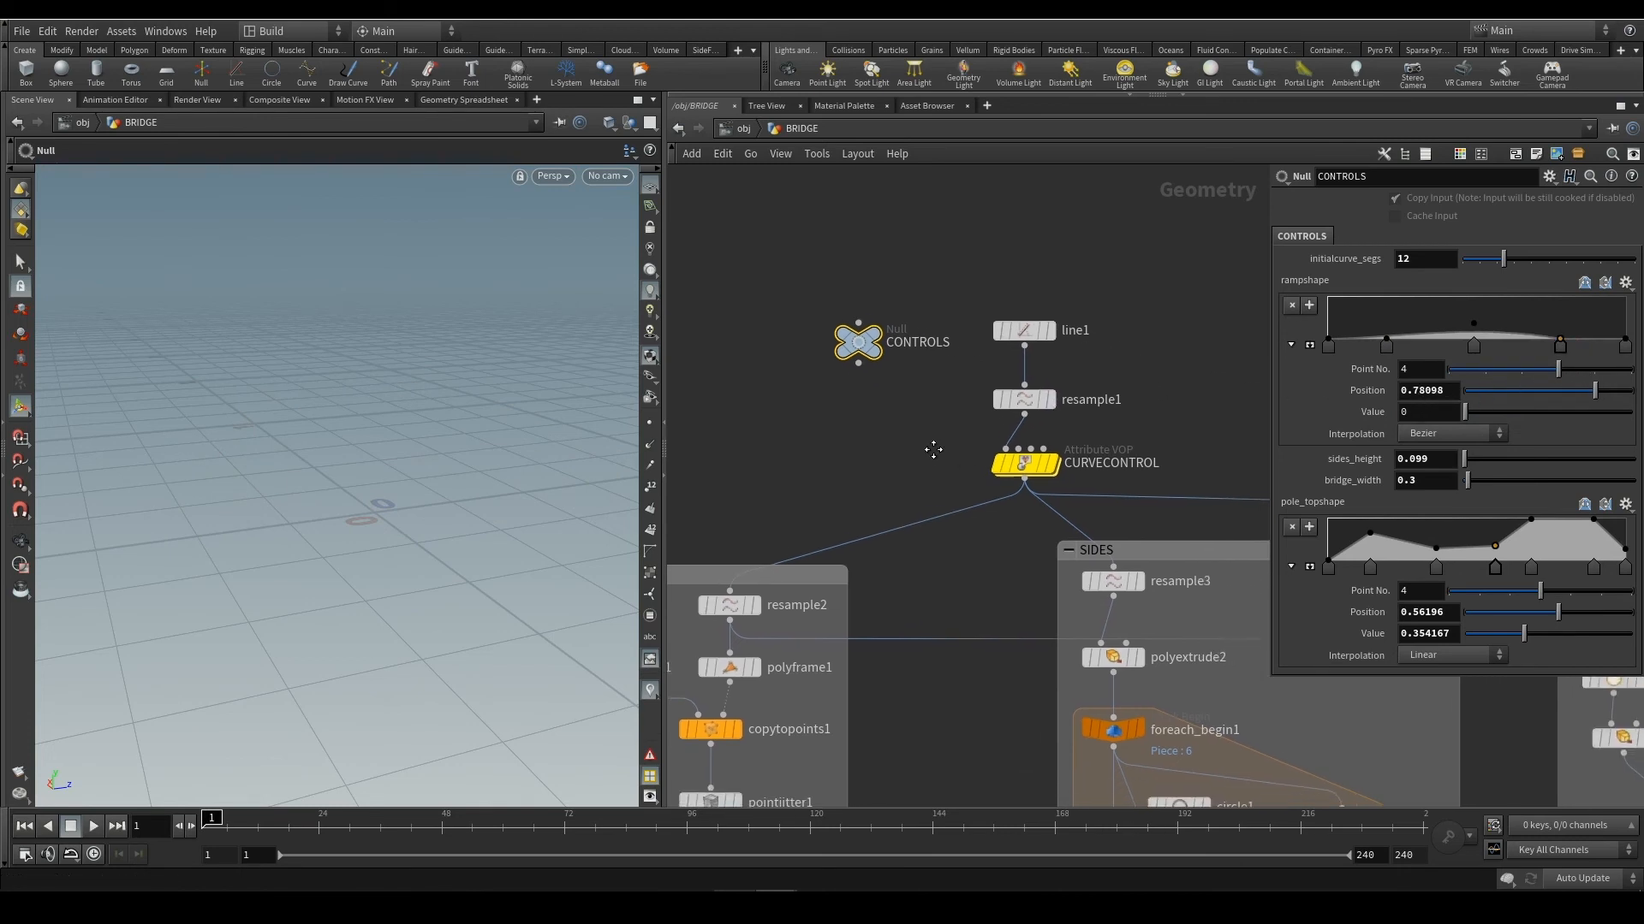
{"action": "key", "text": "ctrl+z"}
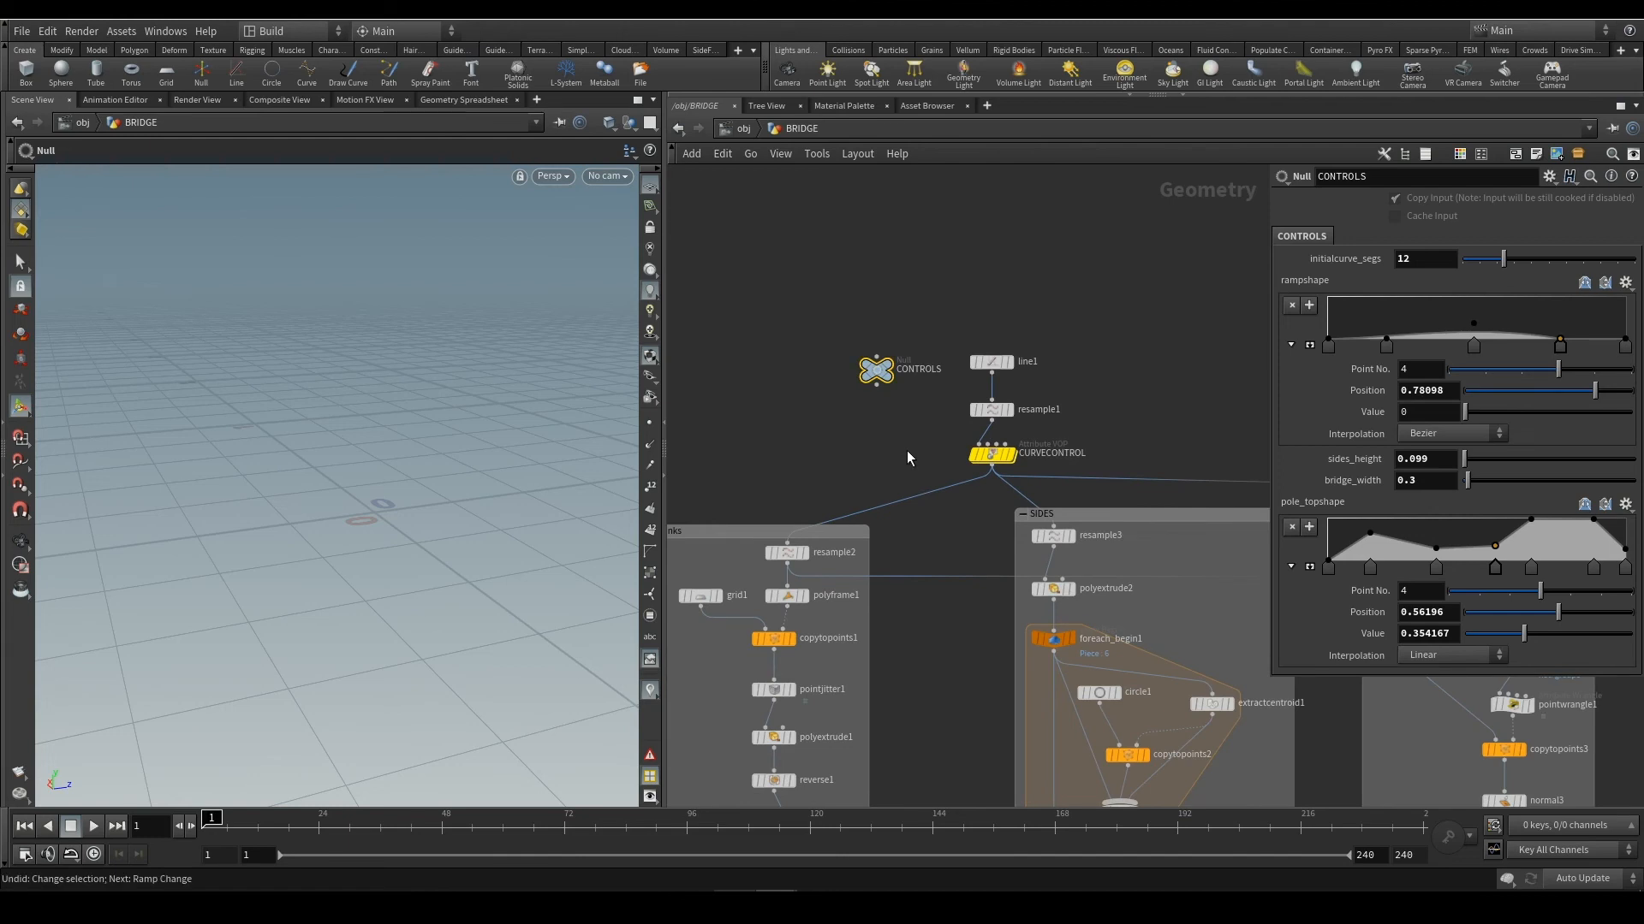
{"action": "key", "text": "ctrl+z"}
{"action": "key", "text": "ctrl+z"}
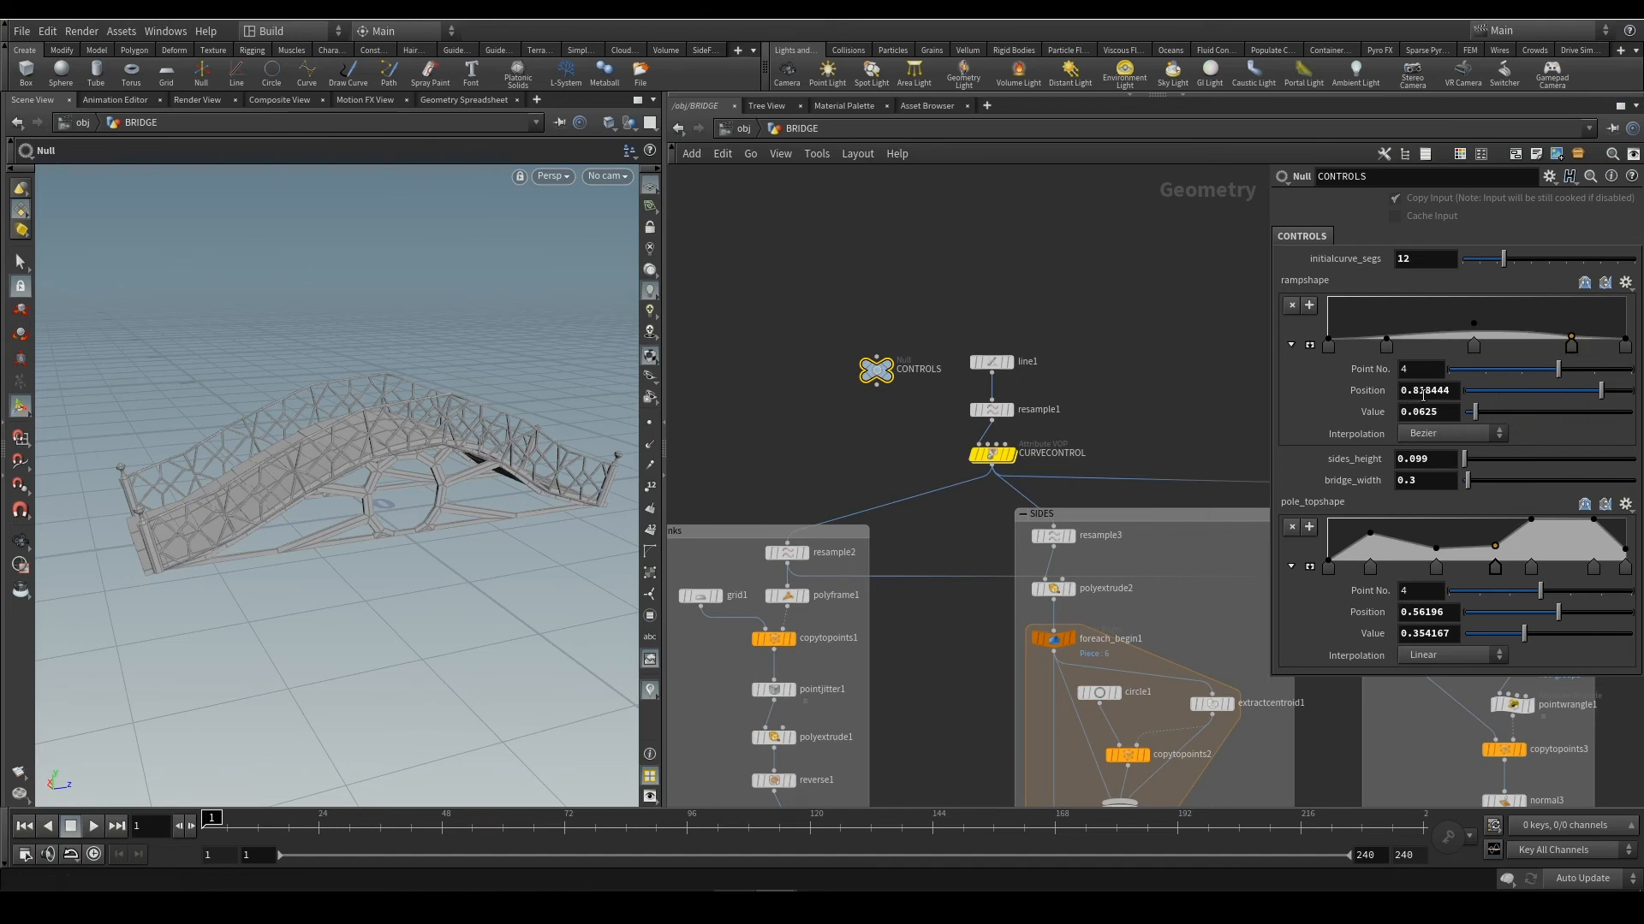
Set the fourth rampshape point to position 0.799 and value 0.0001
{"action": "left_click_drag", "start_coordinate": [1448, 418], "coordinate": [1325, 424]}
{"action": "type", "text": "0"}
{"action": "key", "text": "Return"}
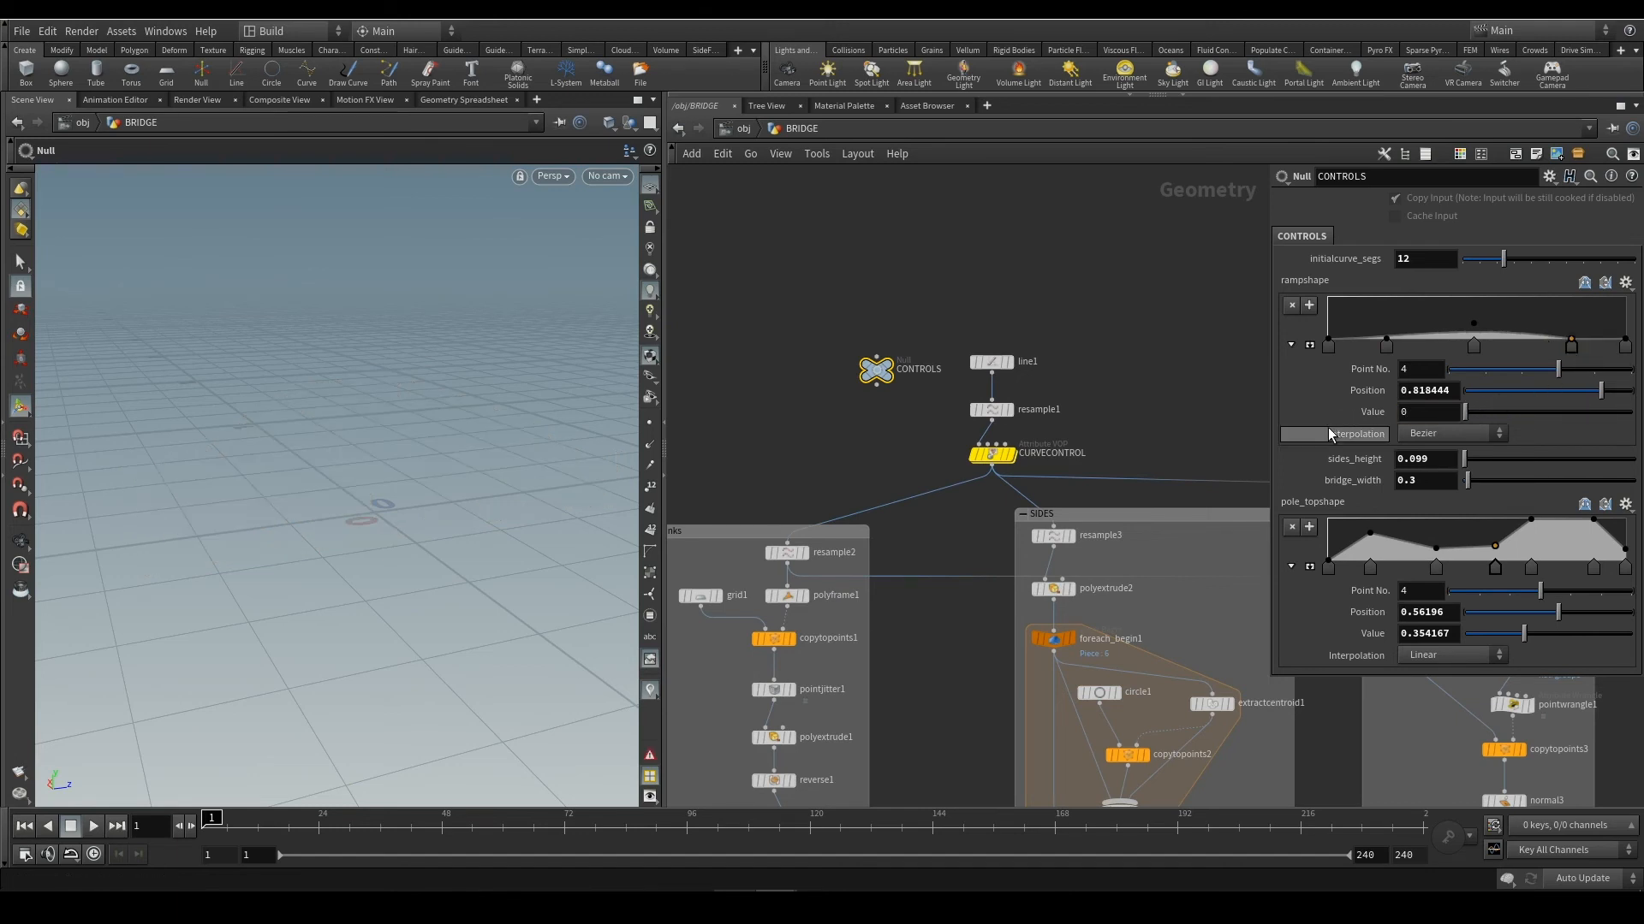
{"action": "mouse_move", "coordinate": [1572, 346]}
{"action": "left_mouse_down"}
{"action": "mouse_move", "coordinate": [1618, 346]}
{"action": "mouse_move", "coordinate": [1558, 347]}
{"action": "left_mouse_up"}
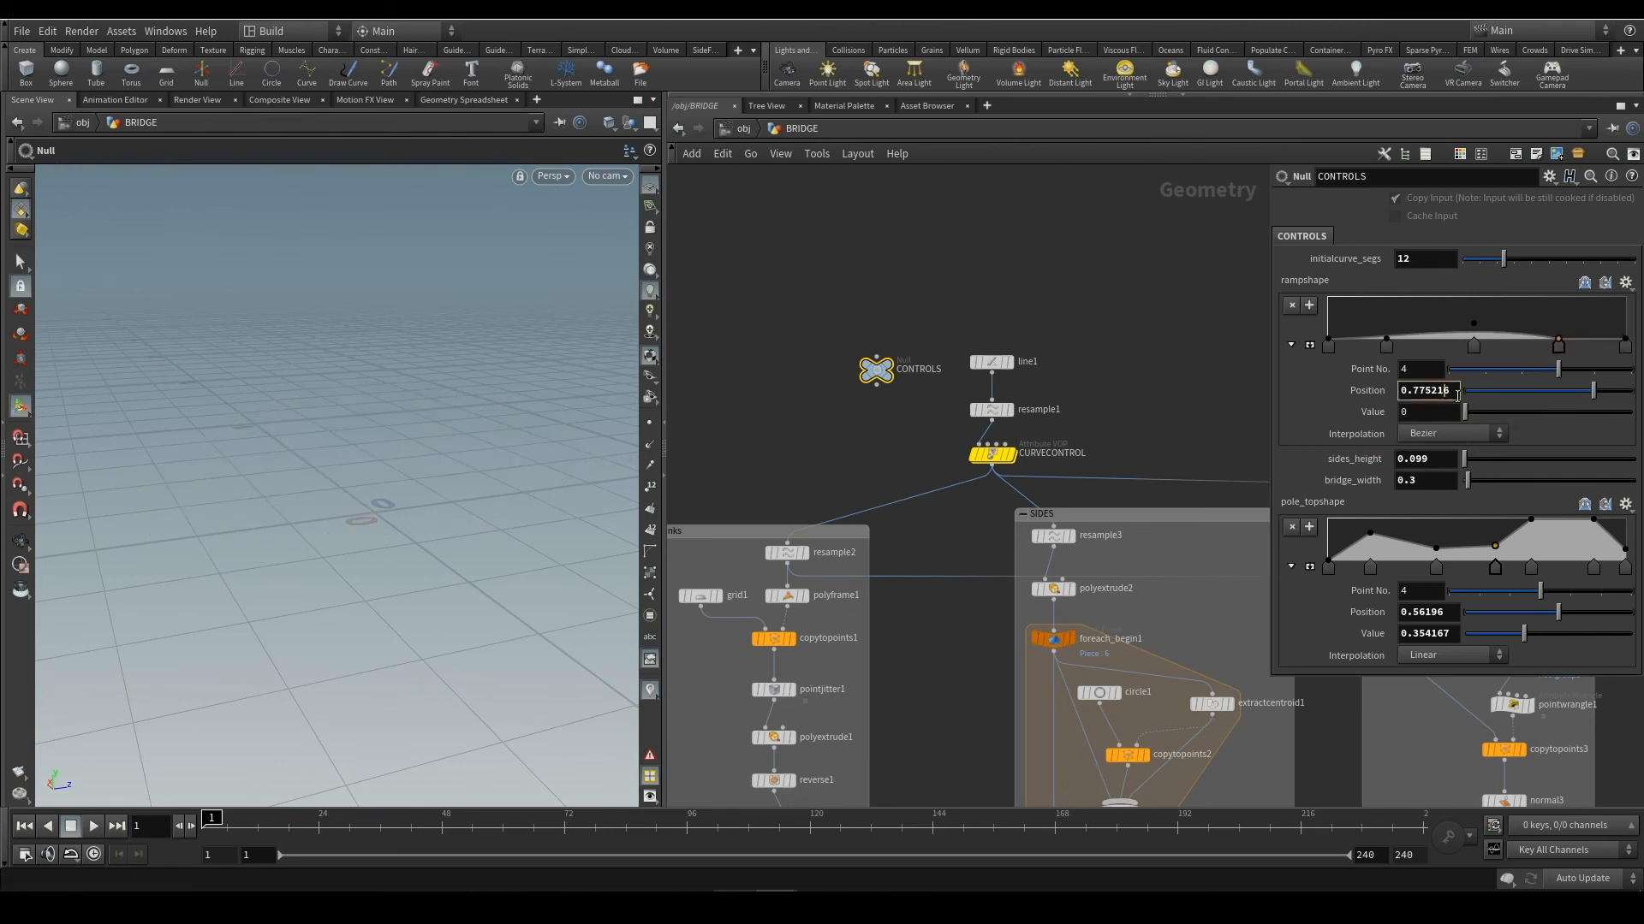
{"action": "mouse_move", "coordinate": [1594, 392]}
{"action": "left_mouse_down"}
{"action": "mouse_move", "coordinate": [1553, 405]}
{"action": "mouse_move", "coordinate": [1598, 401]}
{"action": "left_mouse_up"}
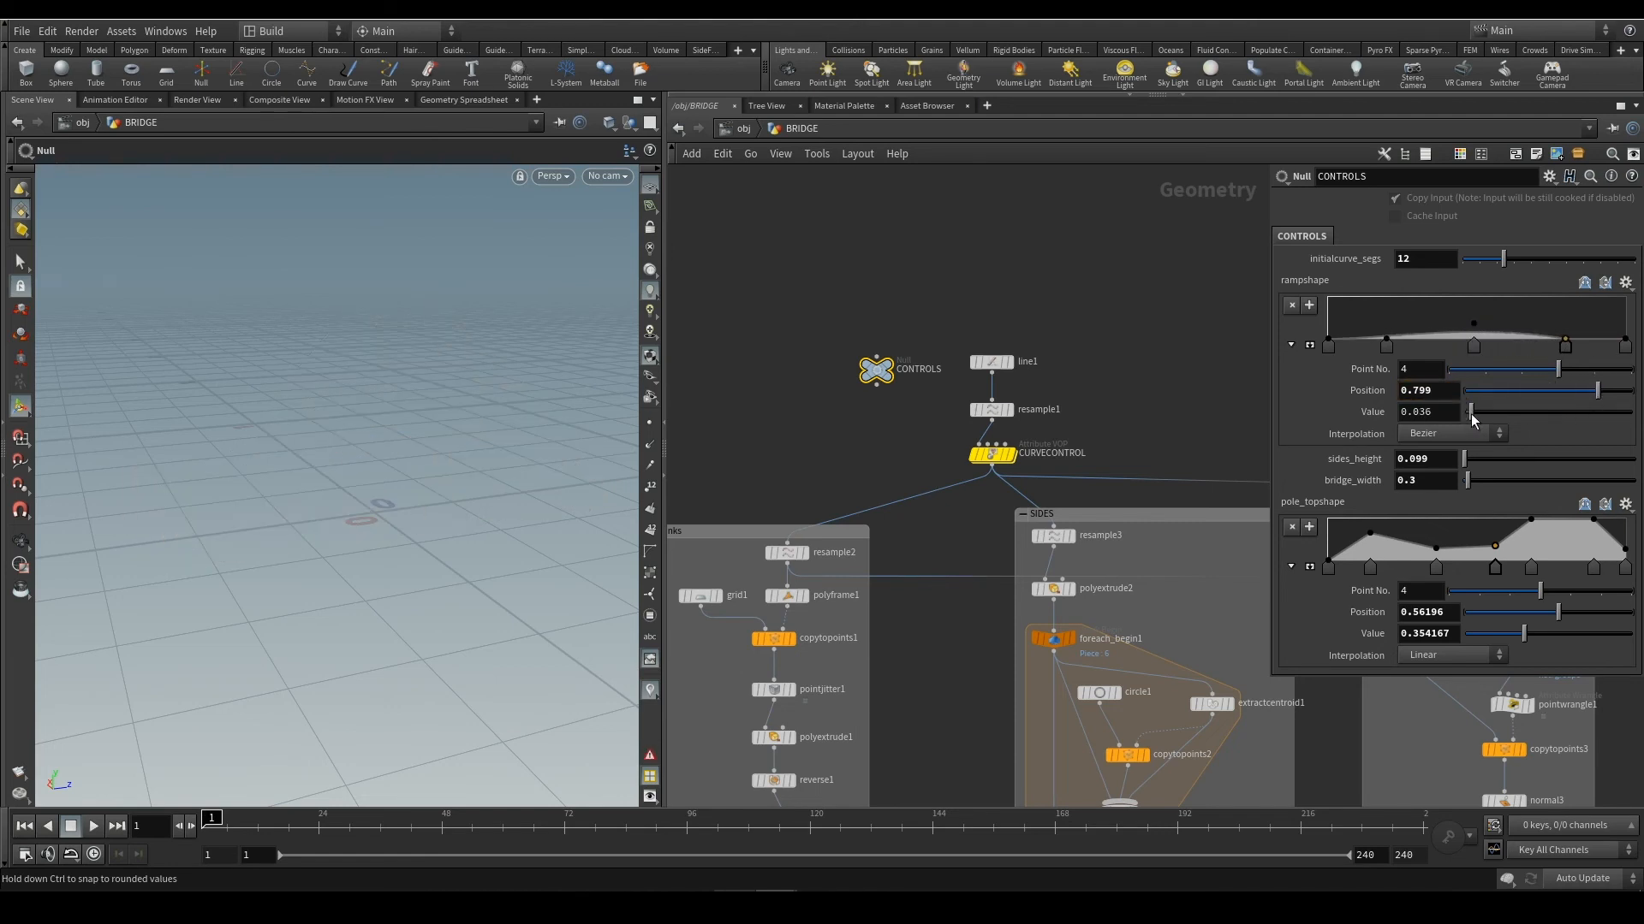
{"action": "left_click_drag", "start_coordinate": [1471, 417], "coordinate": [1464, 425]}
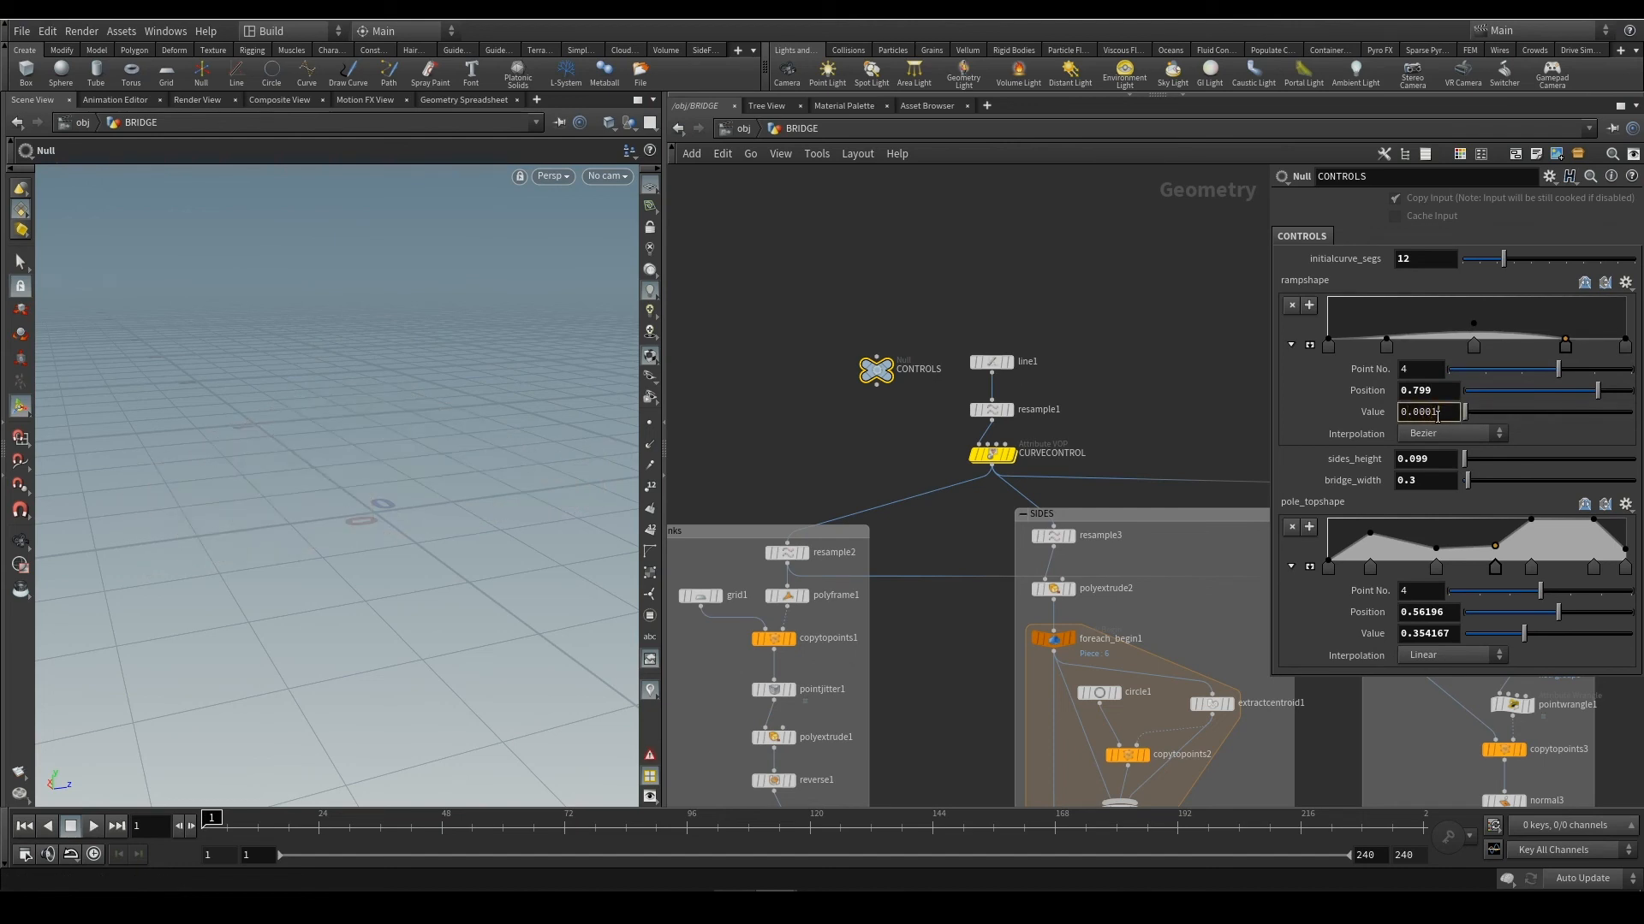
{"action": "key", "text": "Return"}
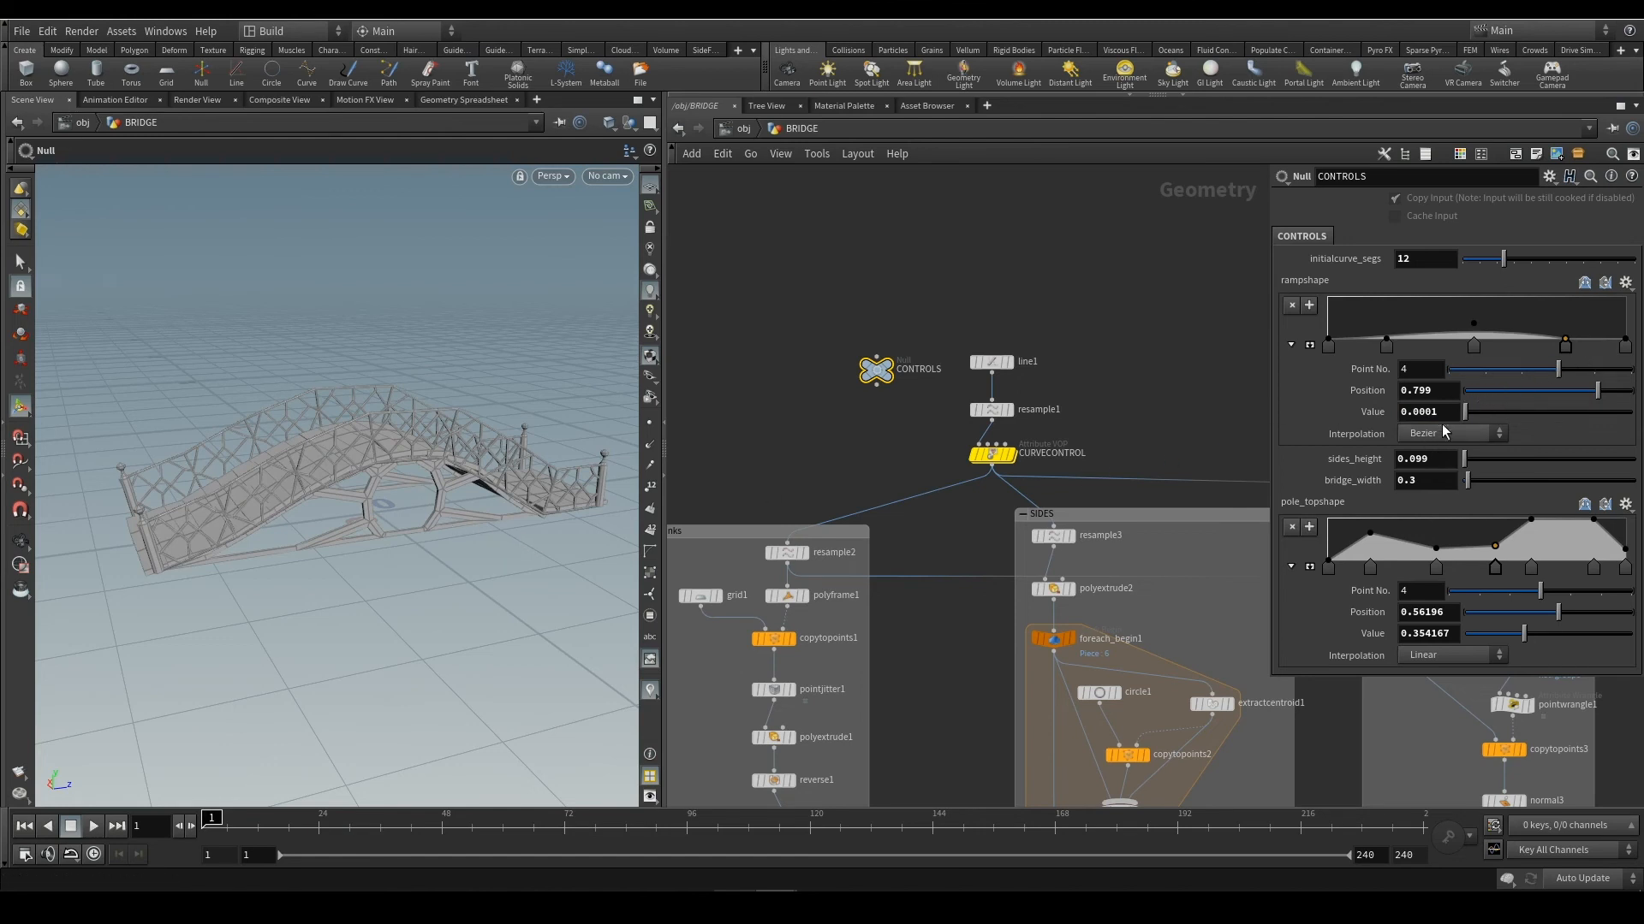
Check the position and value of the other rampshape points and inspect the bridge's arch from the side
{"action": "left_click", "coordinate": [1623, 345]}
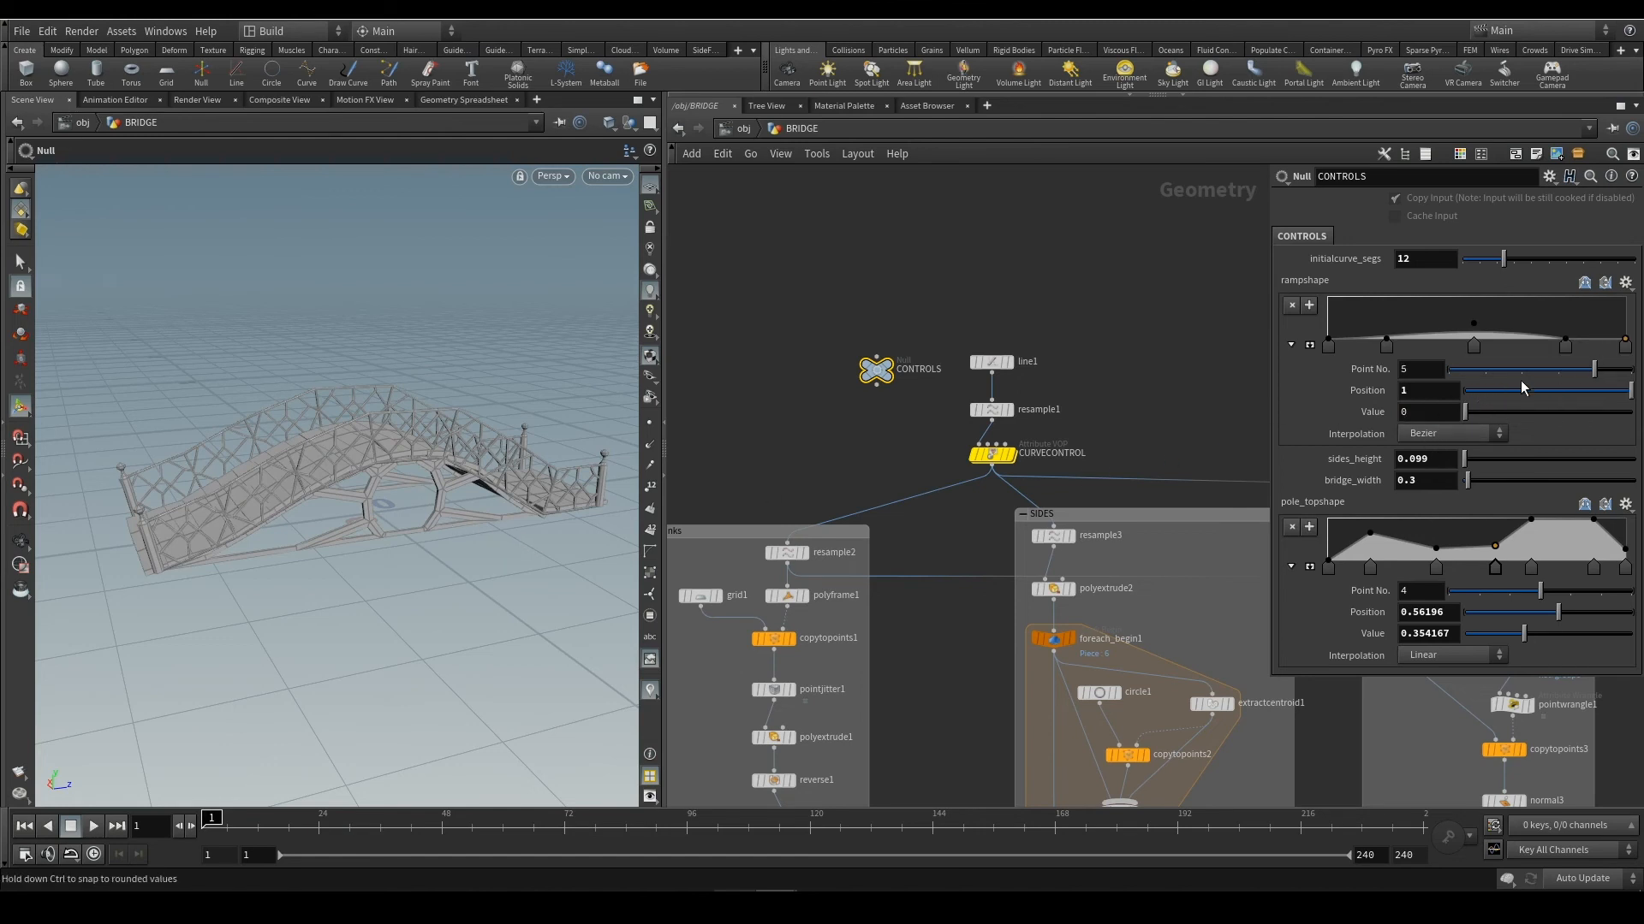
{"action": "left_click", "coordinate": [1565, 346]}
{"action": "left_click", "coordinate": [1472, 346]}
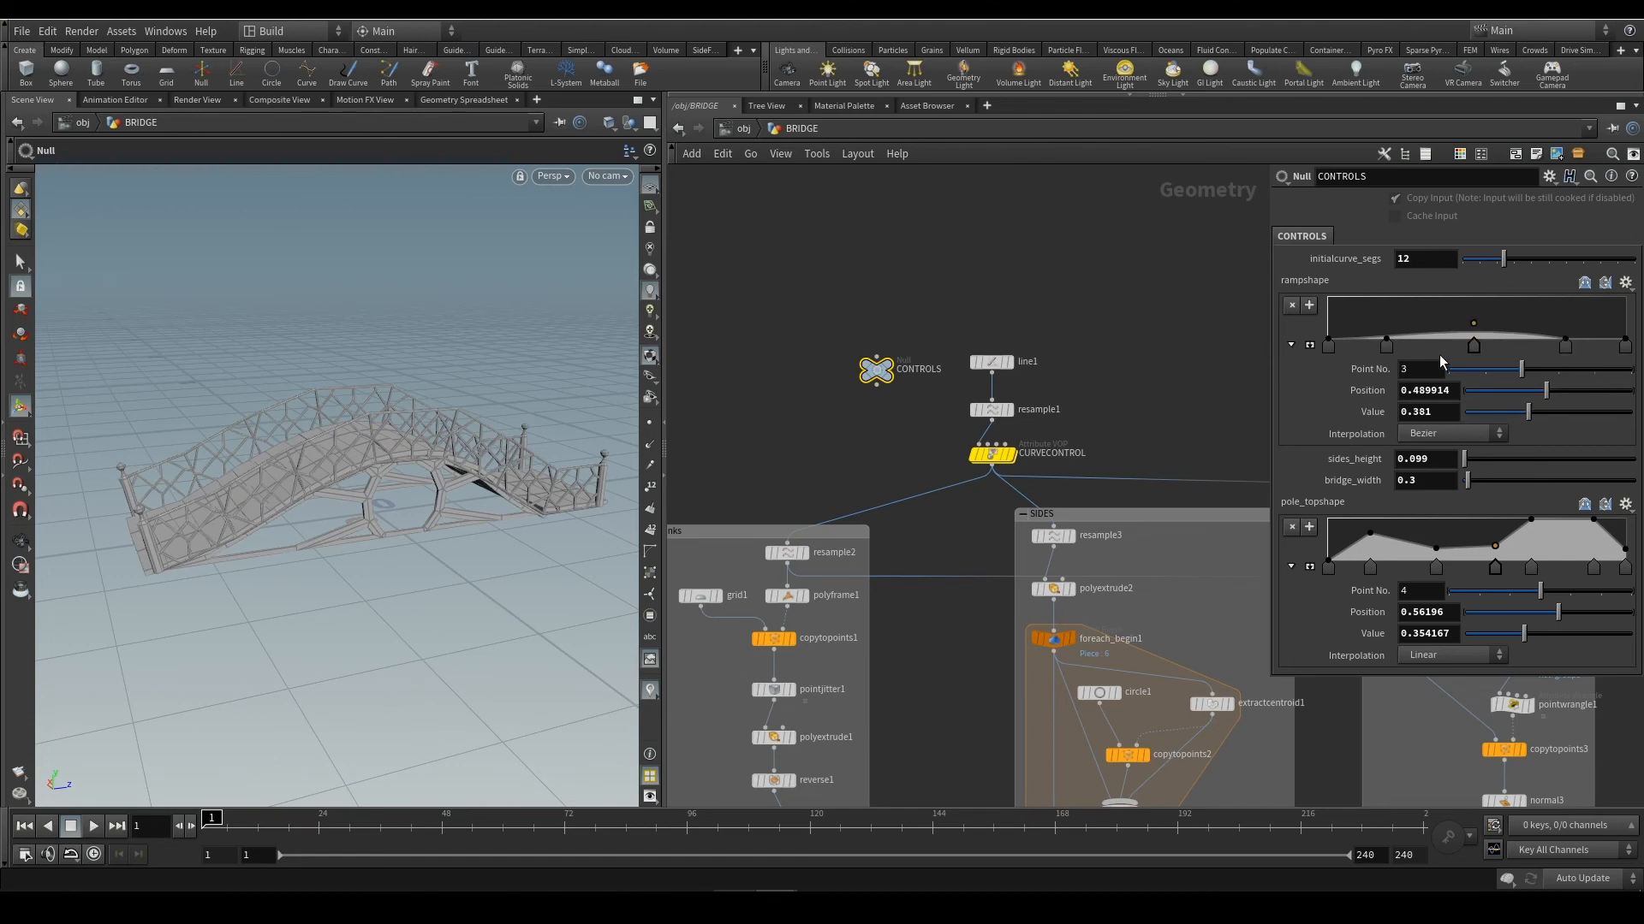
{"action": "left_click", "coordinate": [1328, 347]}
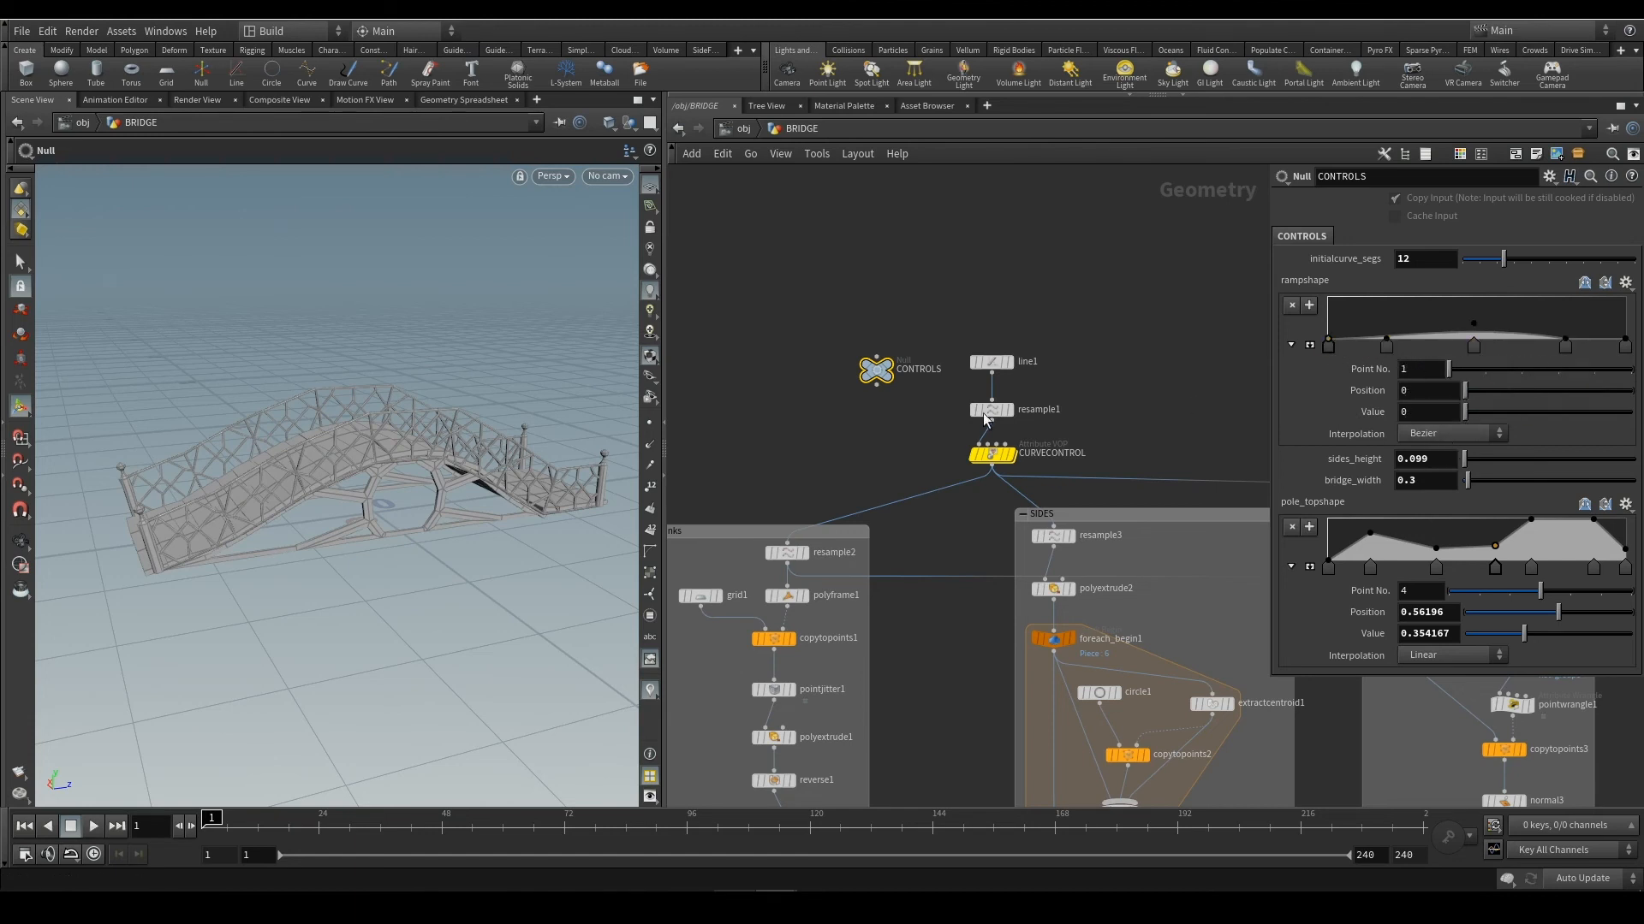
{"action": "left_click_drag", "start_coordinate": [503, 556], "coordinate": [436, 468], "text": "alt"}
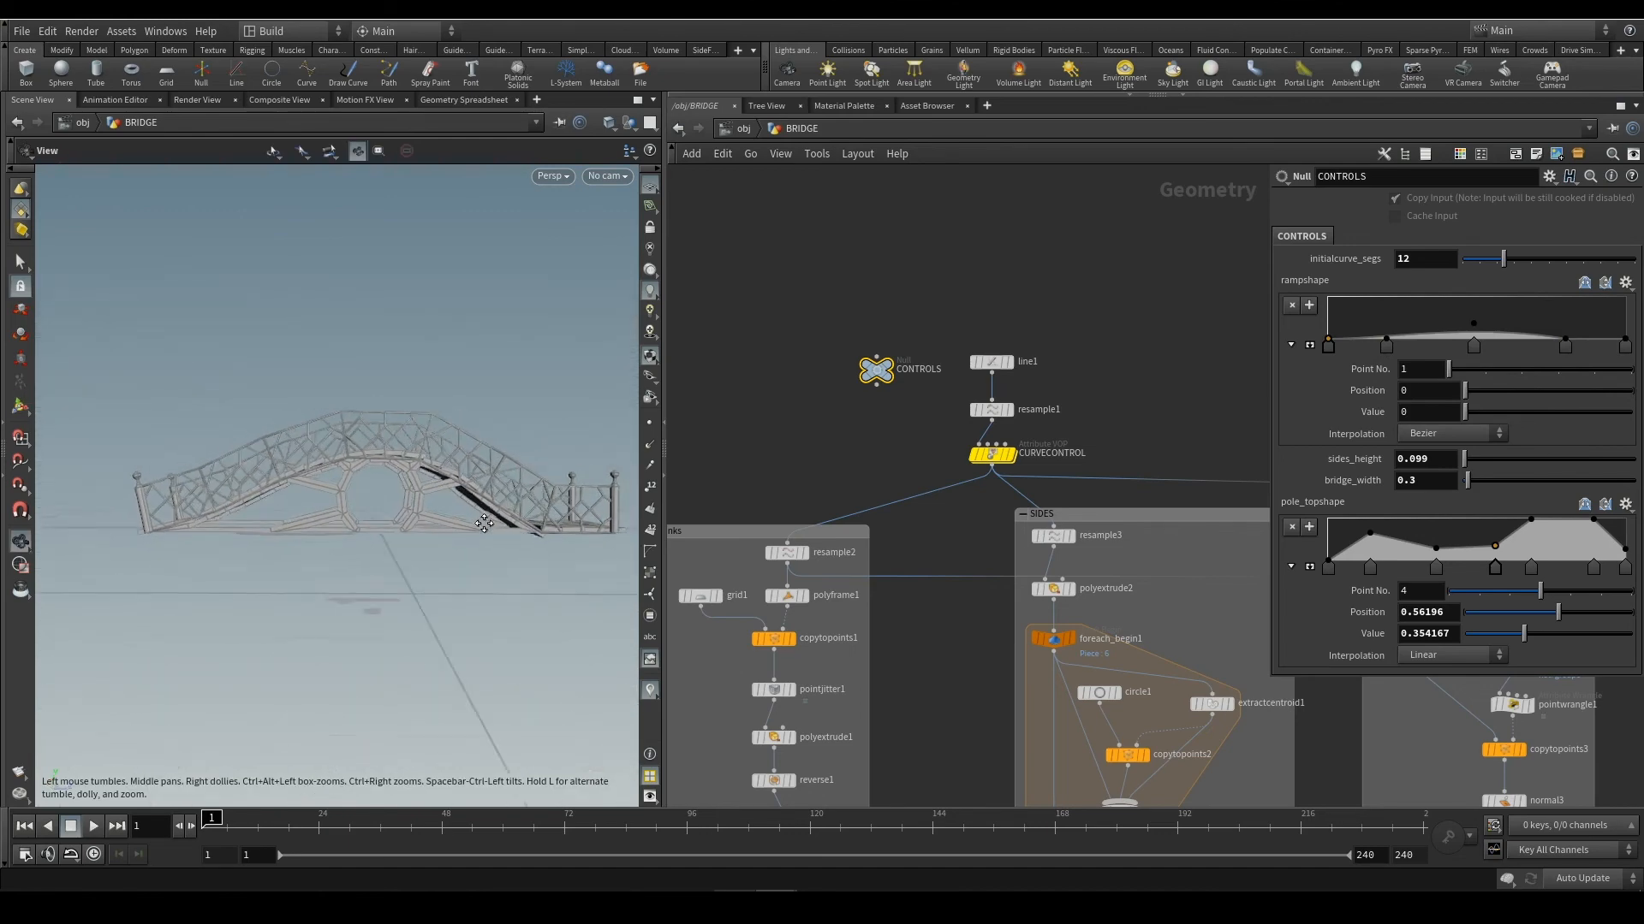
{"action": "middle_click_drag", "start_coordinate": [517, 505], "coordinate": [459, 536], "text": "alt"}
{"action": "right_click_drag", "start_coordinate": [458, 536], "coordinate": [498, 541], "text": "alt"}
{"action": "left_click_drag", "start_coordinate": [498, 541], "coordinate": [542, 531], "text": "alt"}
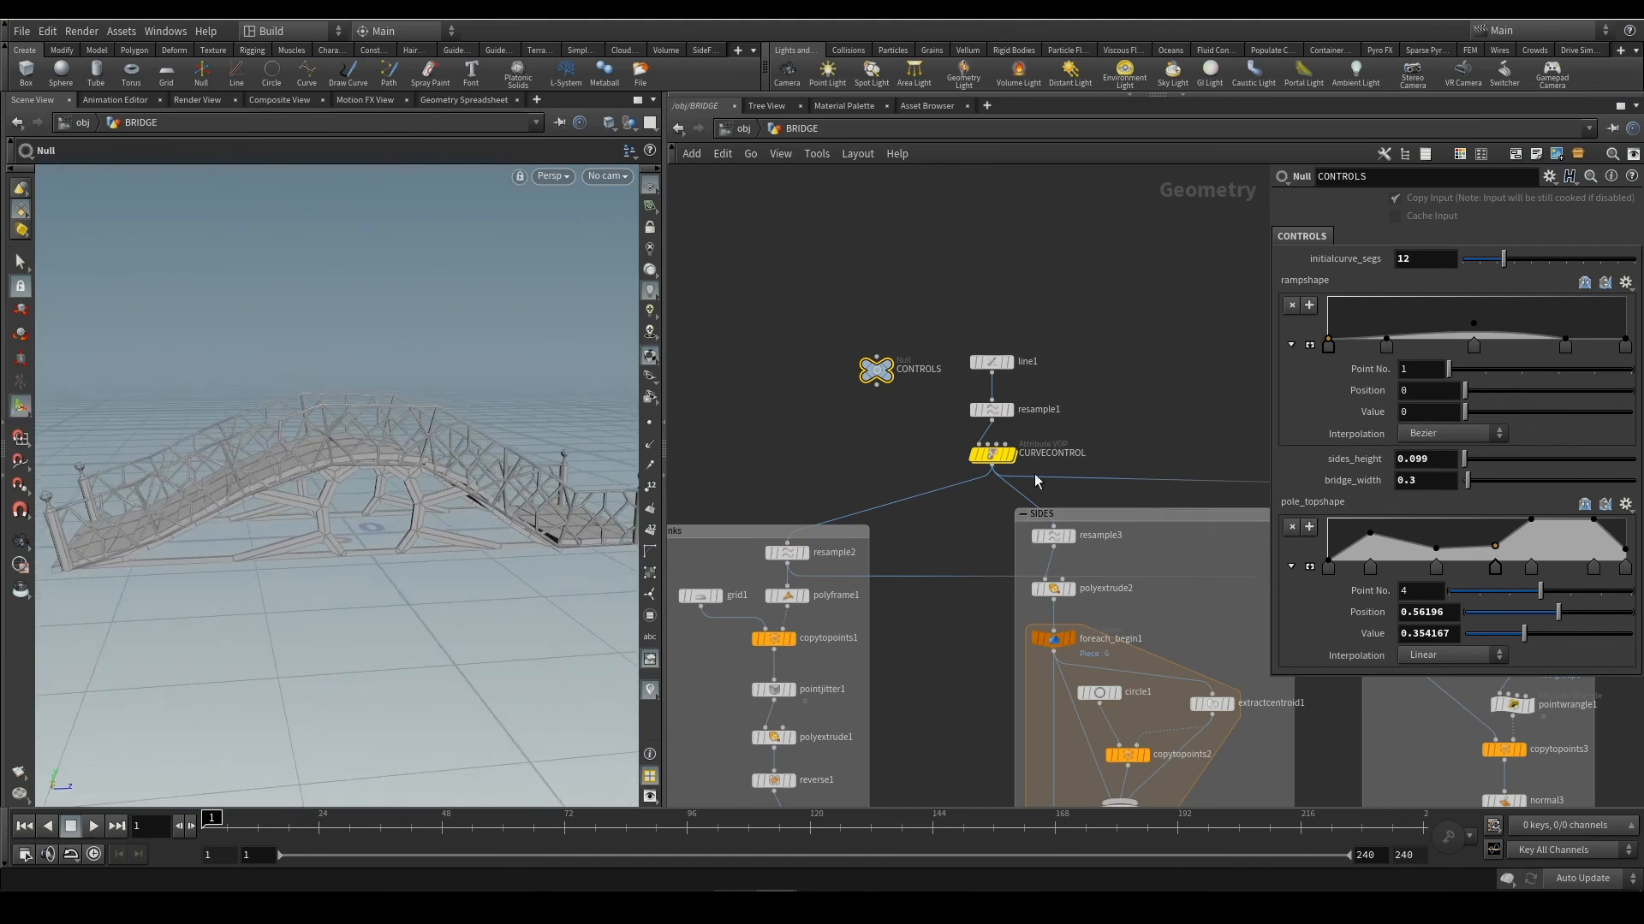
Open the CURVECONTROL VOP network and examine how const1, multiply1, subtract1 and divide1 feed ramp1
{"action": "double_click", "coordinate": [993, 458]}
{"action": "scroll", "coordinate": [938, 592], "scroll_direction": "up", "scroll_amount": 3}
{"action": "left_click_drag", "start_coordinate": [947, 521], "coordinate": [968, 484]}
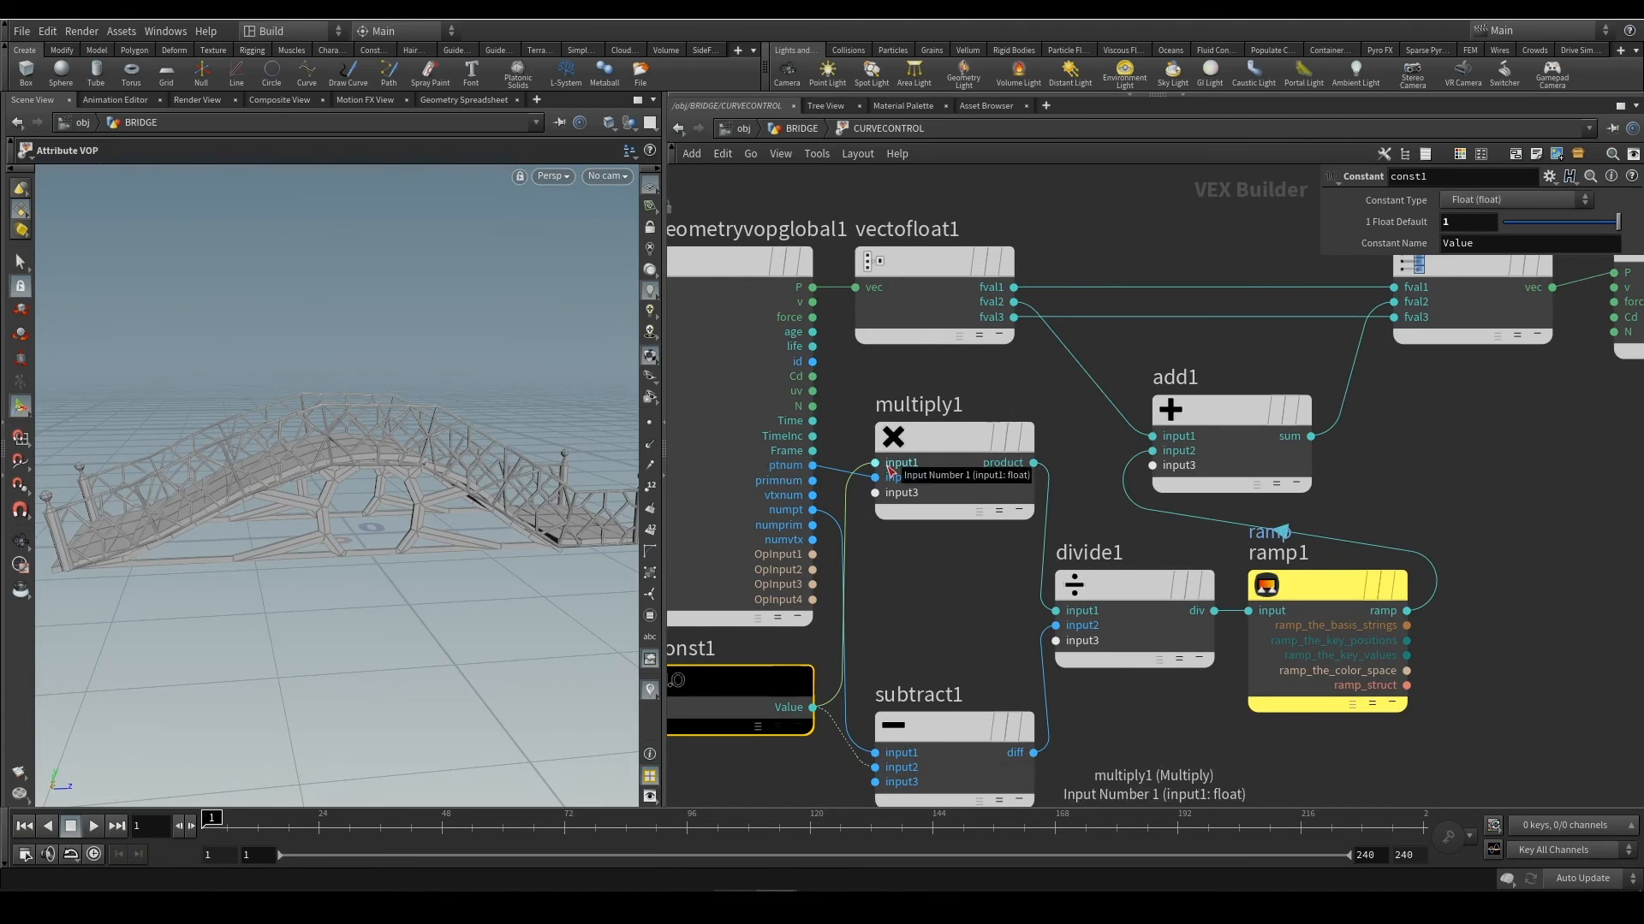
{"action": "middle_click_drag", "start_coordinate": [987, 603], "coordinate": [985, 480]}
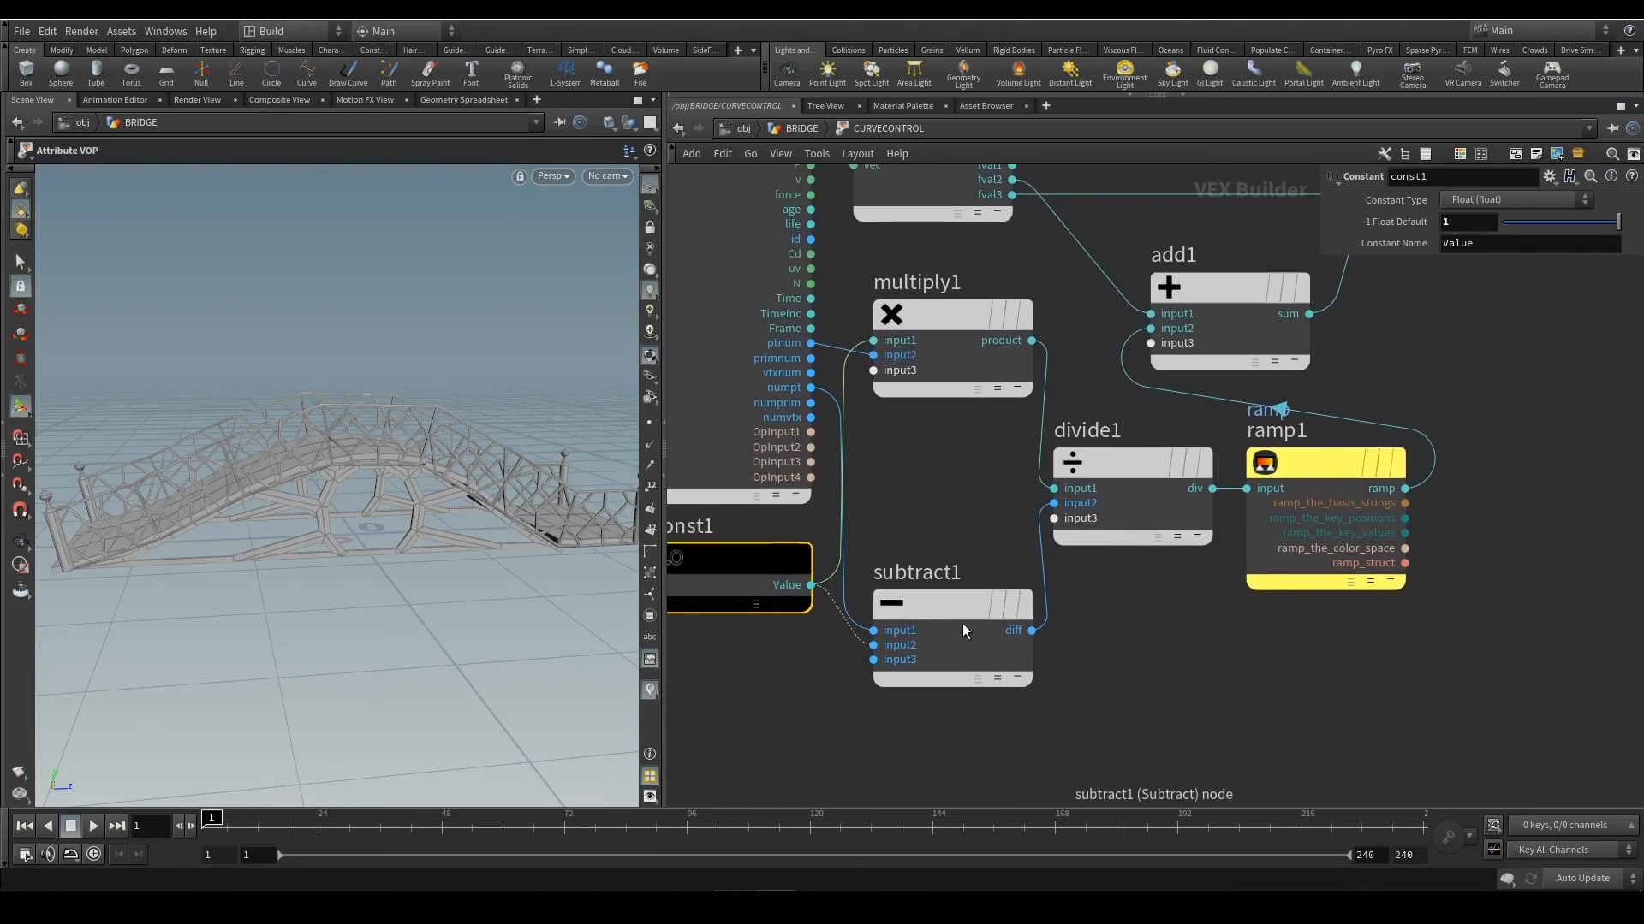
{"action": "left_click_drag", "start_coordinate": [959, 636], "coordinate": [978, 556]}
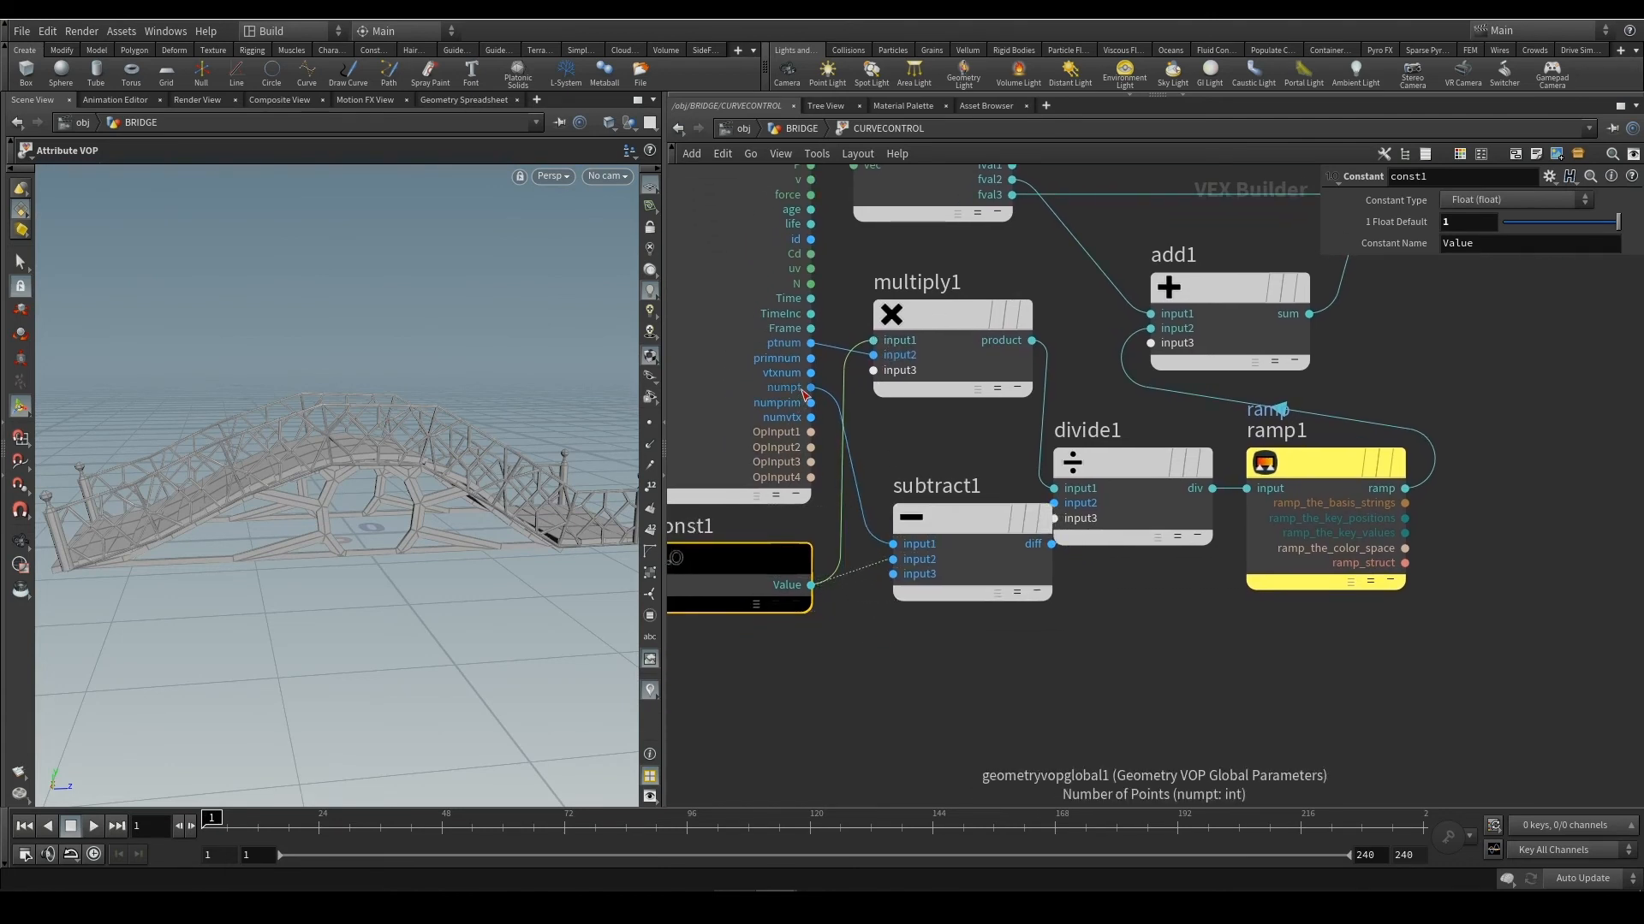
{"action": "left_click", "coordinate": [950, 518]}
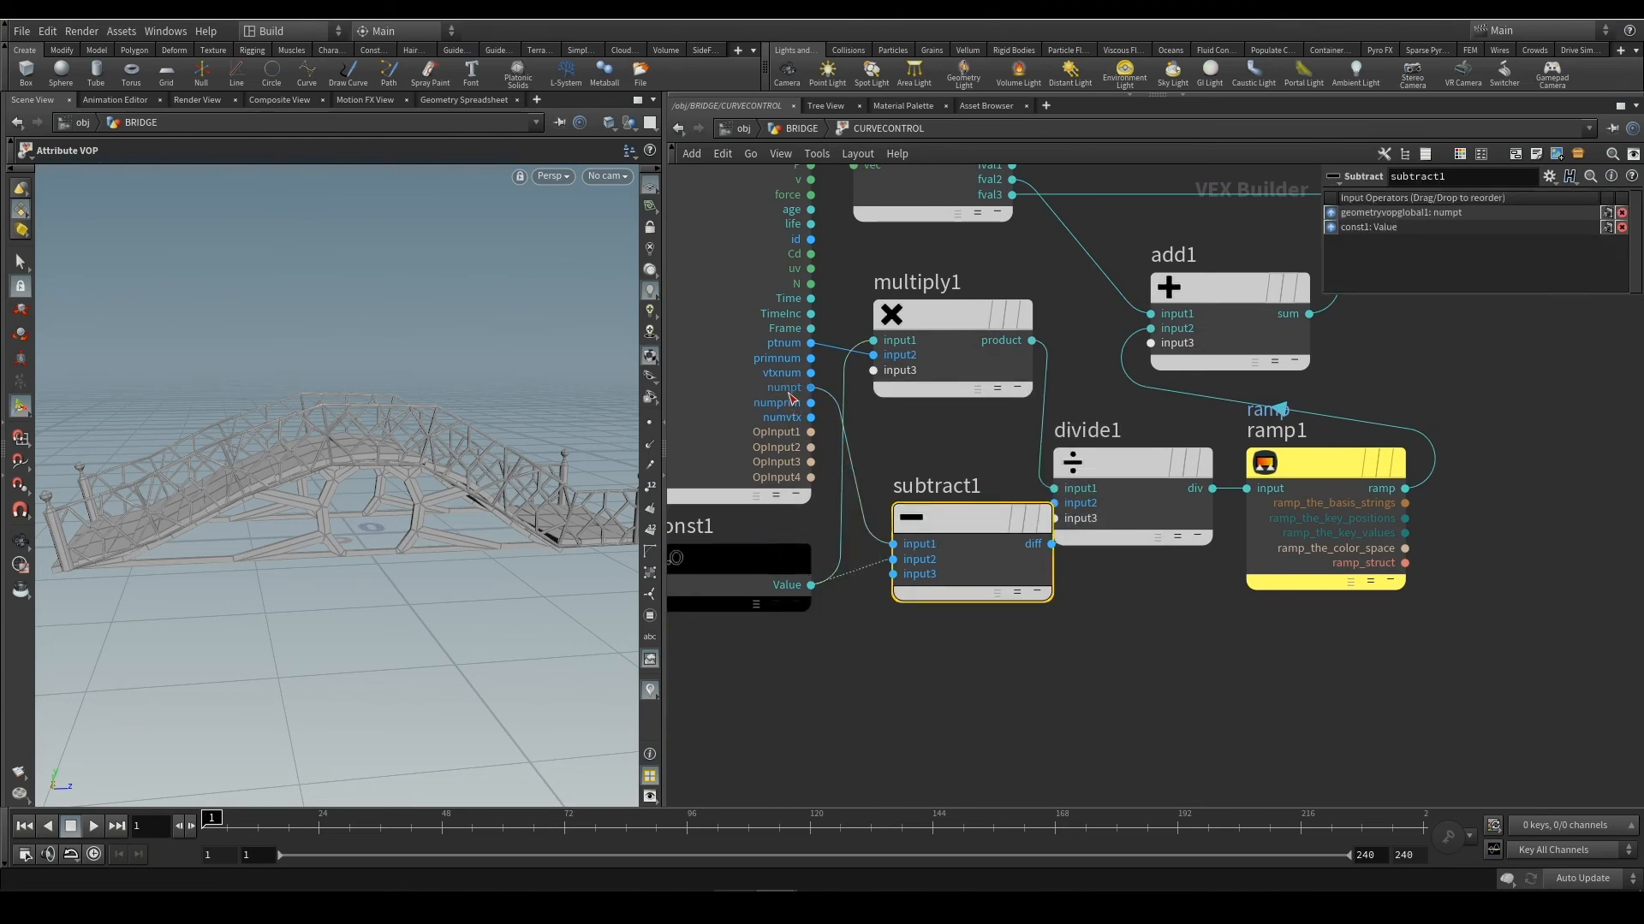
{"action": "middle_click_drag", "start_coordinate": [845, 668], "coordinate": [927, 726]}
{"action": "mouse_move", "coordinate": [989, 590]}
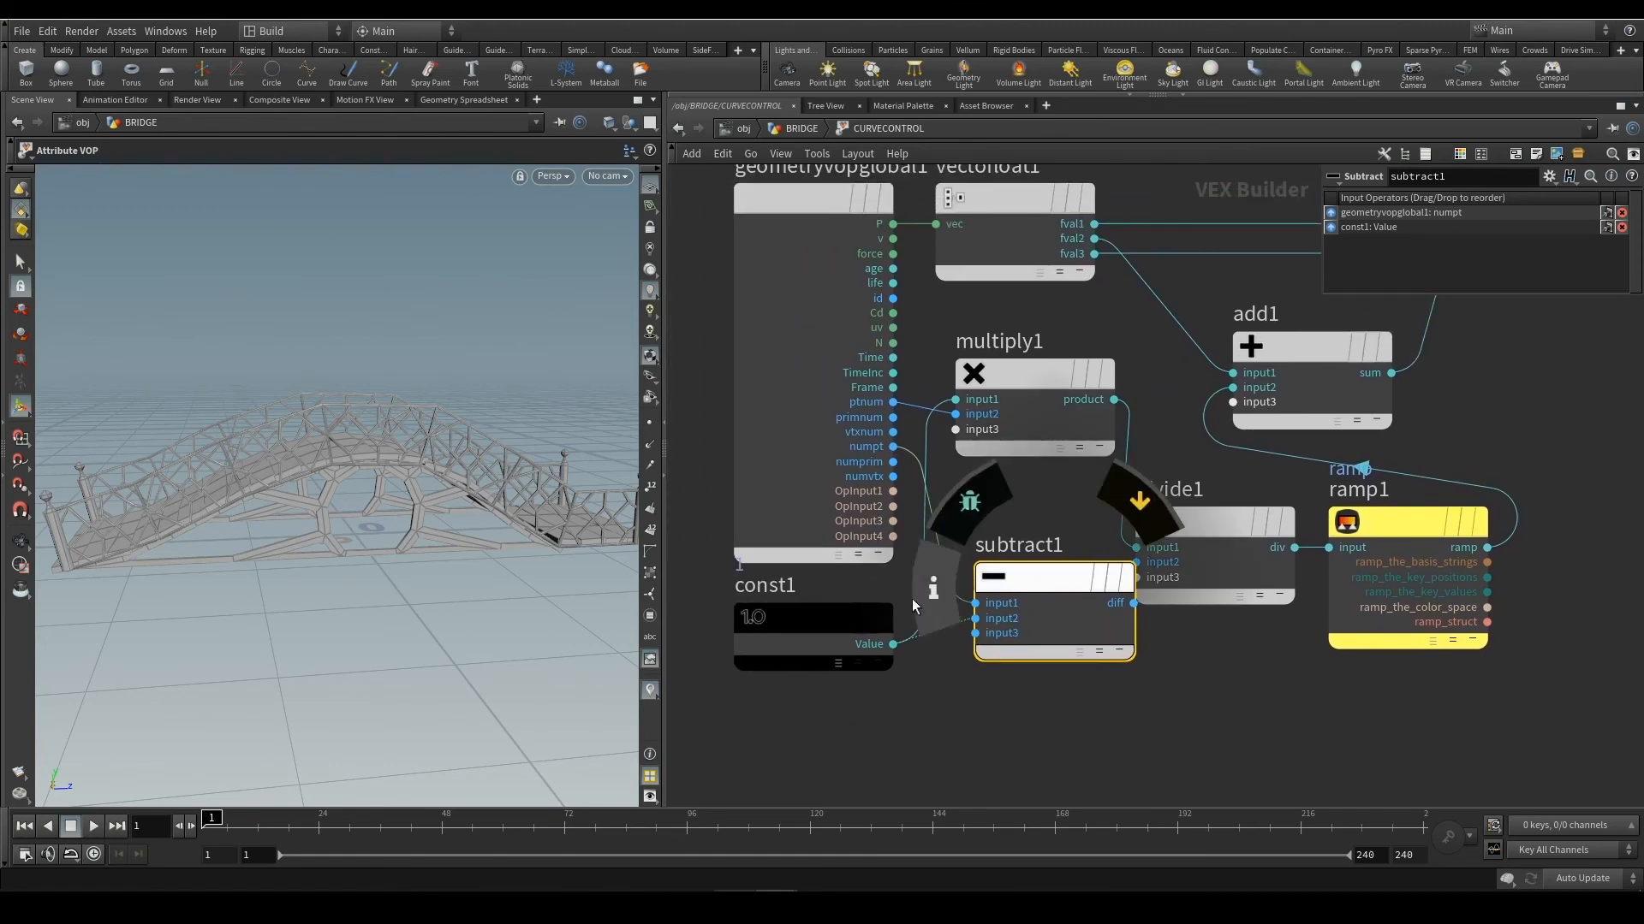
{"action": "left_click", "coordinate": [816, 633]}
{"action": "mouse_move", "coordinate": [1080, 622]}
{"action": "left_mouse_down"}
{"action": "mouse_move", "coordinate": [1039, 624]}
{"action": "mouse_move", "coordinate": [1061, 611]}
{"action": "left_mouse_up"}
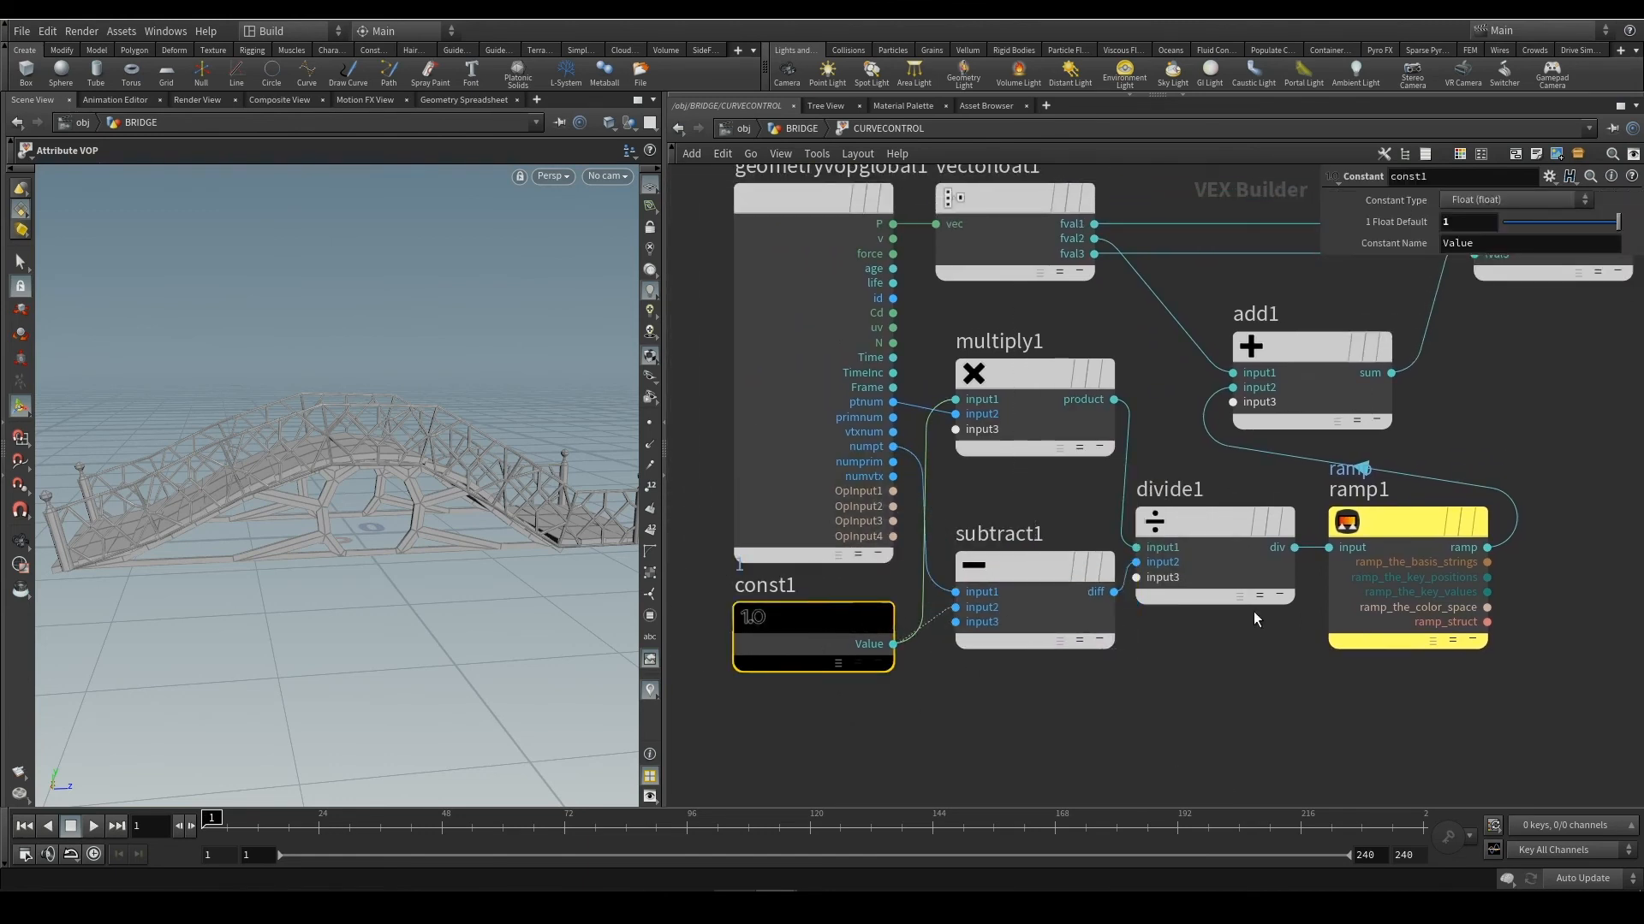
{"action": "middle_click_drag", "start_coordinate": [1253, 611], "coordinate": [1076, 690]}
{"action": "left_click", "coordinate": [1231, 595]}
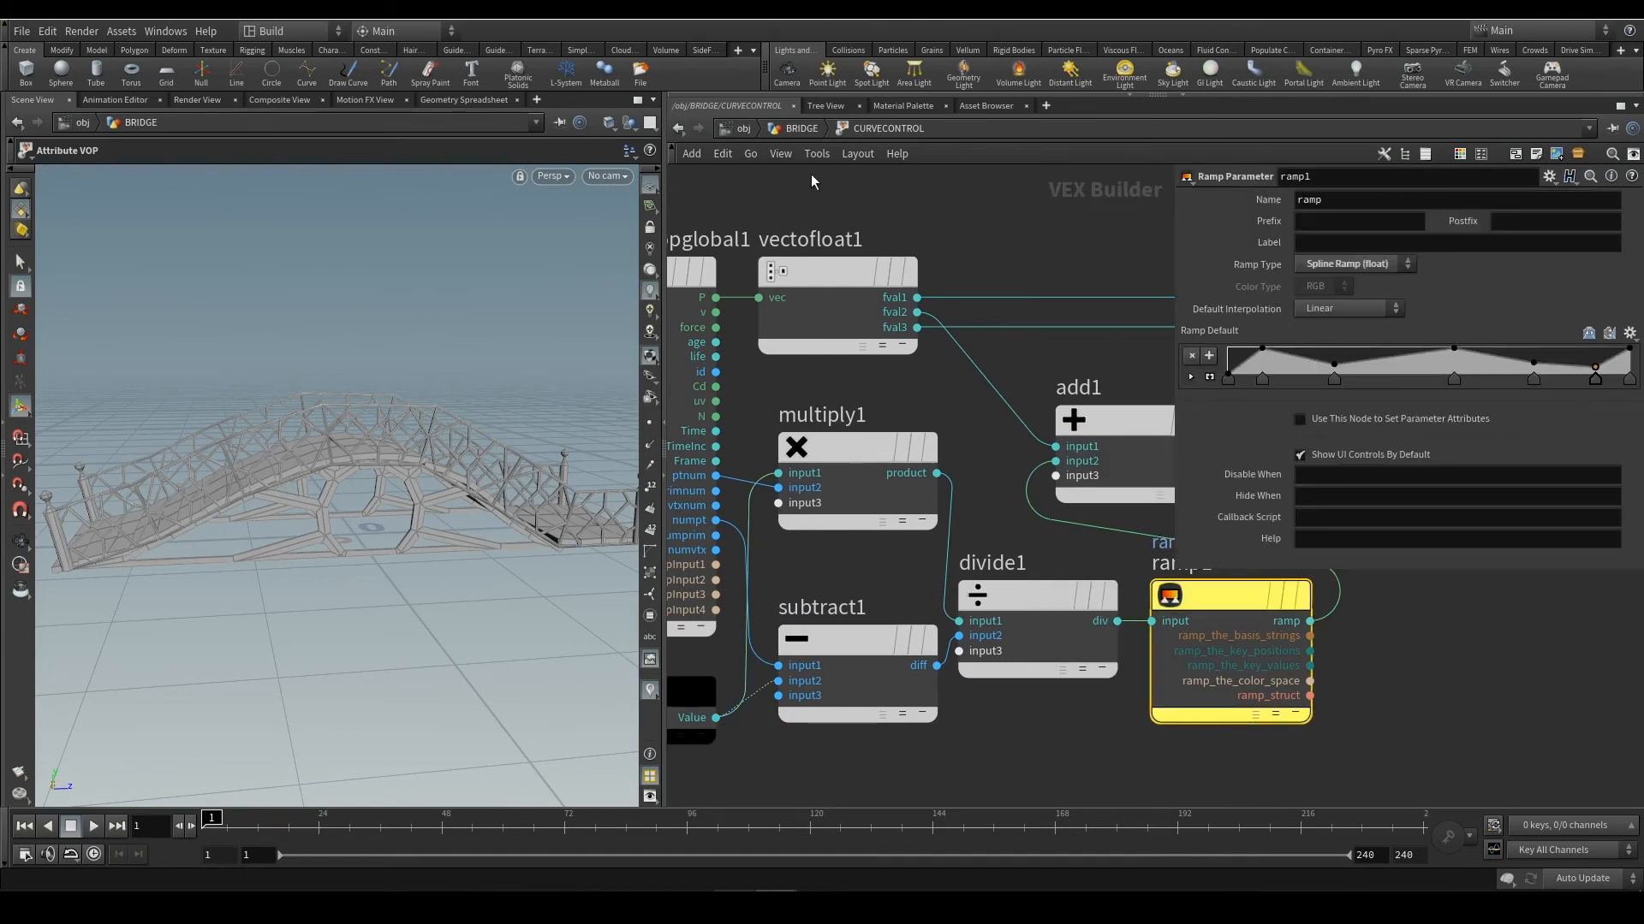
Return to the BRIDGE network and set the position of CURVECONTROL's third ramp point to 0.5
{"action": "left_click", "coordinate": [803, 129]}
{"action": "scroll", "coordinate": [844, 422], "scroll_direction": "up", "scroll_amount": 5}
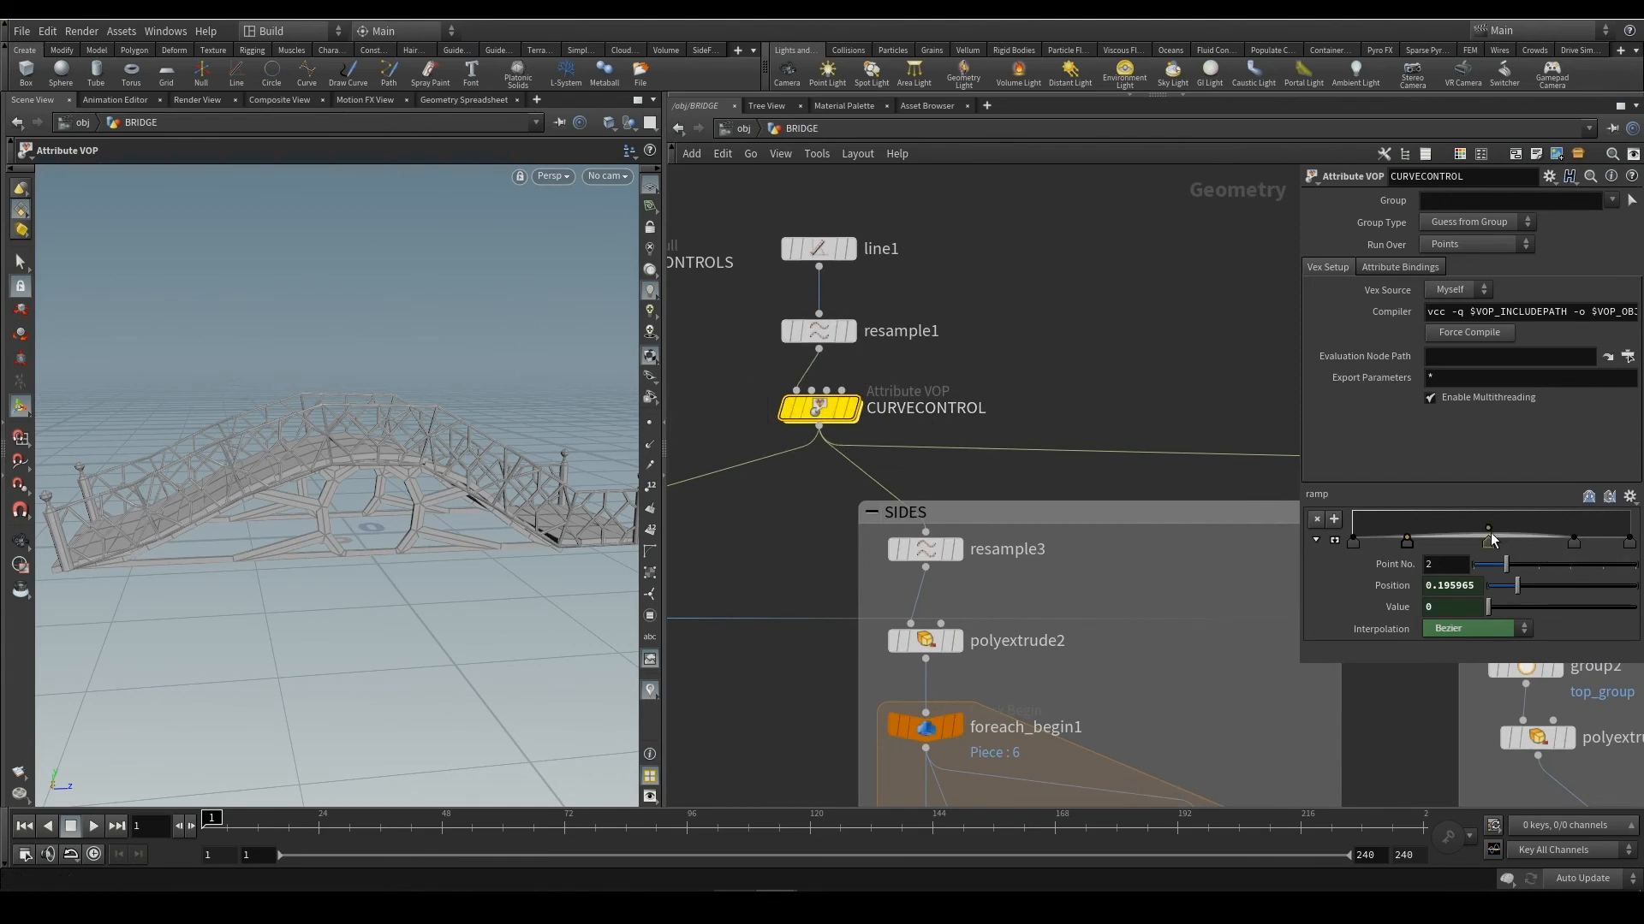
{"action": "left_click", "coordinate": [1489, 542]}
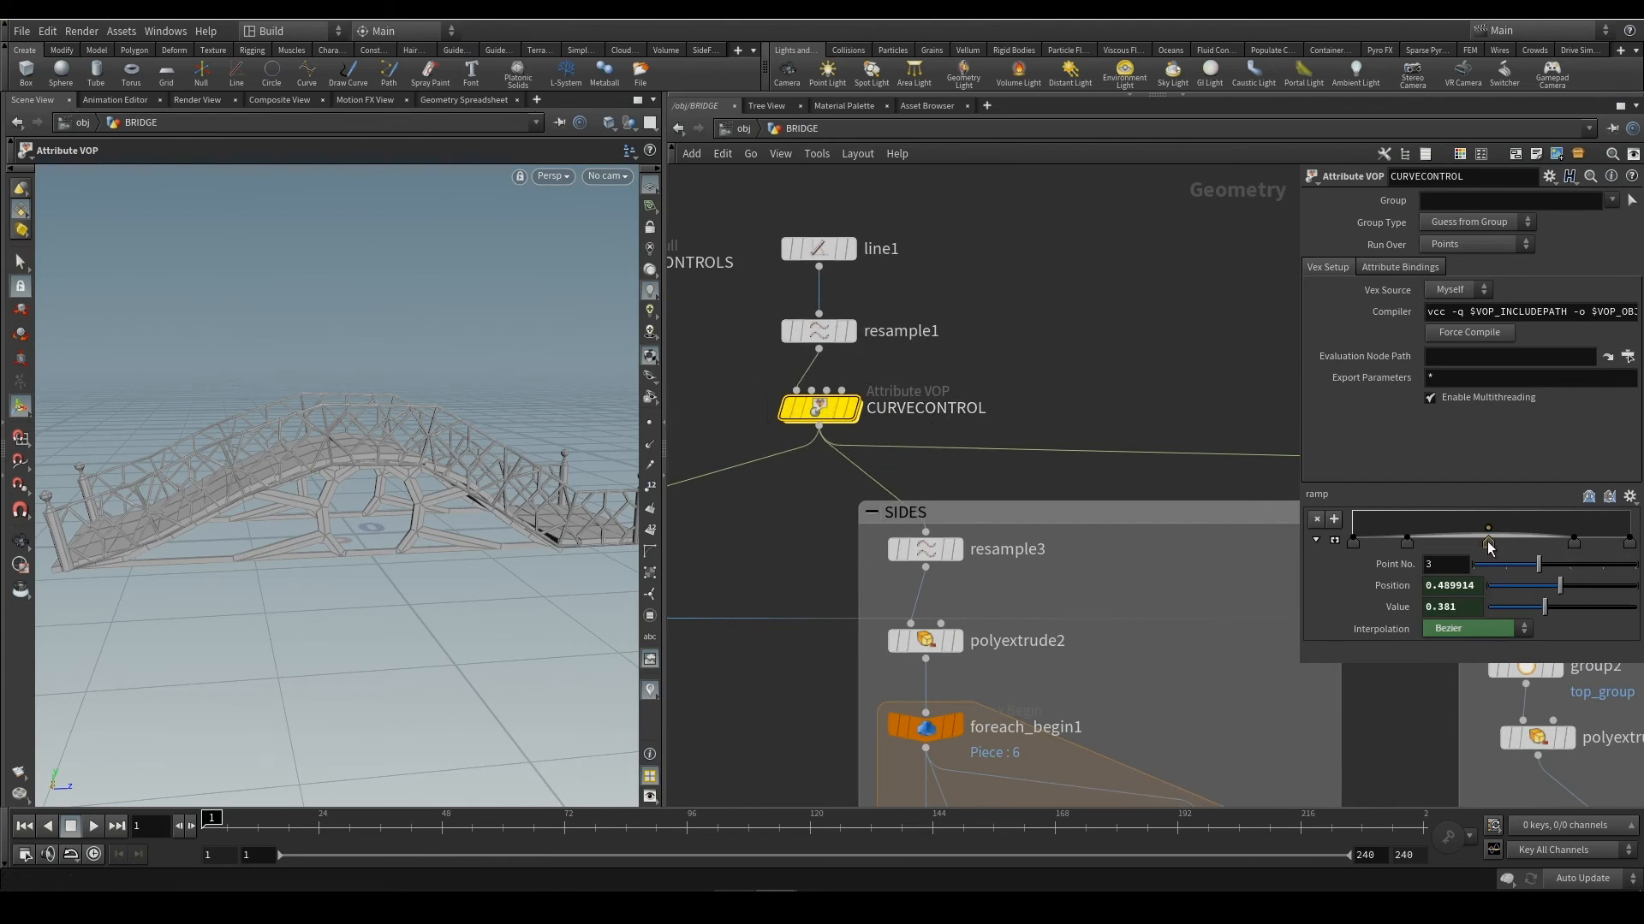
{"action": "double_click", "coordinate": [1470, 585]}
{"action": "type", "text": ".5"}
{"action": "key", "text": "Return"}
Review the parameters of line1 and resample1
{"action": "left_click", "coordinate": [820, 246]}
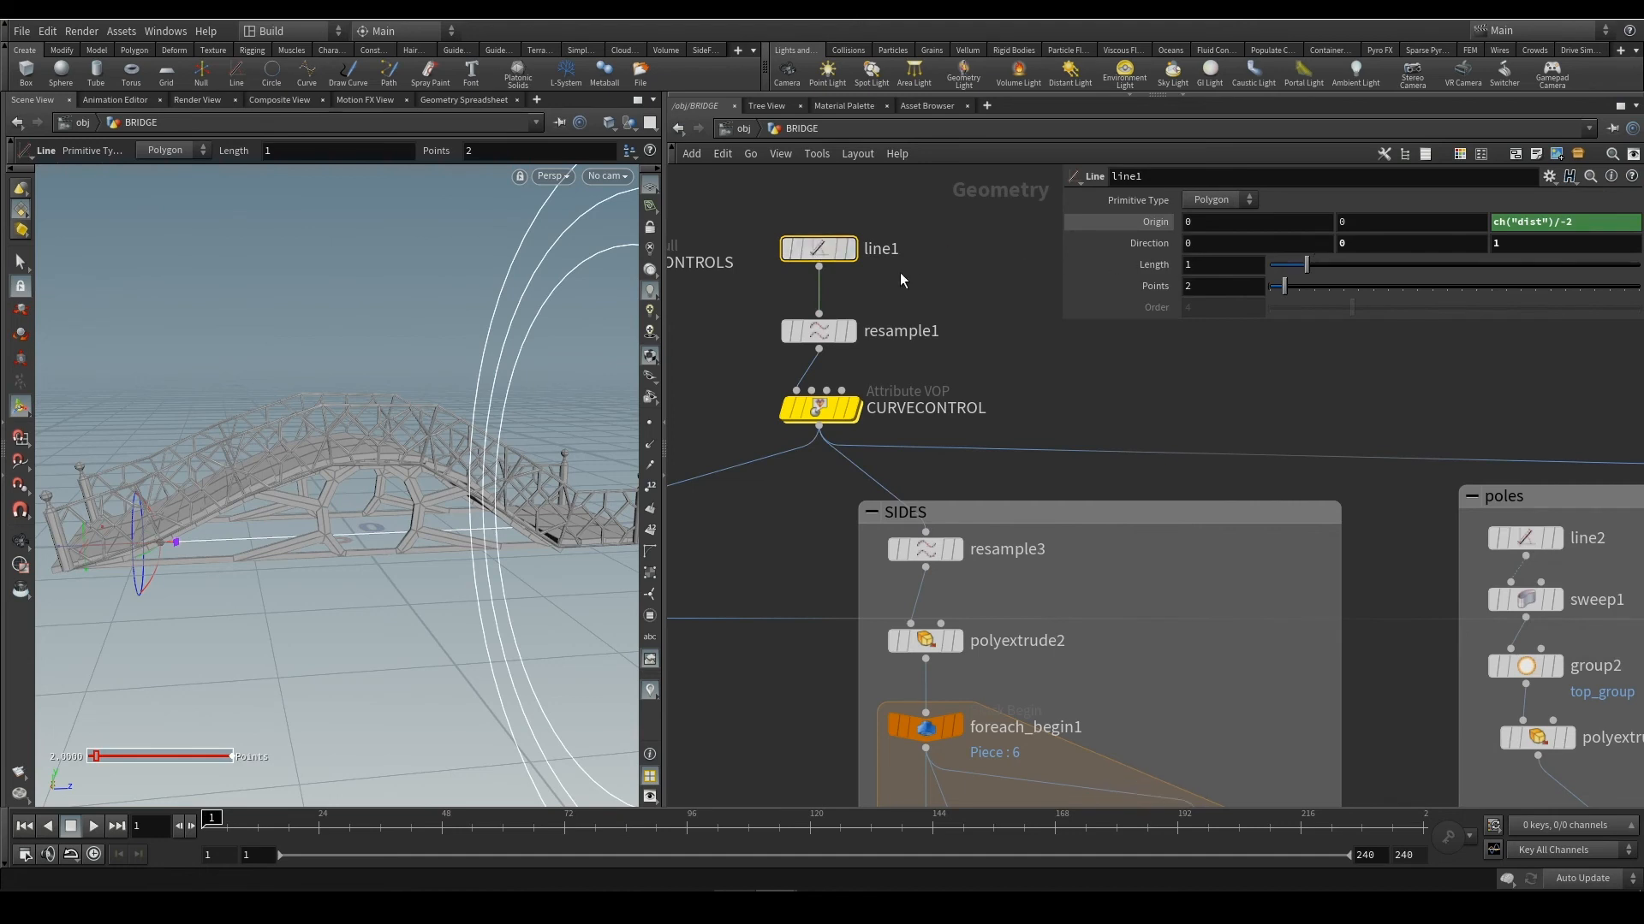
{"action": "left_click", "coordinate": [854, 331]}
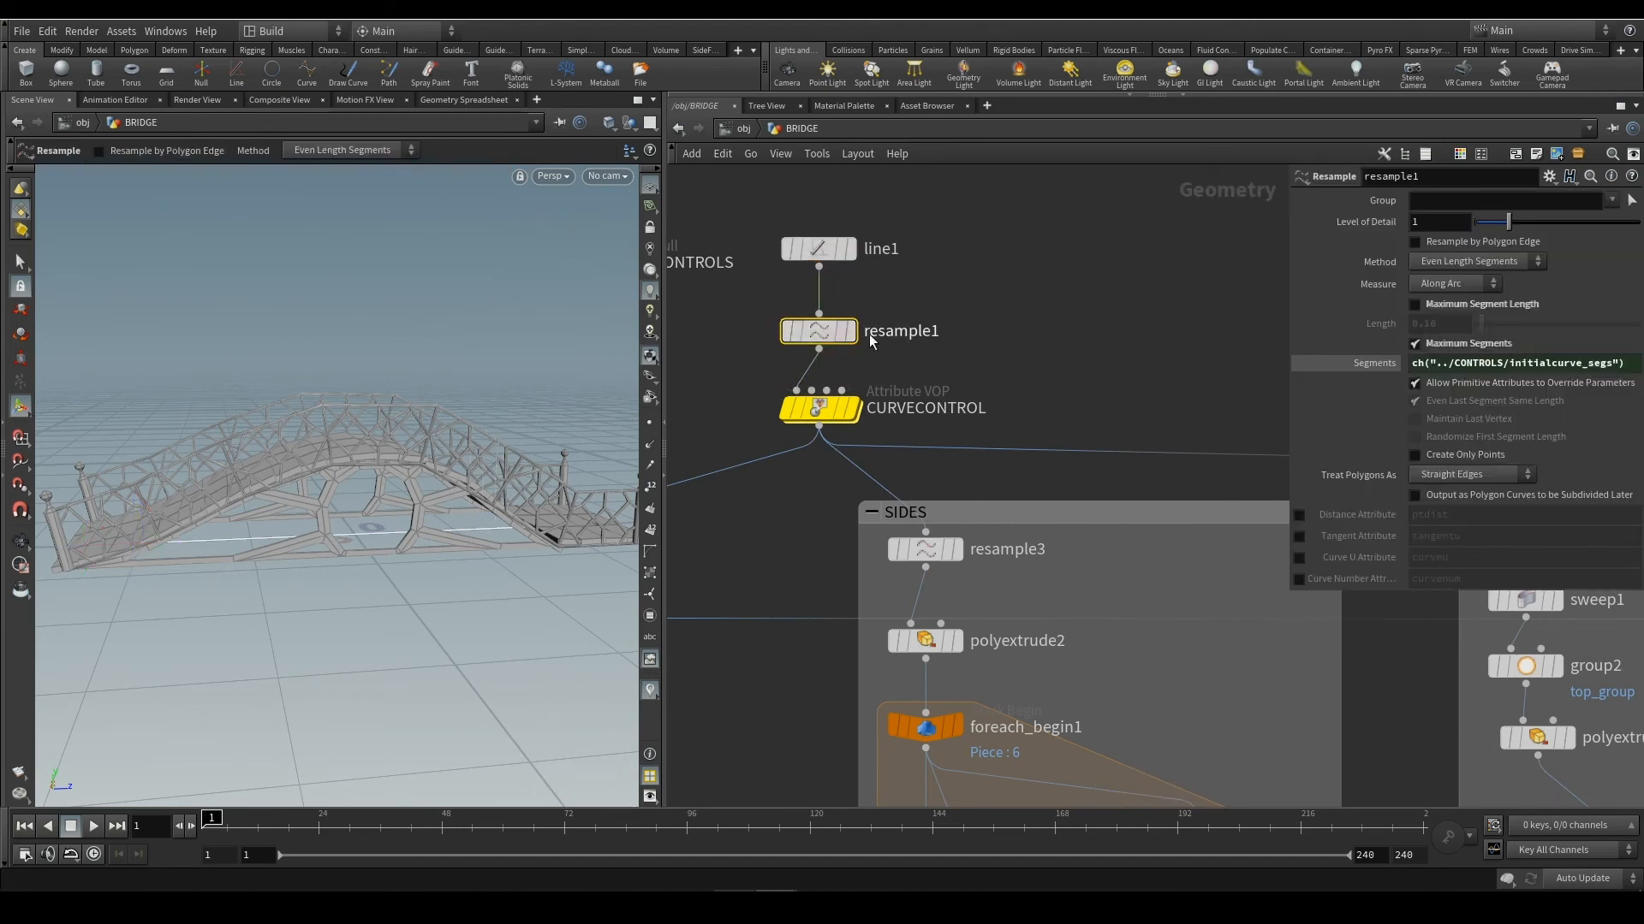
{"action": "middle_click_drag", "start_coordinate": [945, 316], "coordinate": [1174, 307]}
Set the value of the fourth rampshape point on the CONTROLS null to 0.01
{"action": "left_click", "coordinate": [852, 255]}
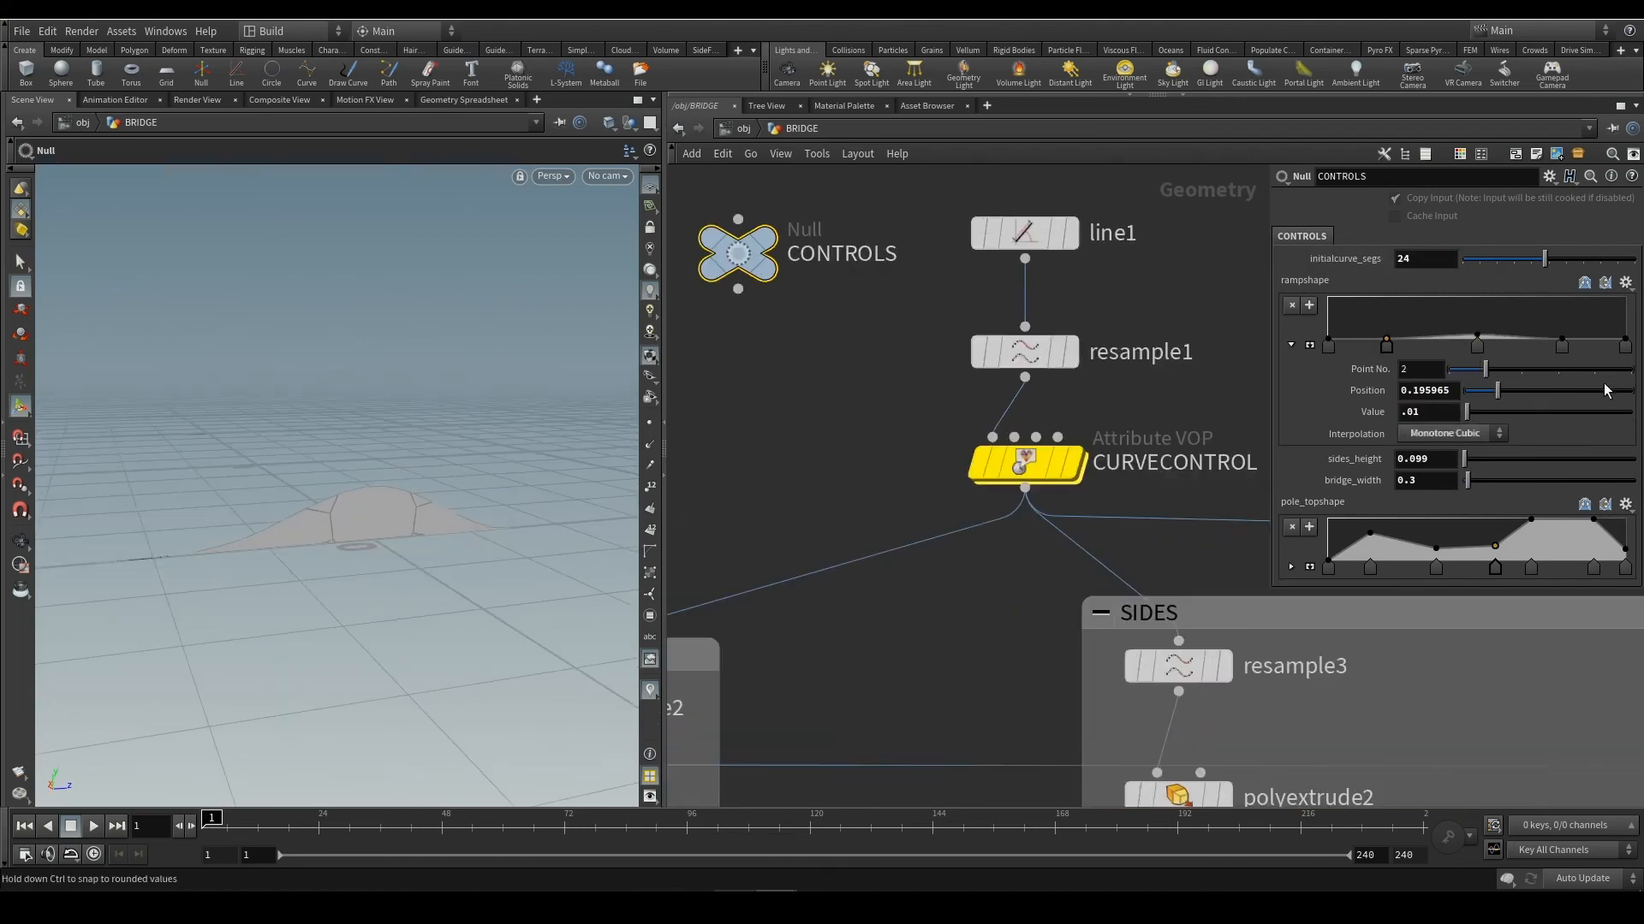
{"action": "left_click", "coordinate": [1563, 348]}
{"action": "left_click_drag", "start_coordinate": [1424, 416], "coordinate": [1379, 420]}
{"action": "type", "text": "."}
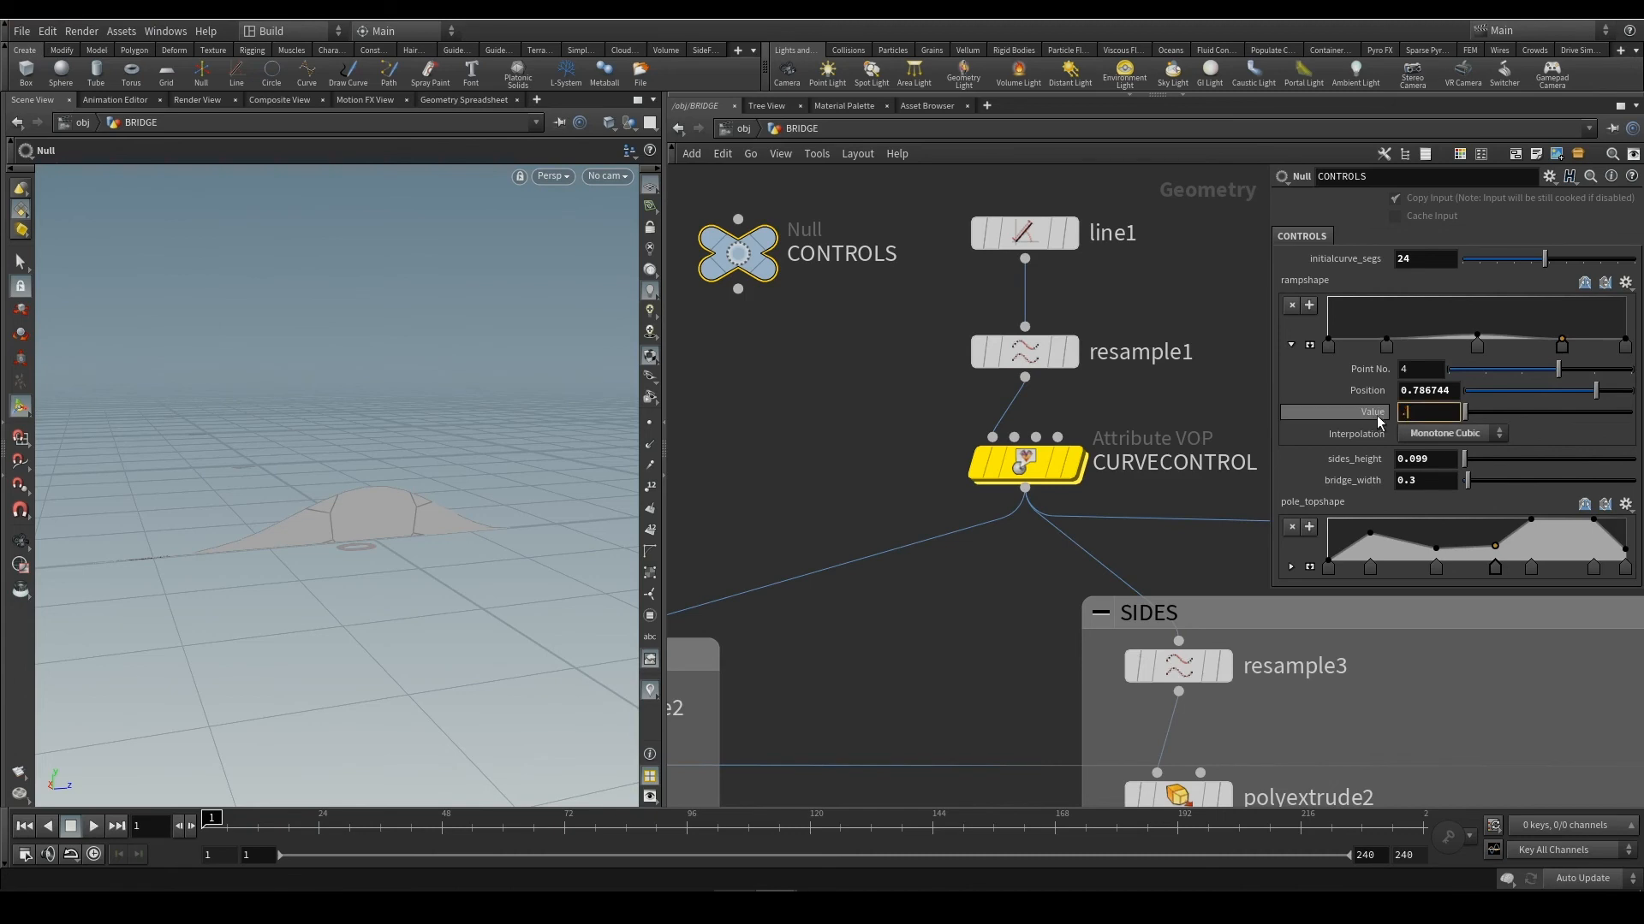
{"action": "type", "text": "01"}
{"action": "key", "text": "Return"}
Display the merge2 output and trace its error upstream to the polyexpand2d1 node
{"action": "middle_click_drag", "start_coordinate": [969, 590], "coordinate": [906, 561]}
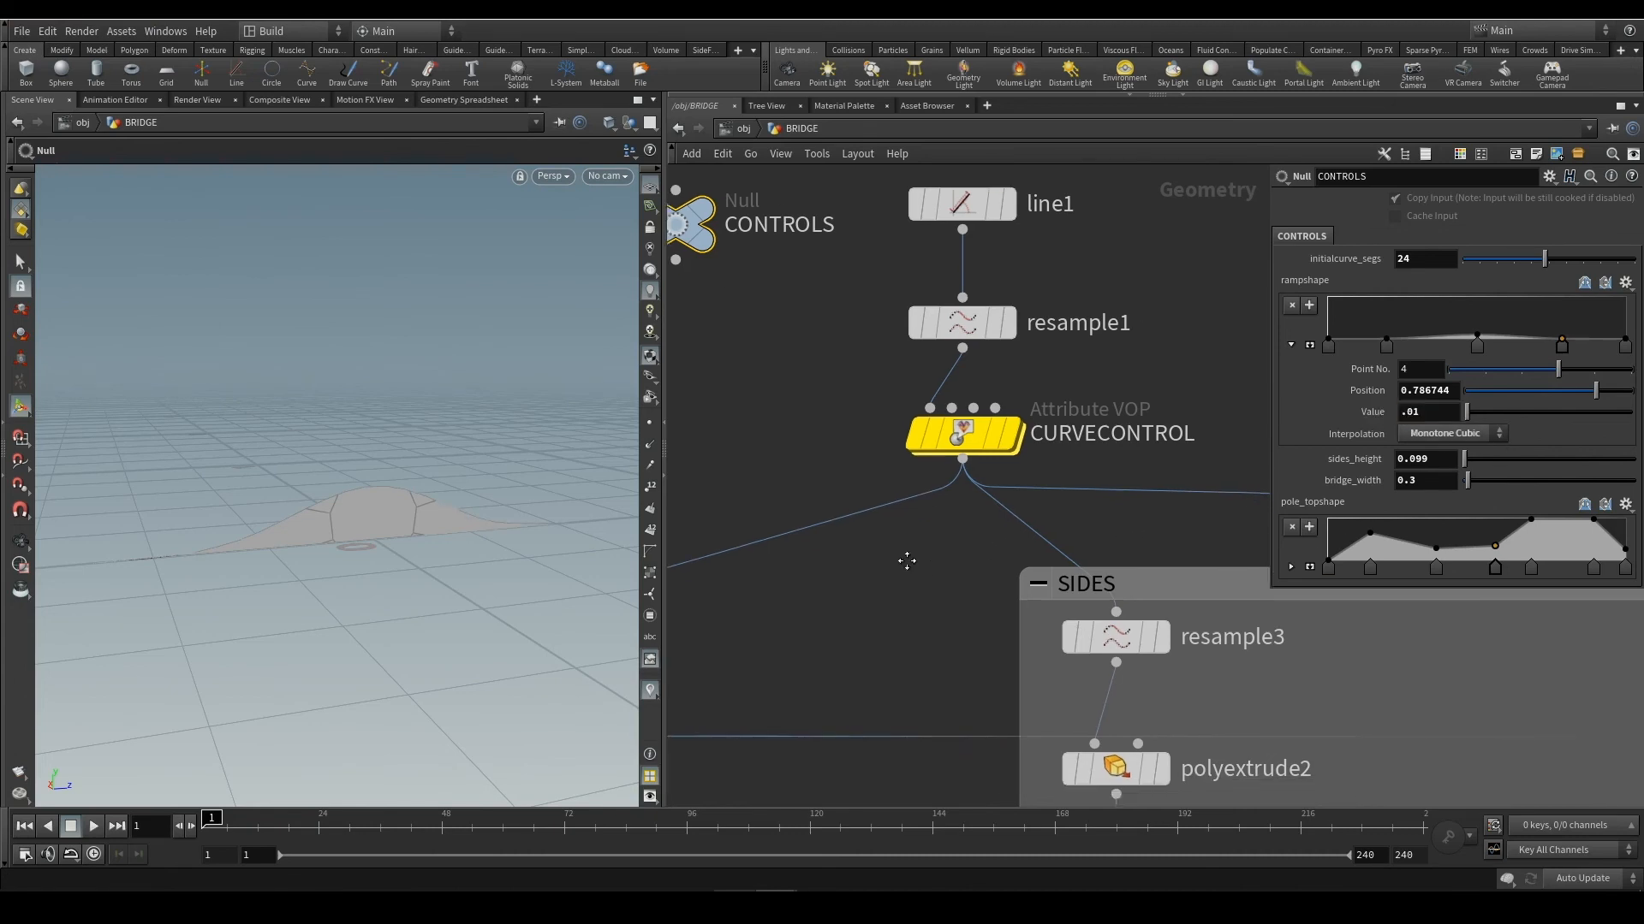
{"action": "scroll", "coordinate": [907, 561], "scroll_direction": "down", "scroll_amount": 10}
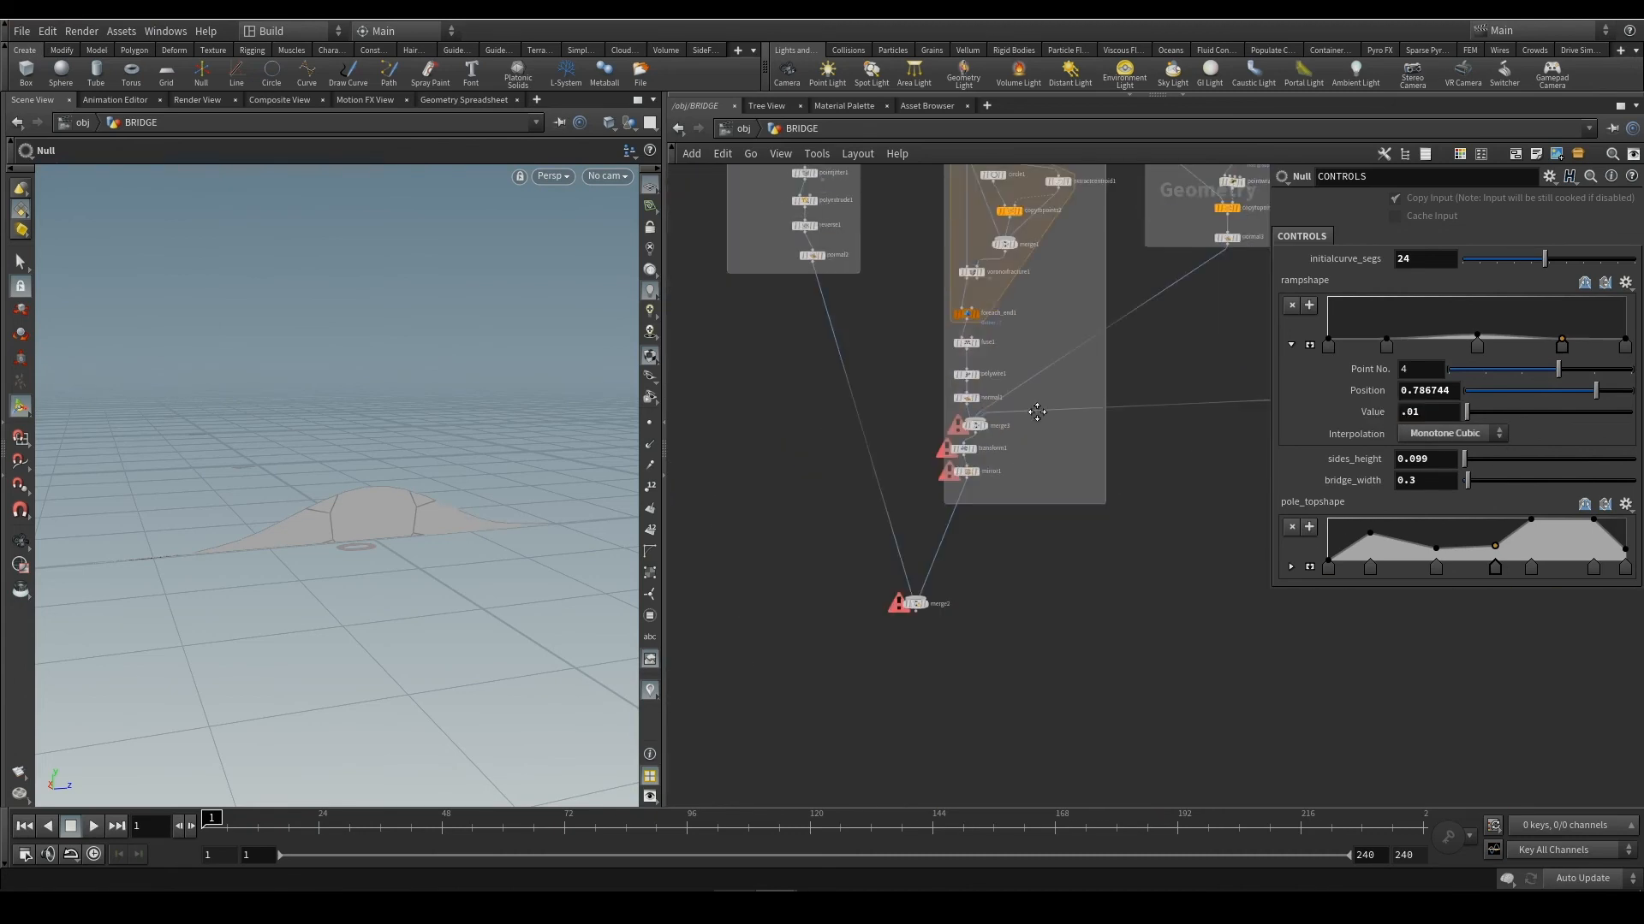
{"action": "scroll", "coordinate": [912, 582], "scroll_direction": "up", "scroll_amount": 5}
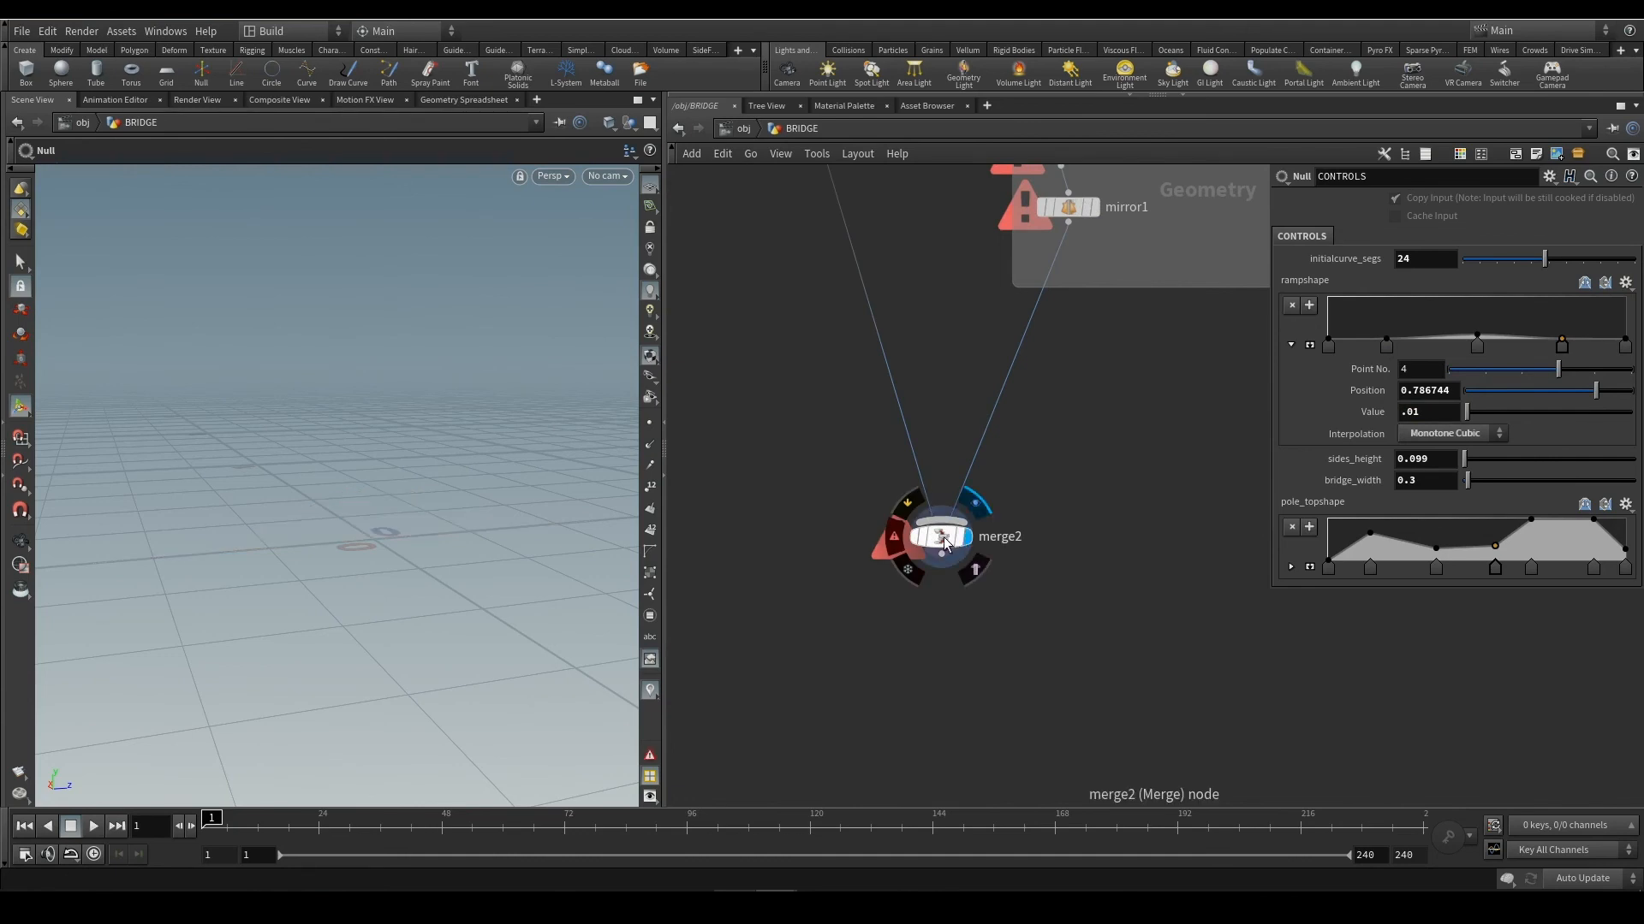
{"action": "left_click", "coordinate": [944, 545]}
{"action": "scroll", "coordinate": [1148, 420], "scroll_direction": "down", "scroll_amount": 6}
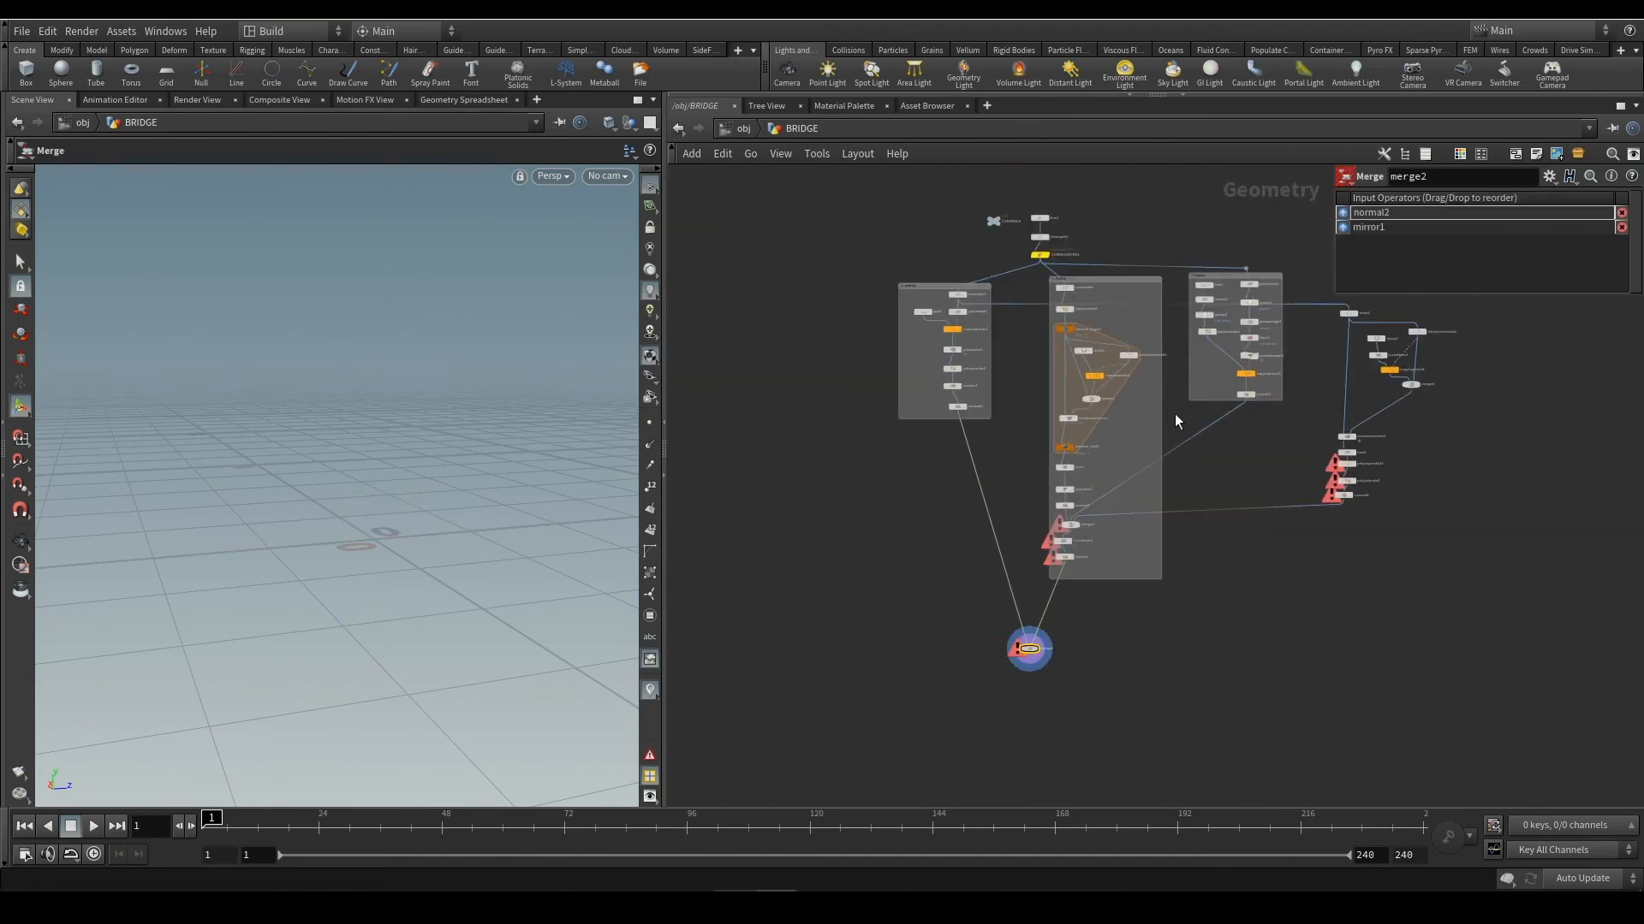
{"action": "scroll", "coordinate": [1176, 421], "scroll_direction": "up", "scroll_amount": 10}
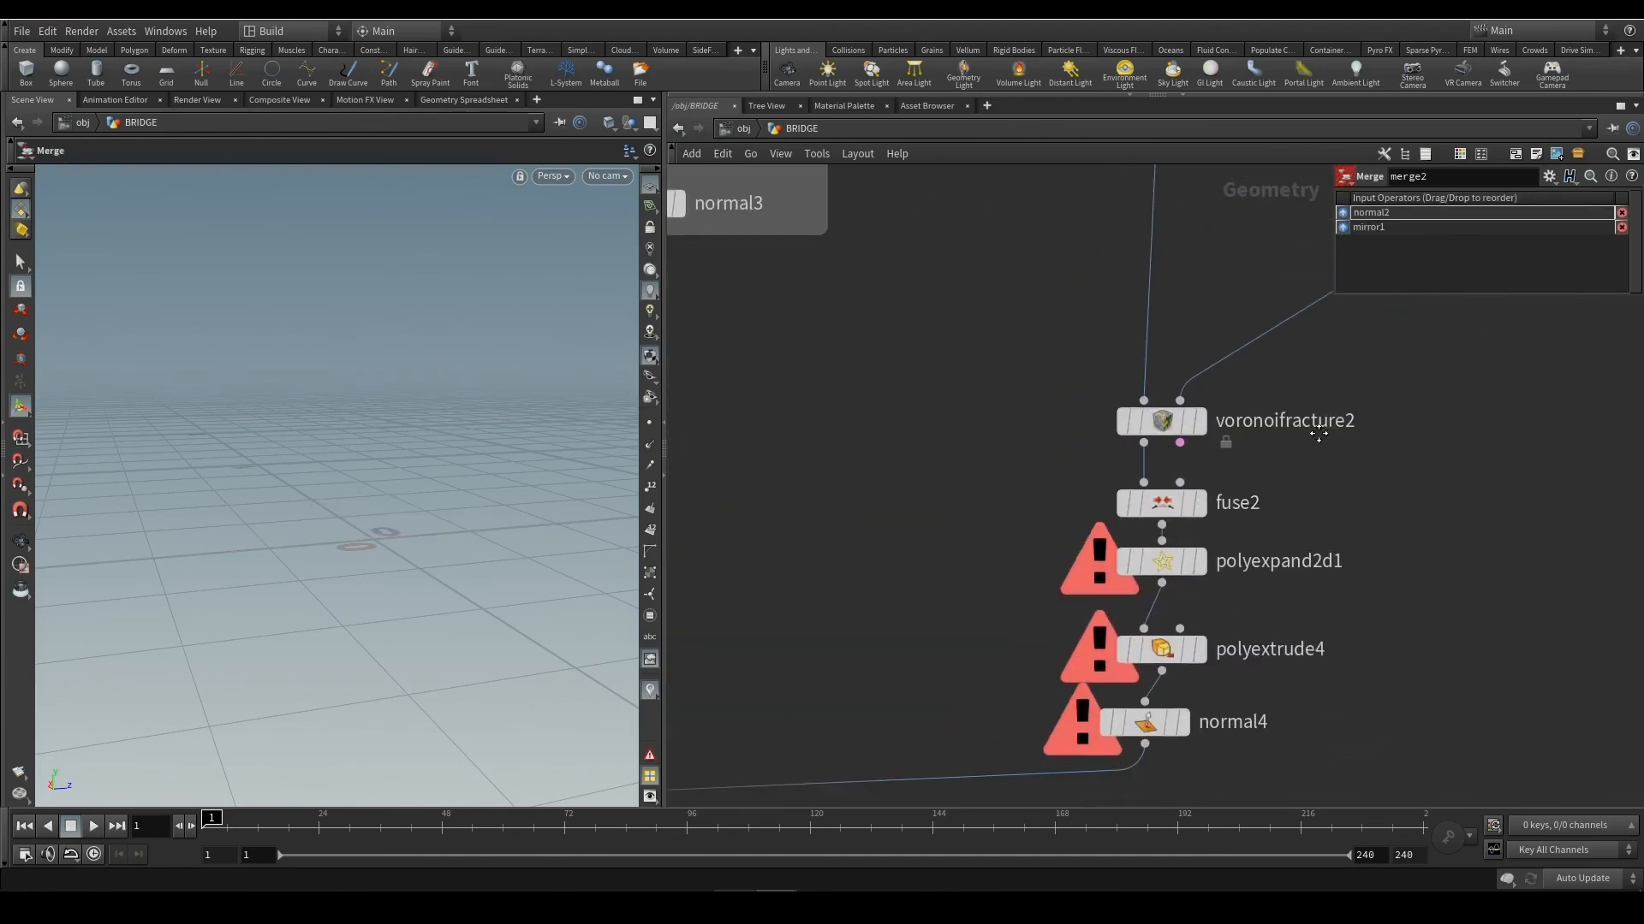
{"action": "middle_click_drag", "start_coordinate": [1318, 433], "coordinate": [1351, 350]}
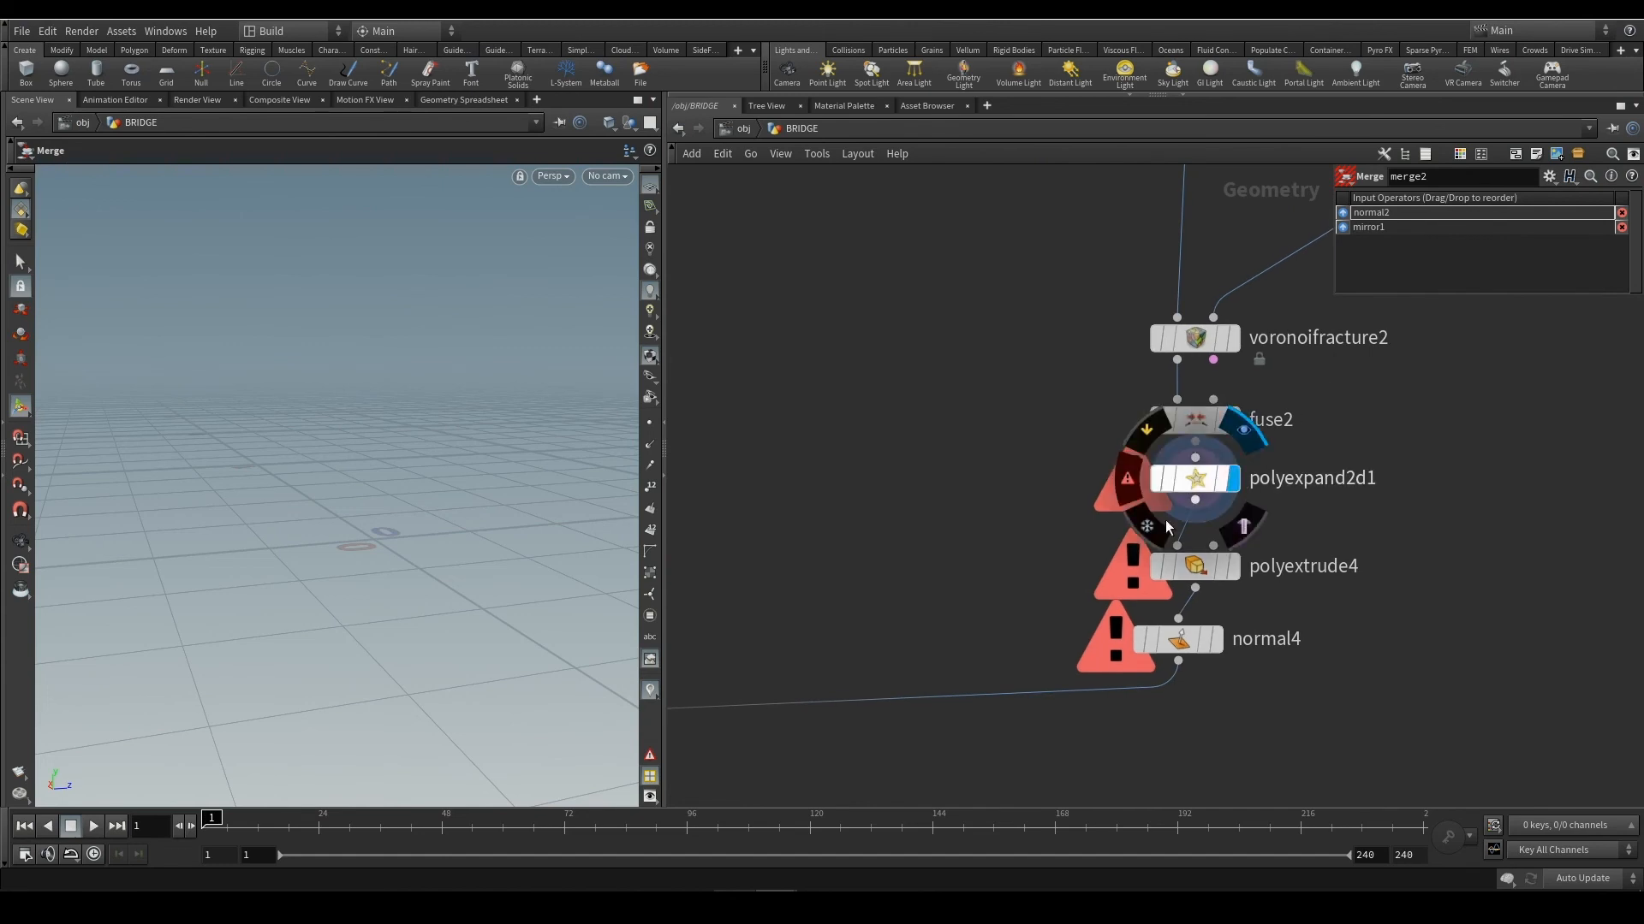
{"action": "left_click", "coordinate": [1201, 482]}
Display the voronoifracture2 result and inspect the thin end of the fractured arch side up close
{"action": "middle_click_drag", "start_coordinate": [979, 450], "coordinate": [872, 467]}
{"action": "scroll", "coordinate": [872, 480], "scroll_direction": "down", "scroll_amount": 3}
{"action": "middle_click_drag", "start_coordinate": [1049, 299], "coordinate": [931, 606]}
{"action": "left_click", "coordinate": [919, 618]}
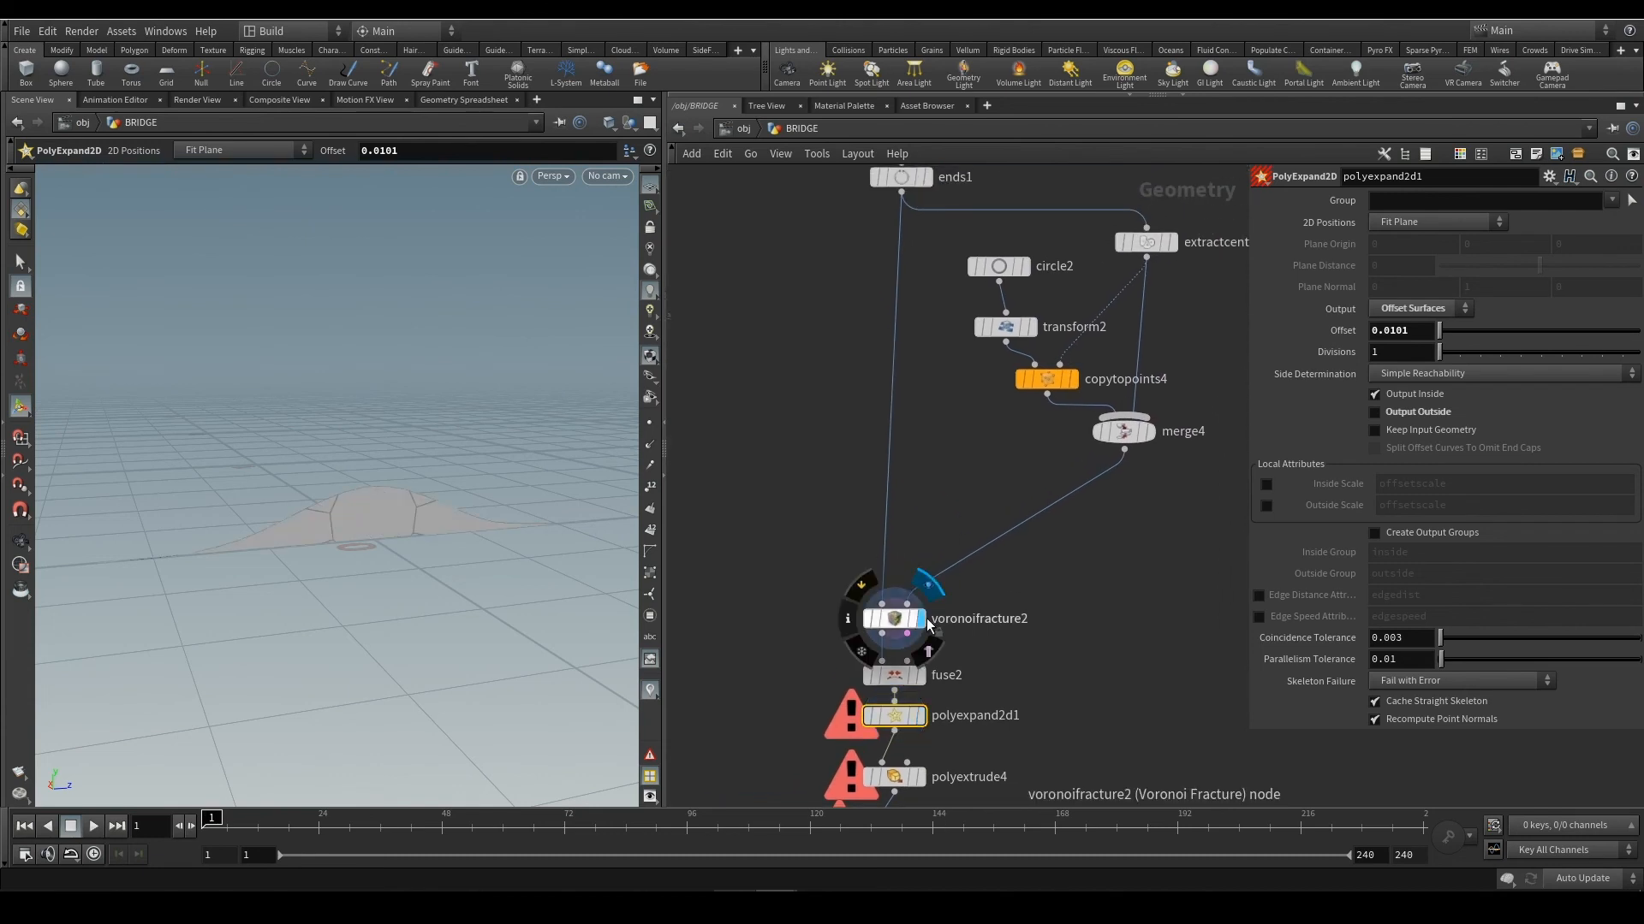
{"action": "key", "text": "Escape"}
{"action": "scroll", "coordinate": [338, 554], "scroll_direction": "up", "scroll_amount": 5}
{"action": "middle_click_drag", "start_coordinate": [311, 558], "coordinate": [562, 512]}
{"action": "middle_click_drag", "start_coordinate": [149, 512], "coordinate": [220, 508]}
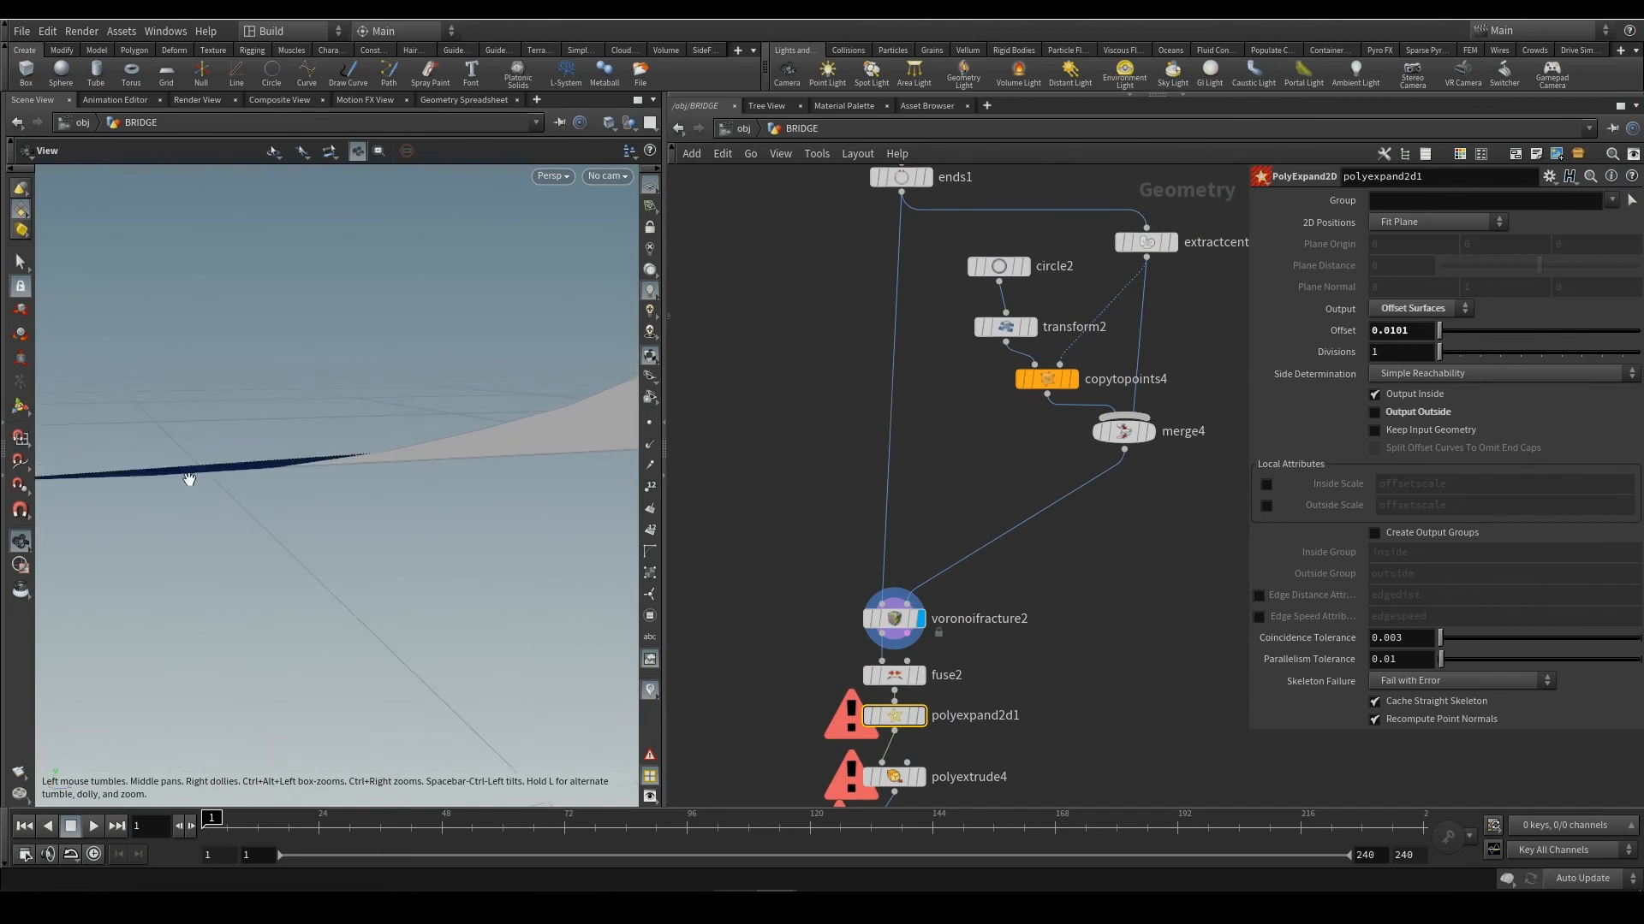
{"action": "scroll", "coordinate": [274, 502], "scroll_direction": "down", "scroll_amount": 3}
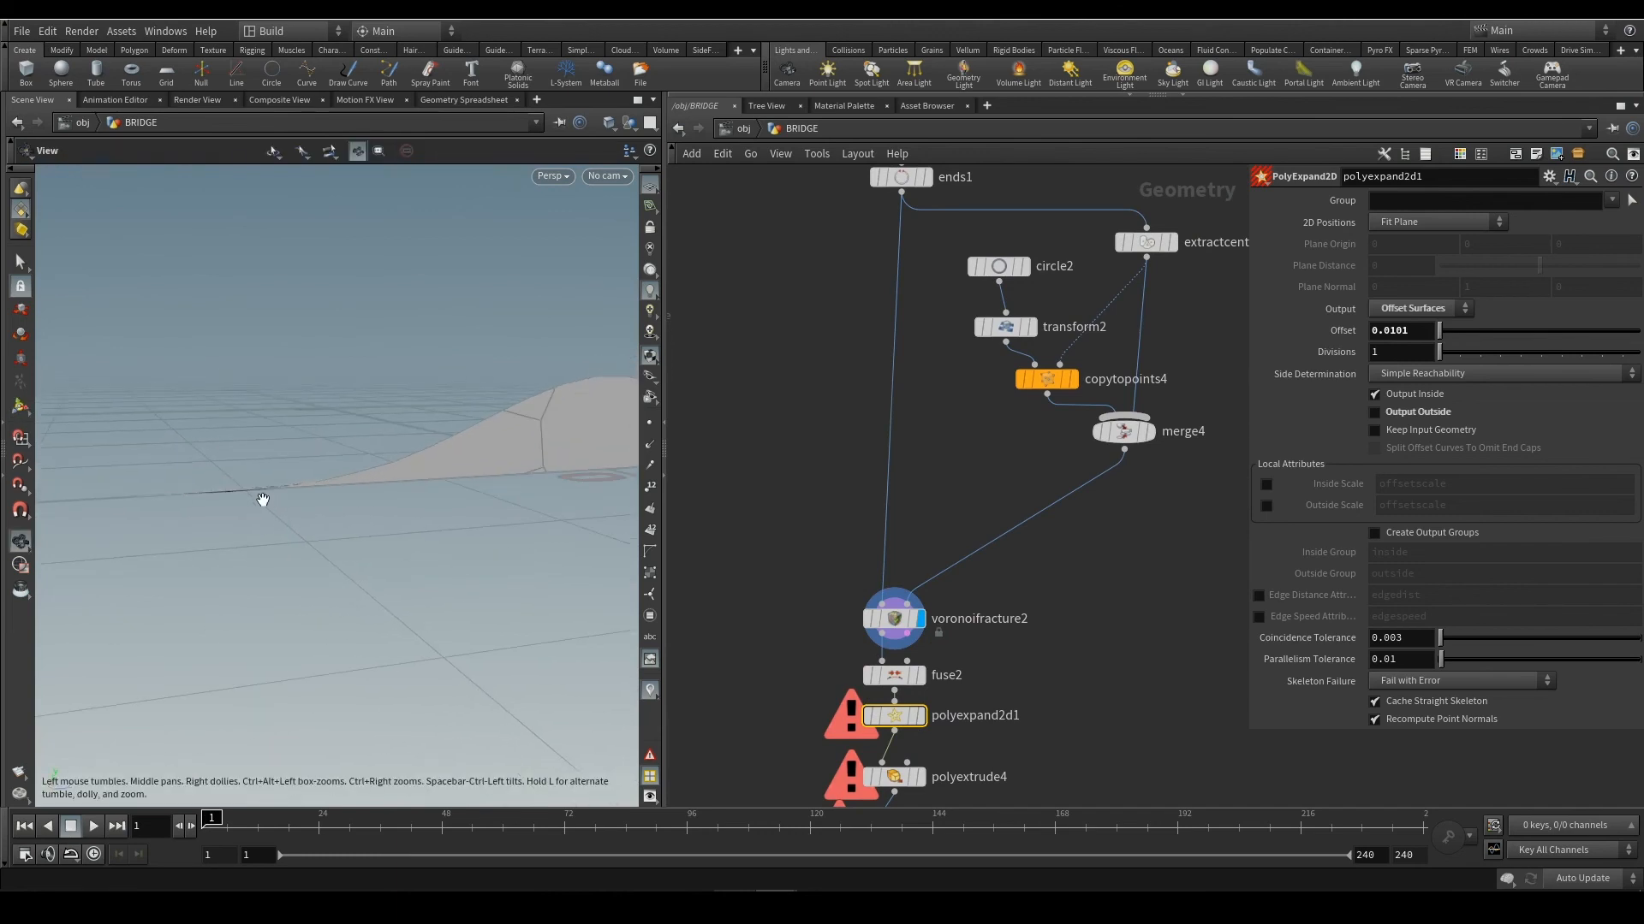
{"action": "scroll", "coordinate": [260, 499], "scroll_direction": "up", "scroll_amount": 1}
Select the CURVECONTROL node below resample1 to bring up its ramp parameters
{"action": "middle_click_drag", "start_coordinate": [851, 282], "coordinate": [856, 629]}
{"action": "scroll", "coordinate": [856, 630], "scroll_direction": "down", "scroll_amount": 2}
{"action": "middle_click_drag", "start_coordinate": [842, 445], "coordinate": [1167, 349]}
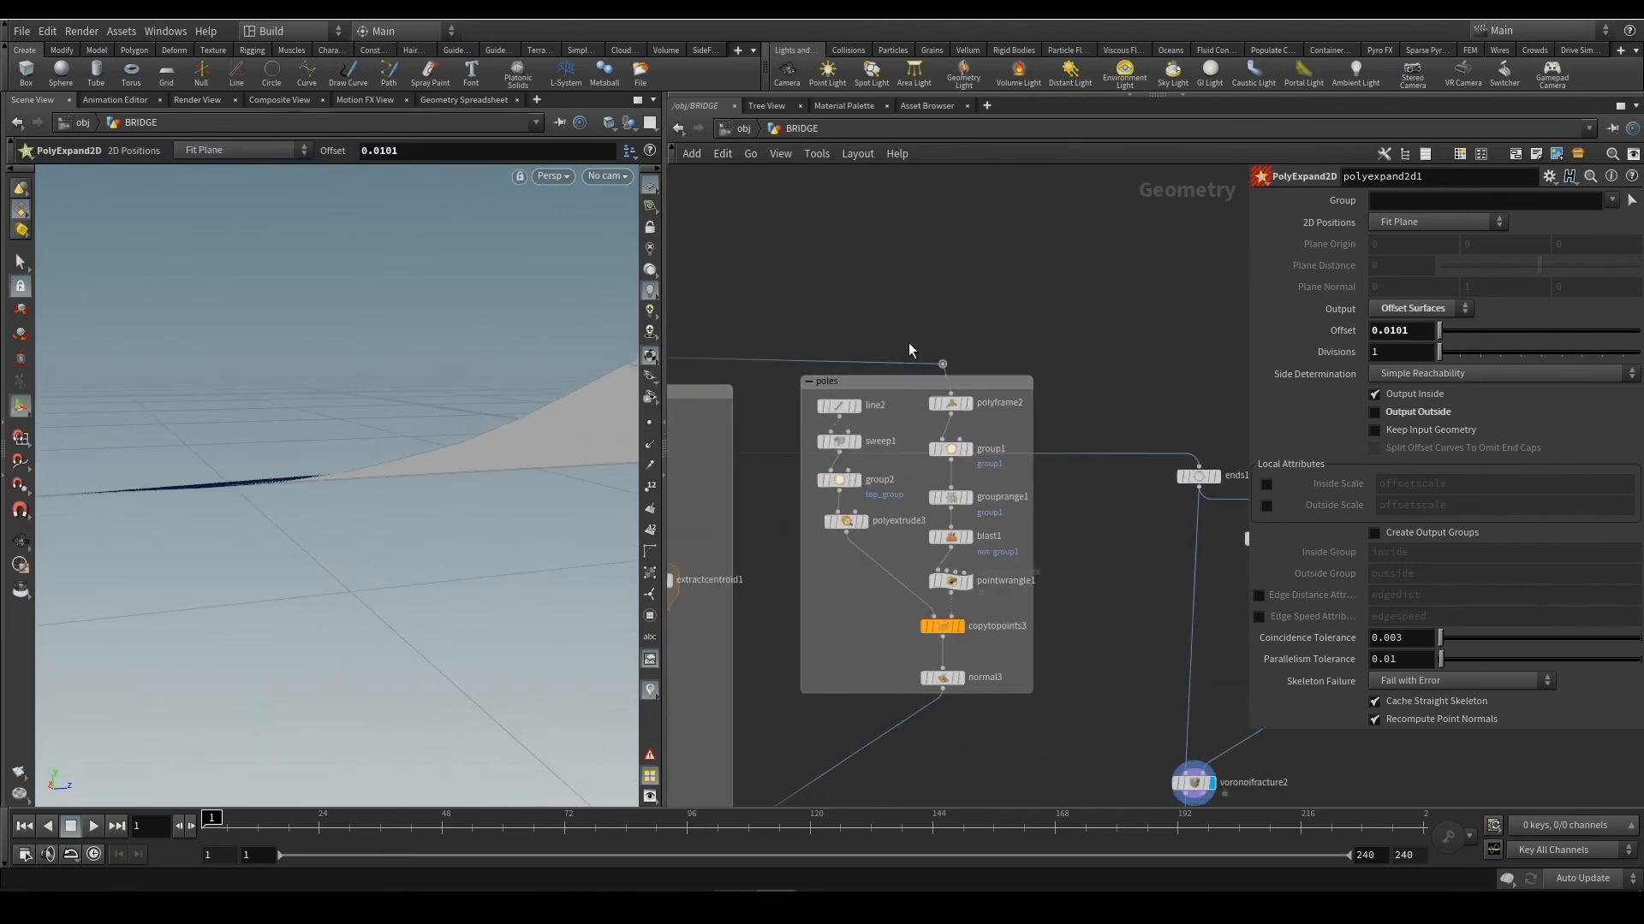
{"action": "middle_click_drag", "start_coordinate": [767, 346], "coordinate": [1178, 317]}
{"action": "middle_click_drag", "start_coordinate": [916, 291], "coordinate": [1035, 307]}
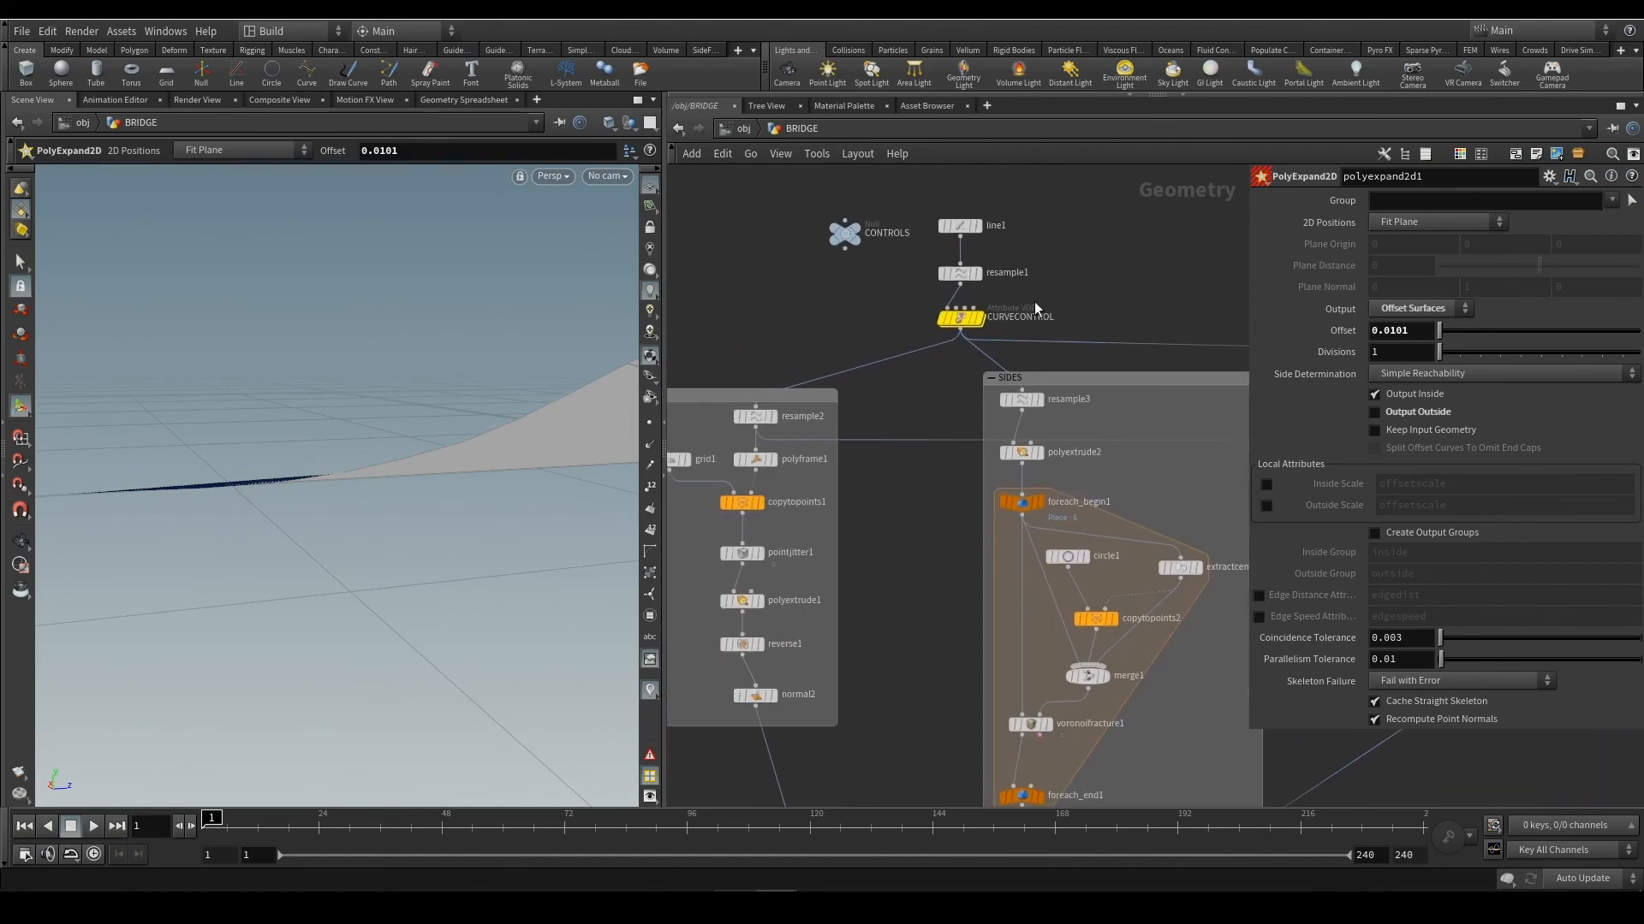
{"action": "left_click", "coordinate": [957, 321]}
{"action": "scroll", "coordinate": [1068, 276], "scroll_direction": "up", "scroll_amount": 3}
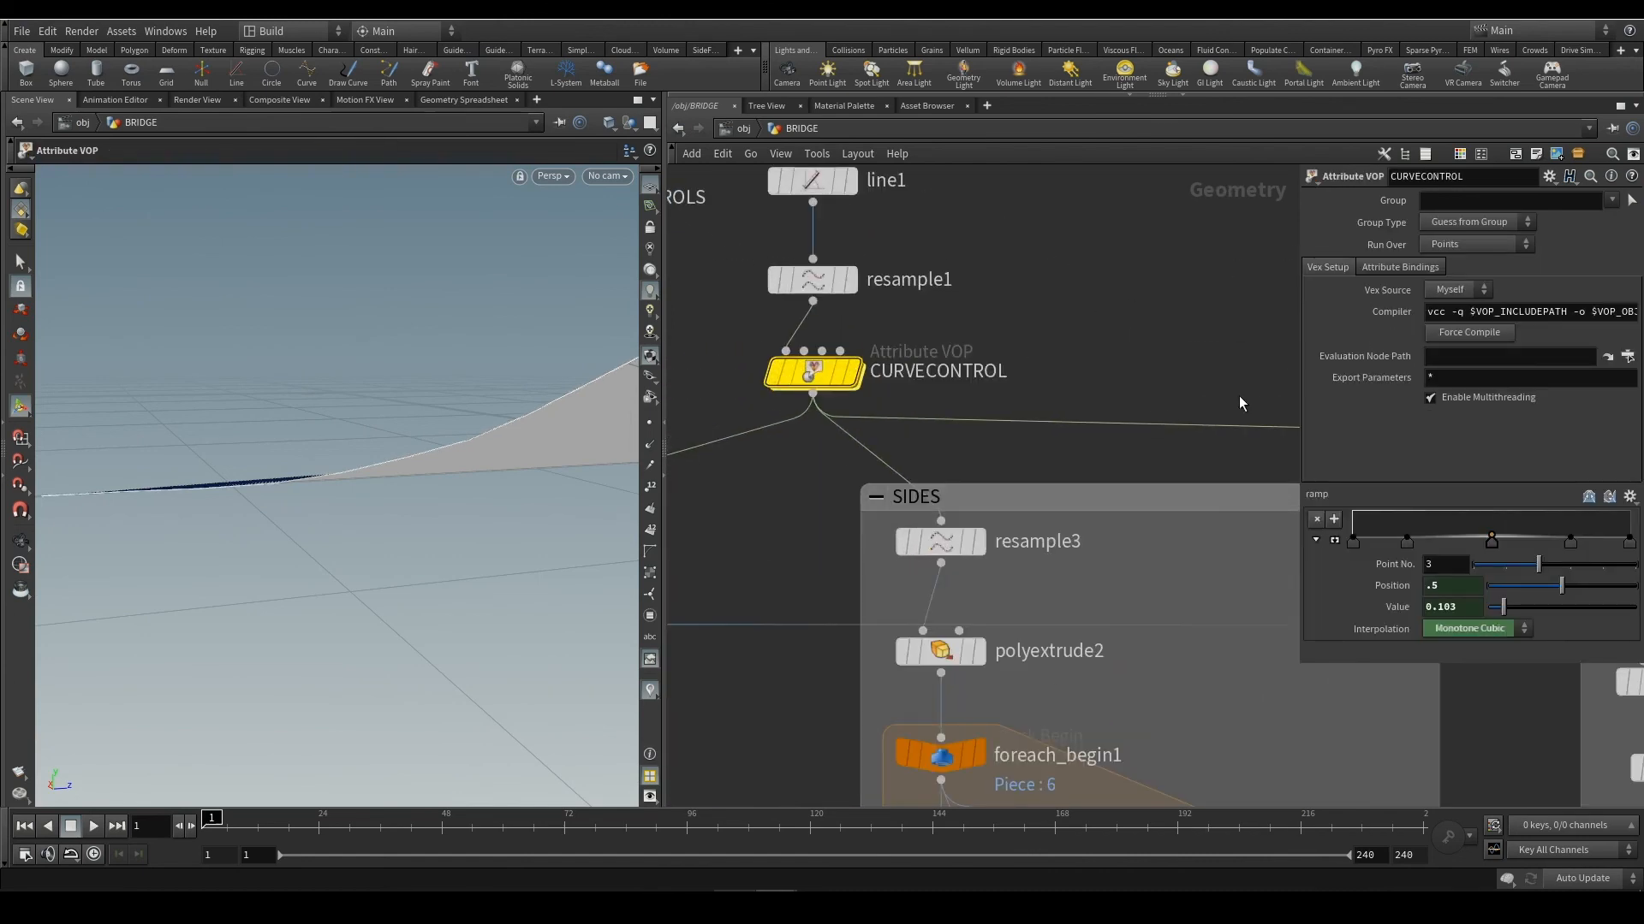
Try Catmull-Rom interpolation on the second point of CURVECONTROL's ramp
{"action": "left_click", "coordinate": [1406, 542]}
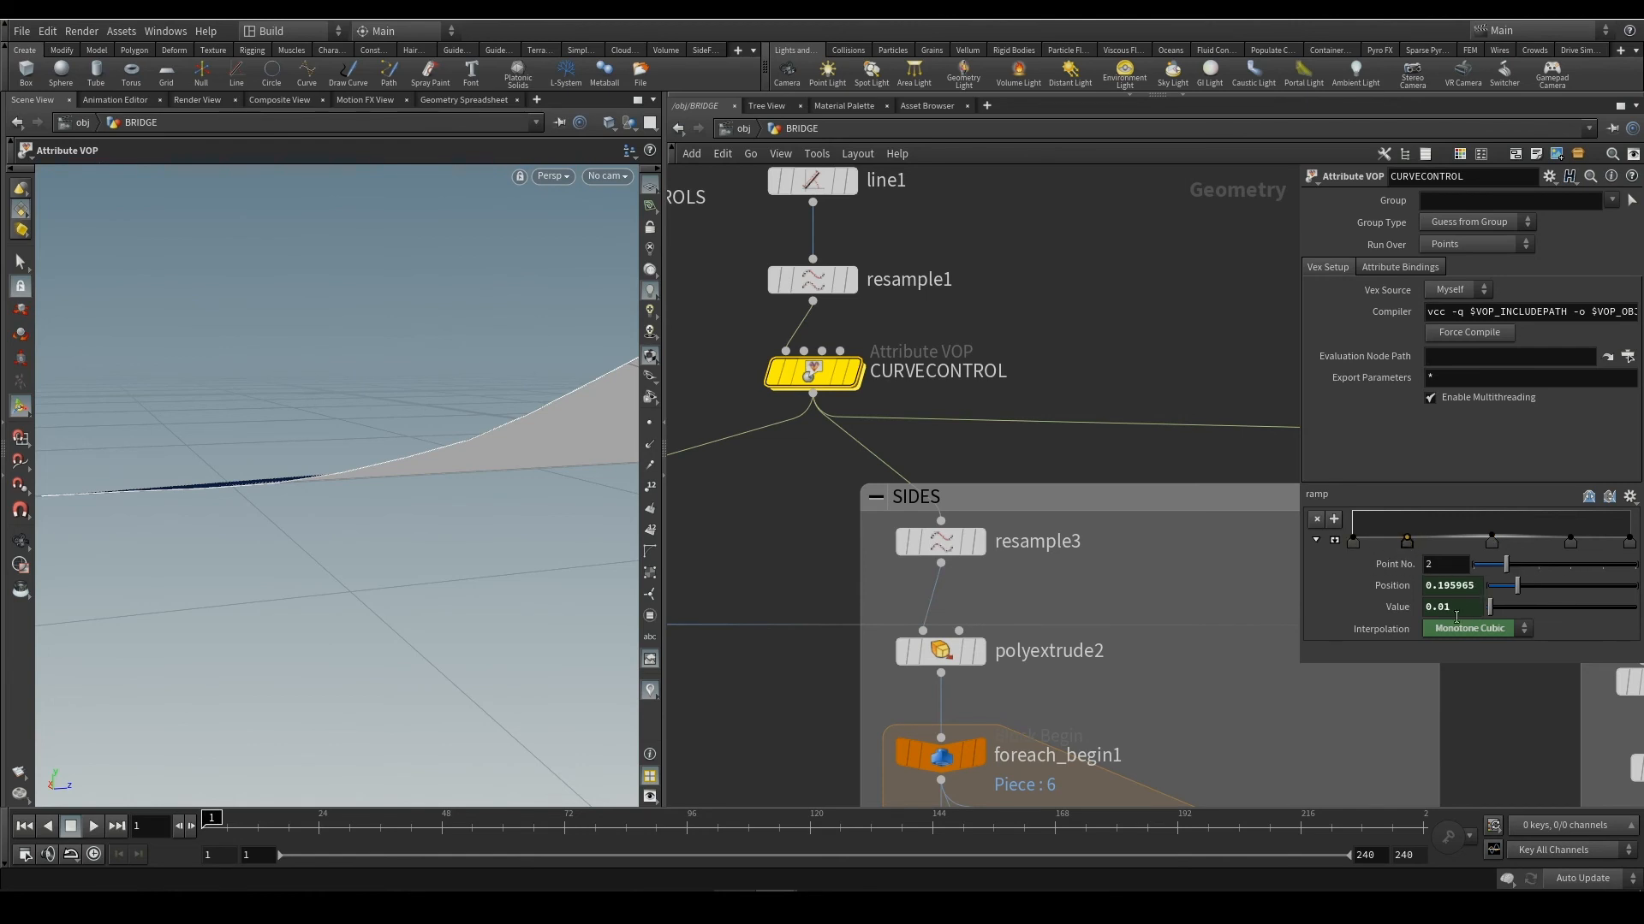
{"action": "left_click", "coordinate": [1521, 631]}
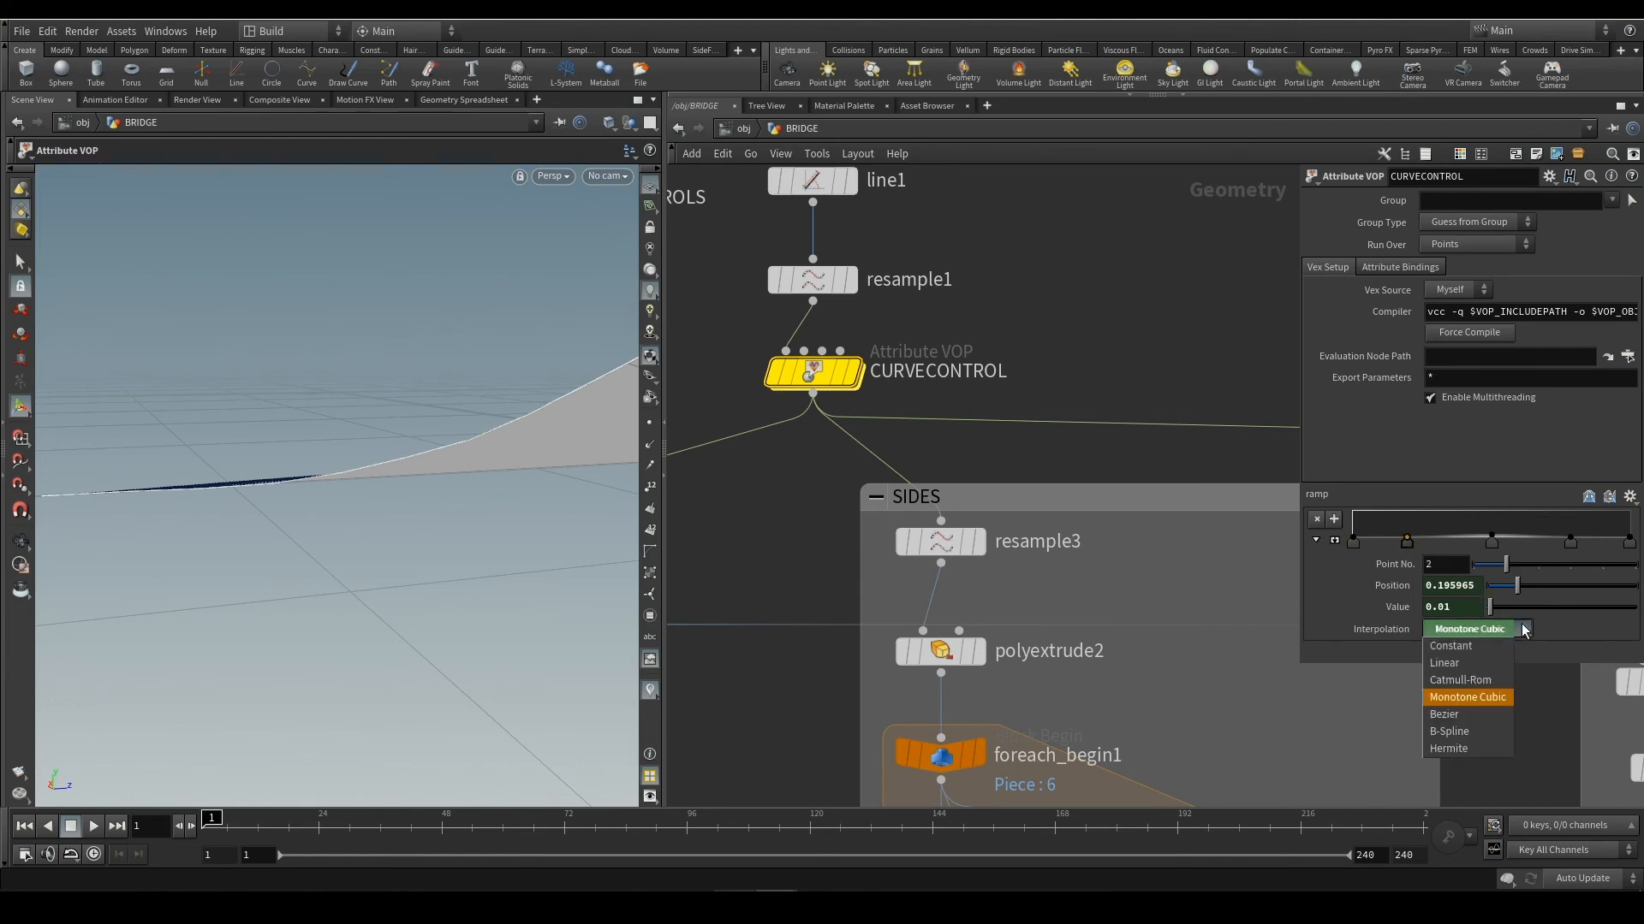
{"action": "left_click", "coordinate": [1500, 682]}
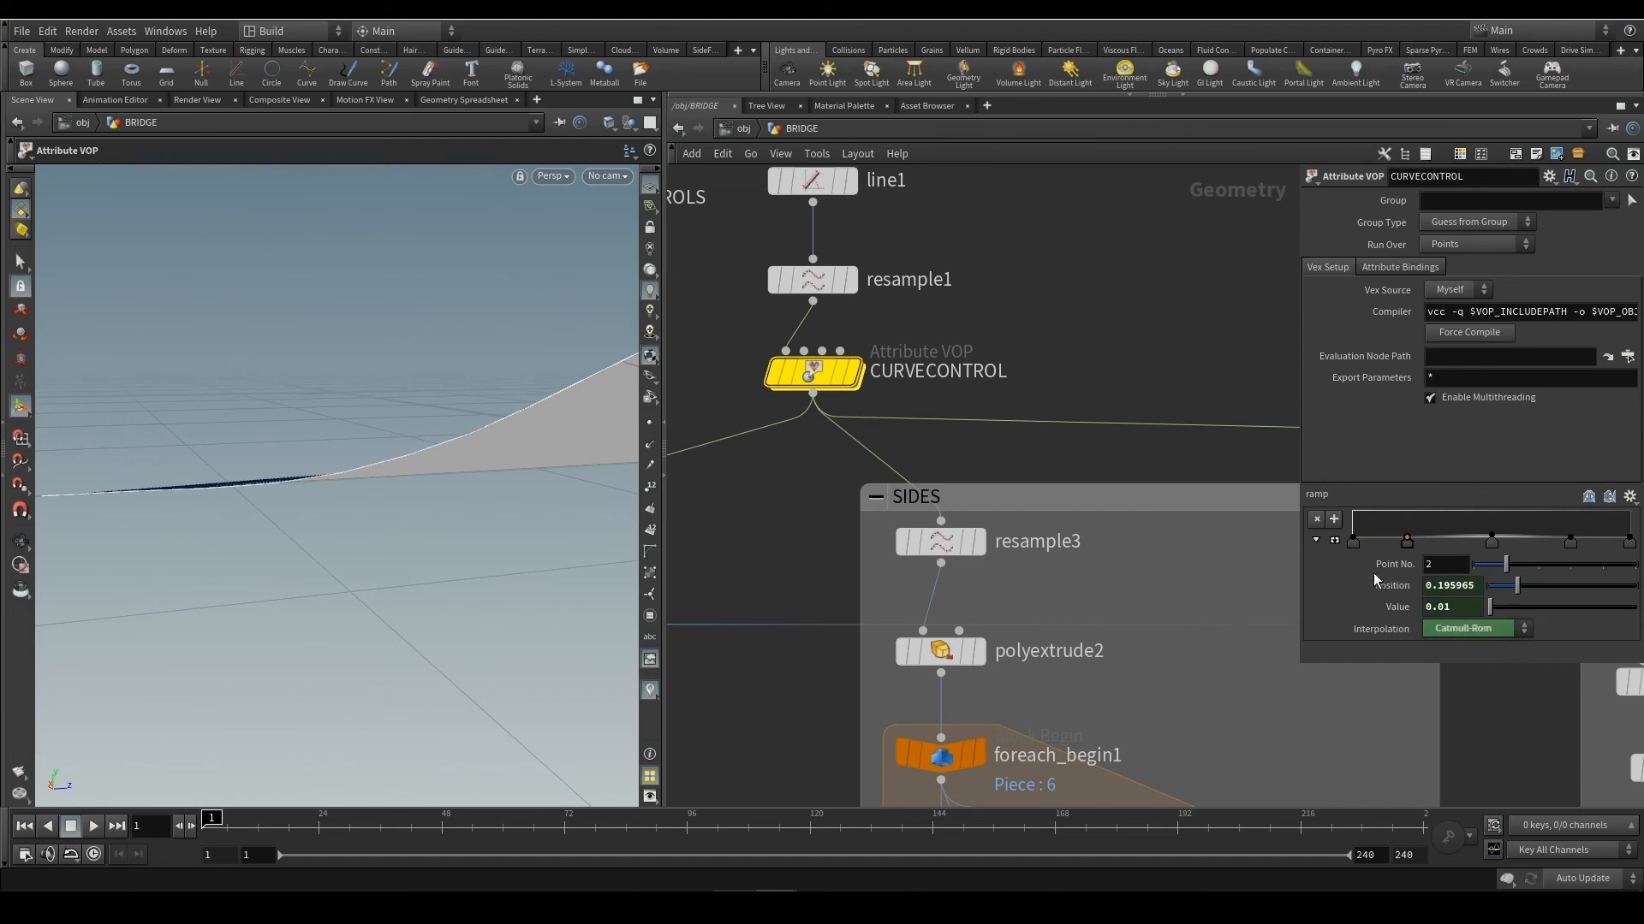
Set the interpolation of the first and second points of CURVECONTROL's ramp to Monotone Cubic
{"action": "left_click", "coordinate": [1350, 544]}
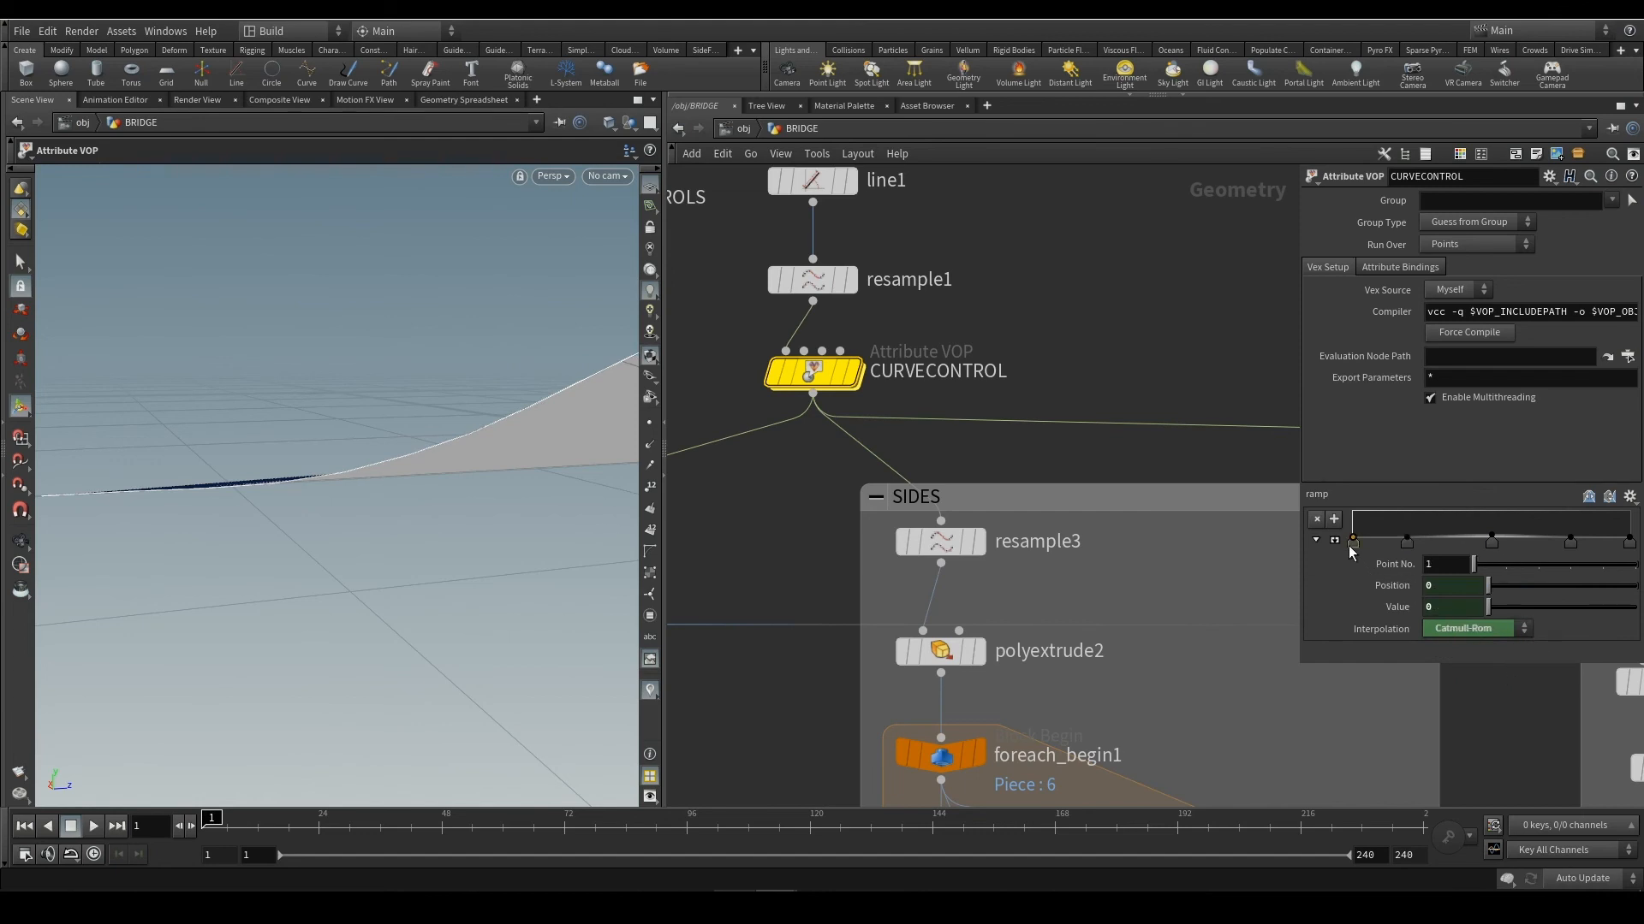
{"action": "left_click", "coordinate": [1523, 630]}
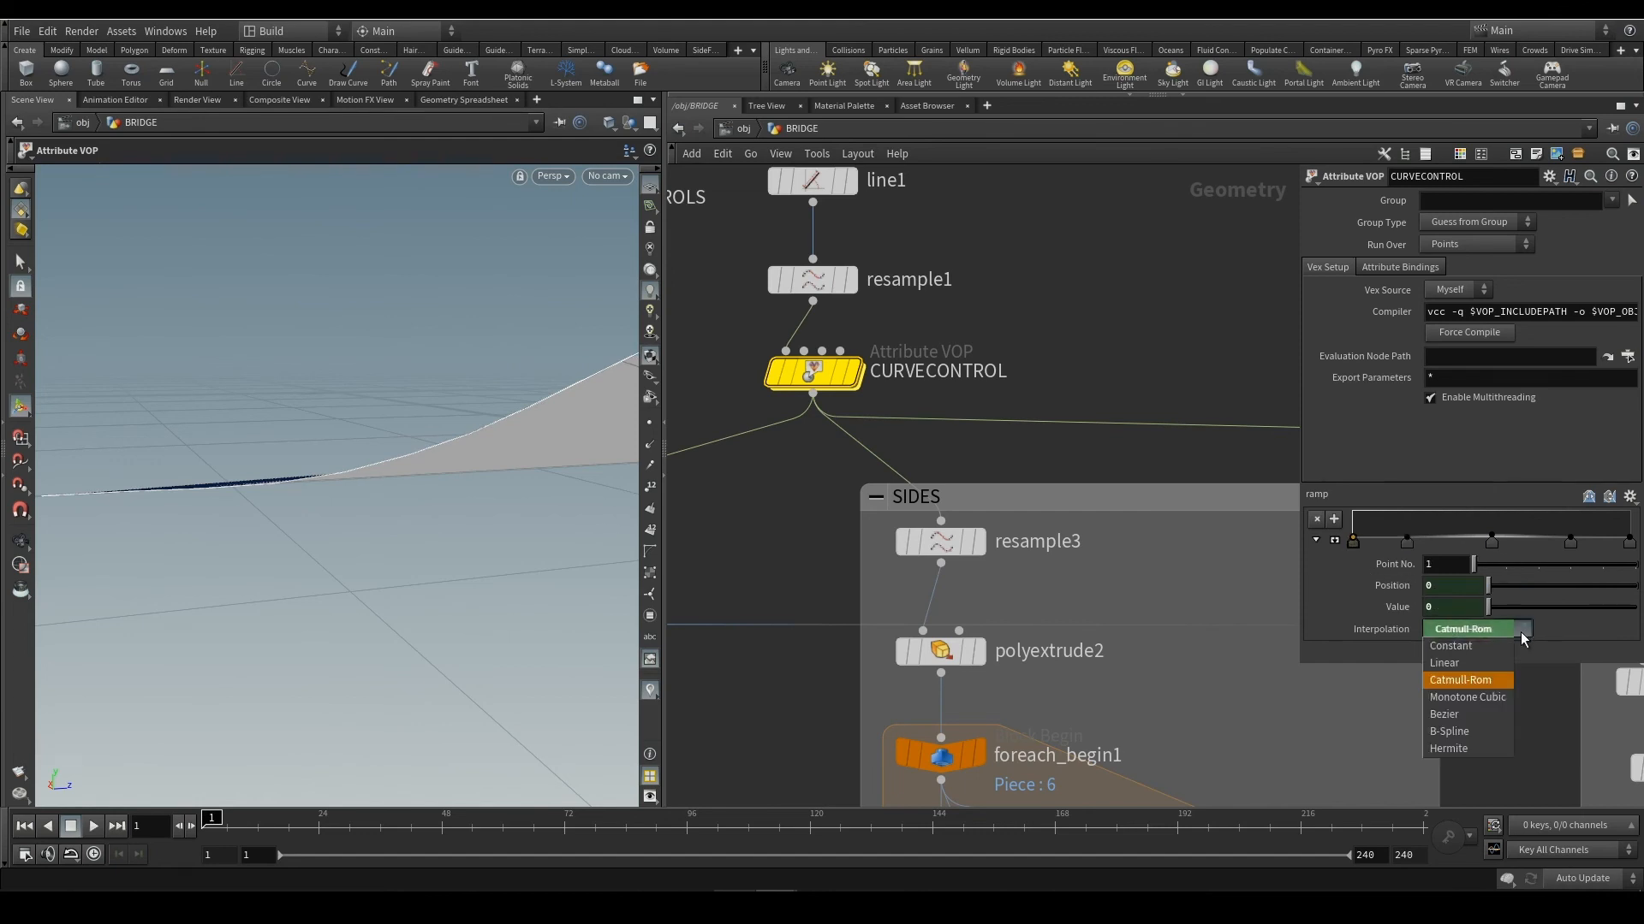
{"action": "left_click", "coordinate": [1474, 699]}
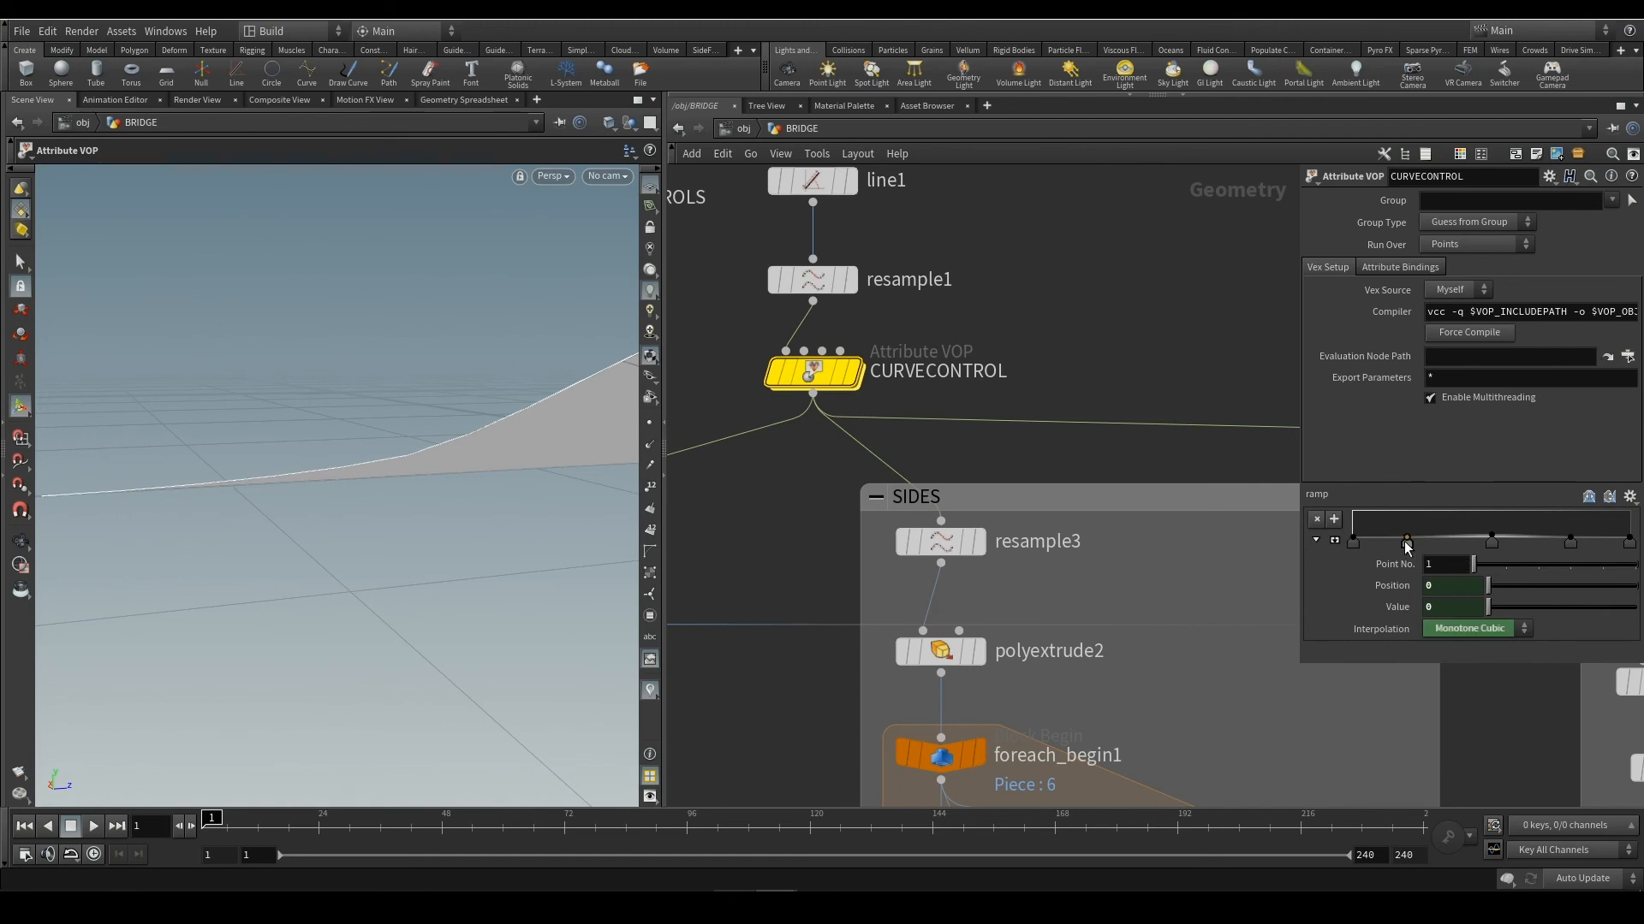
{"action": "left_click", "coordinate": [1407, 544]}
{"action": "left_click", "coordinate": [1513, 633]}
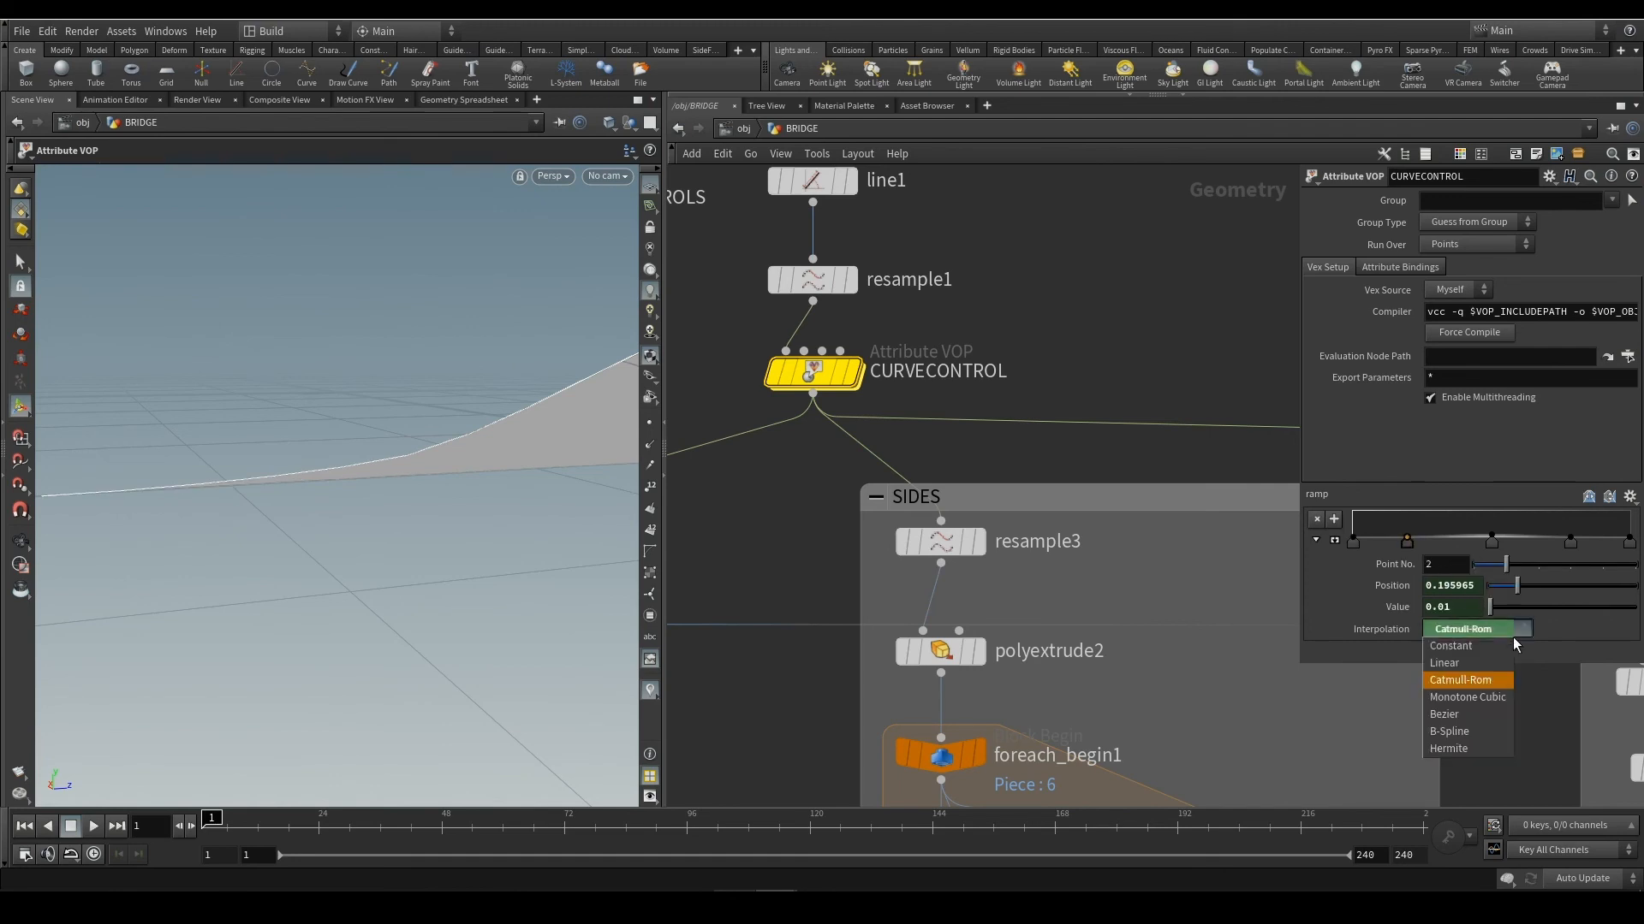
{"action": "left_click", "coordinate": [1479, 699]}
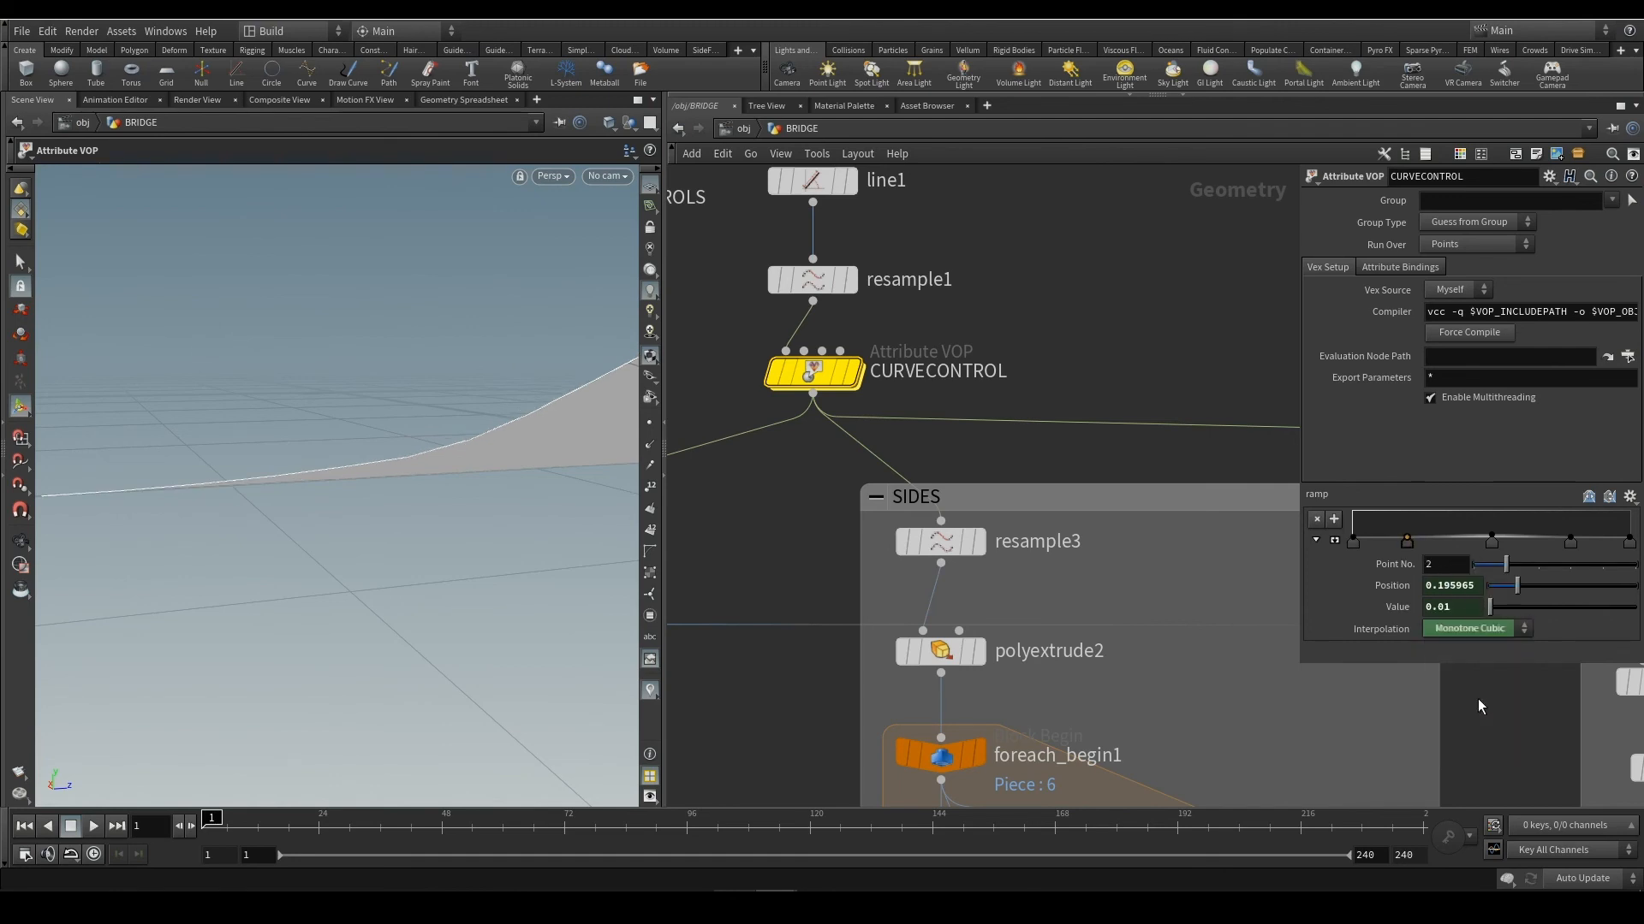
Check the interpolation of CURVECONTROL's remaining ramp points and view the whole arch side
{"action": "left_click", "coordinate": [1491, 543]}
{"action": "left_click", "coordinate": [1570, 543]}
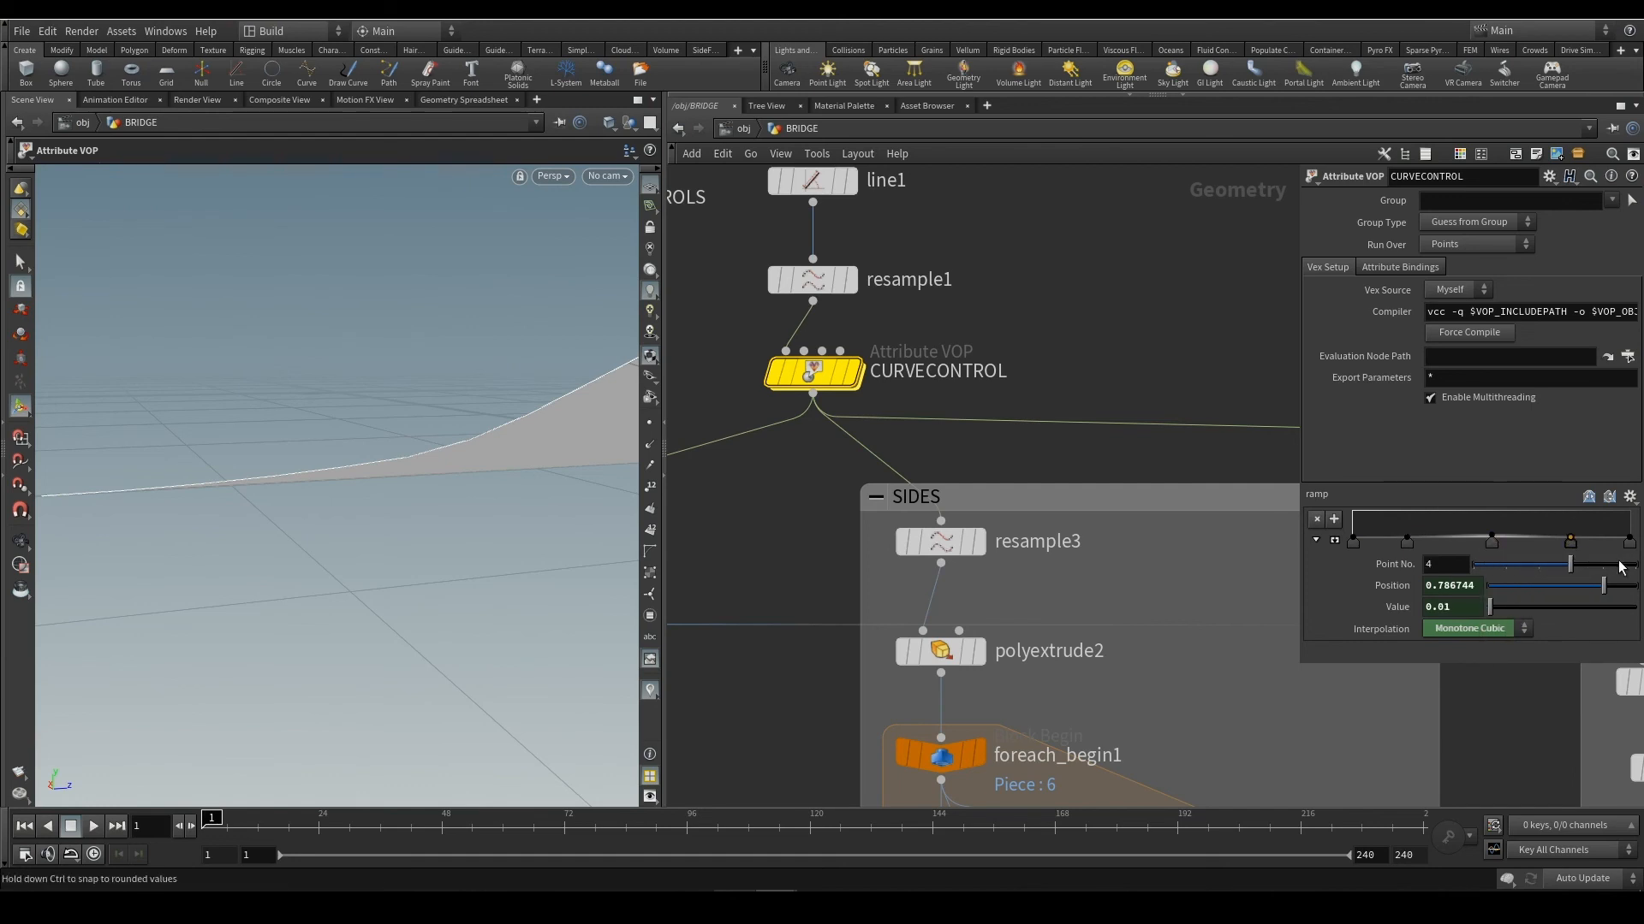
{"action": "left_click", "coordinate": [1630, 543]}
{"action": "right_click_drag", "start_coordinate": [588, 583], "coordinate": [368, 489], "text": "alt"}
{"action": "middle_click_drag", "start_coordinate": [532, 513], "coordinate": [386, 481], "text": "alt"}
Display the merge2 output and inspect the complete bridge in perspective
{"action": "middle_click_drag", "start_coordinate": [1151, 674], "coordinate": [1090, 528]}
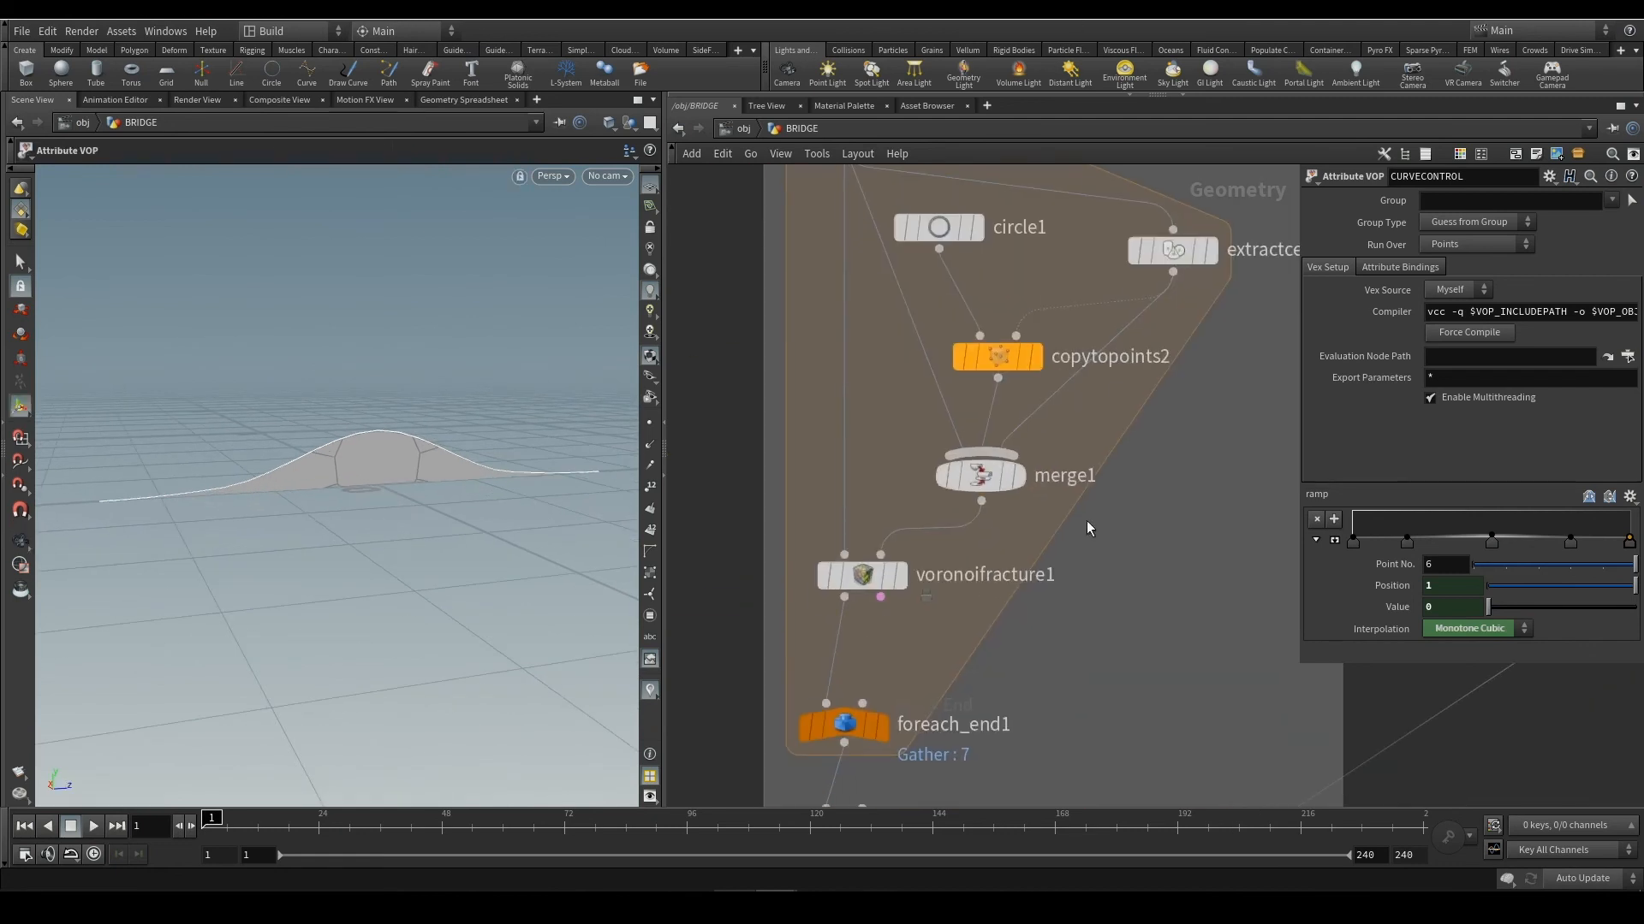
{"action": "scroll", "coordinate": [1090, 528], "scroll_direction": "down", "scroll_amount": 5}
{"action": "middle_click_drag", "start_coordinate": [1100, 632], "coordinate": [1112, 393]}
{"action": "scroll", "coordinate": [968, 761], "scroll_direction": "up", "scroll_amount": 4}
{"action": "middle_click_drag", "start_coordinate": [933, 756], "coordinate": [935, 621]}
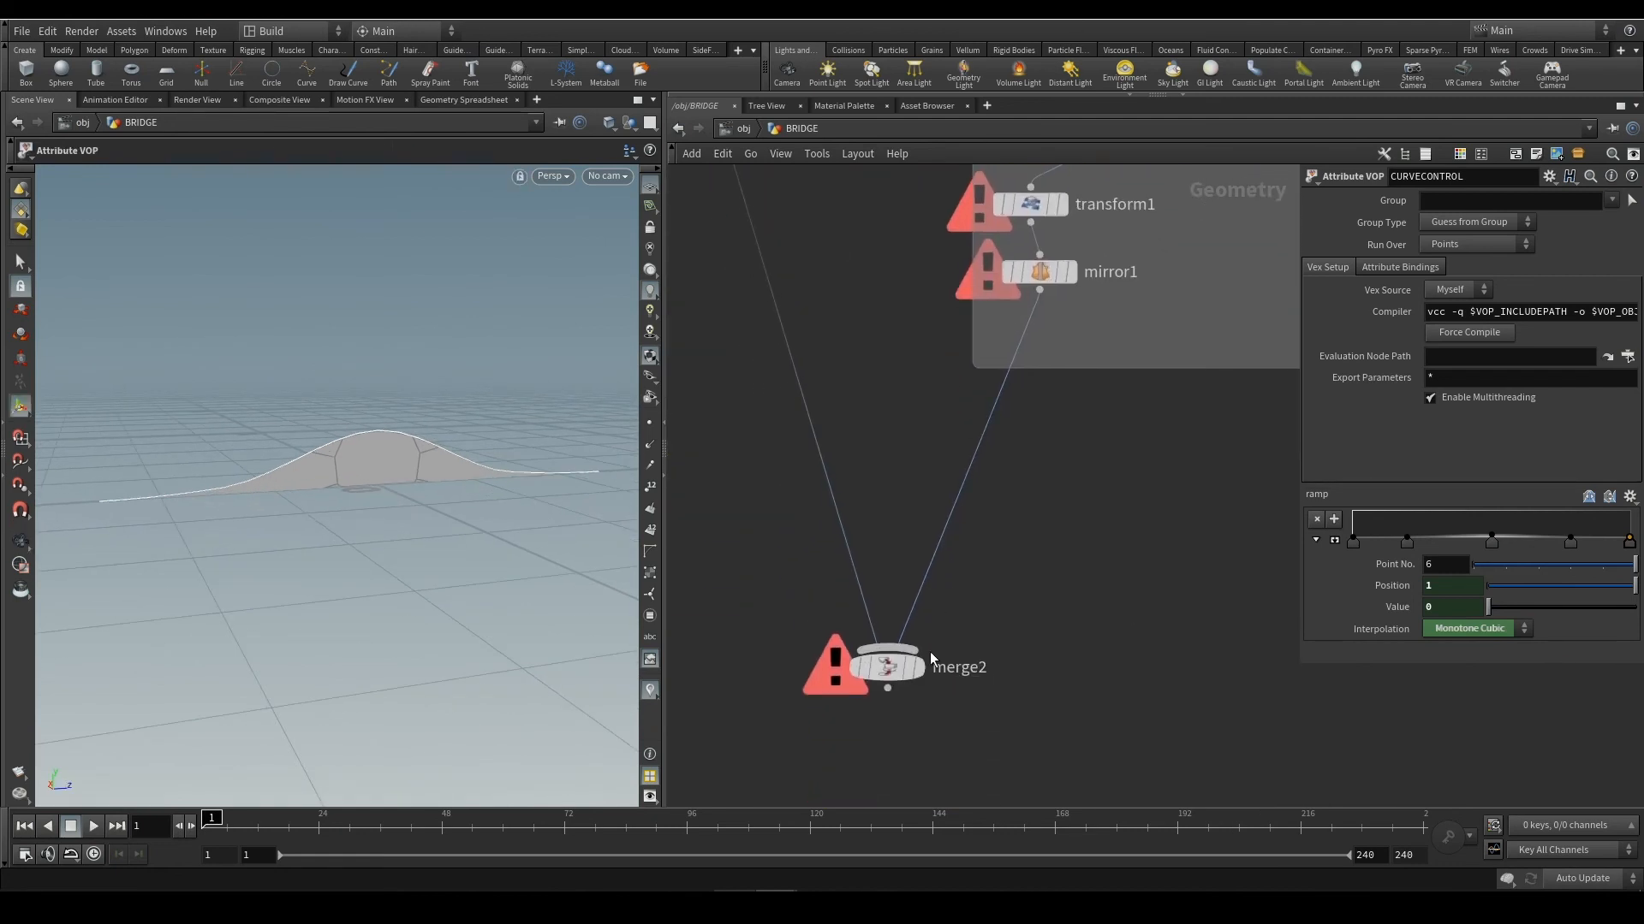
{"action": "left_click", "coordinate": [917, 667]}
{"action": "left_click_drag", "start_coordinate": [394, 517], "coordinate": [393, 521], "text": "alt"}
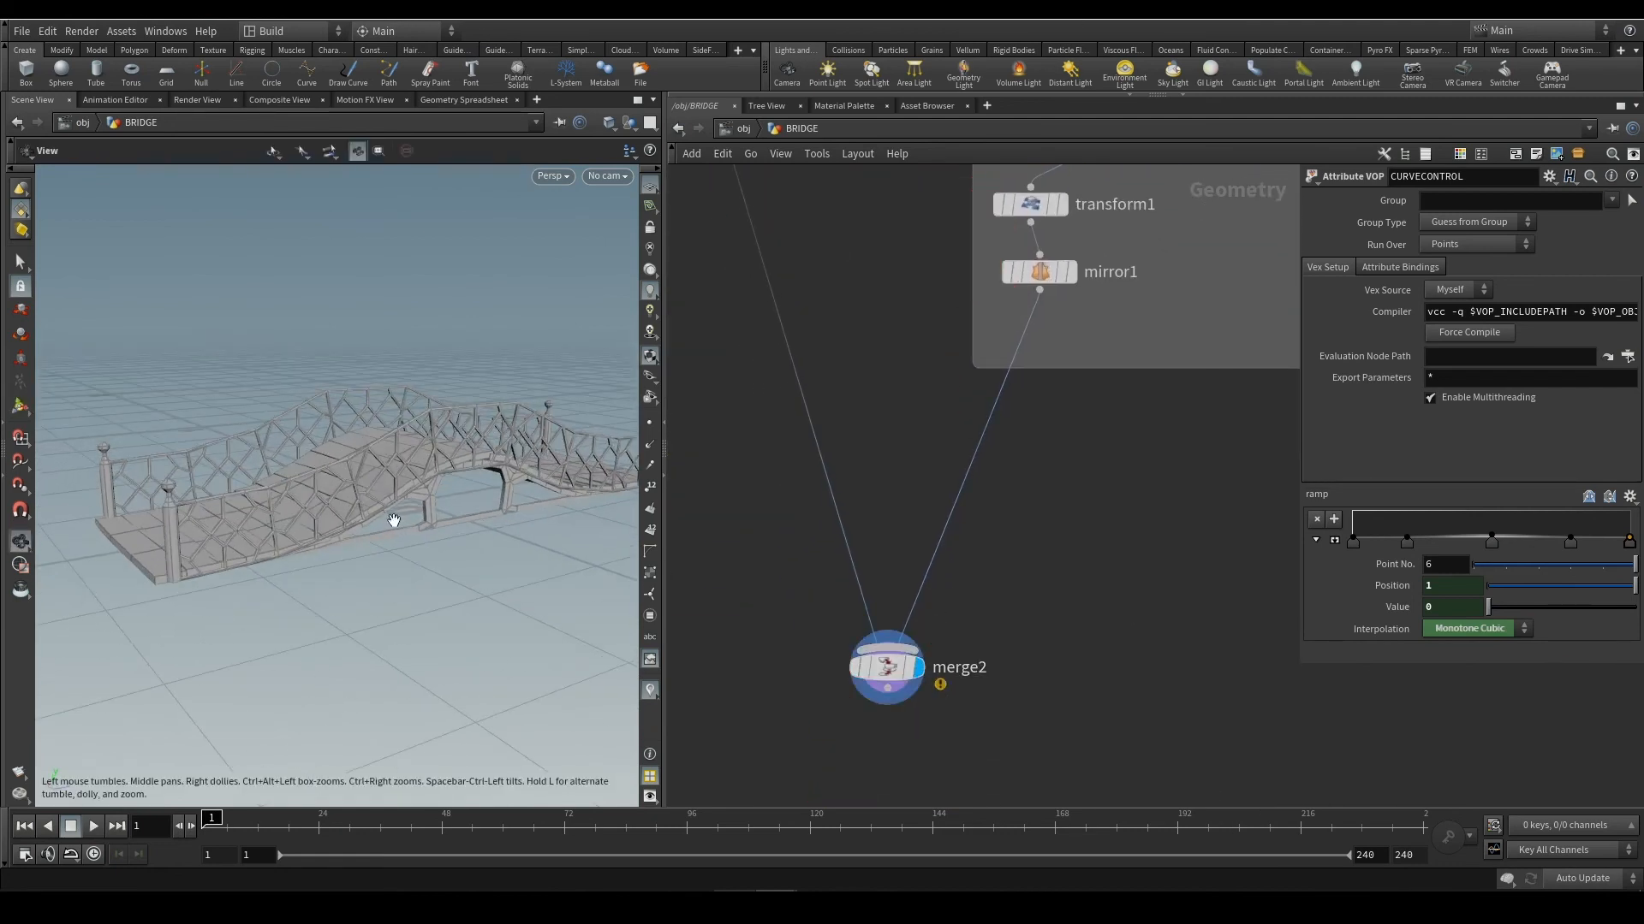
Color the CONTROLS null yellow in the network
{"action": "scroll", "coordinate": [1049, 491], "scroll_direction": "down", "scroll_amount": 5}
{"action": "middle_click_drag", "start_coordinate": [933, 285], "coordinate": [940, 615]}
{"action": "middle_click_drag", "start_coordinate": [956, 382], "coordinate": [956, 716]}
{"action": "scroll", "coordinate": [913, 424], "scroll_direction": "up", "scroll_amount": 4}
{"action": "mouse_move", "coordinate": [460, 554]}
{"action": "left_mouse_down", "text": "alt"}
{"action": "mouse_move", "coordinate": [393, 522]}
{"action": "mouse_move", "coordinate": [433, 550]}
{"action": "mouse_move", "coordinate": [488, 536]}
{"action": "mouse_move", "coordinate": [440, 528]}
{"action": "left_mouse_up", "text": "alt"}
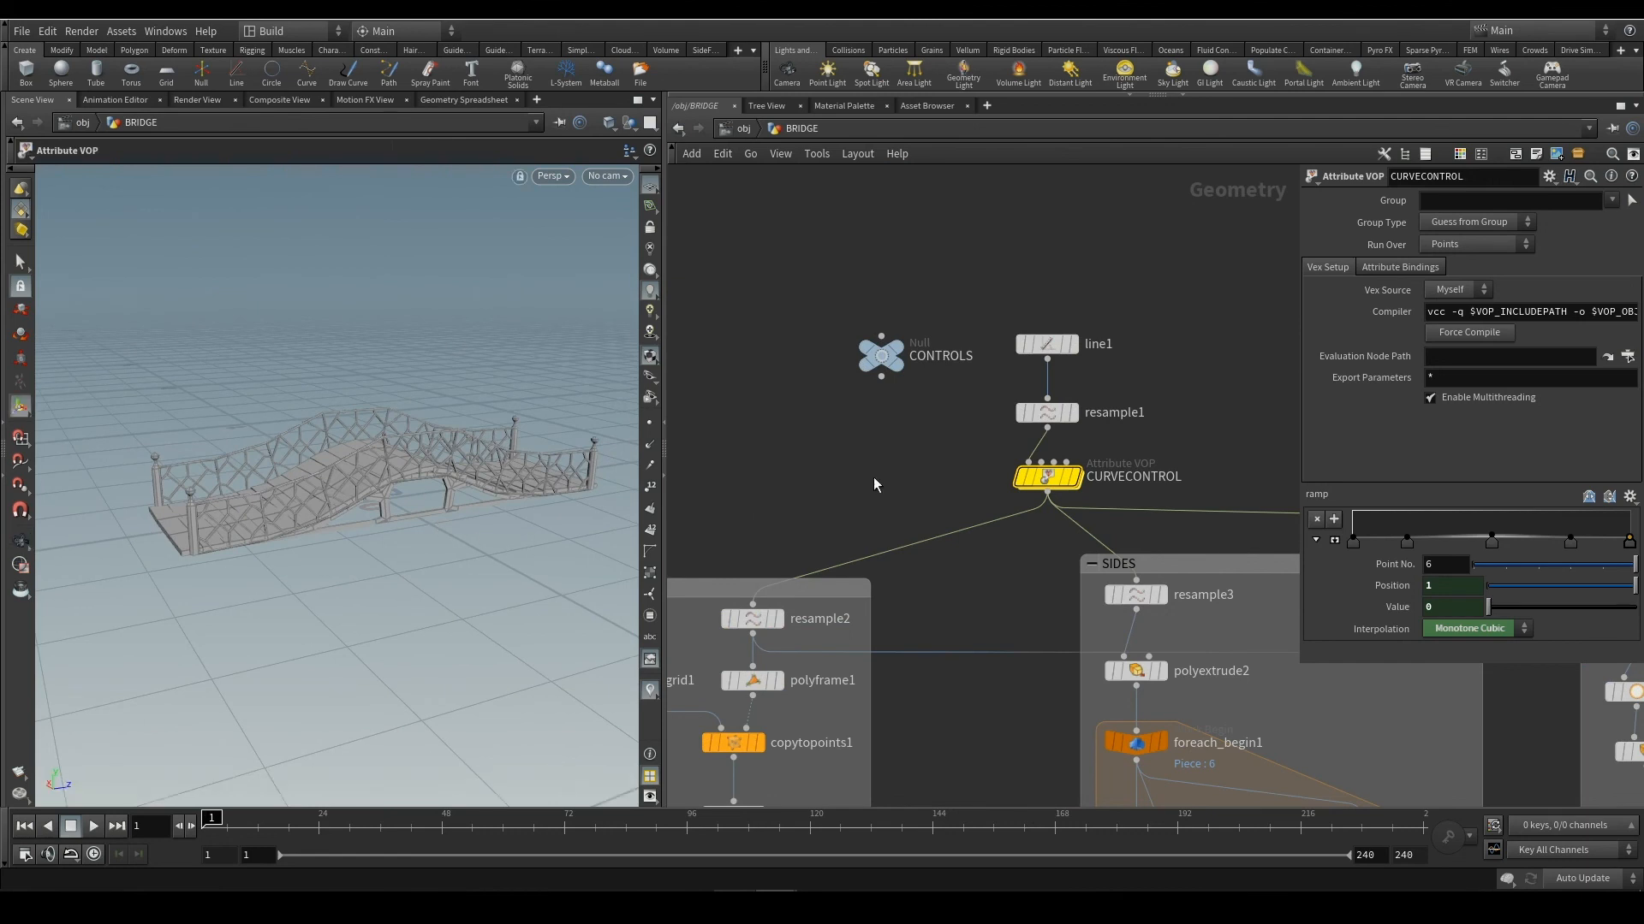
{"action": "left_click", "coordinate": [881, 356]}
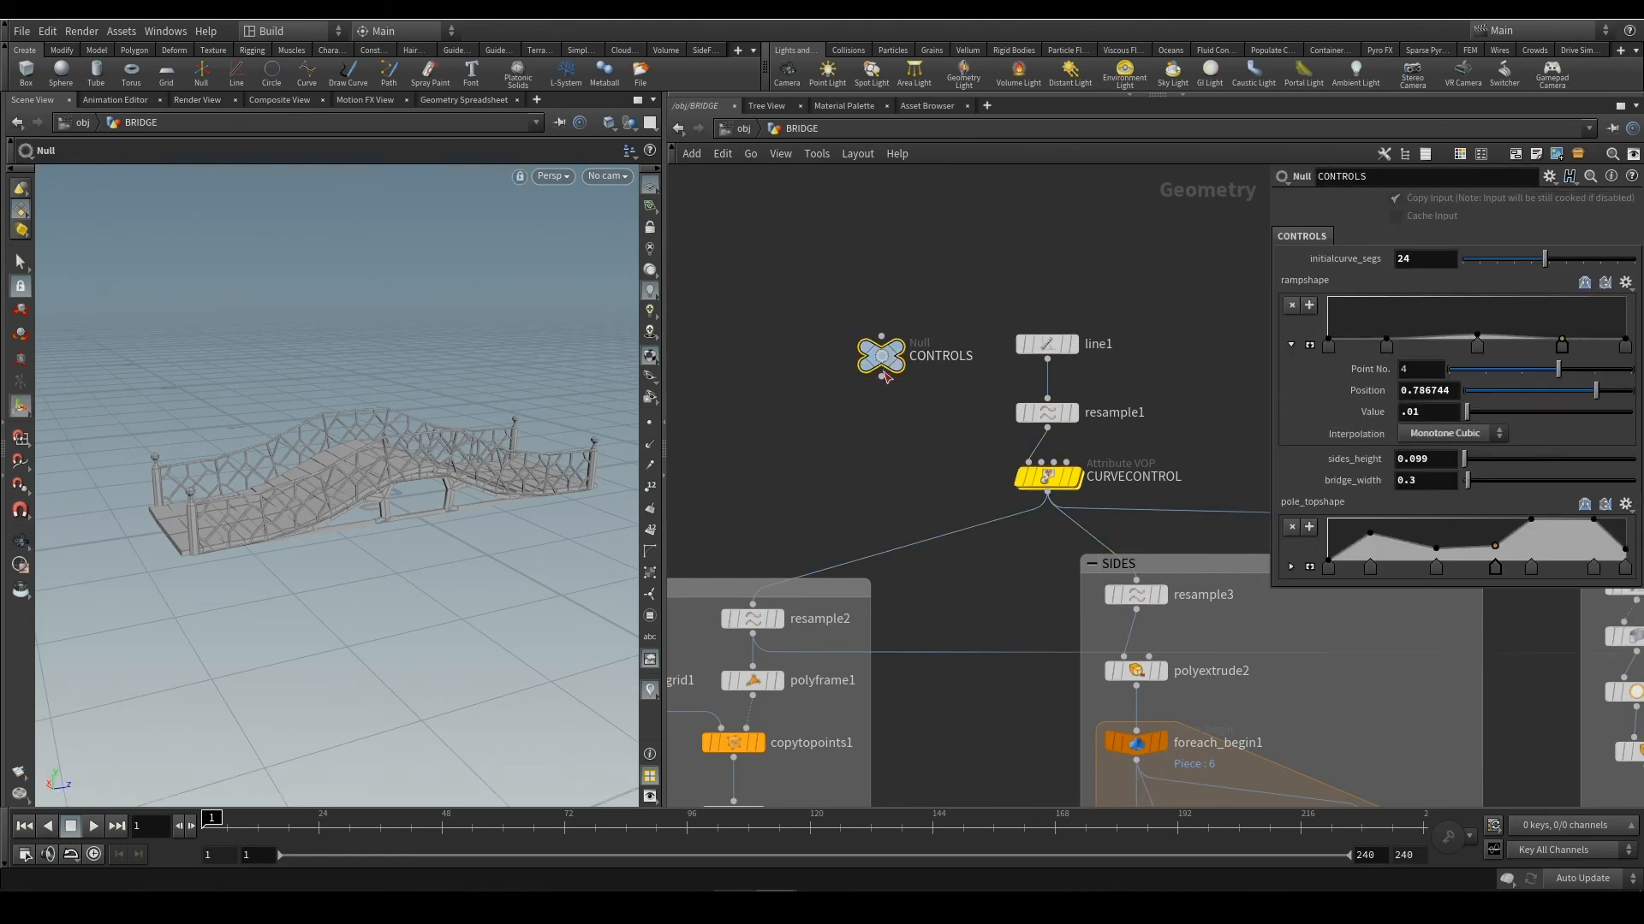
{"action": "middle_click_drag", "start_coordinate": [1184, 414], "coordinate": [1172, 396]}
{"action": "key", "text": "c"}
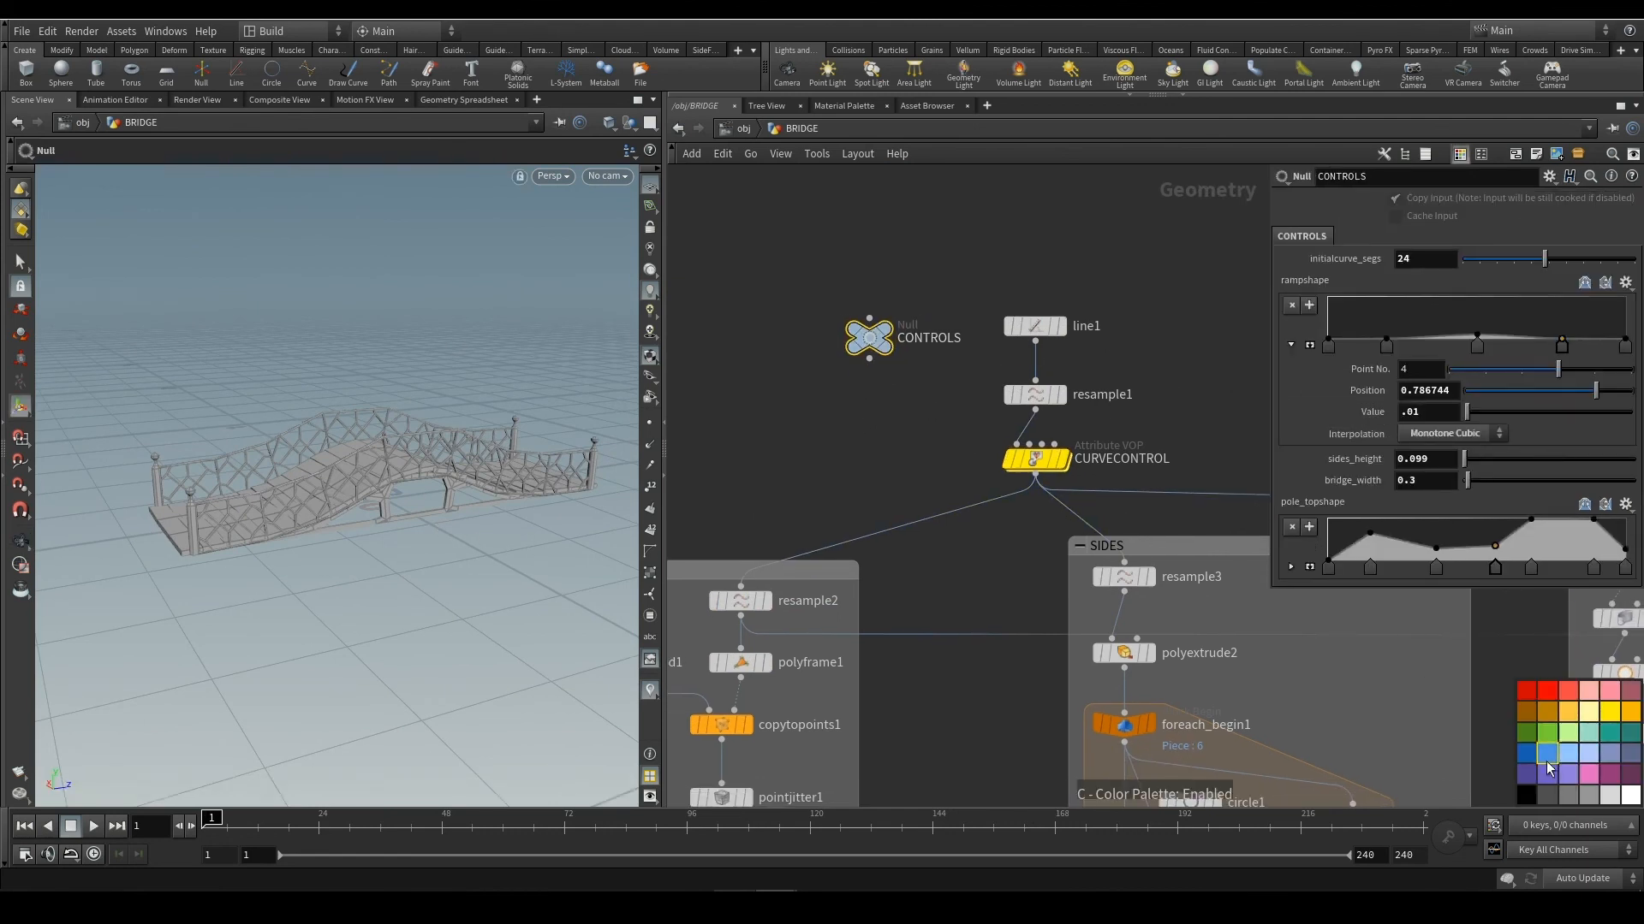
{"action": "left_click", "coordinate": [1610, 711]}
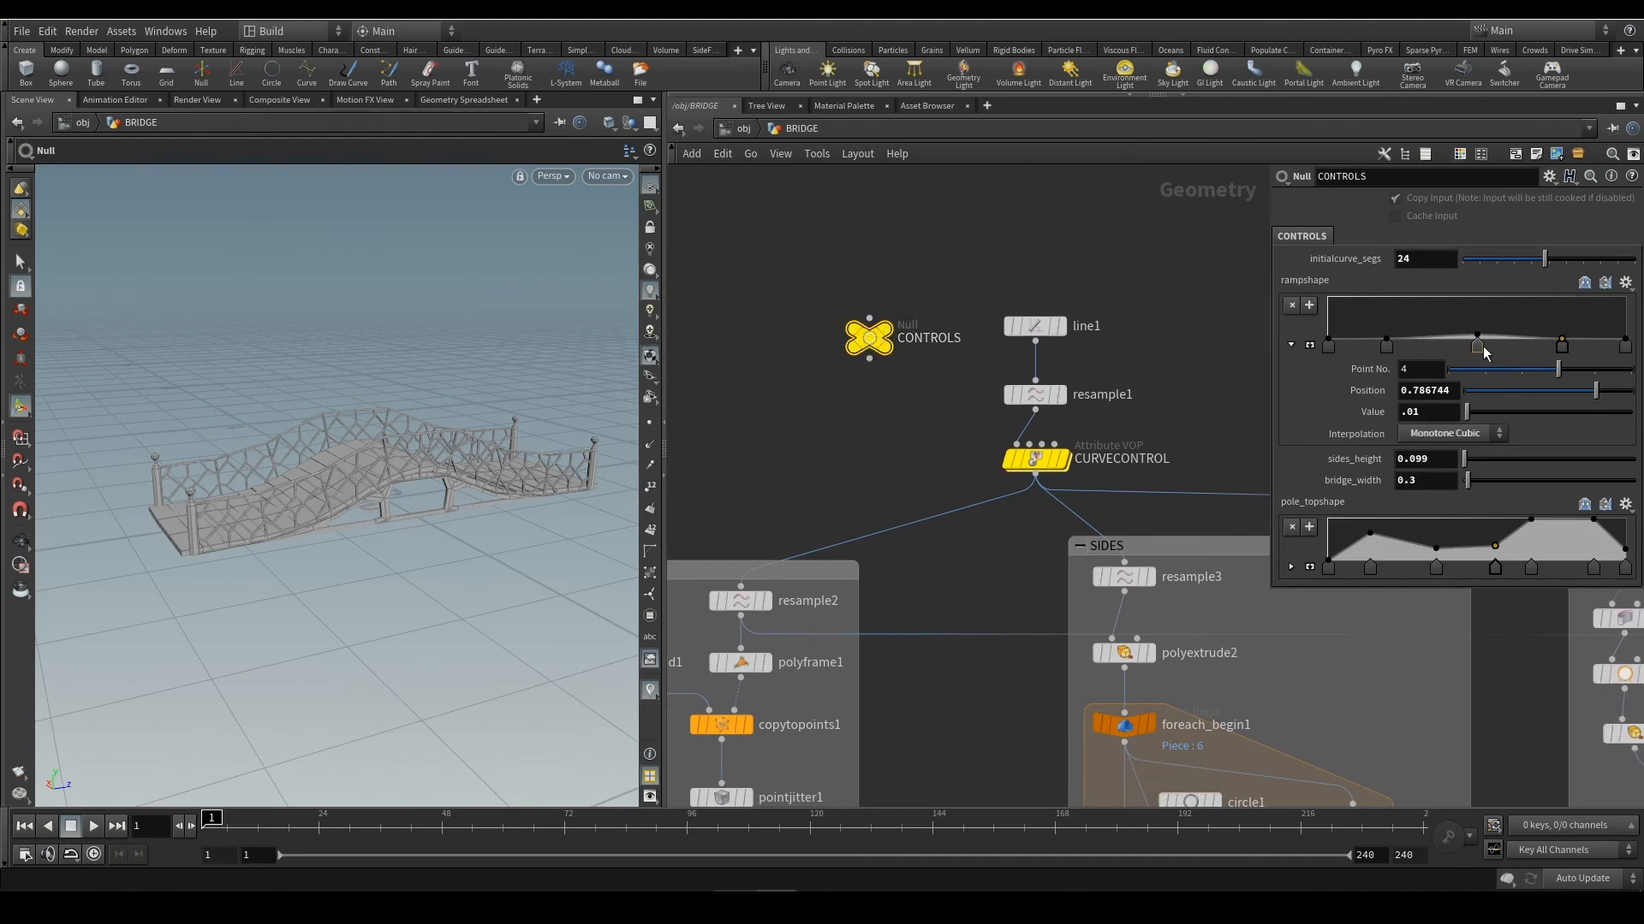
Shift the third rampshape point of CONTROLS to position 0.538905 and adjust the sides_height parameter
{"action": "mouse_move", "coordinate": [1478, 347]}
{"action": "left_mouse_down"}
{"action": "mouse_move", "coordinate": [1532, 342]}
{"action": "mouse_move", "coordinate": [1446, 343]}
{"action": "mouse_move", "coordinate": [1523, 343]}
{"action": "mouse_move", "coordinate": [1488, 343]}
{"action": "left_mouse_up"}
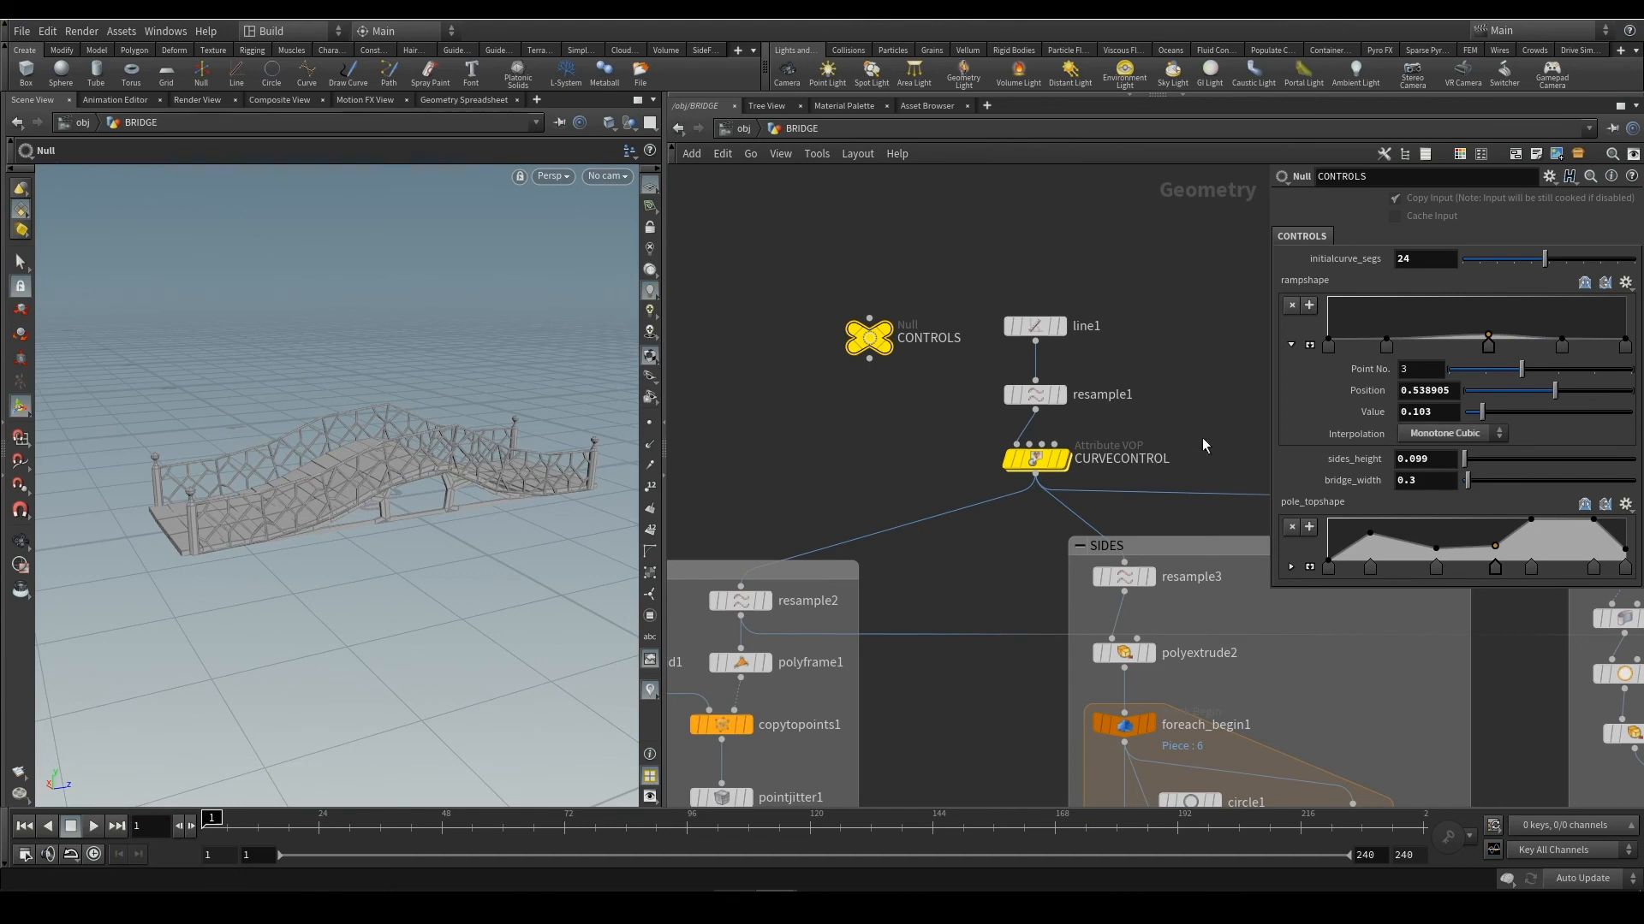
{"action": "mouse_move", "coordinate": [1467, 460]}
{"action": "left_mouse_down"}
{"action": "mouse_move", "coordinate": [1479, 454]}
{"action": "mouse_move", "coordinate": [1461, 463]}
{"action": "mouse_move", "coordinate": [1472, 480]}
{"action": "mouse_move", "coordinate": [1492, 475]}
{"action": "mouse_move", "coordinate": [1471, 481]}
{"action": "mouse_move", "coordinate": [1466, 458]}
{"action": "left_mouse_up"}
{"action": "left_click", "coordinate": [1467, 460]}
{"action": "scroll", "coordinate": [856, 475], "scroll_direction": "down", "scroll_amount": 3}
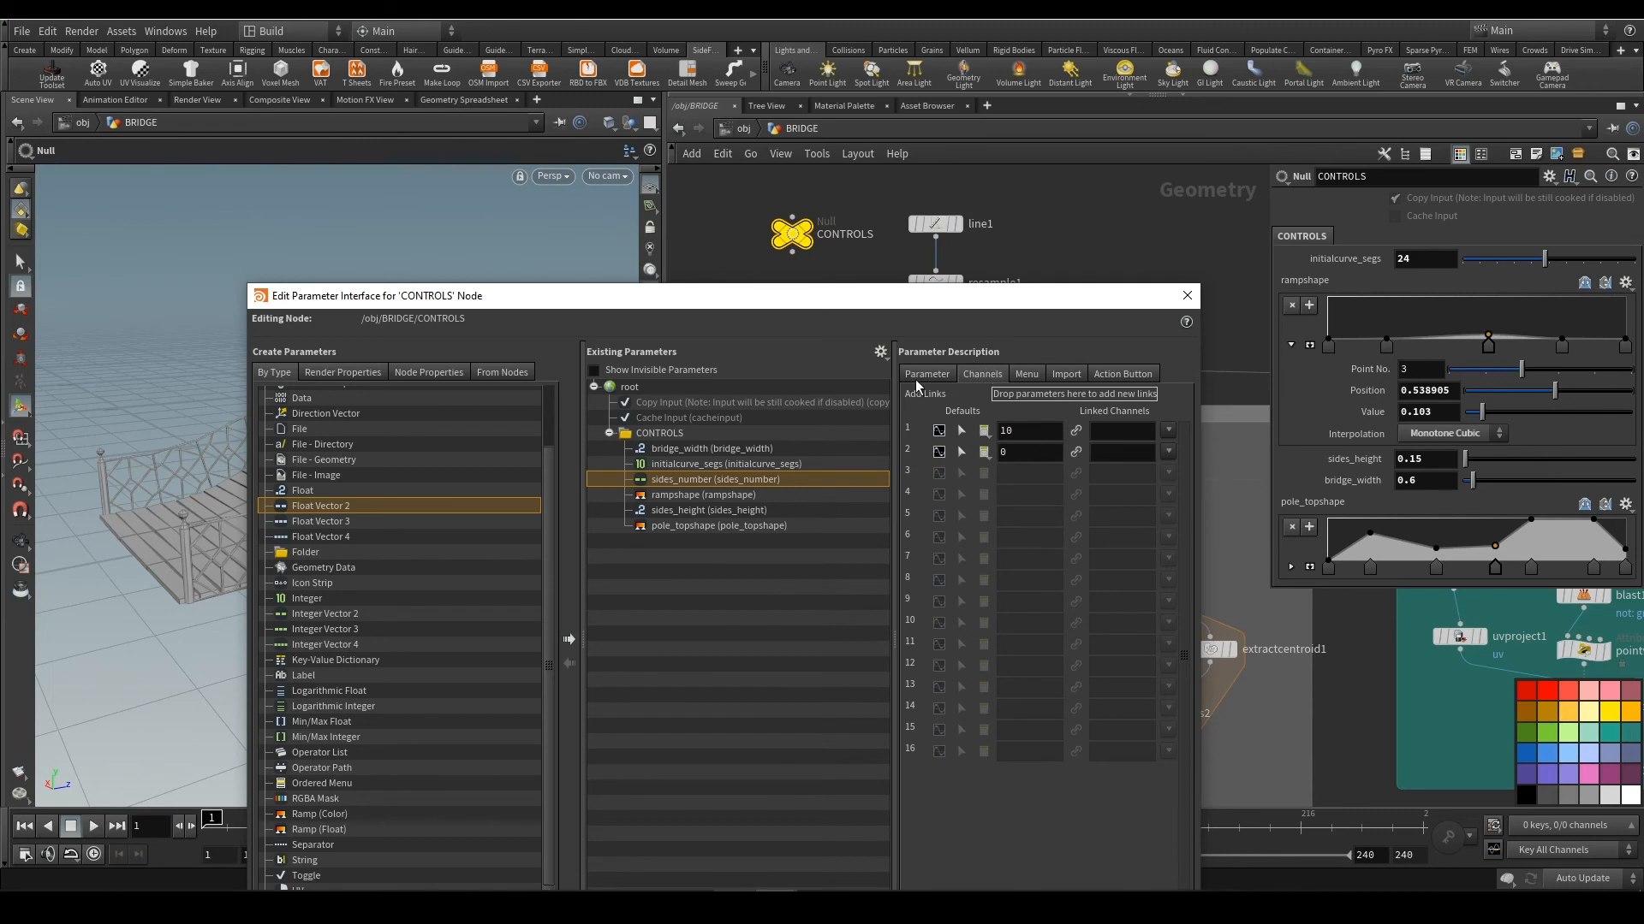
Review the sides_number settings in the CONTROLS parameter interface and delete that parameter
{"action": "left_click", "coordinate": [926, 374]}
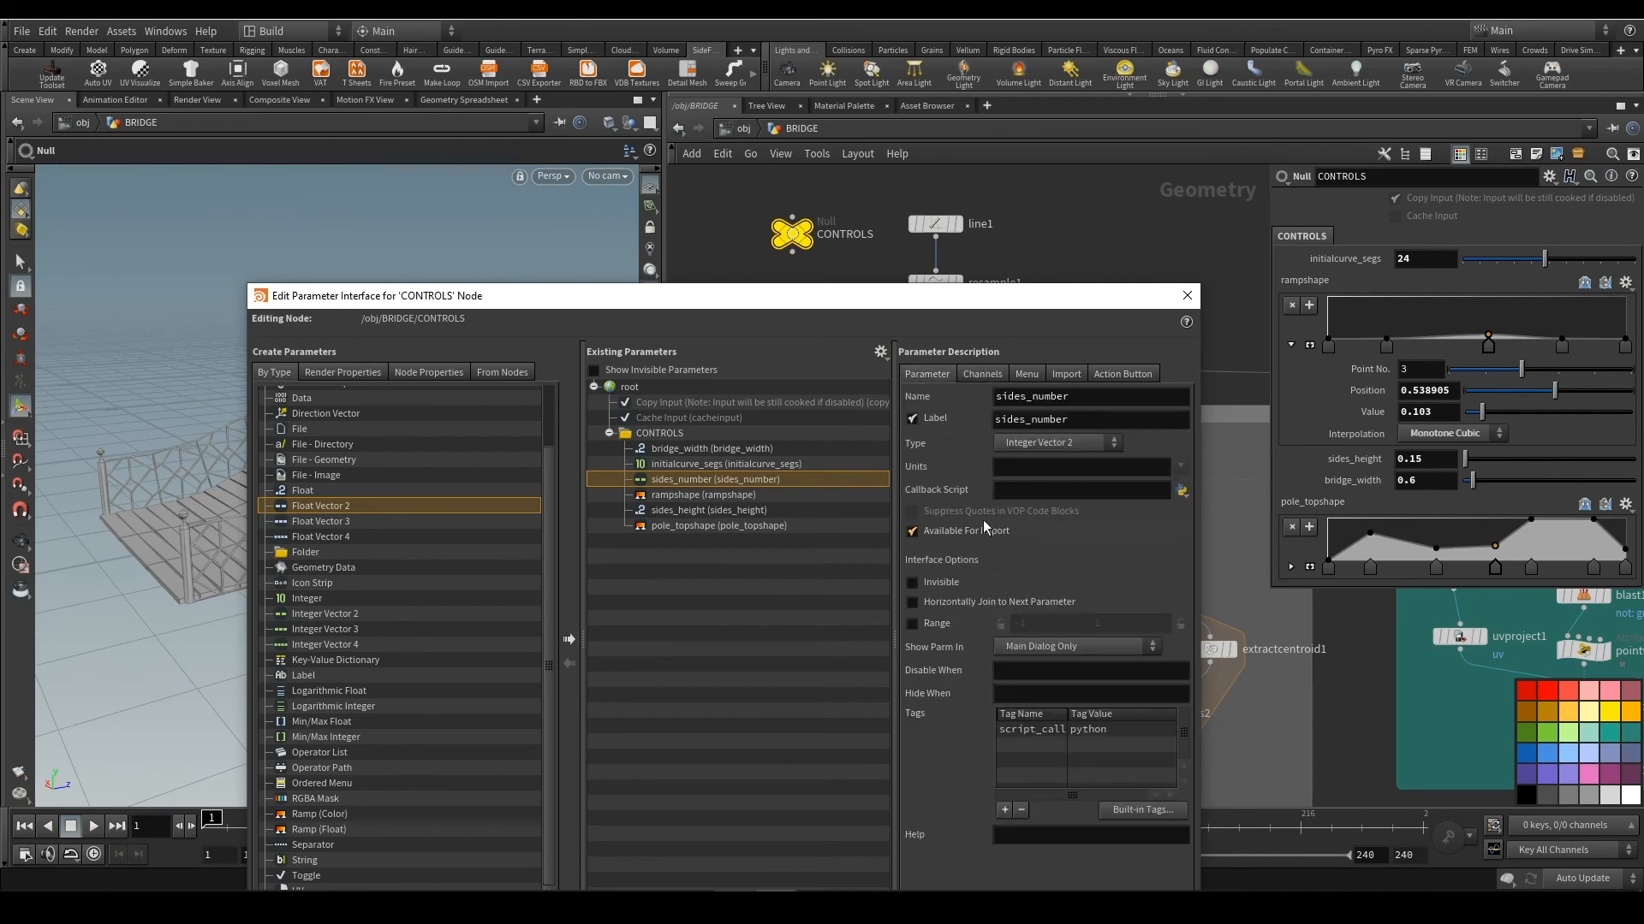
{"action": "left_click", "coordinate": [1088, 418]}
{"action": "double_click", "coordinate": [682, 479]}
{"action": "key", "text": "ctrl+c"}
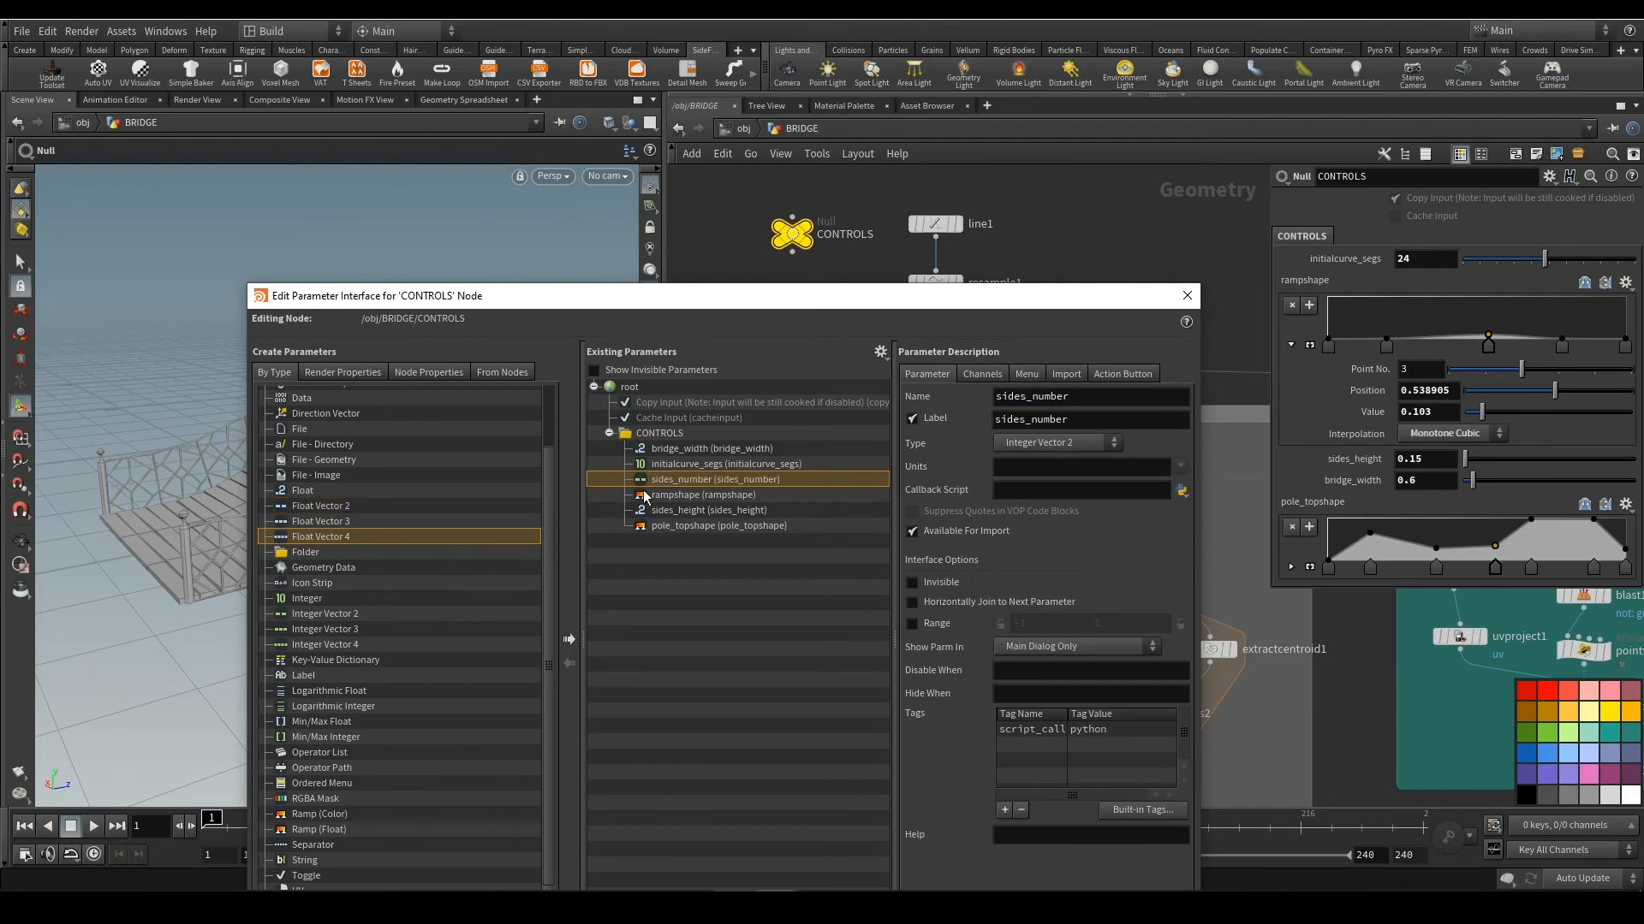
{"action": "key", "text": "Return"}
{"action": "key", "text": "Delete"}
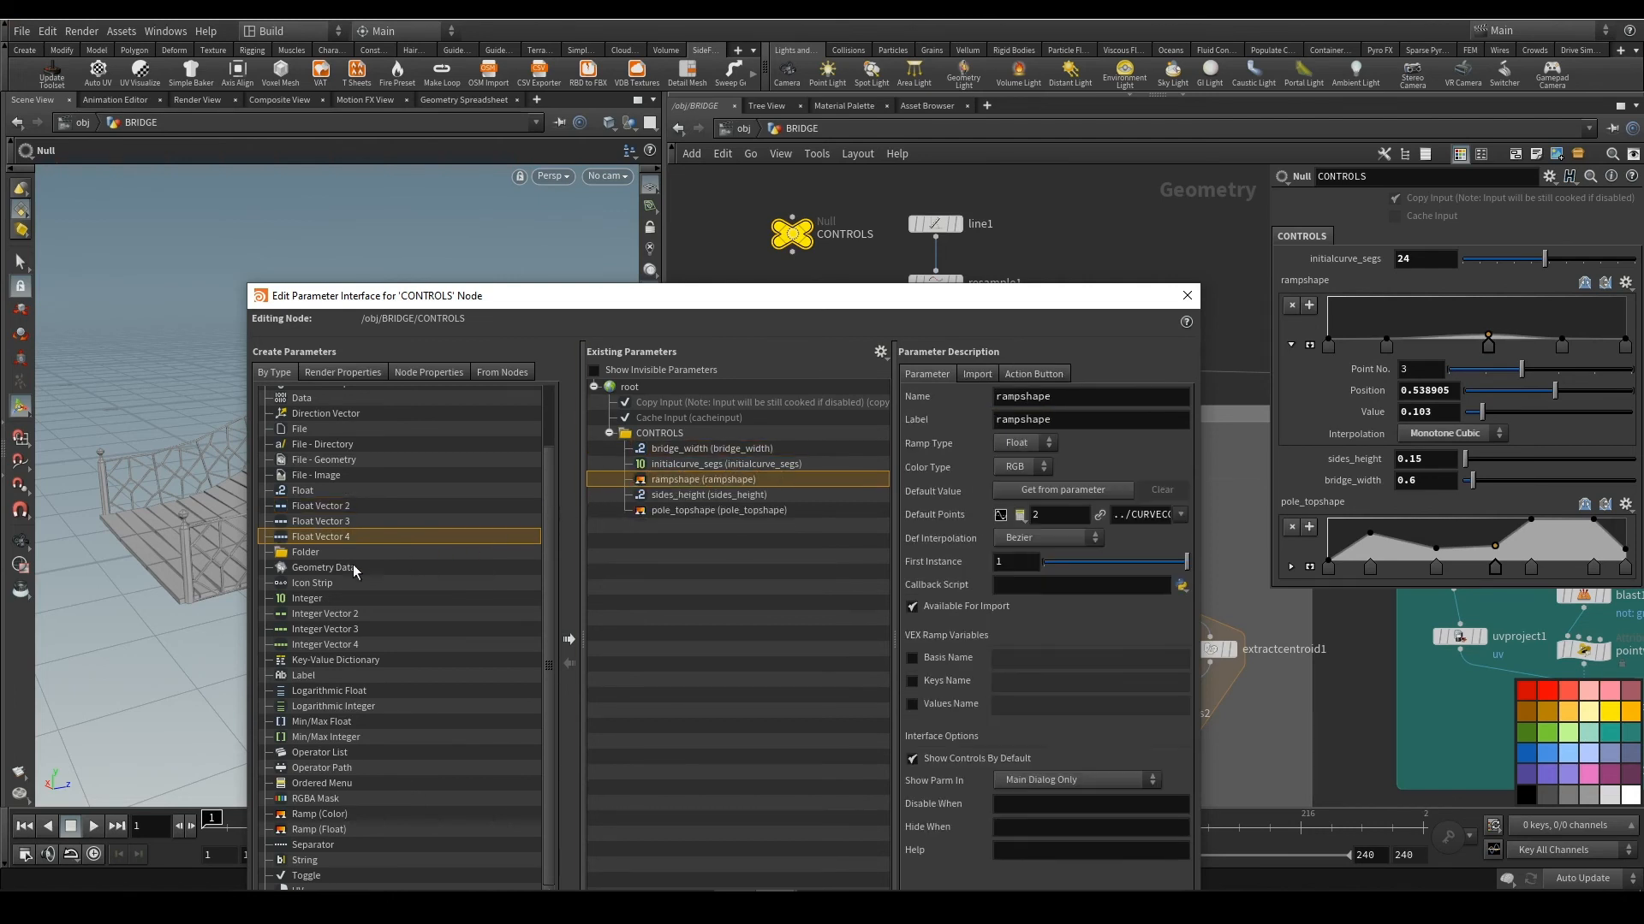
Add an integer parameter named and labelled sides_number above rampshape in the CONTROLS folder and apply the interface changes
{"action": "left_click_drag", "start_coordinate": [401, 581], "coordinate": [700, 476]}
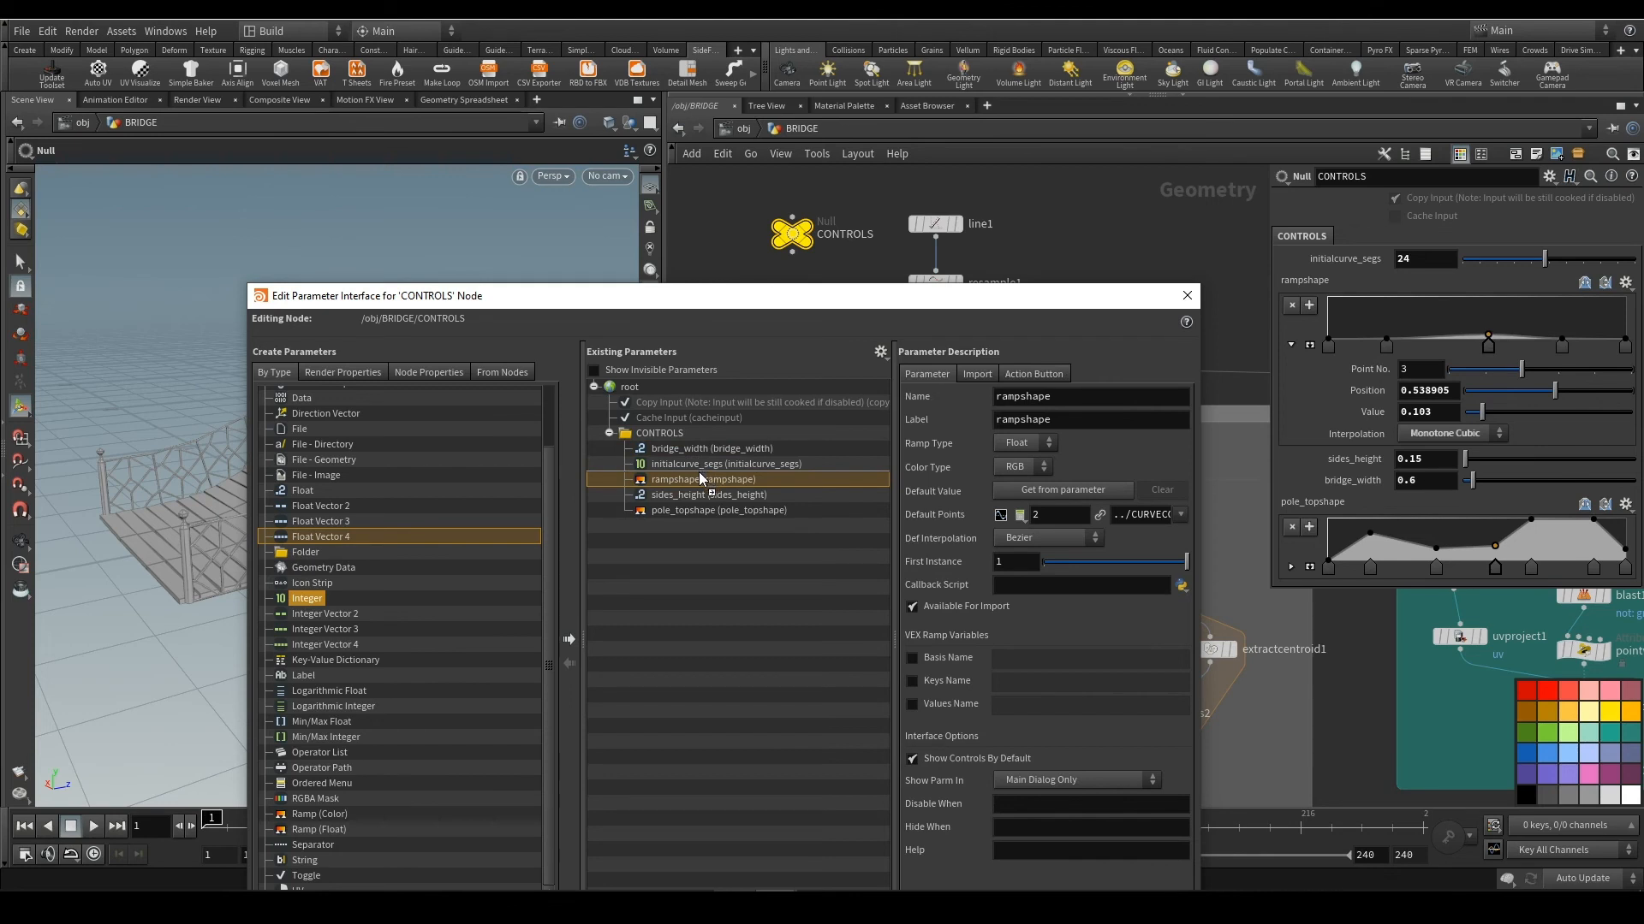
{"action": "double_click", "coordinate": [1101, 404]}
{"action": "key", "text": "ctrl+v"}
{"action": "key", "text": "Tab"}
{"action": "key", "text": "ctrl+v"}
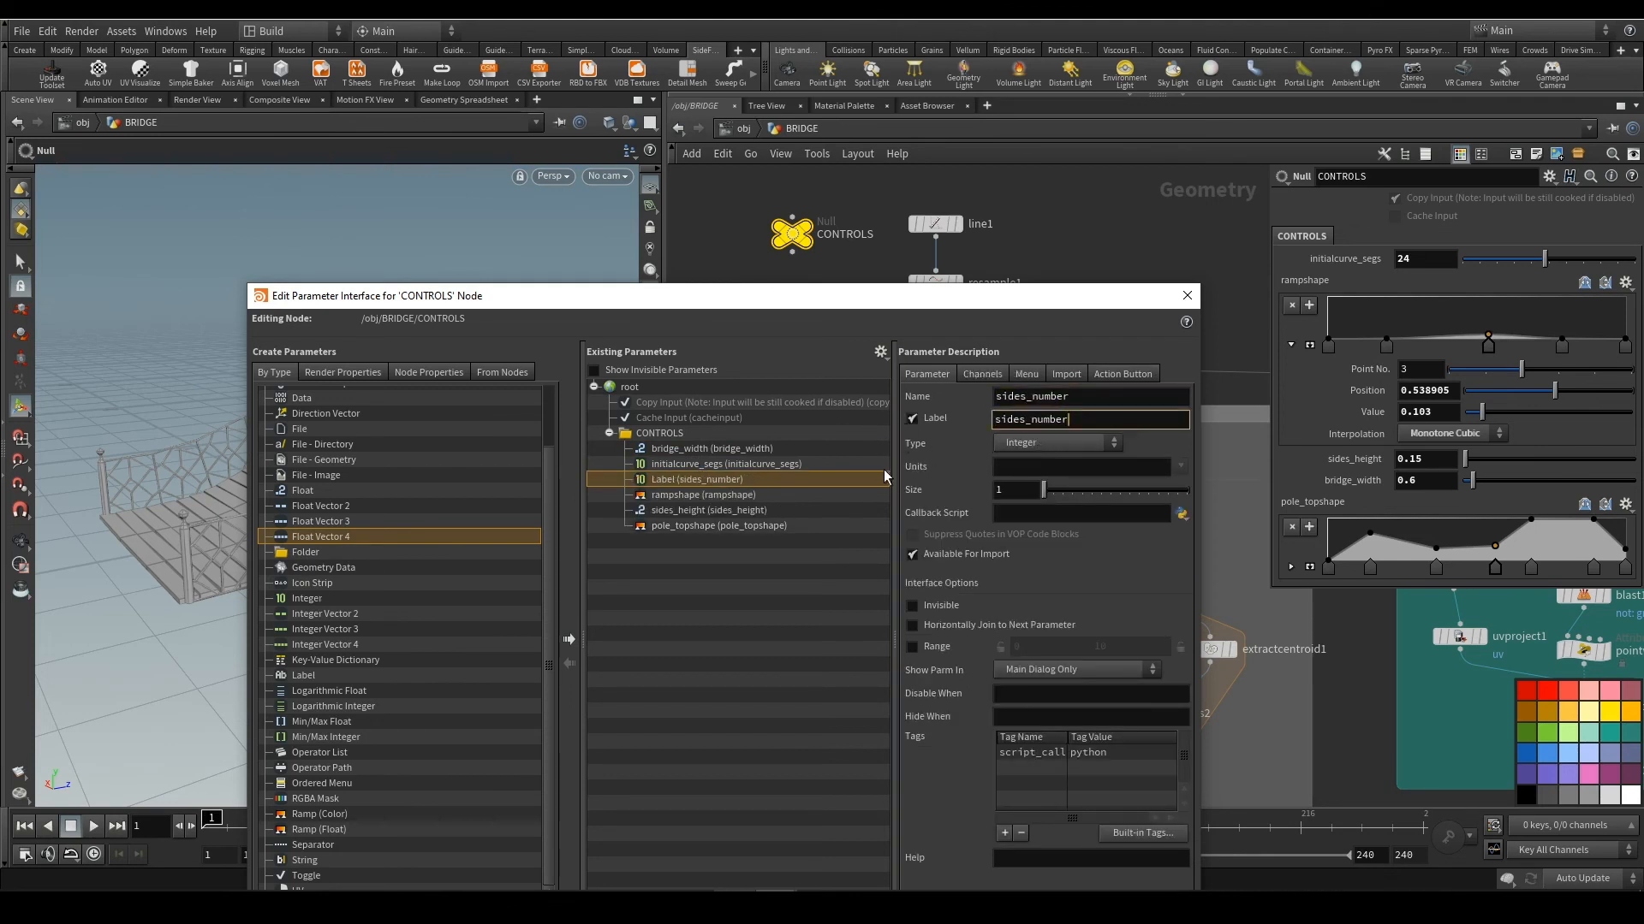
{"action": "key", "text": "Return"}
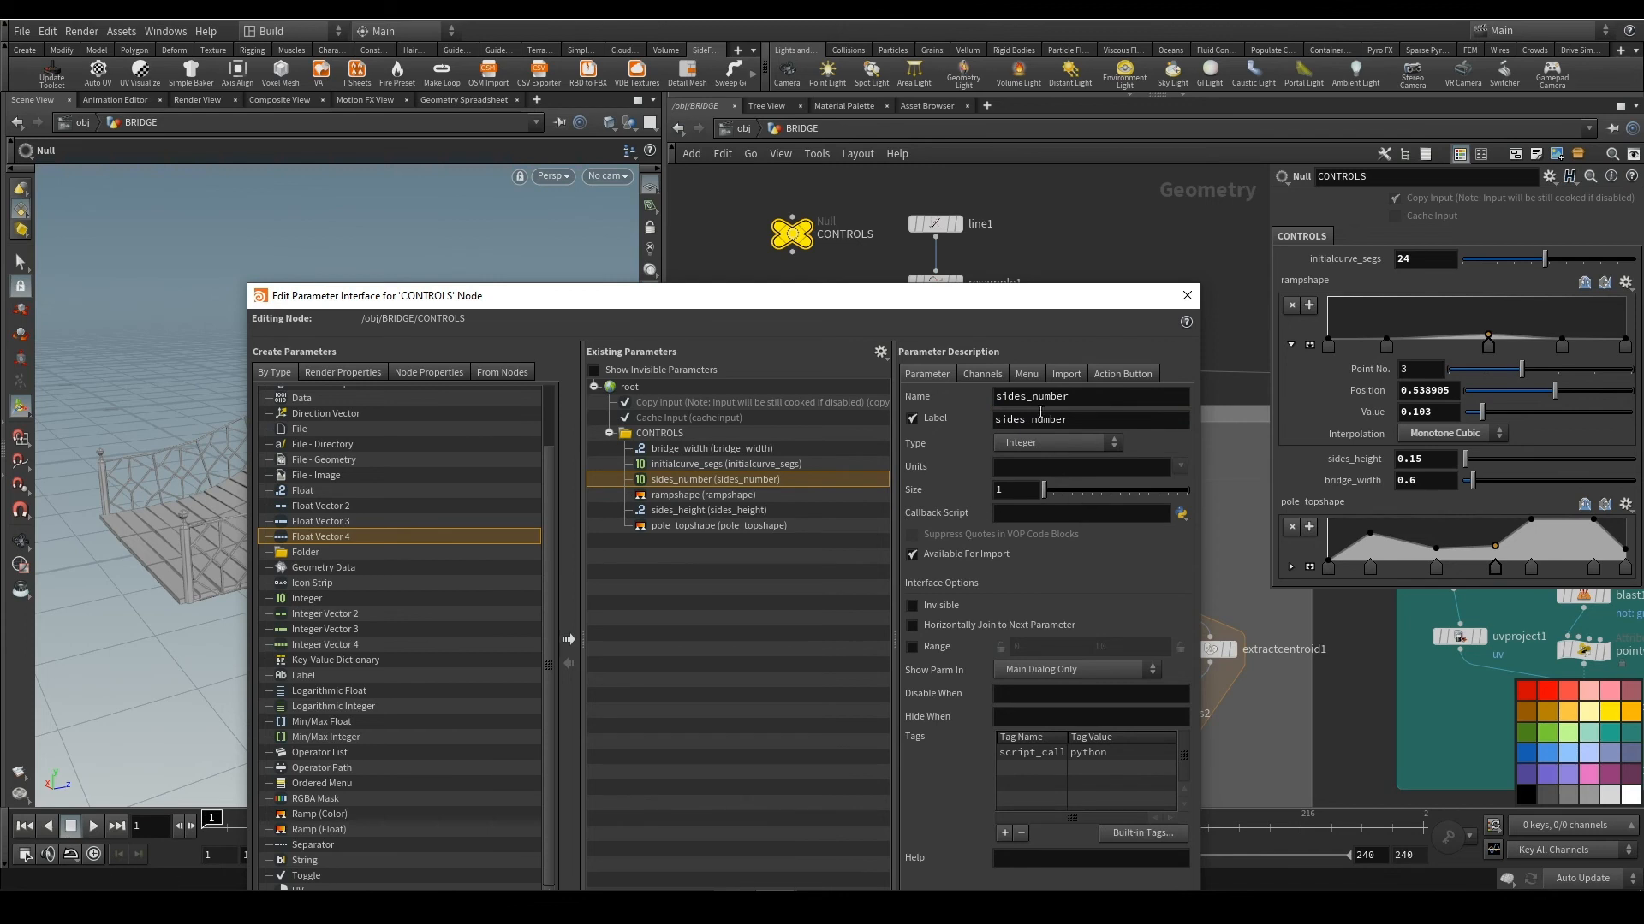
{"action": "left_click", "coordinate": [982, 375]}
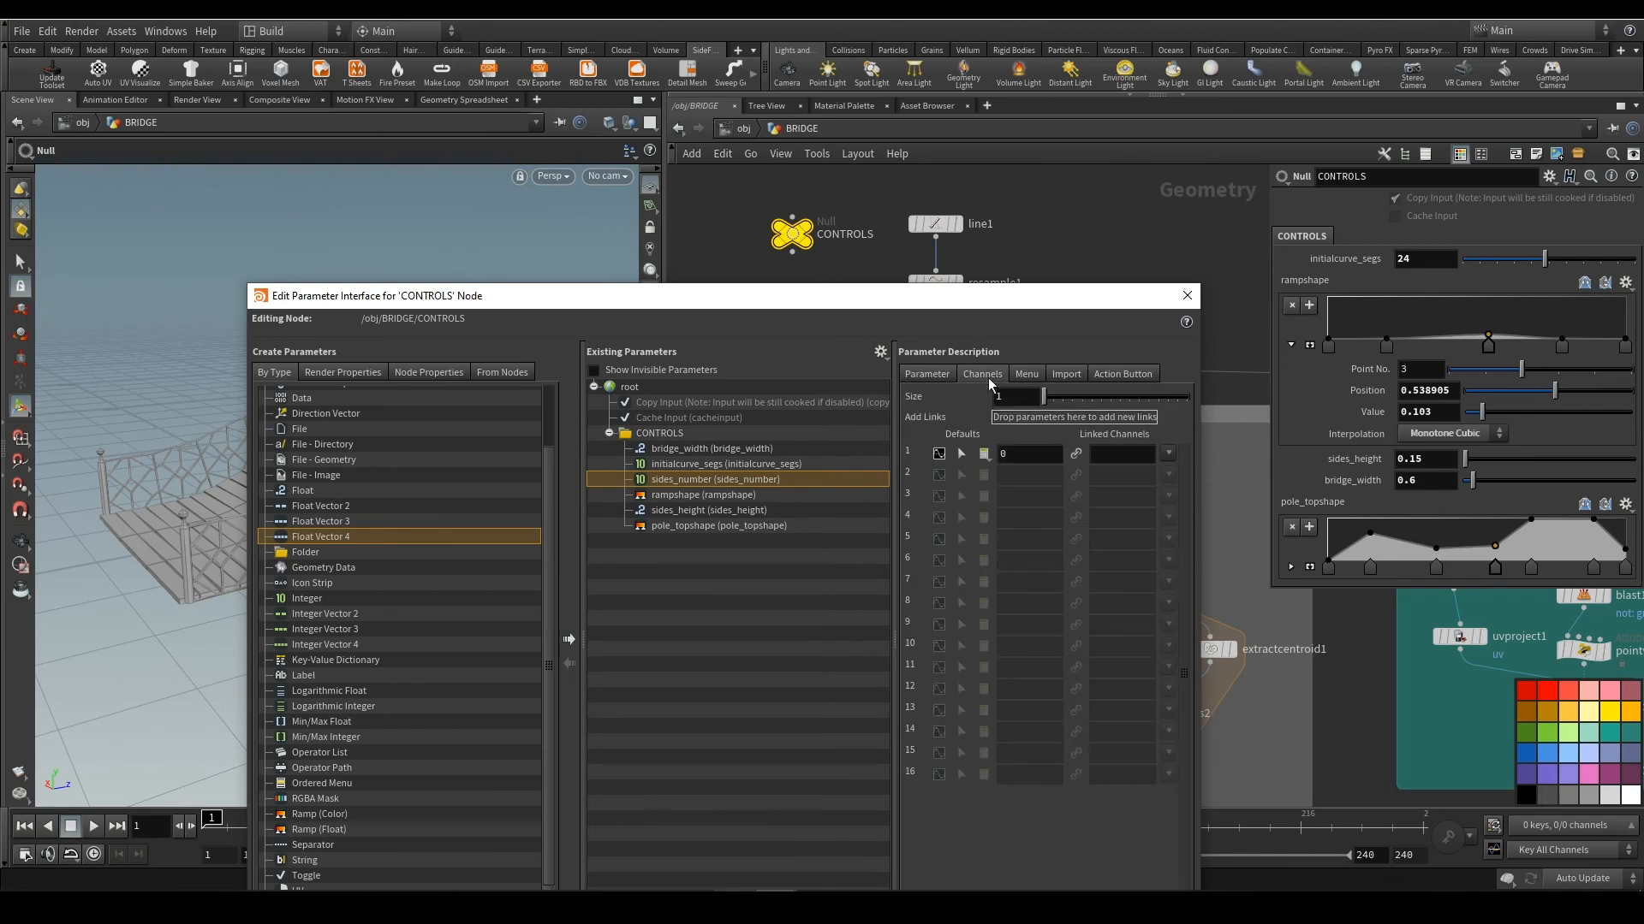
{"action": "left_click", "coordinate": [935, 375]}
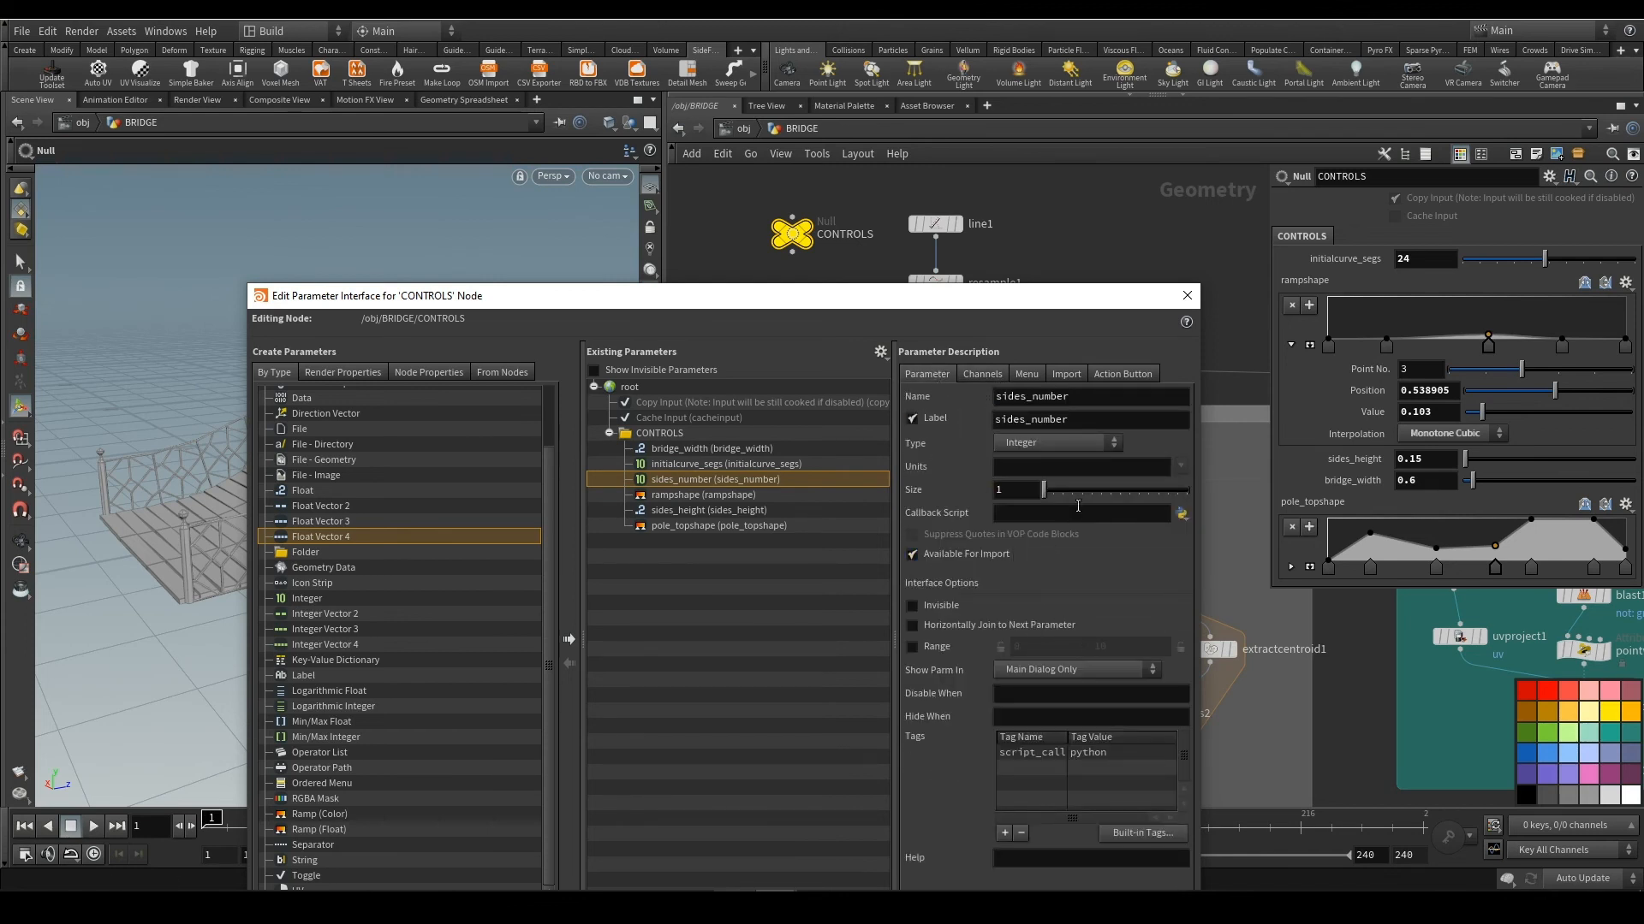
{"action": "left_click_drag", "start_coordinate": [925, 295], "coordinate": [453, 161]}
{"action": "left_click", "coordinate": [468, 824]}
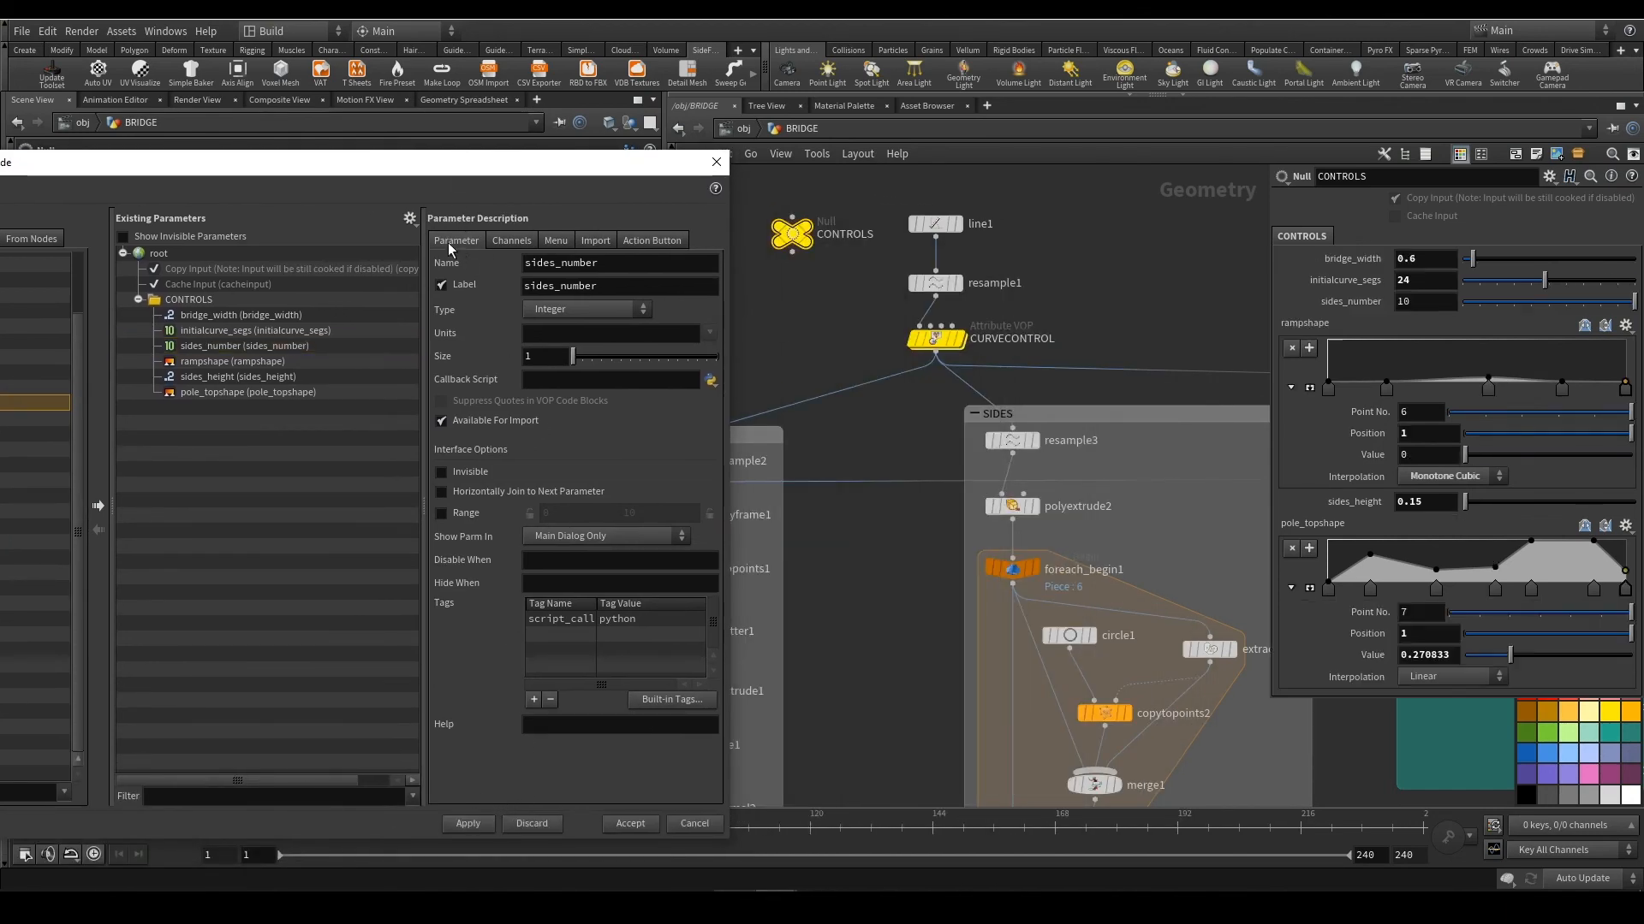
{"action": "left_click_drag", "start_coordinate": [294, 168], "coordinate": [1643, 103]}
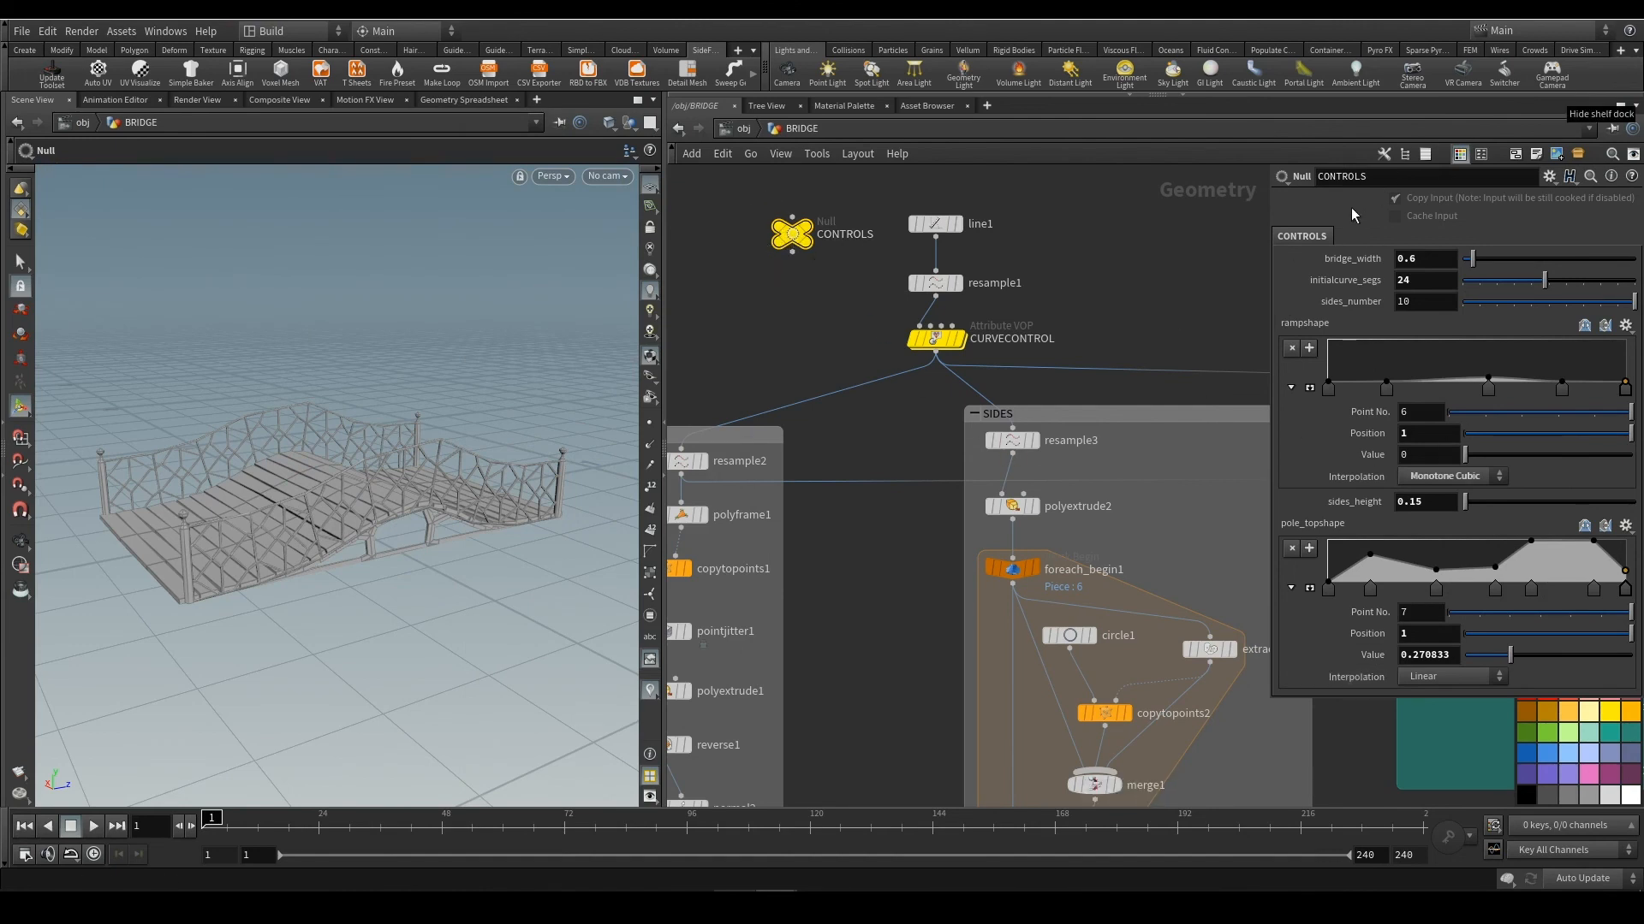
Link the Segments value of resample3 to the sides_number parameter of CONTROLS with a relative reference
{"action": "right_click", "coordinate": [1360, 307]}
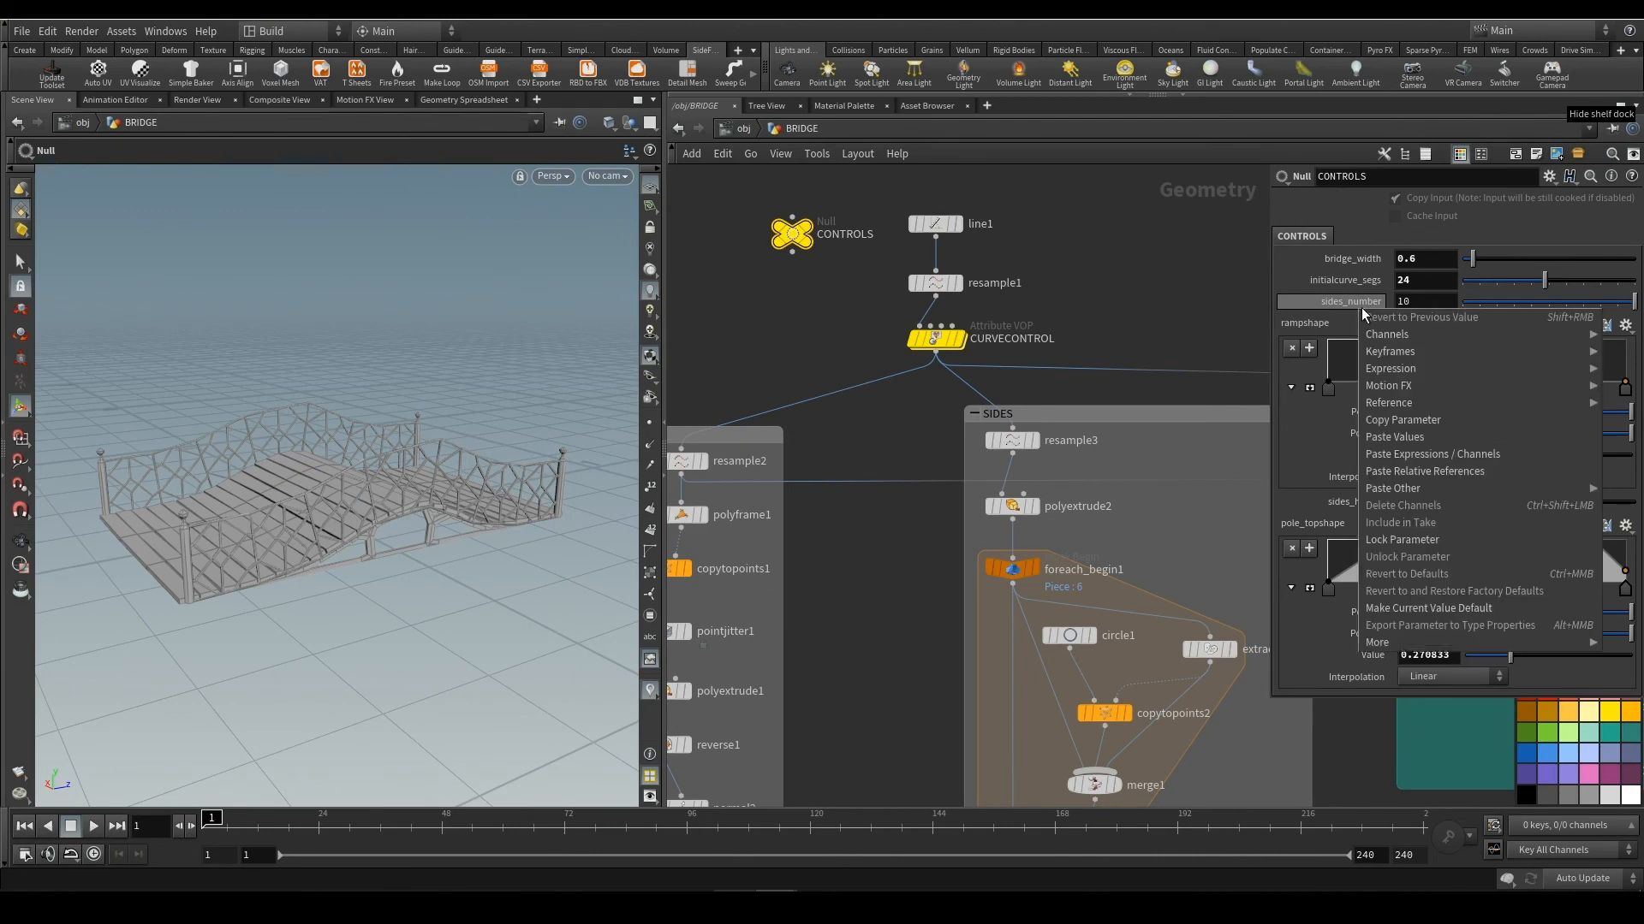
{"action": "left_click", "coordinate": [1421, 419]}
{"action": "middle_click_drag", "start_coordinate": [1070, 520], "coordinate": [867, 426]}
{"action": "left_click", "coordinate": [809, 345]}
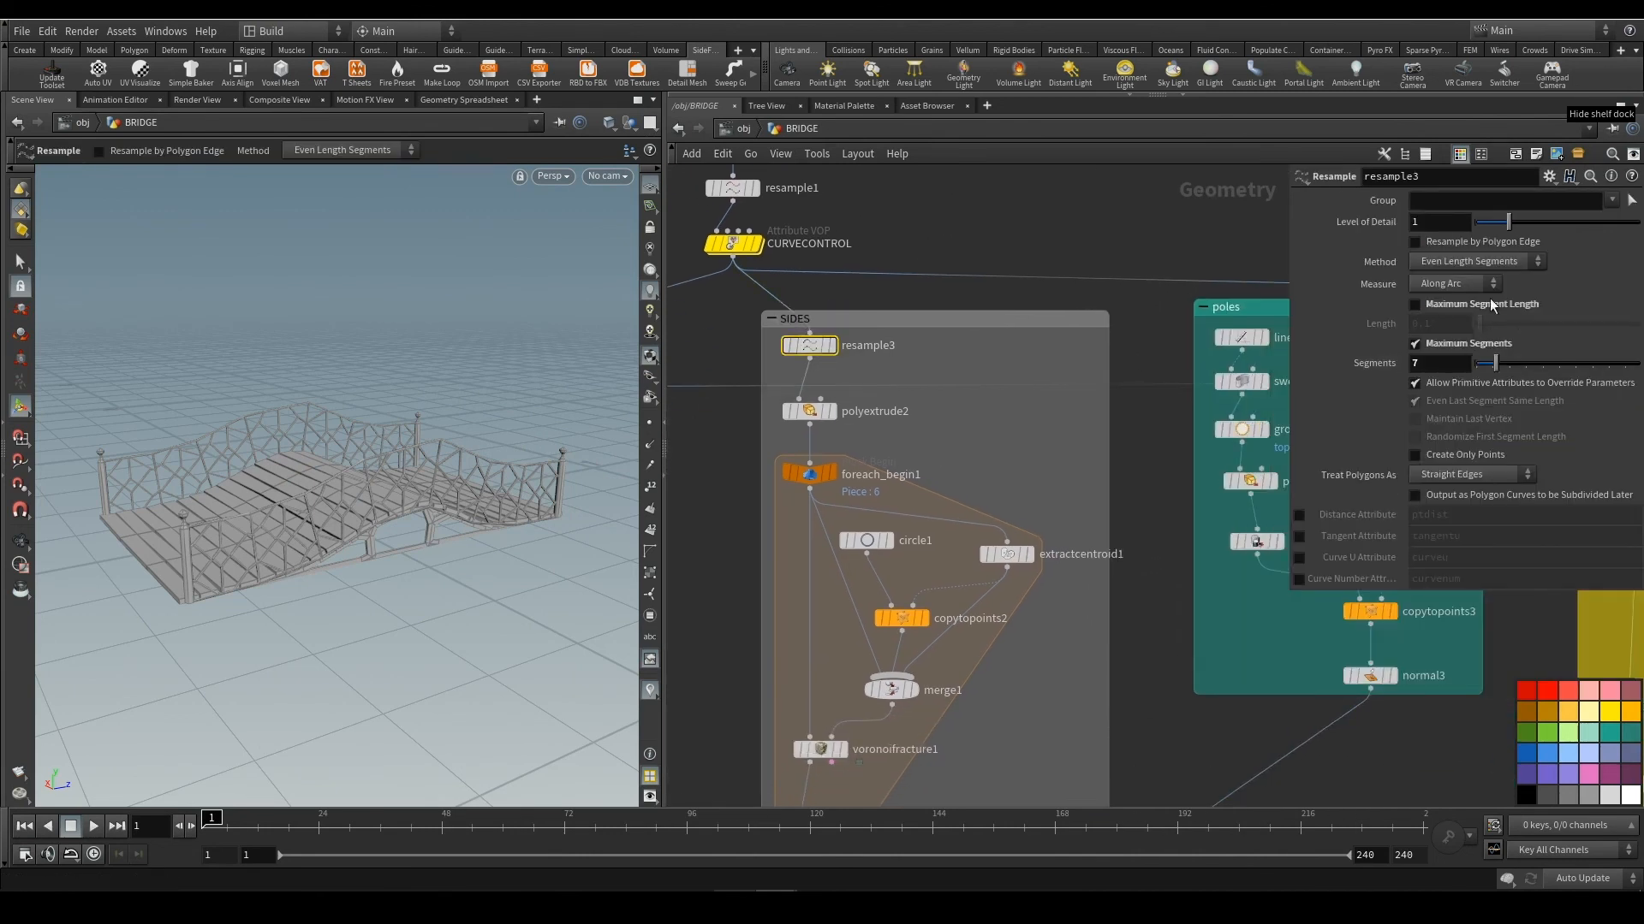
{"action": "right_click", "coordinate": [1423, 371]}
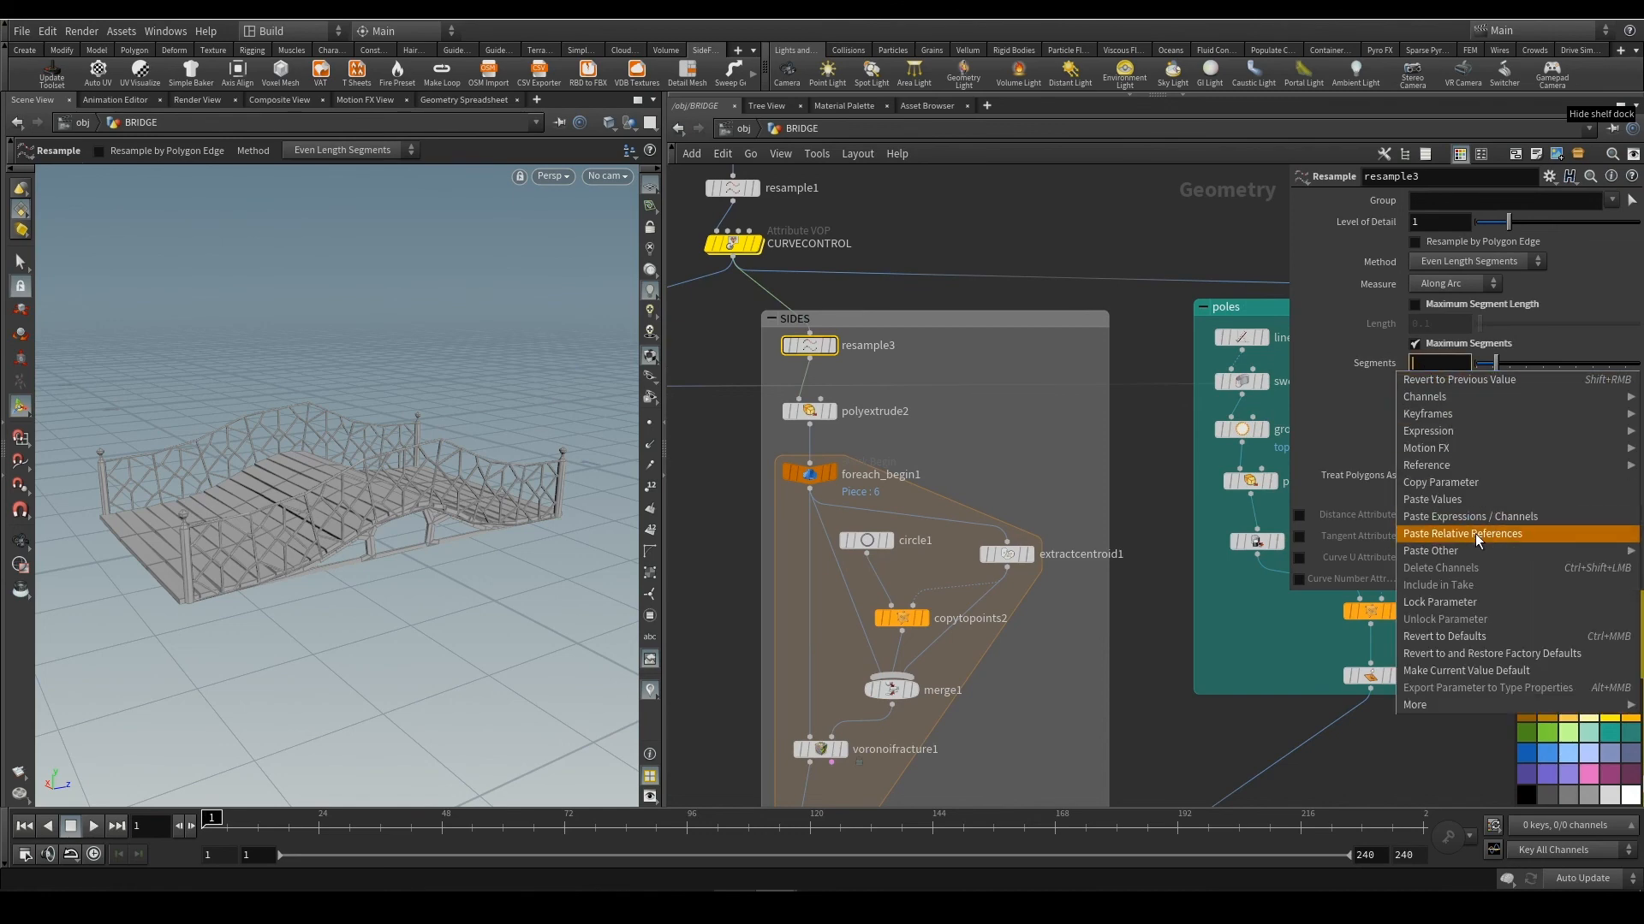
{"action": "left_click", "coordinate": [1428, 536]}
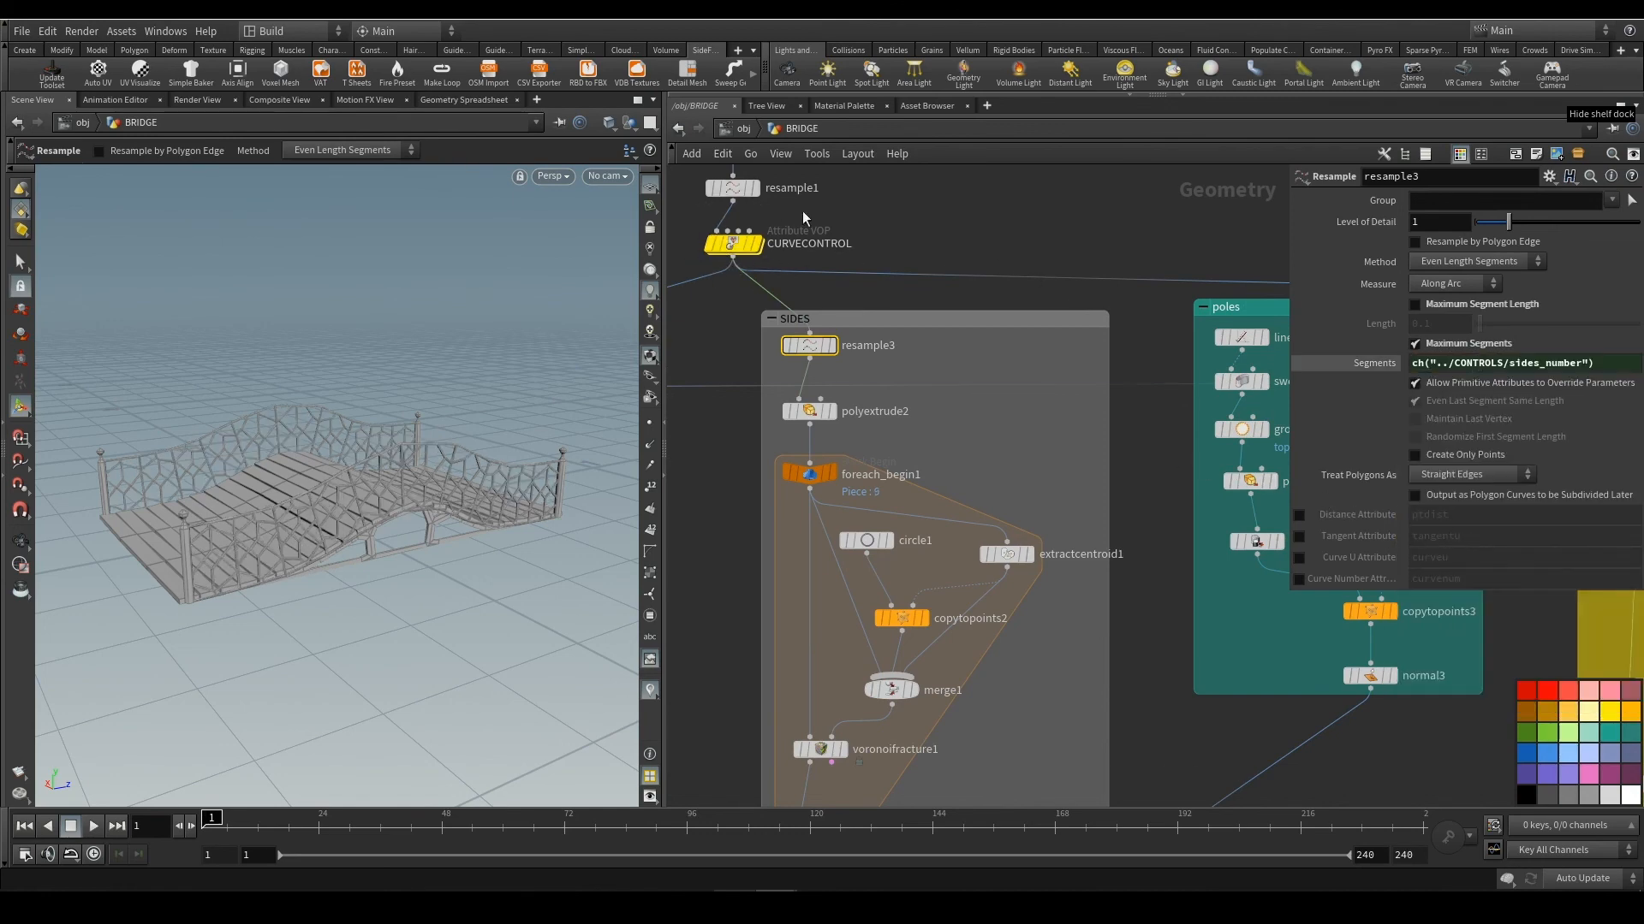
Set sides_number to 6 and bridge_width to 0.2 on the CONTROLS null
{"action": "middle_click_drag", "start_coordinate": [804, 218], "coordinate": [966, 325]}
{"action": "left_click", "coordinate": [752, 248]}
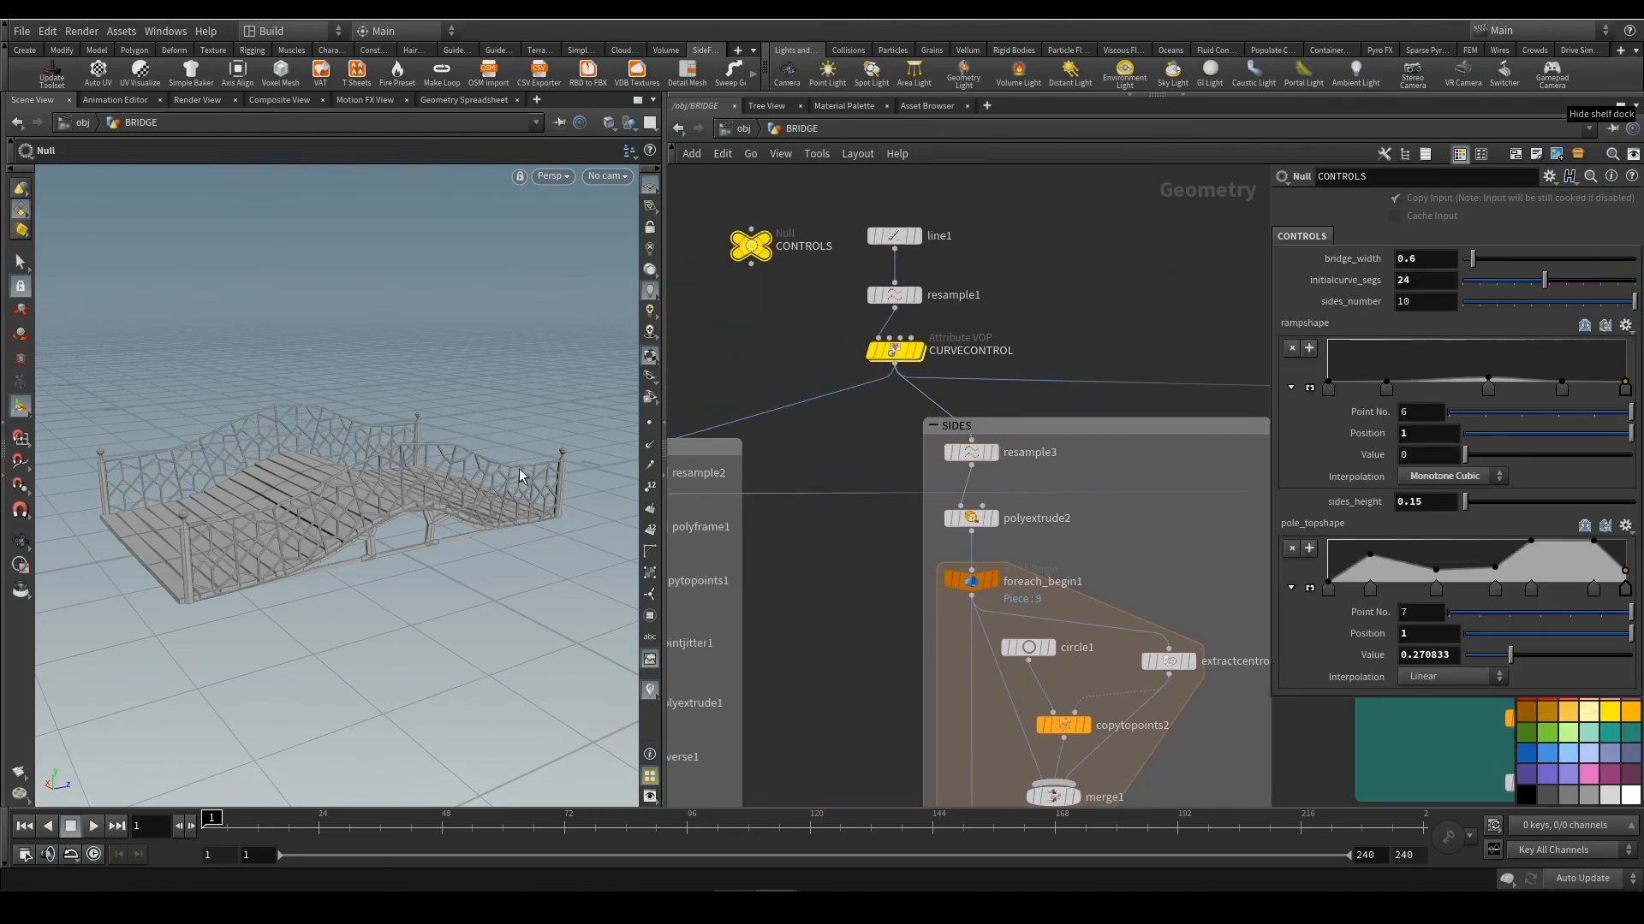
{"action": "left_click_drag", "start_coordinate": [1632, 302], "coordinate": [1590, 315]}
{"action": "mouse_move", "coordinate": [1571, 313]}
{"action": "left_mouse_down"}
{"action": "mouse_move", "coordinate": [1632, 314]}
{"action": "mouse_move", "coordinate": [1566, 302]}
{"action": "left_mouse_up"}
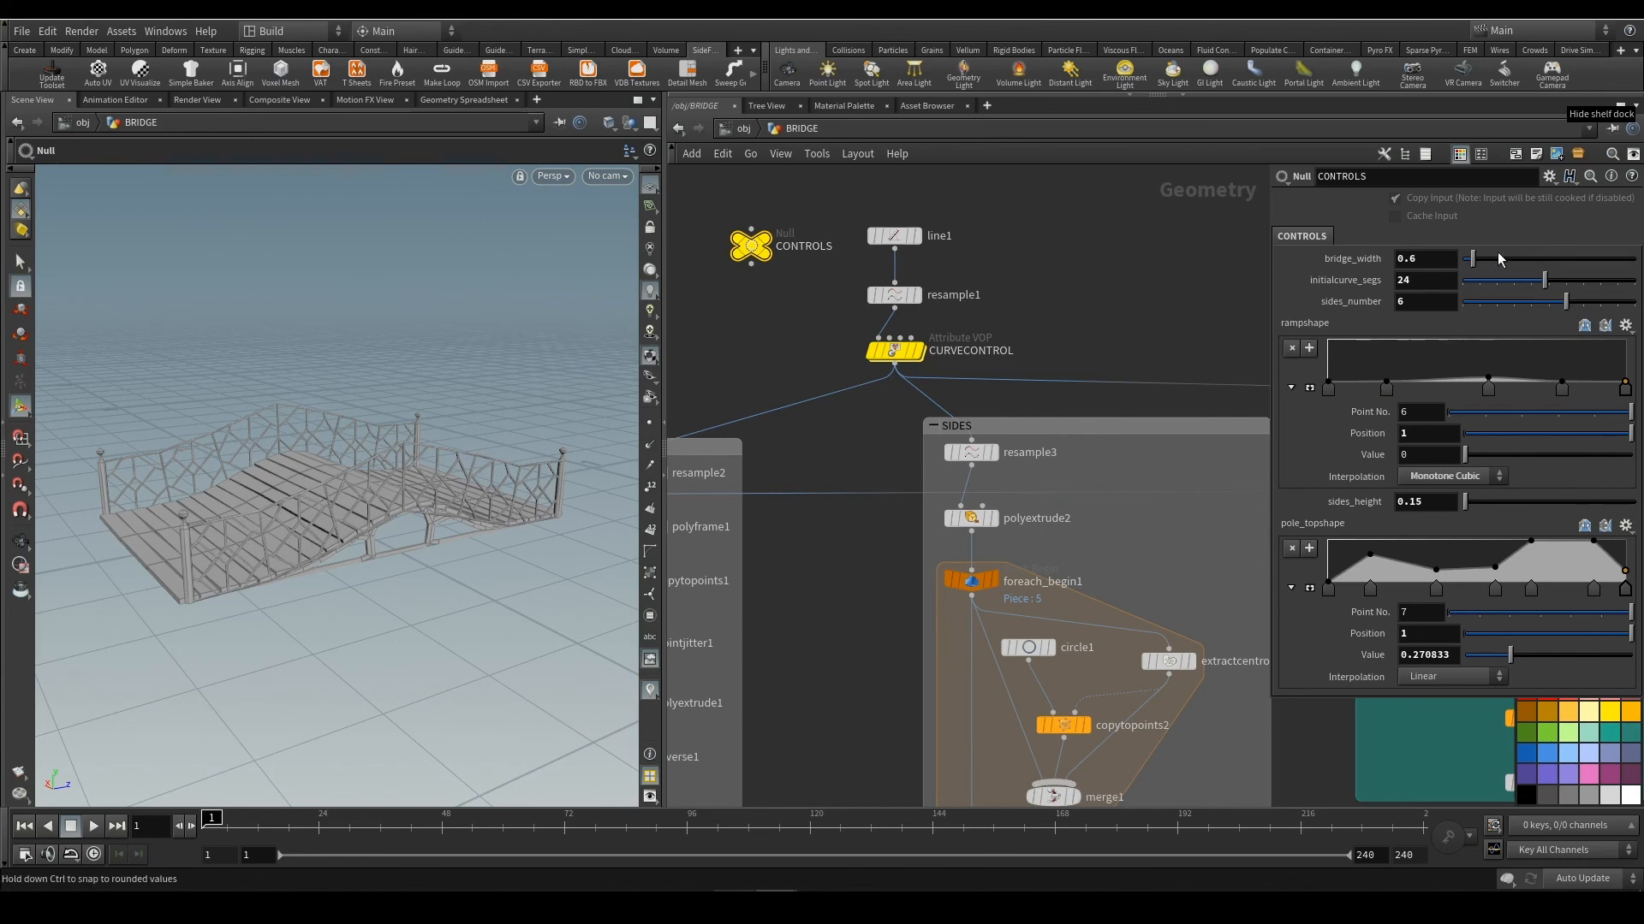
{"action": "left_click_drag", "start_coordinate": [1497, 252], "coordinate": [1465, 268]}
Add a float parameter named bridge_length above bridge_width in the CONTROLS parameter interface
{"action": "left_click_drag", "start_coordinate": [1076, 137], "coordinate": [573, 137]}
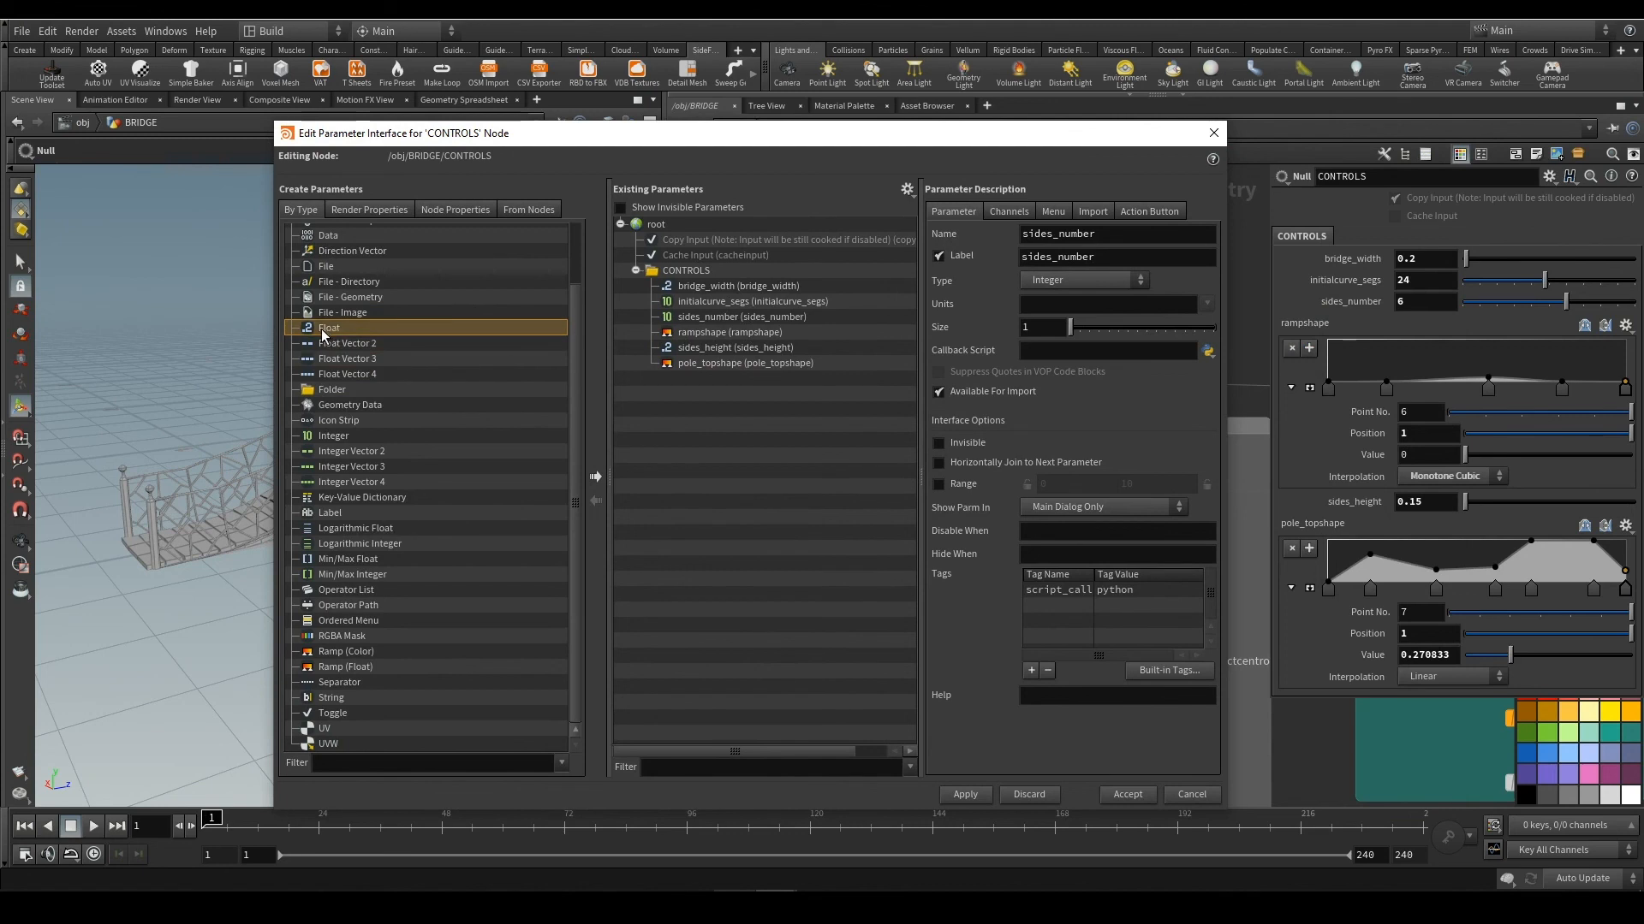
{"action": "left_click_drag", "start_coordinate": [323, 332], "coordinate": [742, 279]}
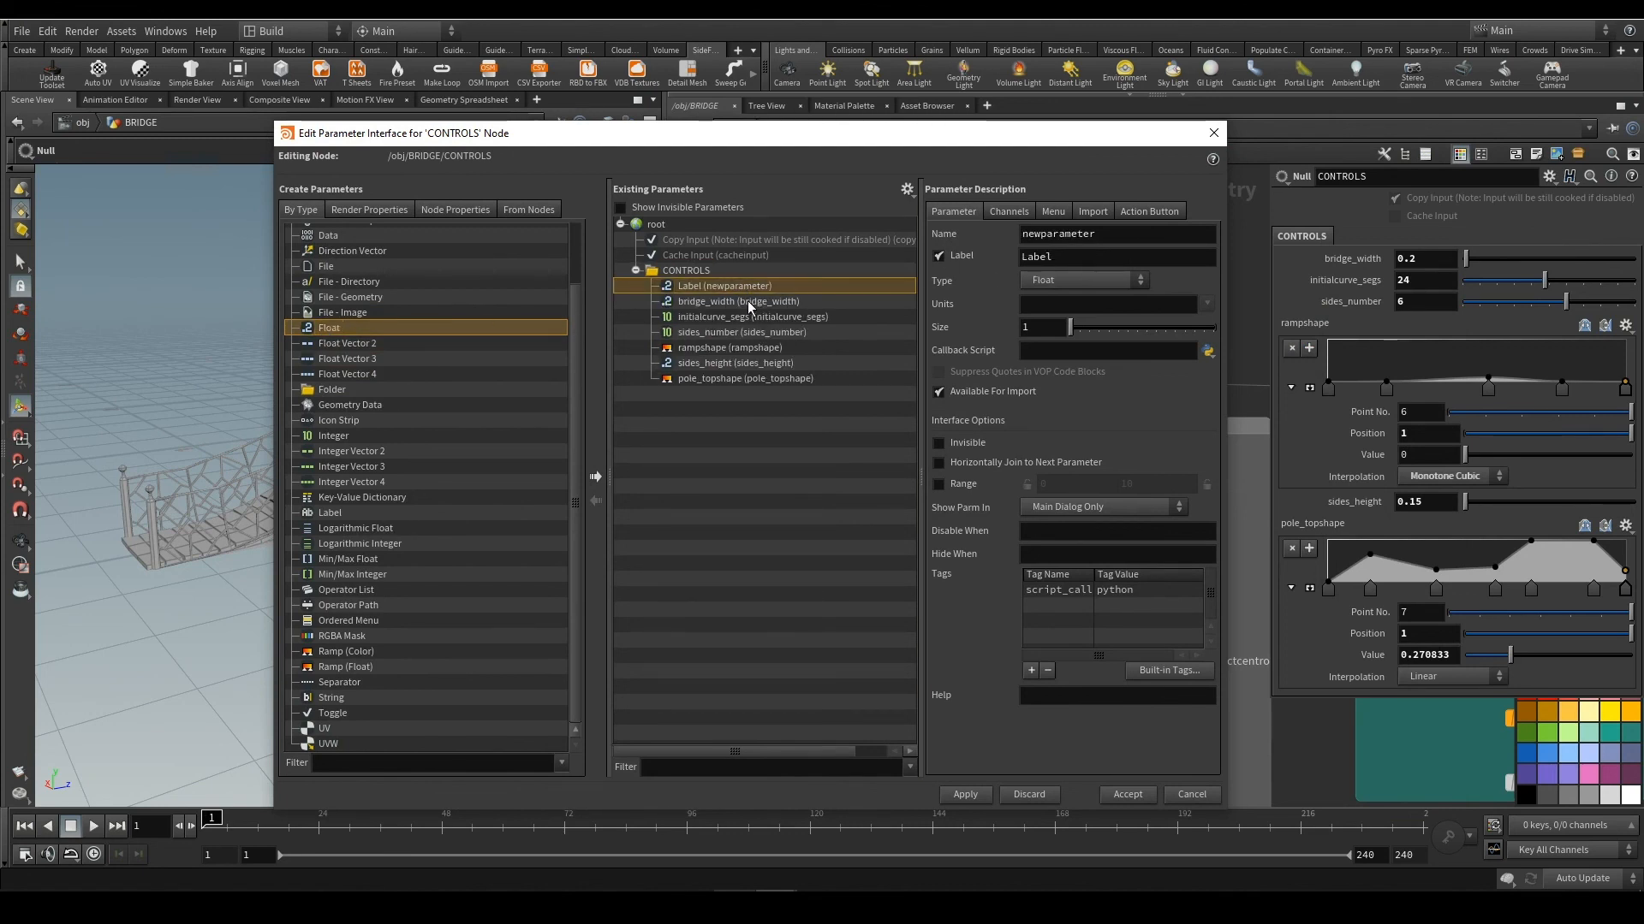
{"action": "left_click", "coordinate": [786, 302]}
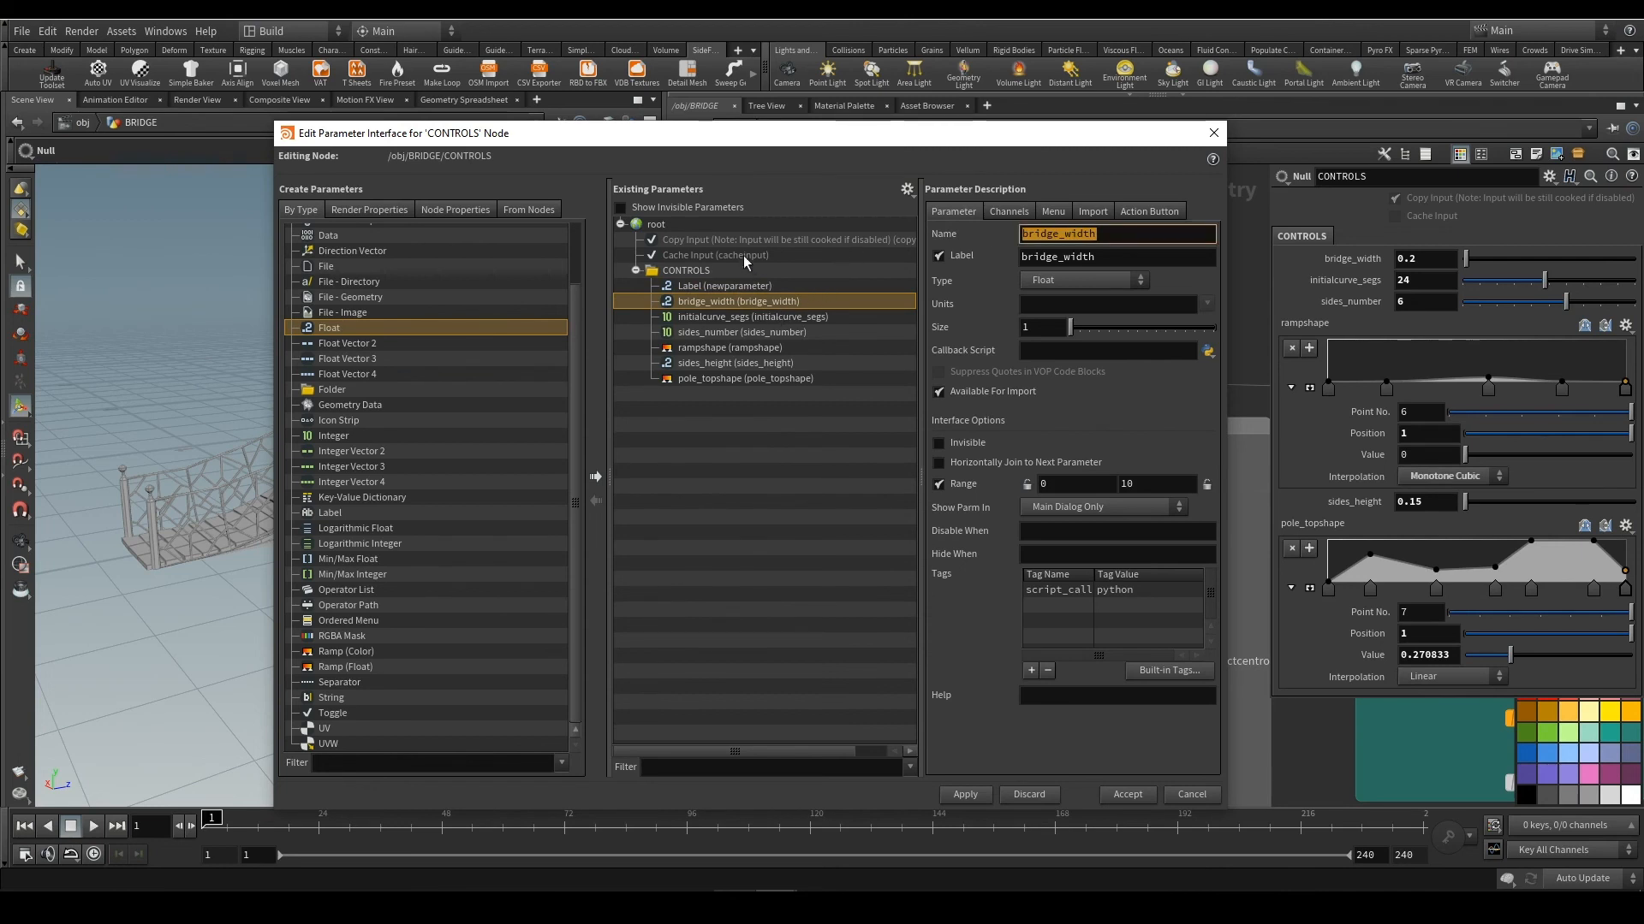
{"action": "left_click", "coordinate": [710, 290]}
{"action": "double_click", "coordinate": [1121, 233]}
{"action": "type", "text": "bridge_w"}
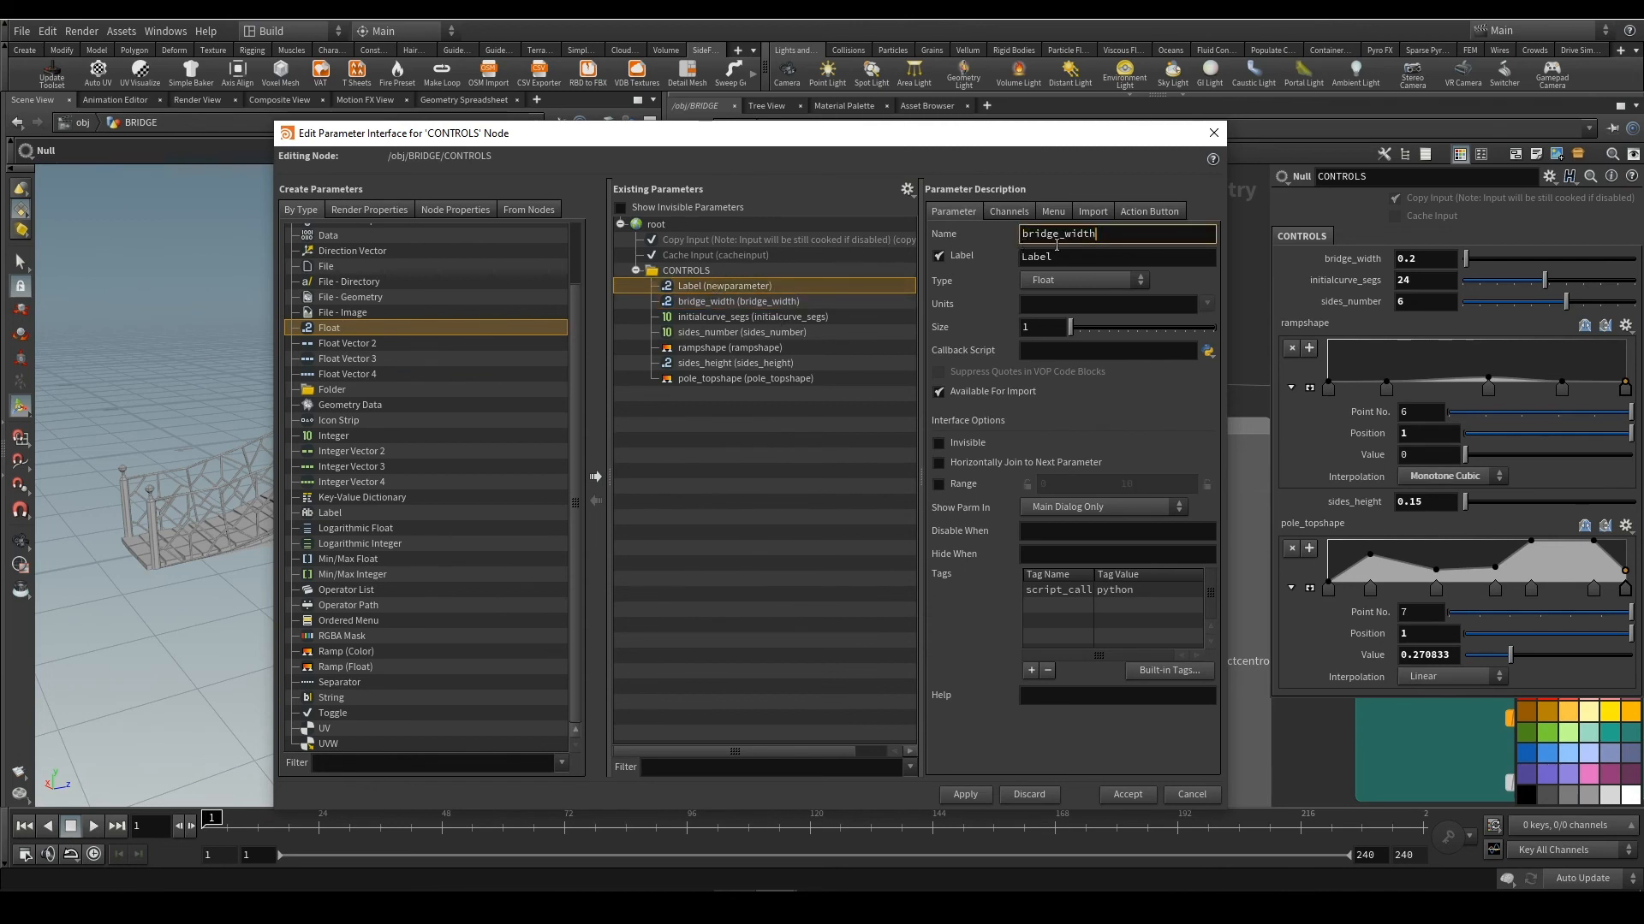
{"action": "key", "text": "BackSpace"}
{"action": "key", "text": "BackSpace"}
{"action": "type", "text": "length"}
{"action": "key", "text": "Return"}
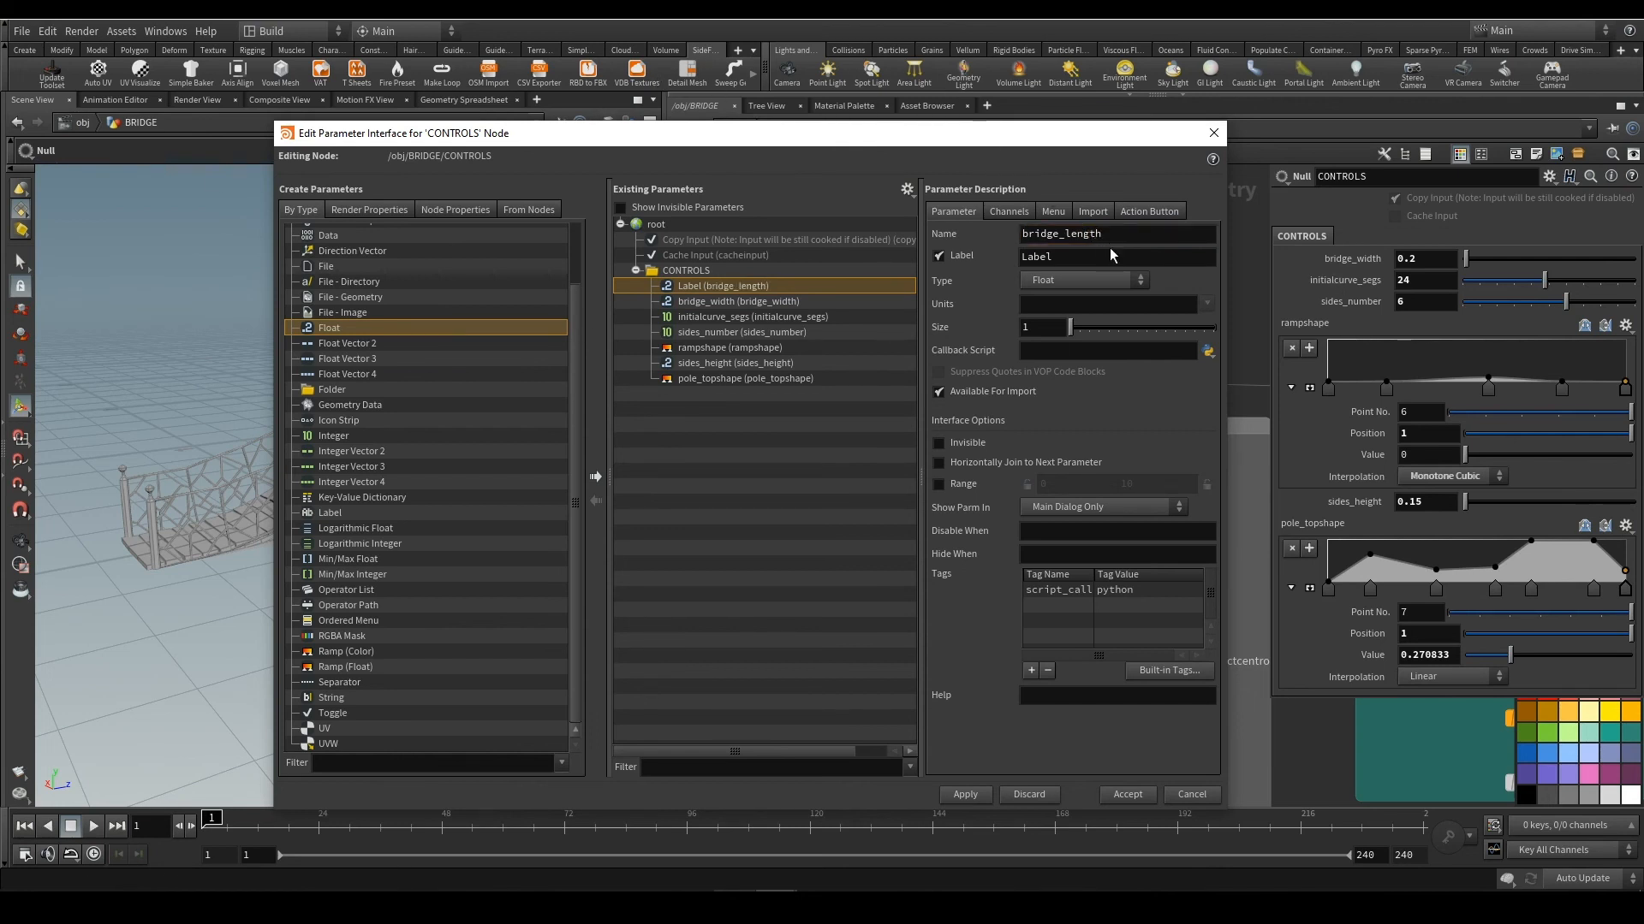
Label the new float parameter bridge_length, check its default, and accept the interface changes
{"action": "left_click_drag", "start_coordinate": [1112, 238], "coordinate": [919, 246]}
{"action": "left_click_drag", "start_coordinate": [1081, 255], "coordinate": [912, 260]}
{"action": "key", "text": "ctrl+v"}
{"action": "key", "text": "Return"}
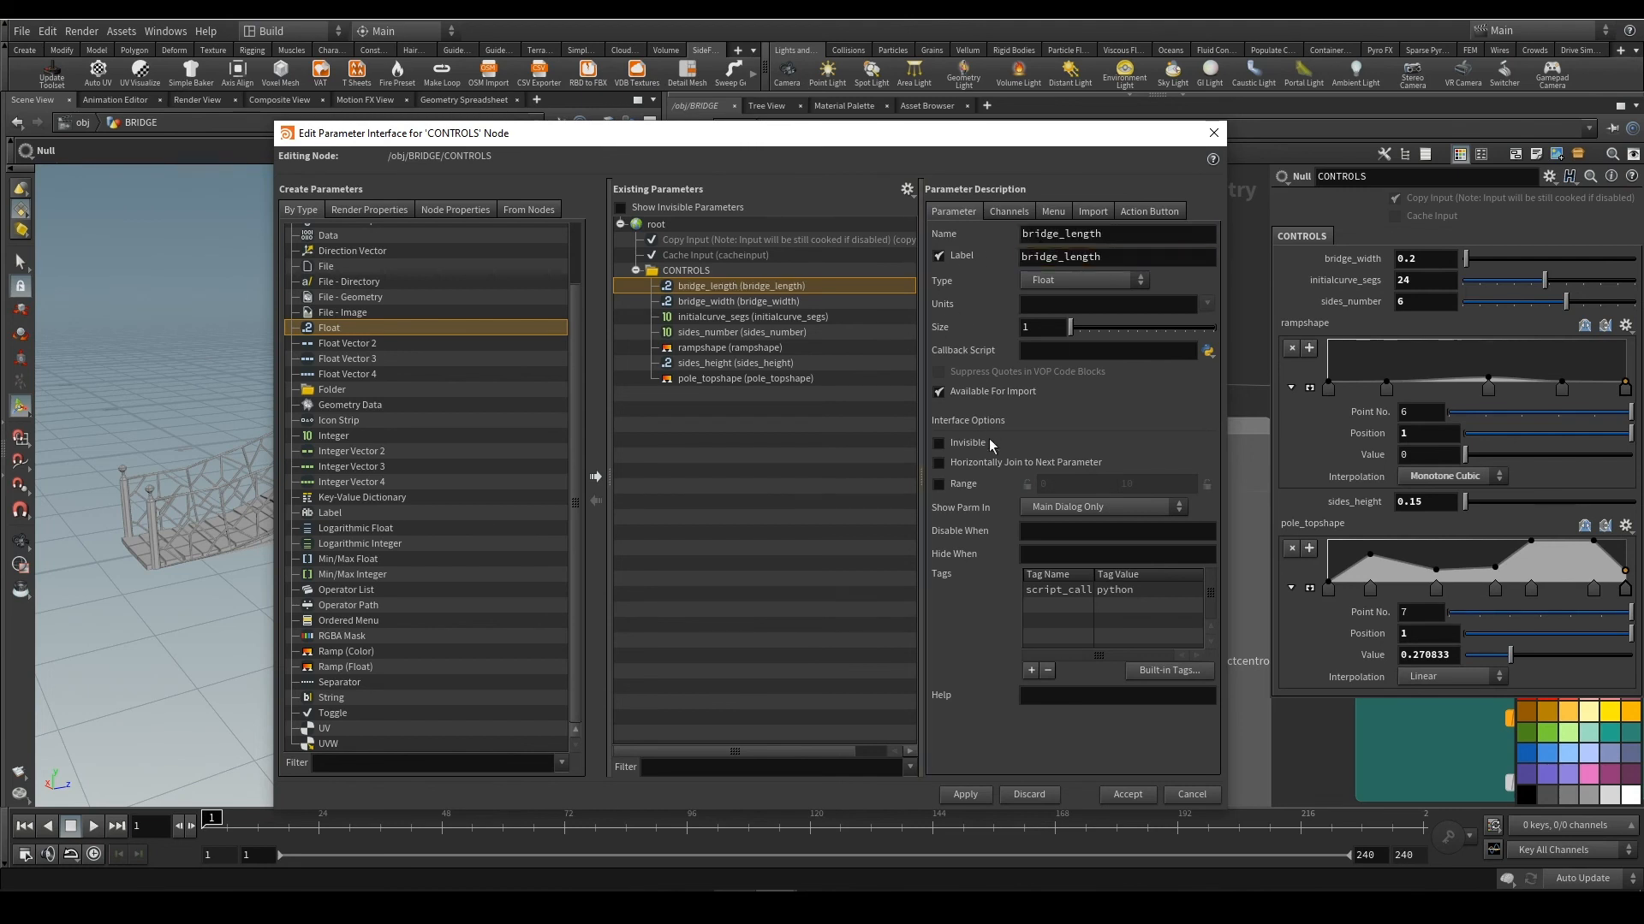
{"action": "left_click", "coordinate": [1010, 211]}
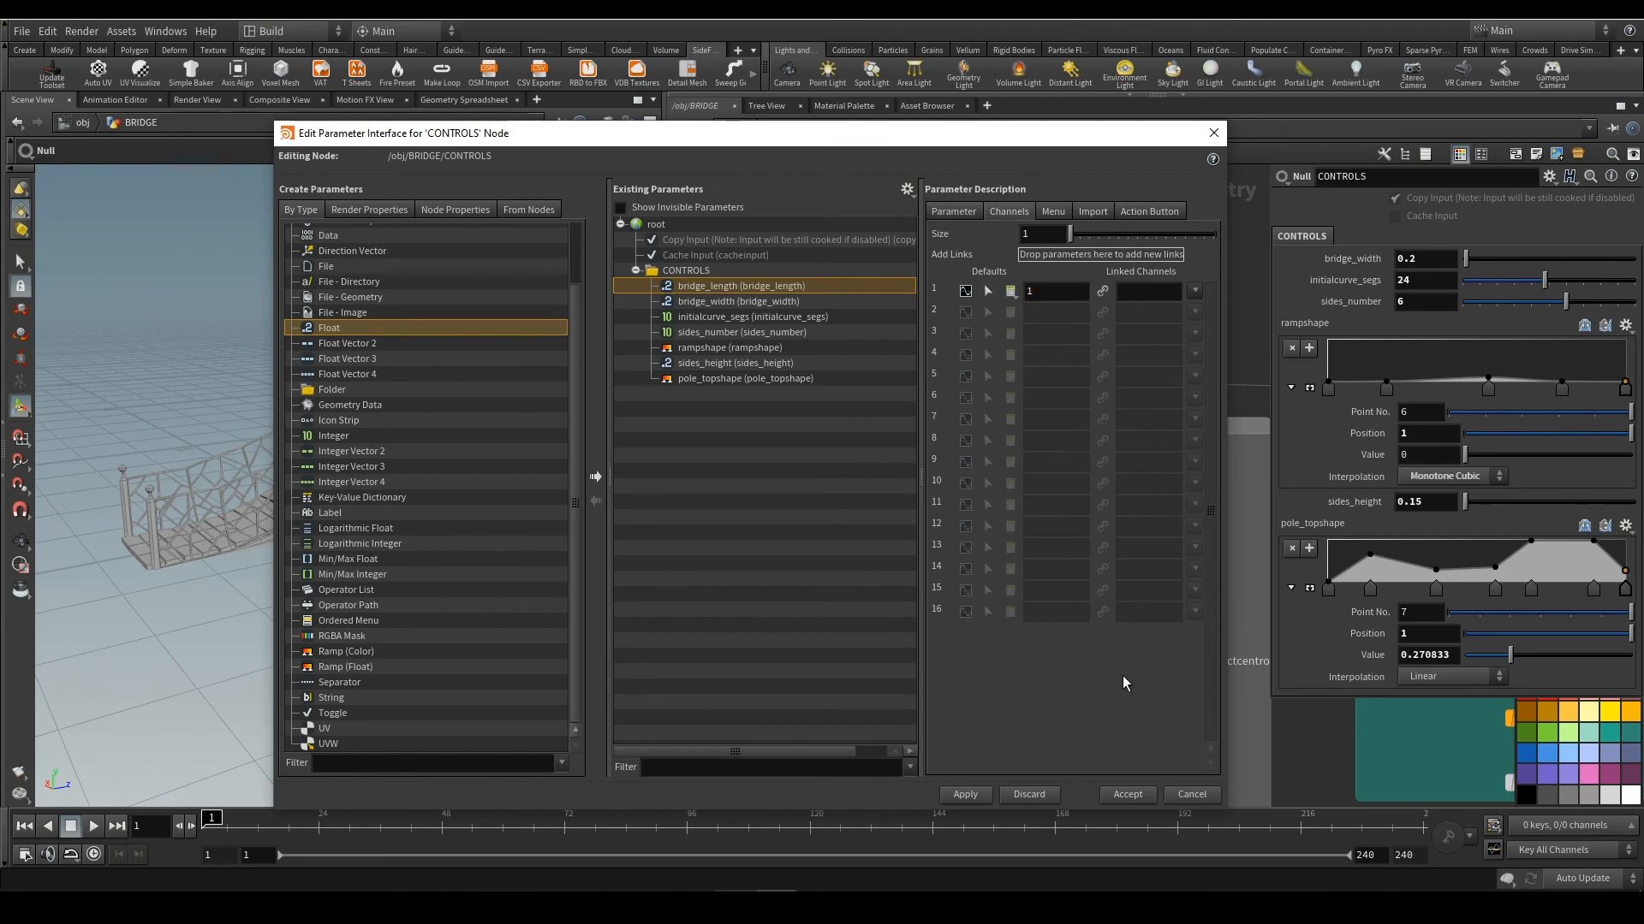
{"action": "left_click", "coordinate": [957, 796]}
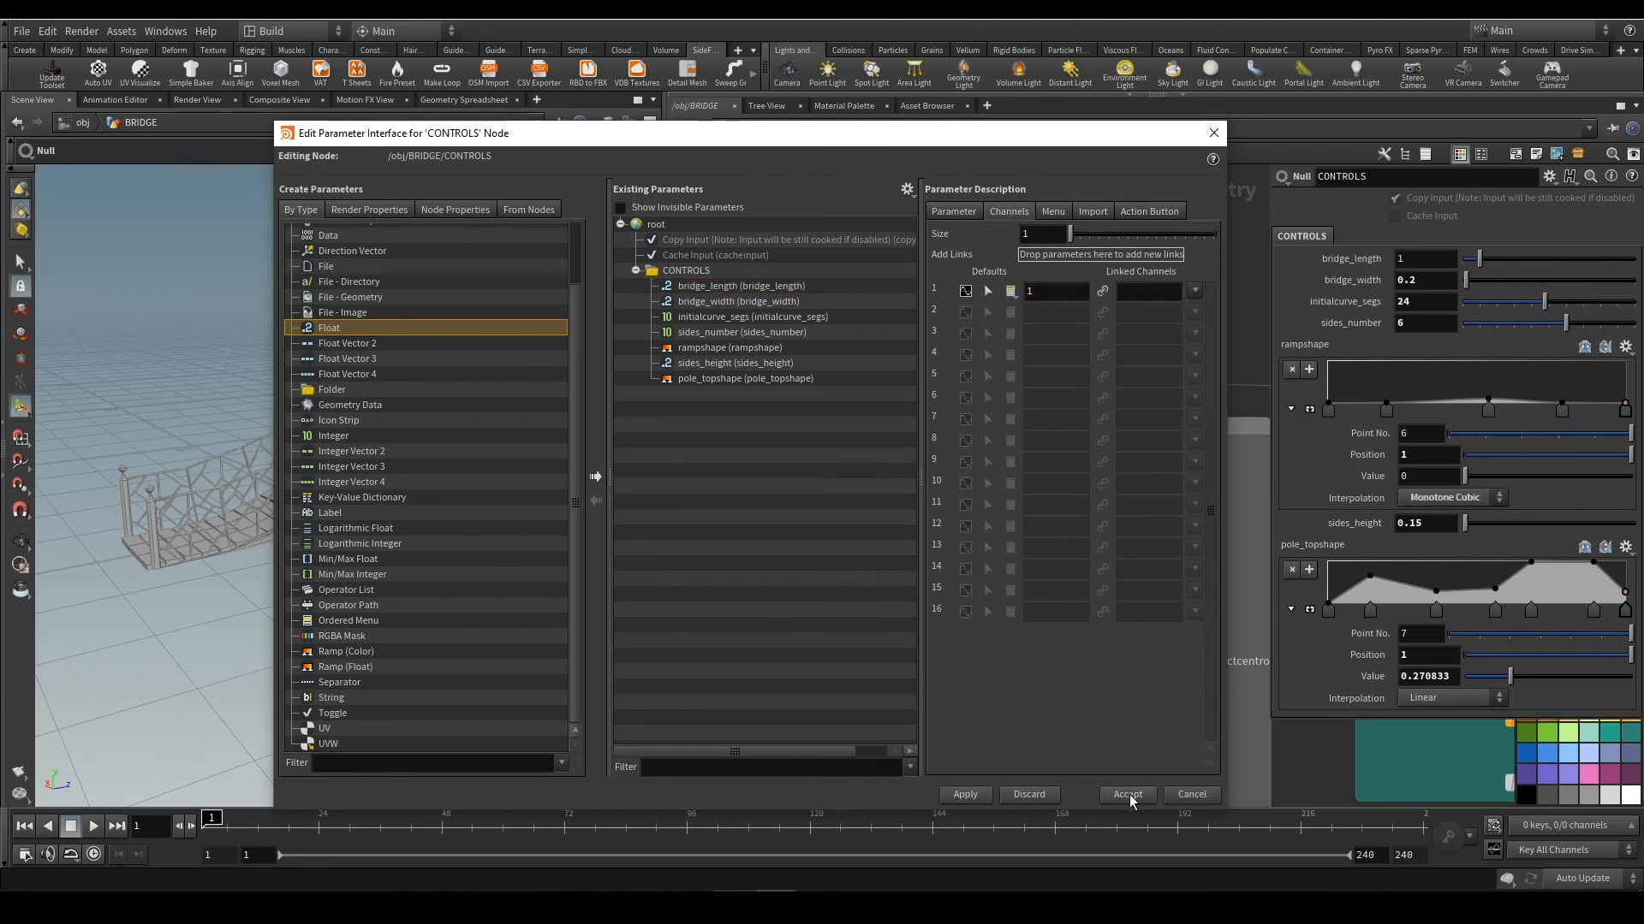
{"action": "left_click_drag", "start_coordinate": [741, 135], "coordinate": [1642, 257]}
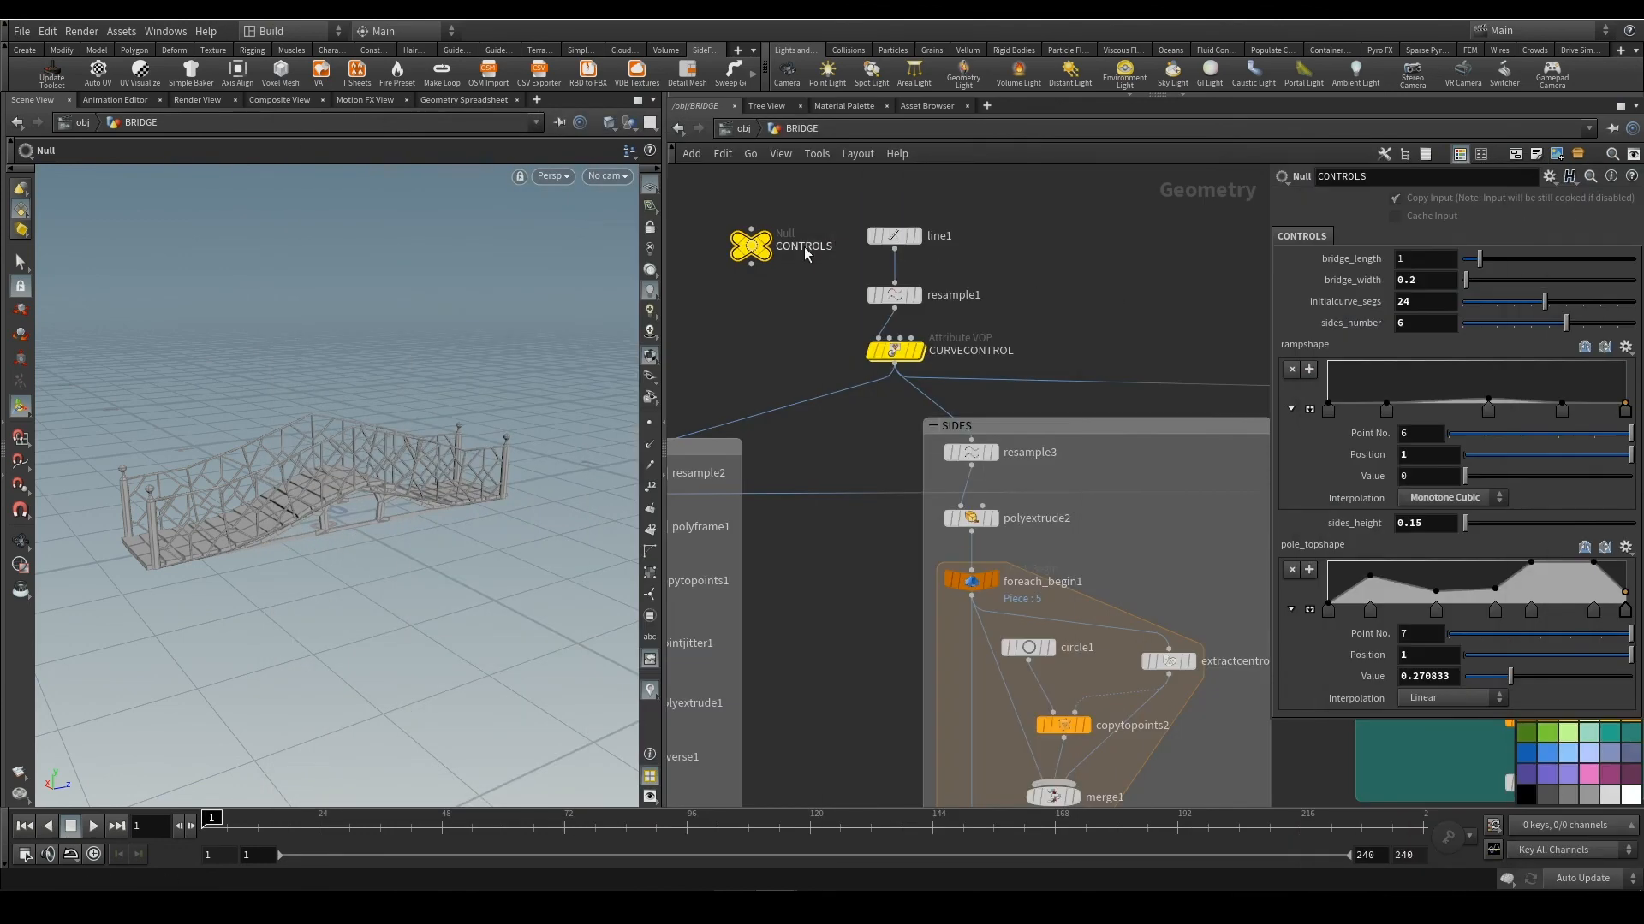
Link the Length of line1 to the bridge_length parameter of CONTROLS with a relative reference
{"action": "right_click", "coordinate": [1359, 264]}
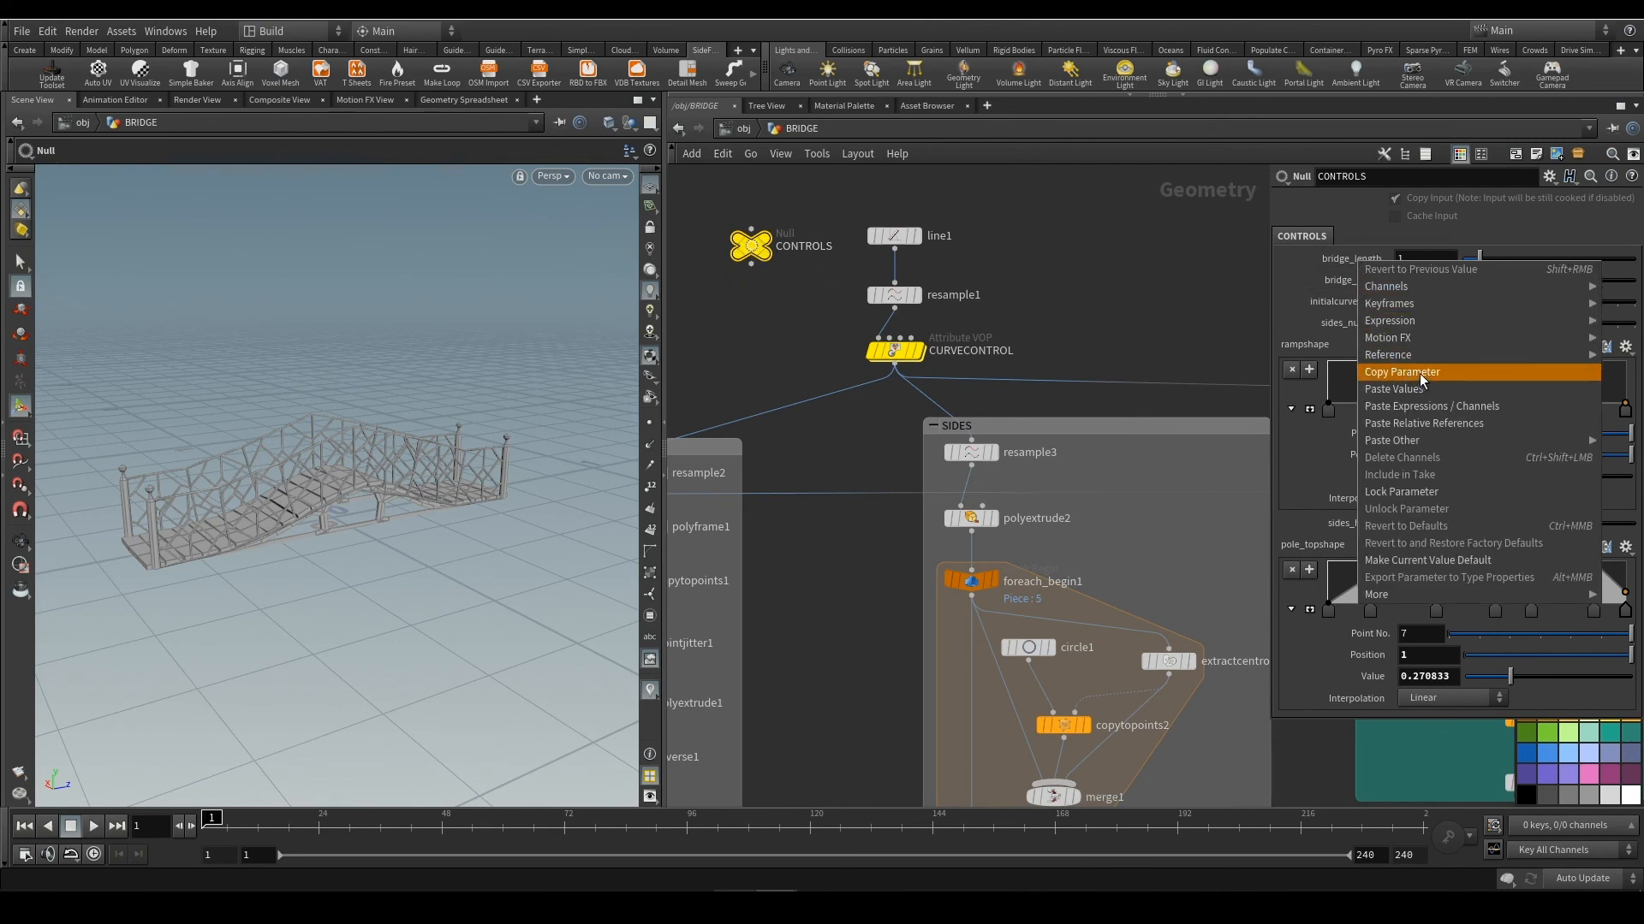
{"action": "left_click", "coordinate": [1419, 373]}
{"action": "left_click", "coordinate": [896, 232]}
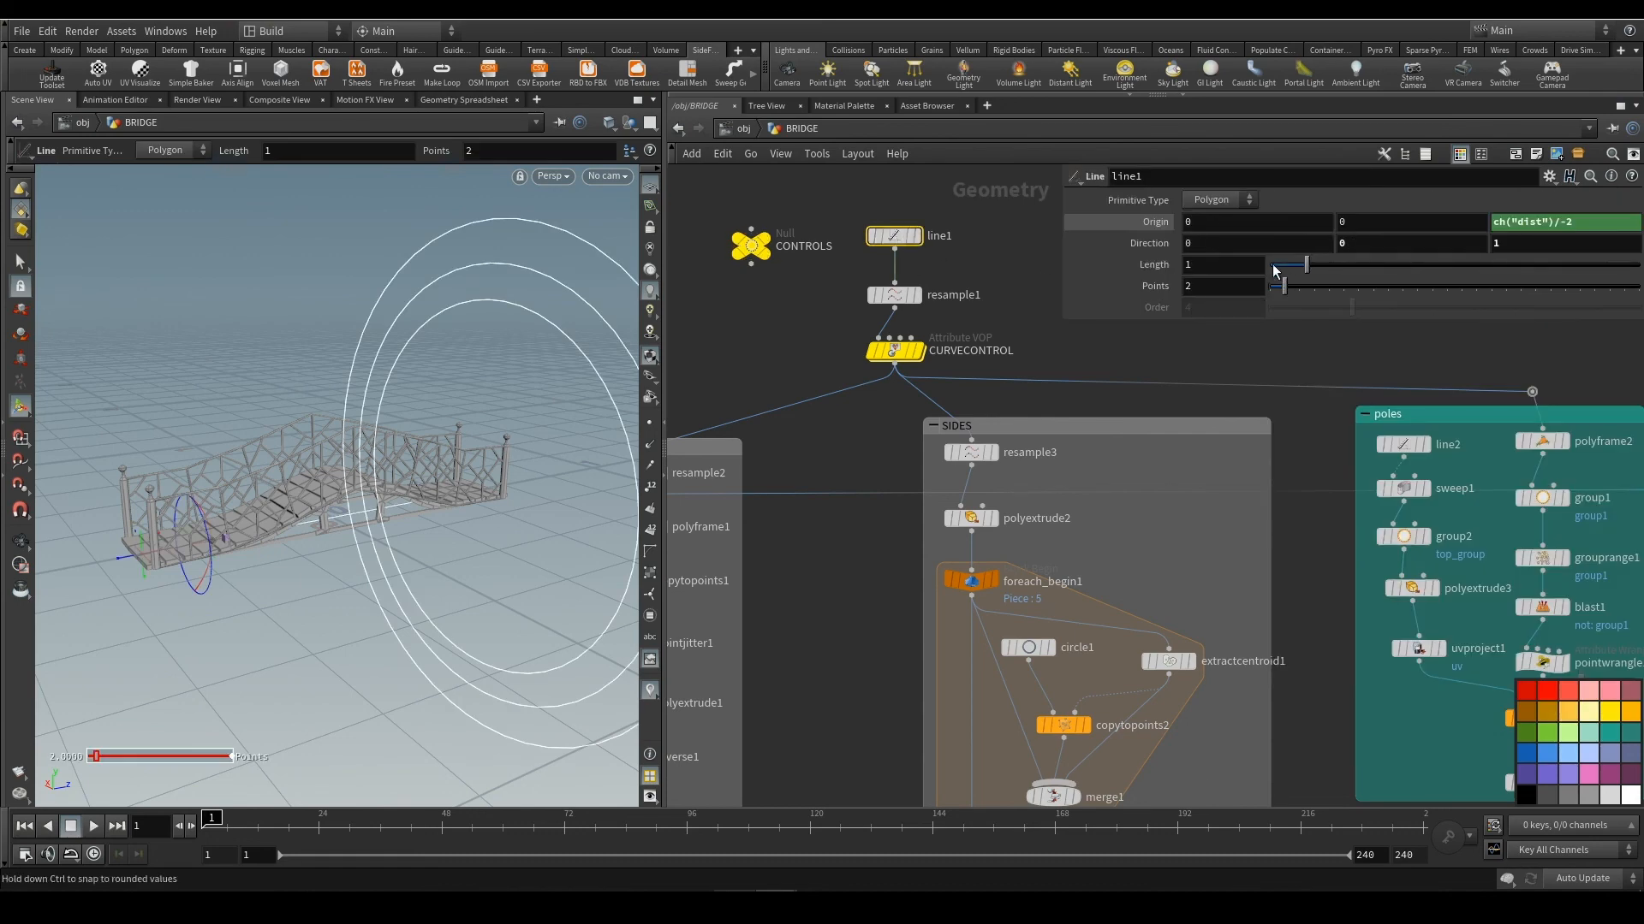
{"action": "right_click", "coordinate": [1207, 266]}
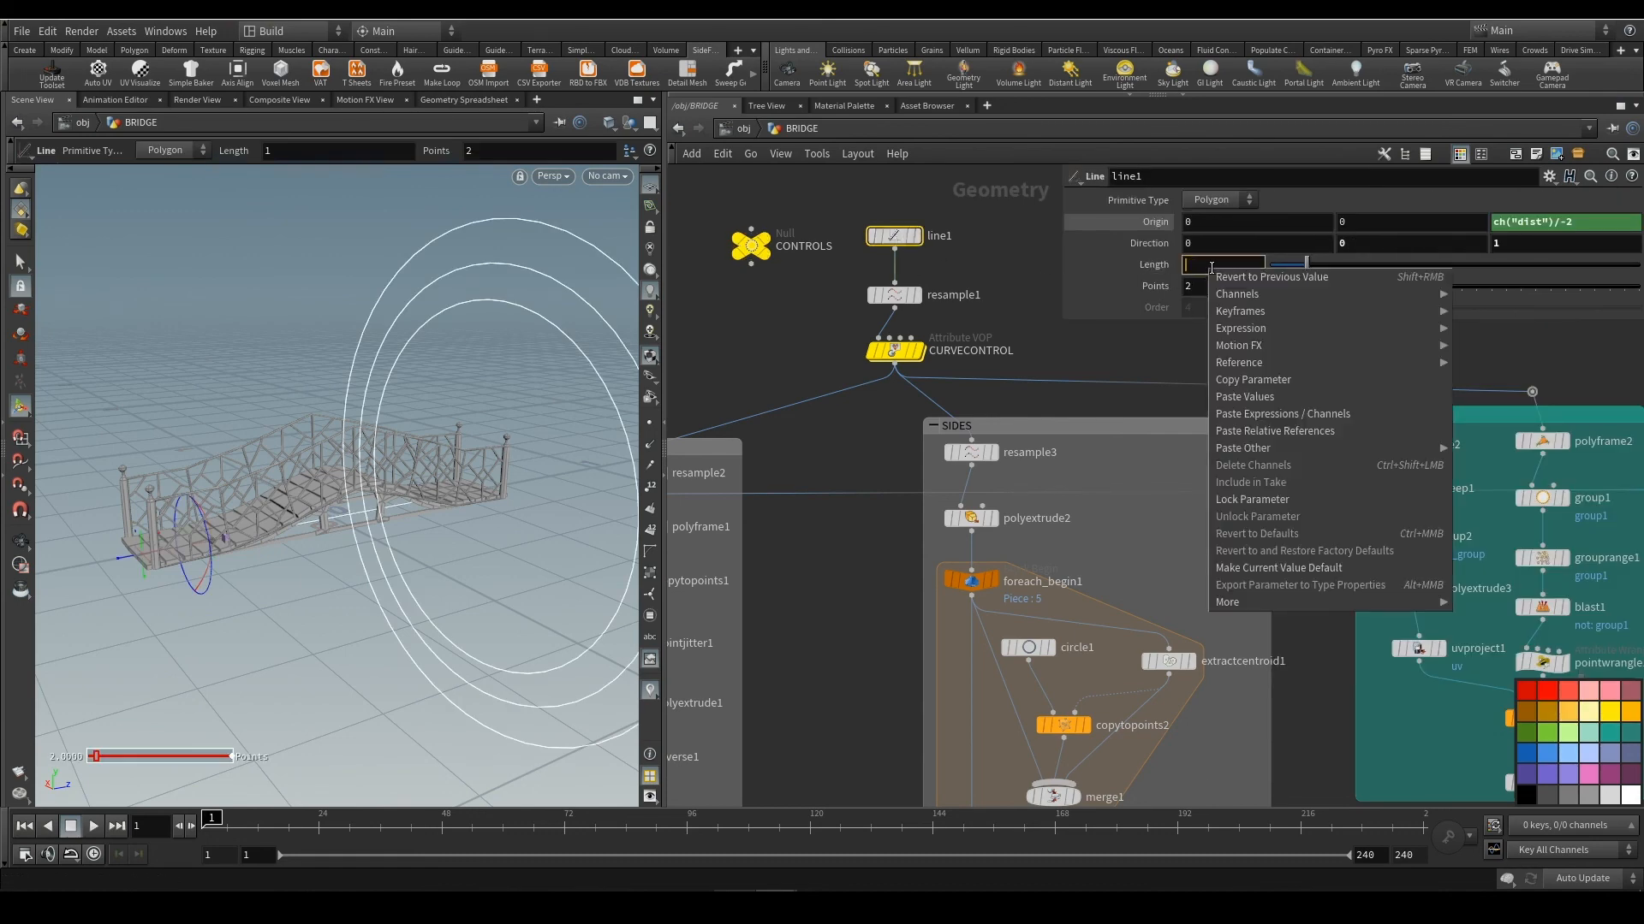
{"action": "left_click", "coordinate": [1284, 432]}
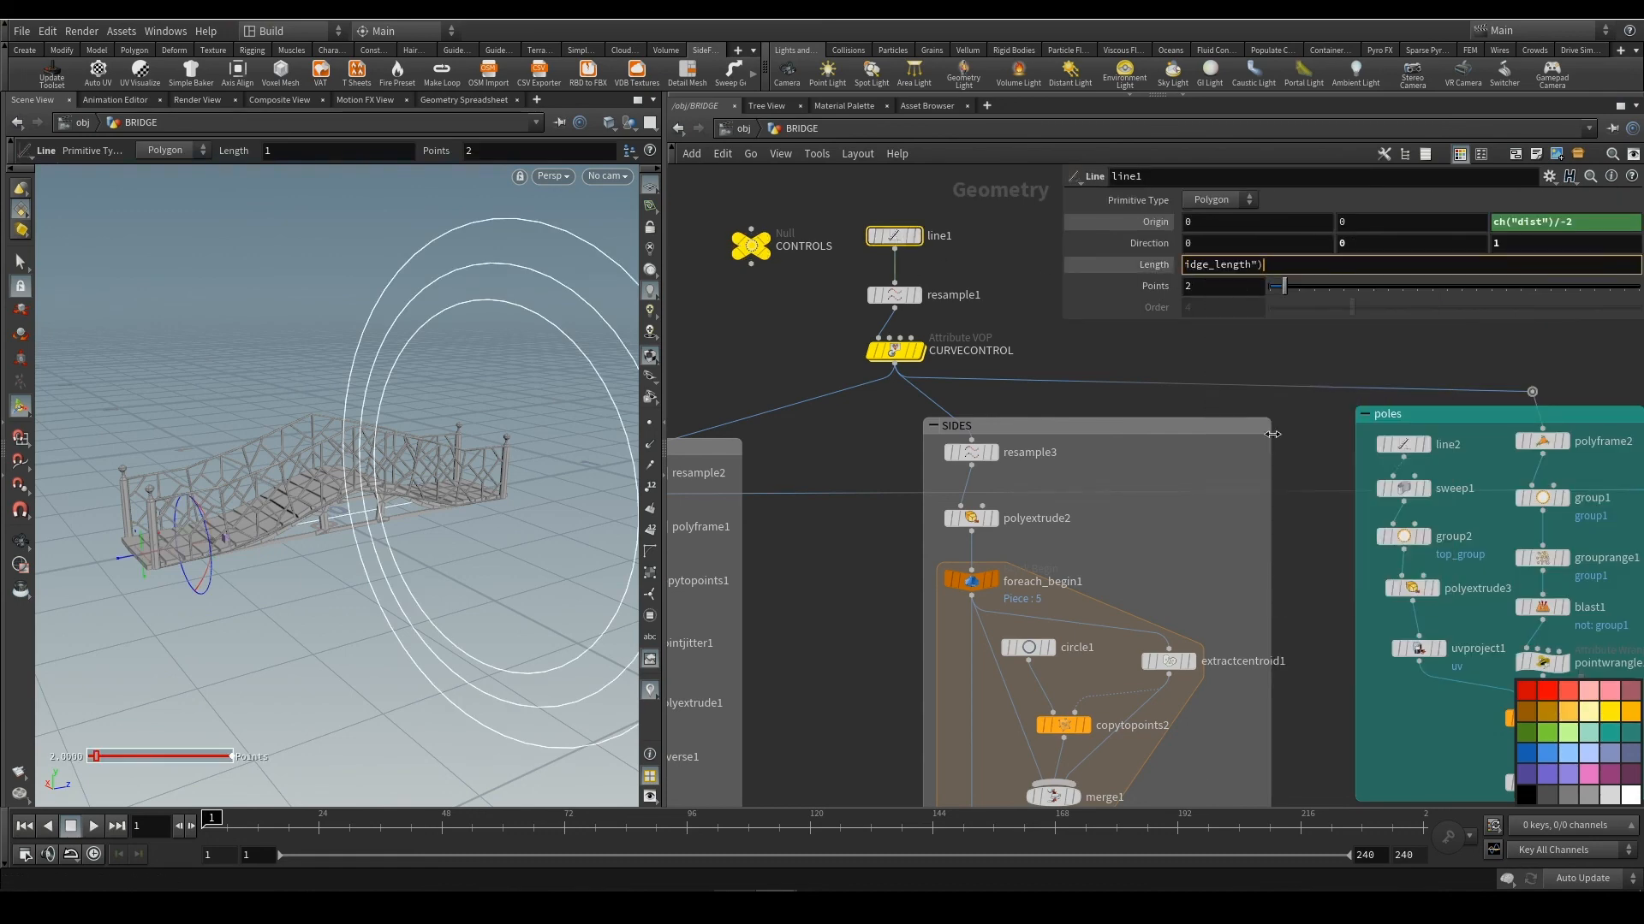
Increase bridge_length on the CONTROLS null to 2.49 and view the lengthened bridge
{"action": "left_click", "coordinate": [753, 245]}
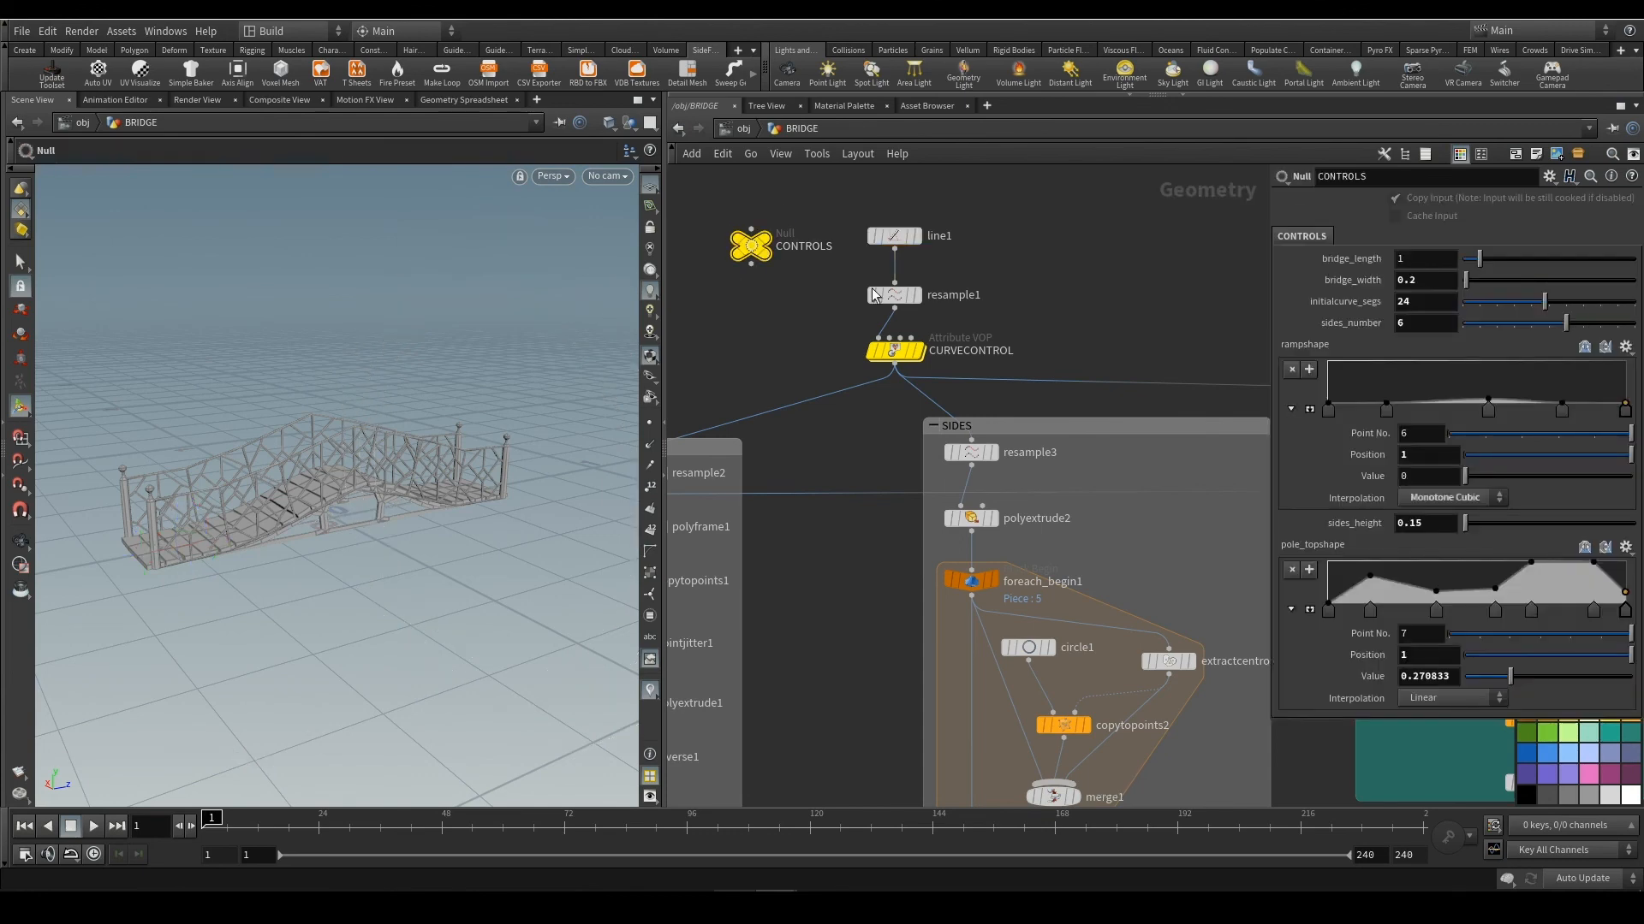
{"action": "mouse_move", "coordinate": [1479, 269]}
{"action": "left_mouse_down"}
{"action": "mouse_move", "coordinate": [1543, 253]}
{"action": "mouse_move", "coordinate": [1453, 275]}
{"action": "mouse_move", "coordinate": [1505, 270]}
{"action": "left_mouse_up"}
{"action": "key", "text": "Escape"}
{"action": "mouse_move", "coordinate": [437, 476]}
{"action": "left_mouse_down"}
{"action": "mouse_move", "coordinate": [506, 500]}
{"action": "mouse_move", "coordinate": [363, 561]}
{"action": "mouse_move", "coordinate": [392, 562]}
{"action": "mouse_move", "coordinate": [459, 462]}
{"action": "left_mouse_up"}
{"action": "key", "text": "Return"}
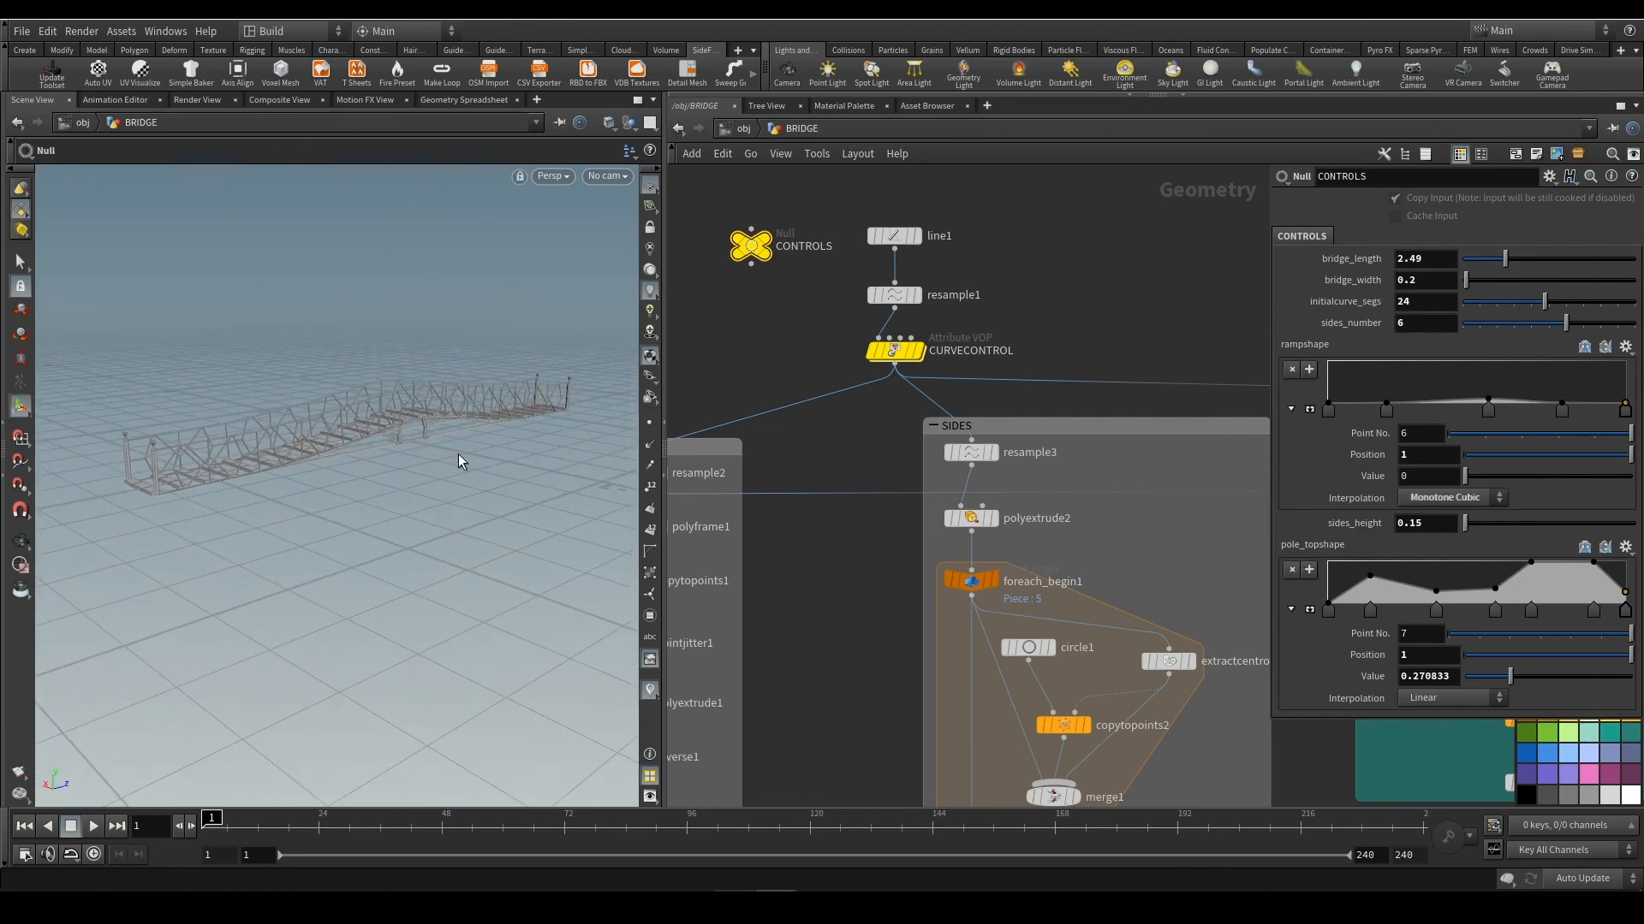
Open the network inside the CURVECONTROL Attribute VOP at its ramp1 and add1 nodes
{"action": "left_click", "coordinate": [902, 361]}
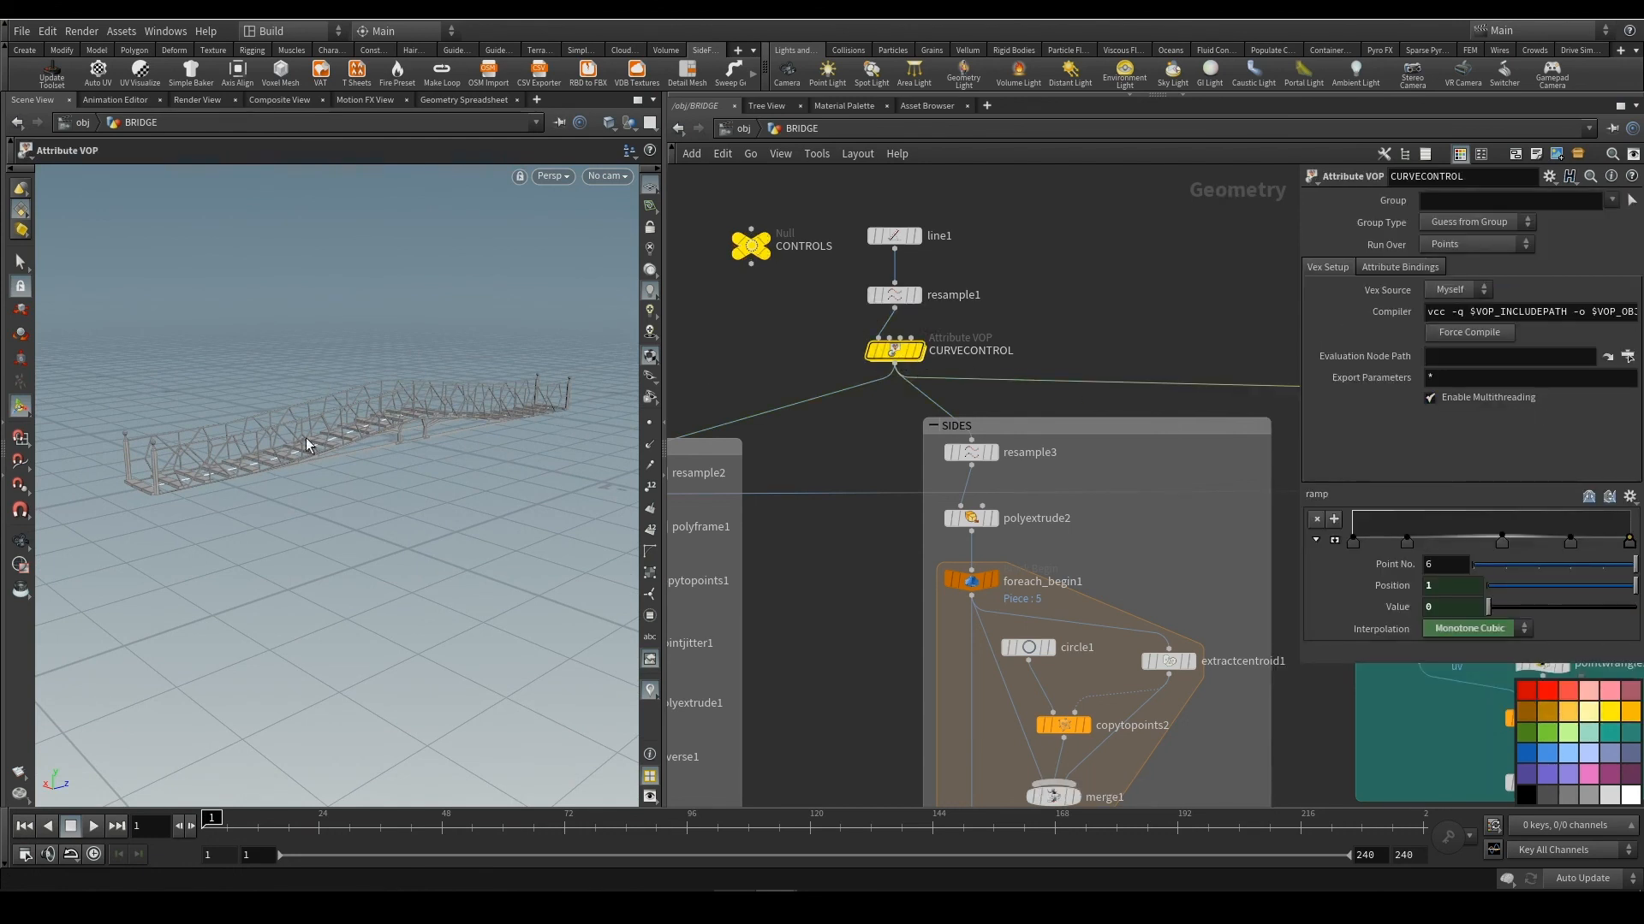
{"action": "middle_click_drag", "start_coordinate": [1136, 341], "coordinate": [1035, 143]}
{"action": "middle_click_drag", "start_coordinate": [1001, 303], "coordinate": [562, 337]}
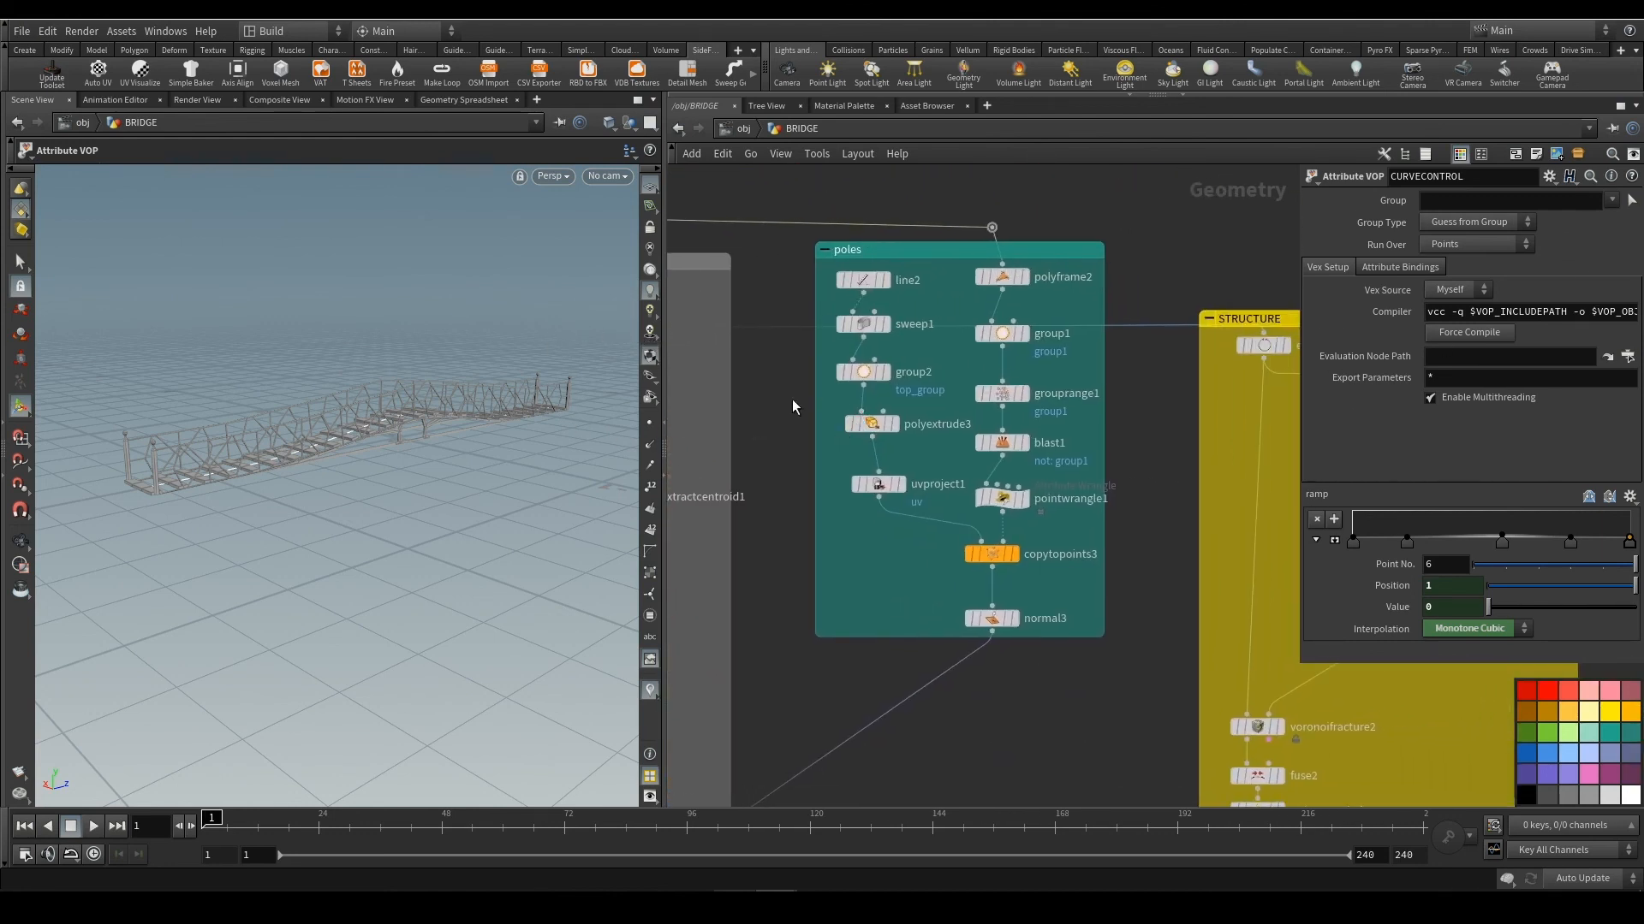
{"action": "middle_click_drag", "start_coordinate": [746, 192], "coordinate": [1233, 408]}
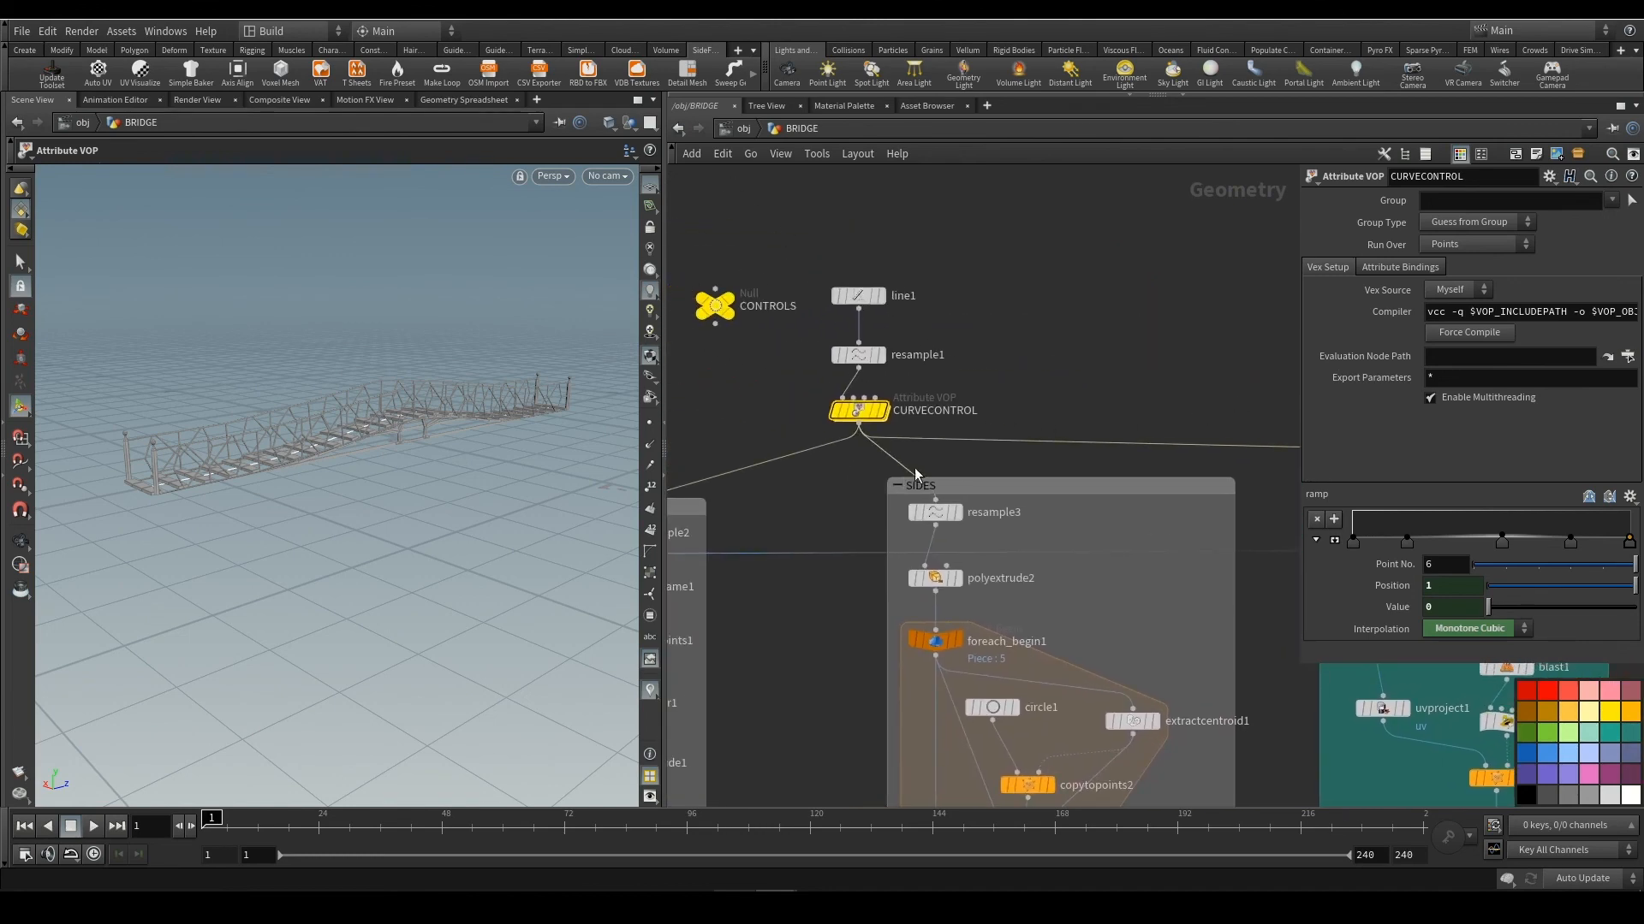
{"action": "double_click", "coordinate": [856, 411]}
{"action": "middle_click_drag", "start_coordinate": [1418, 701], "coordinate": [792, 481]}
{"action": "middle_click_drag", "start_coordinate": [670, 348], "coordinate": [831, 371]}
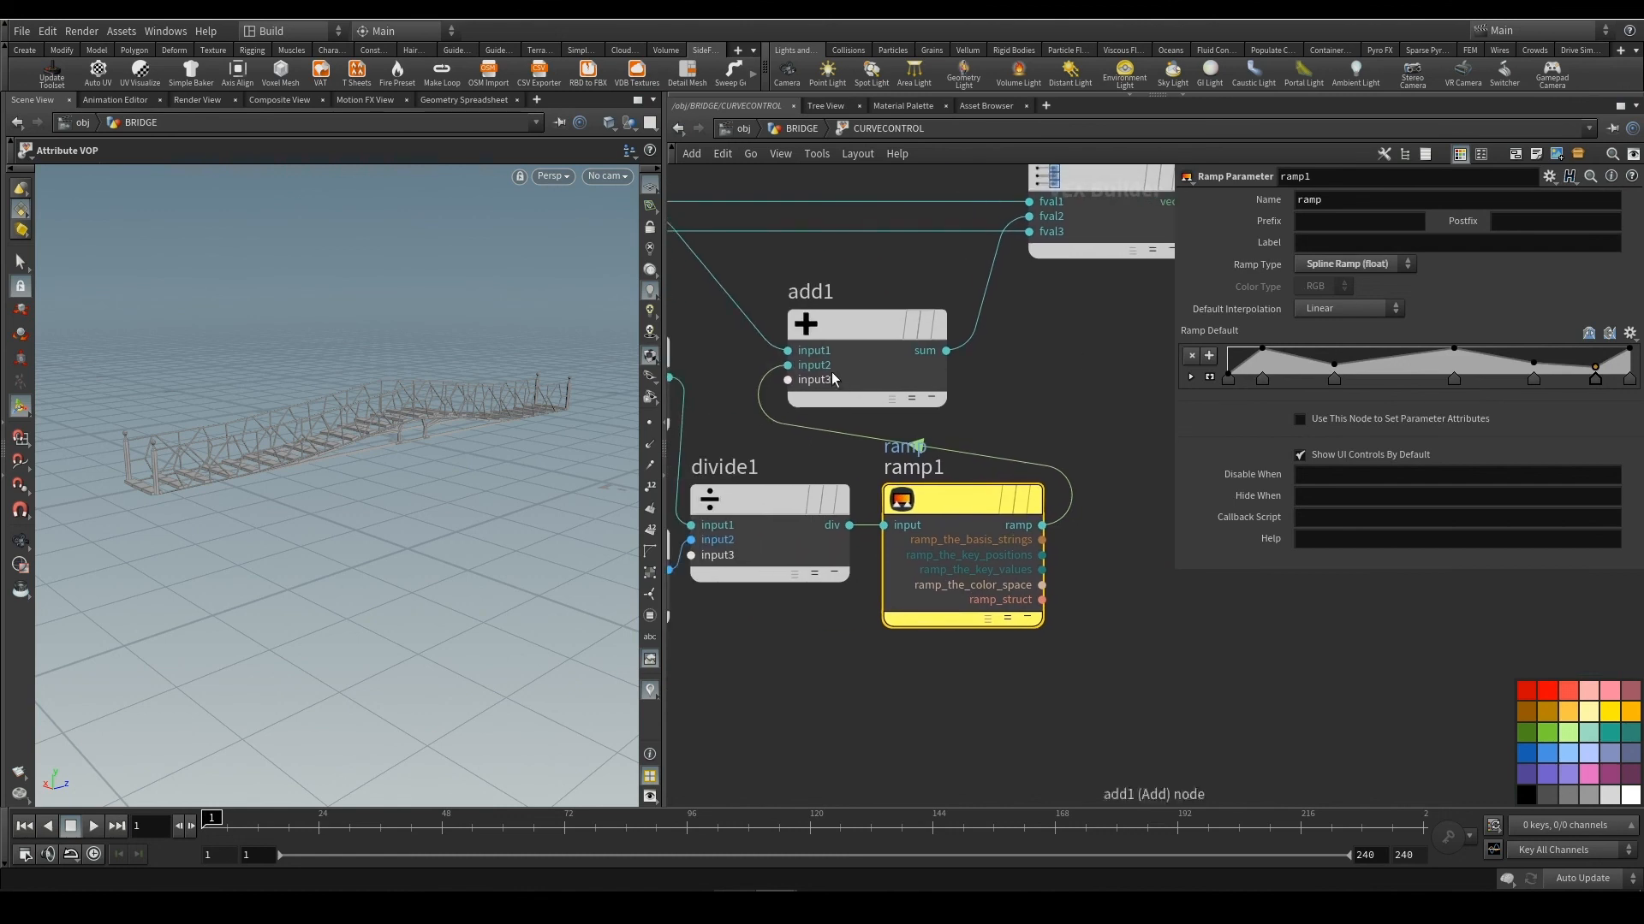
Insert a Multiply node on the wire between ramp1 and add1 and place it beside ramp1
{"action": "middle_click_drag", "start_coordinate": [834, 291], "coordinate": [794, 279]}
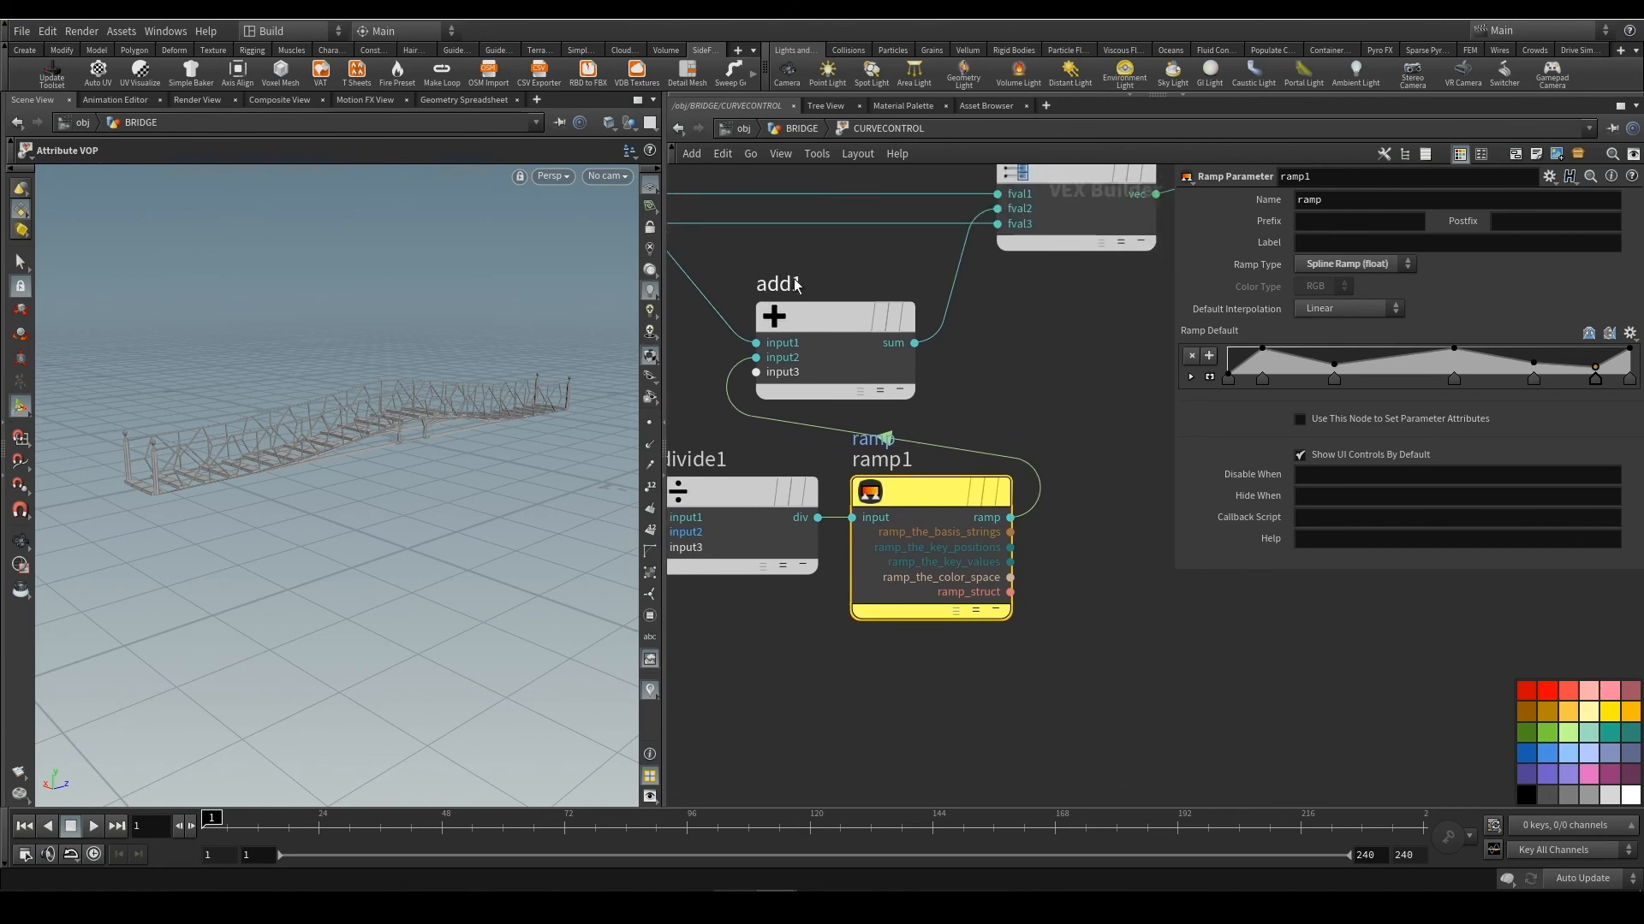
{"action": "key", "text": "Tab"}
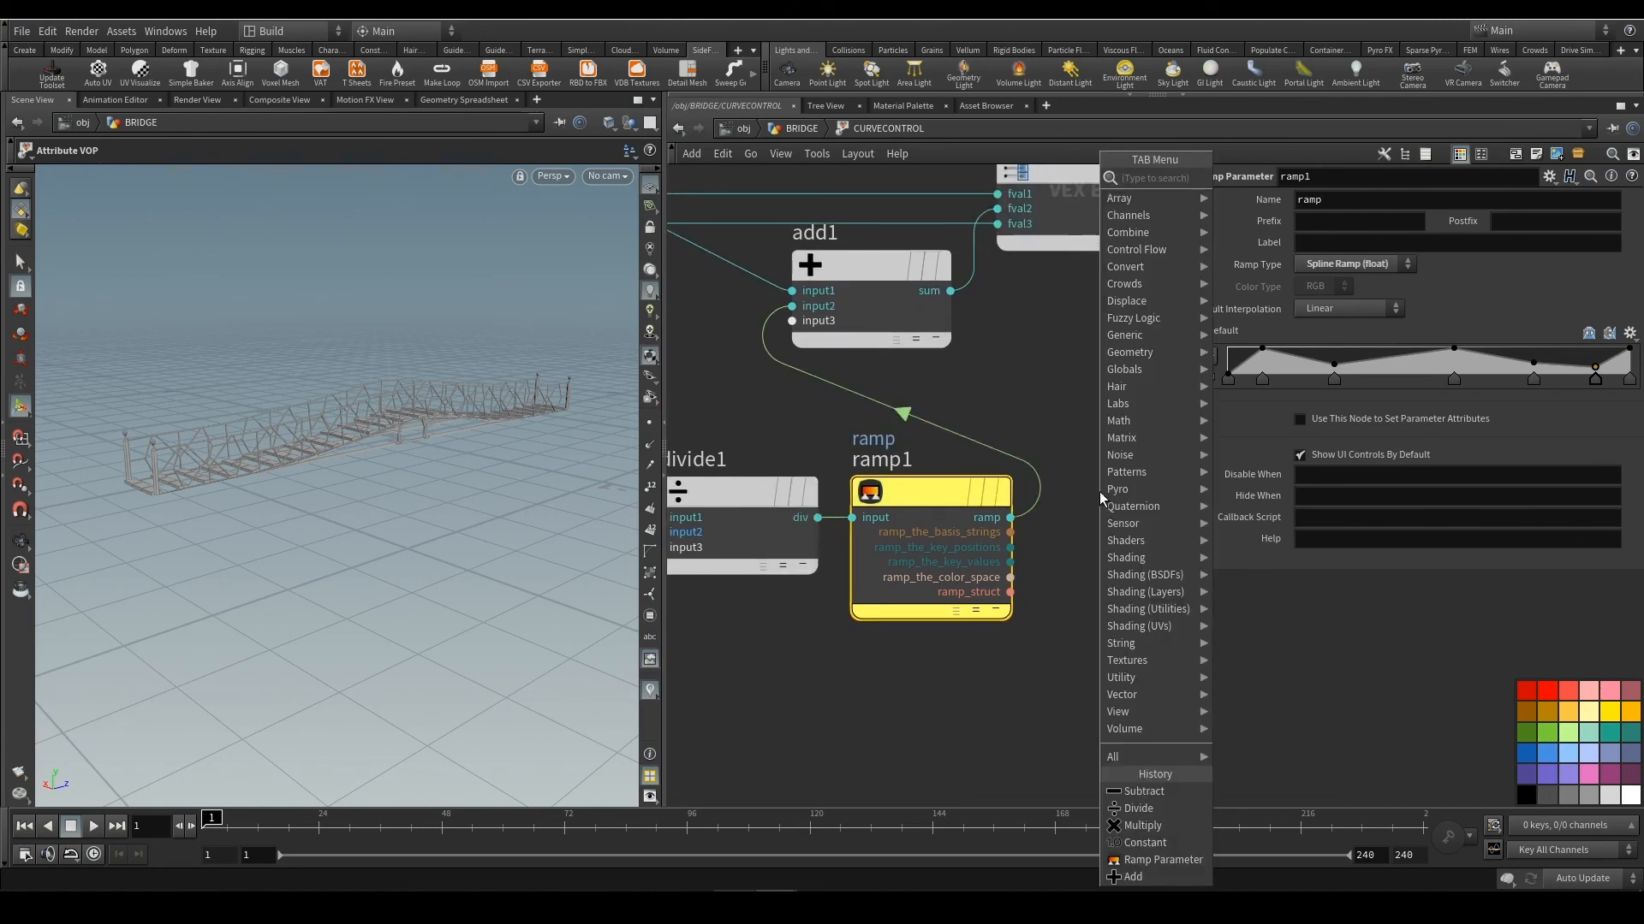
{"action": "type", "text": "mul"}
{"action": "key", "text": "Return"}
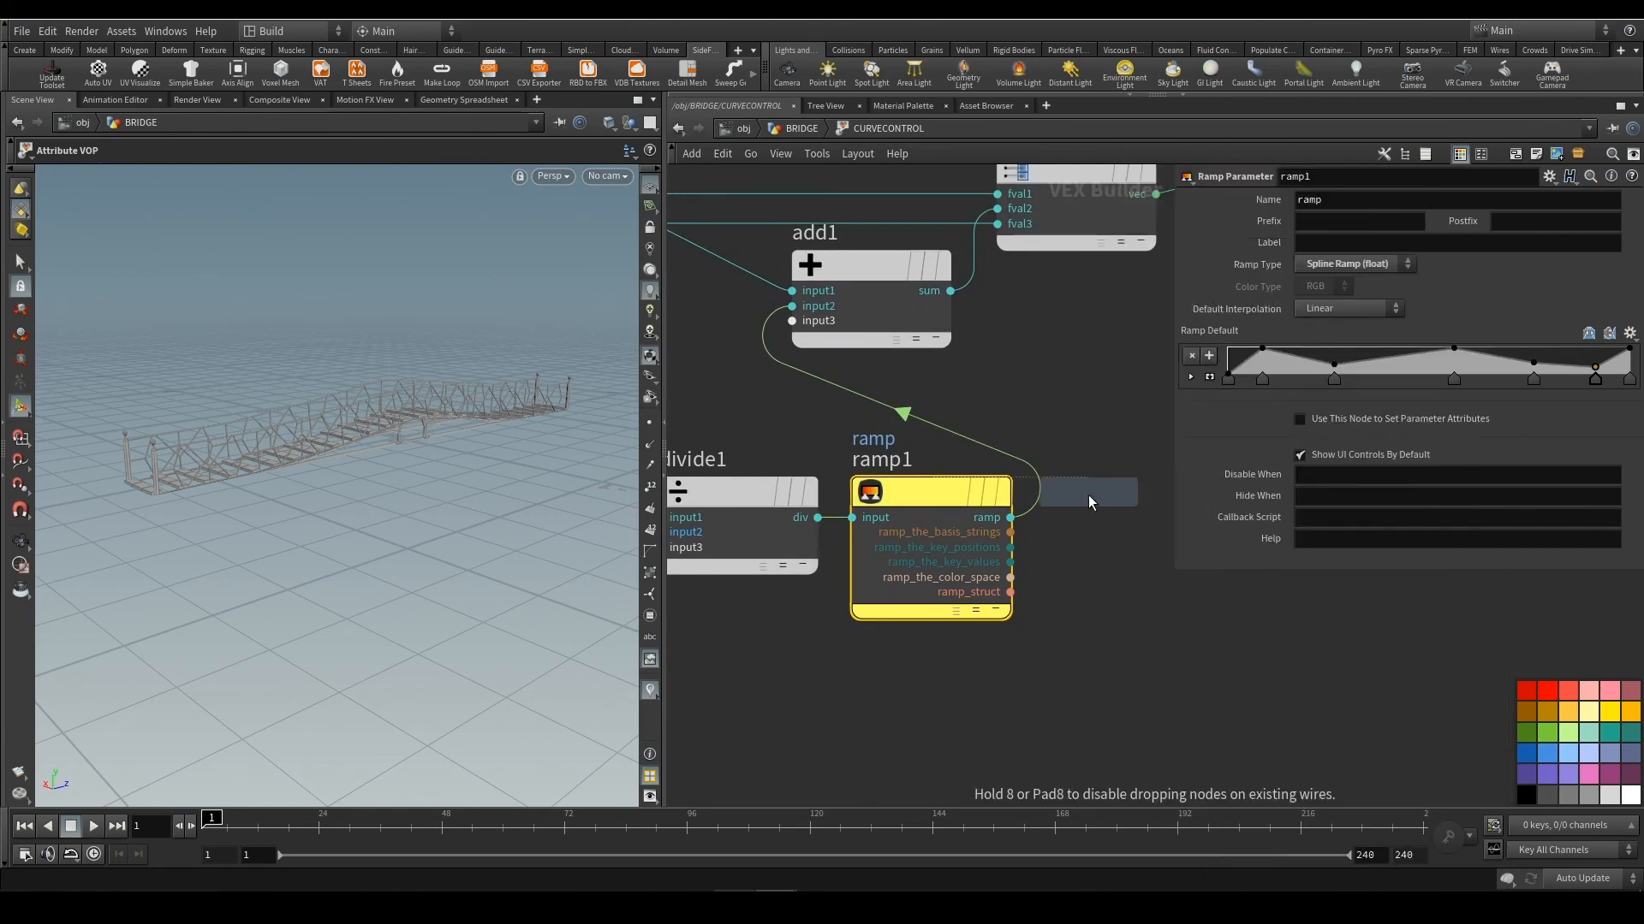
{"action": "left_click", "coordinate": [950, 428]}
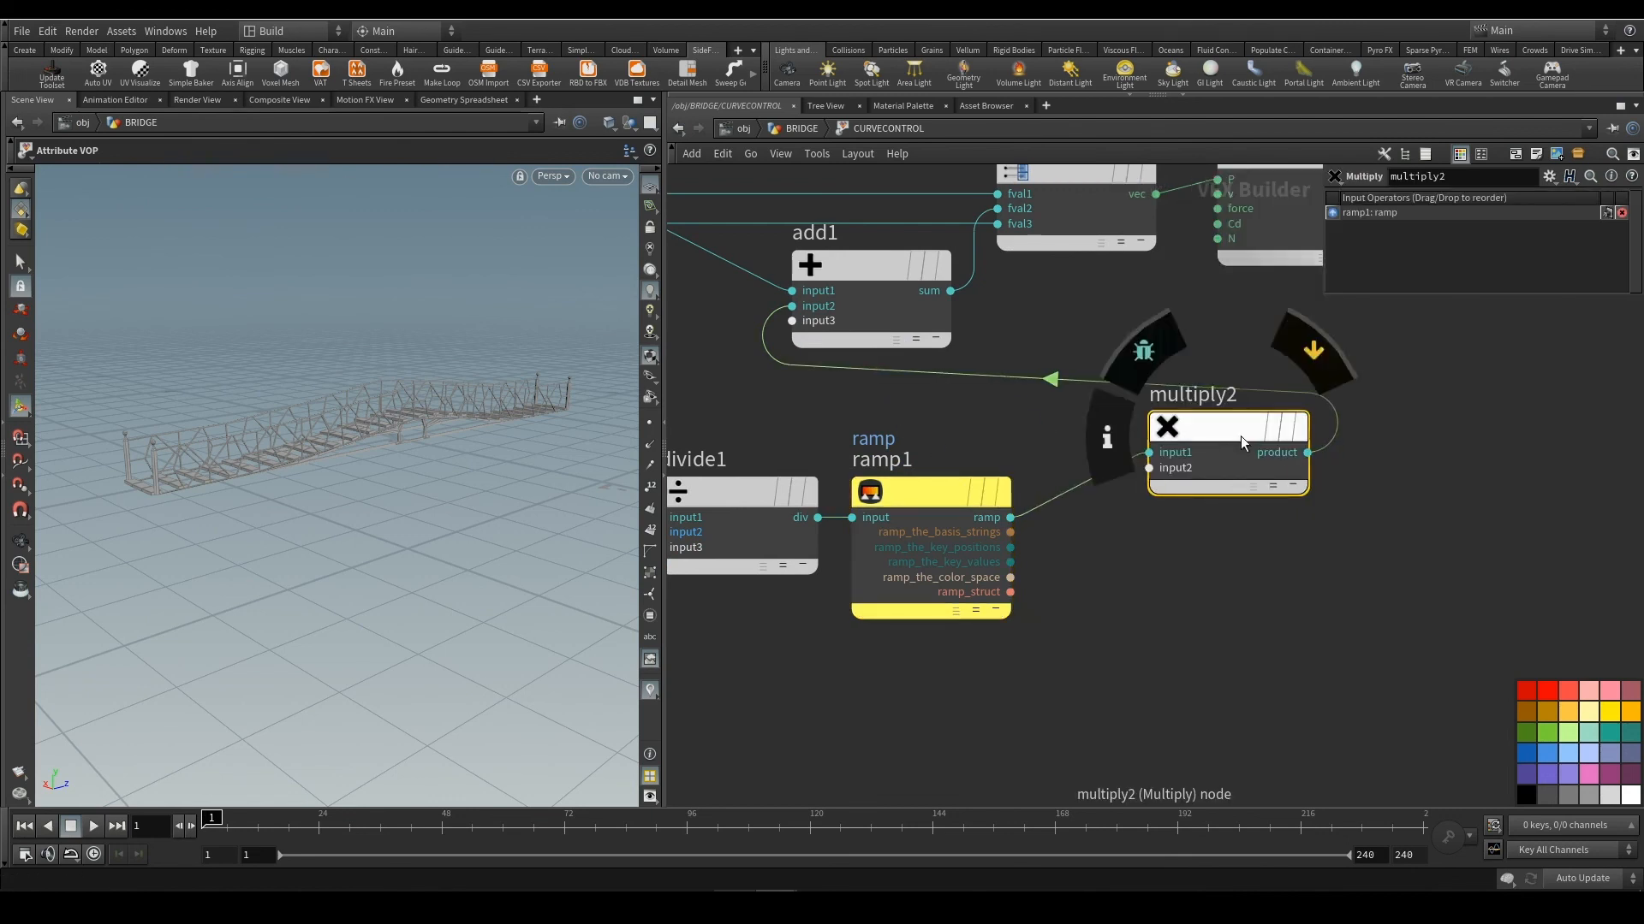
{"action": "left_click_drag", "start_coordinate": [1240, 435], "coordinate": [1120, 519]}
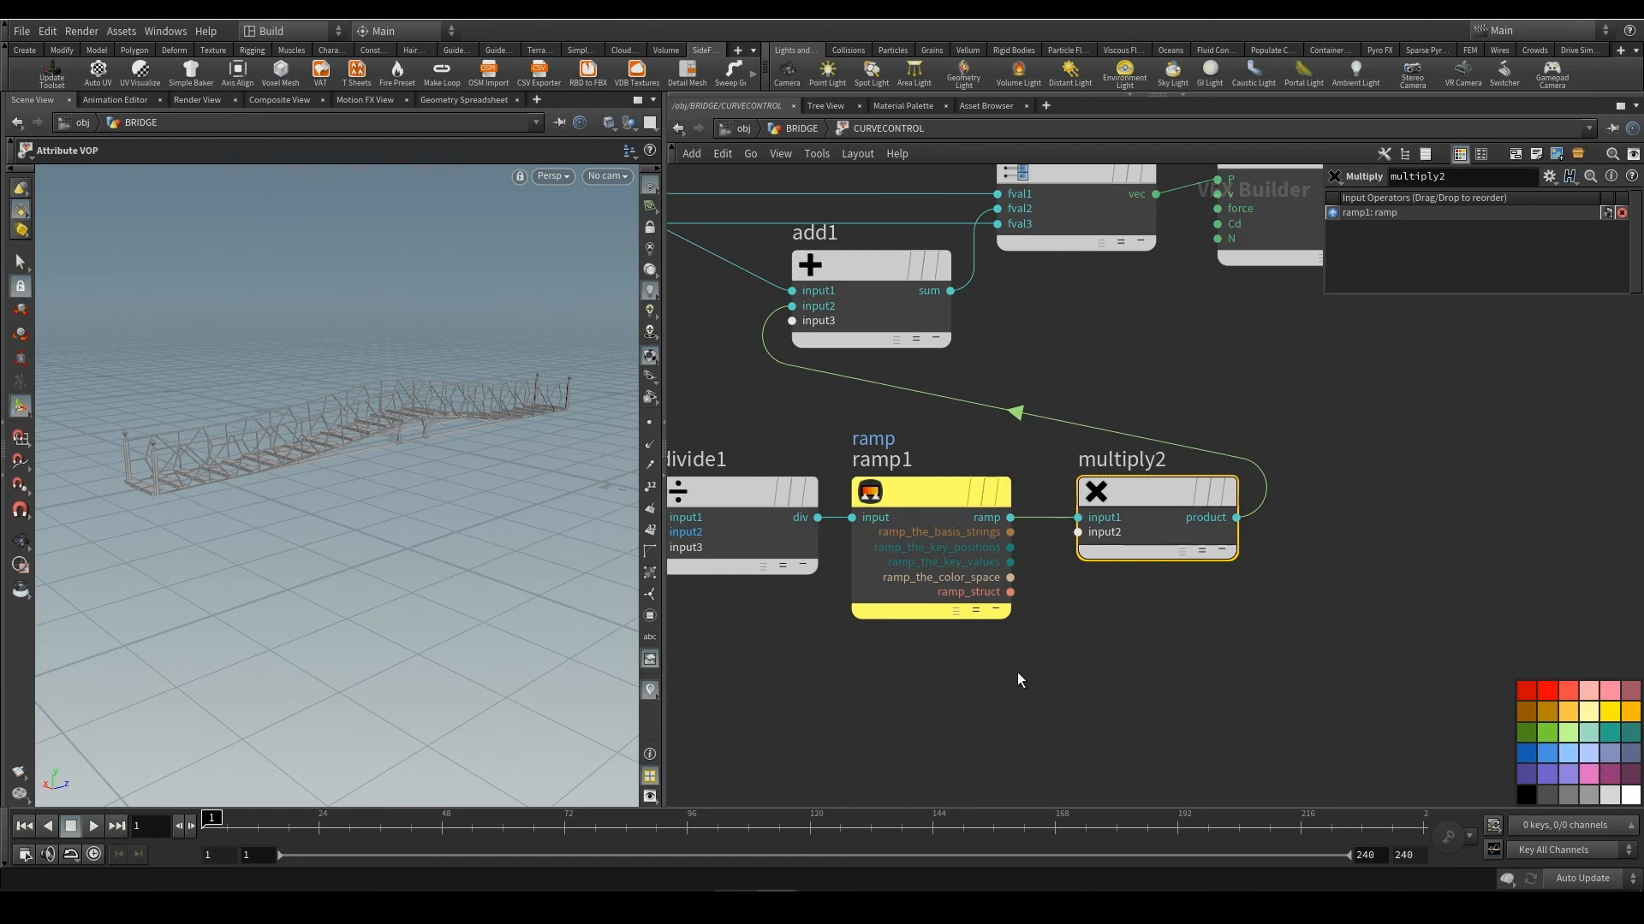
Add a float Parameter node below ramp1 and name the parameter scalar
{"action": "key", "text": "Tab"}
{"action": "type", "text": "par"}
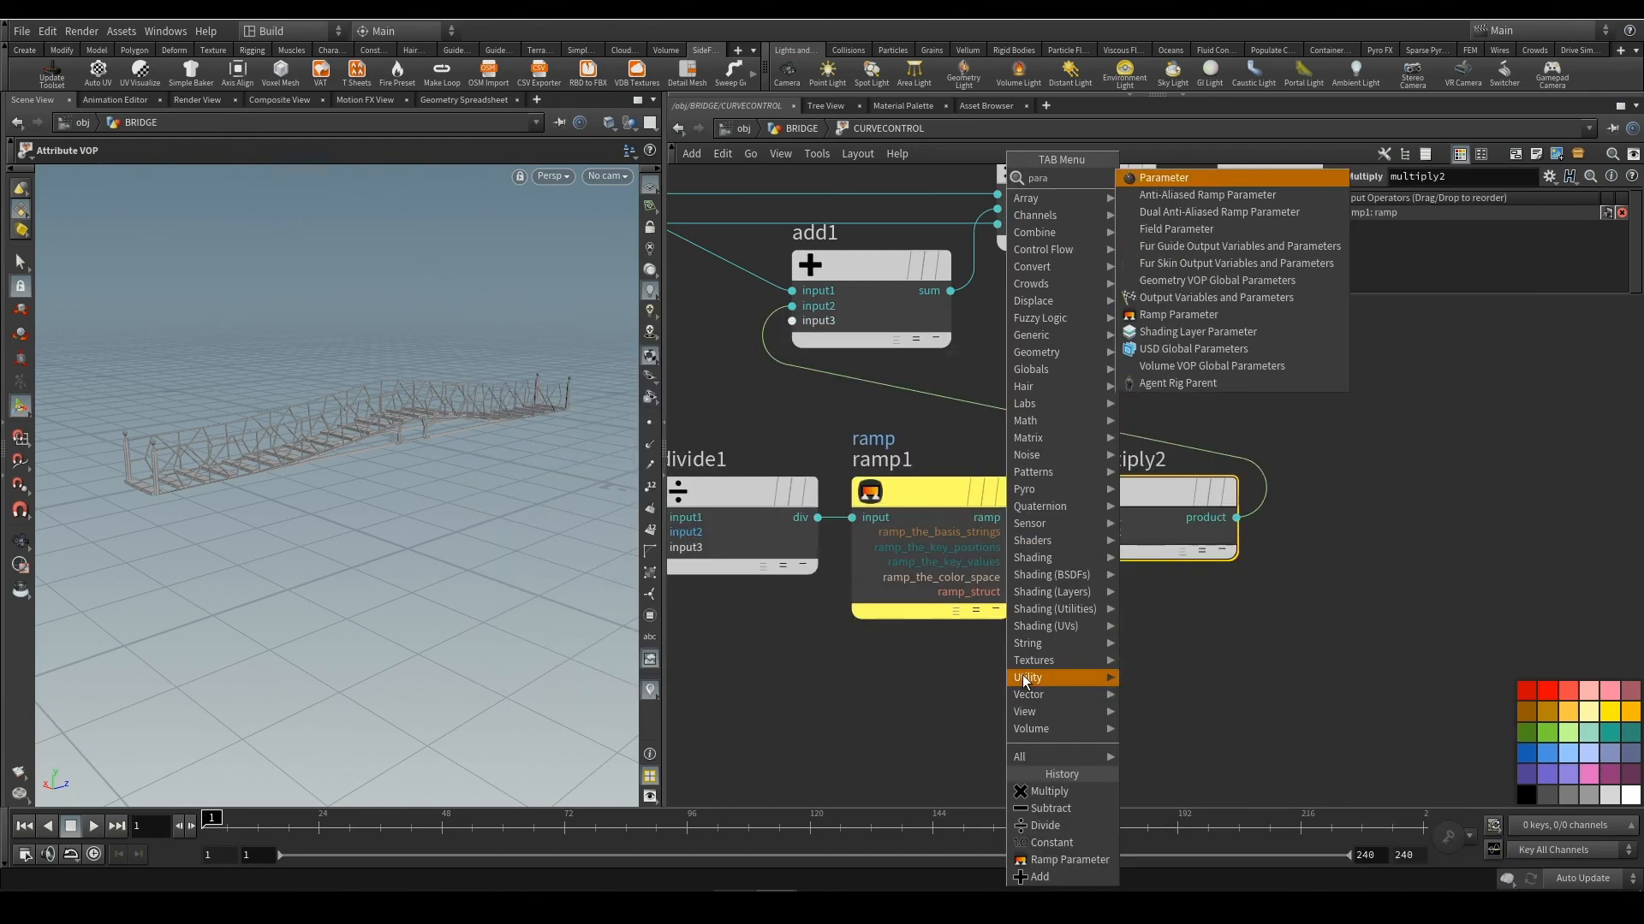
{"action": "key", "text": "Return"}
{"action": "left_click", "coordinate": [938, 679]}
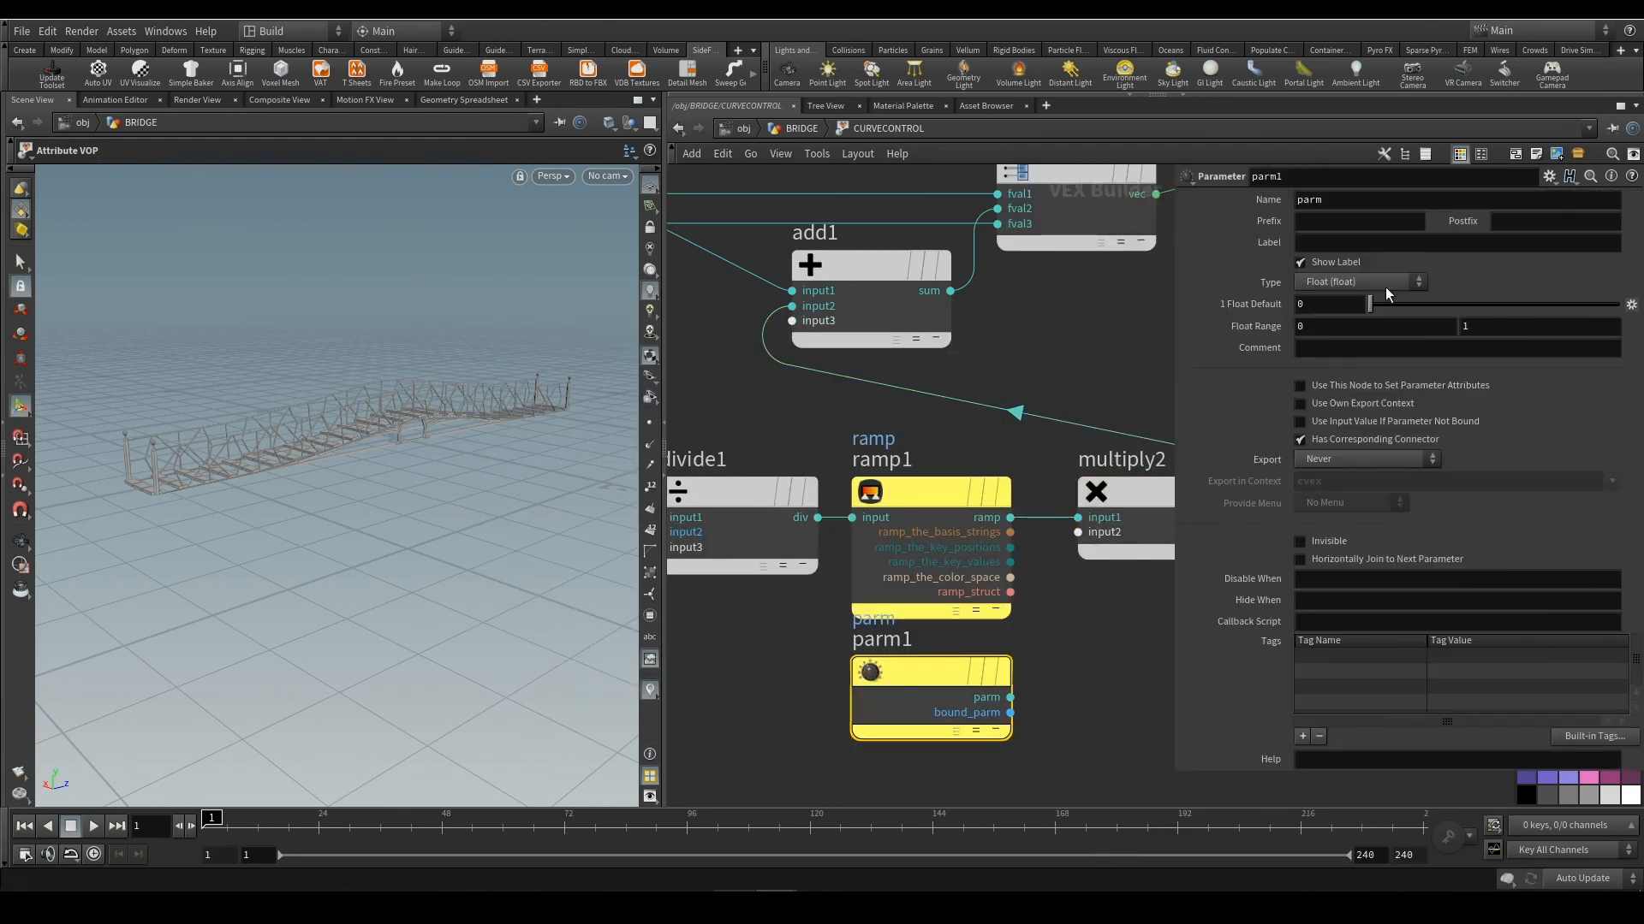
{"action": "double_click", "coordinate": [1362, 199]}
{"action": "type", "text": "scala"}
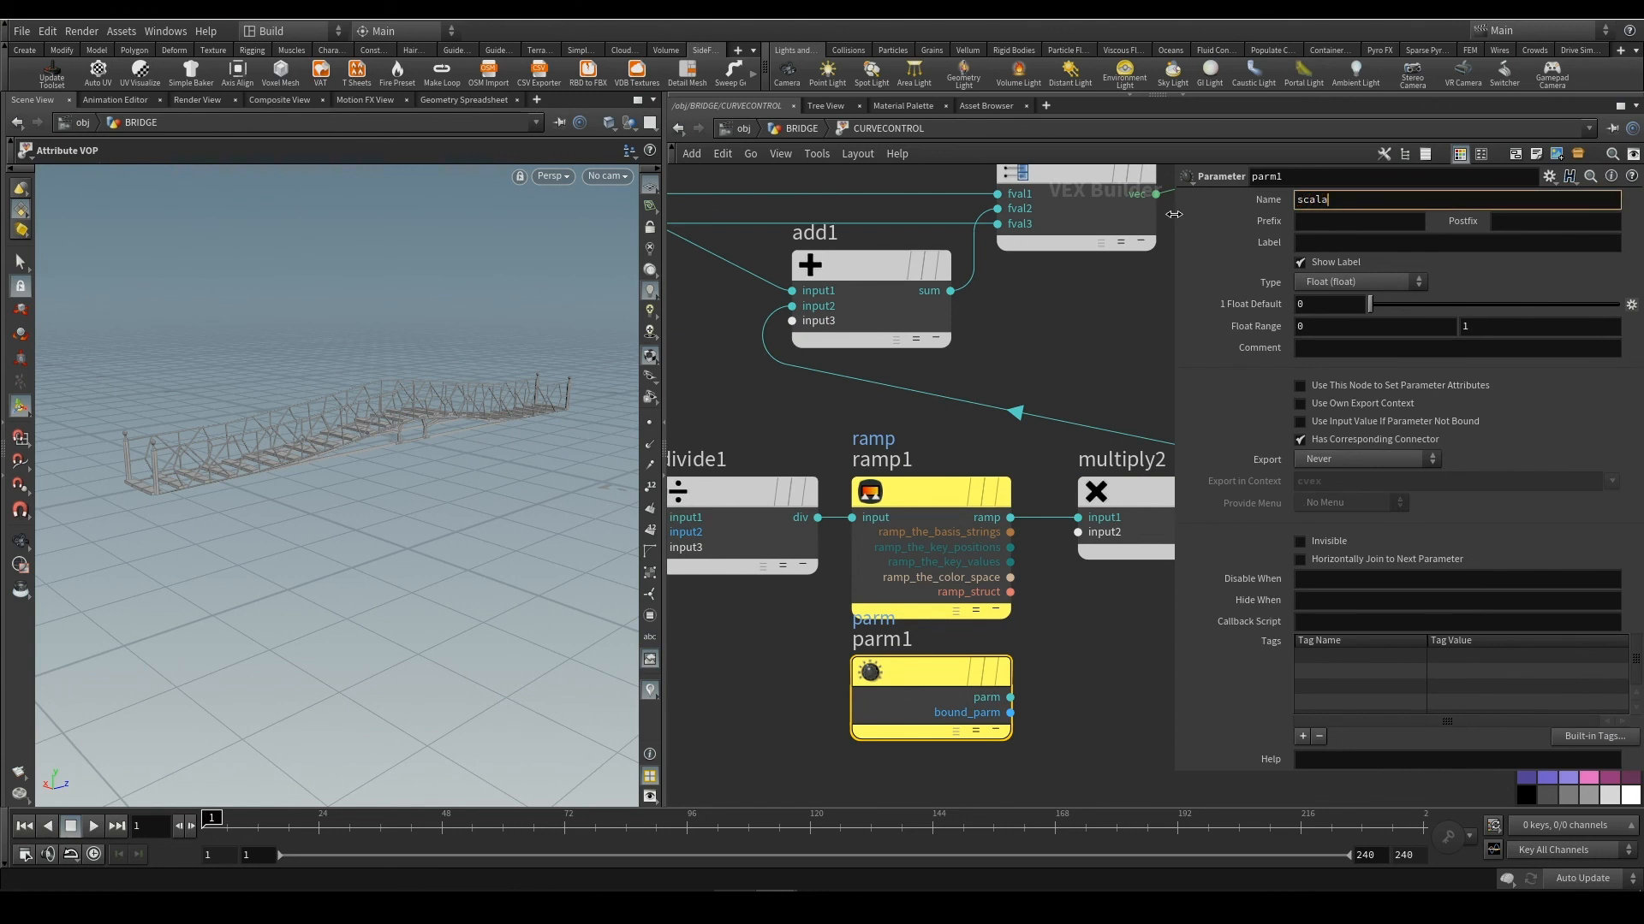
{"action": "type", "text": "r"}
{"action": "key", "text": "Return"}
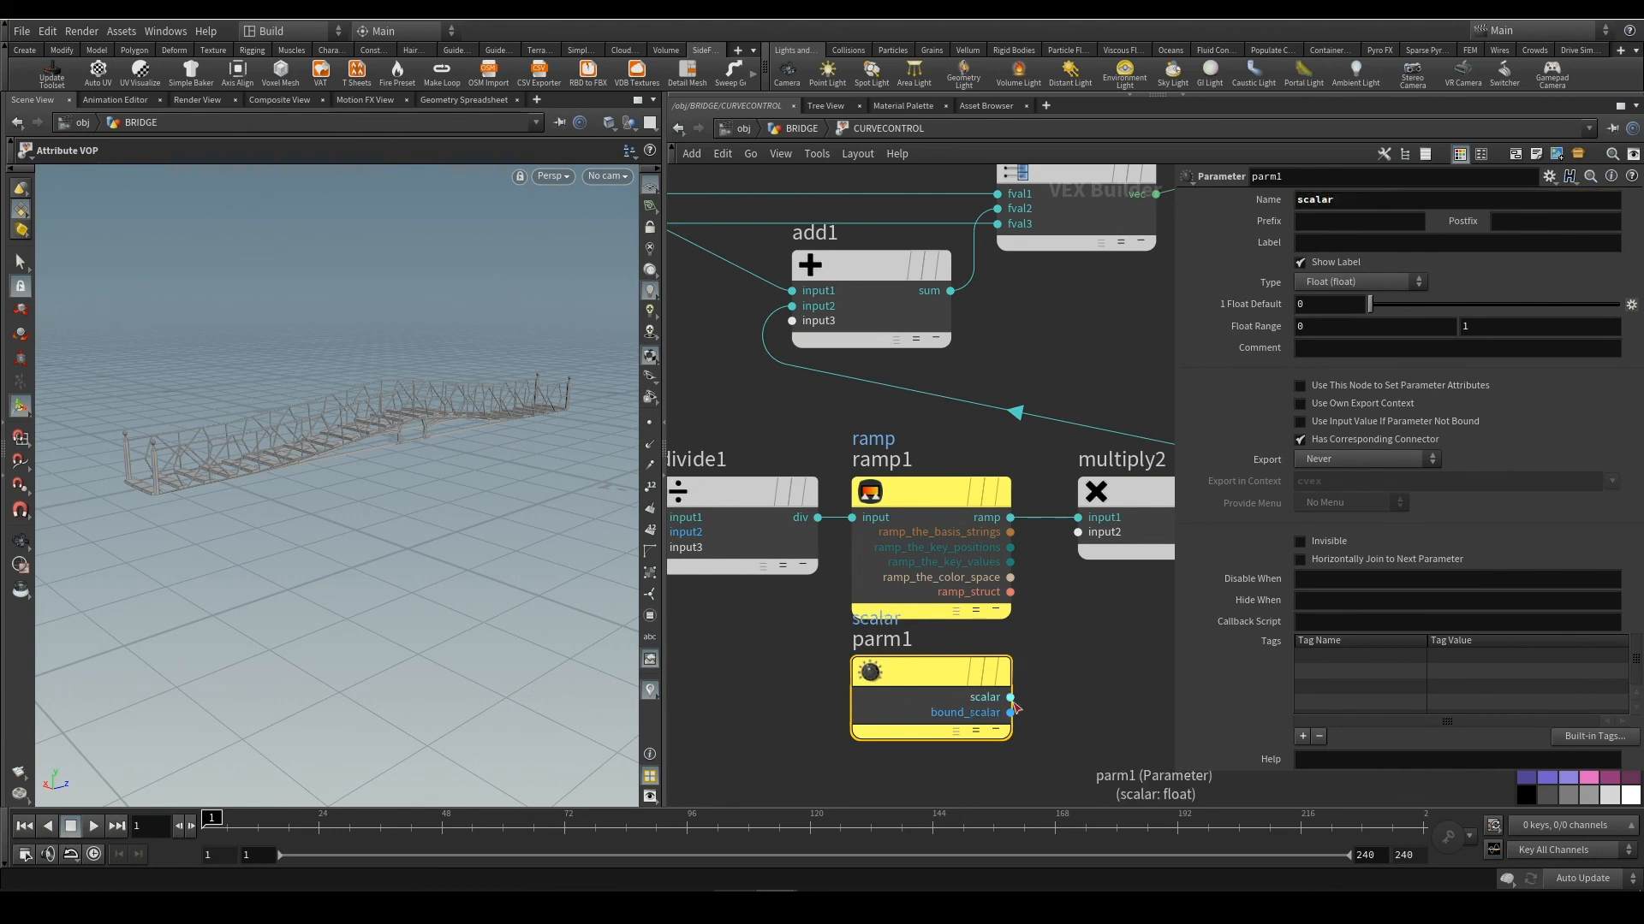
Wire ramp1 into input1 and scalar into input2 of multiply2, and set scalar's float default to 1
{"action": "left_click_drag", "start_coordinate": [1011, 696], "coordinate": [1110, 538]}
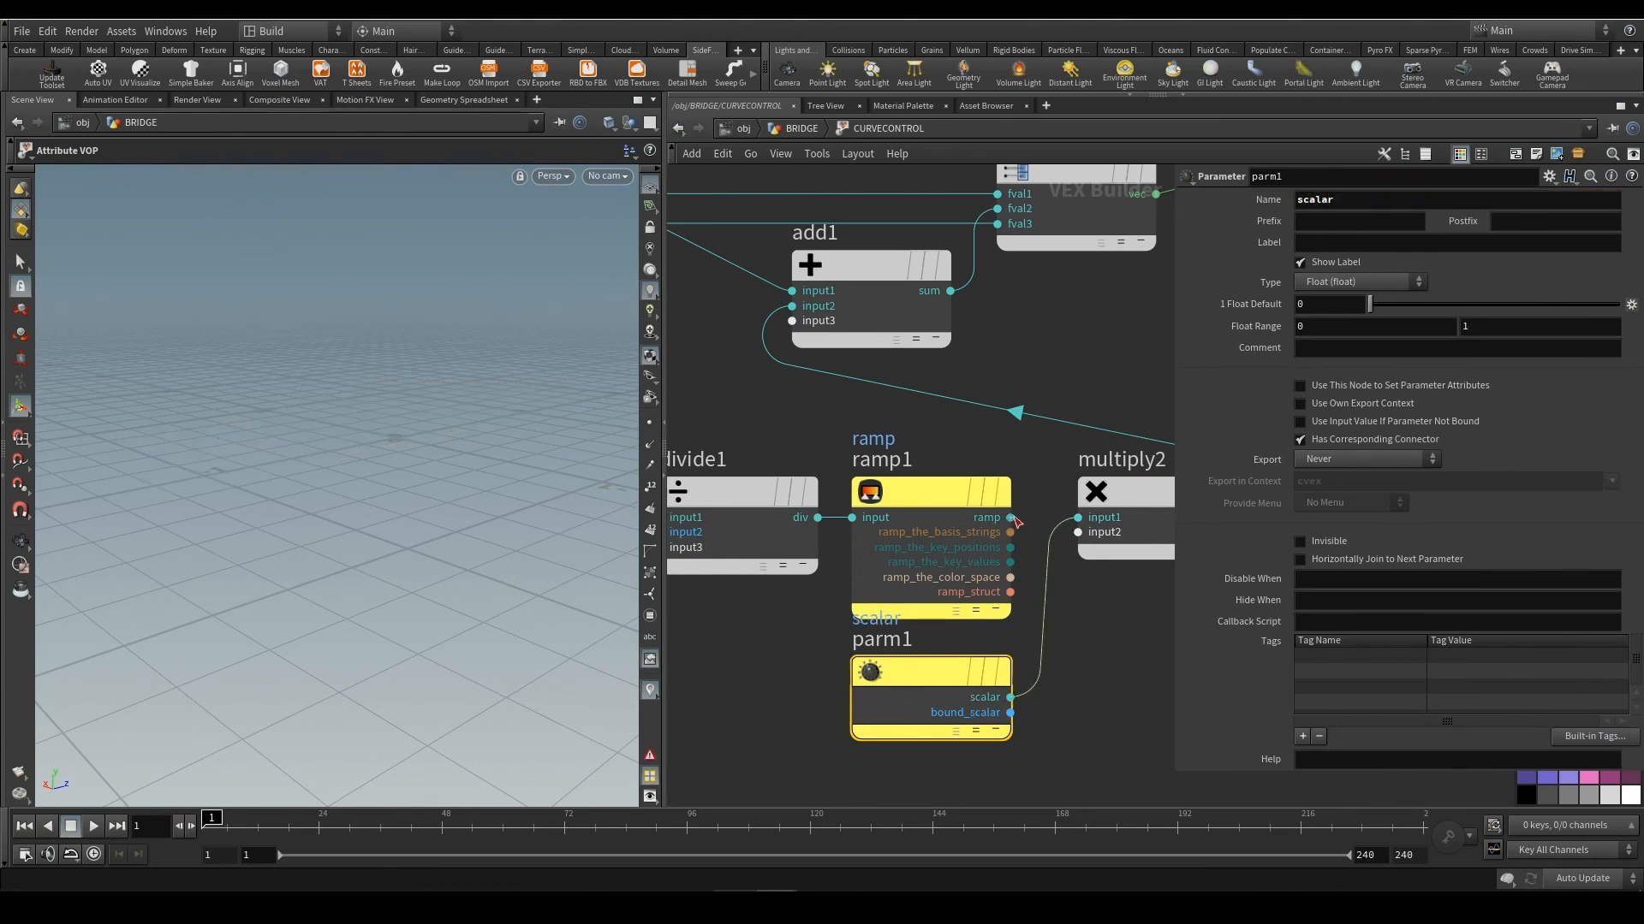
{"action": "left_click_drag", "start_coordinate": [1011, 518], "coordinate": [1078, 518]}
{"action": "left_click_drag", "start_coordinate": [1010, 697], "coordinate": [1078, 532]}
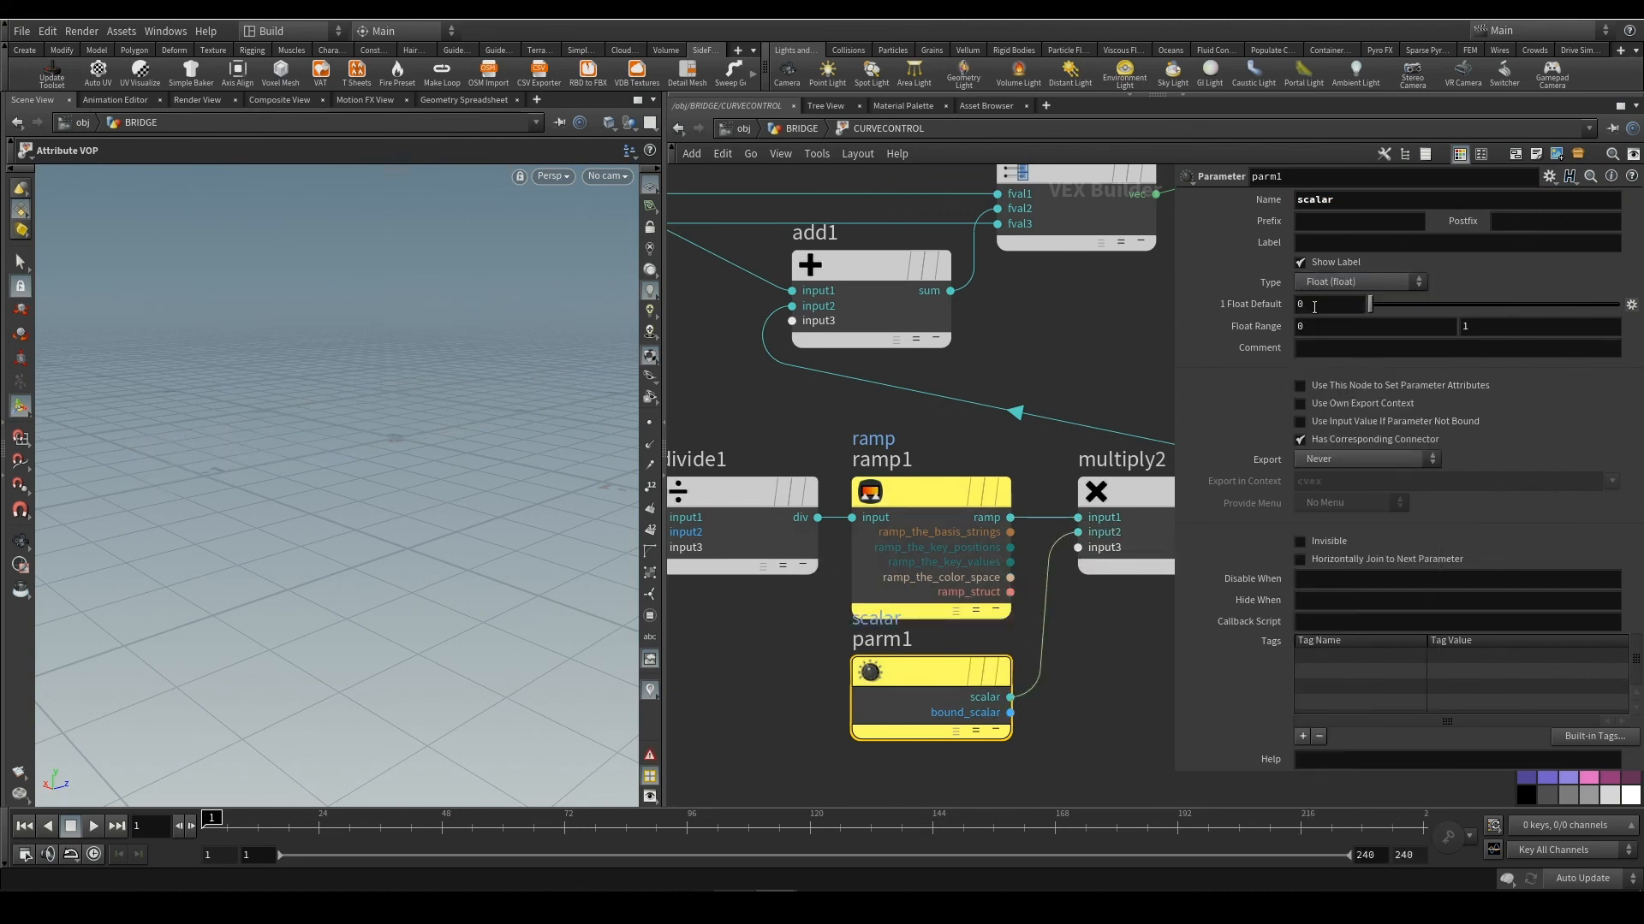
{"action": "left_click_drag", "start_coordinate": [1313, 305], "coordinate": [1163, 373]}
{"action": "type", "text": "1"}
{"action": "key", "text": "Return"}
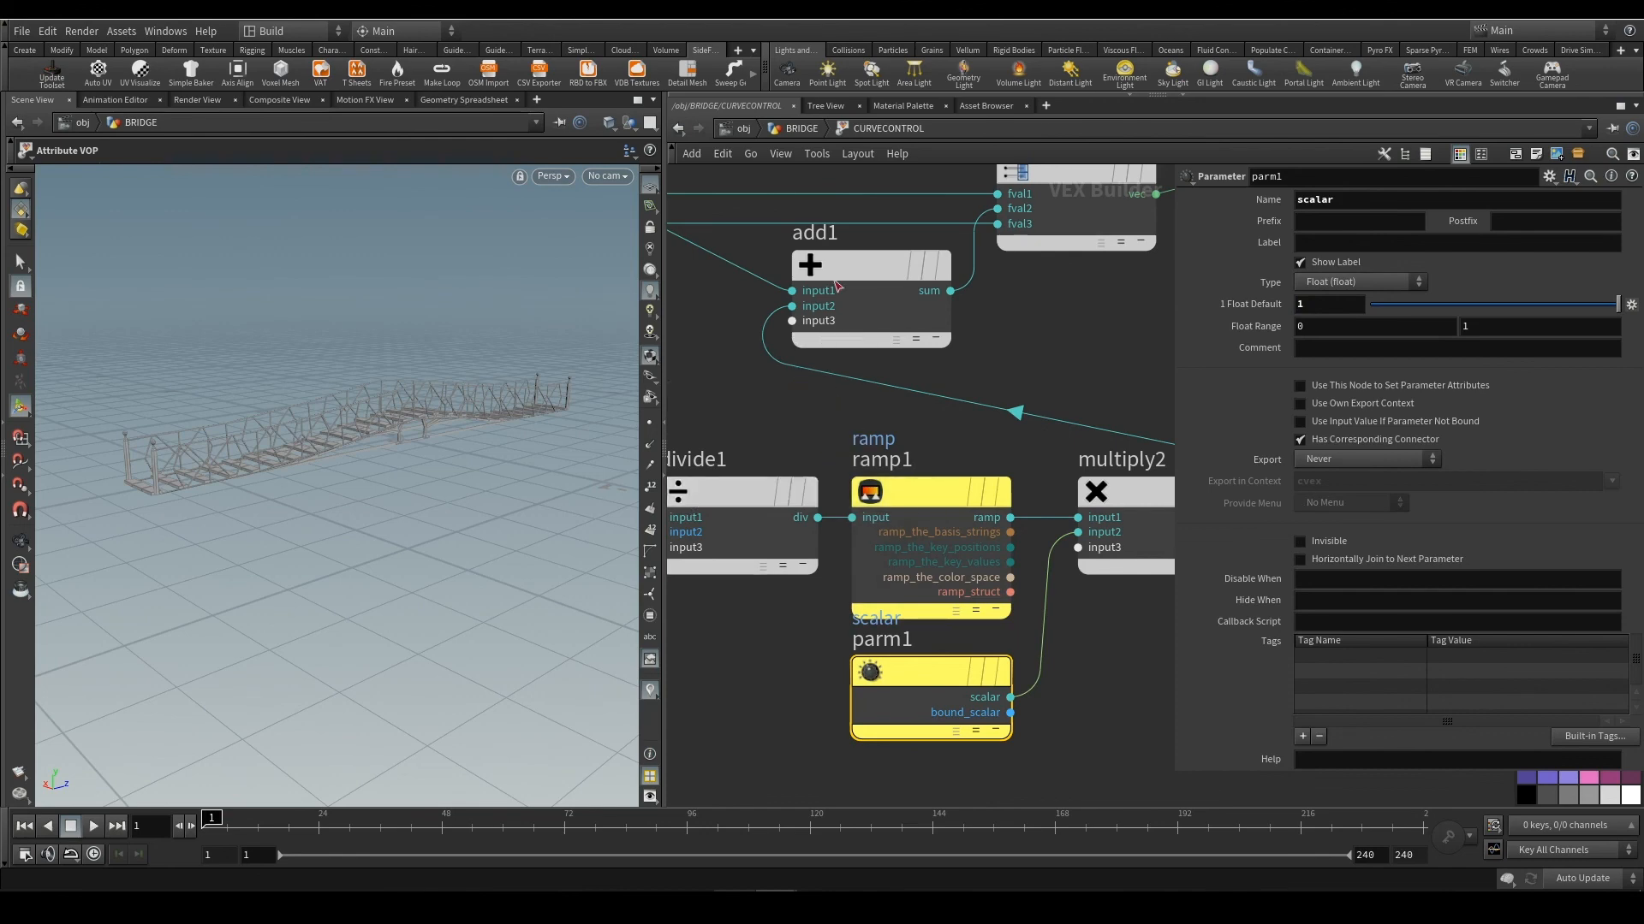
Return to the BRIDGE network and add a float parameter below rampshape in the CONTROLS parameter interface
{"action": "left_click", "coordinate": [793, 128]}
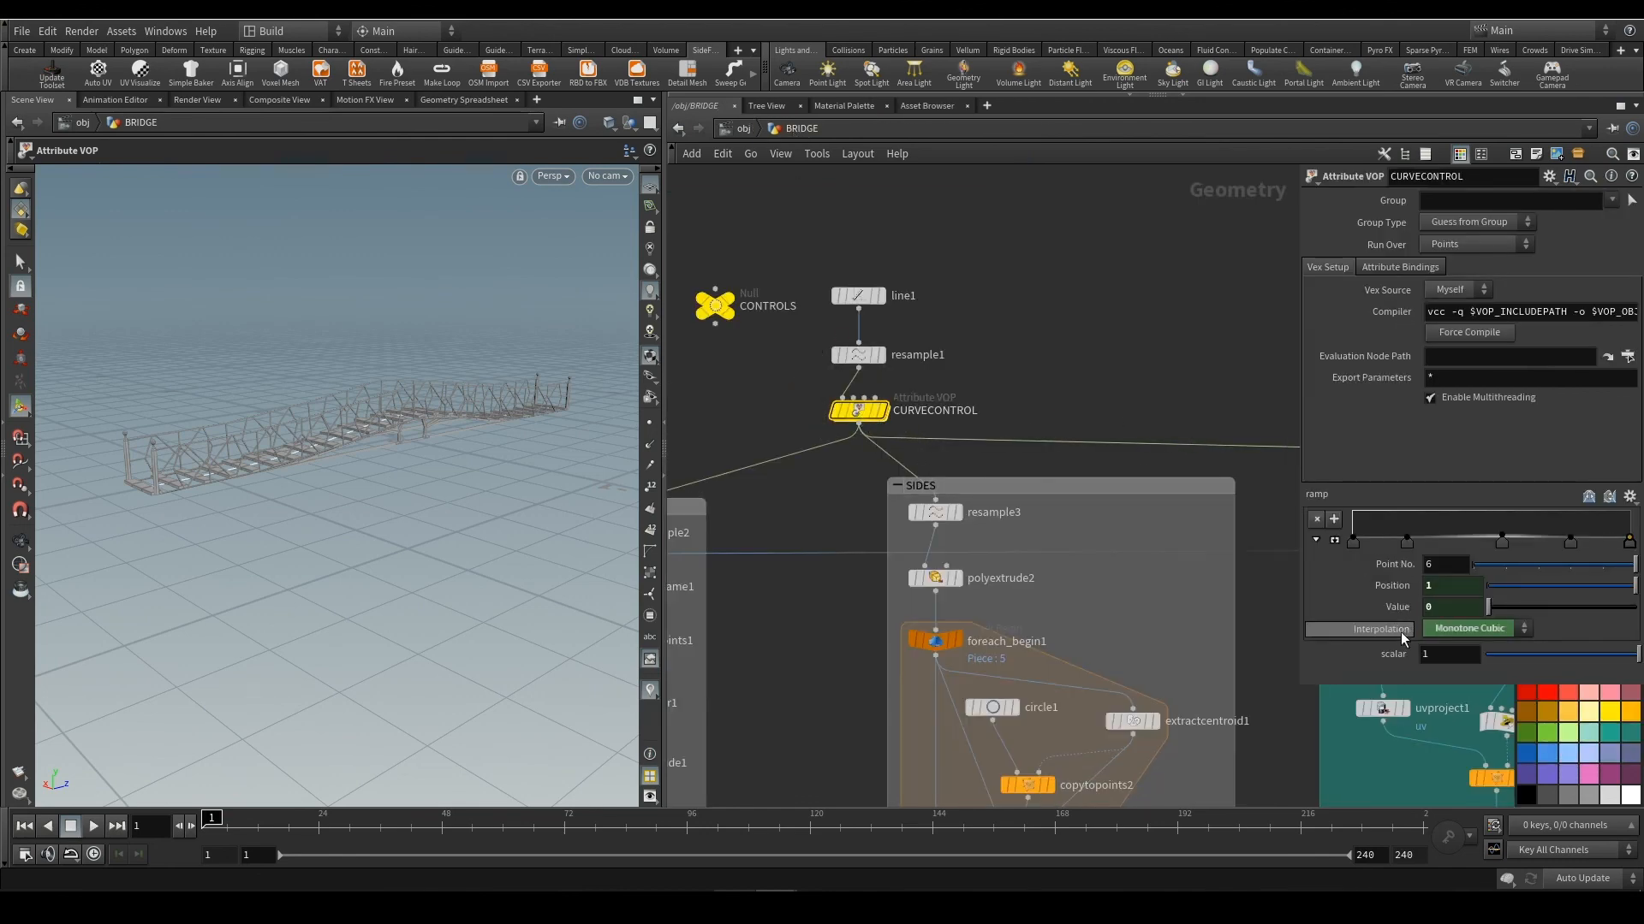
{"action": "left_click", "coordinate": [715, 305]}
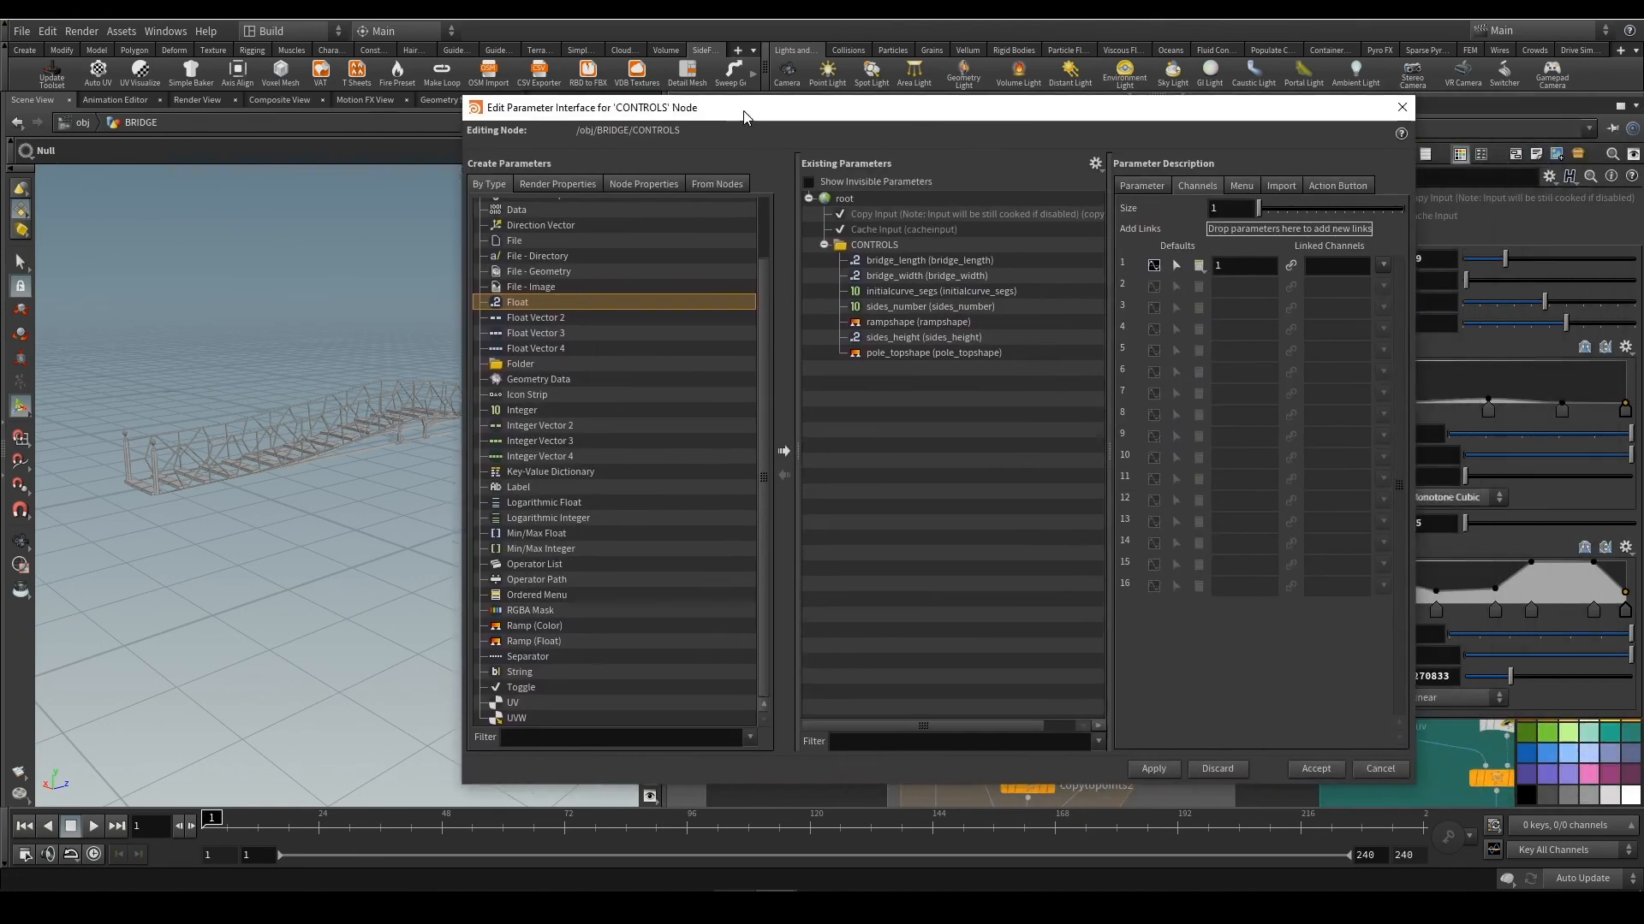
{"action": "left_click", "coordinate": [771, 243]}
{"action": "right_click", "coordinate": [770, 243]}
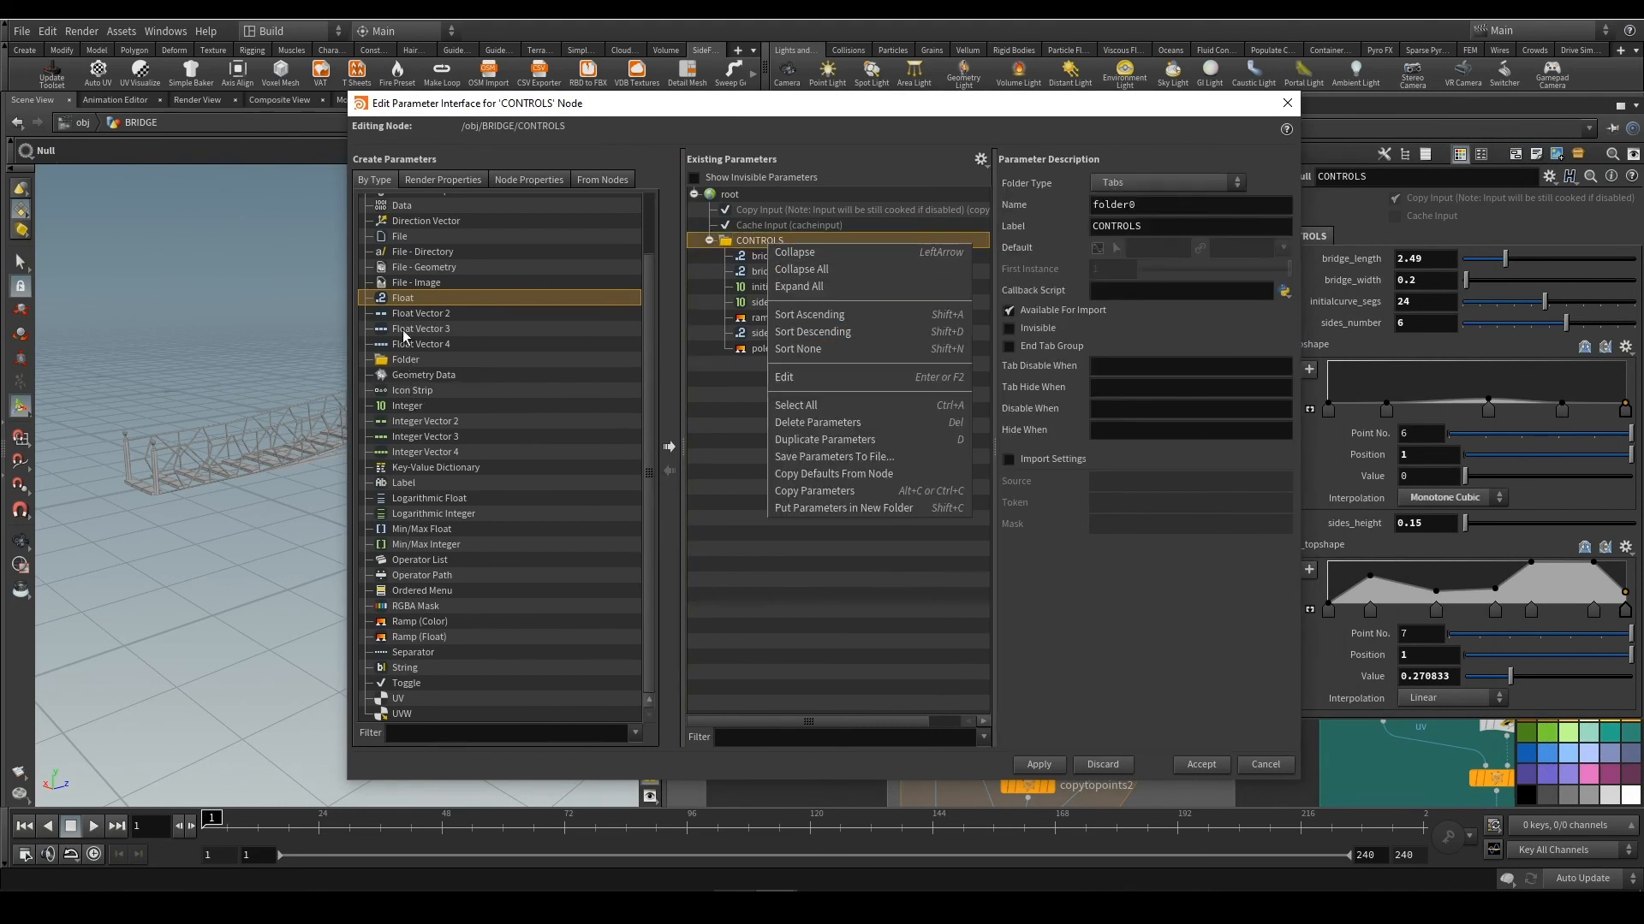
{"action": "left_click", "coordinate": [761, 246]}
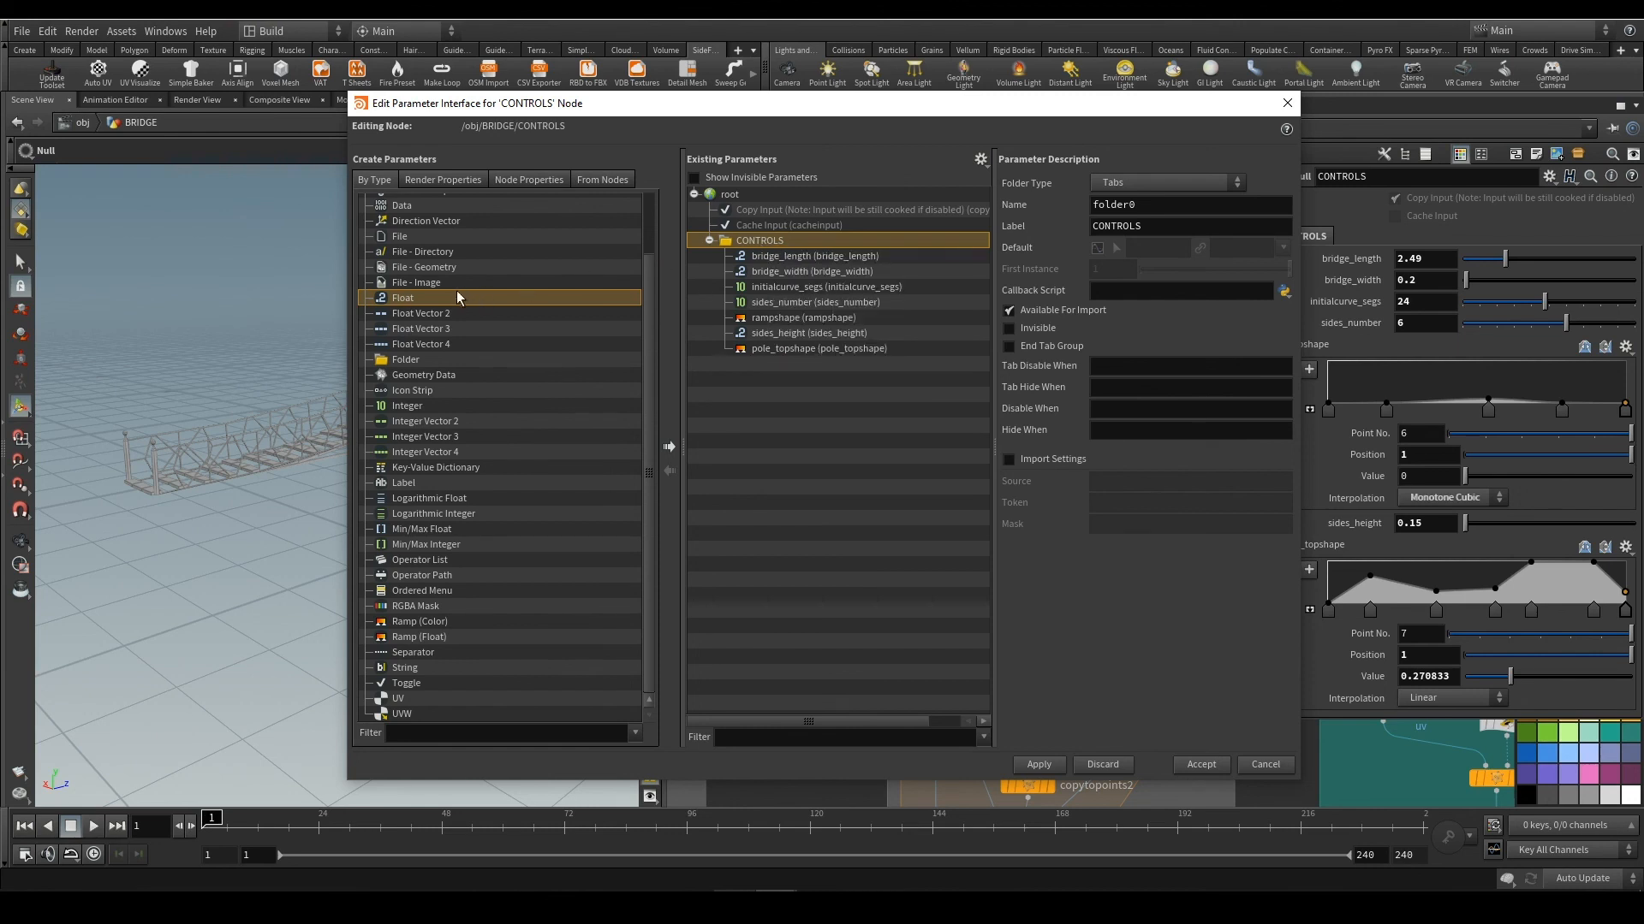
{"action": "left_click_drag", "start_coordinate": [396, 302], "coordinate": [792, 326]}
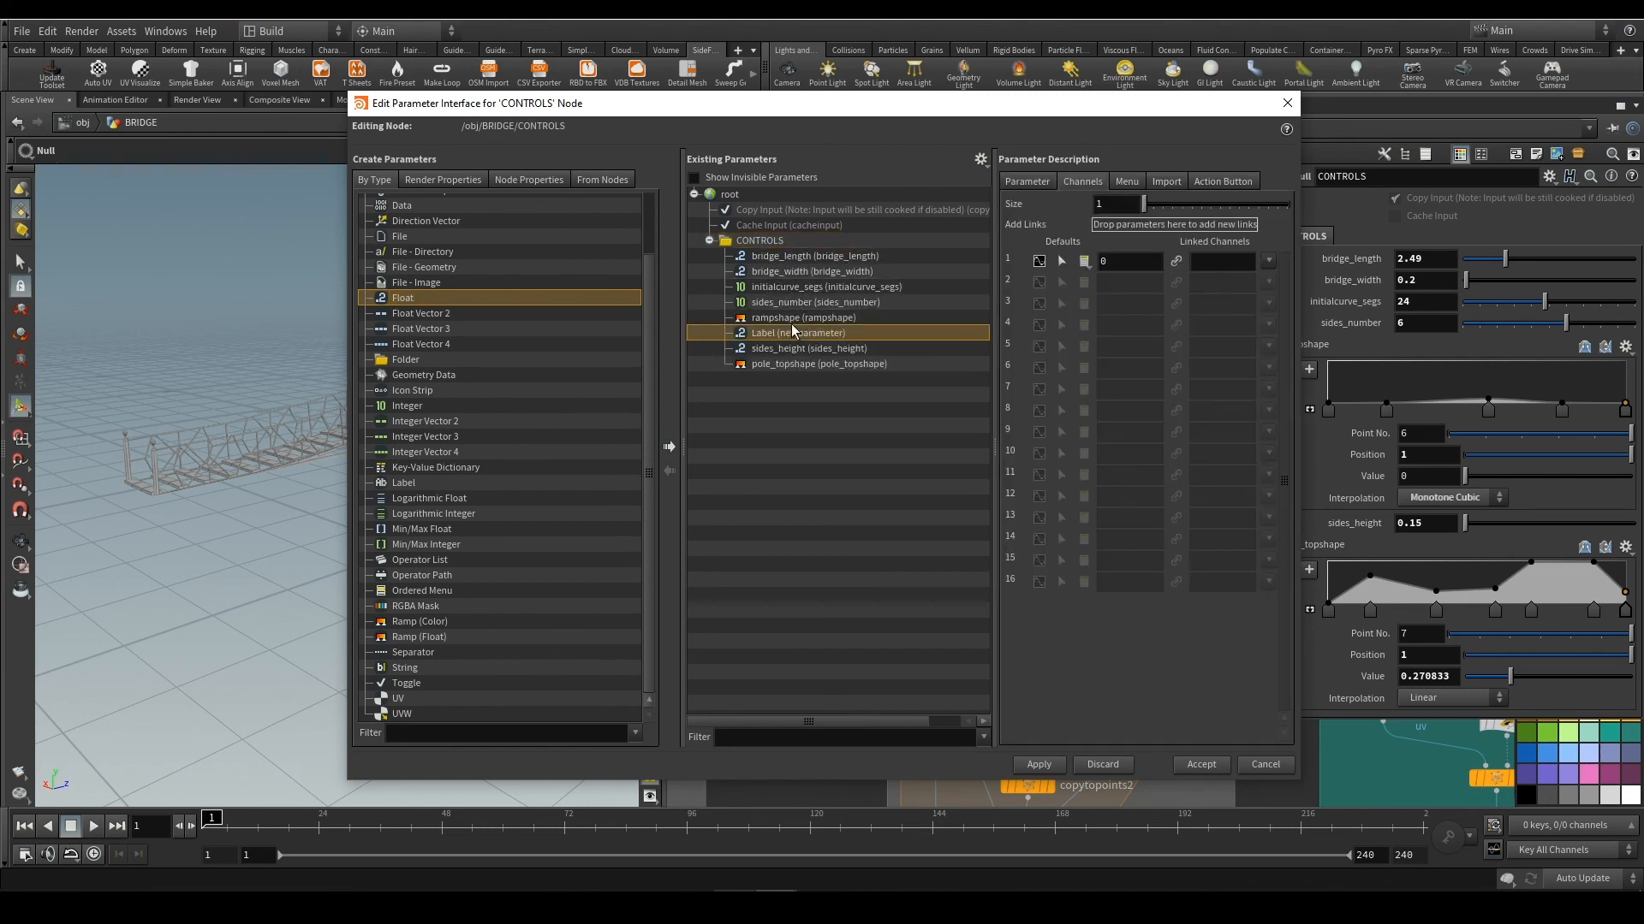
Name and label the new float parameter ramp_scale, set its default to 1, and apply the interface changes
{"action": "left_click", "coordinate": [1027, 182]}
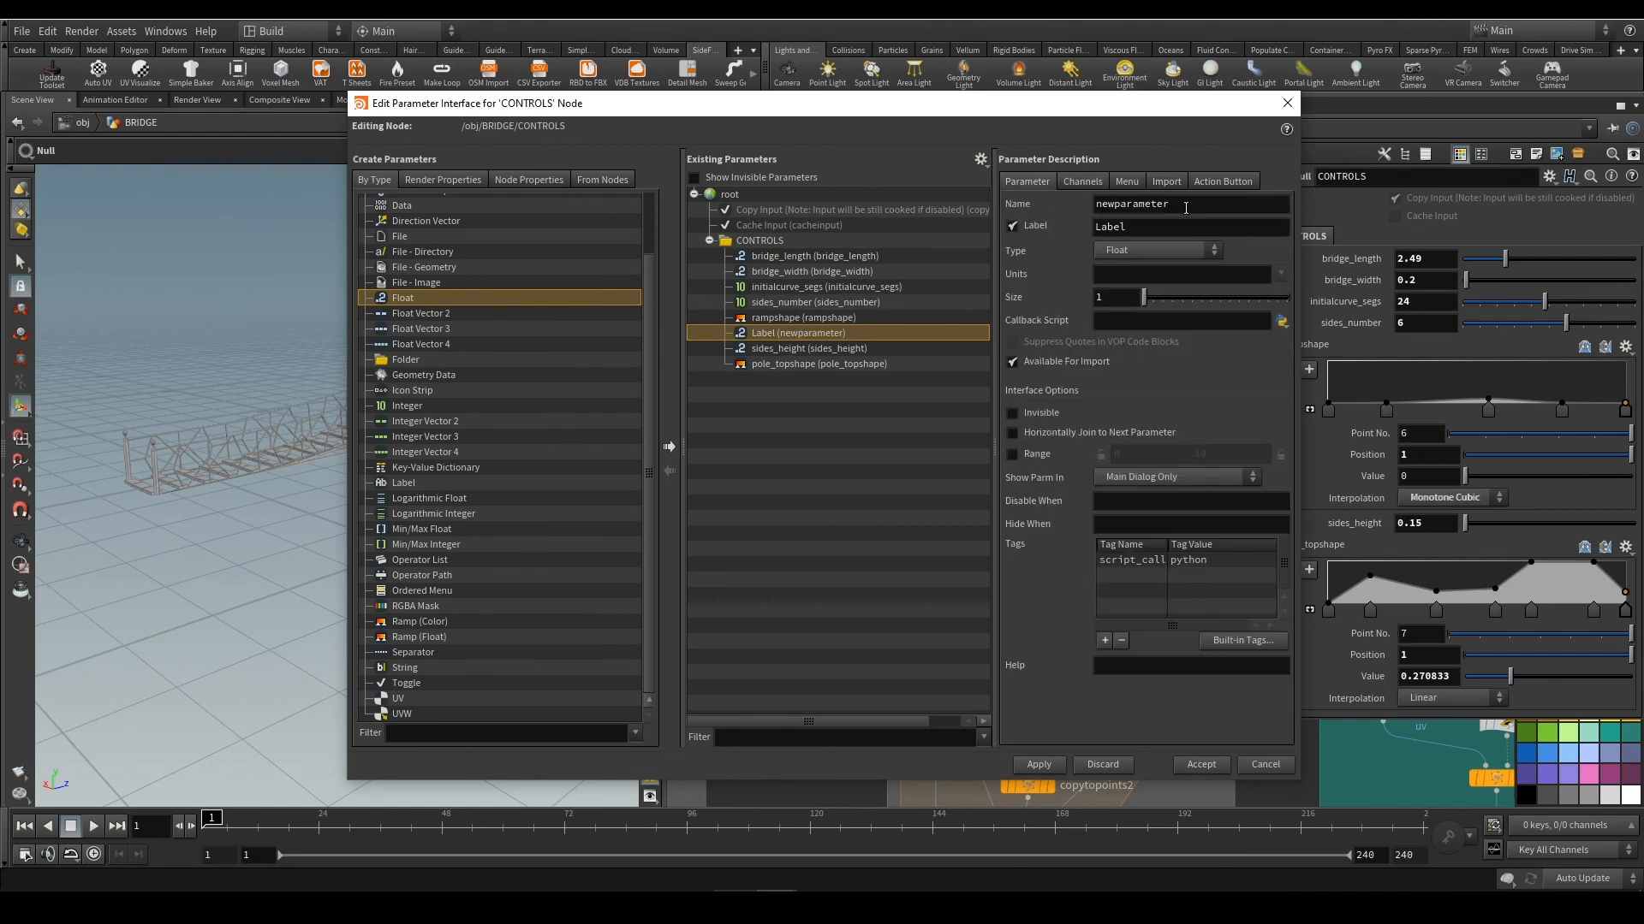
{"action": "type", "text": "ramp_scale"}
{"action": "key", "text": "Return"}
{"action": "double_click", "coordinate": [1183, 212]}
{"action": "key", "text": "ctrl+c"}
{"action": "double_click", "coordinate": [1123, 230]}
{"action": "key", "text": "ctrl+v"}
{"action": "key", "text": "Return"}
{"action": "left_click", "coordinate": [1080, 182]}
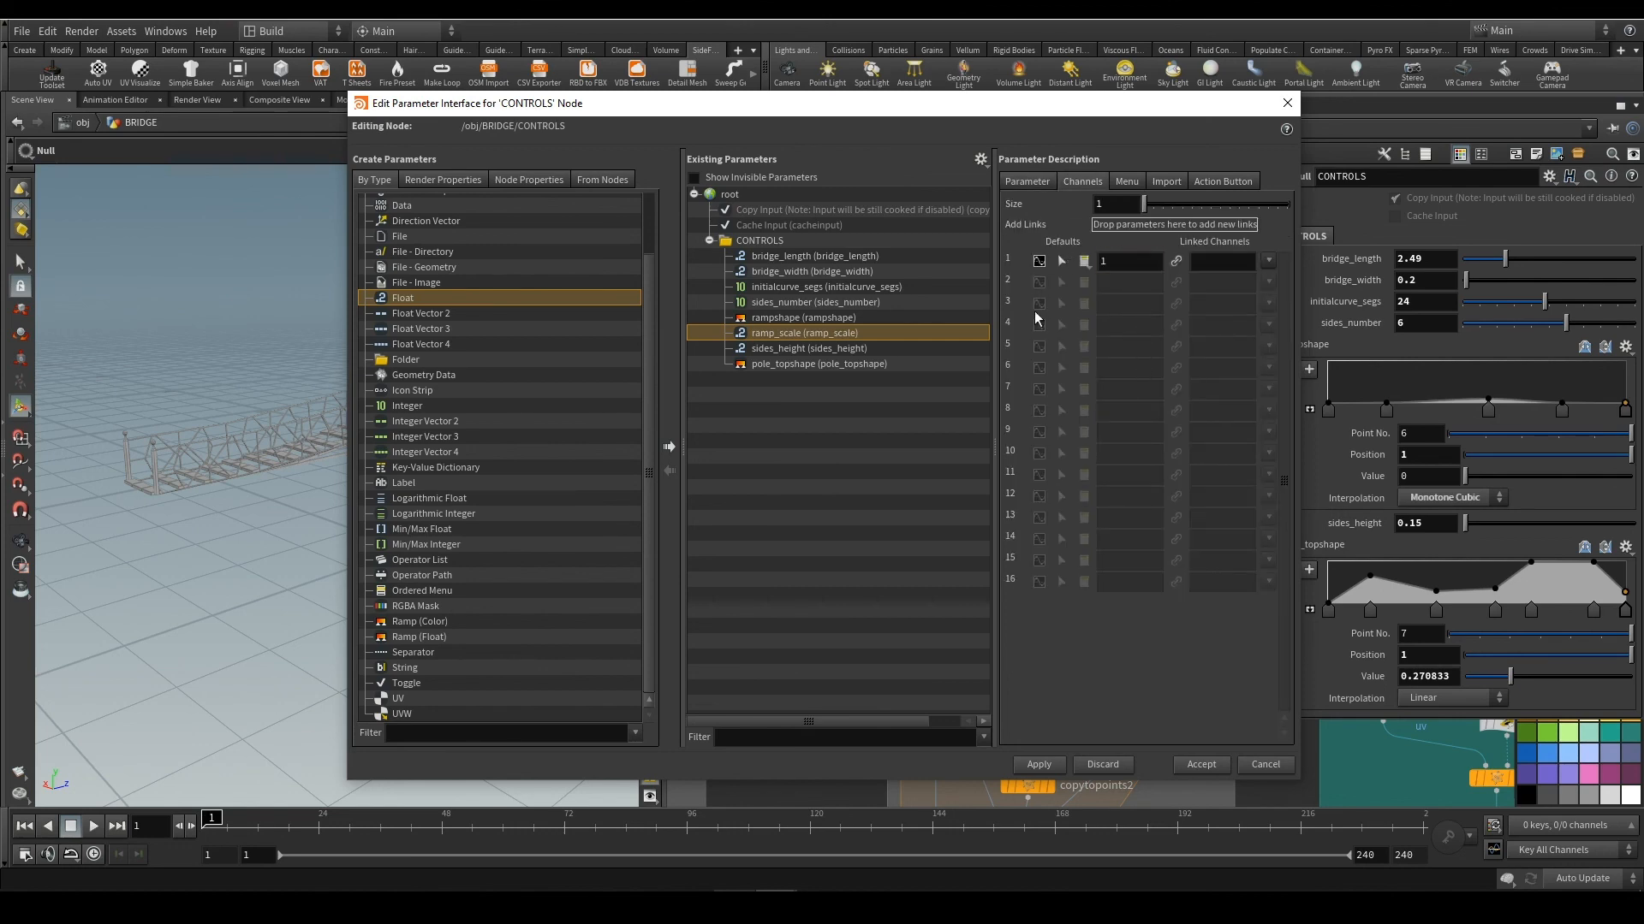
{"action": "left_click", "coordinate": [1033, 758]}
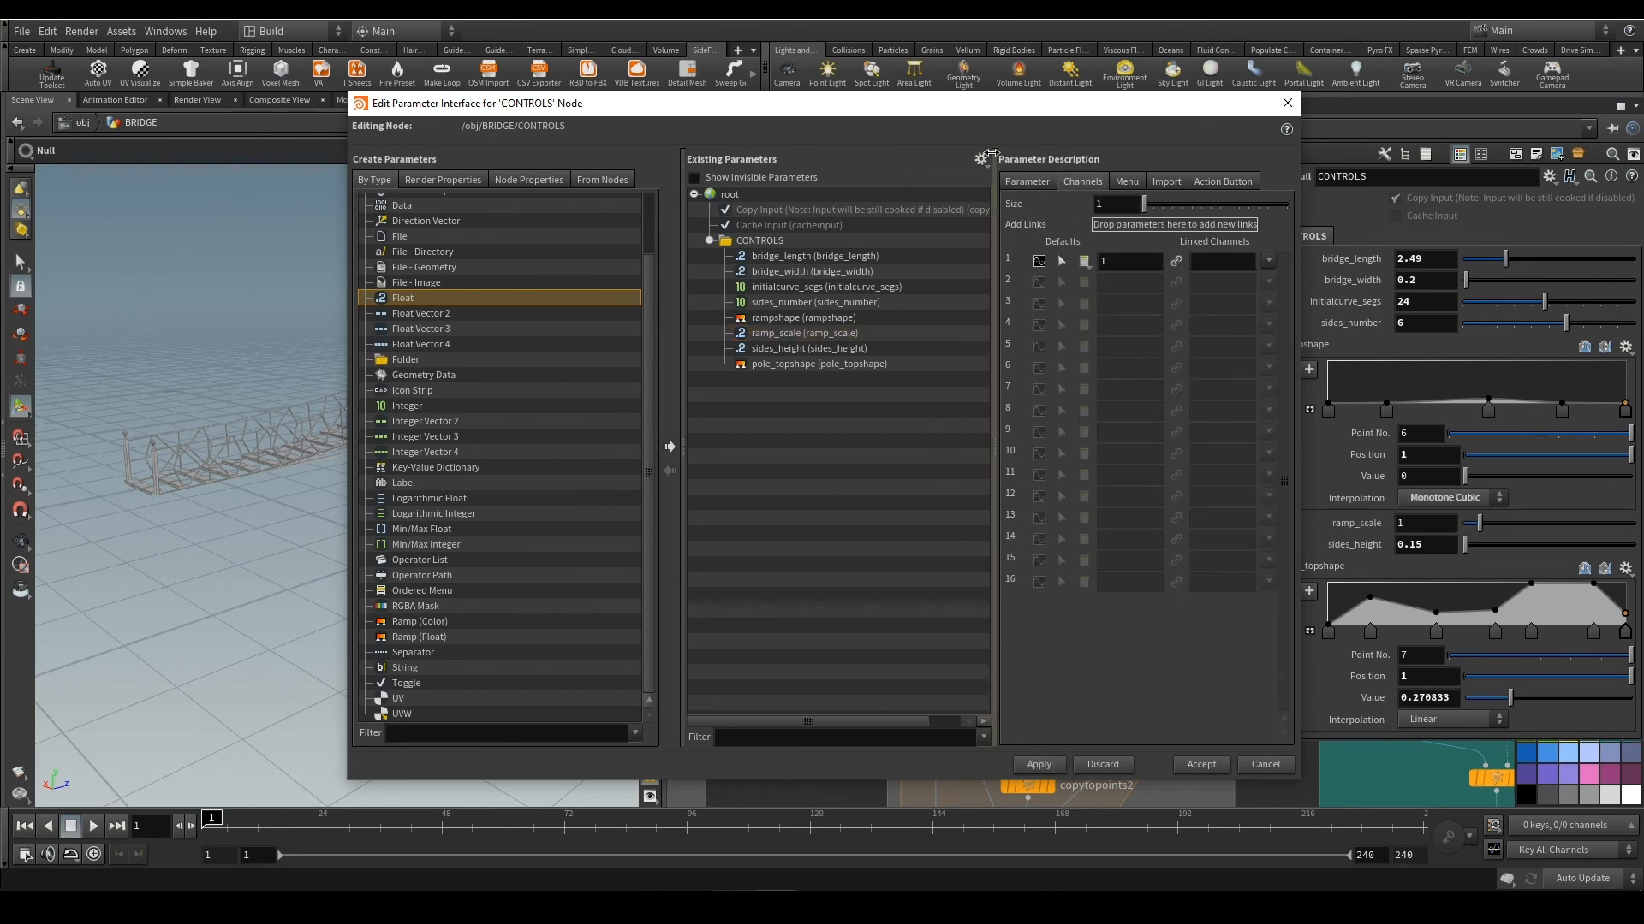
{"action": "left_click_drag", "start_coordinate": [939, 104], "coordinate": [1643, 162]}
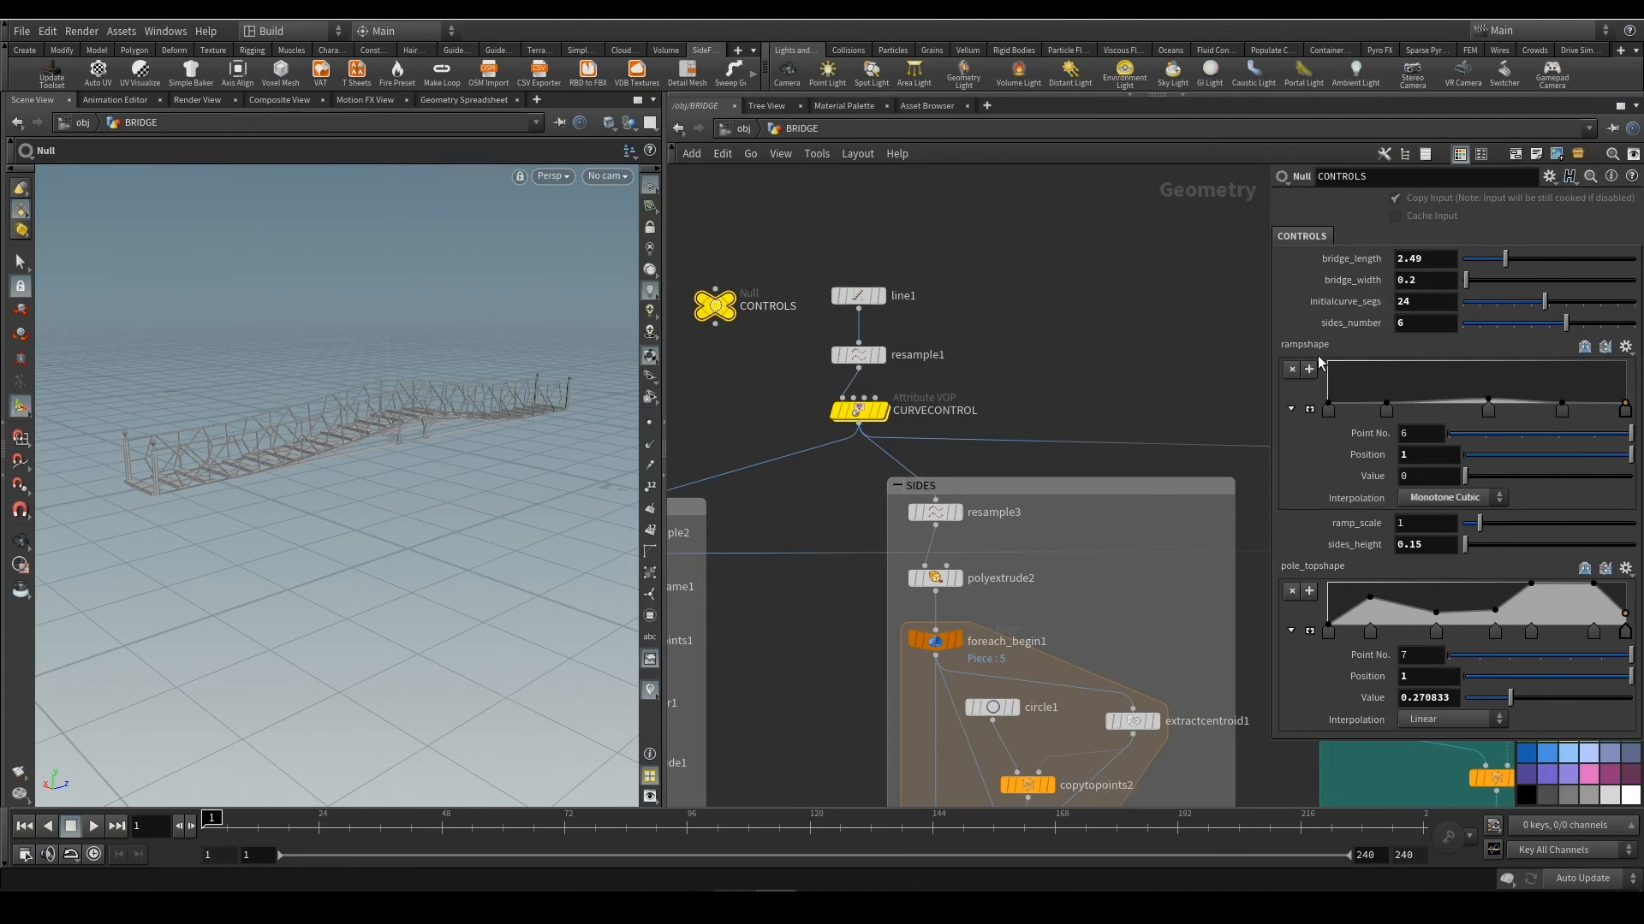
Link the scalar parameter of CURVECONTROL to ramp_scale on CONTROLS with a relative reference
{"action": "right_click", "coordinate": [1353, 526]}
{"action": "left_click", "coordinate": [1370, 633]}
{"action": "left_click", "coordinate": [860, 413]}
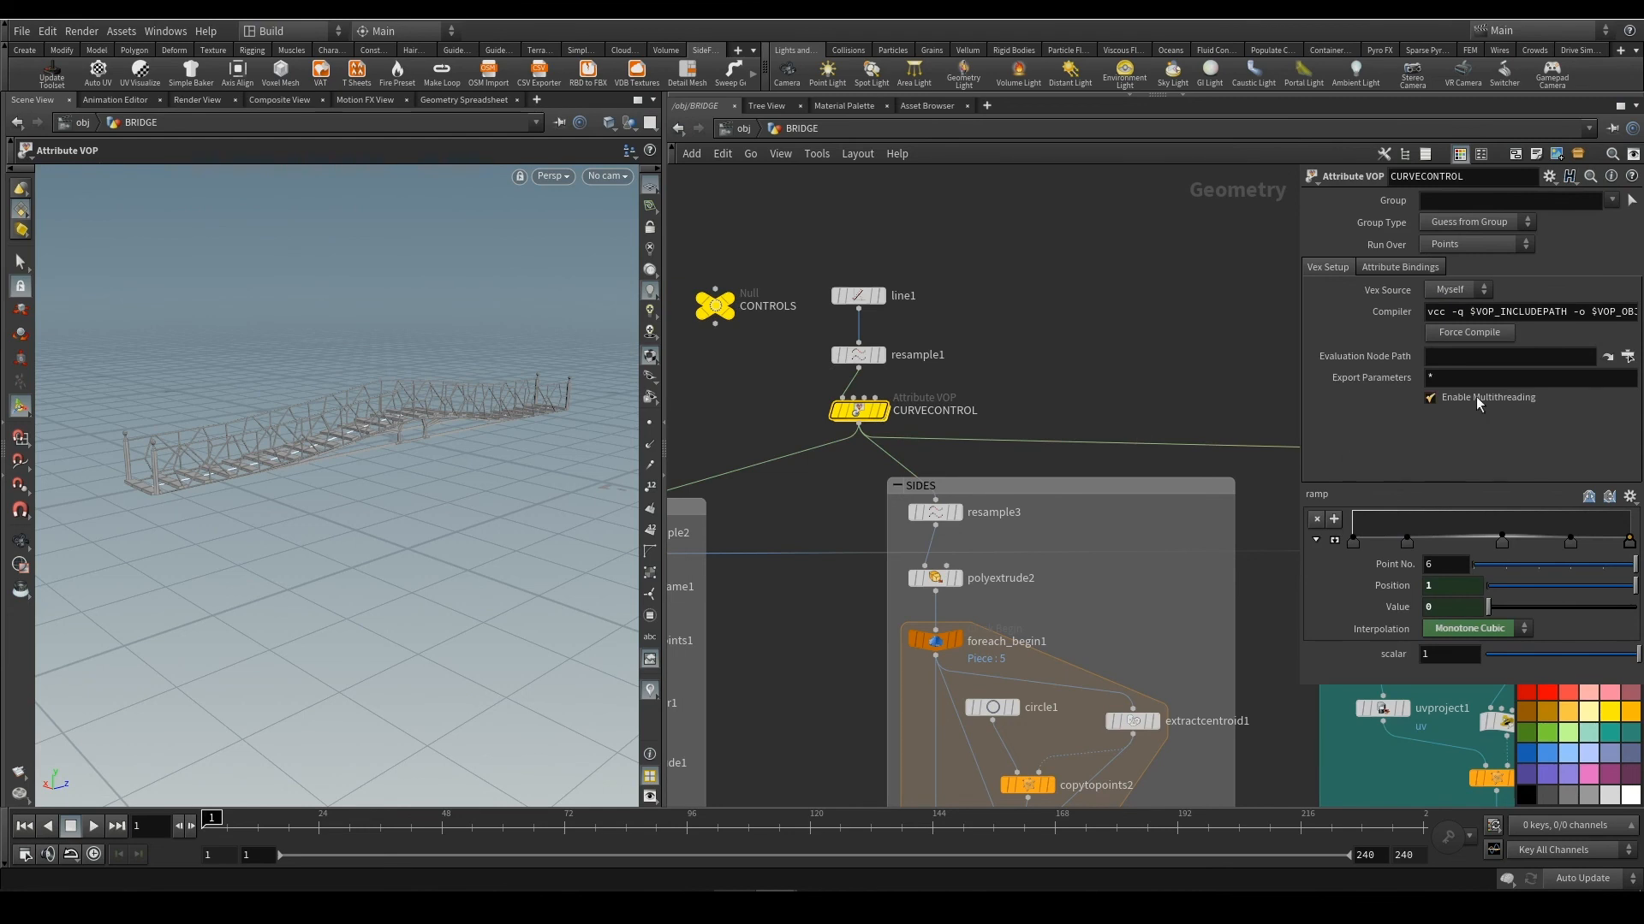
{"action": "right_click", "coordinate": [1448, 654]}
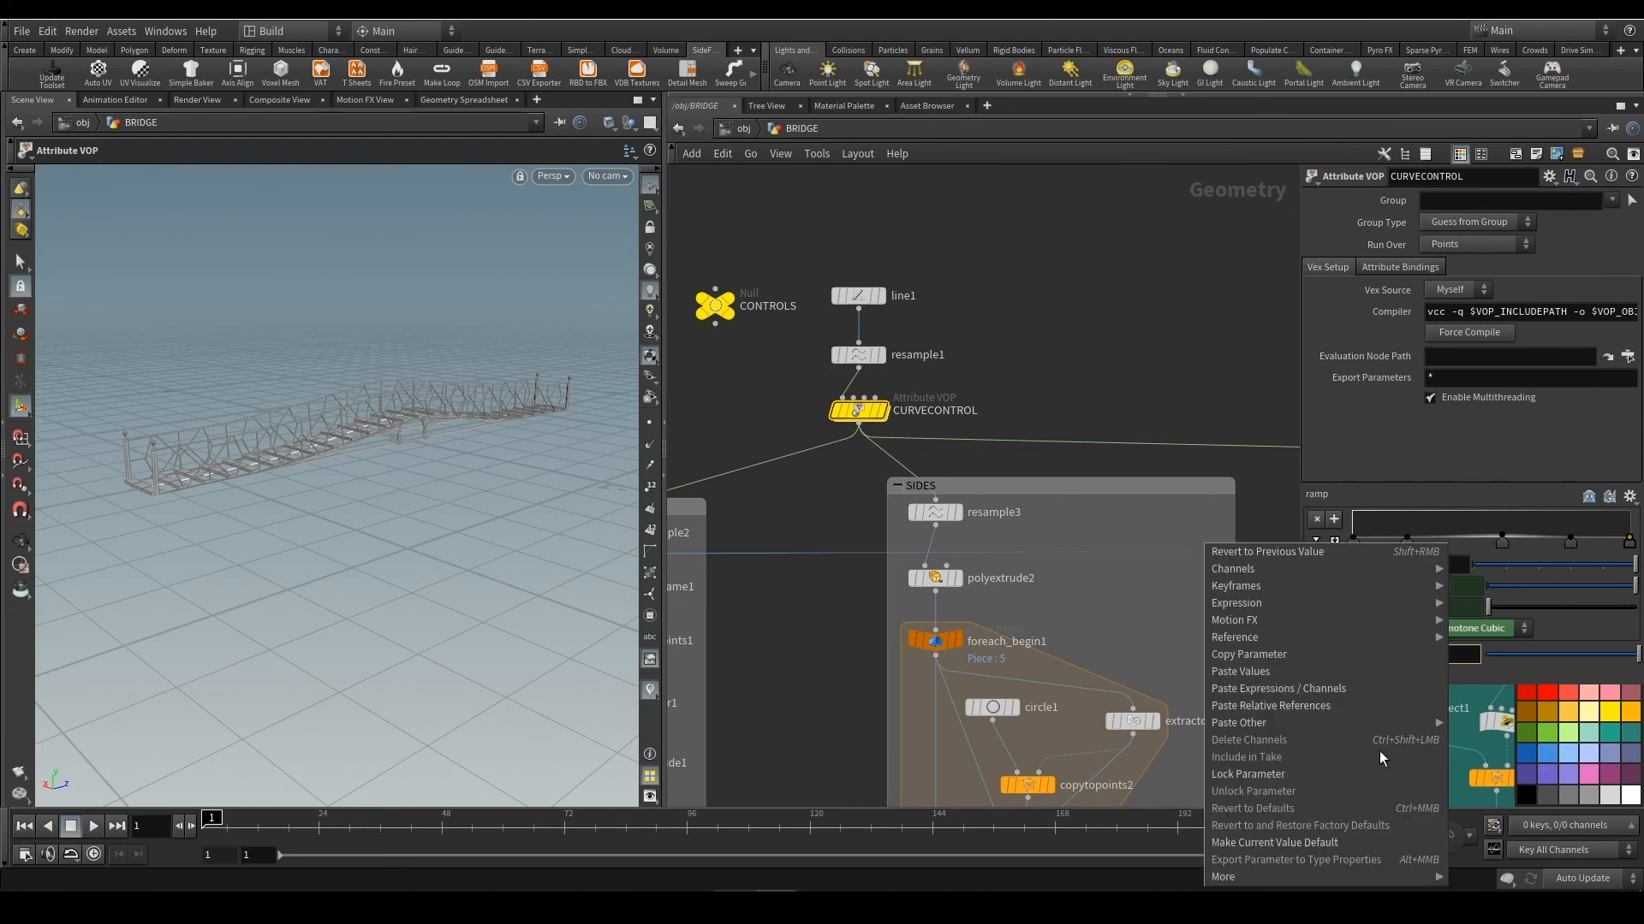
{"action": "left_click", "coordinate": [1339, 703]}
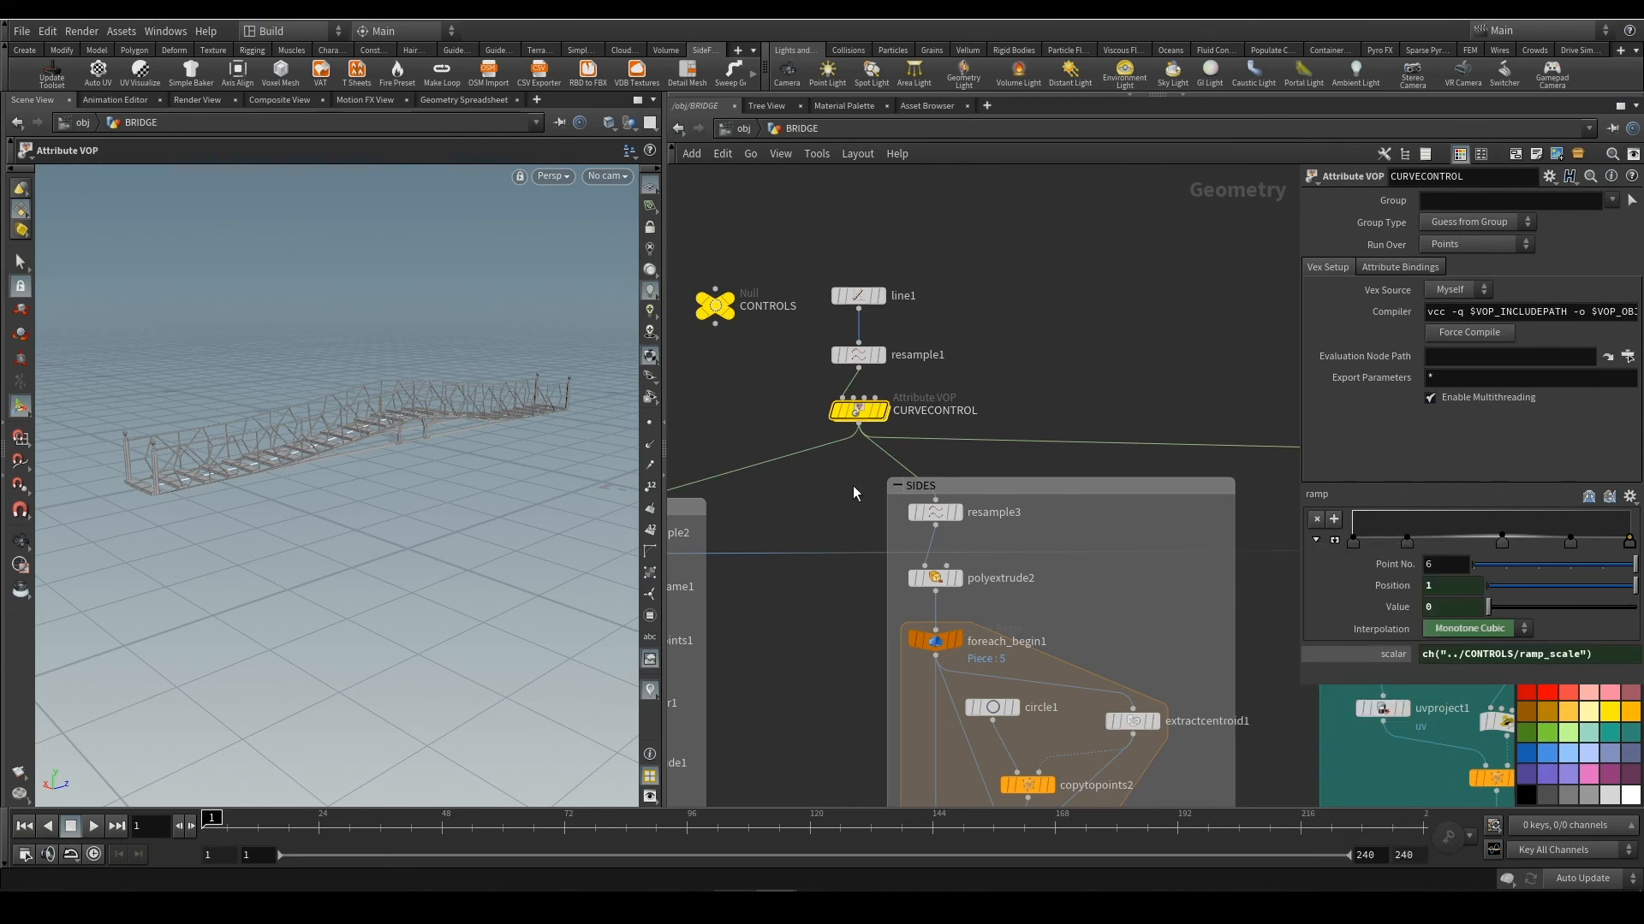
Increase ramp_scale on the CONTROLS null to 3.68 and inspect the end of the arched bridge up close
{"action": "left_click", "coordinate": [702, 307]}
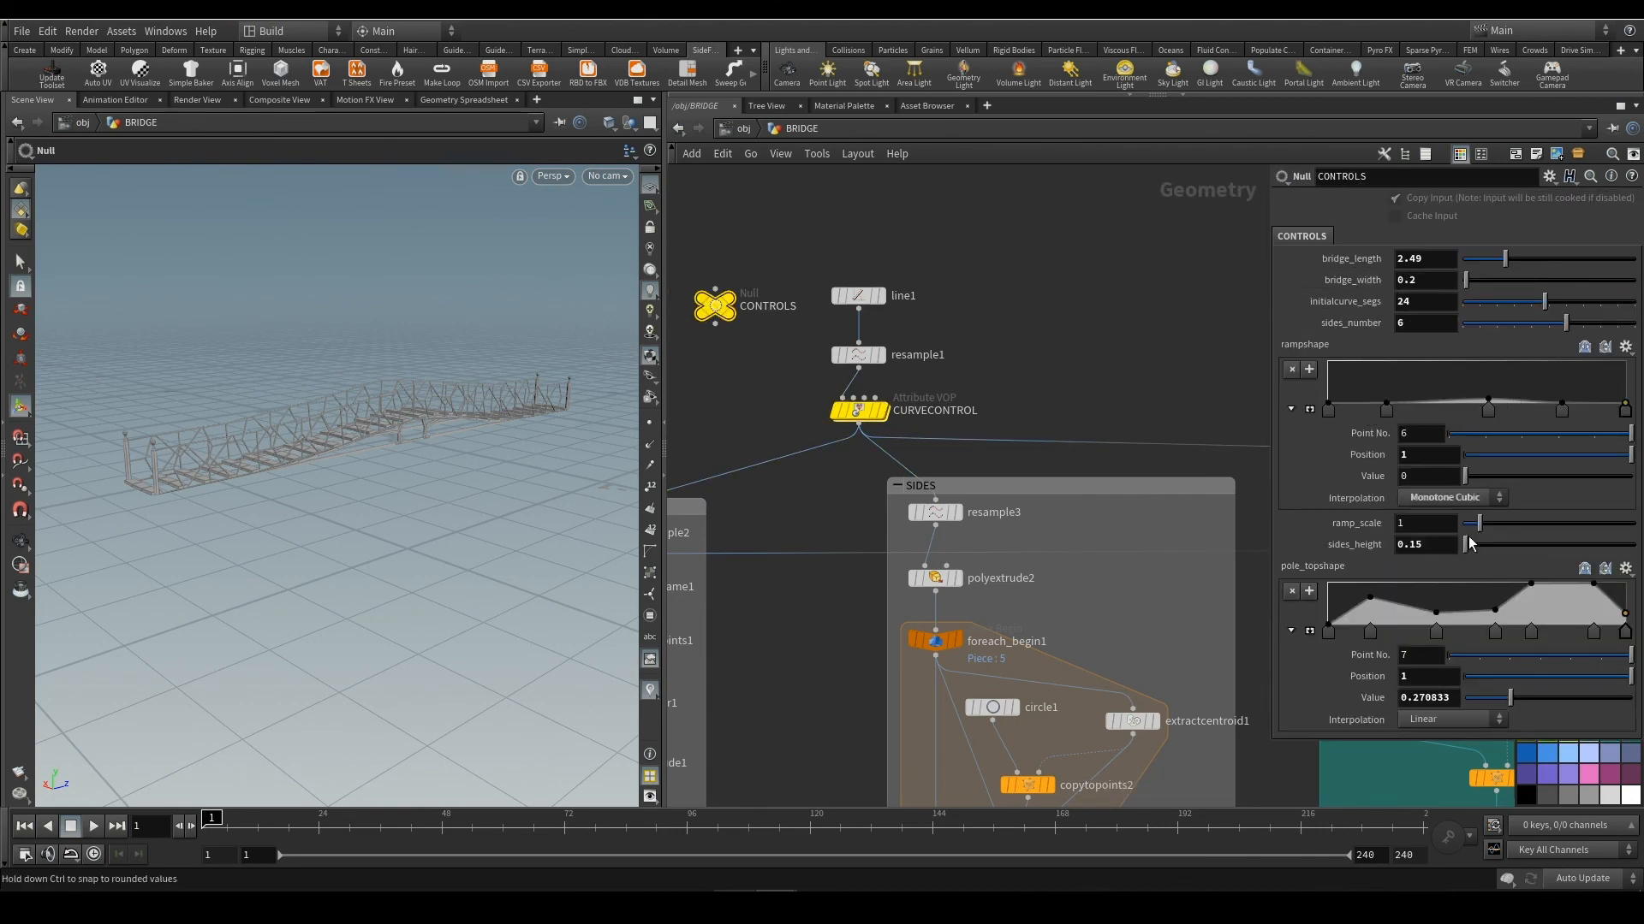
{"action": "left_click_drag", "start_coordinate": [1480, 523], "coordinate": [1515, 558]}
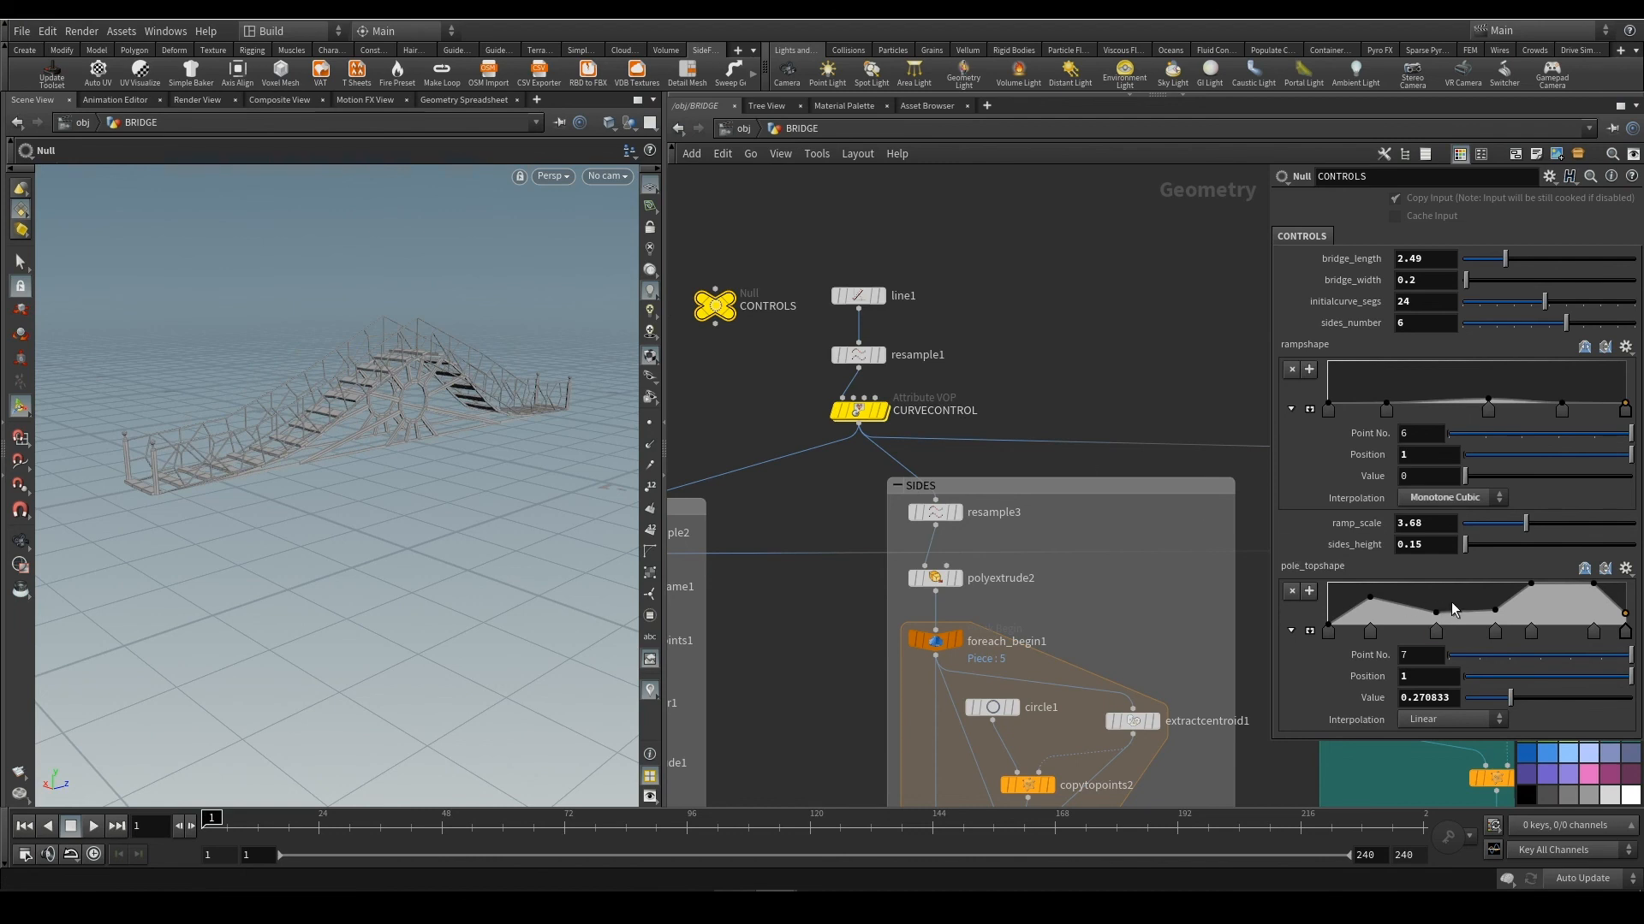
{"action": "left_click", "coordinate": [851, 410]}
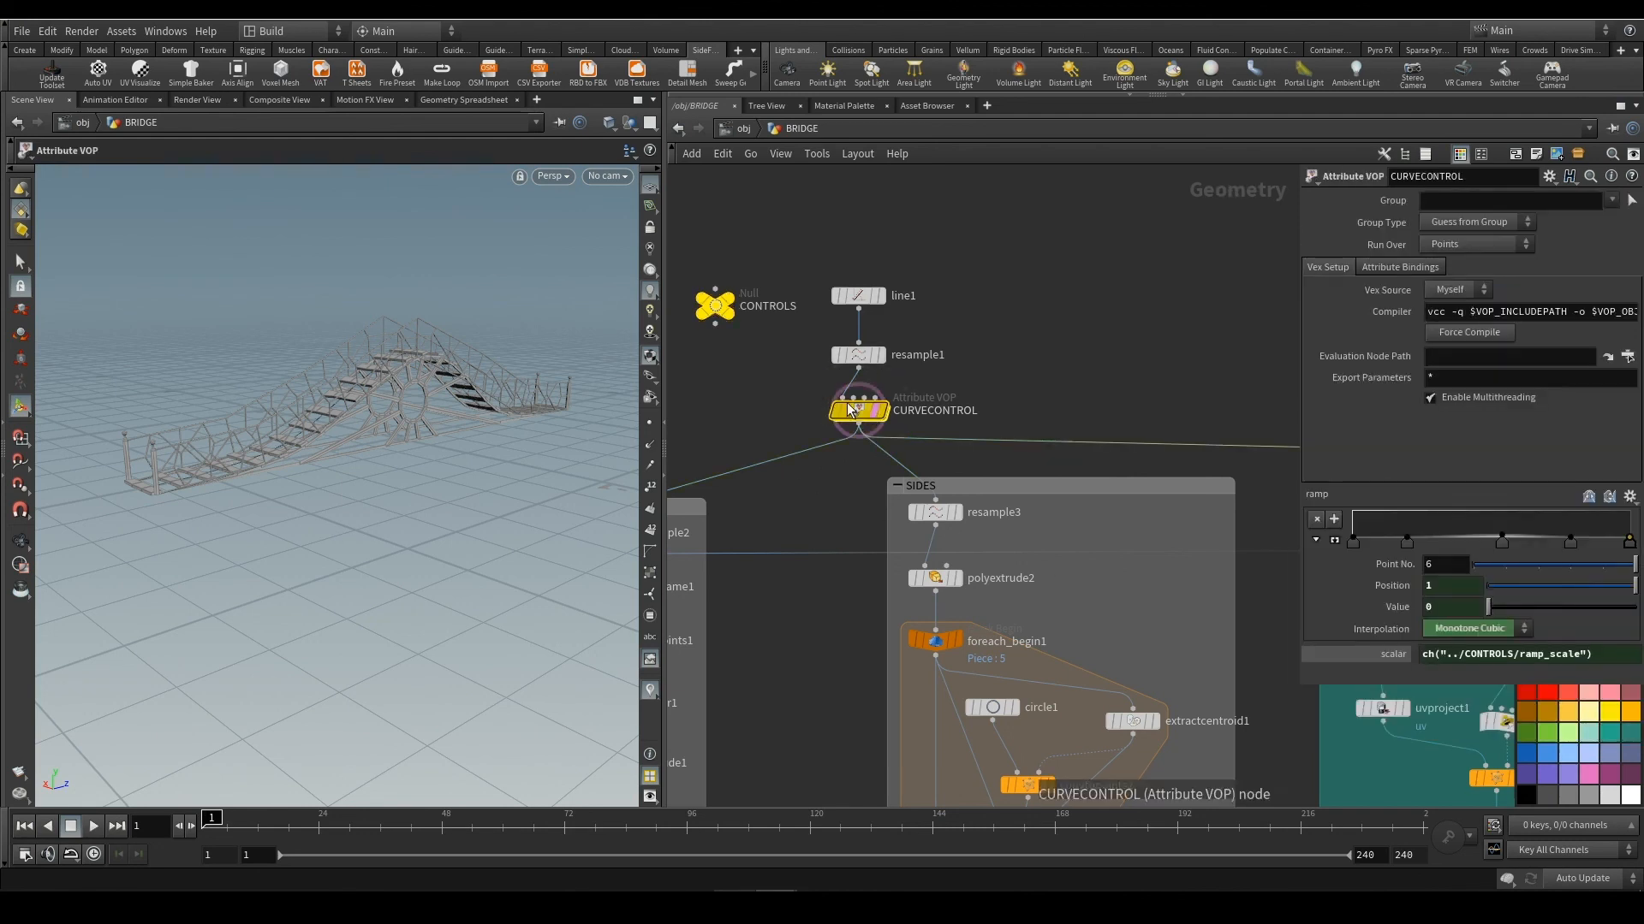
{"action": "left_click", "coordinate": [715, 315]}
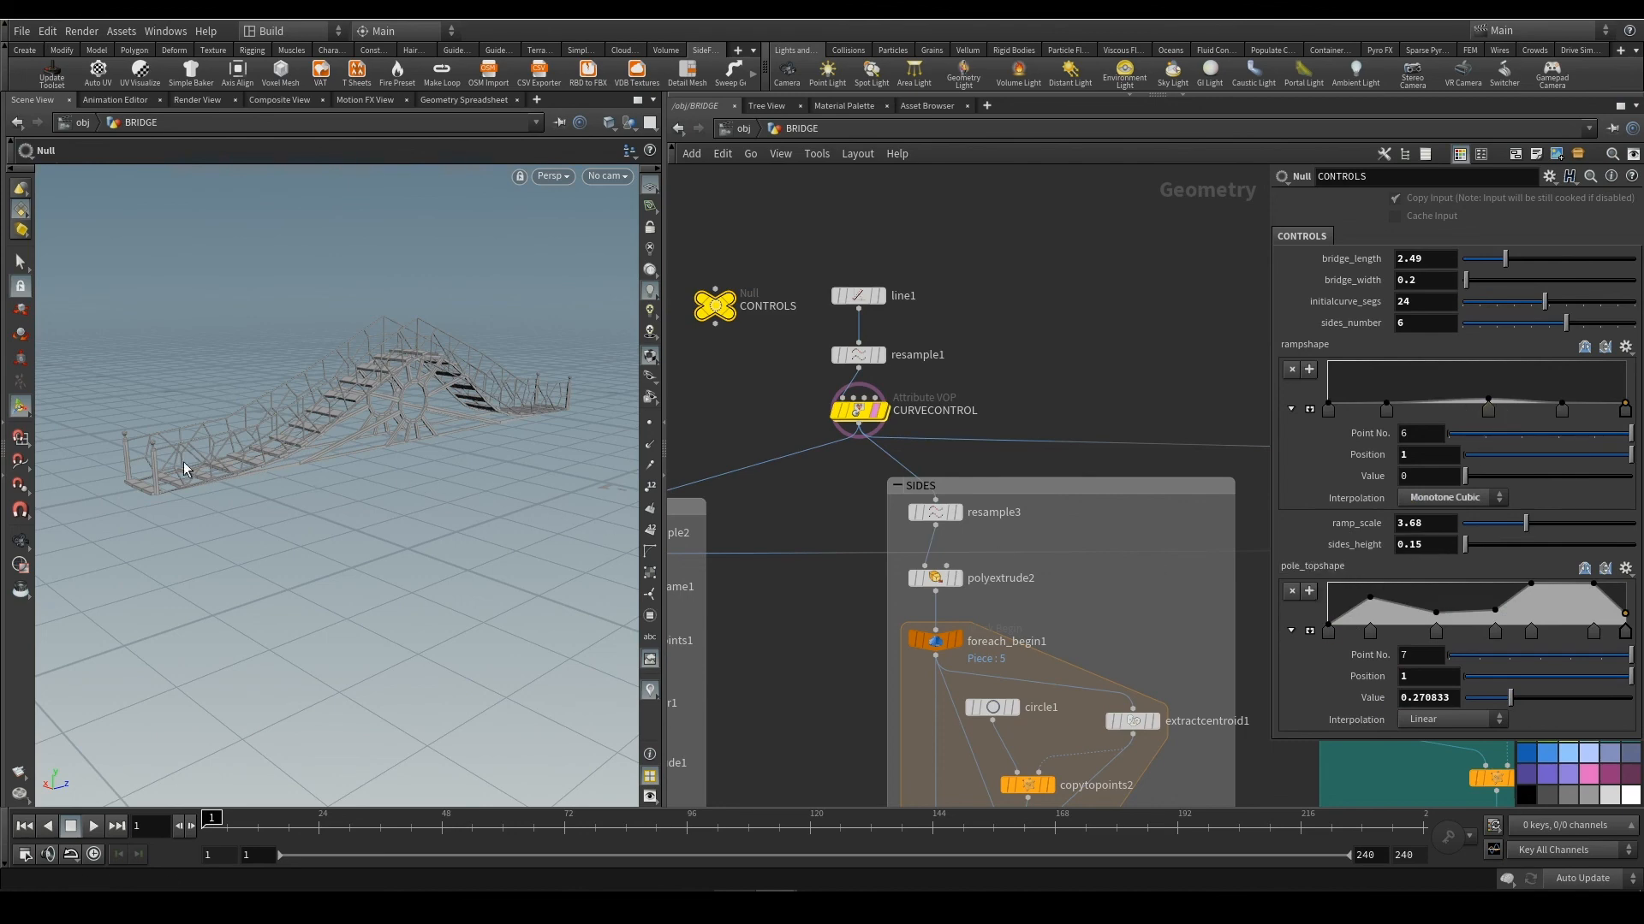
{"action": "right_click_drag", "start_coordinate": [116, 460], "coordinate": [175, 471], "text": "alt"}
{"action": "left_click_drag", "start_coordinate": [190, 474], "coordinate": [269, 475], "text": "alt"}
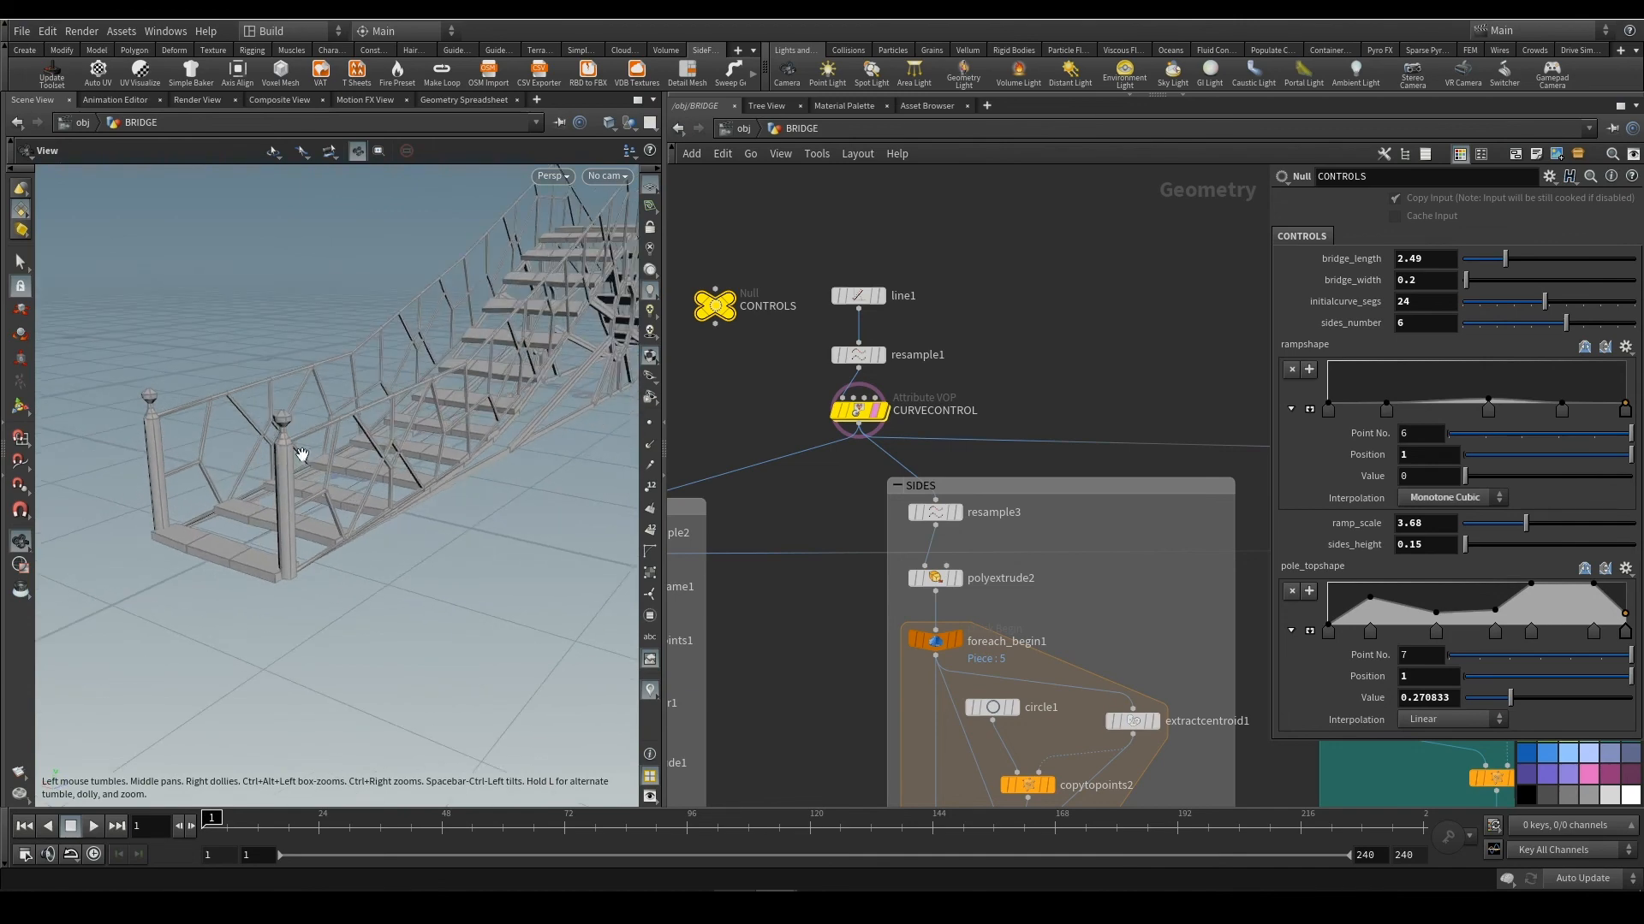
{"action": "key", "text": "Return"}
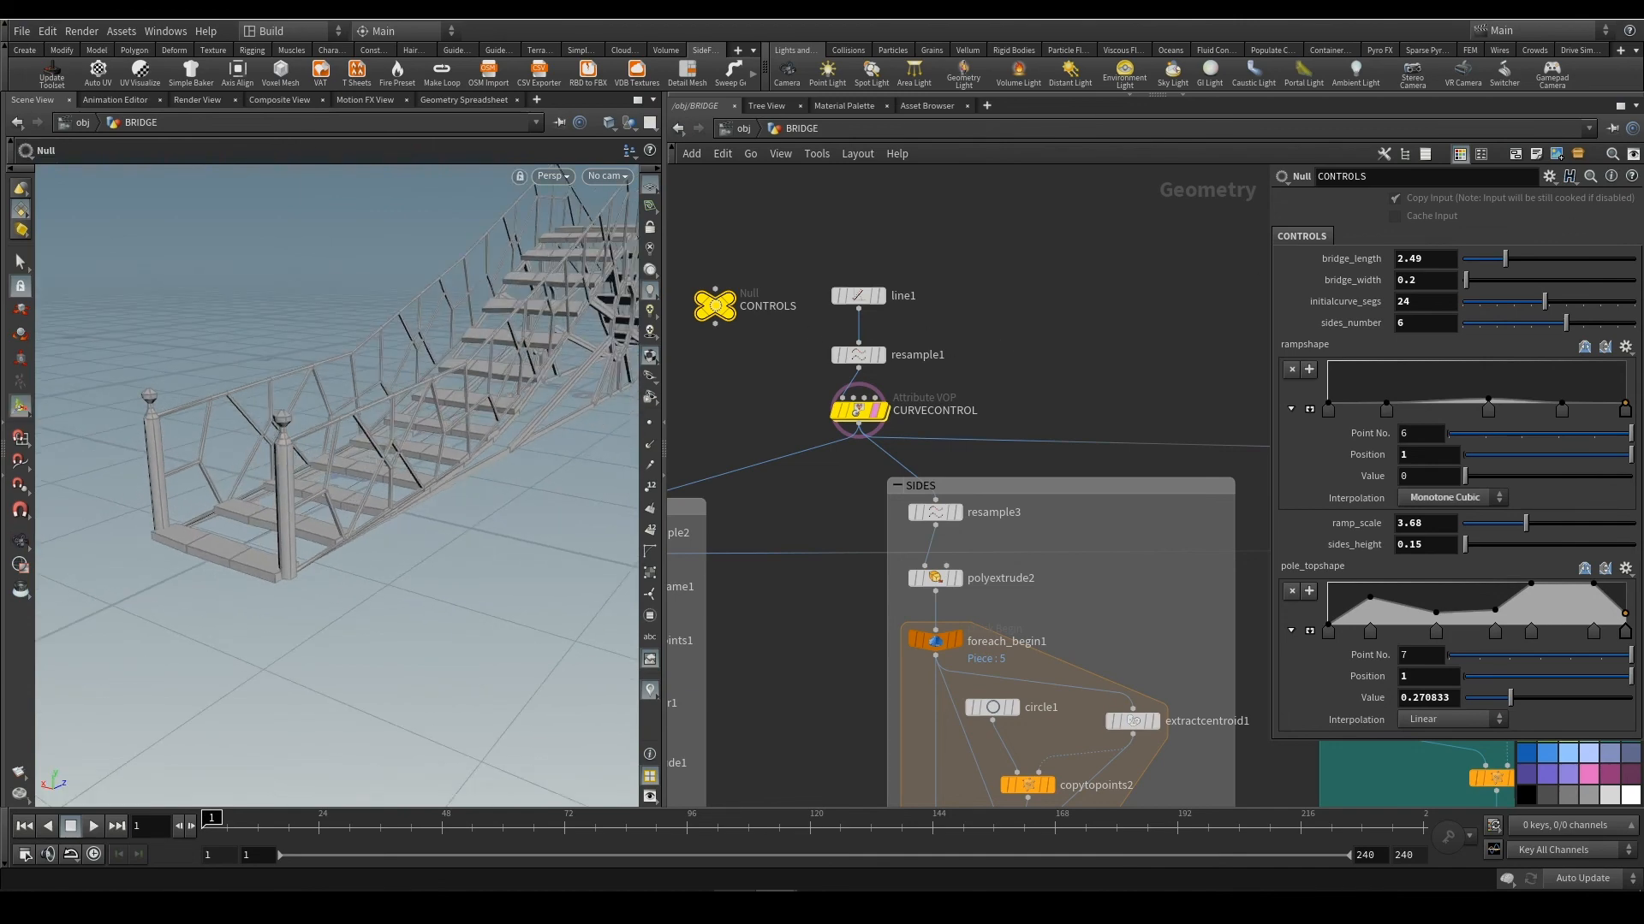
Open the parameter interface of the CONTROLS null and add a float parameter at the end of its CONTROLS folder
{"action": "left_click_drag", "start_coordinate": [1642, 164], "coordinate": [860, 122]}
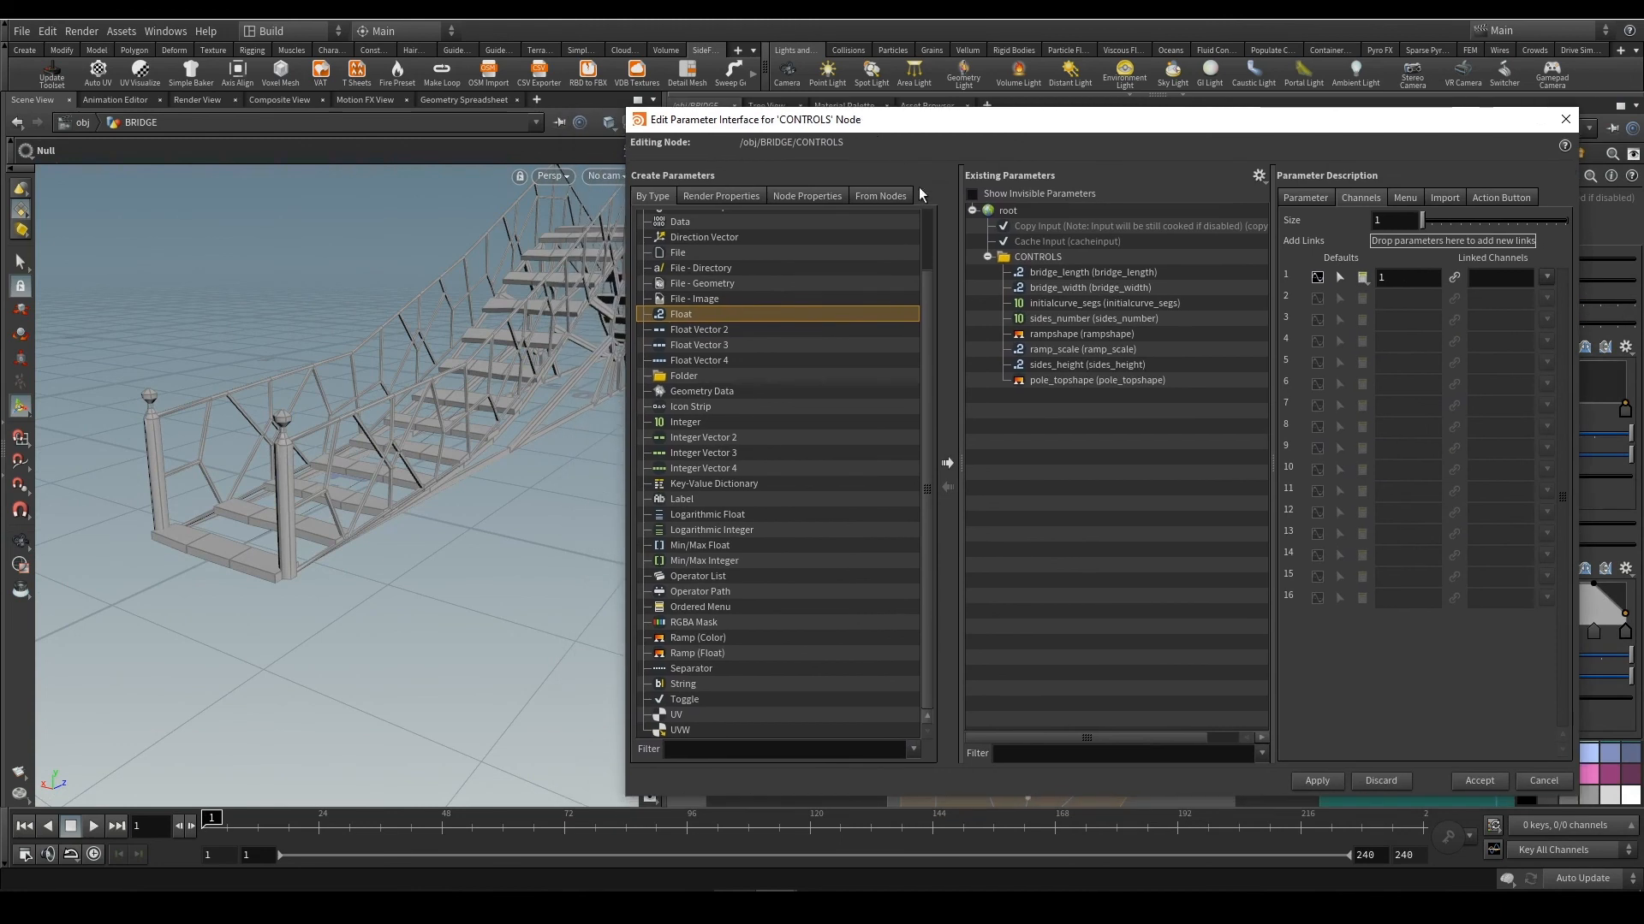
{"action": "left_click", "coordinate": [1062, 255]}
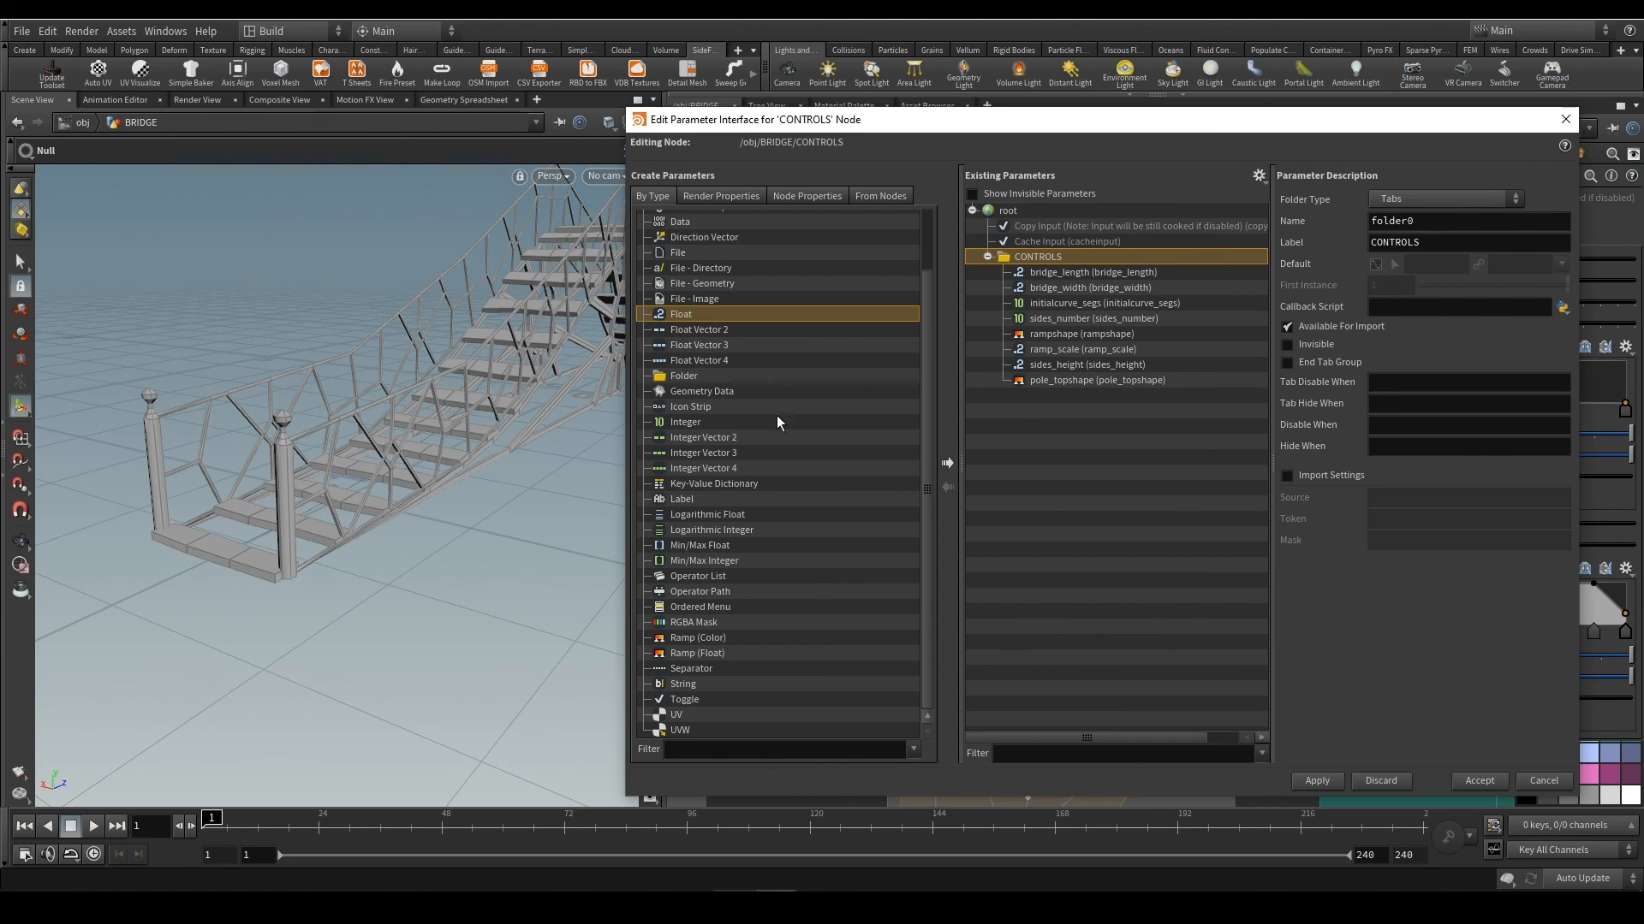
{"action": "scroll", "coordinate": [782, 508], "scroll_direction": "up", "scroll_amount": 2}
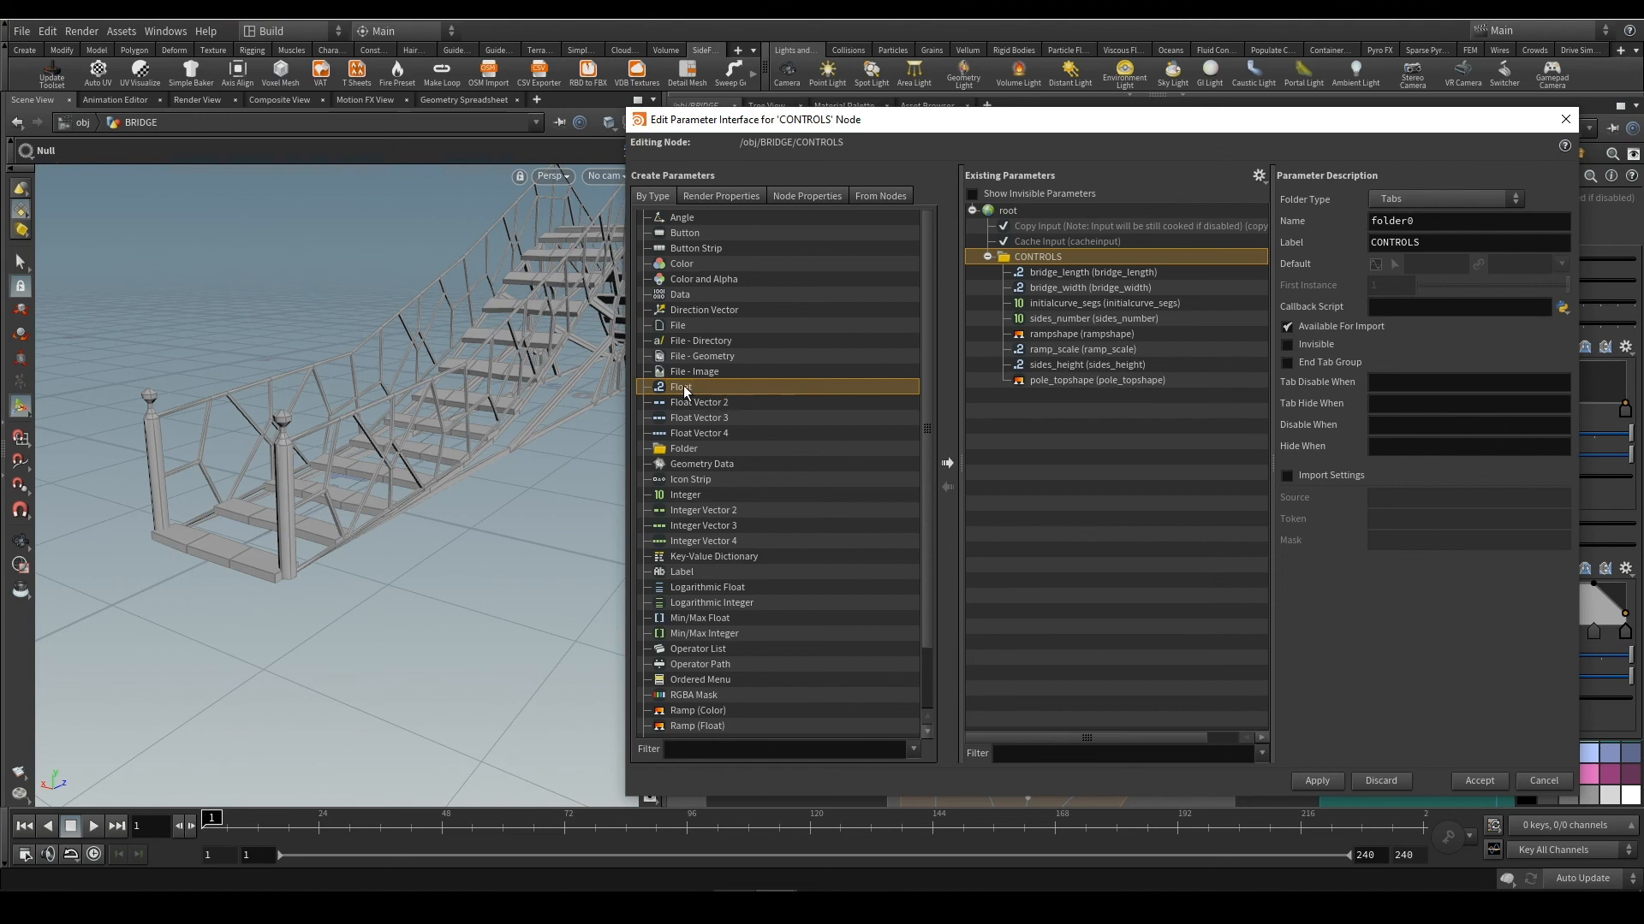
{"action": "left_click_drag", "start_coordinate": [685, 391], "coordinate": [1086, 259]}
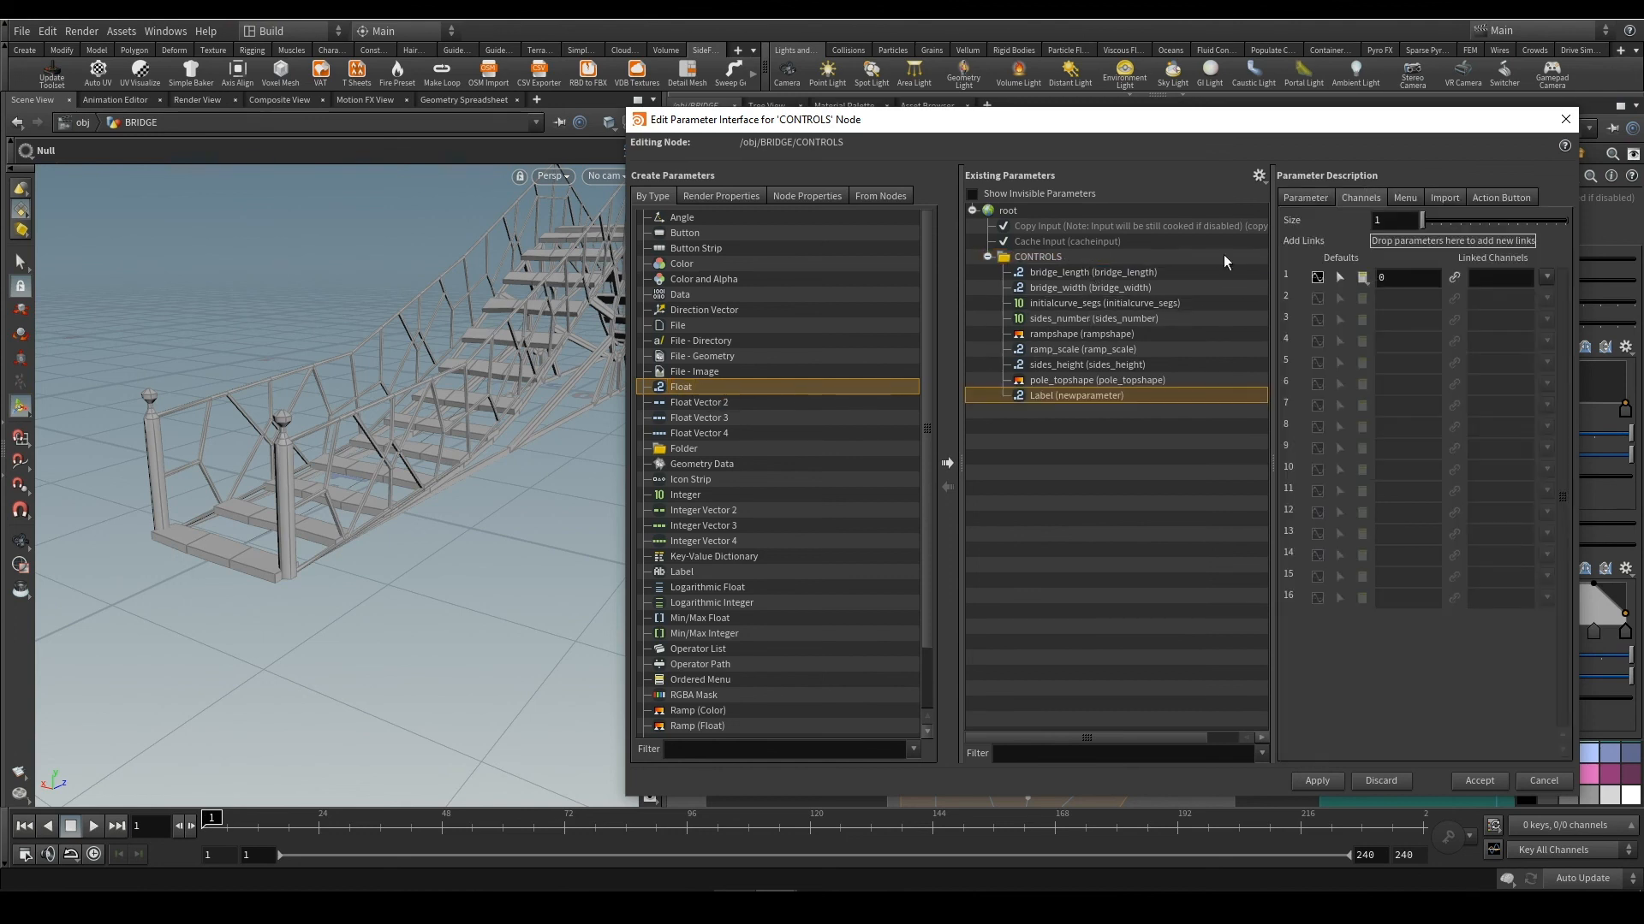
Name and label the new float parameter pole_radius
{"action": "left_click", "coordinate": [1306, 203]}
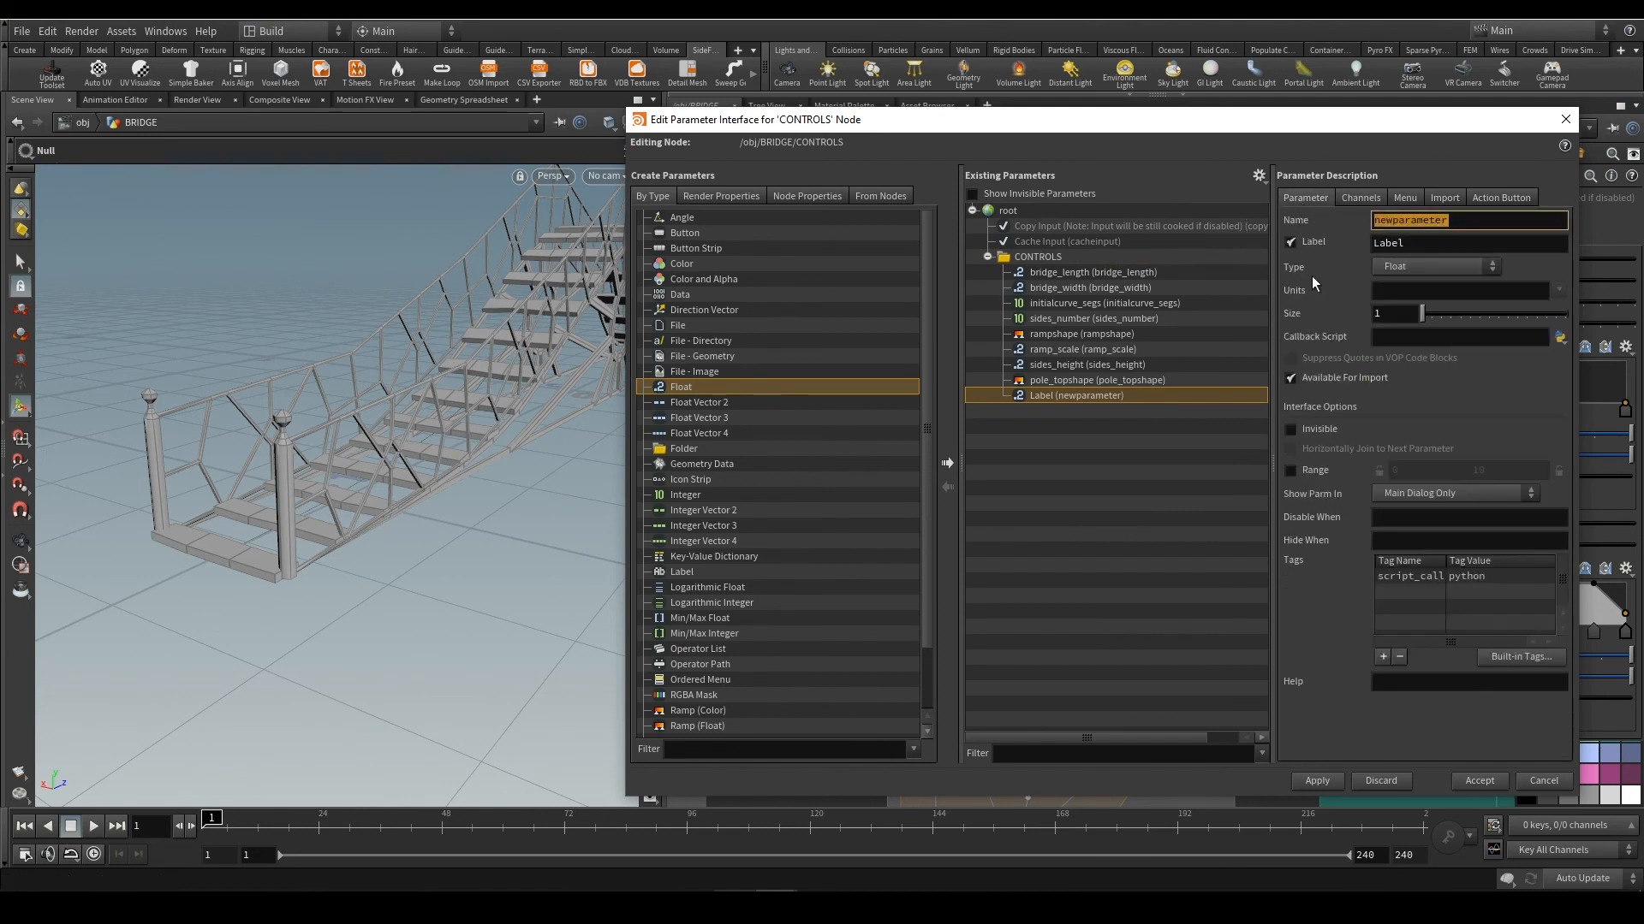
{"action": "type", "text": "pole_radius"}
{"action": "key", "text": "Return"}
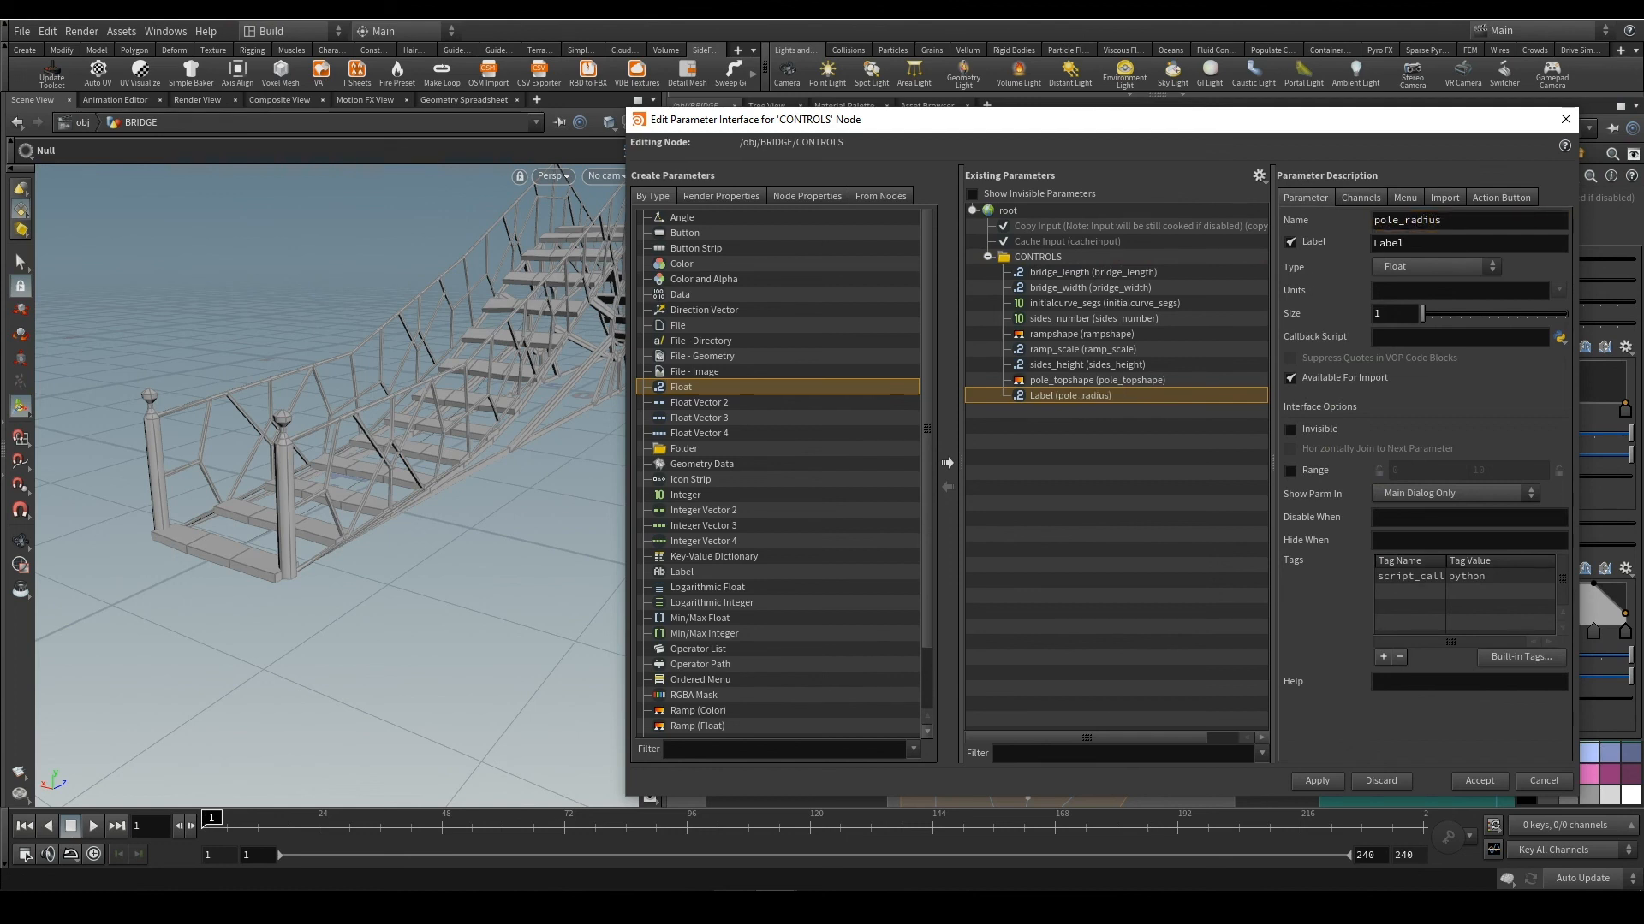
{"action": "left_click_drag", "start_coordinate": [1467, 223], "coordinate": [1224, 274]}
{"action": "key", "text": "ctrl+c"}
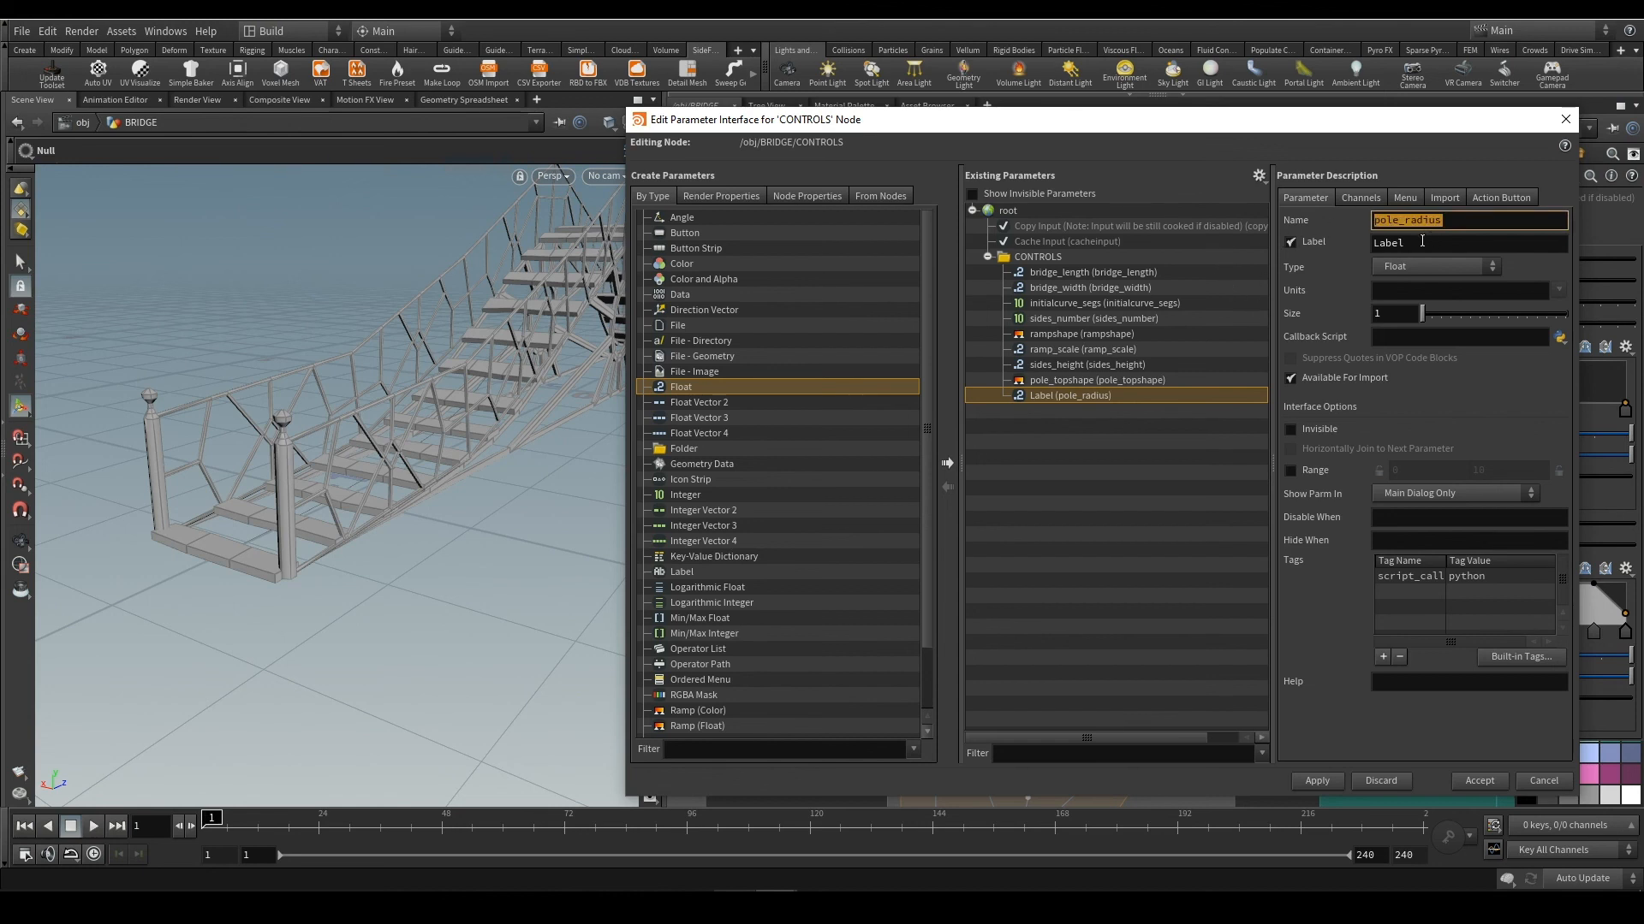
{"action": "left_click_drag", "start_coordinate": [1423, 243], "coordinate": [1286, 272]}
{"action": "key", "text": "ctrl+v"}
{"action": "key", "text": "Return"}
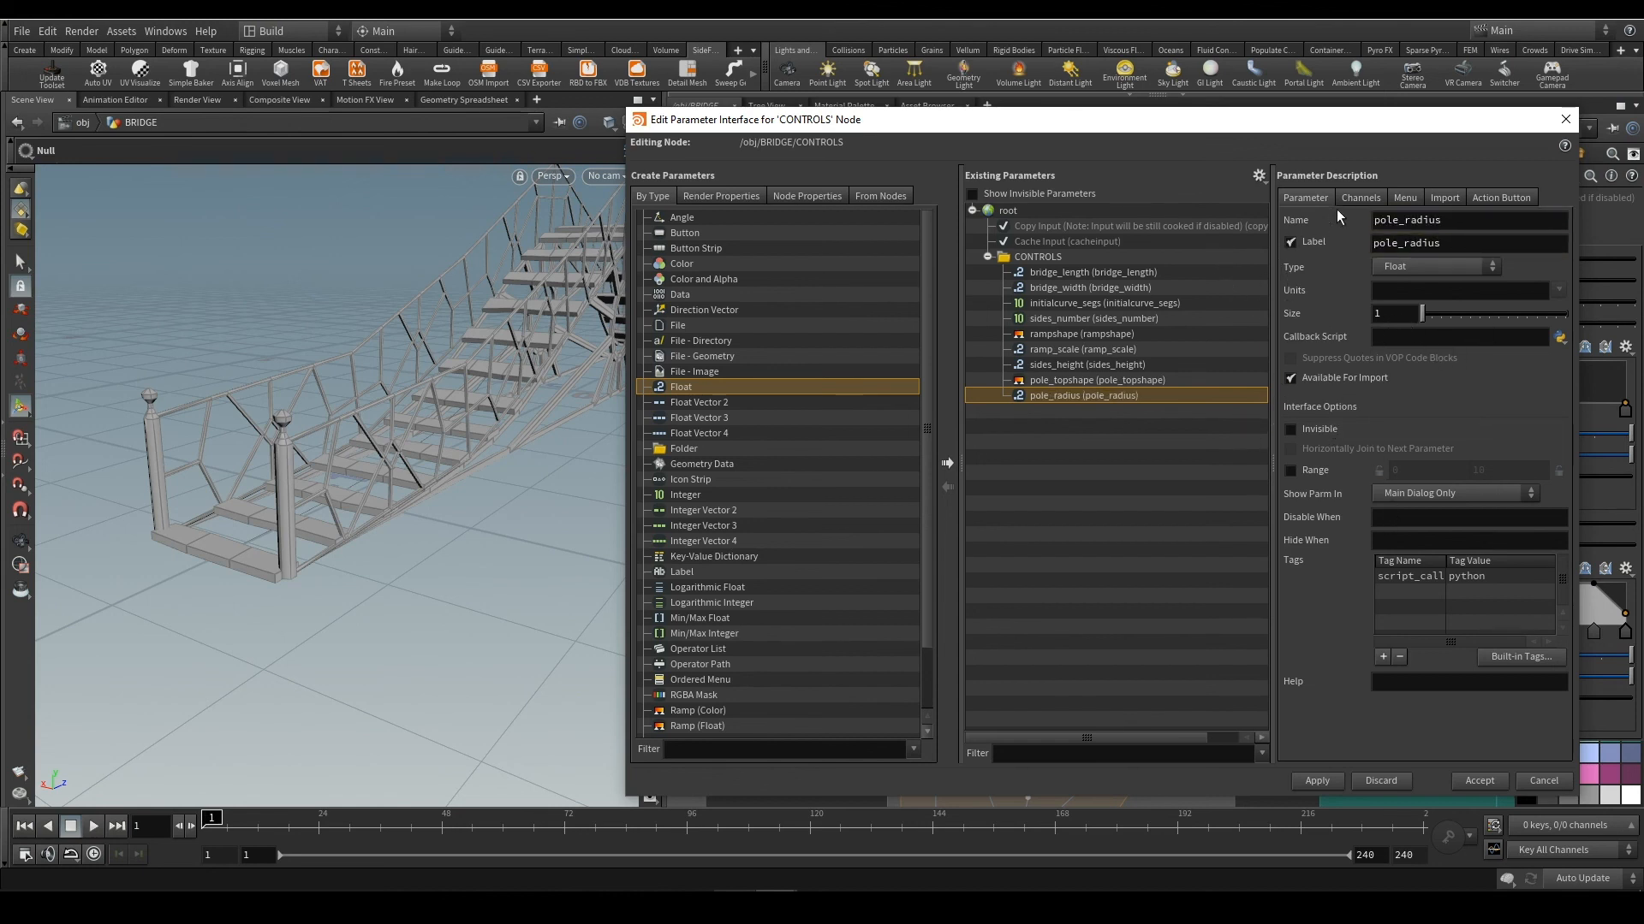
Set the default of the pole_top_height parameter to 0.1 and accept the interface changes
{"action": "left_click", "coordinate": [1363, 199]}
{"action": "left_click", "coordinate": [1390, 283]}
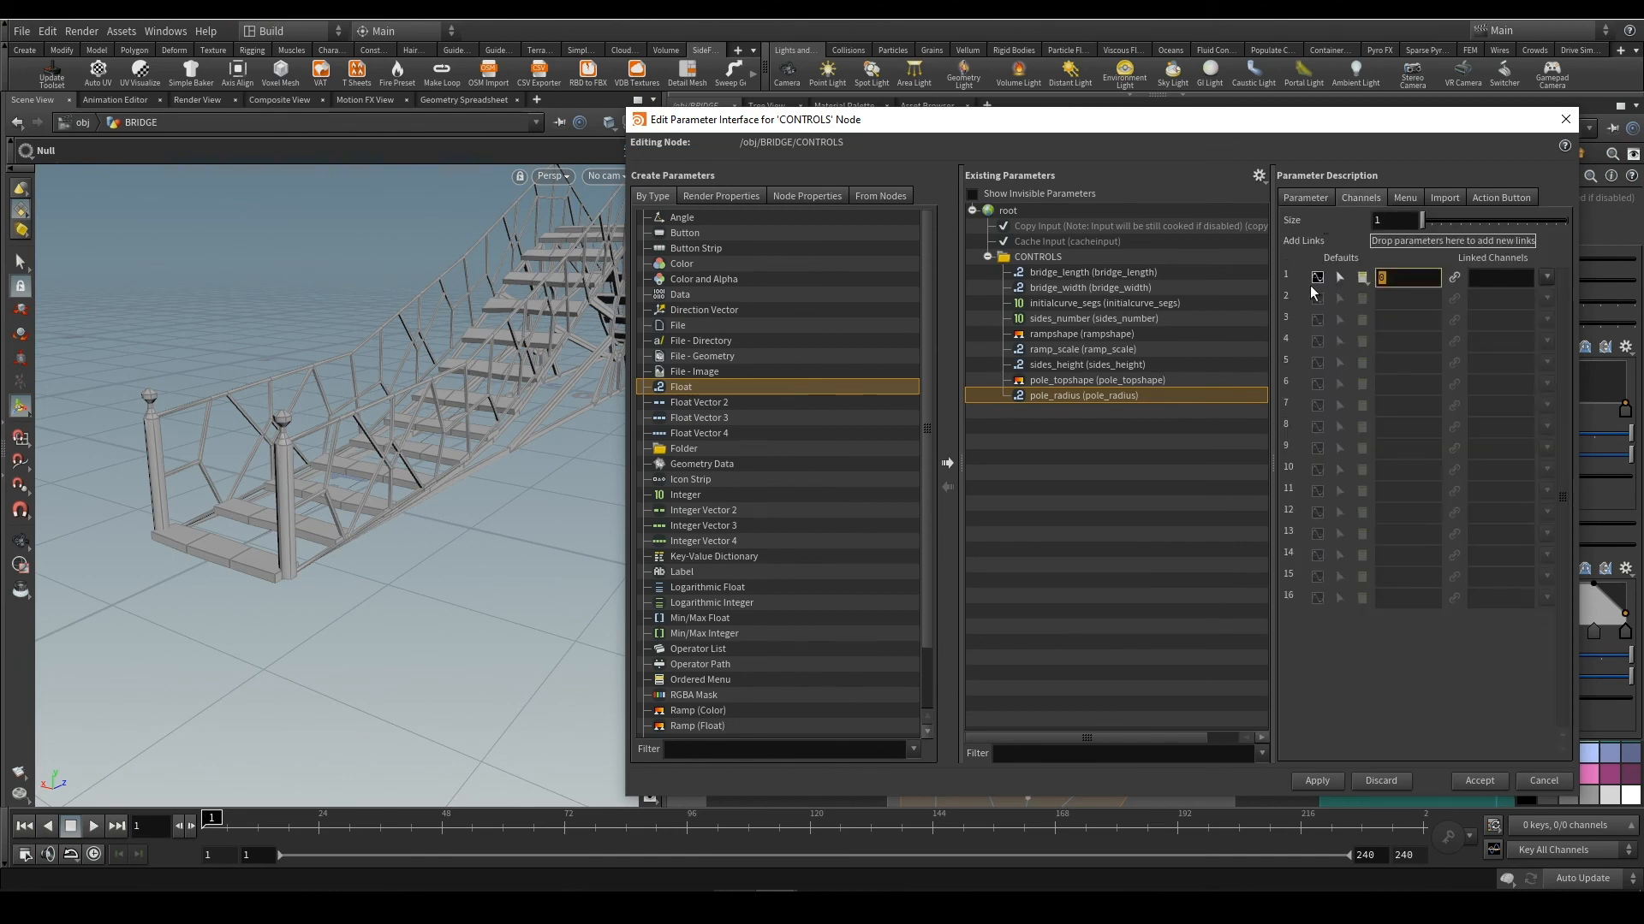
{"action": "type", "text": ".1"}
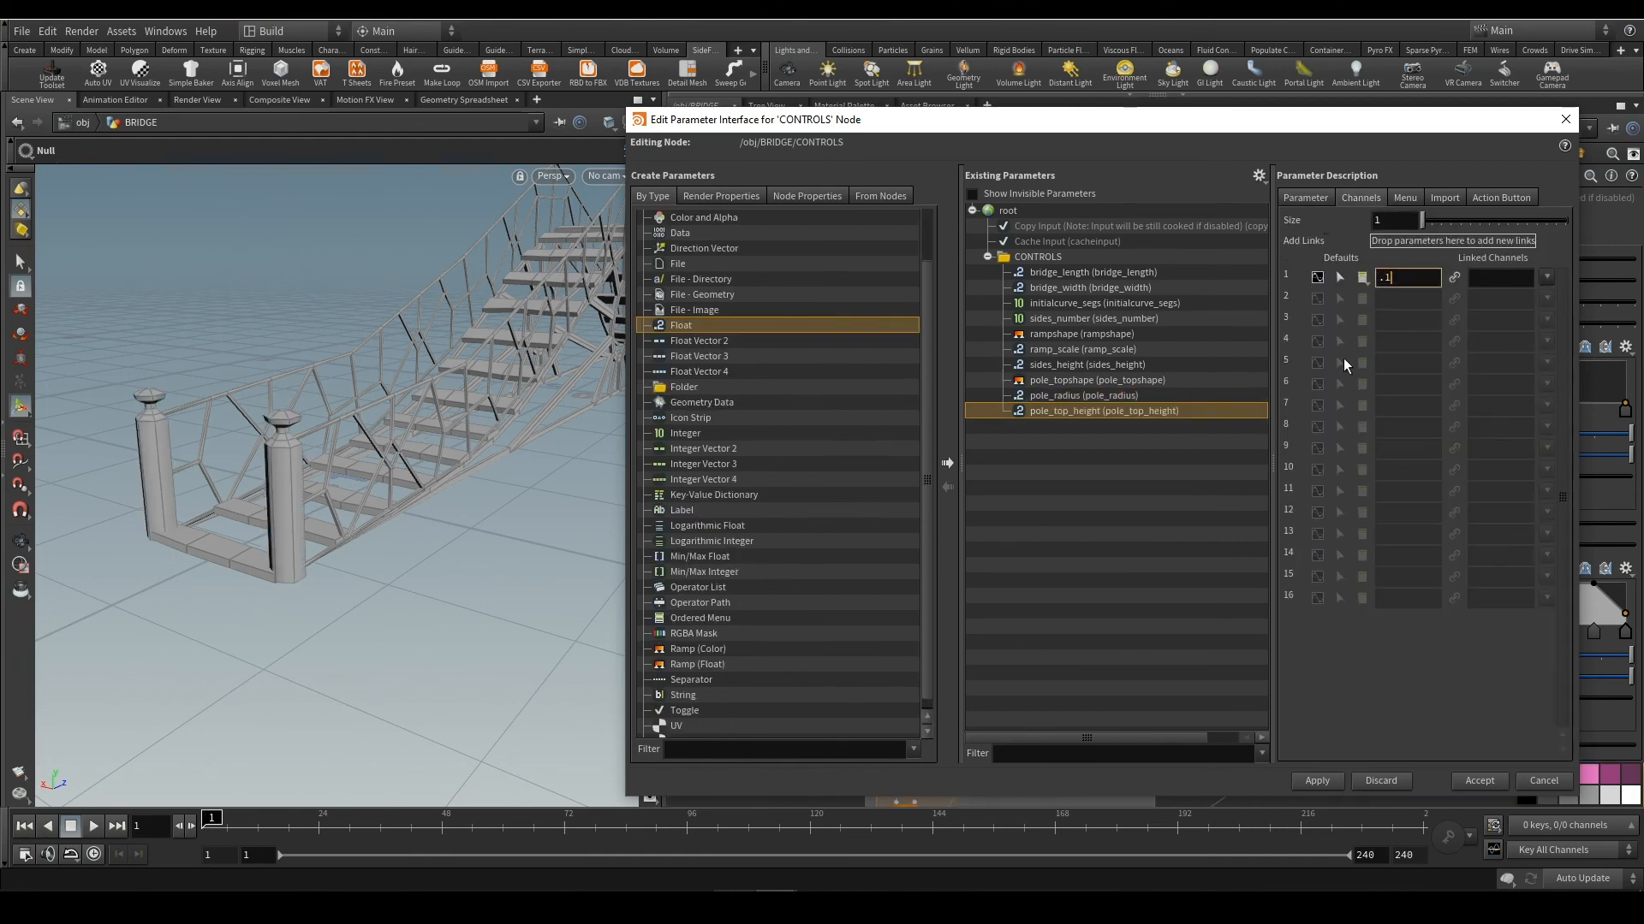
{"action": "key", "text": "Return"}
{"action": "left_click", "coordinate": [1316, 781]}
{"action": "left_click", "coordinate": [1477, 781]}
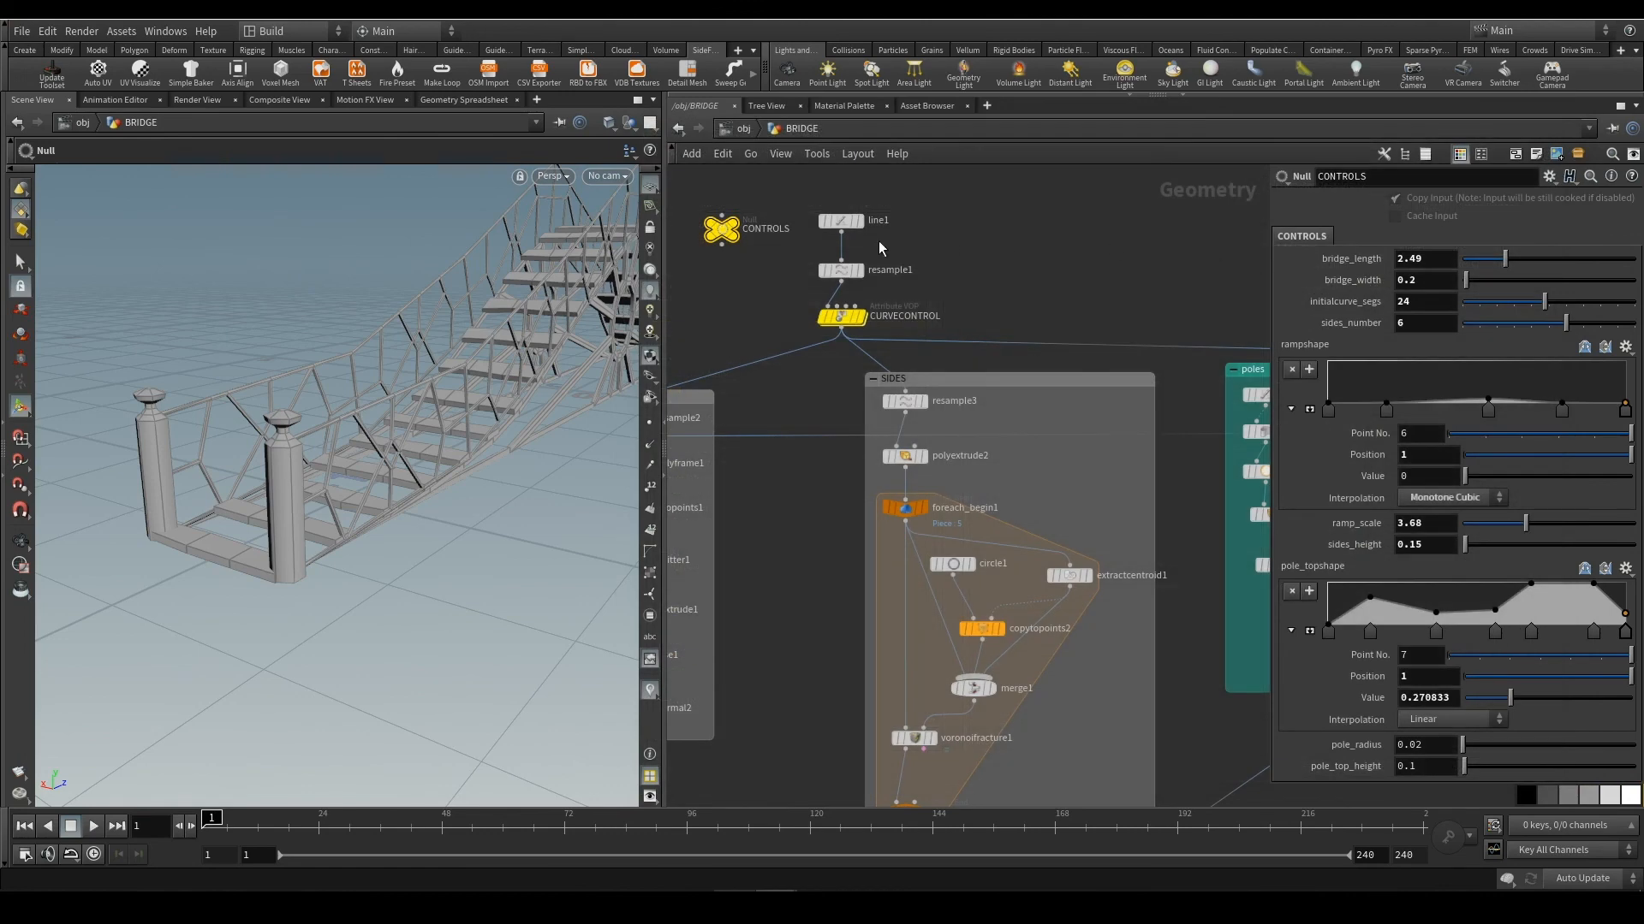
Link the Distance of polyextrude3 in the poles network to pole_top_height on CONTROLS with a relative reference
{"action": "right_click", "coordinate": [1358, 769]}
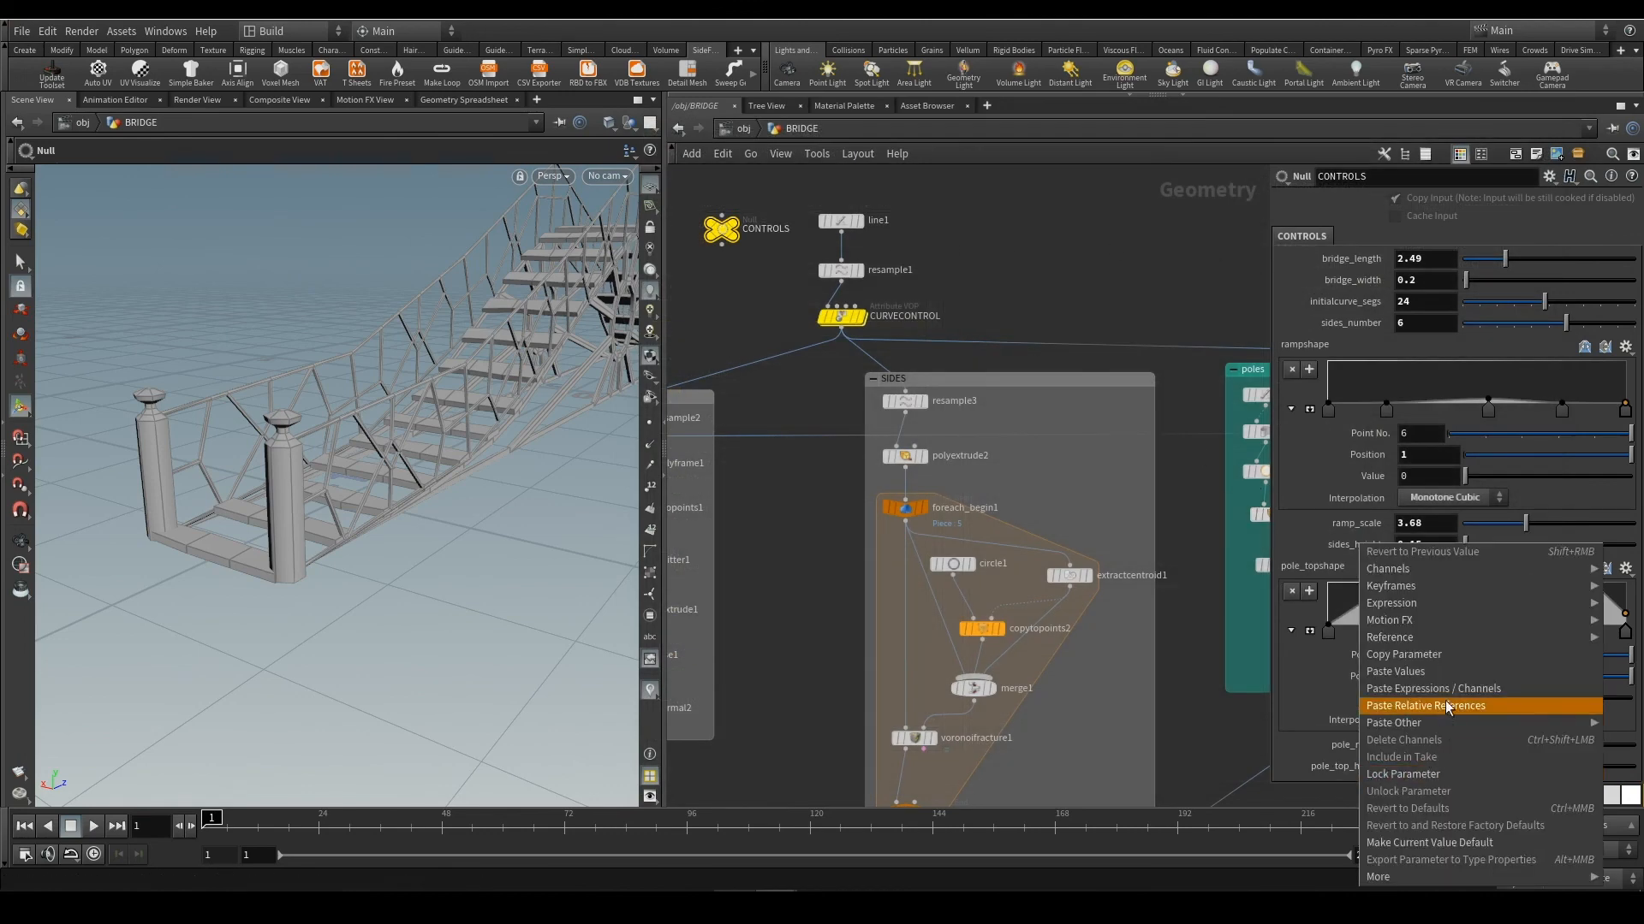
{"action": "left_click", "coordinate": [1453, 655]}
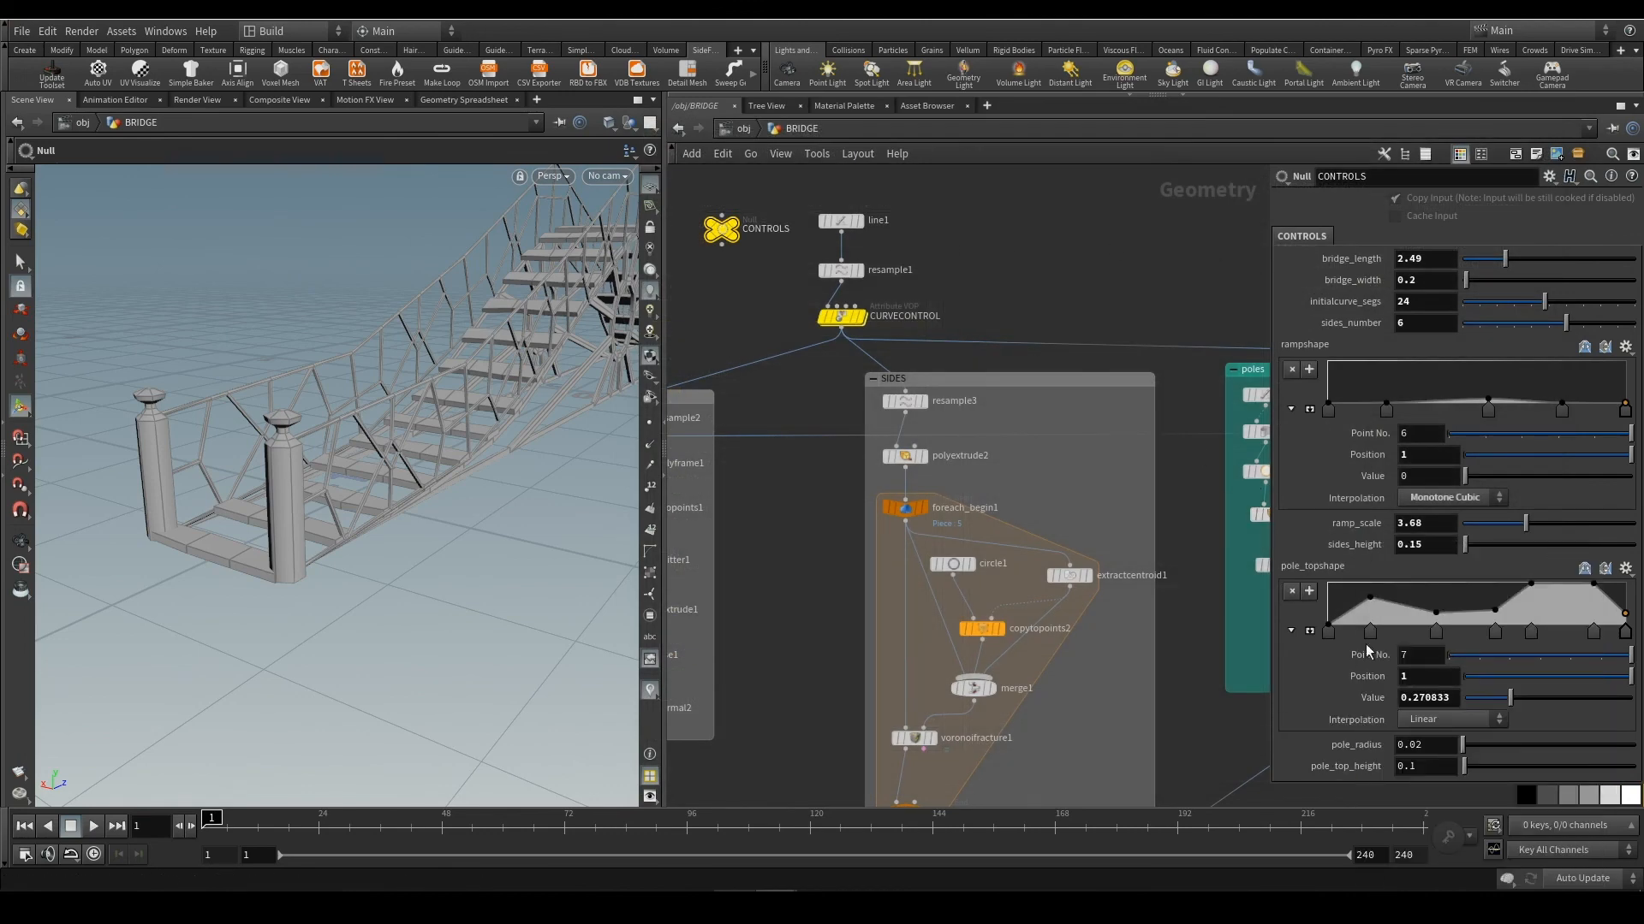
{"action": "middle_click_drag", "start_coordinate": [1169, 514], "coordinate": [924, 416]}
{"action": "scroll", "coordinate": [1051, 448], "scroll_direction": "up", "scroll_amount": 3}
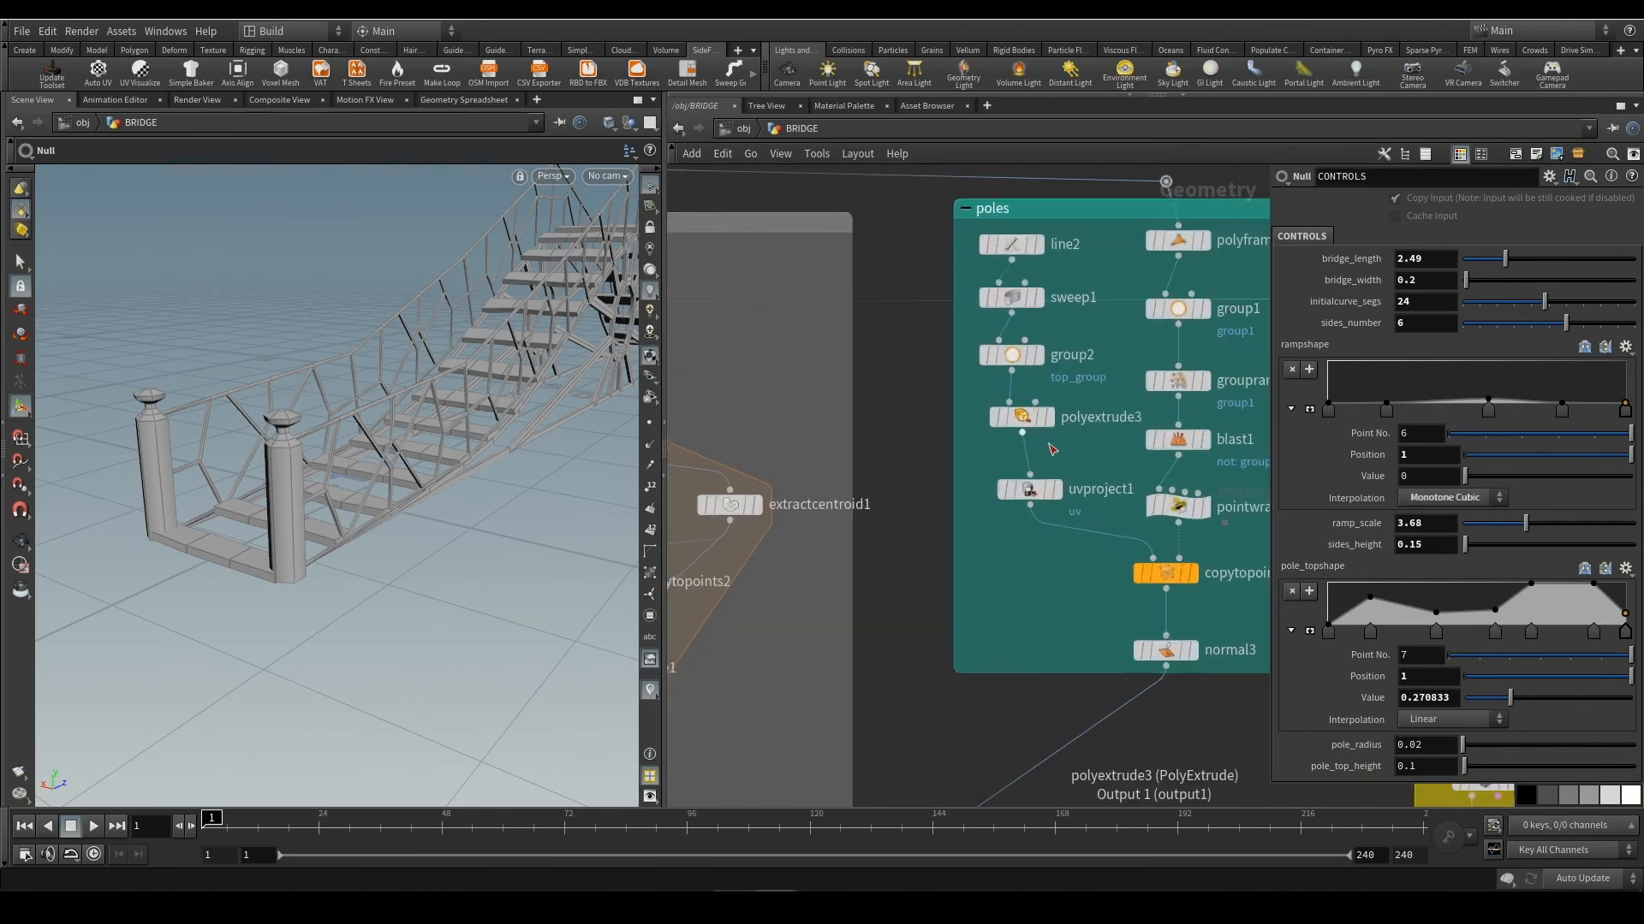
{"action": "mouse_move", "coordinate": [1043, 297]}
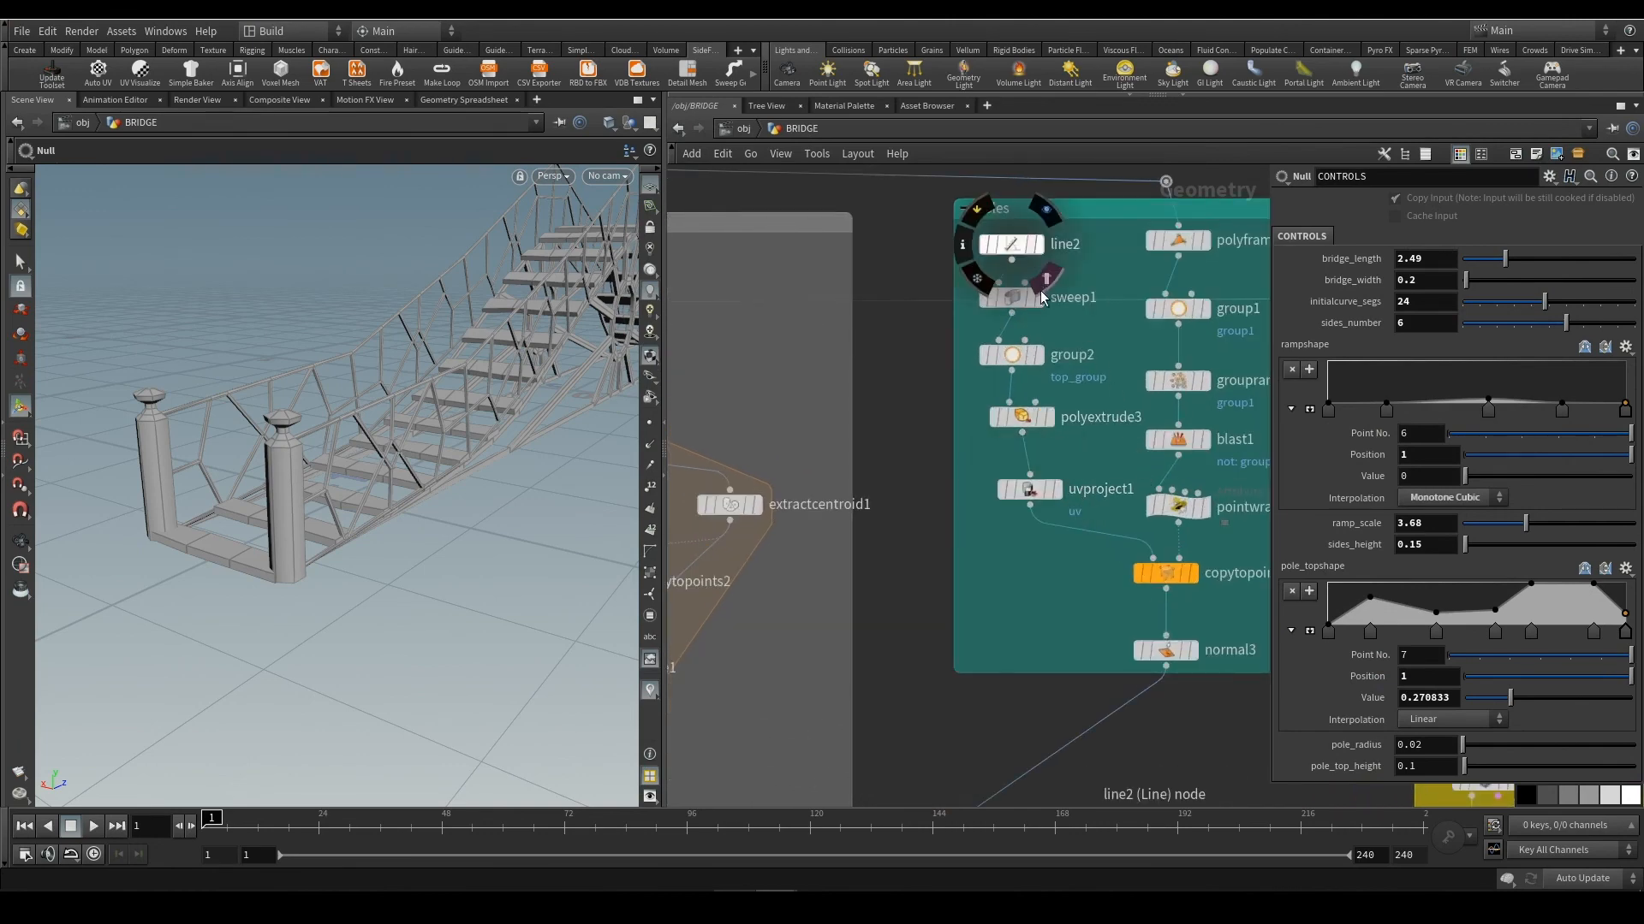
{"action": "left_click", "coordinate": [1021, 417]}
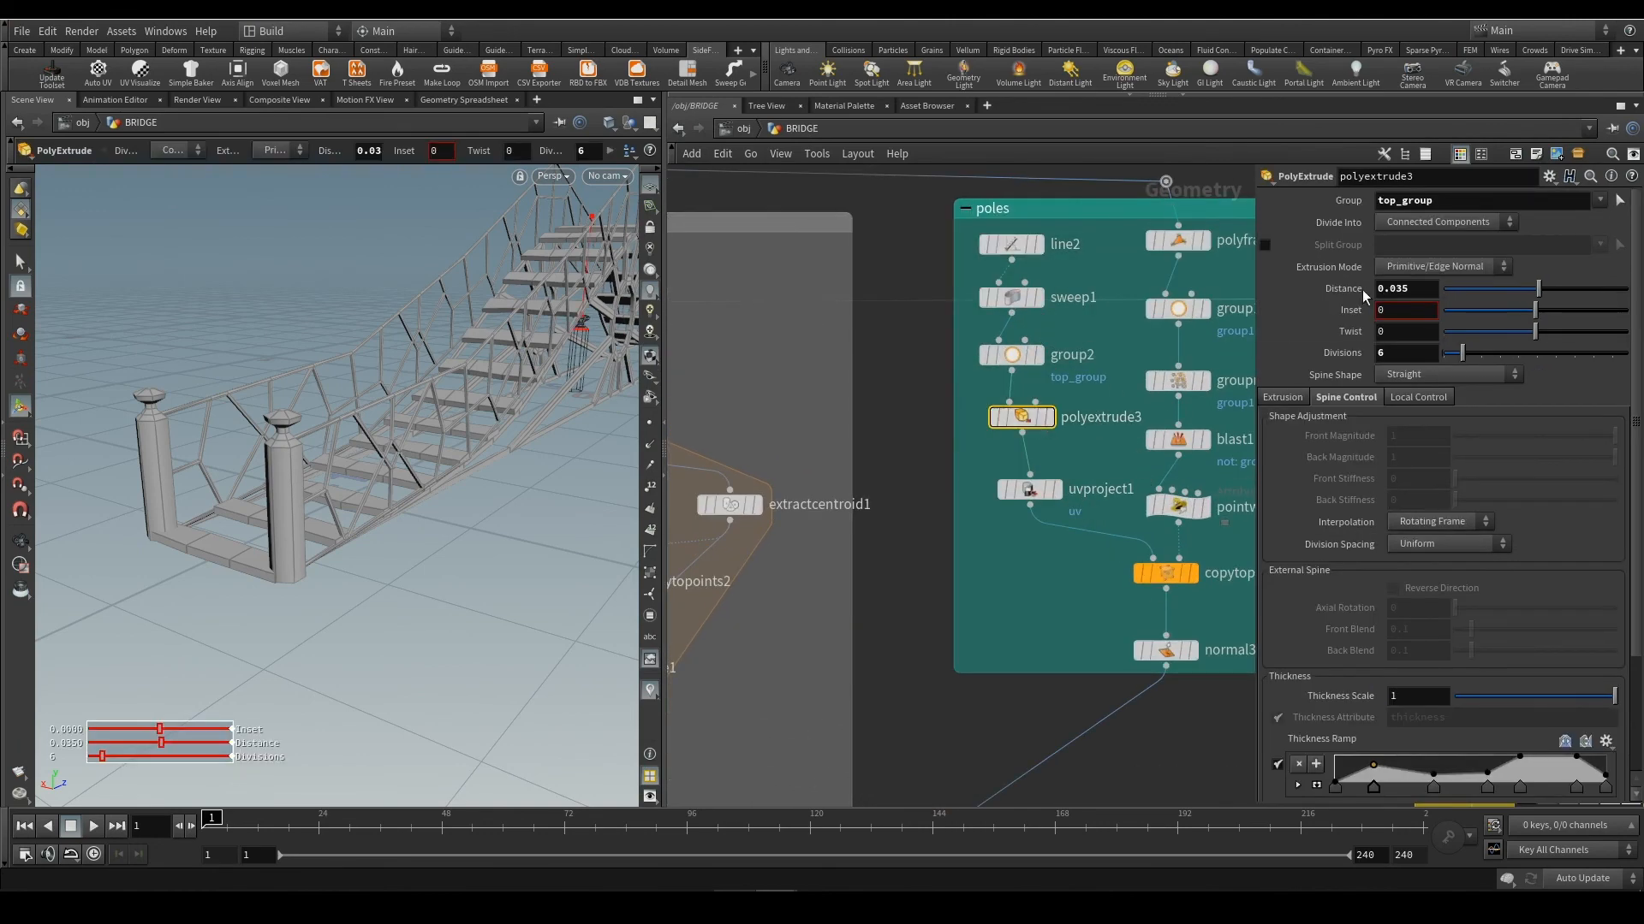
{"action": "right_click", "coordinate": [1397, 291]}
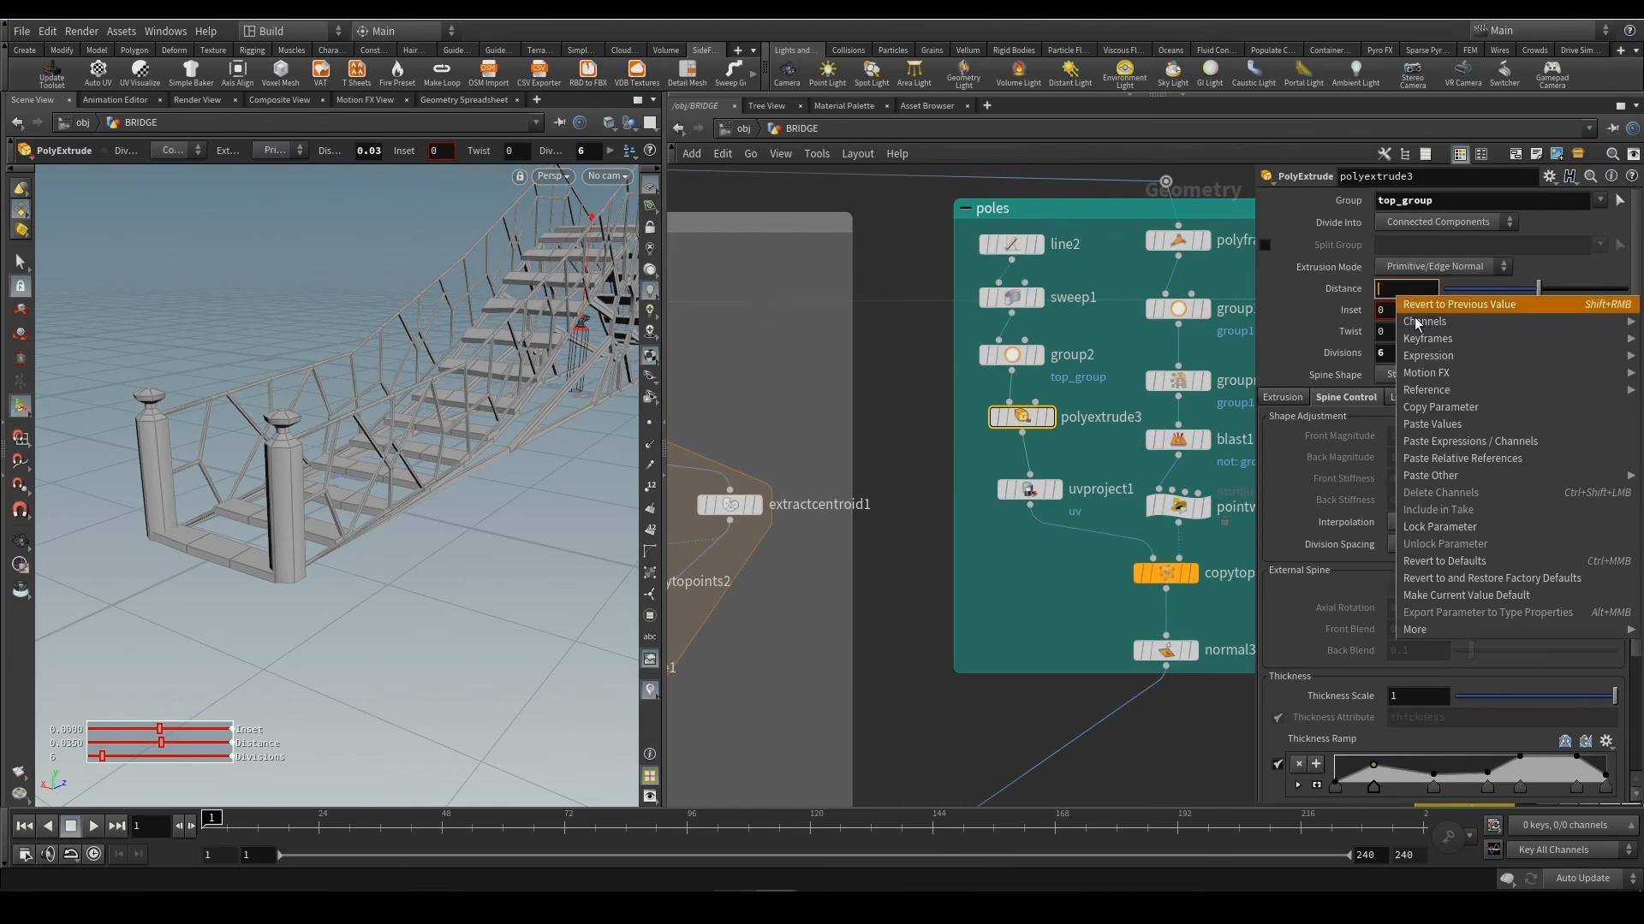
{"action": "left_click", "coordinate": [1487, 459]}
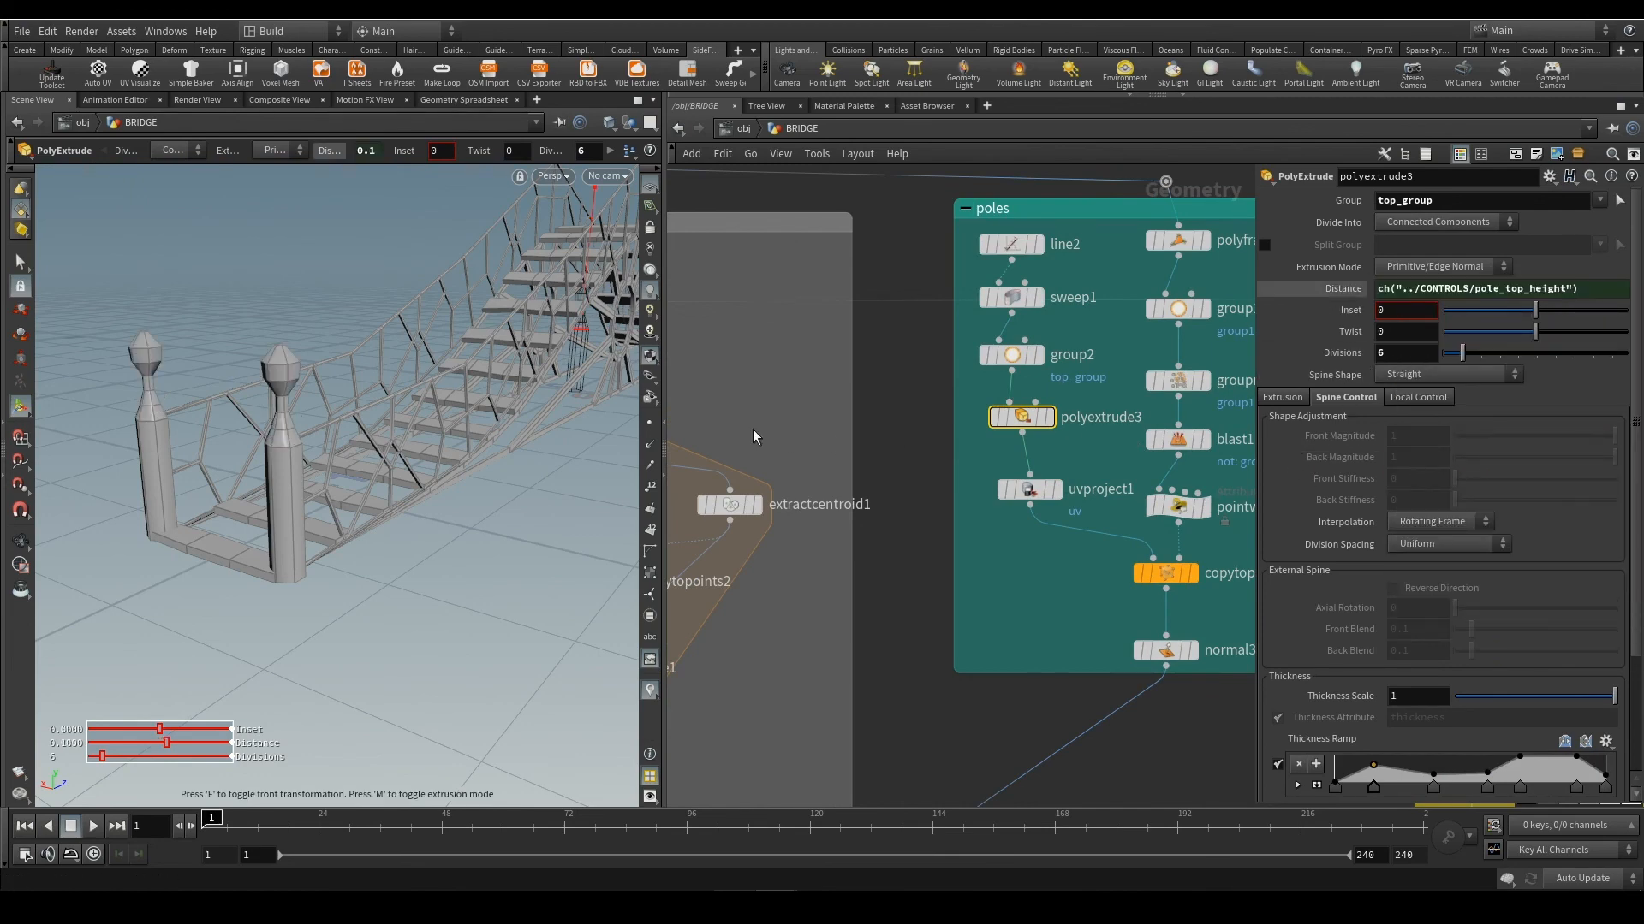
Reshape the pole_topshape ramp on CONTROLS by shifting its middle points, placing point 4 at position 0.512968 with value 0.9375
{"action": "scroll", "coordinate": [828, 370], "scroll_direction": "down", "scroll_amount": 3}
{"action": "middle_click_drag", "start_coordinate": [784, 334], "coordinate": [1037, 416]}
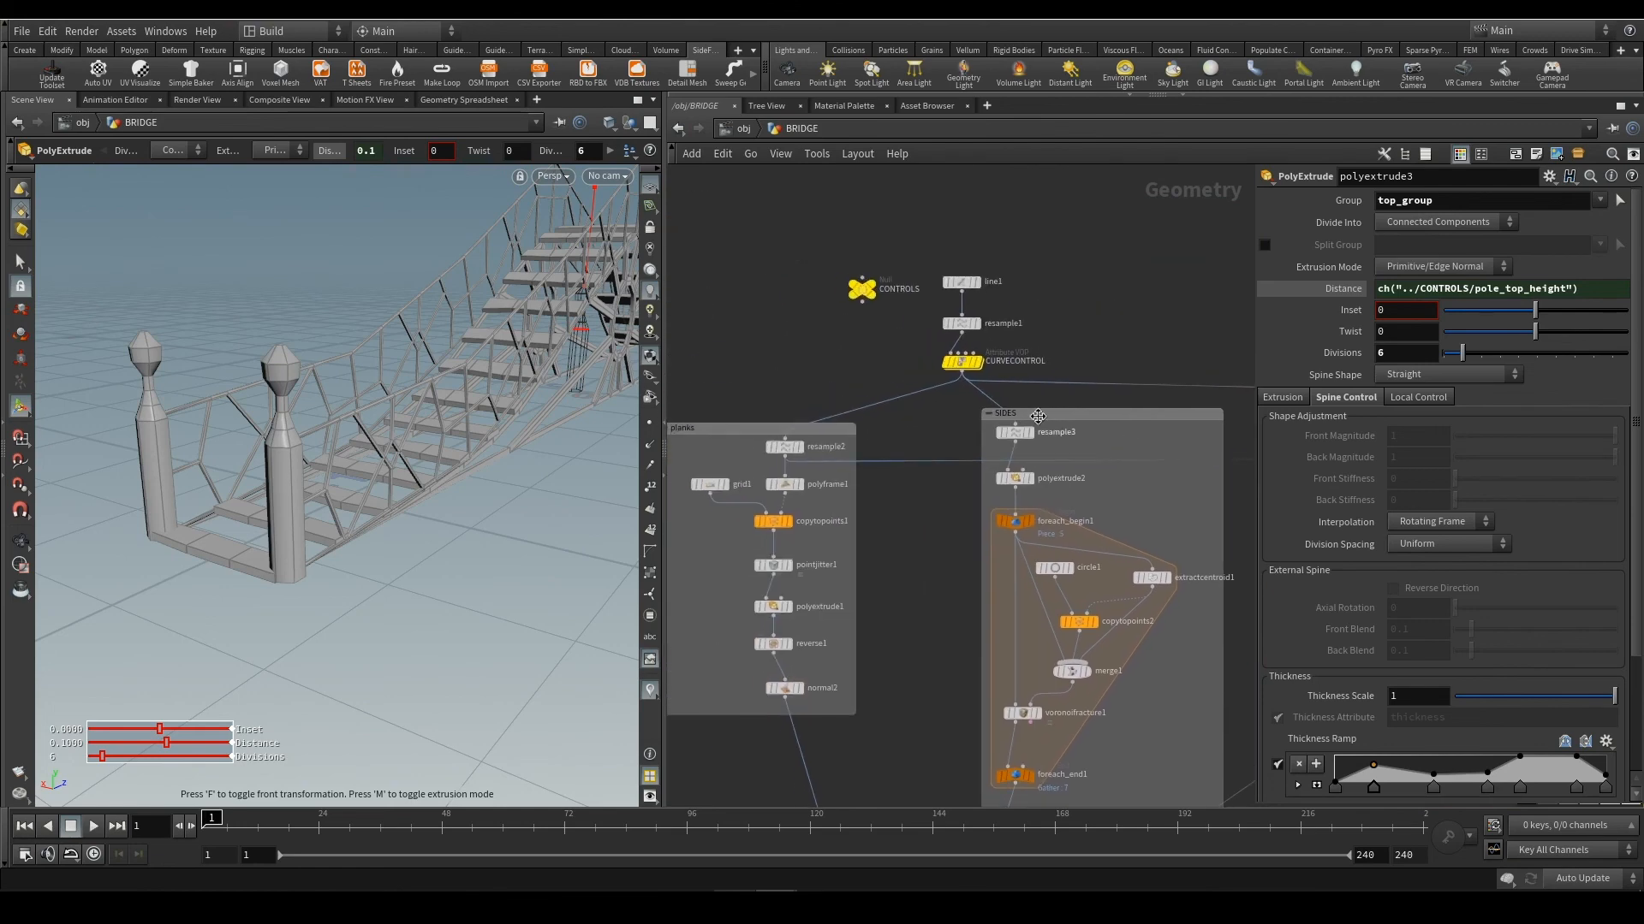
{"action": "scroll", "coordinate": [963, 364], "scroll_direction": "up", "scroll_amount": 3}
{"action": "left_click", "coordinate": [799, 240]}
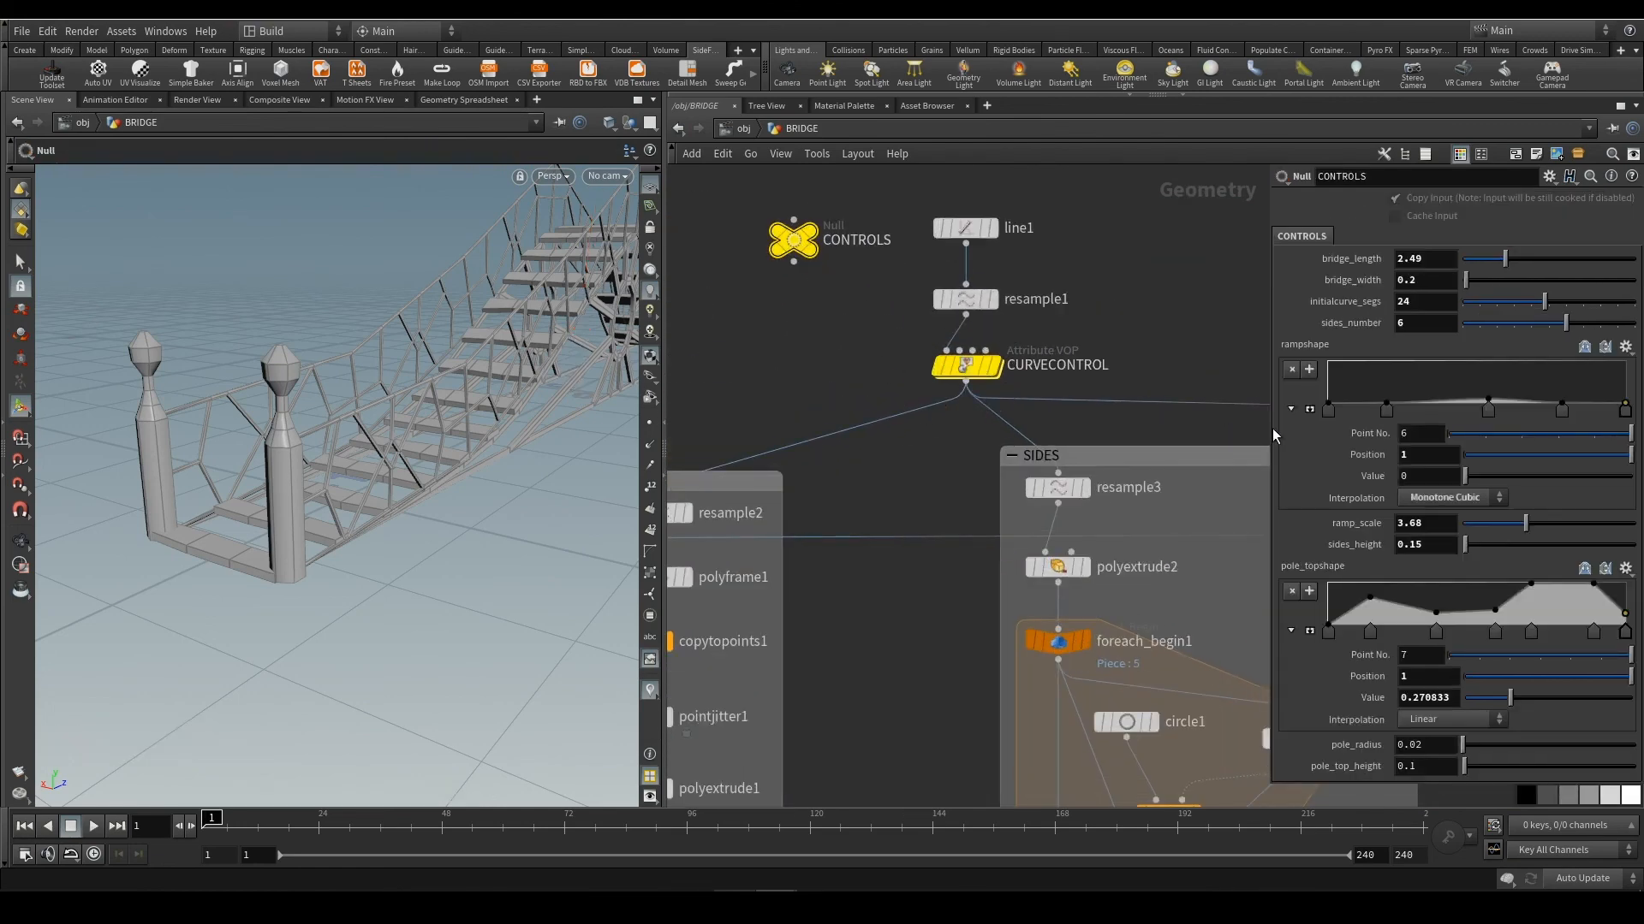
{"action": "middle_click_drag", "start_coordinate": [1147, 397], "coordinate": [1002, 280]}
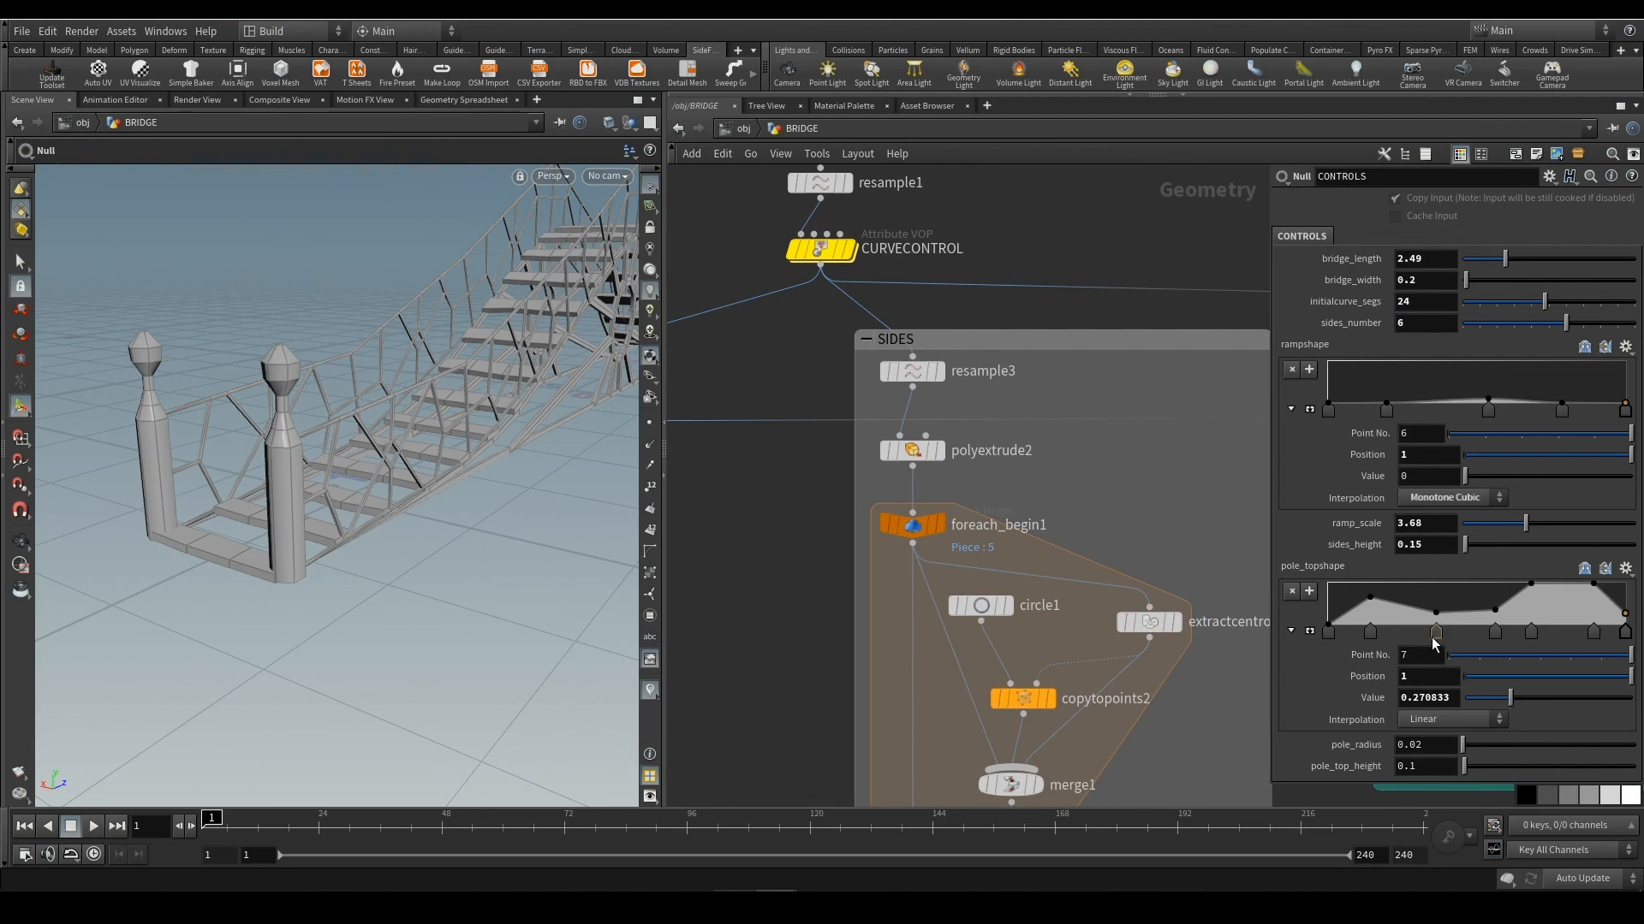
{"action": "left_click_drag", "start_coordinate": [1436, 632], "coordinate": [1507, 645]}
{"action": "left_click_drag", "start_coordinate": [1532, 585], "coordinate": [1480, 586]}
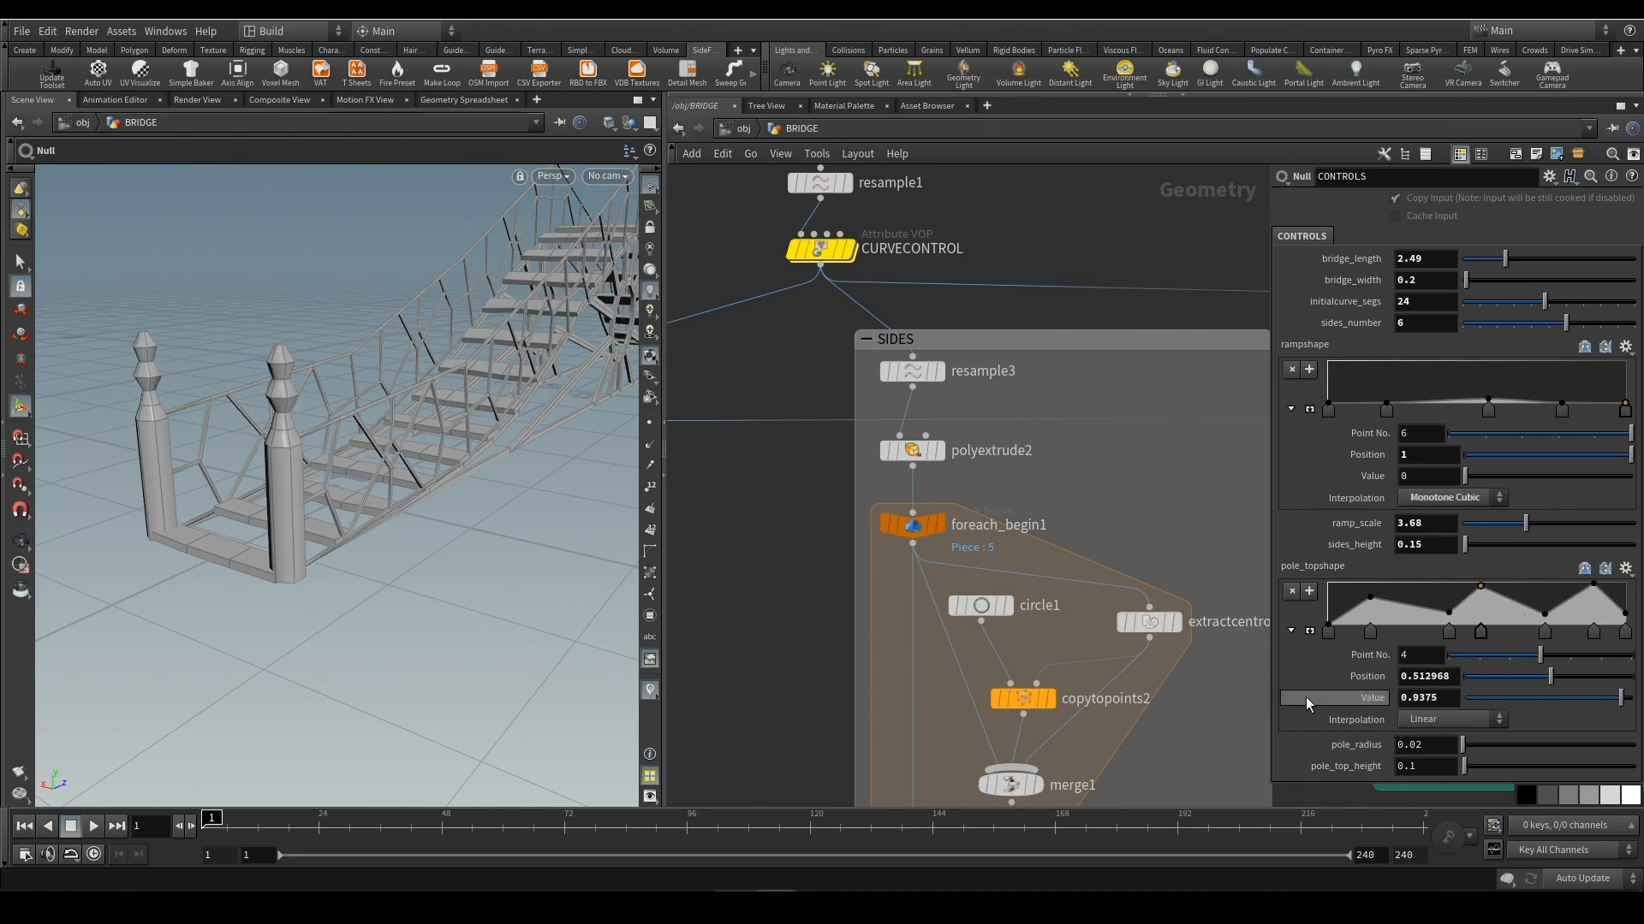
Lower pole_top_height on CONTROLS to 0.05 and test the pole_radius setting, leaving it at 0.02
{"action": "middle_click_drag", "start_coordinate": [1250, 705], "coordinate": [1245, 686]}
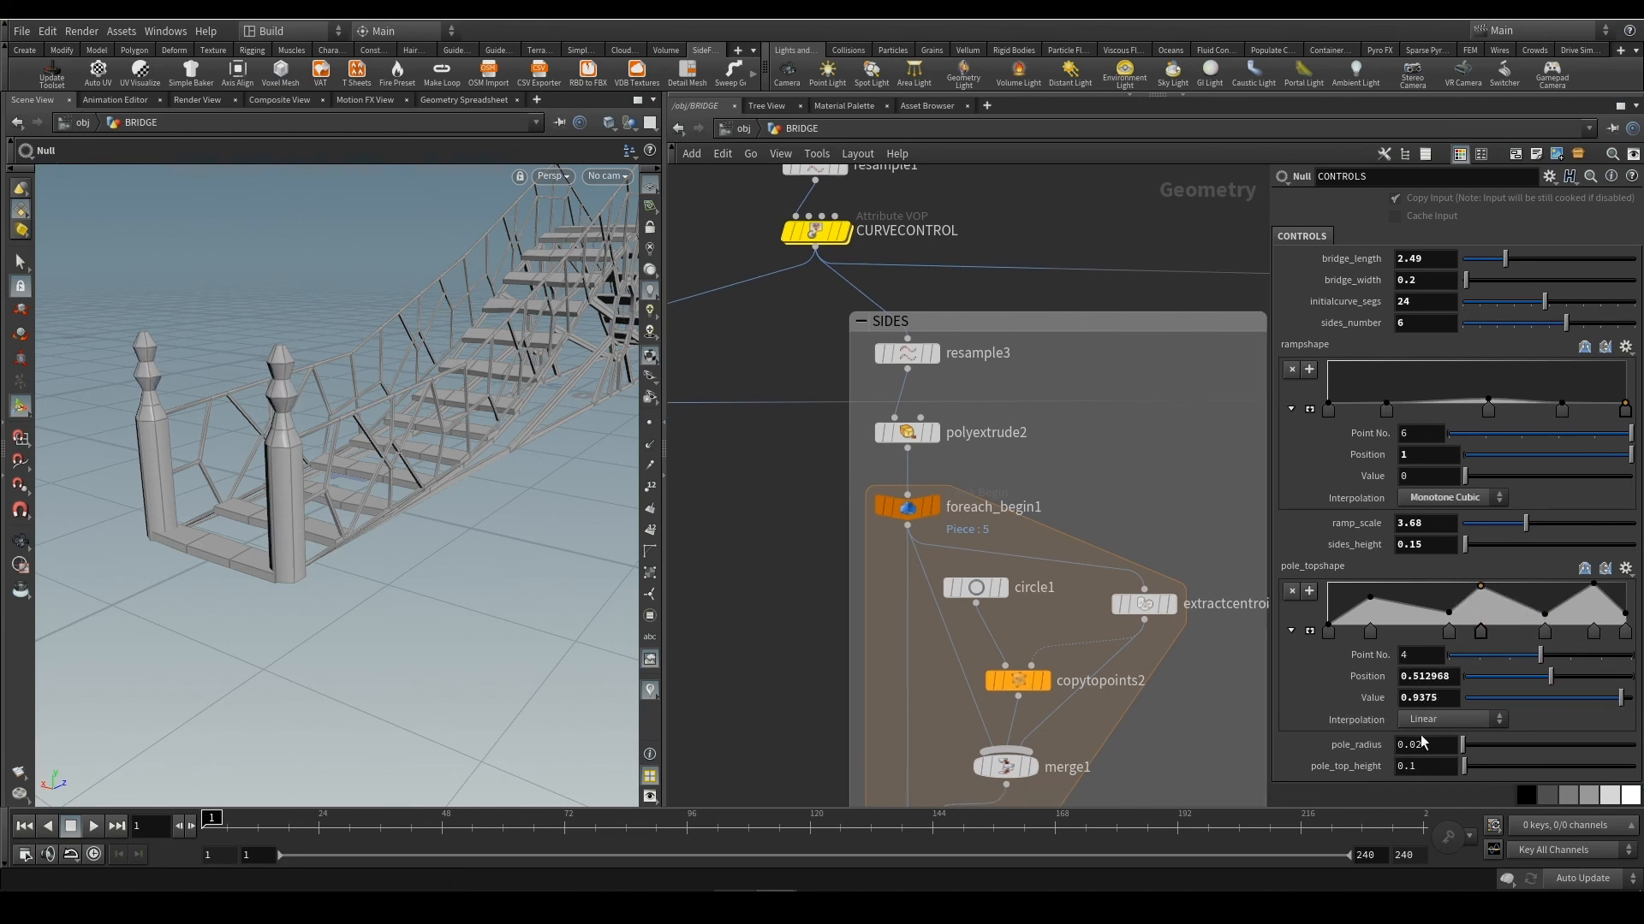
{"action": "left_click_drag", "start_coordinate": [1466, 762], "coordinate": [1467, 763]}
{"action": "middle_click_drag", "start_coordinate": [1448, 765], "coordinate": [1363, 809]}
{"action": "left_click_drag", "start_coordinate": [1471, 744], "coordinate": [1459, 749]}
{"action": "middle_click_drag", "start_coordinate": [1435, 746], "coordinate": [1466, 788]}
{"action": "scroll", "coordinate": [1168, 681], "scroll_direction": "down", "scroll_amount": 5}
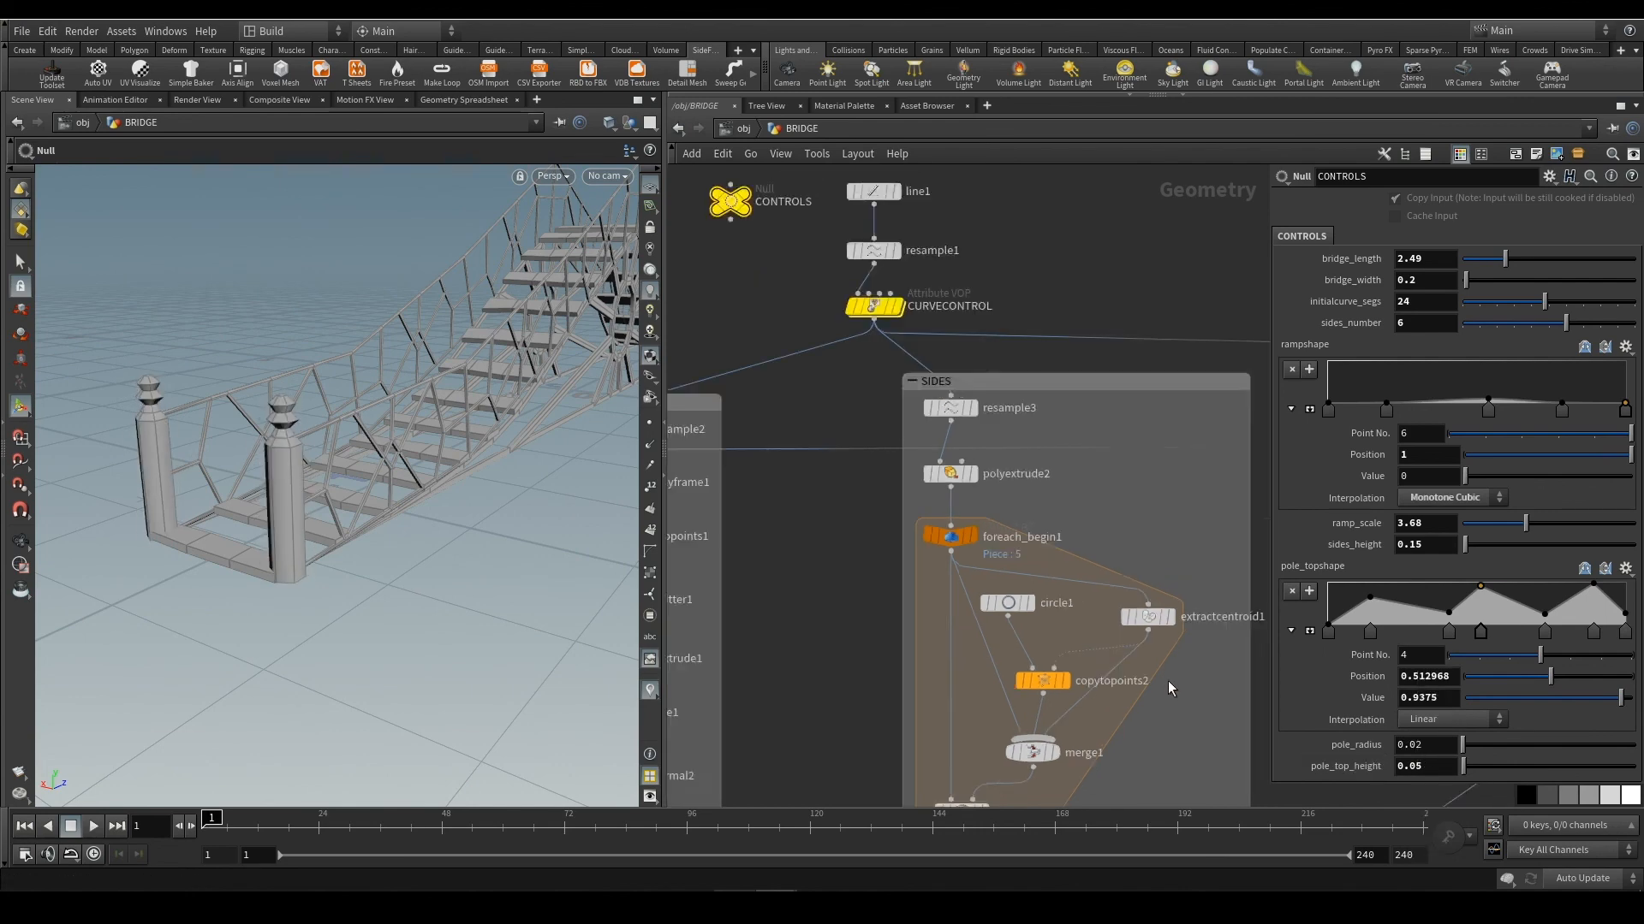
Remove the intermediate points on both sides of the central peak in the rampshape ramp and inspect the whole bridge
{"action": "key", "text": "Escape"}
{"action": "left_click_drag", "start_coordinate": [440, 491], "coordinate": [414, 525]}
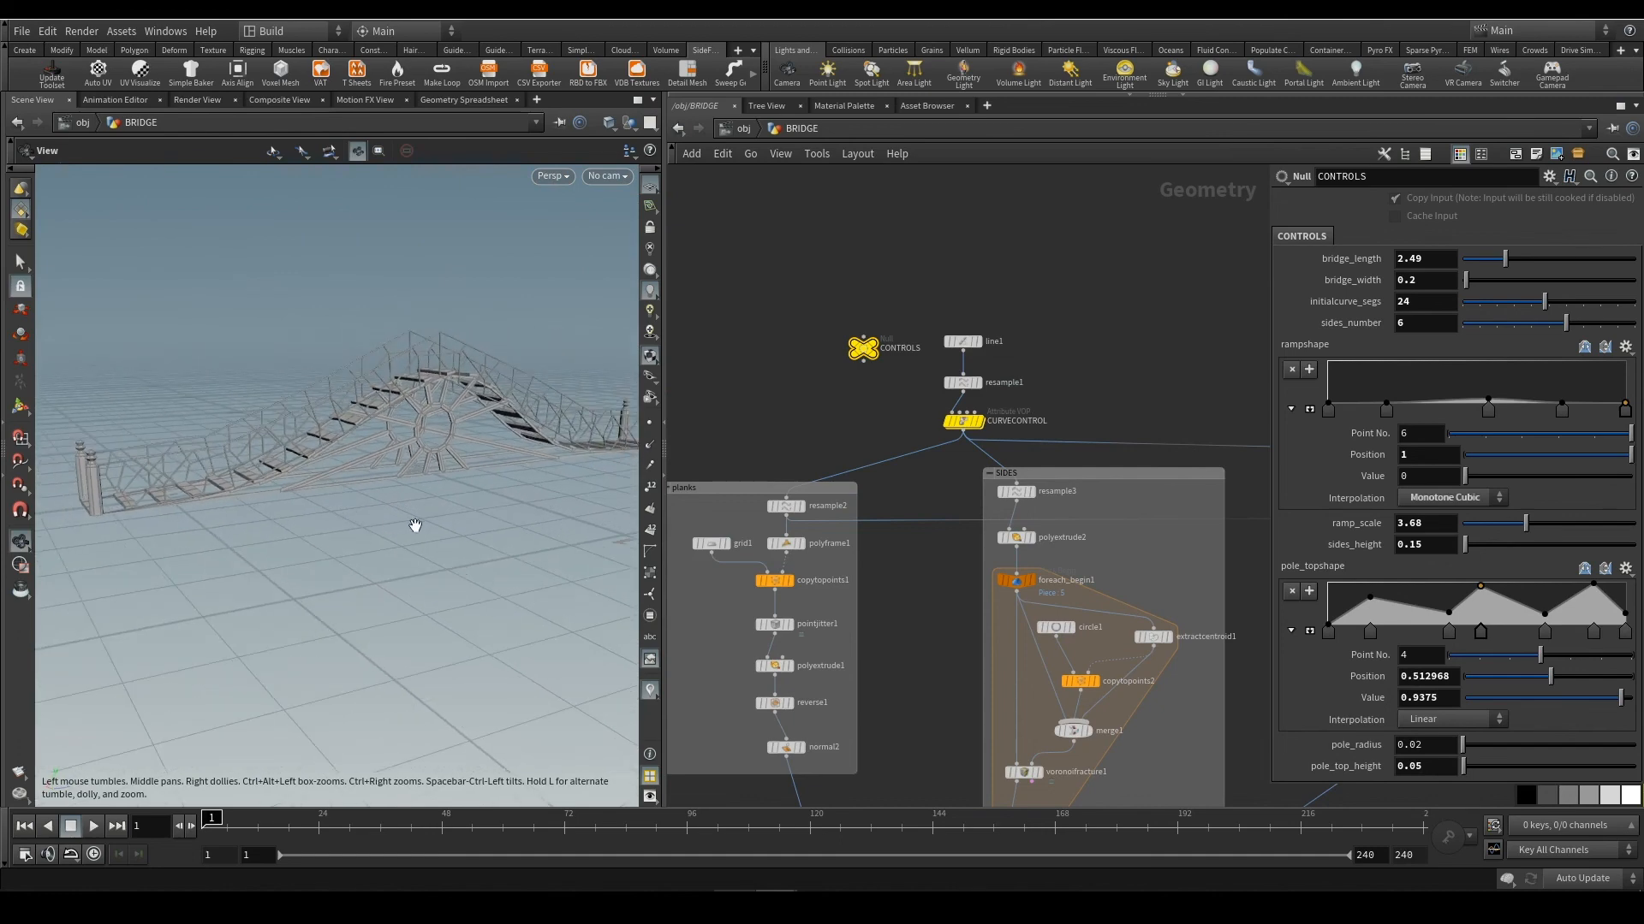
{"action": "key", "text": "Return"}
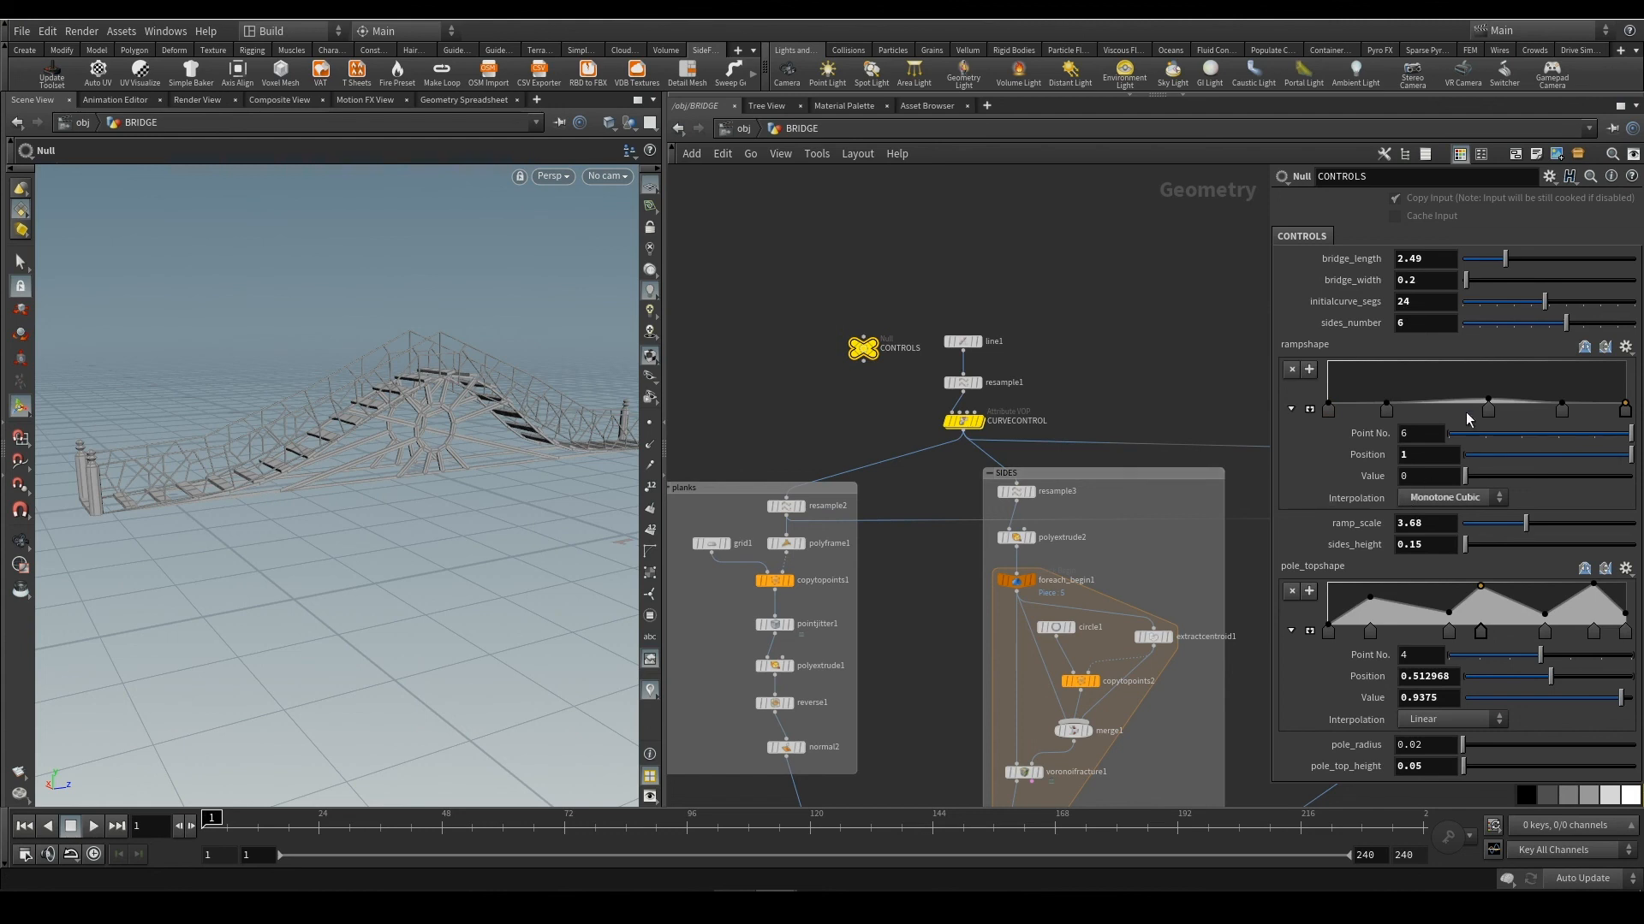
{"action": "left_click_drag", "start_coordinate": [1385, 415], "coordinate": [1387, 480]}
{"action": "left_click_drag", "start_coordinate": [1564, 415], "coordinate": [1550, 480]}
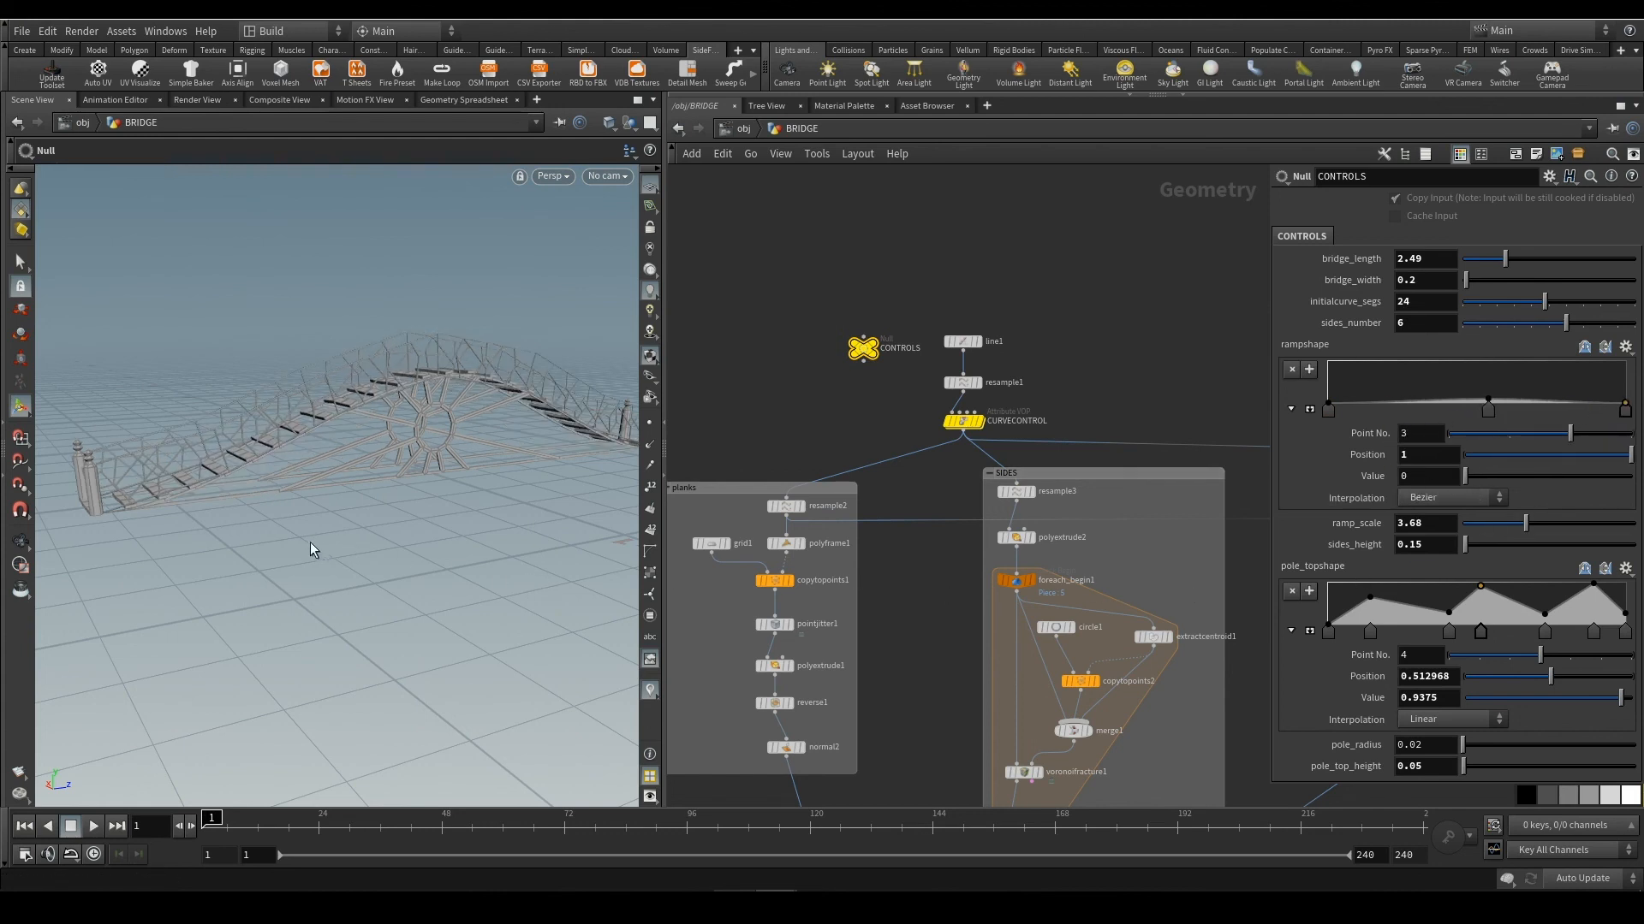
{"action": "key", "text": "Escape"}
{"action": "mouse_move", "coordinate": [279, 543]}
{"action": "left_mouse_down"}
{"action": "mouse_move", "coordinate": [385, 558]}
{"action": "mouse_move", "coordinate": [321, 562]}
{"action": "mouse_move", "coordinate": [172, 470]}
{"action": "mouse_move", "coordinate": [296, 520]}
{"action": "left_mouse_up"}
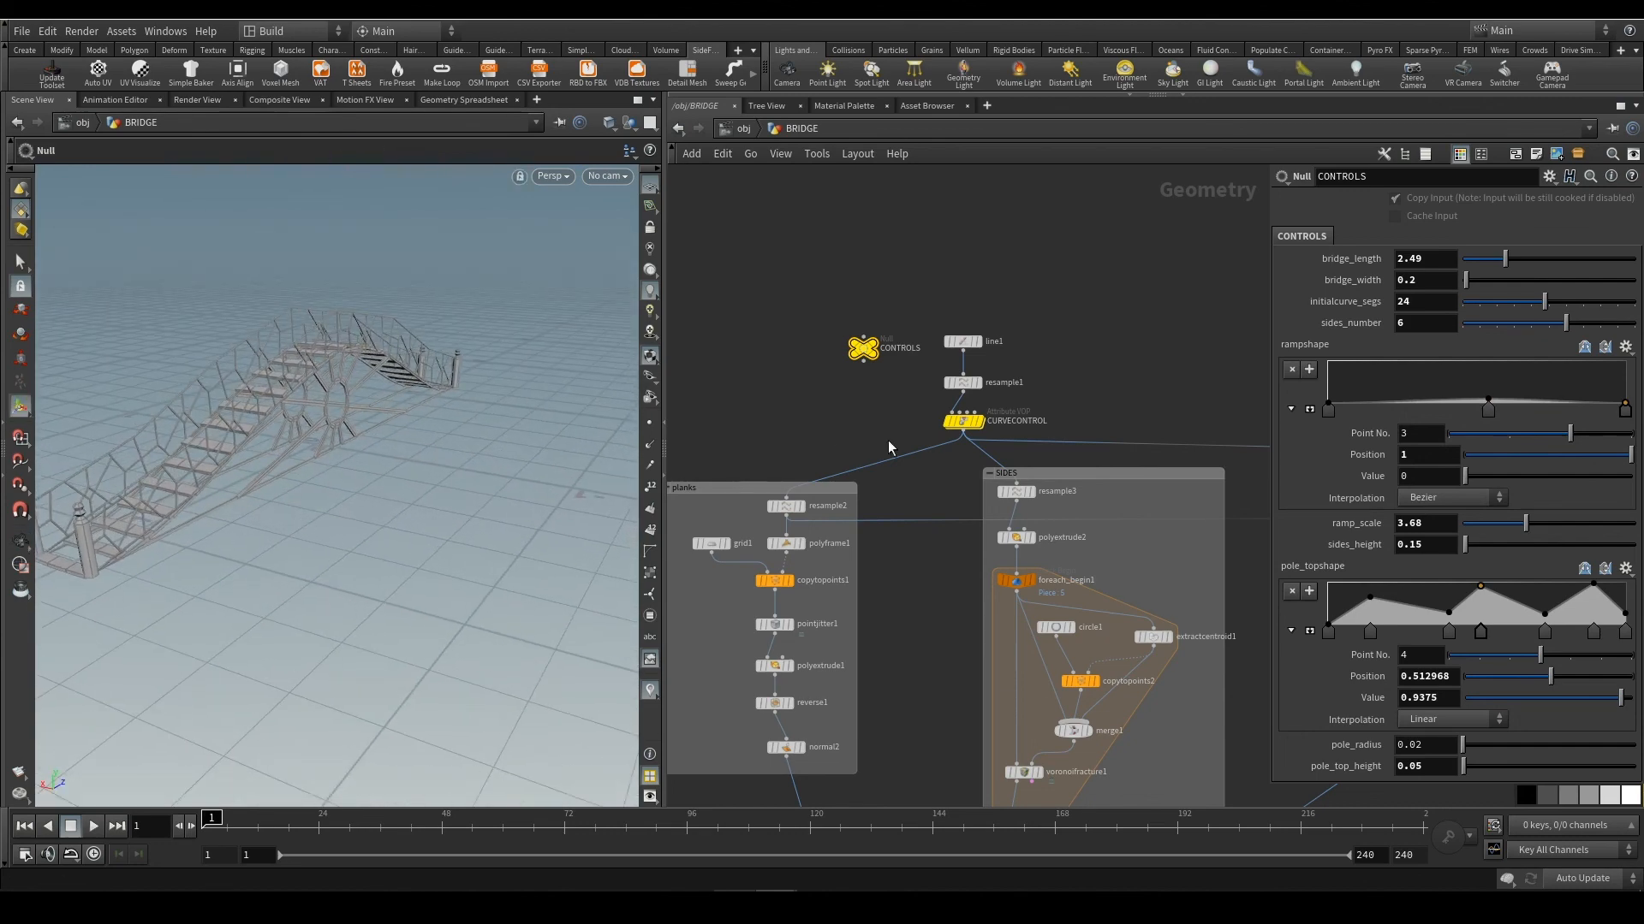